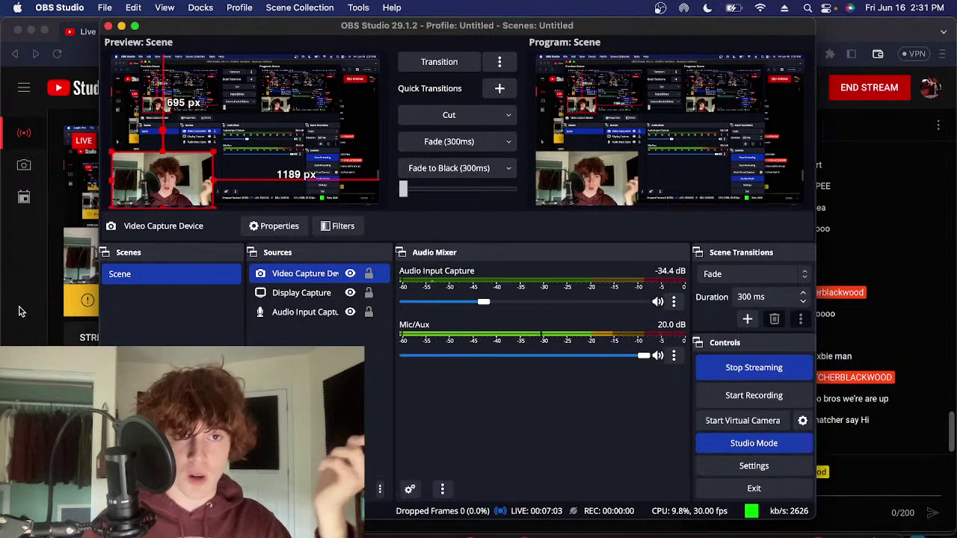
# Switch to the YouTube Studio live page, check the stream in OBS Studio, and return to the live chat
pyautogui.click(26, 312)
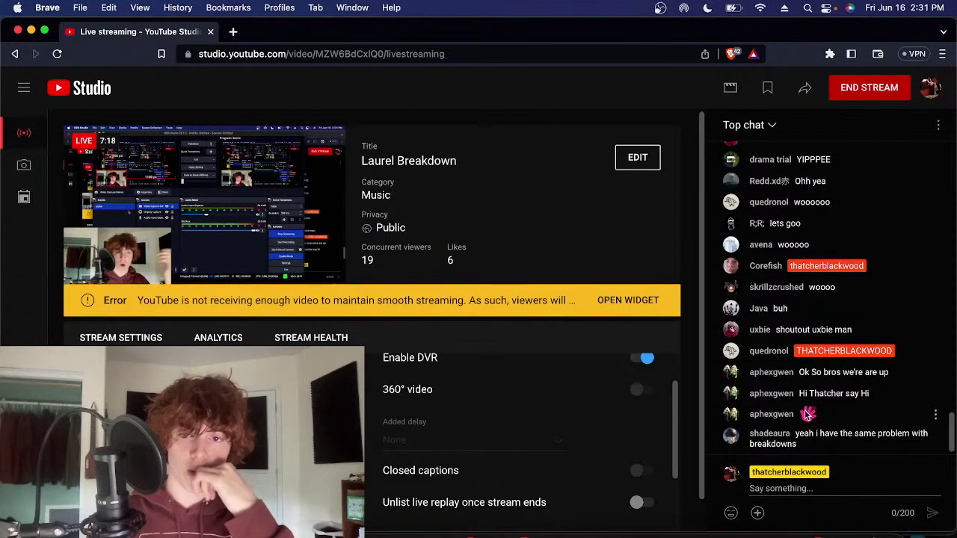
pyautogui.moveTo(749, 351); pyautogui.dragTo(804, 349)
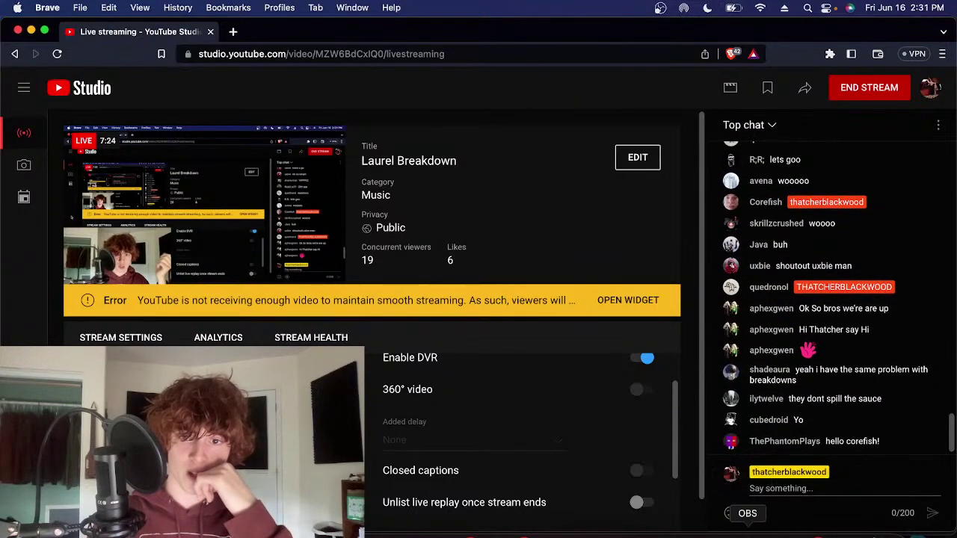
pyautogui.click(747, 527)
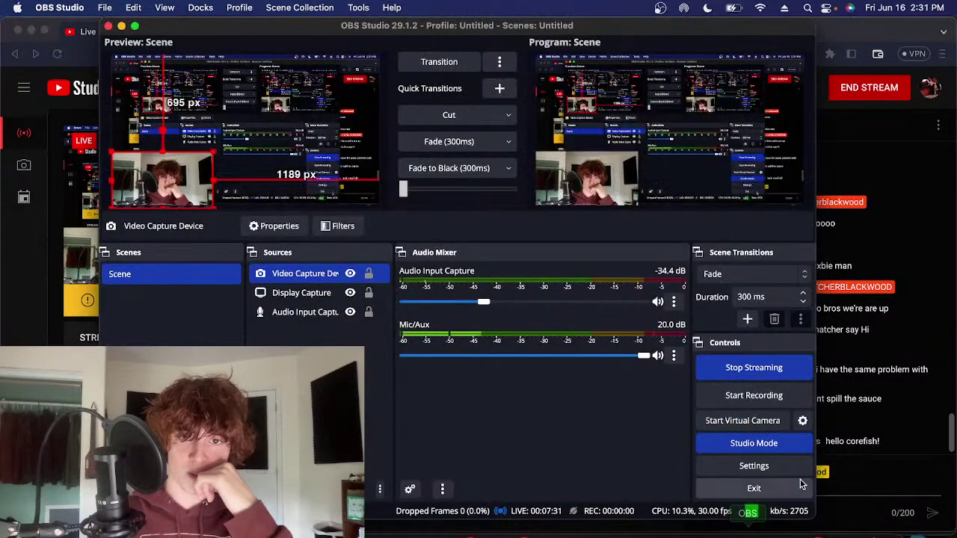
pyautogui.click(876, 433)
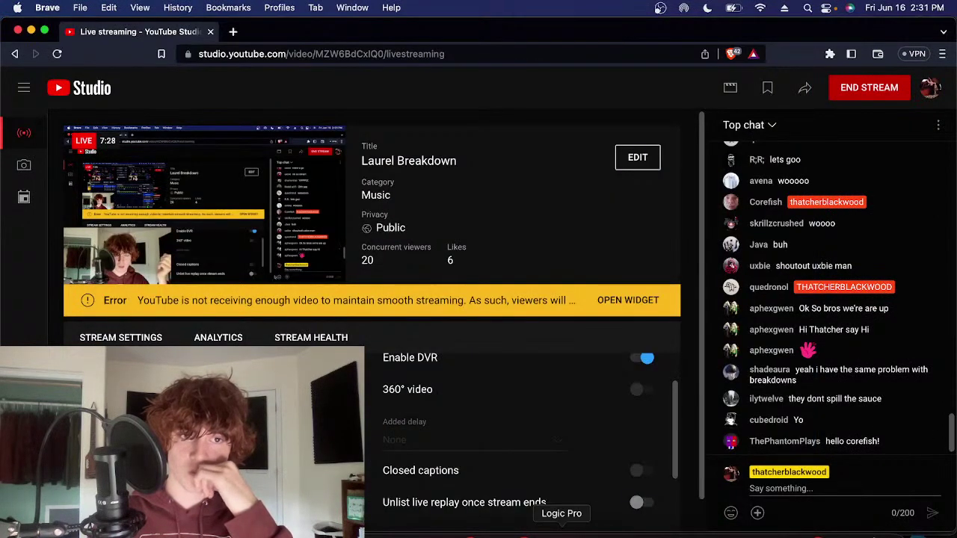
# Try to bring the Logic Pro project window to the front
pyautogui.click(561, 534)
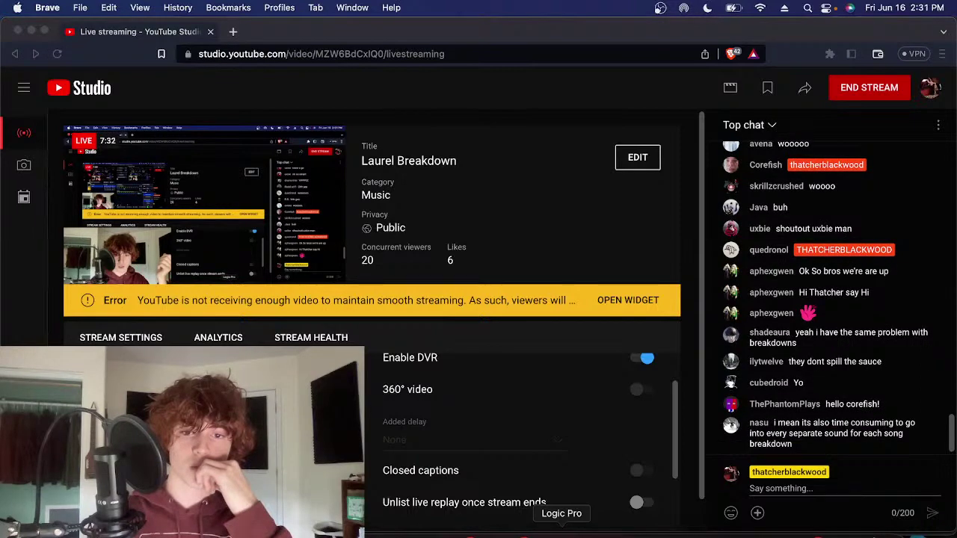
pyautogui.rightClick(561, 534)
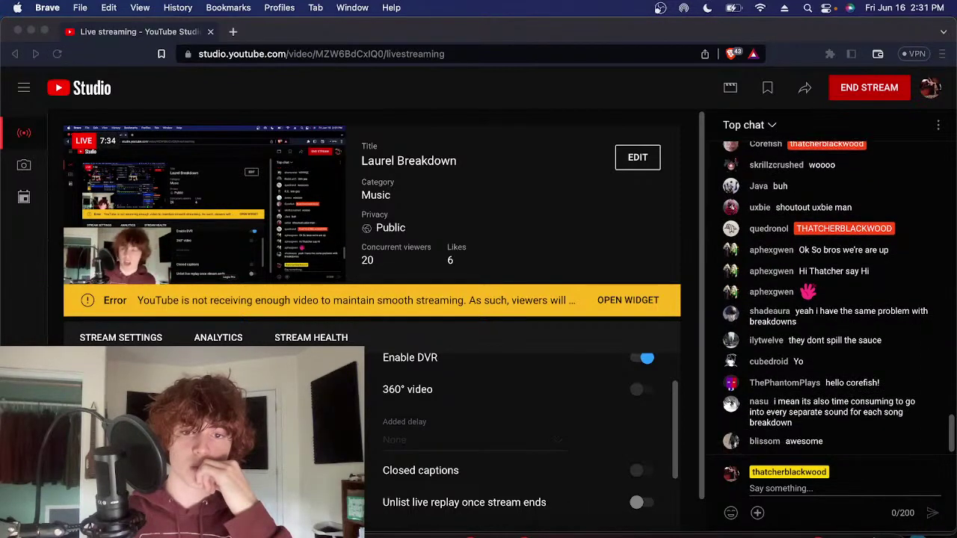
pyautogui.click(5, 319)
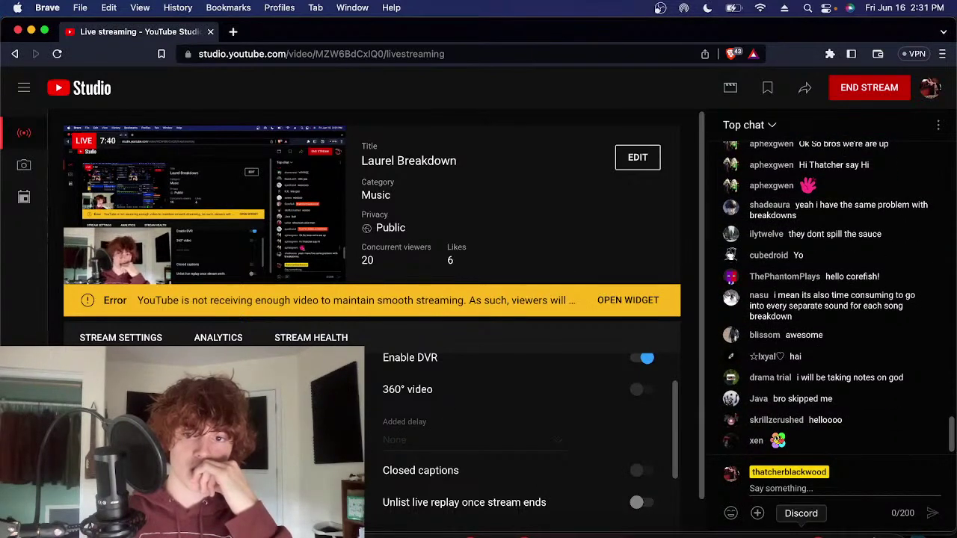
# Quit Discord and switch to the Laurel 3 project in Logic Pro
pyautogui.rightClick(811, 532)
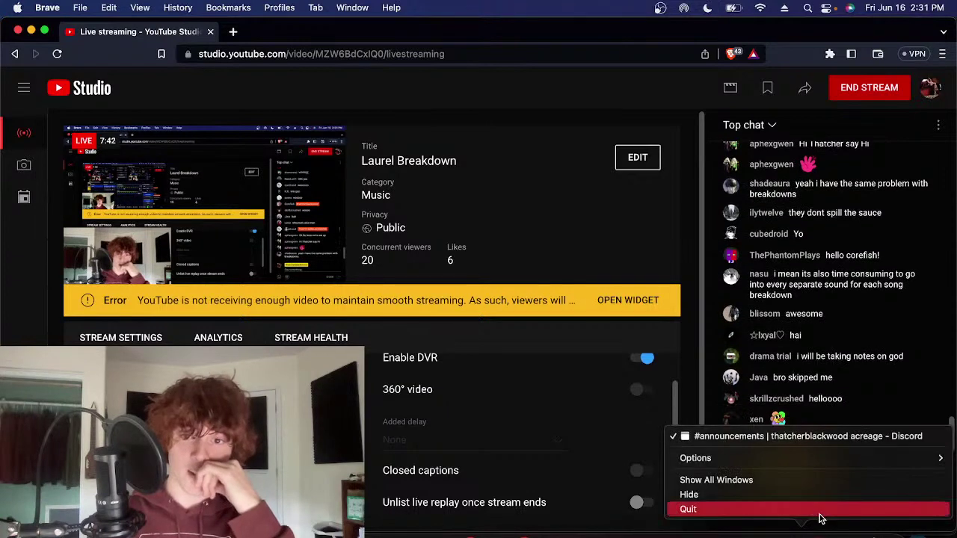
pyautogui.click(821, 517)
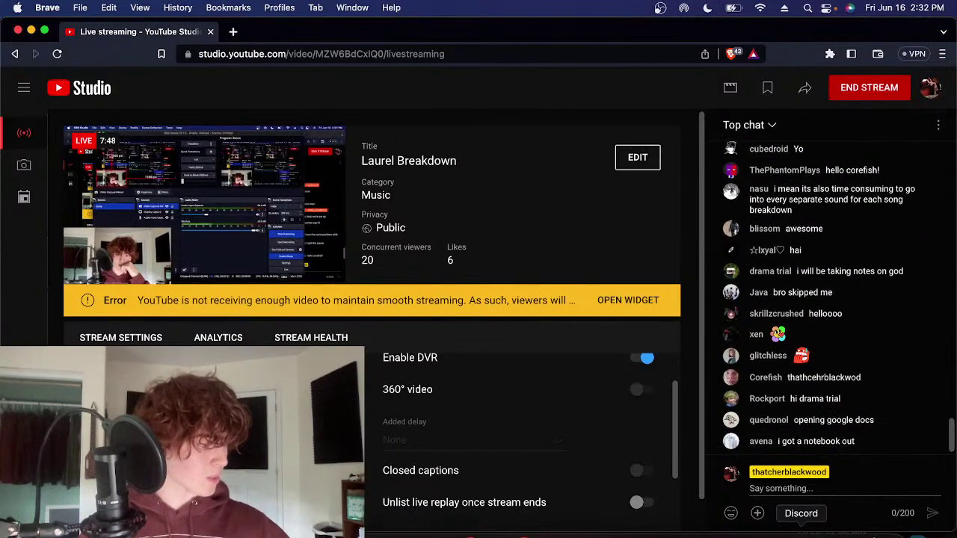
pyautogui.click(561, 531)
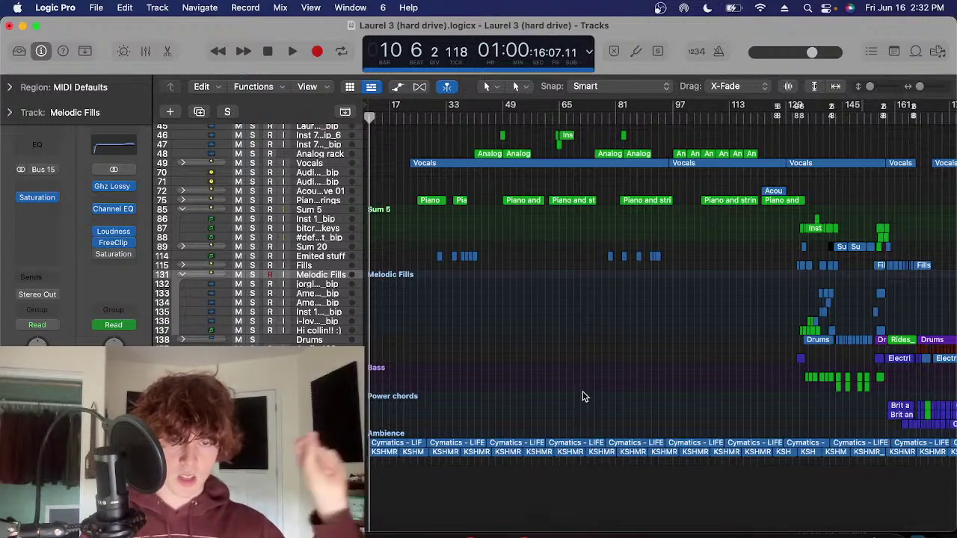
# Expand the Fills, Piano and strings, and Acoustic Guitar Improve 01 track stacks
pyautogui.press('super+Left')
pyautogui.press('super+Left')
pyautogui.scroll(6, 578, 419)
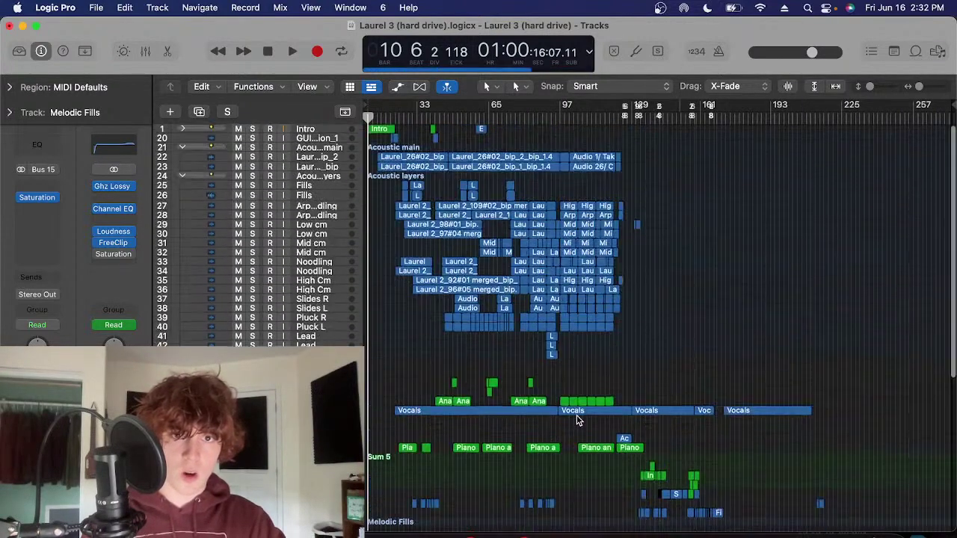
pyautogui.press('super+Right')
pyautogui.press('super+Right')
pyautogui.scroll(-6, 378, 450)
pyautogui.scroll(-1, 379, 448)
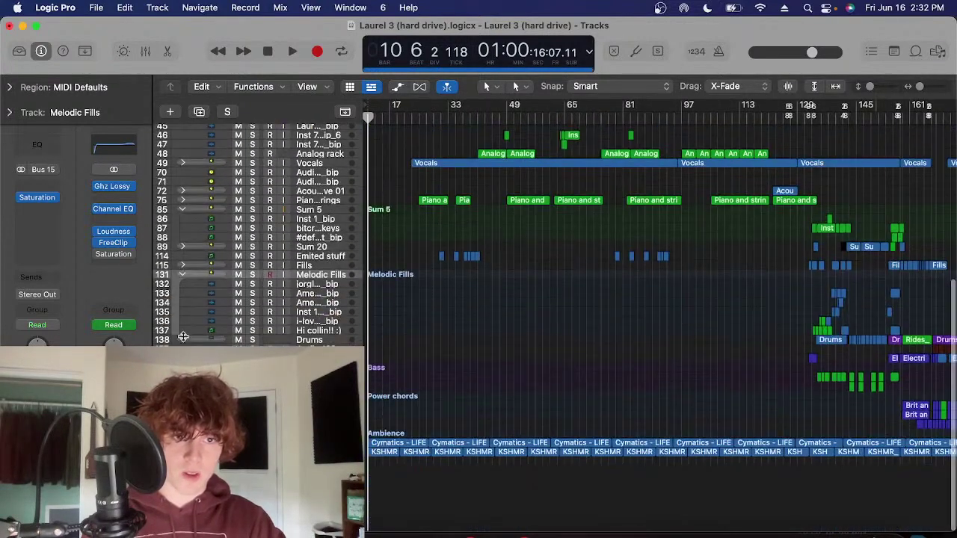
pyautogui.click(182, 264)
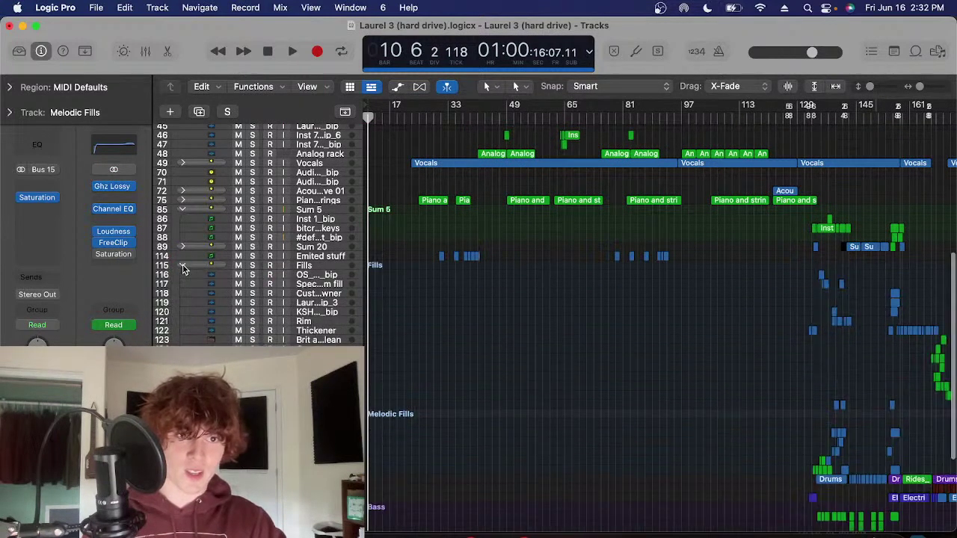
pyautogui.click(183, 200)
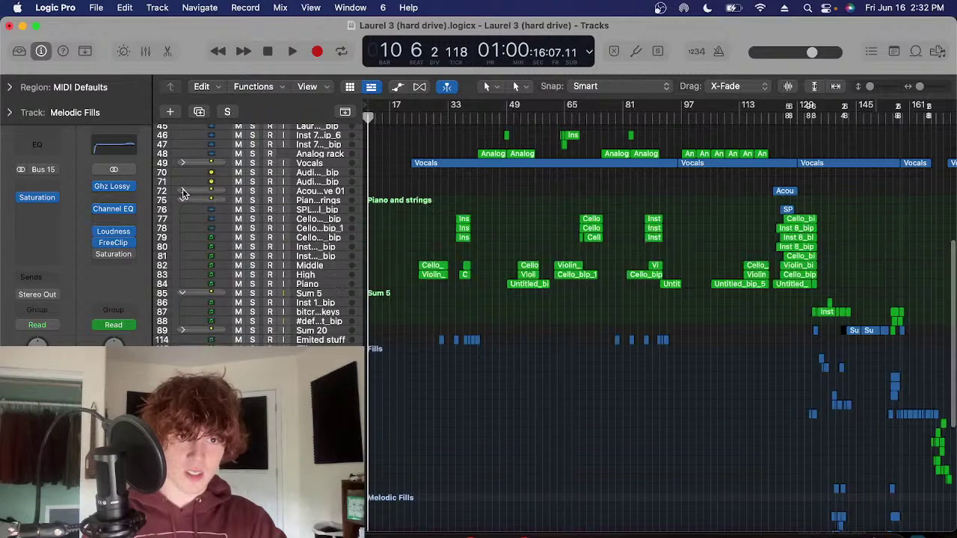
pyautogui.click(182, 190)
# Expand the Drums, Acoustic drums and Electric guitars track stacks
pyautogui.scroll(-1, 189, 219)
pyautogui.scroll(-10, 189, 219)
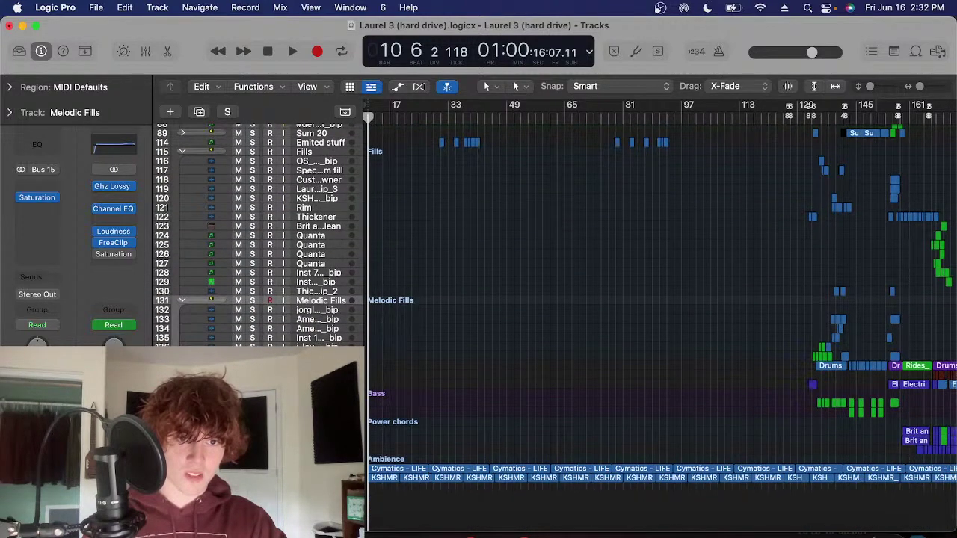
pyautogui.scroll(-4, 207, 291)
pyautogui.scroll(5, 207, 291)
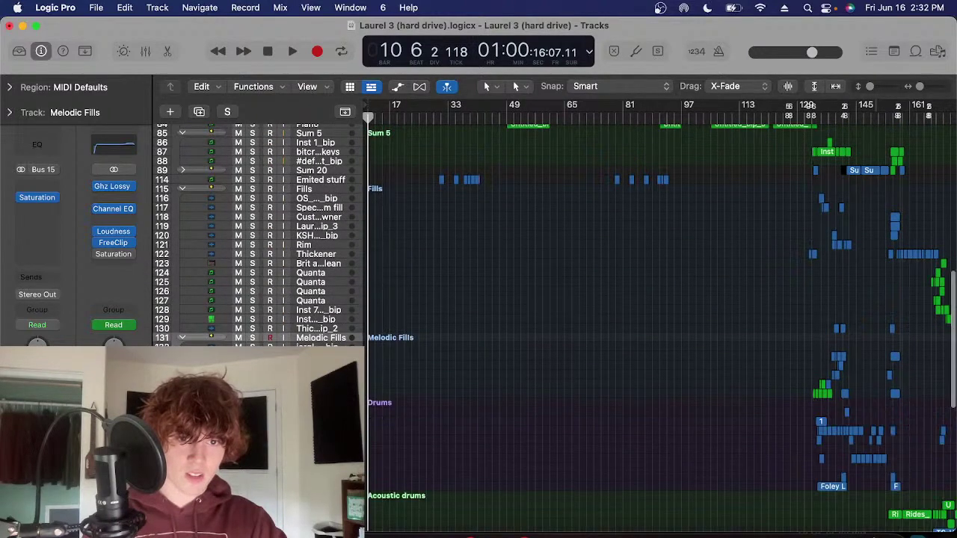
pyautogui.scroll(-4, 555, 330)
pyautogui.scroll(12, 650, 243)
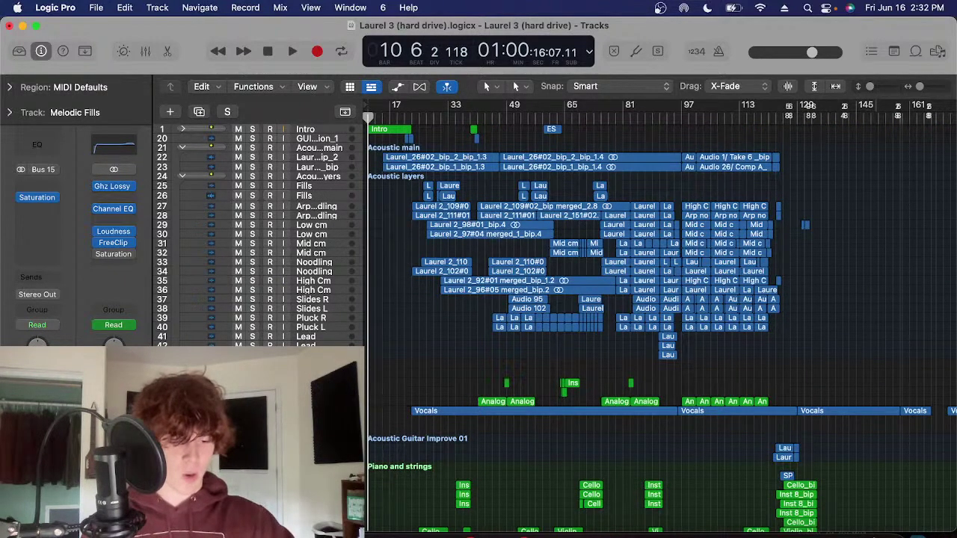
# Expand the Vocals and Intro track stacks and look through the full arrangement
pyautogui.click(182, 410)
pyautogui.scroll(-3, 366, 410)
pyautogui.scroll(3, 266, 198)
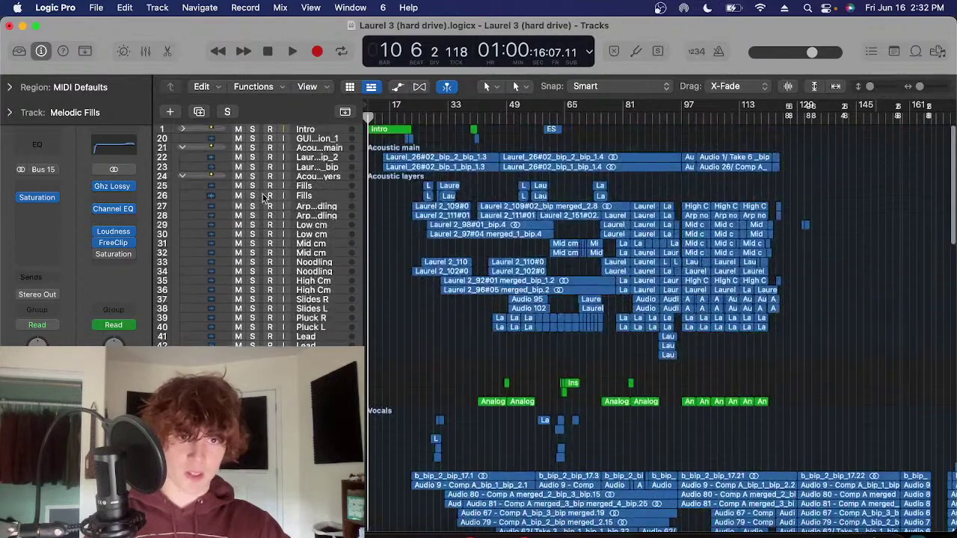
pyautogui.scroll(-8, 269, 329)
pyautogui.scroll(6, 269, 328)
pyautogui.scroll(3, 158, 148)
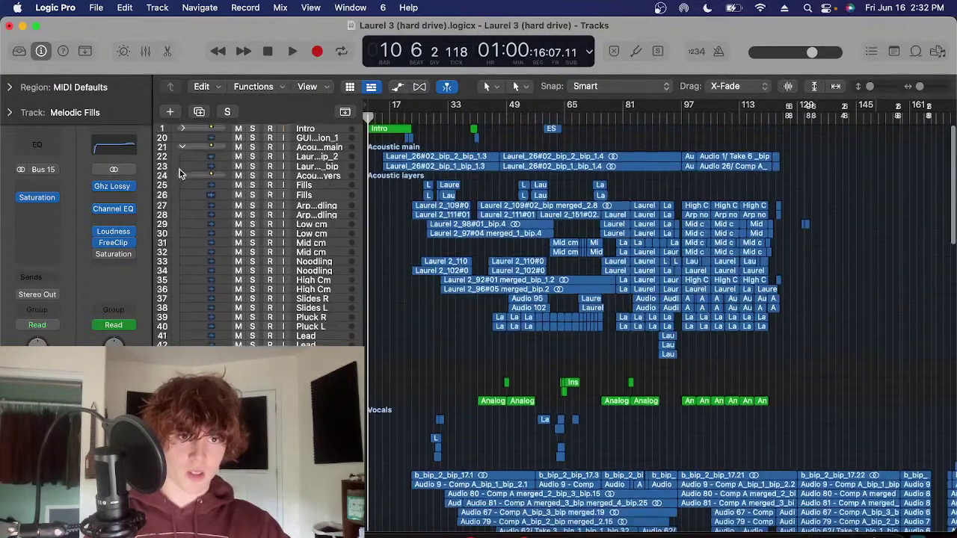
pyautogui.click(183, 131)
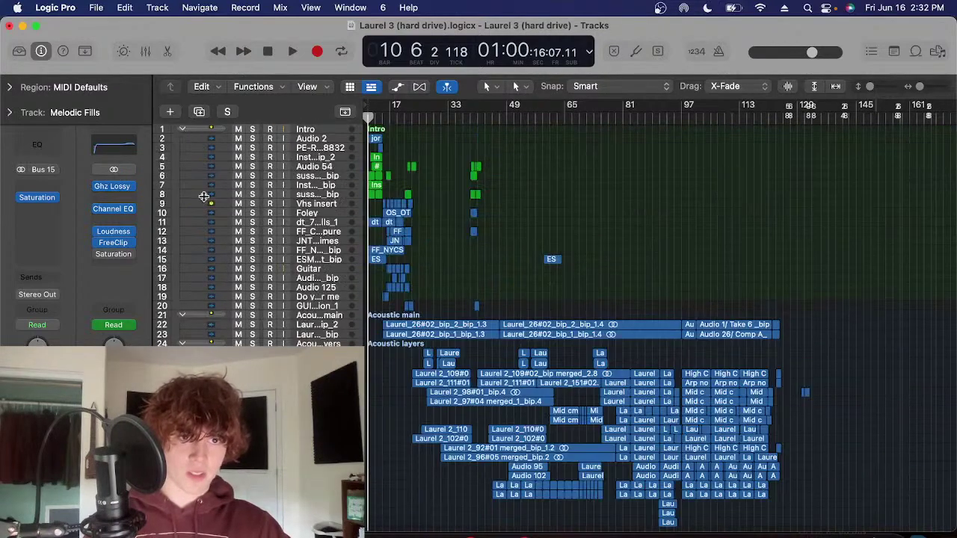
pyautogui.scroll(-15, 204, 197)
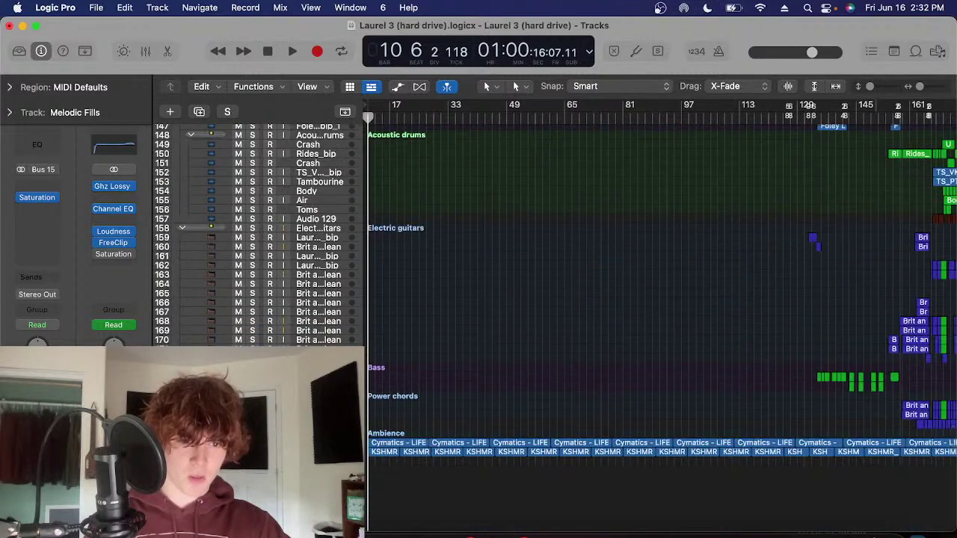
pyautogui.scroll(20, 334, 228)
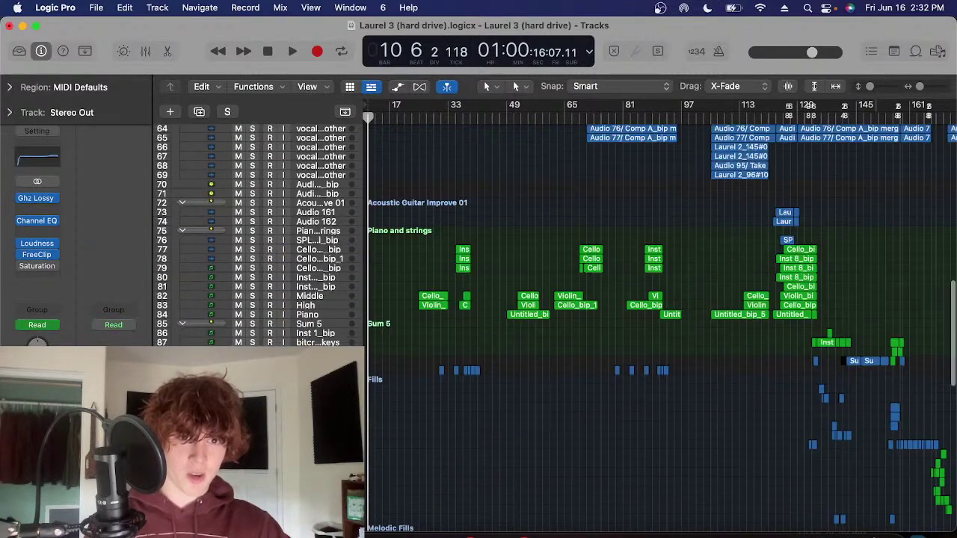
# Select the Intro track stack and solo it
pyautogui.click(334, 129)
pyautogui.press('super+Right')
pyautogui.press('super+Right')
pyautogui.press('super+Right')
pyautogui.press('super+Right')
pyautogui.press('super+Right')
pyautogui.press('super+Right')
pyautogui.press('super+Right')
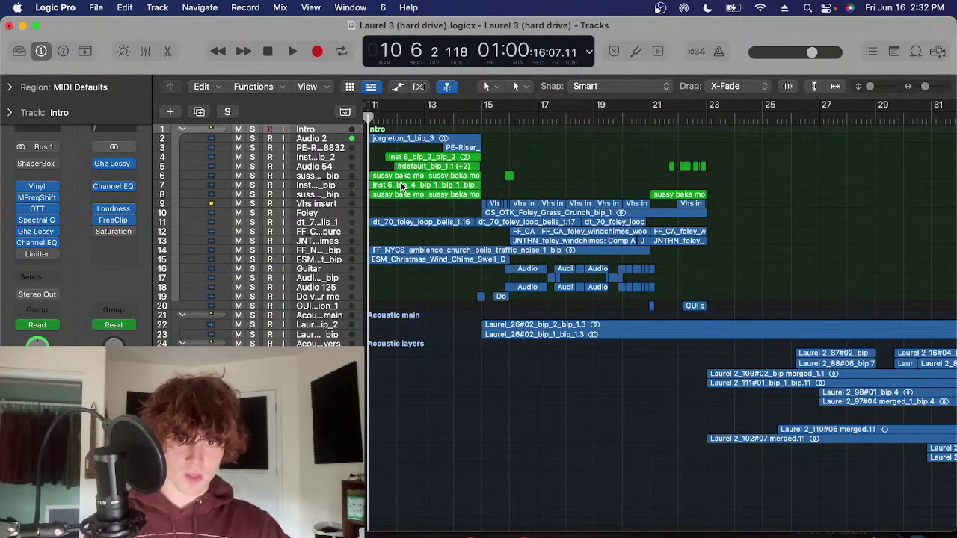
pyautogui.press('super+Down')
pyautogui.press('super+Right')
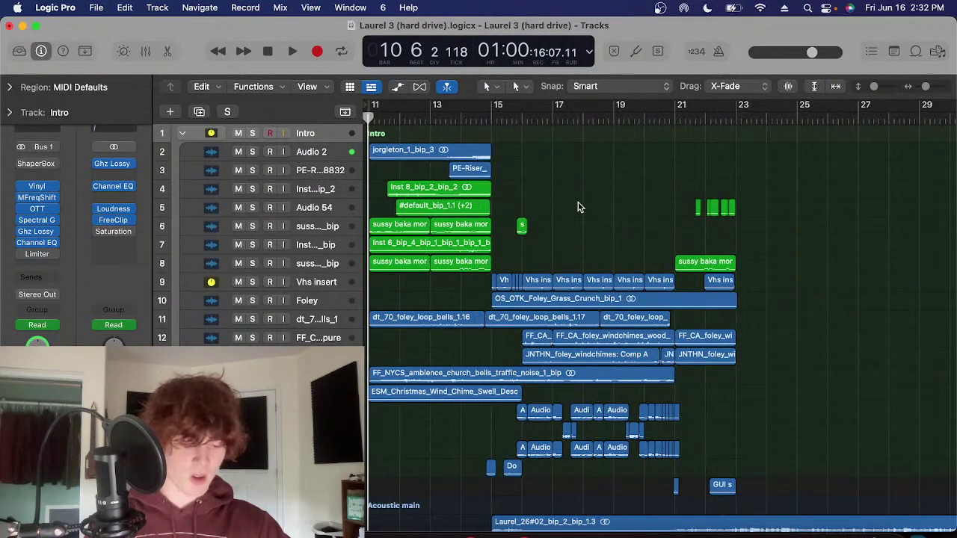
pyautogui.press('cmd+Right')
pyautogui.hotkey('ctrl', 's')
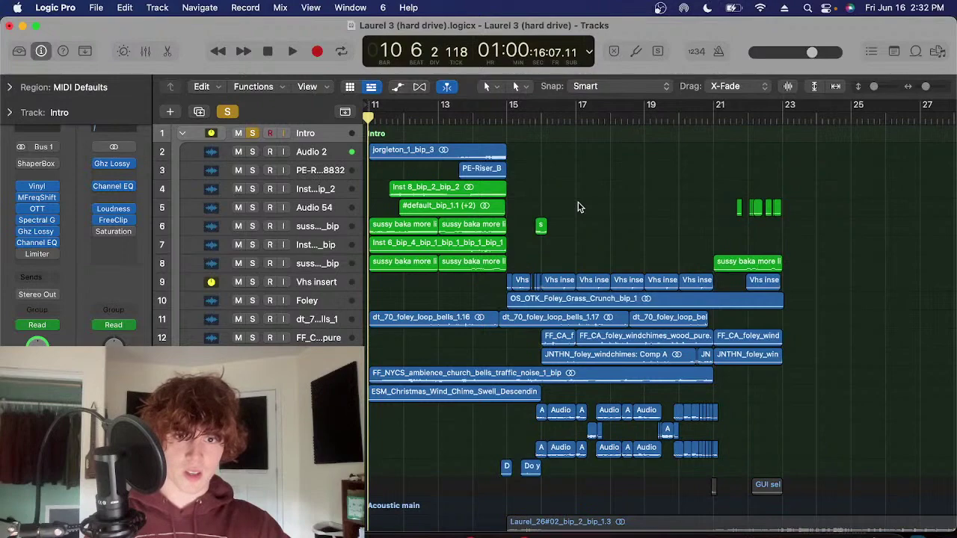
# Select all the regions in the Intro stack to show which part of the song is soloed
pyautogui.press('super+Up')
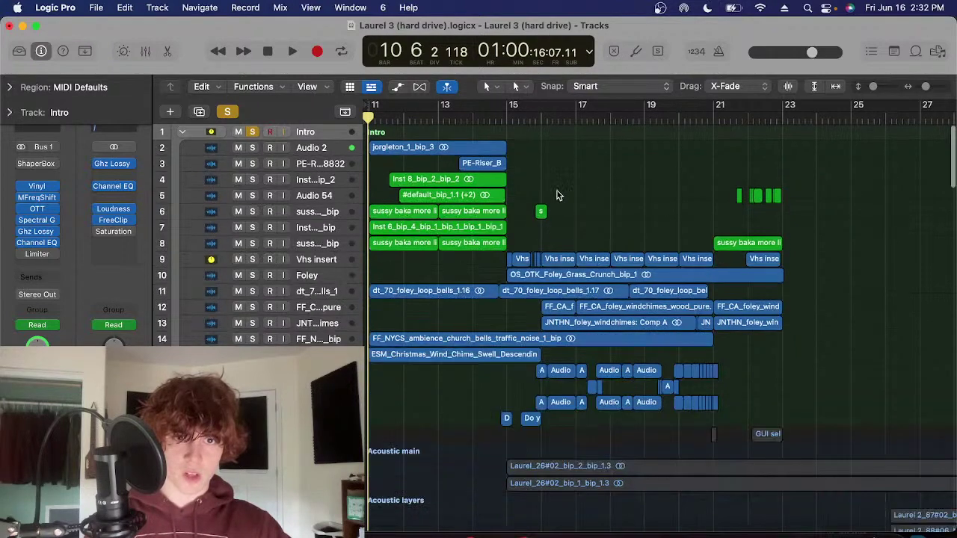
pyautogui.press('super+Left')
pyautogui.press('super+Left')
pyautogui.press('super+Left')
pyautogui.press('super+Left')
pyautogui.press('super+Left')
pyautogui.press('super+Left')
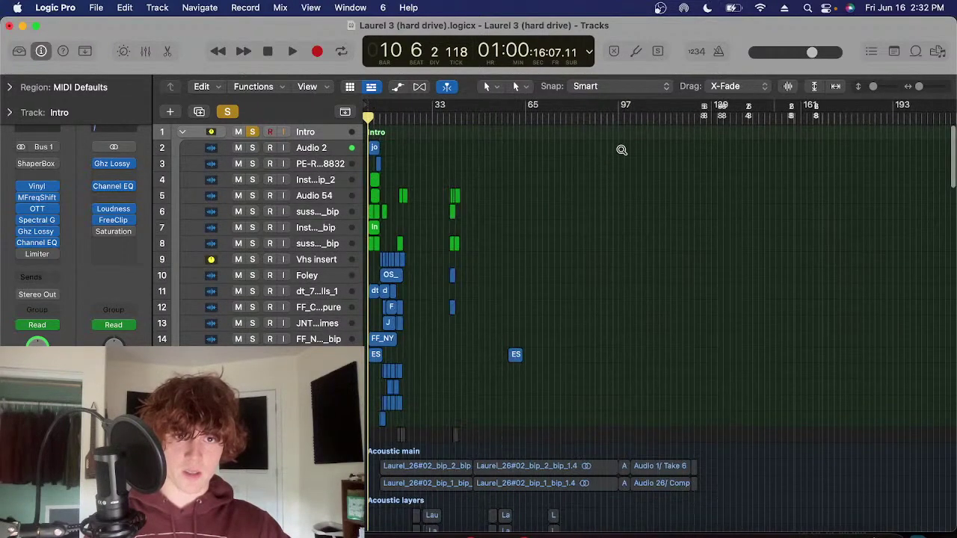
pyautogui.press('super+Up')
pyautogui.press('super+Up')
pyautogui.moveTo(720, 133); pyautogui.dragTo(363, 313)
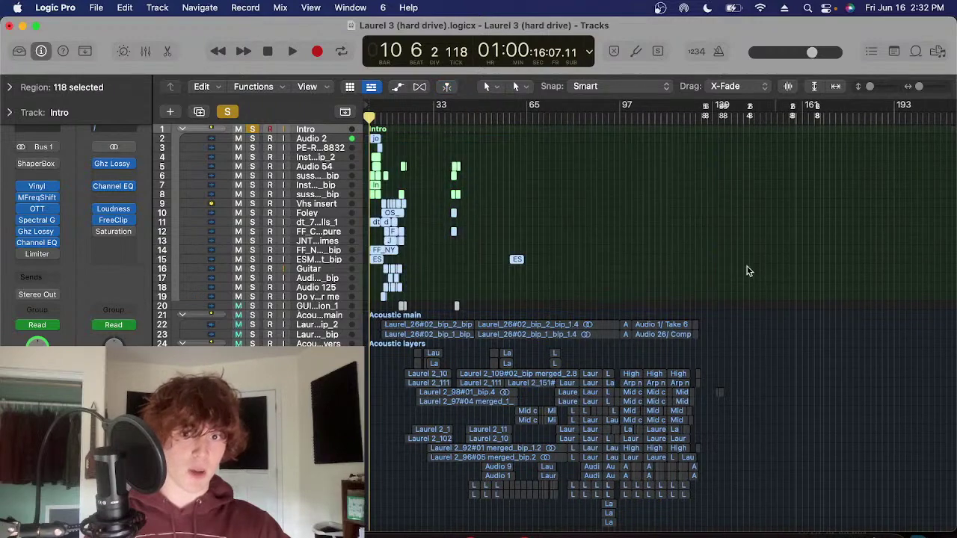
# Select the acoustic guitar regions, review the muted tracks down to Ambience, and clear the selection back at the Intro stack
pyautogui.scroll(-6, 764, 216)
pyautogui.moveTo(777, 196); pyautogui.dragTo(385, 297)
pyautogui.scroll(-3, 619, 370)
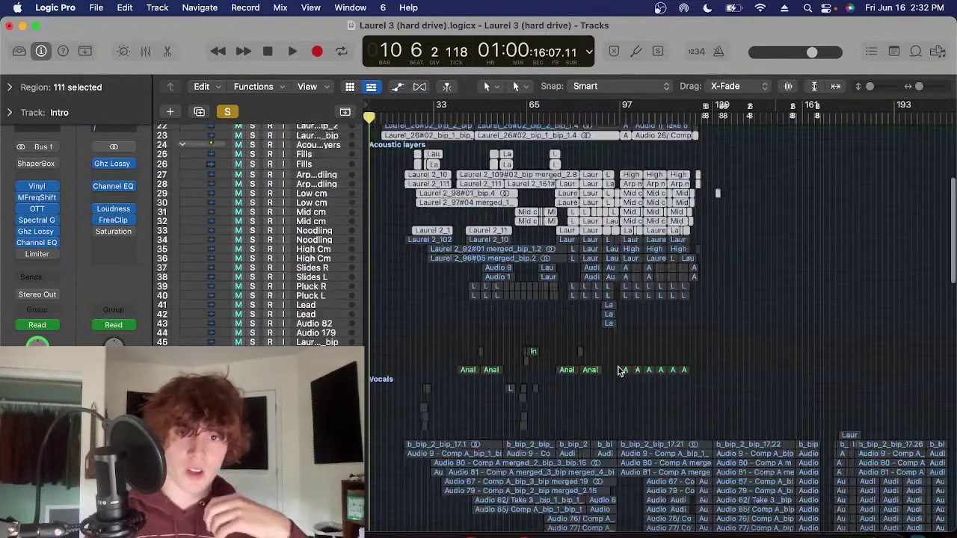
pyautogui.scroll(-10, 620, 370)
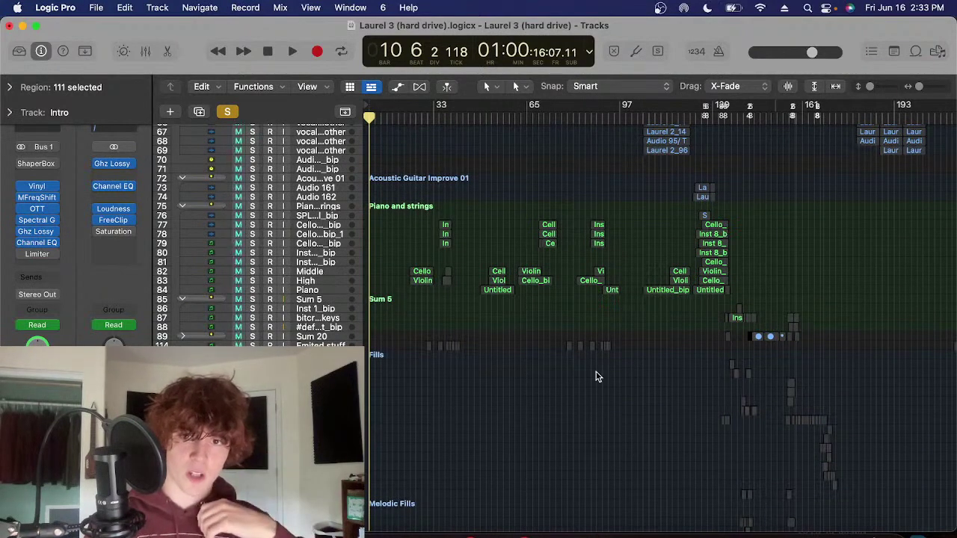
pyautogui.scroll(-15, 596, 376)
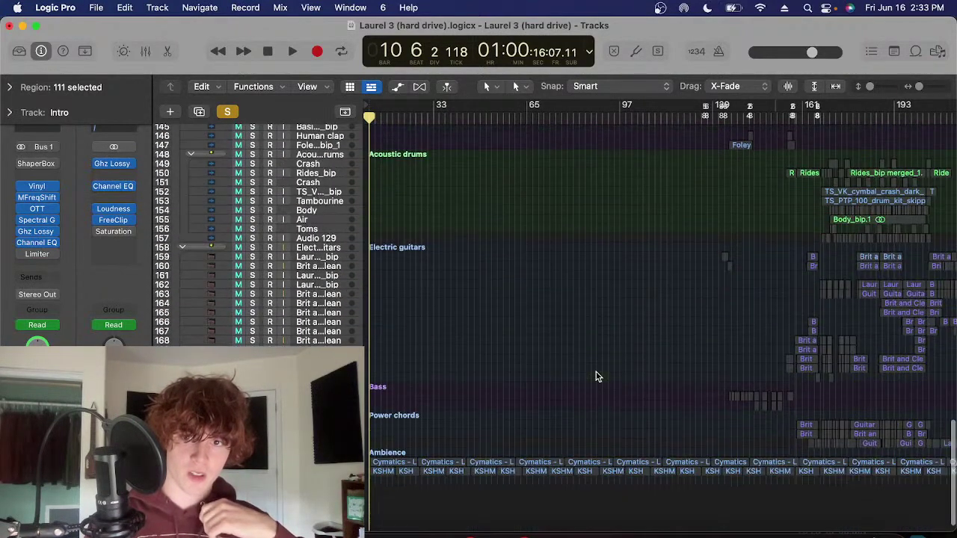
pyautogui.scroll(20, 596, 376)
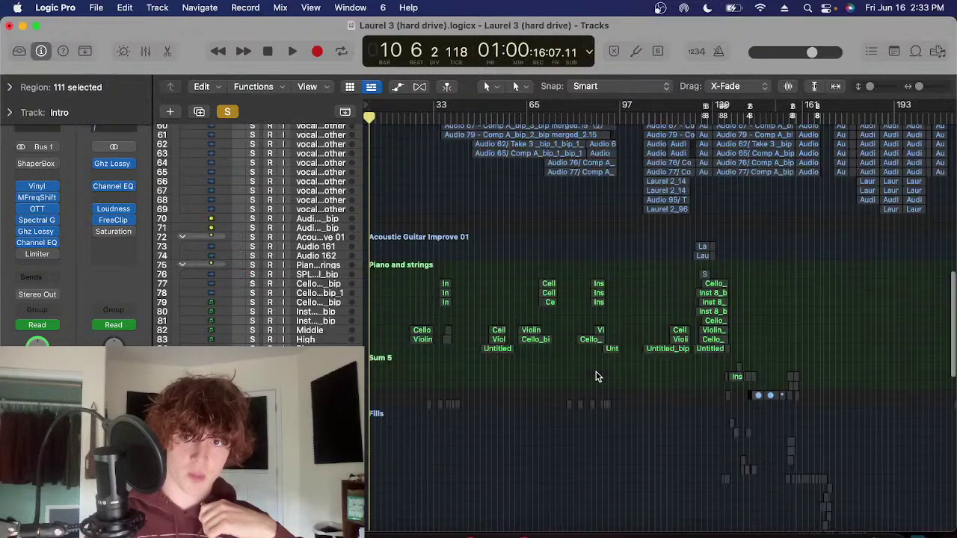
pyautogui.click(663, 240)
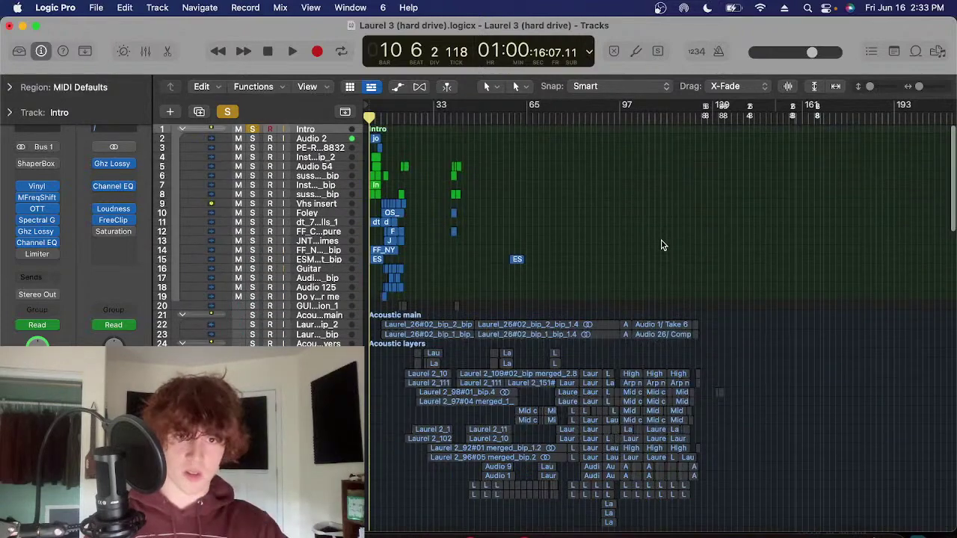
pyautogui.scroll(8, 659, 245)
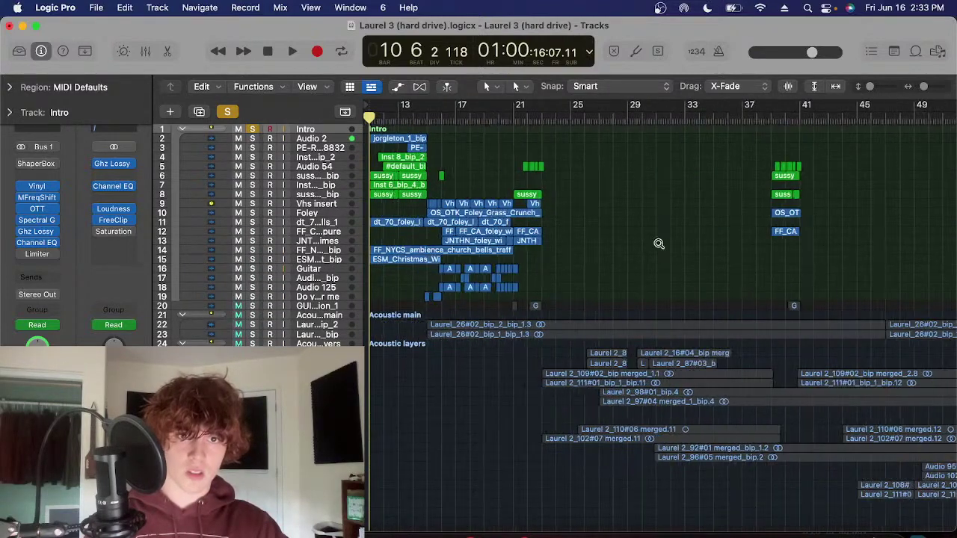
pyautogui.scroll(3, 628, 421)
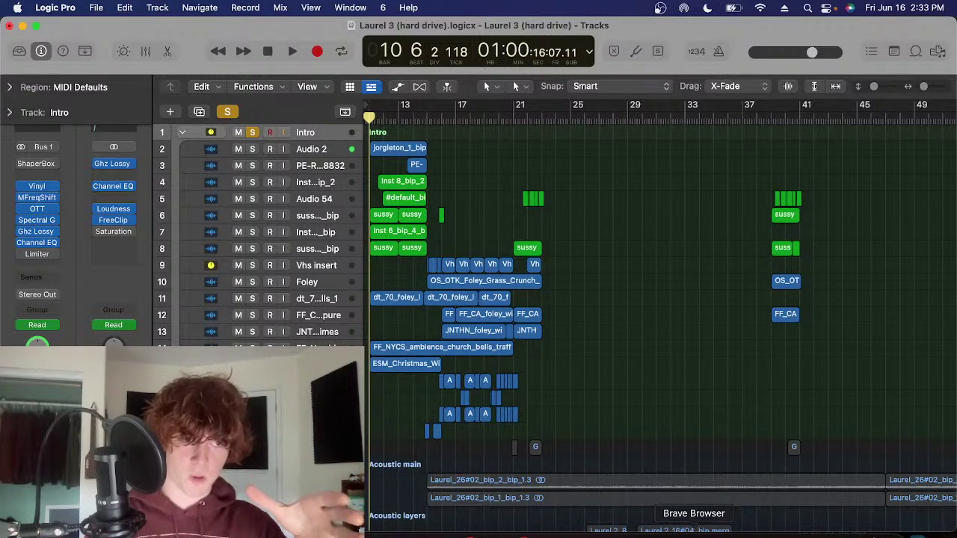
# Switch to Brave to read the YouTube Studio live chat, and return to the Laurel 3 project in Logic Pro
pyautogui.click(694, 533)
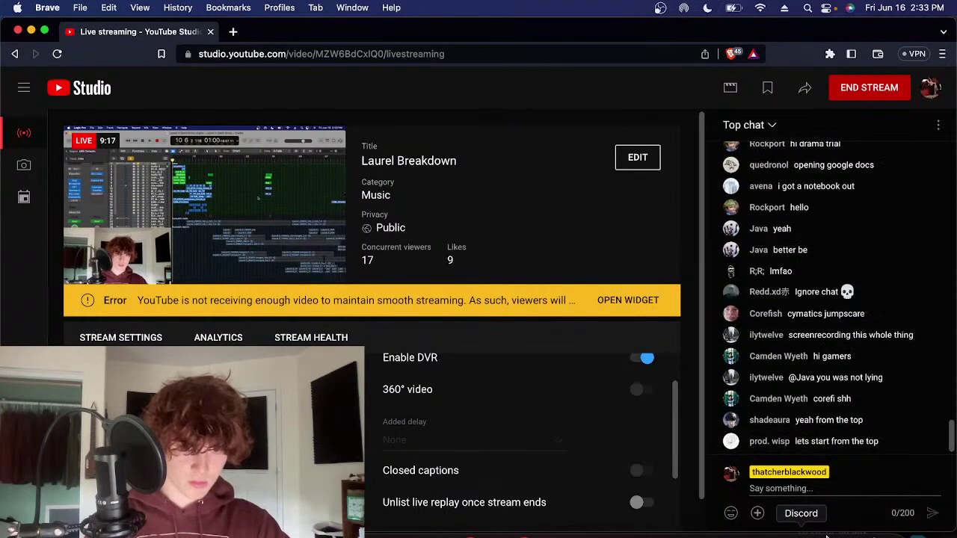
pyautogui.click(562, 529)
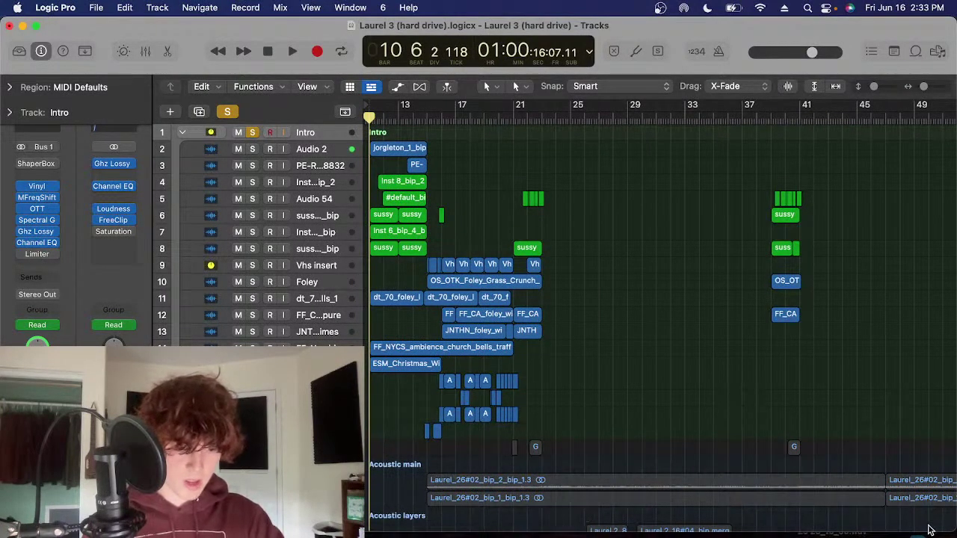
pyautogui.moveTo(849, 533); pyautogui.dragTo(849, 537)
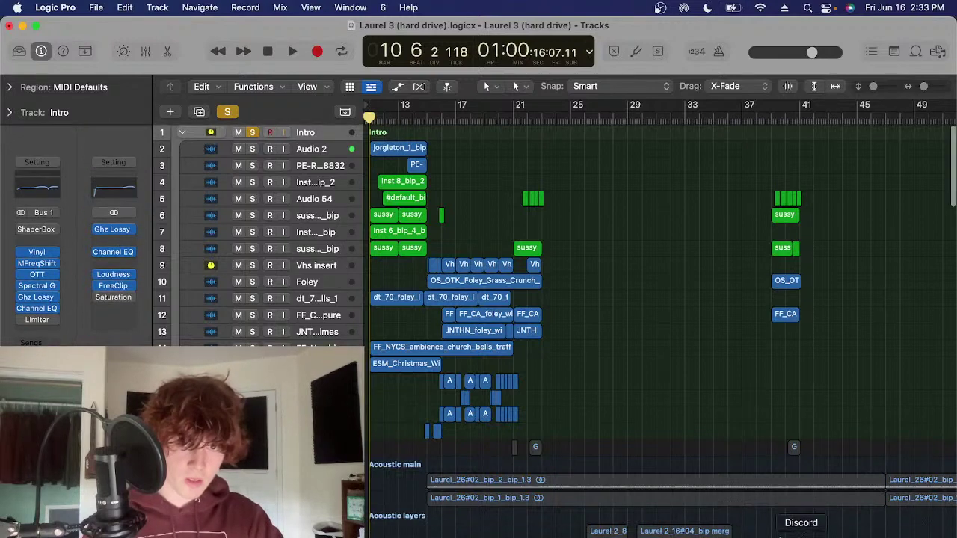
pyautogui.press('super+Right')
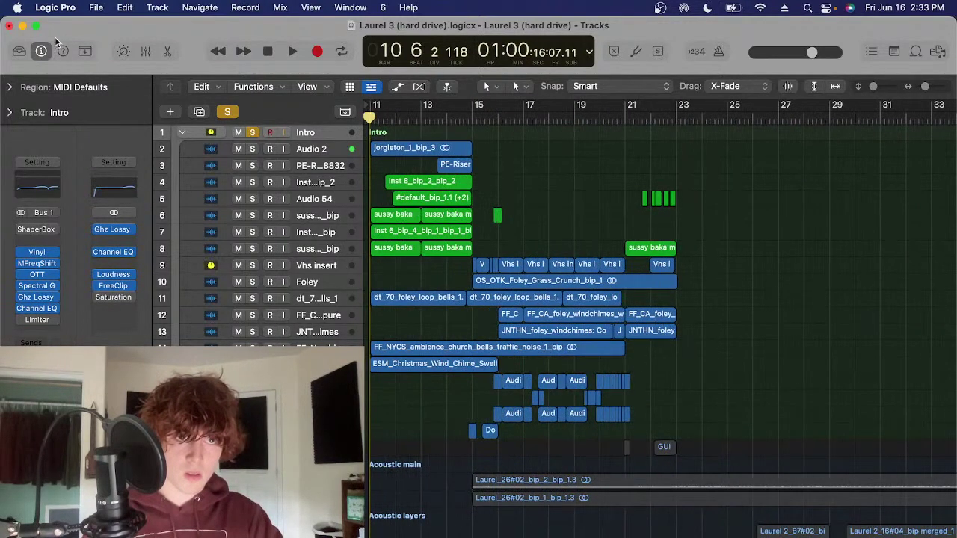
pyautogui.moveTo(36, 26)
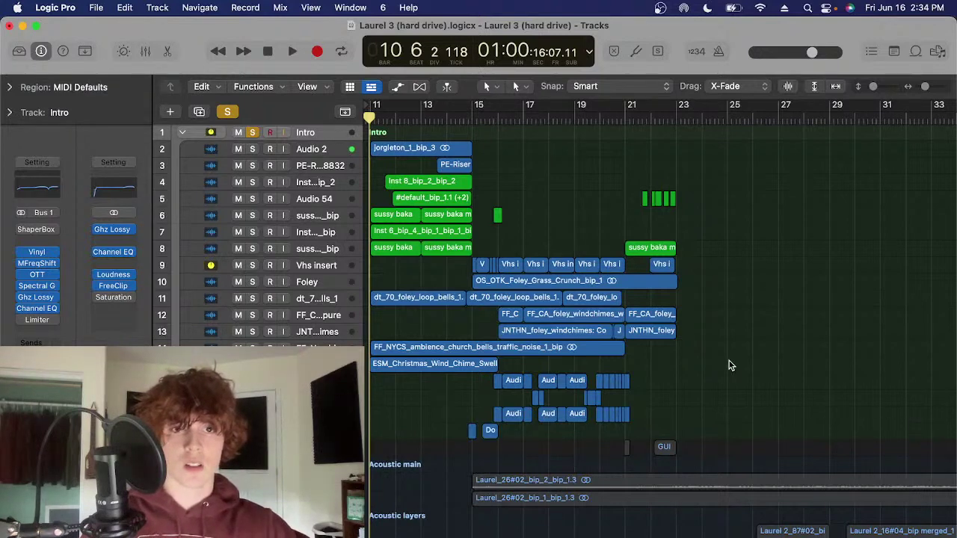
# Enlarge the Intro regions, check the live chat in Brave and the stream status in OBS, and return to Logic Pro
pyautogui.scroll(5, 567, 303)
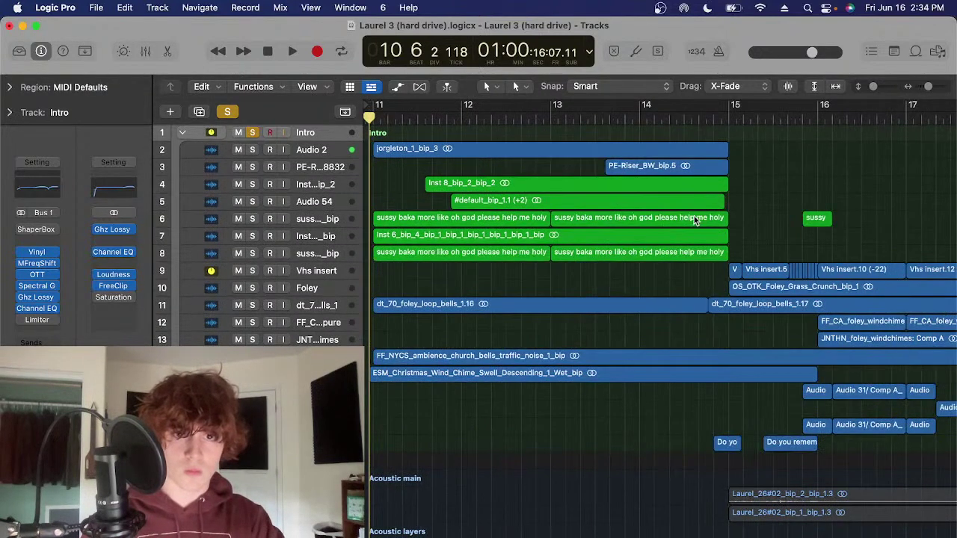
pyautogui.press('super+Down')
pyautogui.press('super+Down')
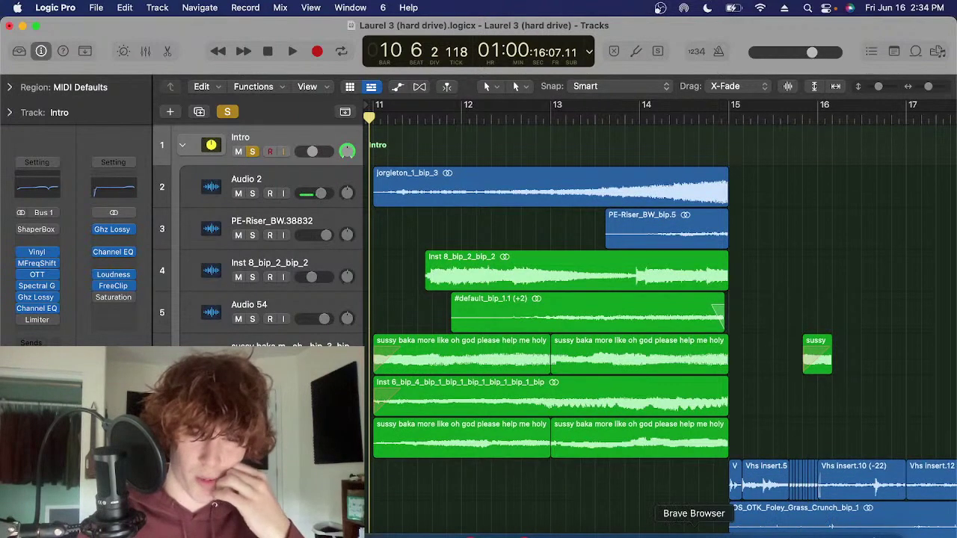
pyautogui.click(694, 526)
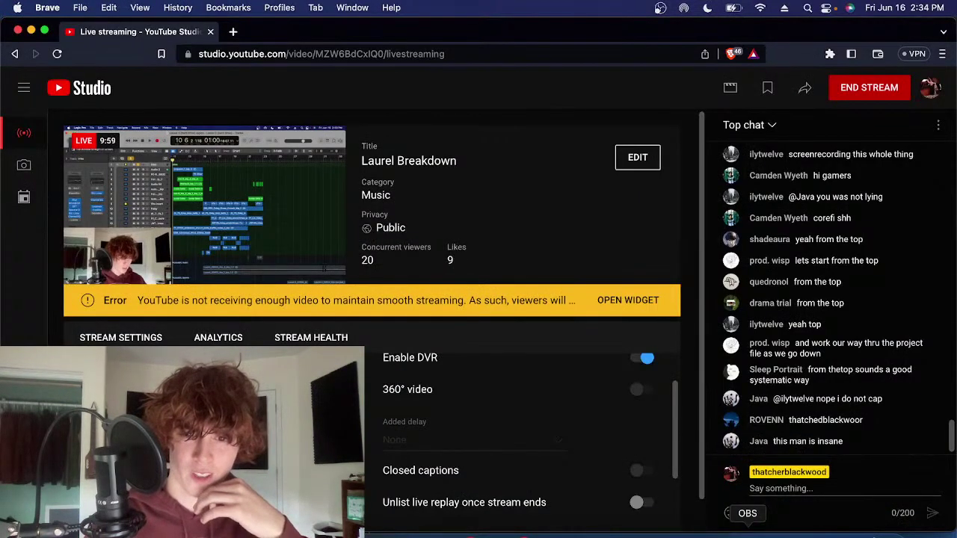
pyautogui.click(748, 533)
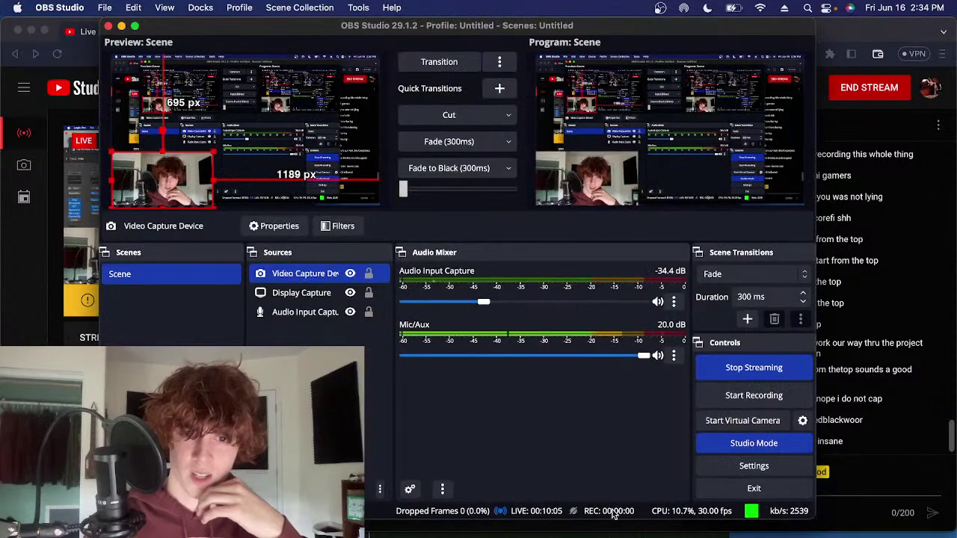
pyautogui.click(561, 531)
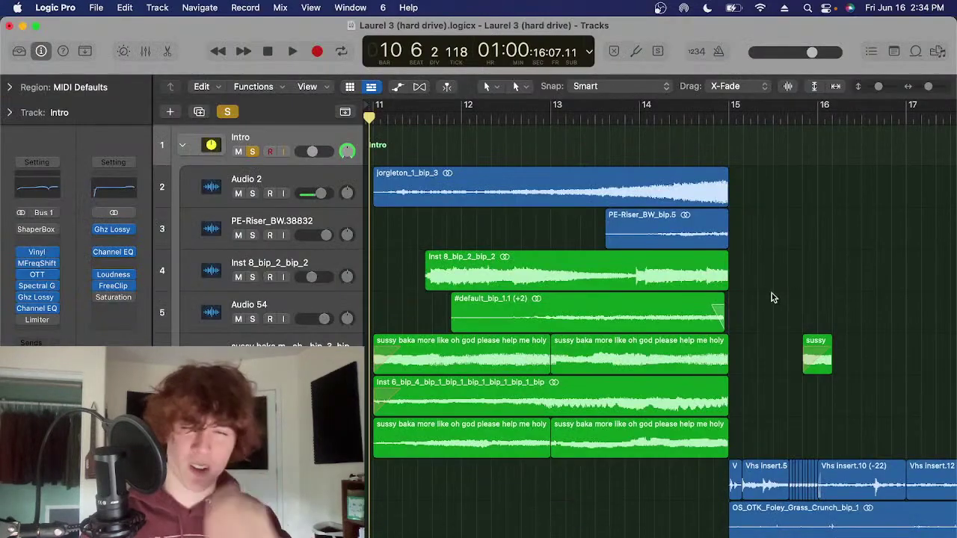
# Unsolo the Intro track stack and solo only its Audio 2 track
pyautogui.press('super+Right')
pyautogui.press('super+Right')
pyautogui.scroll(-1, 508, 236)
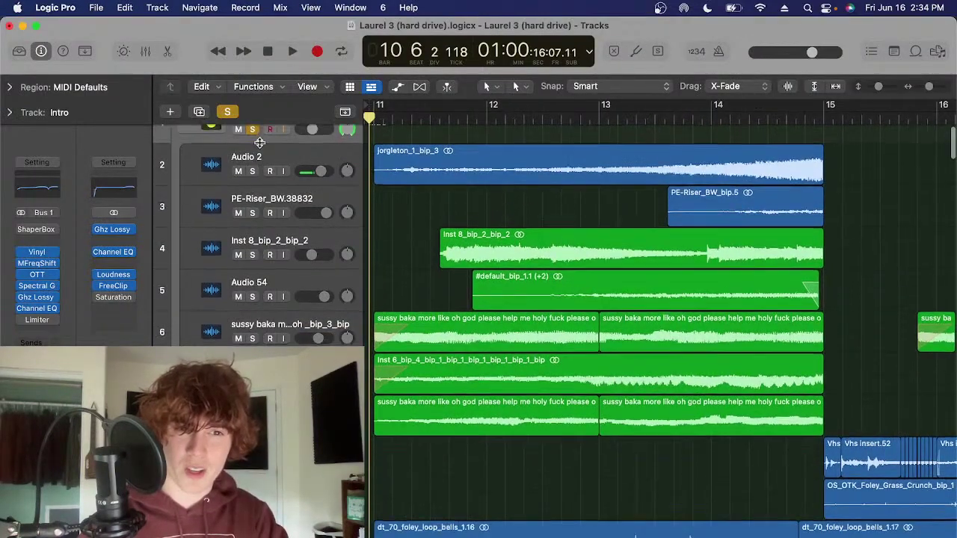
pyautogui.scroll(1, 258, 144)
pyautogui.click(252, 152)
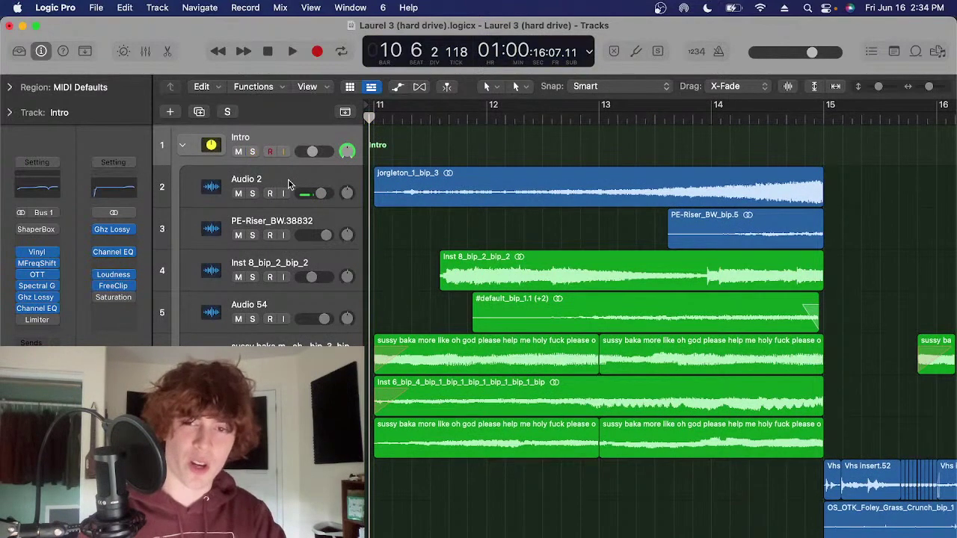
pyautogui.click(288, 178)
pyautogui.scroll(-1, 695, 194)
pyautogui.scroll(1, 682, 201)
pyautogui.press('s')
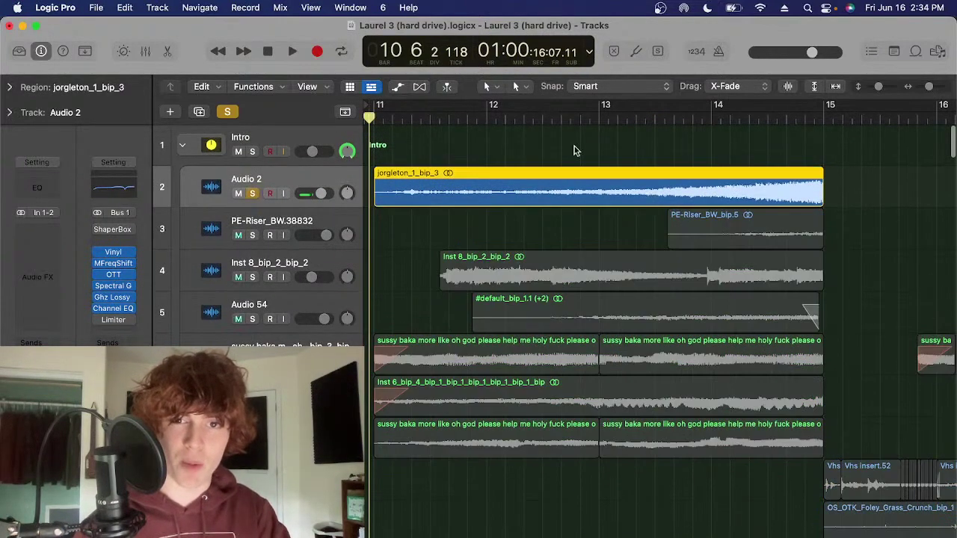
# Place the playhead at bar 13, check the live chat in Brave again, and return to Logic Pro
pyautogui.click(594, 123)
pyautogui.press('super+Down')
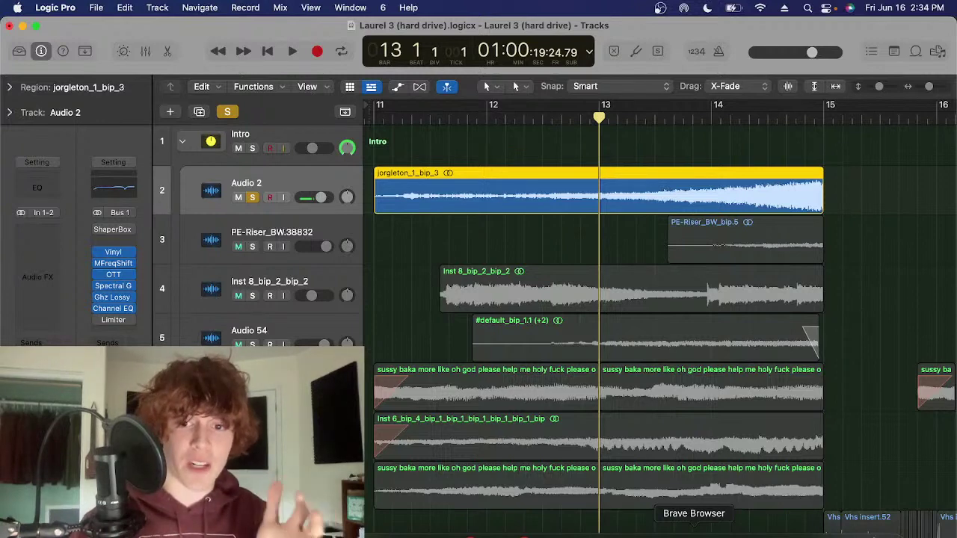
pyautogui.click(694, 529)
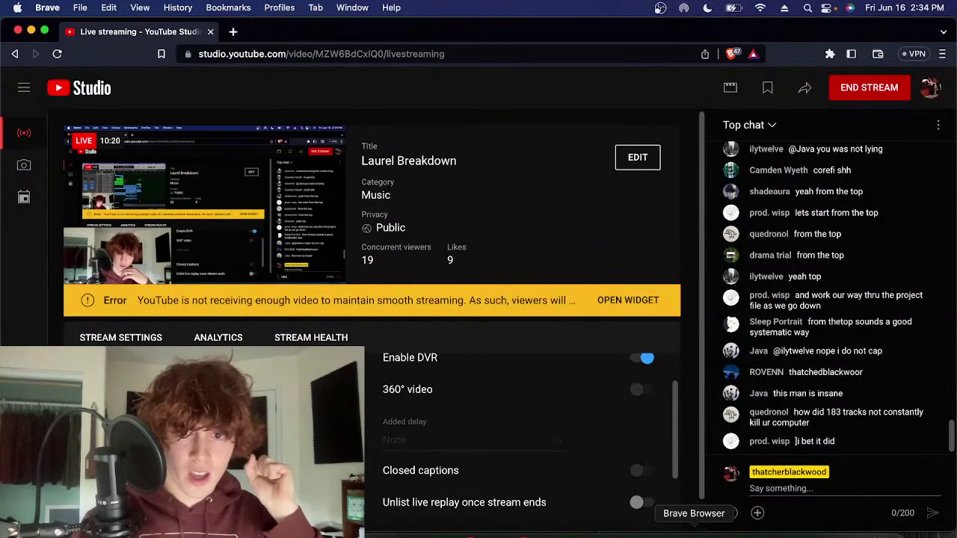
pyautogui.click(561, 529)
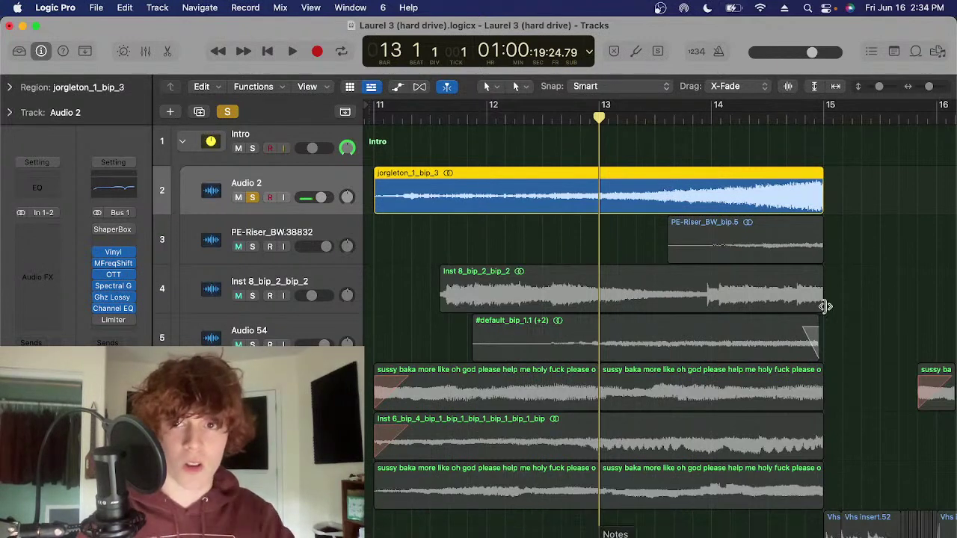
# Enlarge the jorgleton_1_bip_3 region on Audio 2 and sweep the playhead from bar 11 towards bar 14 to show its build-up
pyautogui.click(830, 231)
pyautogui.press('cmd+Right')
pyautogui.hscroll(-1, 770, 275)
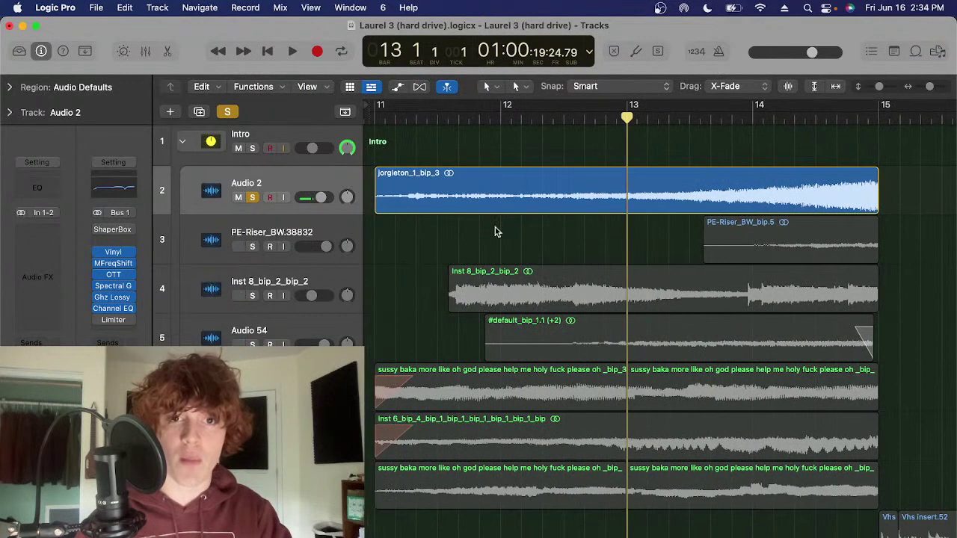
pyautogui.press('cmd+Down')
pyautogui.press('cmd+Down')
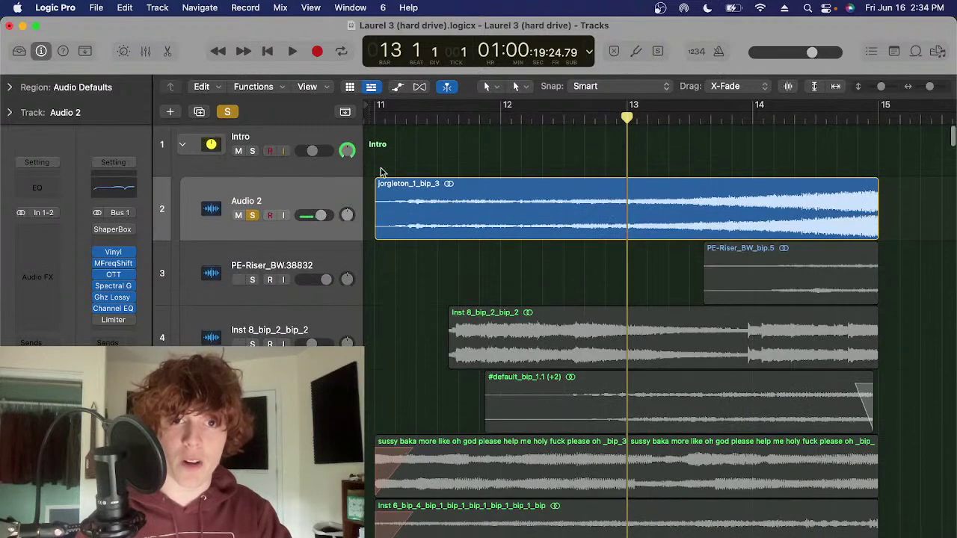
pyautogui.moveTo(377, 111); pyautogui.dragTo(721, 145)
pyautogui.press('cmd+Left')
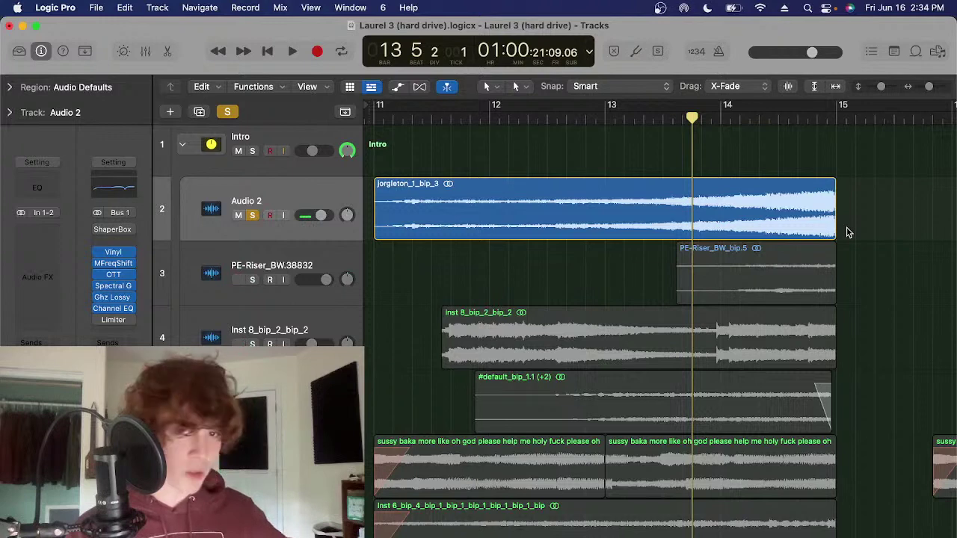
pyautogui.press('super+Down')
pyautogui.press('super+Down')
pyautogui.press('super+Down')
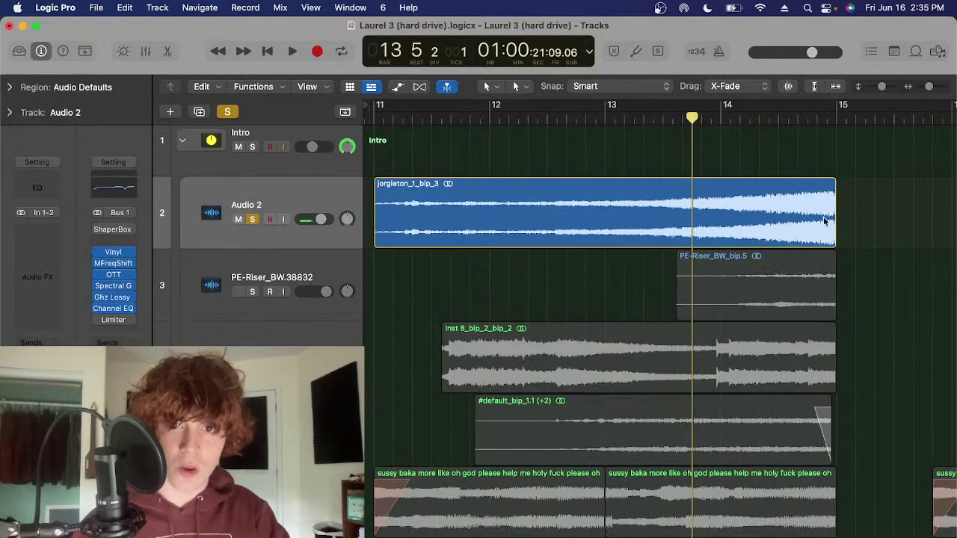
# Place the playhead at bar 11 beat 3 and select the jorgleton_1_bip_3 region on Audio 2
pyautogui.click(463, 206)
pyautogui.click(405, 120)
pyautogui.click(452, 148)
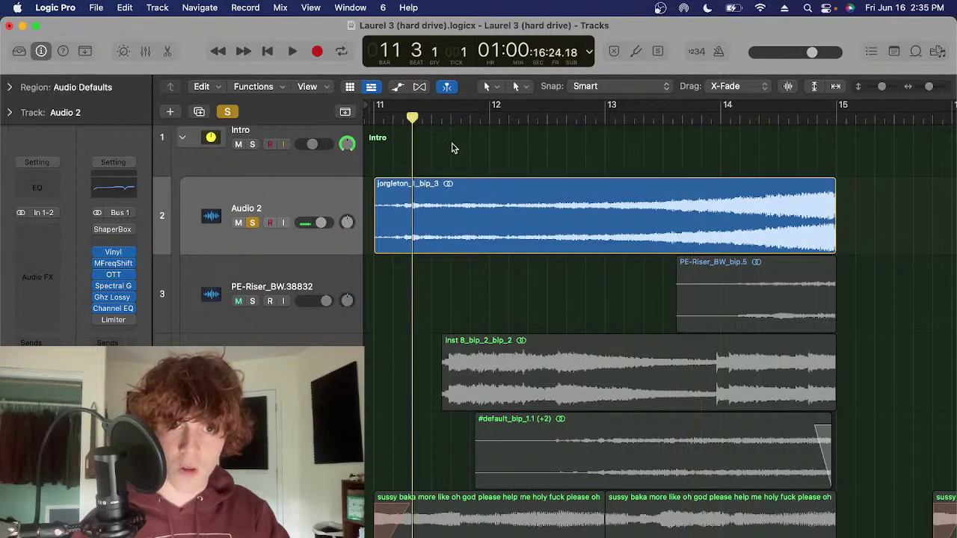
pyautogui.click(458, 199)
pyautogui.press('cmd+Down')
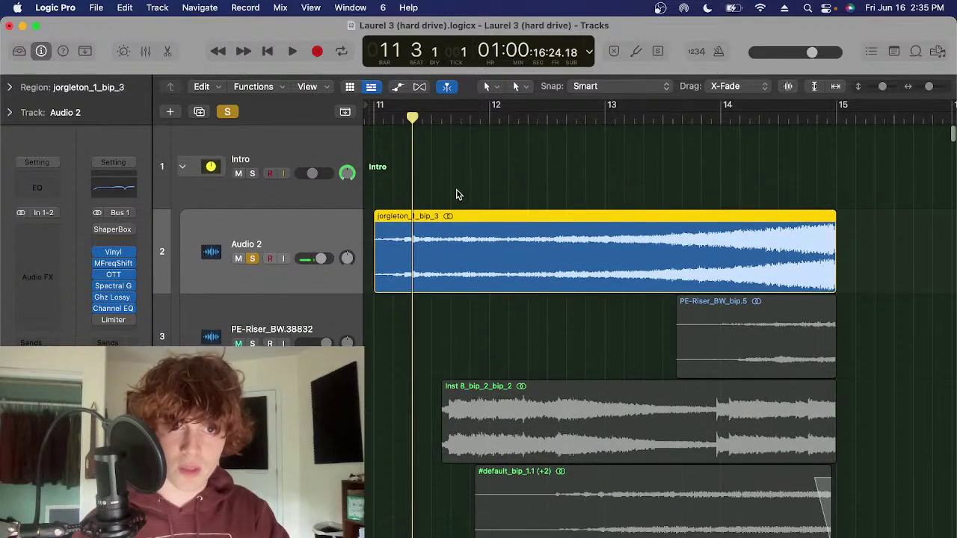
pyautogui.click(455, 195)
pyautogui.click(450, 218)
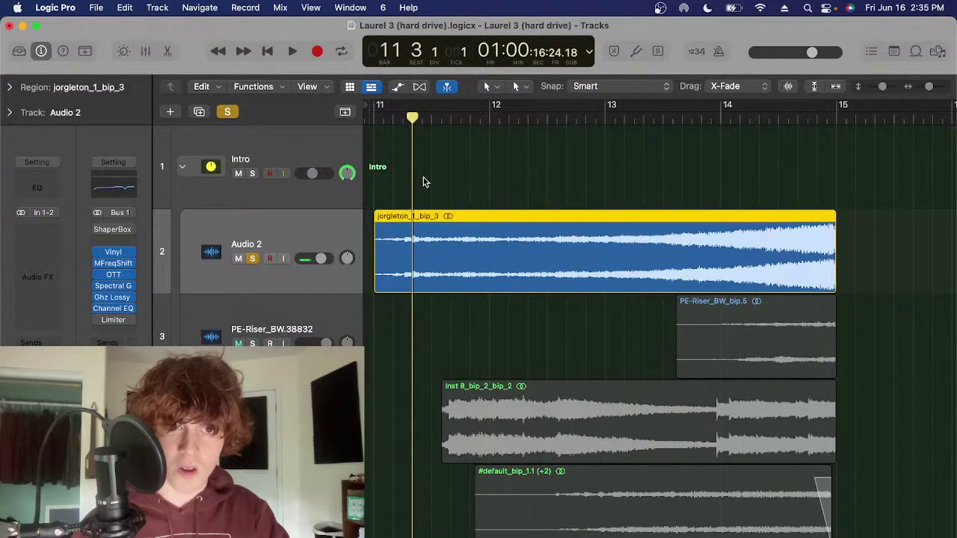
# Move the playhead to bar 11 beat 2 and on to bar 13 beat 5 to compare the region's quiet start with its louder end
pyautogui.click(391, 119)
pyautogui.click(492, 153)
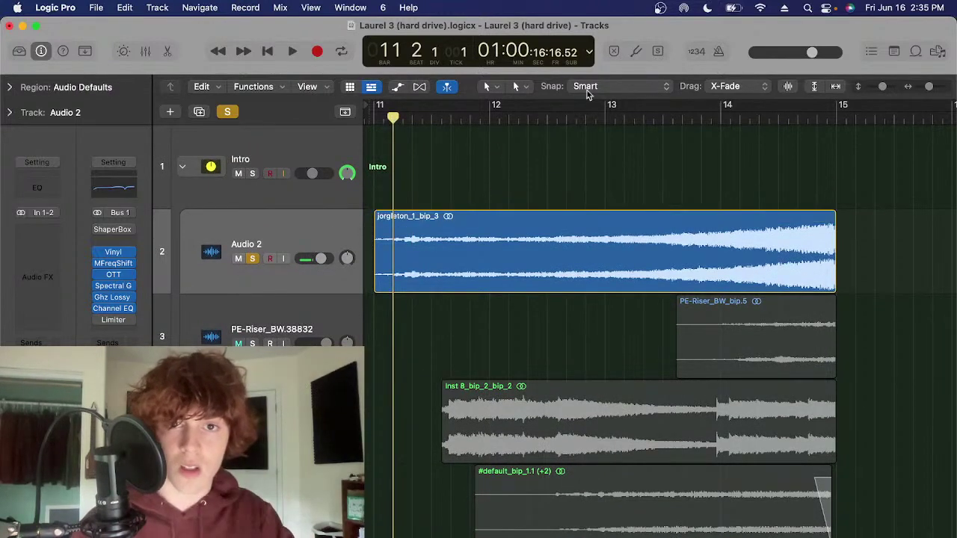
pyautogui.click(671, 120)
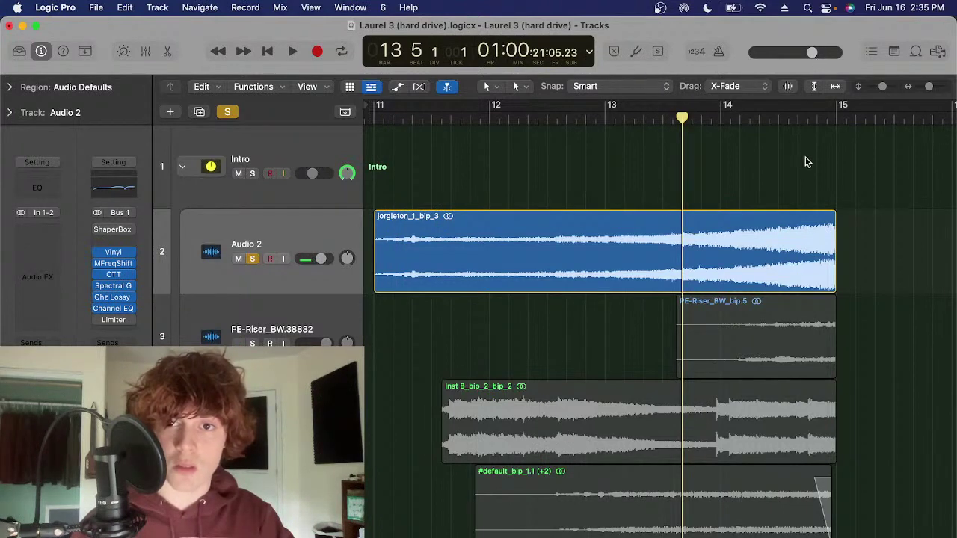
pyautogui.click(784, 216)
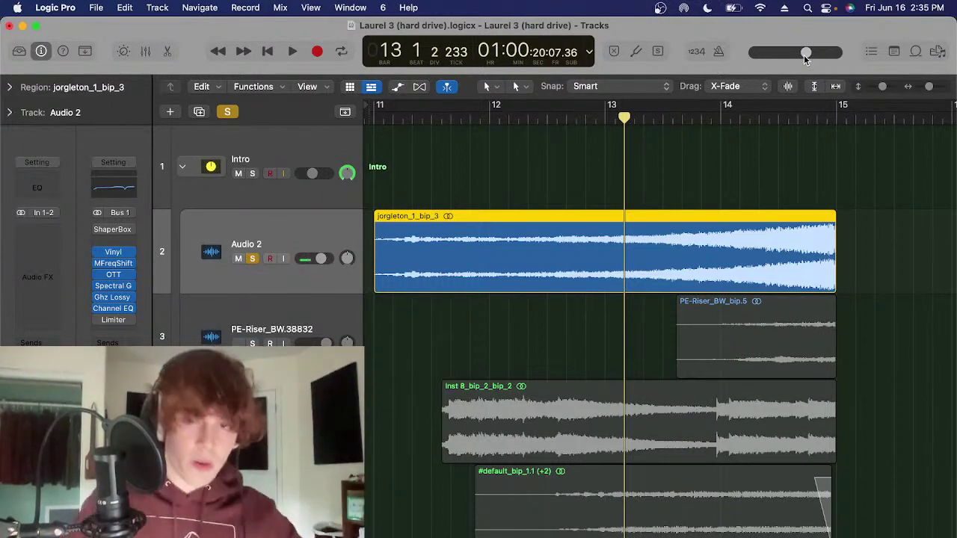
# Play the soloed jorgleton_1_bip_3 region, raise the master volume to +0.9 dB, and stop playback
pyautogui.click(648, 198)
pyautogui.click(651, 233)
pyautogui.press('space')
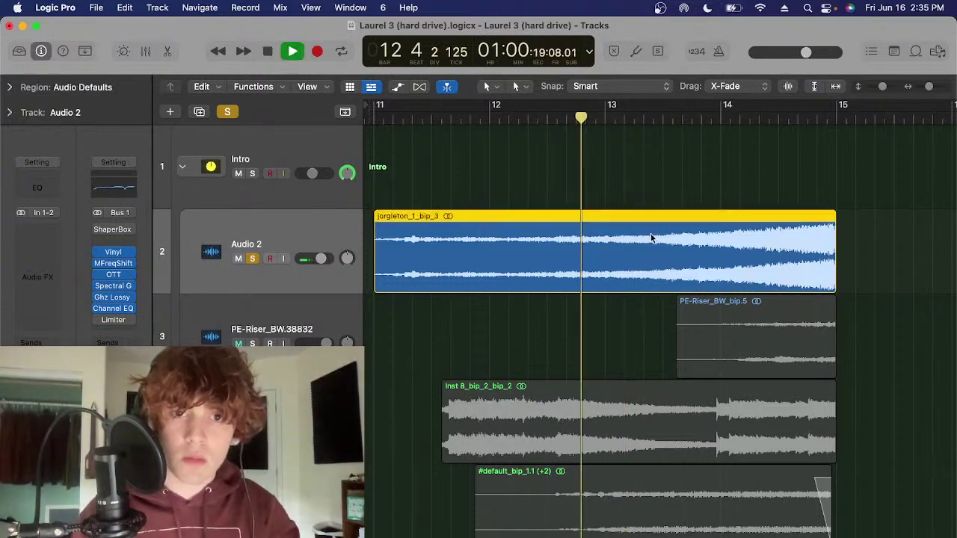
pyautogui.scroll(-2, 673, 239)
pyautogui.moveTo(805, 54)
pyautogui.moveTo(806, 53); pyautogui.dragTo(816, 53)
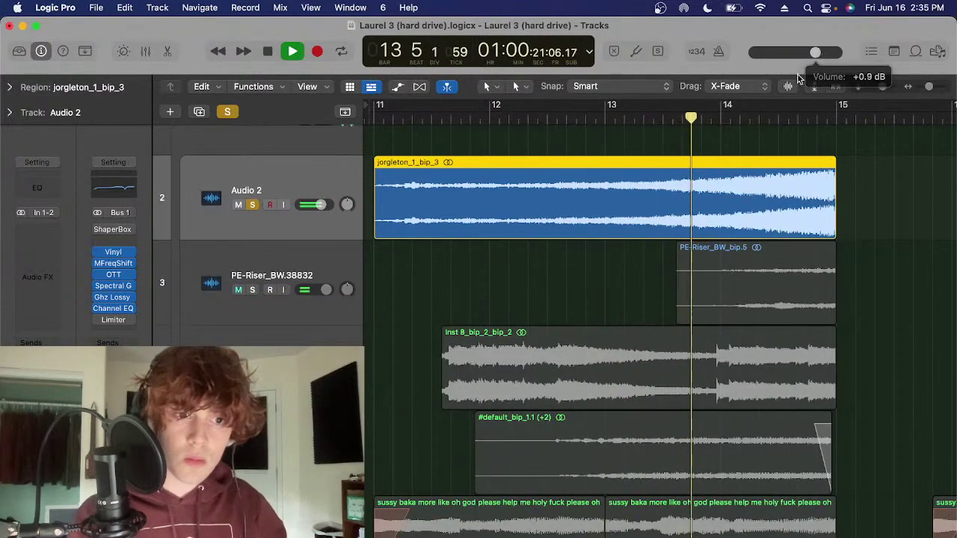
pyautogui.scroll(2, 439, 123)
pyautogui.press('space')
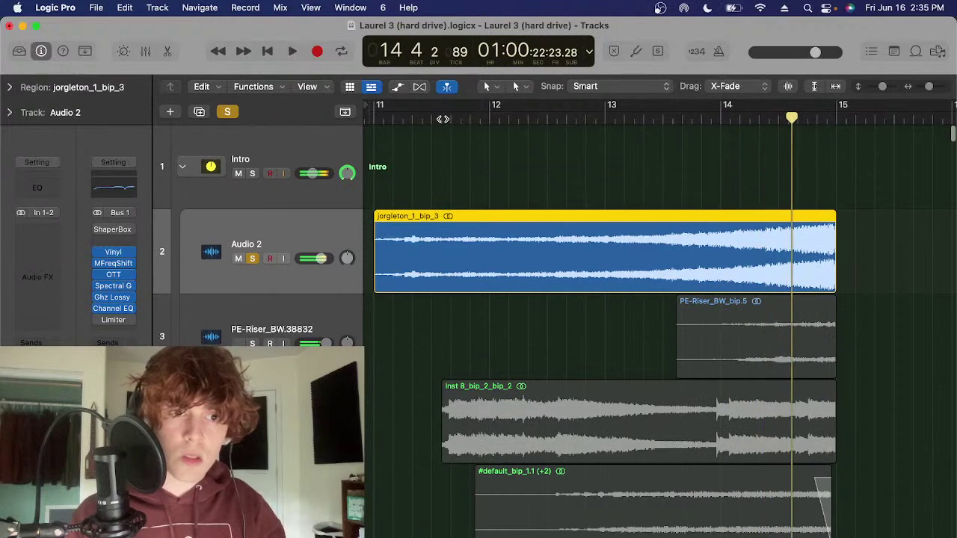
# Place the playhead at bar 11 beat 5, clear all solos, and play the intro with every track audible
pyautogui.click(443, 120)
pyautogui.click(250, 183)
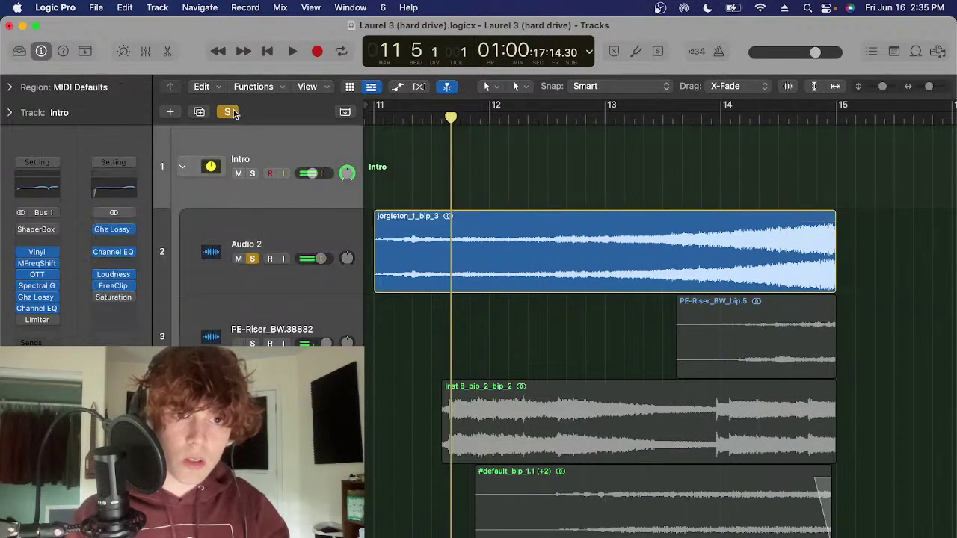
pyautogui.click(231, 112)
pyautogui.press('space')
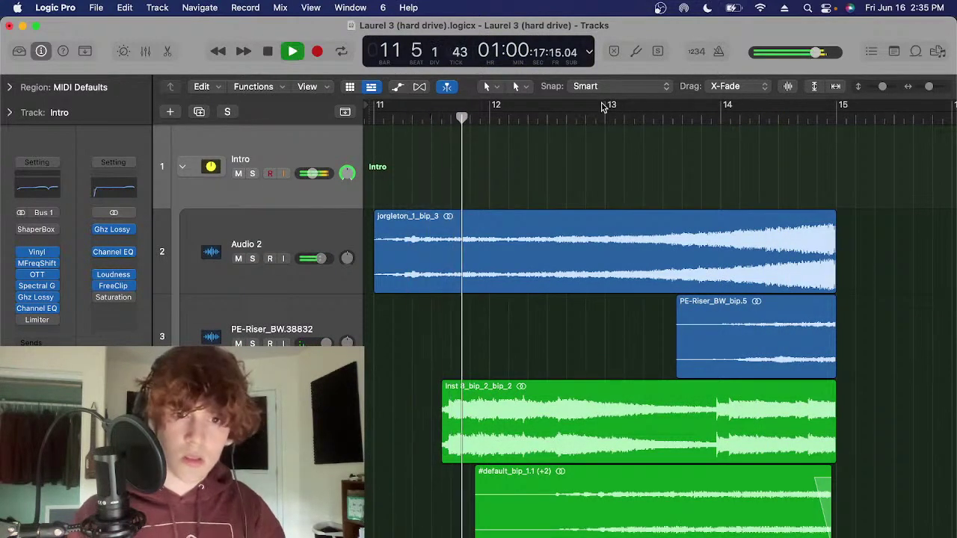
# Look through the Intro stack's tracks down to Acoustic main during playback, stop playback, and return to the first tracks
pyautogui.click(294, 228)
pyautogui.scroll(-5, 733, 274)
pyautogui.scroll(-4, 734, 274)
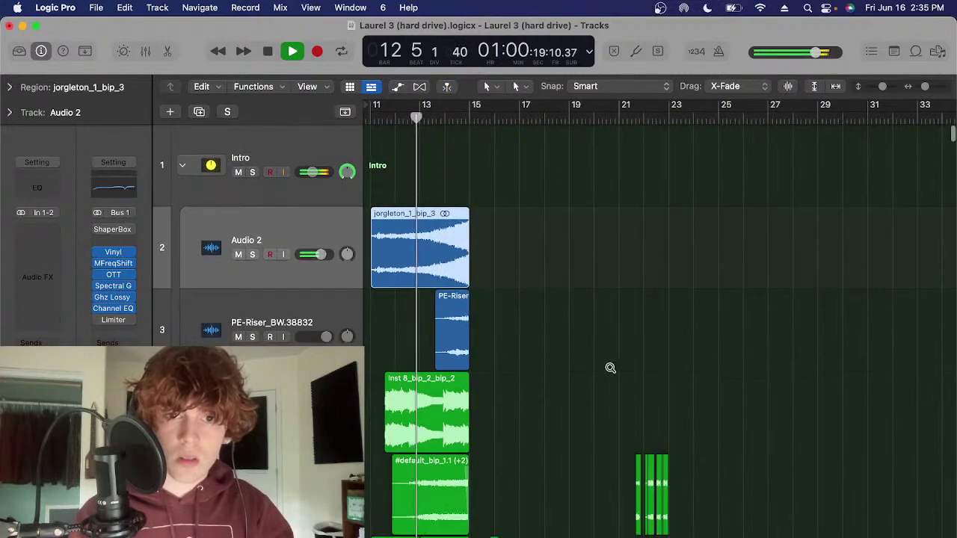
pyautogui.scroll(-5, 608, 367)
pyautogui.scroll(-5, 554, 376)
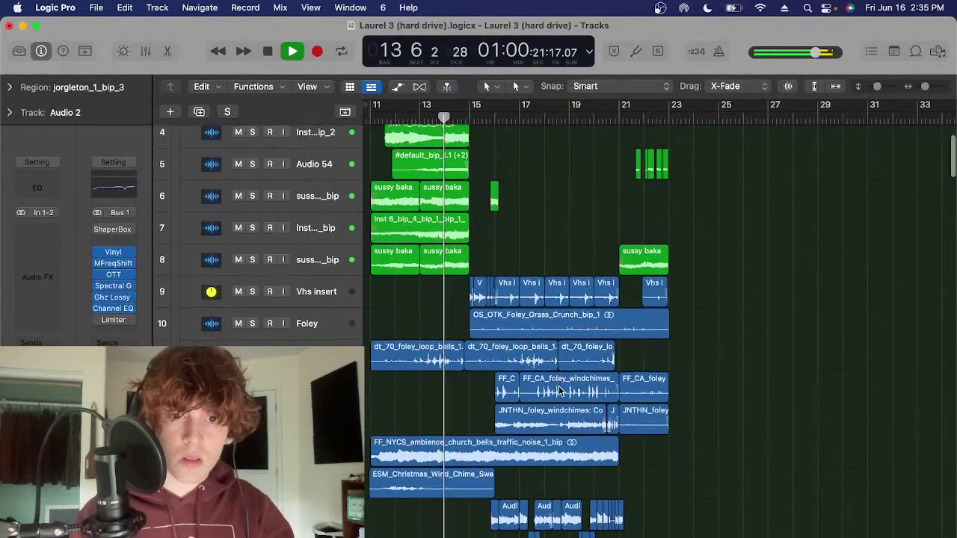
pyautogui.scroll(-5, 557, 385)
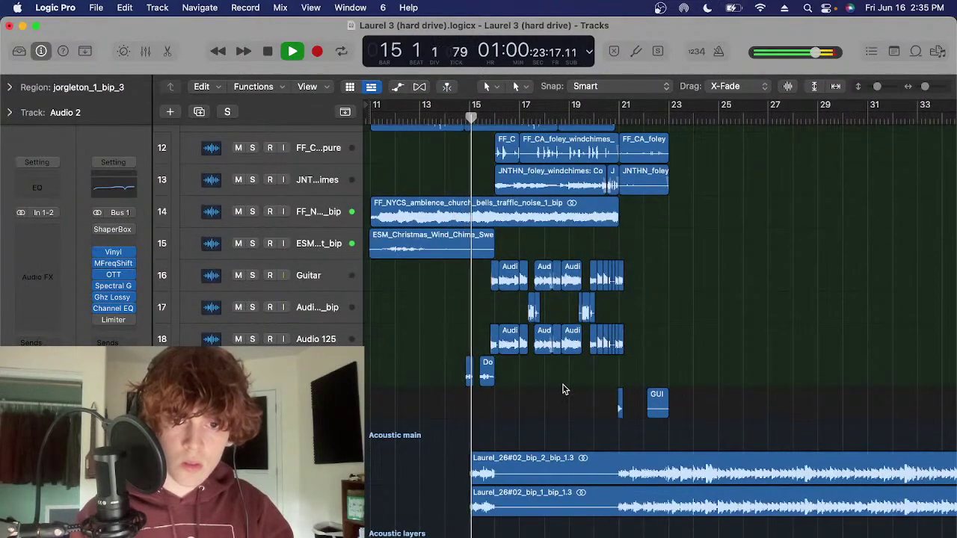
pyautogui.press('space')
pyautogui.scroll(1, 523, 340)
pyautogui.scroll(10, 523, 340)
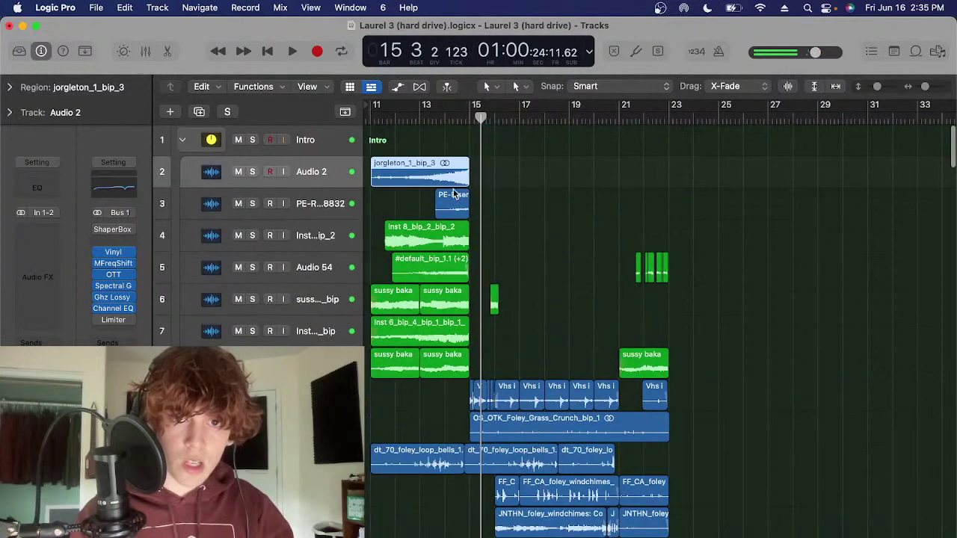
# Enlarge the Intro tracks, solo the jorgleton_1_bip_3 region, play it from about bar 13 beat 3, and stop playback
pyautogui.press('super+Right')
pyautogui.click(428, 120)
pyautogui.press('super+Down')
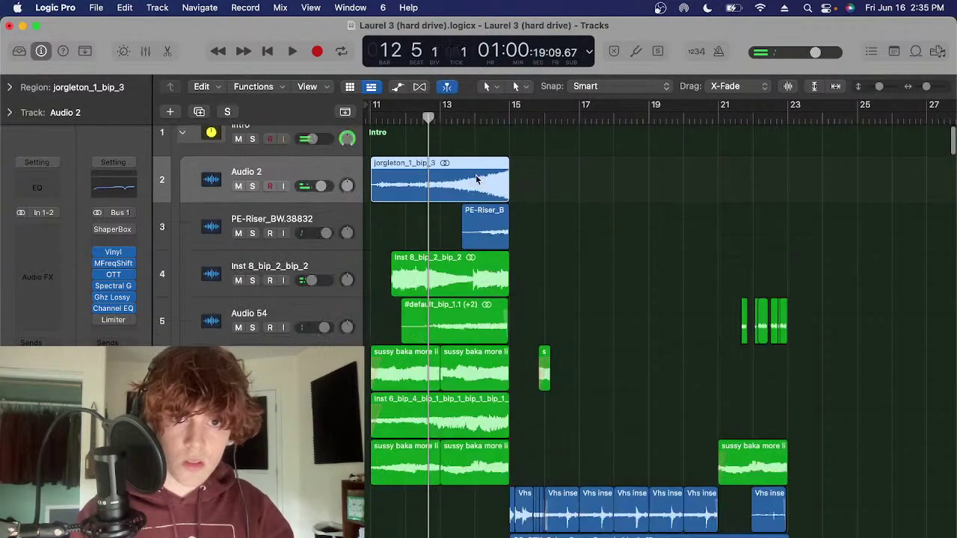
pyautogui.hotkey('ctrl', 's')
pyautogui.click(472, 118)
pyautogui.press('space')
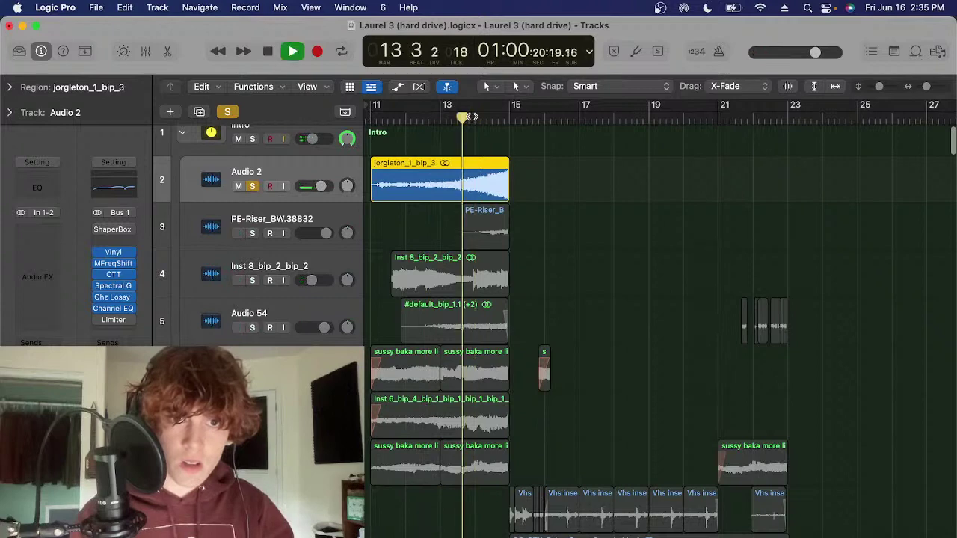
pyautogui.press('space')
pyautogui.scroll(1, 285, 146)
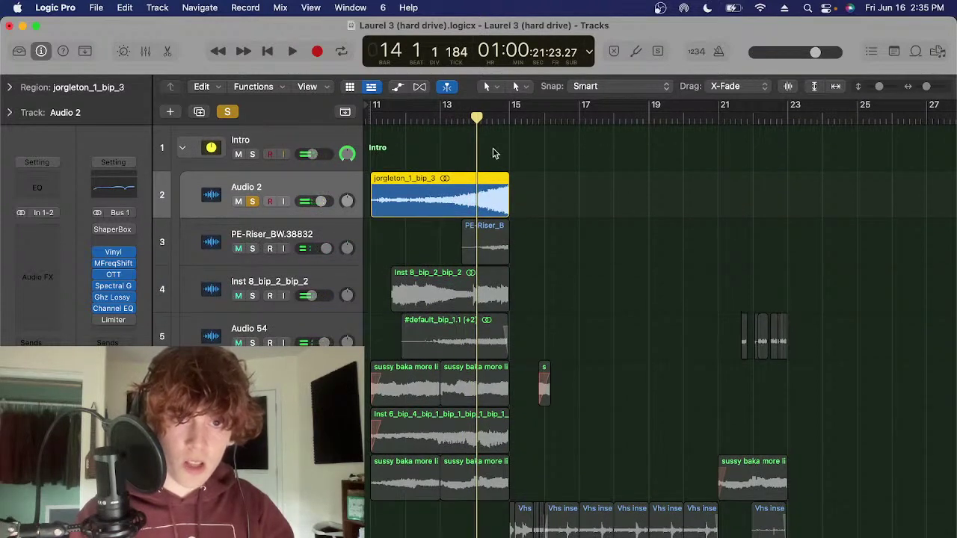
# Reselect the jorgleton_1_bip_3 region, place the playhead at bar 13 beat 4, and switch to Brave to read the stream chat
pyautogui.click(565, 177)
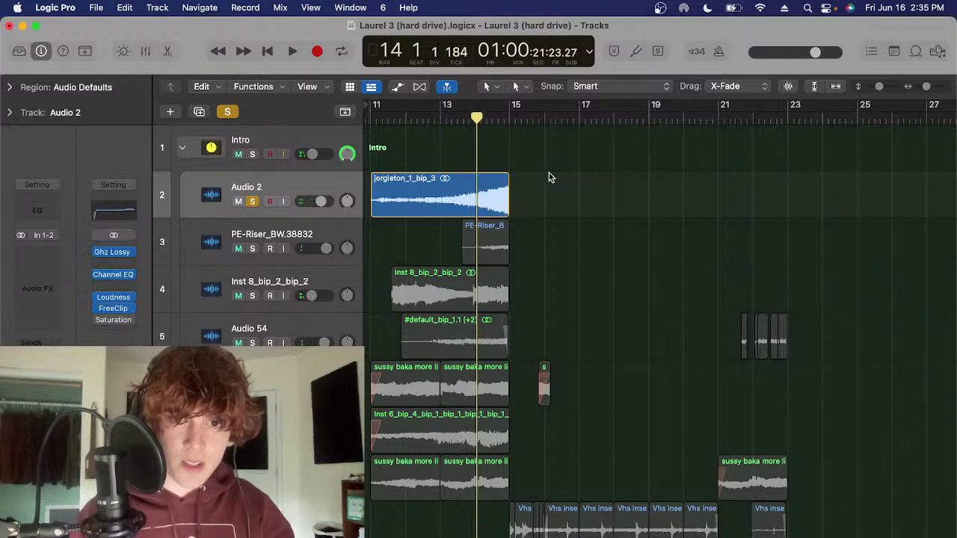
pyautogui.click(449, 194)
pyautogui.click(456, 119)
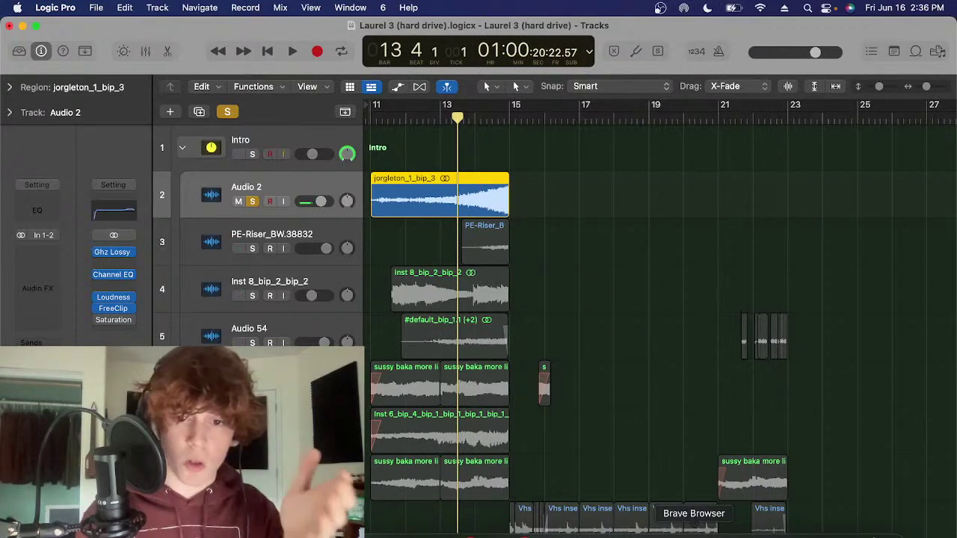
pyautogui.click(693, 532)
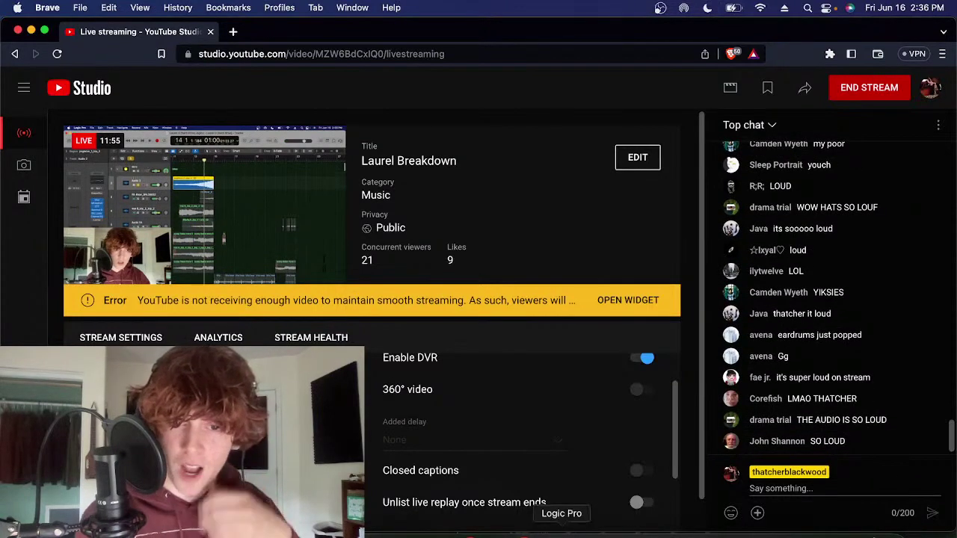
# Switch to OBS Studio and lower the Audio Input Capture level to -53.6 dB
pyautogui.click(683, 532)
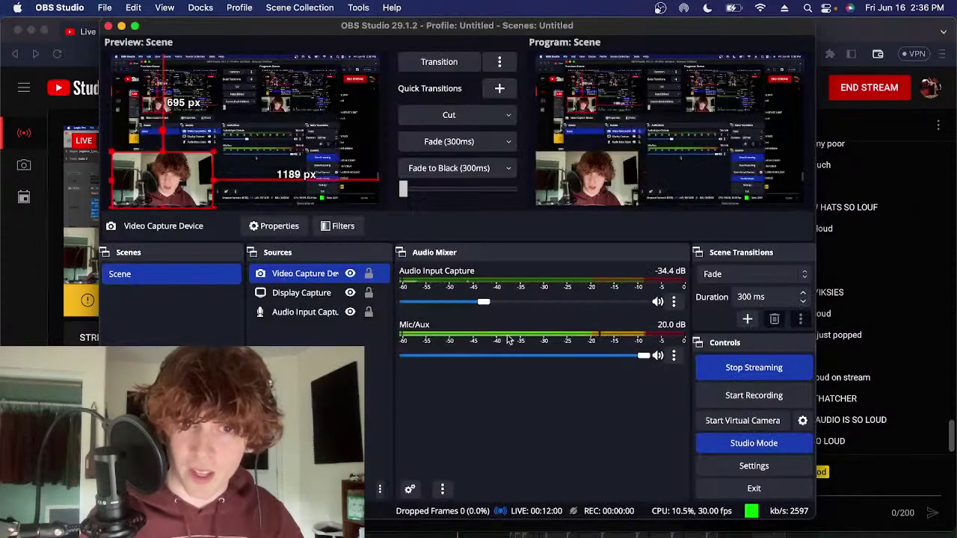
pyautogui.keyDown('super'); pyautogui.click(329, 293); pyautogui.keyUp('super')
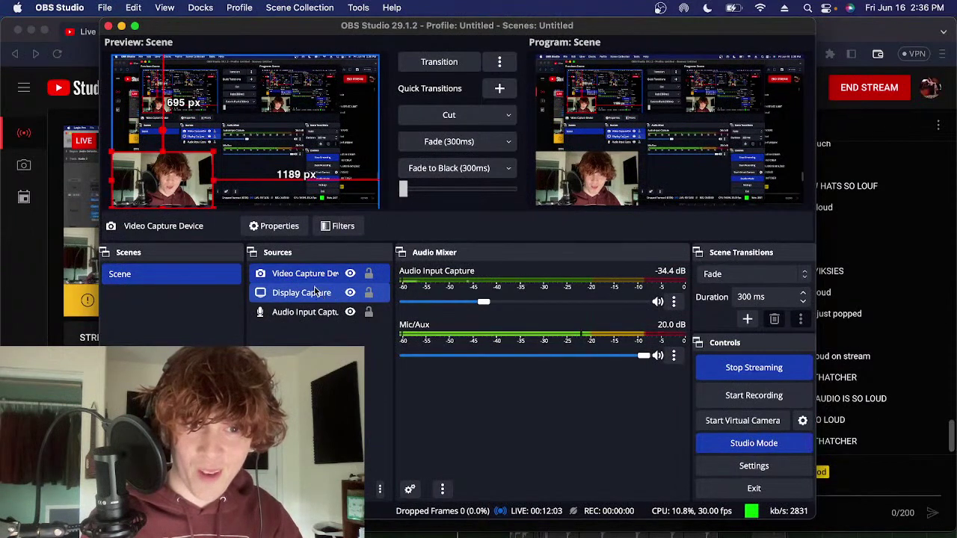
pyautogui.keyDown('super'); pyautogui.click(317, 312); pyautogui.keyUp('super')
pyautogui.click(306, 274)
pyautogui.keyDown('super'); pyautogui.click(307, 293); pyautogui.keyUp('super')
pyautogui.keyDown('super'); pyautogui.click(307, 292); pyautogui.keyUp('super')
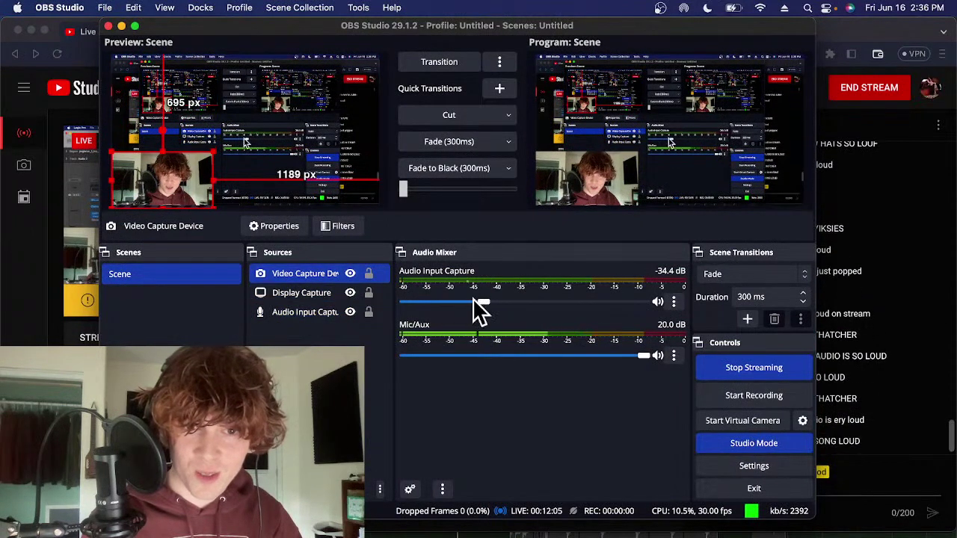
pyautogui.moveTo(478, 308); pyautogui.dragTo(451, 306)
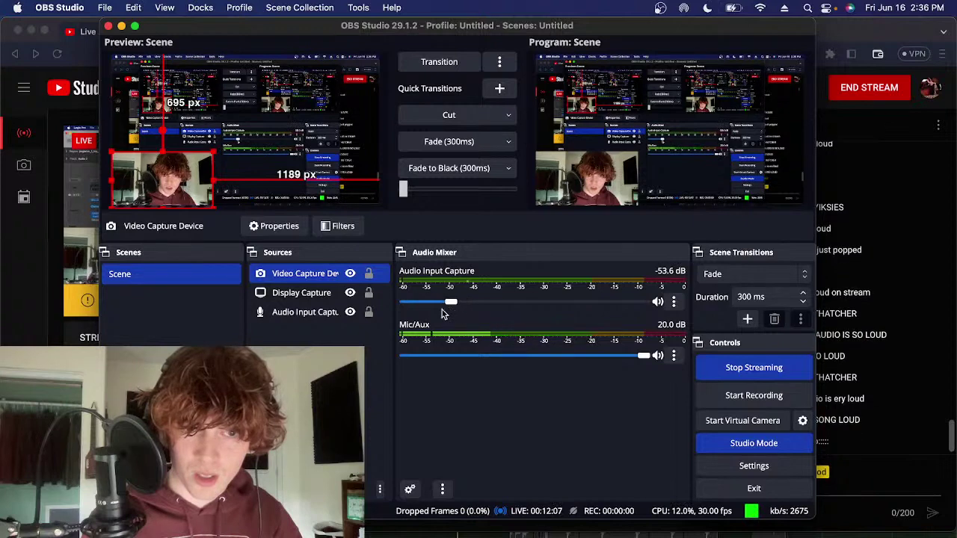
# Return to Logic Pro, clear the solo, play the intro while lowering the master volume, and stop playback
pyautogui.press('super+Tab')
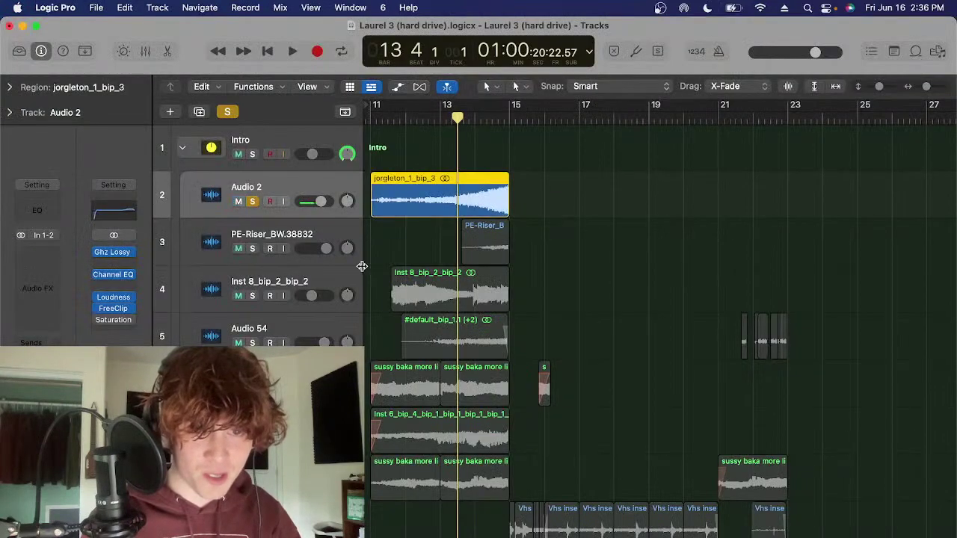
pyautogui.press('space')
pyautogui.moveTo(815, 52); pyautogui.dragTo(764, 60)
pyautogui.press('space')
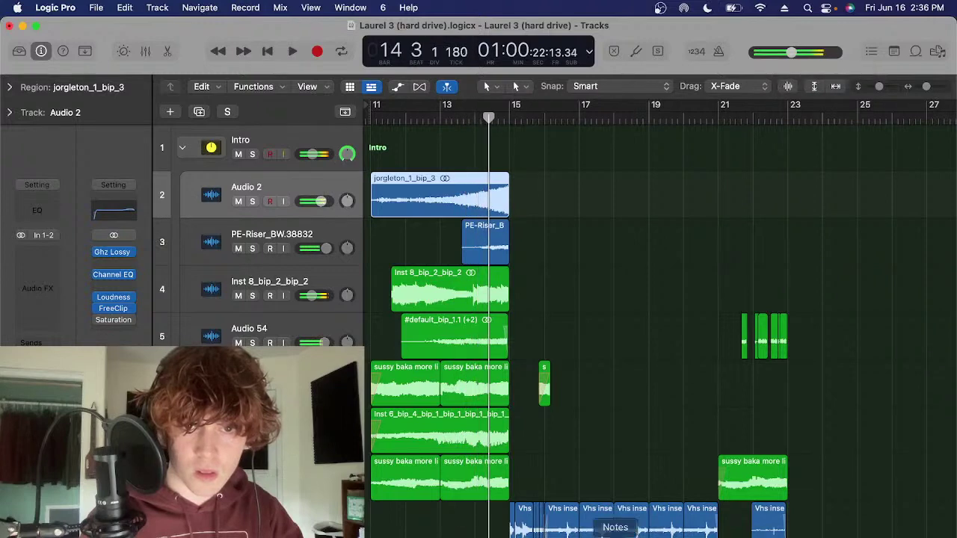
# Check the stream chat in Brave, set OBS Studio's Audio Input Capture level to -68.9 dB, and return to the chat
pyautogui.click(747, 530)
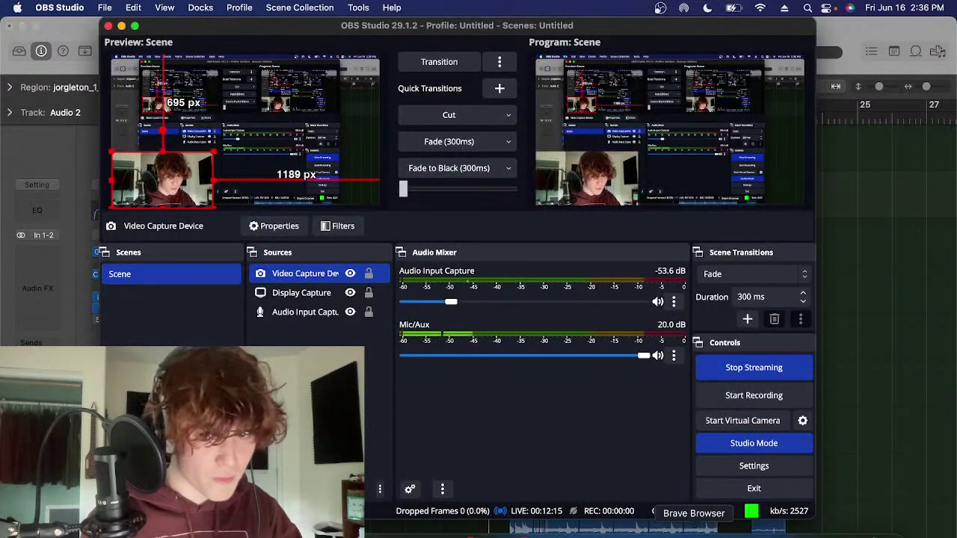
pyautogui.click(694, 530)
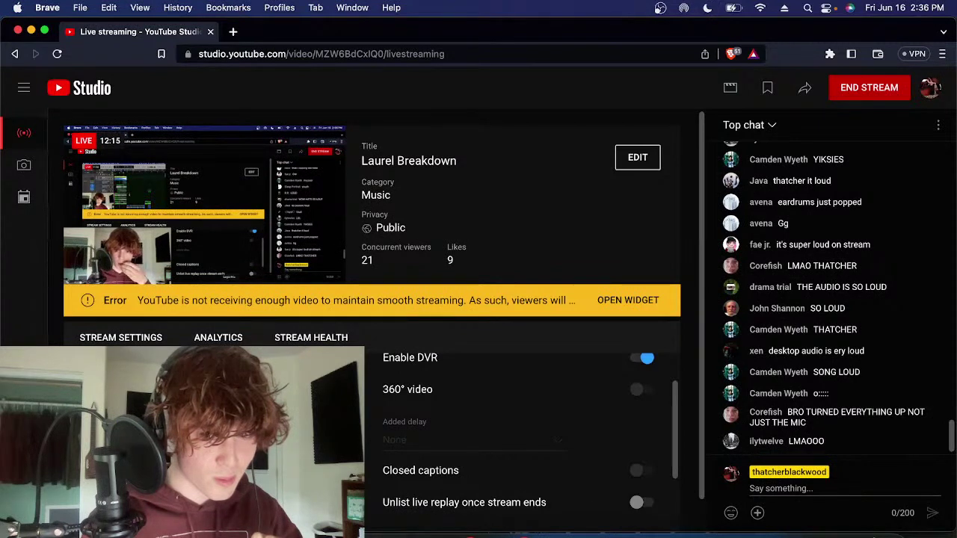
pyautogui.click(747, 531)
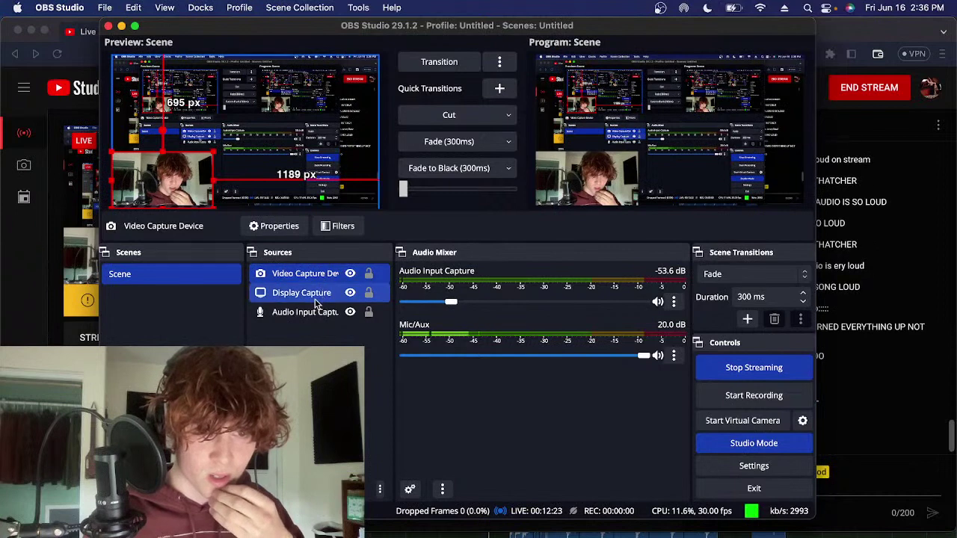
pyautogui.moveTo(450, 302); pyautogui.dragTo(431, 302)
pyautogui.click(895, 354)
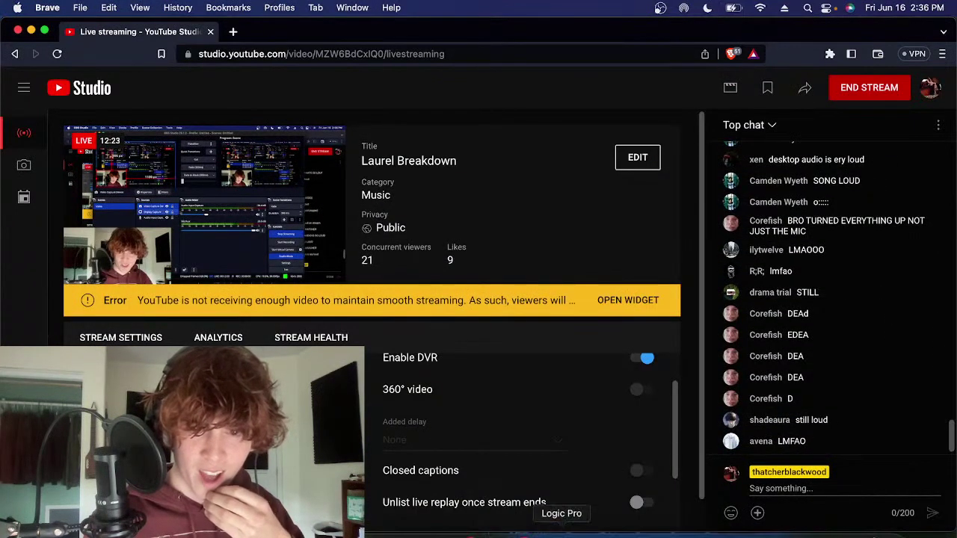
# Open the advanced audio properties in OBS Studio and set the Audio Input Capture volume to -69.1 dB
pyautogui.click(745, 529)
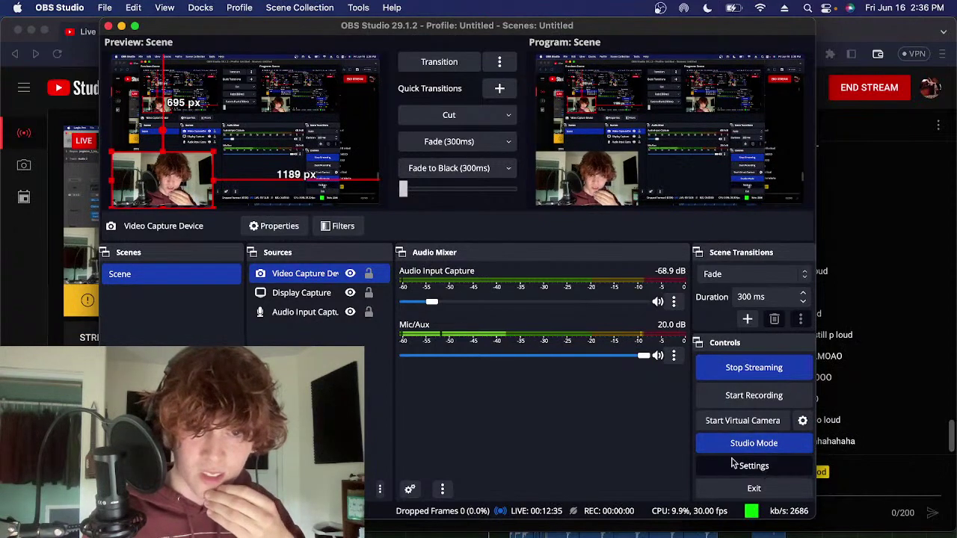
pyautogui.click(759, 467)
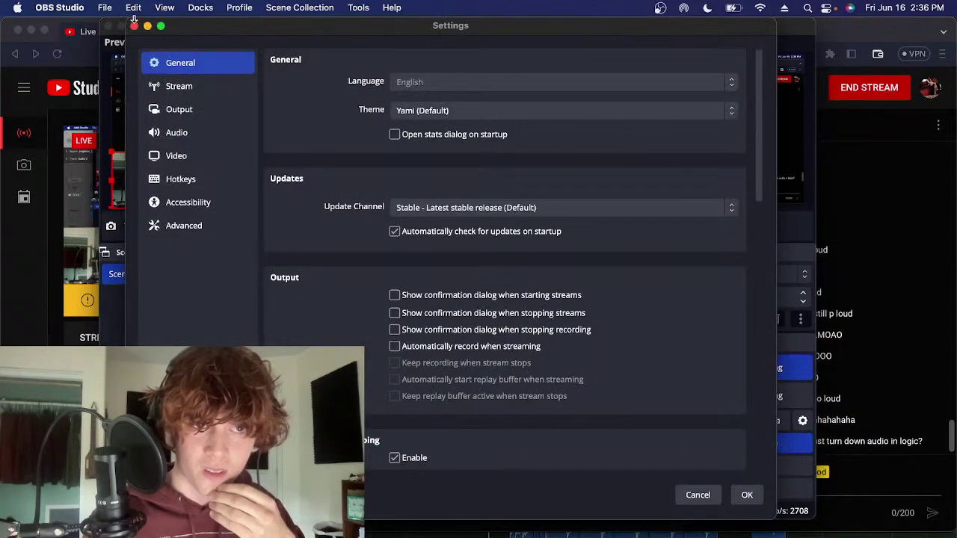
pyautogui.click(135, 26)
pyautogui.click(409, 490)
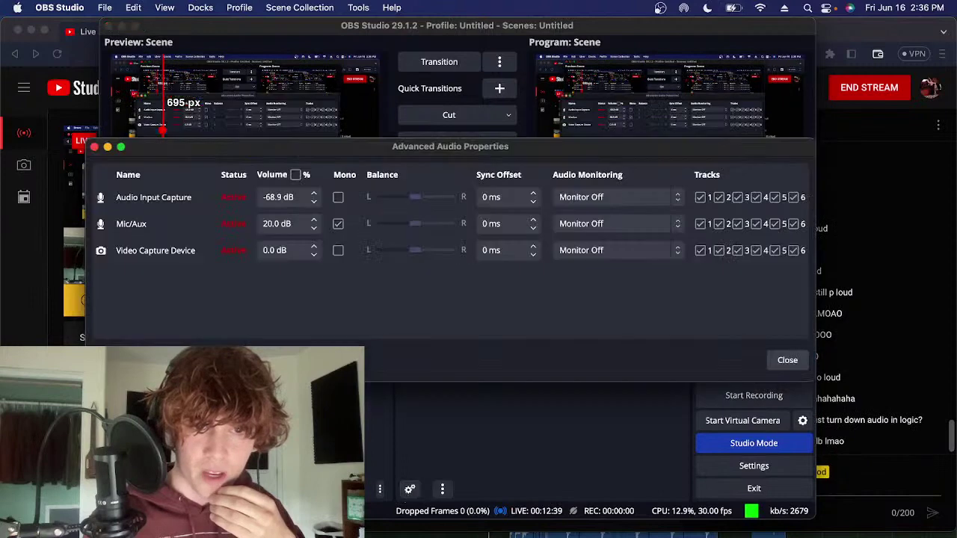
pyautogui.click(270, 197)
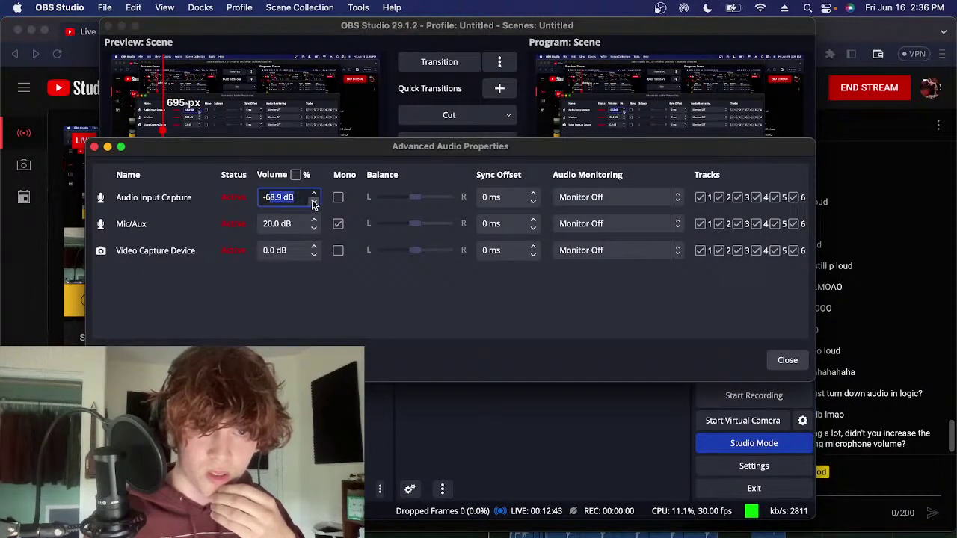
# Switch to Brave and read the newest stream chat messages about the audio level
pyautogui.click(876, 435)
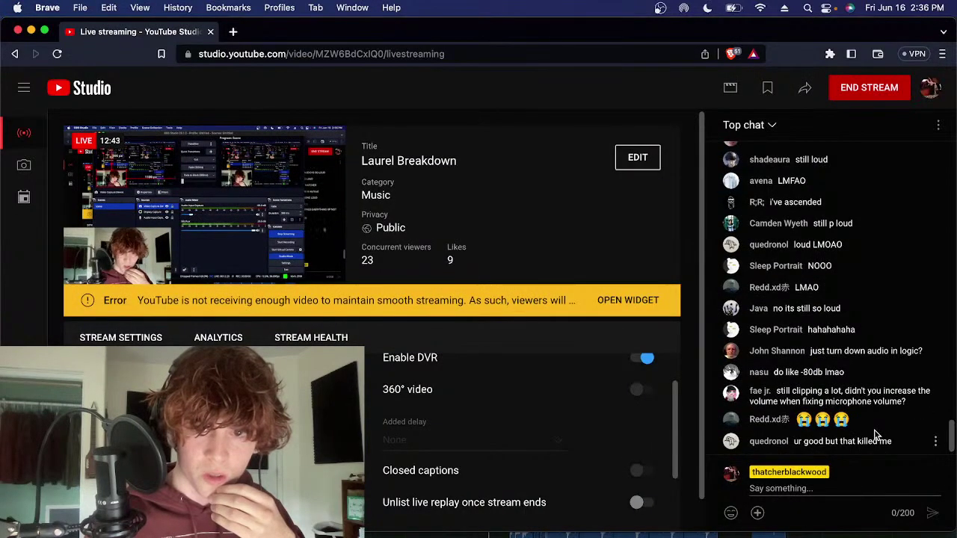
pyautogui.moveTo(859, 401); pyautogui.dragTo(869, 421)
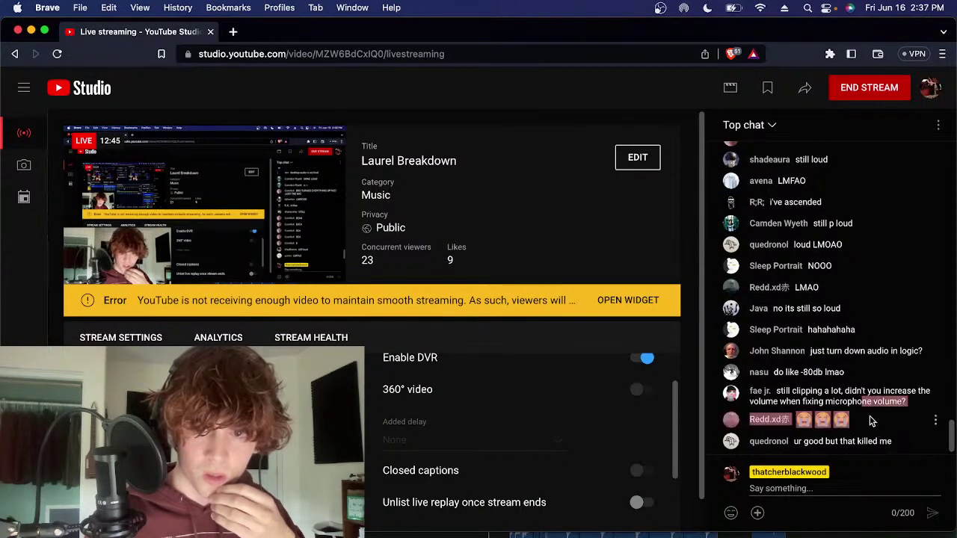
pyautogui.click(869, 420)
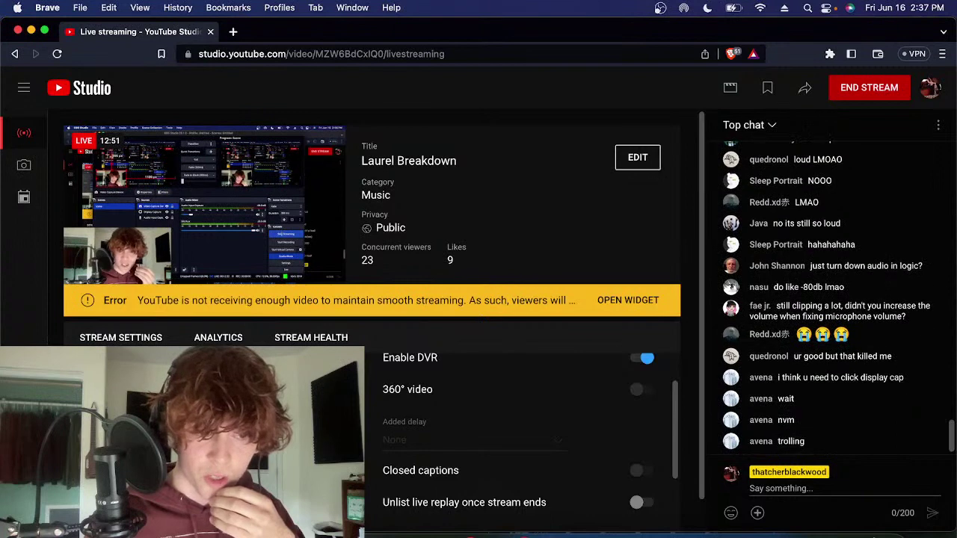
# Return to Logic Pro, lower the master volume to -18.0 dB, play the song briefly from bar 16 beat 4, and stop playback
pyautogui.press('super+Tab')
pyautogui.click(485, 108)
pyautogui.click(561, 117)
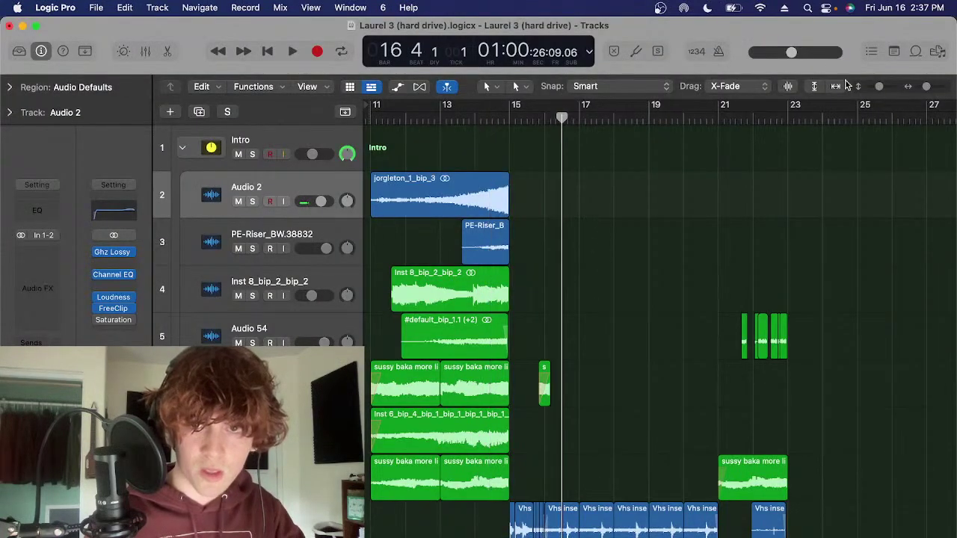
pyautogui.moveTo(791, 52); pyautogui.dragTo(768, 53)
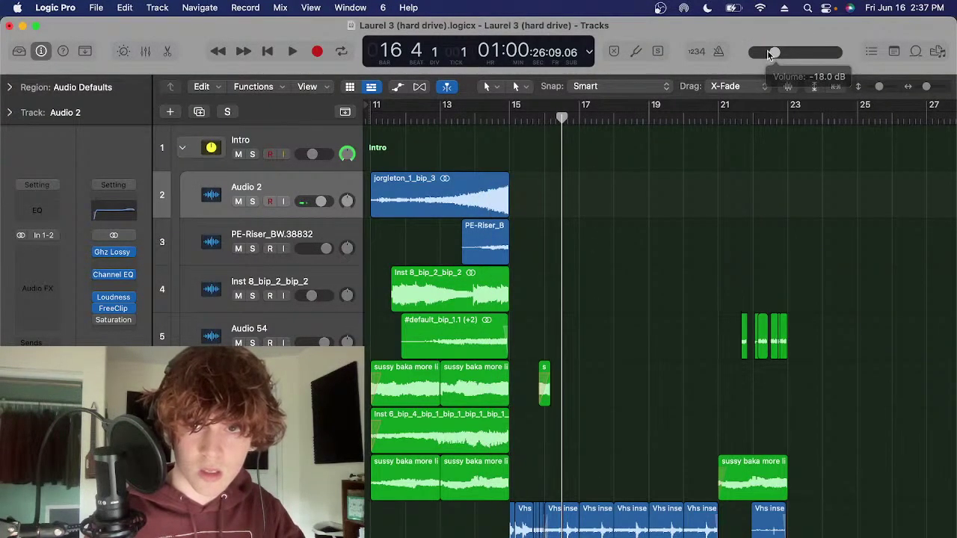
pyautogui.press('space')
pyautogui.scroll(-5, 553, 282)
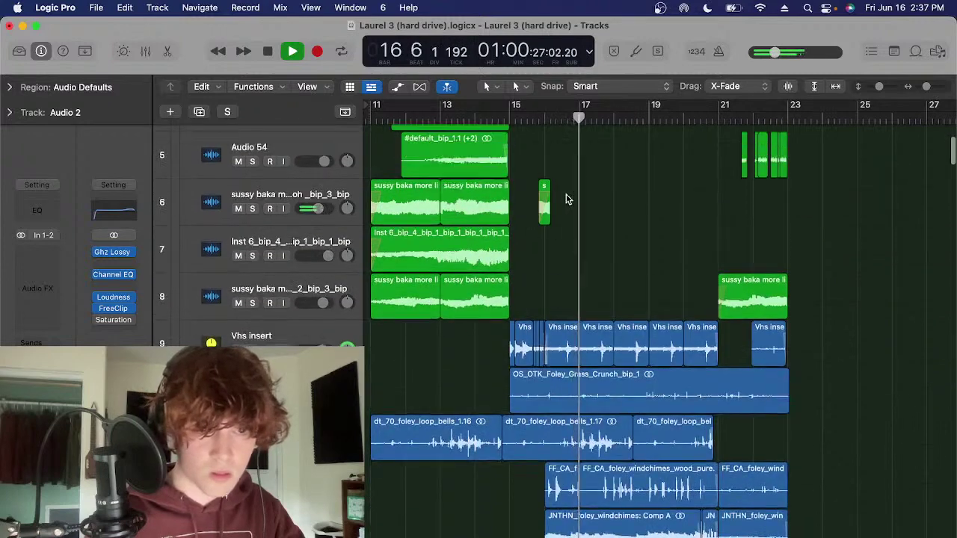
pyautogui.scroll(3, 566, 199)
pyautogui.press('space')
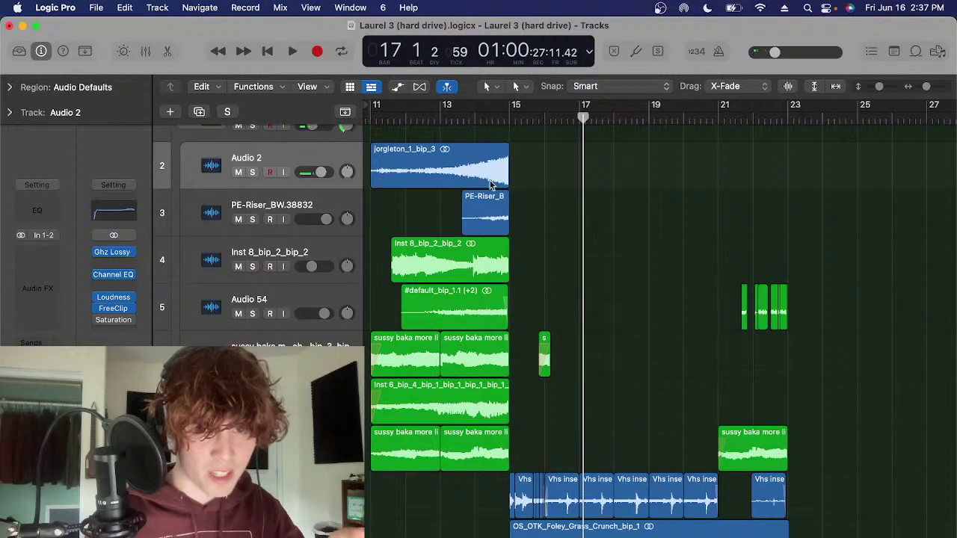
# Place the playhead at bar 14 beat 1, check the Audio Input Capture volume in OBS Studio, and return to Logic Pro
pyautogui.click(477, 118)
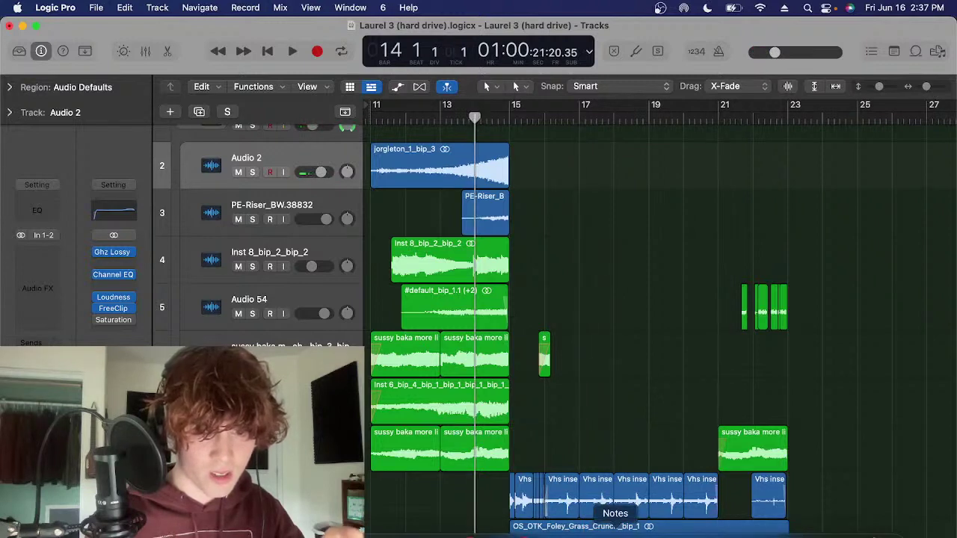
pyautogui.click(748, 535)
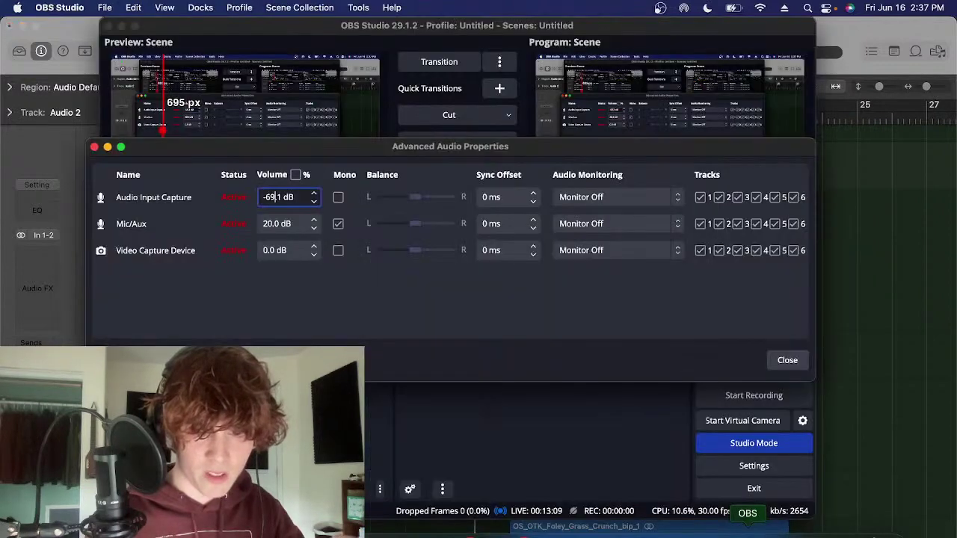
pyautogui.click(857, 414)
# Play the intro while looking down the tracks to dt_70_foley_loop_bells_1, stop playback, and return to the Intro stack's first tracks
pyautogui.press('space')
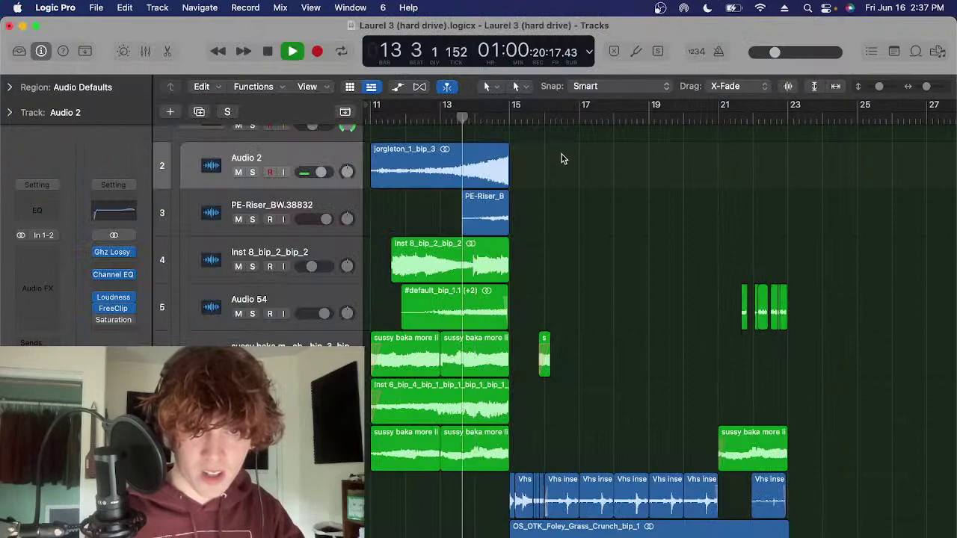
pyautogui.press('b')
pyautogui.scroll(-5, 606, 398)
pyautogui.press('space')
pyautogui.press('e')
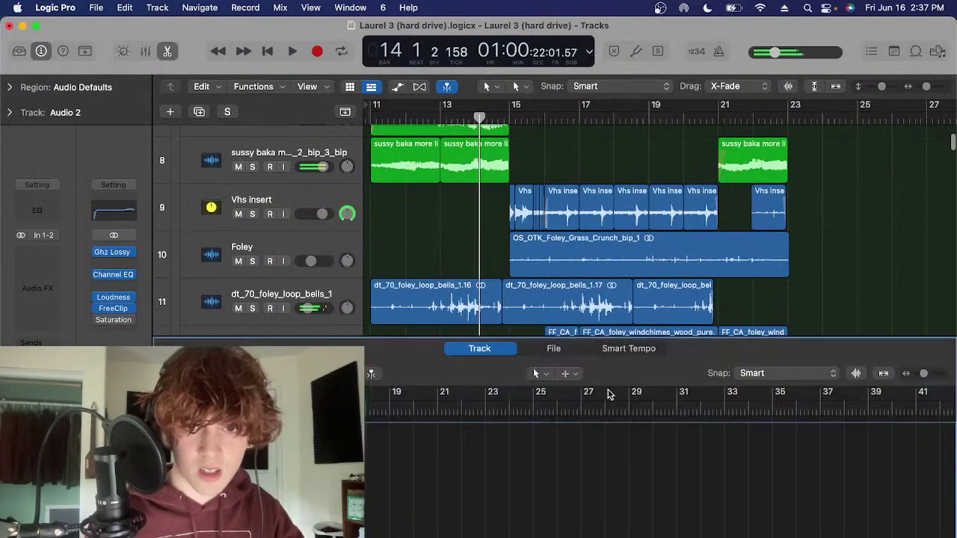
pyautogui.press('e')
pyautogui.scroll(10, 548, 267)
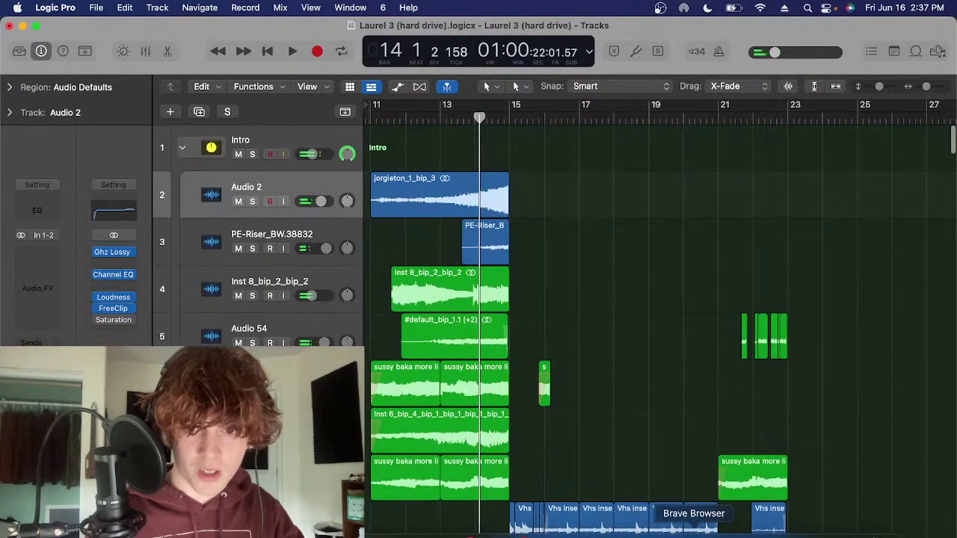
# Read the viewers' feedback in the Brave stream chat, switch back to Logic Pro, and resume playback from bar 14 beat 1
pyautogui.click(692, 527)
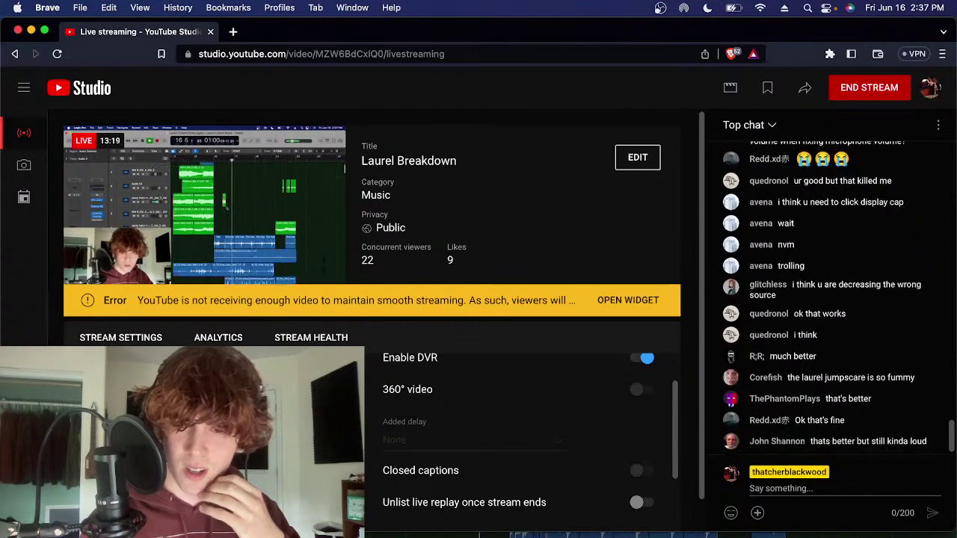
pyautogui.press('super+Tab')
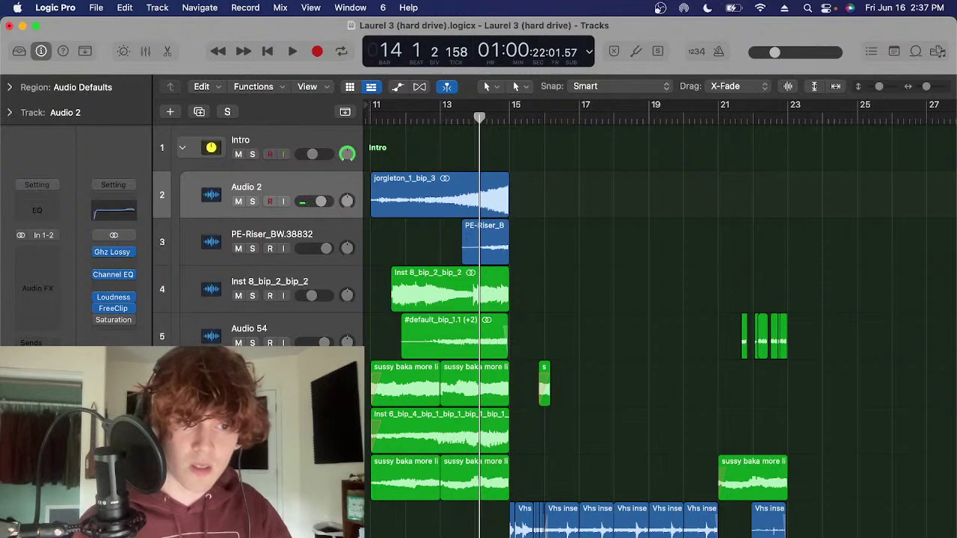
pyautogui.press('space')
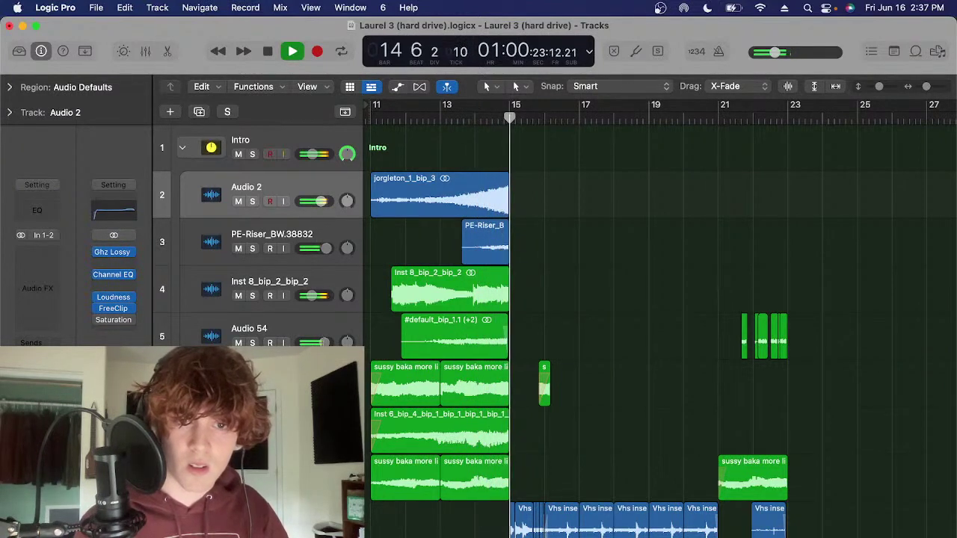
# Stop playback, place the playhead at bar 16 beat 1, and read the Brave stream chat before returning to Logic Pro
pyautogui.press('space')
pyautogui.click(544, 113)
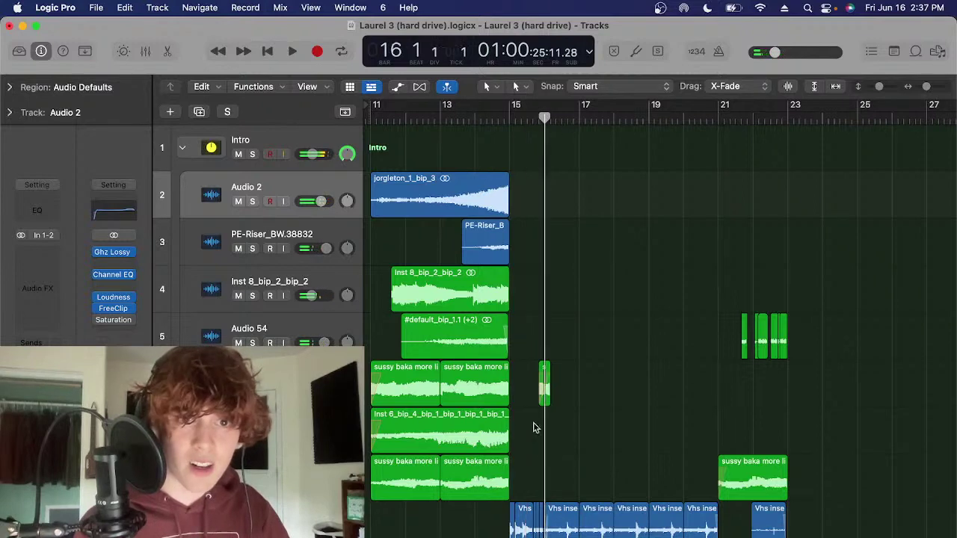
pyautogui.scroll(-10, 534, 427)
pyautogui.click(693, 529)
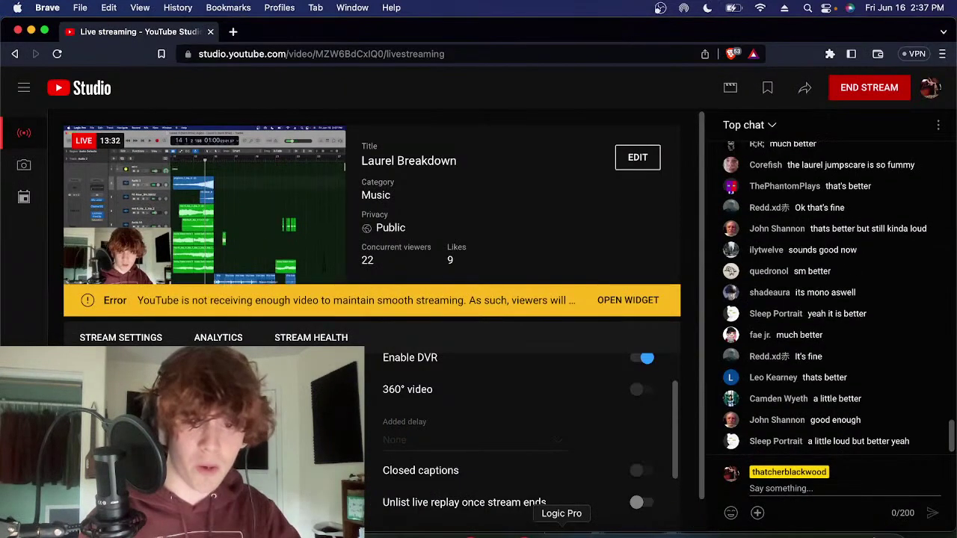
pyautogui.click(562, 530)
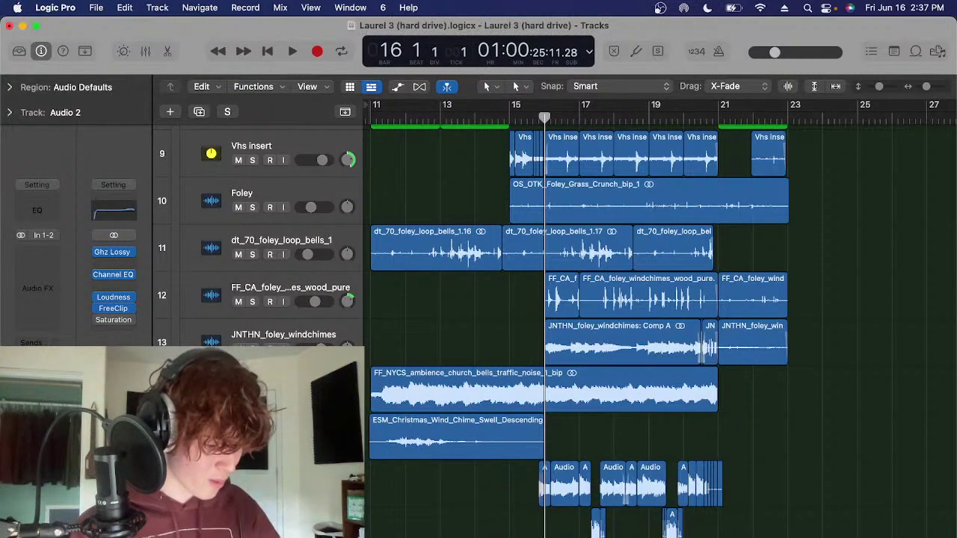
# Play the song from bar 16 beat 1, lower the master volume to -21.0 dB, and stop playback
pyautogui.press('space')
pyautogui.moveTo(776, 52); pyautogui.dragTo(771, 53)
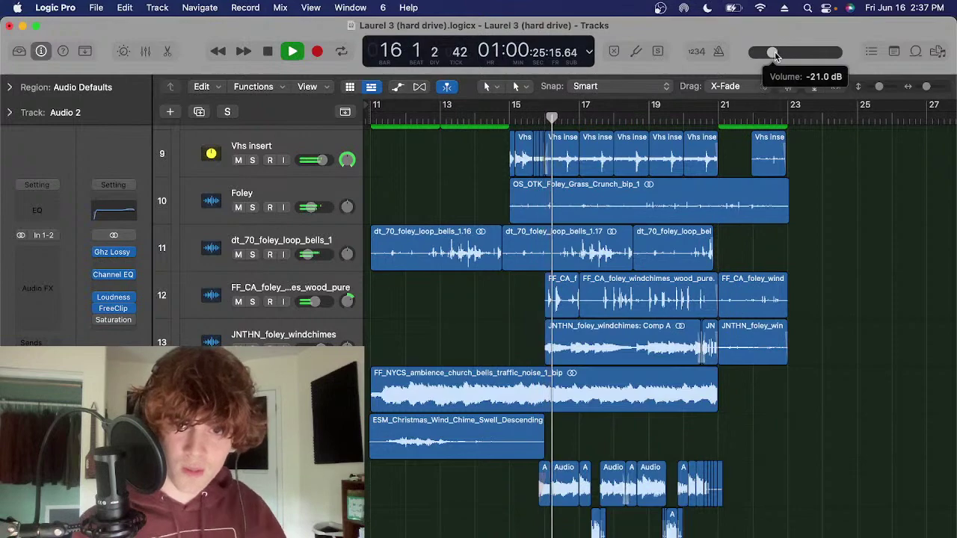
pyautogui.press('space')
# Place the playhead at bar 76 beat 1 and play the song while looking down through the track stacks
pyautogui.scroll(-8, 324, 204)
pyautogui.scroll(-5, 325, 204)
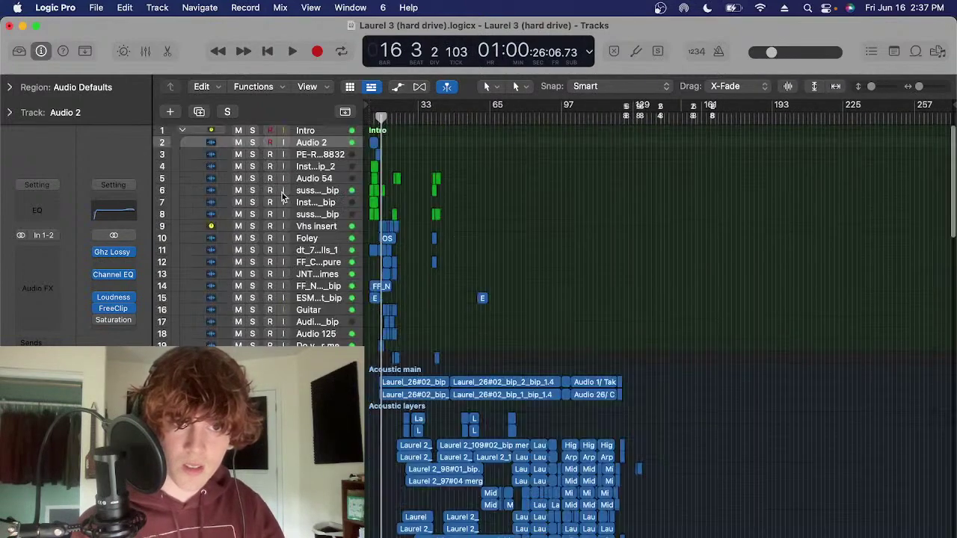
pyautogui.scroll(-10, 438, 131)
pyautogui.click(515, 117)
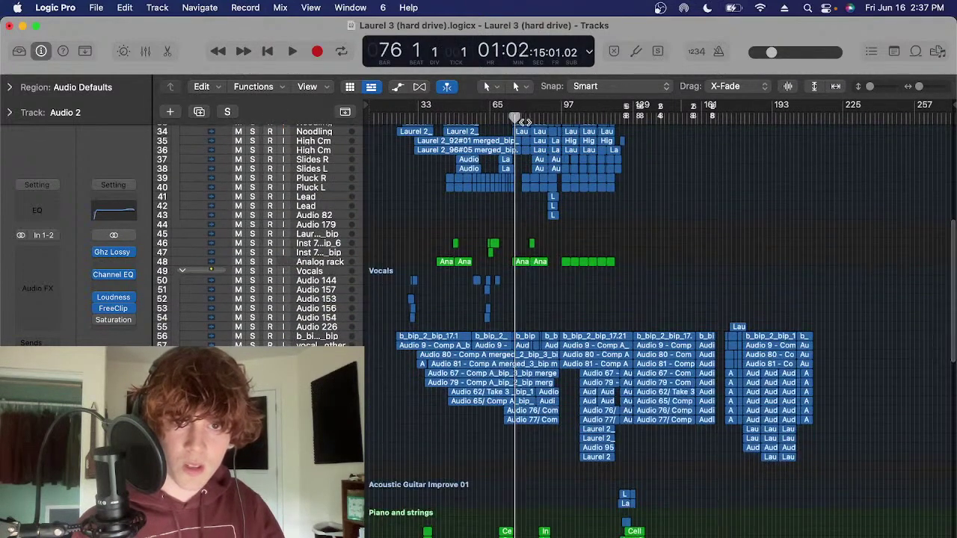
pyautogui.press('space')
pyautogui.scroll(-8, 506, 257)
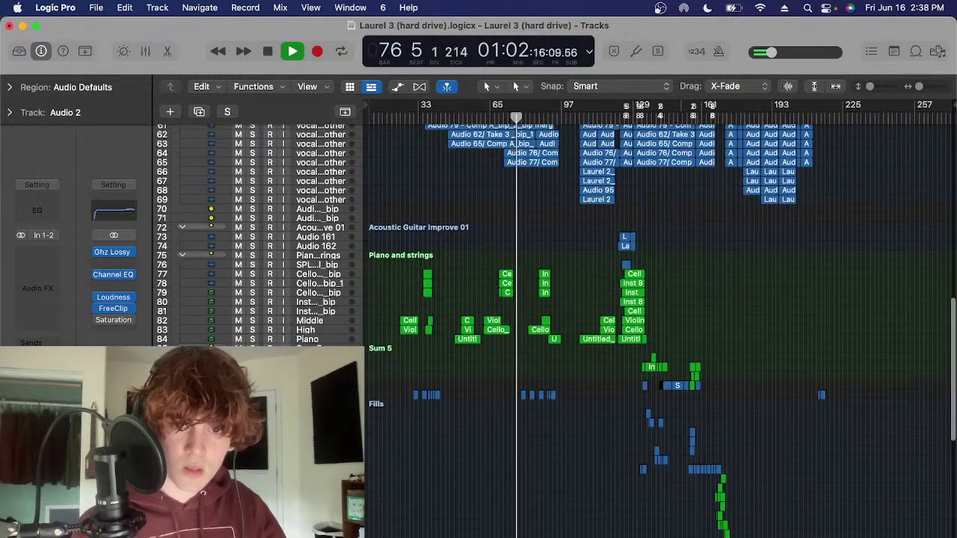
# Check the Brave stream chat for volume feedback twice, pausing and resuming Logic Pro playback in between, and return to Logic Pro
pyautogui.click(693, 529)
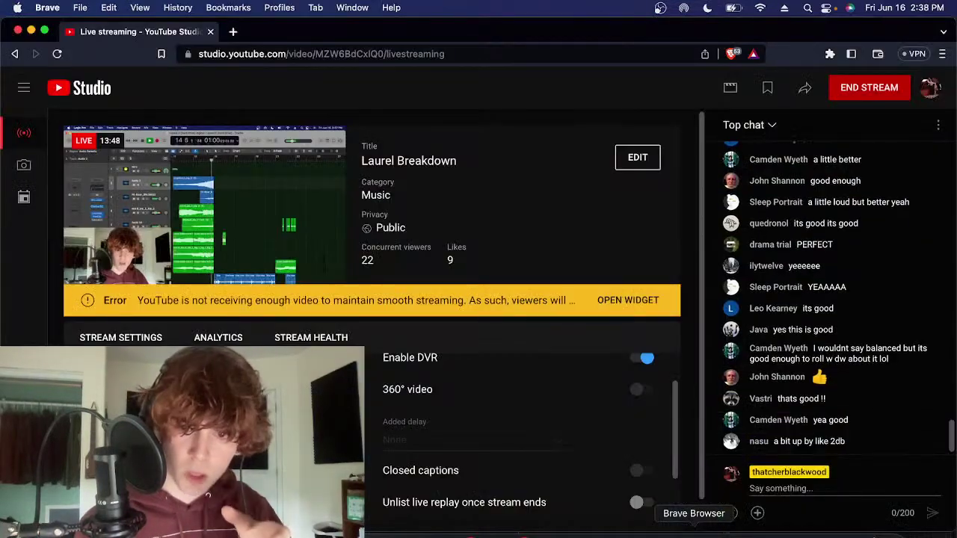
pyautogui.press('super+Tab')
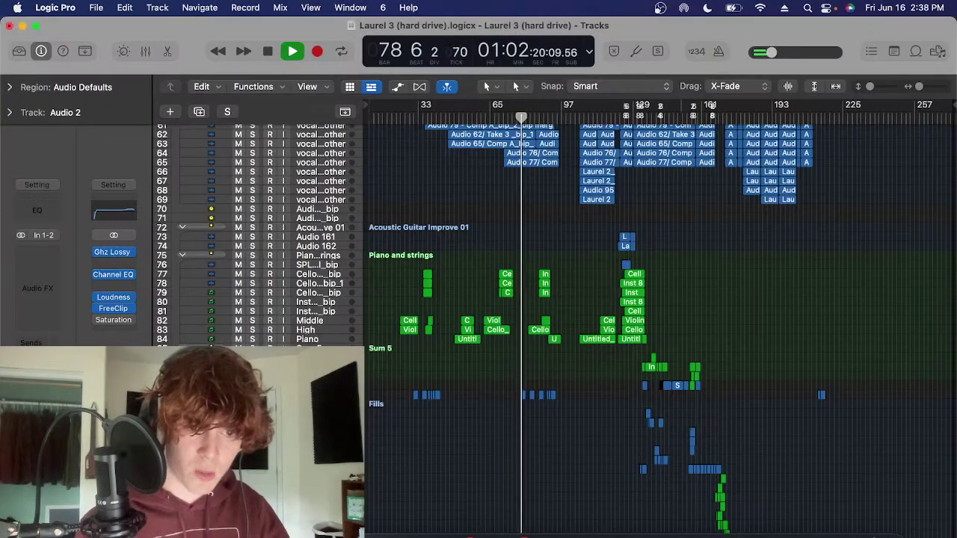
pyautogui.press('space')
pyautogui.press('space')
pyautogui.scroll(15, 657, 329)
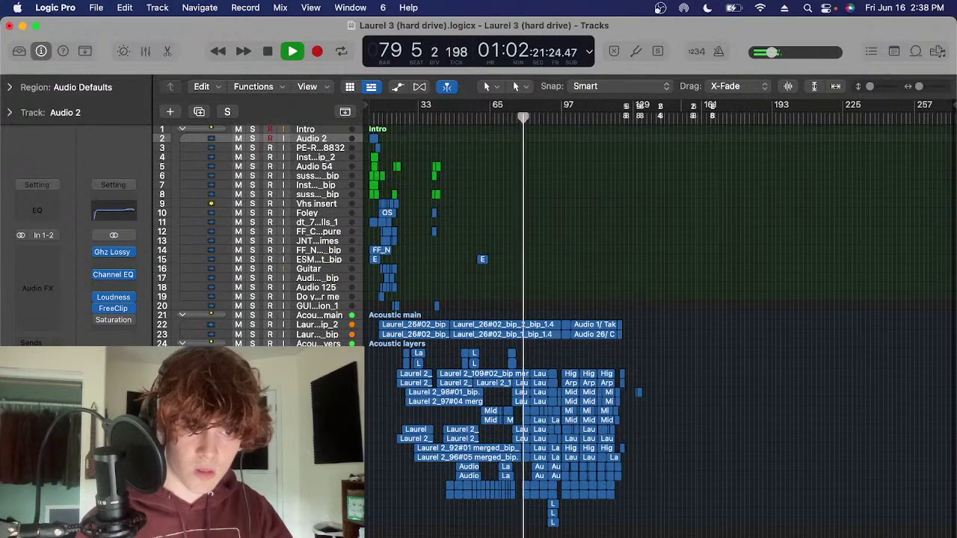
pyautogui.click(694, 530)
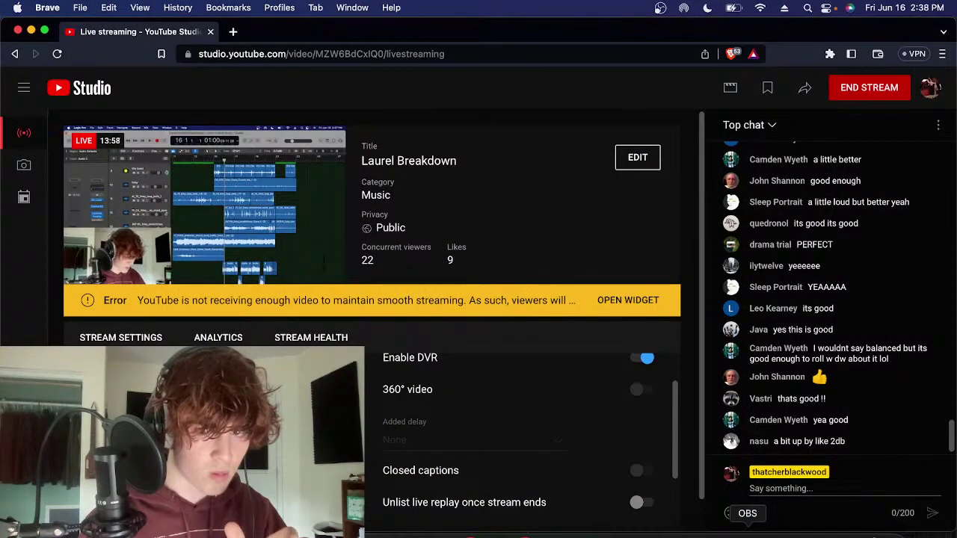
pyautogui.press('super+Tab')
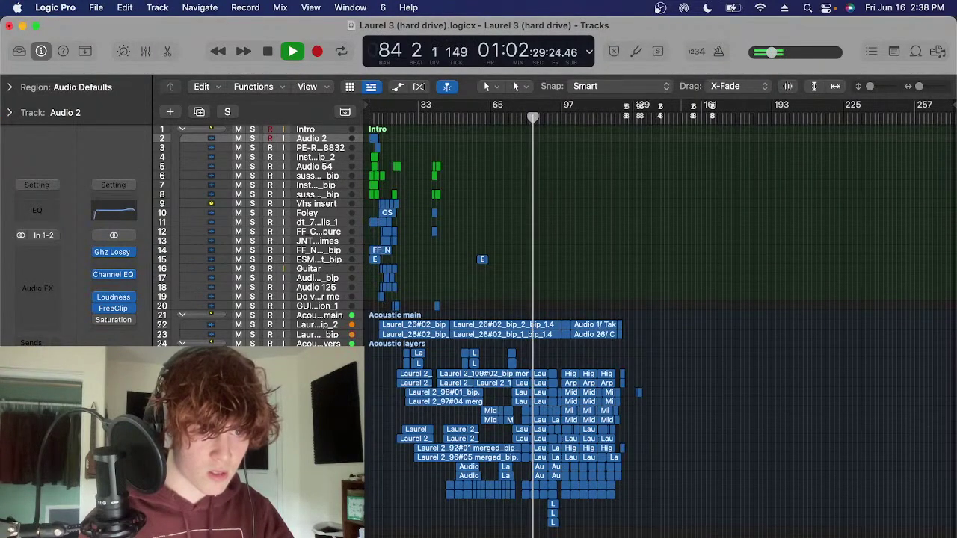
# Move the playhead back to the start of the Intro section and stop playback
pyautogui.press('super+Right')
pyautogui.press('super+Right')
pyautogui.press('super+Right')
pyautogui.hscroll(-8, 419, 384)
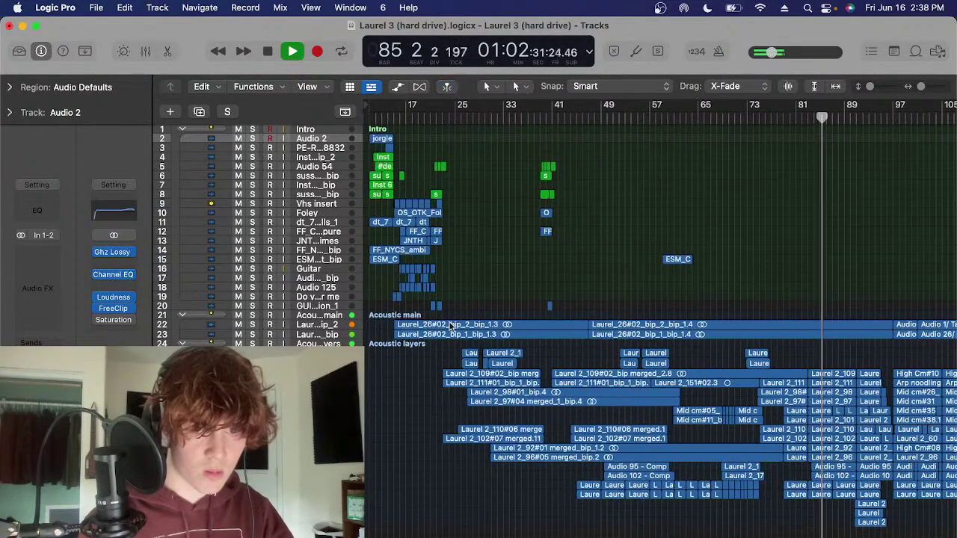
pyautogui.click(393, 117)
pyautogui.press('space')
pyautogui.press('Return')
pyautogui.press('super+Right')
pyautogui.press('super+Right')
pyautogui.press('super+Right')
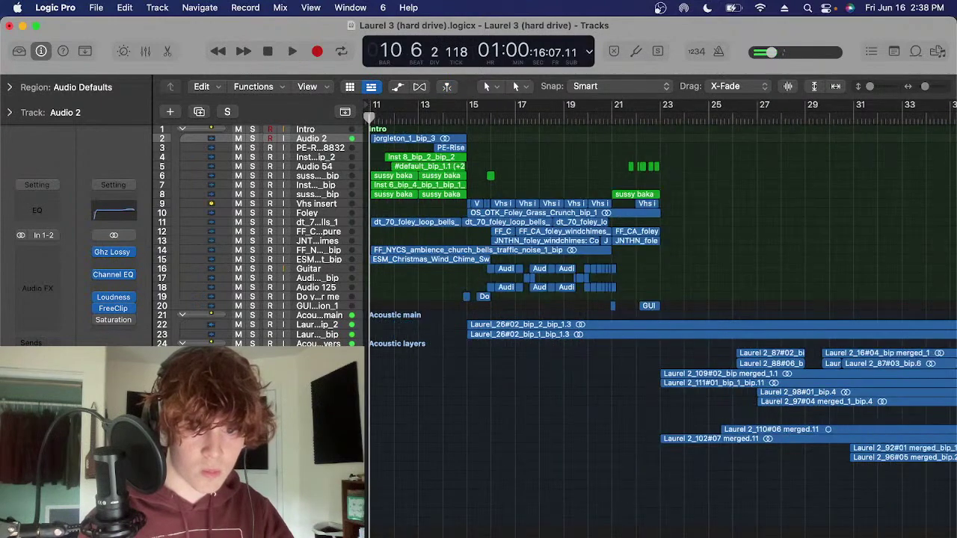
# Read the viewers' latest reactions in the Brave stream chat and switch back to Logic Pro
pyautogui.press('super+Tab')
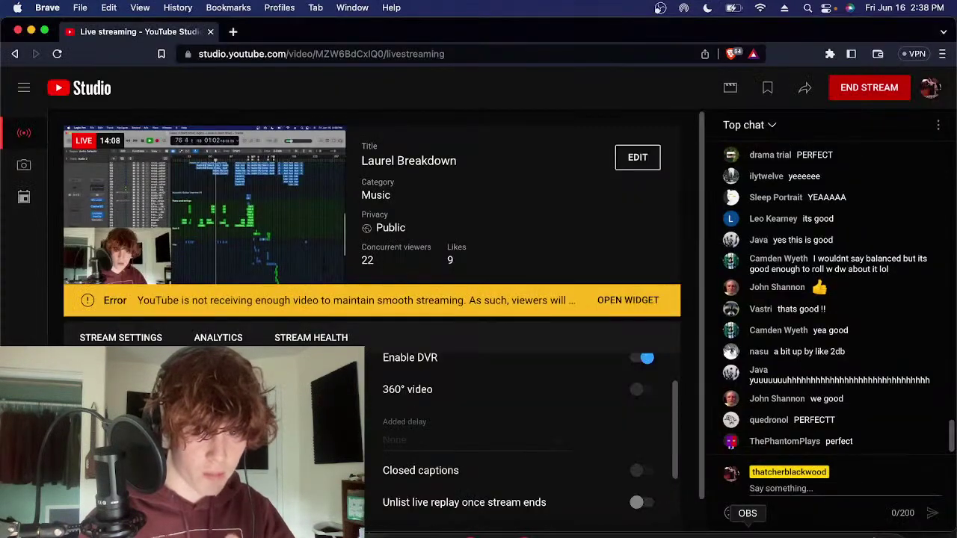
pyautogui.press('super+Tab')
pyautogui.press('super+Tab')
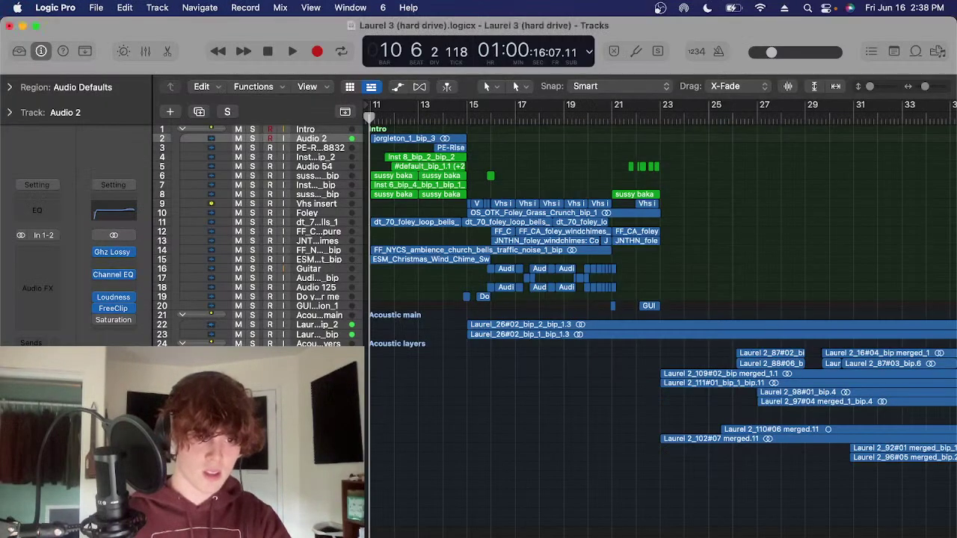
# Place the playhead at bar 13 beat 5, solo the Audio 2 track, and select its jorgleton_1_bip_3 region
pyautogui.press('super+Right')
pyautogui.press('super+Down')
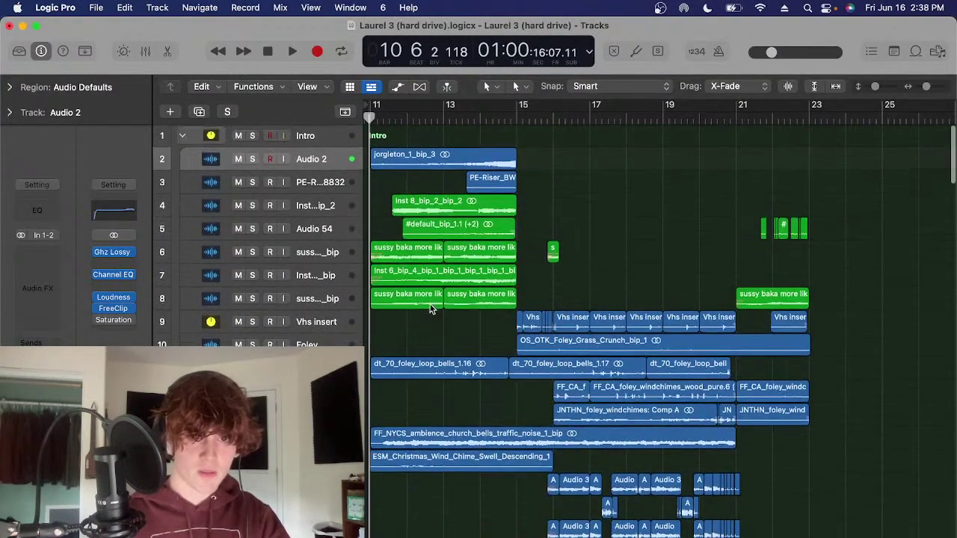
pyautogui.click(467, 119)
pyautogui.press('s')
pyautogui.press('super+Down')
pyautogui.press('super+Down')
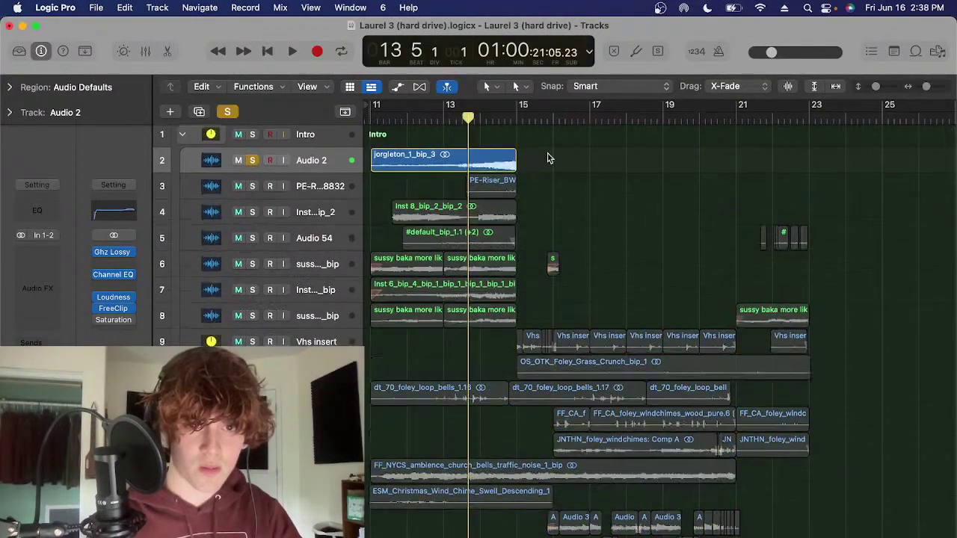
pyautogui.click(496, 168)
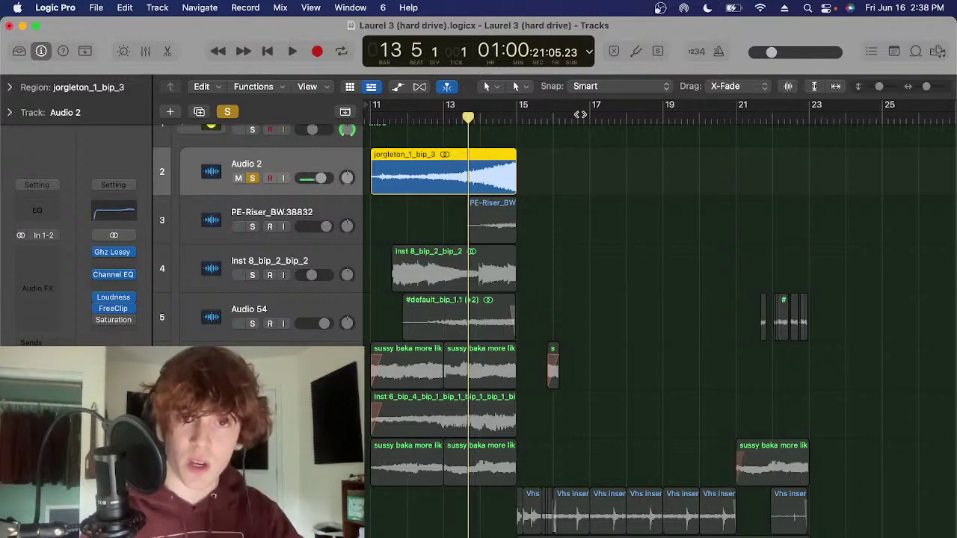
# Play the soloed jorgleton_1_bip_3 region from bar 14 beat 4 and stop playback
pyautogui.click(497, 118)
pyautogui.click(467, 179)
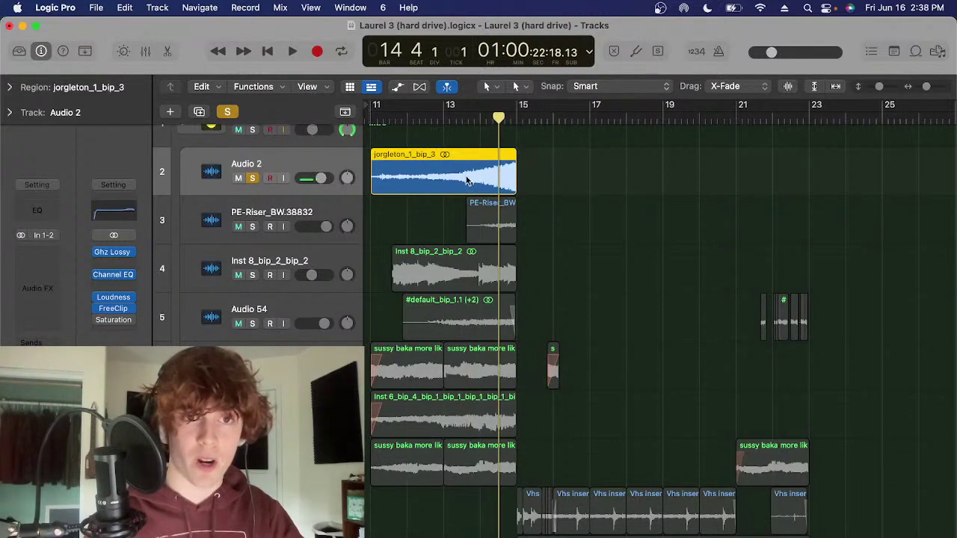
pyautogui.scroll(1, 535, 178)
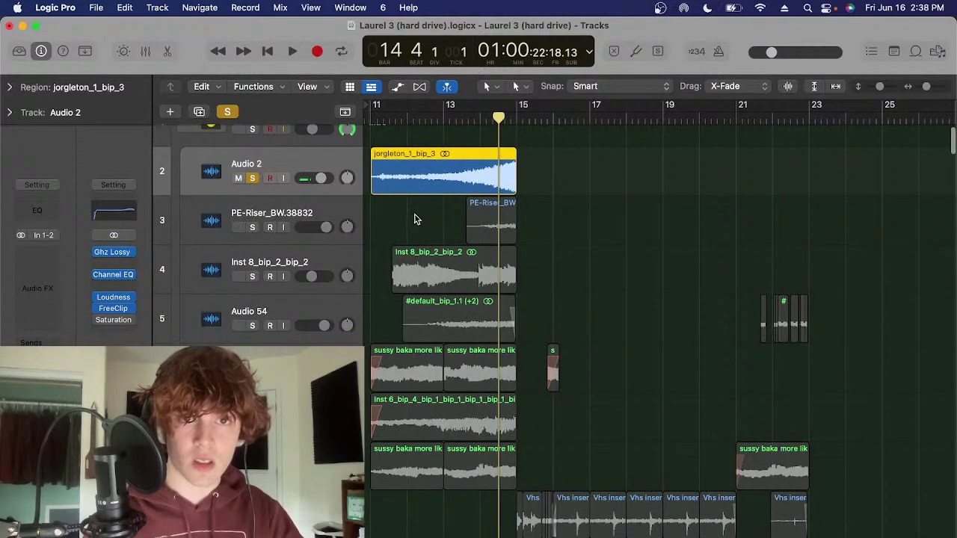
pyautogui.press('space')
pyautogui.scroll(1, 479, 176)
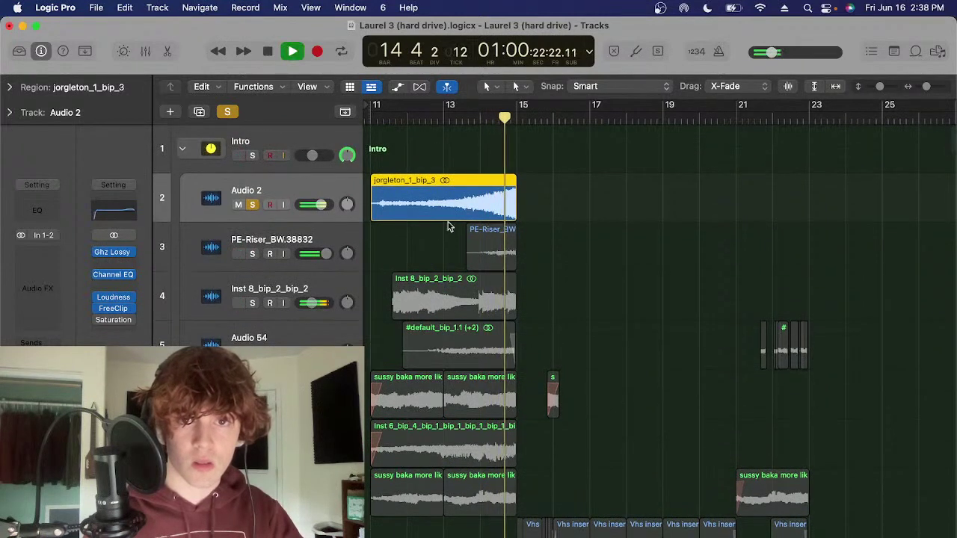
pyautogui.press('space')
# Play the soloed Audio 2 track from bar 13 and stop playback just past bar 14
pyautogui.click(444, 120)
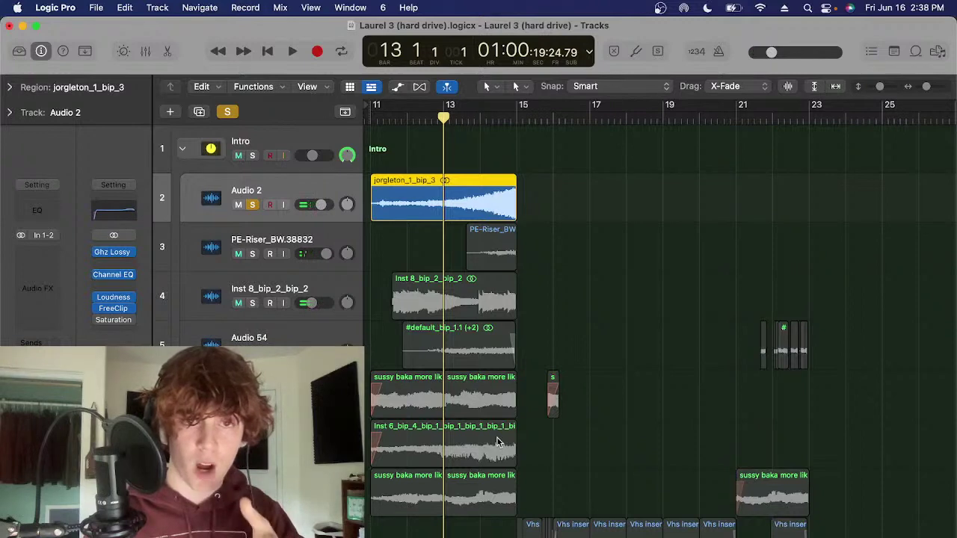
pyautogui.click(462, 118)
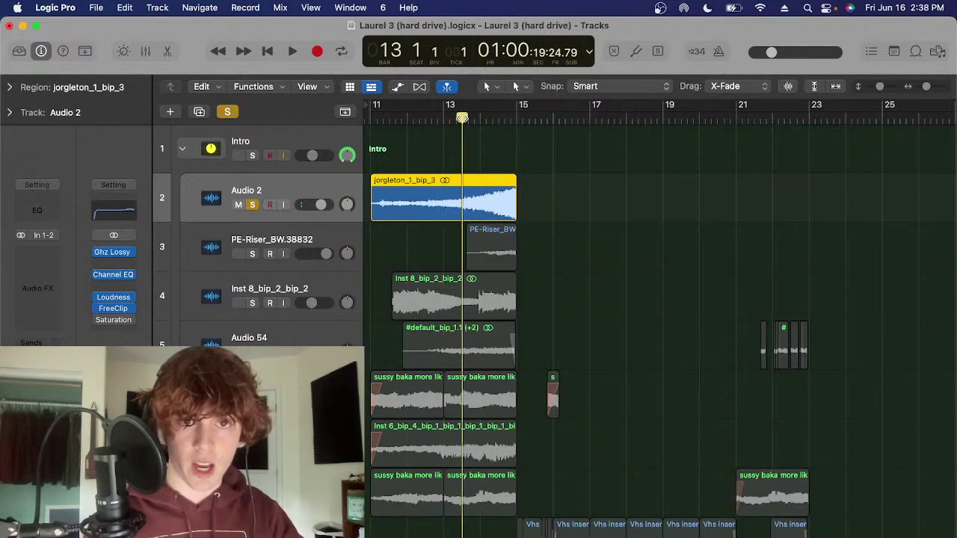
pyautogui.press('space')
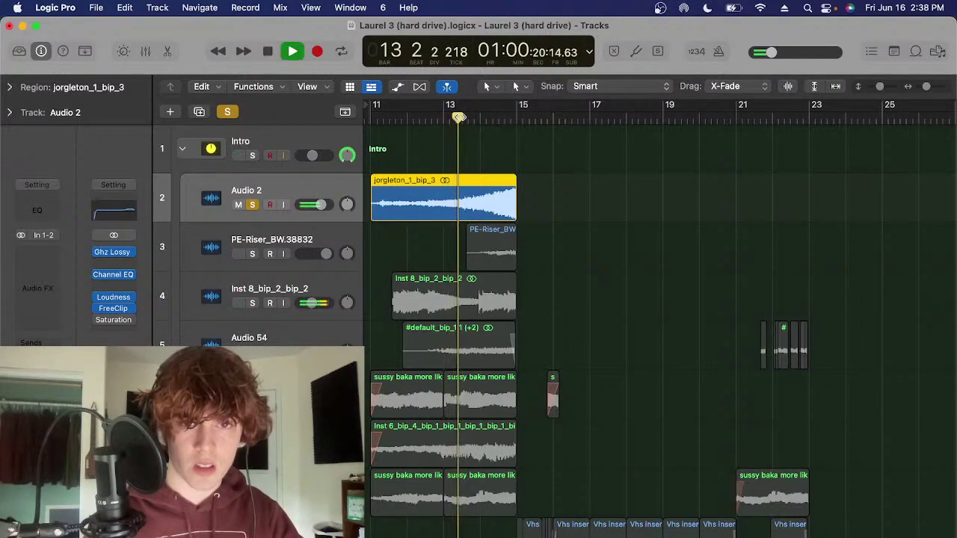
pyautogui.press('space')
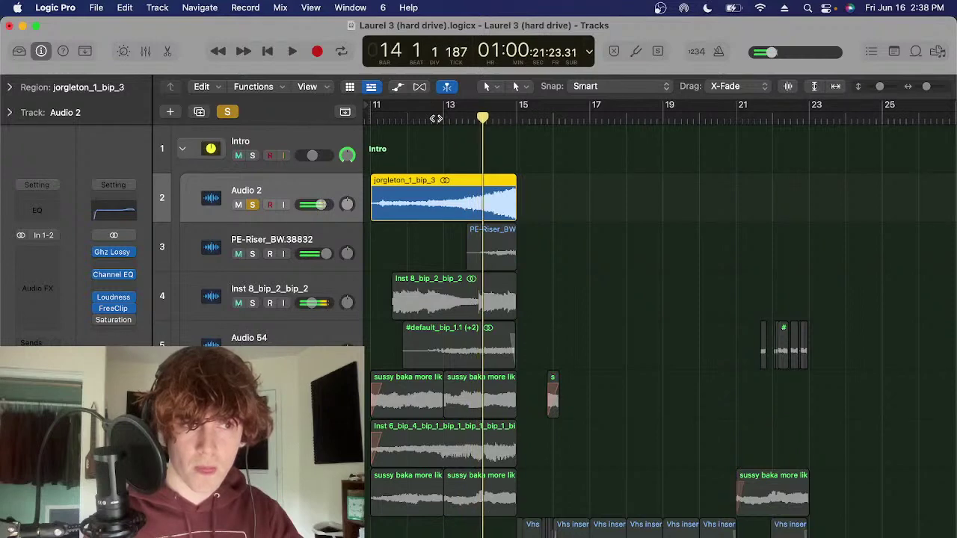
# Place the playhead at bar 14 beat 1 and switch the solo from Audio 2 to the PE-Riser_BW.38832 track
pyautogui.click(436, 118)
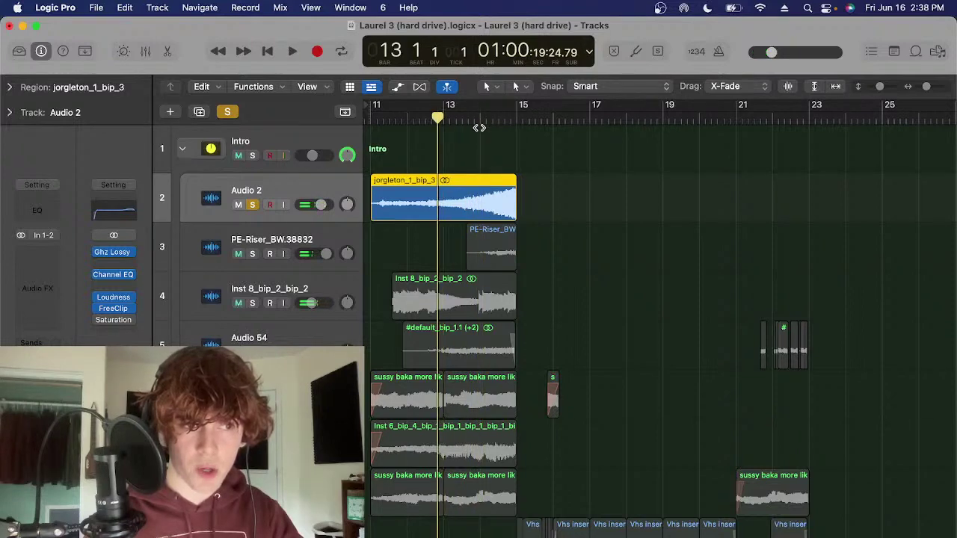
pyautogui.moveTo(435, 118); pyautogui.dragTo(480, 127)
pyautogui.moveTo(623, 183); pyautogui.dragTo(476, 203)
pyautogui.scroll(2, 623, 215)
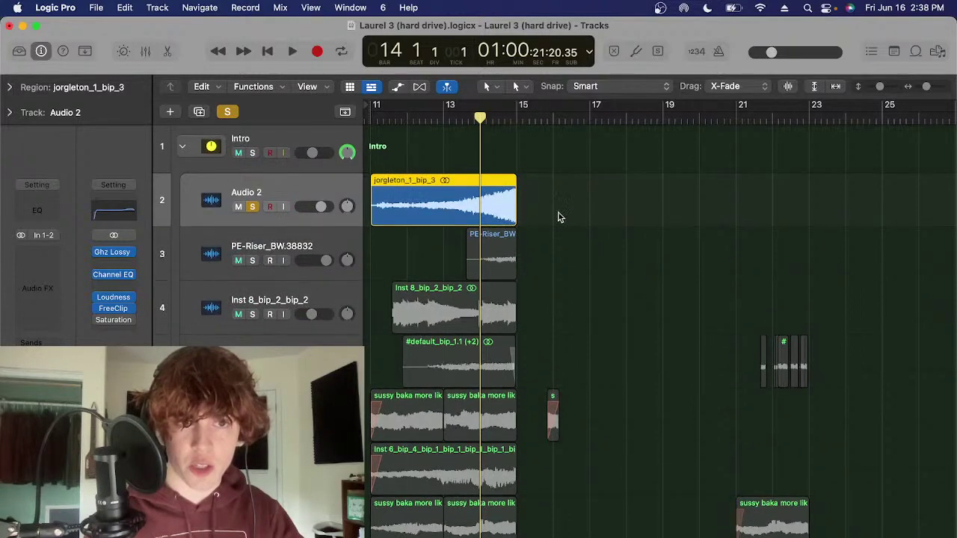
pyautogui.press('s')
pyautogui.click(338, 246)
pyautogui.press('s')
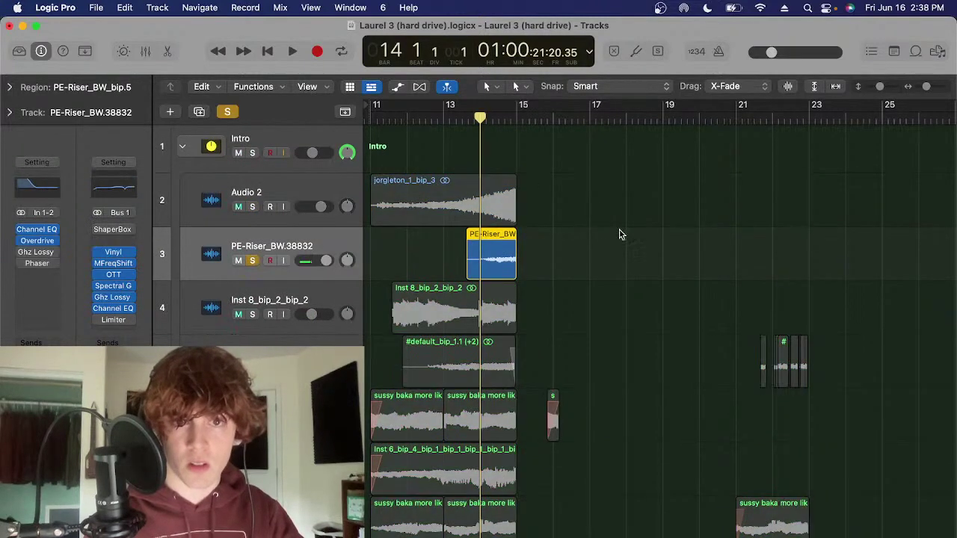
# Play the soloed PE-Riser_BW.38832 track, adjust the master volume slightly, and stop with the playhead at bar 14 beat 3
pyautogui.hotkey('shift', 'space')
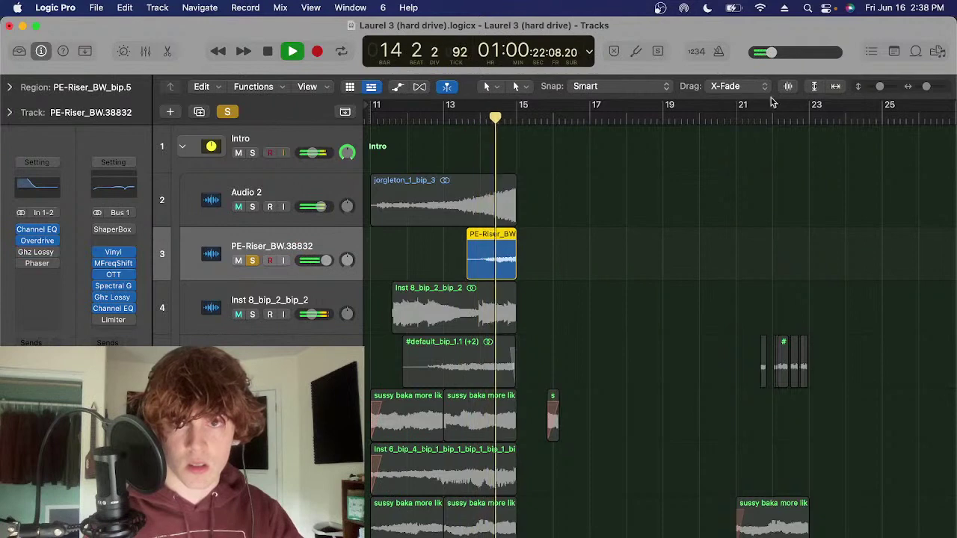
pyautogui.moveTo(770, 53); pyautogui.dragTo(764, 80)
pyautogui.click(494, 118)
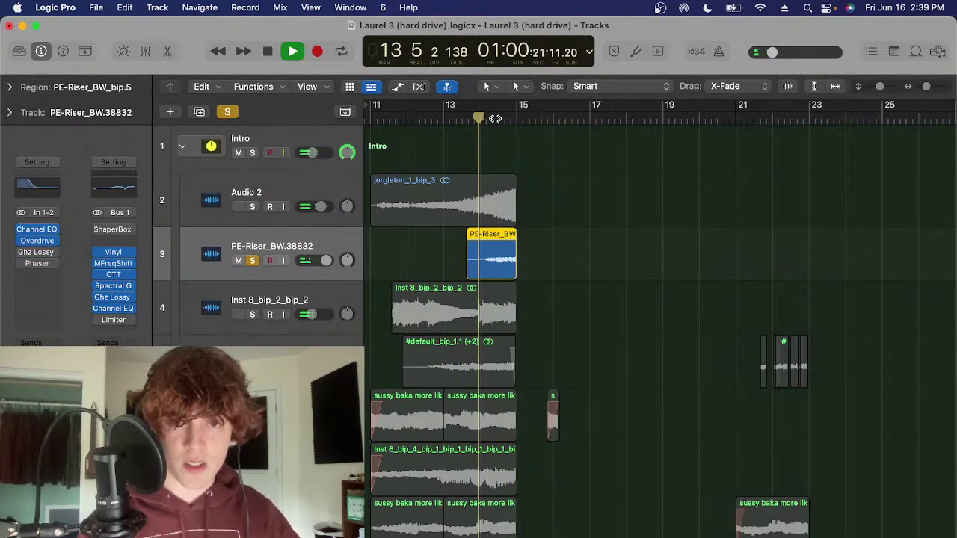
pyautogui.press('space')
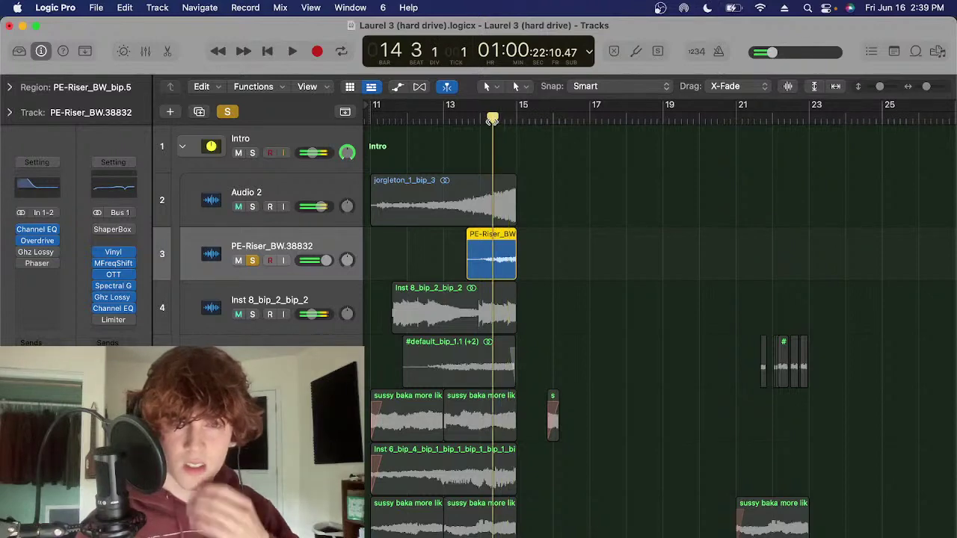
# Enlarge the track rows, read the new messages in the Brave stream chat, and return to the PE-Riser_BW region in Logic Pro
pyautogui.press('super+Down')
pyautogui.press('super+Down')
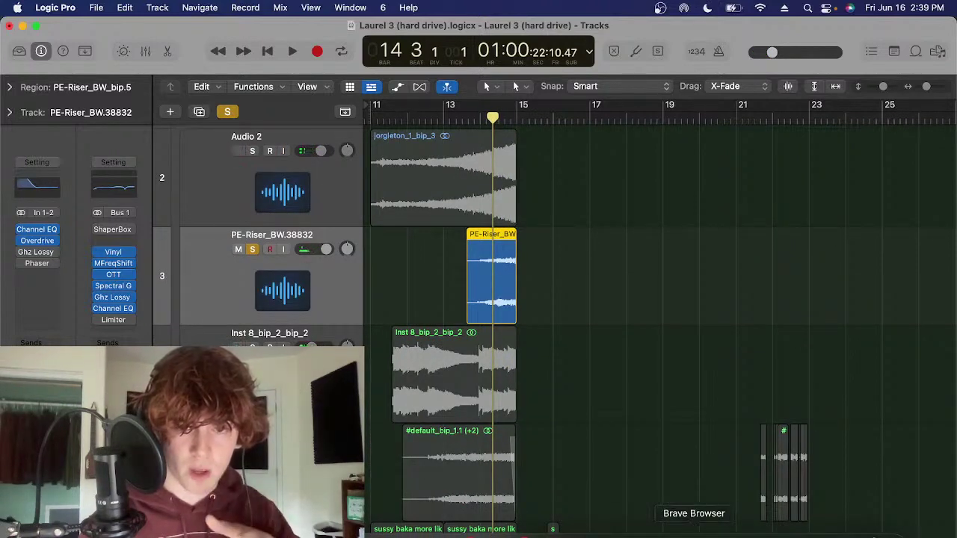
pyautogui.click(694, 532)
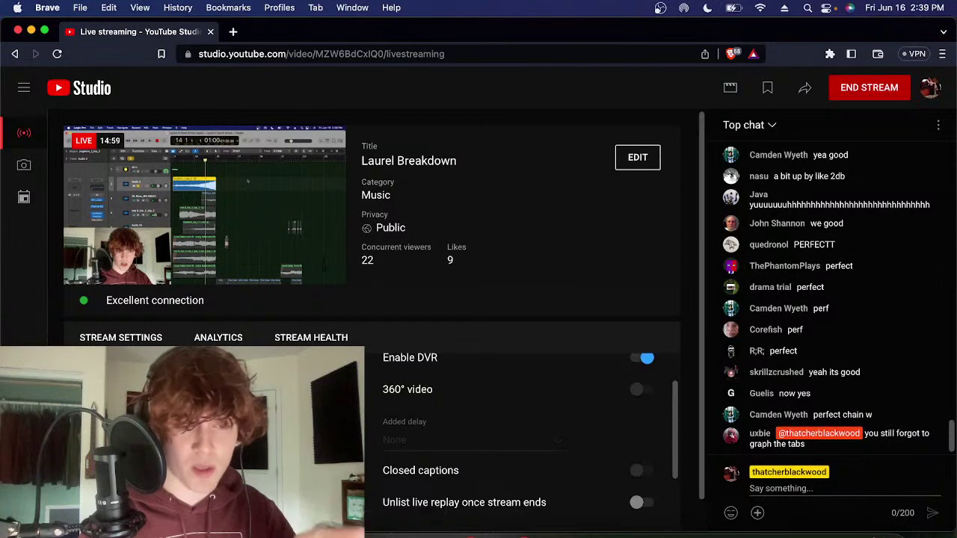
pyautogui.click(747, 535)
pyautogui.click(574, 288)
pyautogui.click(470, 285)
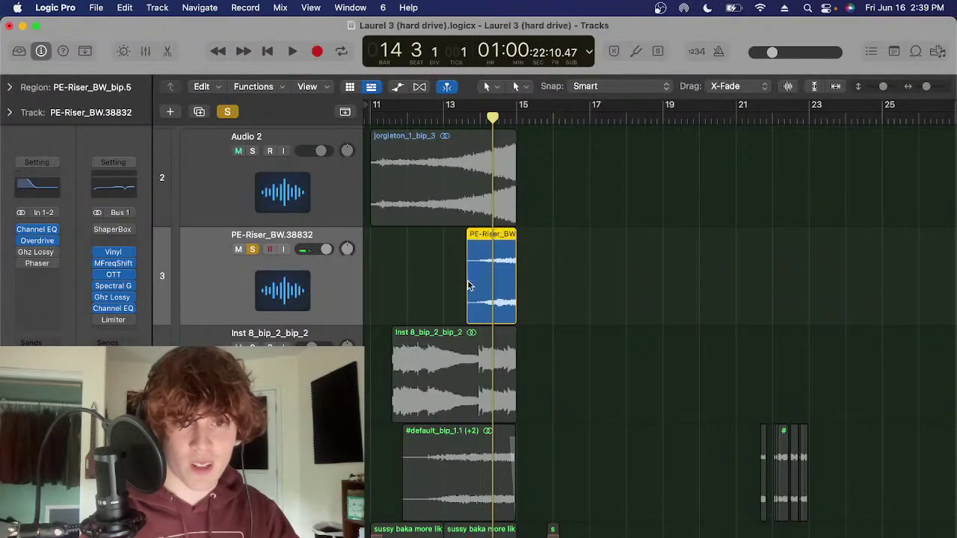
# Nudge the master volume and inspect the Channel EQ settings on the PE-Riser_BW.38832 track
pyautogui.moveTo(777, 55); pyautogui.dragTo(778, 53)
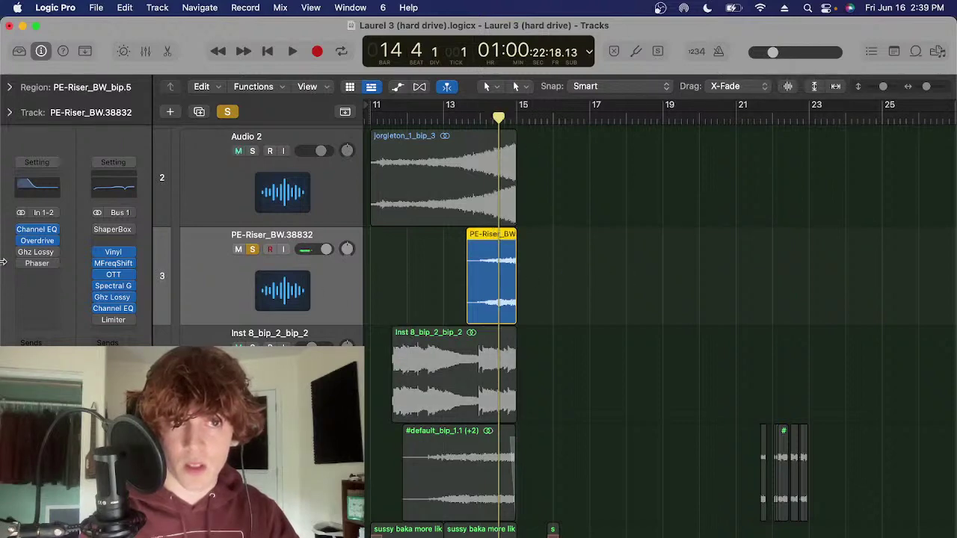
pyautogui.hotkey('alt', 'e')
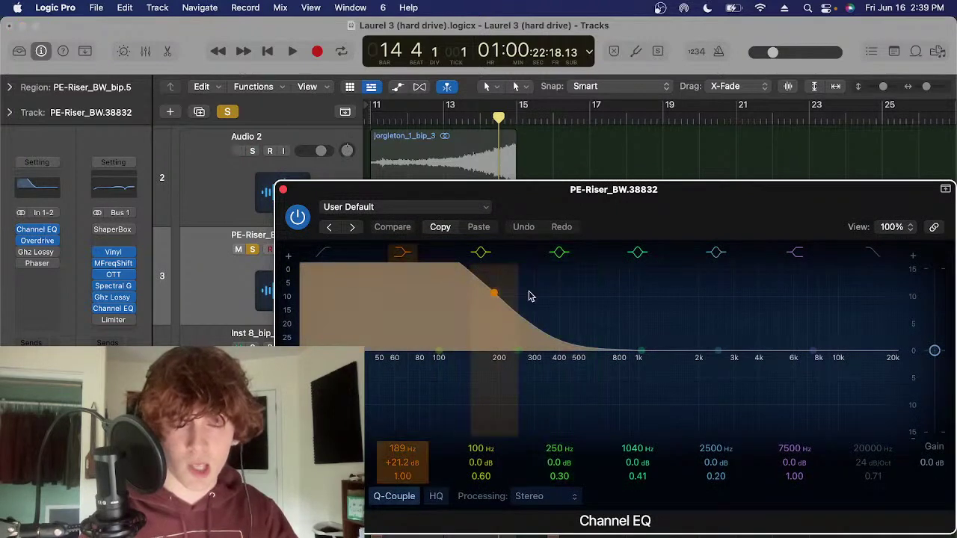
pyautogui.click(284, 190)
pyautogui.scroll(3, 370, 277)
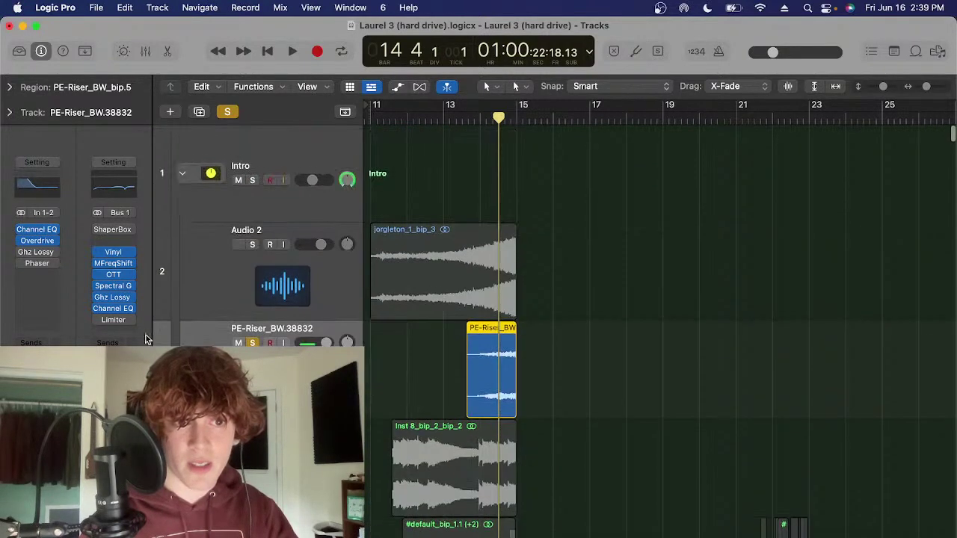
# Inspect the OTT and Vinyl effect settings on the Intro stack's channel strip, closing each window
pyautogui.click(113, 275)
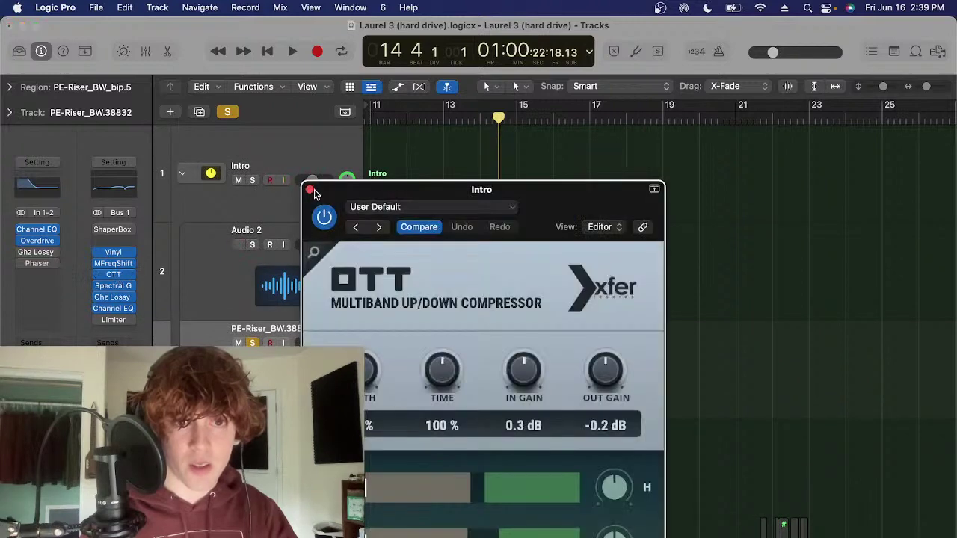
pyautogui.click(310, 190)
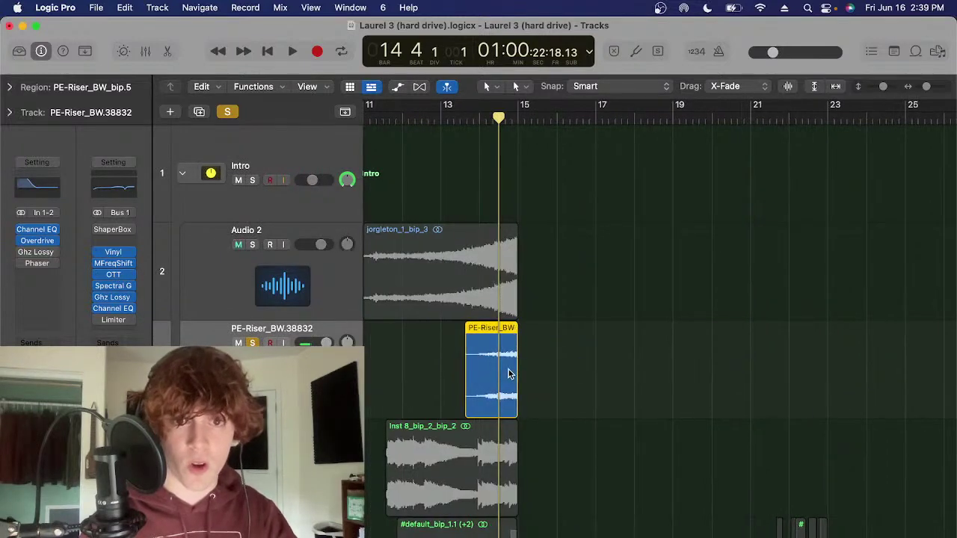
pyautogui.press('t')
pyautogui.press('t')
pyautogui.hscroll(-1, 510, 374)
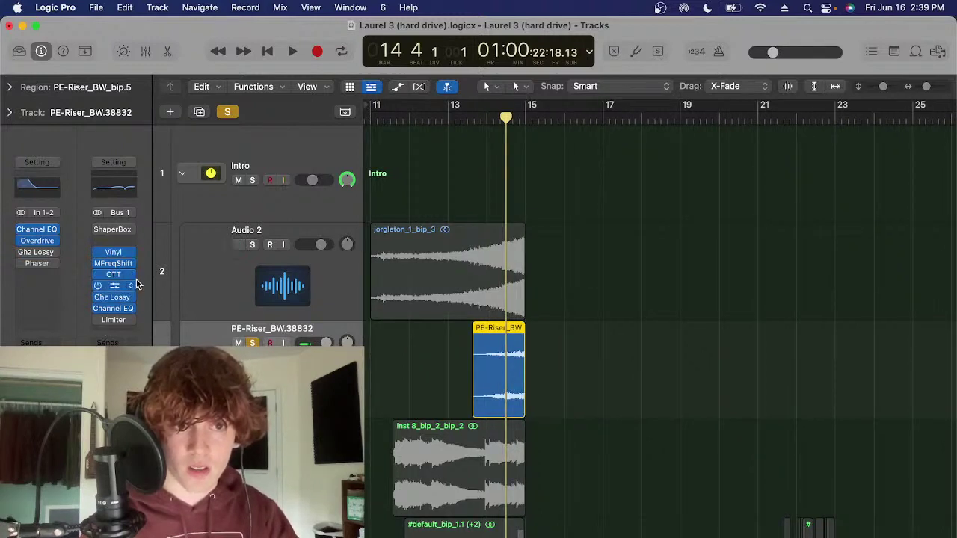
pyautogui.moveTo(128, 275)
pyautogui.click(116, 254)
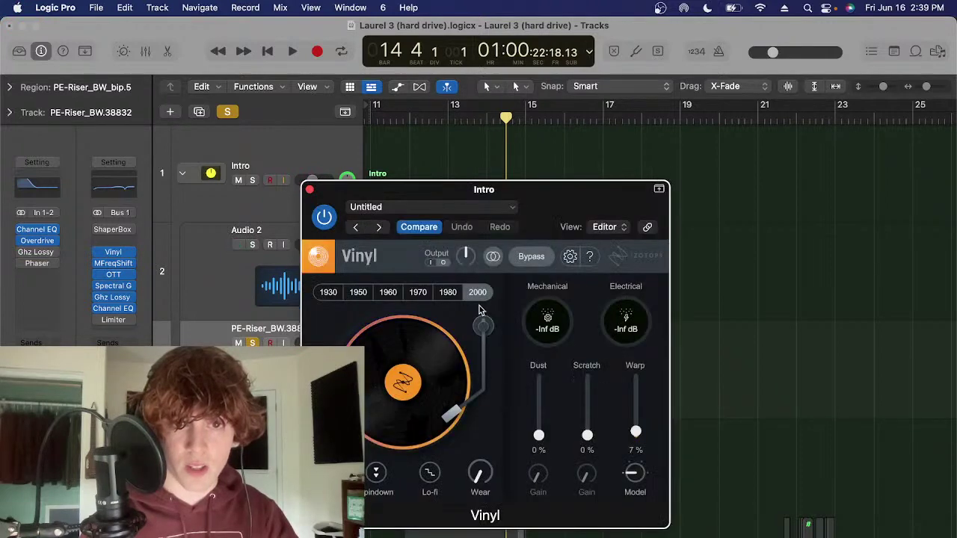
pyautogui.click(310, 191)
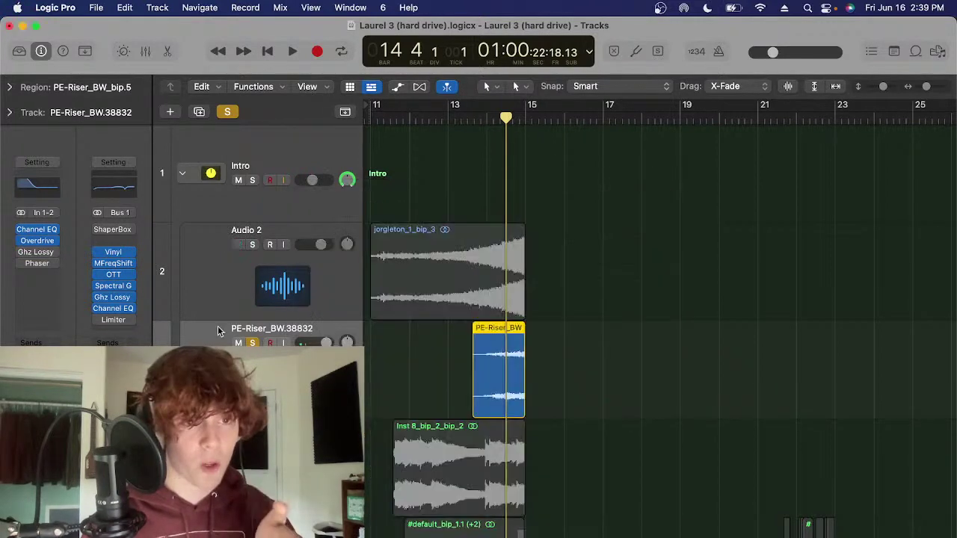
# Inspect the Overdrive effect on the PE-Riser_BW.38832 track, unsolo the track, and clear the region selection
pyautogui.click(39, 241)
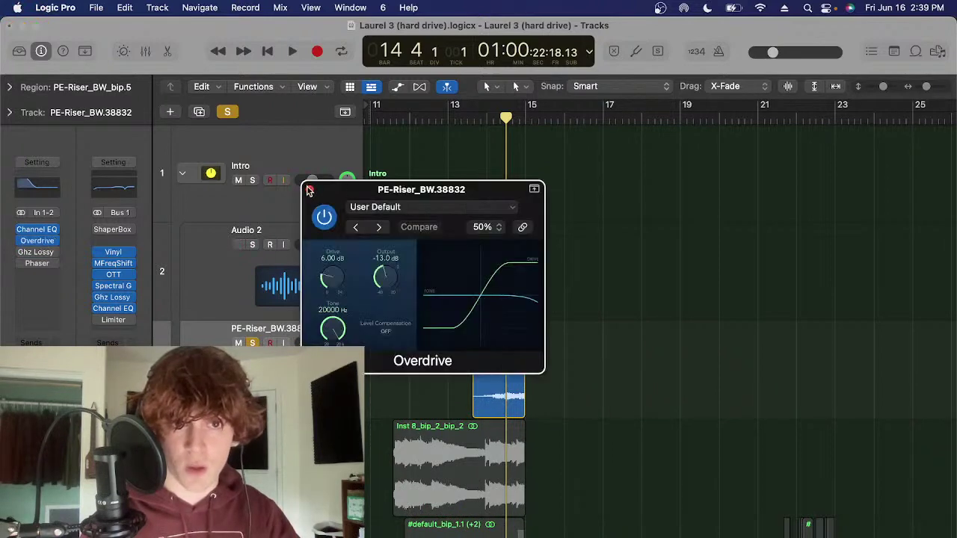
pyautogui.press('s')
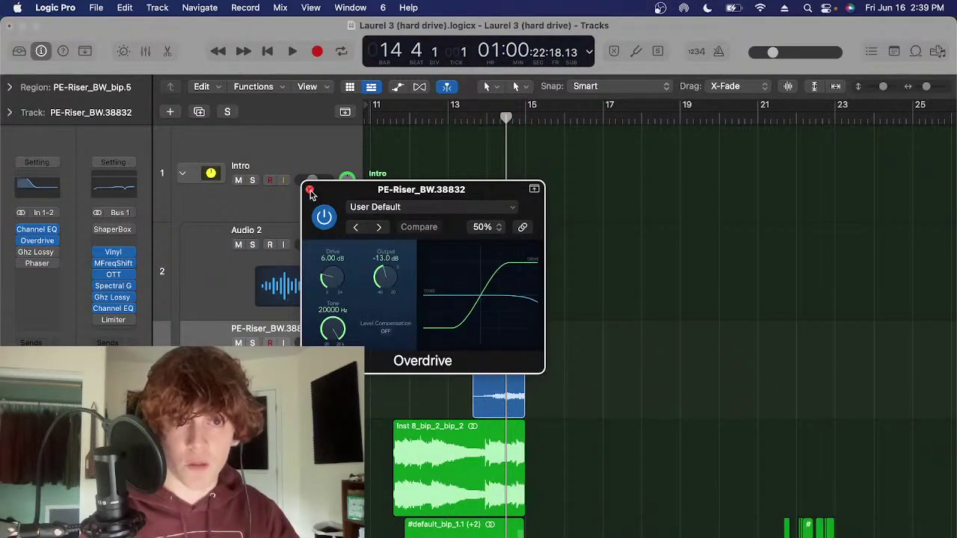
pyautogui.click(310, 191)
pyautogui.scroll(-3, 572, 308)
pyautogui.click(572, 311)
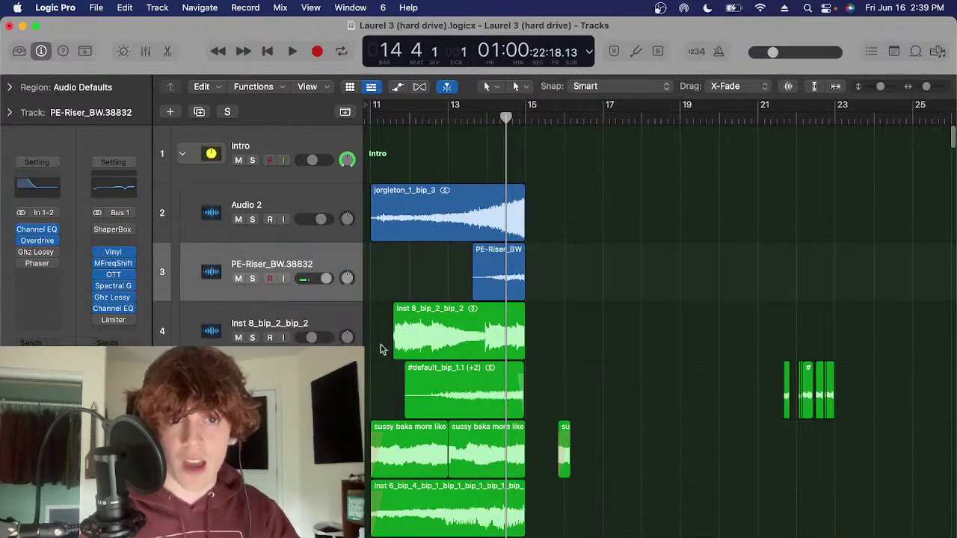
# Solo the Inst 8_bip_2_bip_2 track and place the playhead at bar 12 beat 1
pyautogui.click(403, 340)
pyautogui.press('s')
pyautogui.click(412, 120)
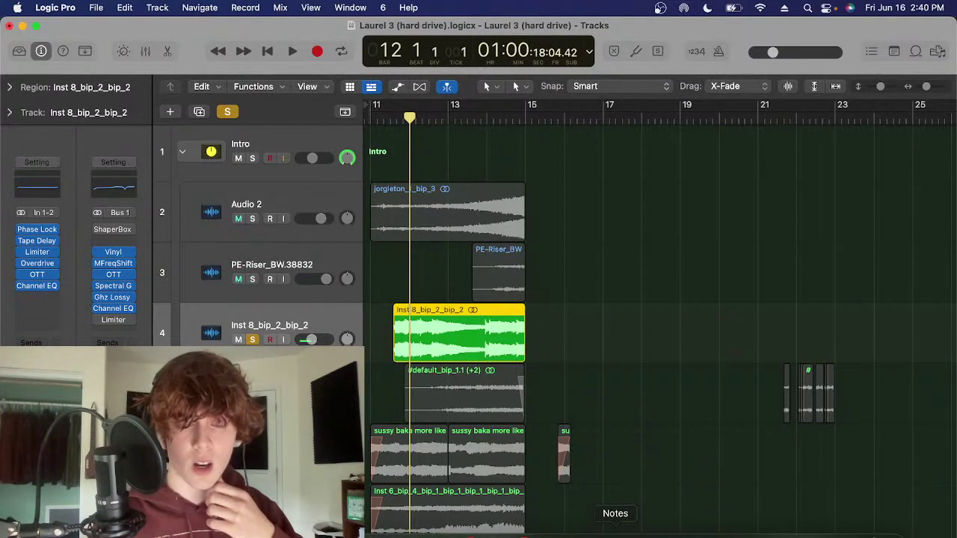
pyautogui.click(613, 329)
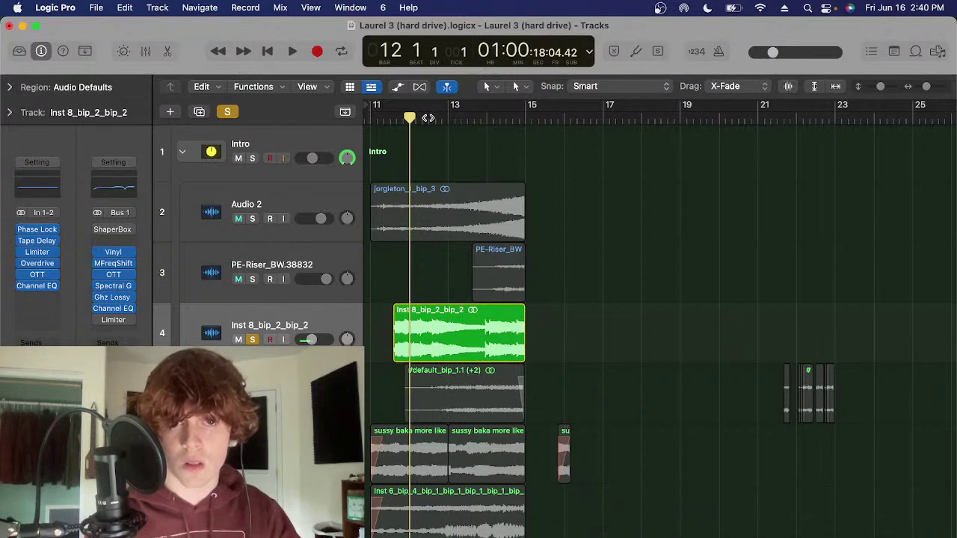
# Play the soloed Inst 8_bip_2_bip_2 track while slightly adjusting the master volume, and stop near the end of bar 14
pyautogui.press('space')
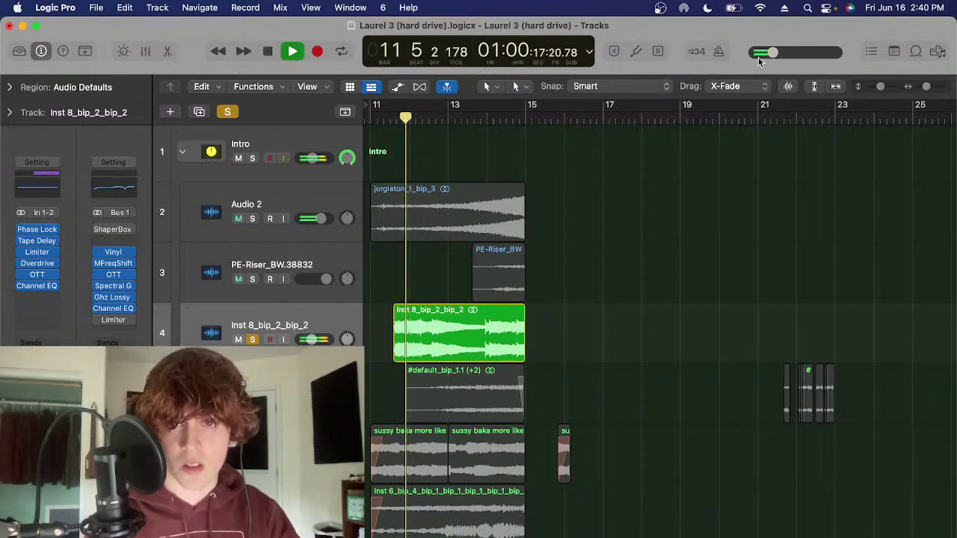
pyautogui.moveTo(775, 52); pyautogui.dragTo(783, 52)
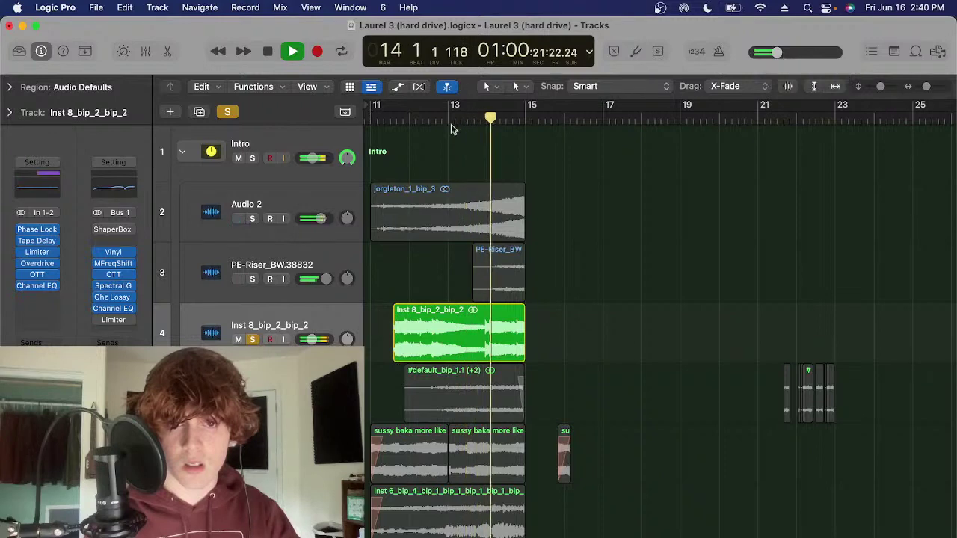
pyautogui.press('space')
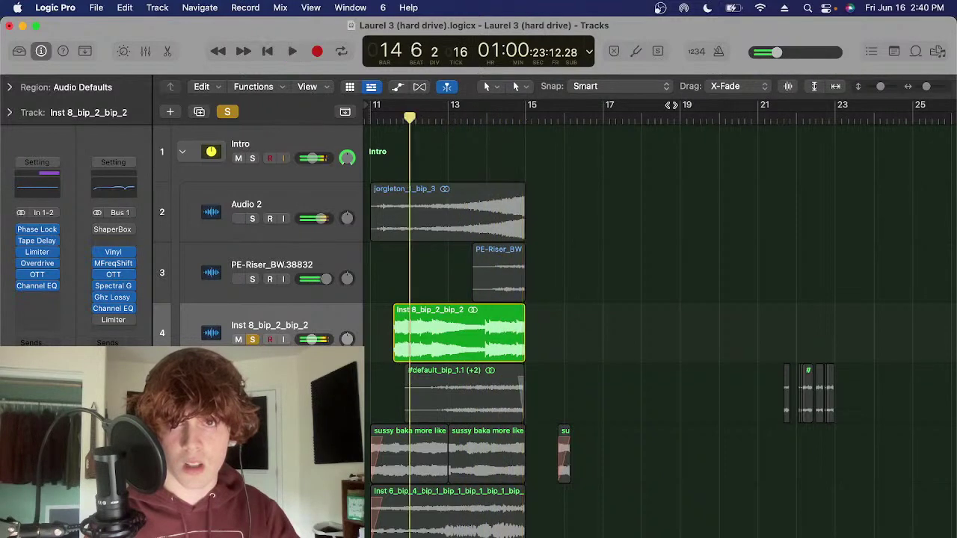
pyautogui.moveTo(776, 54); pyautogui.dragTo(775, 52)
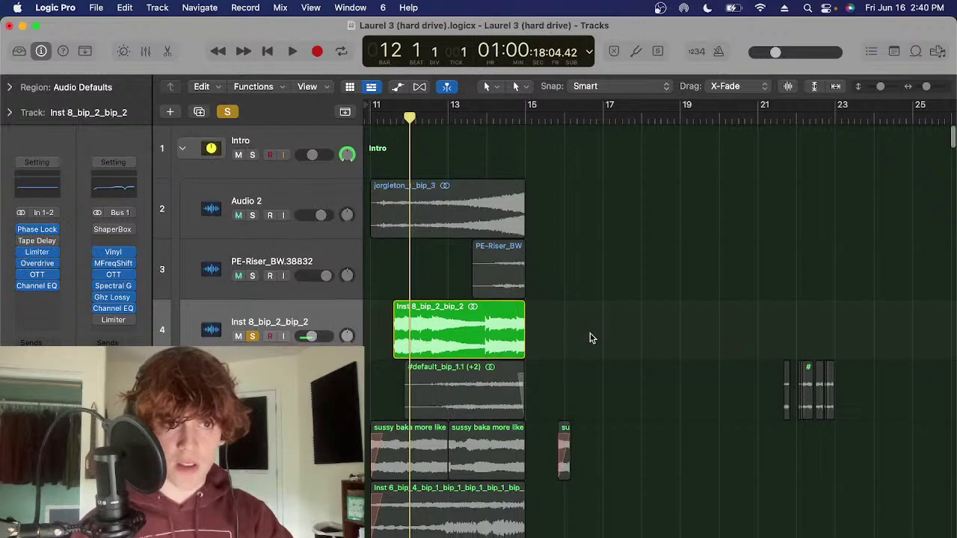
# Play the soloed Inst 8_bip_2_bip_2 track with its effects bypassed, and check the stream chat in Brave before returning to Logic Pro
pyautogui.scroll(-3, 590, 336)
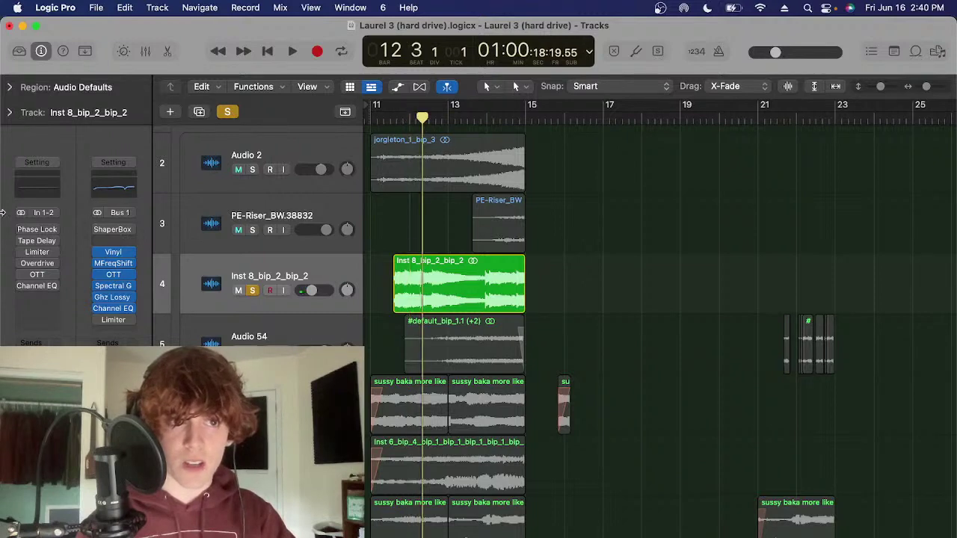
pyautogui.press('space')
pyautogui.click(503, 287)
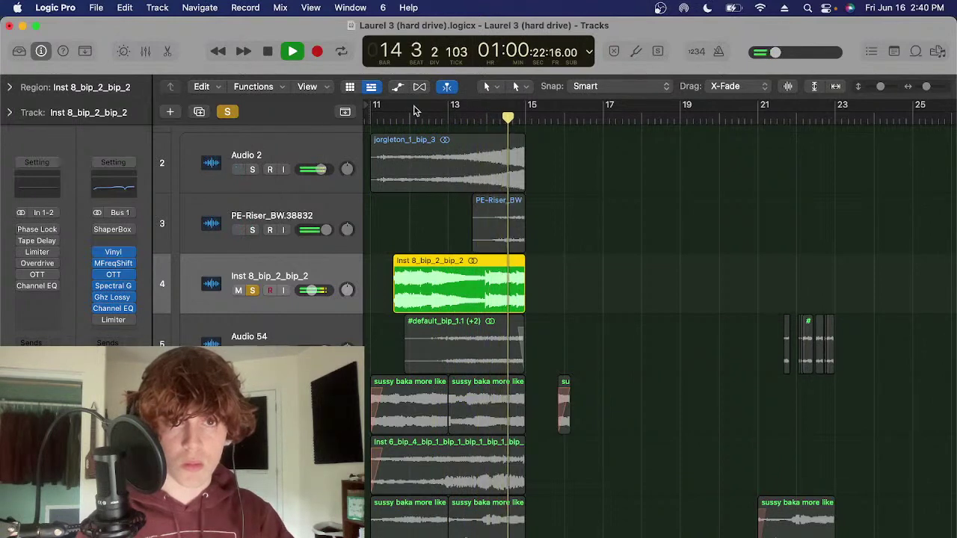
pyautogui.press('space')
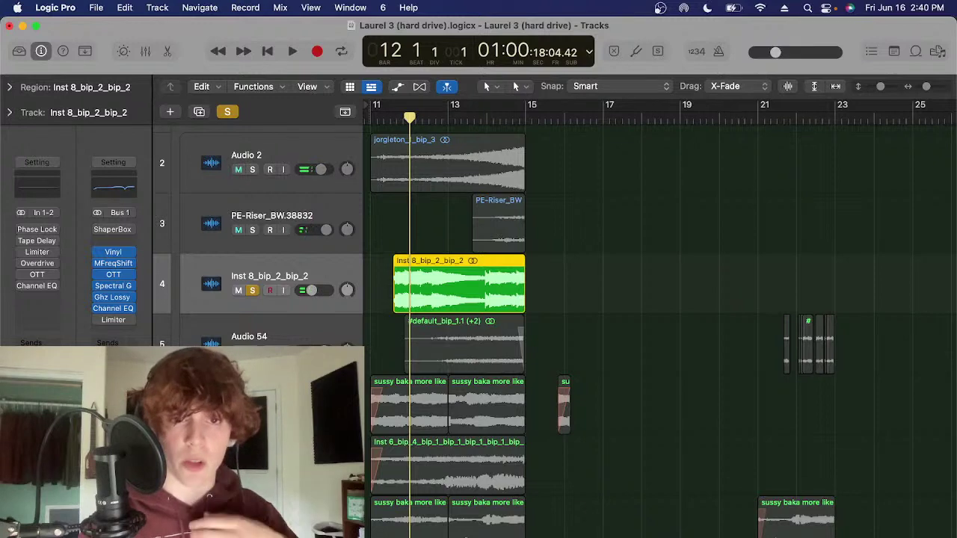
pyautogui.click(693, 534)
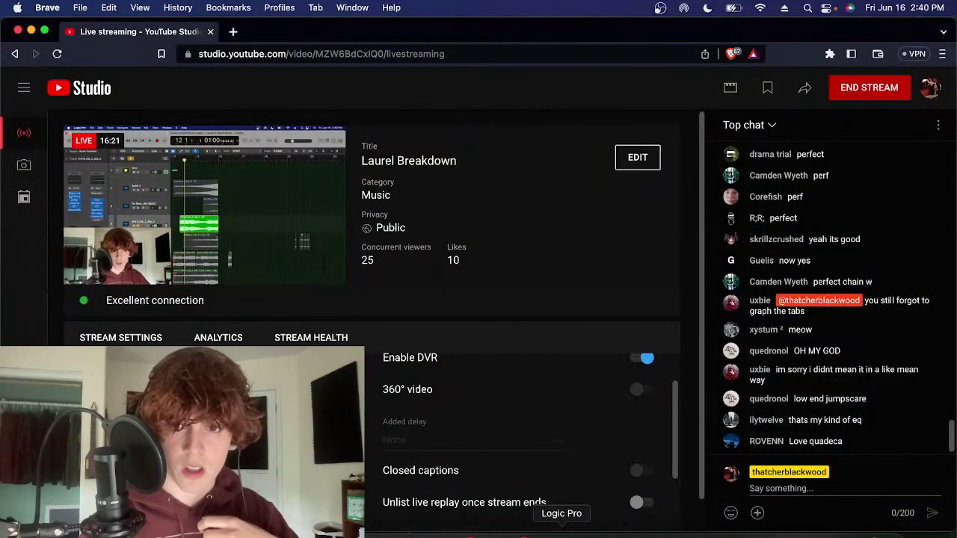
pyautogui.click(561, 529)
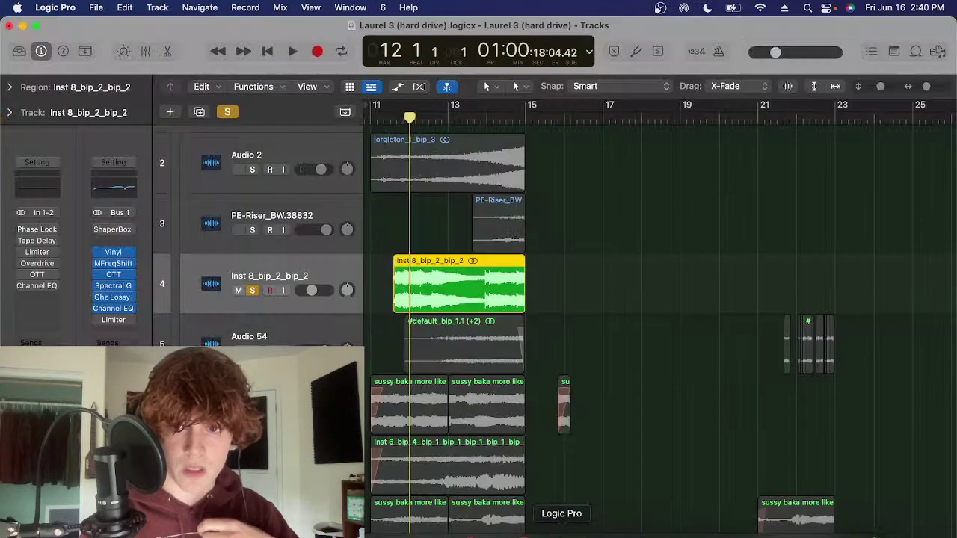
# Inspect the Phase Lock effect on Inst 8_bip_2_bip_2 and browse the plug-in list for an empty insert slot without adding anything
pyautogui.click(37, 230)
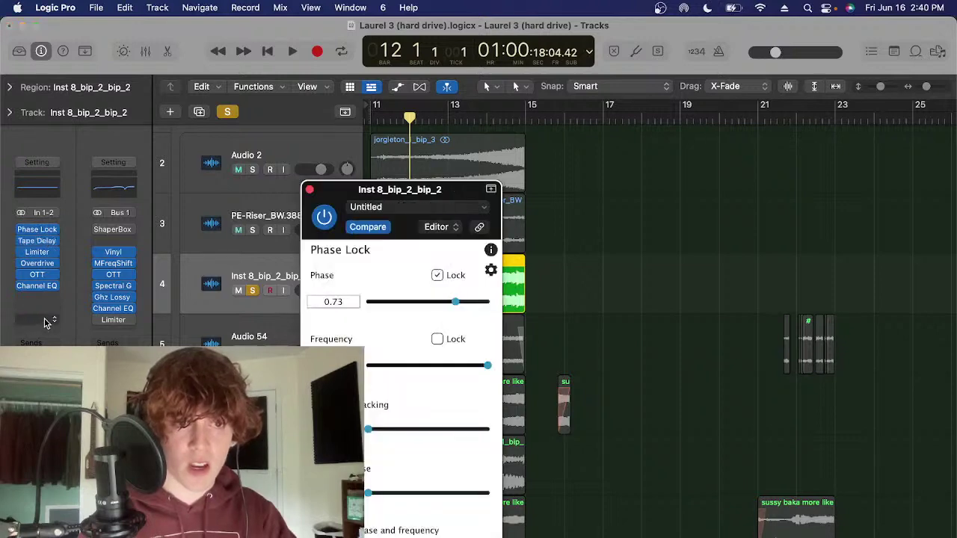
pyautogui.click(37, 297)
pyautogui.moveTo(59, 523)
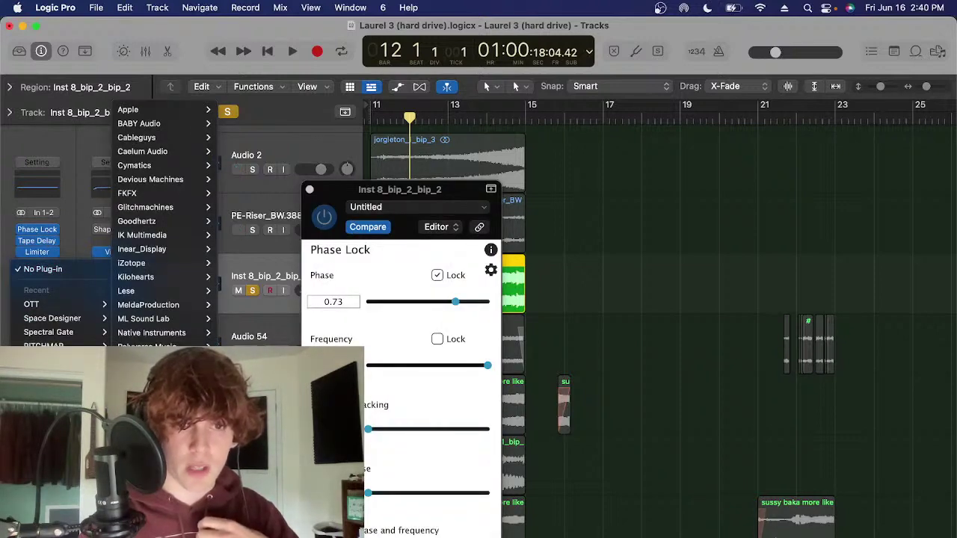
pyautogui.moveTo(273, 445)
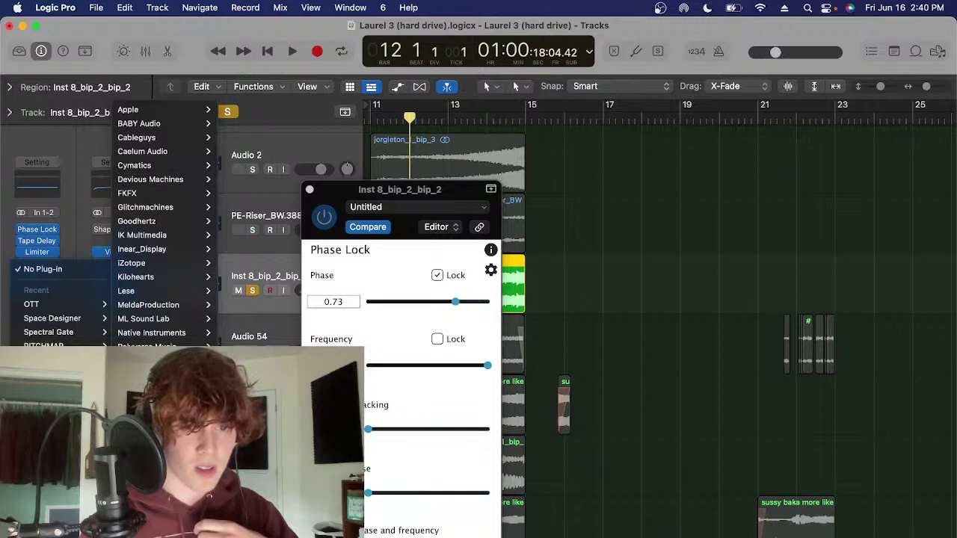
pyautogui.click(337, 200)
pyautogui.click(309, 189)
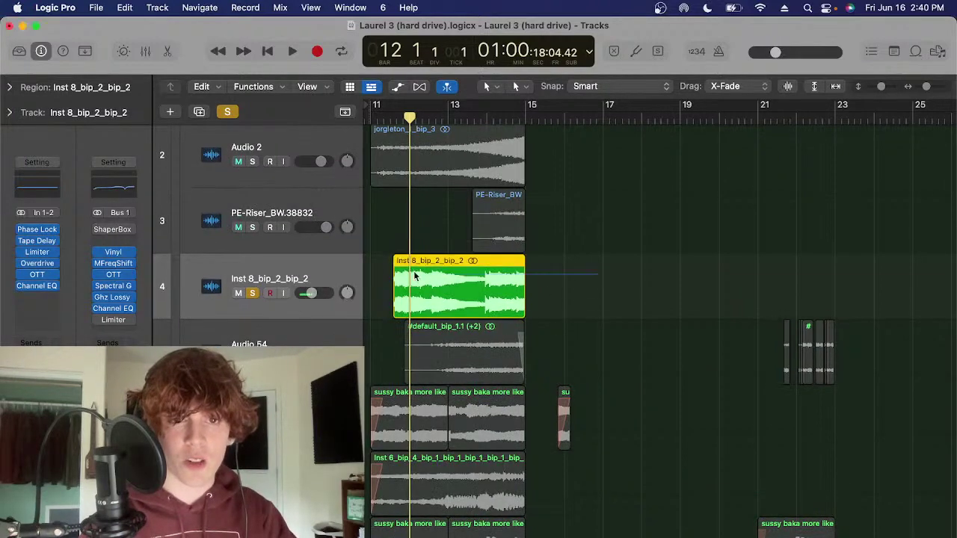
# Move the playhead to around bar 14, play the soloed Inst 8_bip_2_bip_2 track, and stop before bar 15
pyautogui.scroll(3, 177, 268)
pyautogui.moveTo(397, 117); pyautogui.dragTo(493, 124)
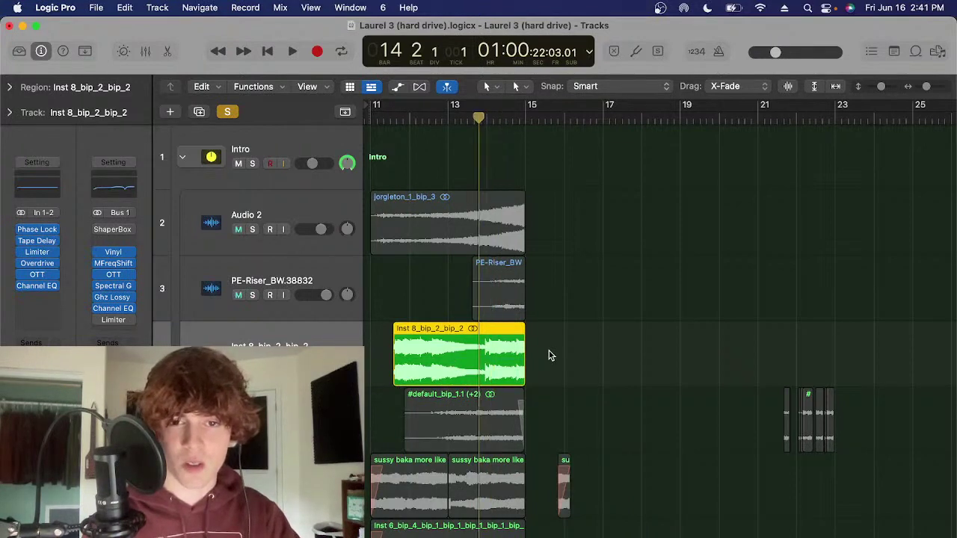
pyautogui.press('space')
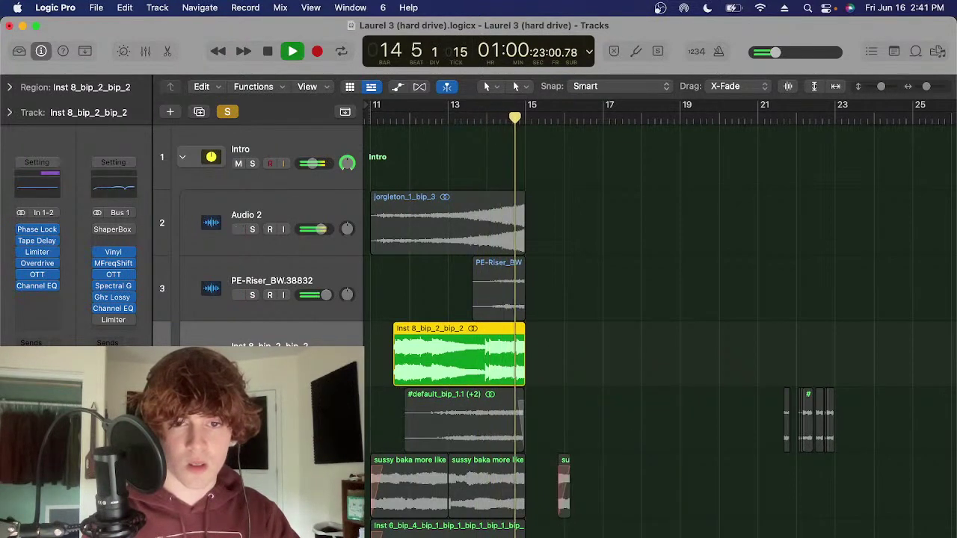
pyautogui.press('space')
# Switch the solo from Inst 8_bip_2_bip_2 to the Audio 54 track and place the playhead at bar 13 beat 1
pyautogui.hotkey('ctrl', 's')
pyautogui.click(408, 121)
pyautogui.scroll(-3, 303, 329)
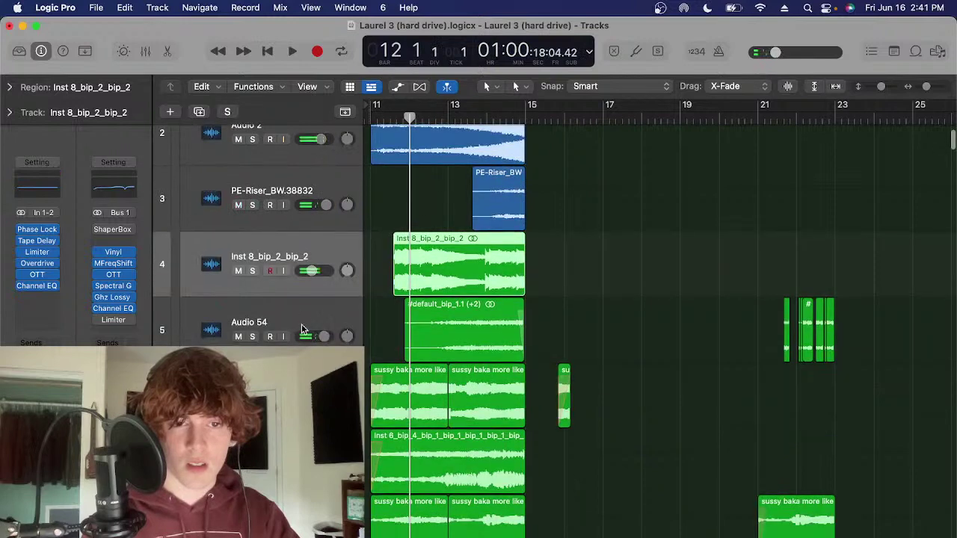
pyautogui.press('Down')
pyautogui.hotkey('ctrl', 's')
pyautogui.click(450, 122)
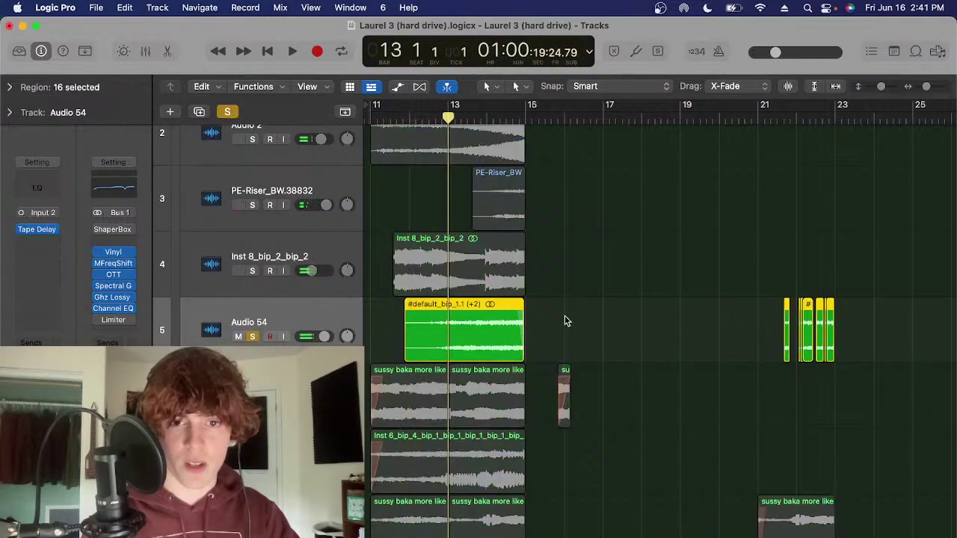
# Play the soloed Audio 54 track from within bar 12, stop near bar 15, and return the playhead to bar 12 beat 5
pyautogui.click(432, 121)
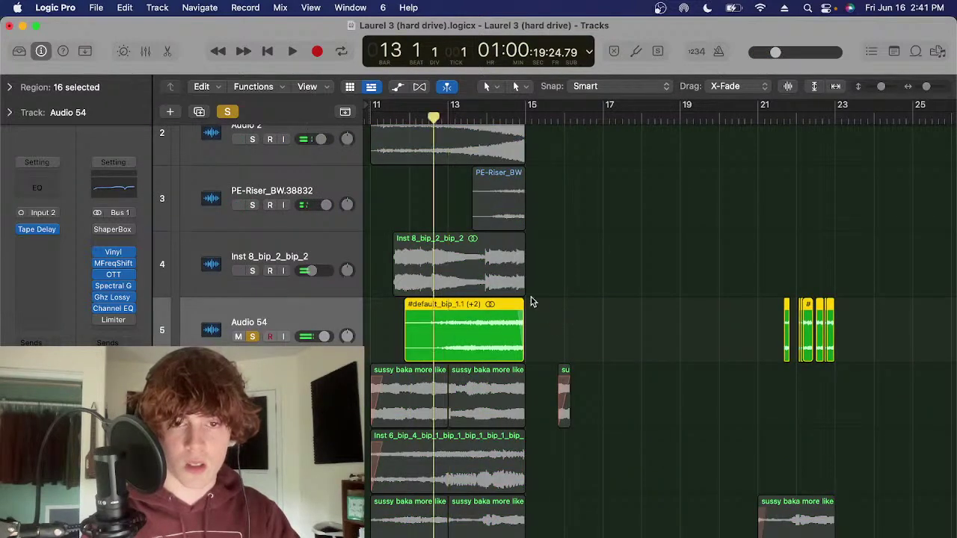
pyautogui.scroll(-1, 434, 151)
pyautogui.press('space')
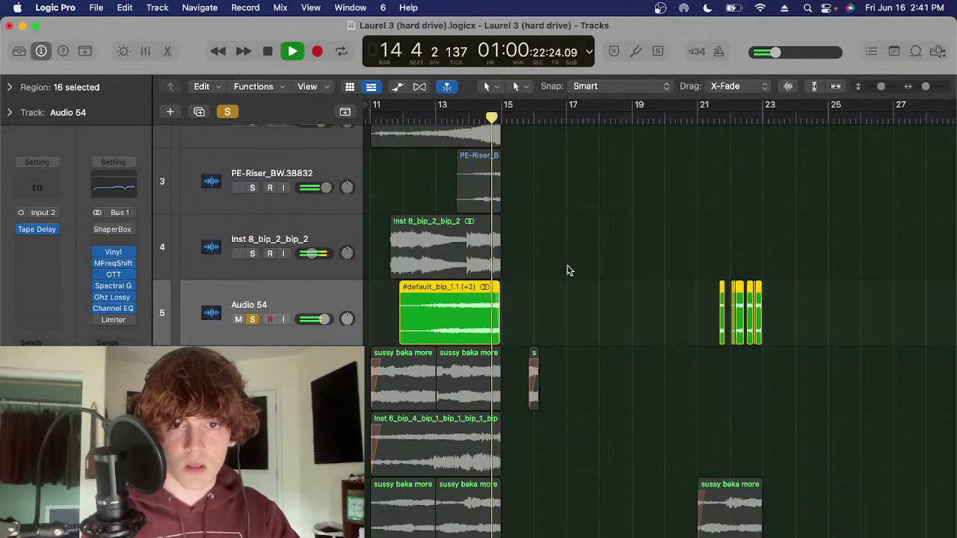
pyautogui.press('space')
pyautogui.click(424, 121)
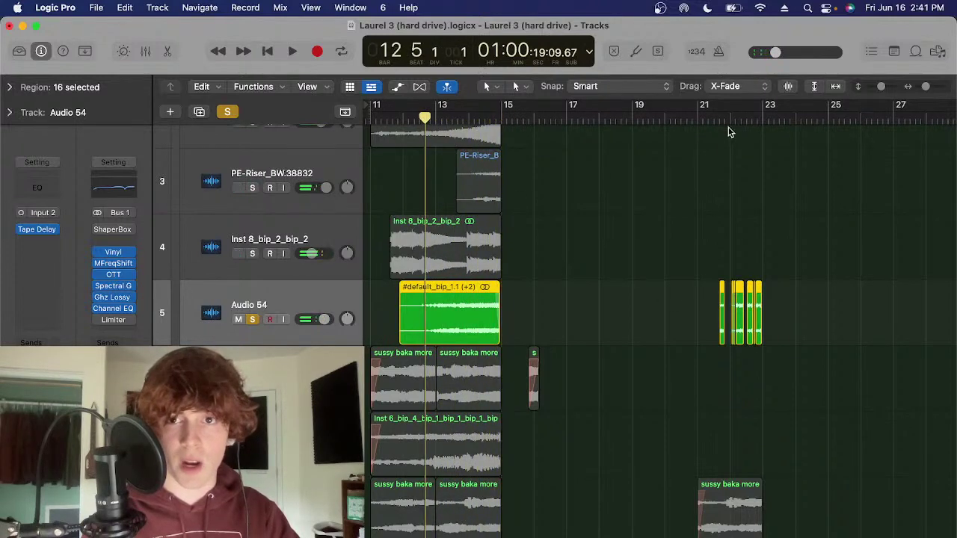
# Jump the playhead to Audio 54's short regions at bar 22, and move it back to bar 12 beat 4
pyautogui.click(725, 114)
pyautogui.hscroll(3, 656, 258)
pyautogui.hscroll(-4, 656, 258)
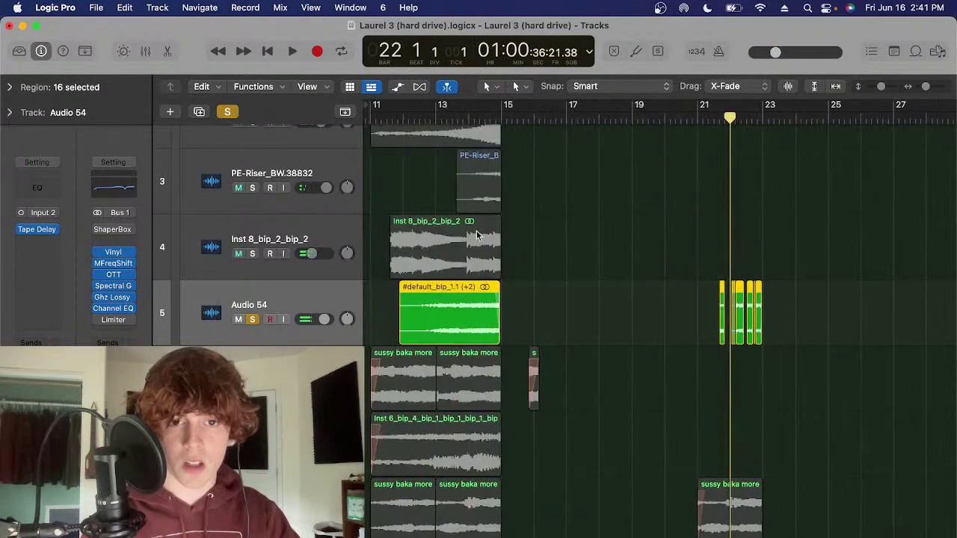
pyautogui.click(420, 118)
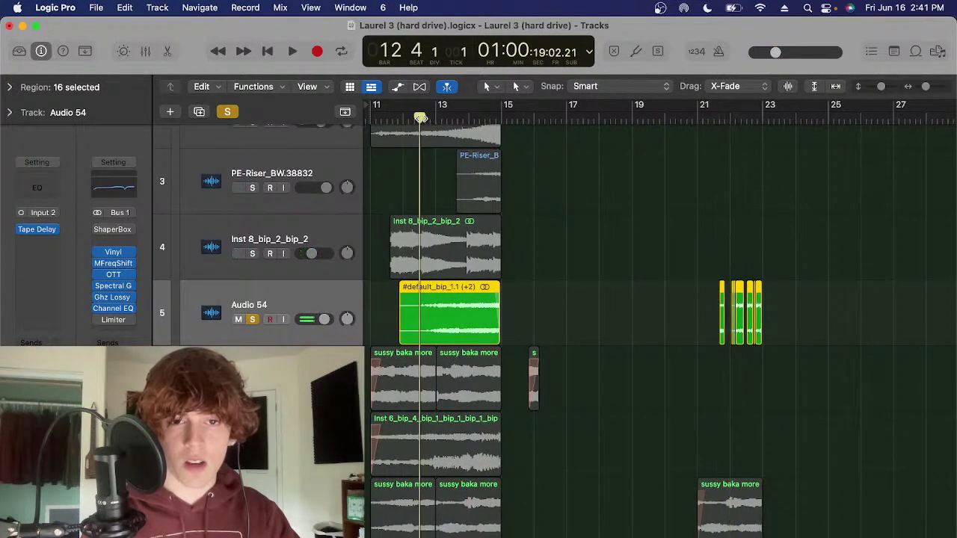
# Select Audio 54's long #default_bip_1.1 region and move the playhead to bar 21 beat 4
pyautogui.click(528, 320)
pyautogui.scroll(2, 529, 327)
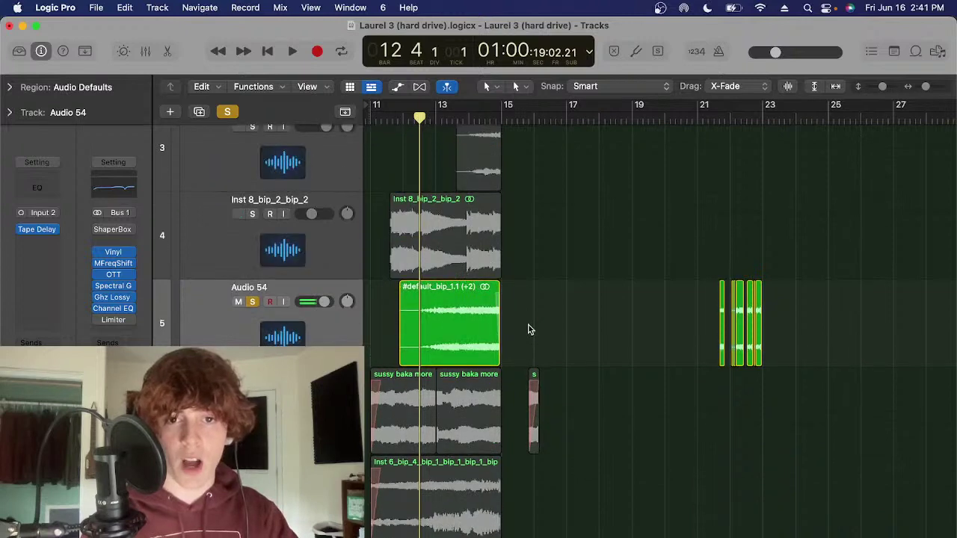
pyautogui.click(454, 327)
pyautogui.scroll(-2, 519, 337)
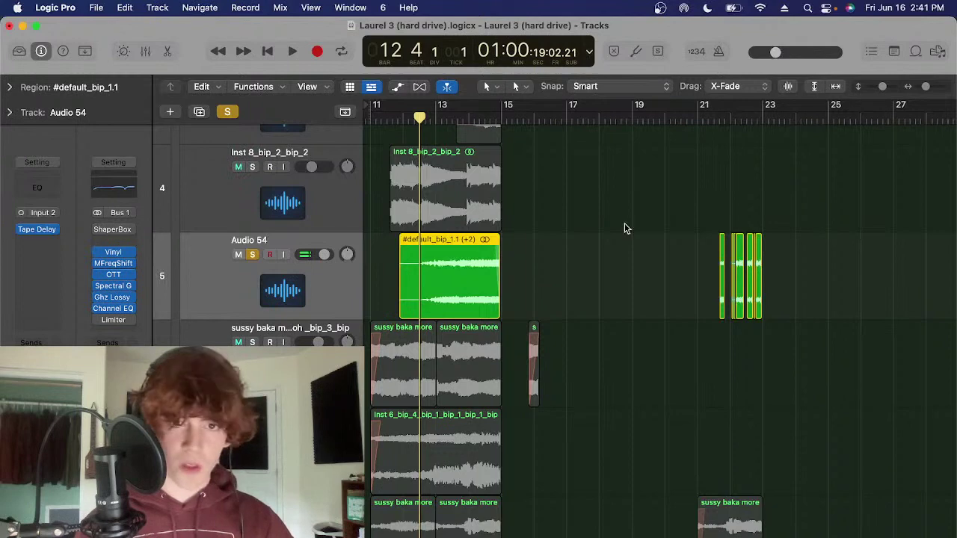
pyautogui.click(713, 122)
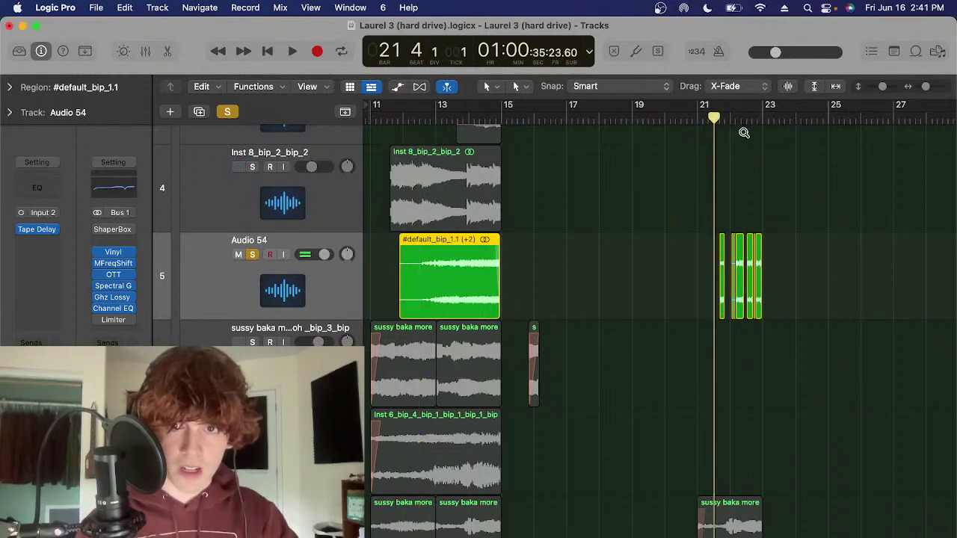
# Place the playhead at bar 22 beat 2 and briefly play Audio 54's soloed short regions
pyautogui.scroll(3, 742, 216)
pyautogui.hscroll(4, 740, 222)
pyautogui.click(706, 222)
pyautogui.click(622, 119)
pyautogui.scroll(3, 673, 204)
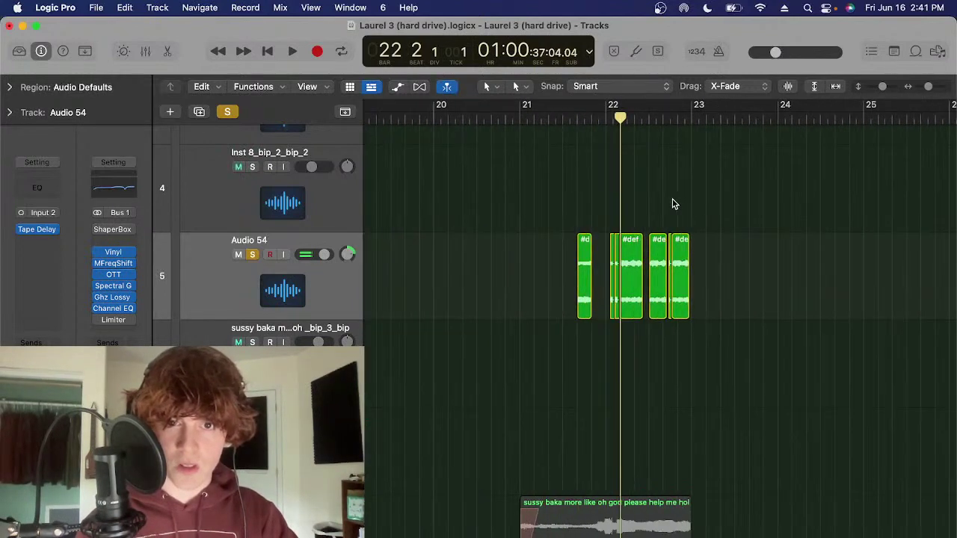
pyautogui.hscroll(2, 657, 207)
pyautogui.press('space')
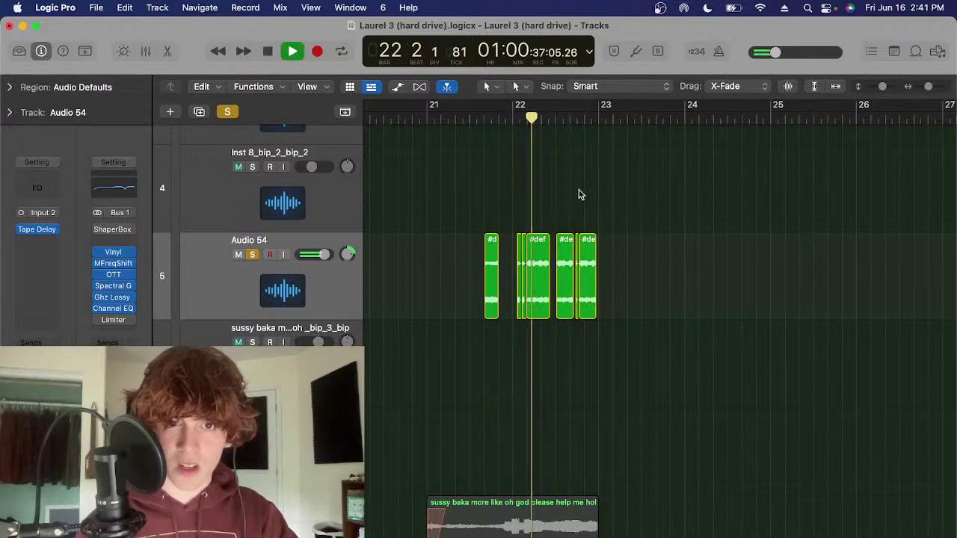
pyautogui.press('space')
# Move the playhead to bar 21 beat 5, select Audio 54's seven short regions, and show their region parameters
pyautogui.click(484, 118)
pyautogui.moveTo(641, 252); pyautogui.dragTo(525, 281)
pyautogui.press('super+Right')
pyautogui.press('super+Right')
pyautogui.moveTo(785, 263); pyautogui.dragTo(482, 288)
pyautogui.scroll(3, 505, 296)
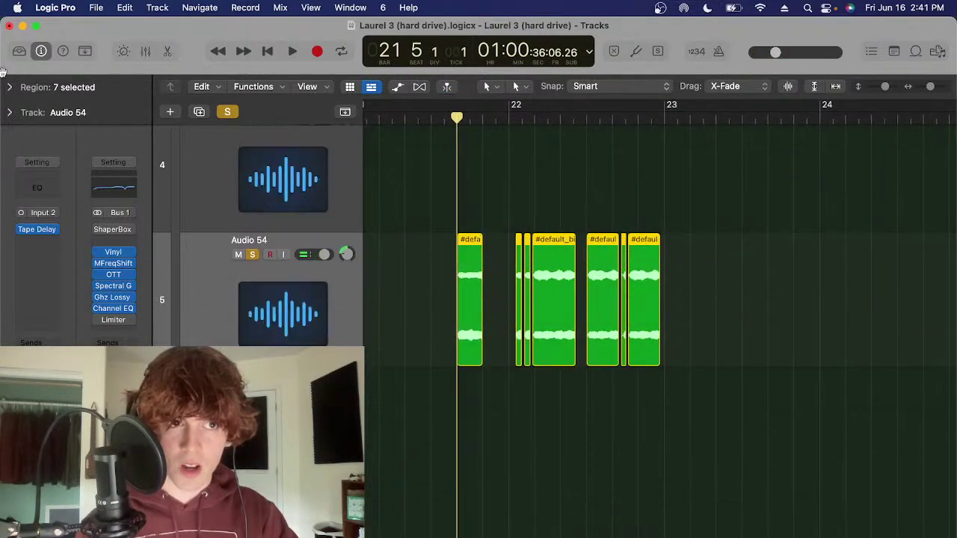
pyautogui.moveTo(3, 71); pyautogui.dragTo(4, 73)
pyautogui.click(11, 89)
pyautogui.moveTo(733, 250); pyautogui.dragTo(464, 262)
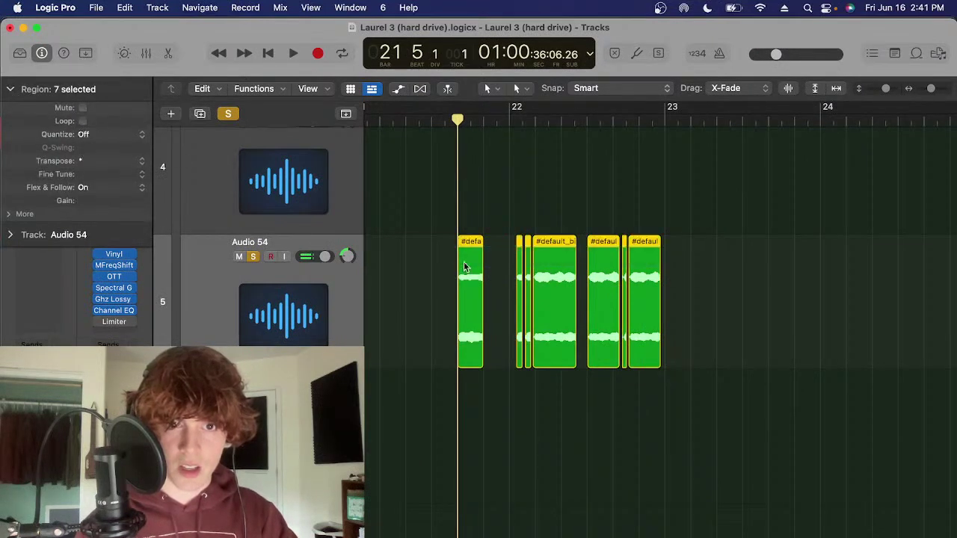
# Check the transpose settings of #default_bip_1.12, 1.29 and 1.26 one by one, with the playhead at bar 22 beat 2
pyautogui.press('super+Right')
pyautogui.click(479, 293)
pyautogui.press('super+Down')
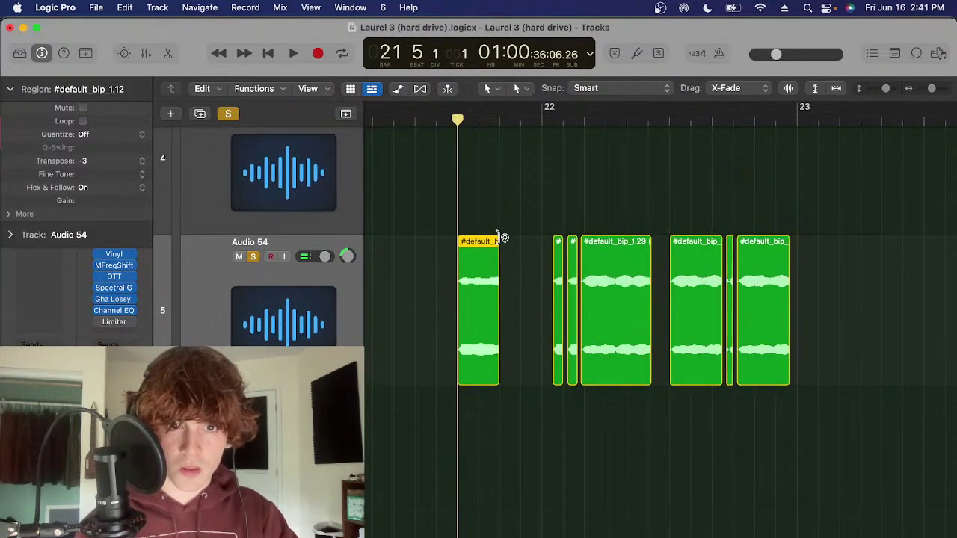
pyautogui.click(630, 290)
pyautogui.click(595, 121)
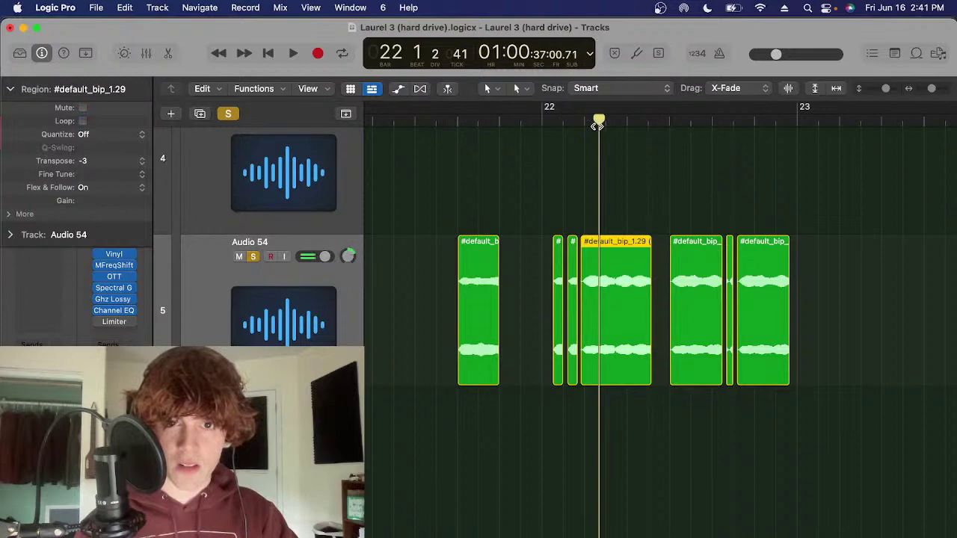
pyautogui.click(574, 211)
pyautogui.click(557, 239)
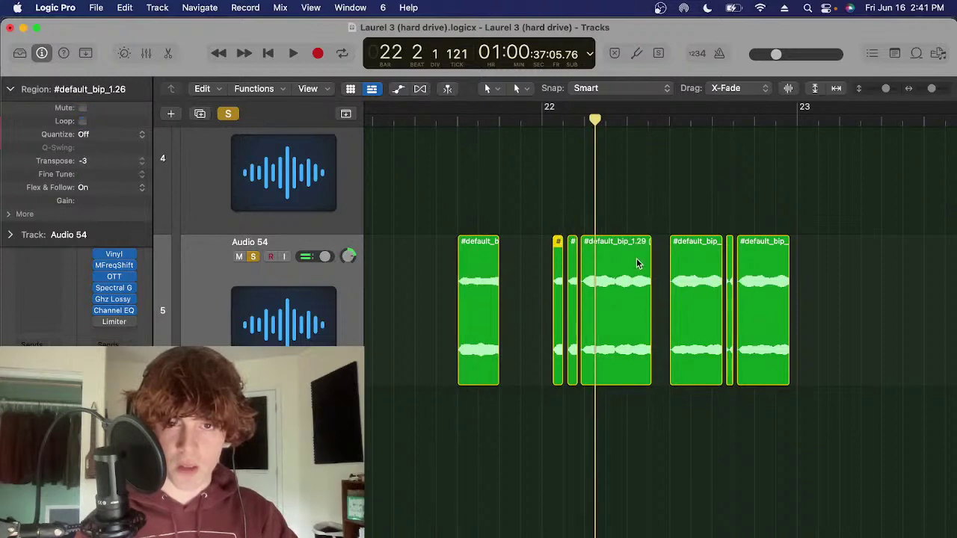
# Play the short regions from bar 22 beat 2, stop, and select the narrow #default_bip_1.34 region with the playhead at bar 22 beat 5
pyautogui.press('space')
pyautogui.hscroll(5, 646, 372)
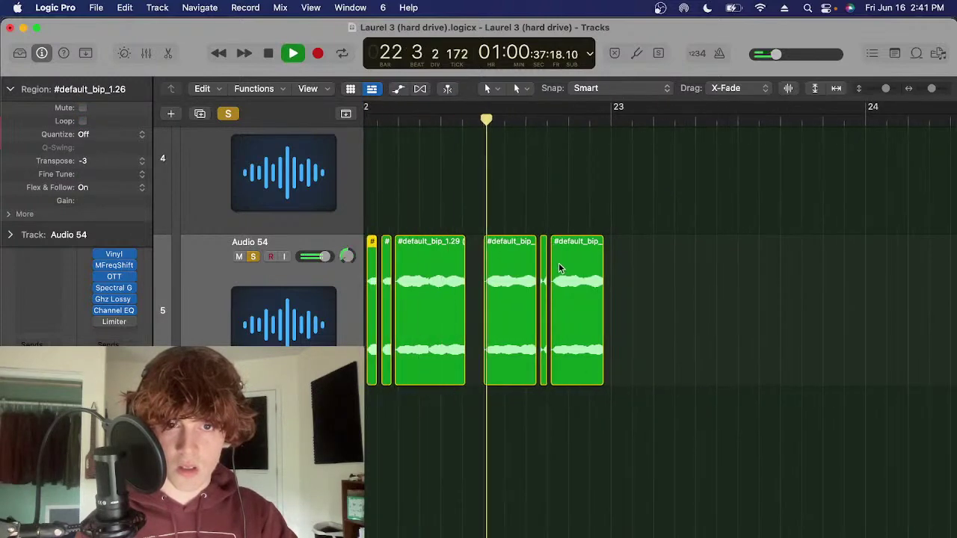
pyautogui.press('space')
pyautogui.click(543, 244)
pyautogui.click(536, 121)
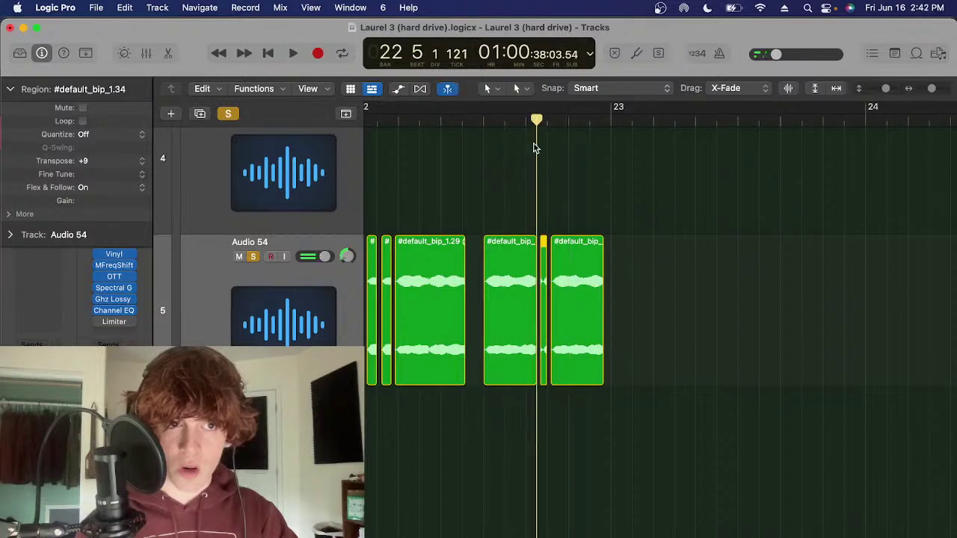
# Compare the transpose settings of the #default_bip_1.32 and #default_bip_1.34 regions
pyautogui.scroll(5, 539, 200)
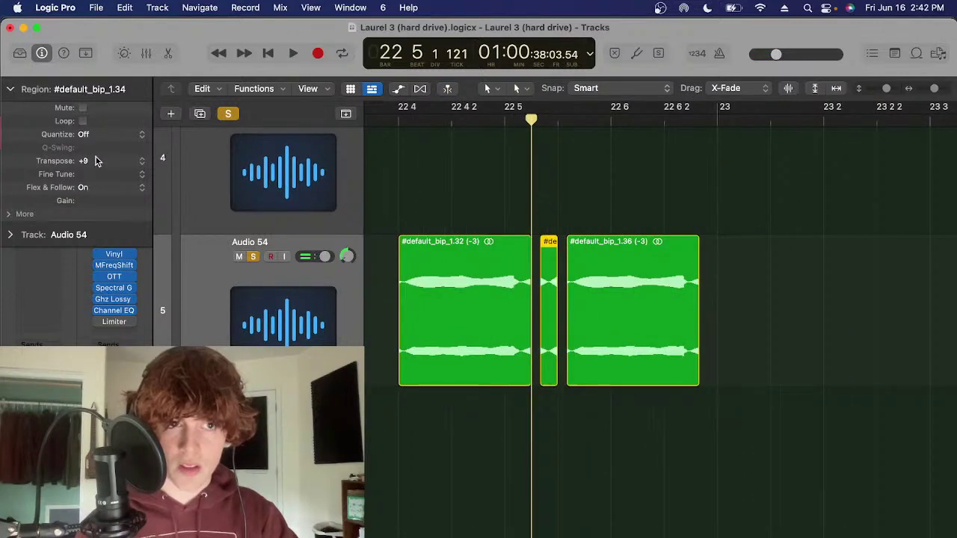
pyautogui.click(482, 296)
pyautogui.click(549, 268)
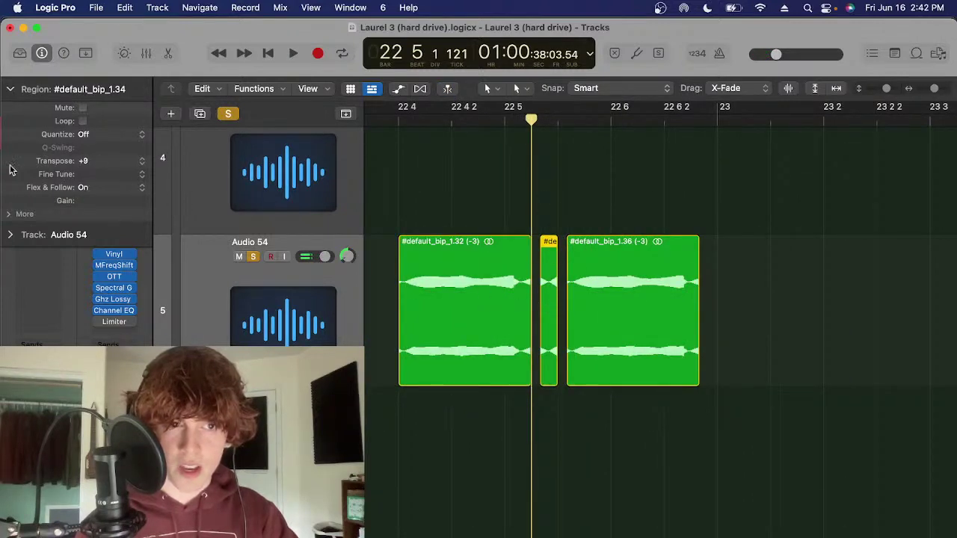
# Select five of the short Audio 54 regions together, deselect them, and align the playhead with the narrow region's start at bar 22 beat 5
pyautogui.scroll(-2, 647, 278)
pyautogui.scroll(-5, 648, 278)
pyautogui.moveTo(603, 303); pyautogui.dragTo(449, 293)
pyautogui.scroll(5, 513, 294)
pyautogui.click(707, 186)
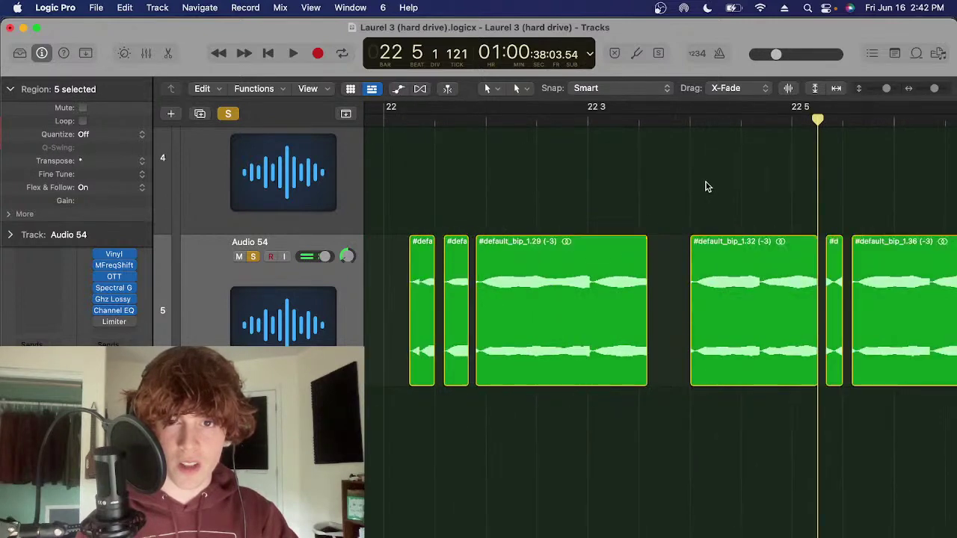
pyautogui.hscroll(4, 673, 205)
pyautogui.moveTo(584, 121); pyautogui.dragTo(594, 121)
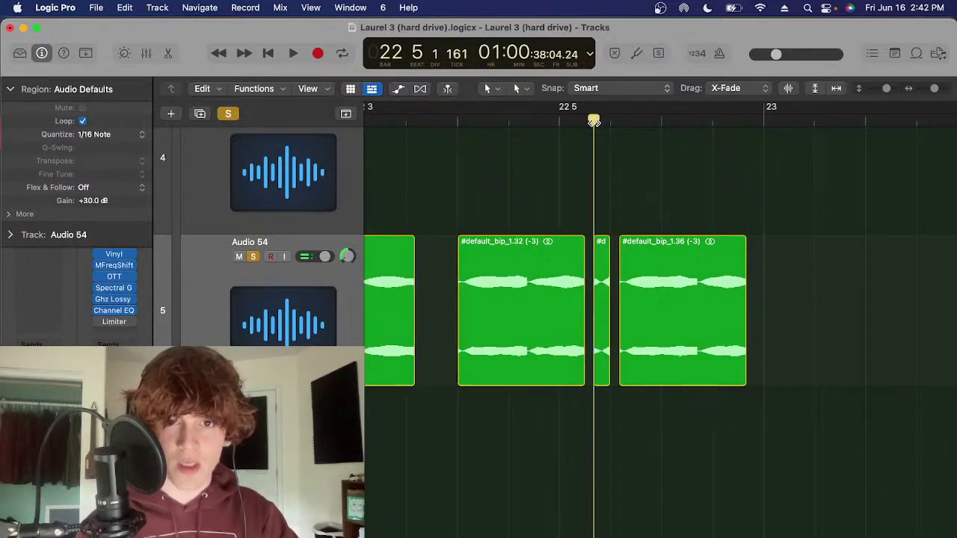
# Turn off Audio 54's solo and move the playhead back to bar 11 beat 4
pyautogui.scroll(-5, 553, 446)
pyautogui.scroll(-3, 552, 446)
pyautogui.press('s')
pyautogui.hscroll(-6, 486, 367)
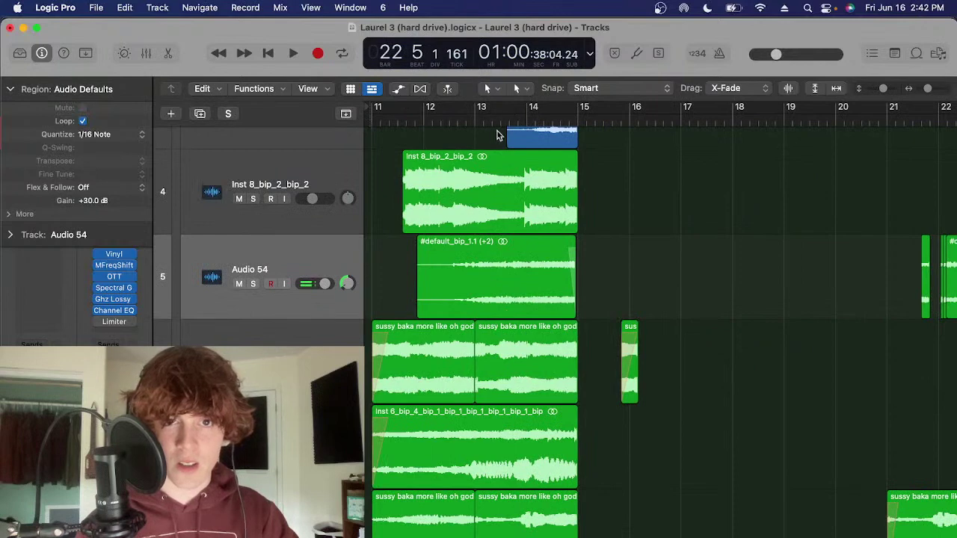
pyautogui.click(398, 122)
pyautogui.scroll(-2, 374, 262)
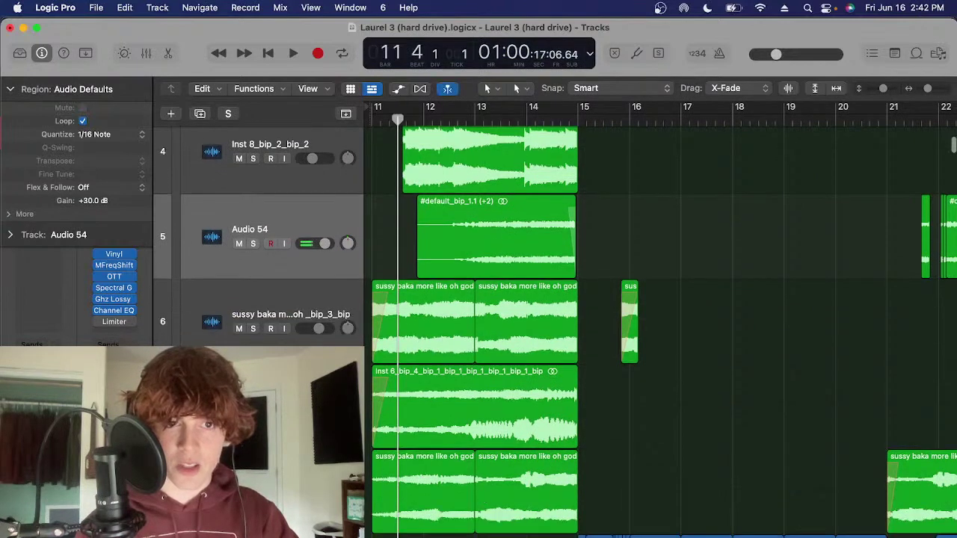
# Select the sussy baka track 6 below Audio 54, collapse the region parameters, and solo the track
pyautogui.click(337, 301)
pyautogui.click(10, 87)
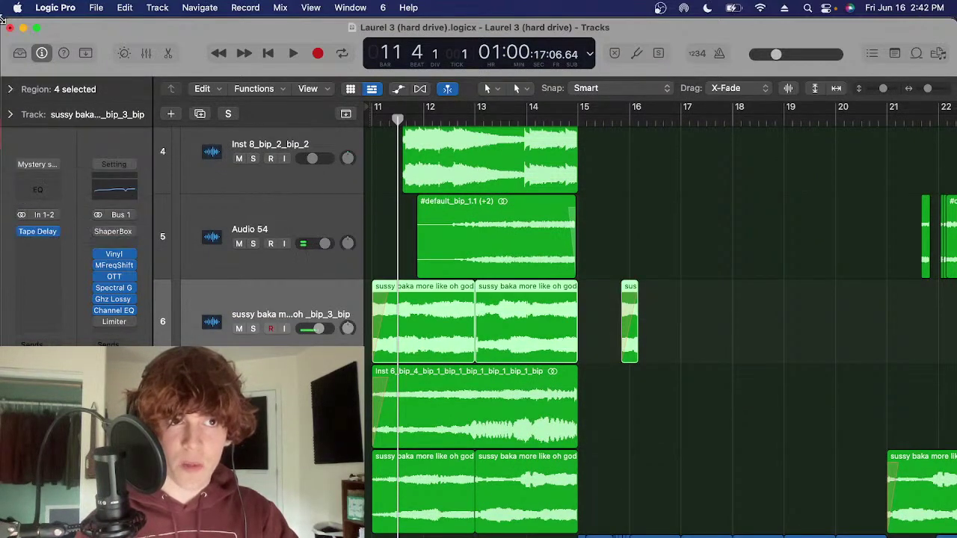
pyautogui.moveTo(2, 20); pyautogui.dragTo(0, 4)
pyautogui.press('s')
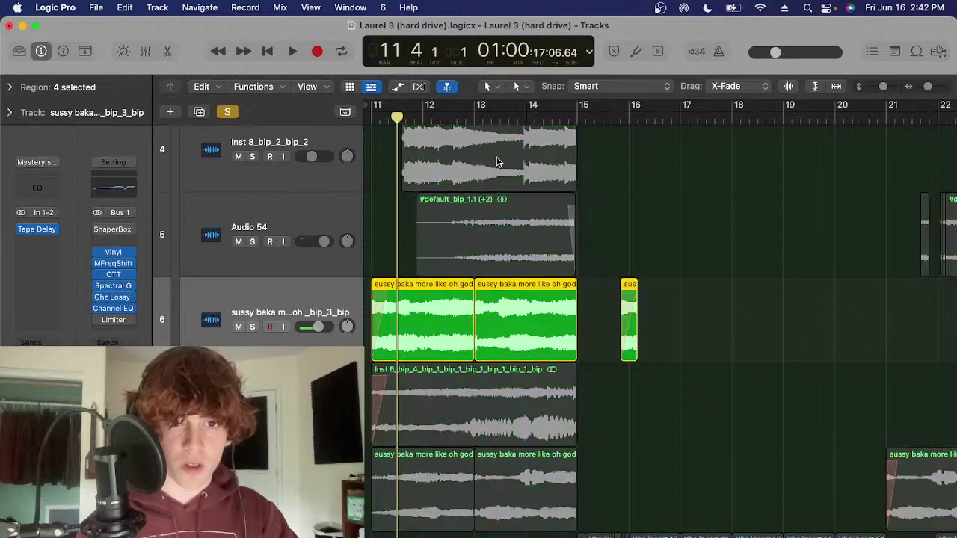
# Select track 6's two long sussy baka regions between bars 11 and 15, and move the playhead to bar 12 beat 6
pyautogui.click(664, 273)
pyautogui.moveTo(598, 321); pyautogui.dragTo(335, 314)
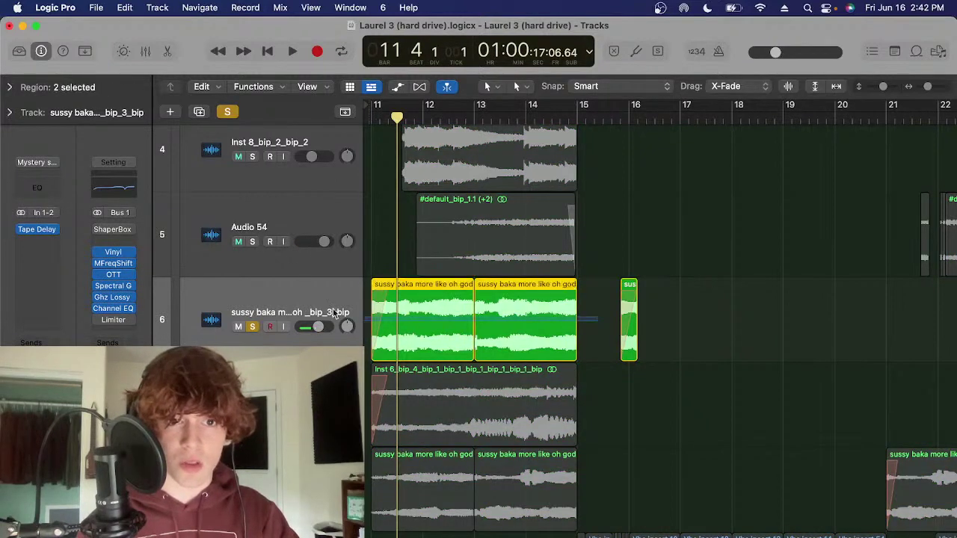
pyautogui.click(384, 117)
pyautogui.moveTo(384, 118); pyautogui.dragTo(466, 116)
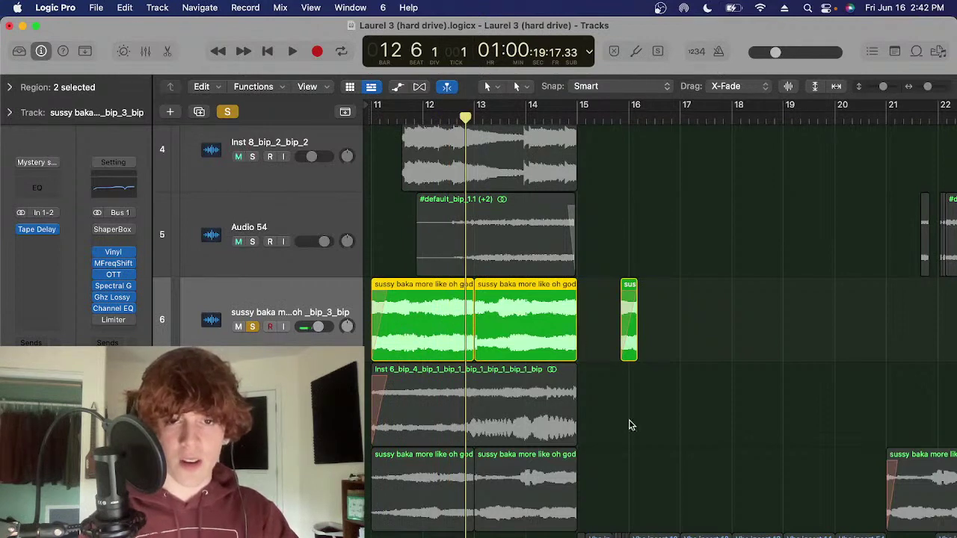
# Return the playhead to bar 11 beat 1 and select track 6's second sussy baka region, starting at bar 13
pyautogui.click(598, 340)
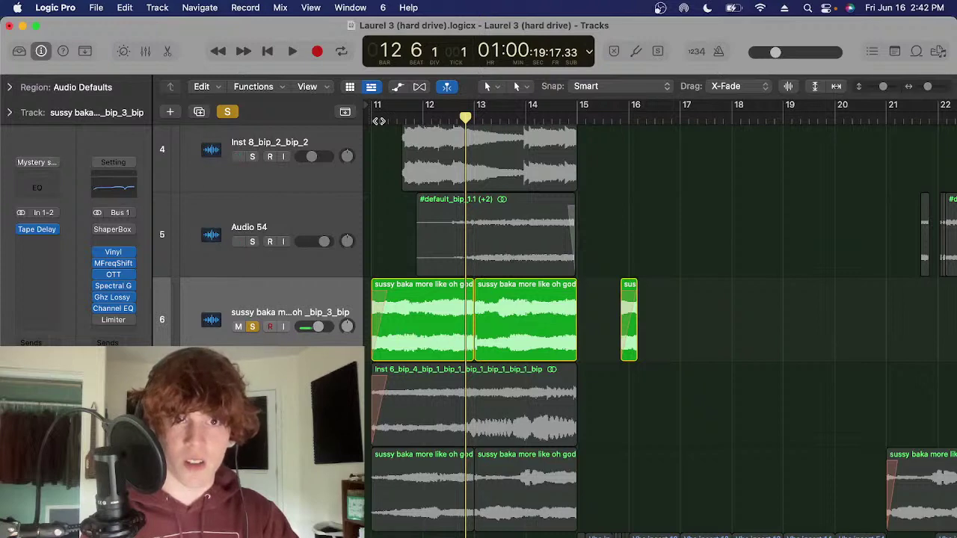
pyautogui.click(379, 121)
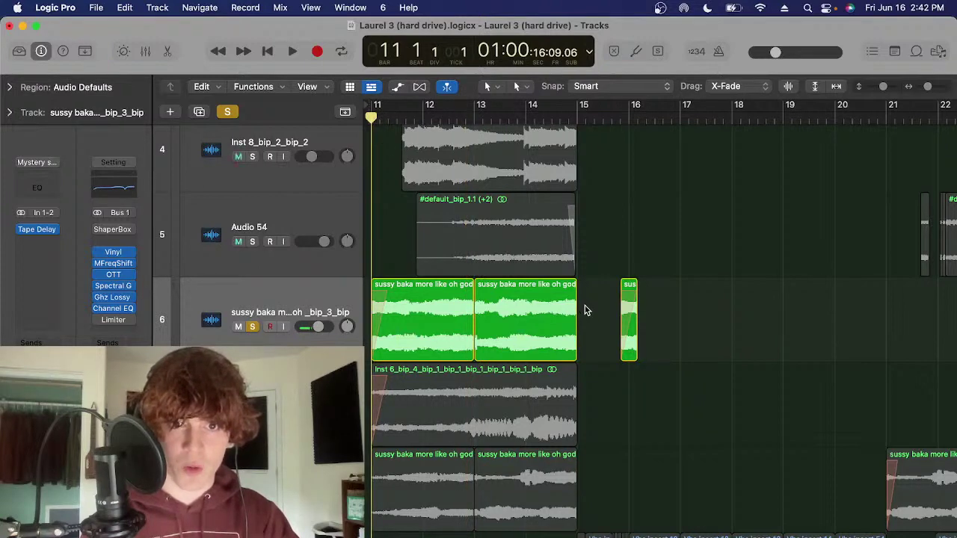
pyautogui.press('super+Down')
pyautogui.scroll(-3, 578, 332)
pyautogui.scroll(-3, 579, 321)
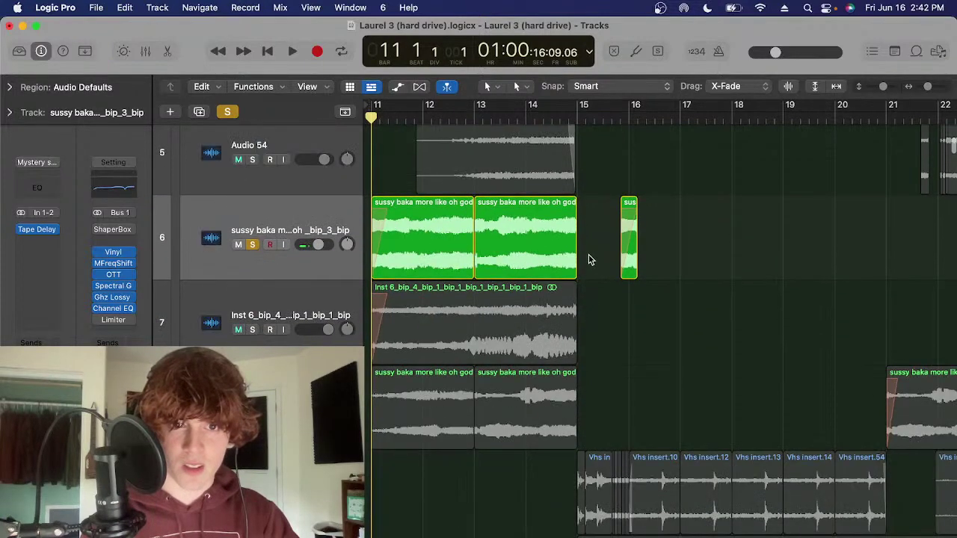
pyautogui.click(427, 254)
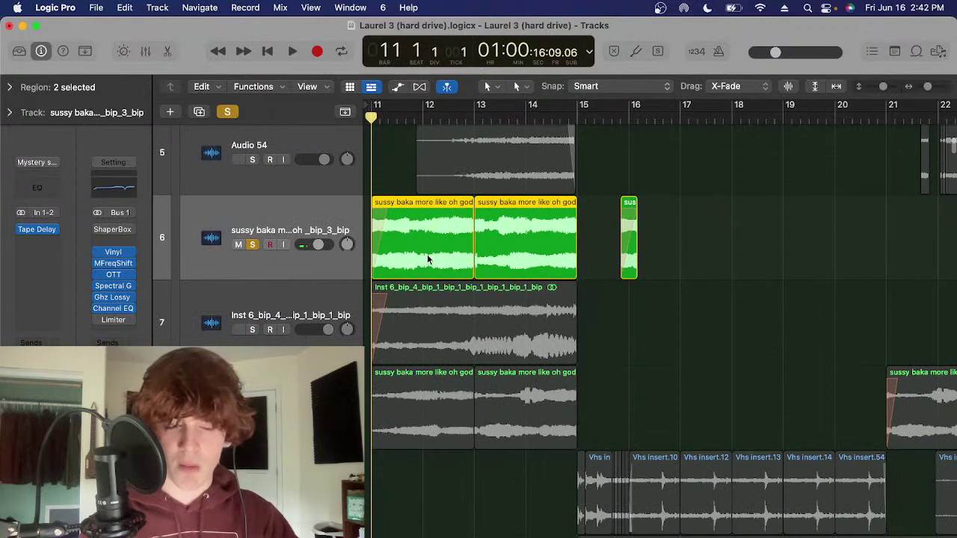
pyautogui.click(598, 268)
pyautogui.click(523, 257)
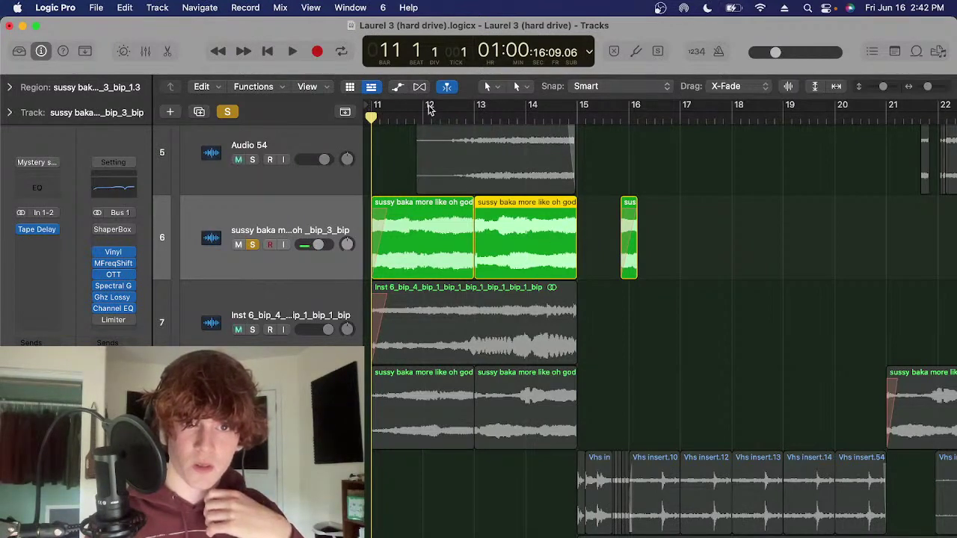
# Play soloed track 6 from bar 11 past bar 15 while raising the master volume slightly, and stop with the playhead at bar 11 beat 6
pyautogui.press('space')
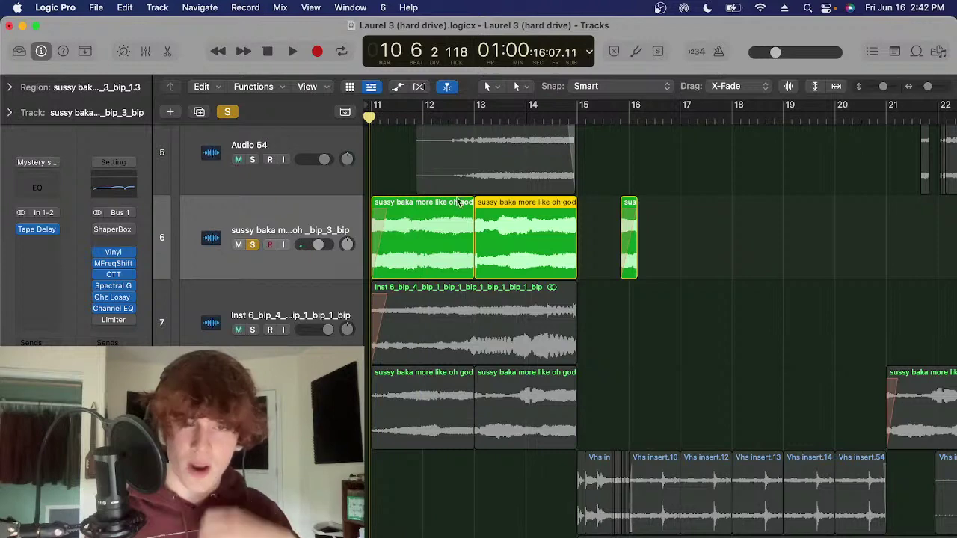
pyautogui.click(591, 218)
pyautogui.press('space')
pyautogui.moveTo(777, 52)
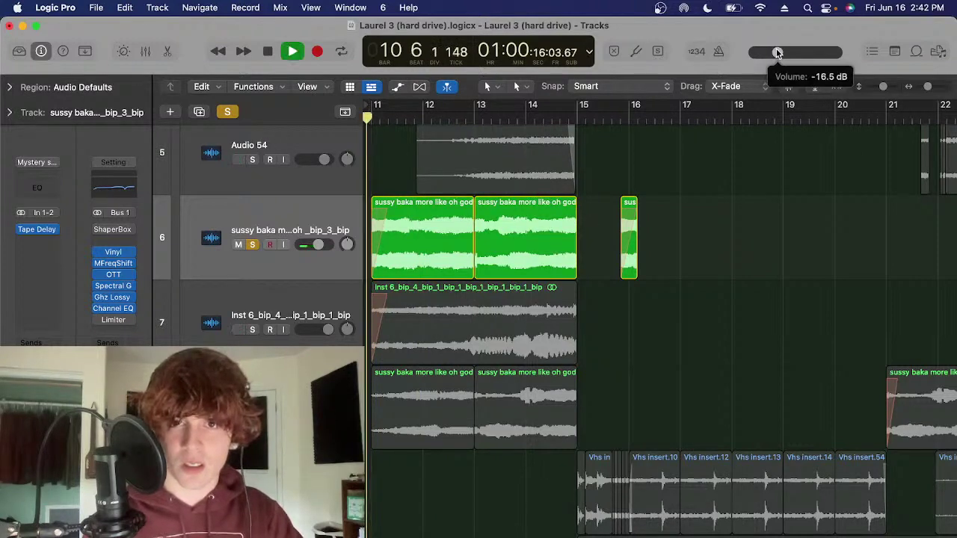
pyautogui.moveTo(777, 53); pyautogui.dragTo(782, 52)
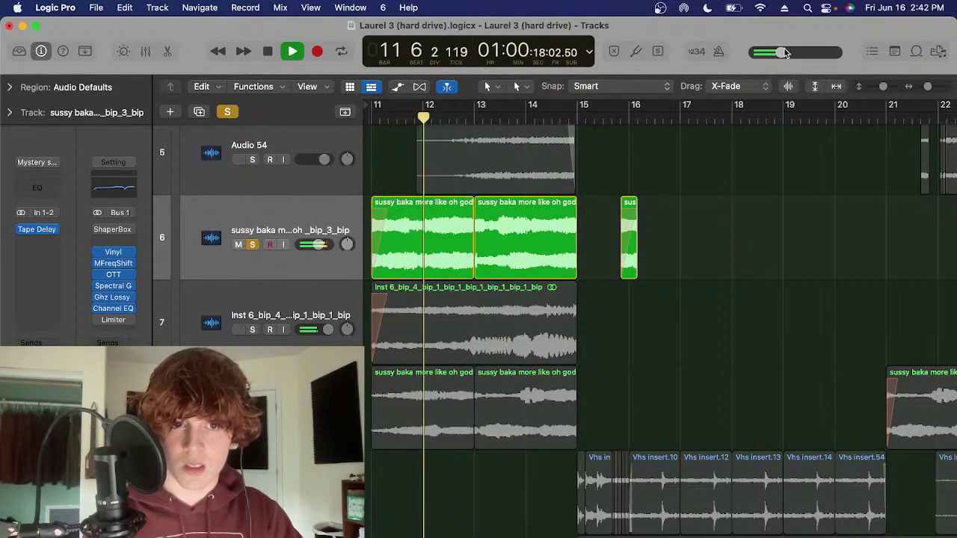
pyautogui.press('super+Down')
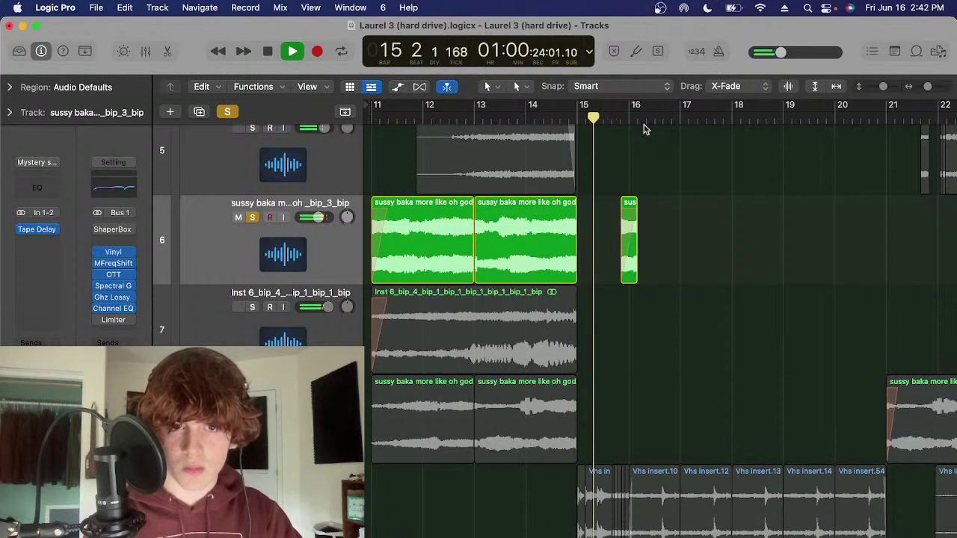
pyautogui.click(411, 119)
pyautogui.press('space')
# Select track 6's two long sussy baka regions and add a new track with duplicate settings below it
pyautogui.scroll(-3, 515, 258)
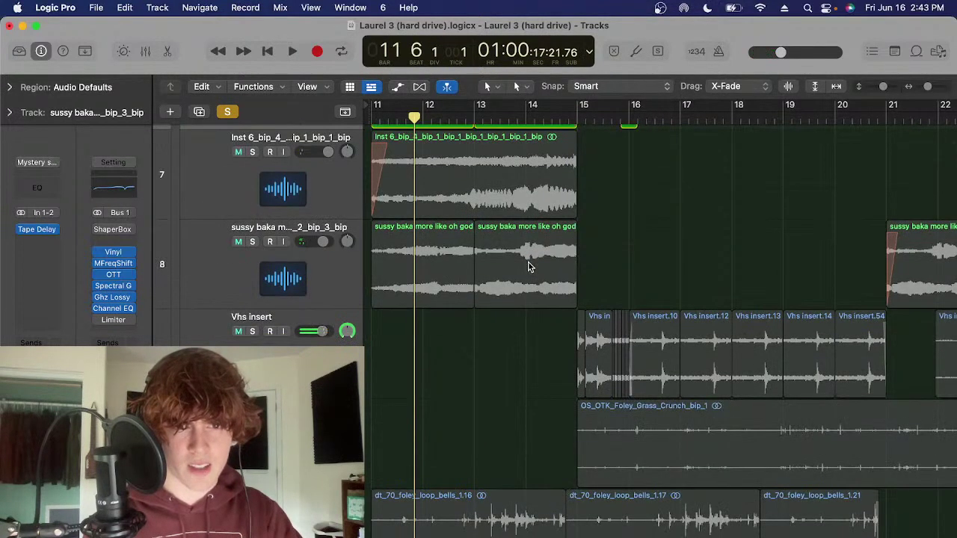
pyautogui.scroll(-8, 528, 265)
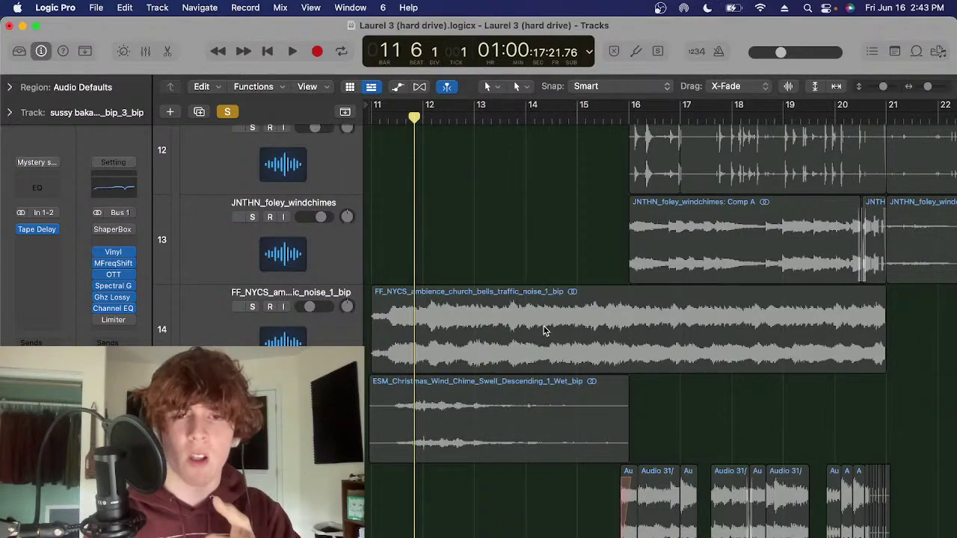
pyautogui.scroll(10, 544, 331)
pyautogui.moveTo(593, 324); pyautogui.dragTo(437, 336)
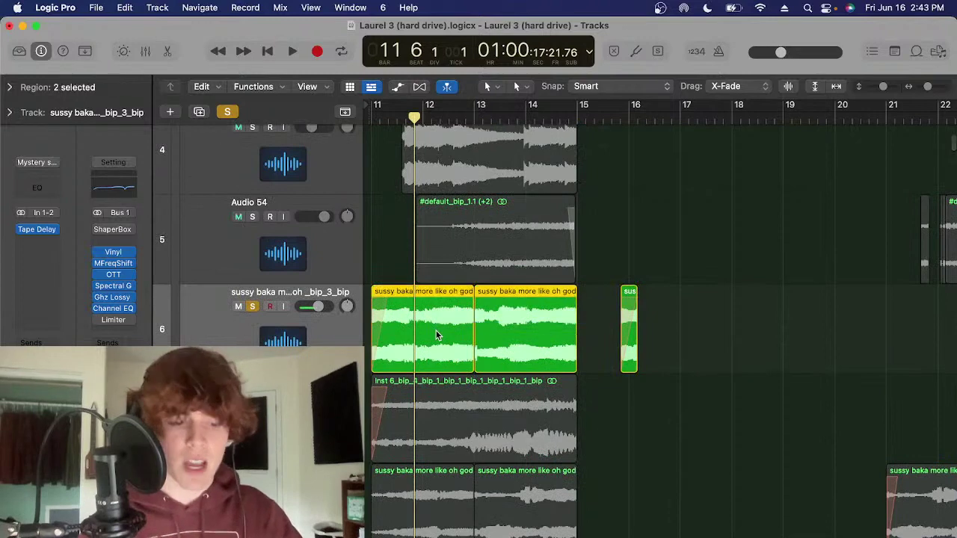
pyautogui.press('super+d')
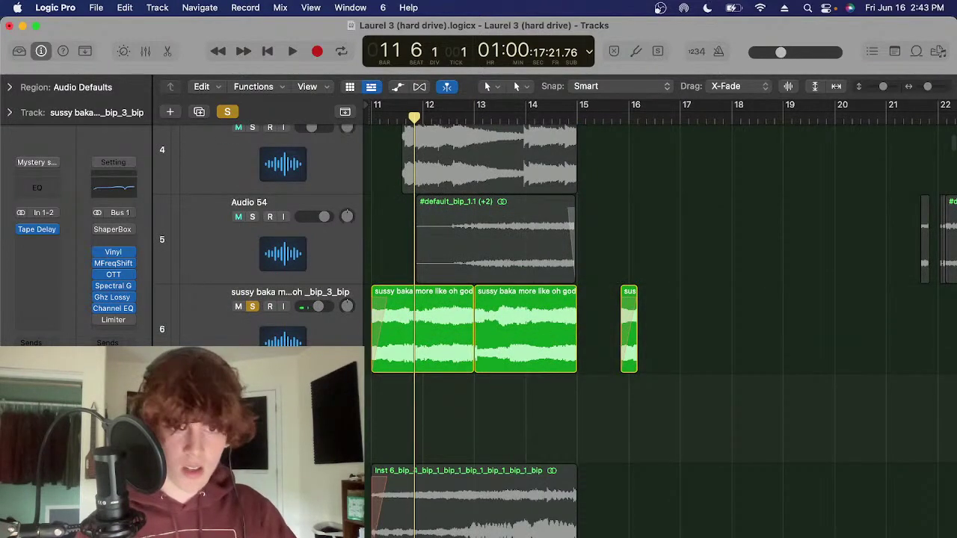
pyautogui.click(408, 337)
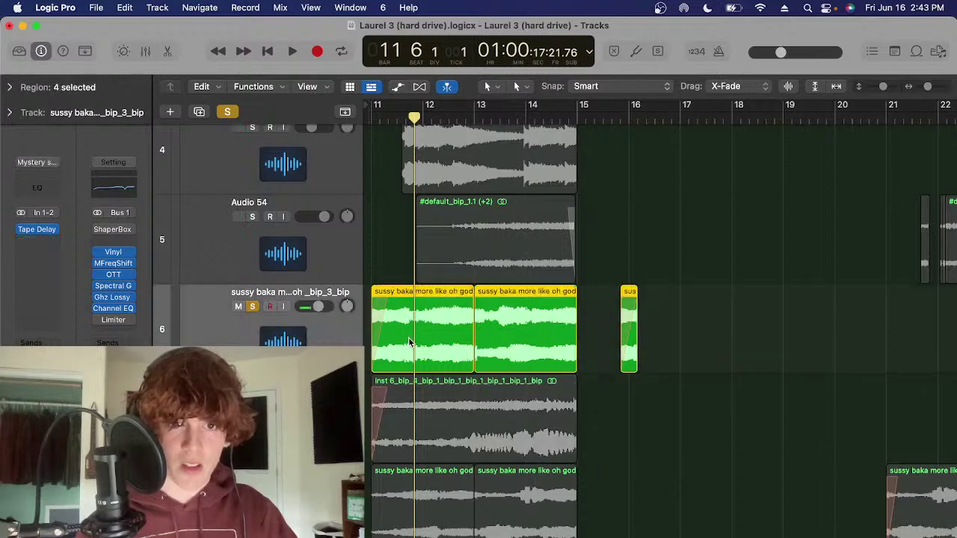
pyautogui.hotkey('ctrl', 'd')
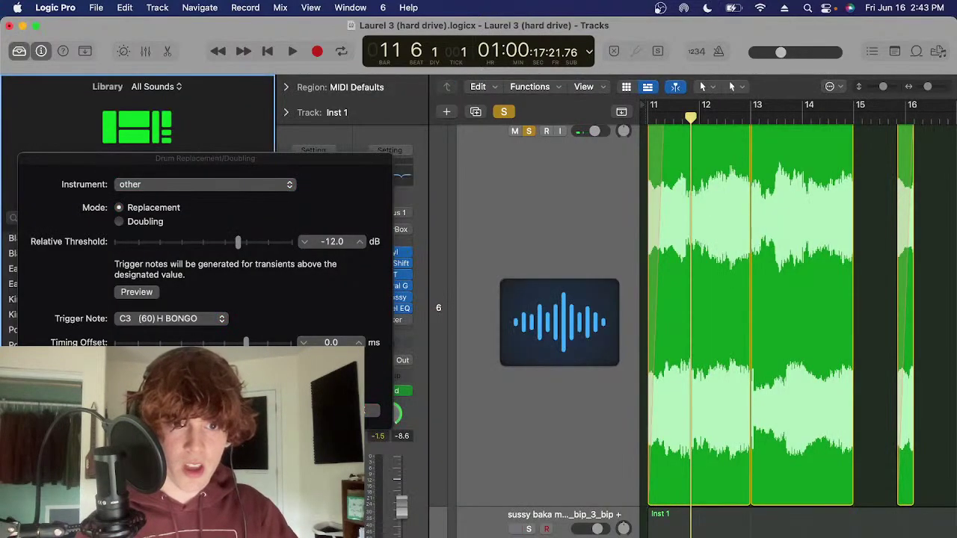
pyautogui.click(308, 411)
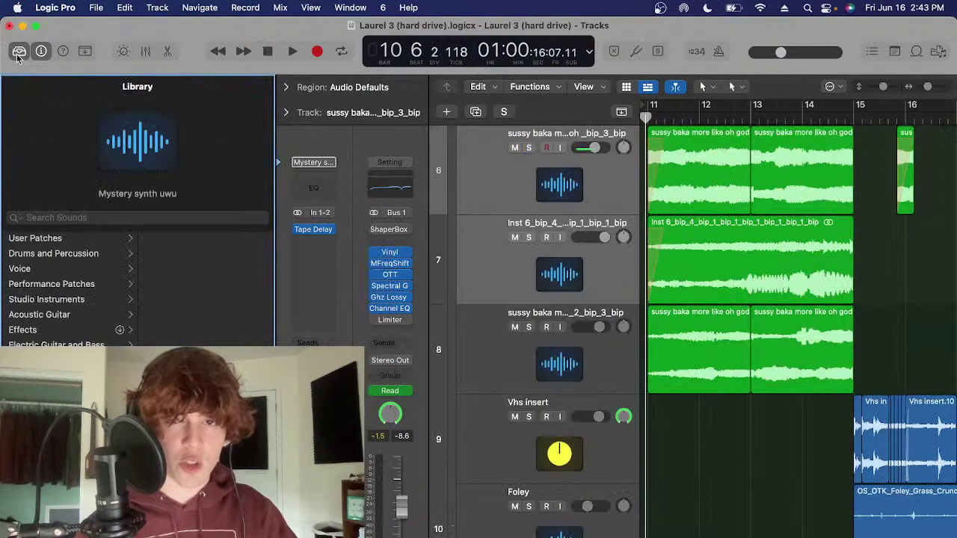
pyautogui.click(19, 52)
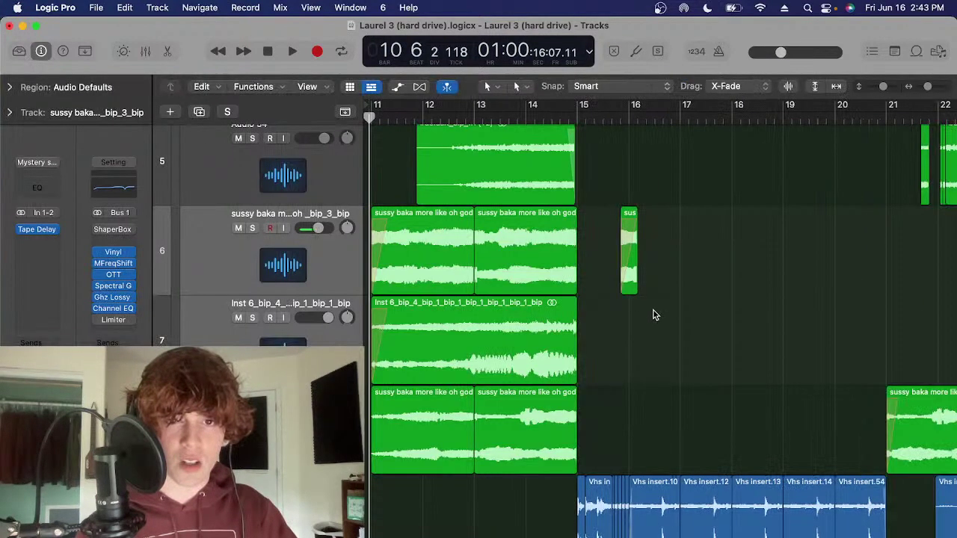
# Solo track 6, move the playhead to bar 12 beat 1, and select its first sussy baka region
pyautogui.scroll(-3, 653, 315)
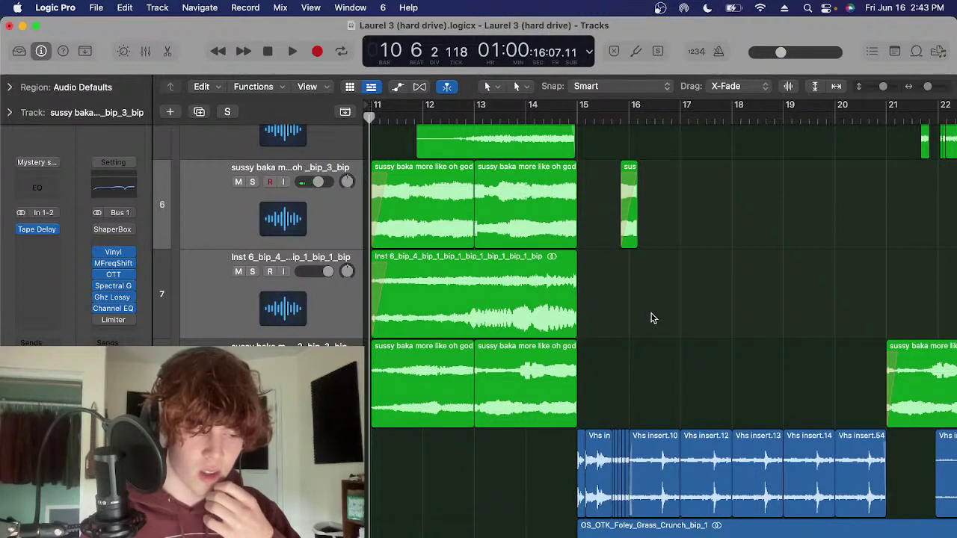
pyautogui.click(273, 202)
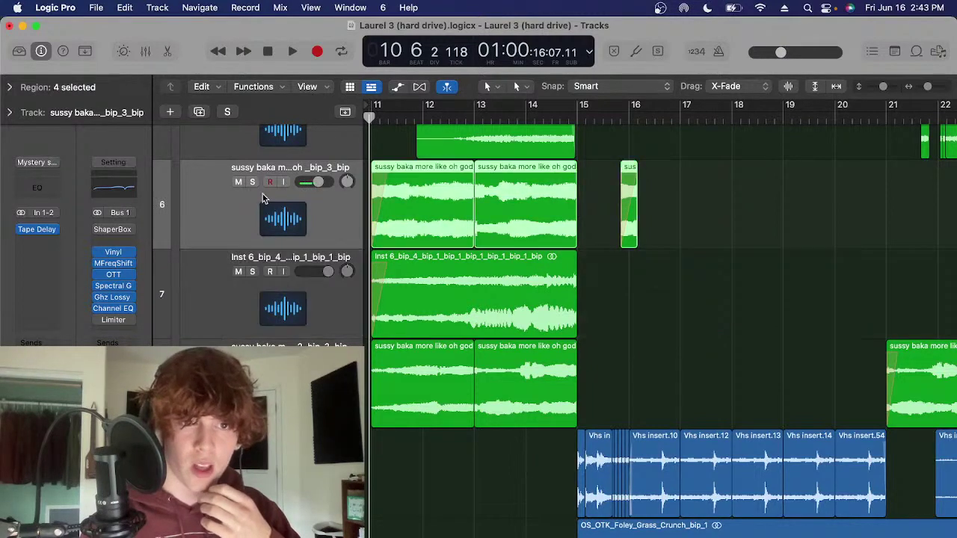
pyautogui.click(252, 182)
pyautogui.click(426, 118)
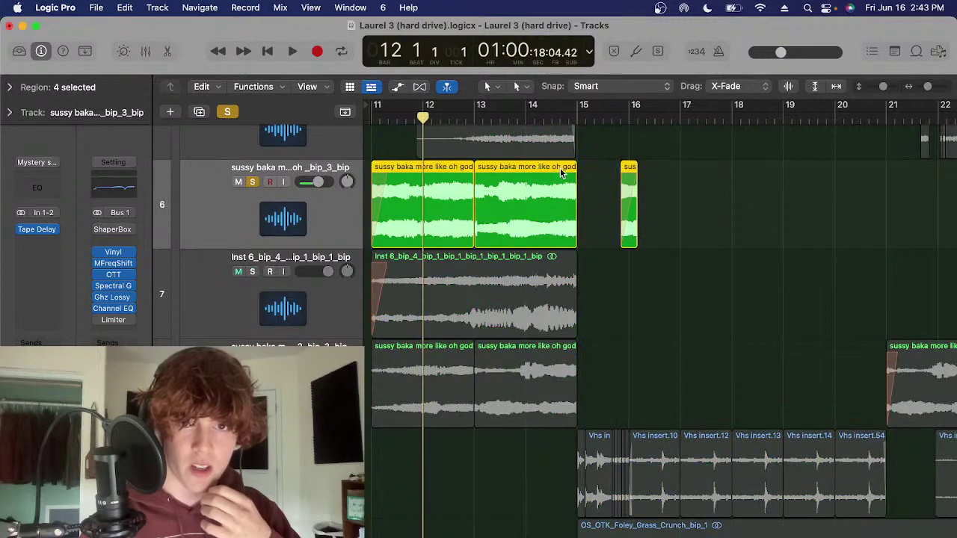
pyautogui.click(597, 187)
pyautogui.click(438, 201)
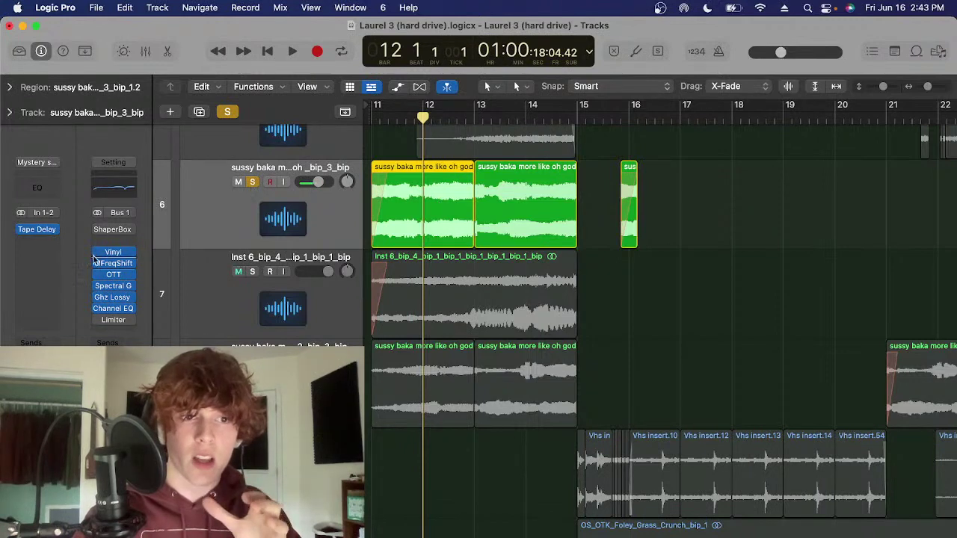
# Insert the Little AlterBoy plug-in below Tape Delay on track 6's channel strip
pyautogui.click(48, 264)
pyautogui.moveTo(56, 516)
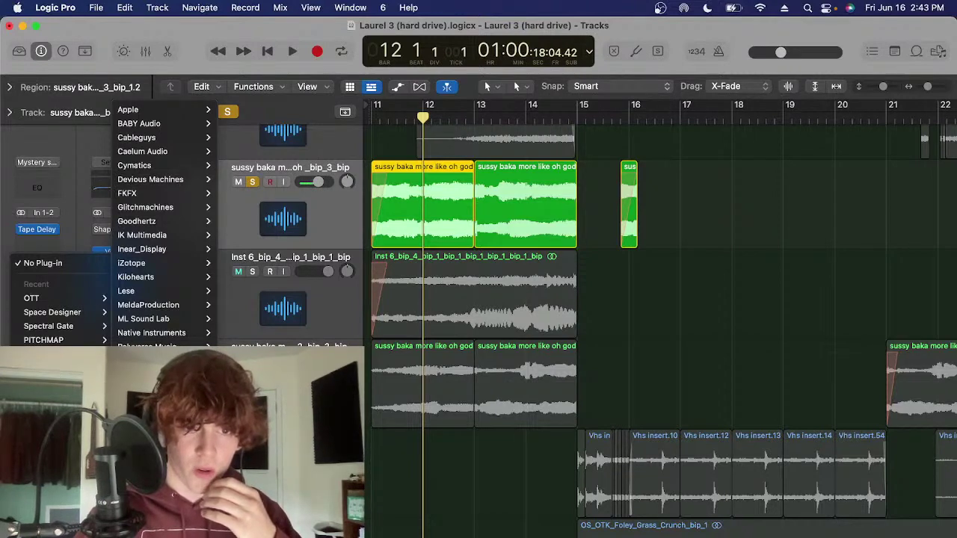
pyautogui.click(277, 456)
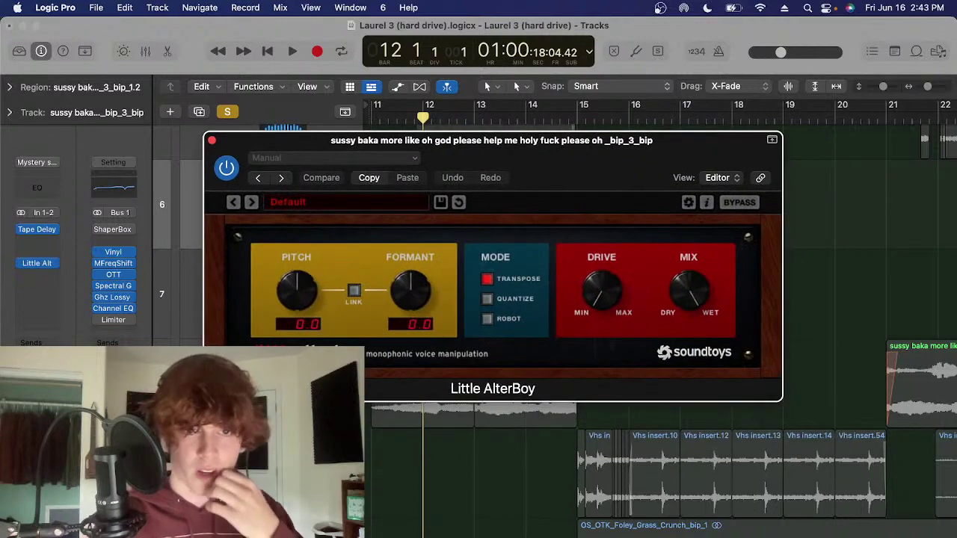
# Check the live chat on the YouTube Studio stream page in Brave and return to Logic Pro
pyautogui.click(694, 535)
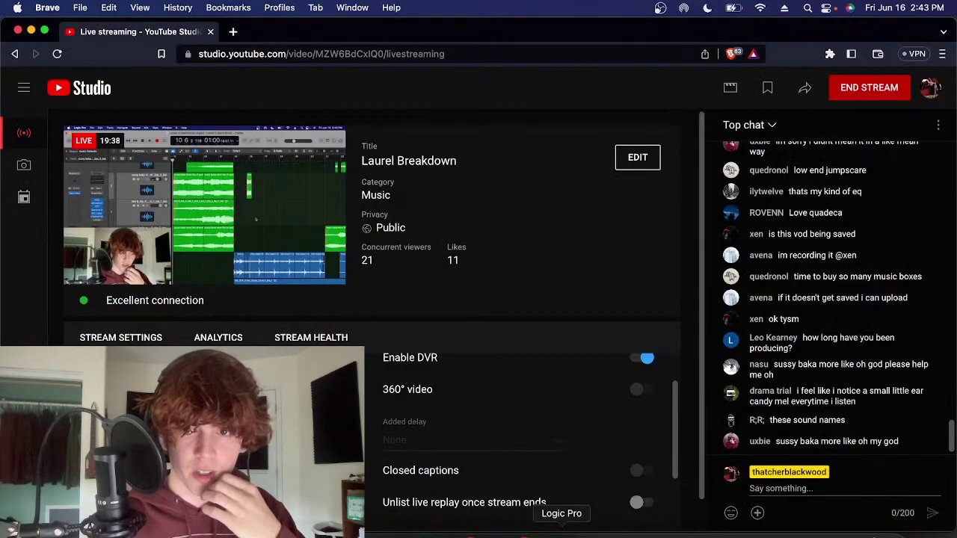
pyautogui.click(561, 535)
pyautogui.click(694, 536)
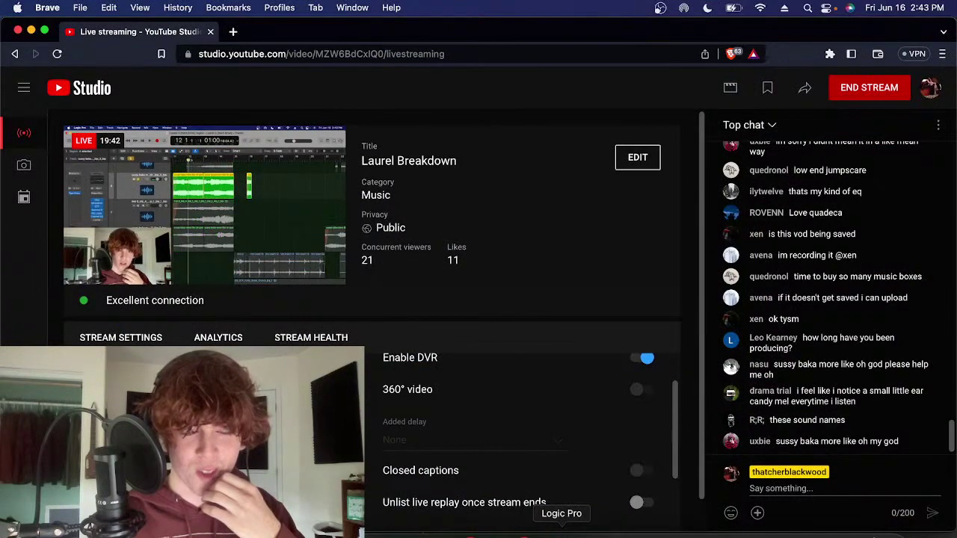
pyautogui.click(561, 530)
pyautogui.click(695, 531)
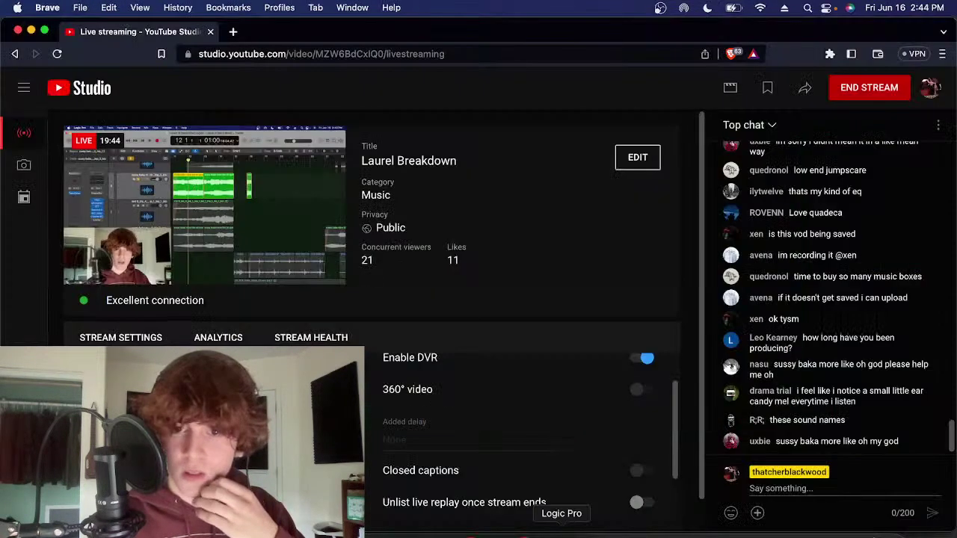
pyautogui.click(561, 531)
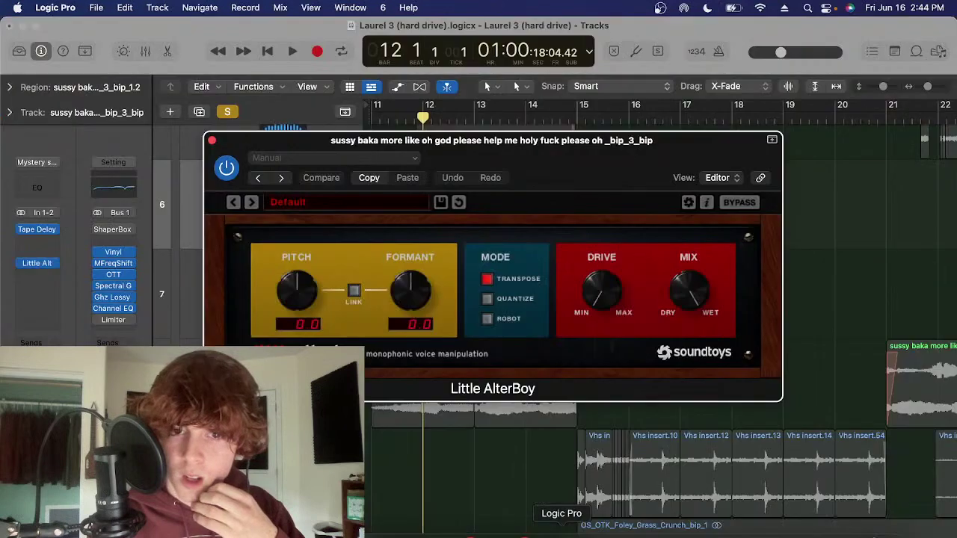
# Close the Little AlterBoy window, and select and deselect track 6's three sussy baka regions
pyautogui.moveTo(525, 163); pyautogui.dragTo(521, 164)
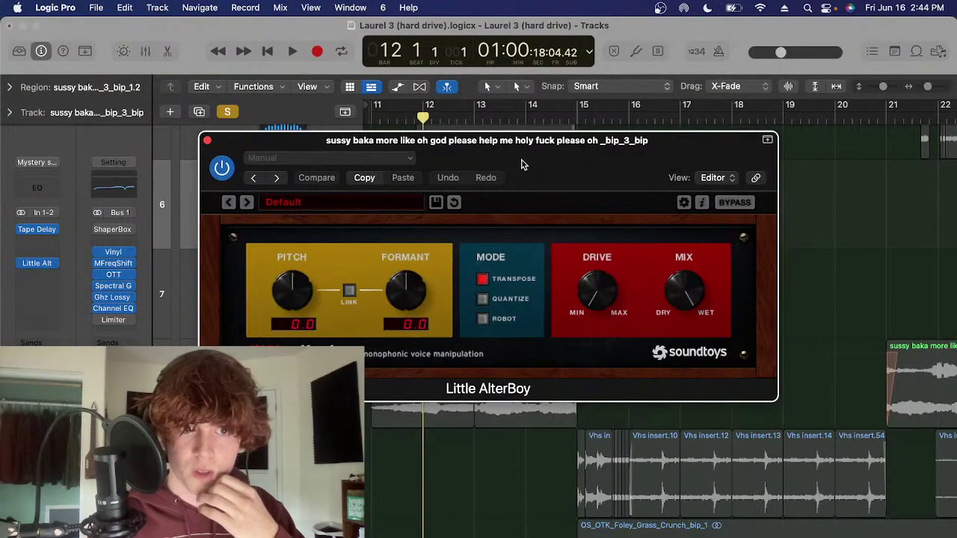
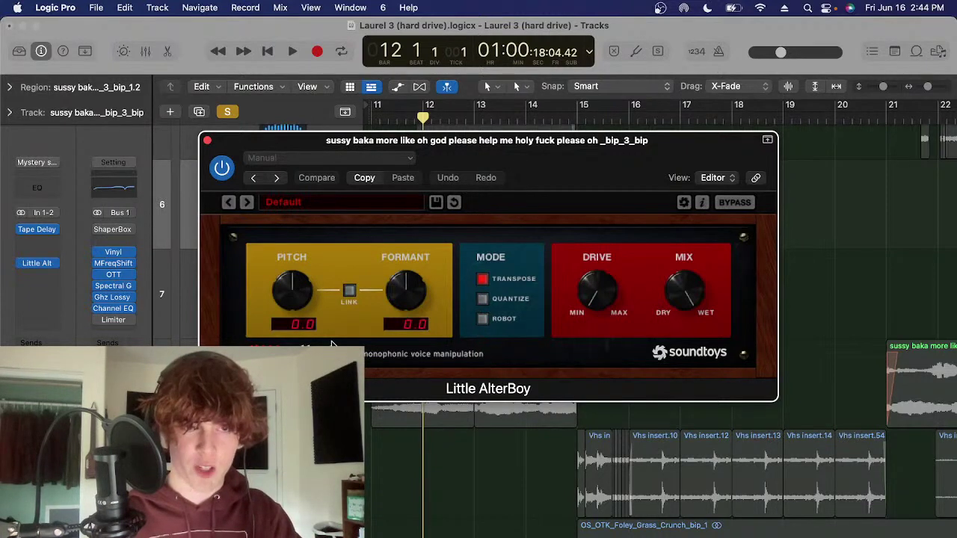
pyautogui.click(207, 140)
pyautogui.scroll(2, 473, 241)
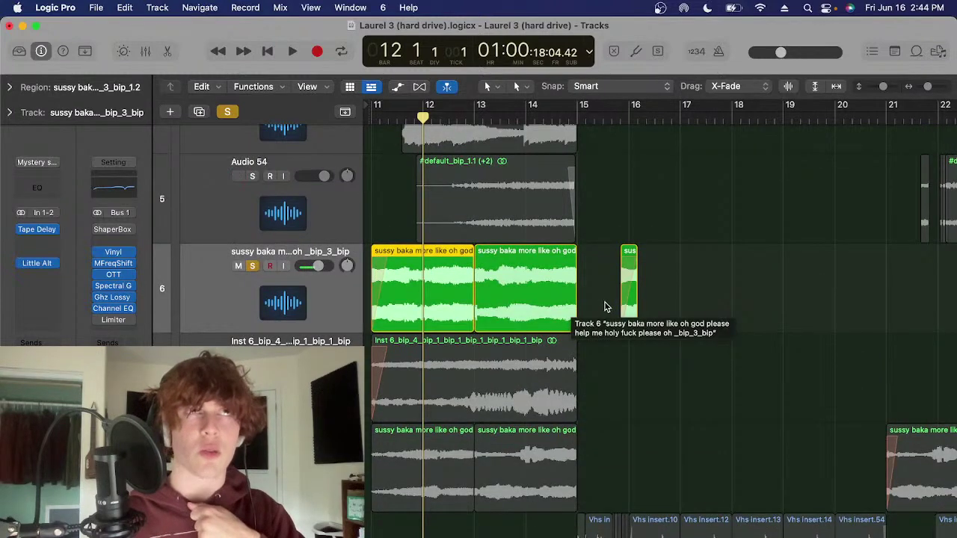
pyautogui.keyDown('shift'); pyautogui.click(452, 320); pyautogui.keyUp('shift')
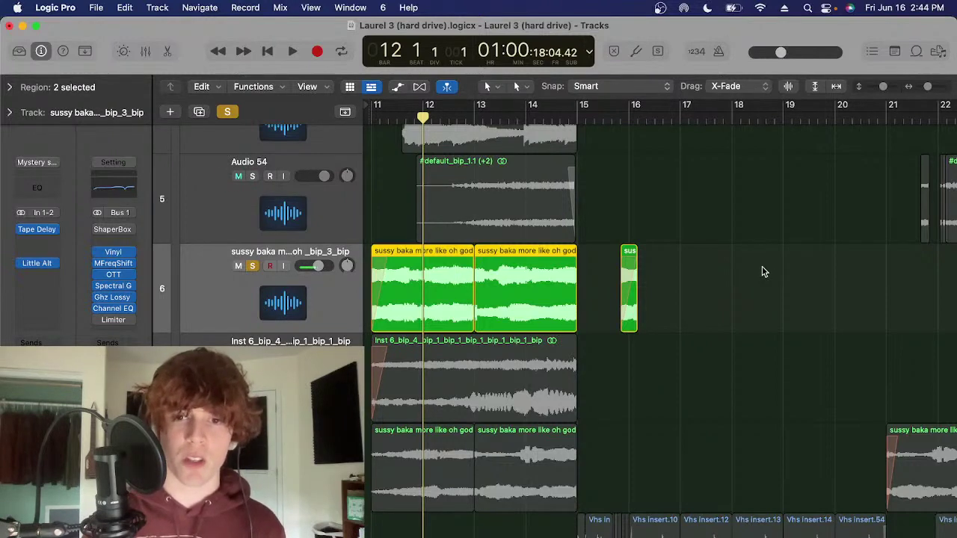
pyautogui.moveTo(733, 276); pyautogui.dragTo(465, 296)
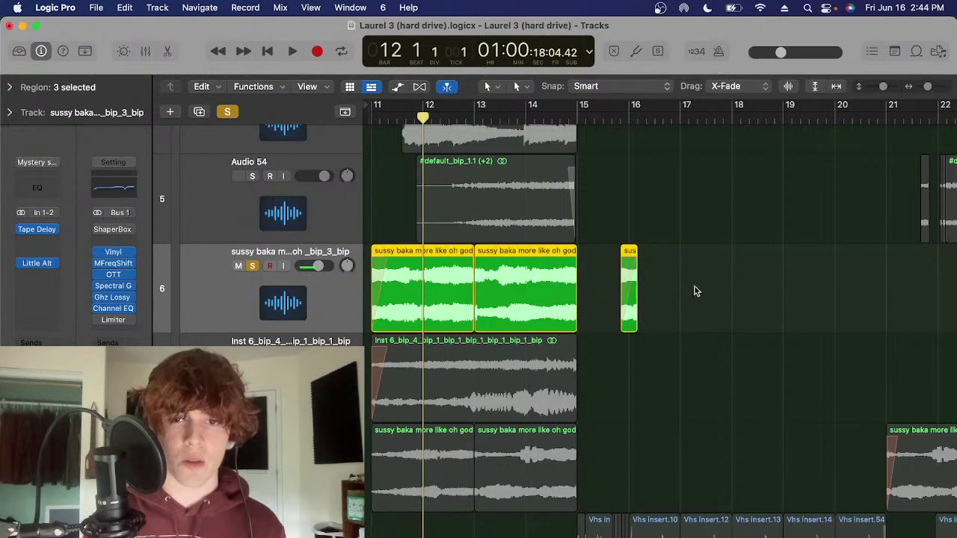
pyautogui.click(694, 288)
# Turn off solo on track 6, and select and solo track 7, the Inst 6_bip track
pyautogui.scroll(-3, 449, 227)
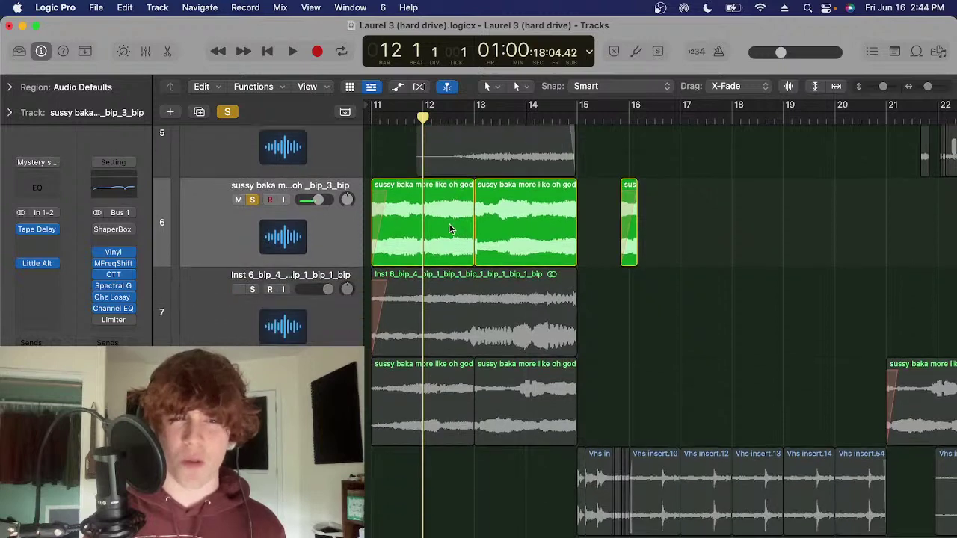
pyautogui.click(252, 200)
pyautogui.scroll(-5, 349, 311)
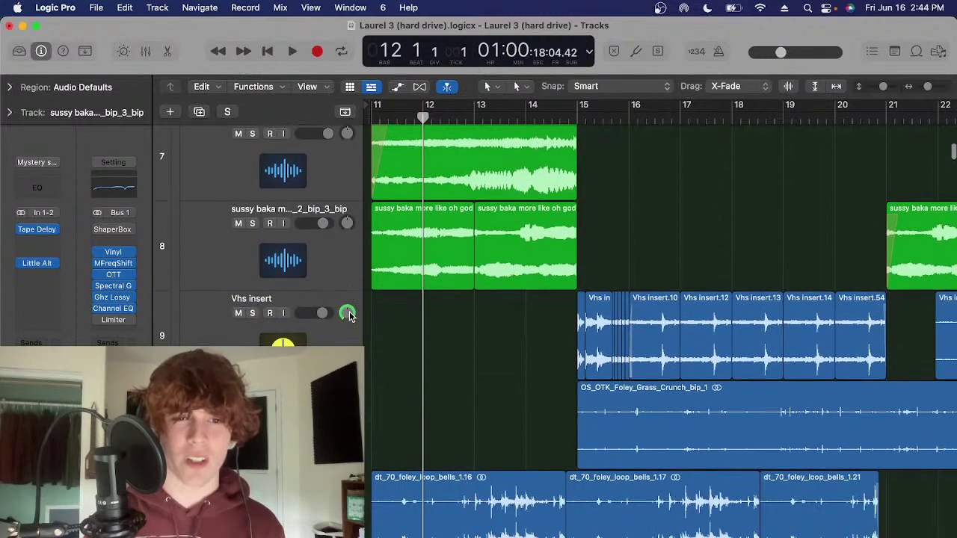
pyautogui.scroll(-2, 349, 311)
pyautogui.scroll(3, 349, 311)
pyautogui.click(327, 213)
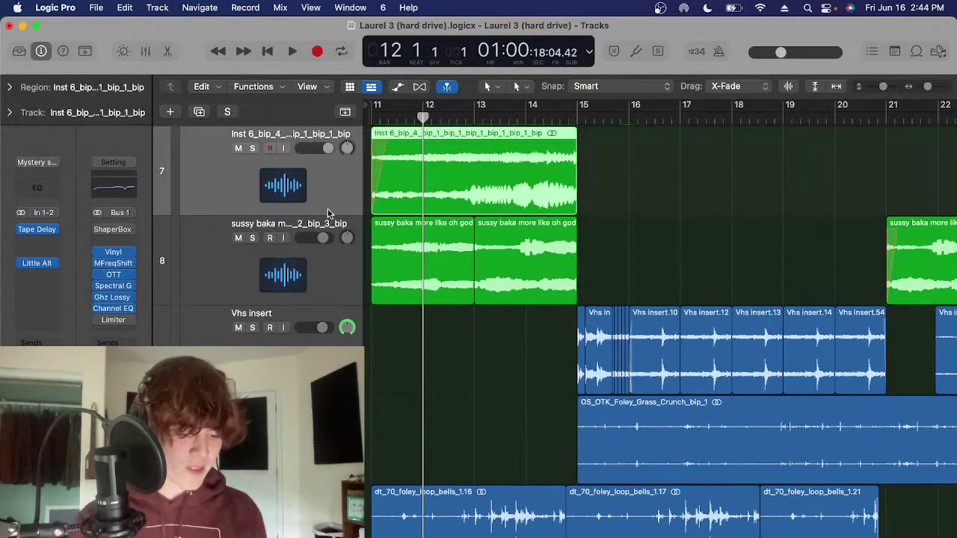
pyautogui.press('s')
pyautogui.press('a')
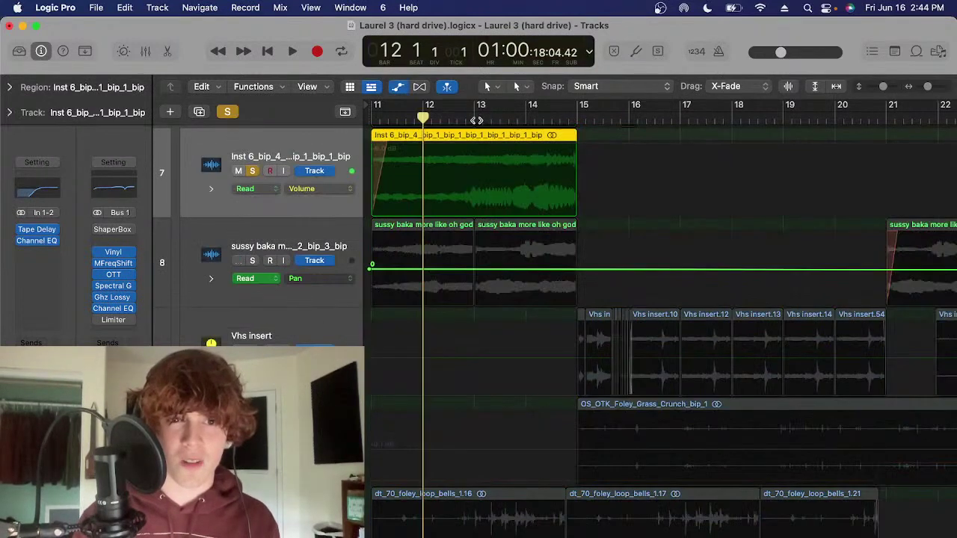
pyautogui.click(476, 120)
pyautogui.press('a')
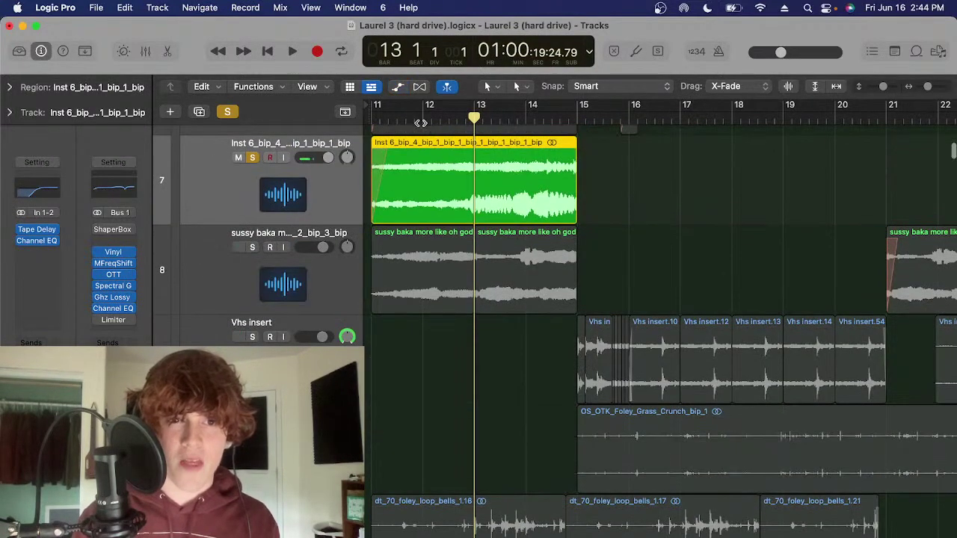
# Play soloed track 7 from bar 13 beat 3 past bar 14 and stop playback
pyautogui.click(420, 122)
pyautogui.scroll(2, 480, 178)
pyautogui.click(497, 118)
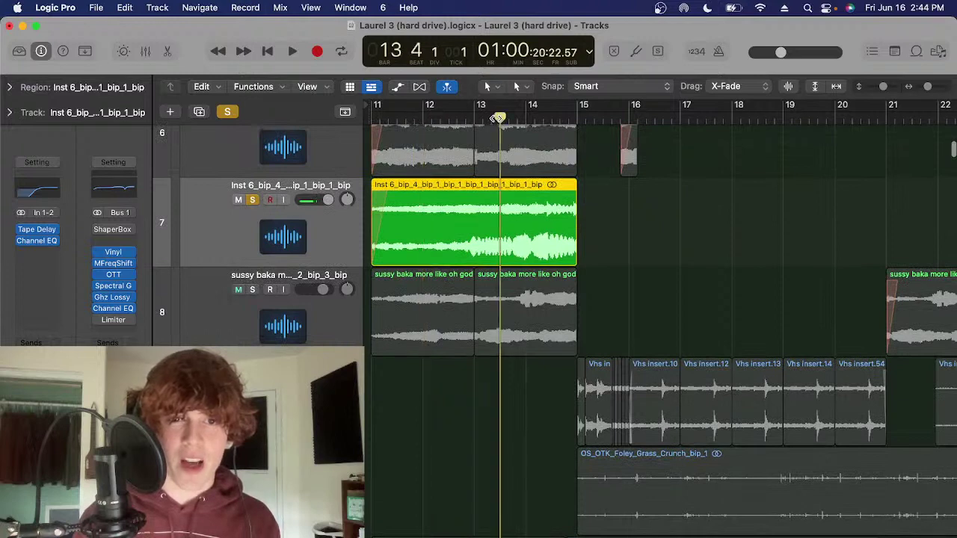
pyautogui.scroll(3, 491, 225)
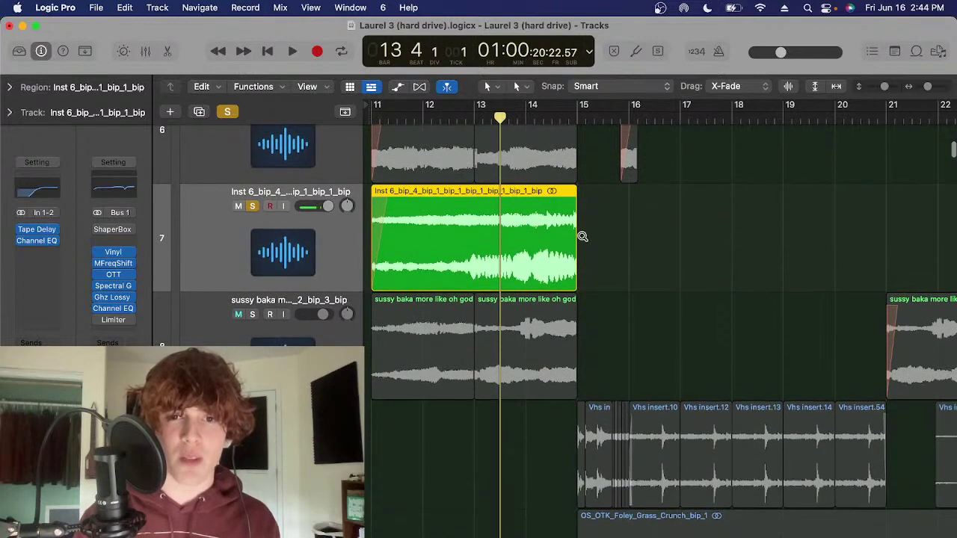
pyautogui.scroll(-2, 580, 235)
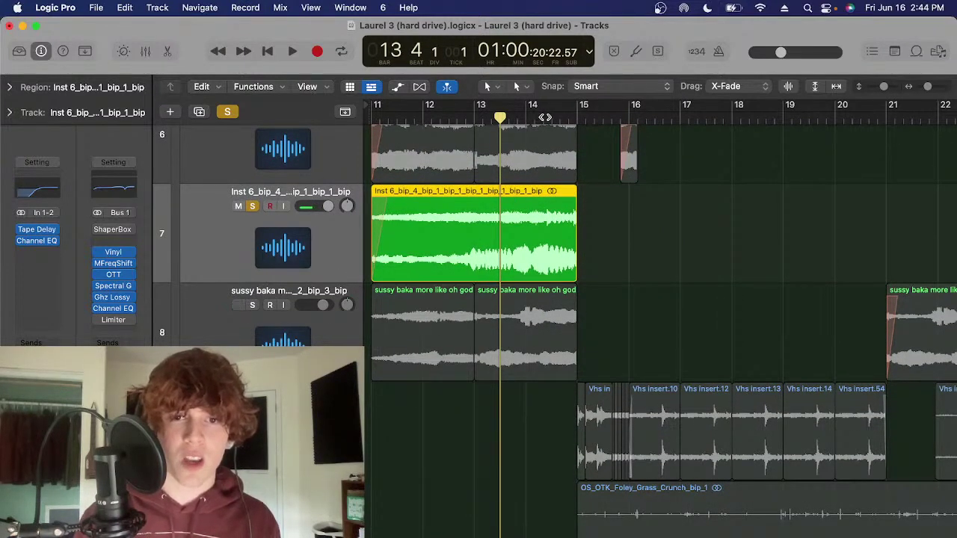
pyautogui.moveTo(500, 133); pyautogui.dragTo(453, 153)
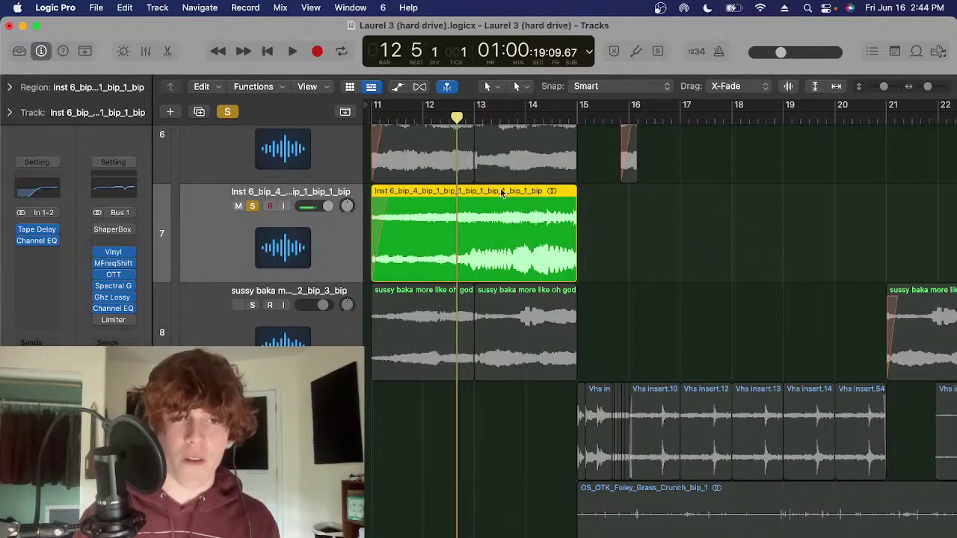
pyautogui.scroll(-1, 590, 240)
pyautogui.click(490, 119)
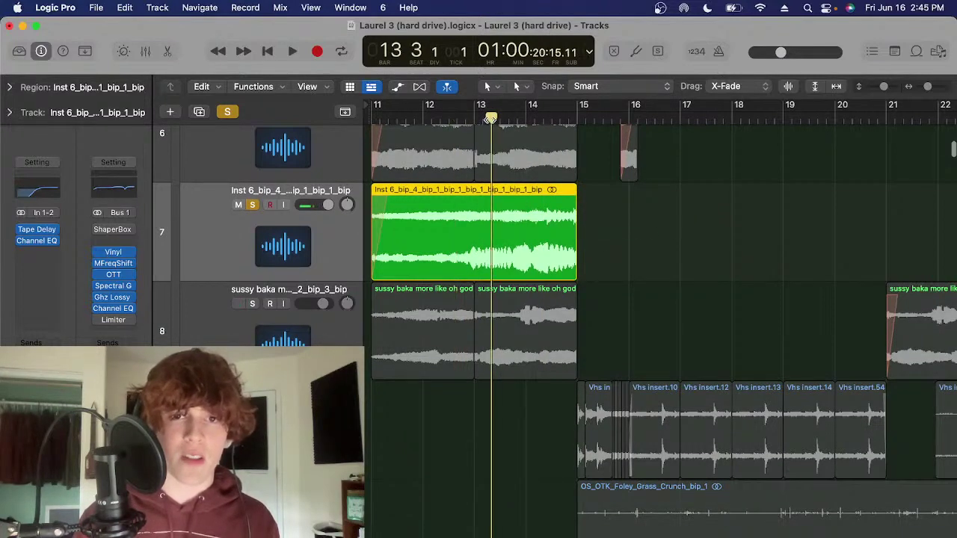
pyautogui.press('space')
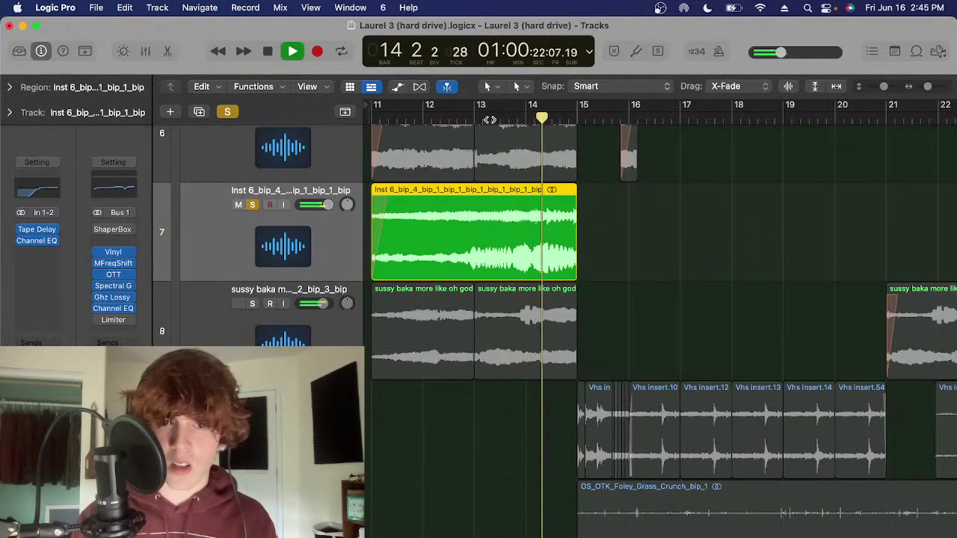
pyautogui.press('space')
# Move the playhead to bar 13 beat 1 and rename track 7's region as uwu
pyautogui.click(476, 119)
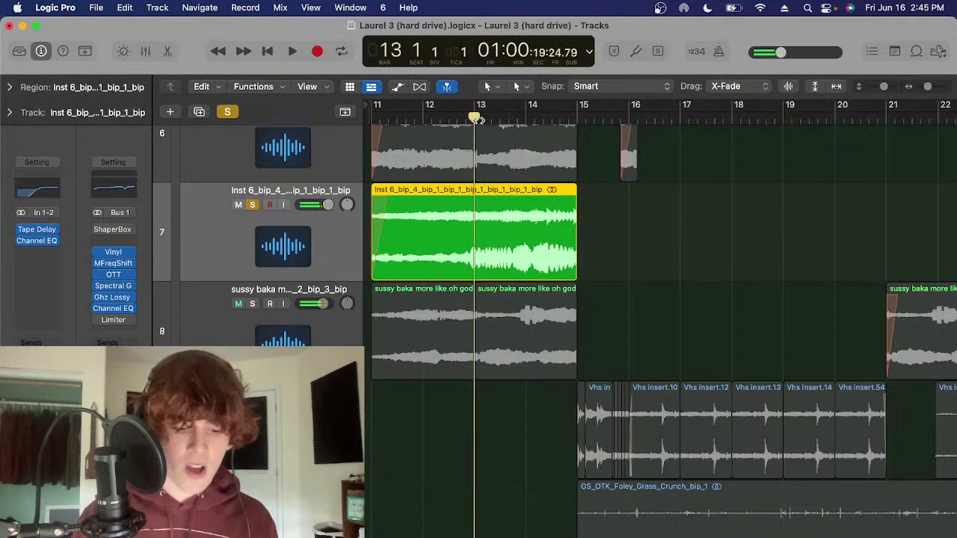
pyautogui.press('super+n')
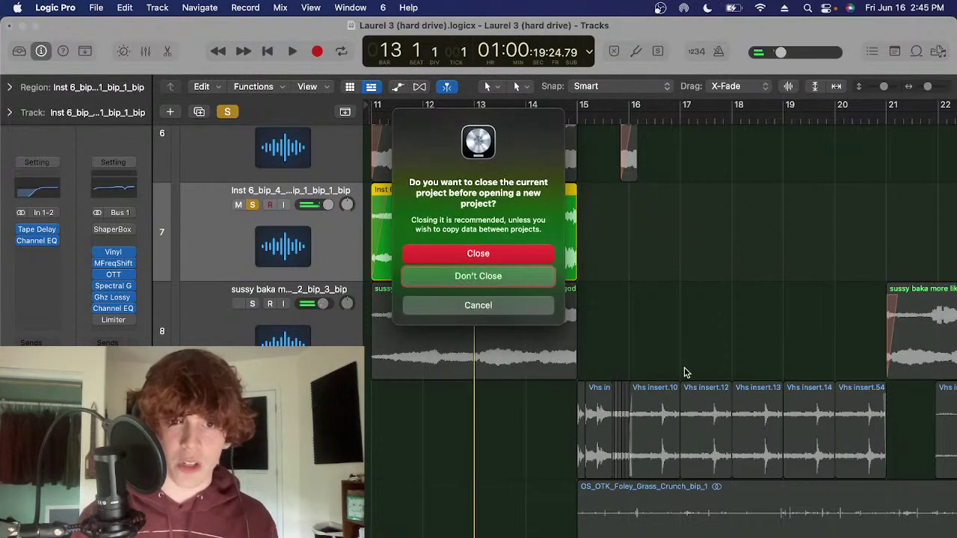
pyautogui.click(522, 306)
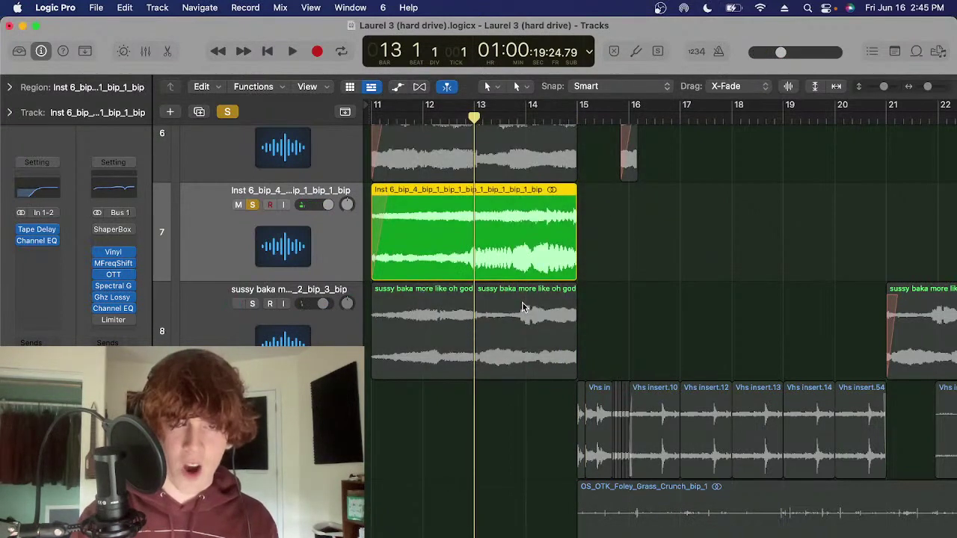
pyautogui.hotkey('shift', 'n')
pyautogui.write('uwu')
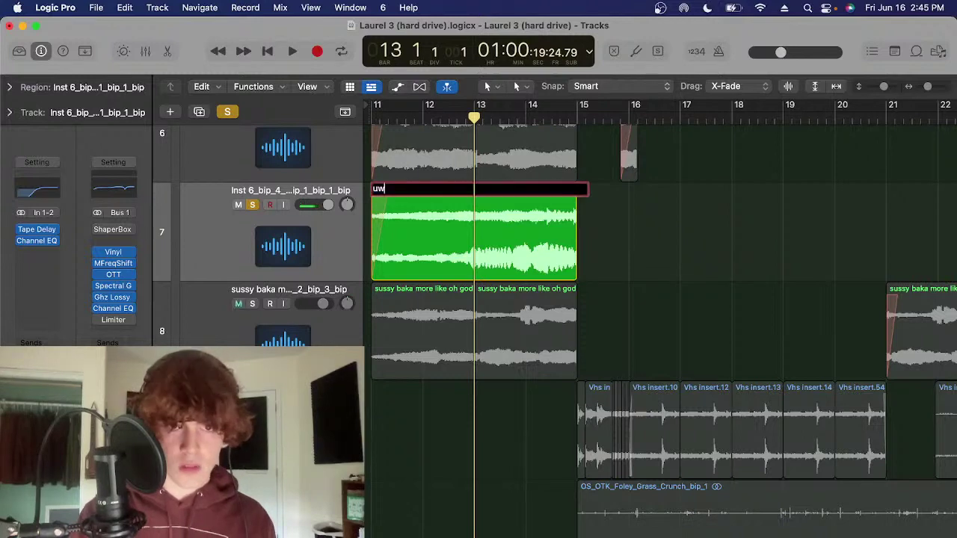
pyautogui.press('Return')
# Rename track 6's two adjoining sussy baka regions between bars 11 and 15 as uwu
pyautogui.scroll(3, 532, 291)
pyautogui.click(529, 261)
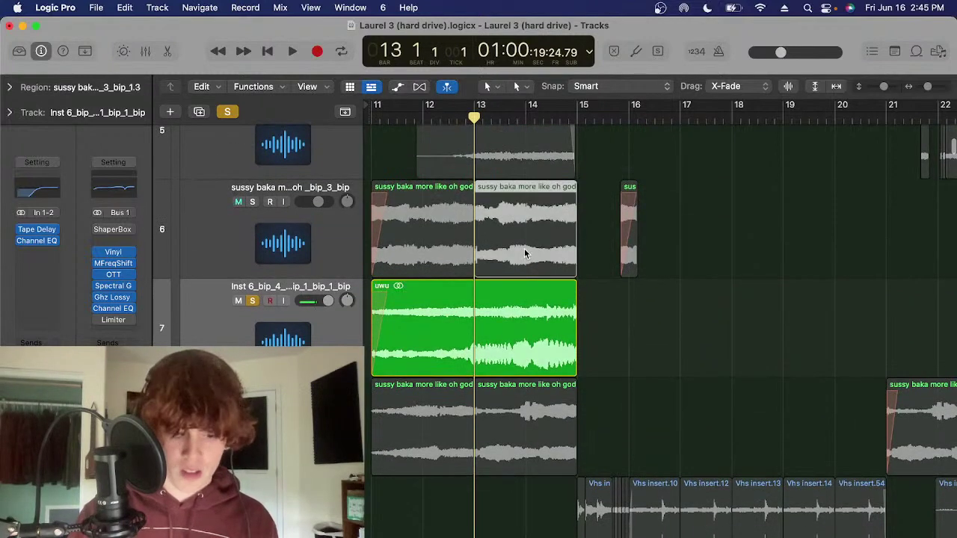
pyautogui.keyDown('shift'); pyautogui.click(423, 224); pyautogui.keyUp('shift')
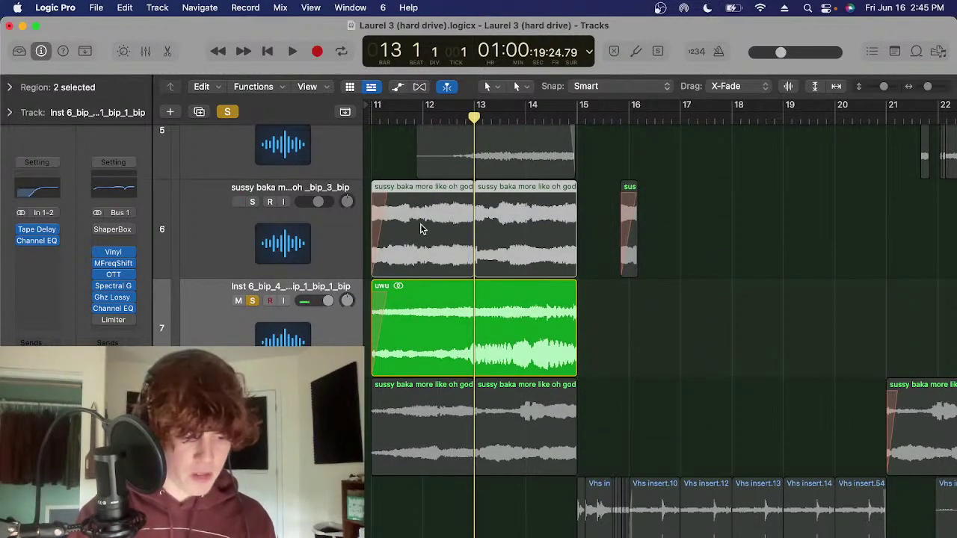
pyautogui.hotkey('shift', 'n')
pyautogui.write('uwu')
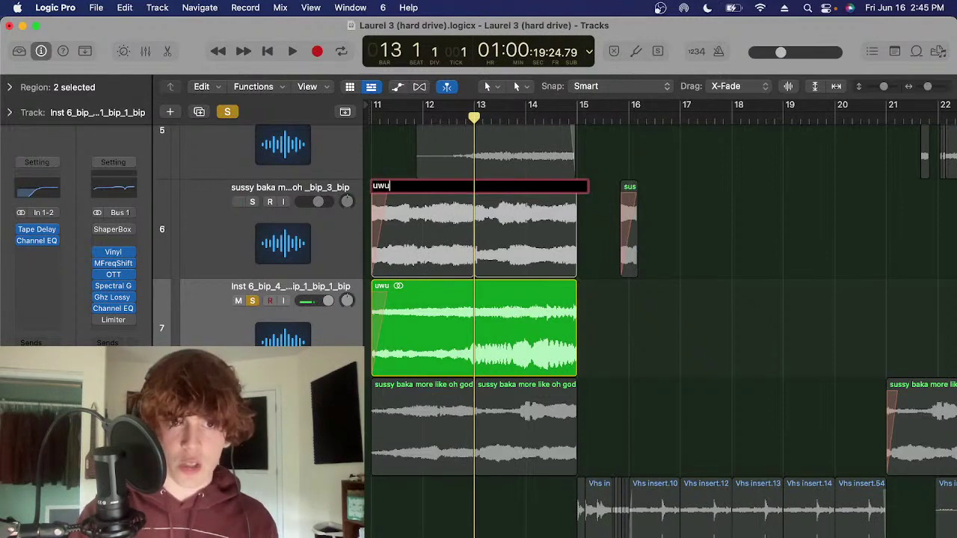
pyautogui.press('Return')
pyautogui.scroll(5, 452, 218)
pyautogui.click(486, 245)
pyautogui.scroll(1, 487, 244)
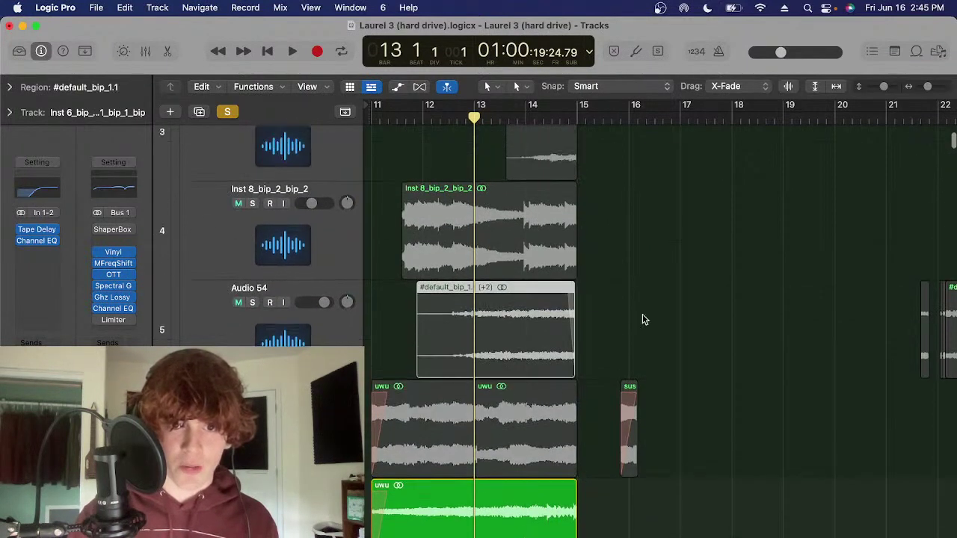
pyautogui.click(644, 319)
pyautogui.scroll(-5, 598, 366)
pyautogui.click(568, 404)
pyautogui.scroll(-1, 590, 377)
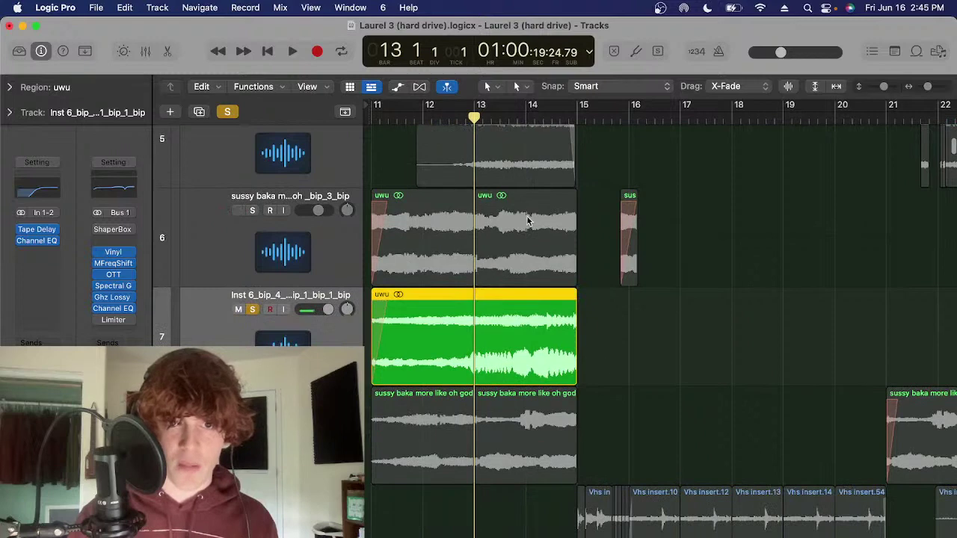
pyautogui.scroll(-2, 534, 186)
pyautogui.scroll(-2, 607, 310)
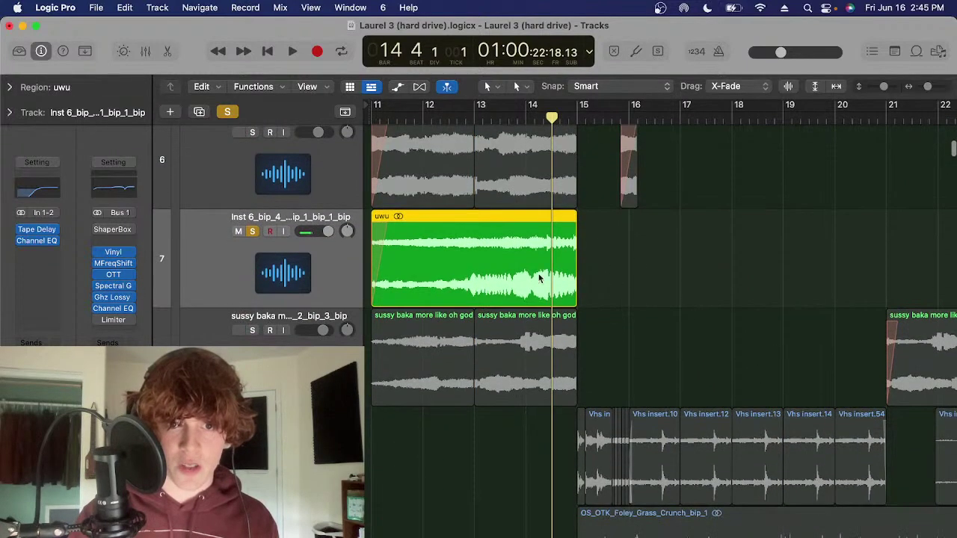
pyautogui.click(52, 258)
pyautogui.click(685, 272)
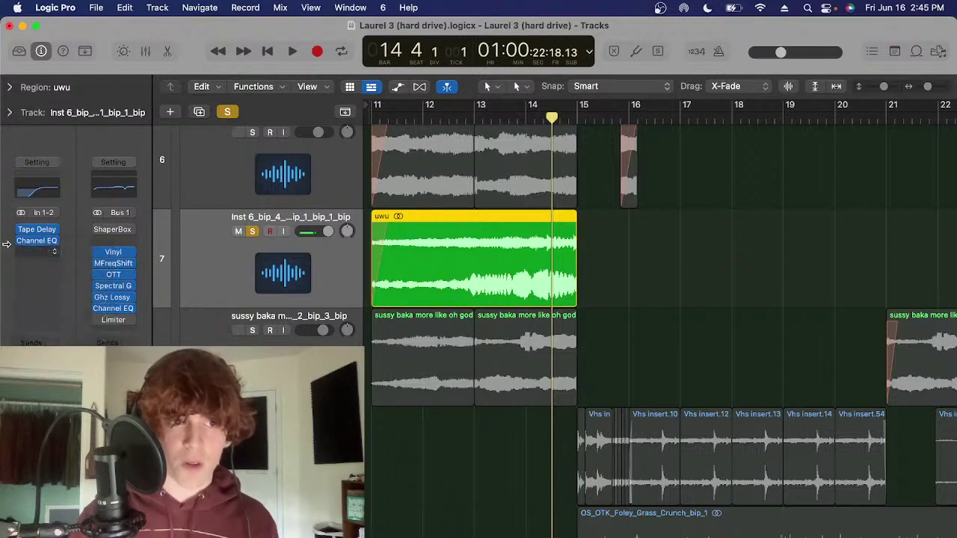
pyautogui.click(652, 247)
pyautogui.click(428, 265)
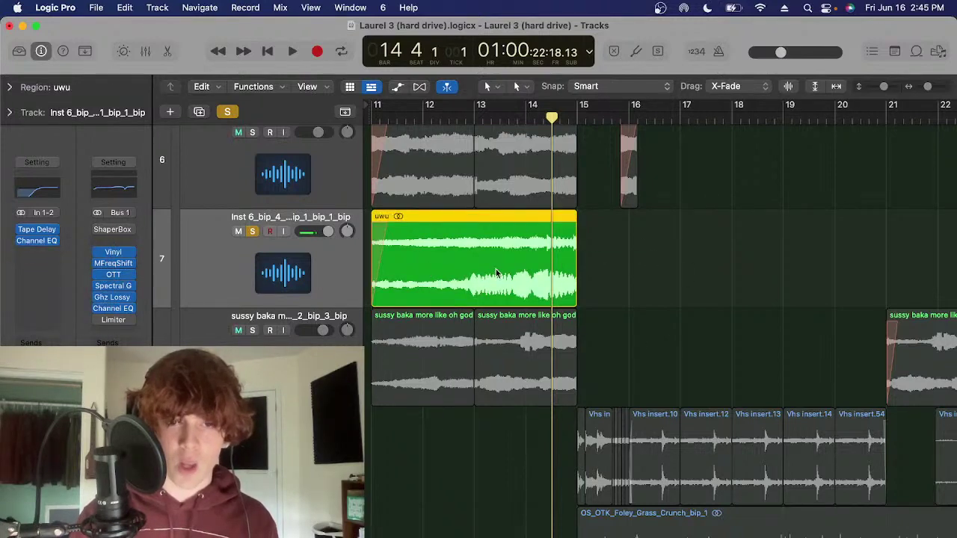
pyautogui.click(592, 282)
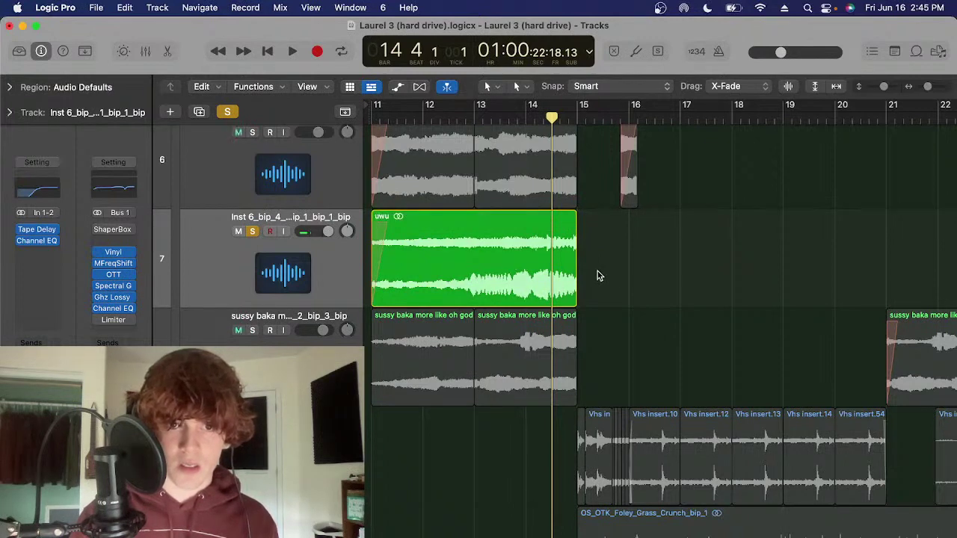
# Rename track 8's two sussy baka regions between bars 11 and 15 as uwu
pyautogui.moveTo(555, 346); pyautogui.dragTo(387, 345)
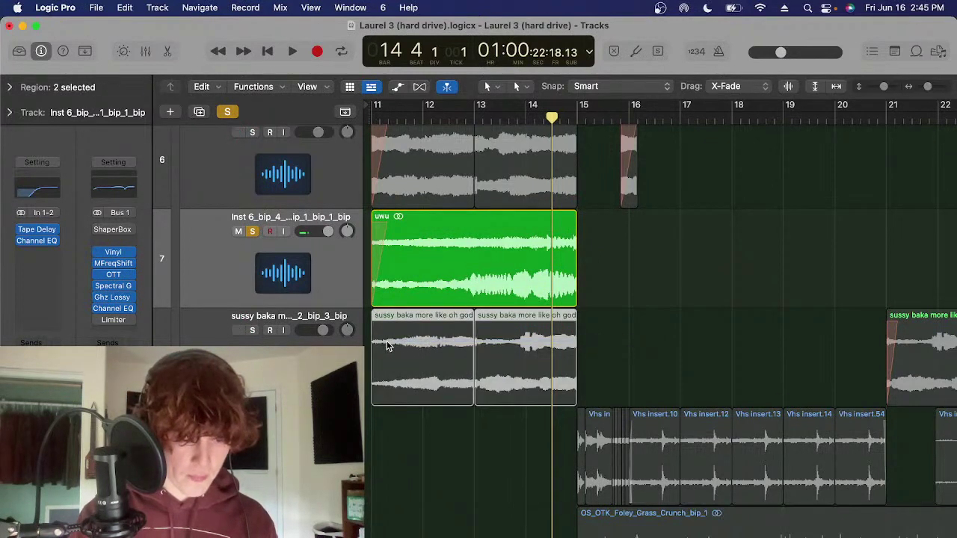
pyautogui.hotkey('shift', 'n')
pyautogui.write('uwu')
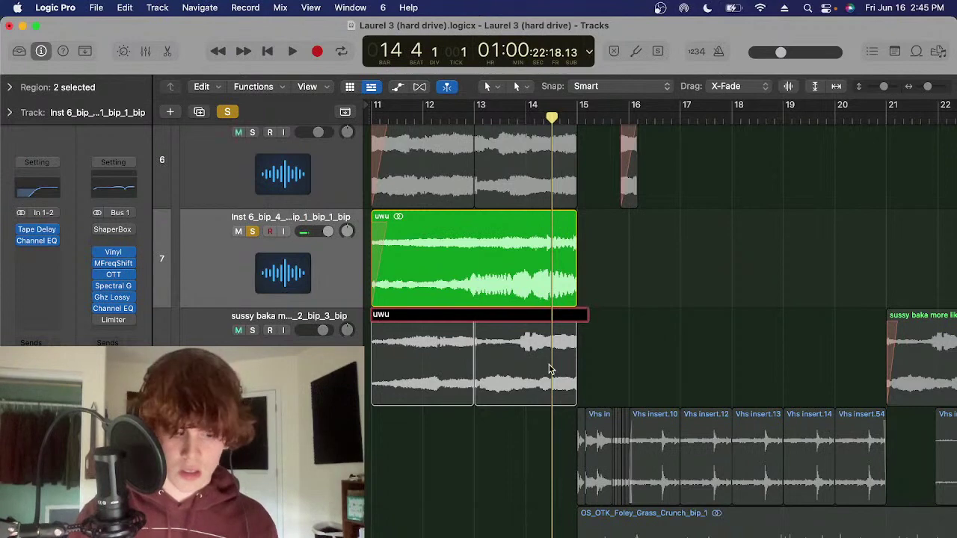
pyautogui.press('Return')
# Turn off solo on track 7 and rename the Audio 54 track's region ending near bar 15 as uwu
pyautogui.moveTo(524, 472); pyautogui.dragTo(890, 441)
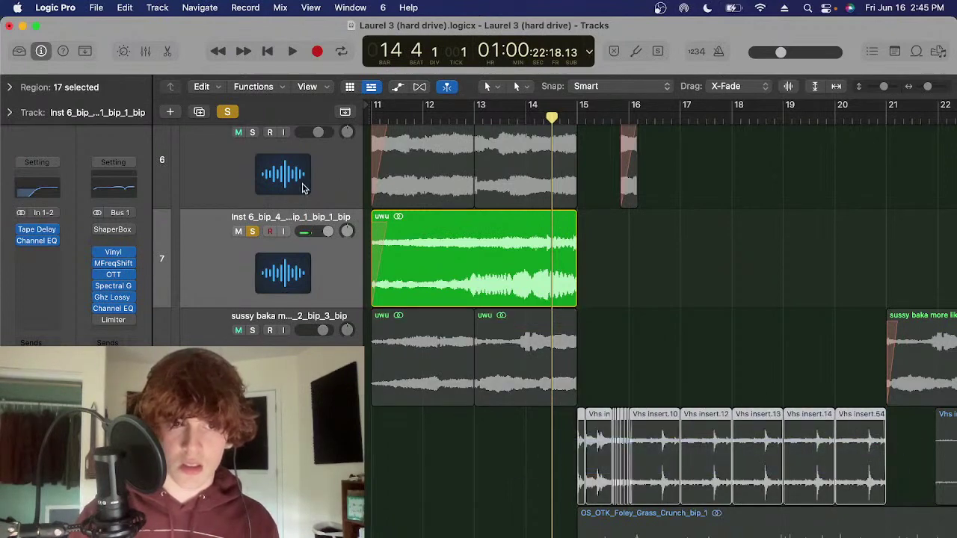
pyautogui.click(253, 231)
pyautogui.scroll(8, 648, 306)
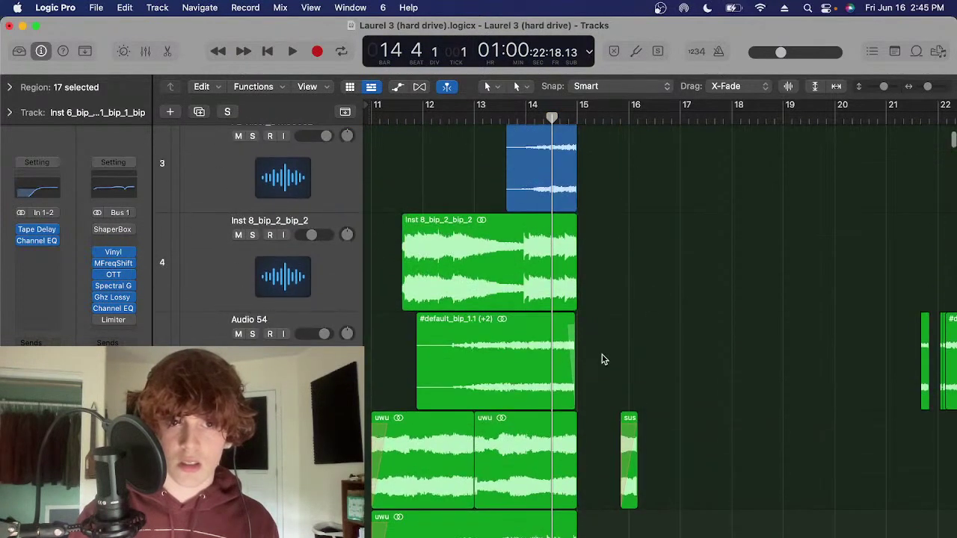
pyautogui.click(418, 362)
pyautogui.hotkey('shift', 'n')
pyautogui.write('uwu')
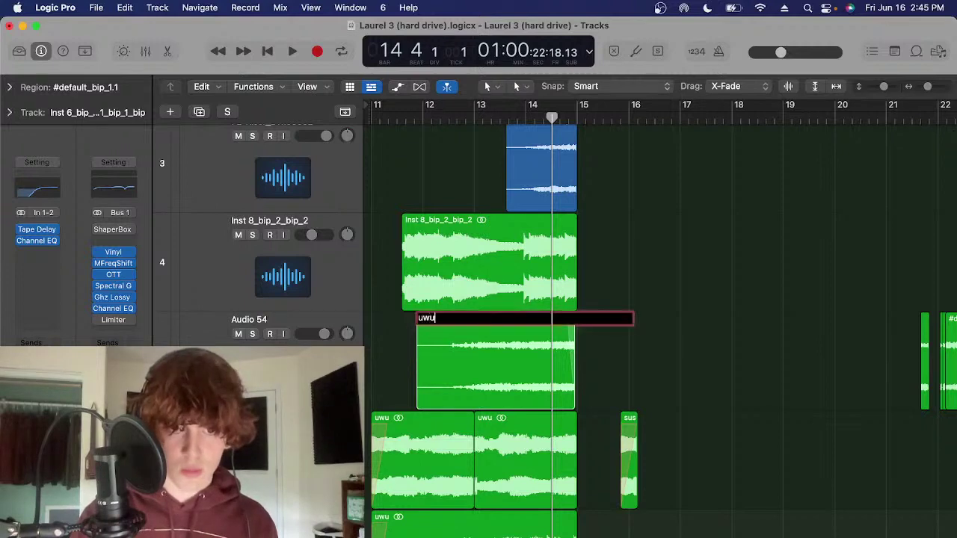
pyautogui.press('Return')
# Select and solo track 8, the sussy baka track, and start playback from around bar 11
pyautogui.scroll(-5, 497, 394)
pyautogui.click(320, 339)
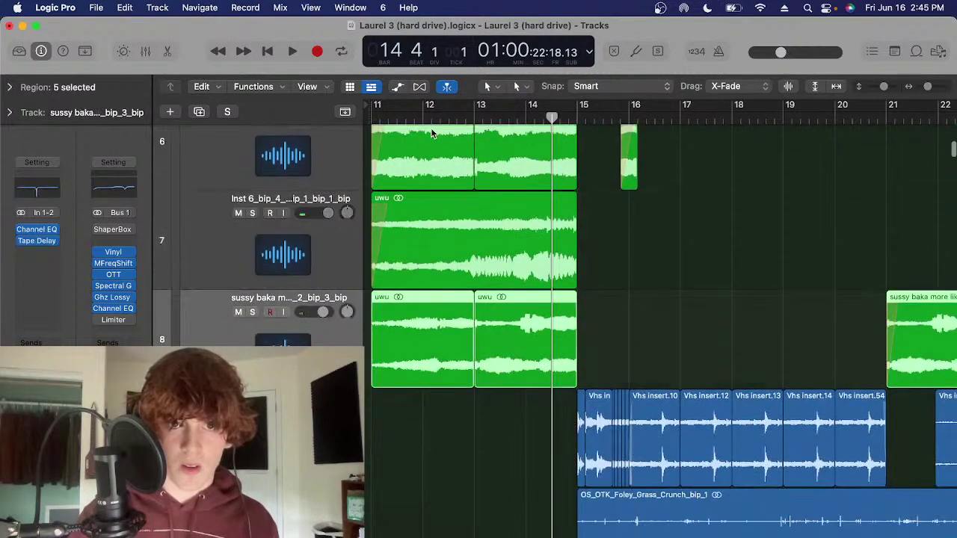
pyautogui.click(380, 119)
pyautogui.hotkey('ctrl', 's')
pyautogui.click(629, 344)
pyautogui.scroll(-2, 561, 346)
pyautogui.press('space')
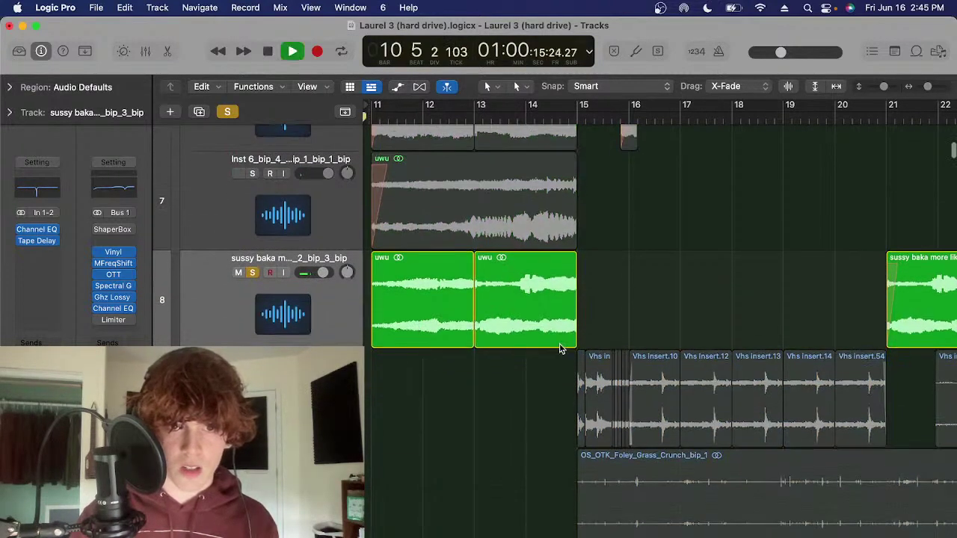
# Listen to track 8 up to bar 13 beat 3, stop playback and turn off its solo
pyautogui.scroll(-2, 503, 174)
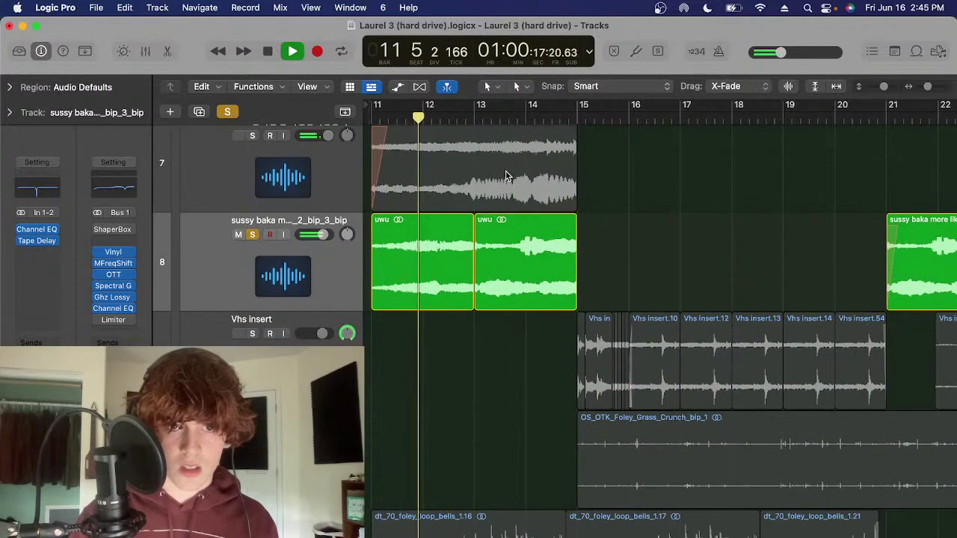
pyautogui.hscroll(5, 538, 226)
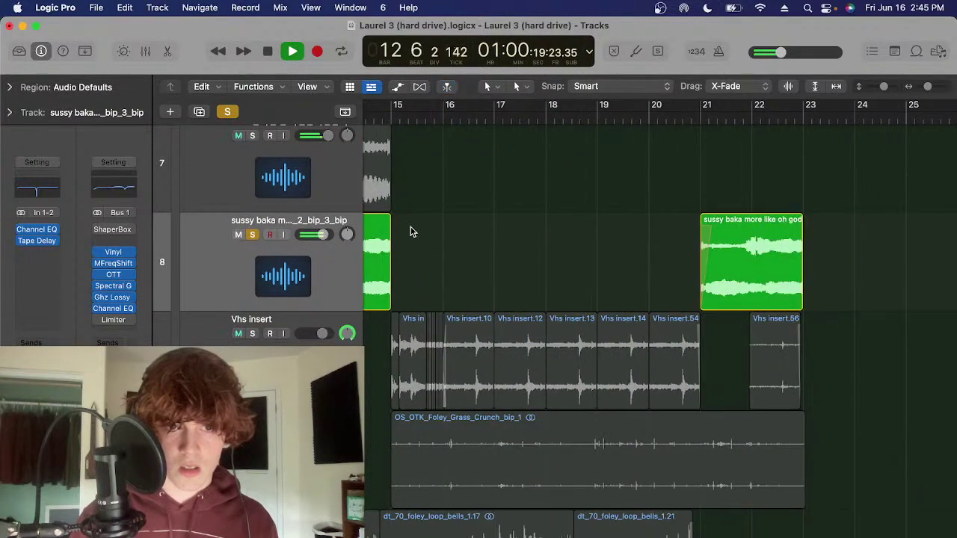
pyautogui.hscroll(-3, 419, 224)
pyautogui.press('space')
pyautogui.press('s')
pyautogui.hscroll(-2, 508, 217)
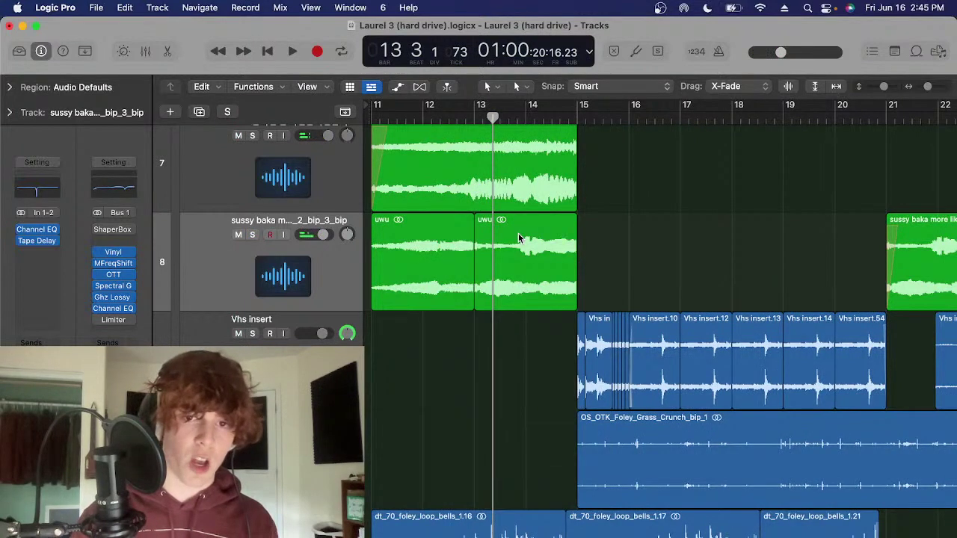
# Select and solo track 8's sussy baka region at bar 21, and move the playhead to bar 22 beat 1
pyautogui.scroll(-2, 581, 252)
pyautogui.hscroll(4, 673, 187)
pyautogui.click(775, 121)
pyautogui.hscroll(1, 784, 162)
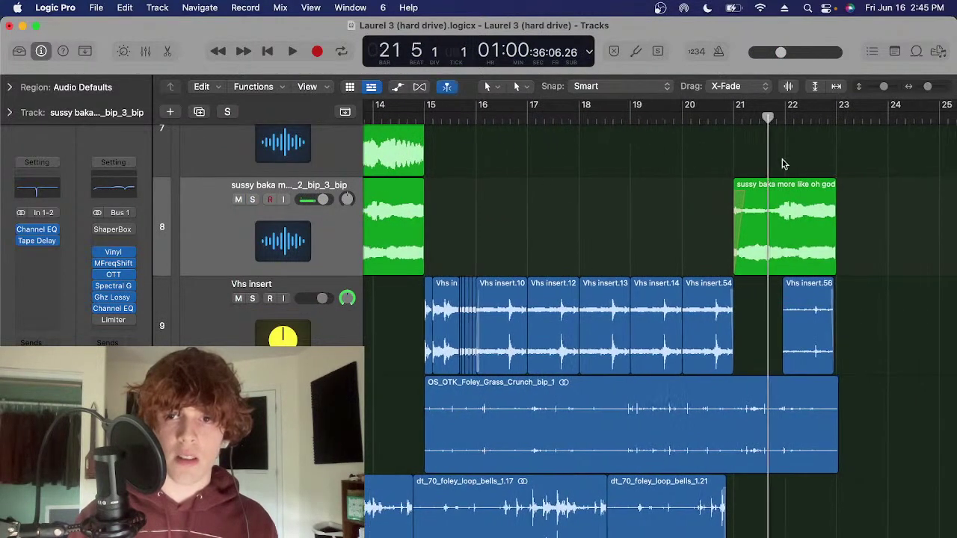
pyautogui.click(737, 197)
pyautogui.press('s')
pyautogui.click(751, 121)
pyautogui.scroll(1, 778, 217)
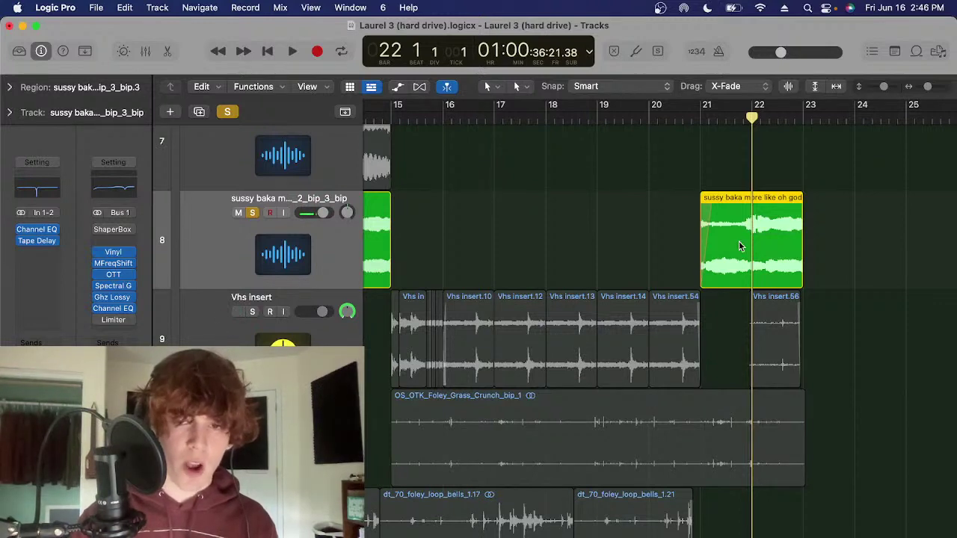
# Rename track 8's region at bar 21 as "i assinated the 36th president of the united"
pyautogui.hscroll(1, 755, 251)
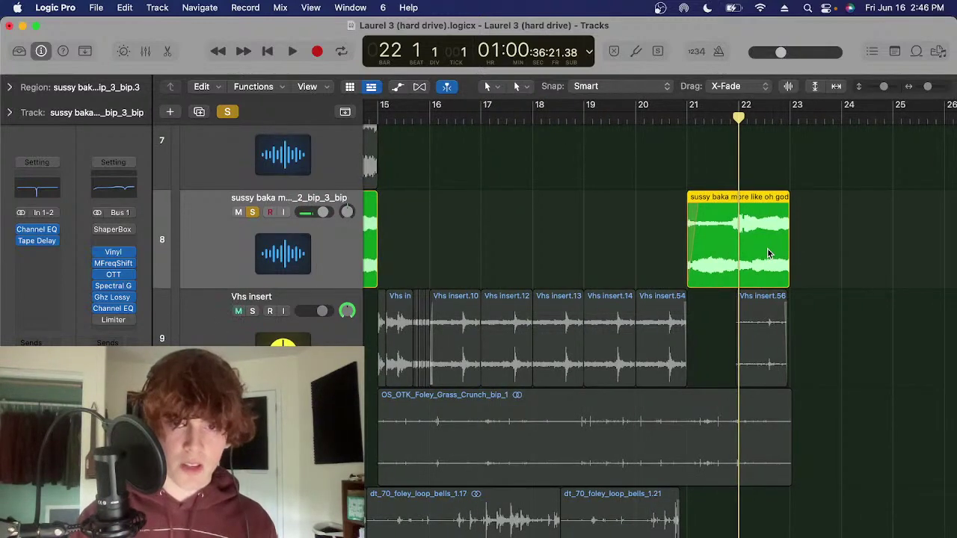
pyautogui.hotkey('shift', 'n')
pyautogui.write('i assina')
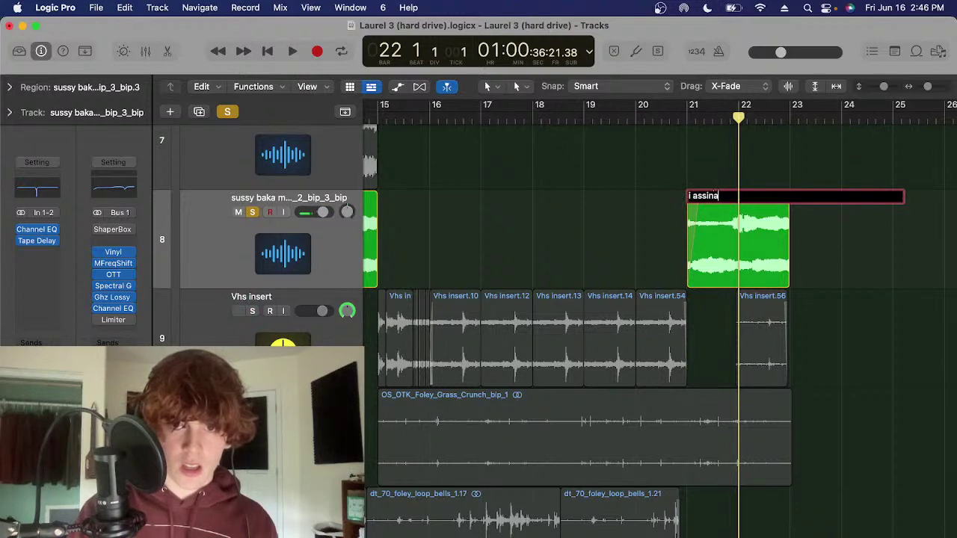
pyautogui.write('ted the 36th p')
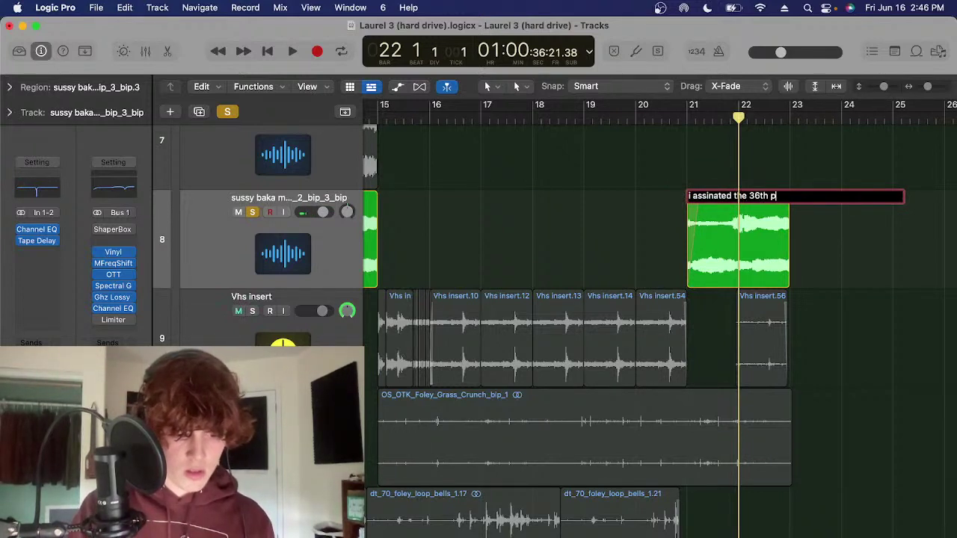
pyautogui.write('resident')
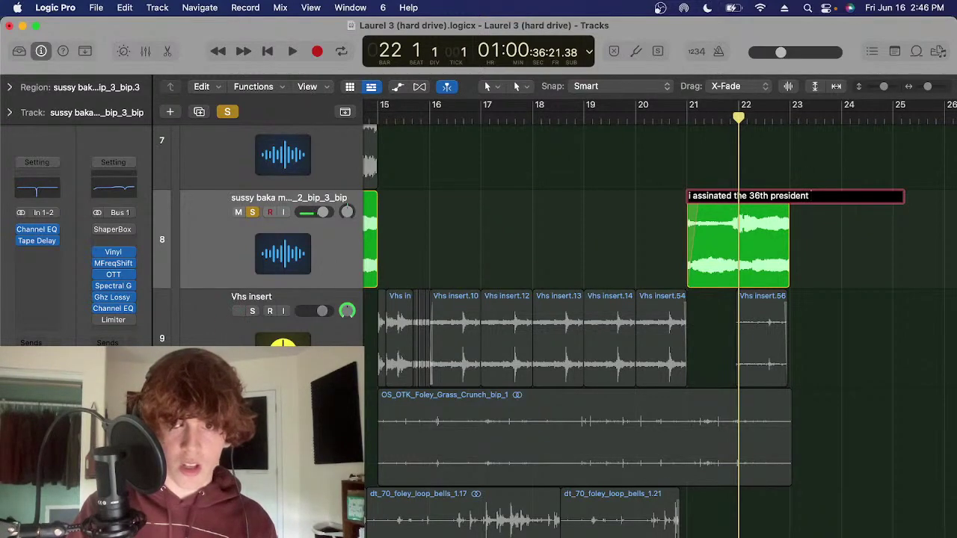
pyautogui.write(' of the united')
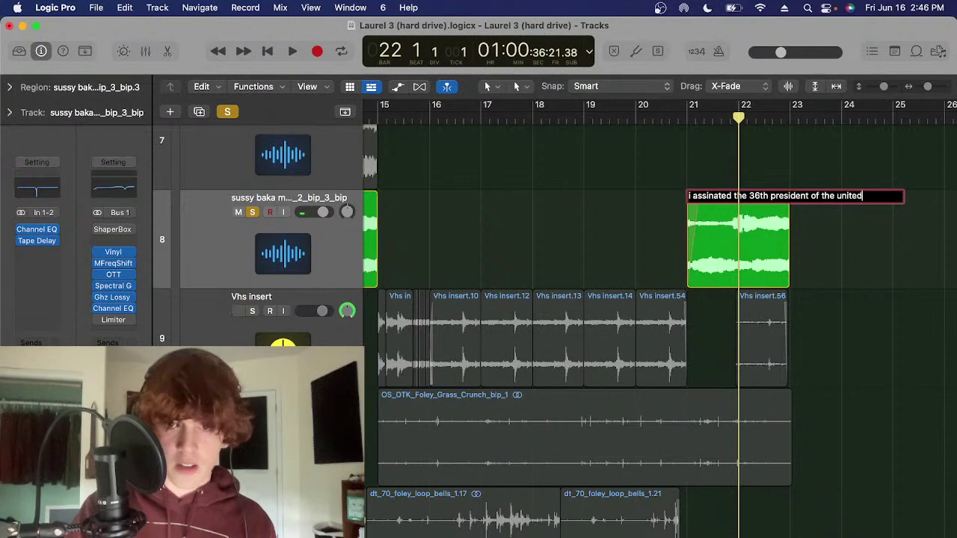
pyautogui.press('Return')
# Move the playhead to bar 11 beat 6 and turn off solo on track 8
pyautogui.hscroll(-5, 766, 253)
pyautogui.click(402, 239)
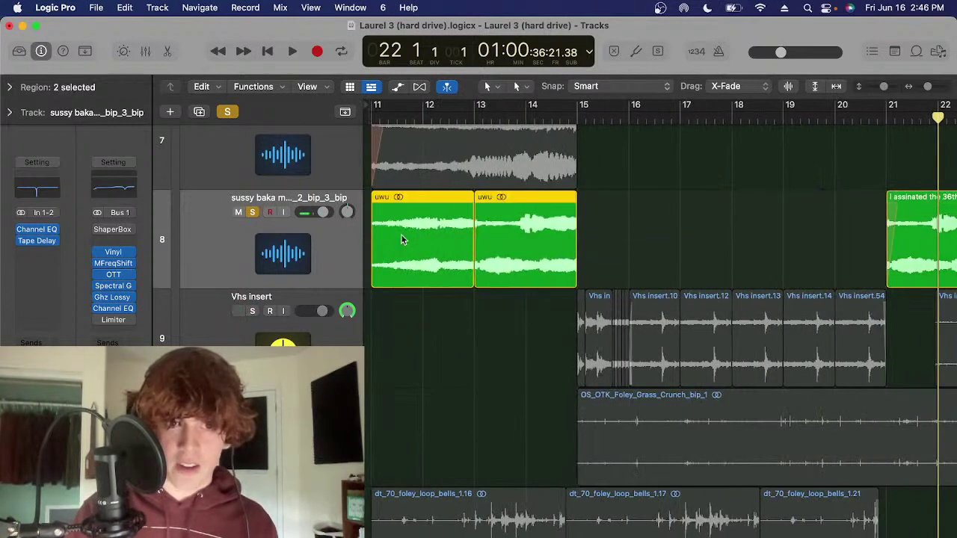
pyautogui.click(412, 119)
pyautogui.click(583, 209)
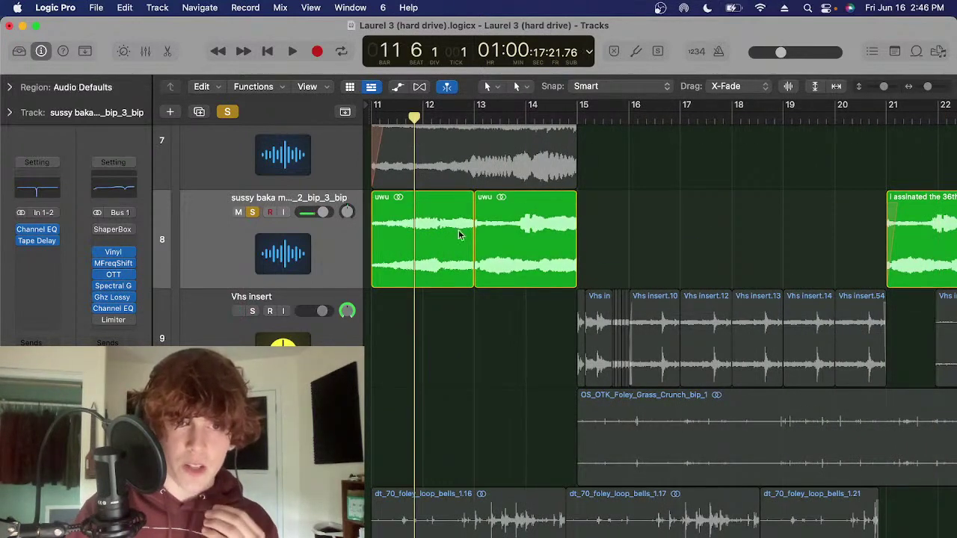
pyautogui.click(253, 213)
# Select the Vhs insert track and clear the selection of its regions
pyautogui.click(297, 337)
pyautogui.scroll(-2, 713, 188)
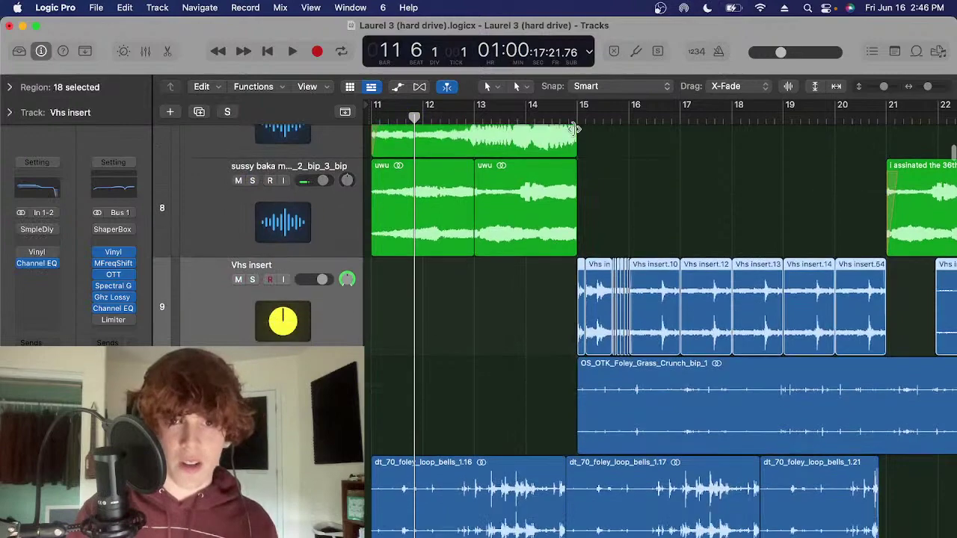
pyautogui.click(585, 165)
pyautogui.scroll(-5, 563, 186)
pyautogui.scroll(2, 374, 281)
# Select and solo track 8 again, and play its uwu regions from bar 11 beat 6
pyautogui.click(319, 159)
pyautogui.scroll(5, 424, 187)
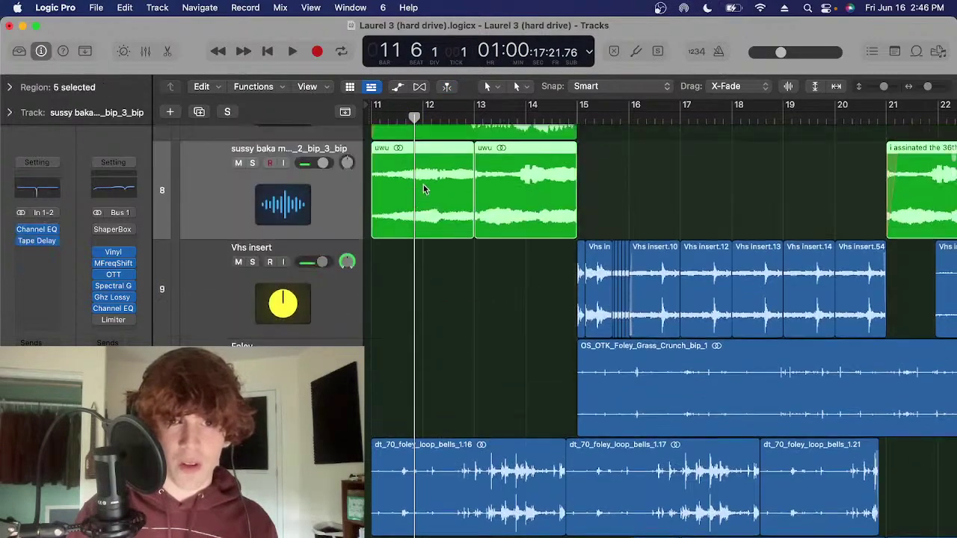
pyautogui.press('s')
pyautogui.press('space')
pyautogui.click(645, 265)
pyautogui.click(489, 259)
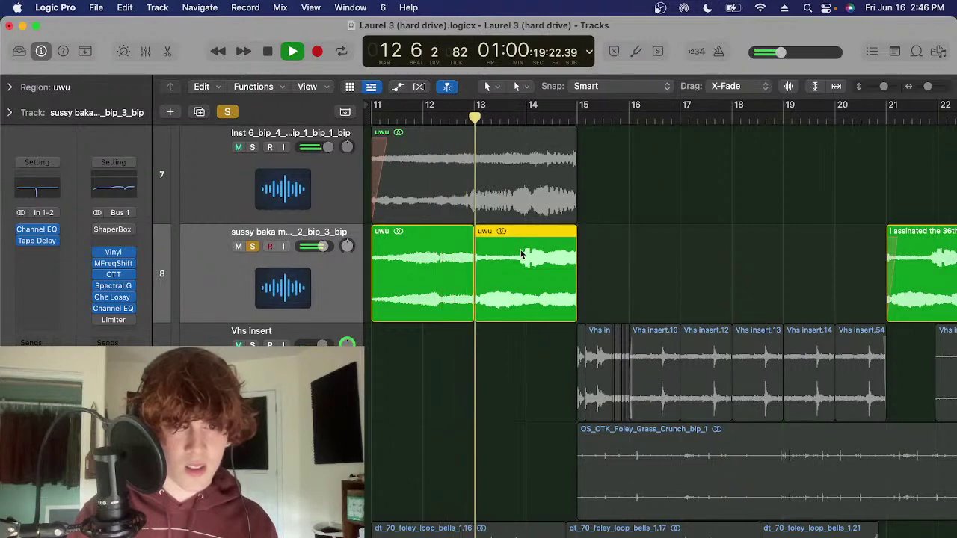
# Replay soloed track 8 around bar 14, then turn off its solo with the playhead at bar 14 beat 1
pyautogui.click(597, 249)
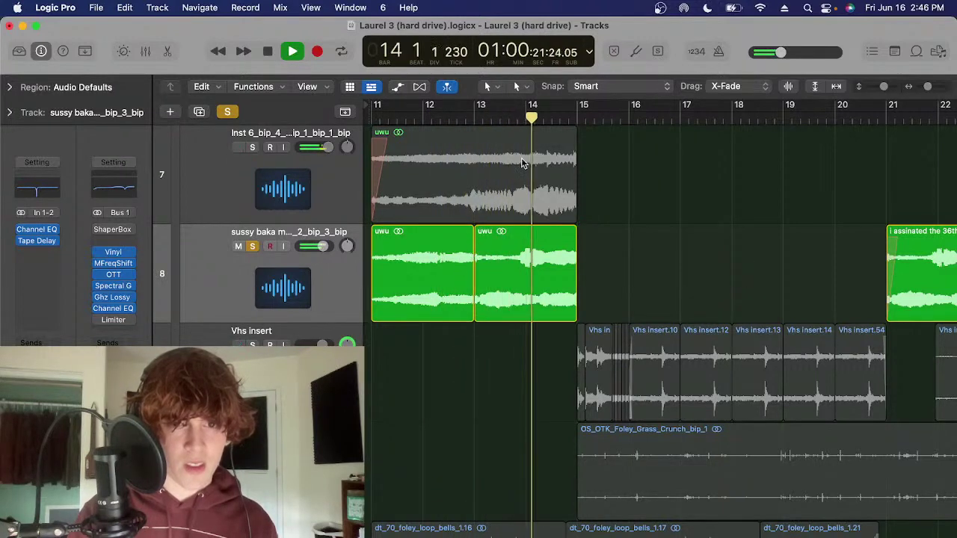
pyautogui.moveTo(521, 121); pyautogui.dragTo(522, 121)
pyautogui.press('space')
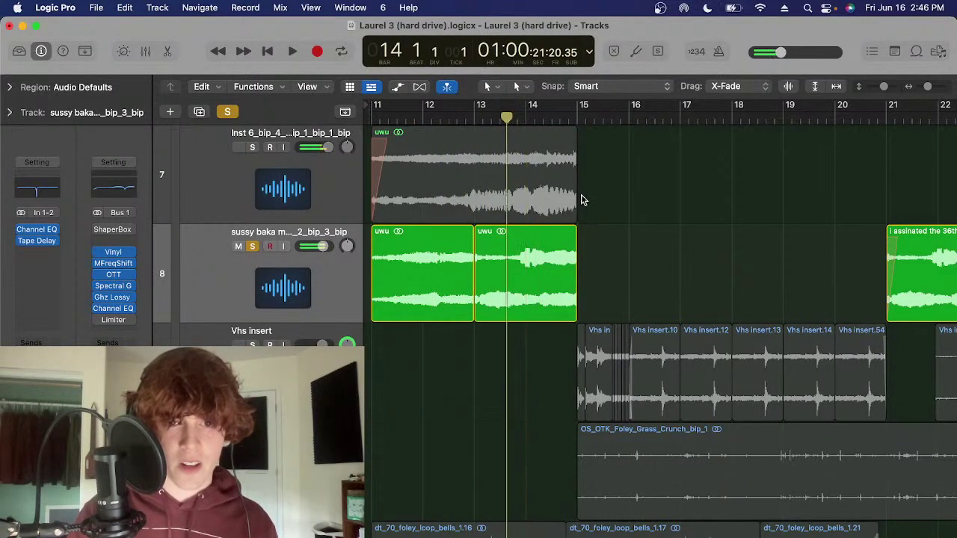
pyautogui.press('space')
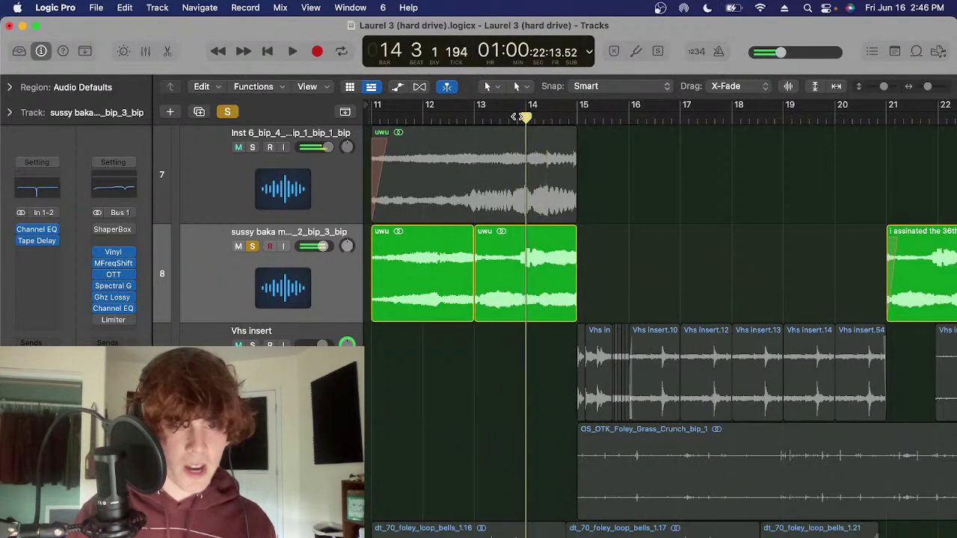
pyautogui.click(251, 249)
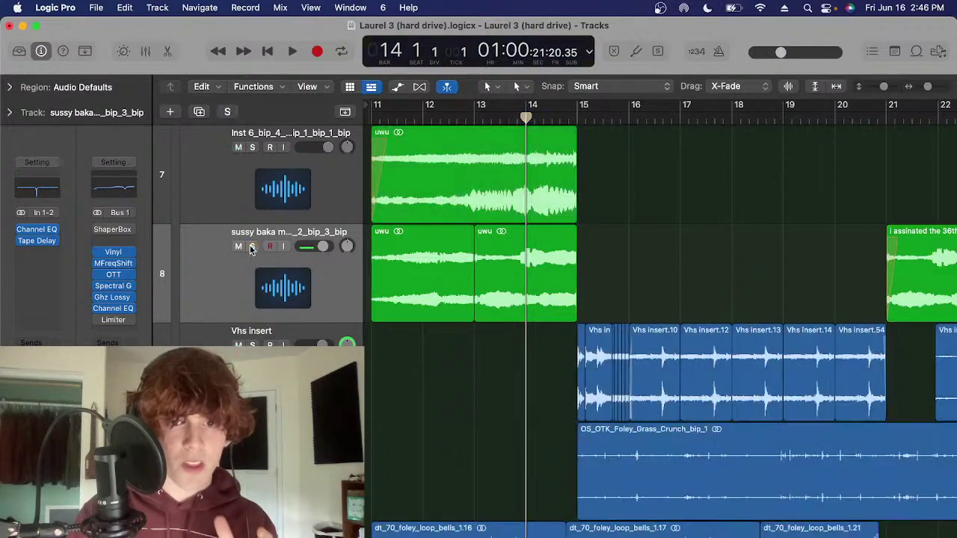
# Select and solo the dt_70_foley_loop_bells_1 track, play it from bar 14 beat 1, and turn its solo off
pyautogui.scroll(-6, 326, 334)
pyautogui.click(326, 334)
pyautogui.scroll(-1, 498, 198)
pyautogui.press('s')
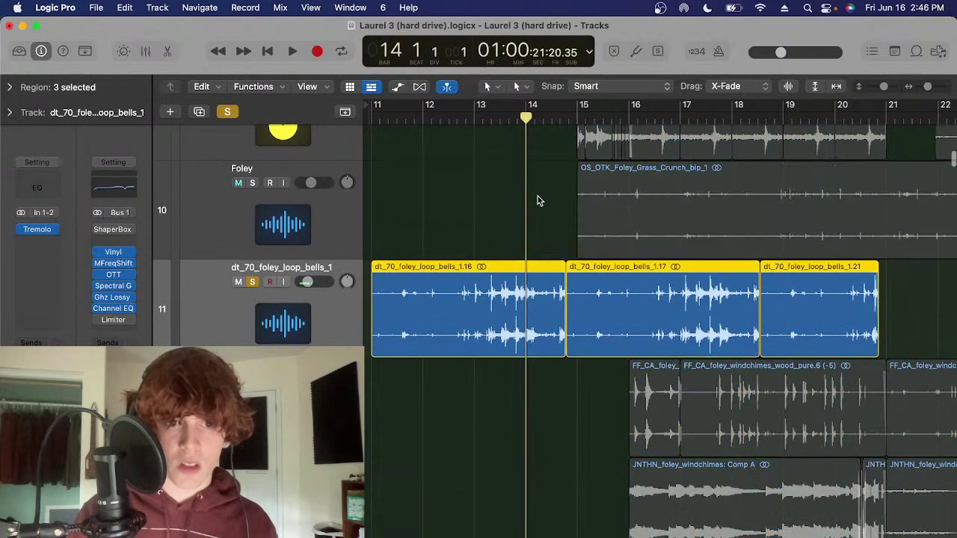
pyautogui.scroll(-3, 557, 258)
pyautogui.press('space')
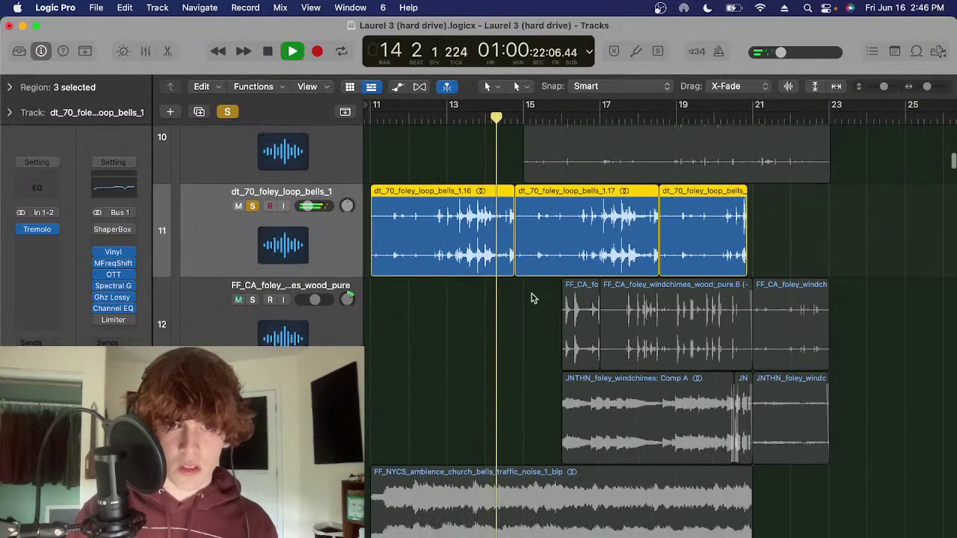
pyautogui.press('space')
pyautogui.press('s')
pyautogui.scroll(-2, 471, 321)
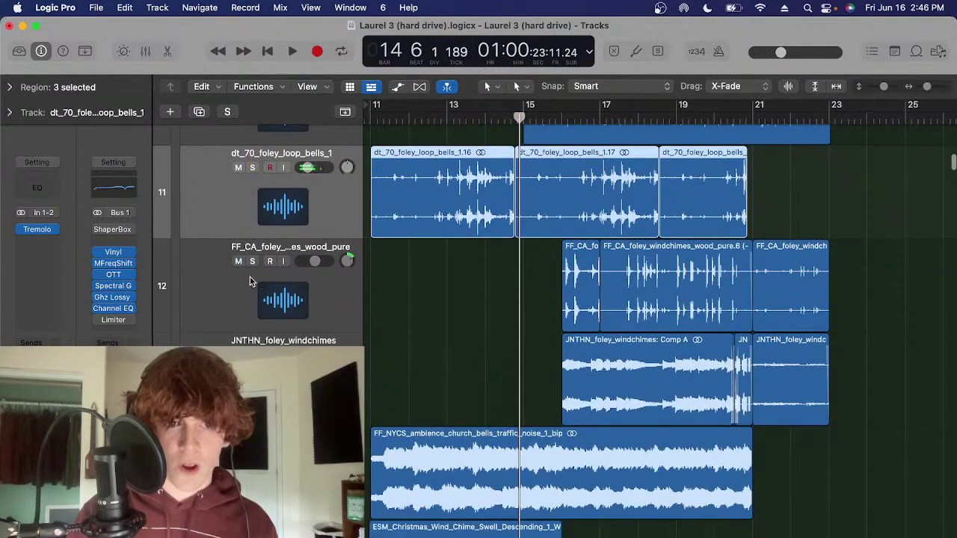
# Solo the dt_70_foley_loop_bells_1 track again, replay its regions around bar 17, and turn the solo off
pyautogui.press('Down')
pyautogui.click(639, 129)
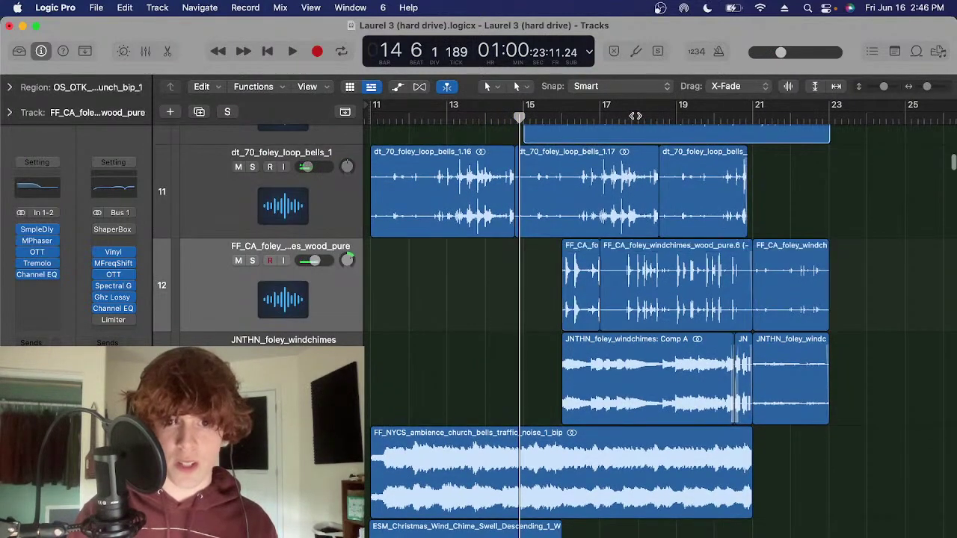
pyautogui.click(625, 117)
pyautogui.moveTo(625, 118); pyautogui.dragTo(613, 119)
pyautogui.click(318, 214)
pyautogui.press('s')
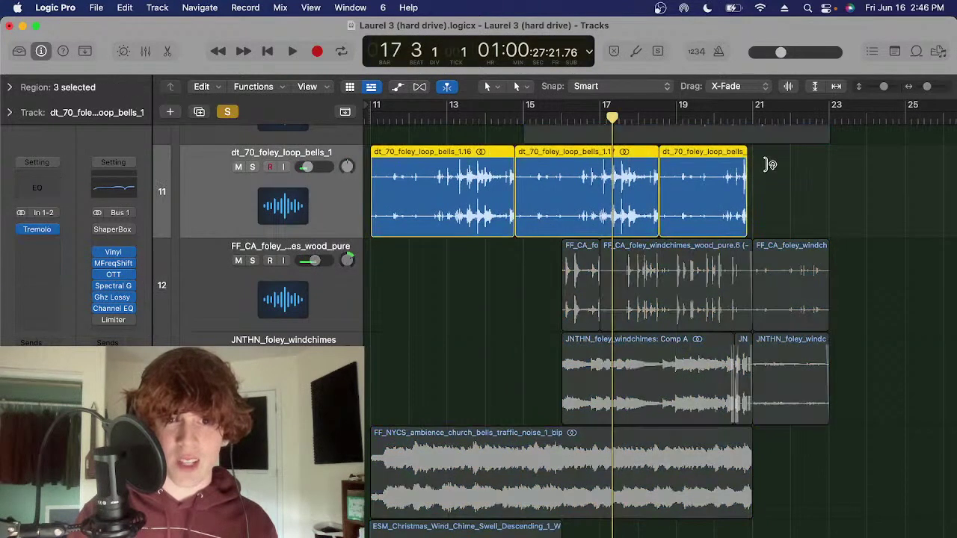
pyautogui.press('space')
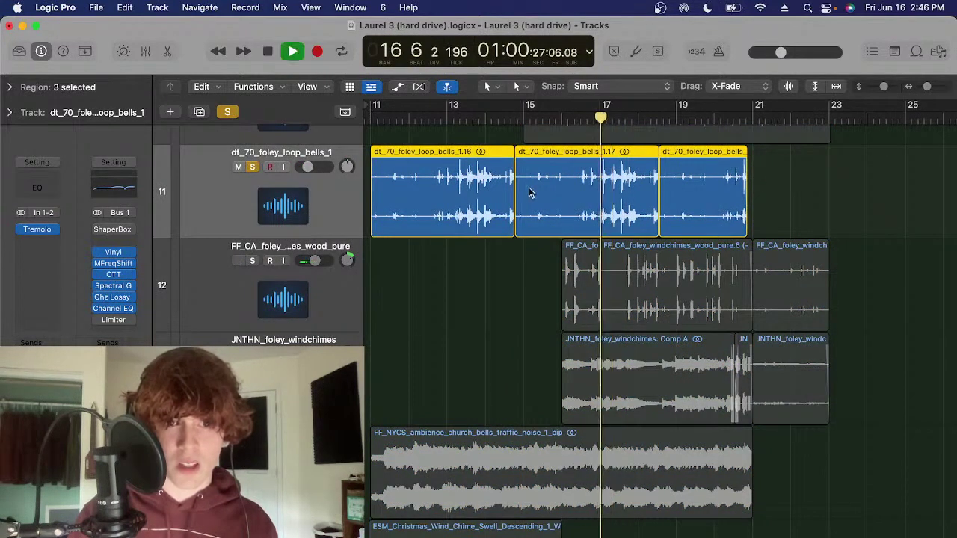
pyautogui.scroll(-1, 605, 291)
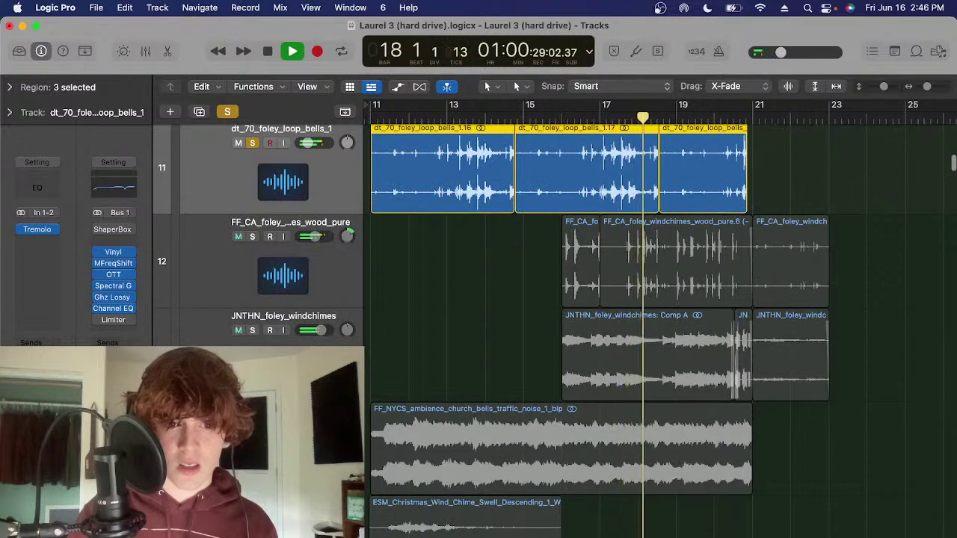
pyautogui.press('s')
pyautogui.press('space')
# Solo the FF_NYCS ambience church bells track, play it from bar 12 beat 1, and turn its solo off
pyautogui.click(446, 419)
pyautogui.scroll(-5, 453, 307)
pyautogui.moveTo(466, 123); pyautogui.dragTo(408, 127)
pyautogui.press('s')
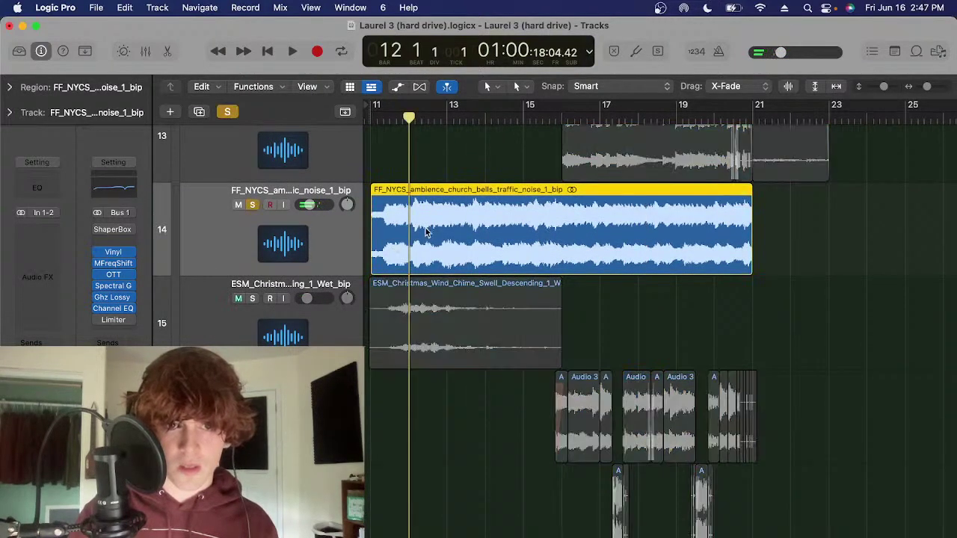
pyautogui.press('space')
pyautogui.scroll(2, 418, 224)
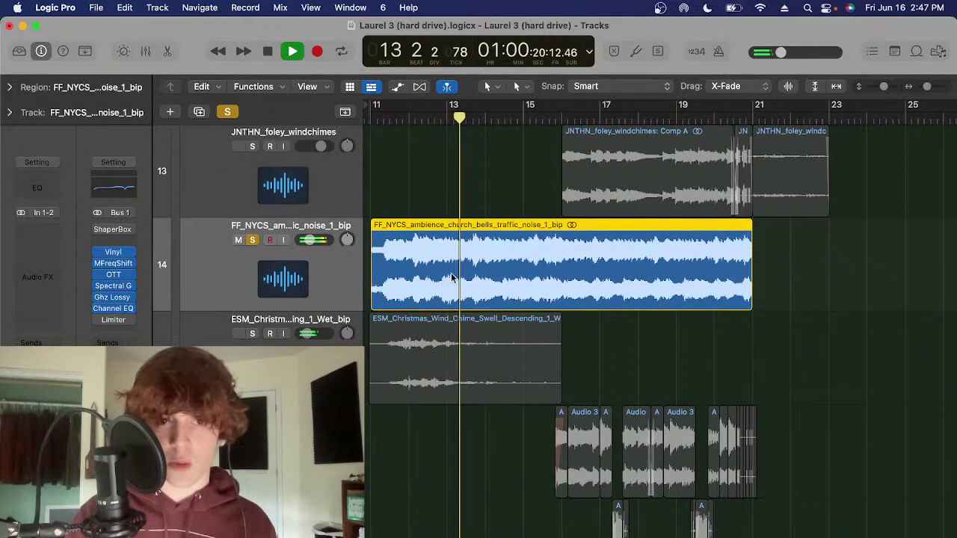
pyautogui.press('space')
pyautogui.press('s')
# Solo the ESM_Christmas wind chime track, play it from bar 12 beat 1, and turn its solo off
pyautogui.press('Down')
pyautogui.click(412, 123)
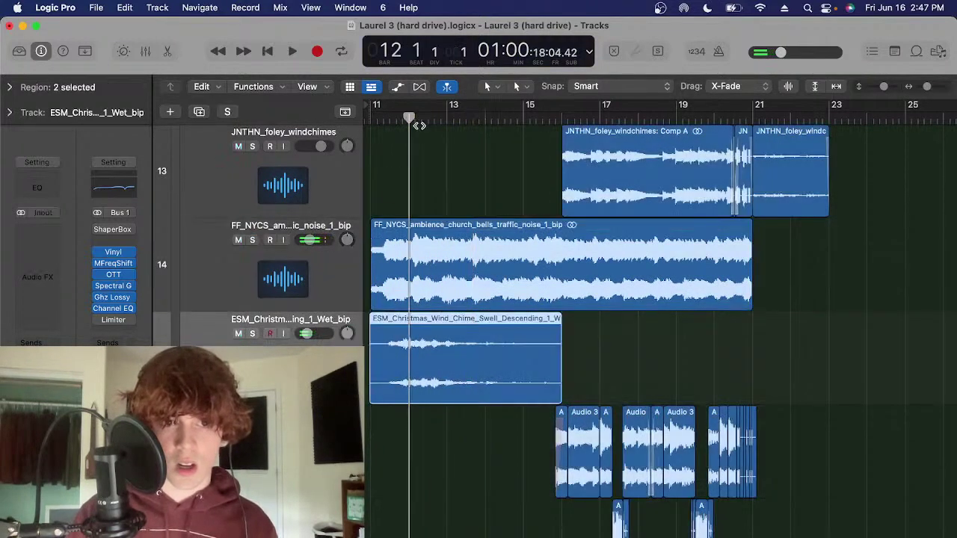
pyautogui.press('s')
pyautogui.press('space')
pyautogui.scroll(-4, 587, 348)
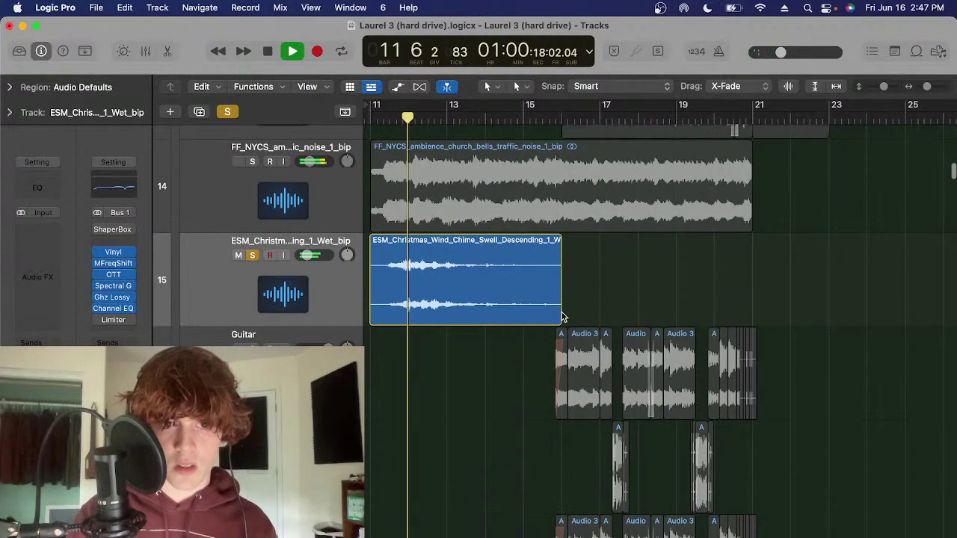
pyautogui.click(781, 52)
pyautogui.press('s')
pyautogui.press('space')
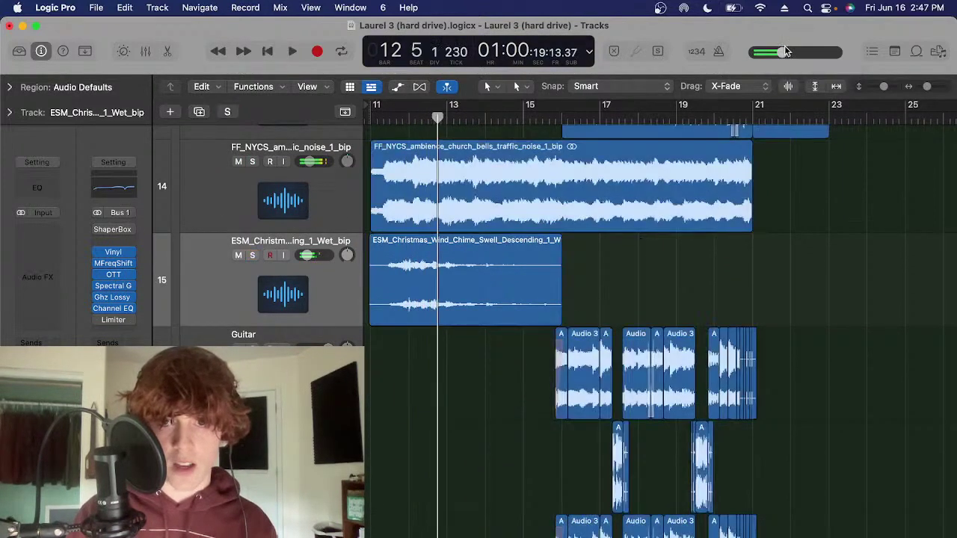
# Lower the master volume slightly, and check the live chat in YouTube Studio before returning to Logic Pro
pyautogui.moveTo(785, 50); pyautogui.dragTo(783, 51)
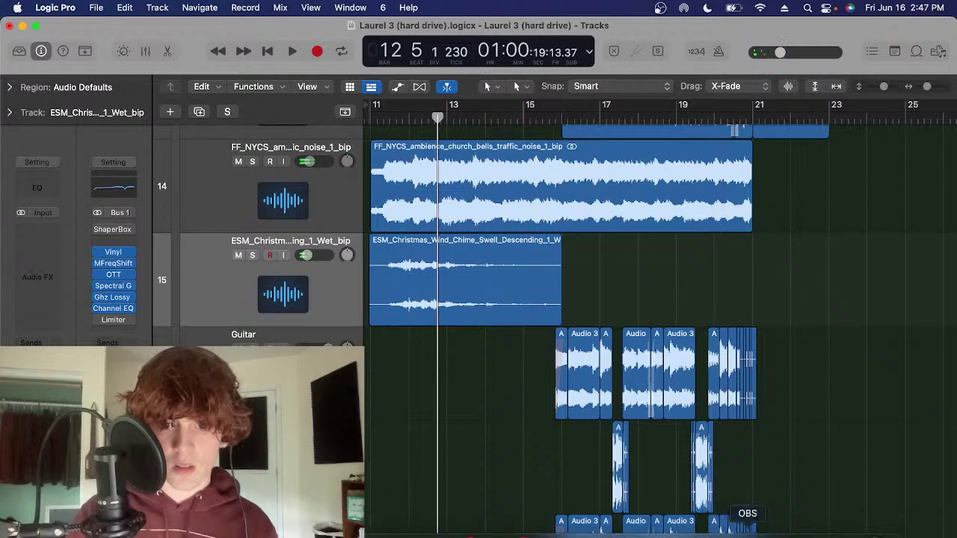
pyautogui.click(693, 535)
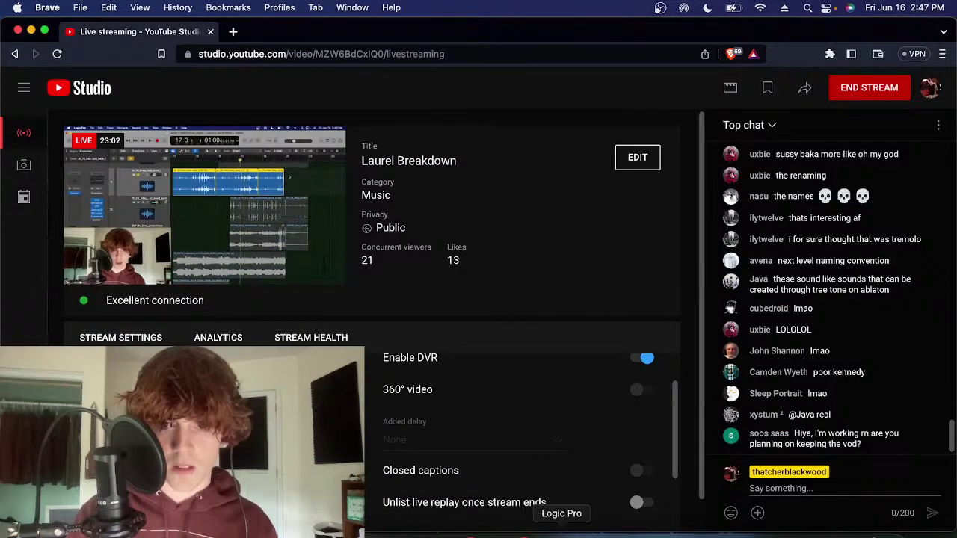
pyautogui.click(562, 532)
# Select the Guitar track, place the playhead at bar 16 beat 1, and solo the track
pyautogui.click(336, 340)
pyautogui.scroll(-3, 508, 199)
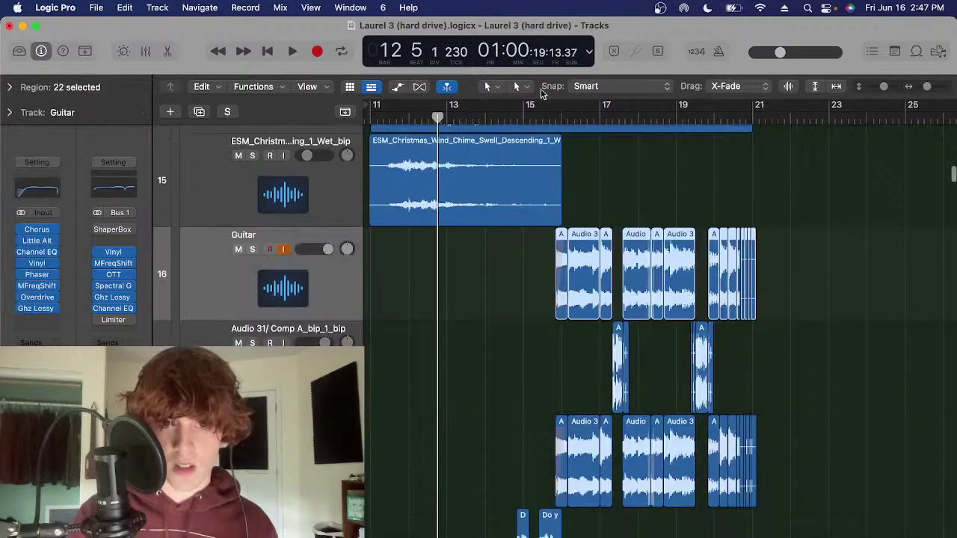
pyautogui.click(561, 114)
pyautogui.scroll(-2, 557, 178)
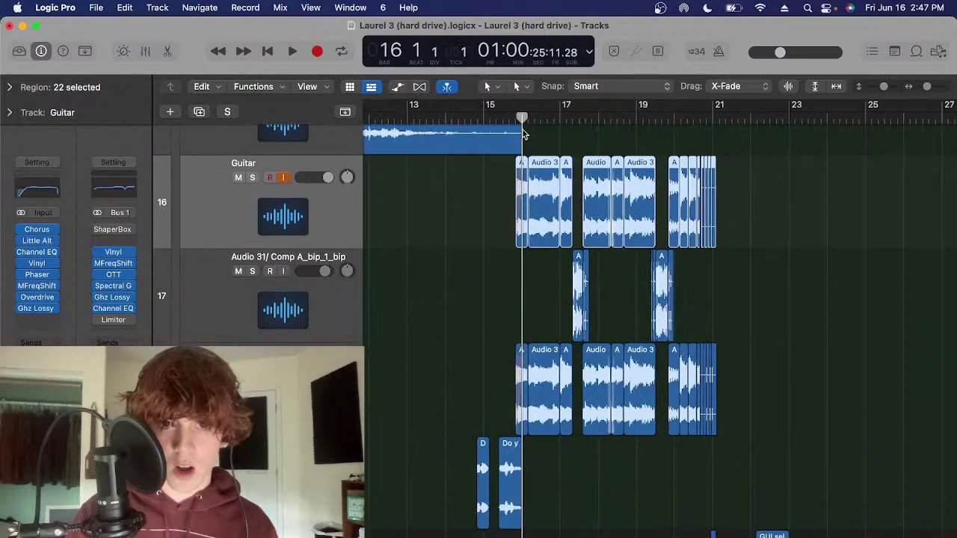
pyautogui.scroll(2, 515, 187)
pyautogui.hscroll(1, 516, 187)
pyautogui.press('s')
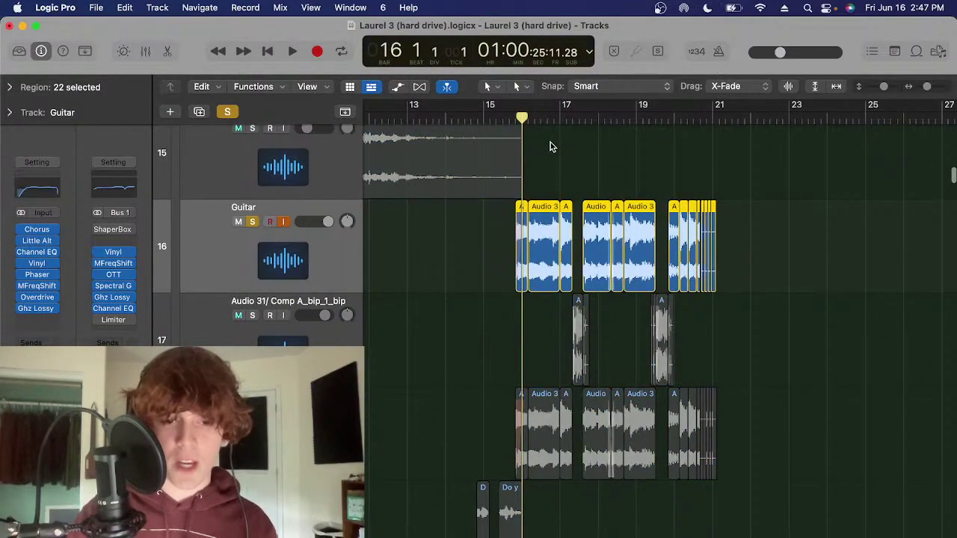
# Reselect all of the Guitar track's regions and move the playhead to bar 16 beat 5
pyautogui.press('super+Right')
pyautogui.hscroll(1, 695, 234)
pyautogui.click(765, 240)
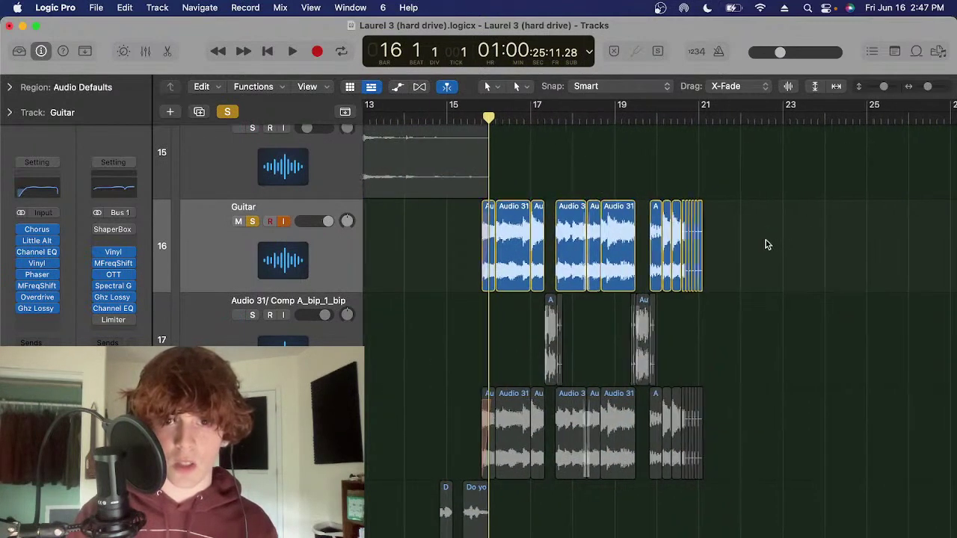
pyautogui.press('super+Right')
pyautogui.hscroll(1, 759, 245)
pyautogui.moveTo(788, 241); pyautogui.dragTo(385, 270)
pyautogui.press('super+Right')
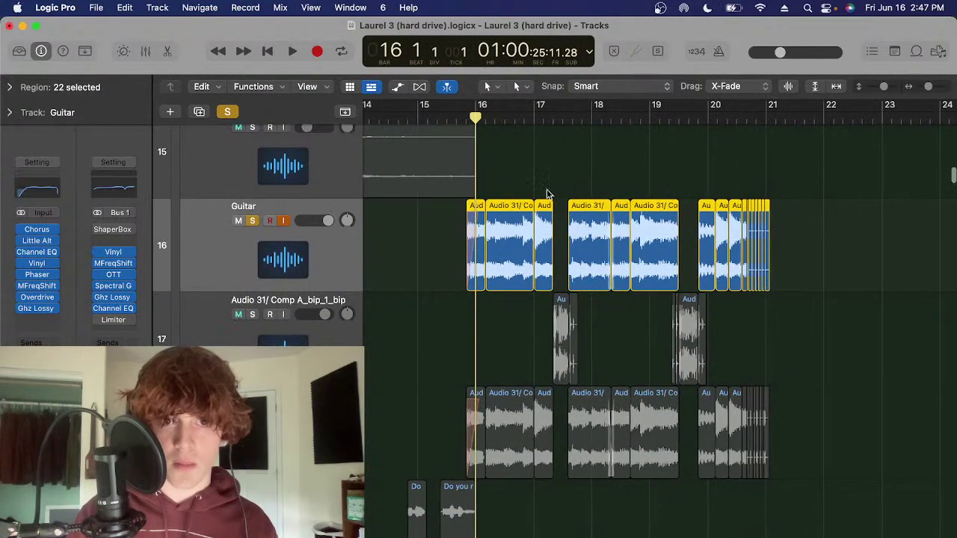
pyautogui.hscroll(1, 471, 153)
pyautogui.click(482, 116)
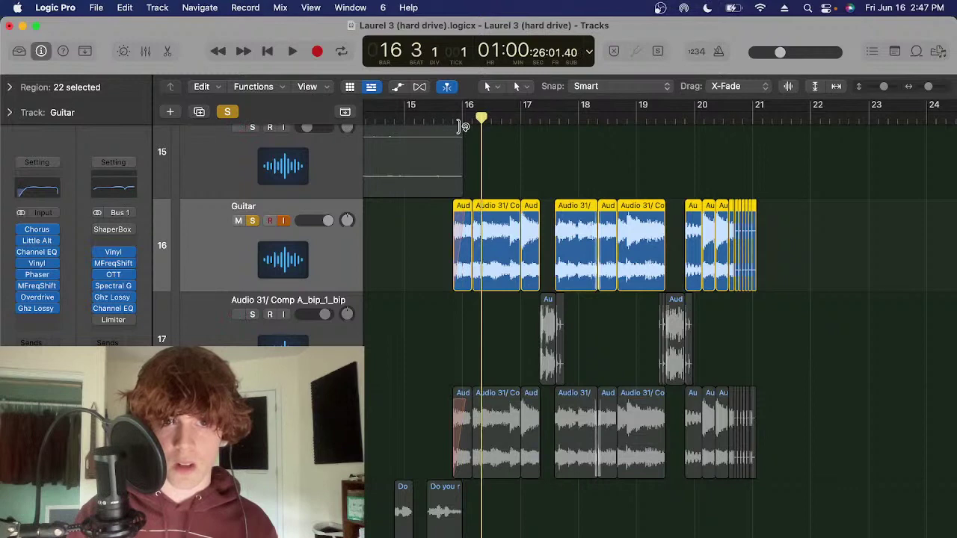
pyautogui.moveTo(457, 120); pyautogui.dragTo(502, 139)
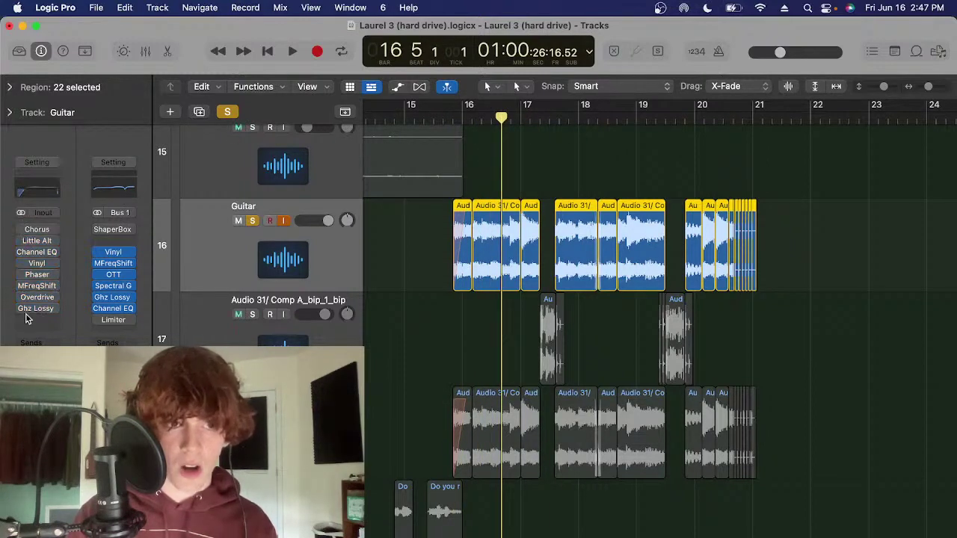
# Bypass all of the Guitar track's effects and play the soloed track through bar 20, raising the master volume slightly
pyautogui.press('space')
pyautogui.moveTo(780, 54); pyautogui.dragTo(781, 55)
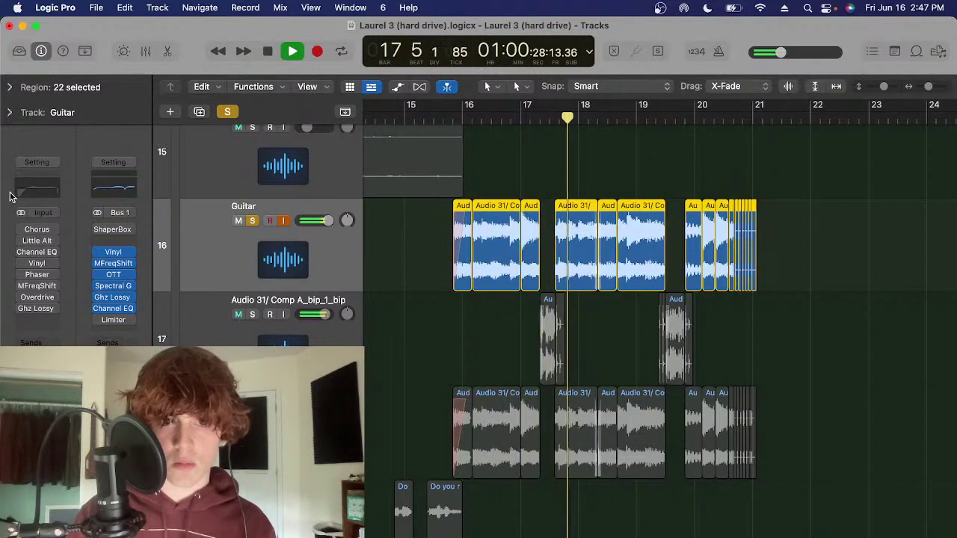
pyautogui.hscroll(1, 471, 221)
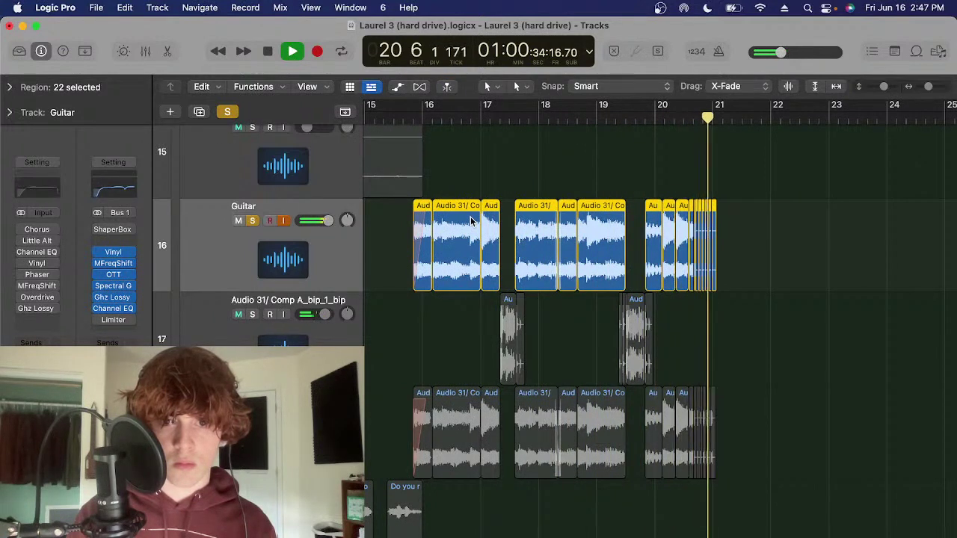
pyautogui.press('space')
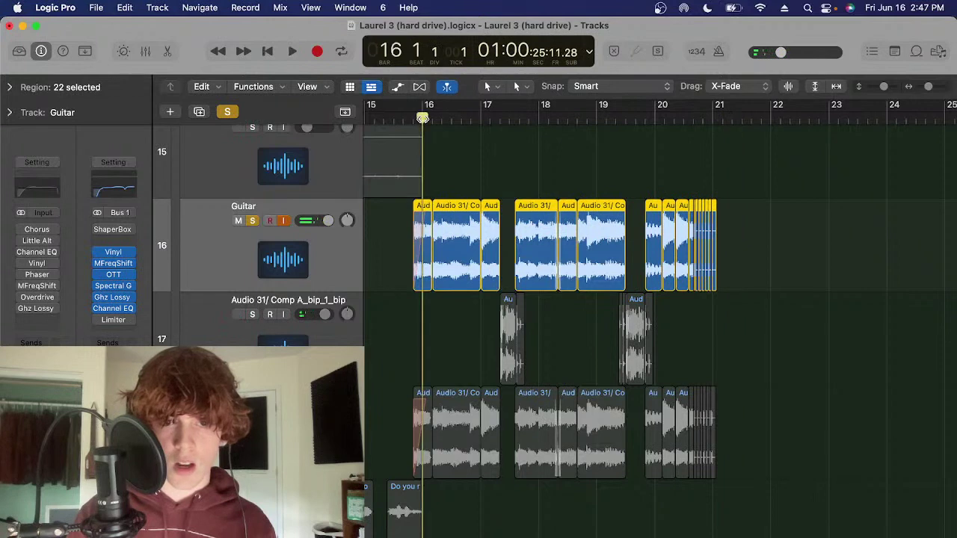
# Bring up OBS Studio, check the viewers' chat in YouTube Studio, and return to Logic Pro
pyautogui.click(748, 535)
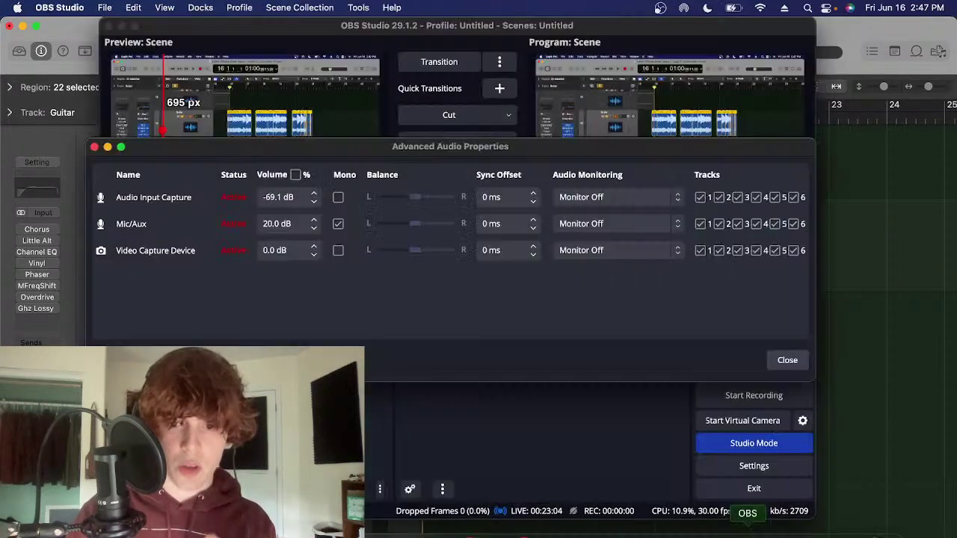
pyautogui.click(693, 530)
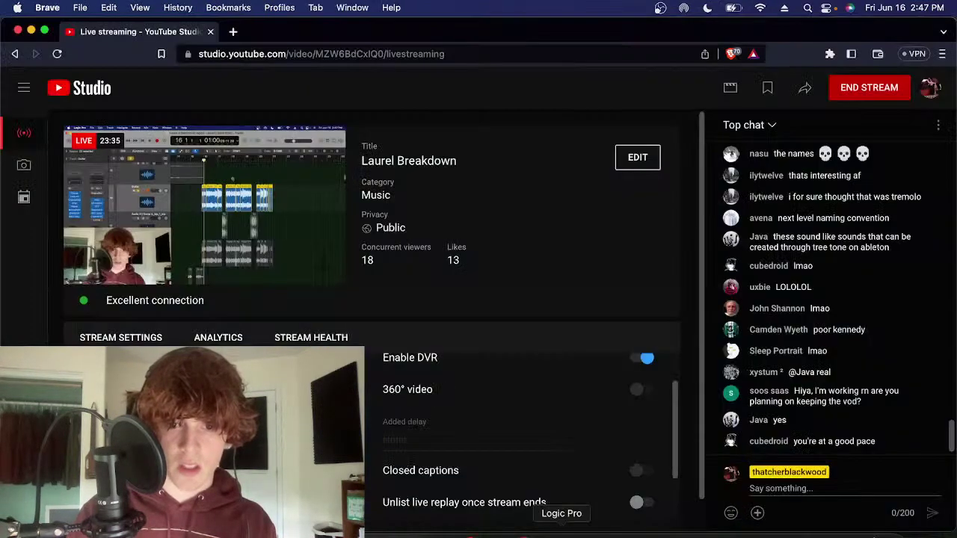
pyautogui.click(561, 533)
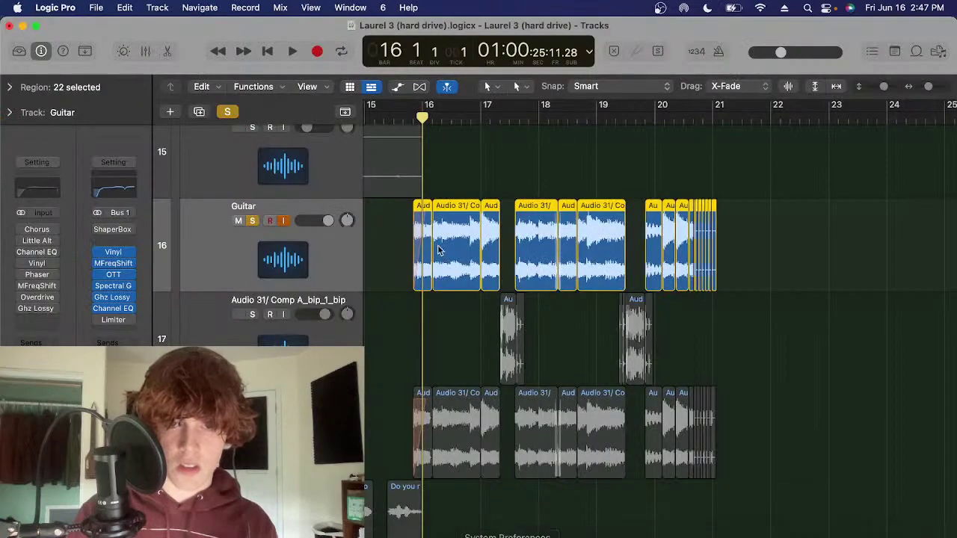
# Re-enable all of the Guitar track's effects from Chorus to Ghz Lossy and turn off its solo
pyautogui.click(20, 230)
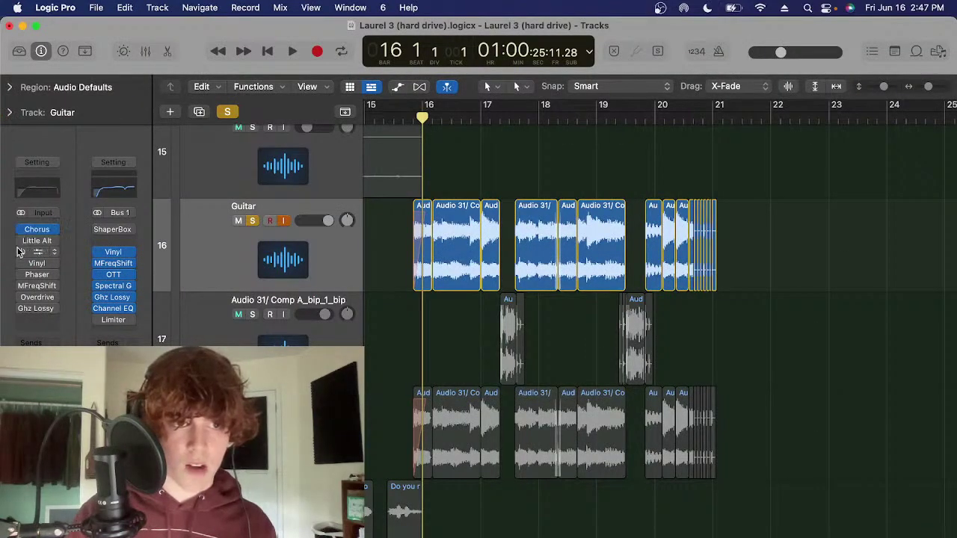
pyautogui.click(20, 231)
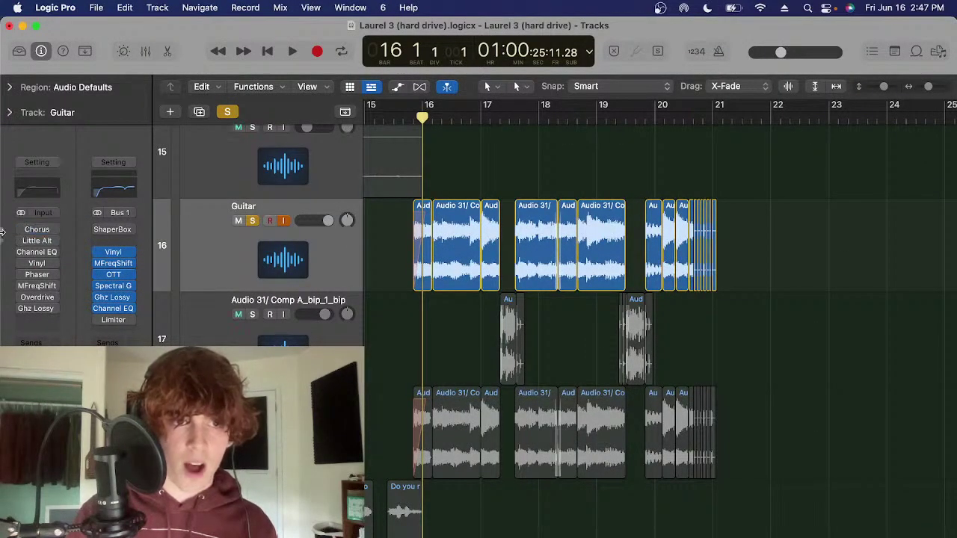
pyautogui.moveTo(20, 231); pyautogui.dragTo(18, 311)
pyautogui.click(400, 260)
pyautogui.press('s')
# Select the Intro stack, show track automation, and display the automation of its Shift parameter
pyautogui.scroll(10, 400, 262)
pyautogui.scroll(15, 401, 262)
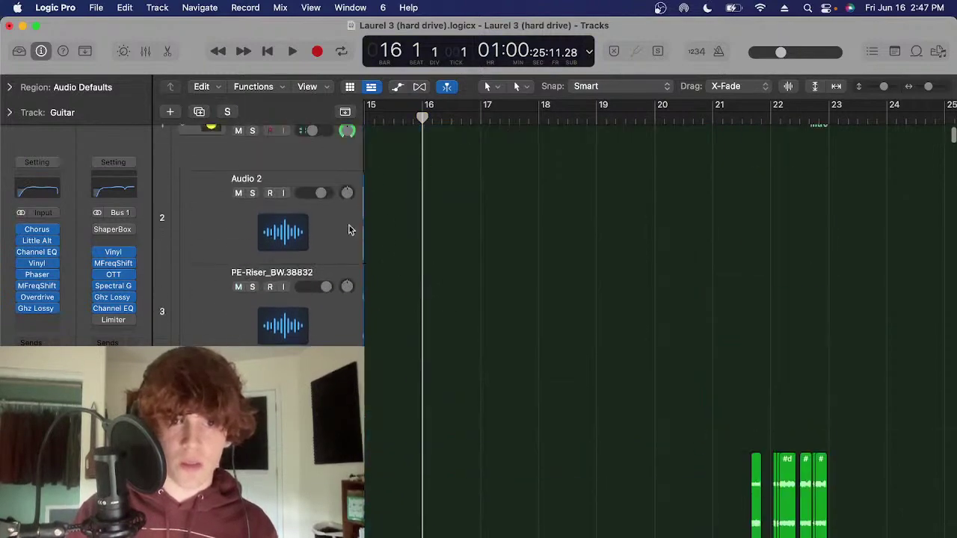
pyautogui.click(399, 170)
pyautogui.press('a')
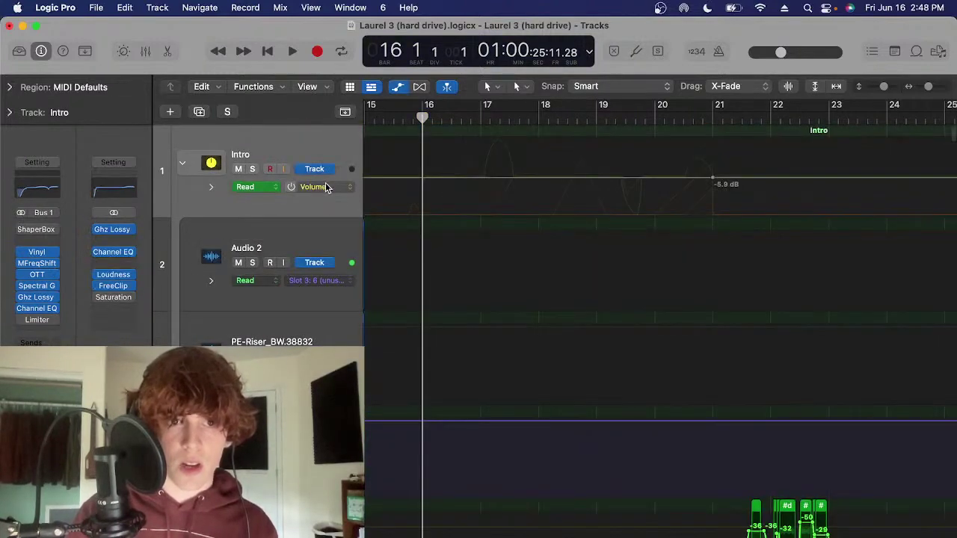
pyautogui.click(325, 186)
pyautogui.click(356, 208)
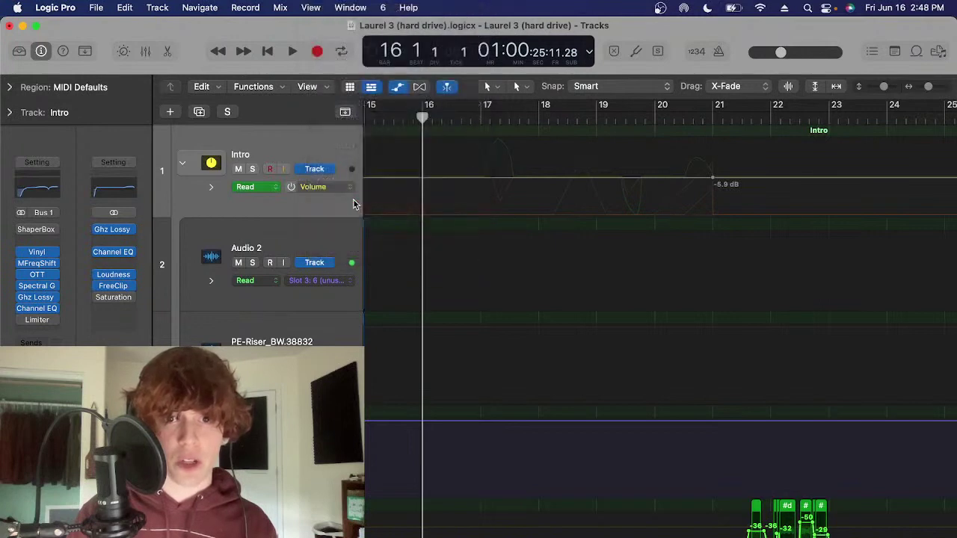
pyautogui.moveTo(394, 206); pyautogui.dragTo(777, 199)
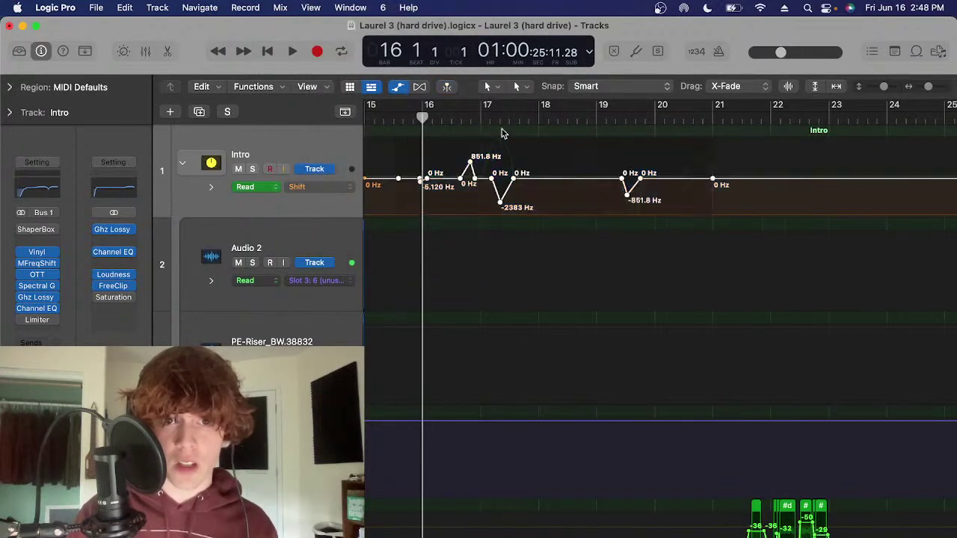
# Place the playhead at bar 17 beat 3 and examine the Intro stack's Shift automation dips and peaks up close
pyautogui.click(499, 120)
pyautogui.click(472, 176)
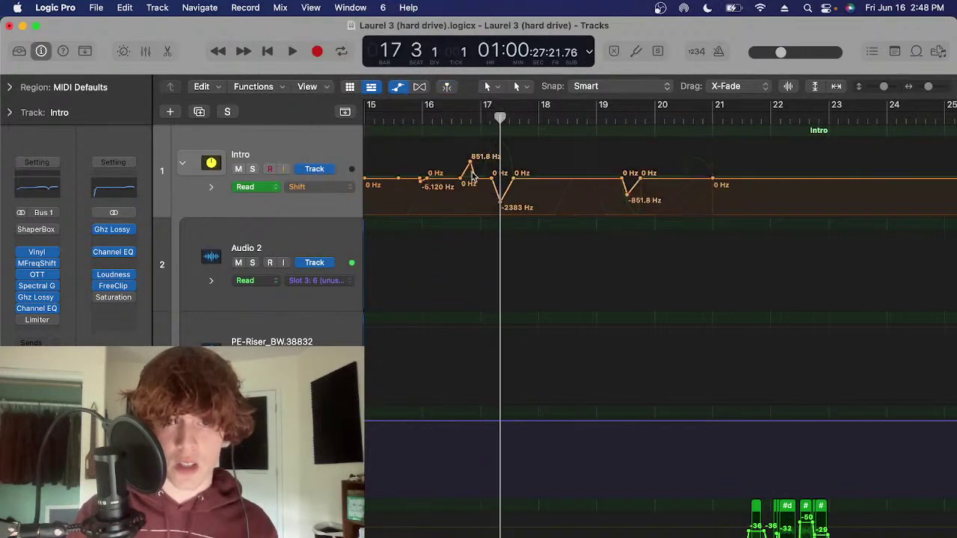
pyautogui.press('super+Right')
pyautogui.press('super+Right')
pyautogui.press('super+Right')
pyautogui.press('super+Down')
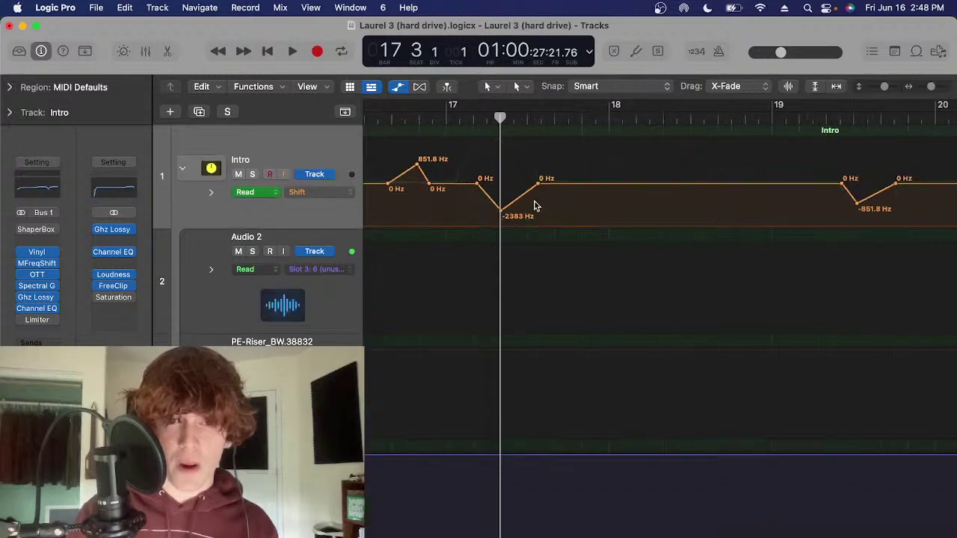
# Inspect the Shift automation point at bar 17 beat 3 up close and look through the Intro stack's list of automated parameters
pyautogui.press('super+Right')
pyautogui.press('super+Right')
pyautogui.press('super+Down')
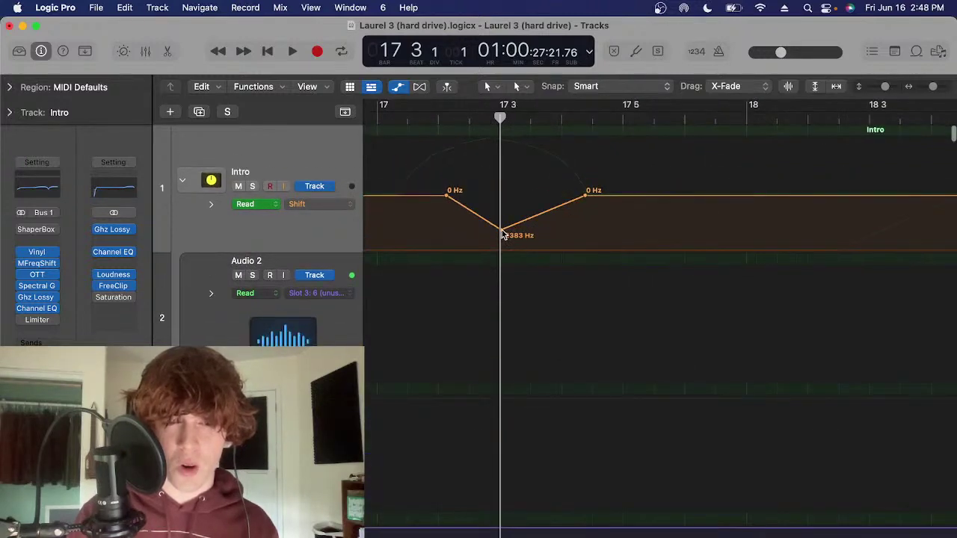
pyautogui.click(501, 230)
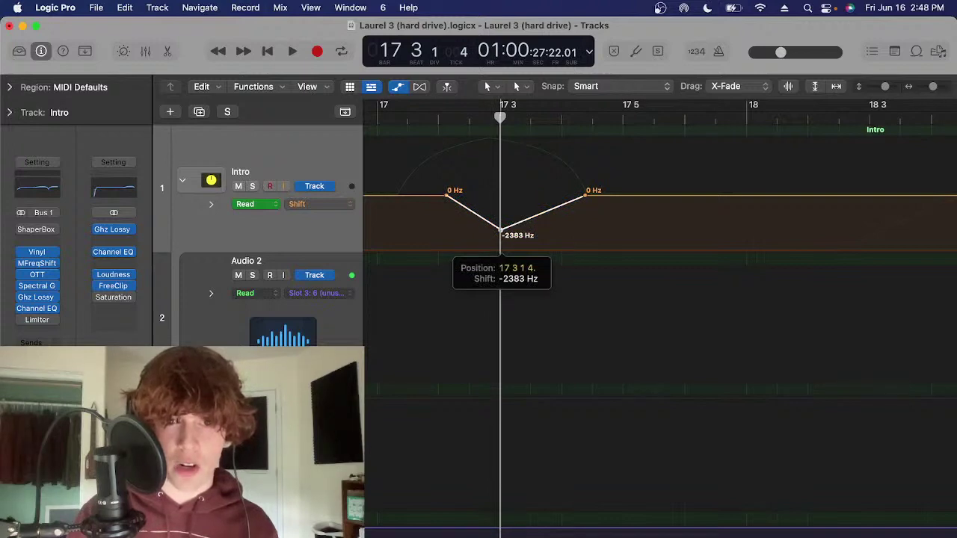
pyautogui.scroll(-4, 515, 231)
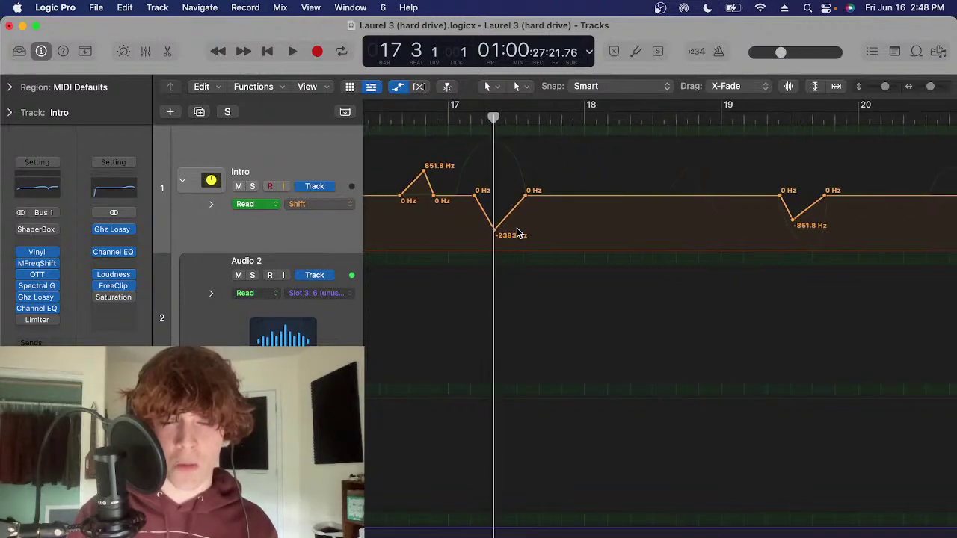
pyautogui.scroll(-2, 518, 233)
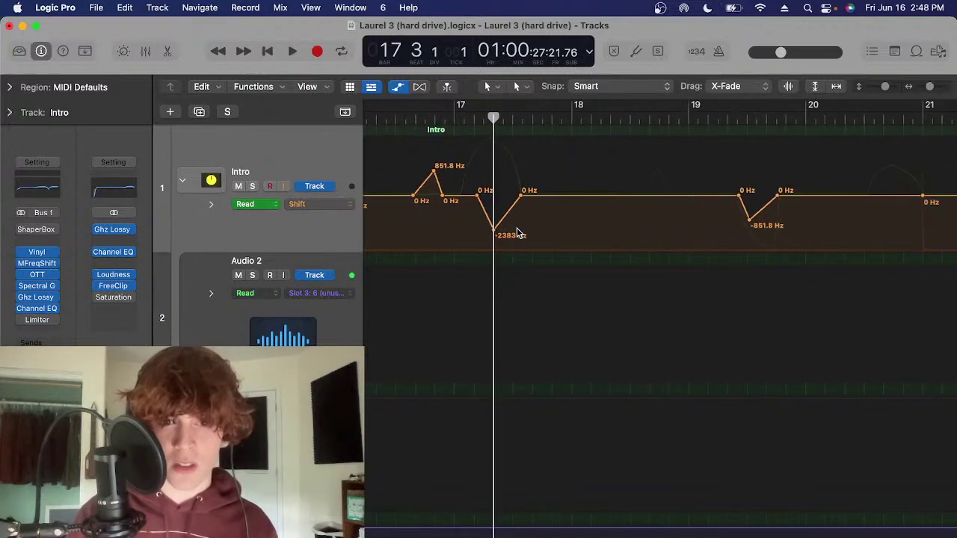
pyautogui.click(328, 207)
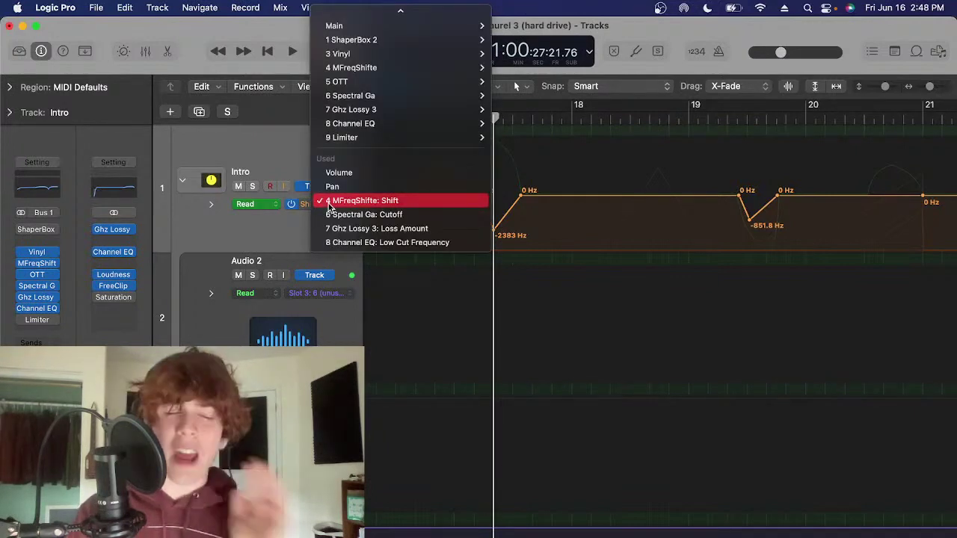
pyautogui.click(570, 249)
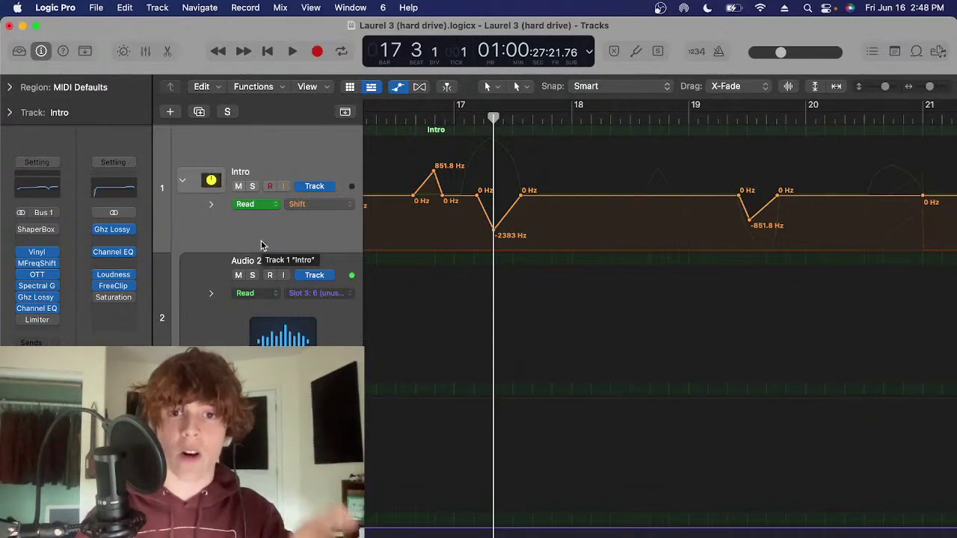
# Play briefly into bar 17, inspect the lowest Shift automation point, and place the playhead at bar 17 beat 3
pyautogui.press('space')
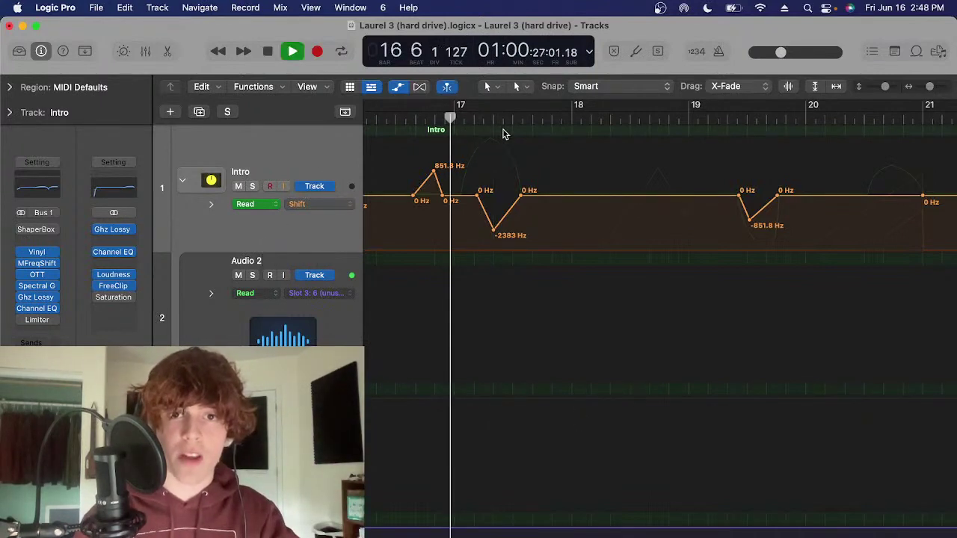
pyautogui.press('space')
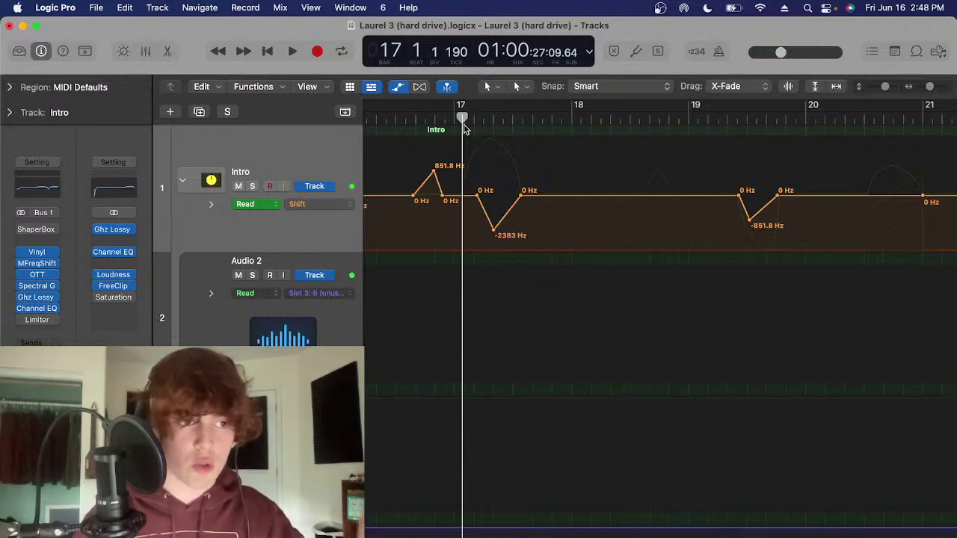
pyautogui.click(474, 119)
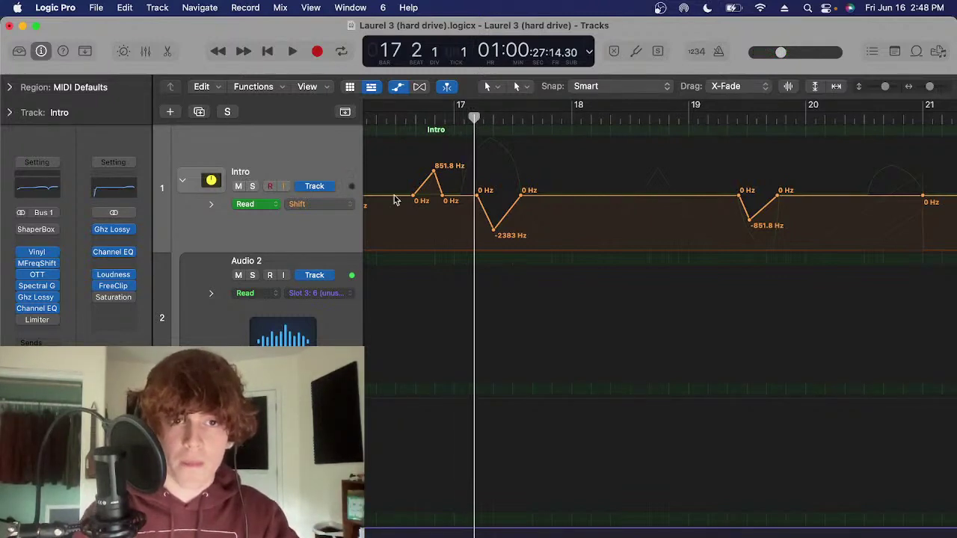
pyautogui.click(354, 209)
pyautogui.click(587, 231)
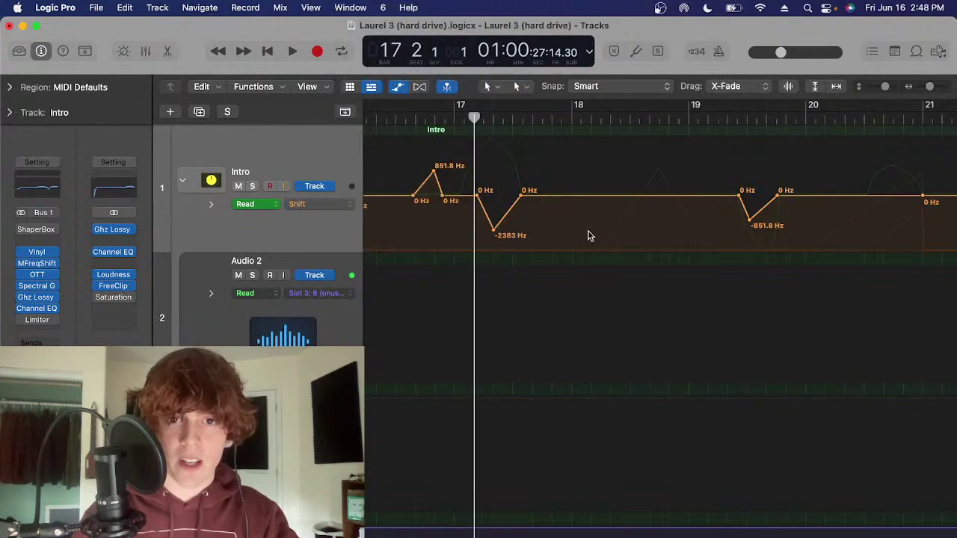
pyautogui.moveTo(591, 236); pyautogui.dragTo(420, 154)
pyautogui.click(499, 216)
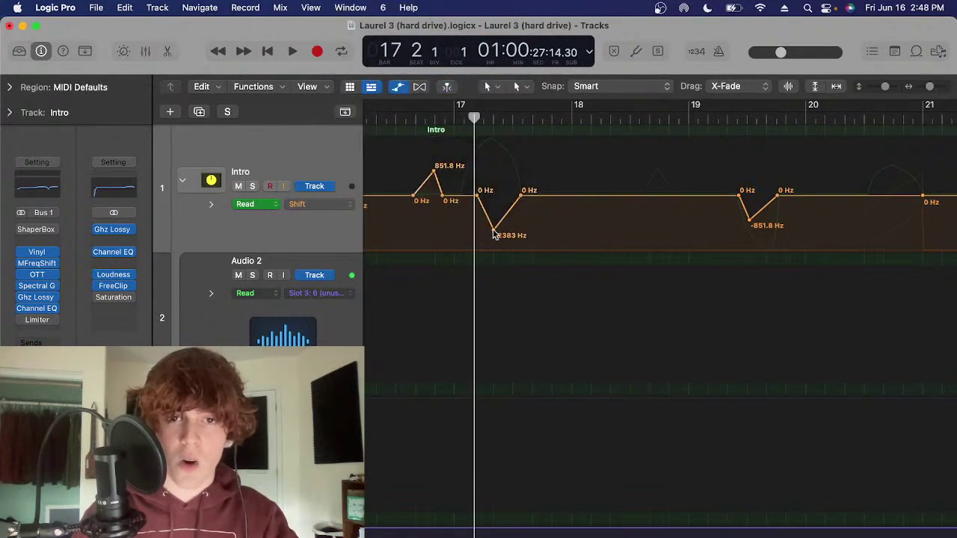
pyautogui.click(493, 231)
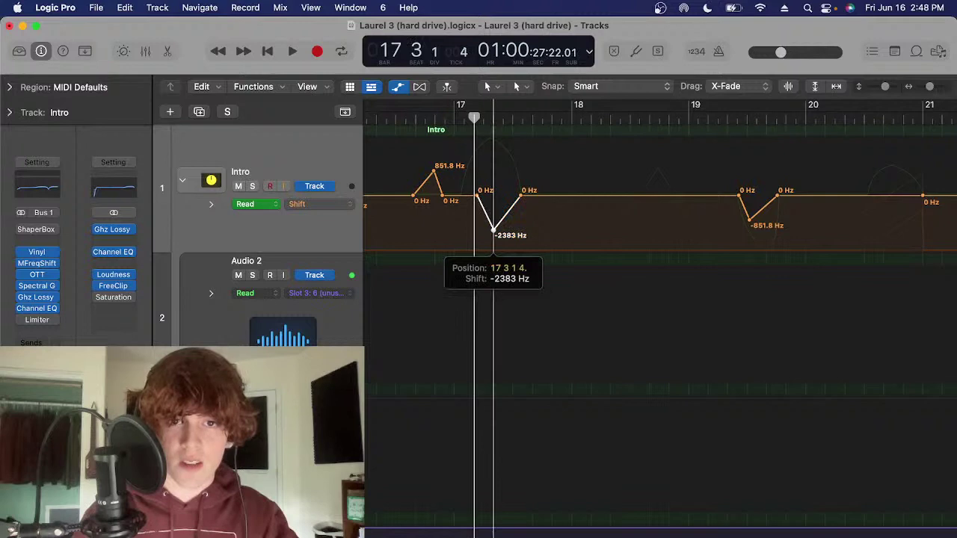
pyautogui.click(497, 116)
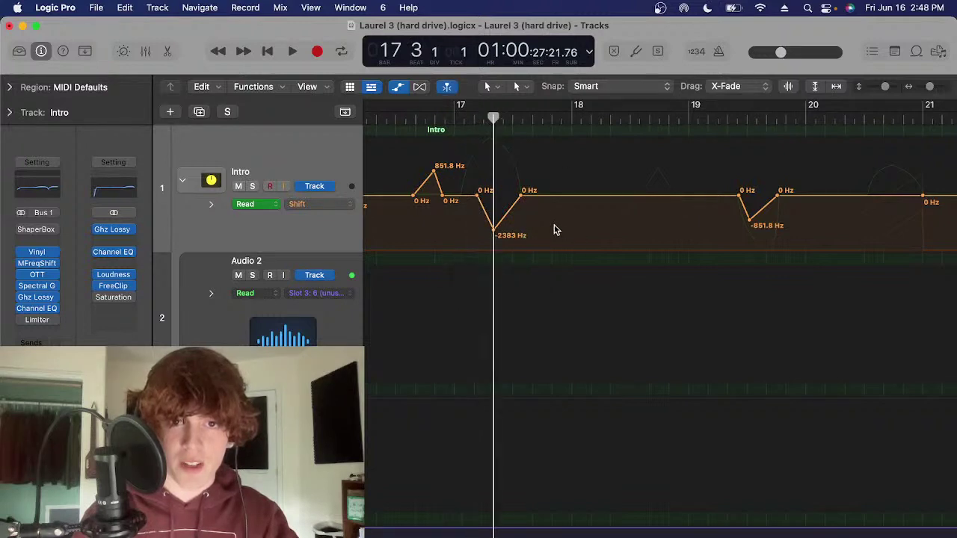
# Play the passage from bar 16 through the bar 17 Shift dip, then return the playhead to bar 17 beat 3
pyautogui.hscroll(1, 508, 201)
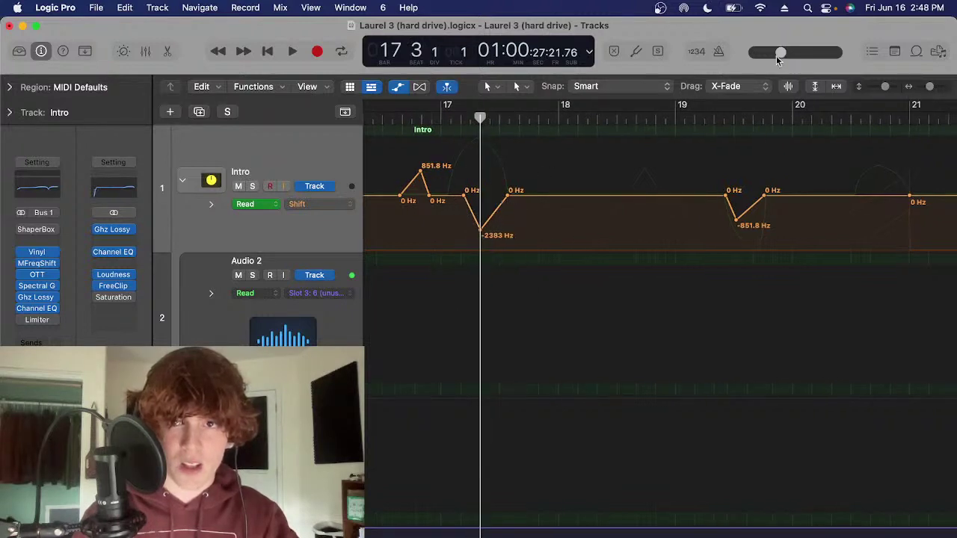
pyautogui.click(413, 118)
pyautogui.press('space')
pyautogui.hscroll(-1, 452, 232)
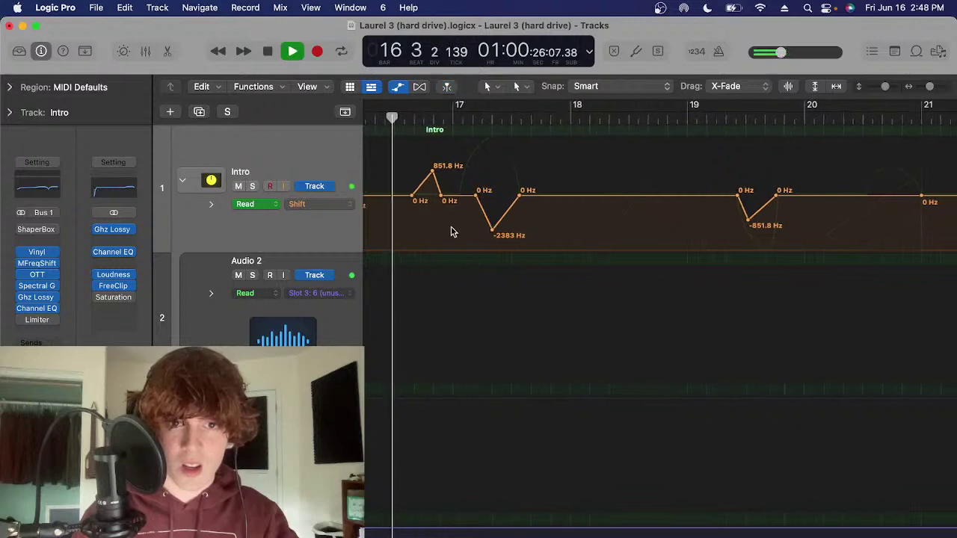
pyautogui.hscroll(2, 540, 184)
pyautogui.press('space')
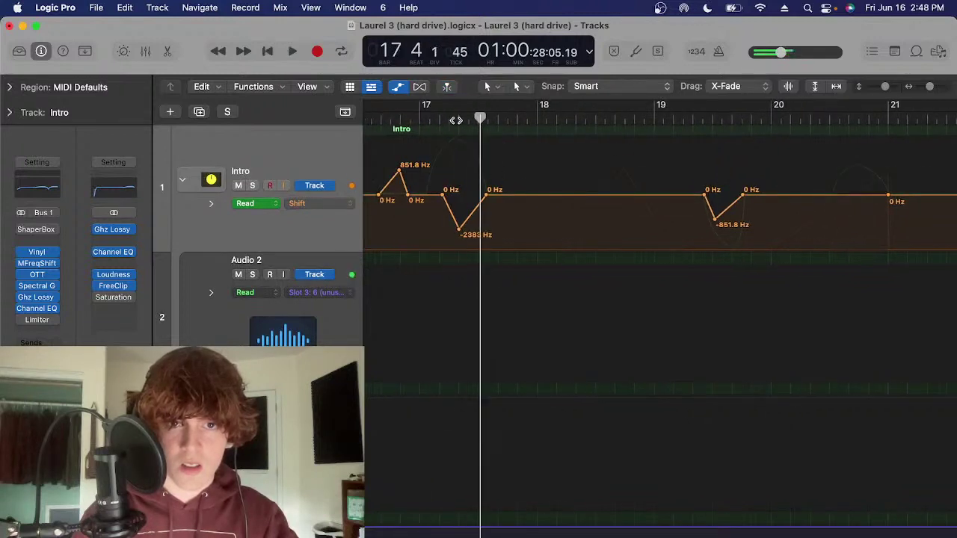
pyautogui.click(455, 119)
# Display the Intro stack's Channel EQ Low Cut Frequency automation and examine its ramp between bars 20 and 21
pyautogui.click(347, 206)
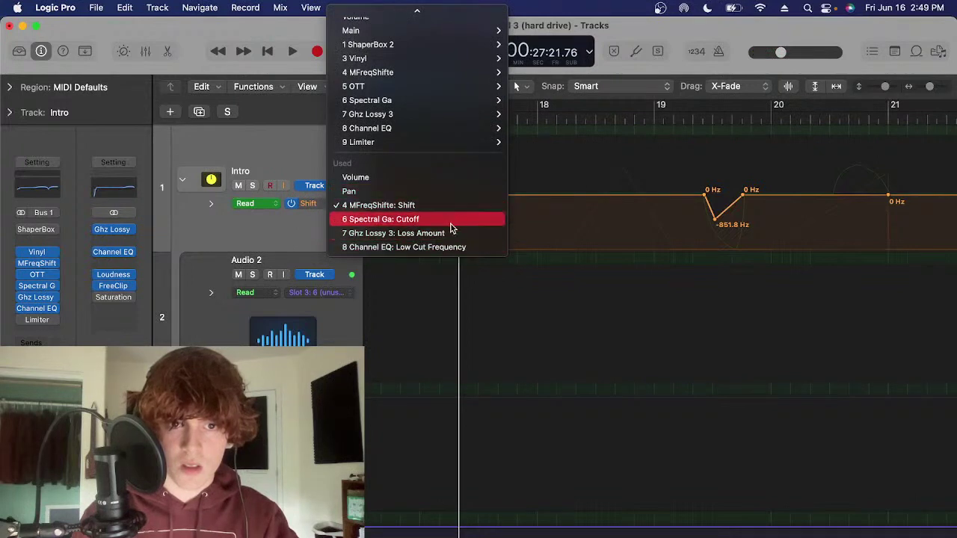
pyautogui.click(453, 247)
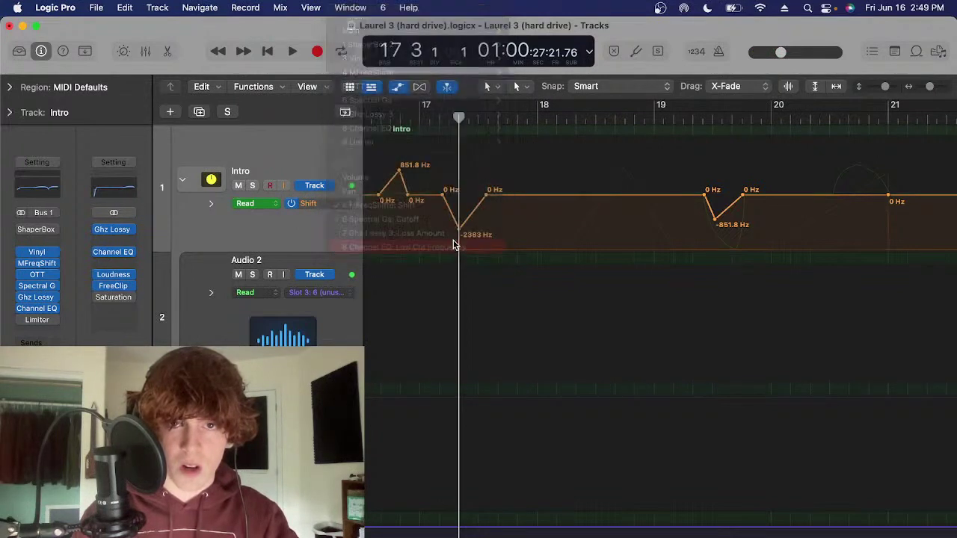
pyautogui.hscroll(4, 606, 217)
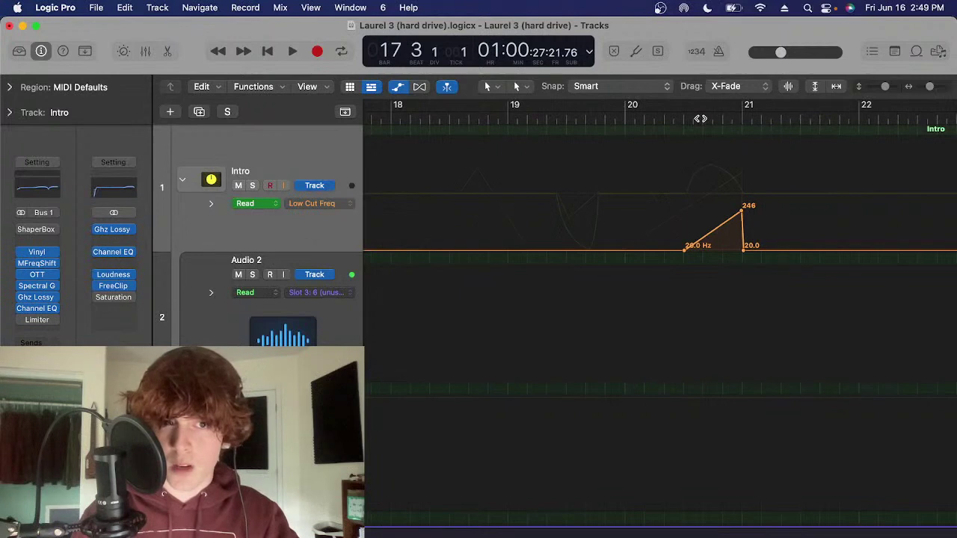
pyautogui.moveTo(712, 119); pyautogui.dragTo(692, 126)
pyautogui.hscroll(-6, 692, 125)
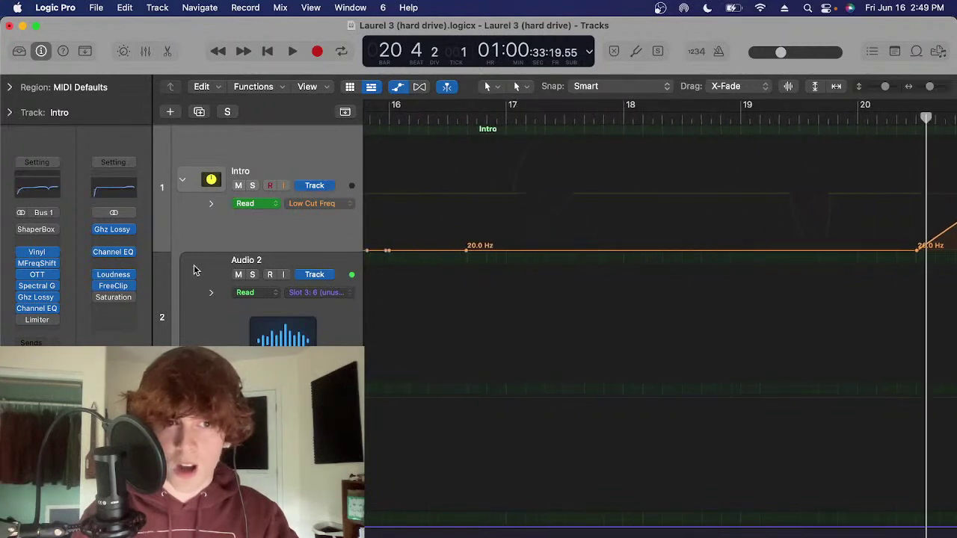
pyautogui.click(342, 207)
pyautogui.click(778, 218)
pyautogui.hscroll(10, 779, 220)
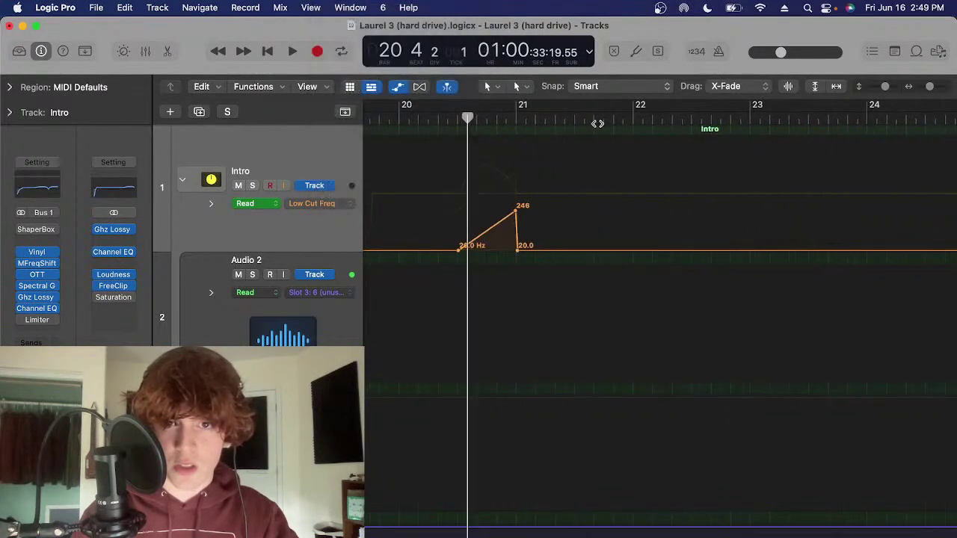
# Listen to the Low Cut Frequency ramp leading up to bar 21 and look back over the automation from bar 17
pyautogui.click(519, 122)
pyautogui.press('space')
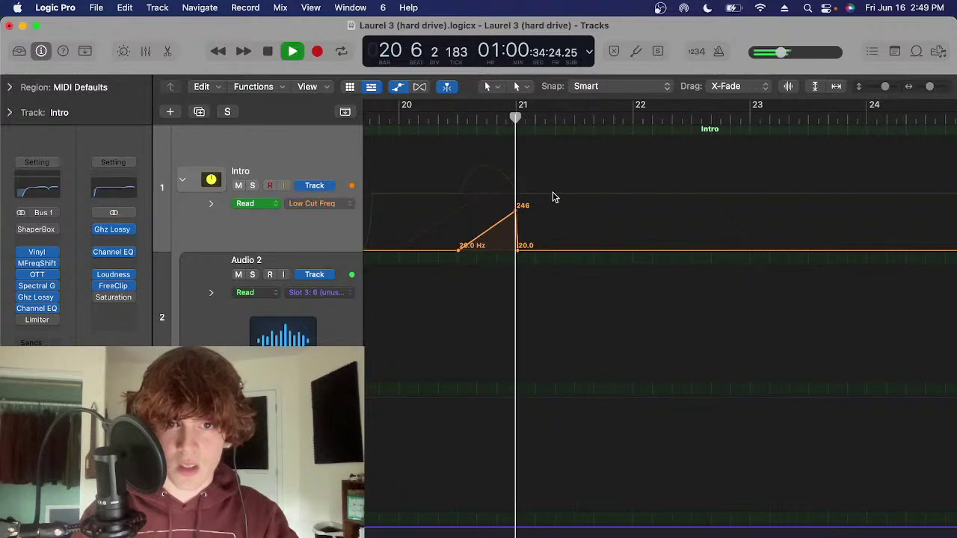
pyautogui.press('space')
pyautogui.hscroll(-10, 609, 269)
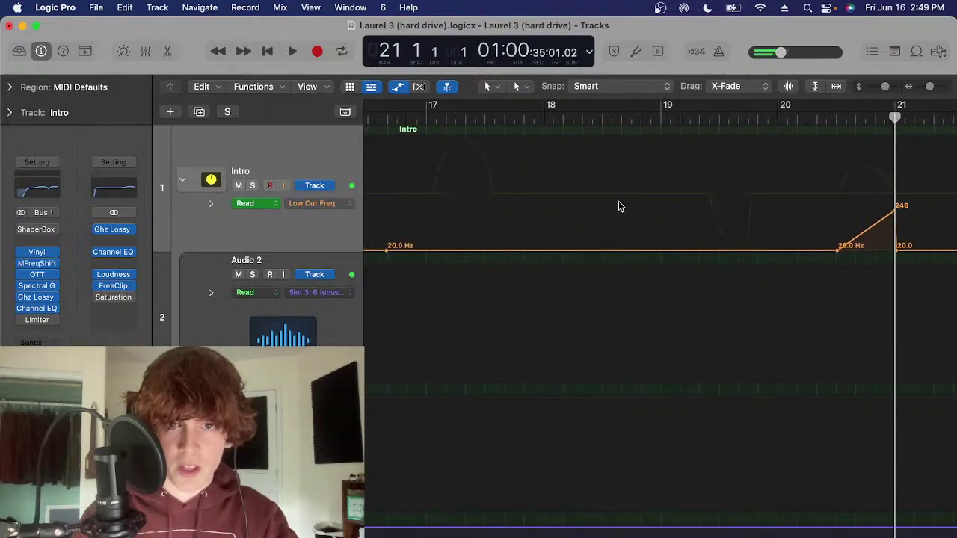
pyautogui.scroll(-1, 706, 206)
pyautogui.press('t')
pyautogui.press('t')
pyautogui.hscroll(1, 701, 207)
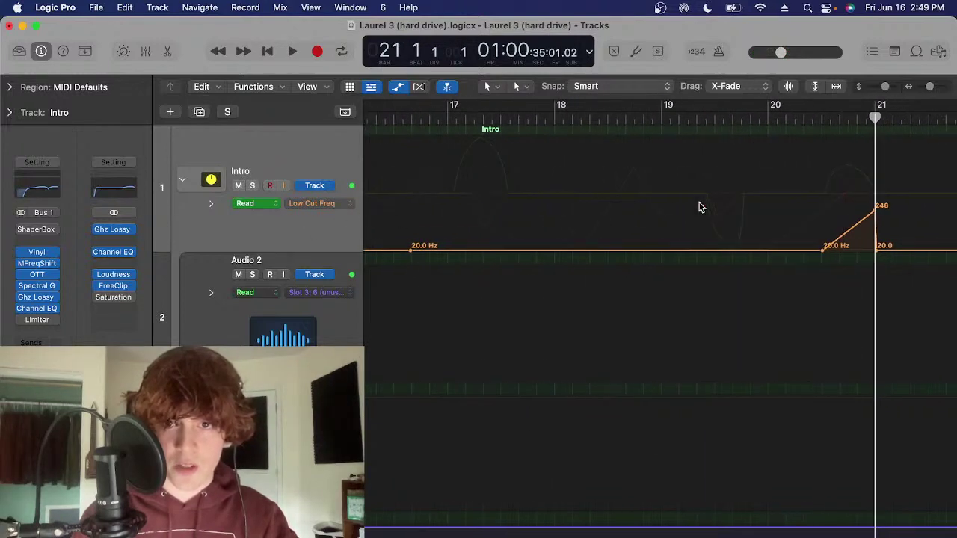
pyautogui.hscroll(1, 698, 207)
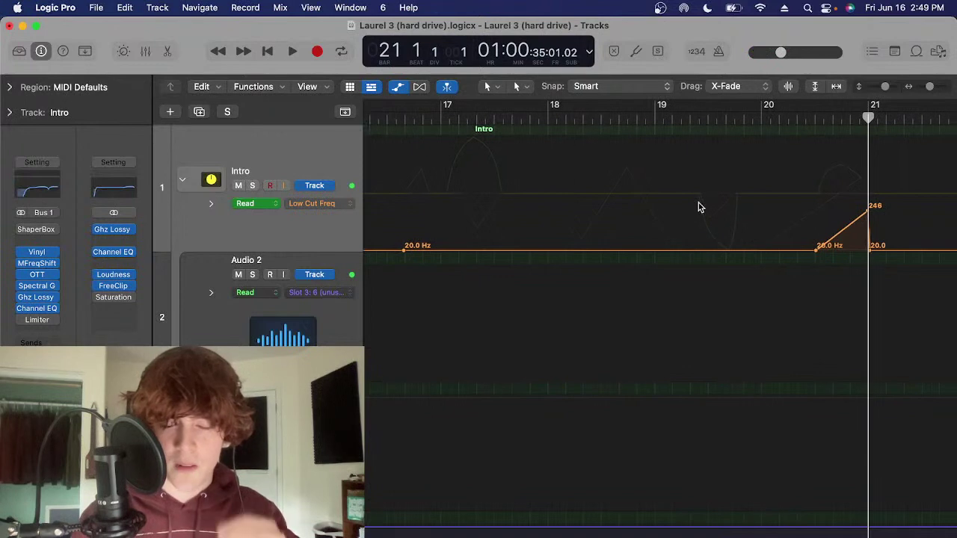
# Place the playhead at bar 17 beat 2 and switch the Intro stack's displayed automation back to MFreqShifter Shift
pyautogui.click(342, 205)
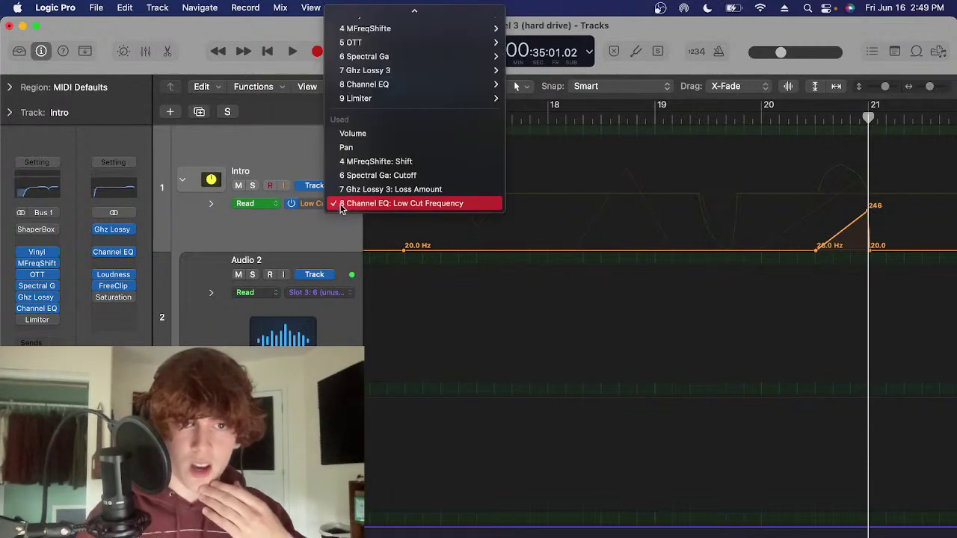
pyautogui.click(325, 213)
pyautogui.click(458, 121)
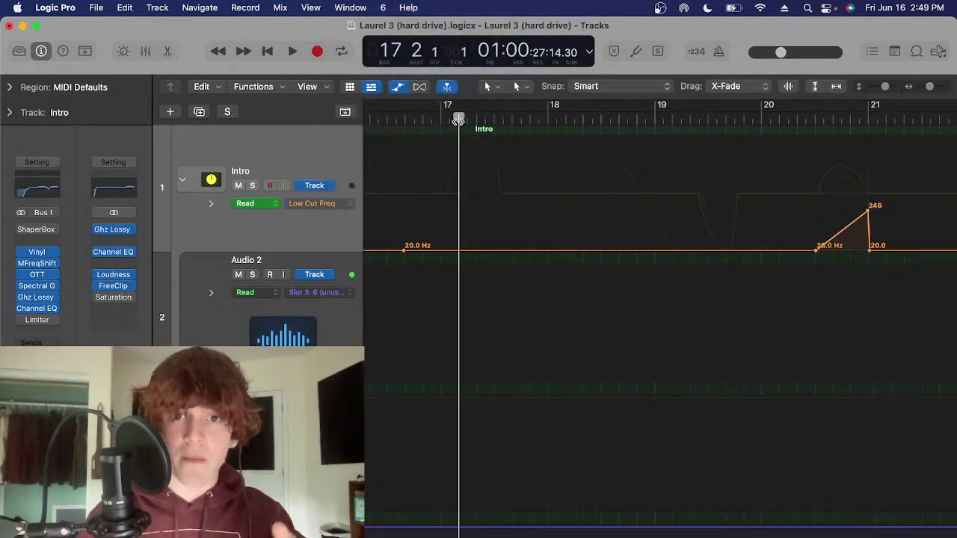
pyautogui.click(321, 203)
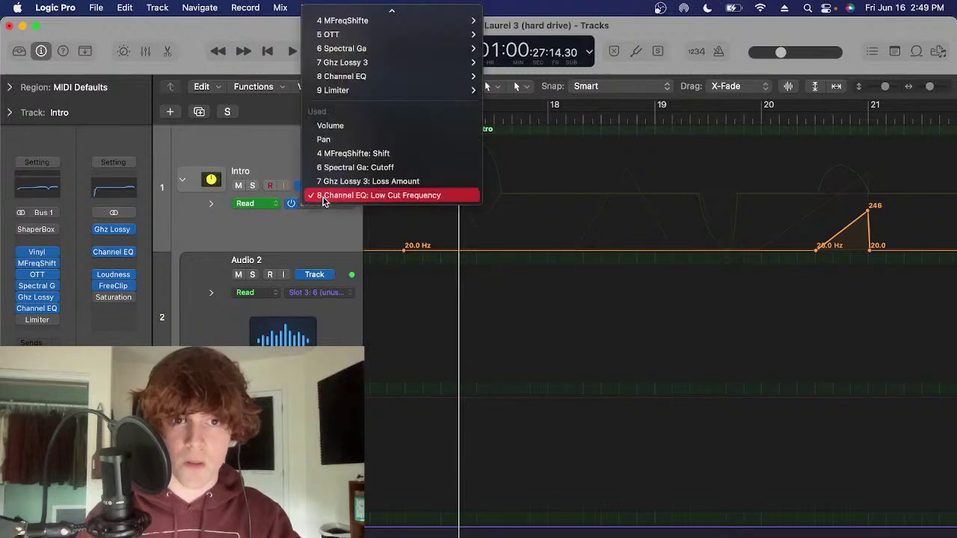
pyautogui.click(377, 153)
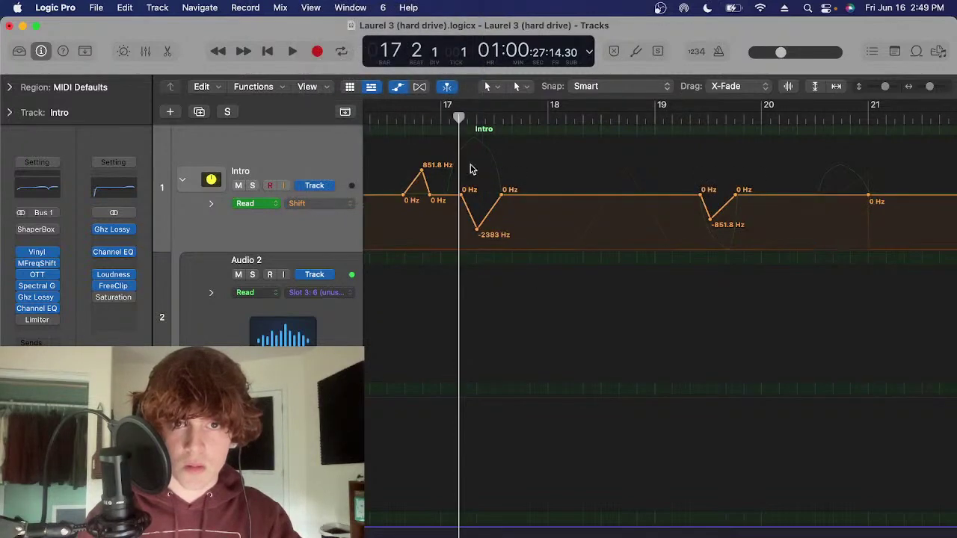
# Display the Intro stack's Pan automation and place the playhead at bar 19 beat 3
pyautogui.click(326, 202)
pyautogui.click(332, 187)
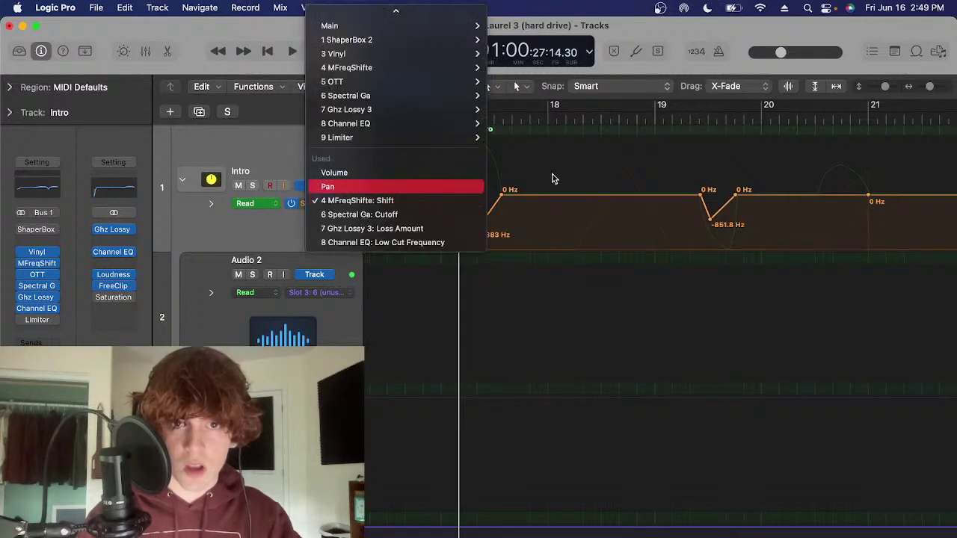
pyautogui.press('super+Left')
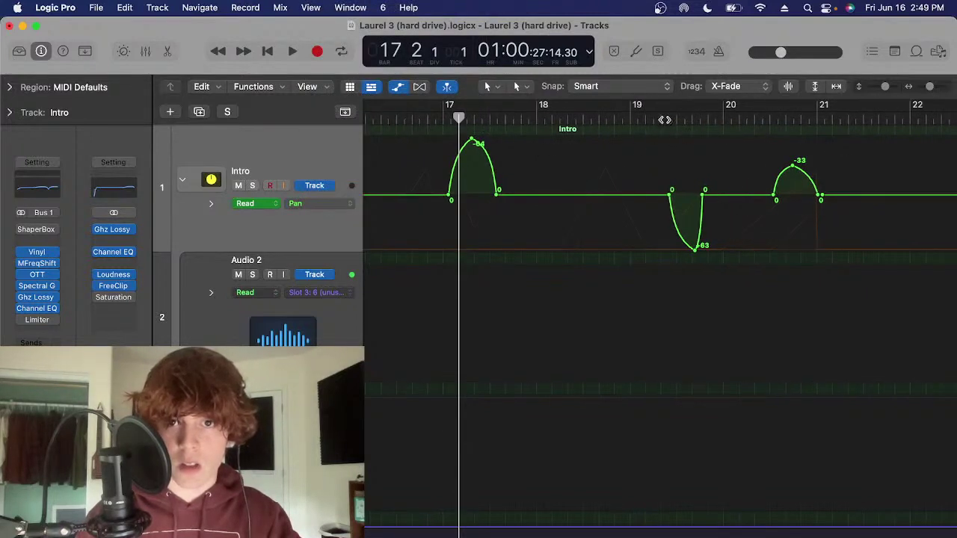
pyautogui.click(664, 119)
# Set the playhead to bar 17 beat 2, select the Guitar track, and play its Formant-automated passage
pyautogui.hscroll(-2, 523, 252)
pyautogui.scroll(-10, 482, 216)
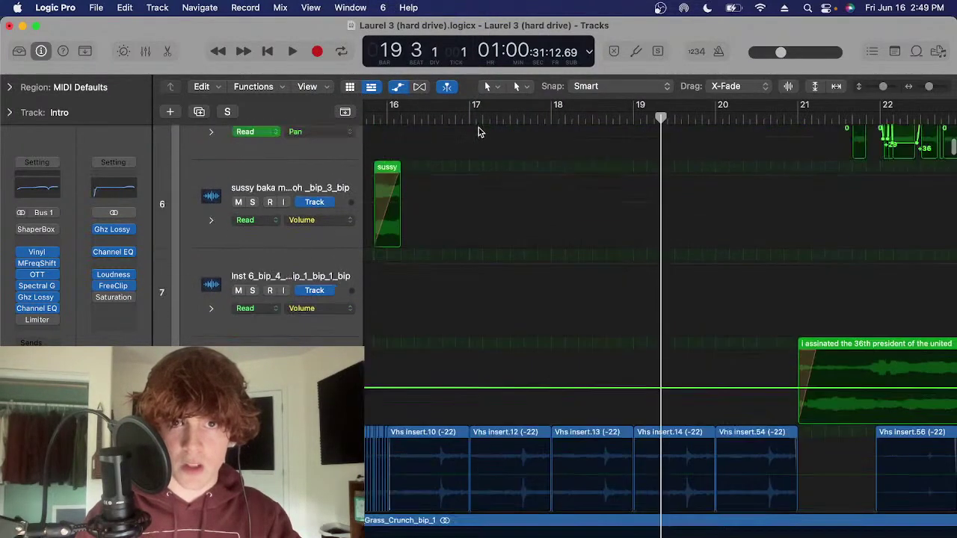
pyautogui.scroll(10, 478, 132)
pyautogui.click(482, 119)
pyautogui.scroll(-20, 508, 224)
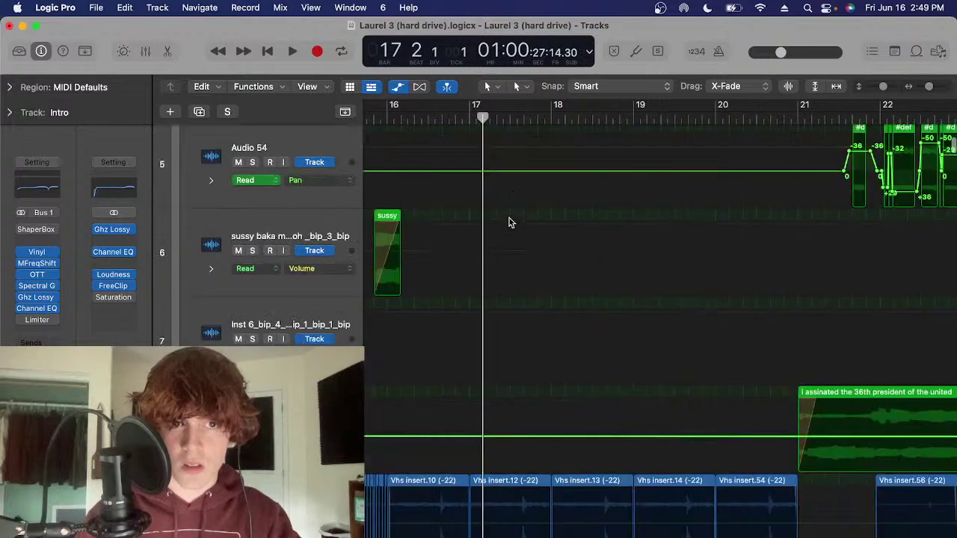
pyautogui.scroll(-5, 509, 236)
pyautogui.scroll(10, 416, 246)
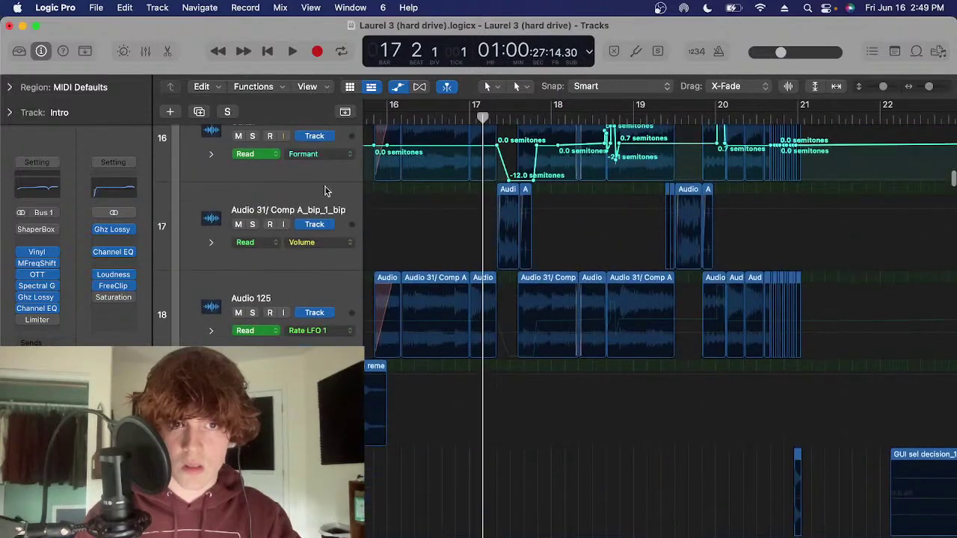
pyautogui.click(328, 223)
pyautogui.press('space')
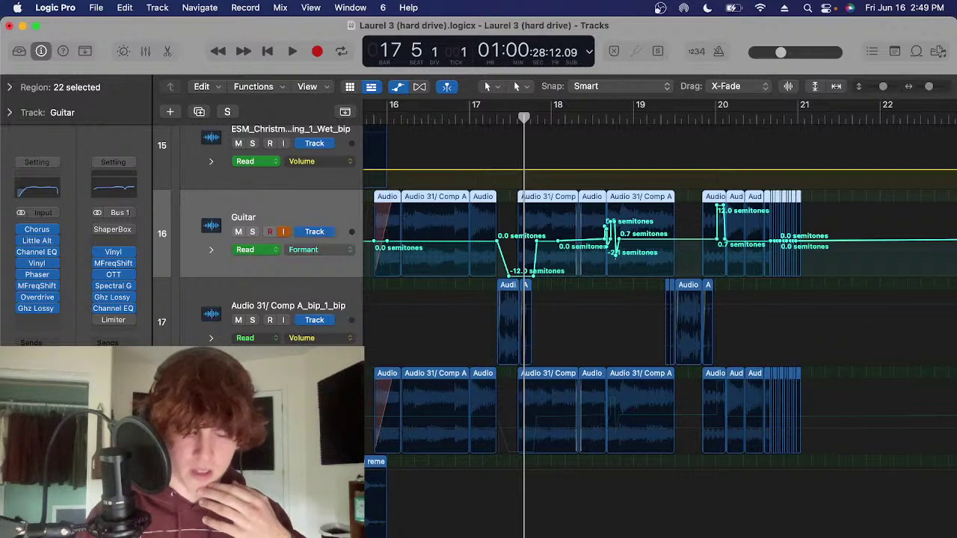
# Place the playhead at bar 16 beat 3 and solo the Guitar track
pyautogui.click(431, 119)
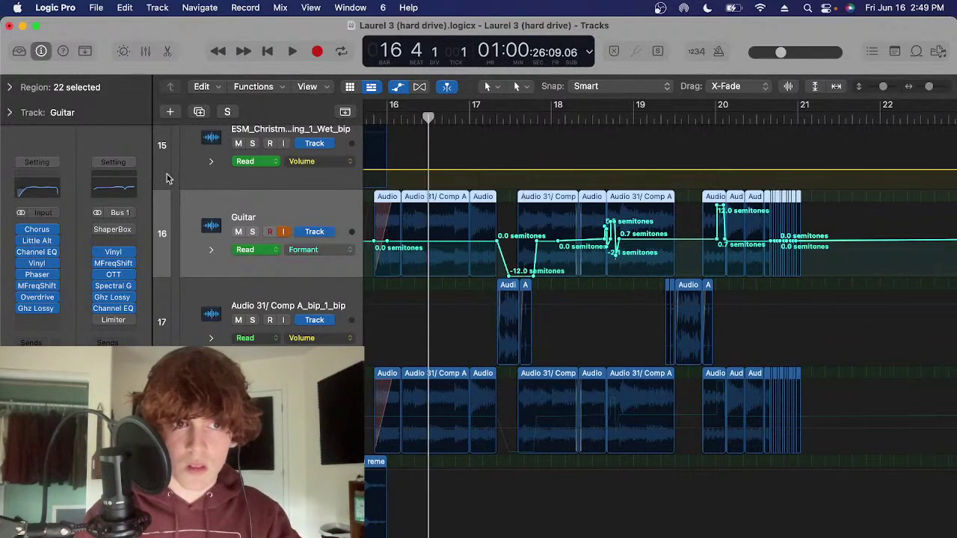
pyautogui.hotkey('ctrl', 's')
pyautogui.press(',')
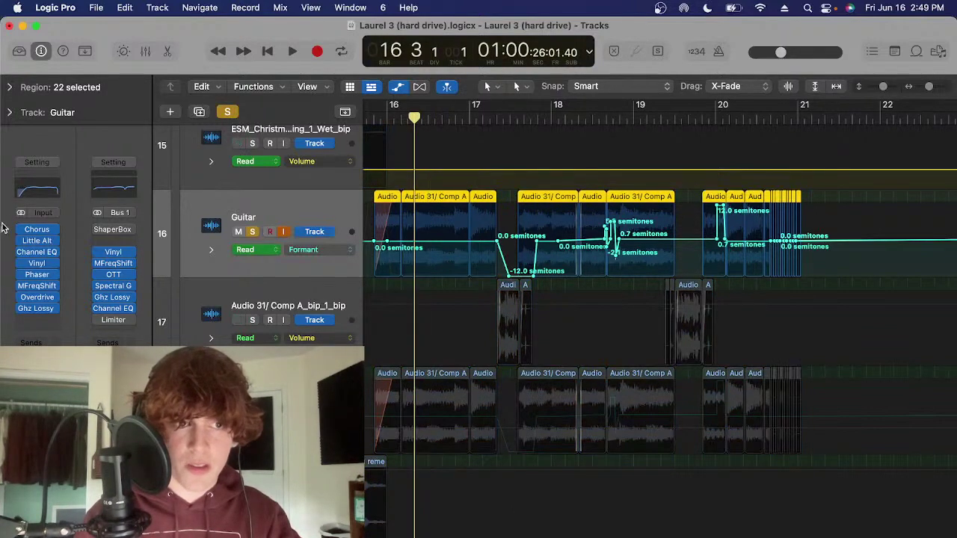
# Bypass the Guitar track's Chorus, Little AlterBoy, Channel EQ, Vinyl and Phaser, play the passage briefly and return the playhead to bar 16 beat 3
pyautogui.keyDown('alt'); pyautogui.click(22, 230); pyautogui.keyUp('alt')
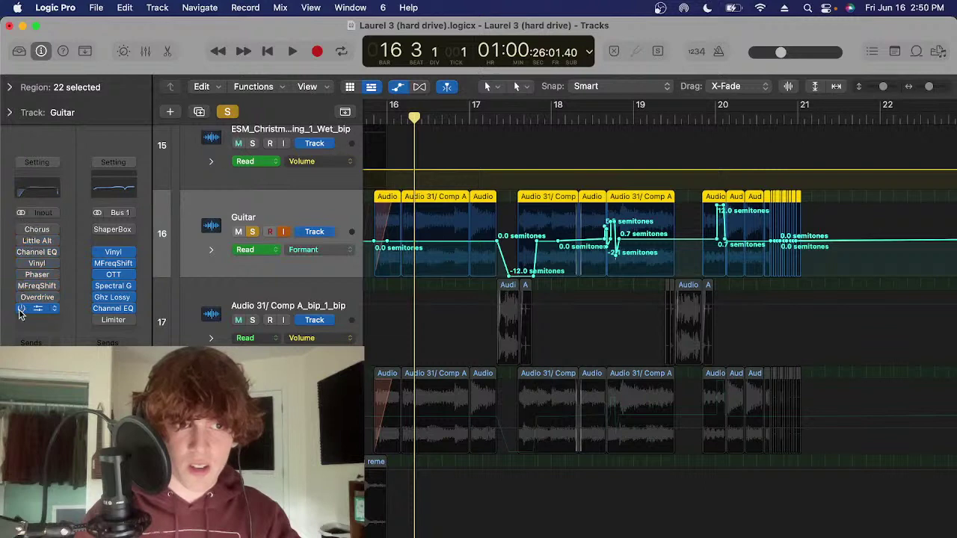
pyautogui.click(22, 286)
pyautogui.click(22, 307)
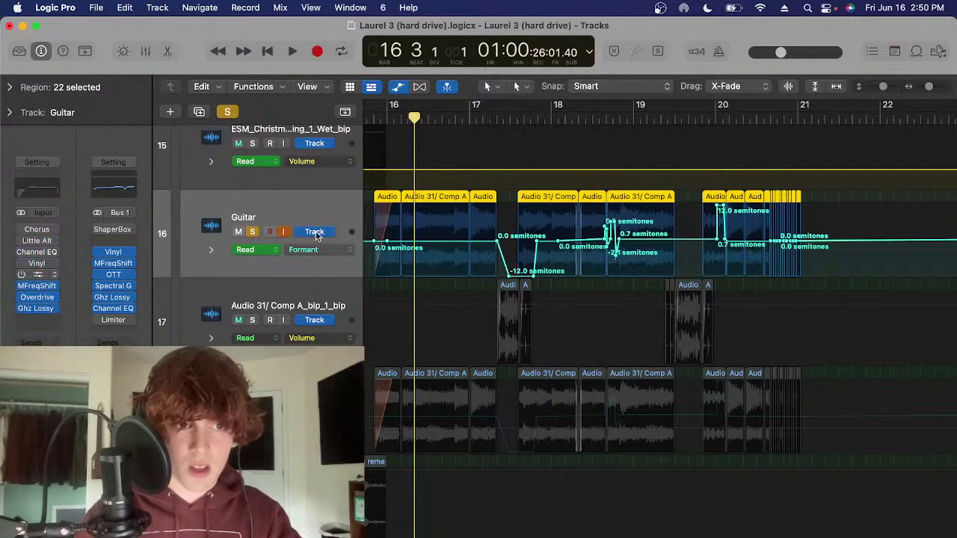
pyautogui.press('space')
pyautogui.press('t')
pyautogui.press('Escape')
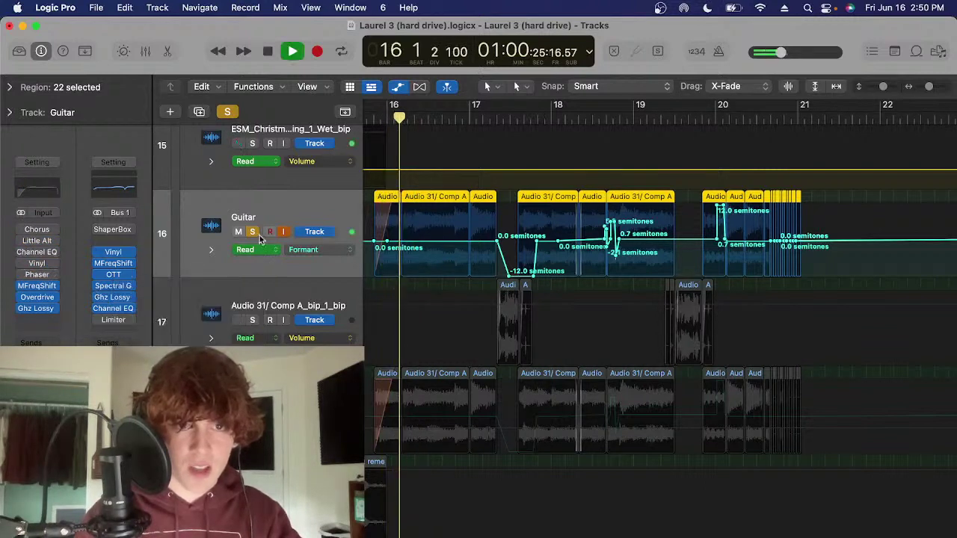
pyautogui.click(420, 118)
# Re-enable the Guitar's Chorus, Phaser, Vinyl and Channel EQ, leaving Little AlterBoy bypassed, and play the passage in bar 16
pyautogui.click(21, 229)
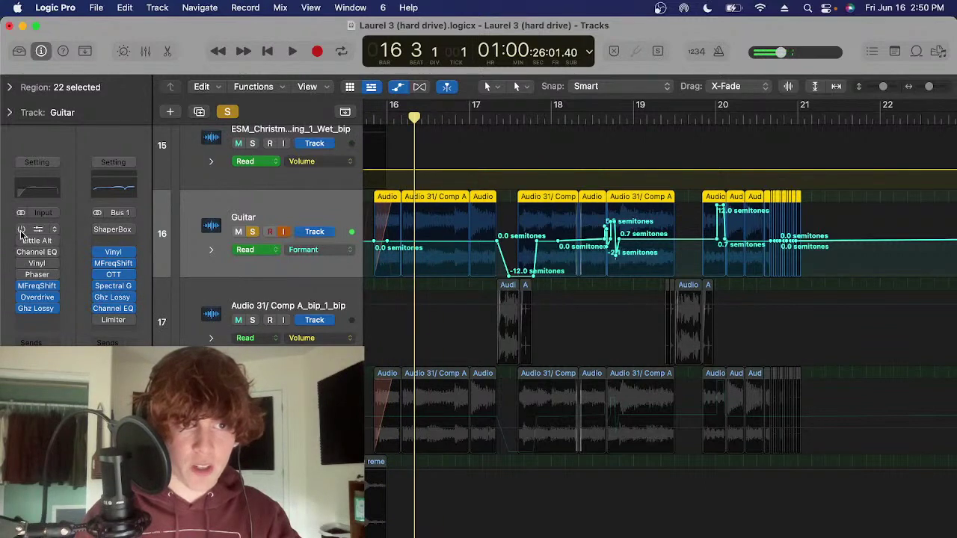
pyautogui.click(22, 274)
pyautogui.click(21, 263)
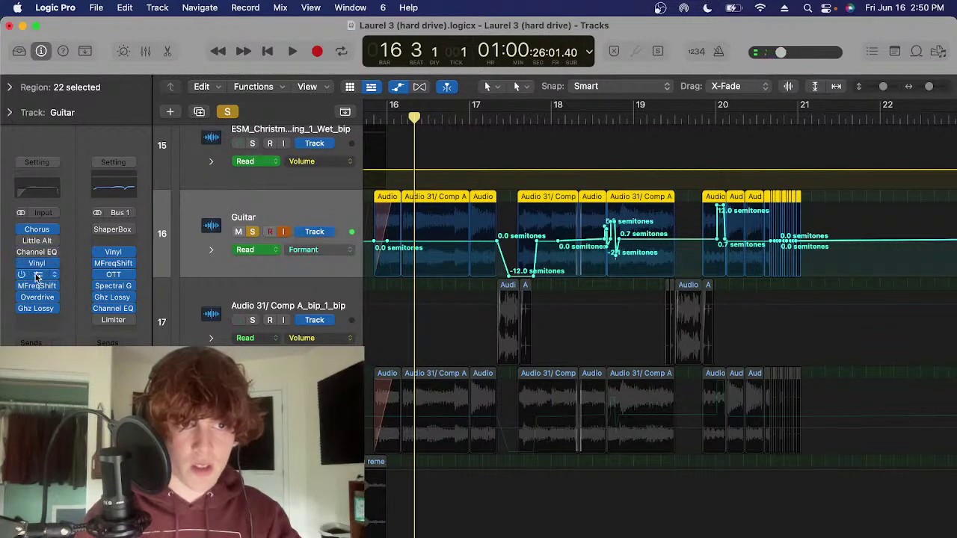
pyautogui.click(302, 190)
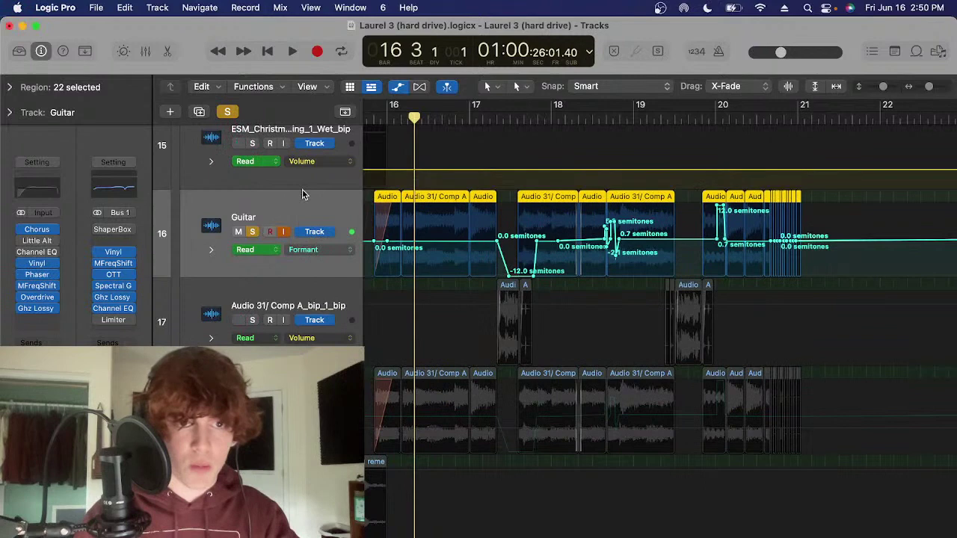
pyautogui.click(21, 253)
pyautogui.press('space')
pyautogui.press('t')
pyautogui.press('t')
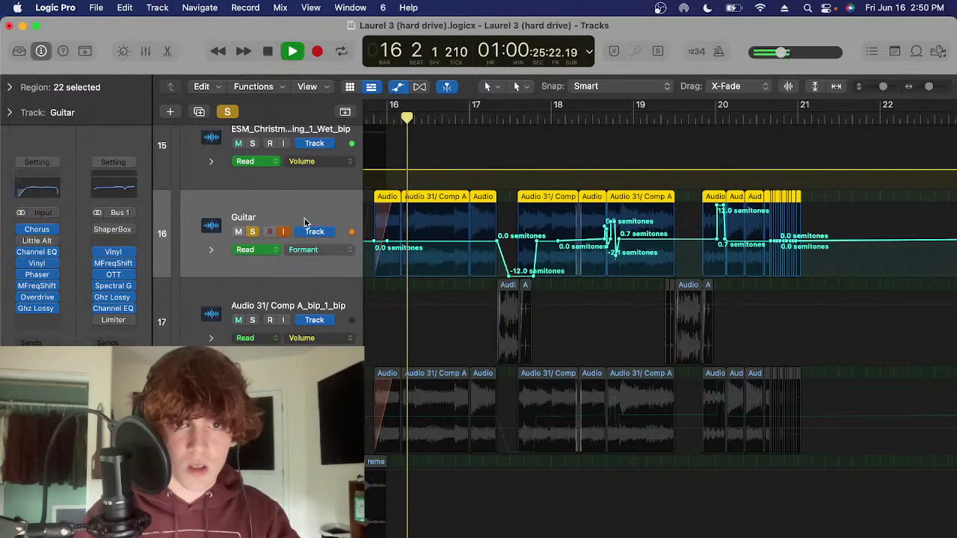
pyautogui.press('space')
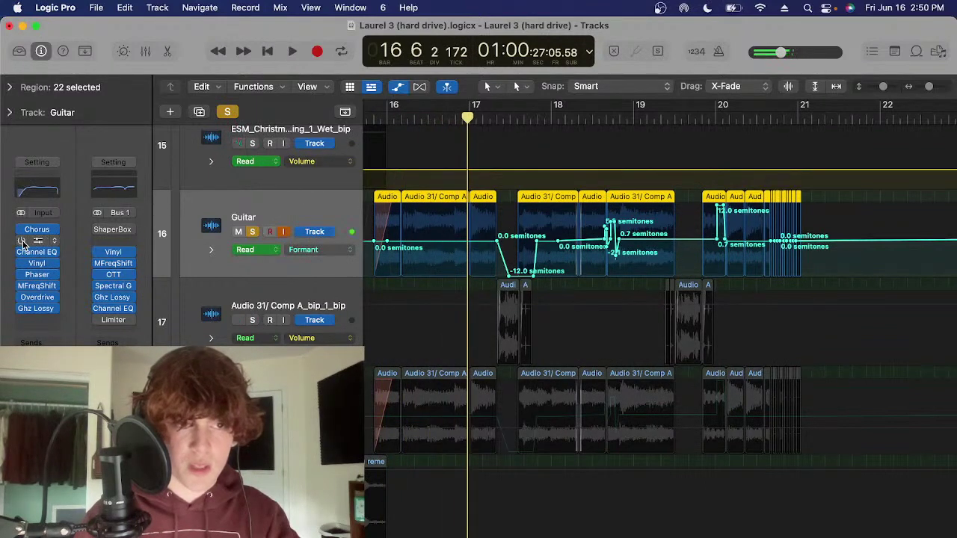
# Open the Guitar track's Little AlterBoy plug-in, switch it back on and close its window
pyautogui.click(42, 244)
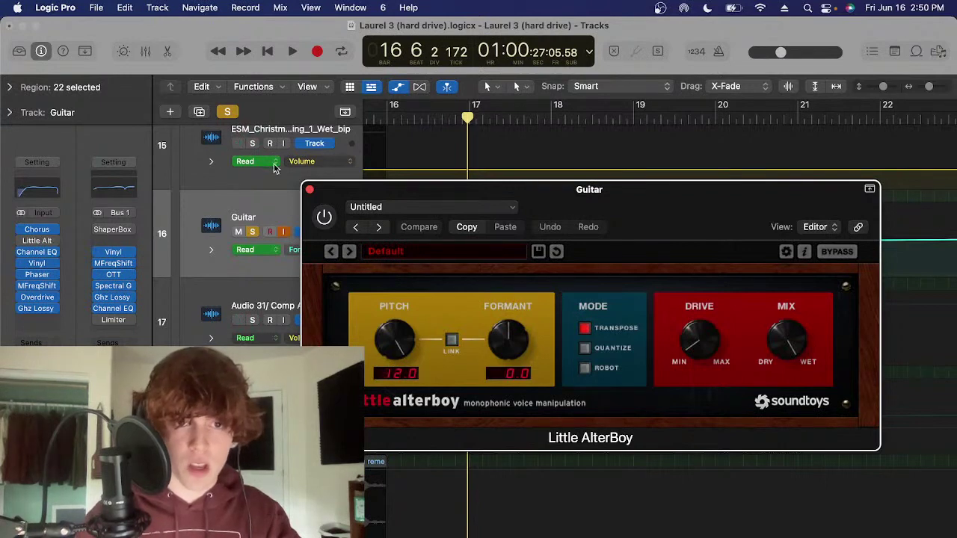
pyautogui.click(322, 218)
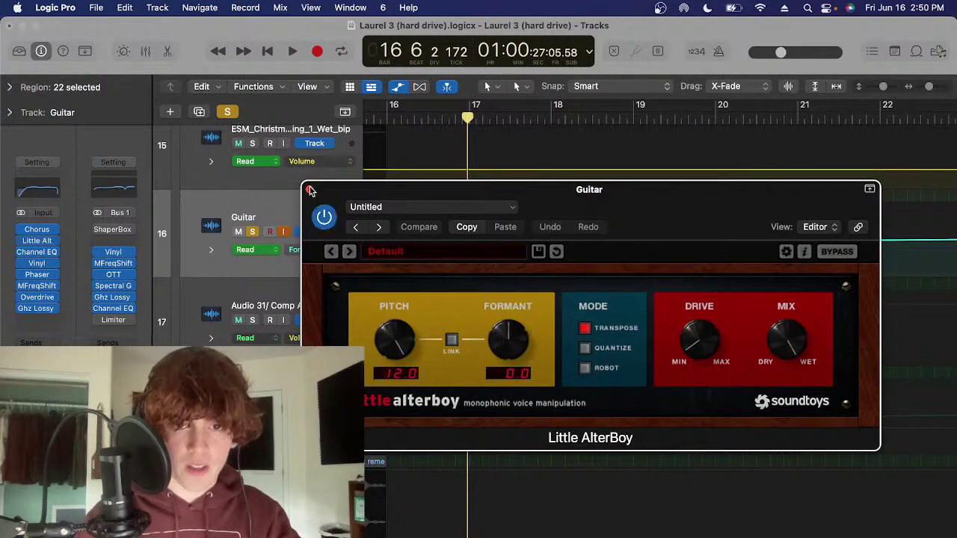
pyautogui.click(310, 191)
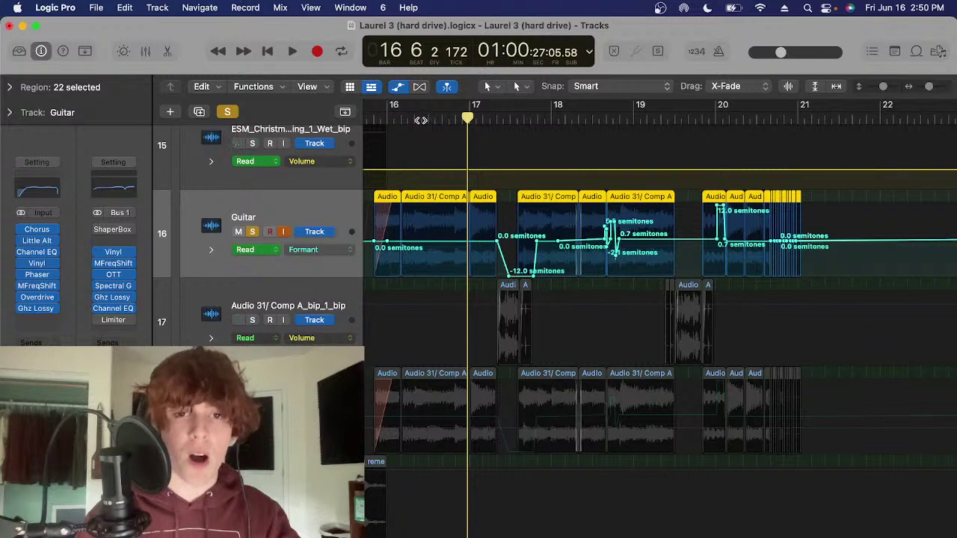
# Play the soloed Guitar with its full effects chain from bar 16 beat 3, listening through the Formant automation to about bar 19
pyautogui.click(415, 118)
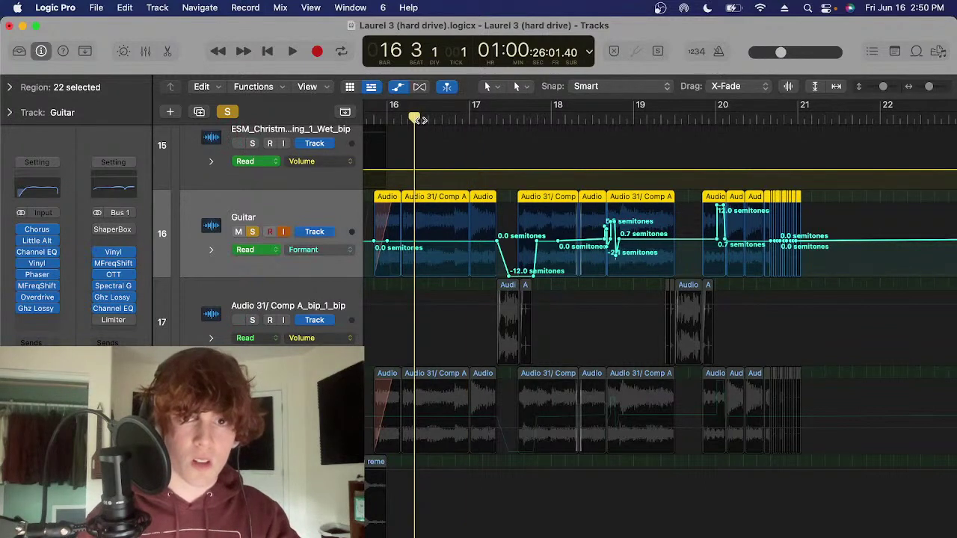
pyautogui.click(442, 119)
pyautogui.click(415, 119)
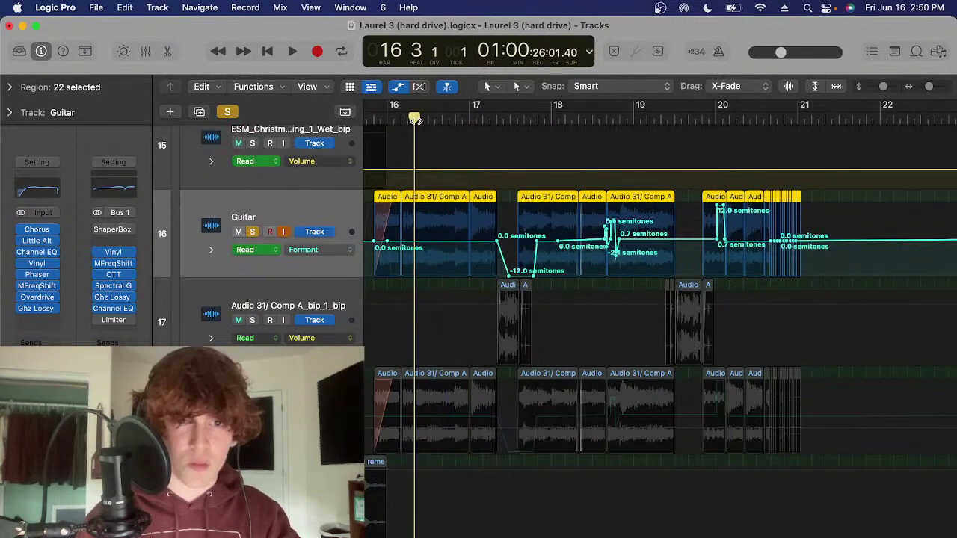
pyautogui.hscroll(2, 479, 174)
pyautogui.press('space')
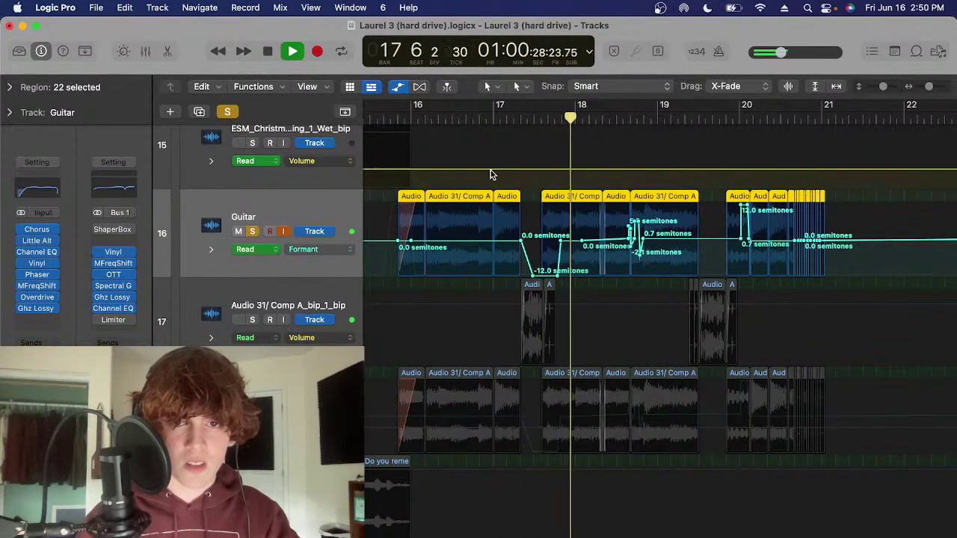
pyautogui.hscroll(2, 491, 174)
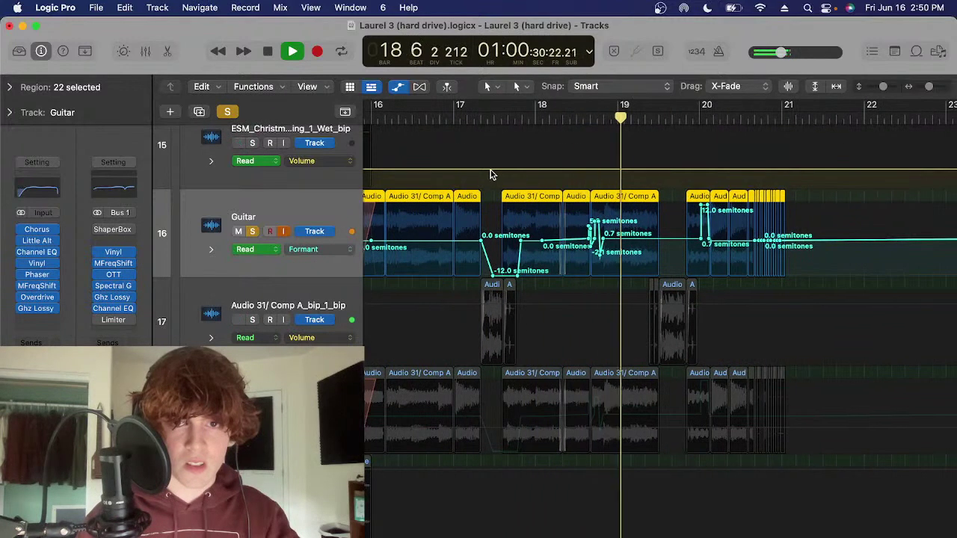
pyautogui.press('space')
# Set the playhead to bar 17 beat 3, select the Audio 31/ Comp A_bip_1_bip track and hide the track automation
pyautogui.click(478, 115)
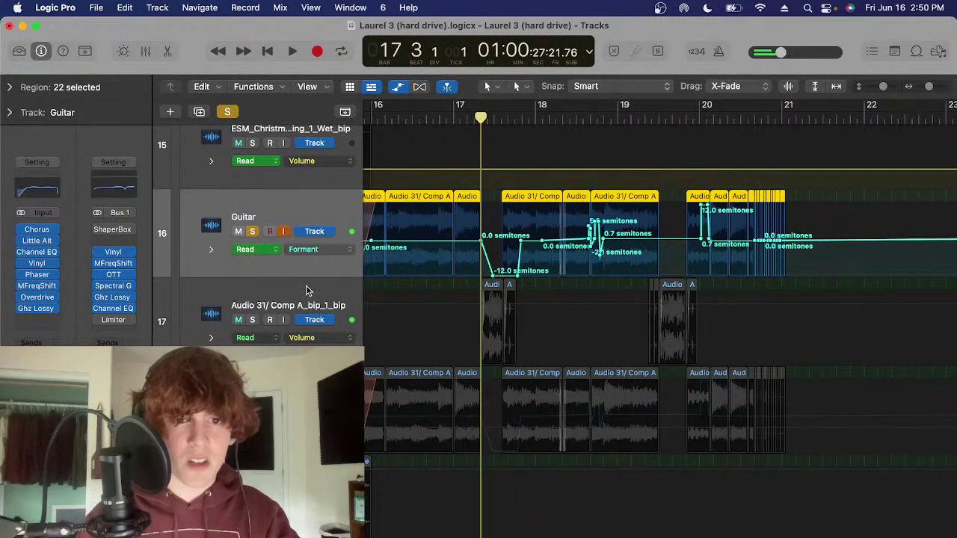
pyautogui.click(299, 303)
pyautogui.press('a')
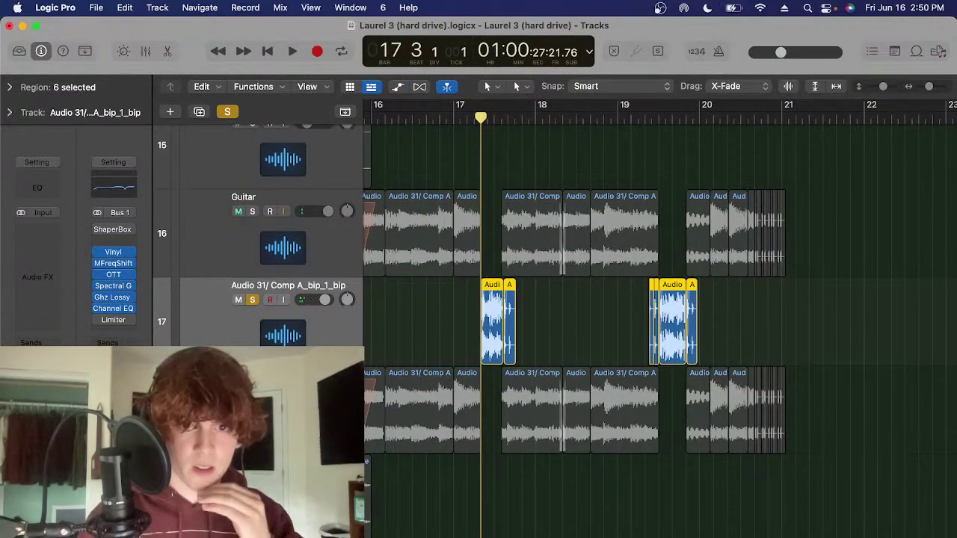
# Switch to YouTube Studio in Brave to check the live chat and return to Logic Pro
pyautogui.click(662, 529)
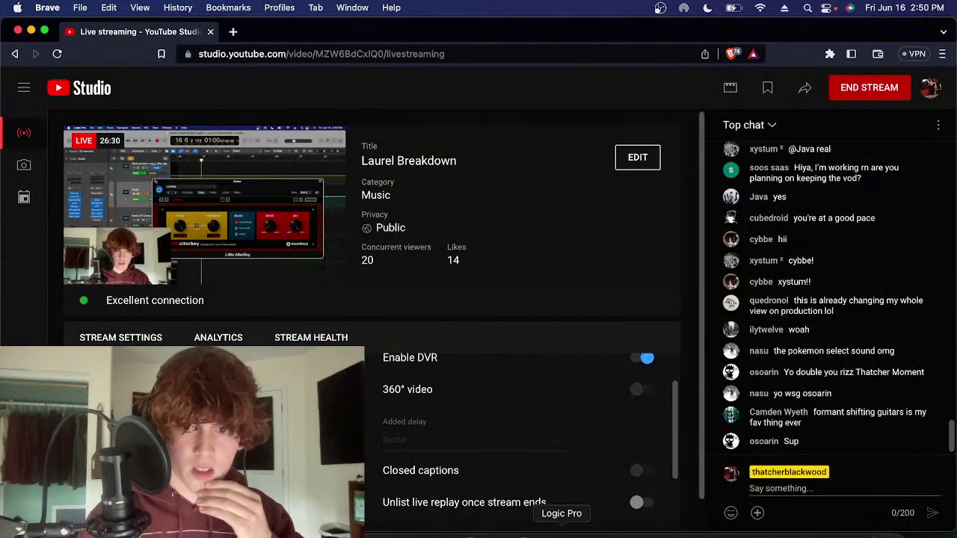
pyautogui.click(561, 530)
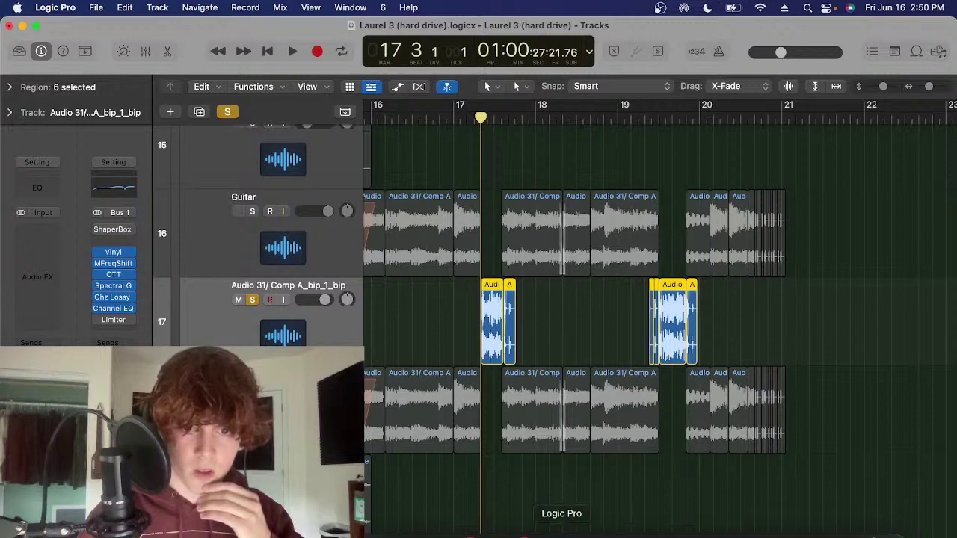
# Select the two regions in bar 17 of the Audio 31/ Comp A_bip_1_bip track and zoom in on their waveforms
pyautogui.moveTo(552, 319); pyautogui.dragTo(495, 337)
pyautogui.press('super+Right')
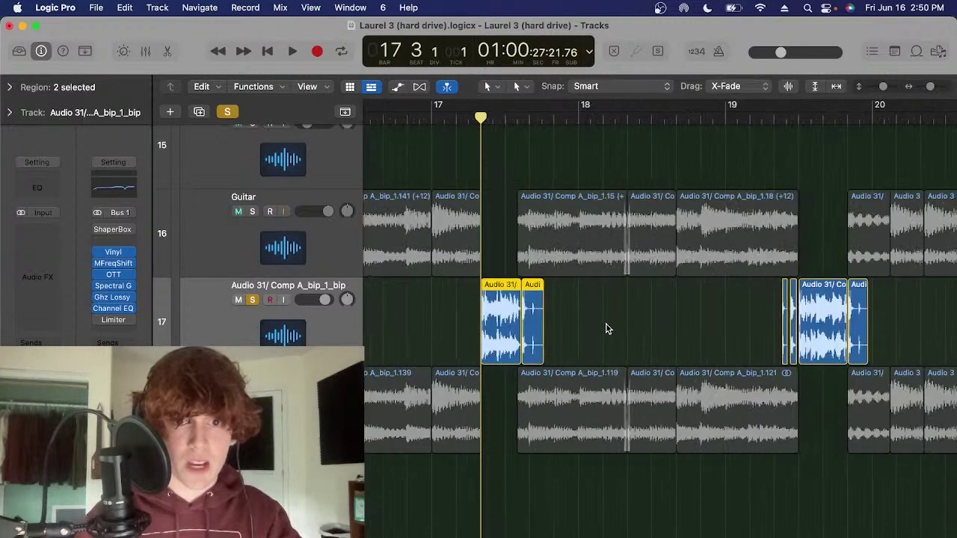
pyautogui.press('super+Right')
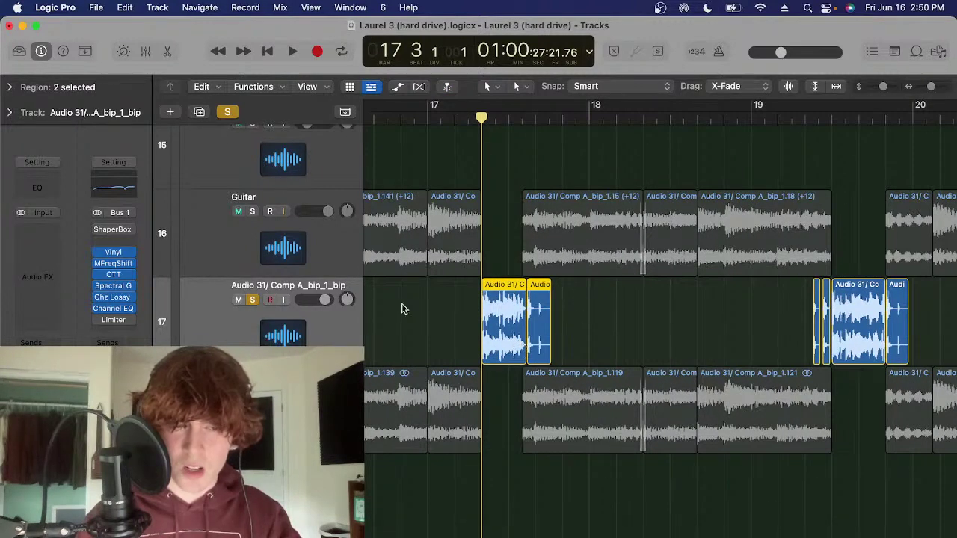
pyautogui.press('super+Right')
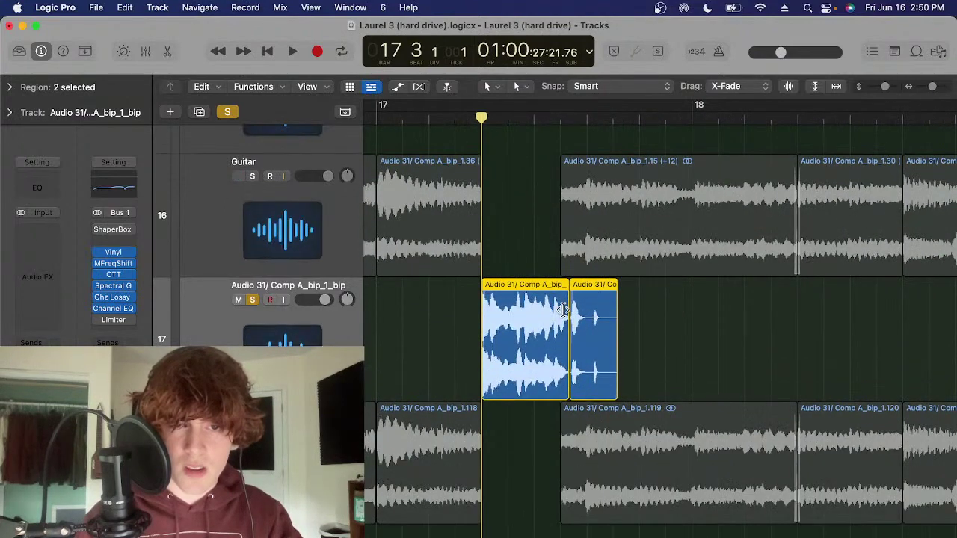
pyautogui.press('super+Left')
pyautogui.press('super+Left')
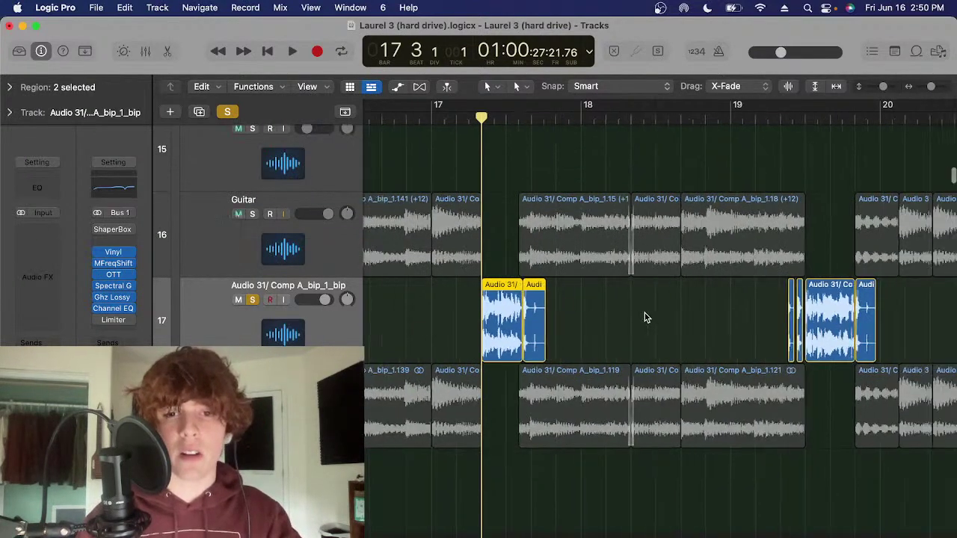
pyautogui.press('super+Left')
pyautogui.press('super+Left')
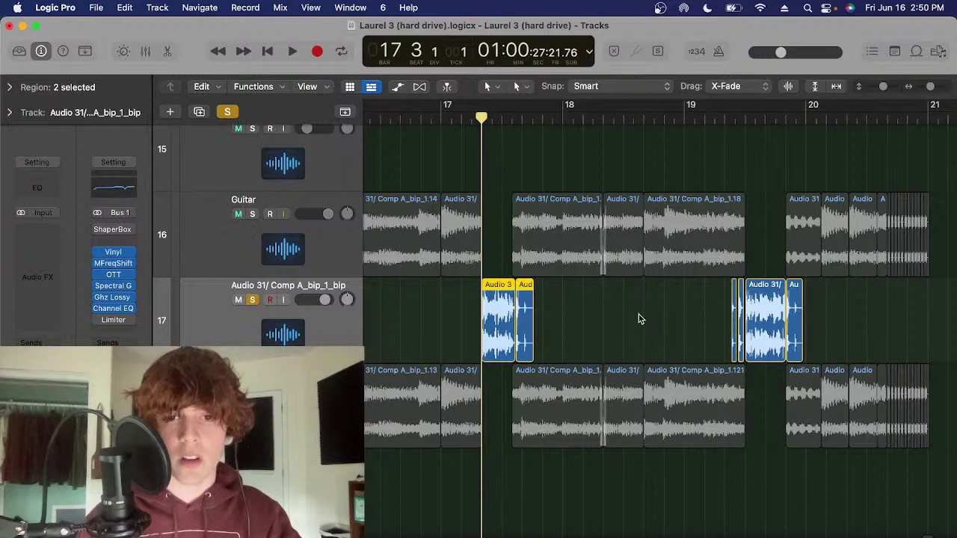
pyautogui.press('super+Right')
pyautogui.press('super+Right')
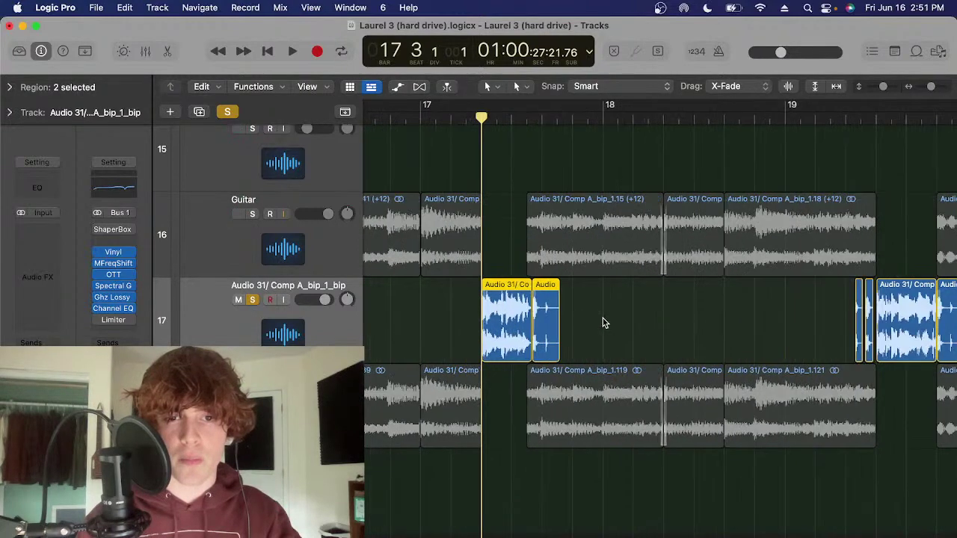
pyautogui.press('super+Left')
pyautogui.press('super+Left')
pyautogui.click(9, 87)
pyautogui.click(9, 87)
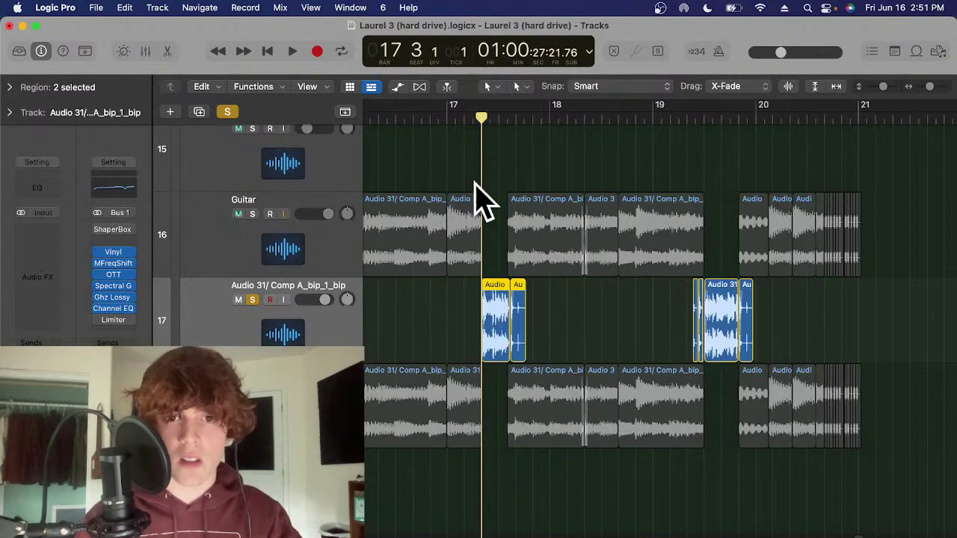
# Select the Guitar track and its short region between bar 17 and the playhead
pyautogui.click(471, 213)
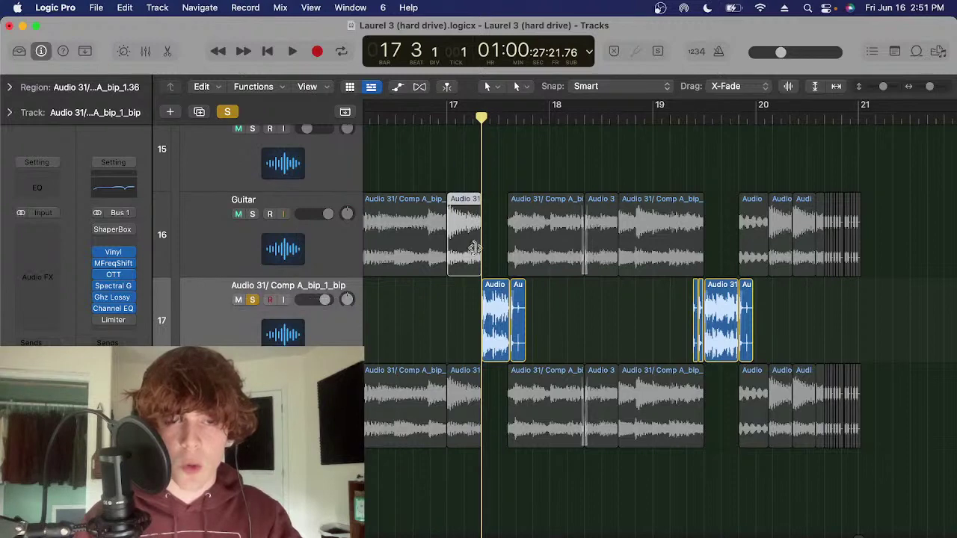
pyautogui.click(310, 247)
pyautogui.click(460, 172)
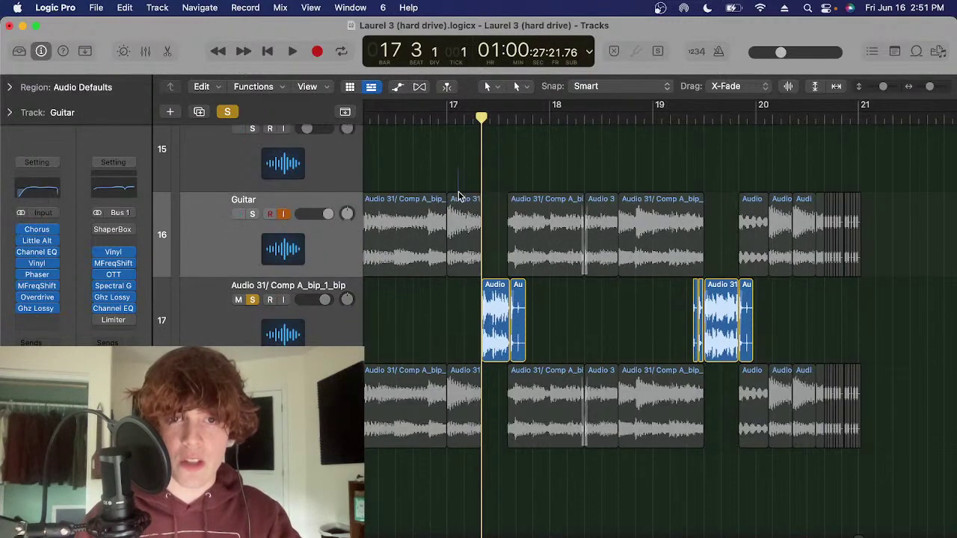
pyautogui.click(465, 196)
pyautogui.click(464, 171)
pyautogui.click(462, 205)
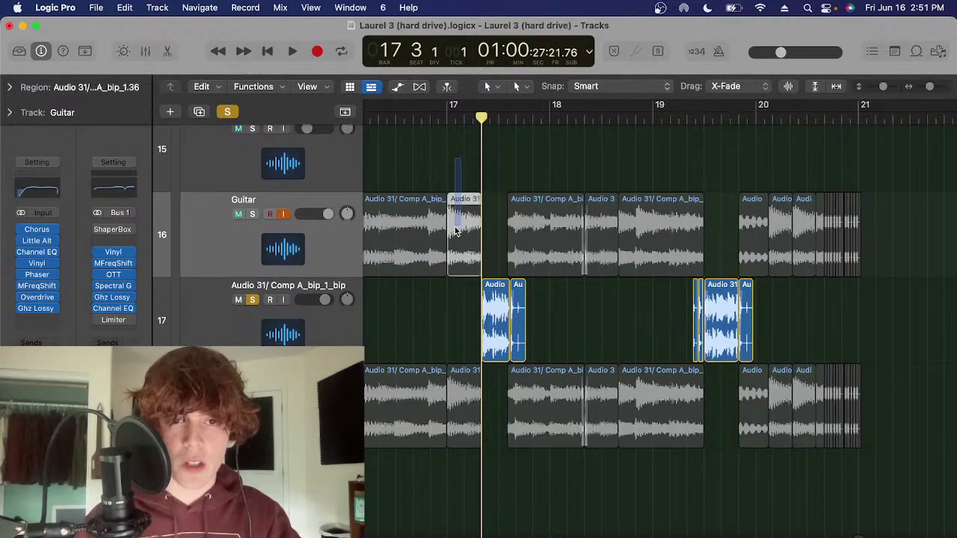
# Compare the Audio 31/ Comp A_bip_1_bip and Guitar tracks by selecting each in turn, finishing with no regions selected
pyautogui.click(296, 281)
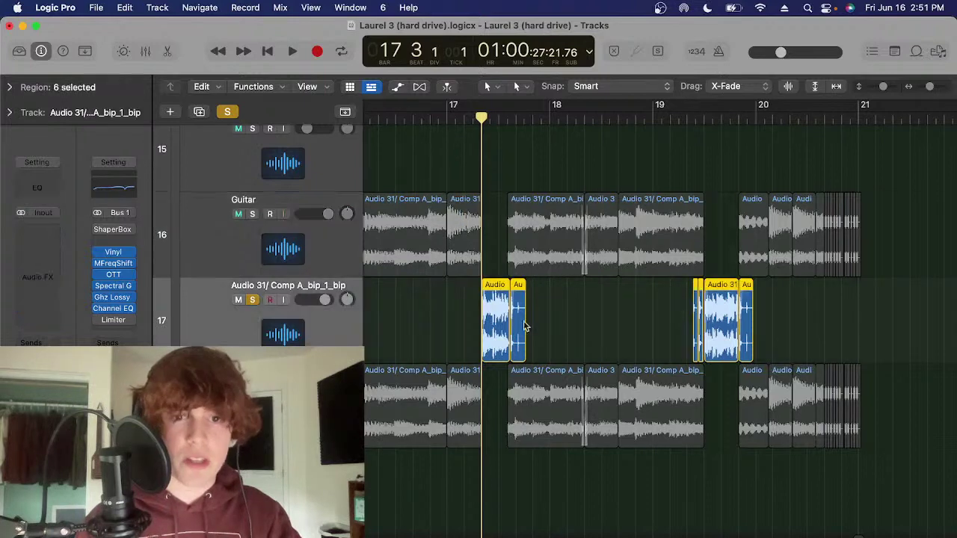
pyautogui.click(562, 330)
pyautogui.click(308, 254)
pyautogui.click(326, 341)
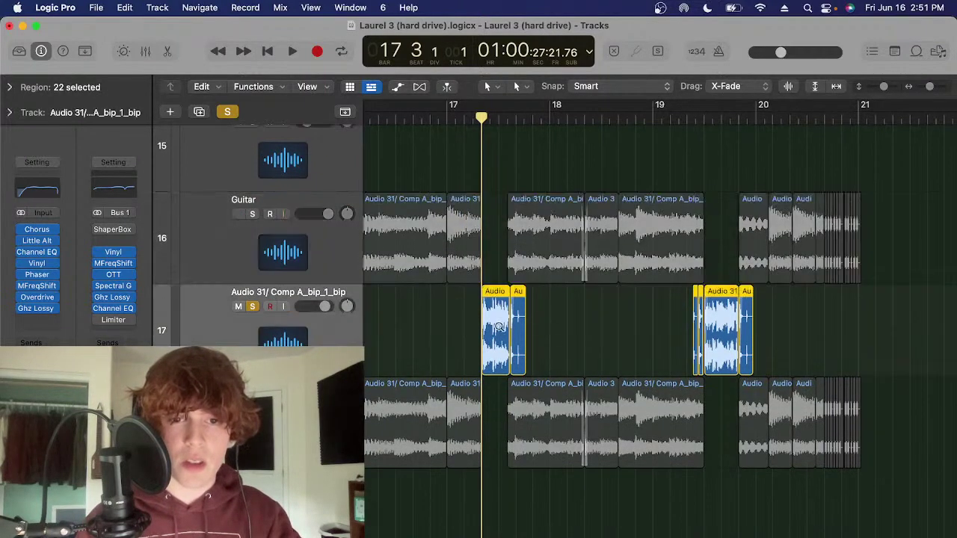
pyautogui.click(562, 331)
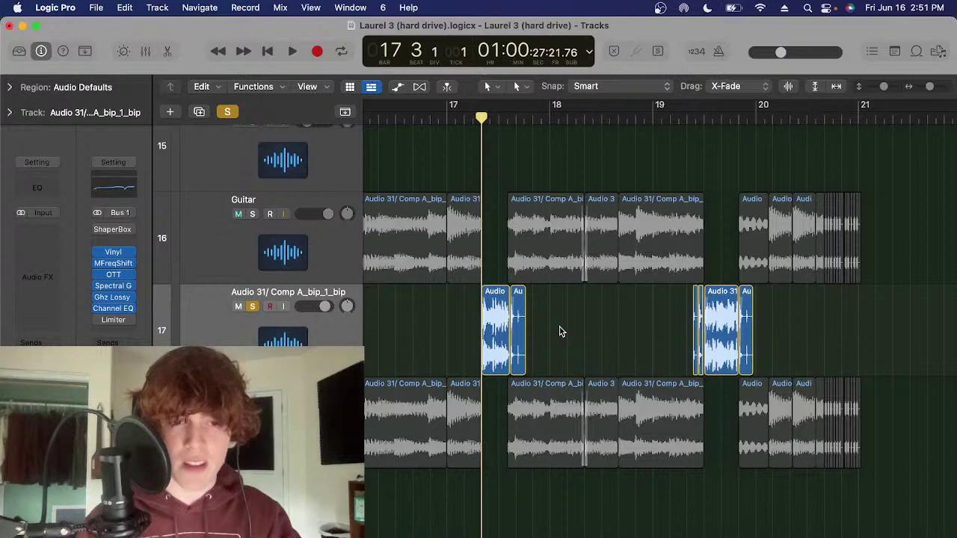
# Select the two short regions after bar 17 on the Audio 31/ Comp A_bip_1_bip track
pyautogui.moveTo(564, 331); pyautogui.dragTo(502, 323)
pyautogui.hscroll(2, 528, 325)
pyautogui.click(546, 331)
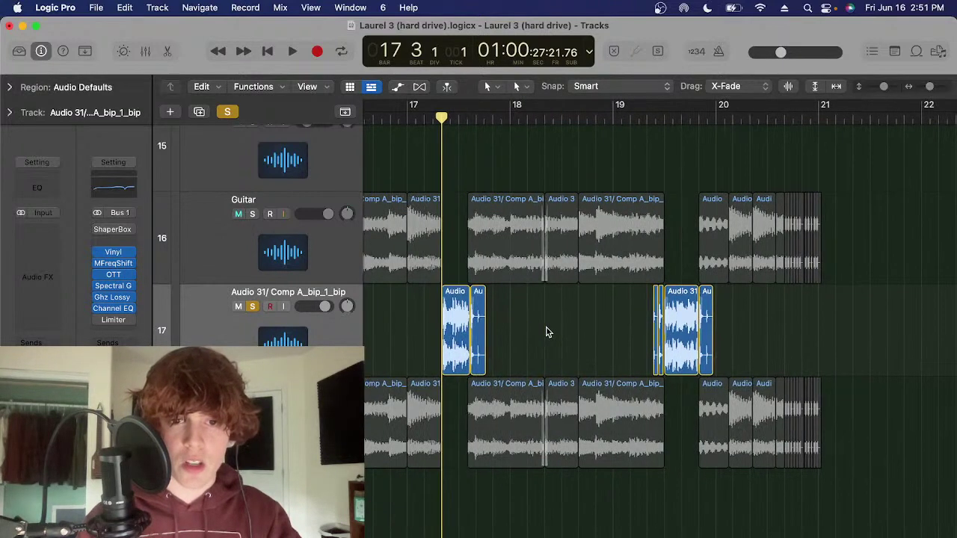
pyautogui.press('super+Right')
pyautogui.hscroll(-1, 547, 331)
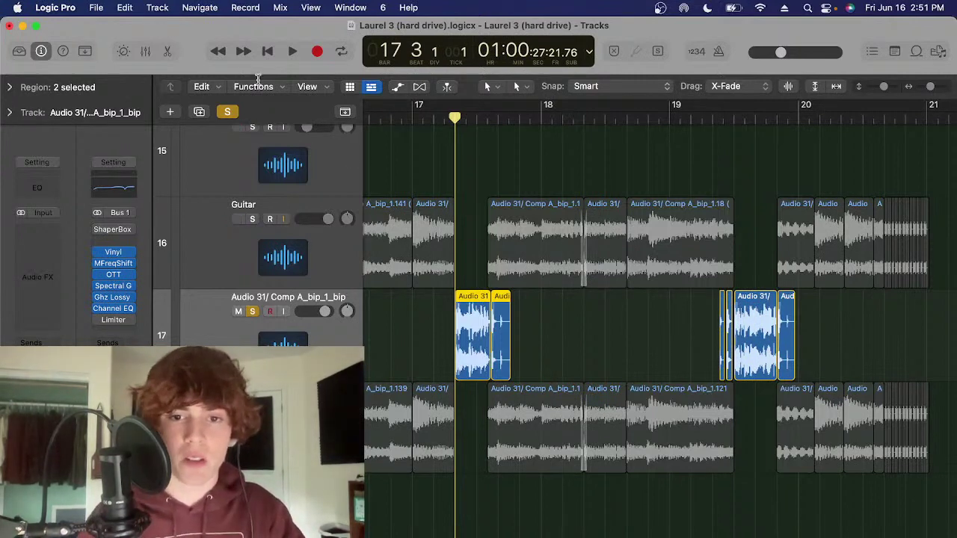
# Play the soloed regions after bar 17 and set the master volume to -11.7 dB
pyautogui.press('space')
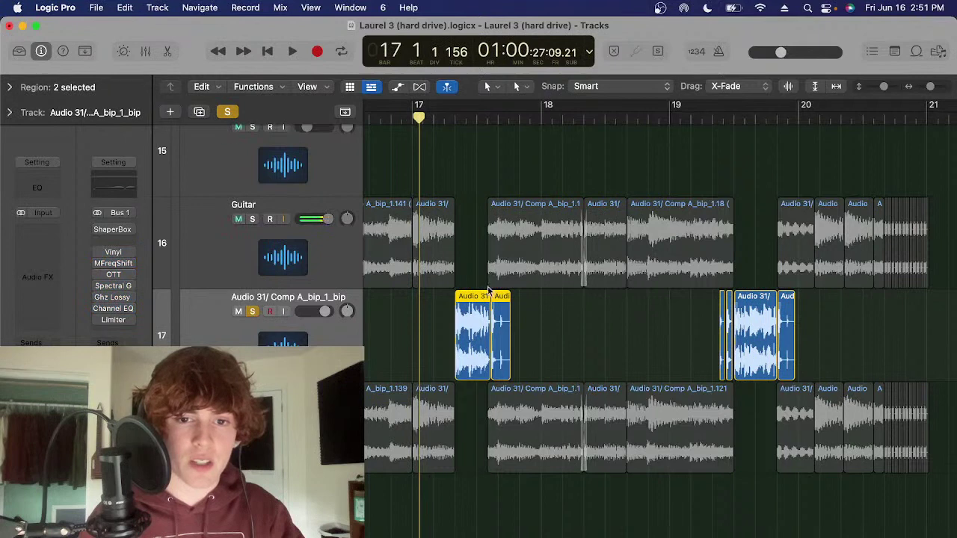
pyautogui.press('space')
pyautogui.moveTo(790, 53)
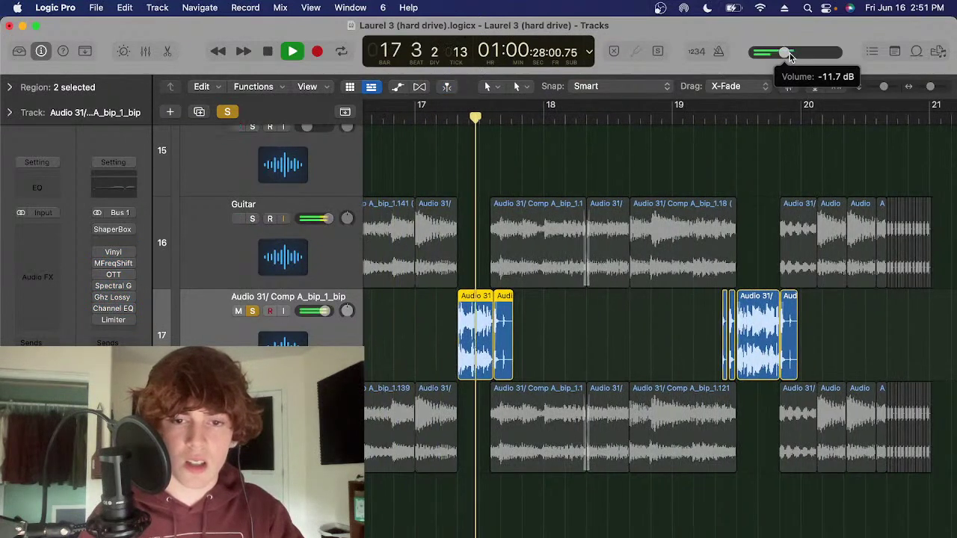
pyautogui.press('space')
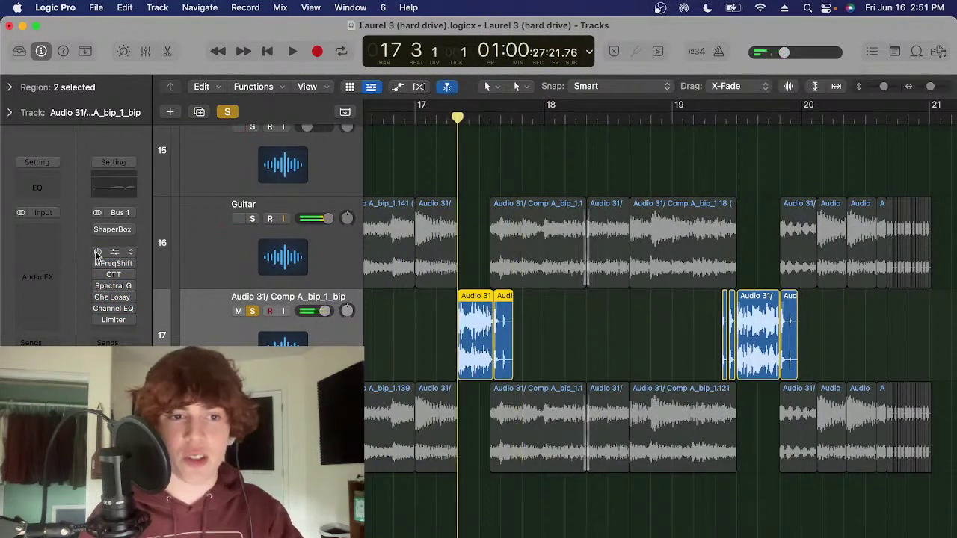
# Reselect the two short regions after bar 17 and look at the plug-ins available for the track's empty effect slot
pyautogui.click(445, 336)
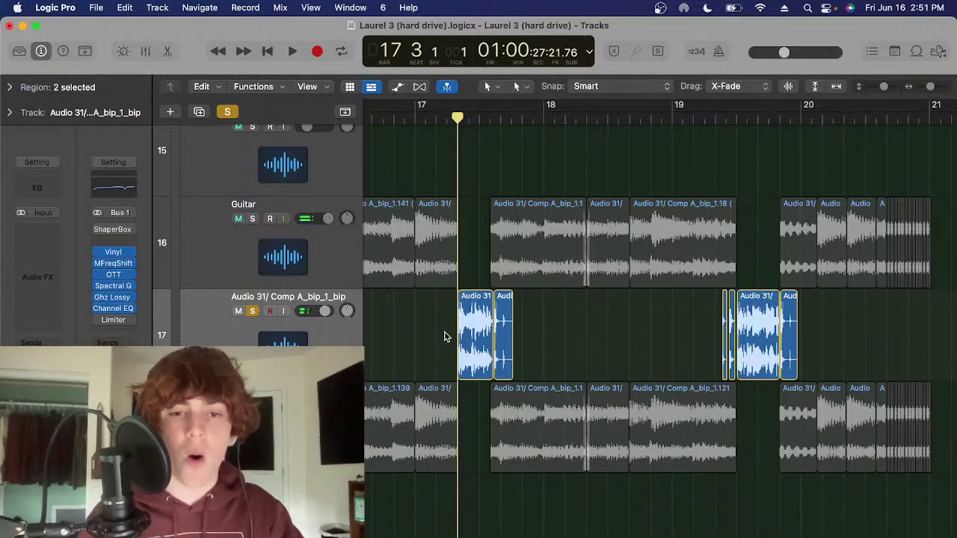
pyautogui.moveTo(576, 339); pyautogui.dragTo(424, 356)
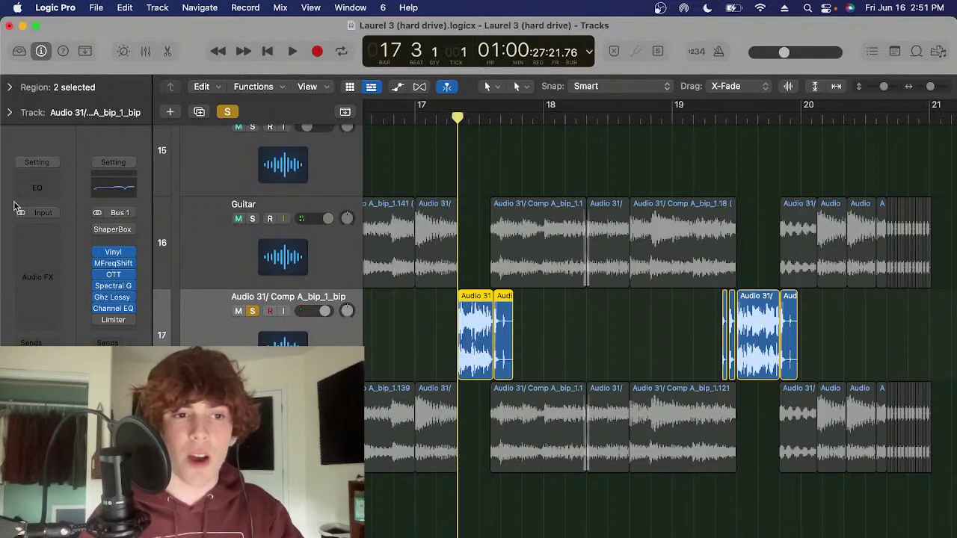
pyautogui.click(41, 228)
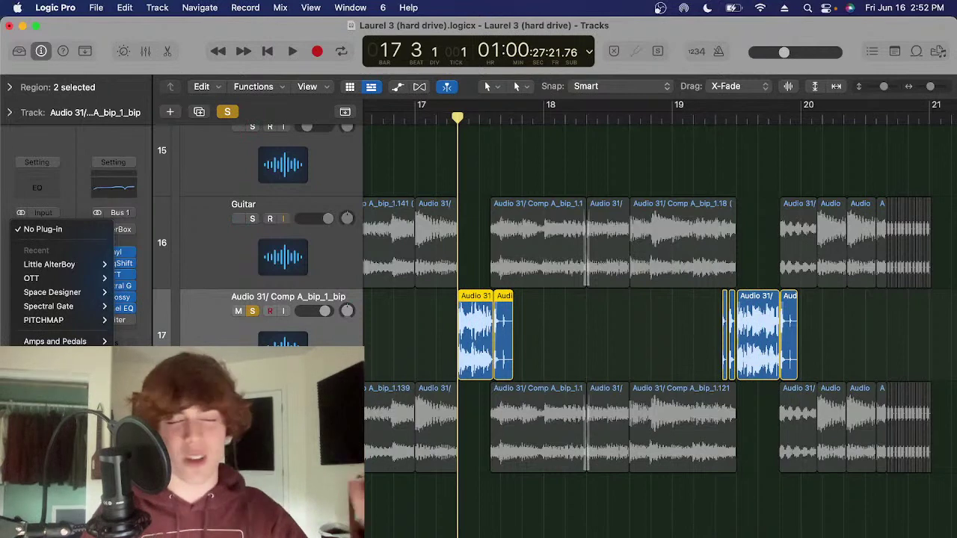
pyautogui.click(618, 376)
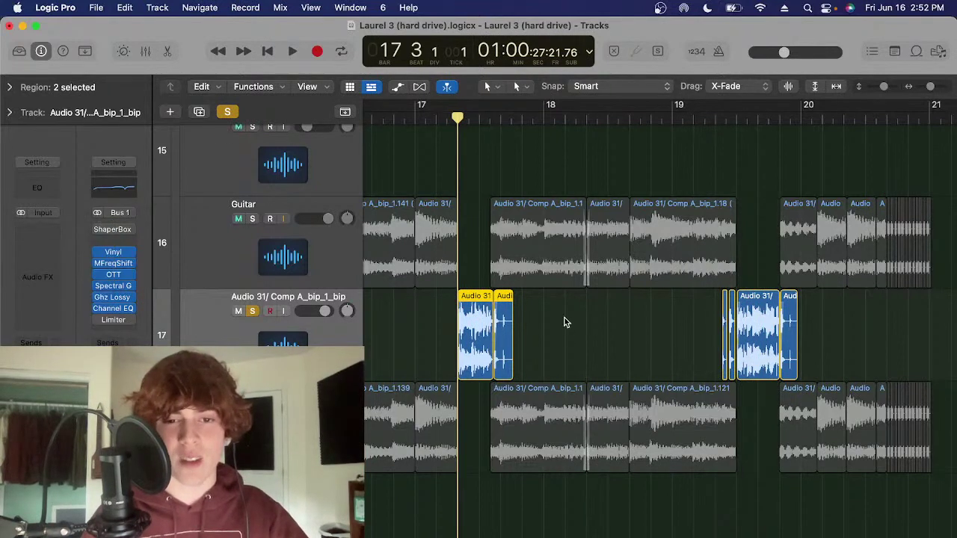
# Solo the Audio 31/ Comp A_bip_1_bip track, listen to its second group of regions after bar 19, and unsolo it
pyautogui.click(251, 311)
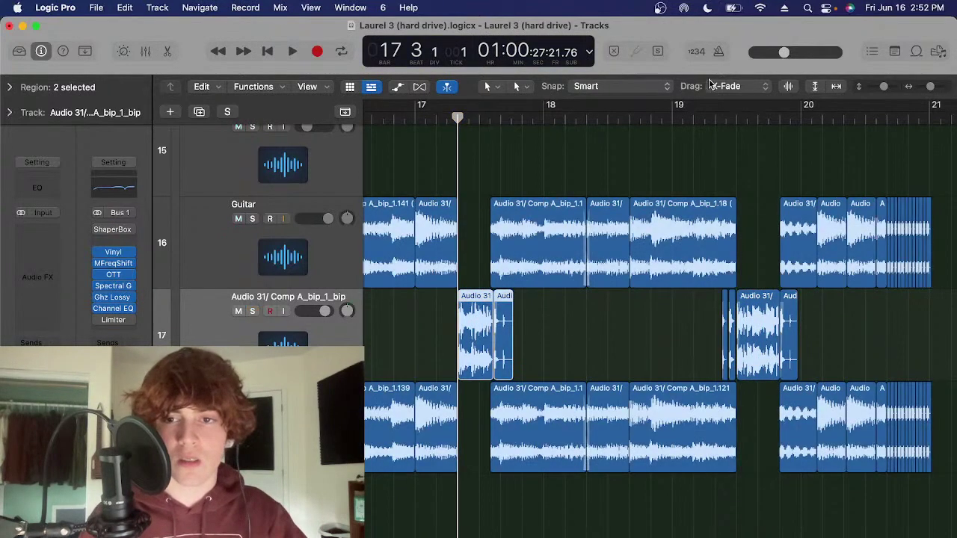
pyautogui.click(732, 121)
pyautogui.press('s')
pyautogui.press('space')
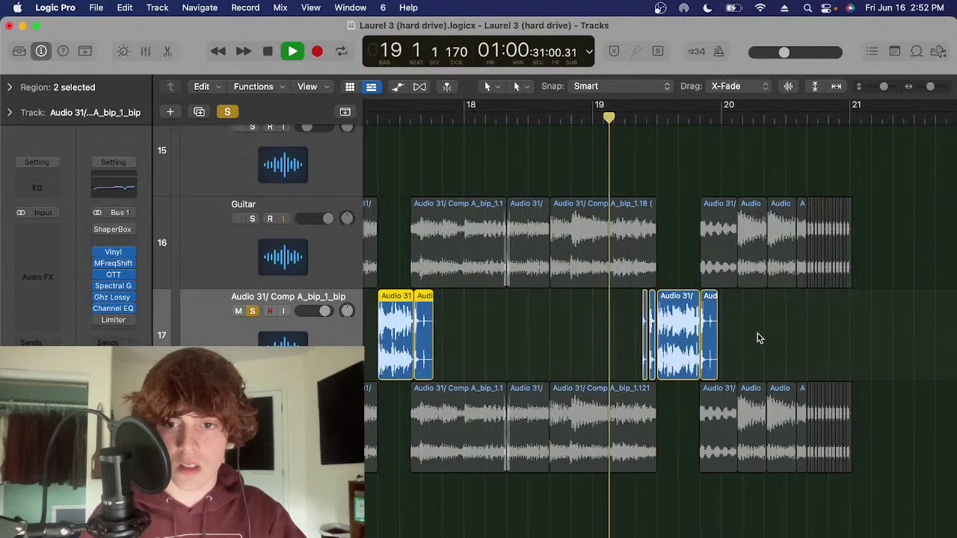
pyautogui.press('space')
pyautogui.click(640, 120)
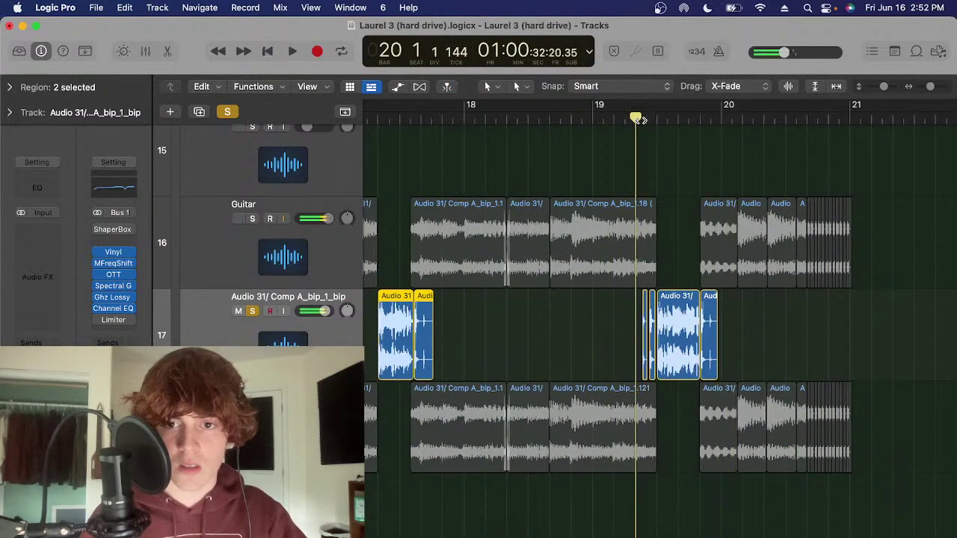
pyautogui.press('s')
# Solo the Audio 125 track temporarily and position the playhead at bar 16, near the start of its regions
pyautogui.hscroll(-3, 336, 296)
pyautogui.click(344, 399)
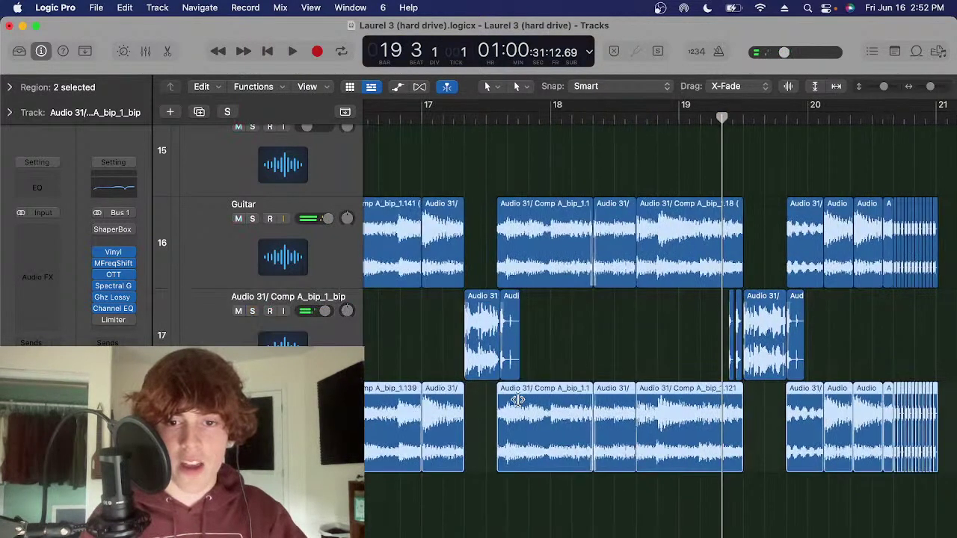
pyautogui.press('super+Left')
pyautogui.click(439, 119)
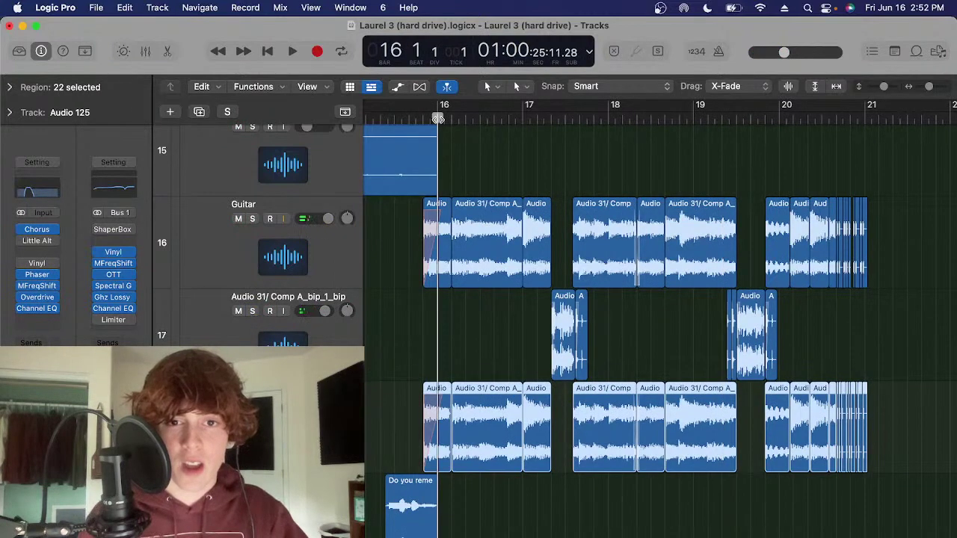
pyautogui.press('s')
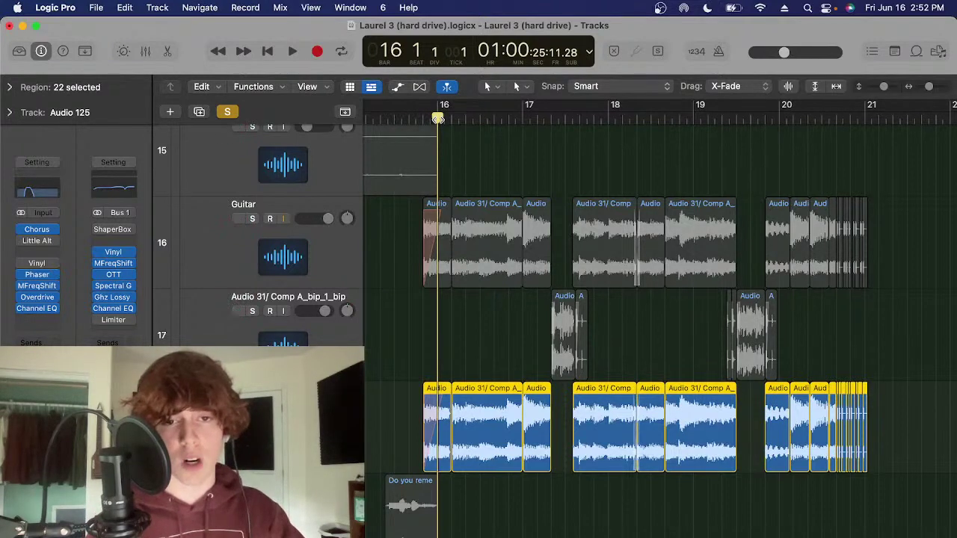
pyautogui.click(431, 124)
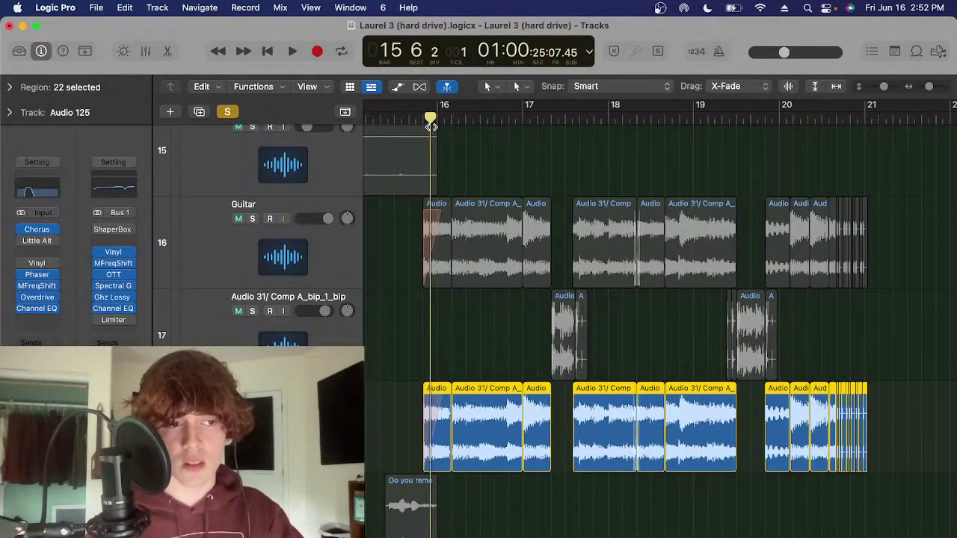
pyautogui.click(432, 124)
pyautogui.moveTo(433, 124); pyautogui.dragTo(423, 147)
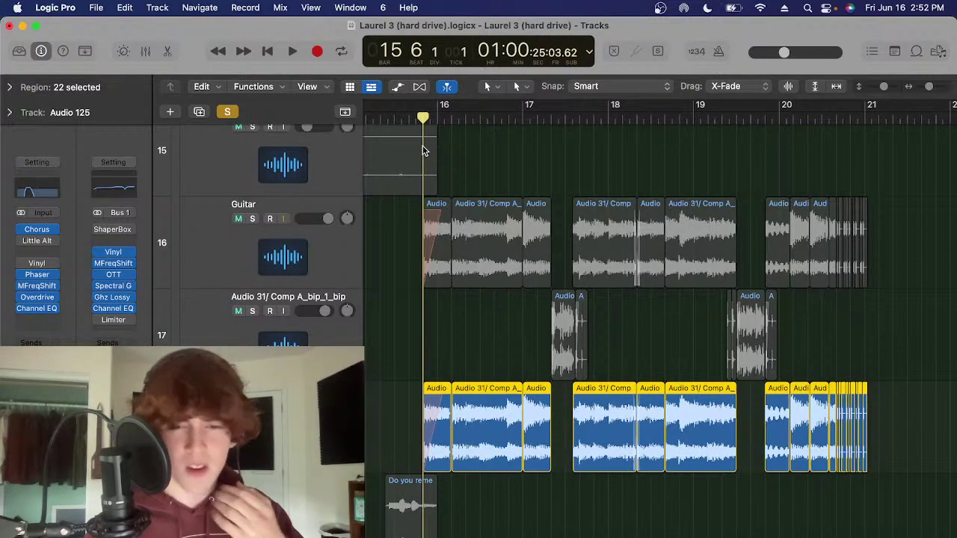
pyautogui.click(436, 116)
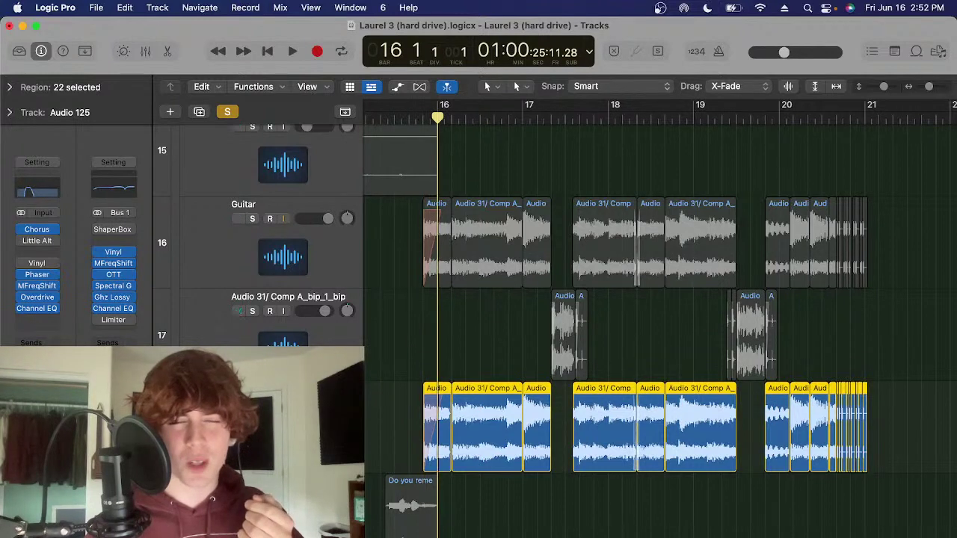
pyautogui.press('s')
# Select the two Do you remember me vocal regions and place the playhead at bar 15, beat 4
pyautogui.scroll(-4, 553, 384)
pyautogui.moveTo(553, 385); pyautogui.dragTo(387, 430)
pyautogui.click(575, 174)
pyautogui.moveTo(584, 119); pyautogui.dragTo(543, 121)
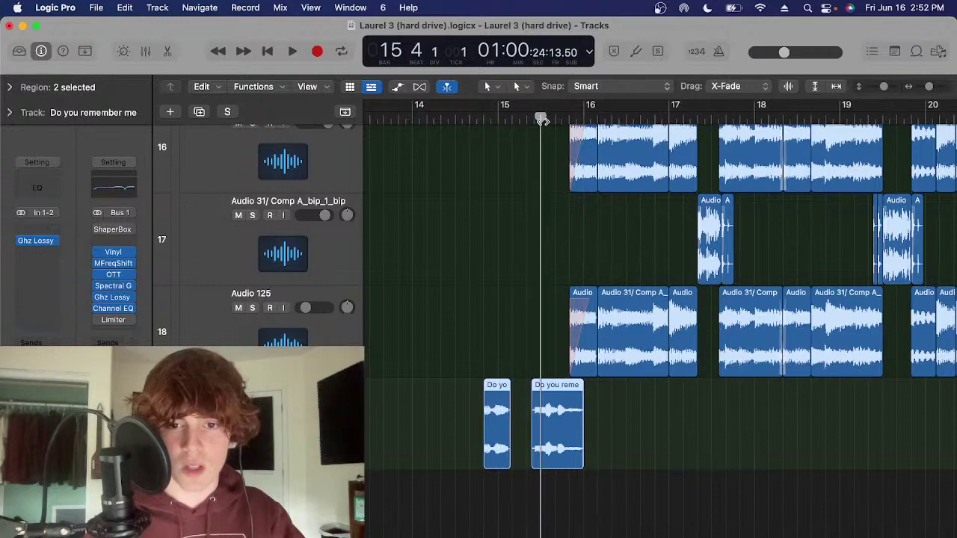
pyautogui.hscroll(-4, 598, 438)
pyautogui.hscroll(4, 568, 396)
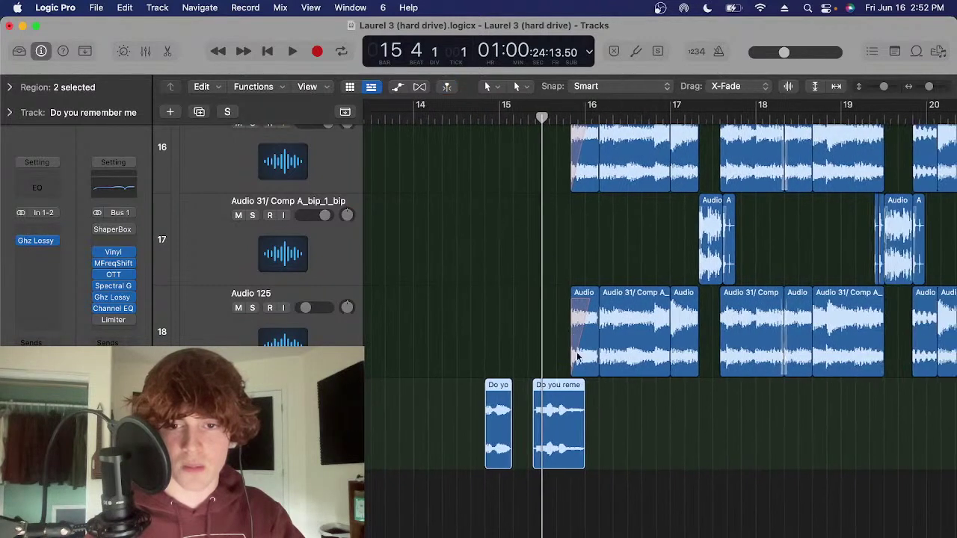
pyautogui.click(606, 414)
pyautogui.hscroll(-3, 606, 414)
pyautogui.hscroll(3, 606, 414)
pyautogui.moveTo(619, 409); pyautogui.dragTo(484, 409)
# Place the playhead at bar 16 and solo the JNTHN_foley_windchimes track
pyautogui.scroll(12, 507, 412)
pyautogui.hscroll(3, 507, 336)
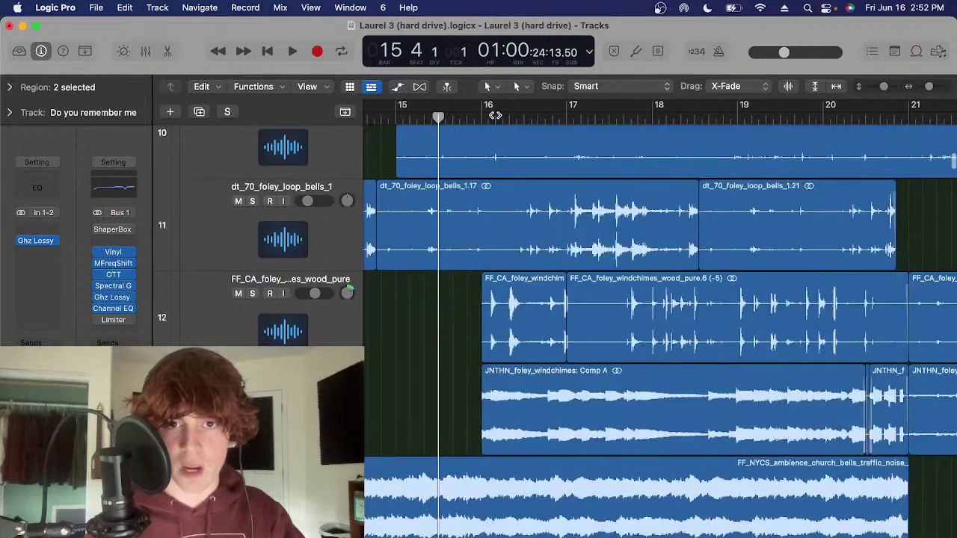
pyautogui.moveTo(495, 117); pyautogui.dragTo(497, 137)
pyautogui.click(298, 375)
pyautogui.press('s')
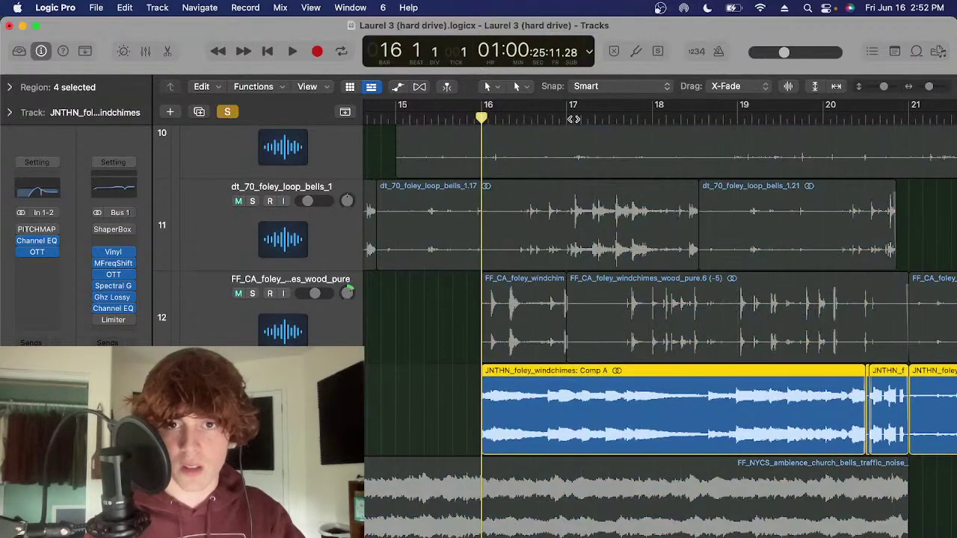
# Play the soloed windchimes from bar 17, return the playhead to bar 16, beat 5, and turn solo off
pyautogui.click(568, 120)
pyautogui.press('space')
pyautogui.hscroll(2, 579, 173)
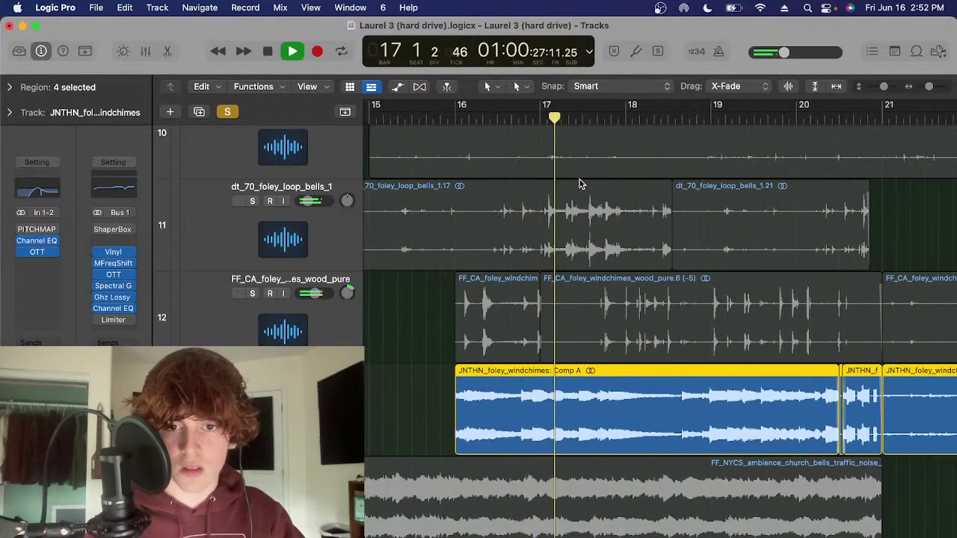
pyautogui.hscroll(3, 581, 183)
pyautogui.press('space')
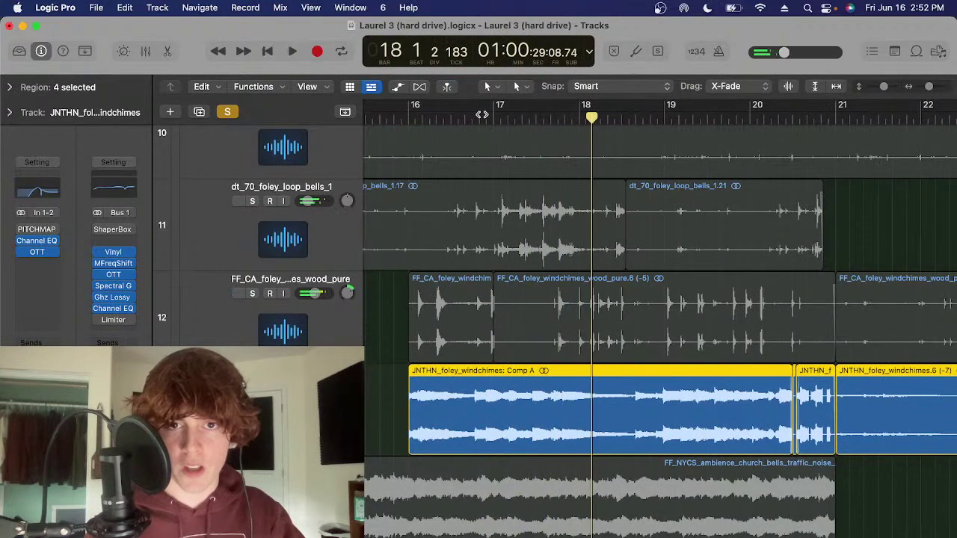
pyautogui.click(495, 115)
pyautogui.click(466, 114)
pyautogui.press('s')
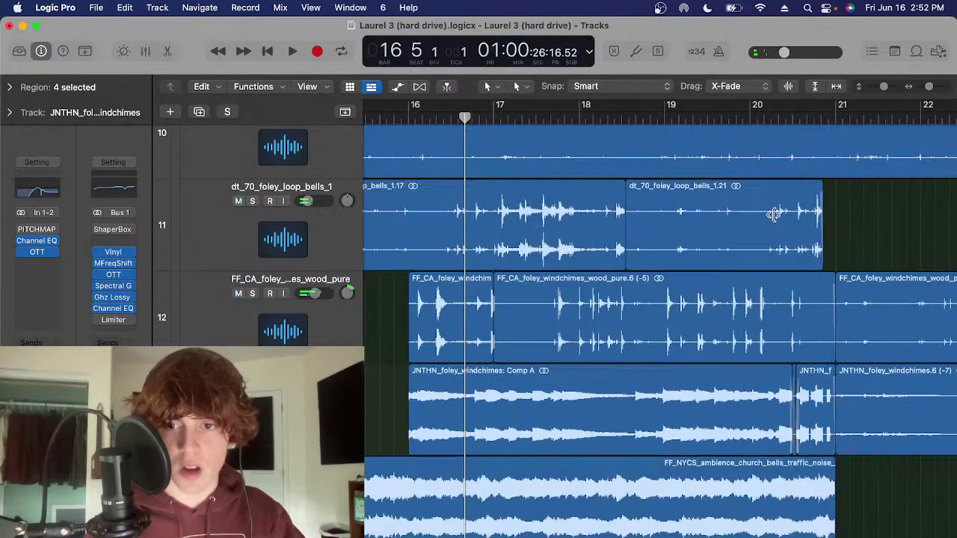
# Place the playhead at bar 16, beat 3 and solo the dt_70_foley_loop_bells_1 track
pyautogui.press('s')
pyautogui.hscroll(-2, 576, 218)
pyautogui.press('s')
pyautogui.click(349, 320)
pyautogui.scroll(4, 489, 160)
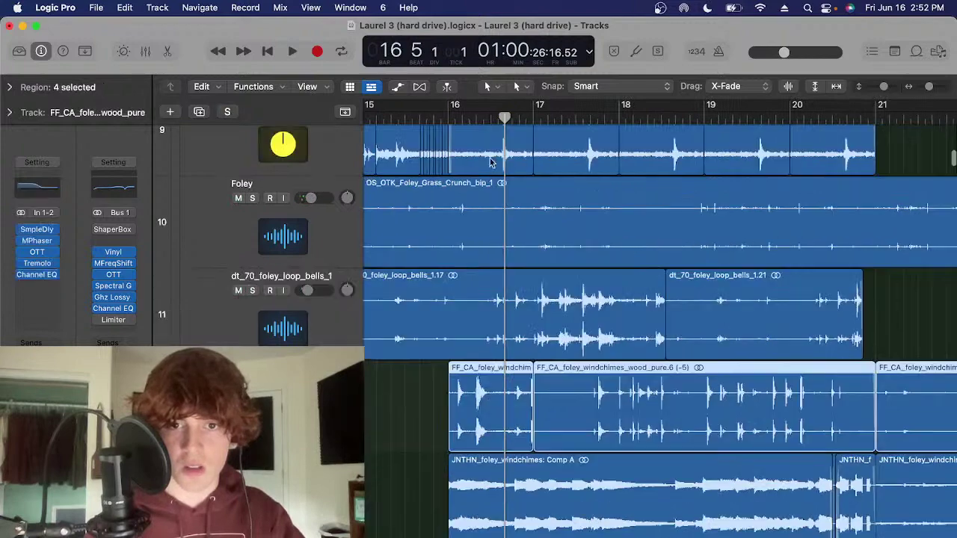
pyautogui.click(477, 115)
pyautogui.scroll(2, 407, 400)
pyautogui.press('Up')
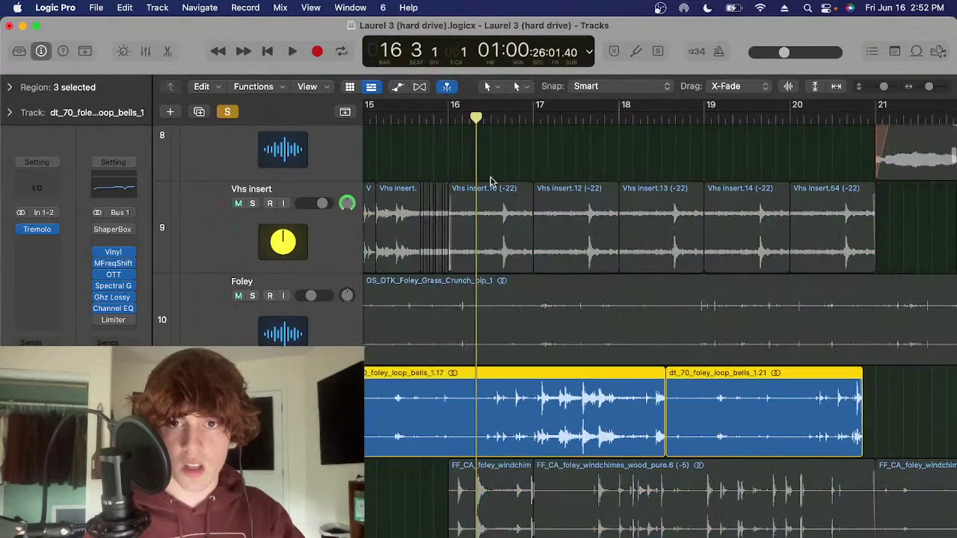
# Turn solo off and play the full section from bar 16, beat 3
pyautogui.scroll(3, 423, 265)
pyautogui.scroll(-10, 434, 258)
pyautogui.scroll(-10, 464, 250)
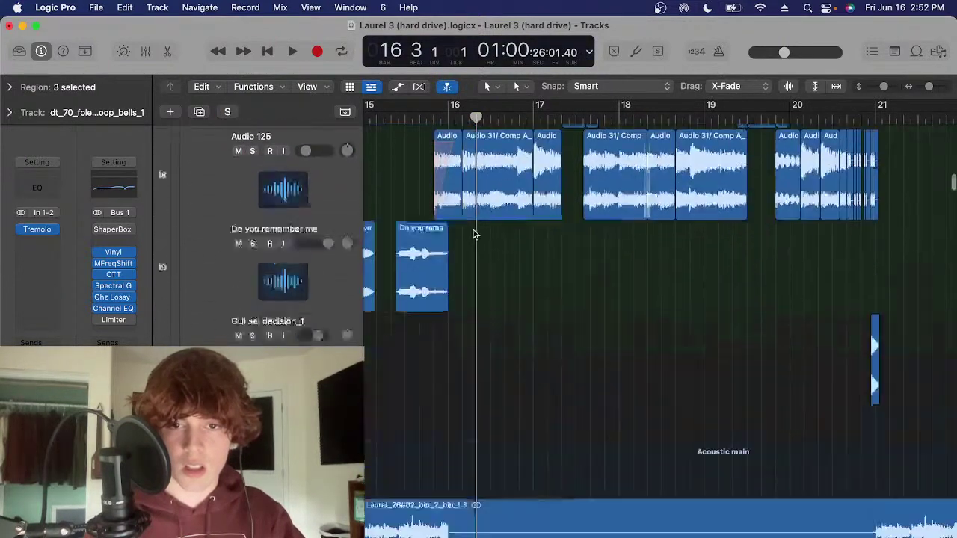
pyautogui.press('space')
pyautogui.scroll(8, 482, 254)
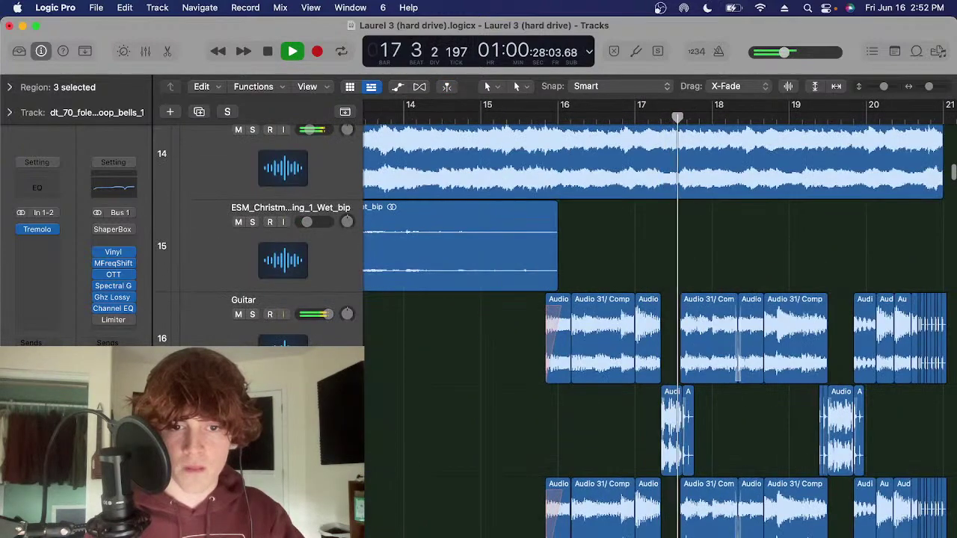
# Solo the Audio 125 track during playback, then stop the transport and turn solo off
pyautogui.click(529, 486)
pyautogui.press('s')
pyautogui.hscroll(5, 542, 352)
pyautogui.scroll(-2, 541, 361)
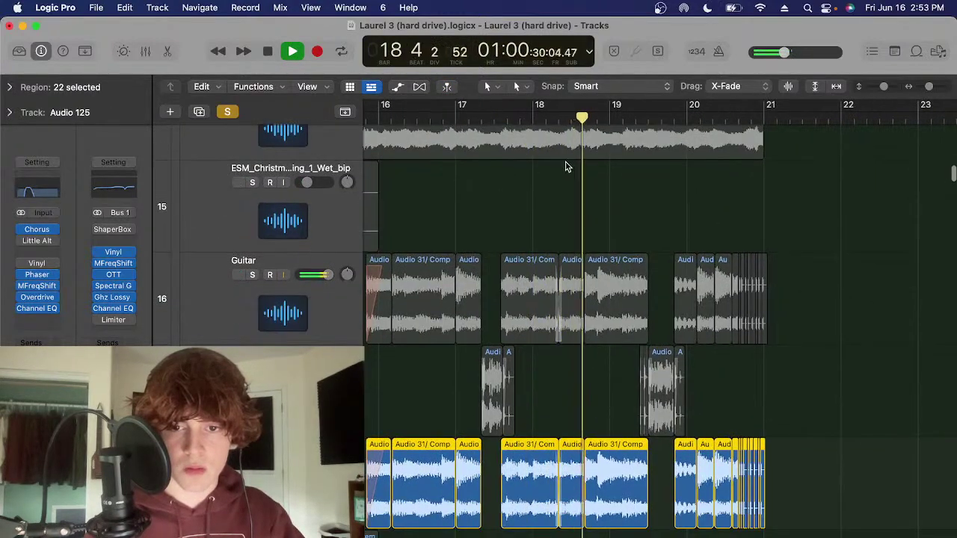
pyautogui.press('space')
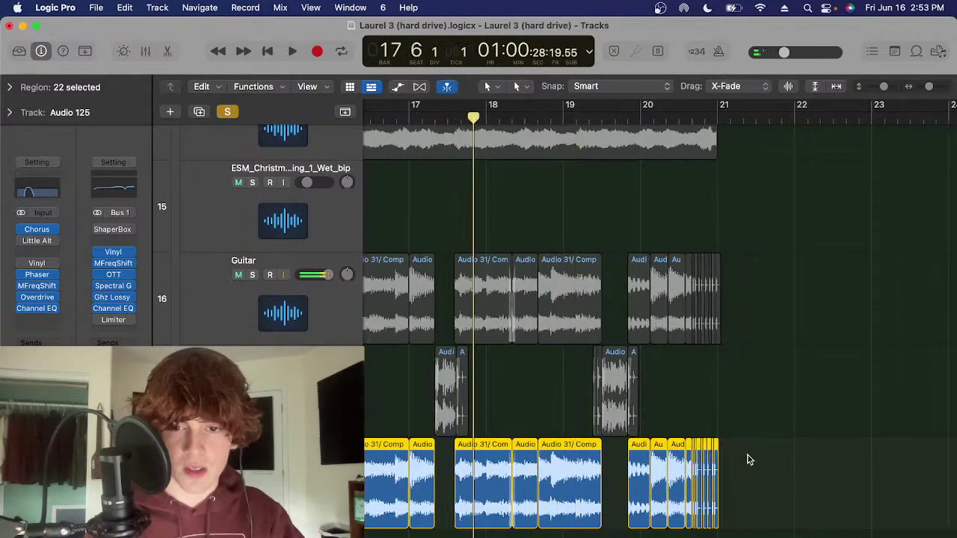
pyautogui.press('s')
# Point out the guitar layer regions leading up to bar 21 by selecting across them, then clear the selection
pyautogui.hscroll(-3, 690, 400)
pyautogui.moveTo(869, 329); pyautogui.dragTo(412, 299)
pyautogui.click(781, 137)
pyautogui.moveTo(809, 471); pyautogui.dragTo(414, 478)
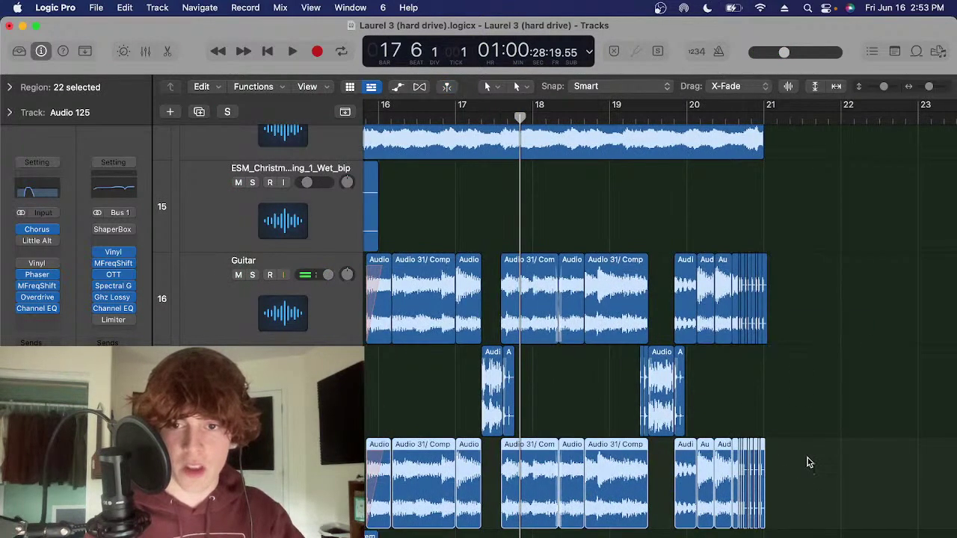
pyautogui.click(809, 461)
# Place the playhead at bar 21 and solo the track holding the "i assinated the 36th president of the unite" region
pyautogui.hscroll(4, 557, 418)
pyautogui.scroll(15, 556, 403)
pyautogui.click(536, 117)
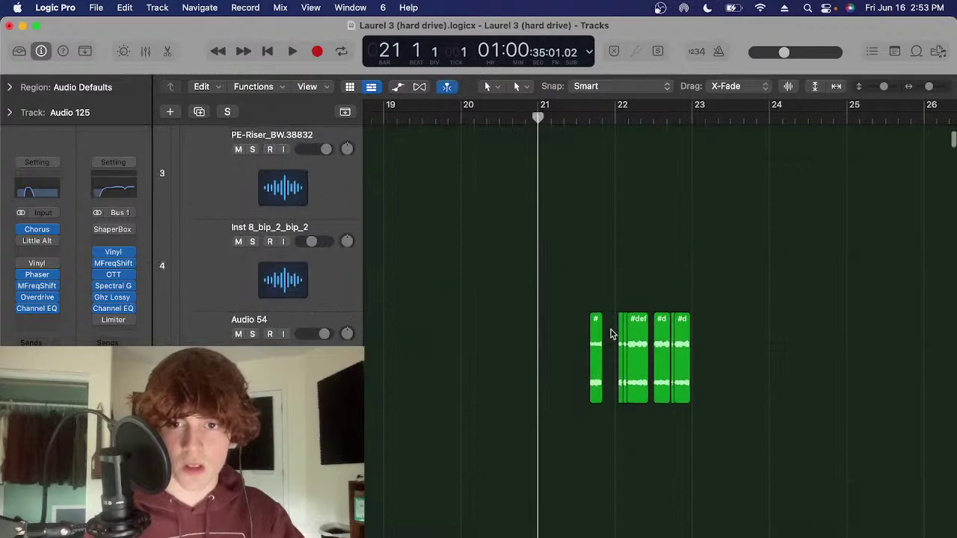
pyautogui.scroll(-5, 610, 333)
pyautogui.hscroll(2, 610, 333)
pyautogui.click(587, 475)
pyautogui.press('s')
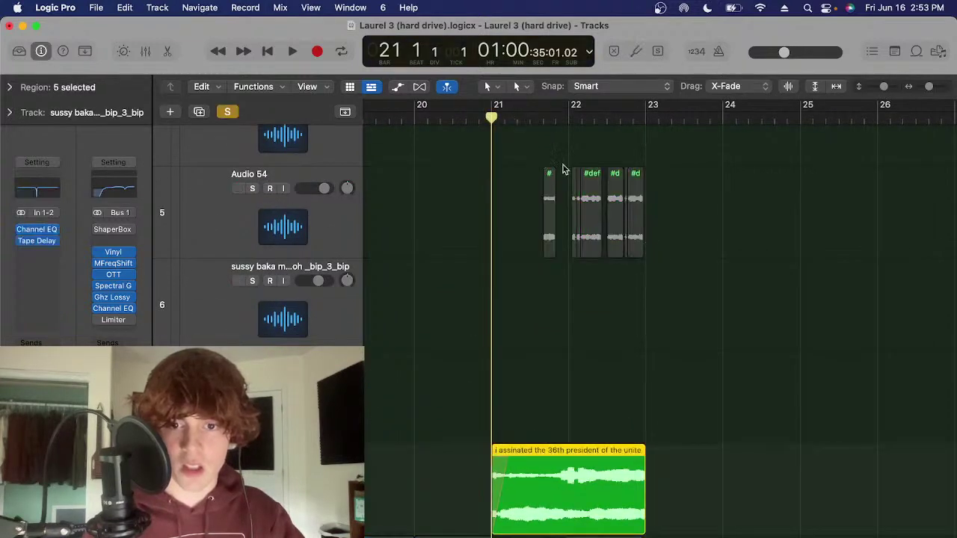
# Play the soloed green vocal region from just before bar 21, stop, and turn solo off
pyautogui.scroll(2, 696, 358)
pyautogui.press('space')
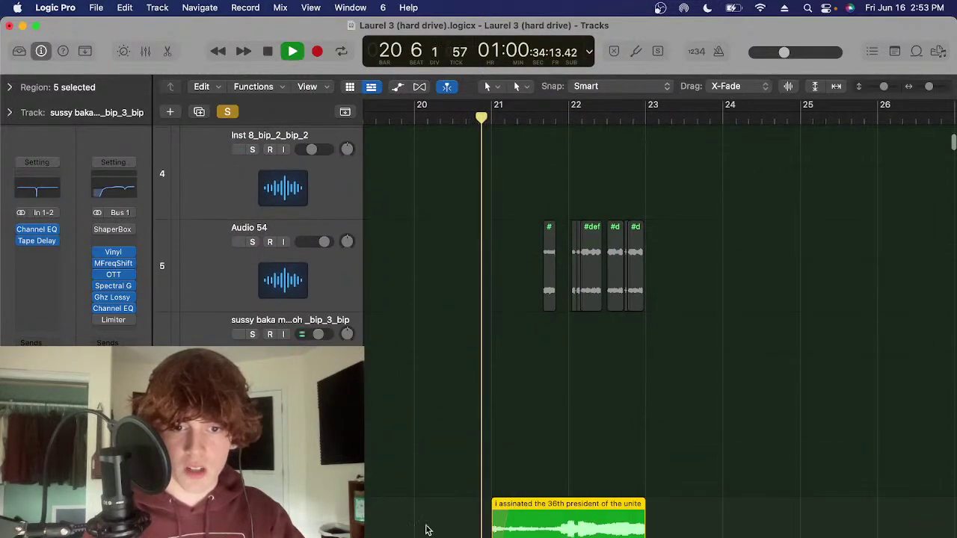
pyautogui.click(439, 523)
pyautogui.hscroll(2, 612, 523)
pyautogui.scroll(-2, 613, 523)
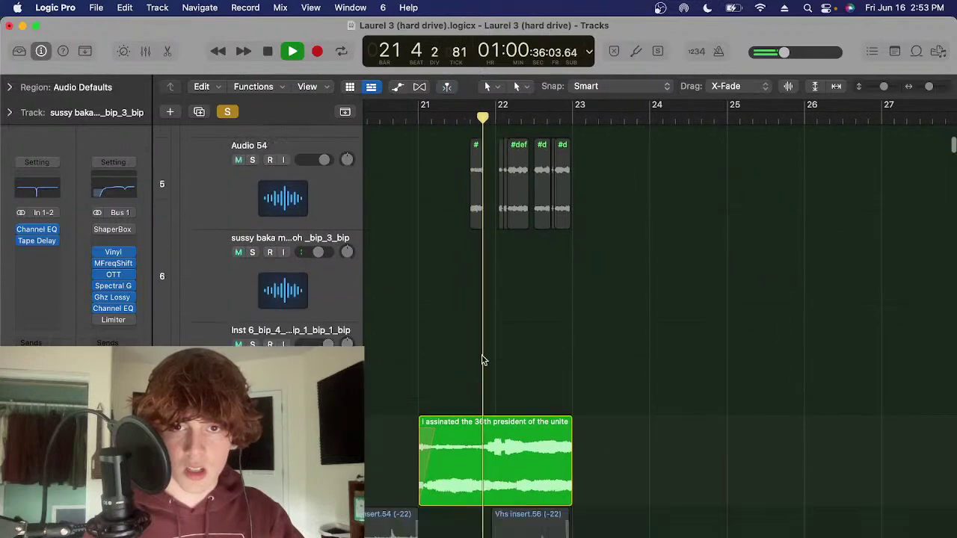
pyautogui.press('space')
pyautogui.hotkey('ctrl', 's')
# Select the Audio 54 track with its regions and return the playhead to bar 21
pyautogui.click(306, 206)
pyautogui.scroll(-12, 518, 276)
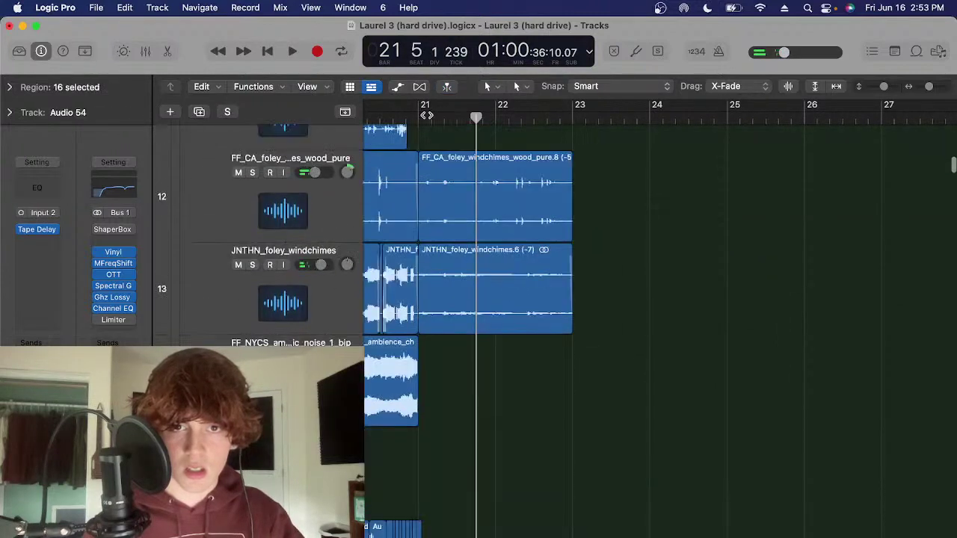
pyautogui.click(426, 116)
pyautogui.scroll(-8, 504, 328)
pyautogui.hscroll(-4, 478, 218)
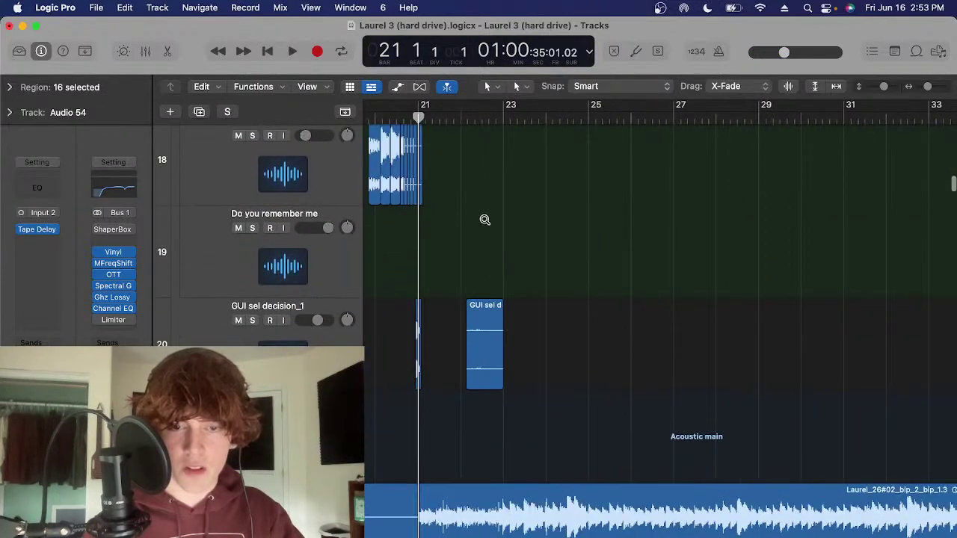
pyautogui.scroll(-4, 453, 254)
pyautogui.hscroll(-2, 450, 257)
pyautogui.scroll(9, 575, 150)
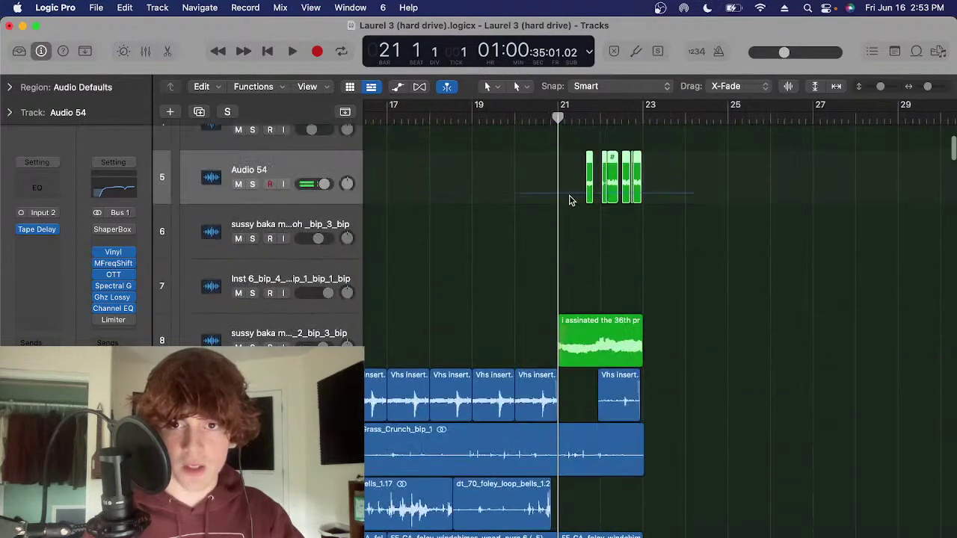
# Select across the Vhs insert, Foley and windchimes regions between bars 21 and 23, then clear the selection
pyautogui.scroll(-3, 659, 195)
pyautogui.moveTo(749, 193); pyautogui.dragTo(647, 338)
pyautogui.click(741, 253)
pyautogui.moveTo(758, 248); pyautogui.dragTo(591, 421)
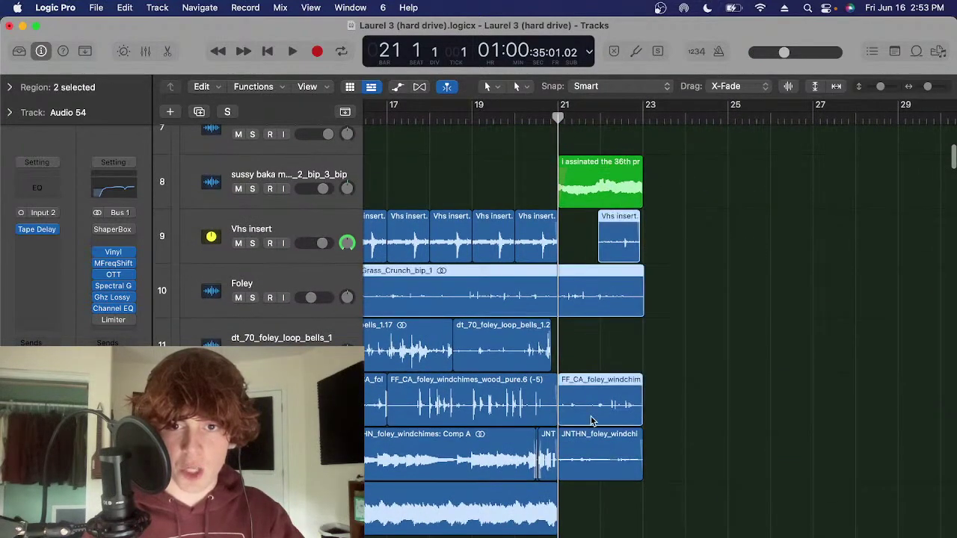
pyautogui.scroll(-4, 643, 366)
pyautogui.click(713, 295)
# Select across the GUI sel decision_1 regions between bars 21 and 23, then clear the selection
pyautogui.scroll(-3, 628, 172)
pyautogui.scroll(-4, 681, 320)
pyautogui.moveTo(673, 296); pyautogui.dragTo(572, 375)
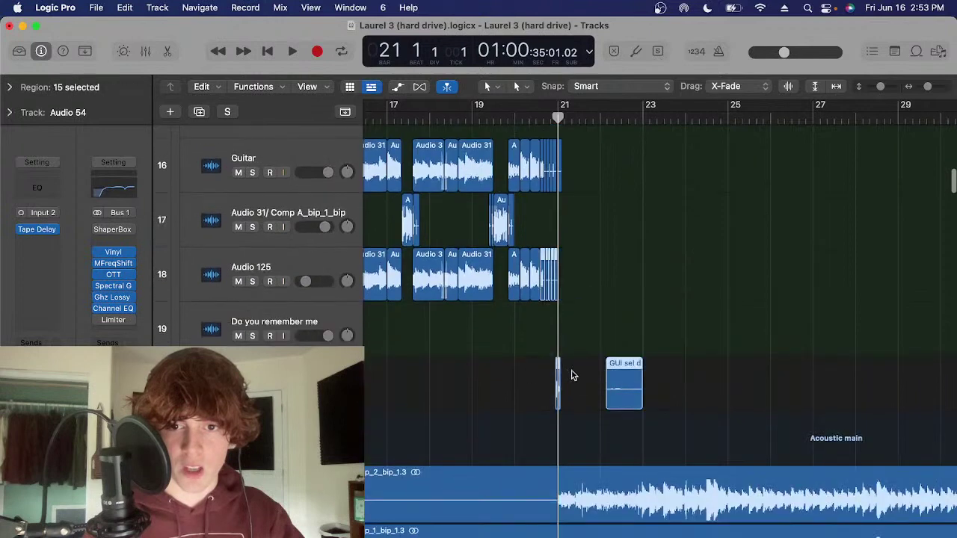
pyautogui.scroll(-2, 573, 375)
pyautogui.click(709, 256)
pyautogui.scroll(1, 545, 344)
pyautogui.hscroll(2, 543, 351)
pyautogui.scroll(-3, 531, 376)
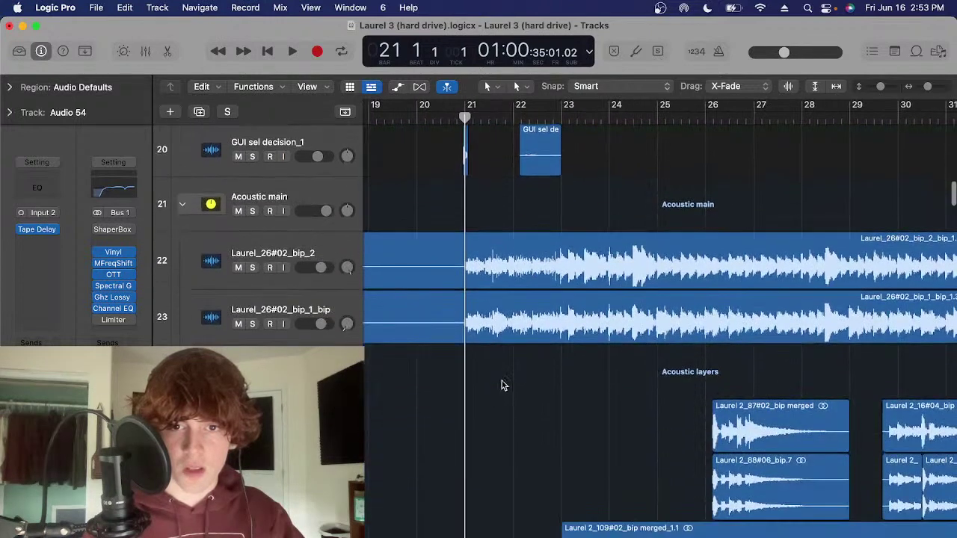
# Solo the Acoustic main stack, play its guitar tracks from bar 21, then turn solo off and stop playback
pyautogui.moveTo(494, 407); pyautogui.dragTo(509, 275)
pyautogui.click(303, 191)
pyautogui.press('s')
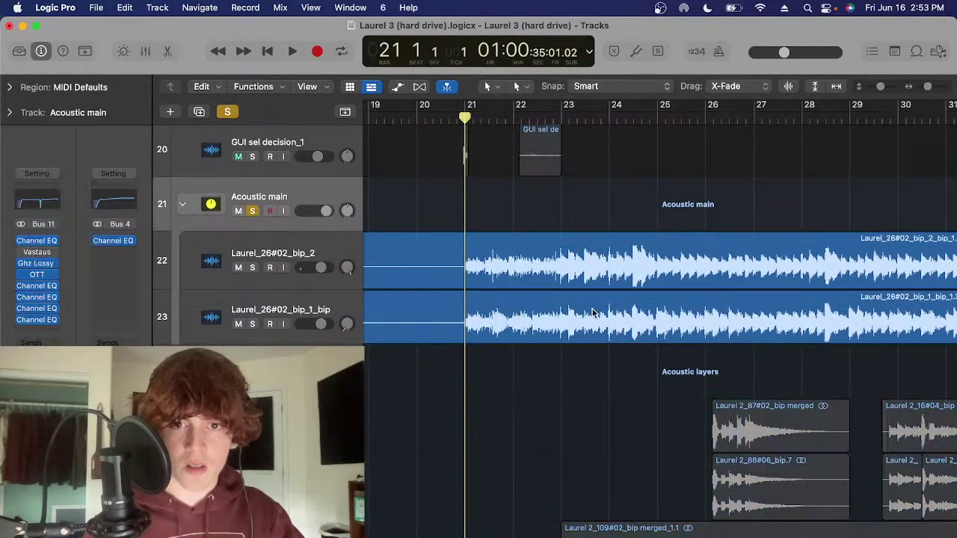
pyautogui.press('space')
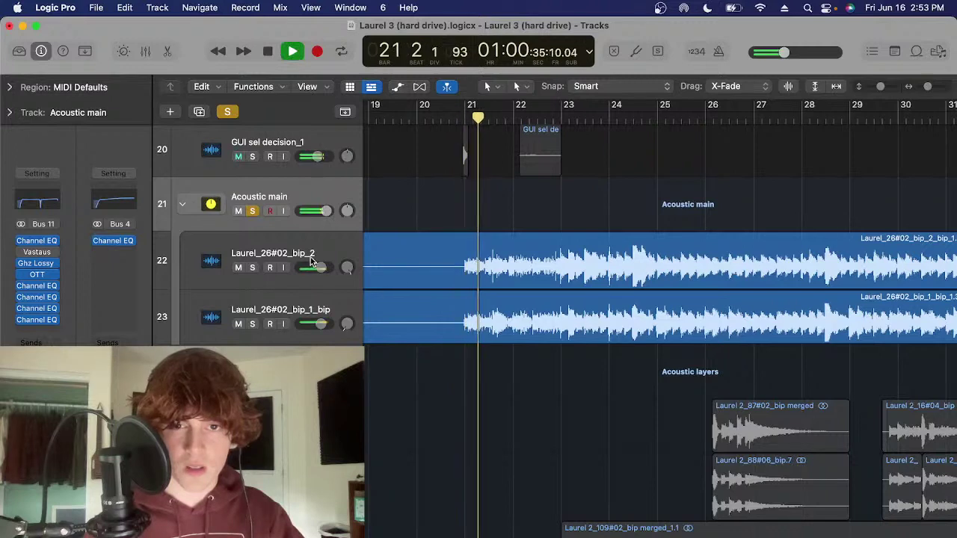
pyautogui.click(311, 260)
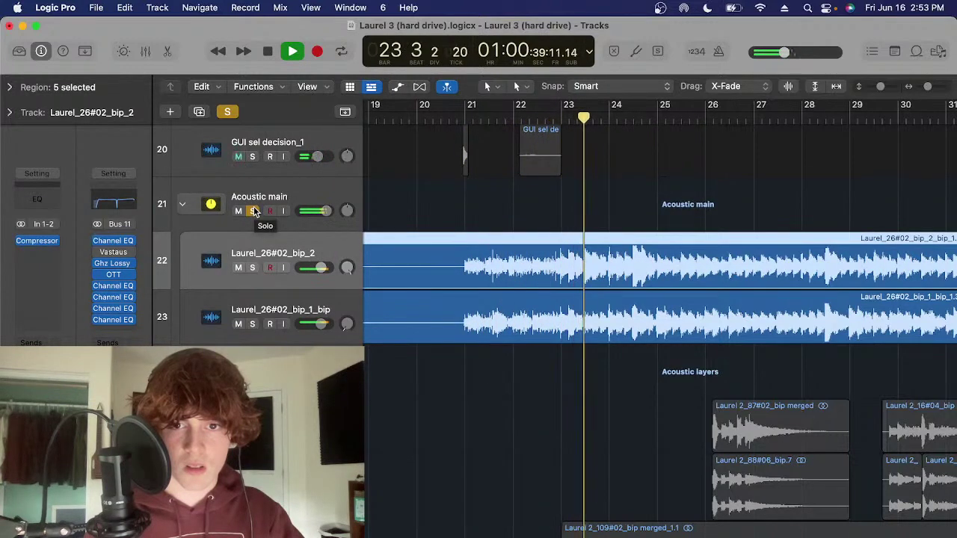
pyautogui.click(252, 211)
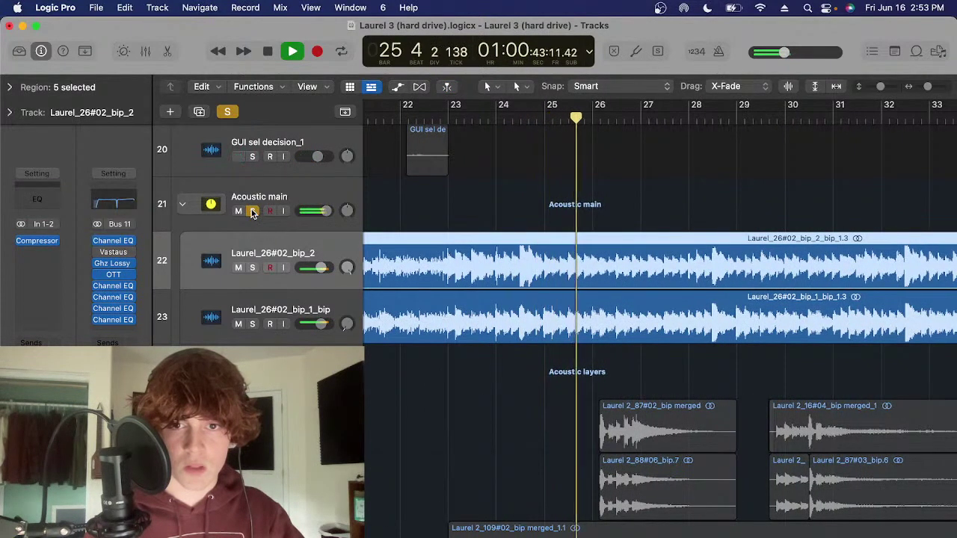
pyautogui.click(252, 211)
pyautogui.press('space')
# Return the playhead to bar 21 and fit the Laurel_26#02_bip_2 track's full length in the view
pyautogui.click(434, 118)
pyautogui.press('z')
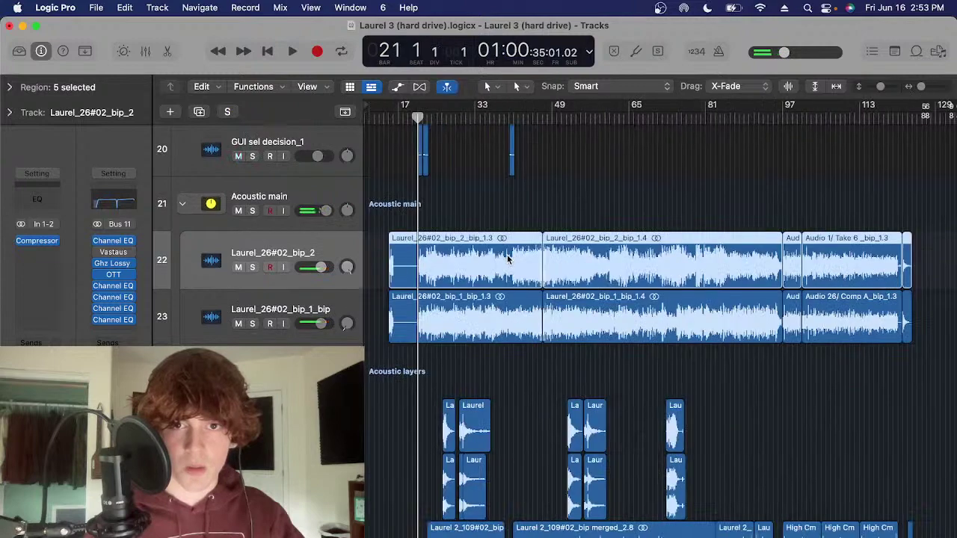
pyautogui.scroll(6, 491, 255)
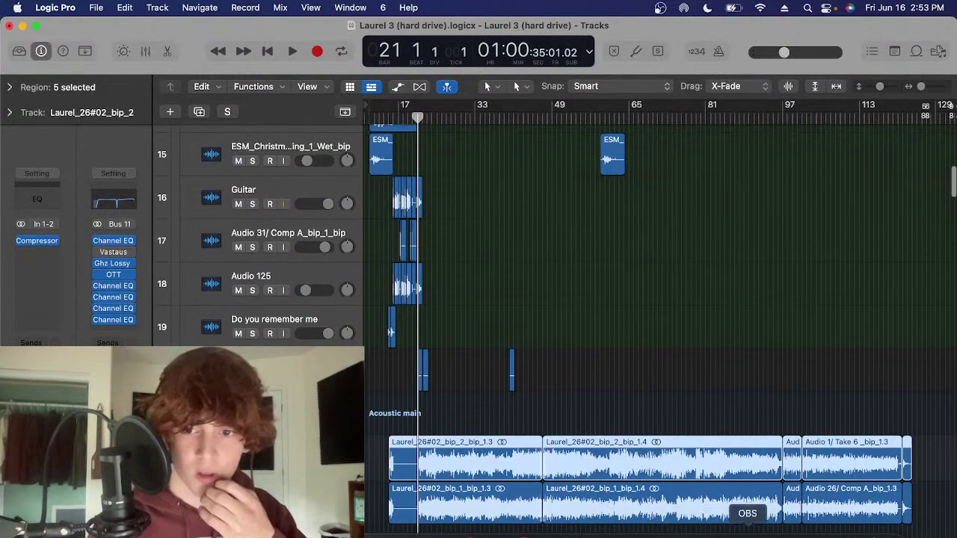
pyautogui.click(693, 529)
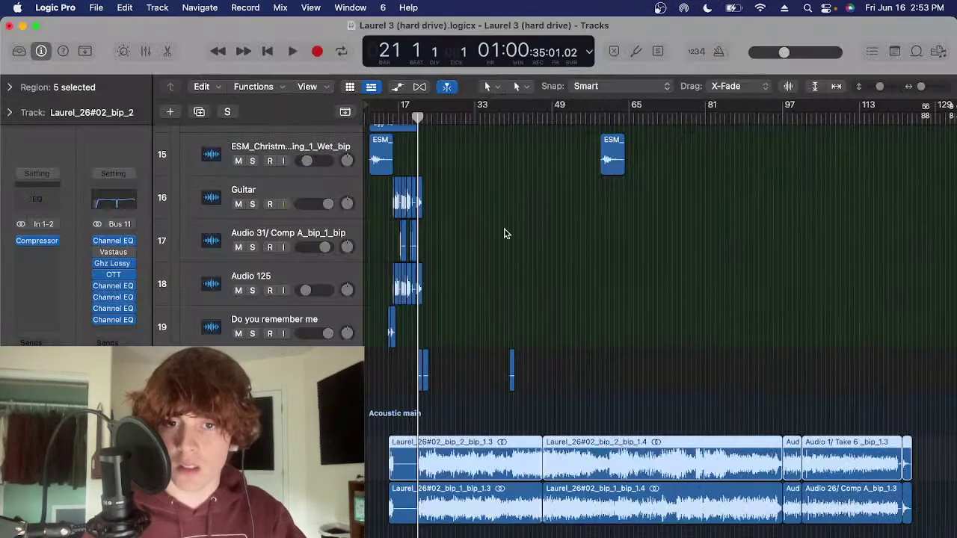
pyautogui.click(562, 532)
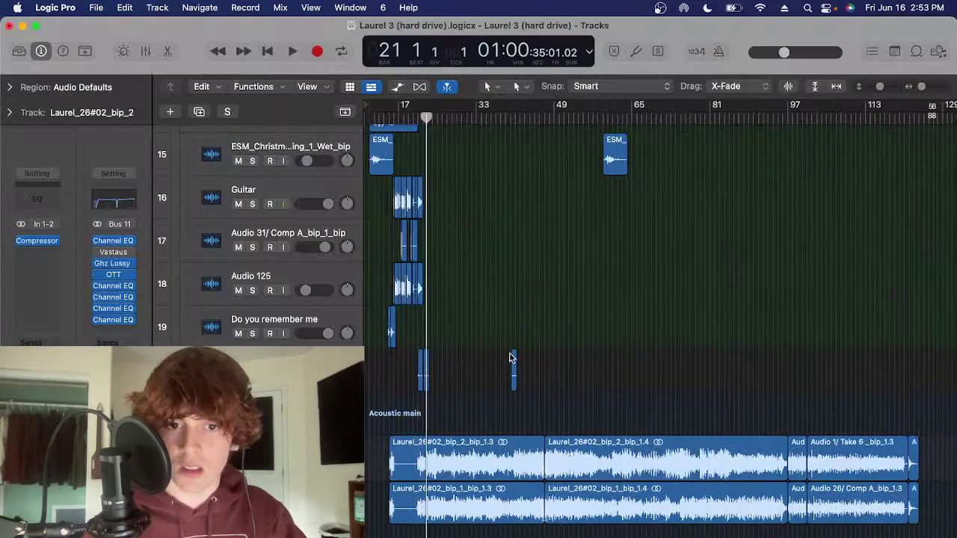
# Solo the GUI sel decision_1 track and place the playhead just before bar 21, at its first region's start
pyautogui.click(506, 231)
pyautogui.click(273, 366)
pyautogui.press('super+Right')
pyautogui.press('super+Right')
pyautogui.press('super+Right')
pyautogui.press('super+Right')
pyautogui.press('s')
pyautogui.press('super+Right')
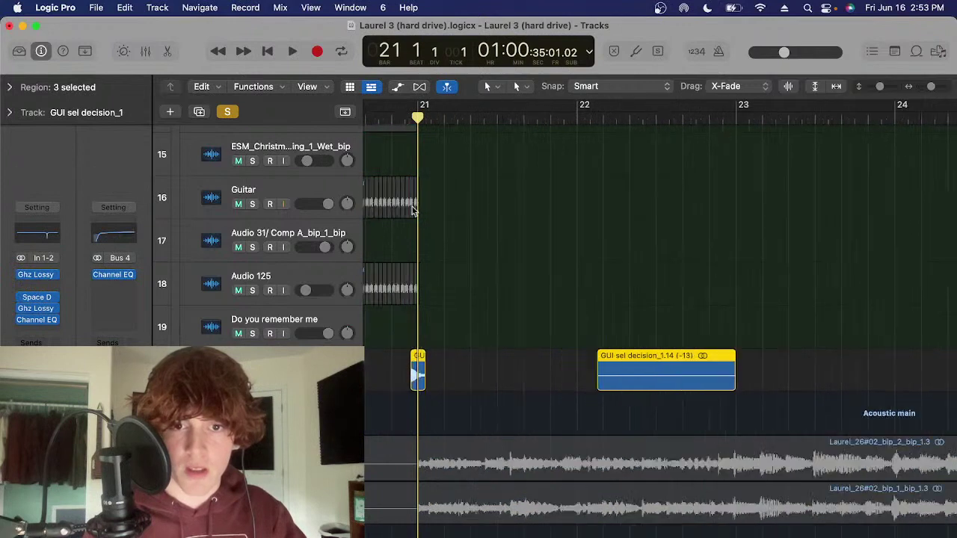
pyautogui.click(499, 278)
pyautogui.click(411, 122)
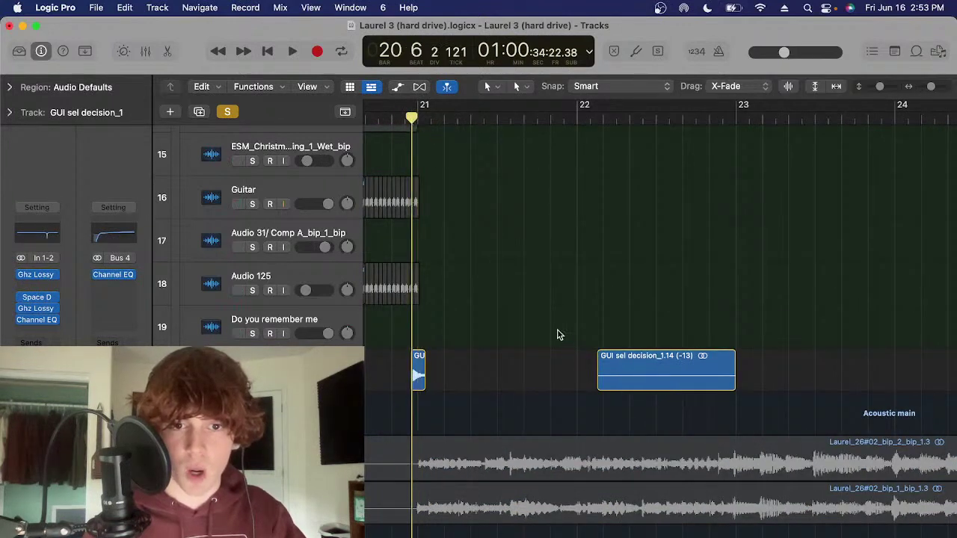
# Play the first GUI sel decision_1 region in solo, then stop and turn solo off
pyautogui.press('space')
pyautogui.hscroll(-2, 418, 381)
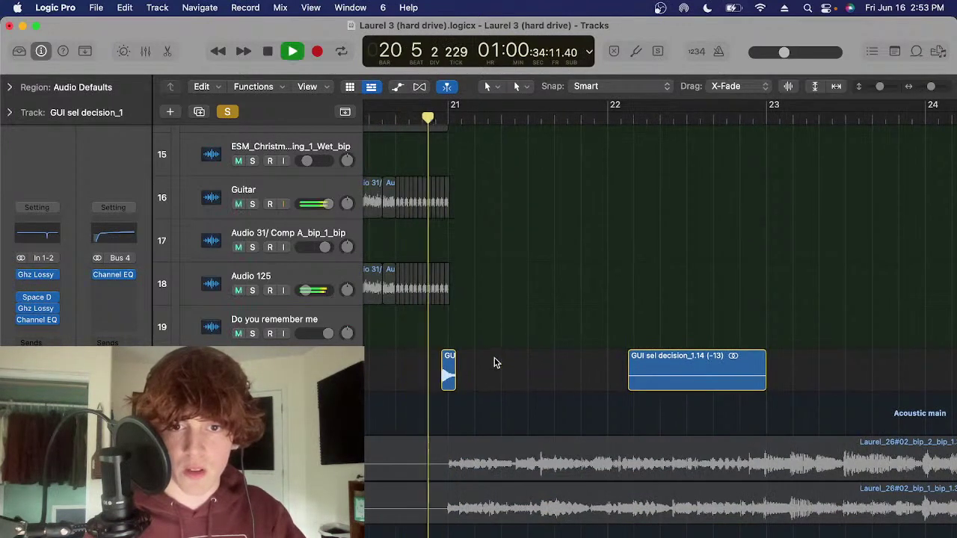
pyautogui.press('space')
pyautogui.press('s')
# Move the playhead to bar 22, beat 3 and play the GUI sel decision_1.14 region in solo
pyautogui.click(659, 122)
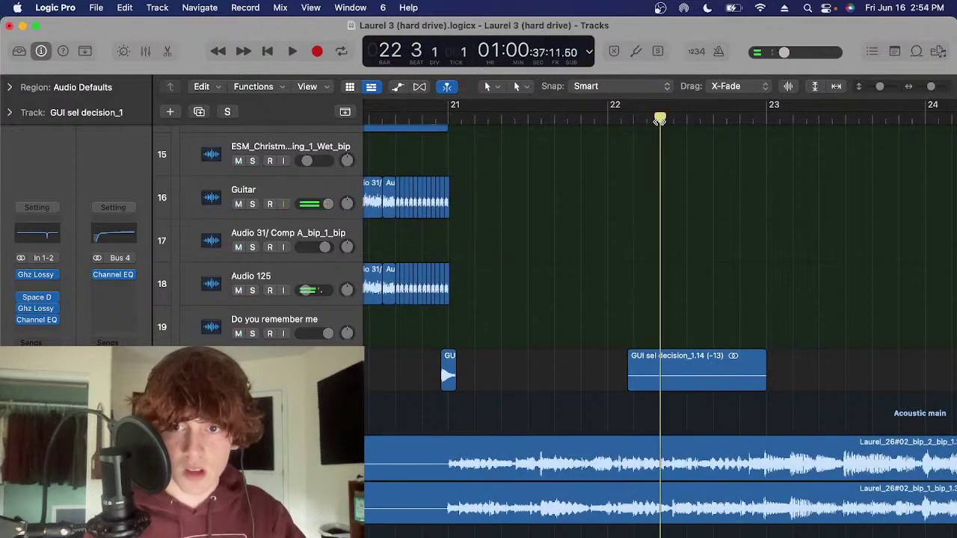
pyautogui.press('s')
pyautogui.hscroll(6, 732, 344)
pyautogui.press('space')
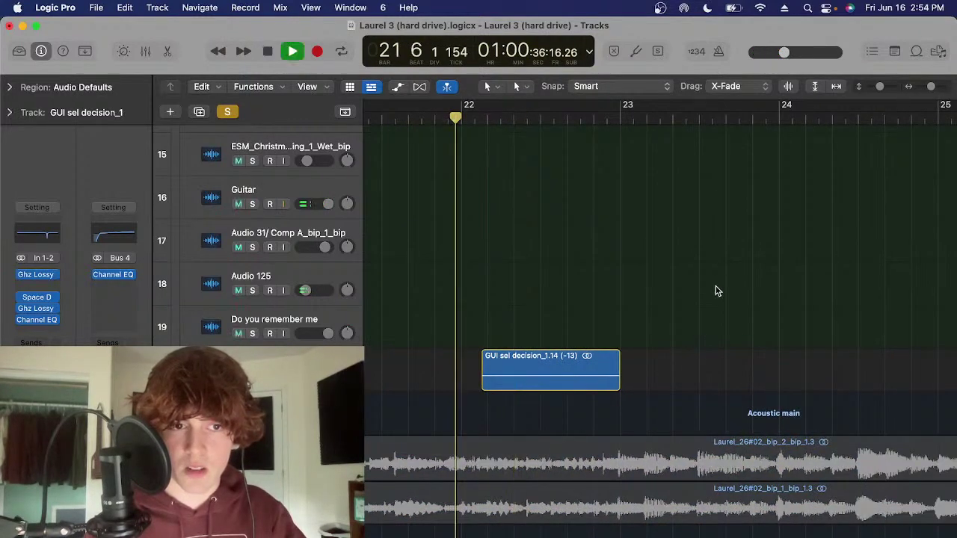
pyautogui.press('space')
# Inspect the GUI sel decision_1 track's Loss Amount automation, hide the automation, and place the playhead at bar 22, beat 2
pyautogui.click(475, 119)
pyautogui.click(573, 369)
pyautogui.press('a')
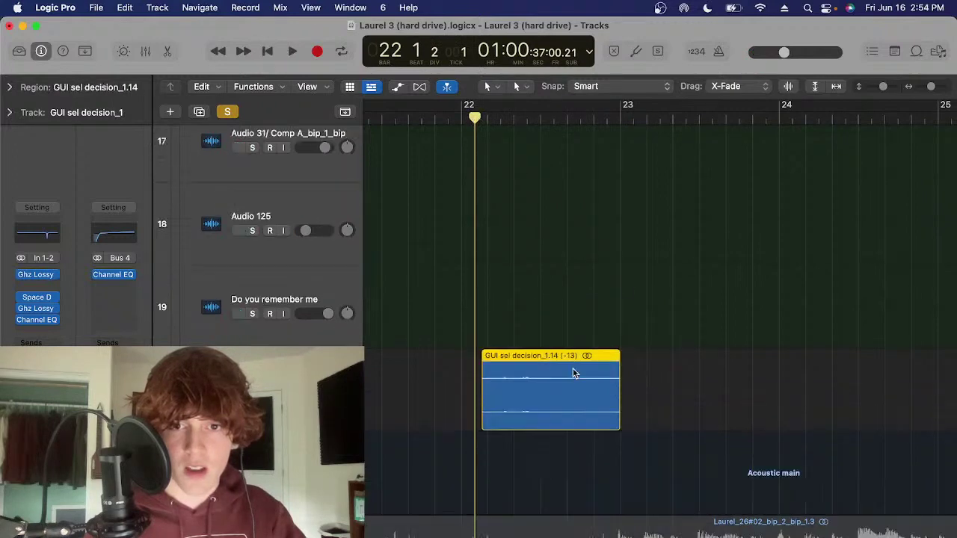
pyautogui.click(319, 405)
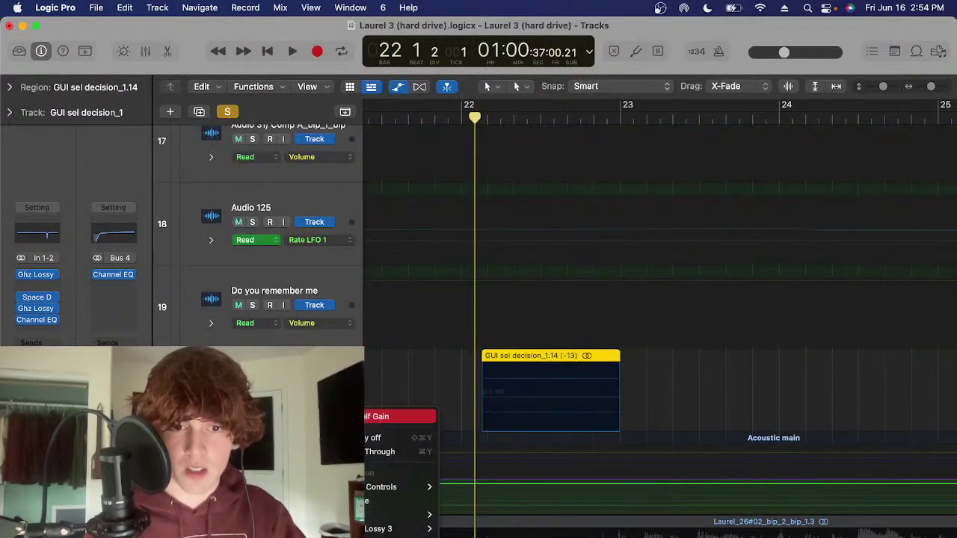
pyautogui.moveTo(351, 528)
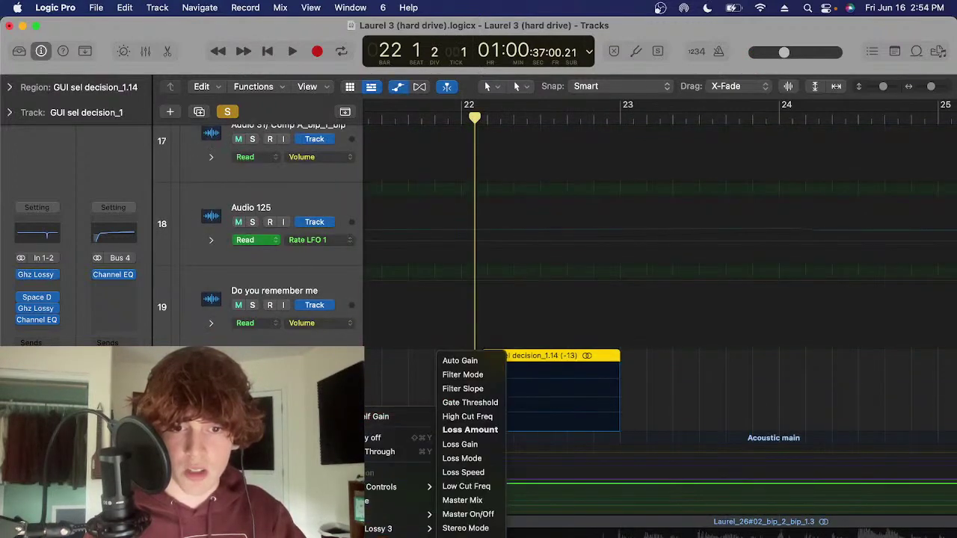
pyautogui.click(469, 429)
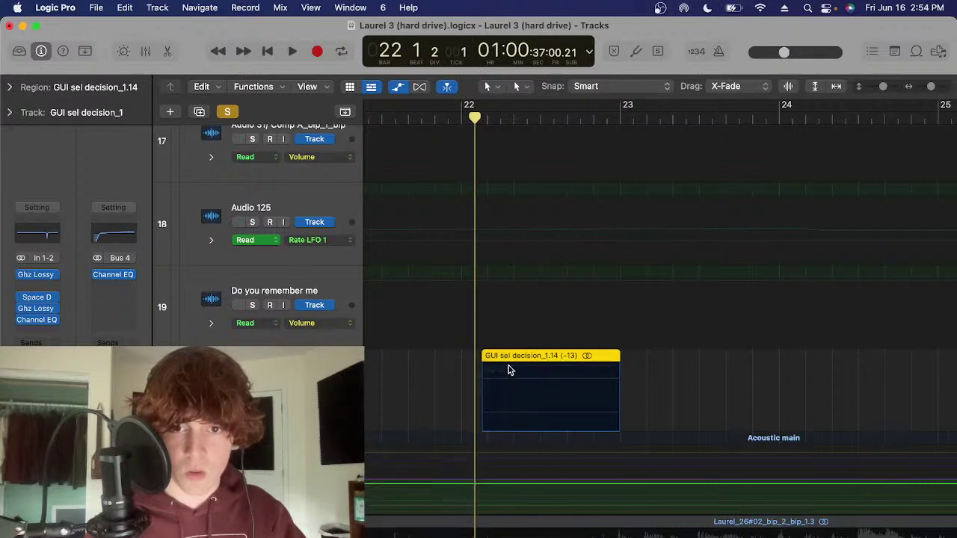
pyautogui.press('a')
pyautogui.click(503, 122)
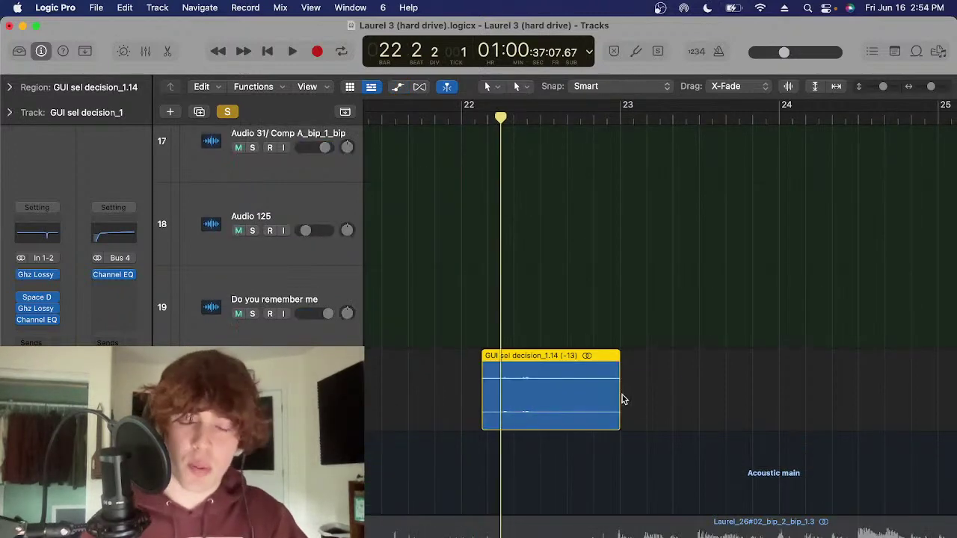
# Play the GUI sel decision_1.14 region at bar 22 in solo, stop playback and turn solo off
pyautogui.press('space')
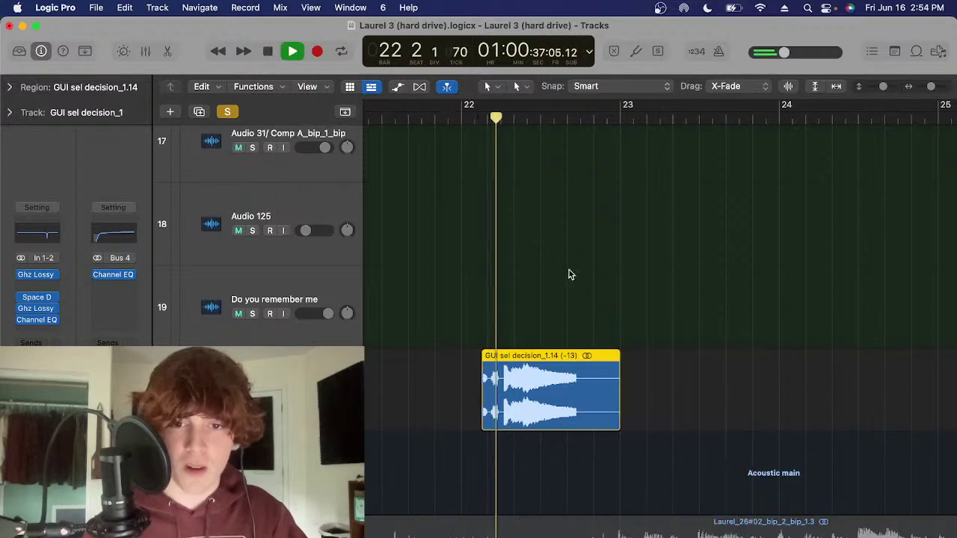
pyautogui.press('space')
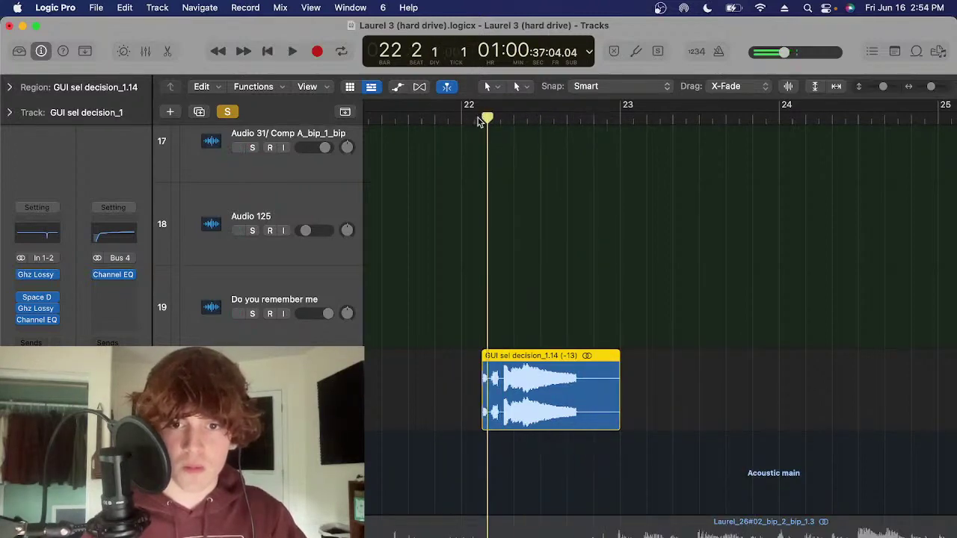
pyautogui.press('s')
# Place the playhead at bar 40, beat 2, where the next GUI sel decision_1 region starts, and solo the track
pyautogui.press('super+Left')
pyautogui.press('super+Up')
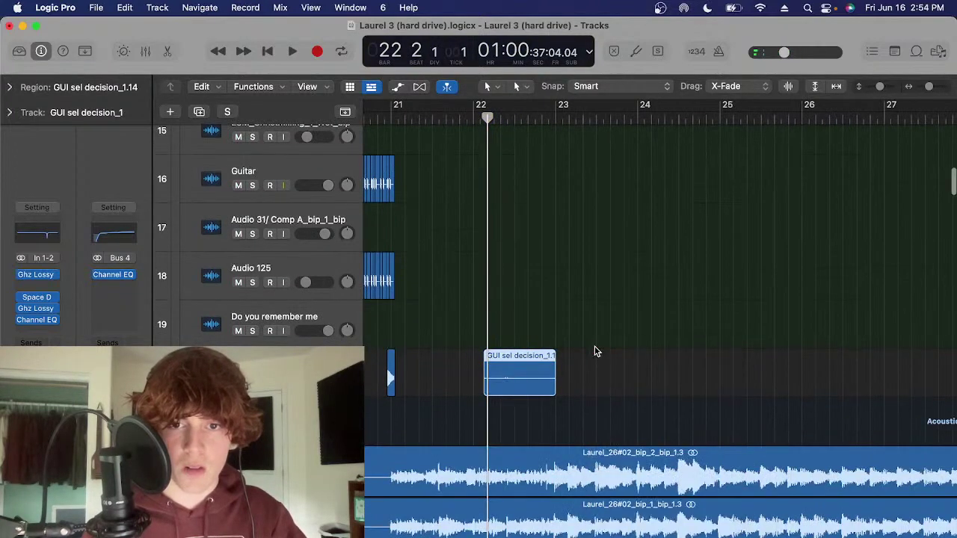
pyautogui.press('super+Left')
pyautogui.press('super+Left')
pyautogui.press('super+Left')
pyautogui.click(604, 117)
pyautogui.press('super+Right')
pyautogui.press('super+Right')
pyautogui.press('super+Right')
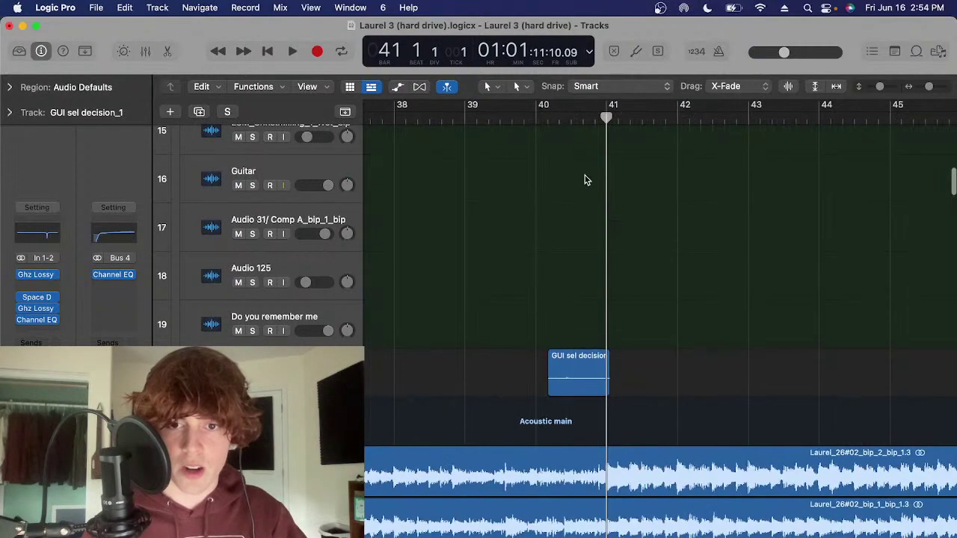
pyautogui.click(547, 117)
pyautogui.press('super+Down')
pyautogui.press('s')
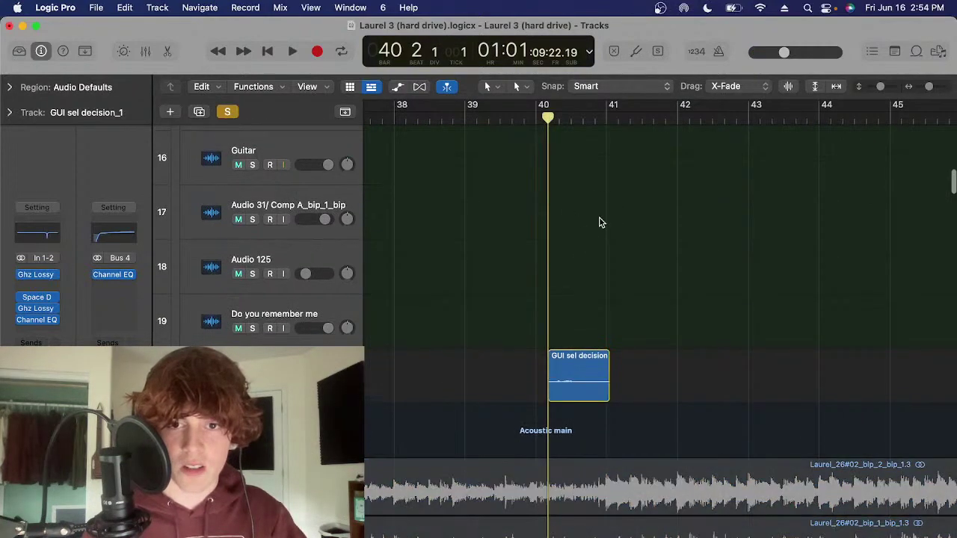
# Play the bar 40 GUI sel decision_1 region in solo, continue with solo off to hear it in context, and stop playback
pyautogui.press('space')
pyautogui.press('space')
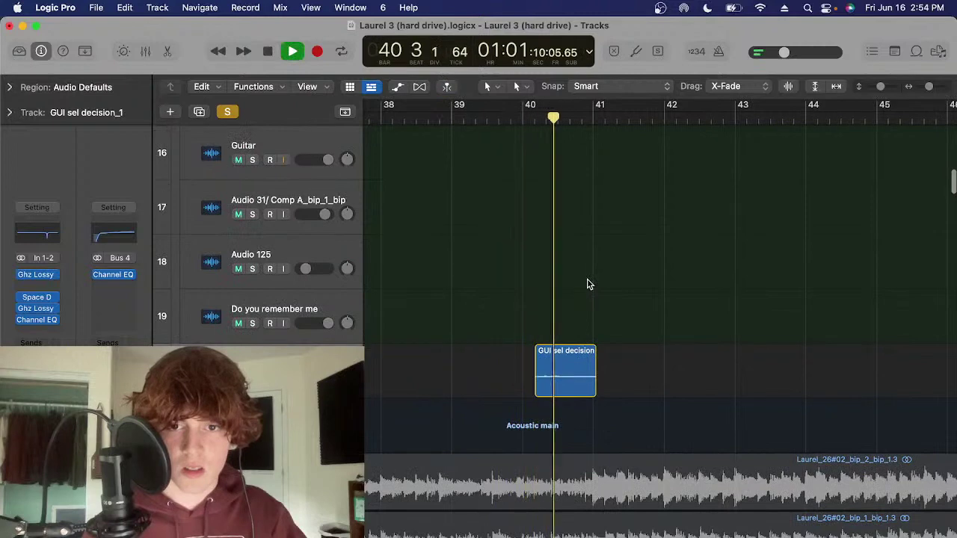
pyautogui.hotkey('ctrl', 's')
pyautogui.click(544, 117)
pyautogui.press('super+Left')
pyautogui.press('super+Left')
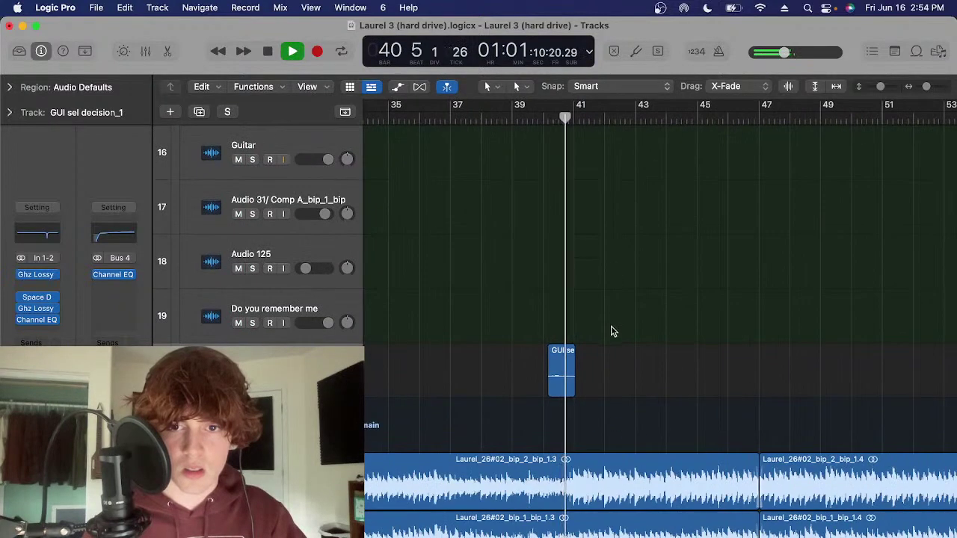
pyautogui.scroll(5, 612, 332)
pyautogui.hscroll(3, 612, 333)
pyautogui.hscroll(3, 612, 333)
pyautogui.scroll(1, 612, 333)
pyautogui.press('space')
pyautogui.hscroll(-4, 535, 314)
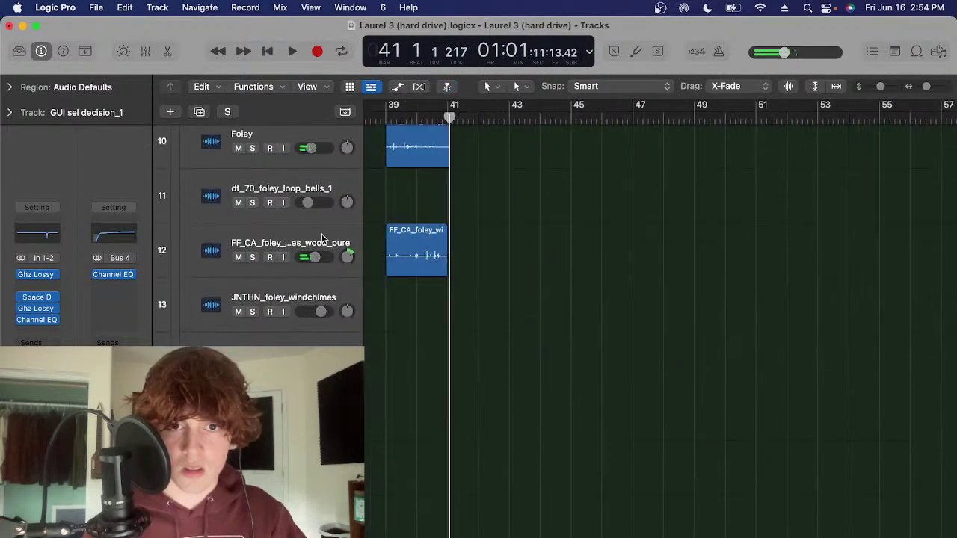
# Place the playhead at bar 39 and look over the foley and other Intro track regions between bars 39 and 41
pyautogui.click(322, 239)
pyautogui.scroll(1, 438, 135)
pyautogui.click(387, 118)
pyautogui.scroll(5, 438, 351)
pyautogui.press('super+Left')
pyautogui.press('super+Left')
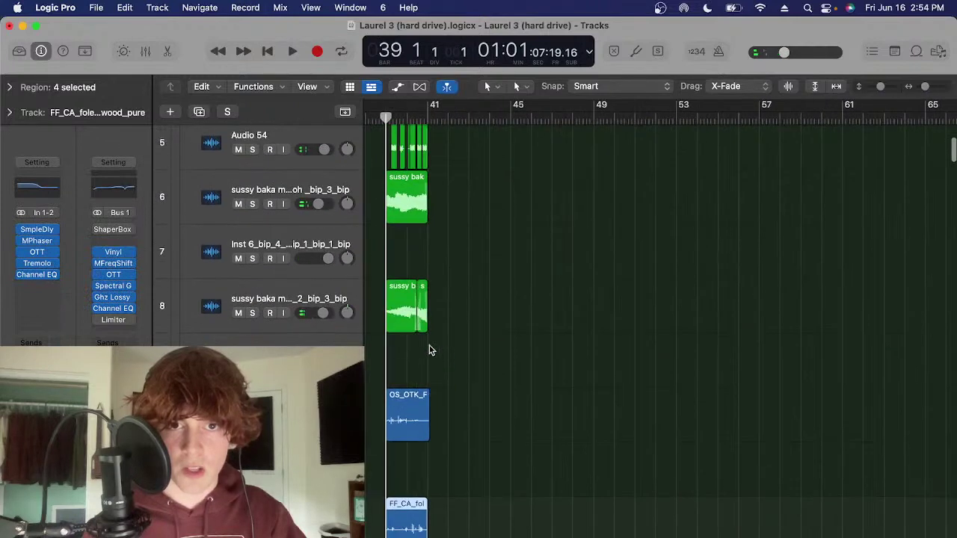
pyautogui.scroll(4, 431, 350)
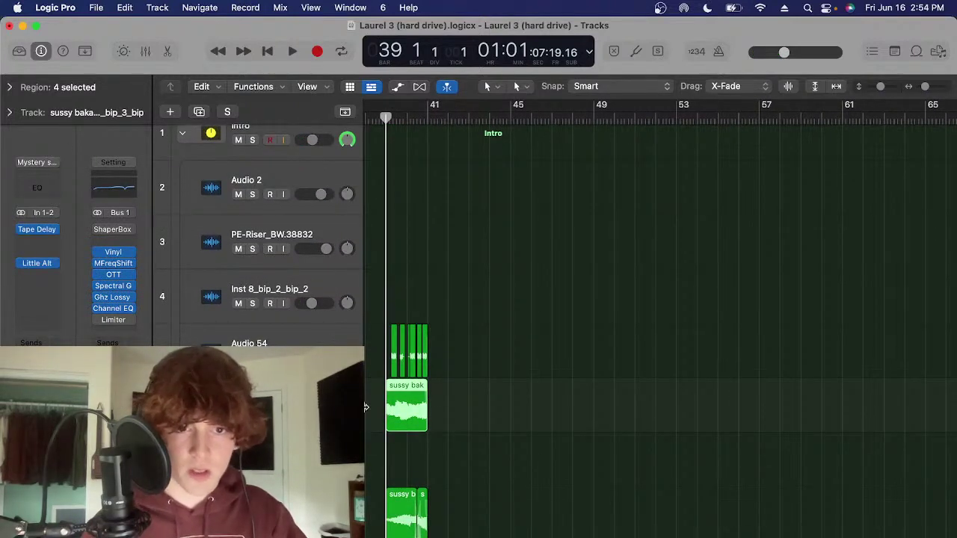
pyautogui.scroll(-5, 561, 357)
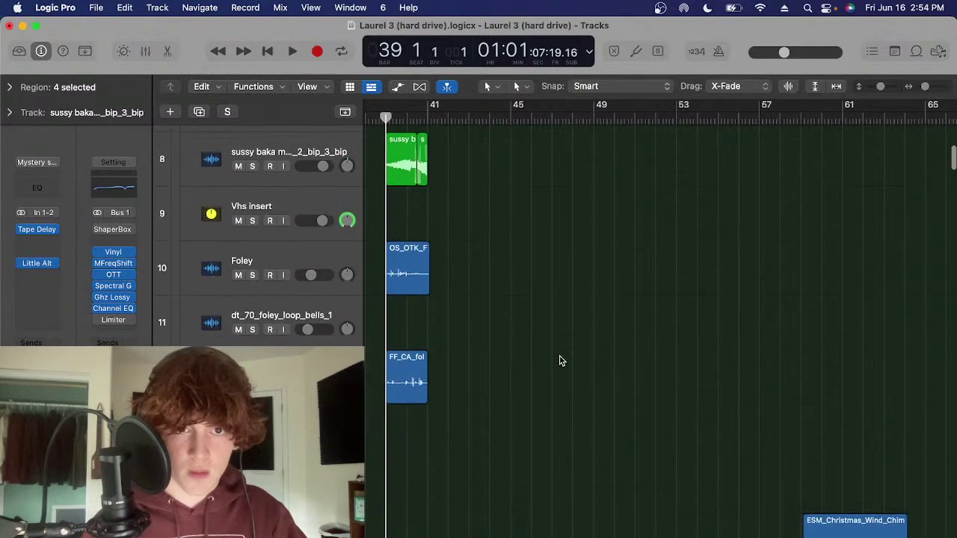
# Locate and select the ESM_Christmas wind chime region that starts around bar 59
pyautogui.click(578, 427)
pyautogui.scroll(-1, 568, 432)
pyautogui.hscroll(1, 568, 431)
pyautogui.scroll(-1, 473, 496)
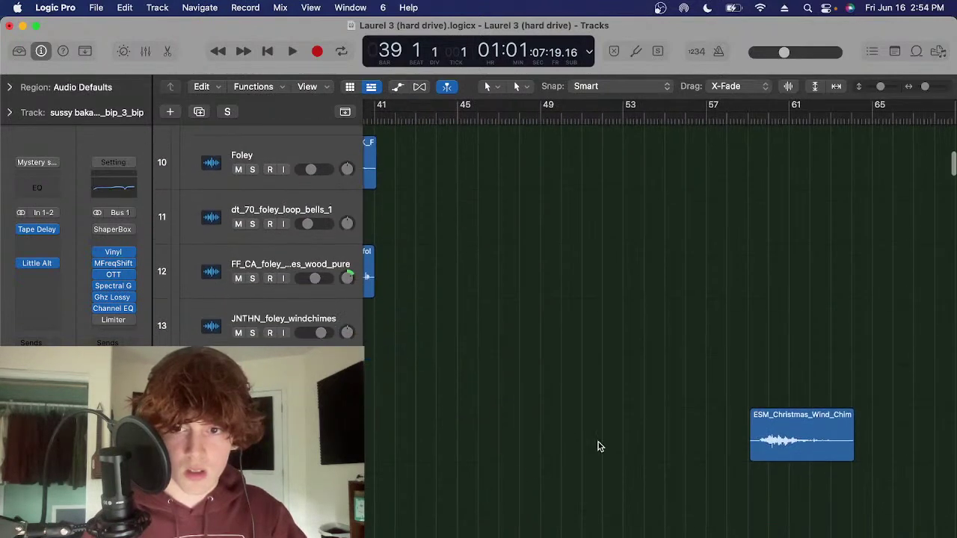
pyautogui.hscroll(3, 598, 444)
pyautogui.click(562, 443)
pyautogui.scroll(-5, 538, 264)
pyautogui.scroll(4, 568, 281)
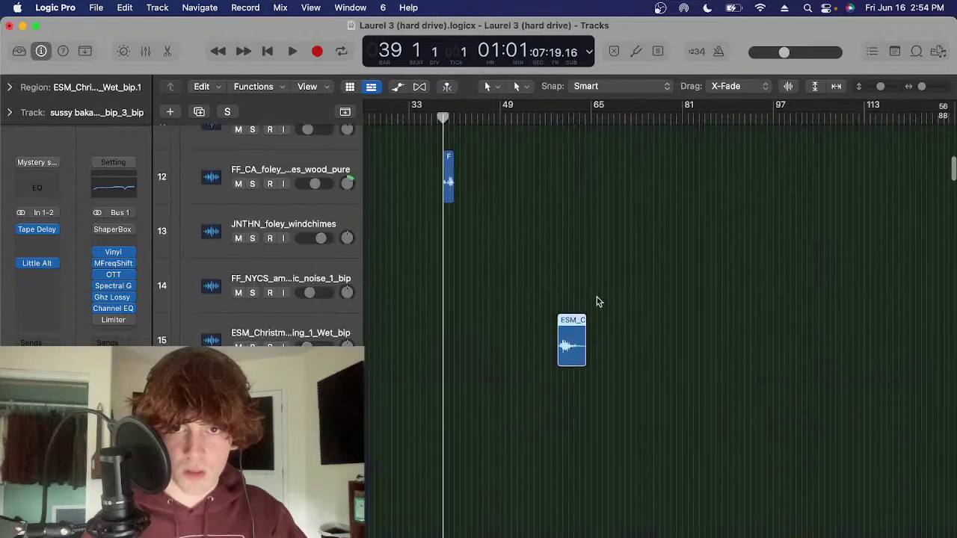
pyautogui.hscroll(-2, 583, 351)
pyautogui.hscroll(-1, 569, 416)
# Place the playhead at bar 60 and solo the ESM_Christmas wind chime track briefly, turning solo off again
pyautogui.press('super+Right')
pyautogui.press('super+Right')
pyautogui.press('super+Right')
pyautogui.press('super+Right')
pyautogui.press('super+Right')
pyautogui.press('super+Right')
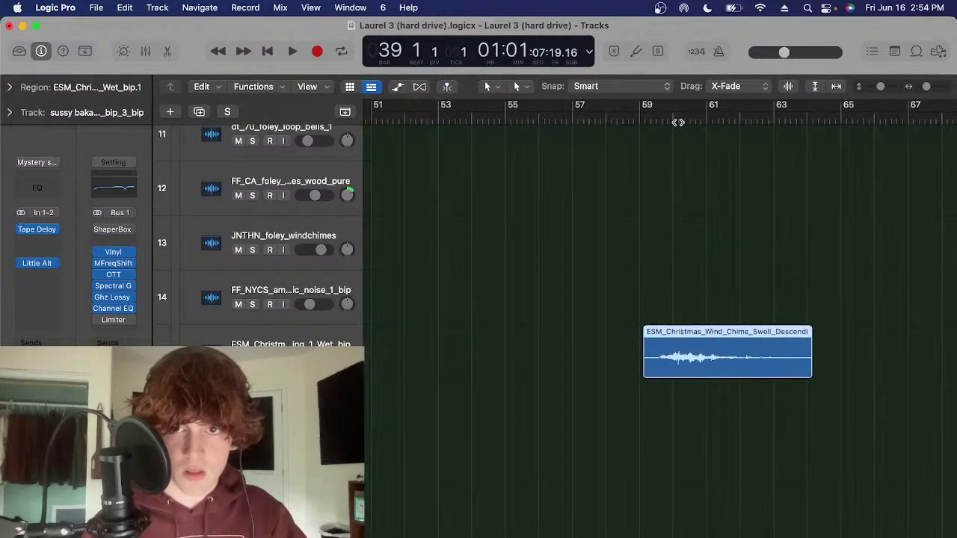
pyautogui.click(674, 122)
pyautogui.click(290, 342)
pyautogui.press('s')
pyautogui.click(773, 351)
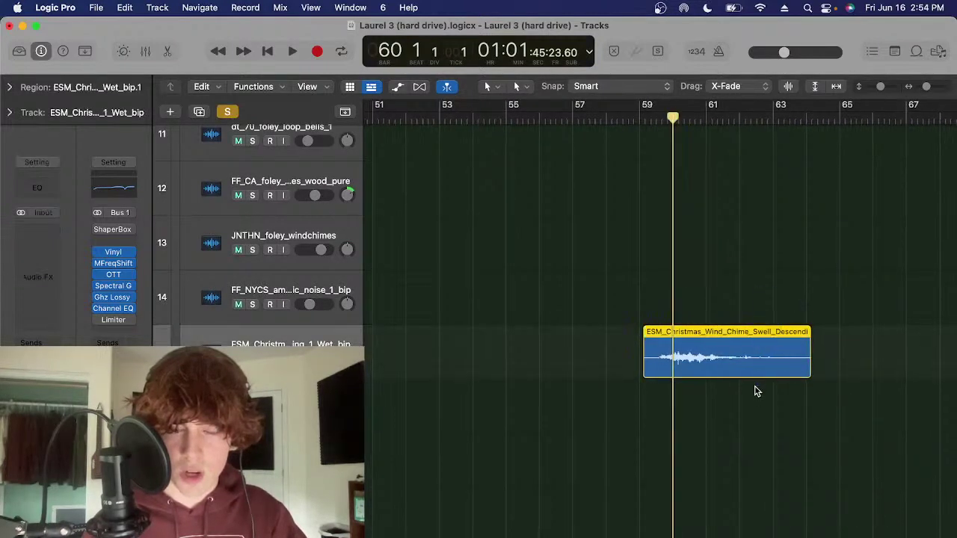
pyautogui.press('s')
# Return to the start of the acoustic section with the playhead at bar 25 and select the Acoustic main track stack
pyautogui.hscroll(-5, 712, 382)
pyautogui.scroll(-2, 508, 386)
pyautogui.scroll(-6, 506, 386)
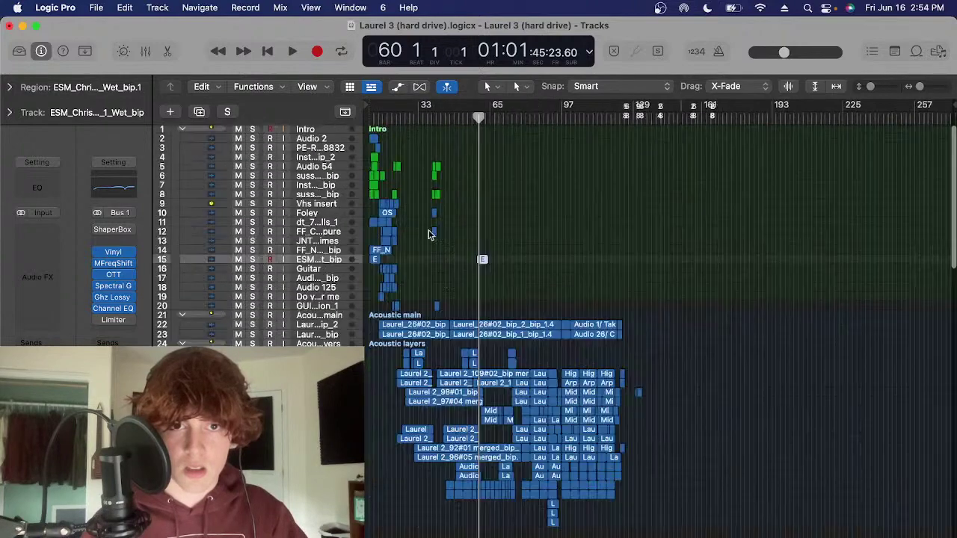
pyautogui.click(401, 124)
pyautogui.click(335, 320)
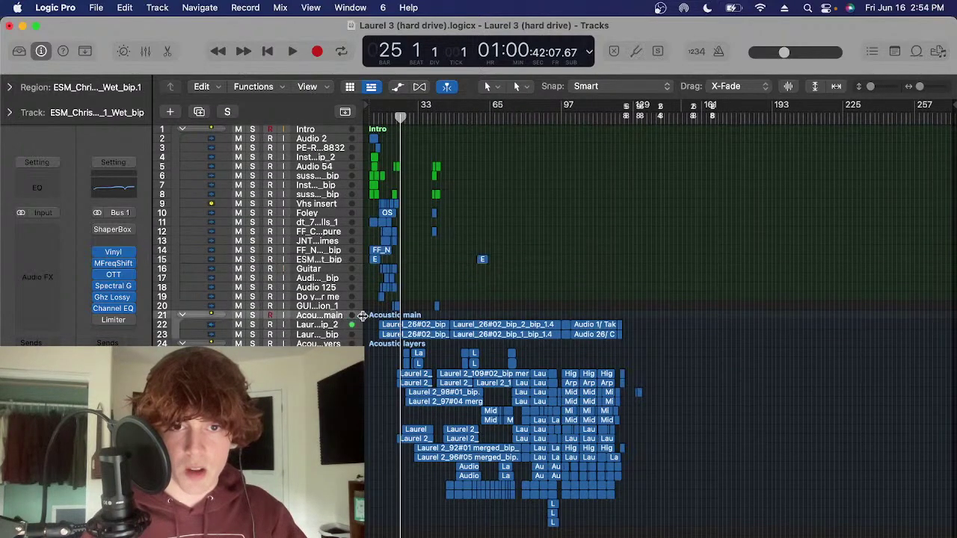
pyautogui.scroll(2, 694, 317)
pyautogui.scroll(-3, 600, 335)
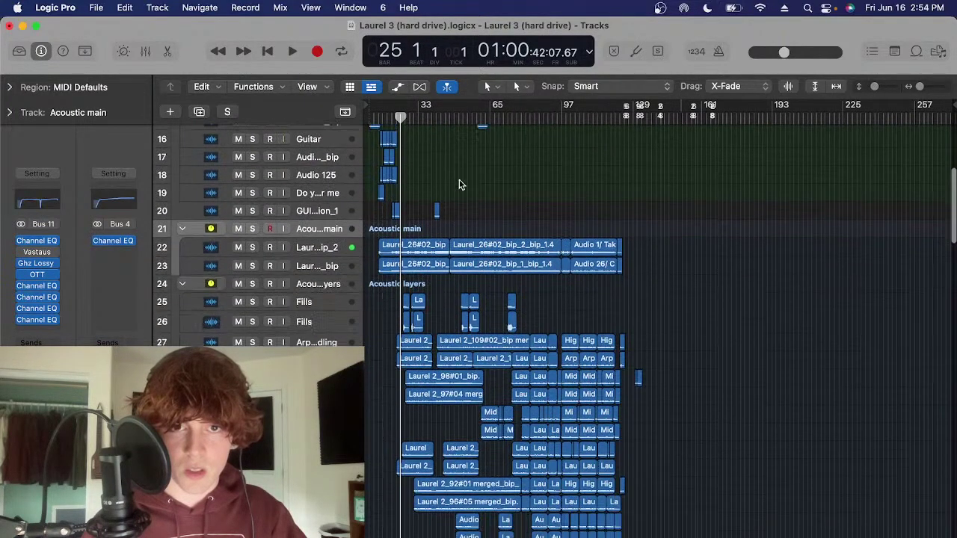
# Move the playhead to bar 39 and solo both the Acoustic main and Acoustic layers track stacks
pyautogui.click(432, 121)
pyautogui.press('s')
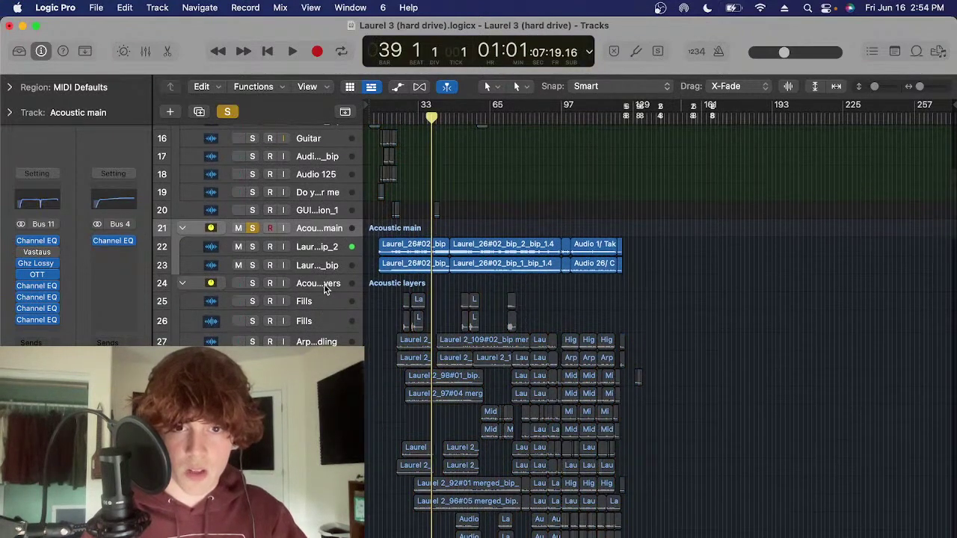
pyautogui.click(327, 288)
pyautogui.press('s')
# Keep the Pointer Tool active and place the playhead at bar 31 in the acoustic section
pyautogui.scroll(-2, 553, 339)
pyautogui.scroll(4, 553, 339)
pyautogui.scroll(3, 601, 339)
pyautogui.press('t')
pyautogui.press('t')
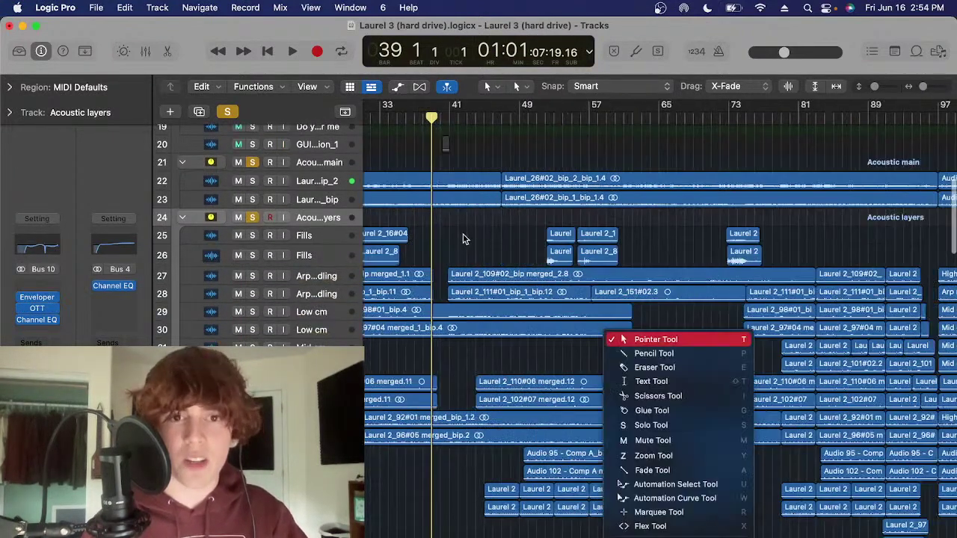
pyautogui.hscroll(-2, 463, 224)
pyautogui.click(450, 119)
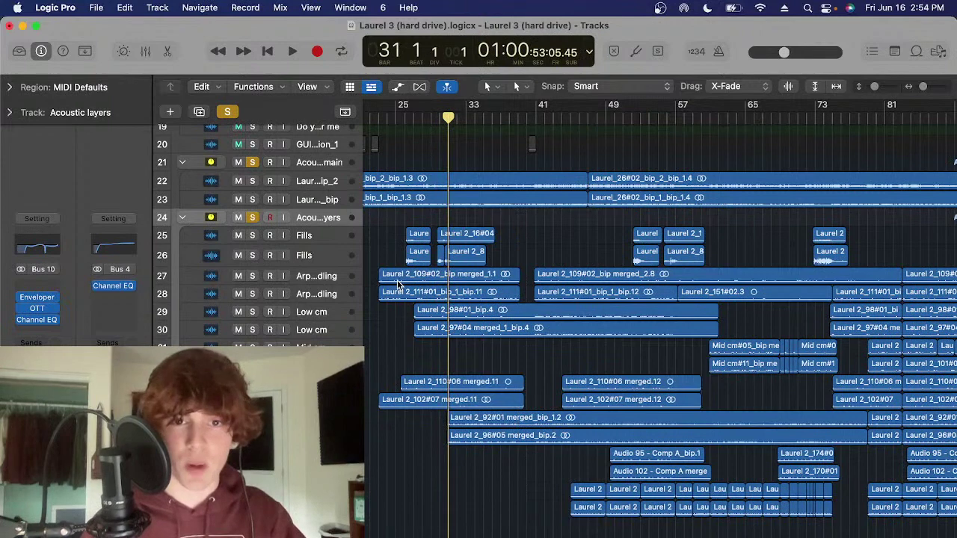
# Select the Laurel_26#02_bip_2 track, inspect the settings of its Compressor, and close the plug-in window
pyautogui.press('super+Down')
pyautogui.click(329, 177)
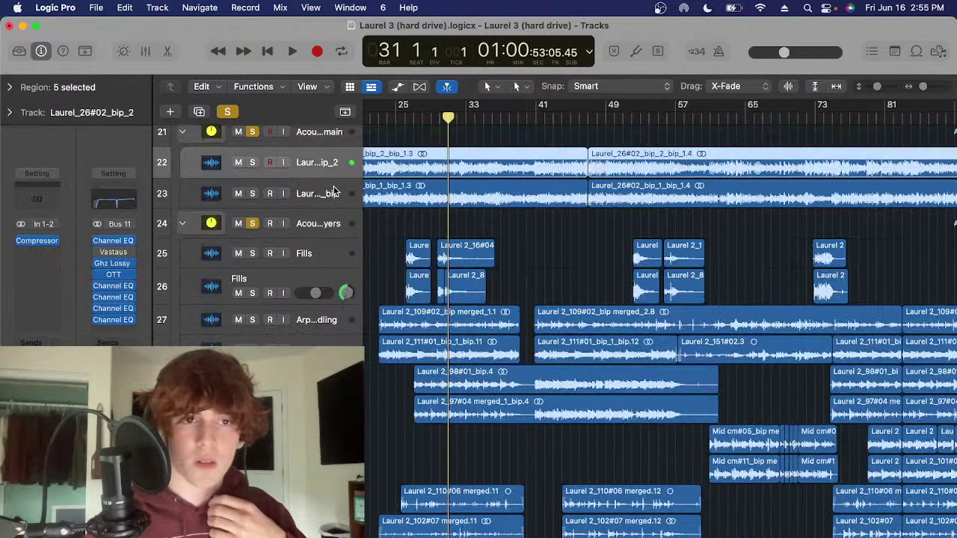
pyautogui.scroll(1, 247, 224)
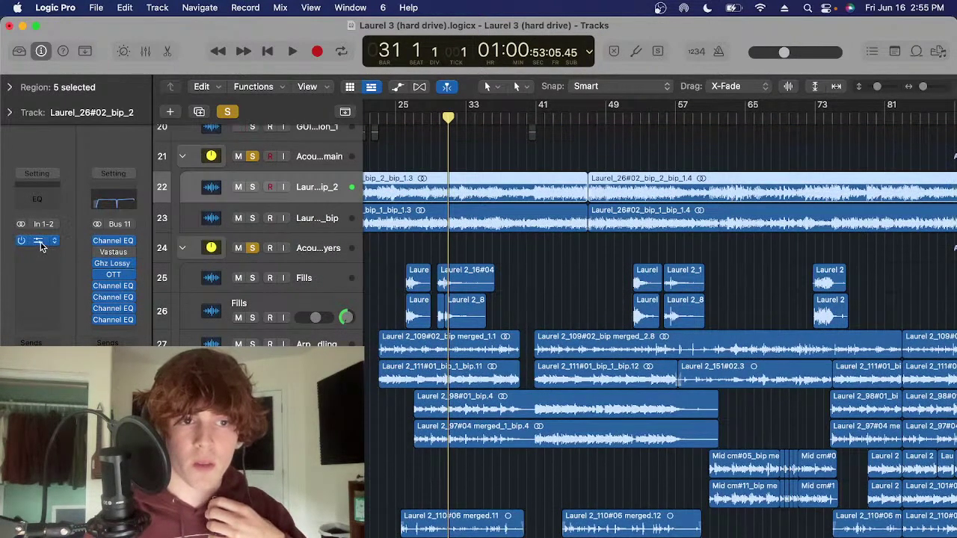
pyautogui.click(40, 242)
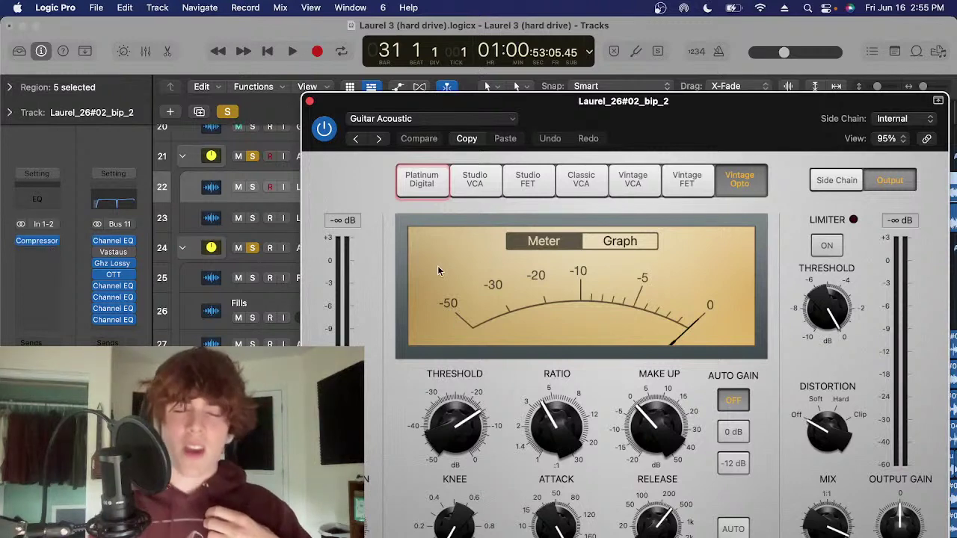
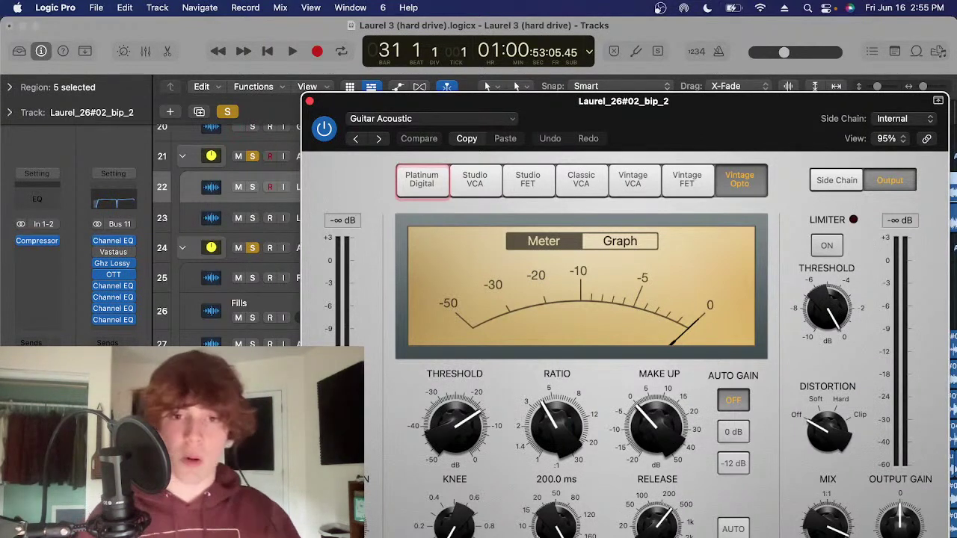
pyautogui.click(311, 102)
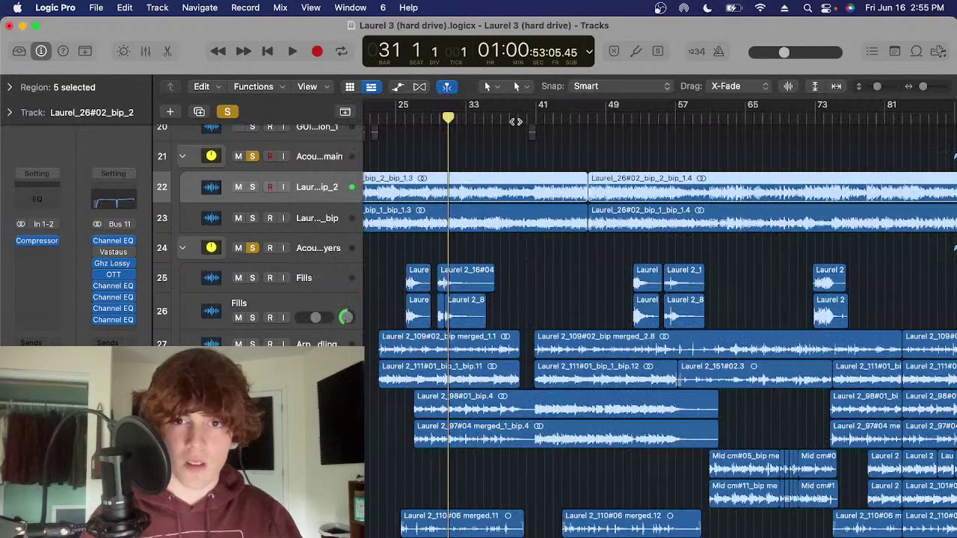
# Move the playhead to bar 39, inspect several Channel EQ curves on the Acoustic main stack, and close their windows
pyautogui.click(516, 121)
pyautogui.press('e')
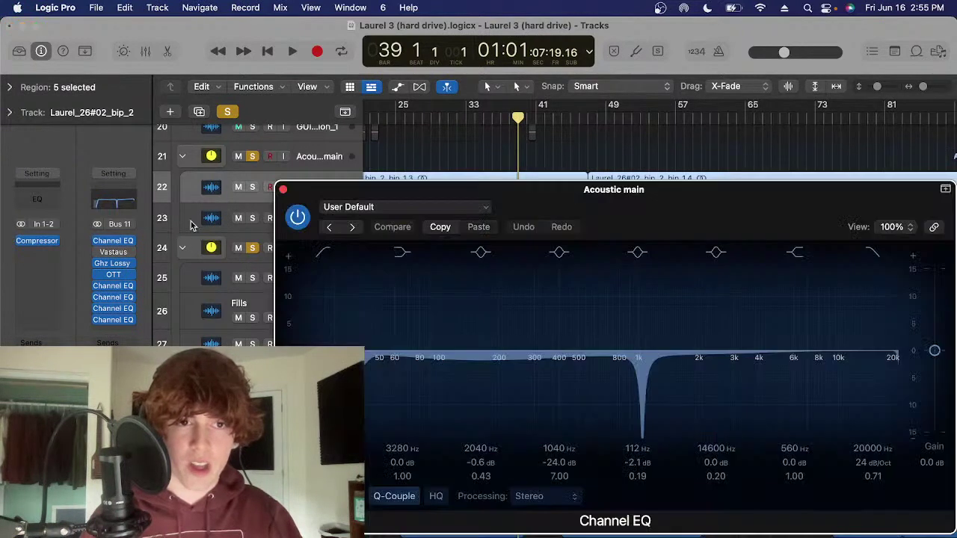
pyautogui.click(283, 190)
pyautogui.click(116, 299)
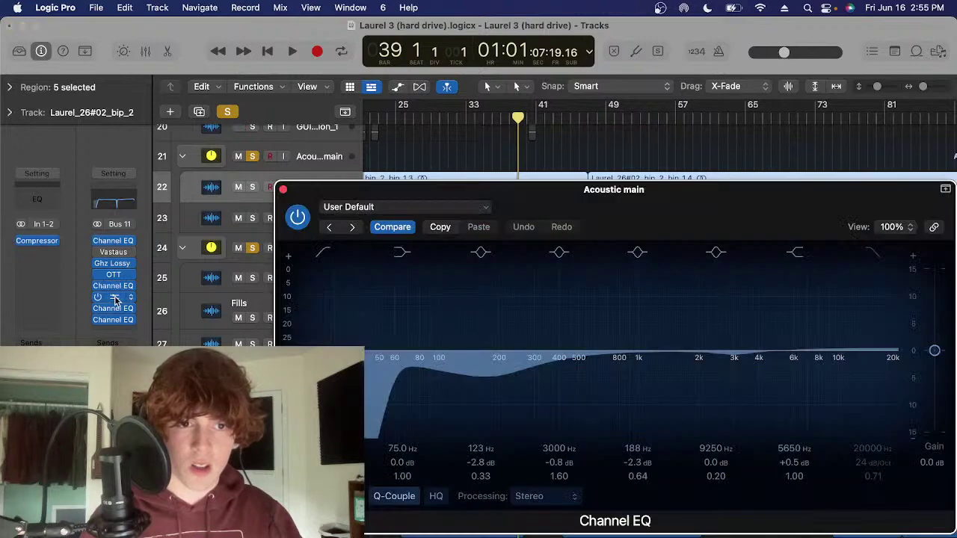
pyautogui.click(116, 297)
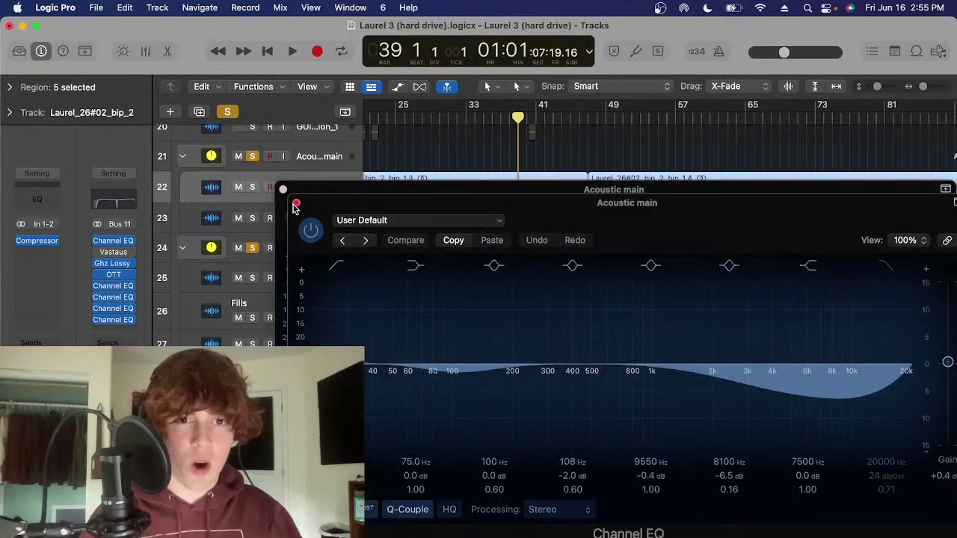
pyautogui.click(296, 203)
pyautogui.click(282, 189)
# Show the track automation and place the playhead at bar 99, just after the Acoustic main automation change
pyautogui.press('a')
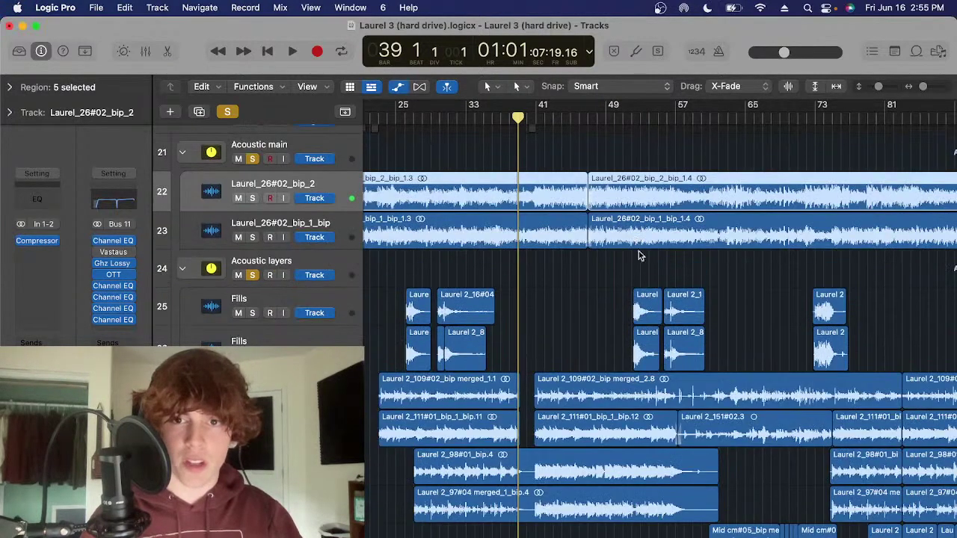
pyautogui.press('super+Down')
pyautogui.press('super+Down')
pyautogui.press('super+Left')
pyautogui.press('super+Left')
pyautogui.press('super+Left')
pyautogui.scroll(2, 642, 142)
pyautogui.click(626, 118)
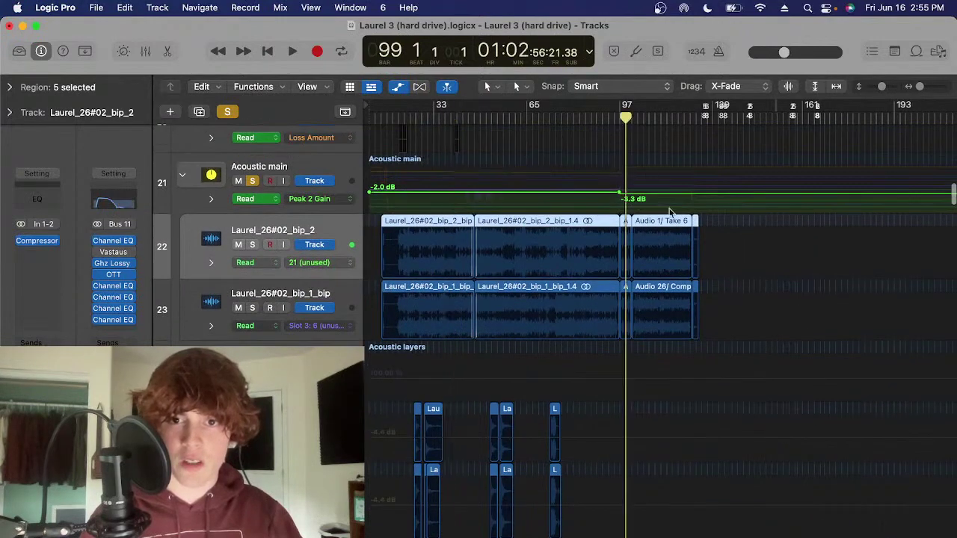
# Examine the Peak 2 Gain automation change on the Acoustic main stack around bar 97 in close detail
pyautogui.press('super+Right')
pyautogui.press('super+Right')
pyautogui.press('super+Right')
pyautogui.hscroll(10, 562, 370)
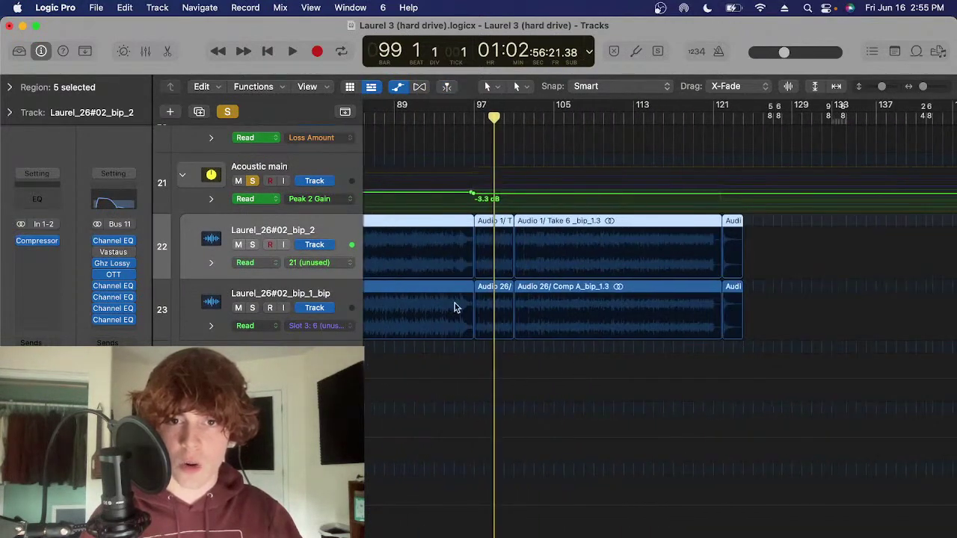
pyautogui.press('super+Down')
pyautogui.press('super+Right')
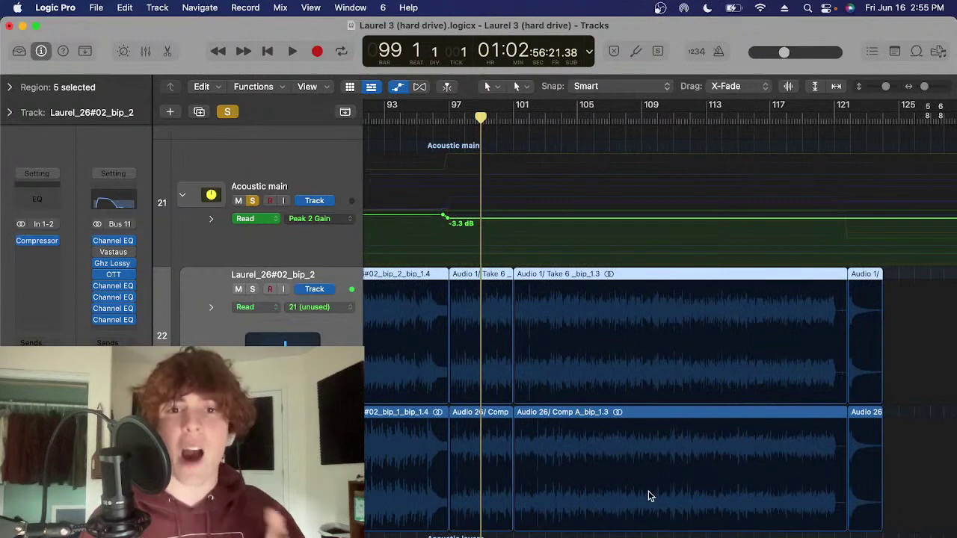
pyautogui.scroll(2, 493, 266)
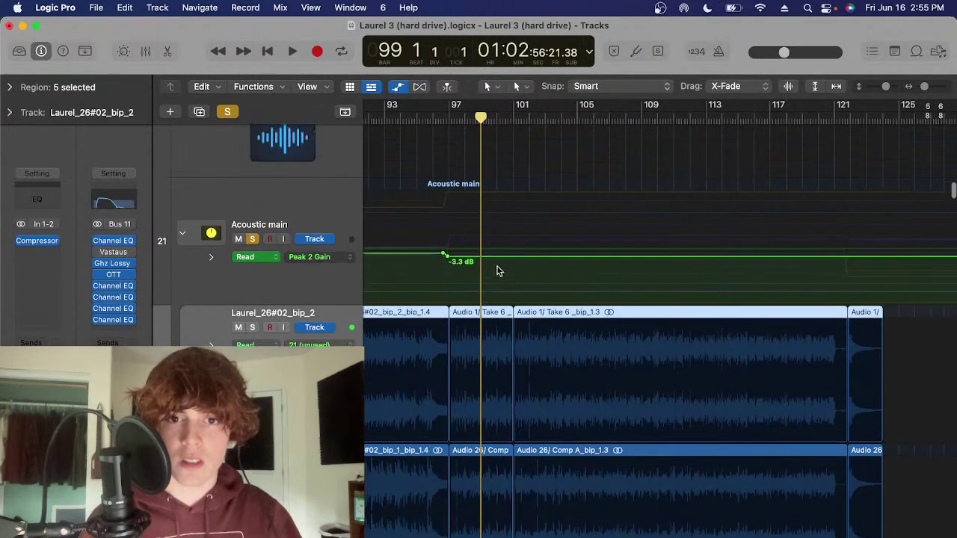
pyautogui.press('super+Down')
pyautogui.scroll(3, 515, 288)
pyautogui.press('super+Right')
pyautogui.press('super+Right')
pyautogui.press('super+Right')
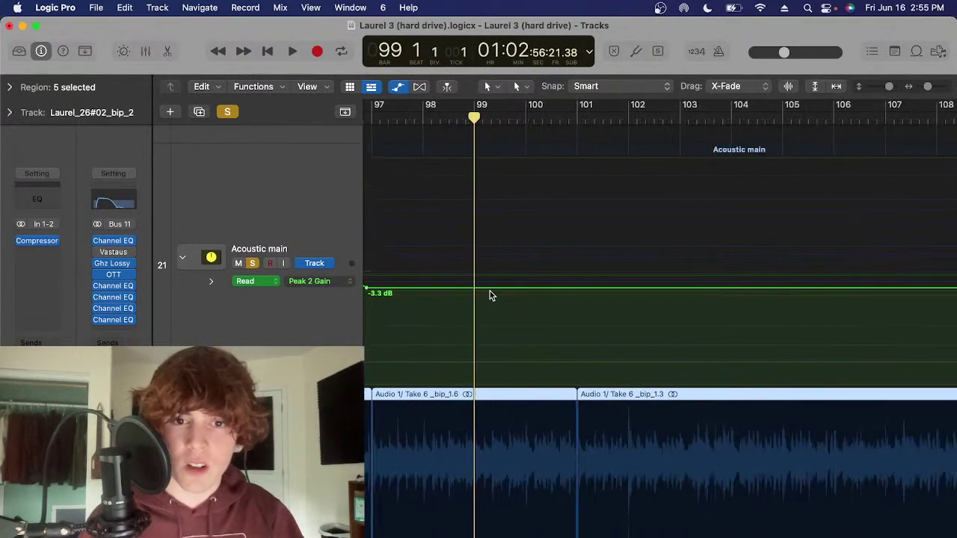
pyautogui.press('t')
pyautogui.click(456, 230)
pyautogui.hscroll(-2, 513, 250)
pyautogui.scroll(-2, 514, 250)
pyautogui.press('super+Down')
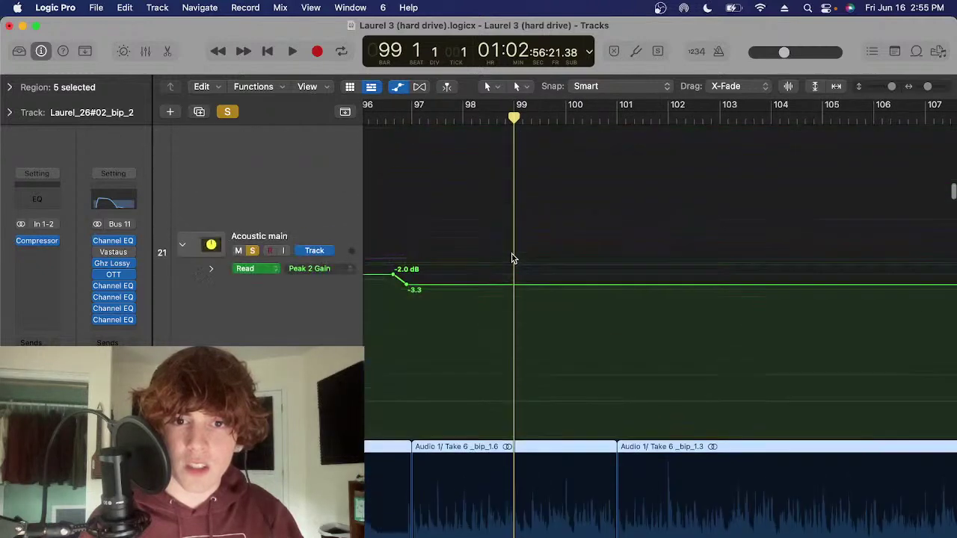
pyautogui.scroll(4, 512, 256)
pyautogui.press('super+Right')
pyautogui.hscroll(-1, 478, 310)
pyautogui.press('super+Right')
pyautogui.press('super+Right')
pyautogui.press('super+Right')
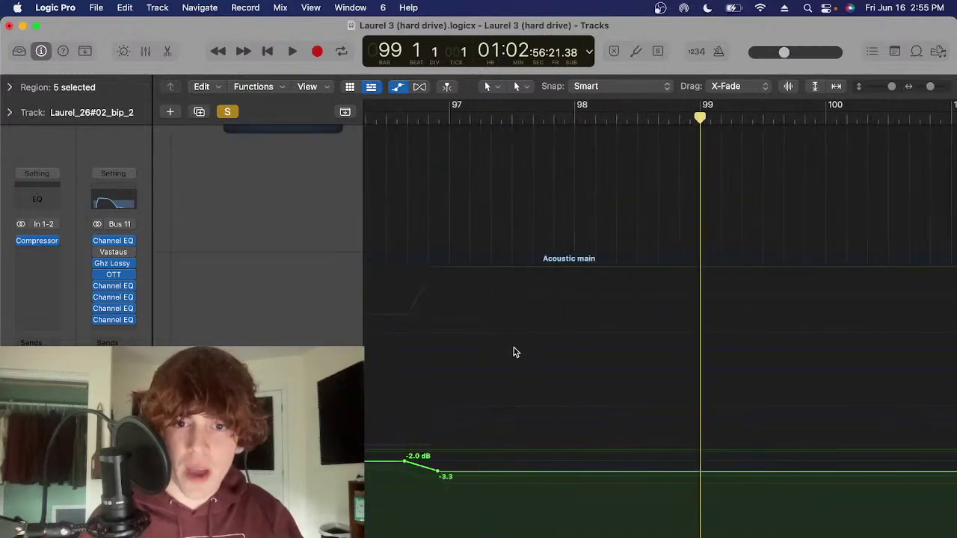
pyautogui.scroll(-2, 455, 417)
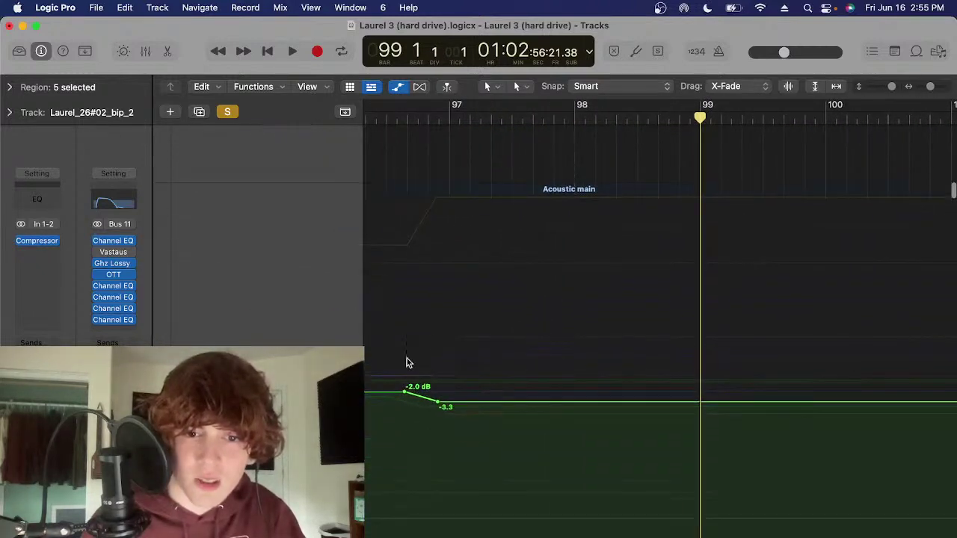
# Review several used Channel EQ automation parameters on the Acoustic main stack one after another, ending with Peak 1 Gain displayed
pyautogui.click(342, 386)
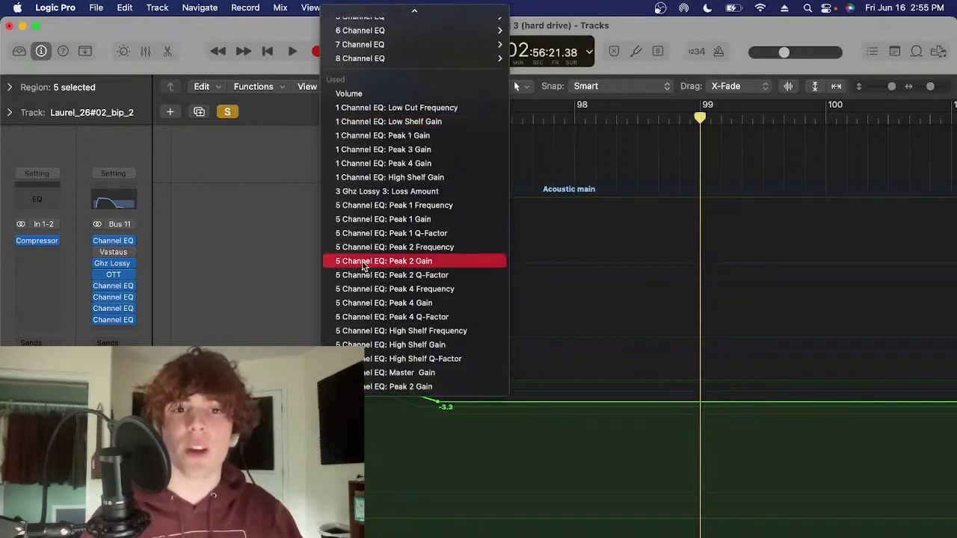
pyautogui.click(404, 219)
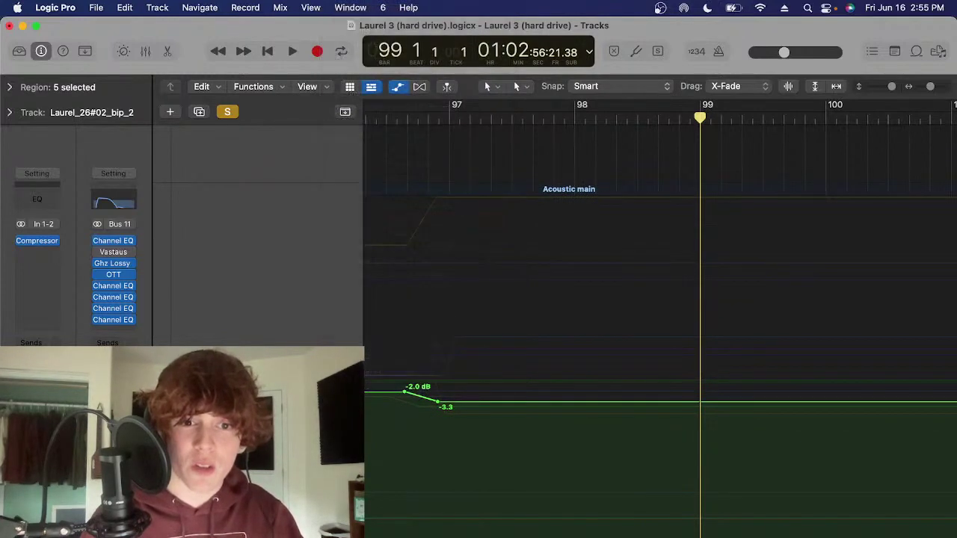
pyautogui.click(347, 383)
pyautogui.click(357, 326)
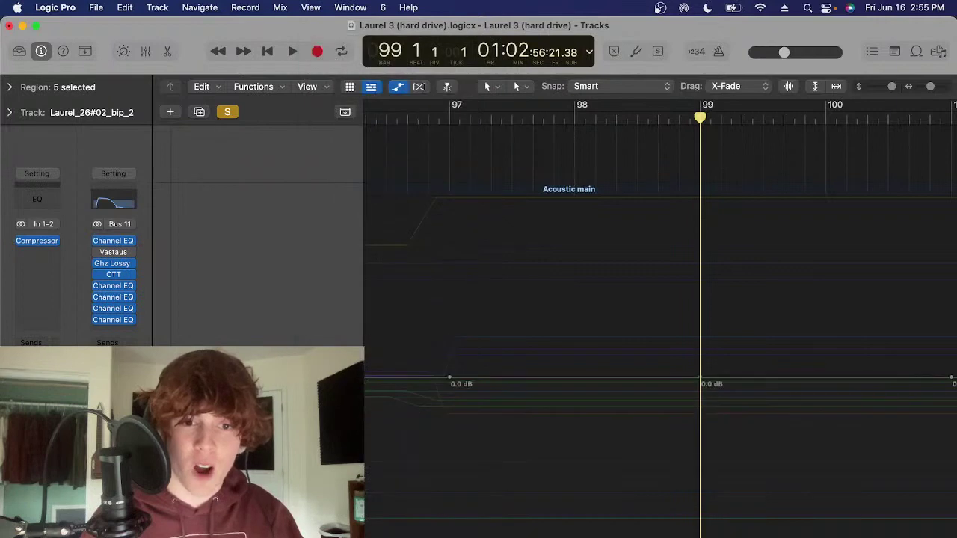
pyautogui.click(347, 382)
pyautogui.click(354, 464)
pyautogui.click(348, 382)
pyautogui.click(355, 437)
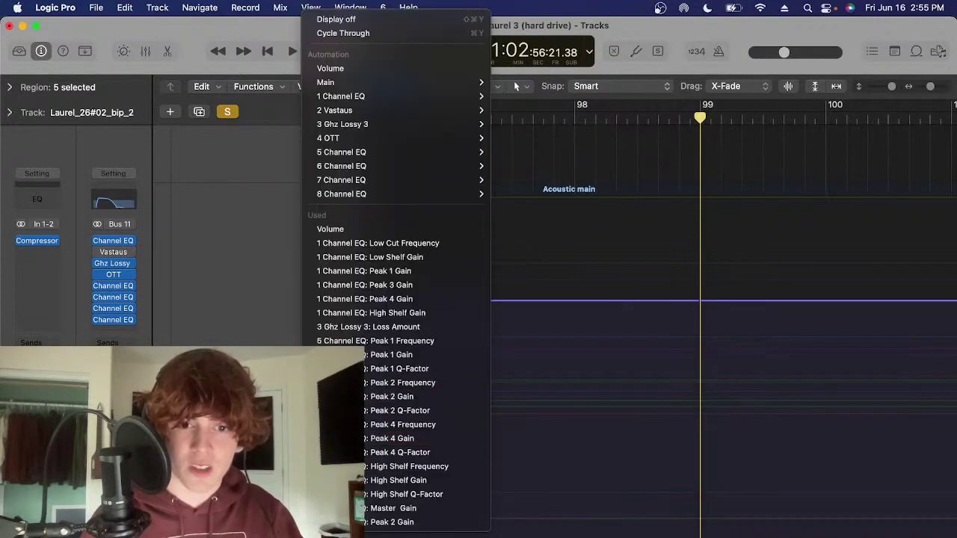
pyautogui.click(348, 381)
pyautogui.click(396, 422)
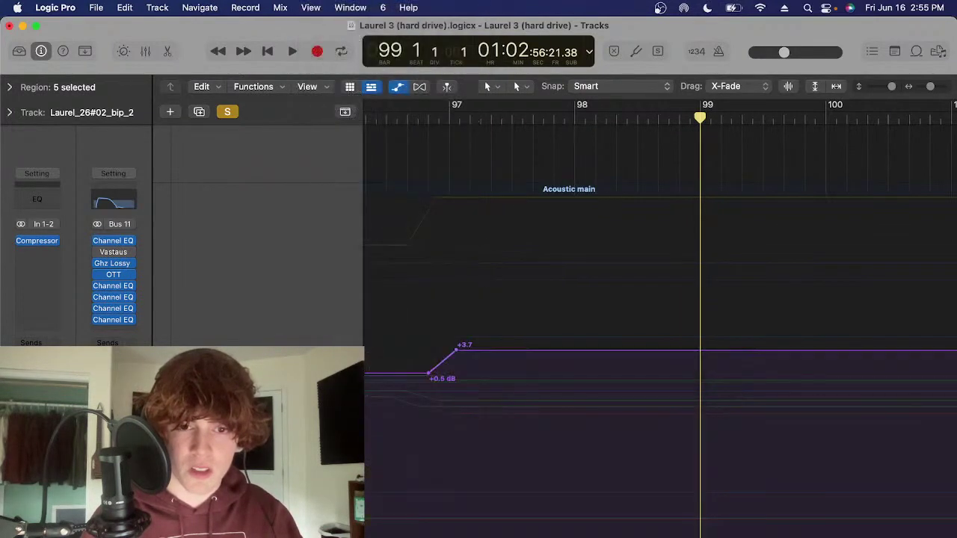
pyautogui.click(348, 382)
pyautogui.click(366, 176)
# Turn off solo for the project and return to the full length of the Acoustic main regions
pyautogui.press('super+Left')
pyautogui.press('super+Left')
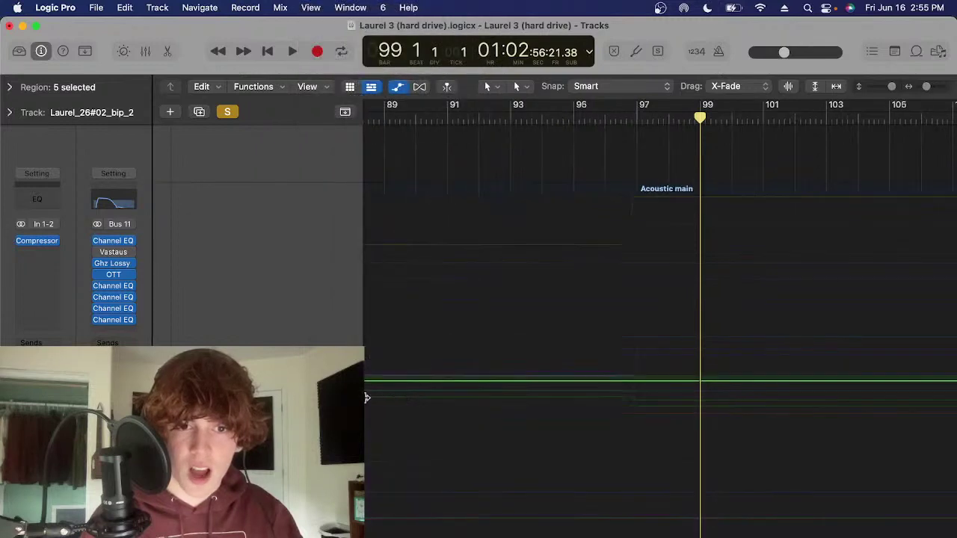
pyautogui.click(229, 115)
pyautogui.press('super+Left')
pyautogui.press('super+Left')
pyautogui.press('super+Left')
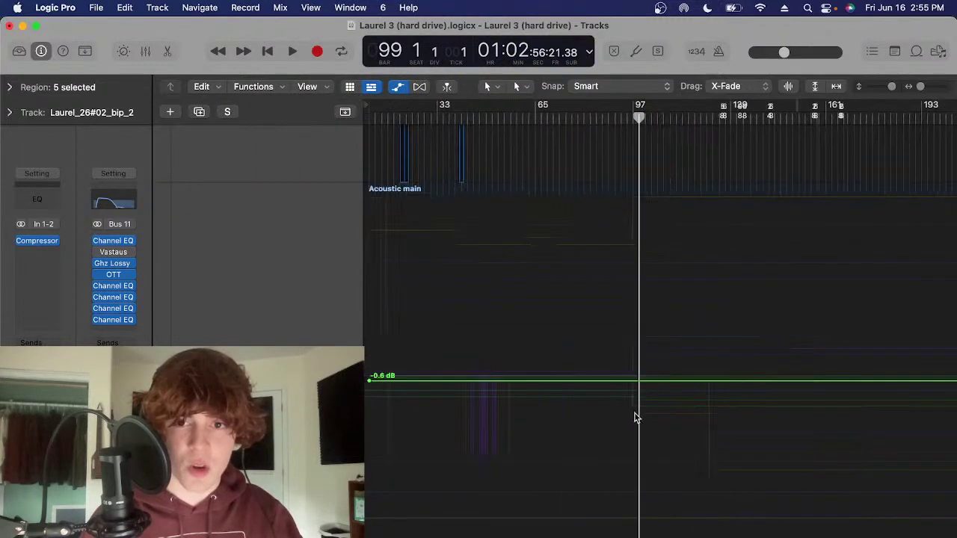
pyautogui.press('super+Up')
pyautogui.press('super+Up')
pyautogui.press('t')
pyautogui.press('t')
pyautogui.press('super+Up')
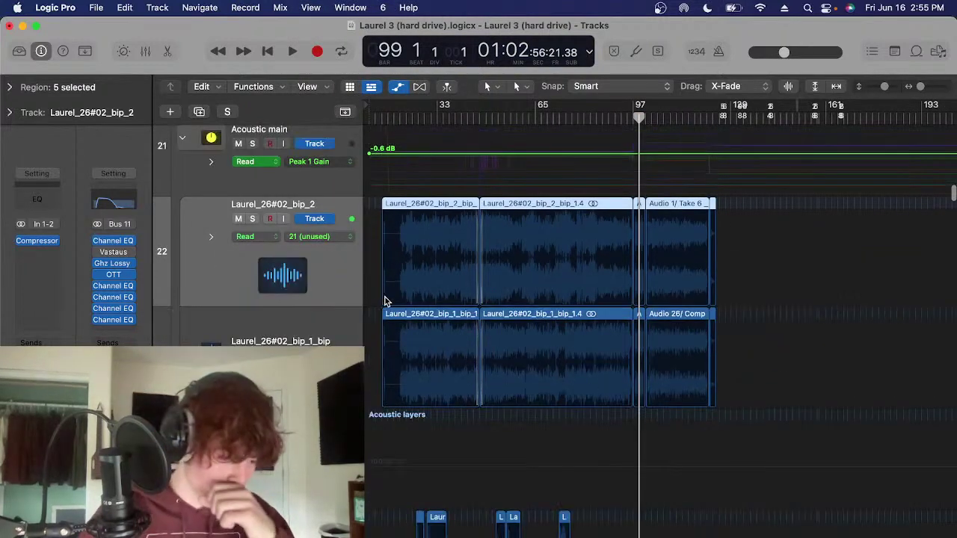
pyautogui.scroll(1, 437, 300)
pyautogui.scroll(2, 372, 319)
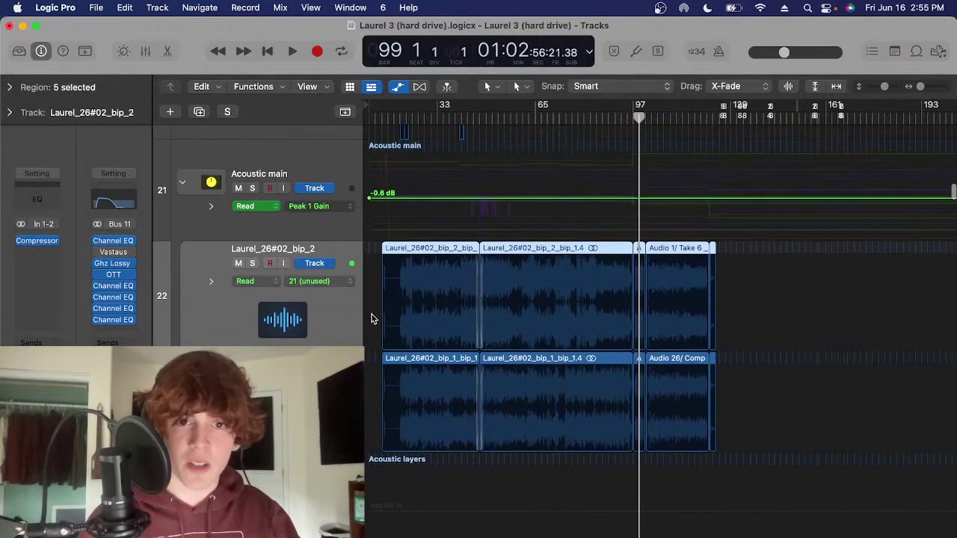
# Place the playhead at bar 61 and look over the Acoustic layers tracks and the Acoustic main stack
pyautogui.click(523, 120)
pyautogui.scroll(-5, 503, 239)
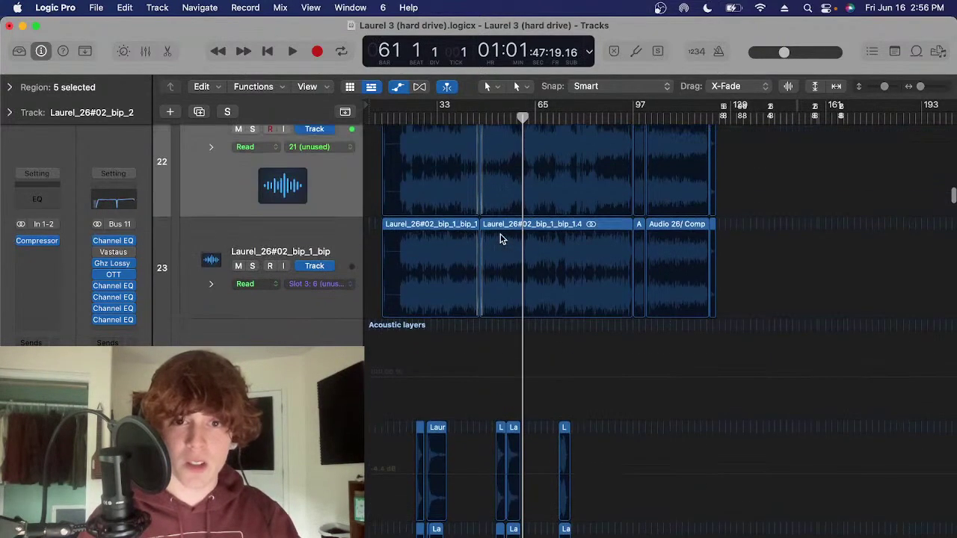
pyautogui.scroll(-3, 507, 261)
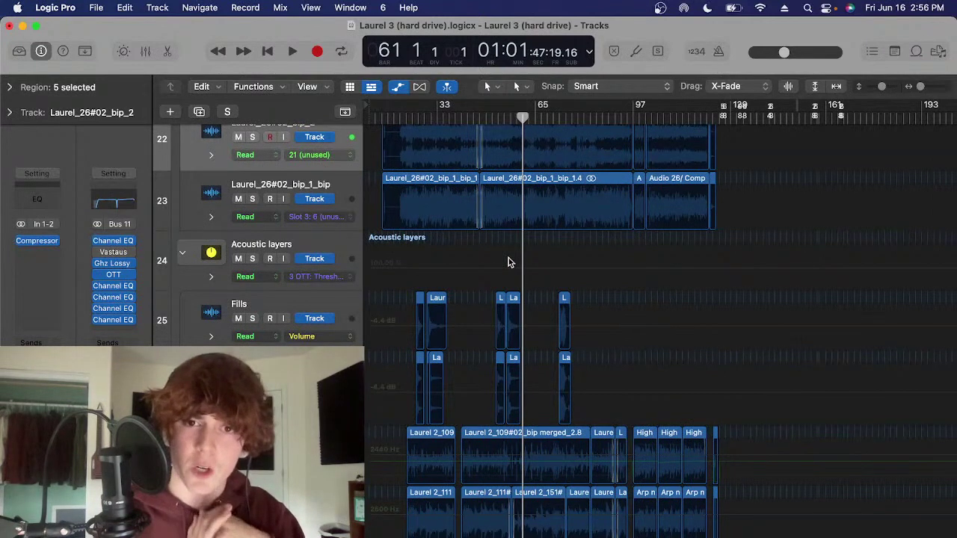
pyautogui.click(381, 261)
pyautogui.scroll(3, 366, 243)
pyautogui.click(337, 203)
pyautogui.scroll(5, 598, 270)
pyautogui.scroll(3, 519, 259)
pyautogui.hscroll(2, 519, 259)
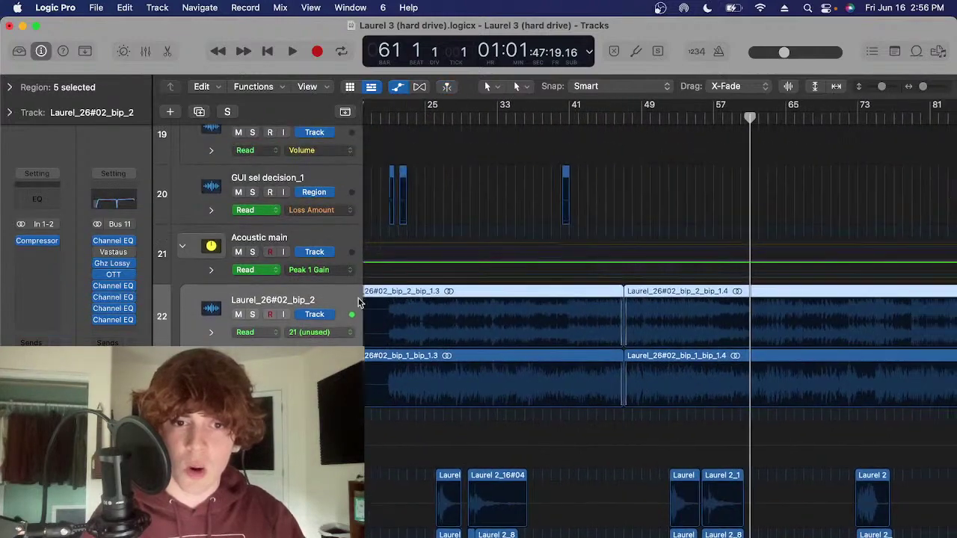
# Place the playhead at bar 47 and examine the edit point between the two long Acoustic main regions
pyautogui.click(335, 271)
pyautogui.click(664, 313)
pyautogui.click(619, 116)
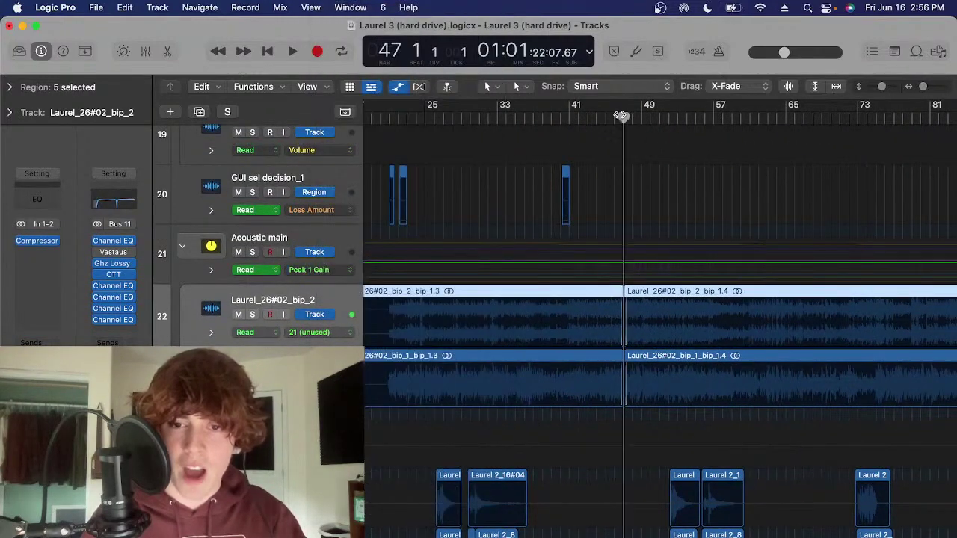
pyautogui.scroll(5, 478, 310)
pyautogui.scroll(3, 612, 317)
pyautogui.hscroll(5, 613, 317)
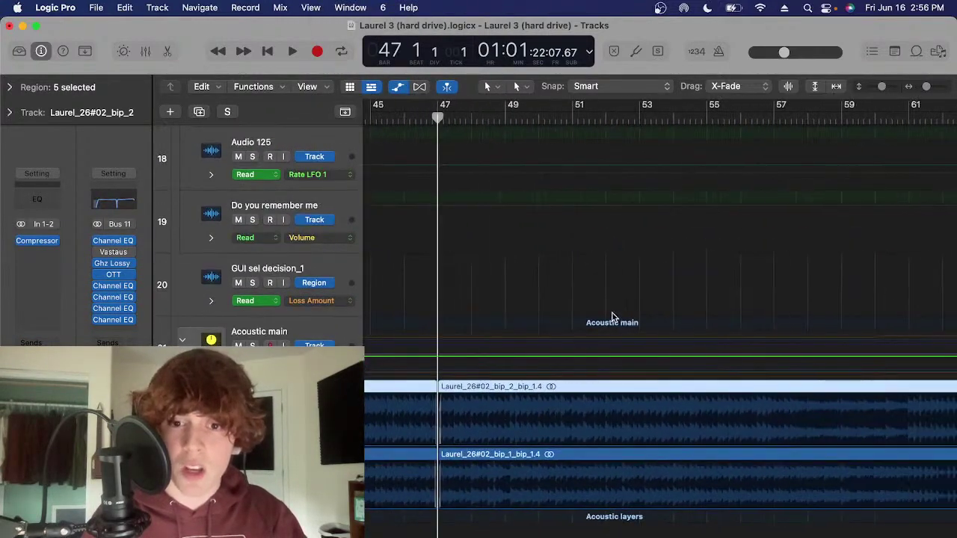
pyautogui.press('super+Right')
pyautogui.scroll(-1, 478, 372)
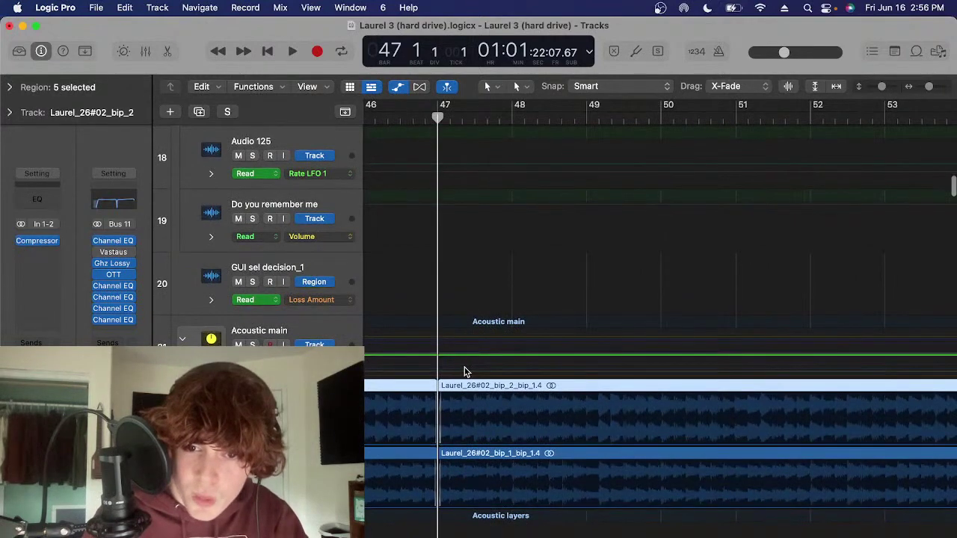
pyautogui.press('super+Left')
pyautogui.press('super+Left')
pyautogui.hscroll(-5, 480, 391)
pyautogui.scroll(-4, 480, 392)
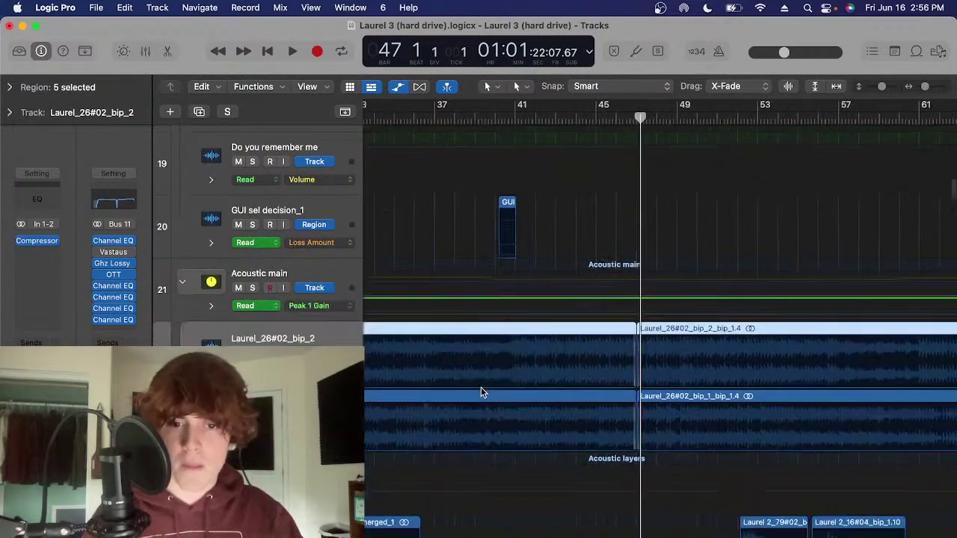
# Solo the Acoustic layers stack and place the playhead at bar 31
pyautogui.press('super+Left')
pyautogui.hscroll(-3, 374, 392)
pyautogui.click(643, 400)
pyautogui.scroll(-6, 632, 219)
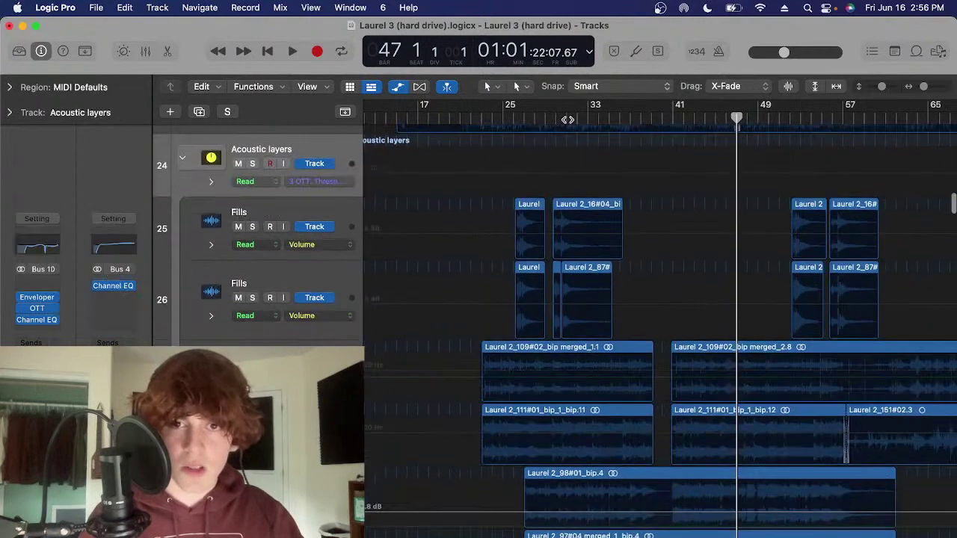
pyautogui.click(565, 119)
pyautogui.scroll(-4, 592, 272)
pyautogui.hscroll(-1, 581, 283)
pyautogui.hotkey('ctrl', 's')
pyautogui.scroll(-2, 578, 284)
pyautogui.scroll(2, 506, 280)
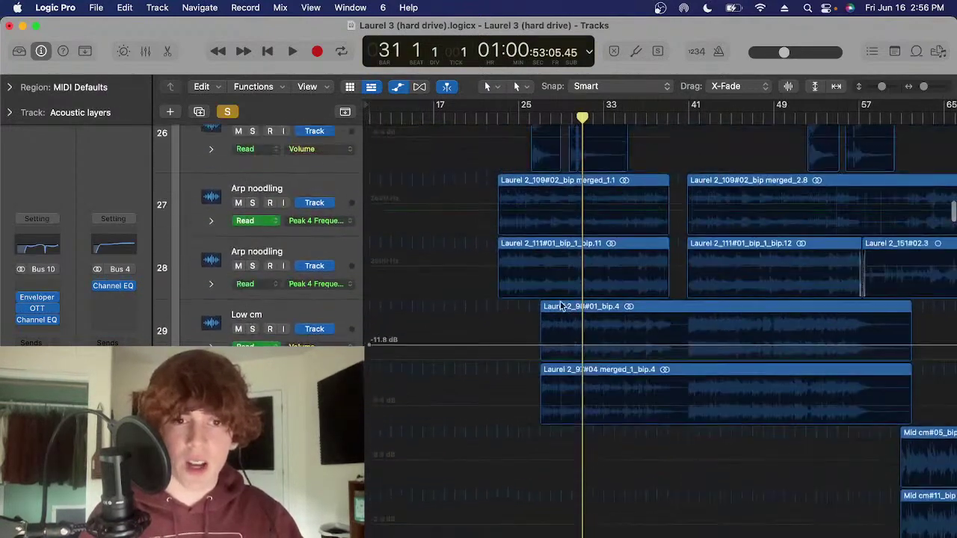
# Inspect the Channel EQ curve on the Acoustic layers stack, close its window, and move the playhead to bar 33
pyautogui.hscroll(3, 506, 279)
pyautogui.press('v')
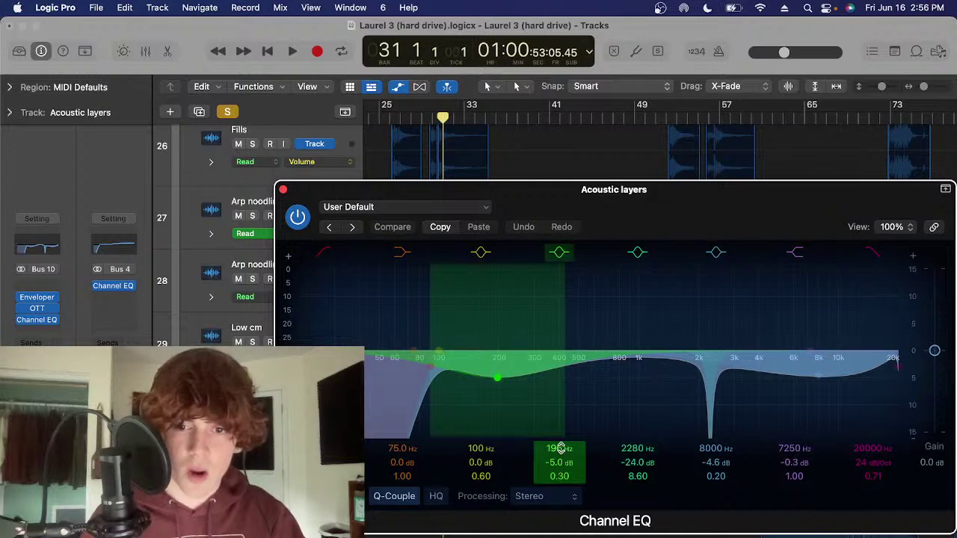
pyautogui.click(284, 192)
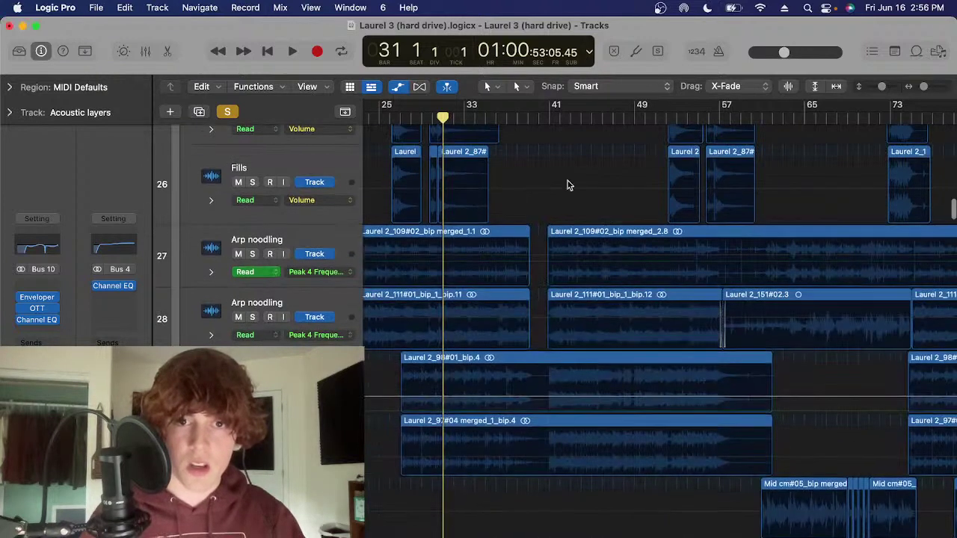
pyautogui.scroll(3, 566, 186)
pyautogui.click(41, 255)
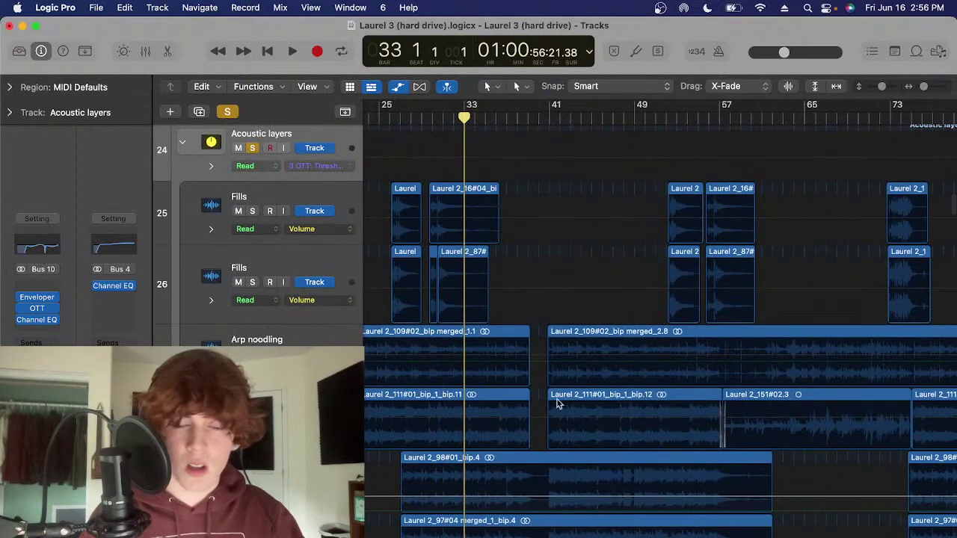
pyautogui.click(285, 191)
# Select the first Low cm track, inspect its Channel EQ curve, and close the plug-in window
pyautogui.scroll(-1, 568, 322)
pyautogui.scroll(-5, 314, 312)
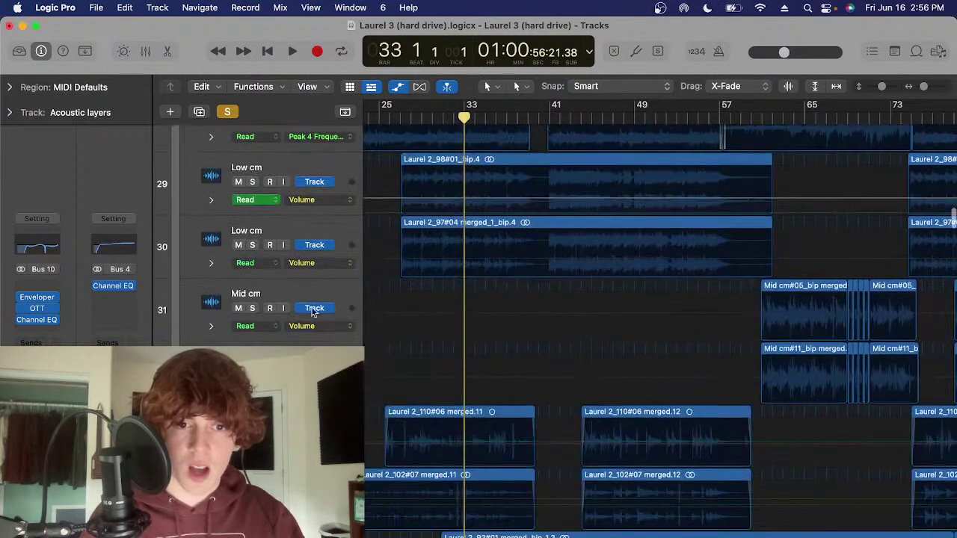
pyautogui.click(329, 238)
pyautogui.scroll(2, 329, 238)
pyautogui.click(346, 275)
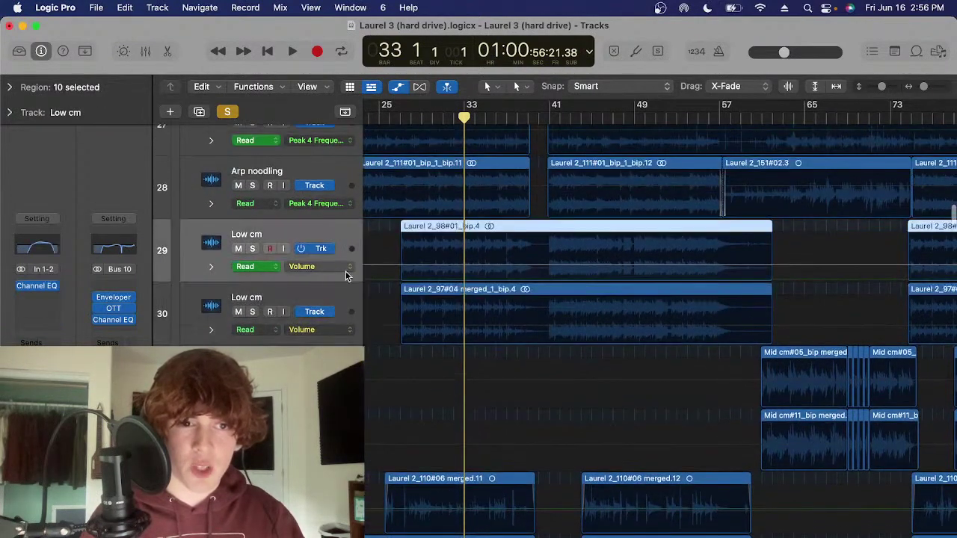
pyautogui.scroll(1, 359, 255)
pyautogui.click(26, 245)
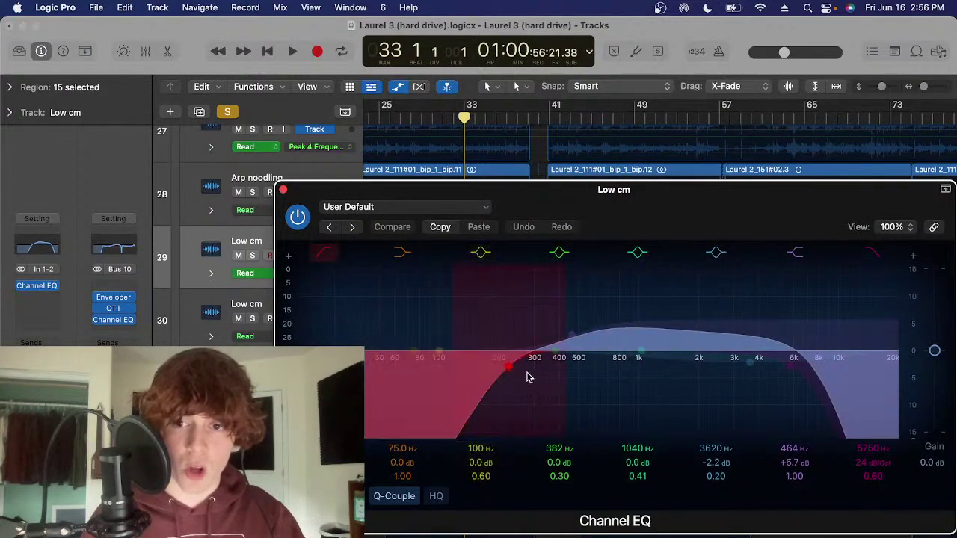
pyautogui.click(283, 190)
# Select the second Arp noodling track, inspect its Channel EQ curve, and close the plug-in window
pyautogui.click(285, 176)
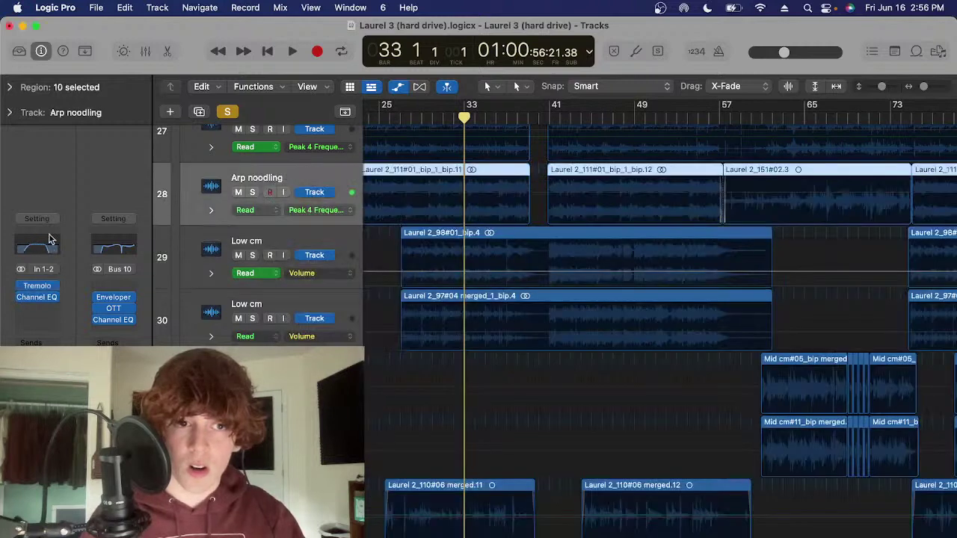
pyautogui.click(38, 250)
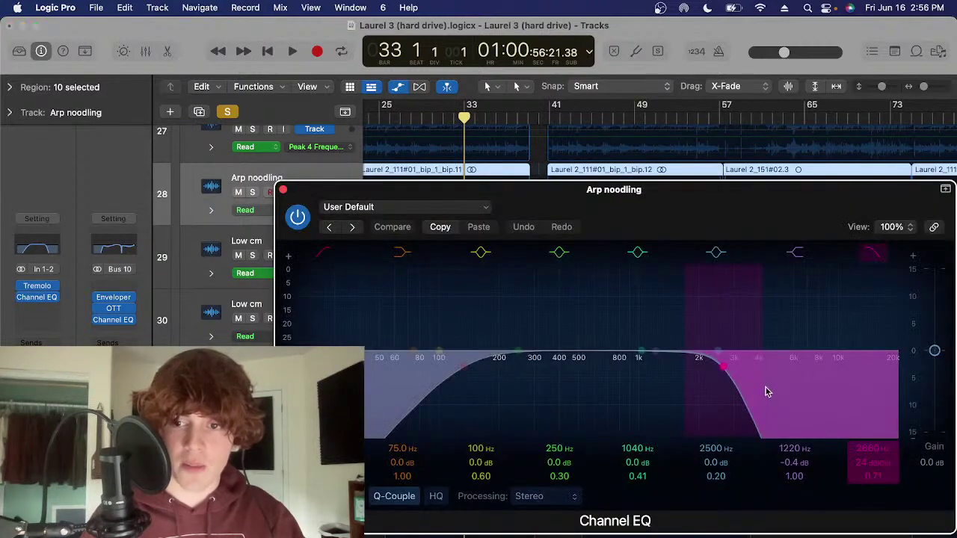
pyautogui.click(283, 191)
# Turn off solo and select the Acoustic layers stack again
pyautogui.scroll(4, 496, 288)
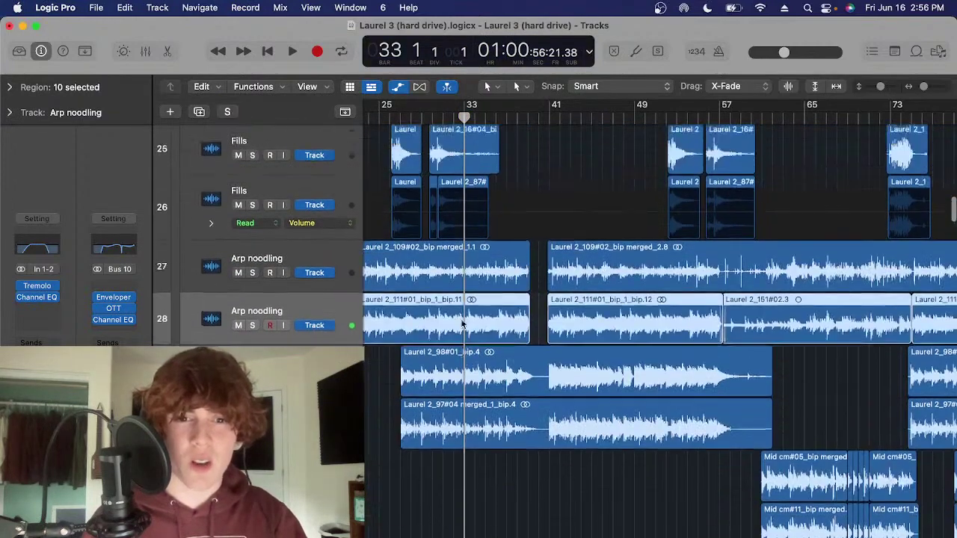
pyautogui.scroll(5, 369, 265)
pyautogui.click(378, 265)
pyautogui.scroll(-2, 612, 310)
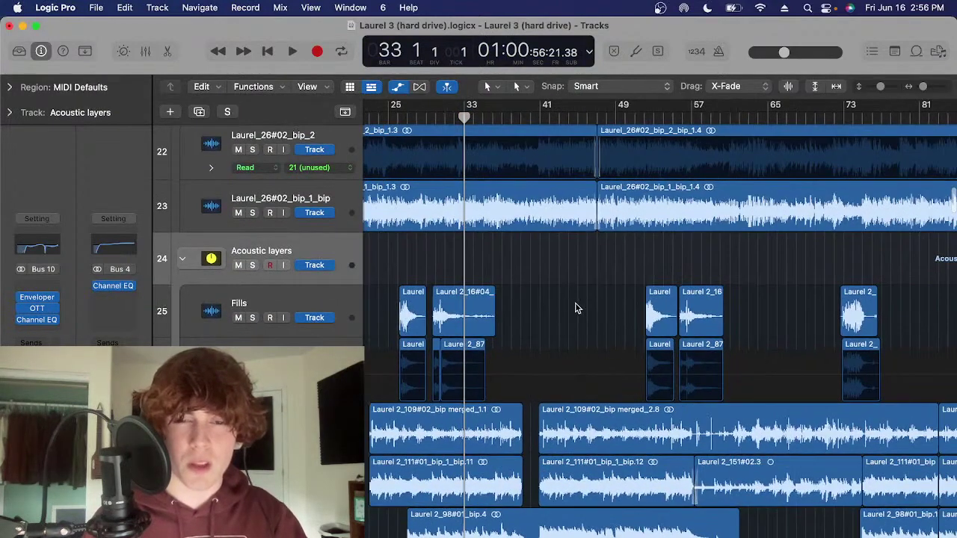
# Move the playhead to bar 53 and select the first Arp noodling track
pyautogui.scroll(-2, 576, 307)
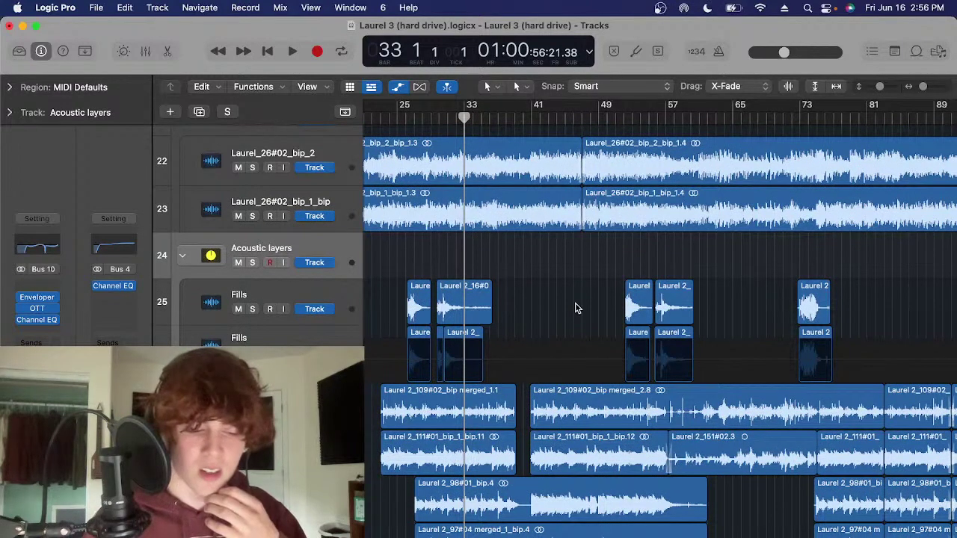
pyautogui.click(632, 120)
pyautogui.scroll(-2, 630, 272)
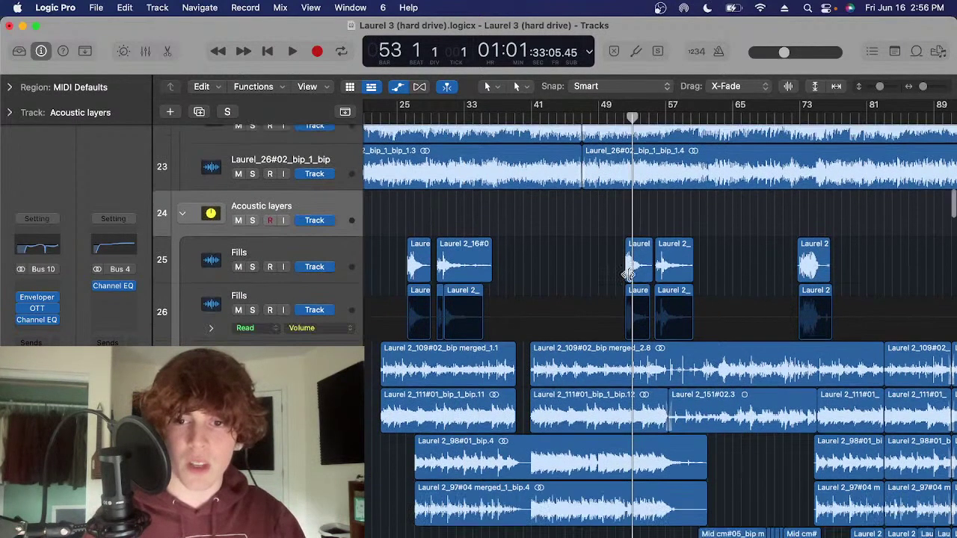
pyautogui.hscroll(3, 632, 262)
pyautogui.scroll(3, 633, 261)
pyautogui.hscroll(3, 617, 290)
pyautogui.scroll(-1, 604, 290)
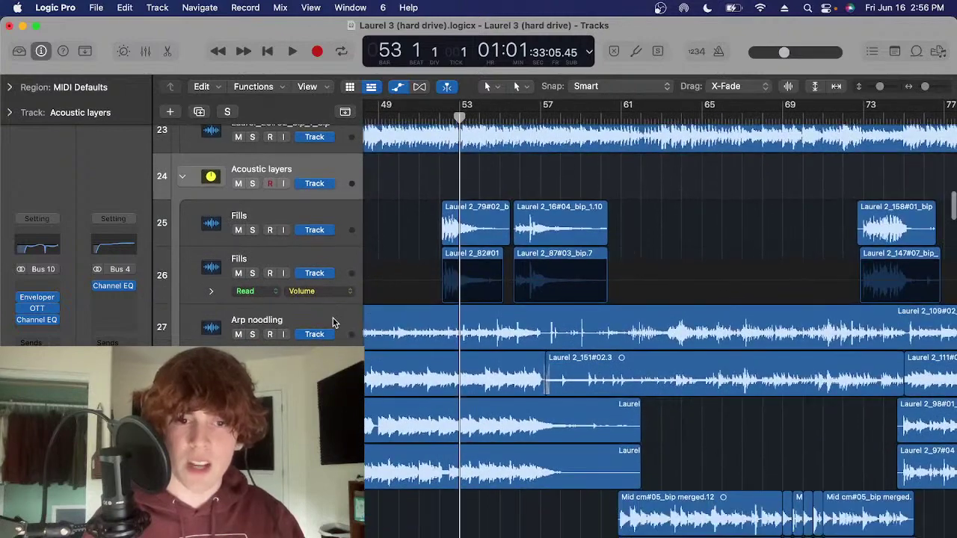
pyautogui.click(333, 322)
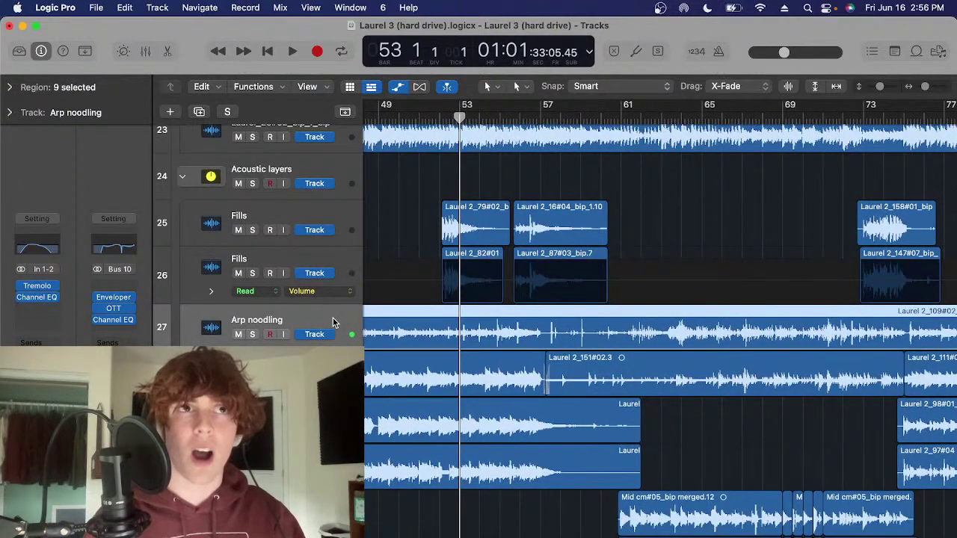
# Clear the region selection, select the Laurel_26#02_bip_1_bip track, and move the playhead to bar 85
pyautogui.scroll(-3, 546, 292)
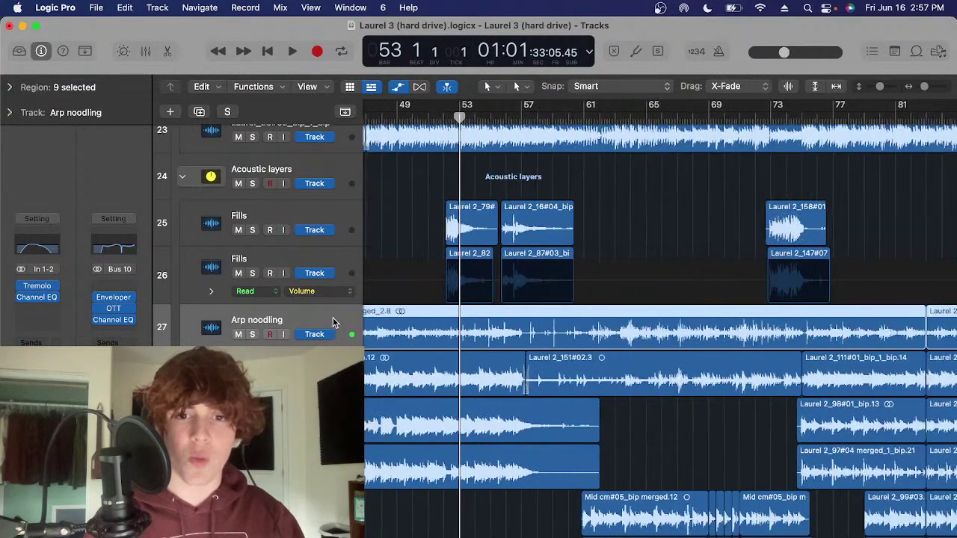
pyautogui.hscroll(-3, 523, 285)
pyautogui.click(614, 299)
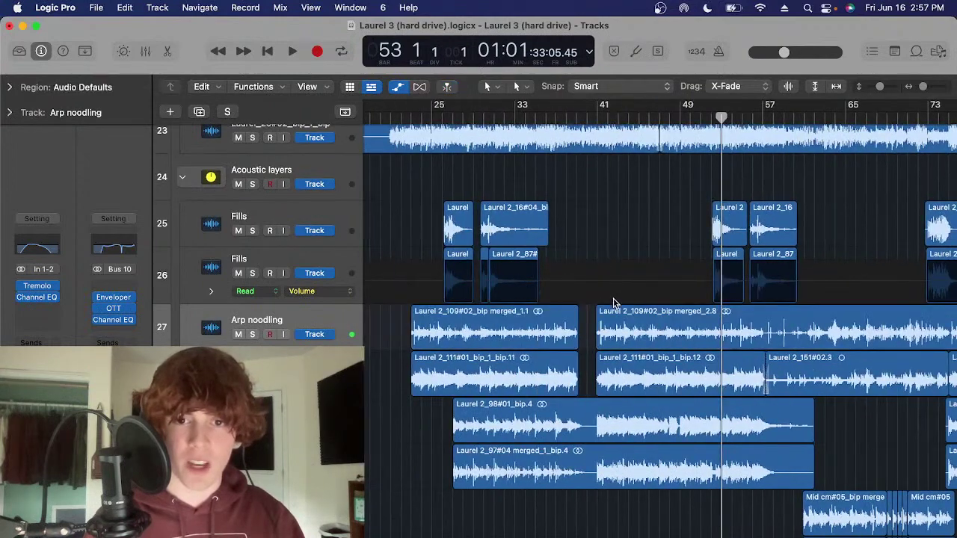
pyautogui.press('super+Left')
pyautogui.press('super+Up')
pyautogui.hscroll(3, 613, 305)
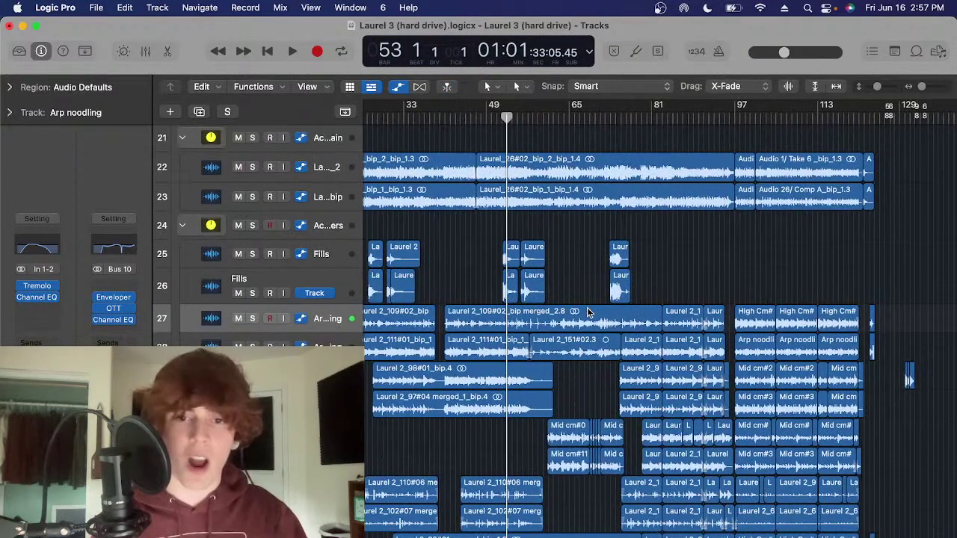
pyautogui.scroll(1, 418, 234)
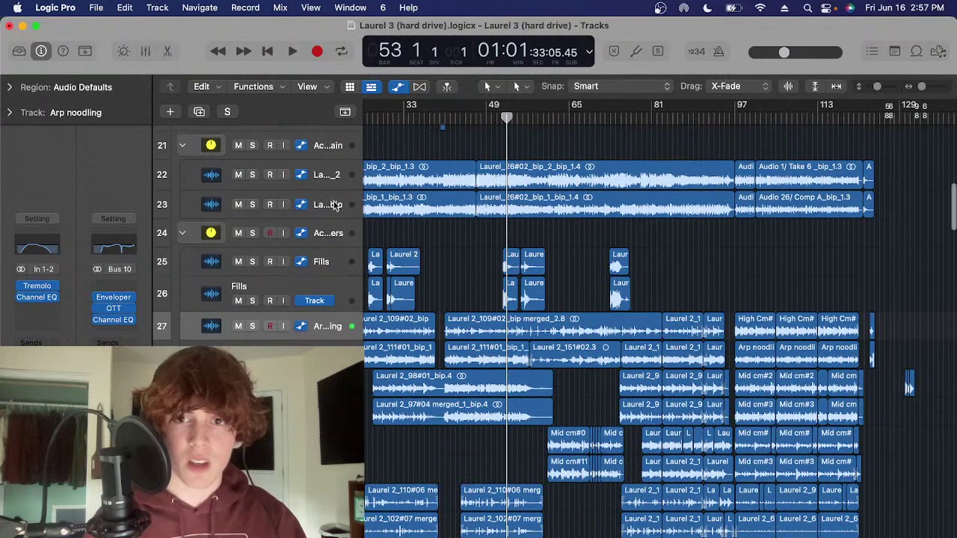
pyautogui.click(336, 205)
pyautogui.click(671, 117)
pyautogui.click(696, 252)
pyautogui.hscroll(2, 695, 262)
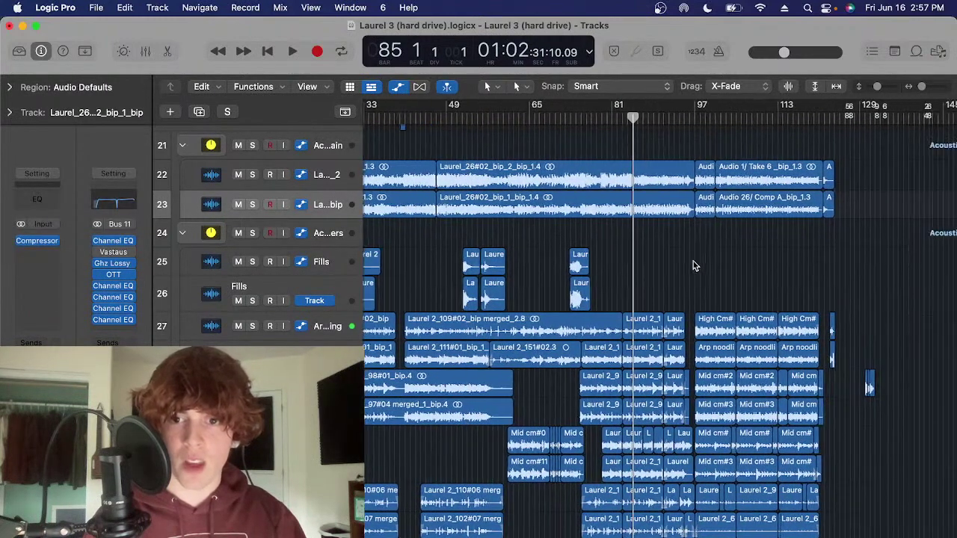
# Solo the Acoustic main and Acoustic layers stacks and play them from bar 85
pyautogui.scroll(-2, 523, 258)
pyautogui.scroll(2, 359, 210)
pyautogui.click(330, 151)
pyautogui.press('s')
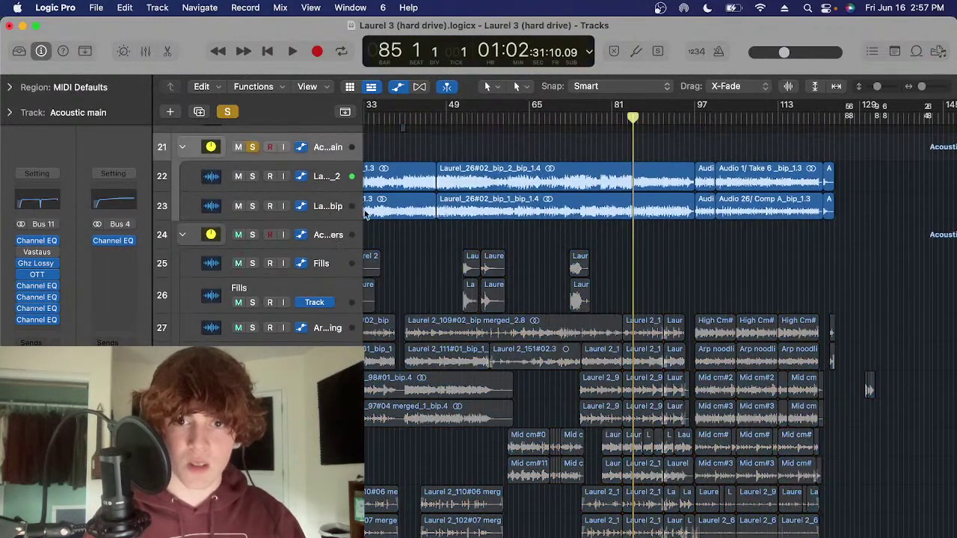
pyautogui.click(324, 245)
pyautogui.press('s')
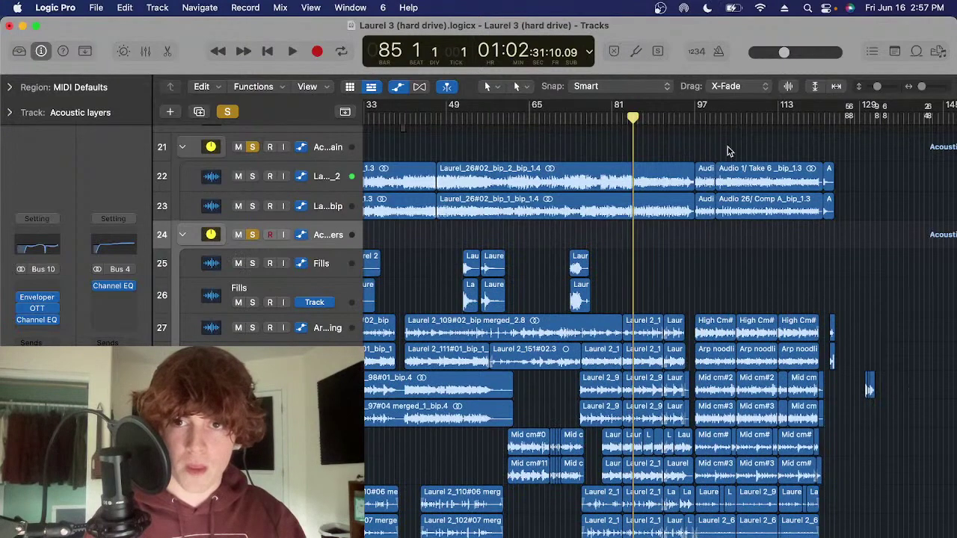
pyautogui.press('space')
# While the acoustic stacks play, select the first Low cm track and clear its region selection
pyautogui.scroll(-6, 613, 303)
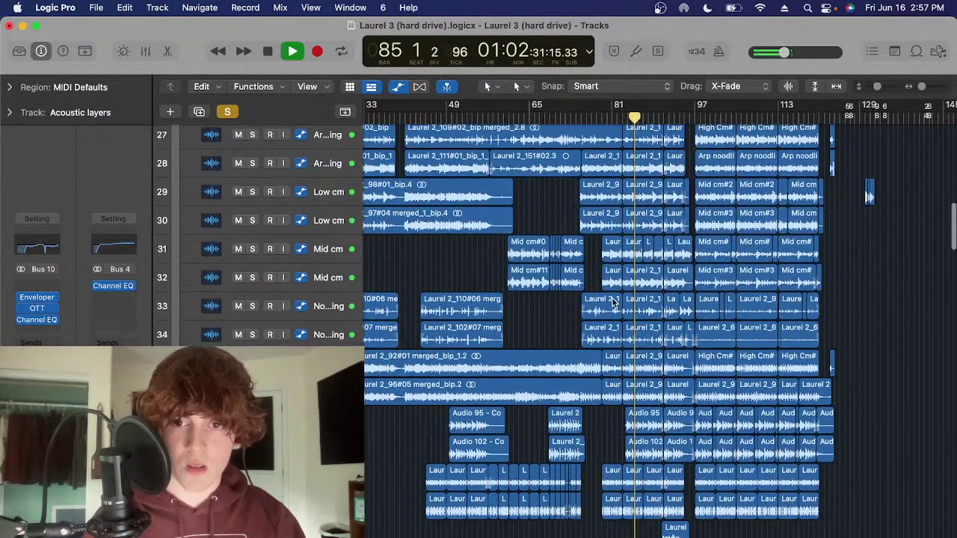
pyautogui.press('super+Right')
pyautogui.press('super+Right')
pyautogui.scroll(3, 614, 303)
pyautogui.hscroll(5, 613, 302)
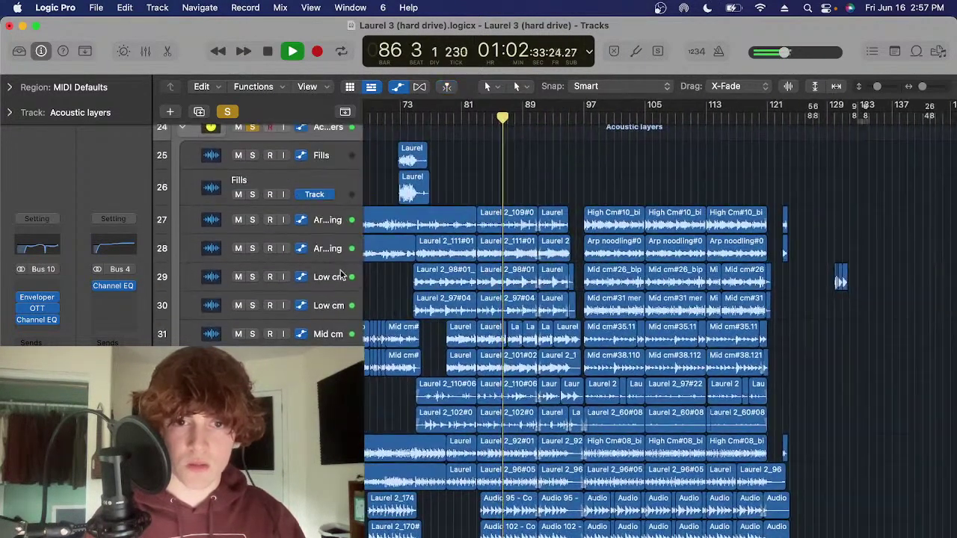
pyautogui.click(340, 275)
pyautogui.press('super+Right')
pyautogui.press('super+Right')
pyautogui.scroll(2, 479, 277)
pyautogui.hscroll(2, 479, 277)
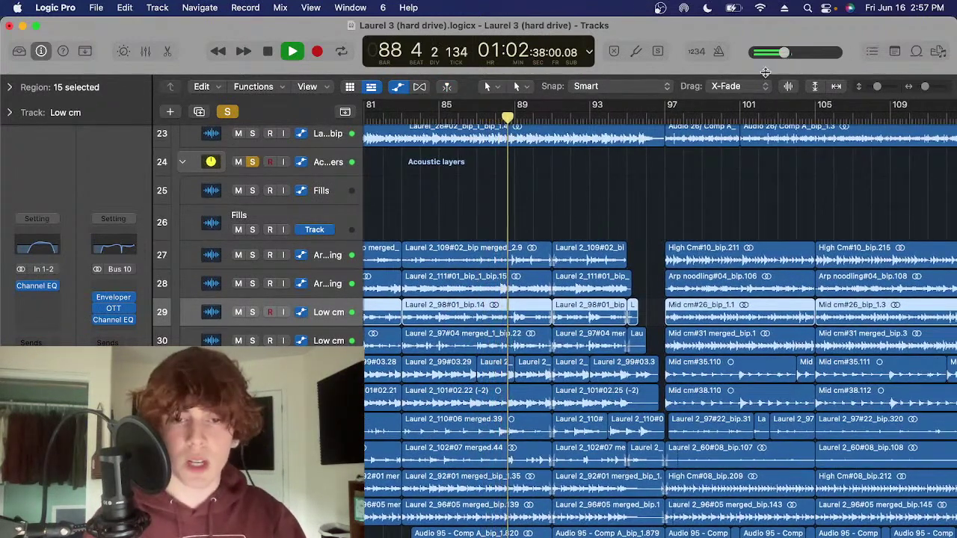
pyautogui.click(623, 174)
pyautogui.scroll(1, 613, 194)
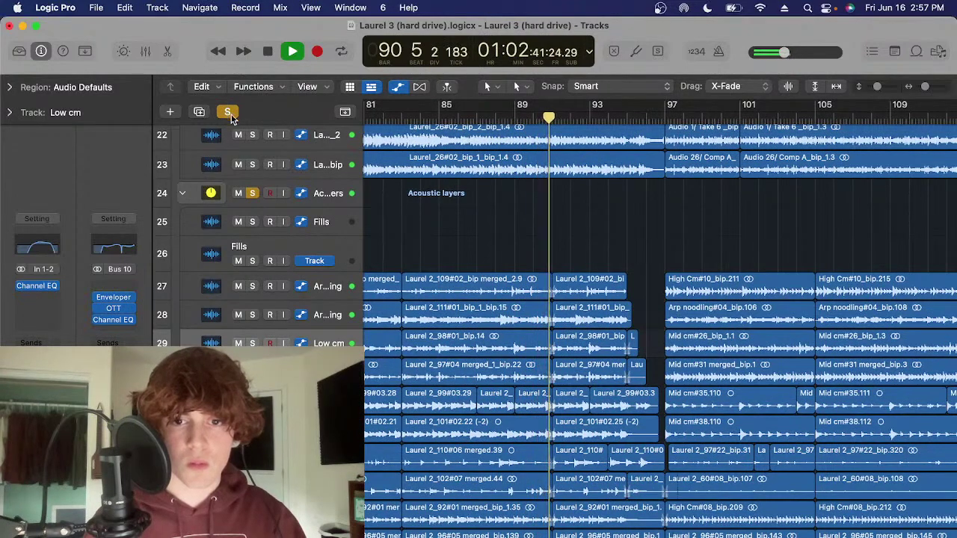
# Select the regions on the two Lead tracks around bar 91 as playback continues
pyautogui.scroll(-6, 231, 163)
pyautogui.press('super+Right')
pyautogui.scroll(-2, 230, 164)
pyautogui.hscroll(1, 476, 295)
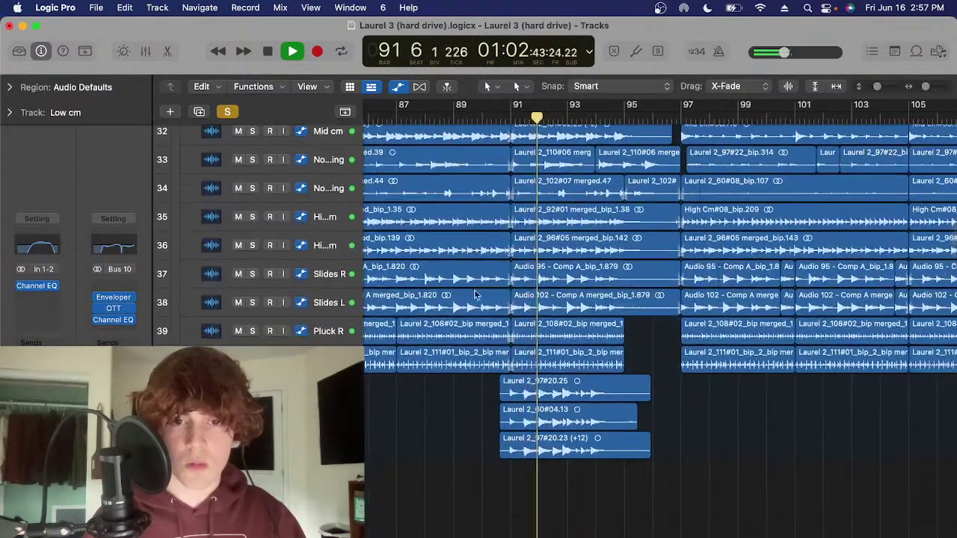
pyautogui.scroll(-3, 473, 294)
pyautogui.press('super+Right')
pyautogui.press('super+Down')
pyautogui.moveTo(706, 317); pyautogui.dragTo(572, 339)
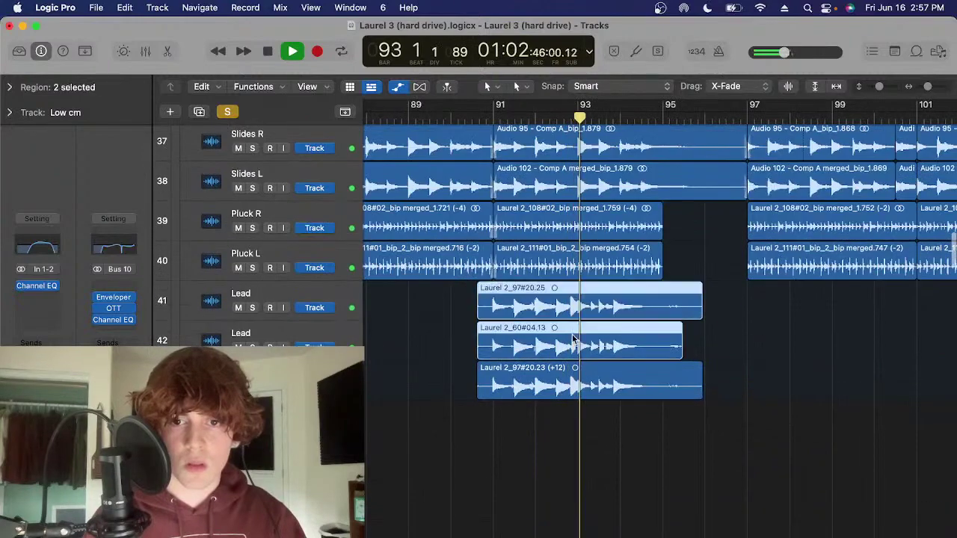
# Stop playback, turn off all solos, and move the playhead to bar 91
pyautogui.press('super+Right')
pyautogui.press('super+Right')
pyautogui.press('space')
pyautogui.click(228, 112)
pyautogui.click(446, 118)
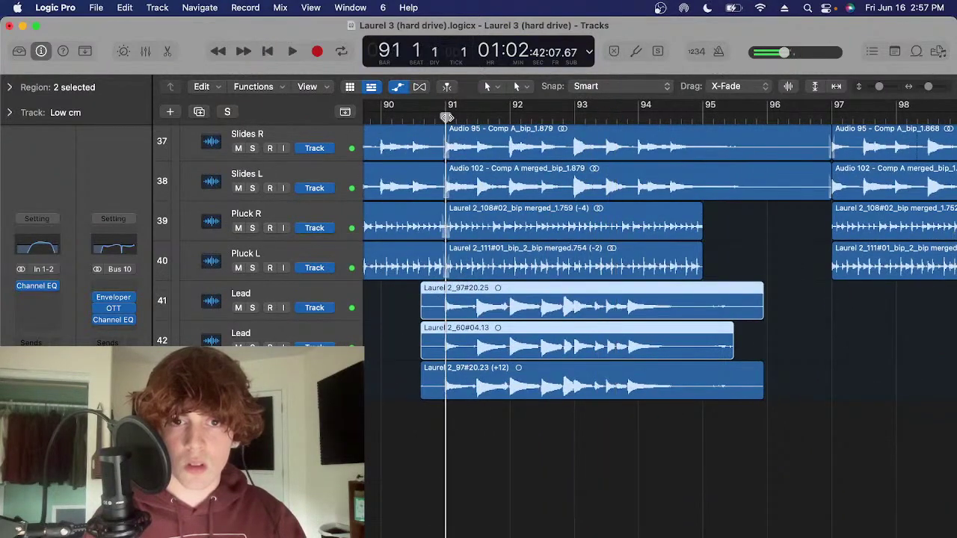
# Audition both Lead tracks and Audio 82 soloed together from bar 91, then Audio 82 alone
pyautogui.click(251, 307)
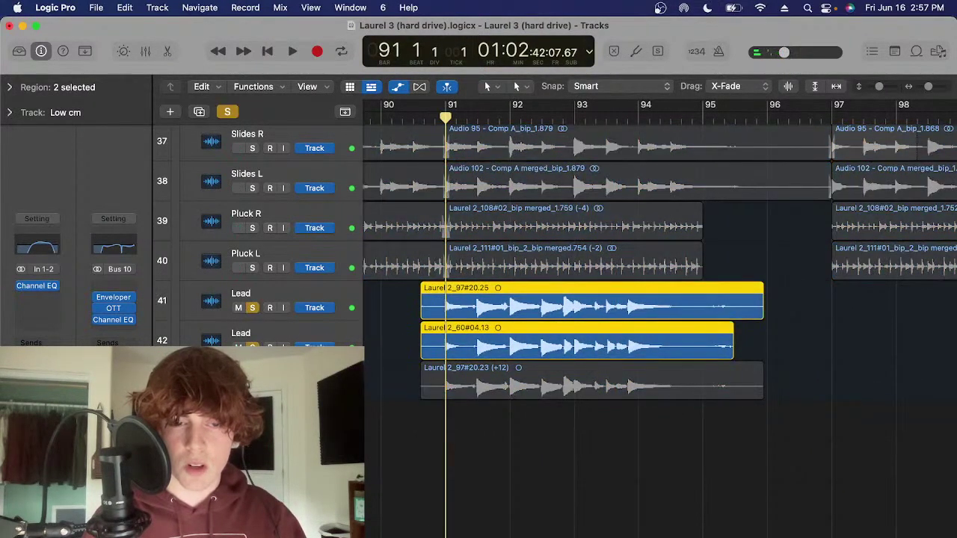
pyautogui.click(252, 375)
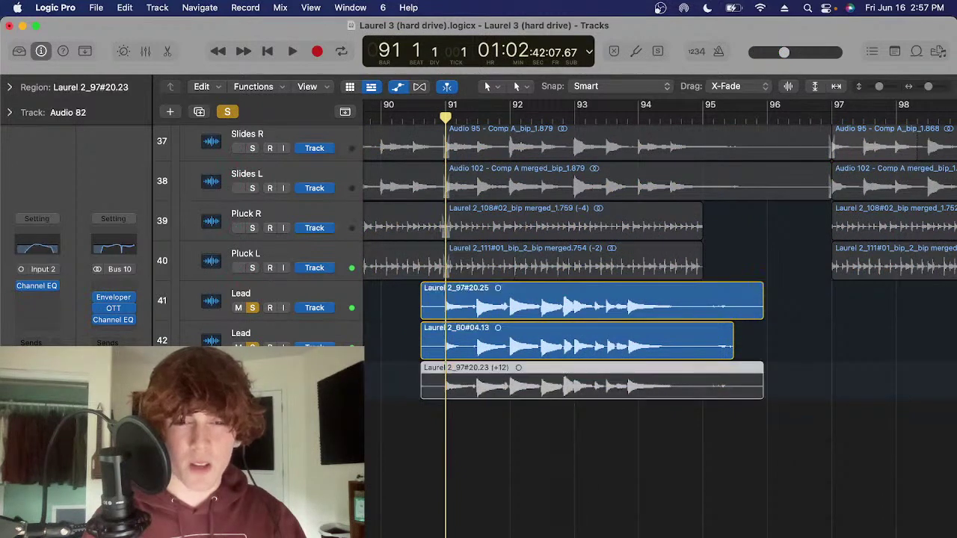
pyautogui.click(252, 387)
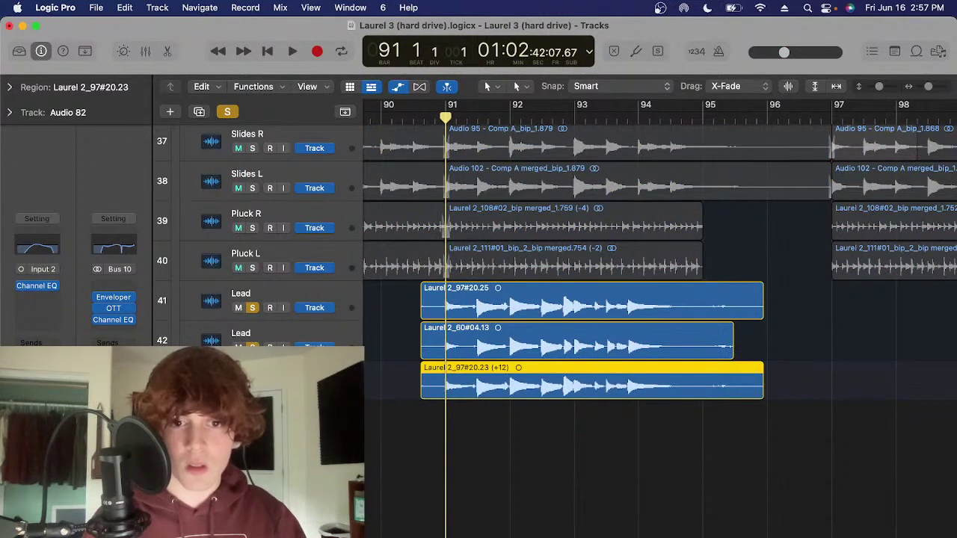
pyautogui.press('space')
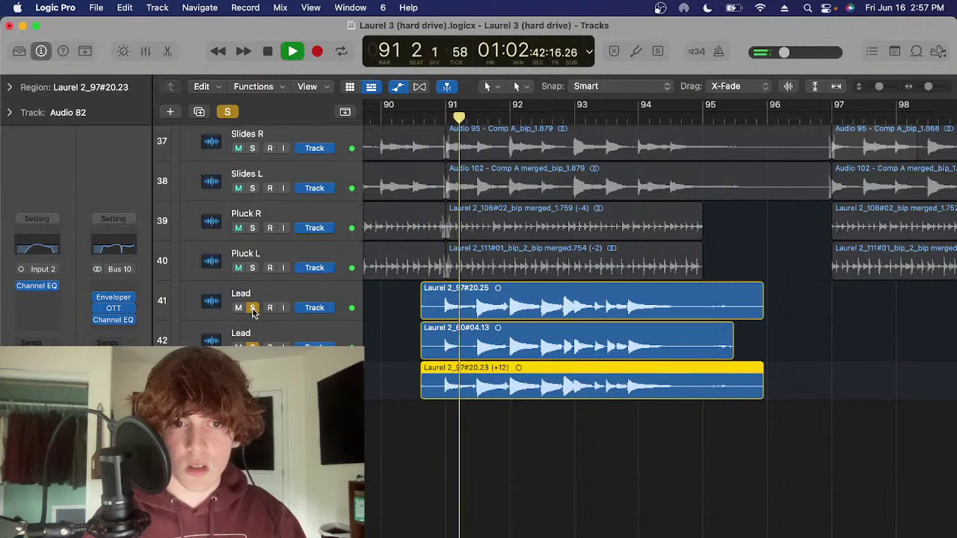
pyautogui.click(252, 308)
pyautogui.press('space')
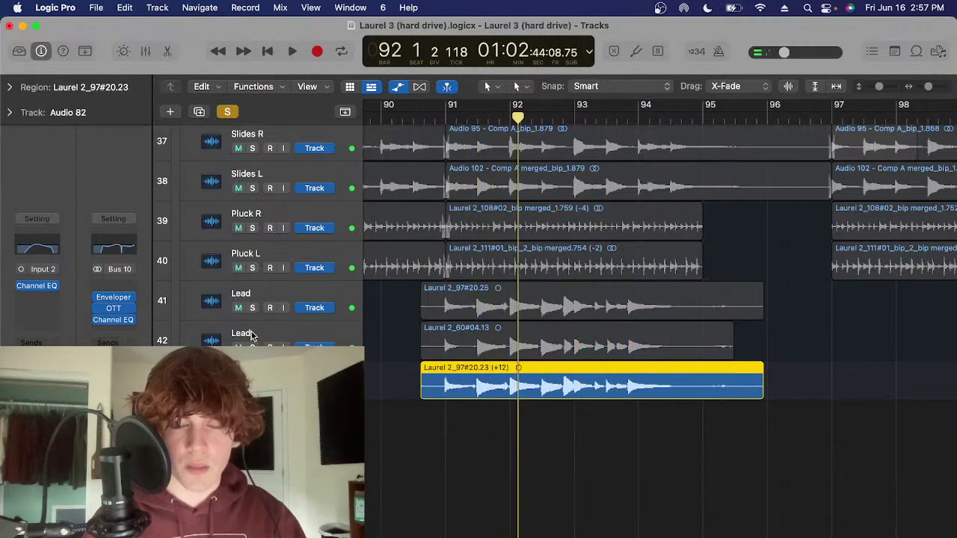
# Select the second Lead track and turn off solo on the Lead and Audio 82 tracks
pyautogui.click(252, 307)
pyautogui.click(335, 334)
pyautogui.click(253, 307)
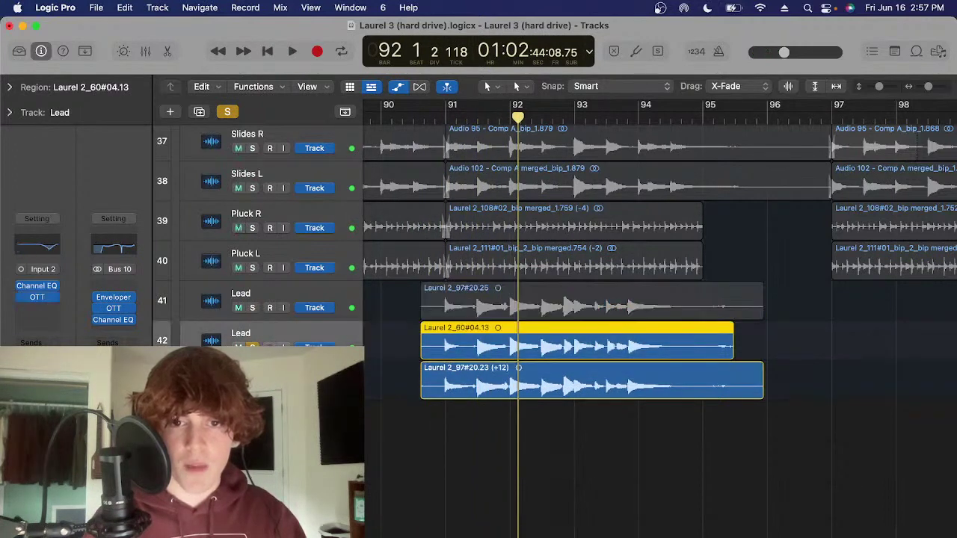
pyautogui.click(253, 347)
pyautogui.click(253, 387)
# Select the Audio 82 region, inspect the track's Channel EQ curve, and close the plug-in window
pyautogui.click(423, 385)
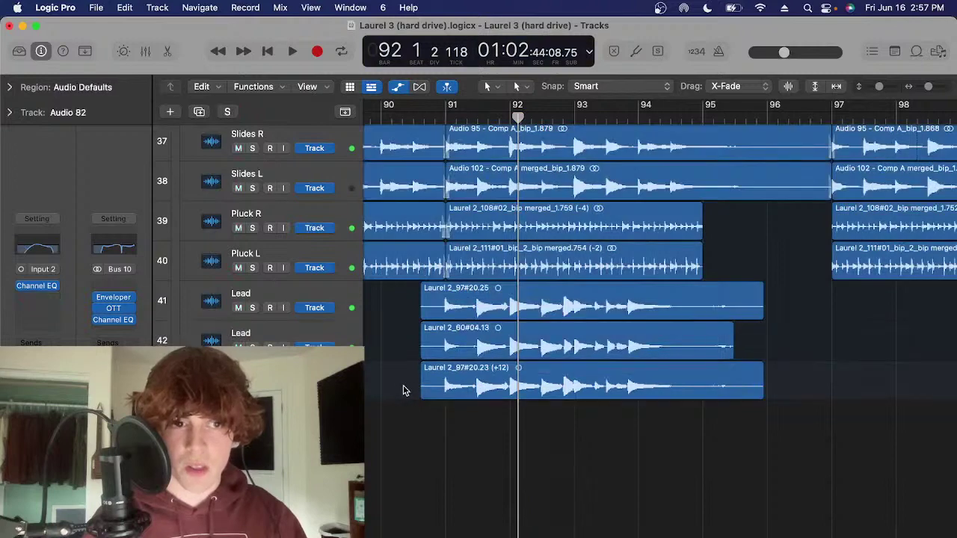
pyautogui.click(37, 248)
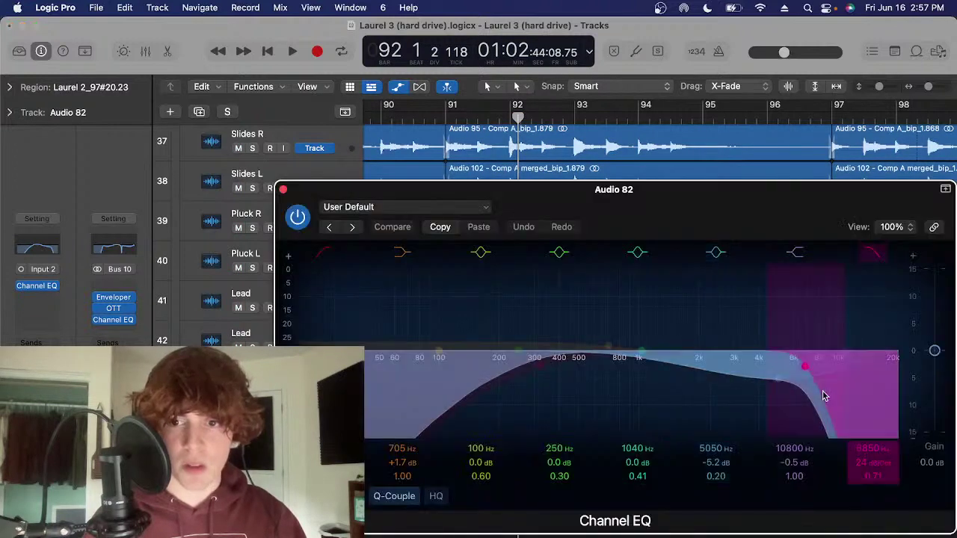
pyautogui.click(282, 191)
# Clear the region selection and survey the arrangement of the acoustic layer tracks down to the Lead parts
pyautogui.press('super+Left')
pyautogui.press('super+Left')
pyautogui.click(585, 333)
pyautogui.press('super+Left')
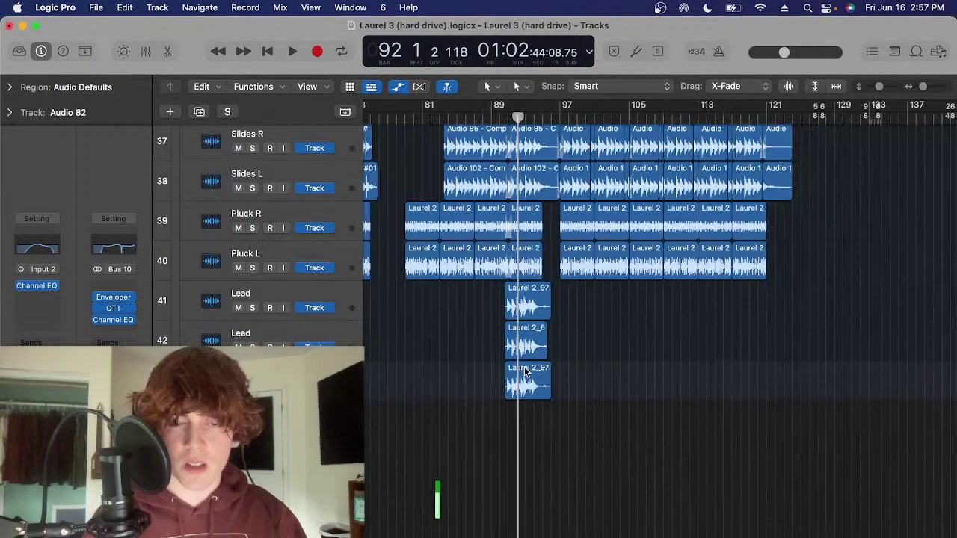
pyautogui.scroll(-5, 532, 378)
pyautogui.scroll(3, 568, 381)
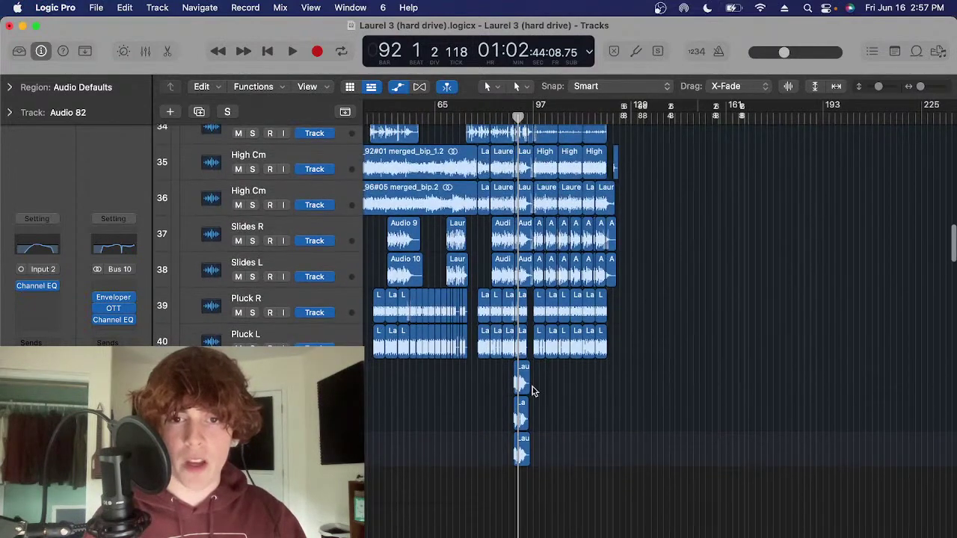
pyautogui.scroll(-3, 534, 390)
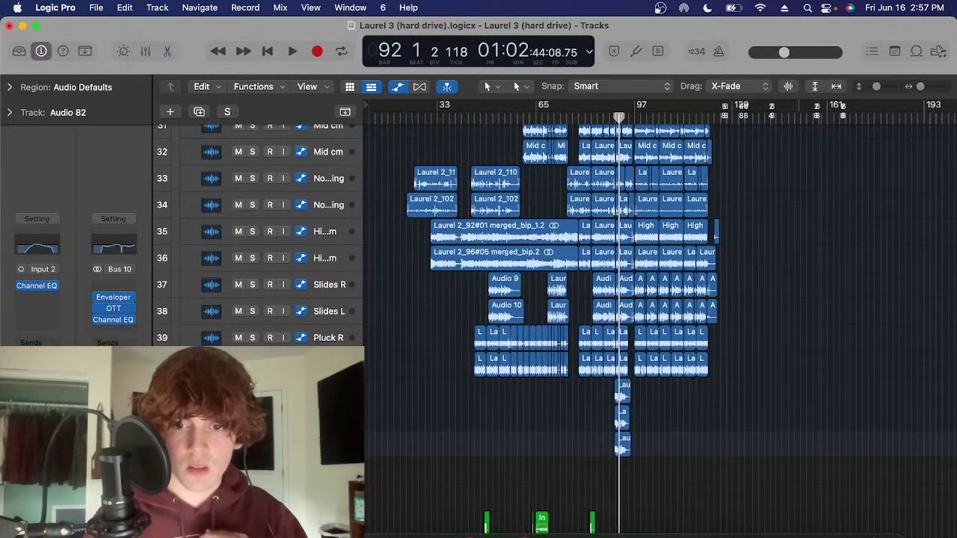
# Switch to YouTube Studio in Brave, highlight the chat tip about showing all automation, and return to Logic Pro
pyautogui.click(693, 529)
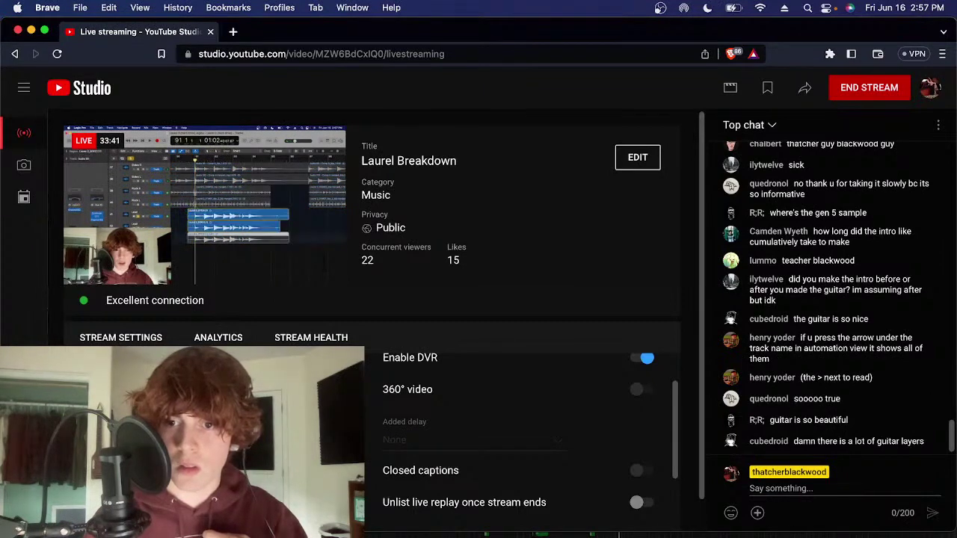
pyautogui.moveTo(799, 338); pyautogui.dragTo(834, 359)
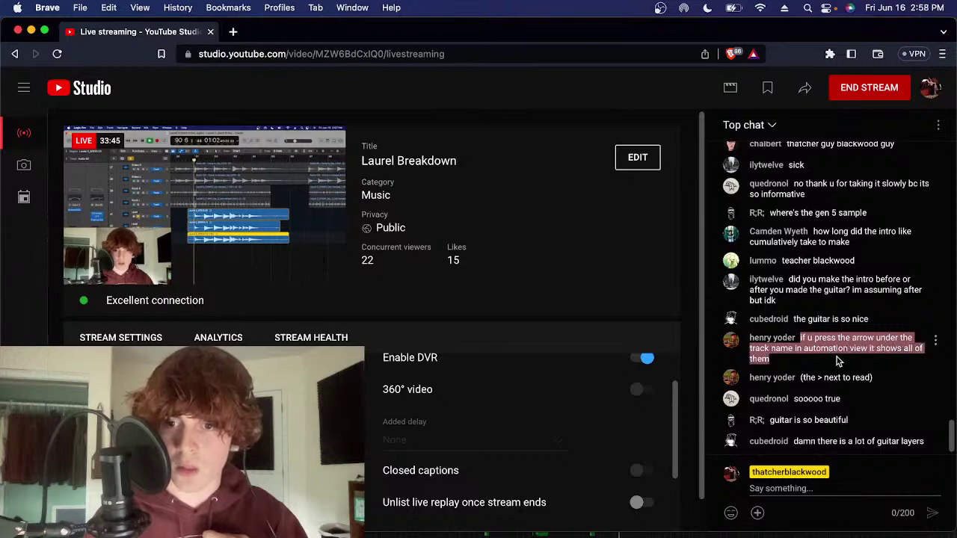
pyautogui.press('super+Tab')
# Solo the Acoustic layers track stack and enlarge the track rows
pyautogui.scroll(8, 351, 318)
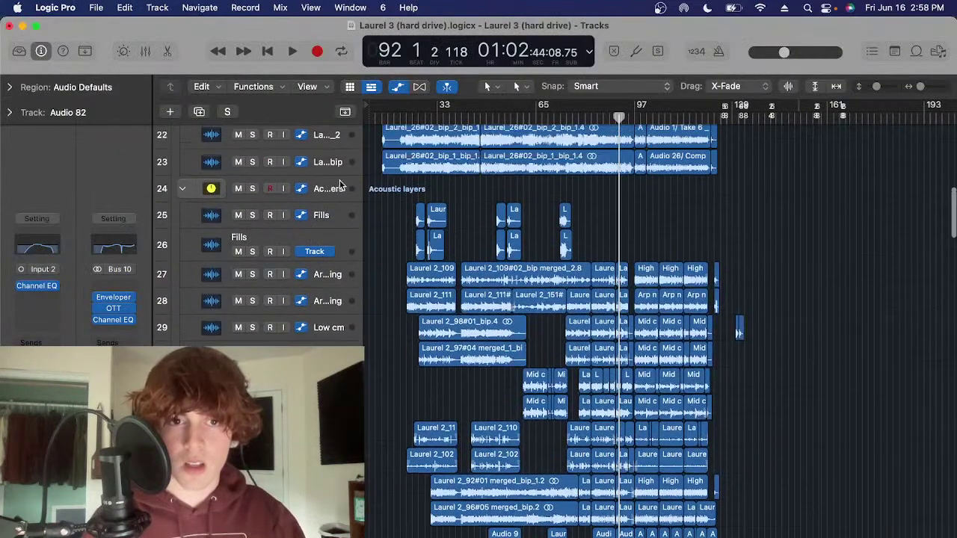
pyautogui.click(344, 263)
pyautogui.press('s')
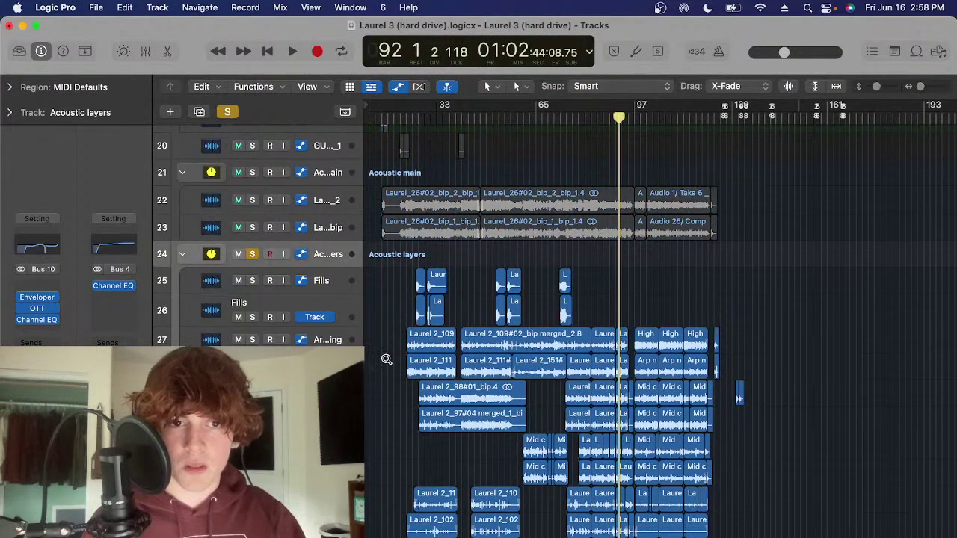
pyautogui.press('super+Down')
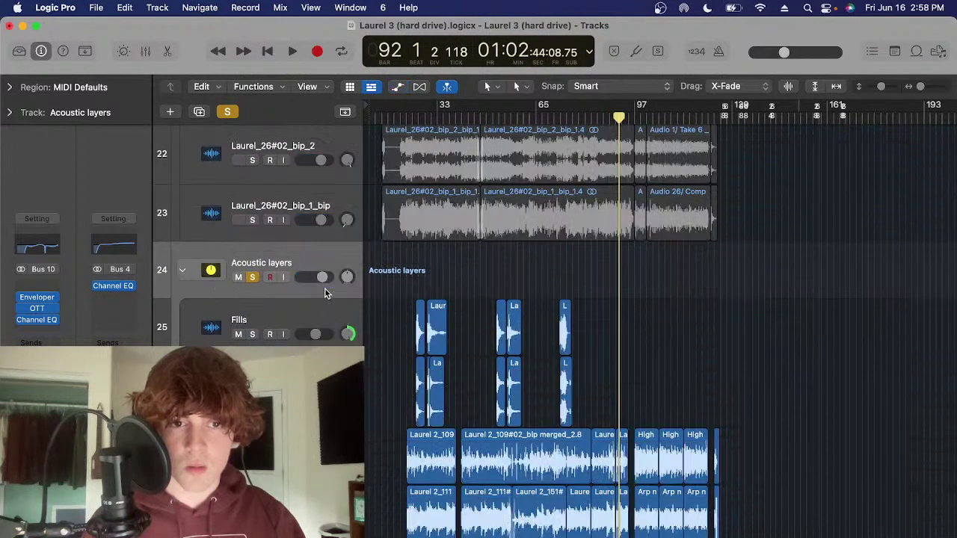
# Try to expand all automation lanes of the Acoustic layers track stack
pyautogui.click(257, 291)
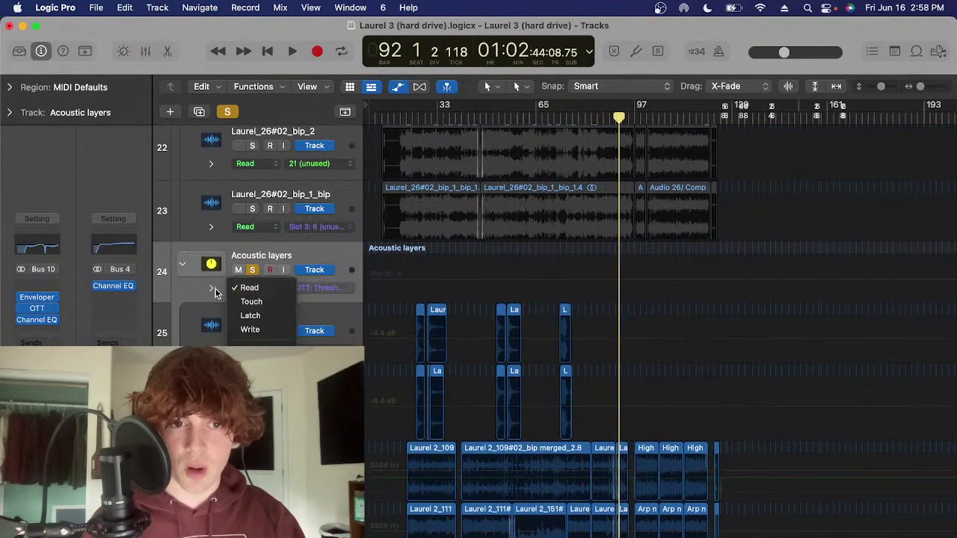
pyautogui.click(257, 291)
pyautogui.click(210, 289)
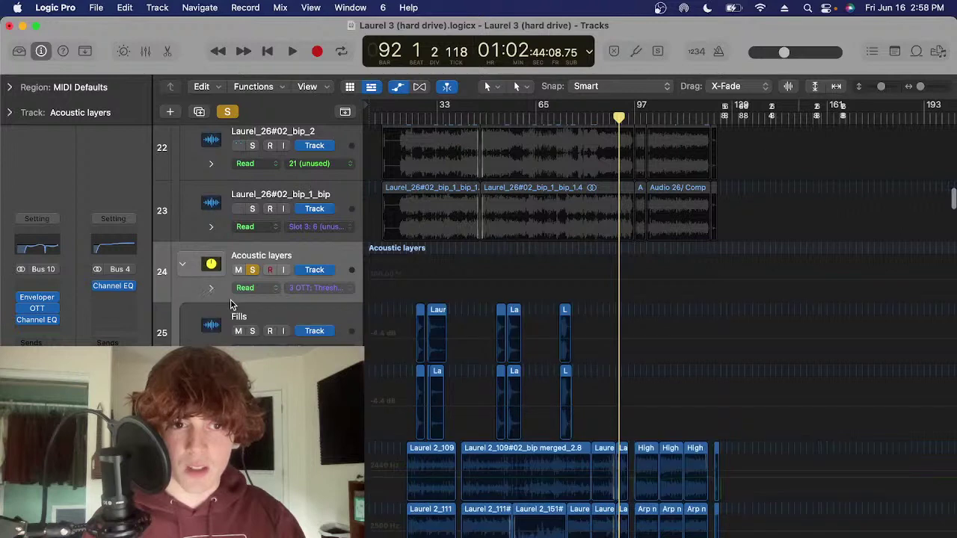
pyautogui.click(211, 289)
# Expand all automation lanes of the Acoustic main track stack and examine the parameter curves down to its last lane
pyautogui.scroll(3, 457, 220)
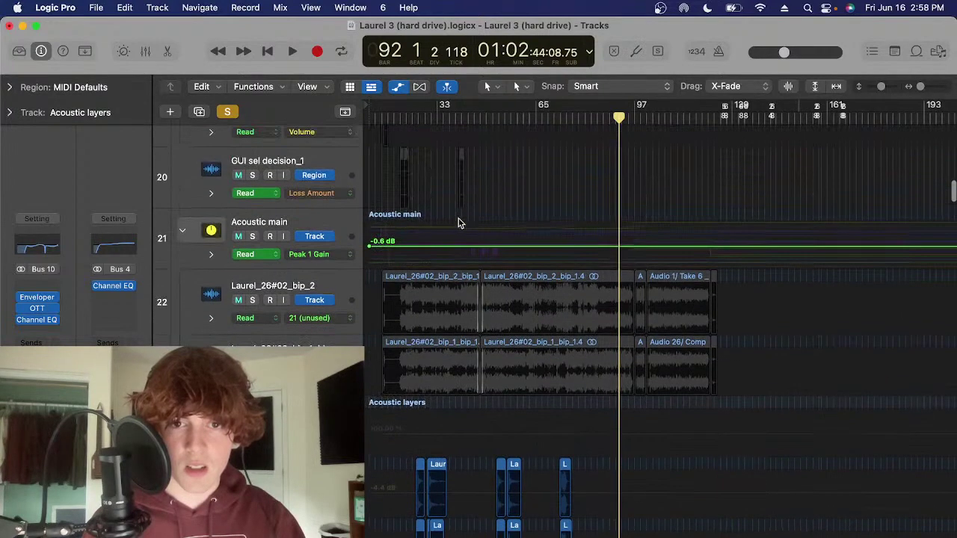
pyautogui.click(215, 257)
pyautogui.click(211, 255)
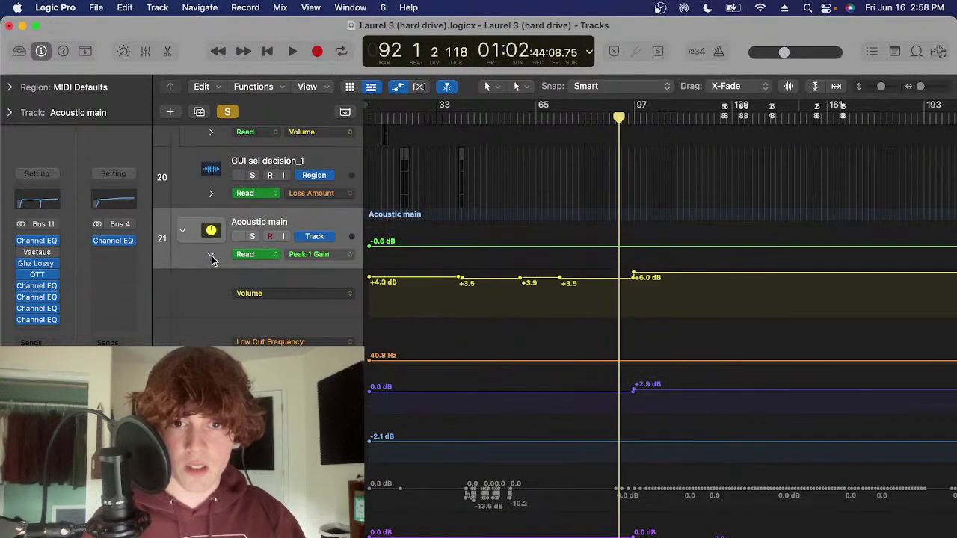
pyautogui.scroll(-3, 427, 342)
pyautogui.scroll(-10, 582, 393)
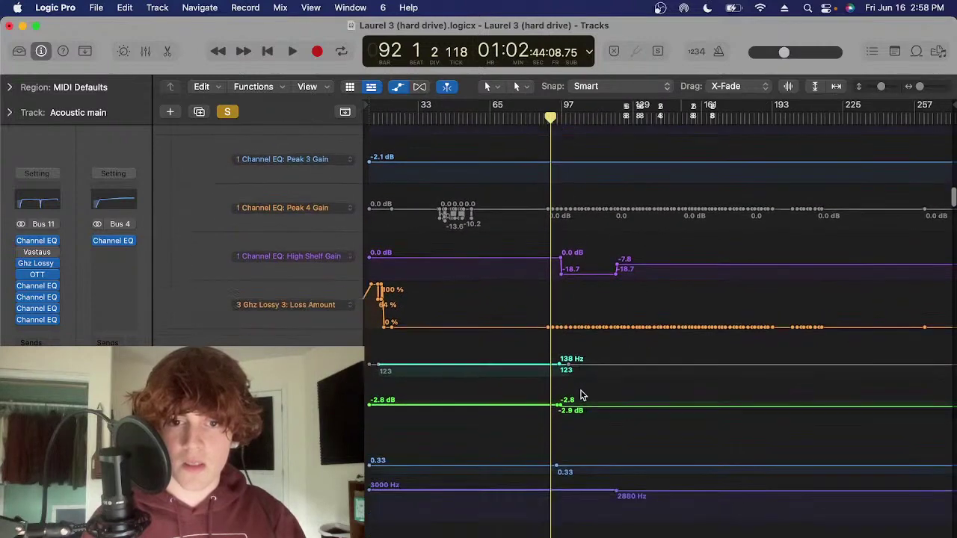
pyautogui.scroll(-5, 582, 396)
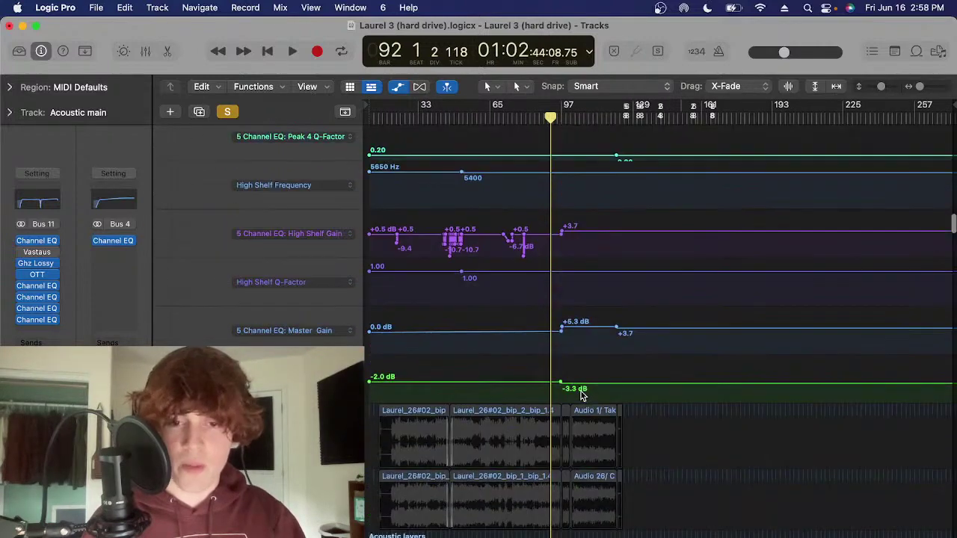
# Collapse the Acoustic main automation lanes and turn off all active solos
pyautogui.scroll(8, 581, 393)
pyautogui.scroll(10, 420, 343)
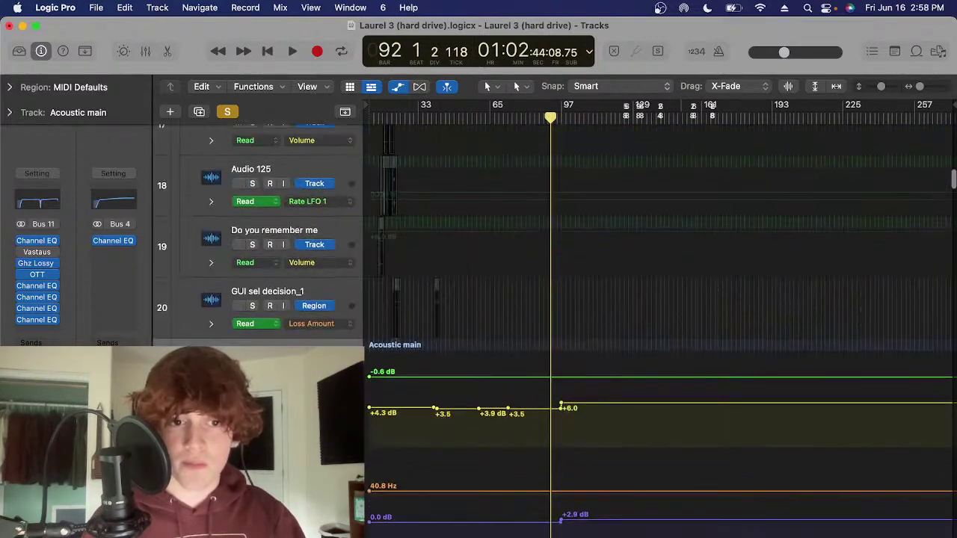
pyautogui.click(211, 385)
pyautogui.click(226, 112)
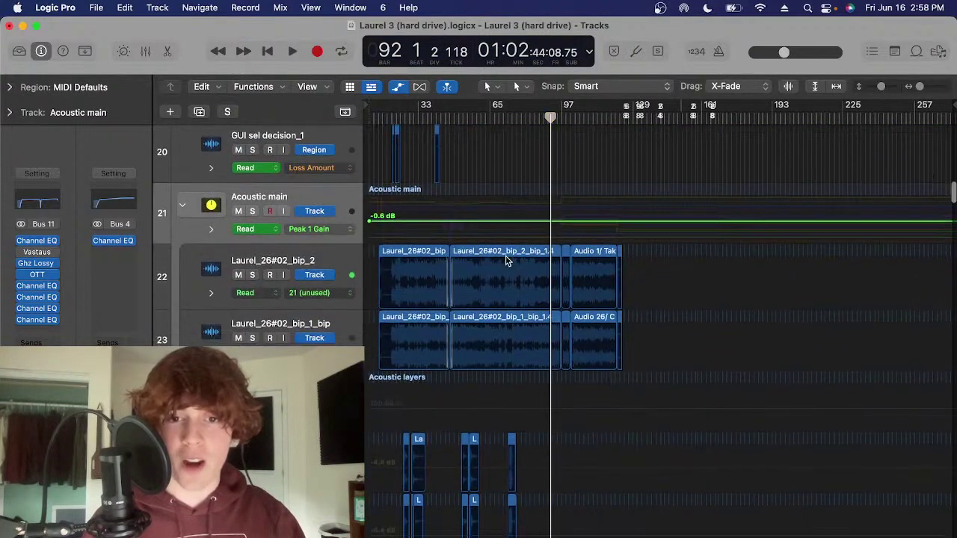
# Place the playhead at bar 37 and solo the Analog rack track
pyautogui.scroll(-15, 536, 433)
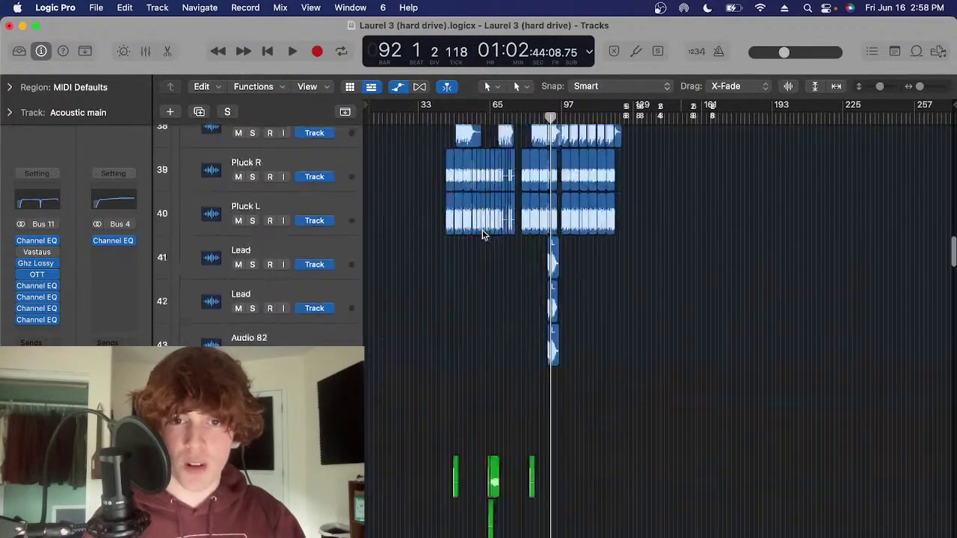
pyautogui.click(428, 120)
pyautogui.press('super+Right')
pyautogui.press('super+Right')
pyautogui.click(310, 301)
pyautogui.press('s')
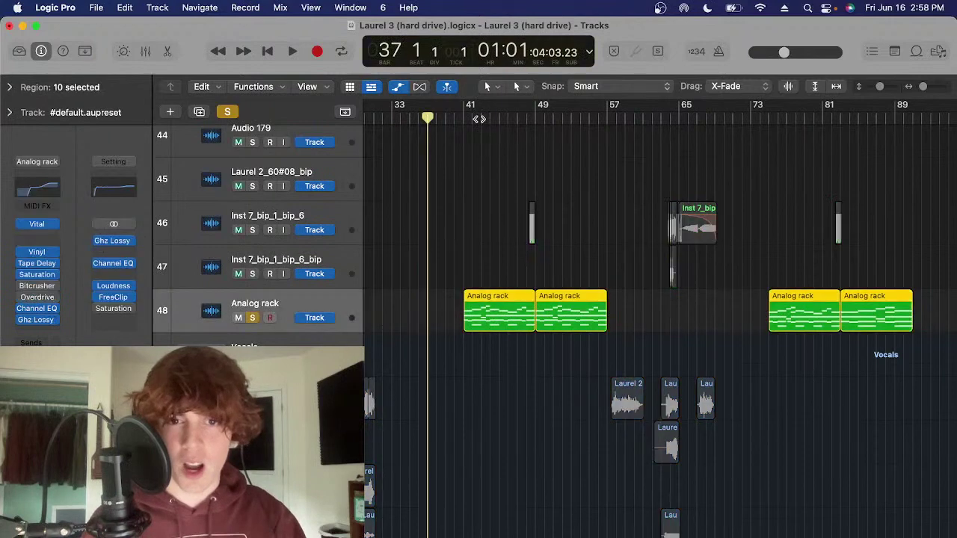
# Move the playhead to bar 43 and select only the first Analog rack region
pyautogui.click(481, 119)
pyautogui.press('super+Right')
pyautogui.click(511, 276)
pyautogui.press('super+Right')
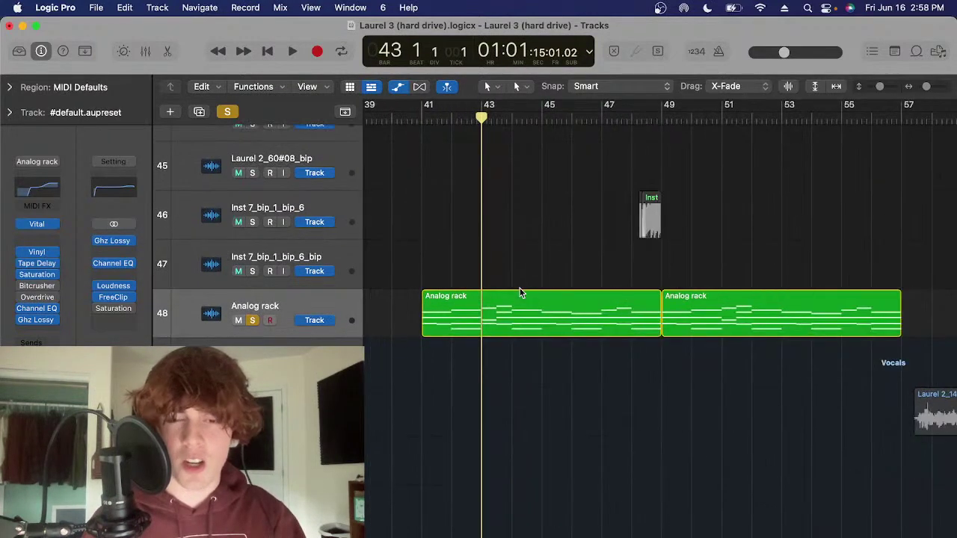
pyautogui.click(523, 302)
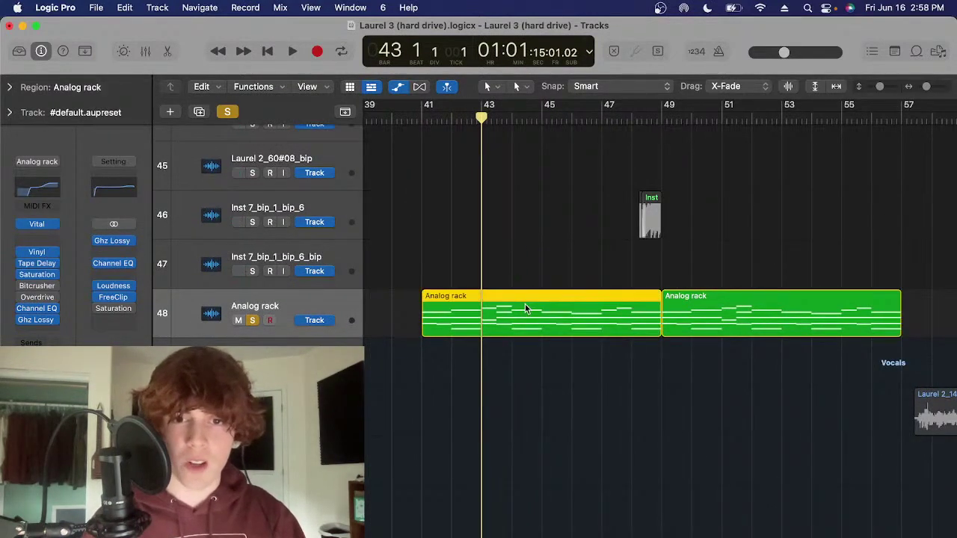
# Position the playhead at bar 45 and play the soloed Analog rack part
pyautogui.click(529, 121)
pyautogui.hscroll(5, 498, 262)
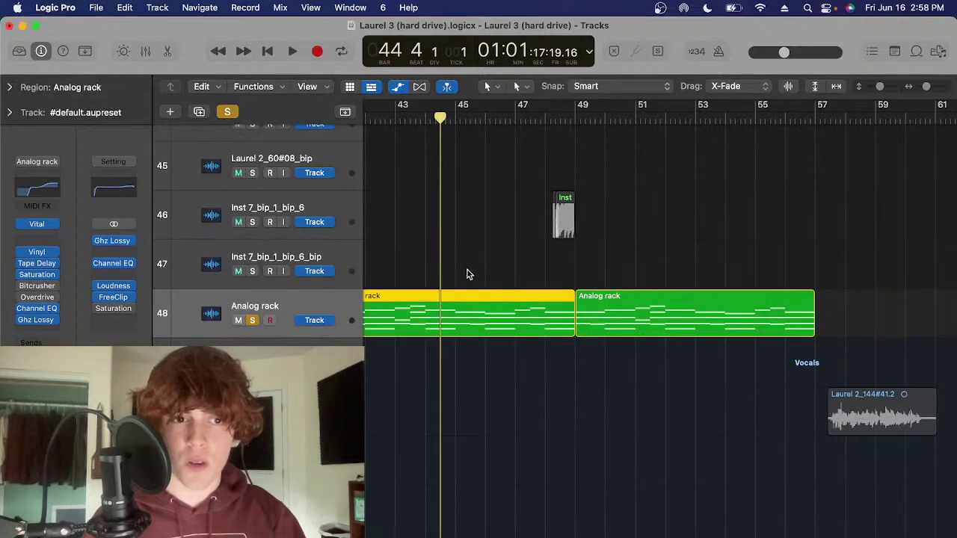
pyautogui.moveTo(447, 120); pyautogui.dragTo(455, 120)
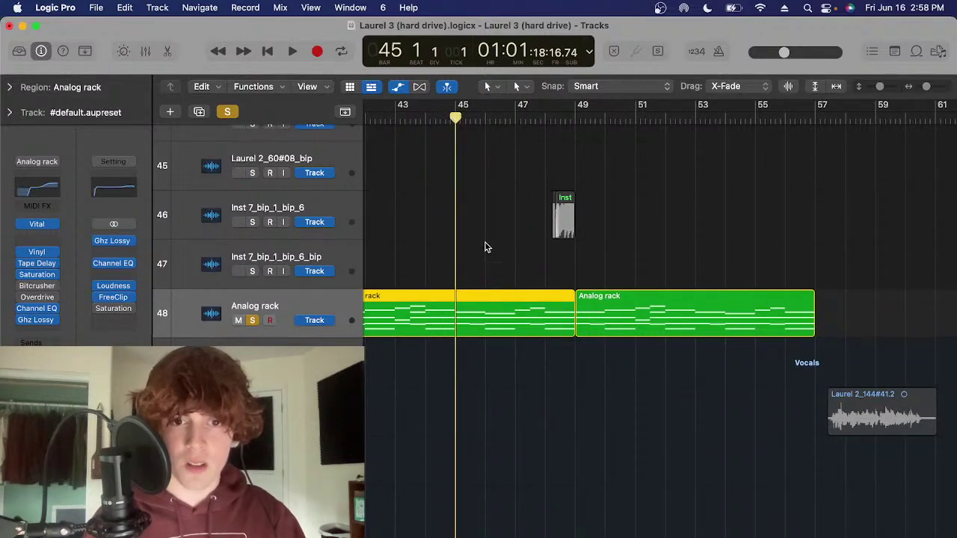
pyautogui.press('space')
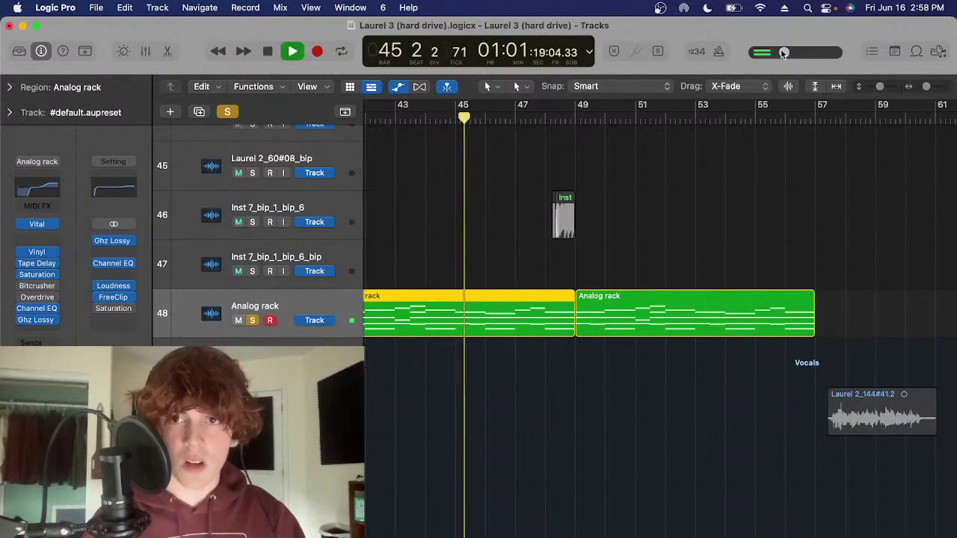
# Replay the Analog rack part from its start at bar 41, stop playback, and hide the track automation
pyautogui.hscroll(-3, 471, 179)
pyautogui.click(431, 119)
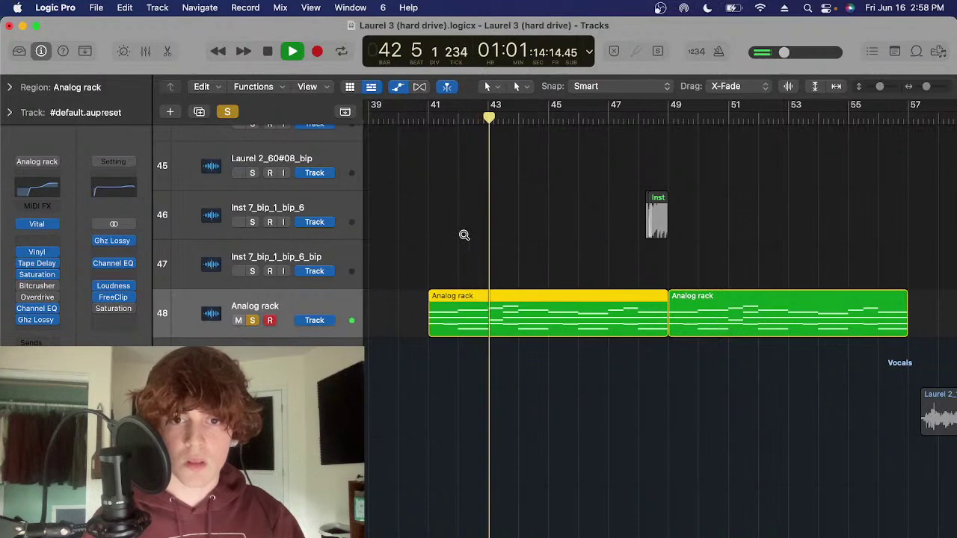
pyautogui.press('a')
pyautogui.press('space')
pyautogui.press('a')
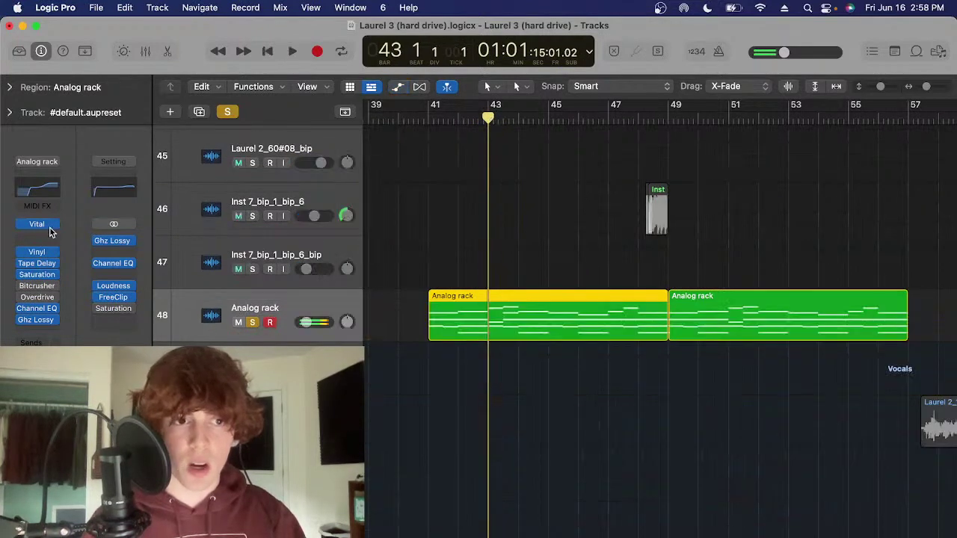
# Inspect the Voice and Effects pages of the Vital synth on the Analog rack track and close its window
pyautogui.click(42, 225)
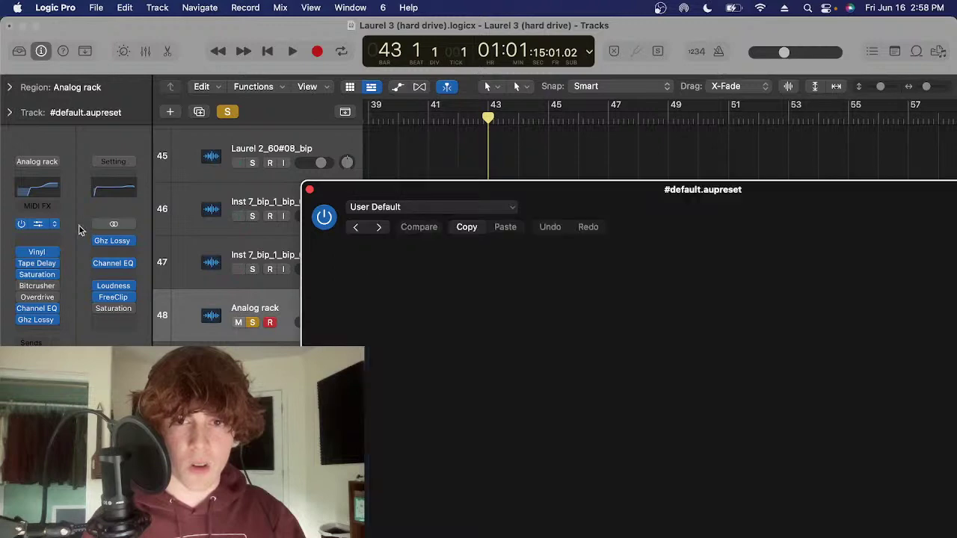
pyautogui.moveTo(770, 197); pyautogui.dragTo(587, 51)
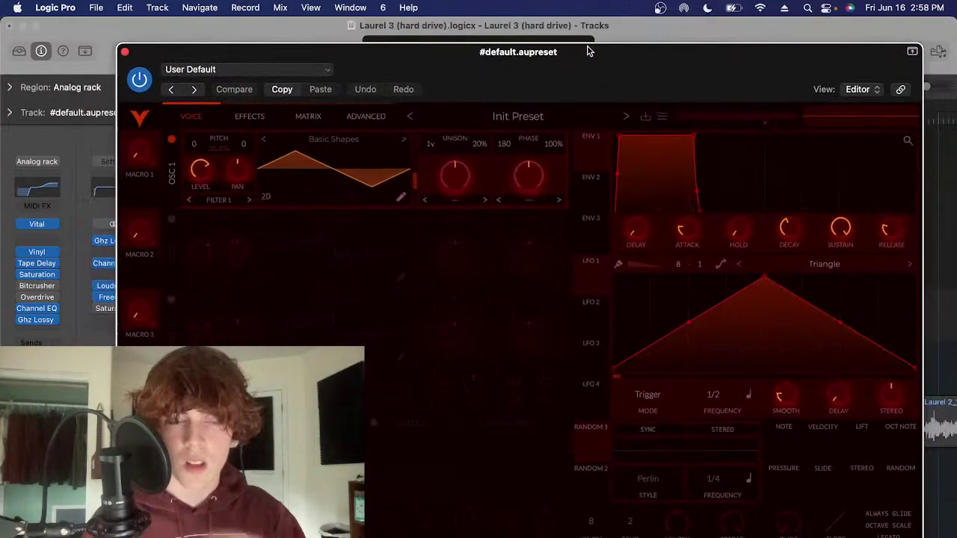
pyautogui.click(268, 118)
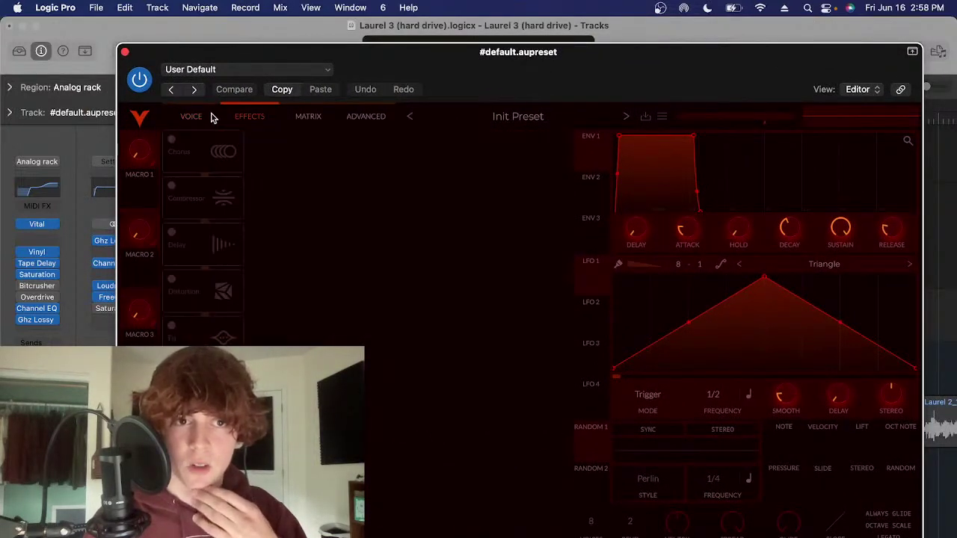
pyautogui.click(196, 117)
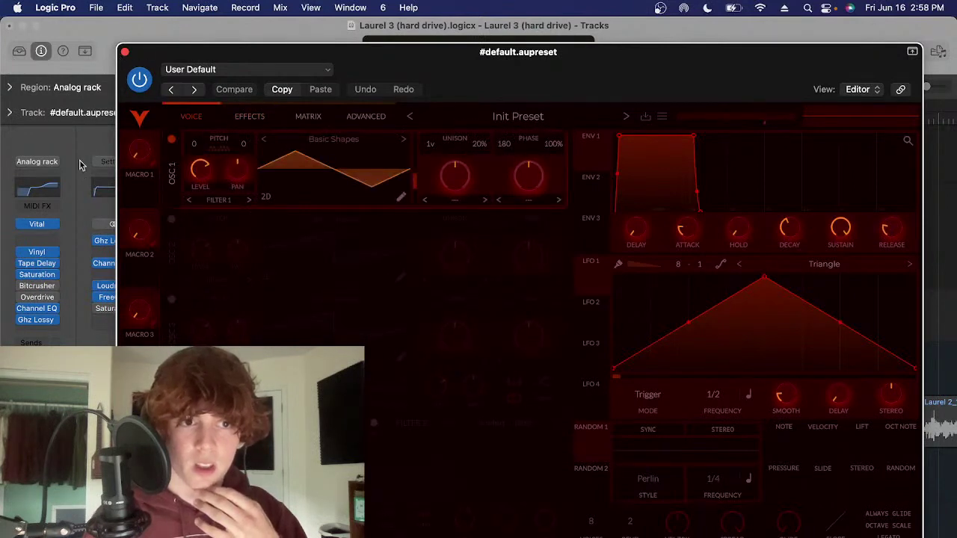
pyautogui.click(124, 54)
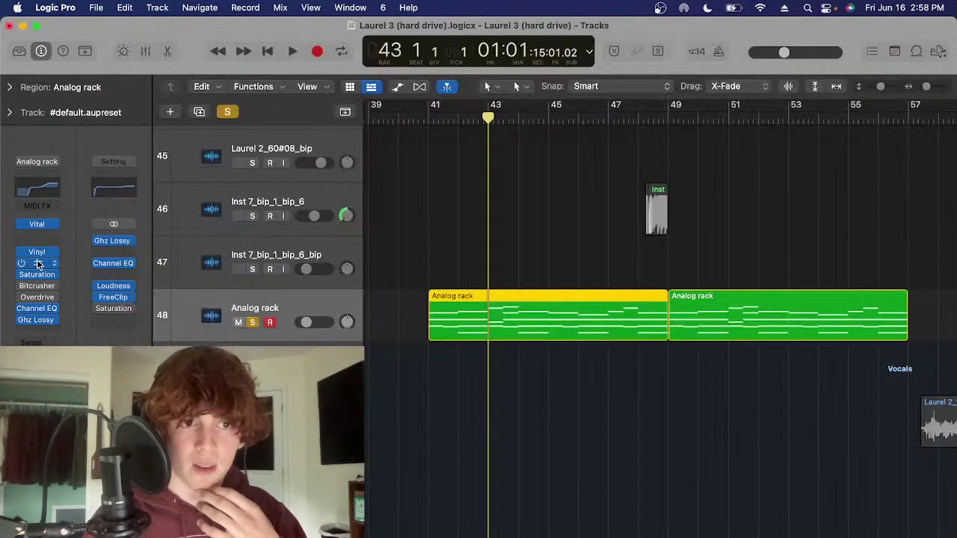
# Review the Tape Delay settings on the Analog rack track, close the plug-in, and place the playhead in bar 44
pyautogui.click(37, 263)
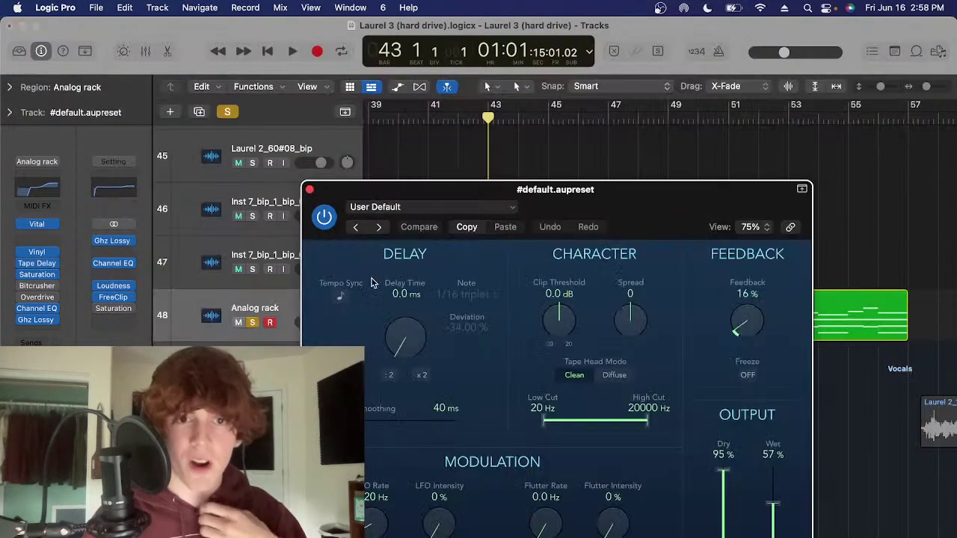
pyautogui.click(310, 190)
pyautogui.click(37, 263)
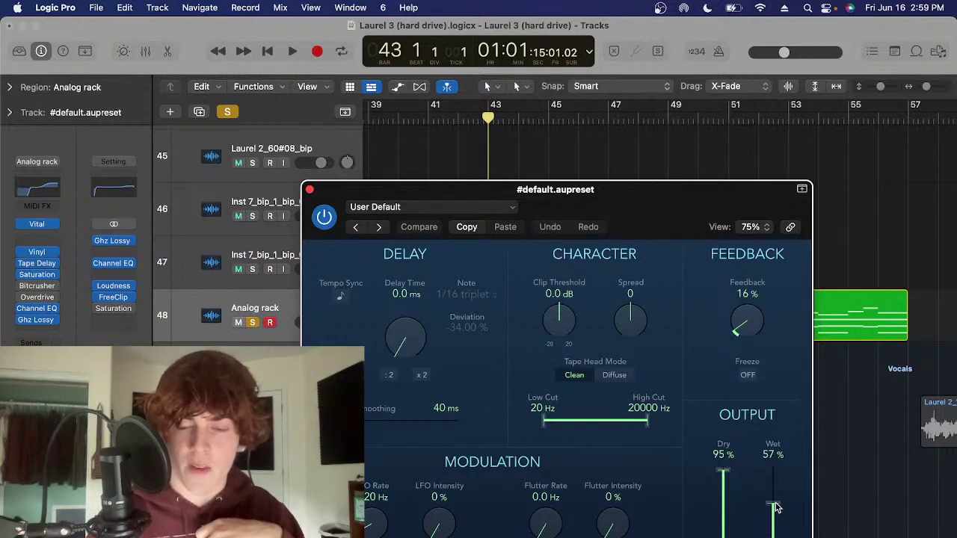
pyautogui.click(310, 191)
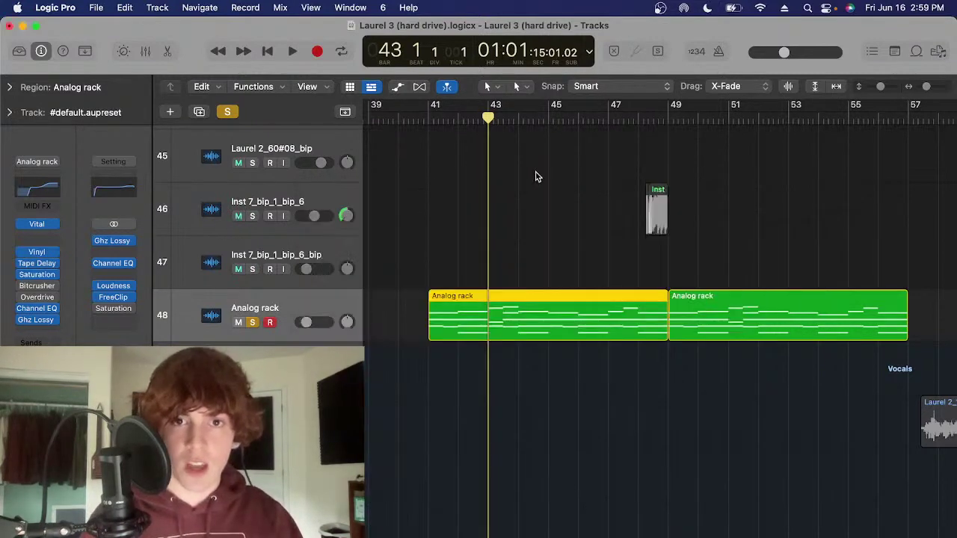
pyautogui.click(531, 118)
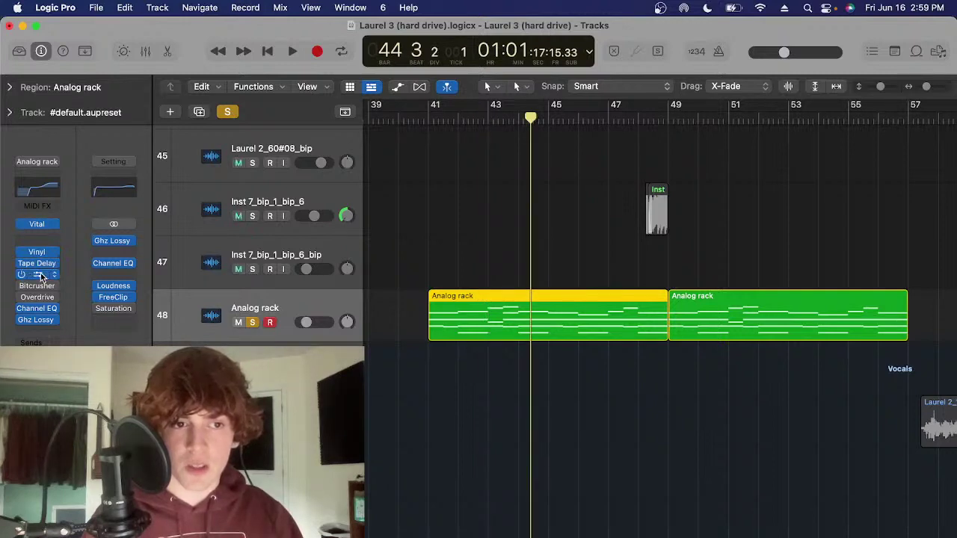
# Inspect the Vinyl and Ghz Lossy 3 plug-ins on the Analog rack track, closing each window
pyautogui.click(36, 252)
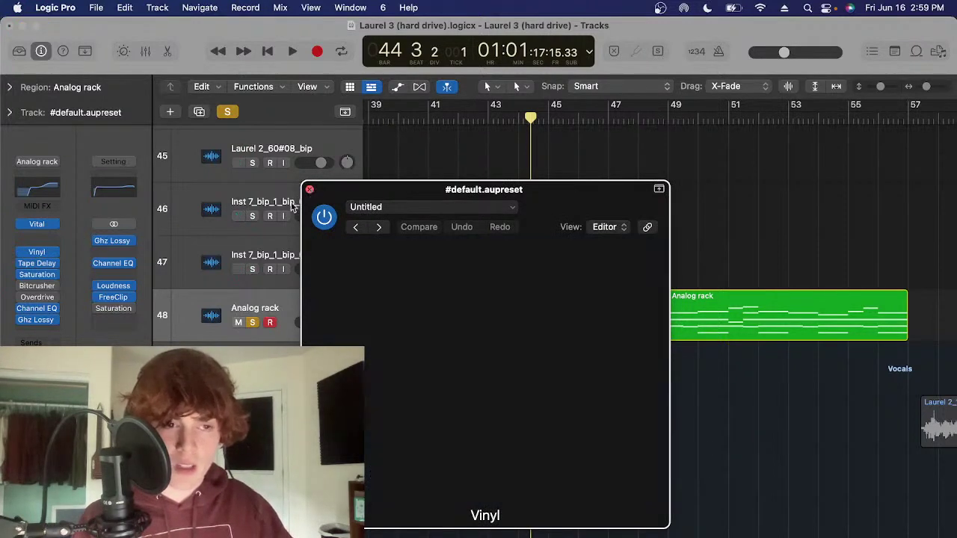
pyautogui.click(309, 189)
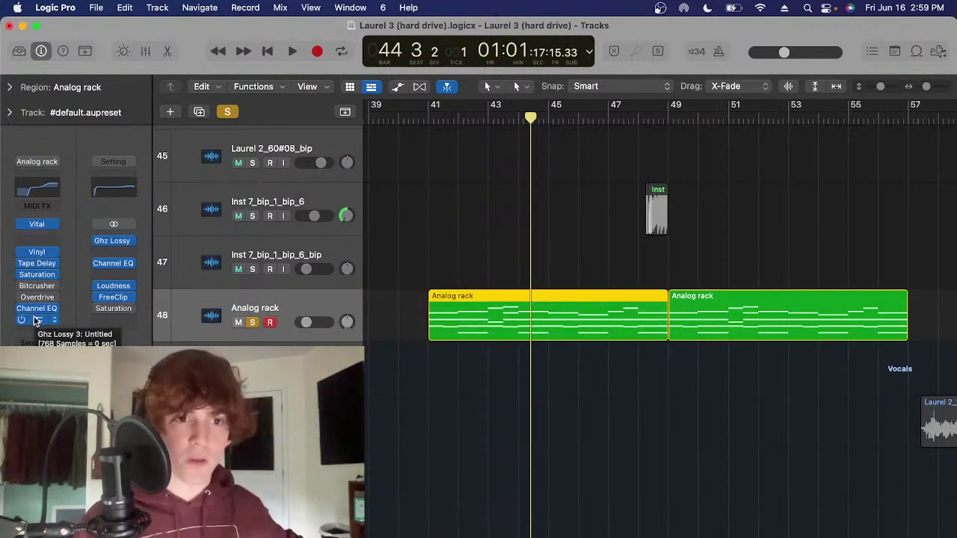
pyautogui.click(36, 320)
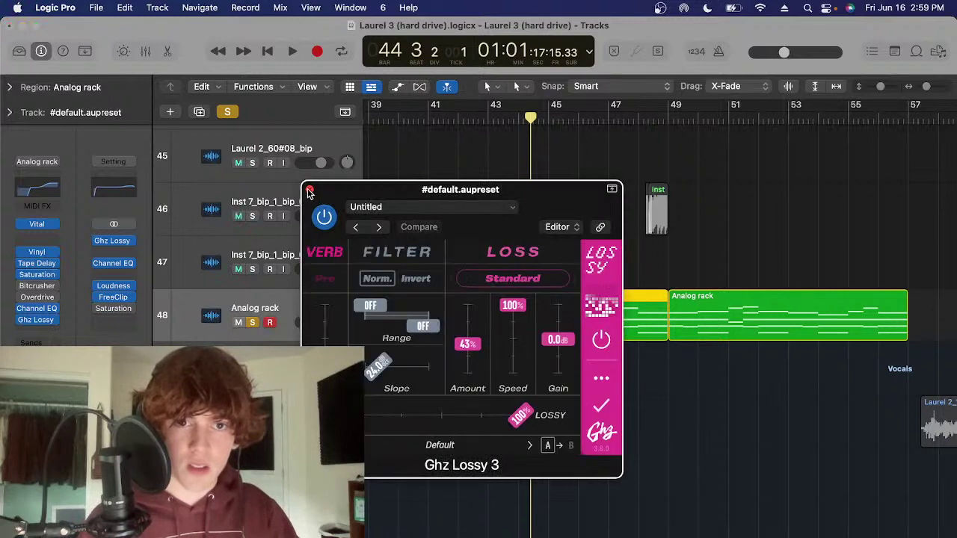
pyautogui.click(310, 191)
# Show track automation and display the Ghz Lossy 3 Loss Amount curve across all Analog rack regions
pyautogui.press('a')
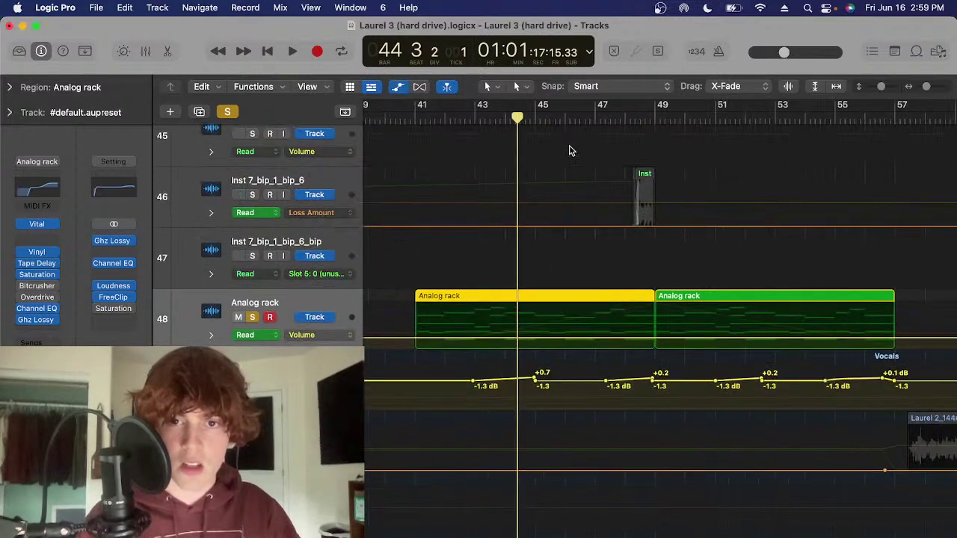
pyautogui.press('t')
pyautogui.click(347, 334)
pyautogui.click(345, 335)
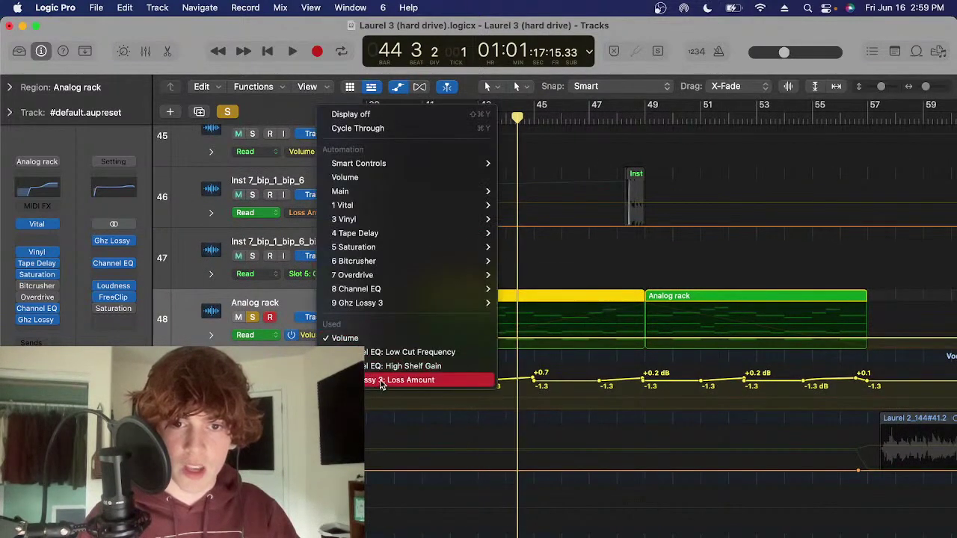
pyautogui.click(699, 195)
pyautogui.press('super+Left')
pyautogui.hscroll(2, 658, 303)
pyautogui.press('super+Left')
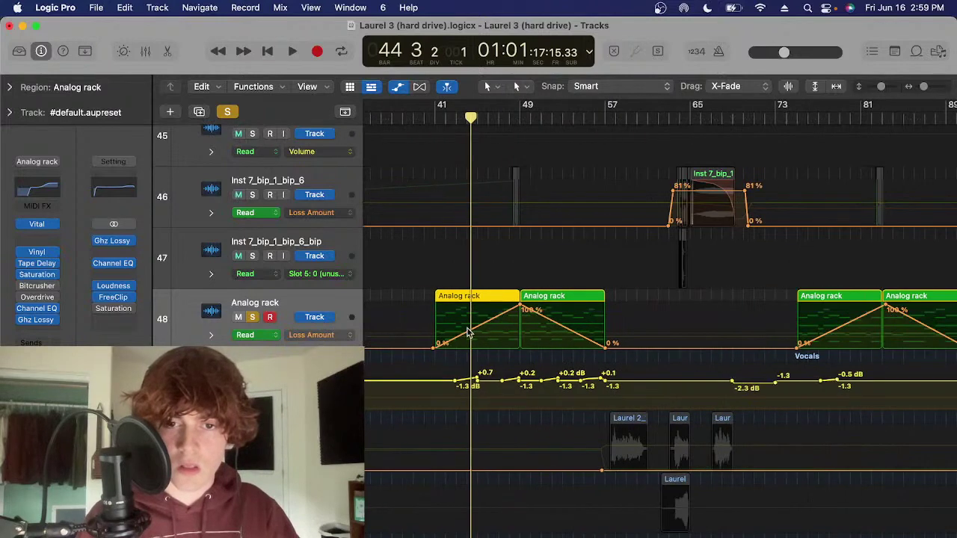
# Inspect the Loss Amount automation across the later Analog rack regions and place the playhead at bar 99
pyautogui.moveTo(406, 336); pyautogui.dragTo(562, 340)
pyautogui.hscroll(15, 562, 341)
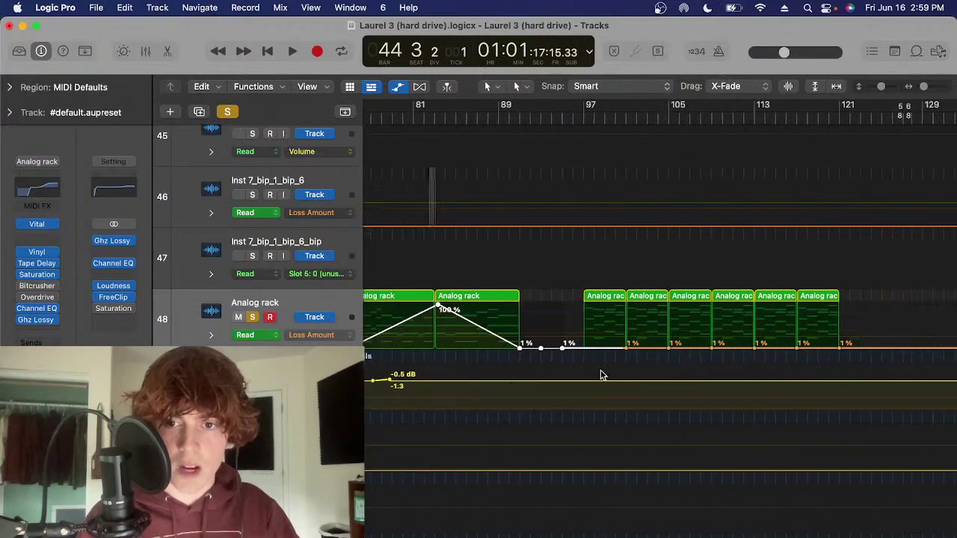
pyautogui.hscroll(-8, 588, 327)
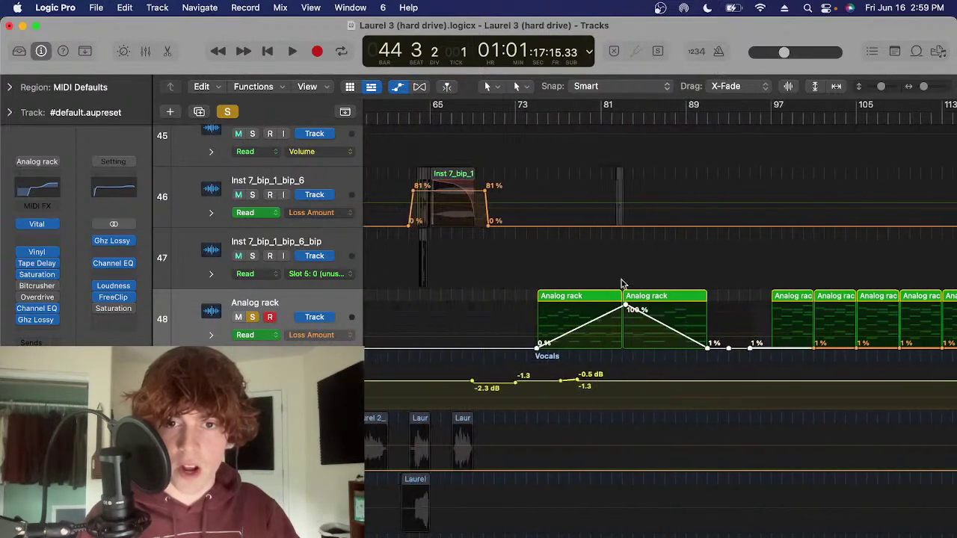
pyautogui.click(788, 116)
pyautogui.press('super+Right')
pyautogui.hscroll(8, 737, 299)
pyautogui.hscroll(-8, 397, 273)
pyautogui.hscroll(8, 753, 269)
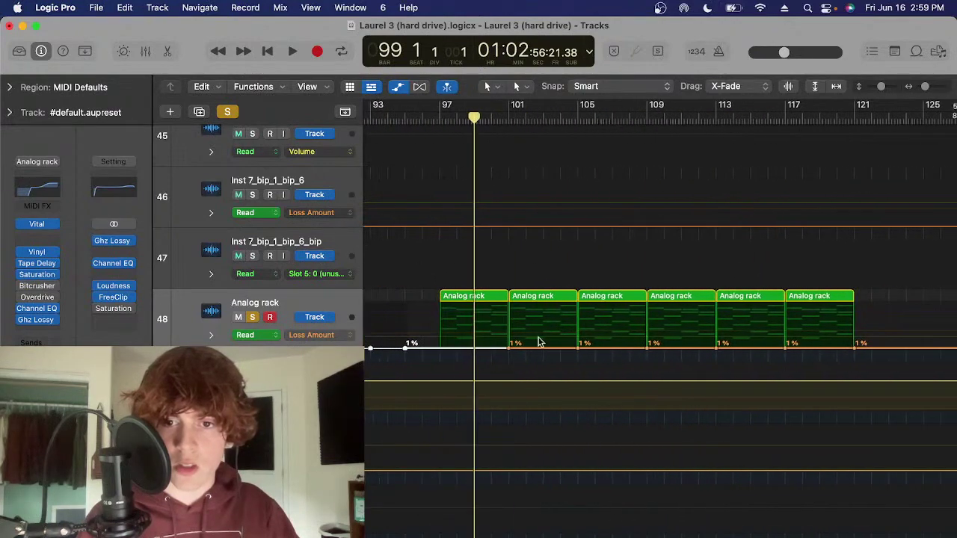
# Switch the solo from Analog rack to the Inst 7_bip_1_bip_6 track and place the playhead at bar 48
pyautogui.hscroll(-12, 662, 344)
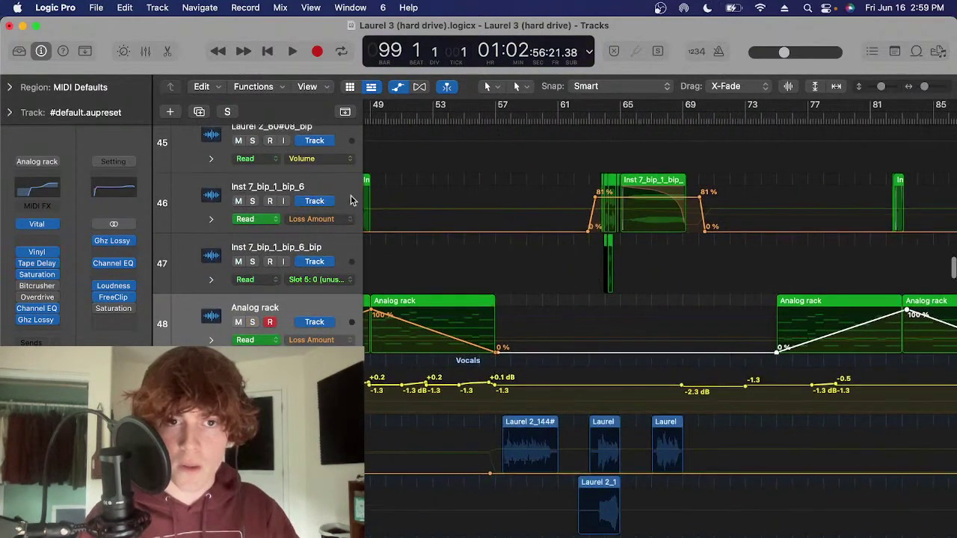
pyautogui.click(332, 187)
pyautogui.hscroll(-4, 474, 166)
pyautogui.press('s')
pyautogui.click(523, 120)
pyautogui.scroll(5, 525, 154)
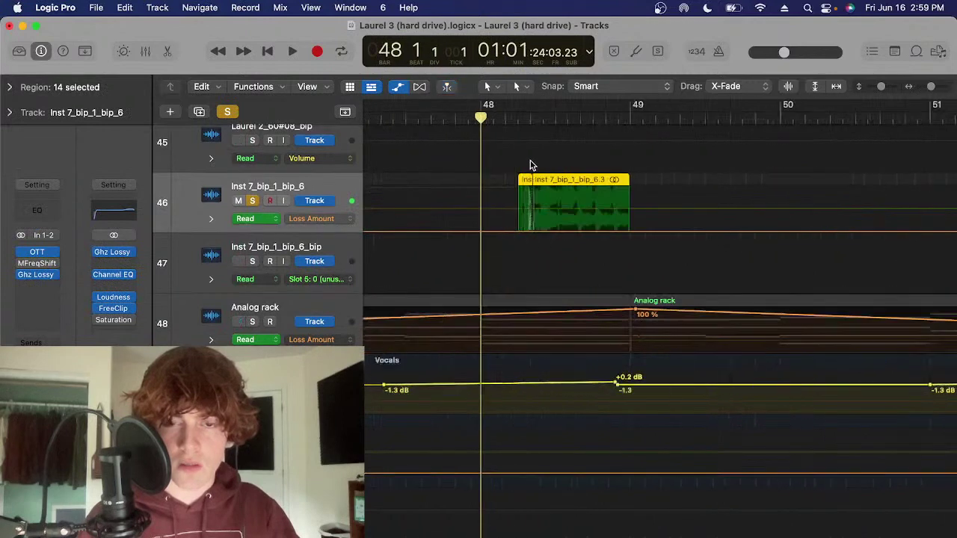
# Hide track automation and play the Inst 7_bip_1_bip_6 regions in bar 48
pyautogui.press('super+Right')
pyautogui.press('super+Right')
pyautogui.click(520, 118)
pyautogui.press('a')
pyautogui.scroll(2, 588, 238)
pyautogui.hscroll(3, 539, 228)
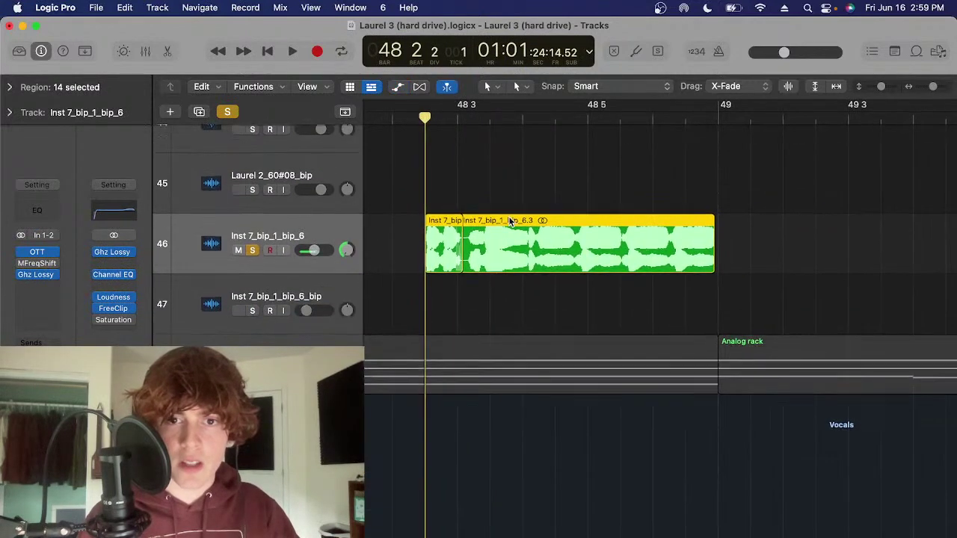
pyautogui.scroll(1, 535, 210)
pyautogui.press('space')
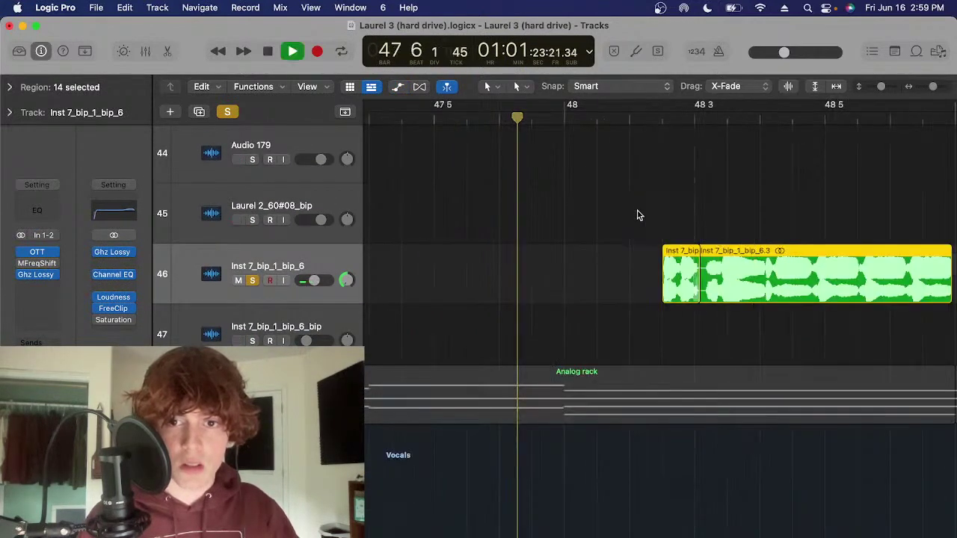
pyautogui.press('space')
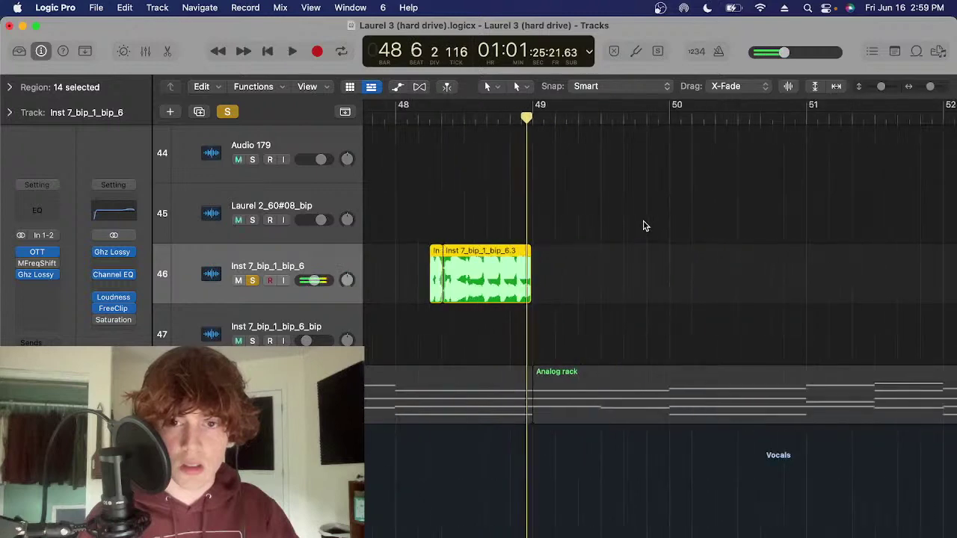
# Play the soloed Inst 7_bip_1_bip_6 chops from bar 63, beat 6 into bar 65
pyautogui.hscroll(10, 658, 224)
pyautogui.hscroll(5, 703, 215)
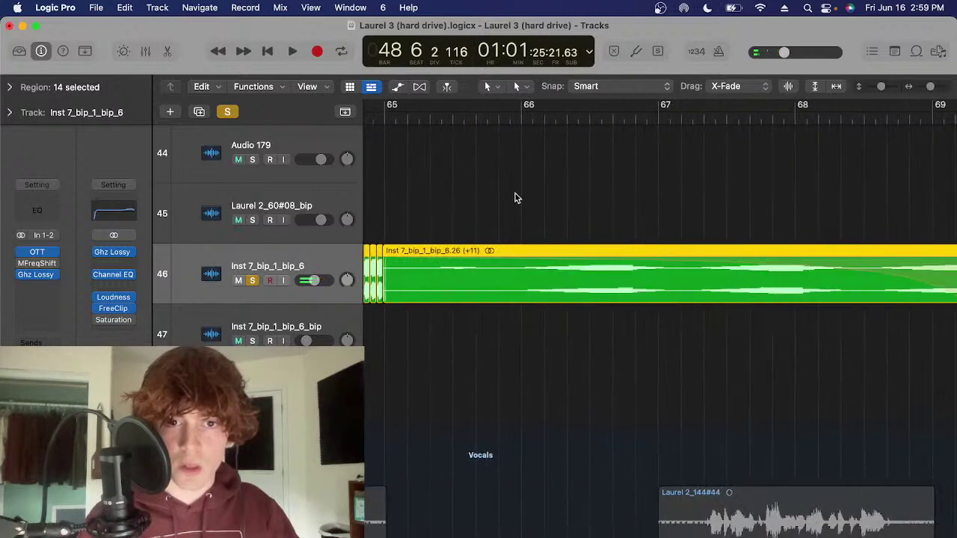
pyautogui.hscroll(-3, 516, 197)
pyautogui.click(444, 115)
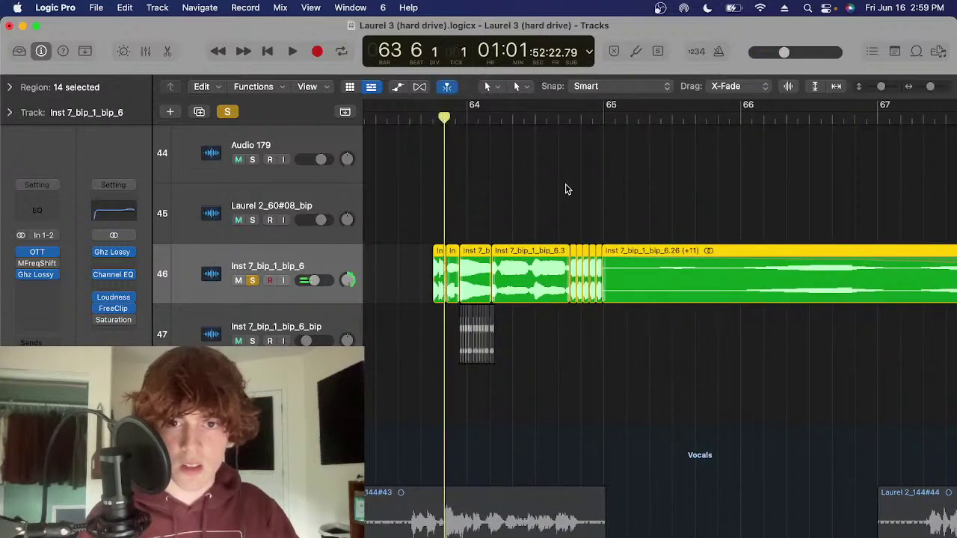
pyautogui.press('space')
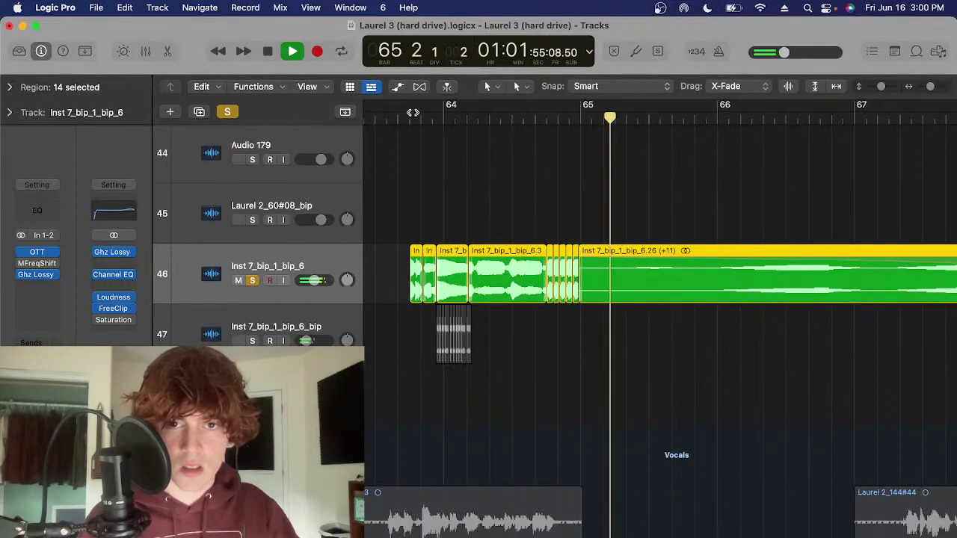
pyautogui.press('space')
# Bypass Ghz Lossy on Inst 7_bip_1_bip_6 and replay the chops from the end of bar 63
pyautogui.click(20, 276)
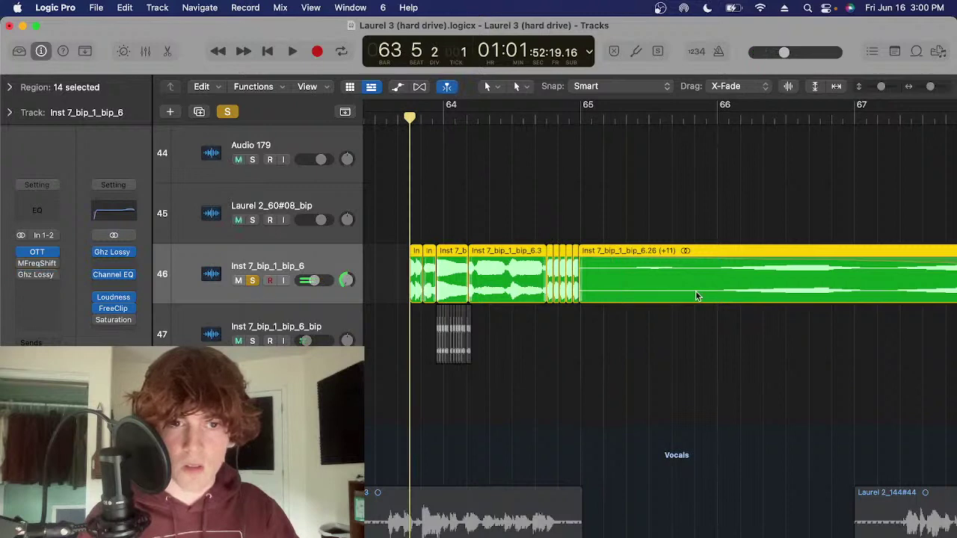
pyautogui.press('space')
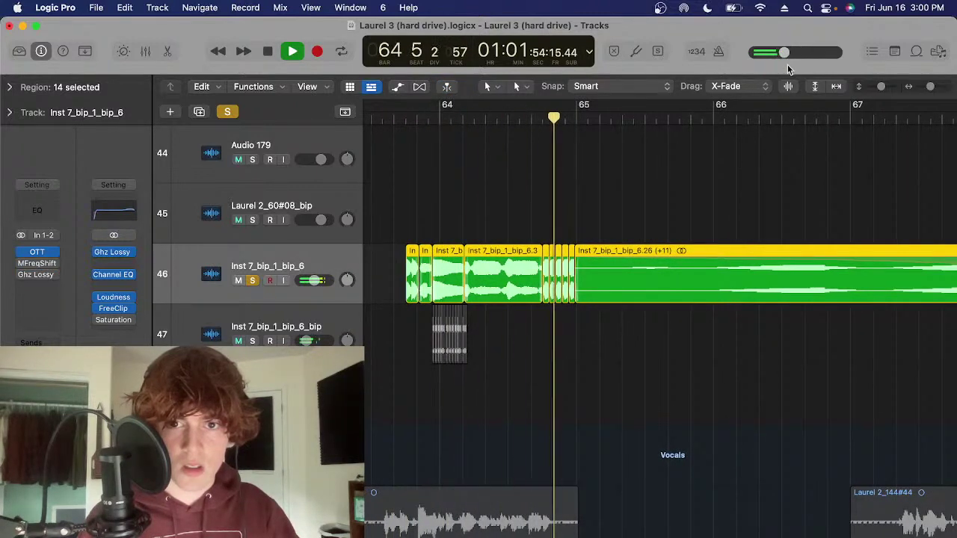
pyautogui.press('super+Left')
pyautogui.press('super+Left')
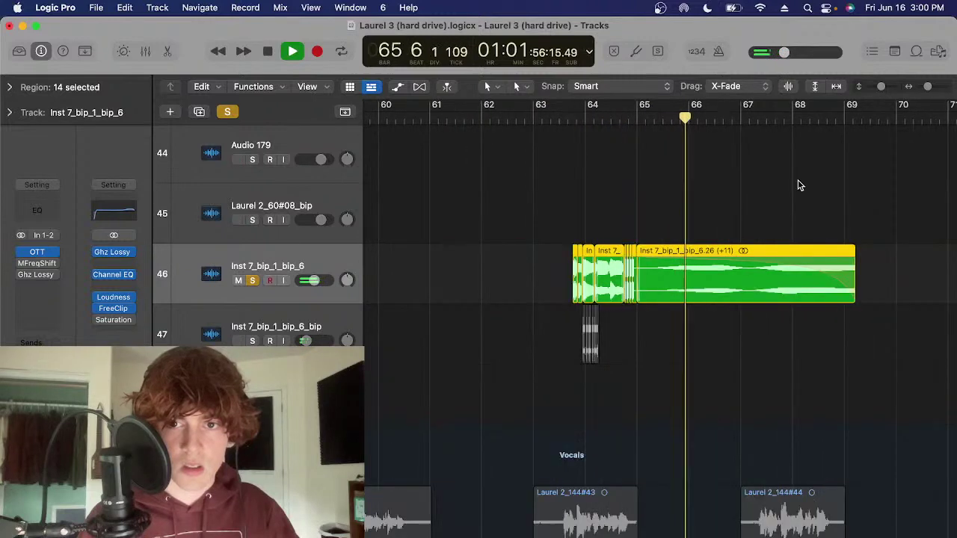
pyautogui.hscroll(2, 796, 187)
pyautogui.press('super+Right')
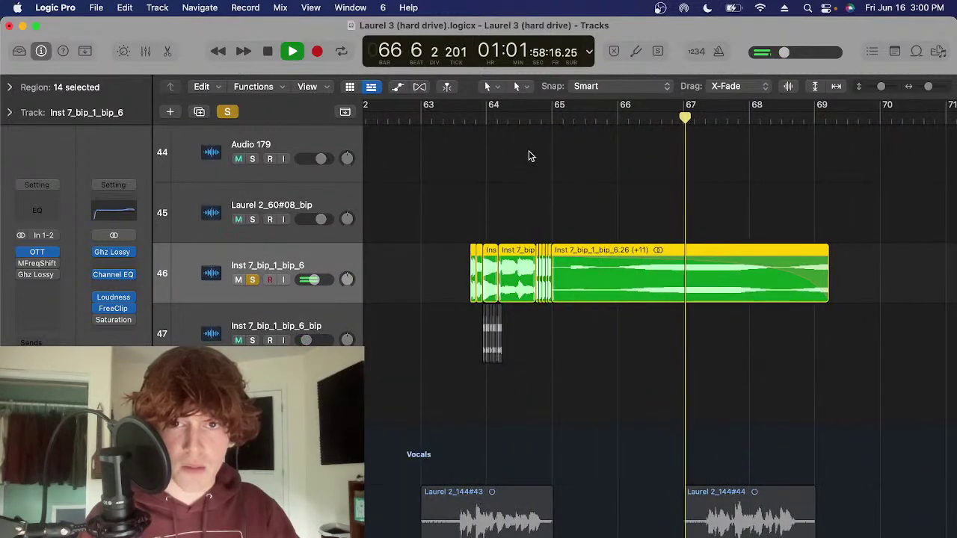
pyautogui.press('space')
# Return the playhead to bar 63, beat 6 and examine the chopped waveforms up to region Inst 7_bip_1_bip_6.30
pyautogui.click(476, 118)
pyautogui.press('z')
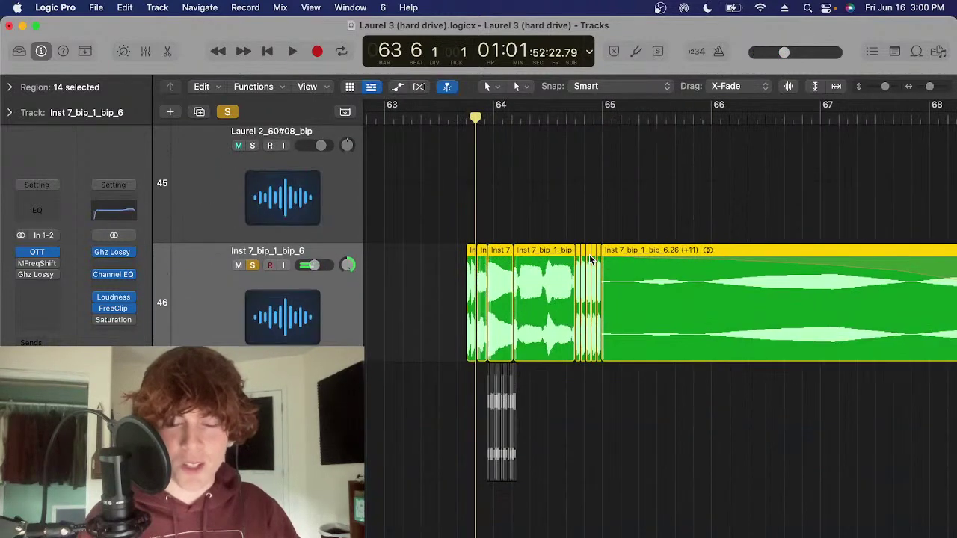
pyautogui.scroll(8, 591, 261)
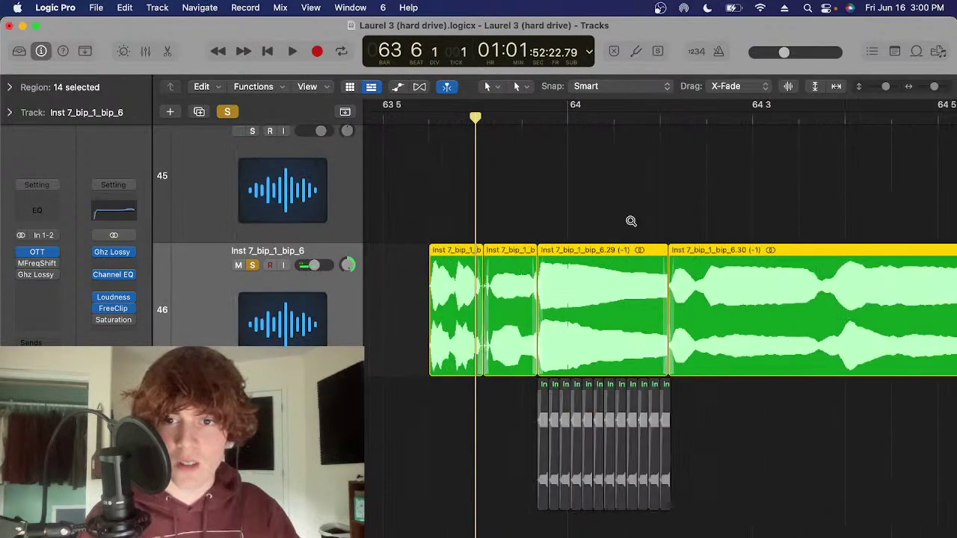
pyautogui.click(630, 221)
pyautogui.hscroll(3, 670, 303)
pyautogui.click(621, 274)
# Select the five short repeated slices just before bar 65 and examine their waveforms and fades up close
pyautogui.hscroll(5, 523, 254)
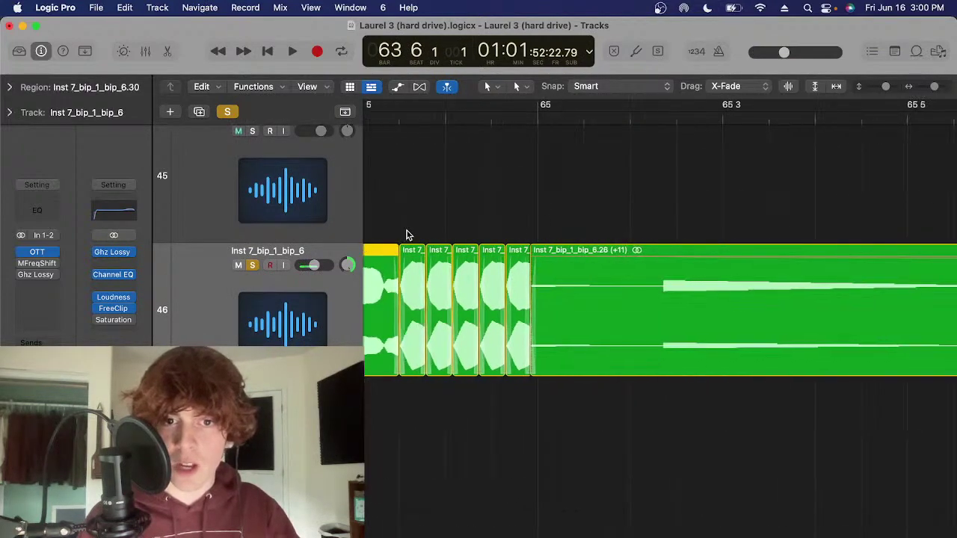
pyautogui.moveTo(407, 235); pyautogui.dragTo(527, 282)
pyautogui.press('z')
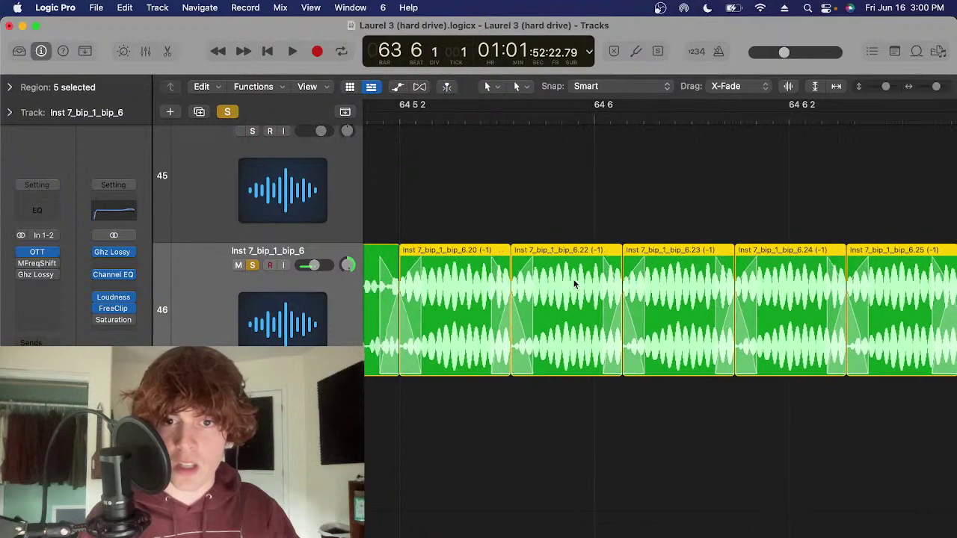
pyautogui.press('z')
pyautogui.moveTo(409, 227); pyautogui.dragTo(519, 264)
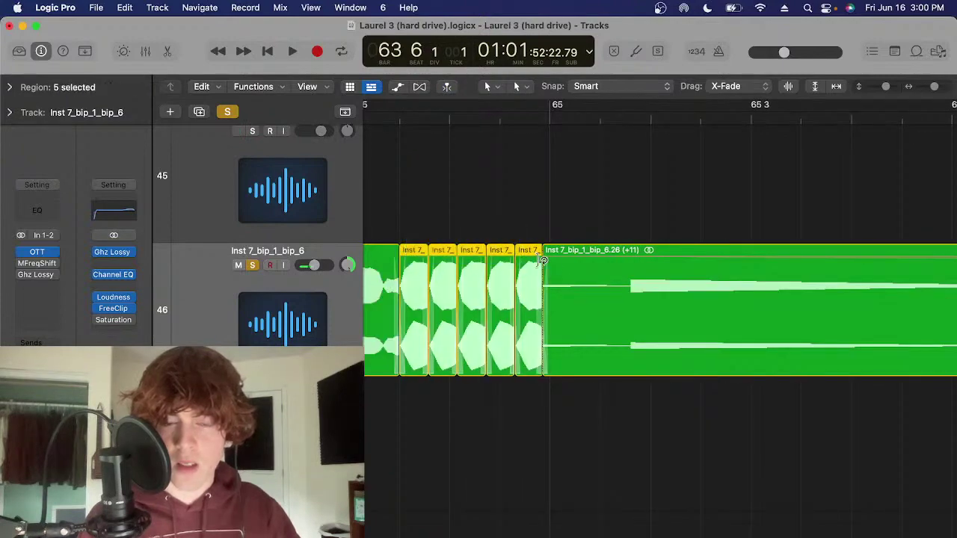
pyautogui.press('z')
pyautogui.press('z')
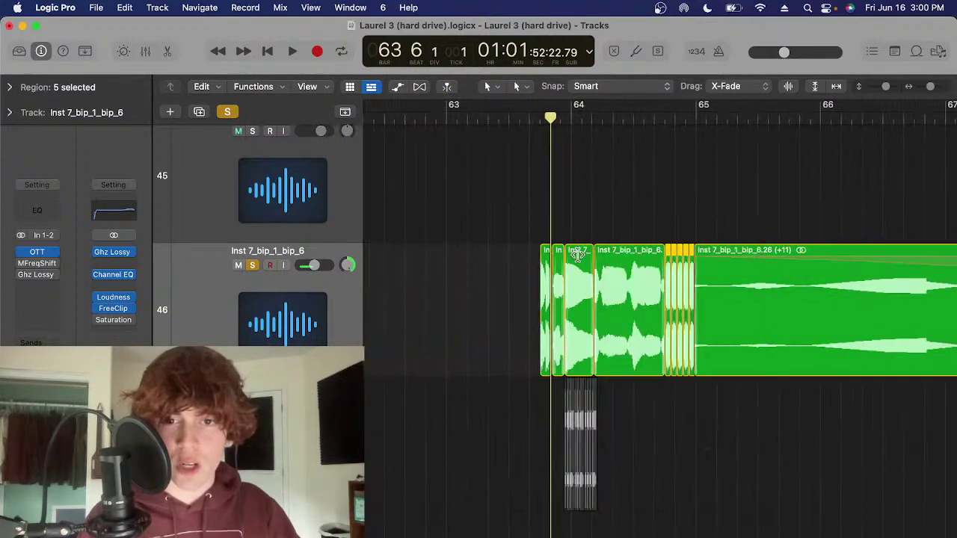
# Enable MFreqShift and Ghz Lossy on Inst 7_bip_1_bip_6, show track automation, and play the chops around bar 64
pyautogui.click(19, 273)
pyautogui.scroll(-2, 591, 201)
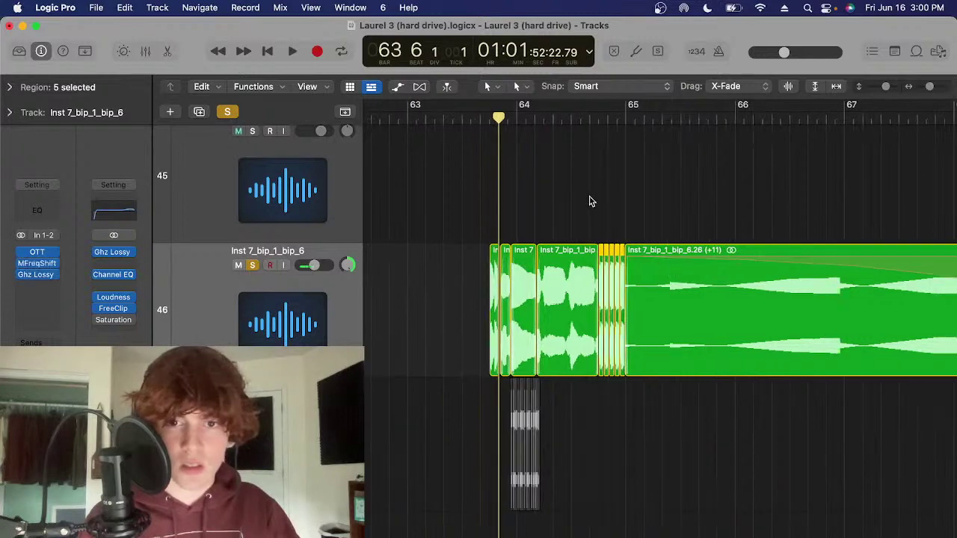
pyautogui.press('a')
pyautogui.press('space')
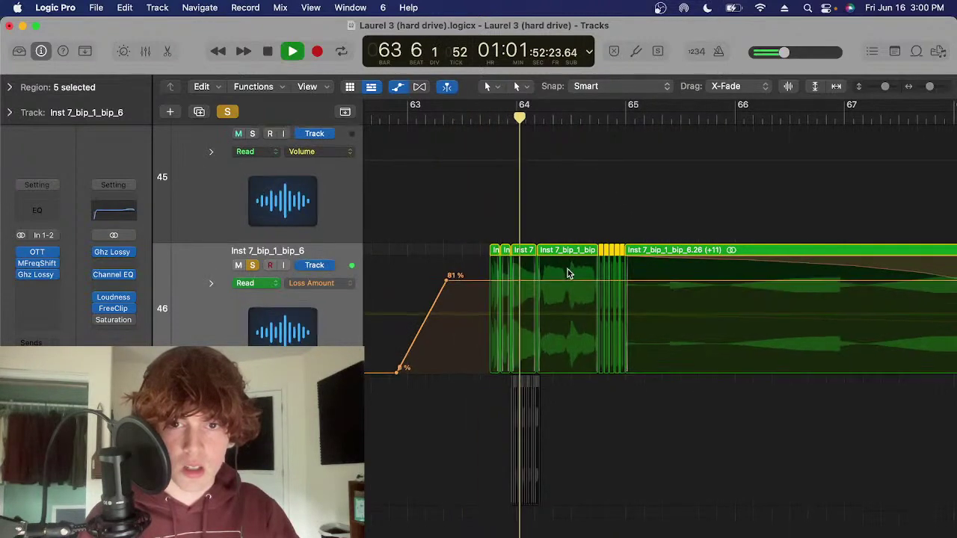
pyautogui.scroll(-3, 570, 274)
pyautogui.press('space')
# Unsolo Inst 7_bip_1_bip_6, select the Inst 7_bip_1_bip_6_bip track with automation hidden, and place the playhead just before bar 64
pyautogui.press('s')
pyautogui.scroll(-1, 578, 260)
pyautogui.press('Down')
pyautogui.press('a')
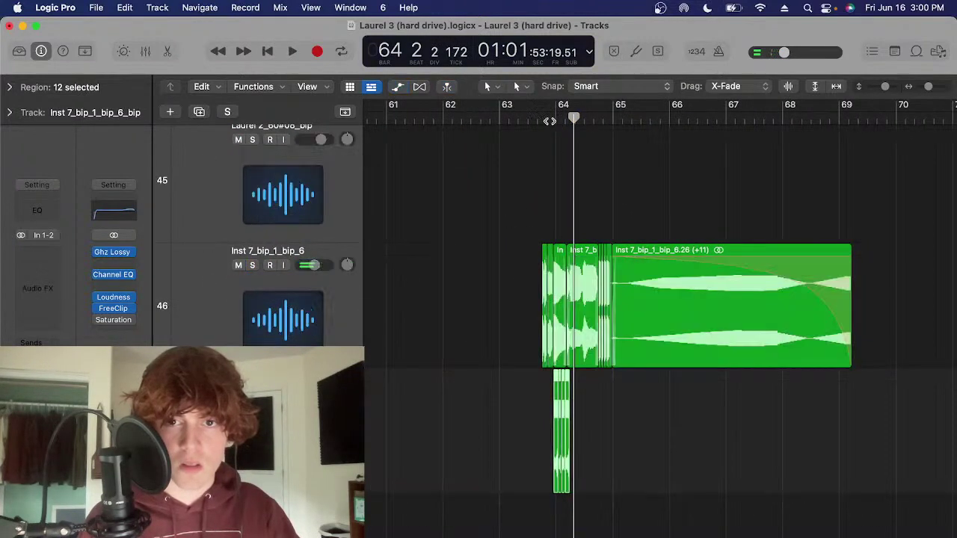
pyautogui.click(552, 117)
# Solo the Inst 7_bip_1_bip_6_bip track and play its row of tiny slices around bar 64
pyautogui.scroll(5, 571, 246)
pyautogui.press('s')
pyautogui.press('space')
pyautogui.hscroll(2, 650, 346)
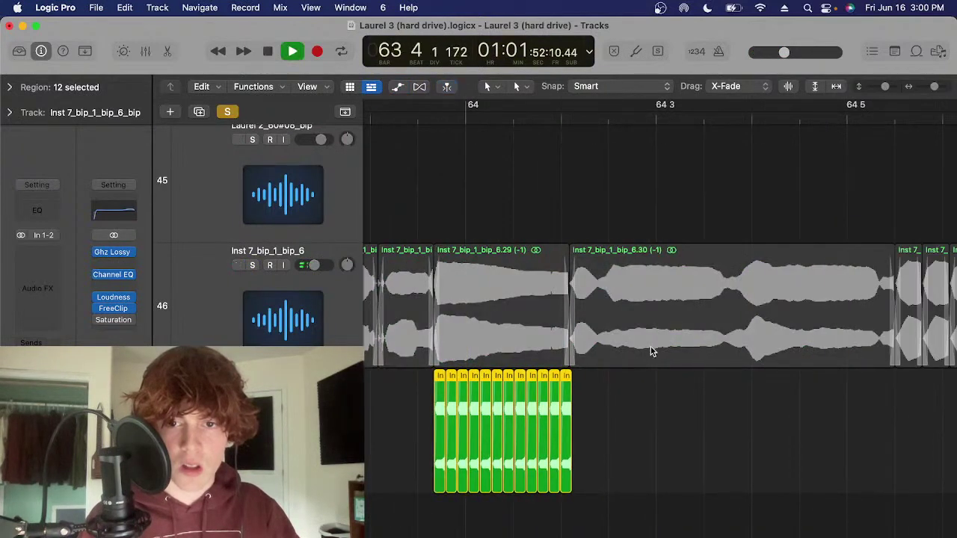
pyautogui.scroll(-2, 523, 312)
pyautogui.press('space')
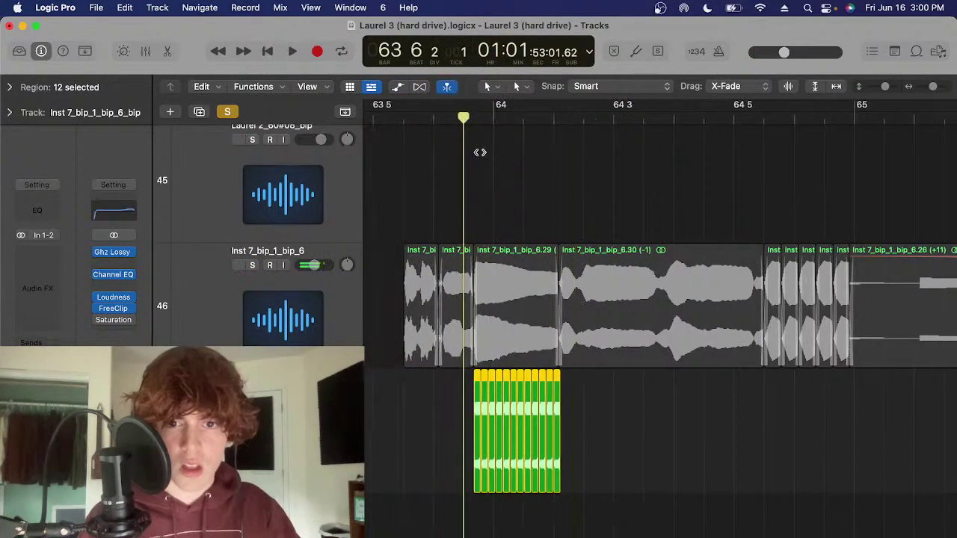
# Place the playhead at the start of the Inst 7_bip_1_bip_6_bip slices and turn off the track's solo
pyautogui.scroll(3, 483, 283)
pyautogui.click(475, 114)
pyautogui.scroll(-2, 523, 222)
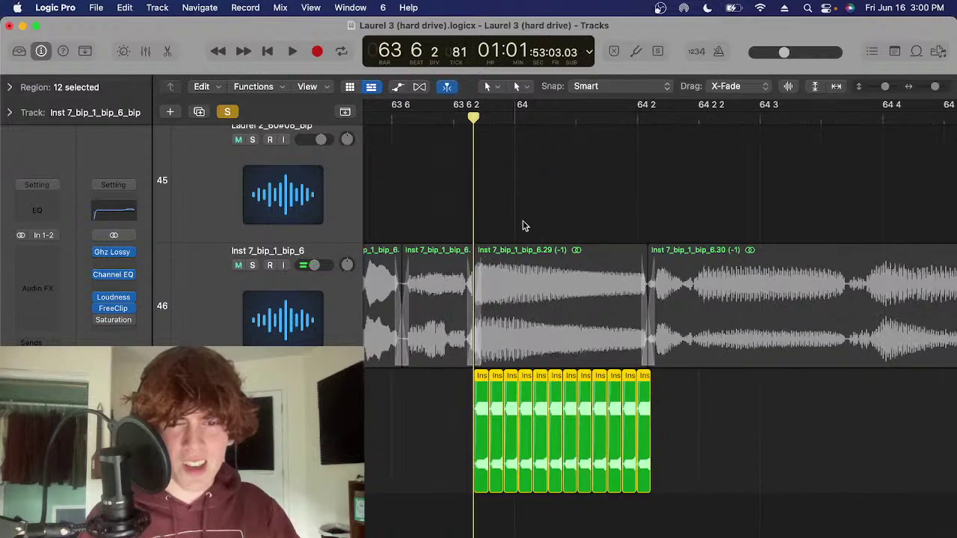
pyautogui.scroll(-2, 658, 431)
pyautogui.press('s')
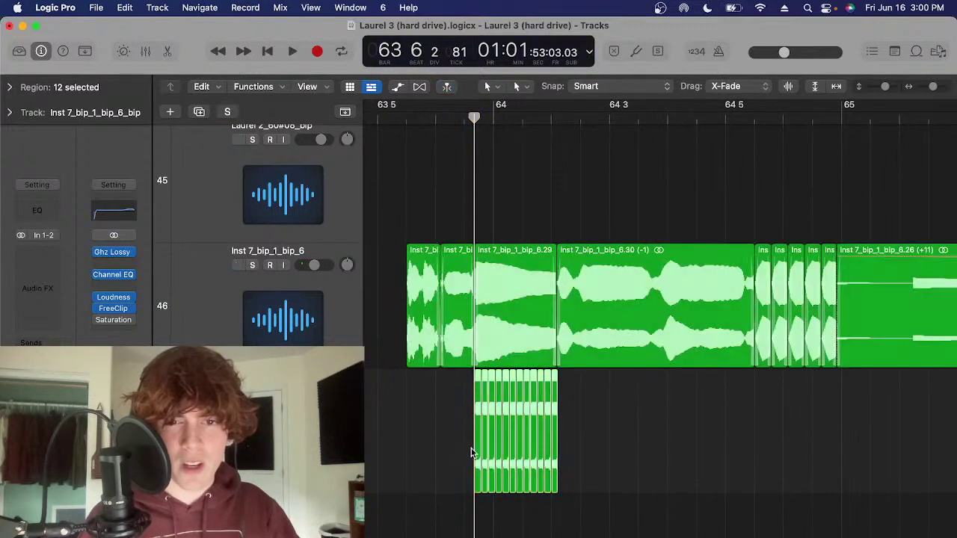
# Play the unsoloed mix from bar 63, beat 5 through the start of the chops
pyautogui.scroll(-2, 454, 436)
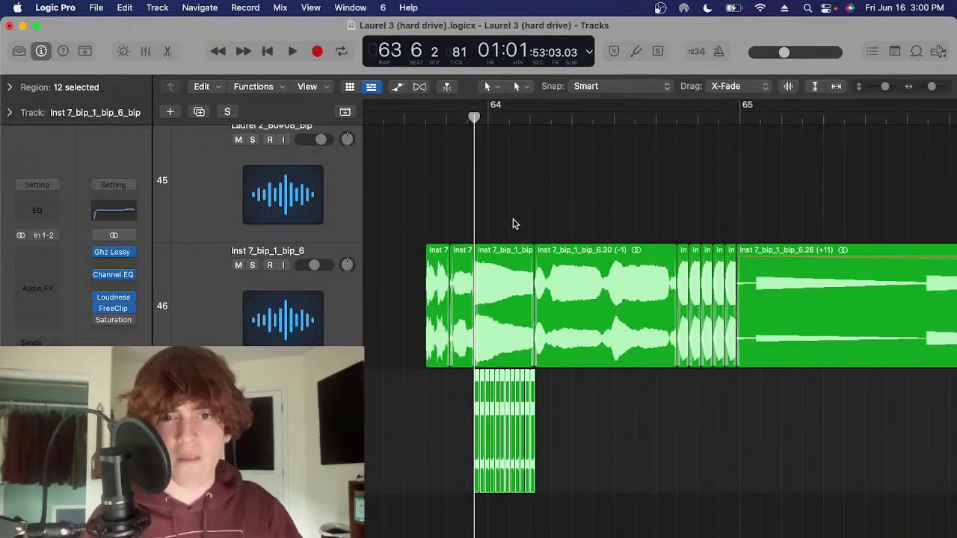
pyautogui.press('space')
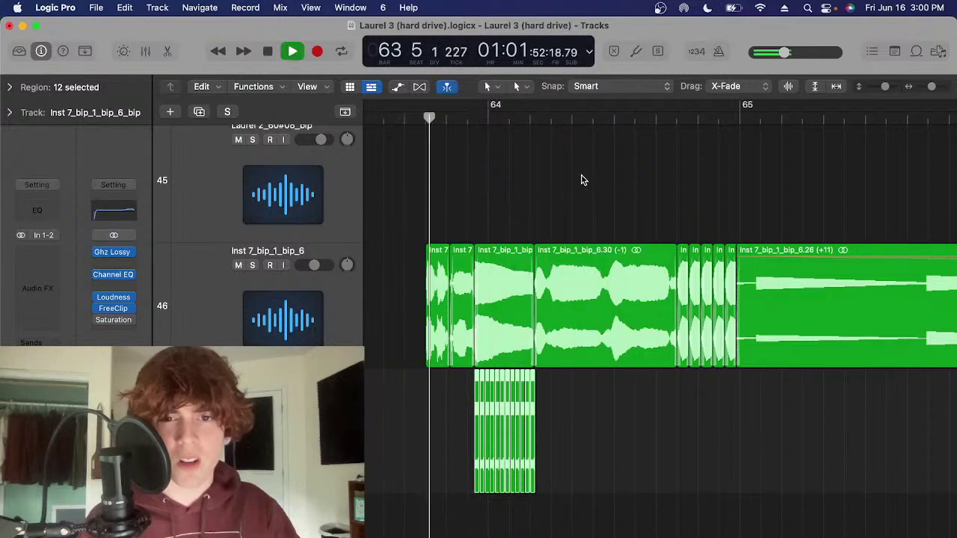
pyautogui.press('space')
# Select the Inst 7_bip_1_bip_6 track and locate its short regions in bar 82
pyautogui.scroll(-3, 459, 131)
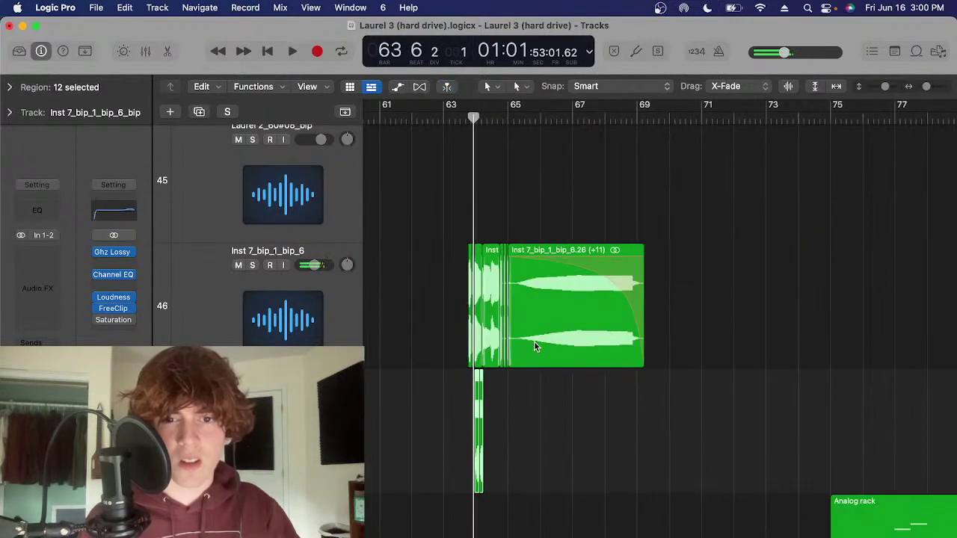
pyautogui.scroll(-2, 528, 387)
pyautogui.scroll(-3, 528, 386)
pyautogui.hscroll(-1, 643, 305)
pyautogui.press('Down')
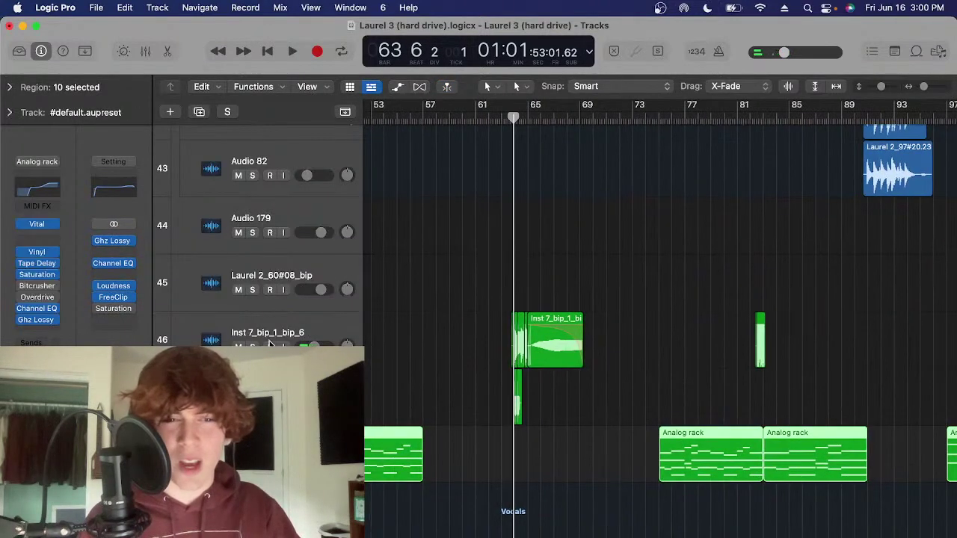
pyautogui.hscroll(10, 676, 266)
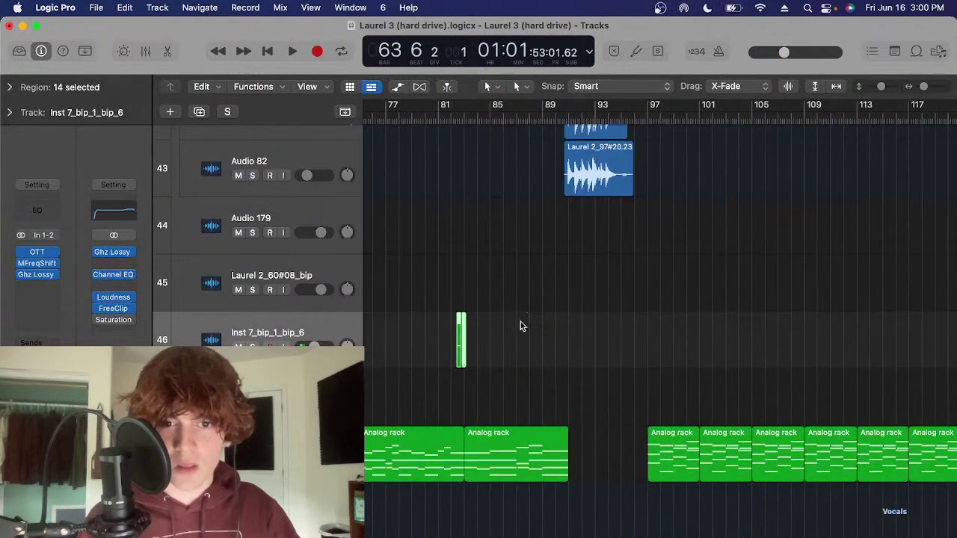
# Solo Inst 7_bip_1_bip_6, place the playhead at its first region in bar 82, and select that region
pyautogui.click(452, 118)
pyautogui.click(481, 139)
pyautogui.scroll(10, 481, 139)
pyautogui.press('s')
pyautogui.click(588, 117)
pyautogui.hscroll(1, 597, 282)
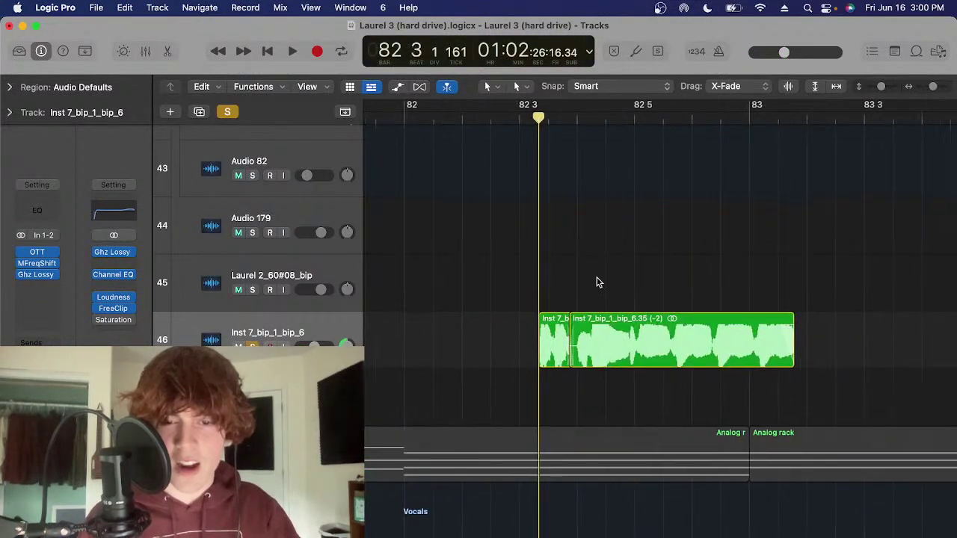
pyautogui.hscroll(5, 598, 286)
pyautogui.click(426, 317)
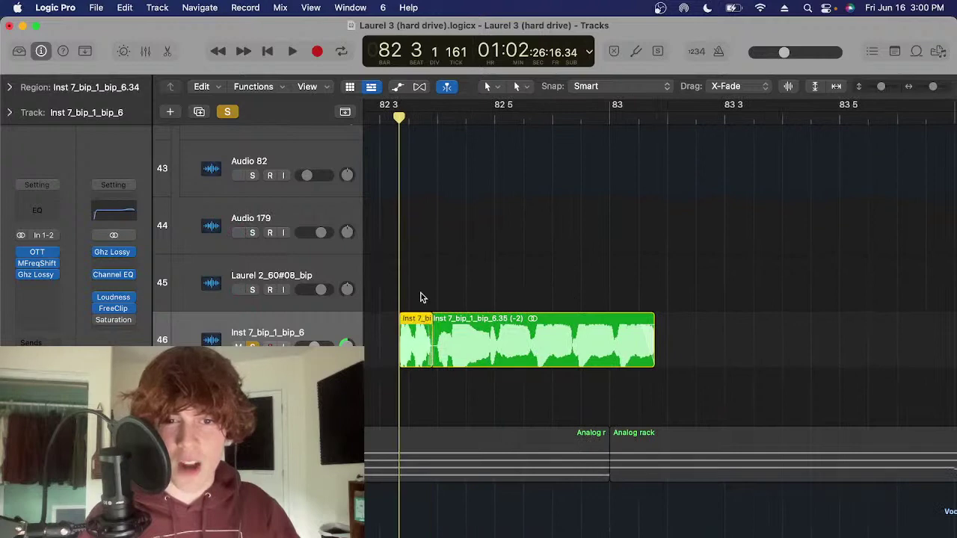
# Clear the region selection and examine the waveforms of the two short Inst 7_bip_1_bip_6 regions in bar 82
pyautogui.click(420, 294)
pyautogui.scroll(5, 461, 307)
pyautogui.press('super+Right')
pyautogui.press('super+Right')
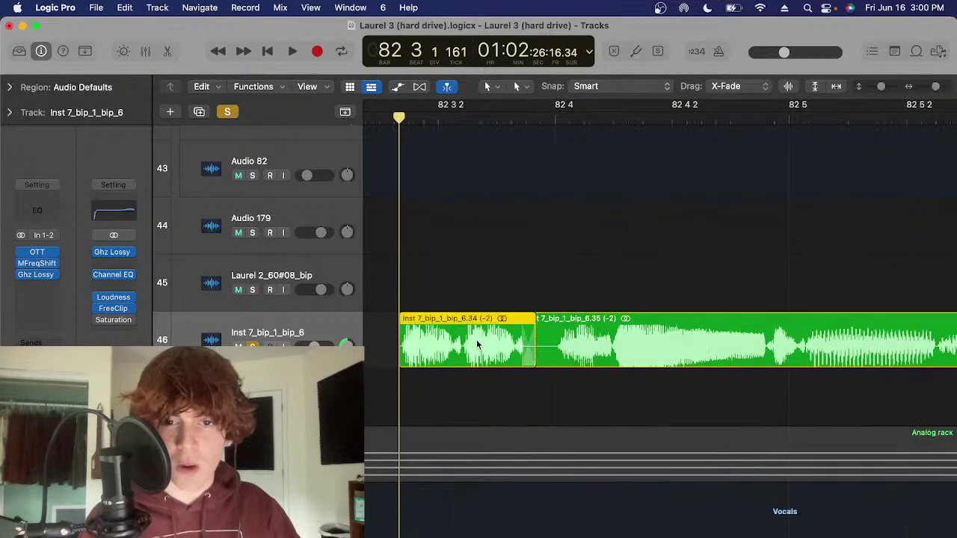
pyautogui.press('super+Left')
pyautogui.press('super+Left')
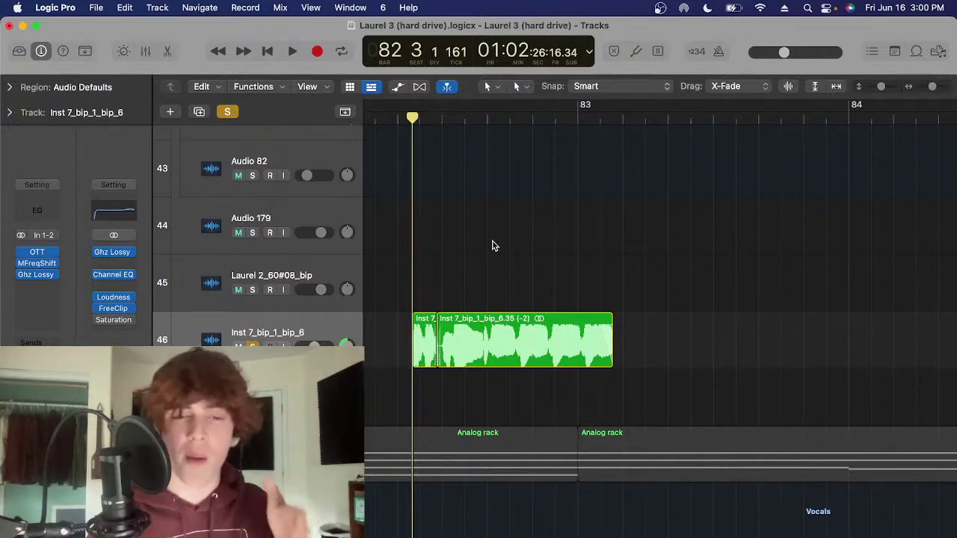
# Select the two adjoining Inst 7_bip_1_bip_6 regions in bar 82 together
pyautogui.moveTo(493, 242); pyautogui.dragTo(417, 350)
pyautogui.click(446, 275)
pyautogui.moveTo(446, 275); pyautogui.dragTo(423, 345)
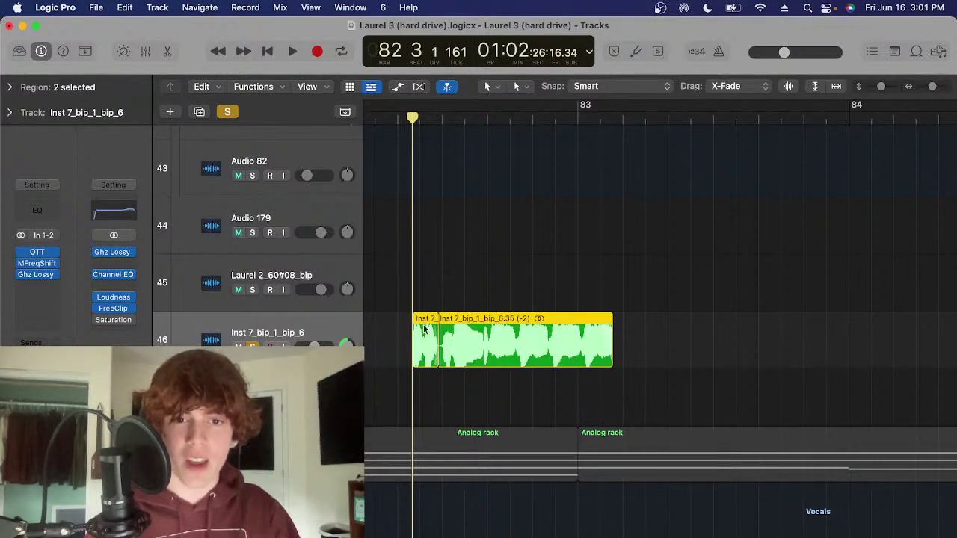
pyautogui.click(452, 258)
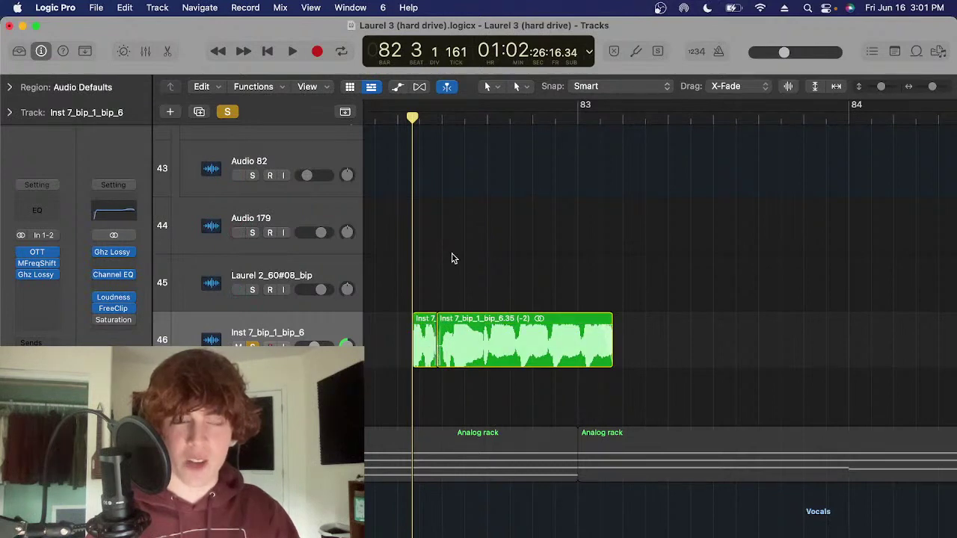
pyautogui.moveTo(452, 257); pyautogui.dragTo(423, 321)
pyautogui.click(441, 290)
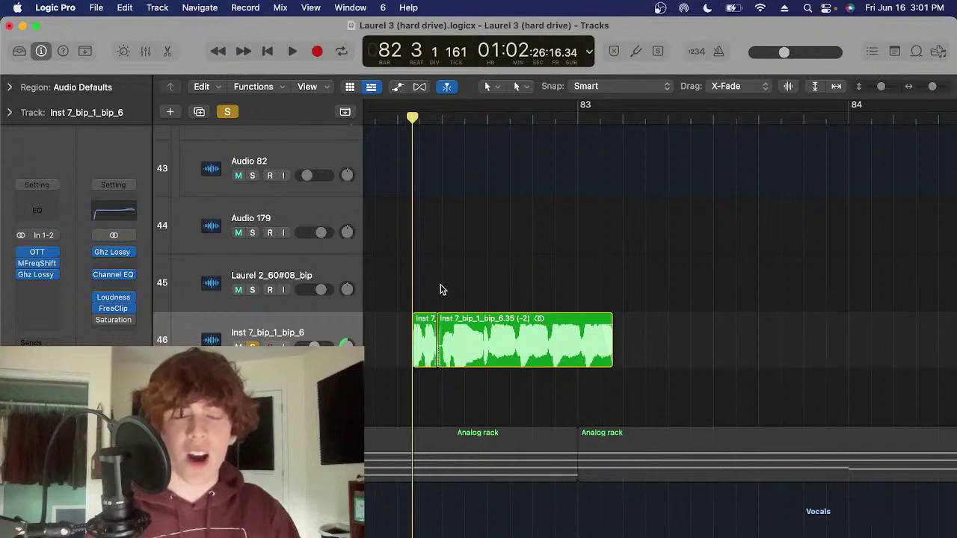
pyautogui.moveTo(458, 279); pyautogui.dragTo(420, 345)
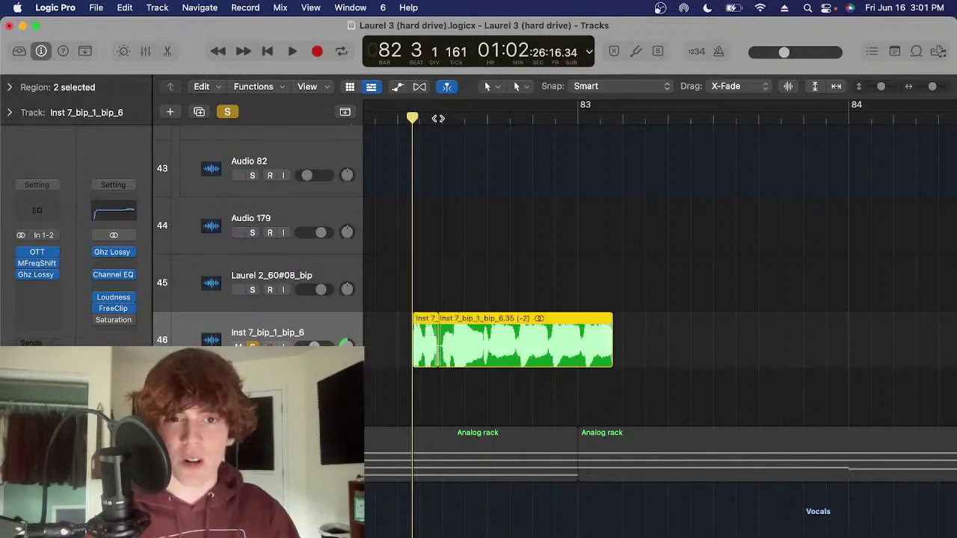
# Place the playhead inside the first short region at bar 82, beat 3 and play the soloed pair of regions
pyautogui.moveTo(425, 120); pyautogui.dragTo(429, 120)
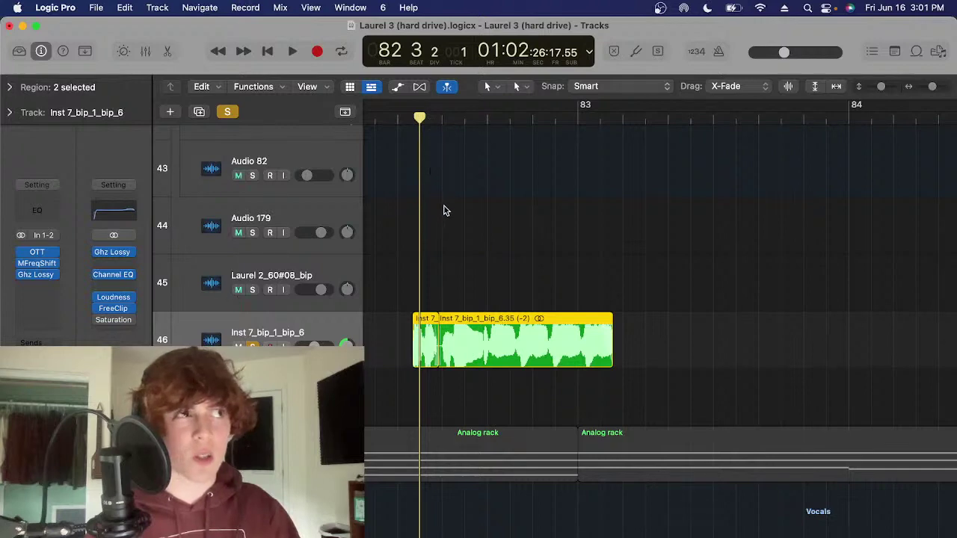
pyautogui.click(444, 226)
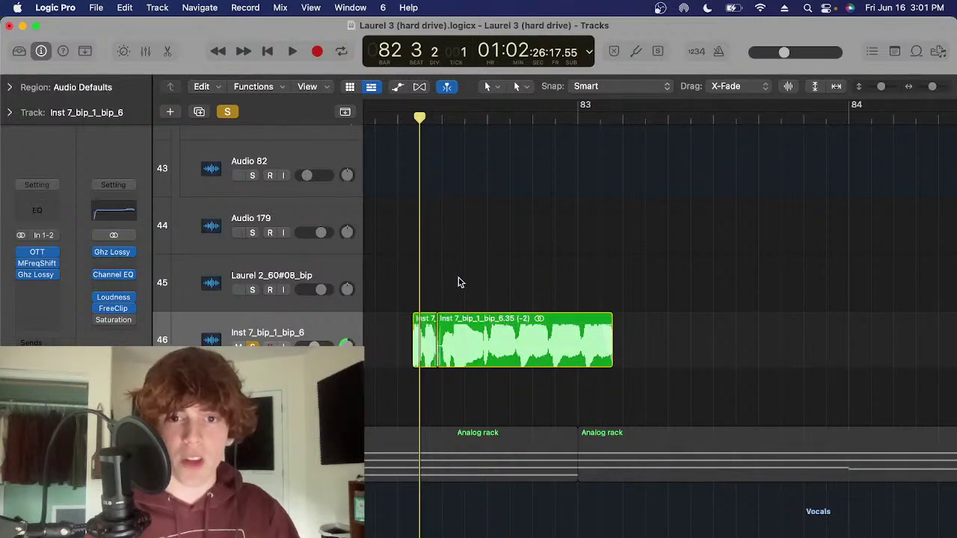
pyautogui.moveTo(457, 280); pyautogui.dragTo(419, 352)
pyautogui.click(447, 287)
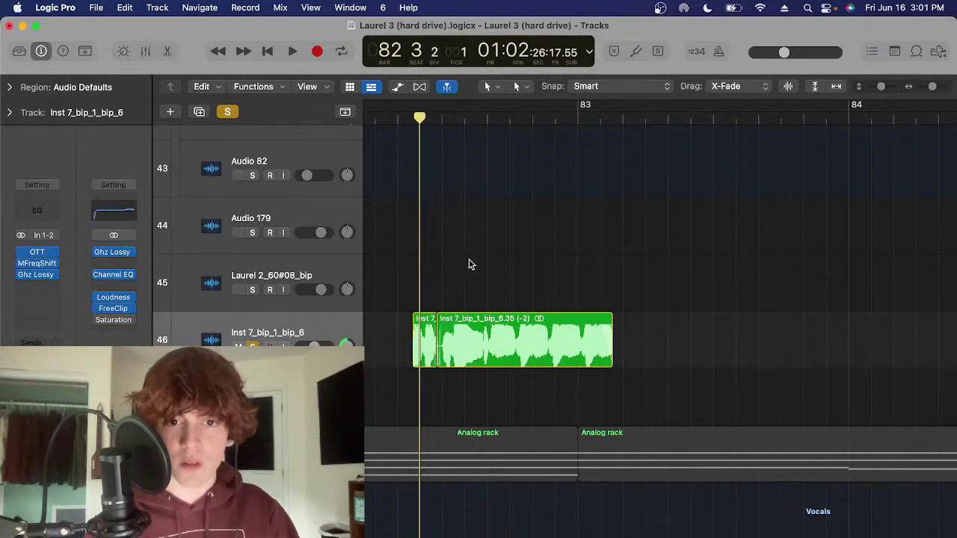
pyautogui.press('space')
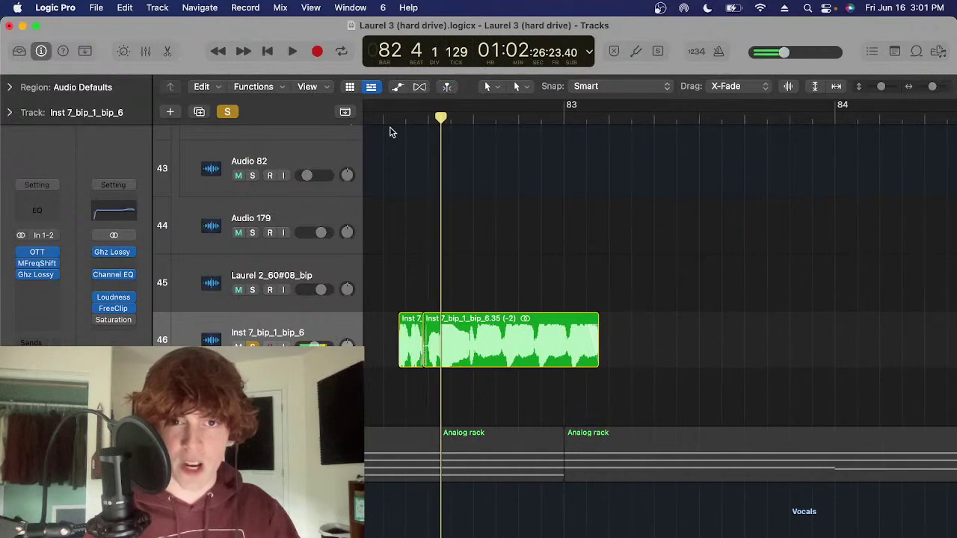
pyautogui.press('space')
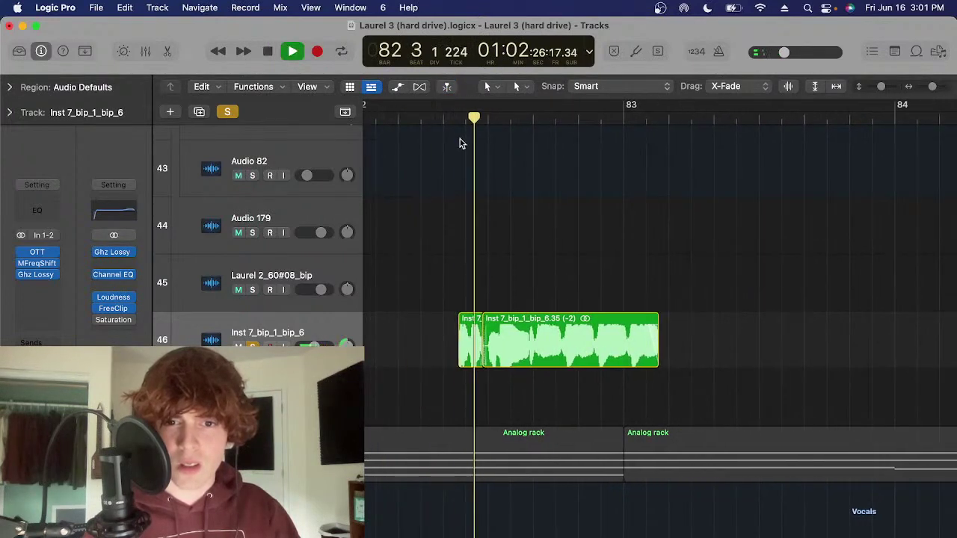
pyautogui.press('space')
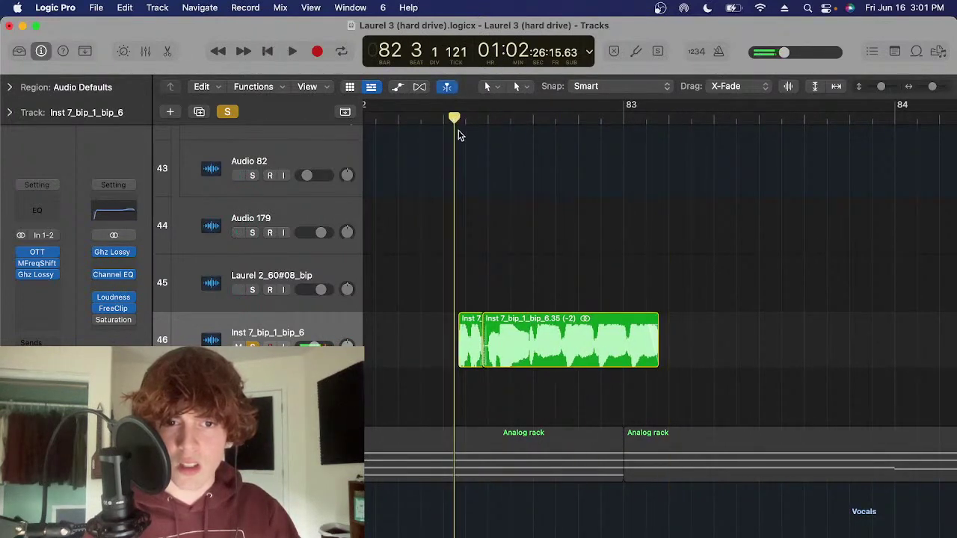
# Place the playhead at bar 82, beat 5 and turn off the solo on Inst 7_bip_1_bip_6
pyautogui.scroll(-10, 530, 284)
pyautogui.press('s')
pyautogui.scroll(10, 546, 311)
pyautogui.press('s')
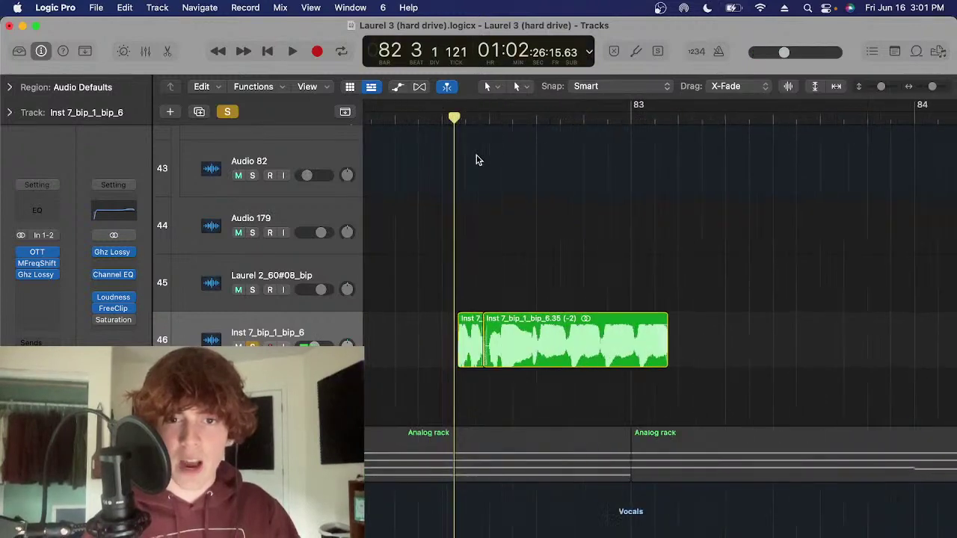
pyautogui.click(535, 121)
pyautogui.click(540, 332)
pyautogui.scroll(-10, 534, 331)
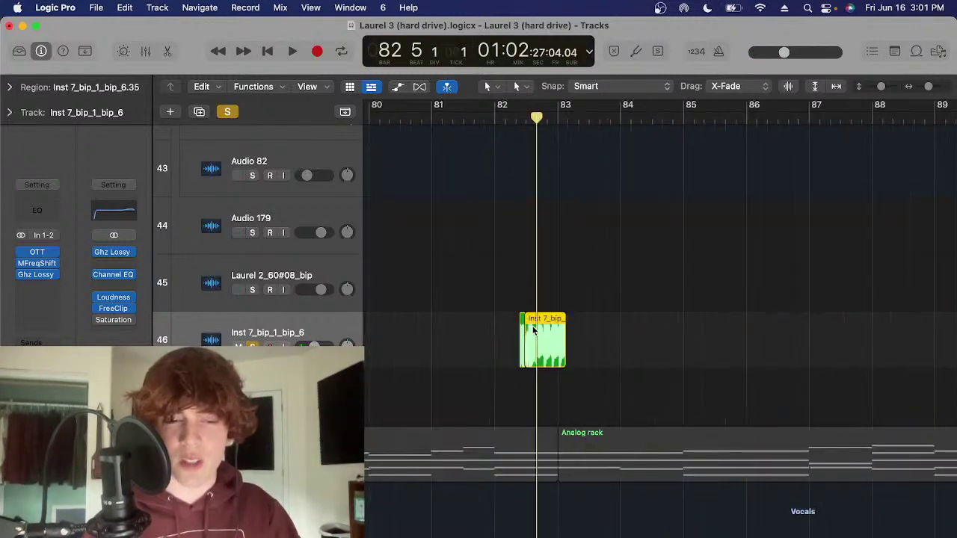
pyautogui.press('s')
pyautogui.scroll(10, 537, 321)
pyautogui.scroll(-3, 546, 299)
pyautogui.click(574, 314)
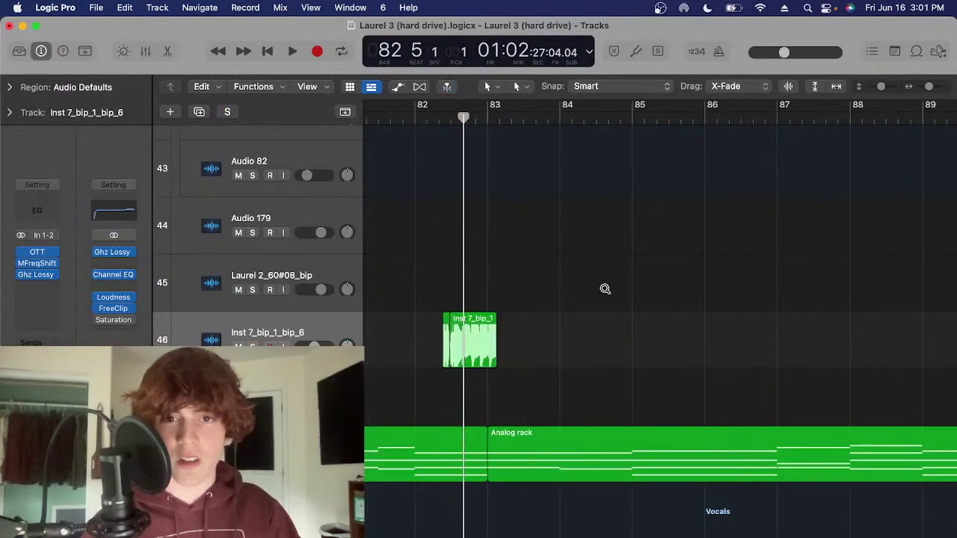
# Delete the empty Audio 179 and Laurel 2_60#08_bip tracks below Audio 82
pyautogui.scroll(-3, 591, 313)
pyautogui.hscroll(5, 395, 233)
pyautogui.click(335, 248)
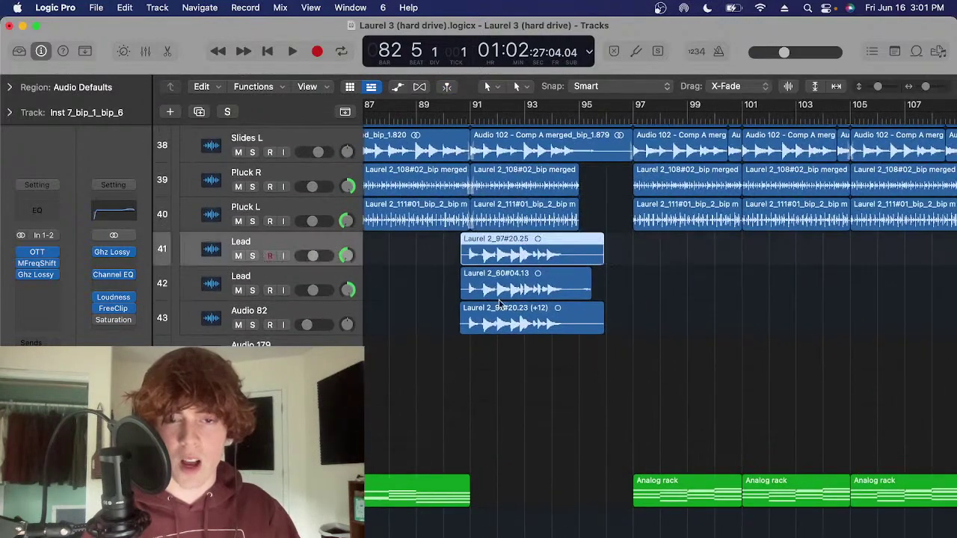
pyautogui.scroll(-10, 523, 314)
pyautogui.click(506, 360)
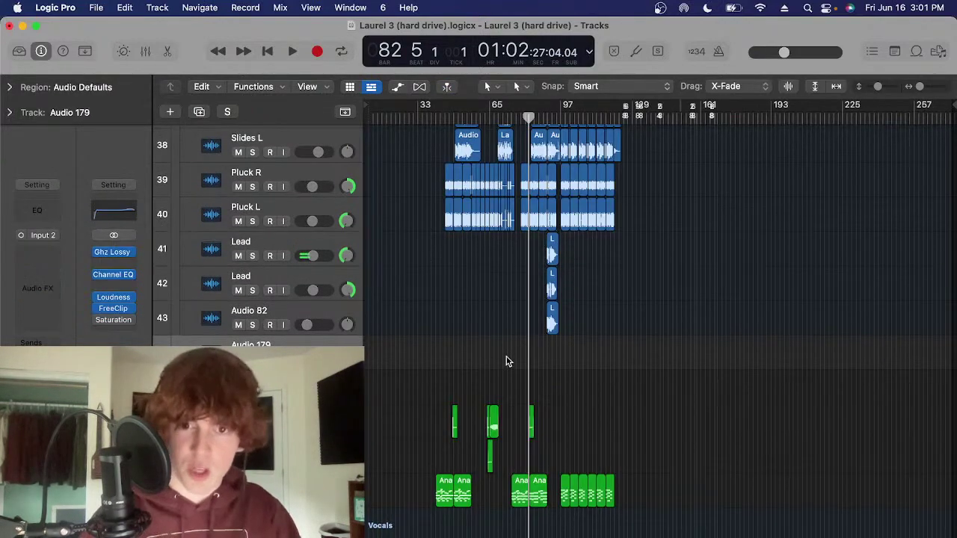
pyautogui.scroll(-1, 506, 361)
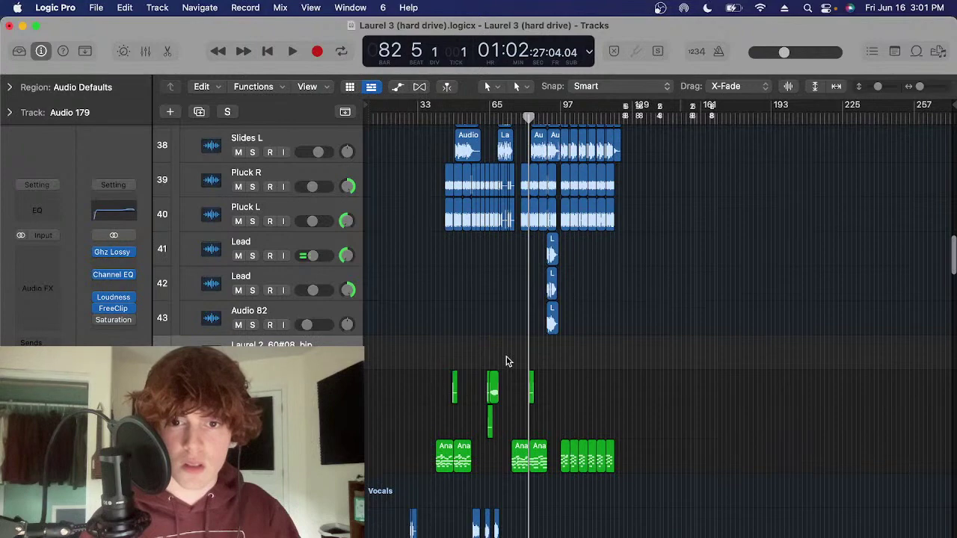
pyautogui.press('super+BackSpace')
pyautogui.scroll(-3, 506, 360)
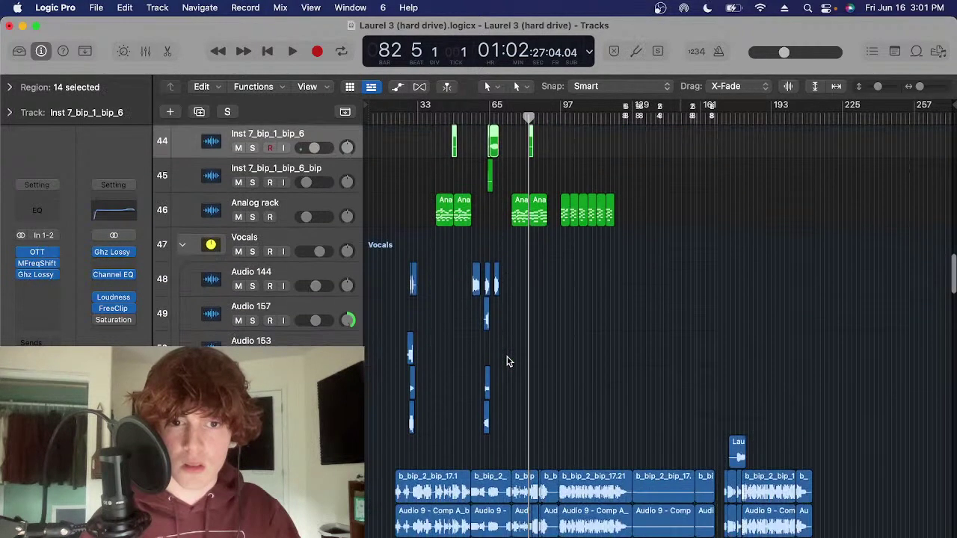
# Solo the Vocals track stack and place the playhead at bar 50
pyautogui.click(319, 241)
pyautogui.scroll(-3, 518, 232)
pyautogui.press('s')
pyautogui.click(455, 115)
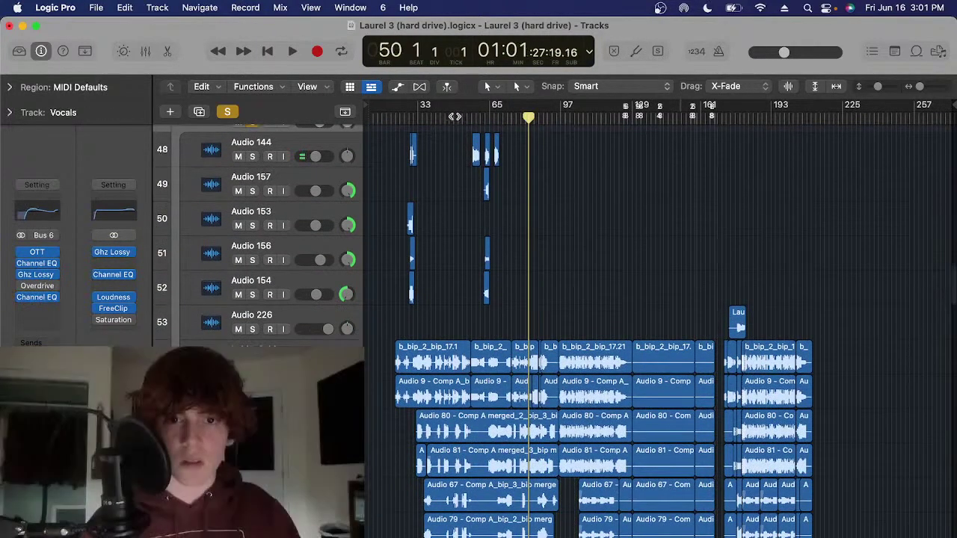
pyautogui.scroll(5, 558, 347)
pyautogui.hscroll(-4, 598, 256)
pyautogui.scroll(4, 600, 269)
pyautogui.scroll(-3, 602, 281)
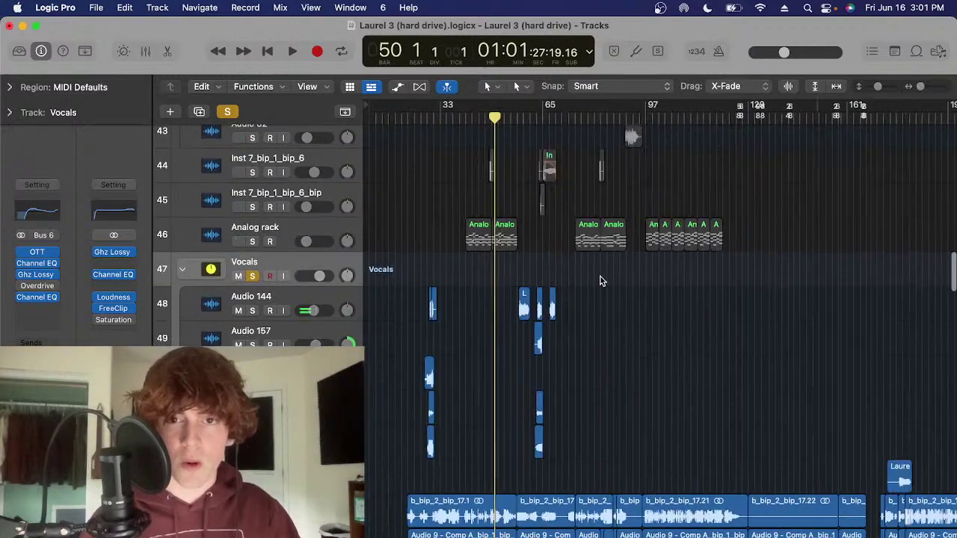
# Switch to the Brave browser and read the recent messages in the YouTube Studio livestream chat
pyautogui.click(790, 530)
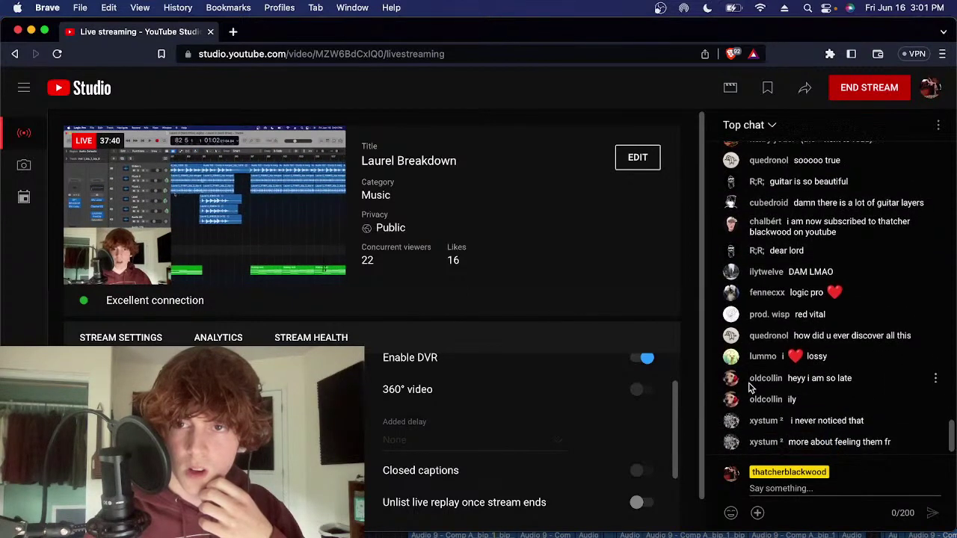
pyautogui.scroll(3, 751, 386)
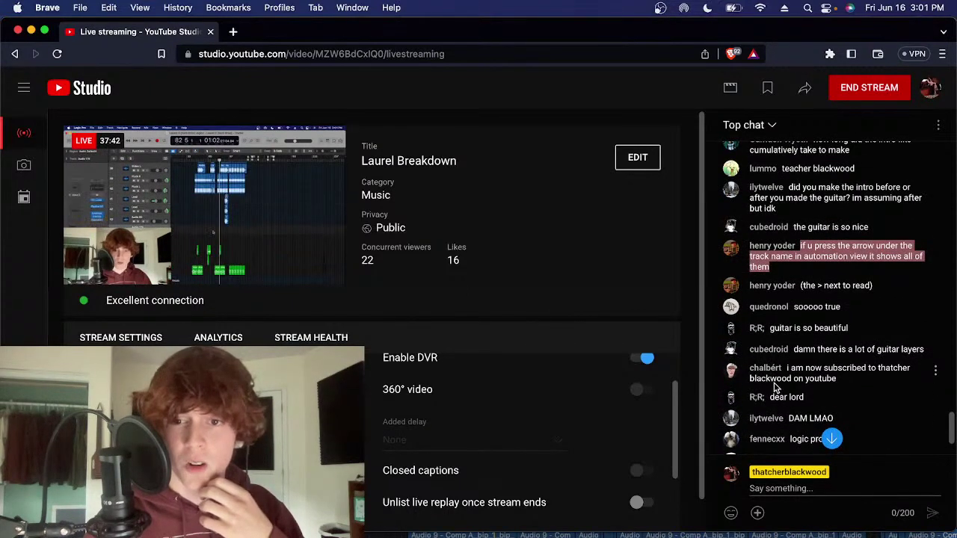
pyautogui.scroll(-5, 766, 396)
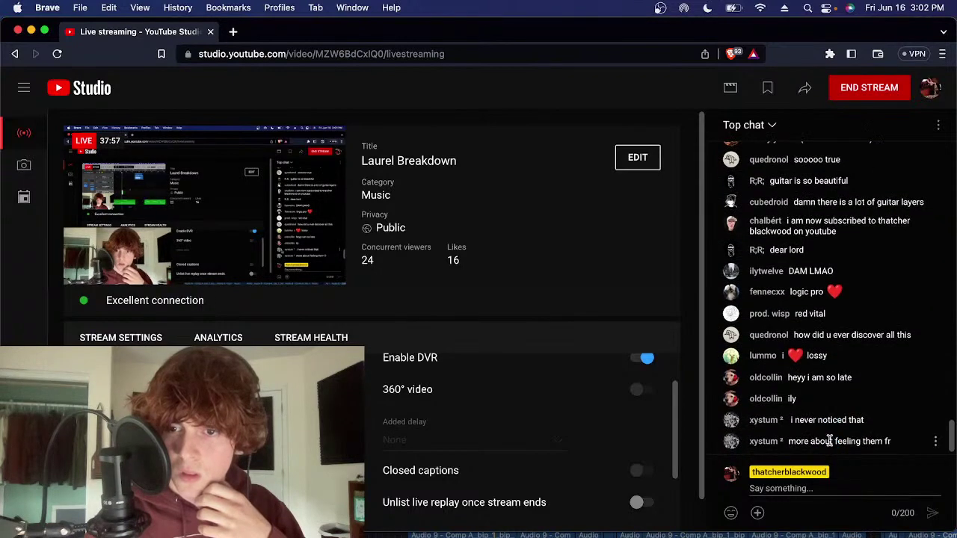
# Switch back to Logic Pro and place the playhead at bar 35 over the vocal regions
pyautogui.press('super+Tab')
pyautogui.scroll(5, 534, 362)
pyautogui.press('t')
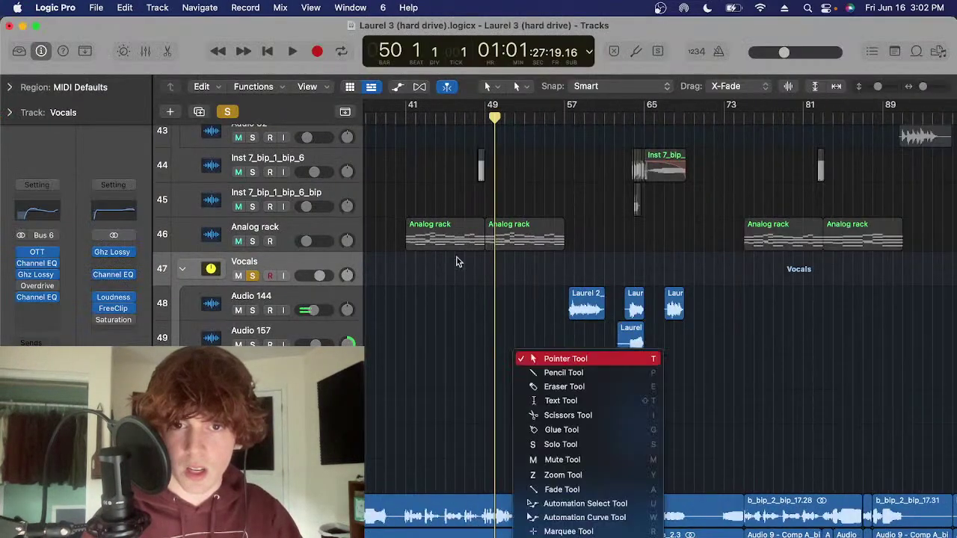
pyautogui.press('t')
pyautogui.hscroll(-4, 502, 127)
pyautogui.click(492, 118)
pyautogui.scroll(-3, 509, 314)
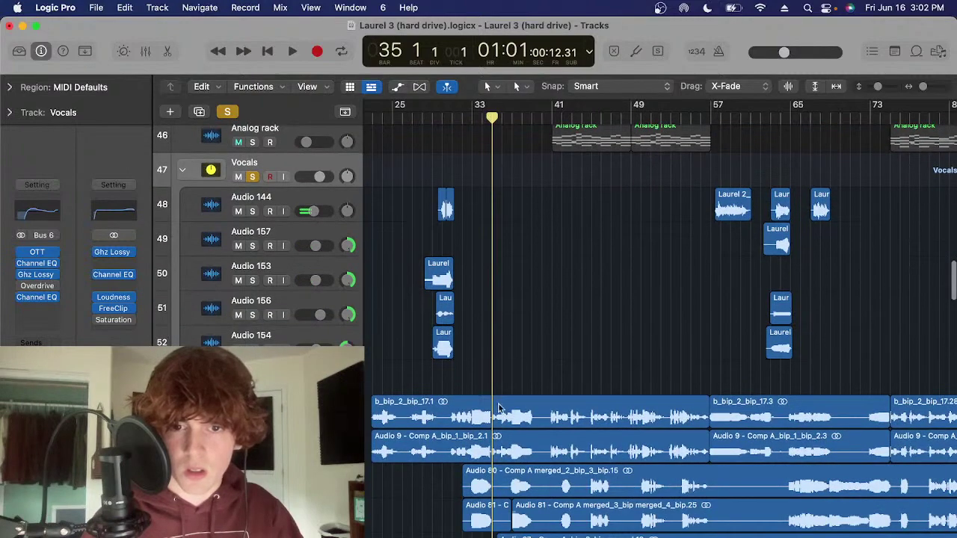
# Play the soloed vocals briefly from bar 35
pyautogui.press('space')
pyautogui.scroll(1, 498, 407)
pyautogui.hscroll(2, 508, 402)
pyautogui.scroll(2, 518, 397)
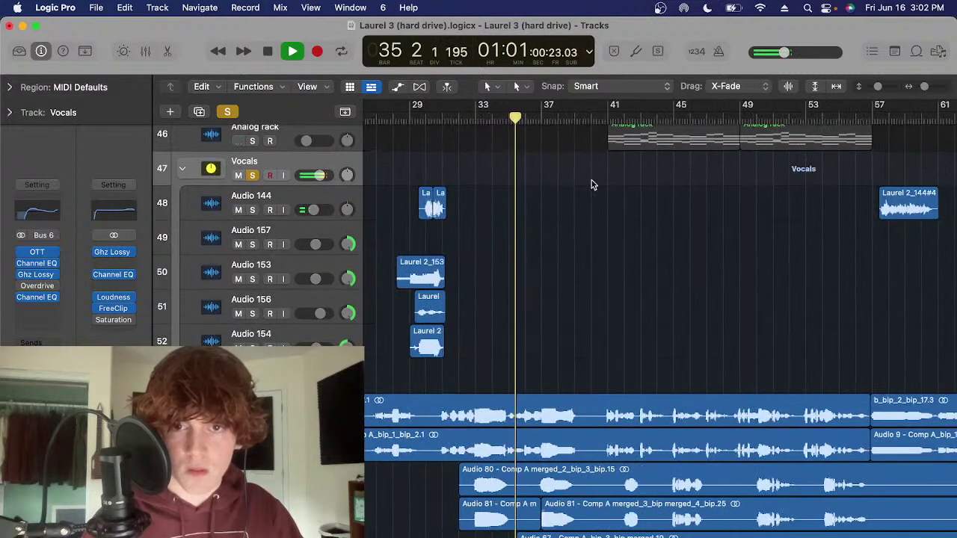
pyautogui.press('space')
# Place the playhead at bar 29, clear the active solo and select the Audio 144 track
pyautogui.click(410, 118)
pyautogui.scroll(1, 438, 187)
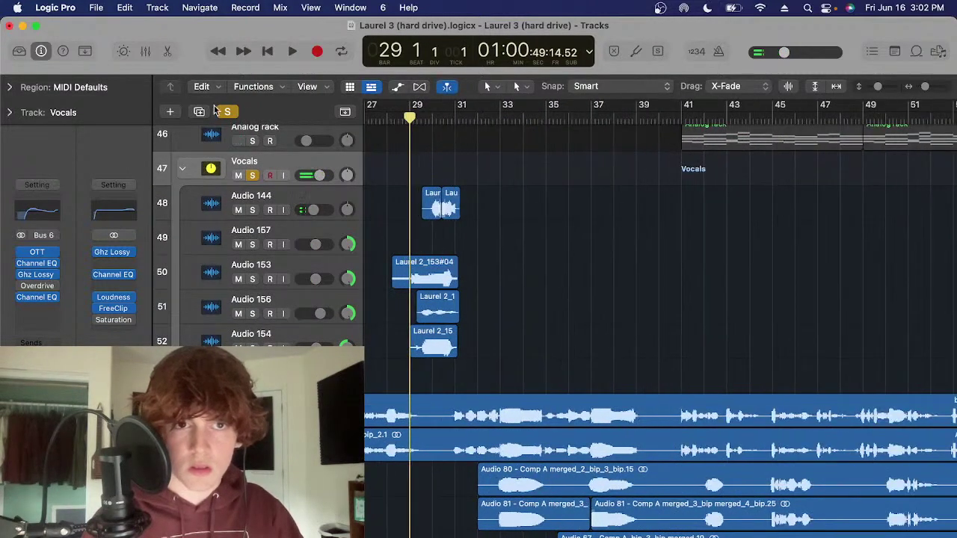
pyautogui.click(227, 112)
pyautogui.click(325, 201)
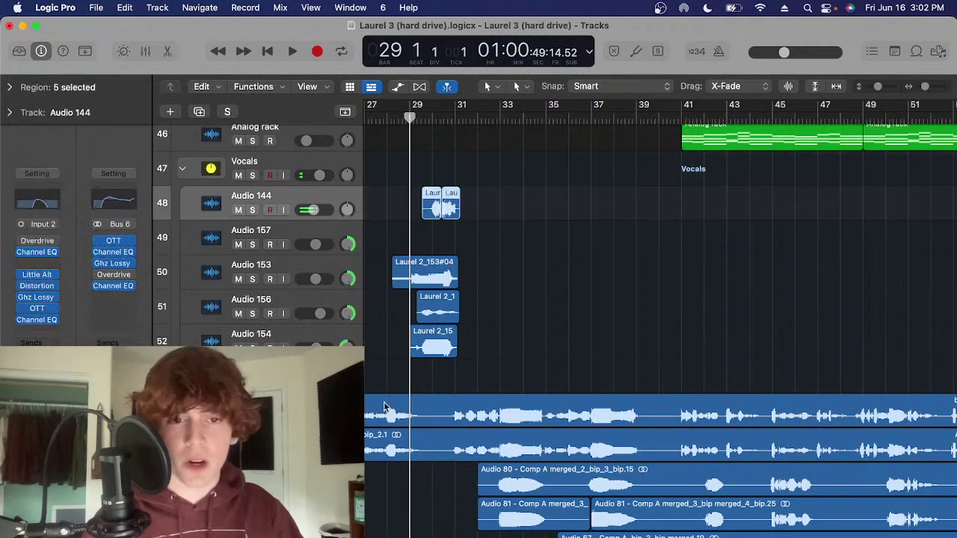
pyautogui.click(556, 280)
pyautogui.press('super+Left')
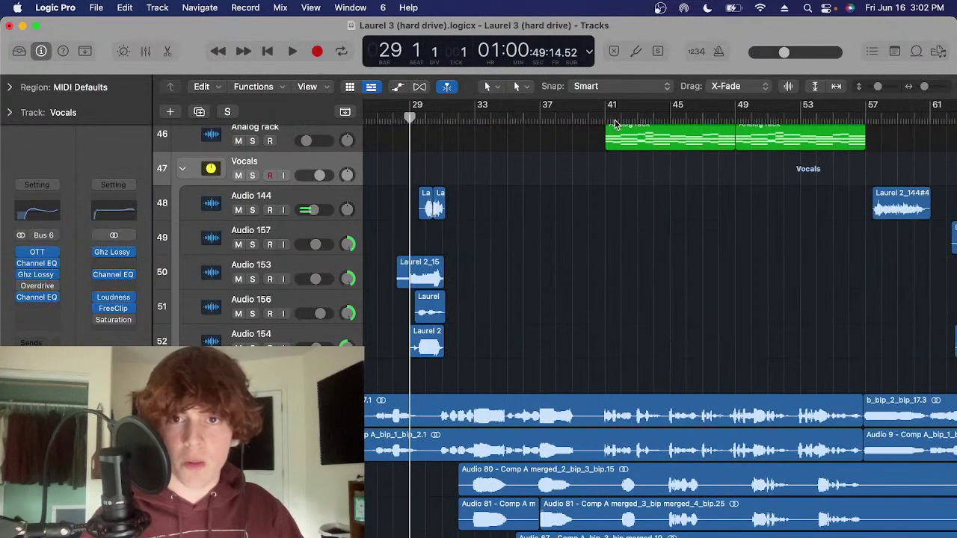
# Place the playhead at bar 41 and solo the Vocals track stack
pyautogui.click(614, 124)
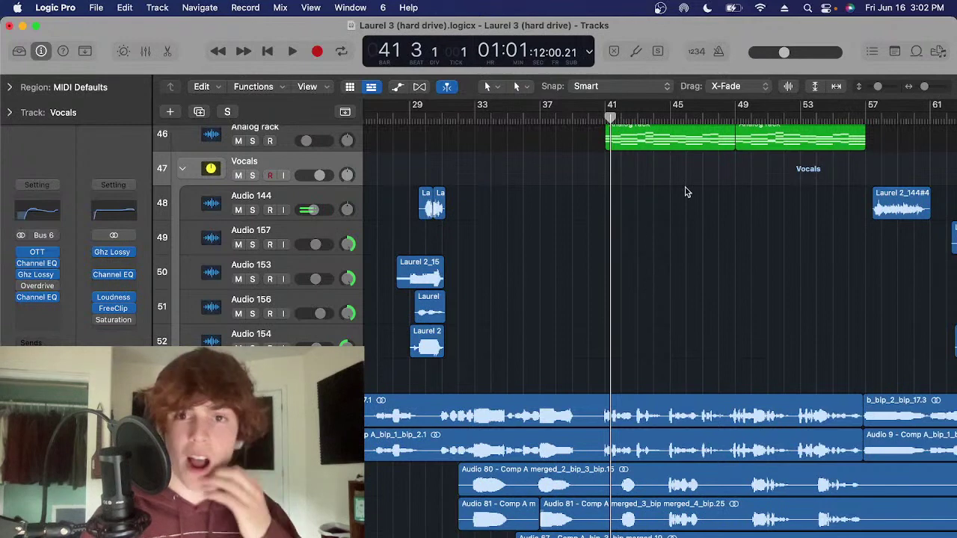
pyautogui.click(604, 112)
pyautogui.hotkey('ctrl', 's')
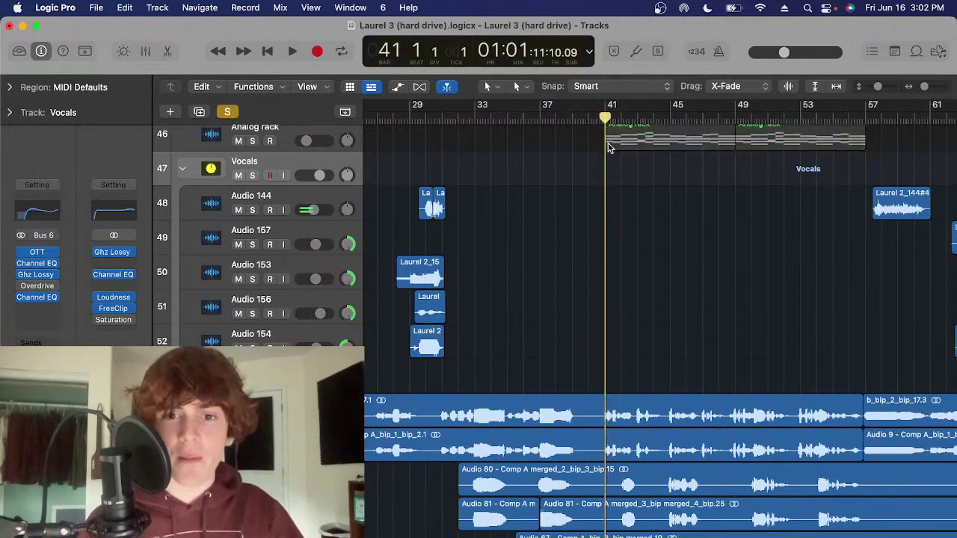
pyautogui.scroll(3, 634, 187)
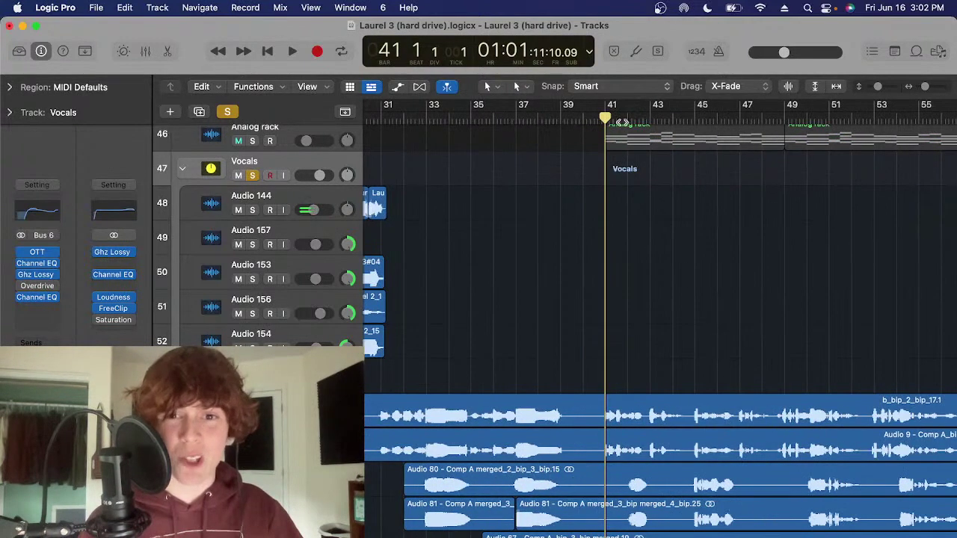
# Return the playhead to bar 41 and open the Channel EQ that follows OTT on the Vocals track stack
pyautogui.click(624, 120)
pyautogui.scroll(-3, 604, 278)
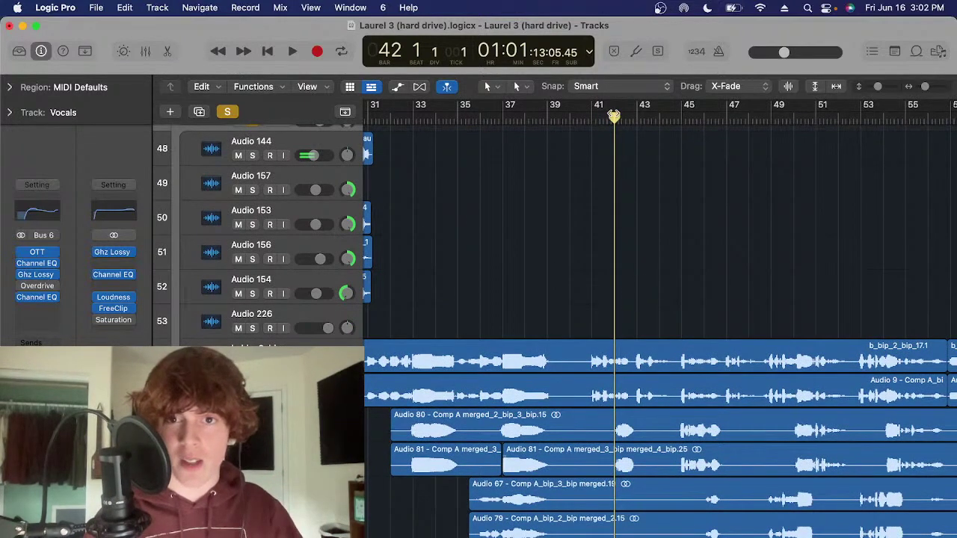
pyautogui.click(598, 115)
pyautogui.hscroll(1, 512, 361)
pyautogui.click(36, 265)
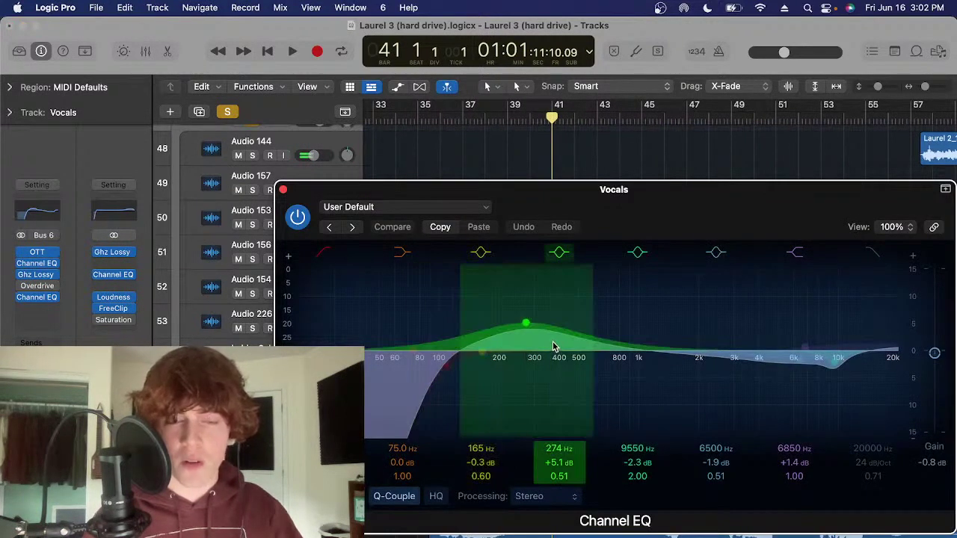
# Close the open Channel EQ, examine the last Channel EQ on the Vocals track stack, and close it too
pyautogui.click(297, 216)
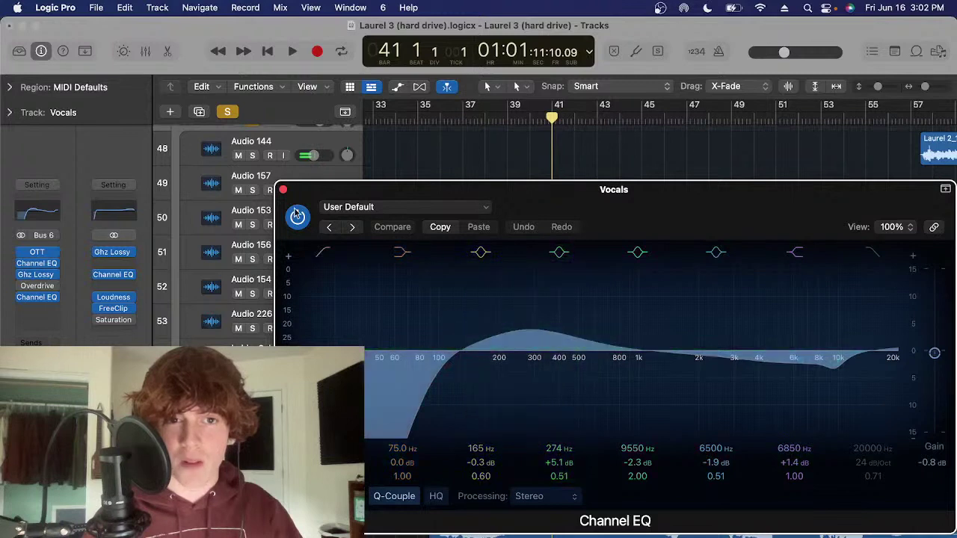
pyautogui.click(283, 191)
pyautogui.click(43, 301)
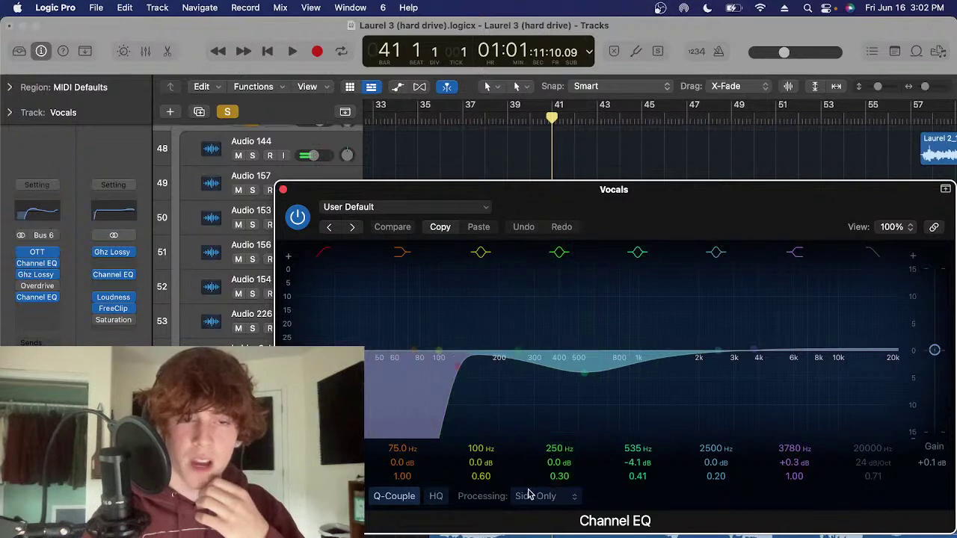
pyautogui.press('super+w')
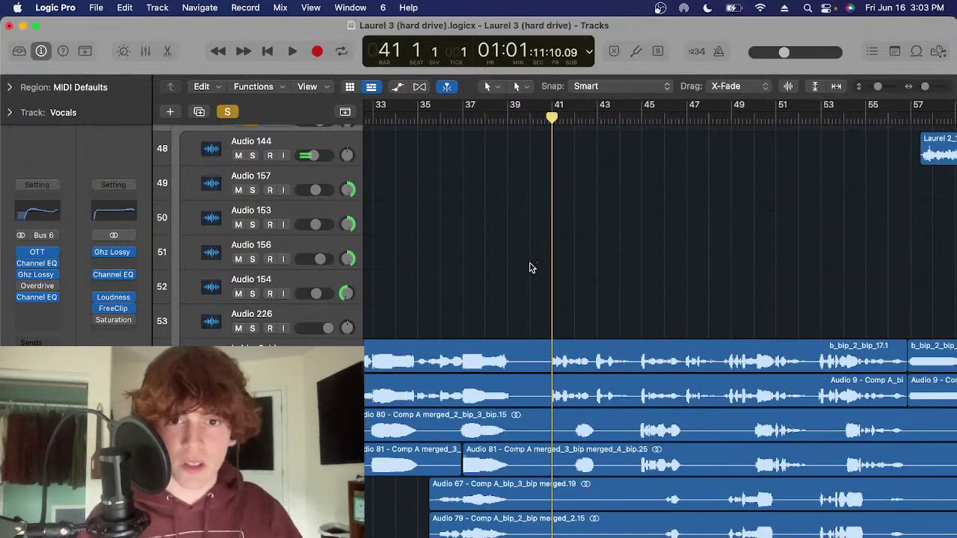
# Move the playhead to bar 45 and on to bar 53, above the vocal regions
pyautogui.scroll(2, 646, 230)
pyautogui.click(653, 133)
pyautogui.hscroll(4, 635, 299)
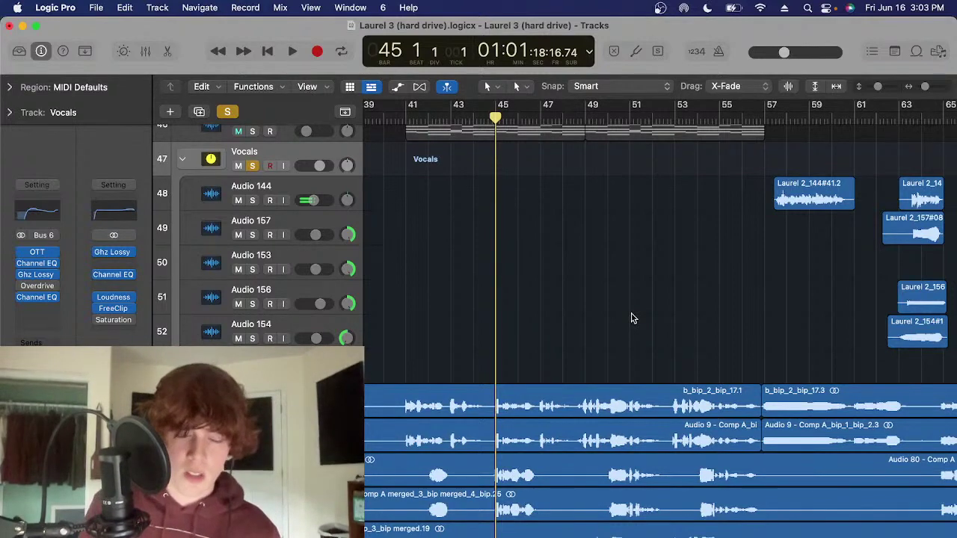
pyautogui.hscroll(4, 768, 187)
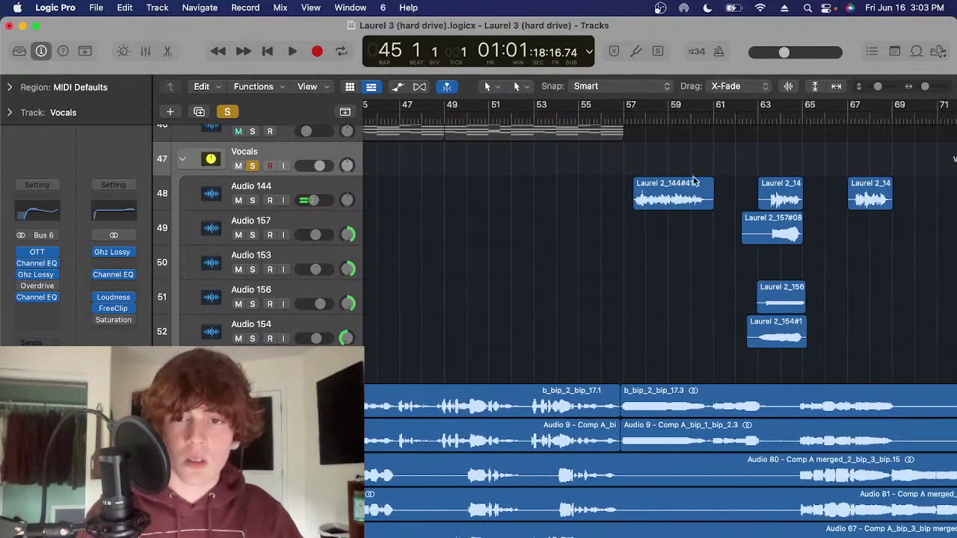
pyautogui.click(540, 120)
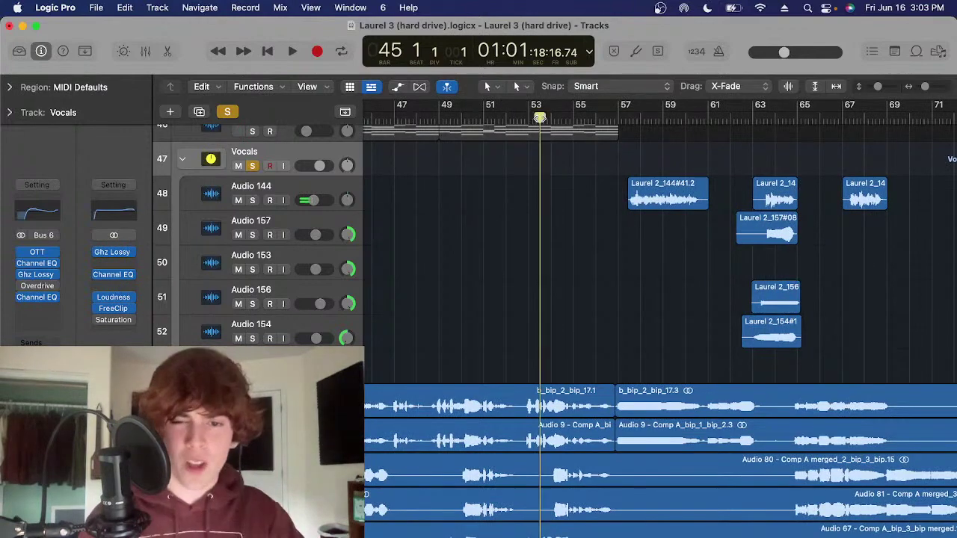
pyautogui.scroll(-3, 553, 284)
pyautogui.scroll(-2, 571, 262)
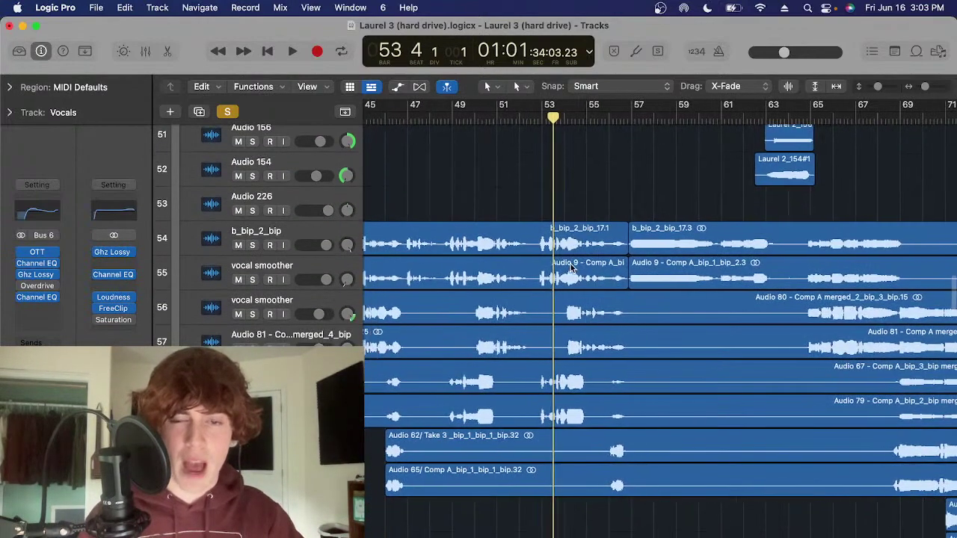
pyautogui.hscroll(-2, 575, 257)
pyautogui.scroll(1, 579, 250)
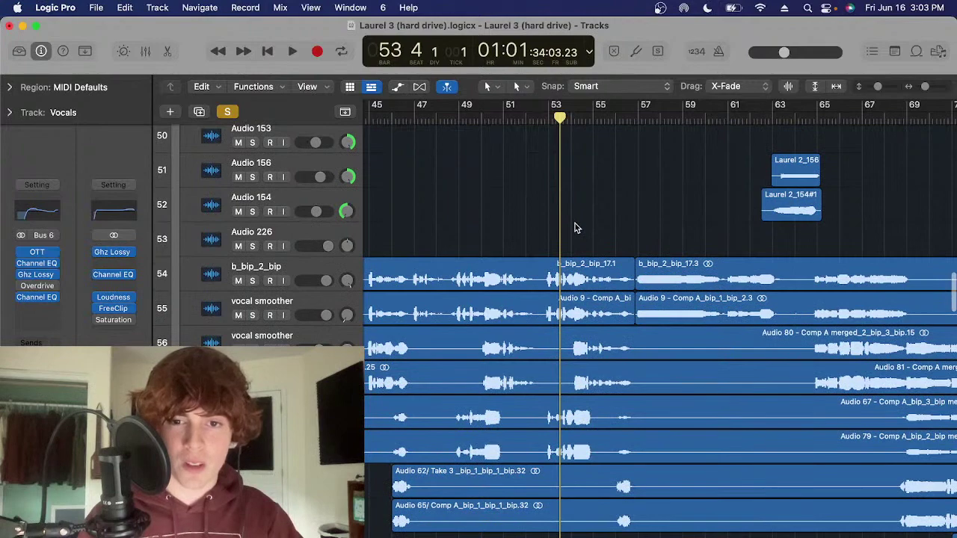
# Audition the soloed vocals briefly and set the playhead back to bar 53
pyautogui.press(',')
pyautogui.press('space')
pyautogui.scroll(5, 575, 226)
pyautogui.press('space')
pyautogui.click(546, 121)
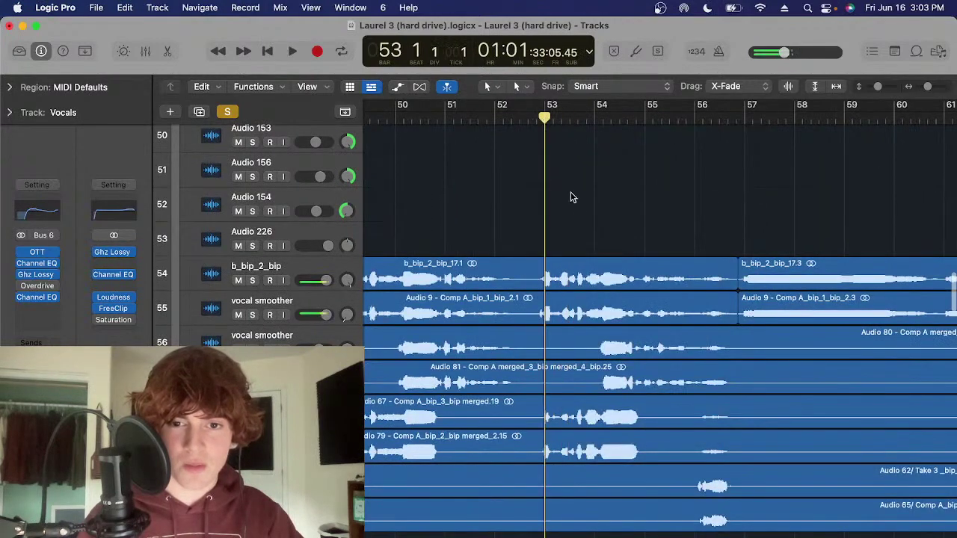
pyautogui.hscroll(1, 575, 217)
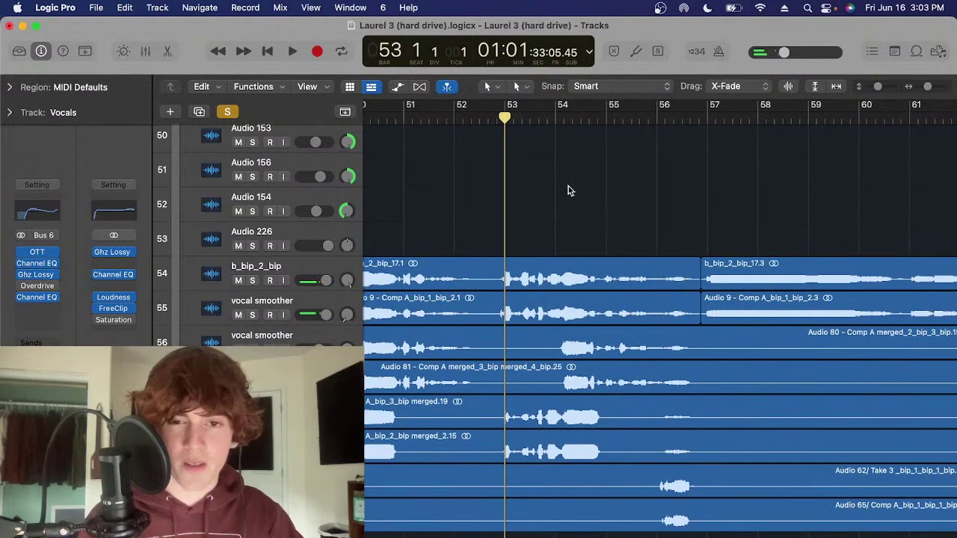
# Play the soloed vocals from bar 53 to the end of bar 56
pyautogui.click(566, 132)
pyautogui.press('super+Right')
pyautogui.press('space')
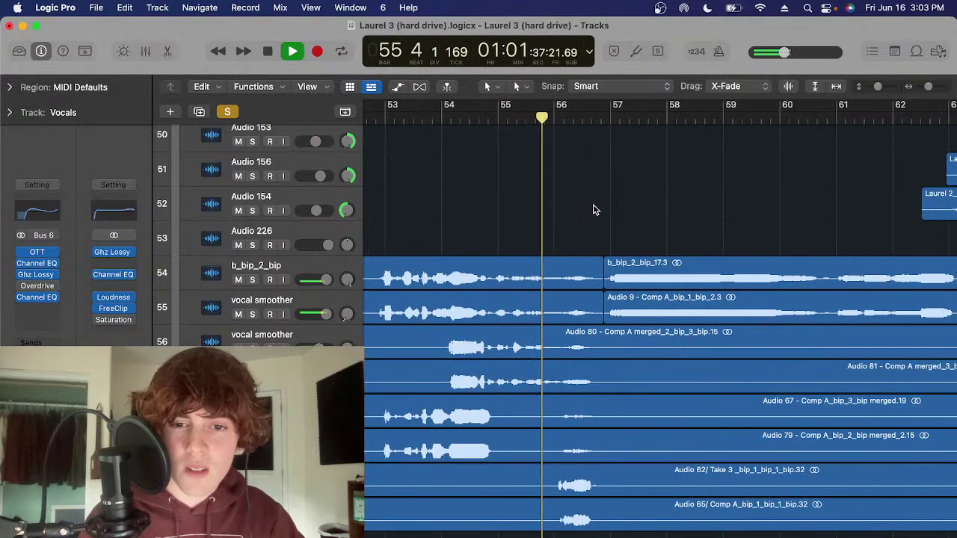
pyautogui.press('space')
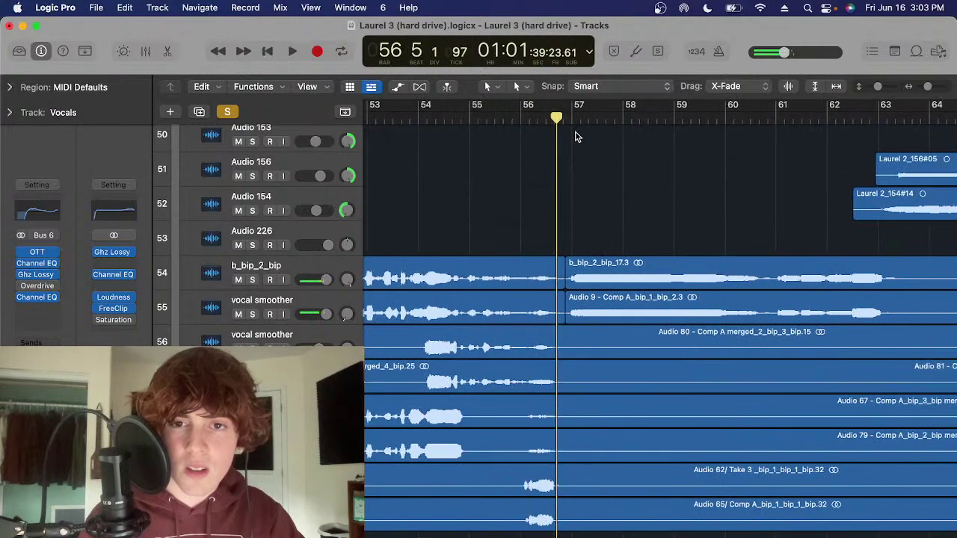
# Place the playhead at bar 57 and return it to bar 41
pyautogui.click(574, 123)
pyautogui.scroll(-5, 590, 207)
pyautogui.hscroll(-5, 536, 236)
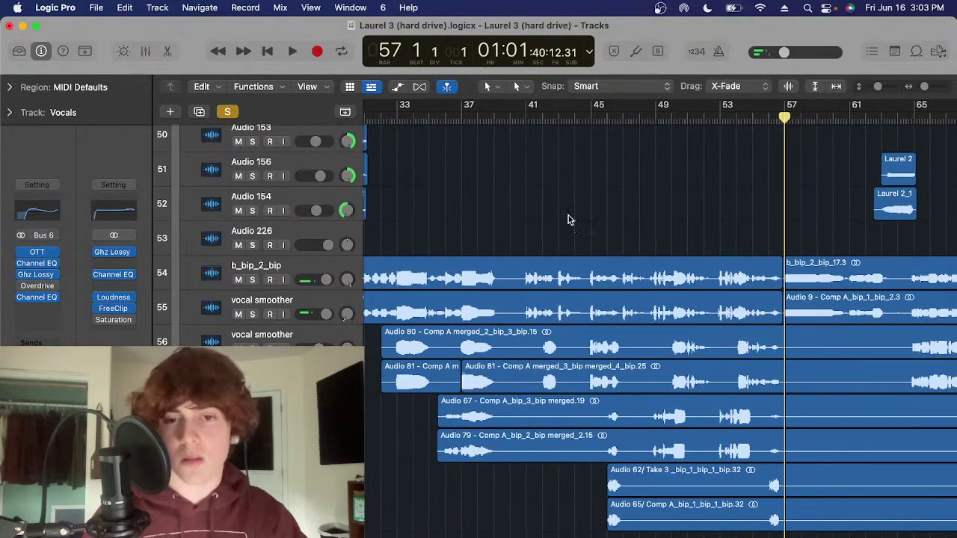
pyautogui.click(576, 276)
pyautogui.click(528, 123)
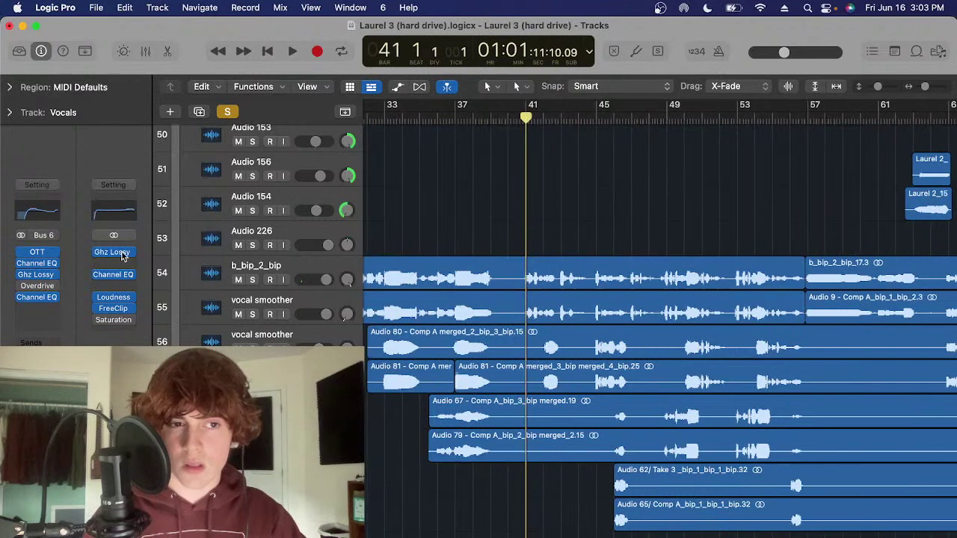
# Reopen the last Channel EQ on the Vocals track stack to check its Side Only processing, and close it
pyautogui.click(36, 297)
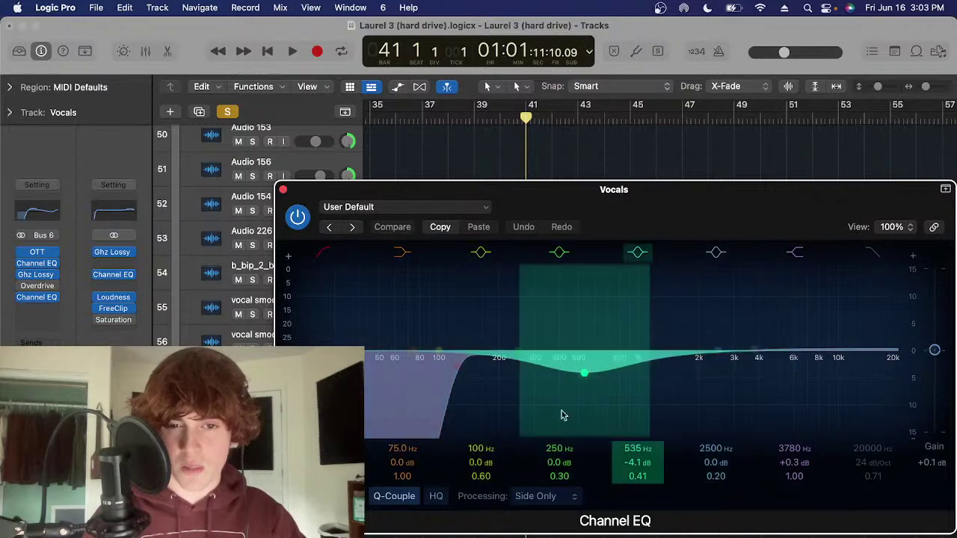
pyautogui.click(283, 189)
pyautogui.hscroll(3, 635, 254)
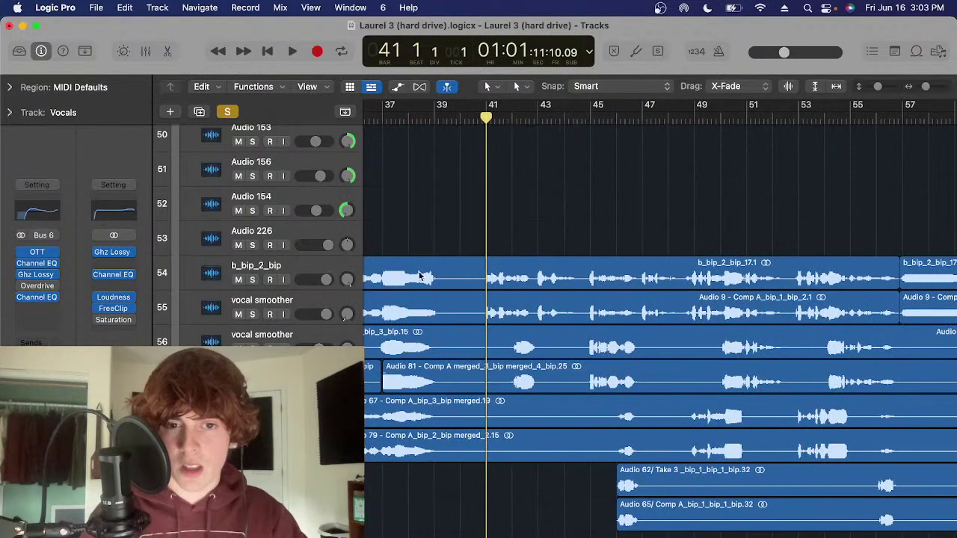
# Select the b_bip_2_bip track to show its channel strip
pyautogui.click(321, 268)
pyautogui.scroll(-5, 478, 305)
pyautogui.click(432, 217)
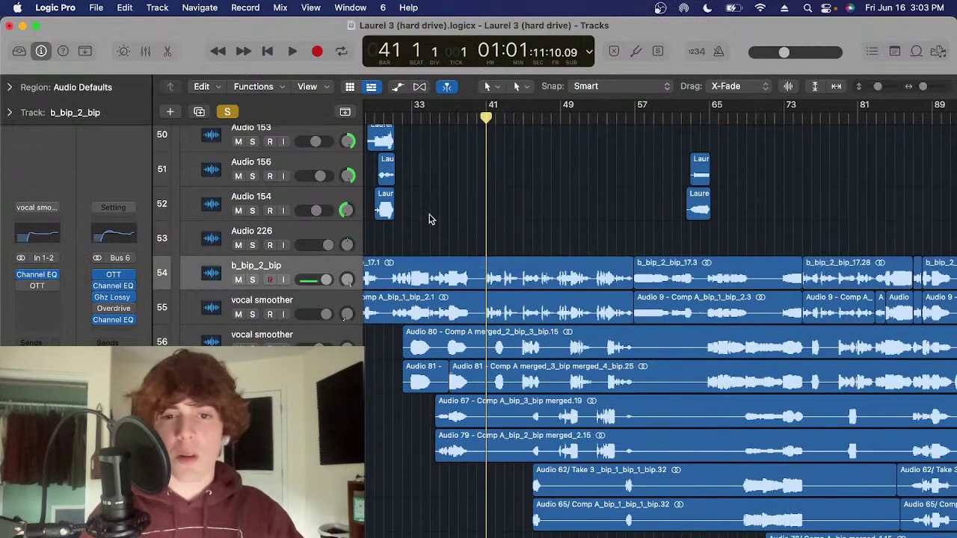
pyautogui.scroll(1, 501, 281)
pyautogui.press('super+Right')
pyautogui.press('super+Right')
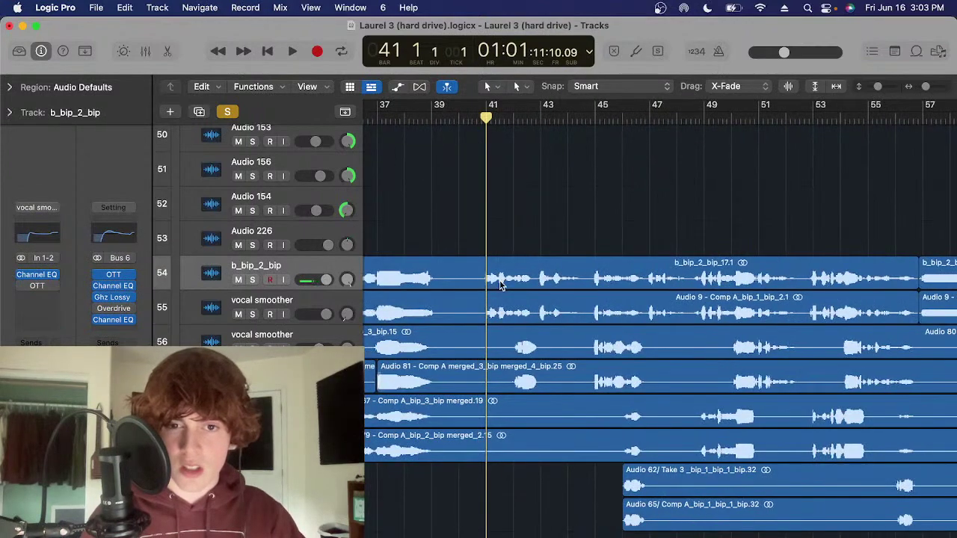
# Examine the layered vocal regions across the arrangement, from the whole song down to bars 37 to 69
pyautogui.press('super+Left')
pyautogui.press('super+Left')
pyautogui.press('super+Left')
pyautogui.press('super+Left')
pyautogui.scroll(3, 502, 285)
pyautogui.press('super+Right')
pyautogui.press('super+Right')
pyautogui.press('super+Right')
pyautogui.press('super+Right')
pyautogui.press('super+Right')
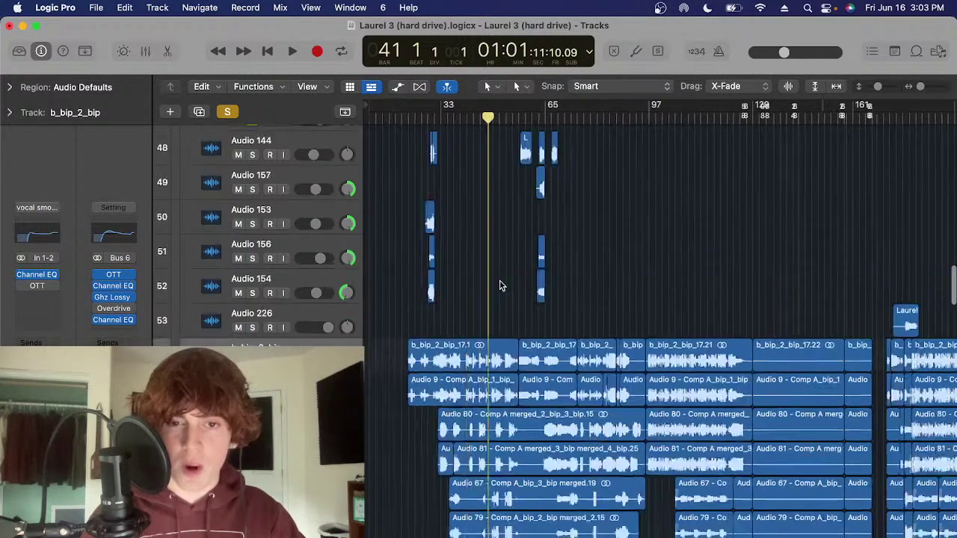
pyautogui.hscroll(1, 516, 309)
pyautogui.hscroll(1, 514, 310)
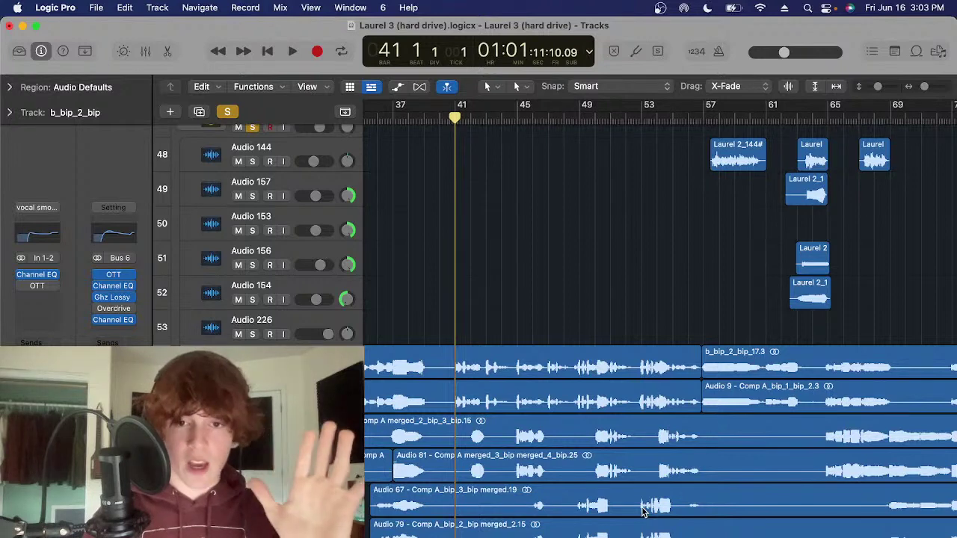
# Select the paired regions on the b_bip_2_bip track and the vocal smoother track beneath it, and clear the selection
pyautogui.moveTo(549, 302); pyautogui.dragTo(526, 393)
pyautogui.click(529, 291)
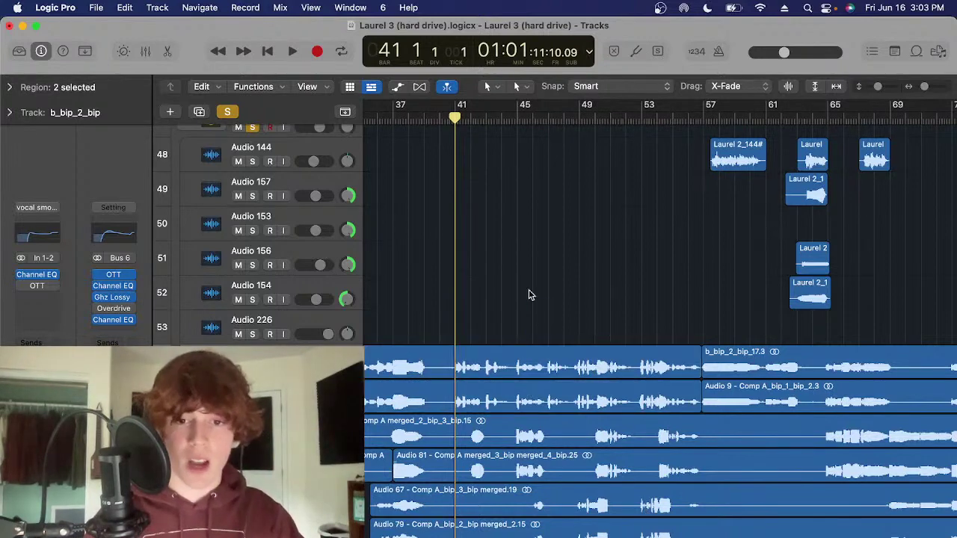
pyautogui.scroll(5, 529, 345)
pyautogui.scroll(-2, 529, 346)
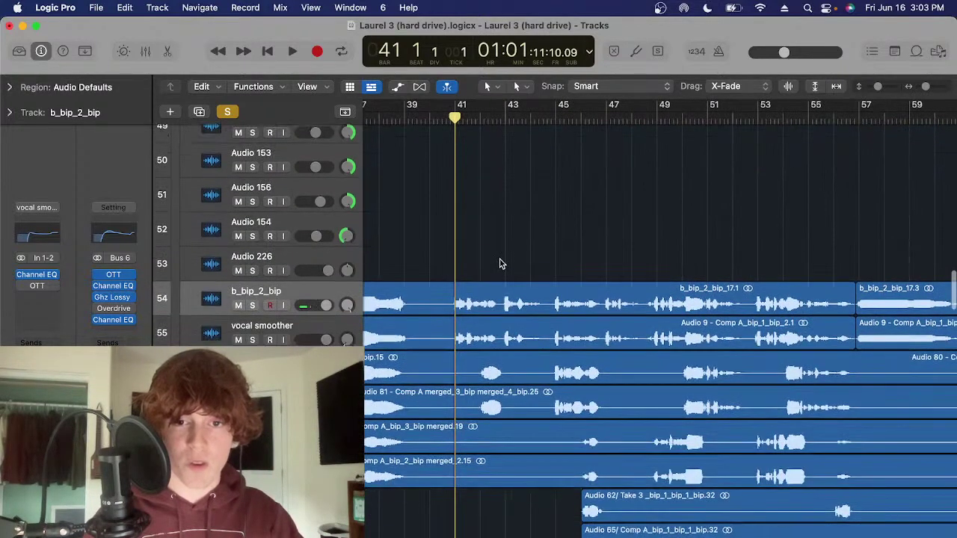
# Insert a Limiter on the b_bip_2_bip track with output level -0.1 dB and gain +10.7 dB, and close its window
pyautogui.moveTo(497, 237); pyautogui.dragTo(496, 292)
pyautogui.click(30, 289)
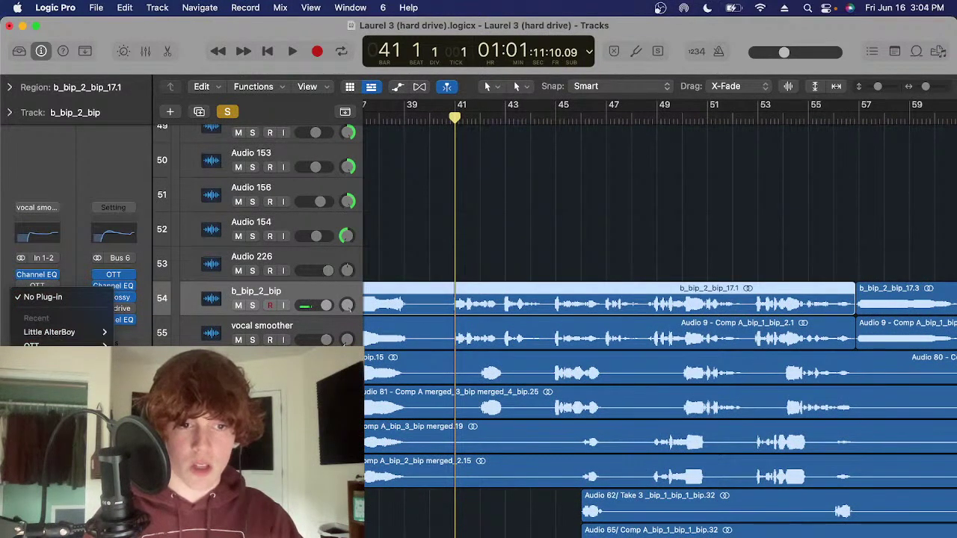
pyautogui.click(157, 486)
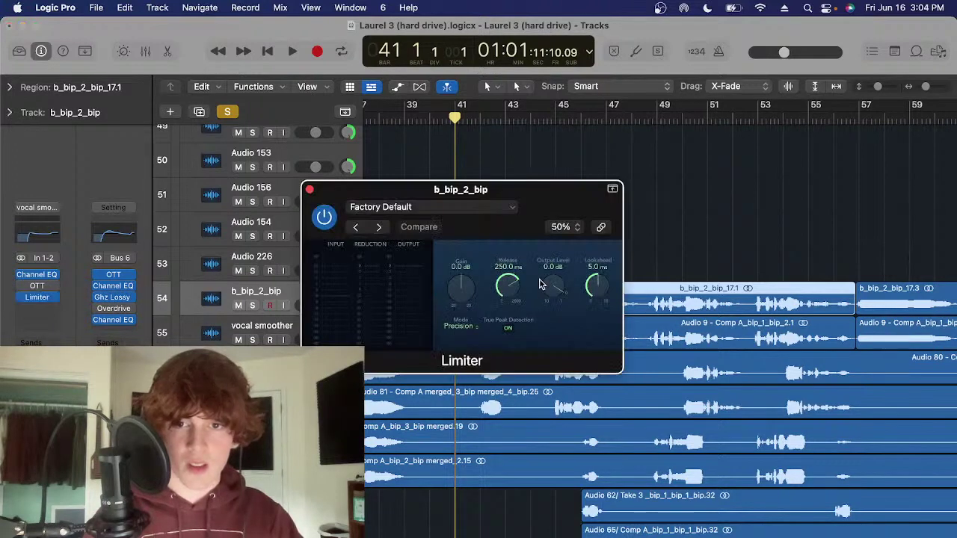
pyautogui.moveTo(538, 283); pyautogui.dragTo(541, 286)
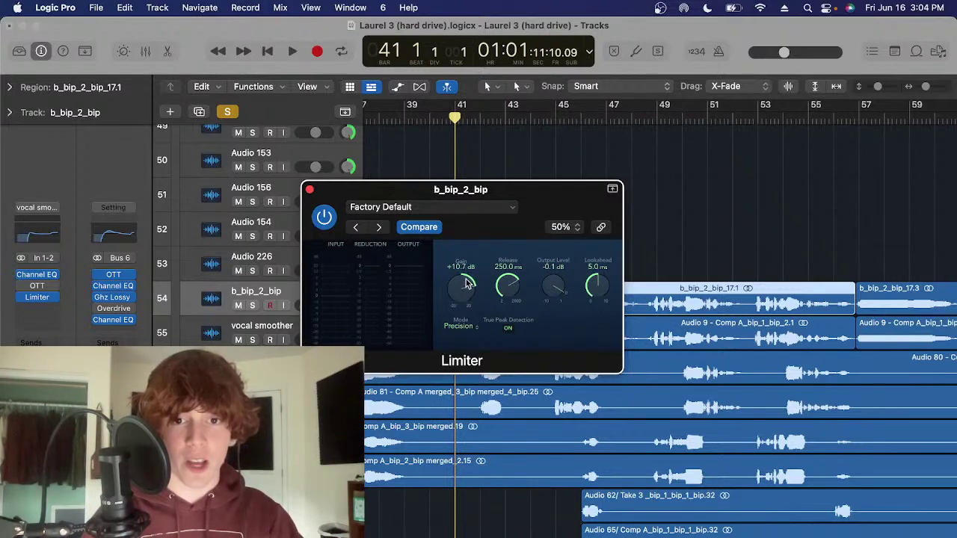
pyautogui.click(309, 189)
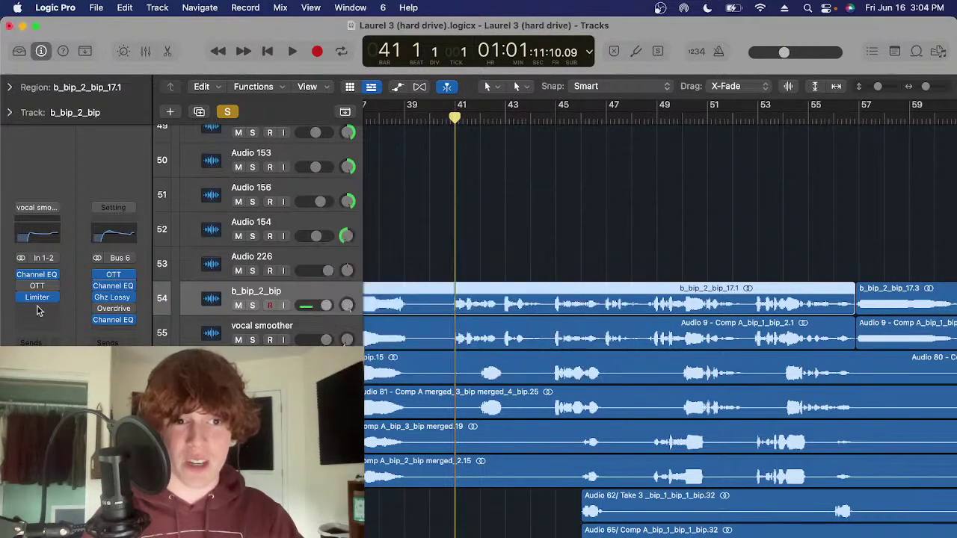
# Remove the Limiter from the b_bip_2_bip track and deselect its region
pyautogui.click(56, 297)
pyautogui.click(402, 298)
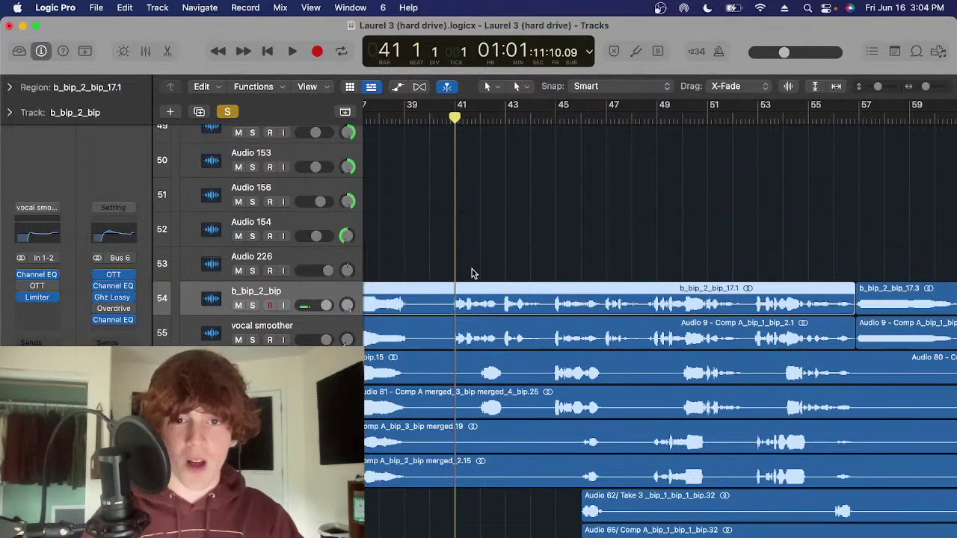
pyautogui.click(526, 255)
# Place the playhead at bar 56 and on to bar 75, and start playing the soloed vocals from there
pyautogui.scroll(-3, 526, 254)
pyautogui.hscroll(3, 561, 243)
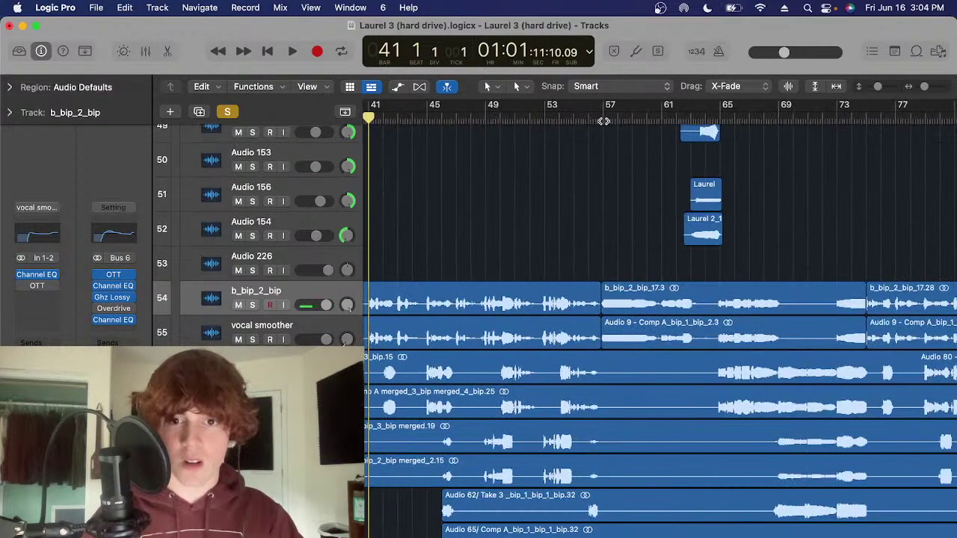
pyautogui.click(603, 121)
pyautogui.hscroll(3, 620, 444)
pyautogui.hscroll(3, 513, 241)
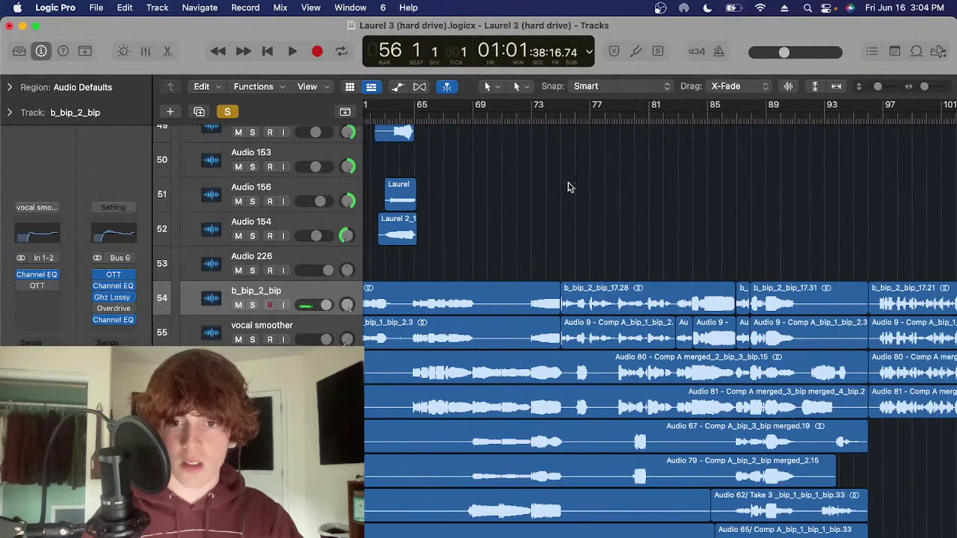
pyautogui.click(560, 124)
pyautogui.press('super+Right')
pyautogui.scroll(-4, 577, 304)
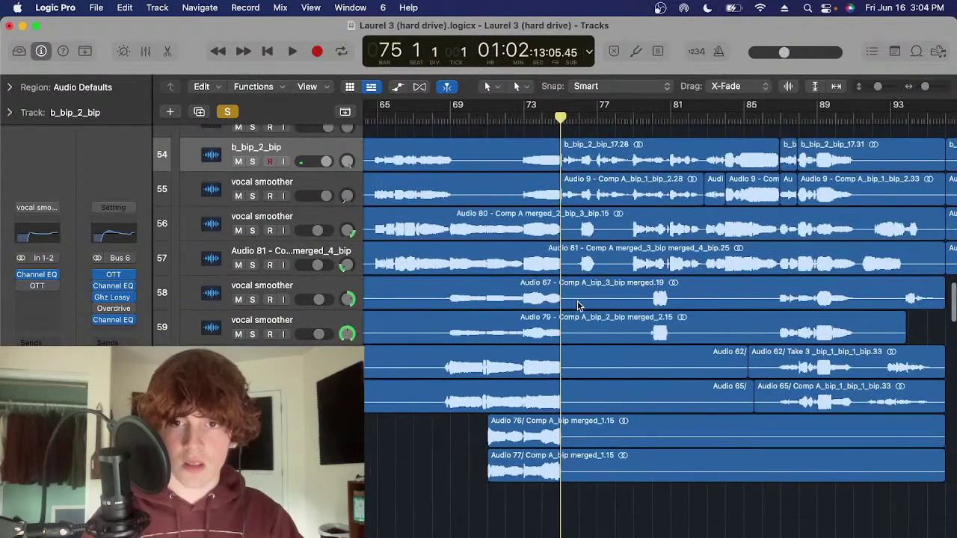
pyautogui.press('space')
pyautogui.scroll(2, 568, 284)
pyautogui.hscroll(2, 553, 262)
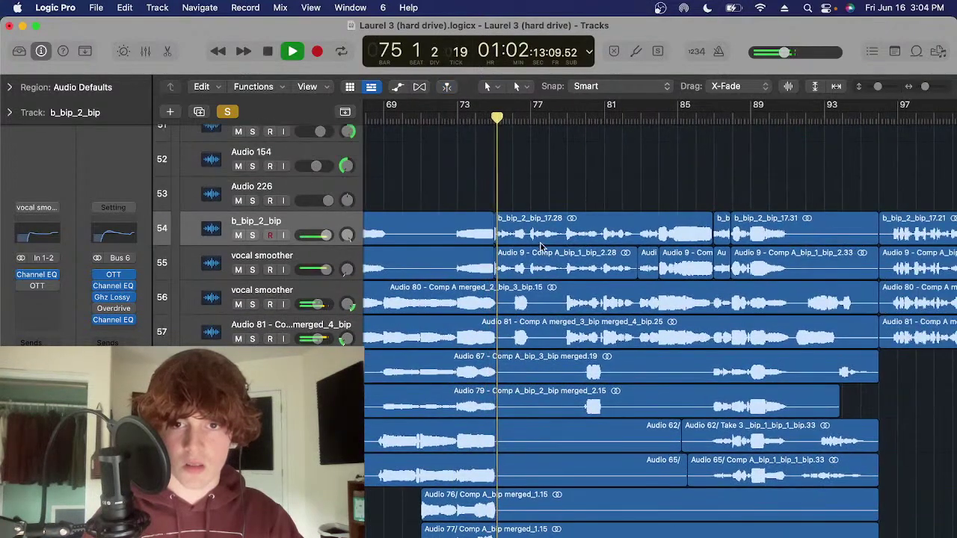
pyautogui.press('super+Right')
pyautogui.hscroll(1, 540, 246)
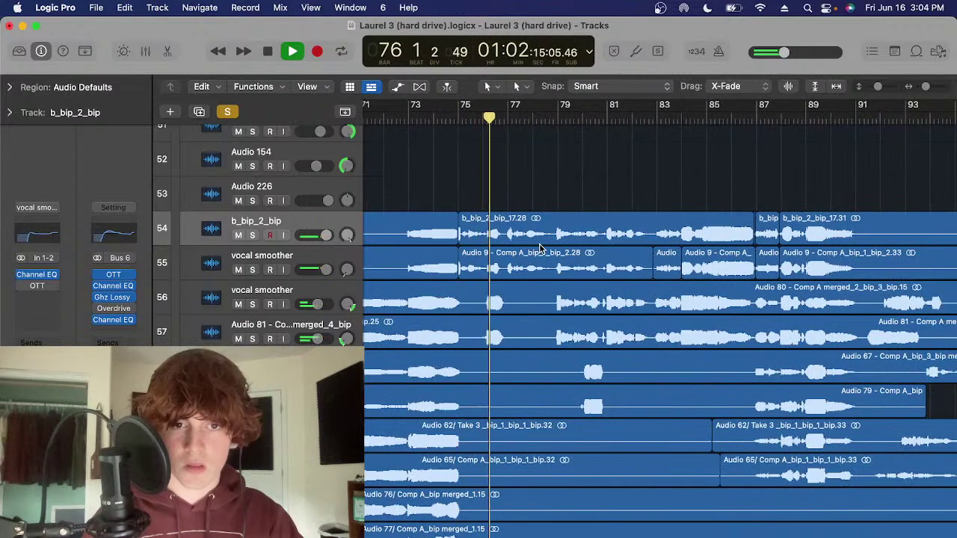
# Compare the earlier vocal layers from bar 29 onward with those around bar 79 during playback
pyautogui.hscroll(-1, 412, 285)
pyautogui.hscroll(-4, 413, 285)
pyautogui.press('super+Left')
pyautogui.press('super+Left')
pyautogui.hscroll(-3, 408, 278)
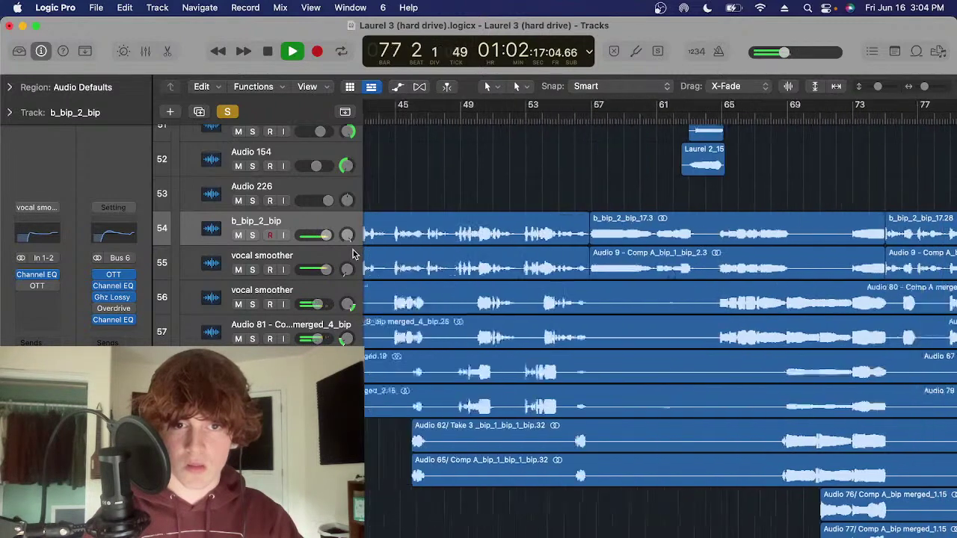
pyautogui.scroll(1, 449, 180)
pyautogui.hscroll(-3, 461, 164)
pyautogui.scroll(1, 448, 172)
pyautogui.hscroll(-1, 423, 156)
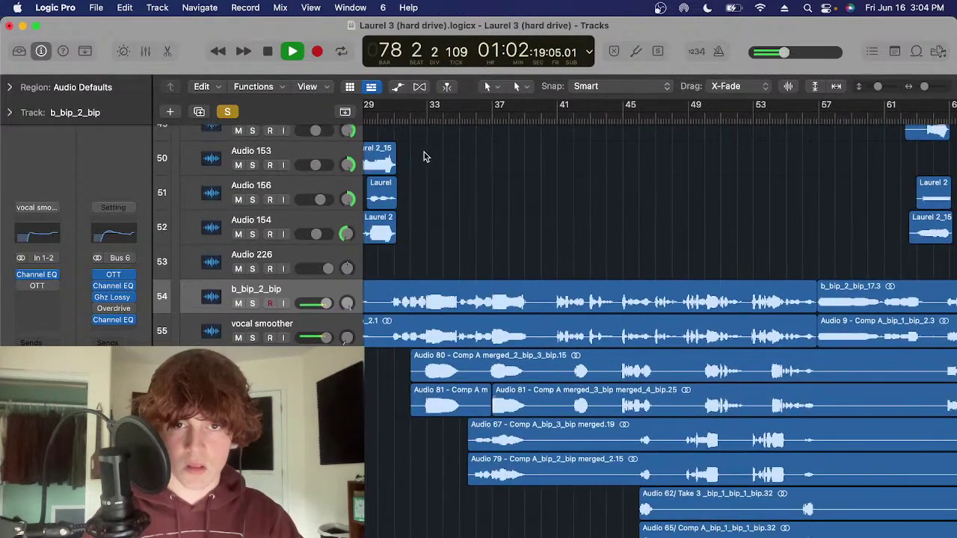
pyautogui.hscroll(10, 423, 156)
pyautogui.hscroll(10, 580, 391)
pyautogui.scroll(-3, 580, 393)
pyautogui.hscroll(2, 580, 392)
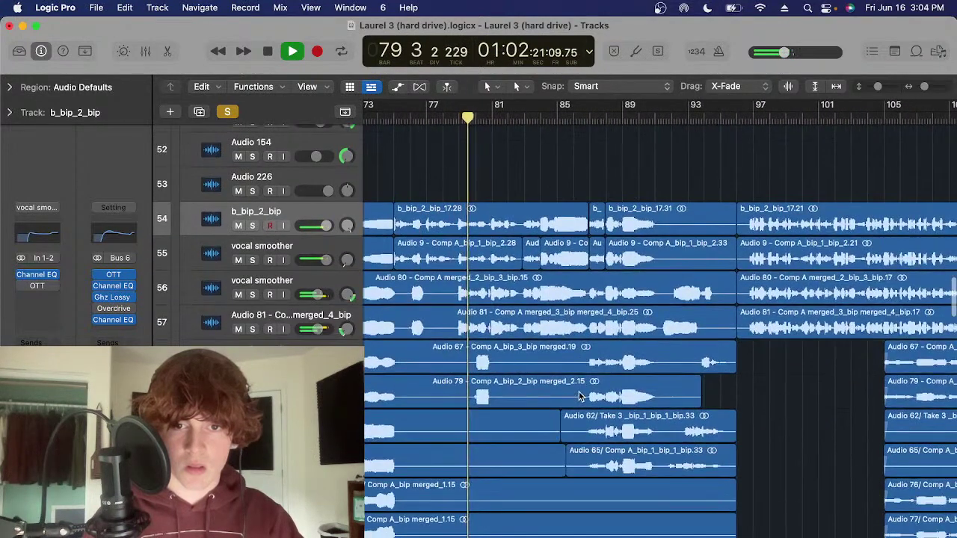
# Follow the soloed vocals playing from bar 79 and select the Audio 67 layer to compare it with the earlier layers
pyautogui.press('super+Right')
pyautogui.hscroll(2, 579, 394)
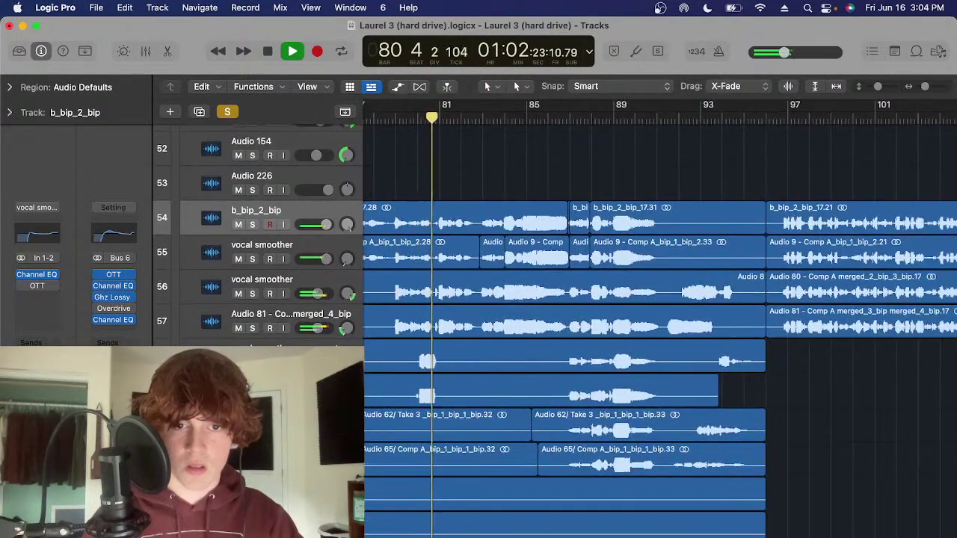
pyautogui.click(370, 350)
pyautogui.press('super+Right')
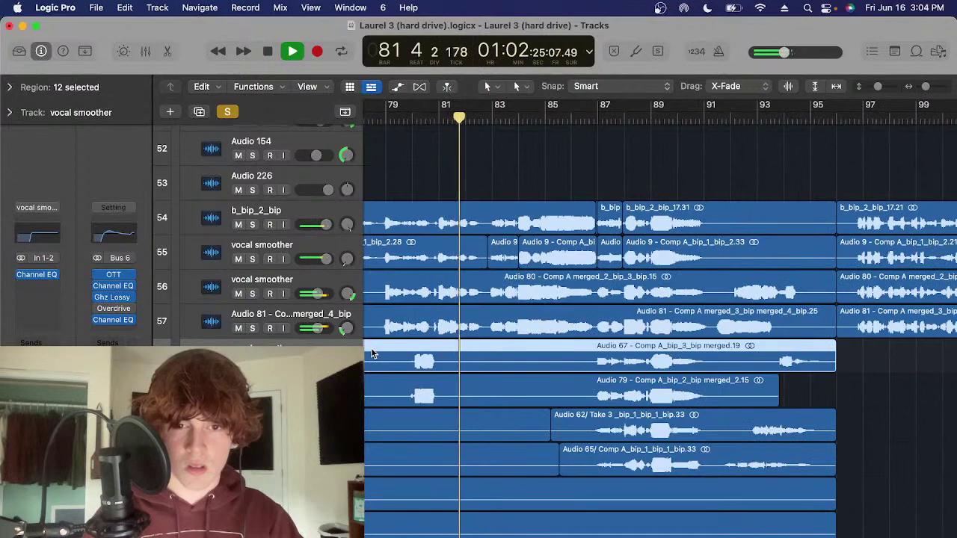
pyautogui.press('super+Left')
pyautogui.press('super+Left')
pyautogui.press('super+Left')
pyautogui.hscroll(-5, 368, 362)
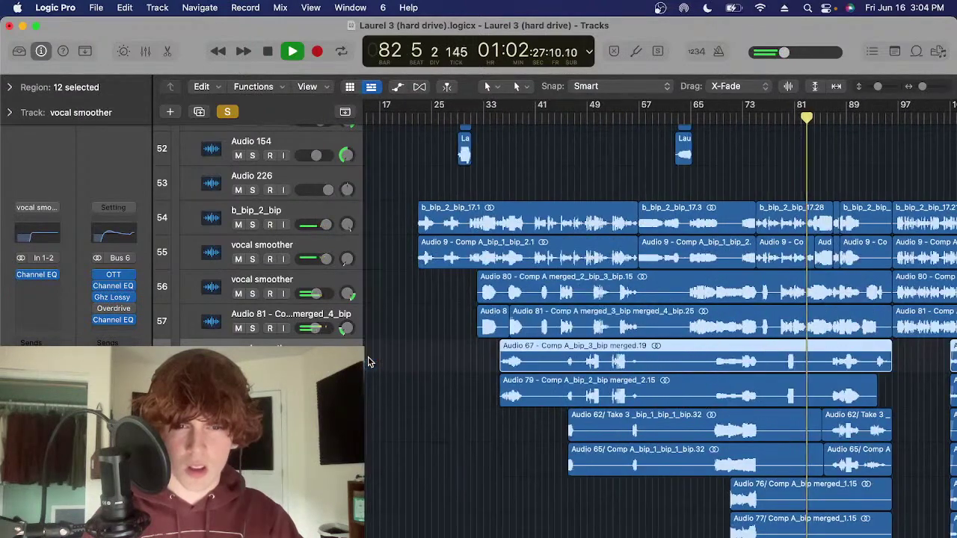
# Select the Audio 79 layer's regions while listening to bars 84 to 89, and stop playback
pyautogui.hscroll(3, 370, 363)
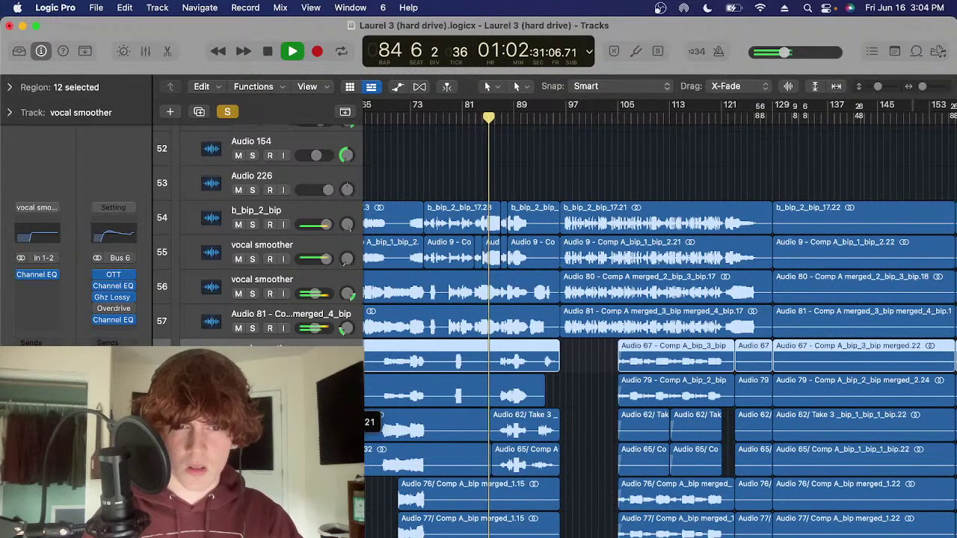
pyautogui.click(261, 385)
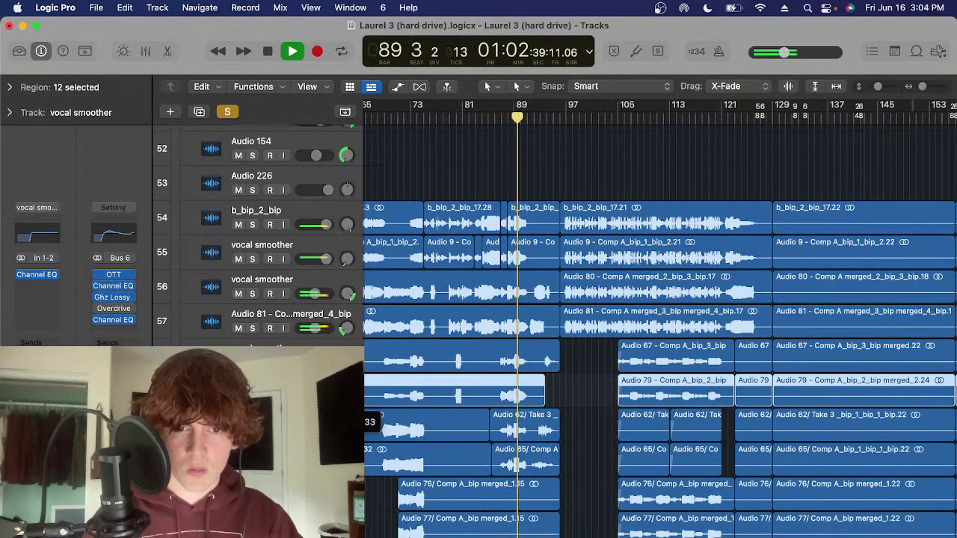
pyautogui.press('space')
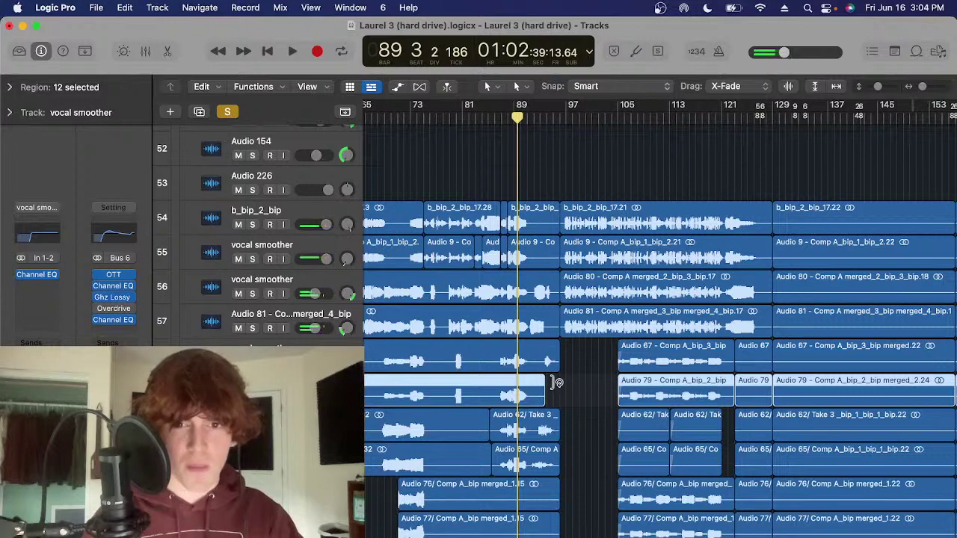
# Deselect the Audio 79 regions and place the playhead at bar 104 to inspect the vocal layers there
pyautogui.click(560, 384)
pyautogui.press('super+Right')
pyautogui.hscroll(3, 559, 427)
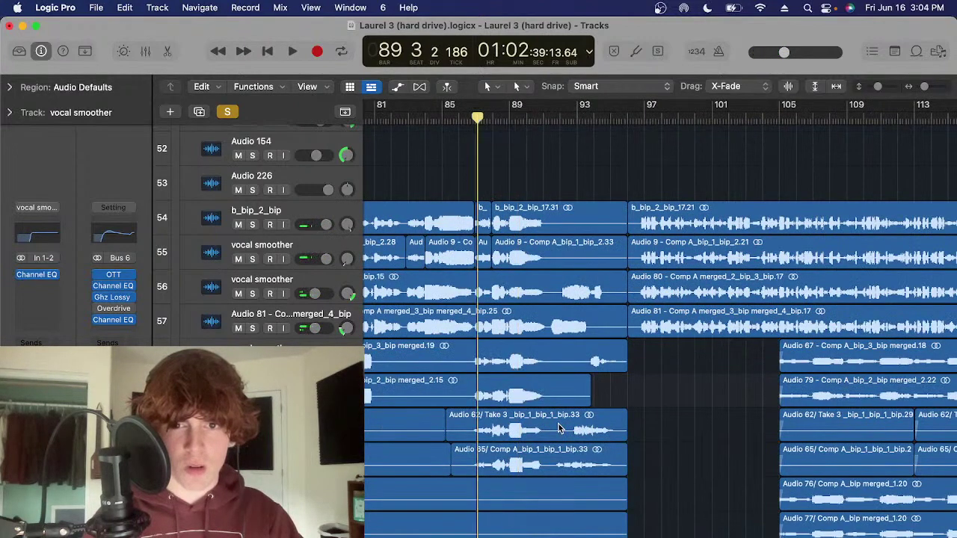
pyautogui.click(684, 119)
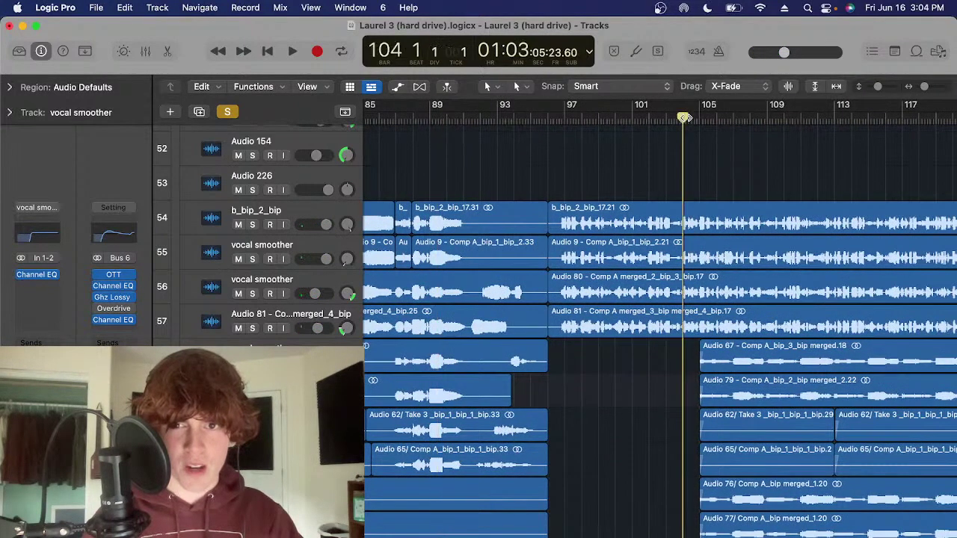
pyautogui.hscroll(2, 635, 179)
pyautogui.hscroll(2, 606, 208)
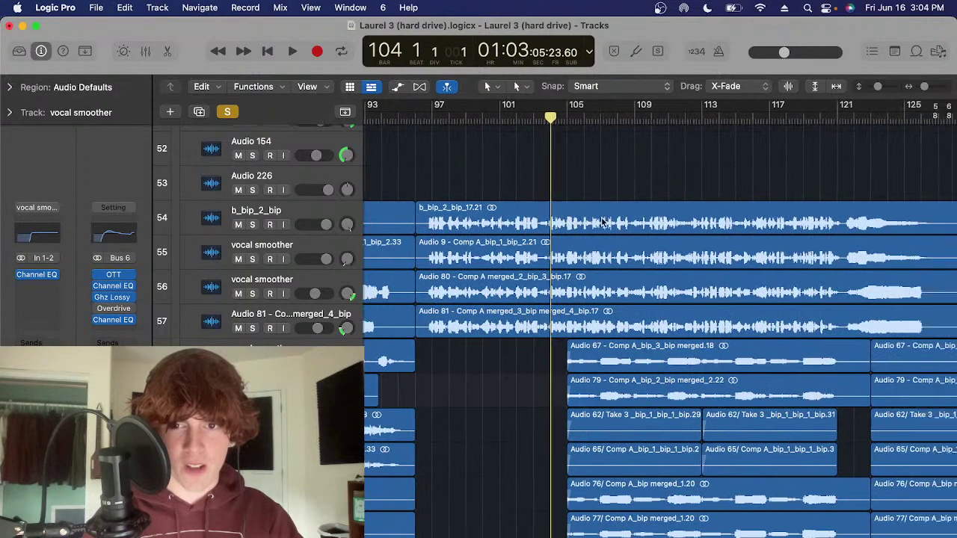
# Examine how the vocal layers stack up from bar 25 onward and place the playhead near the end of bar 32
pyautogui.scroll(-2, 609, 224)
pyautogui.scroll(-3, 608, 225)
pyautogui.hscroll(-6, 525, 295)
pyautogui.hscroll(-3, 527, 295)
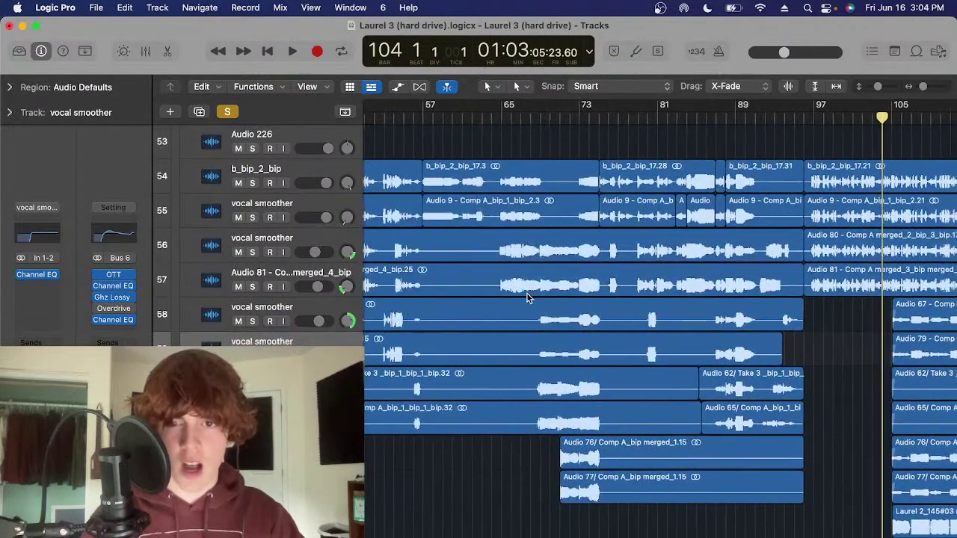
pyautogui.hscroll(1, 527, 293)
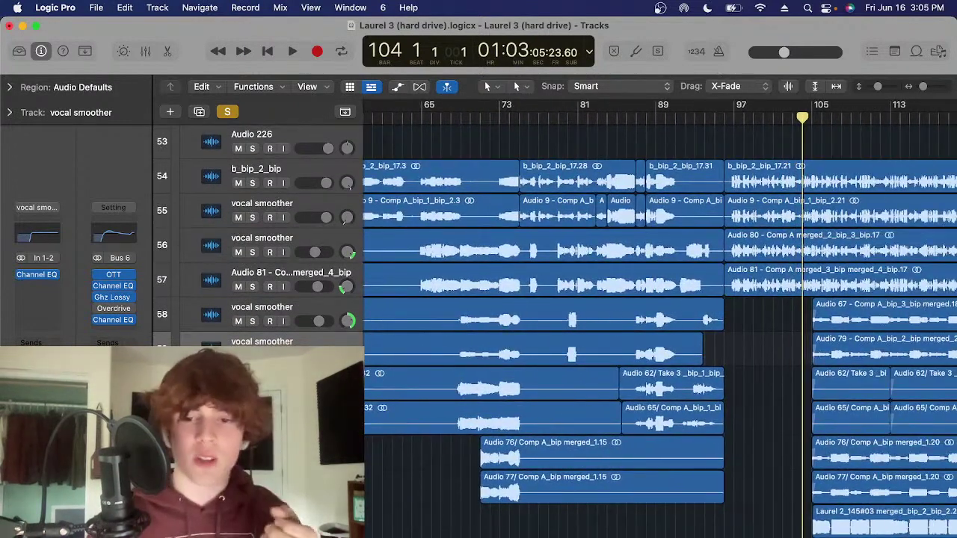
pyautogui.hscroll(-10, 558, 530)
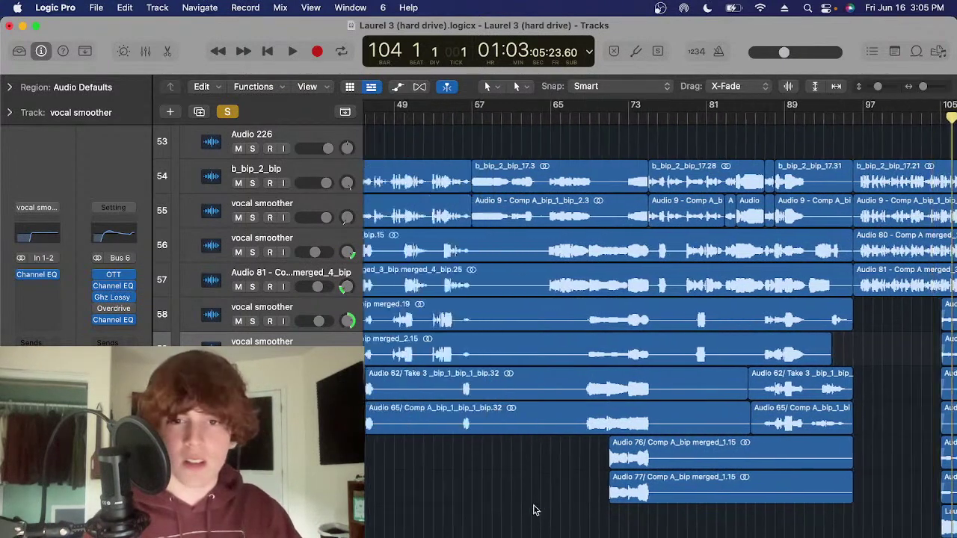
pyautogui.scroll(2, 480, 366)
pyautogui.hscroll(-3, 469, 198)
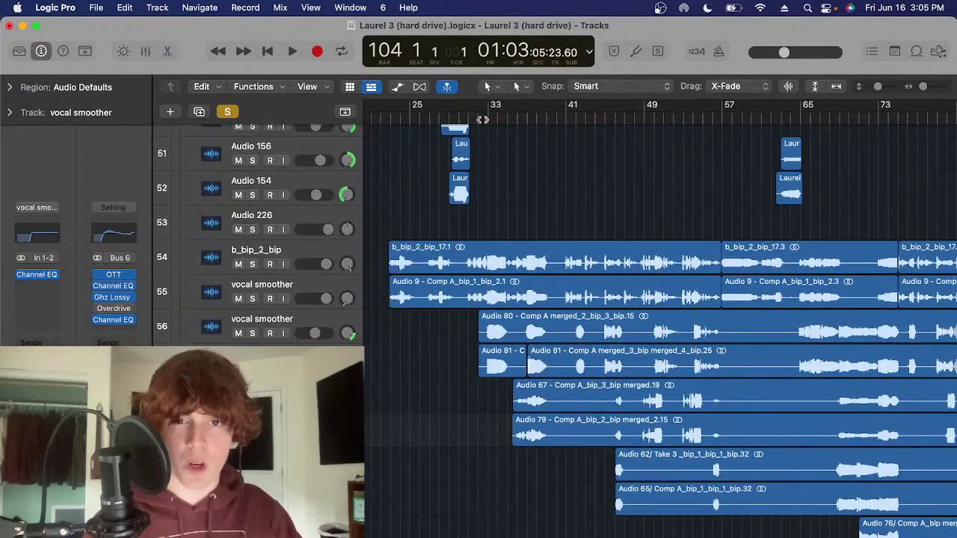
pyautogui.click(482, 116)
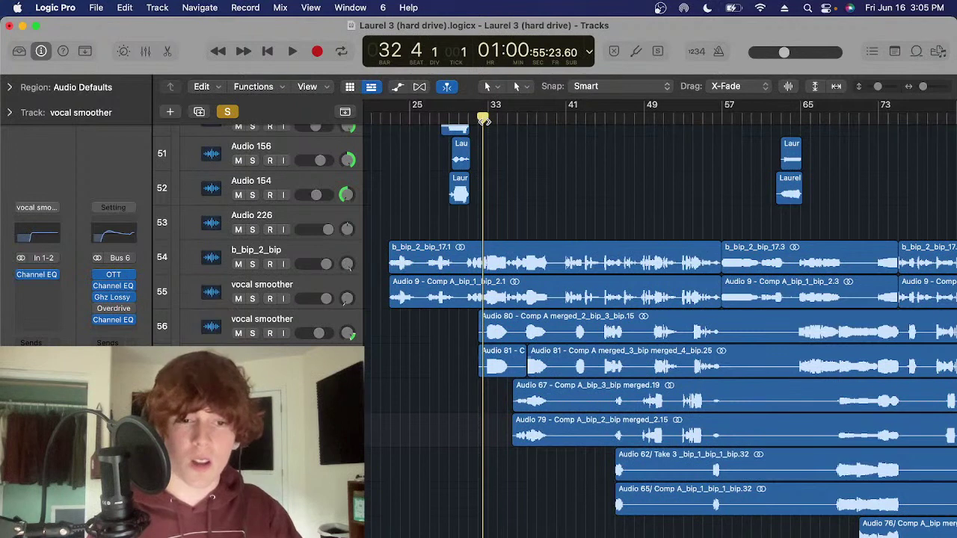
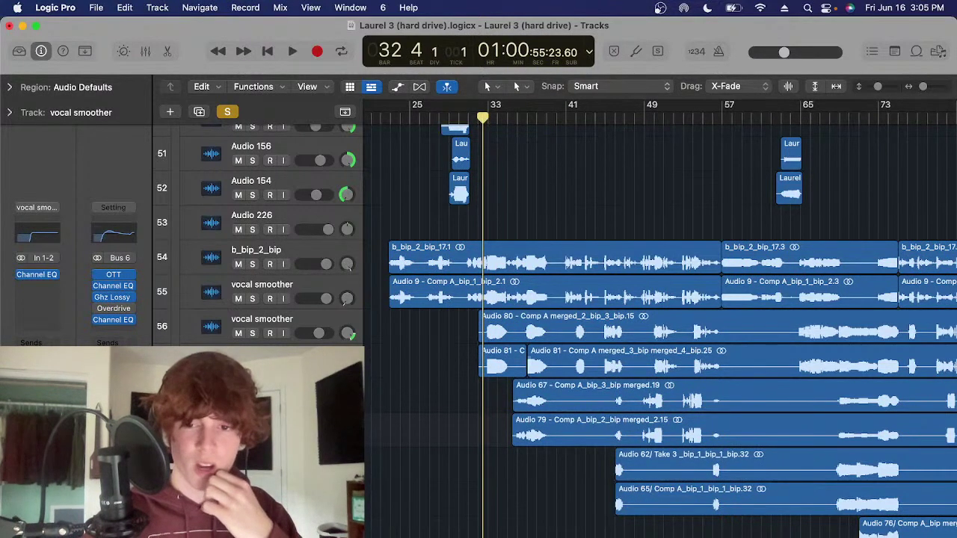
# Switch to YouTube Studio in Brave to read the live chat, and return to Logic Pro
pyautogui.click(683, 527)
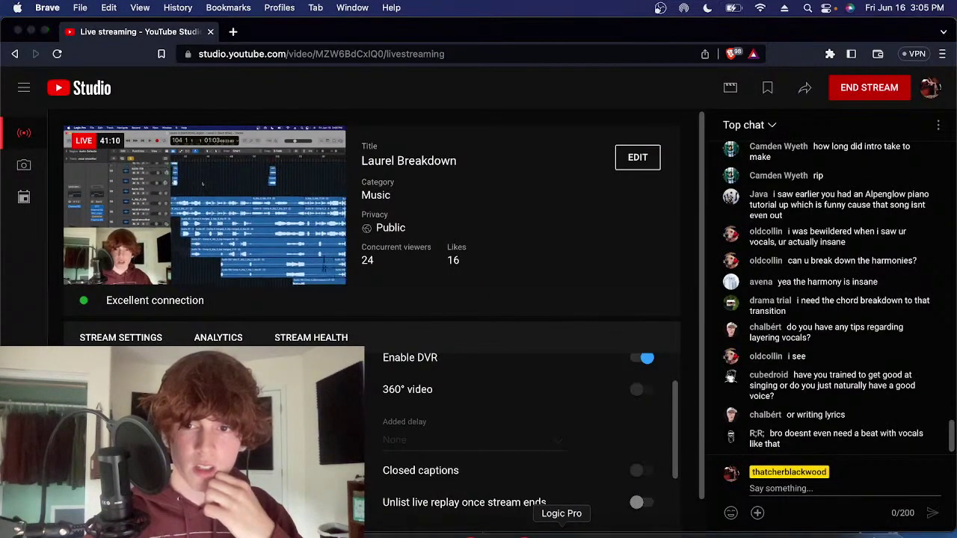
pyautogui.click(562, 528)
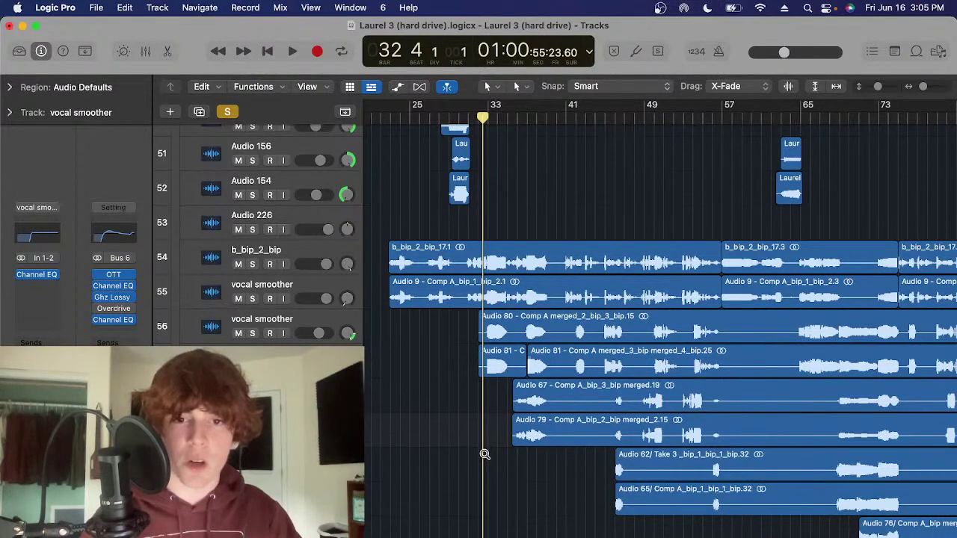
# Clear the existing solos, solo only the b_bip_2_bip track, and place the playhead at bar 50
pyautogui.scroll(-2, 484, 455)
pyautogui.click(227, 112)
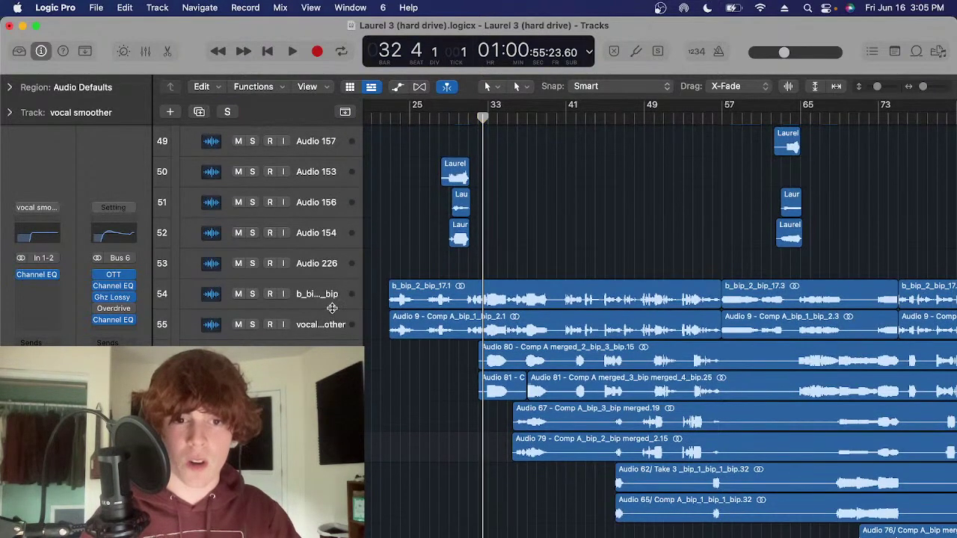
pyautogui.click(332, 298)
pyautogui.hscroll(-3, 478, 355)
pyautogui.click(596, 255)
pyautogui.keyDown('ctrl'); pyautogui.keyDown('alt'); pyautogui.click(593, 241); pyautogui.keyUp('alt'); pyautogui.keyUp('ctrl')
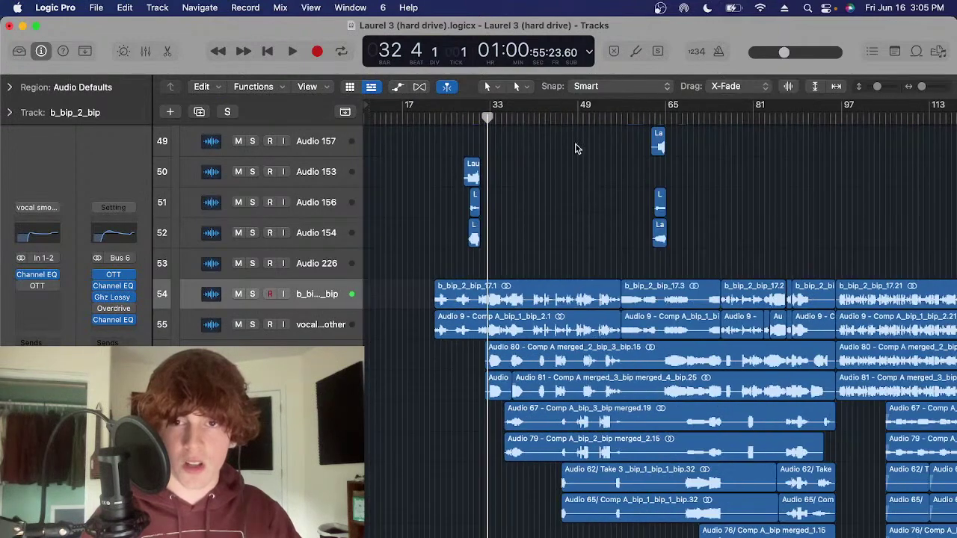
pyautogui.press('s')
pyautogui.click(582, 117)
pyautogui.hscroll(2, 489, 242)
pyautogui.scroll(3, 489, 241)
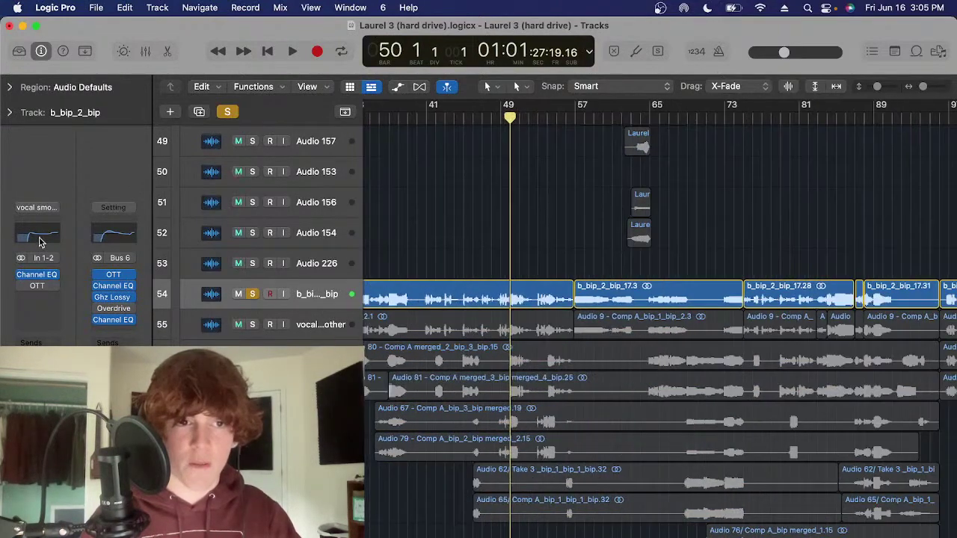
# Inspect the b_bip_2_bip track's Channel EQ during playback, close its window, and unsolo the track
pyautogui.click(39, 237)
pyautogui.press('space')
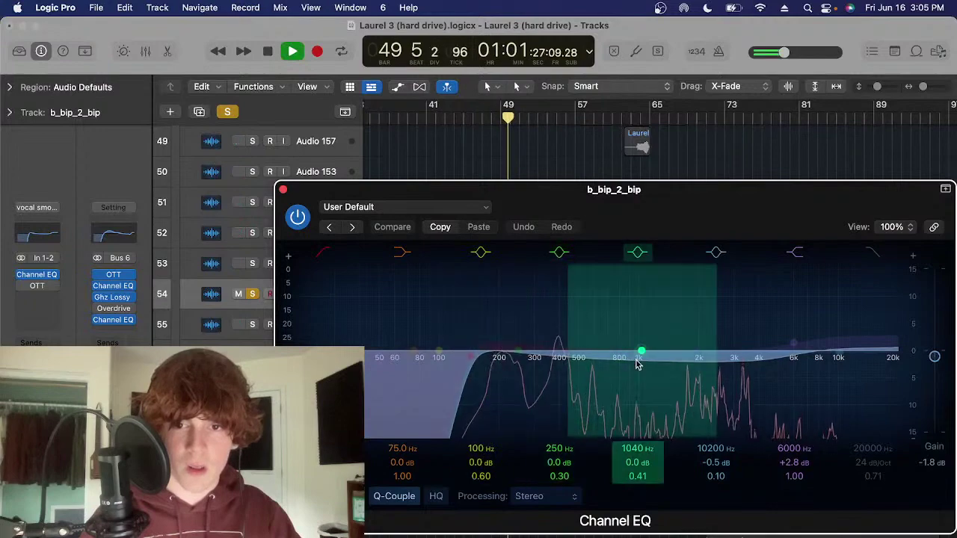
pyautogui.click(282, 189)
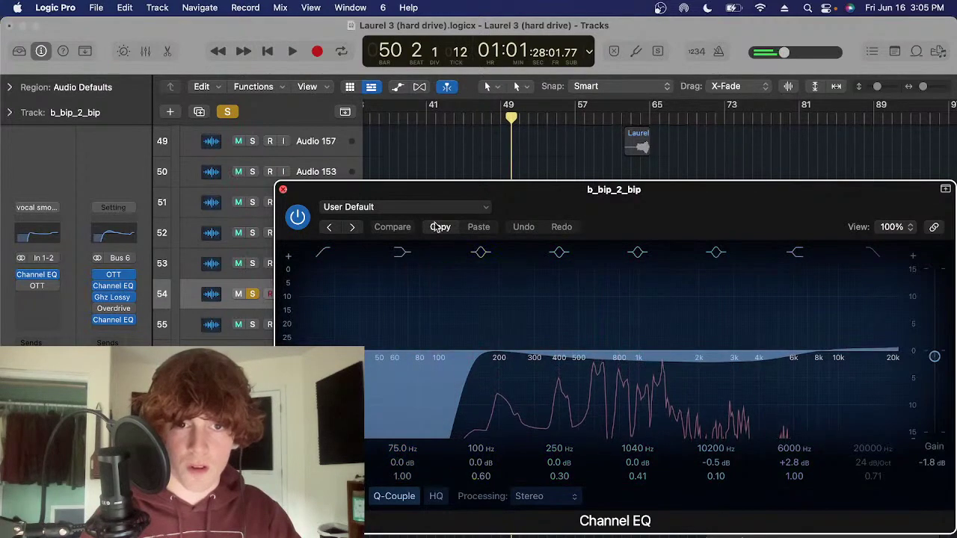
pyautogui.press('s')
# Select and solo the vocal smoother track holding the Audio 62 regions, with the playhead at bar 70
pyautogui.hscroll(3, 645, 369)
pyautogui.scroll(-1, 645, 370)
pyautogui.click(321, 435)
pyautogui.scroll(-3, 321, 435)
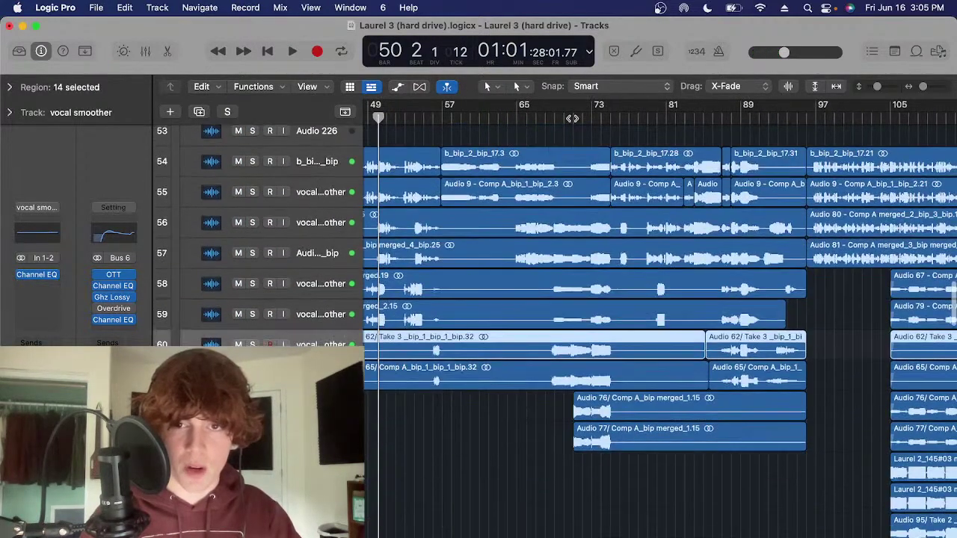
pyautogui.click(562, 124)
pyautogui.press('s')
# Inspect the Audio 62 layer's Channel EQ during playback, close its window, and unsolo the track
pyautogui.click(42, 241)
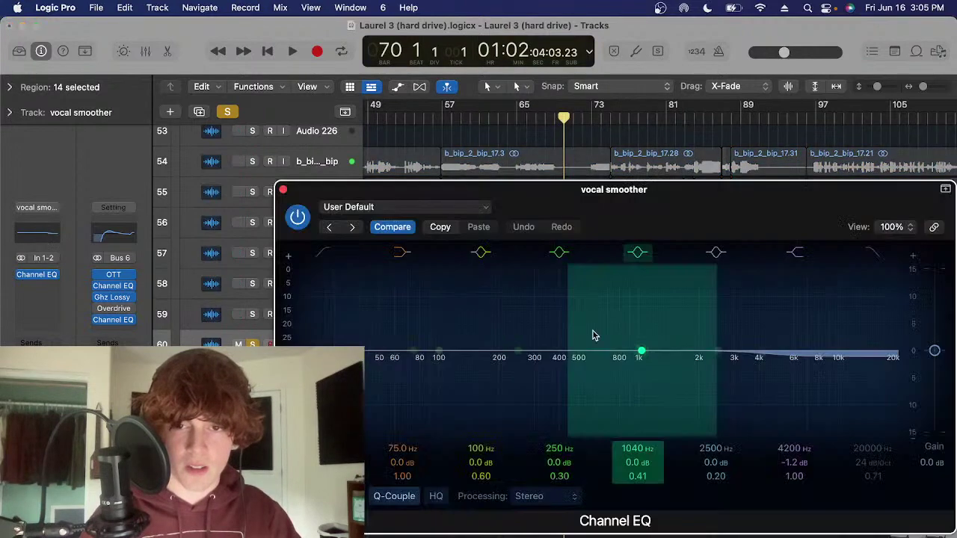
pyautogui.press('space')
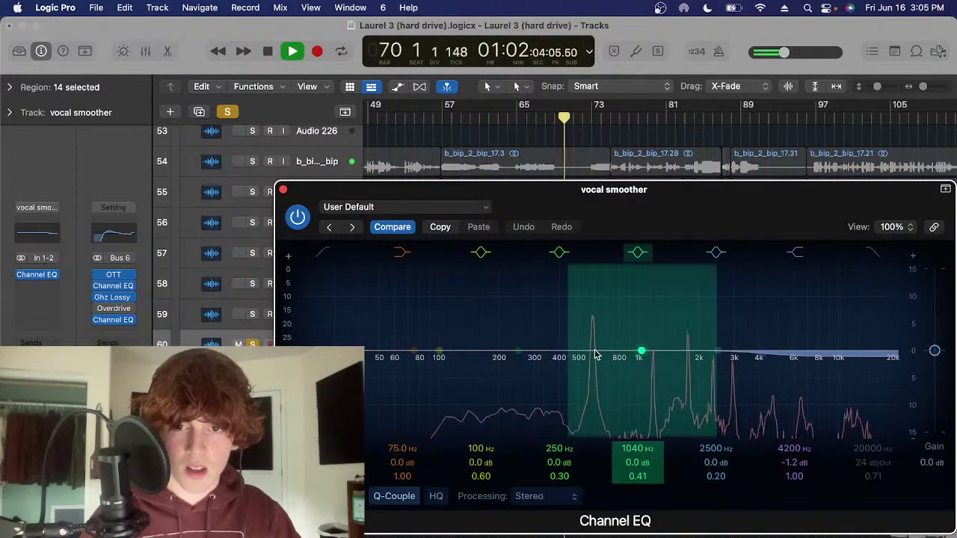
pyautogui.press('space')
pyautogui.click(283, 190)
pyautogui.hscroll(3, 478, 299)
pyautogui.press('s')
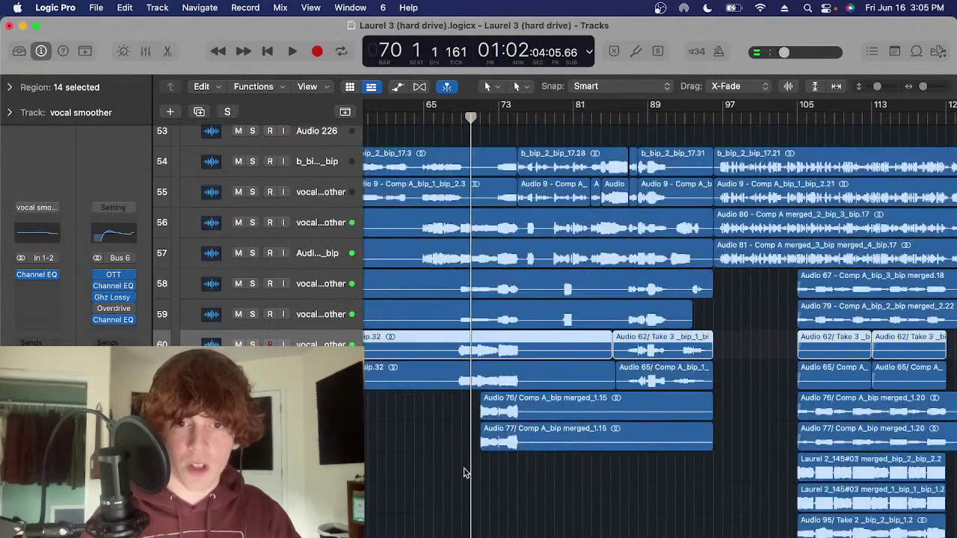
# Deselect the Audio 62 regions and examine the main vocals and added layers between bars 57 and 121
pyautogui.click(465, 471)
pyautogui.scroll(3, 478, 452)
pyautogui.scroll(2, 495, 429)
pyautogui.hscroll(3, 580, 368)
pyautogui.hscroll(-5, 568, 374)
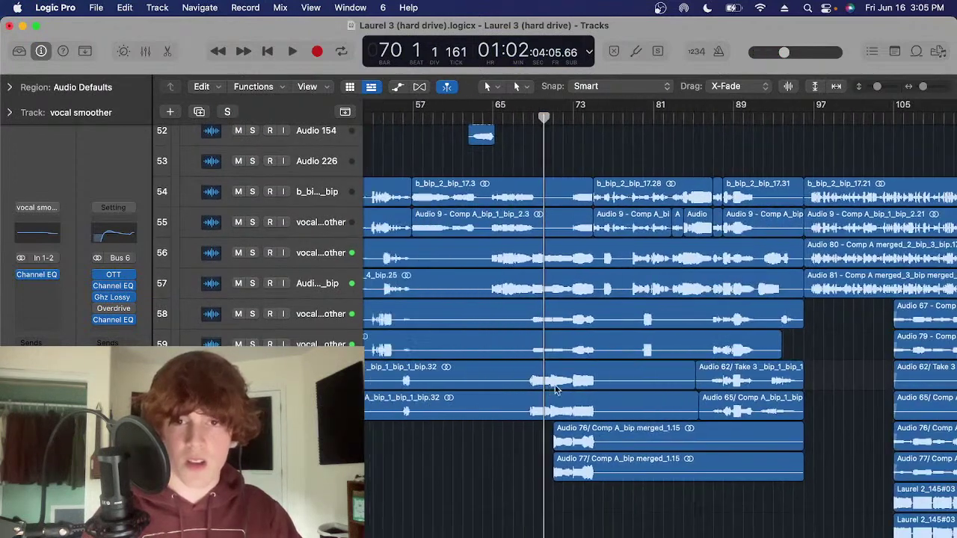
pyautogui.scroll(-3, 544, 392)
pyautogui.scroll(3, 544, 387)
pyautogui.hscroll(10, 542, 388)
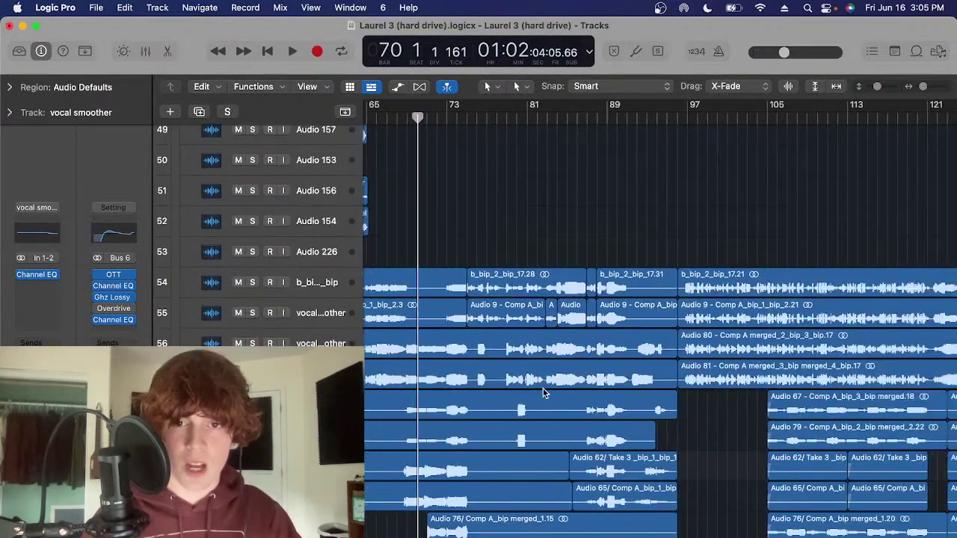
pyautogui.scroll(-1, 542, 388)
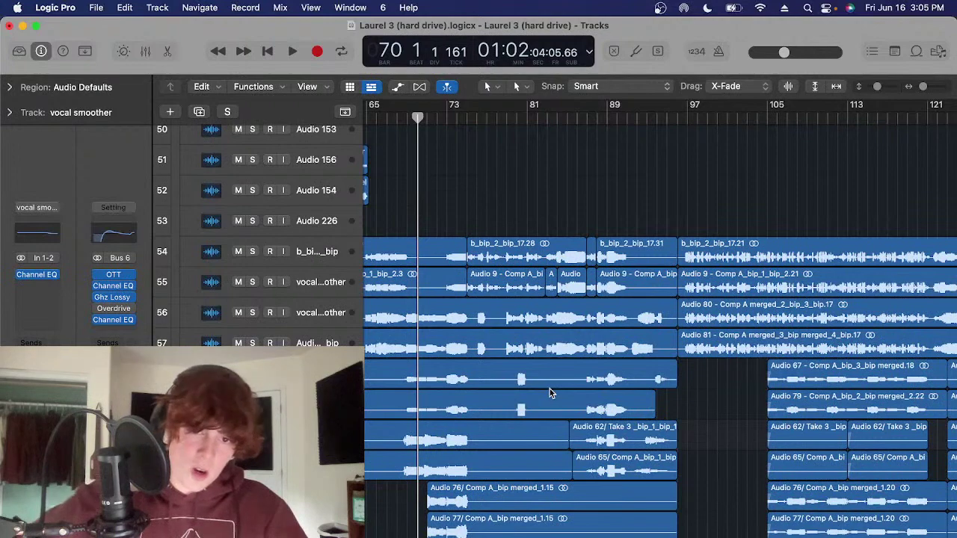
pyautogui.scroll(-3, 636, 377)
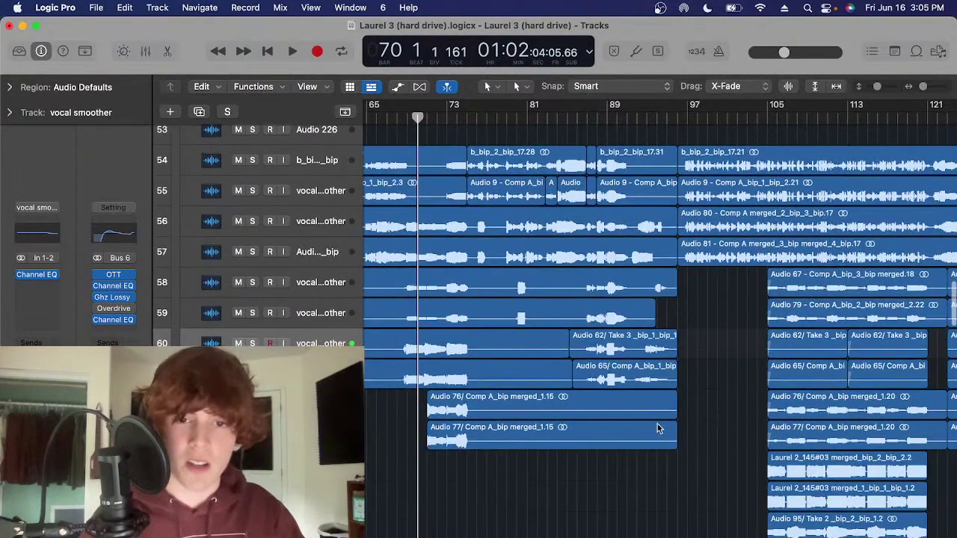
# Place the playhead at bar 114 and on to bar 122 to examine the vocal layers in that section
pyautogui.press('super+Down')
pyautogui.hscroll(6, 651, 382)
pyautogui.scroll(4, 649, 374)
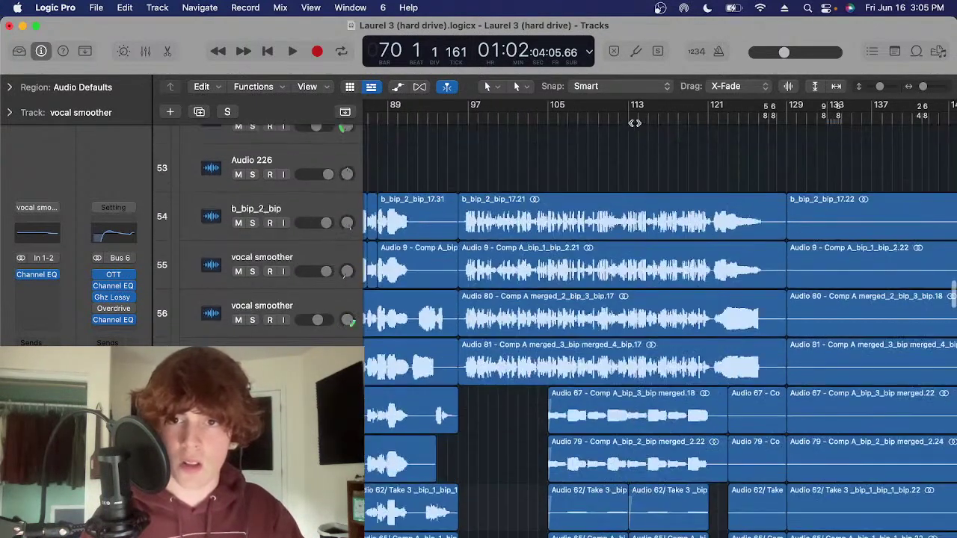
pyautogui.click(634, 122)
pyautogui.hscroll(2, 648, 202)
pyautogui.press('super+Up')
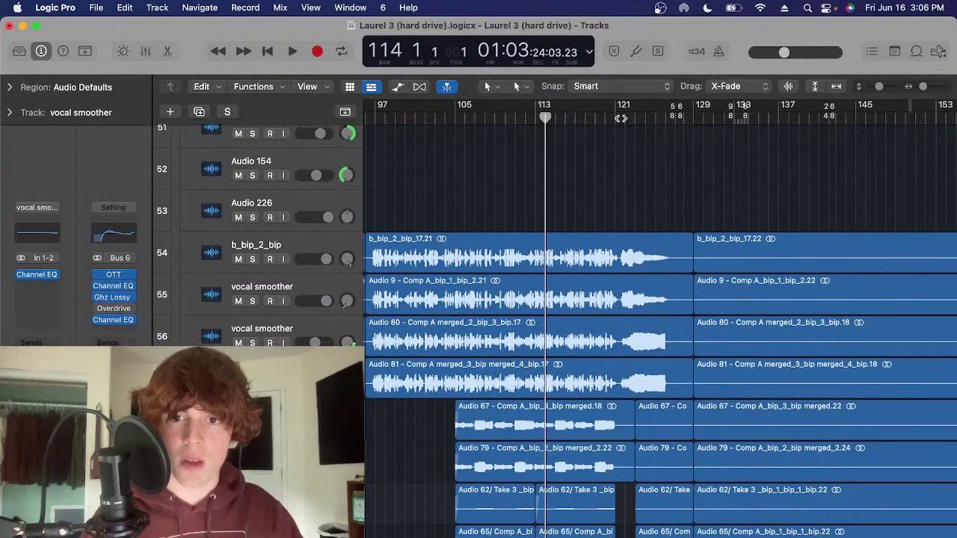
pyautogui.click(623, 118)
pyautogui.press('super+Right')
pyautogui.scroll(-4, 657, 230)
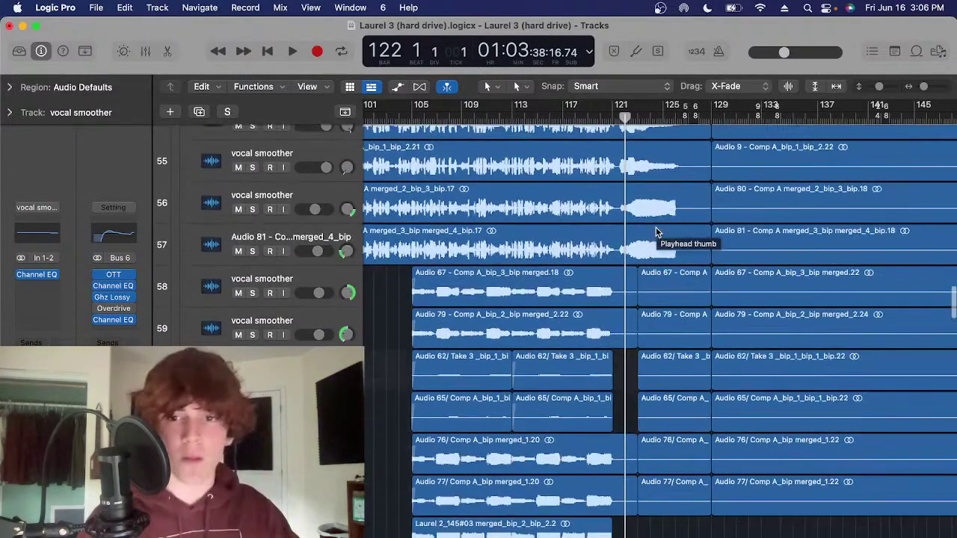
# Place the playhead at bar 105, where the additional vocal layers start, and bring the Vocals track stack into view
pyautogui.hscroll(2, 655, 240)
pyautogui.press('super+Left')
pyautogui.hscroll(-4, 609, 256)
pyautogui.click(531, 114)
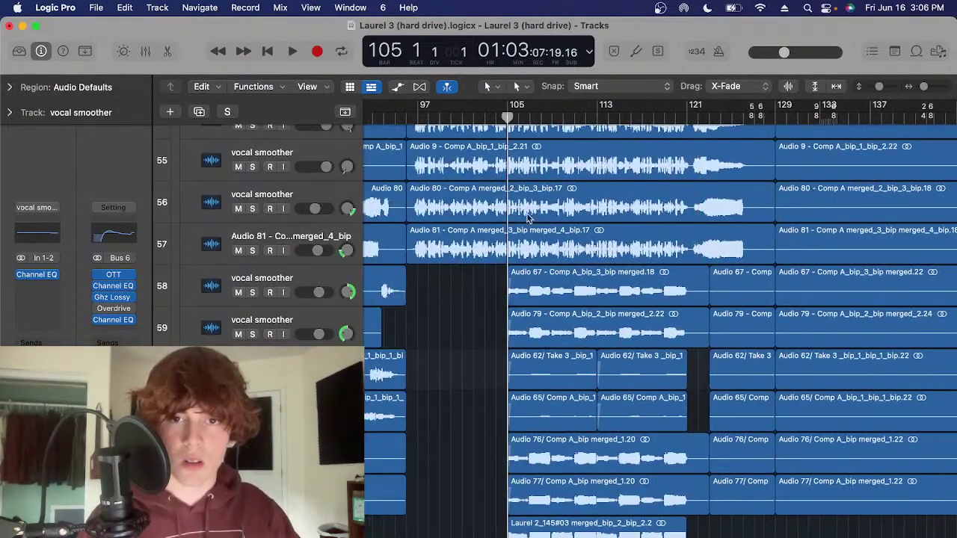
pyautogui.scroll(8, 363, 284)
pyautogui.click(568, 153)
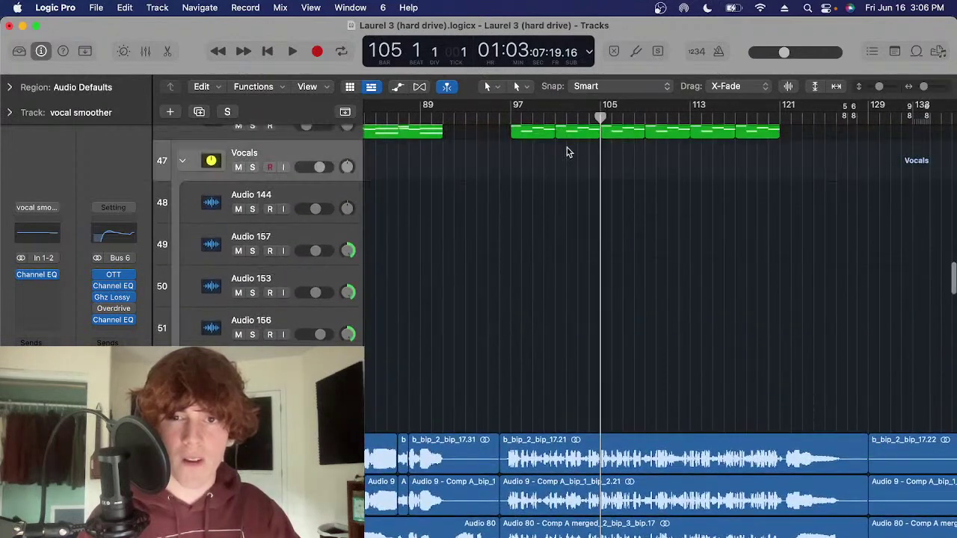
# Solo the Vocals track stack and briefly show its automation lanes around bar 105, hiding them again
pyautogui.press('s')
pyautogui.press('a')
pyautogui.scroll(-8, 625, 302)
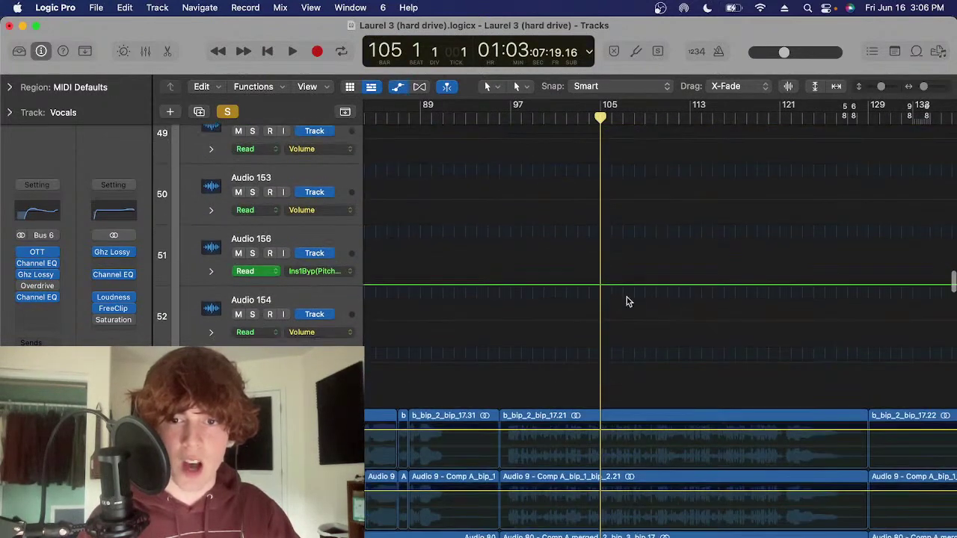
pyautogui.hscroll(2, 583, 356)
pyautogui.press('a')
pyautogui.hscroll(-3, 582, 356)
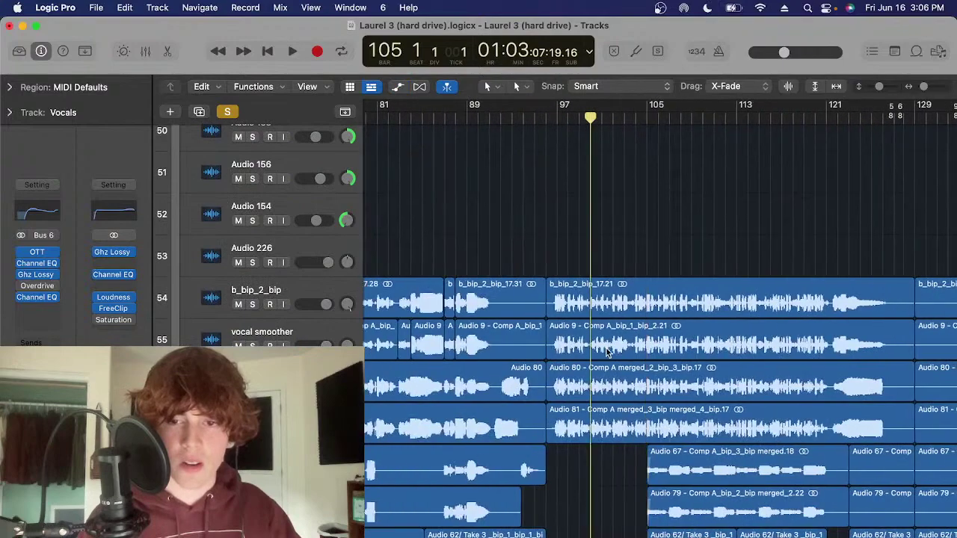
# Place the playhead at bar 182, in the last vocal section, and bring the Vocals track stack into view
pyautogui.hscroll(8, 609, 365)
pyautogui.scroll(-5, 634, 369)
pyautogui.press('super+Left')
pyautogui.hscroll(7, 675, 306)
pyautogui.scroll(1, 540, 216)
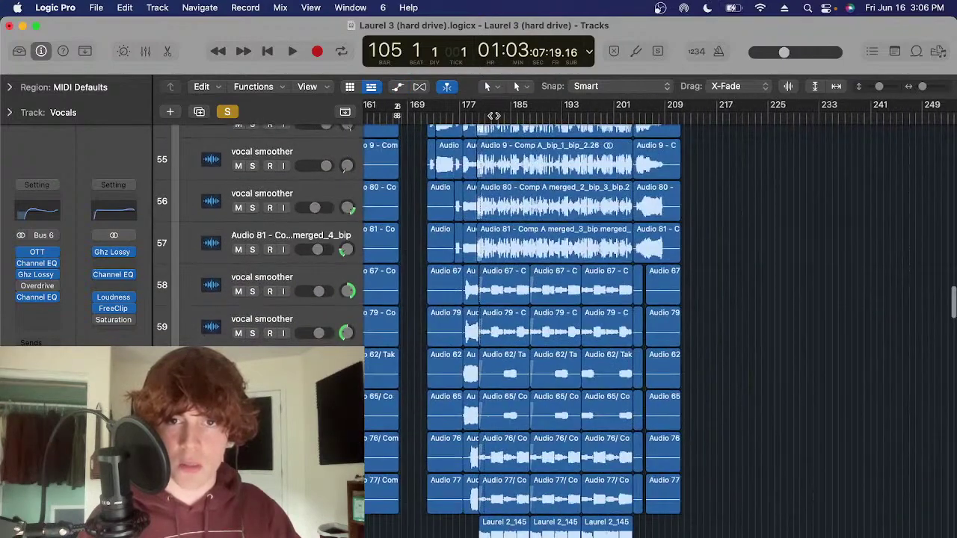
pyautogui.click(493, 116)
pyautogui.scroll(-3, 538, 343)
pyautogui.press('super+Up')
pyautogui.scroll(6, 555, 363)
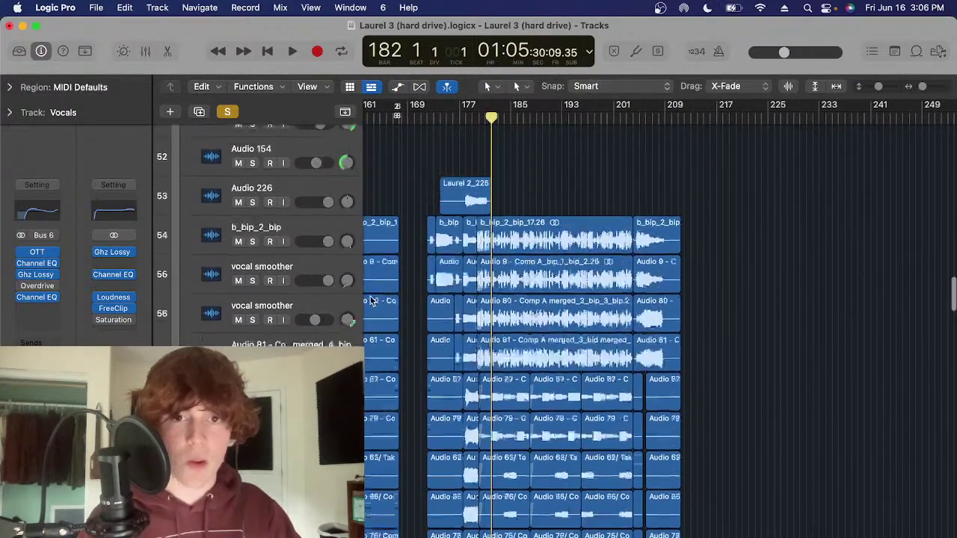
pyautogui.scroll(6, 381, 300)
pyautogui.press('super+Right')
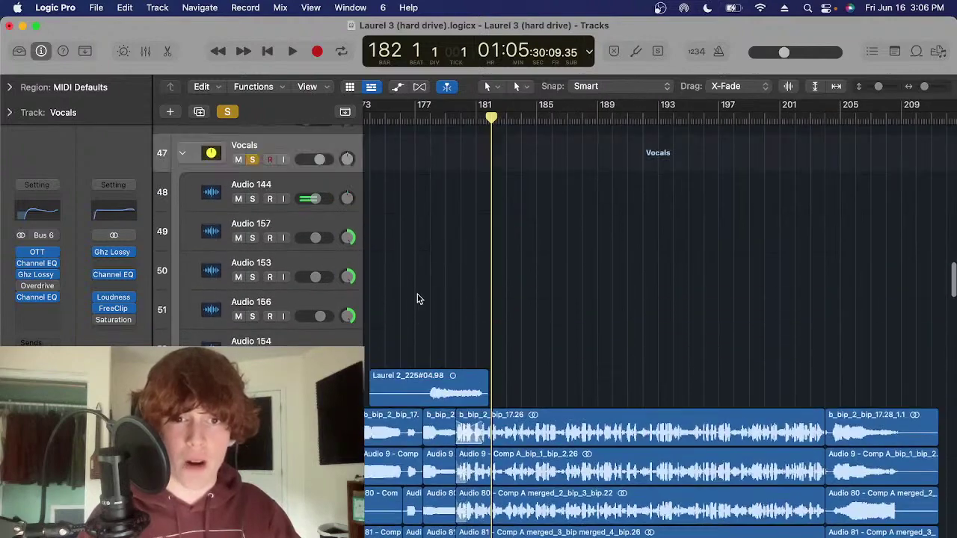
pyautogui.hscroll(-2, 344, 223)
# Show the track automation and check which parameters the Vocals track stack can display
pyautogui.press('a')
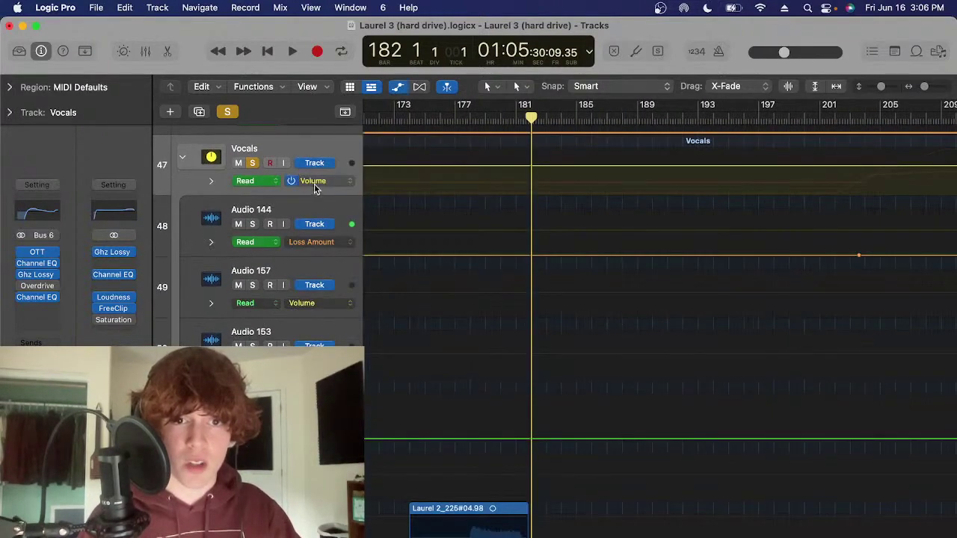
pyautogui.click(314, 187)
pyautogui.click(457, 526)
pyautogui.scroll(-2, 457, 526)
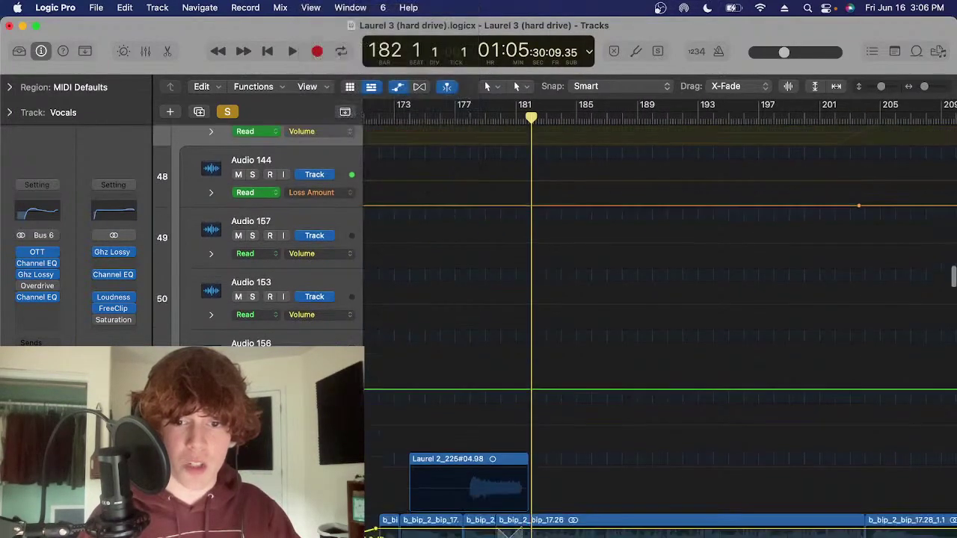
pyautogui.scroll(-4, 321, 452)
# Display the Insert 2 Bypass (OTT) automation on the b_bip_2_bip track for the last vocal section
pyautogui.click(321, 456)
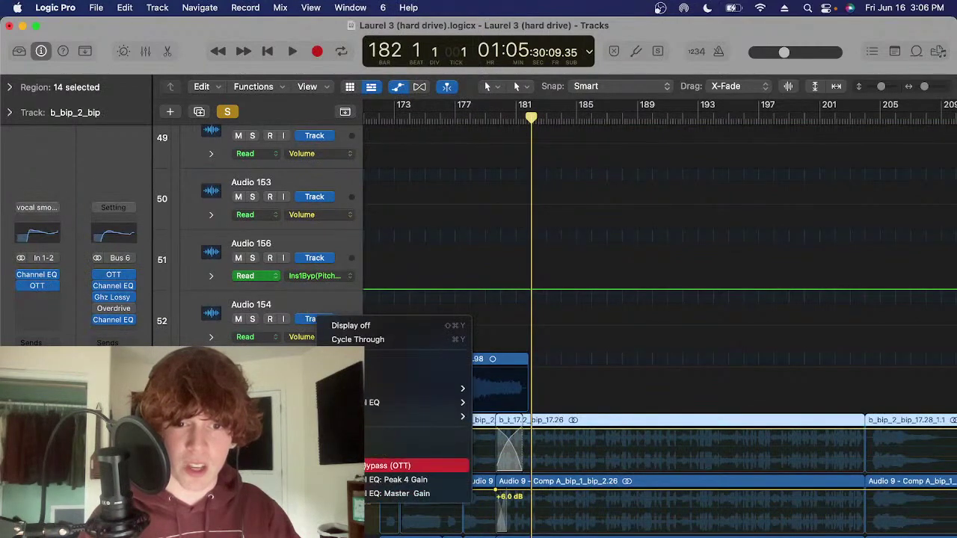
pyautogui.click(323, 465)
pyautogui.click(319, 456)
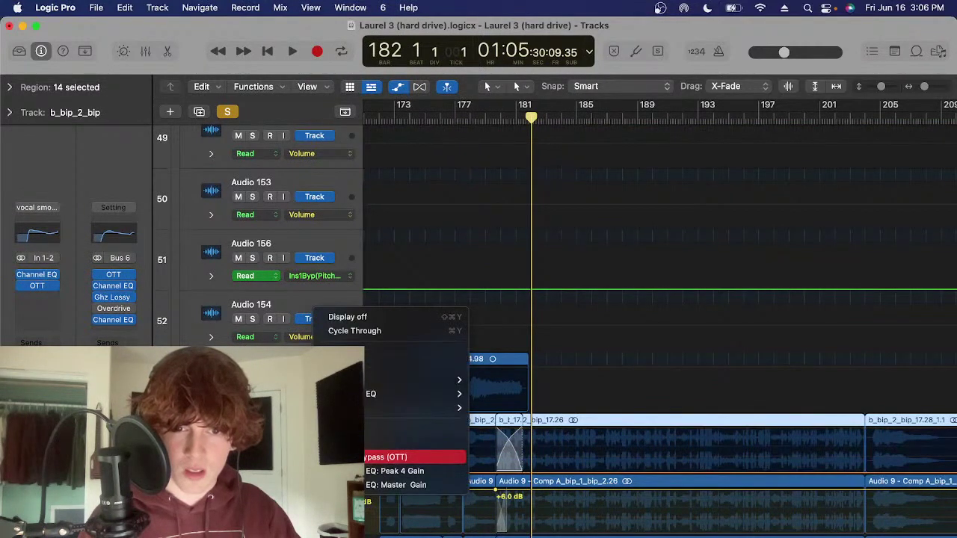
pyautogui.click(565, 451)
pyautogui.scroll(-5, 566, 458)
pyautogui.press('super+Left')
pyautogui.press('super+Left')
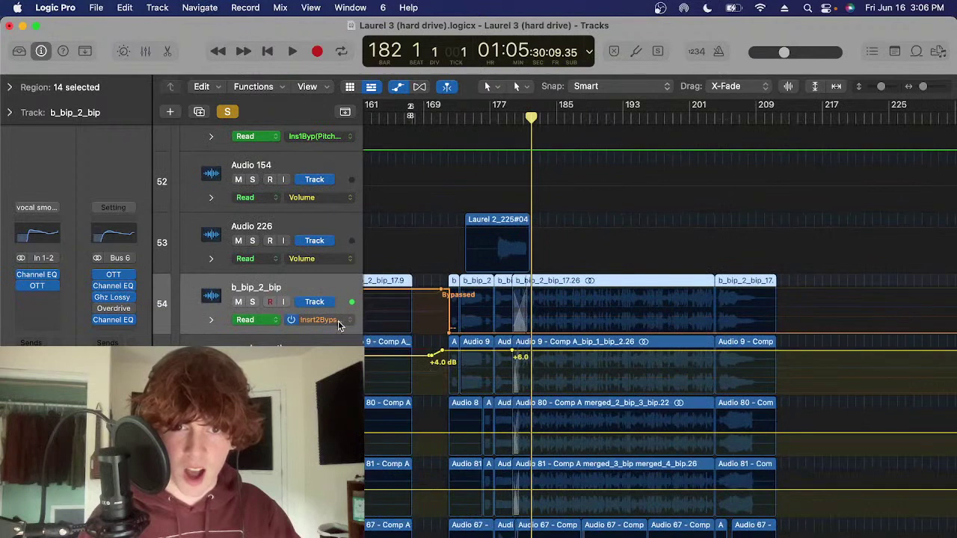
# Play the soloed vocals from bar 182 while examining the b_bip_2_bip track's OTT bypass automation
pyautogui.click(338, 325)
pyautogui.click(626, 323)
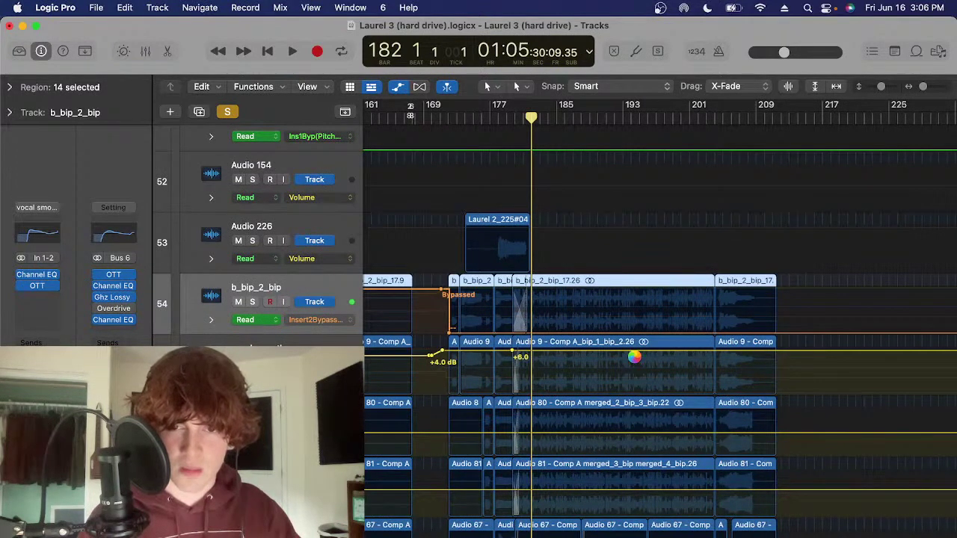
pyautogui.press('space')
pyautogui.scroll(-3, 632, 358)
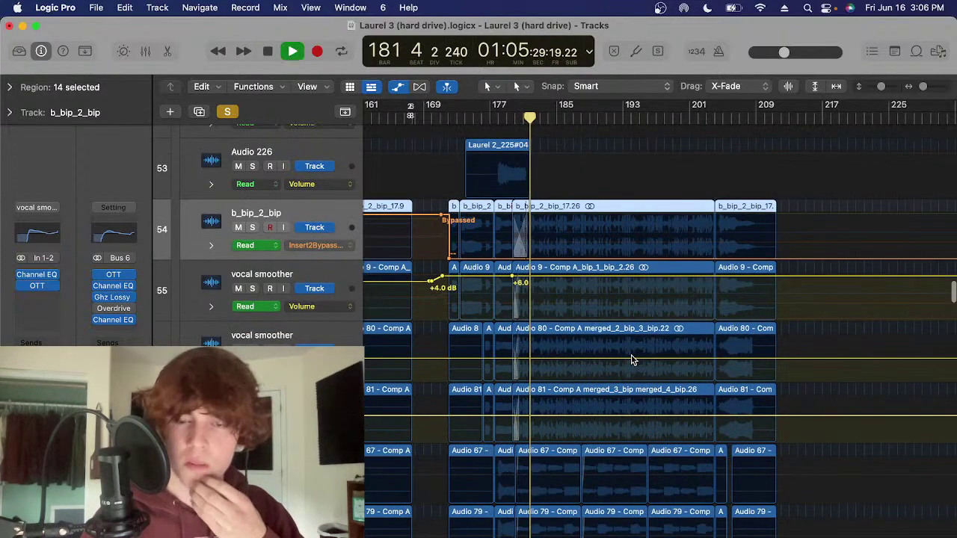
pyautogui.click(478, 285)
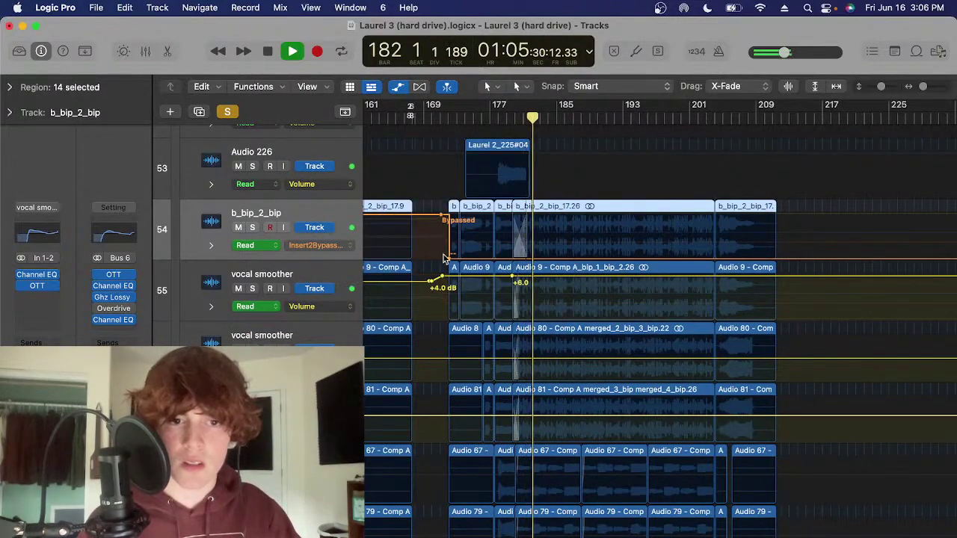
pyautogui.scroll(-1, 333, 238)
# Stop playback and inspect the automatable OTT parameters of the vocal smoother track below b_bip_2_bip, keeping its Volume display
pyautogui.click(332, 239)
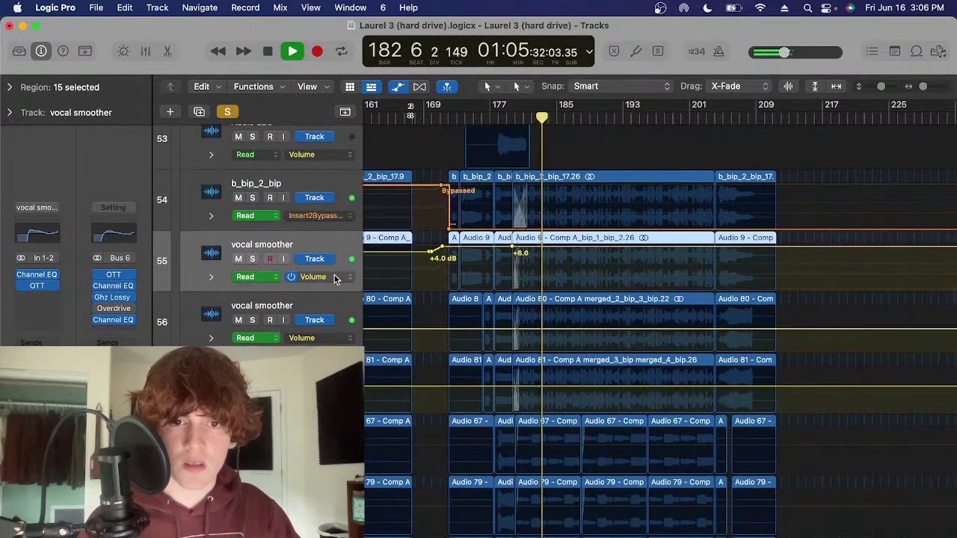
pyautogui.click(336, 276)
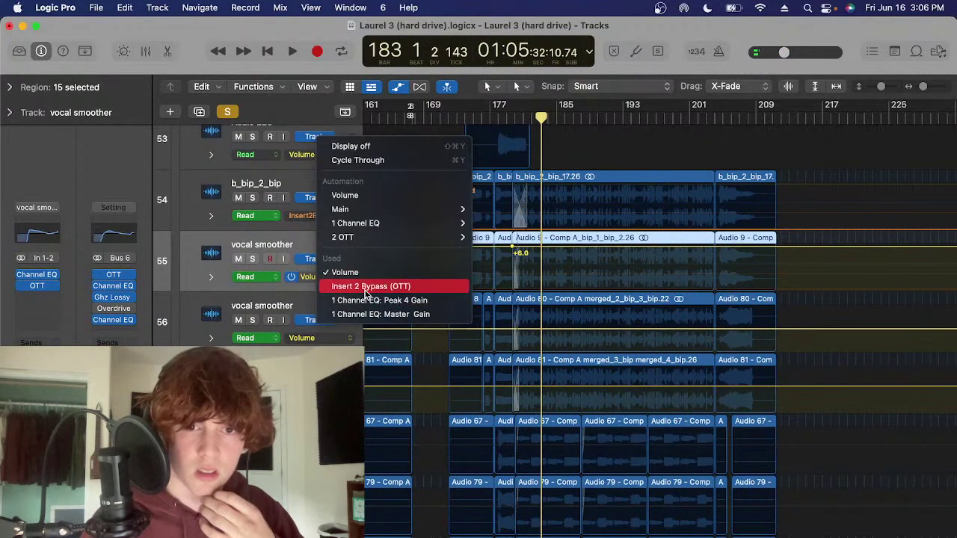
pyautogui.moveTo(415, 240)
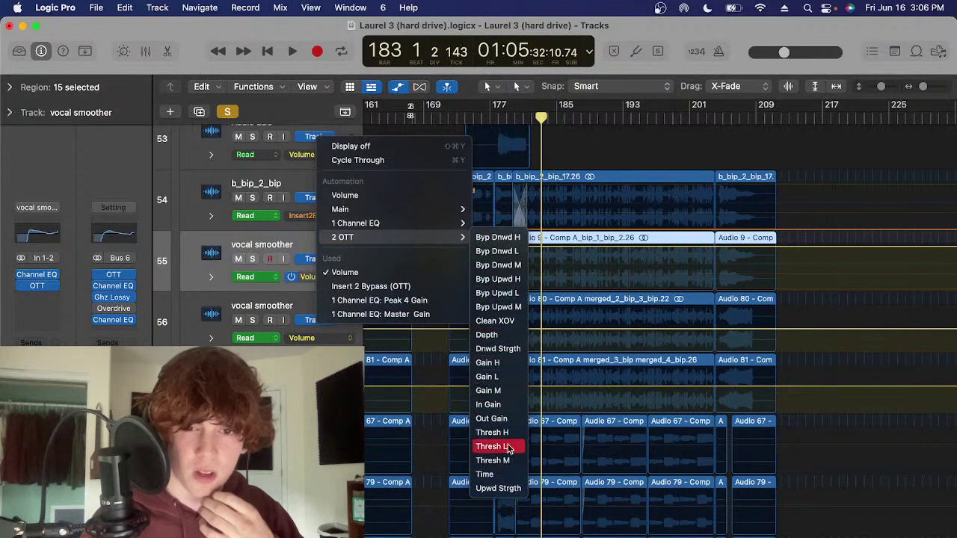
pyautogui.click(508, 336)
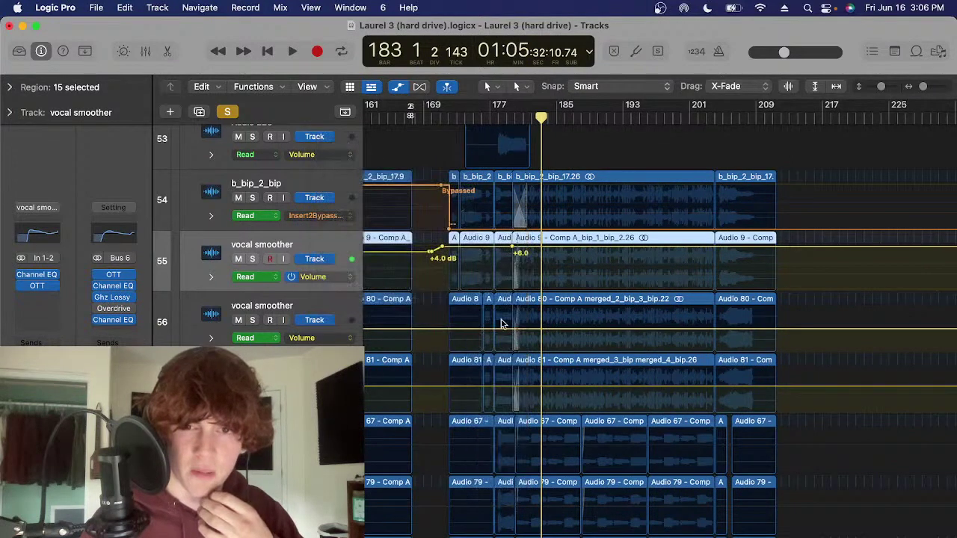
# Check the used automation parameters of the Vocals track stack without choosing one, and select the stack
pyautogui.scroll(5, 478, 261)
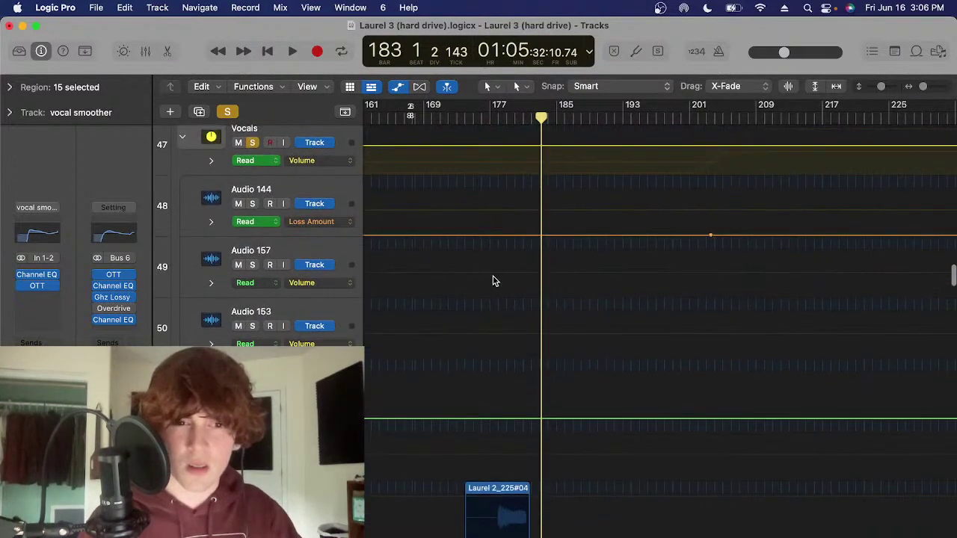
pyautogui.click(307, 168)
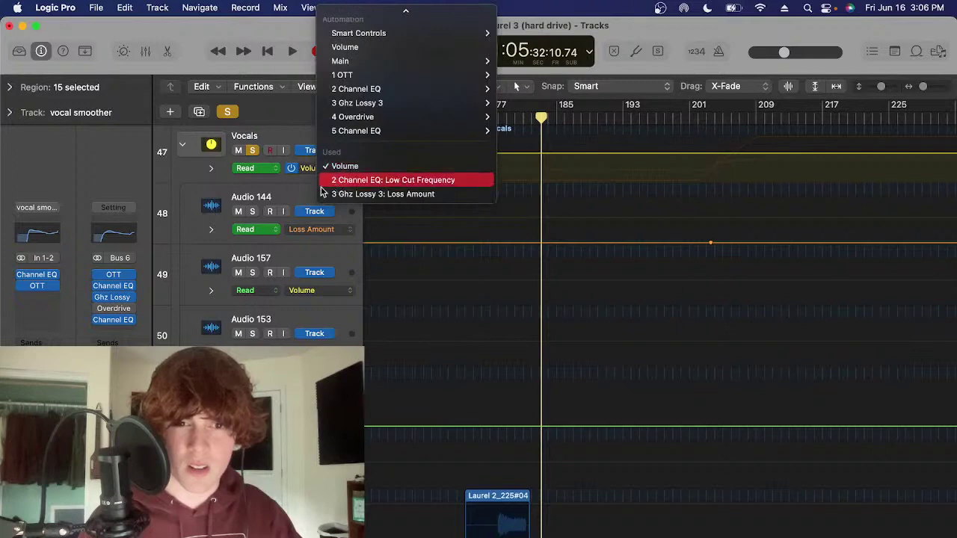
pyautogui.click(293, 140)
pyautogui.click(297, 140)
pyautogui.scroll(2, 523, 224)
pyautogui.hscroll(4, 564, 241)
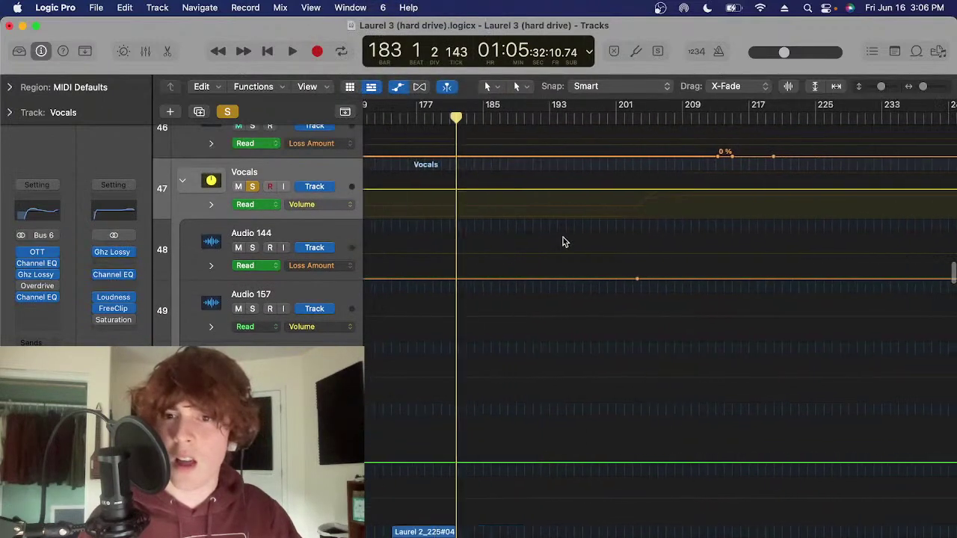
# Place the playhead at bar 179 and clear the solo on the Vocals track stack
pyautogui.hscroll(-1, 564, 241)
pyautogui.scroll(-3, 479, 218)
pyautogui.press('super+Left')
pyautogui.click(458, 117)
pyautogui.scroll(-1, 472, 248)
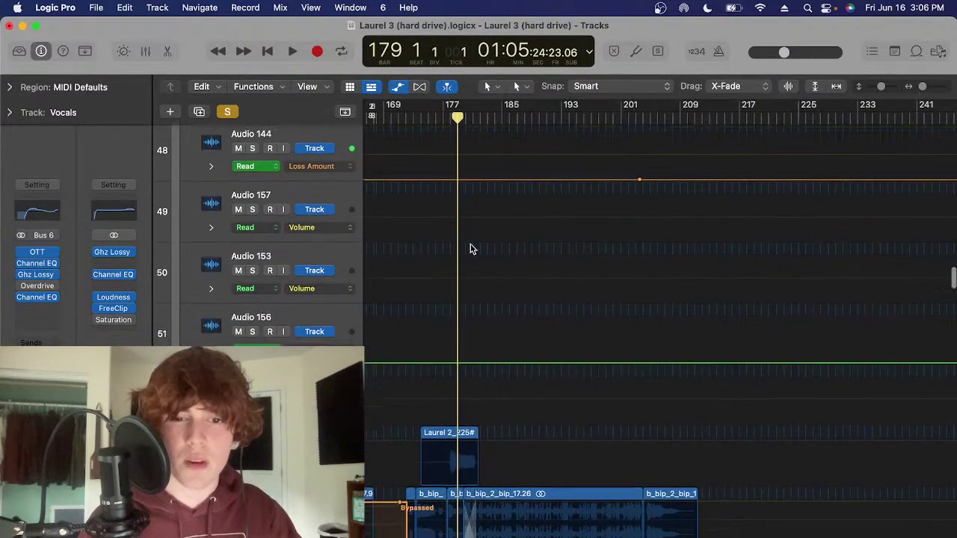
pyautogui.scroll(-2, 470, 244)
pyautogui.click(231, 114)
pyautogui.press('super+Left')
pyautogui.scroll(1, 544, 463)
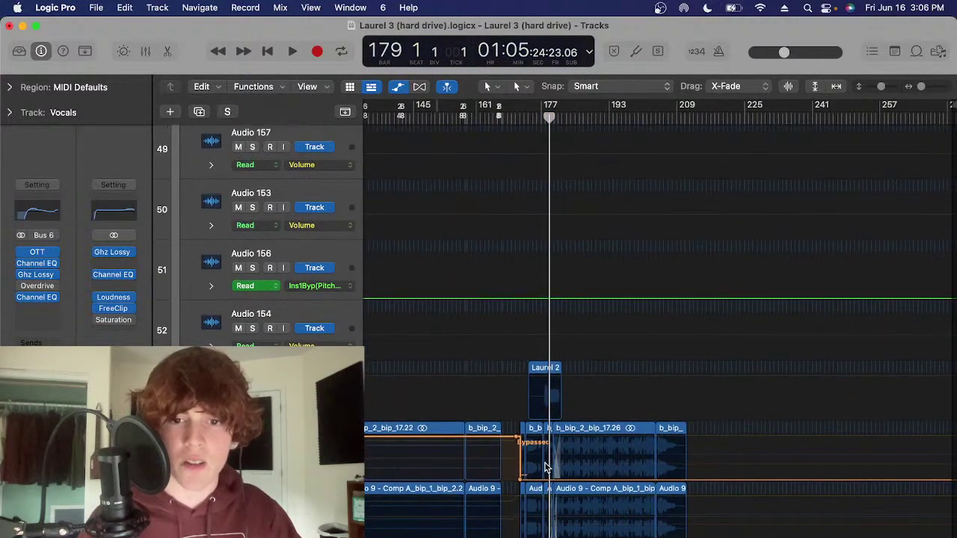
# Select the b_bip_2_bip track and examine the vocal layers across the whole arrangement
pyautogui.press('a')
pyautogui.hscroll(-3, 545, 463)
pyautogui.press('super+Left')
pyautogui.hscroll(1, 692, 387)
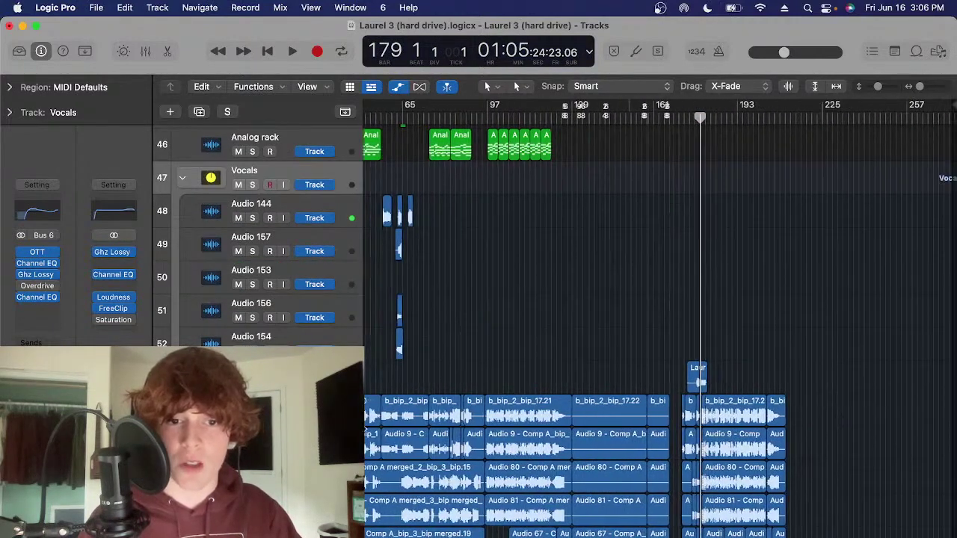
pyautogui.click(811, 398)
pyautogui.click(848, 399)
pyautogui.press('super+Right')
pyautogui.hscroll(1, 778, 406)
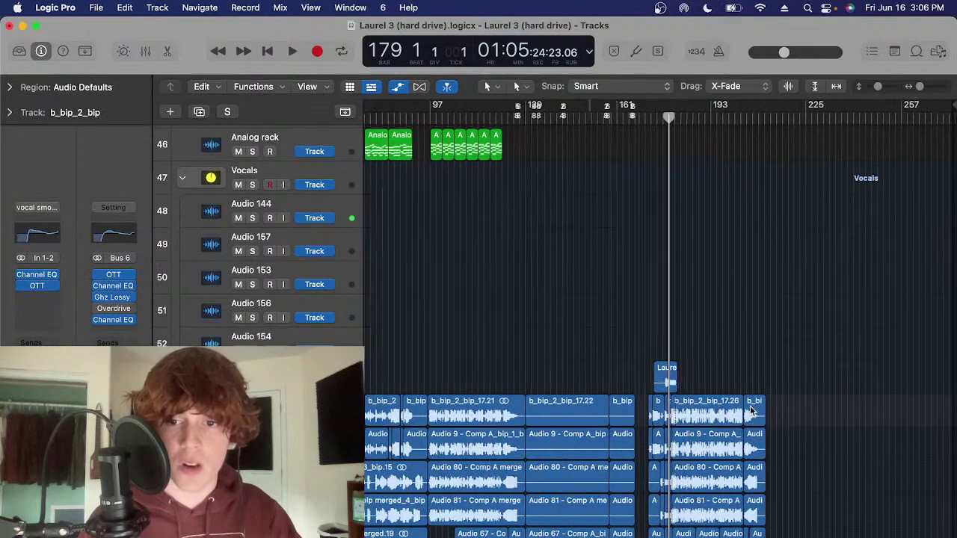
pyautogui.scroll(3, 778, 407)
pyautogui.scroll(-4, 527, 311)
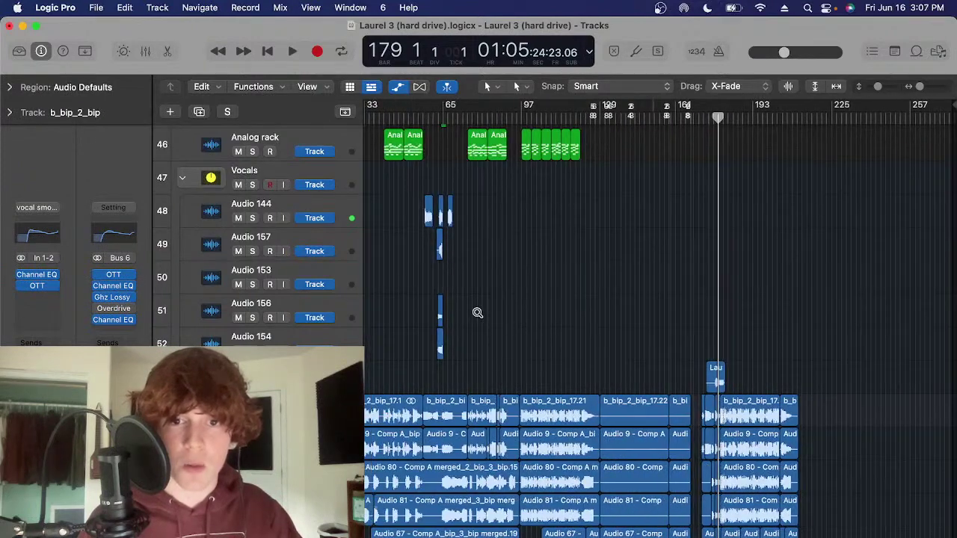
pyautogui.scroll(-1, 477, 312)
# Collapse the Vocals track stack and select the Audio 1/ Take 6 _bip track beneath it
pyautogui.click(188, 186)
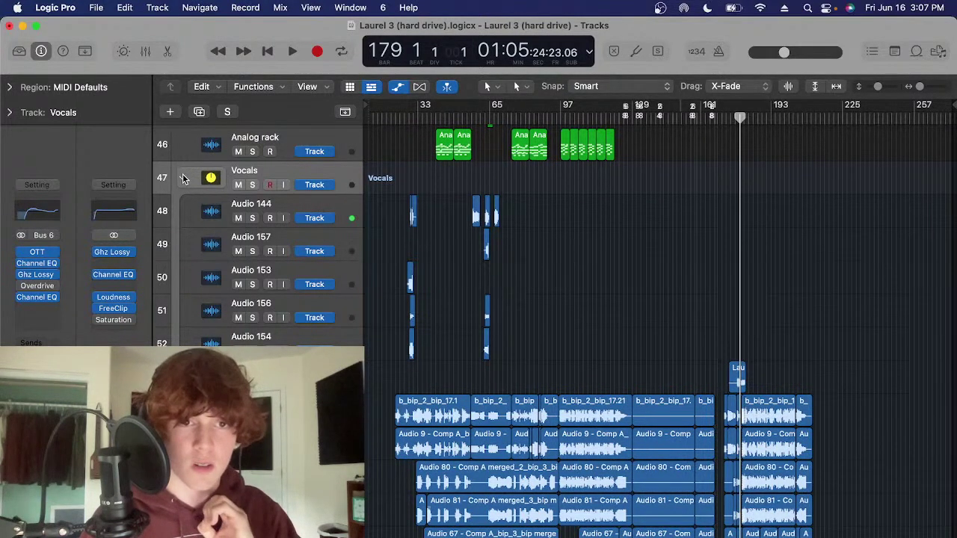
pyautogui.click(183, 178)
pyautogui.click(298, 208)
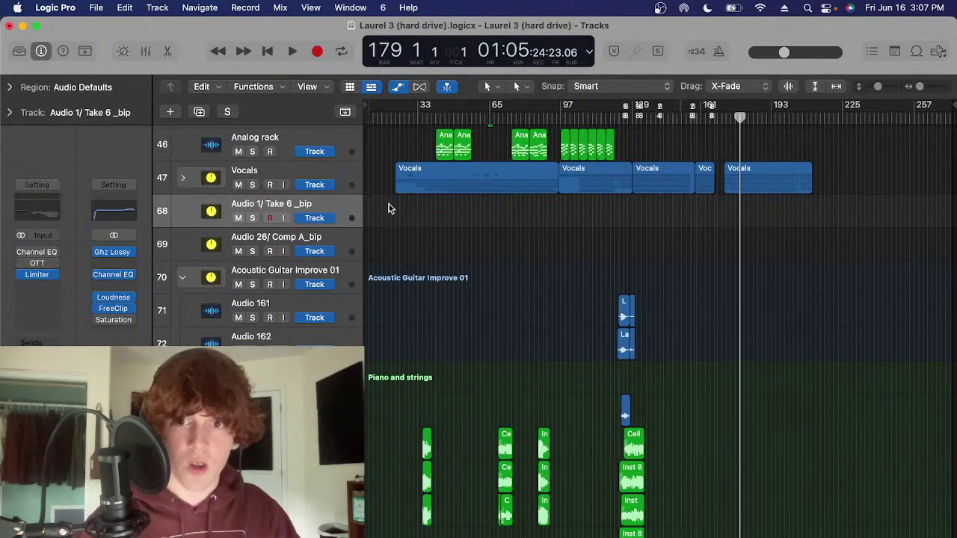
# Try deleting the Audio 1/ Take 6 _bip and Audio 26/ Comp A_bip tracks, and undo both deletions
pyautogui.press('super+BackSpace')
pyautogui.press('super+BackSpace')
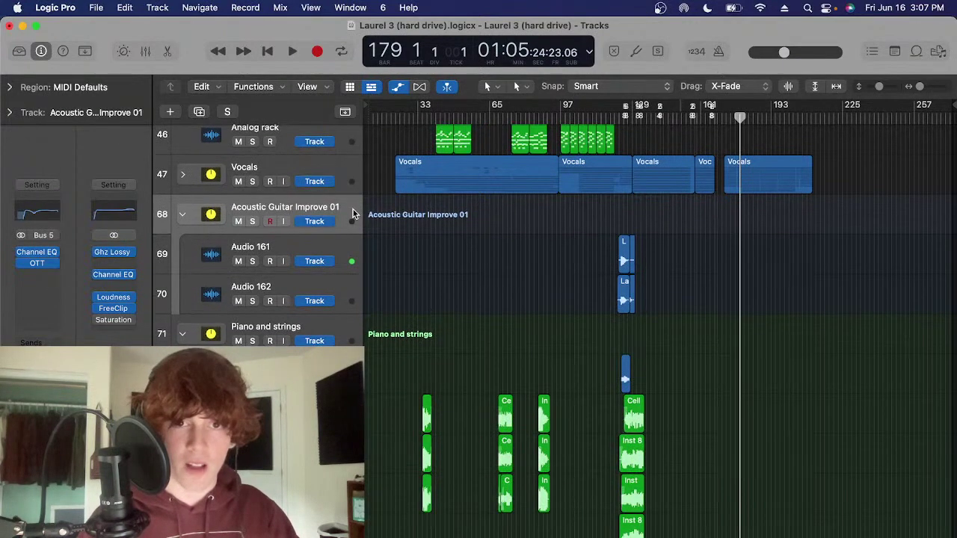
pyautogui.press('super+z')
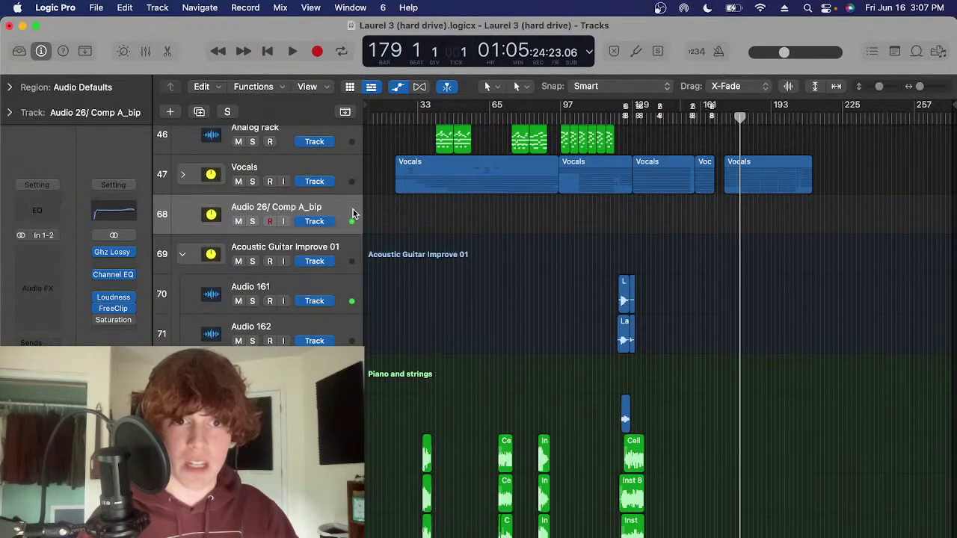
pyautogui.press('super+z')
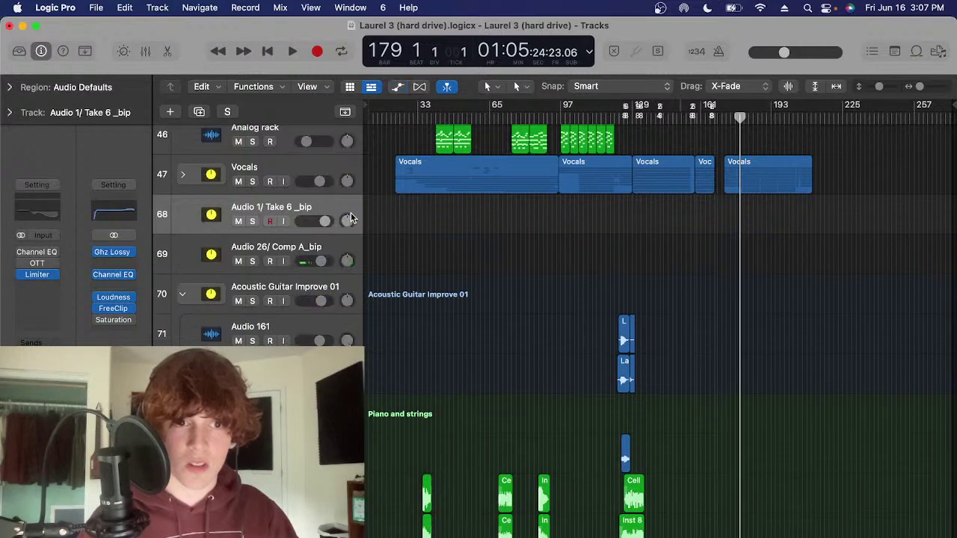
# Show the automation lanes for the Vocals stack and the tracks below it
pyautogui.press('a')
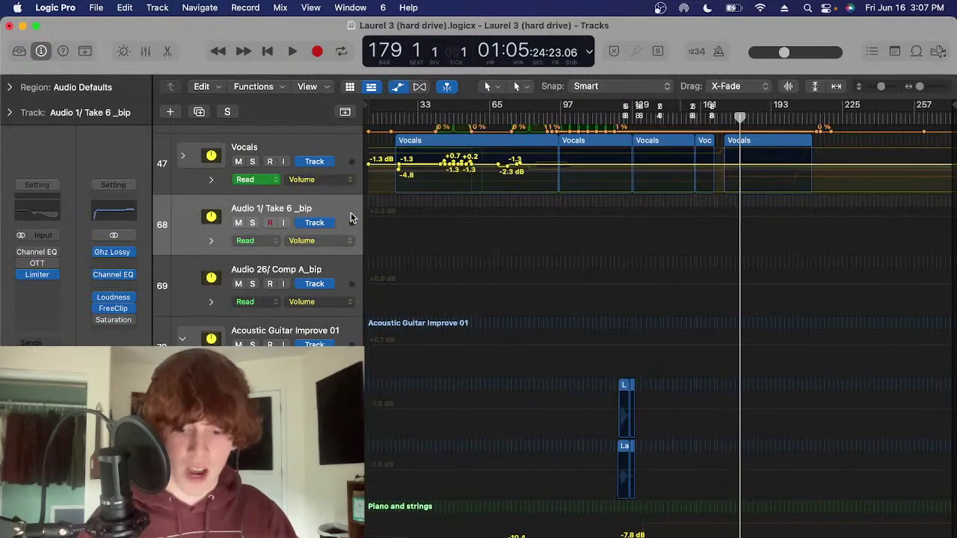
# Hide the track automation and delete the empty tracks Audio 1/ Take 6 _bip and Audio 26/ Comp A_bip
pyautogui.press('a')
pyautogui.press('super+BackSpace')
pyautogui.press('super+BackSpace')
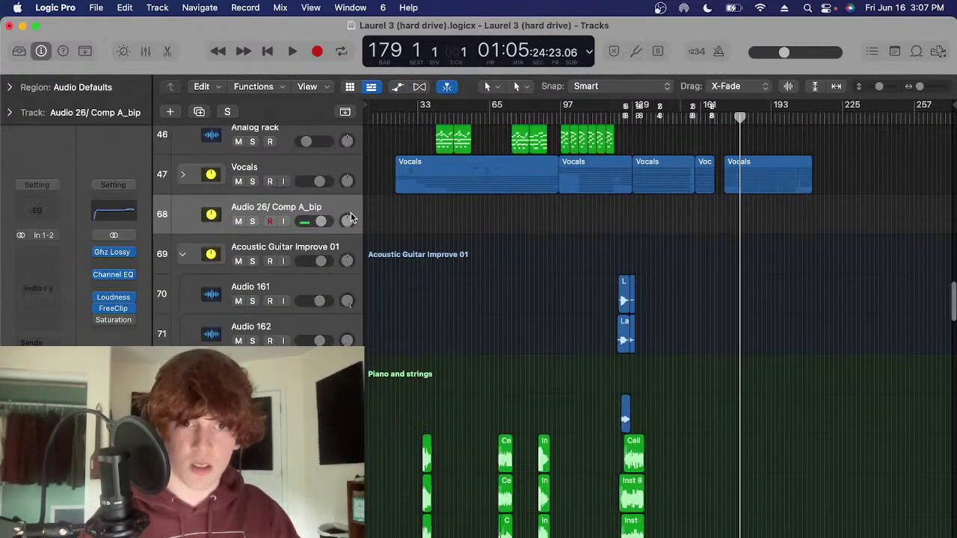
# Solo the Acoustic Guitar Improve 01 stack and listen to its two guitar takes from bar 124
pyautogui.press('s')
pyautogui.click(621, 114)
pyautogui.press('super+Right')
pyautogui.press('super+Right')
pyautogui.press('super+Right')
pyautogui.press('super+Right')
pyautogui.press('super+Right')
pyautogui.press('super+Right')
pyautogui.press('super+Right')
pyautogui.press('super+Right')
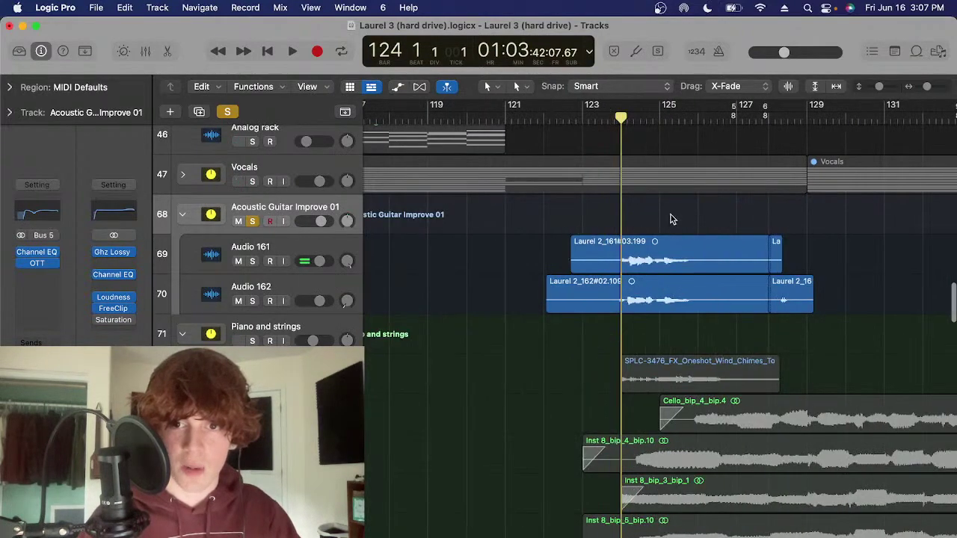
pyautogui.hscroll(3, 670, 220)
pyautogui.hscroll(3, 687, 240)
pyautogui.press('space')
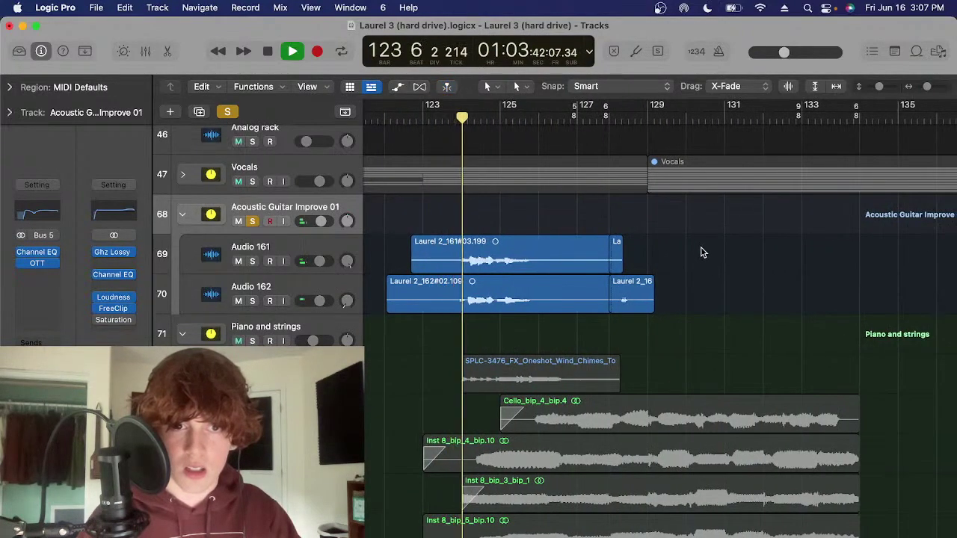
pyautogui.moveTo(700, 252); pyautogui.dragTo(572, 308)
pyautogui.click(690, 241)
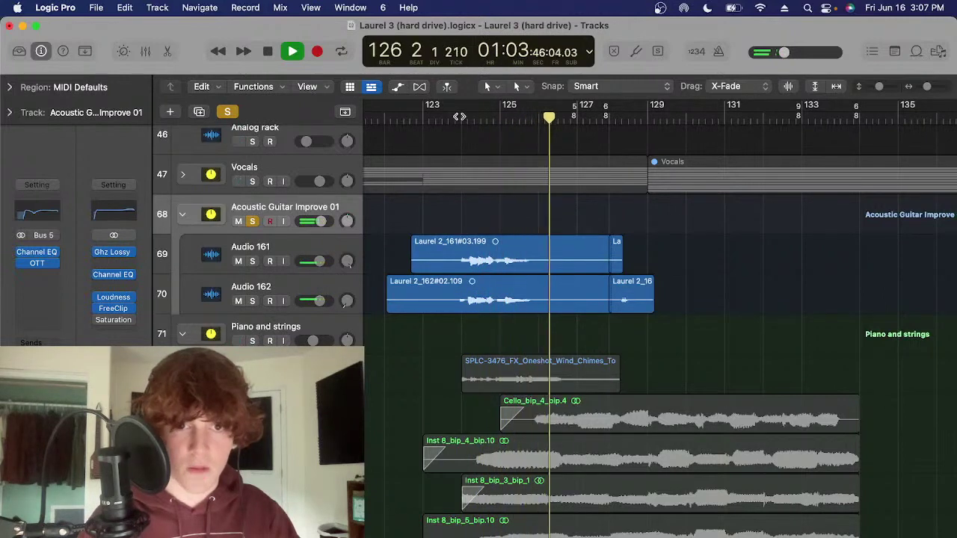
pyautogui.press('space')
# Inspect the Channel EQ curve on the Acoustic Guitar Improve 01 stack, close it and unsolo the stack
pyautogui.click(315, 244)
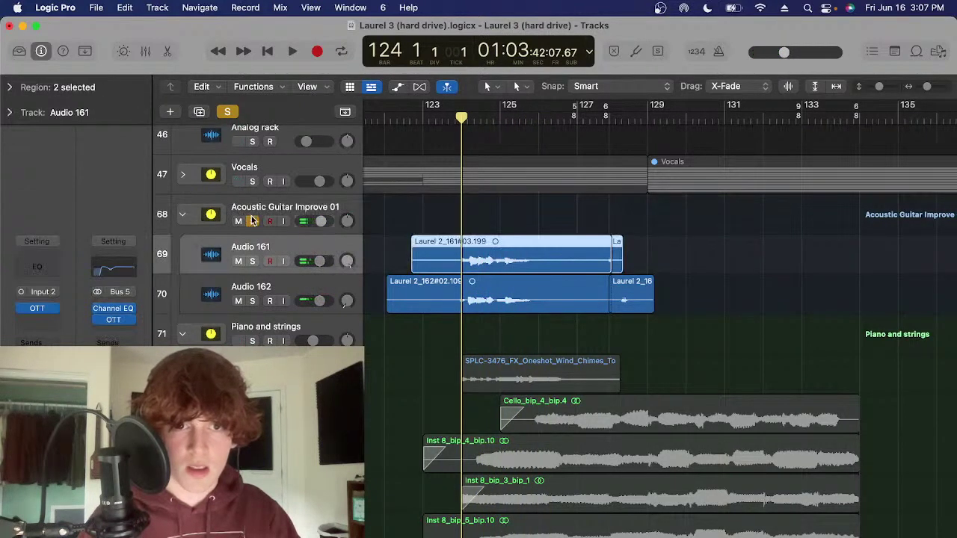
pyautogui.click(252, 221)
pyautogui.click(36, 219)
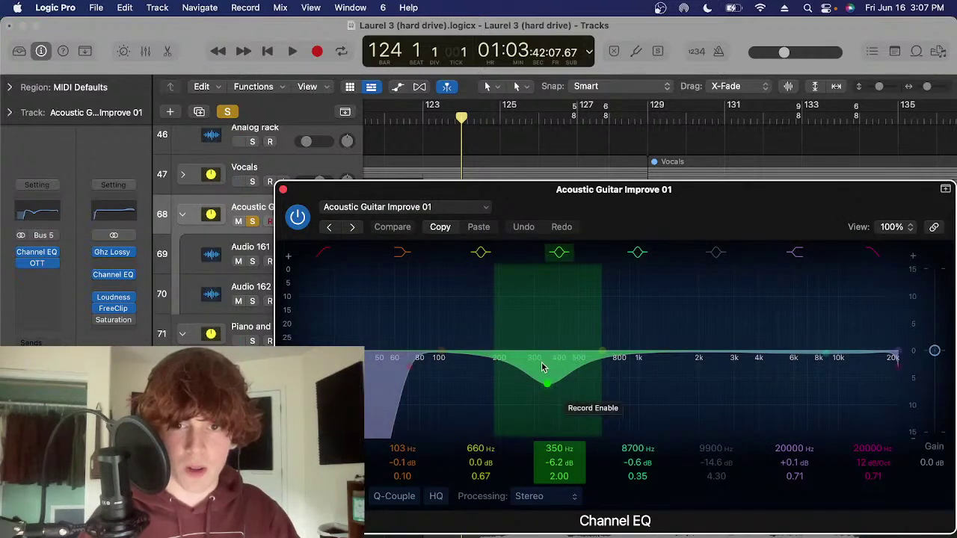
pyautogui.click(284, 189)
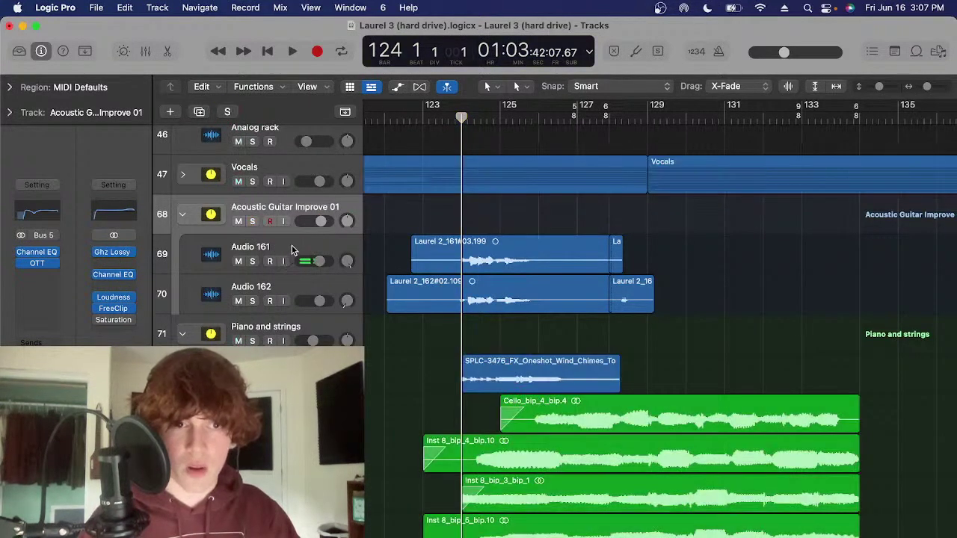
# Select the Audio 161 track, play the full mix from bar 124 and lower the master volume slightly
pyautogui.click(293, 247)
pyautogui.press('super+Left')
pyautogui.click(634, 267)
pyautogui.scroll(5, 633, 267)
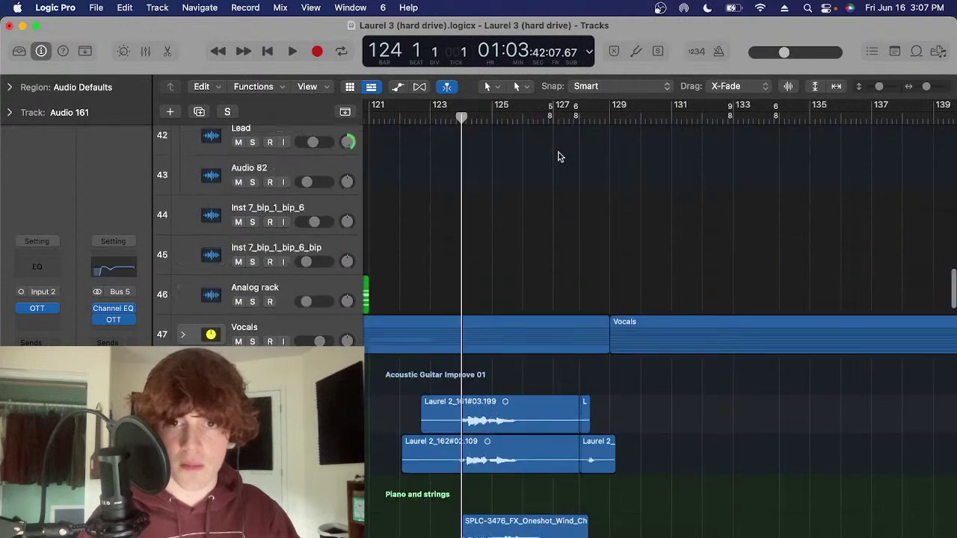
pyautogui.hscroll(-3, 559, 156)
pyautogui.press('space')
pyautogui.moveTo(784, 53); pyautogui.dragTo(779, 58)
pyautogui.hscroll(4, 615, 312)
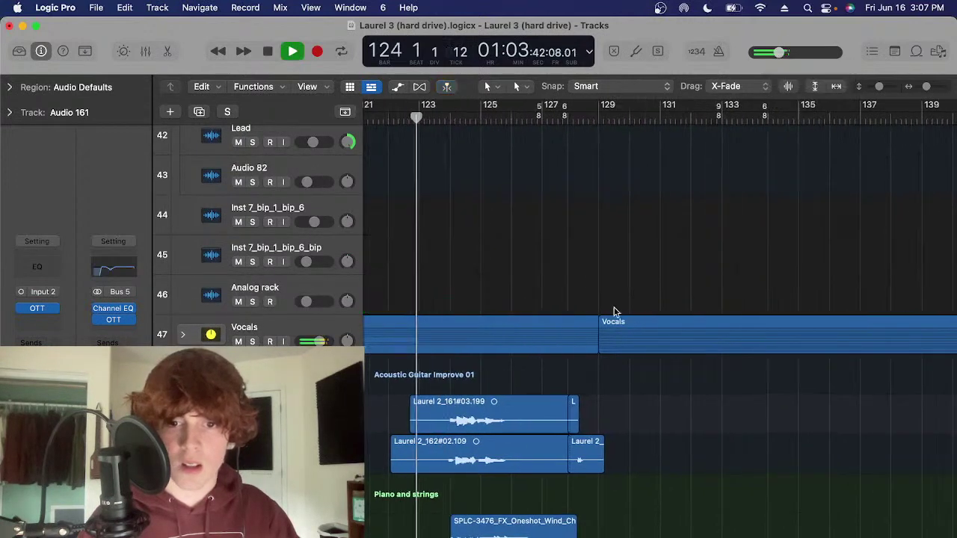
pyautogui.scroll(-3, 541, 342)
pyautogui.scroll(1, 541, 342)
pyautogui.hscroll(-2, 480, 344)
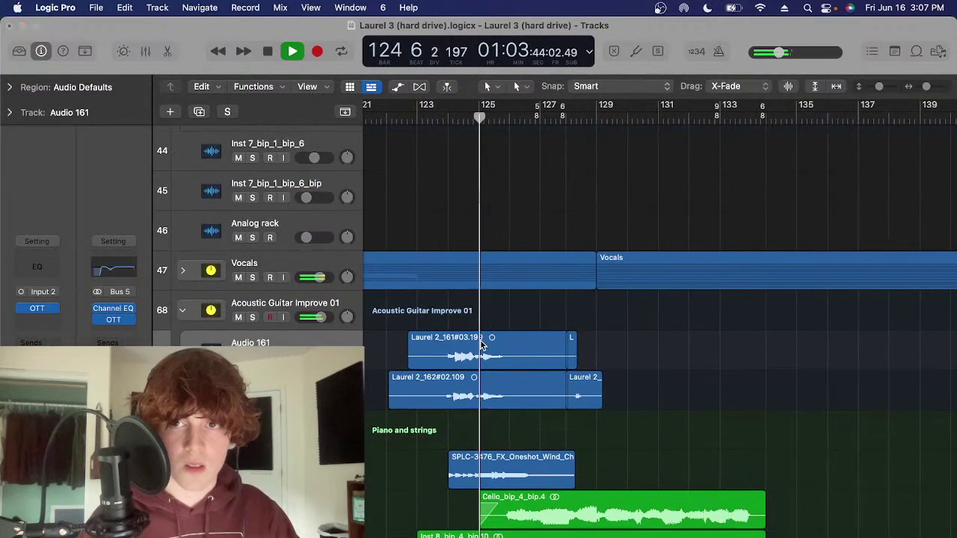
pyautogui.press('Return')
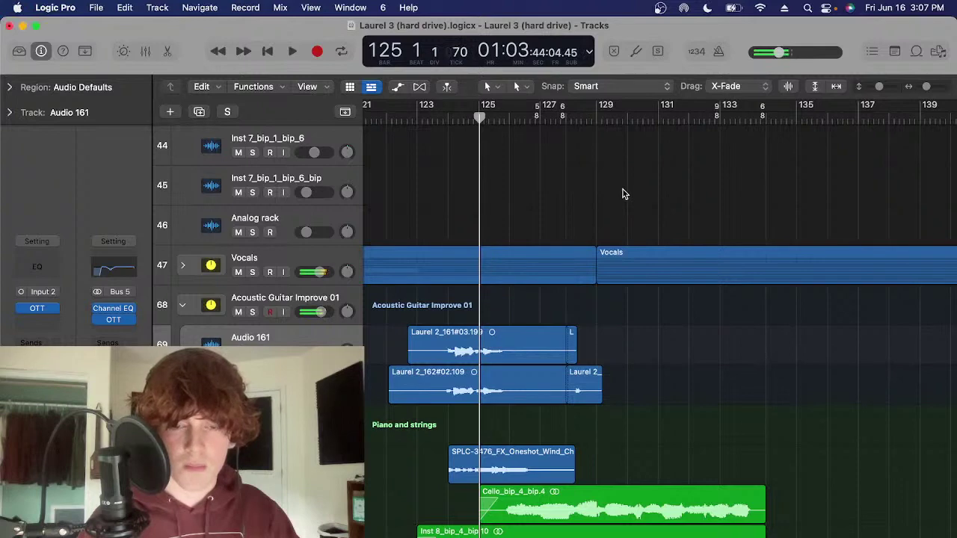
# Move the playhead back to bar 115
pyautogui.hscroll(-1, 538, 249)
pyautogui.click(442, 115)
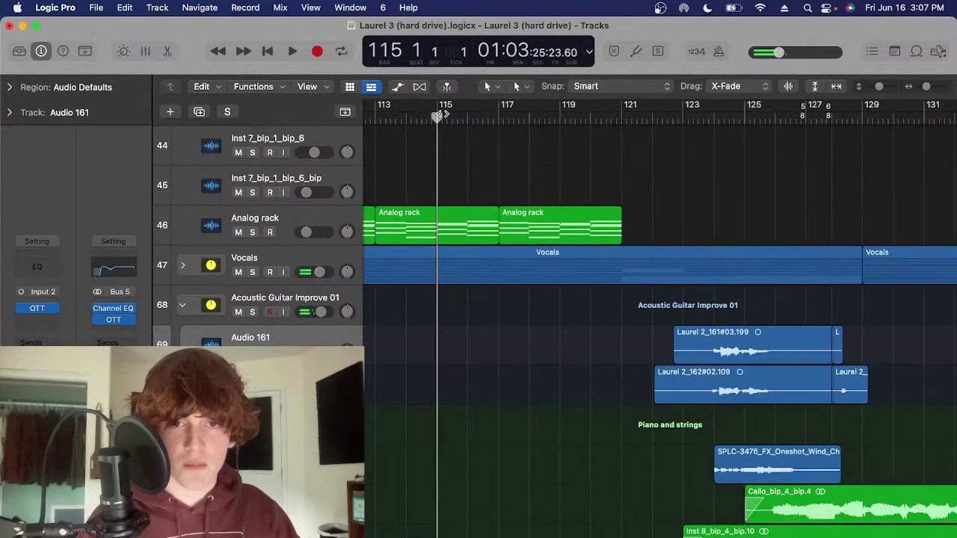
pyautogui.press('super+Left')
pyautogui.press('super+Left')
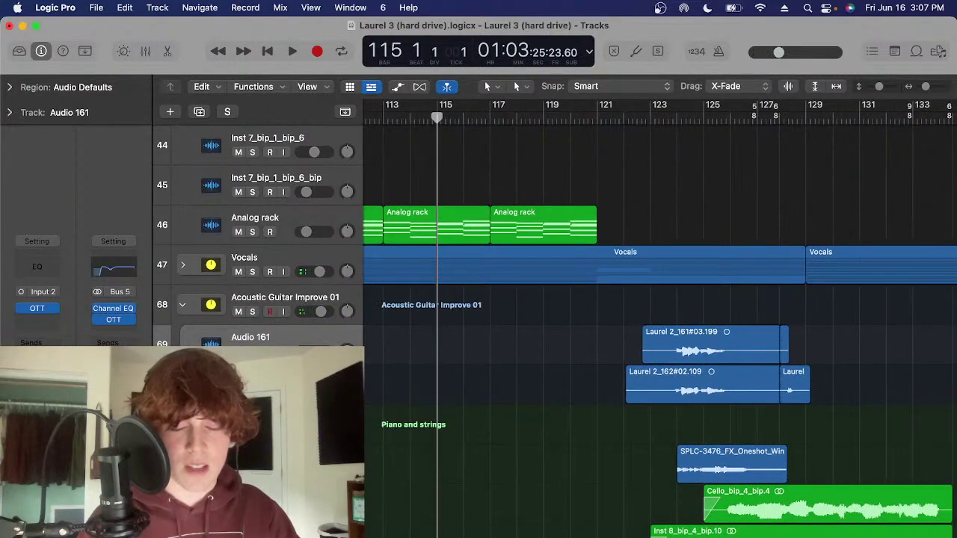
# Solo the wind chimes one-shot track in the Piano and strings stack with the playhead at bar 124, and unsolo it
pyautogui.click(707, 465)
pyautogui.hscroll(2, 642, 433)
pyautogui.scroll(-2, 583, 374)
pyautogui.click(621, 120)
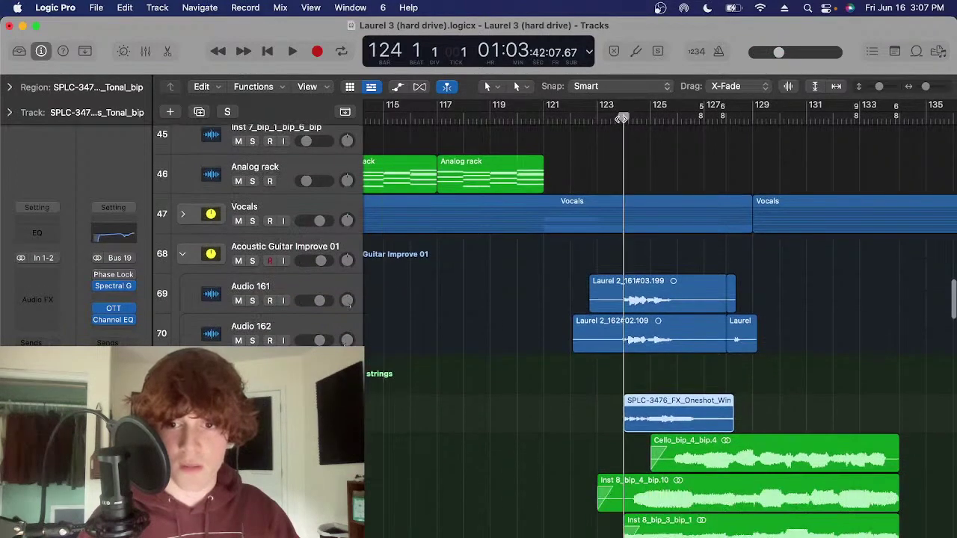
pyautogui.hscroll(5, 696, 381)
pyautogui.hotkey('ctrl', 's')
pyautogui.click(697, 391)
pyautogui.scroll(-2, 695, 385)
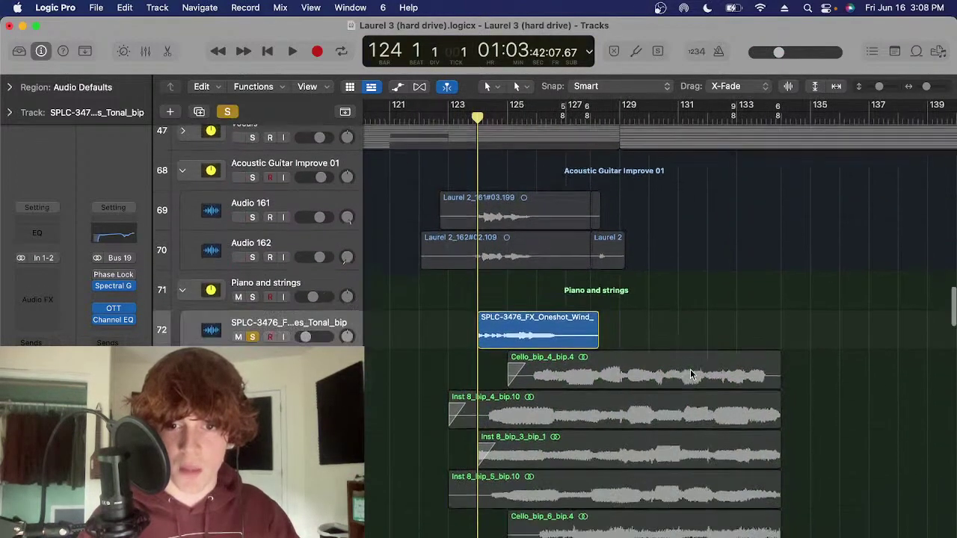
pyautogui.moveTo(684, 337); pyautogui.dragTo(589, 316)
pyautogui.hscroll(3, 621, 300)
pyautogui.moveTo(694, 307); pyautogui.dragTo(564, 316)
pyautogui.hscroll(-5, 688, 317)
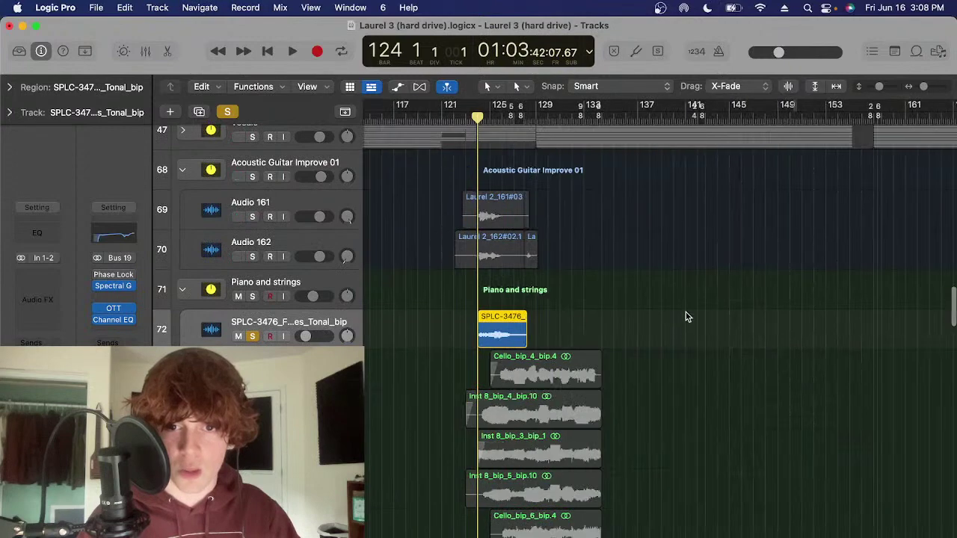
pyautogui.press('s')
# Look through the arrangement from the arp and lead tracks down past the strings to the acoustic drums
pyautogui.scroll(5, 579, 317)
pyautogui.hscroll(-5, 575, 319)
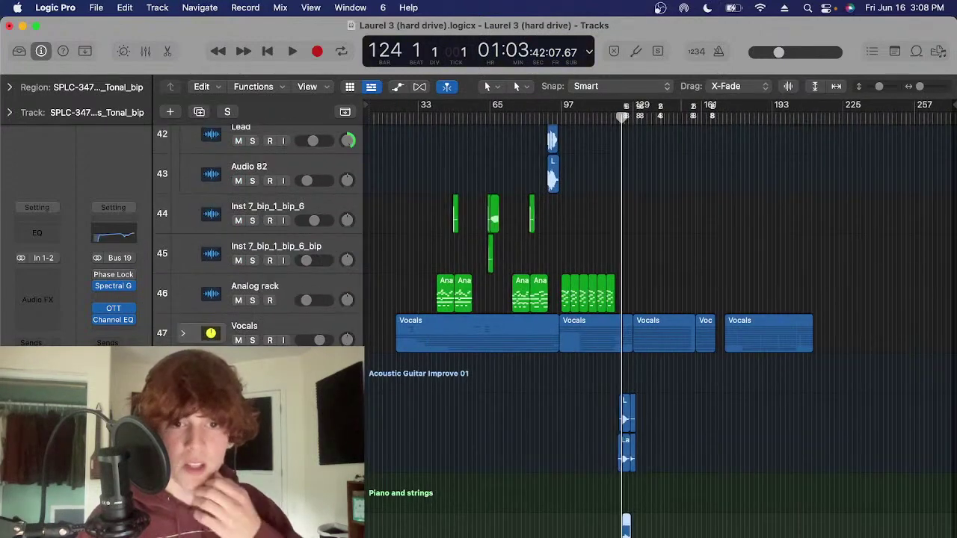
pyautogui.click(574, 375)
pyautogui.scroll(10, 574, 375)
pyautogui.scroll(2, 691, 216)
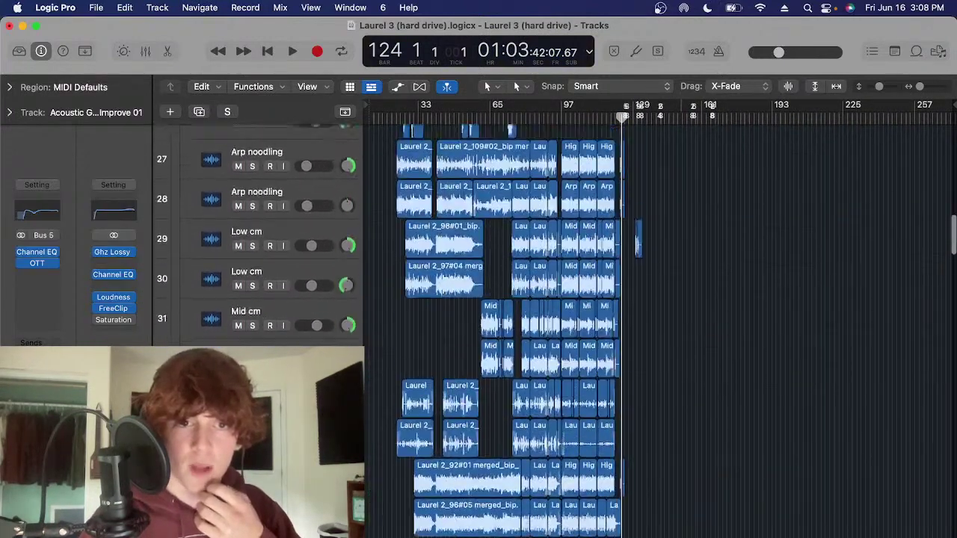
pyautogui.scroll(-15, 692, 216)
pyautogui.scroll(2, 691, 216)
pyautogui.scroll(-20, 692, 216)
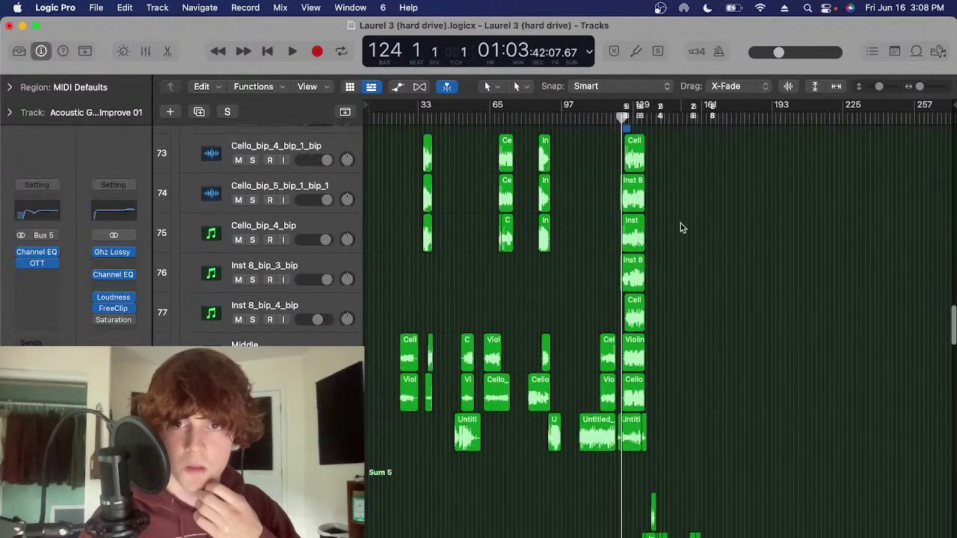
pyautogui.scroll(-20, 720, 122)
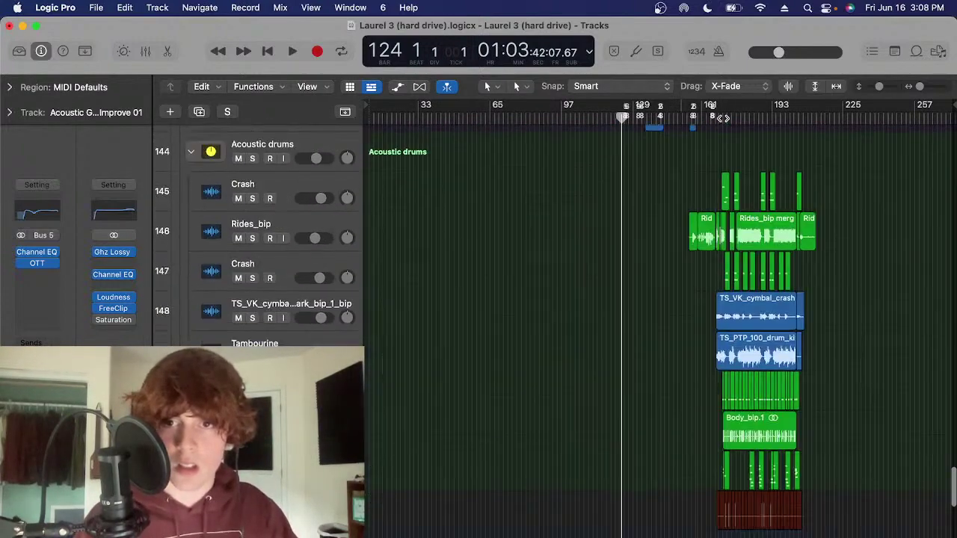
# Solo the Power chords stack and listen to it from bar 161
pyautogui.click(731, 118)
pyautogui.press('super+Right')
pyautogui.press('super+Right')
pyautogui.press('super+Right')
pyautogui.press('super+Right')
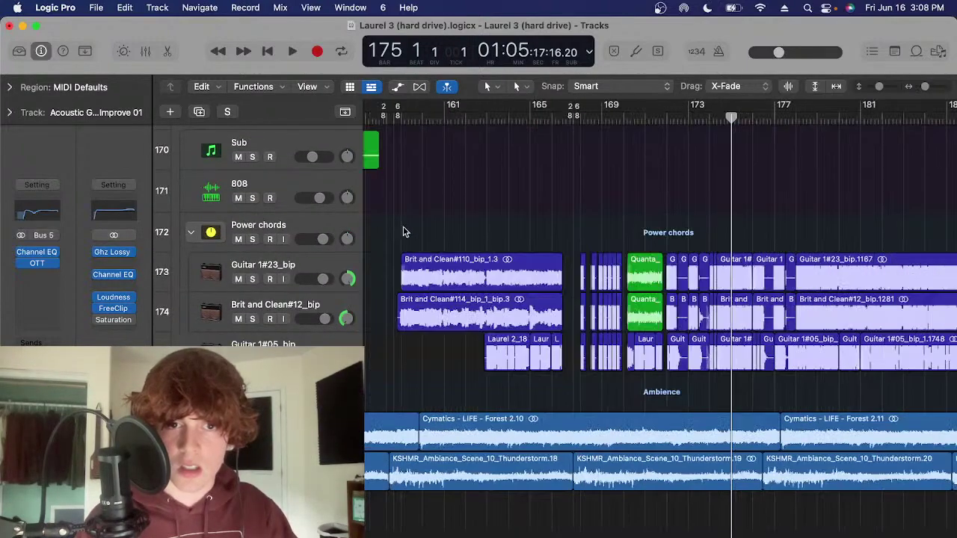
pyautogui.click(456, 215)
pyautogui.press('super+Left')
pyautogui.press('s')
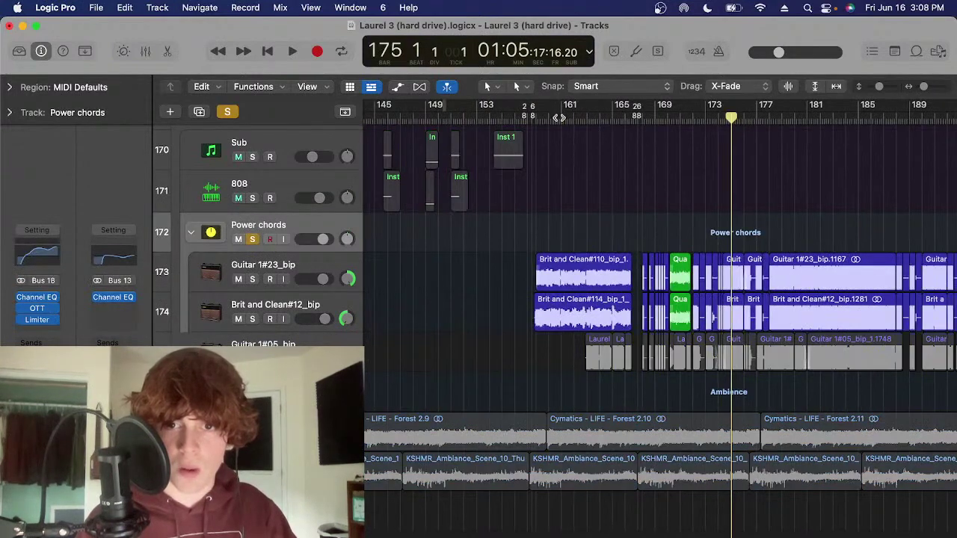
pyautogui.click(561, 117)
pyautogui.hscroll(2, 668, 207)
pyautogui.press('space')
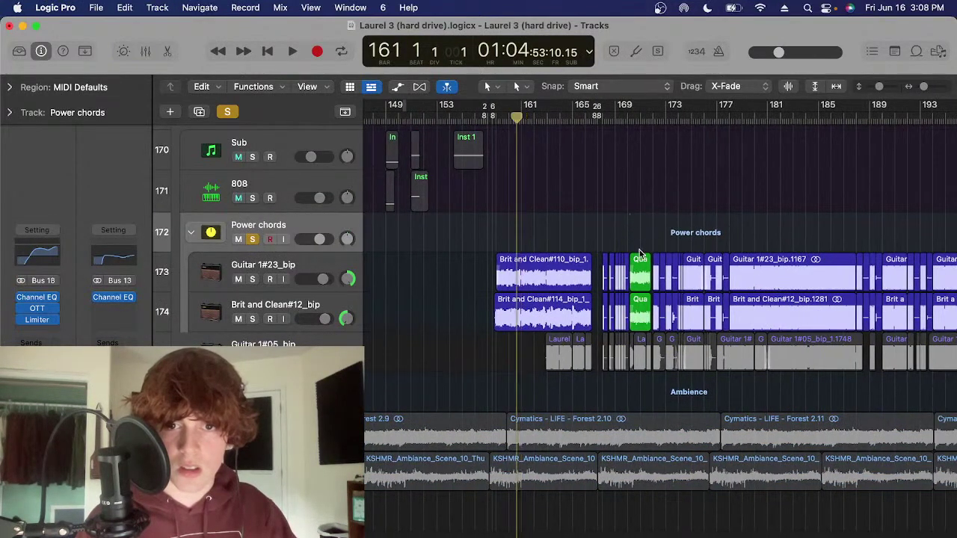
pyautogui.press('super+Right')
pyautogui.hscroll(10, 749, 296)
pyautogui.hscroll(4, 550, 314)
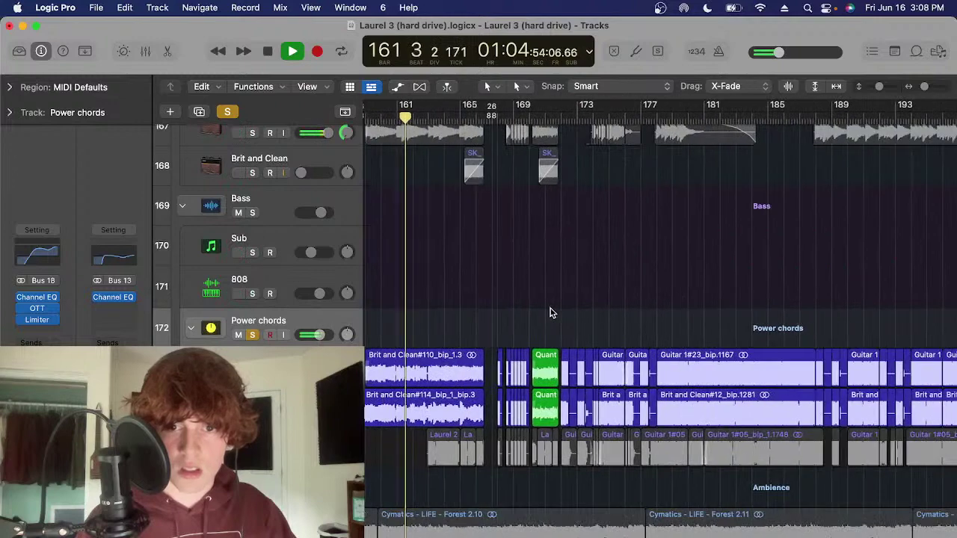
pyautogui.hscroll(-1, 561, 305)
pyautogui.scroll(2, 431, 290)
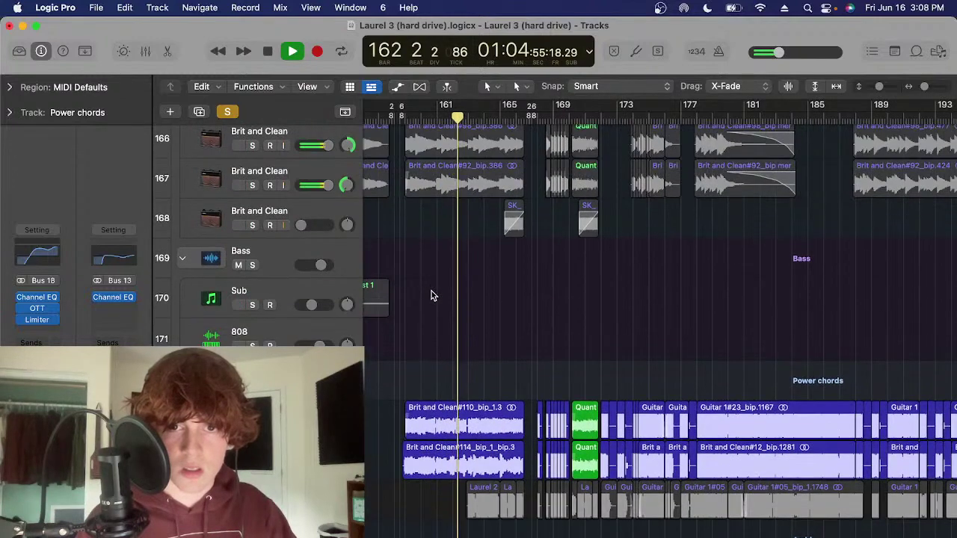
pyautogui.press('space')
# Solo the Electric guitars stack and examine the curve of its Channel EQ
pyautogui.scroll(8, 431, 295)
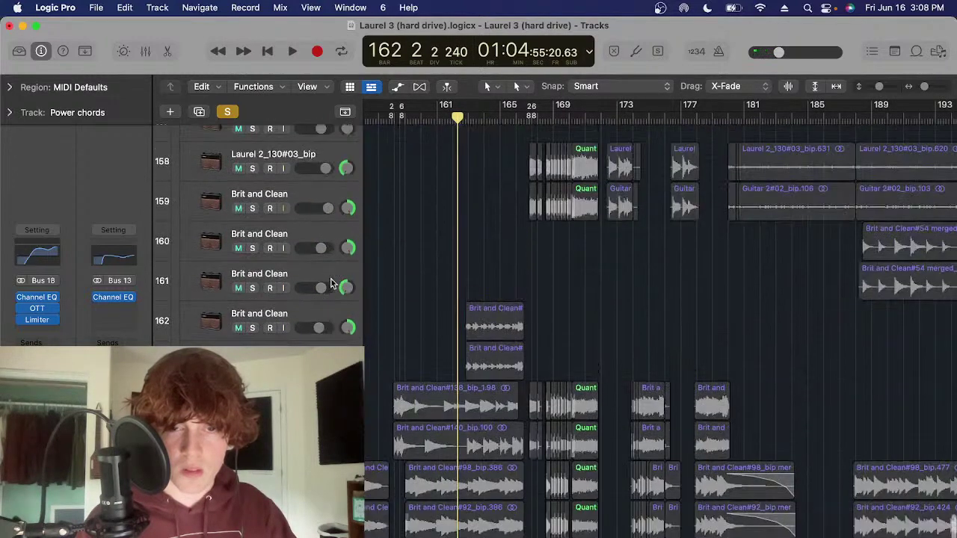
pyautogui.scroll(5, 254, 195)
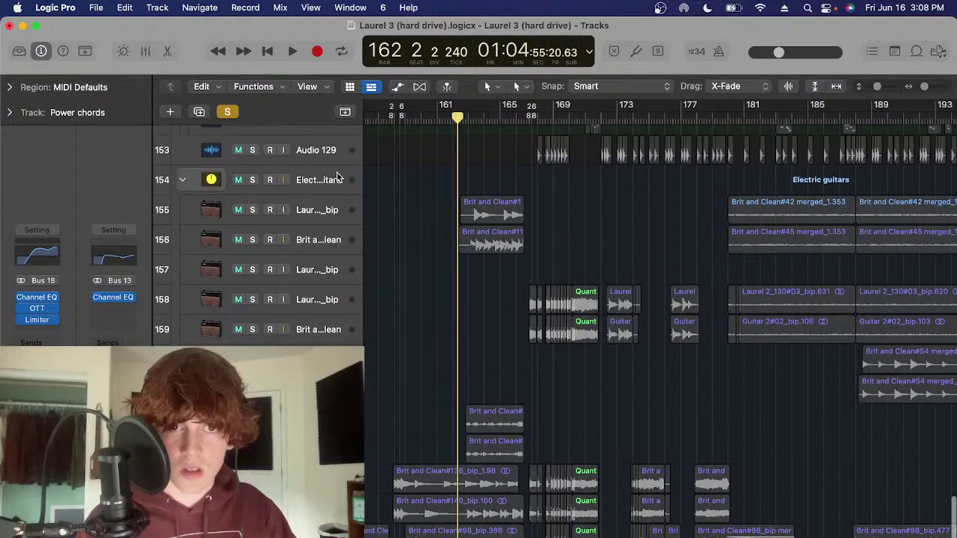
pyautogui.click(343, 181)
pyautogui.scroll(-4, 465, 277)
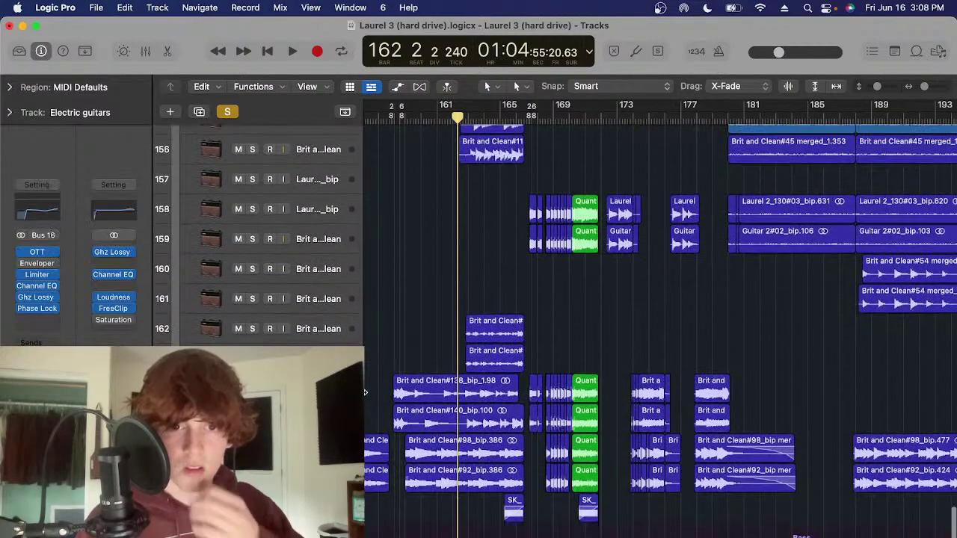
pyautogui.click(340, 387)
pyautogui.scroll(4, 224, 246)
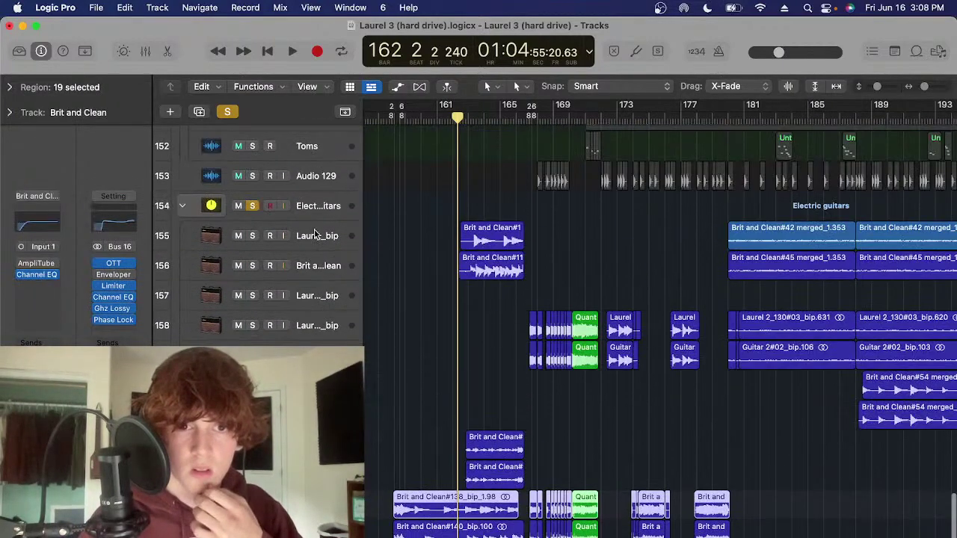
pyautogui.click(166, 243)
pyautogui.click(352, 200)
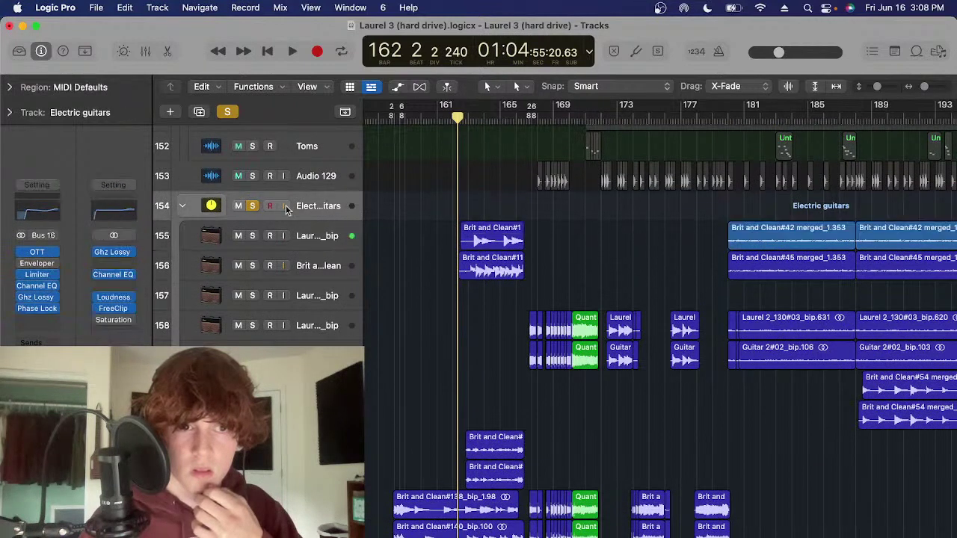
pyautogui.click(37, 287)
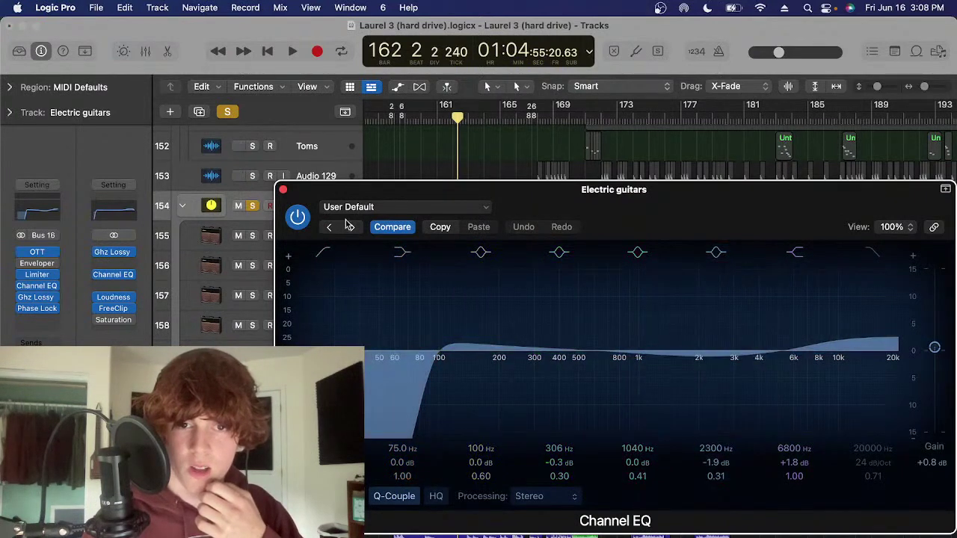
pyautogui.click(284, 192)
# Play the soloed guitars from bar 162 and select the first track in the Electric guitars stack
pyautogui.press('space')
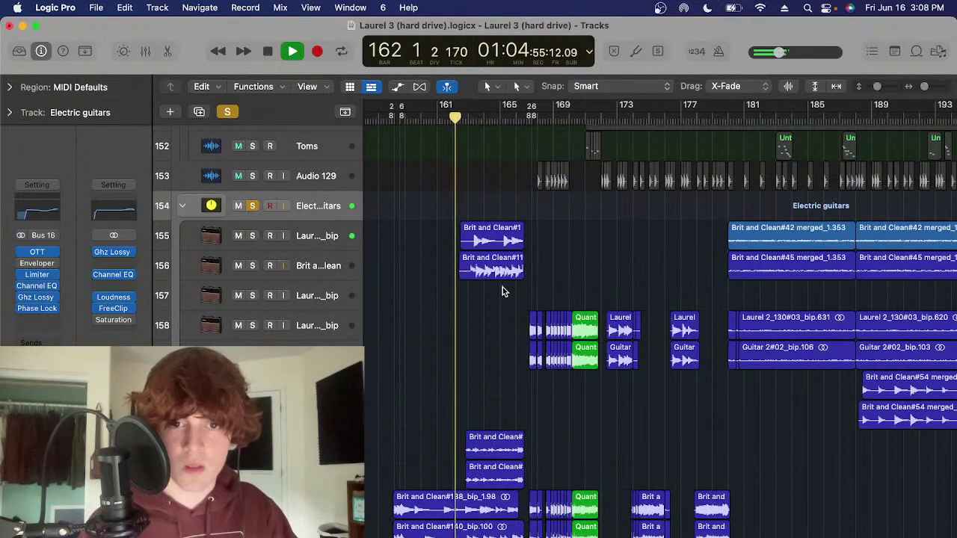
pyautogui.scroll(-3, 501, 303)
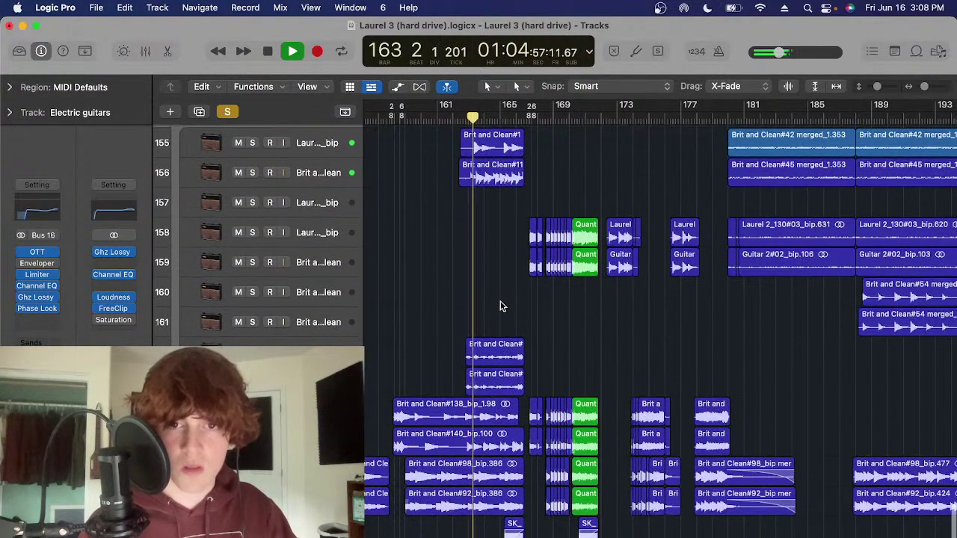
pyautogui.hscroll(1, 502, 306)
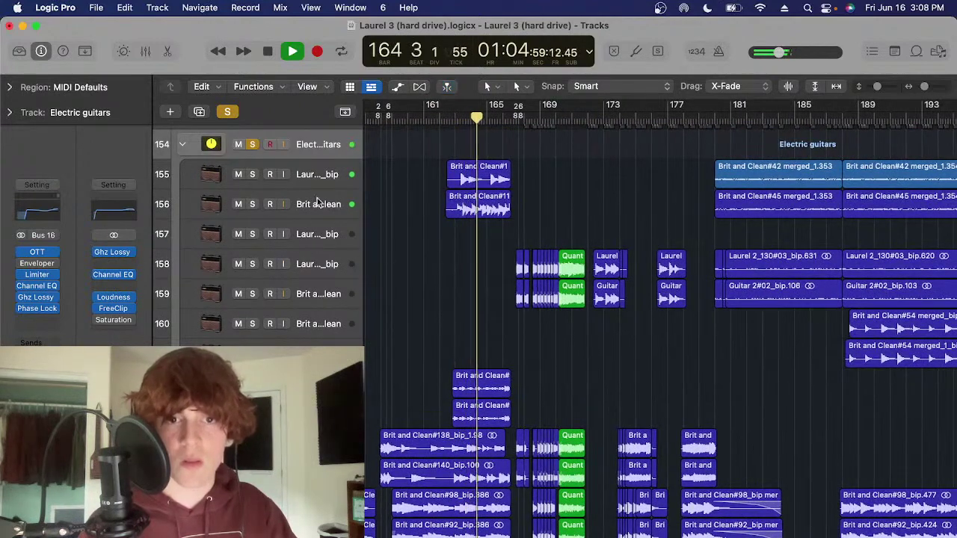
pyautogui.click(336, 174)
pyautogui.scroll(-2, 482, 298)
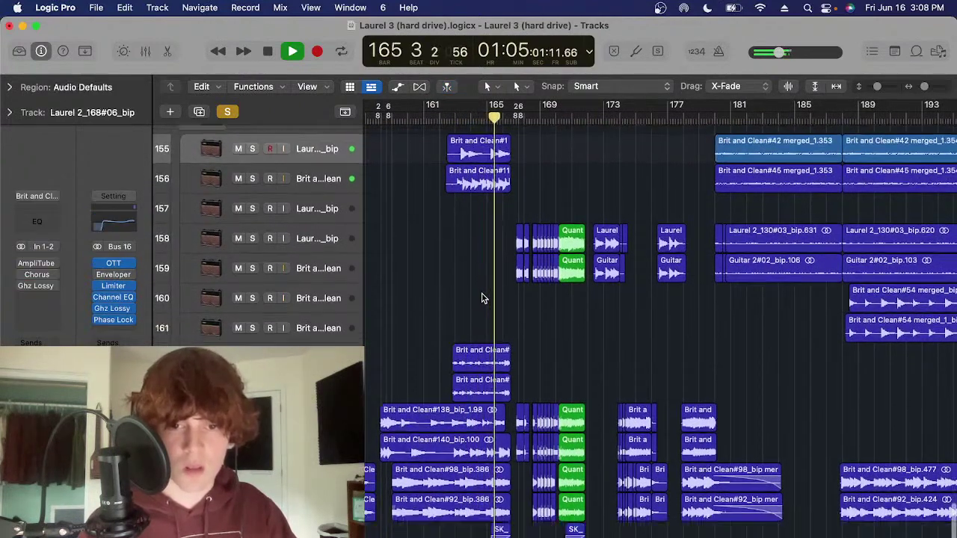
# Stop playback and display the Phase mix automation of the Electric guitars stack around bar 166
pyautogui.scroll(5, 482, 298)
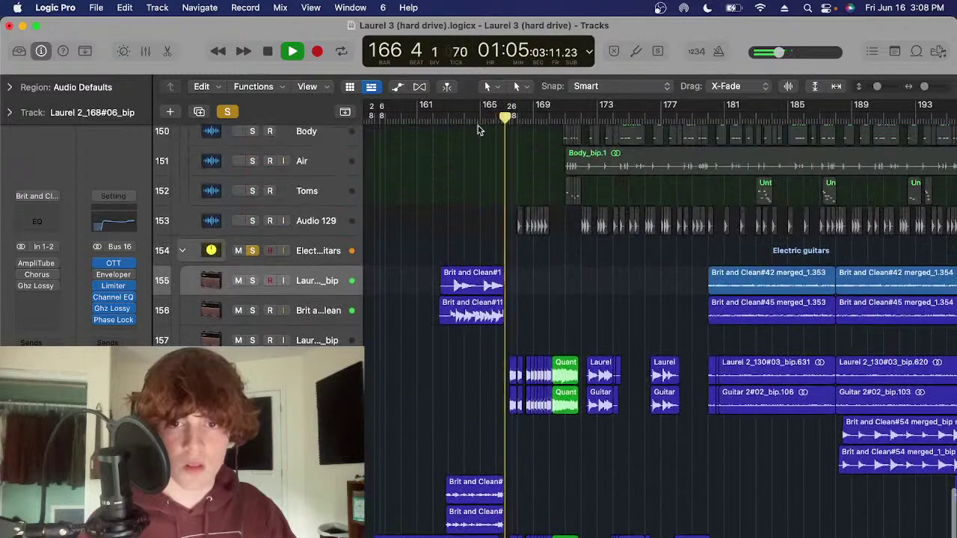
pyautogui.press('space')
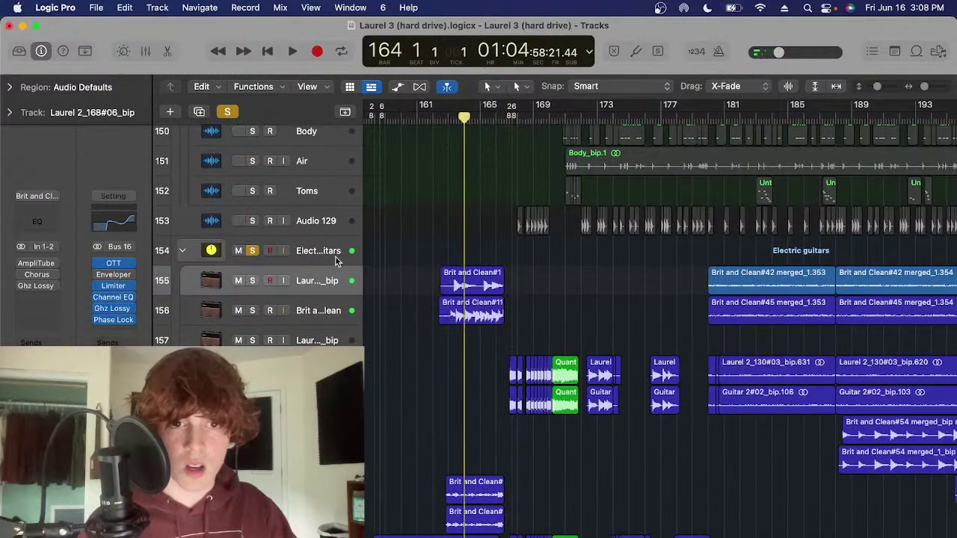
pyautogui.click(340, 258)
pyautogui.press('a')
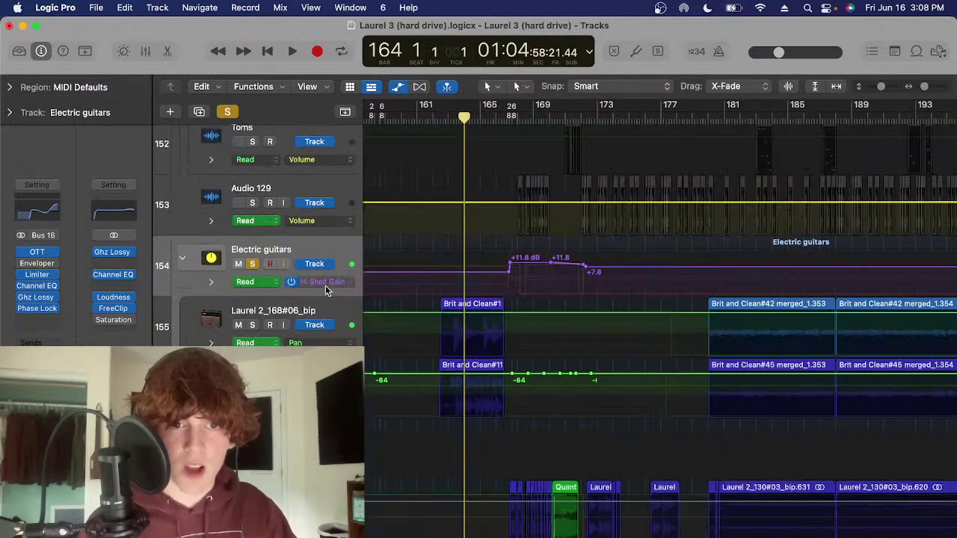
pyautogui.click(322, 282)
pyautogui.click(371, 316)
pyautogui.scroll(3, 575, 265)
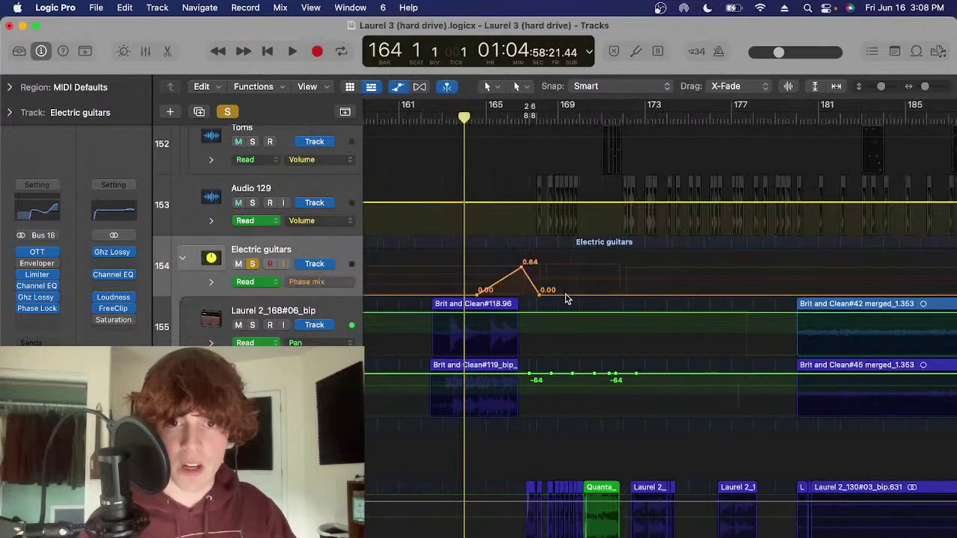
pyautogui.scroll(2, 574, 131)
pyautogui.click(621, 121)
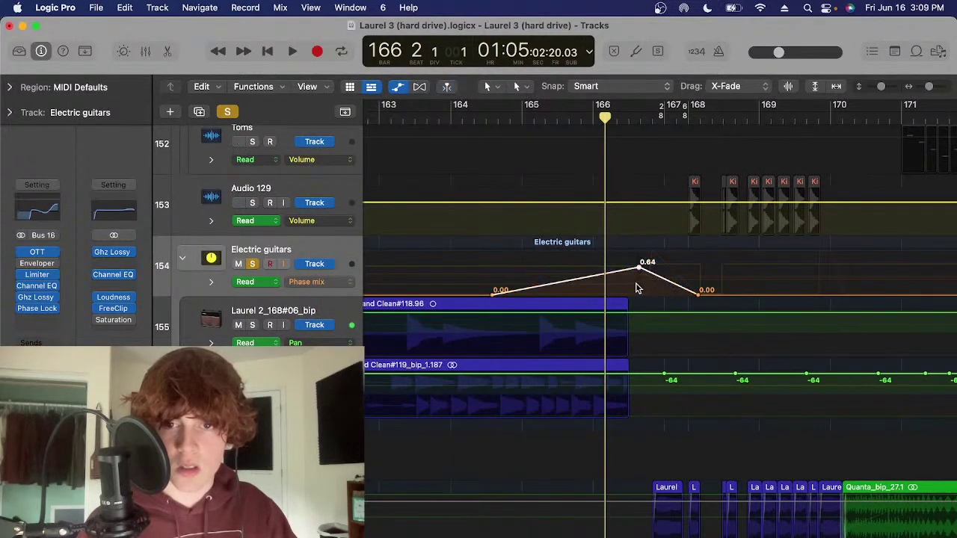
# Display the Electric guitars stack's Ghz Lossy 3 Loss Amount automation and start playback from bar 166
pyautogui.click(332, 287)
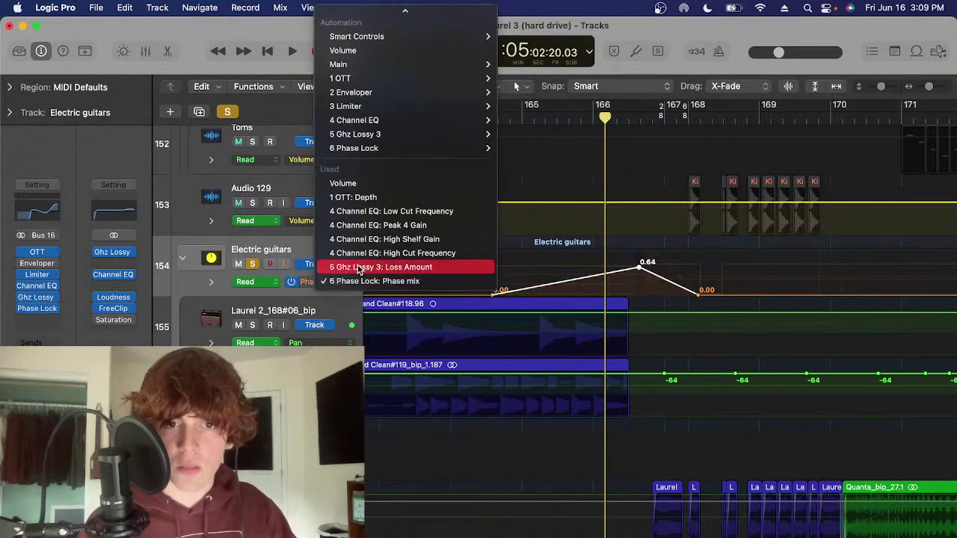
pyautogui.press('Return')
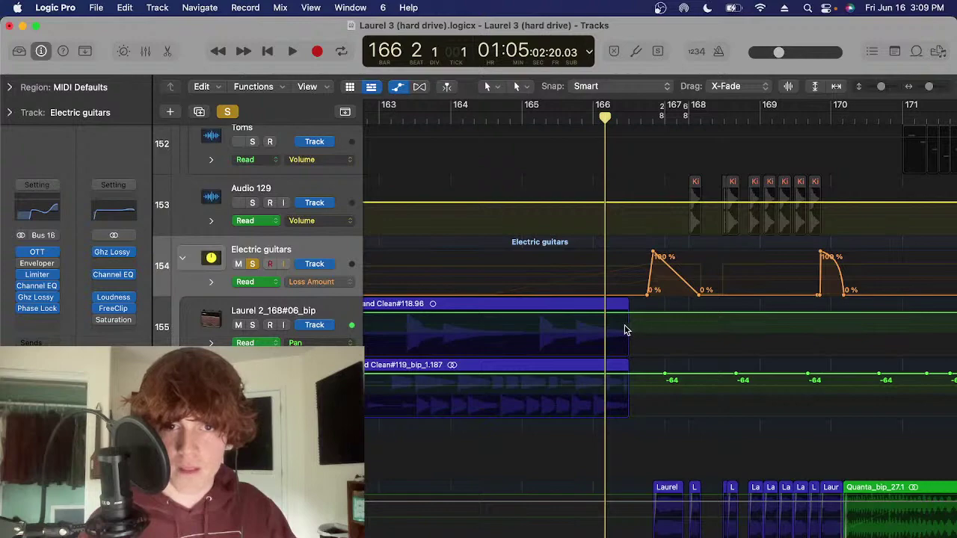
pyautogui.press('space')
pyautogui.scroll(-10, 604, 328)
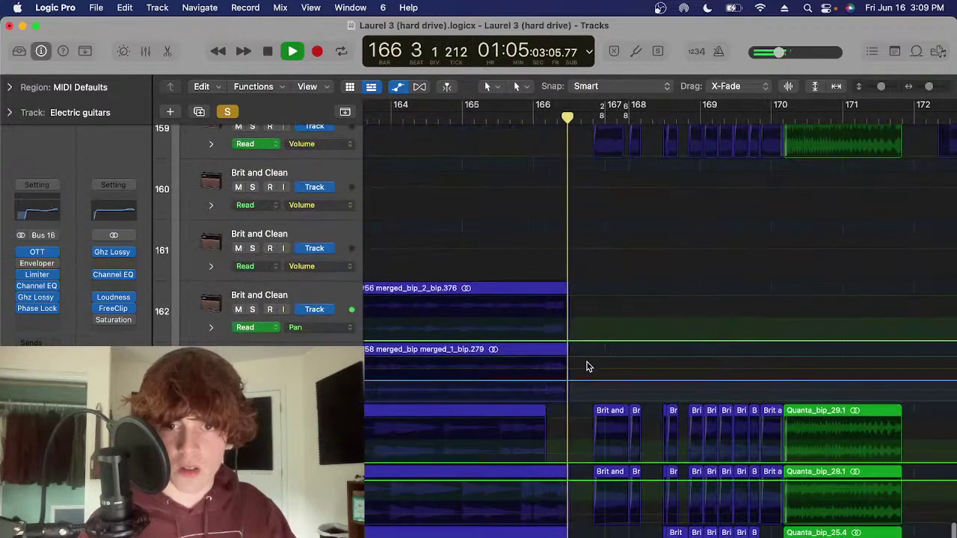
# Hide the automation and listen to the soloed electric guitars up to the Quanta regions at bar 170
pyautogui.press('a')
pyautogui.press('super+Up')
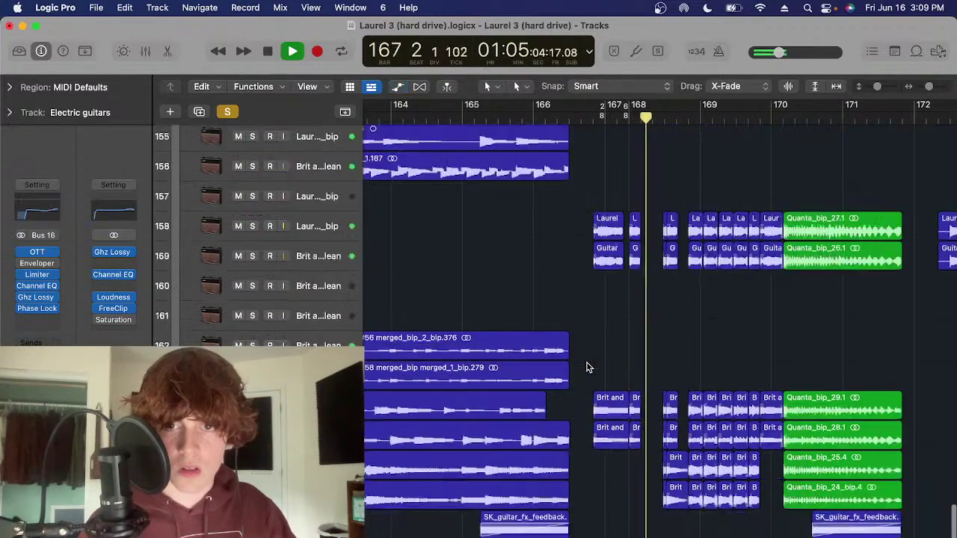
pyautogui.scroll(5, 587, 367)
pyautogui.hscroll(5, 587, 367)
pyautogui.scroll(-4, 586, 367)
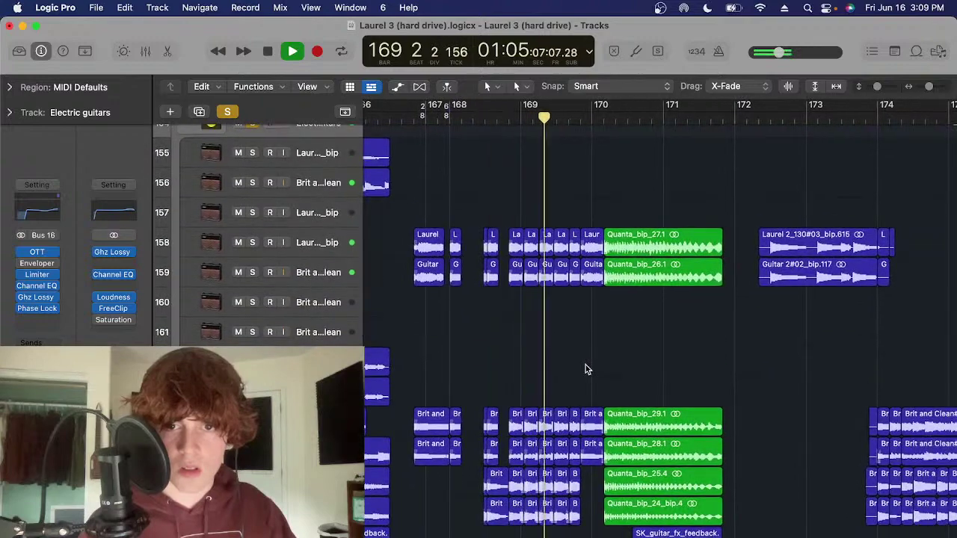
pyautogui.hscroll(2, 585, 364)
pyautogui.press('super+Left')
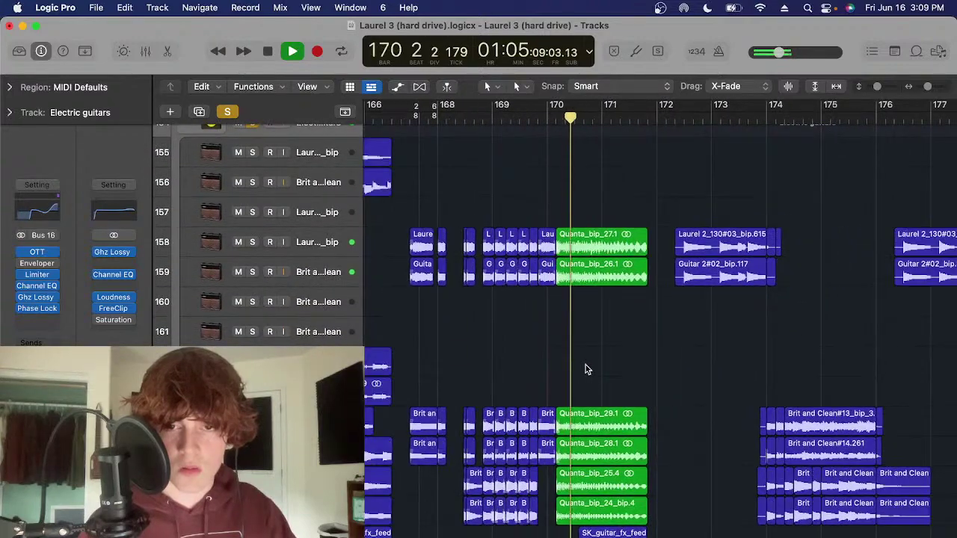
pyautogui.hscroll(2, 586, 368)
pyautogui.press('space')
# Place the playhead at bar 170 and examine the green Quanta regions by selecting them in groups
pyautogui.click(524, 125)
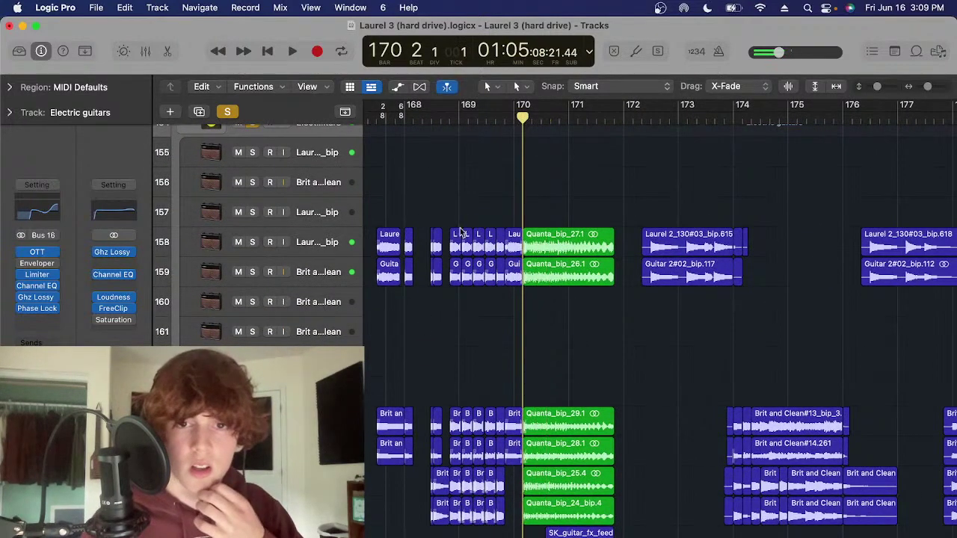
pyautogui.click(547, 252)
pyautogui.click(338, 245)
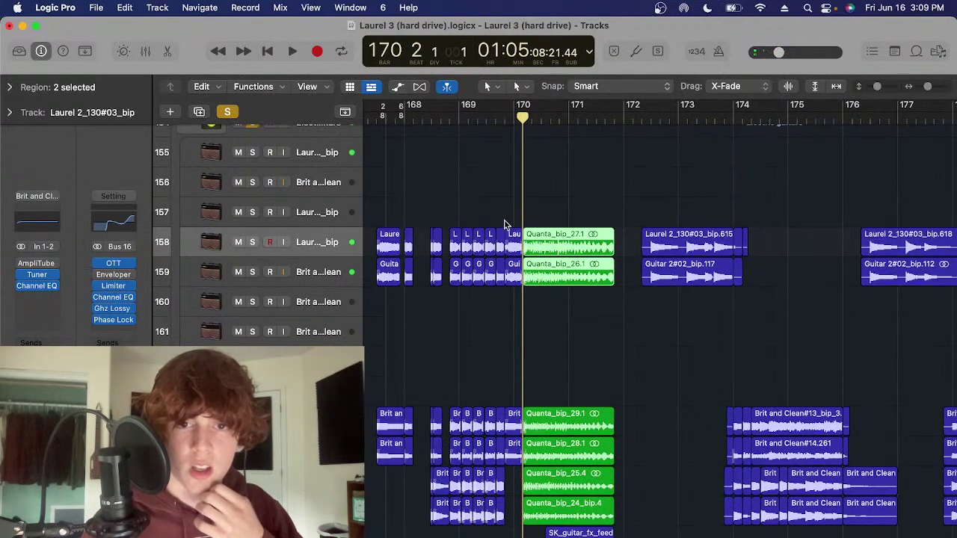
pyautogui.click(512, 278)
pyautogui.moveTo(564, 188); pyautogui.dragTo(562, 247)
pyautogui.scroll(-2, 539, 365)
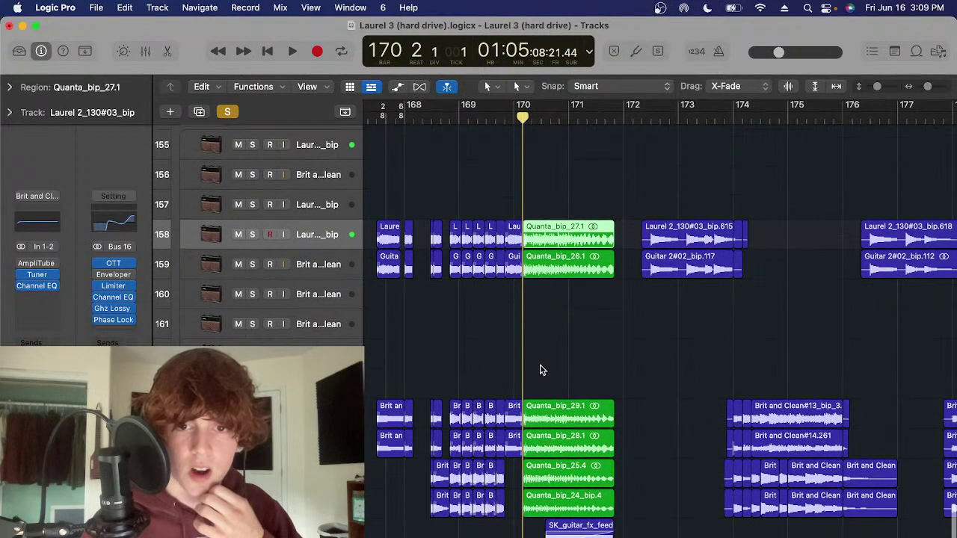
pyautogui.moveTo(640, 344); pyautogui.dragTo(577, 484)
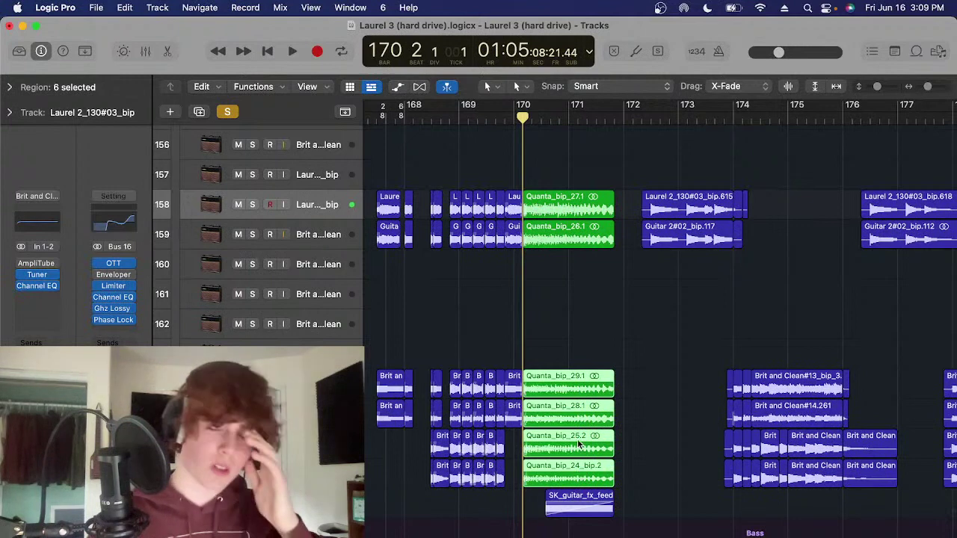
pyautogui.scroll(1, 551, 352)
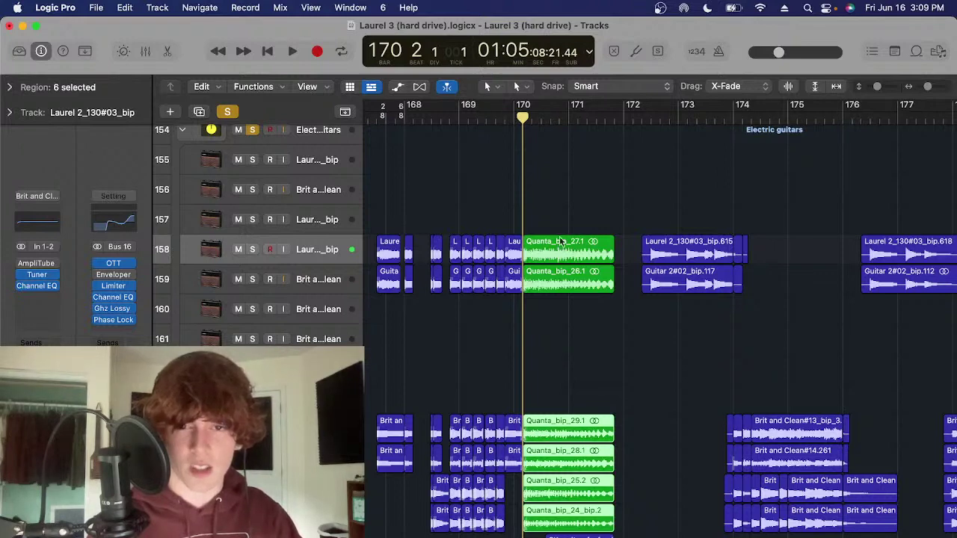
pyautogui.moveTo(572, 210); pyautogui.dragTo(563, 306)
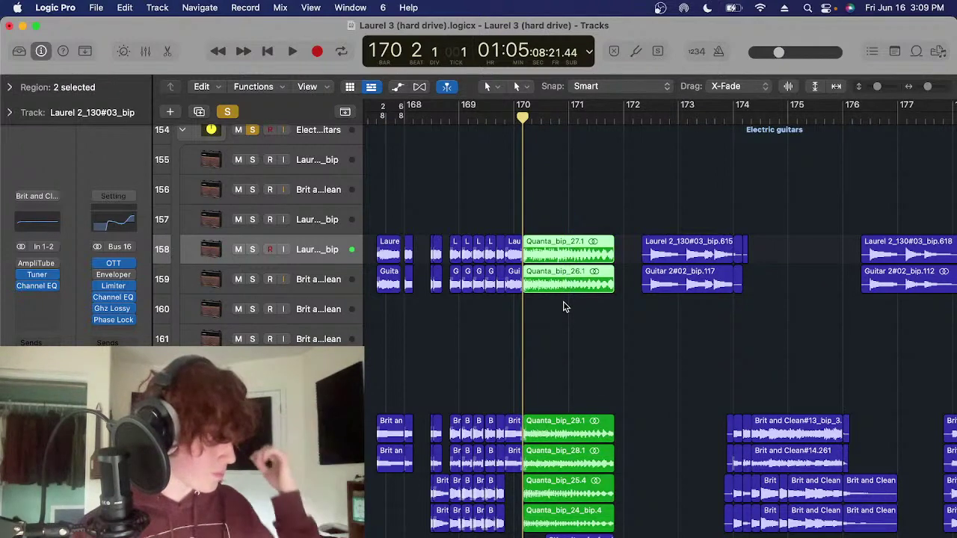
pyautogui.click(525, 229)
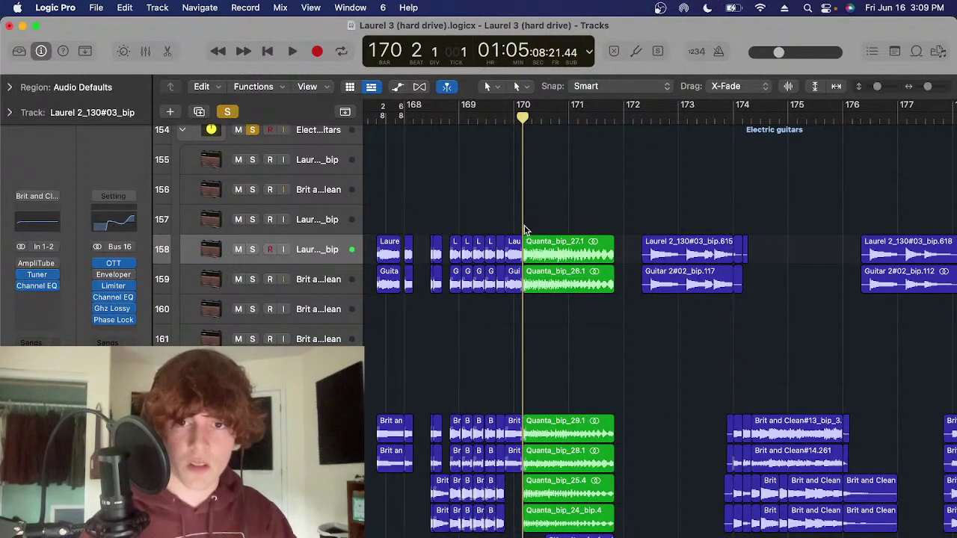
# Play the Quanta guitar regions from bar 171 and stop at their end
pyautogui.click(567, 118)
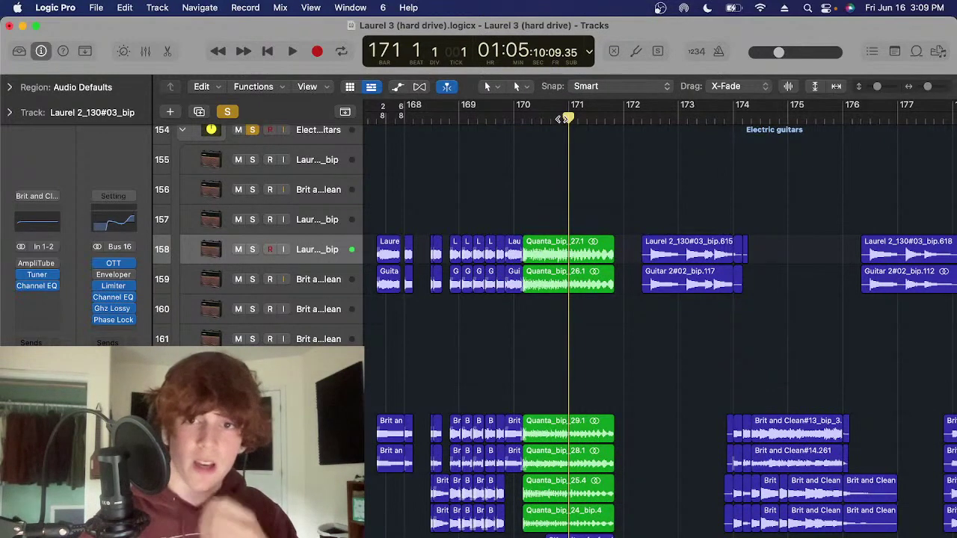
pyautogui.scroll(-1, 618, 212)
pyautogui.scroll(3, 616, 217)
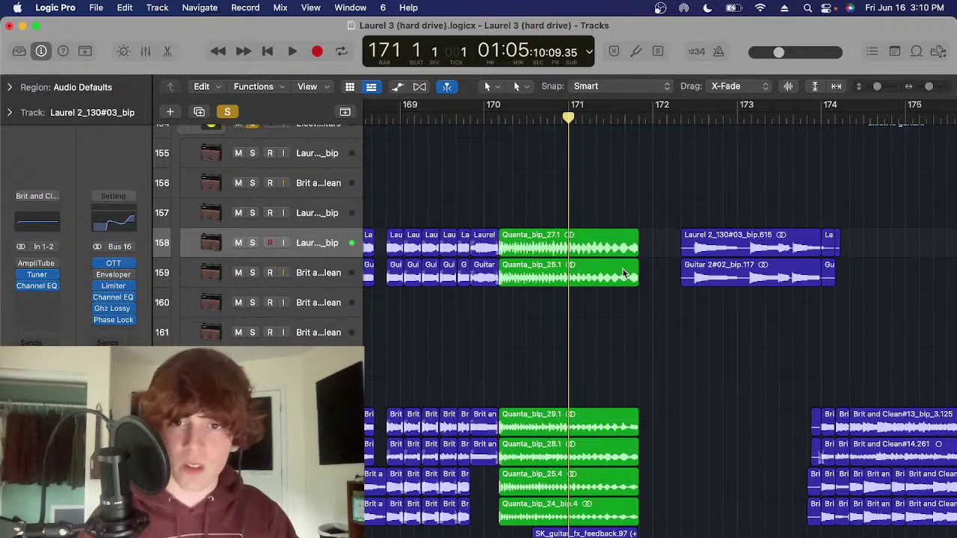
pyautogui.press('space')
pyautogui.press('Return')
pyautogui.press('space')
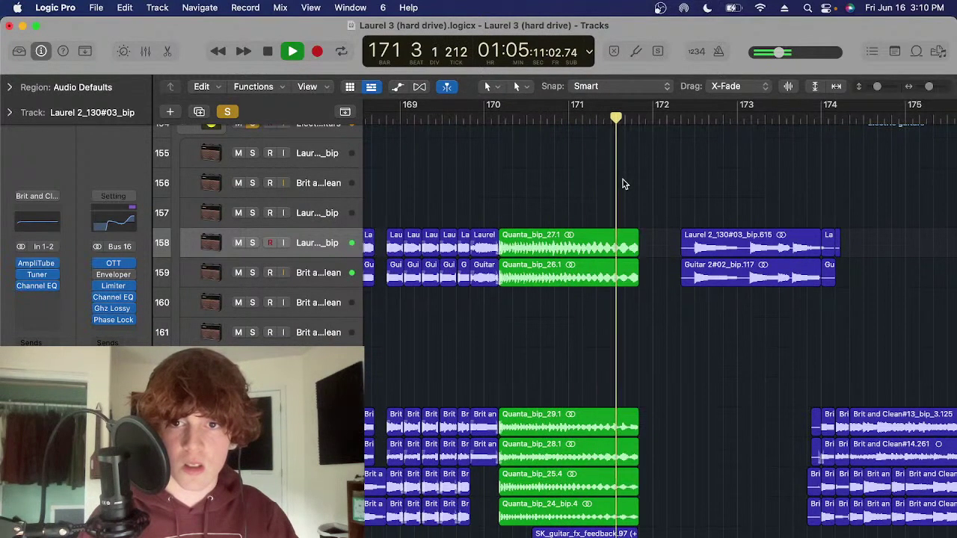
pyautogui.press('Return')
pyautogui.press(',')
pyautogui.press('space')
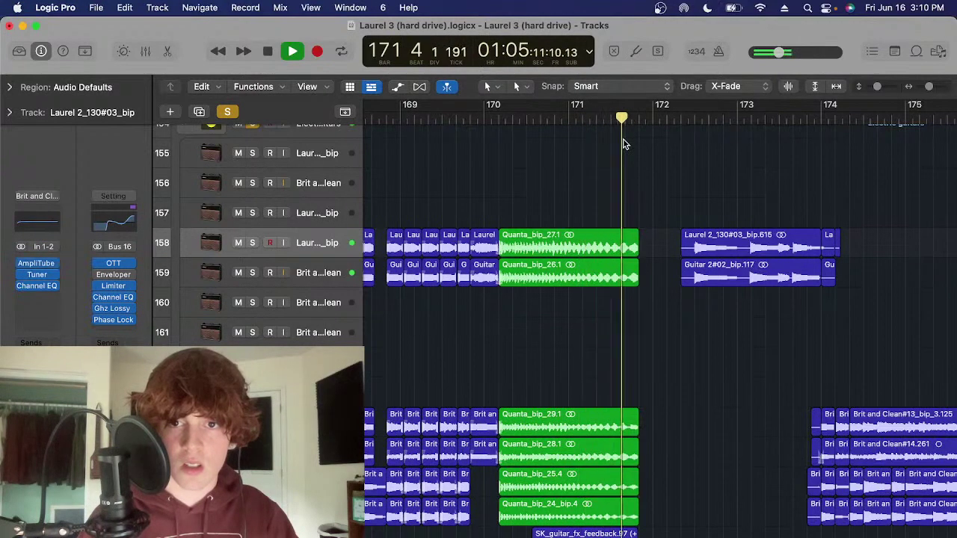
pyautogui.press('space')
# Select the two merged Brit and Clean regions starting near bar 163 and place the playhead at bar 163
pyautogui.scroll(-5, 619, 186)
pyautogui.hscroll(1, 599, 197)
pyautogui.scroll(-1, 598, 197)
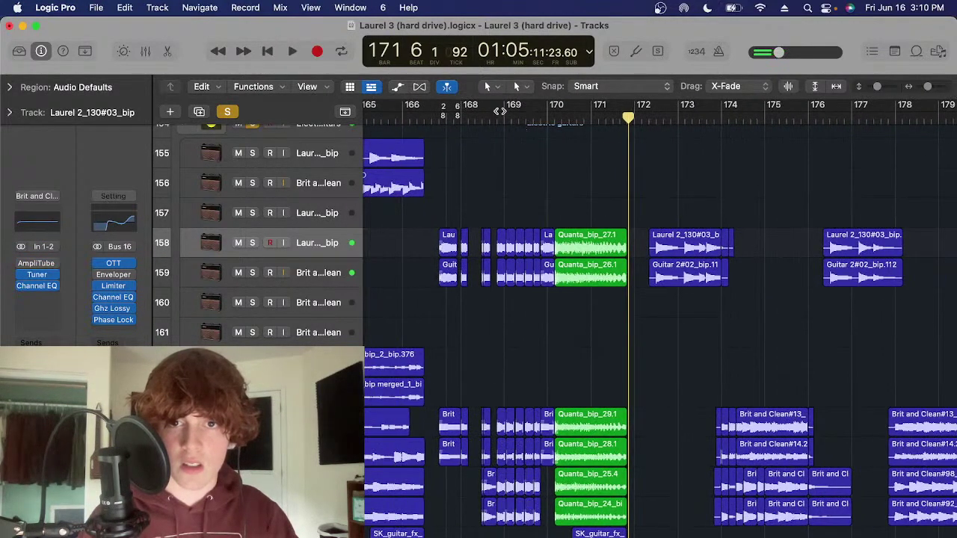
pyautogui.scroll(-3, 519, 163)
pyautogui.click(503, 117)
pyautogui.scroll(-1, 566, 296)
pyautogui.hscroll(-5, 598, 290)
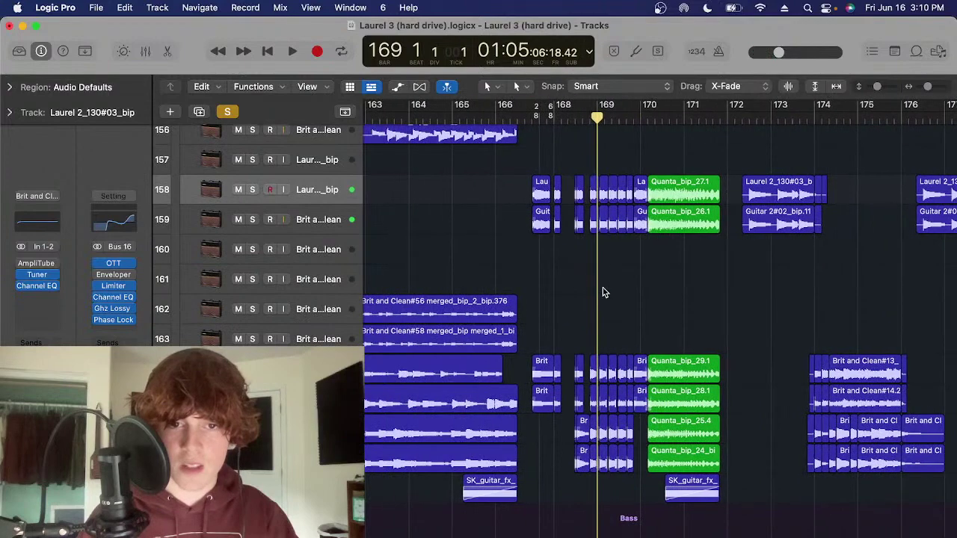
pyautogui.hscroll(-2, 604, 292)
pyautogui.moveTo(717, 252); pyautogui.dragTo(586, 330)
pyautogui.click(483, 115)
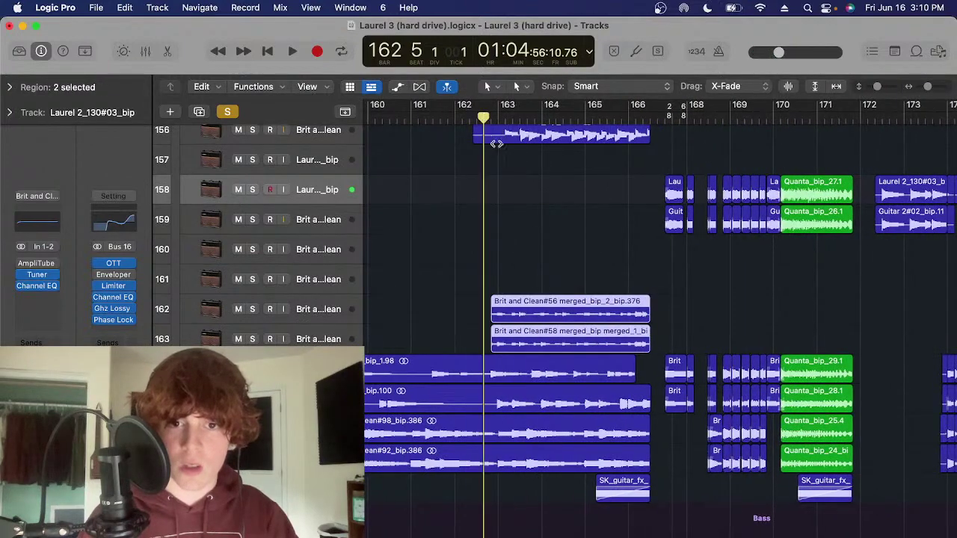
pyautogui.scroll(3, 506, 222)
pyautogui.click(498, 117)
# Enlarge the track height, select Brit and Clean track 162, and toggle its solo on and off
pyautogui.click(536, 285)
pyautogui.scroll(7, 537, 290)
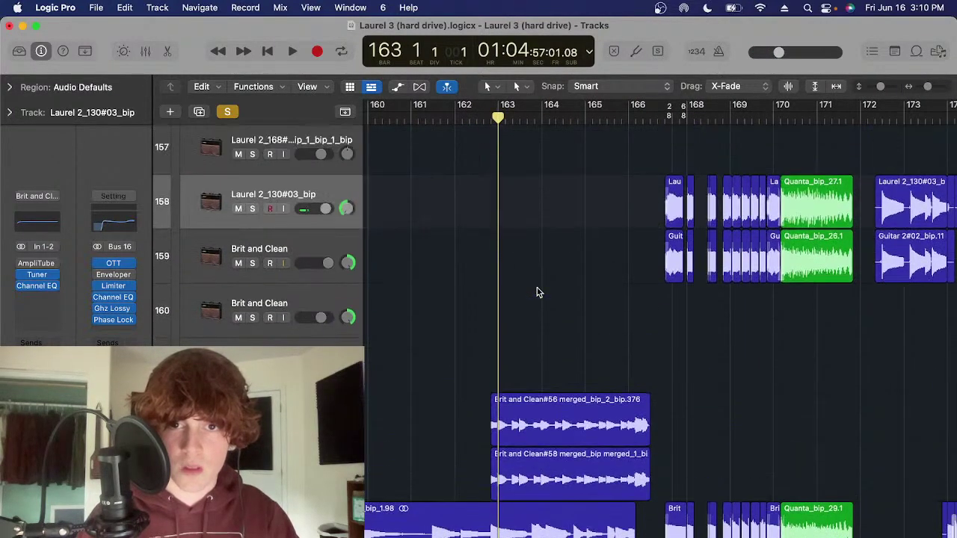
pyautogui.scroll(-4, 444, 298)
pyautogui.click(494, 384)
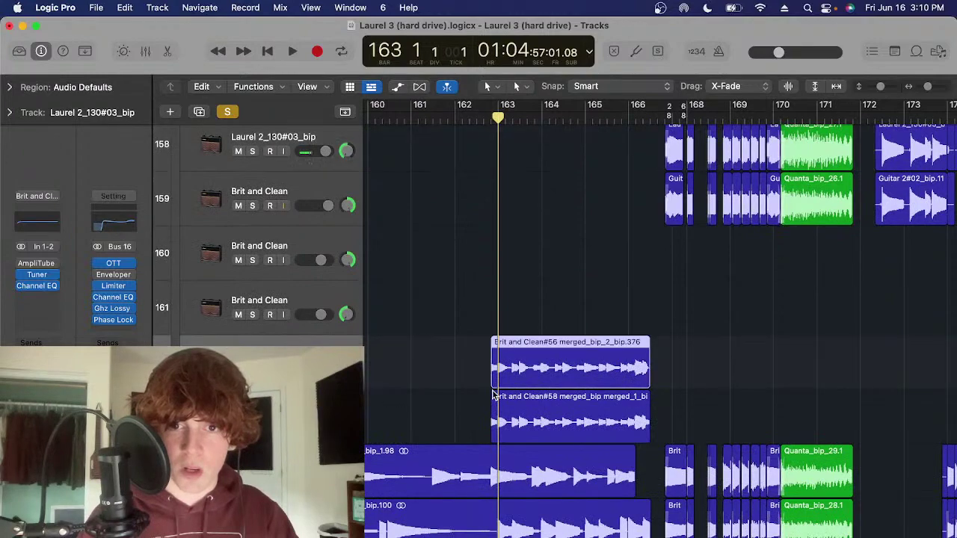
pyautogui.scroll(-2, 516, 359)
pyautogui.hscroll(-4, 532, 315)
pyautogui.click(532, 313)
pyautogui.hscroll(2, 532, 314)
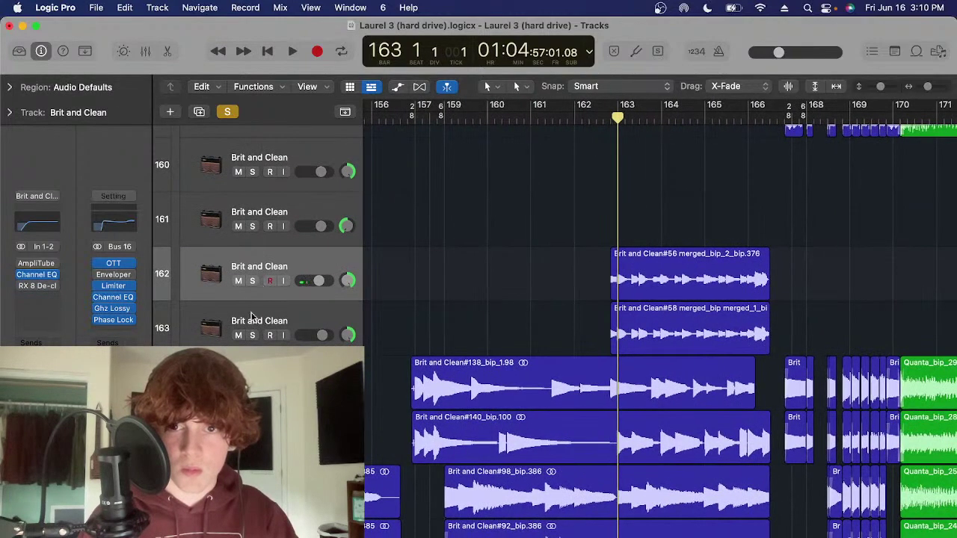
pyautogui.press('s')
pyautogui.click(252, 281)
# Select Brit and Clean track 164, place the playhead at bar 174, and solo the track
pyautogui.hscroll(6, 510, 341)
pyautogui.scroll(-3, 371, 376)
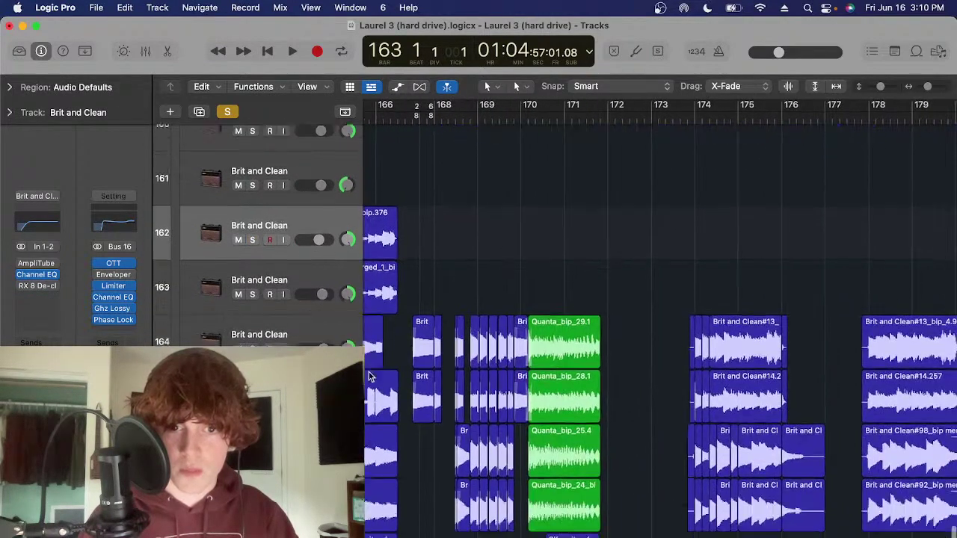
pyautogui.click(349, 212)
pyautogui.click(695, 115)
pyautogui.hscroll(5, 534, 145)
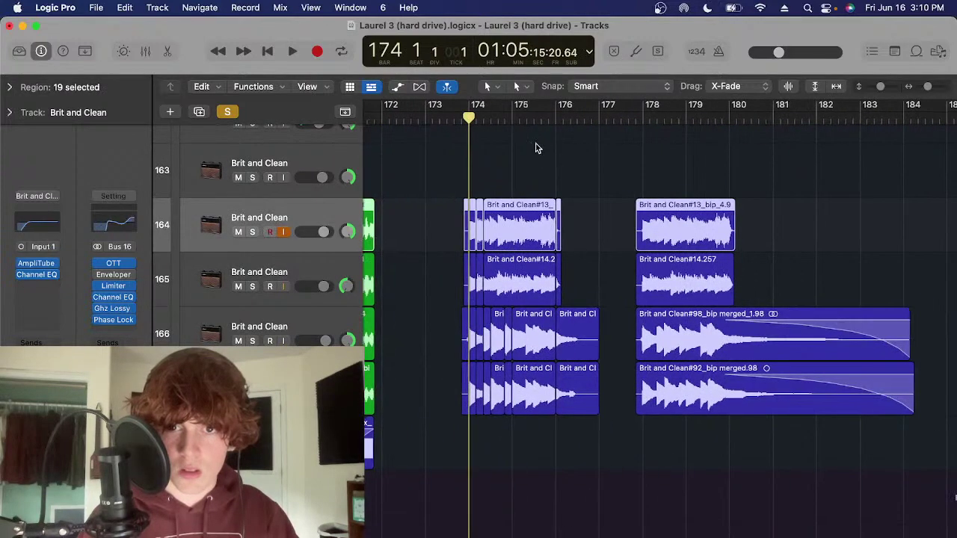
pyautogui.press('s')
# Open the AmpliTube plug-in on soloed track 164 and move its window to bring the amp and gear list into view
pyautogui.click(36, 265)
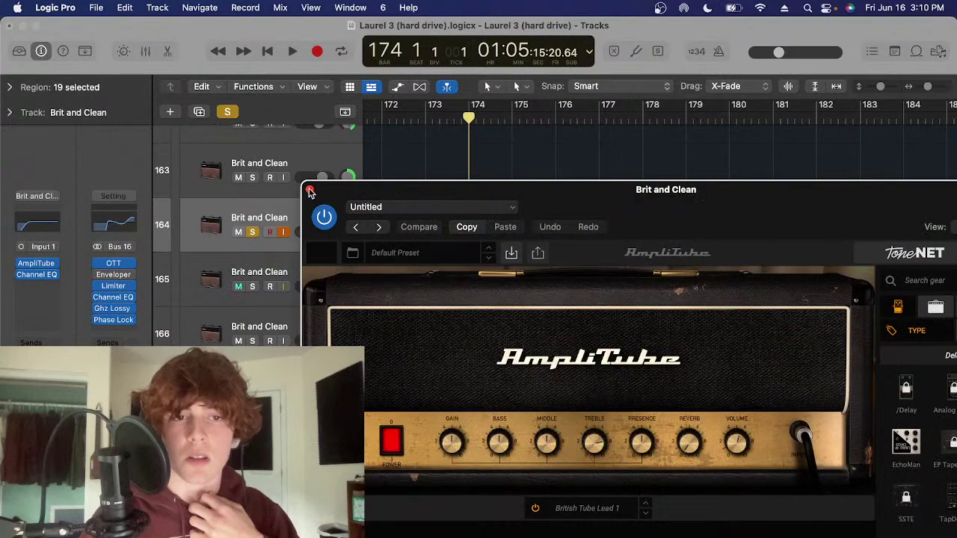
pyautogui.click(310, 192)
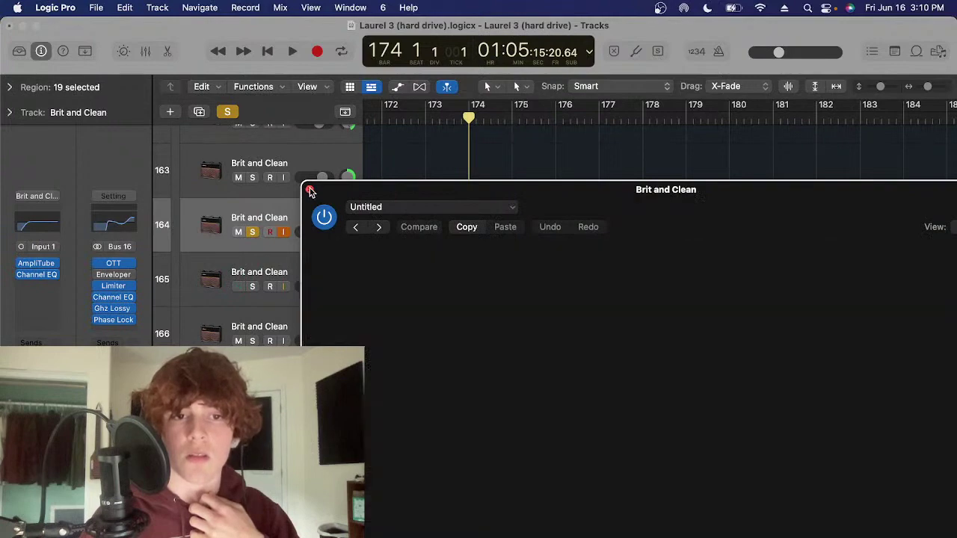
pyautogui.click(252, 231)
pyautogui.click(253, 233)
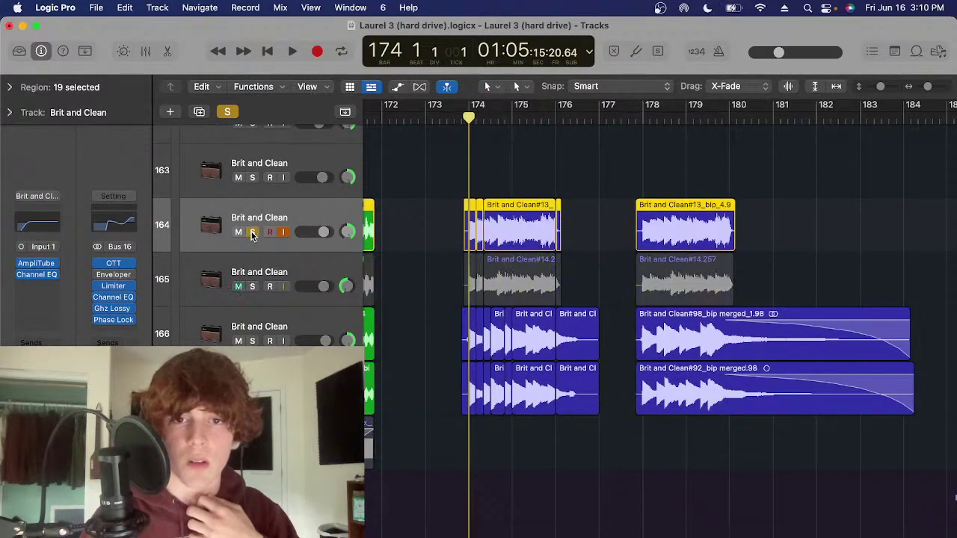
pyautogui.click(38, 264)
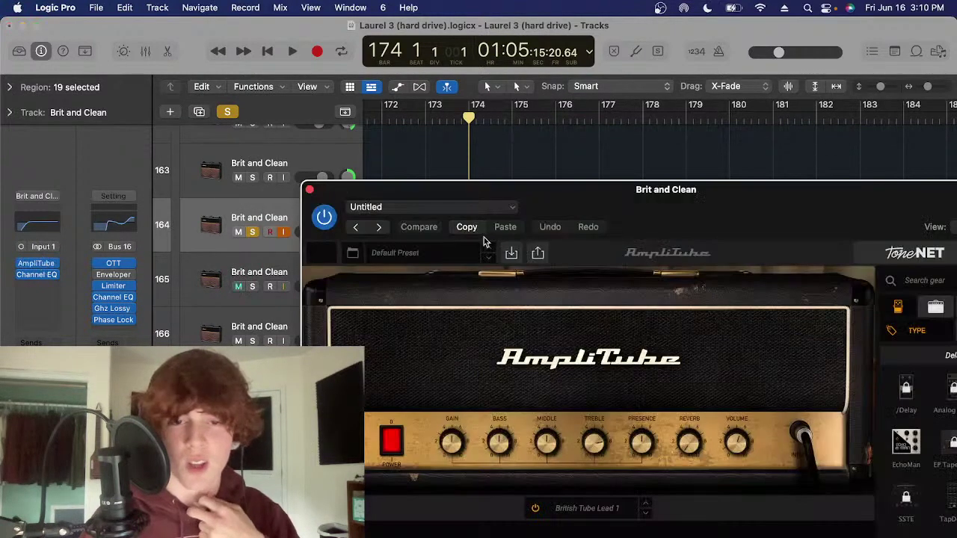
pyautogui.moveTo(675, 209); pyautogui.dragTo(529, 75)
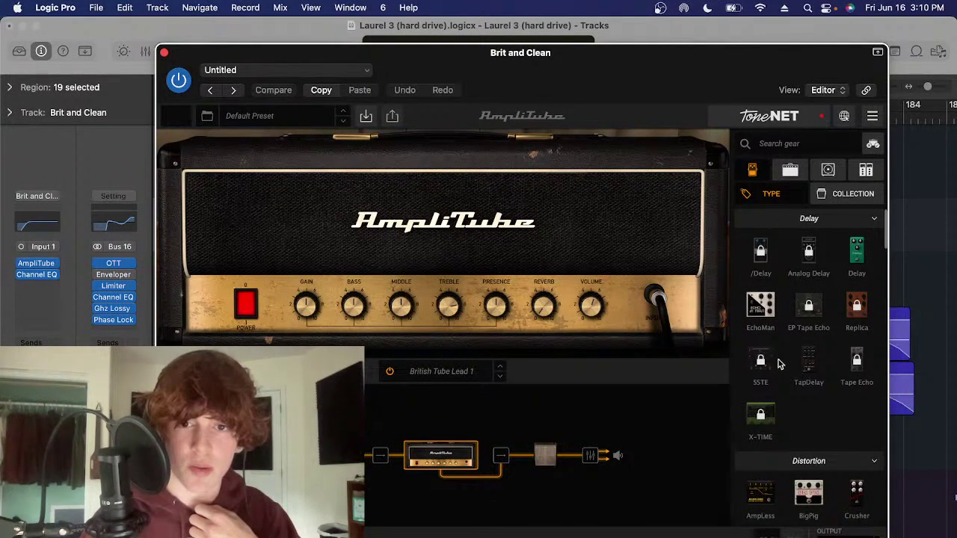
# Look through the AmpliTube gear list, close the plug-in window, and select Brit and Clean track 165
pyautogui.scroll(-2, 777, 364)
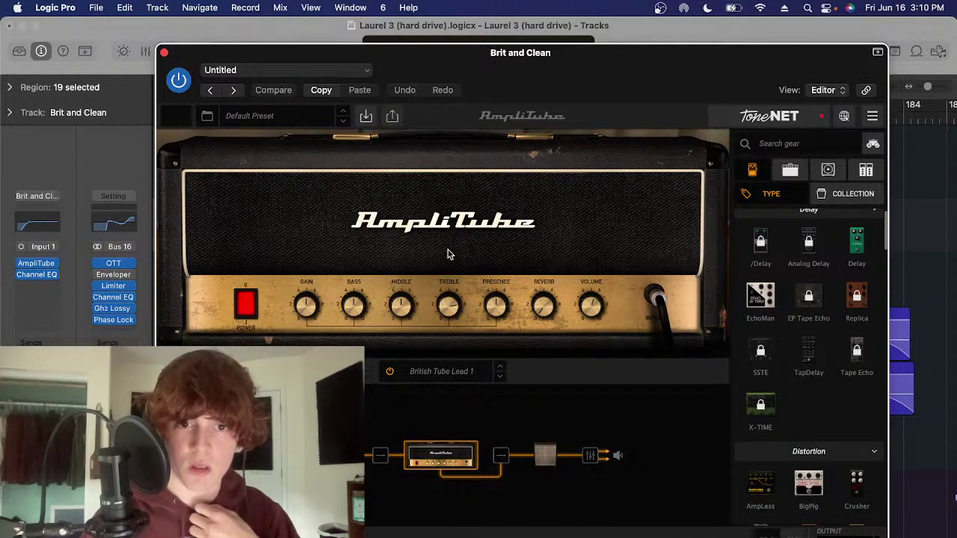
pyautogui.click(165, 54)
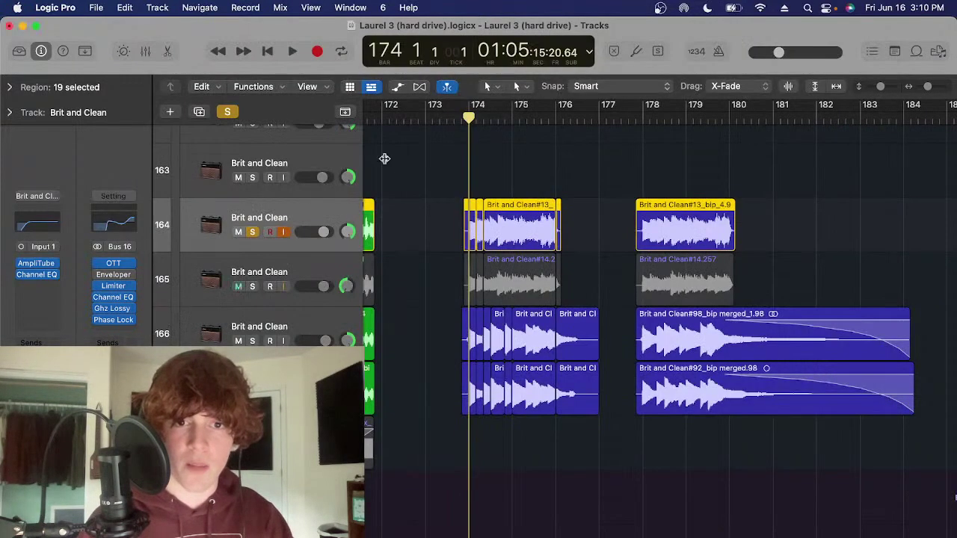
pyautogui.click(301, 264)
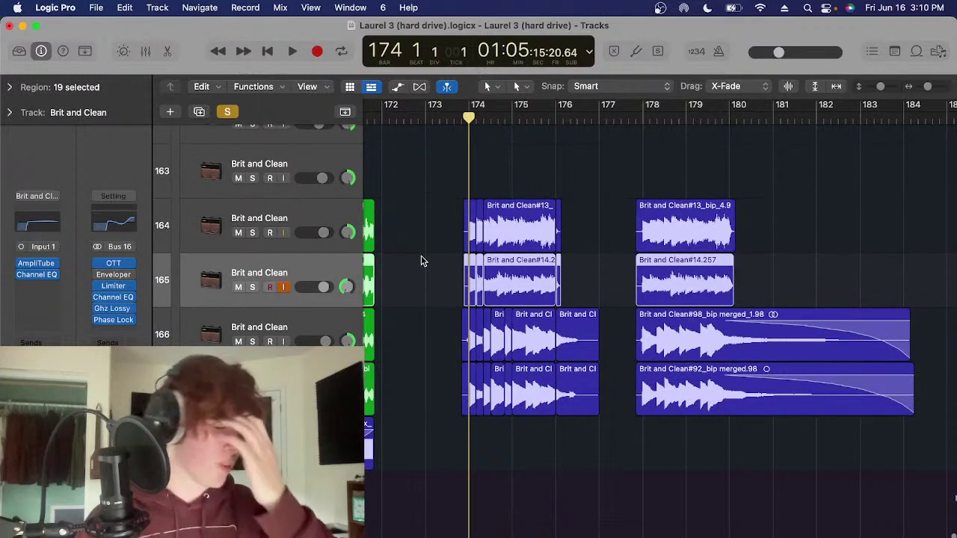
# Solo Brit and Clean track 166 with the playhead at bar 174 beat 5, and clear all solos
pyautogui.click(245, 340)
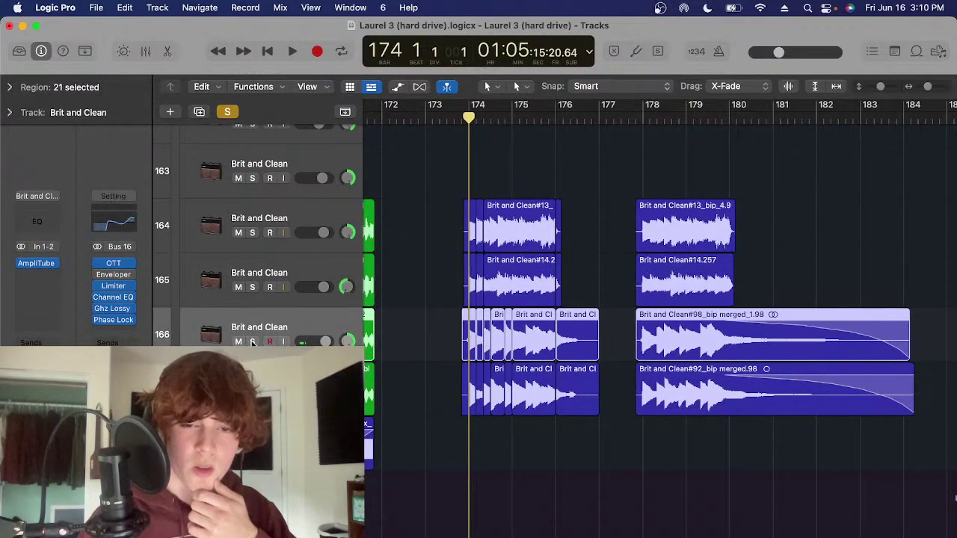
pyautogui.click(498, 118)
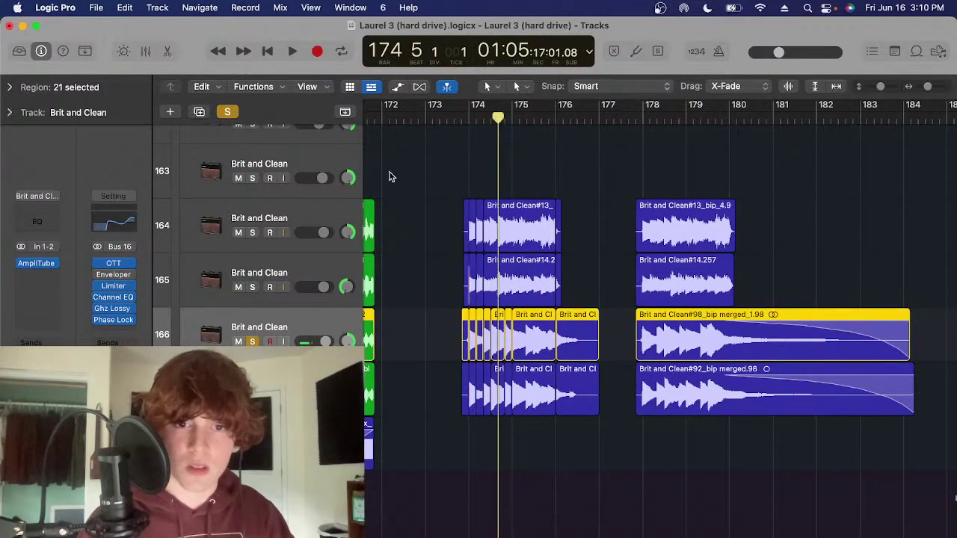
pyautogui.click(228, 111)
# Solo the Laurel 2_130#03_bip track 158, place the playhead at bar 173 beat 4, and play it
pyautogui.scroll(6, 511, 255)
pyautogui.click(511, 257)
pyautogui.scroll(4, 511, 257)
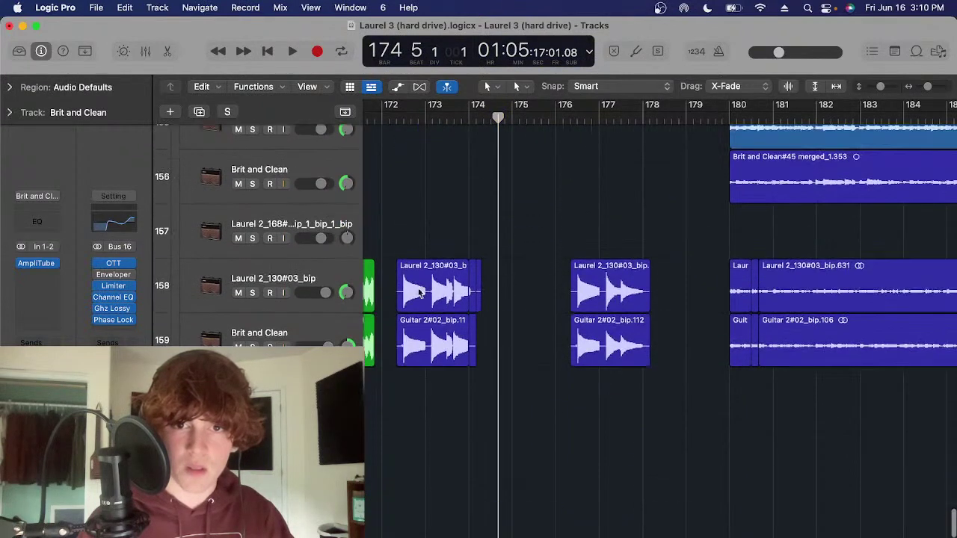
pyautogui.hscroll(-1, 295, 292)
pyautogui.click(252, 292)
pyautogui.click(463, 111)
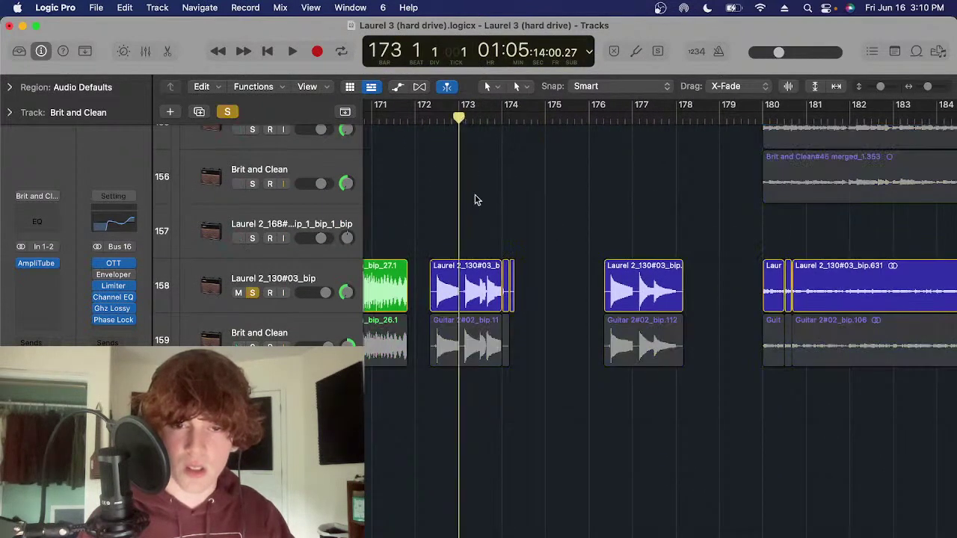
pyautogui.press('super+Right')
pyautogui.click(494, 120)
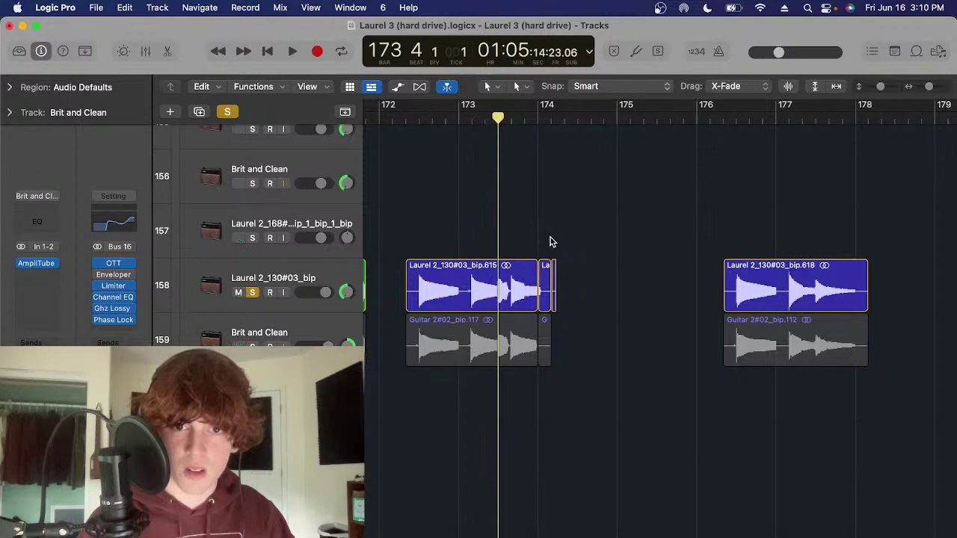
pyautogui.press('space')
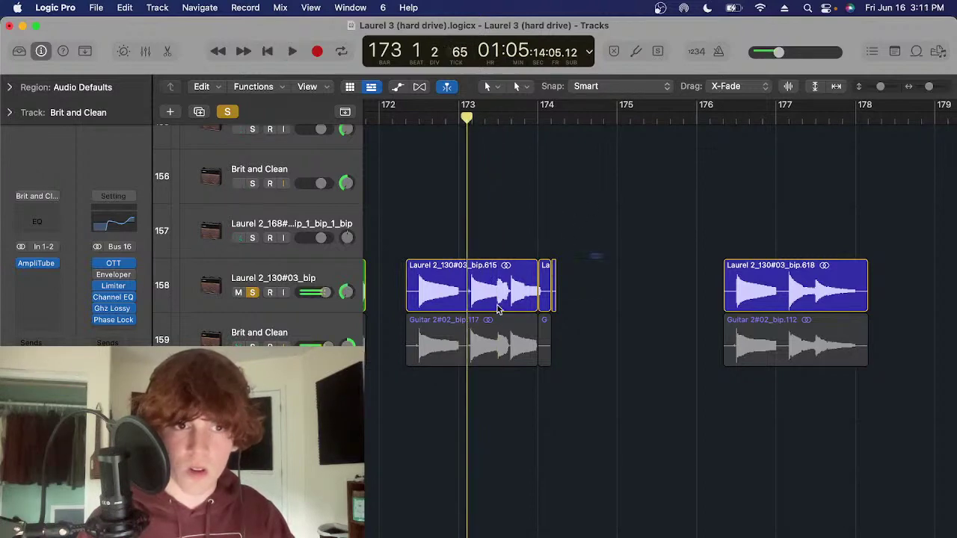
# Select the track 158 regions around bars 172 to 174 and play them with Brit and Clean track 159 also soloed
pyautogui.moveTo(596, 256); pyautogui.dragTo(497, 308)
pyautogui.hscroll(-2, 553, 284)
pyautogui.press('space')
pyautogui.click(252, 345)
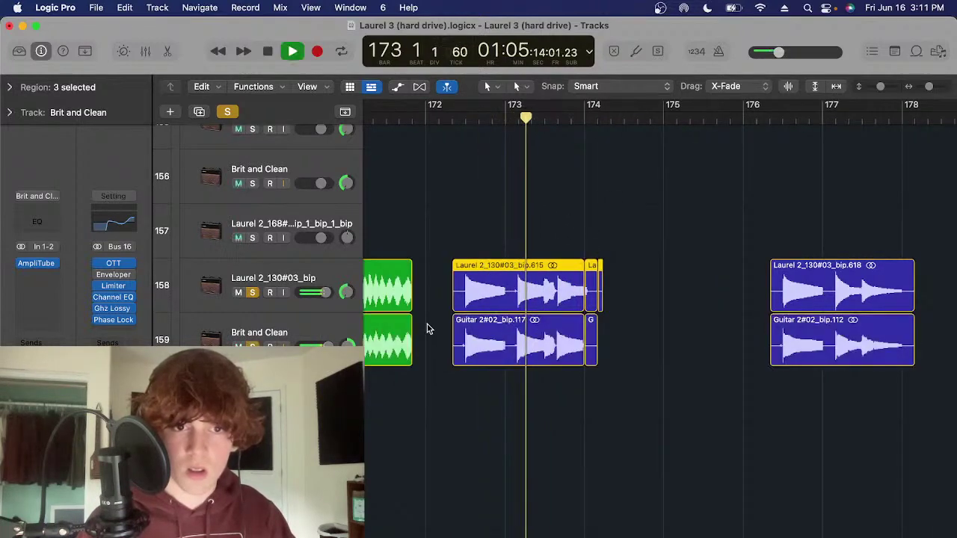
pyautogui.hscroll(2, 618, 289)
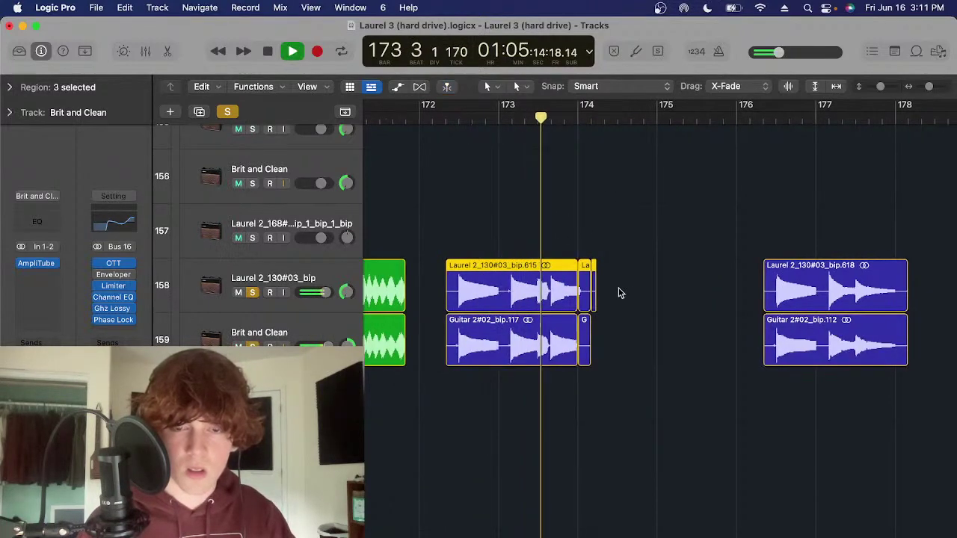
pyautogui.hscroll(2, 503, 138)
pyautogui.press('space')
# Place the playhead at bar 173 beat 6 and briefly view the OTT compressor on the Electric guitars stack
pyautogui.click(499, 116)
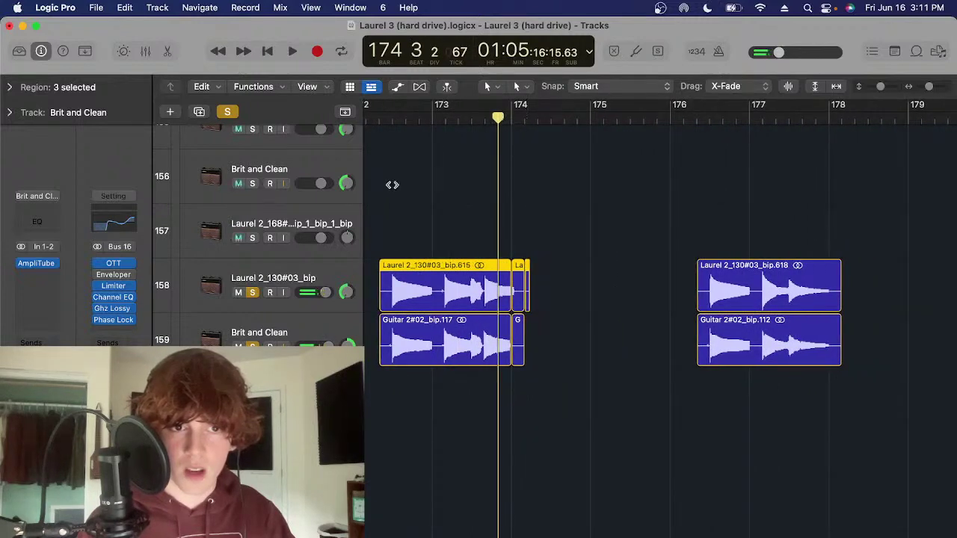
pyautogui.click(115, 266)
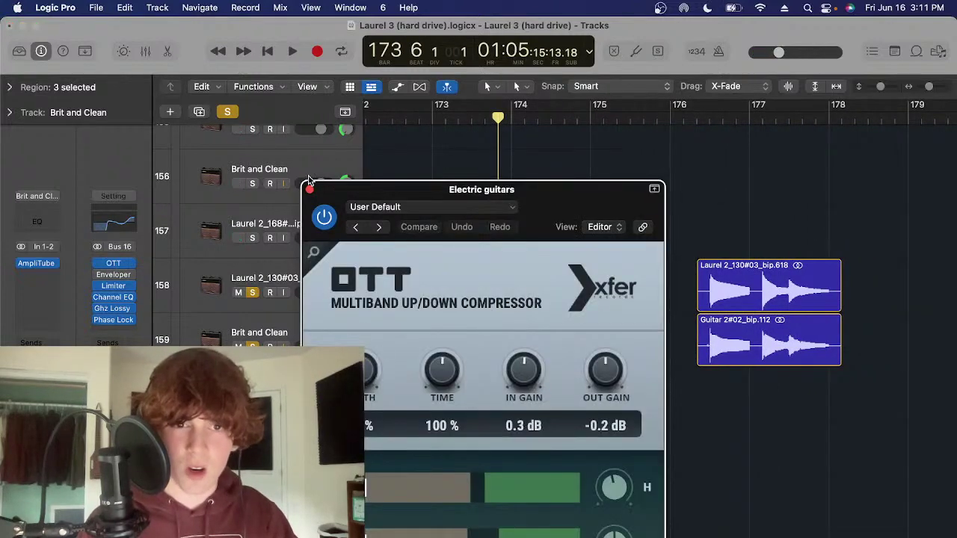
pyautogui.click(310, 189)
# Add Brit and Clean tracks 164 to 167 to the solo
pyautogui.scroll(-5, 587, 273)
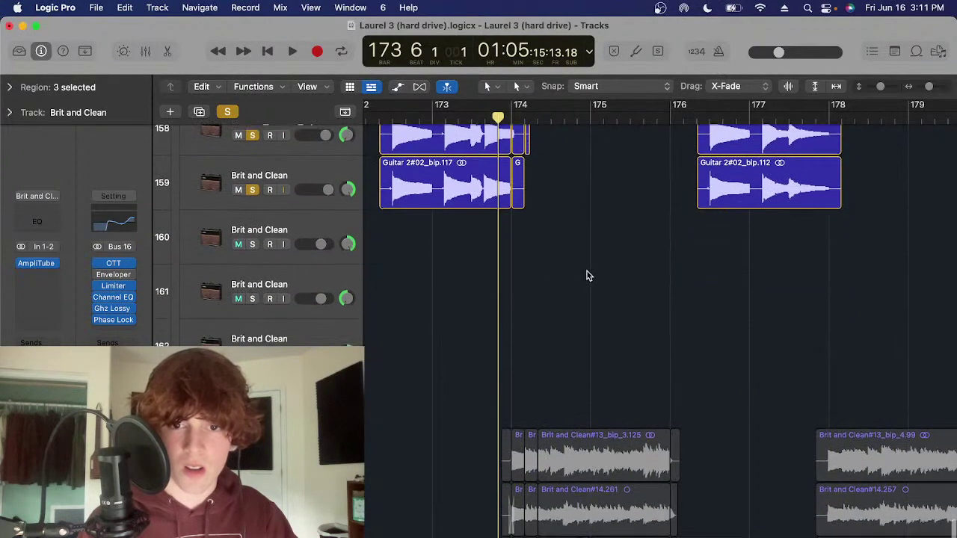
pyautogui.scroll(-4, 544, 386)
pyautogui.scroll(-6, 525, 404)
pyautogui.press('super+Up')
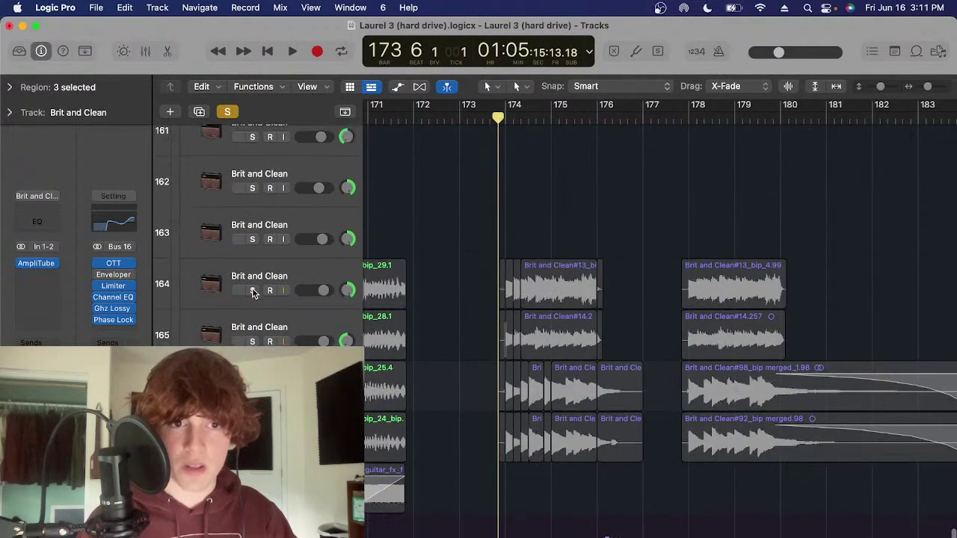
pyautogui.moveTo(253, 291); pyautogui.dragTo(253, 392)
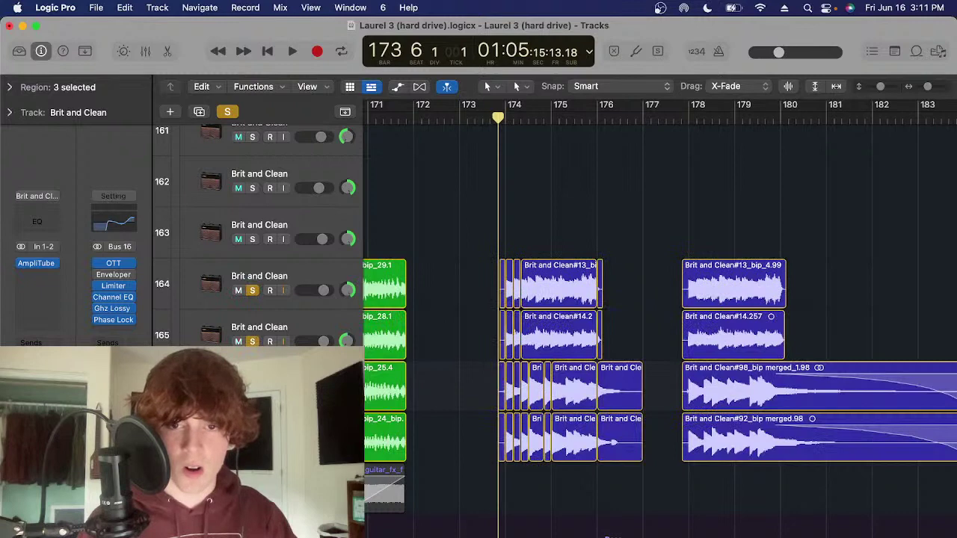
# Select the three short regions starting at bar 174 on tracks 158 and 159
pyautogui.scroll(5, 564, 394)
pyautogui.click(564, 394)
pyautogui.scroll(3, 565, 392)
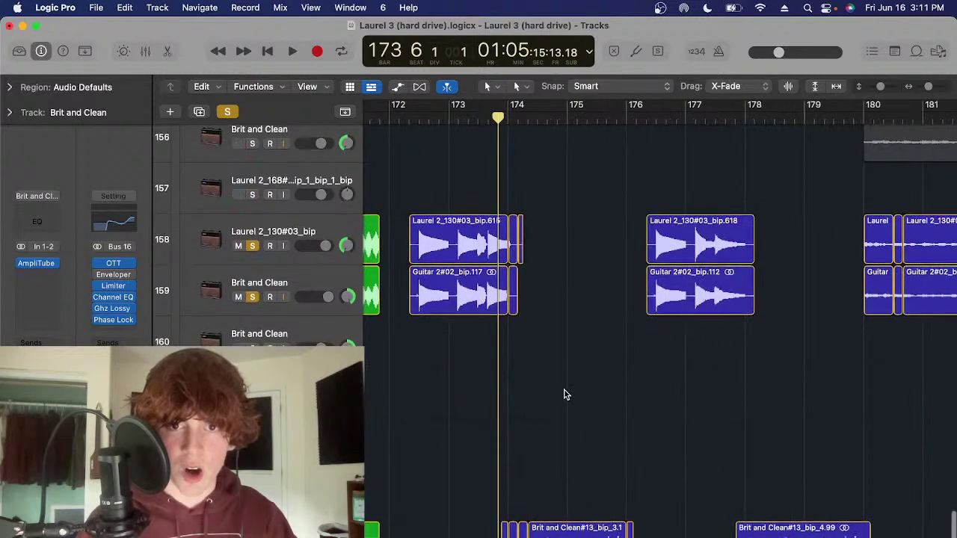
pyautogui.scroll(-2, 566, 389)
pyautogui.scroll(1, 568, 375)
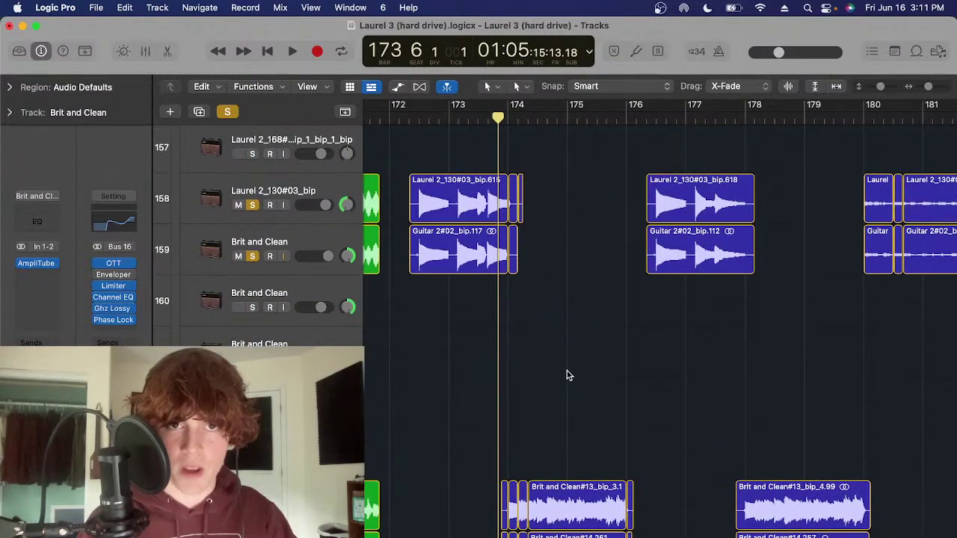
pyautogui.moveTo(560, 165); pyautogui.dragTo(503, 245)
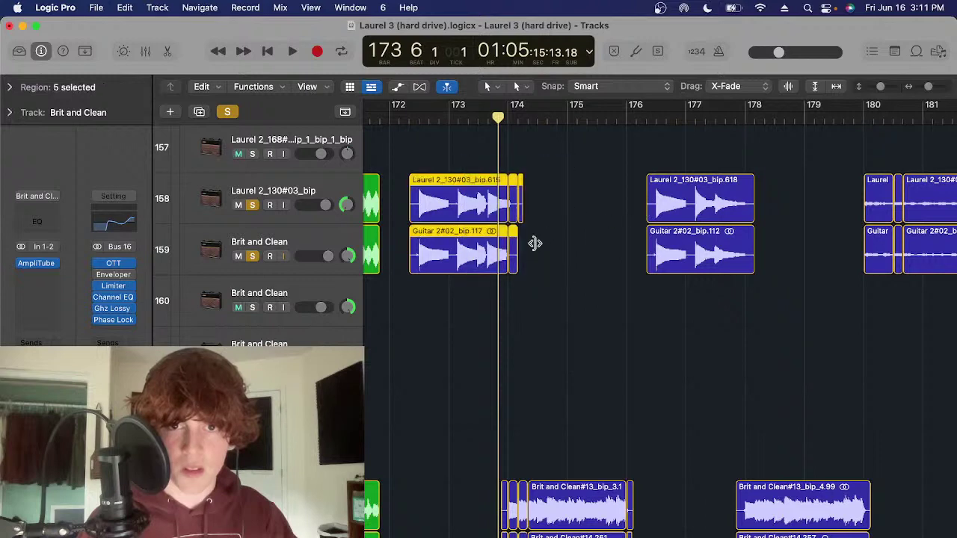
pyautogui.click(565, 223)
pyautogui.moveTo(566, 194); pyautogui.dragTo(502, 248)
pyautogui.scroll(4, 555, 251)
pyautogui.click(650, 192)
pyautogui.moveTo(650, 192); pyautogui.dragTo(556, 284)
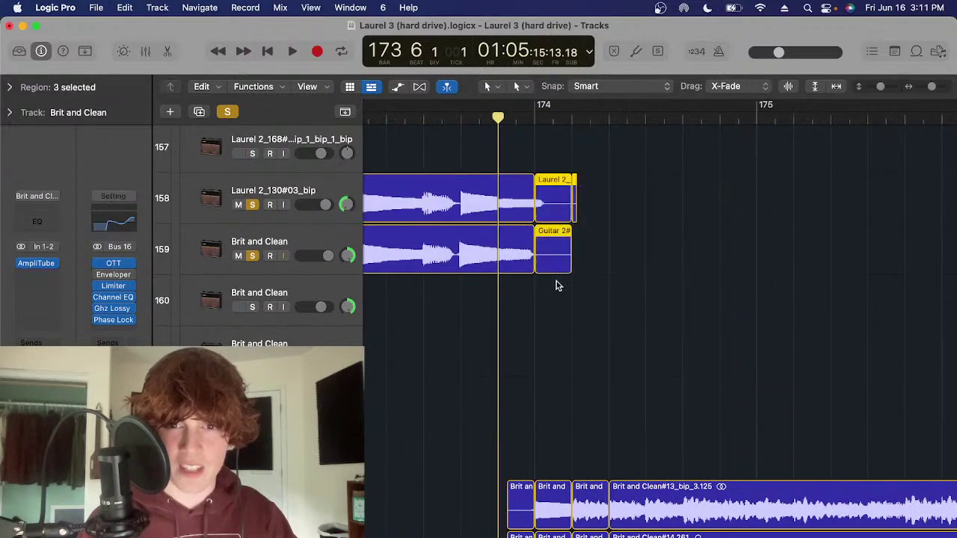
pyautogui.scroll(-2, 596, 254)
# Play the soloed guitar tracks from just before bar 174 through bar 178, following the playhead across the regions
pyautogui.press('space')
pyautogui.press('t')
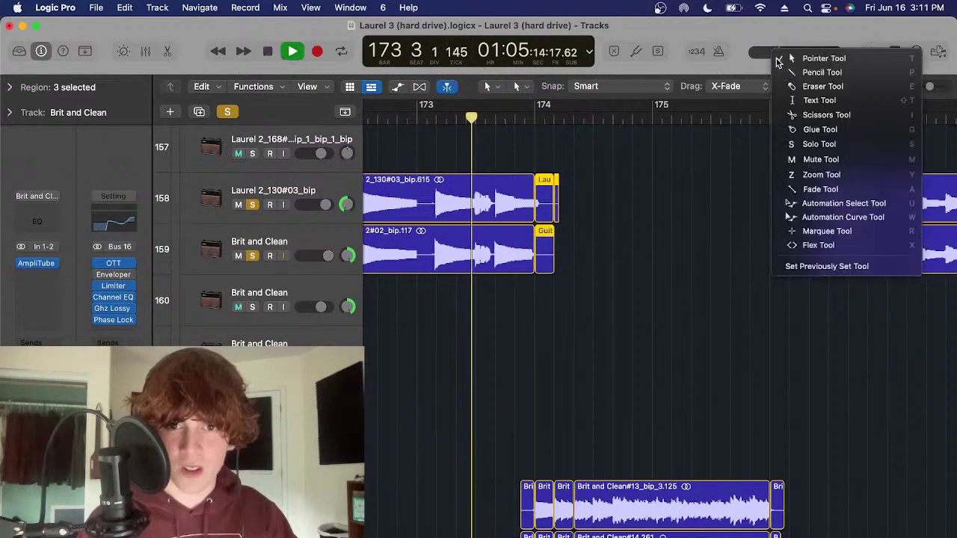
pyautogui.press('t')
pyautogui.hscroll(2, 544, 148)
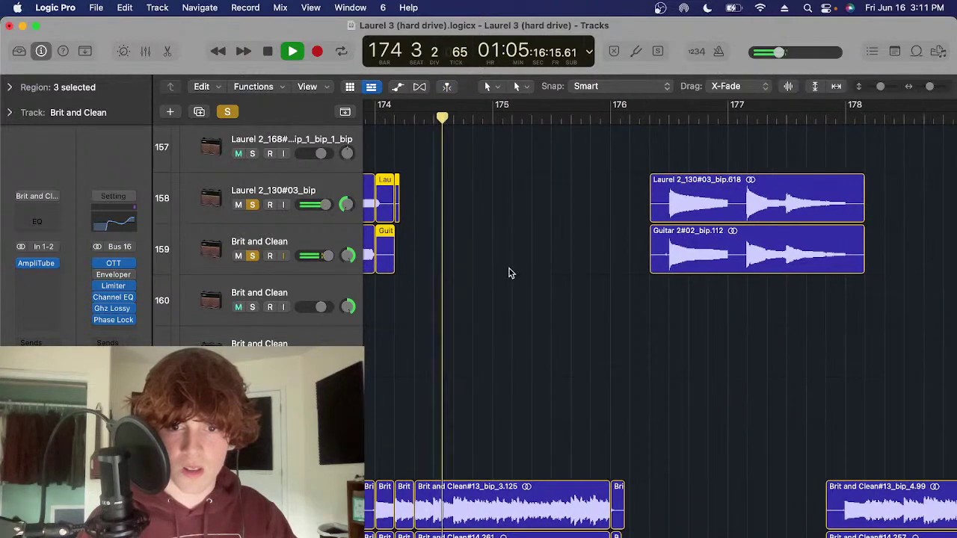
pyautogui.scroll(-4, 508, 272)
pyautogui.scroll(1, 508, 274)
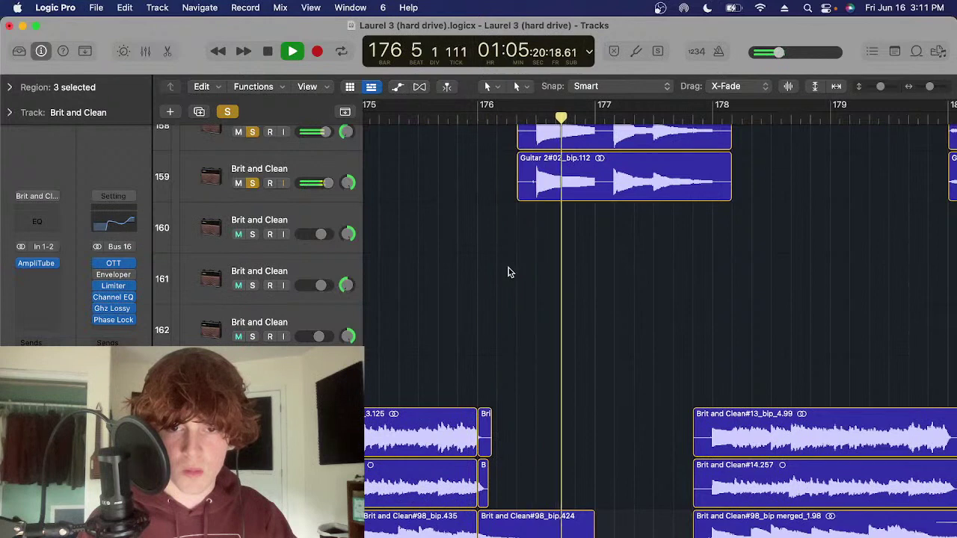
pyautogui.hscroll(4, 508, 272)
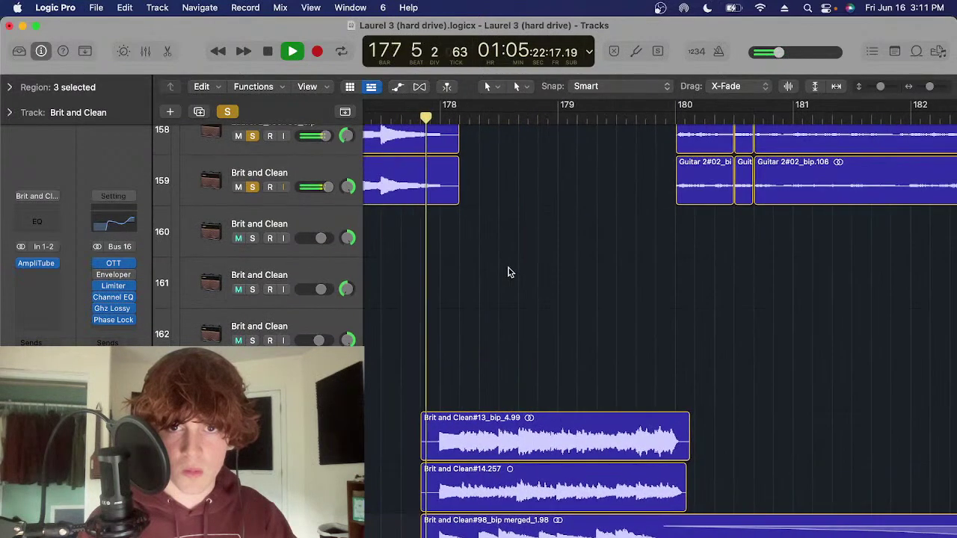
pyautogui.hscroll(-4, 509, 272)
pyautogui.scroll(-1, 509, 272)
pyautogui.scroll(-2, 417, 239)
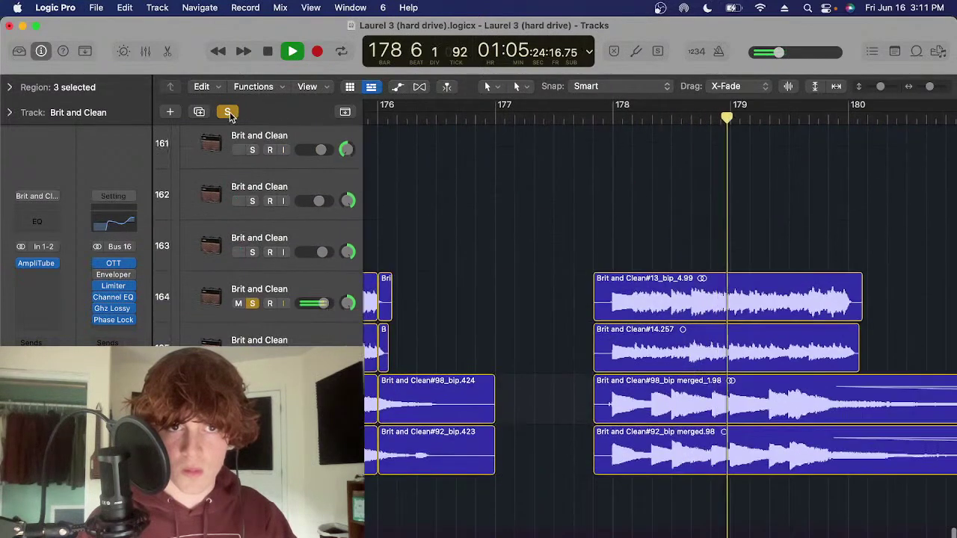
pyautogui.press('space')
# Limit the solo to Brit and Clean tracks 166 and 167 and place the playhead at bar 176
pyautogui.hscroll(-1, 464, 357)
pyautogui.hotkey('ctrl', 's')
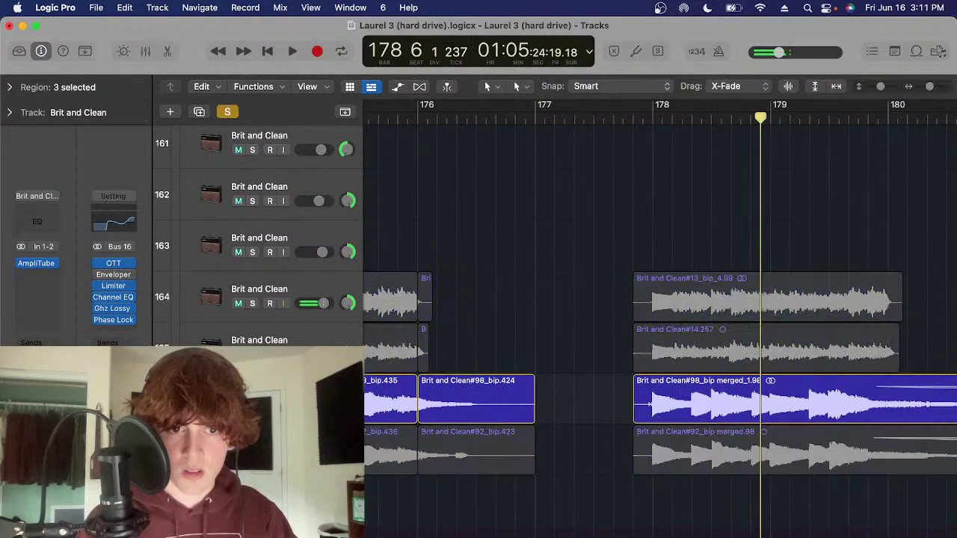
pyautogui.click(420, 117)
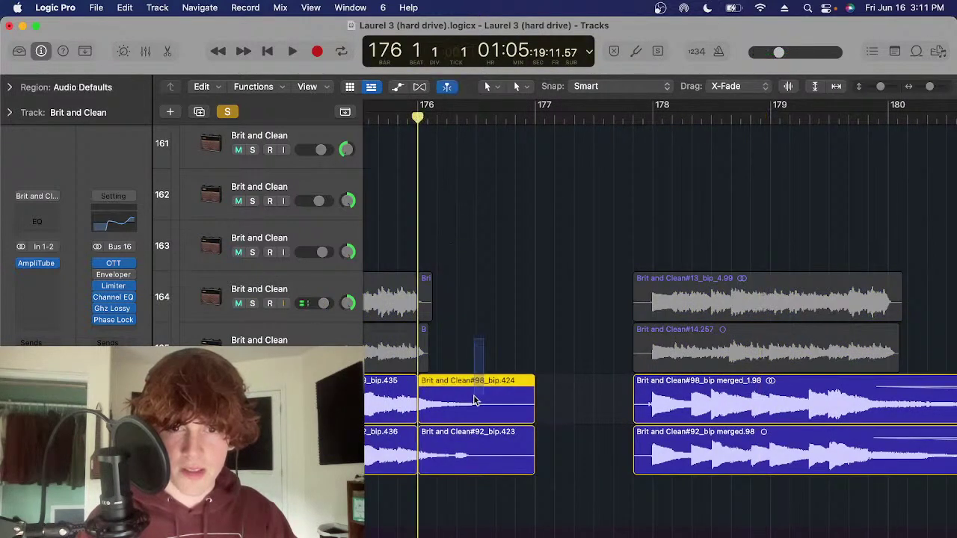
# Select the Brit and Clean#98_bip.424 region at bar 176 and take track 167 out of the solo
pyautogui.click(329, 399)
pyautogui.click(465, 358)
pyautogui.click(329, 399)
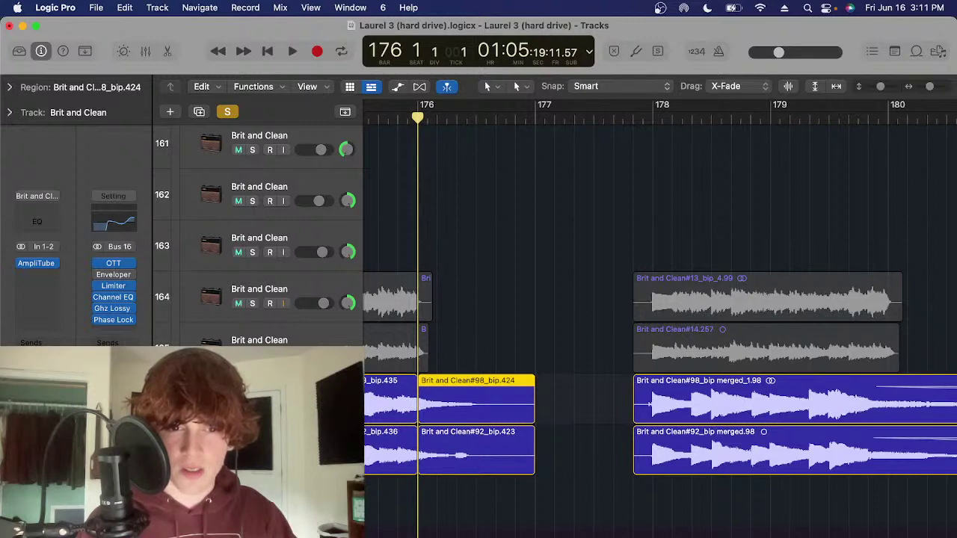
pyautogui.keyDown('shift'); pyautogui.click(434, 427); pyautogui.keyUp('shift')
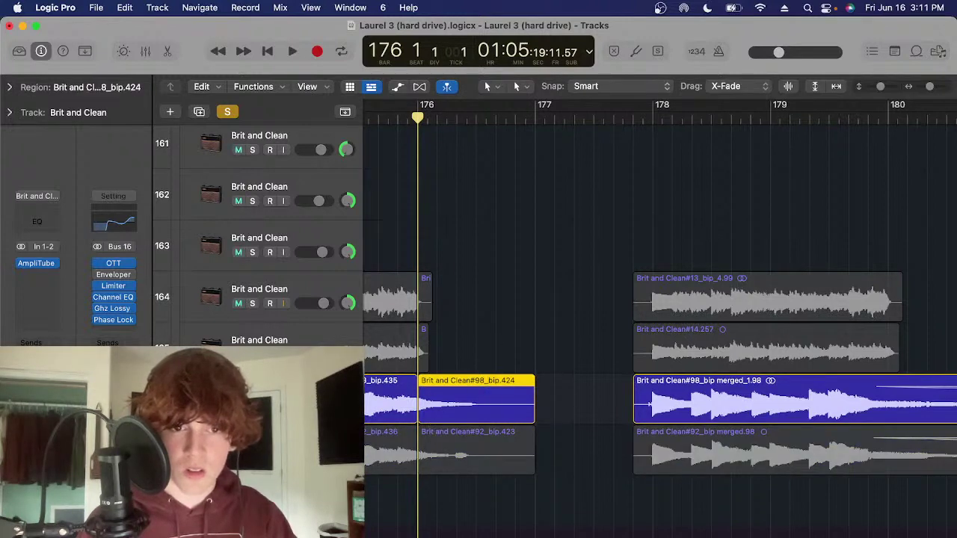
# Solo Brit and Clean tracks 166 and 167 together, deselect all regions, and play them from about bar 176
pyautogui.press('super+a')
pyautogui.hscroll(-2, 553, 327)
pyautogui.click(550, 327)
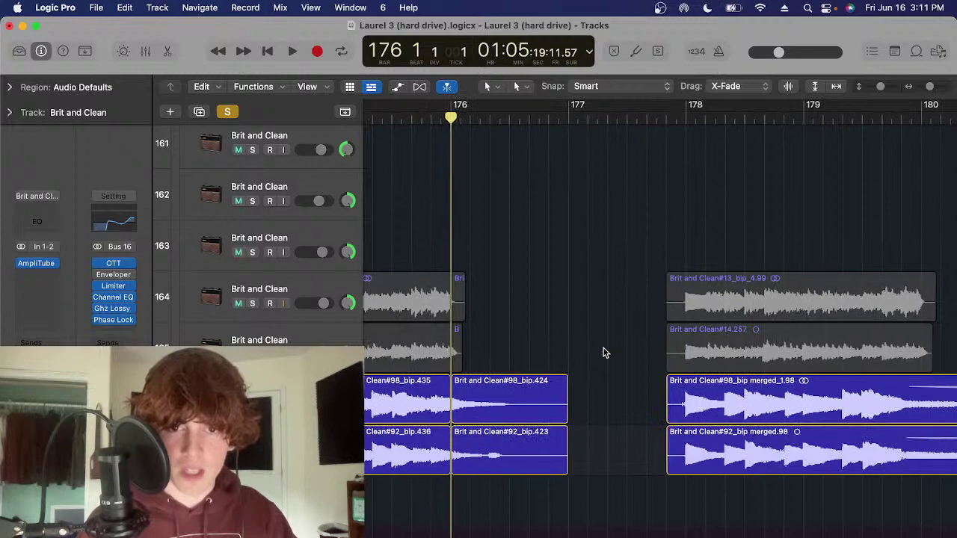
pyautogui.press('space')
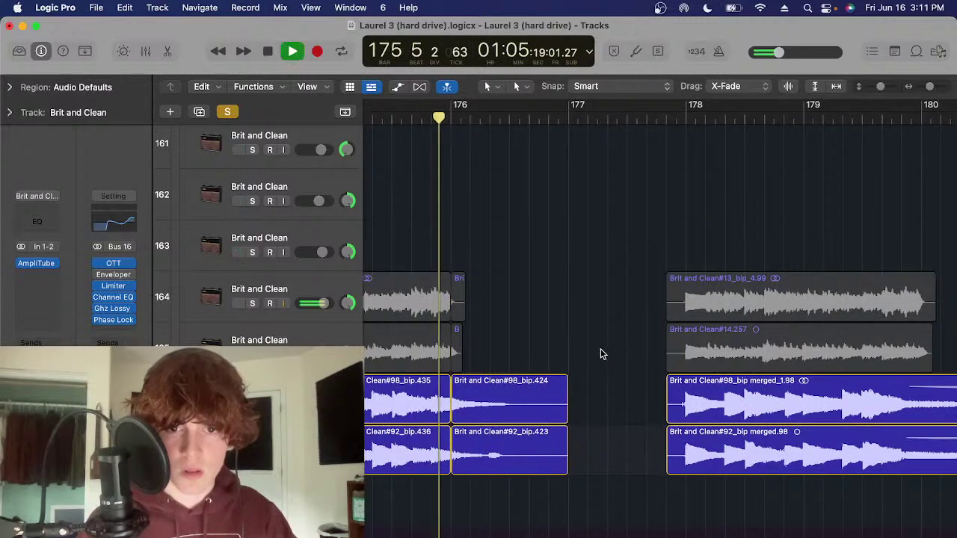
pyautogui.press('space')
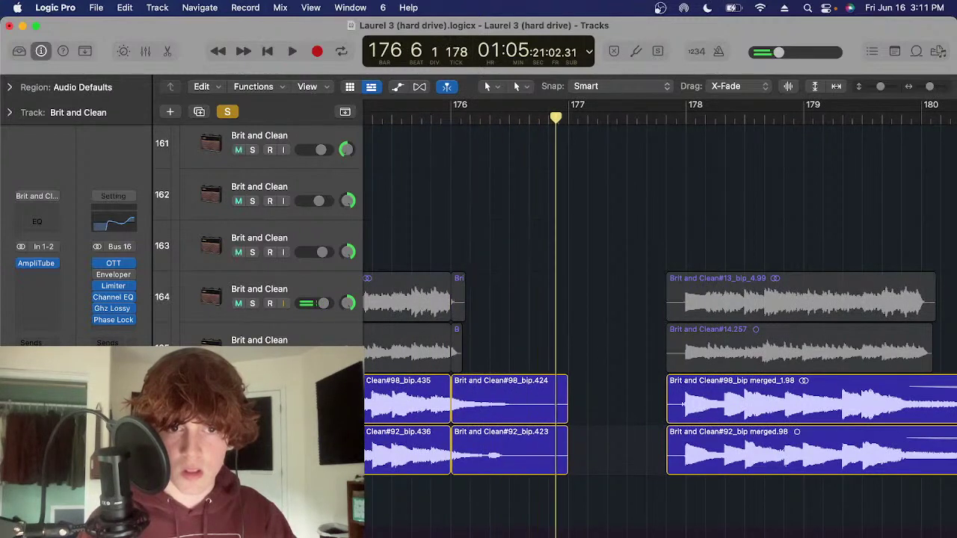
# Toggle the solo of Brit and Clean track 166 off and back on, and place the playhead at bar 180
pyautogui.click(252, 406)
pyautogui.press('super+Left')
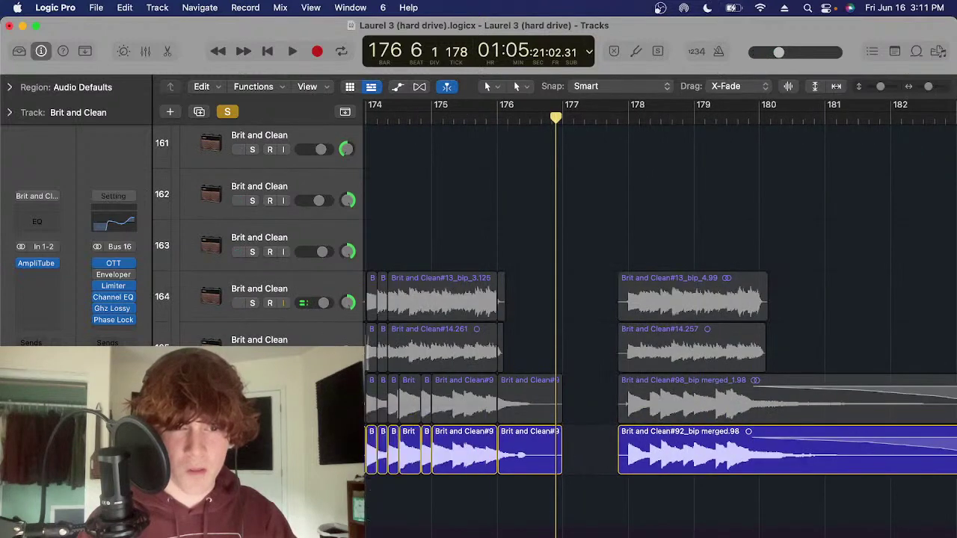
pyautogui.hscroll(5, 461, 293)
pyautogui.click(613, 122)
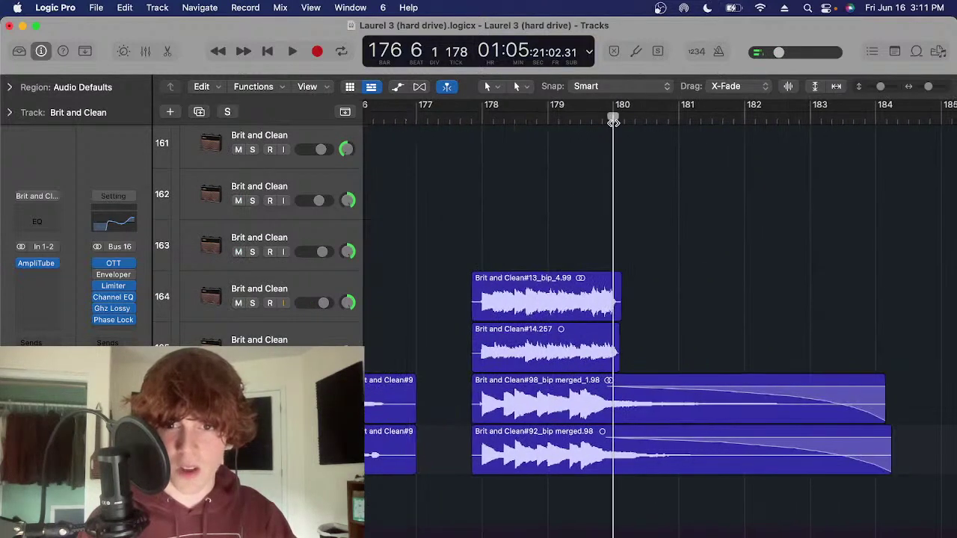
pyautogui.hotkey('ctrl', 's')
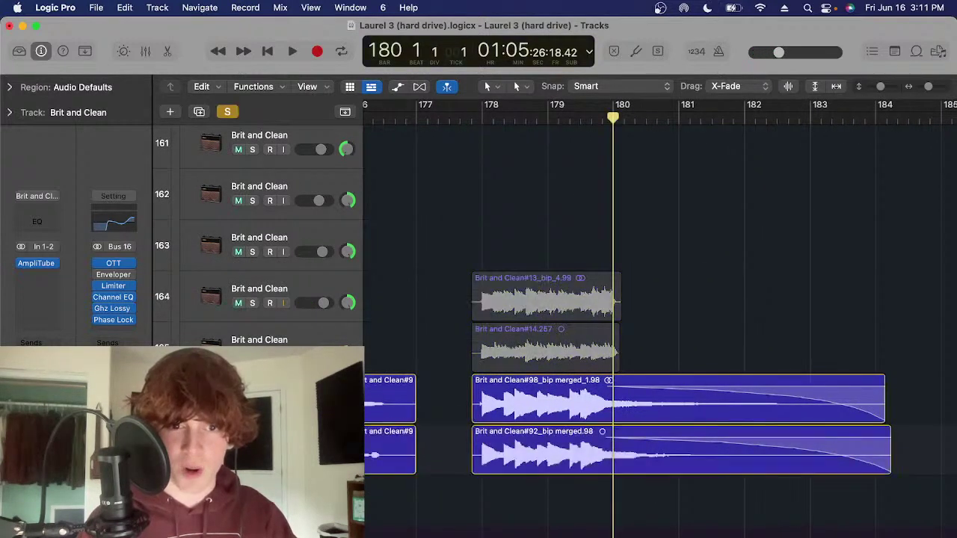
# Play the soloed Brit and Clean tracks 166 and 167 around bar 180 and return the playhead to bar 180
pyautogui.hscroll(2, 634, 419)
pyautogui.moveTo(634, 303); pyautogui.dragTo(627, 450)
pyautogui.click(636, 284)
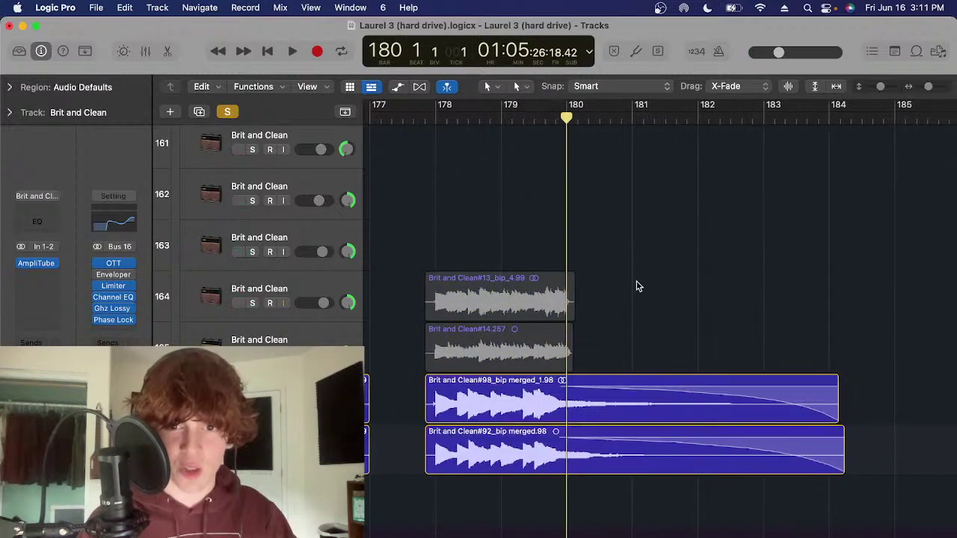
pyautogui.hscroll(2, 625, 295)
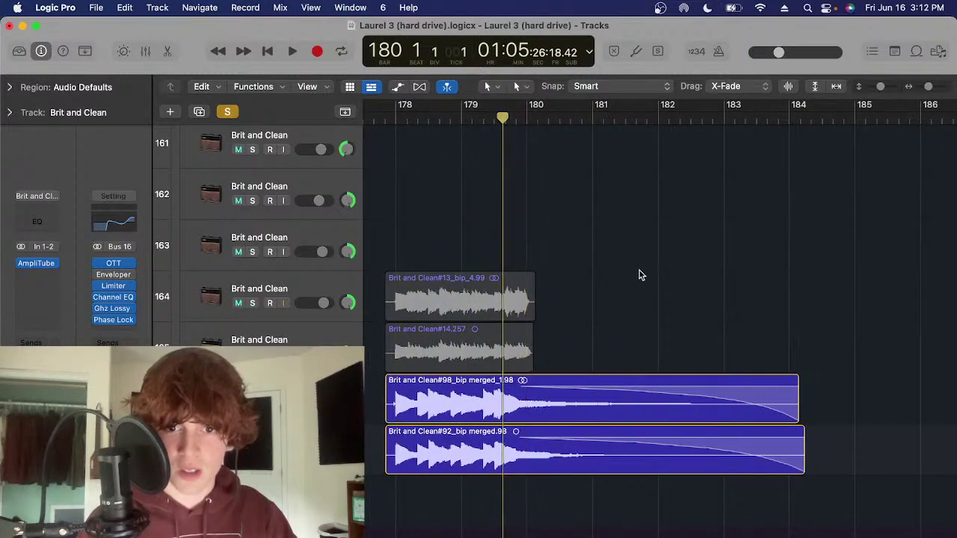
pyautogui.press('space')
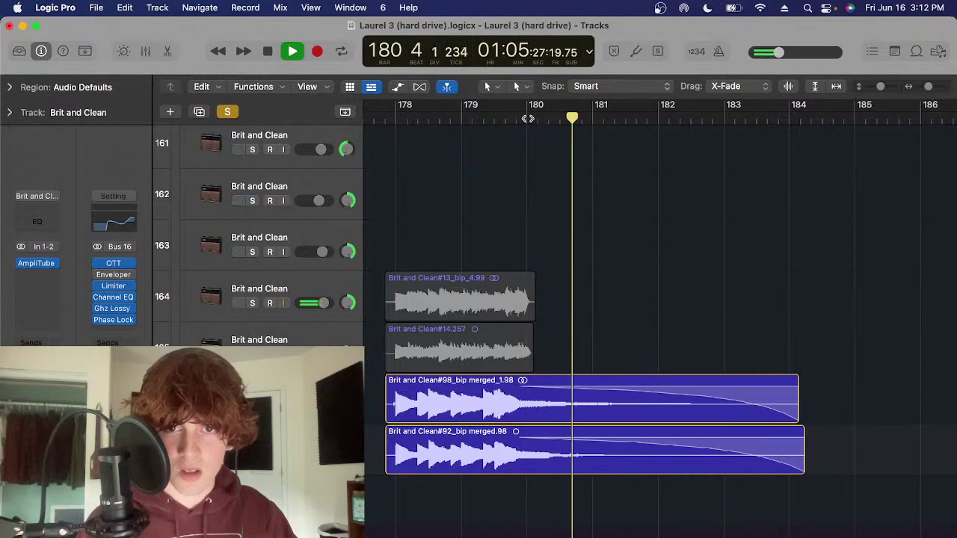
pyautogui.click(528, 118)
# Leave only Brit and Clean track 167 soloed, select it, and play it from bar 180
pyautogui.click(252, 405)
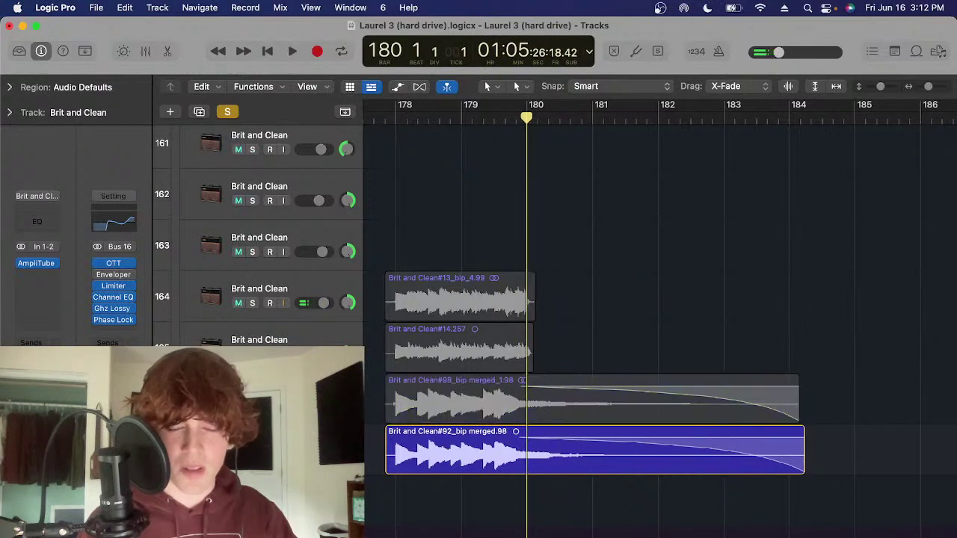
pyautogui.click(260, 442)
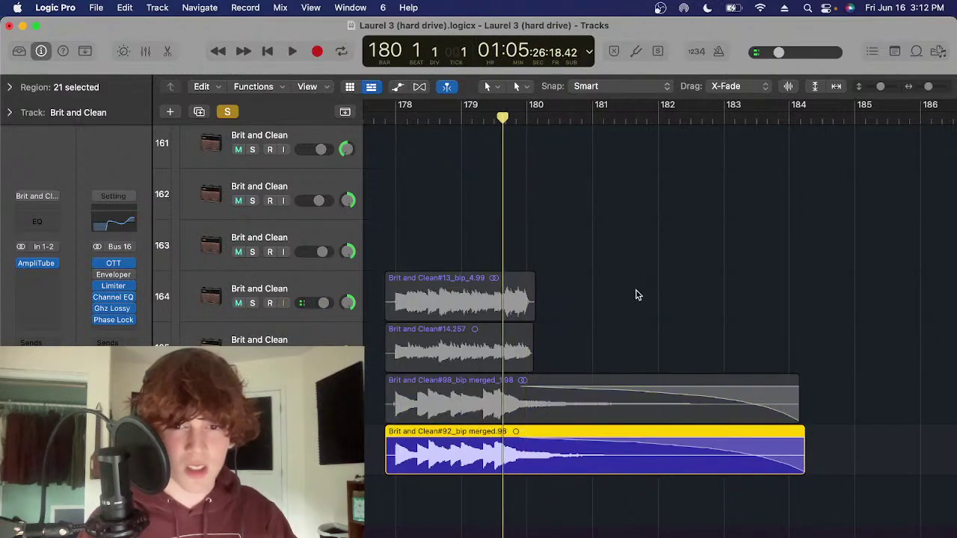
pyautogui.press('space')
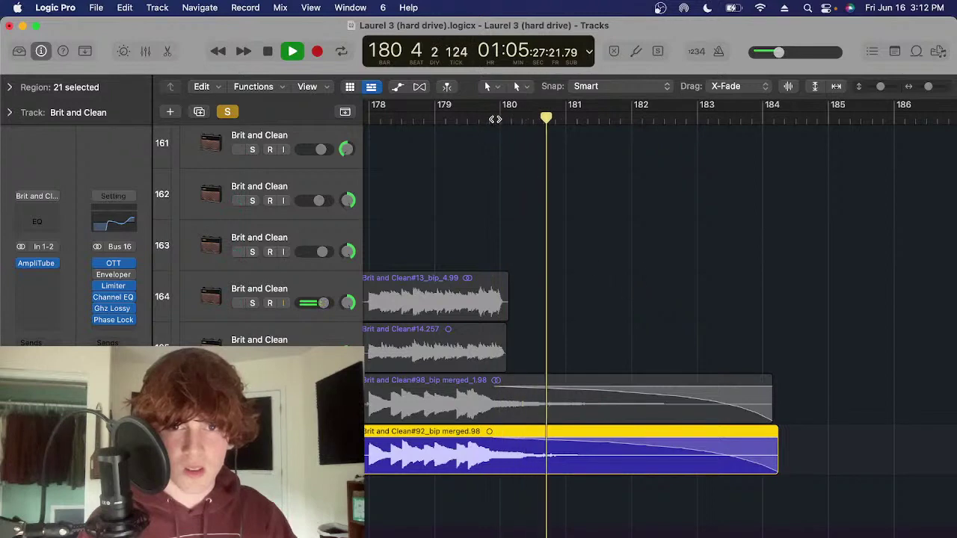
pyautogui.press(',')
# Switch the solo from track 167 to Brit and Clean track 166 and play it from bar 180
pyautogui.press('s')
pyautogui.press('Up')
pyautogui.press('s')
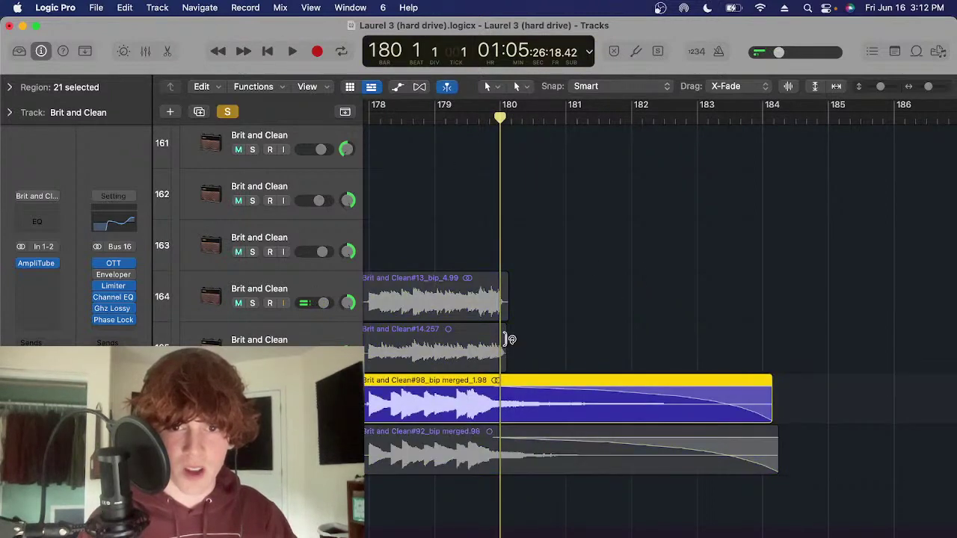
pyautogui.press('space')
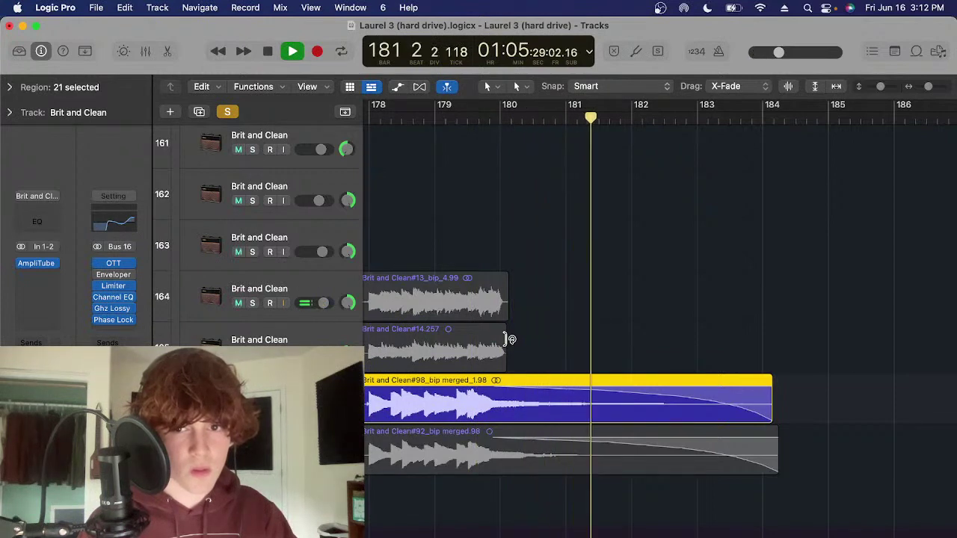
pyautogui.press('space')
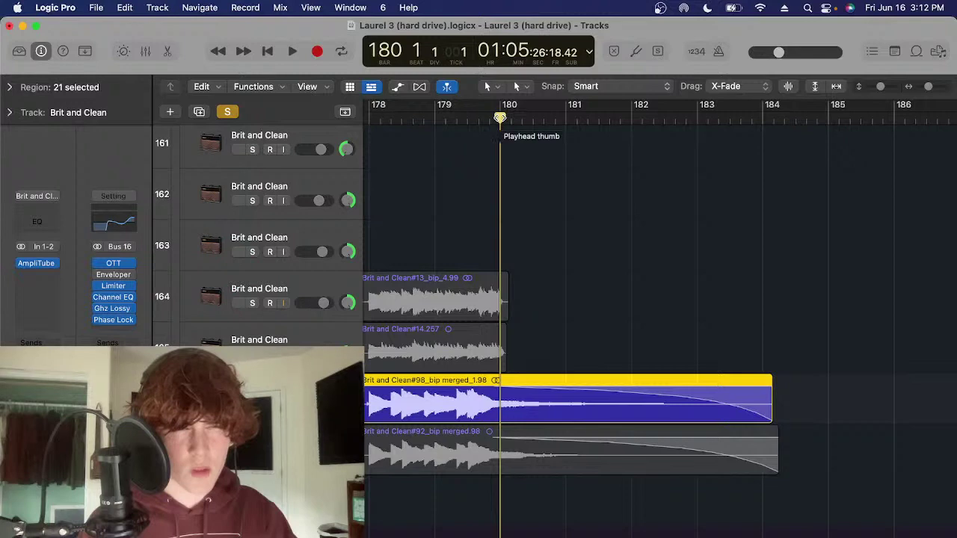
# Take Brit and Clean track 166 out of the solo and select the Laurel 2_130#03_bip track
pyautogui.press('s')
pyautogui.hscroll(-4, 412, 346)
pyautogui.scroll(1, 412, 346)
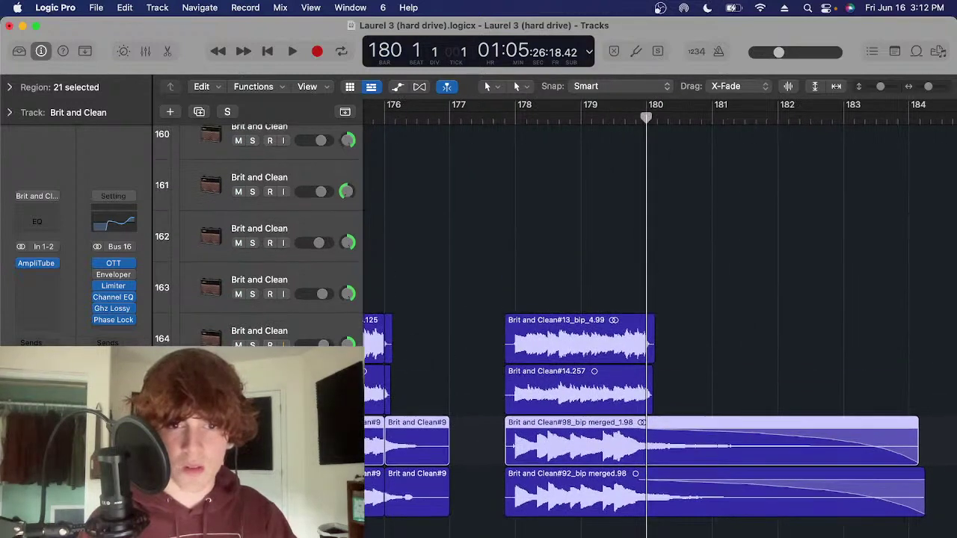
pyautogui.hotkey('ctrl', 's')
pyautogui.hotkey('ctrl', 's')
pyautogui.scroll(5, 441, 359)
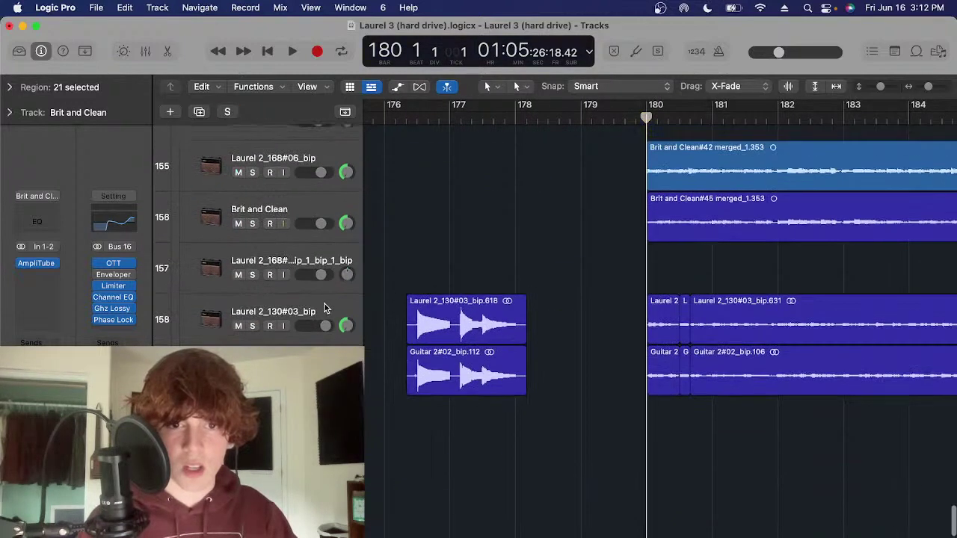
pyautogui.click(336, 321)
pyautogui.scroll(3, 335, 321)
pyautogui.hscroll(4, 494, 133)
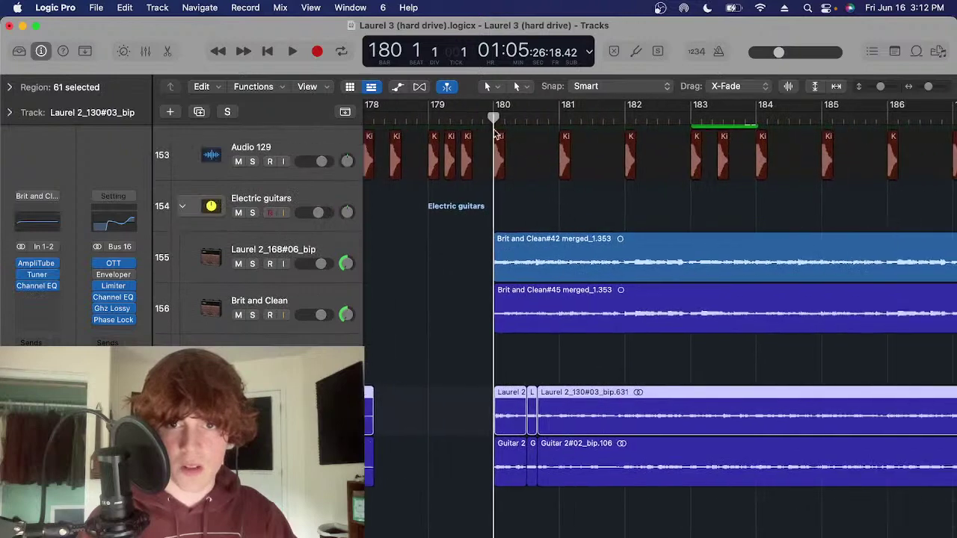
# Solo the Laurel 2_168#06_bip track, show automation, check which automation parameters it uses, and remove the solo
pyautogui.click(322, 268)
pyautogui.hotkey('ctrl', 's')
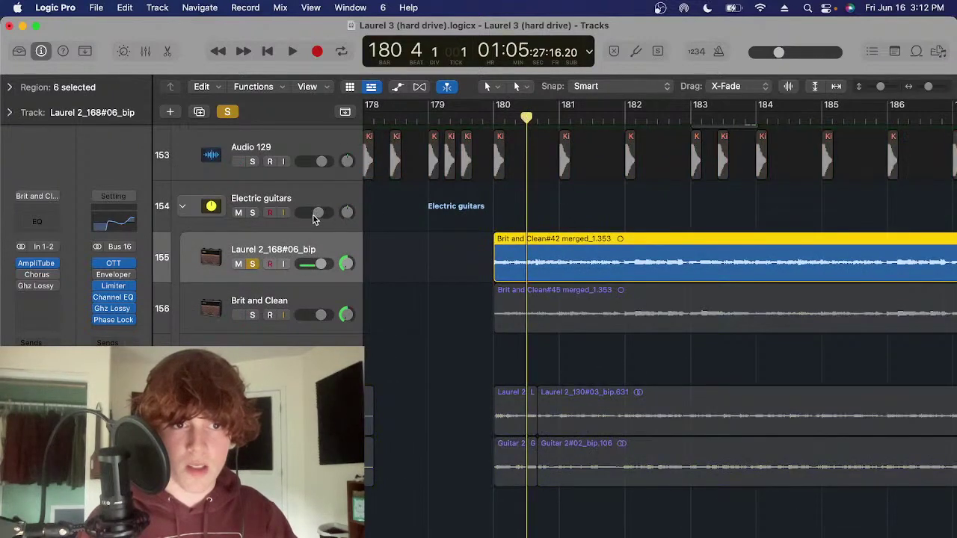
pyautogui.press('a')
pyautogui.click(325, 277)
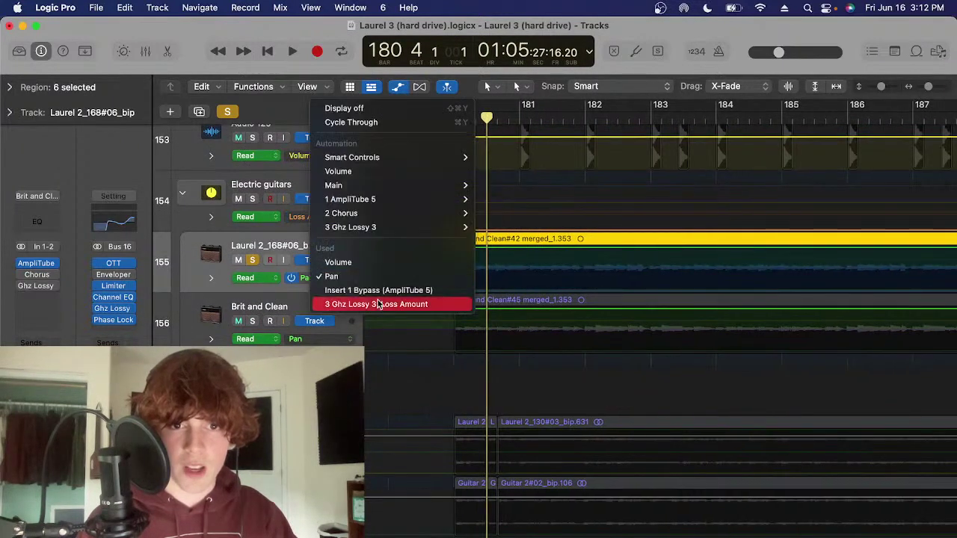
pyautogui.click(607, 311)
pyautogui.hotkey('ctrl', 's')
# Examine the automation lanes of the Electric guitars stack, hide automation, and select the Laurel 2_168#06_bip track
pyautogui.click(311, 202)
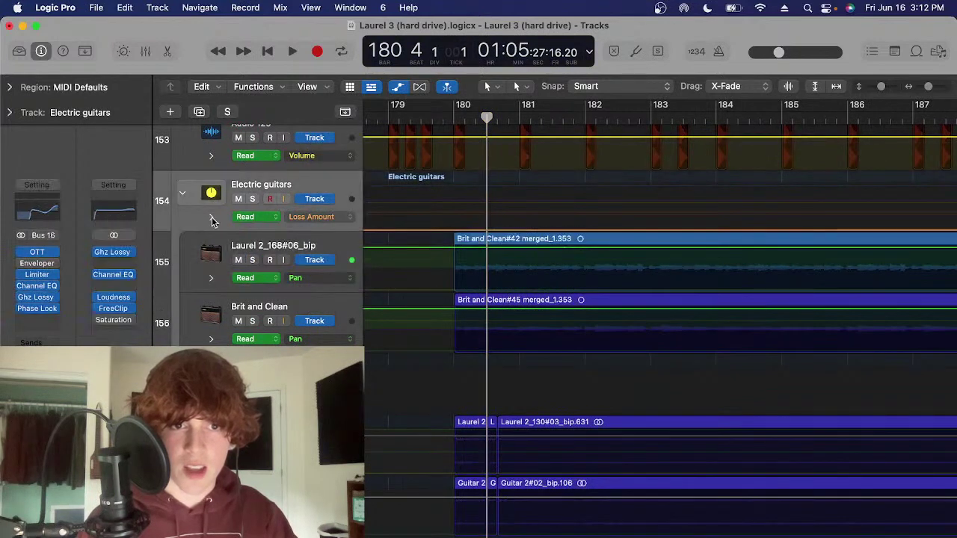
pyautogui.click(210, 218)
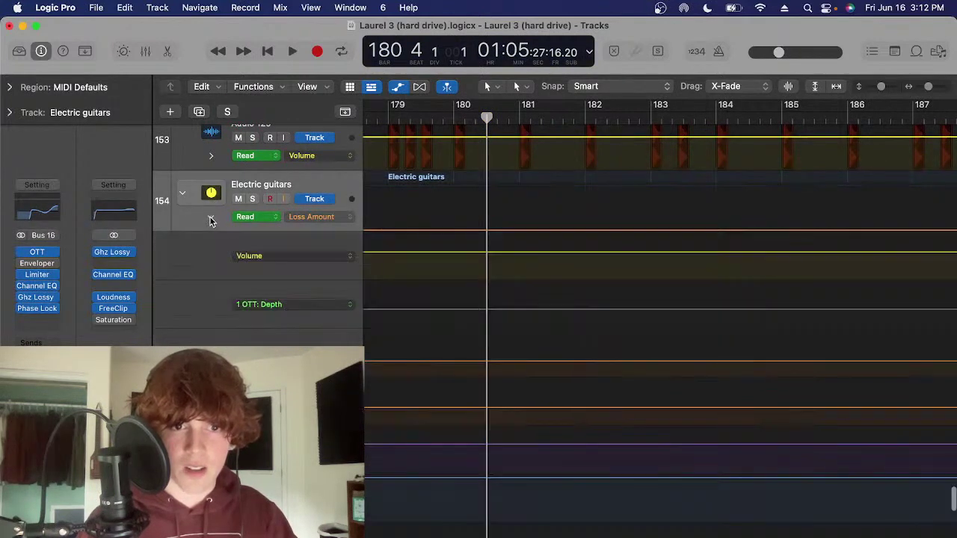
pyautogui.scroll(-5, 531, 419)
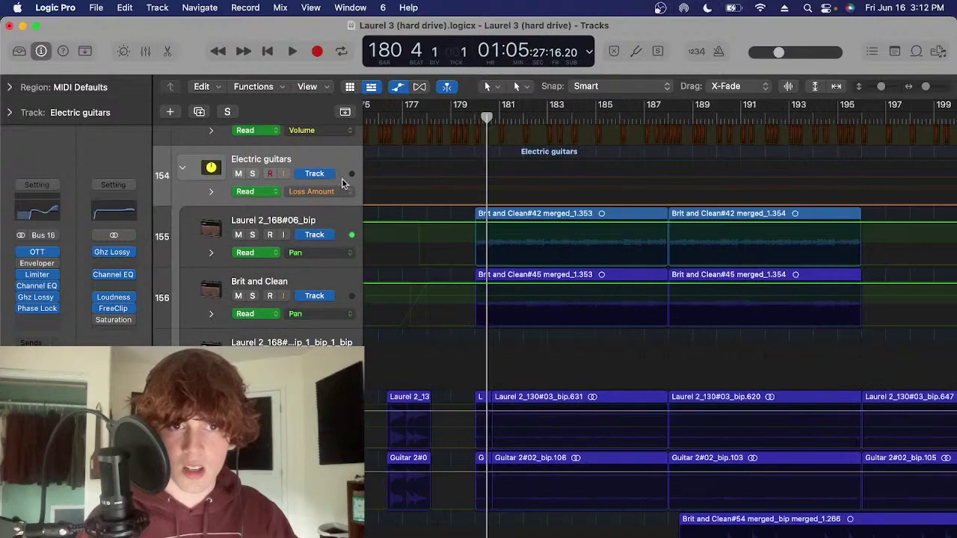
pyautogui.press('a')
pyautogui.click(339, 212)
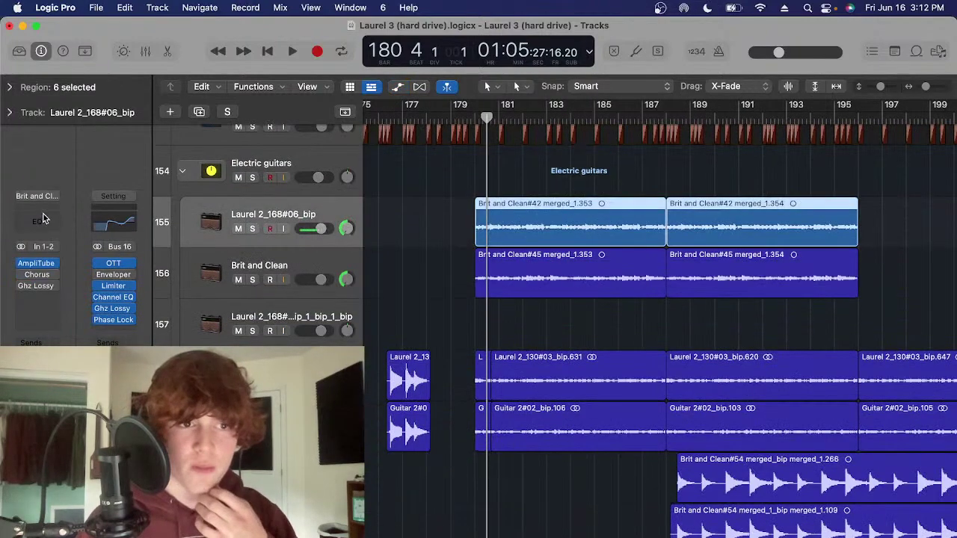
pyautogui.hotkey('ctrl', 'e')
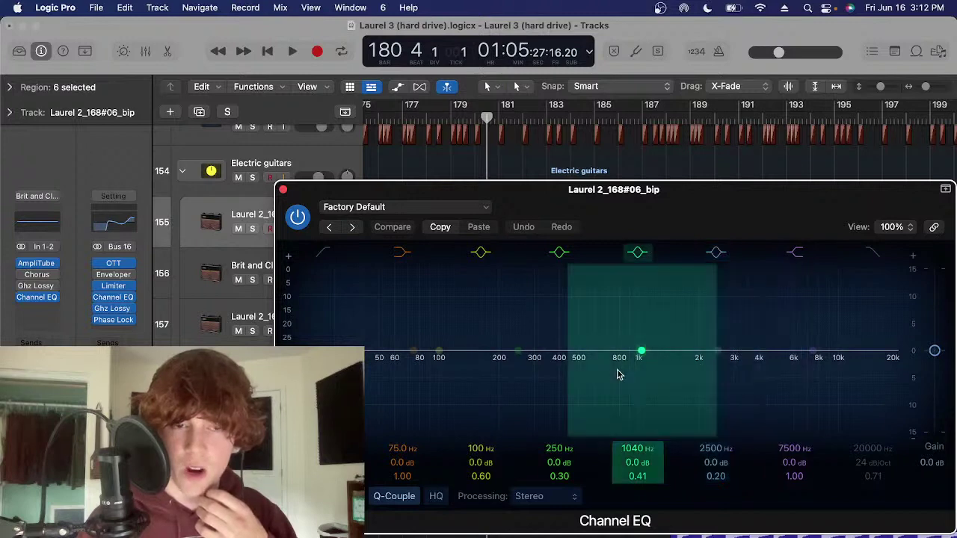
pyautogui.click(283, 191)
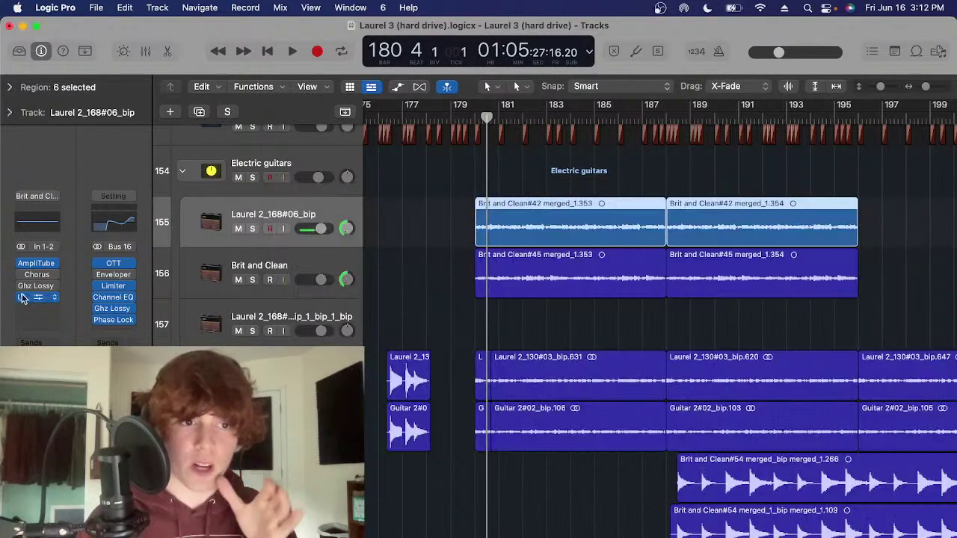
pyautogui.click(63, 297)
pyautogui.click(137, 263)
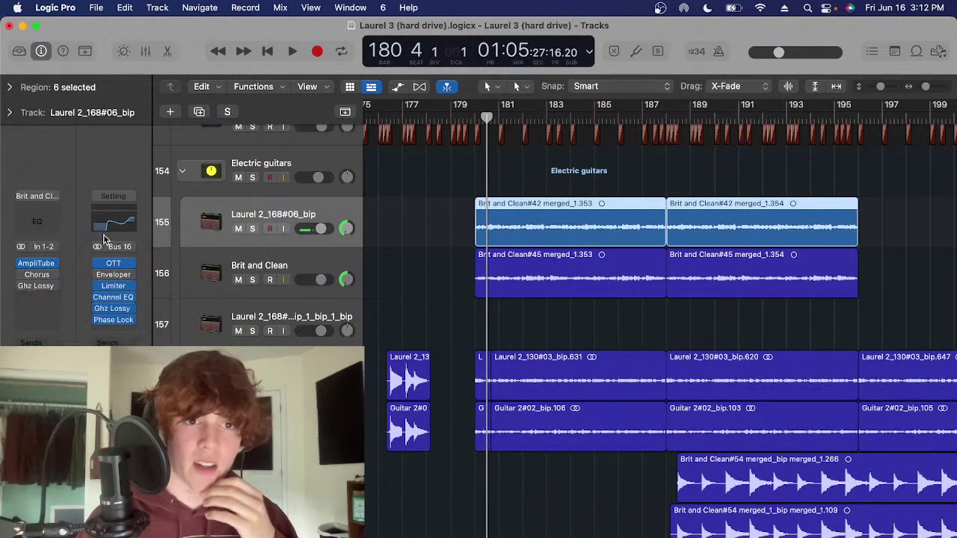
# Look at the Channel EQ curve of the Electric guitars stack, close it, and deselect all regions
pyautogui.click(128, 226)
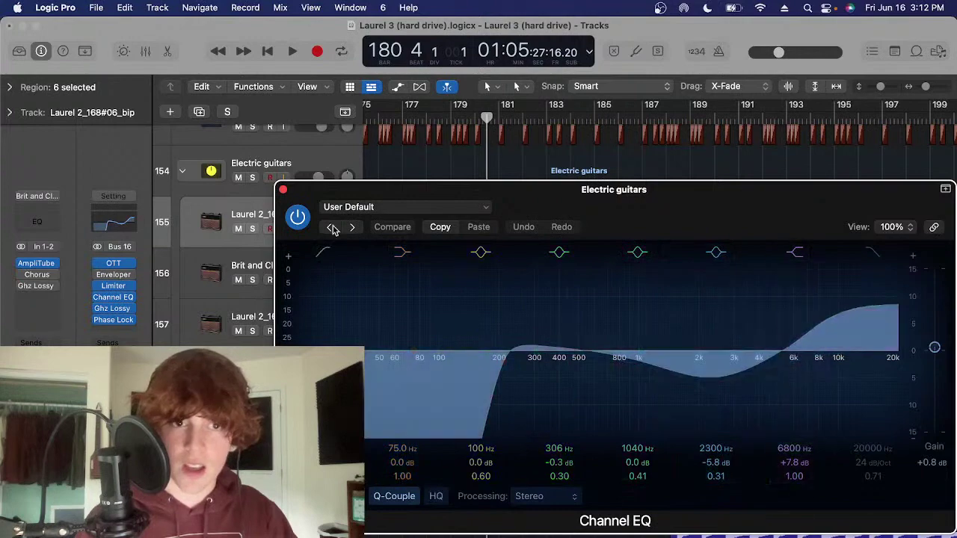
pyautogui.click(282, 190)
pyautogui.click(838, 345)
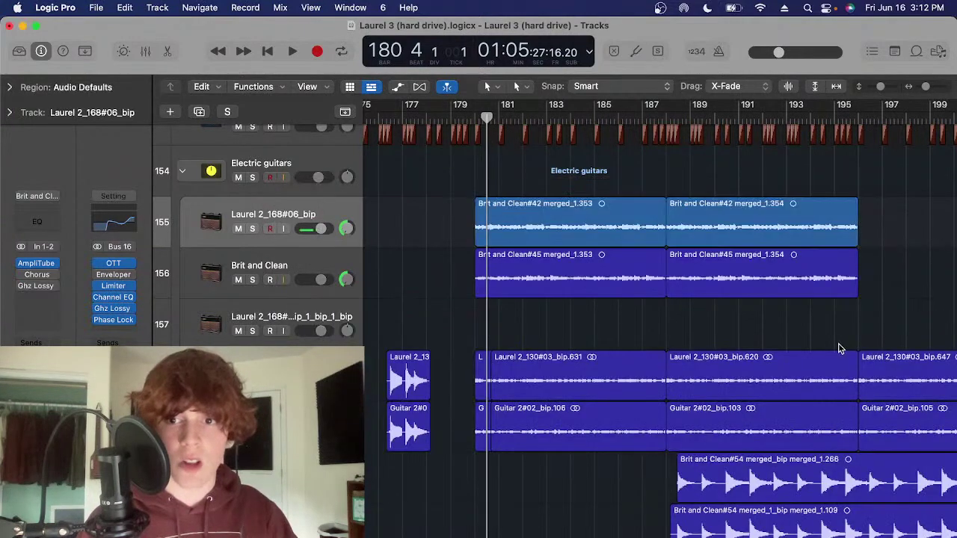
# Place the playhead at bar 199 beat 4 and select the Electric guitars stack
pyautogui.hscroll(4, 839, 345)
pyautogui.scroll(-3, 719, 328)
pyautogui.scroll(3, 749, 119)
pyautogui.click(793, 118)
pyautogui.hscroll(8, 794, 119)
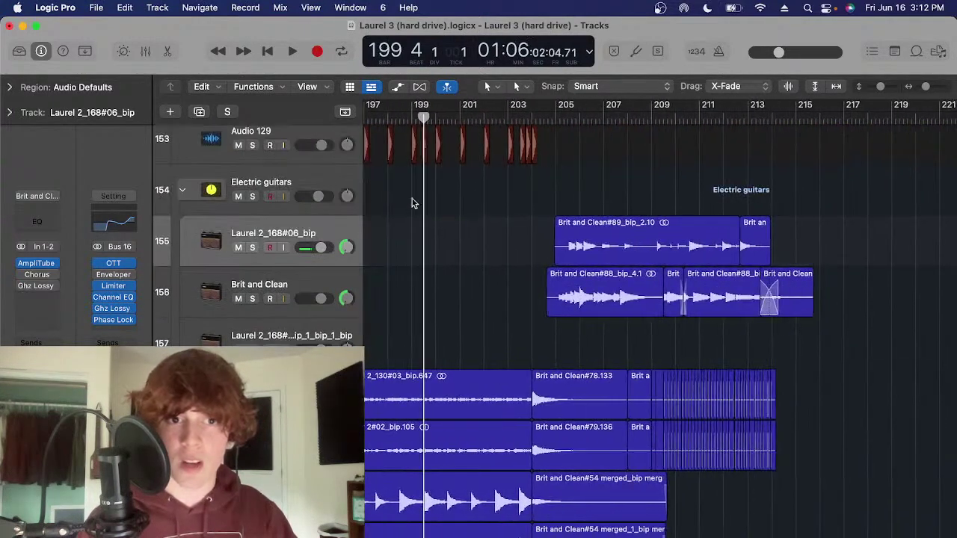
pyautogui.click(525, 214)
pyautogui.scroll(-3, 504, 248)
pyautogui.scroll(1, 523, 244)
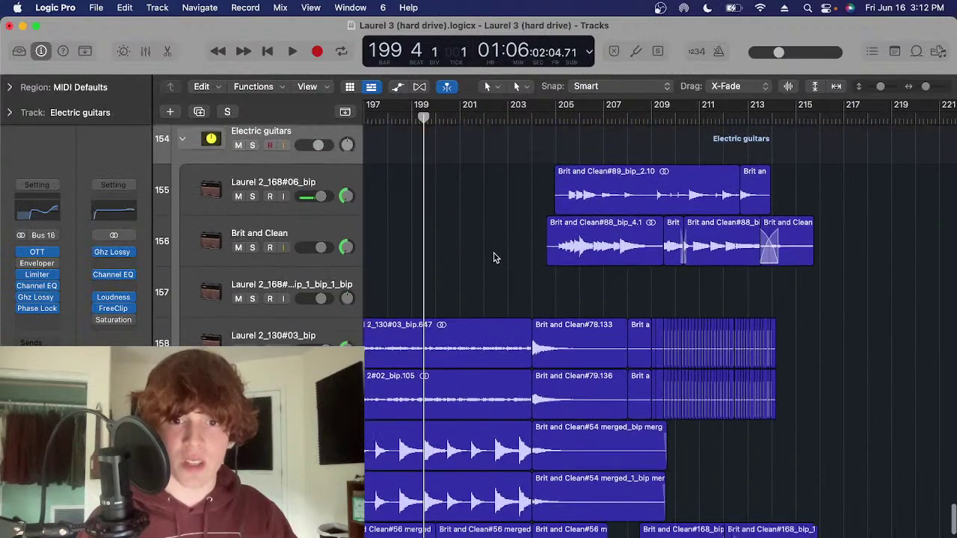
# Solo the Electric guitars stack, play it around bar 199, and return the playhead to bar 199 beat 4
pyautogui.hscroll(-3, 495, 257)
pyautogui.scroll(-2, 411, 314)
pyautogui.scroll(3, 531, 290)
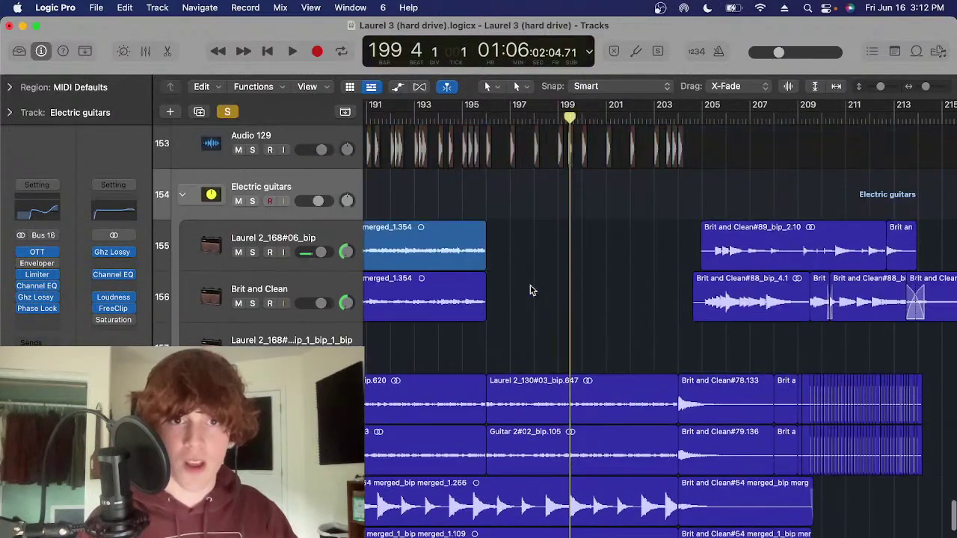
pyautogui.scroll(-7, 607, 302)
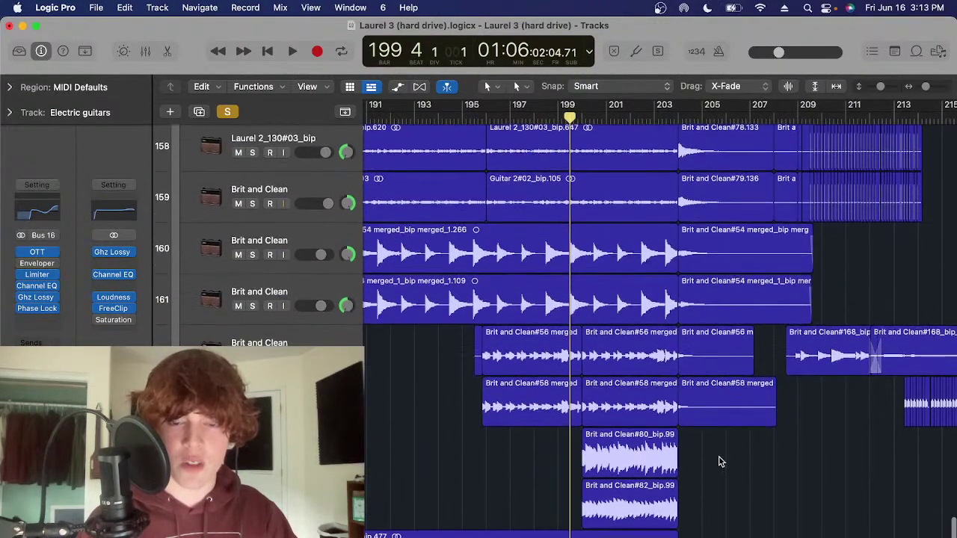
pyautogui.scroll(4, 719, 462)
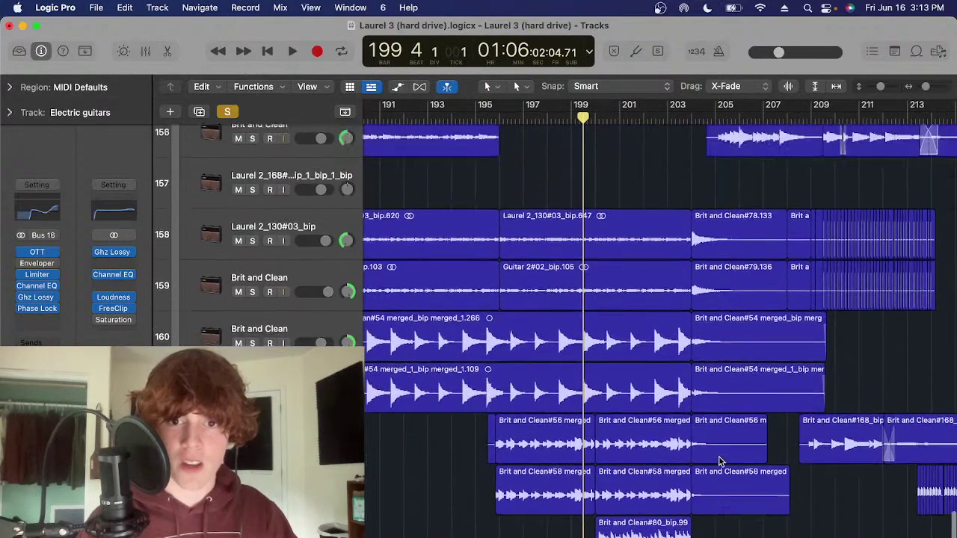
pyautogui.hscroll(2, 719, 462)
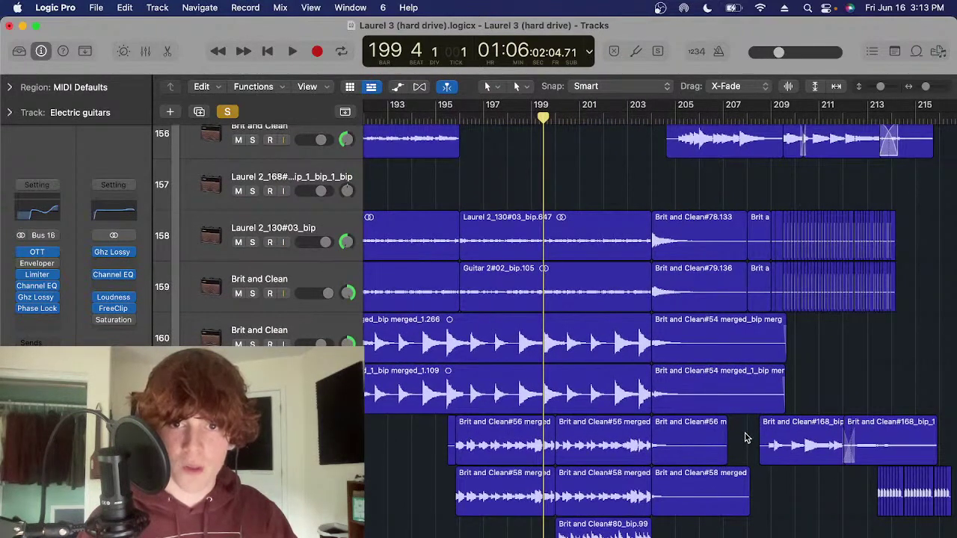
pyautogui.press('space')
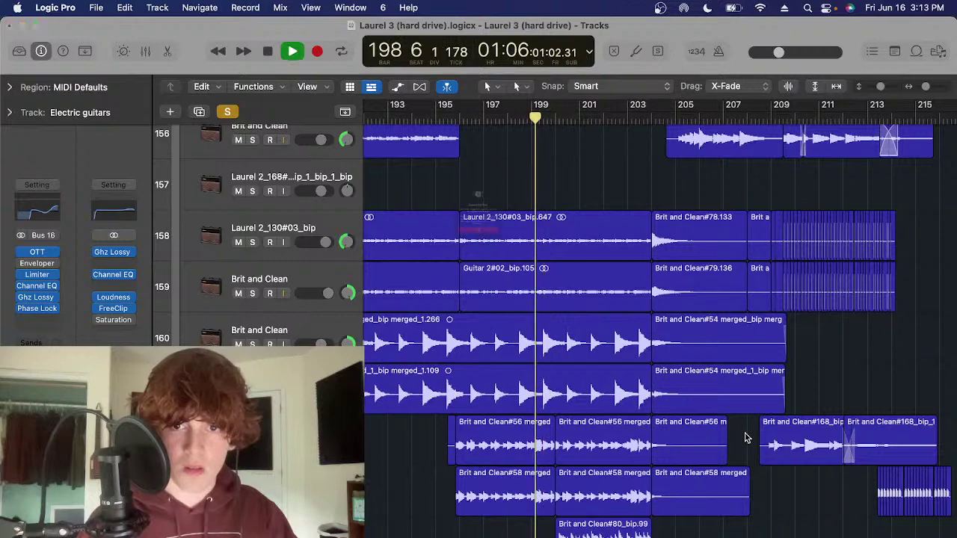
pyautogui.scroll(2, 748, 438)
pyautogui.press('Return')
pyautogui.click(546, 118)
# Show automation on all tracks, select the Rides_bip track, and add the On/Off control to the track headers
pyautogui.press('super+Left')
pyautogui.press('super+Left')
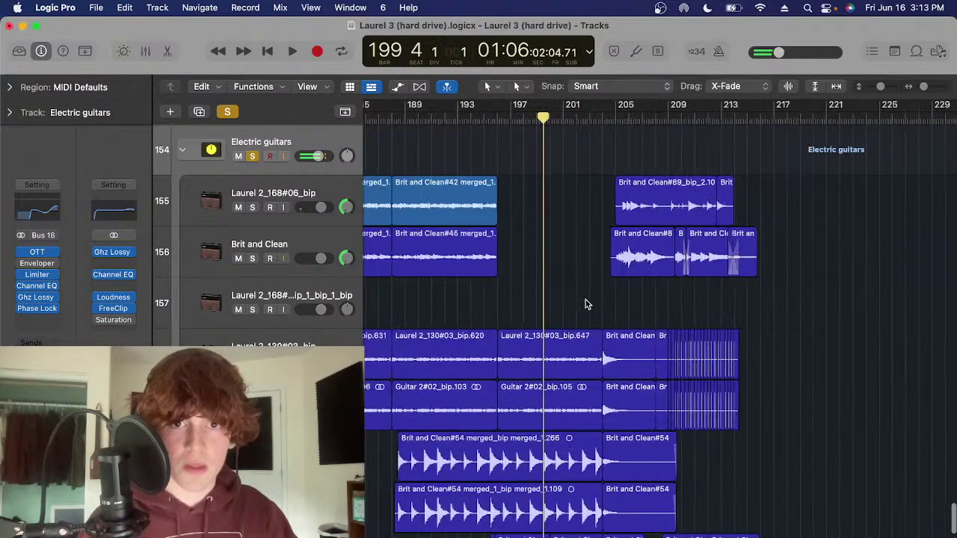
pyautogui.press('super+Left')
pyautogui.press('a')
pyautogui.scroll(5, 585, 304)
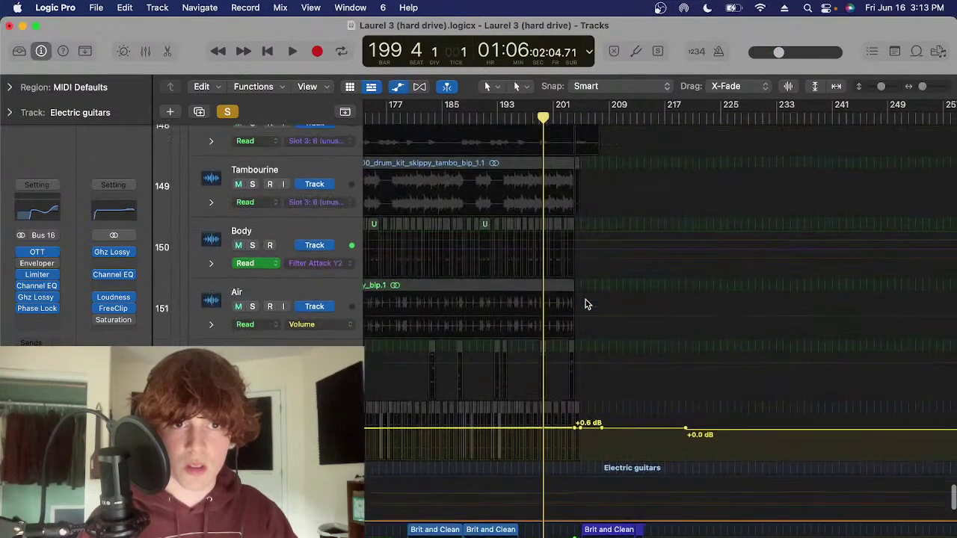
pyautogui.press('a')
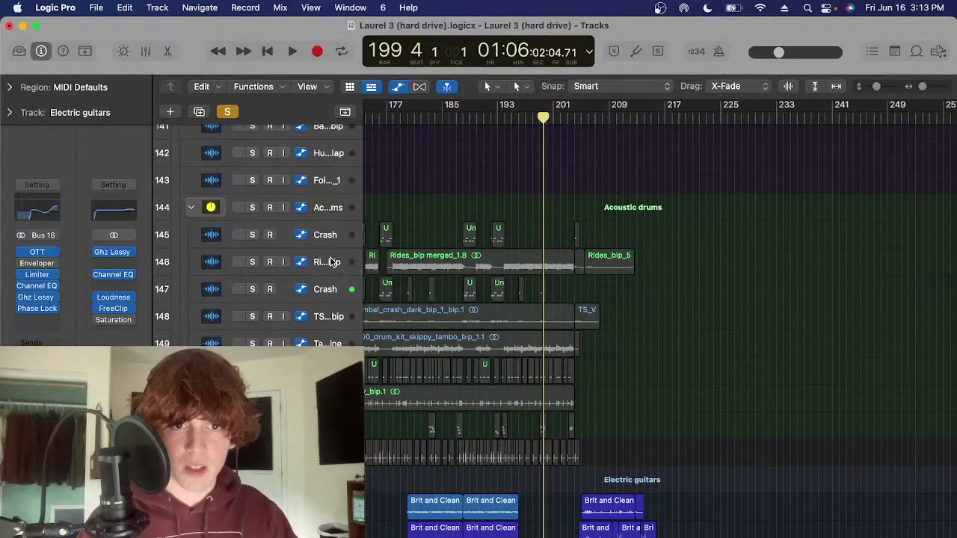
pyautogui.click(331, 262)
pyautogui.rightClick(333, 262)
pyautogui.moveTo(583, 528)
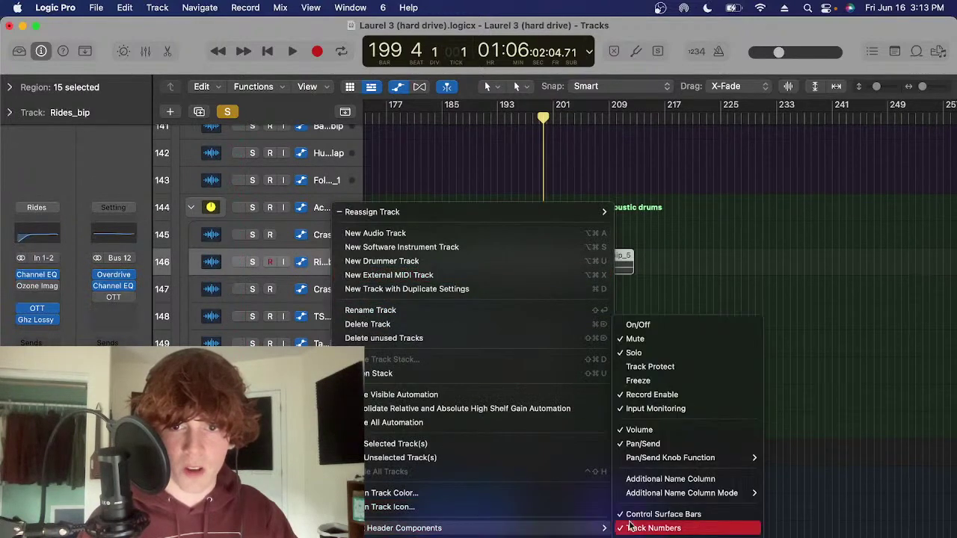
pyautogui.click(647, 324)
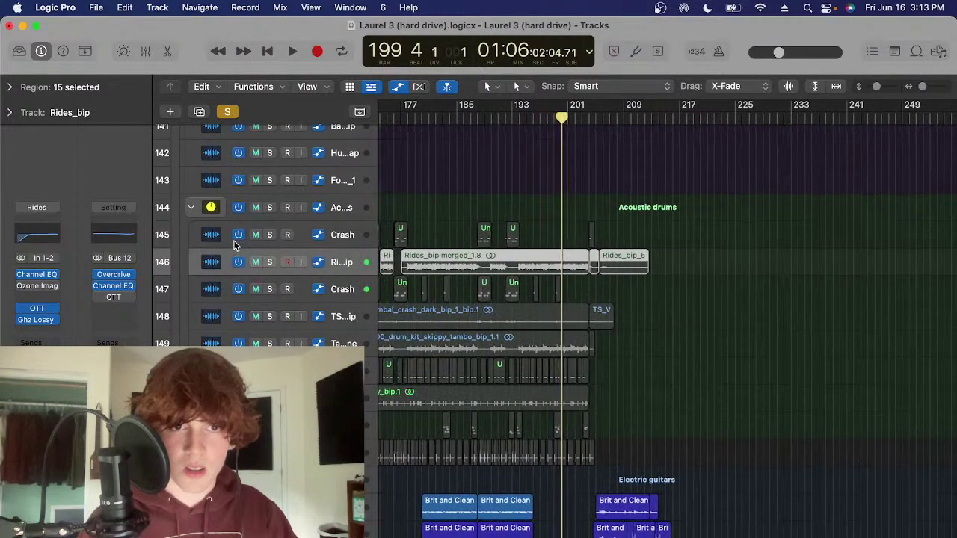
# Turn off the Acoustic drums stack and play the soloed Electric guitars stack from bar 199 beat 4
pyautogui.click(238, 209)
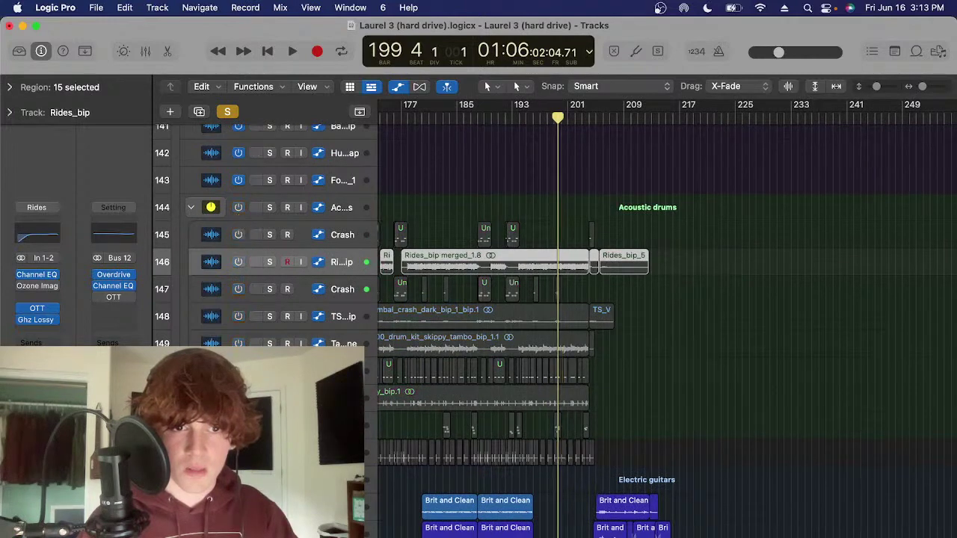
pyautogui.scroll(-8, 500, 415)
pyautogui.scroll(5, 760, 372)
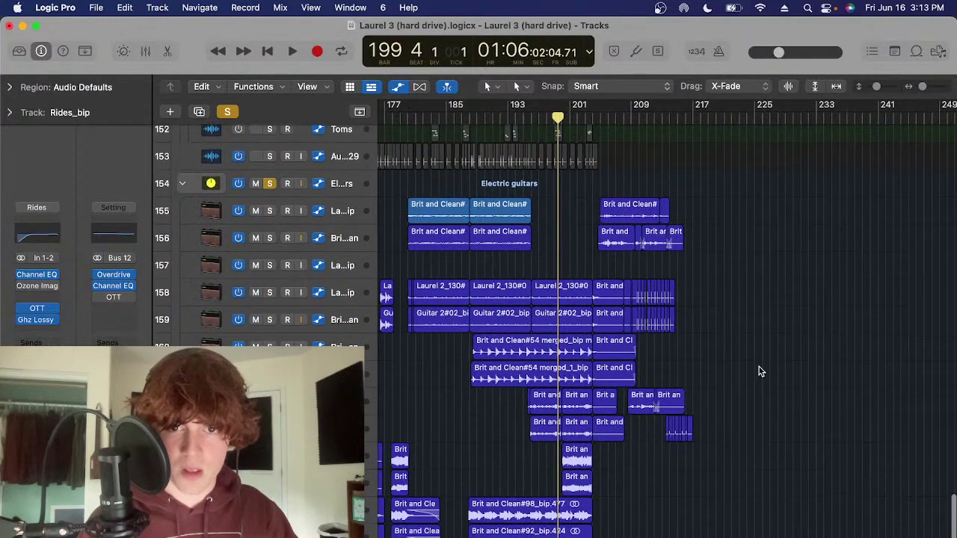
pyautogui.press('space')
pyautogui.hscroll(3, 758, 369)
pyautogui.scroll(3, 757, 369)
pyautogui.press('super+Right')
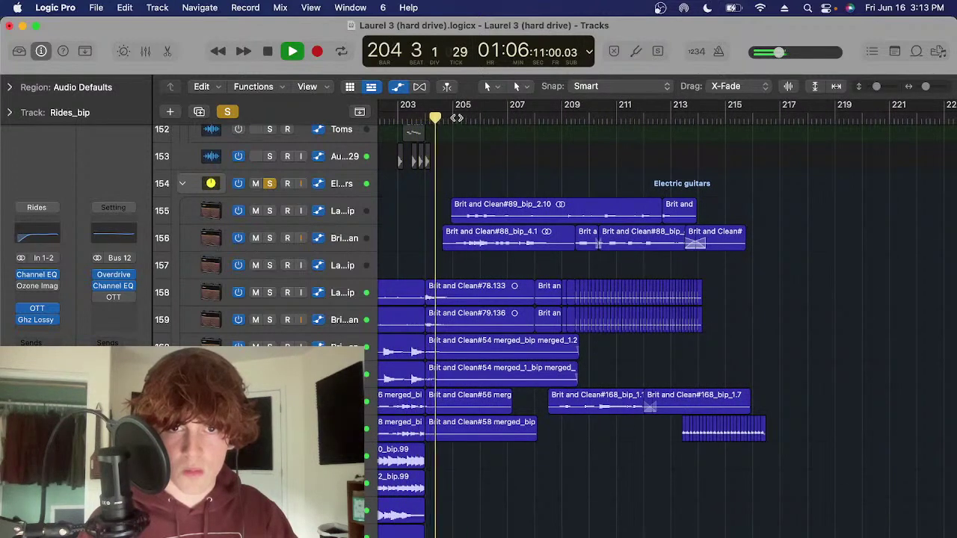
pyautogui.scroll(3, 477, 188)
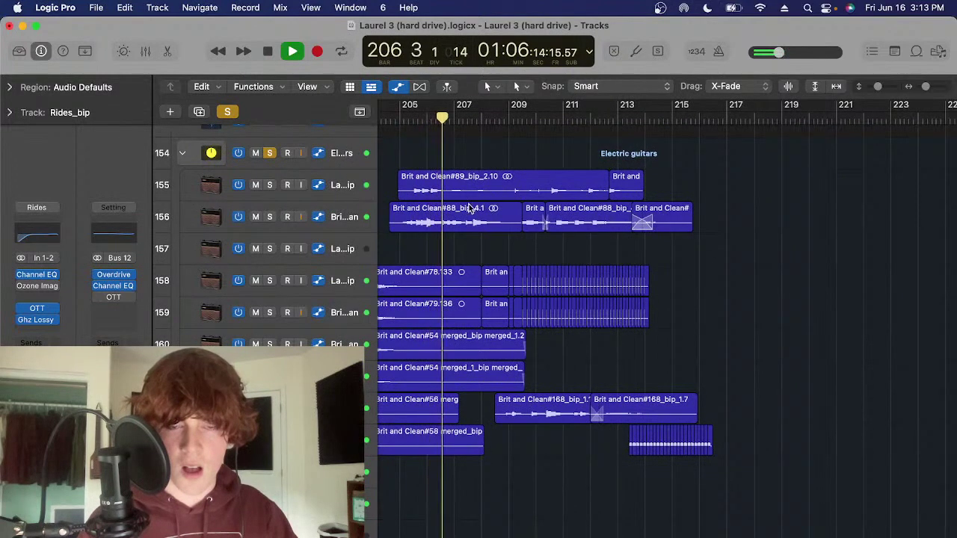
# Select the Laurel 2_168#06_bip guitar track during playback, clear the region selection, and stop playback near bar 210
pyautogui.click(508, 178)
pyautogui.click(724, 184)
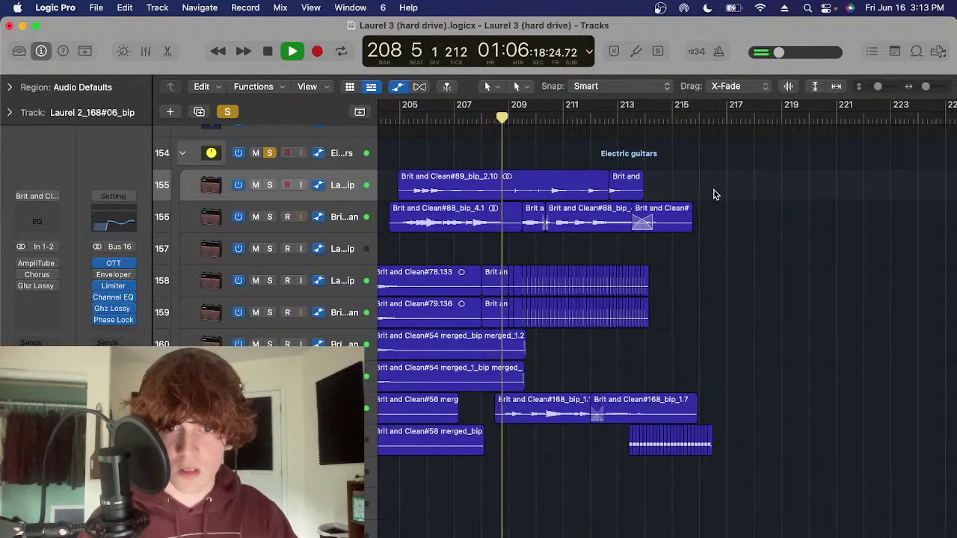
pyautogui.hscroll(5, 708, 199)
pyautogui.hscroll(-1, 585, 199)
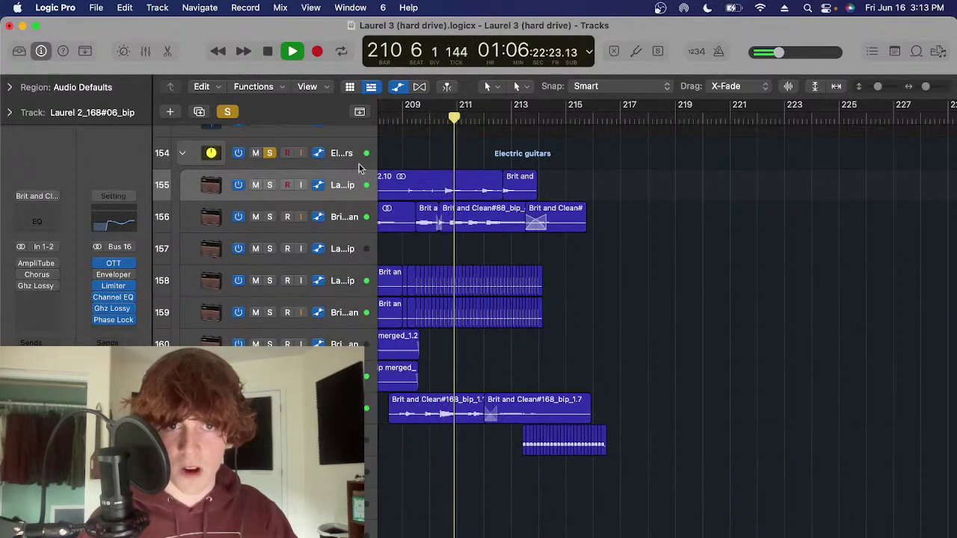
pyautogui.press('space')
# Solo guitar tracks 158 and 159, play their chopped regions around bar 211, and remove both solos
pyautogui.press('super+Right')
pyautogui.press('super+Right')
pyautogui.hscroll(-2, 649, 271)
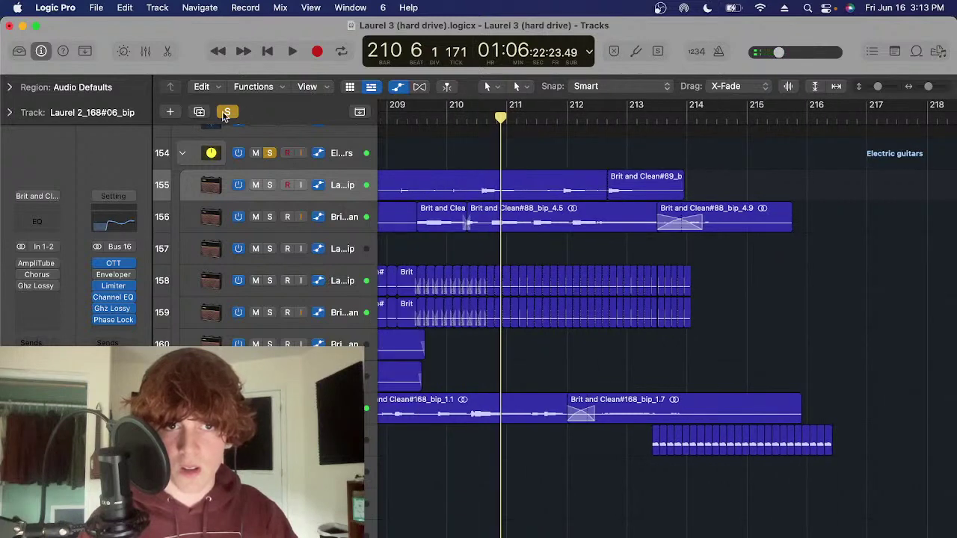
pyautogui.moveTo(268, 283); pyautogui.dragTo(269, 314)
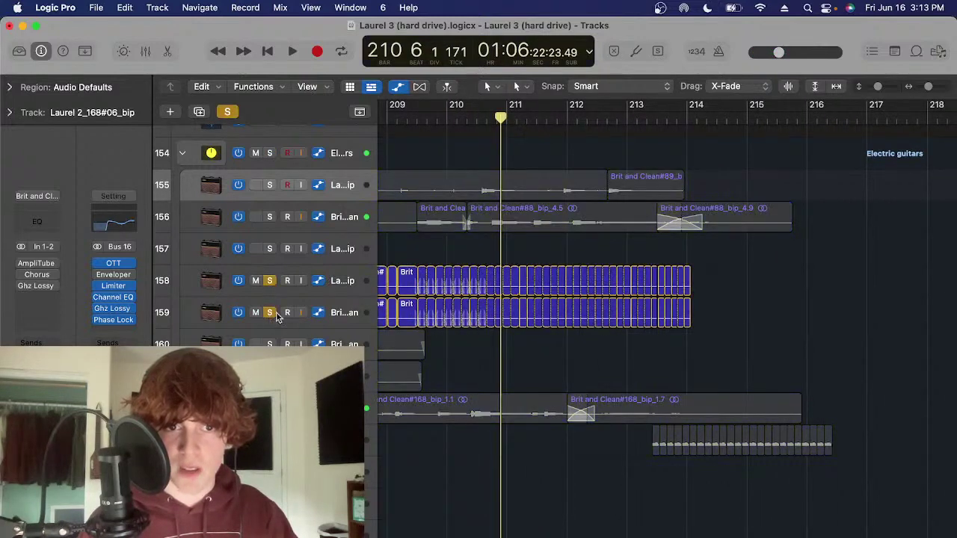
pyautogui.press('space')
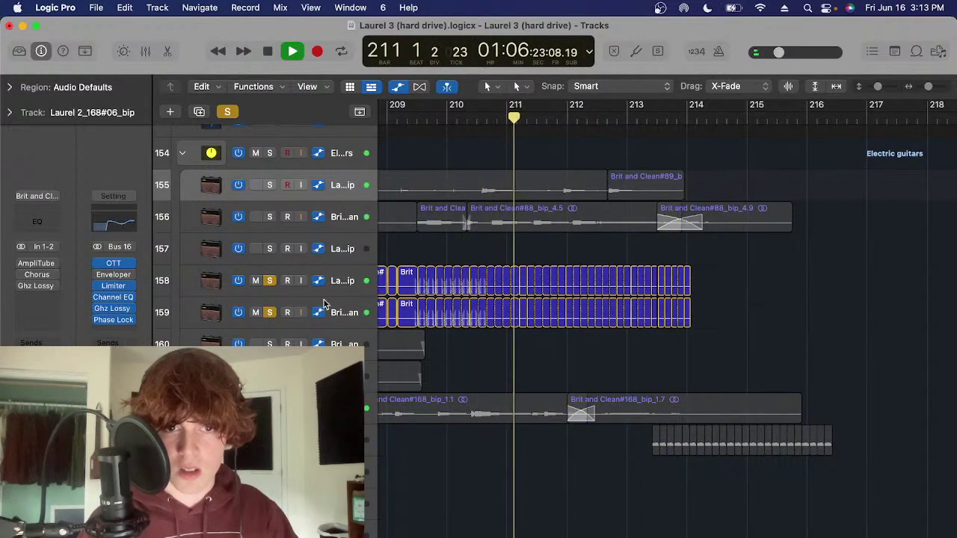
pyautogui.press('space')
pyautogui.hscroll(-3, 269, 288)
pyautogui.moveTo(269, 281); pyautogui.dragTo(269, 312)
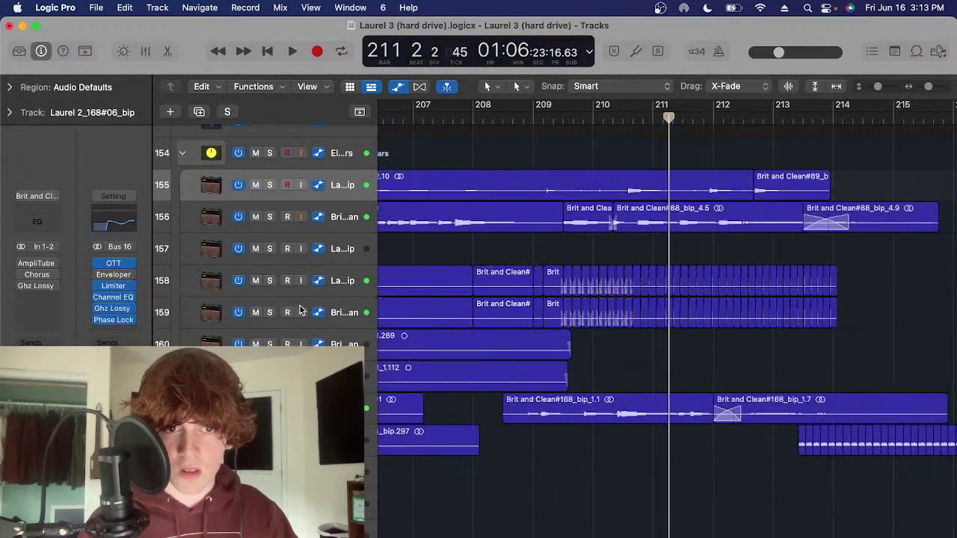
# Solo the Brit and Clean track with the chopped outro slices, play it from bar 214, unsolo it, and return to bar 214
pyautogui.hscroll(-1, 606, 318)
pyautogui.hscroll(10, 729, 235)
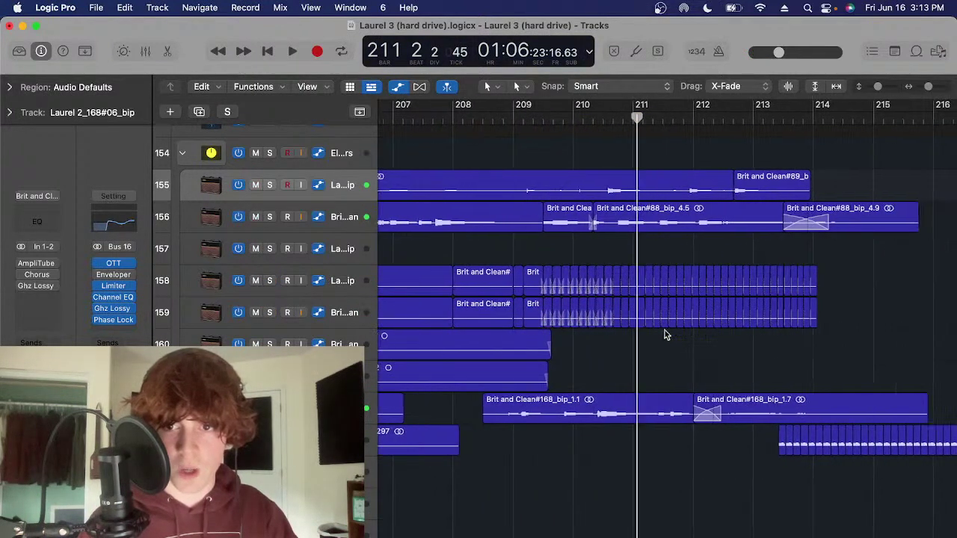
pyautogui.hscroll(-1, 531, 354)
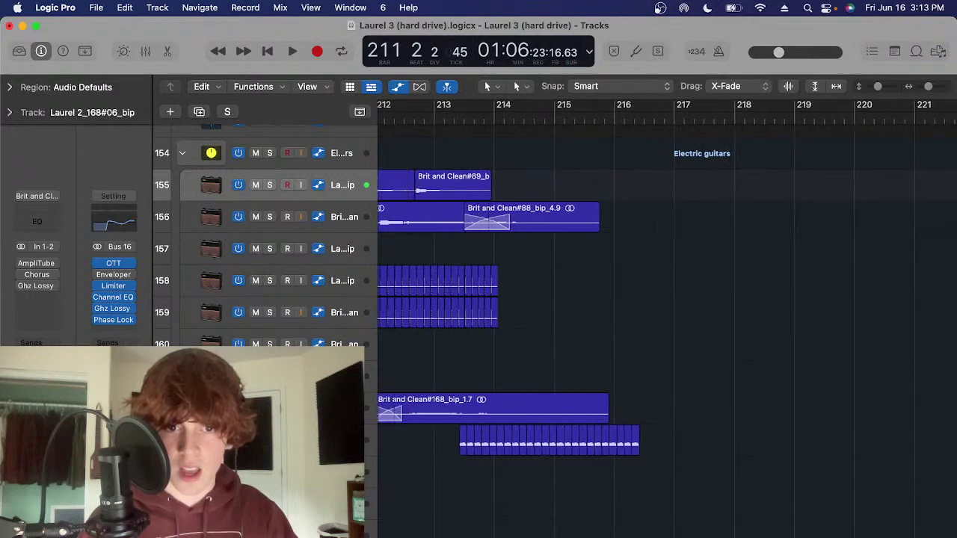
pyautogui.click(345, 439)
pyautogui.hotkey('ctrl', 's')
pyautogui.click(456, 116)
pyautogui.press('space')
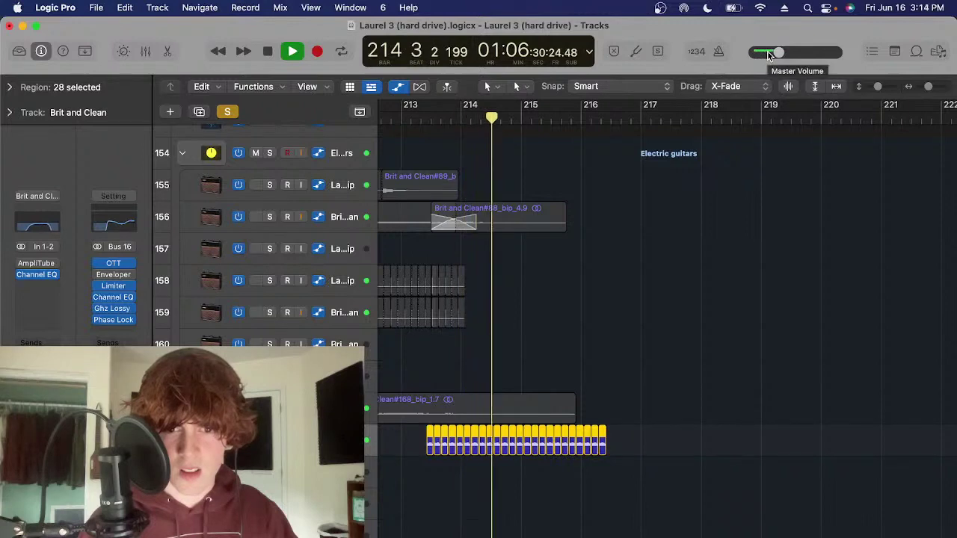
pyautogui.press('space')
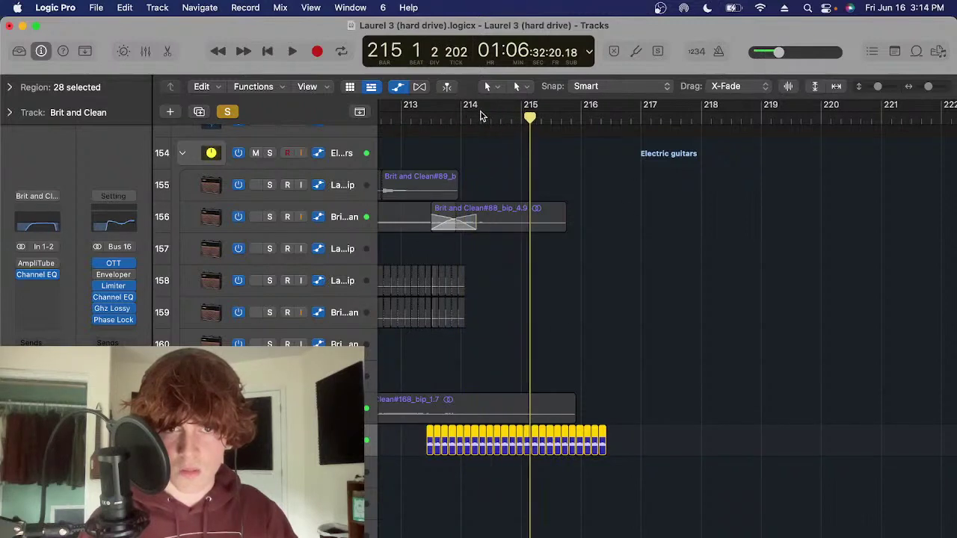
pyautogui.hotkey('ctrl', 's')
pyautogui.click(459, 126)
# Deselect all regions and hide automation on the tracks, bringing the chopped Brit and Clean slices near bar 213 into close view
pyautogui.press('super+Left')
pyautogui.press('super+Left')
pyautogui.hscroll(-10, 491, 393)
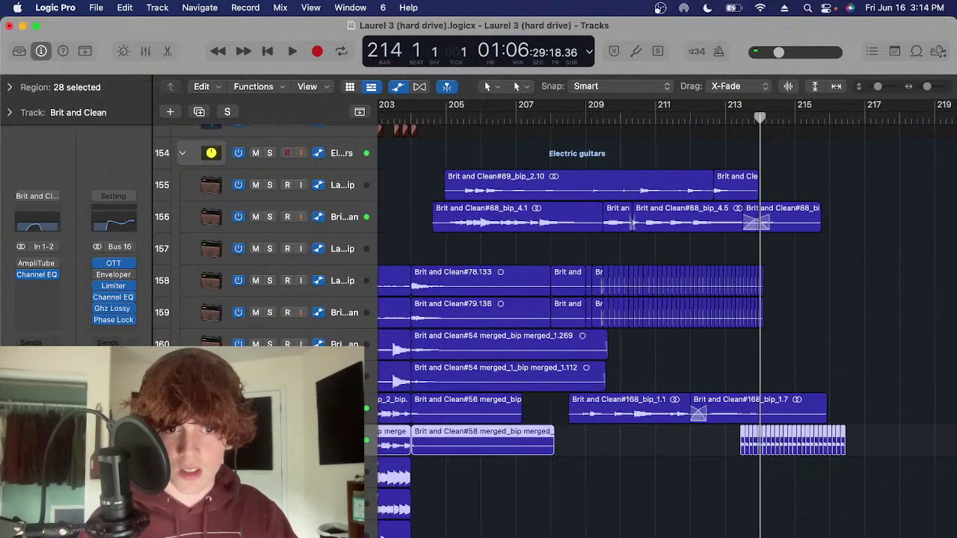
pyautogui.click(756, 506)
pyautogui.press('t')
pyautogui.press('t')
pyautogui.hscroll(8, 600, 491)
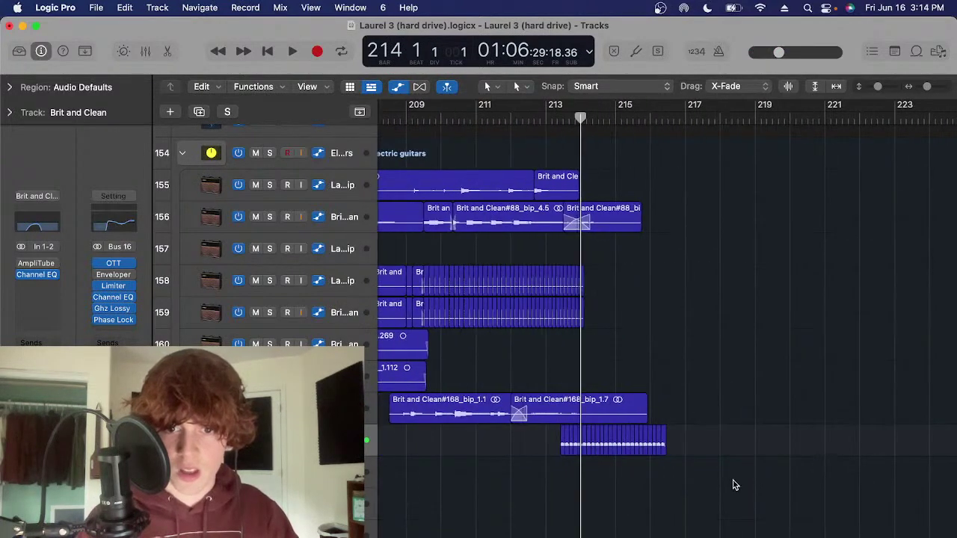
pyautogui.press('super+Right')
pyautogui.press('super+Right')
pyautogui.press('super+Down')
pyautogui.press('super+Down')
pyautogui.press('super+Right')
pyautogui.press('a')
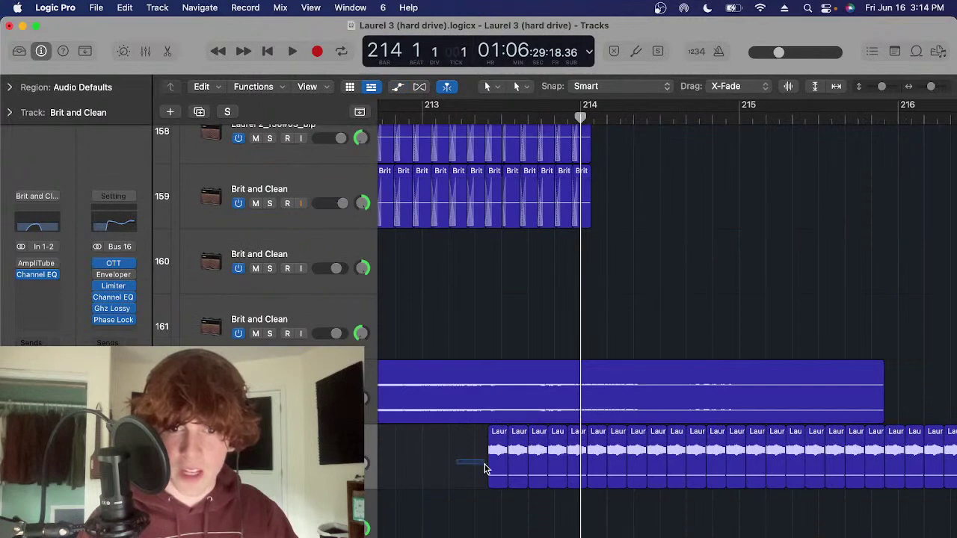
# Examine the short repeated slices on the Brit and Clean track from bar 213 beat 3, leaving no region selected
pyautogui.click(499, 443)
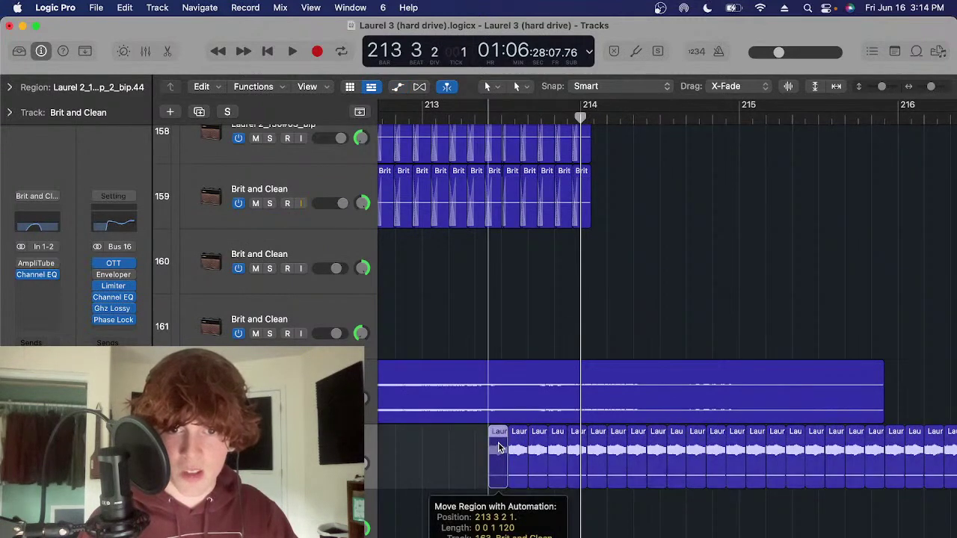
pyautogui.click(447, 459)
pyautogui.press('super+Left')
pyautogui.press('super+Left')
pyautogui.moveTo(561, 476); pyautogui.dragTo(407, 471)
pyautogui.click(557, 510)
pyautogui.press('super+Left')
pyautogui.press('super+Left')
pyautogui.press('super+Left')
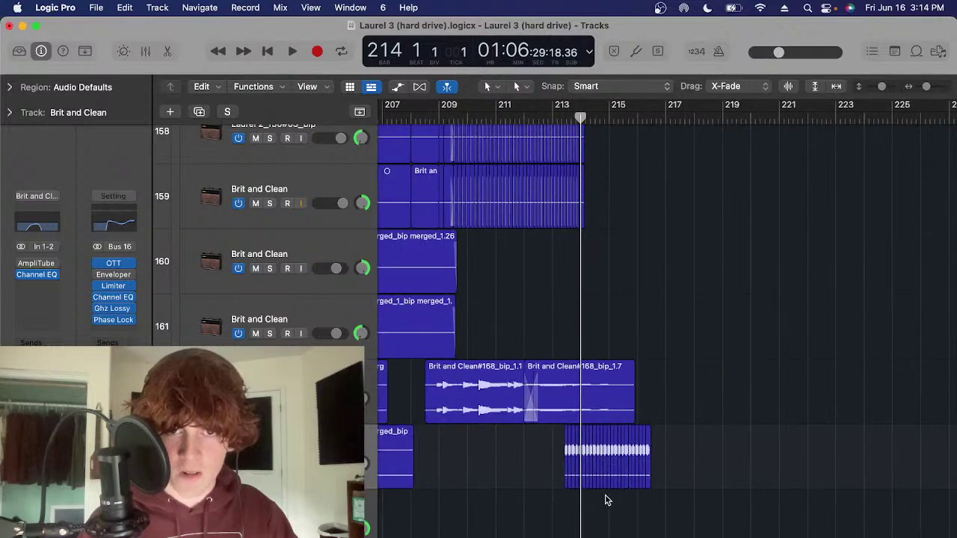
# Select the Electric guitars stack
pyautogui.press('super+Up')
pyautogui.press('super+Up')
pyautogui.scroll(3, 607, 500)
pyautogui.press('super+Left')
pyautogui.press('super+Left')
pyautogui.press('super+Left')
pyautogui.press('super+Left')
pyautogui.press('super+Left')
pyautogui.hscroll(-4, 620, 496)
pyautogui.scroll(2, 575, 478)
pyautogui.hscroll(-2, 576, 478)
pyautogui.scroll(2, 397, 310)
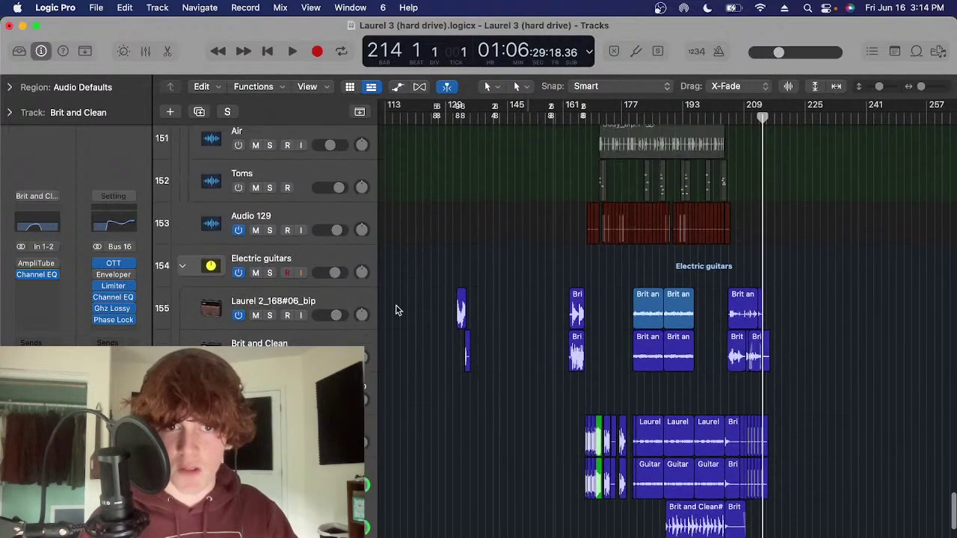
pyautogui.click(347, 256)
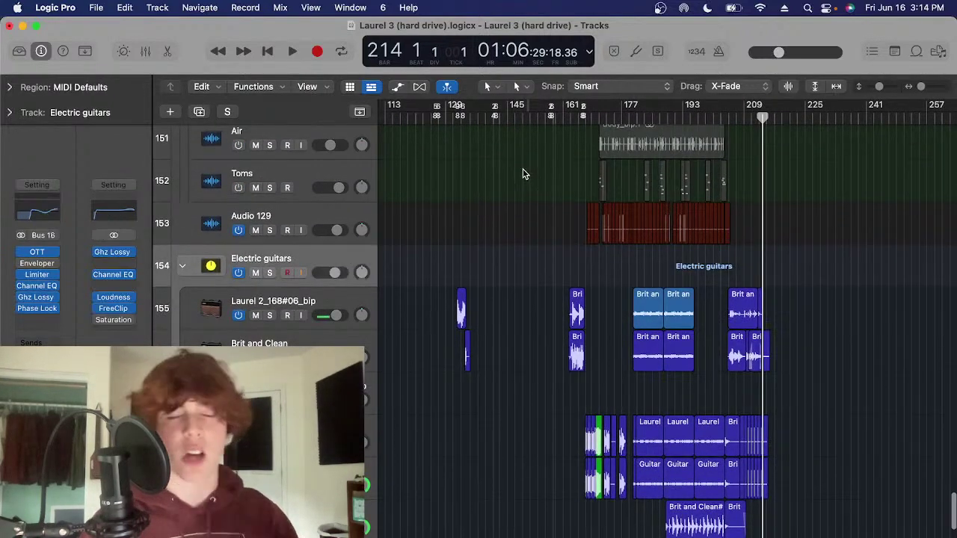
# Place the playhead at bar 172 and select the Audio 129 track
pyautogui.scroll(5, 539, 187)
pyautogui.click(600, 122)
pyautogui.scroll(-1, 446, 390)
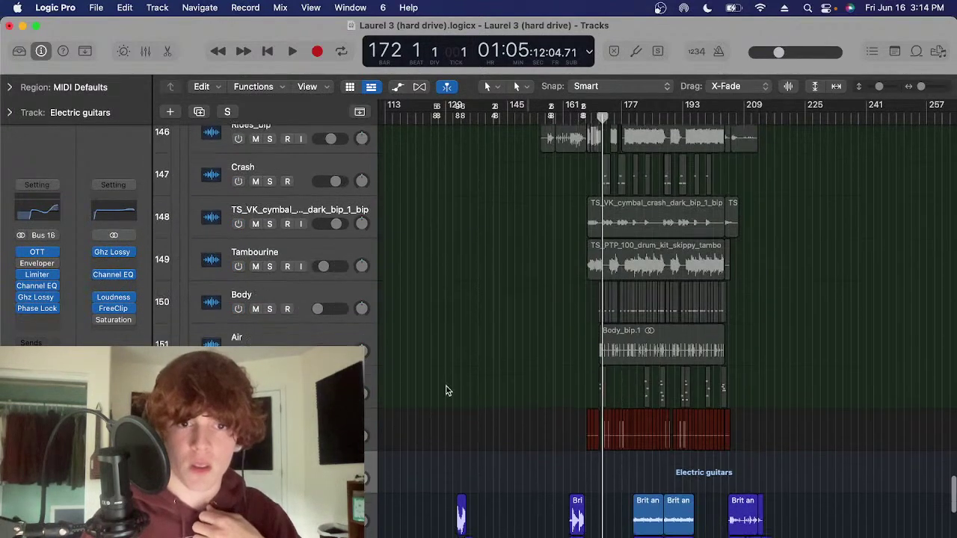
pyautogui.click(344, 430)
pyautogui.scroll(-2, 645, 296)
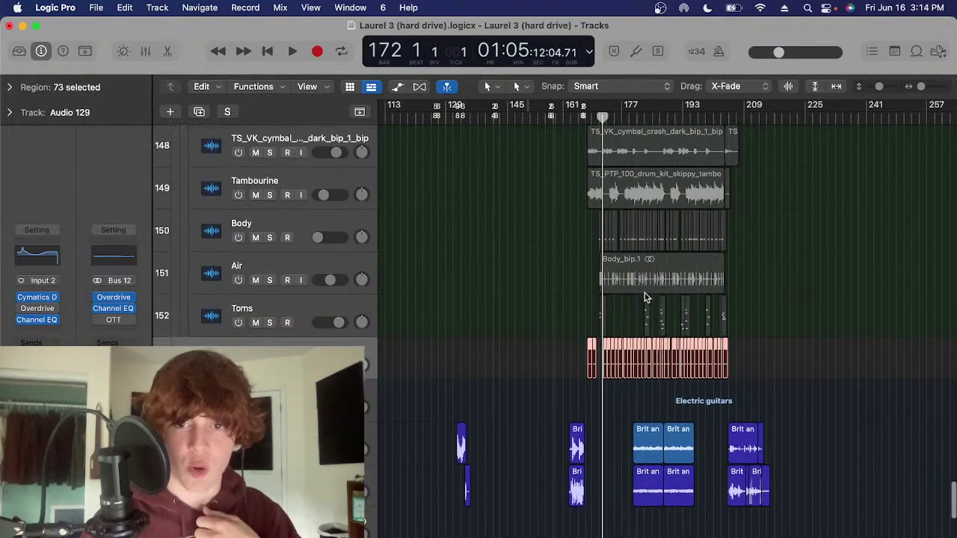
# Deselect the Audio 129 regions and look over the Acoustic drums and Drums stacks and their regions before bar 172
pyautogui.scroll(4, 645, 295)
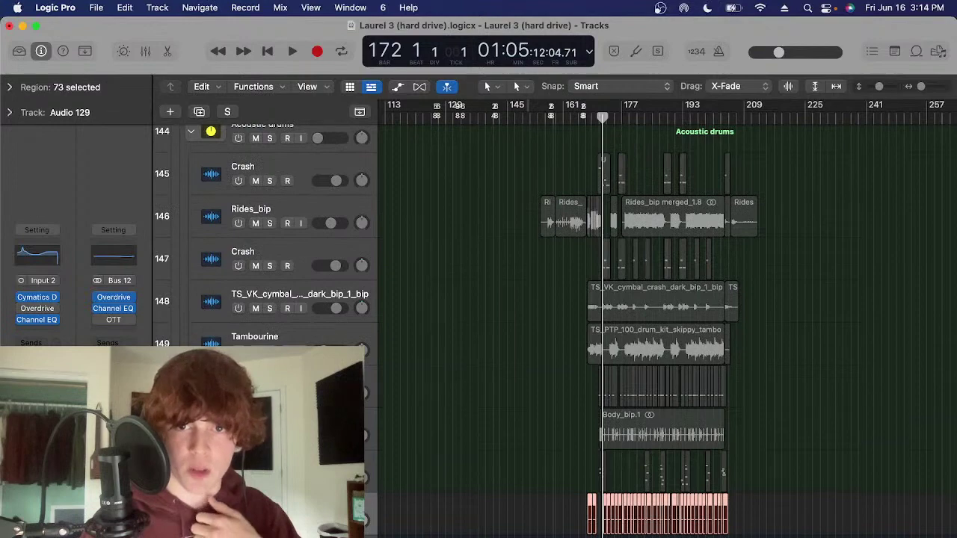
pyautogui.scroll(-1, 333, 389)
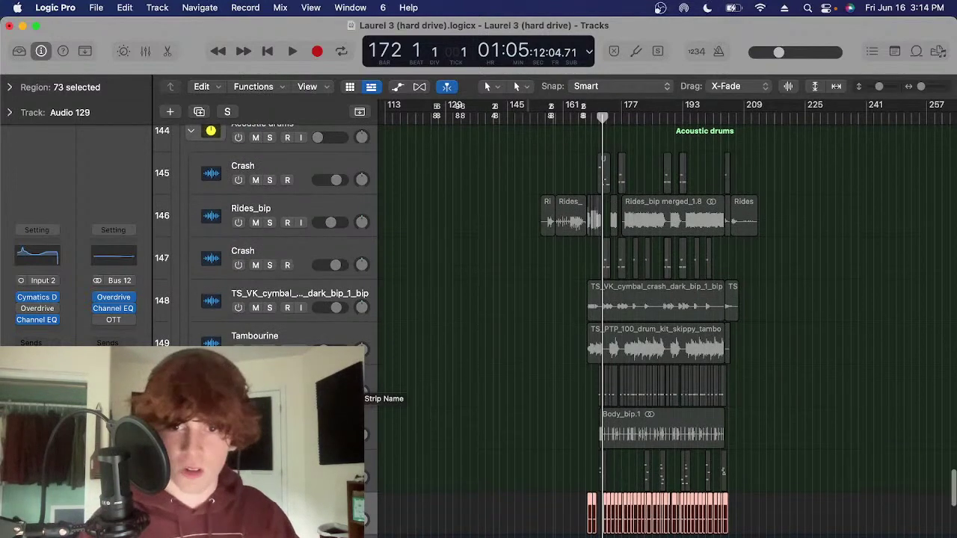
pyautogui.press('super+Up')
pyautogui.press('super+Up')
pyautogui.click(441, 344)
pyautogui.hscroll(-4, 446, 353)
pyautogui.scroll(3, 441, 340)
pyautogui.hscroll(3, 423, 333)
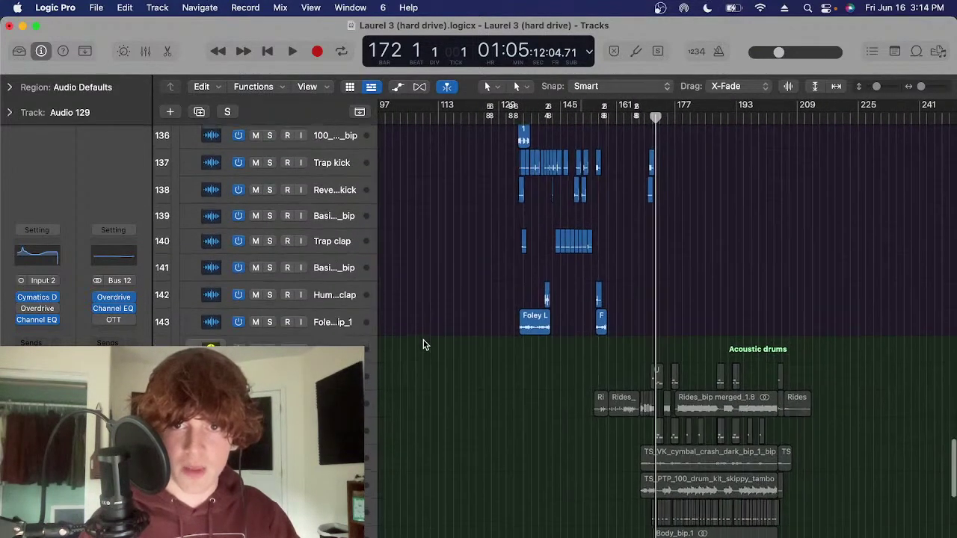
pyautogui.hscroll(-5, 423, 344)
pyautogui.scroll(4, 423, 344)
pyautogui.hscroll(4, 425, 346)
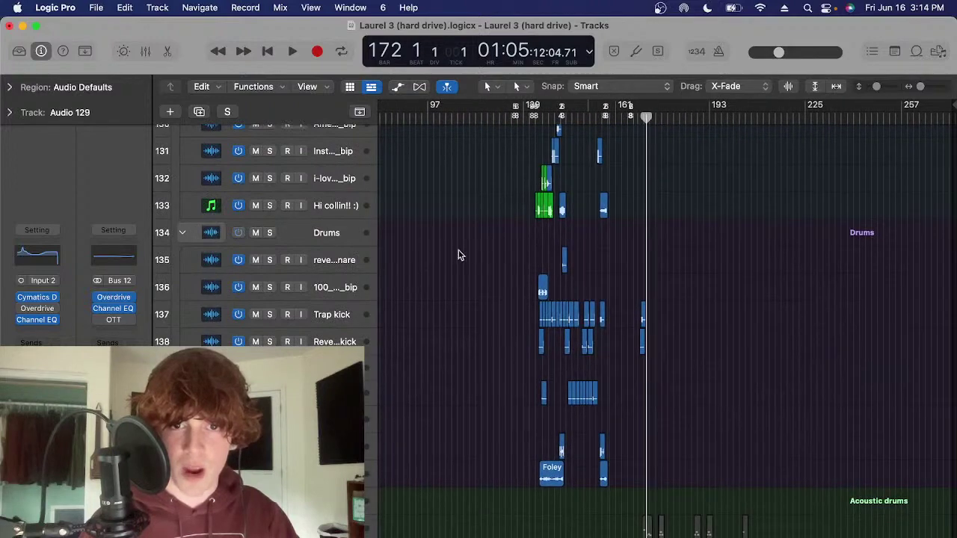
pyautogui.press('super+Right')
pyautogui.press('super+Right')
pyautogui.hscroll(-3, 529, 281)
pyautogui.hscroll(-5, 685, 282)
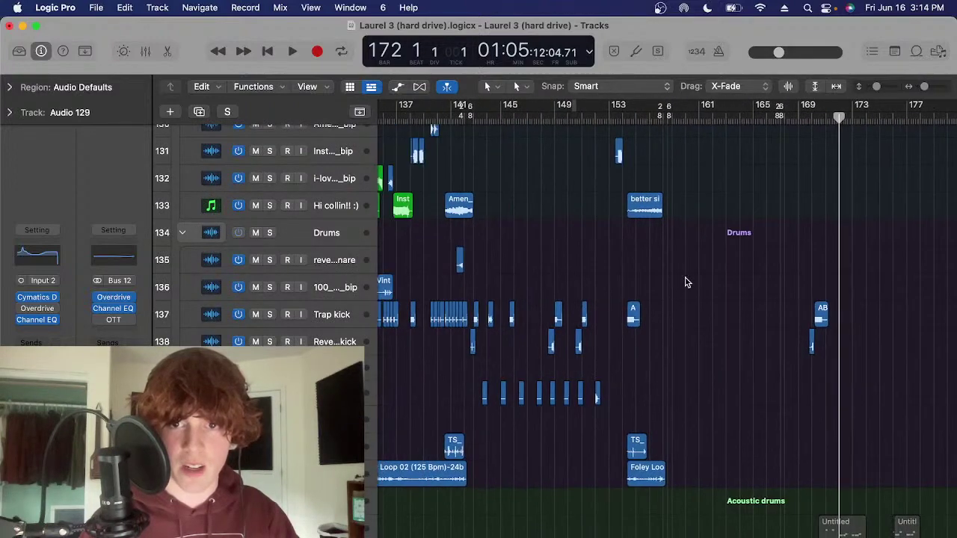
# Place the playhead at bar 160 among the guitar regions and move it to bar 133, over the first Electric guitars region
pyautogui.hscroll(4, 650, 327)
pyautogui.scroll(-10, 650, 327)
pyautogui.scroll(-10, 647, 332)
pyautogui.hscroll(3, 644, 336)
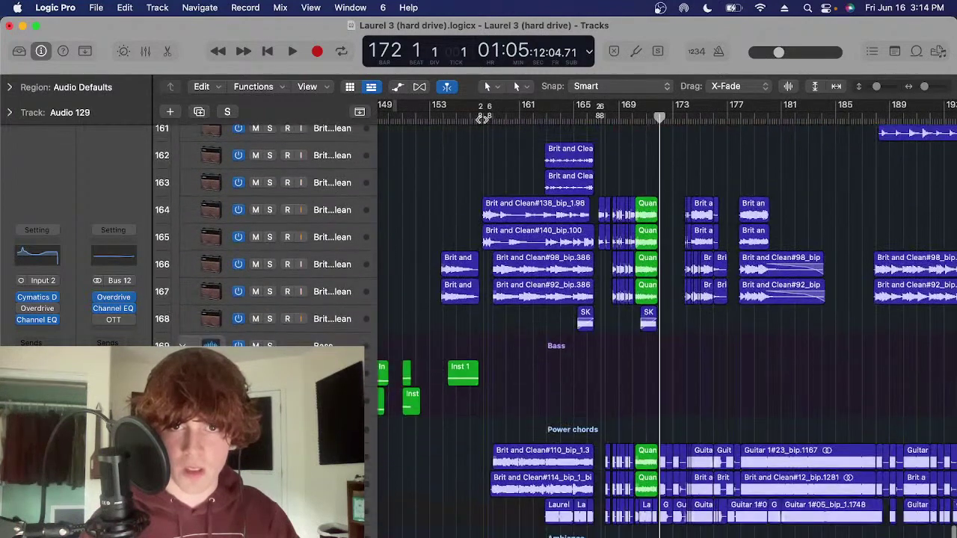
pyautogui.click(482, 118)
pyautogui.hscroll(-3, 591, 156)
pyautogui.scroll(3, 591, 156)
pyautogui.click(591, 152)
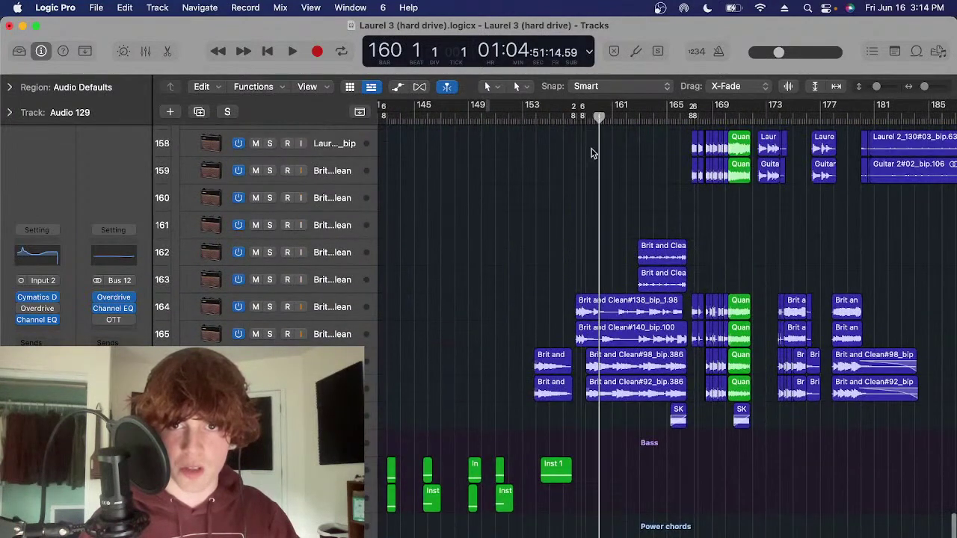
pyautogui.scroll(2, 563, 229)
pyautogui.hscroll(-5, 566, 259)
pyautogui.hscroll(1, 620, 279)
pyautogui.scroll(5, 619, 280)
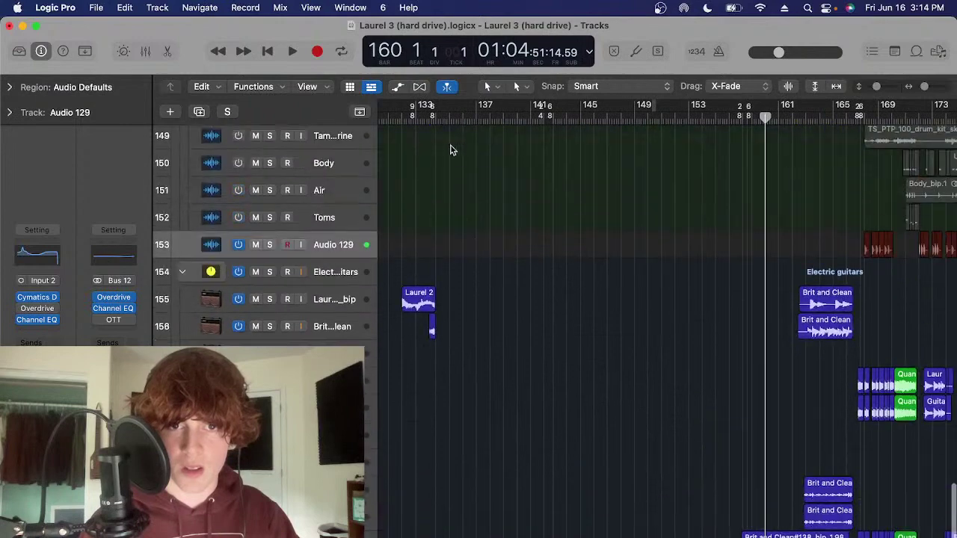
pyautogui.click(419, 118)
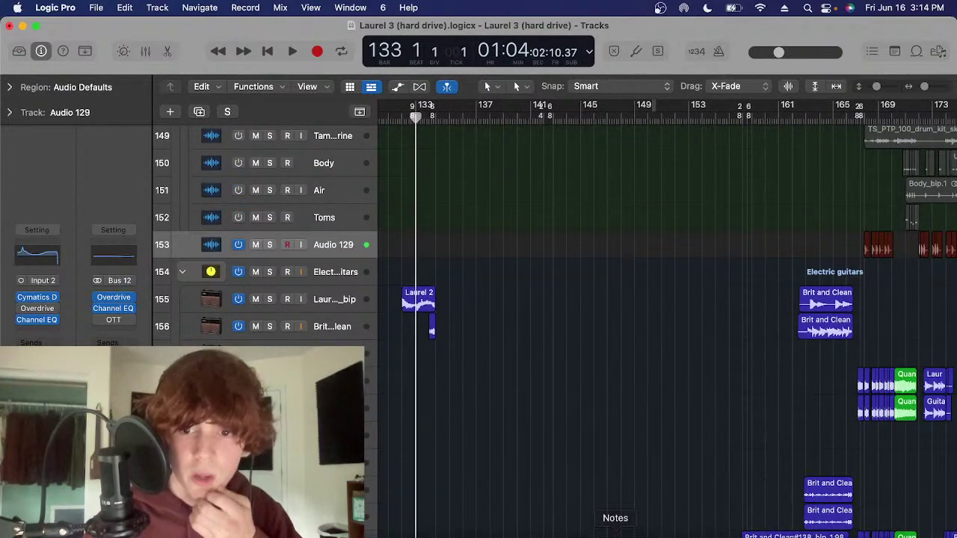
# Switch to the YouTube Studio live stream page in Brave and read the recent viewer messages in Top chat
pyautogui.click(694, 532)
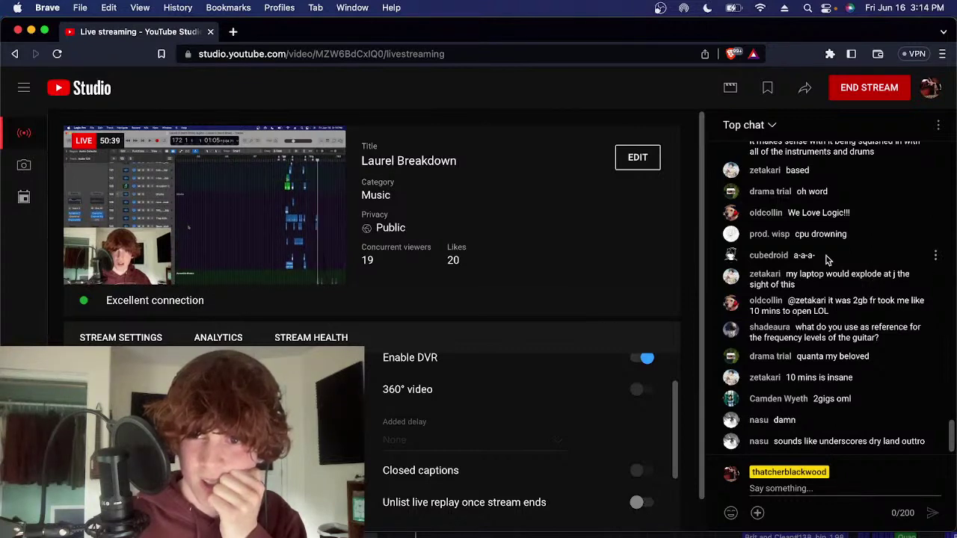
pyautogui.scroll(1, 826, 258)
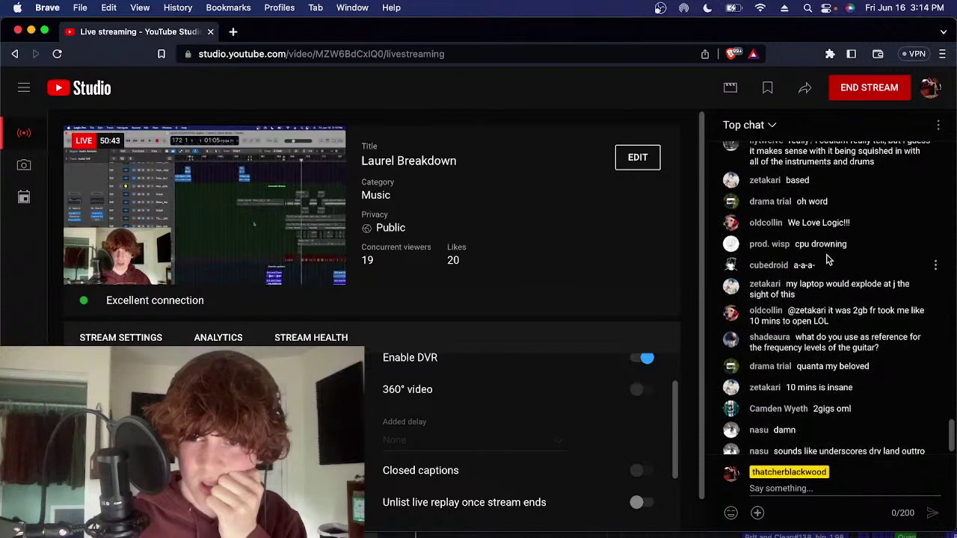
pyautogui.scroll(3, 826, 259)
pyautogui.scroll(-3, 826, 258)
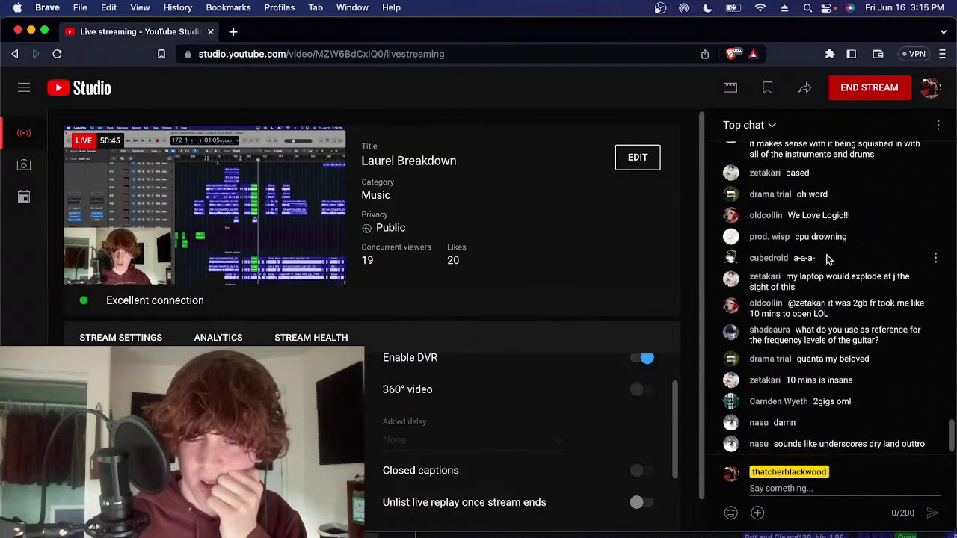
# Go back through Top chat and highlight the viewer's question about doing separate takes for all harmonies
pyautogui.scroll(5, 827, 259)
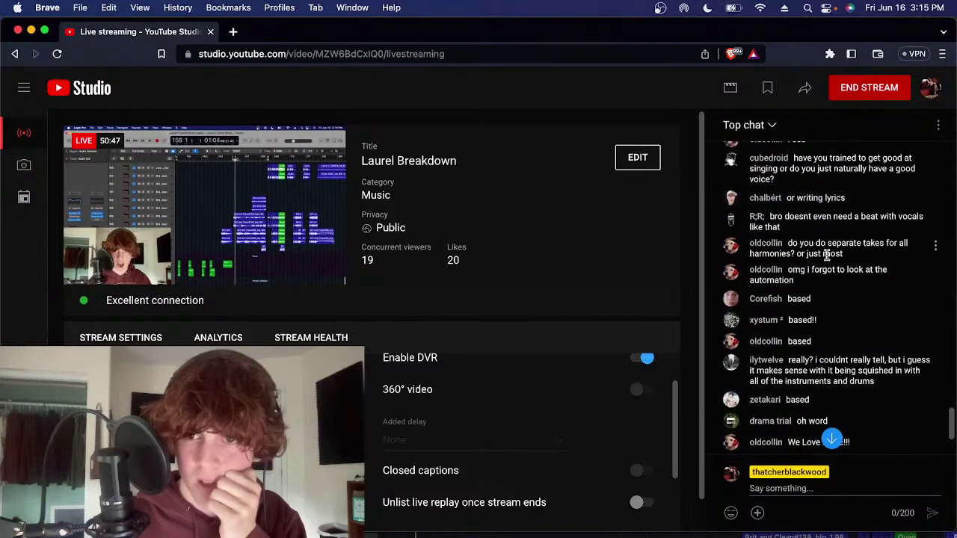
pyautogui.scroll(2, 826, 255)
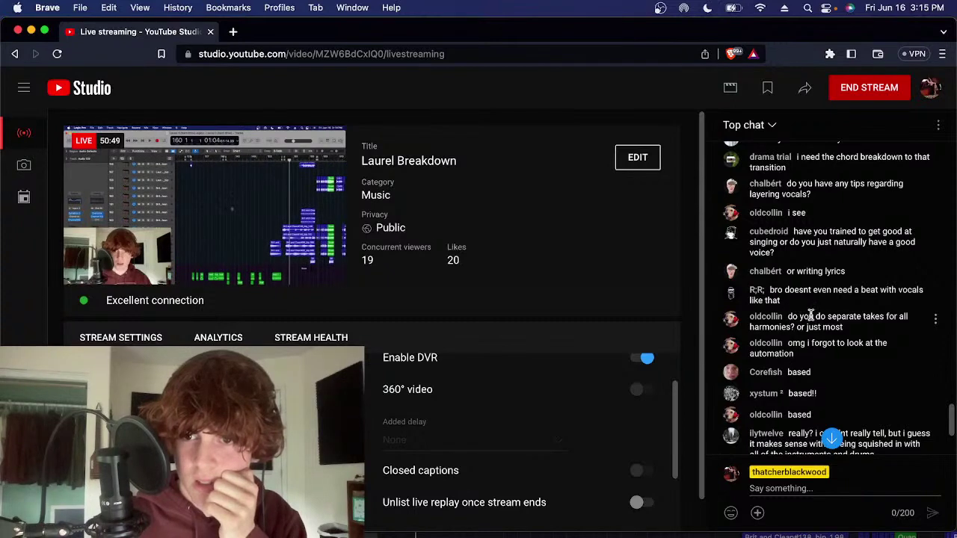
pyautogui.moveTo(856, 331); pyautogui.dragTo(785, 316)
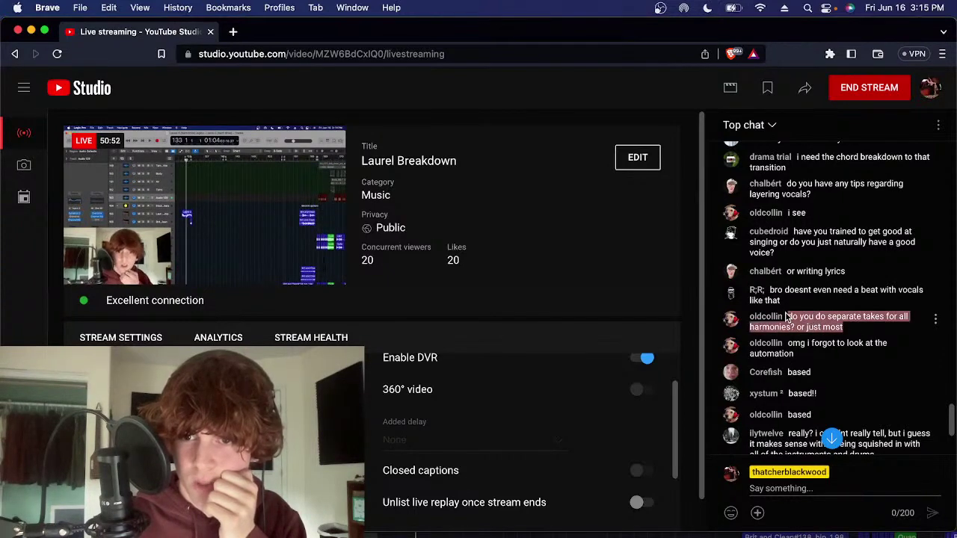
pyautogui.click(796, 303)
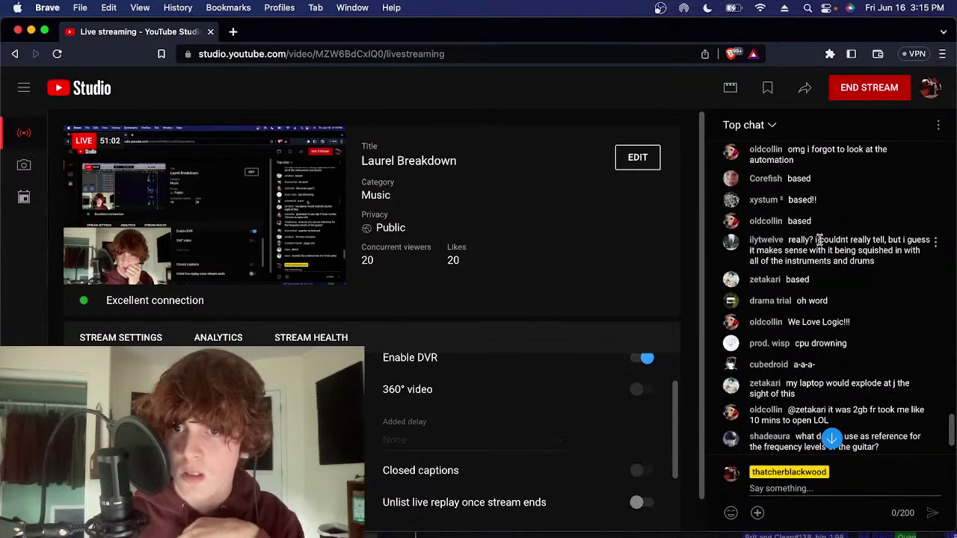
# Return to the newest chat messages and highlight the question about the reference used for the guitar's frequency levels
pyautogui.scroll(-3, 845, 258)
pyautogui.moveTo(856, 218); pyautogui.dragTo(853, 247)
pyautogui.scroll(-2, 860, 271)
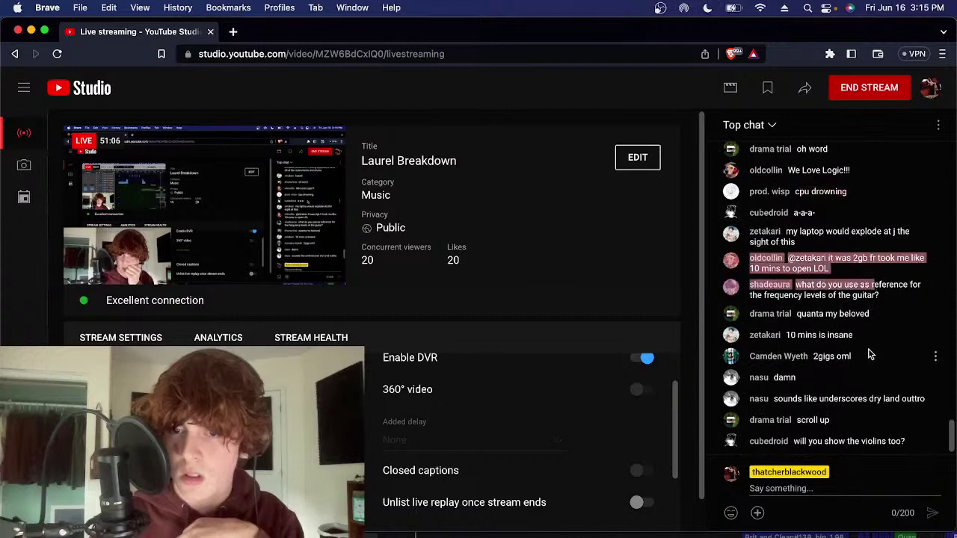
pyautogui.click(912, 442)
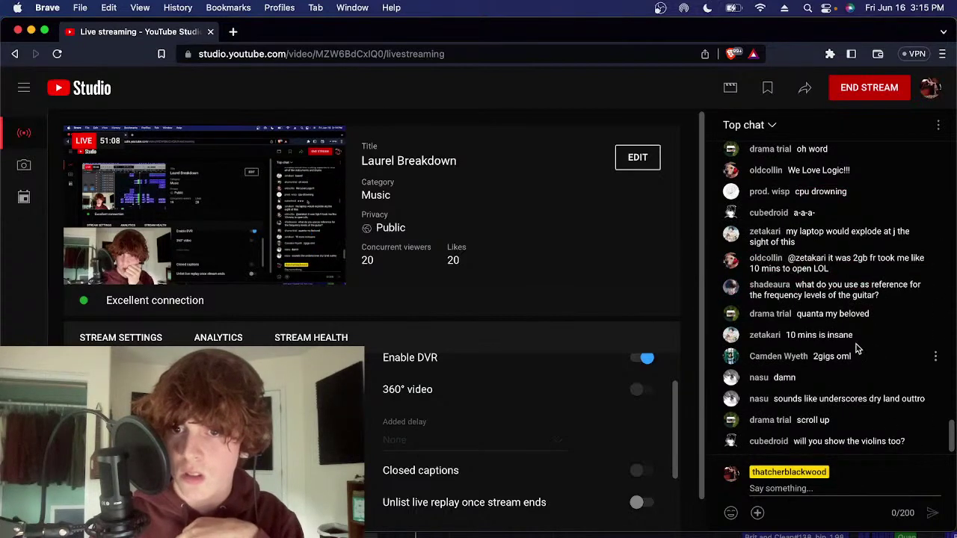
pyautogui.scroll(1, 792, 340)
pyautogui.scroll(-1, 850, 339)
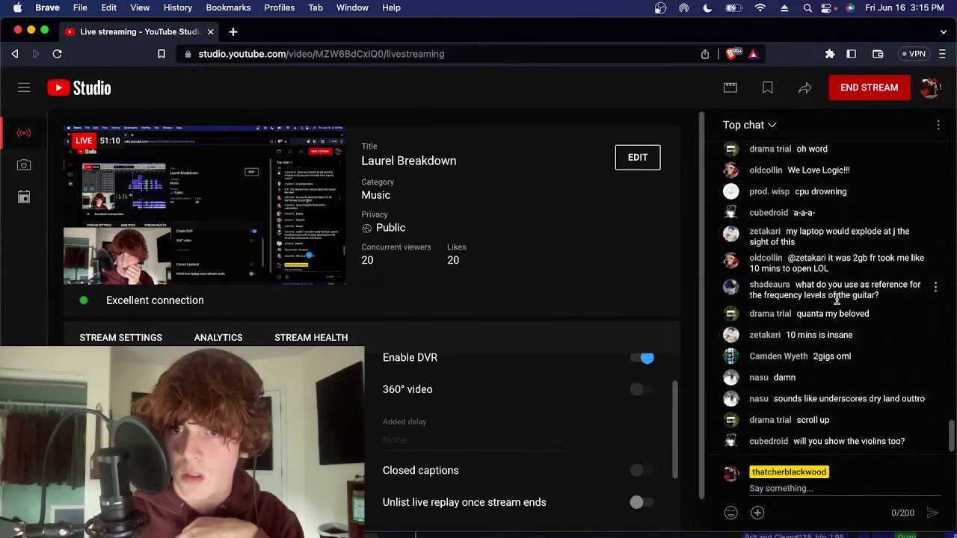
pyautogui.moveTo(800, 284); pyautogui.dragTo(884, 296)
pyautogui.click(908, 297)
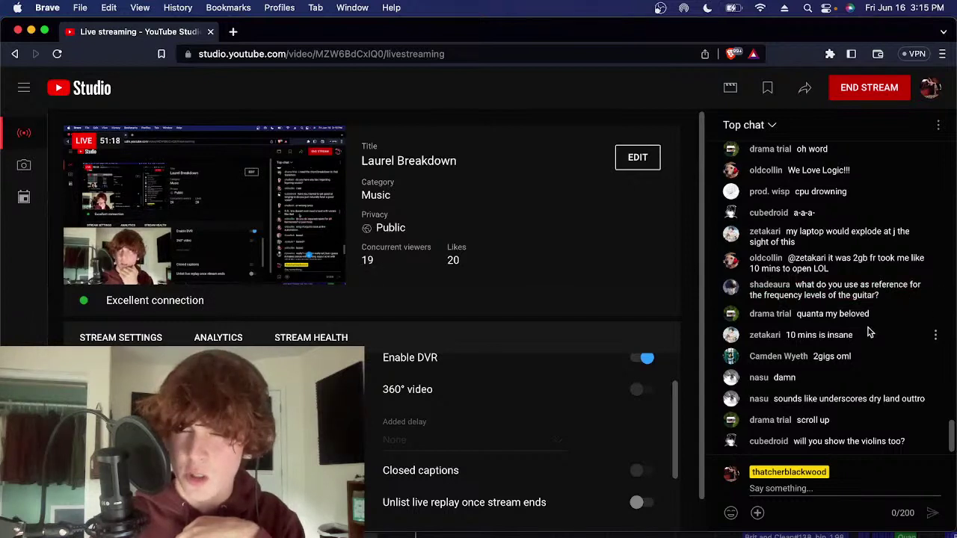
# Go back to the earlier chat messages and highlight the request for a chord breakdown of the transition
pyautogui.scroll(1, 869, 333)
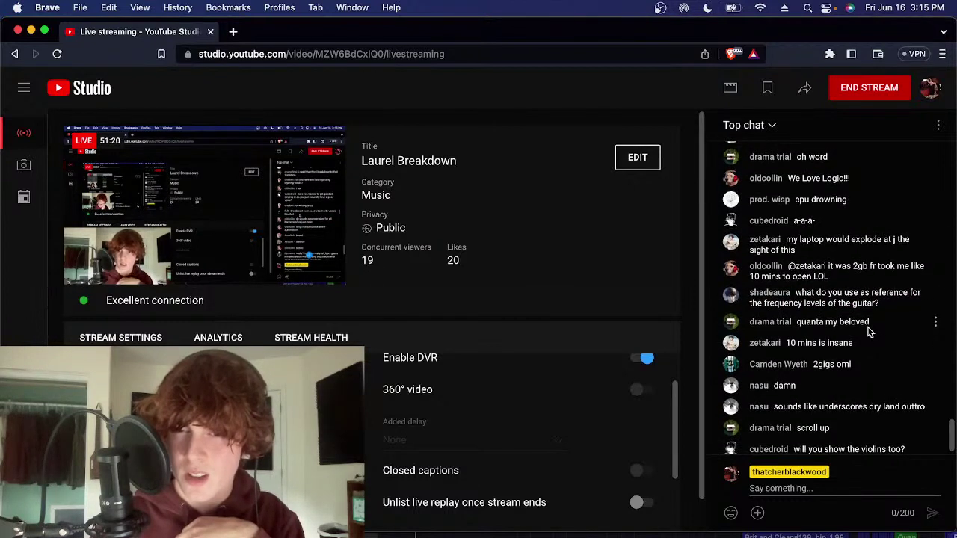
pyautogui.scroll(-1, 869, 332)
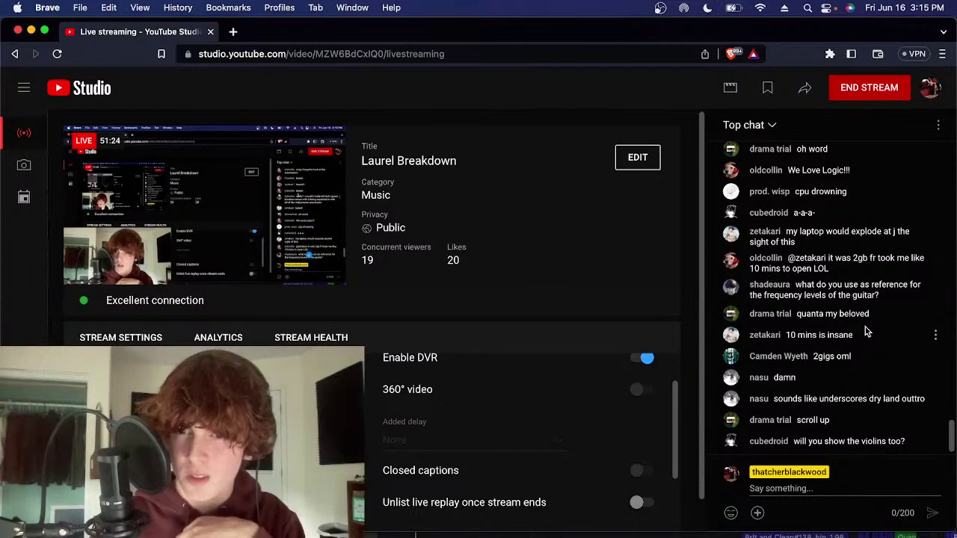
pyautogui.scroll(10, 866, 331)
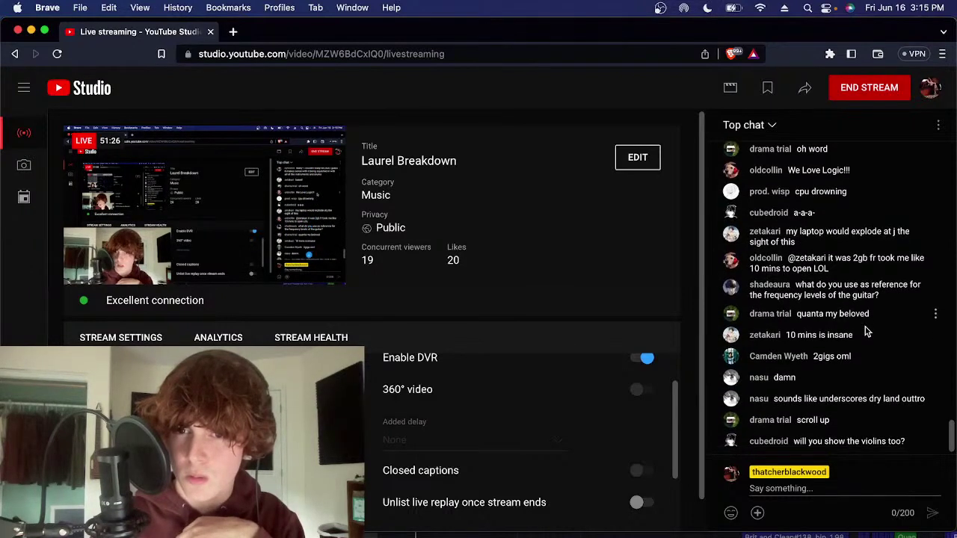
pyautogui.scroll(15, 867, 332)
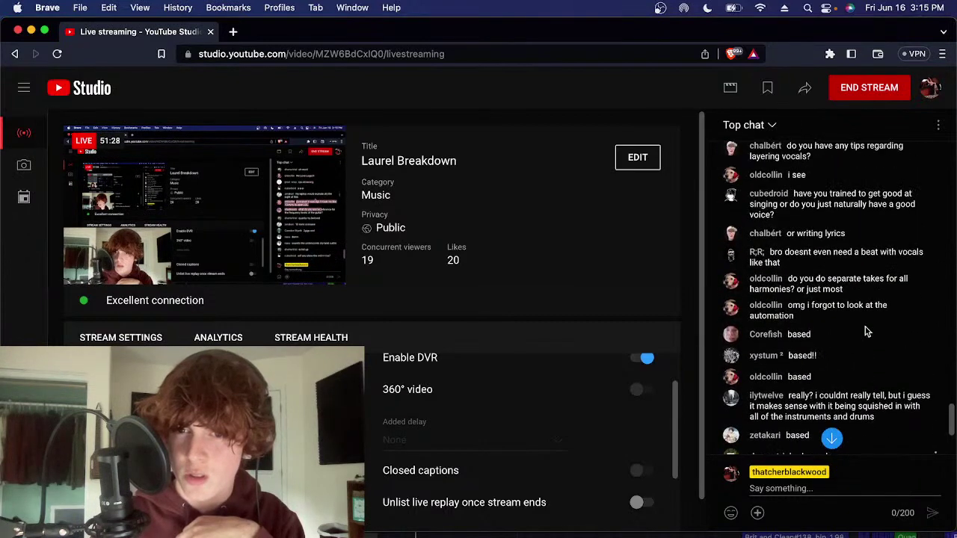
pyautogui.scroll(2, 844, 318)
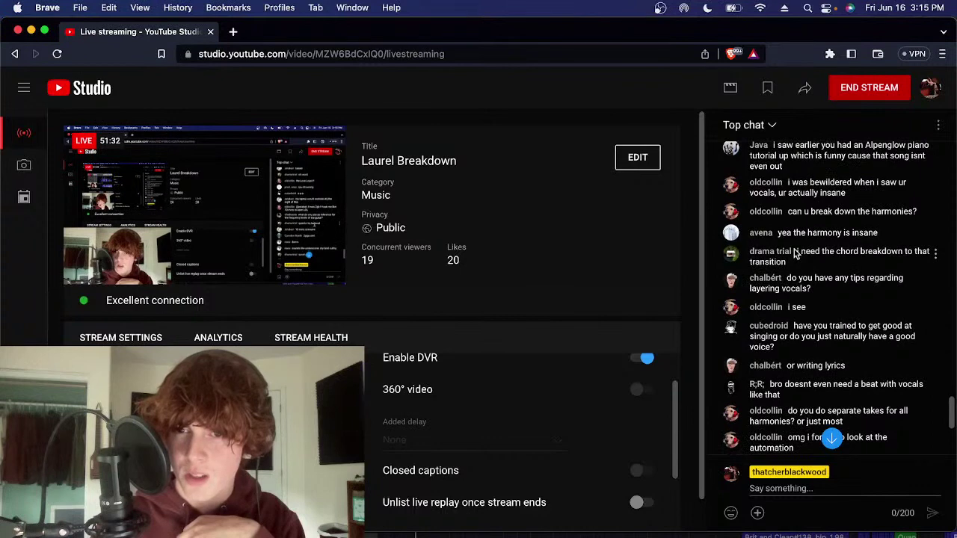
pyautogui.moveTo(797, 252); pyautogui.dragTo(816, 263)
pyautogui.click(815, 265)
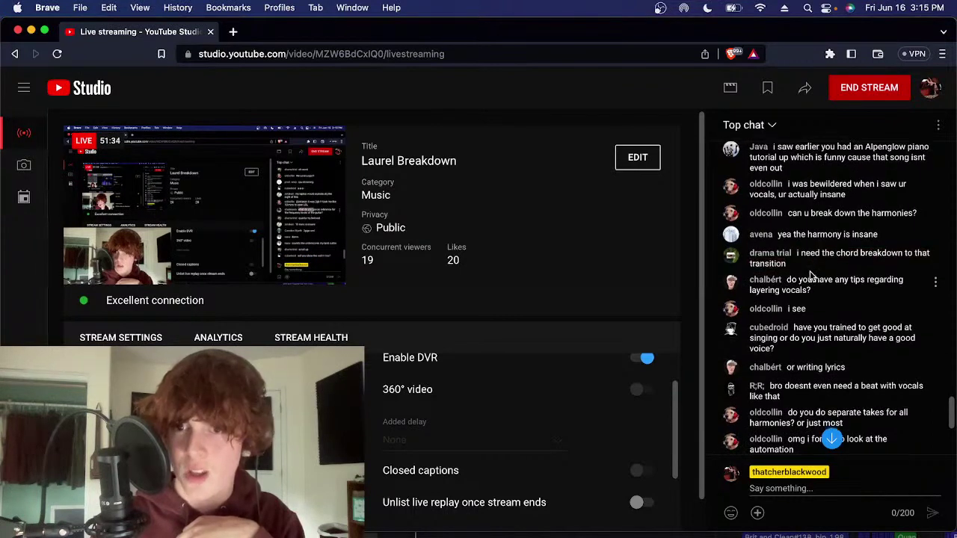
# Read further back in the chat and highlight the messages around the request to break down the harmonies
pyautogui.scroll(9, 811, 329)
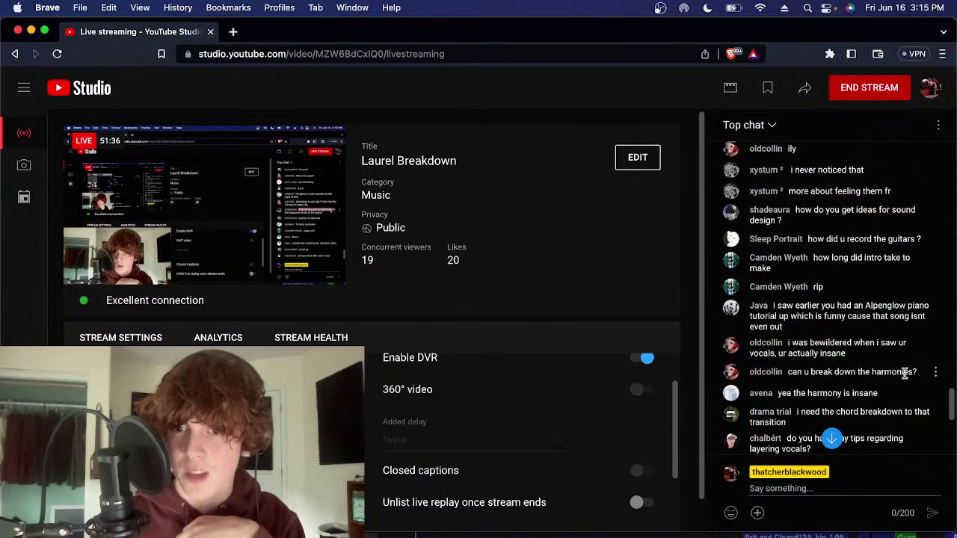
pyautogui.moveTo(904, 373); pyautogui.dragTo(800, 238)
pyautogui.click(796, 329)
pyautogui.click(835, 288)
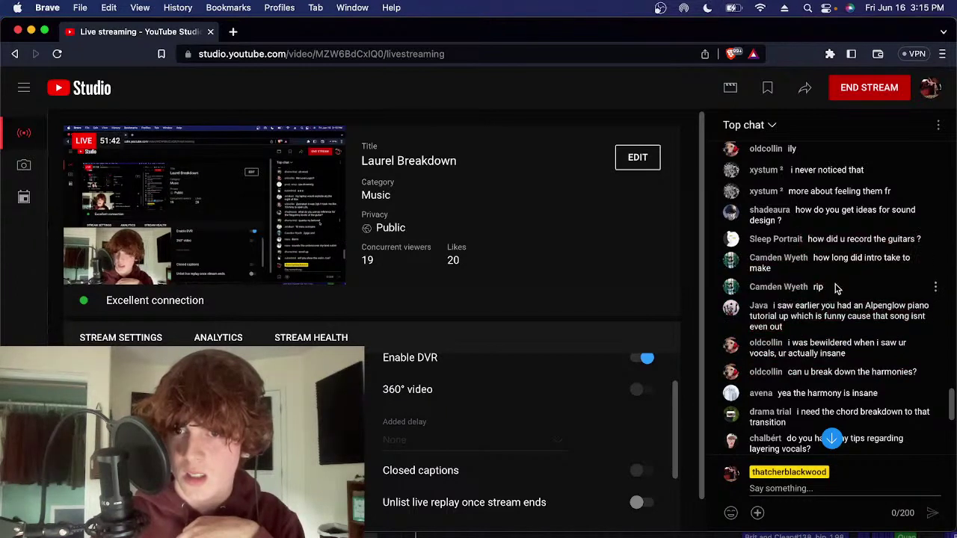
# Highlight the chat questions about how the guitars were recorded and how long the intro took to make
pyautogui.scroll(1, 828, 325)
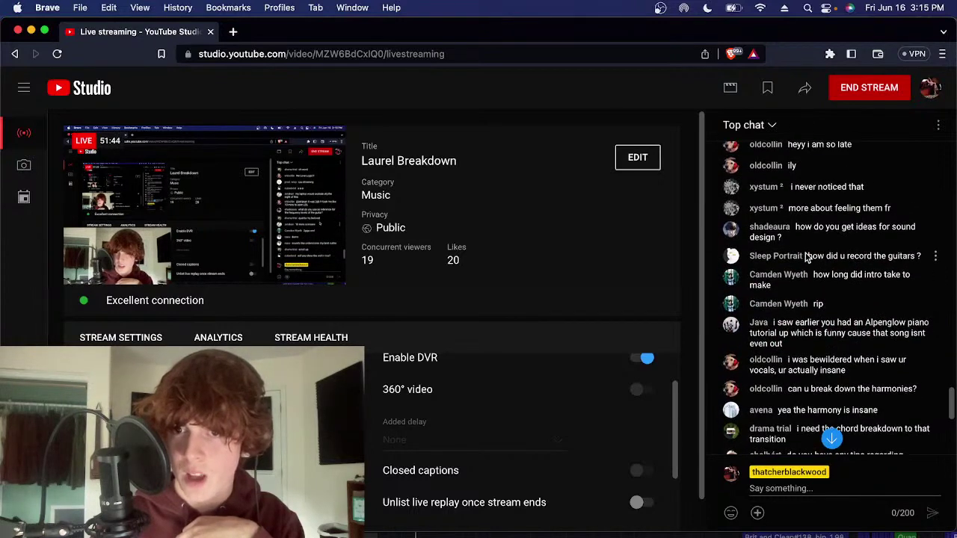
pyautogui.moveTo(808, 256); pyautogui.dragTo(922, 258)
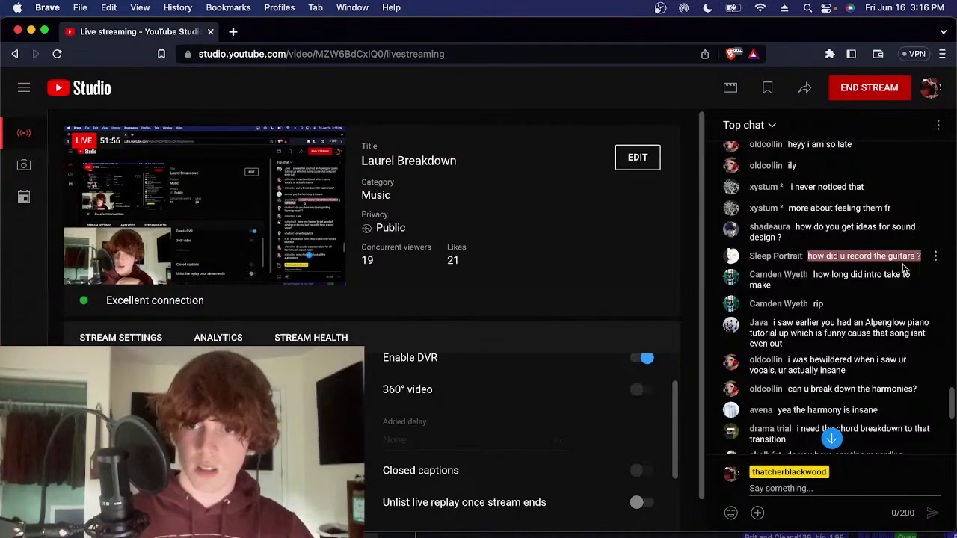
pyautogui.click(917, 257)
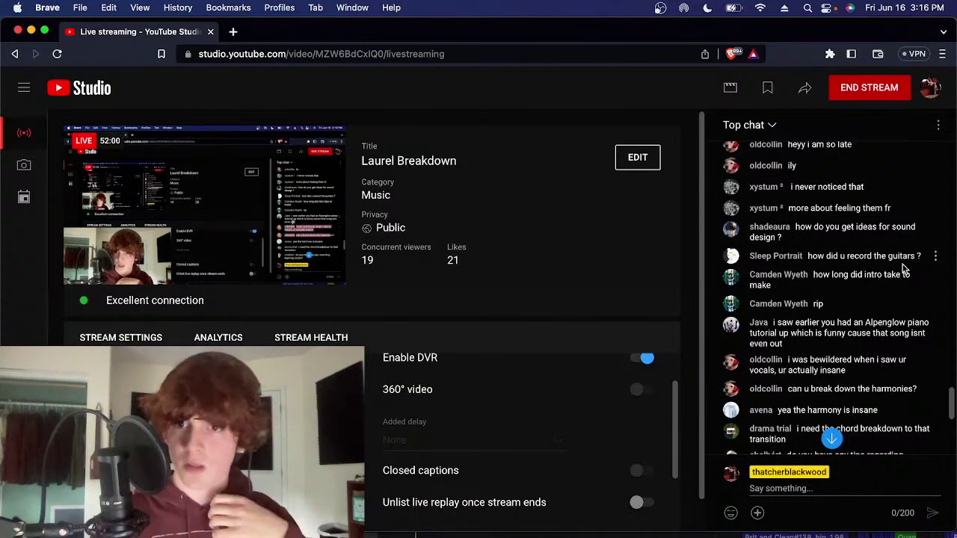
pyautogui.moveTo(815, 277); pyautogui.dragTo(836, 286)
pyautogui.click(836, 308)
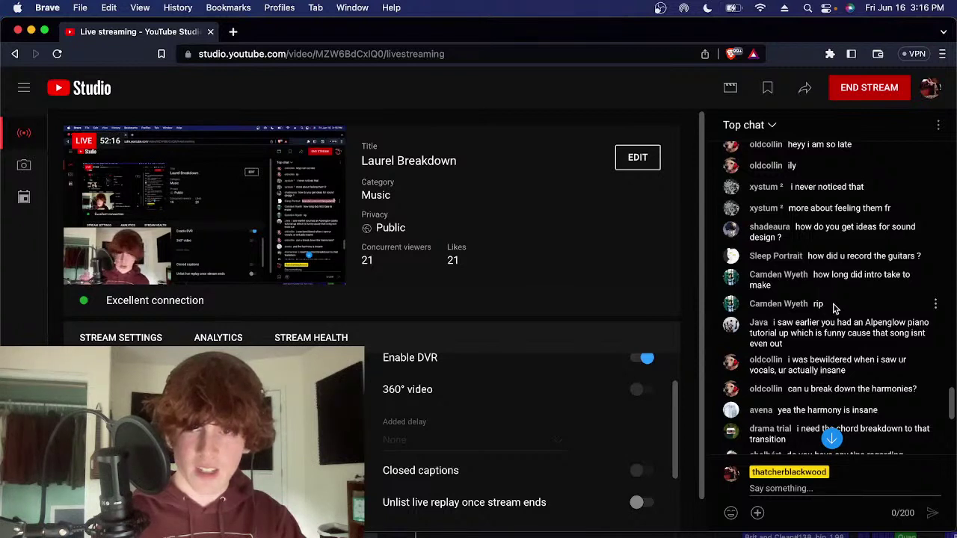
# Highlight the earlier chat question about discovering all this and the recent one about which frequencies the guitar should fill
pyautogui.scroll(4, 835, 309)
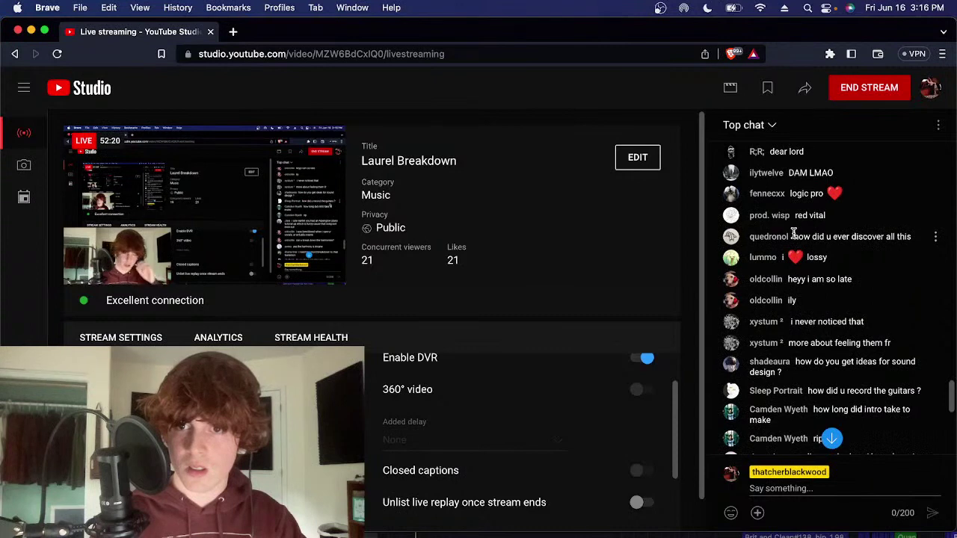
pyautogui.moveTo(793, 238); pyautogui.dragTo(885, 235)
pyautogui.scroll(-8, 886, 295)
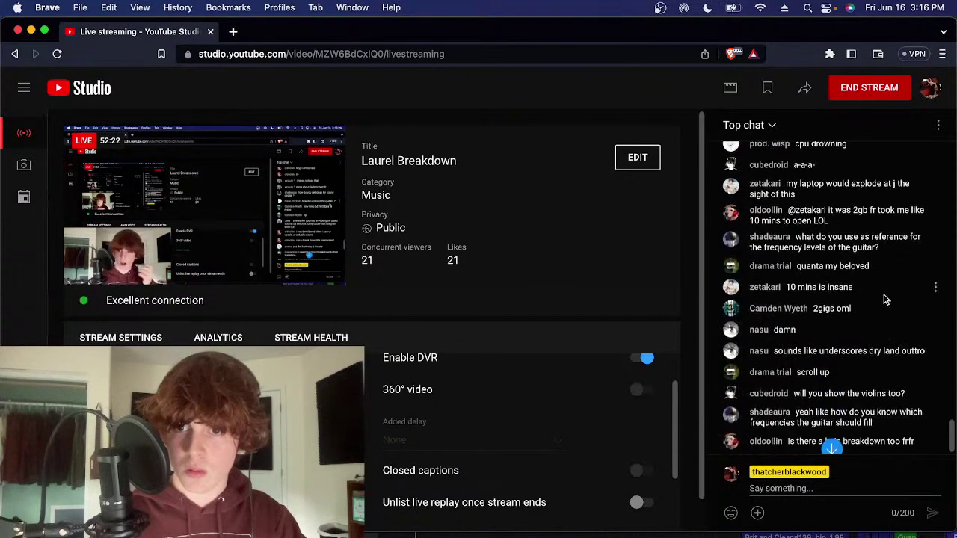
pyautogui.moveTo(789, 440); pyautogui.dragTo(798, 412)
pyautogui.click(893, 387)
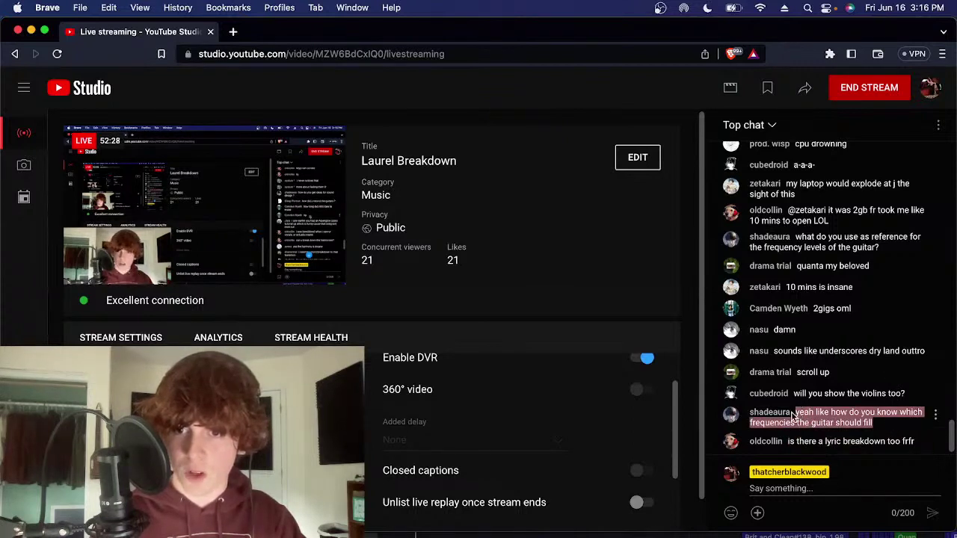
pyautogui.click(882, 412)
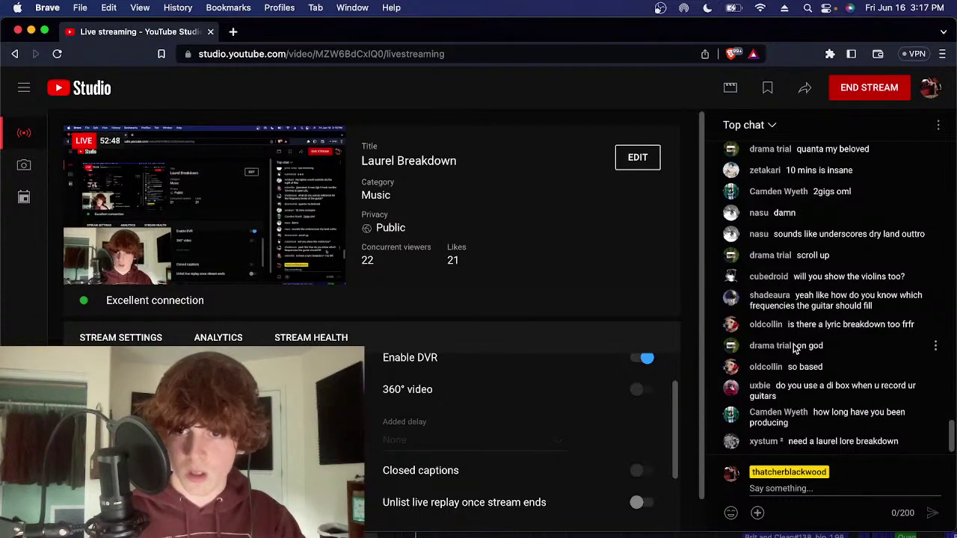
# Highlight the newest chat questions about using a DI box to record guitars and how long the streamer has been producing
pyautogui.moveTo(774, 385)
pyautogui.mouseDown()
pyautogui.moveTo(795, 396)
pyautogui.moveTo(766, 382)
pyautogui.mouseUp()
pyautogui.click(814, 400)
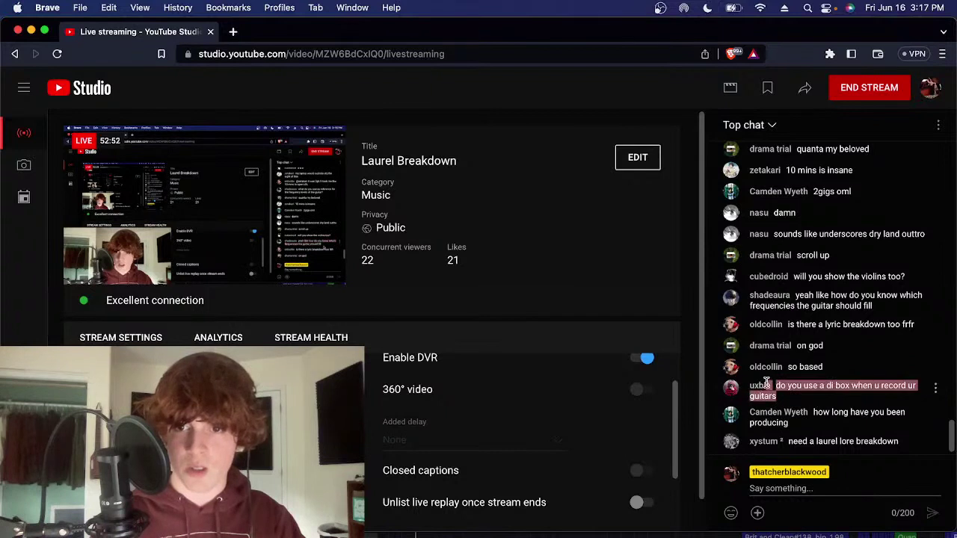
pyautogui.click(806, 395)
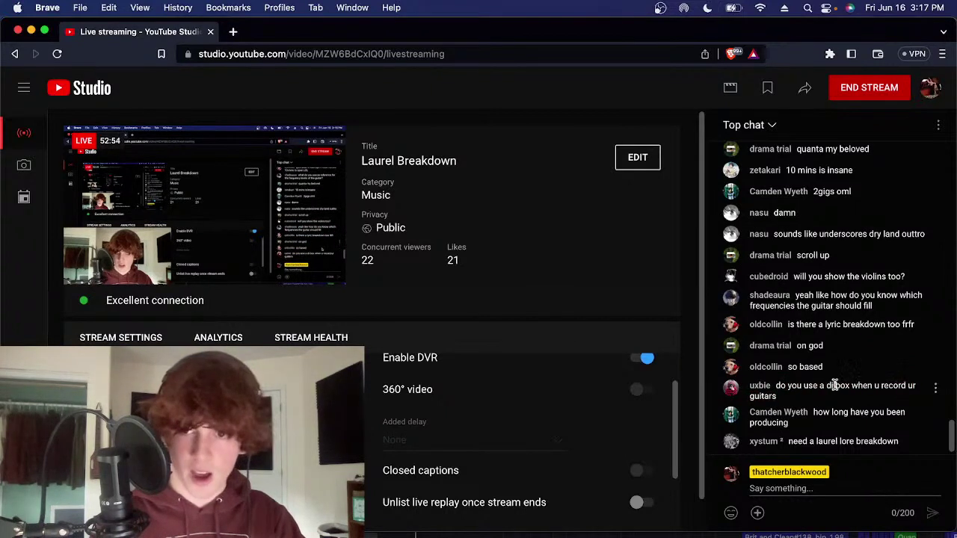
pyautogui.moveTo(775, 383); pyautogui.dragTo(795, 396)
pyautogui.click(806, 400)
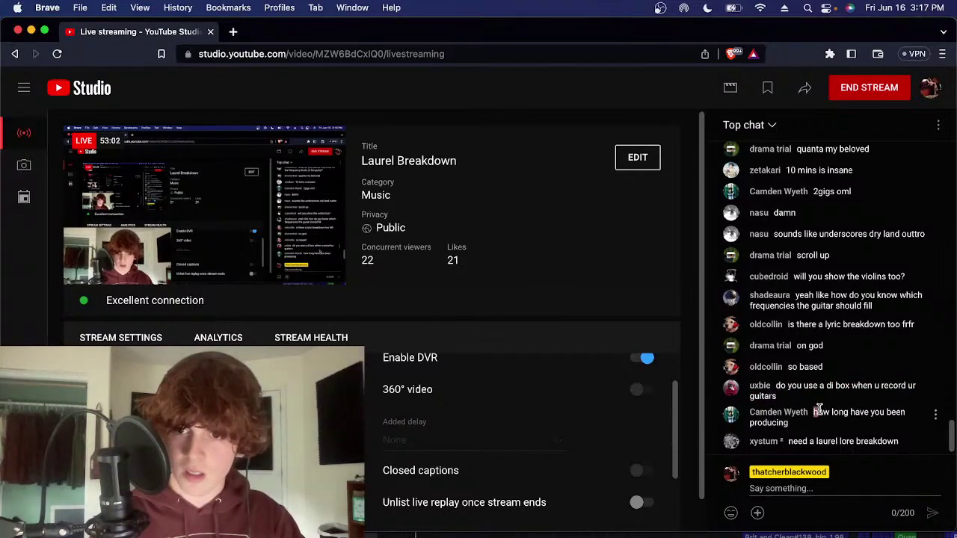
pyautogui.doubleClick(818, 410)
pyautogui.moveTo(818, 409); pyautogui.dragTo(854, 425)
pyautogui.click(820, 411)
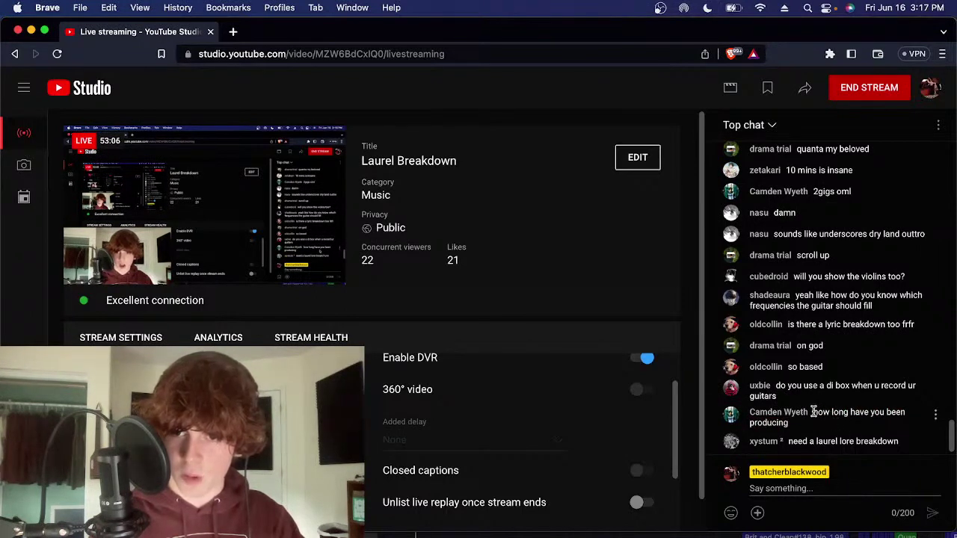
# Switch to the Laurel 3 project in Logic Pro and select track 155 in the Electric guitars stack
pyautogui.press('super+Tab')
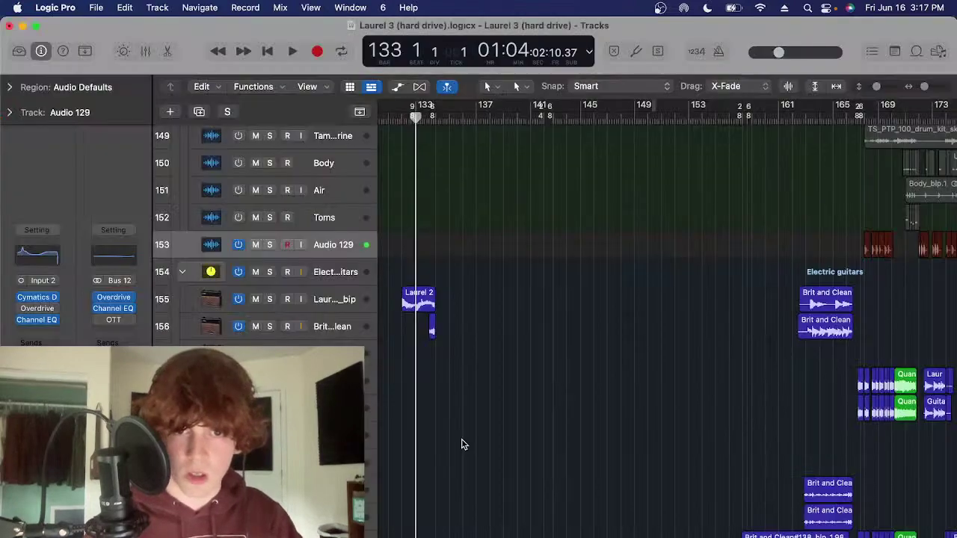
pyautogui.click(353, 300)
pyautogui.scroll(-5, 587, 297)
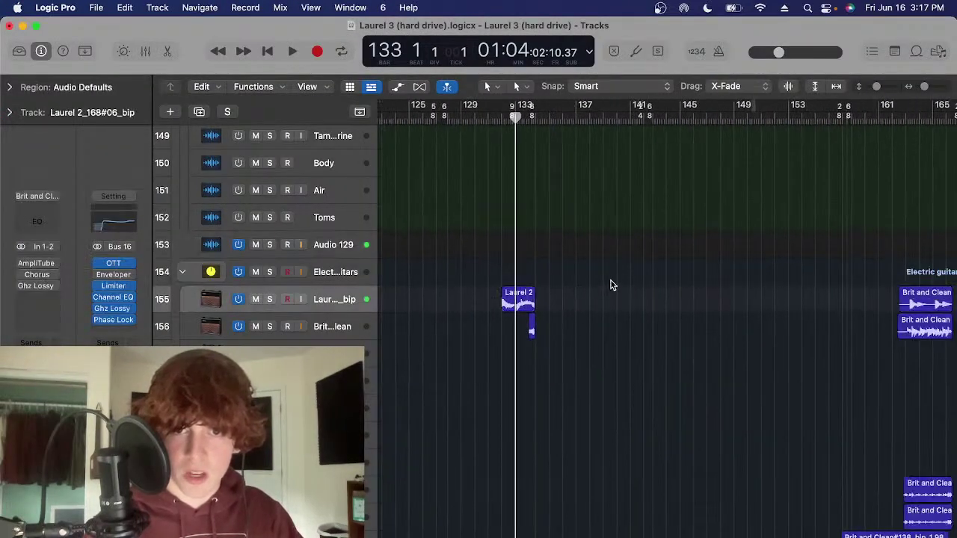
# Select the Sum 20 stack above the Fills stack and clear the selection of its regions
pyautogui.scroll(15, 590, 351)
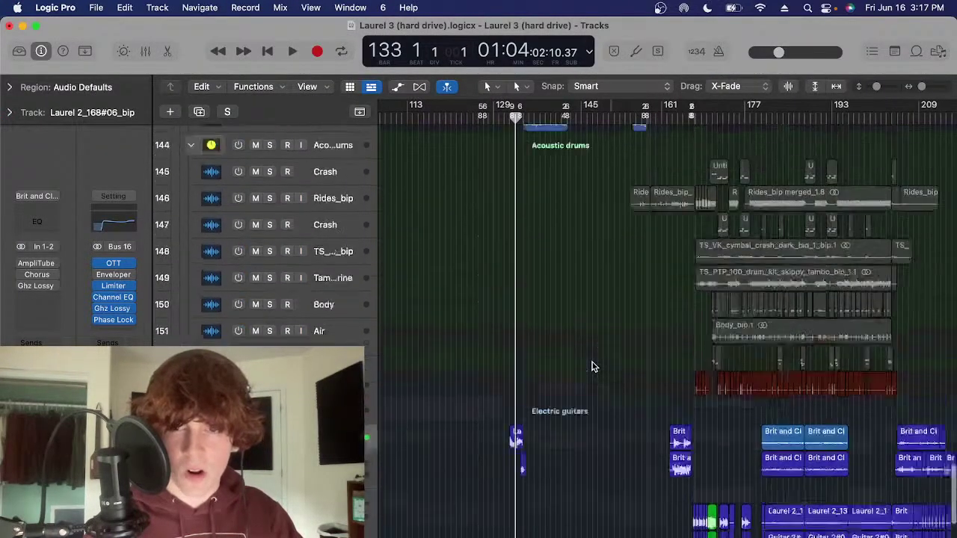
pyautogui.scroll(5, 585, 325)
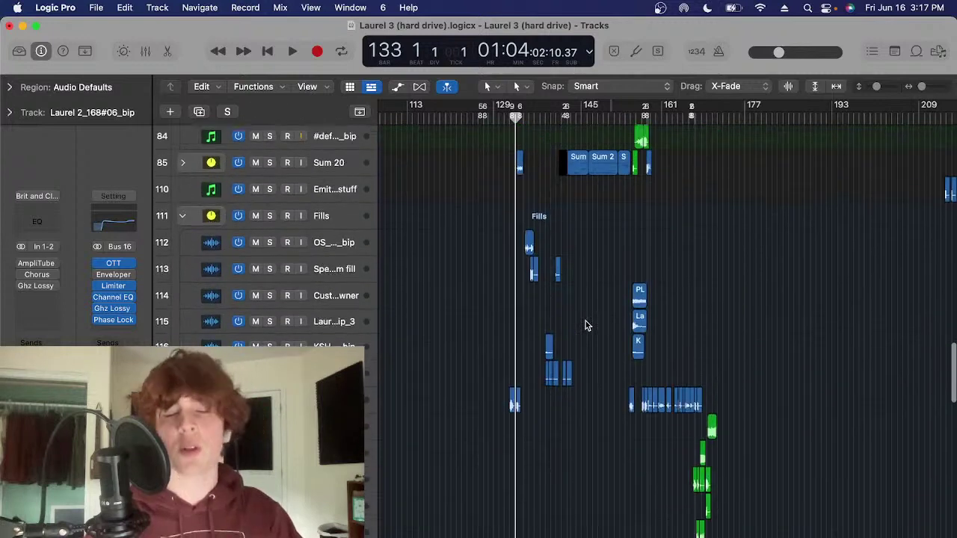
pyautogui.scroll(5, 585, 318)
pyautogui.hscroll(-6, 585, 317)
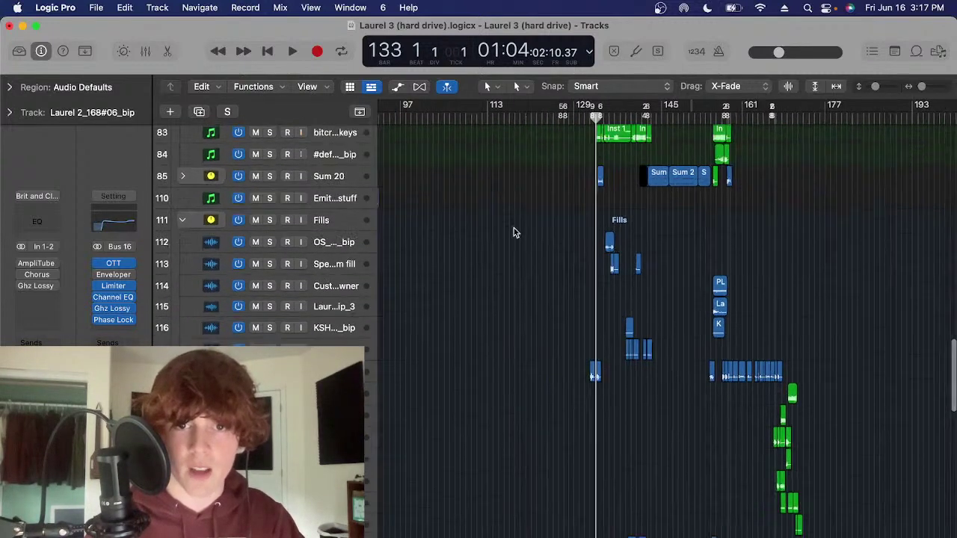
pyautogui.click(359, 238)
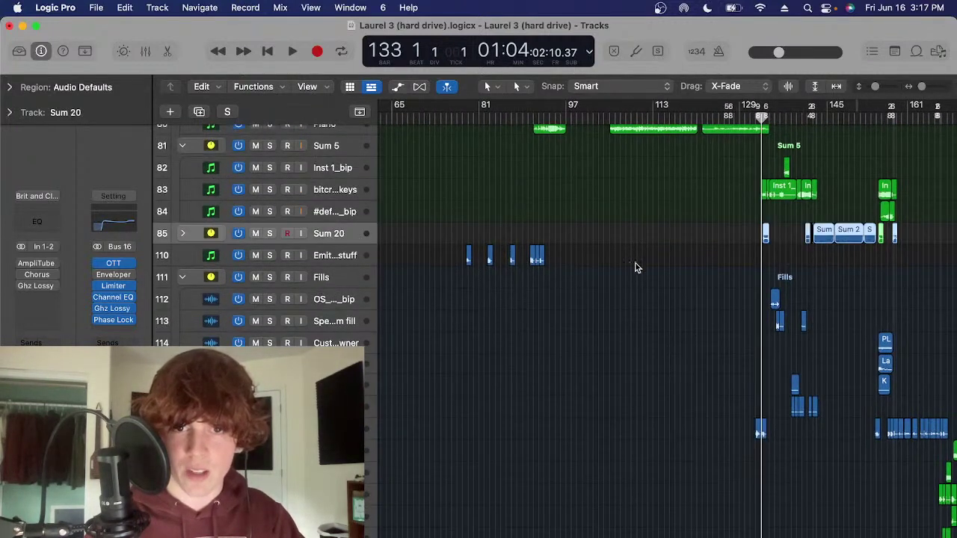
pyautogui.click(557, 258)
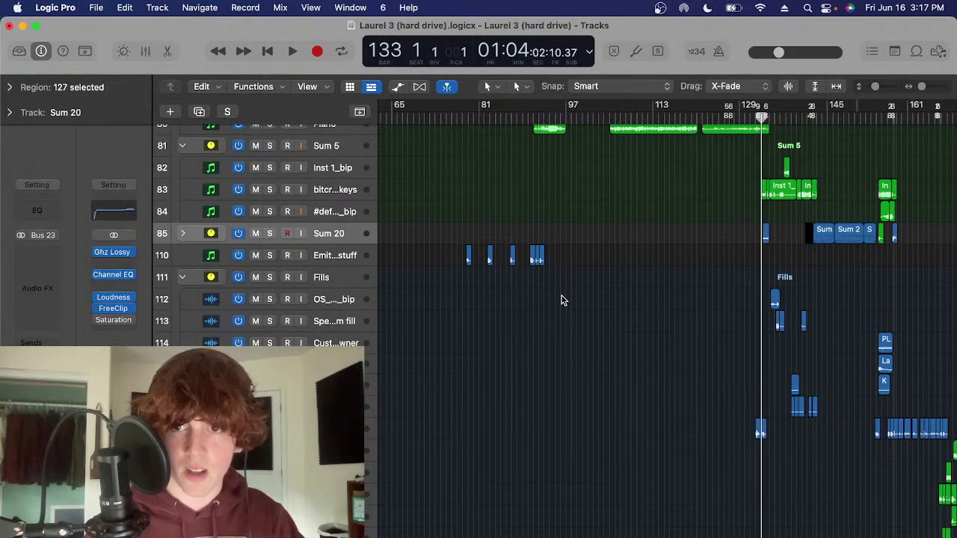
# Solo the Piano and strings stack and move the playhead to bar 127
pyautogui.scroll(2, 562, 299)
pyautogui.hscroll(-5, 562, 299)
pyautogui.scroll(5, 562, 299)
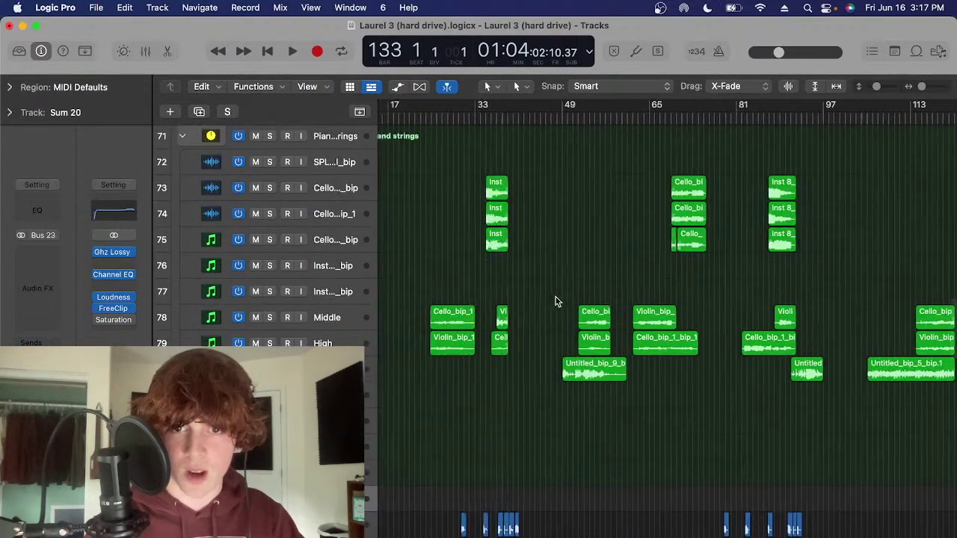
pyautogui.scroll(8, 445, 286)
pyautogui.hscroll(5, 654, 286)
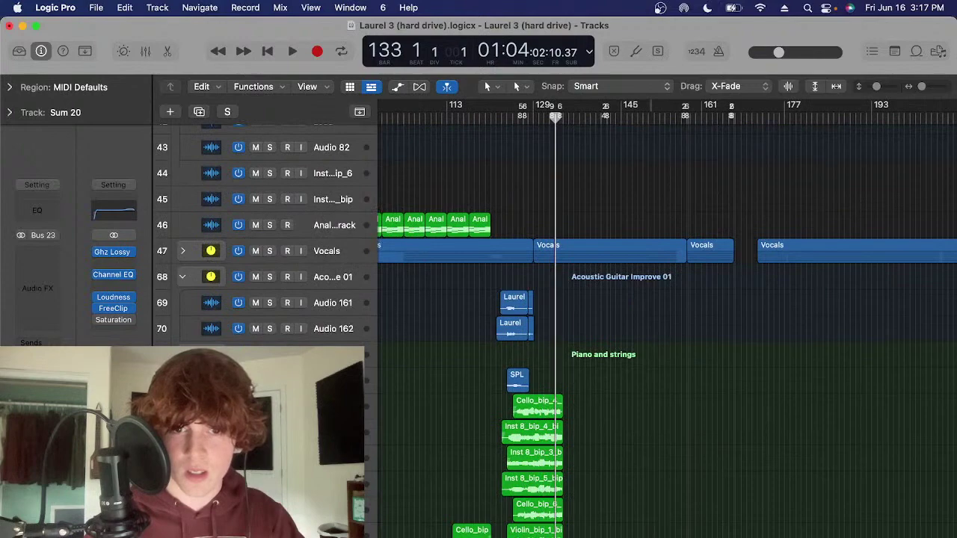
pyautogui.click(527, 353)
pyautogui.scroll(-5, 525, 322)
pyautogui.press('s')
pyautogui.click(521, 119)
pyautogui.press('super+Right')
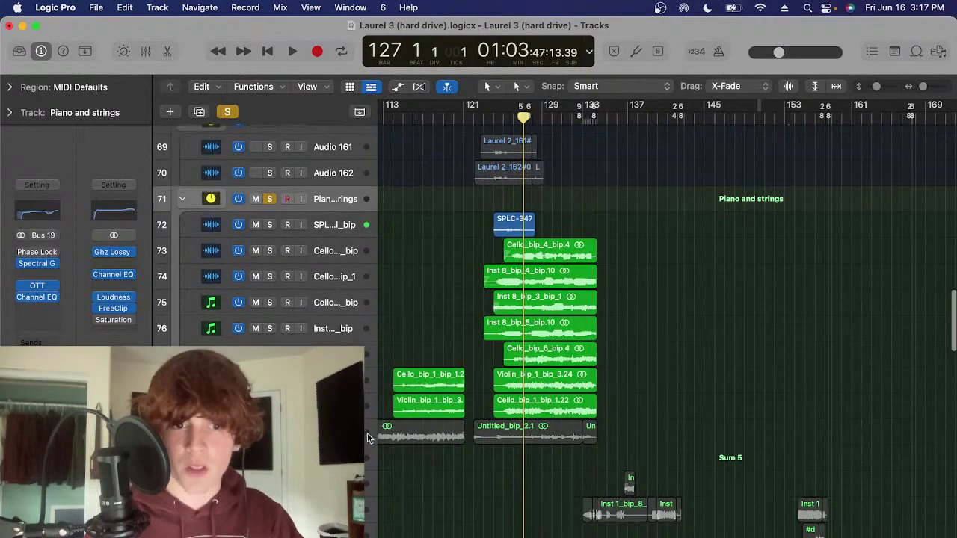
# Solo the Piano track at the end of the Piano and strings stack and clear the region selection
pyautogui.click(367, 438)
pyautogui.press('s')
pyautogui.hscroll(-2, 687, 343)
pyautogui.click(688, 343)
pyautogui.press('super+Right')
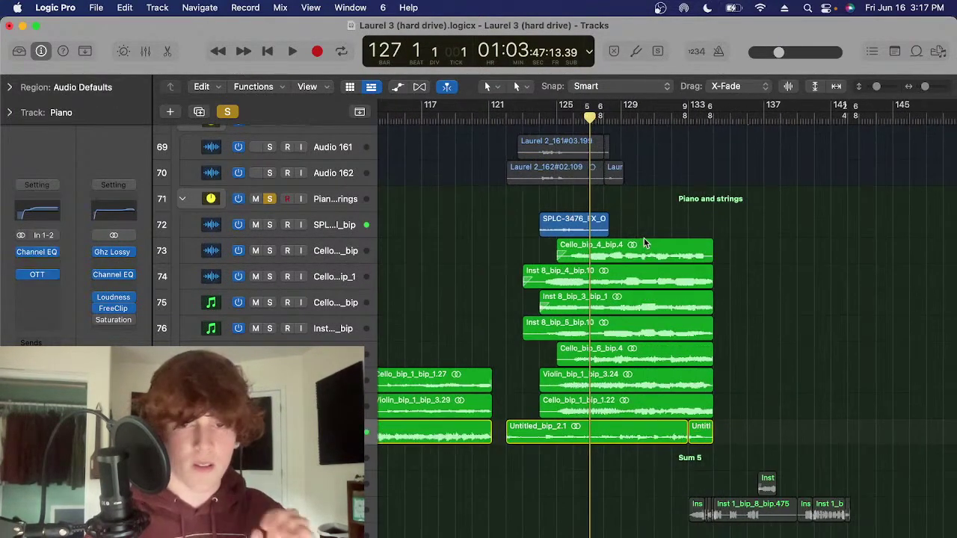
# Select the Cello_bip_4_bip_1 track, enlarge the track heights and move the playhead to bar 131
pyautogui.click(331, 241)
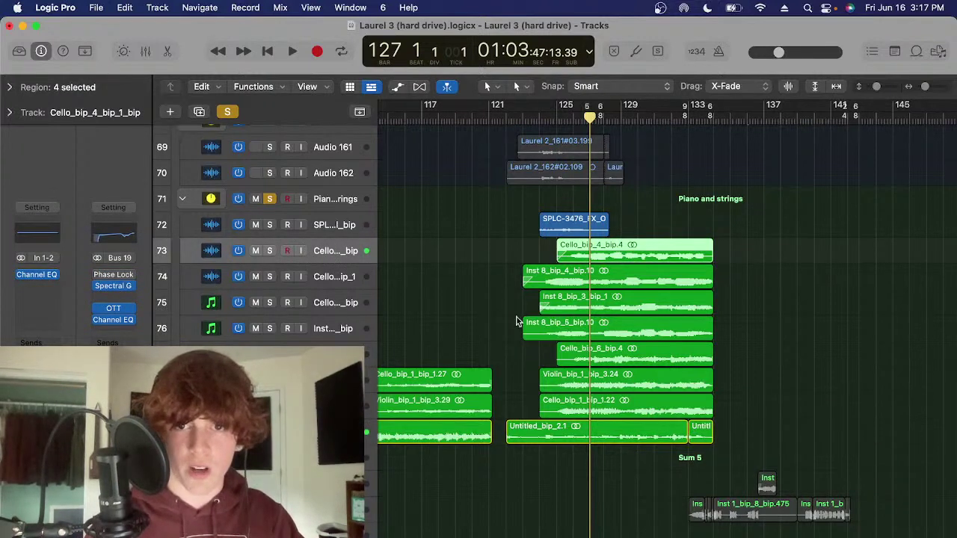
pyautogui.click(785, 332)
pyautogui.press('super+Down')
pyautogui.press('super+Down')
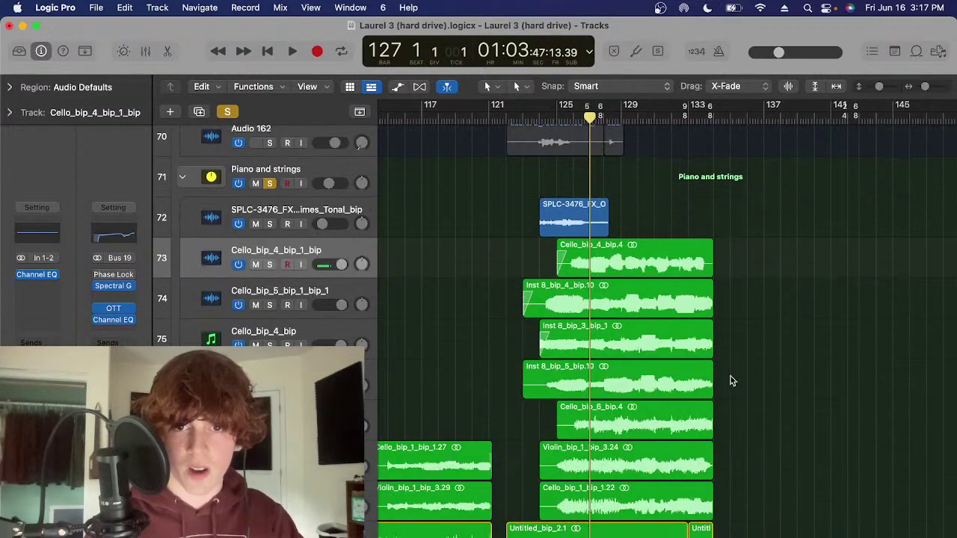
pyautogui.press('super+Right')
pyautogui.click(660, 123)
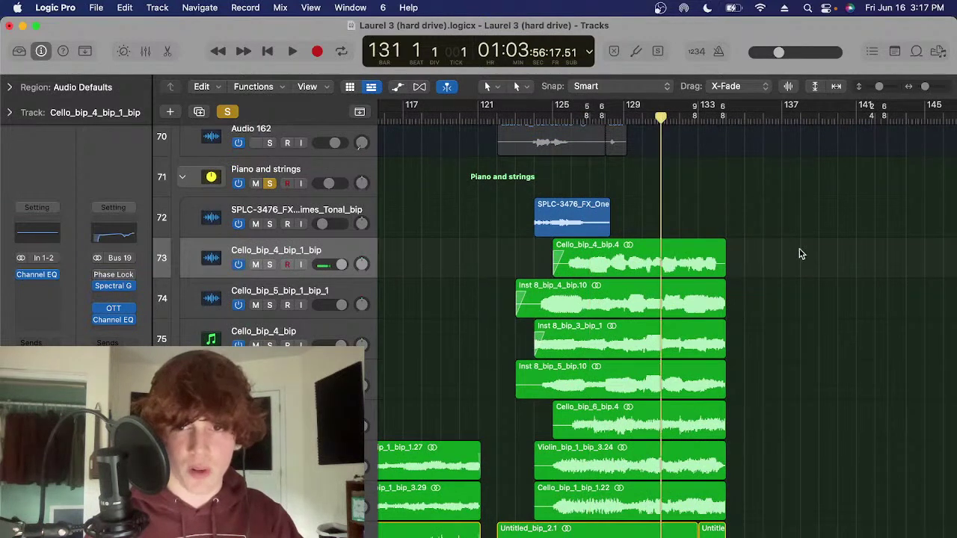
# Turn off the Piano track's solo and play the remaining soloed string regions from bar 128
pyautogui.moveTo(800, 254); pyautogui.dragTo(679, 487)
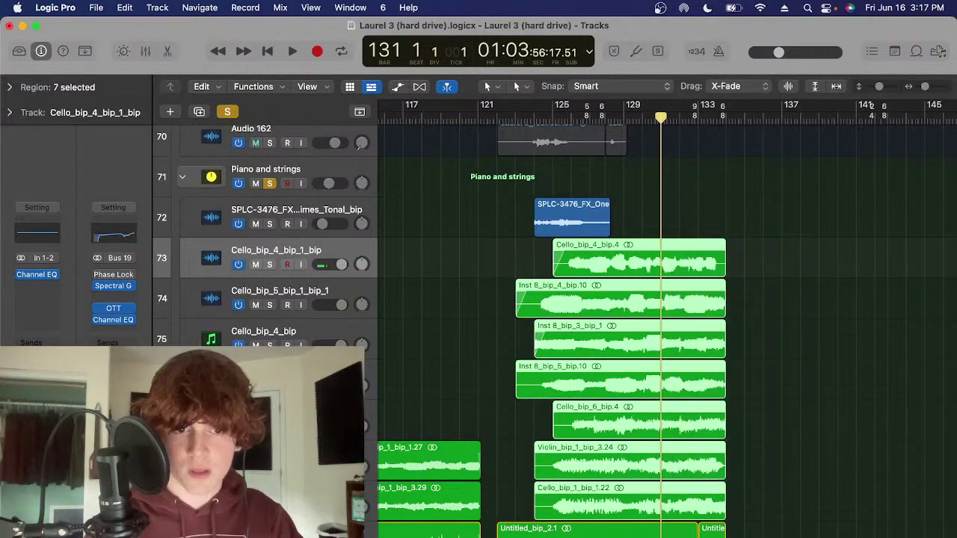
pyautogui.click(270, 537)
pyautogui.moveTo(809, 296); pyautogui.dragTo(625, 508)
pyautogui.click(755, 396)
pyautogui.click(621, 116)
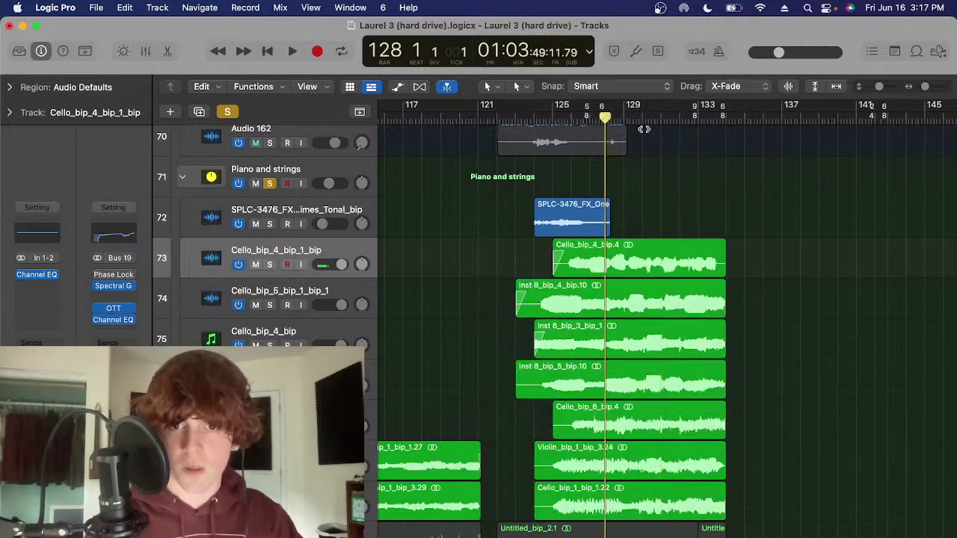
pyautogui.press('space')
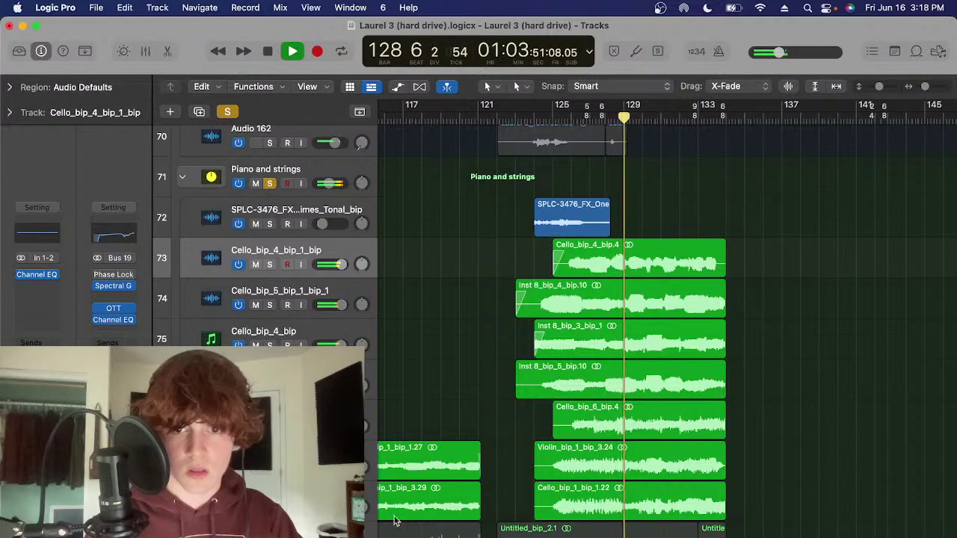
pyautogui.press('space')
# Solo the Piano track again and turn off the Piano and strings stack's solo
pyautogui.click(261, 533)
pyautogui.press('m')
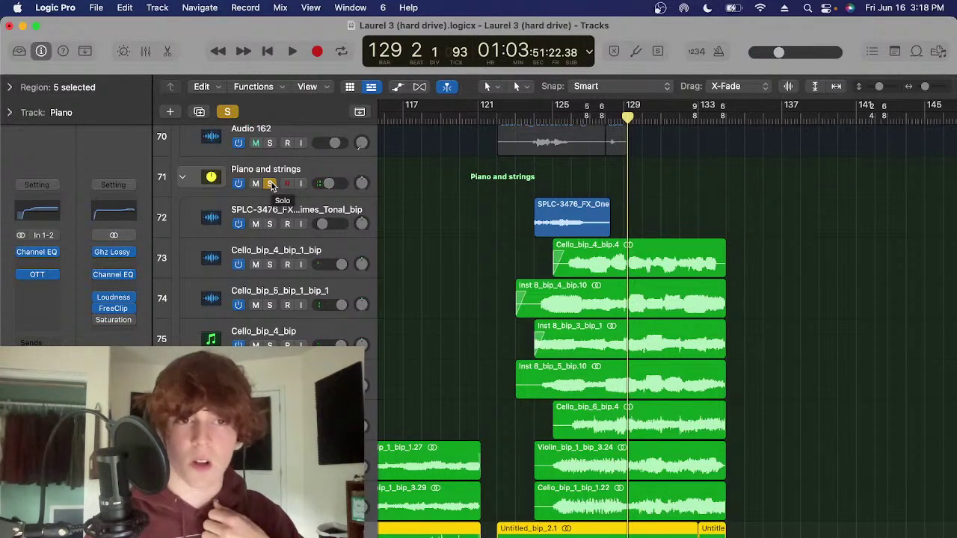
pyautogui.click(272, 186)
pyautogui.click(672, 217)
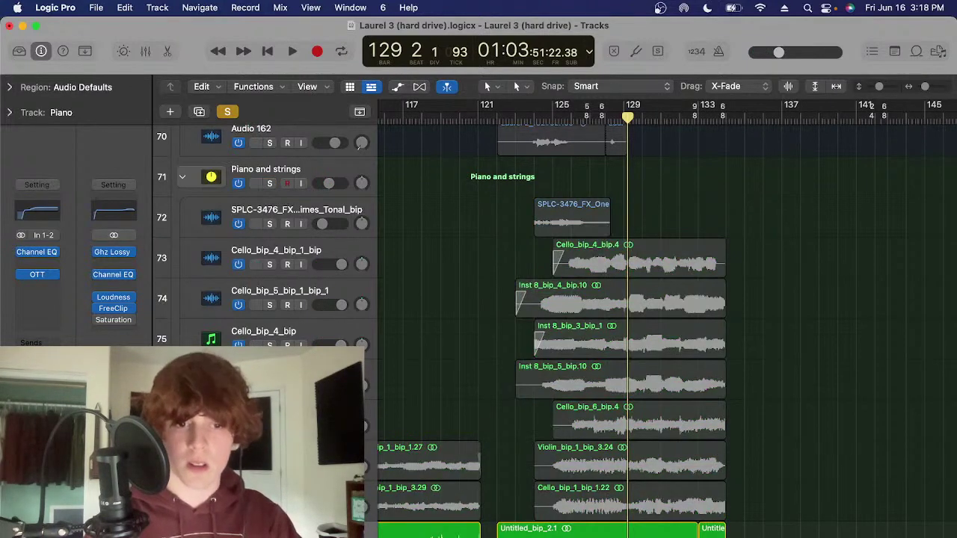
pyautogui.scroll(5, 530, 154)
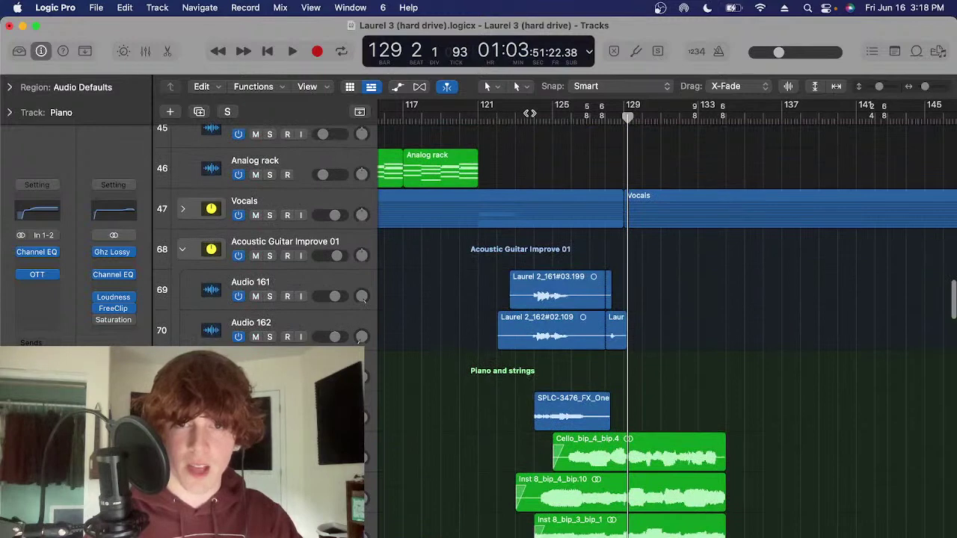
# Move the playhead to bar 124 and select the Audio 162 track in the Acoustic Guitar Improve 01 stack
pyautogui.click(529, 115)
pyautogui.click(314, 316)
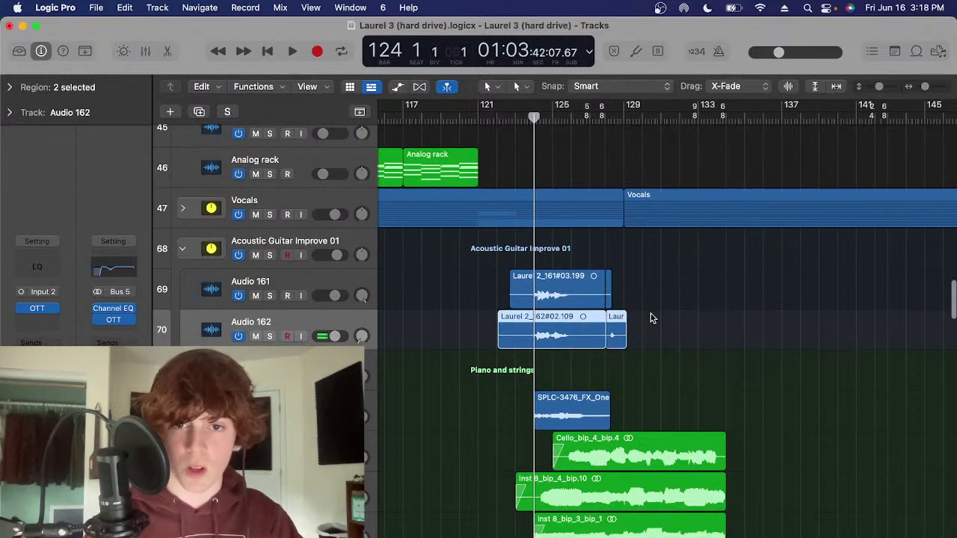
pyautogui.scroll(-2, 683, 296)
# Switch to the YouTube Studio live chat in Brave, read the newest messages and return to Logic Pro
pyautogui.click(662, 529)
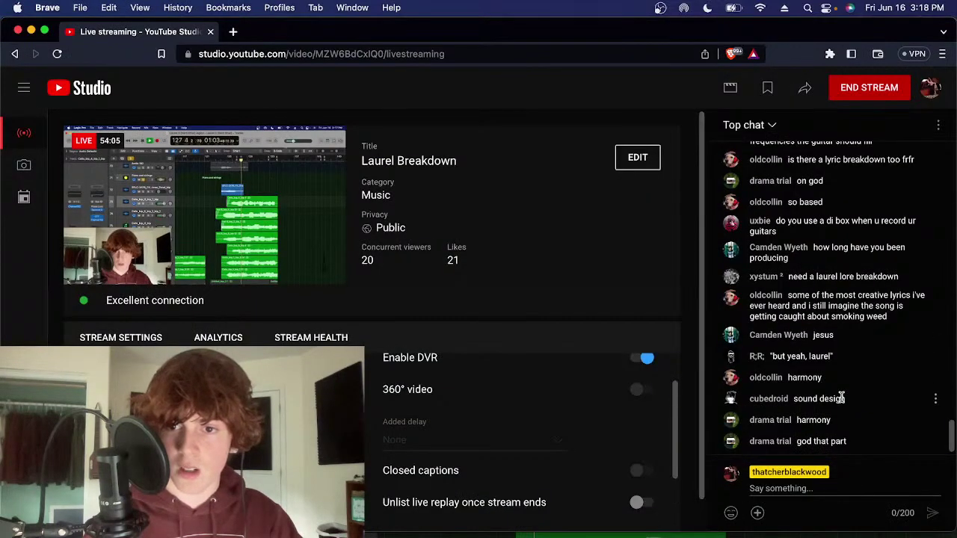
pyautogui.moveTo(840, 428); pyautogui.dragTo(859, 423)
pyautogui.click(694, 535)
# Solo both the Piano and strings stack and its Piano track, with the playhead at bar 128
pyautogui.scroll(-5, 692, 493)
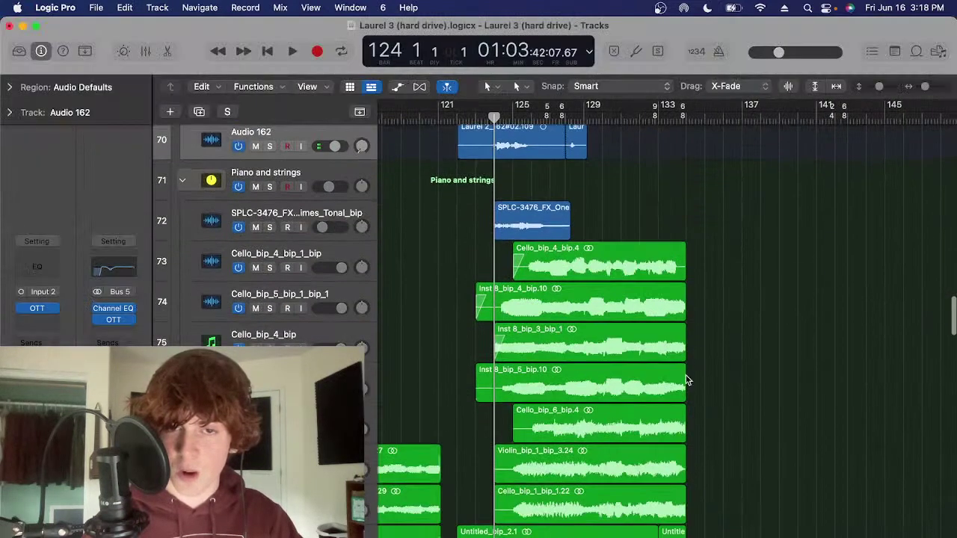
pyautogui.click(352, 146)
pyautogui.press('s')
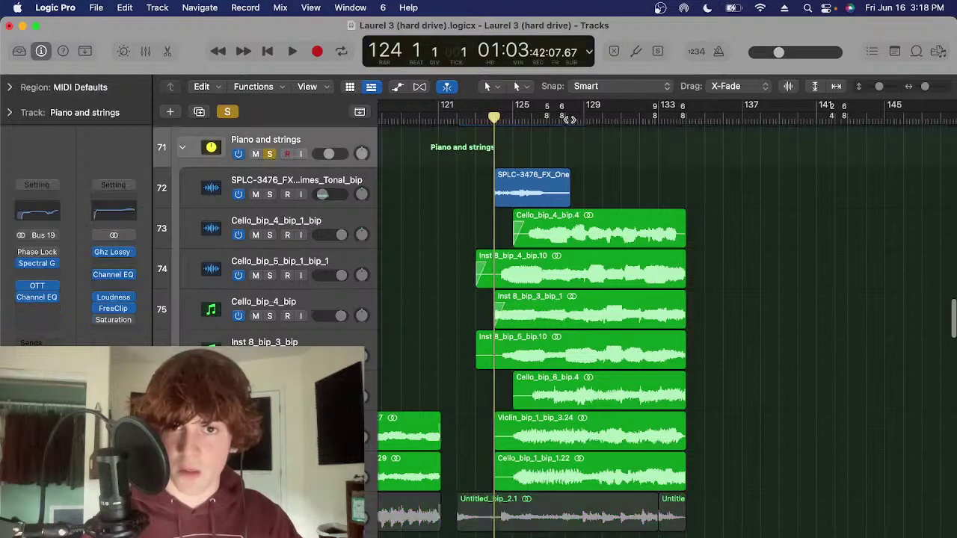
pyautogui.press('space')
pyautogui.click(352, 513)
pyautogui.press('s')
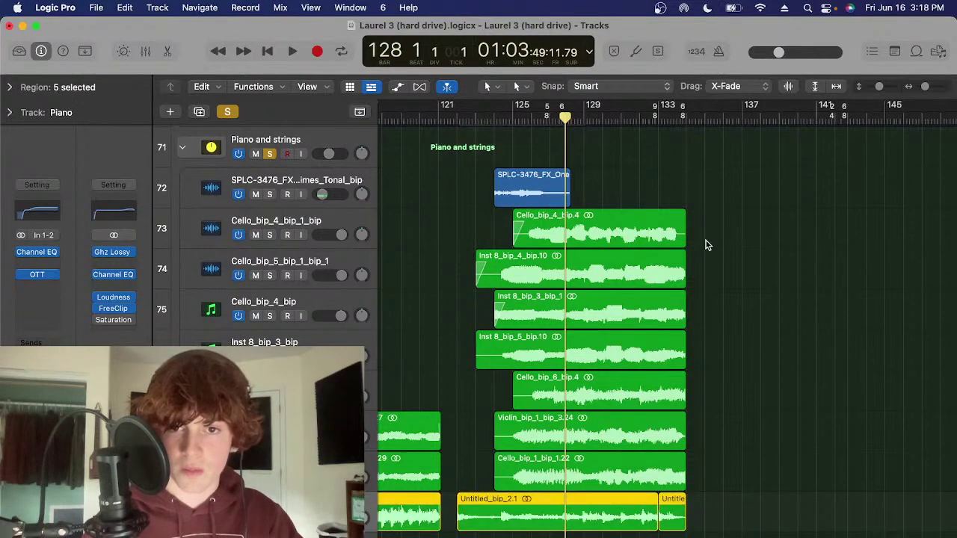
# Select and deselect the string regions, and play the soloed piano and strings from bar 125
pyautogui.moveTo(715, 224); pyautogui.dragTo(583, 513)
pyautogui.click(543, 119)
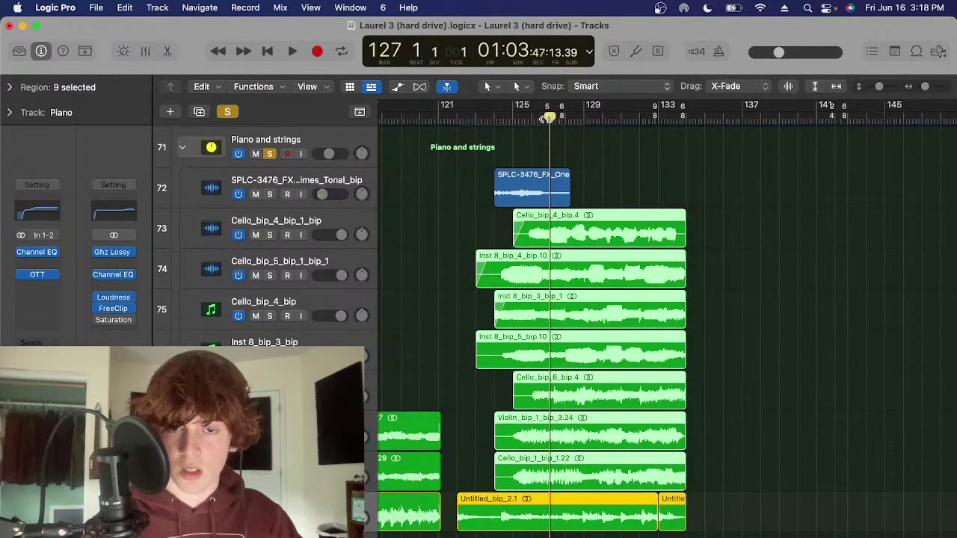
pyautogui.click(528, 117)
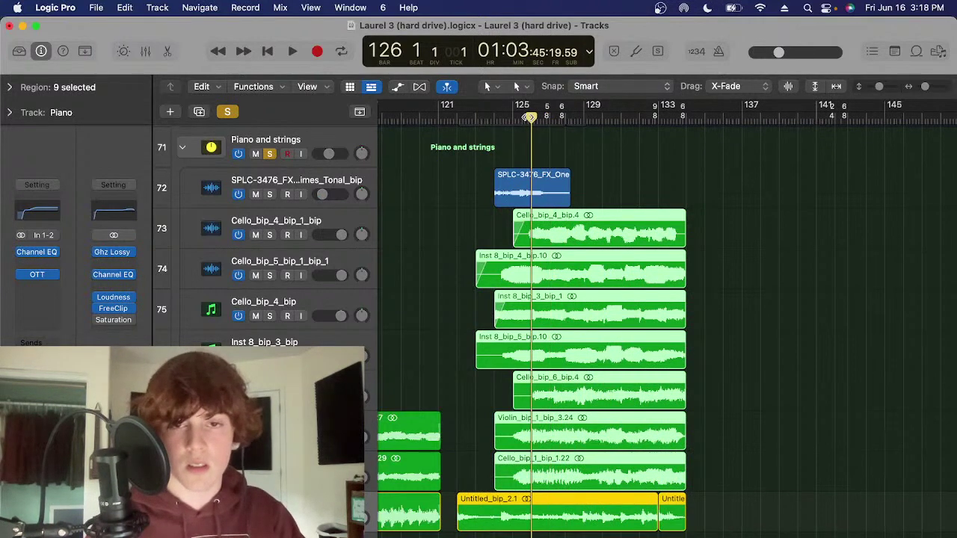
pyautogui.click(676, 167)
pyautogui.press('space')
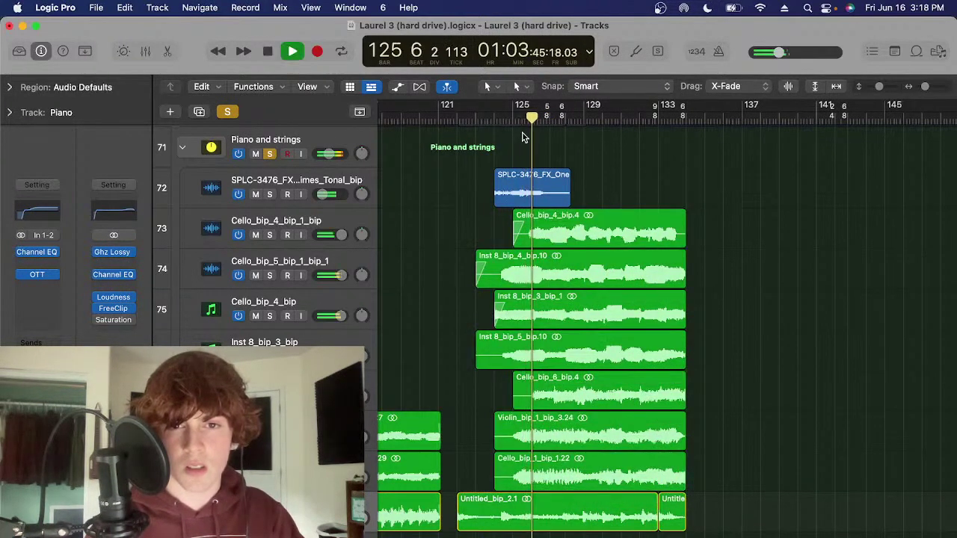
pyautogui.press('space')
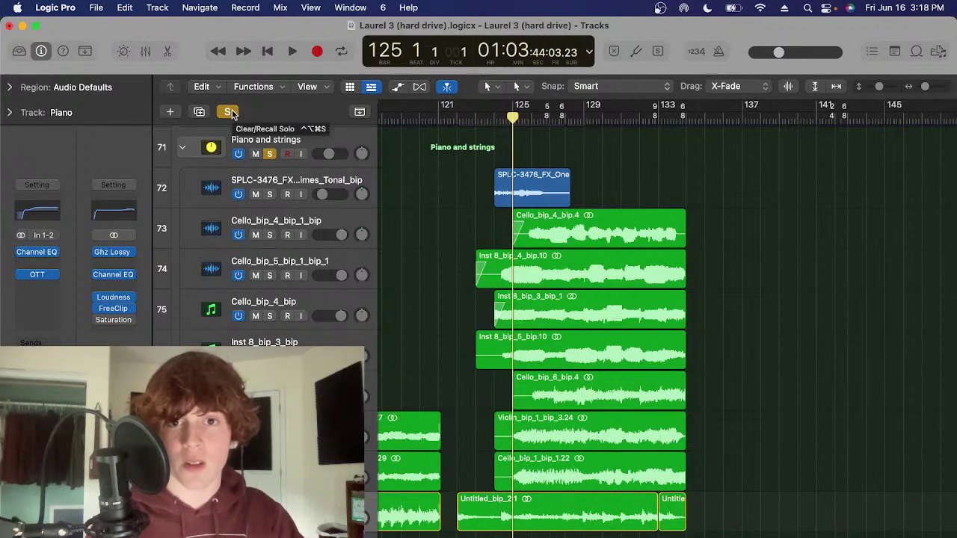
# Clear all solos, select the Piano and strings stack and move the playhead to bar 124, beat 3
pyautogui.click(231, 112)
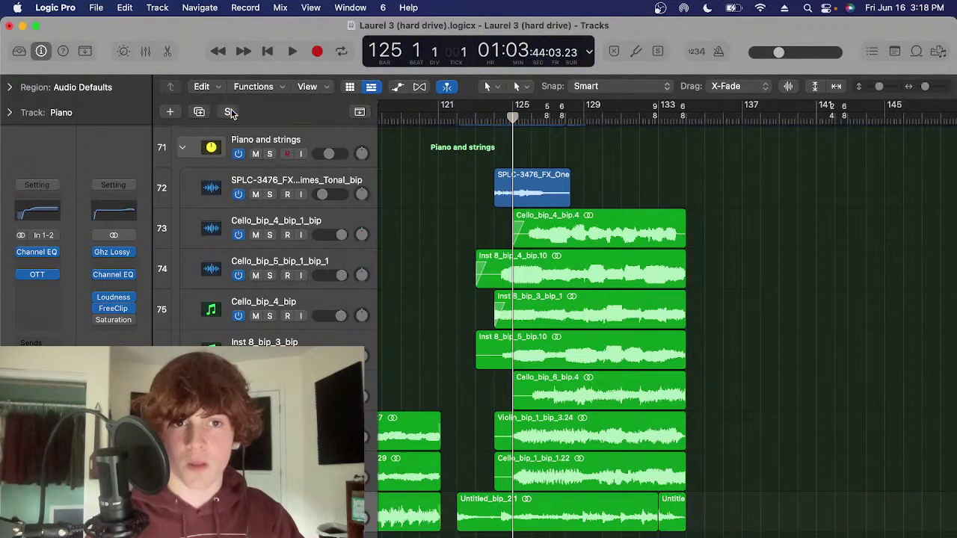
pyautogui.scroll(1, 319, 179)
pyautogui.click(418, 164)
pyautogui.scroll(5, 503, 132)
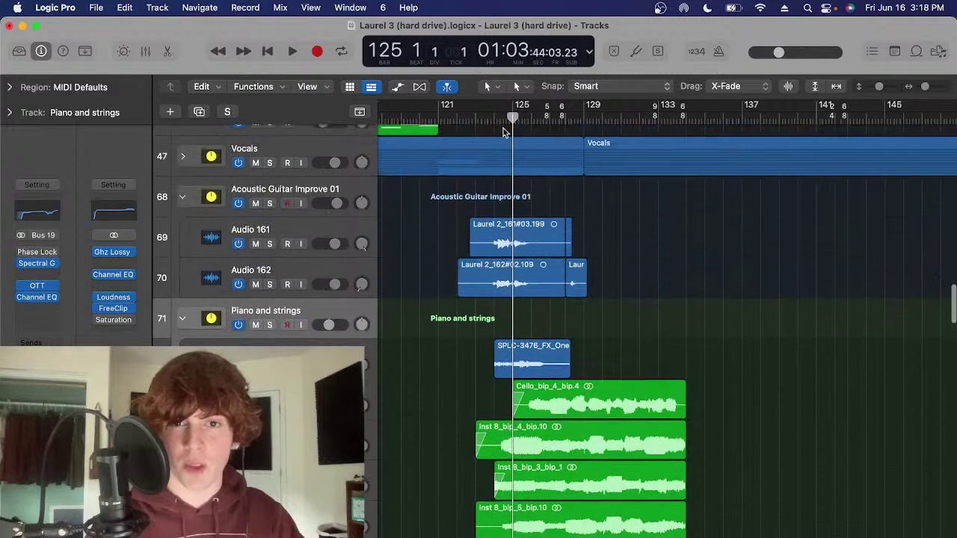
pyautogui.moveTo(496, 115); pyautogui.dragTo(498, 148)
pyautogui.scroll(-3, 739, 415)
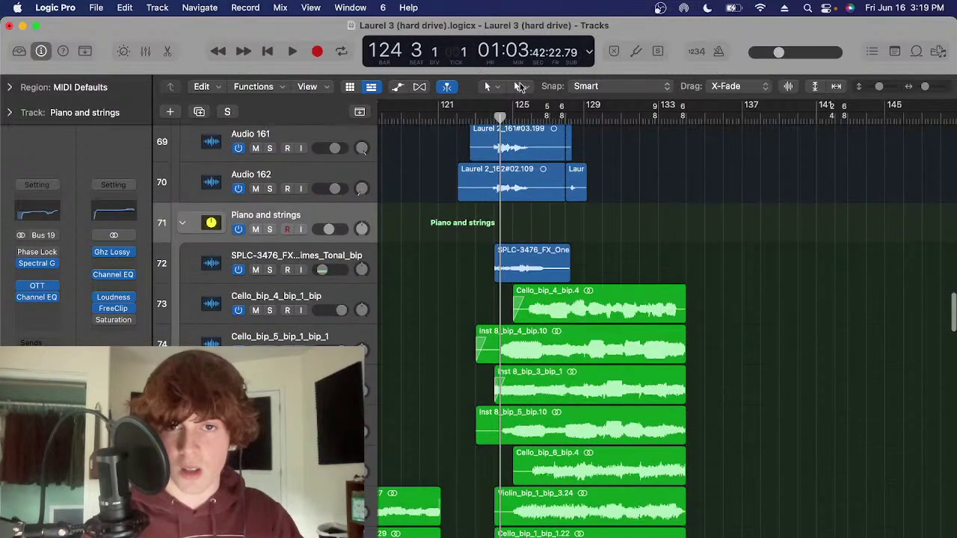
# Play the full mix from bar 124 and stop with the playhead at bar 127
pyautogui.click(514, 118)
pyautogui.scroll(2, 573, 234)
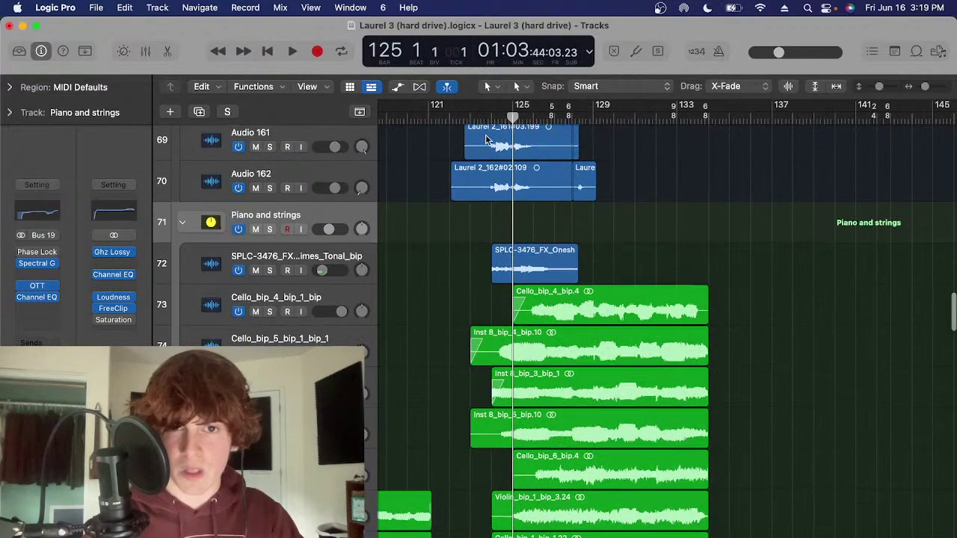
pyautogui.click(489, 120)
pyautogui.press('space')
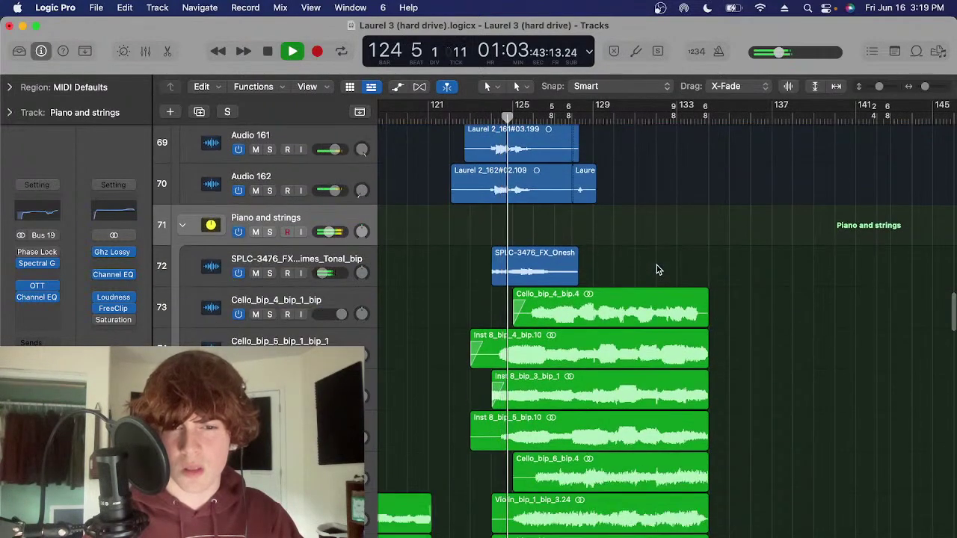
pyautogui.scroll(-3, 656, 269)
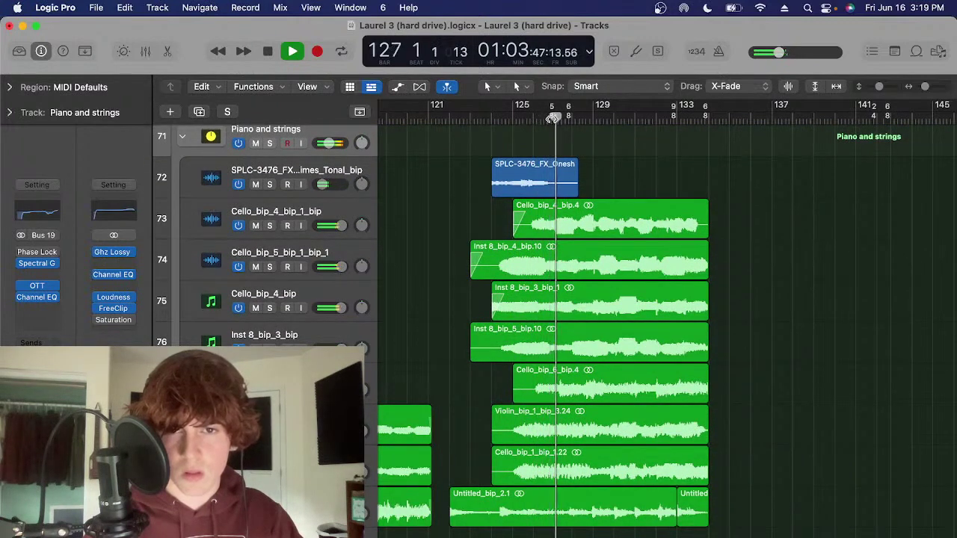
pyautogui.press('space')
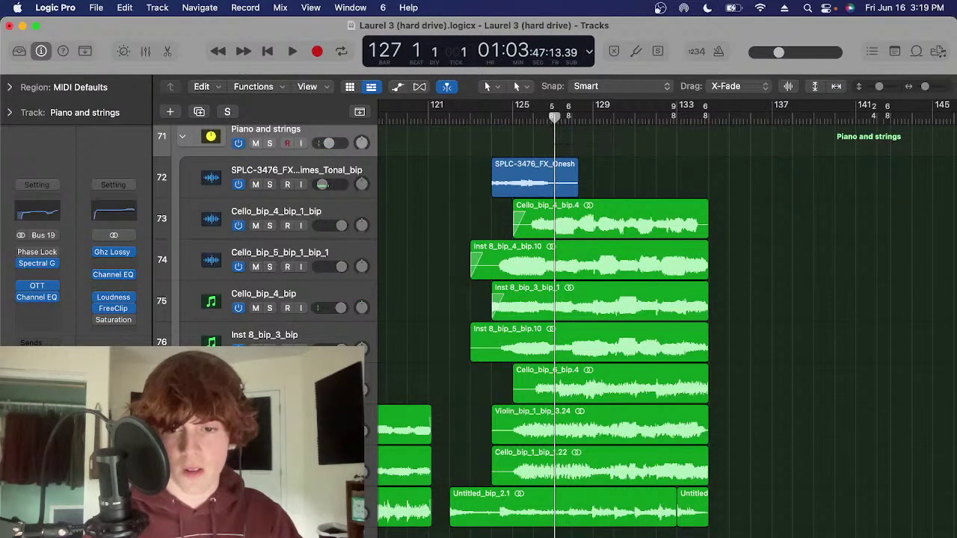
# Mark the ten string and piano regions before bar 135 and clear the selection
pyautogui.moveTo(694, 536)
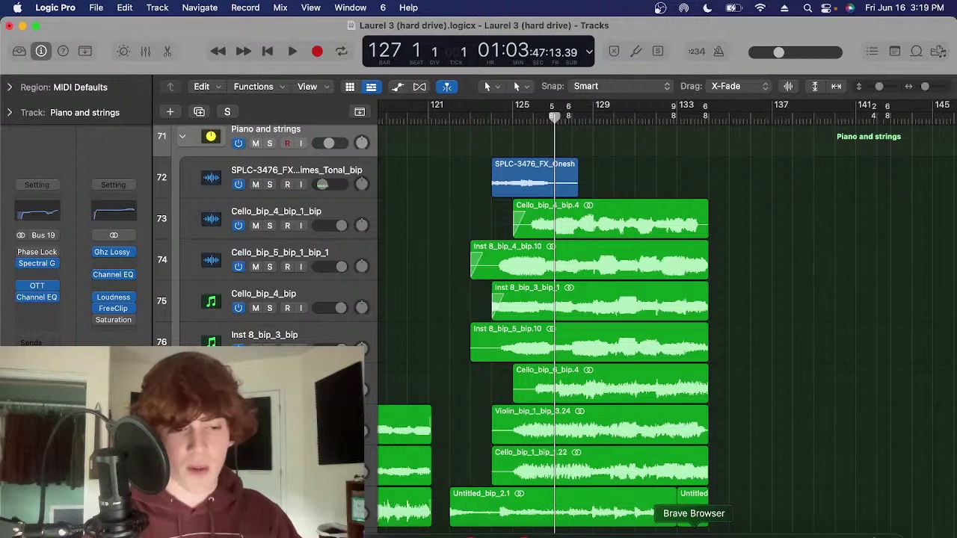
pyautogui.moveTo(771, 218); pyautogui.dragTo(627, 536)
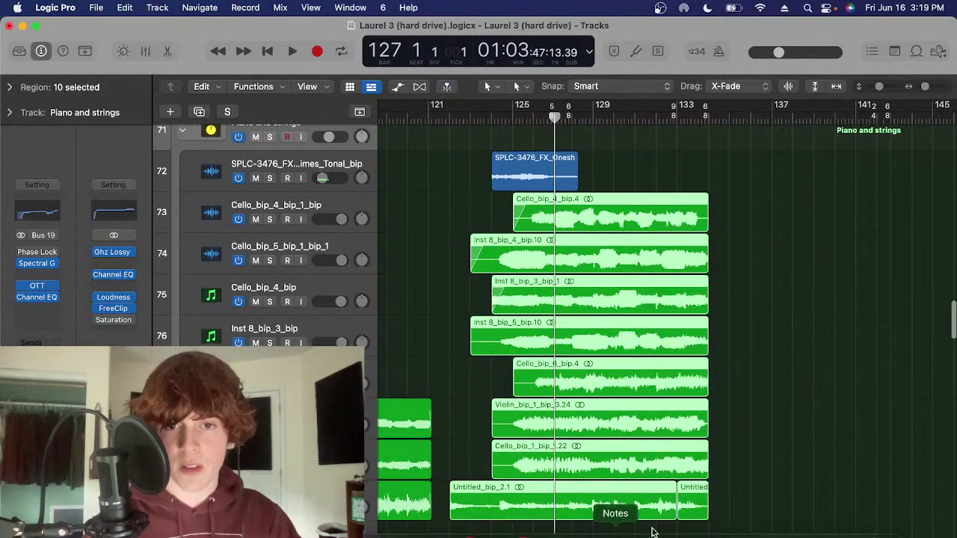
pyautogui.click(794, 299)
# Play the full mix around bar 127 with the timeline zoomed in and set the playhead back to bar 127
pyautogui.press('space')
pyautogui.press('super+Right')
pyautogui.press('t')
pyautogui.press('t')
pyautogui.hscroll(2, 589, 150)
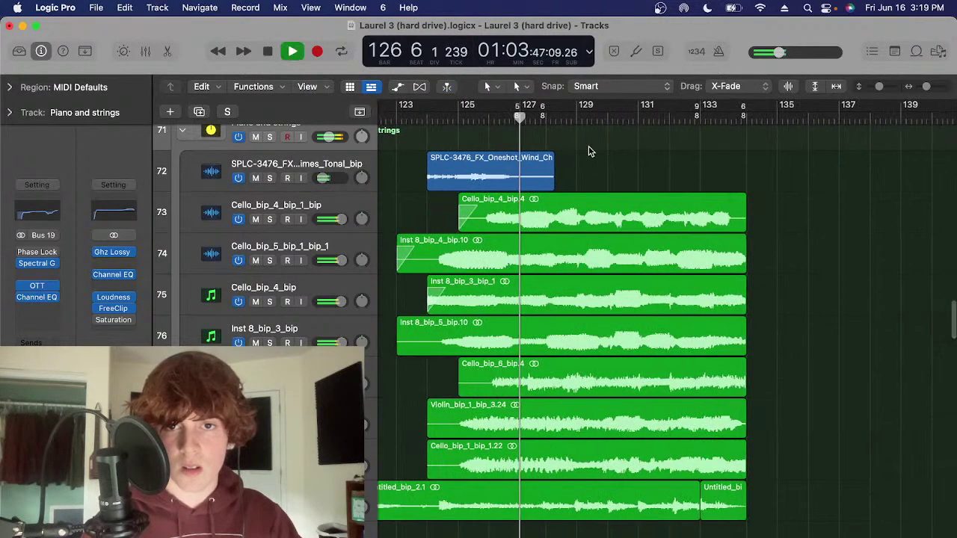
pyautogui.press('space')
pyautogui.click(520, 118)
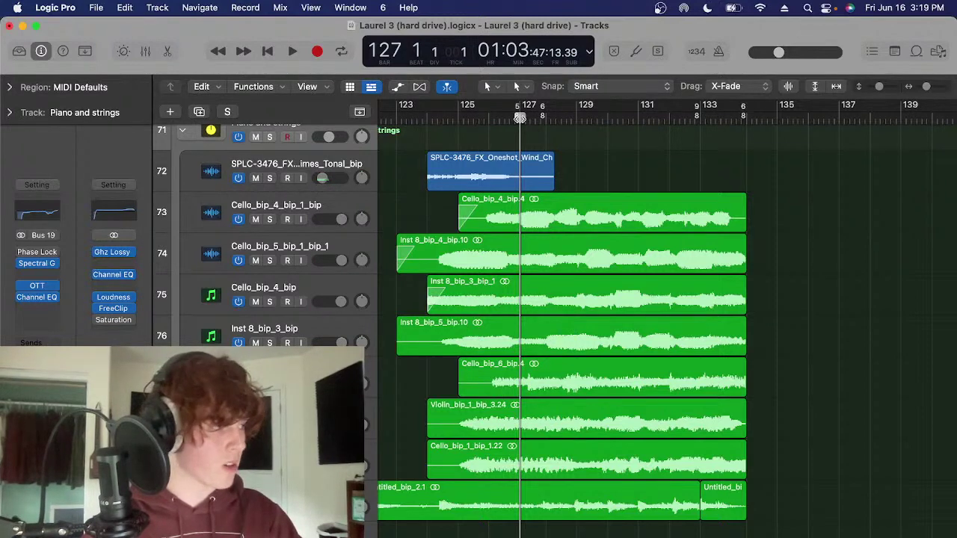
# Mark the string regions again, clear the selection and move the playhead to bar 128, beat 5
pyautogui.moveTo(775, 206); pyautogui.dragTo(534, 534)
pyautogui.click(762, 287)
pyautogui.scroll(3, 620, 226)
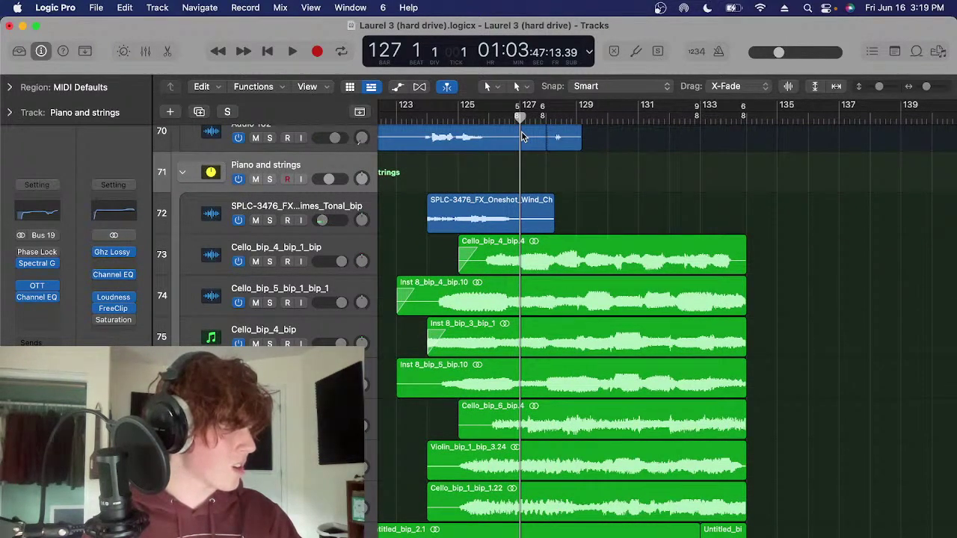
pyautogui.click(565, 119)
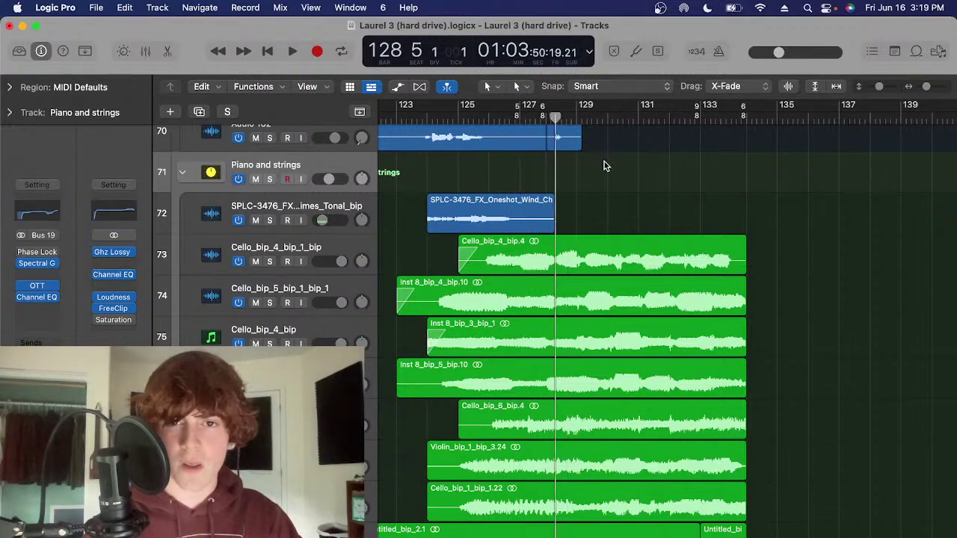
# Play the full mix for a moment and set the playhead to bar 128
pyautogui.press('space')
pyautogui.press('space')
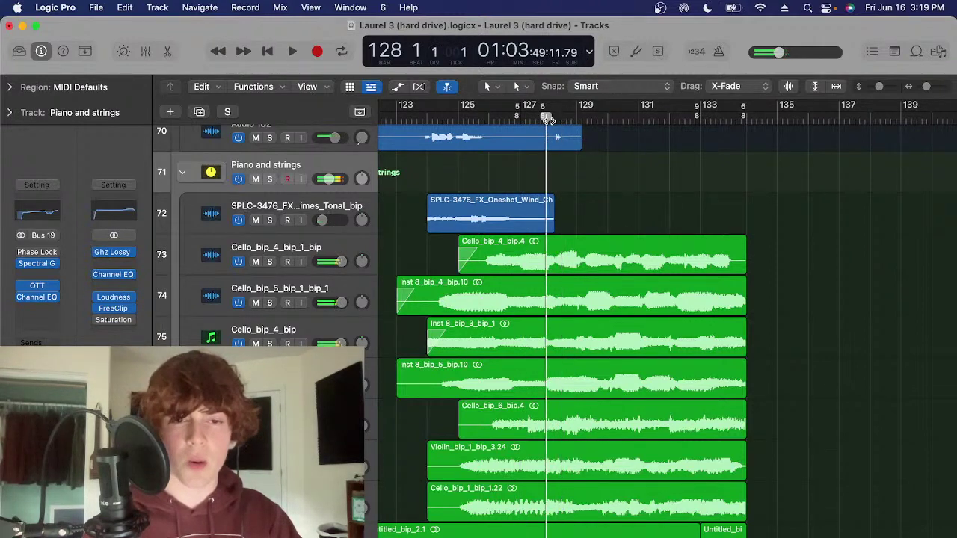
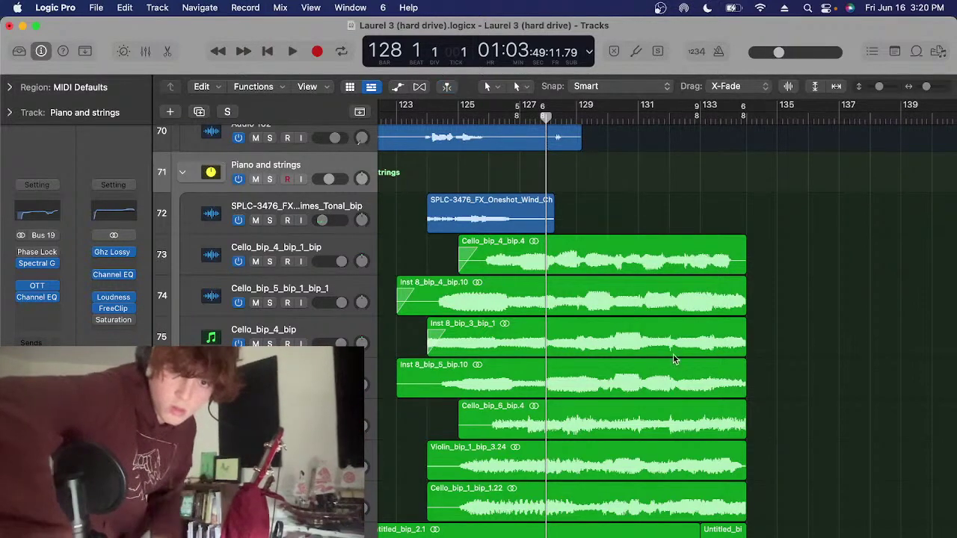
# Bring the main OBS Studio window to the front and check the live chat in YouTube Studio
pyautogui.click(748, 532)
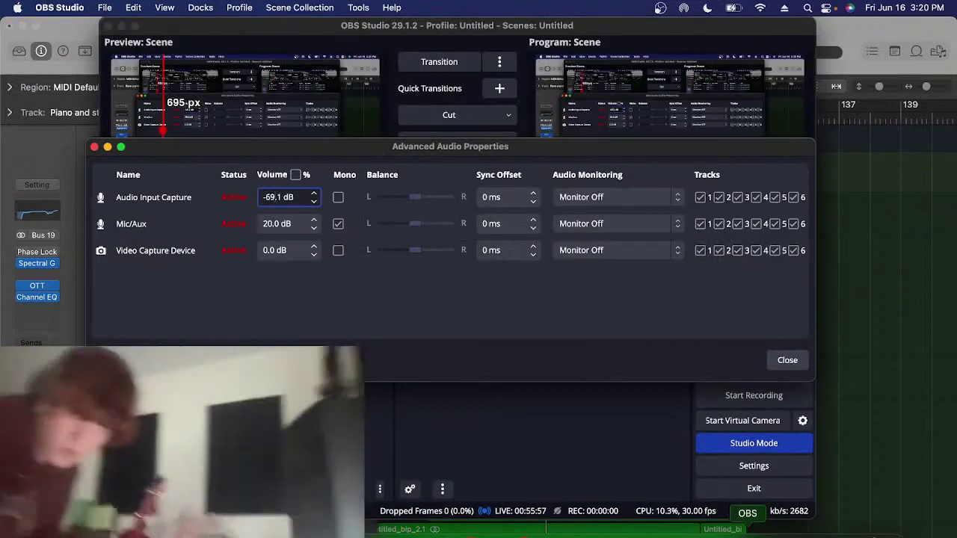
pyautogui.click(370, 24)
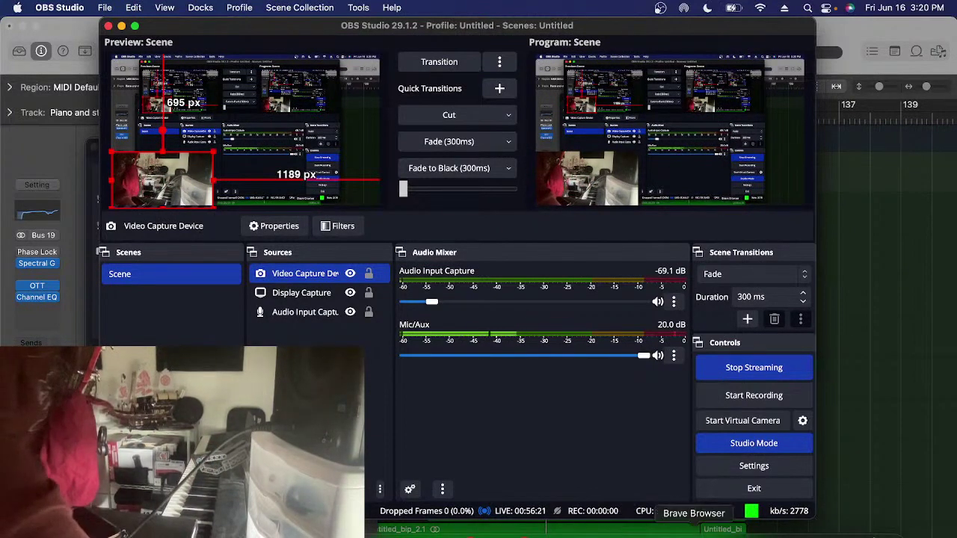
pyautogui.click(694, 530)
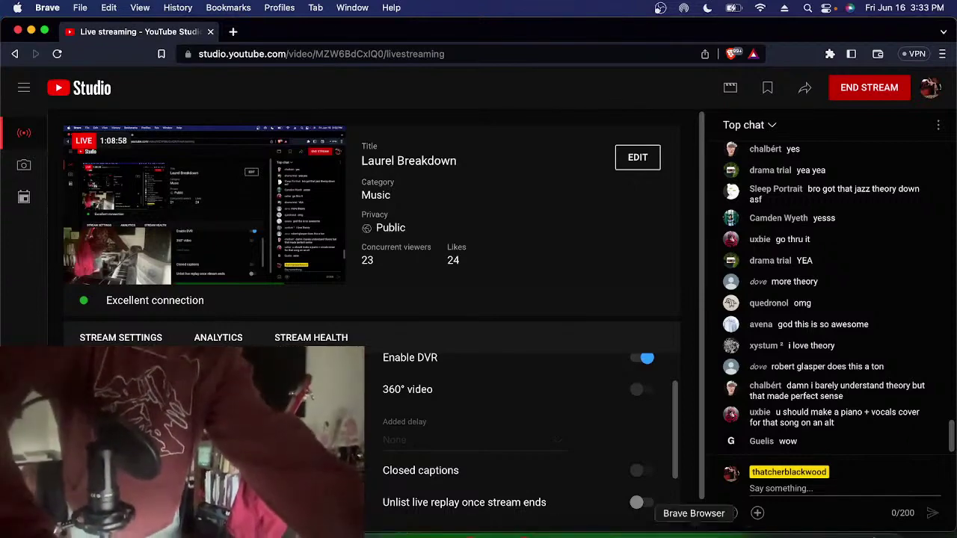
pyautogui.click(747, 529)
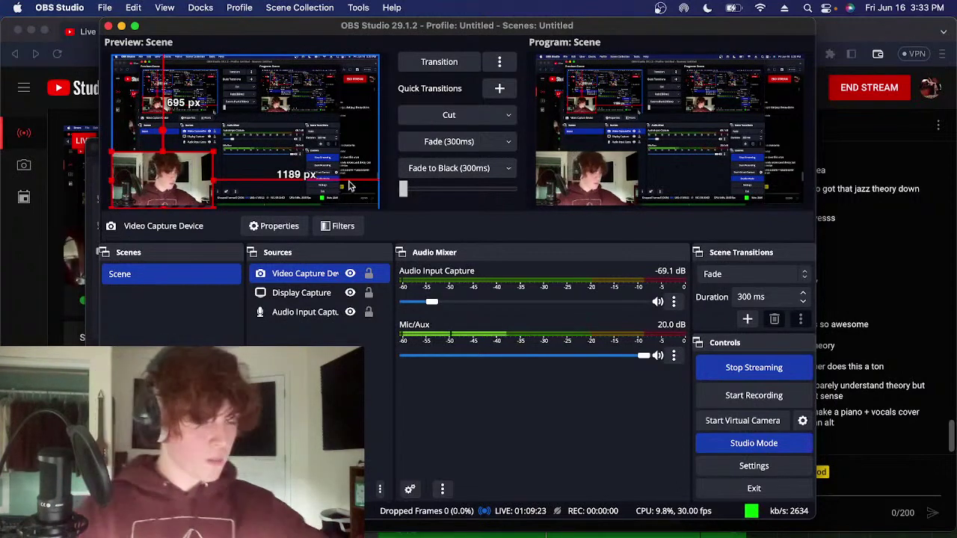
pyautogui.click(947, 375)
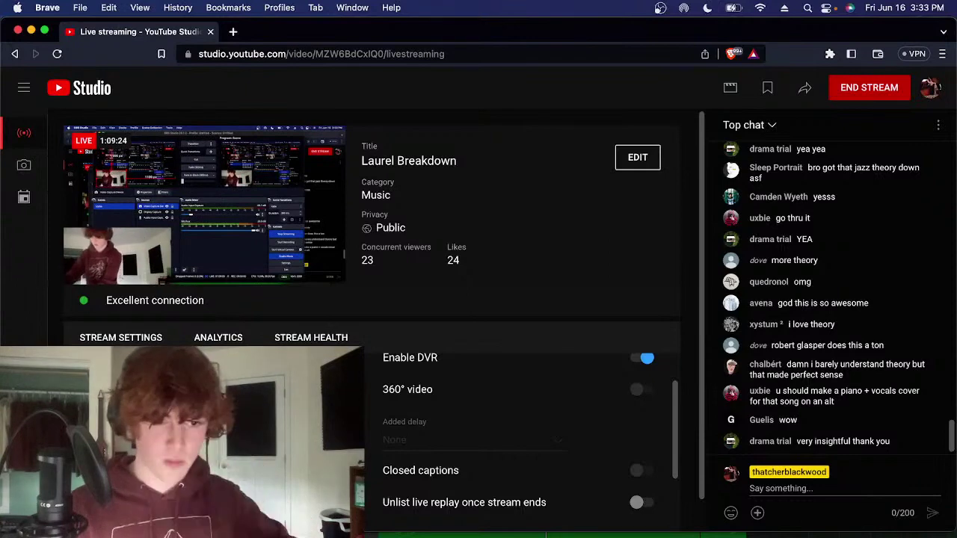
# Switch to Logic Pro and play the full mix from bar 131, stopping in bar 132
pyautogui.click(594, 535)
pyautogui.hscroll(-2, 672, 280)
pyautogui.scroll(-5, 653, 265)
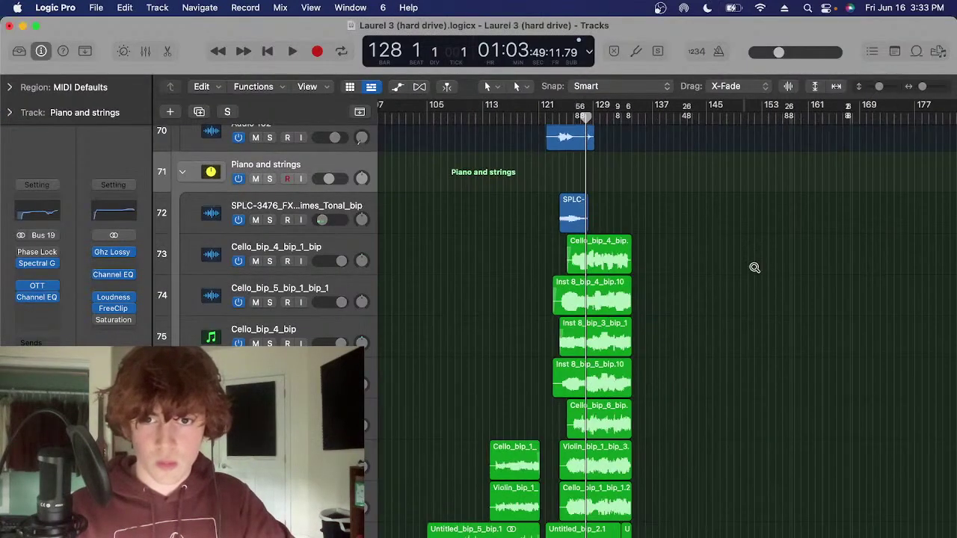
pyautogui.scroll(-3, 753, 267)
pyautogui.scroll(5, 698, 207)
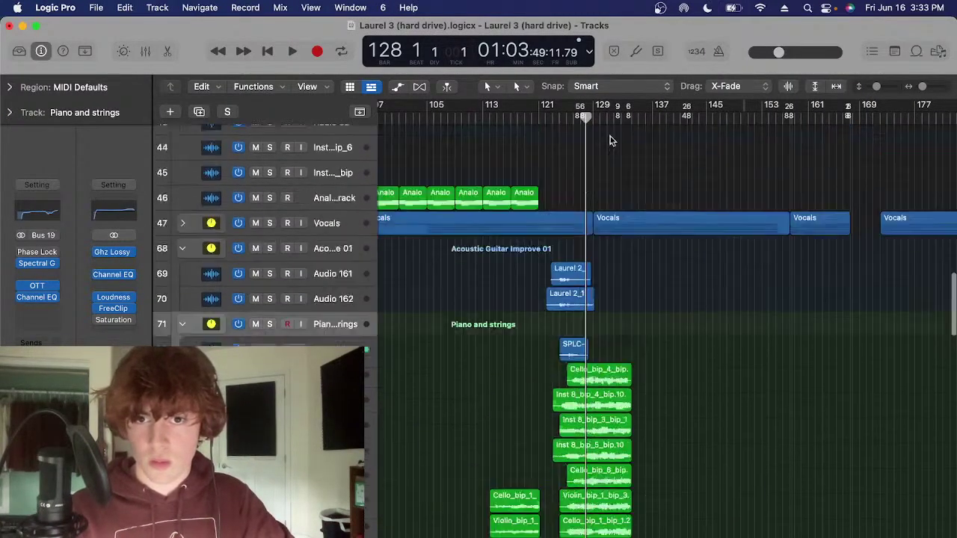
pyautogui.scroll(4, 611, 139)
pyautogui.click(606, 118)
pyautogui.scroll(-6, 732, 115)
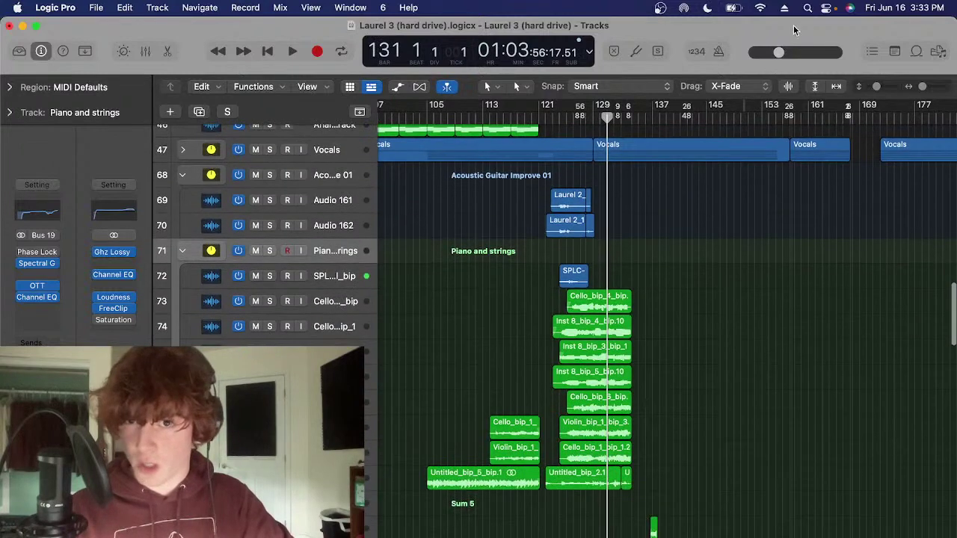
pyautogui.press('space')
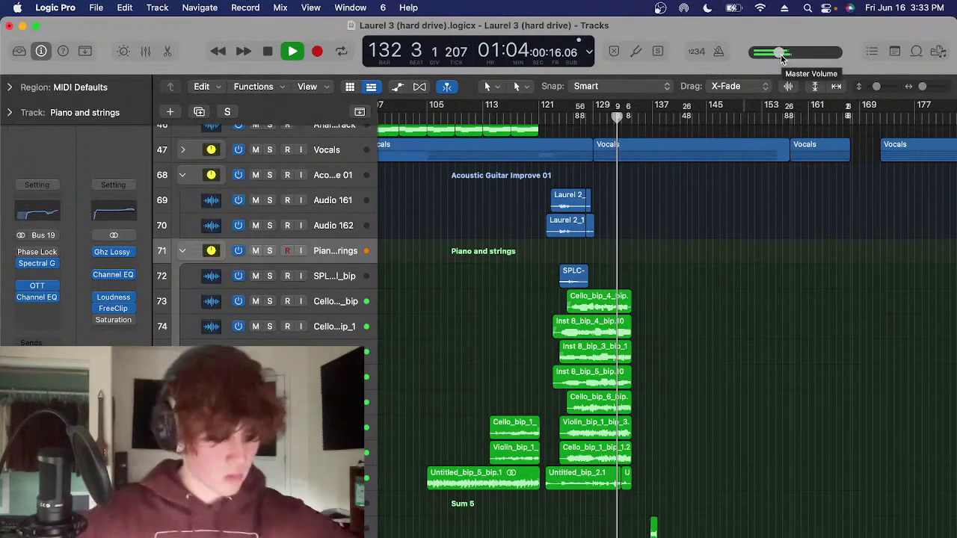
pyautogui.press('space')
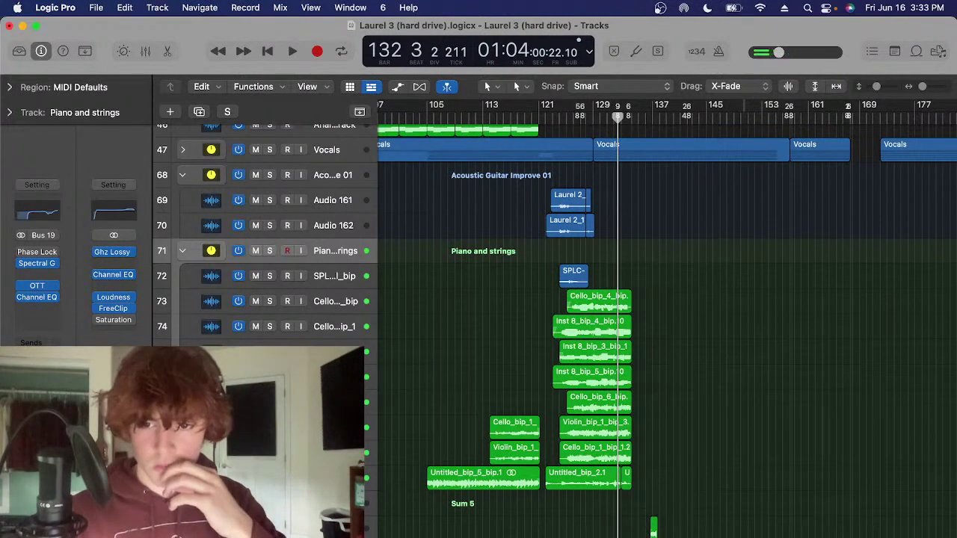
# Check the live chat in YouTube Studio, return to Logic Pro and select the bitcrush keys track with its regions
pyautogui.click(694, 532)
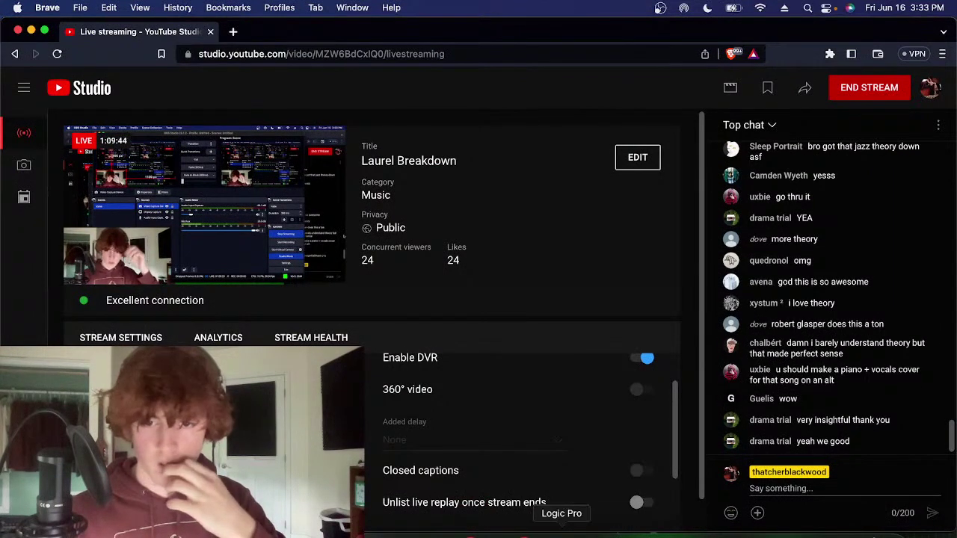
pyautogui.click(561, 532)
pyautogui.scroll(-8, 697, 305)
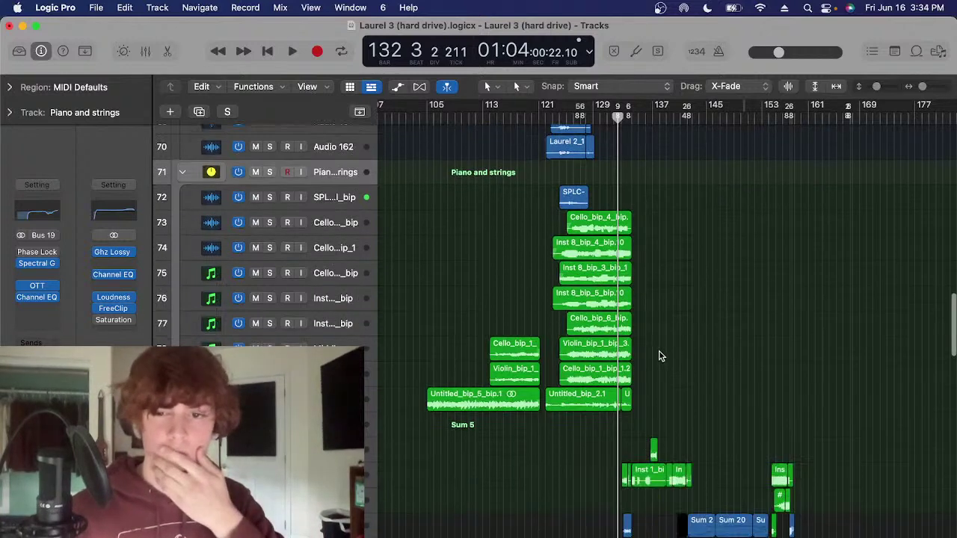
pyautogui.click(345, 267)
pyautogui.scroll(5, 626, 221)
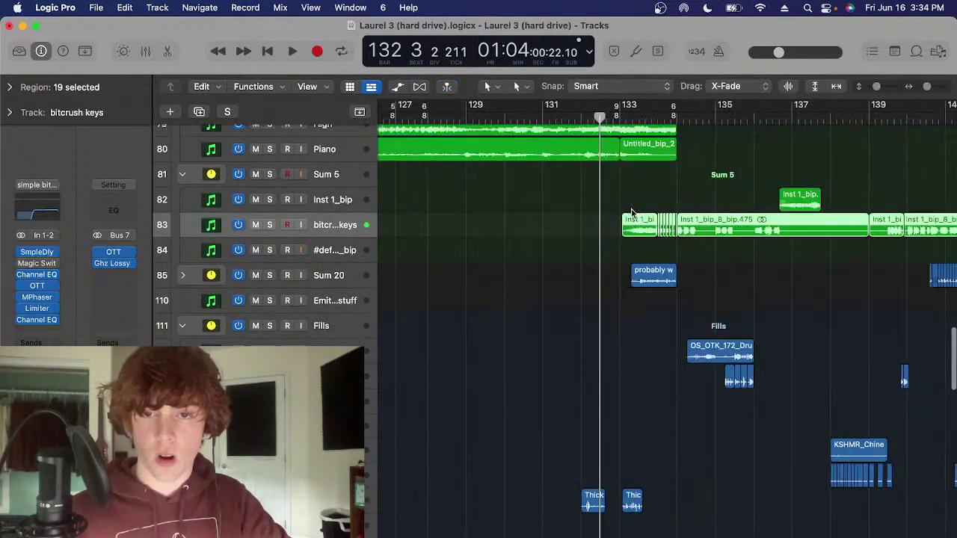
# Set the playhead to bar 133, beat 5, and solo the bitcrush keys track, leaving no region selected
pyautogui.scroll(1, 694, 163)
pyautogui.click(645, 117)
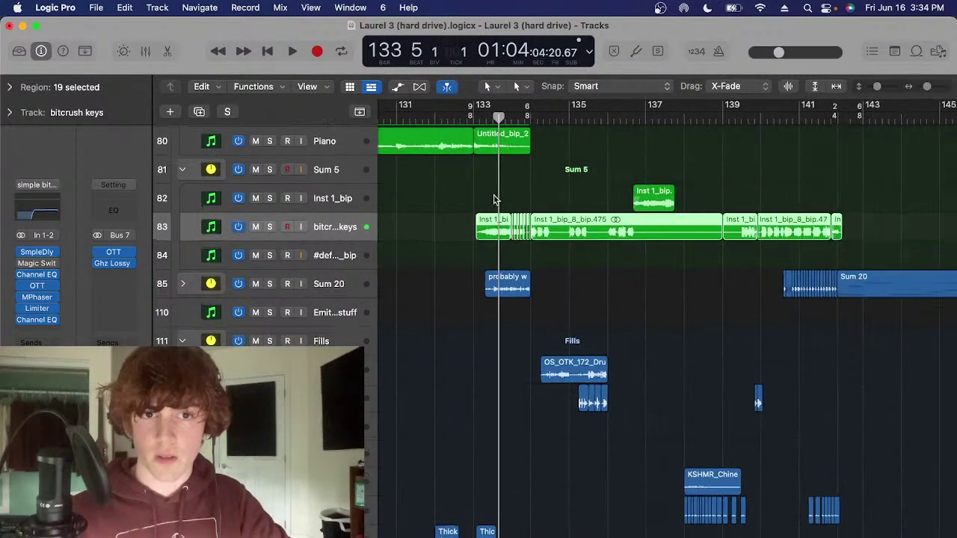
pyautogui.scroll(1, 619, 240)
pyautogui.press('s')
pyautogui.click(566, 211)
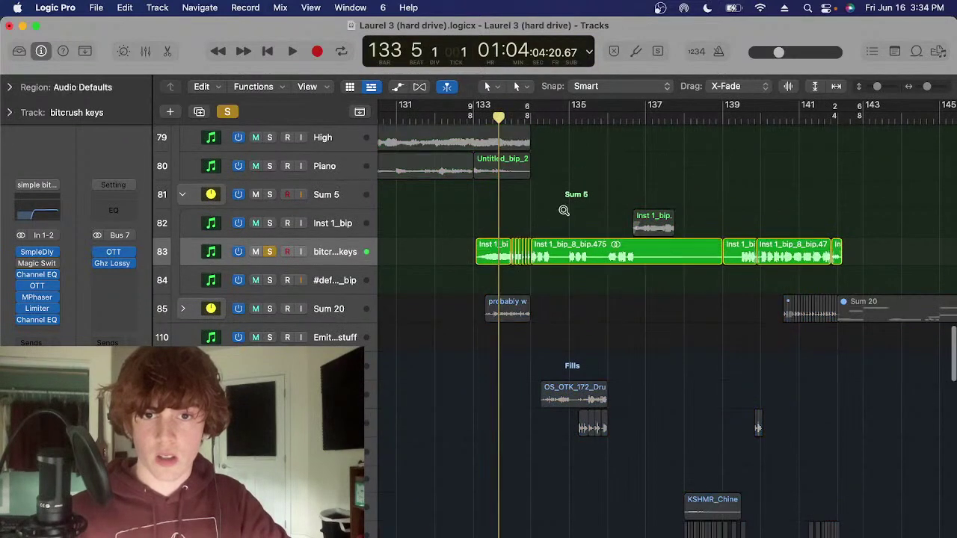
# Play the soloed bitcrush keys from bar 133, beat 3, in short passes and set the playhead to bar 135
pyautogui.scroll(5, 566, 213)
pyautogui.click(473, 118)
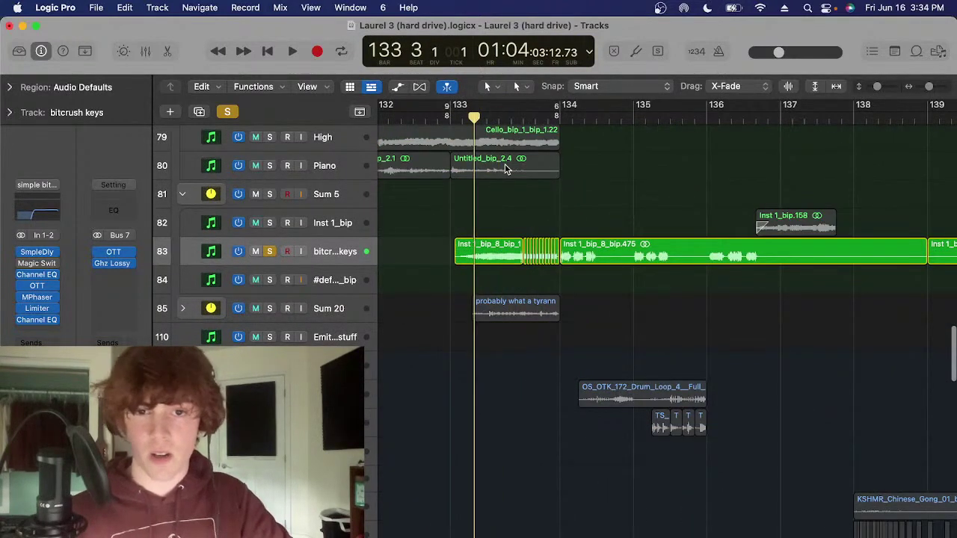
pyautogui.press('cmd+Down')
pyautogui.press('space')
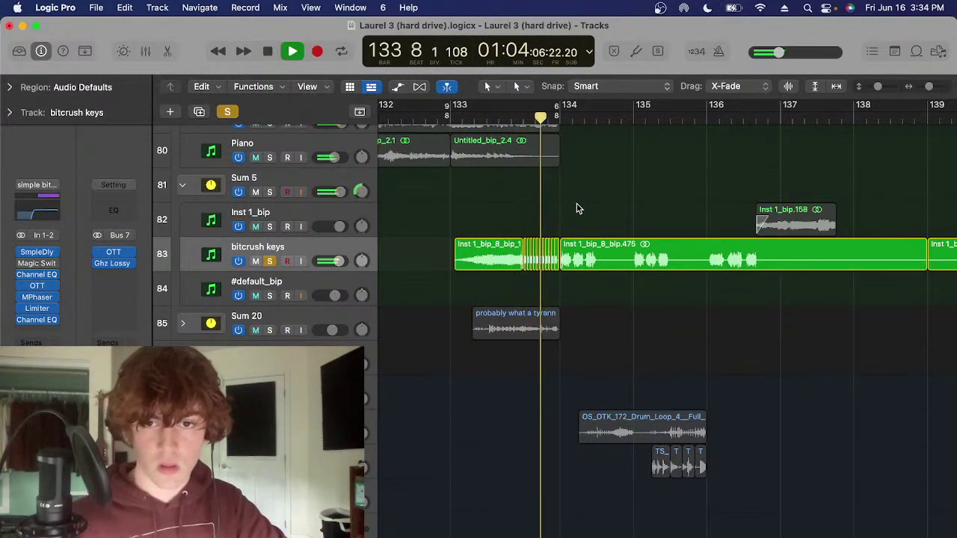
pyautogui.press('space')
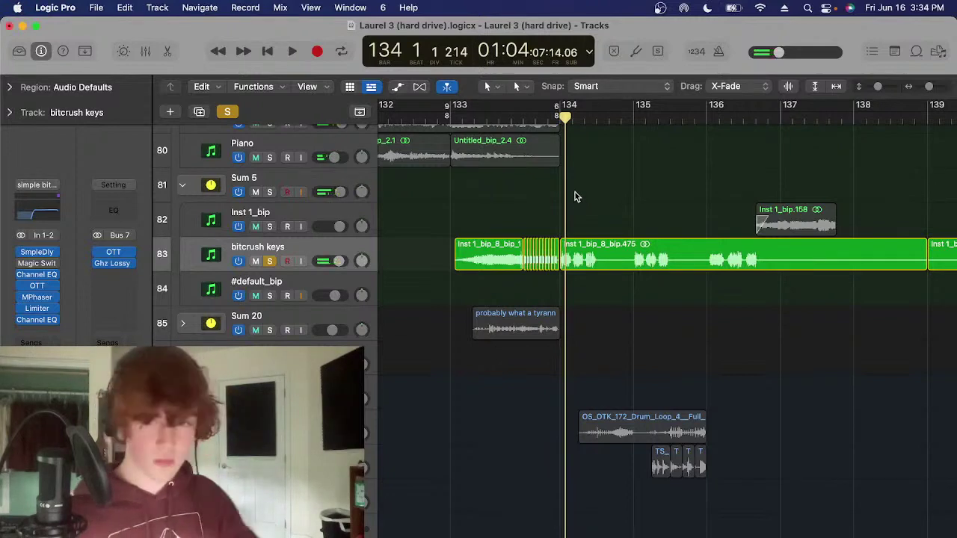
pyautogui.press('space')
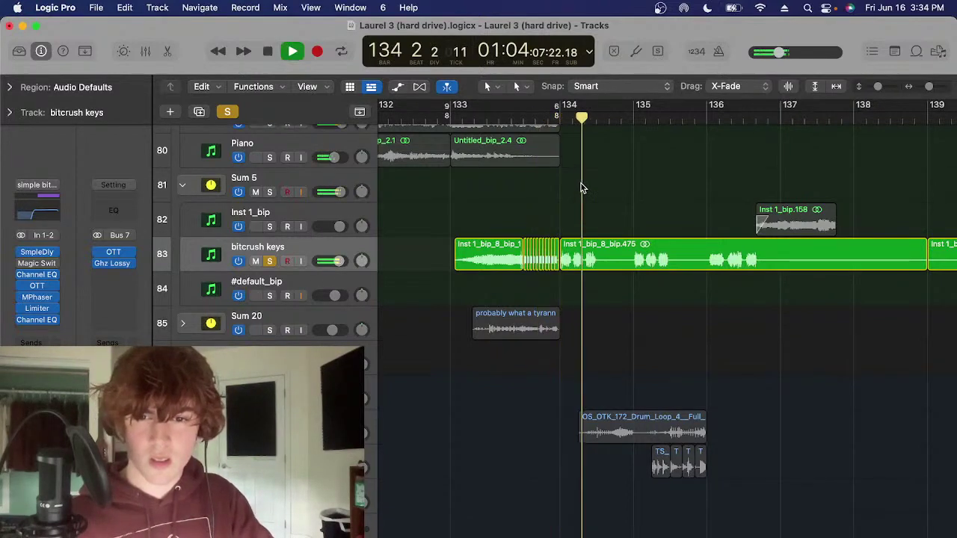
pyautogui.press('space')
pyautogui.click(633, 120)
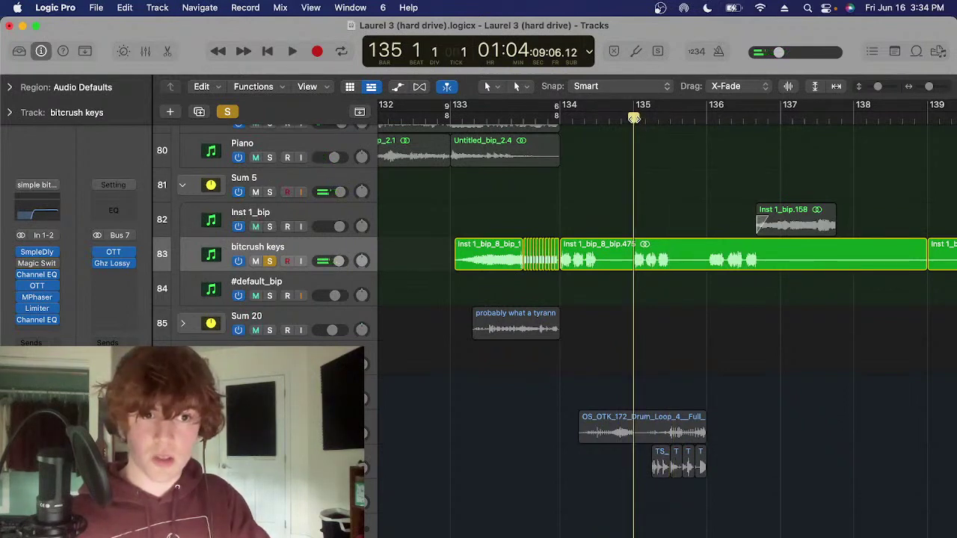
# Open the MPhaser effect on the bitcrush keys track and close its window again
pyautogui.click(37, 301)
pyautogui.click(37, 301)
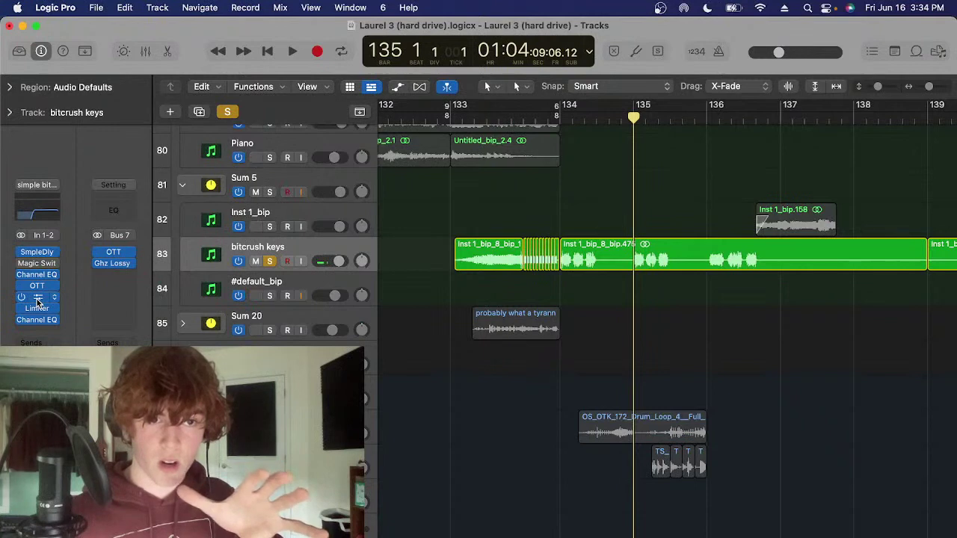
pyautogui.click(38, 300)
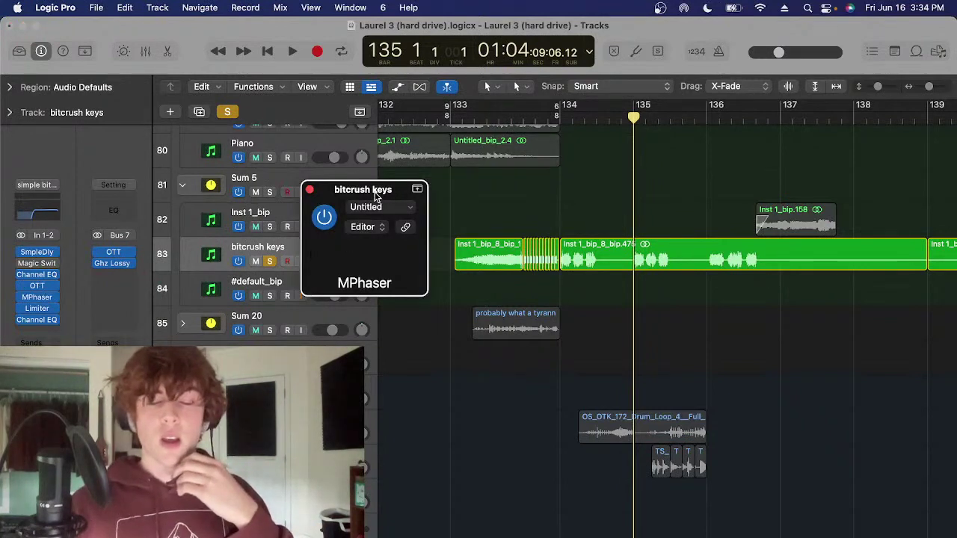
pyautogui.moveTo(376, 196); pyautogui.dragTo(289, 142)
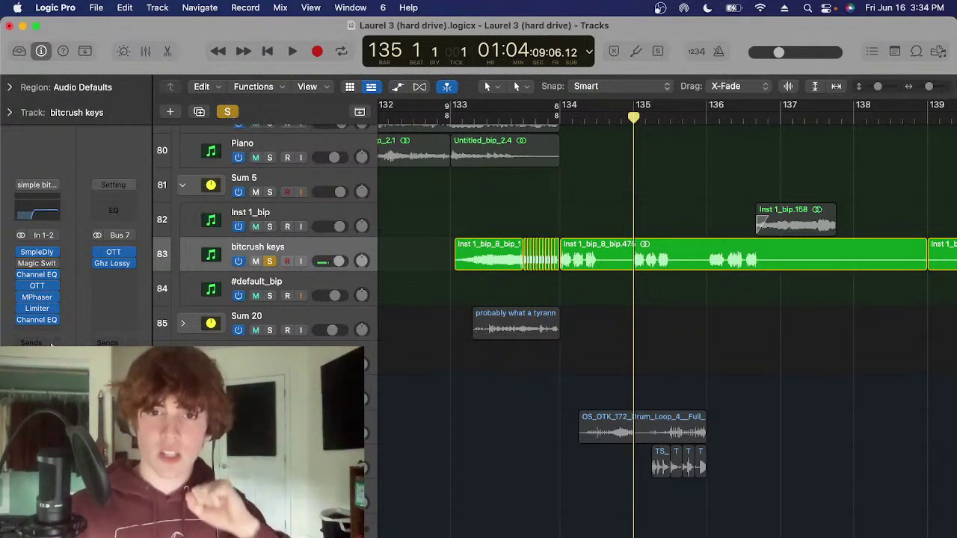
# Mark the long bitcrush keys region starting at bar 134 and move the playhead to bar 136
pyautogui.moveTo(603, 342); pyautogui.dragTo(631, 247)
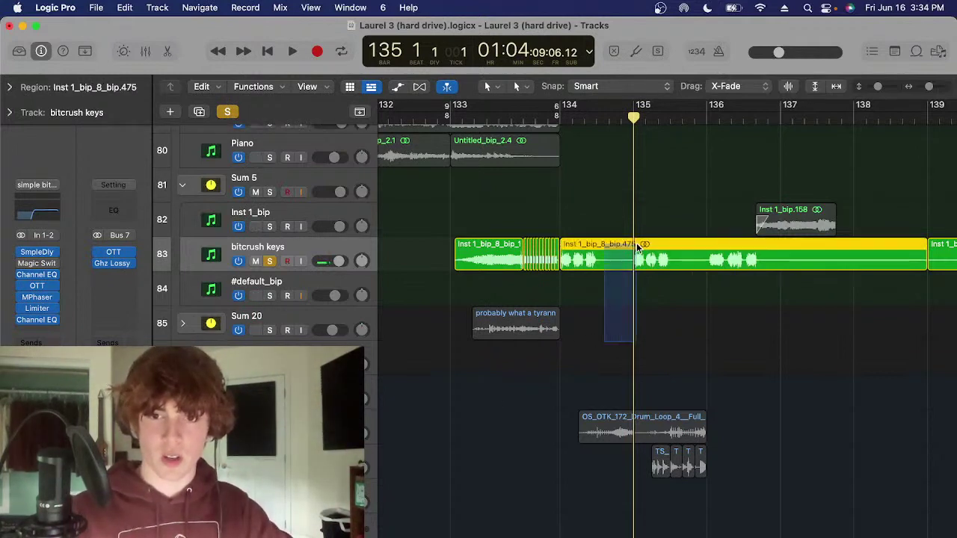
pyautogui.scroll(6, 658, 334)
pyautogui.click(664, 329)
pyautogui.scroll(-3, 662, 330)
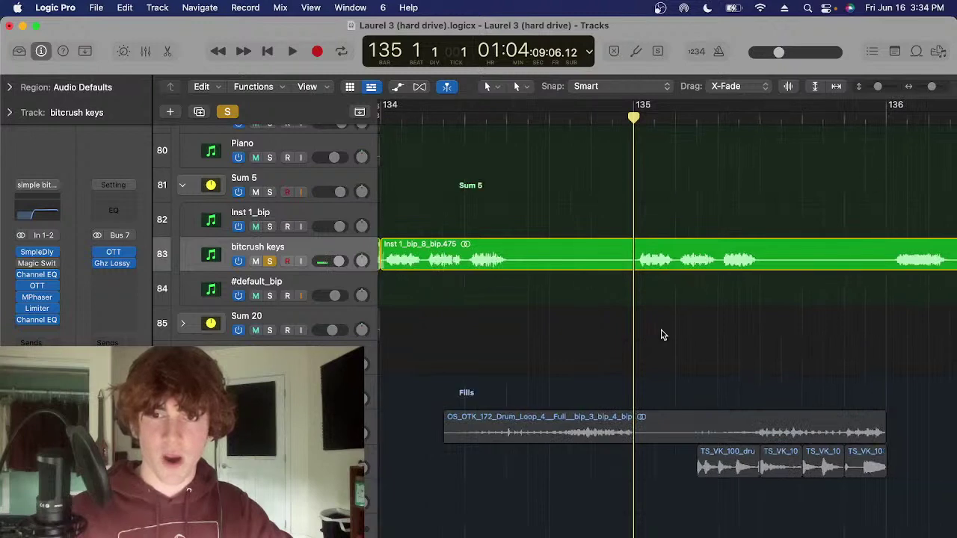
pyautogui.scroll(-2, 662, 335)
pyautogui.scroll(-3, 661, 334)
pyautogui.click(663, 261)
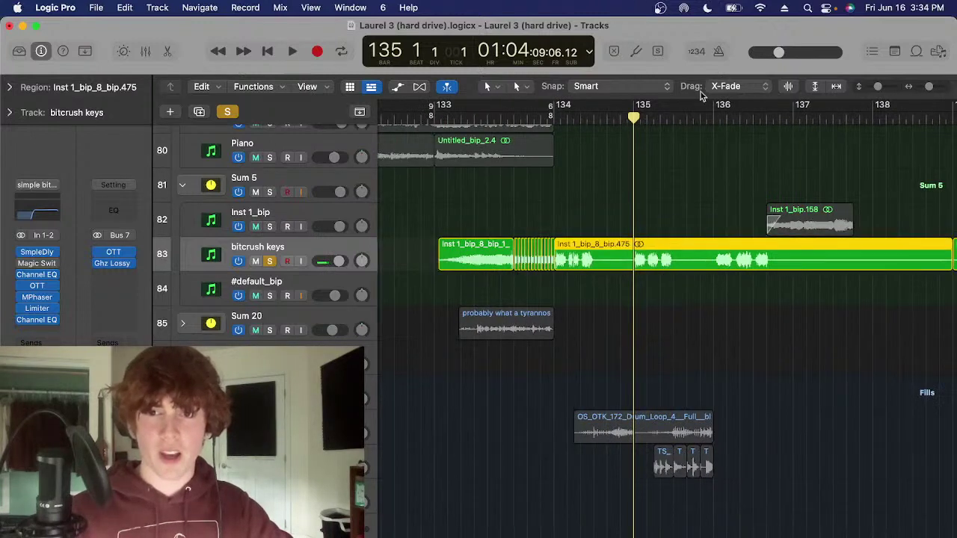
pyautogui.click(716, 114)
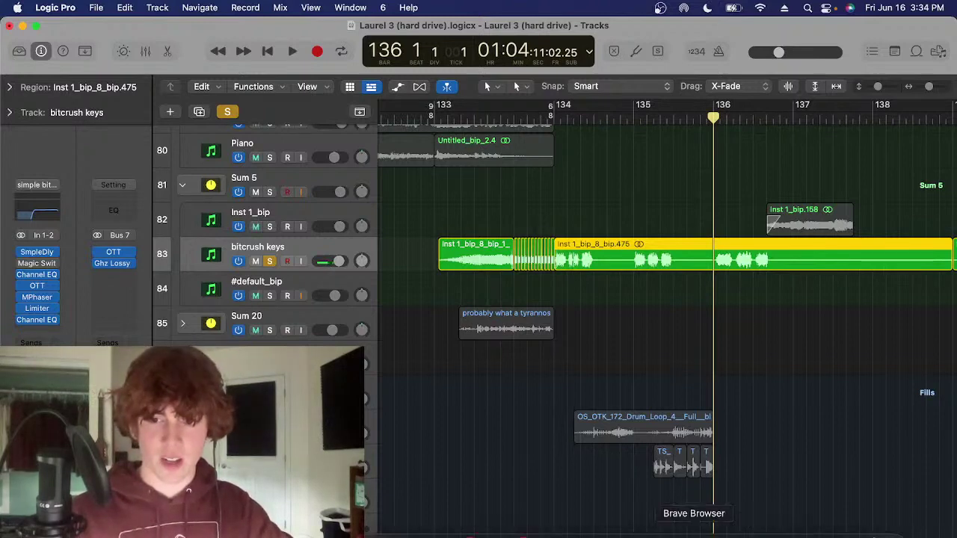
# Clear and reselect the long bitcrush keys region, and set the playhead back to bar 135
pyautogui.click(755, 483)
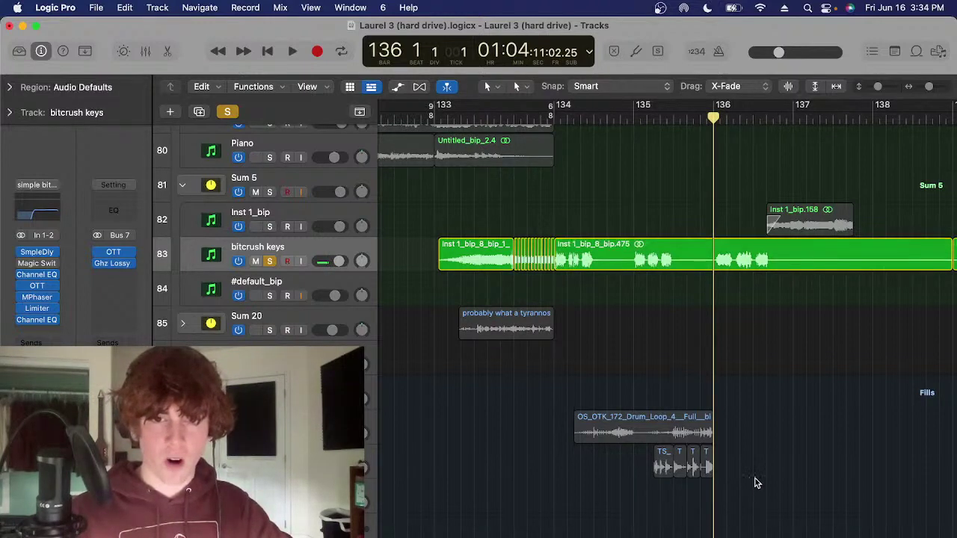
pyautogui.click(738, 248)
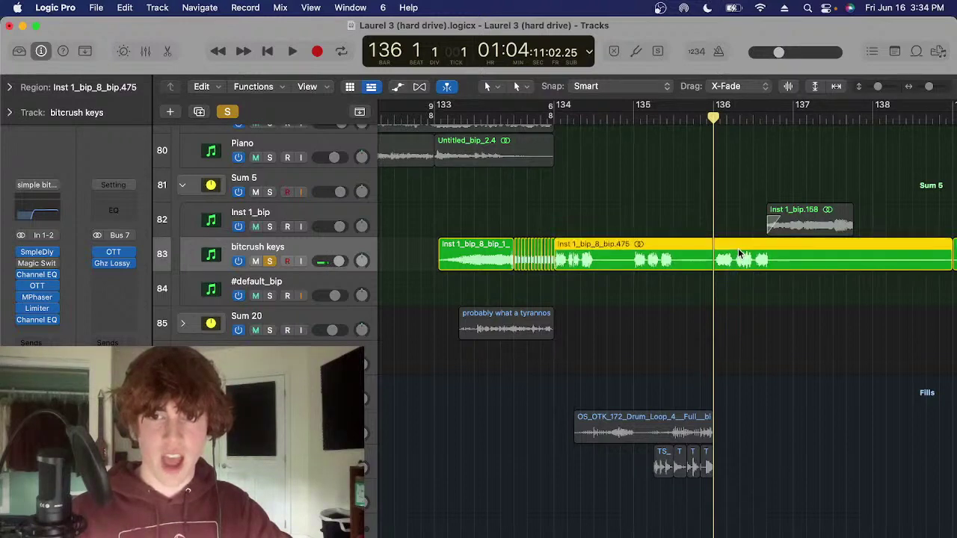
pyautogui.click(621, 288)
pyautogui.click(628, 248)
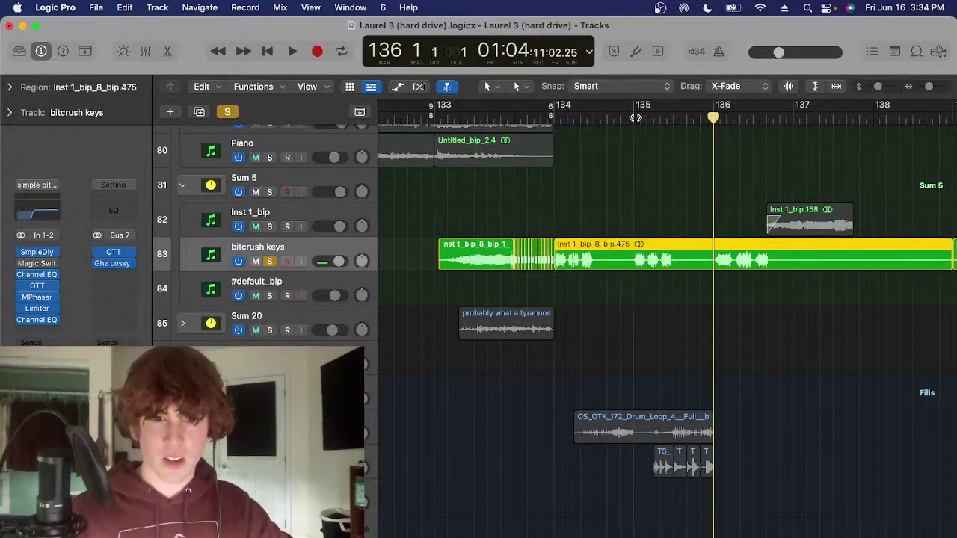
pyautogui.click(633, 108)
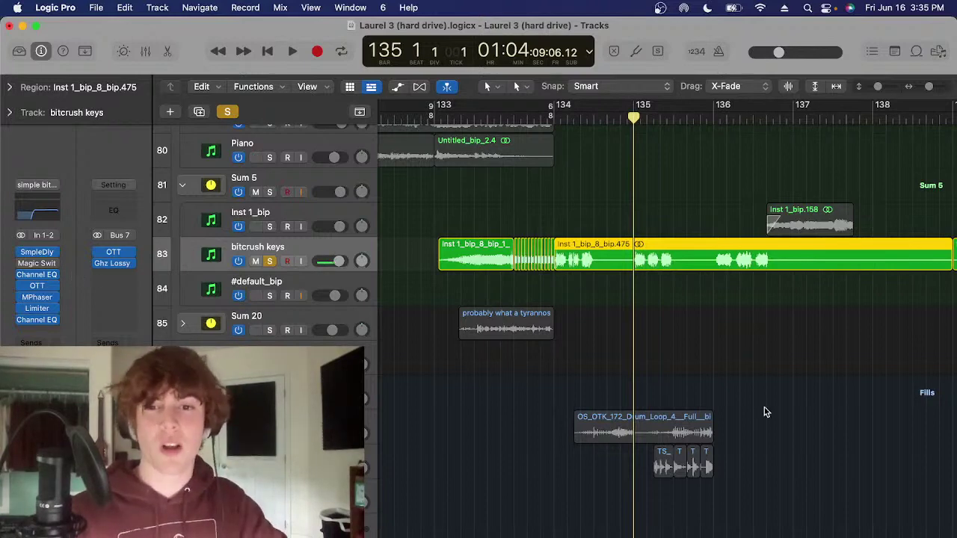
# Mark the long bitcrush keys region again and show its notes around bar 135 in a closer timeline view
pyautogui.click(654, 229)
pyautogui.click(651, 260)
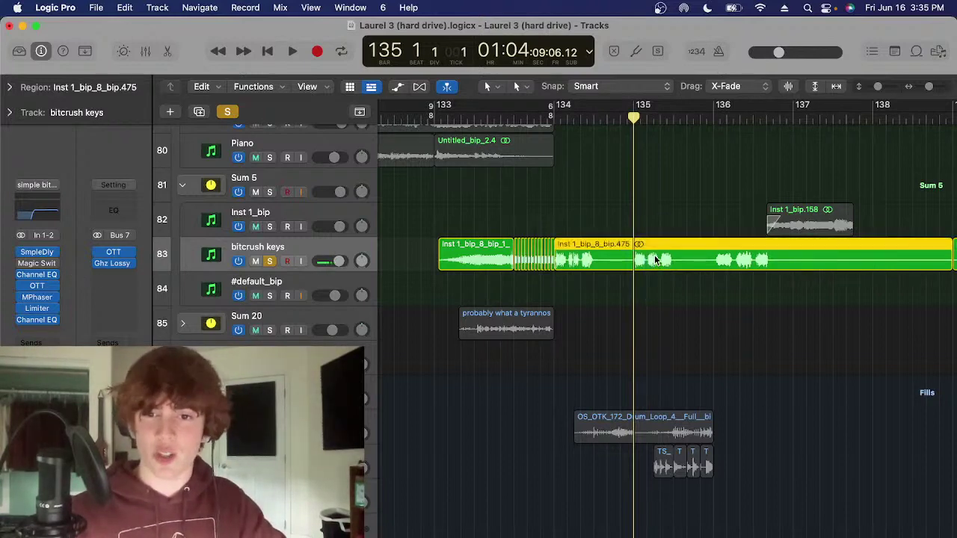
pyautogui.moveTo(650, 297); pyautogui.dragTo(650, 259)
pyautogui.press('super+Right')
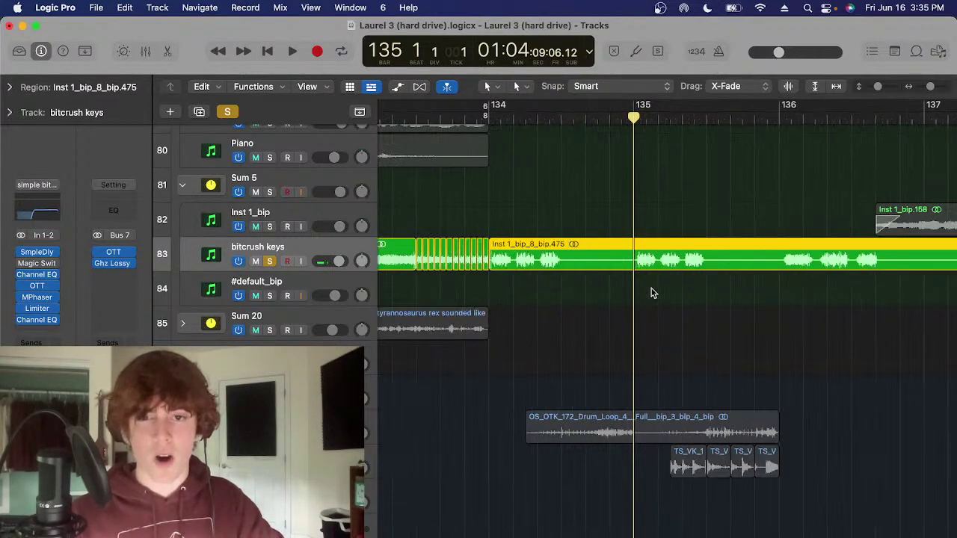
# Set the playhead just after the start of bar 135 and clear the bitcrush keys region selection
pyautogui.hscroll(3, 650, 293)
pyautogui.hscroll(2, 650, 293)
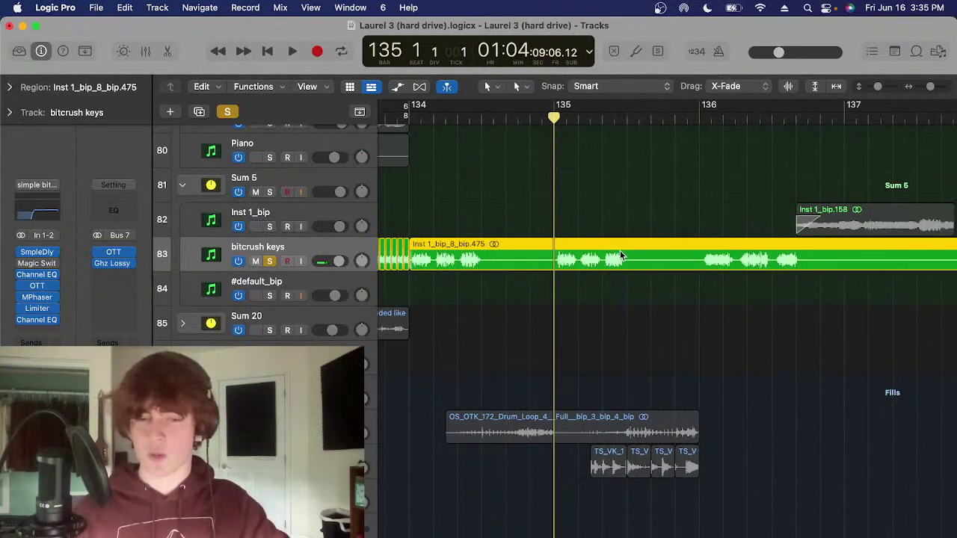
pyautogui.click(577, 121)
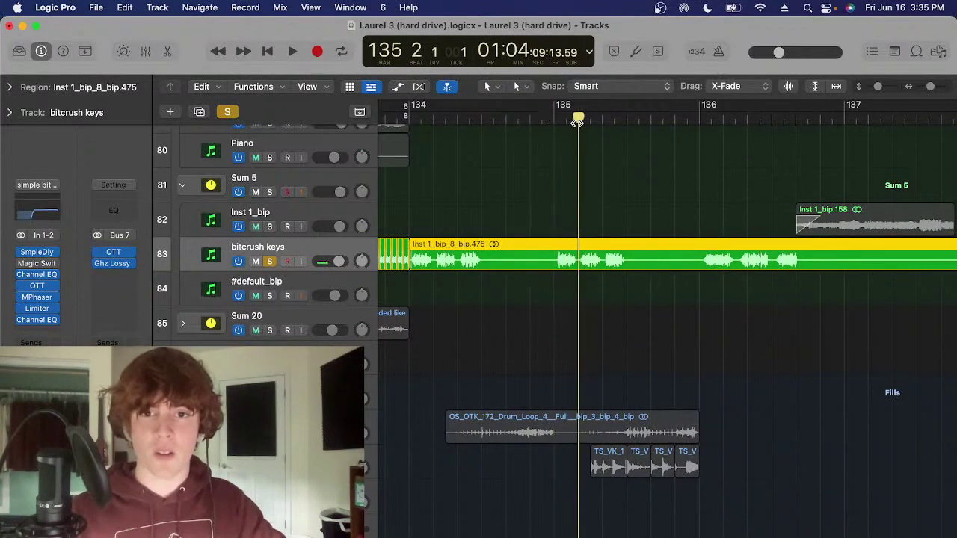
pyautogui.click(565, 123)
pyautogui.click(618, 223)
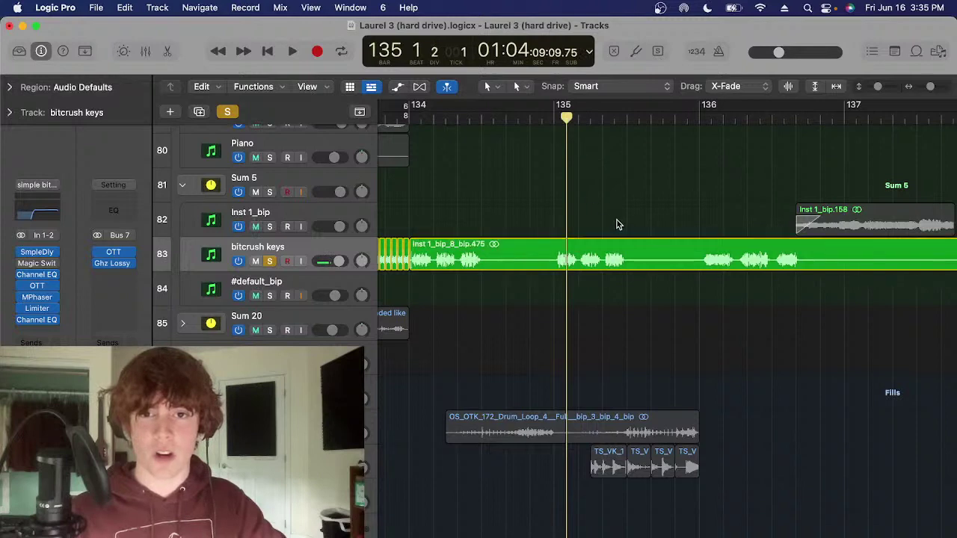
pyautogui.hscroll(-2, 607, 220)
pyautogui.click(575, 263)
pyautogui.click(577, 198)
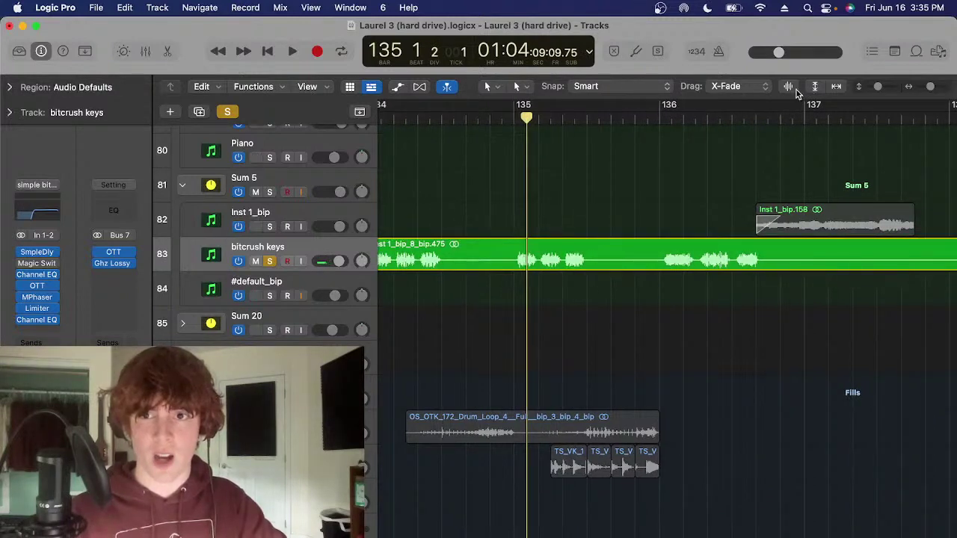
# Play the soloed bitcrush keys around bars 134 and 135, stop, and set the playhead back to bar 134
pyautogui.press('space')
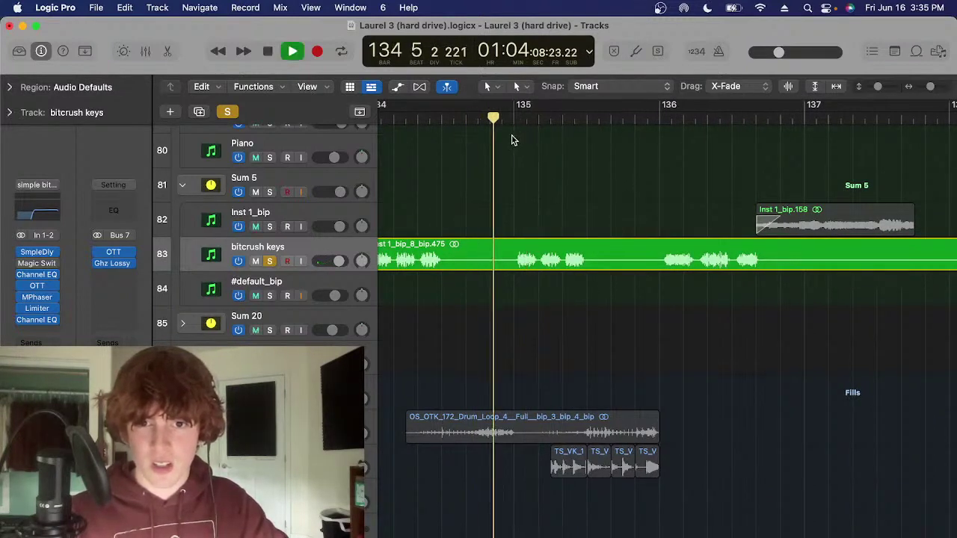
pyautogui.press('space')
pyautogui.click(511, 119)
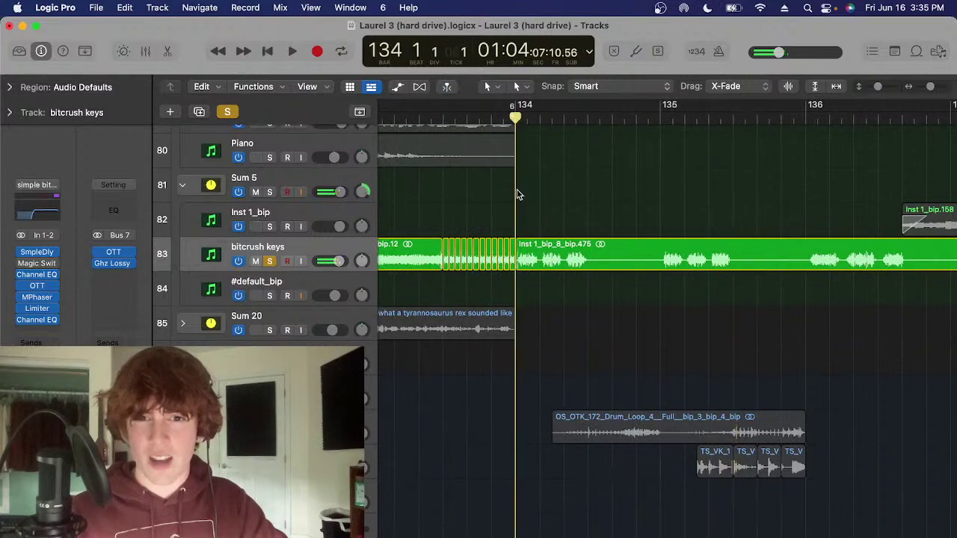
pyautogui.hscroll(-5, 515, 191)
pyautogui.hscroll(2, 635, 172)
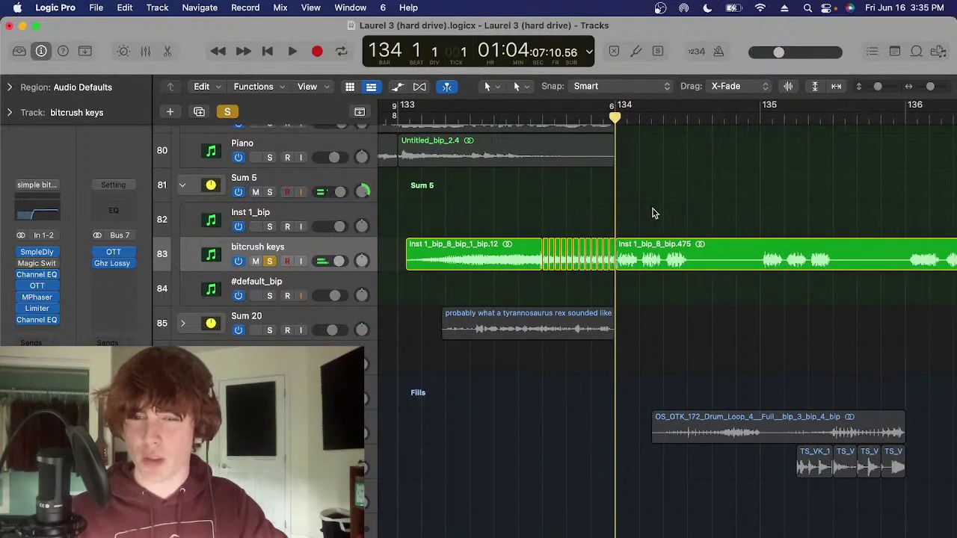
pyautogui.hscroll(1, 644, 214)
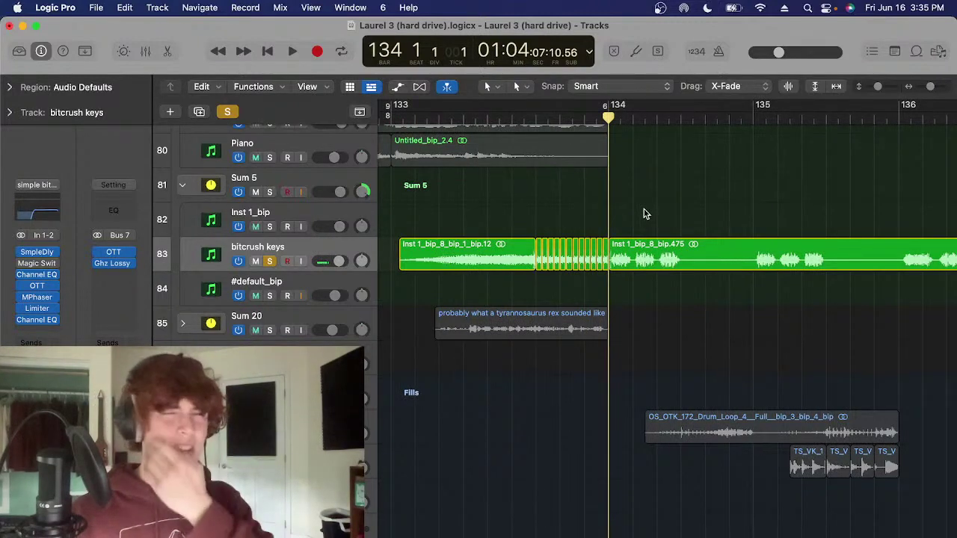
# Mark the bitcrush keys regions from bar 133 onward, move the playhead to bar 133 beat 4, and clear the selection
pyautogui.click(537, 121)
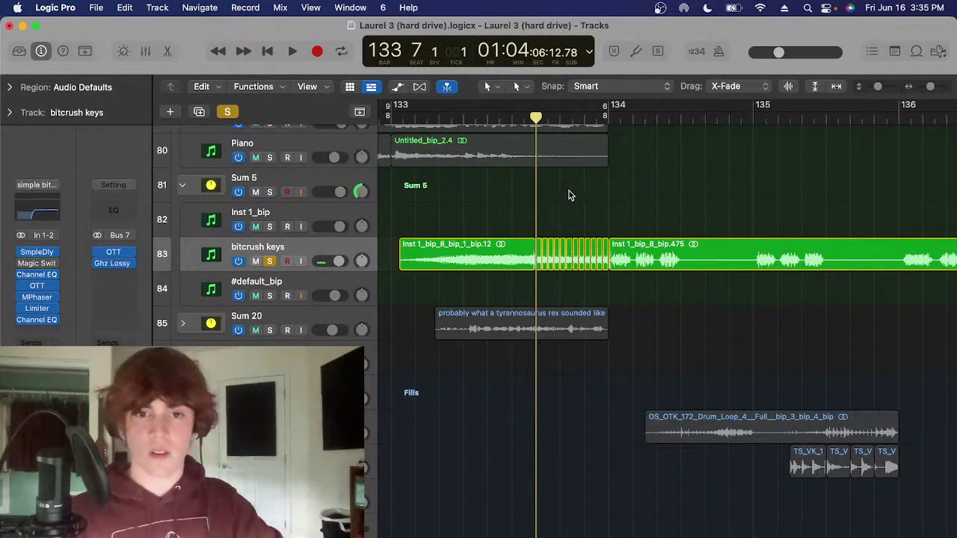
pyautogui.moveTo(620, 279); pyautogui.dragTo(464, 177)
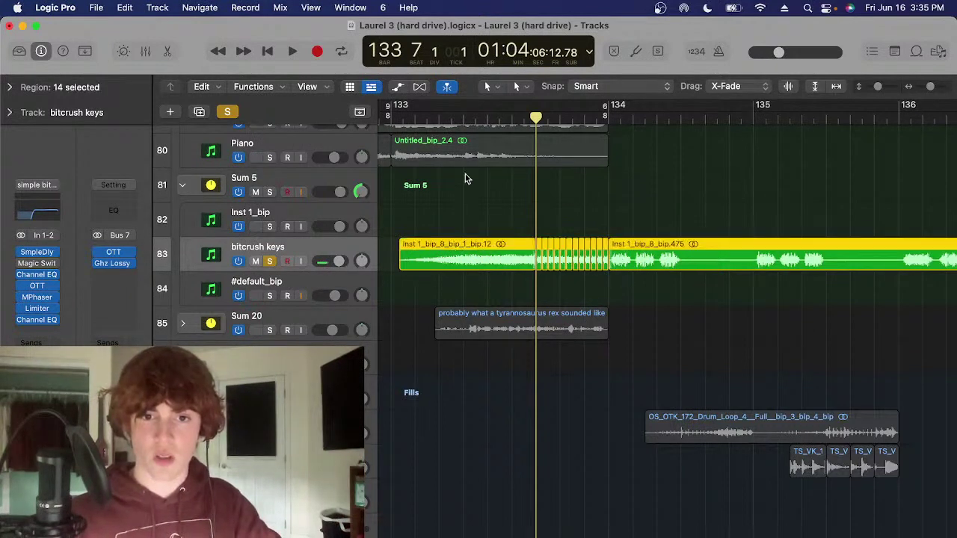
pyautogui.click(464, 120)
pyautogui.click(535, 231)
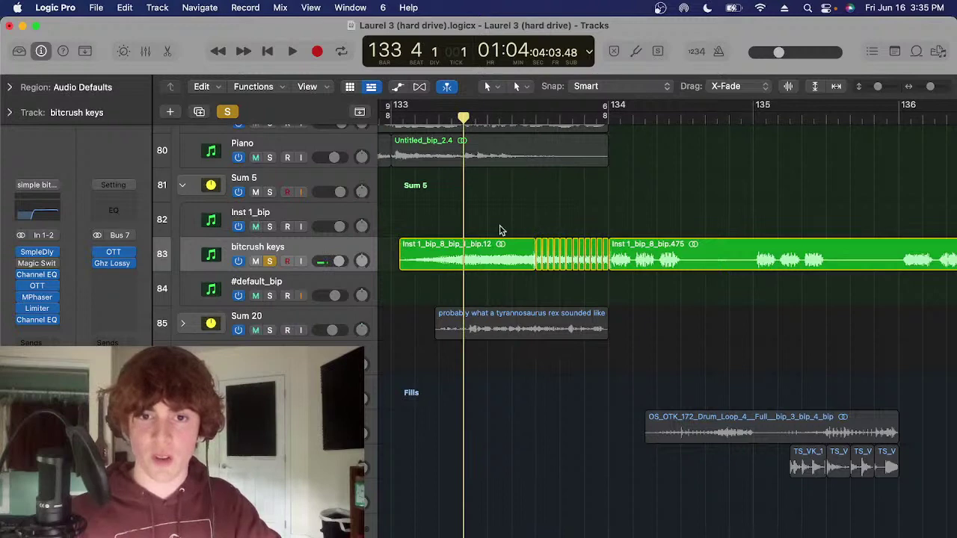
# Select the swelling bitcrush keys region at the start of bar 133 and enlarge the track rows
pyautogui.click(501, 254)
pyautogui.hscroll(-1, 500, 276)
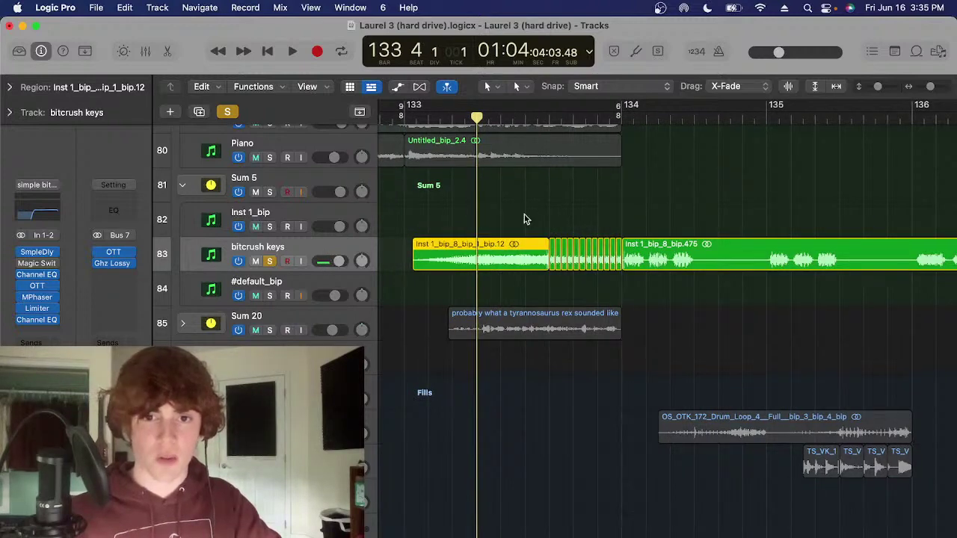
pyautogui.scroll(3, 524, 241)
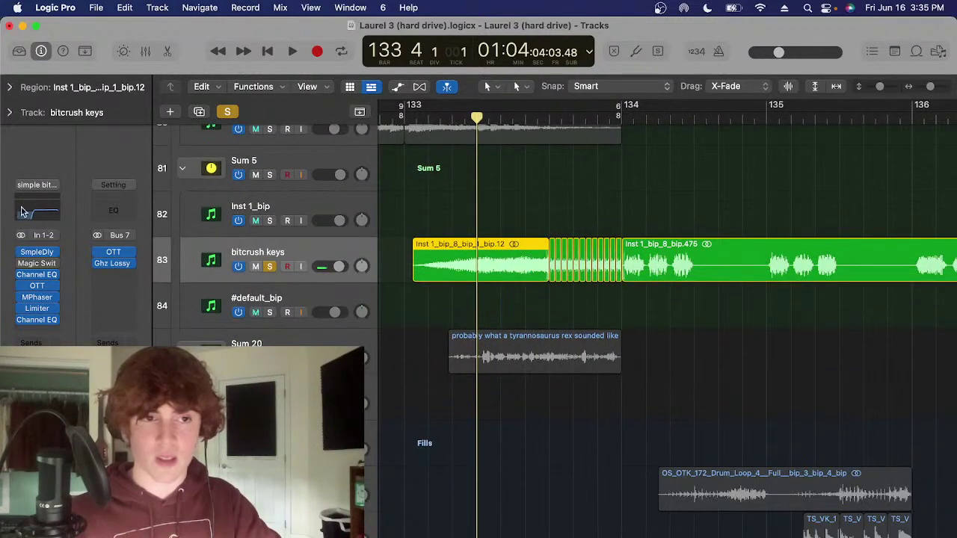
pyautogui.click(490, 199)
pyautogui.click(485, 263)
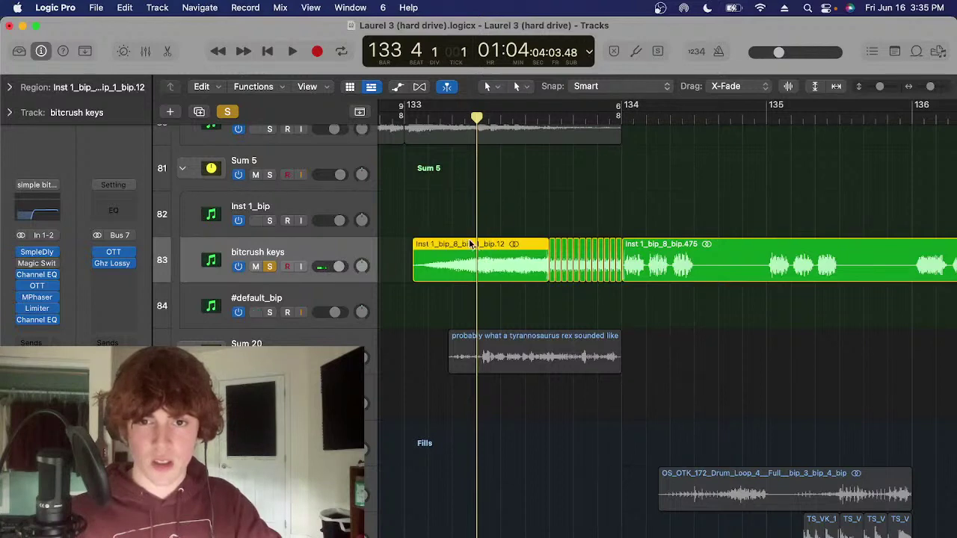
# Show track automation, switch Sum 5's lane to Loss Amount, and scrub the playhead along its ramp in bar 133
pyautogui.press('a')
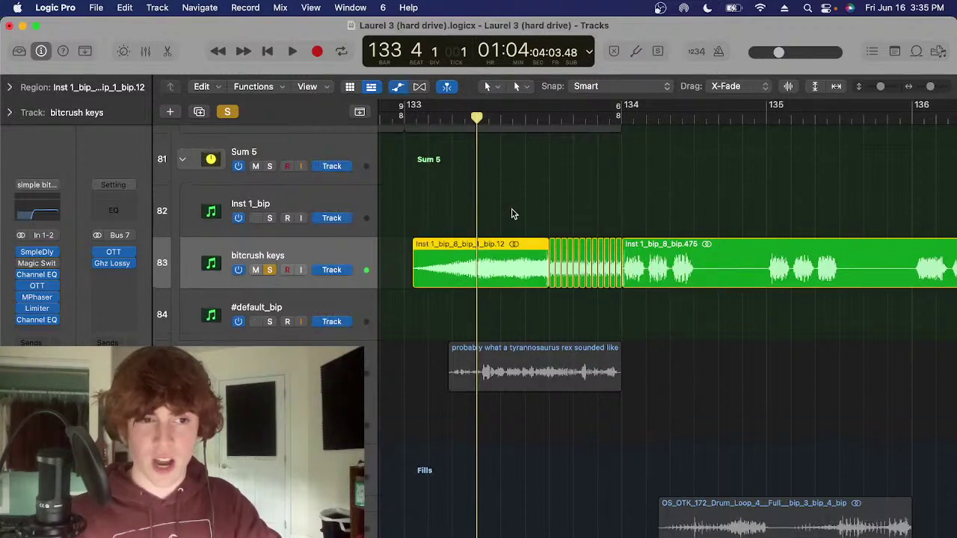
pyautogui.click(312, 283)
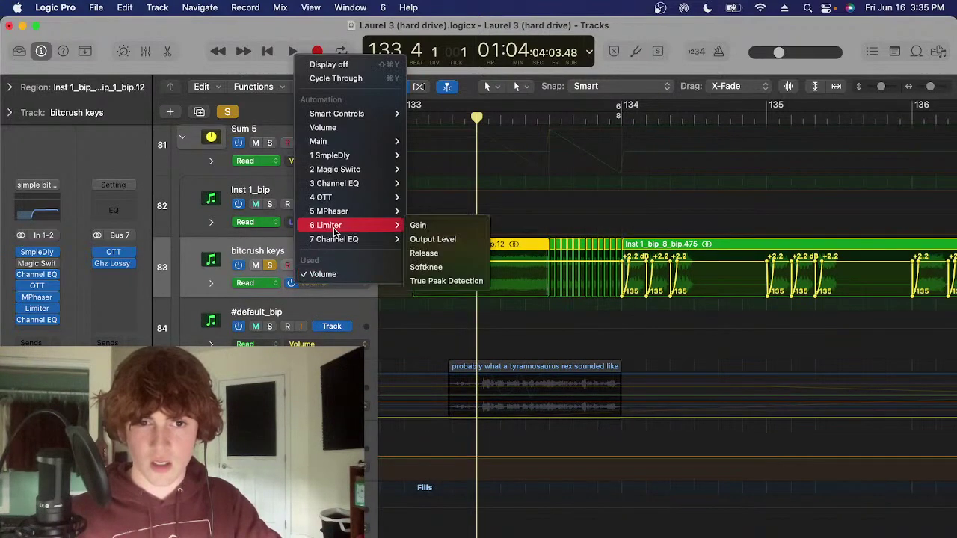
pyautogui.click(689, 216)
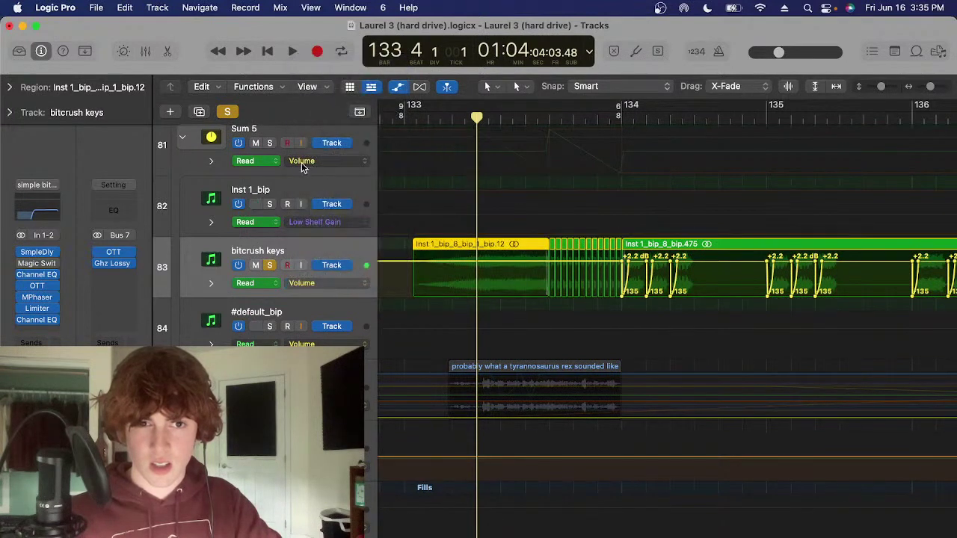
pyautogui.click(308, 160)
pyautogui.click(401, 336)
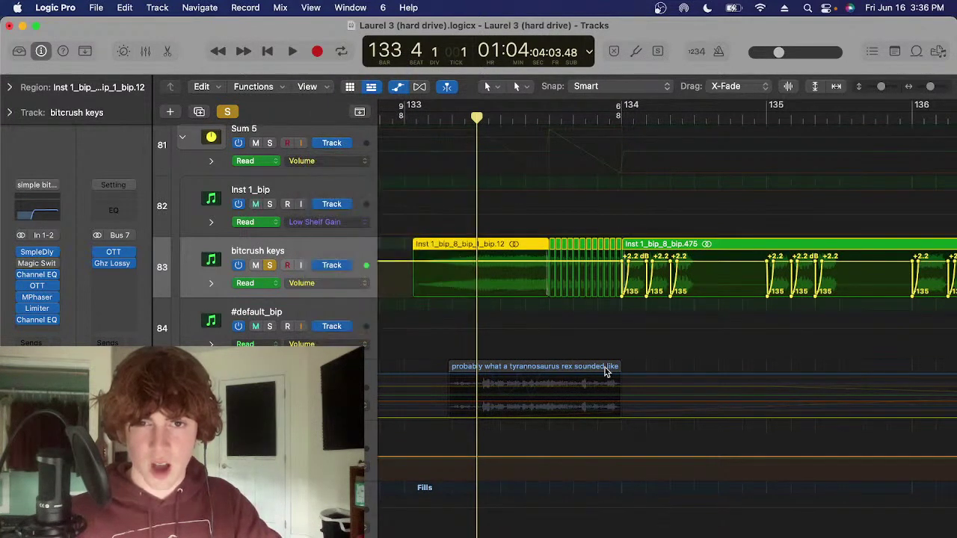
pyautogui.scroll(2, 528, 187)
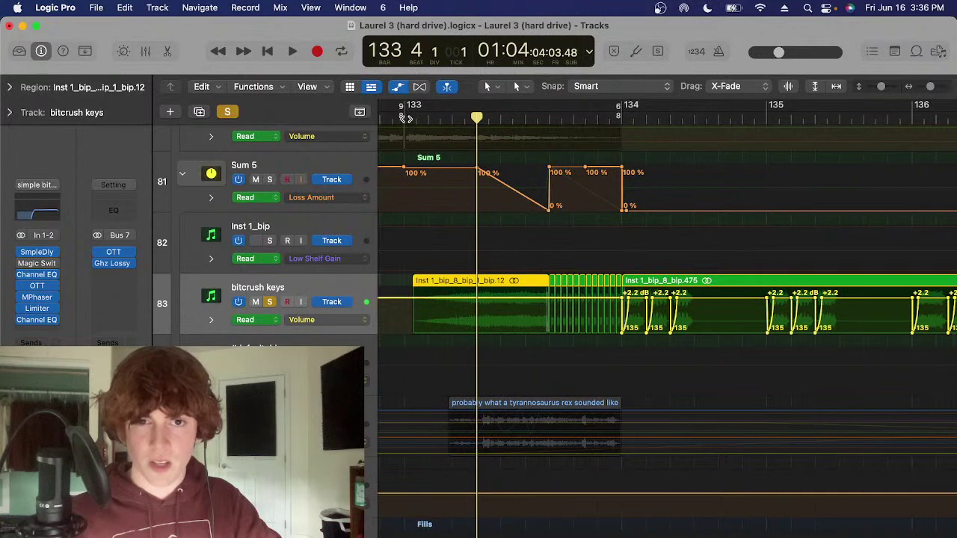
pyautogui.moveTo(403, 117); pyautogui.dragTo(546, 138)
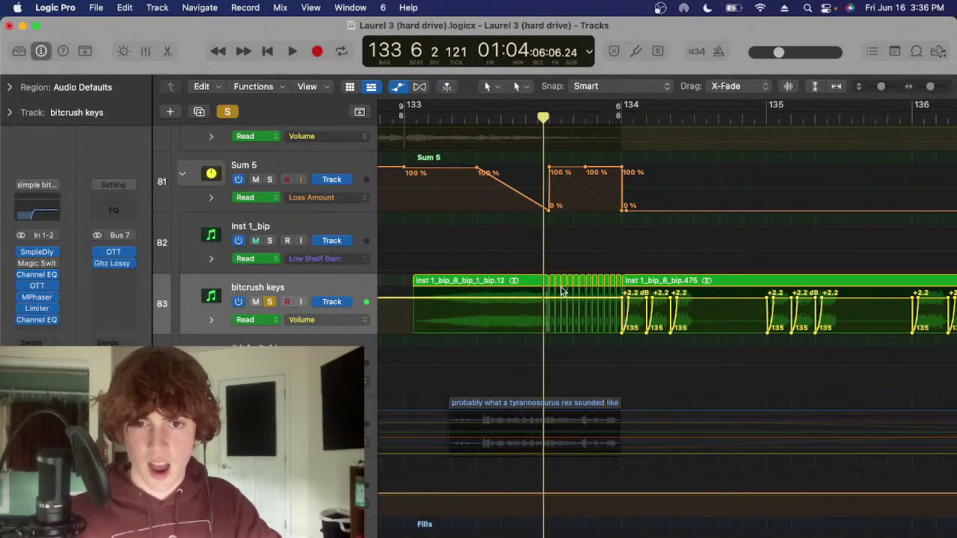
# Hide the automation and mark the first four short bitcrush keys slices from bar 133 beat 7 in a closer timeline view
pyautogui.press('a')
pyautogui.press('super+Right')
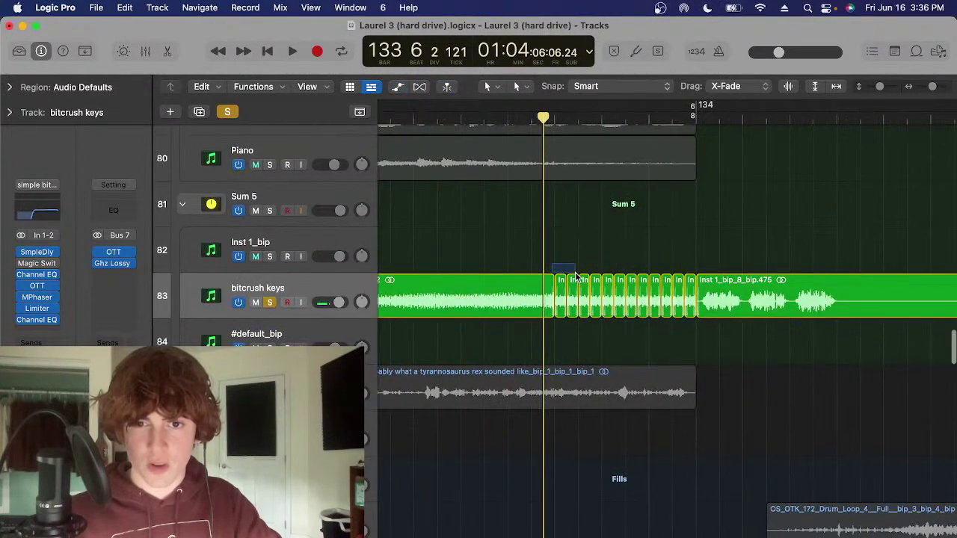
pyautogui.moveTo(575, 275); pyautogui.dragTo(691, 283)
pyautogui.moveTo(596, 263); pyautogui.dragTo(559, 287)
pyautogui.press('super+Right')
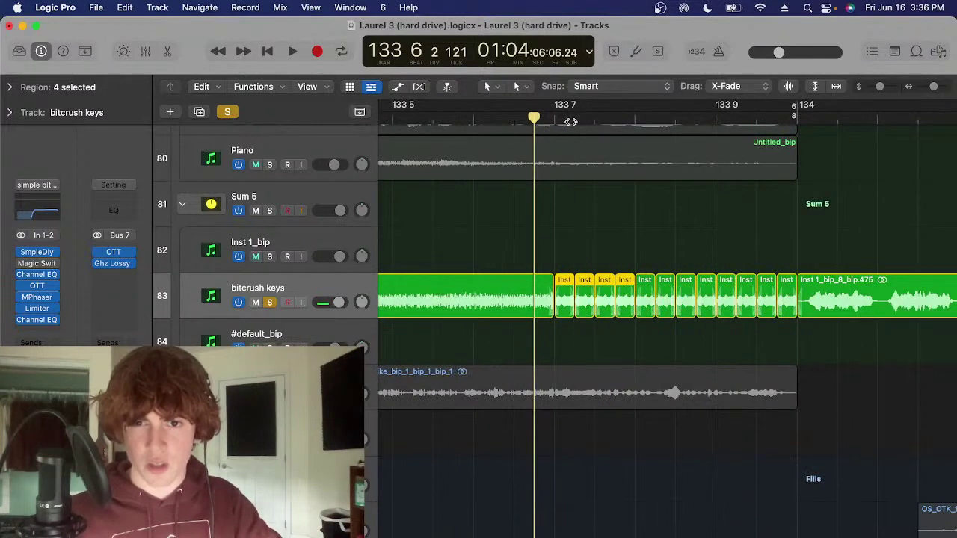
# Move the playhead to bar 133 beat 7, widen the timeline view, and turn off the bitcrush keys solo
pyautogui.click(571, 122)
pyautogui.press('super+Left')
pyautogui.press('super+Left')
pyautogui.press('s')
pyautogui.click(527, 113)
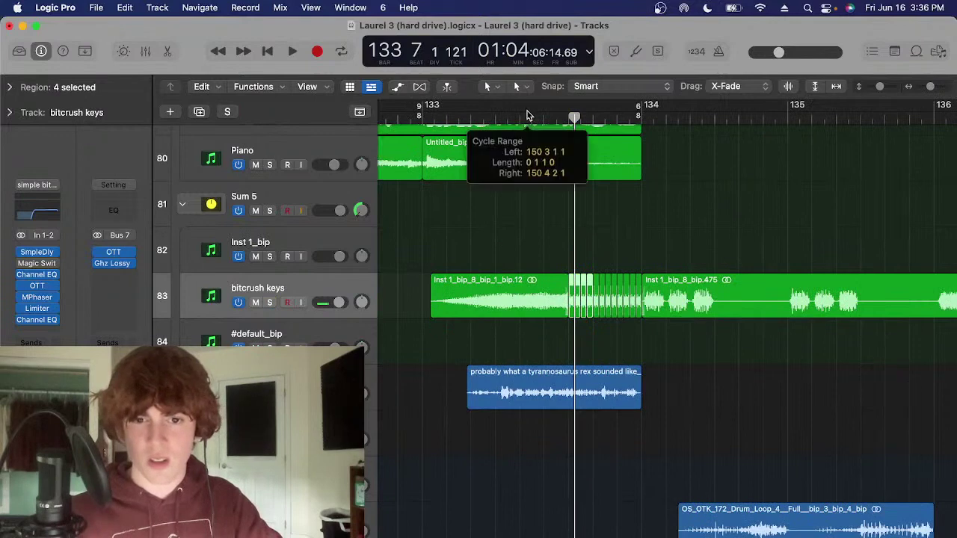
# Select the tyrannosaurus region on Sum 20, expand that stack, and locate its Sub glitches track
pyautogui.click(527, 380)
pyautogui.scroll(-4, 598, 336)
pyautogui.click(702, 314)
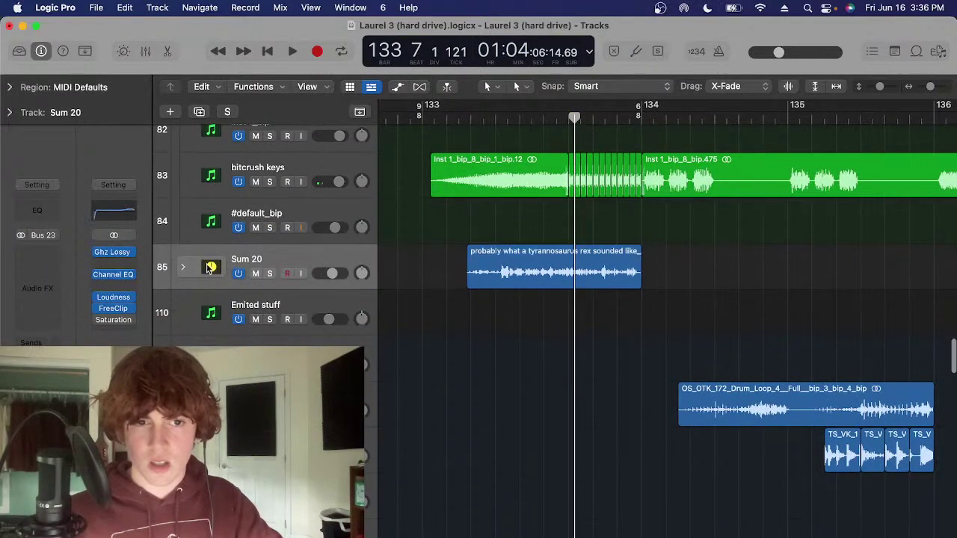
pyautogui.scroll(-10, 491, 384)
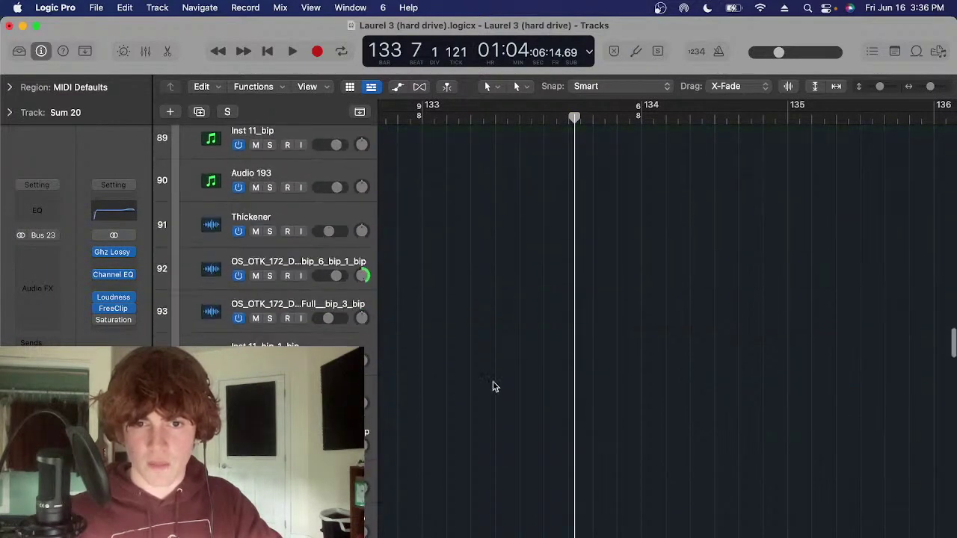
pyautogui.click(330, 216)
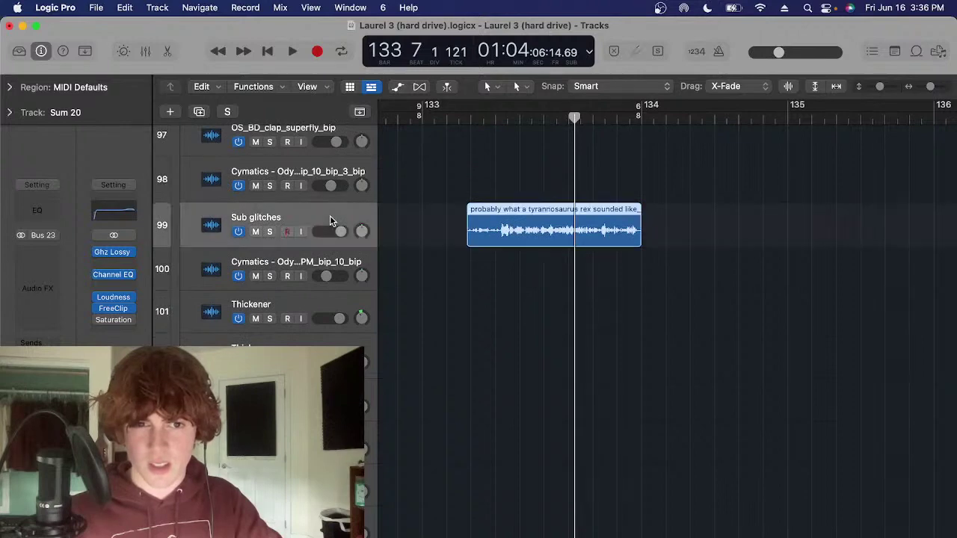
# Solo the Sub glitches track, play its region from bar 133 beat 7 into bar 134, stop, and unsolo it
pyautogui.press('s')
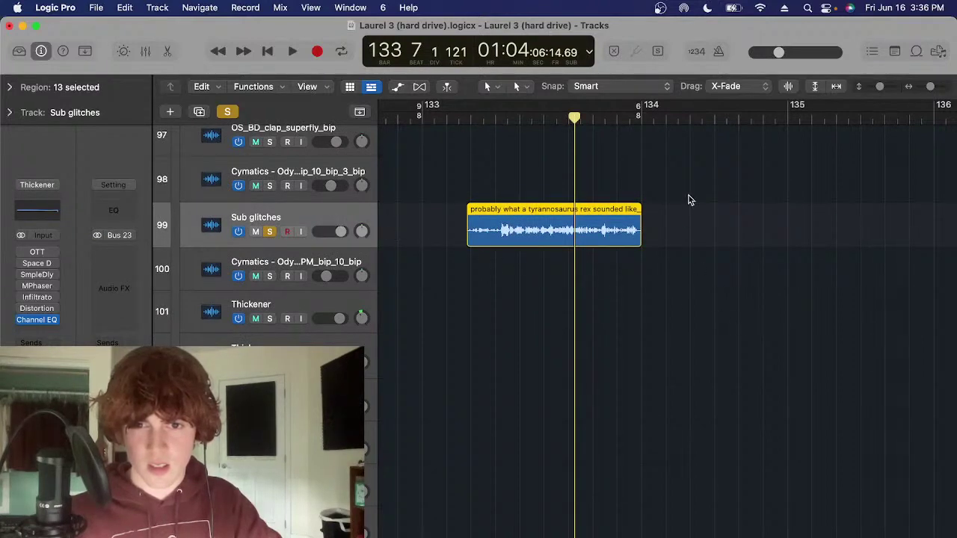
pyautogui.press('space')
pyautogui.click(687, 203)
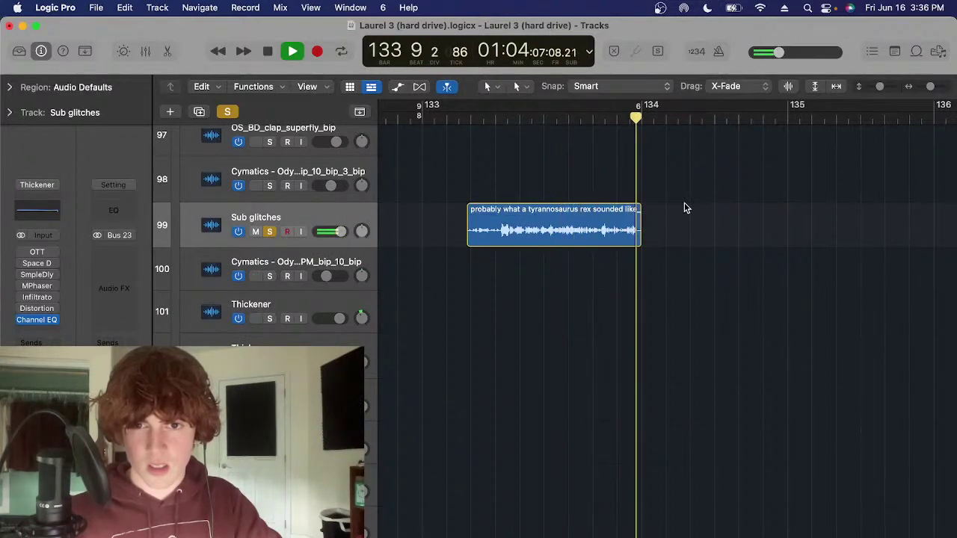
pyautogui.press('space')
pyautogui.press('s')
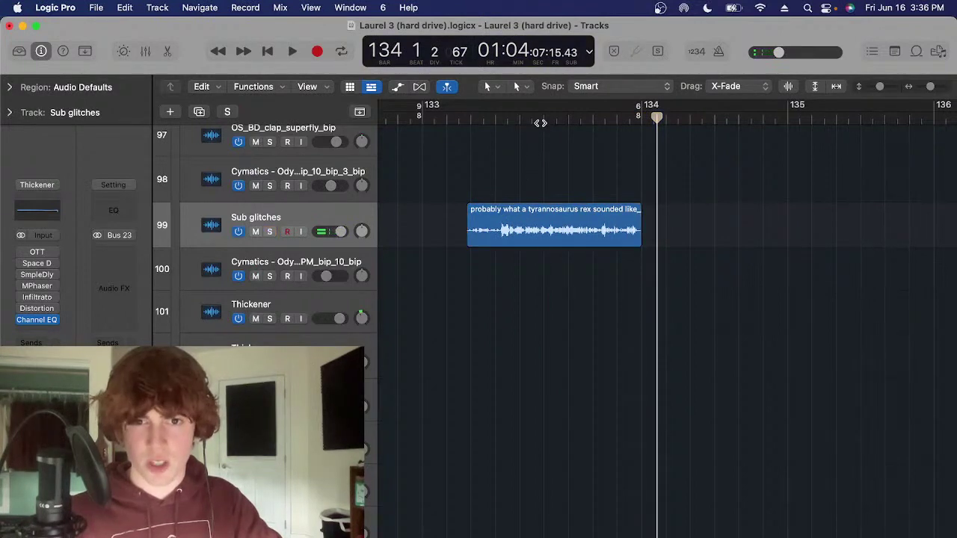
# Move the playhead to bar 132 and solo the Thickener track in the Fills stack
pyautogui.click(542, 122)
pyautogui.scroll(-4, 606, 325)
pyautogui.scroll(-4, 586, 404)
pyautogui.scroll(-8, 586, 403)
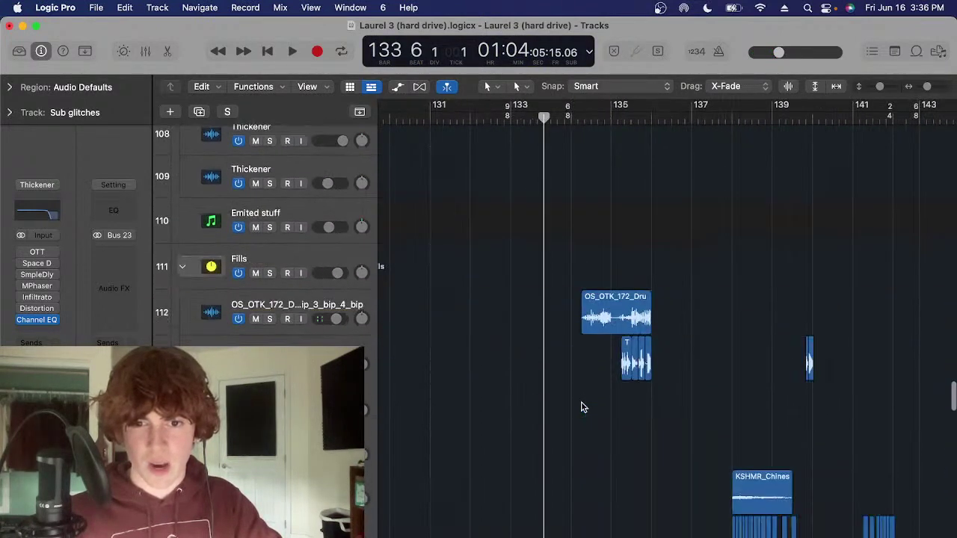
pyautogui.moveTo(516, 121); pyautogui.dragTo(466, 152)
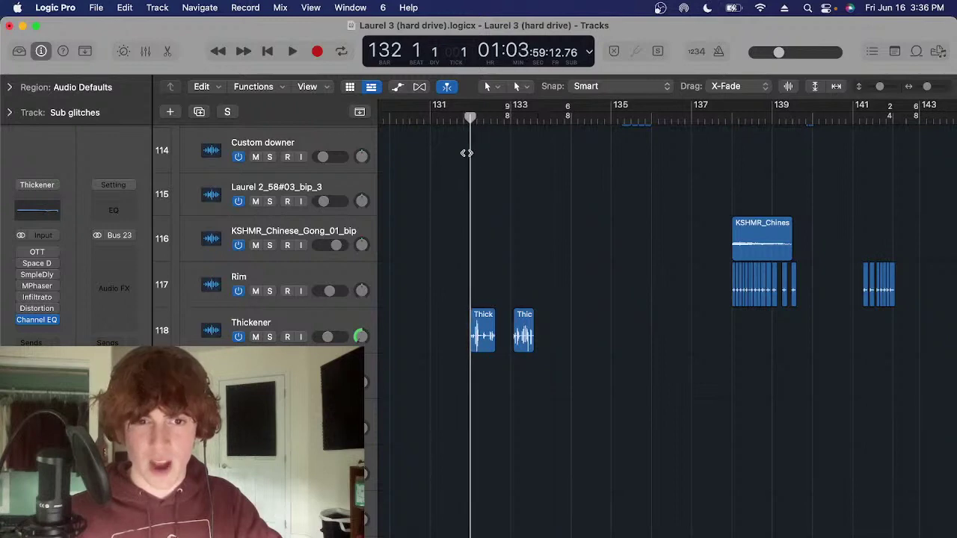
pyautogui.click(366, 329)
pyautogui.press('s')
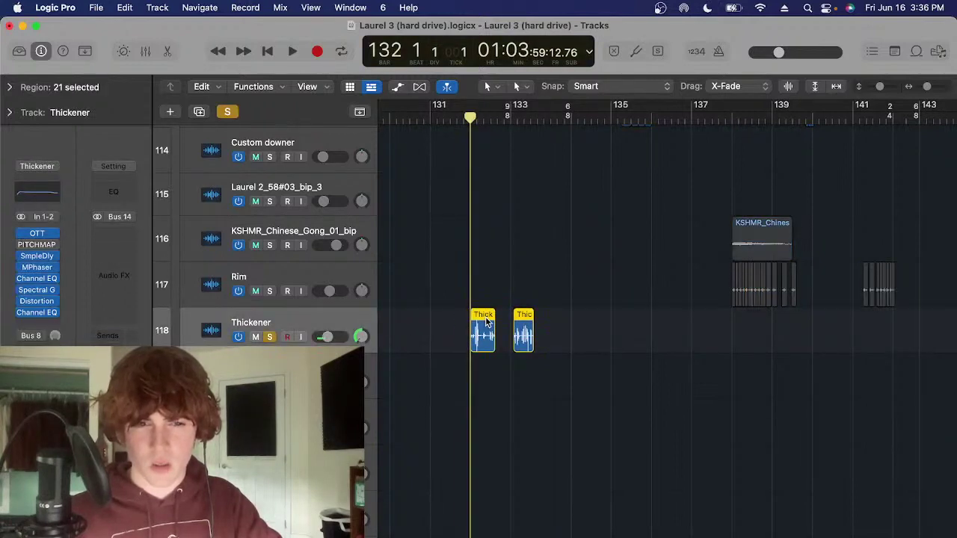
# Play the soloed Thickener from bar 132, stop, set the playhead to bar 133, and turn the solo off
pyautogui.press('space')
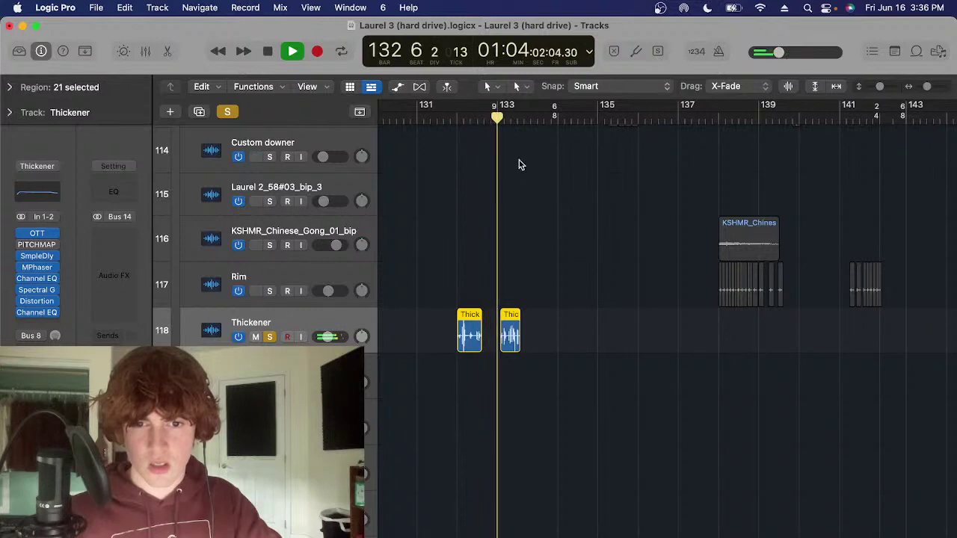
pyautogui.press('space')
pyautogui.click(499, 116)
pyautogui.press('s')
pyautogui.click(548, 260)
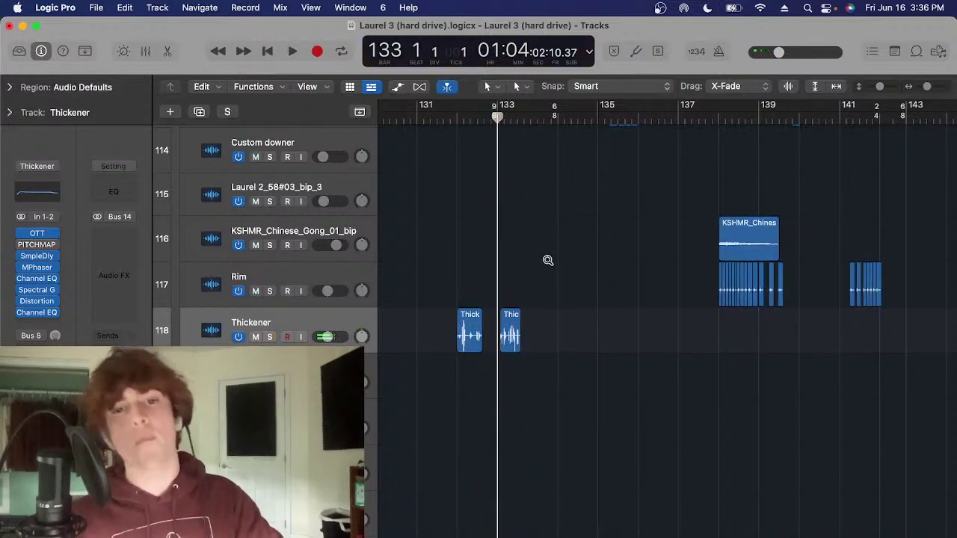
# Solo the Thickener track, play its regions from bar 163 into bar 168, stop, and set the playhead to bar 163 beat 4
pyautogui.scroll(-3, 562, 293)
pyautogui.hscroll(8, 658, 317)
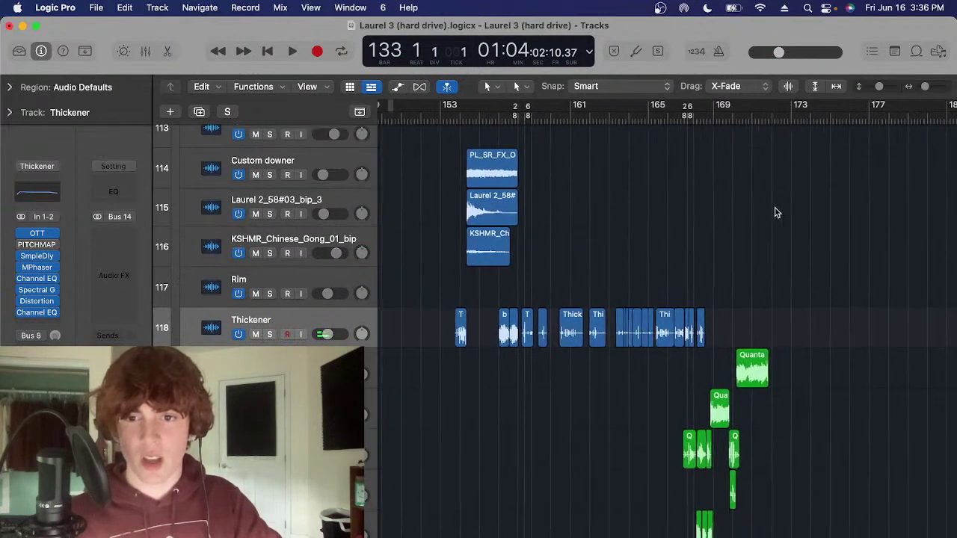
pyautogui.click(627, 114)
pyautogui.hotkey('ctrl', 's')
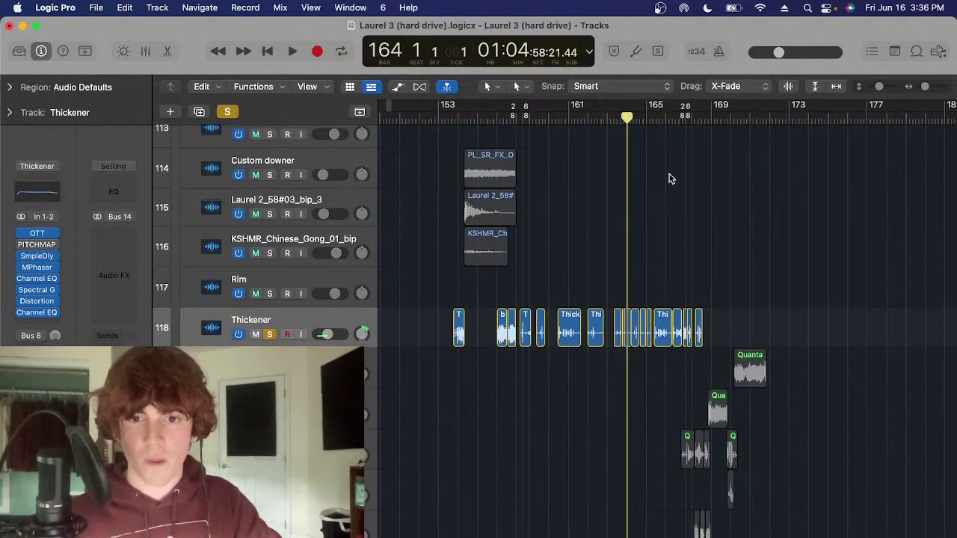
pyautogui.press('space')
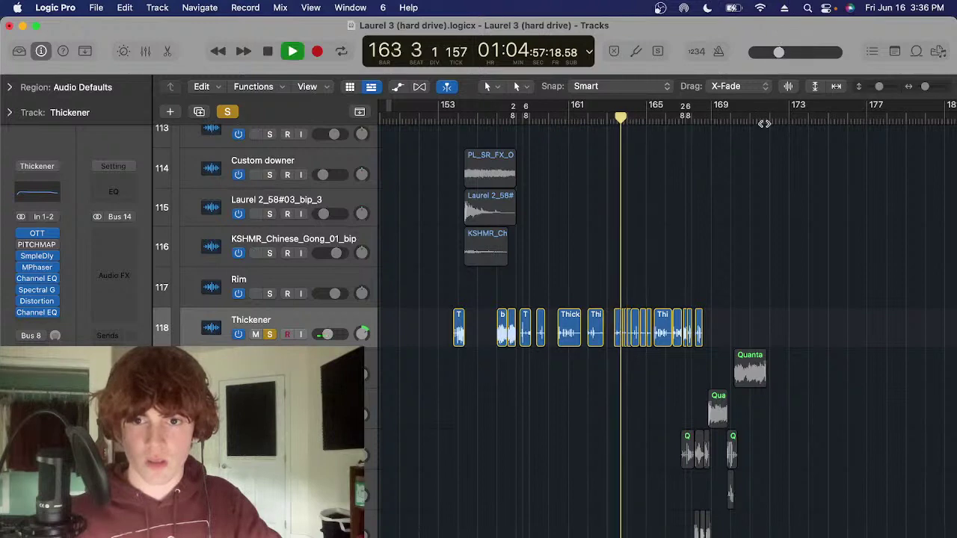
pyautogui.press('super+Right')
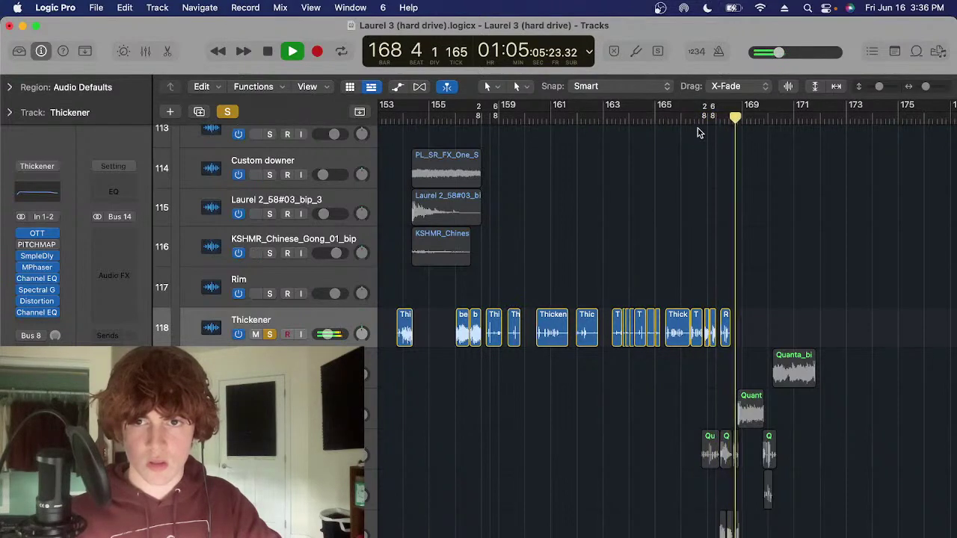
pyautogui.press('space')
pyautogui.click(613, 119)
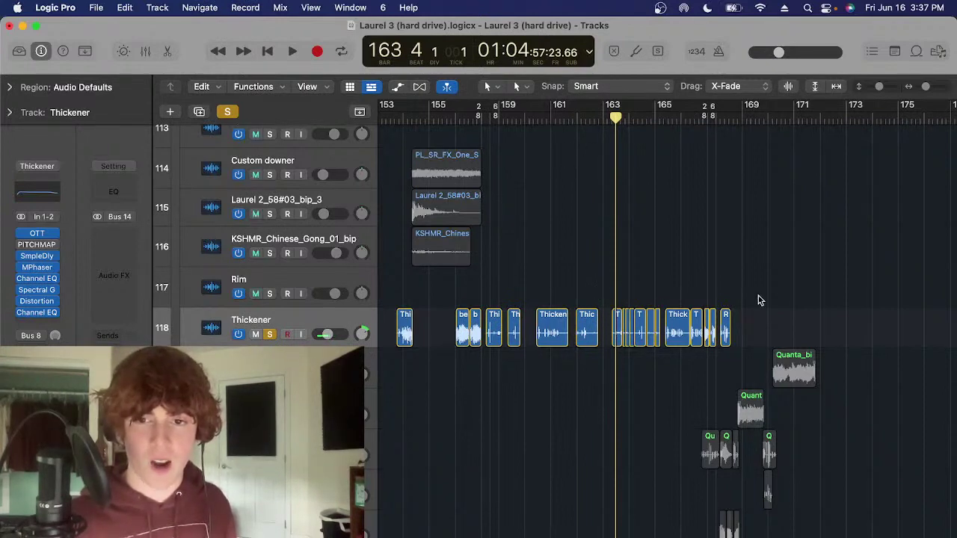
# Browse the available effect plug-ins for the Thickener channel's empty insert without choosing one
pyautogui.moveTo(784, 297); pyautogui.dragTo(610, 350)
pyautogui.click(636, 276)
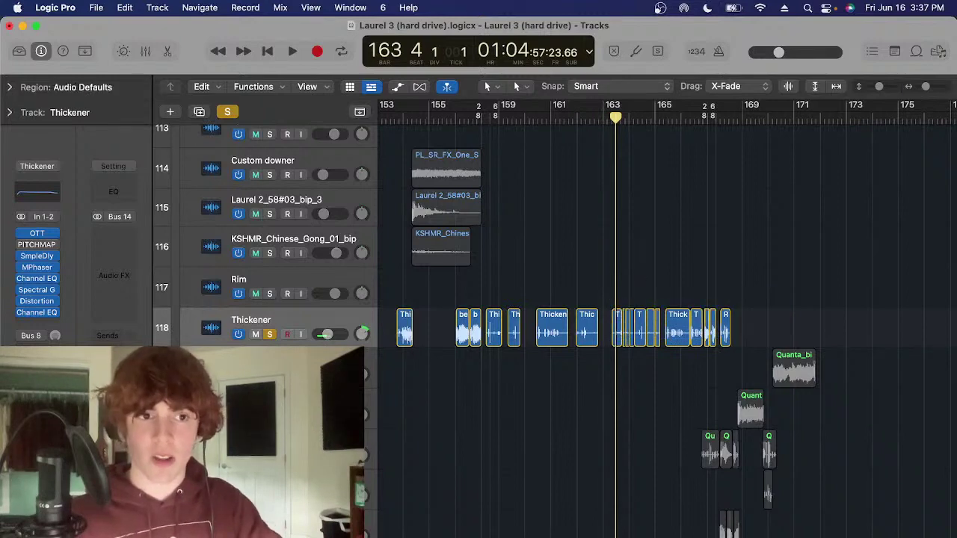
pyautogui.click(39, 324)
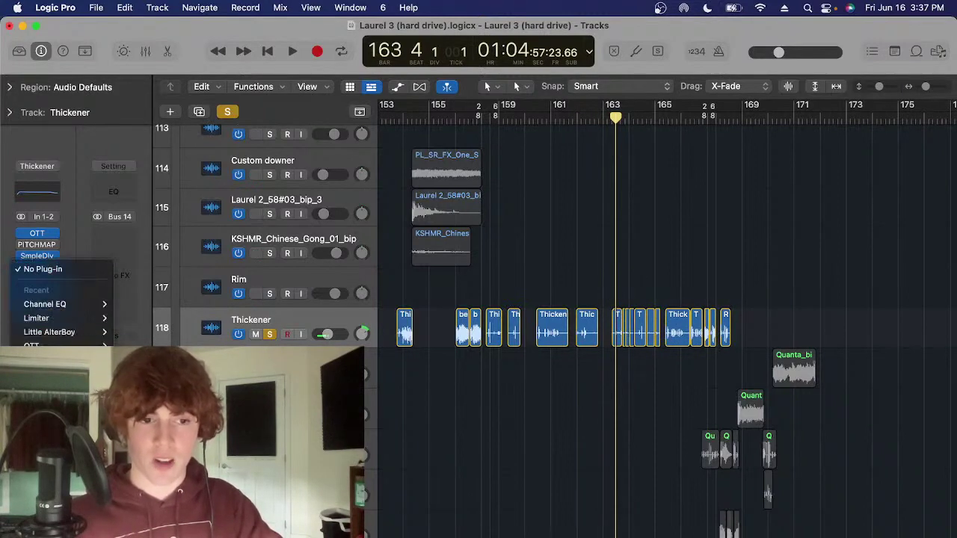
pyautogui.moveTo(52, 519)
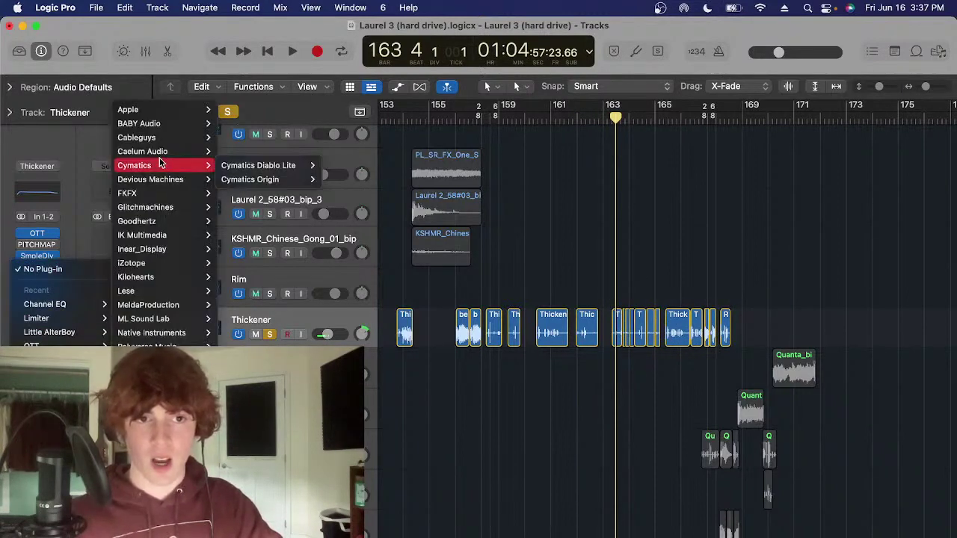
pyautogui.click(467, 386)
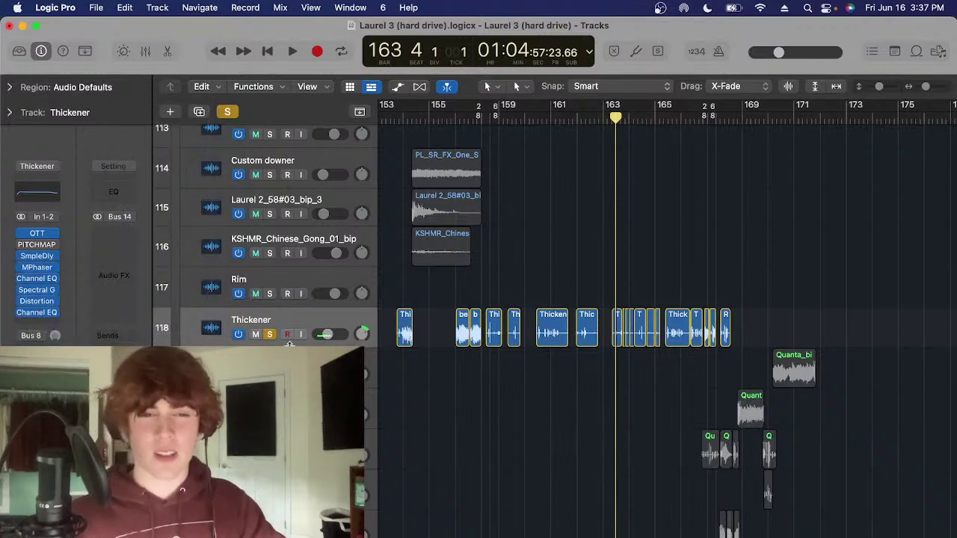
# Unsolo Thickener, select its four regions between bars 156 and 159, solo it again, and set the playhead to bar 156
pyautogui.click(269, 335)
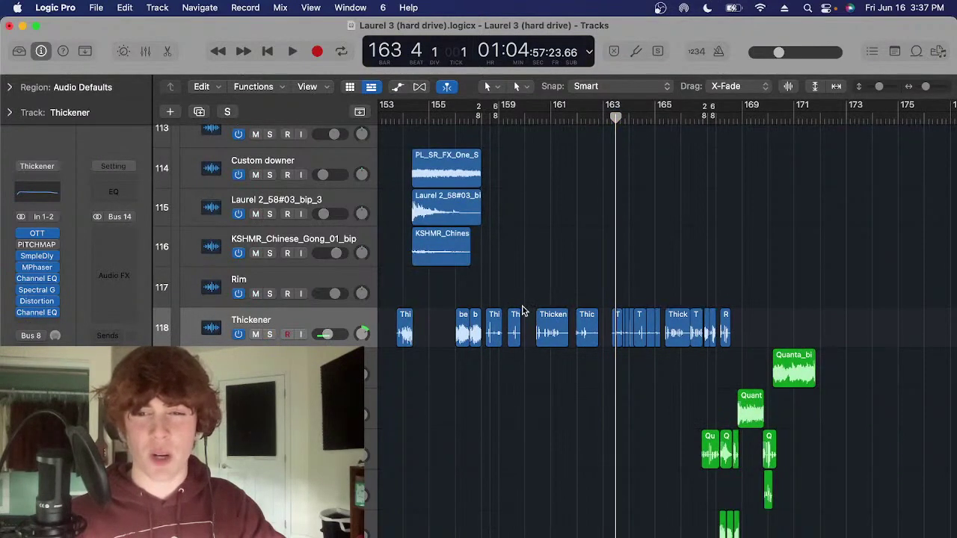
pyautogui.moveTo(443, 322); pyautogui.dragTo(532, 324)
pyautogui.press('s')
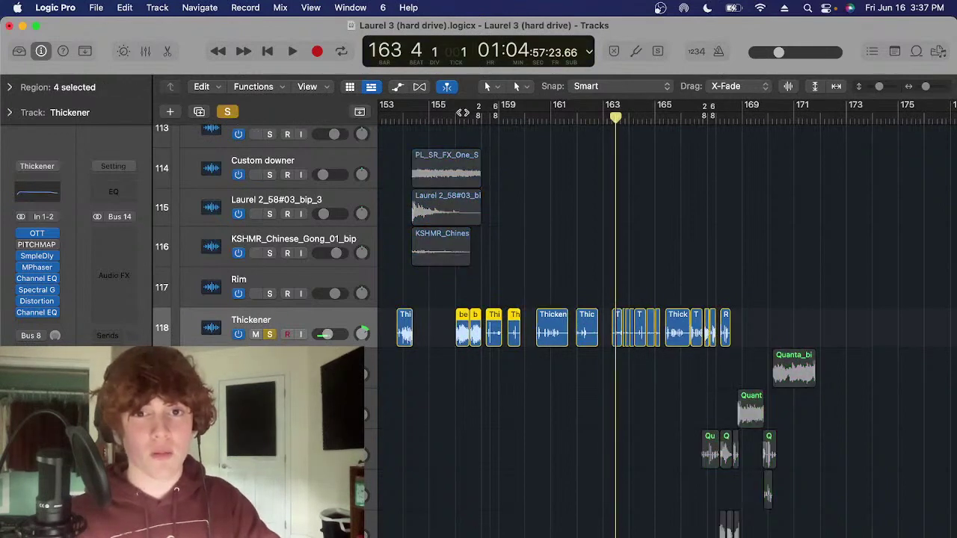
pyautogui.click(456, 116)
pyautogui.click(533, 260)
# Set the playhead to the start of bar 154, inside the Thickener region just before the downer samples
pyautogui.hscroll(-1, 534, 264)
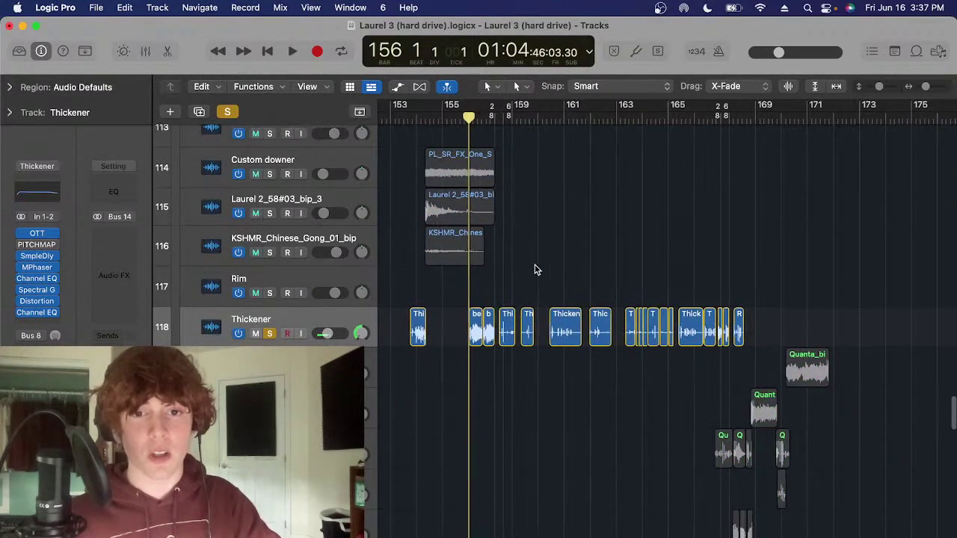
pyautogui.press('super+Right')
pyautogui.press('super+Right')
pyautogui.hscroll(1, 534, 265)
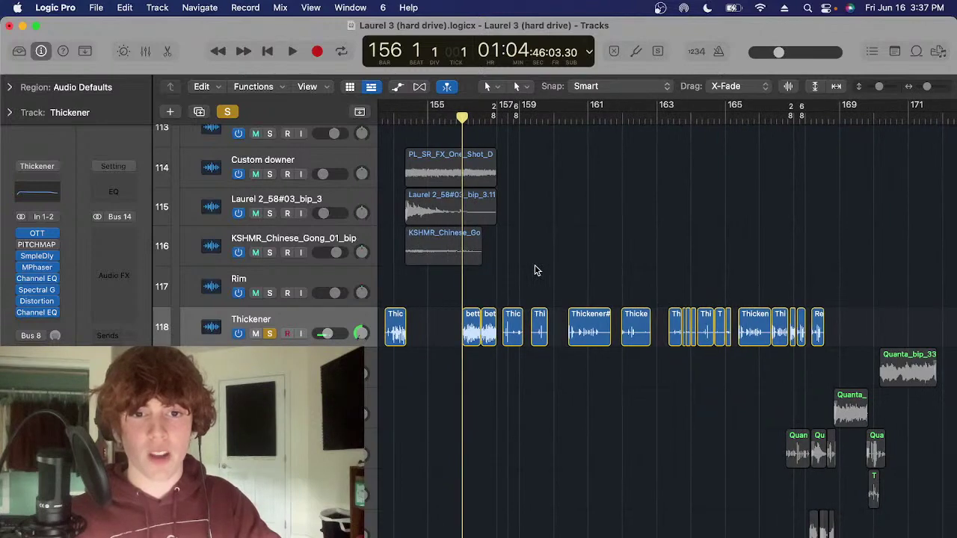
pyautogui.press('super+Right')
pyautogui.press('super+Right')
pyautogui.press('super+Right')
pyautogui.hscroll(2, 534, 270)
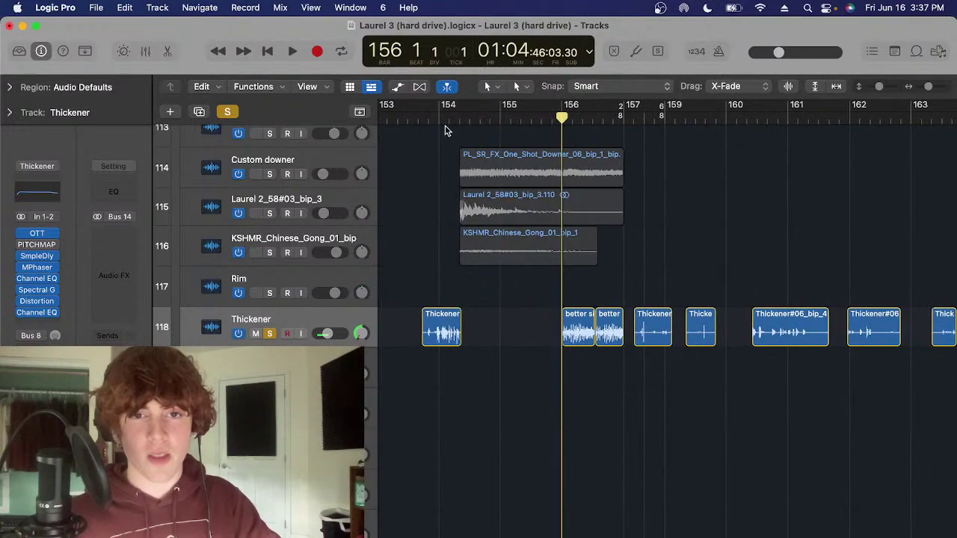
pyautogui.click(427, 117)
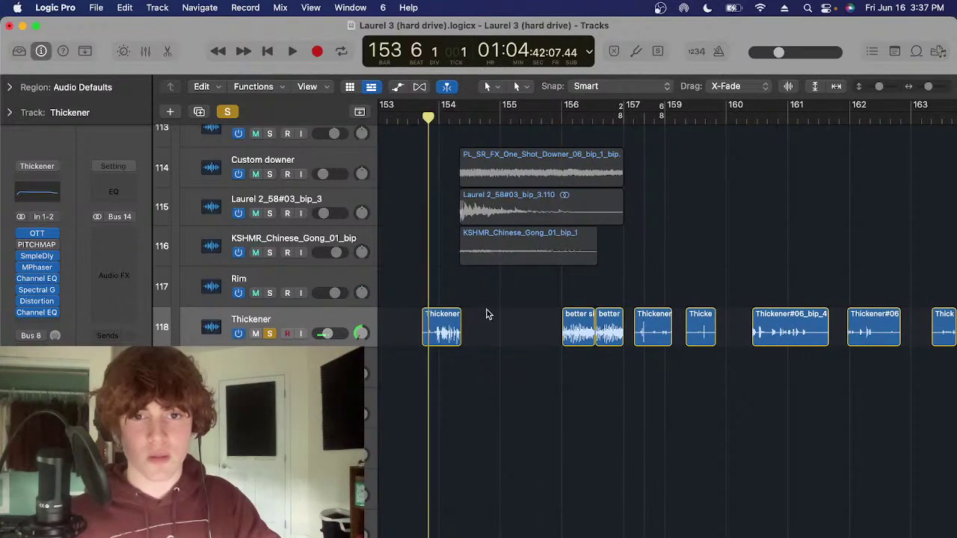
pyautogui.click(443, 115)
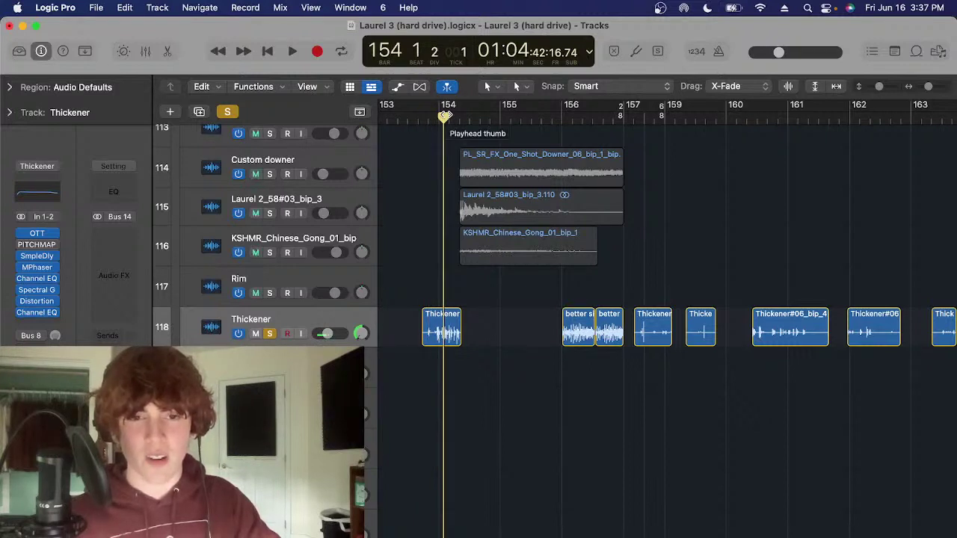
pyautogui.moveTo(445, 116); pyautogui.dragTo(439, 117)
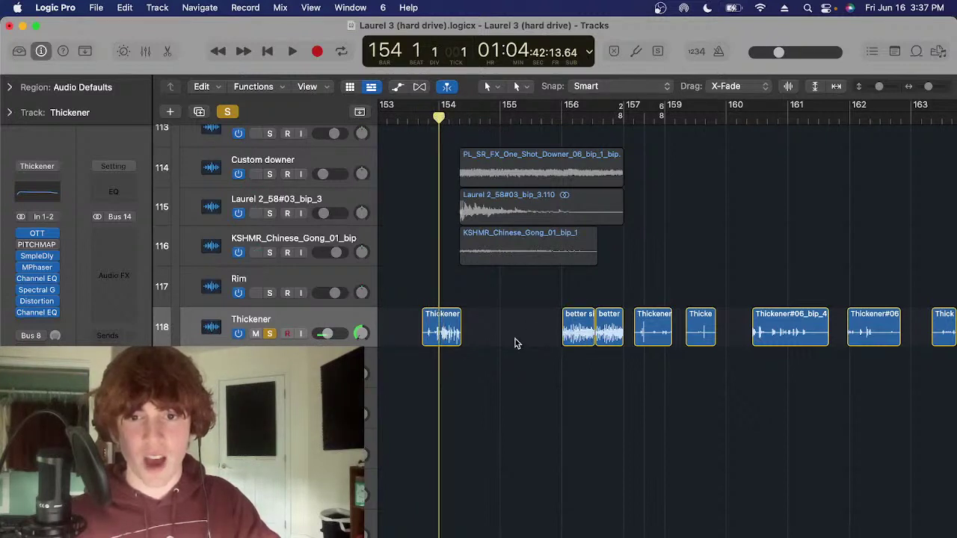
# Move the playhead to bar 160 beat 4 and select the Thickener region that starts there
pyautogui.click(757, 117)
pyautogui.hscroll(4, 748, 379)
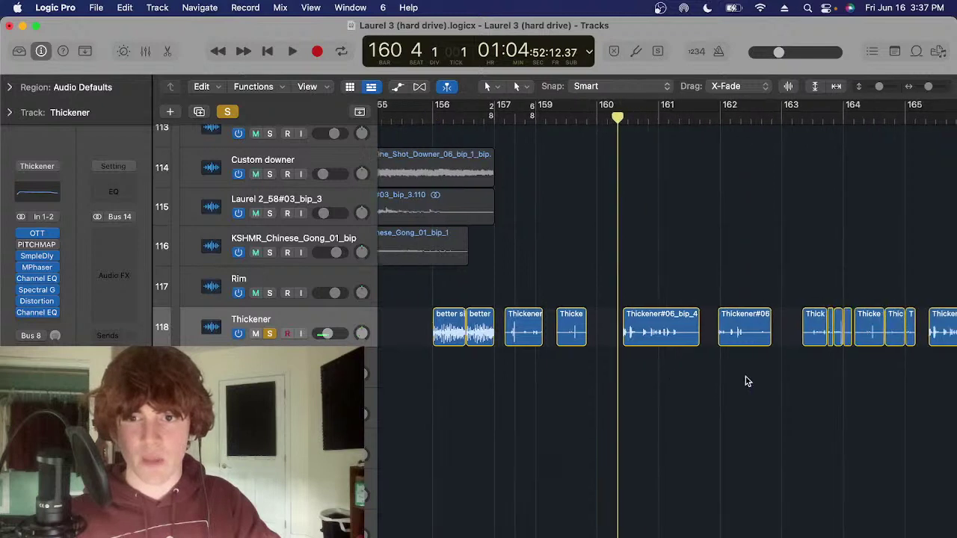
pyautogui.moveTo(645, 251); pyautogui.dragTo(639, 320)
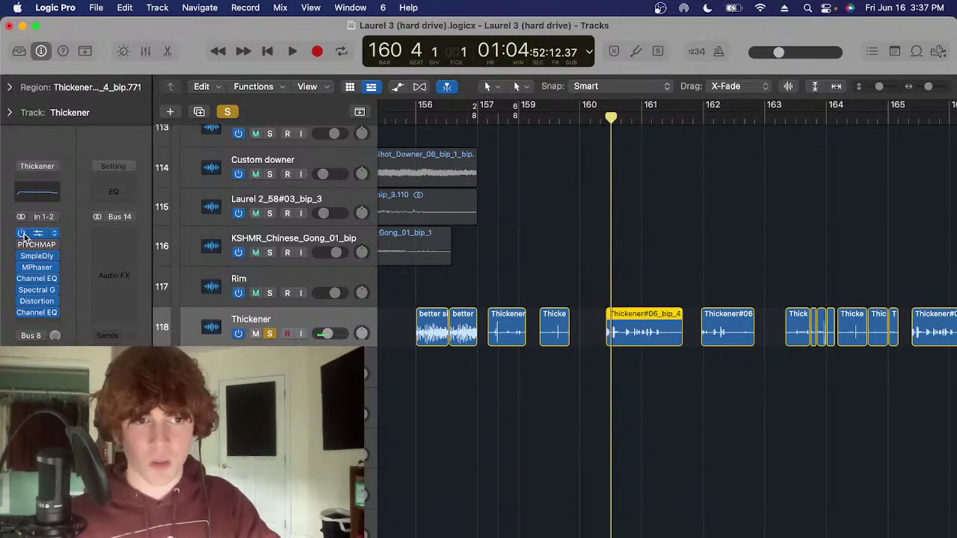
# Bypass all active plug-ins on the Thickener channel, from OTT through the last Channel EQ, and deselect the region
pyautogui.click(54, 245)
pyautogui.click(15, 241)
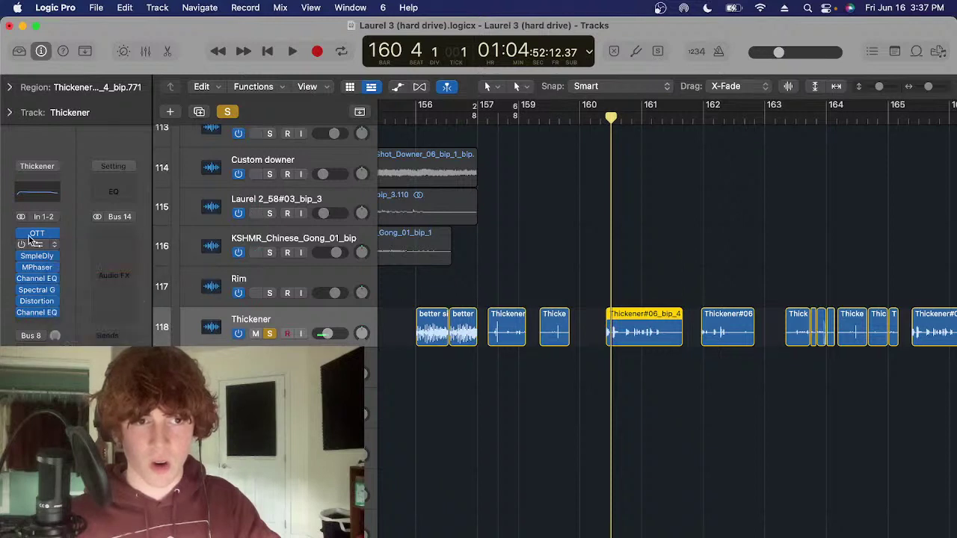
pyautogui.moveTo(21, 234); pyautogui.dragTo(18, 311)
pyautogui.press('super+Down')
pyautogui.press('super+Down')
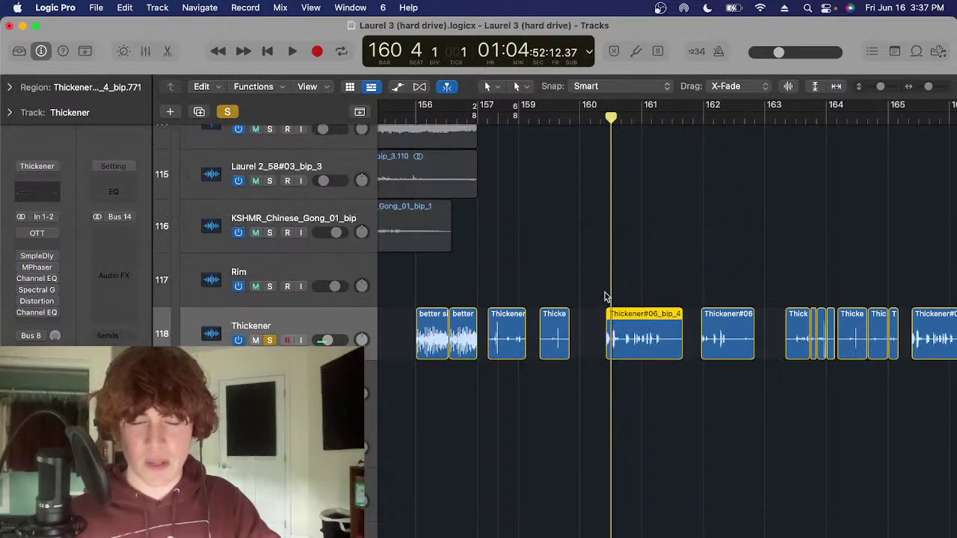
pyautogui.click(642, 246)
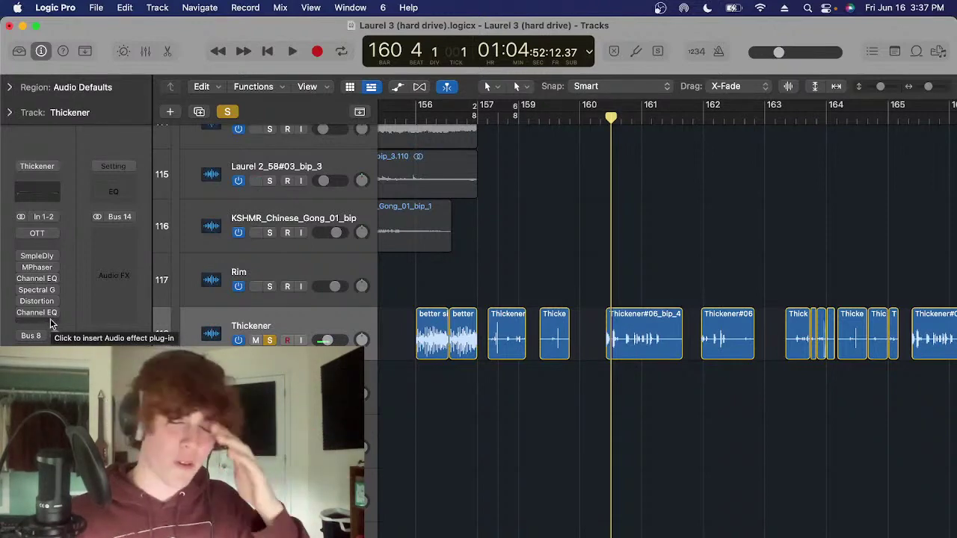
# Try the Glitchmachines Fracture plug-in in stereo at the end of the Thickener channel's effects, and remove it again
pyautogui.click(52, 322)
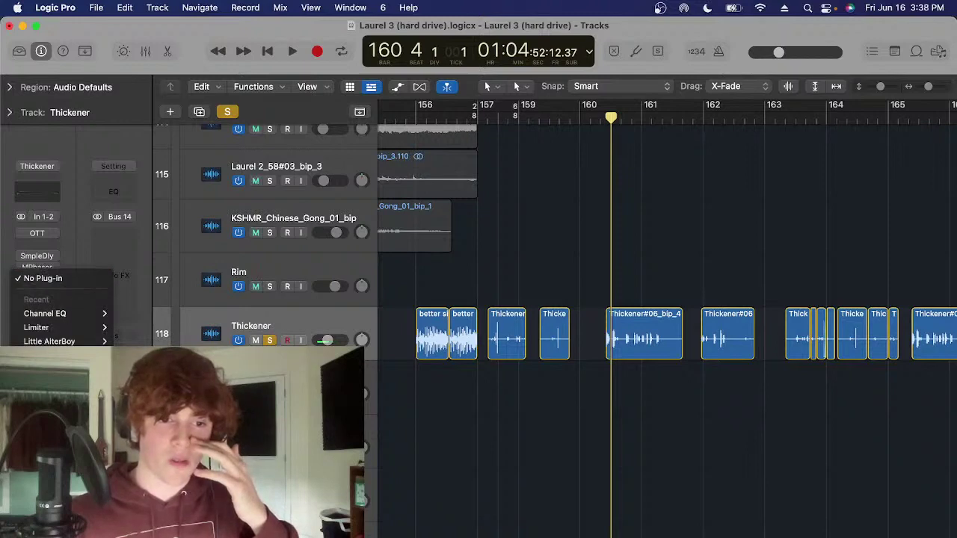
pyautogui.moveTo(163, 210)
pyautogui.moveTo(253, 211)
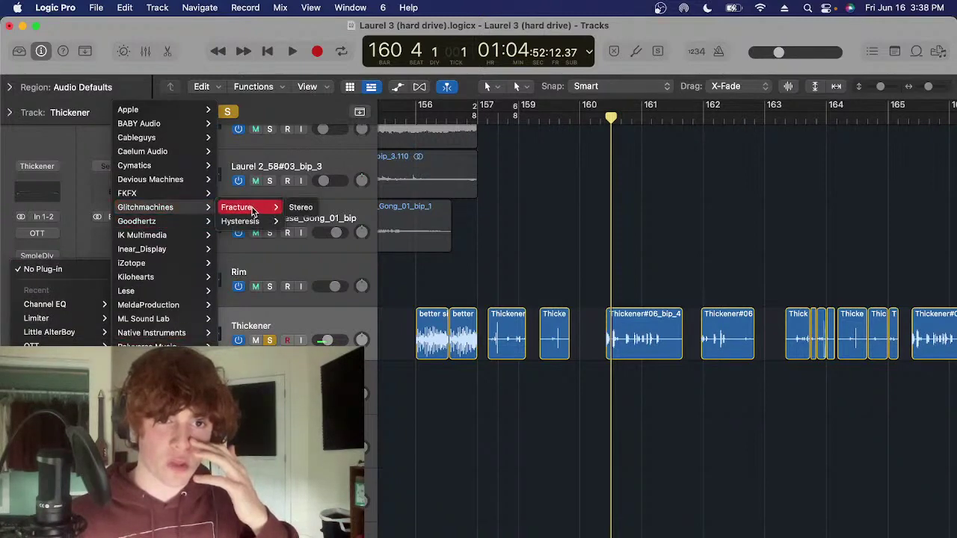
pyautogui.click(310, 213)
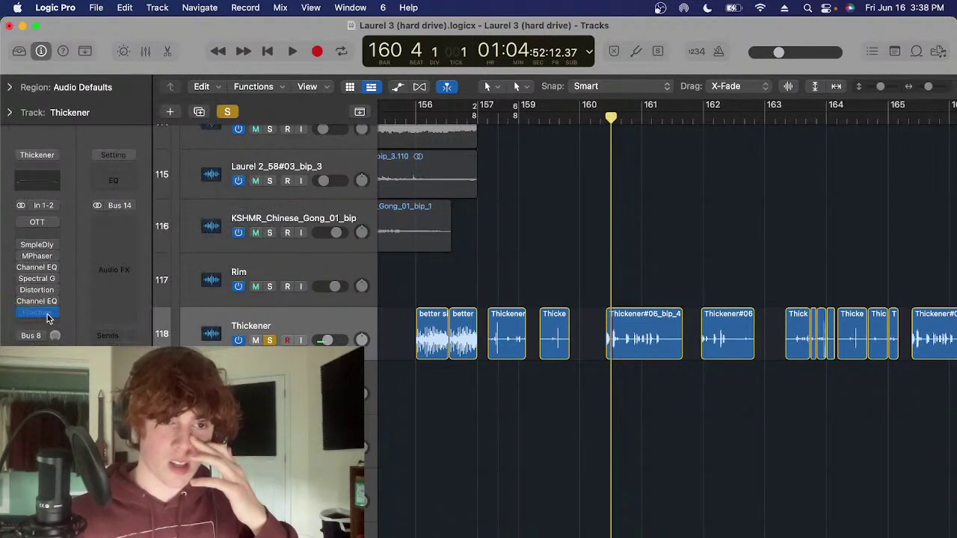
pyautogui.click(55, 314)
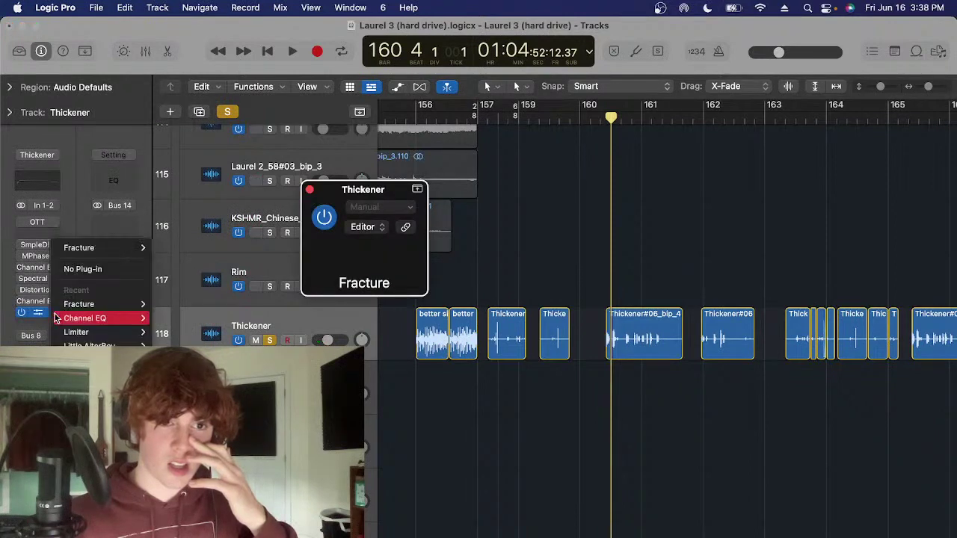
pyautogui.click(364, 196)
pyautogui.click(310, 189)
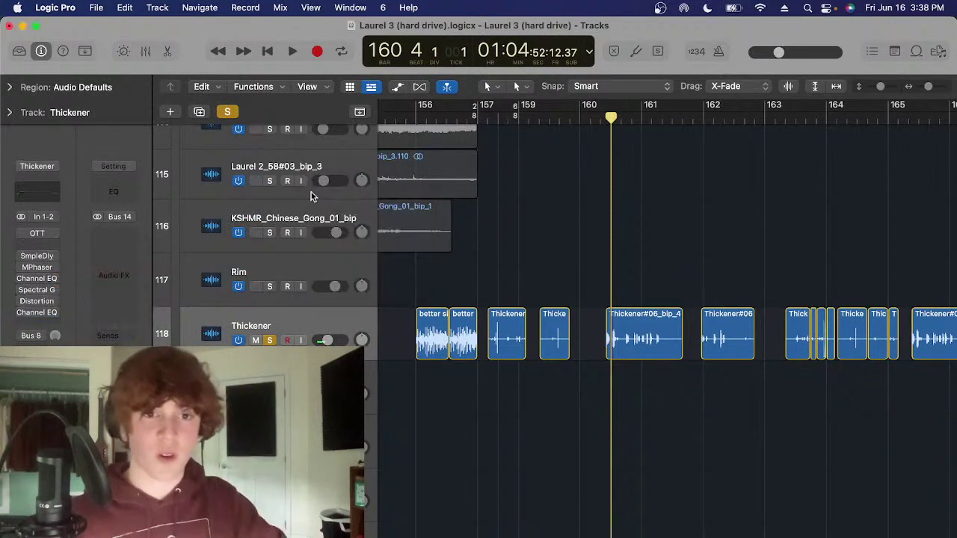
# Nudge the master volume, play the unprocessed Thickener regions from bar 160 beat 4 into bar 161, and stop
pyautogui.hscroll(3, 593, 249)
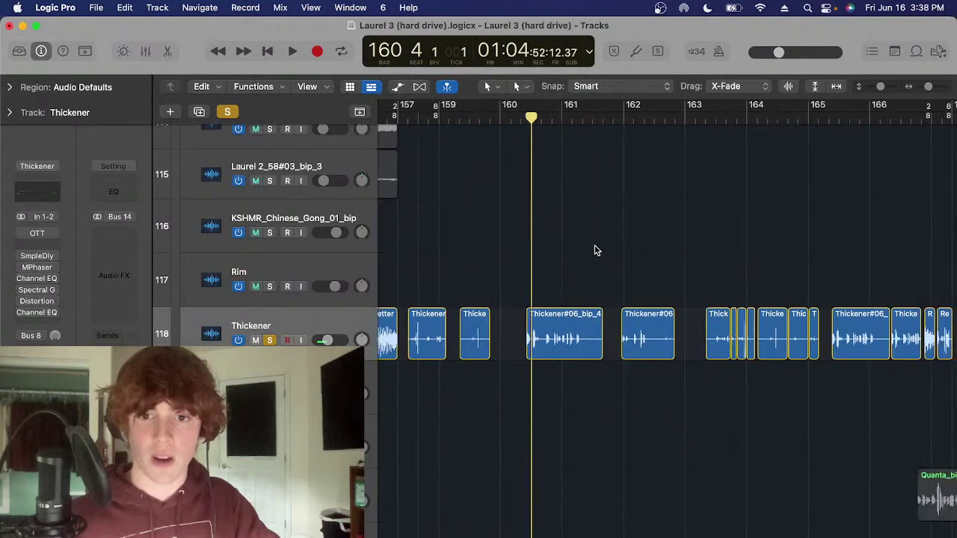
pyautogui.moveTo(781, 53)
pyautogui.mouseDown()
pyautogui.moveTo(795, 55)
pyautogui.moveTo(762, 63)
pyautogui.moveTo(775, 66)
pyautogui.mouseUp()
pyautogui.press('space')
pyautogui.hscroll(6, 709, 218)
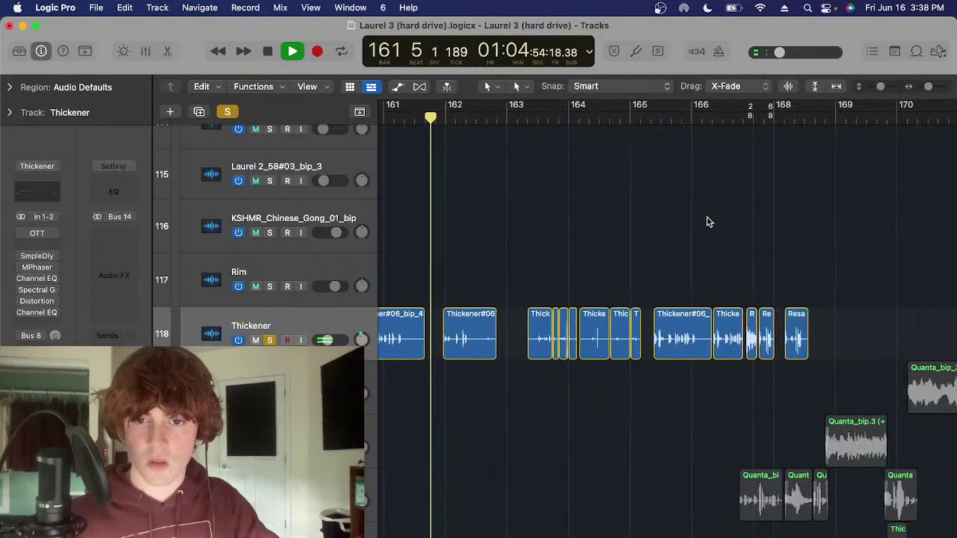
pyautogui.press('space')
# Play the unprocessed Thickener regions from bar 165 beat 4 into bar 167, stop, and set the playhead to bar 165 beat 3
pyautogui.click(660, 121)
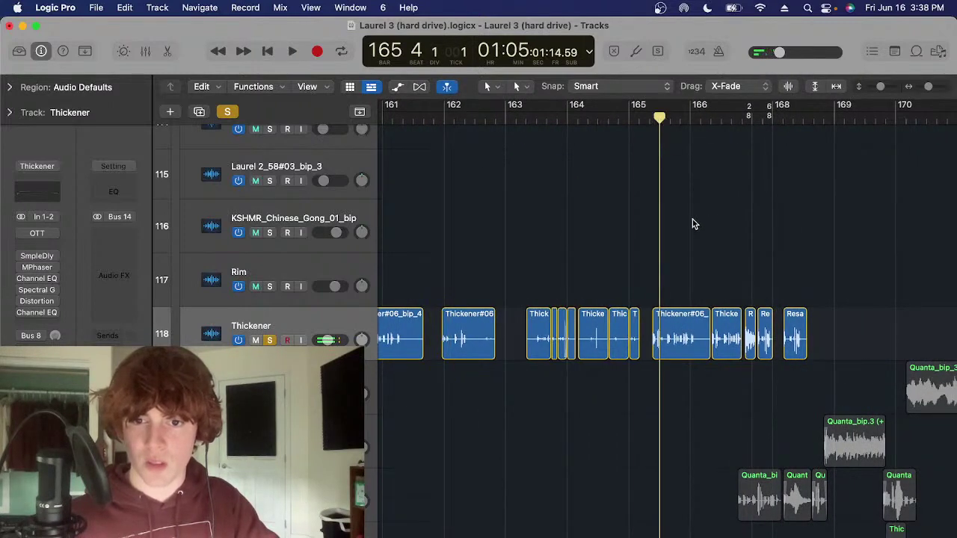
pyautogui.press('space')
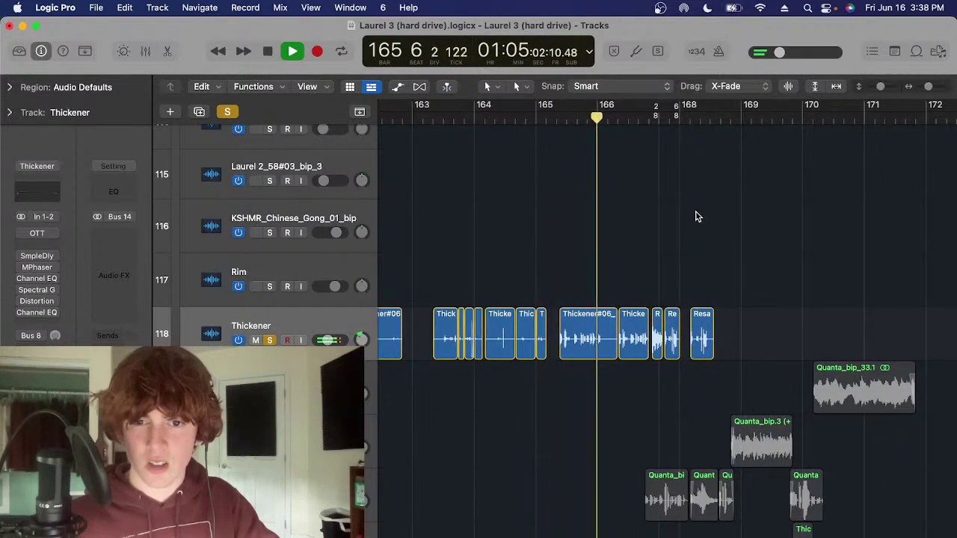
pyautogui.press('space')
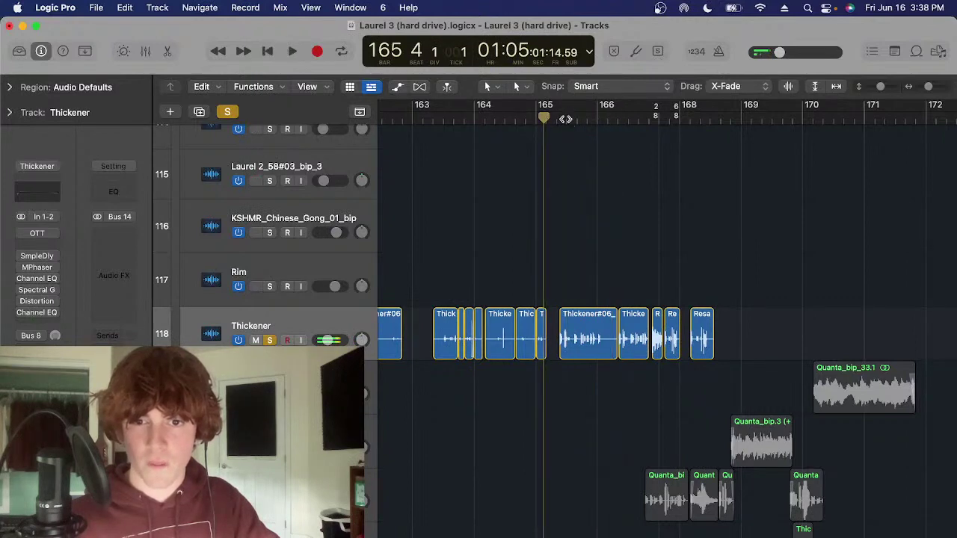
pyautogui.press('space')
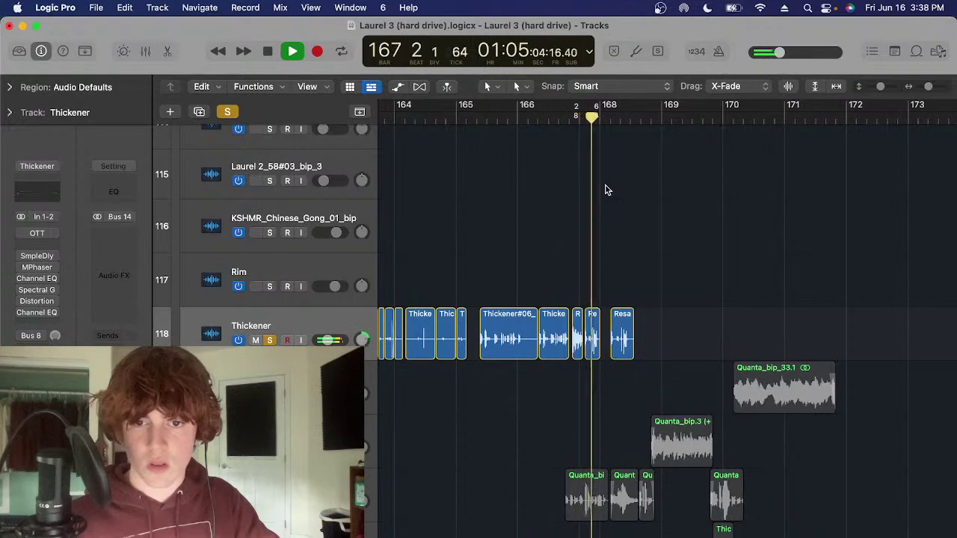
pyautogui.press('space')
pyautogui.click(477, 123)
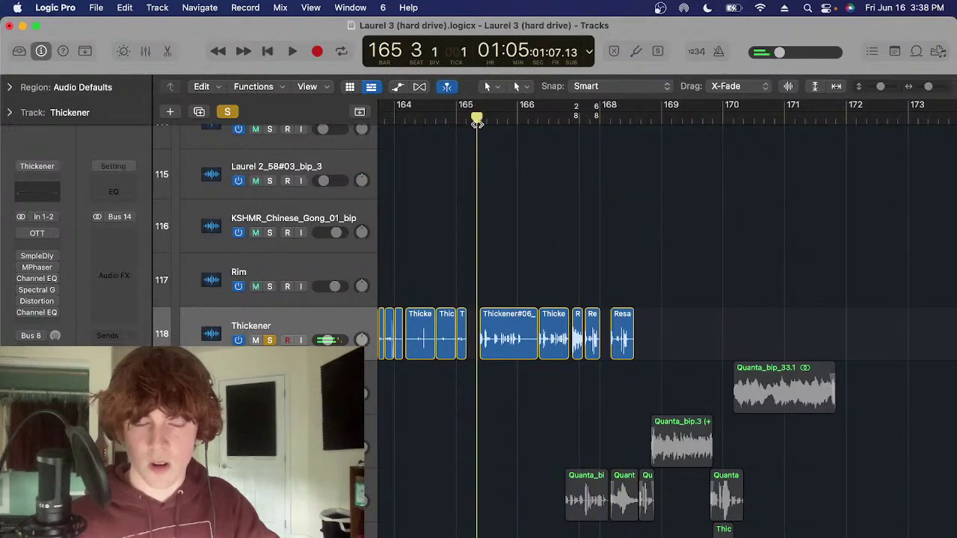
pyautogui.hscroll(-4, 439, 263)
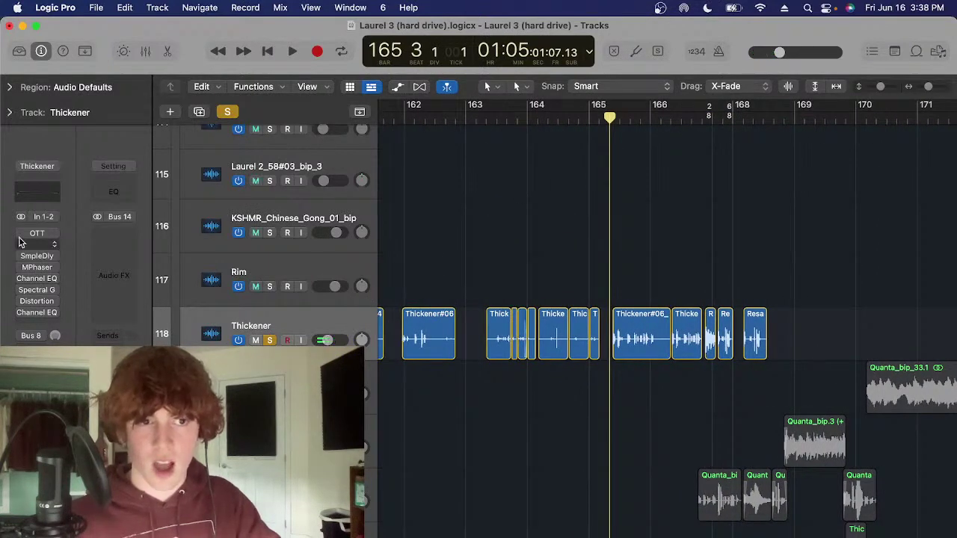
# Re-enable all plug-ins on the Thickener channel, from OTT through the last Channel EQ, and briefly open the OTT window
pyautogui.moveTo(21, 237)
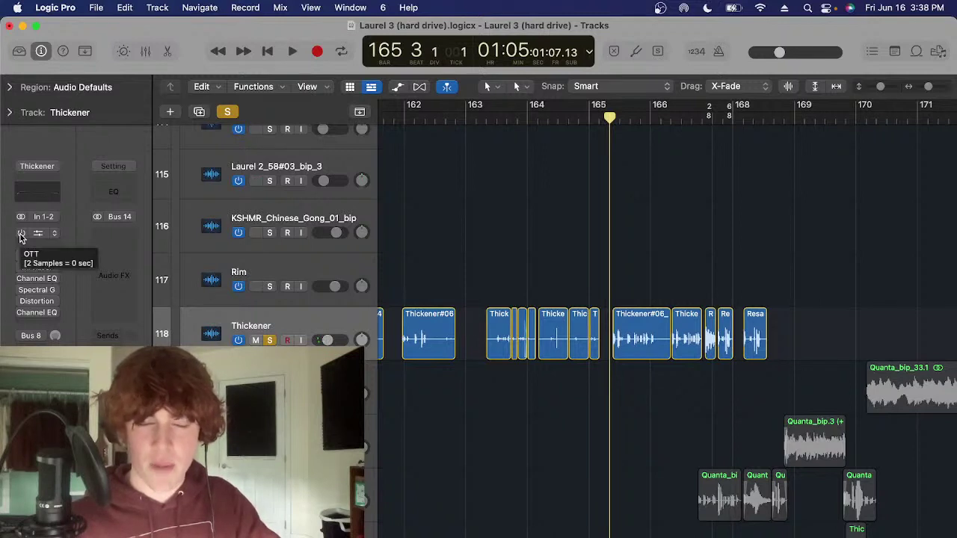
pyautogui.moveTo(21, 236); pyautogui.dragTo(21, 305)
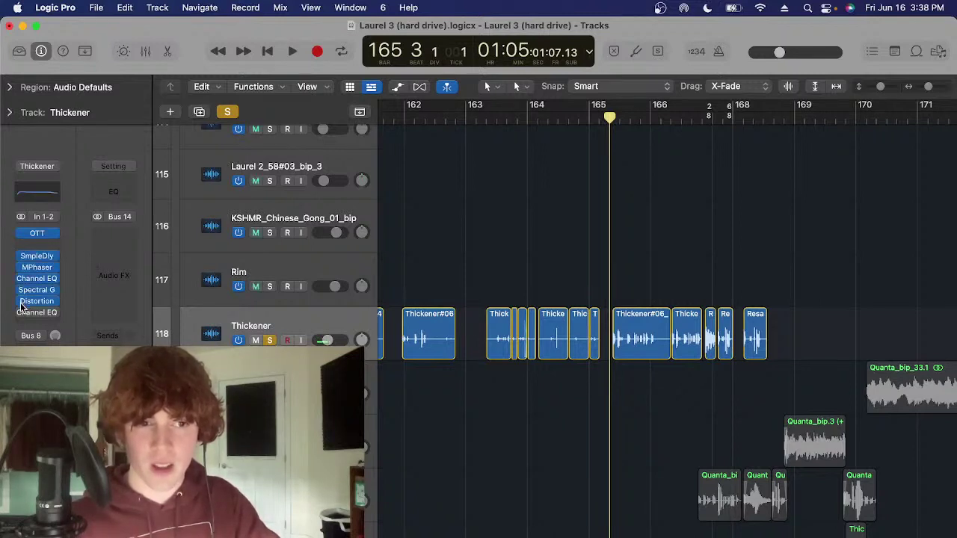
pyautogui.click(37, 234)
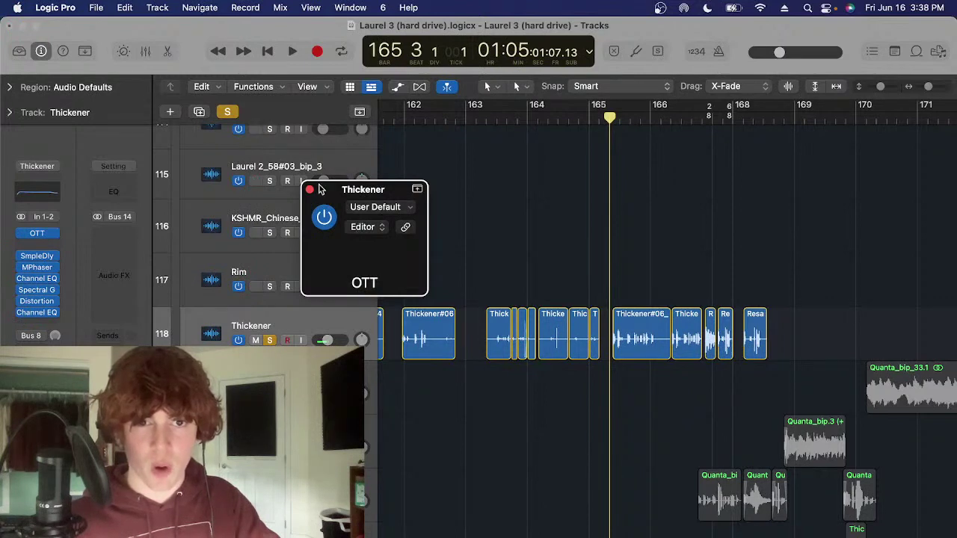
pyautogui.click(309, 189)
# Show the track automation and briefly open the Thickener channel's MPhaser window
pyautogui.press('a')
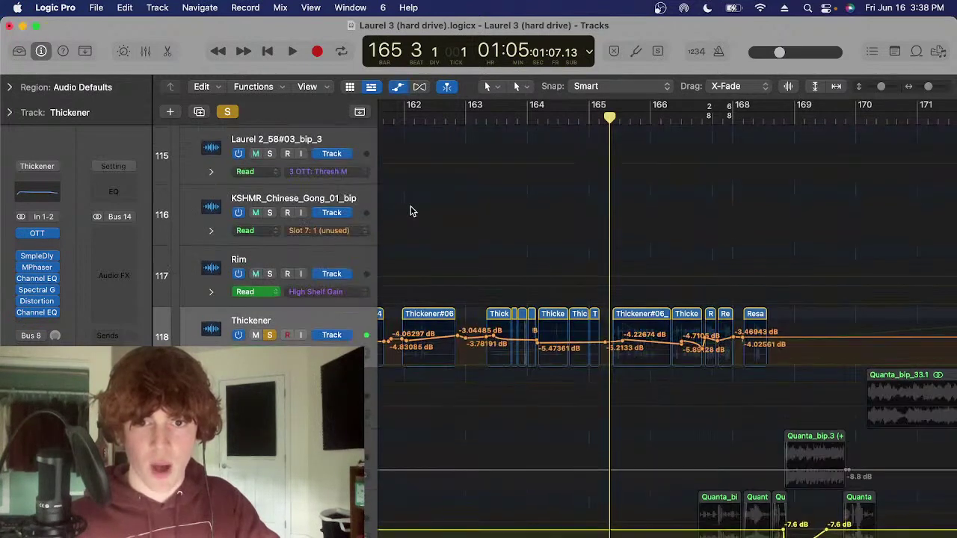
pyautogui.click(35, 269)
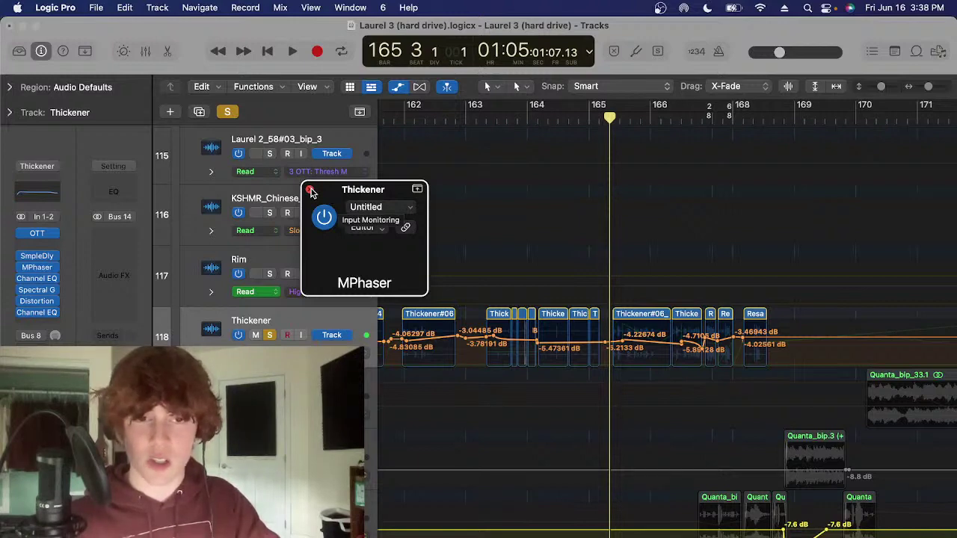
pyautogui.click(310, 189)
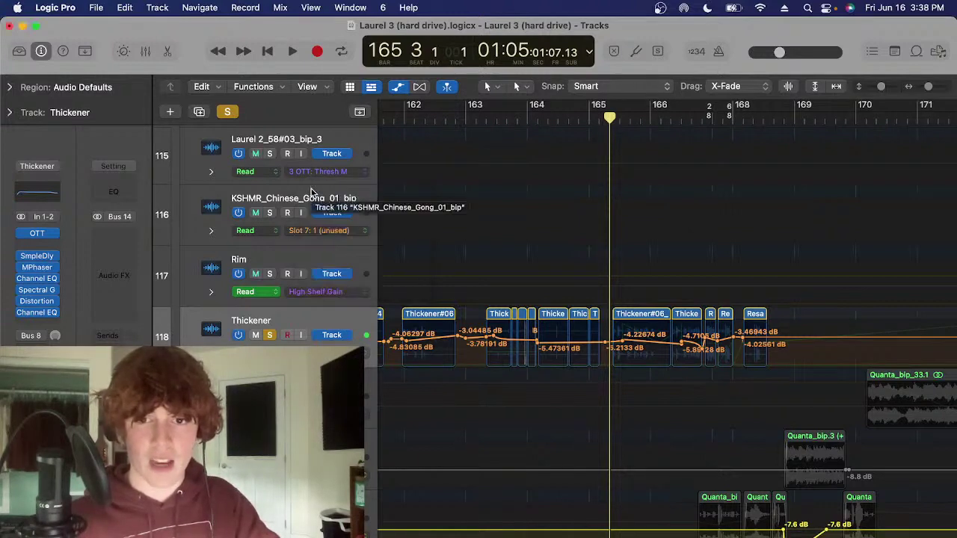
# Set the playhead to bar 163 beat 4 and hide the track automation
pyautogui.click(539, 119)
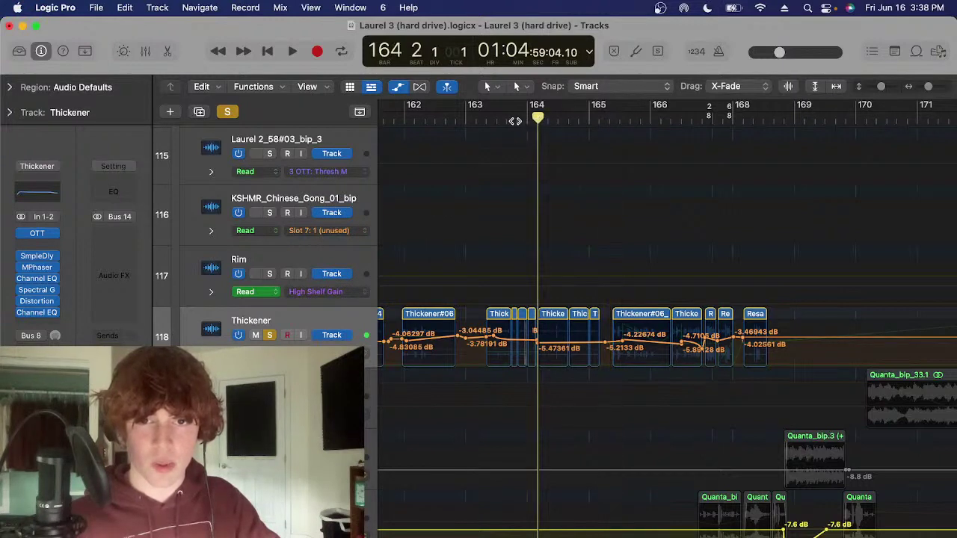
pyautogui.click(515, 119)
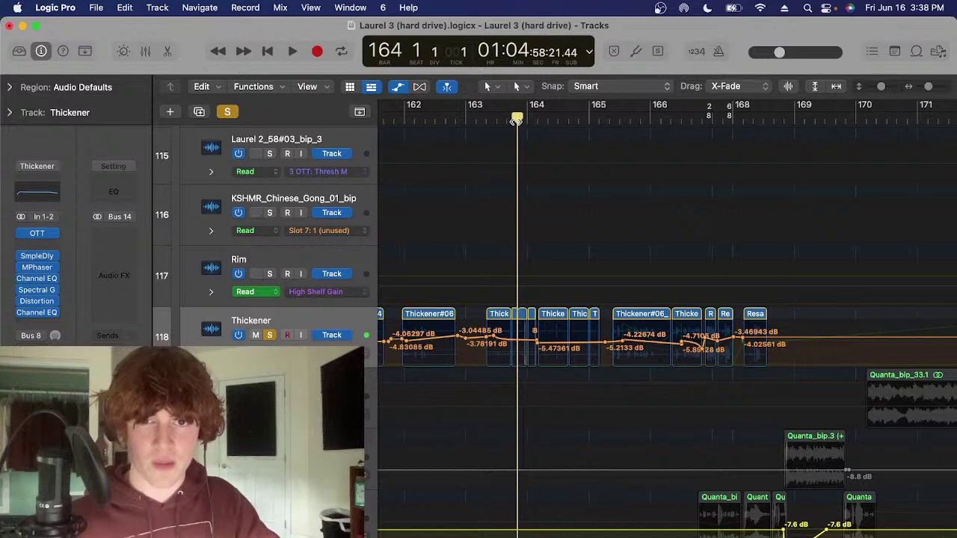
pyautogui.click(511, 121)
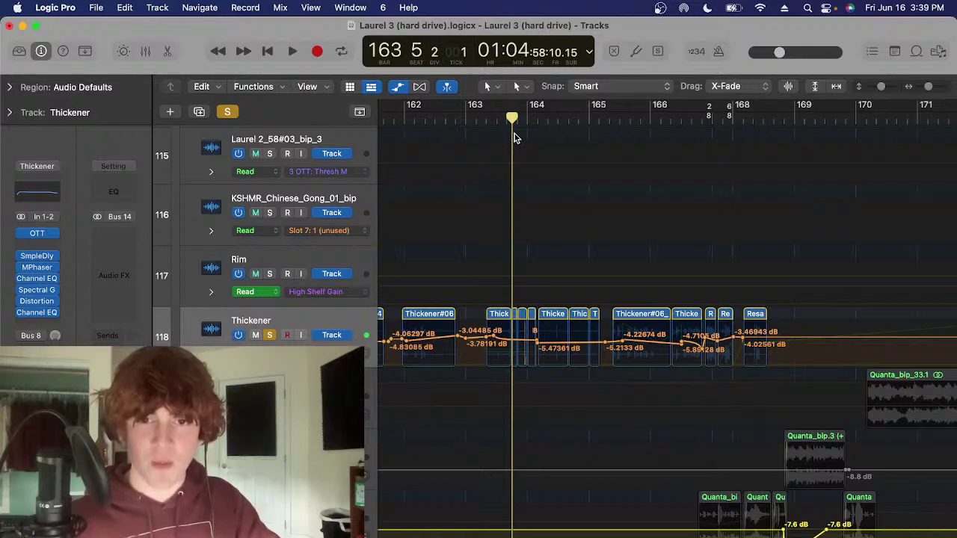
pyautogui.moveTo(506, 121); pyautogui.dragTo(501, 121)
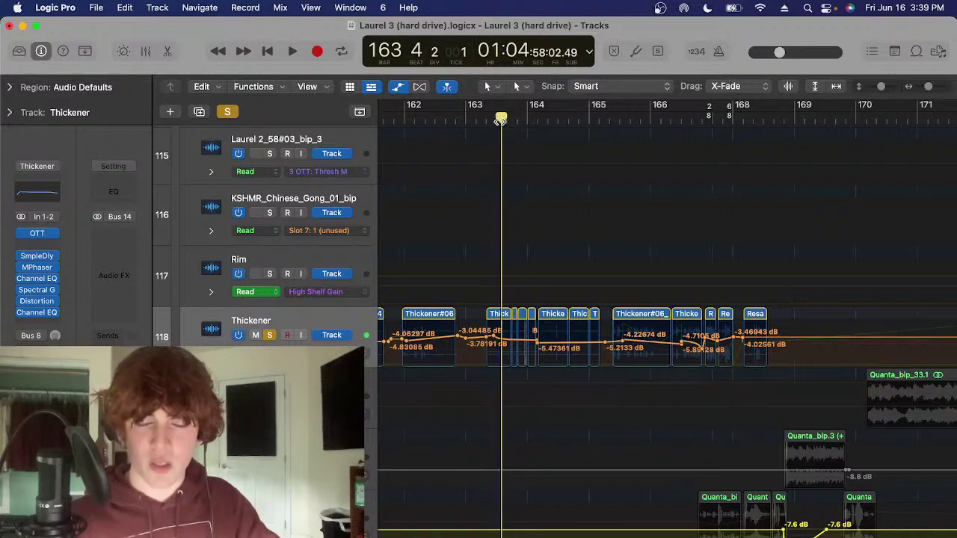
pyautogui.press('a')
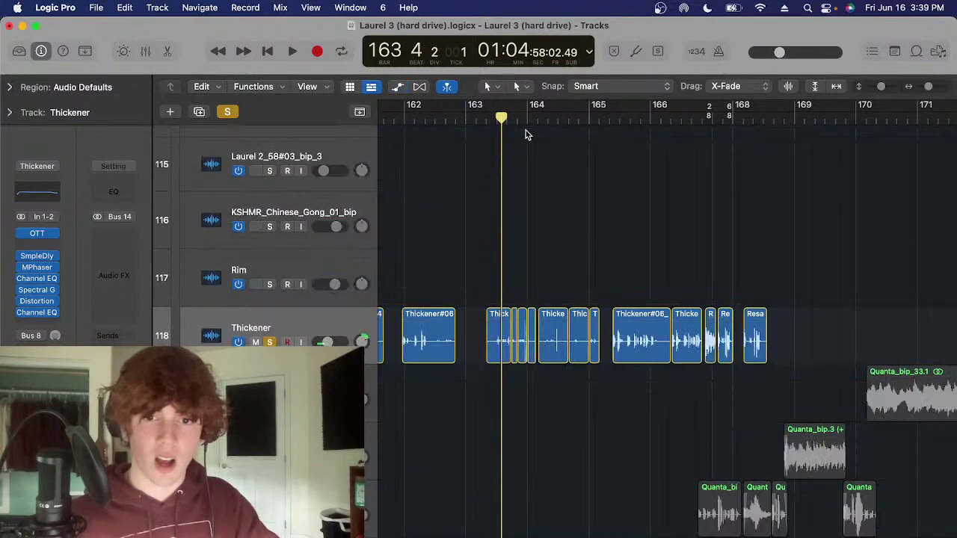
# Select the Thickener regions from bar 163 to 168, play from bar 163 beat 4, bypass the Spectral Gate, and stop
pyautogui.moveTo(481, 270); pyautogui.dragTo(747, 344)
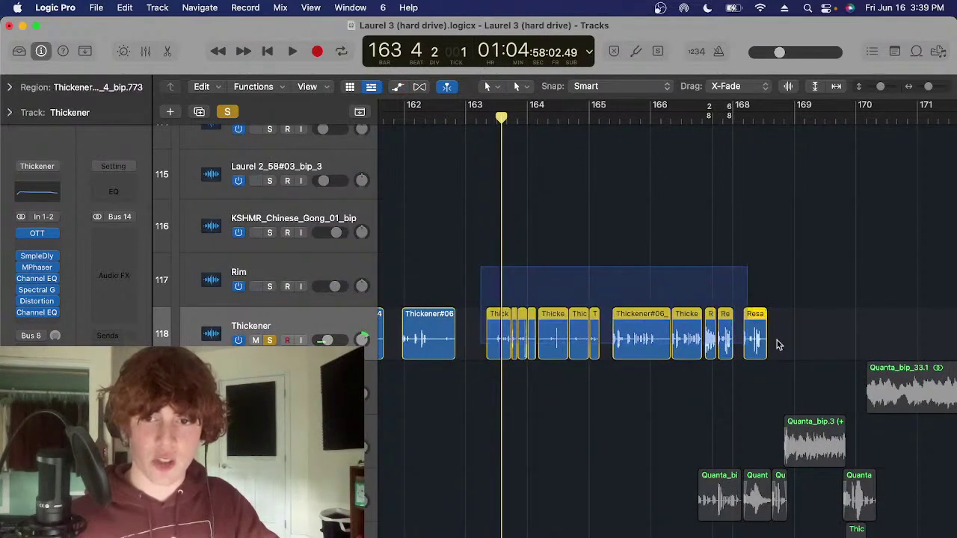
pyautogui.click(583, 265)
pyautogui.press('space')
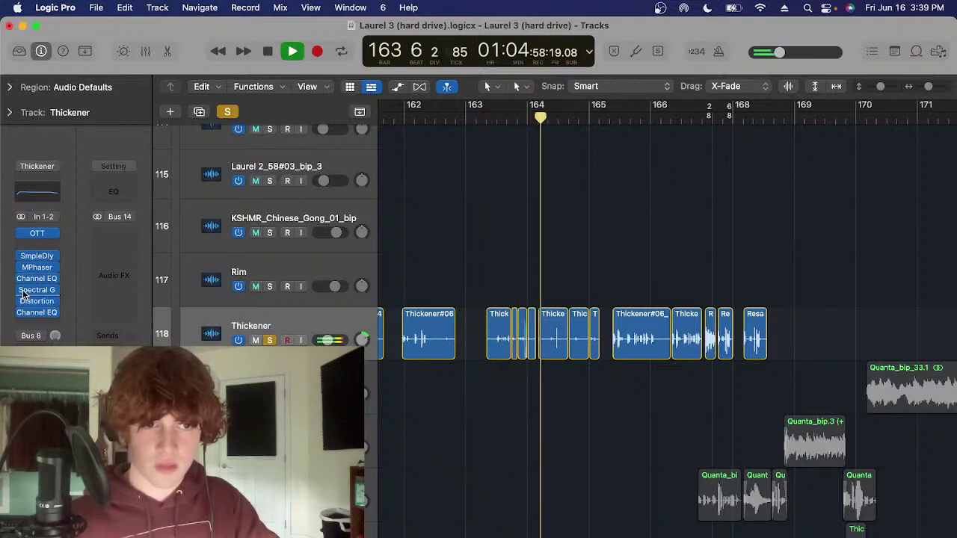
pyautogui.press('space')
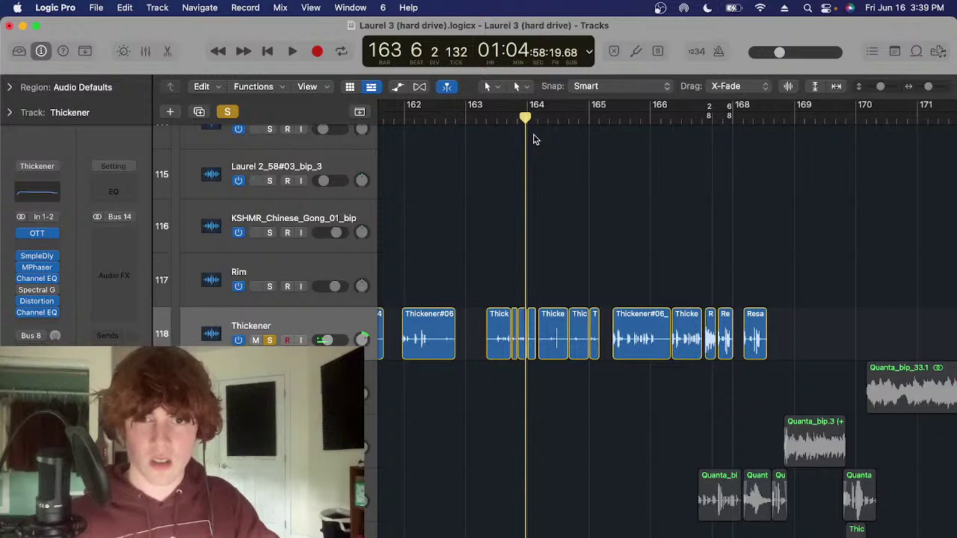
# Play the Thickener regions into bar 167 with the Spectral Gate bypassed, stop, and set the playhead to bar 163 beat 5
pyautogui.press('space')
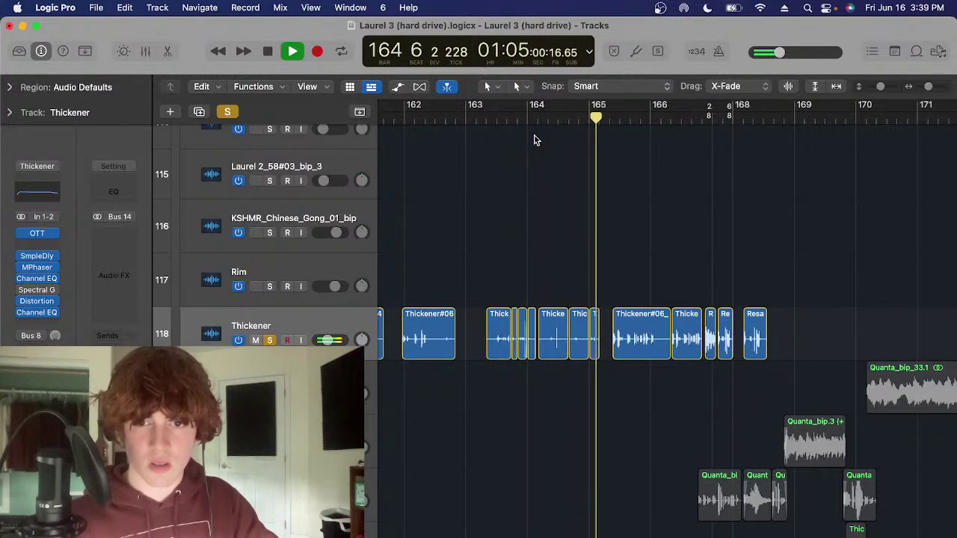
pyautogui.hscroll(1, 537, 142)
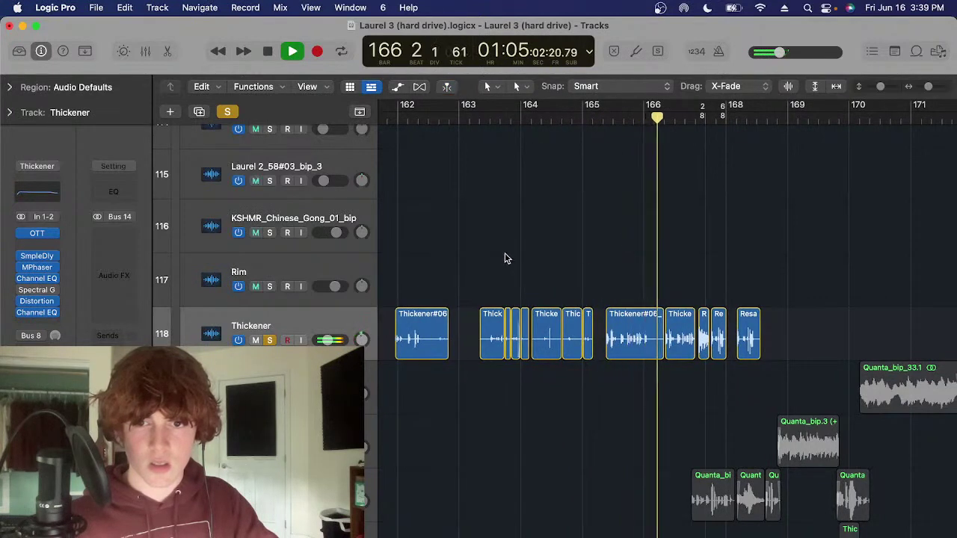
pyautogui.press('space')
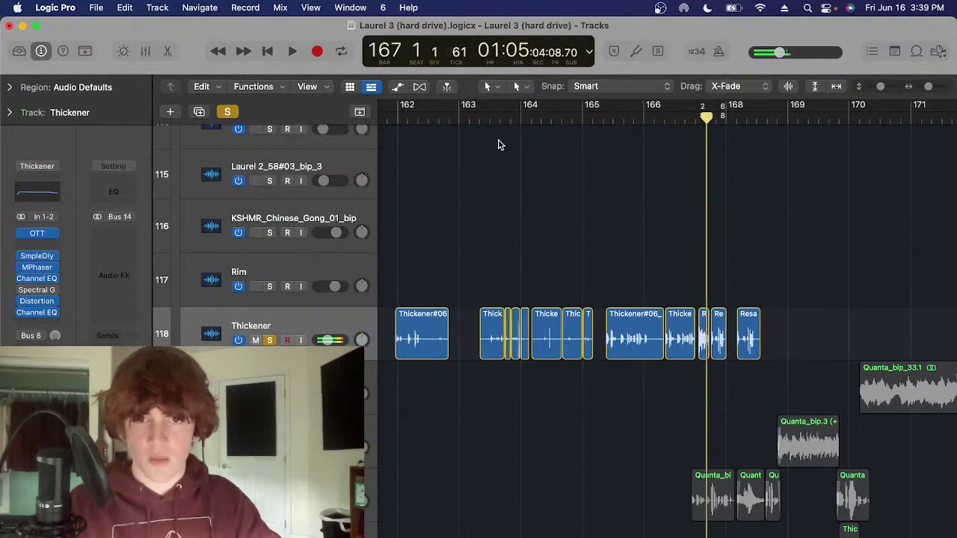
pyautogui.click(503, 114)
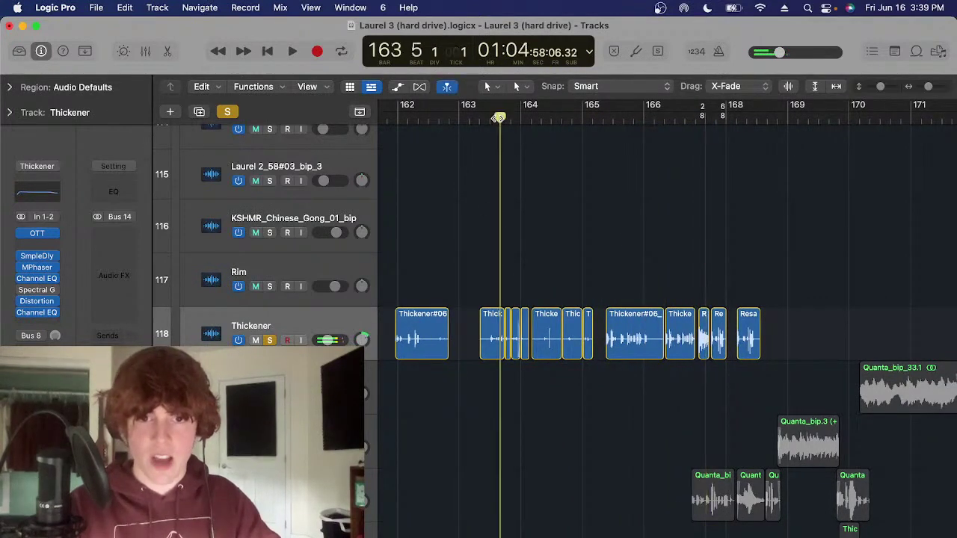
# Re-enable the Spectral Gate on the Thickener channel and briefly open its window
pyautogui.click(33, 290)
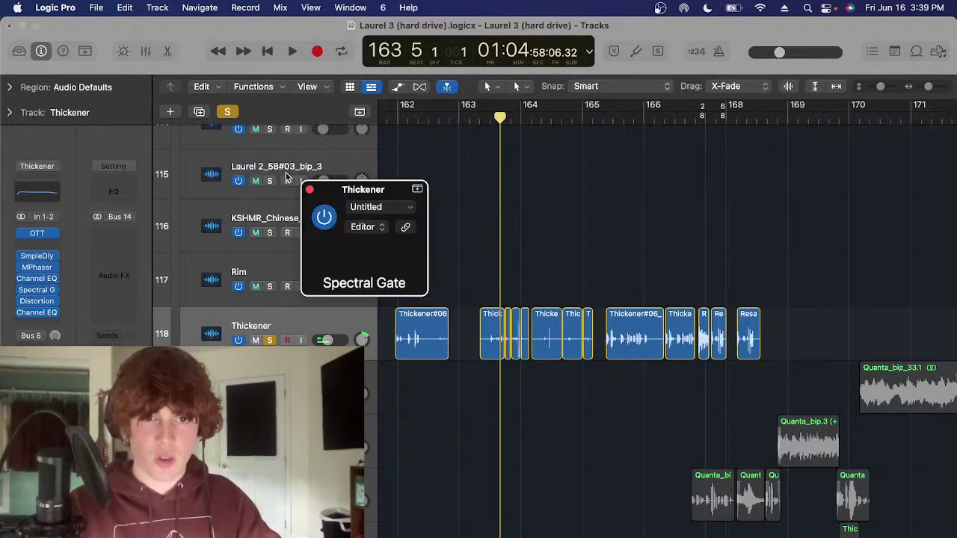
pyautogui.click(311, 191)
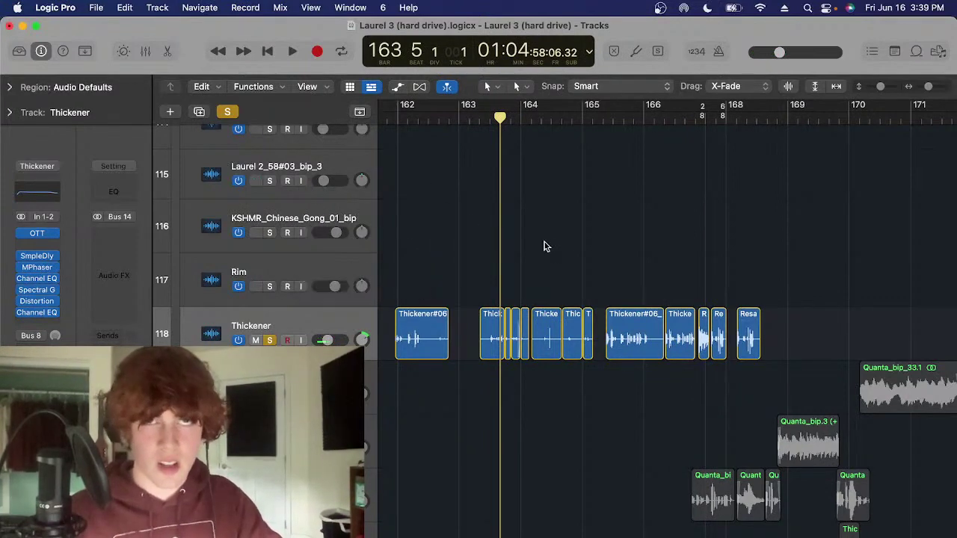
pyautogui.click(45, 255)
pyautogui.moveTo(45, 515)
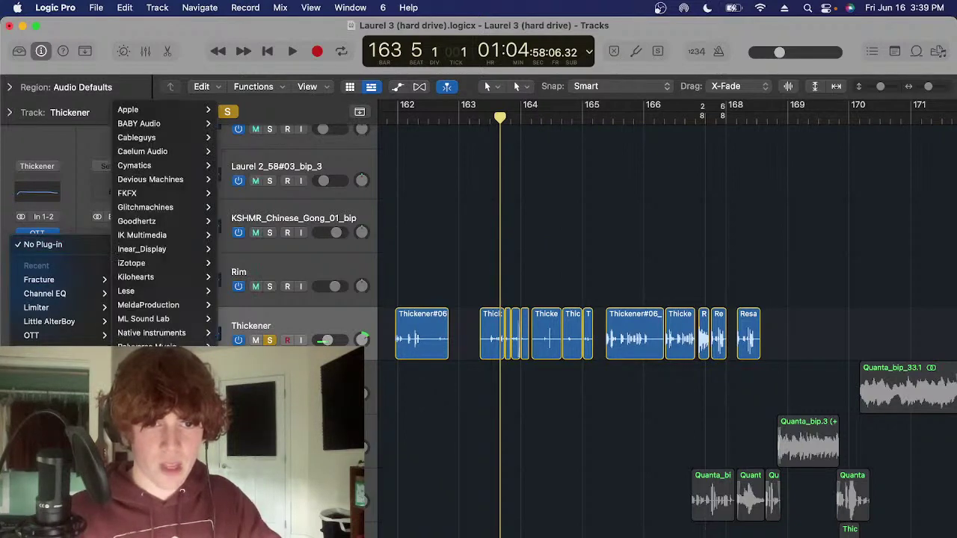
pyautogui.click(269, 479)
# Turn off solo on the Thickener track
pyautogui.press('s')
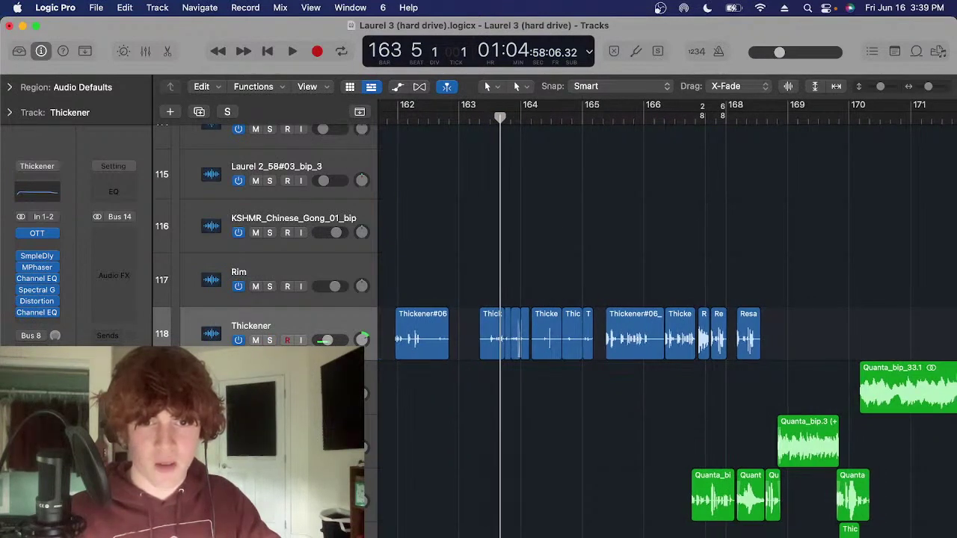
pyautogui.scroll(1, 388, 512)
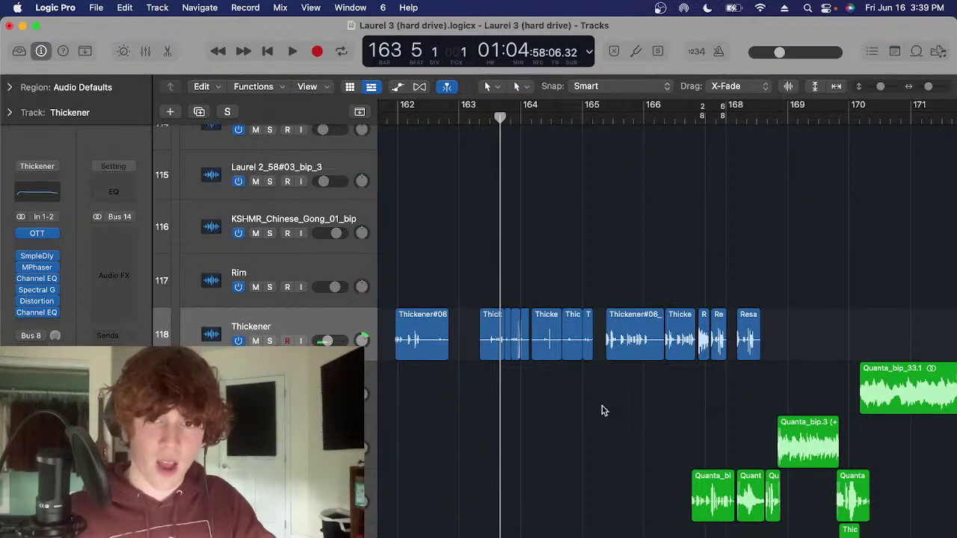
# Solo the Thickener track with its regions and place the playhead at bar 156 beat 3
pyautogui.moveTo(806, 239); pyautogui.dragTo(482, 345)
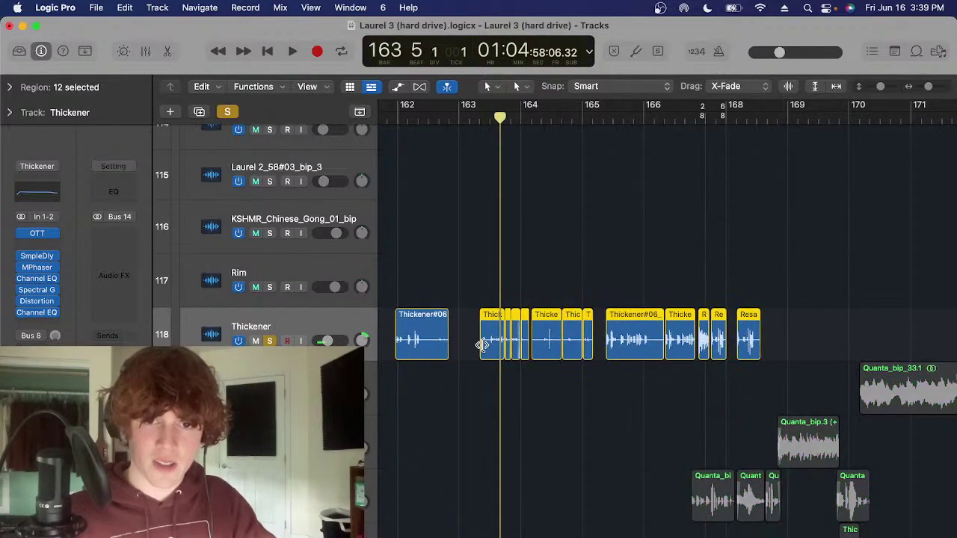
pyautogui.click(479, 284)
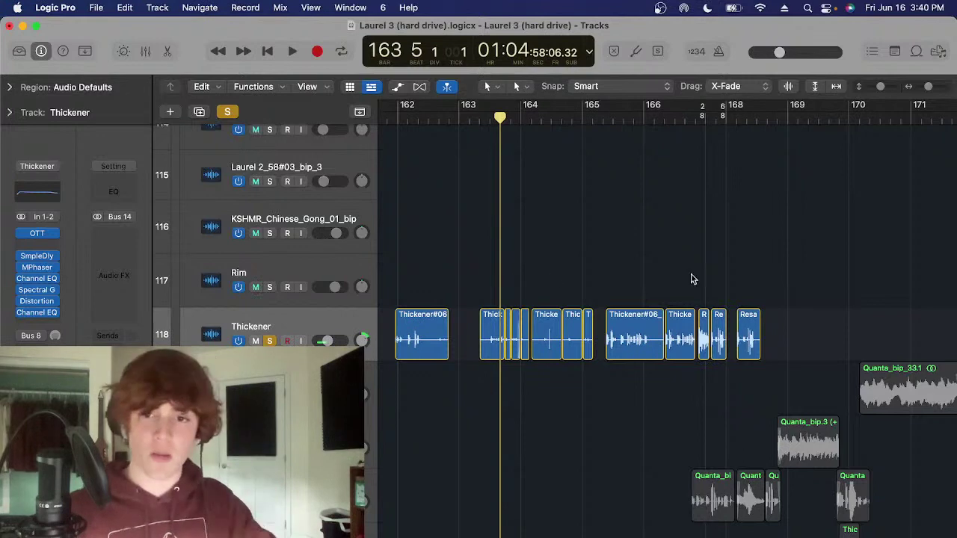
pyautogui.moveTo(818, 283); pyautogui.dragTo(516, 371)
pyautogui.hscroll(-10, 512, 321)
pyautogui.click(520, 272)
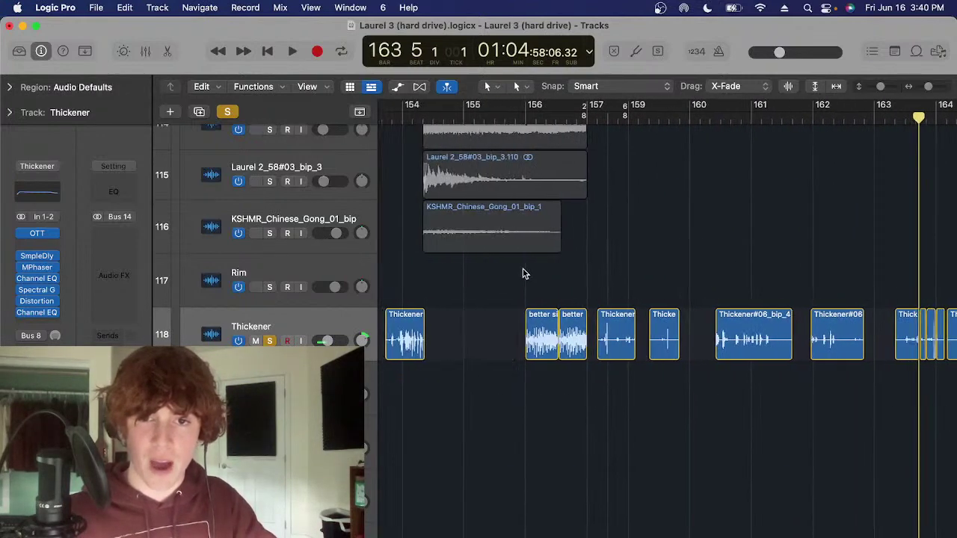
pyautogui.click(550, 117)
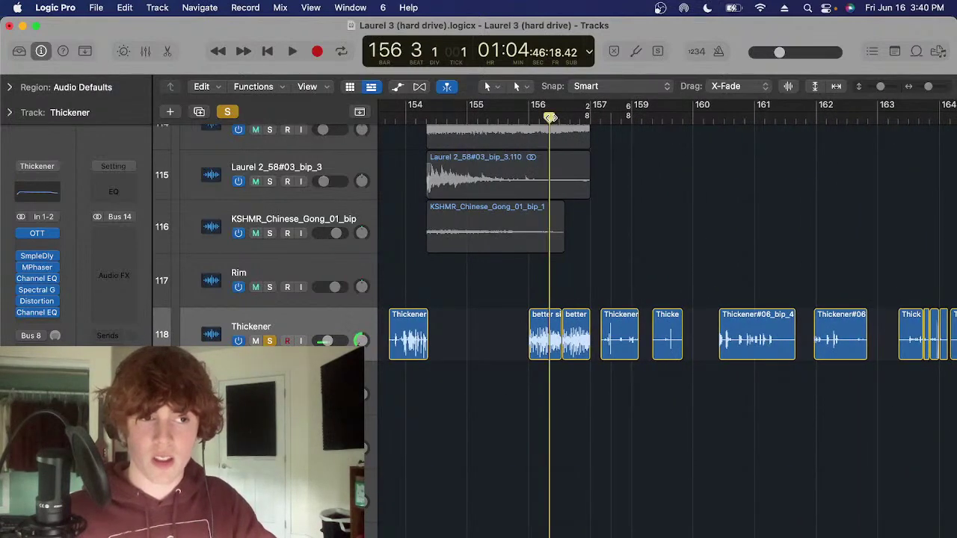
# Try sweeping the high-cut filter downward in the Thickener track's Channel EQ, undo the sweep and close the plug-in
pyautogui.click(44, 195)
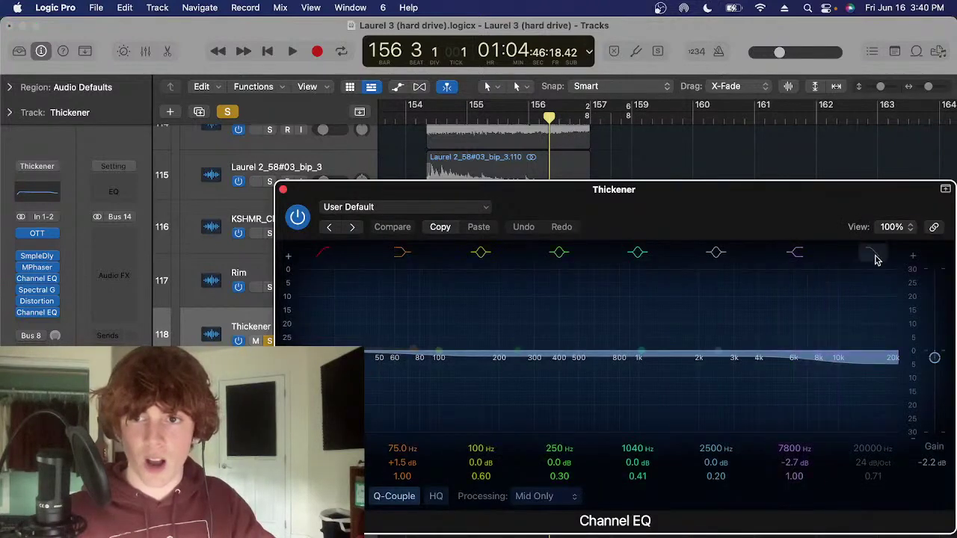
pyautogui.moveTo(894, 357); pyautogui.dragTo(468, 359)
pyautogui.press('super+z')
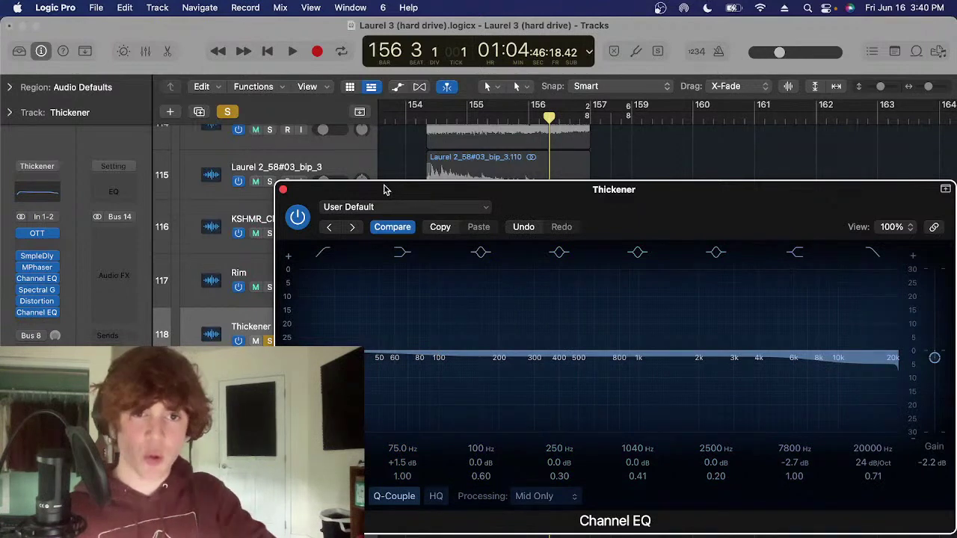
pyautogui.click(281, 189)
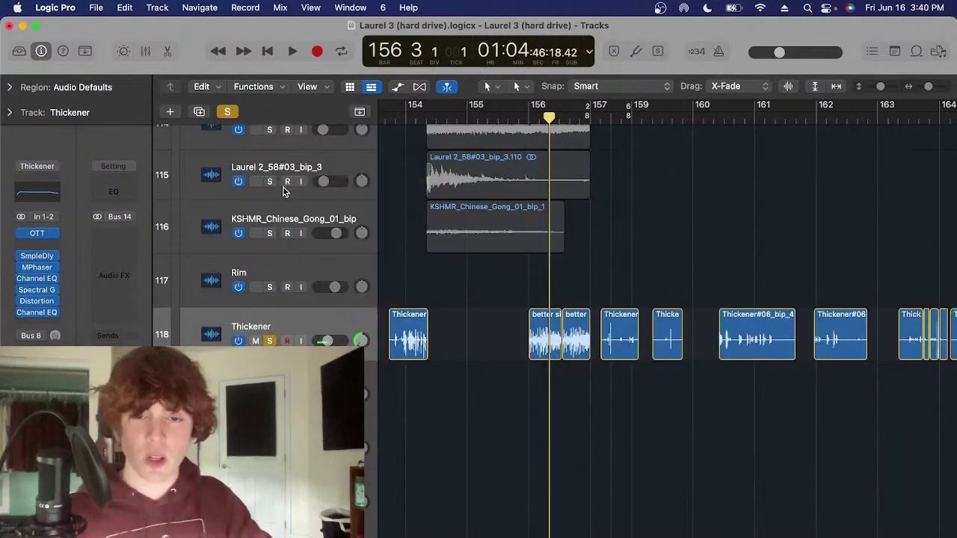
# Play the soloed Thickener regions from bar 156 beat 3, stop at bar 160 beat 4 and turn solo off
pyautogui.hscroll(2, 627, 286)
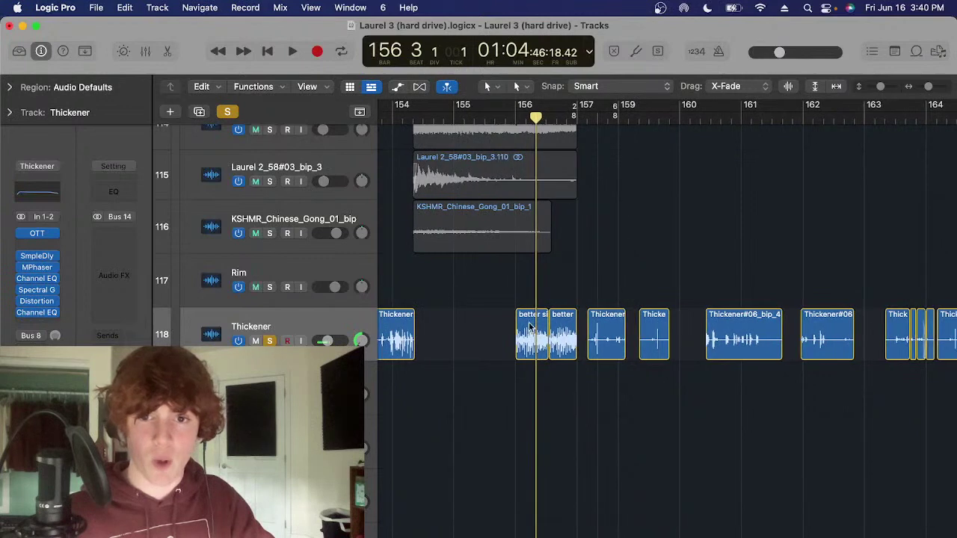
pyautogui.press('space')
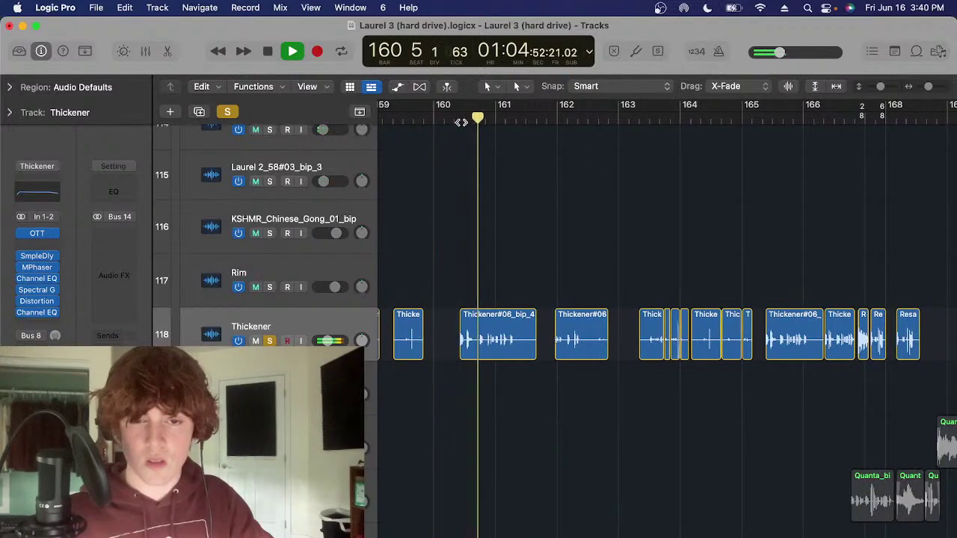
pyautogui.doubleClick(461, 122)
pyautogui.press('s')
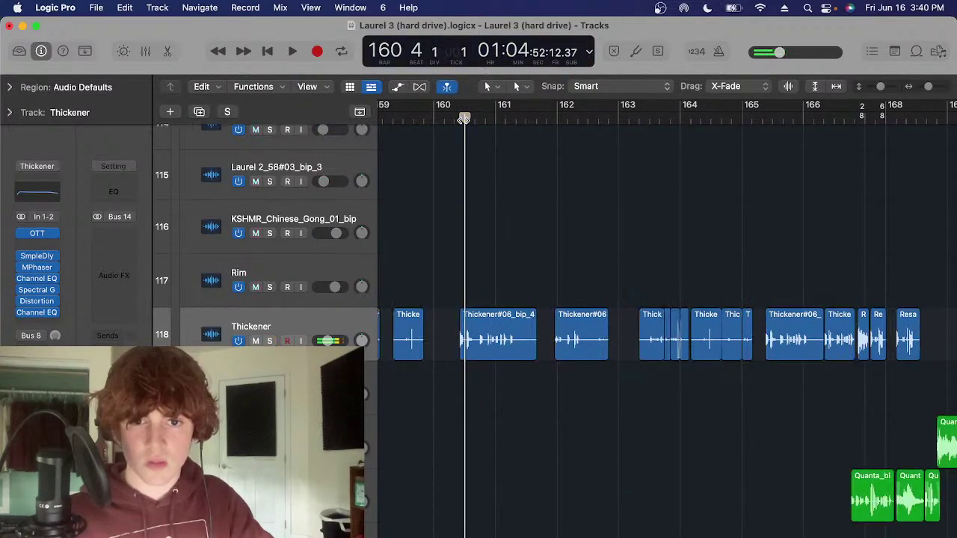
pyautogui.hscroll(-10, 506, 196)
pyautogui.scroll(5, 506, 195)
pyautogui.click(685, 122)
pyautogui.press('super+Left')
pyautogui.press('super+Left')
pyautogui.press('t')
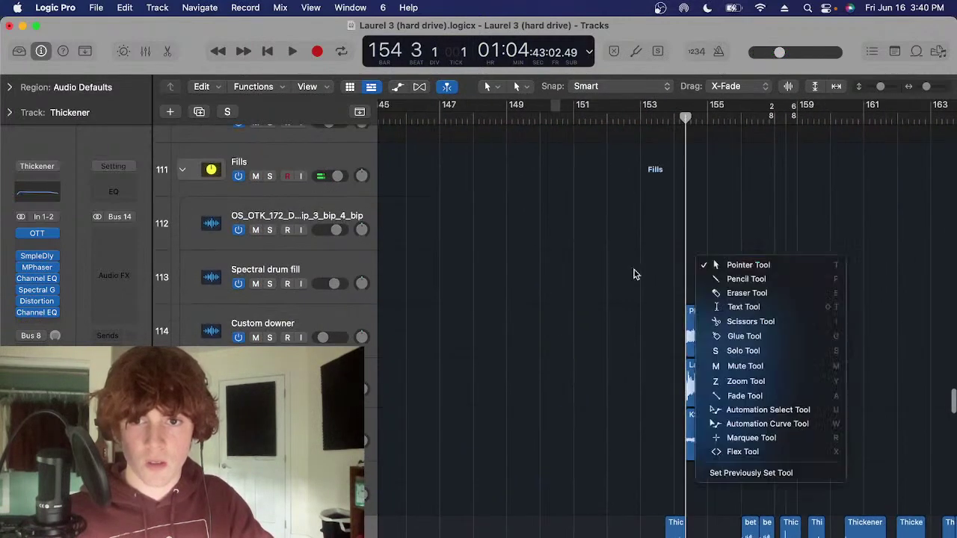
pyautogui.click(633, 270)
# Place the playhead at bar 134 beat 3 and select the OS_OTK_172 audio track in the Fills stack
pyautogui.hscroll(-10, 611, 265)
pyautogui.hscroll(-4, 609, 264)
pyautogui.click(579, 118)
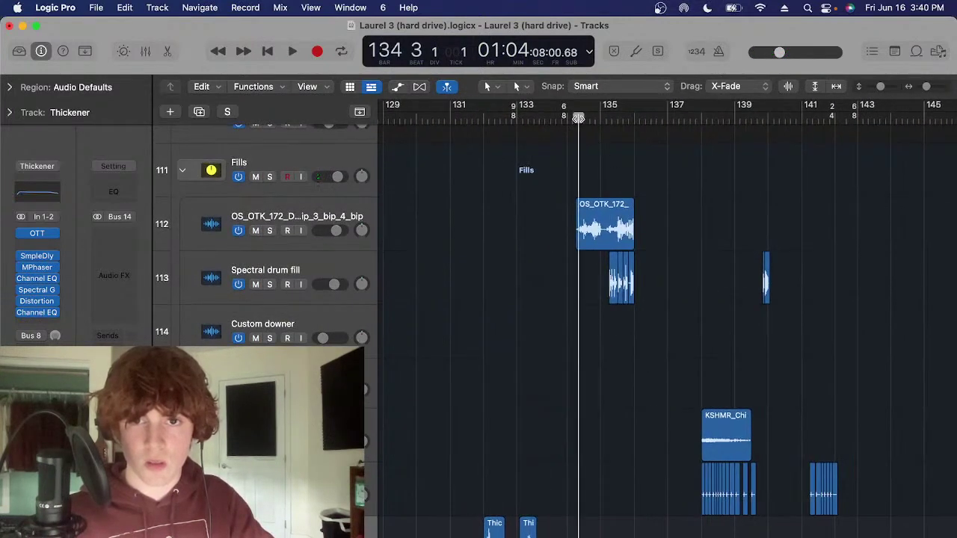
pyautogui.click(333, 209)
pyautogui.hscroll(-2, 615, 201)
pyautogui.scroll(1, 615, 201)
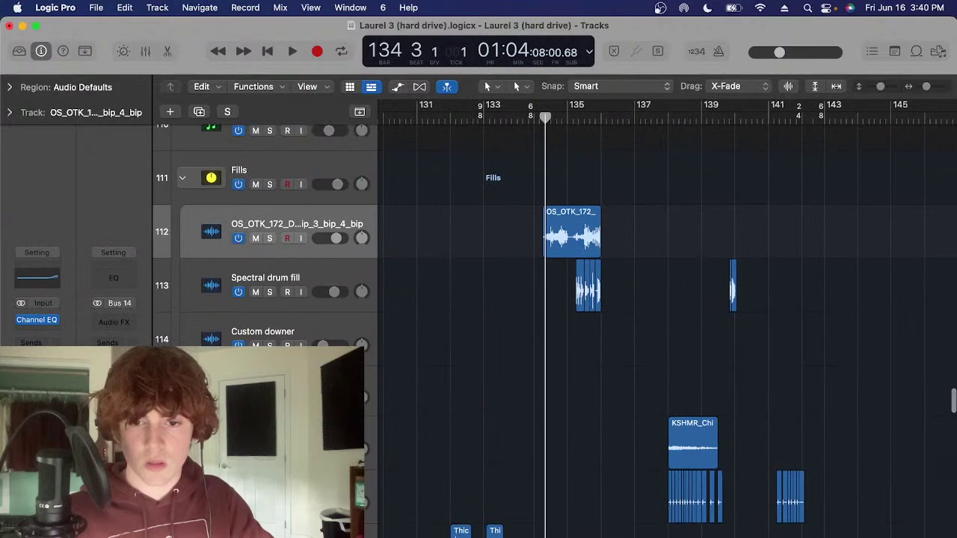
# Switch to the YouTube Studio live stream in Brave to check the chat, and return to Logic Pro
pyautogui.click(696, 534)
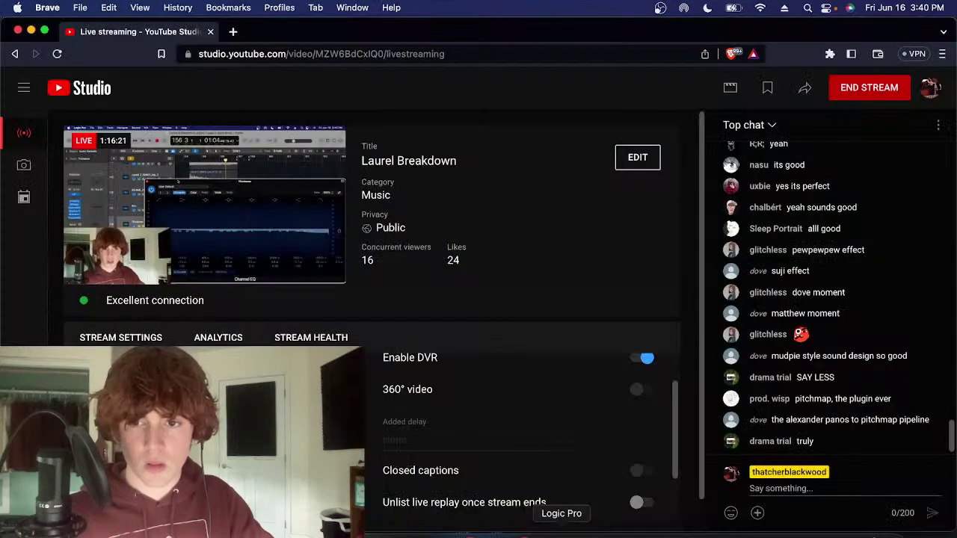
pyautogui.click(561, 532)
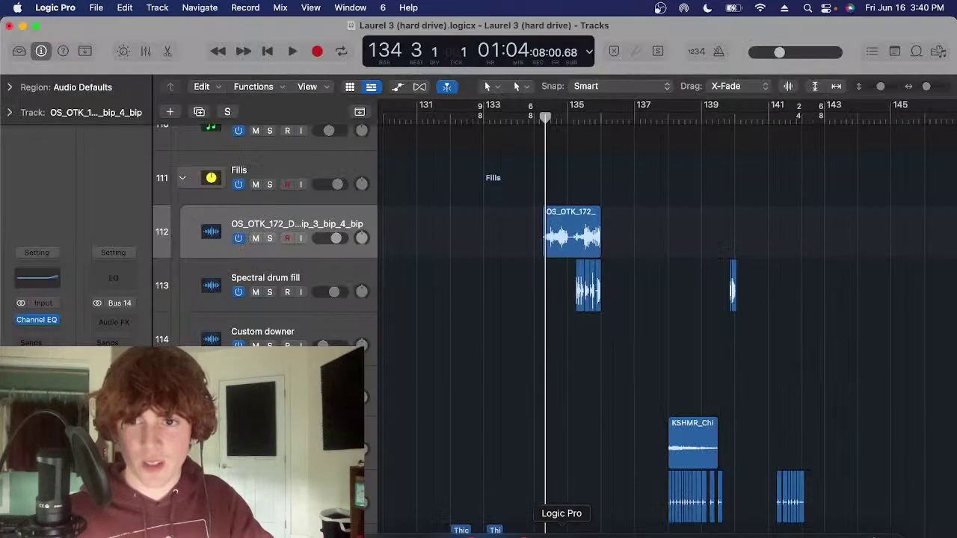
# Solo the Thickener#04_bip_2 track and place the playhead at bar 138 beat 4, where its first region starts
pyautogui.hscroll(-3, 662, 359)
pyautogui.scroll(2, 604, 314)
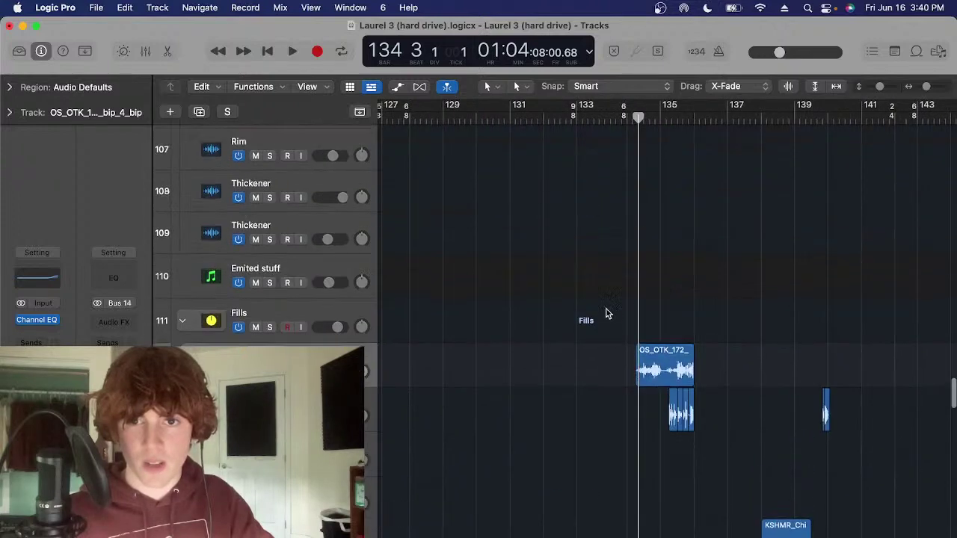
pyautogui.hscroll(-3, 615, 310)
pyautogui.scroll(-12, 615, 310)
pyautogui.hscroll(3, 645, 348)
pyautogui.hscroll(5, 640, 359)
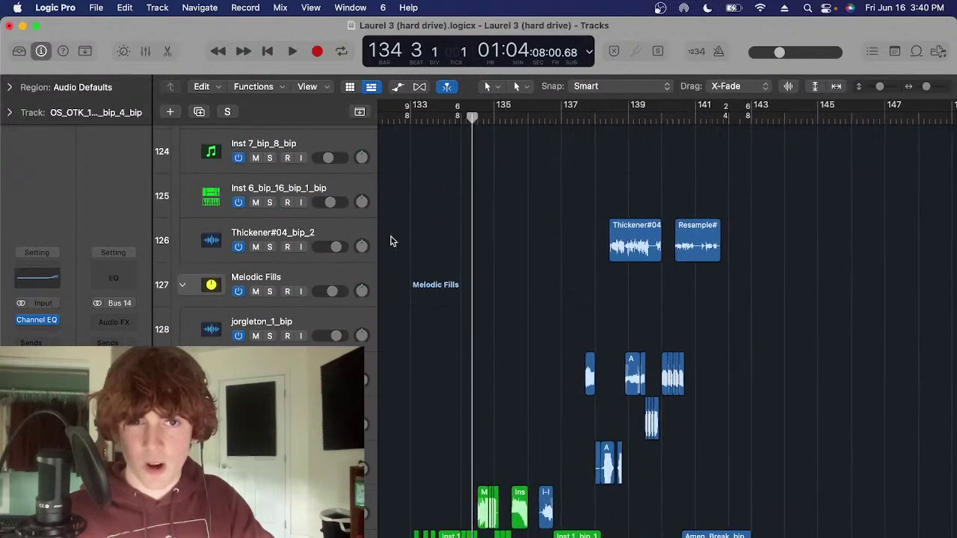
pyautogui.click(345, 228)
pyautogui.press('s')
pyautogui.click(611, 121)
pyautogui.click(752, 247)
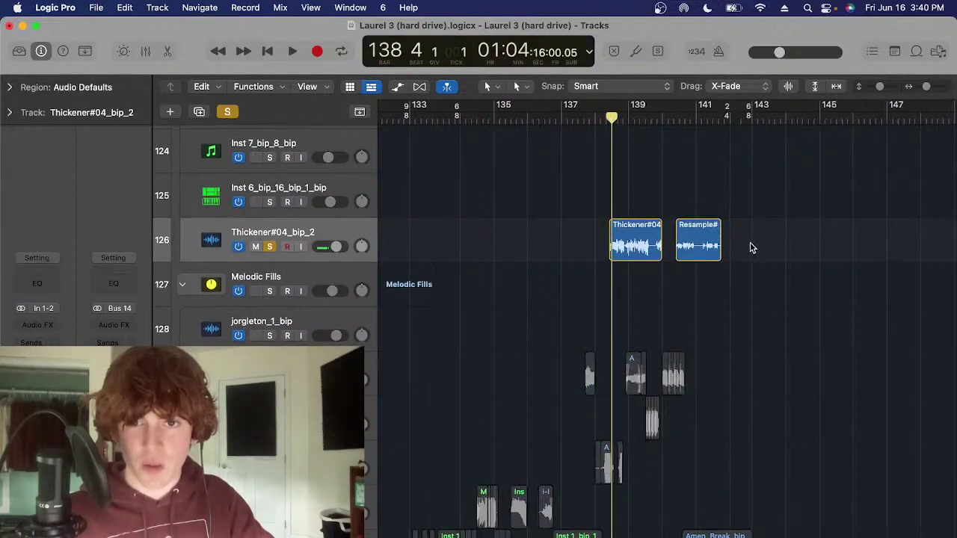
# Select both regions on the Thickener#04_bip_2 track and listen to the opening of the first one
pyautogui.press('cmd+Right')
pyautogui.press('space')
pyautogui.moveTo(750, 243); pyautogui.dragTo(510, 263)
pyautogui.press('space')
pyautogui.click(472, 120)
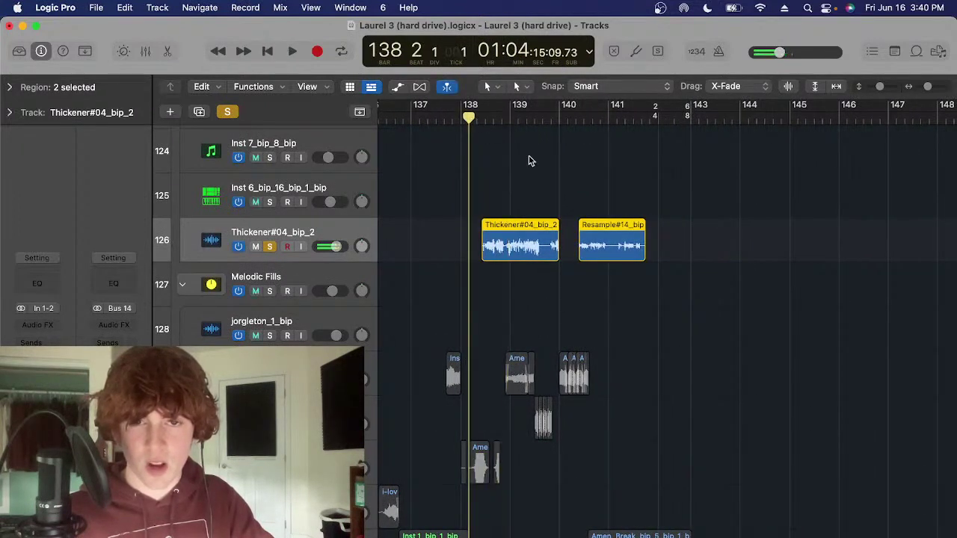
pyautogui.click(486, 116)
pyautogui.press('space')
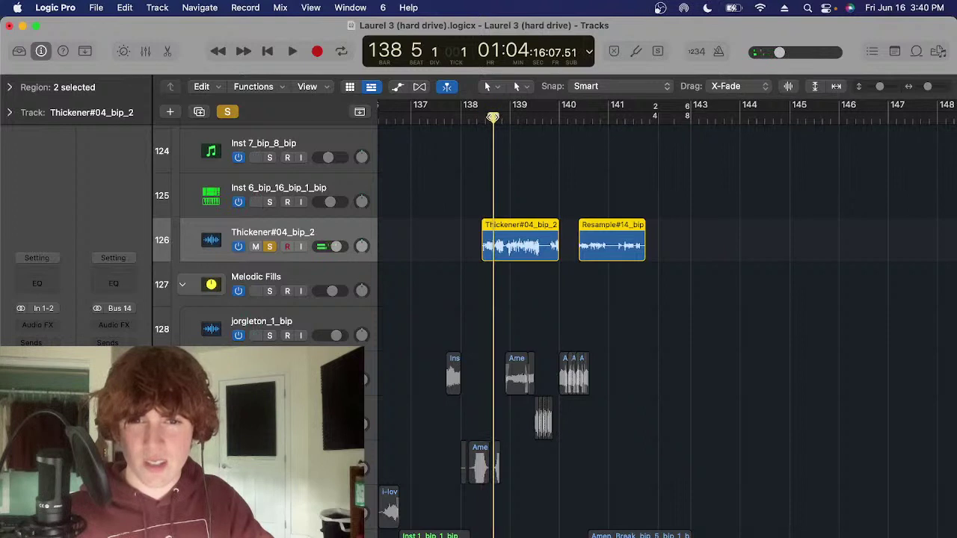
pyautogui.moveTo(492, 118); pyautogui.dragTo(509, 149)
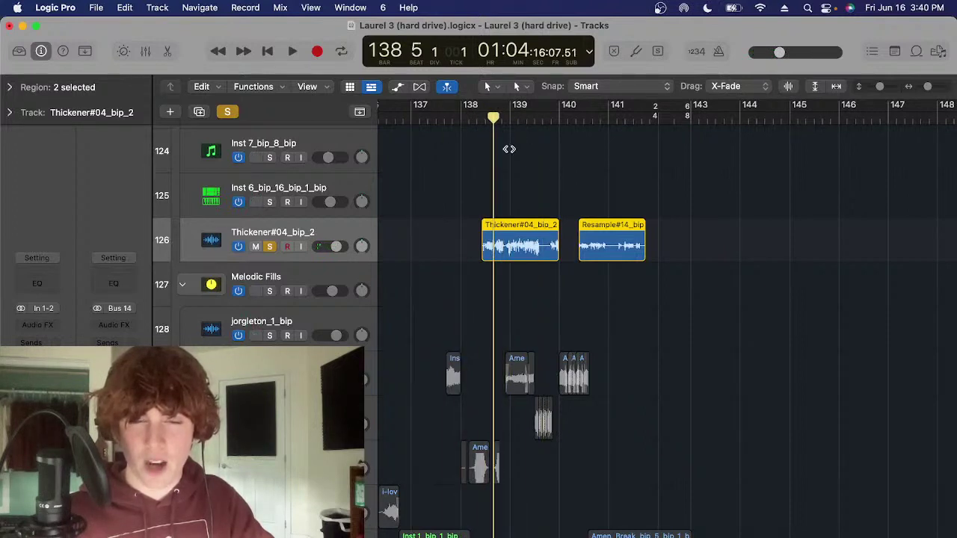
pyautogui.click(539, 164)
pyautogui.moveTo(737, 232); pyautogui.dragTo(448, 238)
pyautogui.click(58, 324)
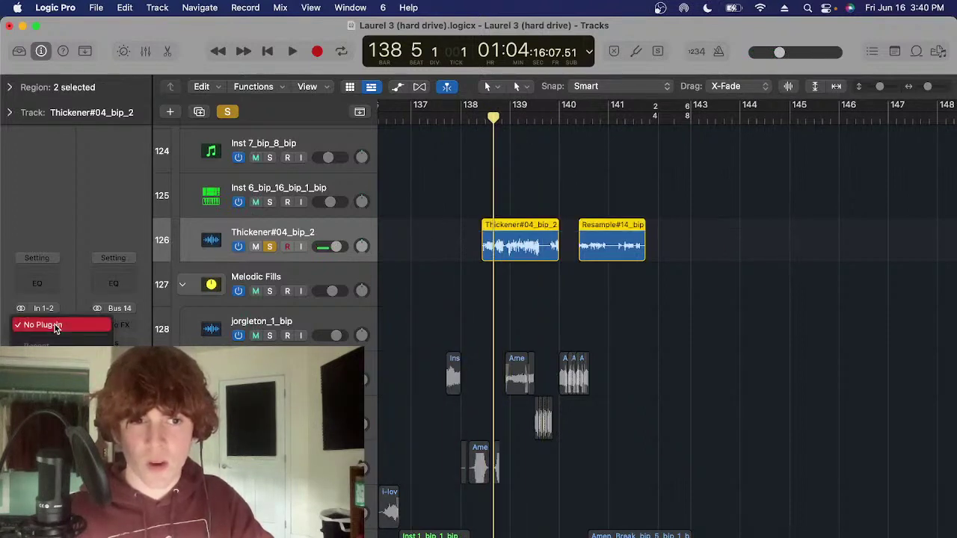
pyautogui.click(475, 315)
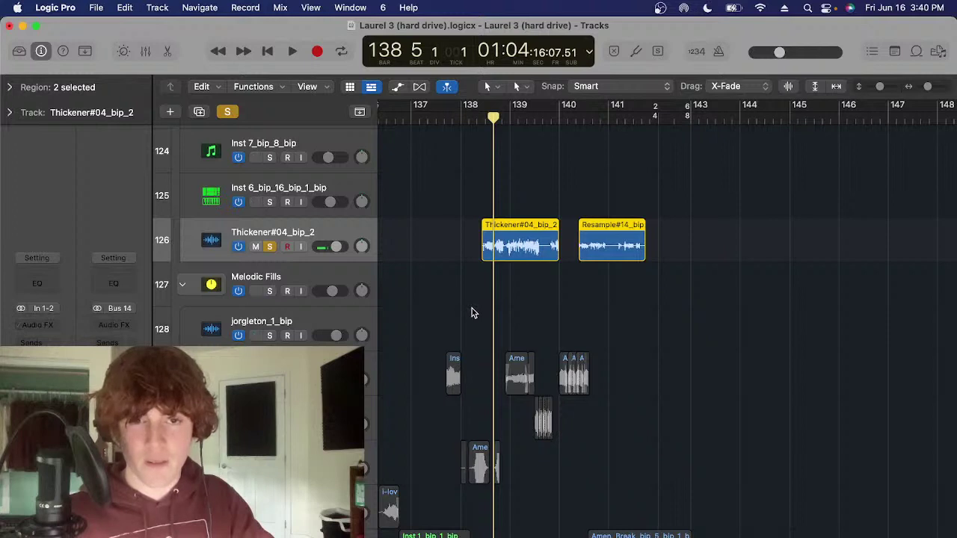
pyautogui.click(440, 307)
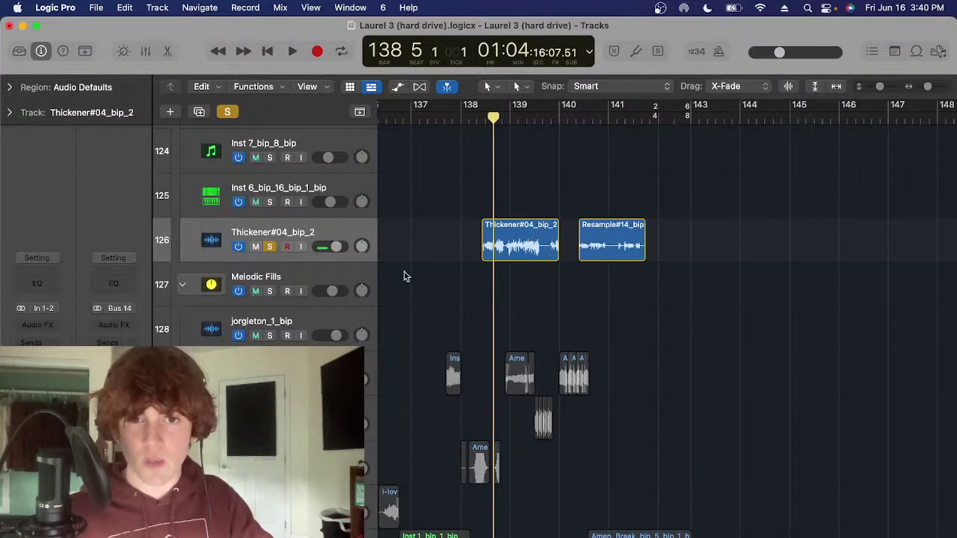
pyautogui.moveTo(696, 256); pyautogui.dragTo(538, 264)
pyautogui.click(539, 267)
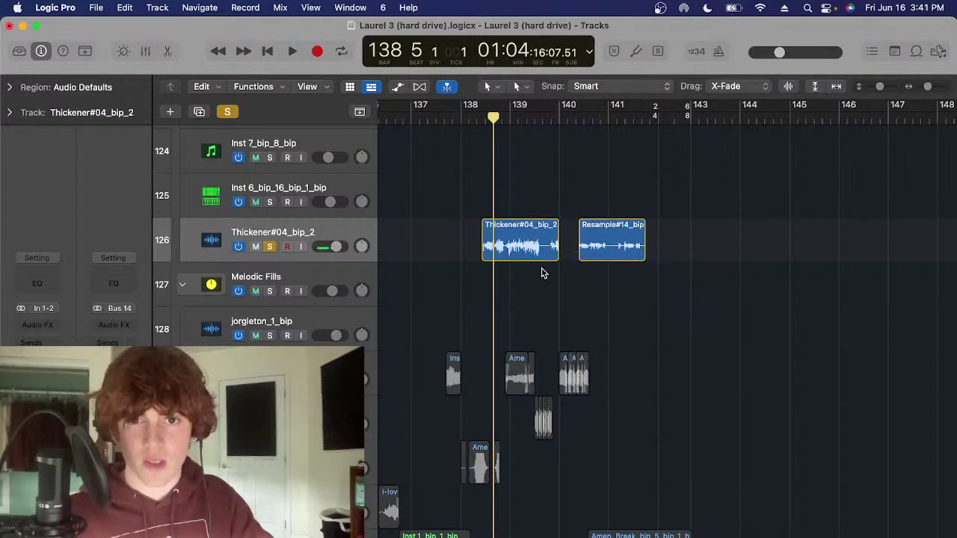
pyautogui.click(534, 256)
pyautogui.moveTo(740, 230); pyautogui.dragTo(534, 133)
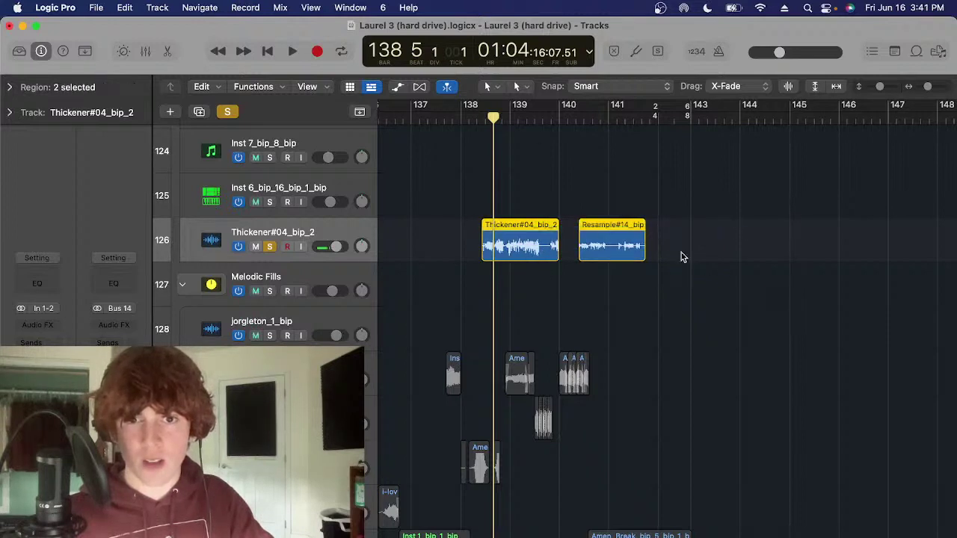
# Play the soloed Thickener#04 and Resample#14 regions through and return the playhead to bar 138 beat 4
pyautogui.press('space')
pyautogui.moveTo(723, 219); pyautogui.dragTo(485, 267)
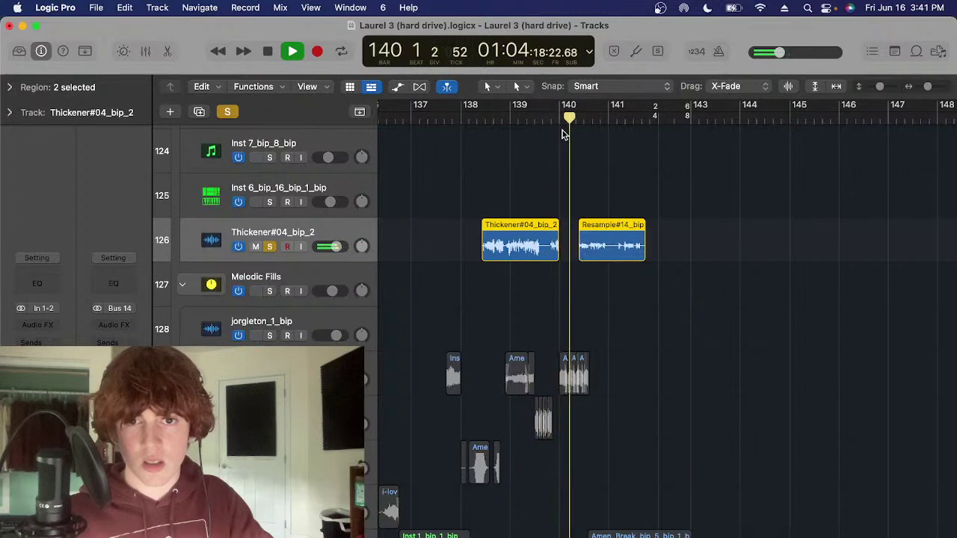
pyautogui.click(585, 193)
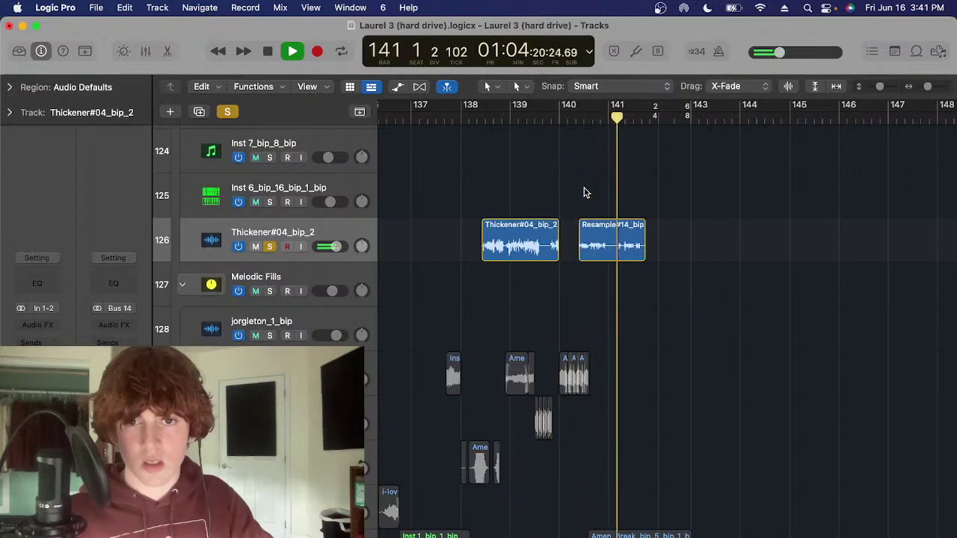
pyautogui.press('space')
pyautogui.click(486, 120)
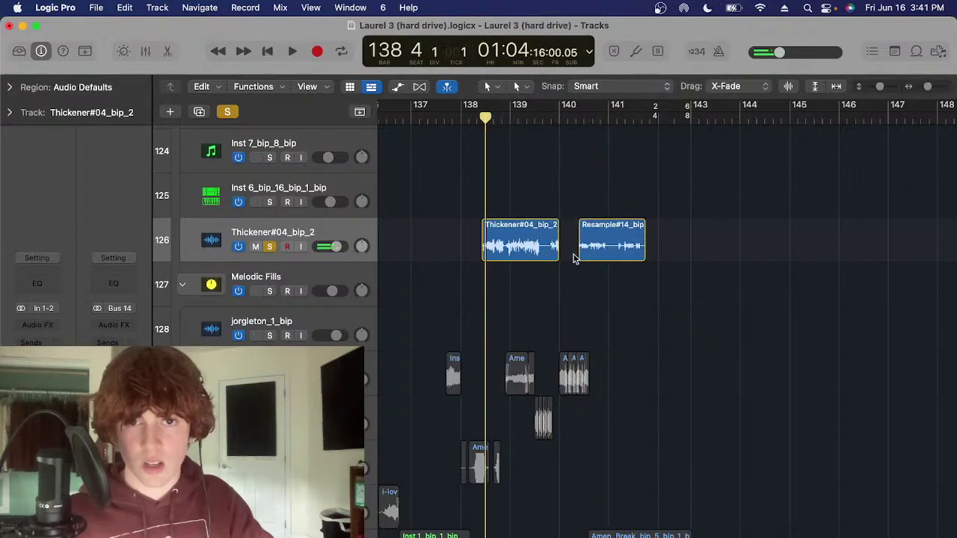
# Play the soloed Thickener#04 region again from bar 139 and stop partway through bar 139
pyautogui.press('super+Down')
pyautogui.click(513, 120)
pyautogui.press('super+Right')
pyautogui.press('space')
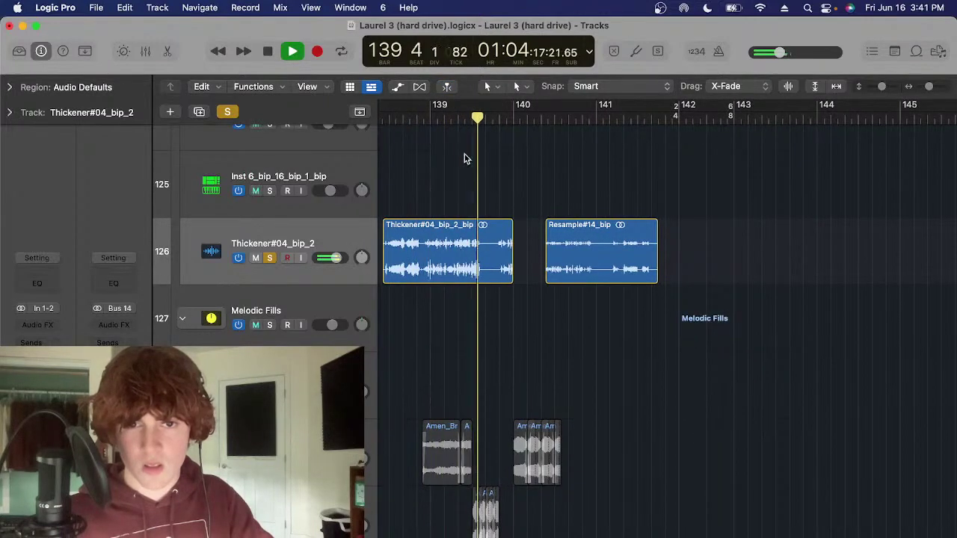
pyautogui.press('space')
pyautogui.moveTo(431, 107); pyautogui.dragTo(469, 114)
pyautogui.click(454, 105)
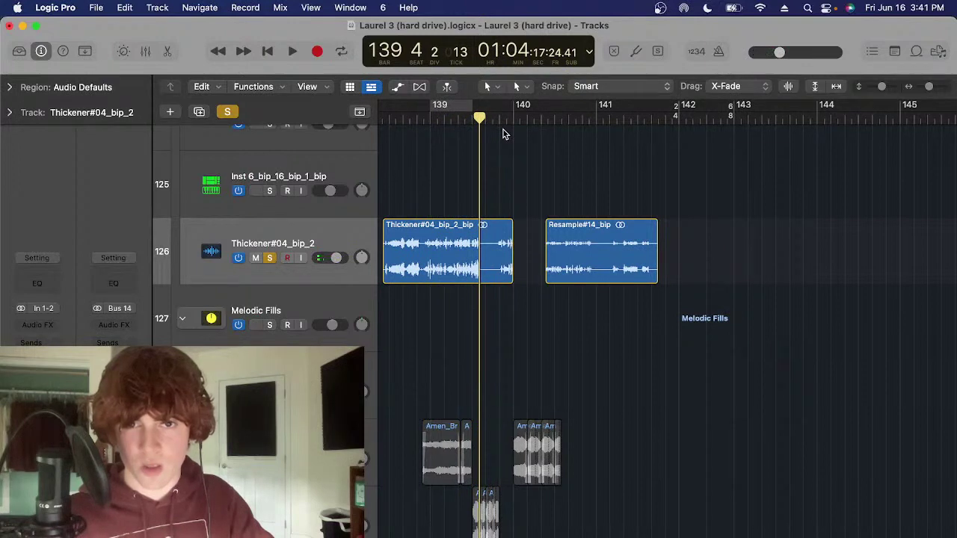
# Turn off solo for the Thickener#04_bip_2 track and select the Melodic Fills track stack
pyautogui.hscroll(-4, 469, 244)
pyautogui.scroll(-5, 524, 240)
pyautogui.click(612, 236)
pyautogui.press('s')
pyautogui.hscroll(4, 618, 236)
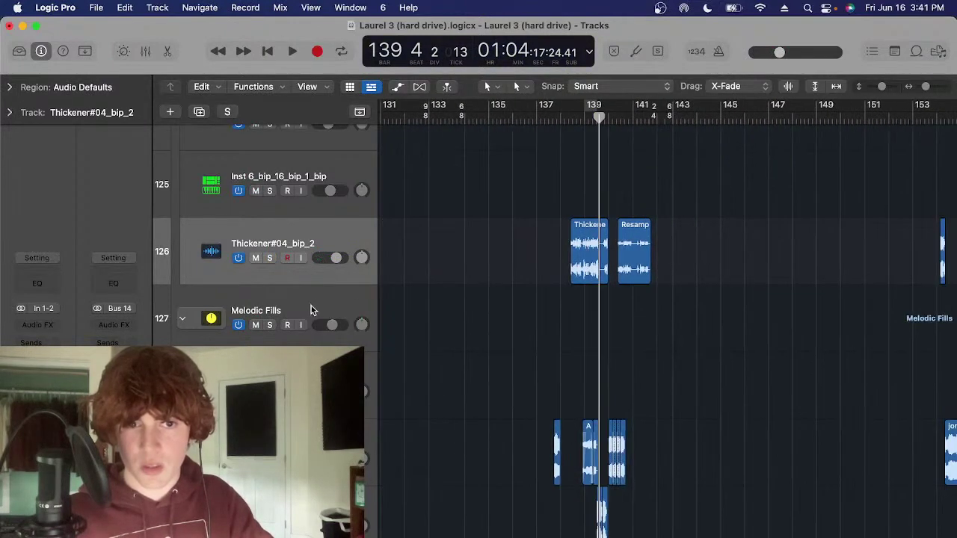
pyautogui.click(326, 299)
pyautogui.scroll(-5, 523, 224)
pyautogui.hscroll(-5, 568, 164)
pyautogui.scroll(5, 650, 183)
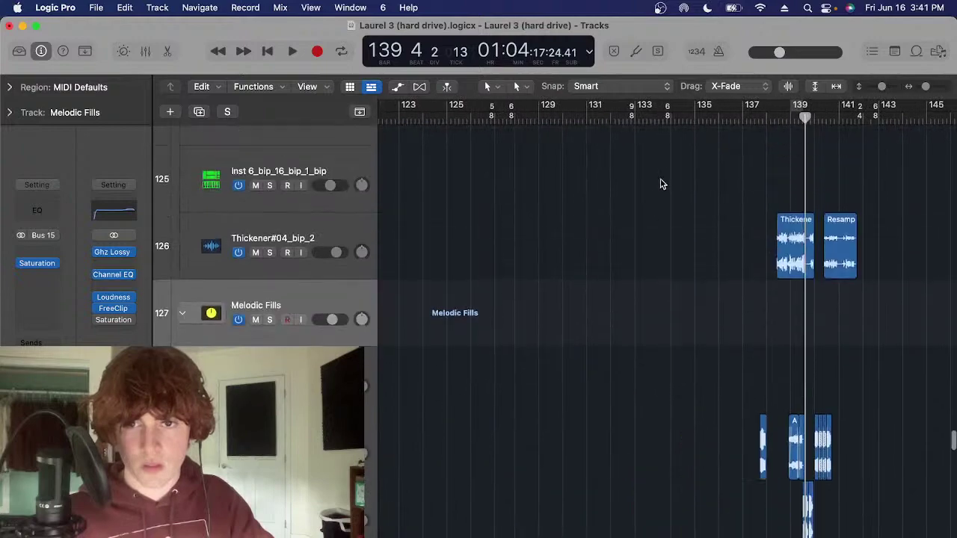
# Place the playhead at bar 133 beat 4, ahead of the Melodic Fills regions
pyautogui.hscroll(4, 628, 175)
pyautogui.scroll(-6, 523, 158)
pyautogui.click(501, 116)
pyautogui.scroll(-5, 548, 327)
pyautogui.press('super+Right')
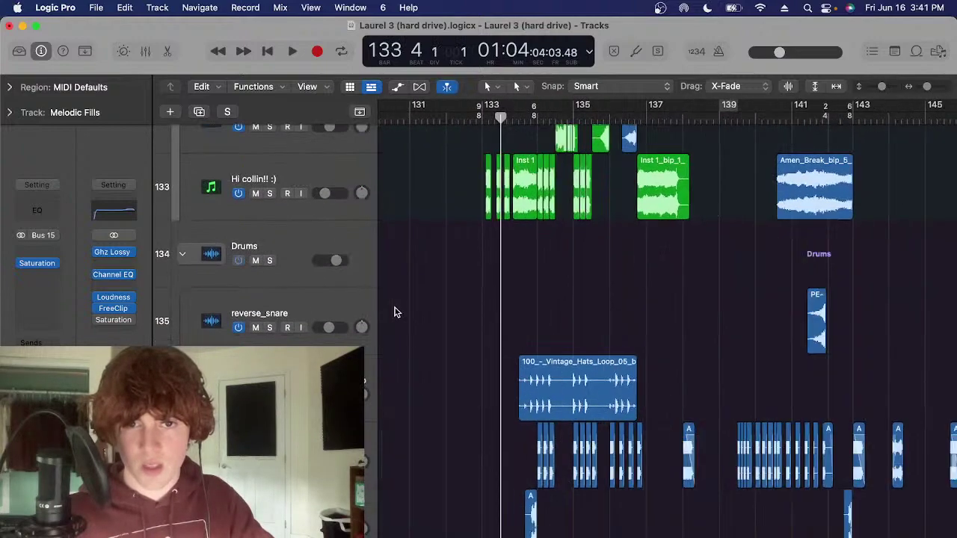
pyautogui.scroll(6, 448, 336)
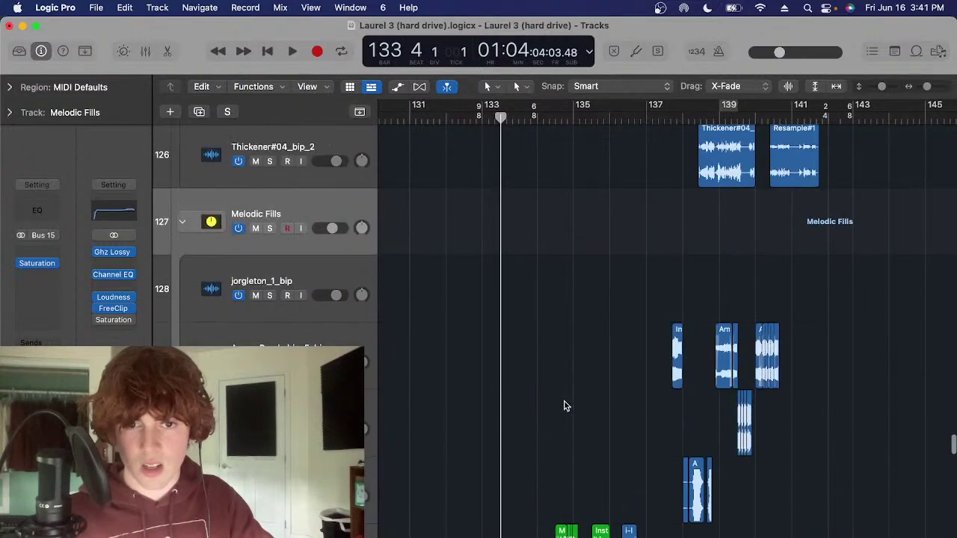
# Play the project from bar 133 and select track 133, directly below i-love-you-lyrics_bip in the Melodic Fills stack
pyautogui.press('space')
pyautogui.scroll(-3, 564, 406)
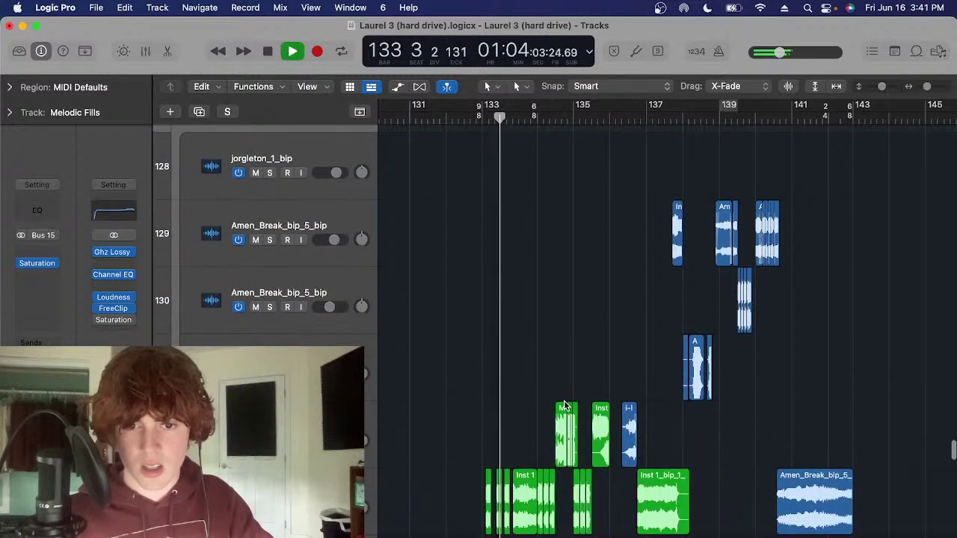
pyautogui.scroll(-5, 565, 406)
pyautogui.click(314, 291)
pyautogui.click(598, 442)
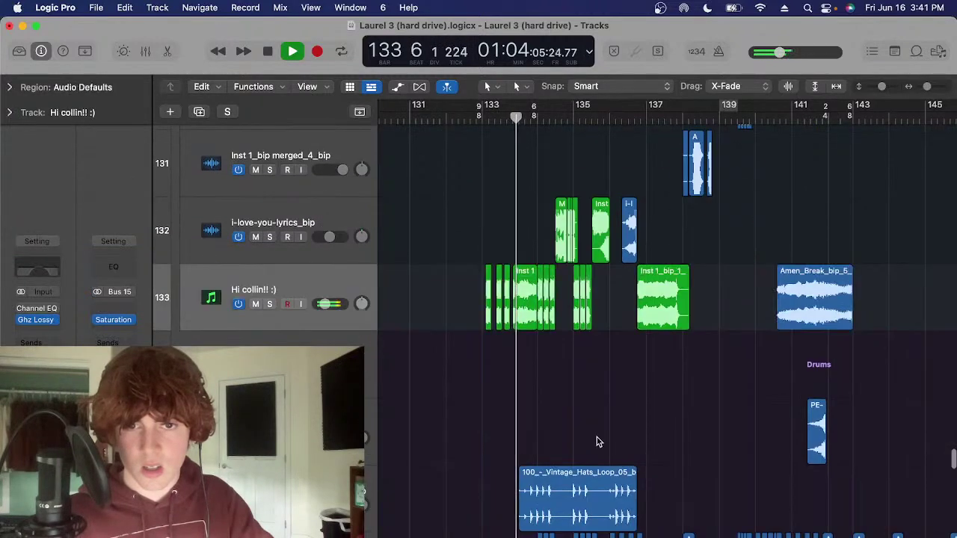
# Listen to track 133 soloed until bar 135, stop playback, and set the playhead at bar 133 beat 6
pyautogui.press('super+Right')
pyautogui.press('super+Right')
pyautogui.press('super+Right')
pyautogui.press('s')
pyautogui.scroll(-4, 545, 155)
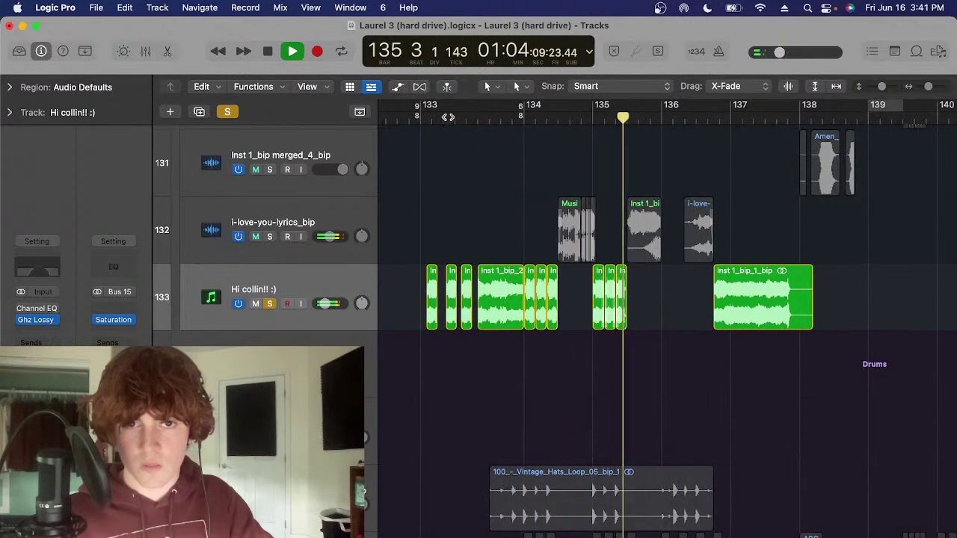
pyautogui.press('space')
pyautogui.moveTo(444, 117); pyautogui.dragTo(481, 151)
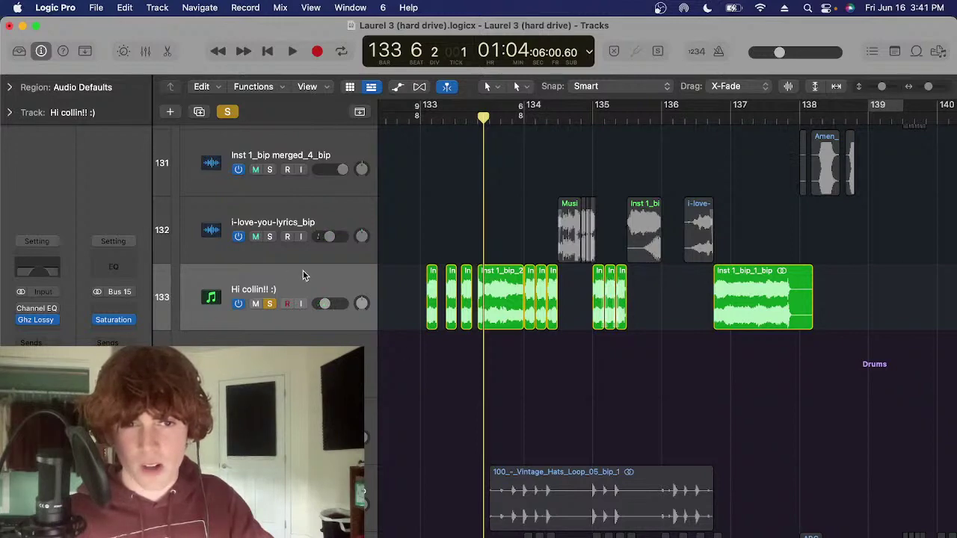
# Turn off solo for track 133 and place the playhead at bar 133 beat 8
pyautogui.scroll(-2, 530, 380)
pyautogui.scroll(-3, 530, 380)
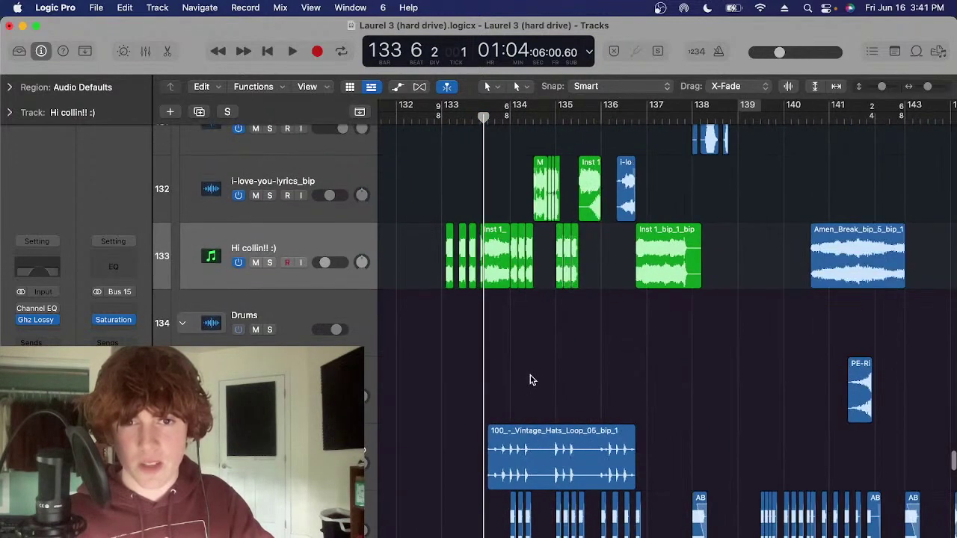
pyautogui.scroll(3, 524, 348)
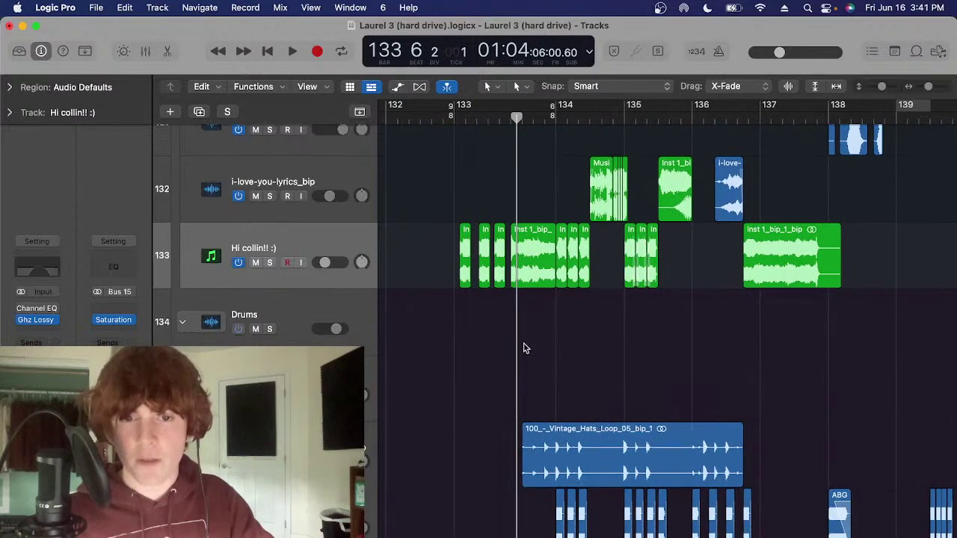
pyautogui.hscroll(2, 523, 348)
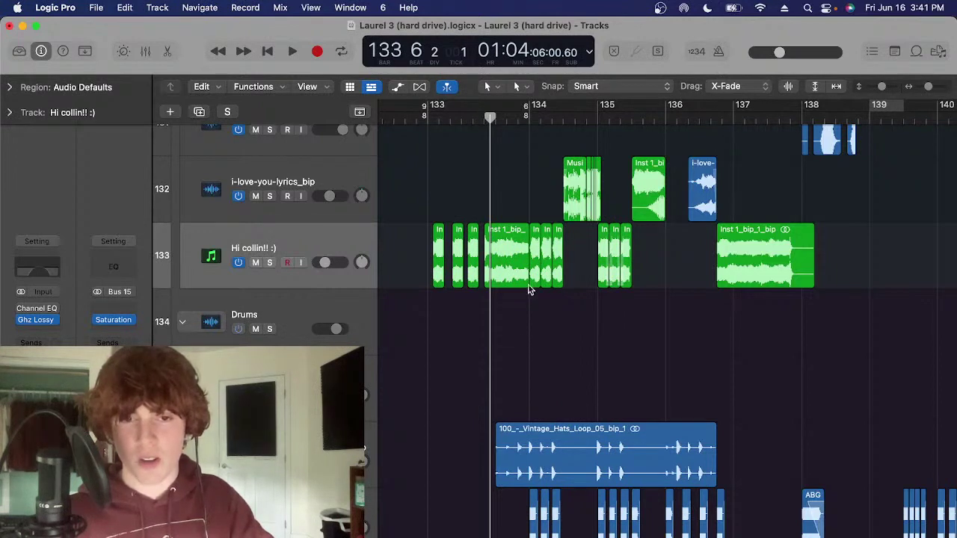
pyautogui.click(505, 118)
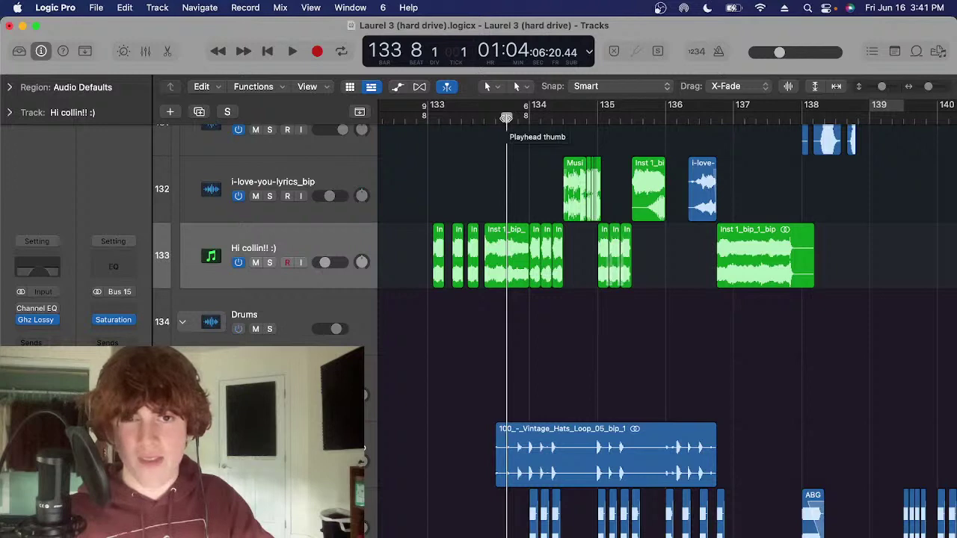
# Highlight the green regions on track 133, deselect them, and place the playhead at bar 133 beat 9
pyautogui.moveTo(768, 313); pyautogui.dragTo(434, 248)
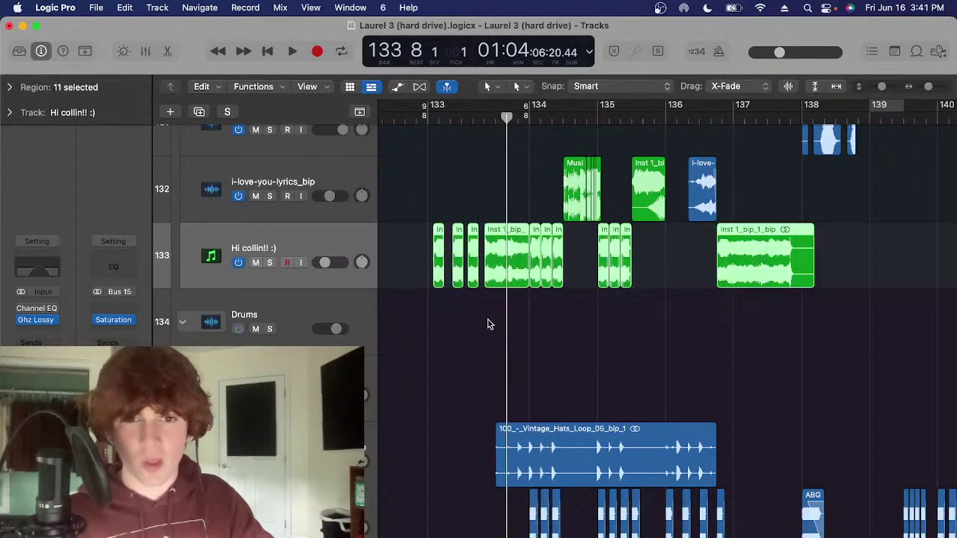
pyautogui.click(494, 324)
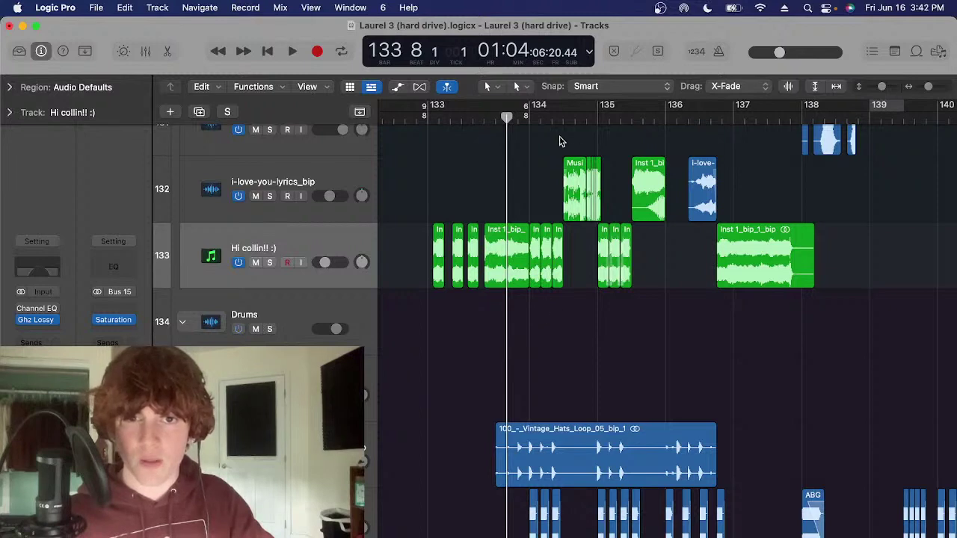
pyautogui.click(523, 116)
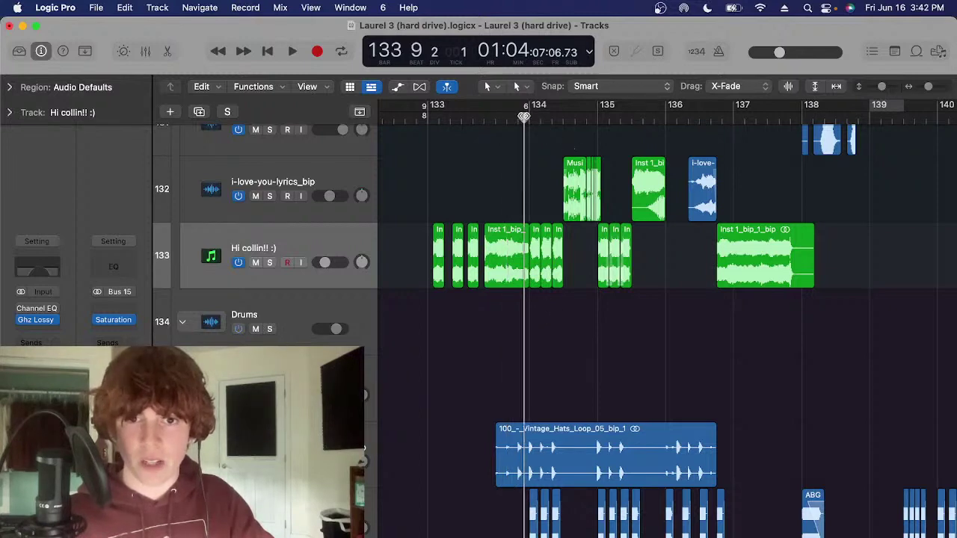
# Play track 133 soloed from around bar 133 beat 9 to about bar 137, turn solo off, and return to bar 133 beat 2
pyautogui.press('s')
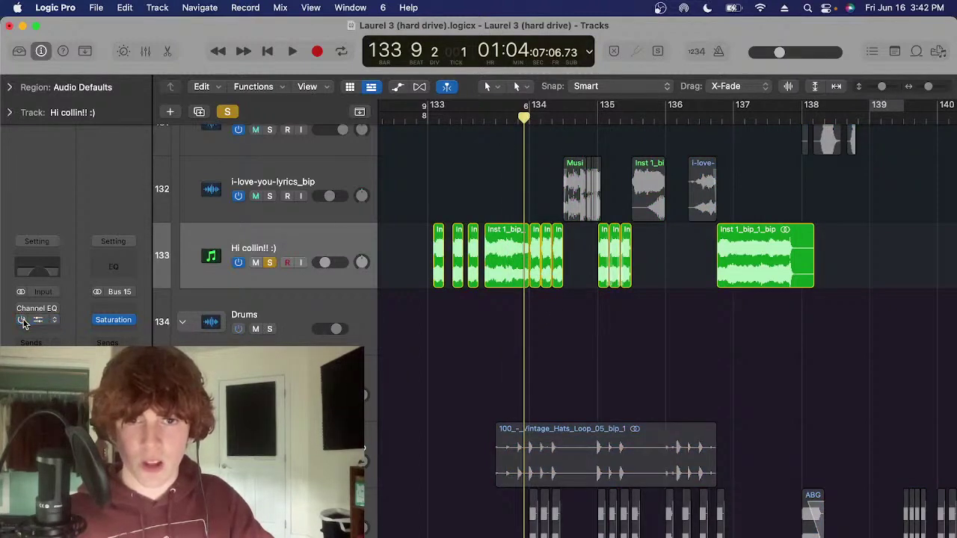
pyautogui.press('space')
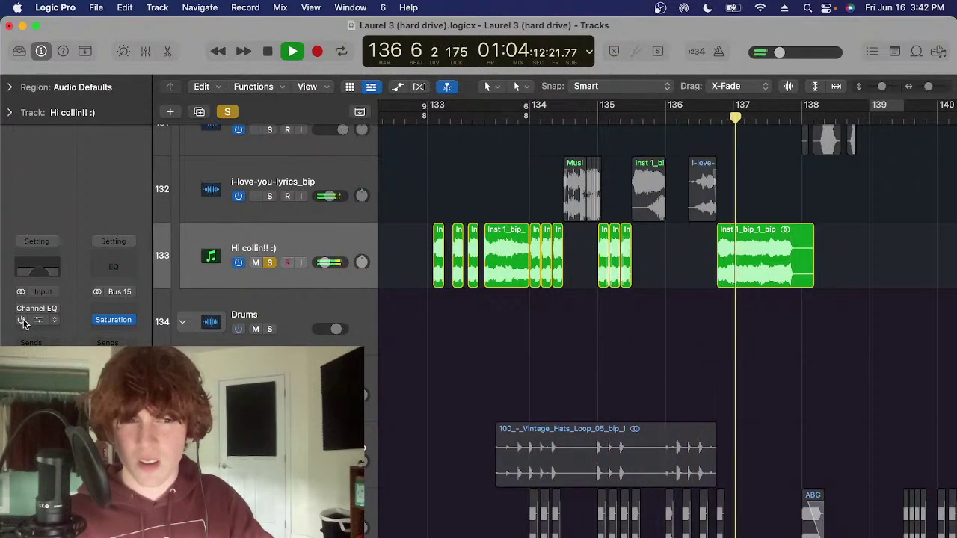
pyautogui.press('space')
pyautogui.press('s')
pyautogui.click(439, 118)
# Show the Vintage Hats Loop region at bar 133 beat 8, and reselect track 133
pyautogui.scroll(-6, 585, 406)
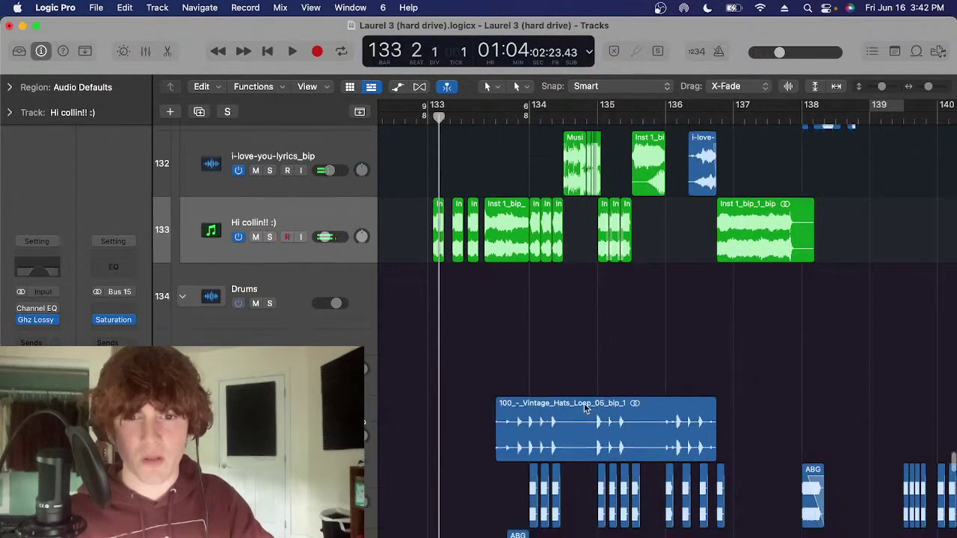
pyautogui.click(343, 231)
pyautogui.scroll(5, 373, 233)
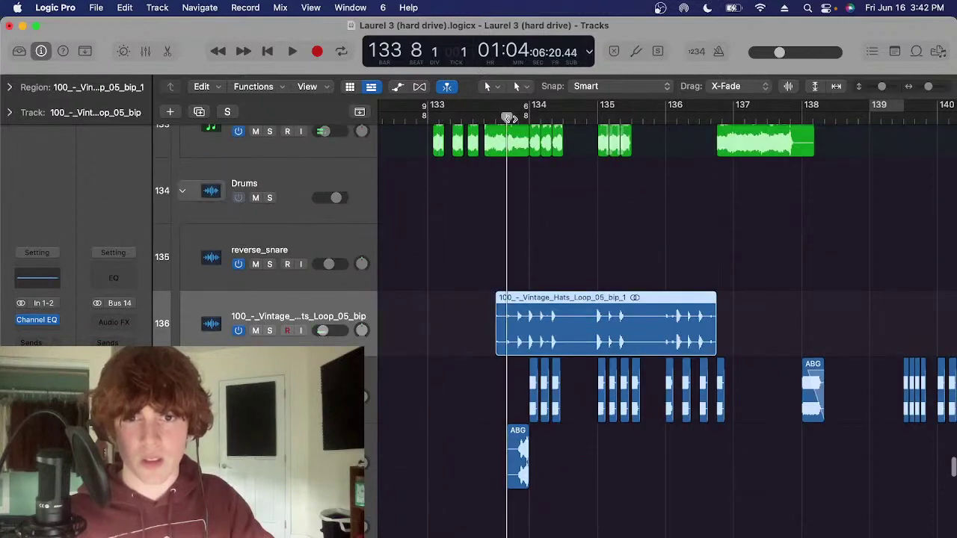
pyautogui.click(321, 209)
pyautogui.scroll(1, 412, 261)
pyautogui.click(508, 190)
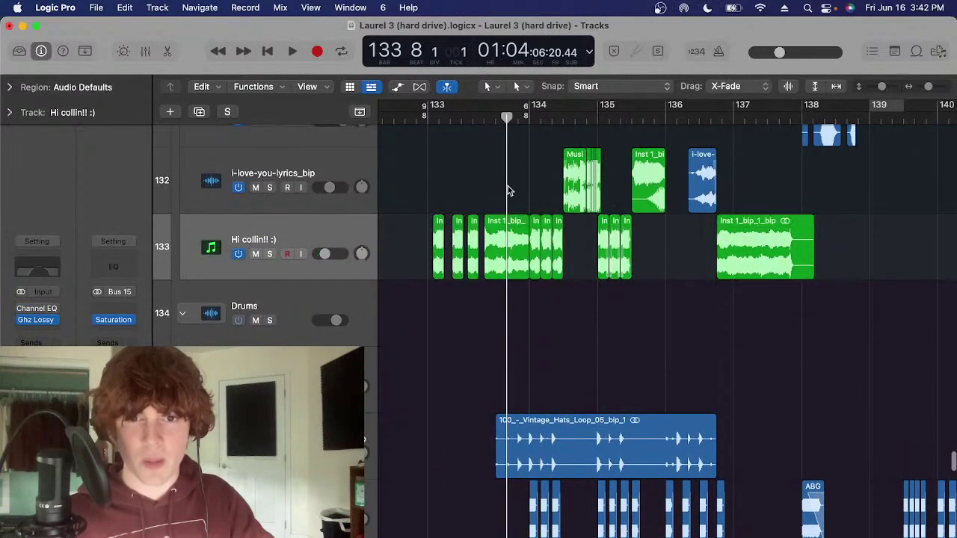
# Highlight the Inst 1_bip_2_bip_2 region on track 133, place the playhead at bar 133 beat 6, and clear the selection
pyautogui.click(505, 245)
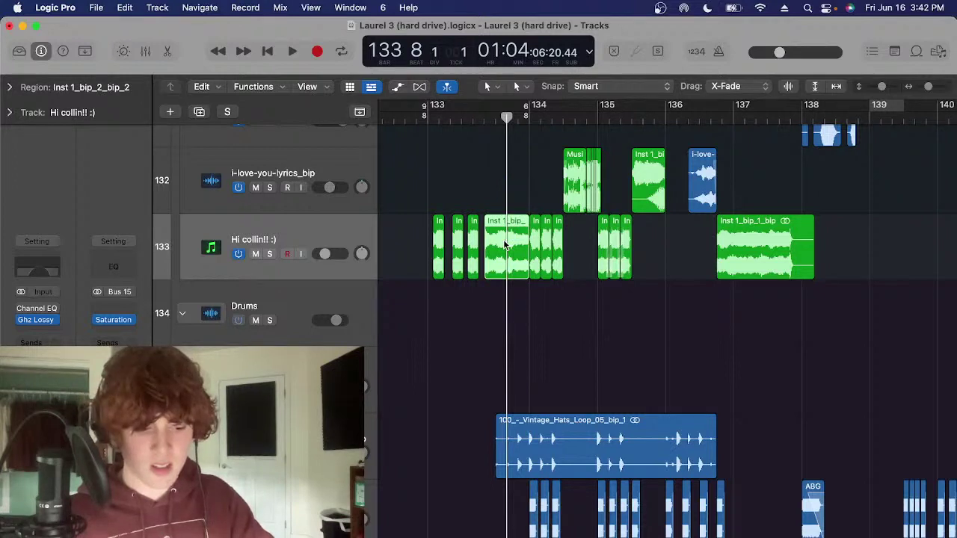
pyautogui.click(487, 294)
pyautogui.moveTo(524, 162); pyautogui.dragTo(509, 228)
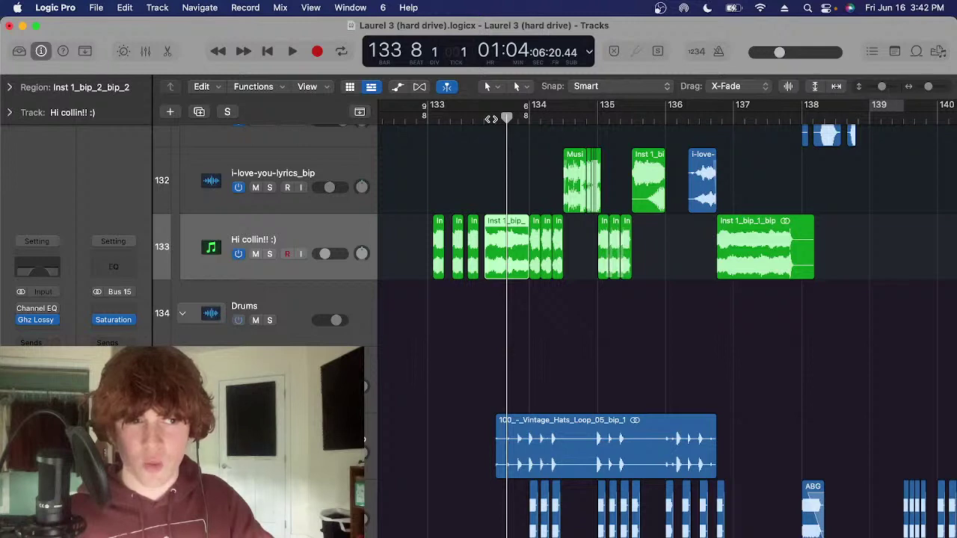
pyautogui.click(494, 119)
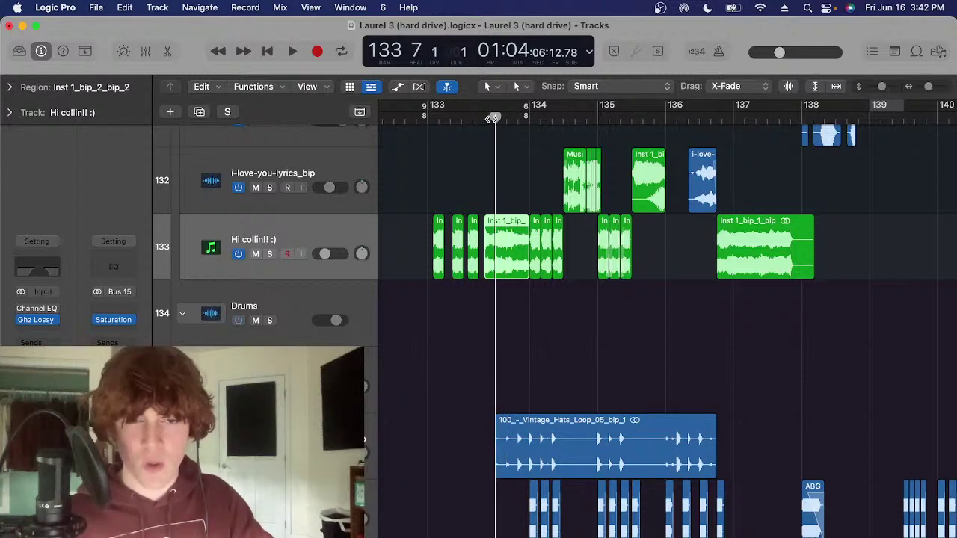
pyautogui.moveTo(494, 119); pyautogui.dragTo(483, 128)
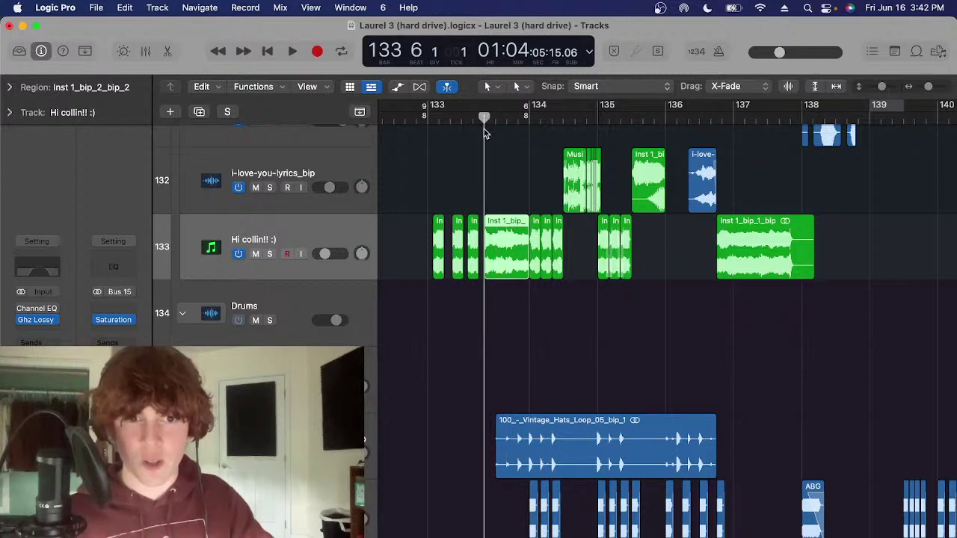
pyautogui.click(506, 161)
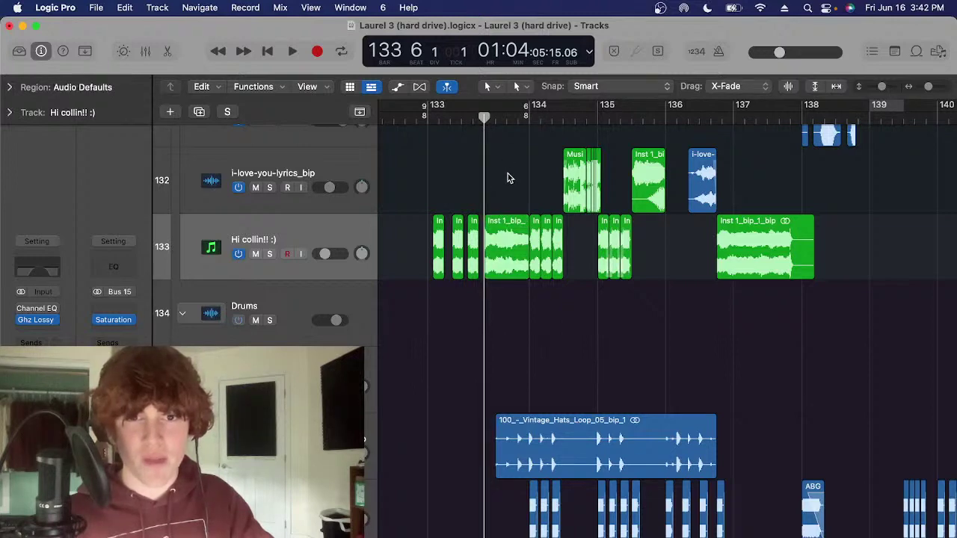
pyautogui.moveTo(507, 174); pyautogui.dragTo(433, 206)
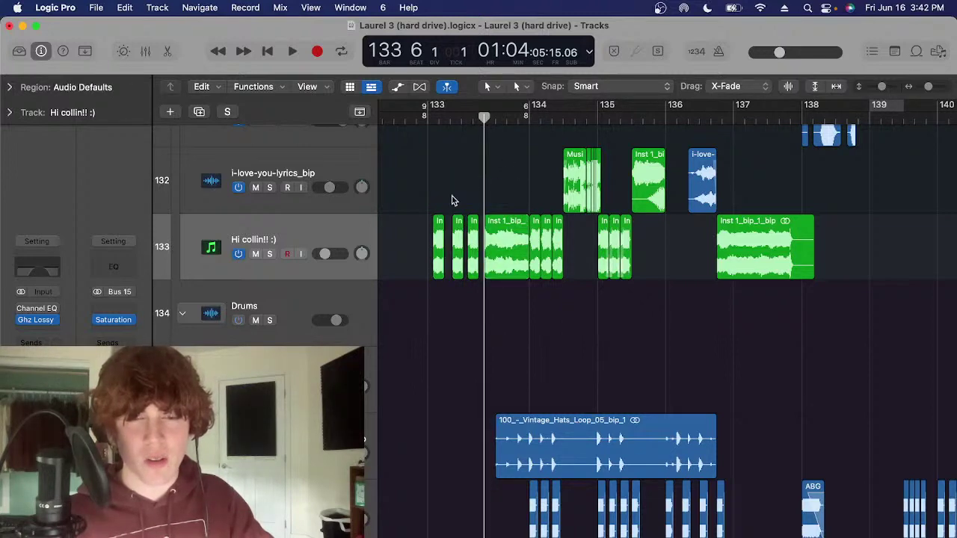
pyautogui.moveTo(501, 186); pyautogui.dragTo(458, 269)
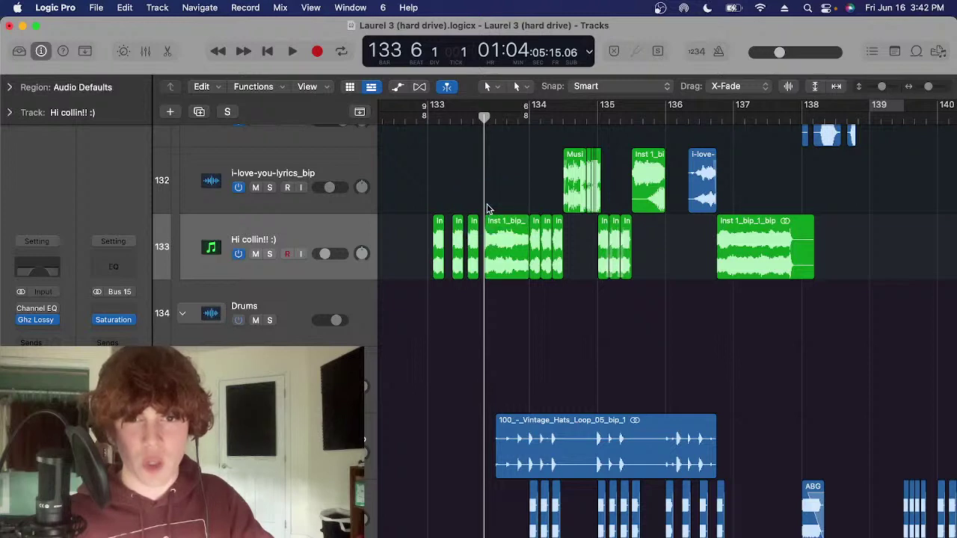
pyautogui.moveTo(511, 178); pyautogui.dragTo(435, 225)
pyautogui.click(512, 164)
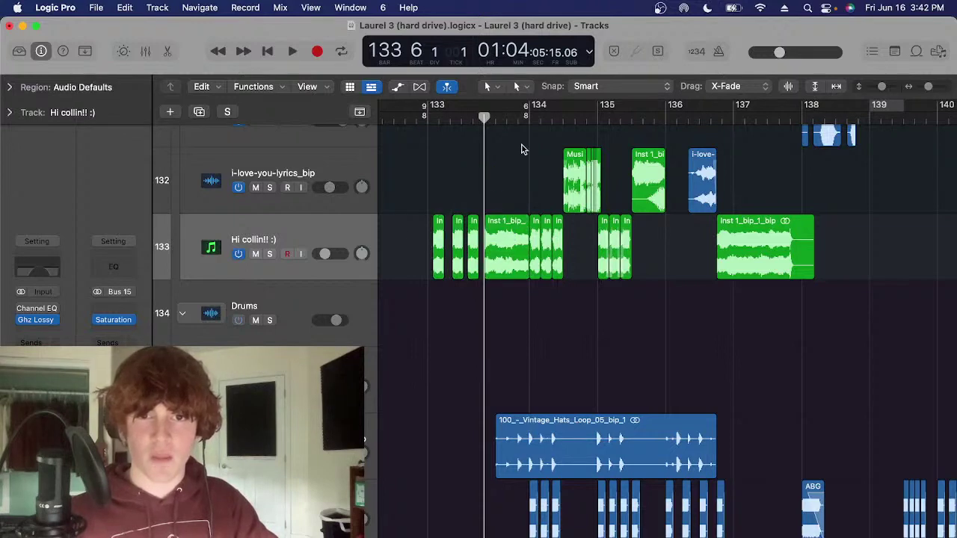
# Mark bars 134 and 137 with the playhead, and return it to bar 134 beat 5 over the Music region
pyautogui.click(527, 117)
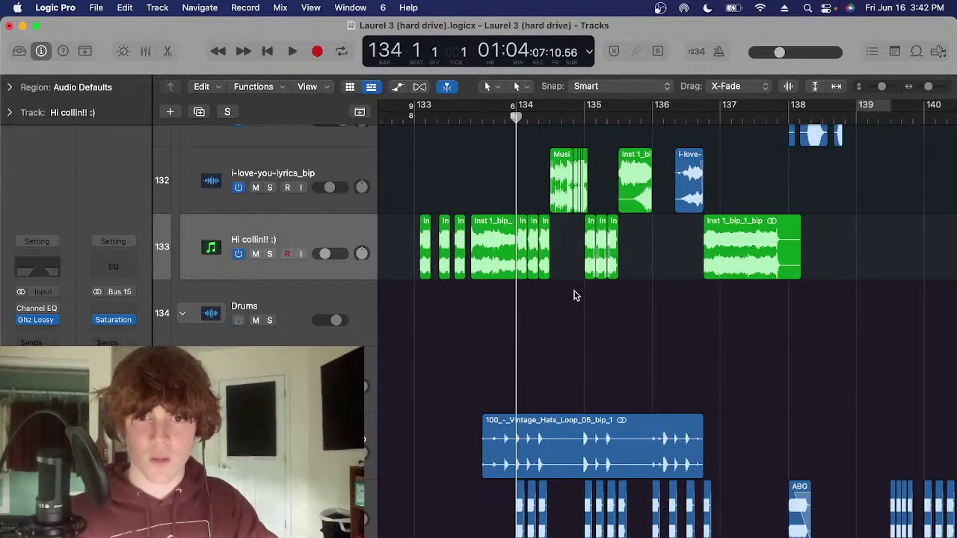
pyautogui.scroll(-1, 573, 292)
pyautogui.click(707, 114)
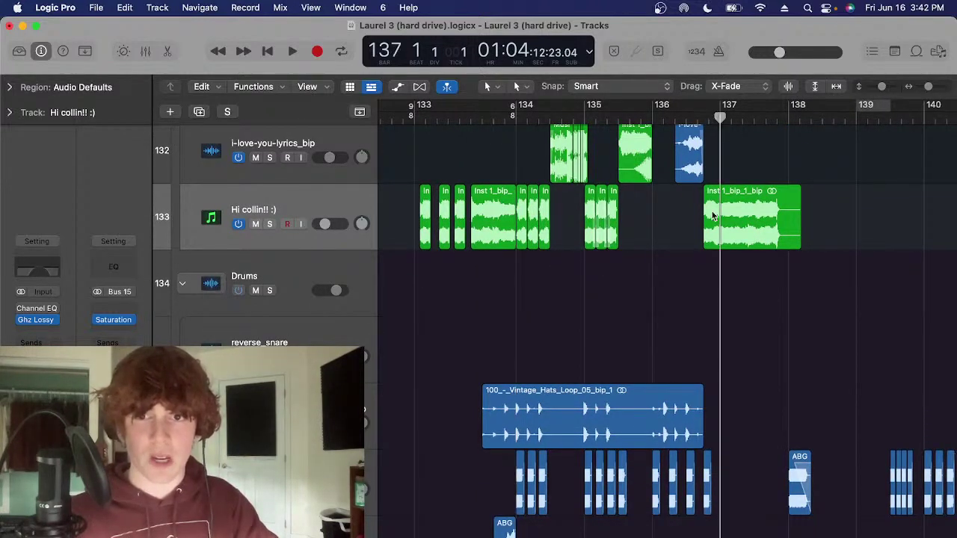
pyautogui.scroll(1, 602, 150)
pyautogui.click(559, 117)
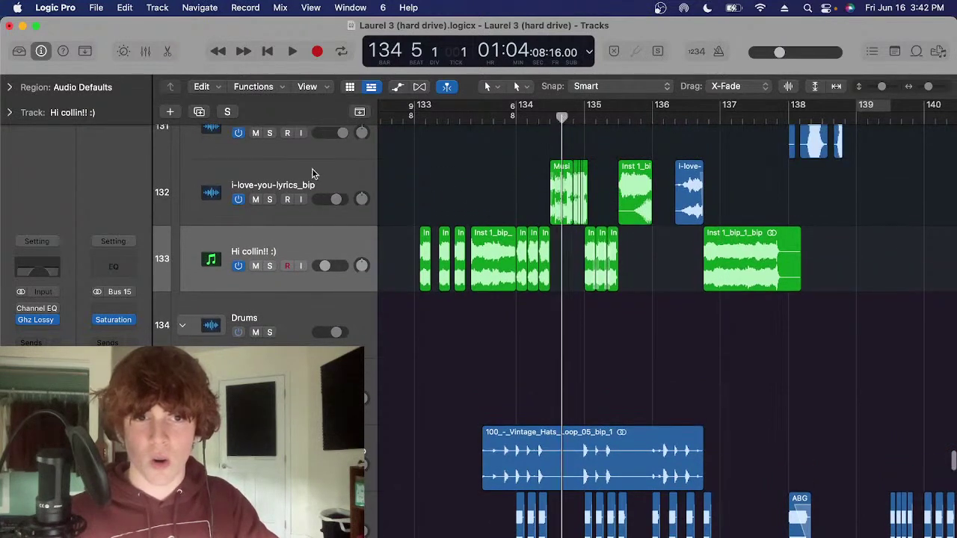
# Select and solo the i-love-you-lyrics_bip track, with its regions between bars 134 and 137 enlarged in view
pyautogui.click(487, 183)
pyautogui.press('s')
pyautogui.hscroll(2, 526, 184)
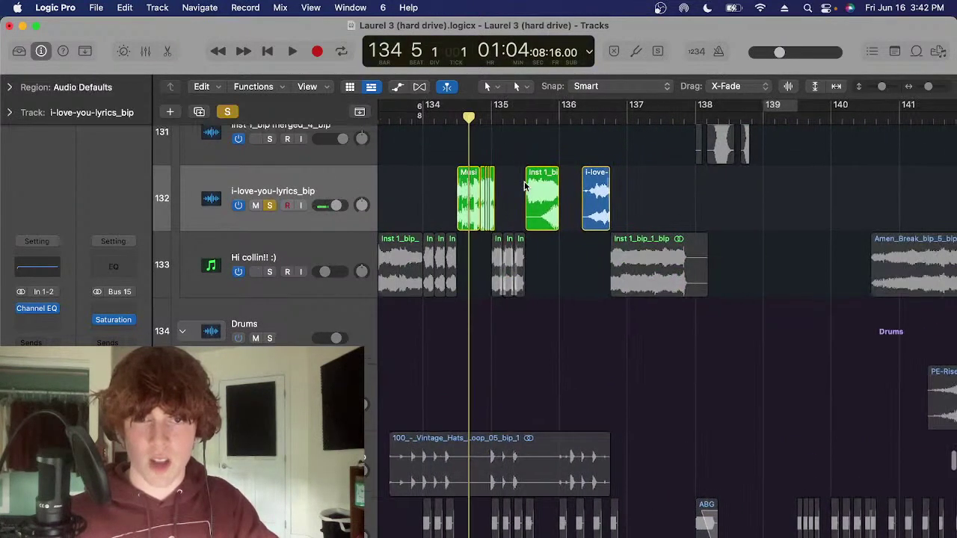
pyautogui.press('super+Right')
pyautogui.scroll(1, 516, 183)
pyautogui.hscroll(-1, 504, 173)
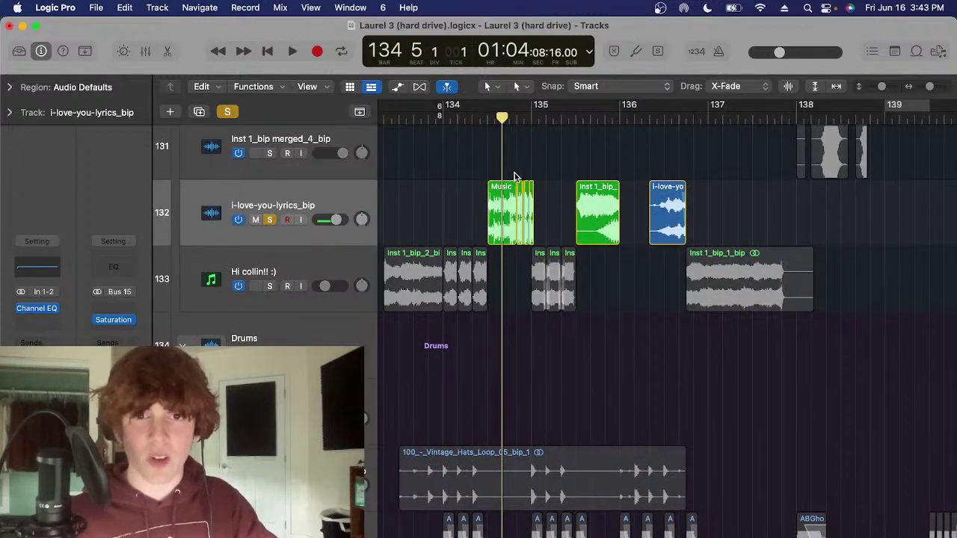
pyautogui.hscroll(-1, 515, 176)
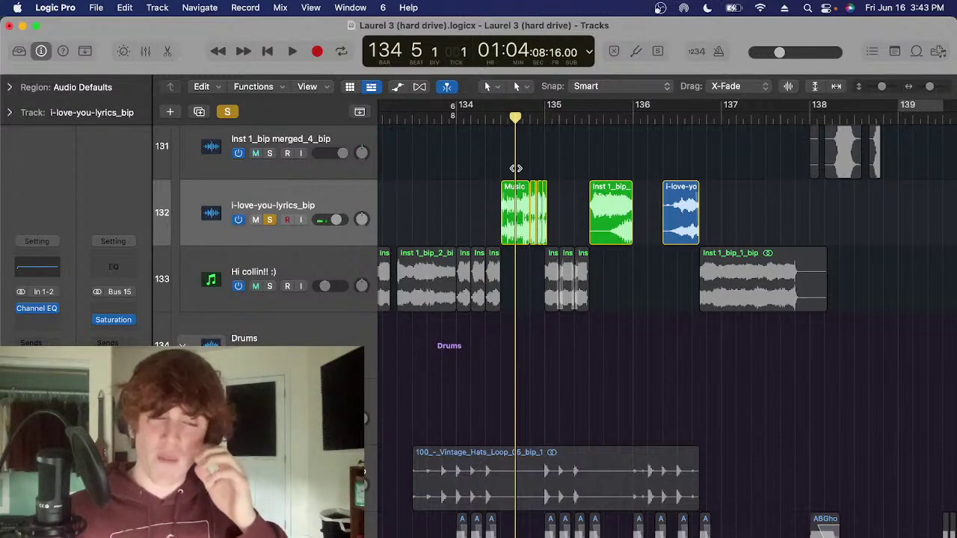
pyautogui.hscroll(-1, 551, 161)
pyautogui.scroll(1, 553, 163)
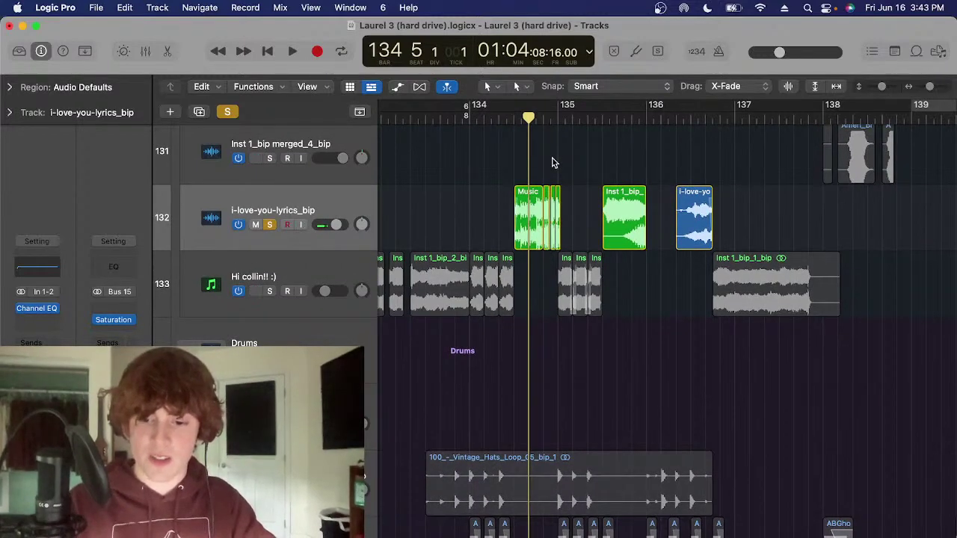
# Play the soloed i-love-you-lyrics_bip regions from bar 134 and stop in bar 136
pyautogui.press('space')
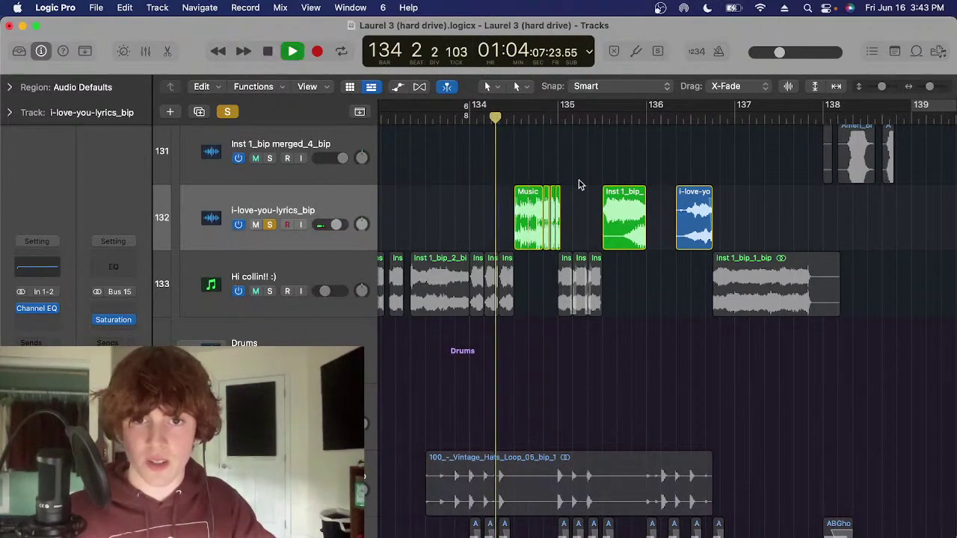
pyautogui.hscroll(1, 524, 179)
pyautogui.hscroll(2, 533, 150)
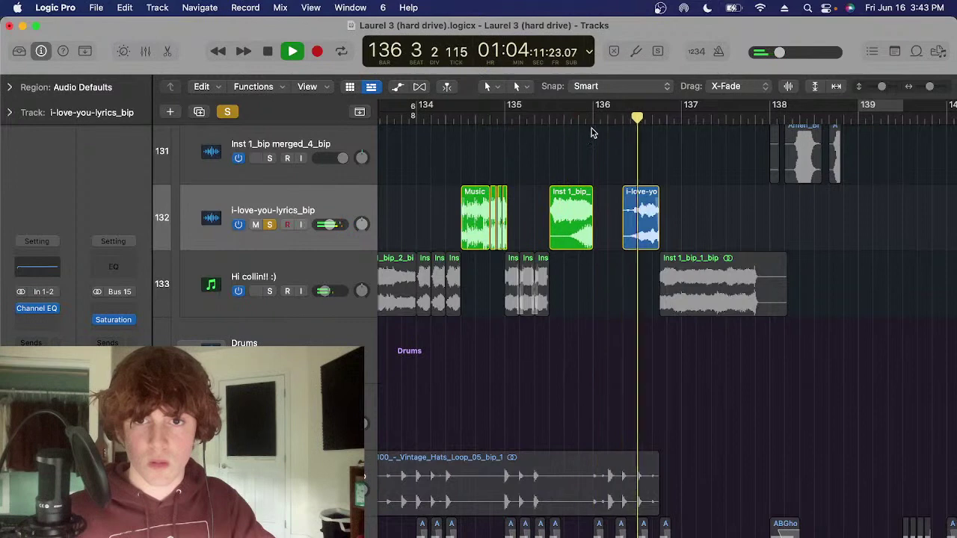
pyautogui.press('space')
# Highlight the last two i-love-you-lyrics_bip regions, and select the Music slices with the playhead at bar 134 beat 4
pyautogui.moveTo(724, 196); pyautogui.dragTo(544, 232)
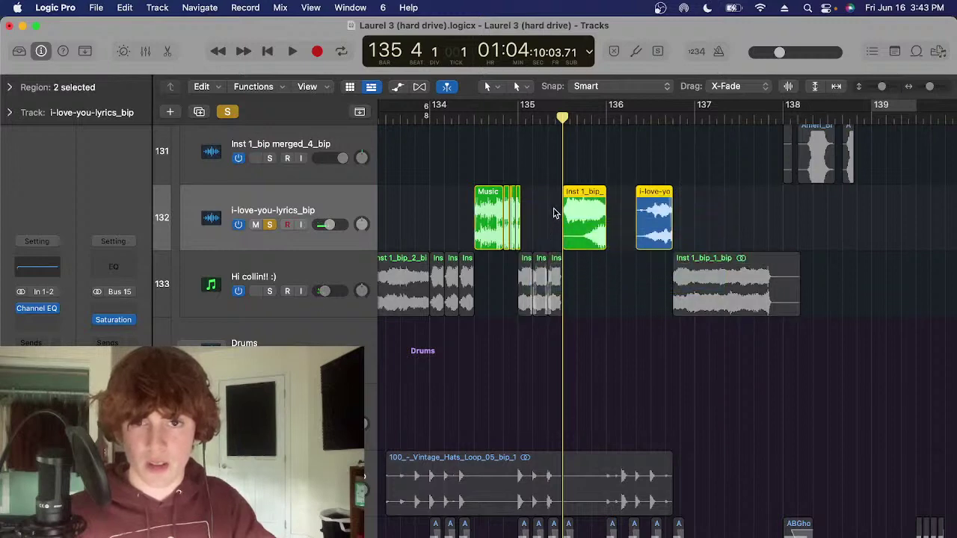
pyautogui.click(544, 157)
pyautogui.click(521, 119)
pyautogui.moveTo(574, 189); pyautogui.dragTo(543, 204)
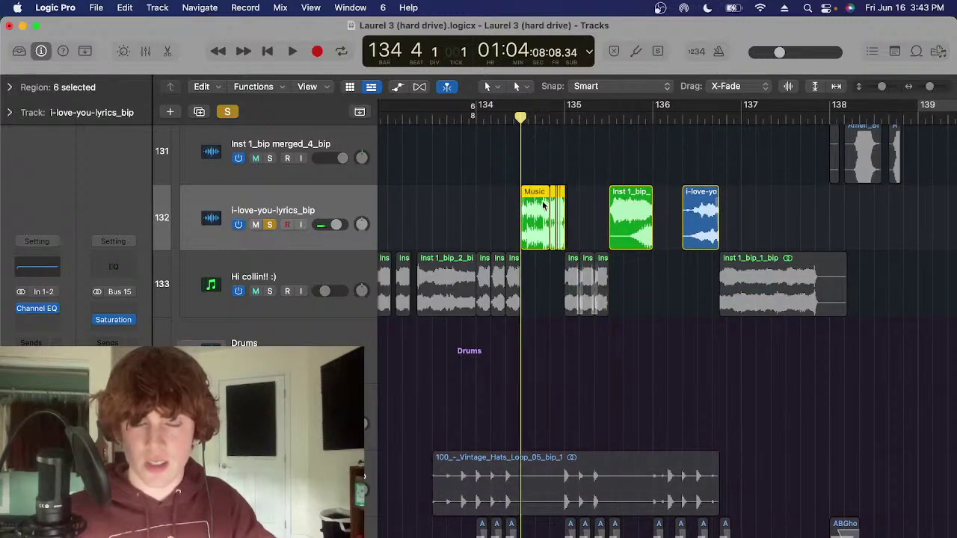
# Highlight the Music Box slices on the i-love-you-lyrics_bip track before bar 135, and clear the selection
pyautogui.press('super+Right')
pyautogui.click(587, 176)
pyautogui.scroll(5, 587, 174)
pyautogui.scroll(-6, 586, 174)
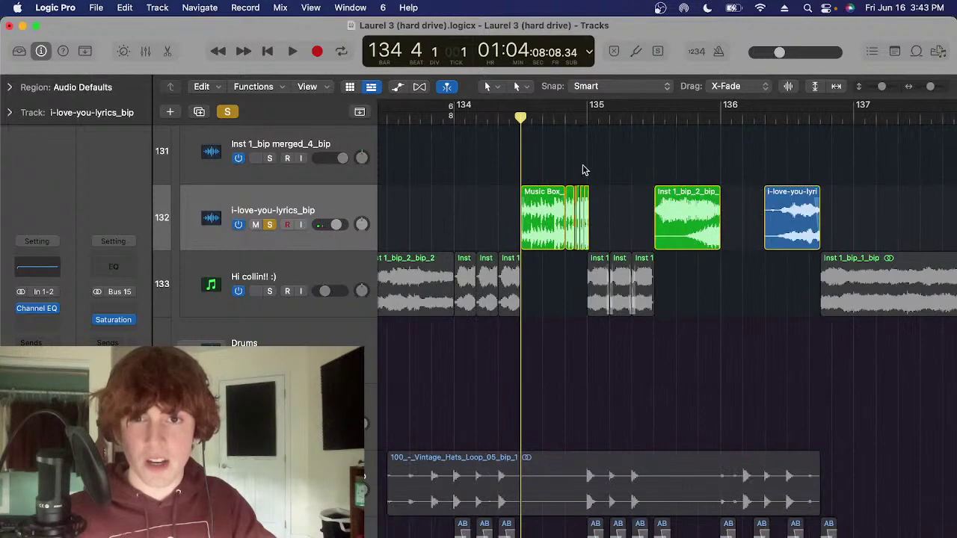
pyautogui.moveTo(583, 169); pyautogui.dragTo(549, 209)
pyautogui.click(546, 168)
pyautogui.scroll(-1, 546, 167)
pyautogui.press('cmd+Left')
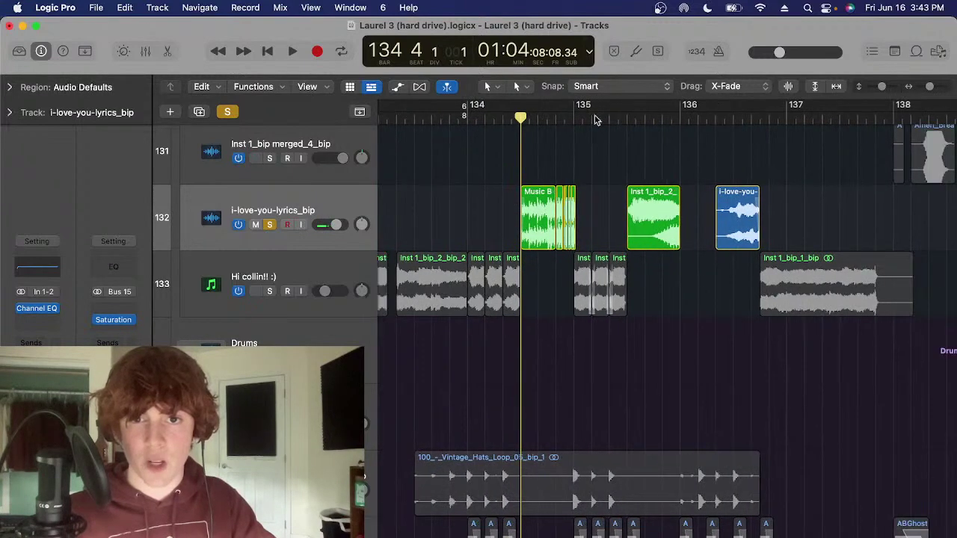
# Play the soloed i-love-you-lyrics_bip track from bar 134 beat 4, stop, and return the playhead to that beat
pyautogui.press('space')
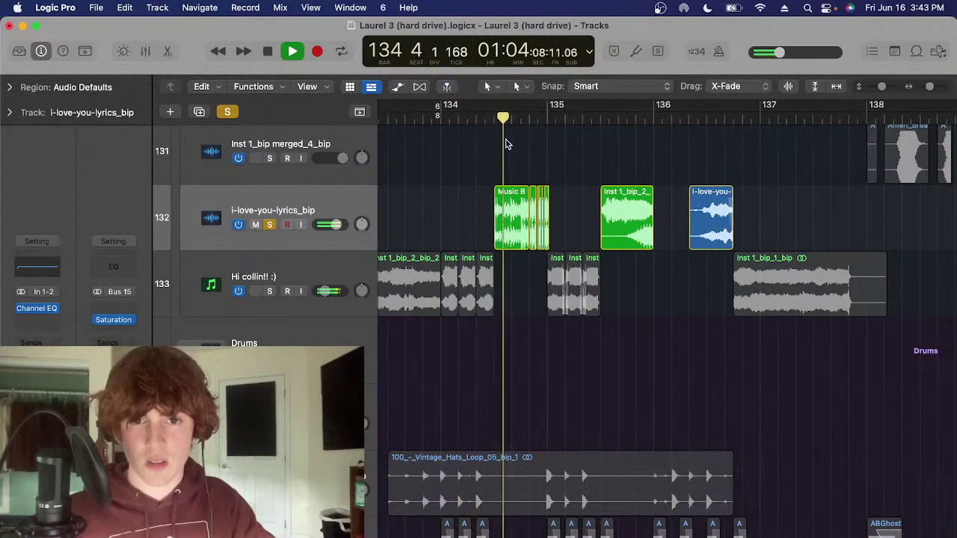
pyautogui.press('space')
pyautogui.click(493, 119)
# Highlight the Music Box slices again, clear the selection, and place the playhead at bar 134 beat 4 division 2
pyautogui.moveTo(556, 159); pyautogui.dragTo(519, 207)
pyautogui.press('super+Right')
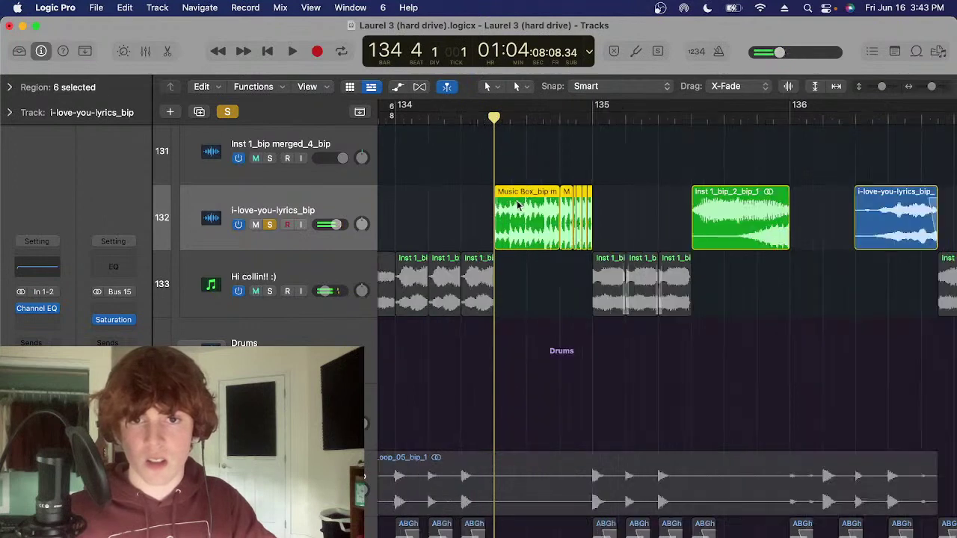
pyautogui.click(549, 170)
pyautogui.press('cmd+Right')
pyautogui.click(523, 122)
pyautogui.press('super+Right')
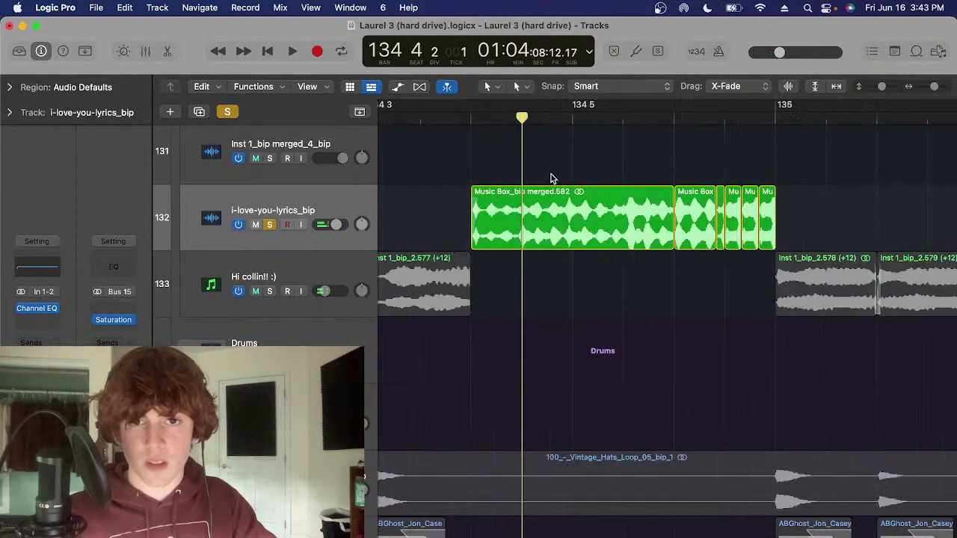
# Select the first Music Box slice and examine its enlarged waveform around bar 134 beat 4 division 2
pyautogui.press('super+Down')
pyautogui.press('super+Down')
pyautogui.press('super+Right')
pyautogui.press('super+Right')
pyautogui.press('super+Right')
pyautogui.press('super+Right')
pyautogui.click(622, 220)
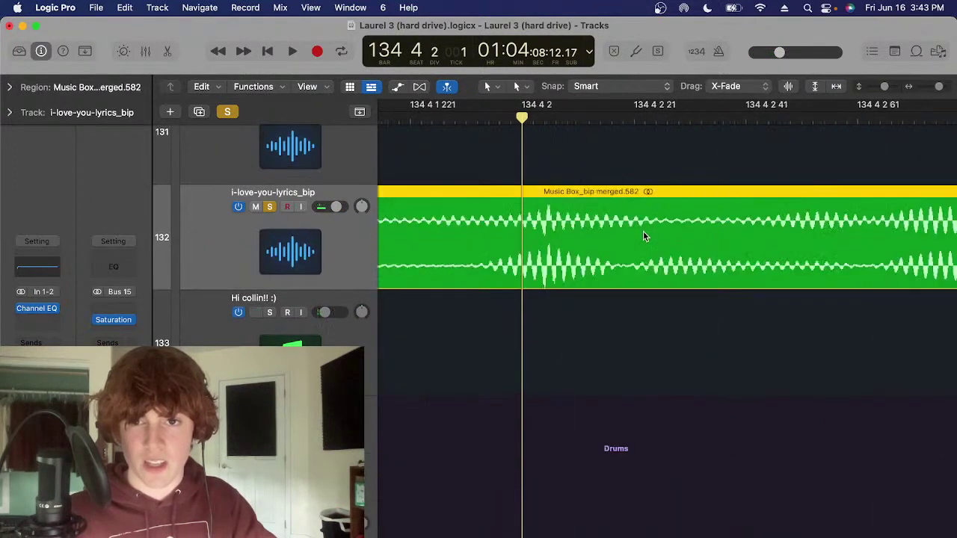
pyautogui.press('cmd+Left')
pyautogui.press('cmd+Left')
pyautogui.press('cmd+Left')
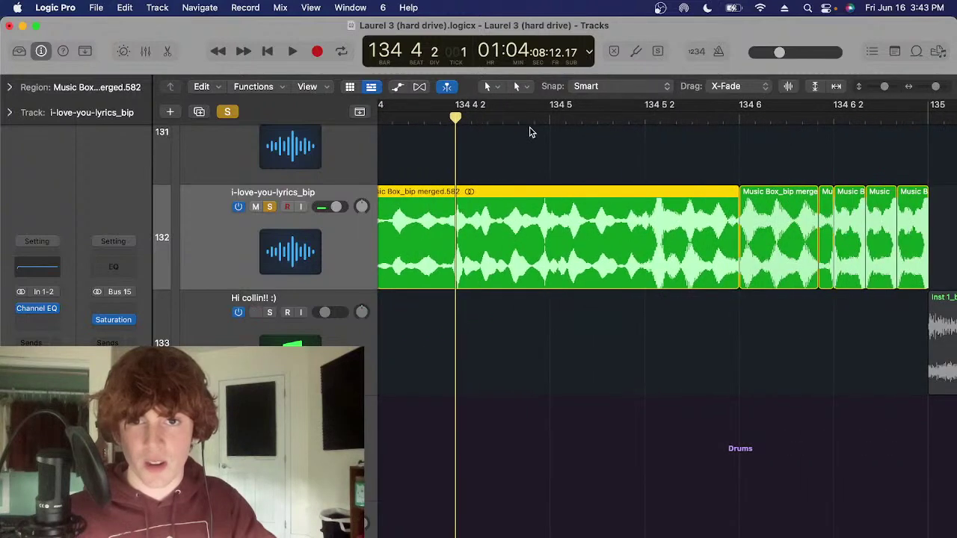
# Deselect the slice, play the soloed Music Box slices from bar 134 beat 4 division 2, and stop playback
pyautogui.keyDown('ctrl'); pyautogui.keyDown('alt'); pyautogui.click(573, 179); pyautogui.keyUp('alt'); pyautogui.keyUp('ctrl')
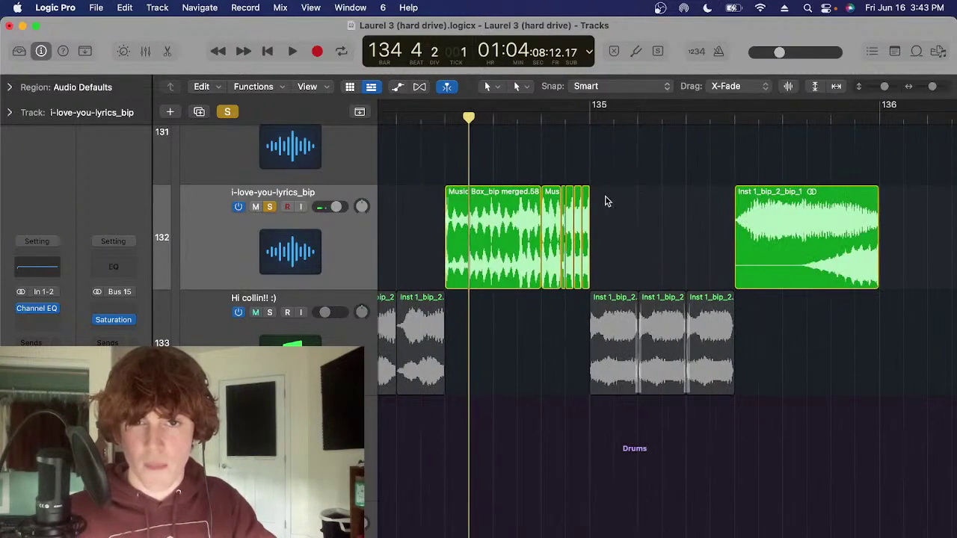
pyautogui.press('super+Left')
pyautogui.press('space')
pyautogui.press('super+Left')
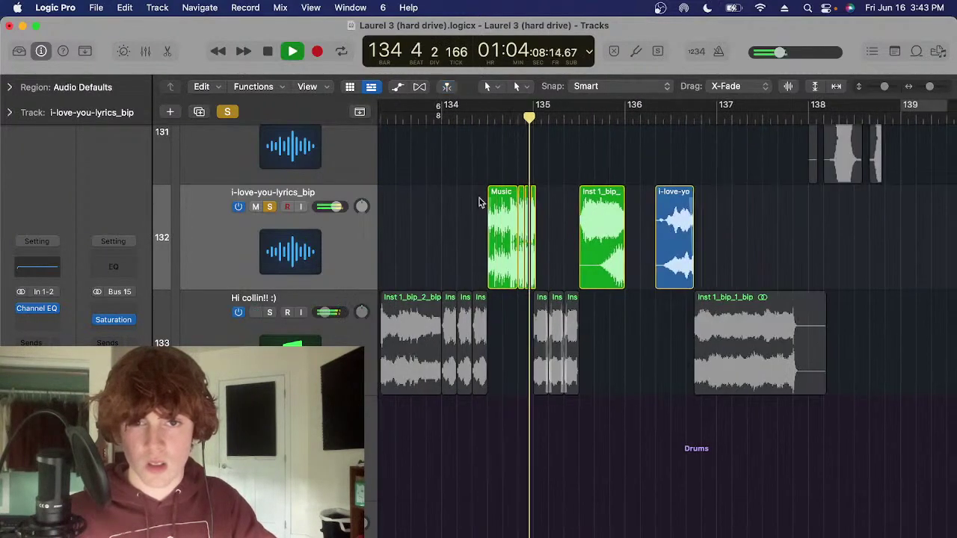
pyautogui.scroll(-5, 524, 220)
pyautogui.press('space')
# Move the playhead to bar 133 beat 6 division 2, with the solo on i-love-you-lyrics_bip turned off
pyautogui.click(553, 121)
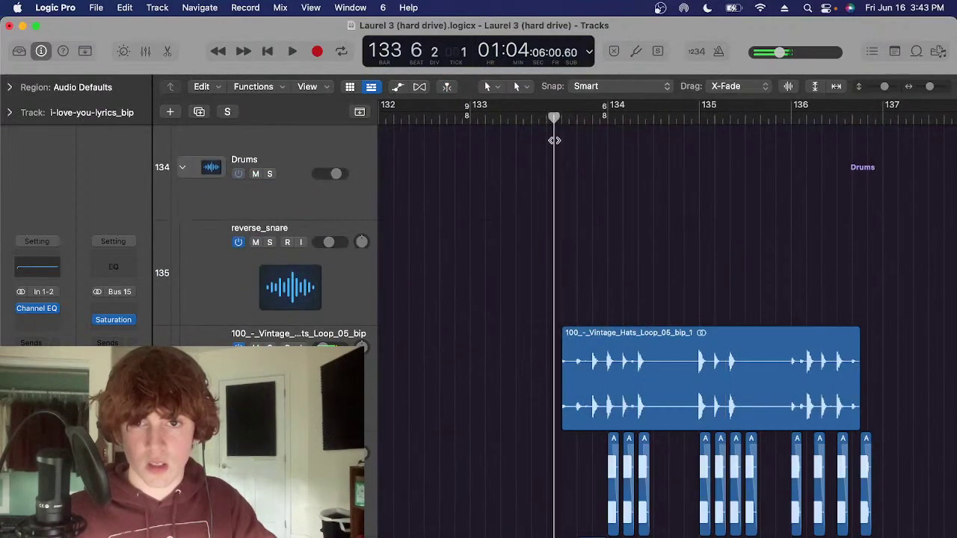
pyautogui.press('super+Left')
pyautogui.press('super+Left')
pyautogui.scroll(-3, 551, 342)
pyautogui.scroll(2, 418, 250)
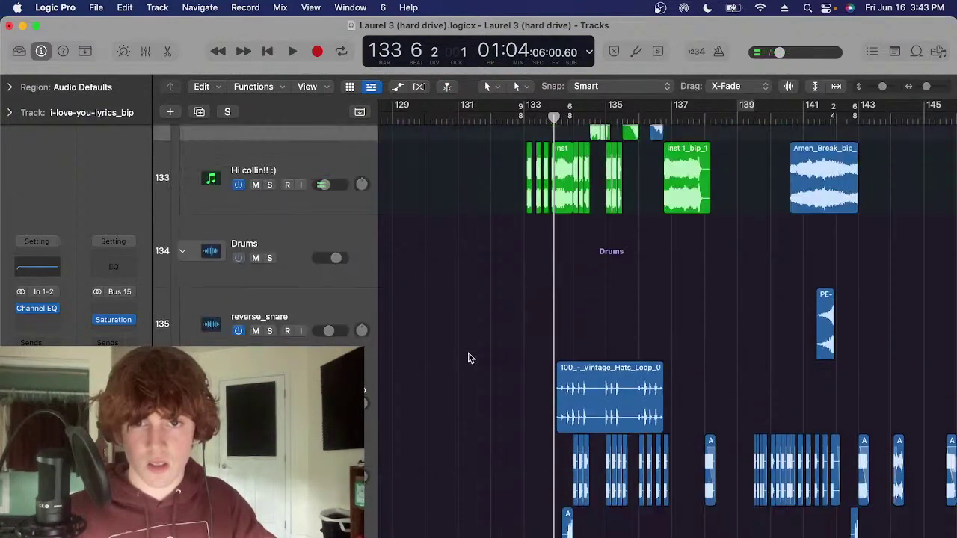
# Find the Electric guitars group, place the playhead at bar 132, and select and solo the Laurel 2_168#06_bip track
pyautogui.hscroll(-3, 531, 395)
pyautogui.scroll(-15, 532, 395)
pyautogui.scroll(-5, 550, 238)
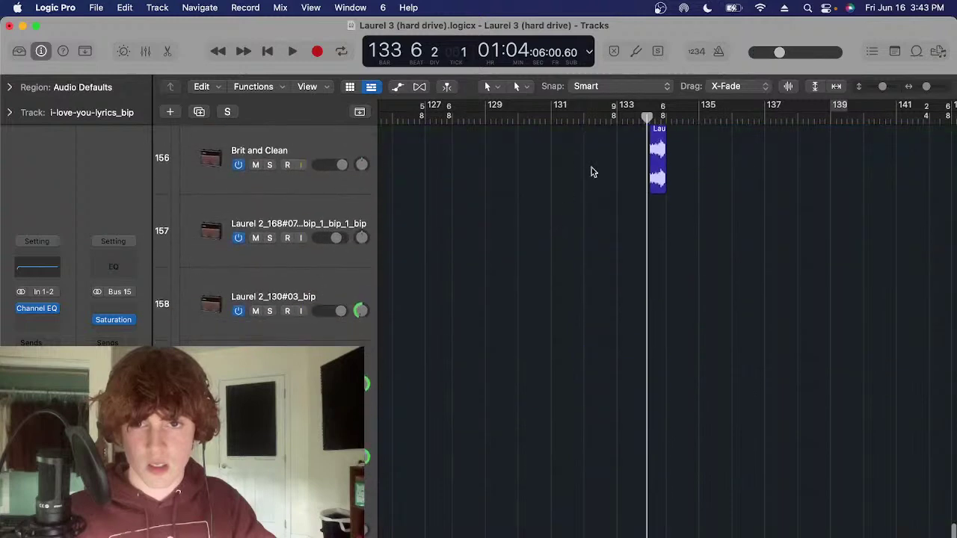
pyautogui.scroll(3, 591, 169)
pyautogui.click(582, 116)
pyautogui.click(319, 296)
pyautogui.press('s')
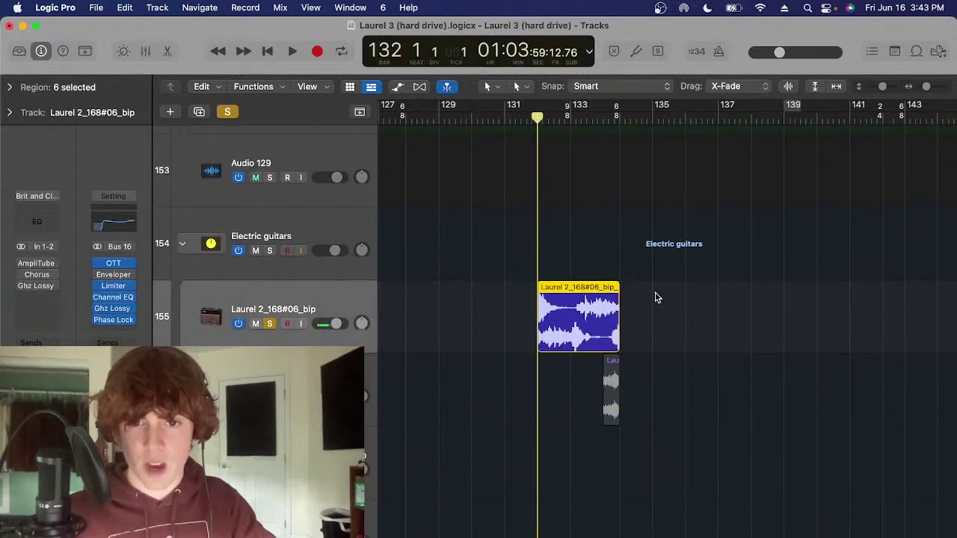
# Play the soloed Laurel 2_168#06_bip guitar, stop in bar 133, return to bar 132, and turn off the solo
pyautogui.click(655, 297)
pyautogui.press('space')
pyautogui.hscroll(3, 637, 317)
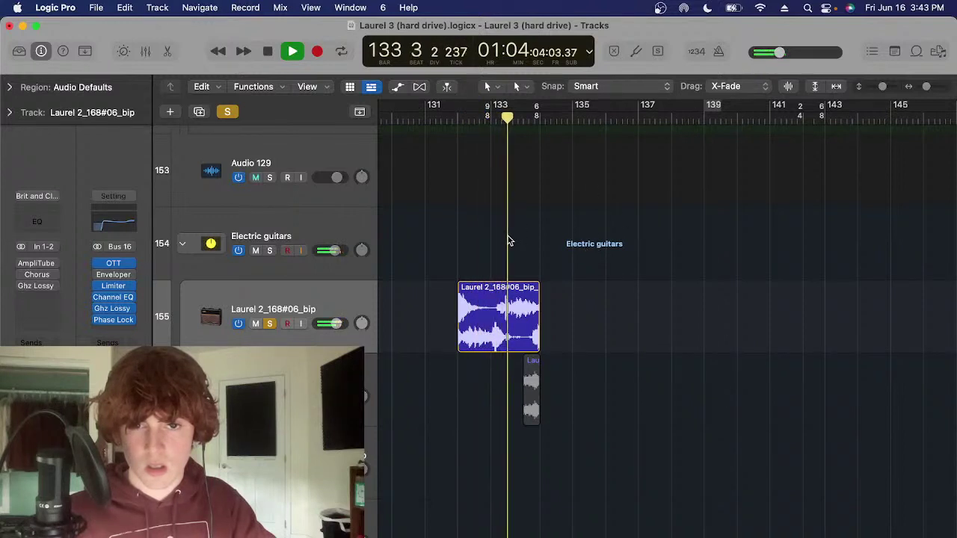
pyautogui.press('space')
pyautogui.click(455, 115)
pyautogui.press('s')
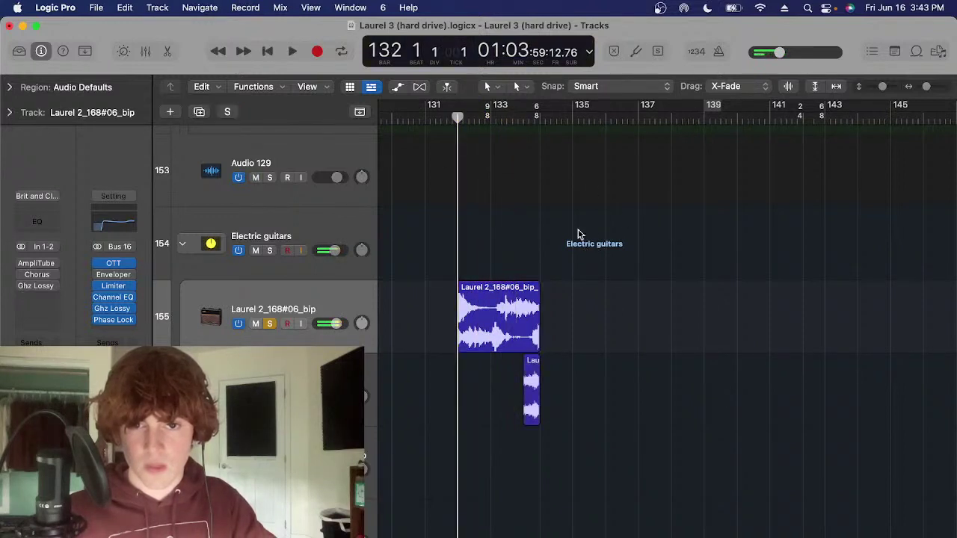
# Highlight the Laurel 2_168#06_bip region, and select the Brit and Clean track directly beneath it
pyautogui.moveTo(614, 294); pyautogui.dragTo(486, 312)
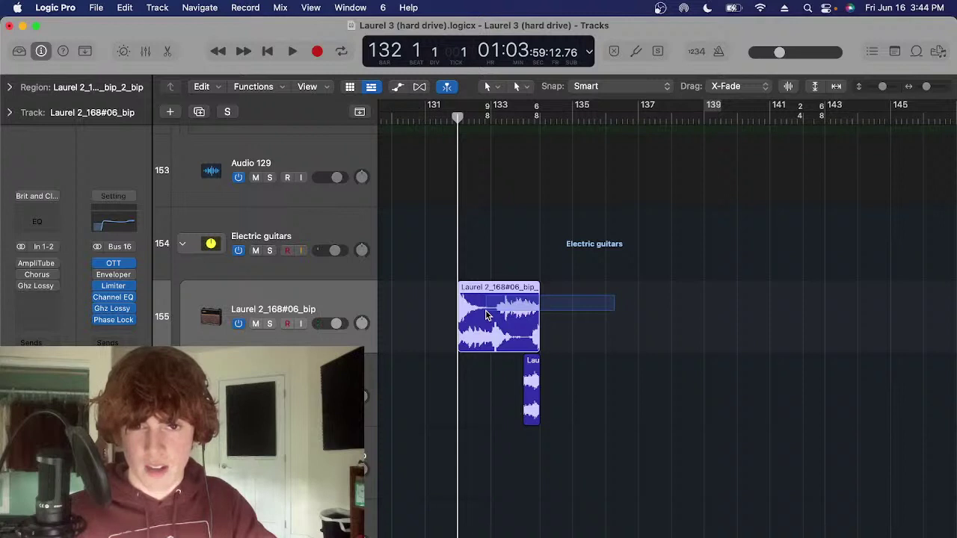
pyautogui.scroll(-2, 410, 317)
pyautogui.click(331, 336)
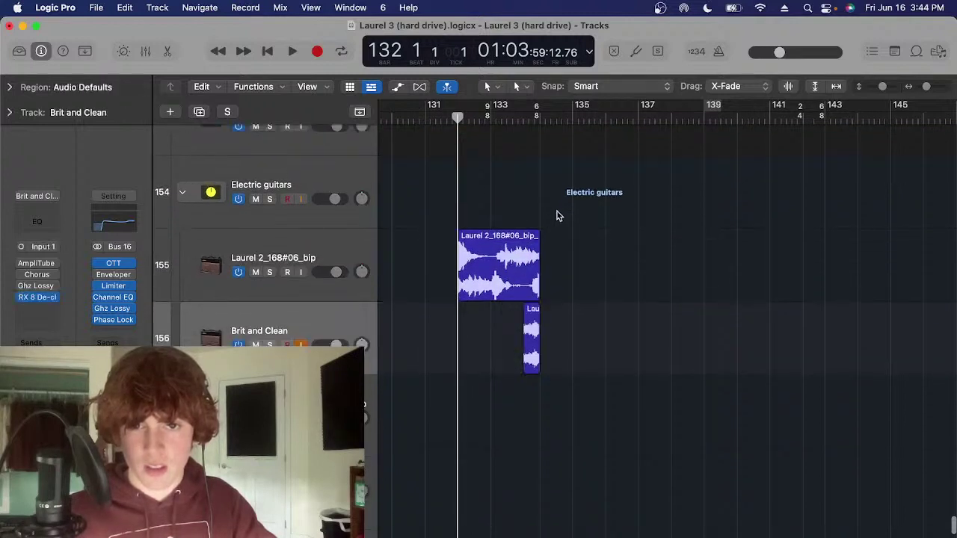
# Play the full mix from around bar 131 while looking over the Bass tracks and returning to the electric guitars
pyautogui.click(447, 120)
pyautogui.press('space')
pyautogui.press('space')
pyautogui.click(428, 119)
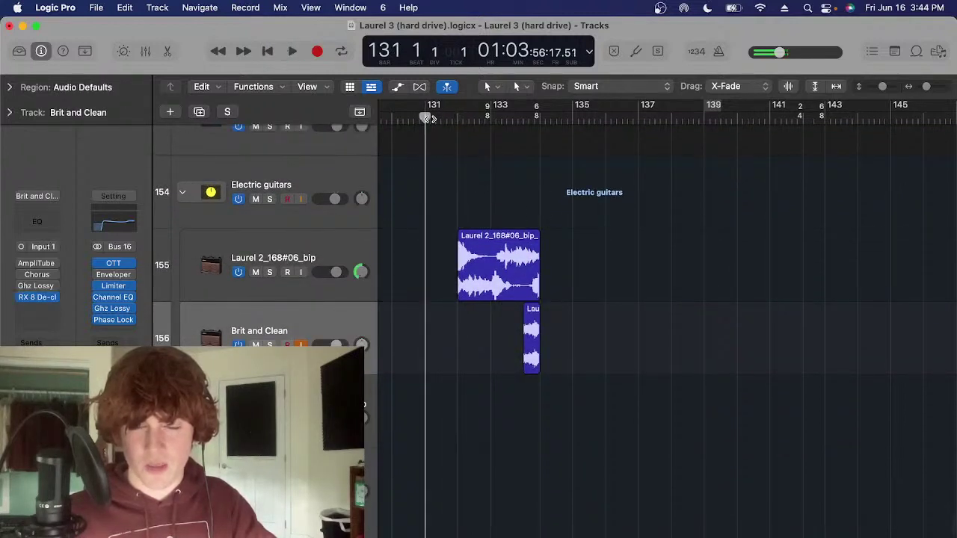
pyautogui.press('space')
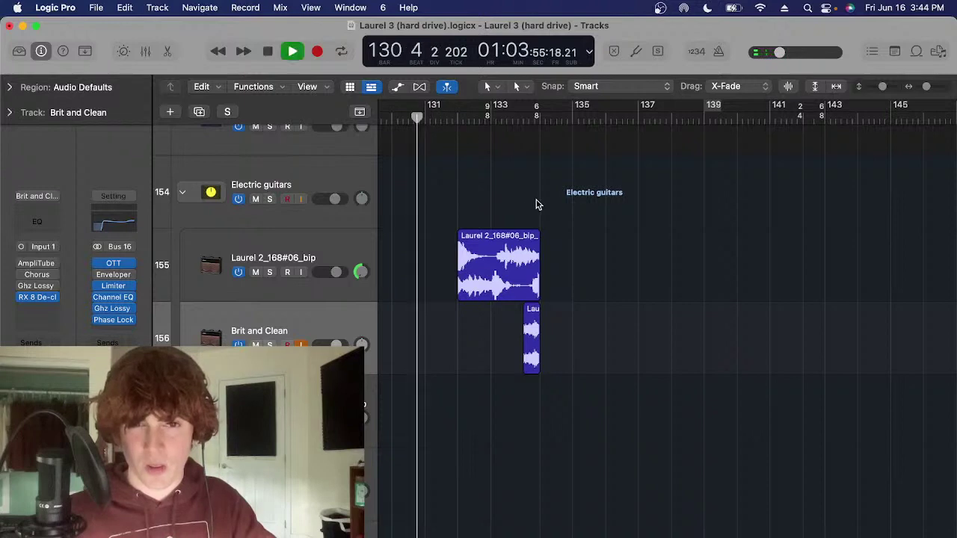
pyautogui.scroll(-10, 493, 320)
pyautogui.scroll(-12, 455, 380)
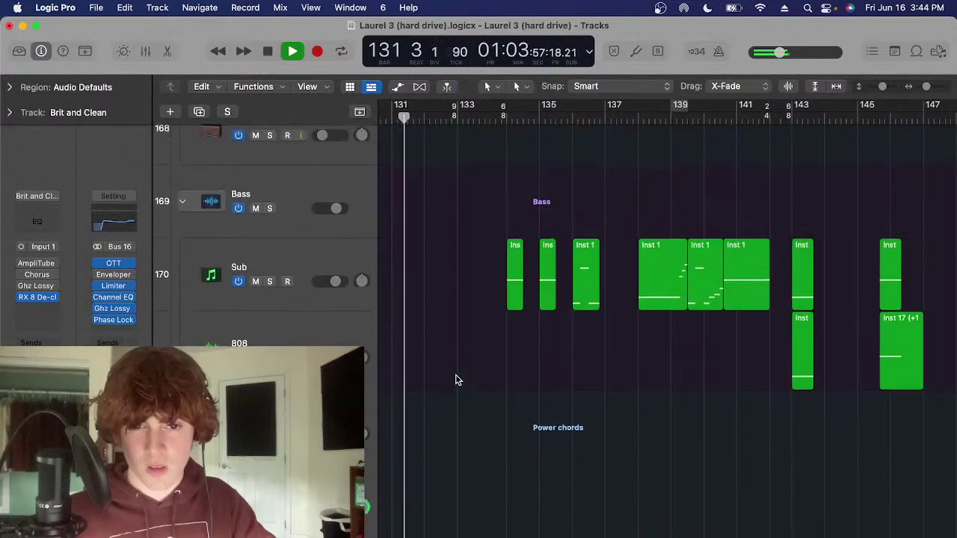
pyautogui.scroll(6, 452, 366)
pyautogui.scroll(8, 451, 352)
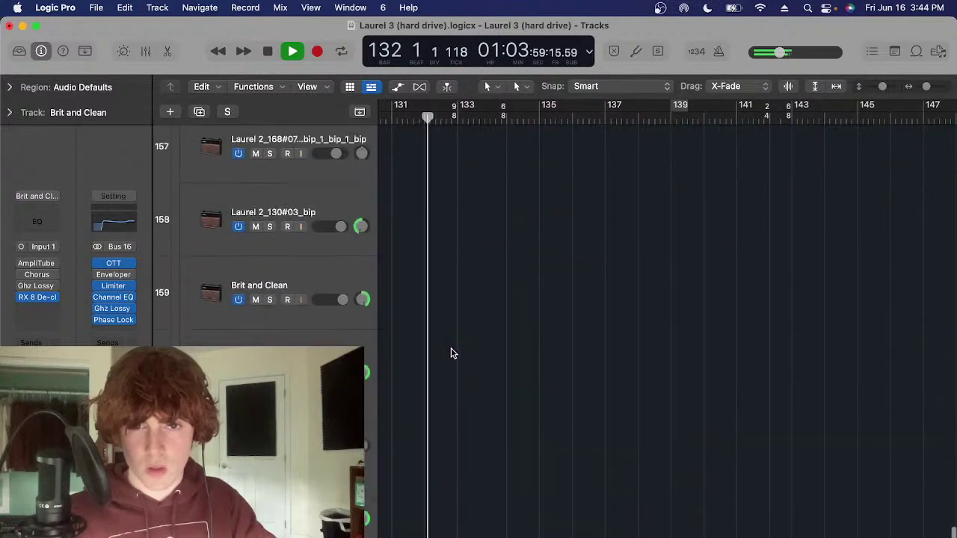
# Select the Laurel 2_168#06_bip track and the Brit and Clean track beneath it while playback runs through bar 133
pyautogui.click(338, 308)
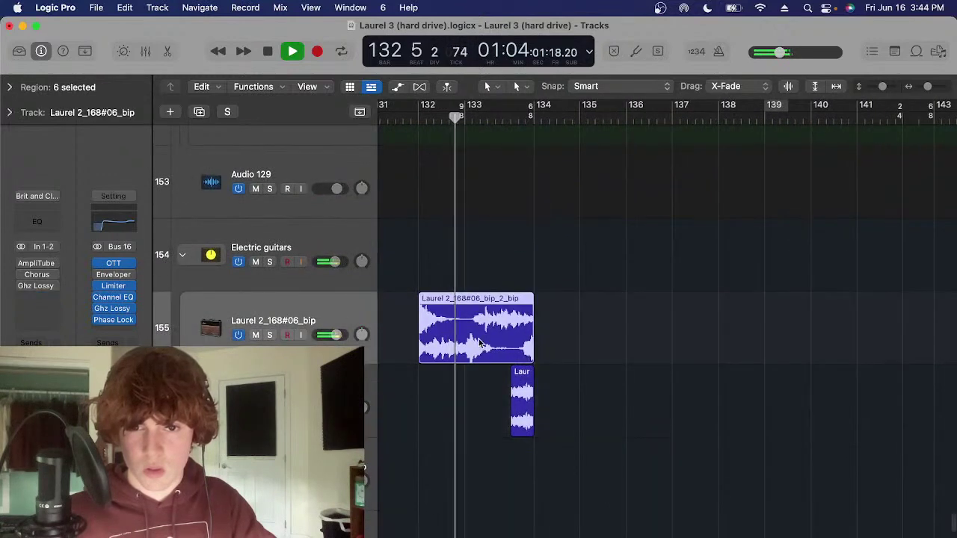
pyautogui.click(552, 336)
pyautogui.hscroll(2, 552, 336)
pyautogui.click(558, 383)
pyautogui.click(557, 384)
pyautogui.press('super+Right')
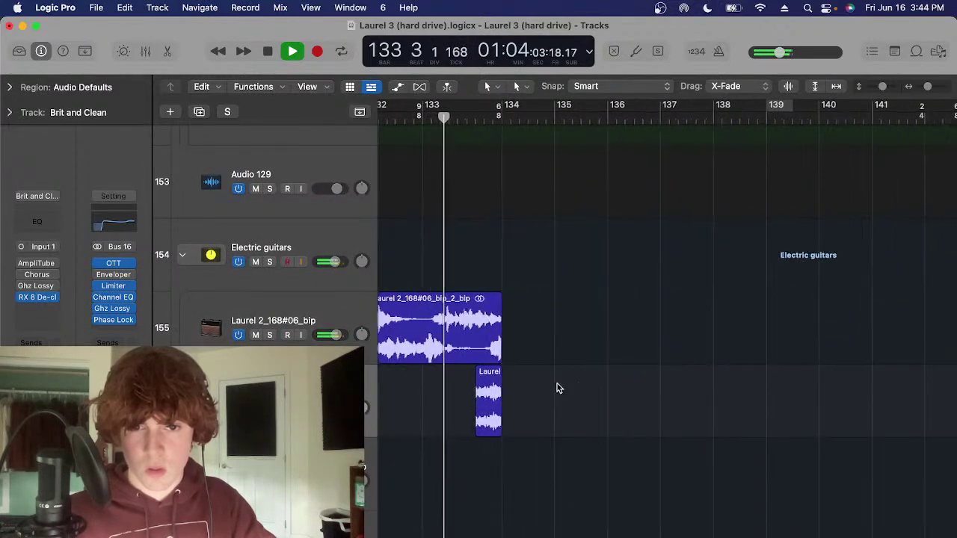
pyautogui.hscroll(2, 558, 385)
pyautogui.press('super+Right')
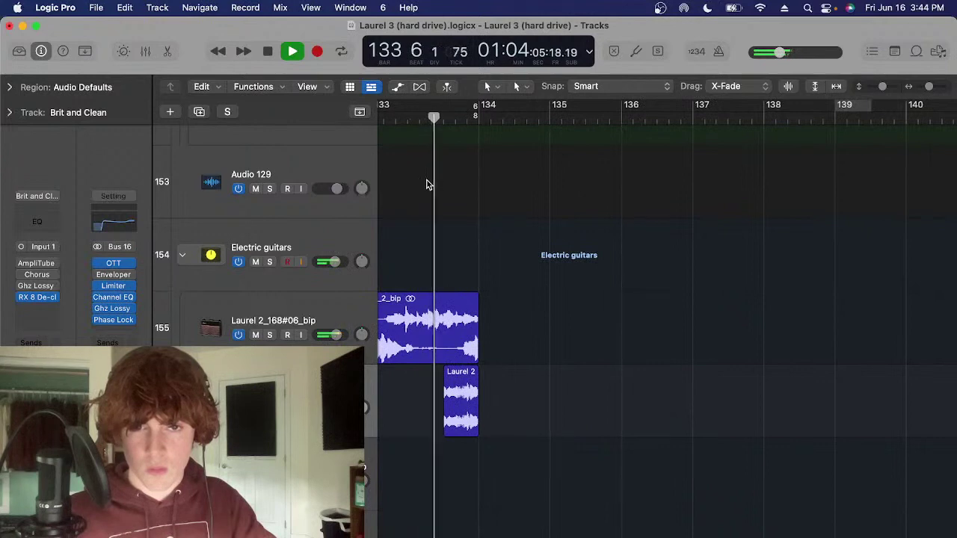
# Solo the Brit and Clean track, play its region from around bar 133 beat 7, replay it, and stop
pyautogui.hscroll(-1, 430, 183)
pyautogui.click(455, 120)
pyautogui.hotkey('ctrl', 's')
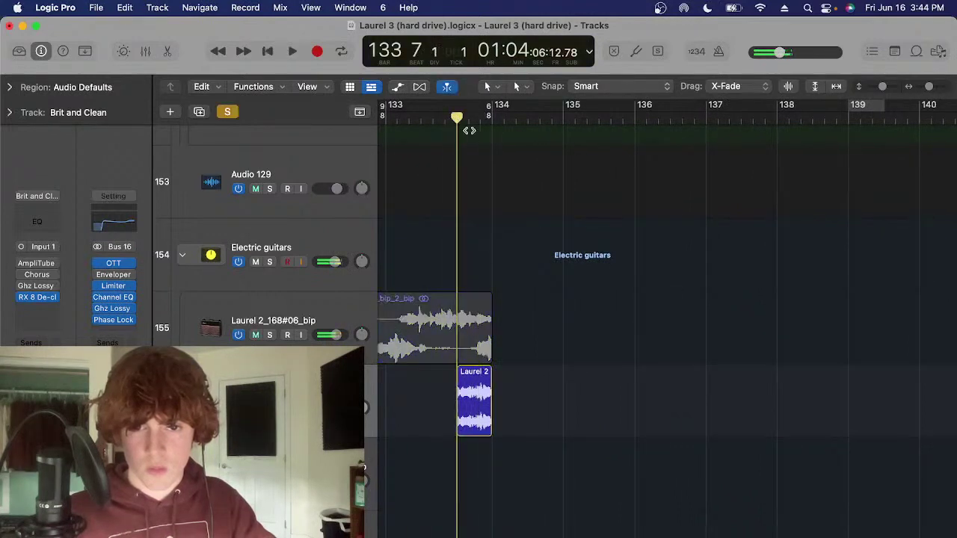
pyautogui.press('space')
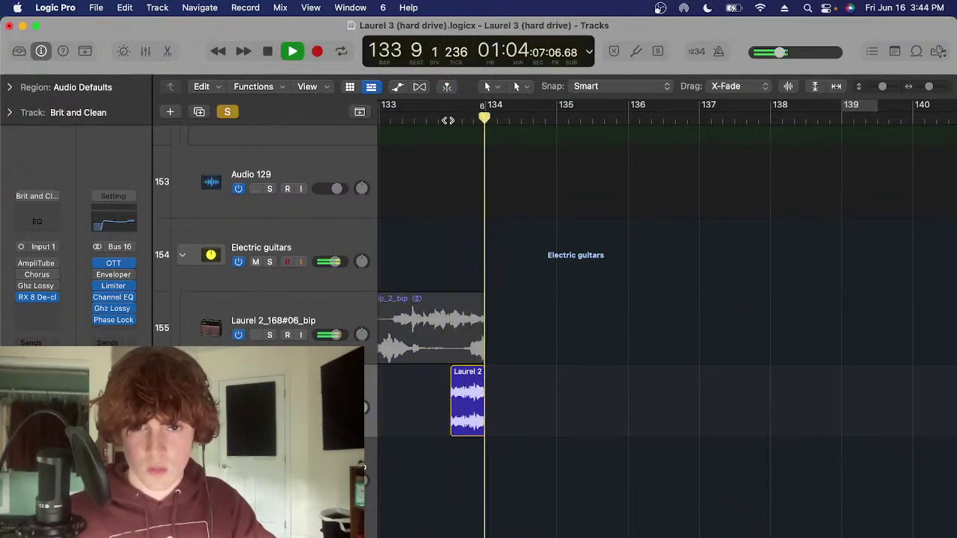
pyautogui.press('space')
pyautogui.press('space')
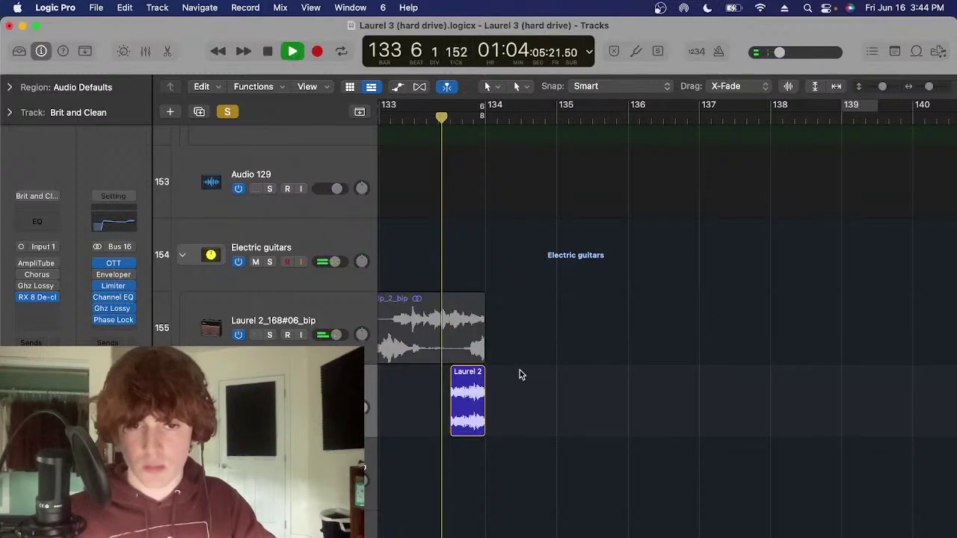
pyautogui.press('space')
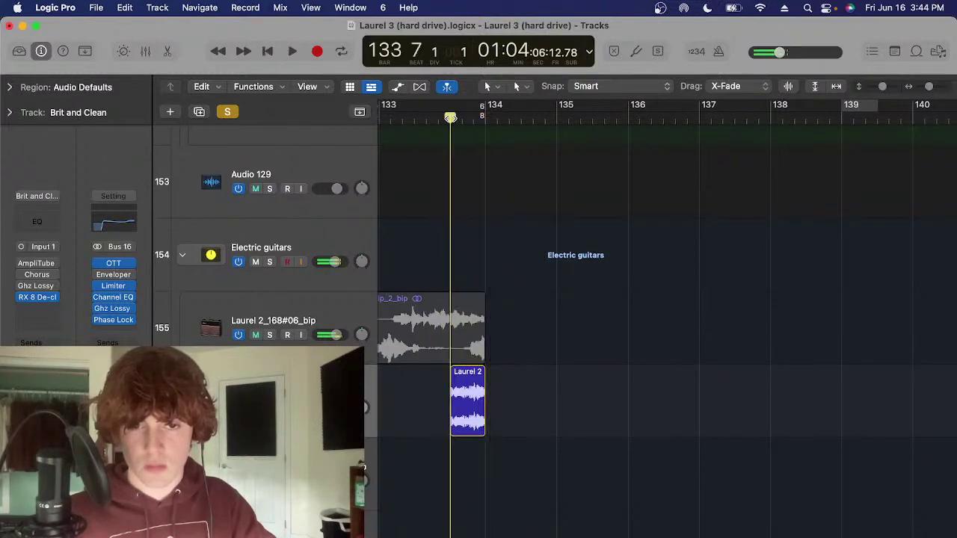
# Highlight the soloed Brit and Clean region before bar 134 and inspect its waveform enlarged, clearing the selection
pyautogui.moveTo(558, 414); pyautogui.dragTo(482, 408)
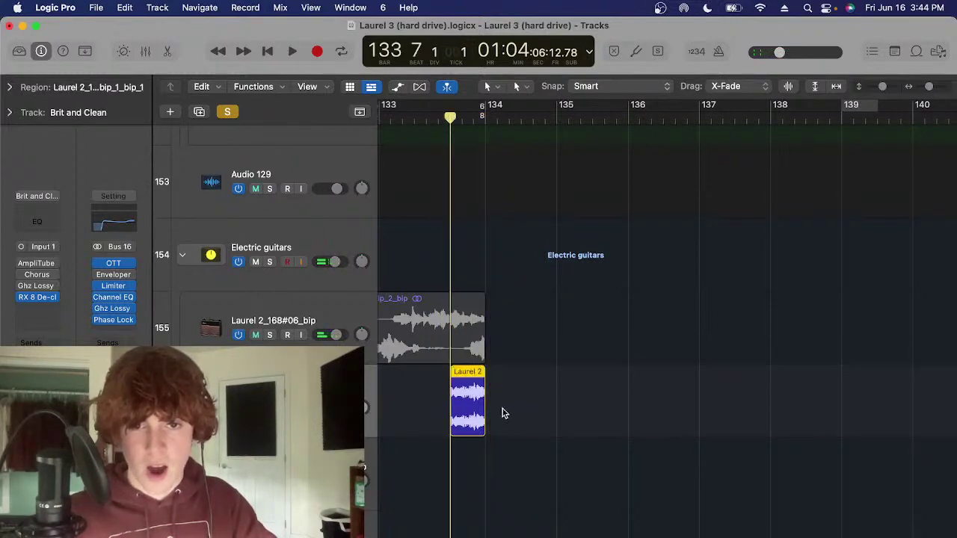
pyautogui.press('super+Right')
pyautogui.press('super+Right')
pyautogui.press('super+Right')
pyautogui.press('super+Right')
pyautogui.moveTo(626, 399); pyautogui.dragTo(499, 405)
pyautogui.press('super+Left')
pyautogui.press('super+Left')
pyautogui.click(543, 387)
pyautogui.scroll(-1, 553, 382)
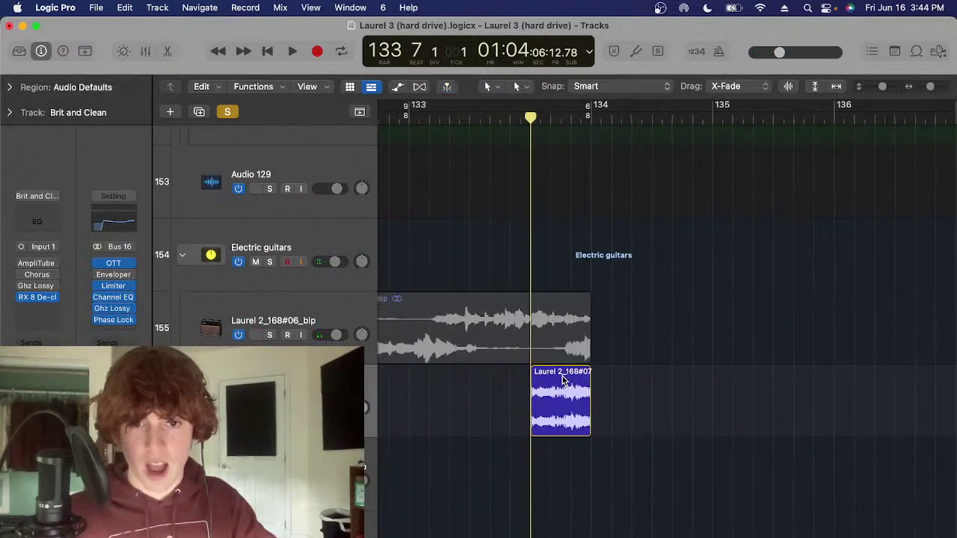
# Reposition the playhead at bar 133 beat 7, play the soloed Brit and Clean region again, and stop
pyautogui.hscroll(3, 556, 382)
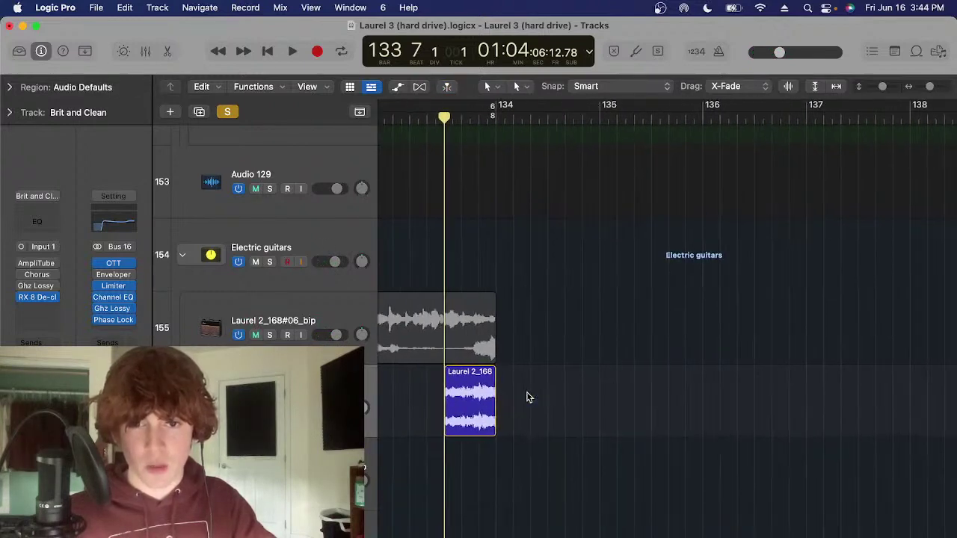
pyautogui.scroll(-1, 527, 397)
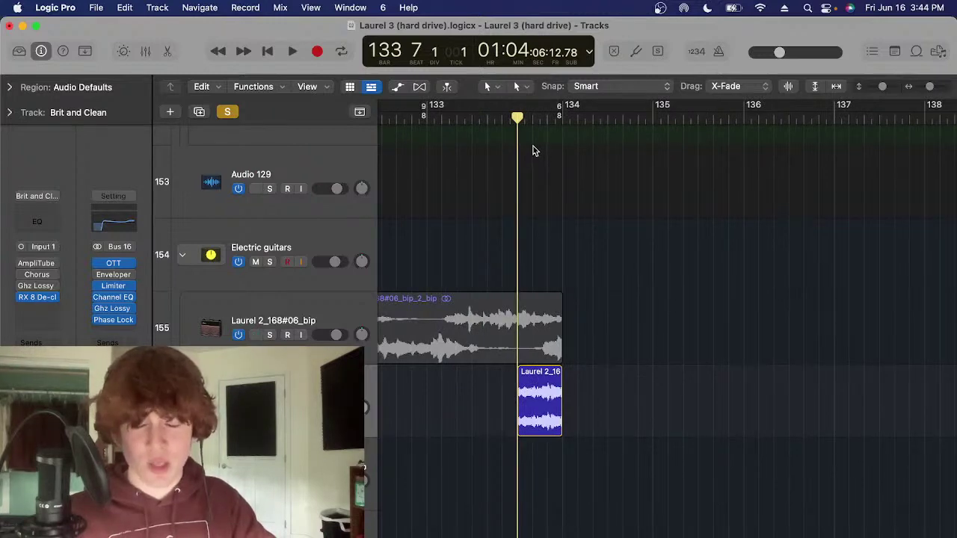
pyautogui.moveTo(527, 125); pyautogui.dragTo(525, 121)
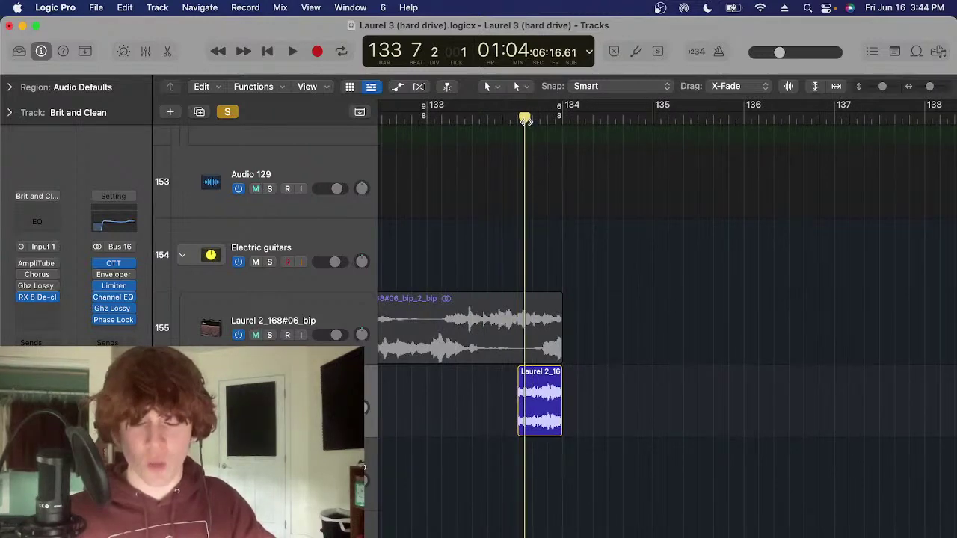
pyautogui.press('space')
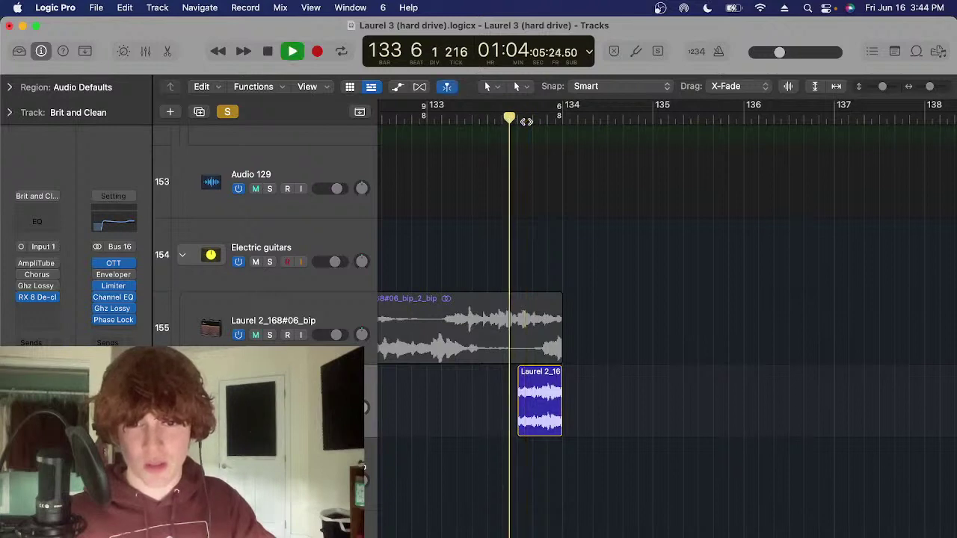
pyautogui.press('space')
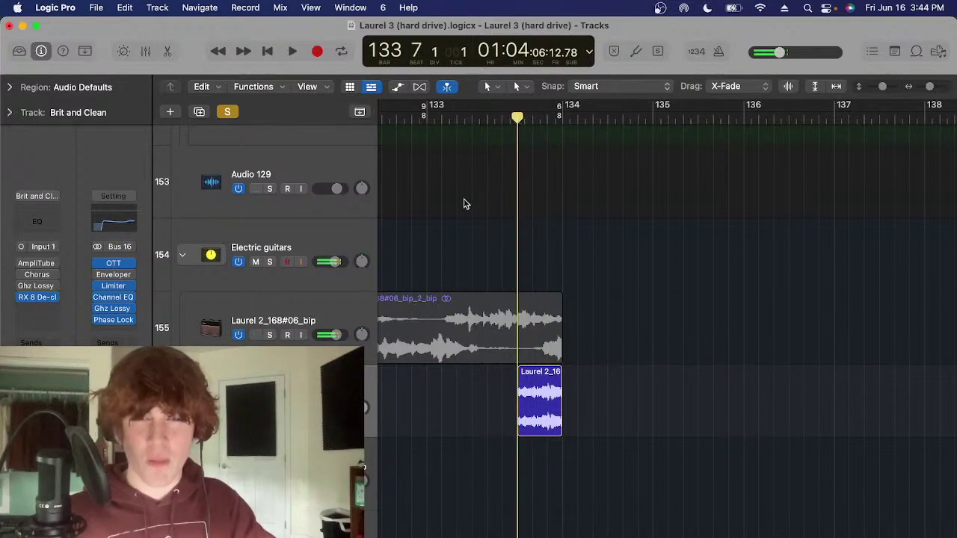
# Turn off the solo on the Brit and Clean track and go back up to the drum tracks around bar 134
pyautogui.hotkey('ctrl', 's')
pyautogui.press('super+Left')
pyautogui.scroll(5, 547, 299)
pyautogui.scroll(-5, 547, 299)
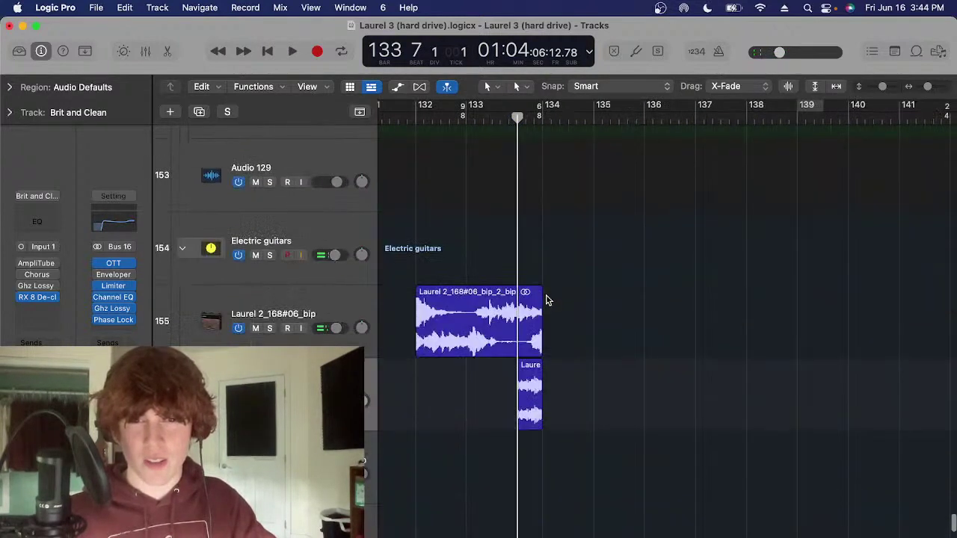
pyautogui.scroll(15, 545, 299)
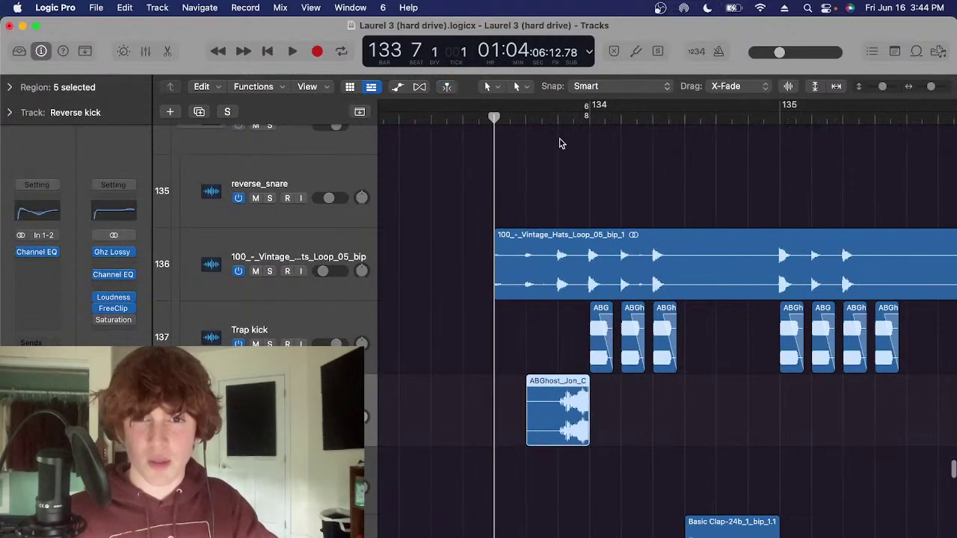
# Select the Reverse kick region just before bar 134 and start playing the full mix from around bar 133 beat 7
pyautogui.click(558, 120)
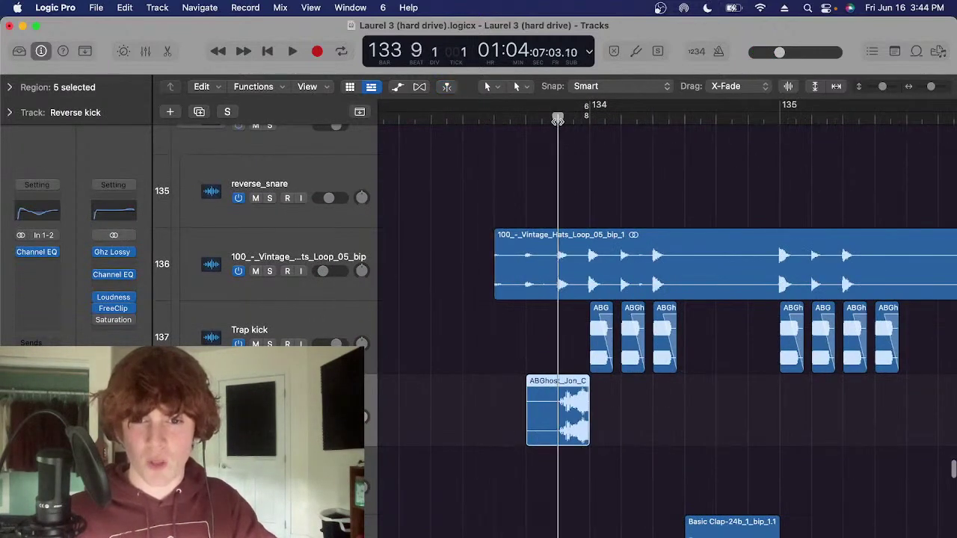
pyautogui.click(629, 387)
pyautogui.click(536, 438)
pyautogui.hscroll(-2, 616, 404)
pyautogui.press('space')
# Look over the melodic fill and drum tracks while the full mix plays from bar 133 into bar 135
pyautogui.scroll(12, 616, 404)
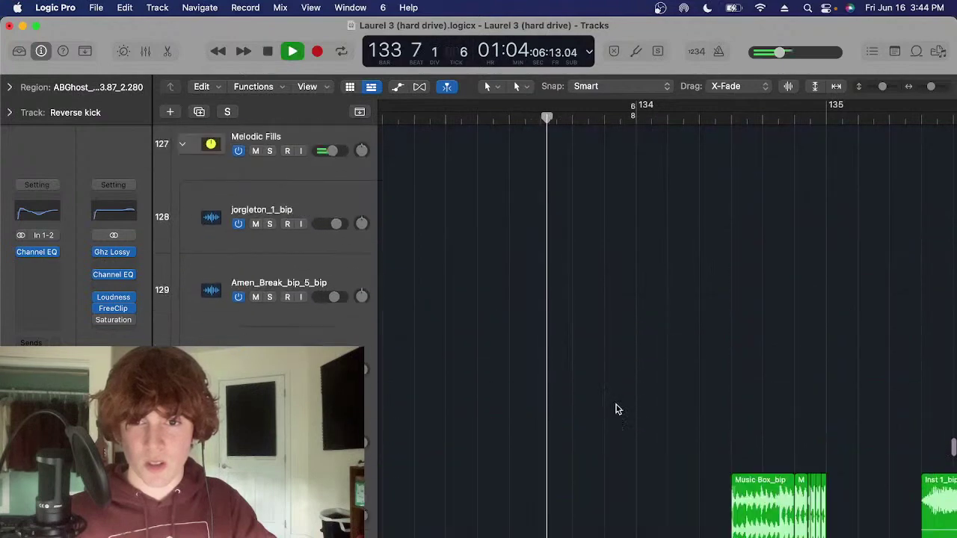
pyautogui.scroll(-1, 616, 405)
pyautogui.hscroll(4, 615, 404)
pyautogui.scroll(-3, 615, 404)
pyautogui.press('super+Left')
pyautogui.press('t')
pyautogui.press('t')
pyautogui.scroll(-8, 613, 408)
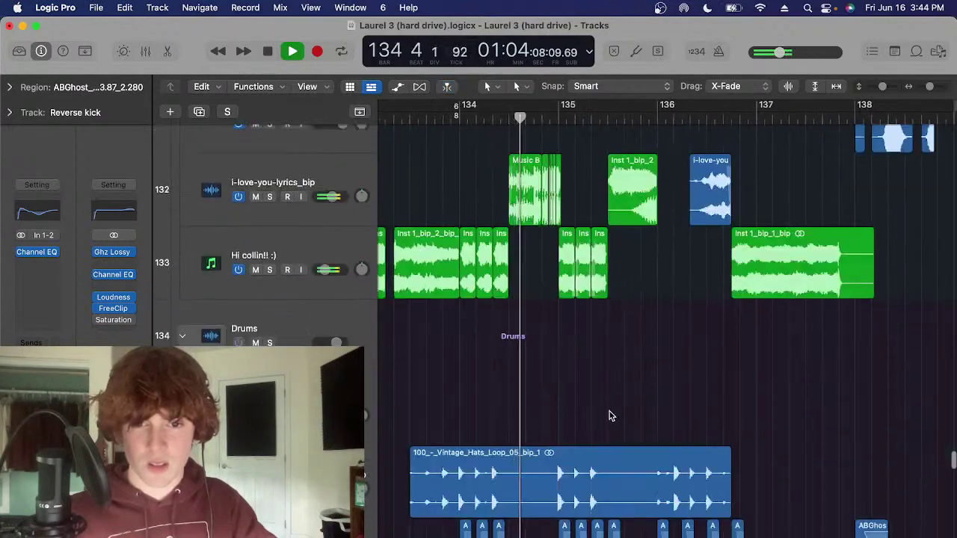
pyautogui.scroll(-3, 568, 404)
pyautogui.scroll(2, 444, 152)
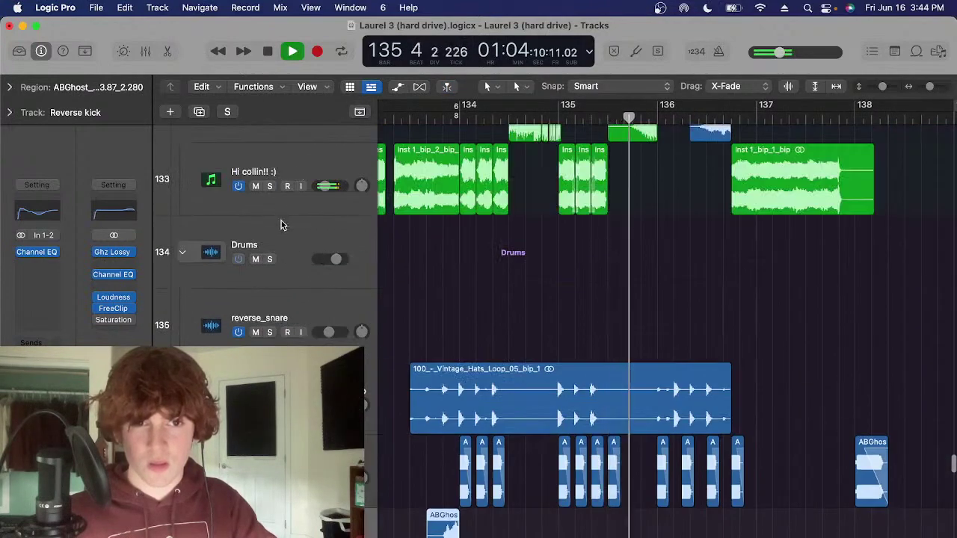
# Solo the Drums track, stop playback, and place the playhead at bar 134
pyautogui.click(282, 222)
pyautogui.press('s')
pyautogui.press('space')
pyautogui.click(459, 117)
pyautogui.scroll(-5, 529, 329)
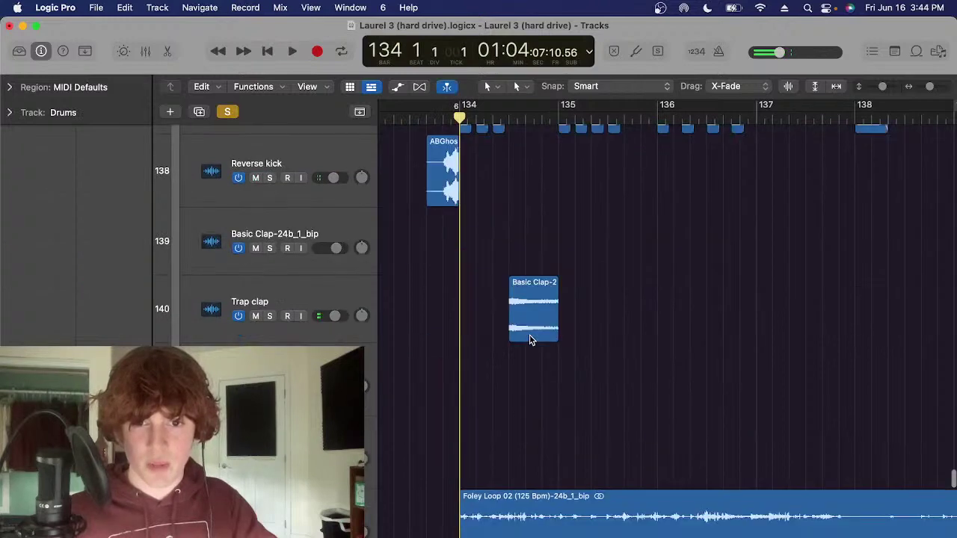
# Highlight all Trap kick regions by selecting their track, look over the surrounding kick and clap tracks, and clear the region selection
pyautogui.press('super+Up')
pyautogui.scroll(1, 530, 340)
pyautogui.click(306, 197)
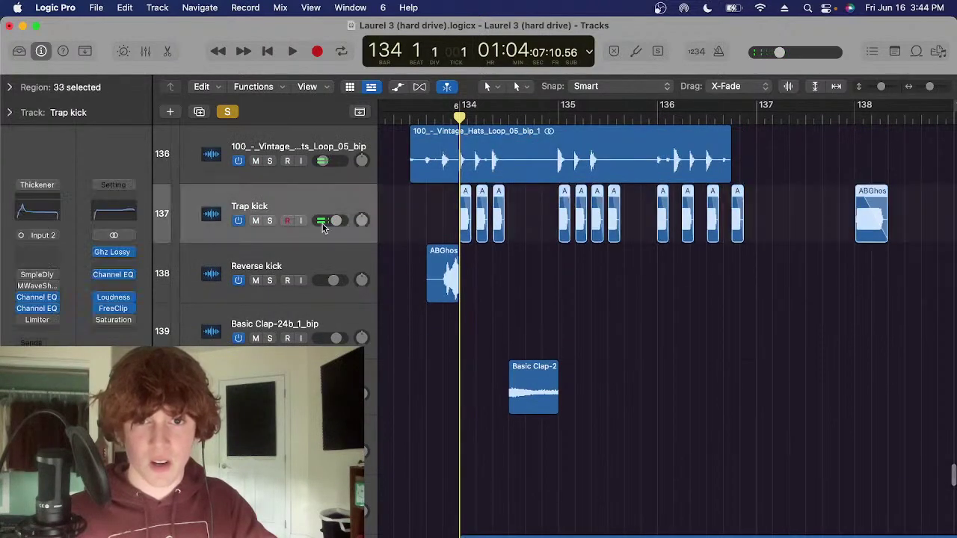
pyautogui.scroll(1, 546, 337)
pyautogui.scroll(-2, 548, 343)
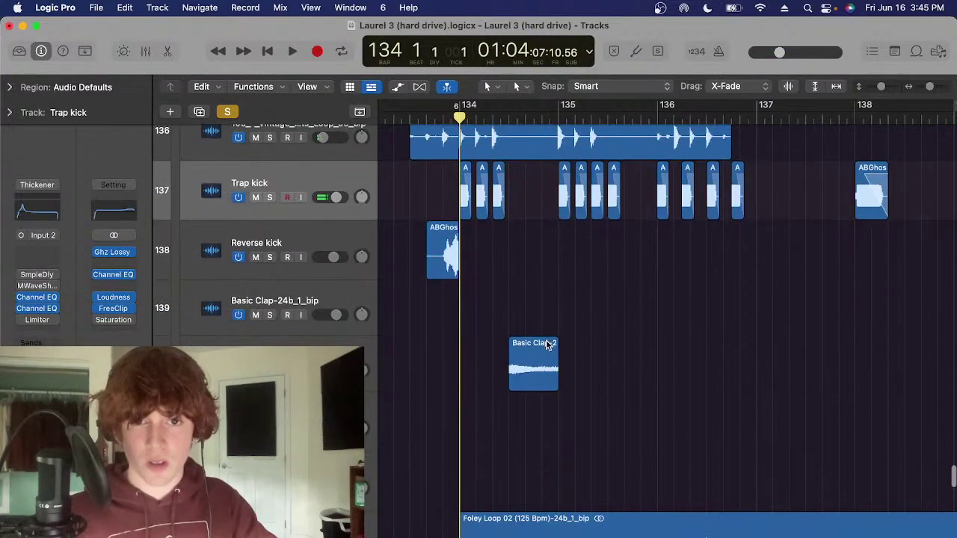
# Play the soloed drums from bar 134 into bar 136, select the Trap clap track meanwhile, and stop
pyautogui.press('space')
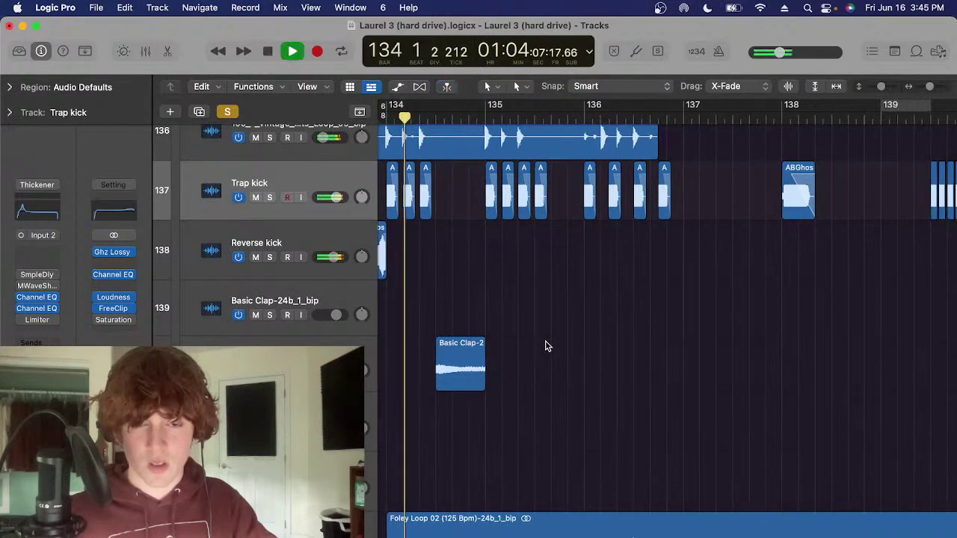
pyautogui.click(329, 366)
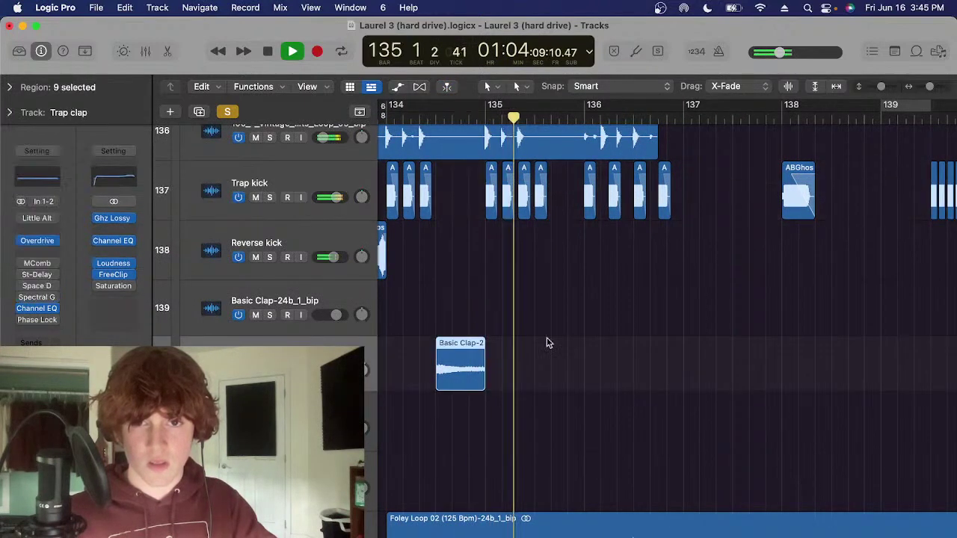
pyautogui.scroll(2, 547, 342)
pyautogui.scroll(-5, 565, 367)
pyautogui.hscroll(-2, 564, 366)
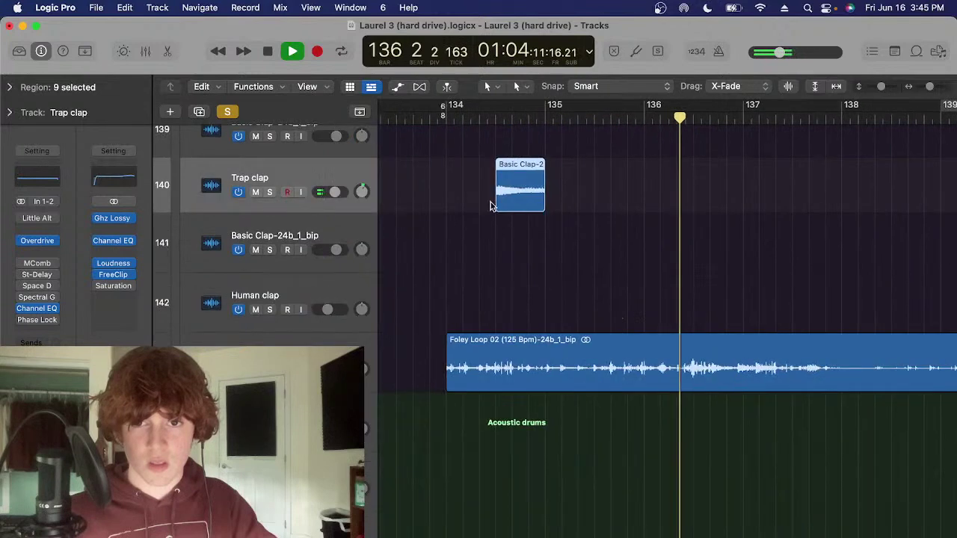
pyautogui.press('space')
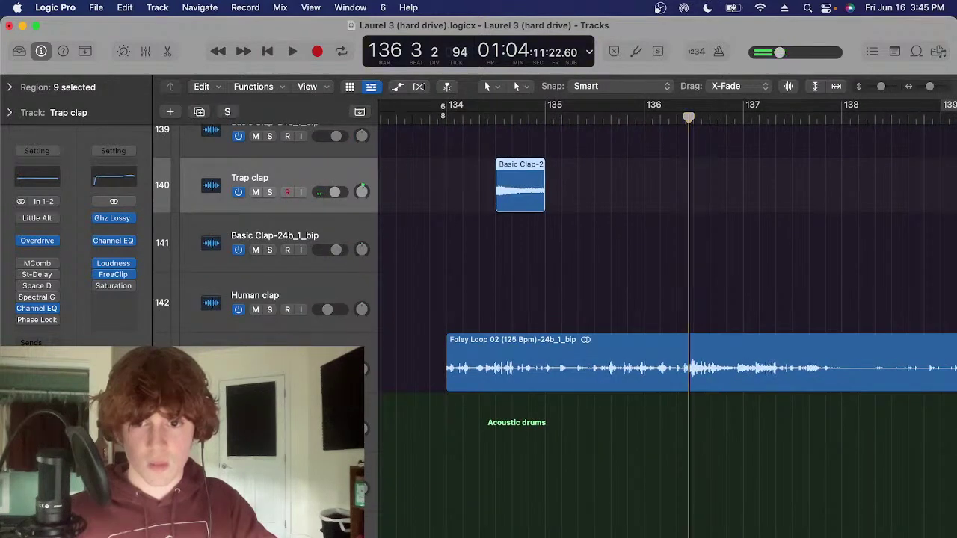
# Solo only the Trap clap track, place the playhead at bar 134 beat 4, and clear the region selection
pyautogui.hotkey('ctrl', 's')
pyautogui.click(494, 118)
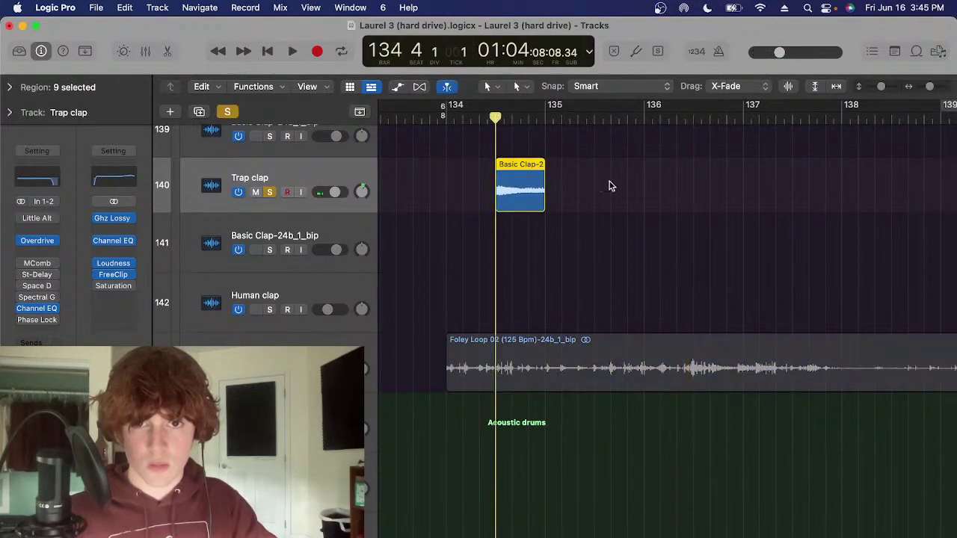
pyautogui.click(540, 196)
pyautogui.press('super+Right')
pyautogui.click(585, 184)
pyautogui.scroll(3, 576, 175)
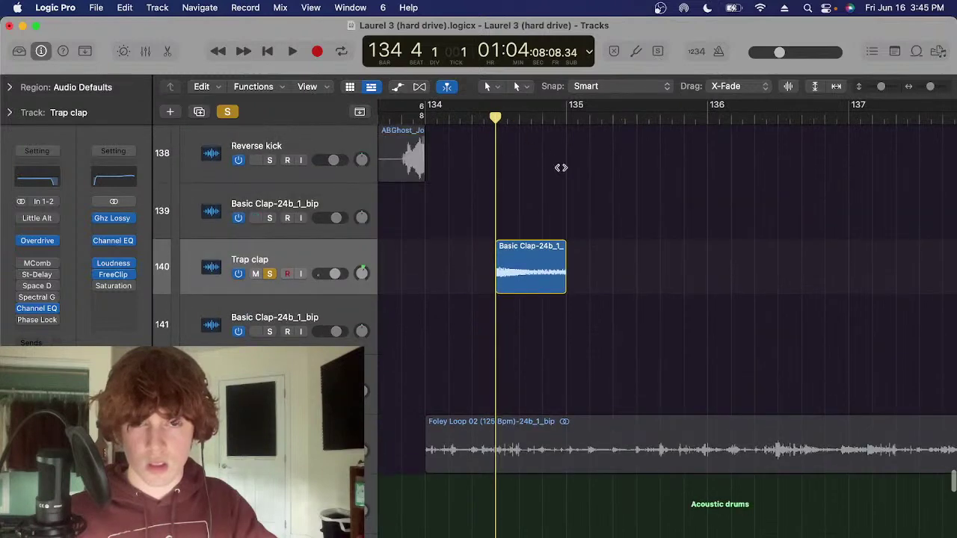
# Play the soloed Trap clap region in bar 134, select it, stop playback, and turn the solo off
pyautogui.press('space')
pyautogui.click(556, 258)
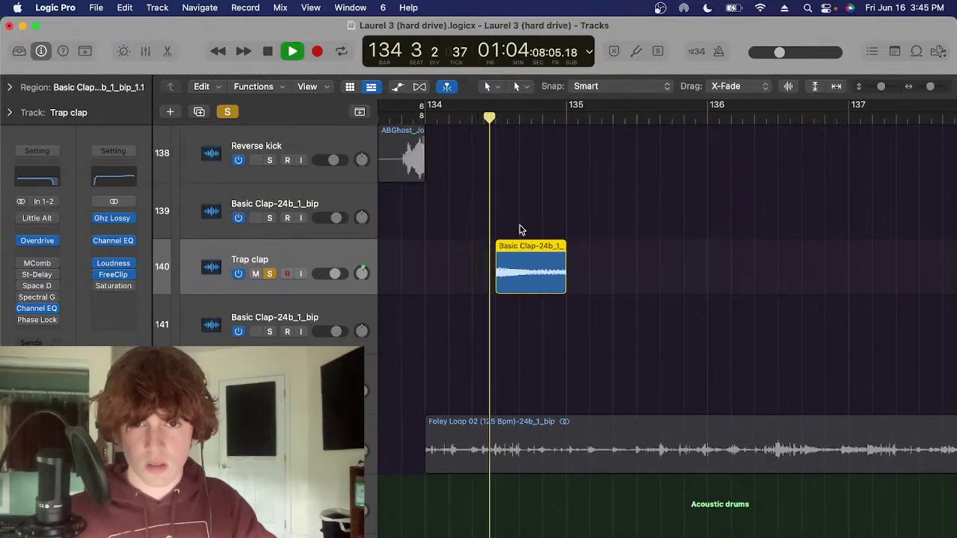
pyautogui.press('space')
pyautogui.hotkey('ctrl', 's')
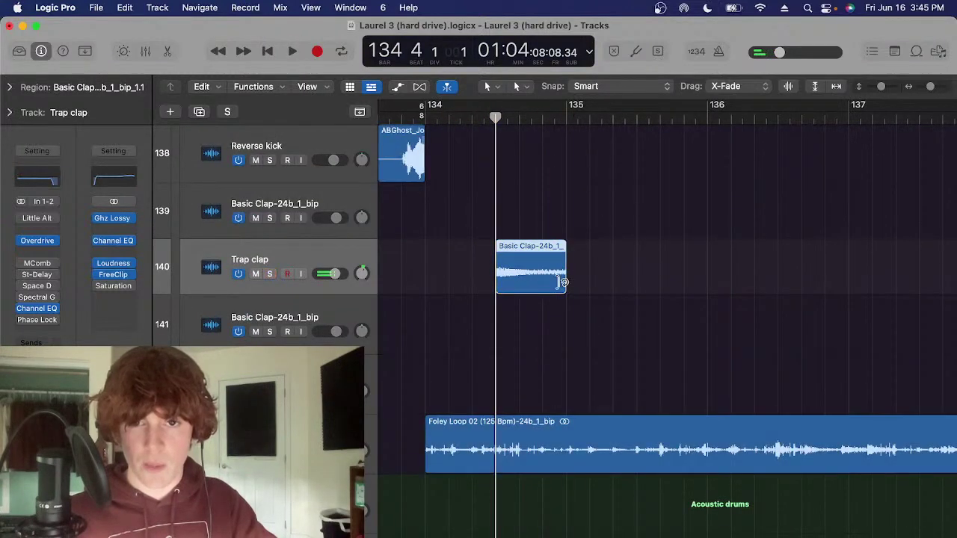
# Select and solo the Foley Loop track and place the playhead at bar 135 beat 4
pyautogui.press('super+Left')
pyautogui.press('super+Left')
pyautogui.click(321, 434)
pyautogui.hscroll(-3, 445, 381)
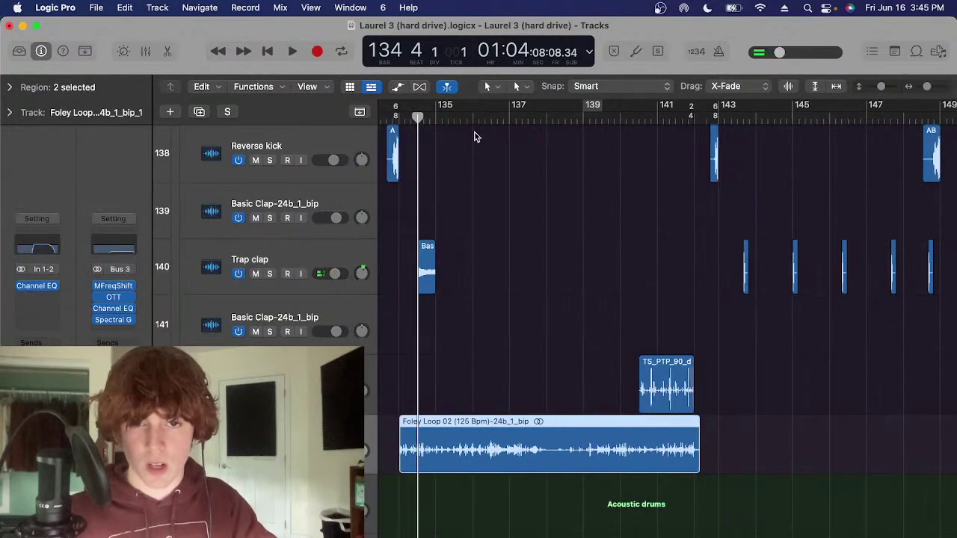
pyautogui.hotkey('ctrl', 's')
pyautogui.click(454, 117)
pyautogui.press('super+Right')
pyautogui.press('super+Right')
pyautogui.press('super+Right')
pyautogui.press('super+Right')
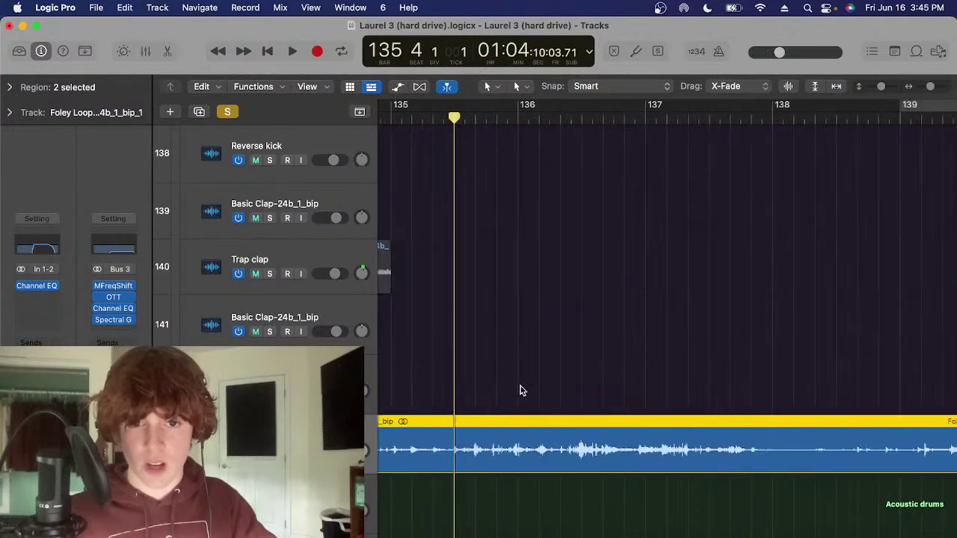
# Play the soloed Foley Loop region from around bar 135 into bar 136, clear its selection, and stop
pyautogui.press(',')
pyautogui.press('space')
pyautogui.press('super+Left')
pyautogui.press('super+Left')
pyautogui.press('super+Left')
pyautogui.press('super+Left')
pyautogui.press('super+Left')
pyautogui.click(483, 376)
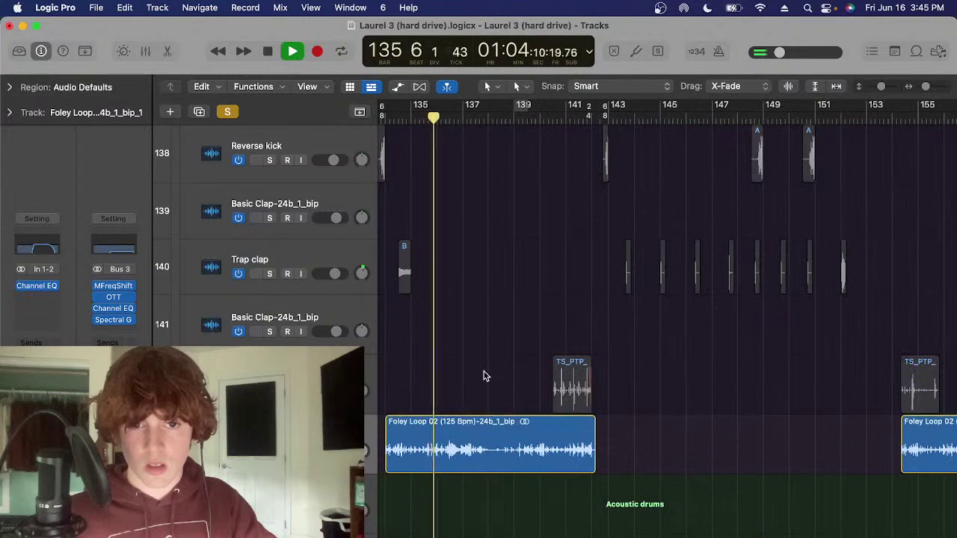
pyautogui.click(489, 456)
pyautogui.press('space')
# Switch the solo from the Foley Loop track to the Human clap track and place the playhead at bar 141
pyautogui.hotkey('ctrl', 's')
pyautogui.press('Up')
pyautogui.hotkey('ctrl', 's')
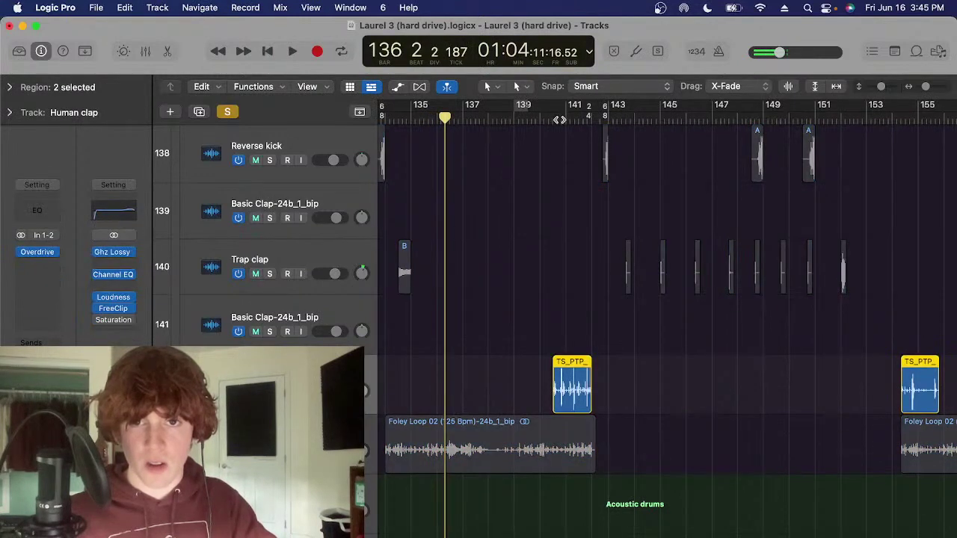
pyautogui.click(560, 119)
pyautogui.hscroll(2, 582, 351)
pyautogui.press('super+Right')
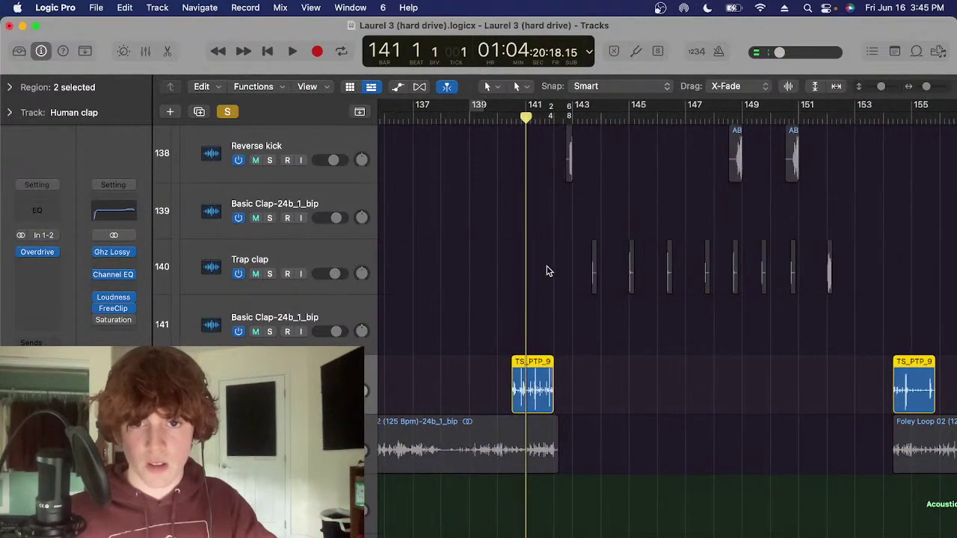
pyautogui.press('super+Right')
# Play the soloed Human clap region in bar 141 and stop
pyautogui.press('space')
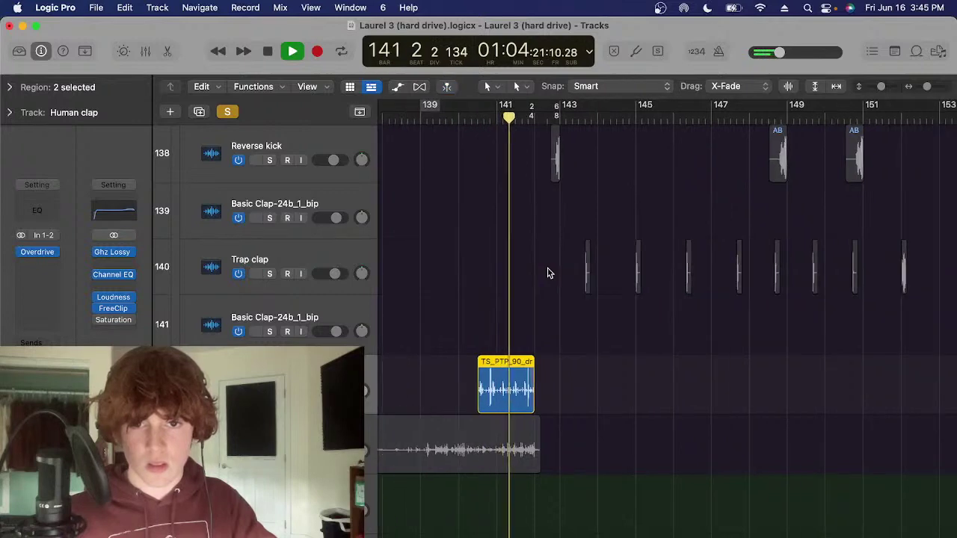
pyautogui.press('super+Right')
pyautogui.press('space')
# Place the playhead at bar 140 beat 4, turn off the Human clap solo, and play the full mix from there
pyautogui.click(454, 120)
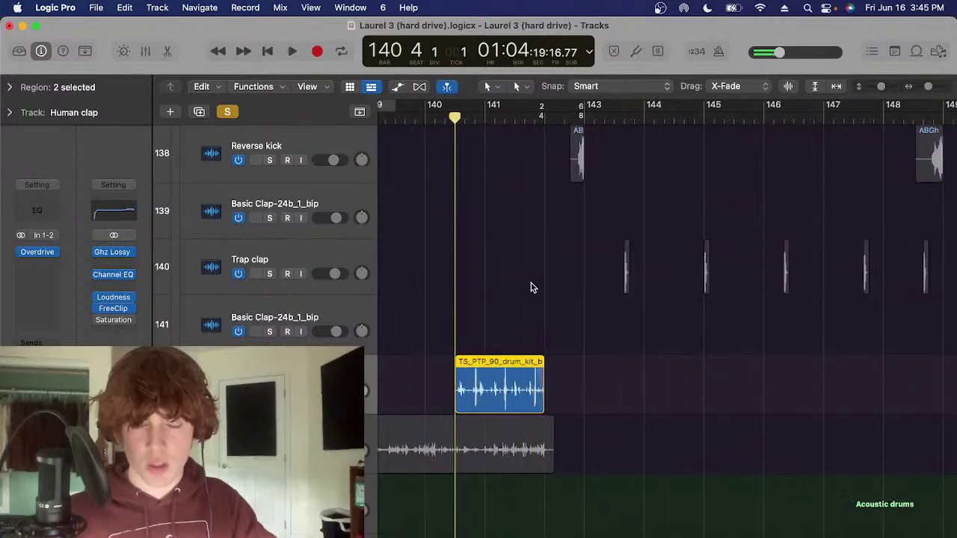
pyautogui.click(544, 322)
pyautogui.press('super+Right')
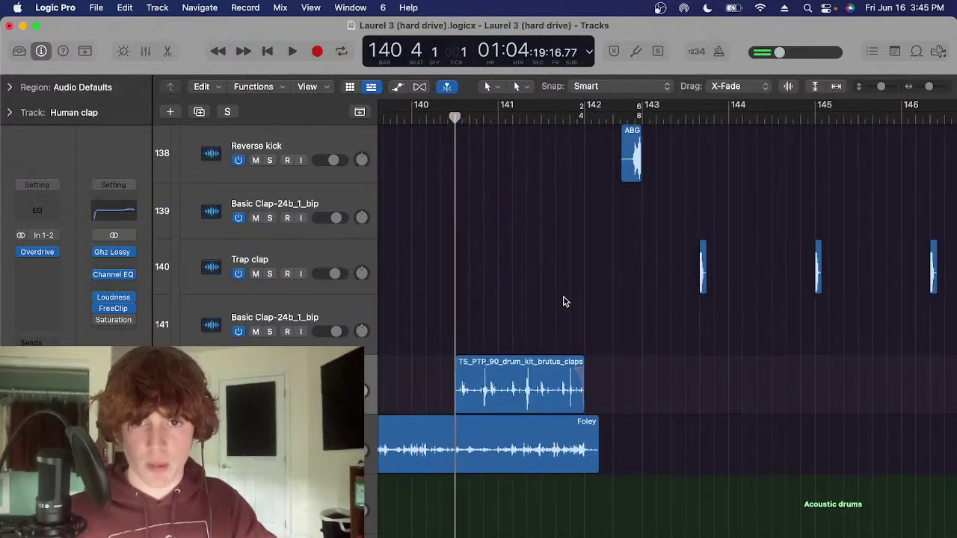
pyautogui.press('space')
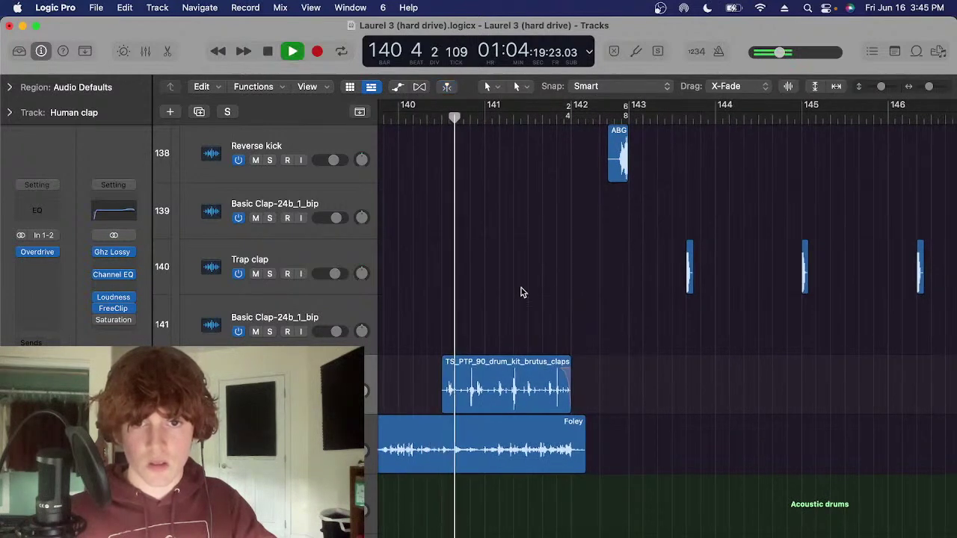
pyautogui.press('super+Left')
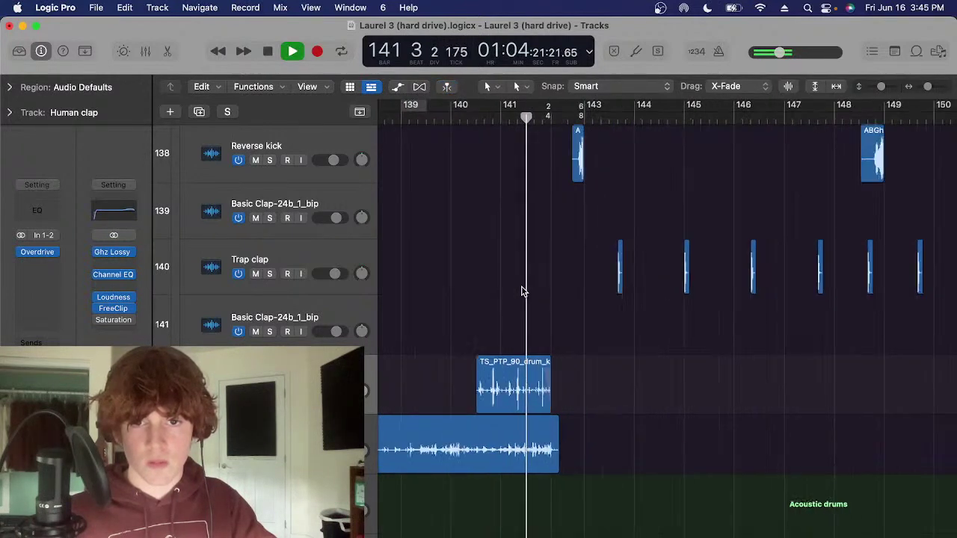
# Solo the Drums track again, stop playback, and bring the playhead back to around bar 140
pyautogui.scroll(3, 521, 291)
pyautogui.scroll(5, 521, 292)
pyautogui.hscroll(-3, 532, 301)
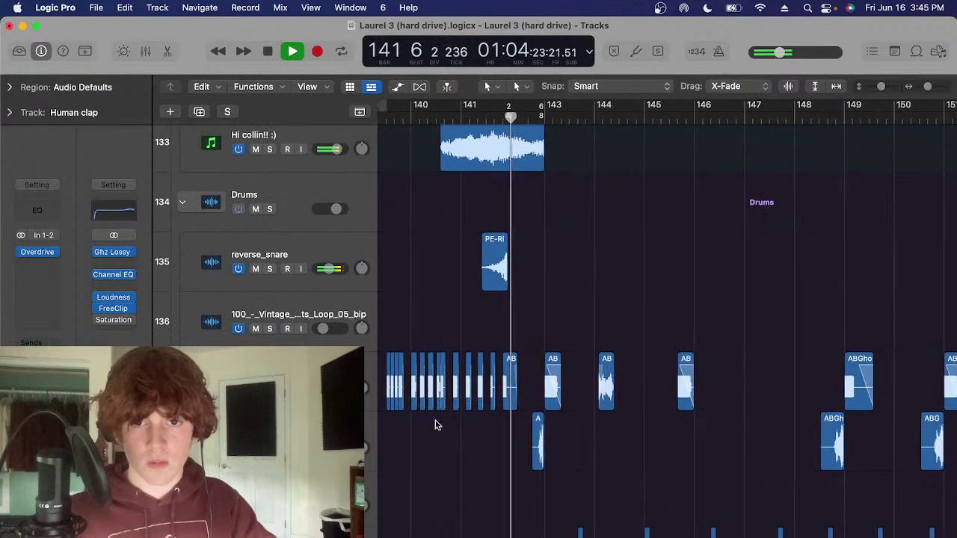
pyautogui.click(294, 199)
pyautogui.press('s')
pyautogui.press('space')
# Play the soloed drums from around bar 140 to the end of bar 142 and stop
pyautogui.press('space')
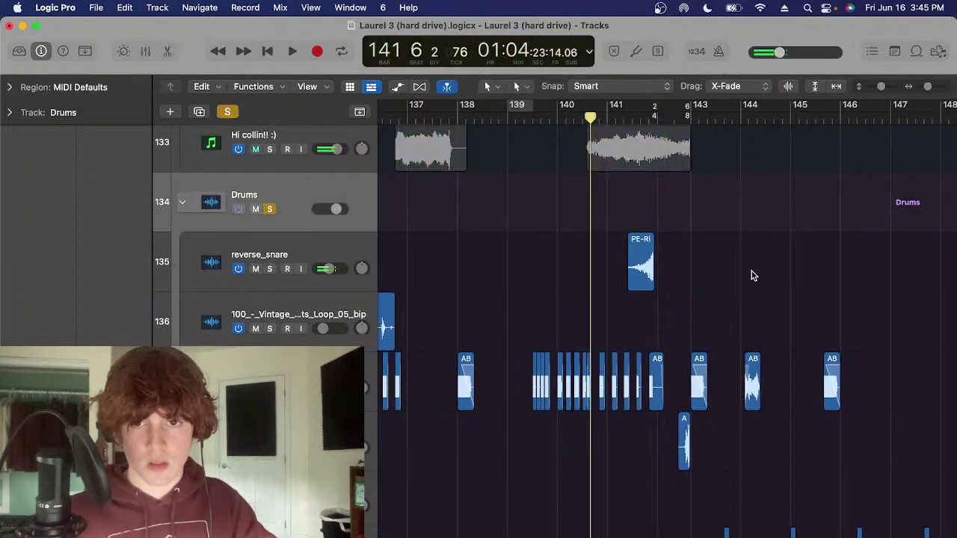
pyautogui.hscroll(3, 511, 297)
pyautogui.scroll(-3, 496, 297)
pyautogui.press('super+Right')
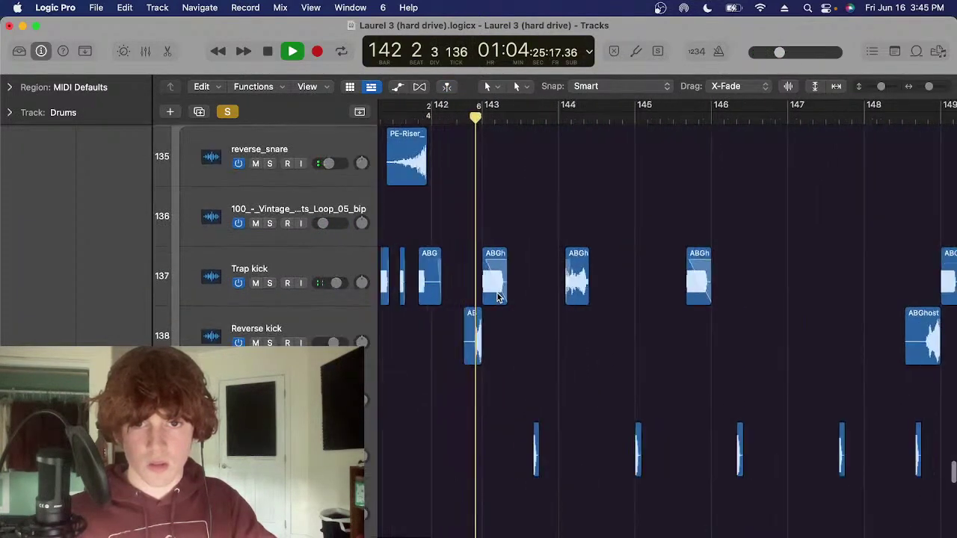
pyautogui.click(496, 289)
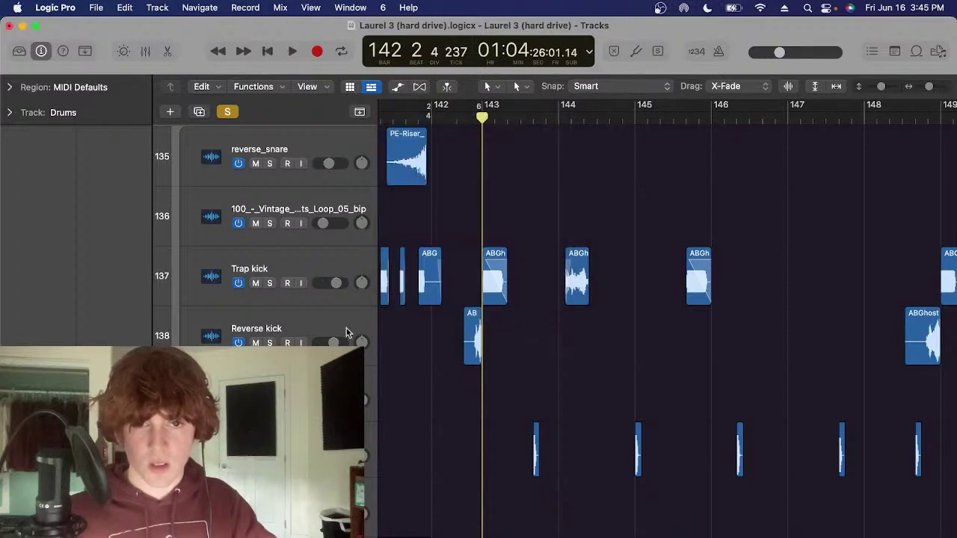
# Select the Reverse kick region just before bar 143 and inspect its waveform enlarged next to the Trap kick
pyautogui.click(346, 333)
pyautogui.click(472, 336)
pyautogui.press('super+Right')
pyautogui.press('super+Right')
pyautogui.press('super+Right')
pyautogui.press('super+Right')
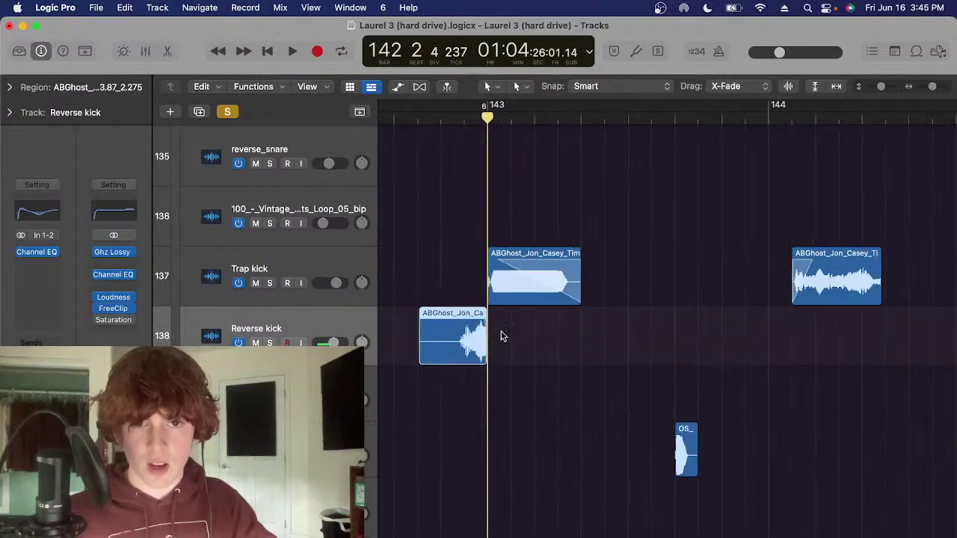
pyautogui.press('super+Left')
pyautogui.press('super+Left')
pyautogui.press('super+Left')
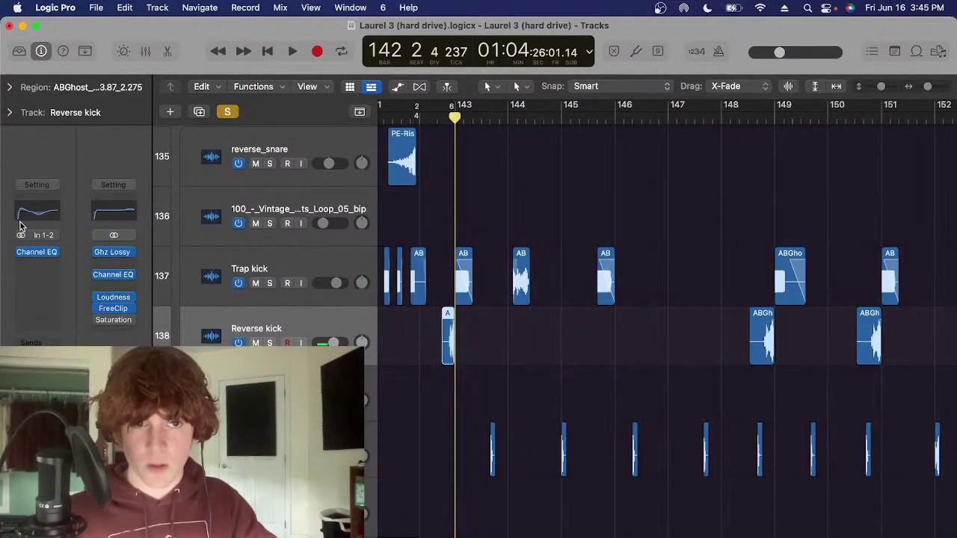
# Play the soloed drums from bar 142 into bar 144 and select the Trap kick track during playback
pyautogui.press('space')
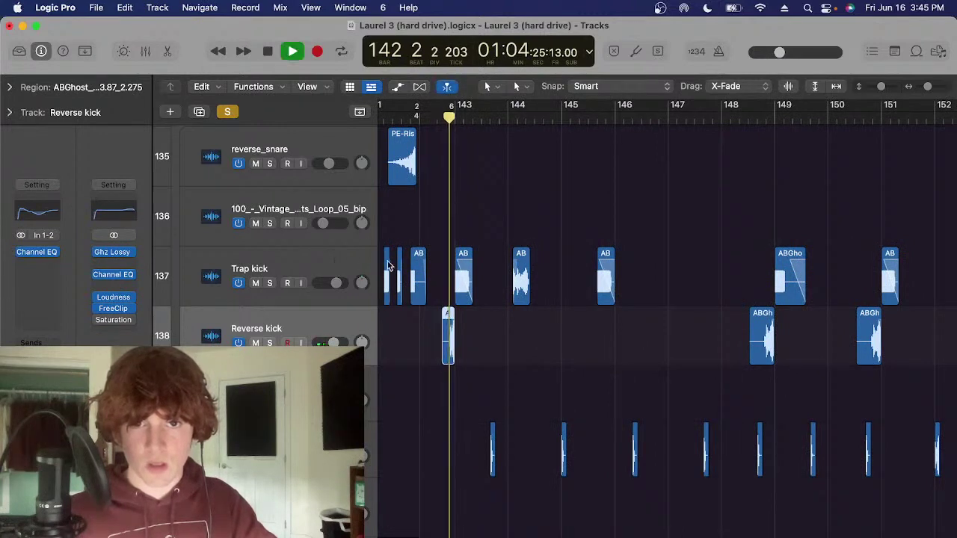
pyautogui.click(367, 258)
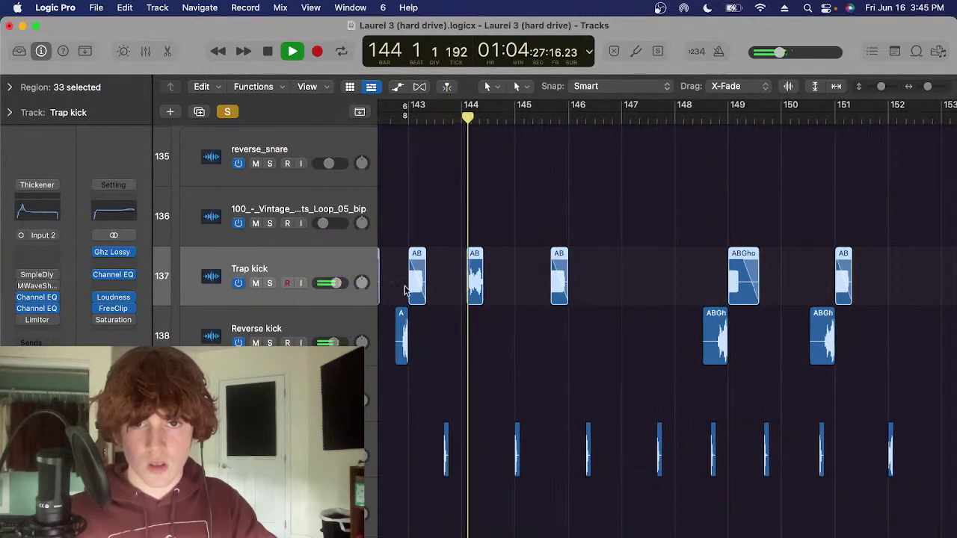
# Let the soloed drums play past bar 145, stop, and return the playhead to bar 143
pyautogui.click(501, 336)
pyautogui.hscroll(-2, 489, 330)
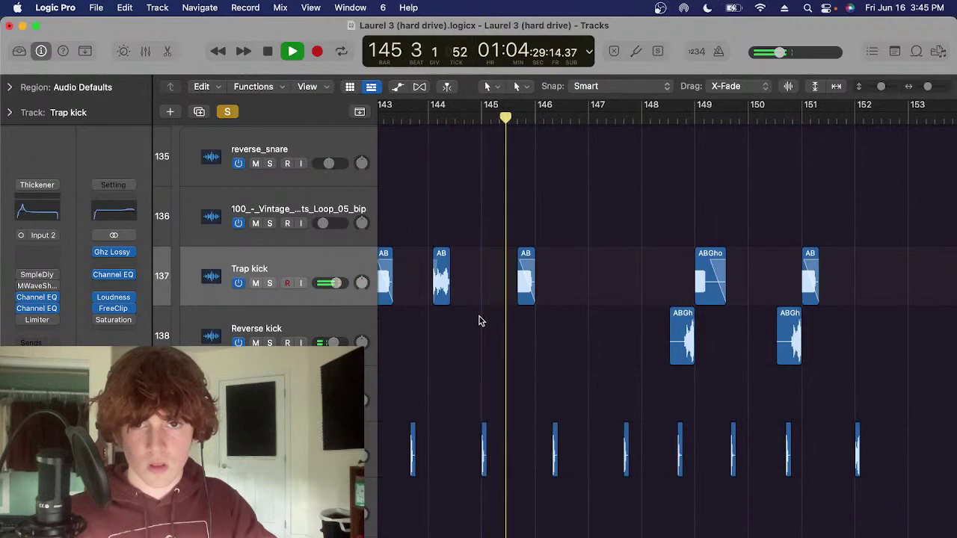
pyautogui.hscroll(-3, 479, 316)
pyautogui.press('space')
pyautogui.click(424, 120)
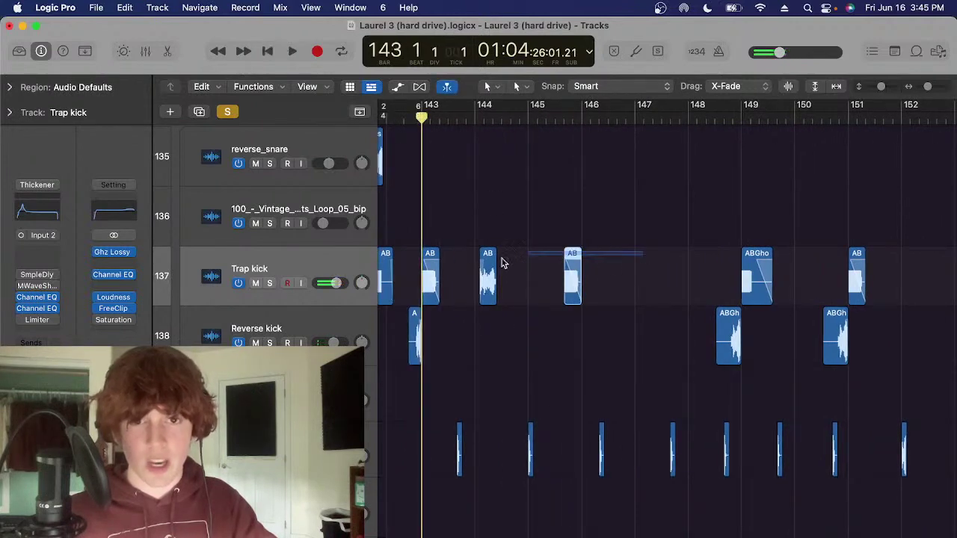
pyautogui.moveTo(502, 263); pyautogui.dragTo(410, 266)
pyautogui.click(441, 224)
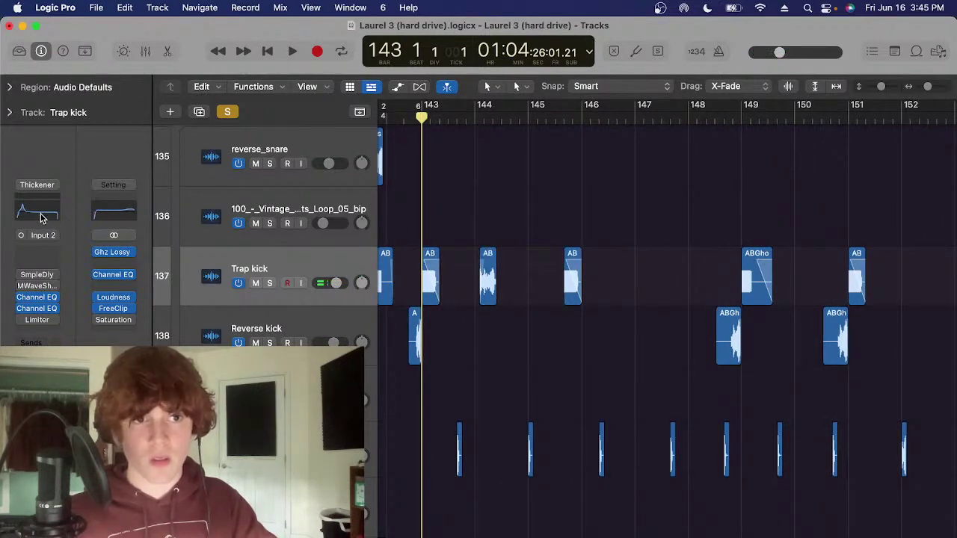
# Examine the boosted low band and other settings in the Trap kick track's Channel EQ, and close the plug-in
pyautogui.click(41, 215)
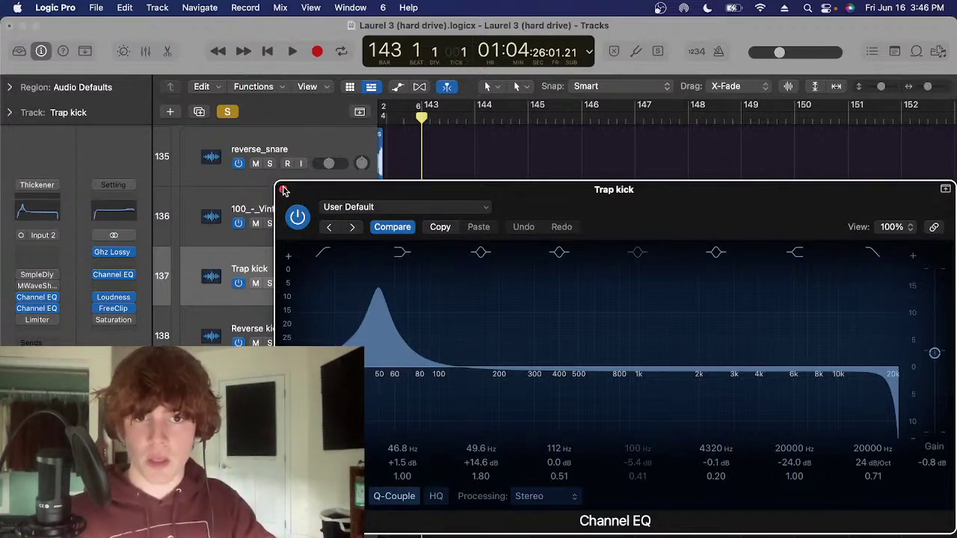
pyautogui.moveTo(497, 192); pyautogui.dragTo(498, 237)
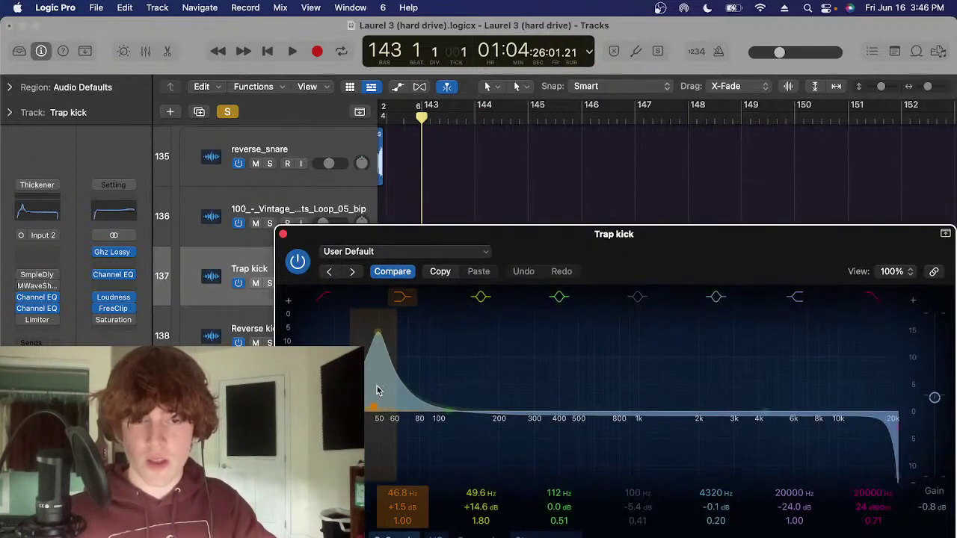
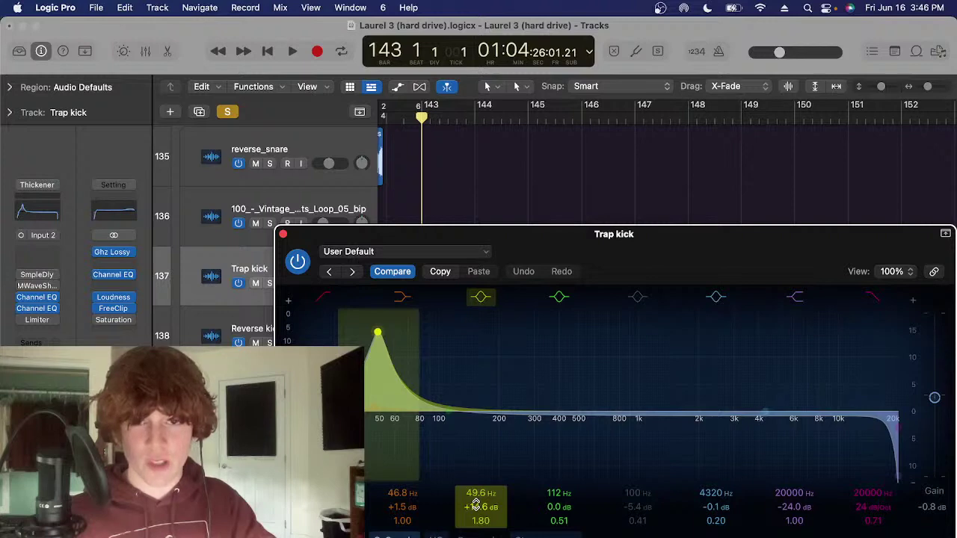
pyautogui.moveTo(595, 242); pyautogui.dragTo(506, 164)
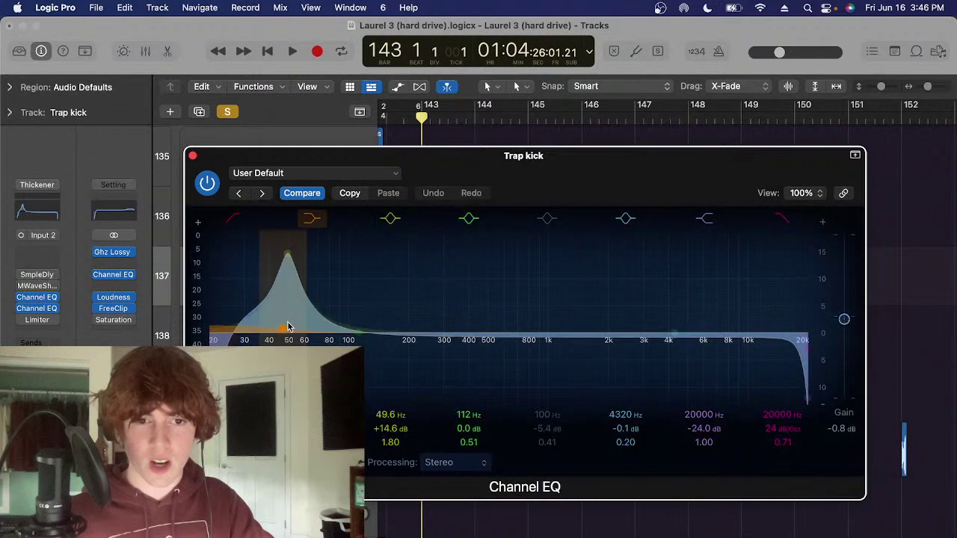
pyautogui.click(192, 156)
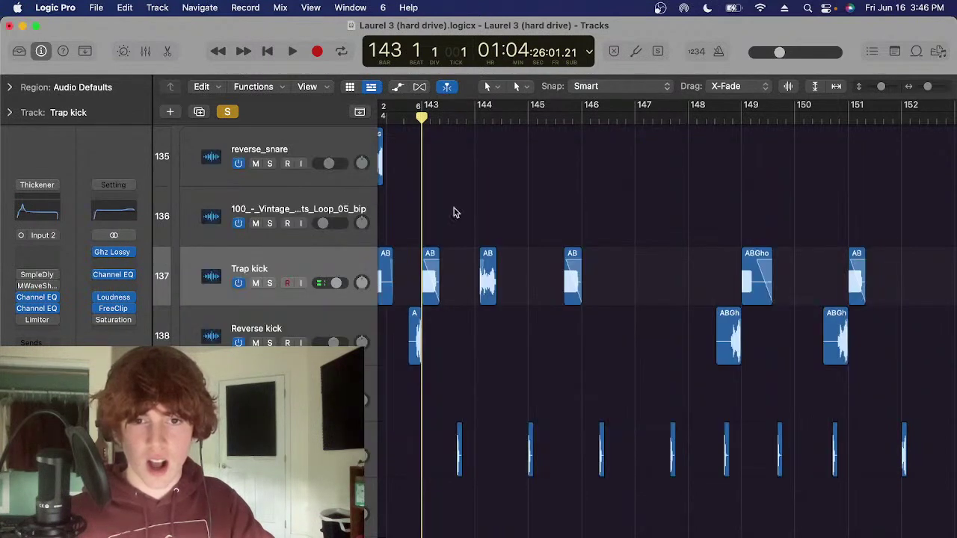
# Look over the kick and clap regions between bars 143 and 155, and place the playhead at bar 144
pyautogui.hscroll(2, 454, 214)
pyautogui.press('super+Left')
pyautogui.scroll(2, 550, 215)
pyautogui.press('super+Left')
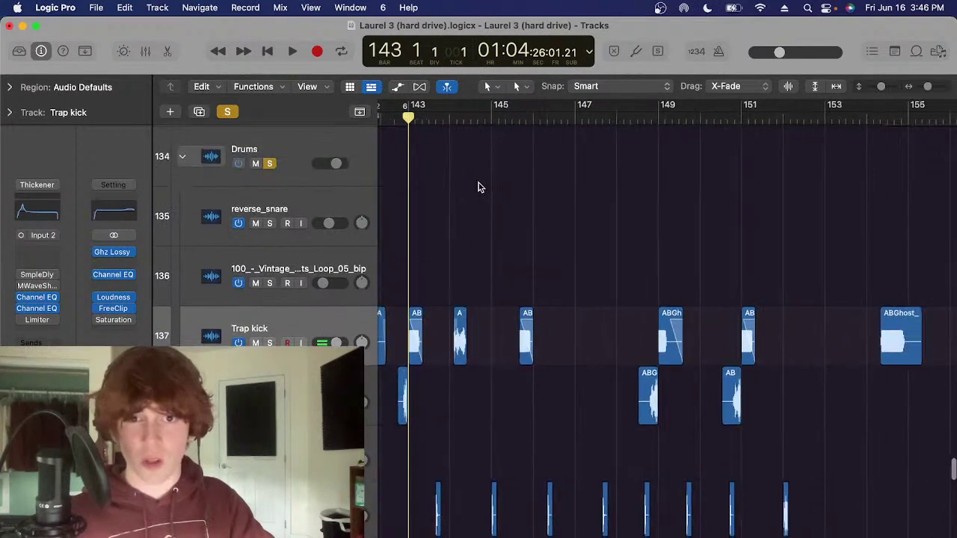
pyautogui.hscroll(-2, 481, 187)
pyautogui.hscroll(1, 604, 178)
pyautogui.scroll(-2, 605, 177)
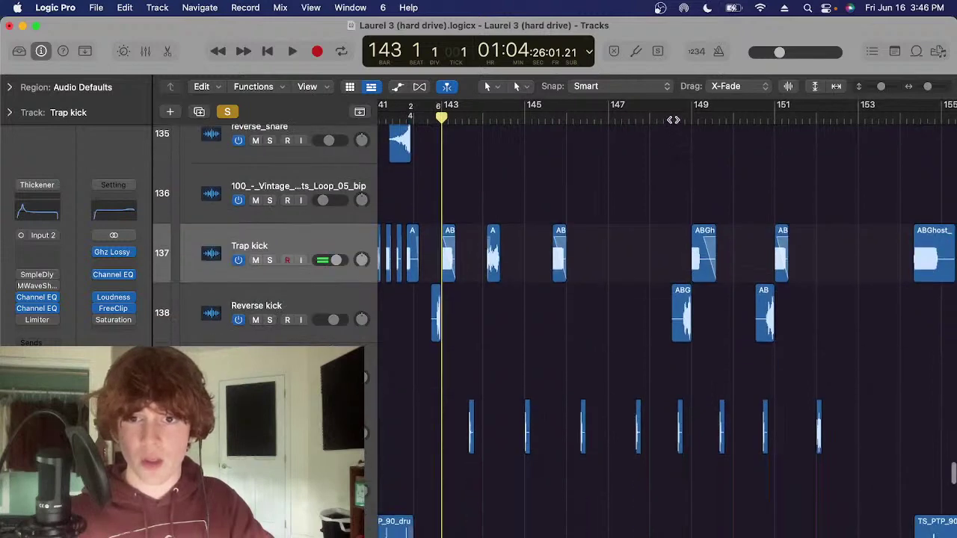
pyautogui.click(673, 118)
pyautogui.hscroll(5, 632, 321)
pyautogui.scroll(-5, 633, 321)
pyautogui.scroll(3, 632, 320)
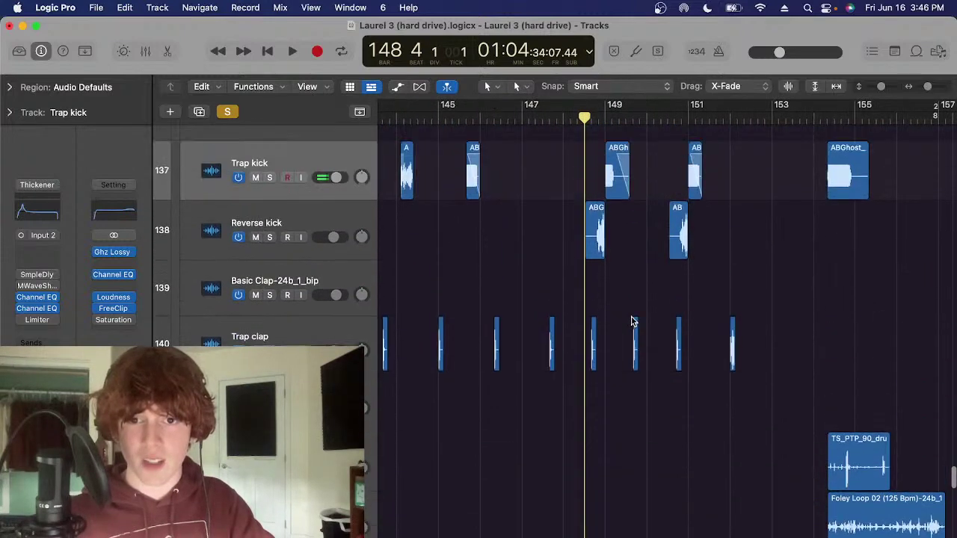
pyautogui.press('super+Right')
pyautogui.press('super+Right')
pyautogui.hscroll(-4, 545, 279)
pyautogui.scroll(2, 523, 217)
pyautogui.click(450, 118)
# Look through the clap tracks down to the Acoustic drums stack and return to the top of the Drums stack
pyautogui.scroll(-4, 531, 300)
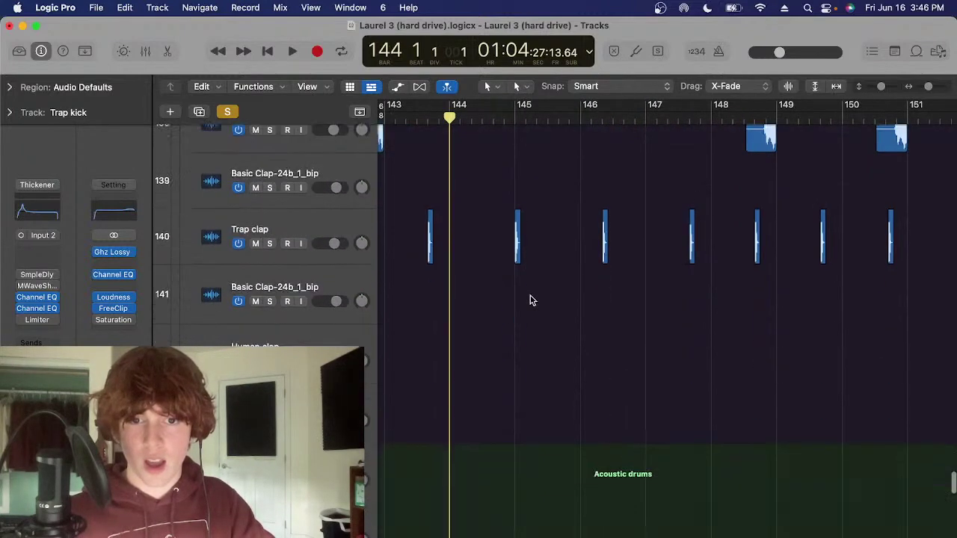
pyautogui.scroll(-5, 529, 299)
pyautogui.scroll(5, 553, 384)
pyautogui.scroll(-10, 525, 310)
pyautogui.scroll(15, 515, 287)
pyautogui.scroll(2, 517, 372)
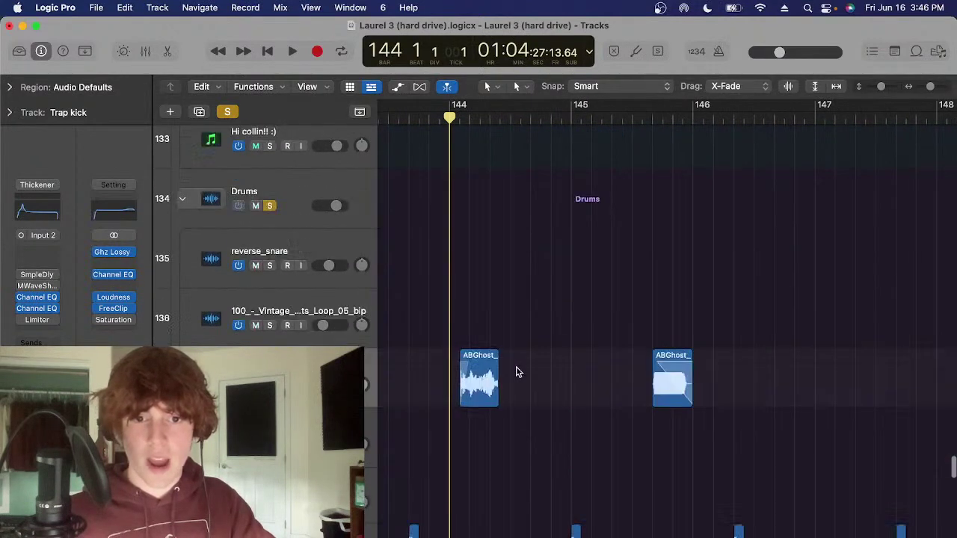
pyautogui.scroll(-1, 517, 371)
# Select the Trap kick region just after bar 144 and inspect its stereo waveform enlarged
pyautogui.click(471, 365)
pyautogui.hscroll(5, 472, 364)
pyautogui.click(558, 291)
pyautogui.scroll(2, 639, 299)
pyautogui.click(594, 365)
pyautogui.hscroll(1, 594, 366)
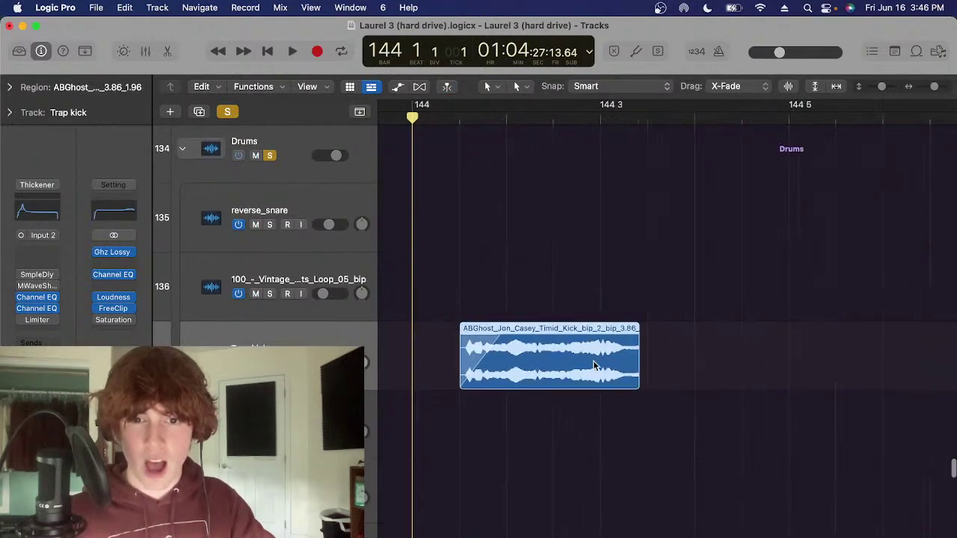
pyautogui.scroll(-5, 594, 358)
pyautogui.click(558, 337)
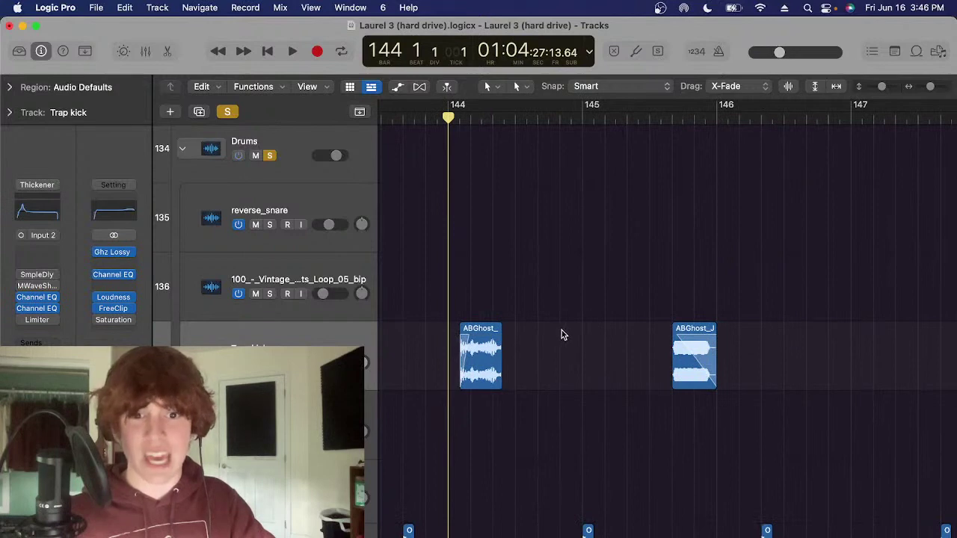
pyautogui.moveTo(561, 330); pyautogui.dragTo(462, 370)
pyautogui.click(528, 334)
pyautogui.click(482, 360)
pyautogui.hscroll(-2, 478, 352)
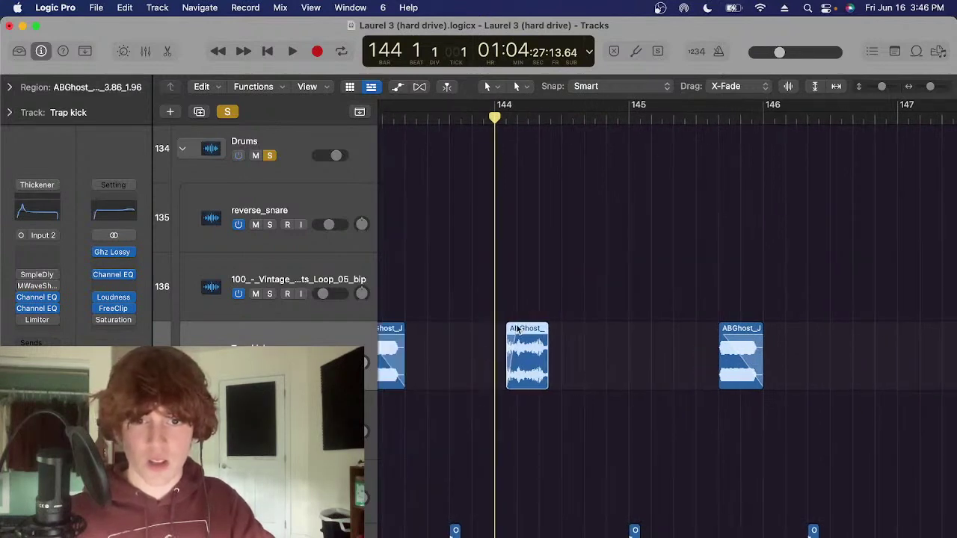
# Play the soloed drums from bar 144, restarting once, and follow the playback into bar 146
pyautogui.hscroll(3, 523, 329)
pyautogui.press('space')
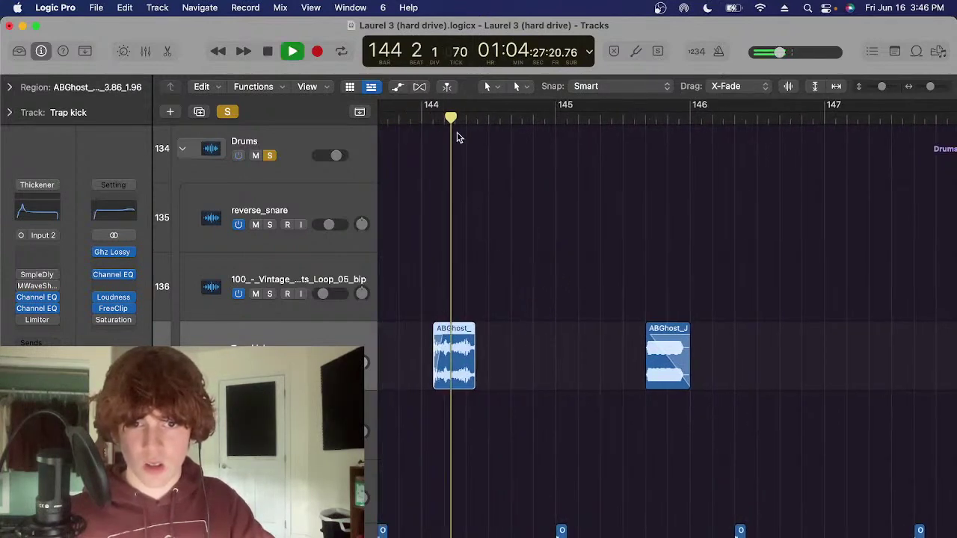
pyautogui.click(435, 121)
pyautogui.press('space')
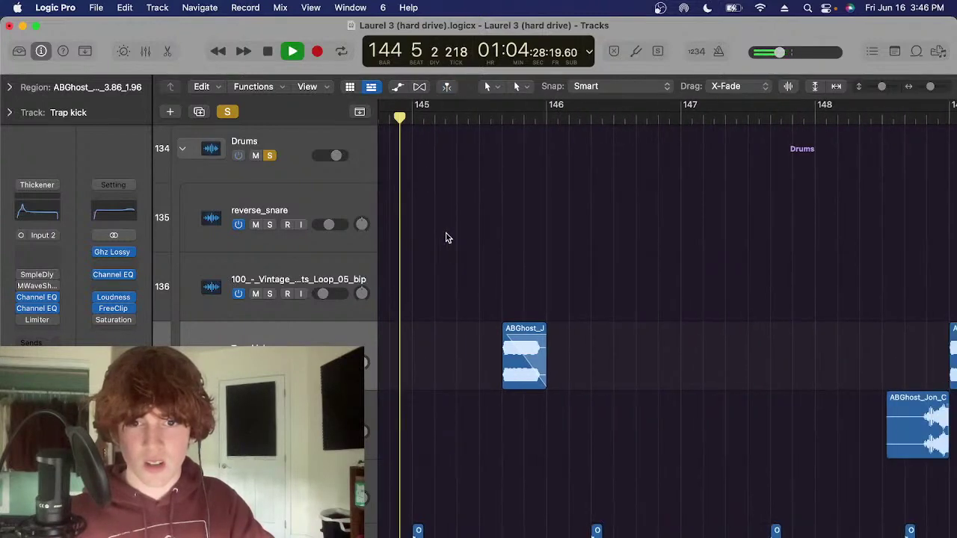
pyautogui.scroll(-2, 447, 287)
pyautogui.scroll(-4, 449, 287)
pyautogui.hscroll(3, 448, 287)
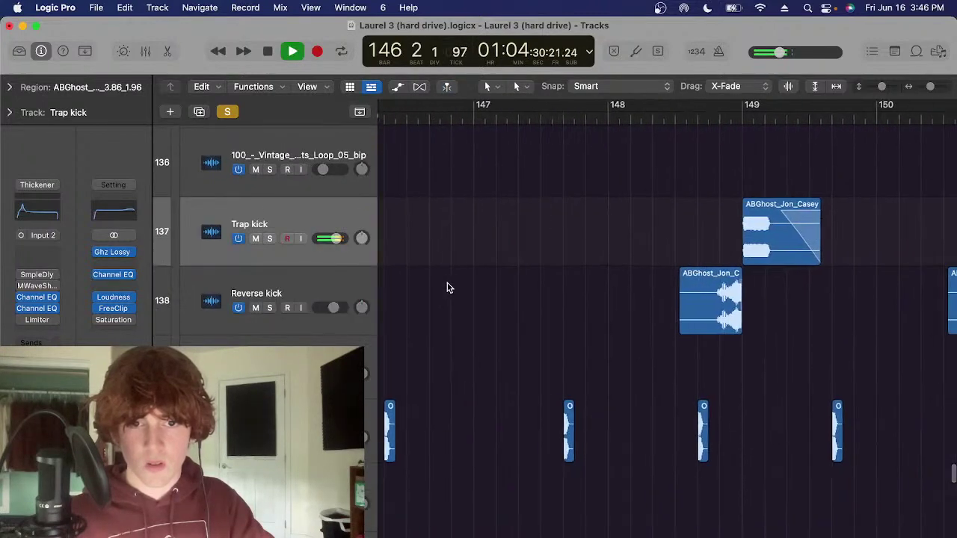
# Stop playback at beat 3 of bar 146, solo the Trap clap track, and set a cycle range from bar 146 to just before bar 147
pyautogui.hscroll(-6, 448, 287)
pyautogui.click(336, 432)
pyautogui.press('space')
pyautogui.click(525, 119)
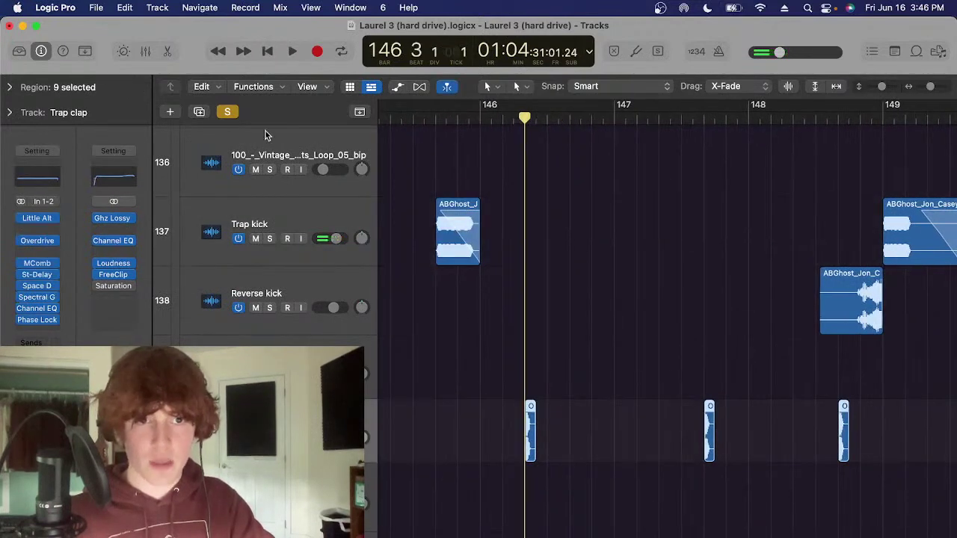
pyautogui.press('s')
pyautogui.moveTo(591, 106); pyautogui.dragTo(479, 141)
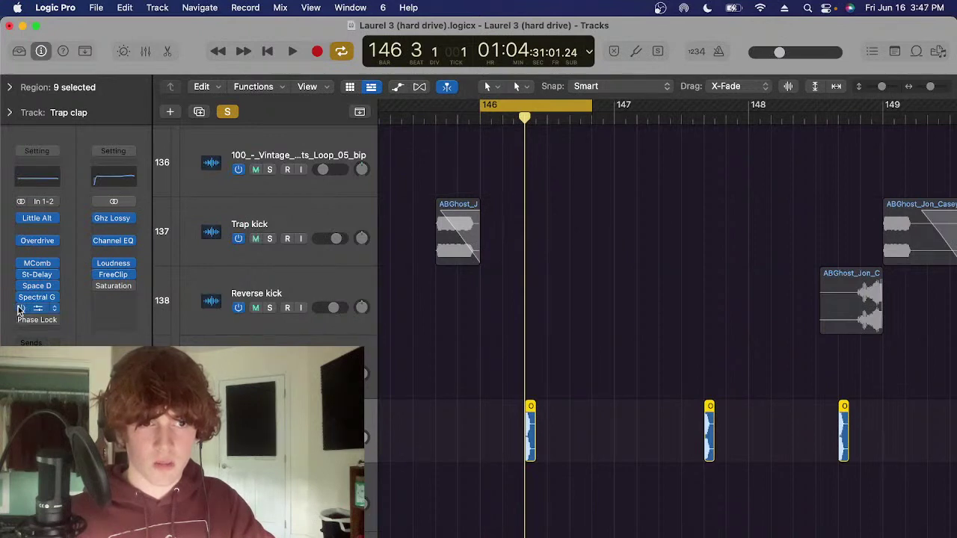
# Inspect the Stereo Delay, Space Designer and Little AlterBoy plug-ins on the Trap clap track
pyautogui.hscroll(2, 367, 349)
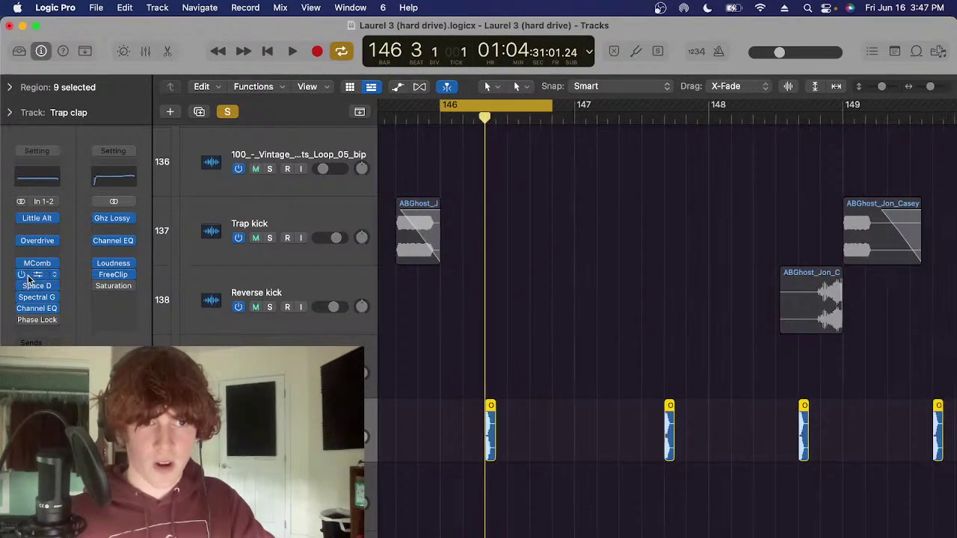
pyautogui.click(30, 276)
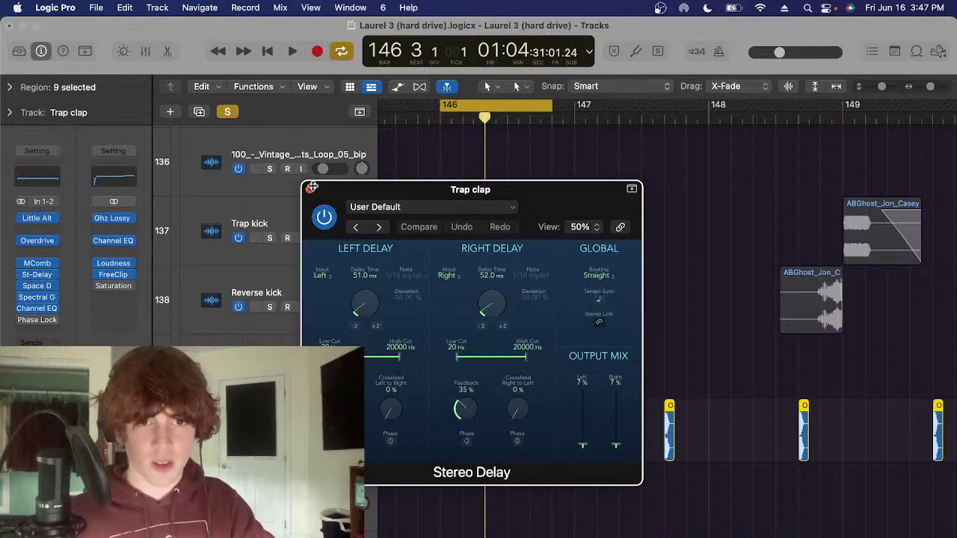
pyautogui.click(311, 188)
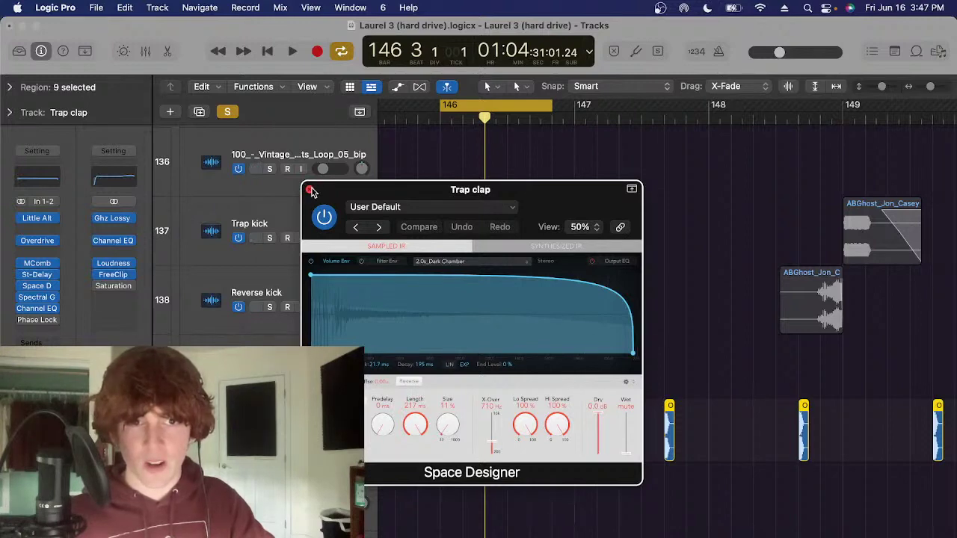
pyautogui.click(310, 189)
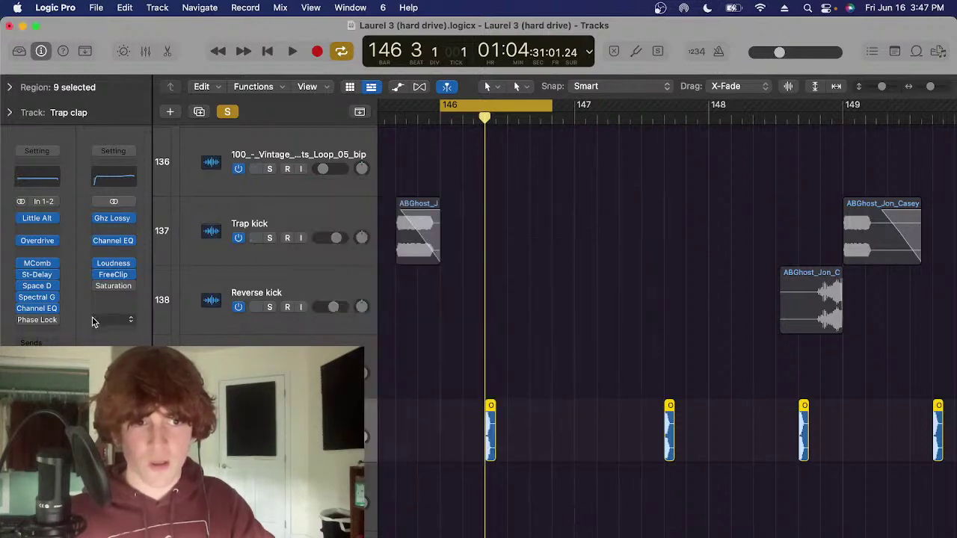
pyautogui.click(38, 221)
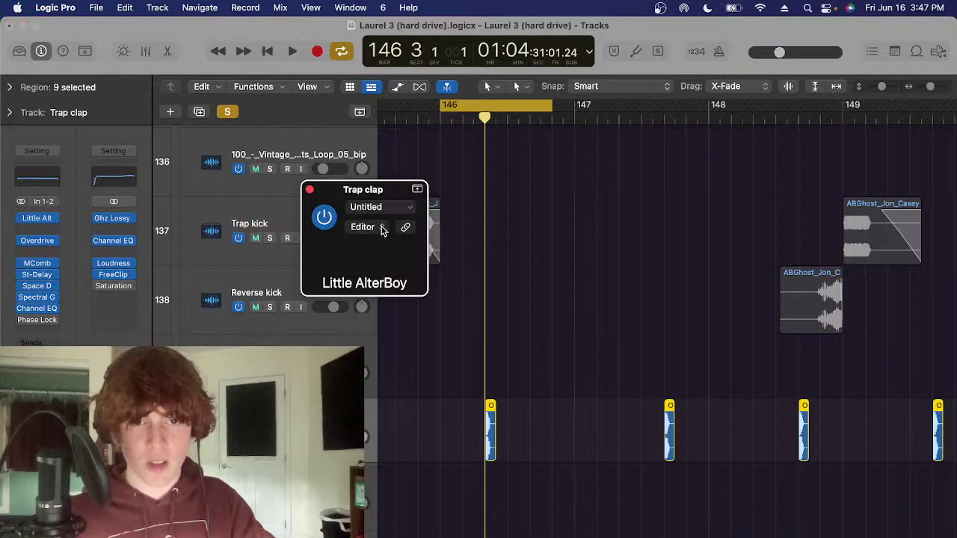
pyautogui.click(311, 190)
# Select the Trap clap region at beat 3 of bar 146 and shorten the cycle range slightly to end within beat 5
pyautogui.click(491, 430)
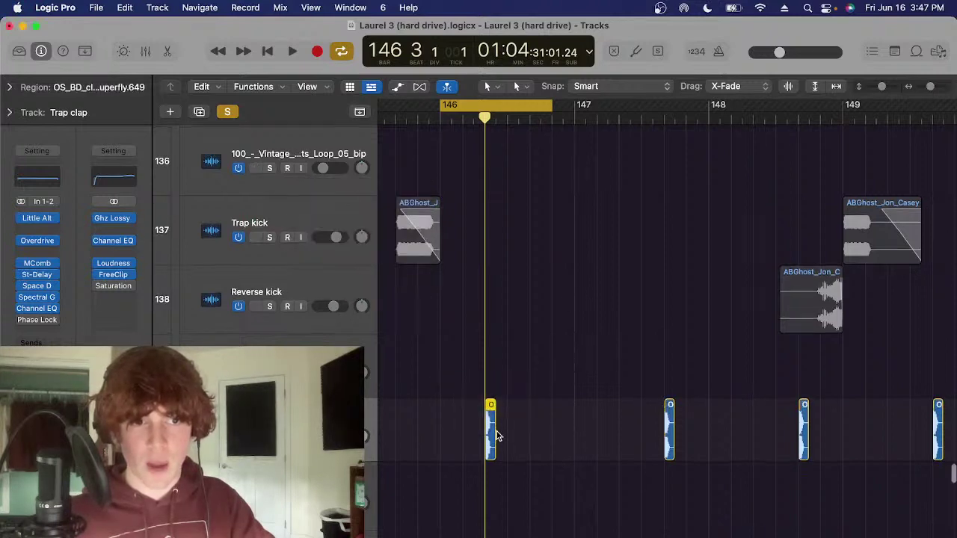
pyautogui.press('cmd+Right')
pyautogui.moveTo(637, 114); pyautogui.dragTo(615, 113)
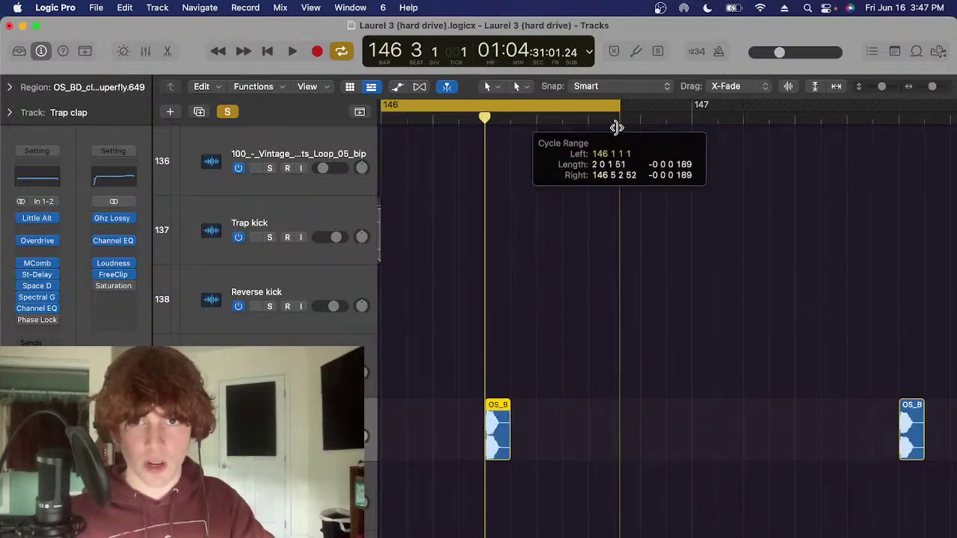
pyautogui.hscroll(-3, 482, 133)
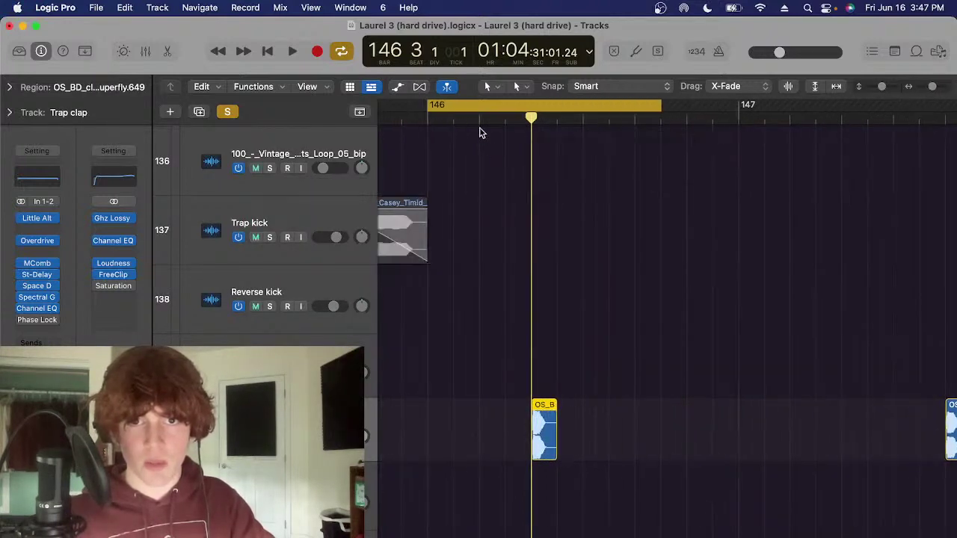
# Check the Trap clap's Overdrive settings, and play the cycled clap with Phase Lock switched on
pyautogui.click(36, 240)
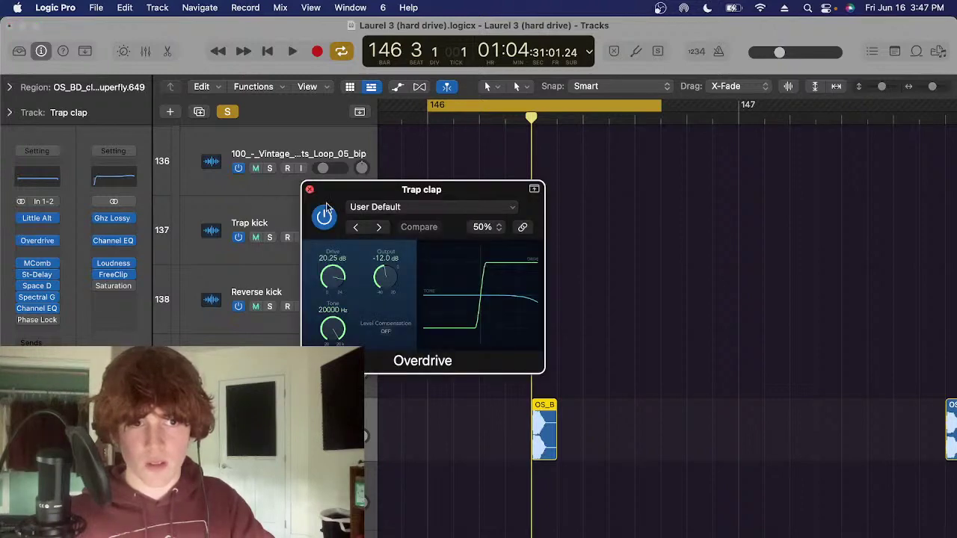
pyautogui.click(310, 189)
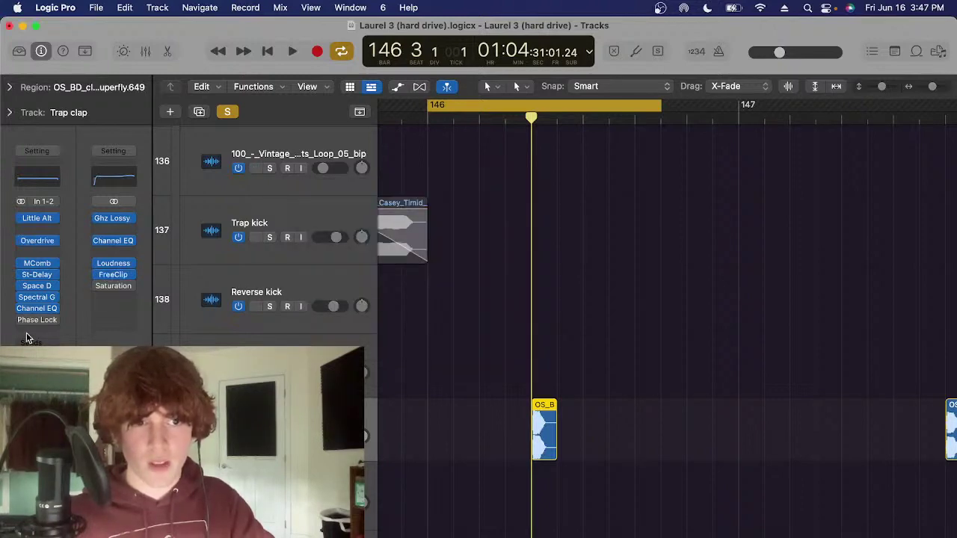
pyautogui.press('space')
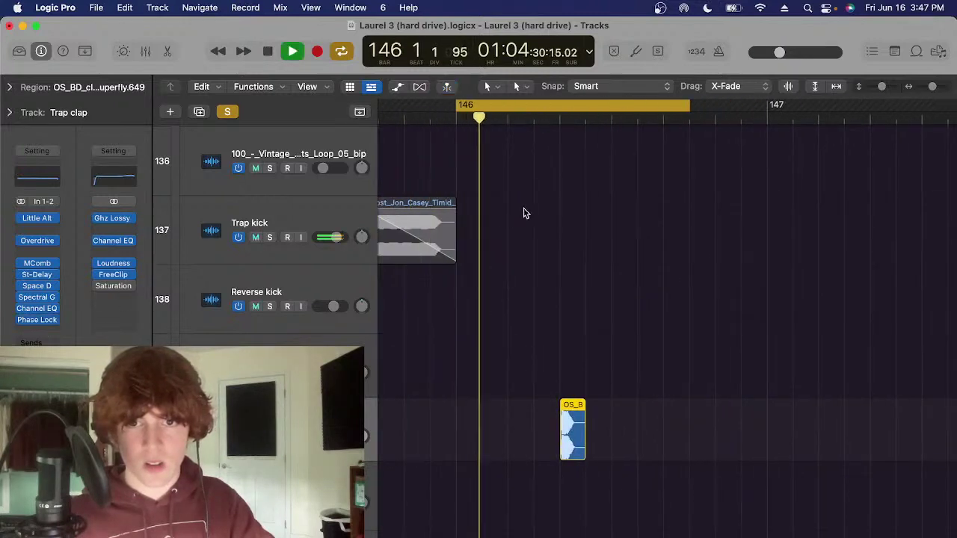
pyautogui.press('space')
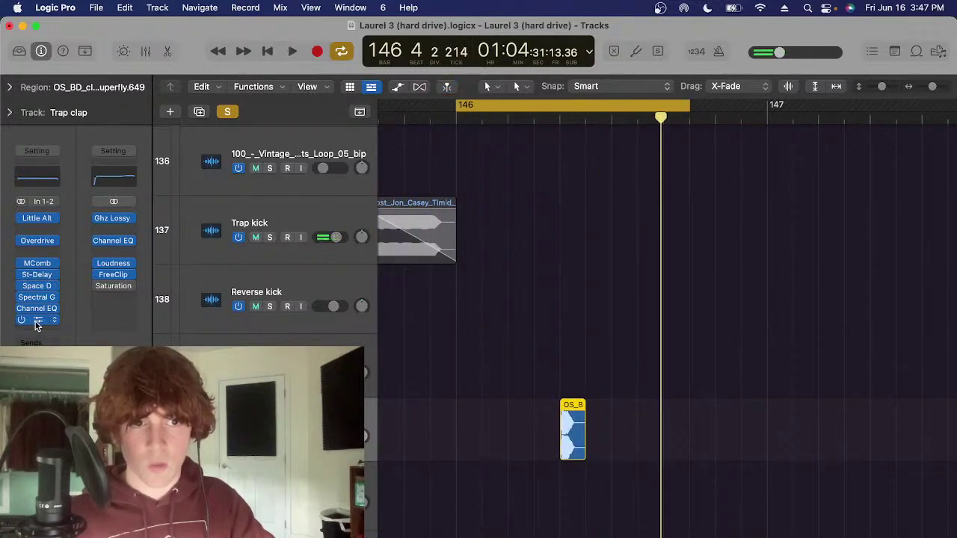
# View and close the Trap clap's Phase Lock plug-in, and show track automation with the cycle range turned off
pyautogui.click(37, 320)
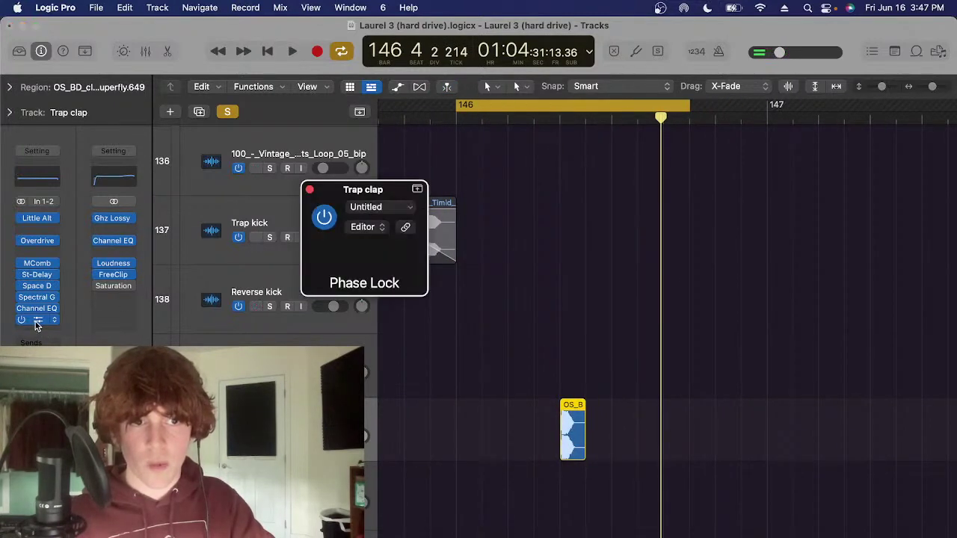
pyautogui.click(310, 191)
pyautogui.press('a')
pyautogui.click(564, 108)
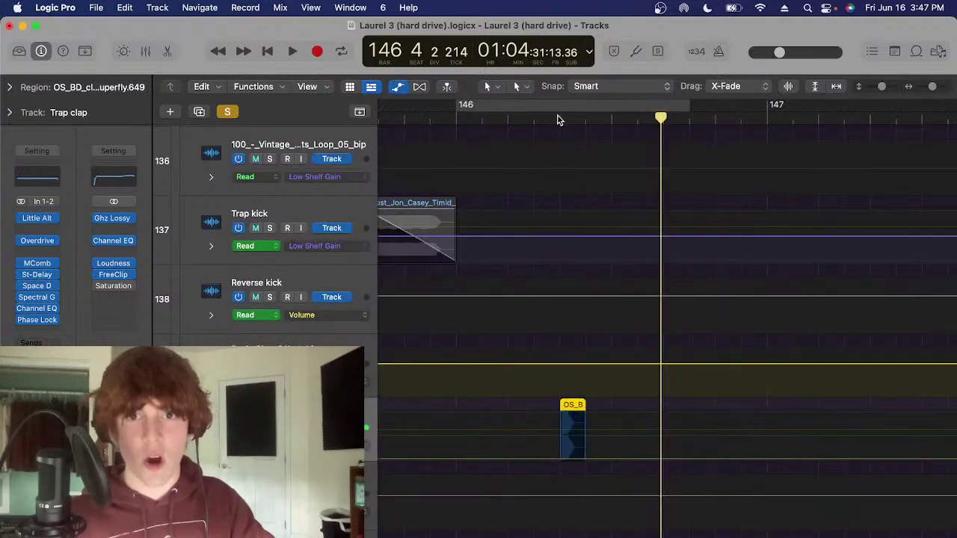
# Remove Phase Lock from the Trap clap track, play the section around bar 146 without it, and undo the removal
pyautogui.click(560, 117)
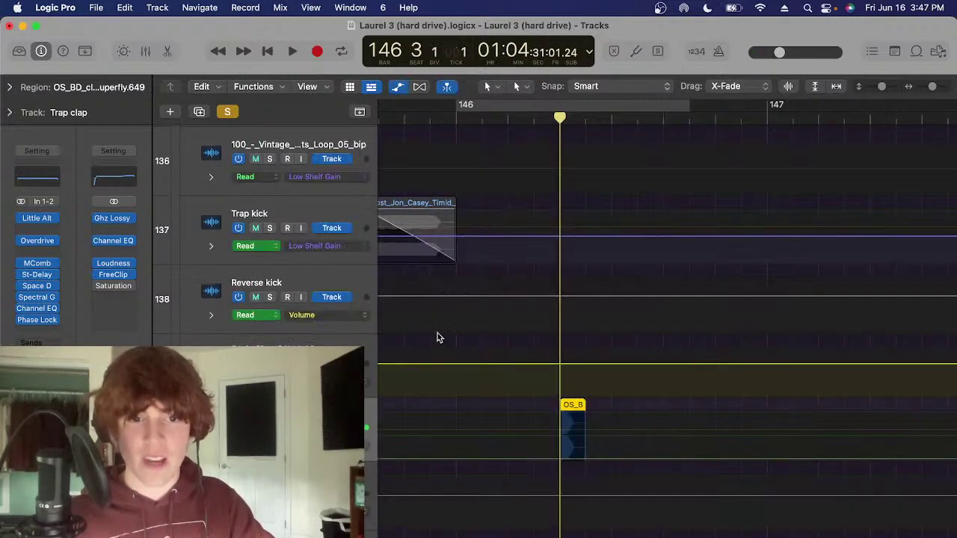
pyautogui.click(314, 176)
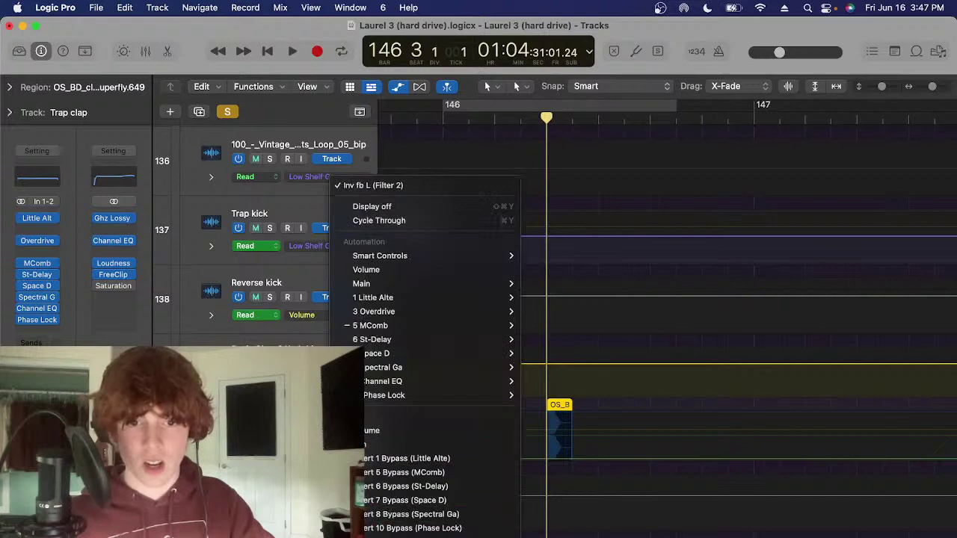
pyautogui.click(16, 325)
pyautogui.click(63, 323)
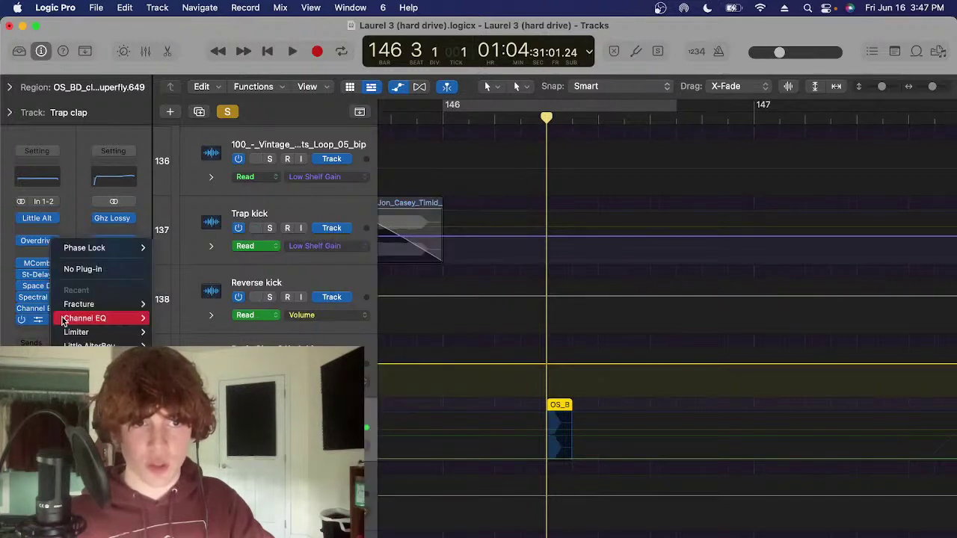
pyautogui.click(82, 270)
pyautogui.press('space')
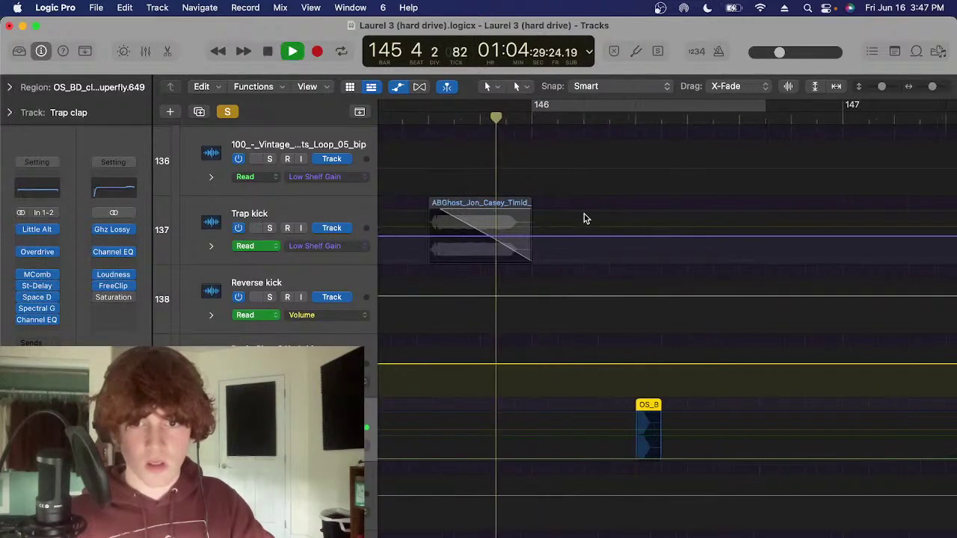
pyautogui.press('space')
pyautogui.click(497, 122)
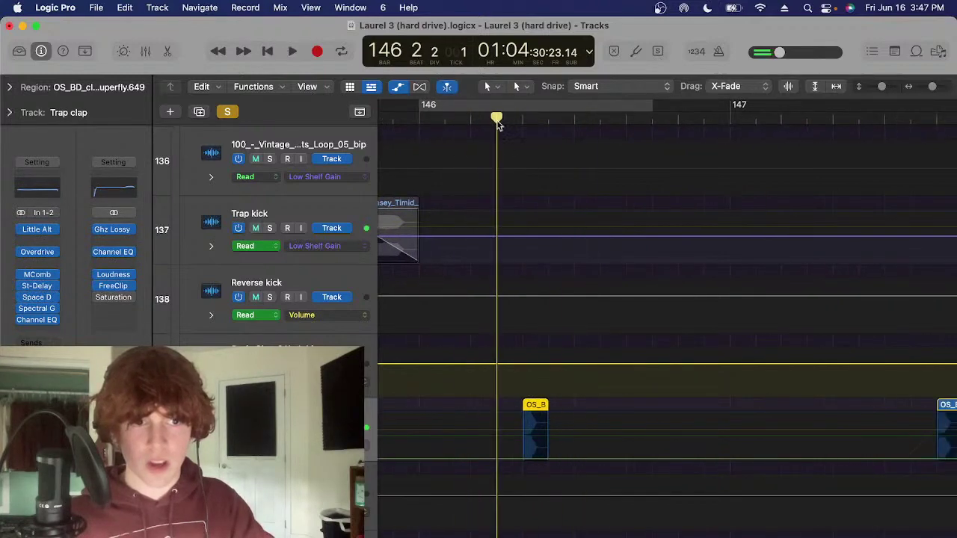
pyautogui.press('super+z')
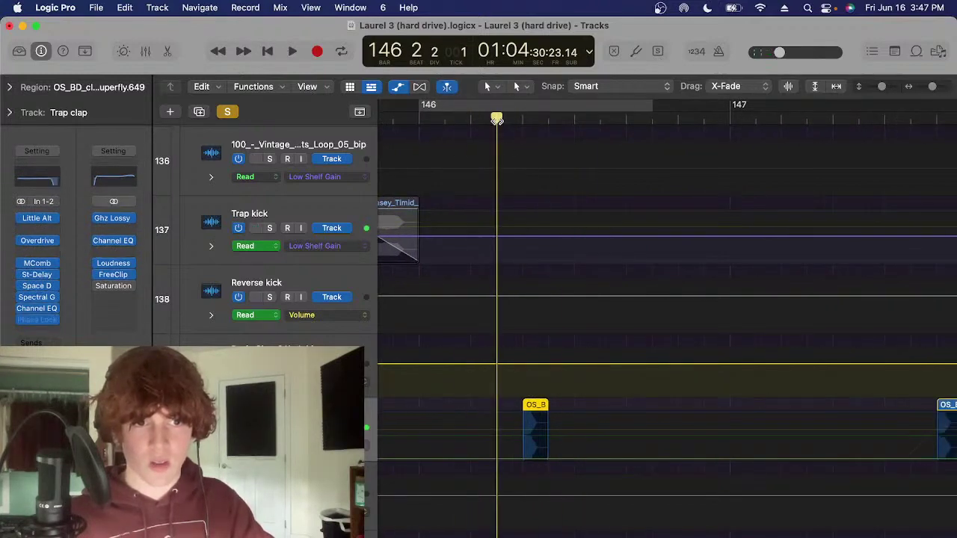
# Play the soloed Trap clap from bar 146 with Phase Lock active, then turn off solo and hide track automation
pyautogui.press('space')
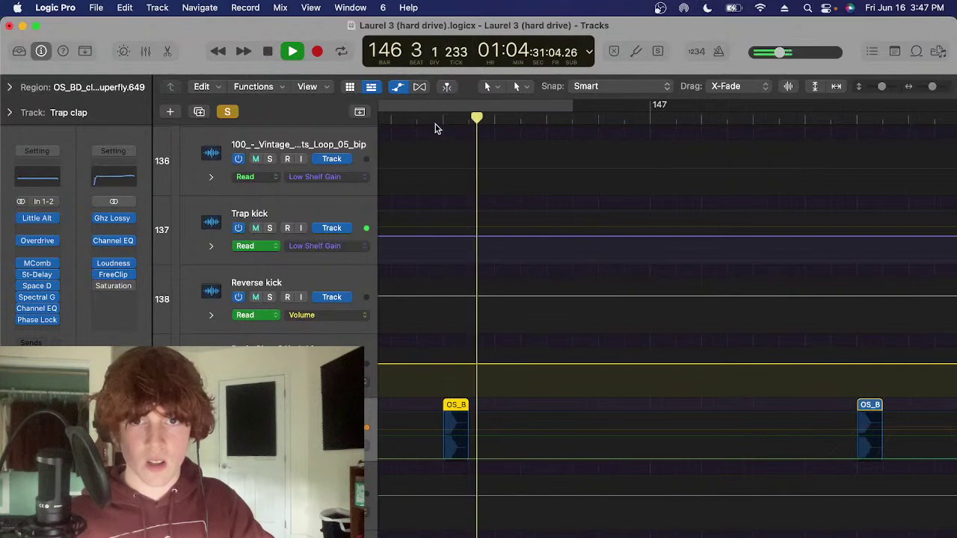
pyautogui.press('space')
pyautogui.keyDown('ctrl'); pyautogui.keyDown('alt'); pyautogui.click(475, 202); pyautogui.keyUp('alt'); pyautogui.keyUp('ctrl')
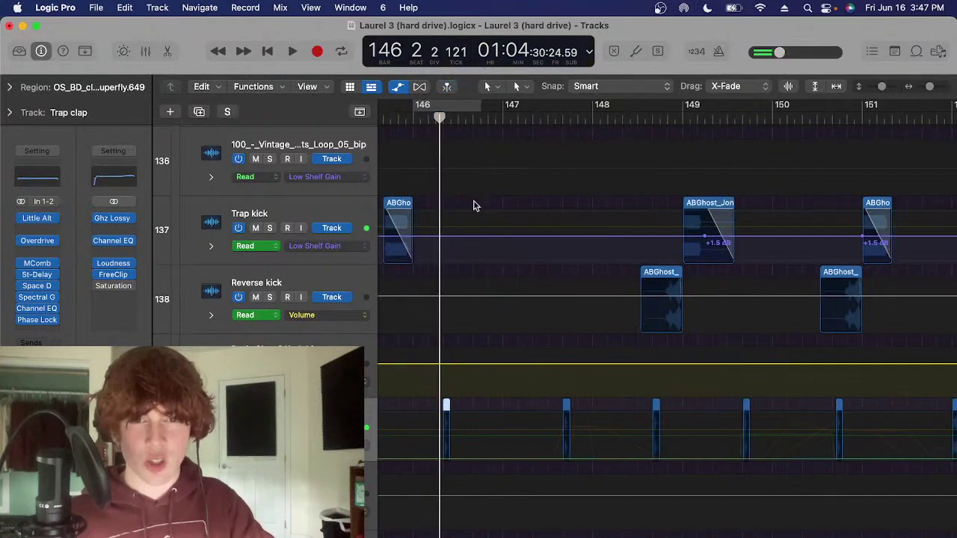
pyautogui.press('a')
pyautogui.scroll(1, 475, 196)
pyautogui.scroll(3, 475, 195)
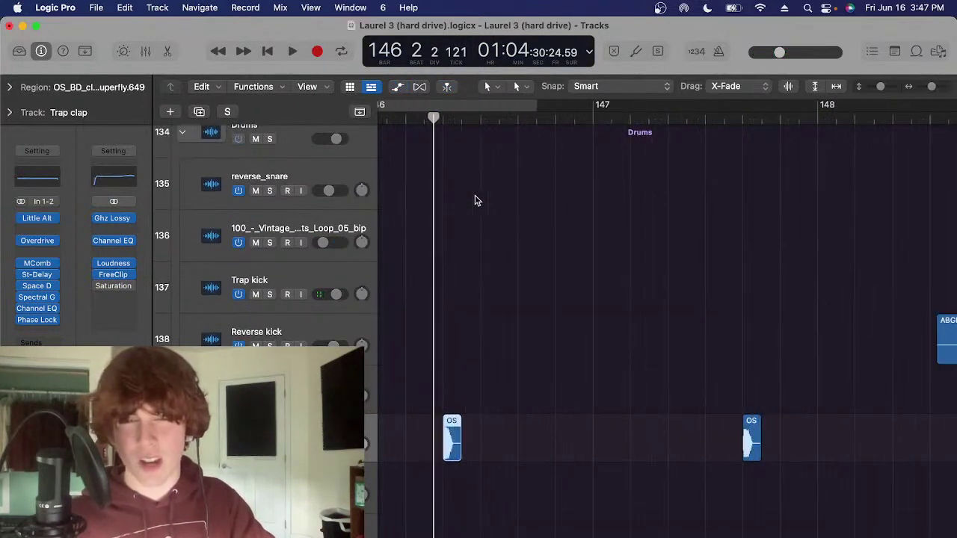
# Set the playhead to beat 3 of bar 146 and select the track holding the Cymatics Odyssey Dubstep Drum Loop 4 region
pyautogui.click(493, 256)
pyautogui.scroll(15, 685, 137)
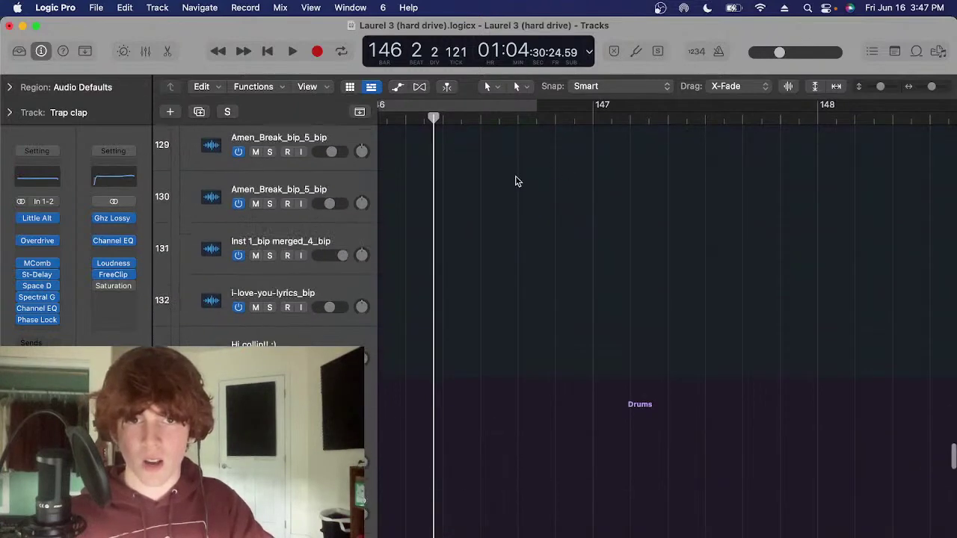
pyautogui.hscroll(-1, 448, 138)
pyautogui.scroll(10, 490, 153)
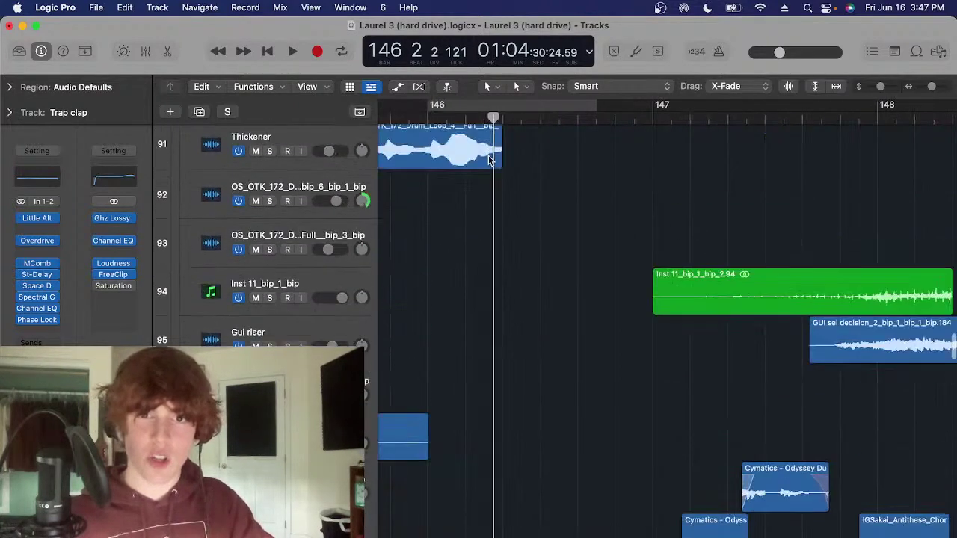
pyautogui.click(503, 128)
pyautogui.scroll(-3, 503, 135)
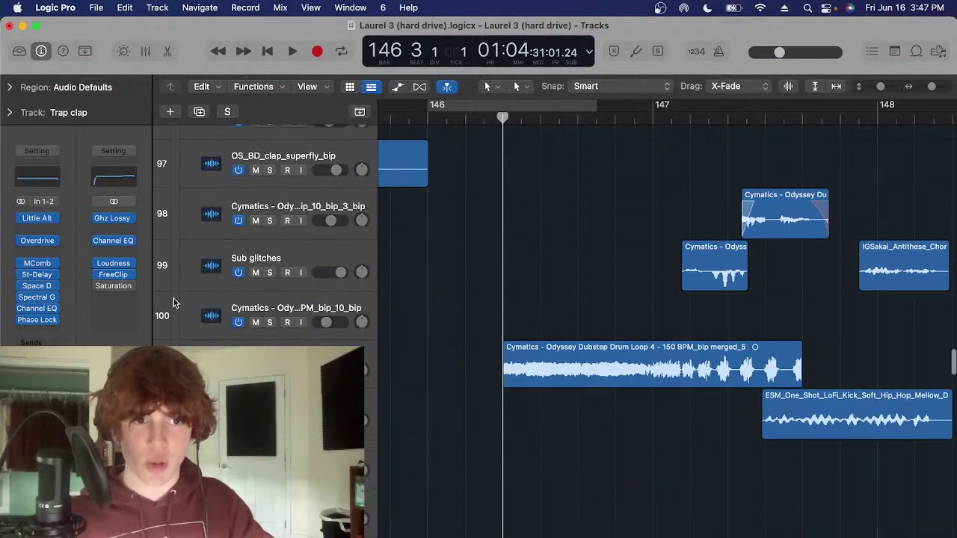
pyautogui.click(572, 357)
pyautogui.press('super+Left')
pyautogui.click(570, 298)
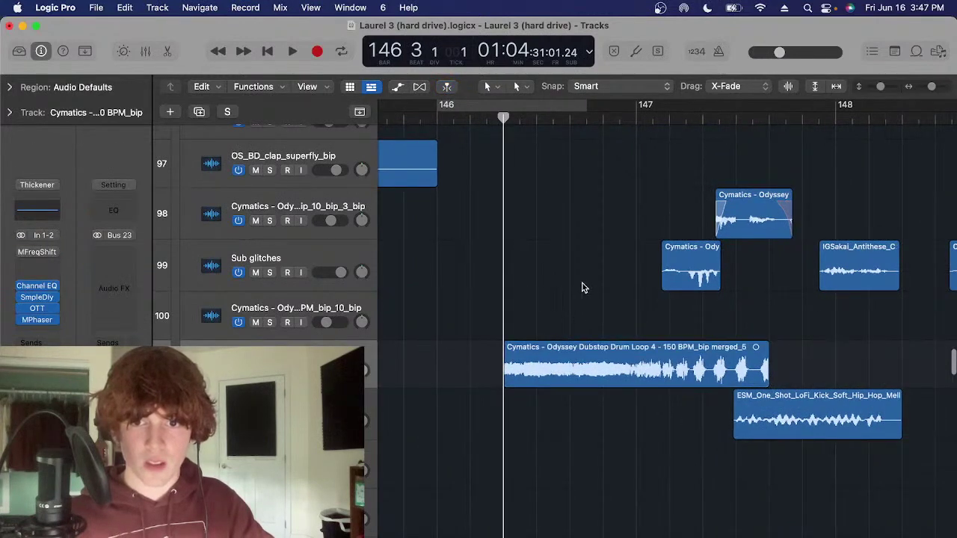
# Solo the Cymatics Odyssey Dubstep Drum Loop 4 region, play it, and turn solo off
pyautogui.click(566, 357)
pyautogui.hscroll(2, 497, 259)
pyautogui.hotkey('ctrl', 's')
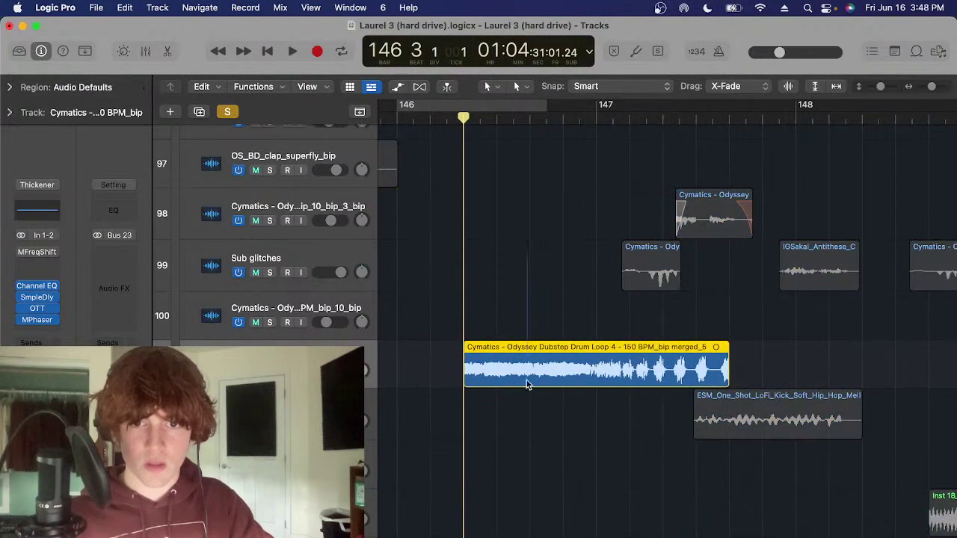
pyautogui.press('space')
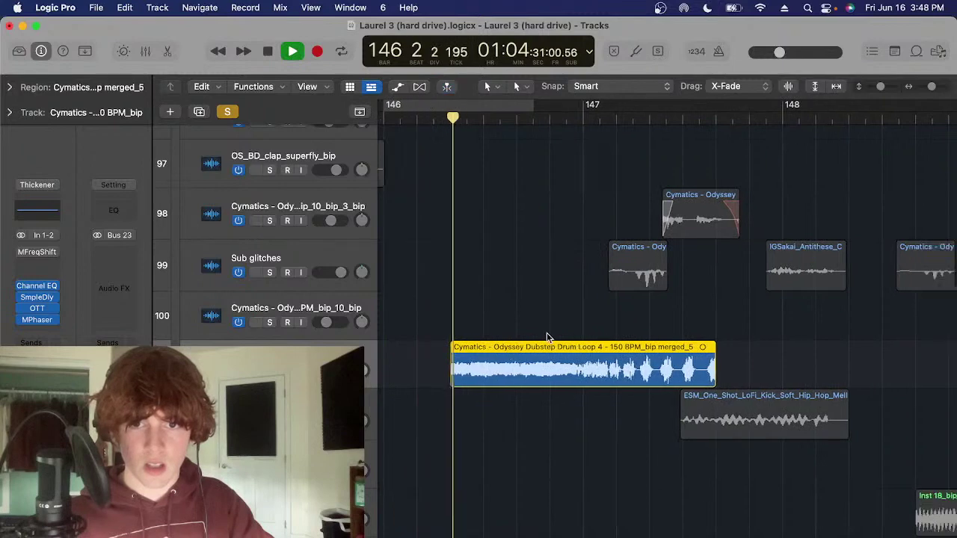
pyautogui.press('space')
pyautogui.press('s')
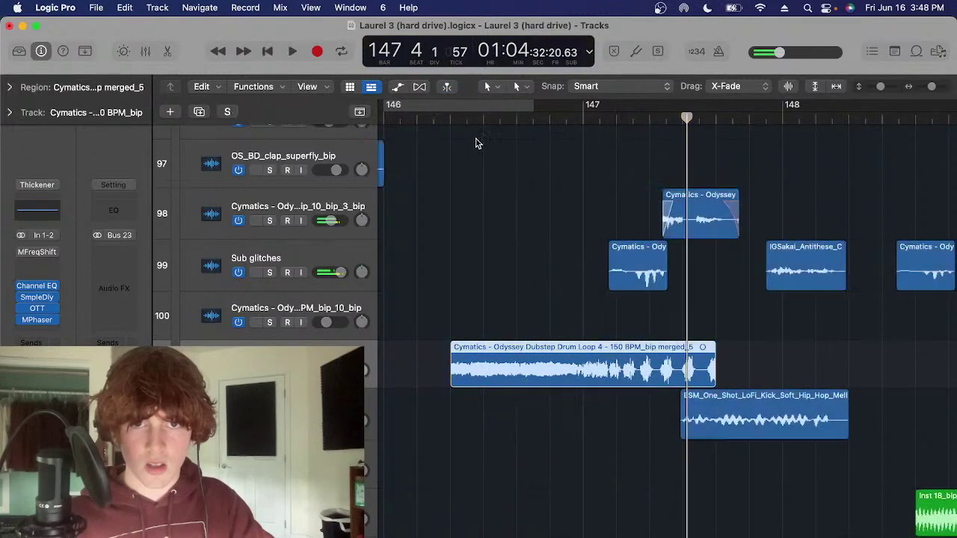
# Set the playhead to beat 2 of bar 142 and select the Thickener track with its regions
pyautogui.scroll(-5, 513, 252)
pyautogui.scroll(7, 551, 220)
pyautogui.click(486, 119)
pyautogui.scroll(4, 522, 292)
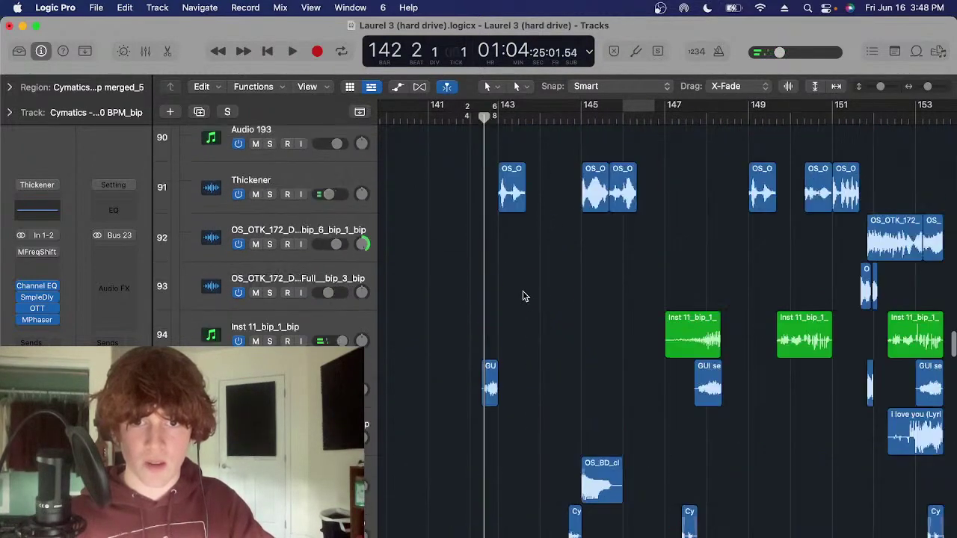
pyautogui.press('super+Right')
pyautogui.press('super+Right')
pyautogui.press('super+Right')
pyautogui.press('super+Right')
pyautogui.click(287, 195)
pyautogui.scroll(4, 539, 153)
pyautogui.hscroll(-5, 540, 153)
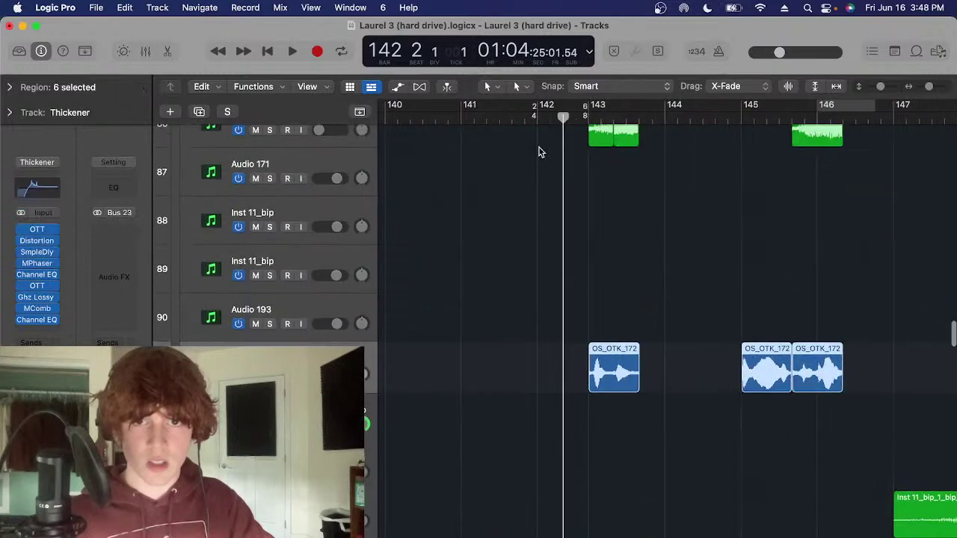
# Play the full arrangement briefly from bar 141 and stop it
pyautogui.click(596, 115)
pyautogui.scroll(5, 619, 329)
pyautogui.hscroll(-1, 568, 262)
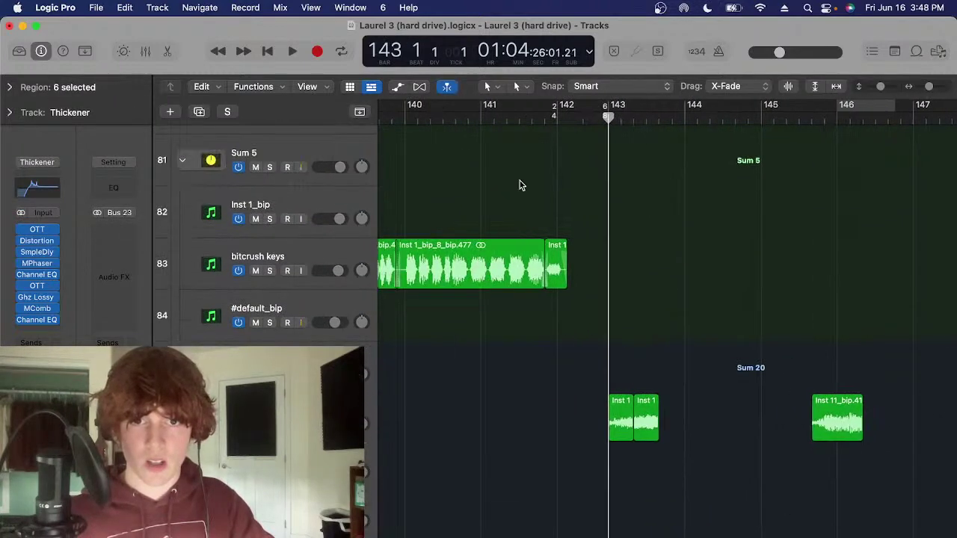
pyautogui.click(476, 114)
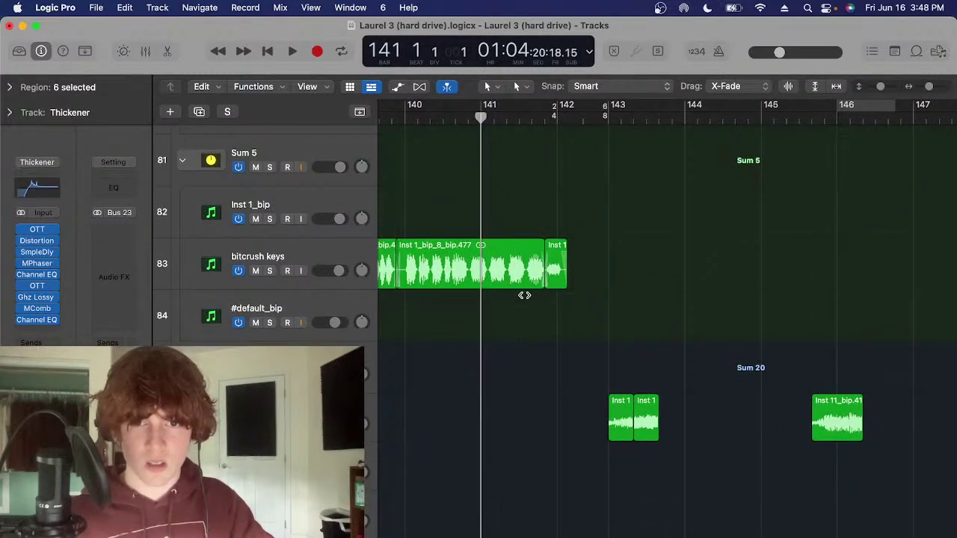
pyautogui.press('space')
pyautogui.hscroll(-4, 525, 298)
pyautogui.hscroll(-12, 488, 187)
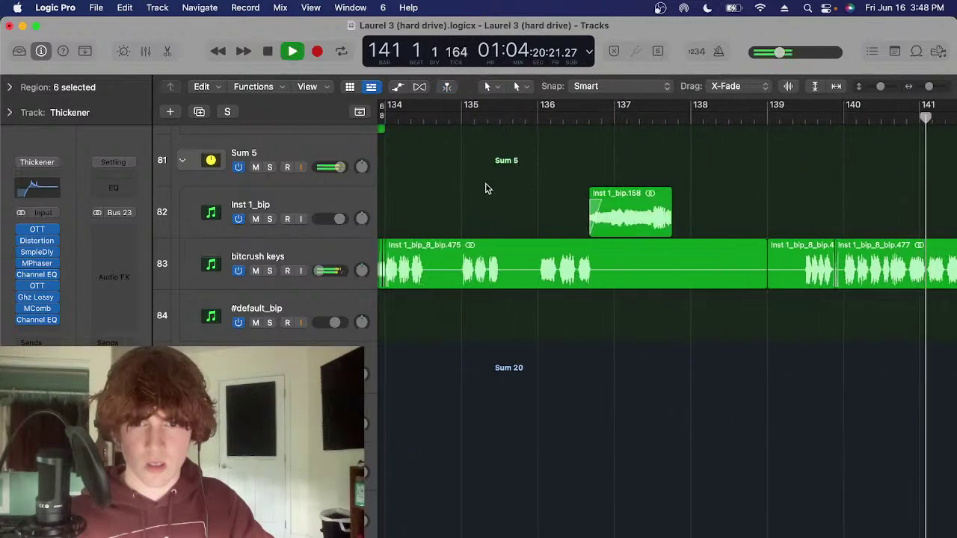
pyautogui.press('space')
# Play the full arrangement from beat 3 of bar 134 while looking through the tracks, and stop playback in bar 135
pyautogui.click(641, 114)
pyautogui.press('space')
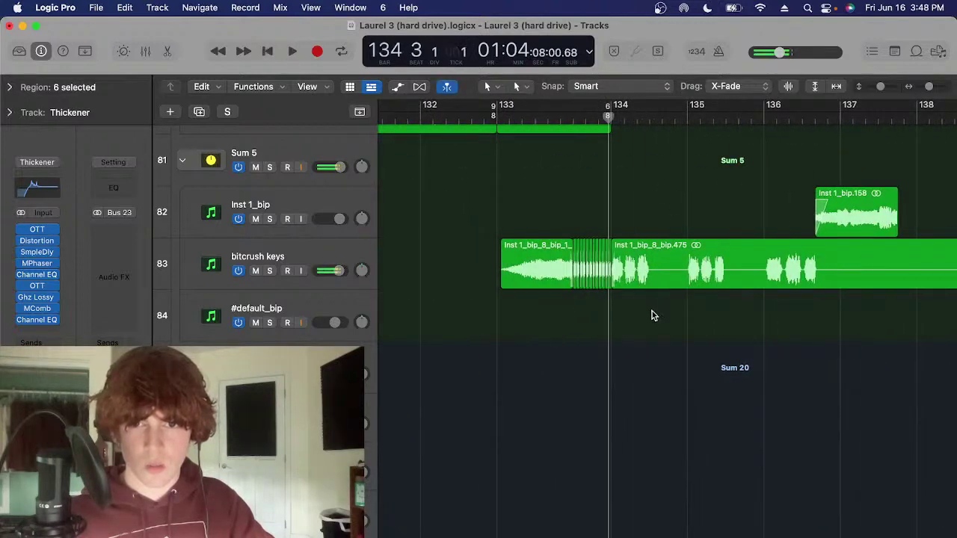
pyautogui.scroll(-5, 549, 316)
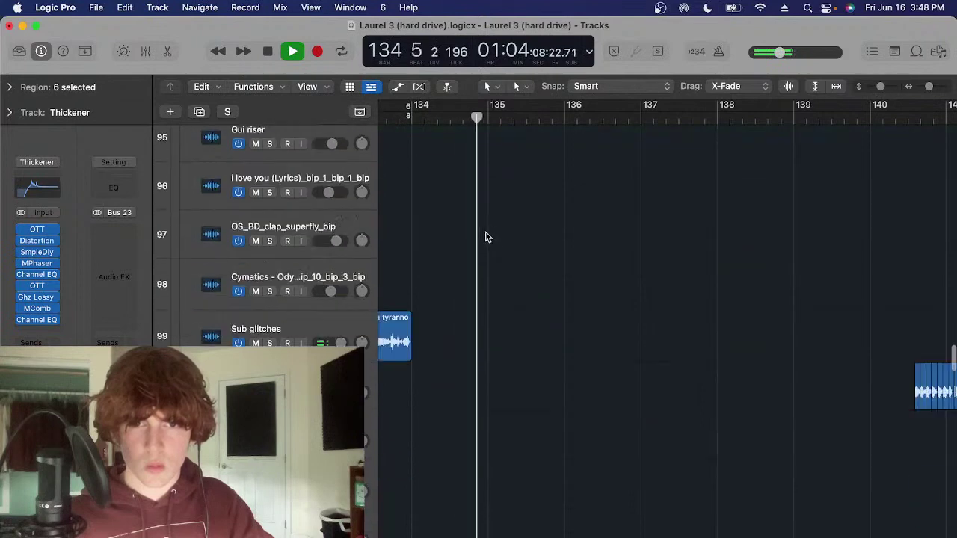
pyautogui.scroll(6, 487, 234)
pyautogui.scroll(-6, 529, 205)
pyautogui.press('space')
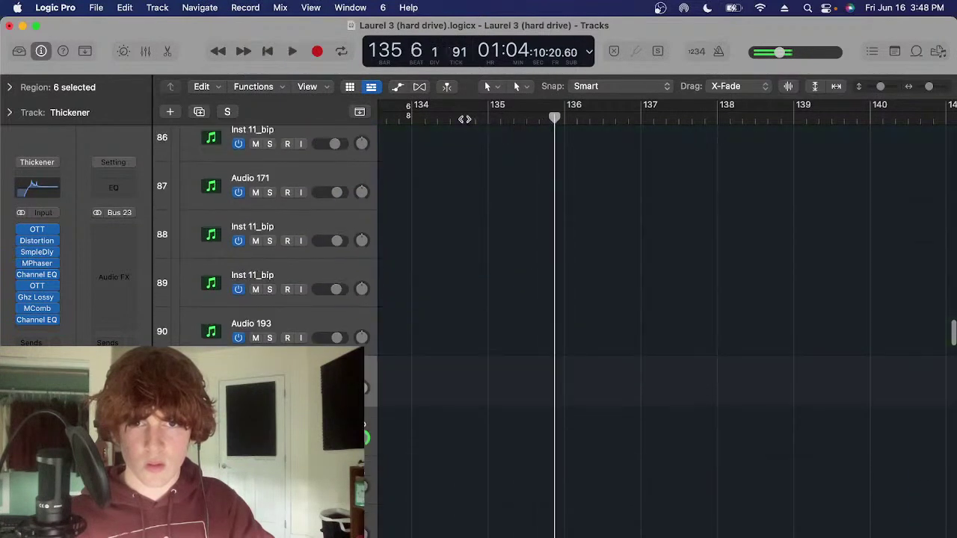
# Select and solo the OS_OTK_172_Drum_Loop_4 track in the Fills stack, set the playhead to beat 3 of bar 134, and deselect its region
pyautogui.scroll(-1, 439, 135)
pyautogui.click(445, 122)
pyautogui.scroll(-20, 481, 331)
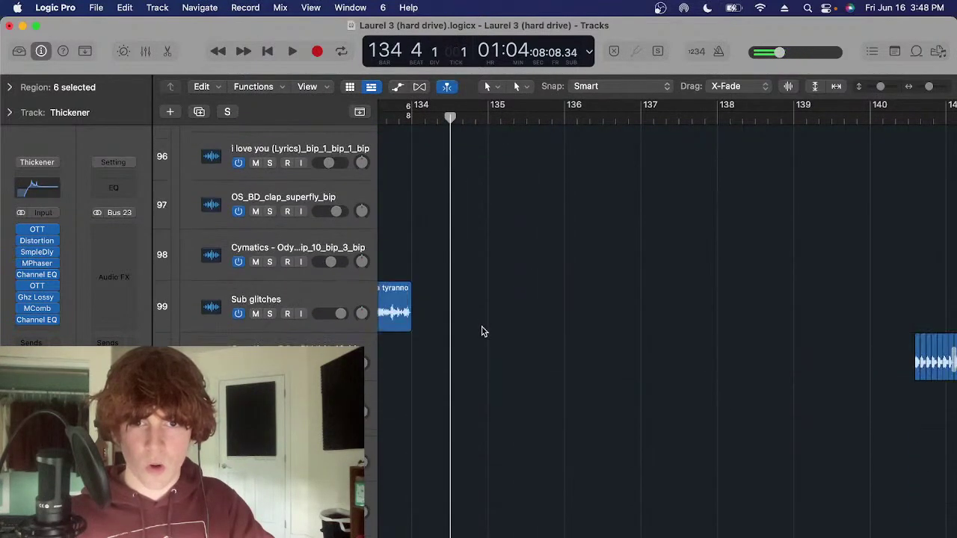
pyautogui.click(348, 252)
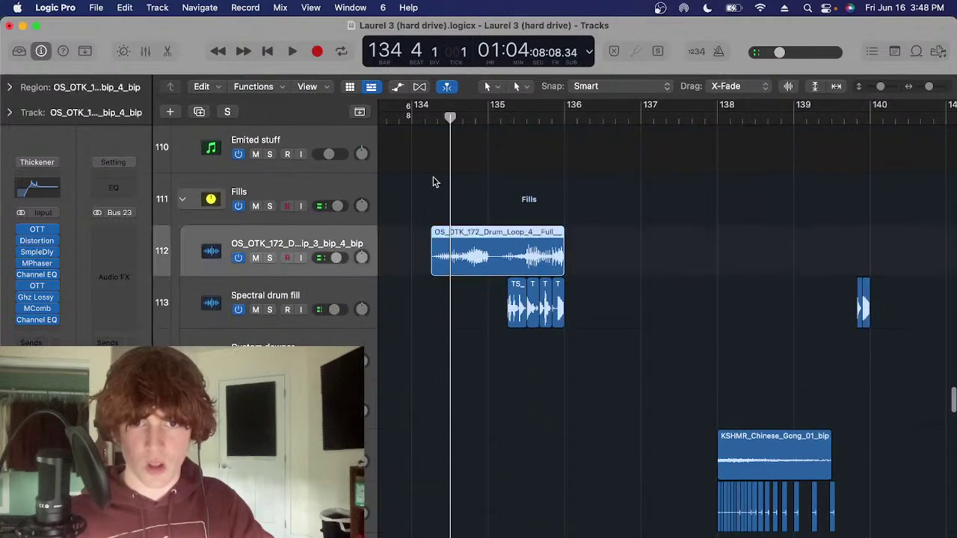
pyautogui.press('s')
pyautogui.scroll(5, 476, 199)
pyautogui.scroll(-3, 478, 198)
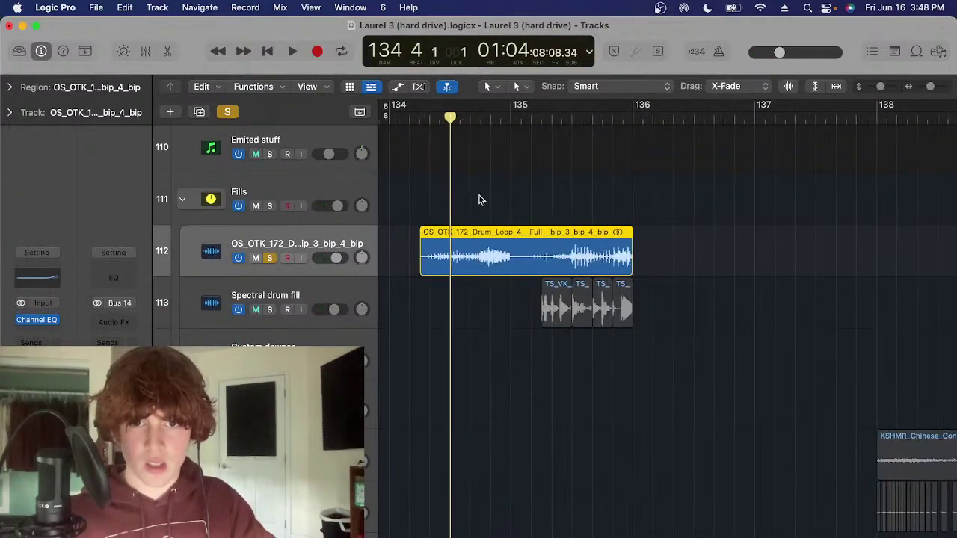
pyautogui.click(479, 197)
pyautogui.moveTo(482, 192); pyautogui.dragTo(467, 257)
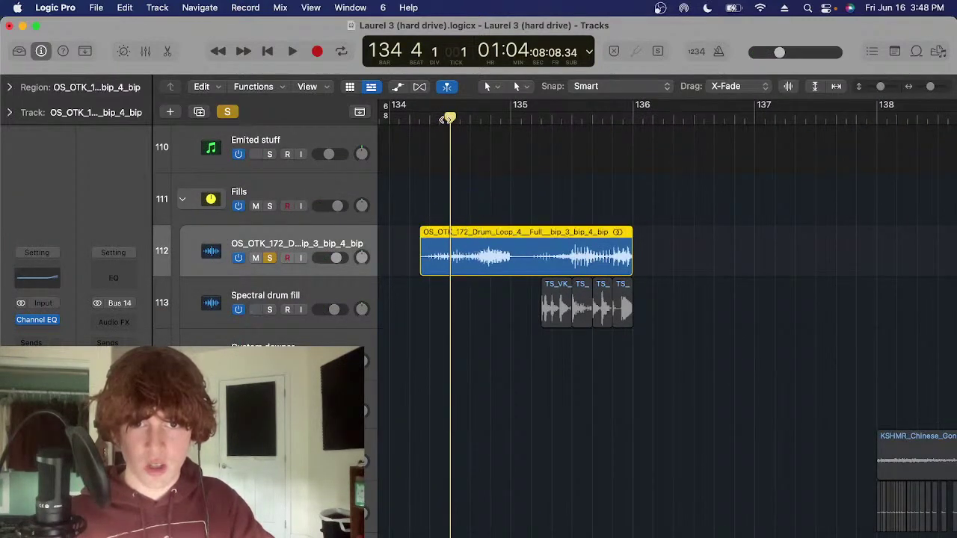
pyautogui.moveTo(446, 119)
pyautogui.mouseDown()
pyautogui.moveTo(459, 120)
pyautogui.moveTo(429, 119)
pyautogui.mouseUp()
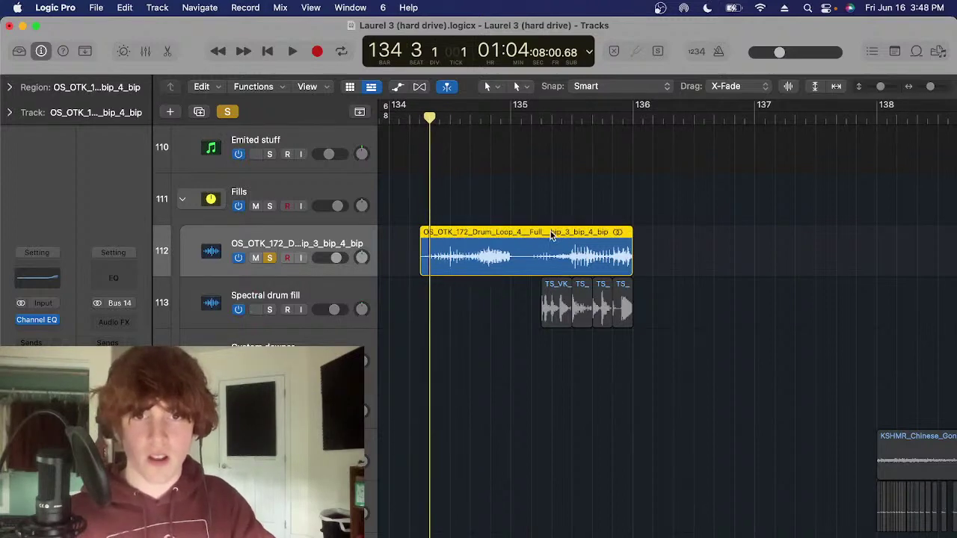
pyautogui.scroll(1, 428, 226)
pyautogui.click(465, 215)
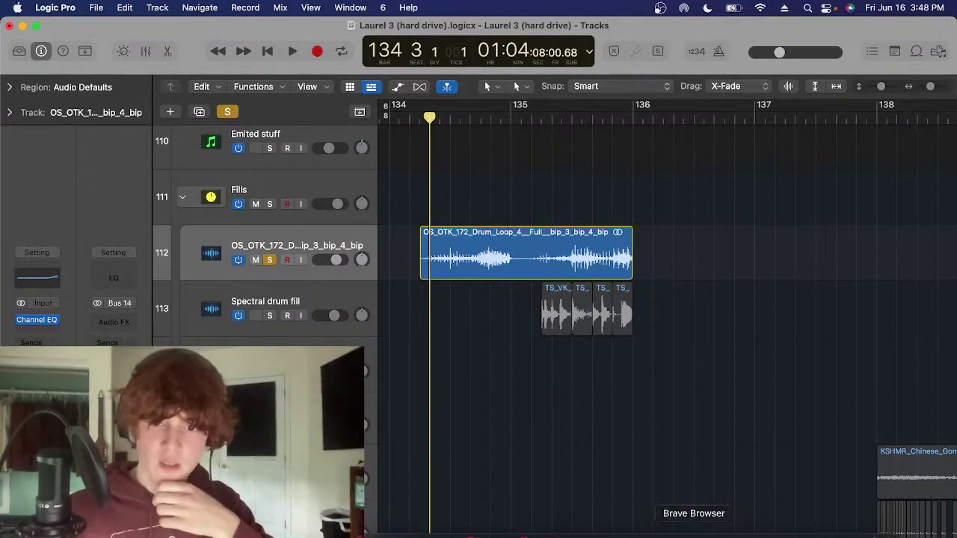
# Check the live chat in YouTube Studio in Brave Browser and return to Logic Pro
pyautogui.click(694, 527)
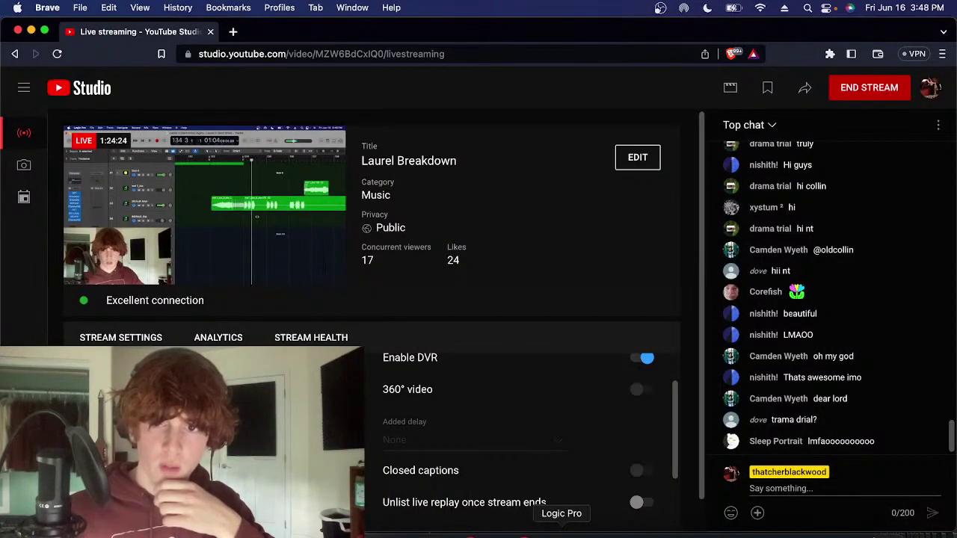
pyautogui.click(562, 531)
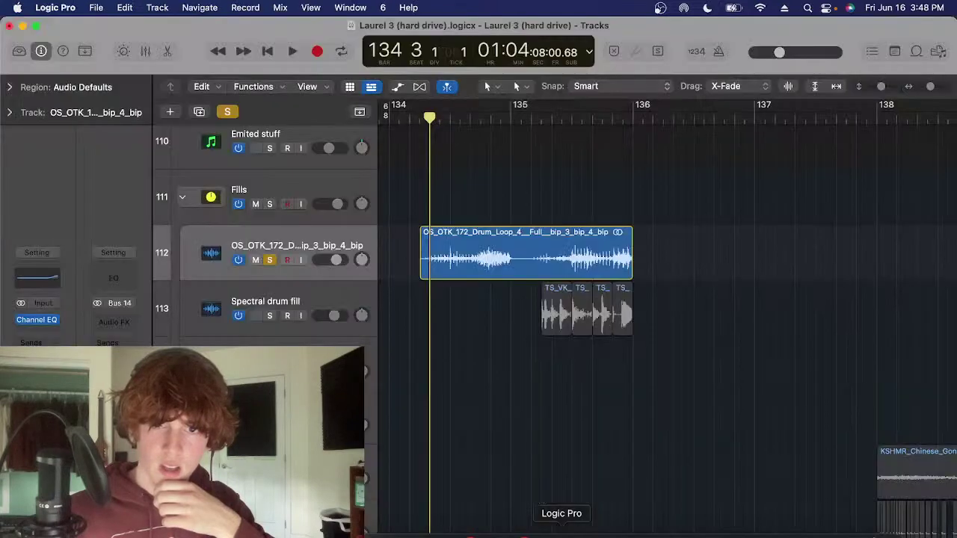
# Select the OS_OTK_172_Drum_Loop_4 fill region and set the playhead to beat 4 of bar 134
pyautogui.click(631, 240)
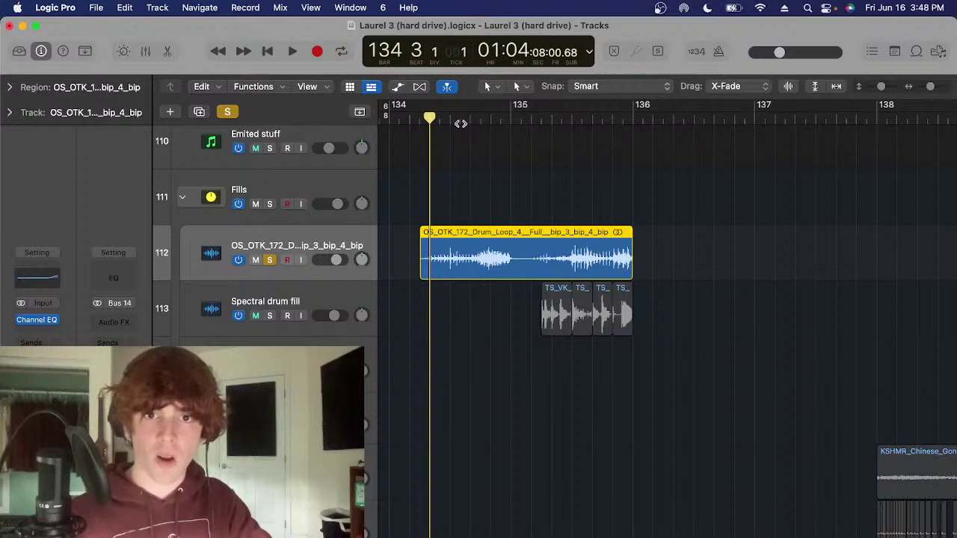
pyautogui.click(452, 119)
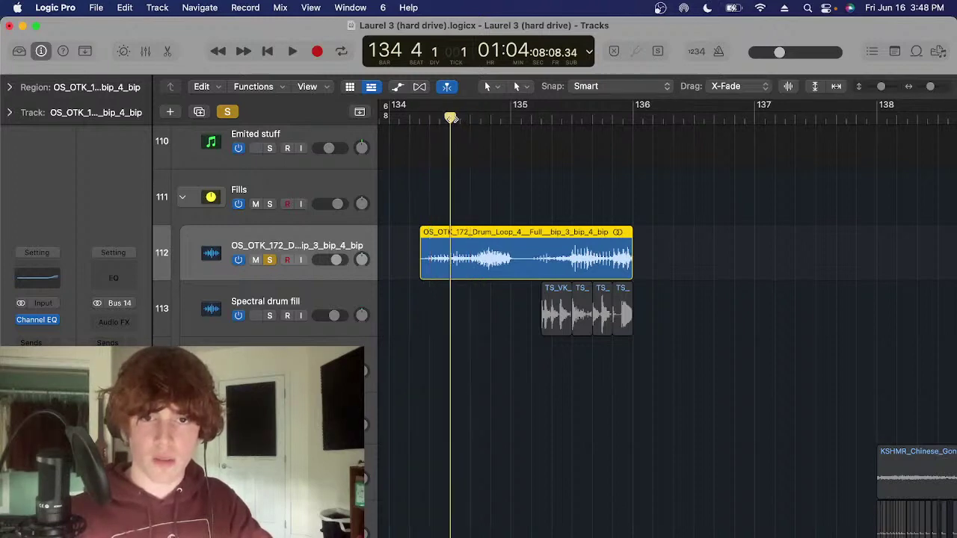
pyautogui.click(490, 153)
pyautogui.click(506, 238)
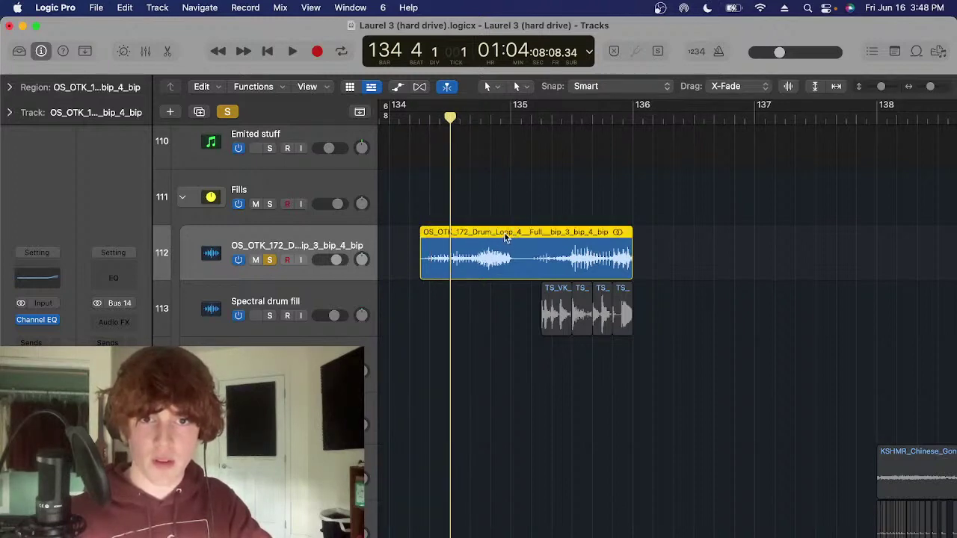
# Check the drum loop fill region's parameters, deselect the region, and look at the plug-in choices for the track's empty insert
pyautogui.click(10, 87)
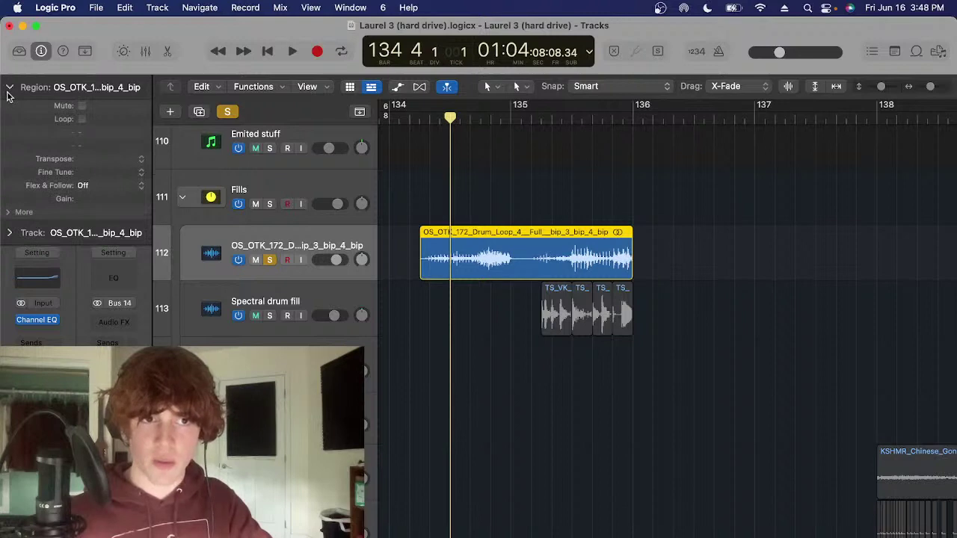
pyautogui.click(9, 88)
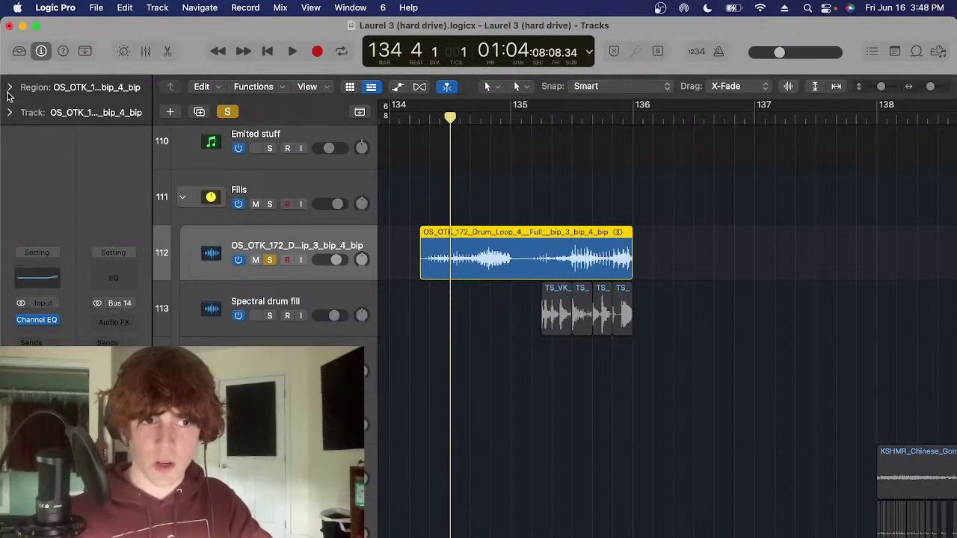
pyautogui.click(491, 197)
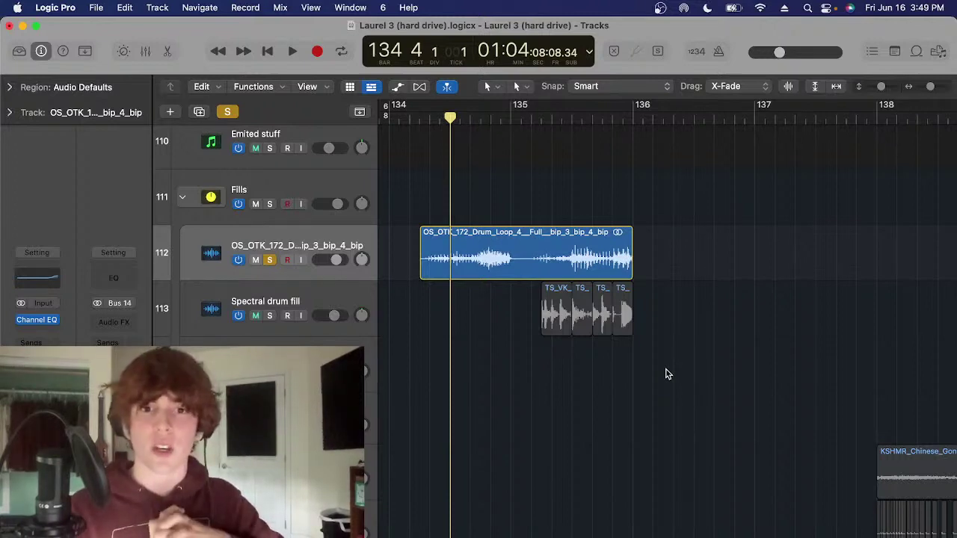
pyautogui.click(45, 328)
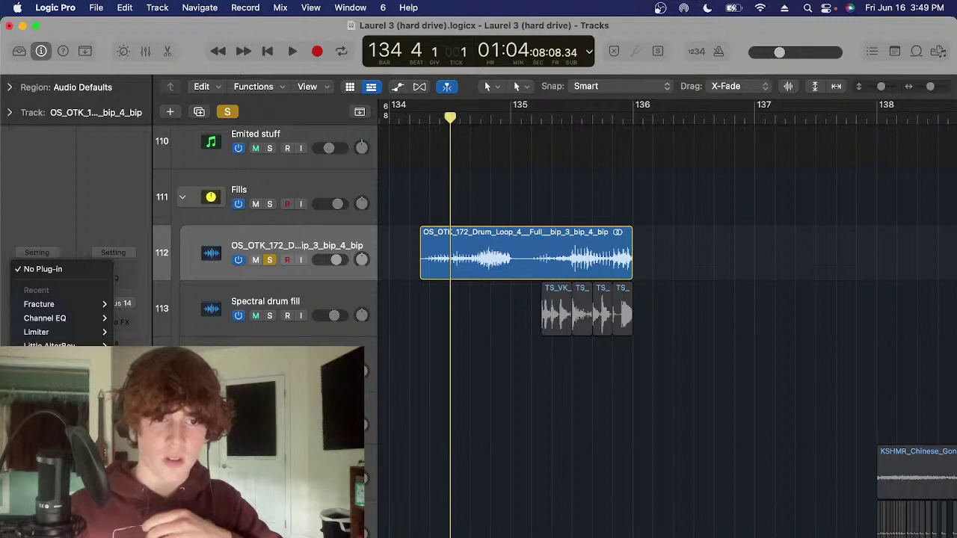
pyautogui.press('Escape')
# Select the third Spectral drum fill slice, deselect it, and select the OS_OTK_172_Drum_Loop_4 region through its track
pyautogui.click(603, 288)
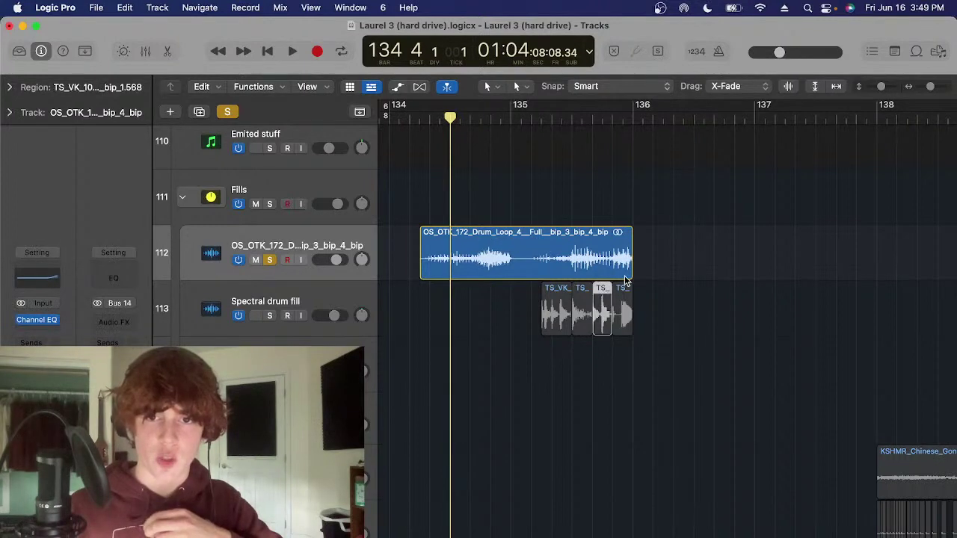
pyautogui.click(748, 250)
pyautogui.click(365, 248)
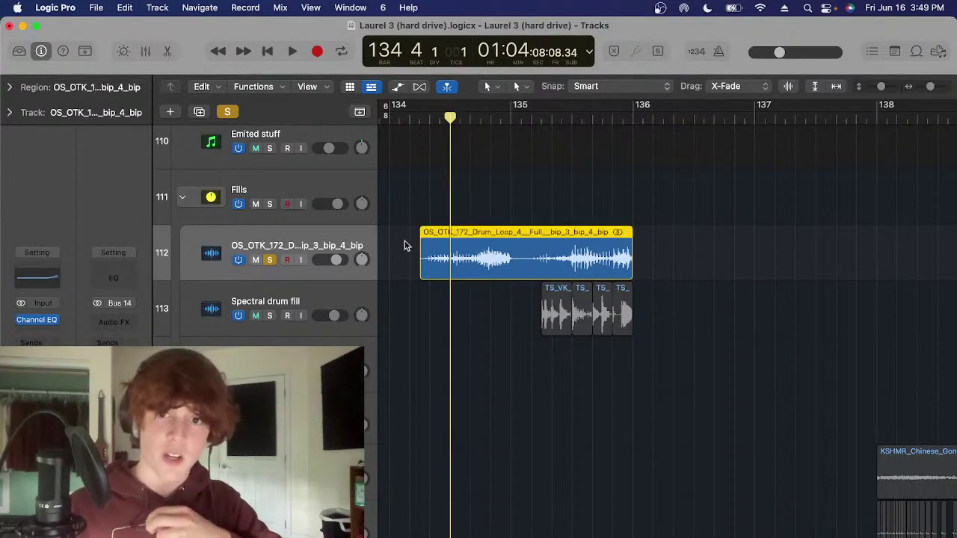
pyautogui.moveTo(794, 269); pyautogui.dragTo(643, 255)
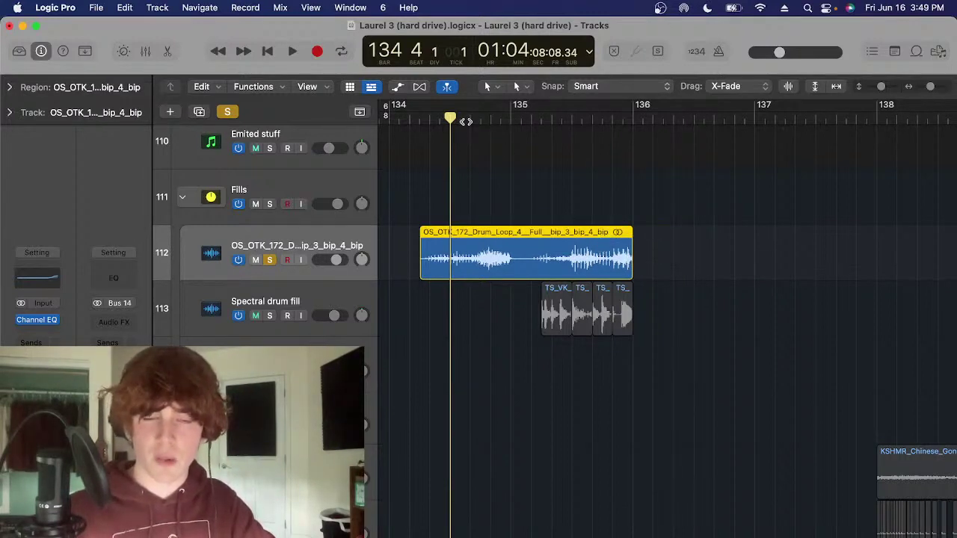
# Move the playhead to beat 5 and back to beat 4 of bar 134, and reselect the OS_OTK_172_Drum_Loop_4 fill region
pyautogui.click(467, 120)
pyautogui.click(550, 181)
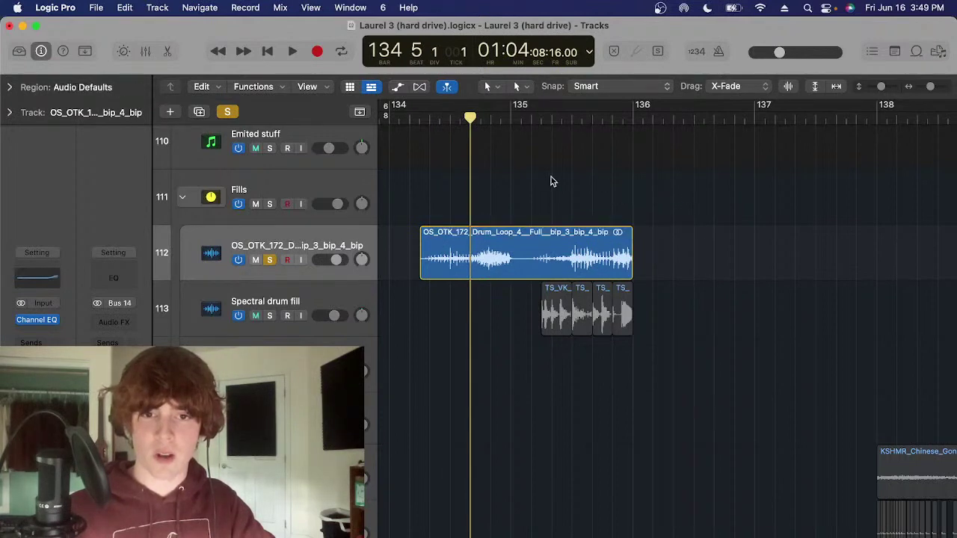
pyautogui.click(450, 120)
pyautogui.moveTo(655, 194); pyautogui.dragTo(606, 216)
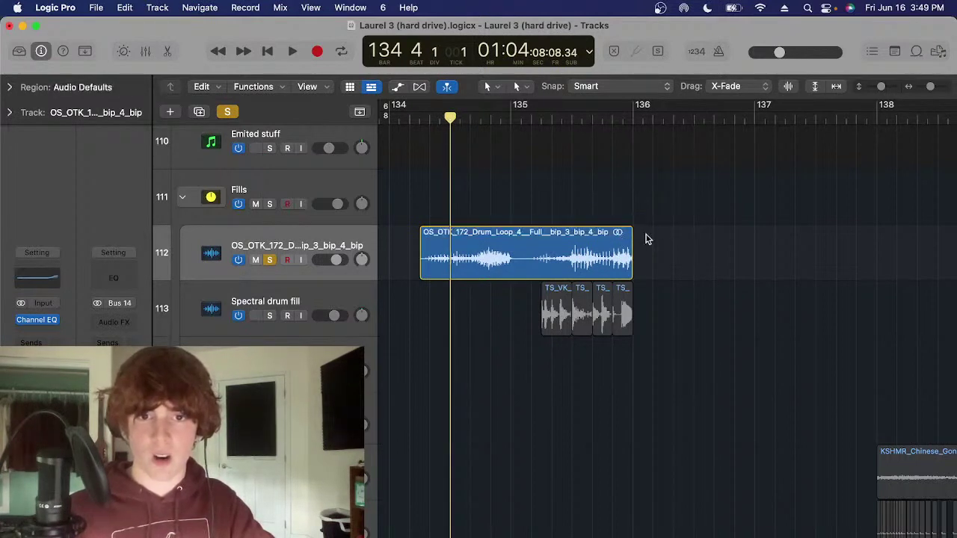
pyautogui.click(596, 273)
pyautogui.hscroll(1, 662, 247)
pyautogui.scroll(-1, 662, 247)
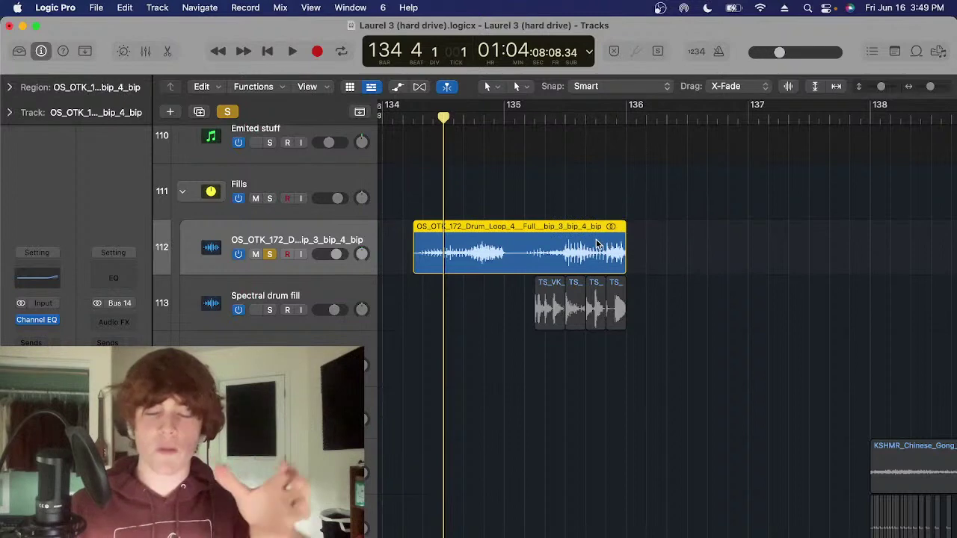
# In the drum loop track's Channel EQ, try boosting the 250 Hz band, leave it at 396 Hz, -0.1 dB and Q 2.10, and close the EQ
pyautogui.click(41, 284)
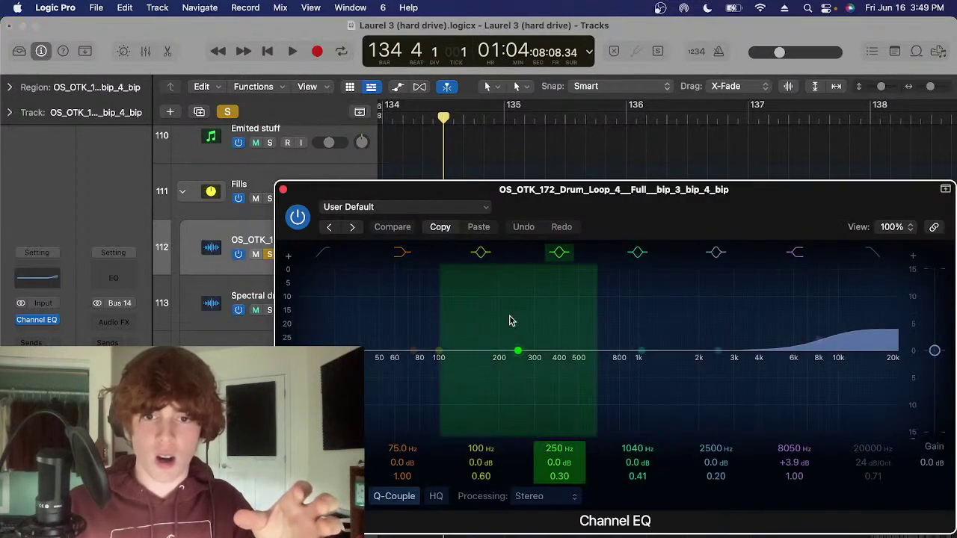
pyautogui.moveTo(514, 349); pyautogui.dragTo(521, 323)
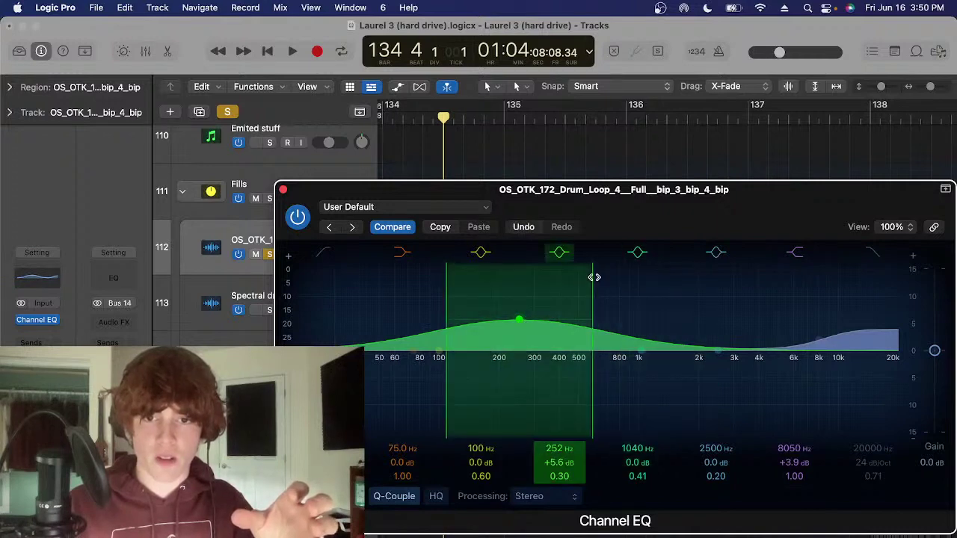
pyautogui.moveTo(595, 277); pyautogui.dragTo(566, 281)
pyautogui.moveTo(516, 332); pyautogui.dragTo(562, 364)
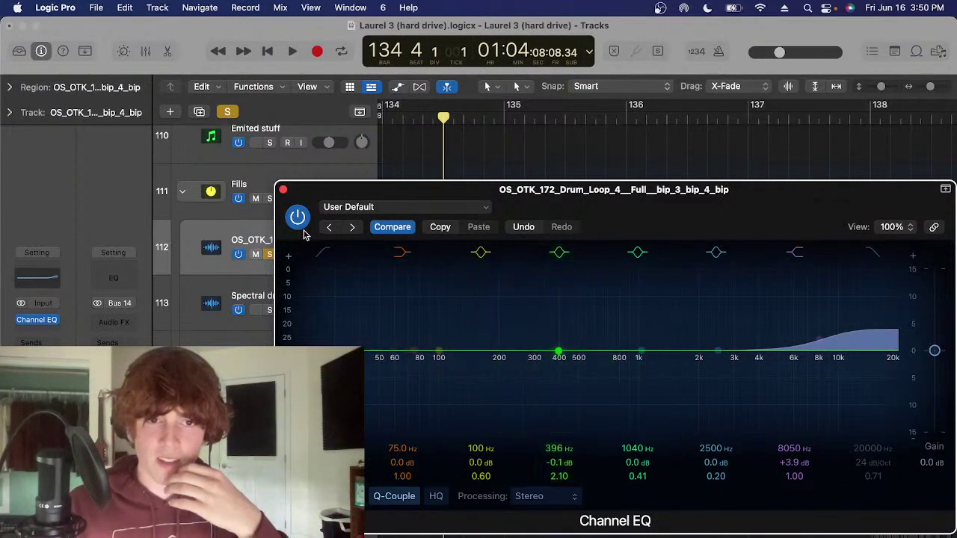
pyautogui.click(282, 189)
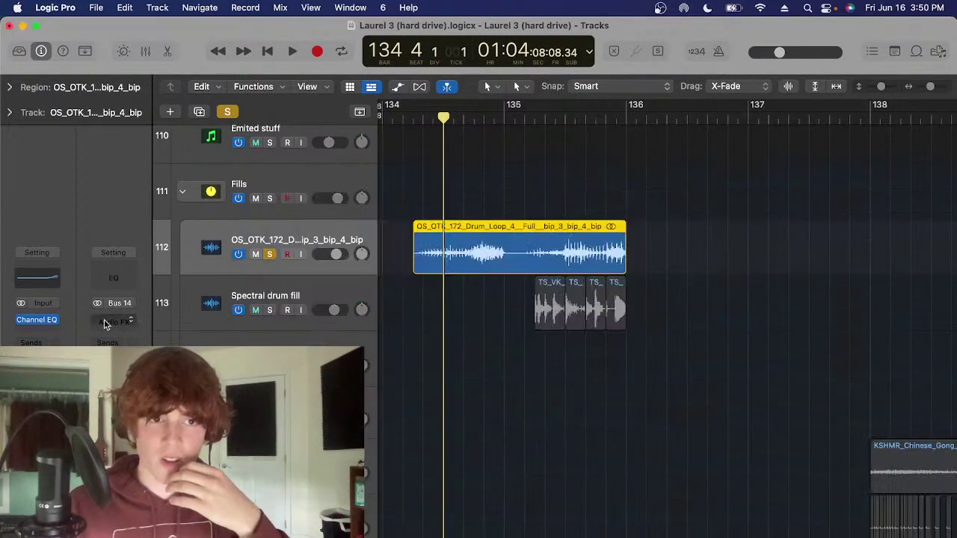
# Move the playhead back to beat 3 of bar 134 and leave the drum loop fill region deselected
pyautogui.click(719, 236)
pyautogui.click(545, 246)
pyautogui.click(544, 206)
pyautogui.hscroll(-1, 538, 196)
pyautogui.click(521, 232)
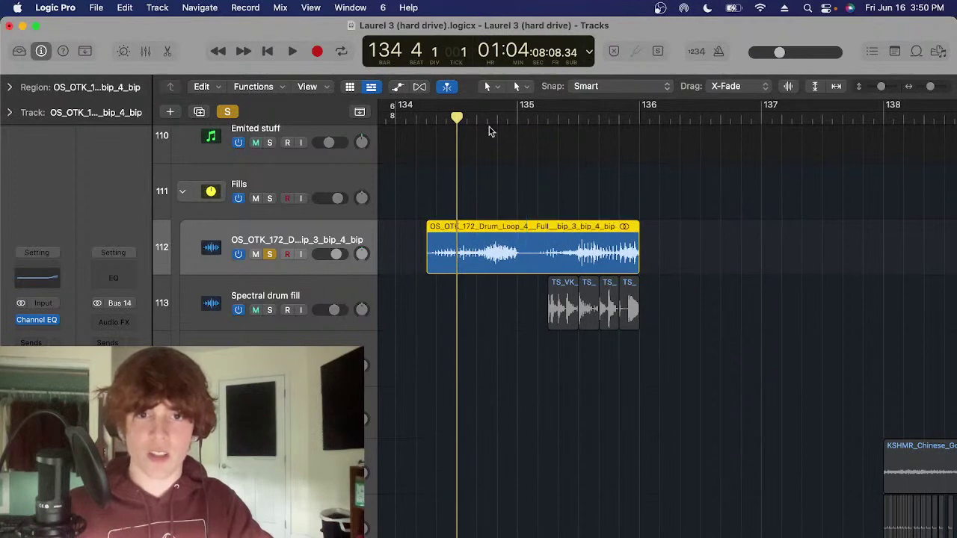
pyautogui.moveTo(451, 121)
pyautogui.mouseDown()
pyautogui.moveTo(437, 119)
pyautogui.moveTo(453, 118)
pyautogui.mouseUp()
pyautogui.click(511, 175)
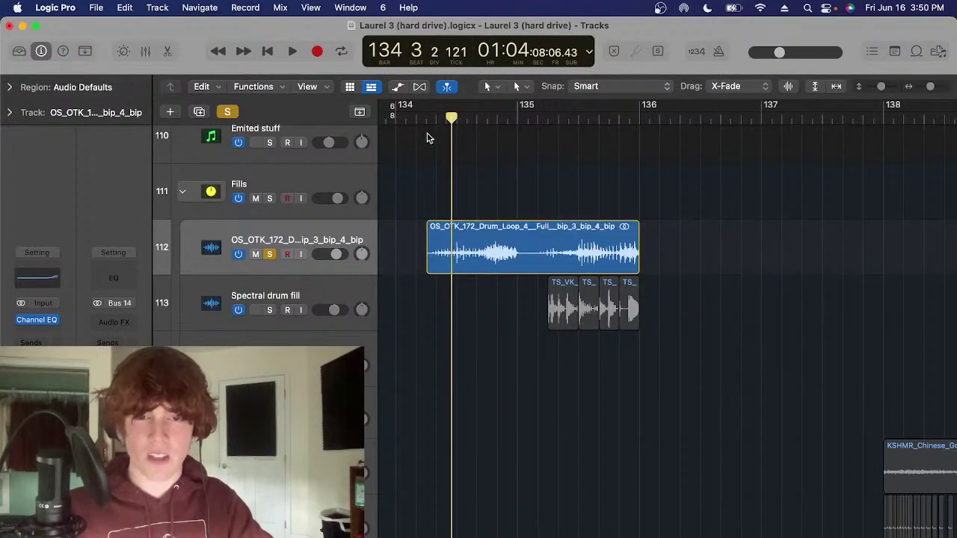
pyautogui.click(439, 119)
pyautogui.click(516, 227)
pyautogui.click(528, 183)
pyautogui.scroll(2, 548, 243)
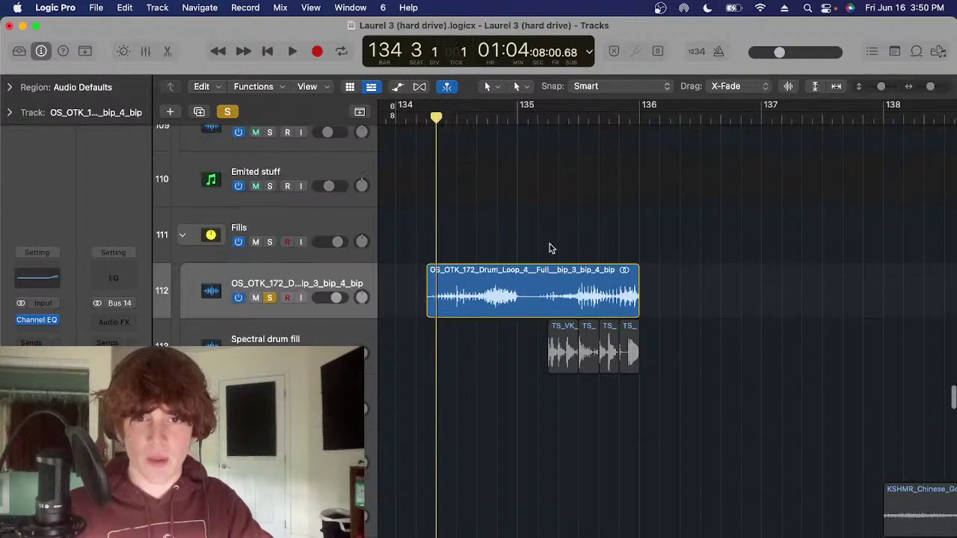
pyautogui.moveTo(569, 228); pyautogui.dragTo(571, 328)
pyautogui.click(639, 202)
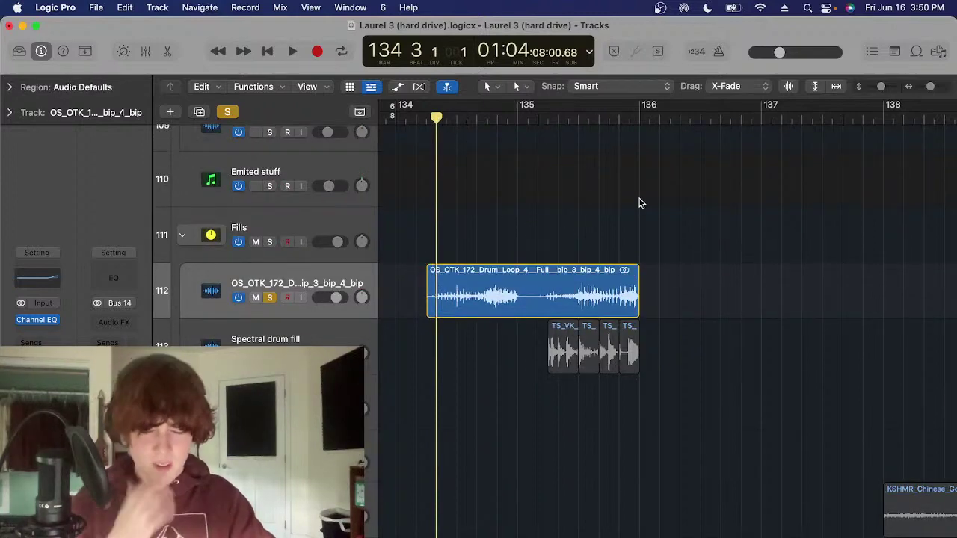
# Select the drum loop fill region and place the playhead on beat 4 of bar 134
pyautogui.hscroll(1, 640, 203)
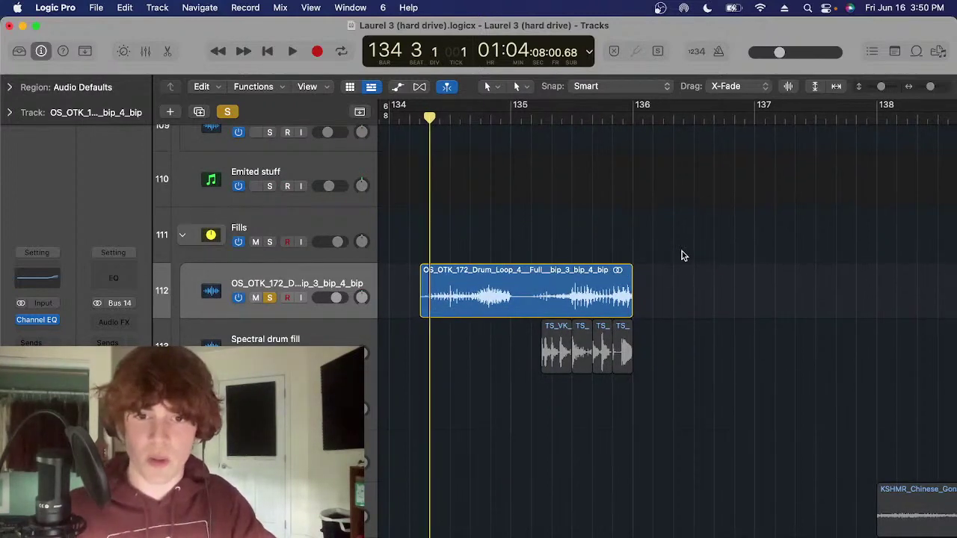
pyautogui.moveTo(683, 252); pyautogui.dragTo(619, 293)
pyautogui.hscroll(-1, 533, 229)
pyautogui.click(462, 119)
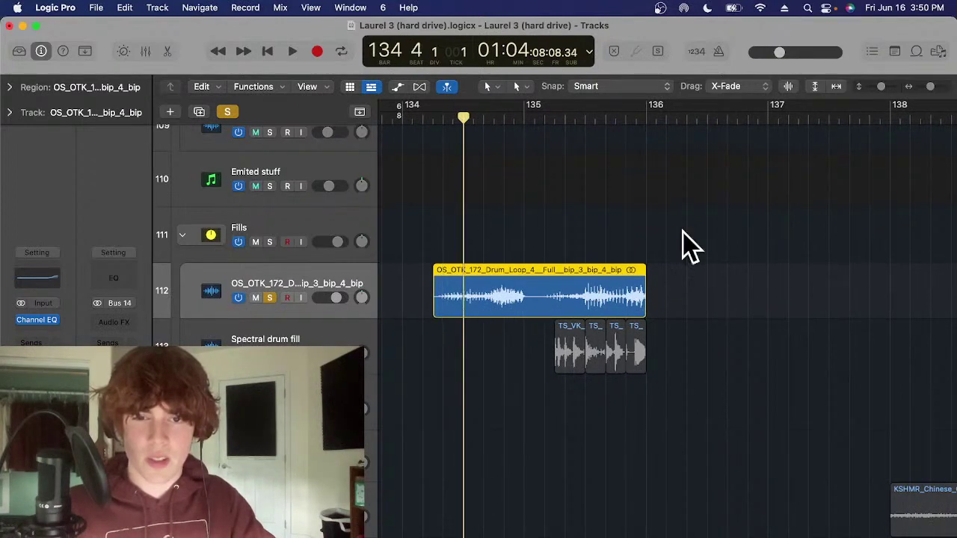
pyautogui.moveTo(683, 231); pyautogui.dragTo(570, 290)
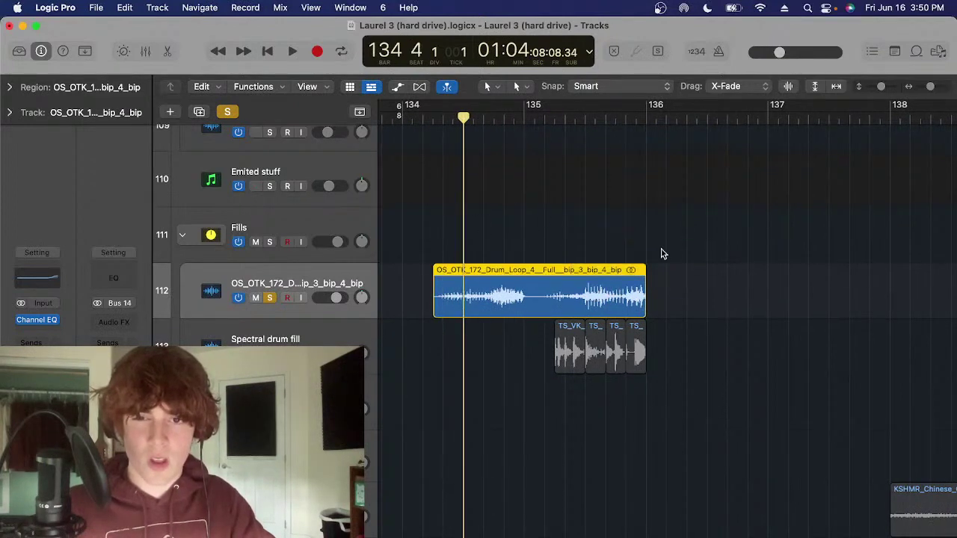
# Look through the audio plug-ins available for the drum loop track's empty insert without adding one
pyautogui.click(46, 334)
pyautogui.moveTo(54, 516)
pyautogui.click(688, 340)
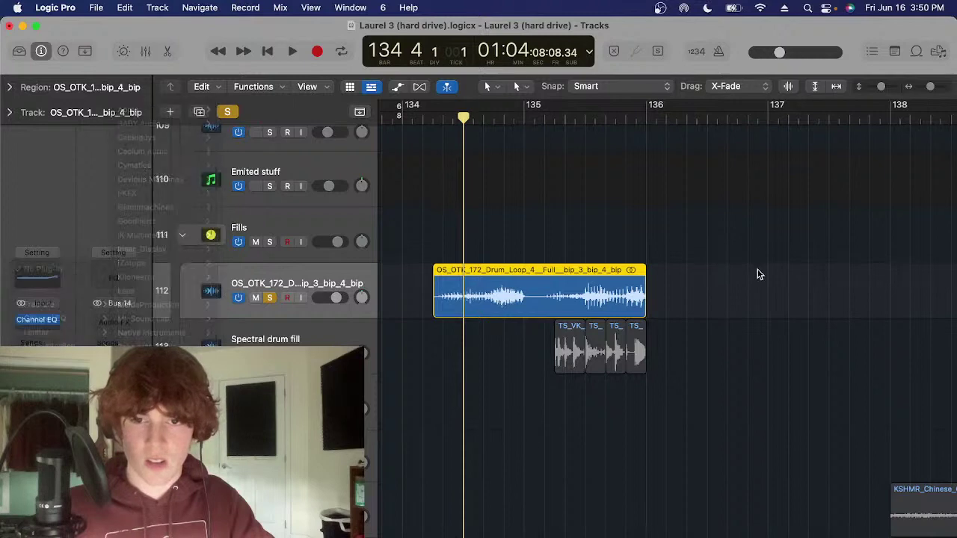
# Examine the drum loop fill region's stereo waveform up close between bars 134 and 136
pyautogui.hscroll(-1, 541, 293)
pyautogui.moveTo(622, 235); pyautogui.dragTo(568, 264)
pyautogui.scroll(3, 553, 270)
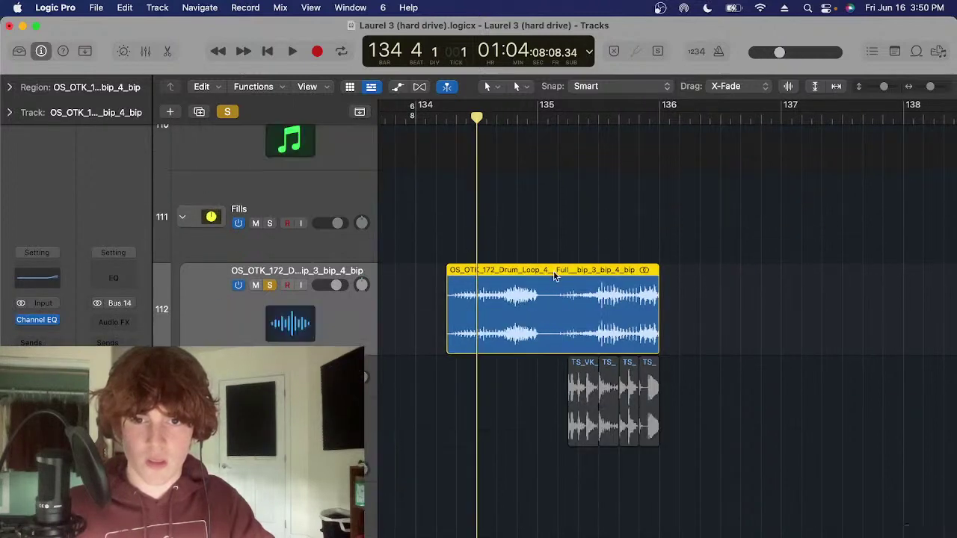
pyautogui.scroll(5, 559, 270)
pyautogui.scroll(-6, 593, 279)
pyautogui.scroll(-1, 602, 273)
pyautogui.scroll(3, 606, 320)
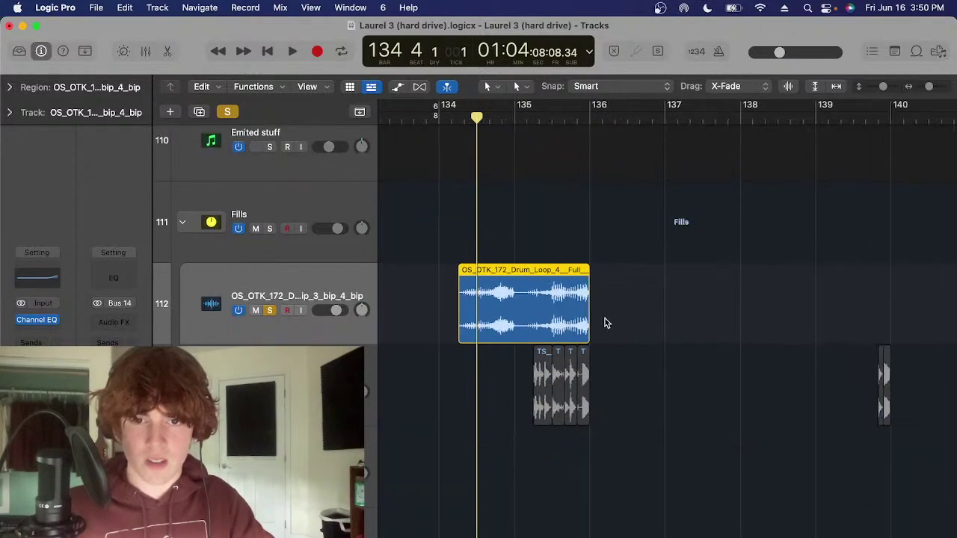
pyautogui.moveTo(554, 218); pyautogui.dragTo(549, 290)
pyautogui.scroll(4, 541, 258)
pyautogui.moveTo(537, 248); pyautogui.dragTo(510, 275)
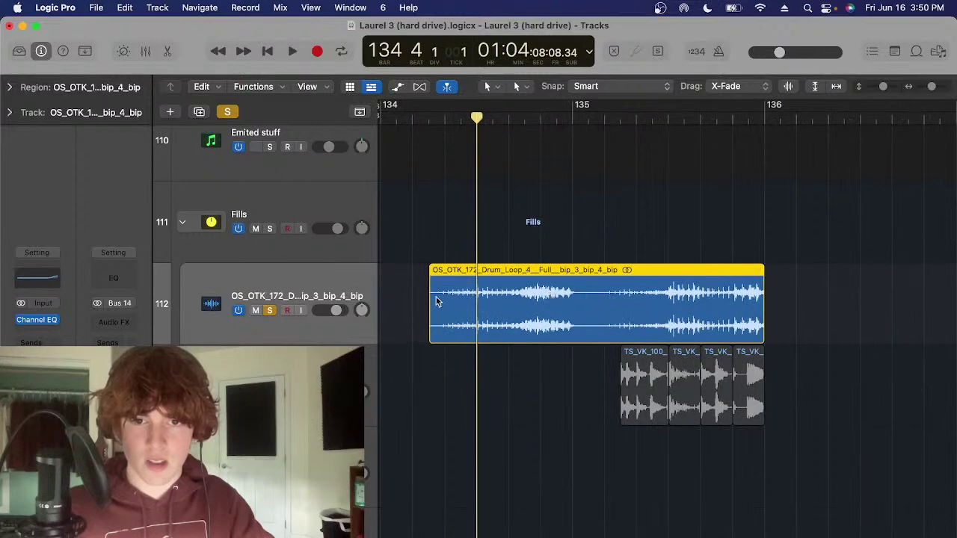
pyautogui.press('super+Right')
pyautogui.press('super+Right')
pyautogui.press('super+Right')
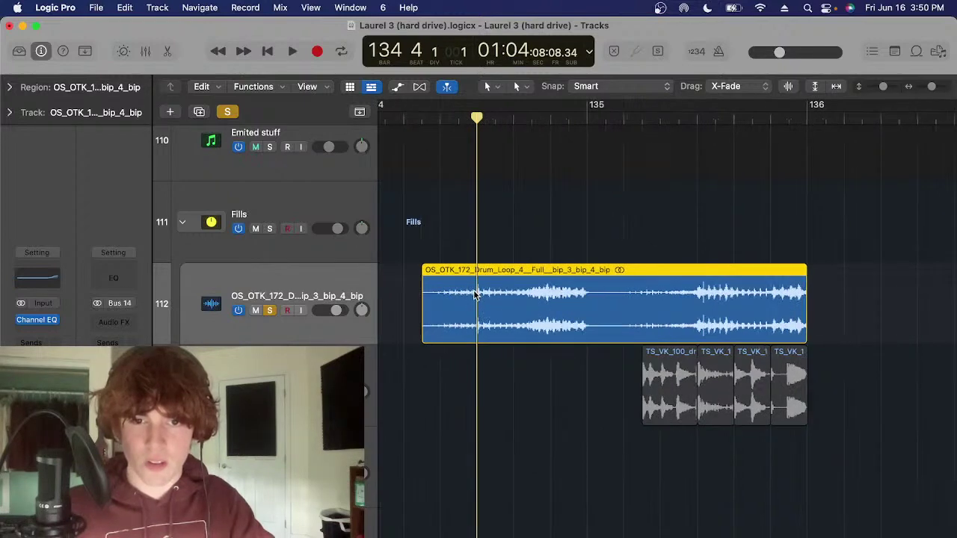
# Play the soloed drum loop fill from bar 134 and stop playback at beat 3 of bar 135
pyautogui.press('space')
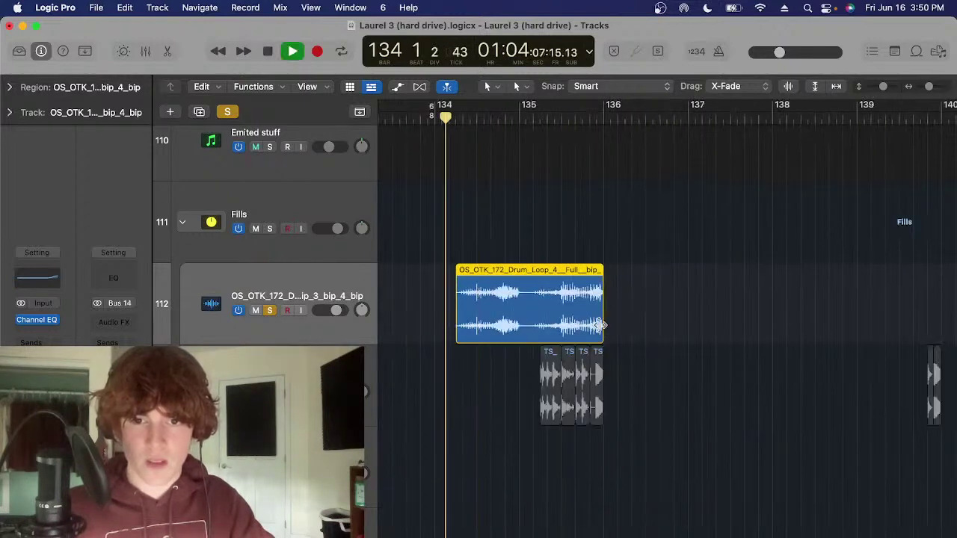
pyautogui.press('super+Right')
pyautogui.press('super+Right')
pyautogui.hscroll(3, 586, 314)
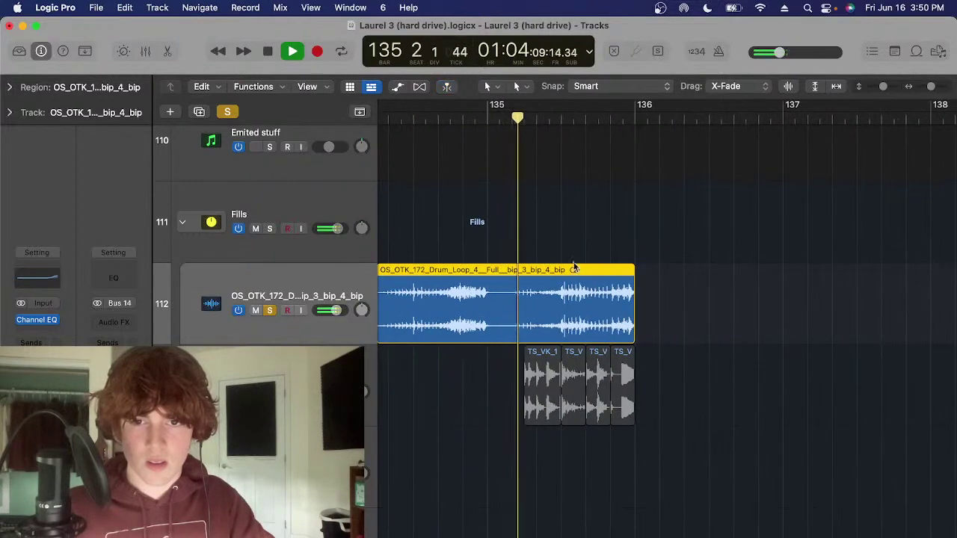
pyautogui.press('space')
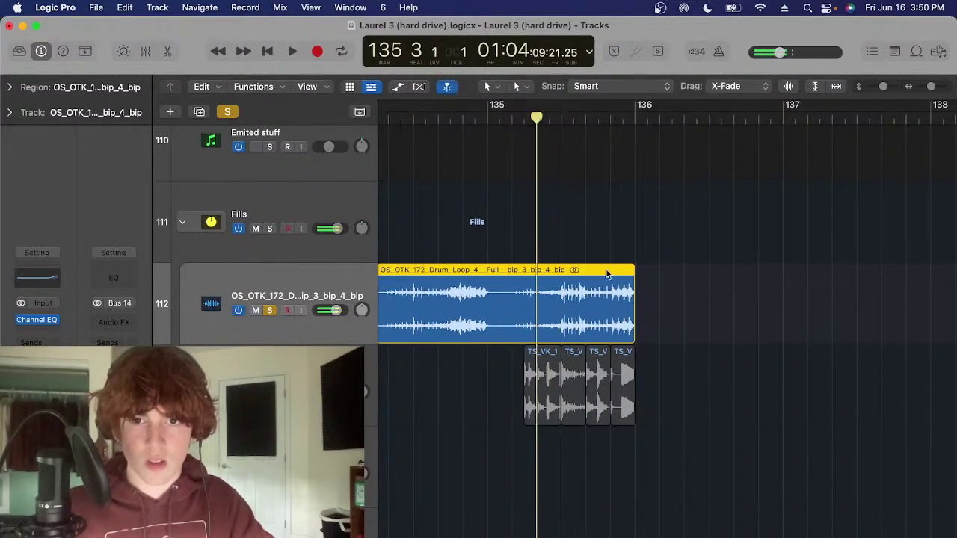
# Play the end of the soloed drum loop fill from beat 4 of bar 135 and stop playback
pyautogui.click(561, 119)
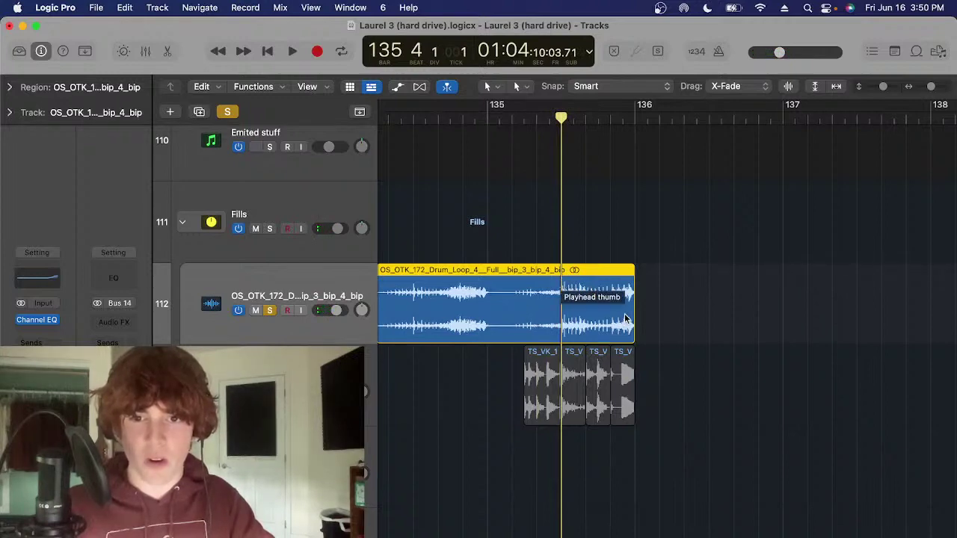
pyautogui.press('space')
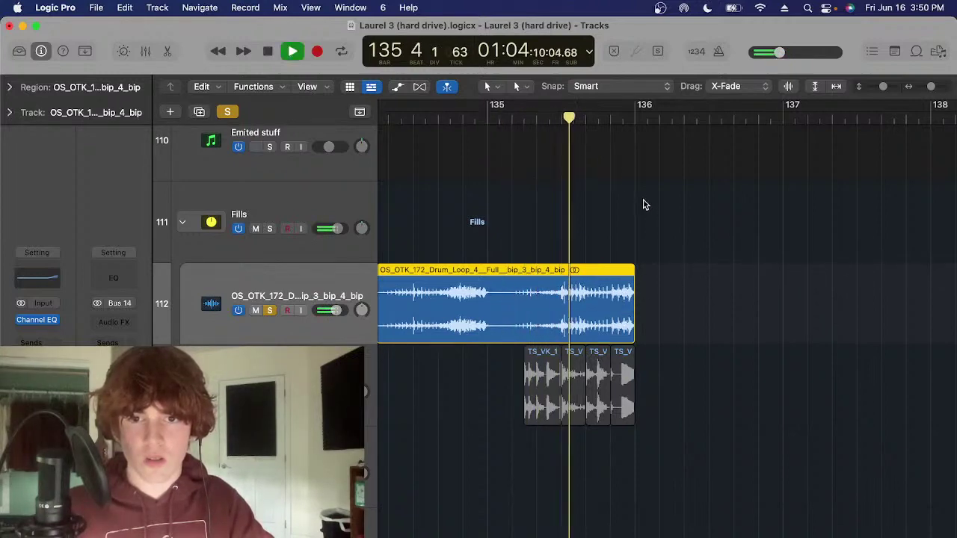
pyautogui.press('space')
# Return the playhead to beat 4 of bar 135, unsolo the drum loop track, and deselect its region
pyautogui.click(564, 122)
pyautogui.press('s')
pyautogui.press('super+Left')
pyautogui.press('super+Left')
pyautogui.press('super+Left')
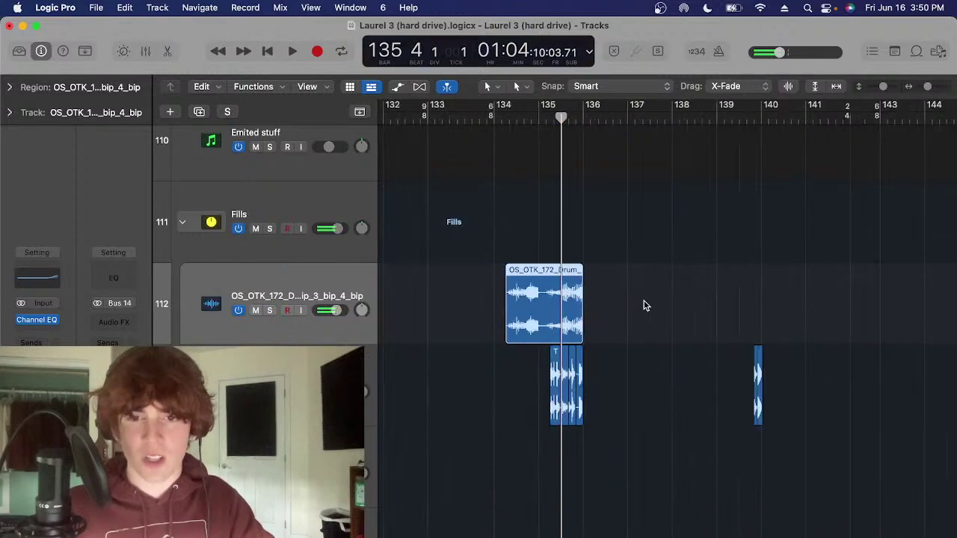
pyautogui.rightClick(645, 305)
pyautogui.click(645, 305)
# Look through the tracks around the Fills stack and move the playhead to bar 136, and back to beat 5 of bar 135
pyautogui.scroll(-3, 644, 306)
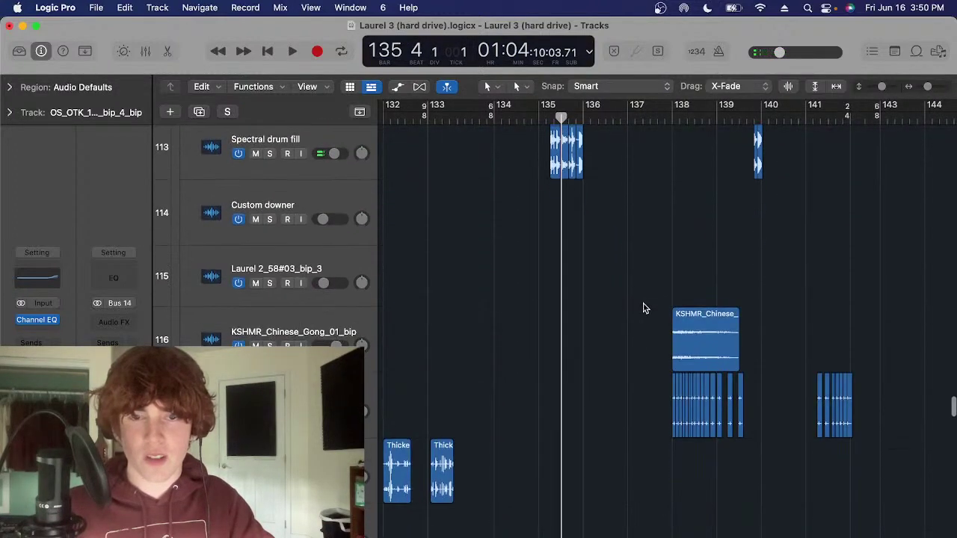
pyautogui.scroll(3, 583, 166)
pyautogui.click(544, 119)
pyautogui.press('super+Right')
pyautogui.press('super+Right')
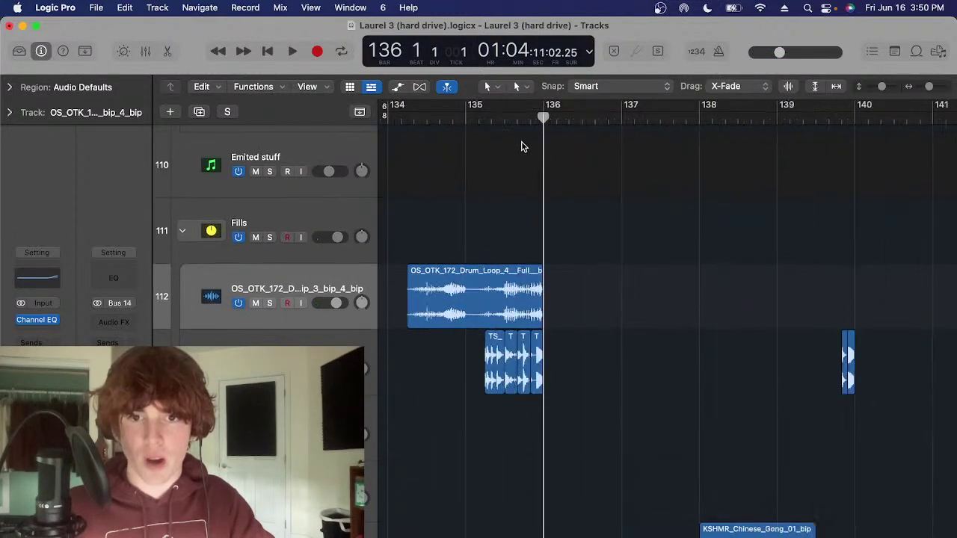
pyautogui.click(514, 120)
pyautogui.scroll(5, 544, 254)
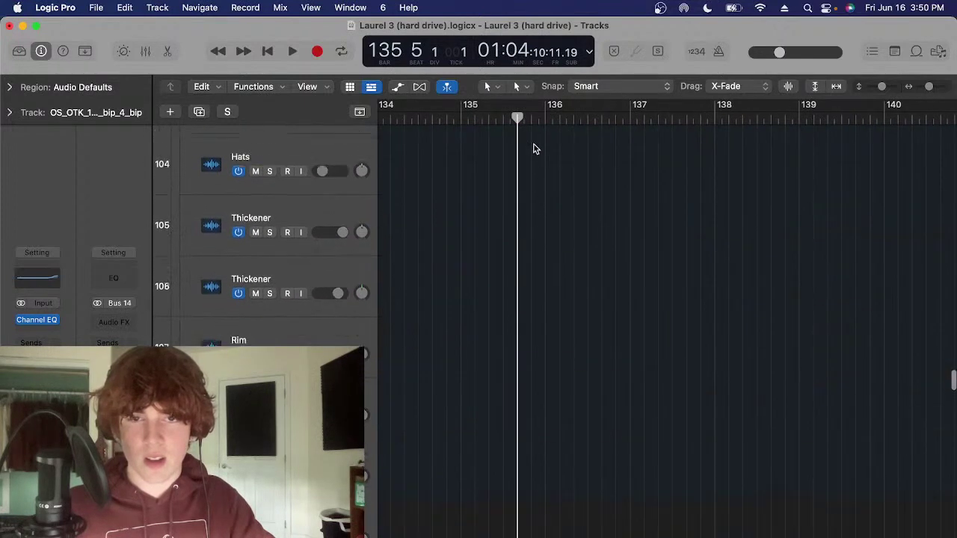
# Solo the track below i-love-you-lyrics_bip in the Melodic Fills stack and place the playhead at beat 2 of bar 137
pyautogui.scroll(-20, 535, 287)
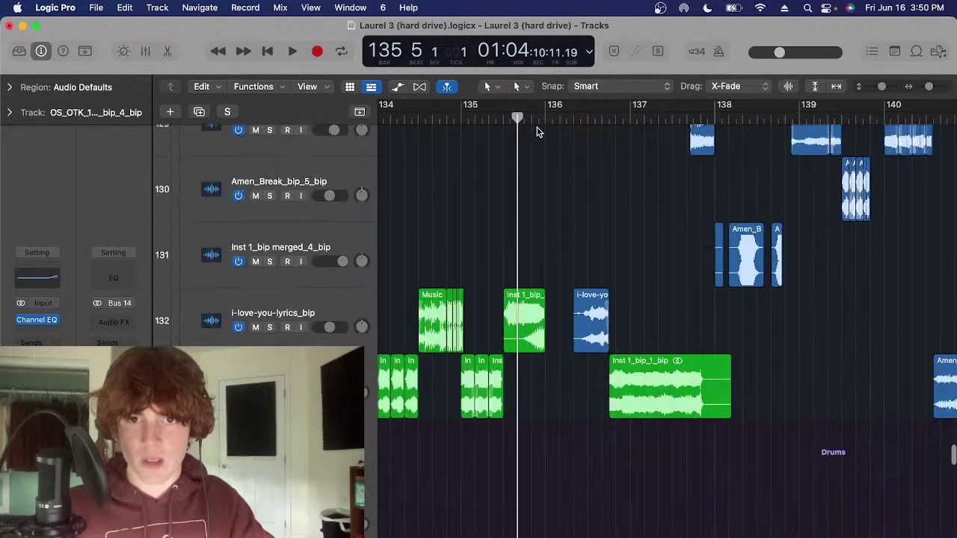
pyautogui.click(540, 119)
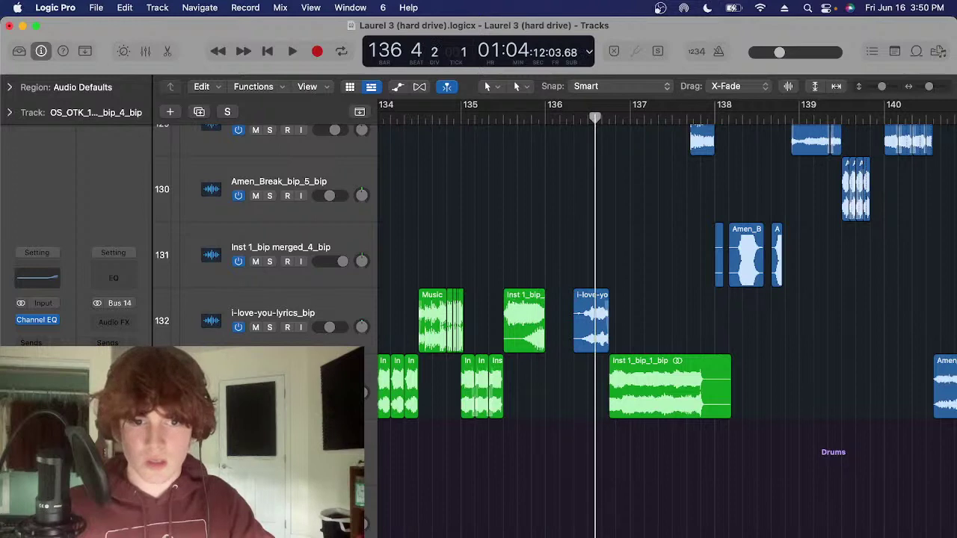
pyautogui.click(359, 386)
pyautogui.hscroll(5, 551, 152)
pyautogui.press('s')
pyautogui.click(485, 118)
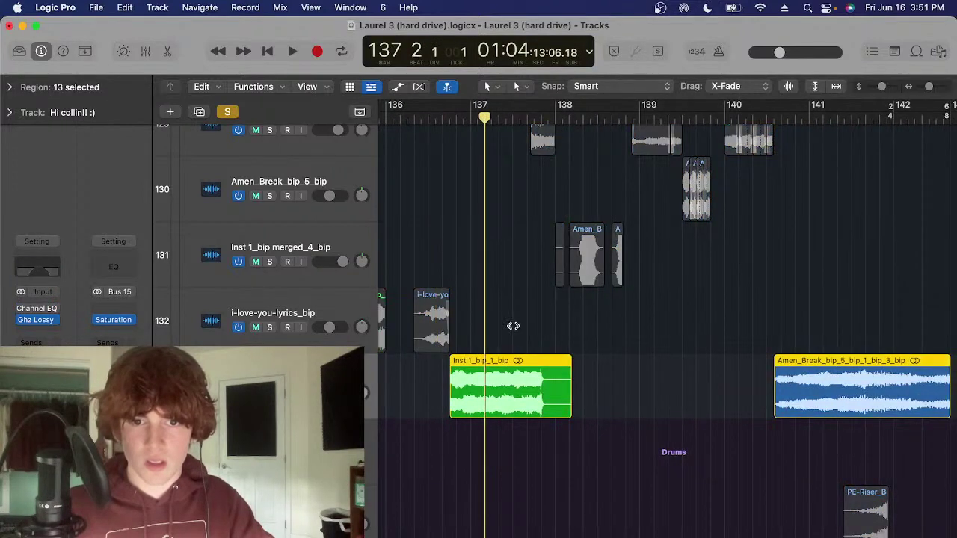
# Play the soloed Inst 1_bip_1_bip region from beat 2 of bar 137, unsolo its track, and stop playback
pyautogui.press('space')
pyautogui.click(527, 305)
pyautogui.click(515, 364)
pyautogui.hscroll(-2, 523, 317)
pyautogui.press('s')
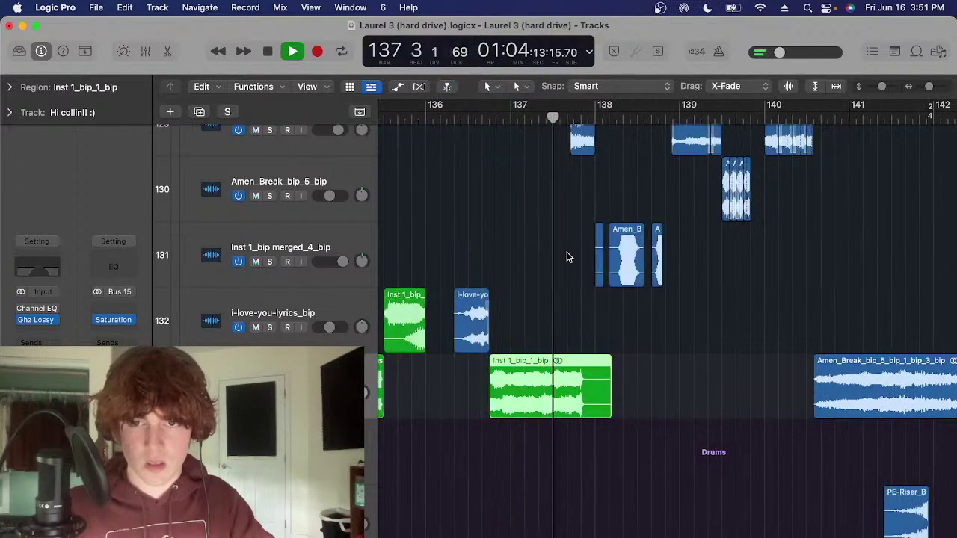
pyautogui.press('space')
# Place the playhead at beat 5 of bar 137 and solo the Amen_Break_bip_5_bip track, number 129
pyautogui.scroll(3, 359, 280)
pyautogui.click(303, 285)
pyautogui.scroll(5, 658, 176)
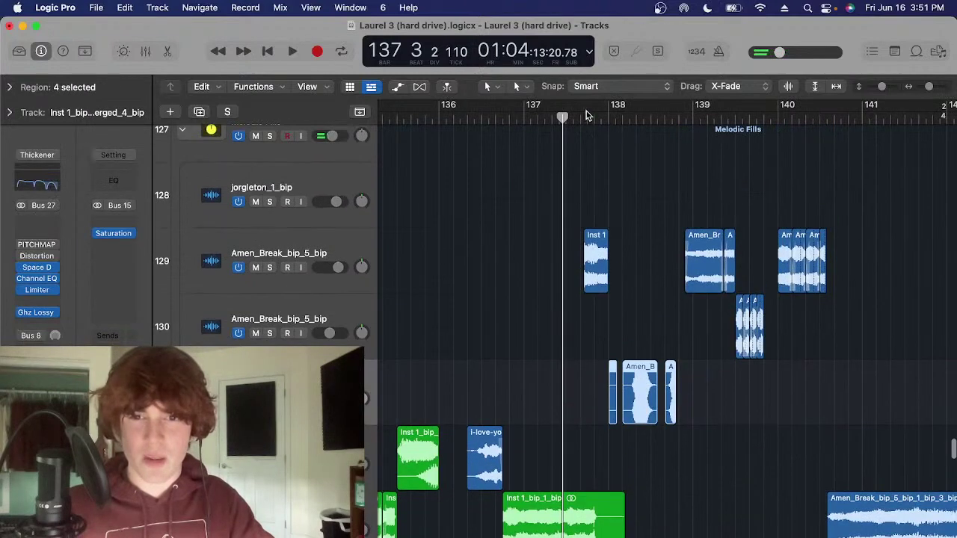
pyautogui.click(581, 116)
pyautogui.click(302, 247)
pyautogui.hotkey('ctrl', 's')
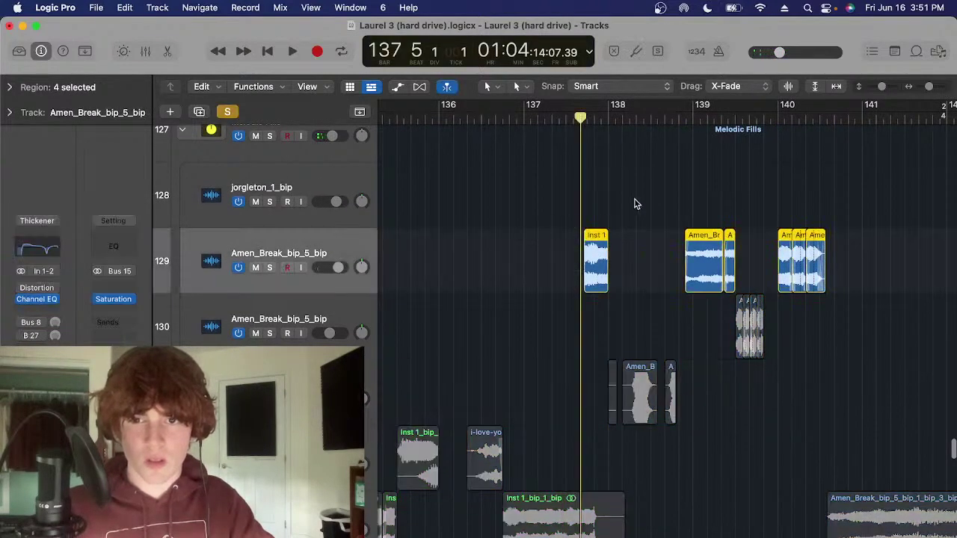
# Play soloed track 129 from beat 5 of bar 137, stop playback, and unsolo the track
pyautogui.press('space')
pyautogui.click(581, 227)
pyautogui.hscroll(3, 581, 226)
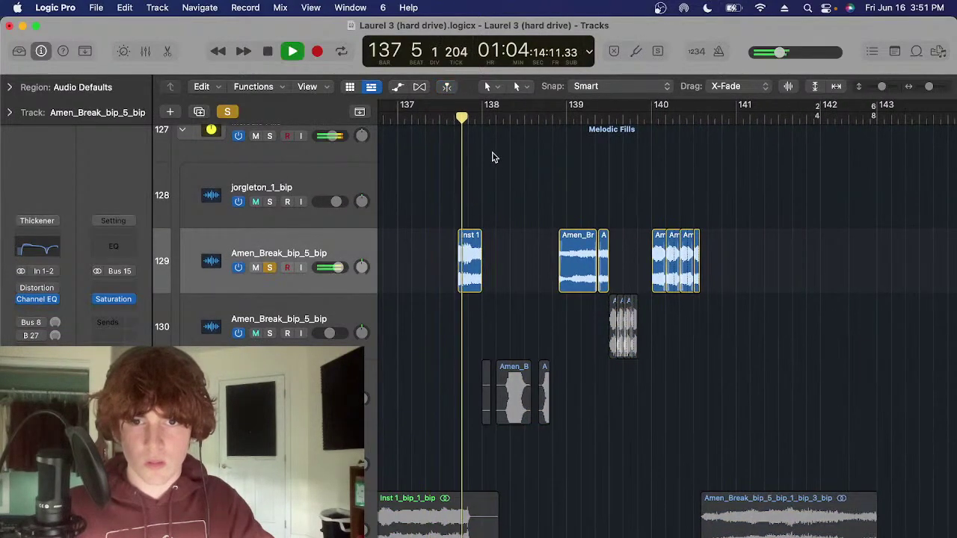
pyautogui.press('space')
pyautogui.hotkey('ctrl', 's')
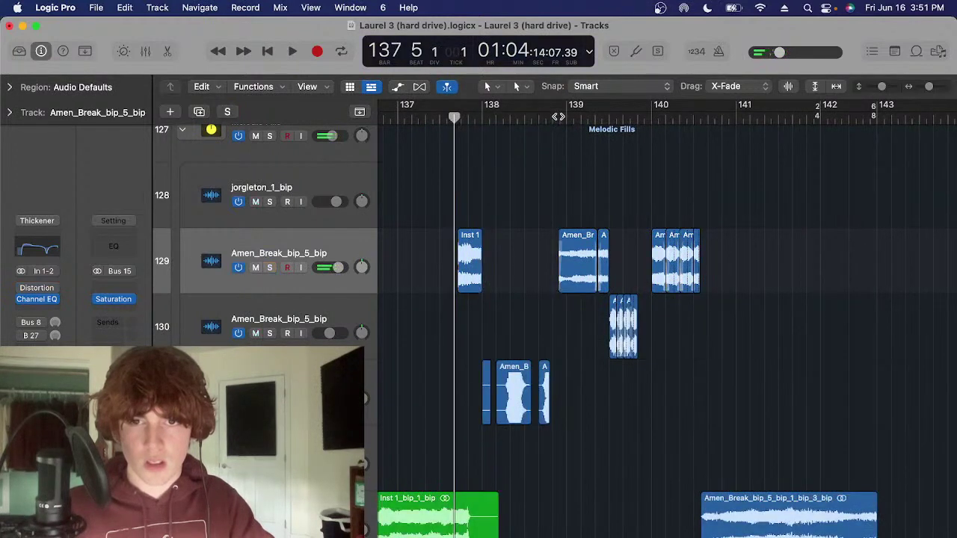
# Move the playhead to bar 139 and back to beat 6 of bar 137
pyautogui.click(556, 119)
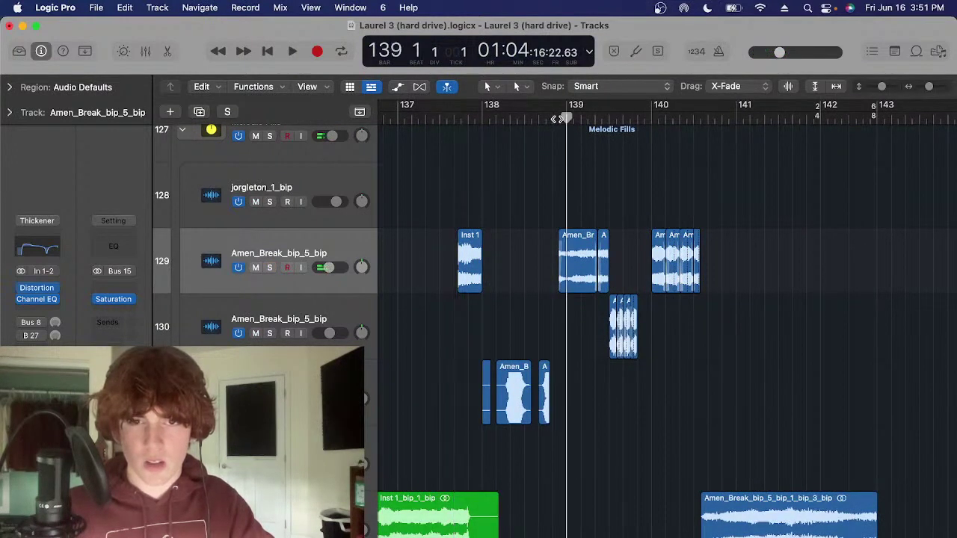
pyautogui.moveTo(556, 119); pyautogui.dragTo(540, 142)
pyautogui.moveTo(511, 154); pyautogui.dragTo(471, 169)
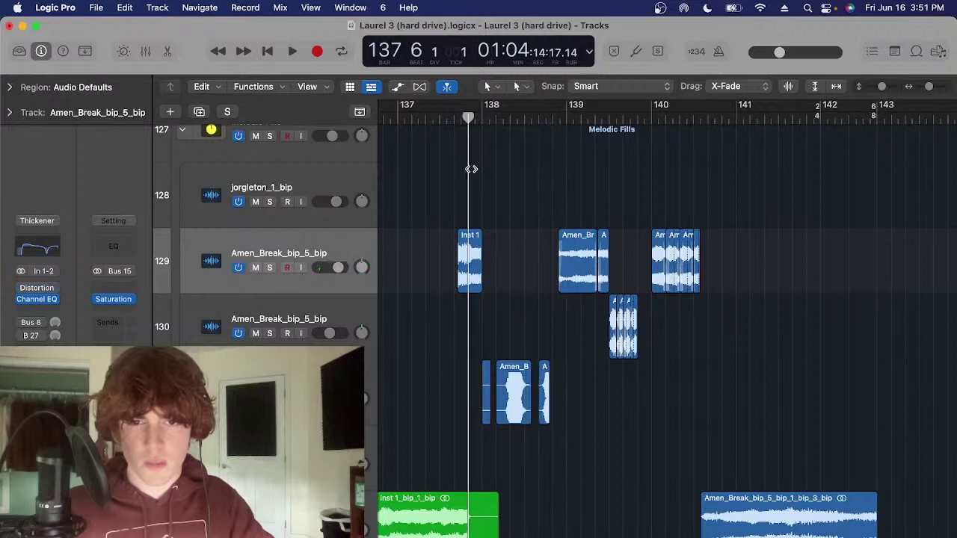
# Solo and play track 129 from beat 6 of bar 137 into bar 139, then stop and unsolo it
pyautogui.press('s')
pyautogui.press('space')
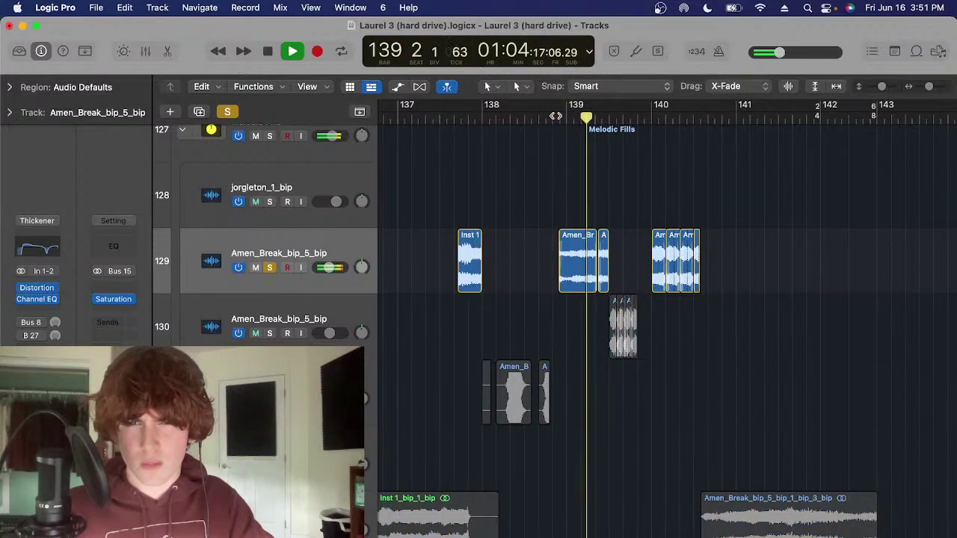
pyautogui.press('space')
pyautogui.click(471, 254)
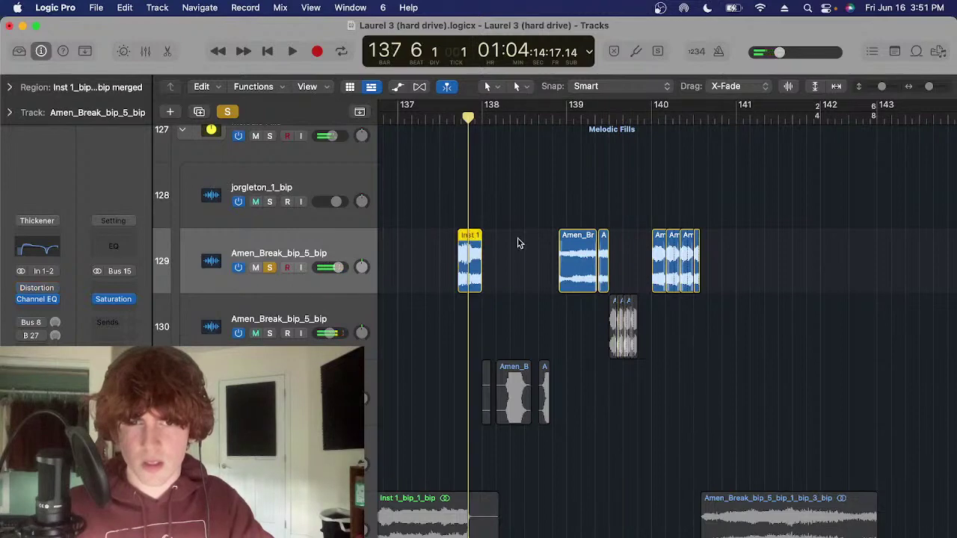
pyautogui.press('s')
# Solo the Inst 1_bip merged_4_bip track, play its fill briefly, then stop and unsolo it
pyautogui.click(345, 374)
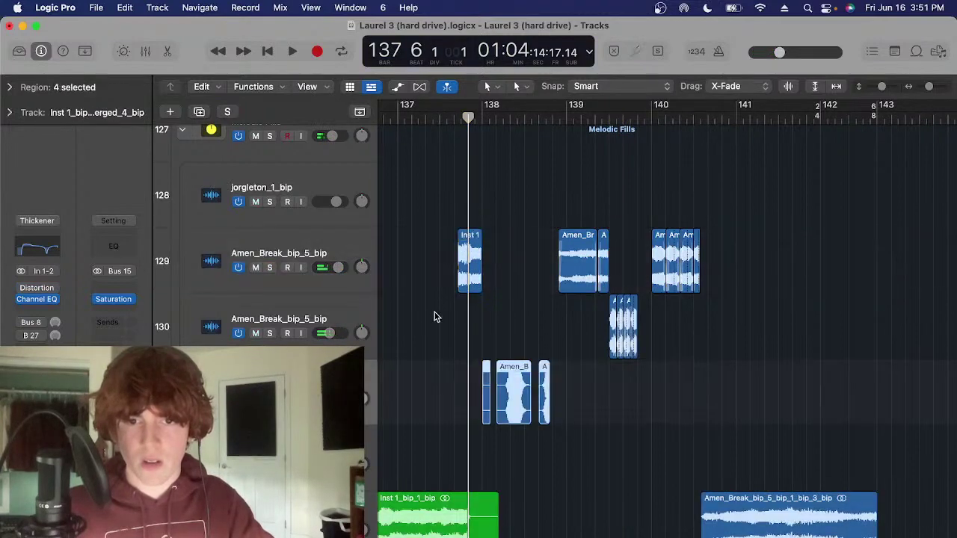
pyautogui.press('s')
pyautogui.press('space')
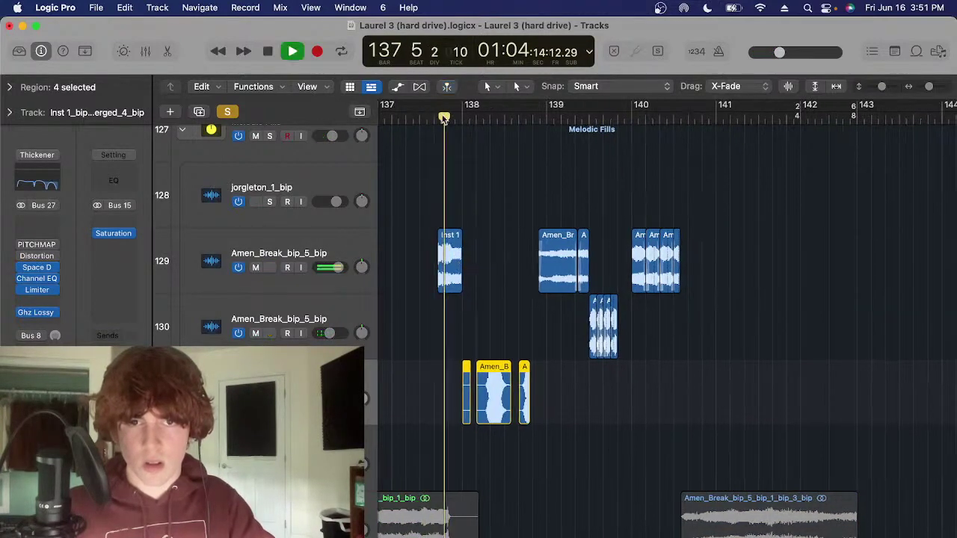
pyautogui.press('space')
pyautogui.press('s')
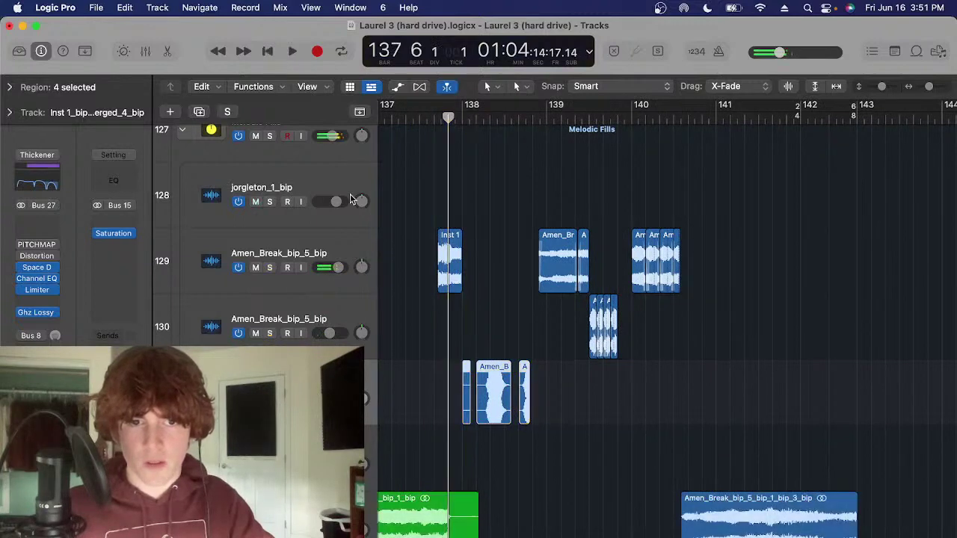
# Solo track 129 again and play its fill from beat 6 of bar 137 with no region selected
pyautogui.click(359, 232)
pyautogui.press('s')
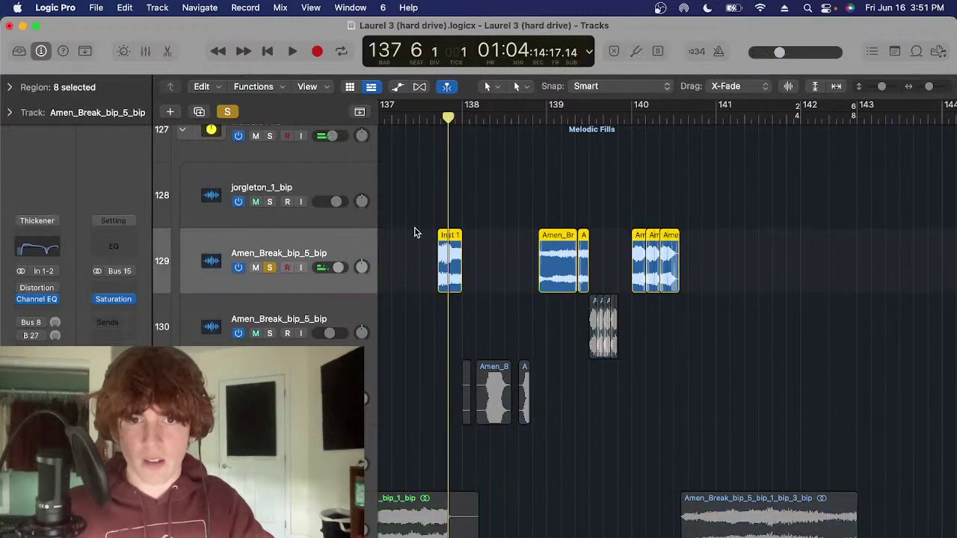
pyautogui.press('space')
pyautogui.click(468, 156)
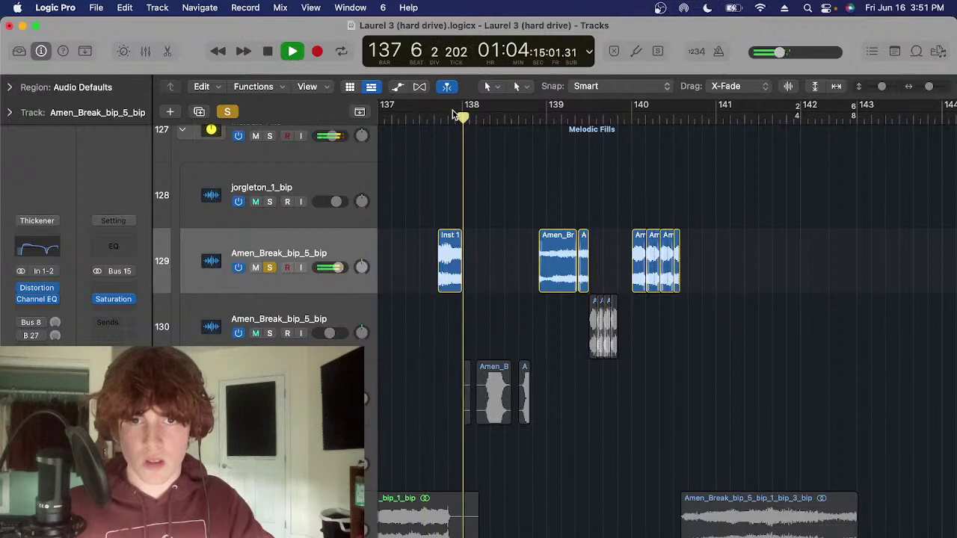
# Examine the waveform of the Inst 1_bip merged_4_bip merged region ending at bar 138, and leave that region selected
pyautogui.scroll(5, 455, 139)
pyautogui.scroll(5, 499, 233)
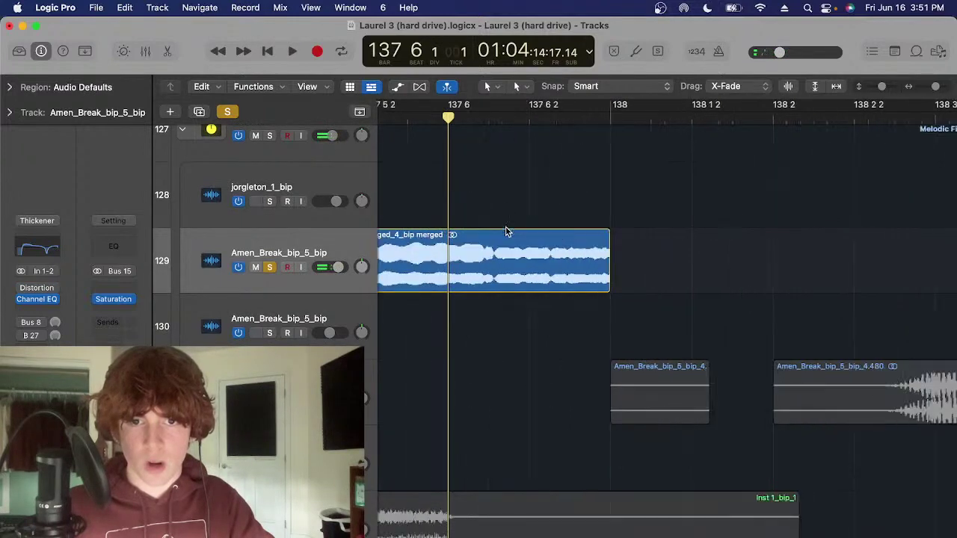
pyautogui.click(476, 237)
pyautogui.press('super+Down')
pyautogui.press('super+Left')
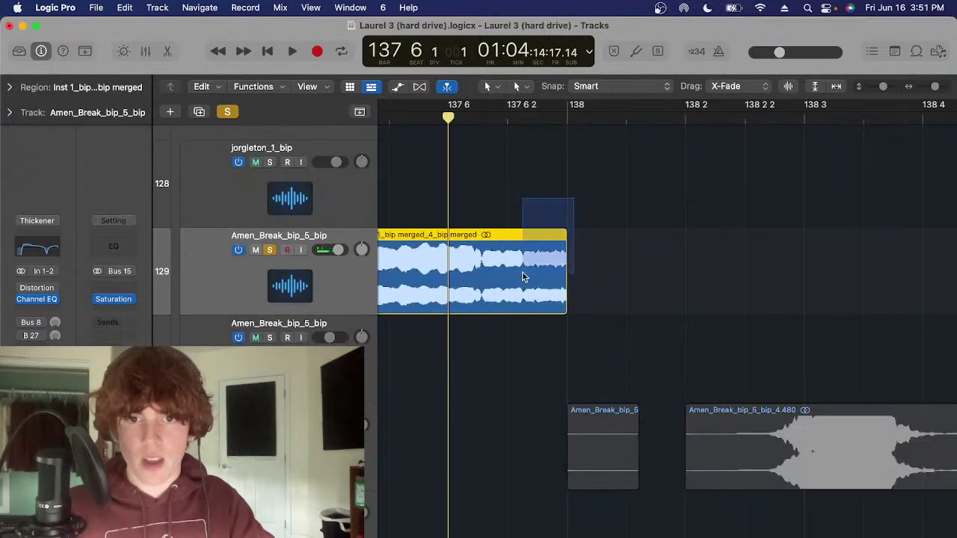
pyautogui.press('super+Down')
pyautogui.press('super+Right')
pyautogui.press('super+Right')
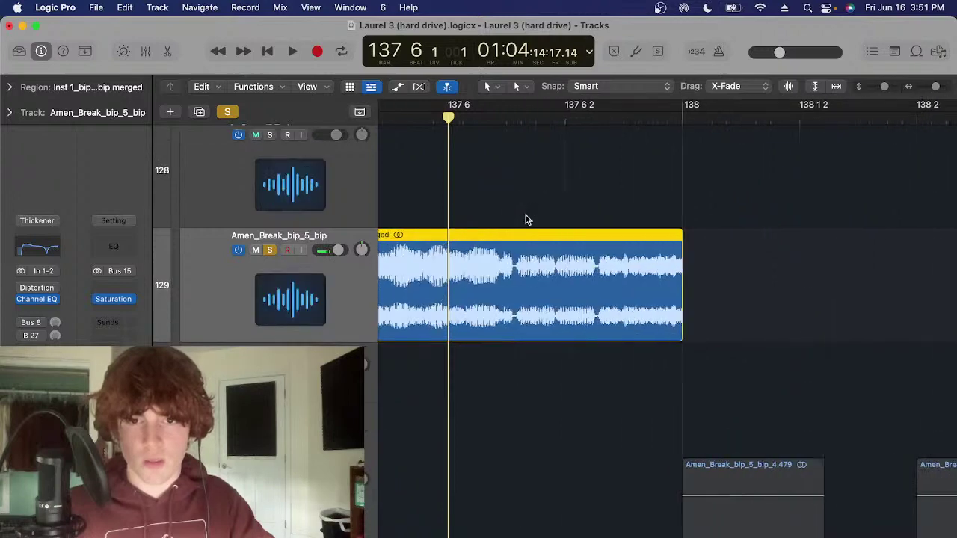
pyautogui.press('super+Left')
pyautogui.press('super+Left')
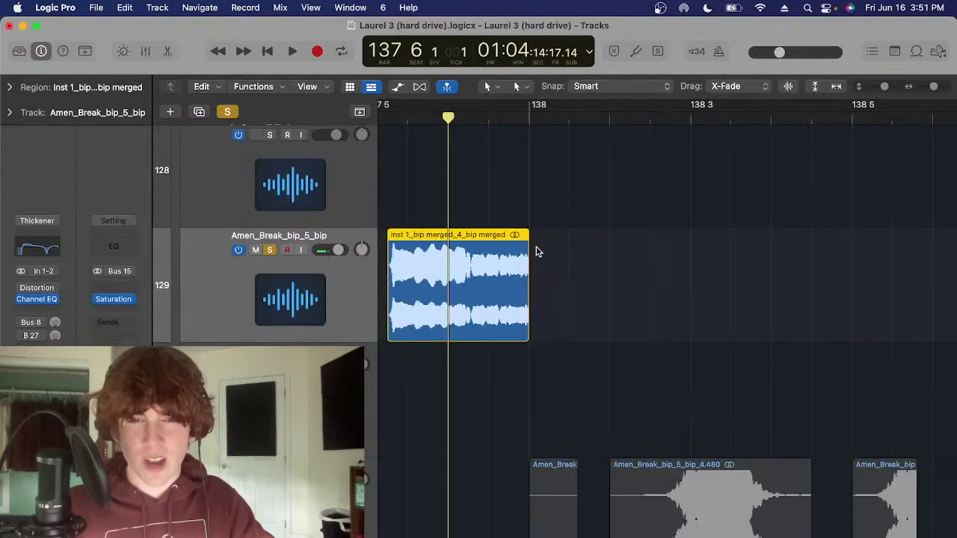
pyautogui.hscroll(-1, 515, 180)
pyautogui.click(582, 205)
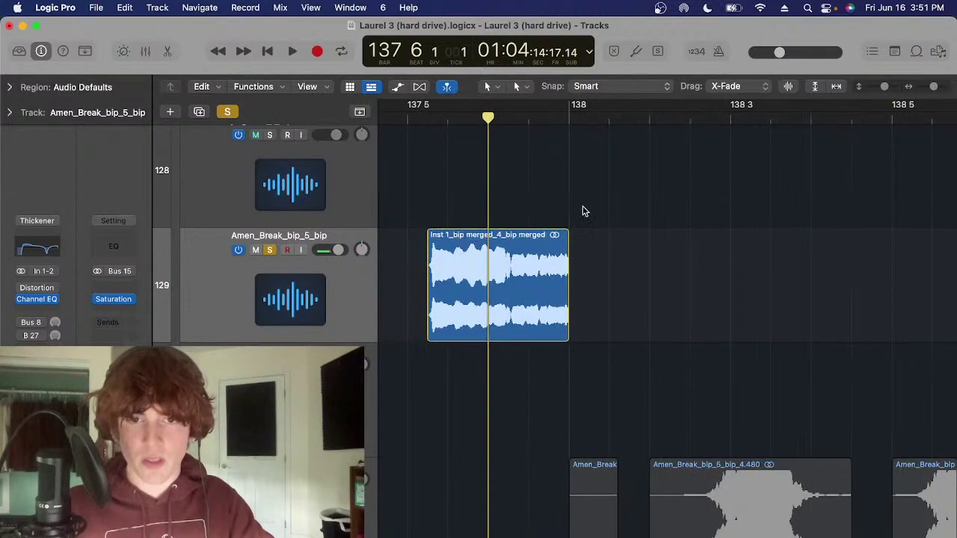
pyautogui.scroll(-1, 582, 209)
pyautogui.press('super+Left')
pyautogui.click(518, 242)
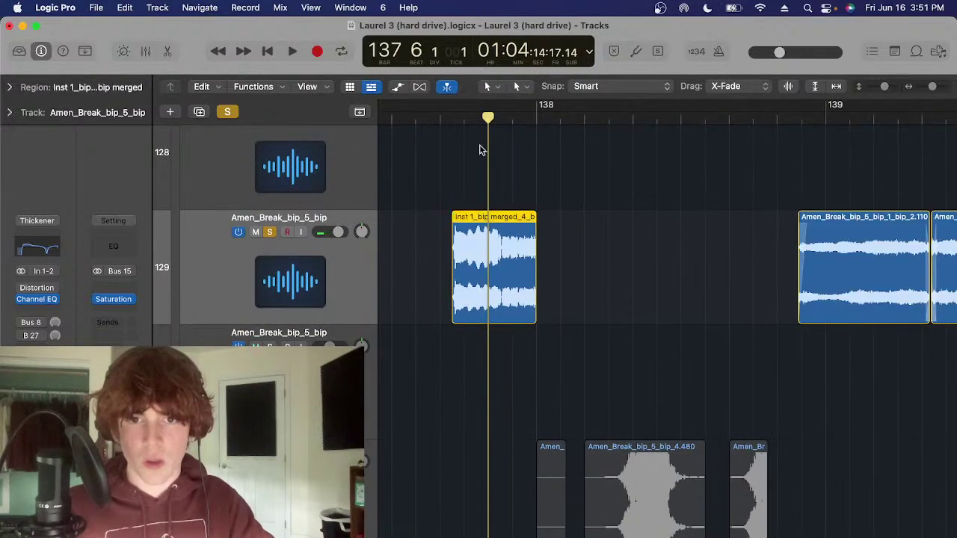
# Move the playhead slightly past beat 6 of bar 137 and unsolo track 129
pyautogui.moveTo(487, 117)
pyautogui.mouseDown()
pyautogui.moveTo(513, 122)
pyautogui.moveTo(491, 133)
pyautogui.mouseUp()
pyautogui.moveTo(608, 228); pyautogui.dragTo(446, 264)
pyautogui.press('s')
pyautogui.press('super+Left')
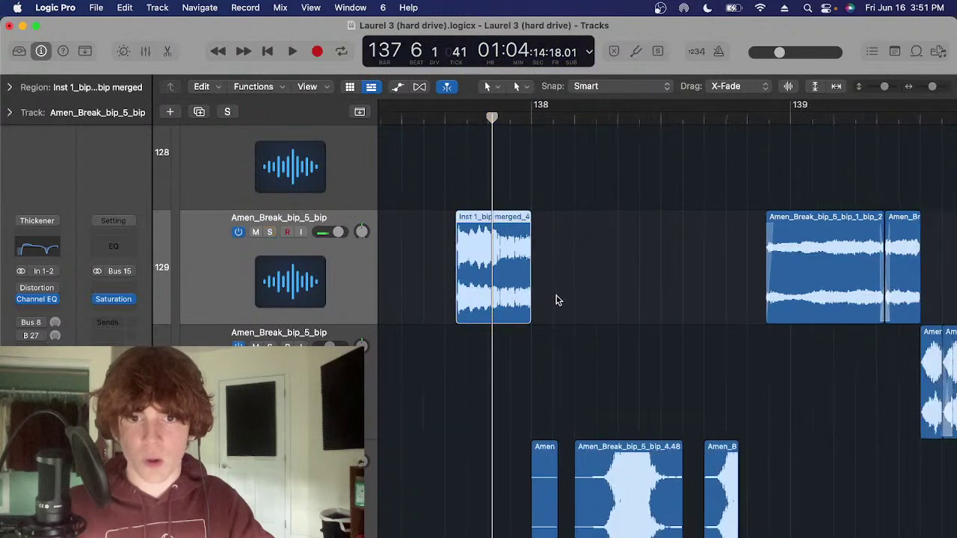
# Solo the Inst 1_bip merged_4_bip track, play its fill into beat 2 of bar 138, and stop playback
pyautogui.click(314, 467)
pyautogui.scroll(-3, 575, 374)
pyautogui.press('s')
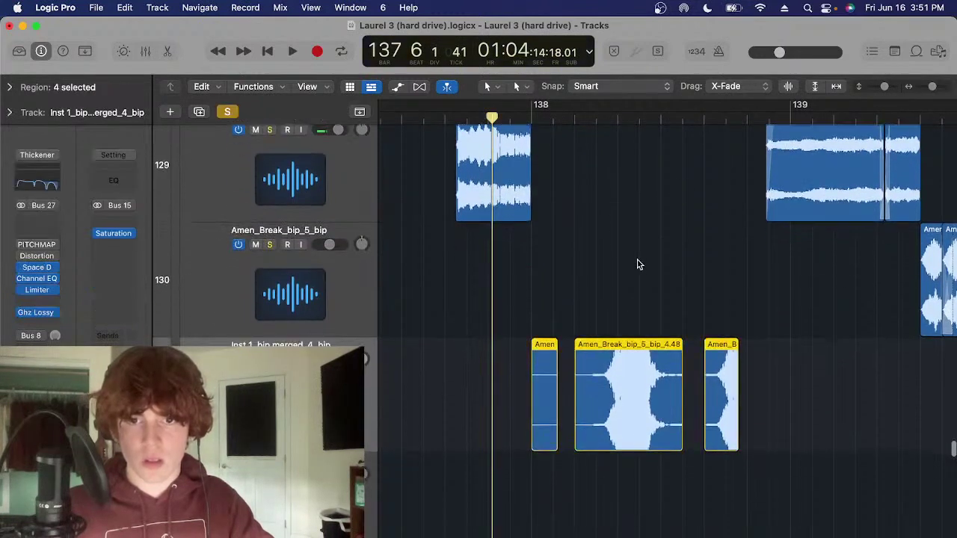
pyautogui.press('space')
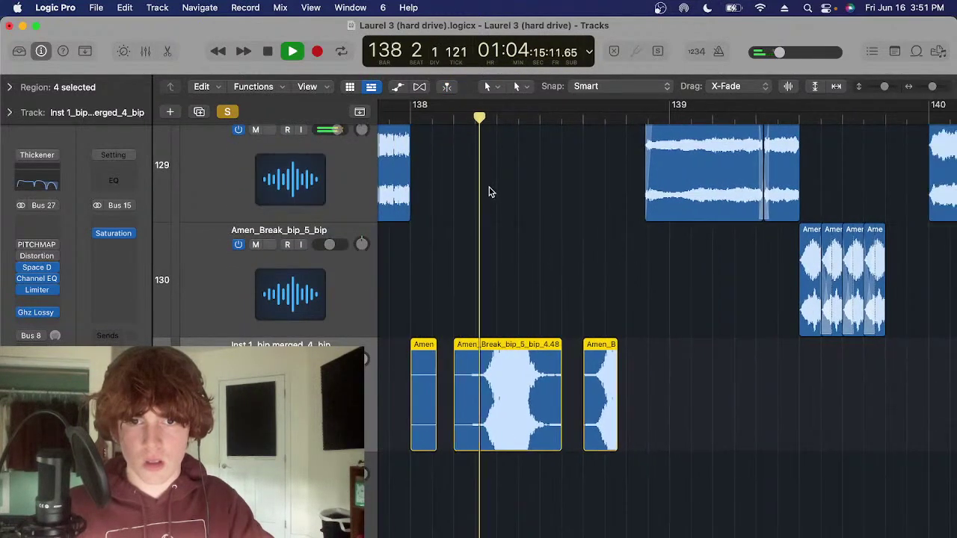
pyautogui.press('space')
# Place the playhead within beat 2 of bar 138 and toggle soloing off and on, leaving Inst 1_bip merged_4_bip soloed
pyautogui.click(477, 118)
pyautogui.click(229, 112)
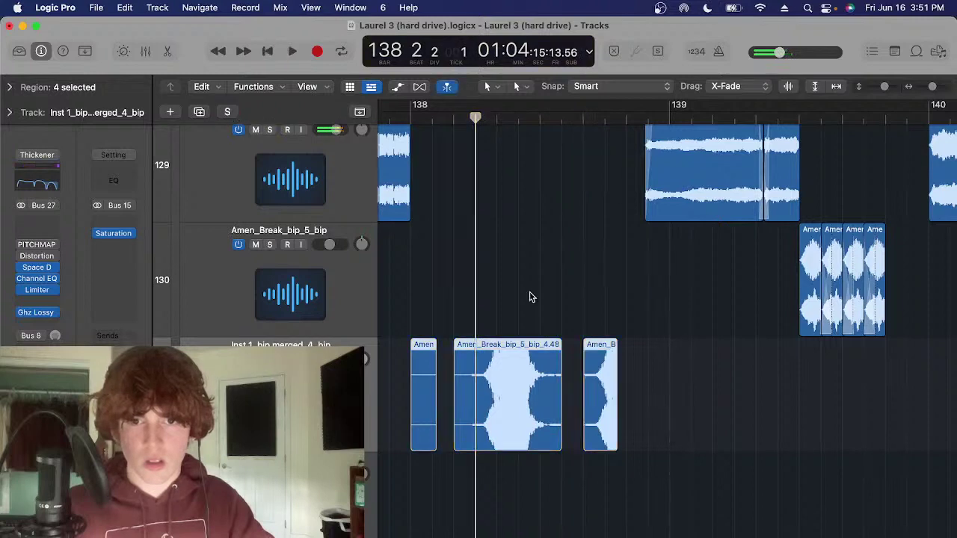
pyautogui.hotkey('ctrl', 's')
pyautogui.scroll(-8, 572, 345)
pyautogui.scroll(5, 698, 324)
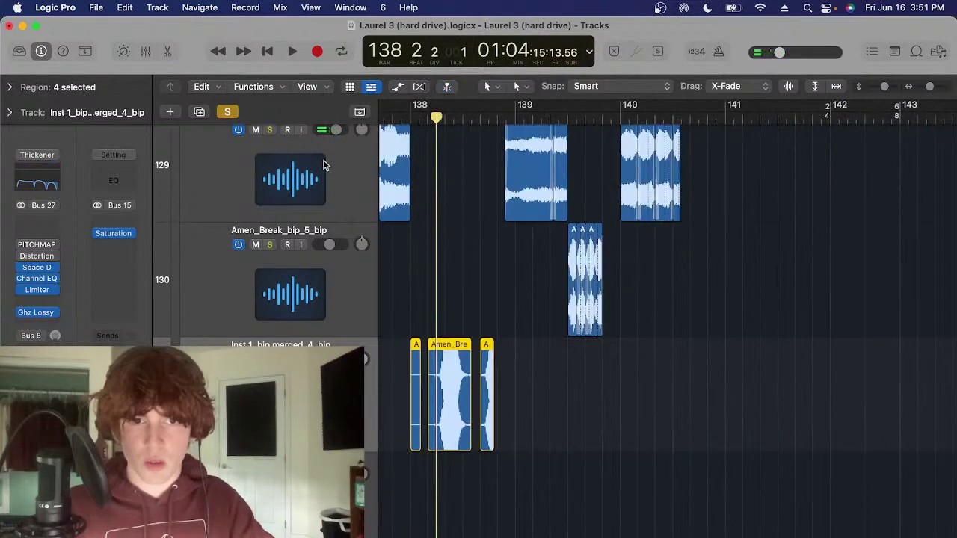
pyautogui.click(229, 112)
pyautogui.click(229, 112)
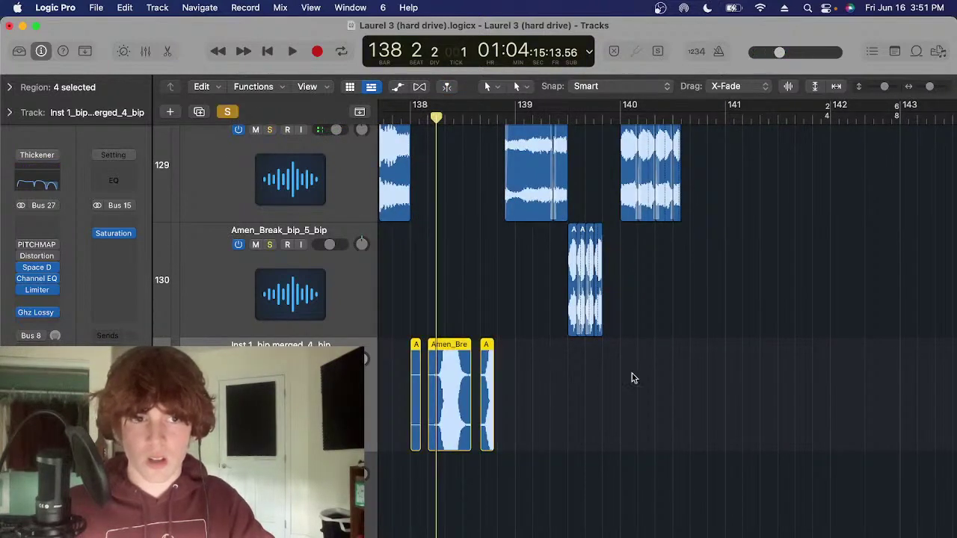
# Play the soloed Amen_Break fill from beat 2 of bar 138 and stop playback
pyautogui.press('space')
pyautogui.press('space')
pyautogui.hscroll(15, 653, 385)
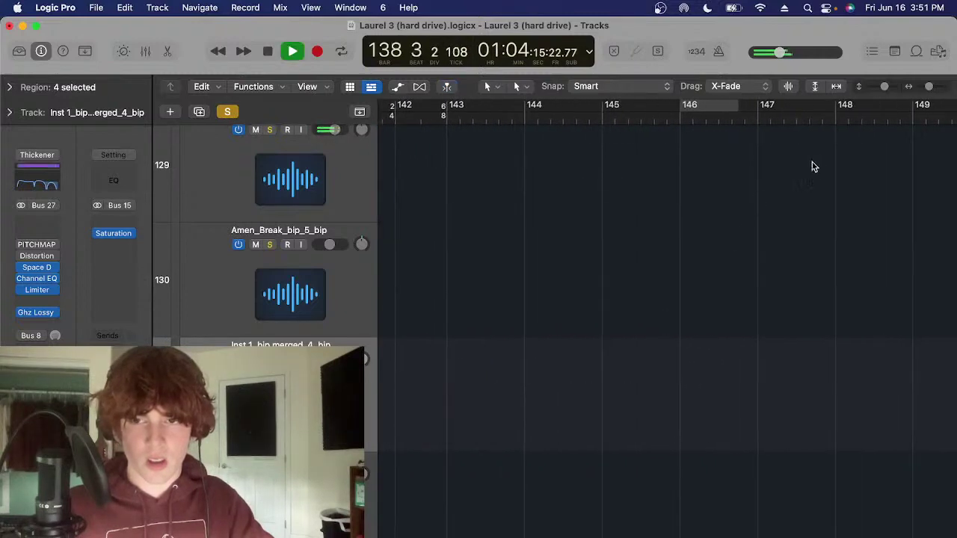
pyautogui.press('space')
# Play the soloed track's Amen_Break region from beat 4 of bar 153 and stop playback in bar 154
pyautogui.click(884, 116)
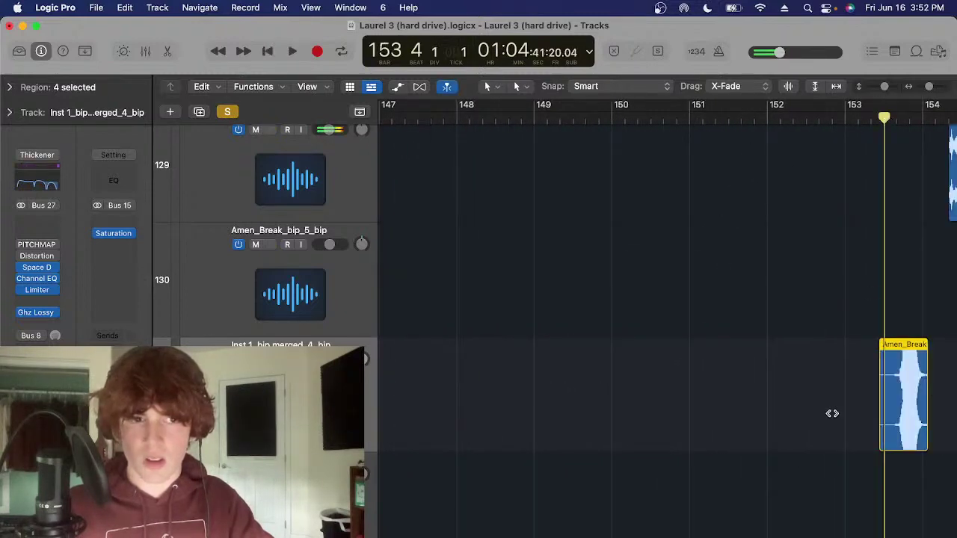
pyautogui.press('space')
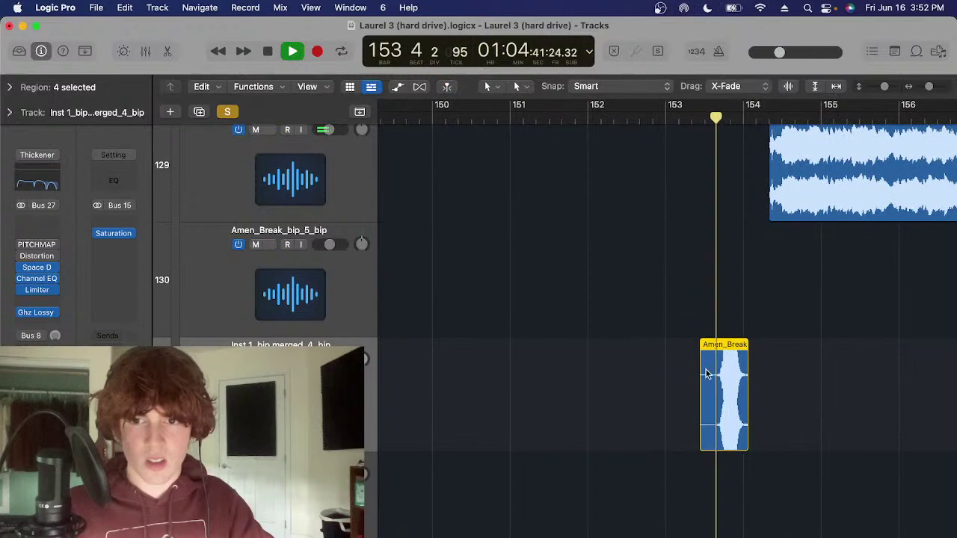
pyautogui.press('space')
# Return the playhead to beat 3 of bar 138 and play the soloed fill with Ghz Lossy bypassed
pyautogui.hscroll(-15, 479, 329)
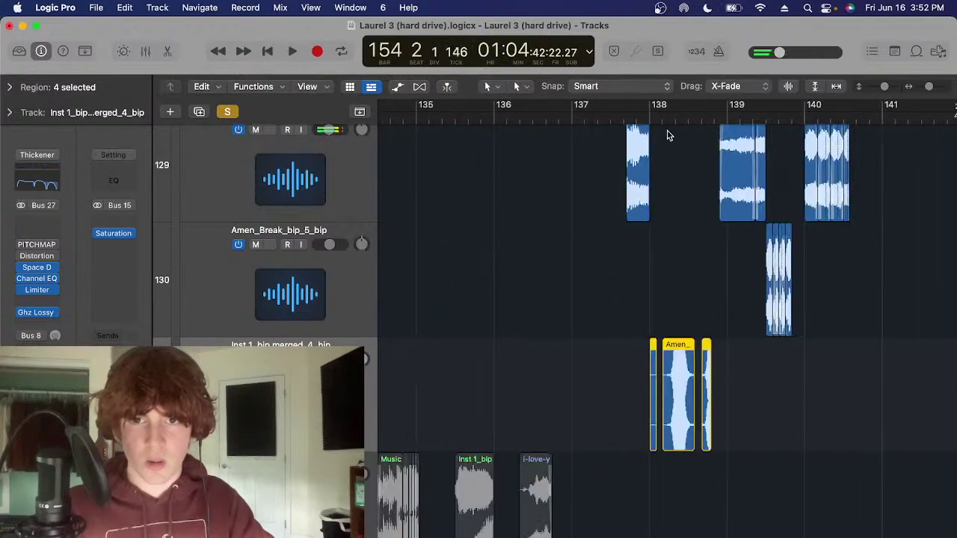
pyautogui.click(676, 115)
pyautogui.press('super+Right')
pyautogui.press('t')
pyautogui.press('t')
pyautogui.hscroll(3, 711, 252)
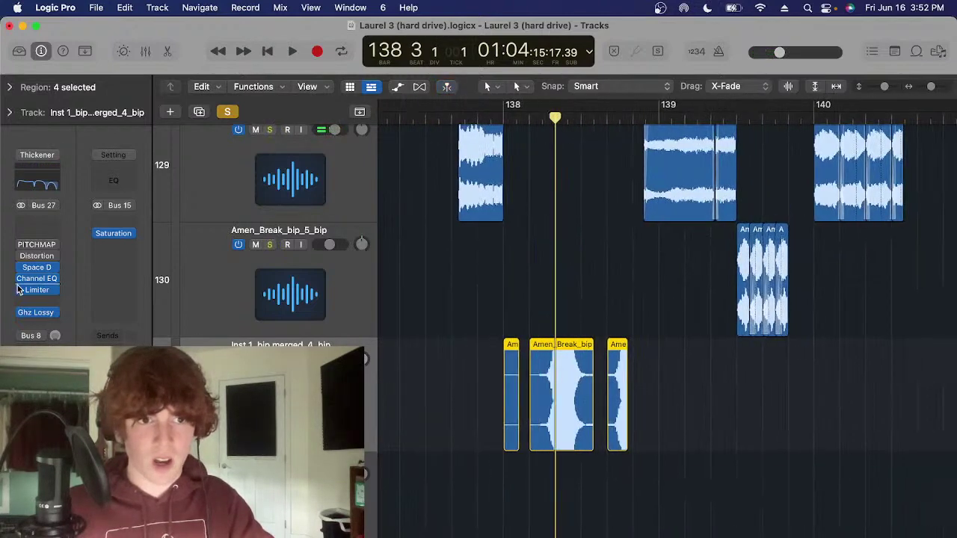
pyautogui.press('space')
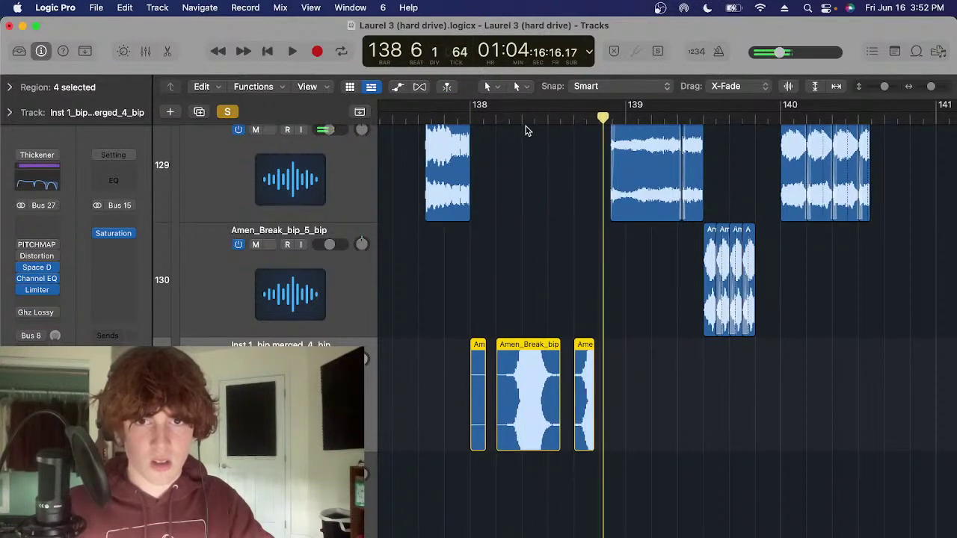
# Play the soloed fill from beat 3 of bar 138 with Space D, Channel EQ and Limiter bypassed, and stop playback
pyautogui.press('space')
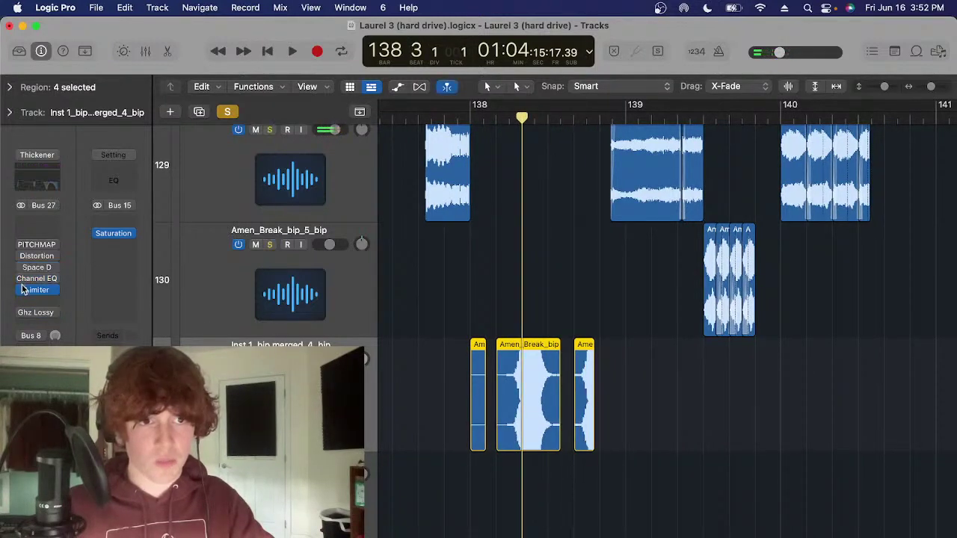
pyautogui.press('space')
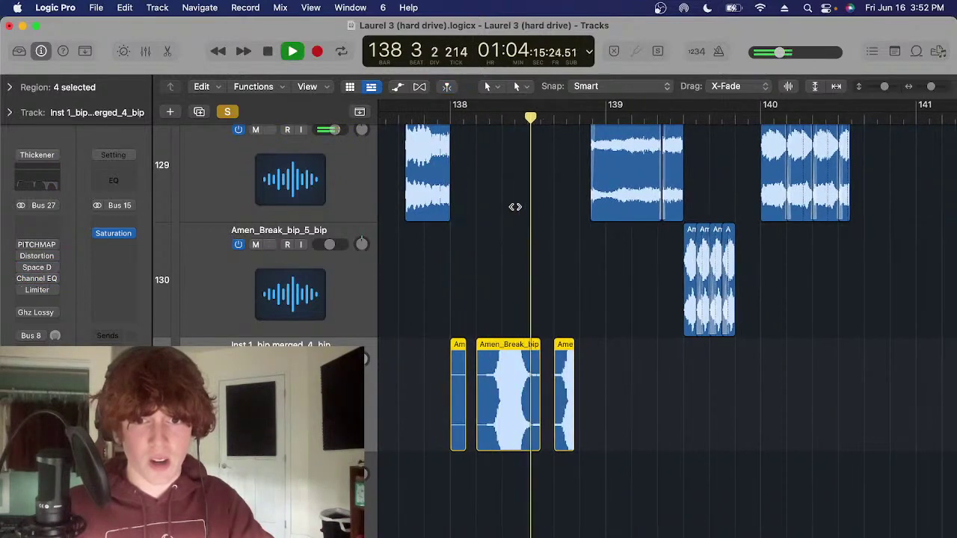
pyautogui.press('space')
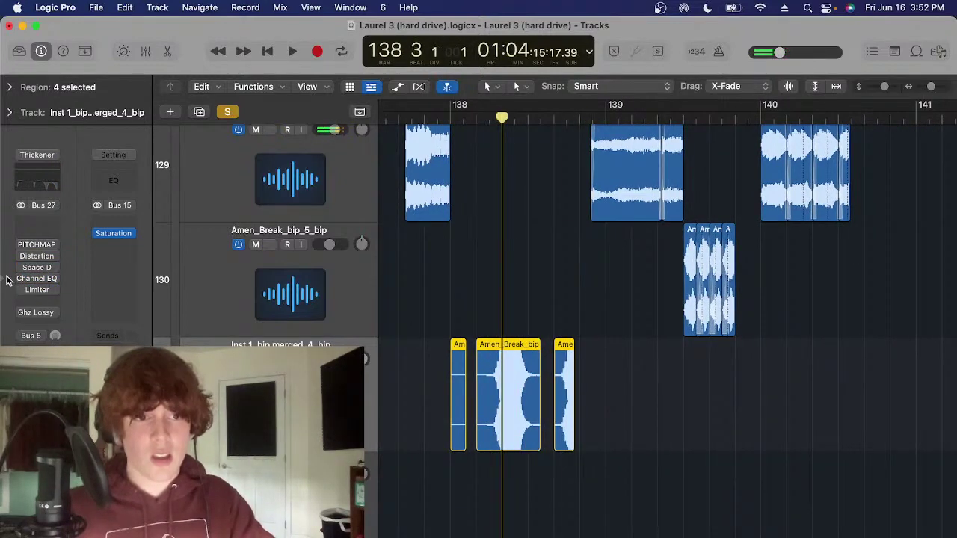
# Re-enable Space D, Channel EQ and Limiter on the soloed track and toggle Ghz Lossy, leaving it bypassed
pyautogui.moveTo(23, 267); pyautogui.dragTo(20, 291)
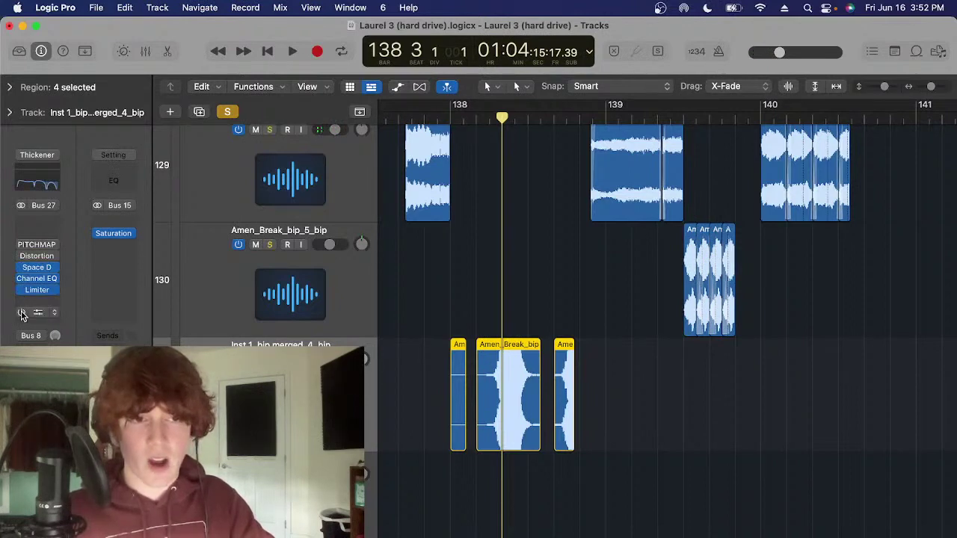
pyautogui.click(483, 247)
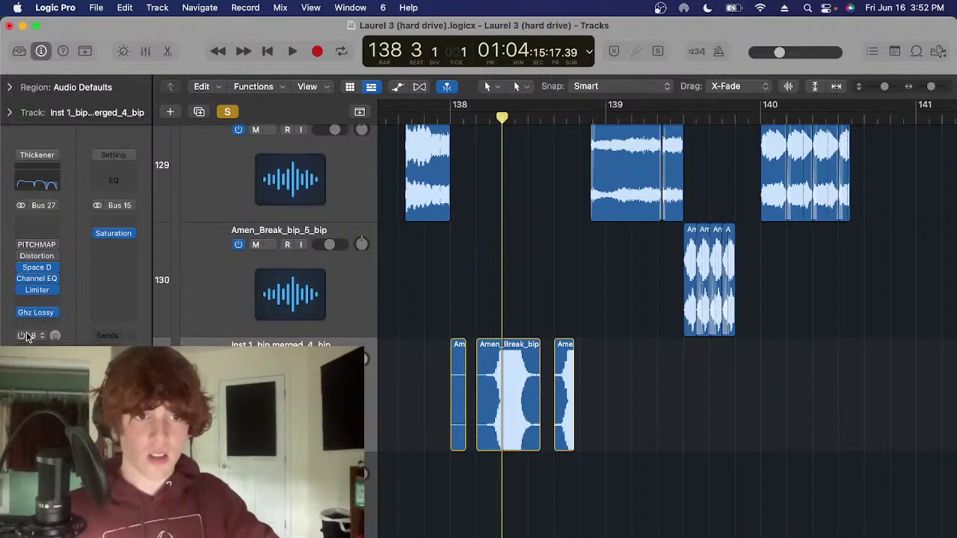
pyautogui.click(31, 318)
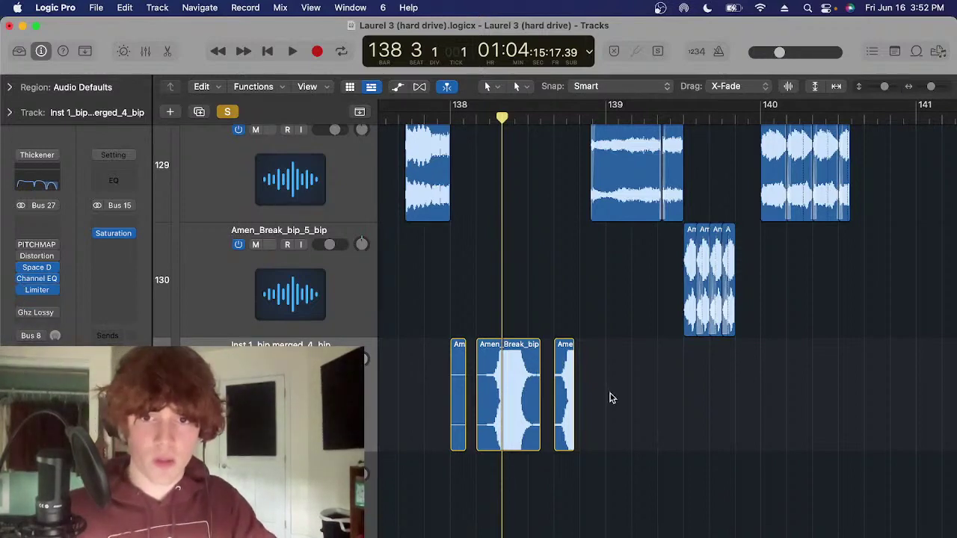
# Inspect the track's Space Designer, move its Wet level and return it to 0.0 dB, and close the plug-in
pyautogui.click(575, 383)
pyautogui.click(582, 384)
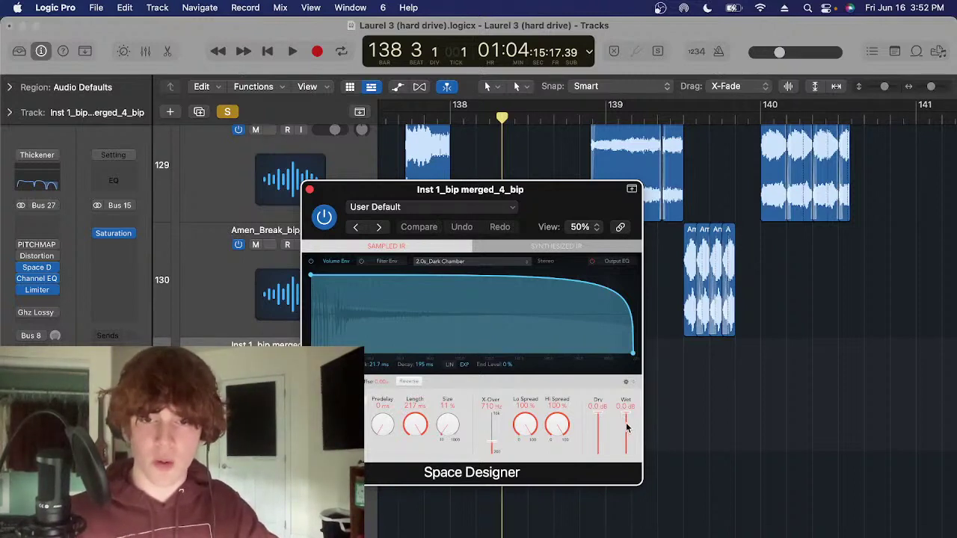
pyautogui.moveTo(626, 427); pyautogui.dragTo(627, 383)
pyautogui.moveTo(626, 448); pyautogui.dragTo(640, 417)
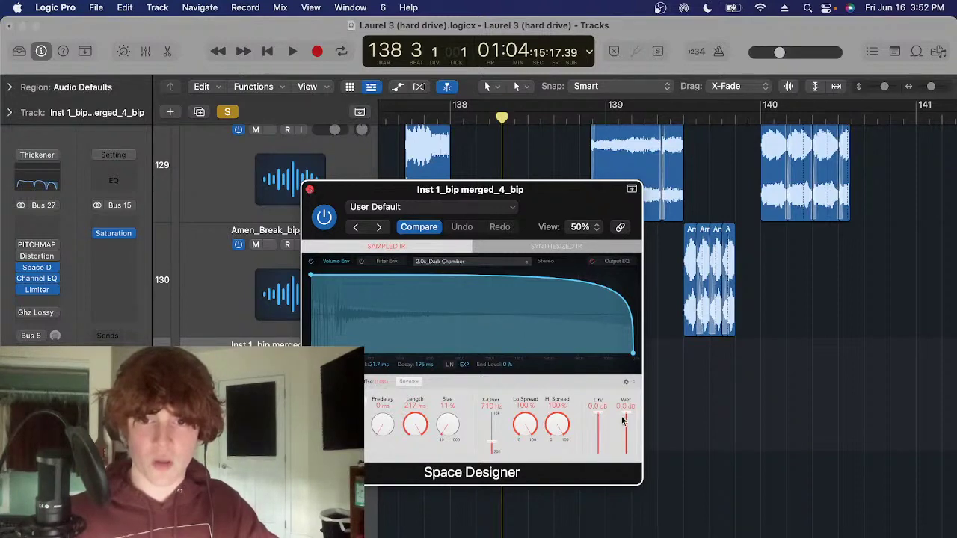
pyautogui.moveTo(624, 423); pyautogui.dragTo(626, 433)
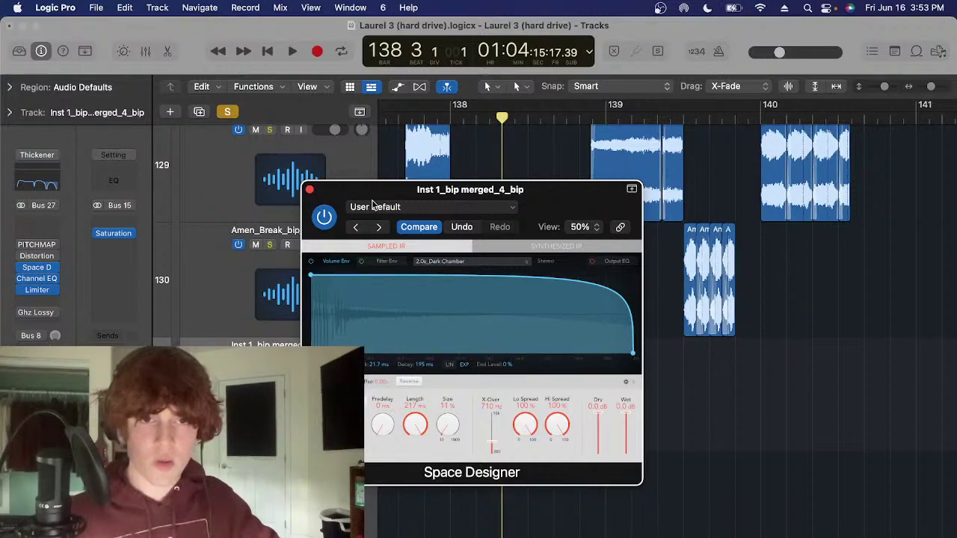
pyautogui.click(309, 190)
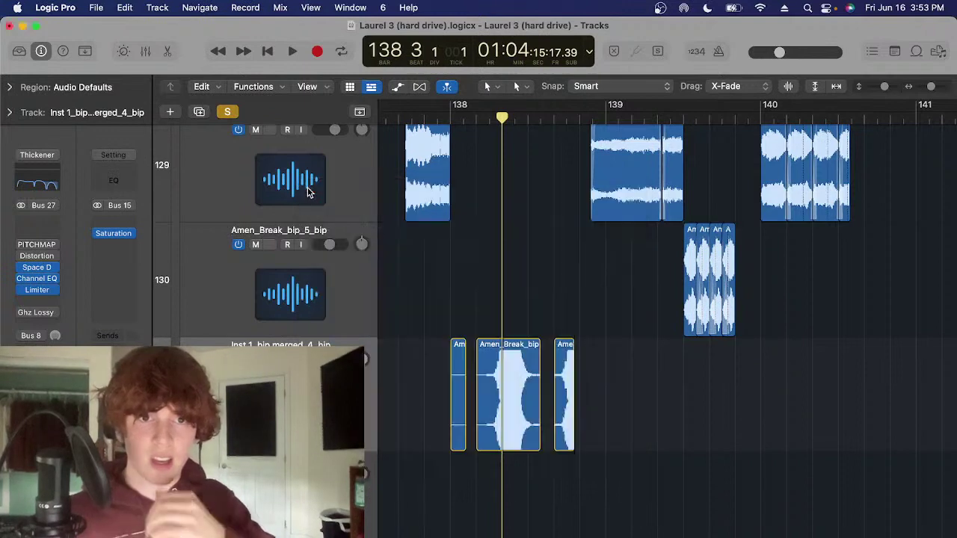
# Re-enable Ghz Lossy and select the three Amen_Break regions in bar 138 on the Inst 1_bip merged_4_bip track
pyautogui.moveTo(638, 390); pyautogui.dragTo(473, 417)
pyautogui.click(623, 396)
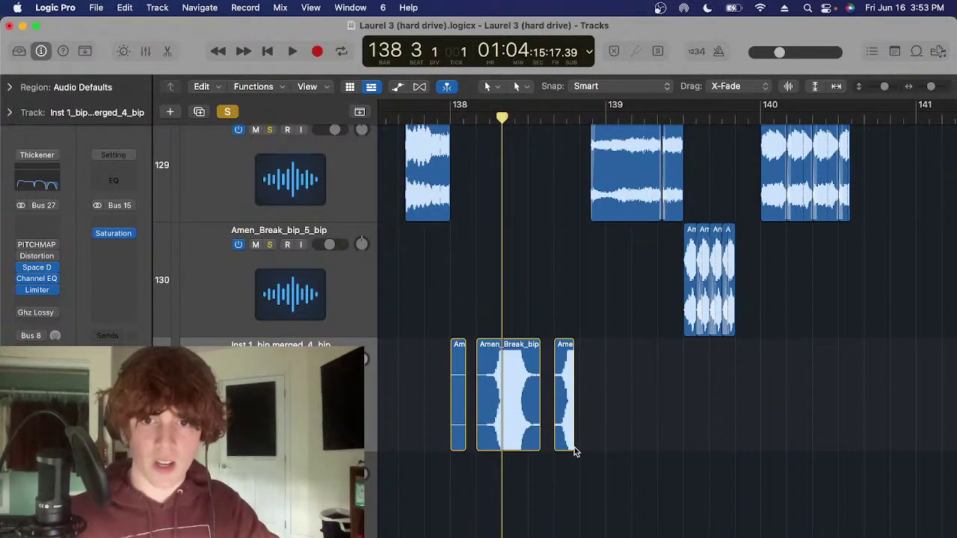
pyautogui.moveTo(608, 417)
pyautogui.mouseDown()
pyautogui.moveTo(434, 432)
pyautogui.moveTo(610, 420)
pyautogui.mouseUp()
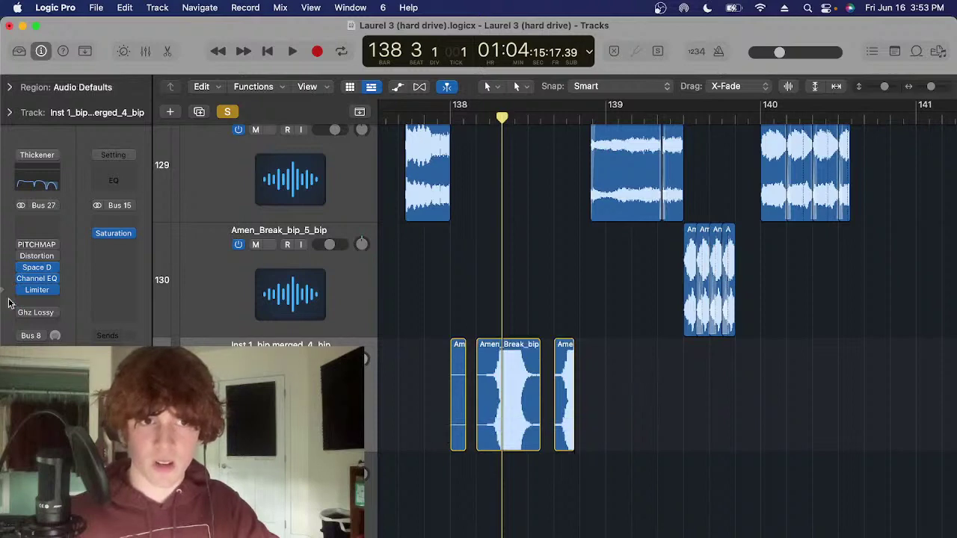
pyautogui.moveTo(15, 317)
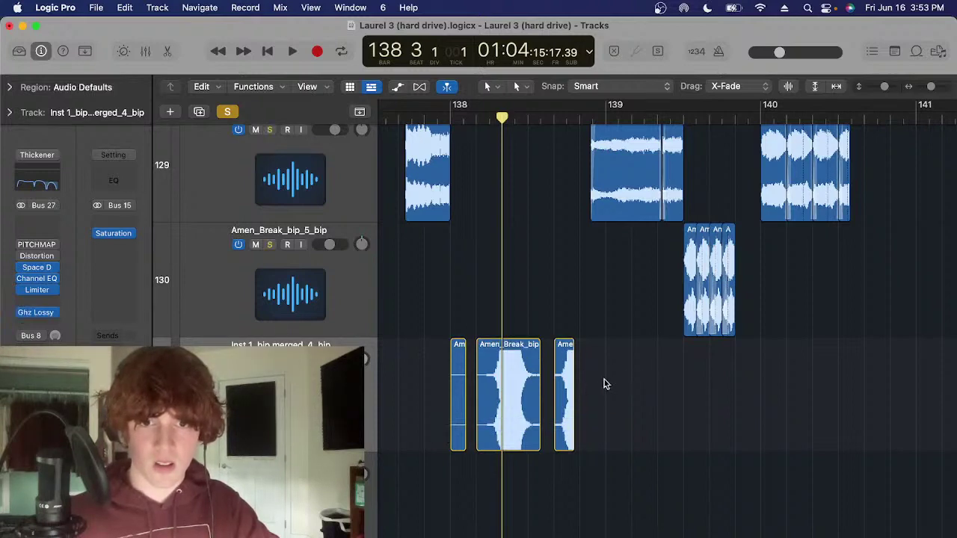
pyautogui.moveTo(606, 383); pyautogui.dragTo(401, 406)
# Open Space Designer, show its impulse response options without choosing one, and close the plug-in
pyautogui.moveTo(34, 269)
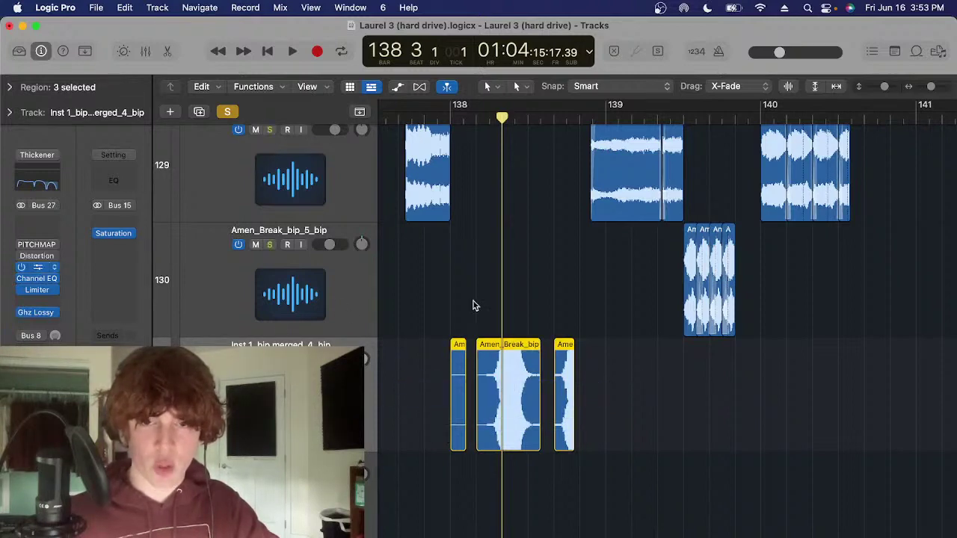
pyautogui.click(461, 265)
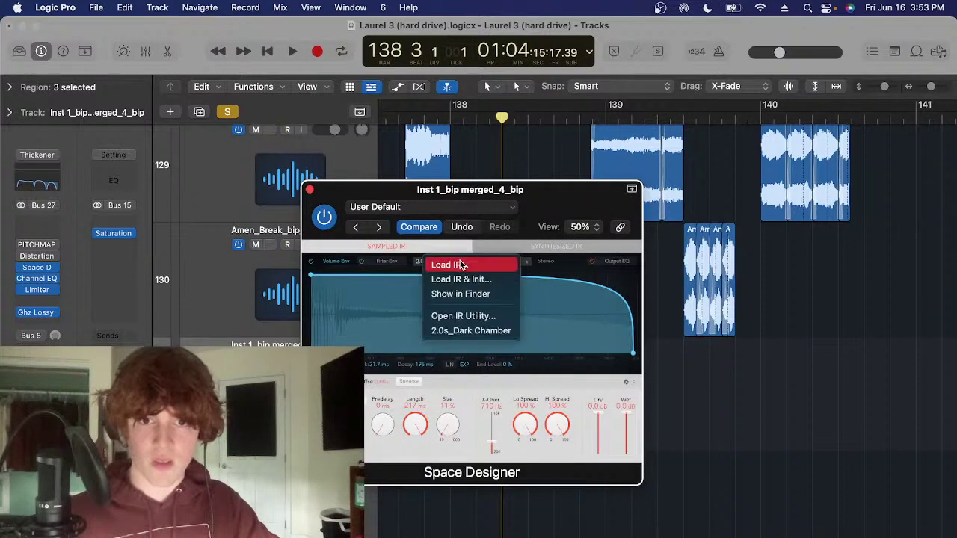
pyautogui.click(408, 211)
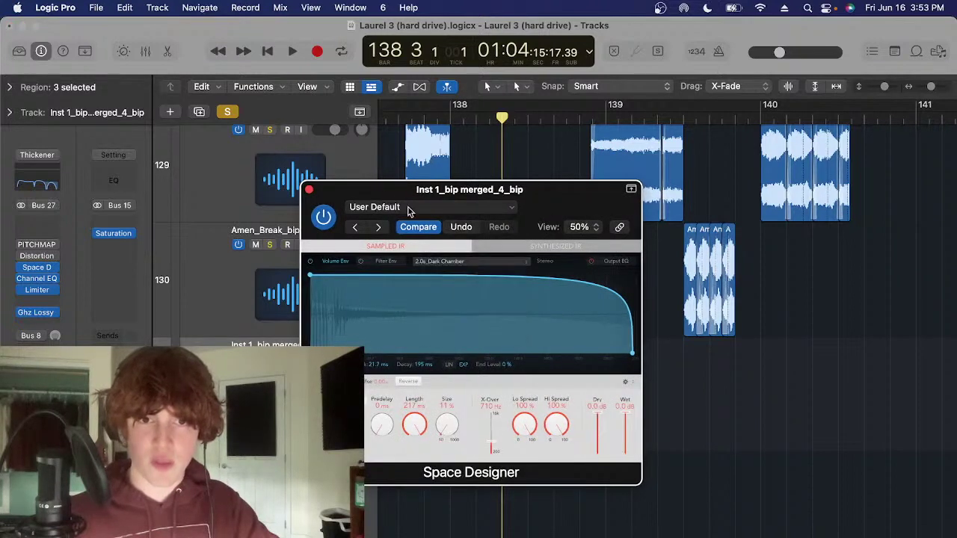
pyautogui.click(309, 190)
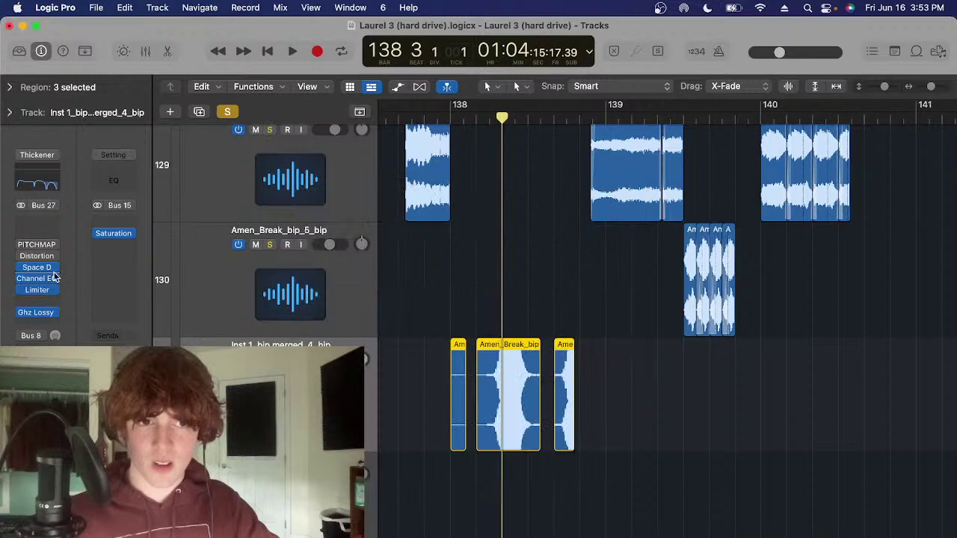
# Show the Ghz Lossy 3 plug-in window briefly, close it and deselect the Amen_Break regions
pyautogui.click(38, 313)
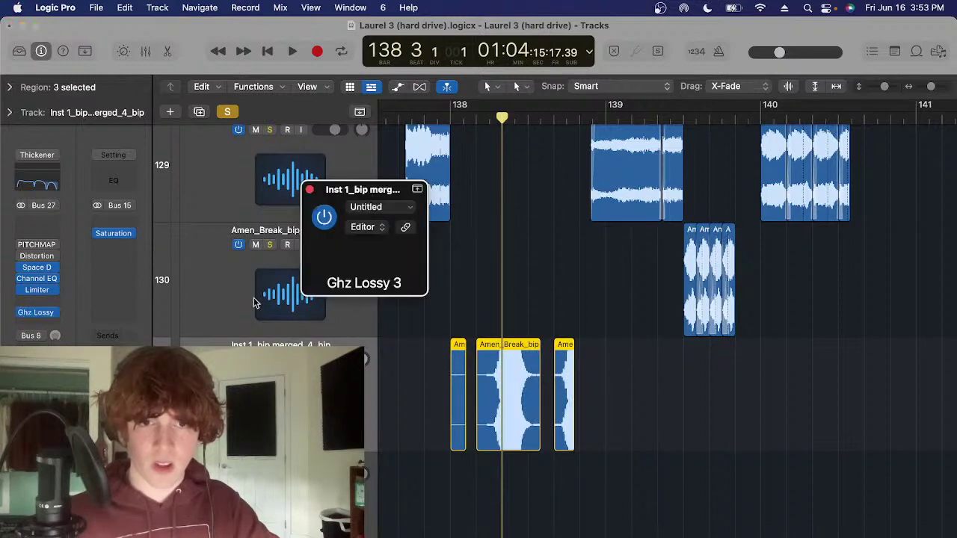
pyautogui.click(309, 190)
pyautogui.click(544, 281)
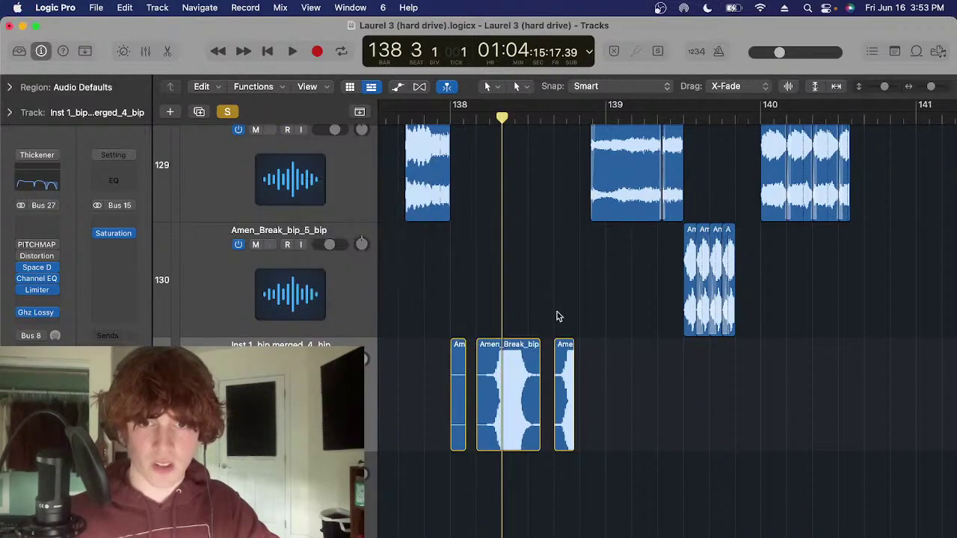
# Play the soloed fill from beat 3 of bar 138 with Ghz Lossy enabled, stop playback and return the playhead there
pyautogui.press('space')
pyautogui.scroll(1, 556, 311)
pyautogui.press('space')
pyautogui.click(502, 120)
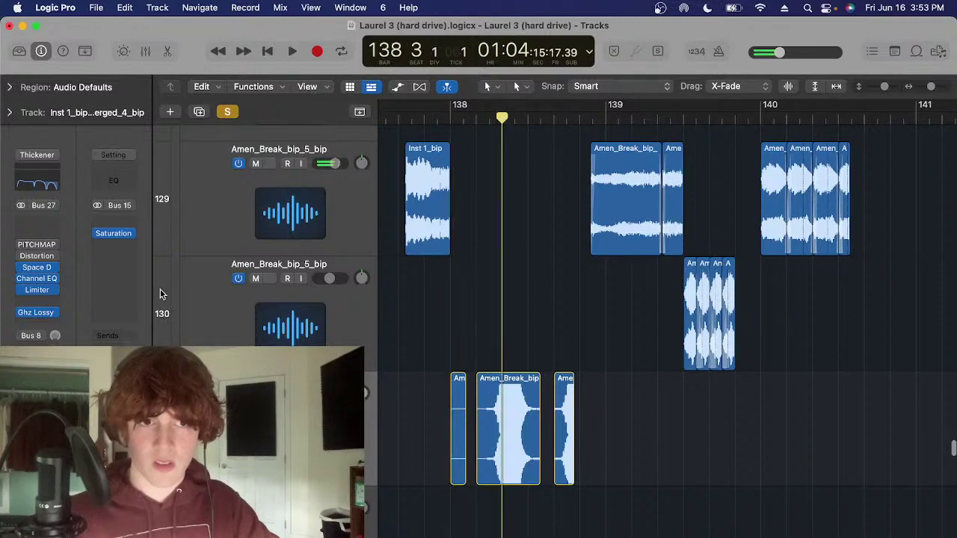
# Reopen the Ghz Lossy 3 plug-in window twice to show it and close it each time
pyautogui.click(38, 314)
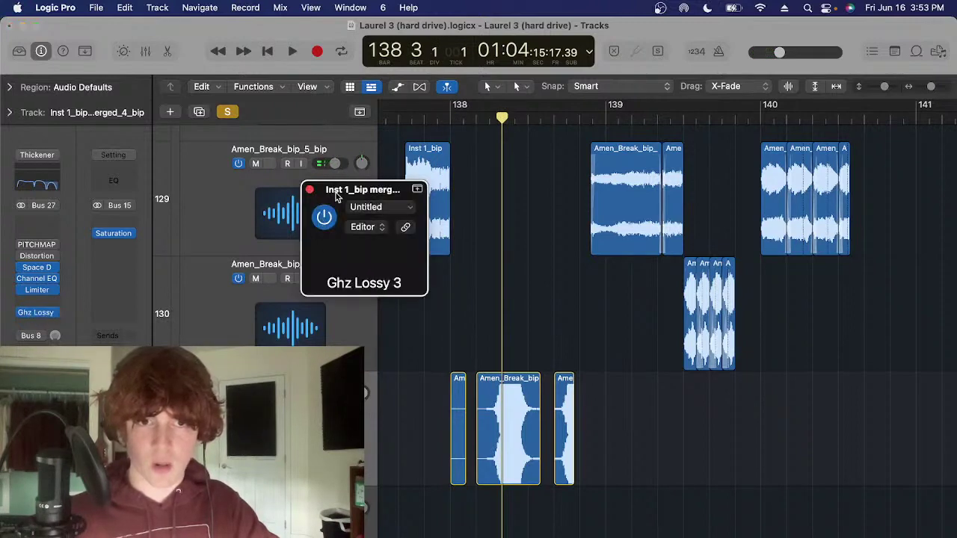
pyautogui.click(309, 190)
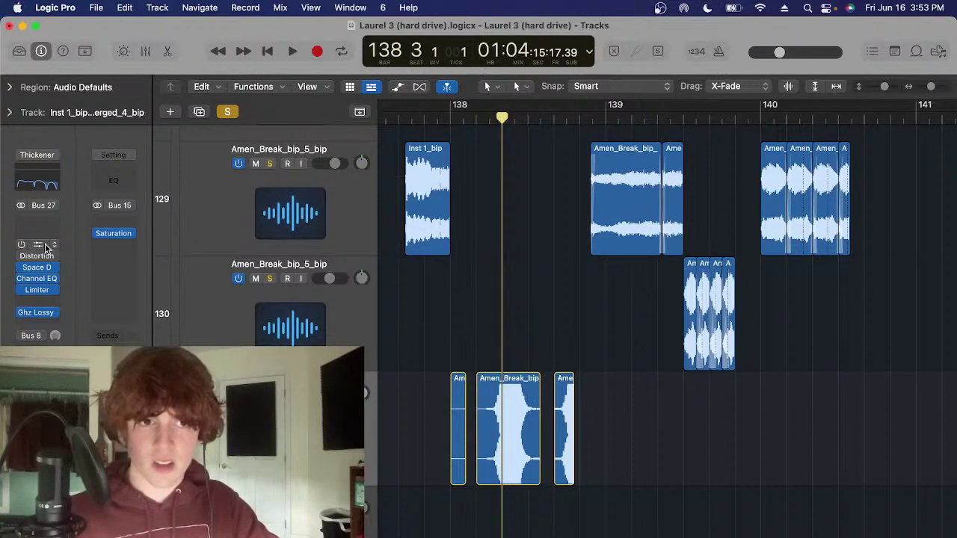
pyautogui.click(44, 312)
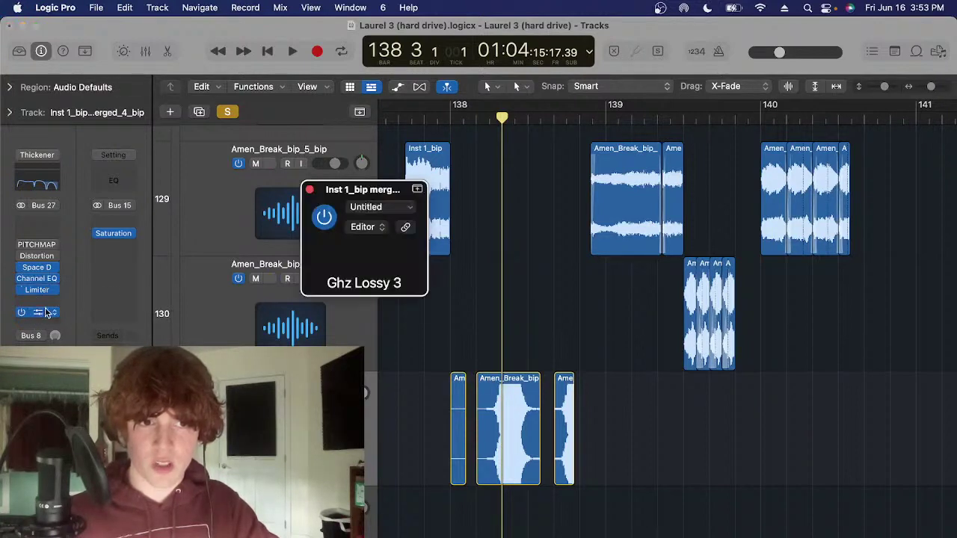
pyautogui.press('super+w')
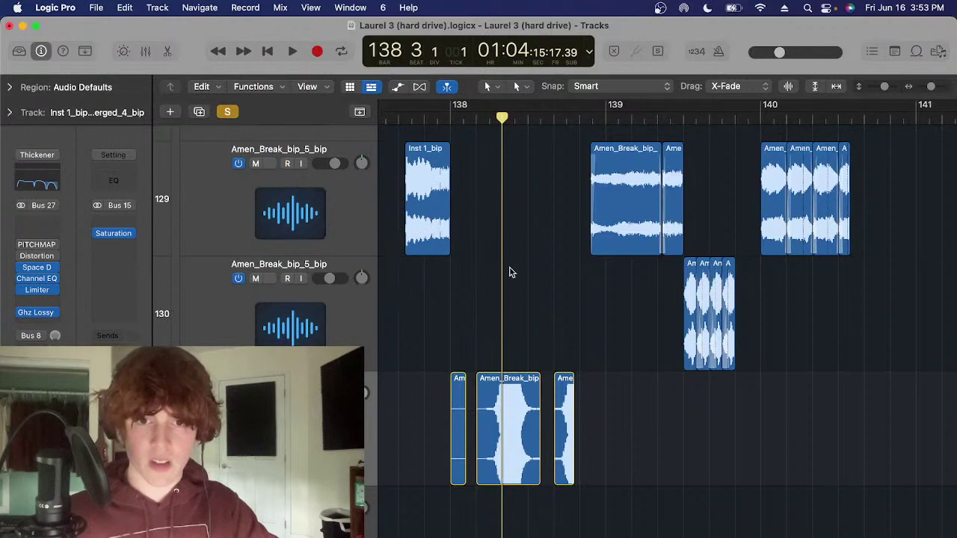
# Place the playhead at the start of bar 139 and turn off soloing for all tracks
pyautogui.scroll(3, 521, 247)
pyautogui.click(597, 117)
pyautogui.press('super+Left')
pyautogui.press('t')
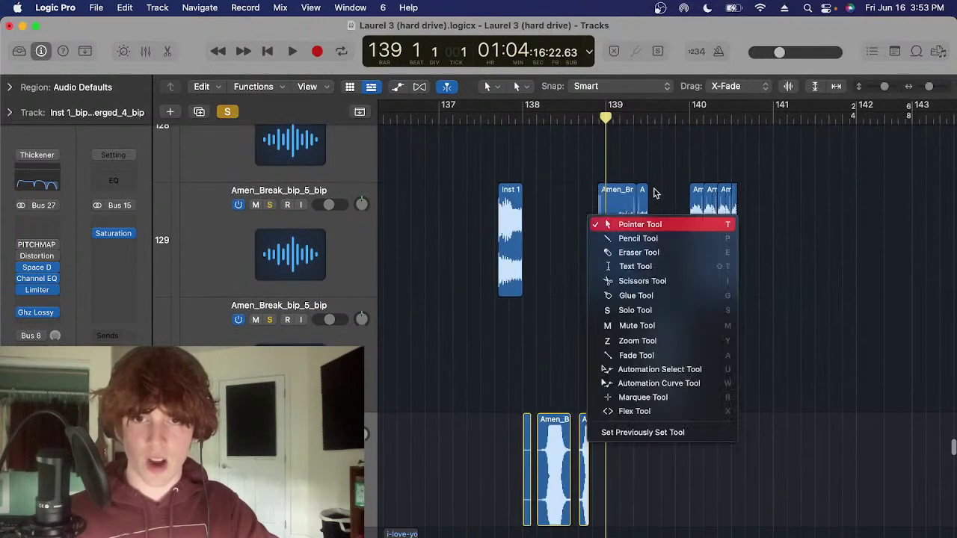
pyautogui.press('x')
pyautogui.hscroll(-1, 548, 174)
pyautogui.click(228, 112)
pyautogui.hscroll(-1, 389, 216)
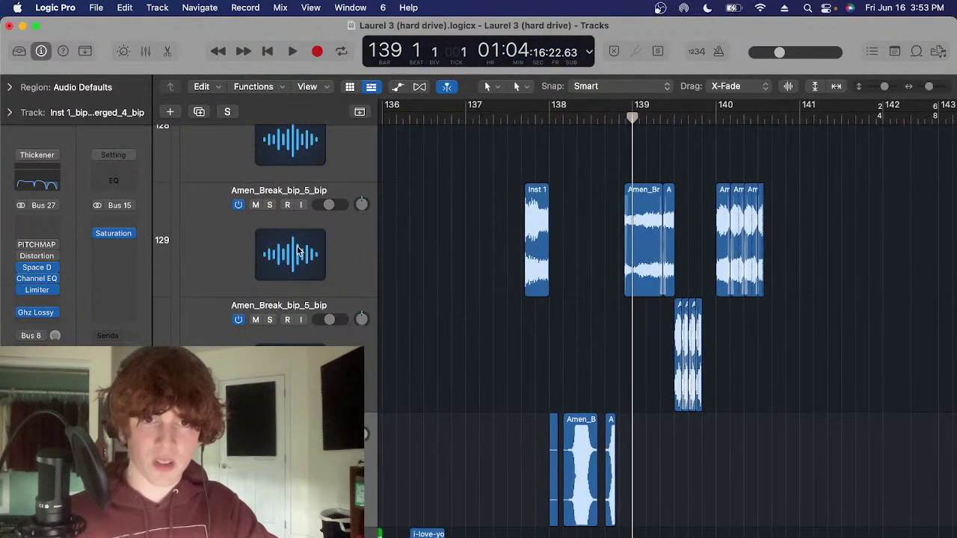
# Solo track 129, Amen_Break_bip_5_bip, and highlight its regions in bars 139 and 140
pyautogui.click(298, 249)
pyautogui.hscroll(3, 604, 216)
pyautogui.moveTo(769, 213); pyautogui.dragTo(527, 262)
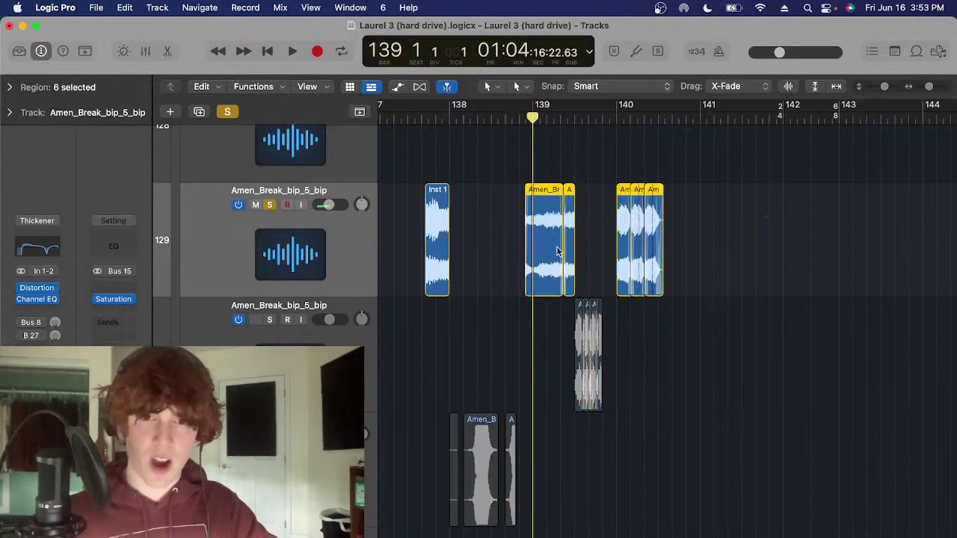
pyautogui.hotkey('ctrl', 's')
pyautogui.scroll(2, 564, 154)
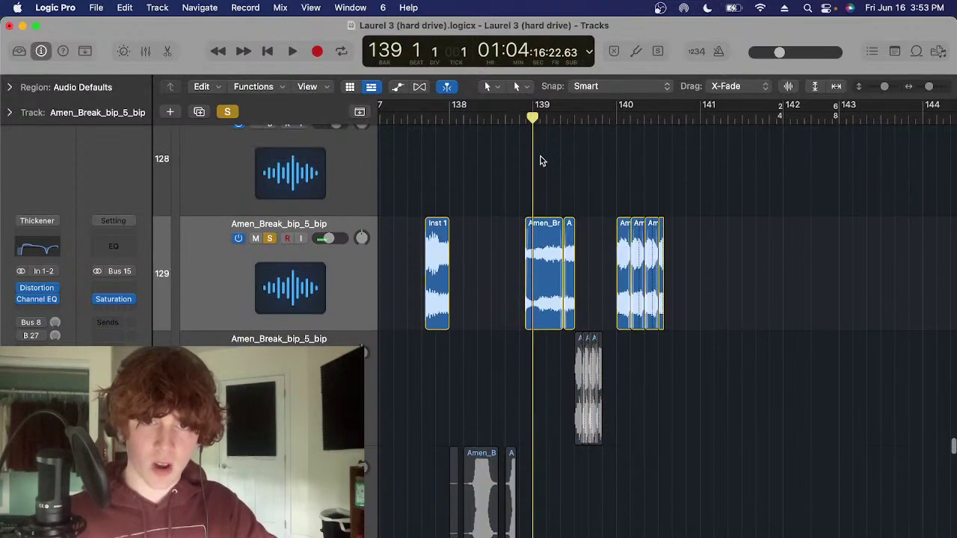
# Play the soloed Amen_Break_bip_5_bip track from about beat 4 of bar 138 through its bar 140 regions, and stop playback
pyautogui.press('super+Right')
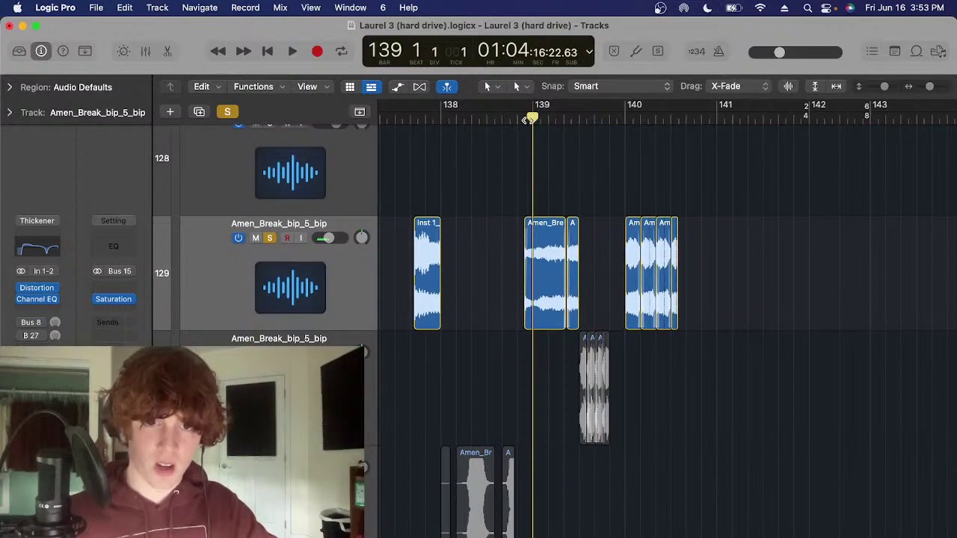
pyautogui.moveTo(530, 119); pyautogui.dragTo(542, 122)
pyautogui.press('space')
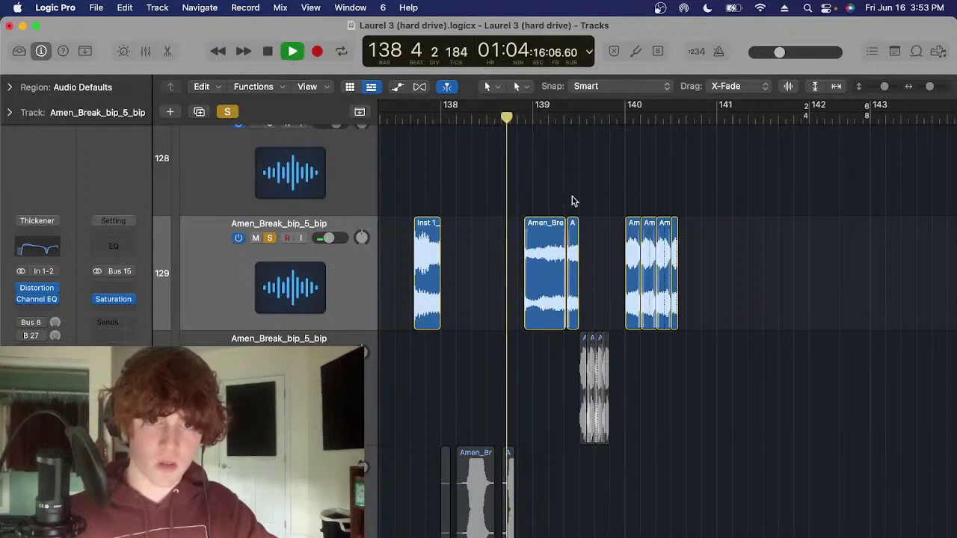
pyautogui.hscroll(3, 550, 205)
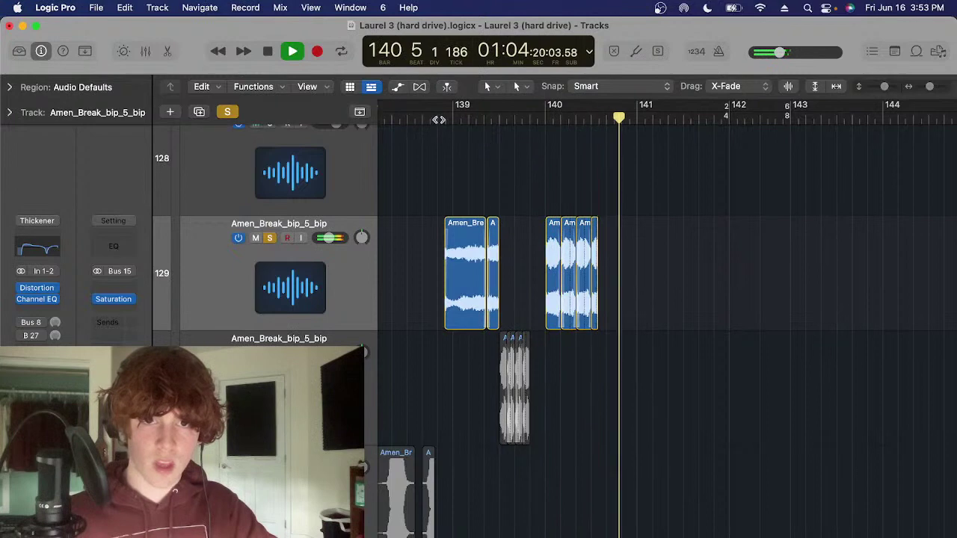
pyautogui.press('space')
# Place the playhead at the start of bar 139, highlight track 129's regions in bars 139 and 140, and deselect them
pyautogui.moveTo(441, 119); pyautogui.dragTo(453, 199)
pyautogui.moveTo(733, 240); pyautogui.dragTo(471, 272)
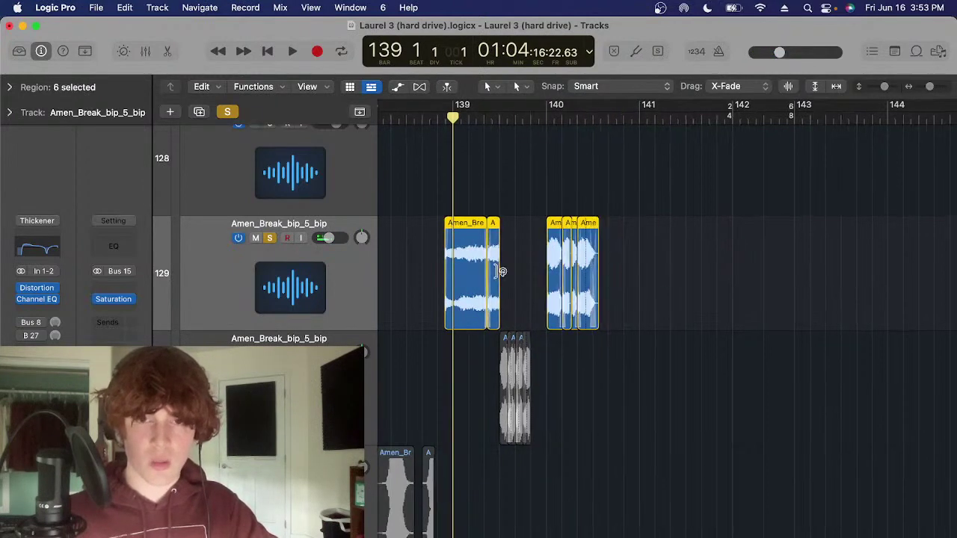
pyautogui.press('super+Right')
pyautogui.press('super+Right')
pyautogui.click(782, 261)
pyautogui.click(788, 182)
pyautogui.press('super+Left')
pyautogui.press('super+Left')
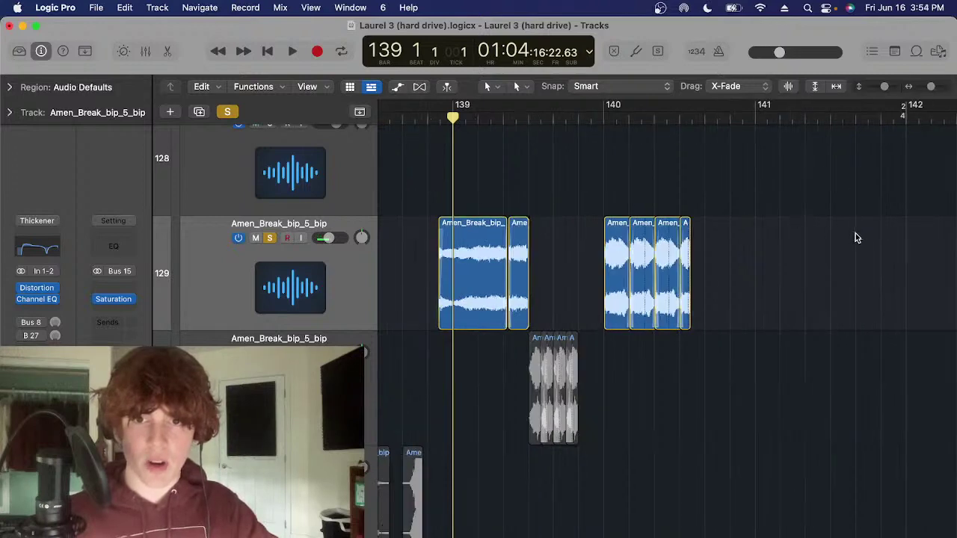
# Highlight the Amen_Break regions in bars 139 and 140 on track 129 twice more and clear the selection
pyautogui.moveTo(855, 233); pyautogui.dragTo(368, 302)
pyautogui.click(565, 196)
pyautogui.moveTo(734, 218); pyautogui.dragTo(423, 267)
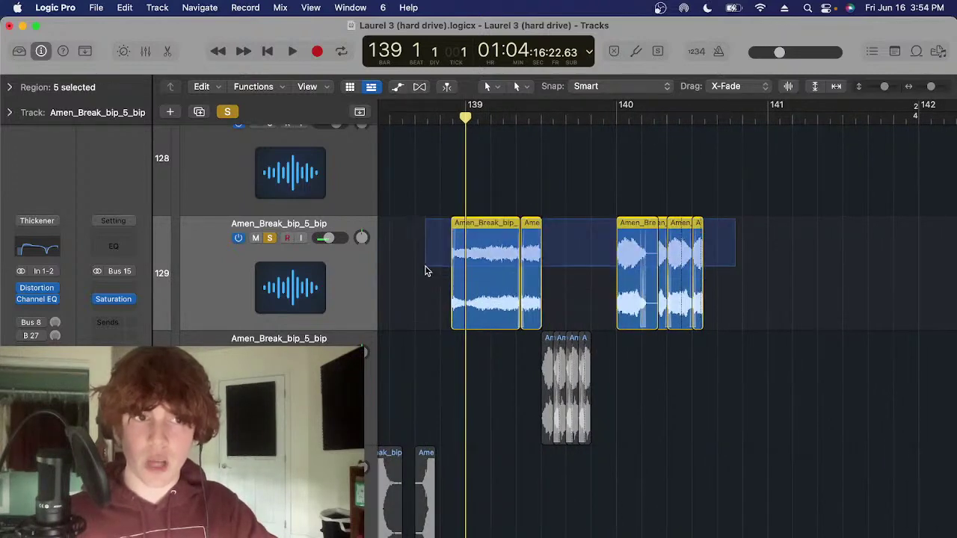
pyautogui.click(473, 191)
pyautogui.press('super+Left')
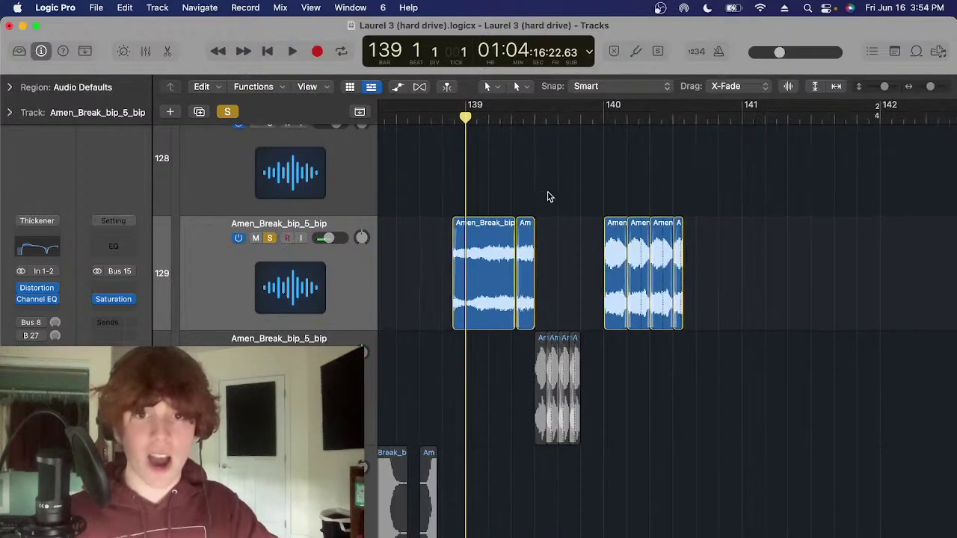
# Play soloed track 129 from about beat 5 of bar 138 through bar 139, and return the playhead to bar 139
pyautogui.press('t')
pyautogui.press('t')
pyautogui.press('space')
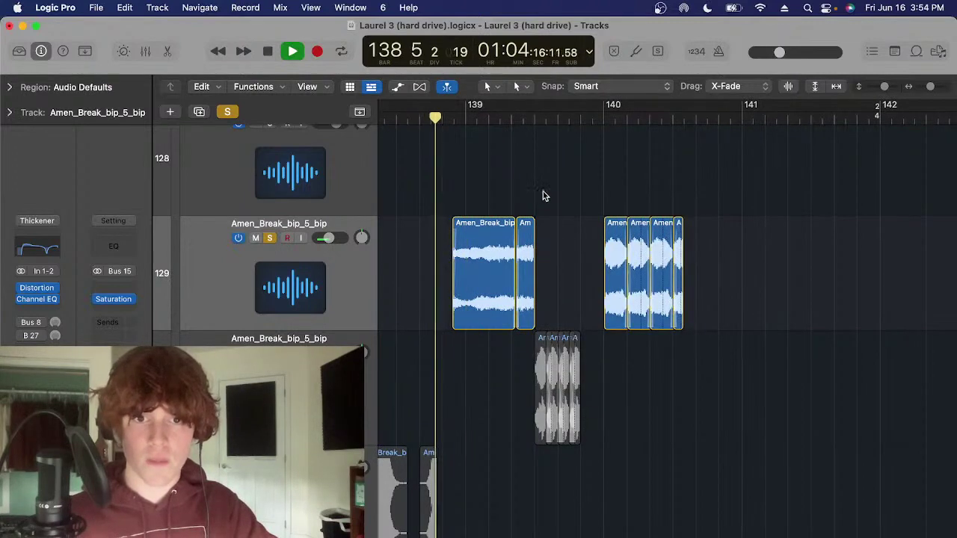
pyautogui.hscroll(2, 544, 195)
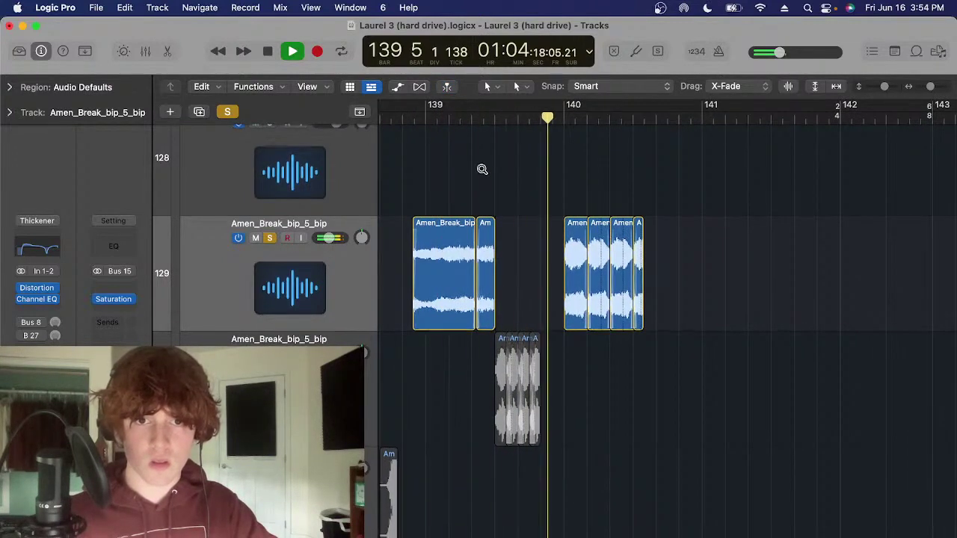
pyautogui.scroll(1, 481, 169)
pyautogui.press('space')
pyautogui.click(416, 120)
# Turn off solo on track 129, highlight track 130's regions in bar 139, and reselect track 129 with no regions highlighted
pyautogui.press('super+Left')
pyautogui.press('super+Left')
pyautogui.press('super+Left')
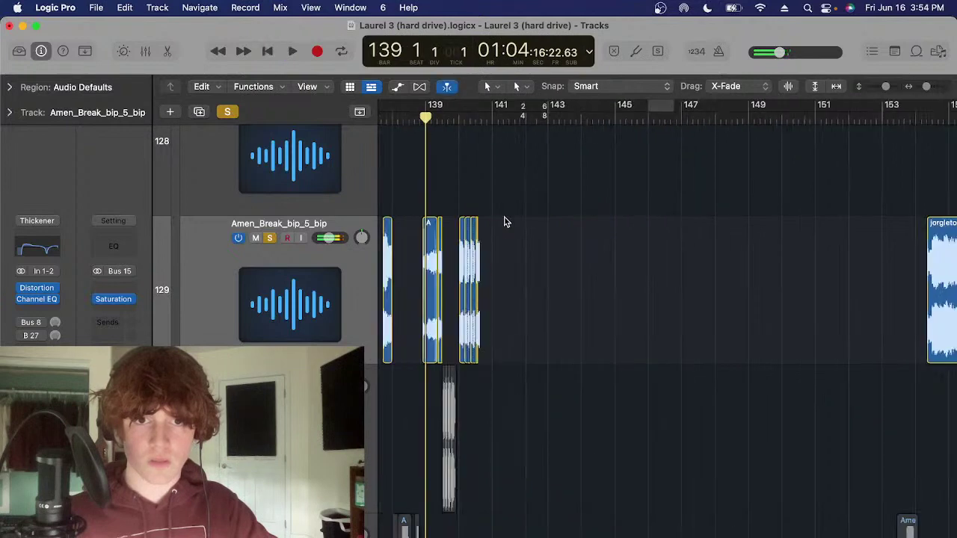
pyautogui.hscroll(-3, 590, 214)
pyautogui.press('s')
pyautogui.click(594, 207)
pyautogui.press('super+Right')
pyautogui.click(364, 416)
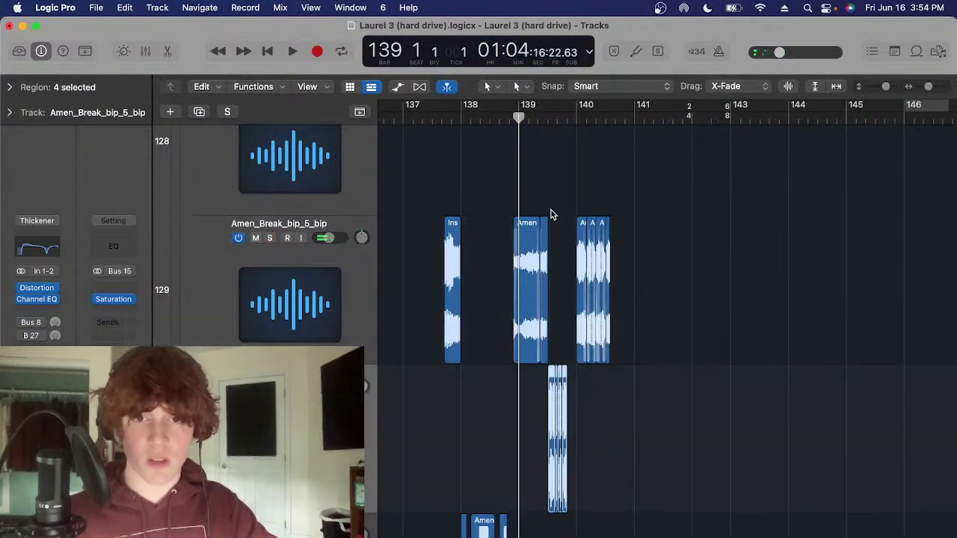
pyautogui.keyDown('alt'); pyautogui.scroll(5, 550, 211); pyautogui.keyUp('alt')
pyautogui.click(296, 305)
pyautogui.click(572, 292)
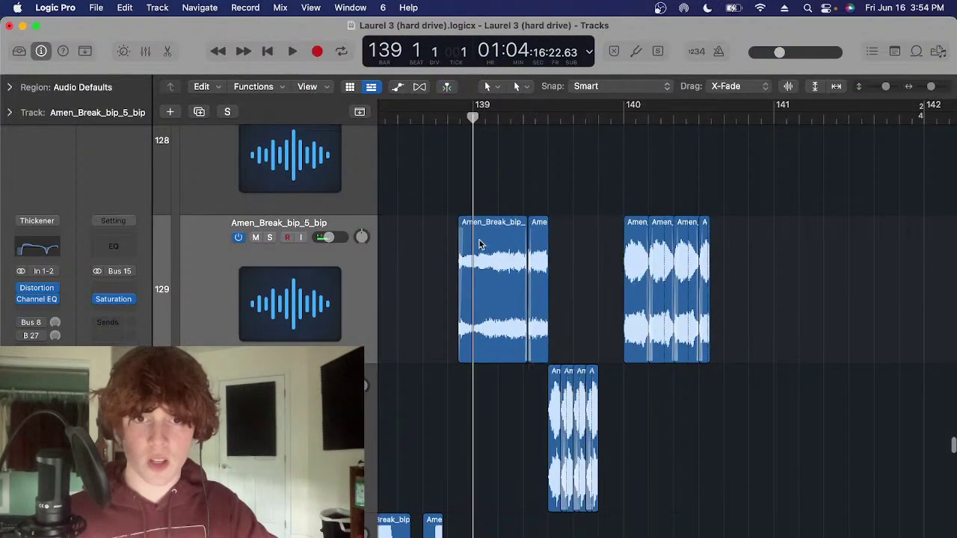
# Solo track 129 and play its Amen_Break regions from about beat 5 of bar 138
pyautogui.press('s')
pyautogui.click(485, 120)
pyautogui.press('space')
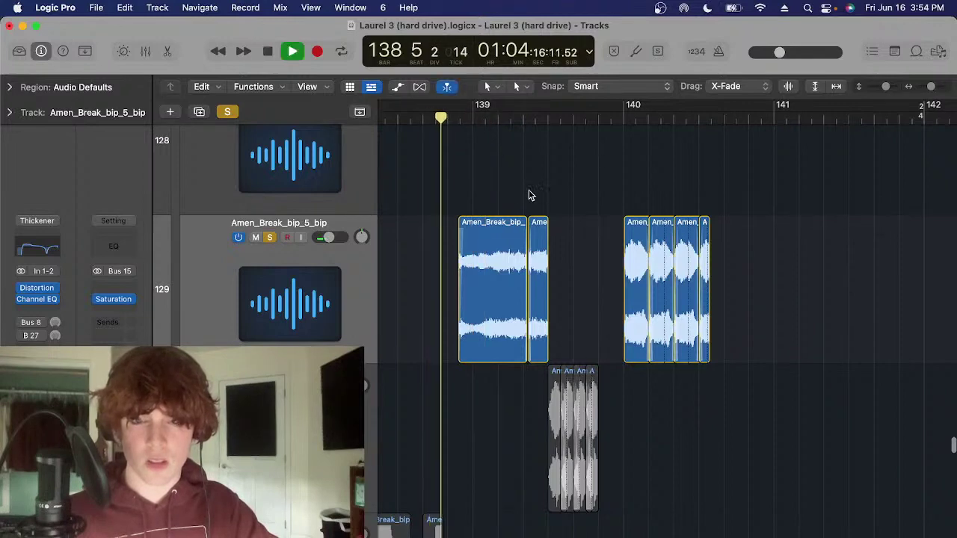
pyautogui.hscroll(1, 528, 194)
pyautogui.press('space')
pyautogui.press('space')
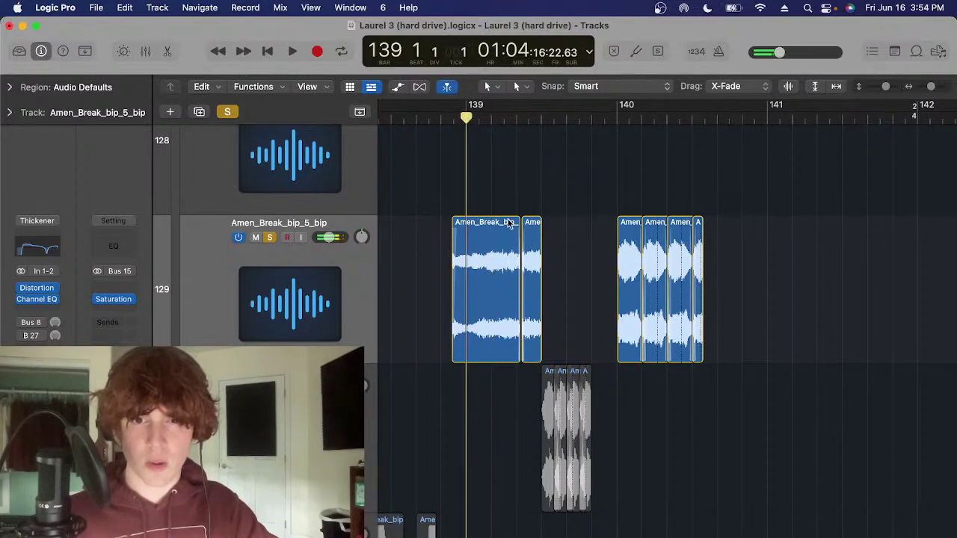
# Highlight the long Amen_Break region at bar 139 on track 129 and place the playhead at its start, deselecting the region
pyautogui.click(509, 223)
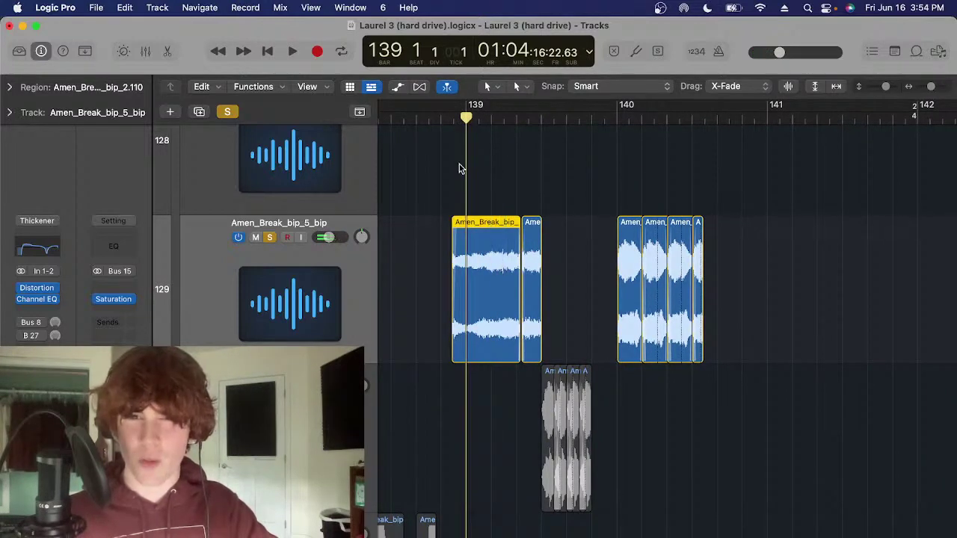
pyautogui.click(453, 120)
pyautogui.click(487, 164)
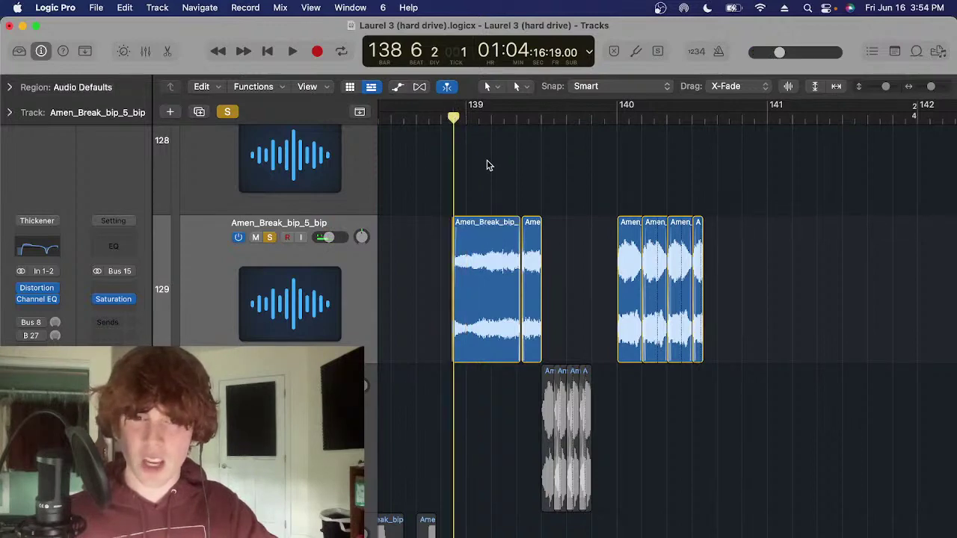
# Solo track 130 instead of track 129 and play its bar 139 regions from around beat 4
pyautogui.press('s')
pyautogui.click(353, 408)
pyautogui.scroll(-1, 550, 174)
pyautogui.press('s')
pyautogui.click(536, 118)
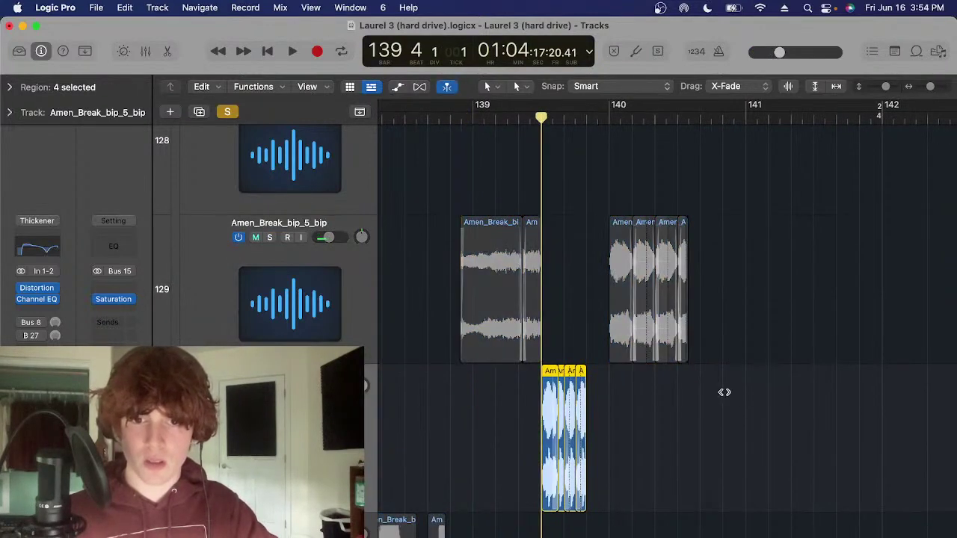
pyautogui.press('space')
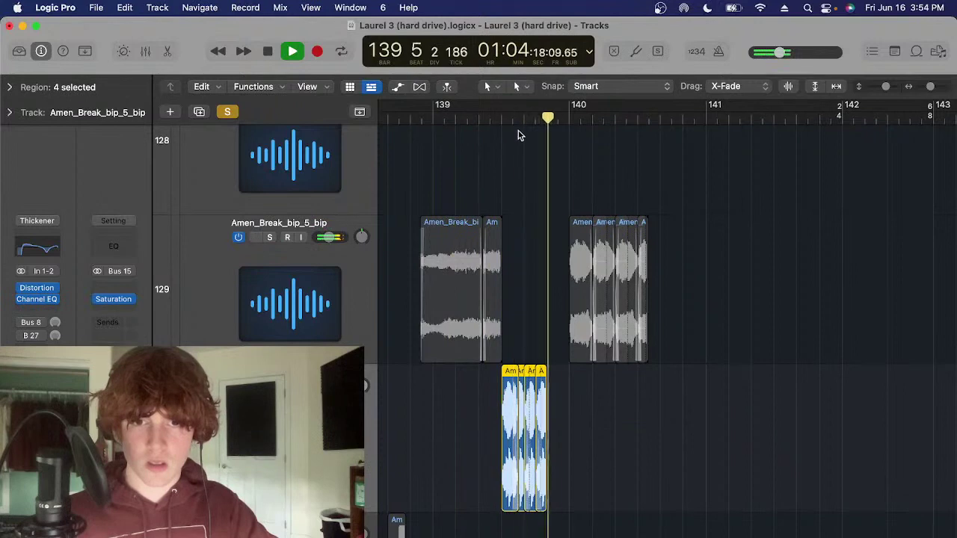
pyautogui.press('space')
pyautogui.click(507, 114)
# Solo tracks 129 and 130 together and play their regions from around beat 4 of bar 139 through bar 140
pyautogui.press('s')
pyautogui.scroll(-1, 641, 301)
pyautogui.press('super+Left')
pyautogui.press('super+Left')
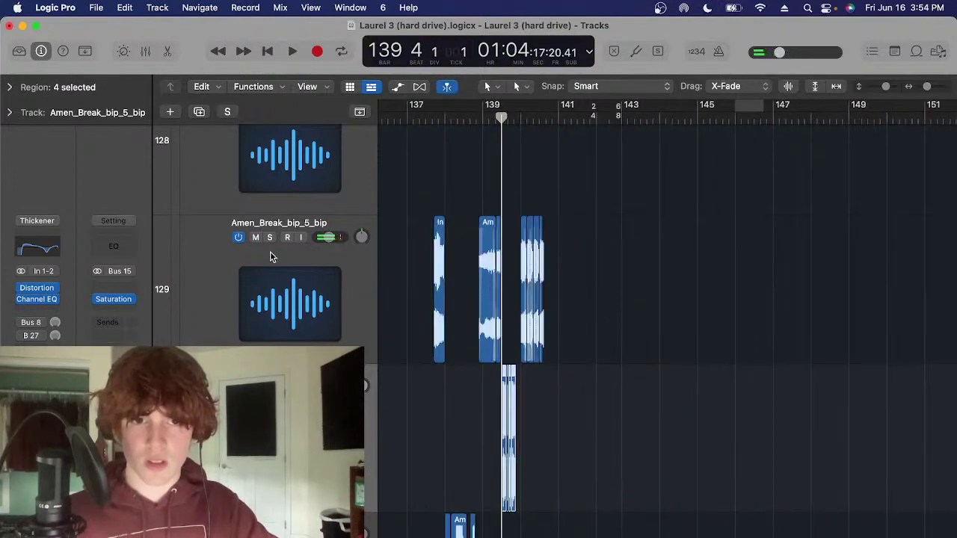
pyautogui.hotkey('ctrl', 's')
pyautogui.press('super+Right')
pyautogui.press('super+Right')
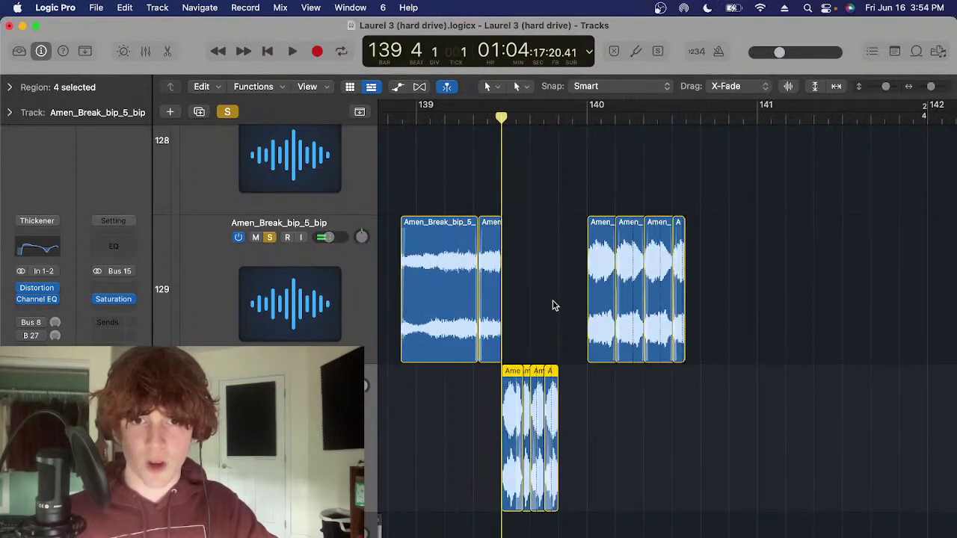
pyautogui.press('space')
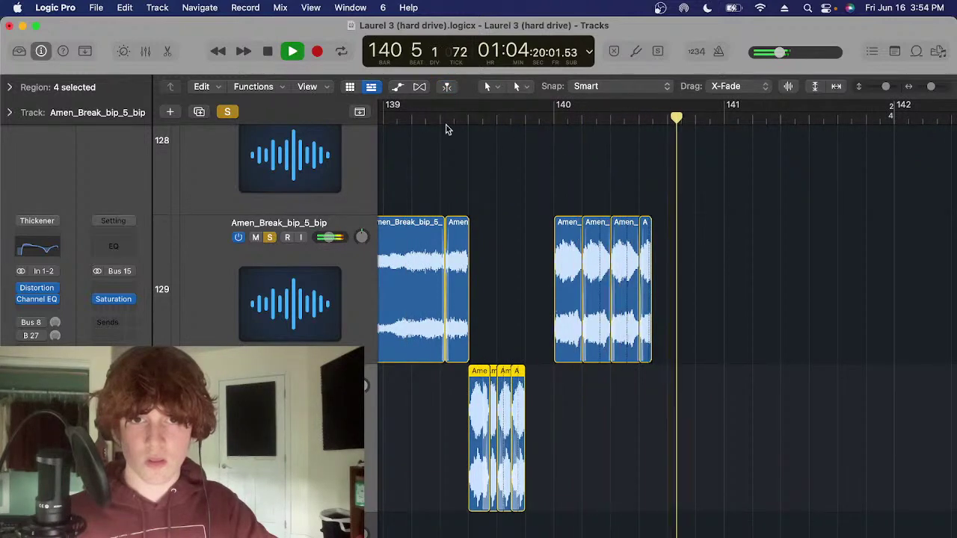
pyautogui.press('space')
pyautogui.press('space')
# Clear all solos, select and solo track 129, and place the playhead at the start of bar 154
pyautogui.press('super+Left')
pyautogui.press('super+Left')
pyautogui.press('super+Left')
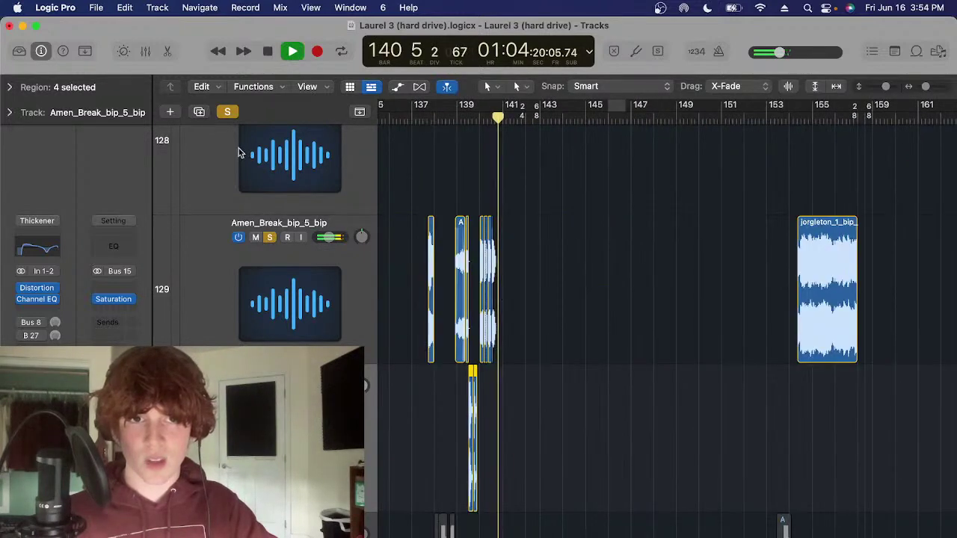
pyautogui.click(227, 112)
pyautogui.click(311, 317)
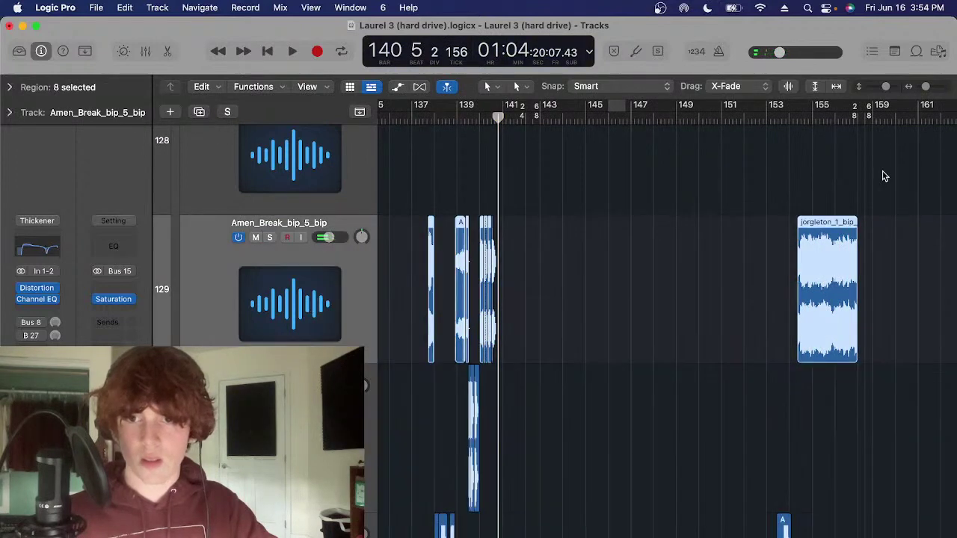
pyautogui.press('s')
pyautogui.click(798, 119)
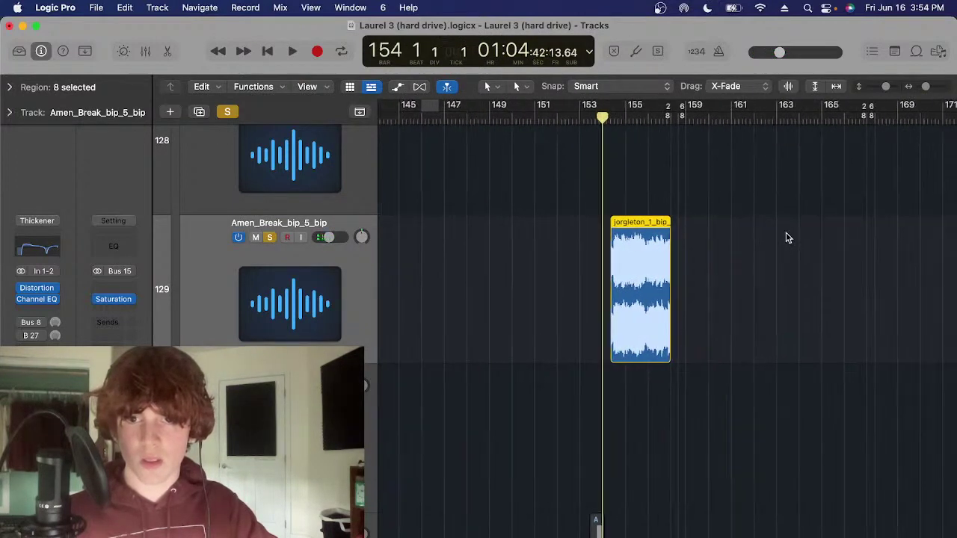
# Play the soloed jorgleton_1_bip_1 region on track 129, select that region alone, and stop playback in bar 156
pyautogui.press('space')
pyautogui.press('super+Right')
pyautogui.press('super+Right')
pyautogui.press('super+Right')
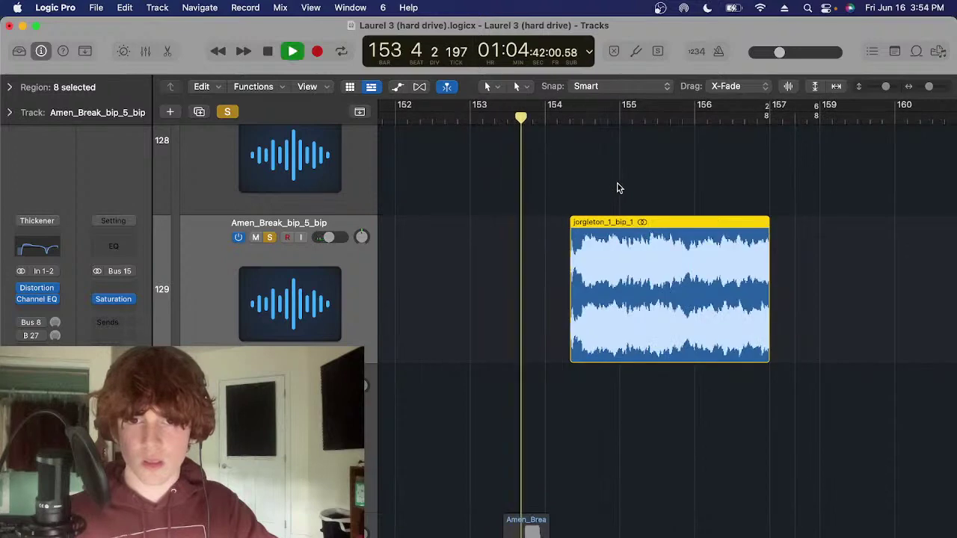
pyautogui.click(618, 187)
pyautogui.hscroll(2, 624, 209)
pyautogui.moveTo(821, 247); pyautogui.dragTo(671, 278)
pyautogui.click(671, 278)
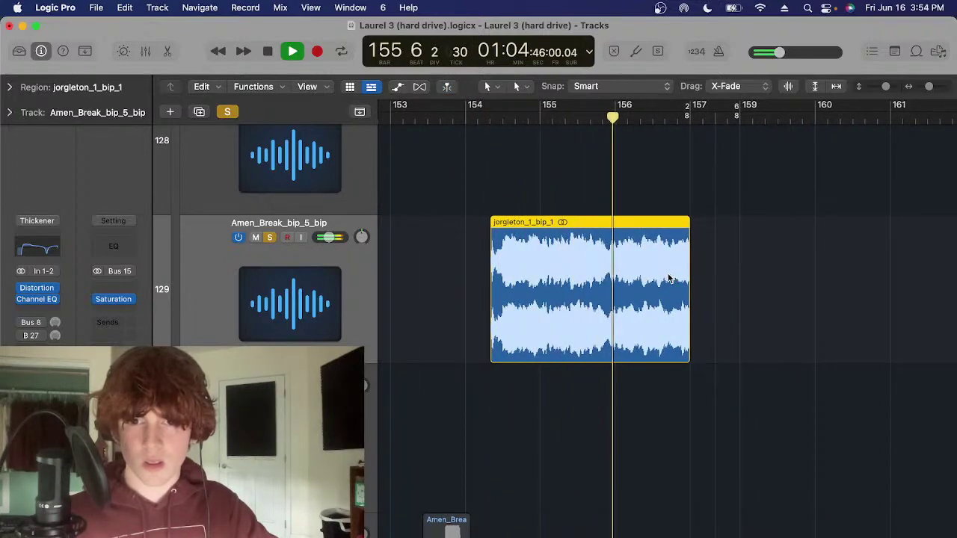
pyautogui.press('space')
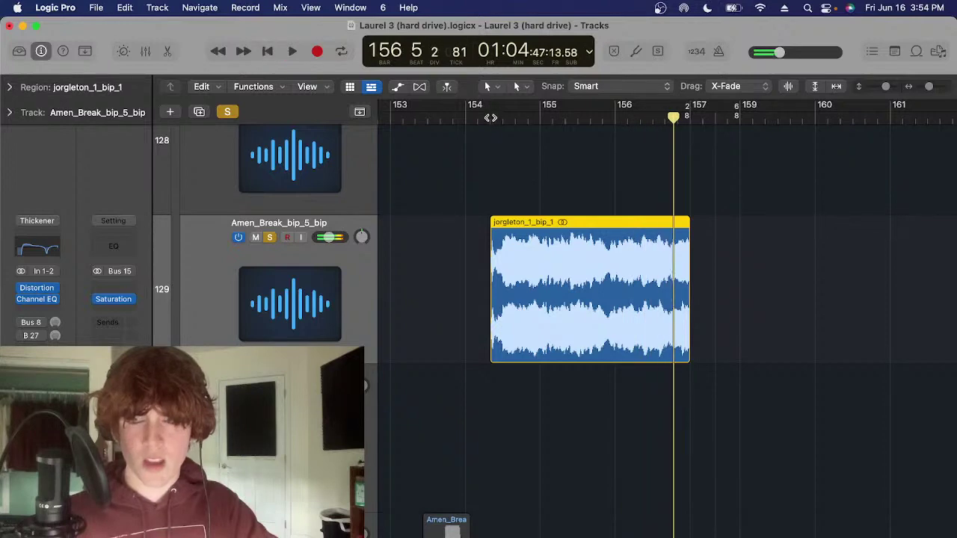
# Turn off the solo, select track 130's regions in bar 139, and place the playhead at beat 3 of bar 139
pyautogui.press('super+Left')
pyautogui.press('super+Left')
pyautogui.press('t')
pyautogui.press('t')
pyautogui.hscroll(-10, 629, 265)
pyautogui.click(472, 389)
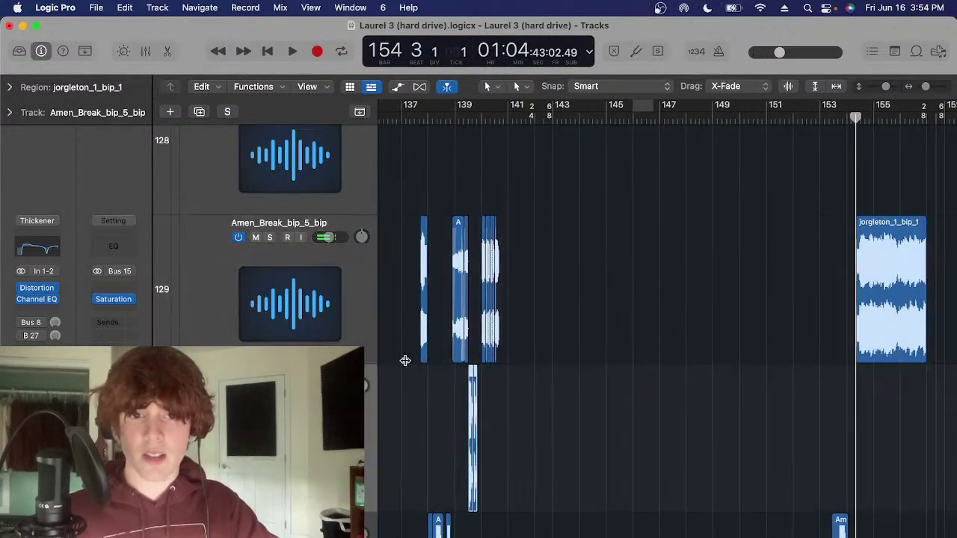
pyautogui.click(464, 114)
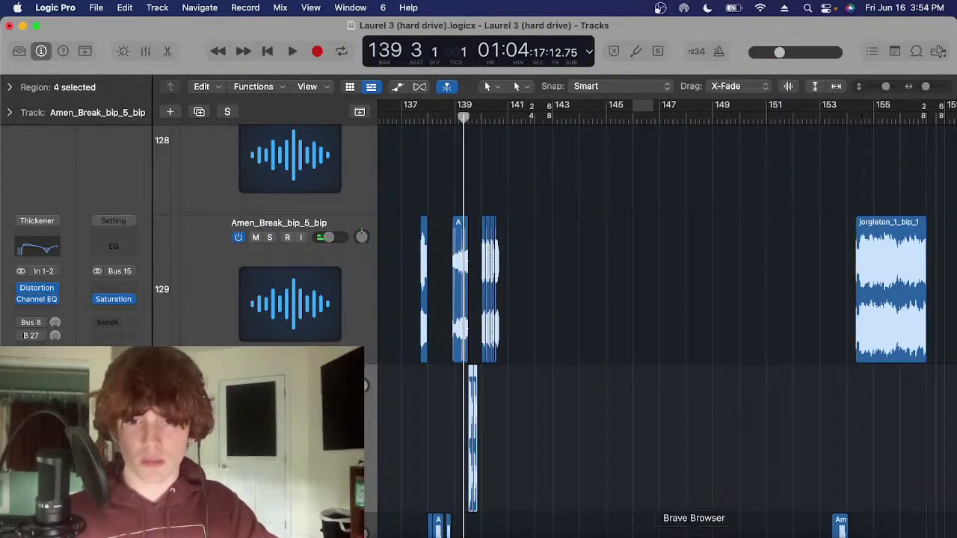
# Check the live chat in YouTube Studio in Brave and return to Logic Pro
pyautogui.click(693, 532)
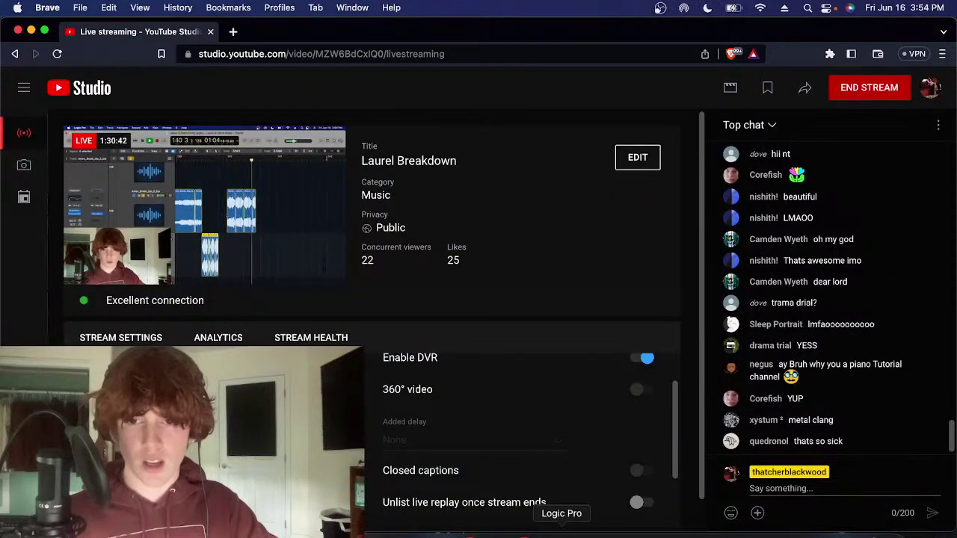
pyautogui.click(561, 532)
pyautogui.click(694, 532)
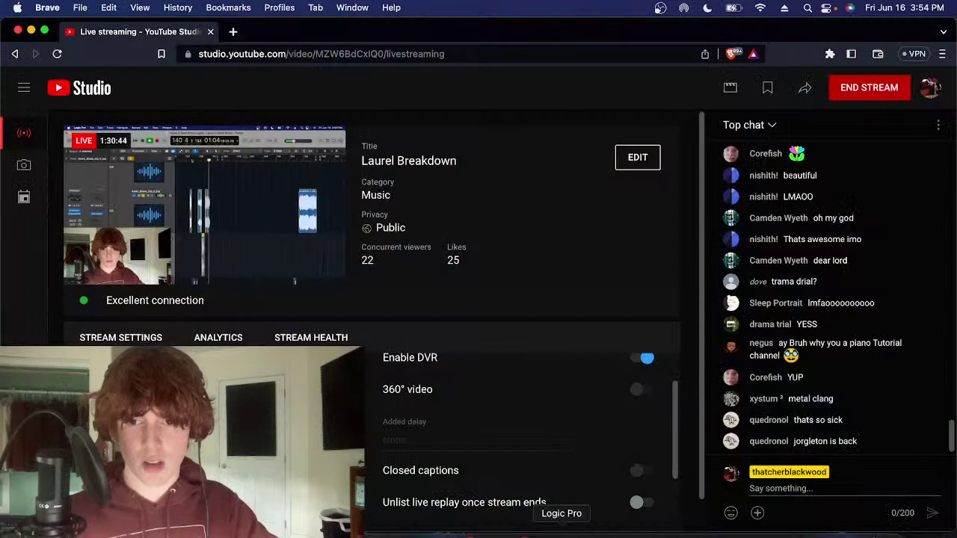
pyautogui.click(561, 532)
# Highlight track 130's Amen_Break regions in bar 139 twice and clear the selection
pyautogui.click(564, 392)
pyautogui.scroll(4, 564, 397)
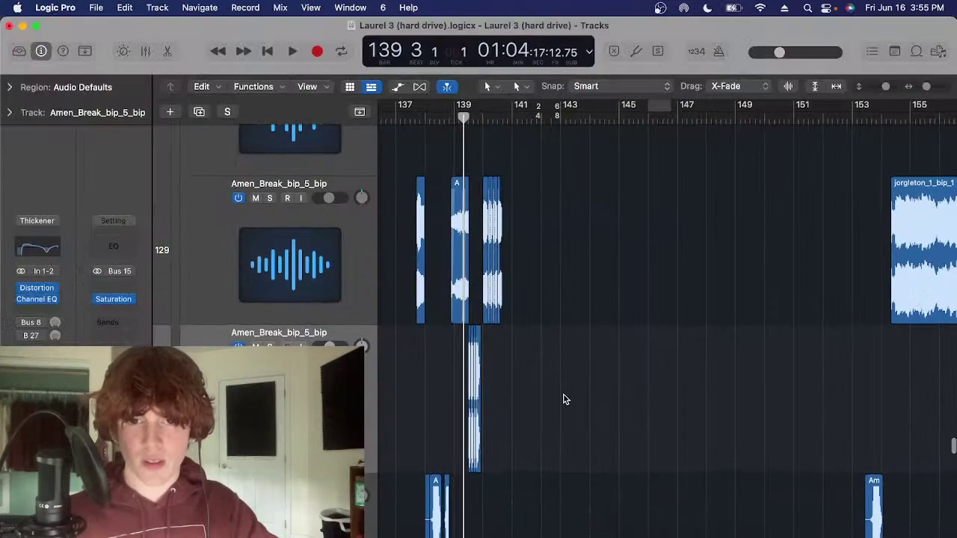
pyautogui.scroll(-2, 567, 394)
pyautogui.moveTo(585, 382); pyautogui.dragTo(451, 391)
pyautogui.click(570, 380)
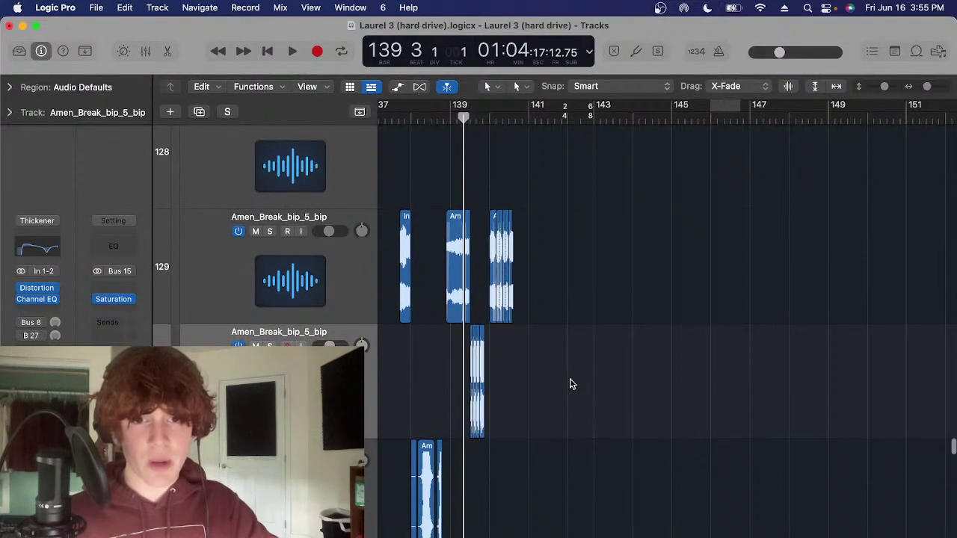
pyautogui.scroll(4, 570, 379)
pyautogui.moveTo(639, 379); pyautogui.dragTo(491, 389)
pyautogui.scroll(-4, 556, 389)
pyautogui.click(582, 380)
pyautogui.scroll(-3, 582, 380)
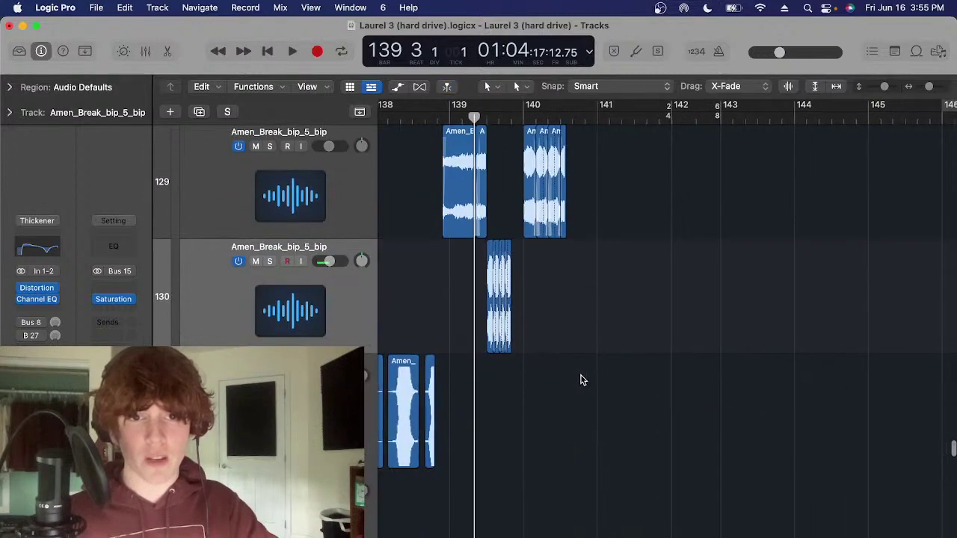
# Highlight the Inst 1_bip merged_4_bip track's region near bar 153, place the playhead at beat 5 of bar 153, and deselect
pyautogui.scroll(-3, 581, 379)
pyautogui.hscroll(6, 583, 380)
pyautogui.click(798, 381)
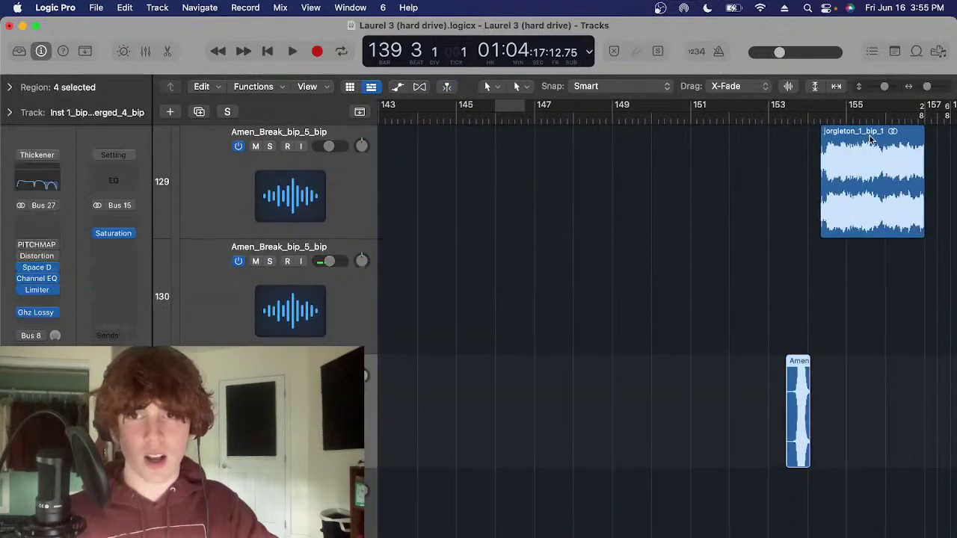
pyautogui.click(792, 120)
pyautogui.click(755, 394)
# Highlight the jorgleton_1_bip_1 region on track 129 and clear the selection
pyautogui.scroll(4, 742, 396)
pyautogui.scroll(2, 739, 397)
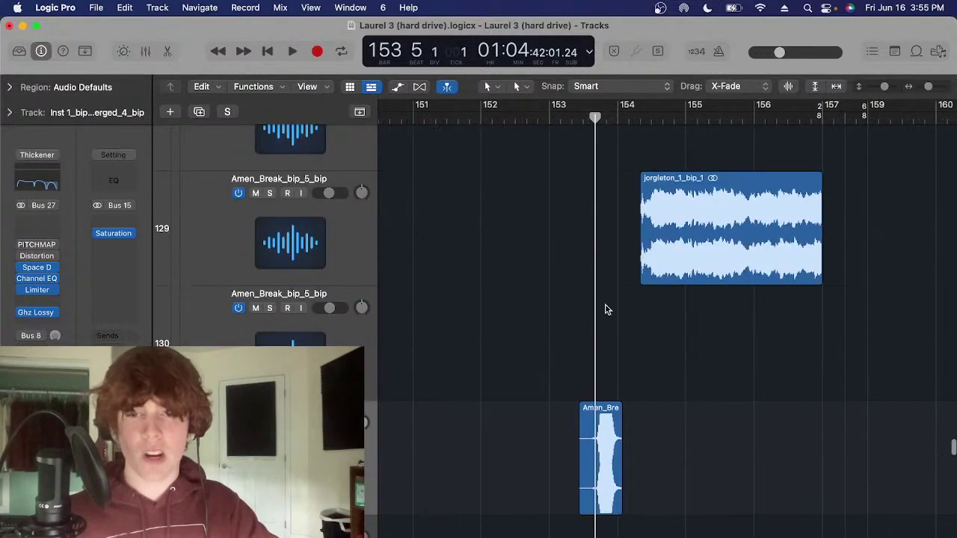
pyautogui.moveTo(578, 241); pyautogui.dragTo(726, 227)
pyautogui.hscroll(2, 813, 250)
pyautogui.scroll(-1, 656, 362)
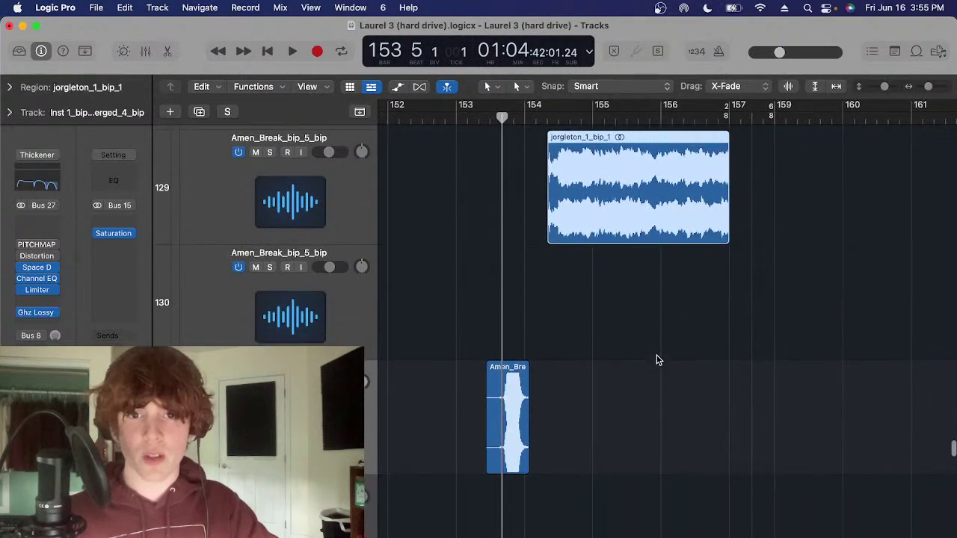
pyautogui.click(655, 353)
# Solo the Inst 1_bip merged_4_bip track, highlight its Amen_Break region near bar 153, and turn the solo off
pyautogui.hotkey('ctrl', 's')
pyautogui.moveTo(585, 377); pyautogui.dragTo(476, 394)
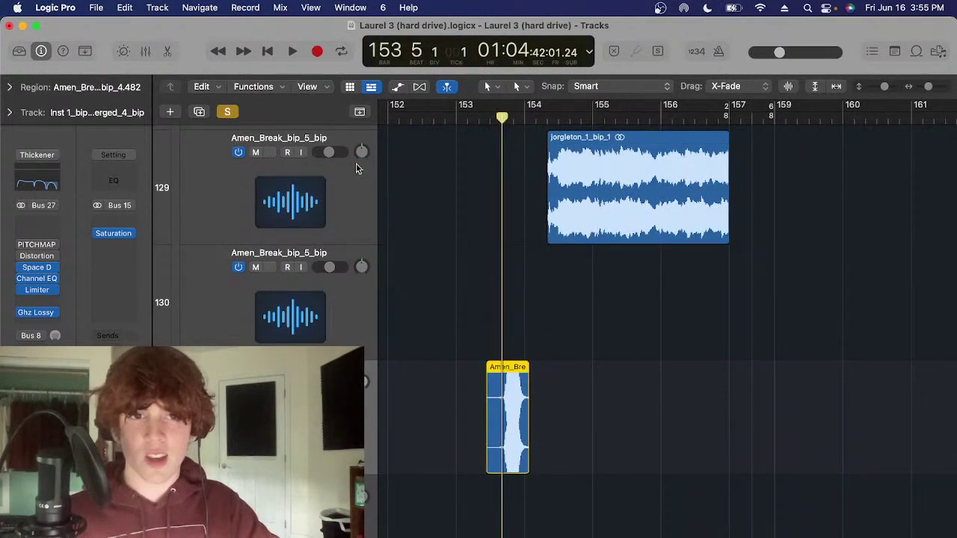
pyautogui.click(553, 406)
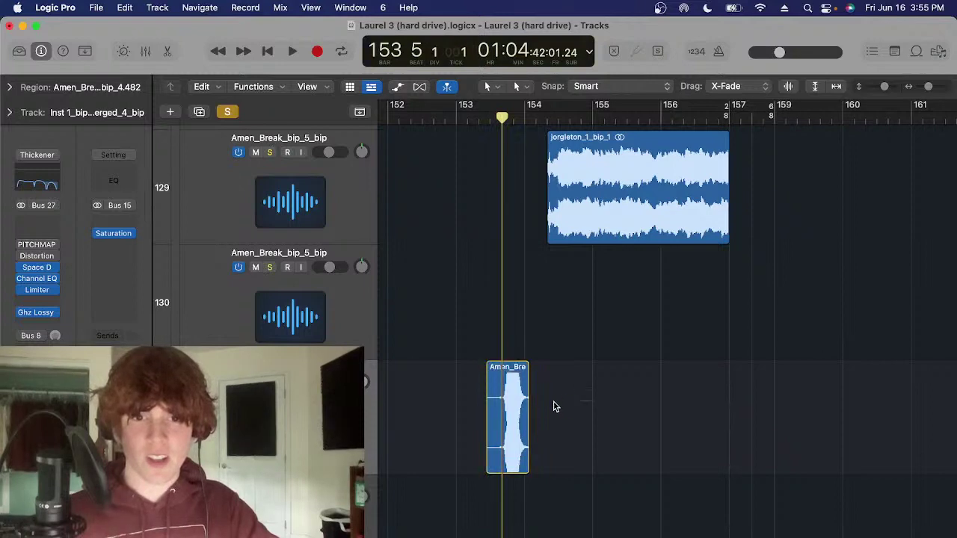
pyautogui.scroll(1, 303, 249)
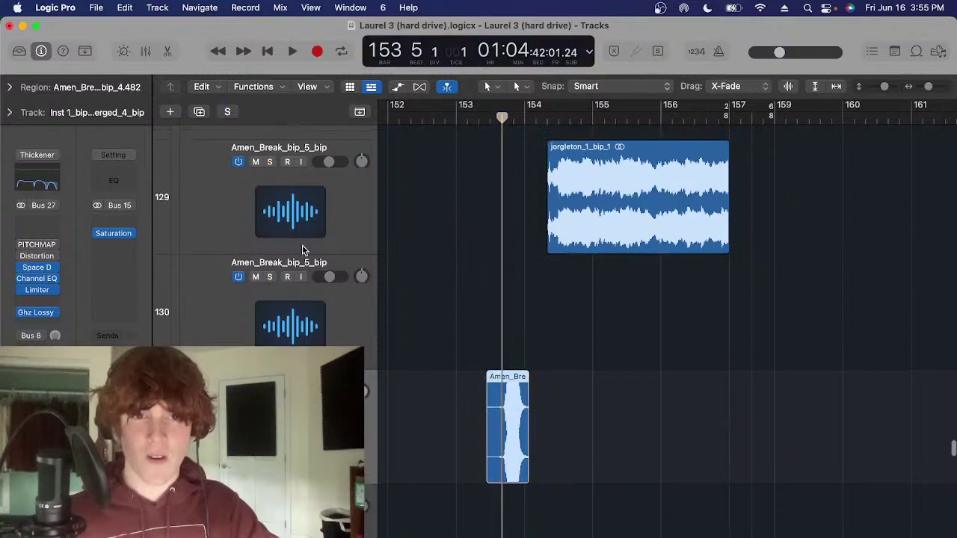
pyautogui.scroll(-2, 337, 273)
# Solo the Inst 1_bip merged_4_bip track again and highlight its Amen_Break region between bars 153 and 154
pyautogui.hotkey('ctrl', 's')
pyautogui.scroll(1, 570, 334)
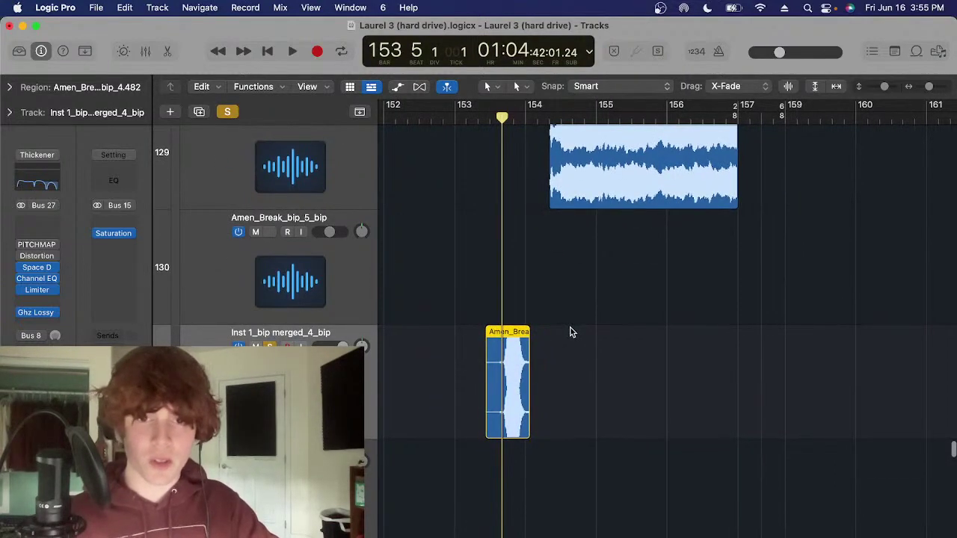
pyautogui.moveTo(496, 357); pyautogui.dragTo(499, 373)
pyautogui.press('super+Right')
pyautogui.moveTo(588, 331); pyautogui.dragTo(516, 388)
pyautogui.scroll(1, 523, 386)
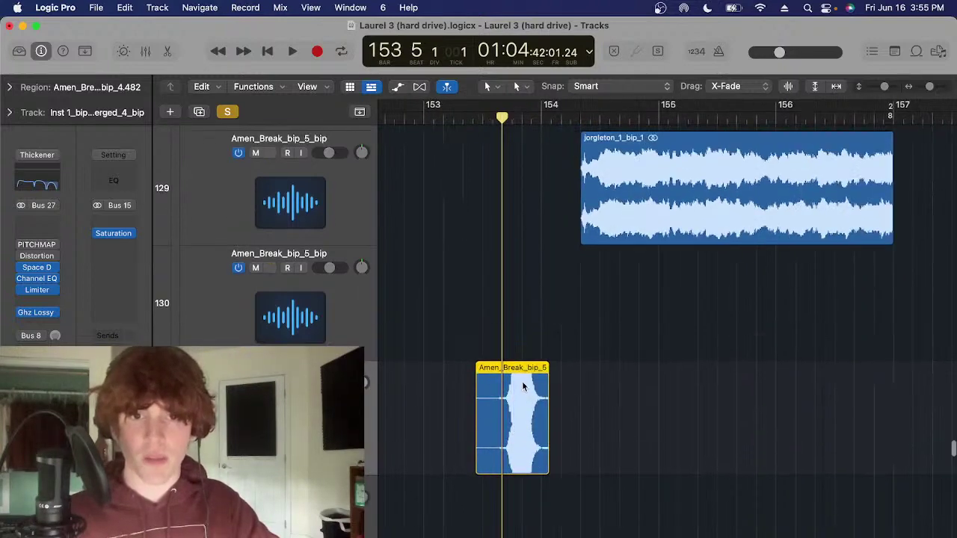
# Highlight the Amen_Break region between bars 153 and 154 and keep it selected with the playhead in bar 153
pyautogui.moveTo(537, 295); pyautogui.dragTo(528, 385)
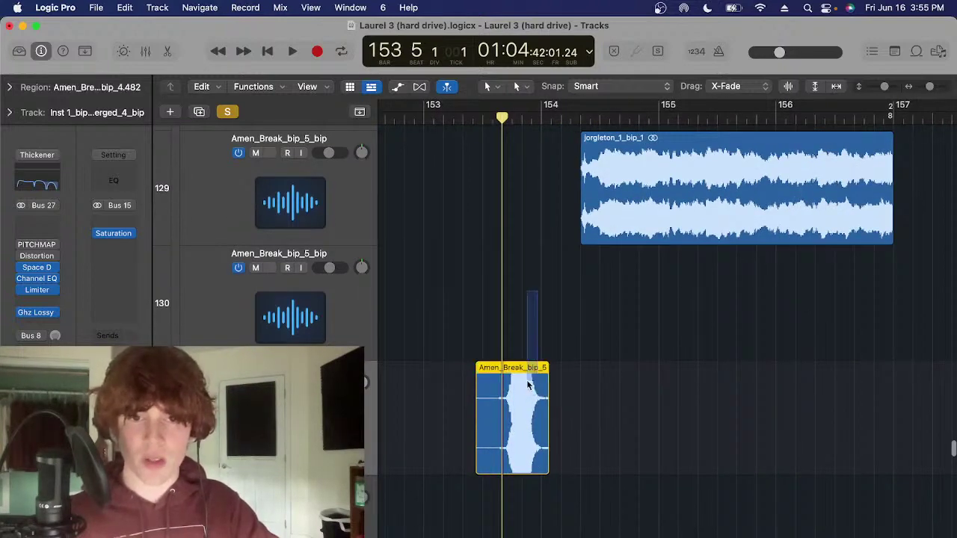
pyautogui.hscroll(2, 512, 355)
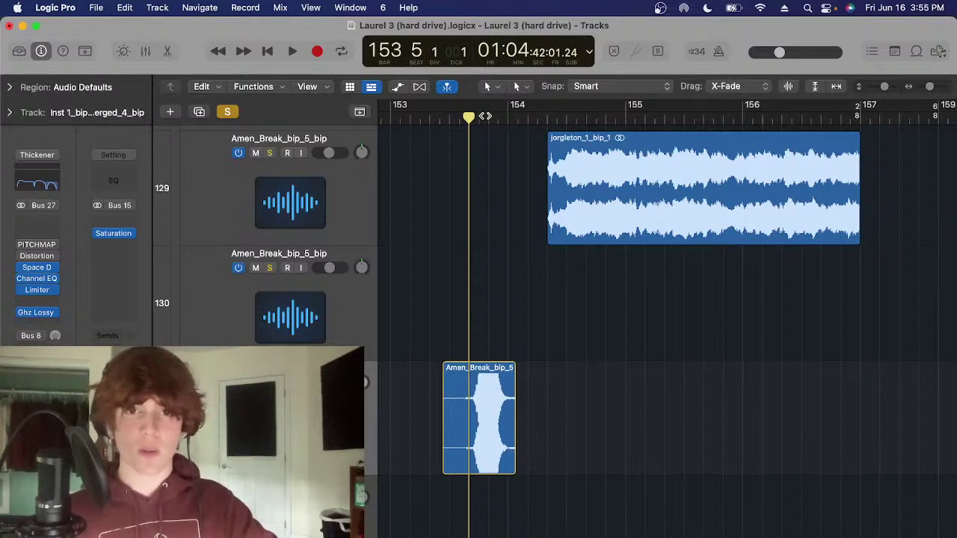
pyautogui.moveTo(473, 117); pyautogui.dragTo(469, 127)
pyautogui.click(487, 366)
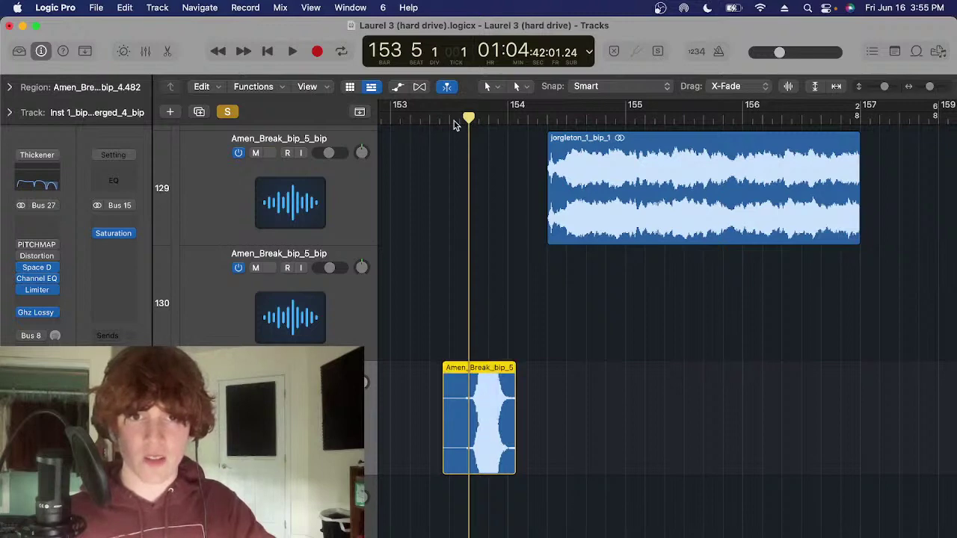
pyautogui.scroll(2, 463, 119)
pyautogui.hscroll(1, 528, 324)
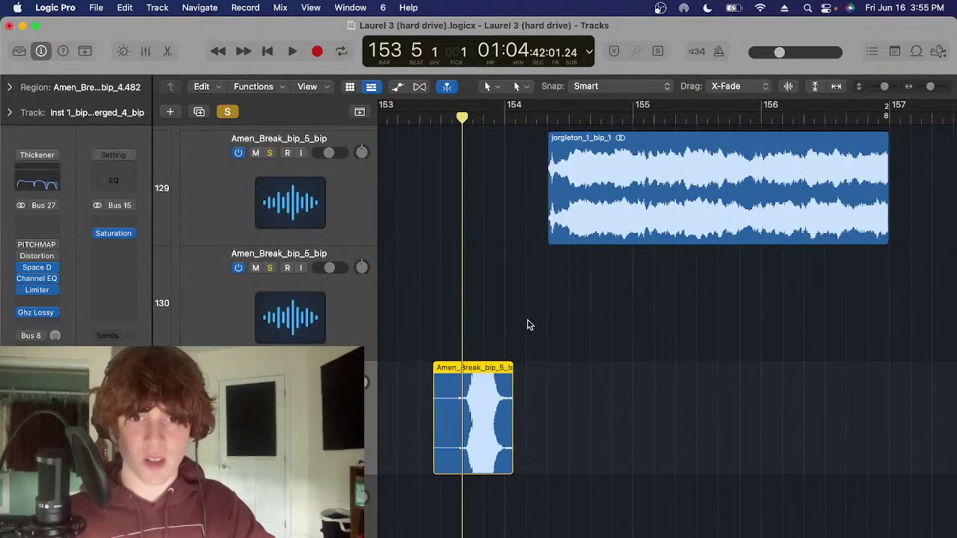
# Play from bar 153 into the jorgleton_1_bip_1 region on track 129, select that region, stop playback and turn the solo off
pyautogui.press('space')
pyautogui.scroll(-3, 453, 251)
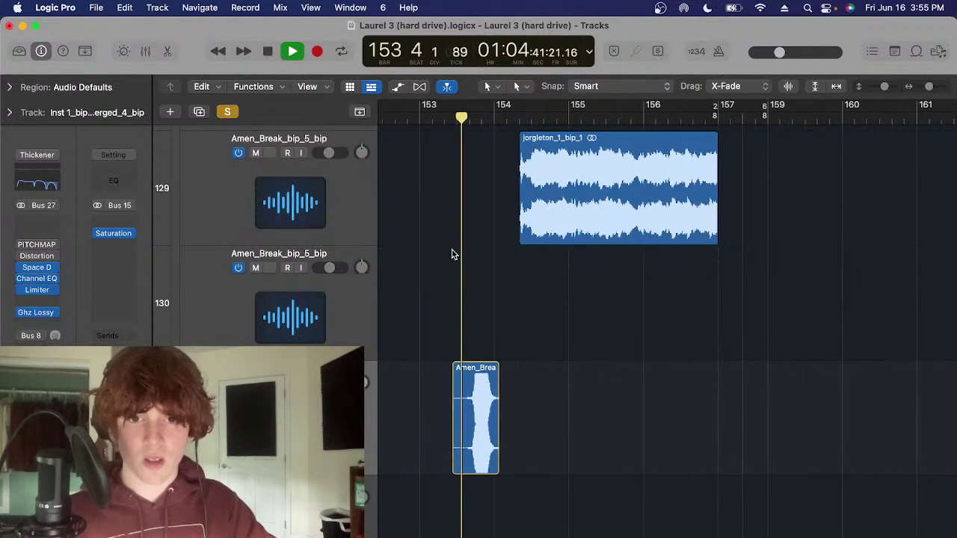
pyautogui.click(580, 176)
pyautogui.scroll(1, 580, 176)
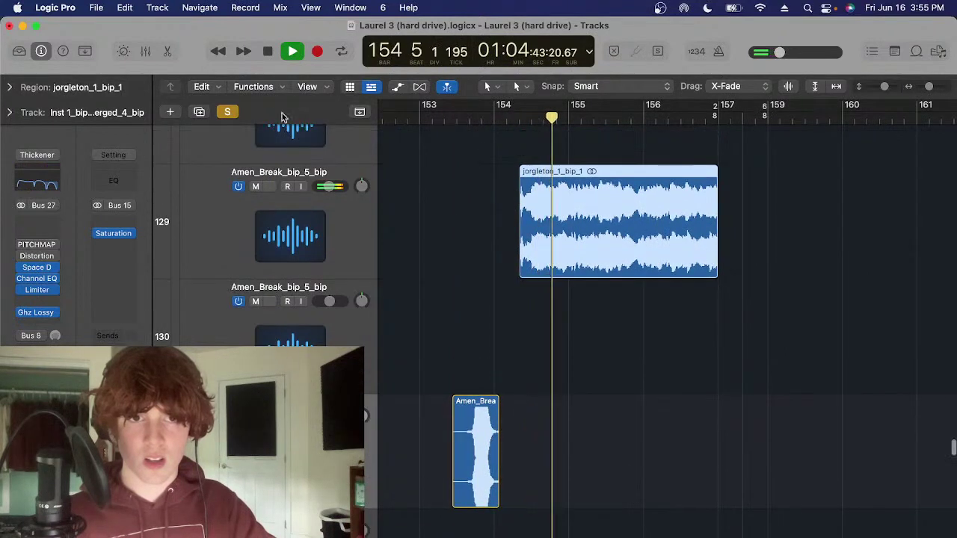
pyautogui.press('space')
pyautogui.click(226, 112)
# Select track 133, just above the Drums section, and solo it
pyautogui.press('super+Left')
pyautogui.press('super+Left')
pyautogui.press('t')
pyautogui.press('t')
pyautogui.scroll(-10, 446, 260)
pyautogui.hscroll(-6, 478, 304)
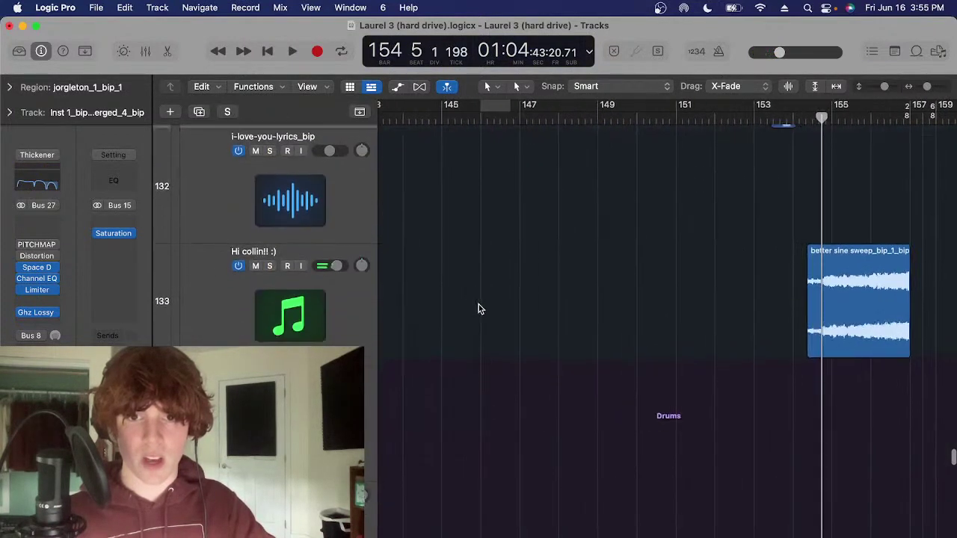
pyautogui.hscroll(2, 480, 308)
pyautogui.click(289, 261)
pyautogui.hscroll(8, 796, 217)
pyautogui.scroll(1, 796, 217)
pyautogui.press('s')
# Play track 133's better sine sweep region, stop, return the playhead to beat 3 of bar 154, and turn the solo off
pyautogui.press('space')
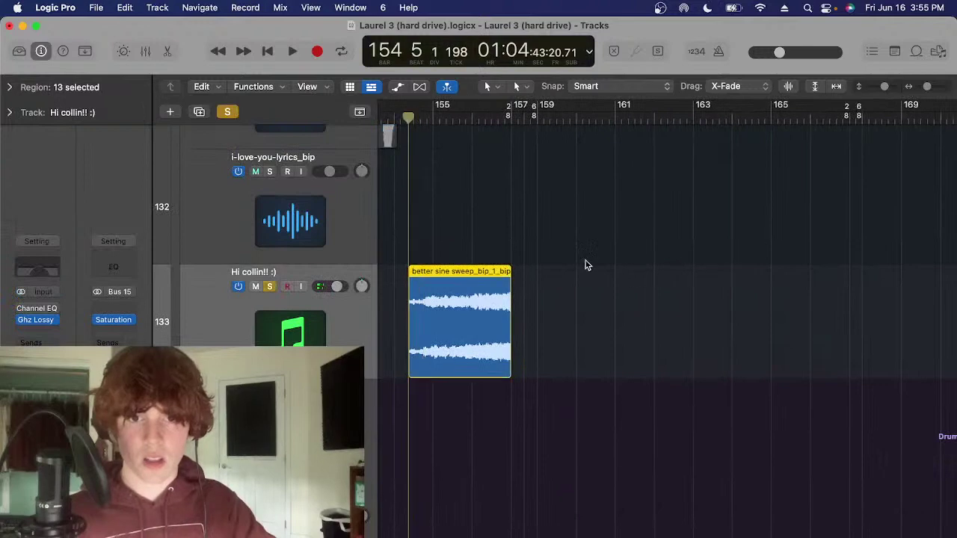
pyautogui.click(584, 260)
pyautogui.press('super+Right')
pyautogui.press('super+Right')
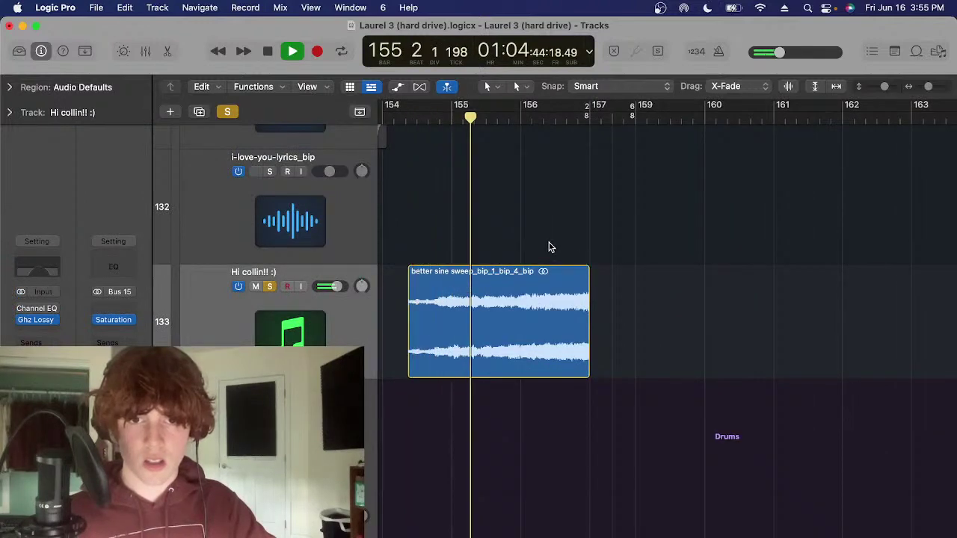
pyautogui.press('space')
pyautogui.click(405, 119)
pyautogui.press('s')
pyautogui.click(624, 306)
# Place the playhead at bar 141, over the Amen_Break region on track 133
pyautogui.press('super+Left')
pyautogui.press('super+Left')
pyautogui.press('super+Left')
pyautogui.press('super+Left')
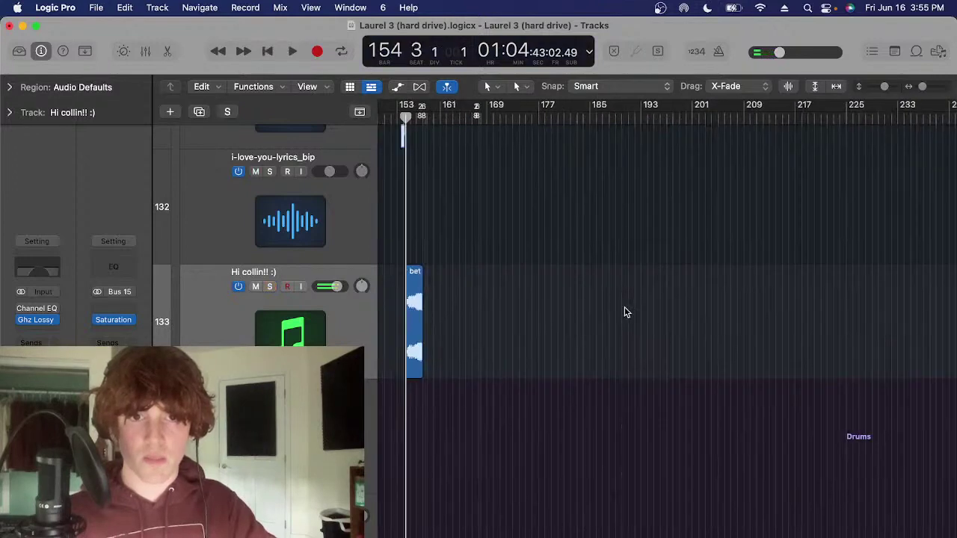
pyautogui.hscroll(-7, 643, 231)
pyautogui.hscroll(3, 710, 258)
pyautogui.press('super+Right')
pyautogui.press('super+Right')
pyautogui.press('super+Right')
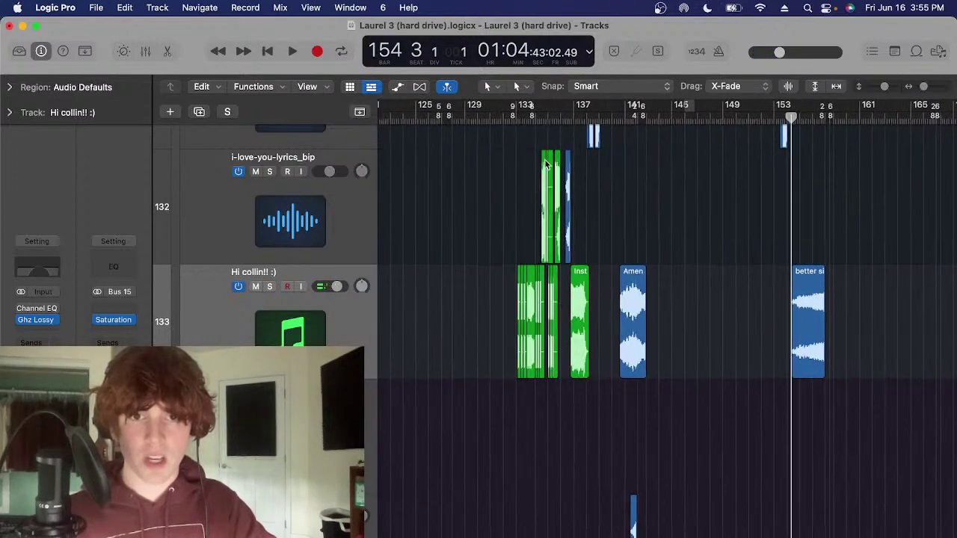
pyautogui.click(627, 116)
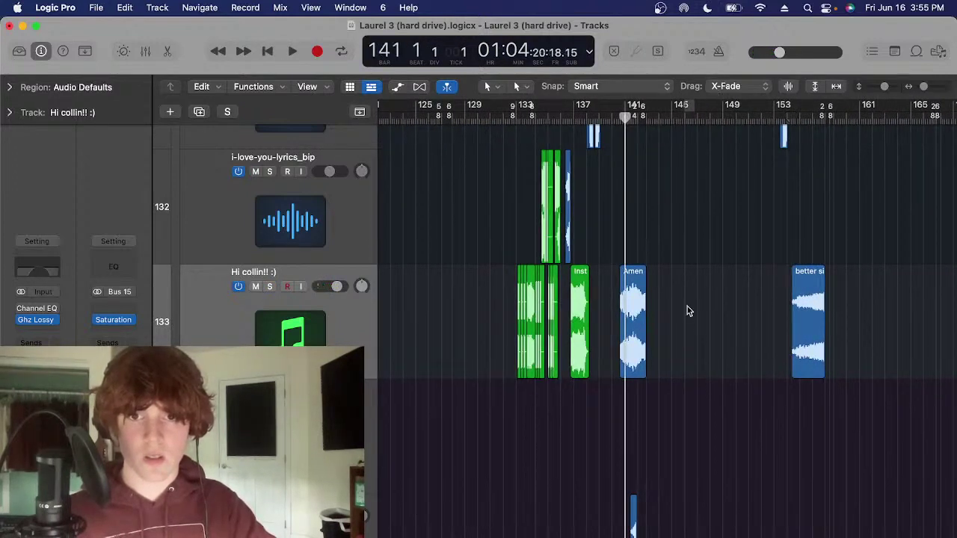
# Solo track 133, play its Amen_Break region between bars 140 and 143, and stop playback
pyautogui.press('super+Right')
pyautogui.press('super+Right')
pyautogui.press('super+Right')
pyautogui.press('super+Right')
pyautogui.press('s')
pyautogui.press('space')
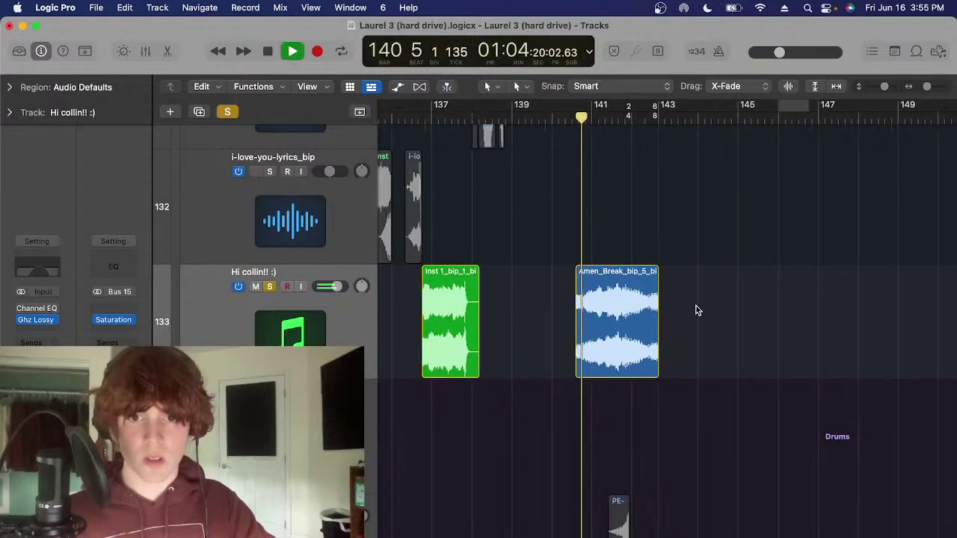
pyautogui.press('super+Right')
pyautogui.click(536, 338)
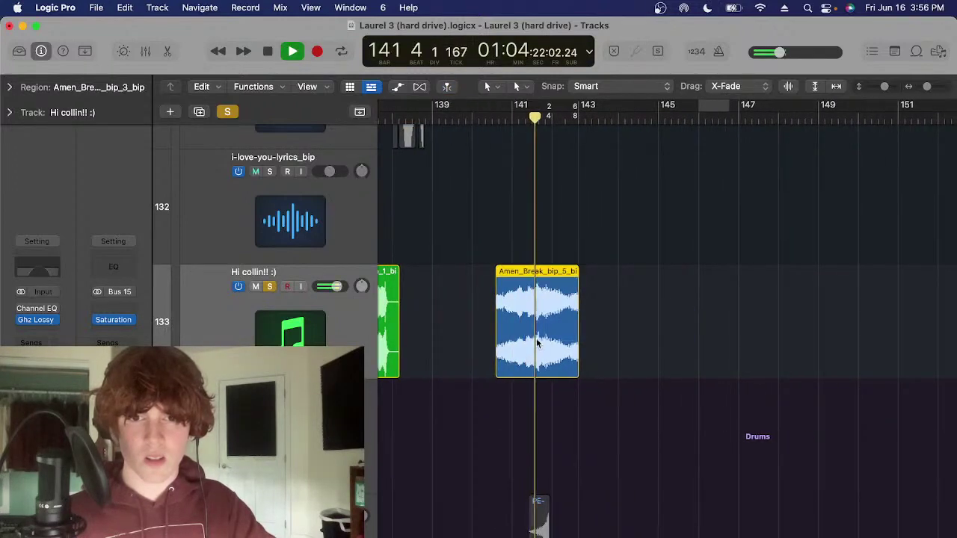
pyautogui.press('super+Right')
pyautogui.click(523, 232)
pyautogui.press('space')
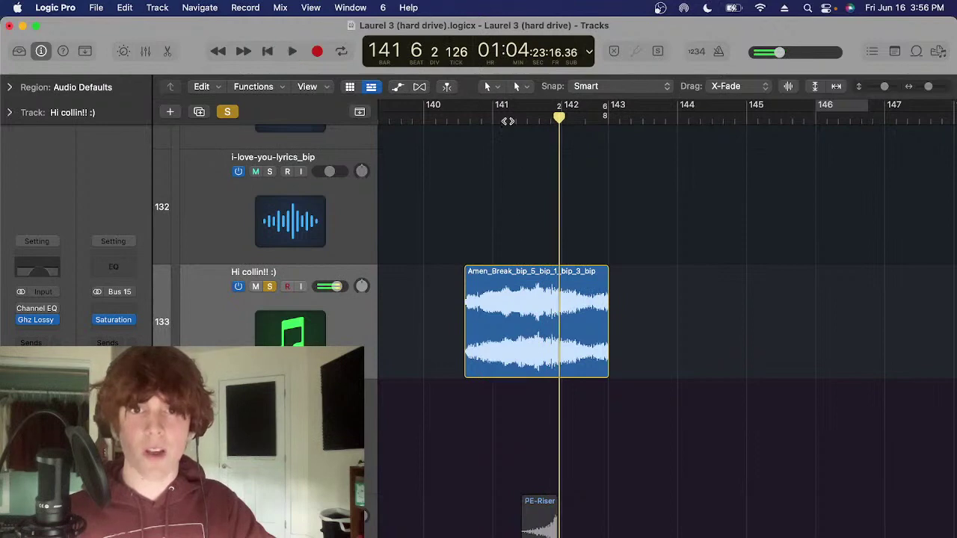
# Highlight the Amen_Break region on track 133 and place the playhead at beat 1 of bar 141
pyautogui.press('super+f')
pyautogui.moveTo(561, 211); pyautogui.dragTo(545, 299)
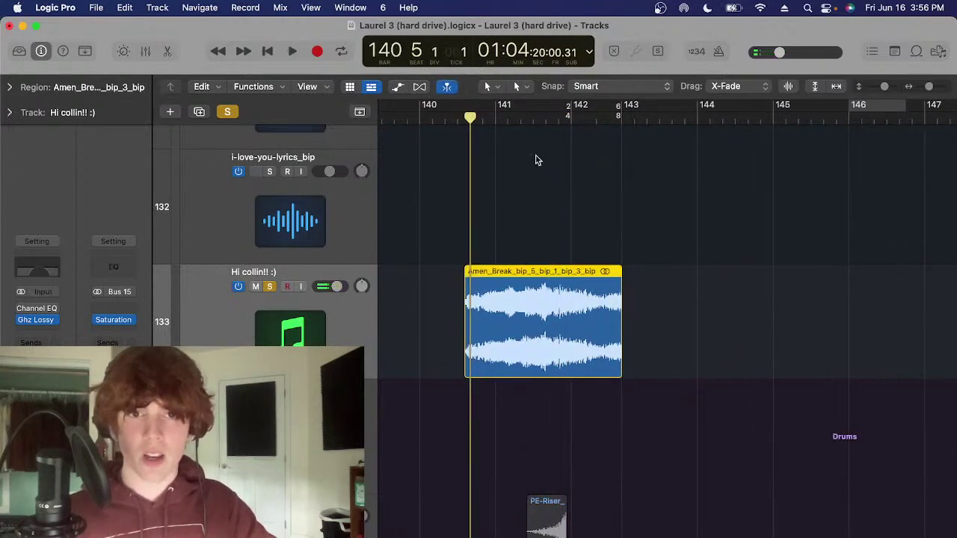
pyautogui.click(504, 119)
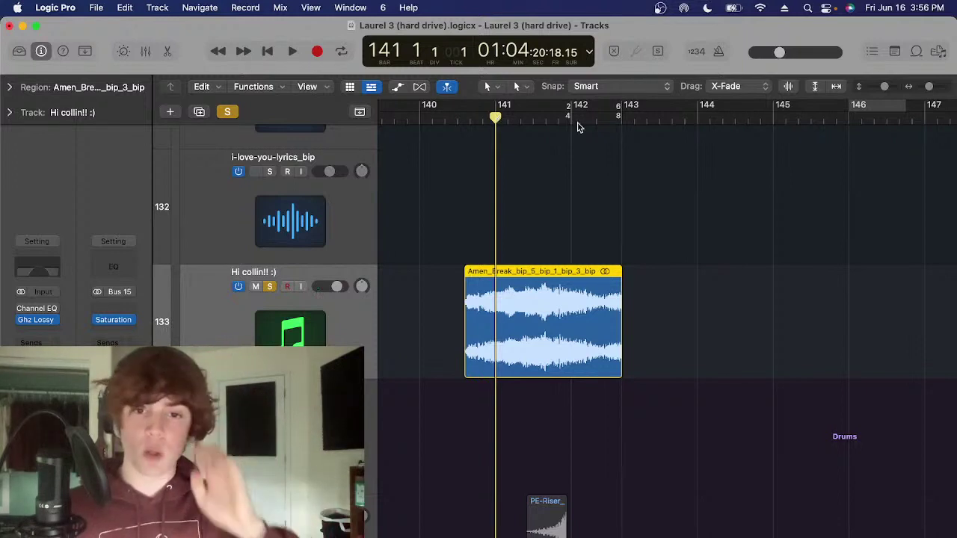
# Highlight the soloed Amen_Break region on track 133 several more times and clear the selection
pyautogui.moveTo(603, 187); pyautogui.dragTo(608, 267)
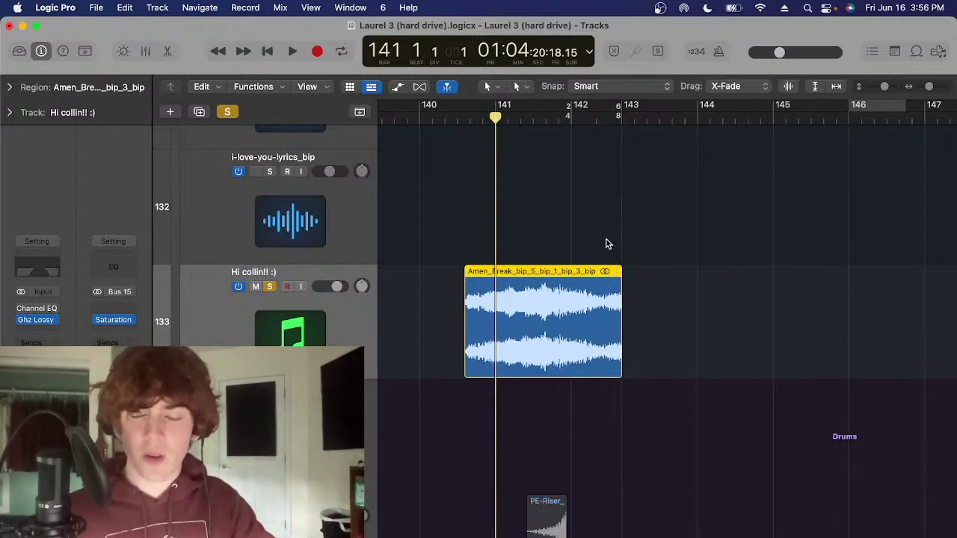
pyautogui.click(606, 243)
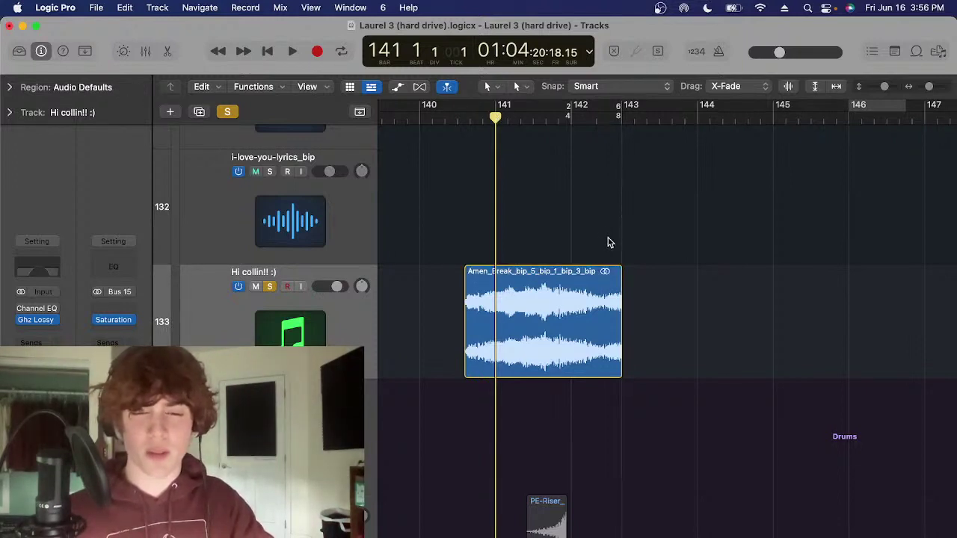
pyautogui.moveTo(606, 242); pyautogui.dragTo(582, 294)
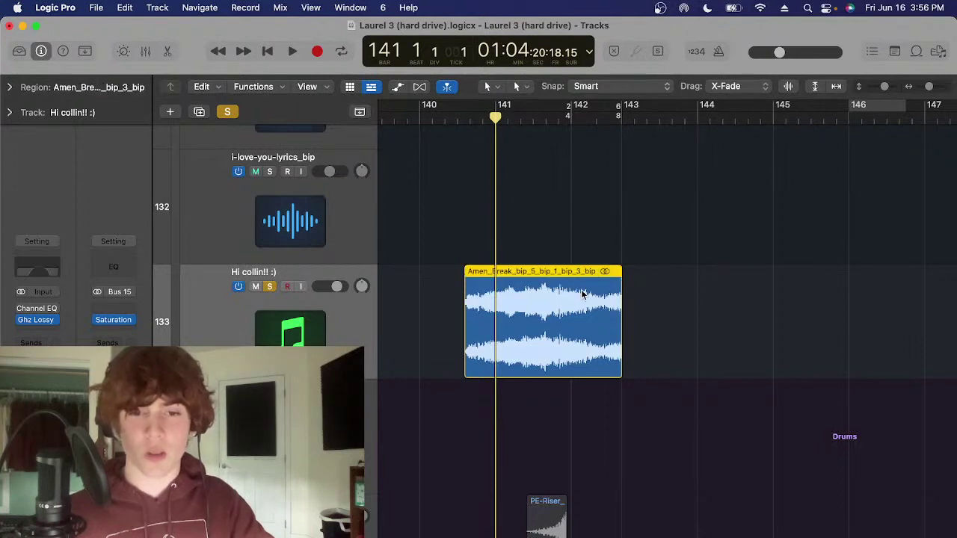
pyautogui.click(604, 251)
pyautogui.scroll(1, 604, 250)
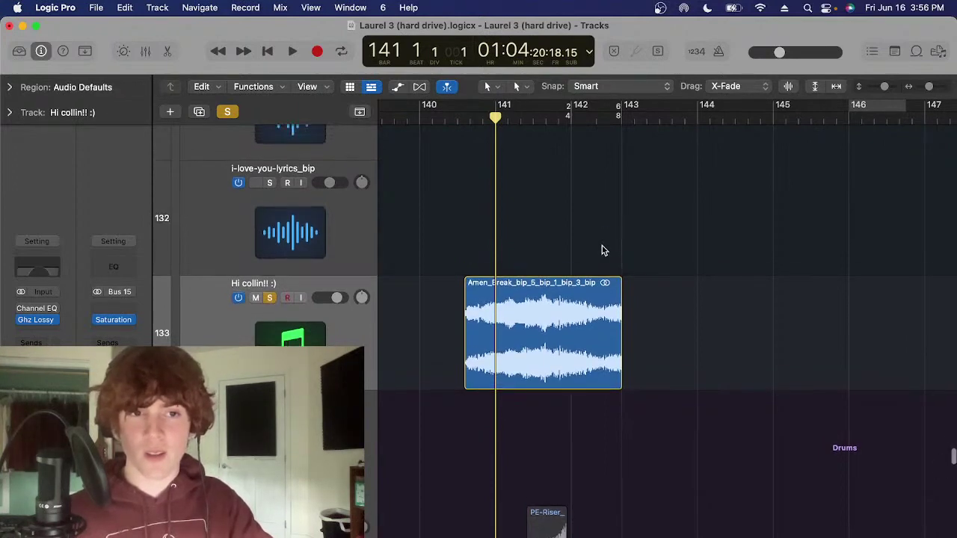
pyautogui.scroll(3, 604, 250)
pyautogui.scroll(-1, 602, 246)
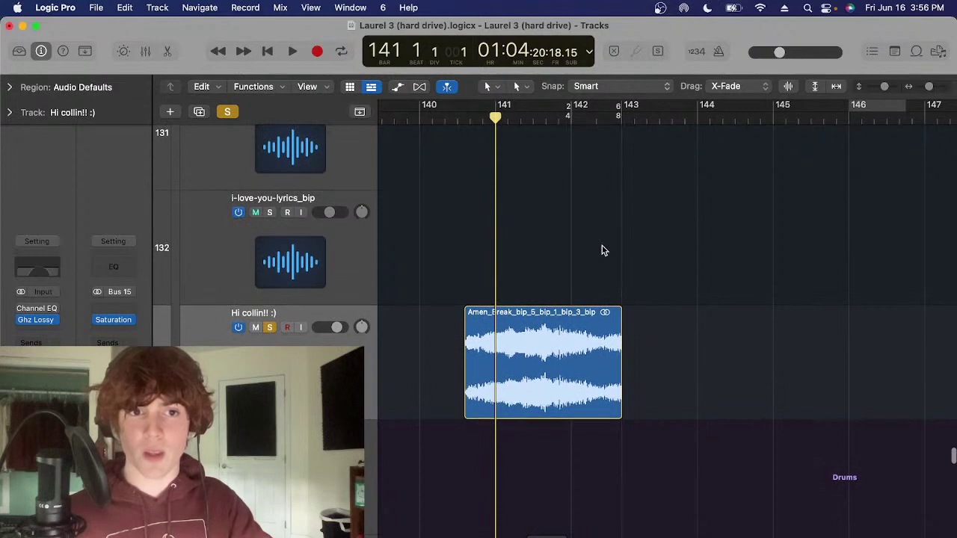
pyautogui.moveTo(602, 246); pyautogui.dragTo(585, 317)
pyautogui.click(585, 268)
pyautogui.scroll(-1, 585, 273)
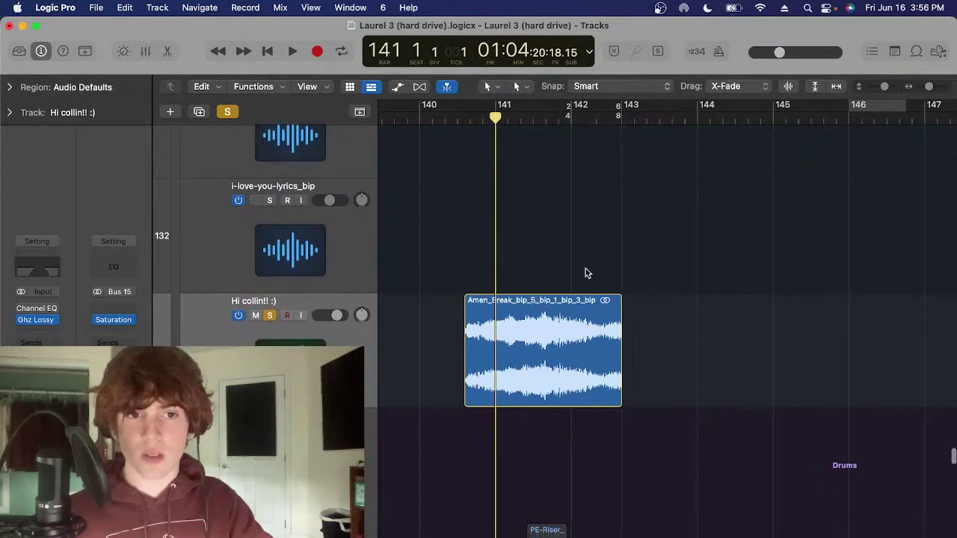
# Zoom in on the Amen Break region on track 133 and place the playhead at bar 141, beat 6
pyautogui.scroll(-1, 585, 273)
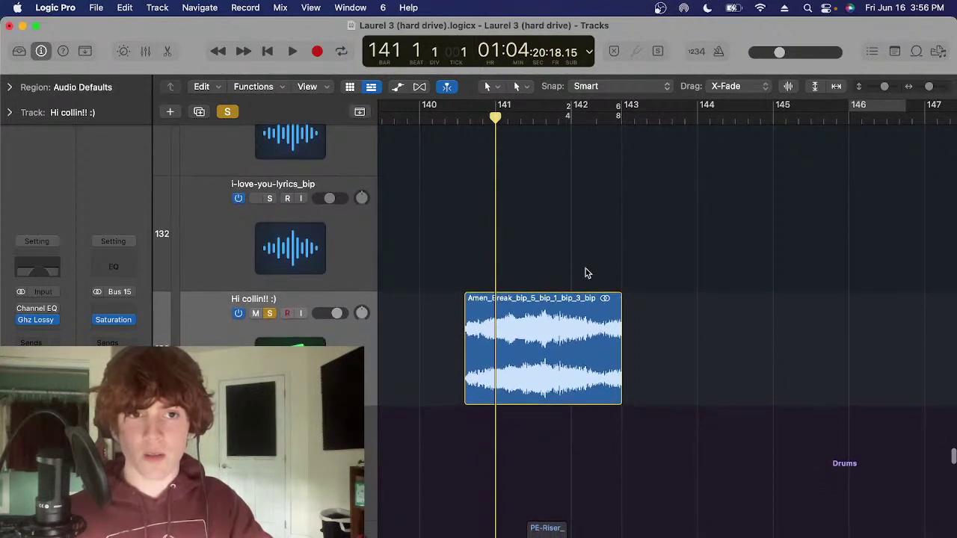
pyautogui.scroll(-1, 585, 273)
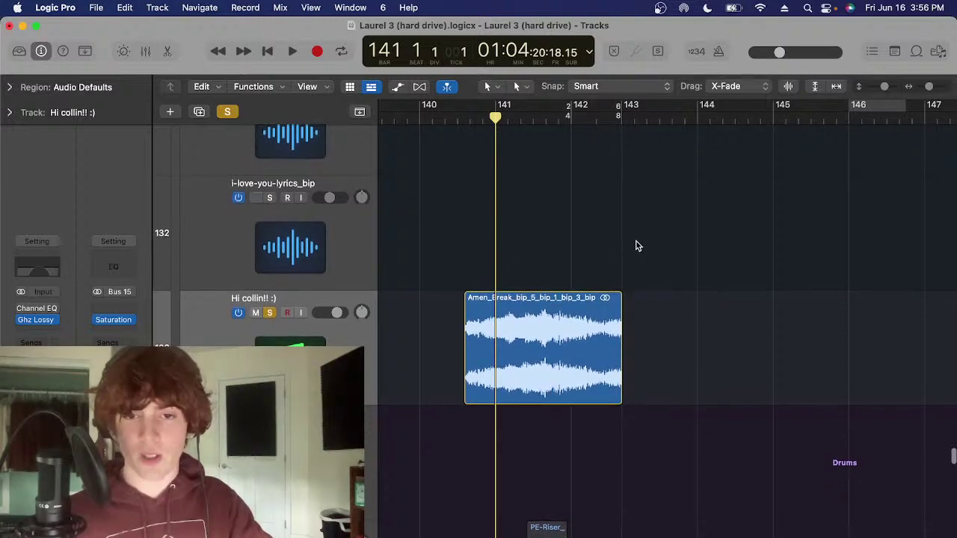
pyautogui.click(568, 314)
pyautogui.click(585, 250)
pyautogui.press('super+Right')
pyautogui.click(587, 315)
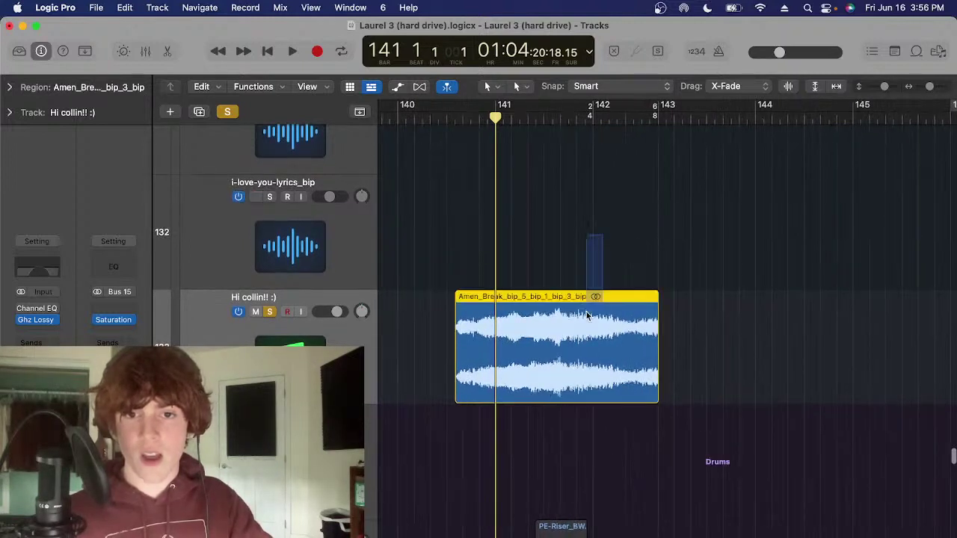
pyautogui.moveTo(611, 318); pyautogui.dragTo(604, 236)
pyautogui.click(604, 235)
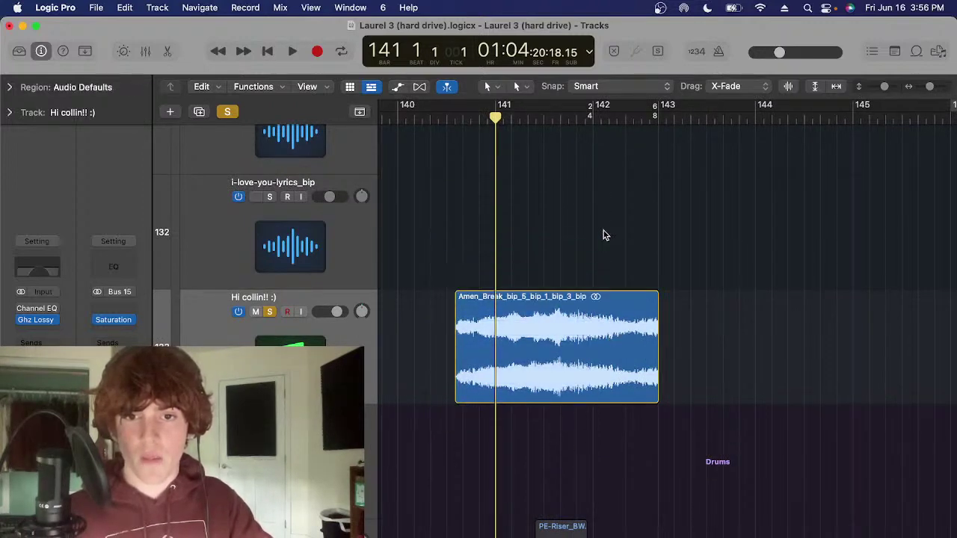
pyautogui.click(574, 120)
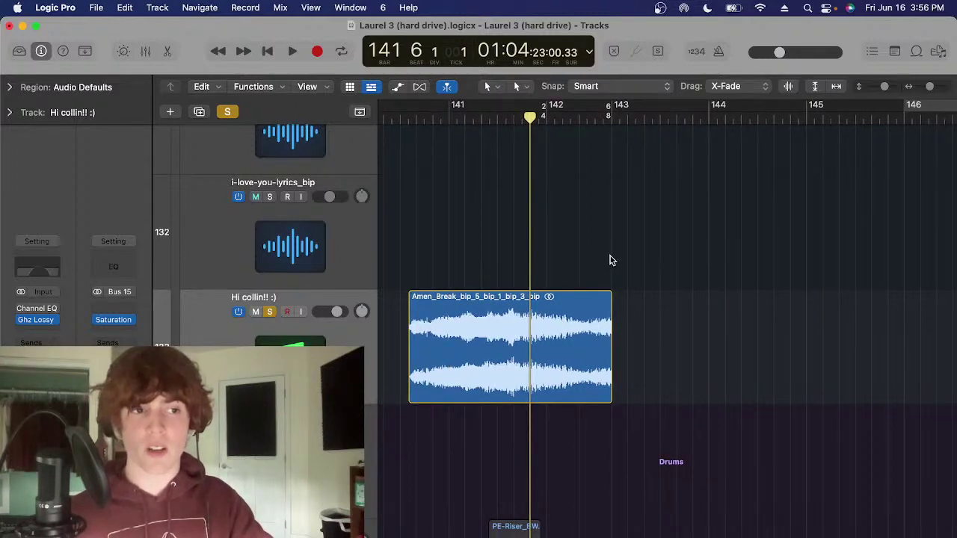
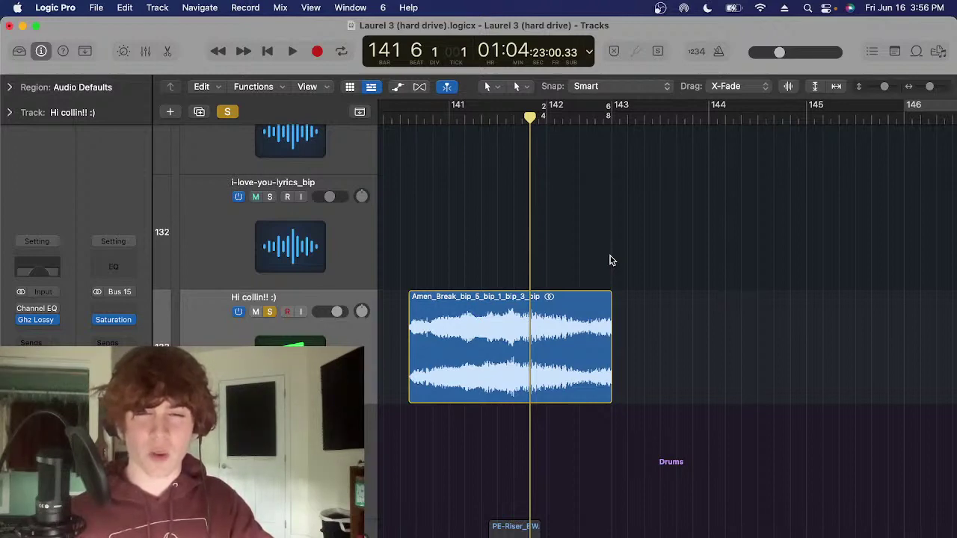
# Move the playhead to the start of bar 142 inside the Amen Break region on track 133
pyautogui.click(569, 338)
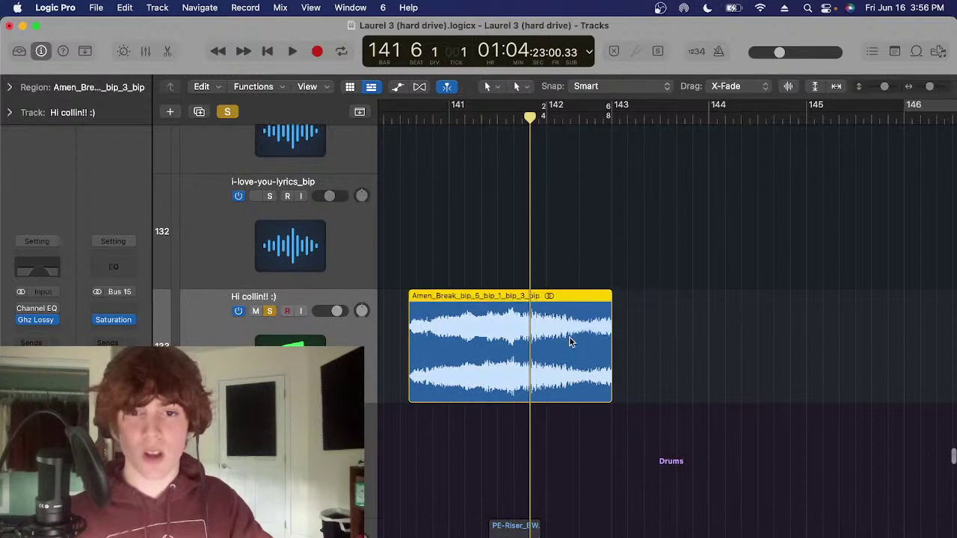
pyautogui.hscroll(2, 560, 342)
pyautogui.click(547, 262)
pyautogui.moveTo(652, 263); pyautogui.dragTo(584, 345)
pyautogui.moveTo(514, 118); pyautogui.dragTo(518, 186)
pyautogui.click(532, 240)
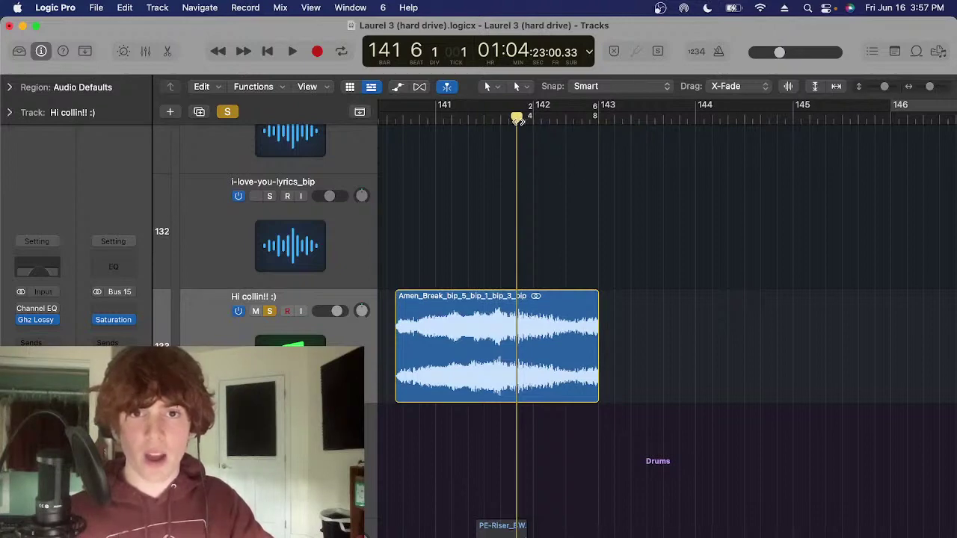
pyautogui.moveTo(518, 119); pyautogui.dragTo(541, 118)
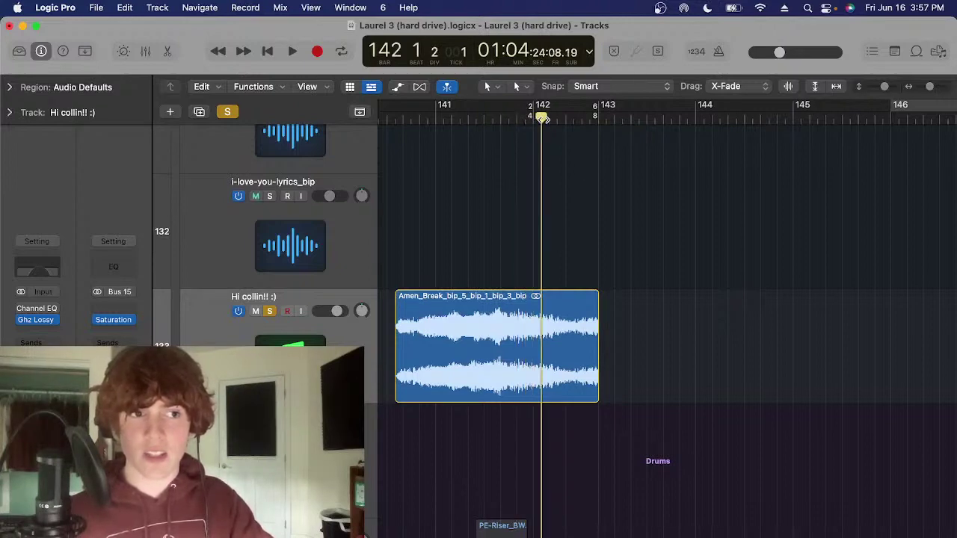
pyautogui.click(569, 344)
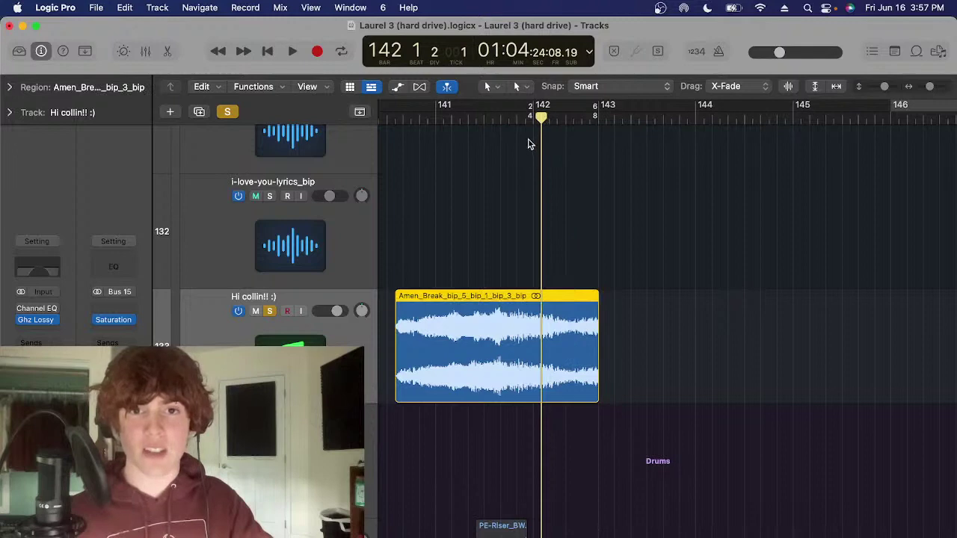
# Play the soloed Amen Break region from bar 141, beat 6, and stop with the playhead at bar 141, beat 4
pyautogui.click(518, 119)
pyautogui.click(556, 222)
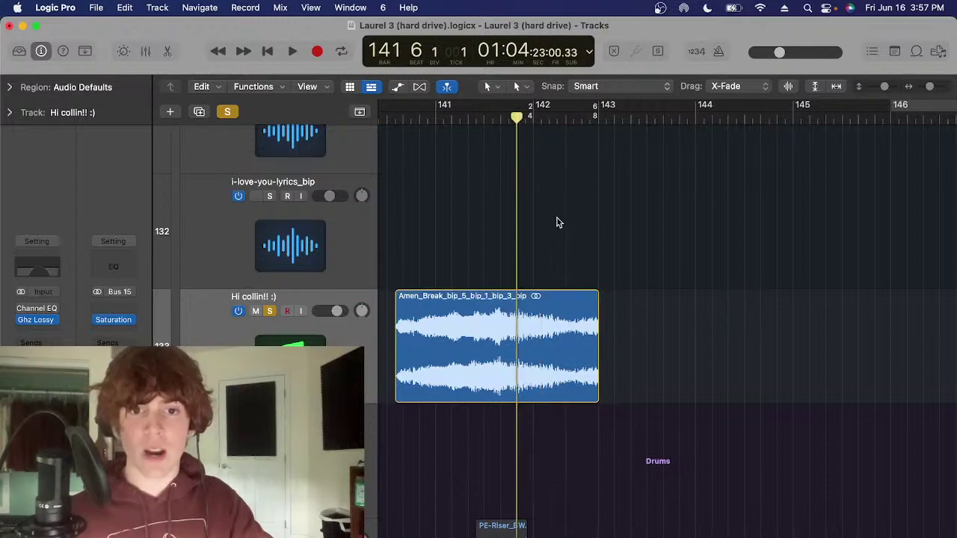
pyautogui.press('space')
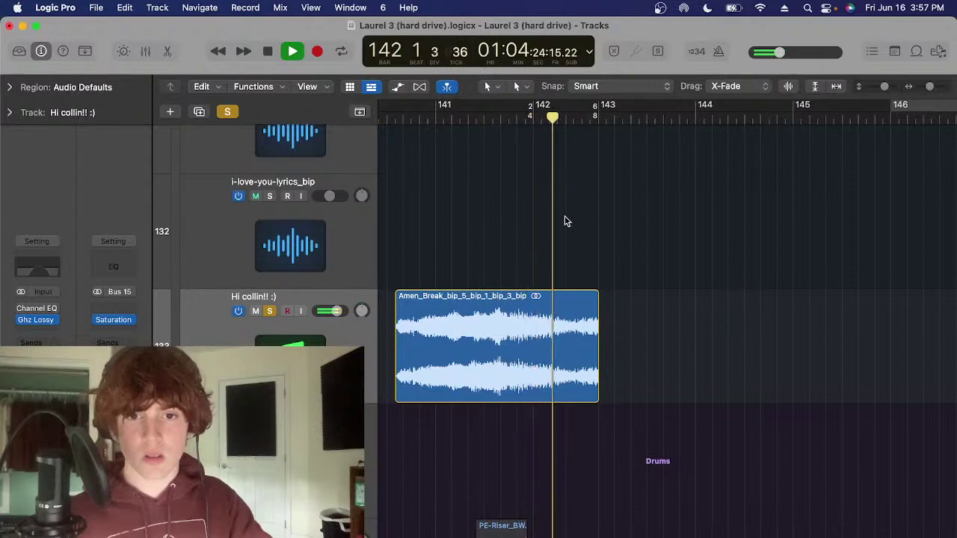
pyautogui.click(485, 118)
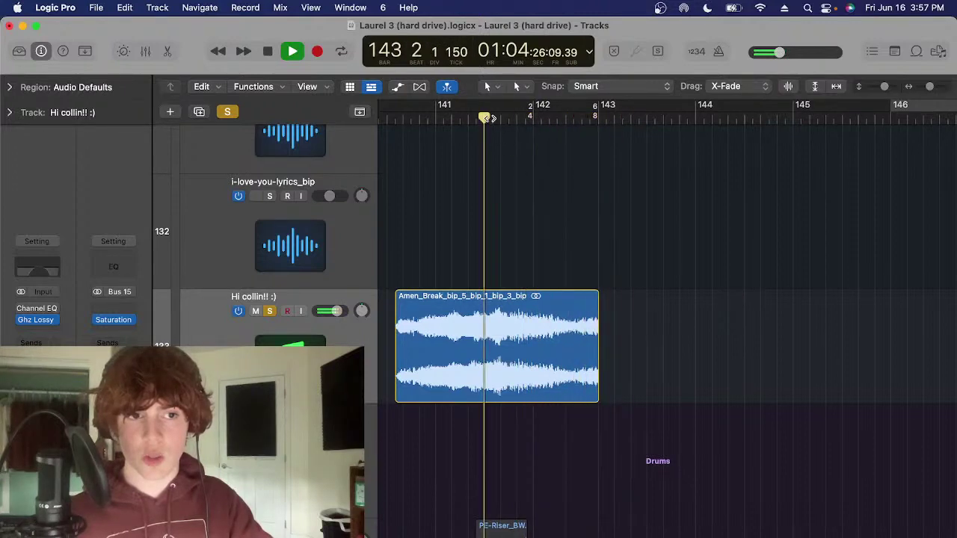
pyautogui.press('space')
# Turn off the solo on track 133 and solo the Drums track stack
pyautogui.press('s')
pyautogui.press('super+Left')
pyautogui.press('a')
pyautogui.press('a')
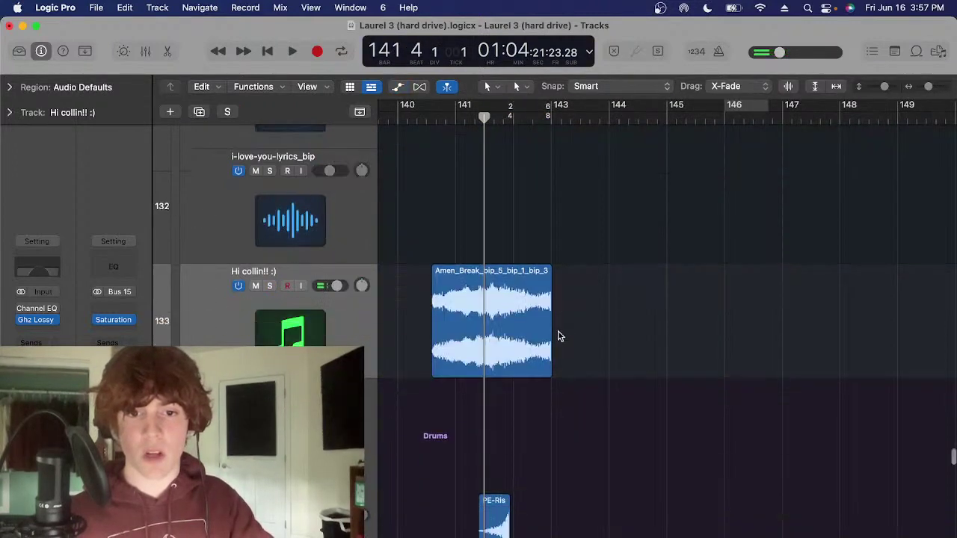
pyautogui.scroll(-5, 559, 335)
pyautogui.click(317, 171)
pyautogui.scroll(-1, 512, 262)
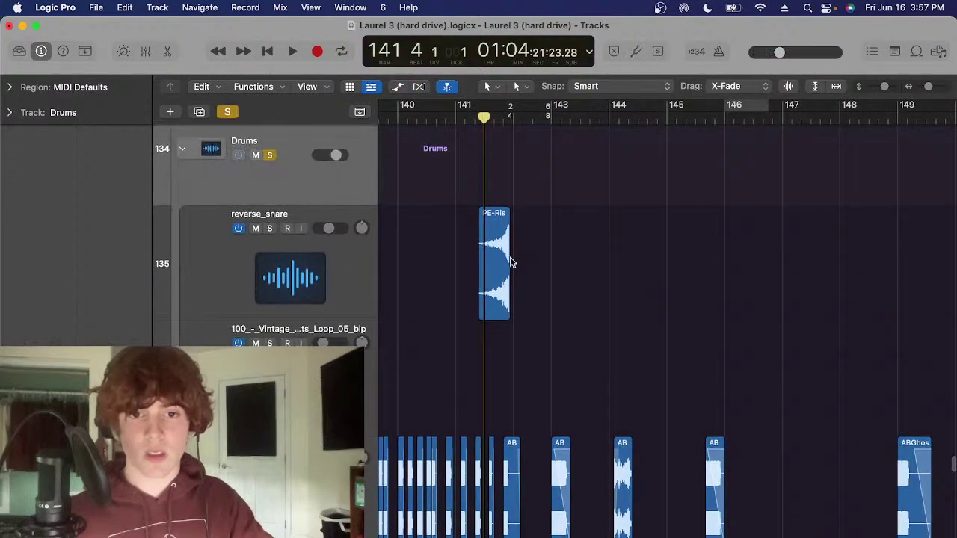
# Audition the chopped regions on Amen_Break_bip_5_bip track 130 in solo around bar 139, and turn the solo off
pyautogui.scroll(10, 508, 305)
pyautogui.hscroll(-3, 508, 306)
pyautogui.click(508, 120)
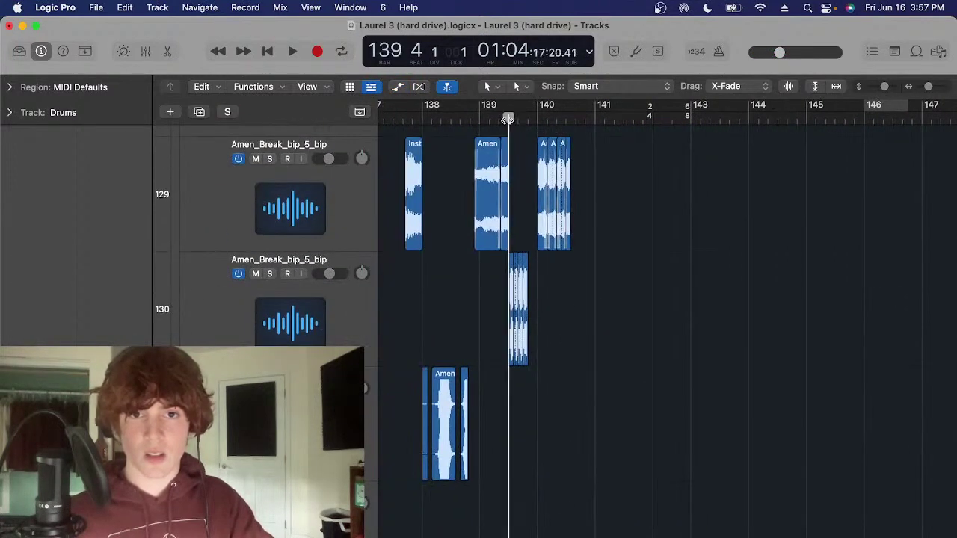
pyautogui.click(323, 317)
pyautogui.press('s')
pyautogui.press('space')
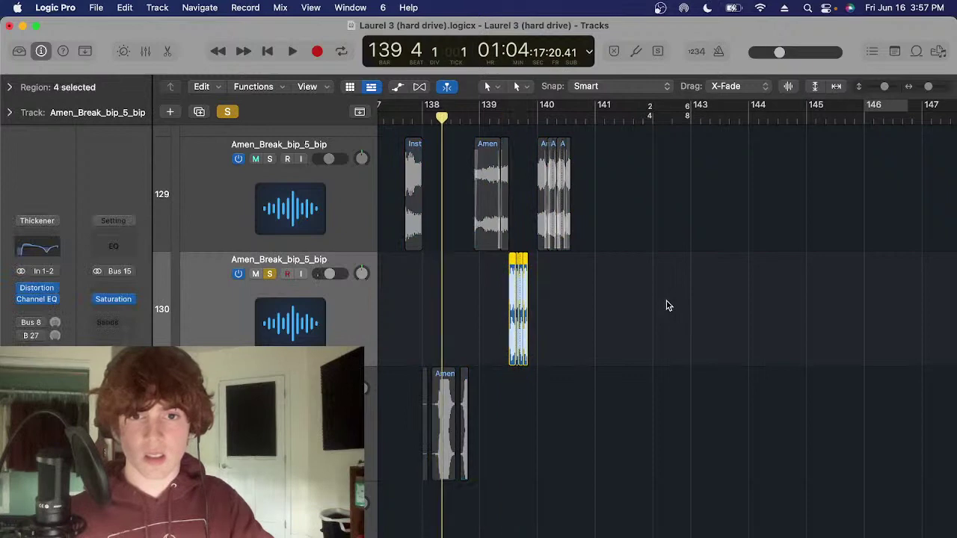
pyautogui.press('super+Right')
pyautogui.press('super+Right')
pyautogui.click(667, 305)
pyautogui.press('space')
pyautogui.press('s')
pyautogui.press('super+Left')
pyautogui.press('super+Left')
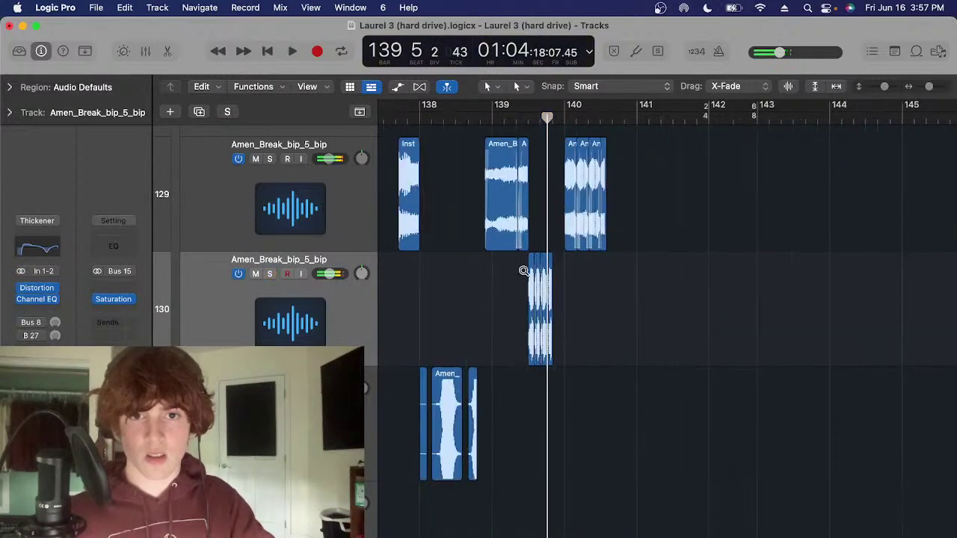
# Examine the regions around bars 135 to 145, from the Amen Break tracks down to the clap tracks
pyautogui.scroll(-3, 526, 272)
pyautogui.press('super+Left')
pyautogui.press('super+Left')
pyautogui.press('super+Left')
pyautogui.hscroll(10, 491, 290)
pyautogui.scroll(-8, 581, 310)
pyautogui.hscroll(-5, 580, 310)
pyautogui.scroll(6, 598, 314)
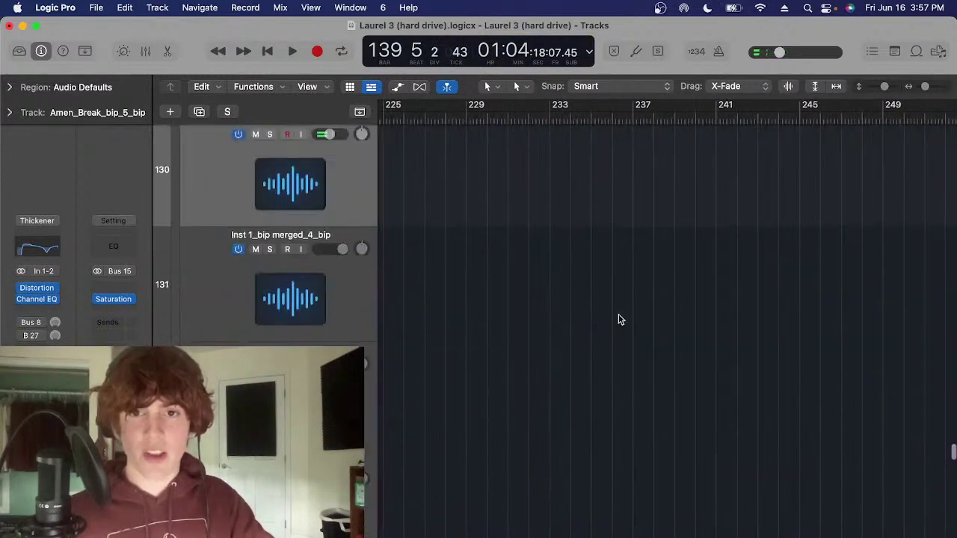
pyautogui.hscroll(-15, 618, 320)
pyautogui.scroll(-6, 622, 344)
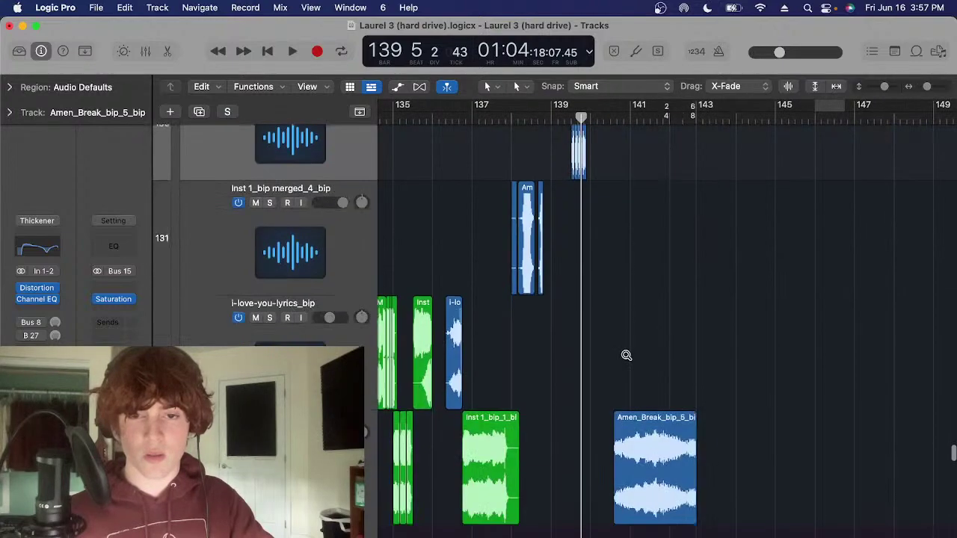
pyautogui.scroll(-3, 620, 361)
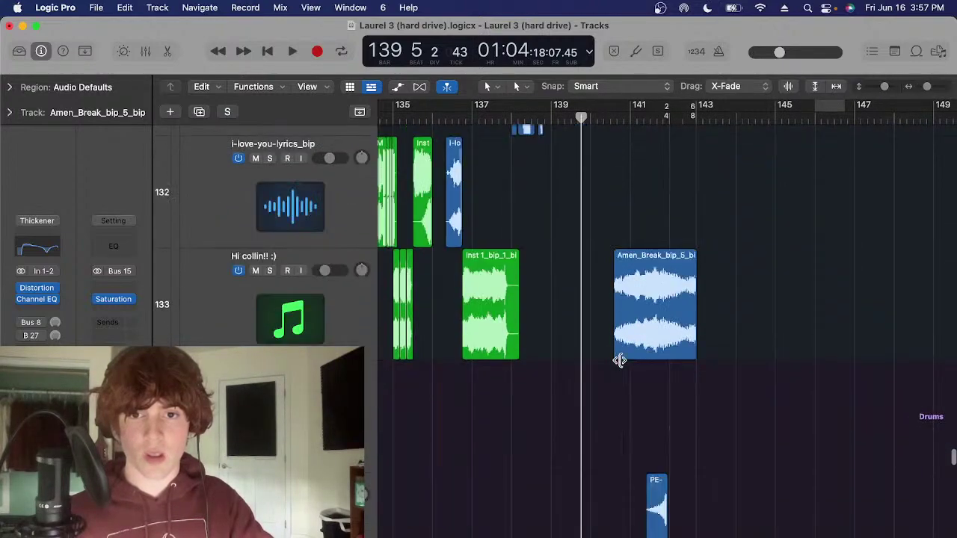
pyautogui.scroll(-10, 468, 355)
pyautogui.hscroll(2, 468, 354)
pyautogui.hscroll(-4, 449, 354)
pyautogui.scroll(-6, 506, 344)
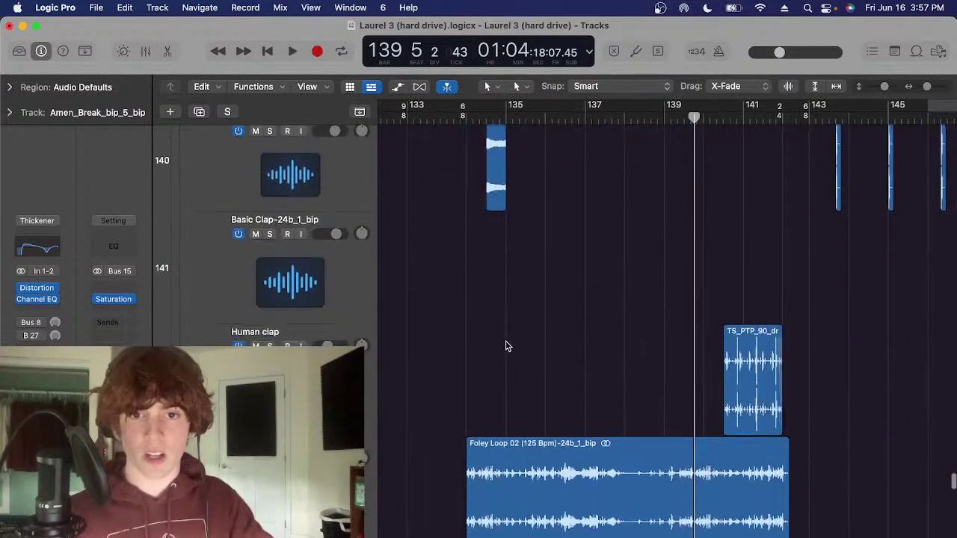
# Place the playhead at the start of bar 143, at the end of the Amen Break region on track 133
pyautogui.hscroll(4, 551, 324)
pyautogui.scroll(6, 550, 324)
pyautogui.click(611, 115)
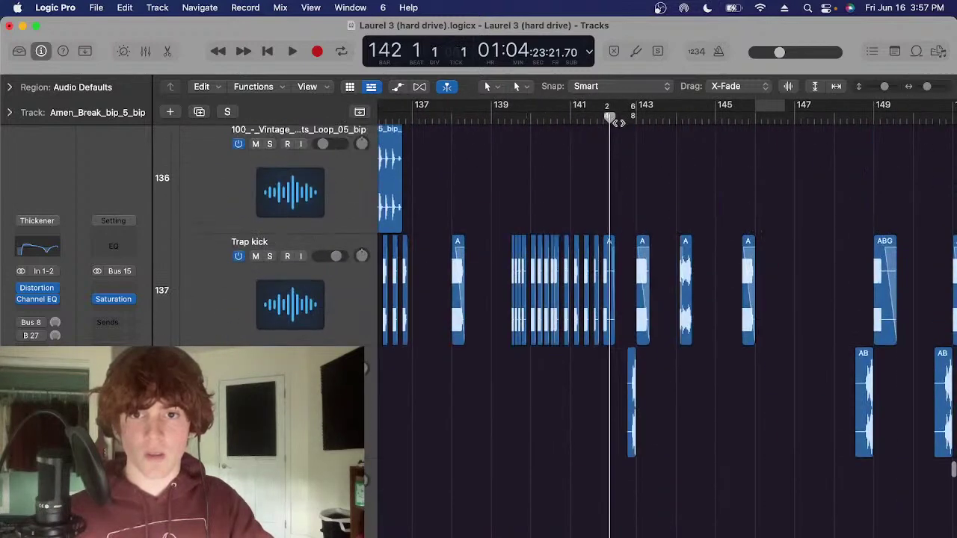
pyautogui.hscroll(4, 598, 203)
pyautogui.scroll(6, 596, 202)
pyautogui.click(491, 118)
pyautogui.scroll(15, 502, 174)
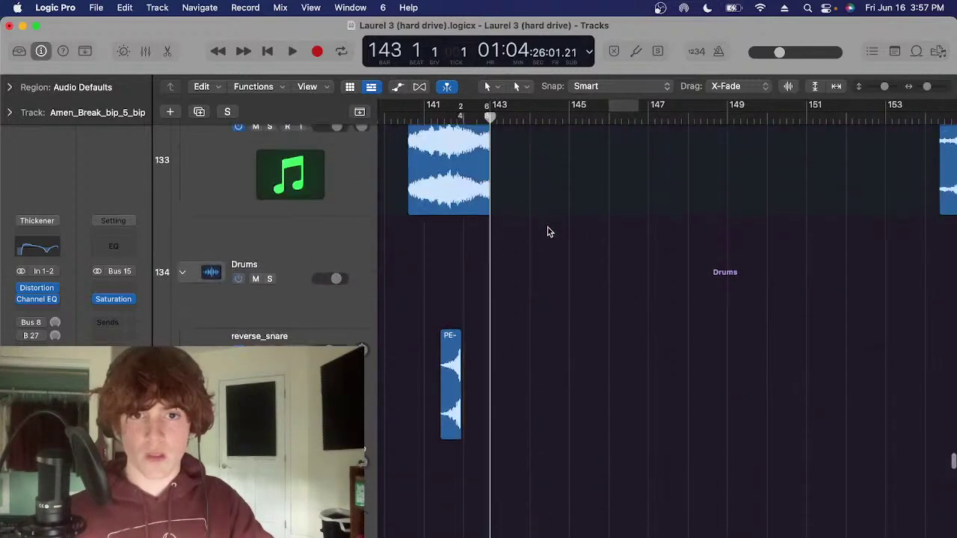
# Examine the regions from bar 143 onward, going up from the Rim track to the Piano and strings stack
pyautogui.scroll(14, 501, 142)
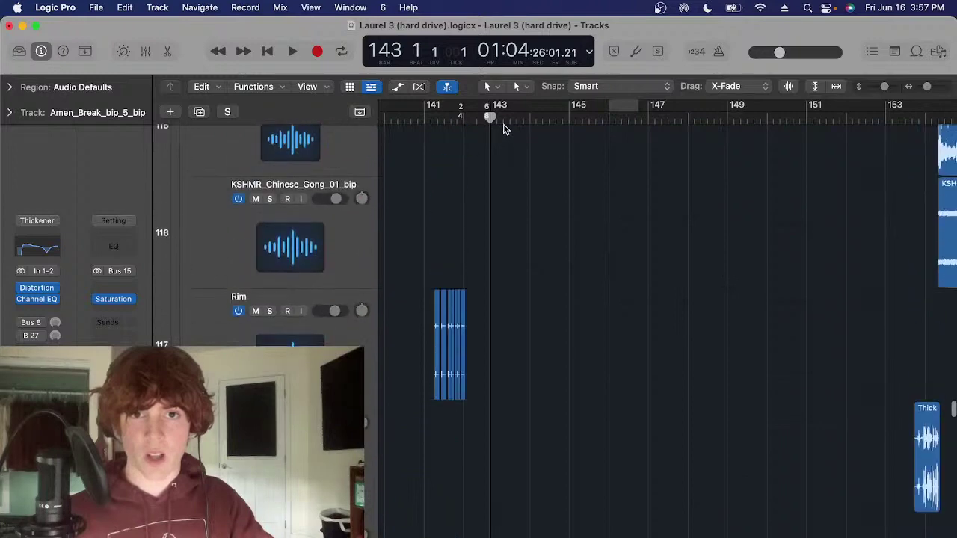
pyautogui.scroll(12, 499, 151)
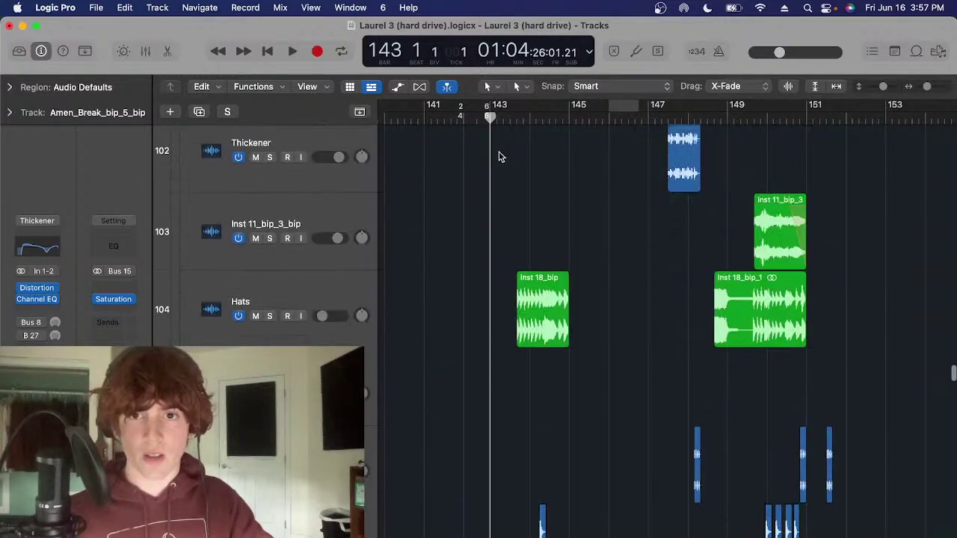
pyautogui.hscroll(1, 498, 152)
pyautogui.scroll(5, 499, 155)
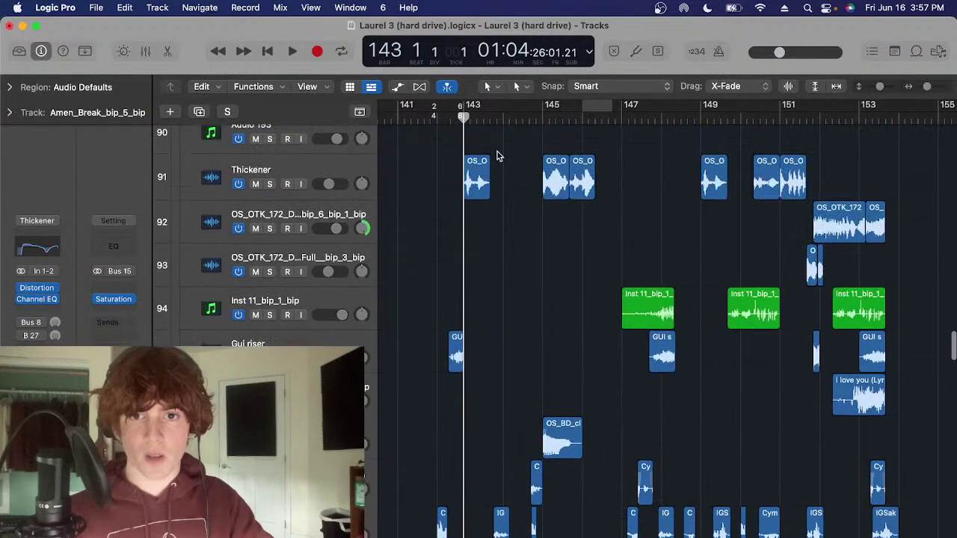
pyautogui.press('super+Left')
pyautogui.scroll(5, 500, 155)
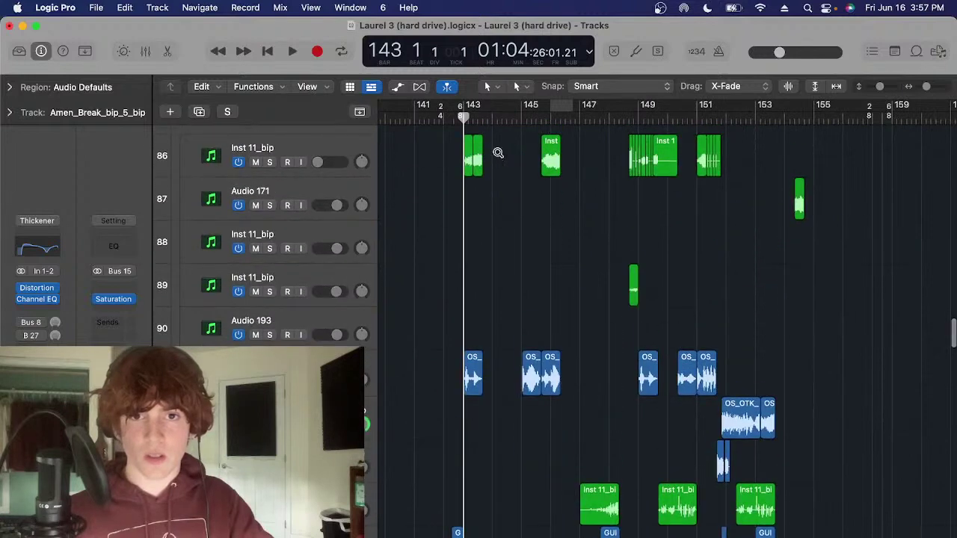
pyautogui.scroll(6, 498, 154)
pyautogui.scroll(4, 512, 178)
pyautogui.hscroll(-2, 512, 178)
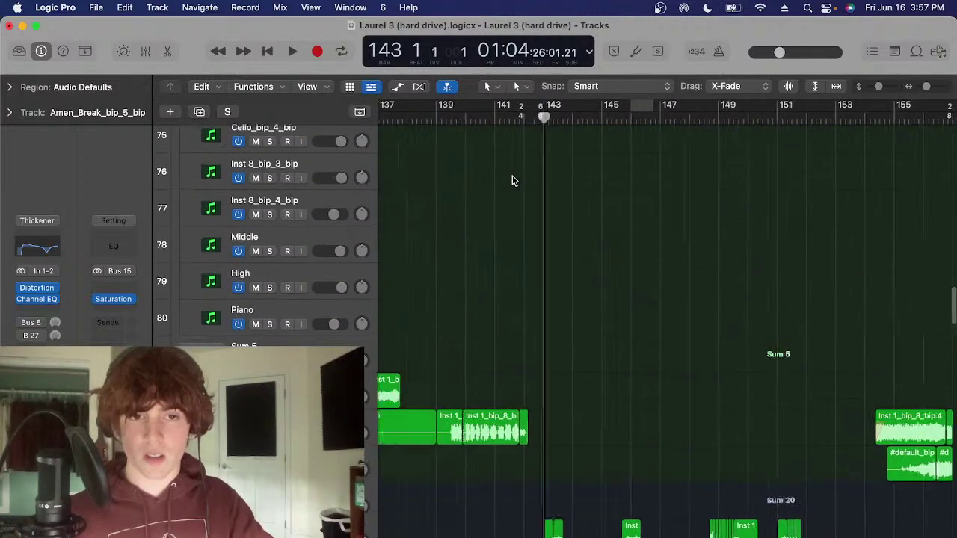
pyautogui.hscroll(-4, 523, 418)
pyautogui.hscroll(6, 555, 293)
pyautogui.scroll(6, 555, 292)
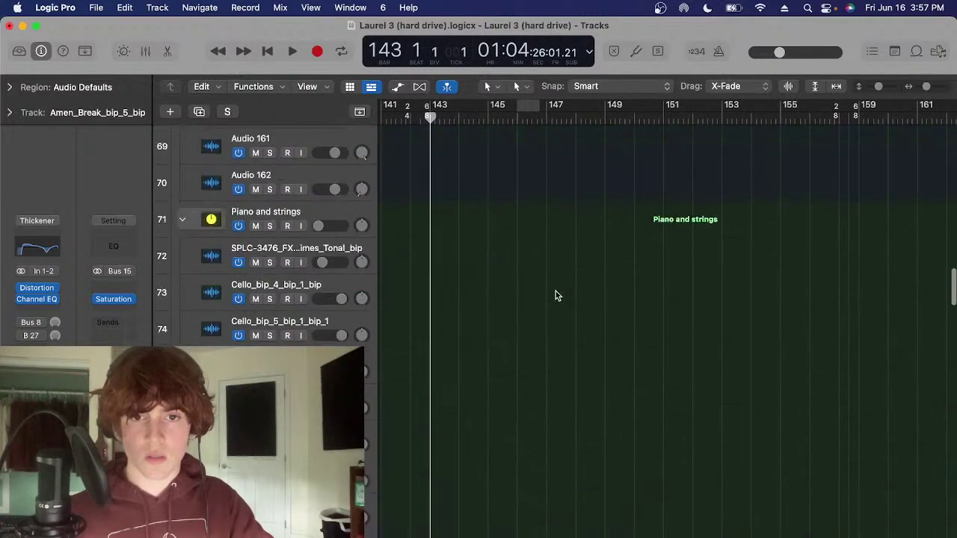
# Return to the Fills stack, reduce the track height and place the playhead at bar 141, beat 5
pyautogui.scroll(3, 523, 284)
pyautogui.scroll(-13, 523, 289)
pyautogui.scroll(-20, 522, 288)
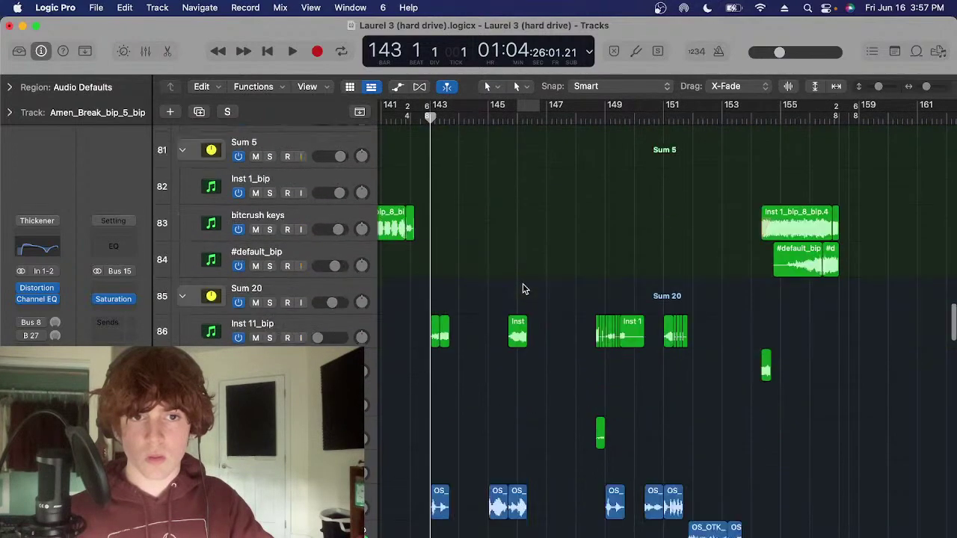
pyautogui.scroll(-6, 523, 289)
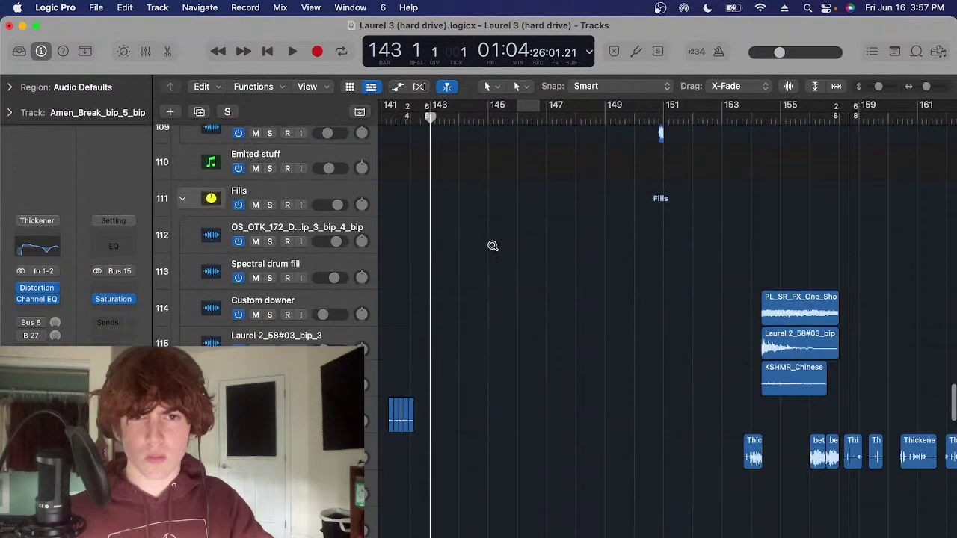
pyautogui.scroll(-3, 493, 246)
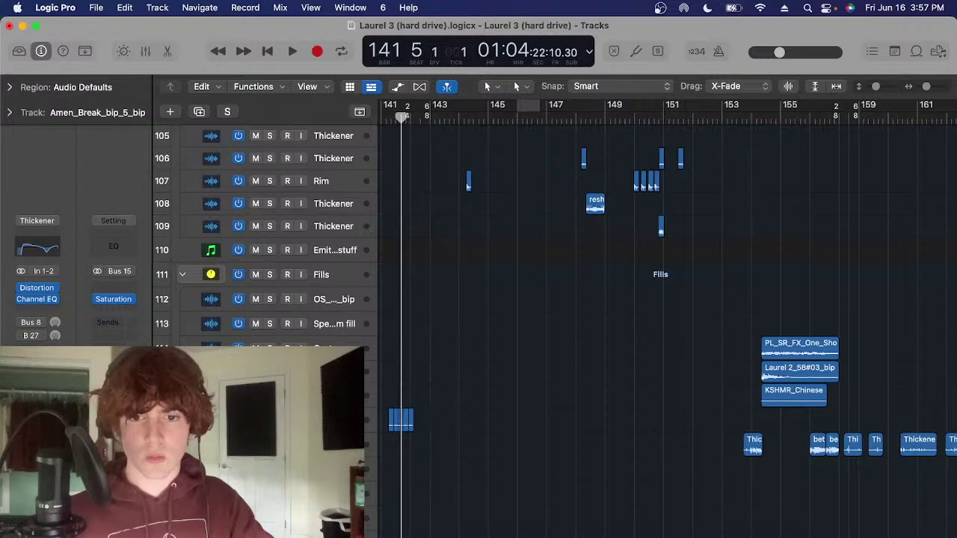
# Switch to the YouTube Studio live stream page in Brave and highlight the chat question about being a piano tutorial channel
pyautogui.click(694, 530)
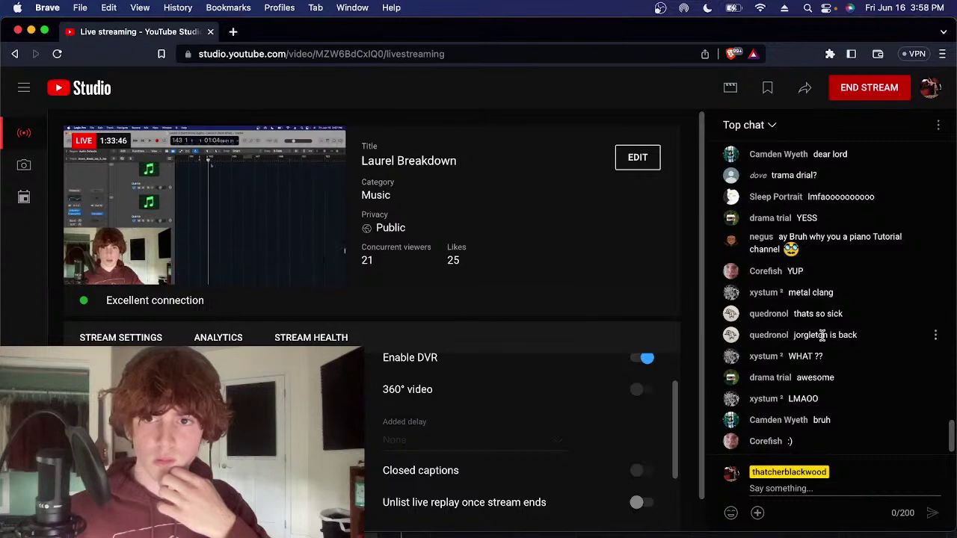
pyautogui.moveTo(802, 250); pyautogui.dragTo(778, 213)
pyautogui.click(785, 239)
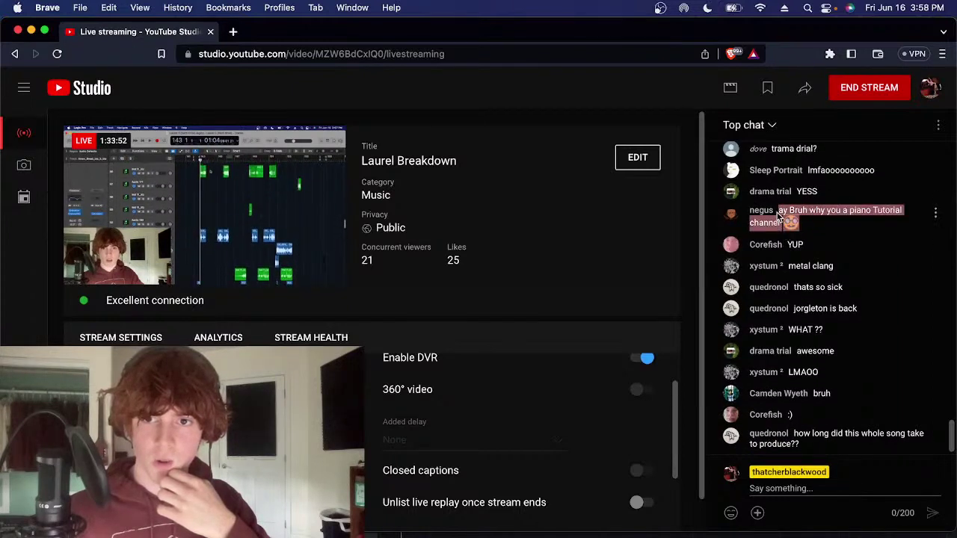
# Highlight the chat question asking how long the whole song took to produce
pyautogui.click(820, 224)
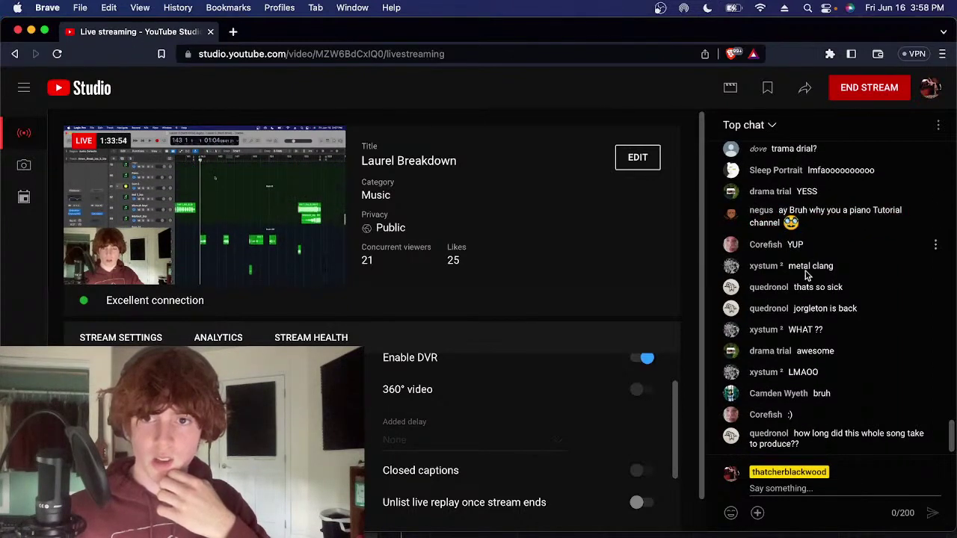
pyautogui.moveTo(813, 423); pyautogui.dragTo(805, 409)
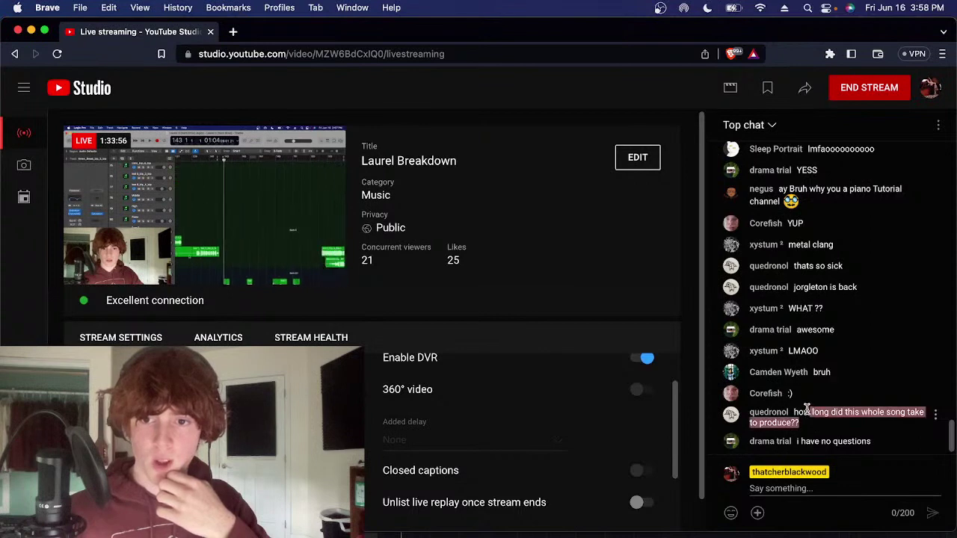
pyautogui.click(815, 429)
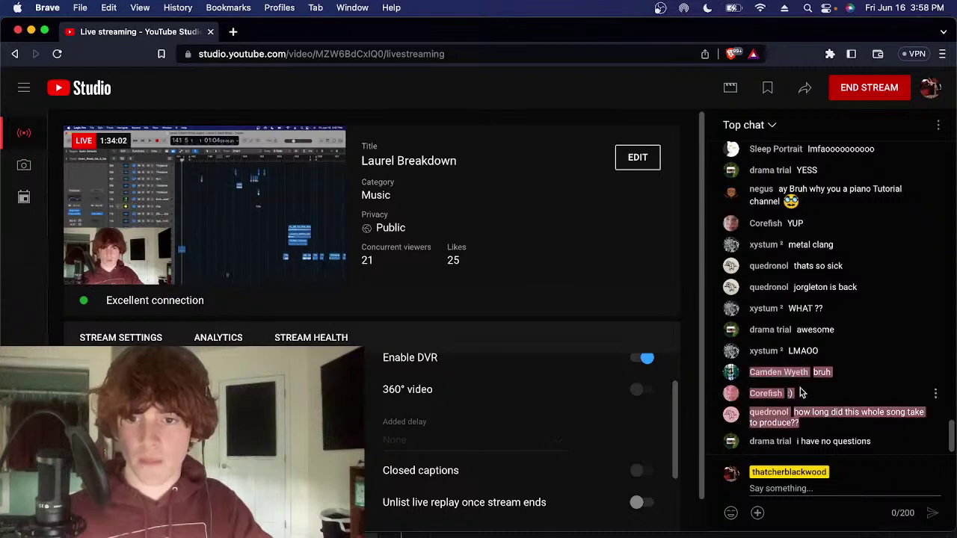
# Switch back to Logic Pro, move up from the Fills stack to Sum 5 and place the playhead at the start of bar 142
pyautogui.press('super+Tab')
pyautogui.scroll(2, 464, 342)
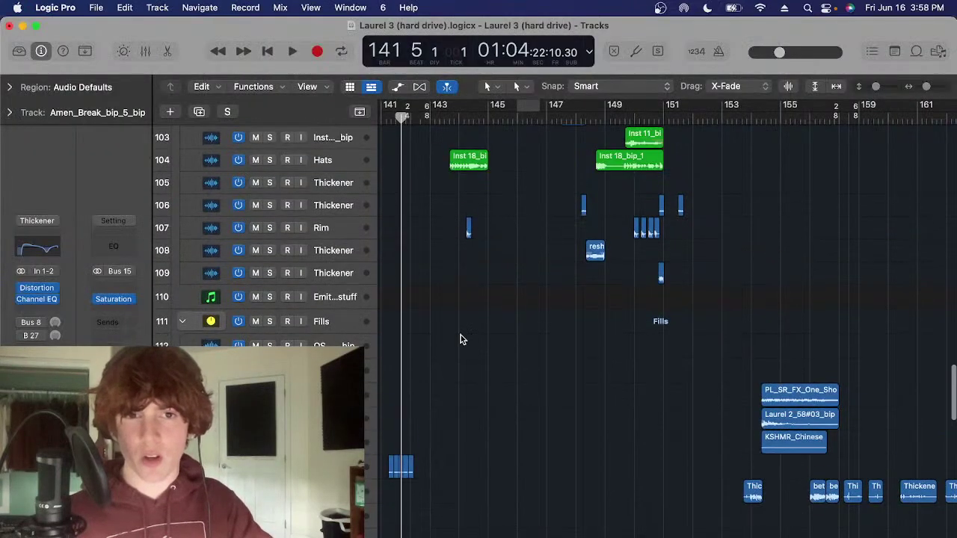
pyautogui.scroll(3, 458, 348)
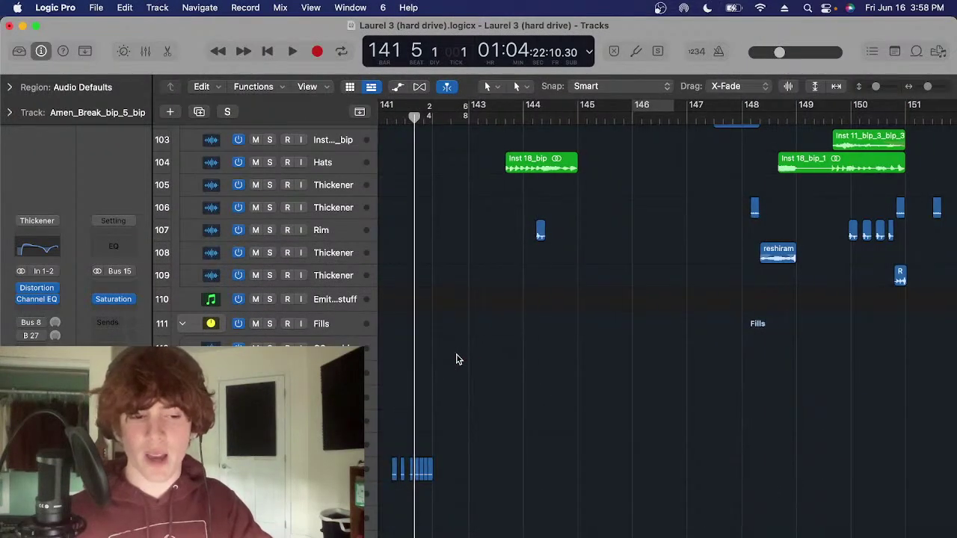
pyautogui.scroll(2, 459, 359)
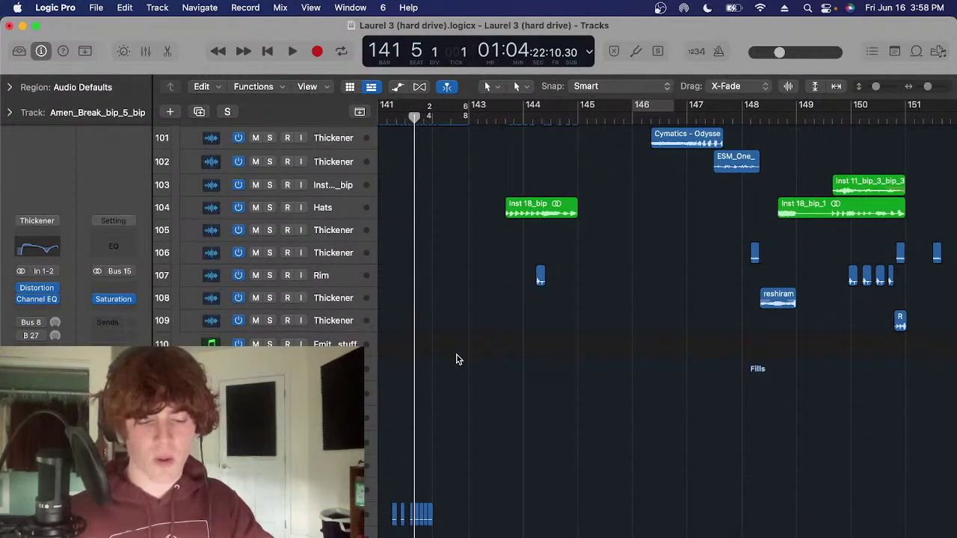
pyautogui.hscroll(-3, 474, 383)
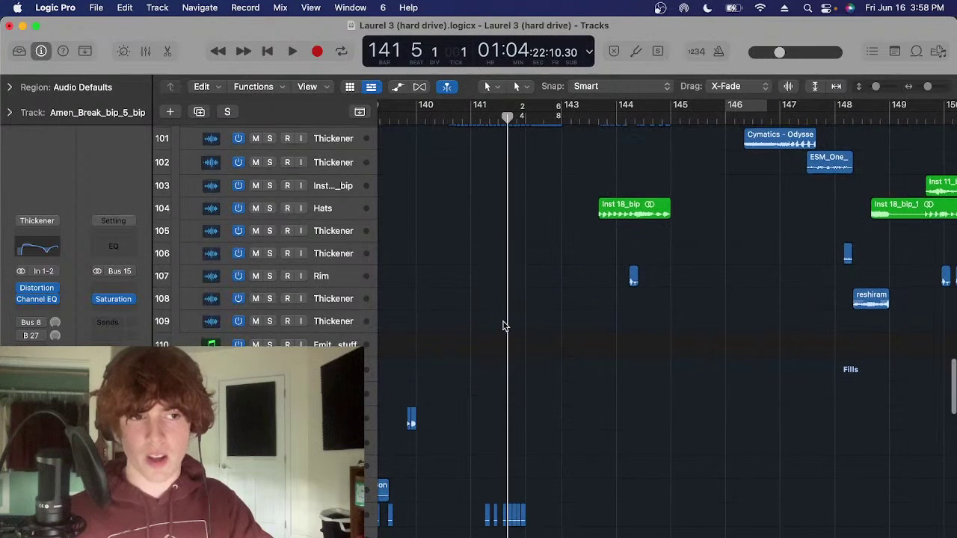
pyautogui.scroll(3, 504, 325)
pyautogui.scroll(12, 459, 284)
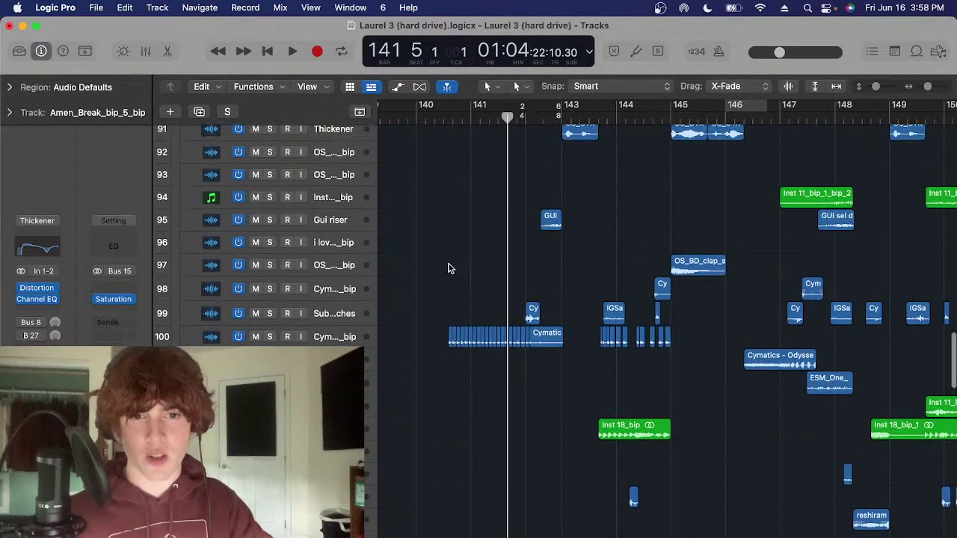
pyautogui.scroll(8, 428, 278)
pyautogui.hscroll(3, 485, 224)
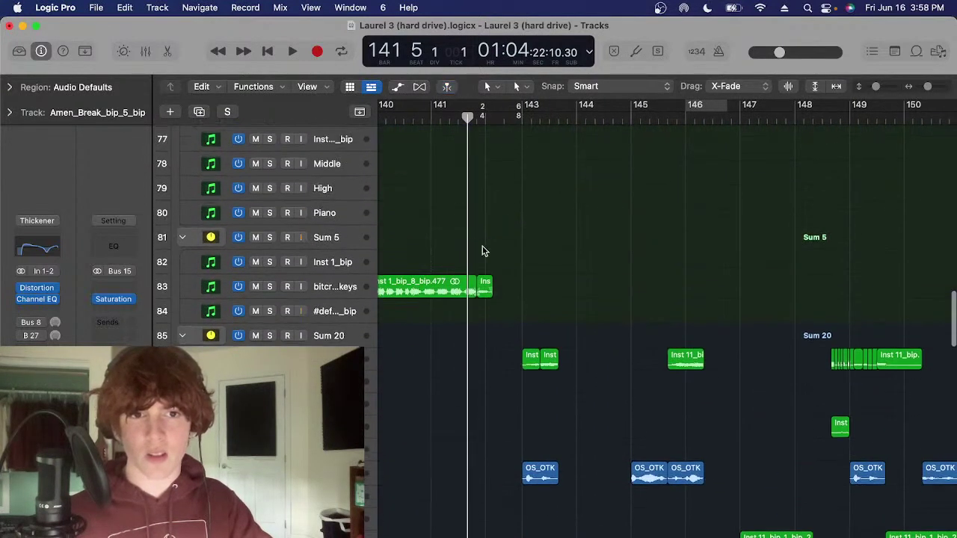
pyautogui.click(444, 118)
# Audition the Gui riser region in solo from bar 142, beat 2, and turn the solo off
pyautogui.scroll(-10, 491, 341)
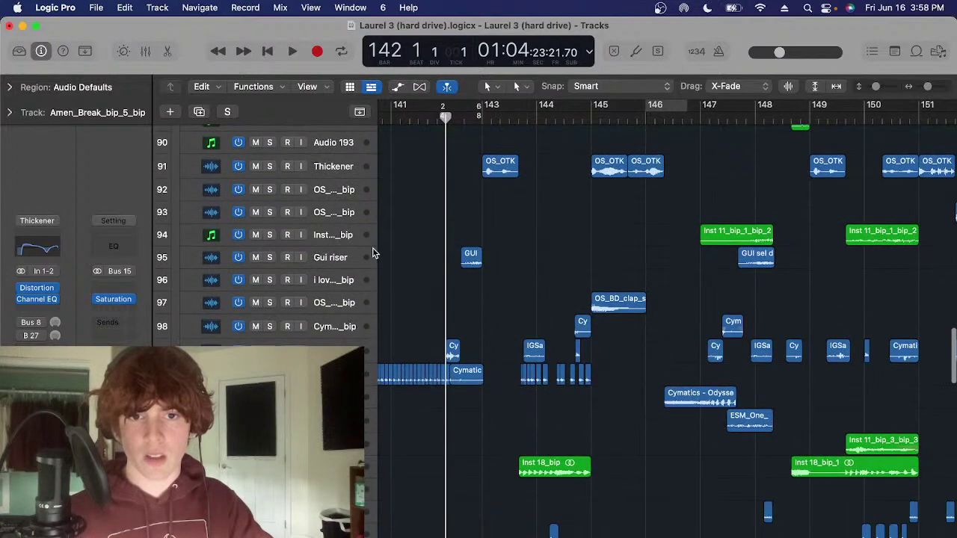
pyautogui.click(330, 258)
pyautogui.press('s')
pyautogui.click(463, 117)
pyautogui.scroll(5, 499, 209)
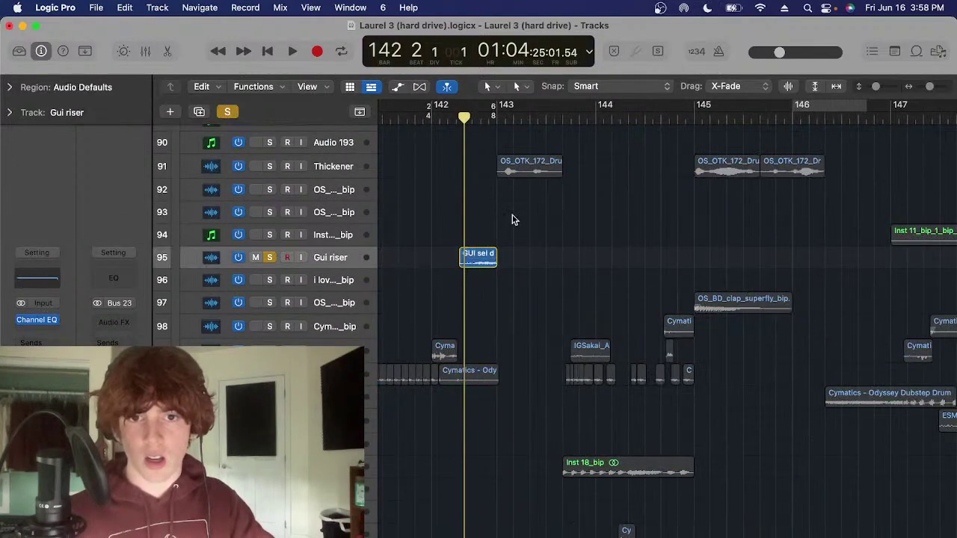
pyautogui.press(',')
pyautogui.press('space')
pyautogui.moveTo(539, 220); pyautogui.dragTo(477, 263)
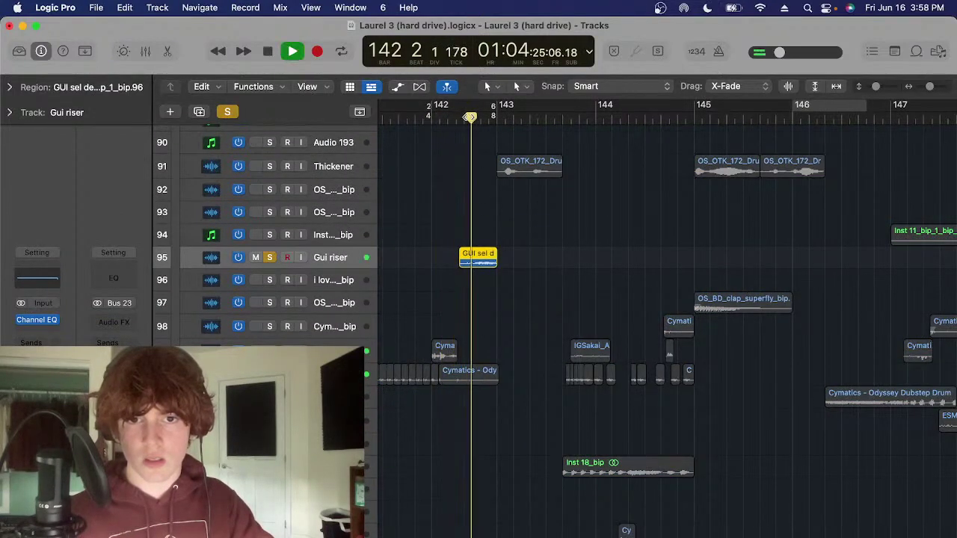
pyautogui.press('space')
pyautogui.press('s')
# Return the playhead to the start of bar 142 and look over the tracks between Gui riser and the Sum 5 stack
pyautogui.click(435, 117)
pyautogui.hscroll(-3, 480, 216)
pyautogui.scroll(8, 488, 227)
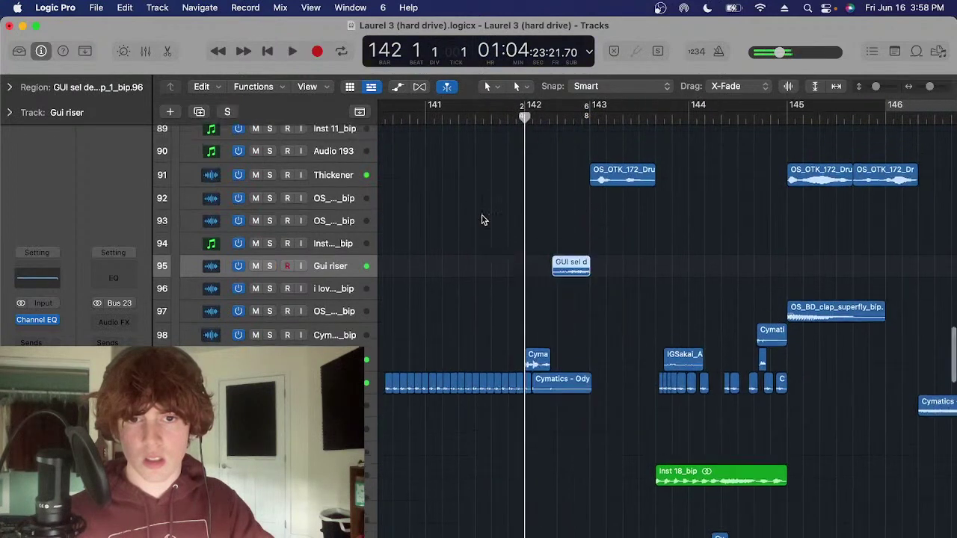
pyautogui.hscroll(-3, 494, 220)
pyautogui.scroll(1, 495, 213)
pyautogui.hscroll(4, 519, 231)
pyautogui.click(587, 269)
pyautogui.scroll(-9, 580, 335)
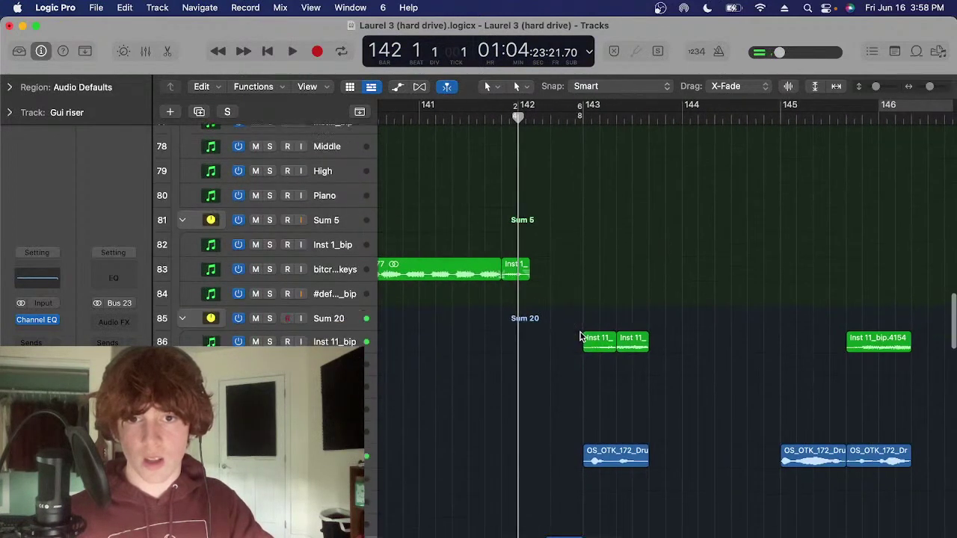
# Audition the Sub glitches track in solo from bar 142 and turn the solo off
pyautogui.click(585, 348)
pyautogui.press('s')
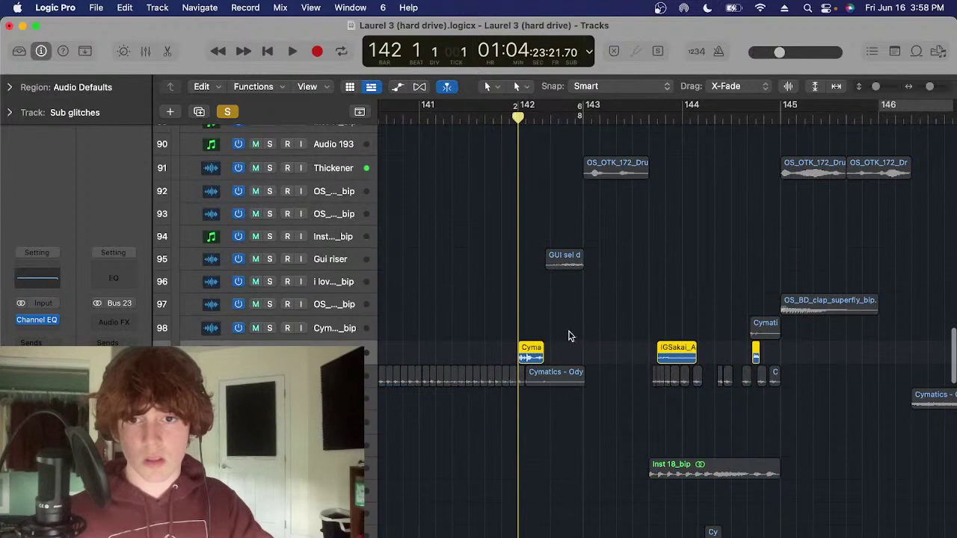
pyautogui.press('s')
pyautogui.press('space')
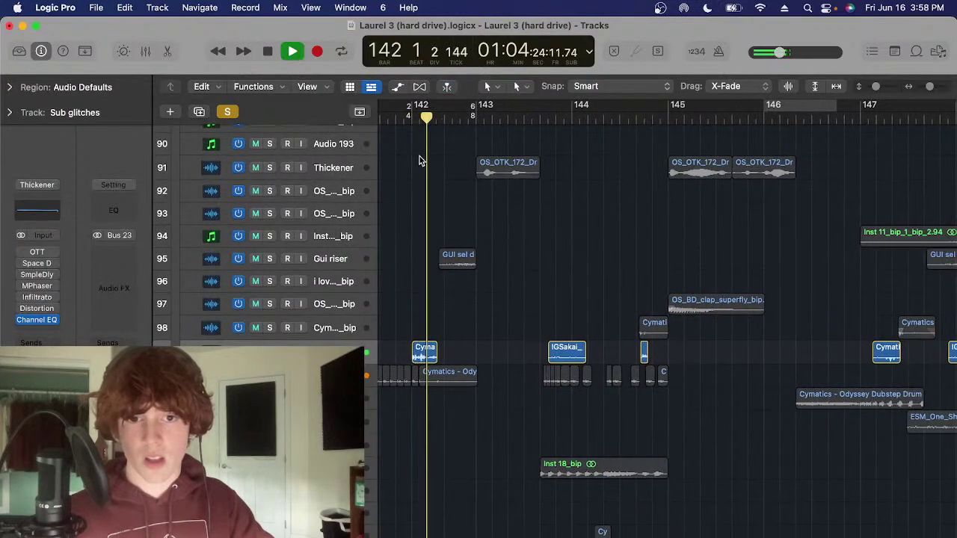
pyautogui.press('space')
pyautogui.press('s')
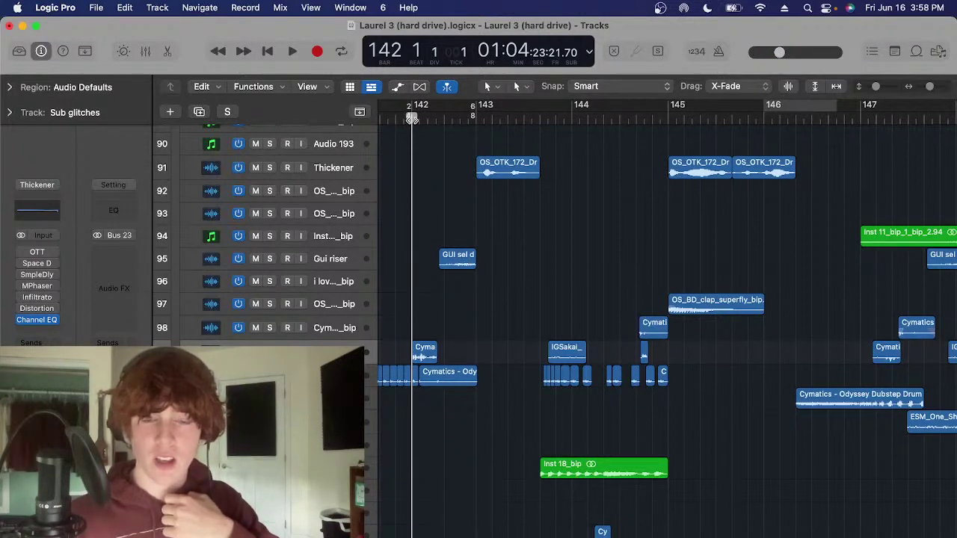
# Solo the Sub glitches track again and examine its regions from bar 142 through bar 152
pyautogui.press('s')
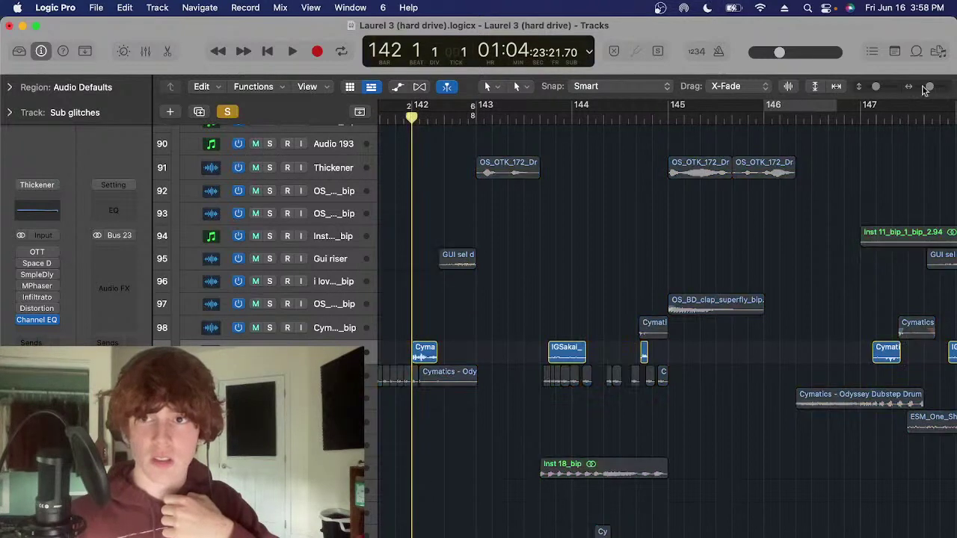
pyautogui.moveTo(926, 88); pyautogui.dragTo(927, 90)
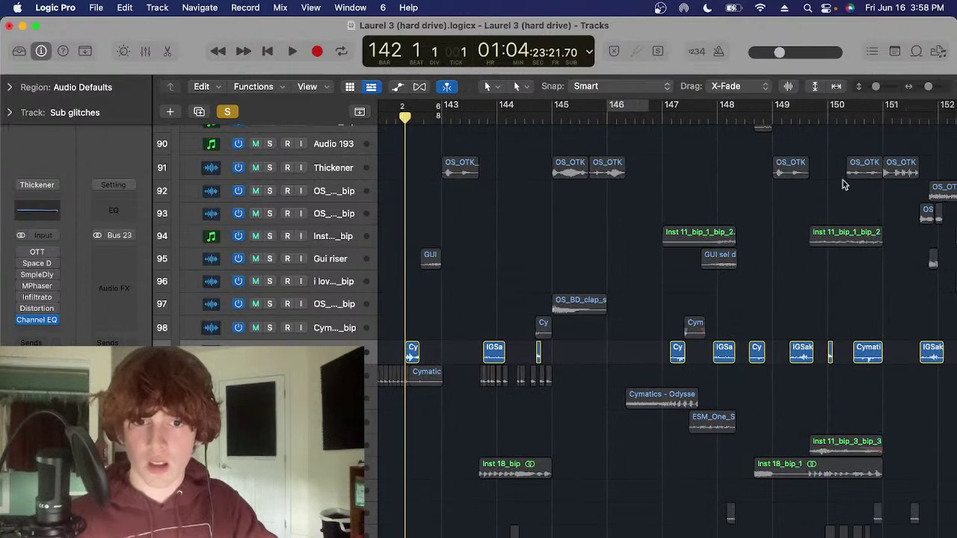
pyautogui.hscroll(2, 843, 185)
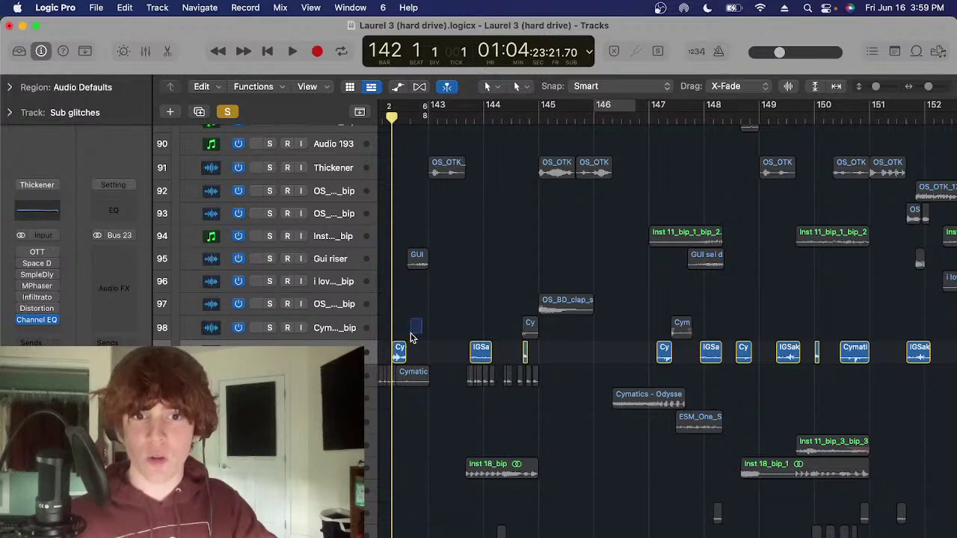
pyautogui.moveTo(409, 335); pyautogui.dragTo(429, 321)
pyautogui.scroll(2, 429, 320)
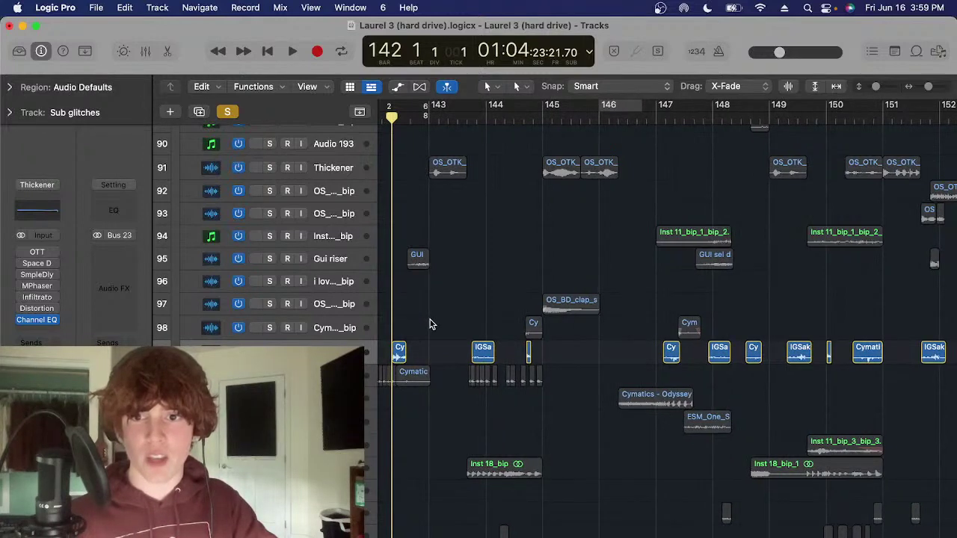
pyautogui.scroll(-1, 429, 320)
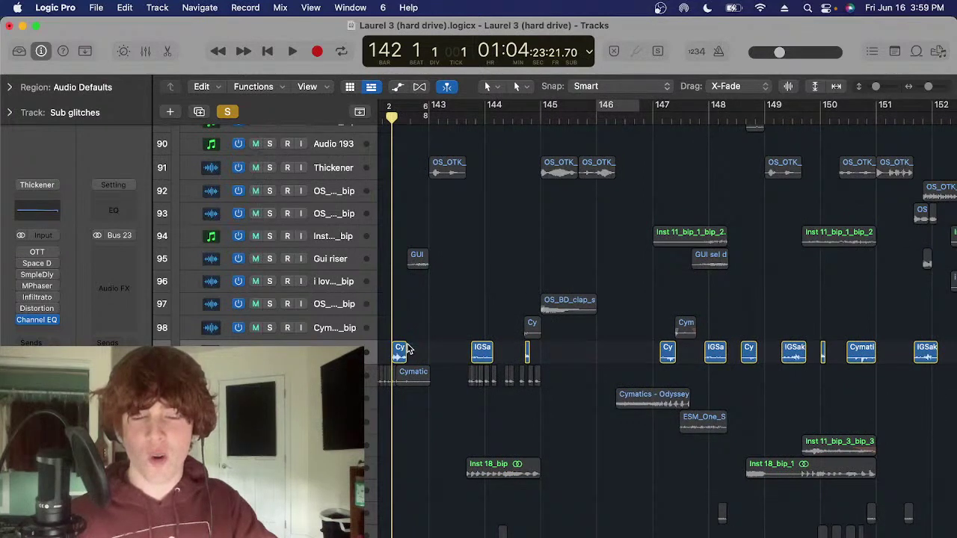
pyautogui.scroll(3, 427, 324)
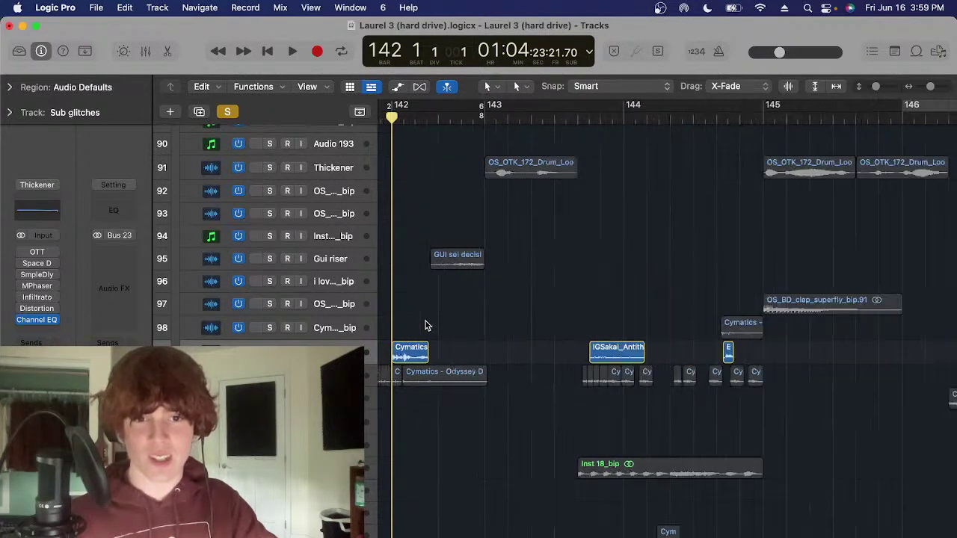
# Enlarge the track height and play the soloed Sub glitches regions in bars 142 and 143
pyautogui.scroll(3, 437, 326)
pyautogui.scroll(3, 440, 323)
pyautogui.moveTo(484, 313); pyautogui.dragTo(439, 346)
pyautogui.scroll(-3, 439, 345)
pyautogui.hscroll(-1, 440, 348)
pyautogui.click(507, 311)
pyautogui.hscroll(-1, 495, 322)
pyautogui.press('space')
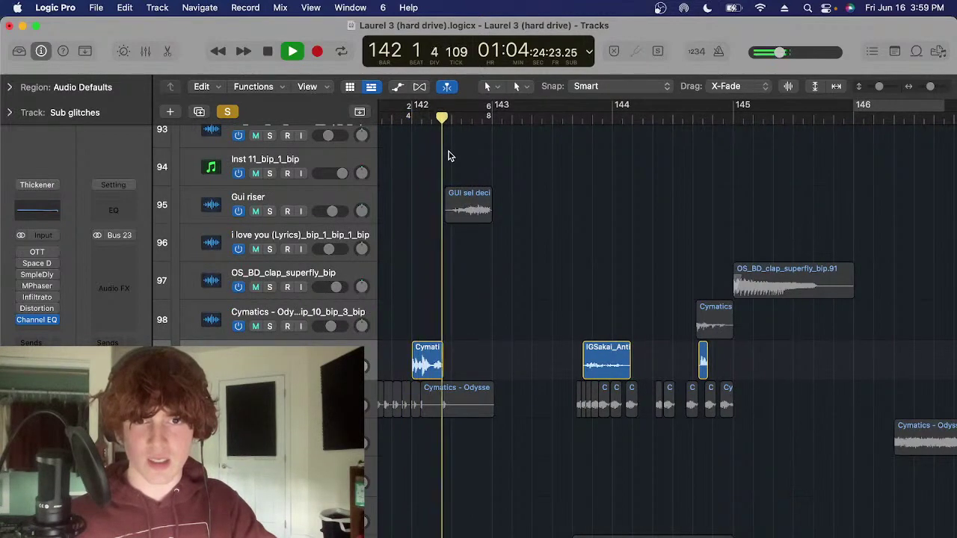
pyautogui.click(584, 120)
pyautogui.hscroll(2, 555, 188)
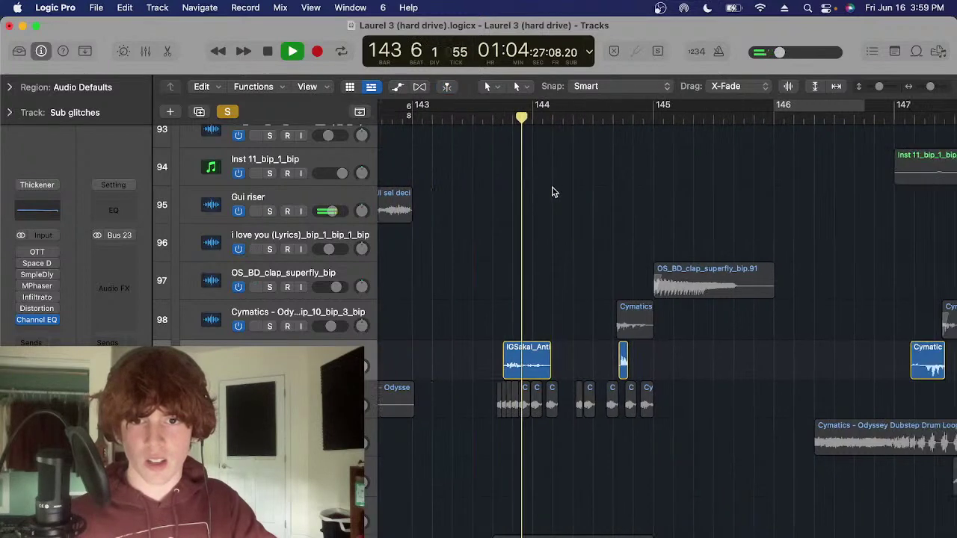
pyautogui.press('space')
# Try a gain of +11.6 dB on the IGSakai region just before bar 144 and play it in solo
pyautogui.click(493, 116)
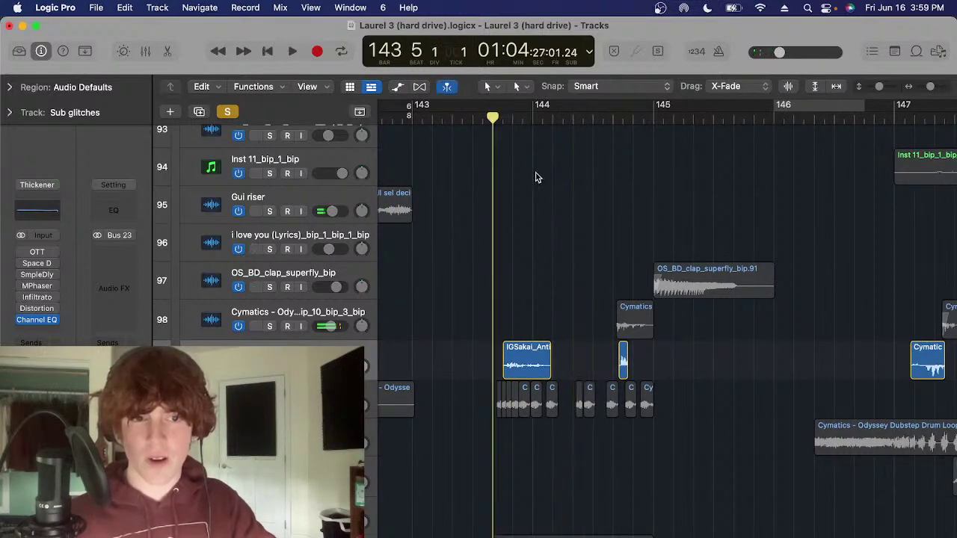
pyautogui.click(529, 361)
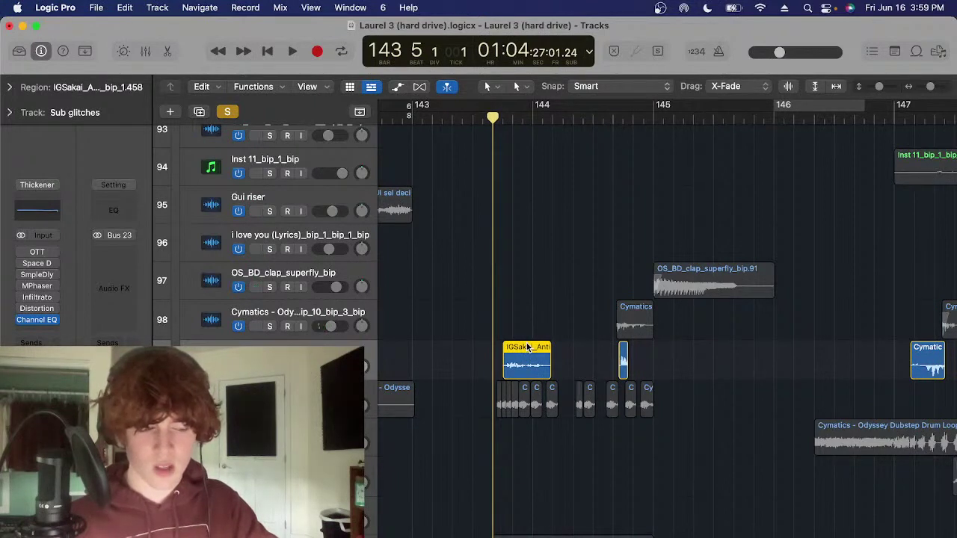
pyautogui.click(504, 117)
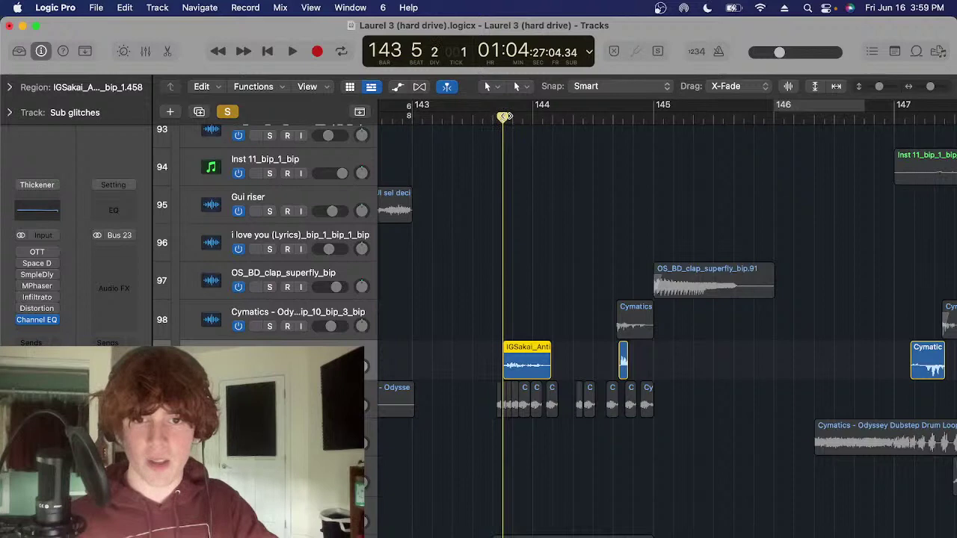
pyautogui.click(535, 348)
pyautogui.click(11, 87)
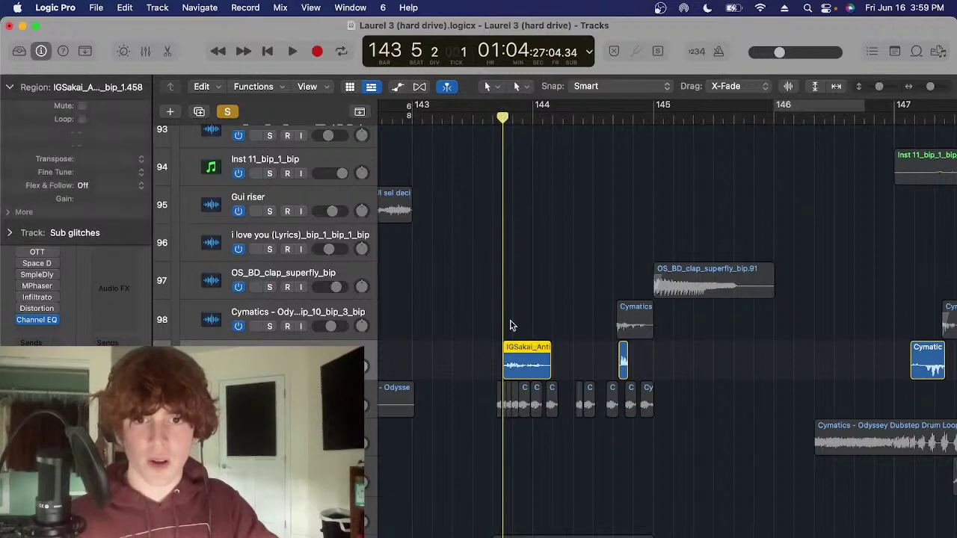
pyautogui.press('space')
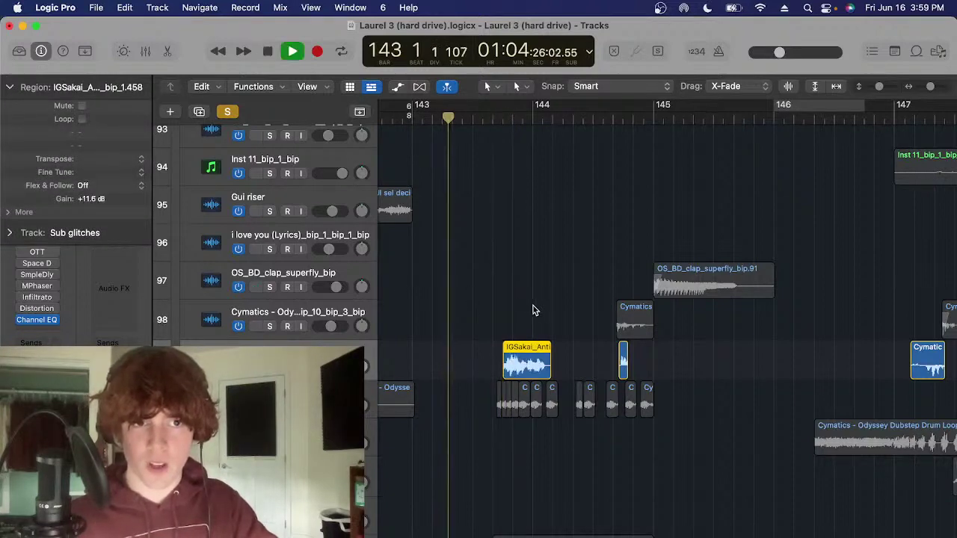
pyautogui.press('space')
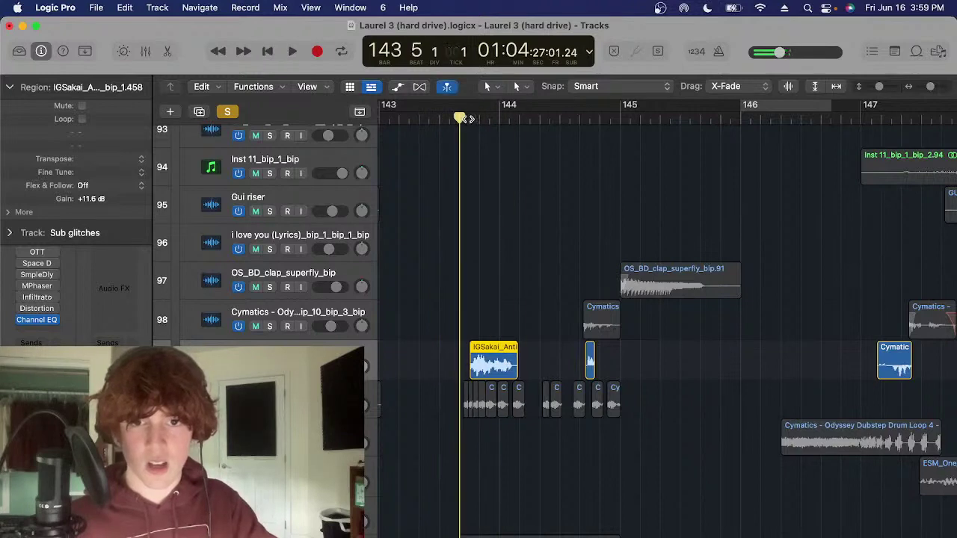
# Select the short ESM_One region late in bar 144 on Sub glitches and play it in solo
pyautogui.press('Right')
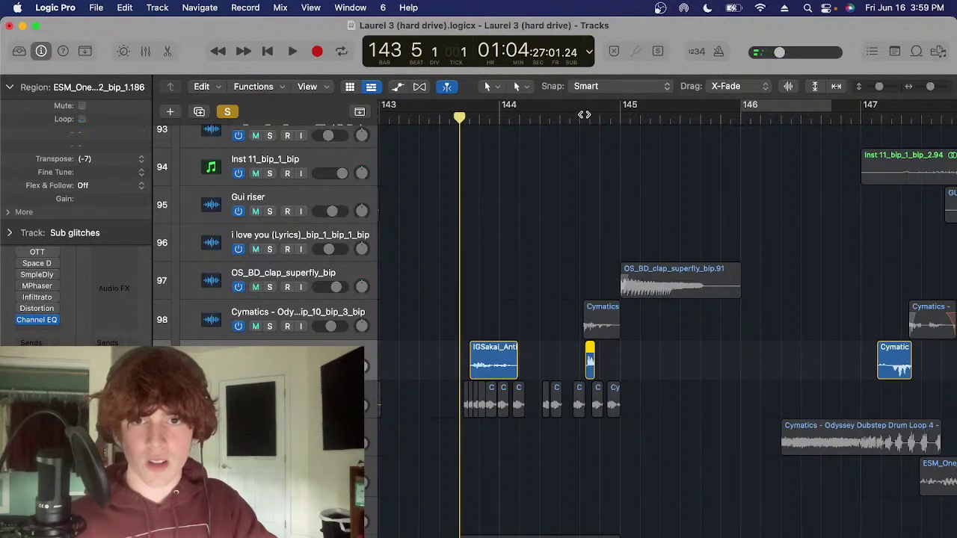
pyautogui.click(581, 113)
pyautogui.press('space')
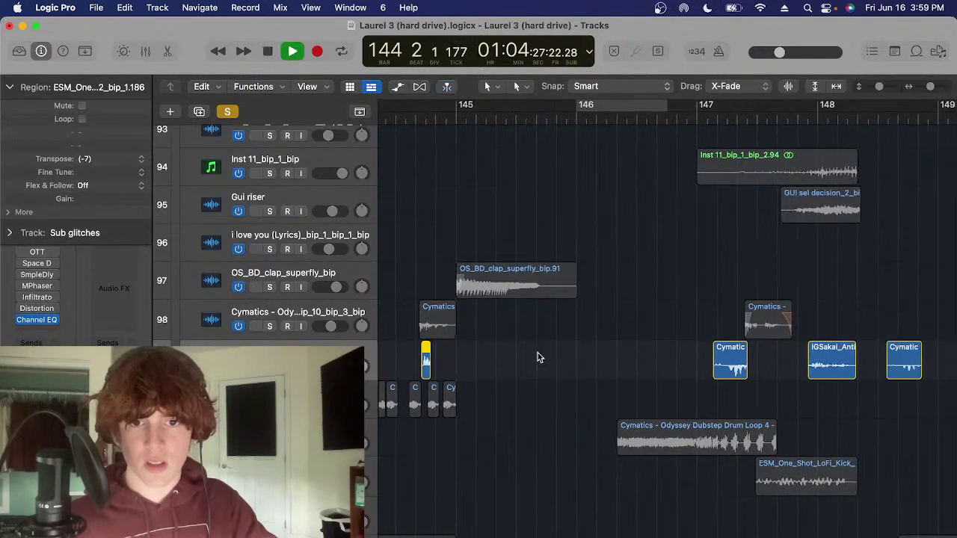
pyautogui.press('space')
# Play the soloed Sub glitches regions from the start of bar 147
pyautogui.click(695, 117)
pyautogui.hscroll(5, 695, 132)
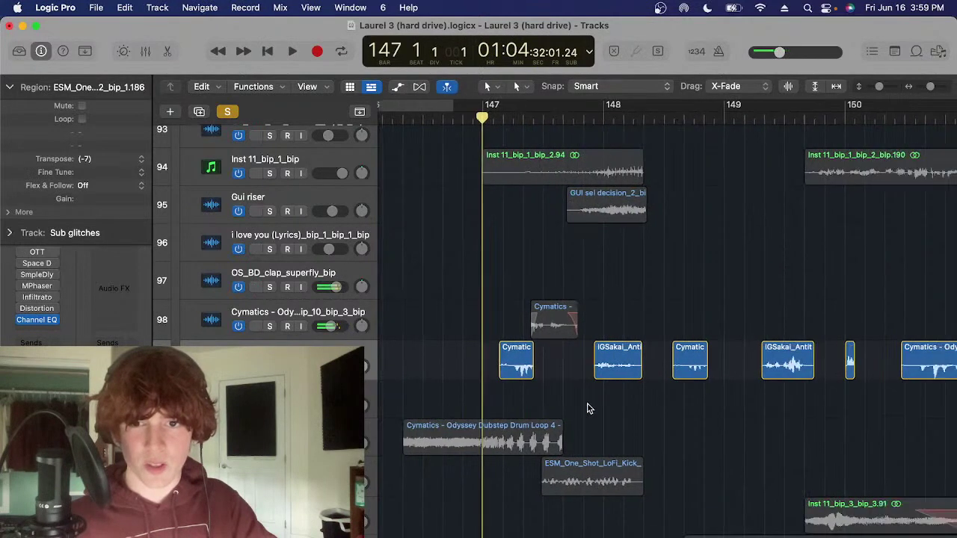
pyautogui.press('space')
pyautogui.press('space')
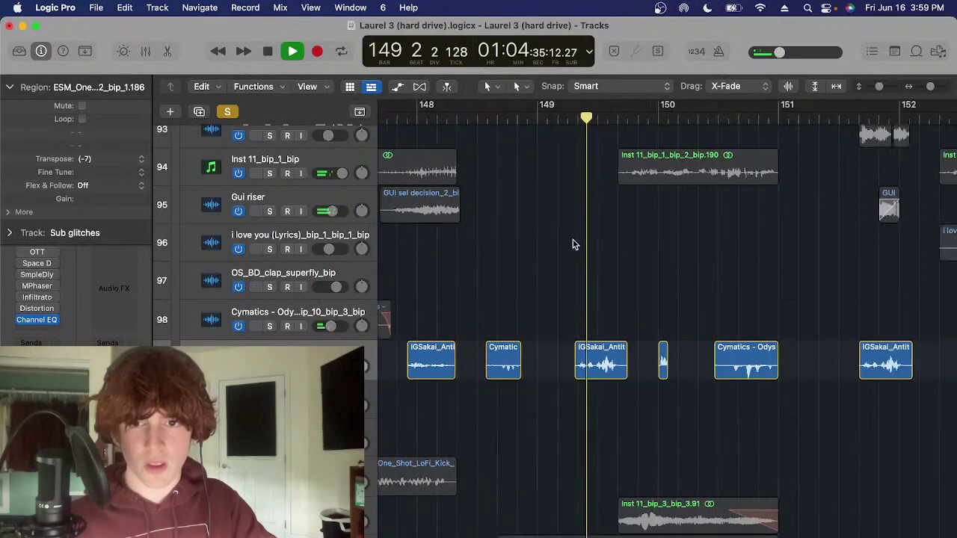
# Play the soloed Sub glitches regions from bar 149 and follow them along the timeline to bar 153
pyautogui.click(576, 122)
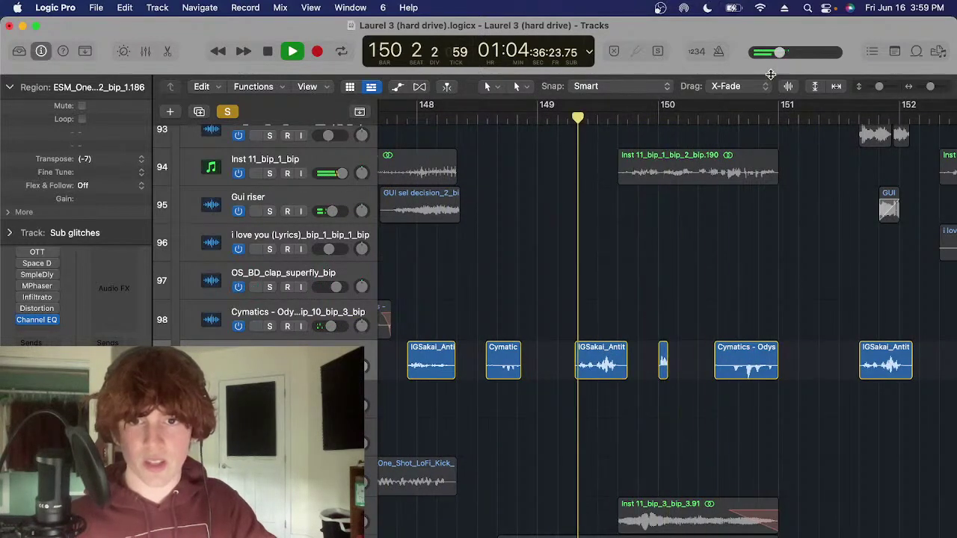
pyautogui.moveTo(780, 53)
pyautogui.mouseDown()
pyautogui.moveTo(801, 56)
pyautogui.moveTo(779, 62)
pyautogui.mouseUp()
pyautogui.press('space')
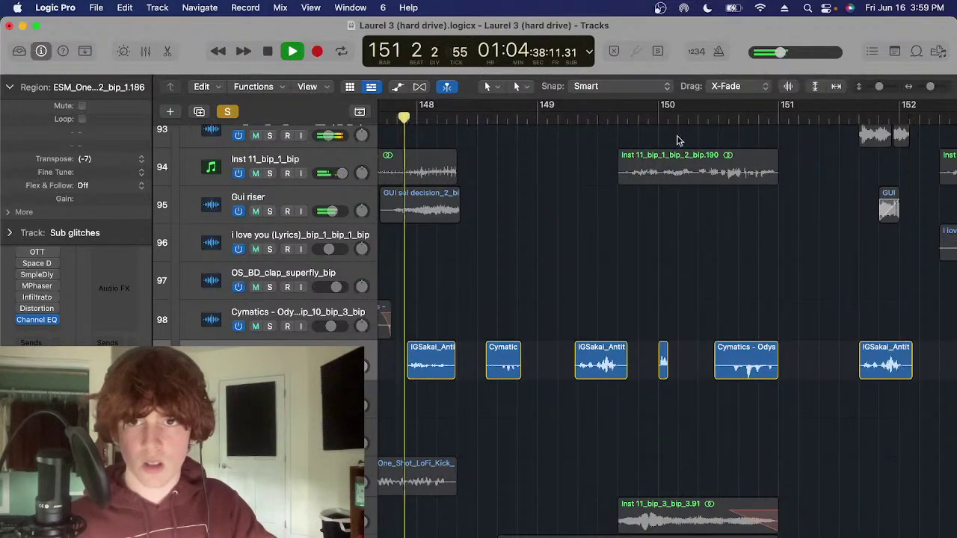
pyautogui.press('space')
pyautogui.hscroll(-5, 710, 155)
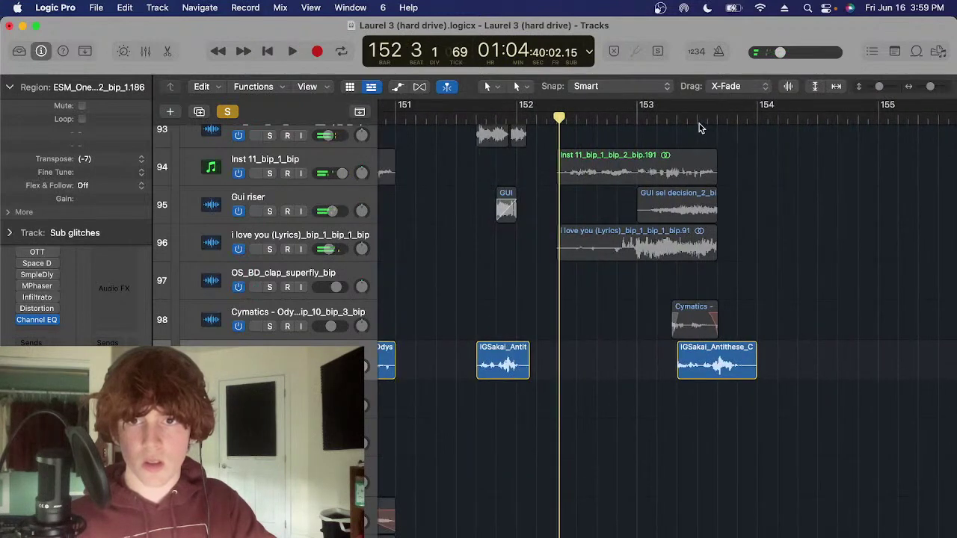
pyautogui.click(699, 122)
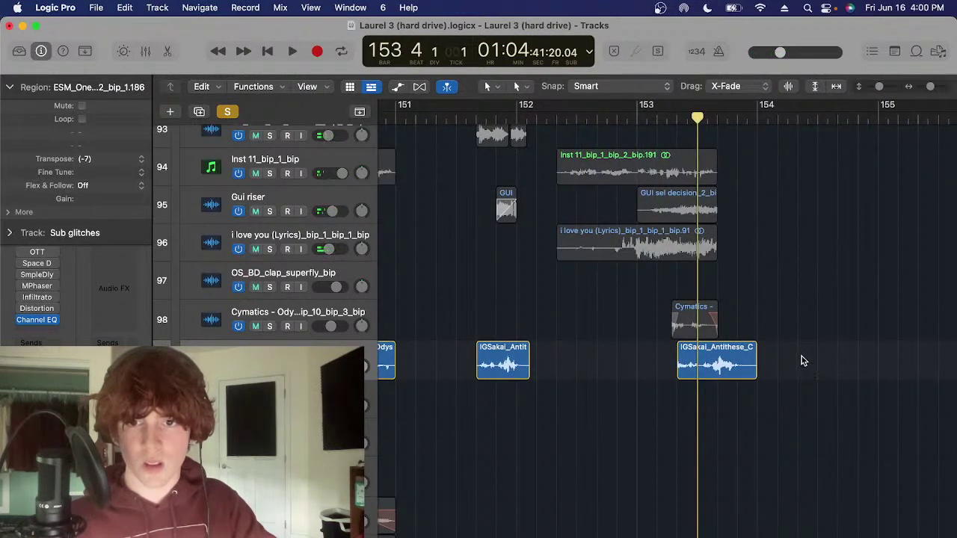
pyautogui.hscroll(-4, 662, 359)
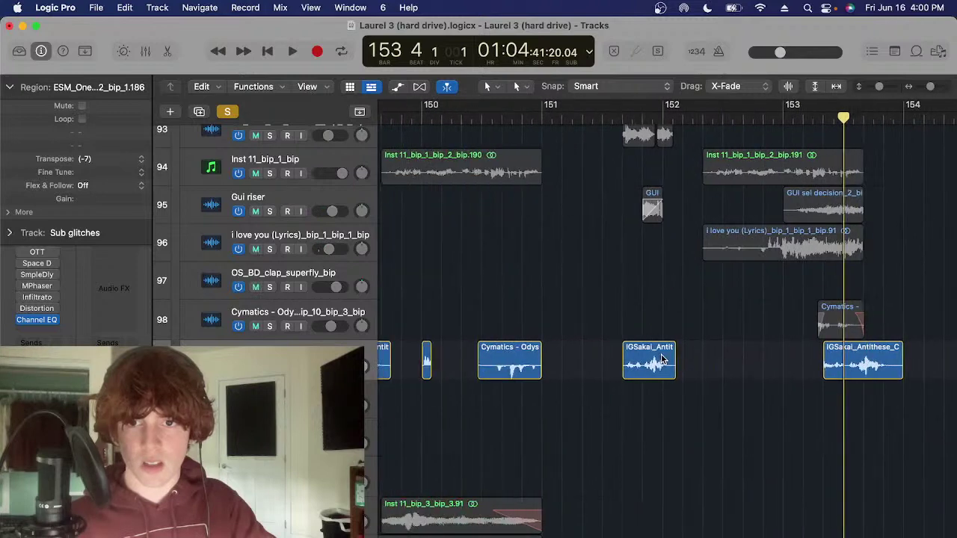
# Play the soloed Cymatics region in bar 150 on Sub glitches and turn solo mode off
pyautogui.click(508, 207)
pyautogui.click(500, 119)
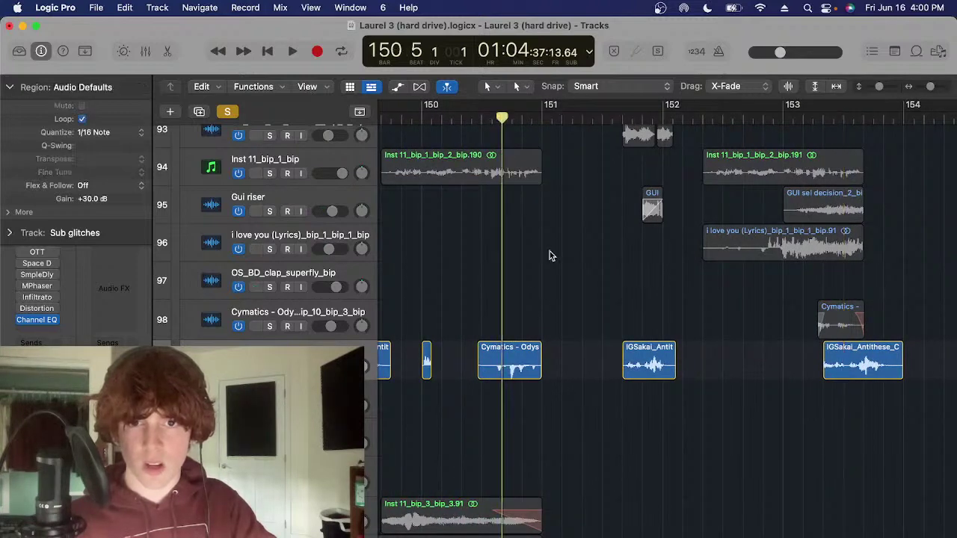
pyautogui.press('space')
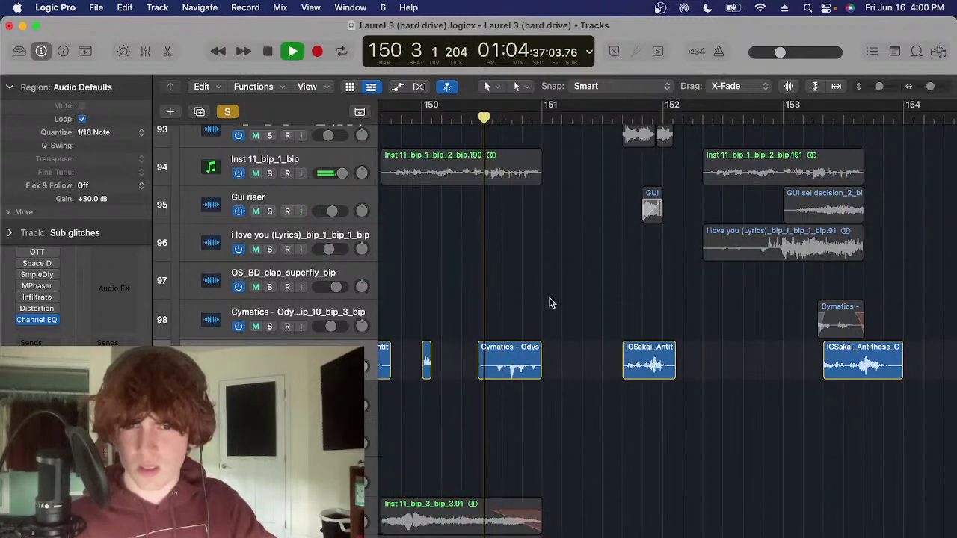
pyautogui.press('space')
pyautogui.press('s')
pyautogui.click(499, 117)
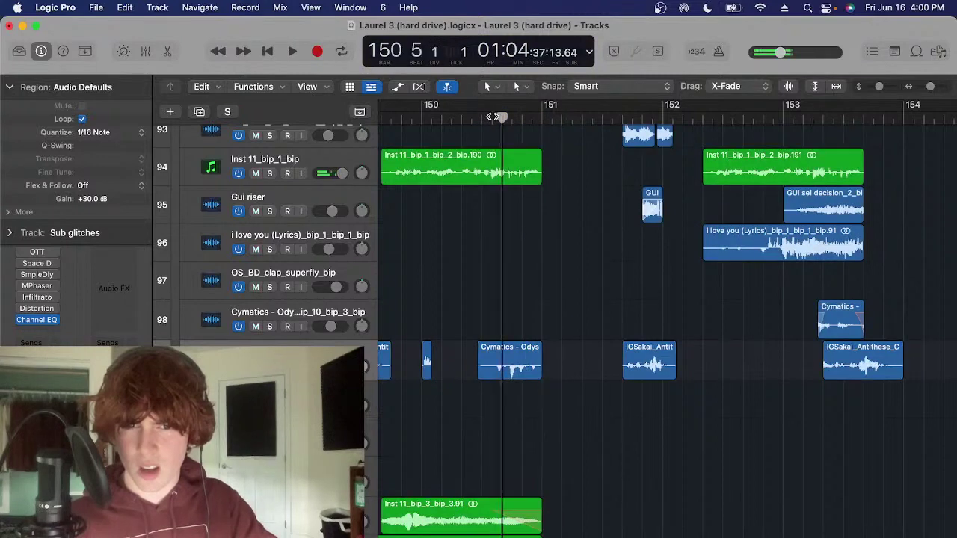
# Collapse the region inspector and move the playhead back to bar 145 with the tracks above Thickener in view
pyautogui.scroll(3, 551, 389)
pyautogui.scroll(-6, 551, 389)
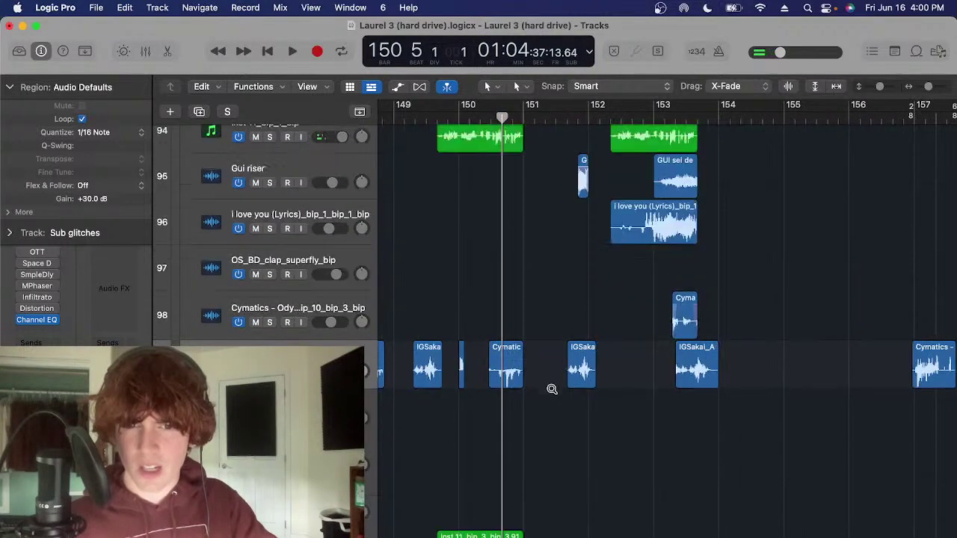
pyautogui.click(9, 89)
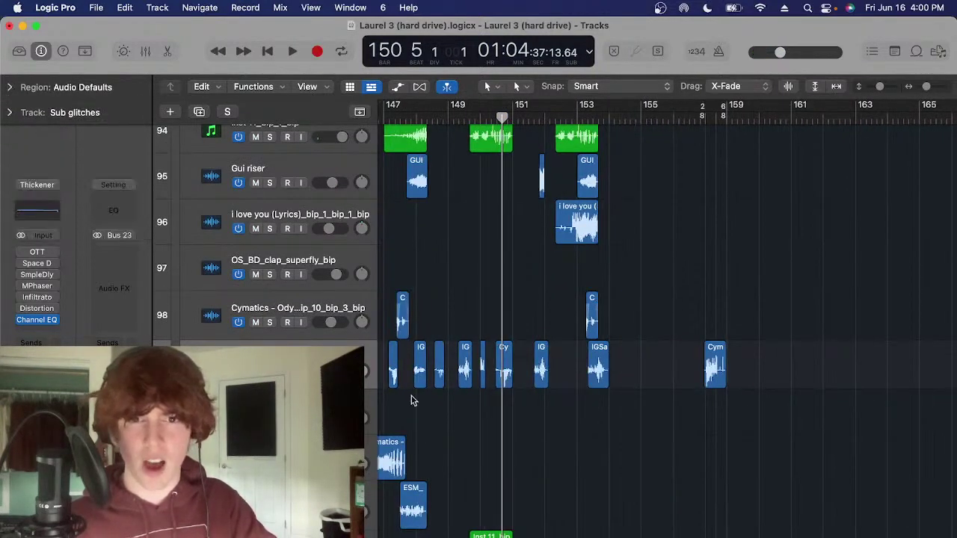
pyautogui.scroll(5, 514, 347)
pyautogui.hscroll(-3, 514, 346)
pyautogui.scroll(-1, 410, 185)
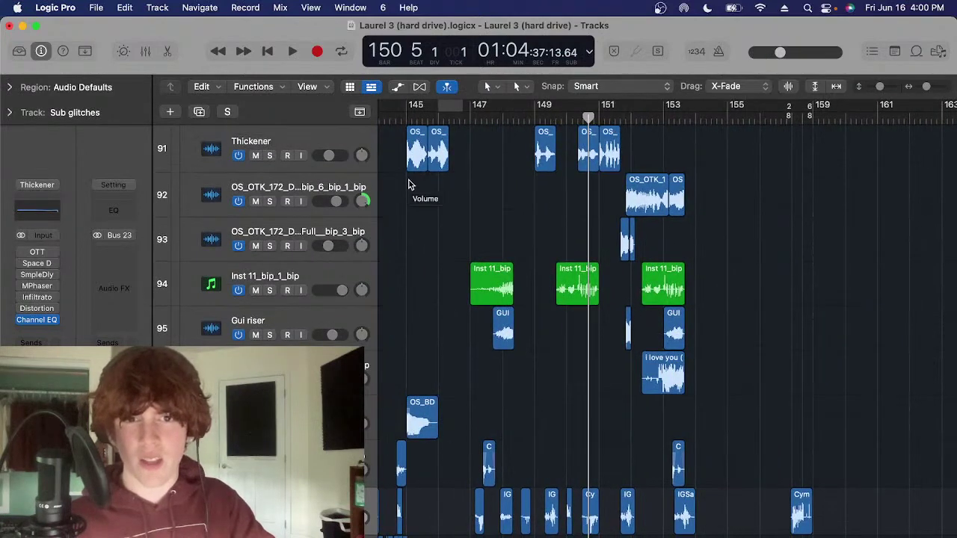
pyautogui.hscroll(-4, 406, 212)
pyautogui.scroll(3, 464, 314)
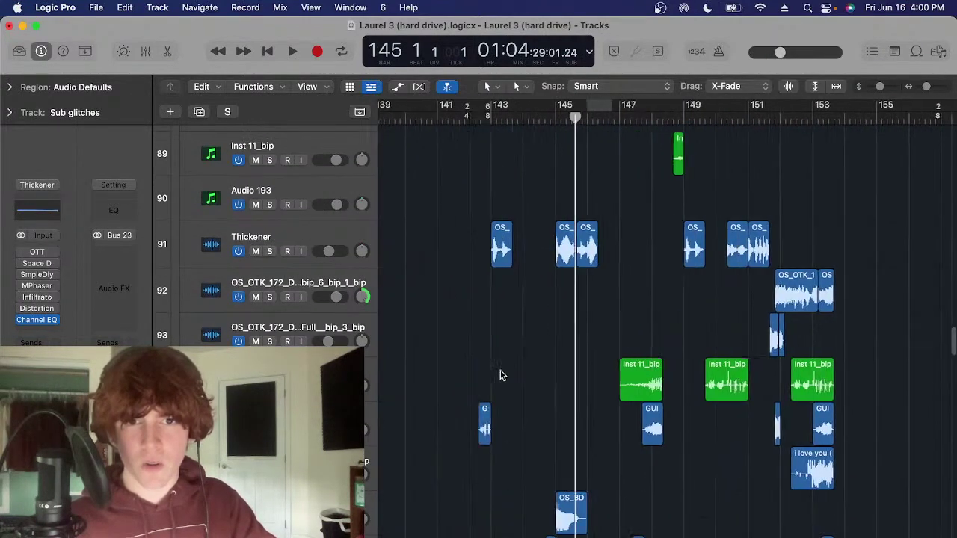
pyautogui.hscroll(-1, 546, 171)
pyautogui.scroll(3, 568, 183)
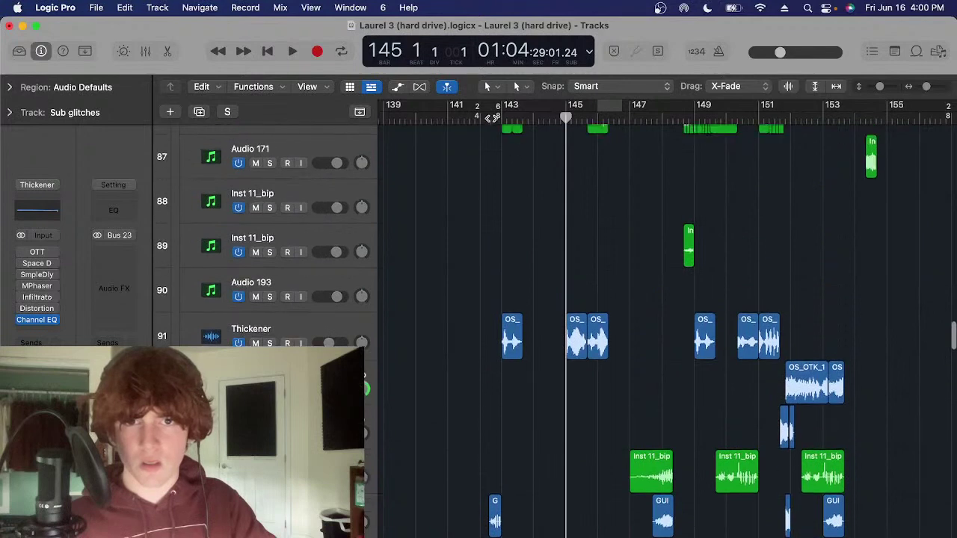
# Play the full mix from just before bar 143 and select the Inst 11_bip track 86 under Sum 20
pyautogui.click(493, 118)
pyautogui.scroll(3, 600, 245)
pyautogui.press('space')
pyautogui.press('super+Right')
pyautogui.press('super+Right')
pyautogui.press('super+Right')
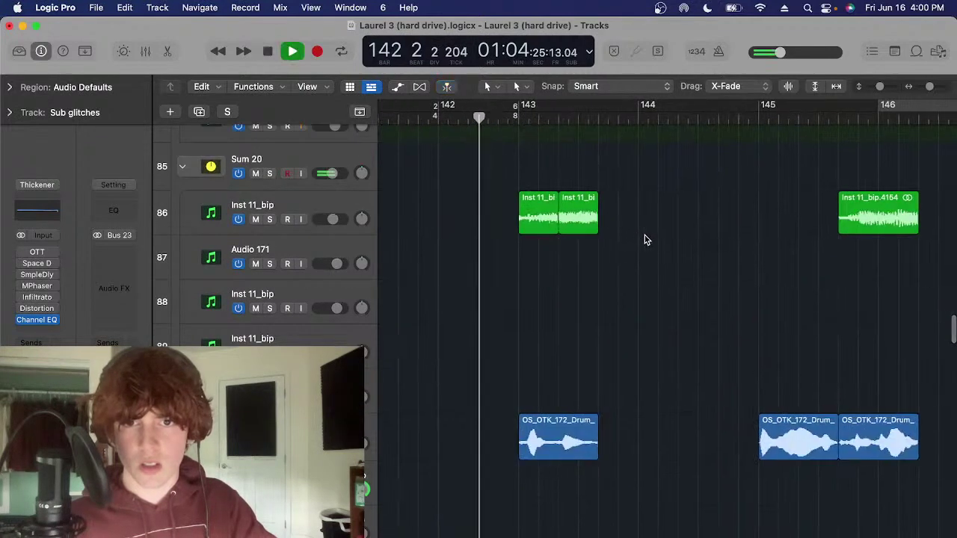
pyautogui.press('super+Left')
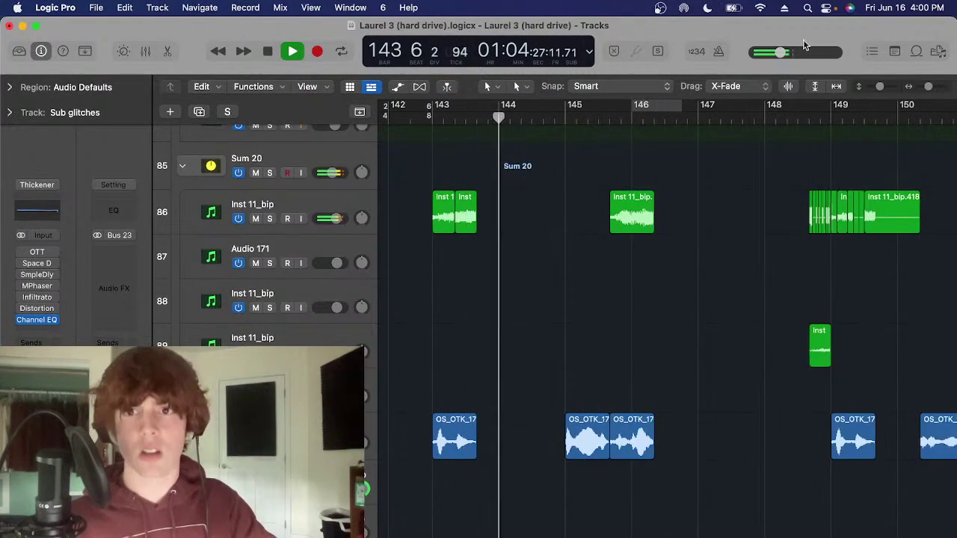
pyautogui.moveTo(779, 53); pyautogui.dragTo(776, 53)
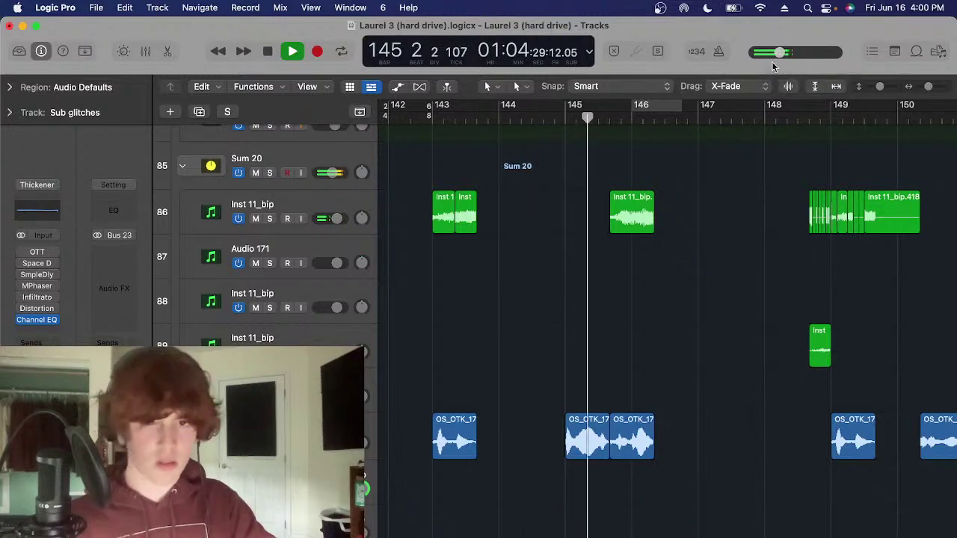
pyautogui.click(321, 200)
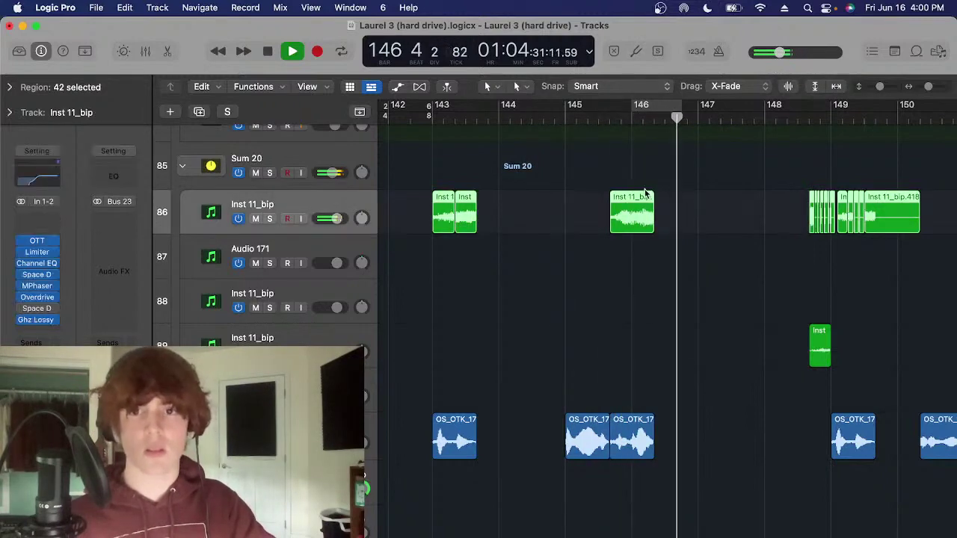
pyautogui.press('super+Left')
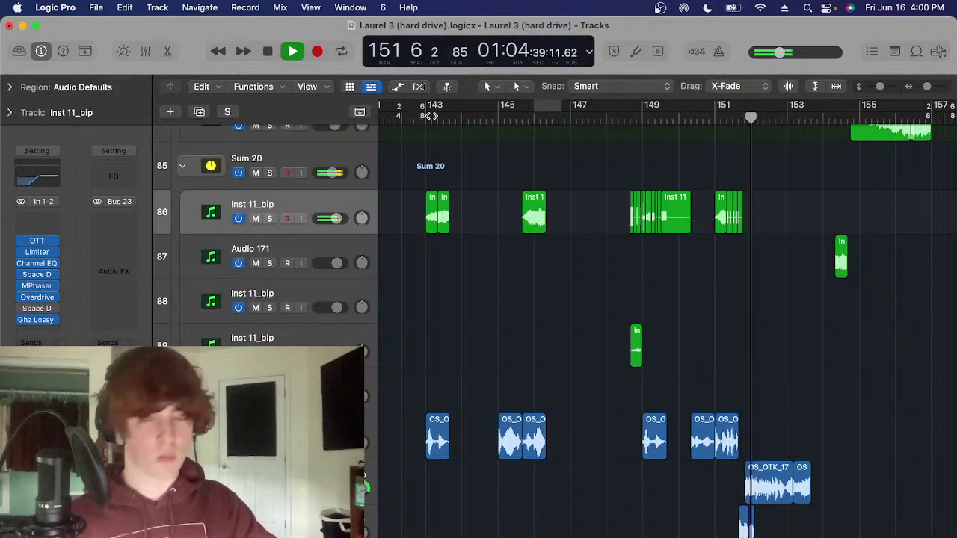
# Stop playback, check the live stream chat in YouTube Studio in Brave, and return to Logic Pro
pyautogui.press('space')
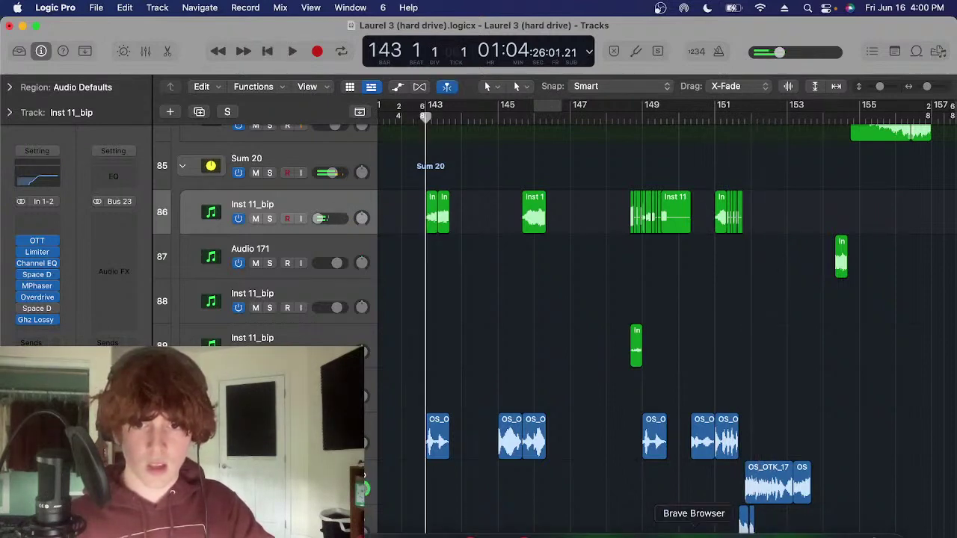
pyautogui.click(707, 527)
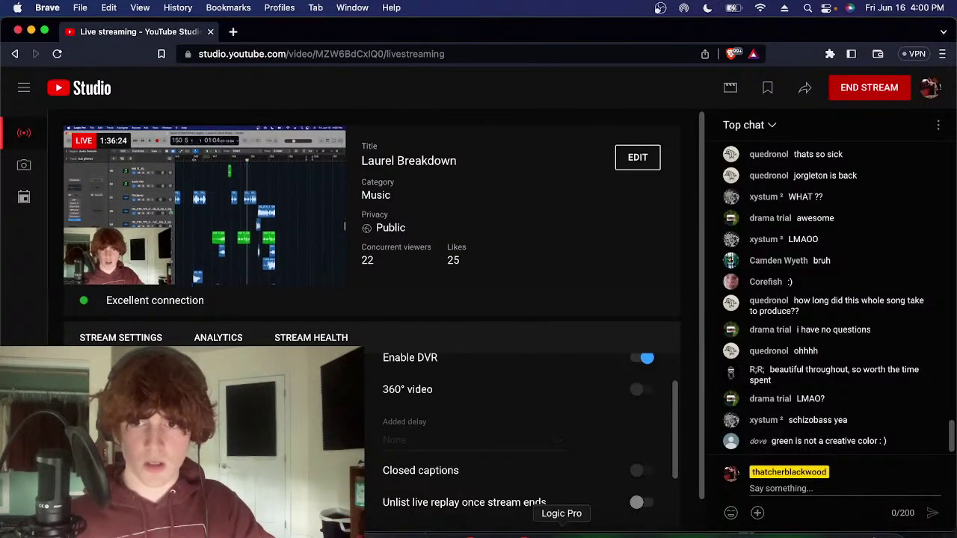
pyautogui.click(561, 529)
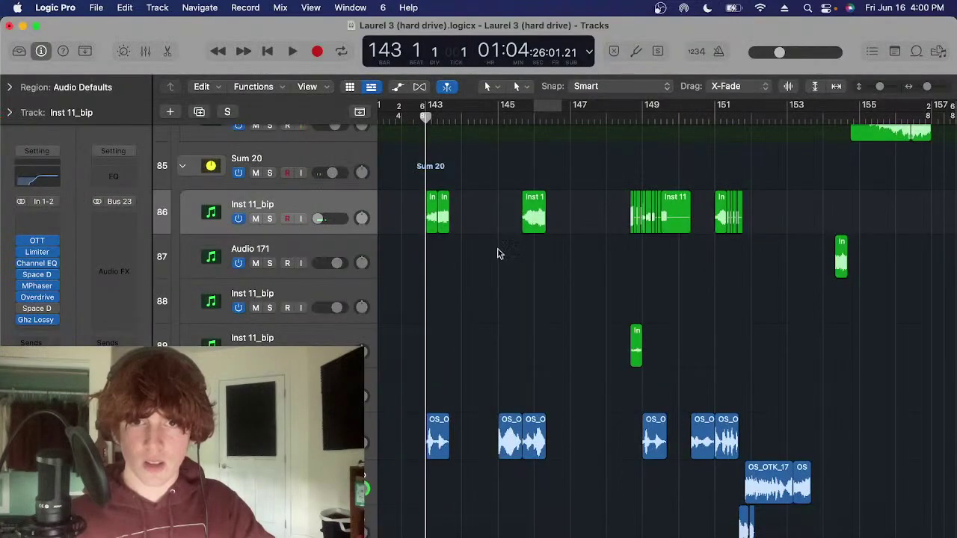
# Solo the Inst 11_bip track 86 near bar 143 and browse its insert plug-ins as far as Lese's Codec
pyautogui.moveTo(429, 117); pyautogui.dragTo(437, 118)
pyautogui.scroll(3, 475, 209)
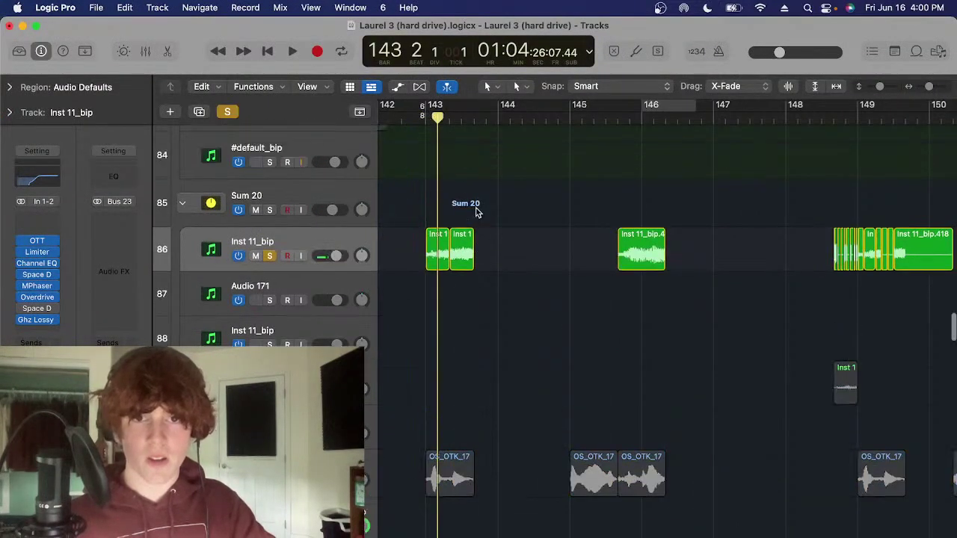
pyautogui.click(30, 228)
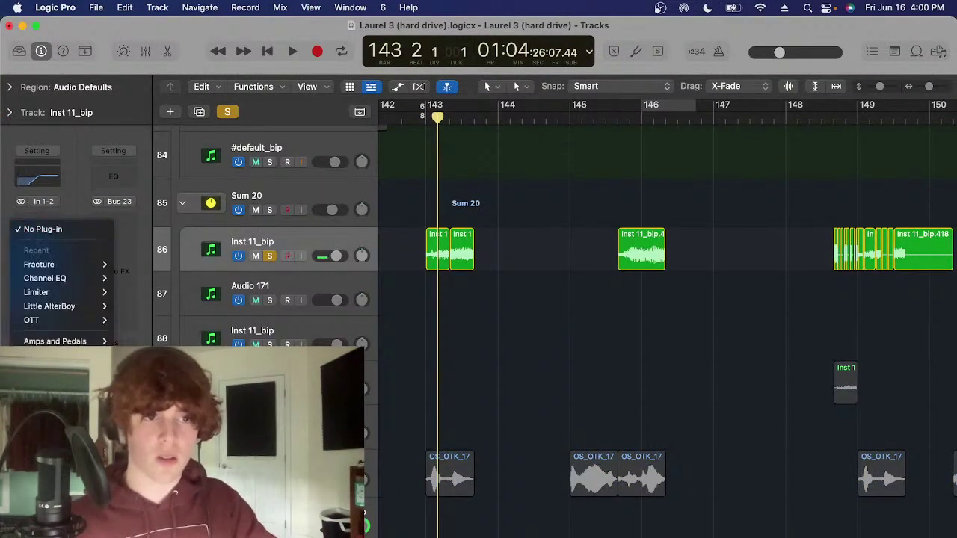
pyautogui.moveTo(53, 524)
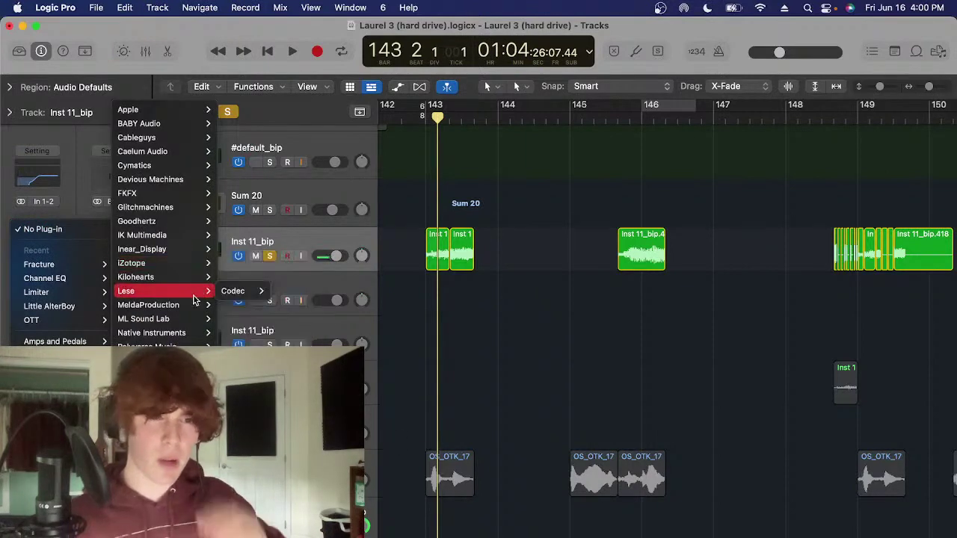
pyautogui.click(429, 290)
# Select the two adjoining Inst 11_bip regions starting at bar 143 on track 86
pyautogui.moveTo(532, 222); pyautogui.dragTo(447, 242)
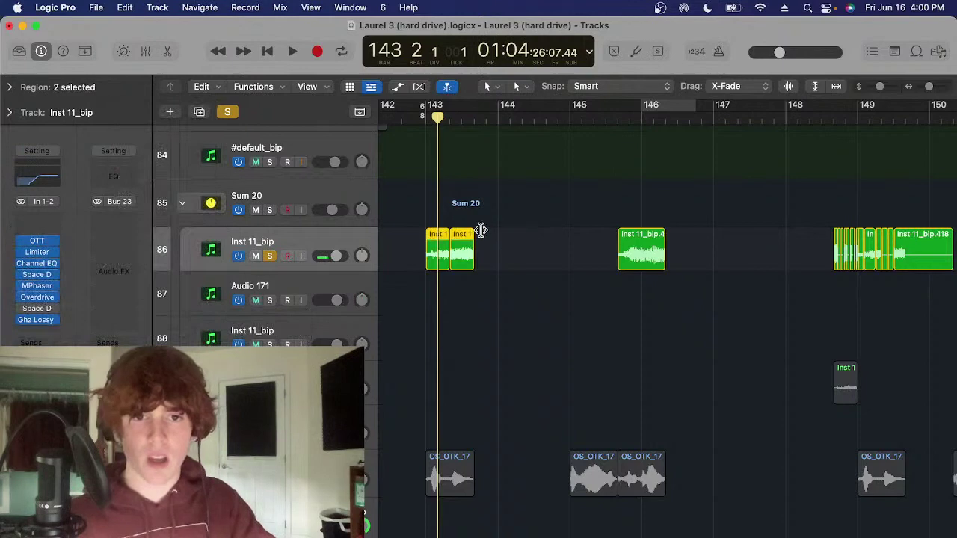
pyautogui.click(524, 220)
pyautogui.press('super+Right')
pyautogui.moveTo(529, 218); pyautogui.dragTo(441, 281)
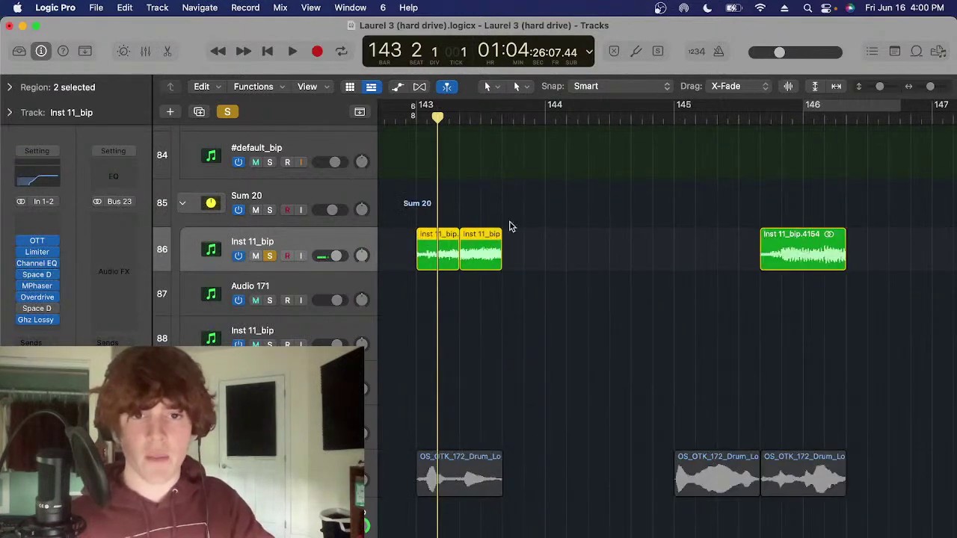
pyautogui.click(511, 226)
pyautogui.moveTo(433, 118); pyautogui.dragTo(429, 125)
pyautogui.moveTo(506, 173); pyautogui.dragTo(439, 266)
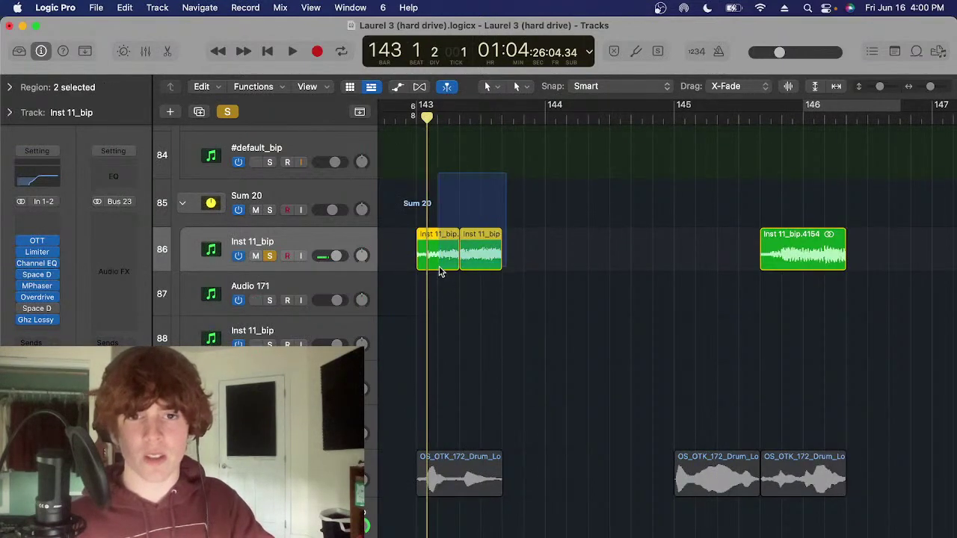
pyautogui.click(512, 197)
pyautogui.hscroll(1, 504, 210)
pyautogui.moveTo(511, 210); pyautogui.dragTo(447, 272)
pyautogui.hscroll(-3, 481, 215)
pyautogui.click(486, 212)
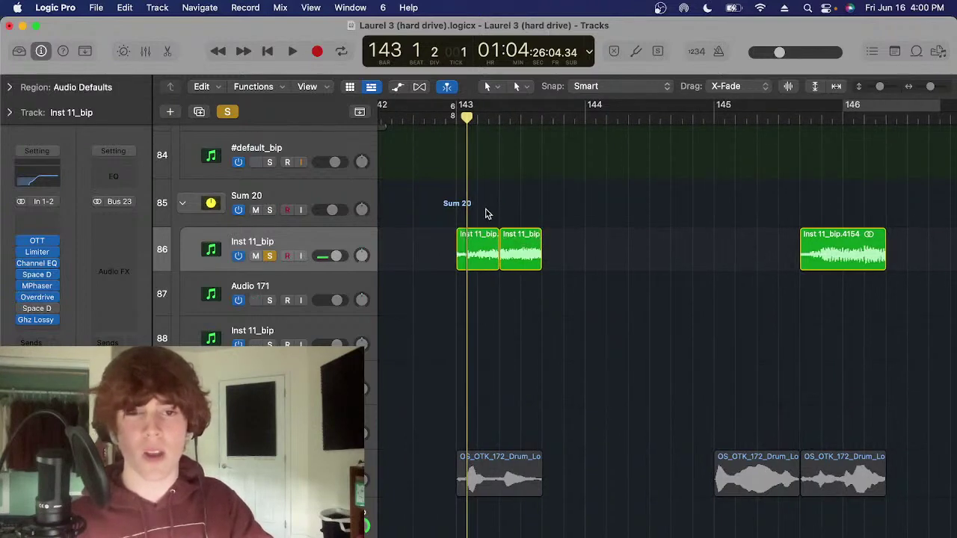
pyautogui.hscroll(1, 489, 210)
pyautogui.moveTo(521, 197); pyautogui.dragTo(471, 245)
pyautogui.hscroll(1, 471, 243)
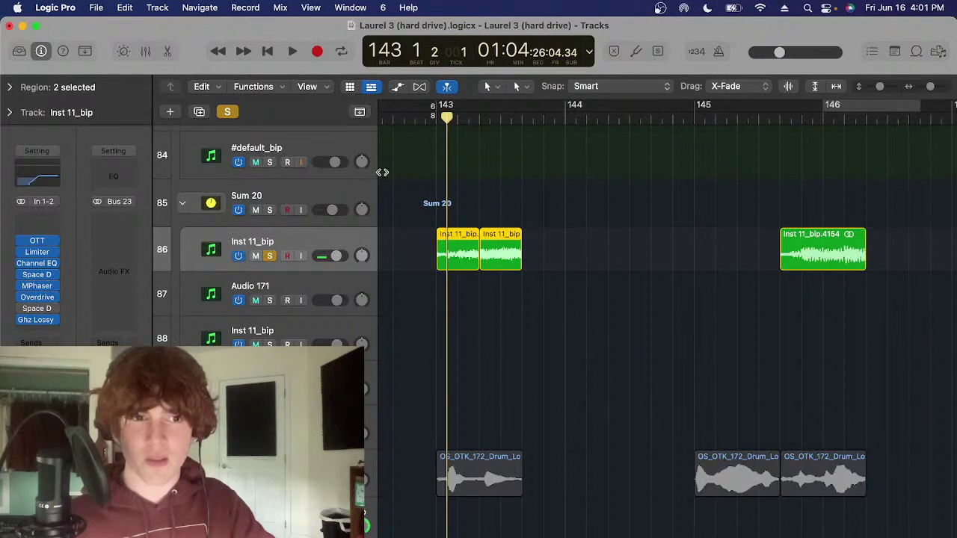
# Play the two soloed Inst 11_bip regions at bar 143 on track 86 from bar 142
pyautogui.moveTo(382, 172); pyautogui.dragTo(2, 297)
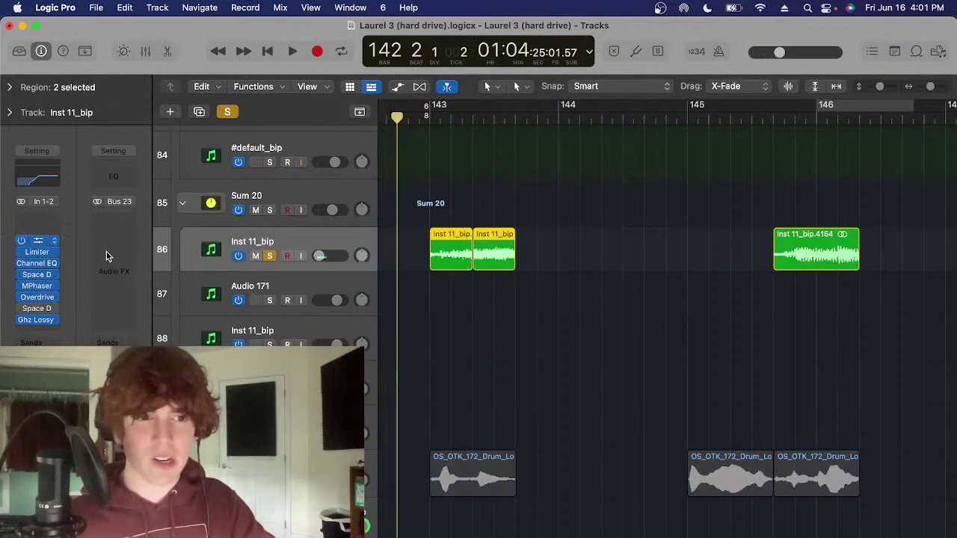
pyautogui.press(',')
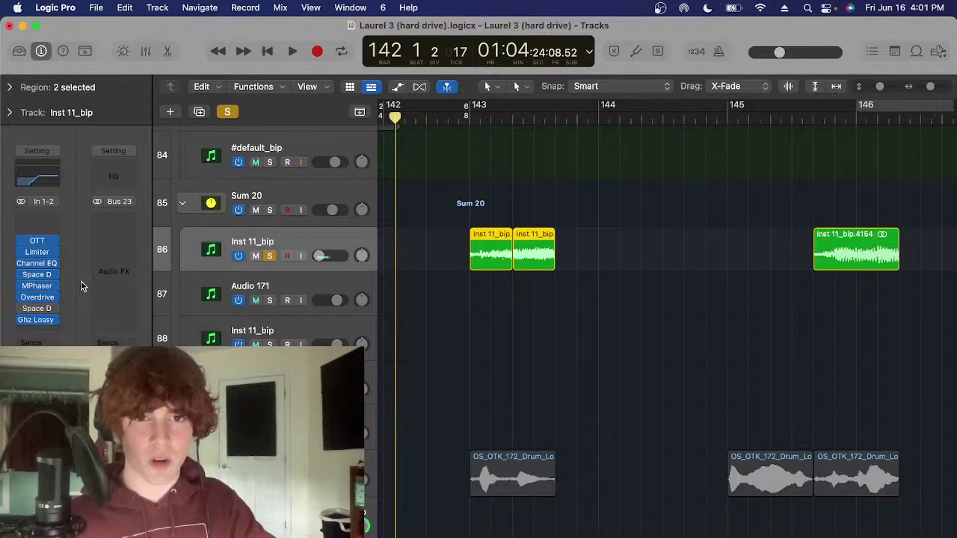
pyautogui.click(467, 119)
pyautogui.press('space')
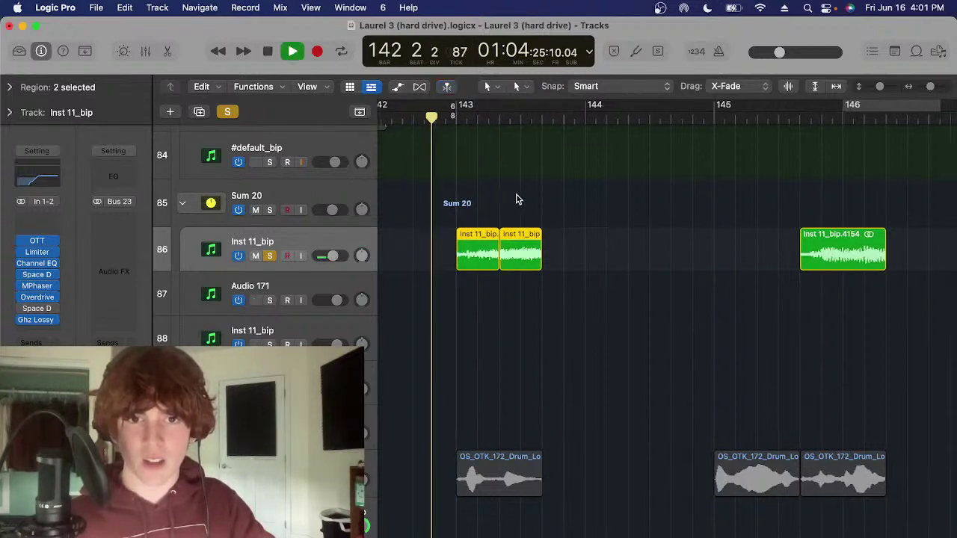
pyautogui.hscroll(5, 600, 145)
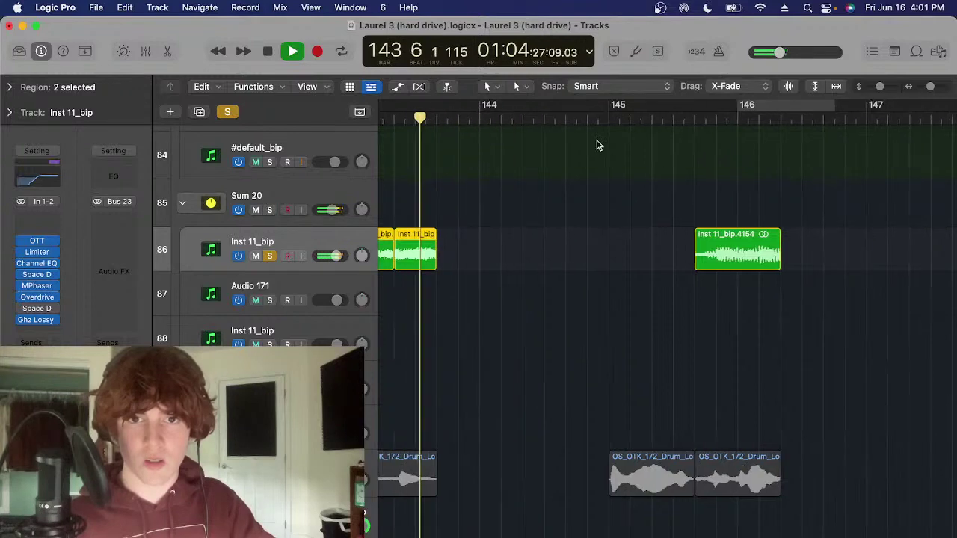
# Play the soloed Inst 11_bip region leading into bar 146 and place the playhead in bar 148 before the chopped regions
pyautogui.click(556, 127)
pyautogui.hscroll(5, 611, 340)
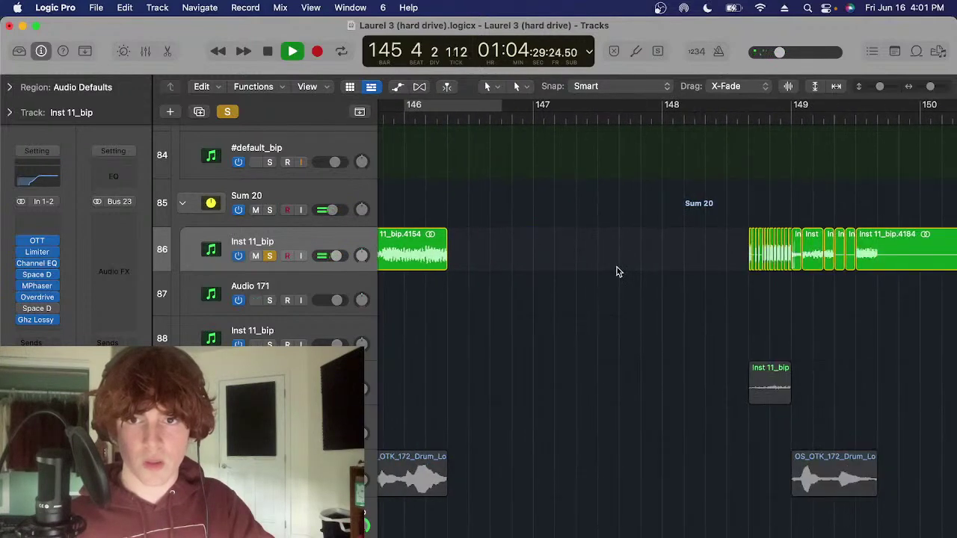
pyautogui.click(649, 119)
pyautogui.hscroll(5, 608, 267)
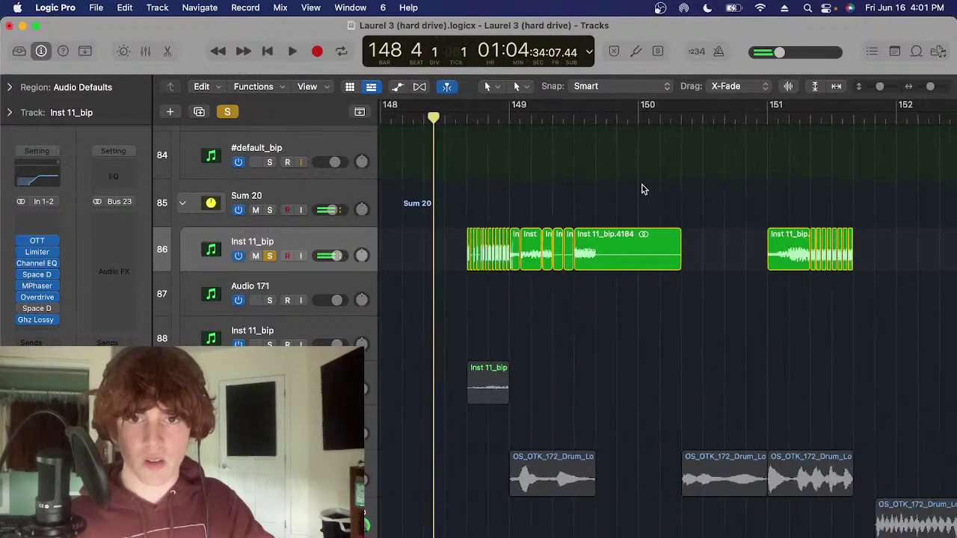
# Play the chopped Inst 11_bip regions on track 86 from bar 148 into bar 149
pyautogui.hscroll(-1, 647, 202)
pyautogui.hscroll(1, 647, 208)
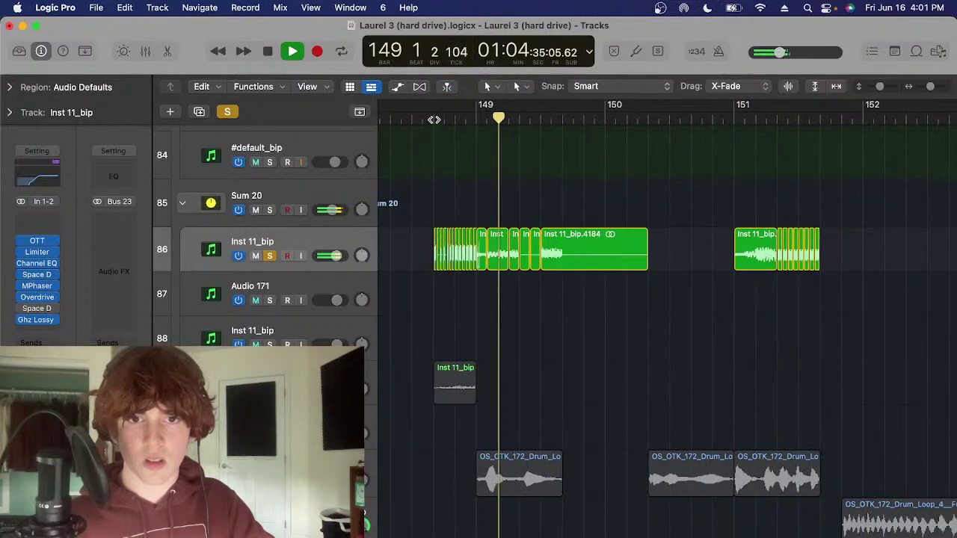
pyautogui.press('space')
# Select the Inst 11_bip region leading into bar 146, place the playhead at its start and check its region parameters
pyautogui.moveTo(562, 272); pyautogui.dragTo(435, 232)
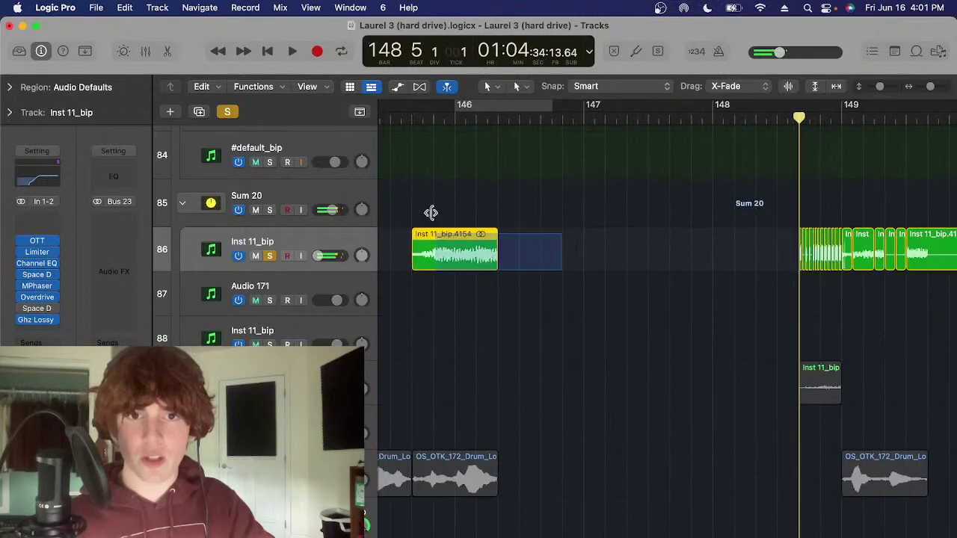
pyautogui.click(413, 123)
pyautogui.click(519, 233)
pyautogui.moveTo(544, 217); pyautogui.dragTo(413, 261)
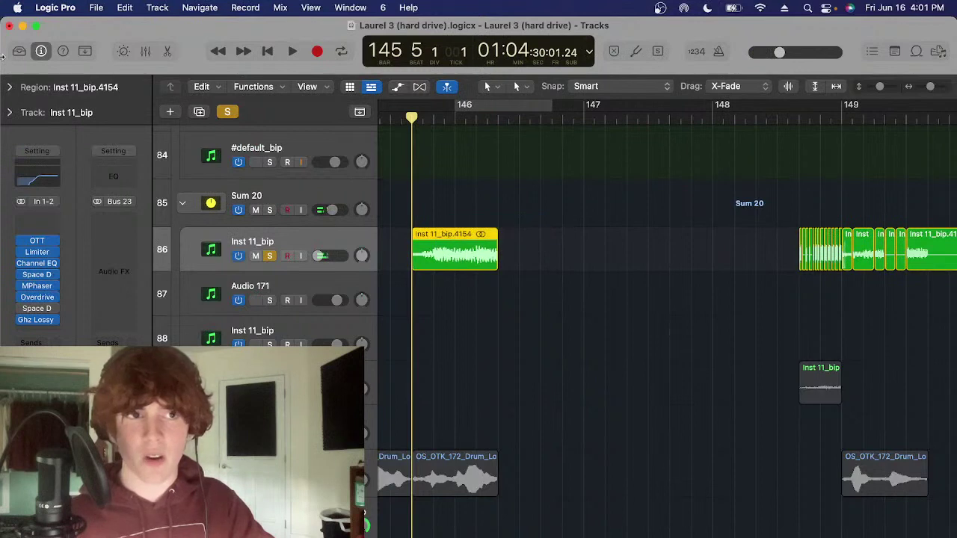
pyautogui.hscroll(1, 657, 245)
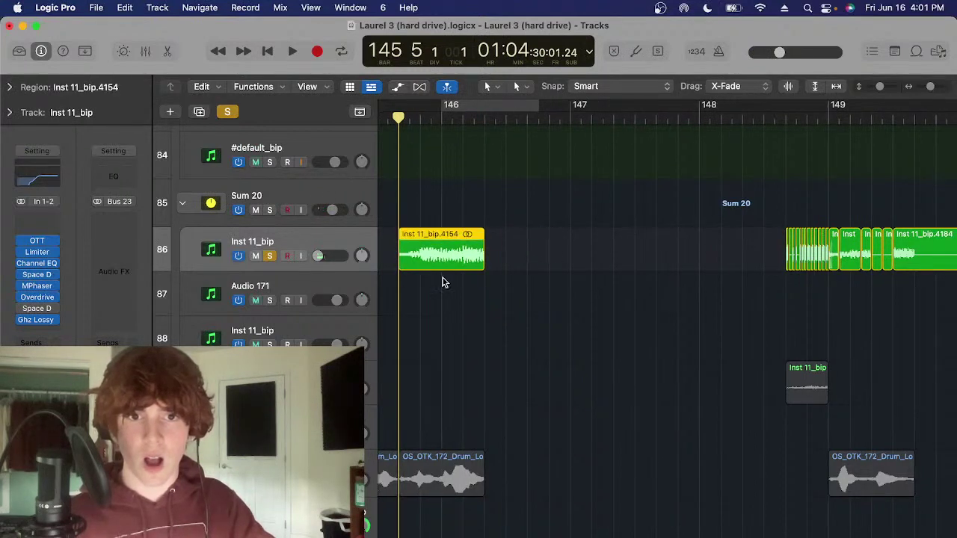
pyautogui.click(9, 88)
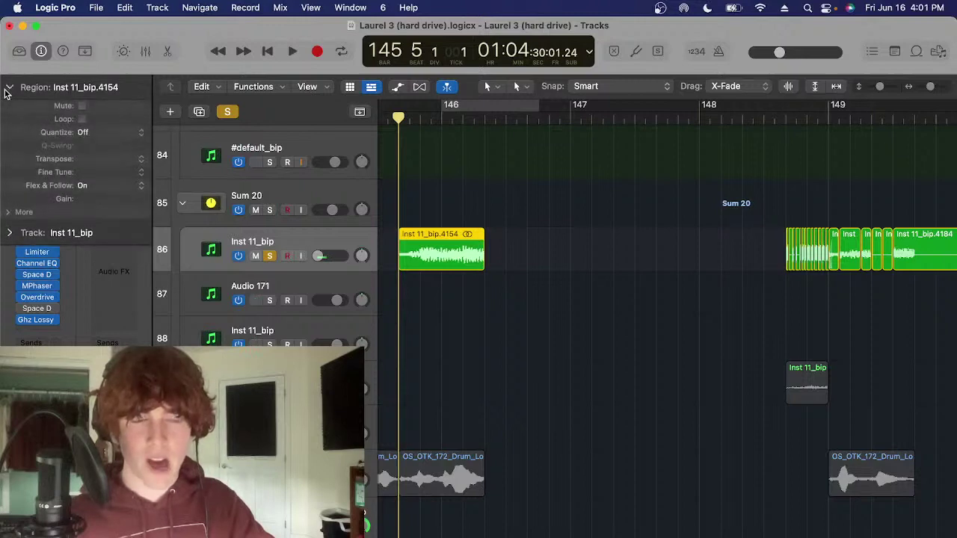
pyautogui.click(7, 89)
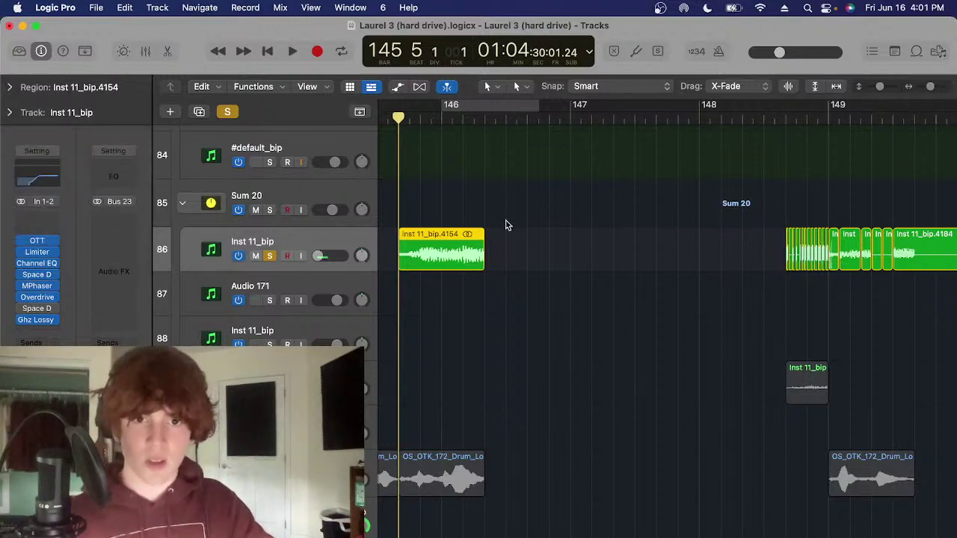
# Place the playhead at bar 148 beat 5, where the chopped Inst 11_bip regions start, and clear the region selection
pyautogui.moveTo(679, 168); pyautogui.dragTo(474, 264)
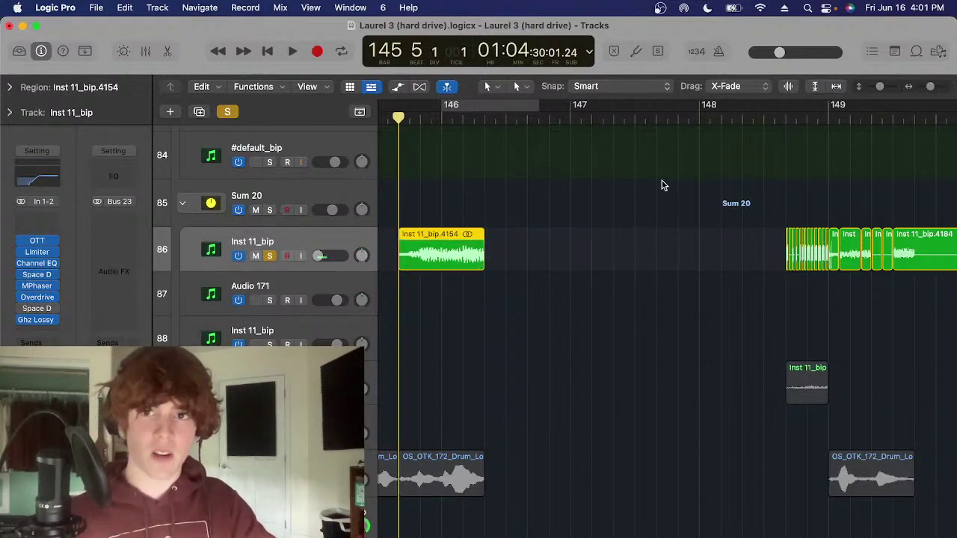
pyautogui.click(786, 121)
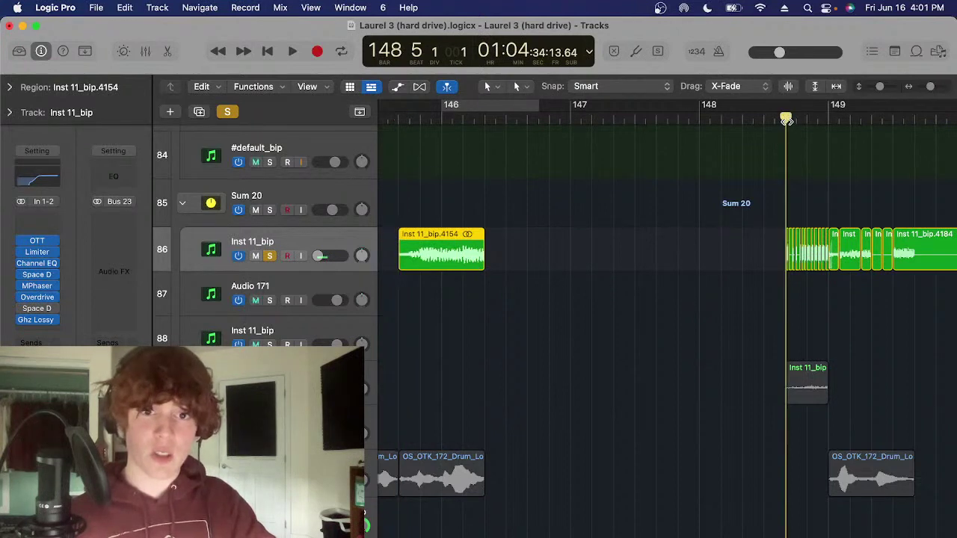
pyautogui.click(715, 214)
pyautogui.hscroll(5, 697, 219)
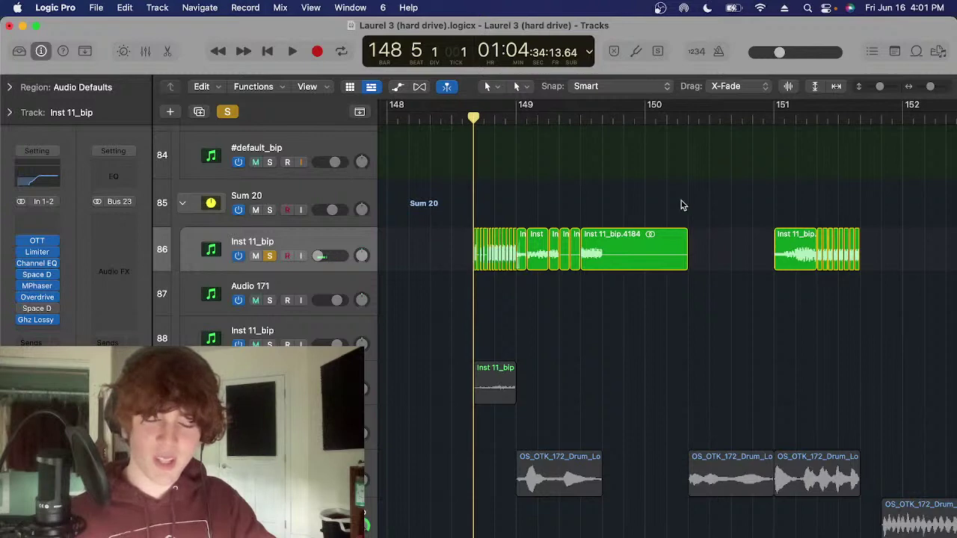
# Examine the row of short Inst 11_bip slices on track 86 between bar 148 beat 5 and bar 150
pyautogui.moveTo(613, 193); pyautogui.dragTo(472, 266)
pyautogui.click(508, 203)
pyautogui.press('super+Right')
pyautogui.press('super+Right')
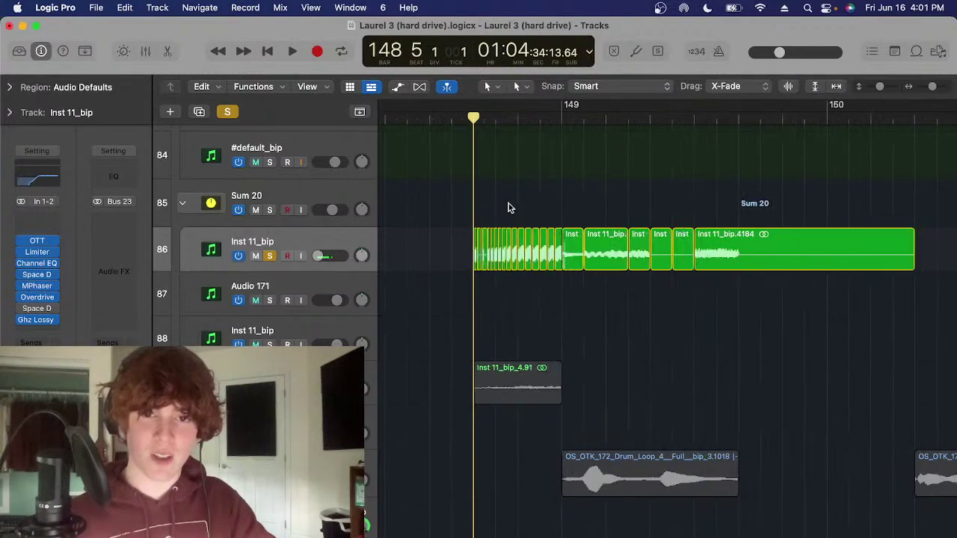
pyautogui.scroll(3, 508, 208)
pyautogui.scroll(-8, 509, 208)
pyautogui.scroll(6, 451, 284)
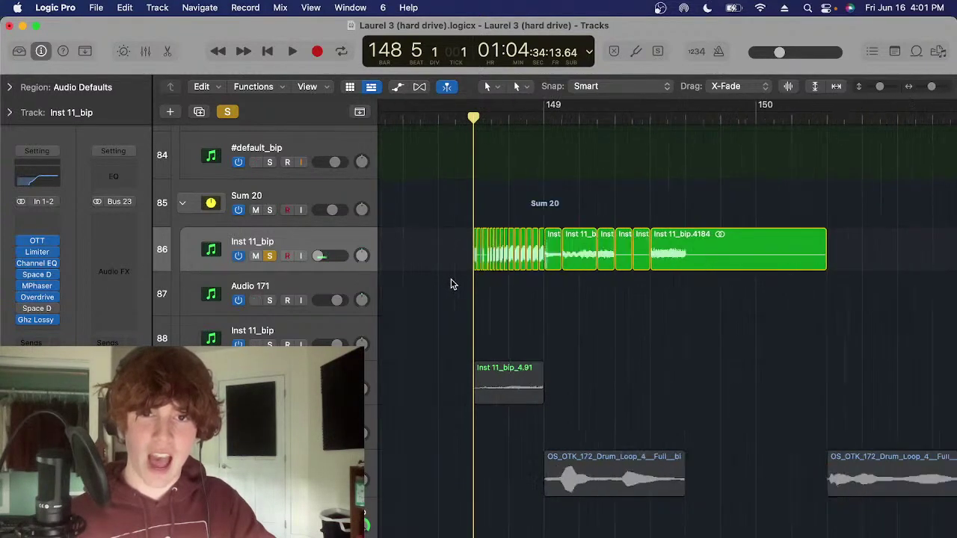
pyautogui.press('super+Left')
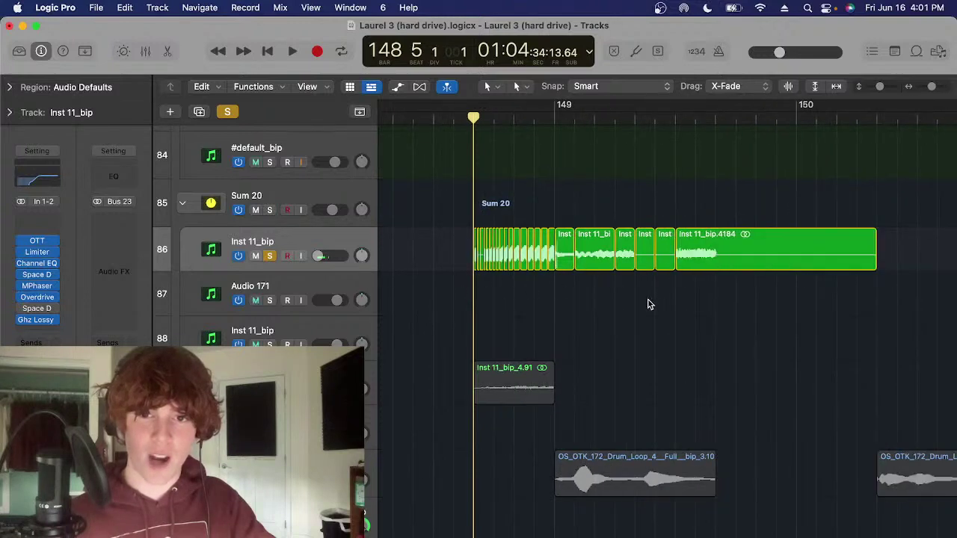
pyautogui.moveTo(730, 318); pyautogui.dragTo(454, 261)
pyautogui.click(454, 284)
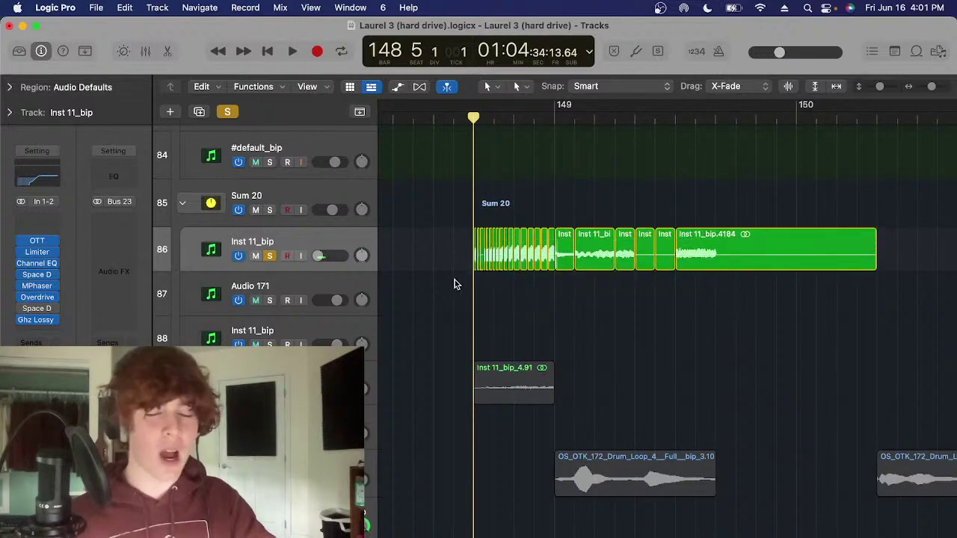
# Extend the Inst 11_bip region around bar 146, split it at beat 3 and delete the split-off part
pyautogui.hscroll(-9, 466, 289)
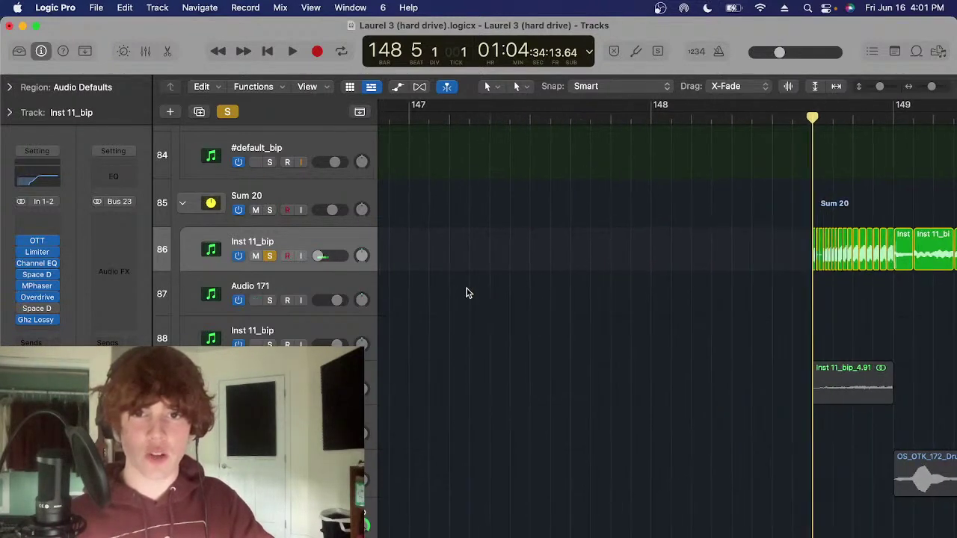
pyautogui.click(510, 257)
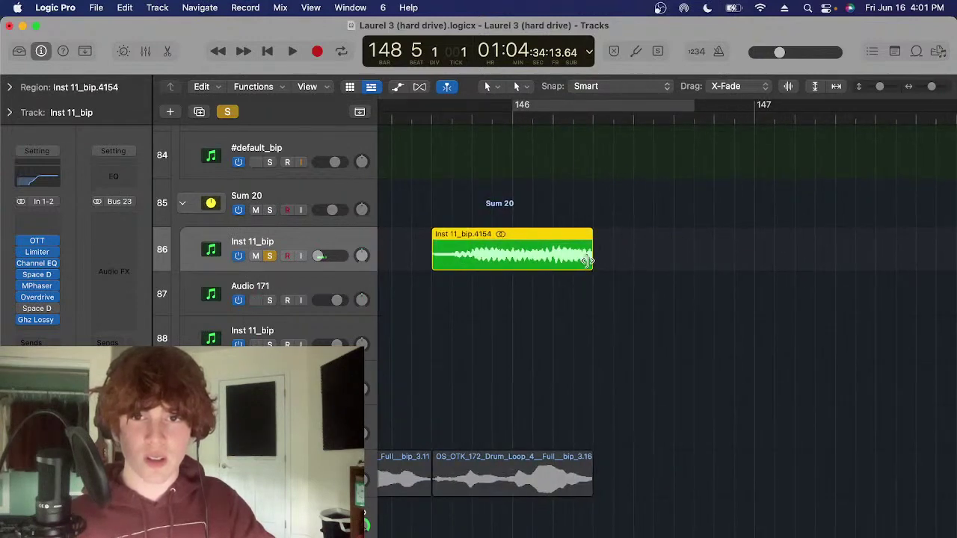
pyautogui.moveTo(588, 260); pyautogui.dragTo(665, 259)
pyautogui.click(595, 120)
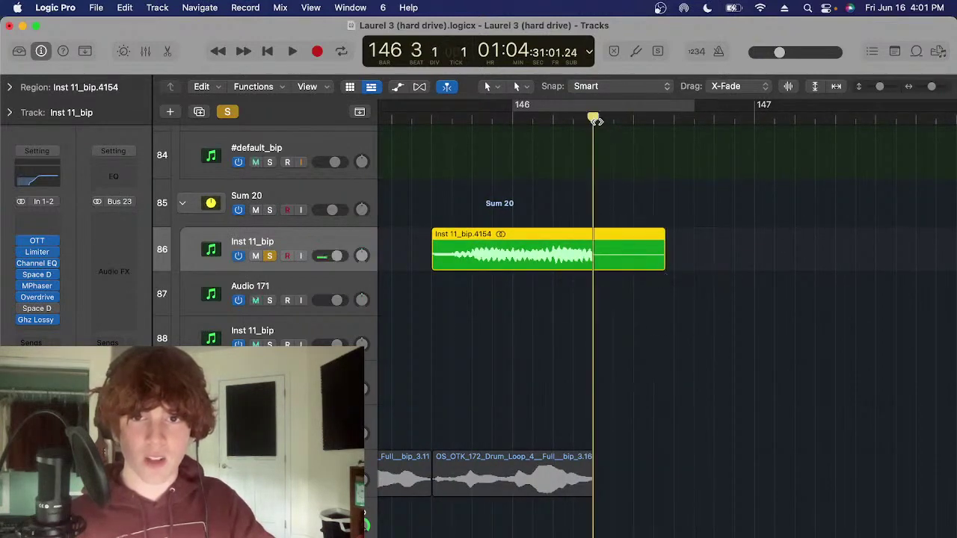
pyautogui.press('super+t')
pyautogui.press('Delete')
pyautogui.hscroll(9, 636, 172)
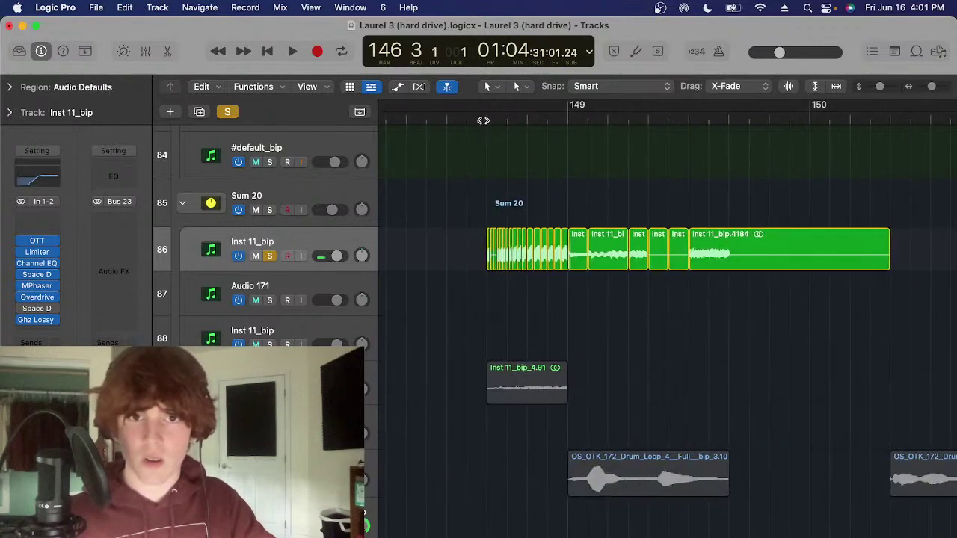
# Play the soloed Inst 11_bip slices from just before bar 148 beat 5
pyautogui.click(486, 120)
pyautogui.click(613, 192)
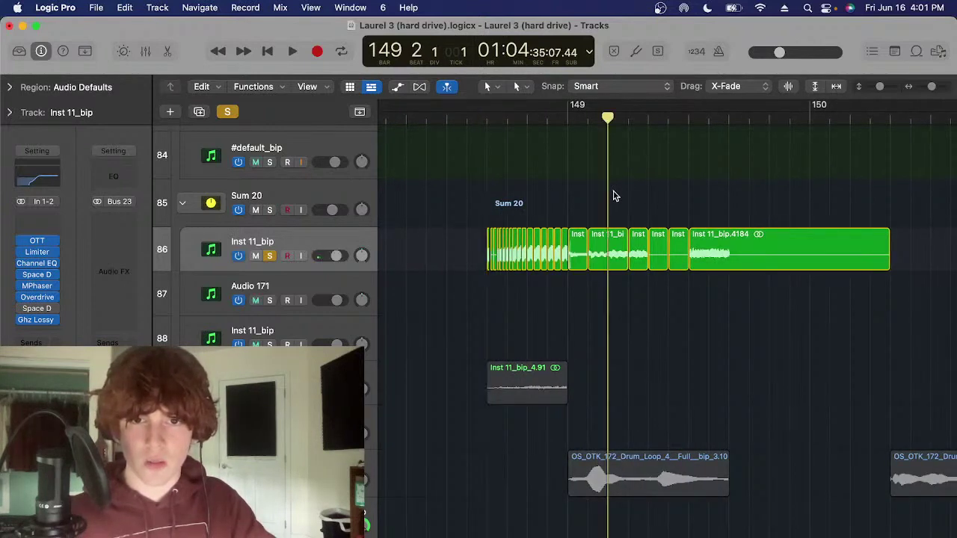
pyautogui.click(498, 119)
pyautogui.press('space')
pyautogui.click(468, 119)
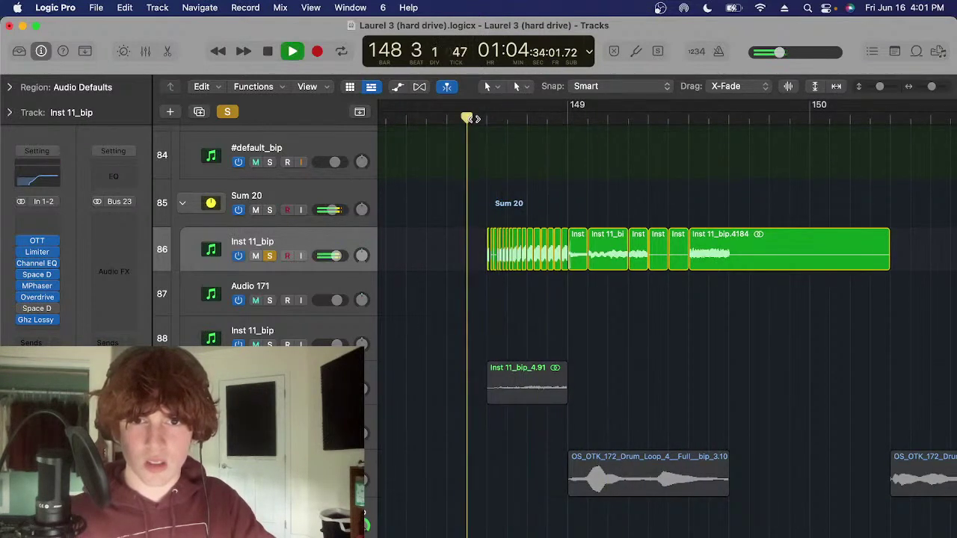
pyautogui.press('space')
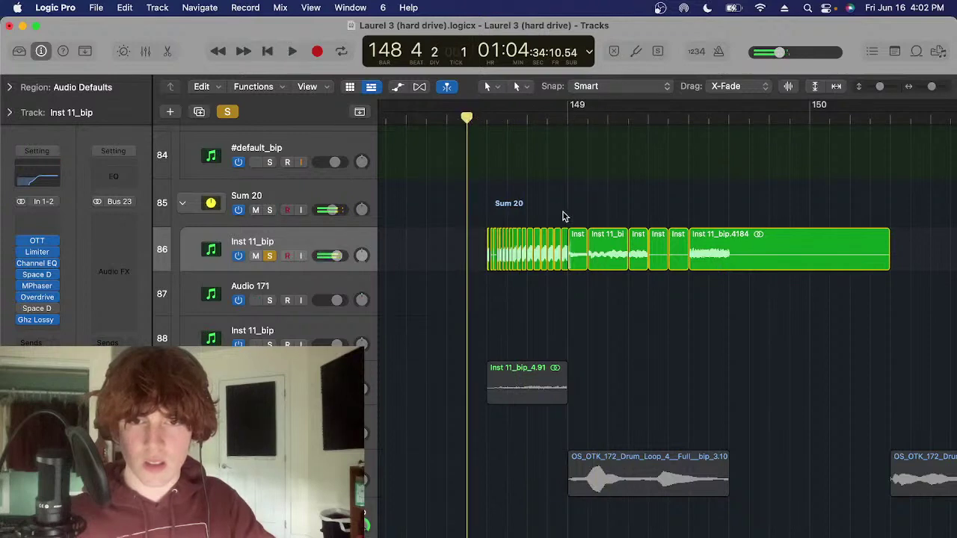
# Inspect the slices between bar 148 beat 5 and bar 149 up close, placing the playhead among the shortest ones
pyautogui.moveTo(515, 240); pyautogui.dragTo(512, 245)
pyautogui.scroll(5, 513, 239)
pyautogui.click(590, 218)
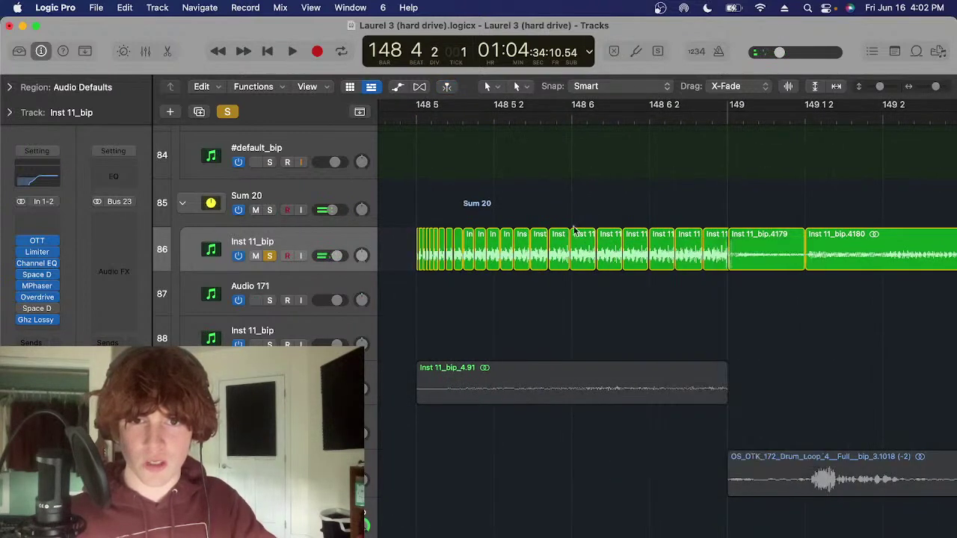
pyautogui.hscroll(-4, 573, 224)
pyautogui.click(510, 119)
pyautogui.scroll(4, 523, 224)
pyautogui.press('t')
pyautogui.press('t')
pyautogui.scroll(4, 556, 295)
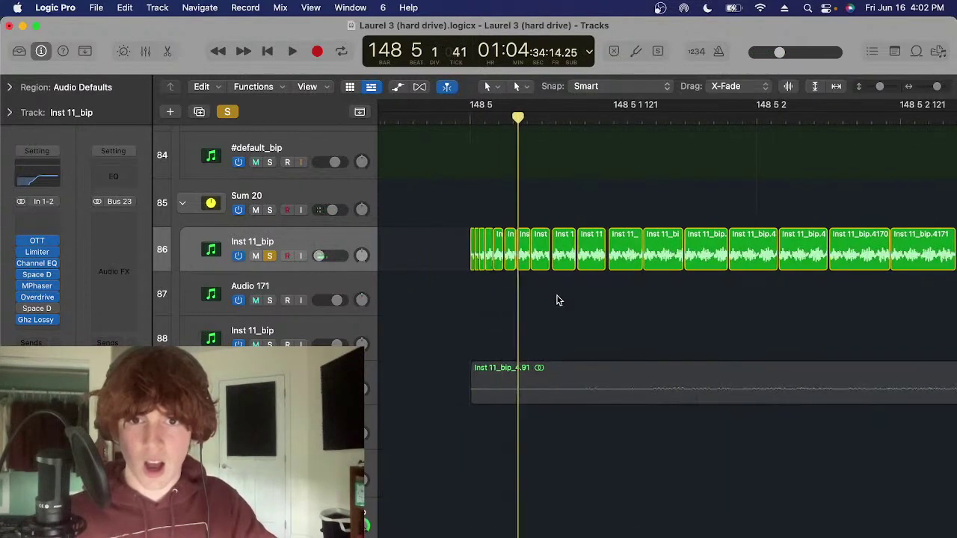
# Place the playhead on the first slice at bar 148 beat 5 and compare the growing lengths of the slices
pyautogui.click(438, 123)
pyautogui.press('super+Right')
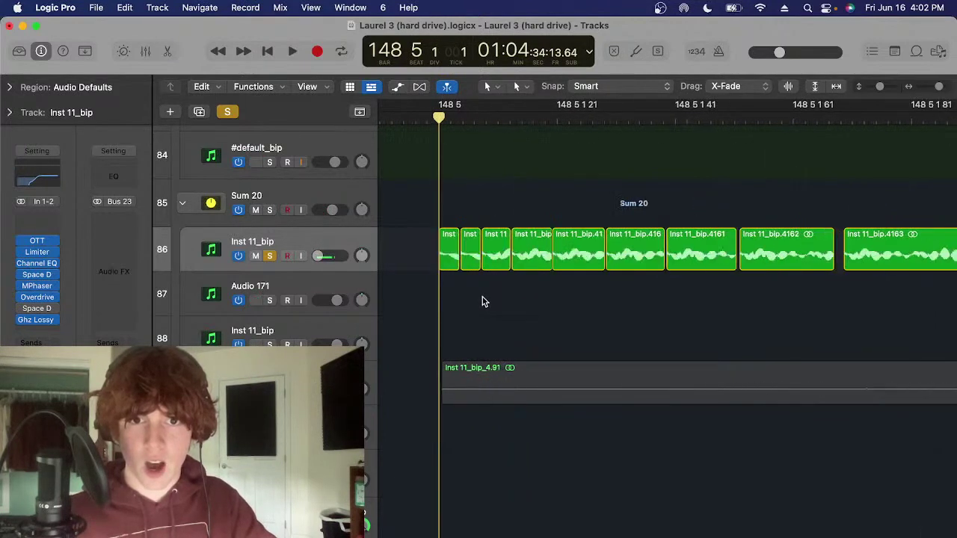
pyautogui.press('super+Left')
pyautogui.press('super+Left')
pyautogui.press('super+Left')
pyautogui.press('super+Left')
pyautogui.press('super+Right')
pyautogui.press('super+Right')
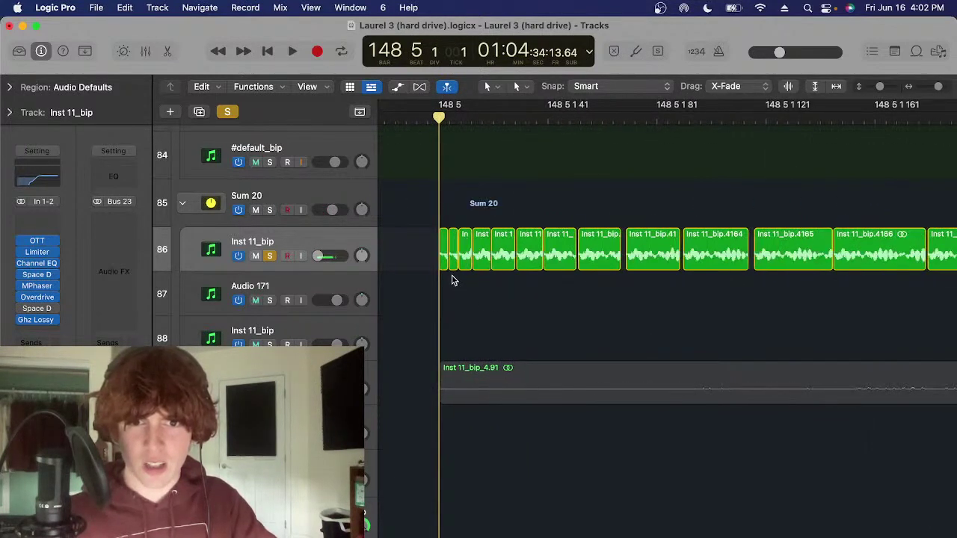
# Select the second slice after bar 148 beat 5, mark a tiny cycle range there and switch cycling off
pyautogui.click(451, 254)
pyautogui.press('super+Left')
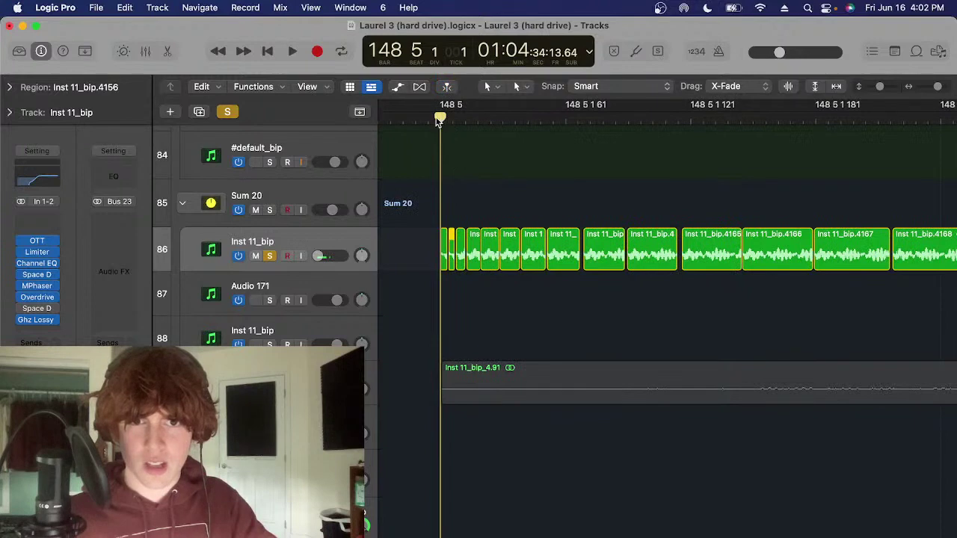
pyautogui.moveTo(440, 118); pyautogui.dragTo(467, 99)
pyautogui.press('super+Left')
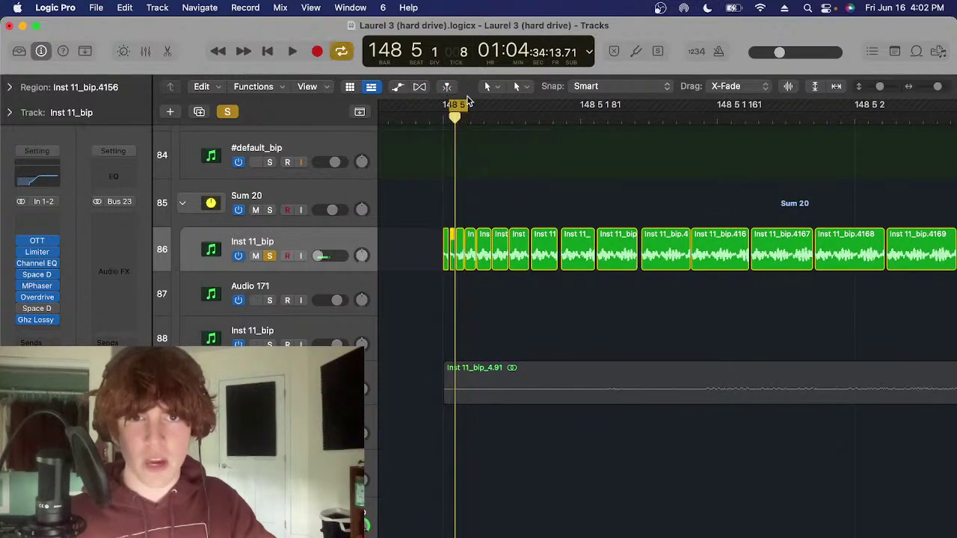
pyautogui.click(456, 105)
# Play the lengthening Inst 11_bip slices from around bar 148 beat 3
pyautogui.press('super+Left')
pyautogui.press('super+Left')
pyautogui.press('super+Left')
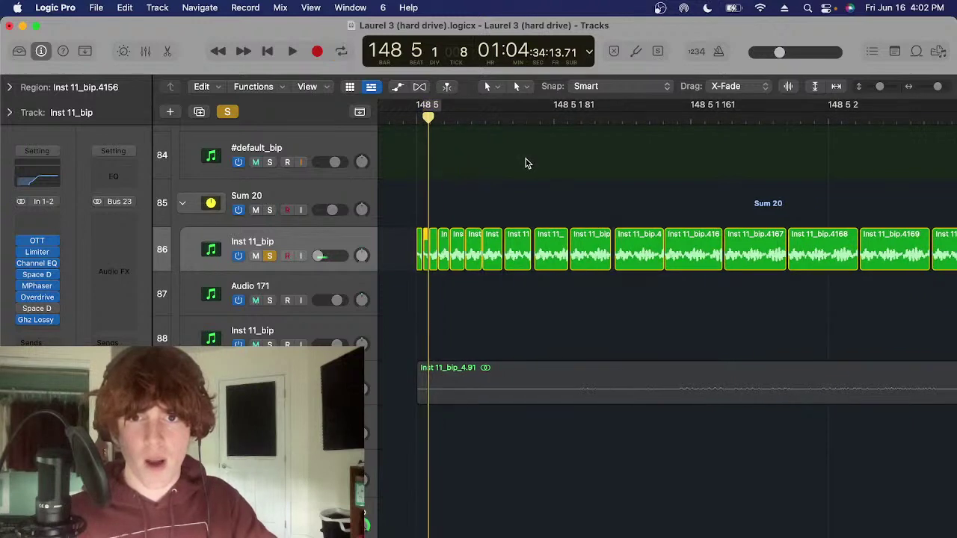
pyautogui.press('super+Left')
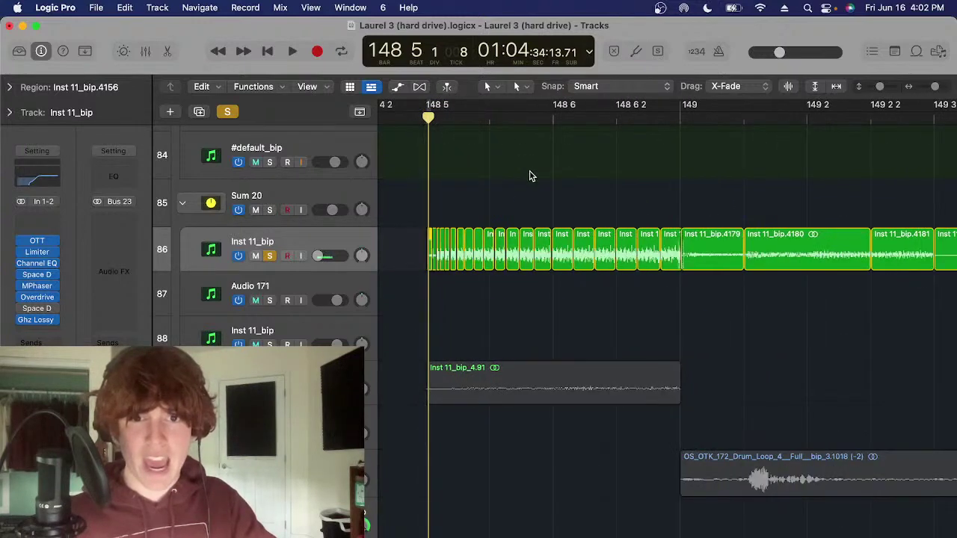
pyautogui.press('super+Left')
pyautogui.press('space')
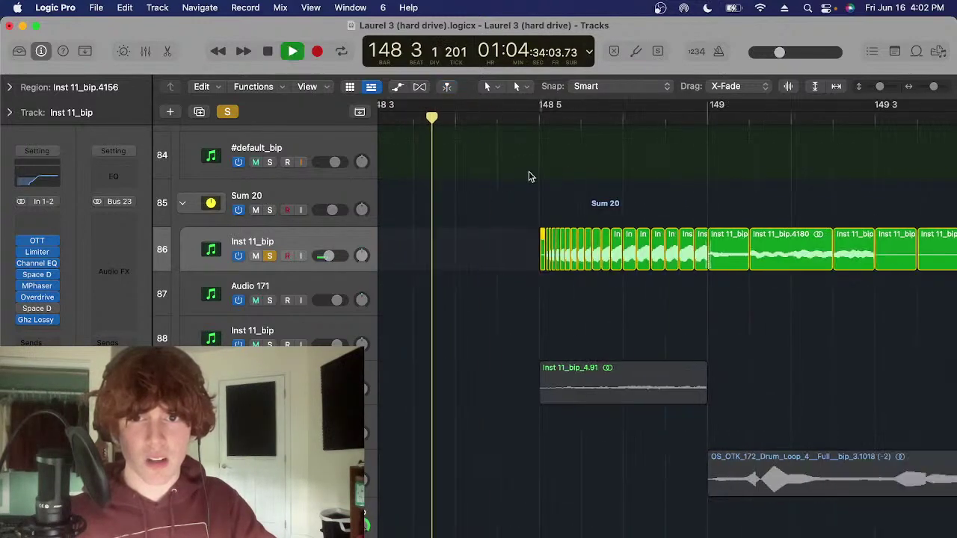
pyautogui.press('space')
pyautogui.press('space')
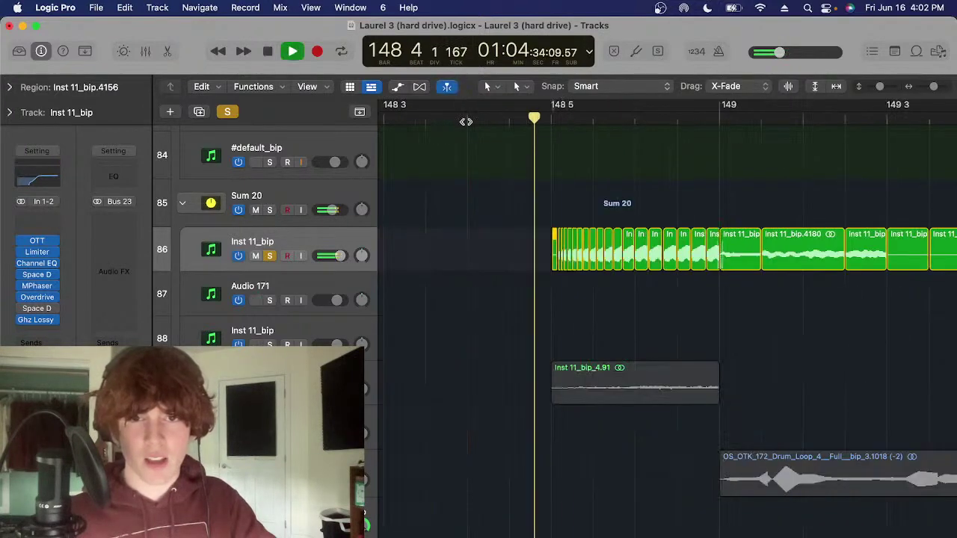
pyautogui.press('space')
# Select the six Inst 11_bip regions starting at bar 149 on track 86 and play them from there
pyautogui.click(513, 113)
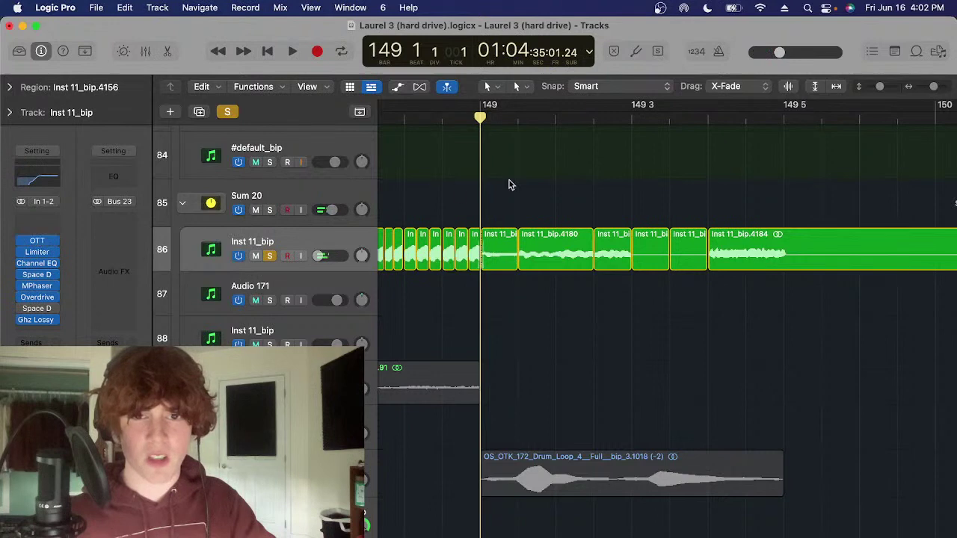
pyautogui.scroll(-2, 560, 188)
pyautogui.hscroll(1, 598, 193)
pyautogui.moveTo(719, 195); pyautogui.dragTo(514, 284)
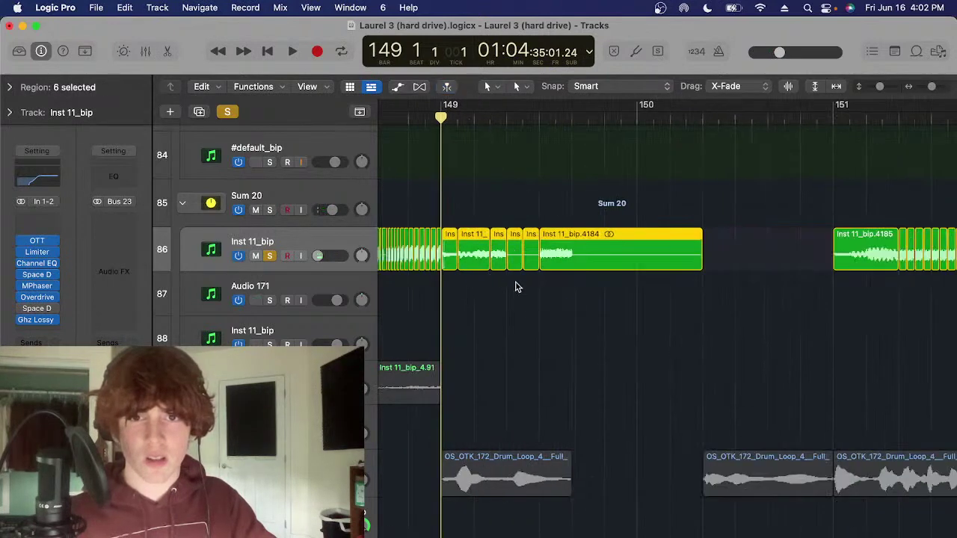
pyautogui.press('space')
pyautogui.press('t')
pyautogui.press('Escape')
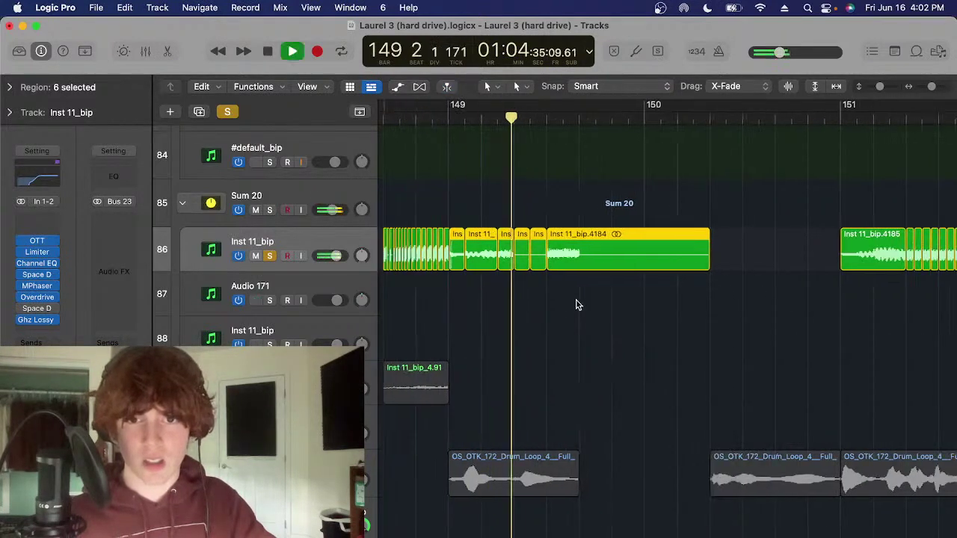
pyautogui.click(542, 297)
pyautogui.press('space')
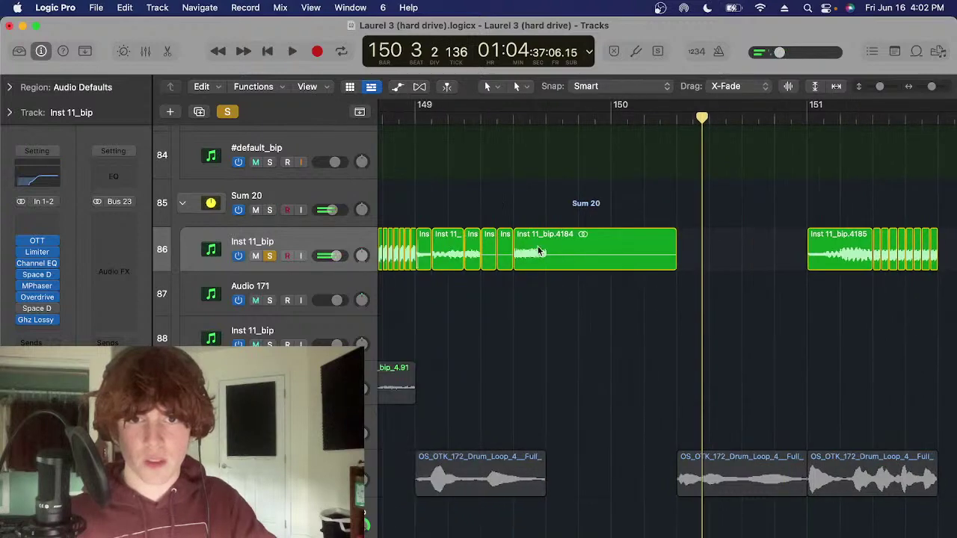
# Select the two short regions starting at bar 149 beat 3 and show their region parameters
pyautogui.click(482, 123)
pyautogui.moveTo(497, 197); pyautogui.dragTo(479, 237)
pyautogui.click(11, 88)
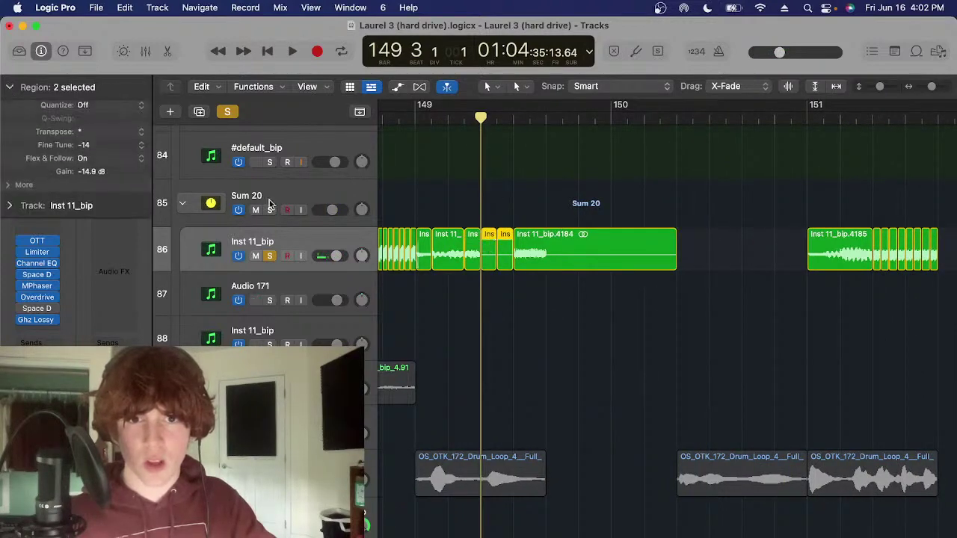
# Compare the region parameters of the two short Inst 11_bip regions at bar 149 beat 3 individually, then collapse the region inspector
pyautogui.click(491, 216)
pyautogui.click(486, 239)
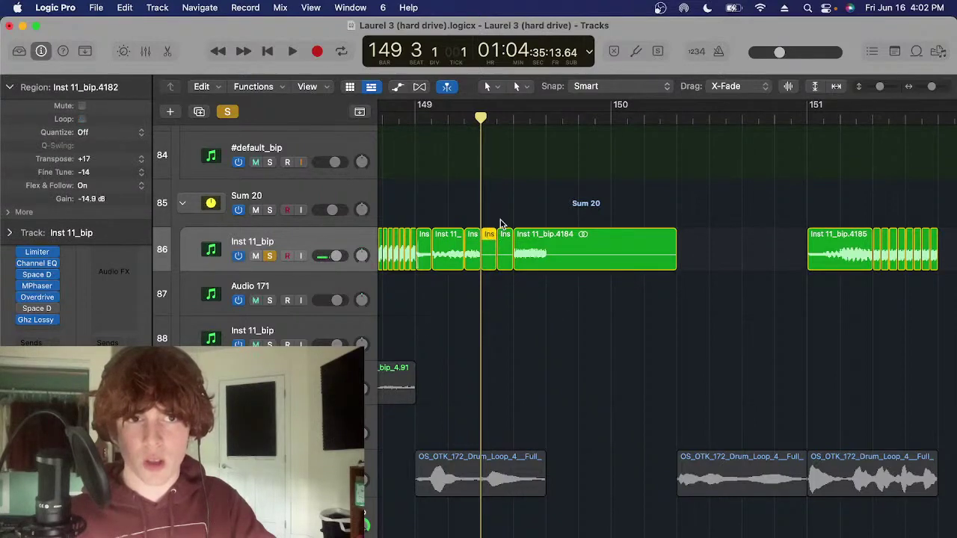
pyautogui.click(500, 219)
pyautogui.click(502, 240)
pyautogui.click(492, 222)
pyautogui.click(487, 241)
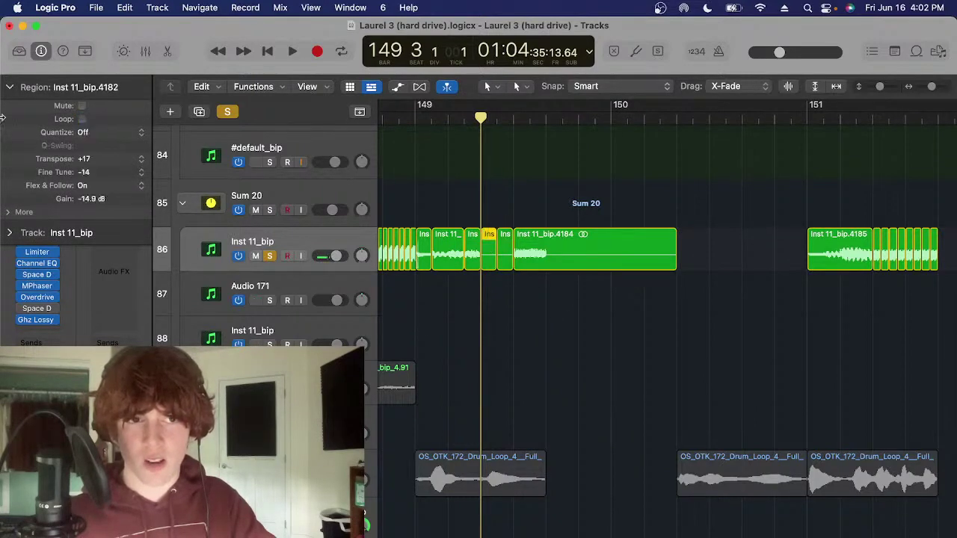
pyautogui.click(503, 249)
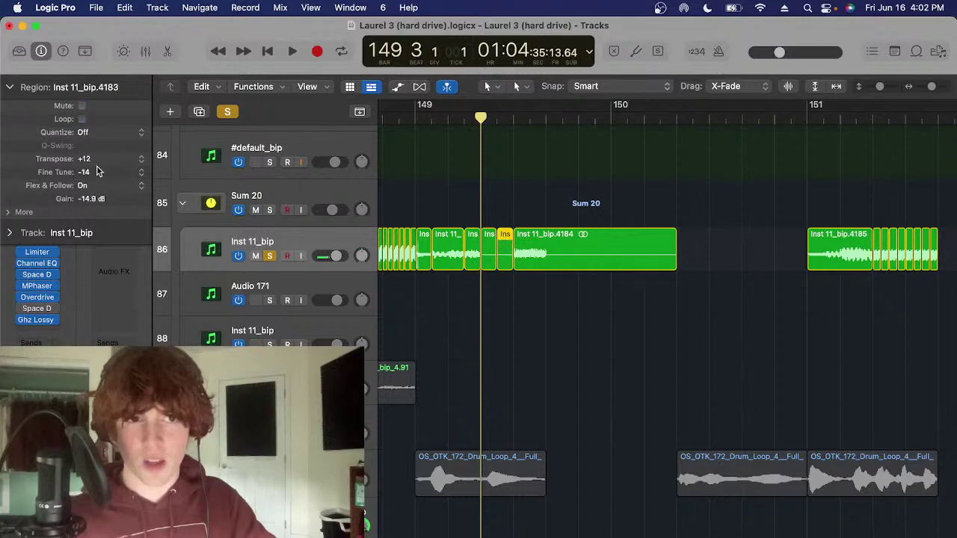
pyautogui.click(10, 88)
pyautogui.click(504, 210)
# Play the chopped Inst 11_bip slices leading into bar 149 and stop around beat 4
pyautogui.hscroll(1, 538, 247)
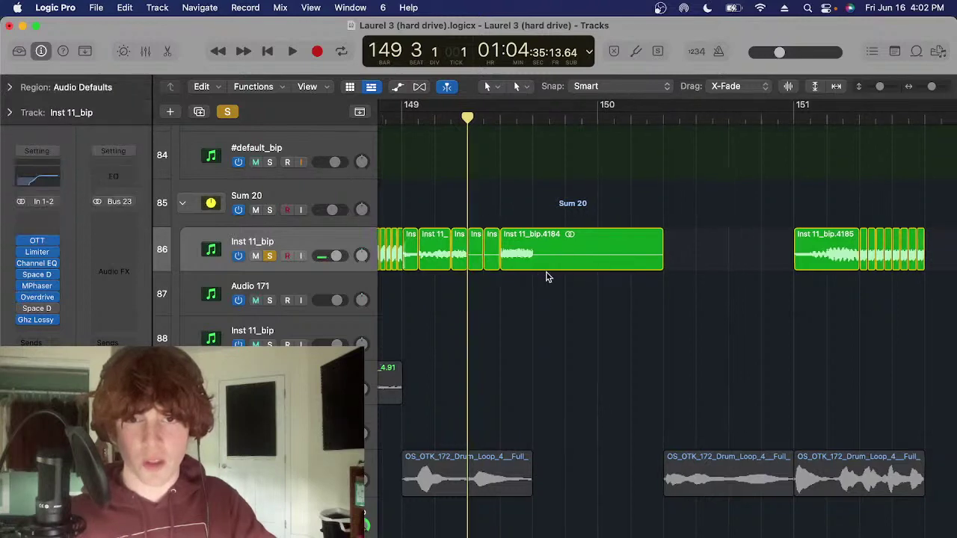
pyautogui.hscroll(-3, 526, 206)
pyautogui.press('space')
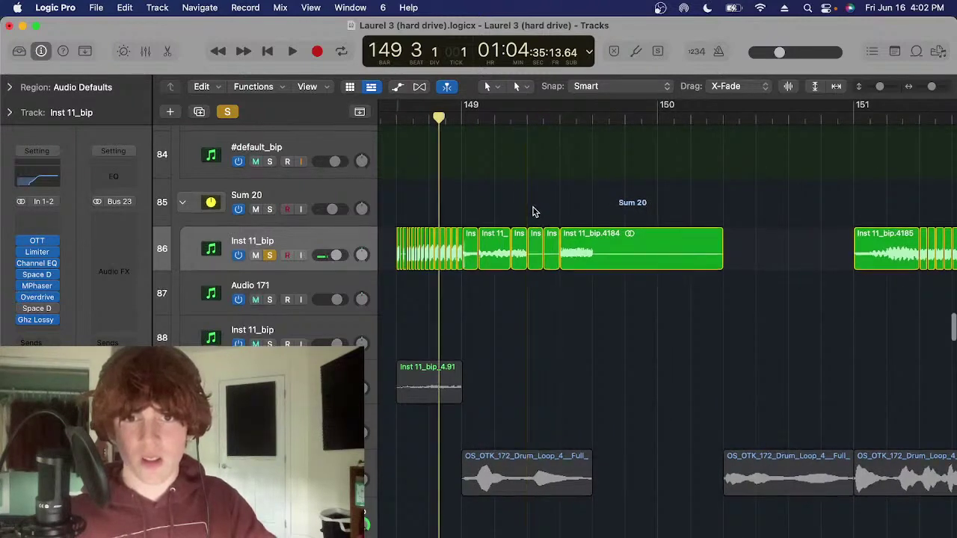
pyautogui.press('space')
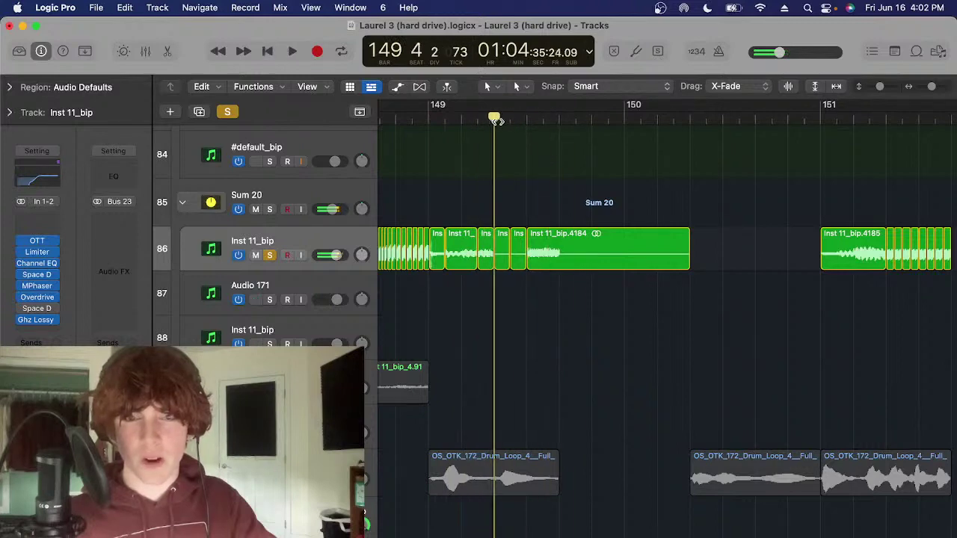
# Select in turn the two short regions at bar 149 beat 3, the three regions before them, and the two short ones again
pyautogui.moveTo(516, 213); pyautogui.dragTo(505, 245)
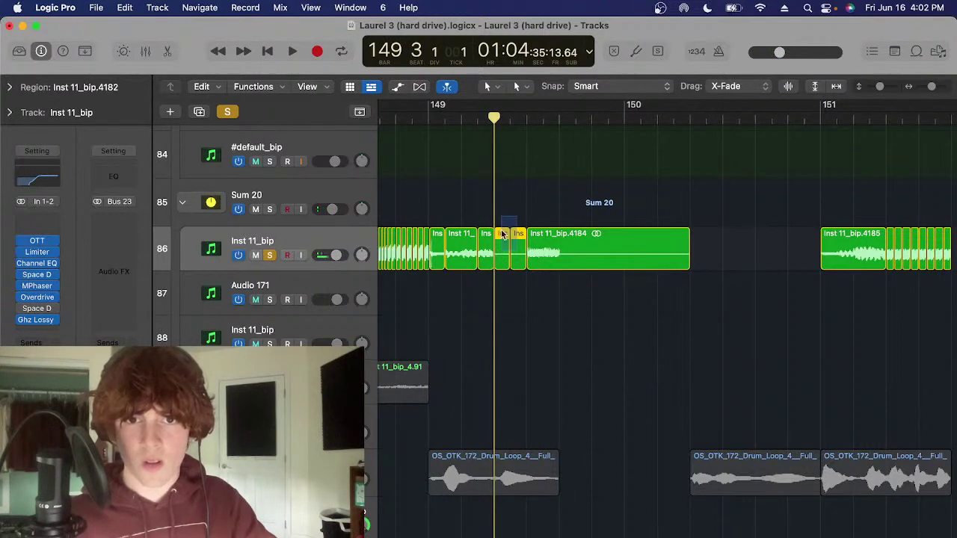
pyautogui.moveTo(483, 222); pyautogui.dragTo(438, 257)
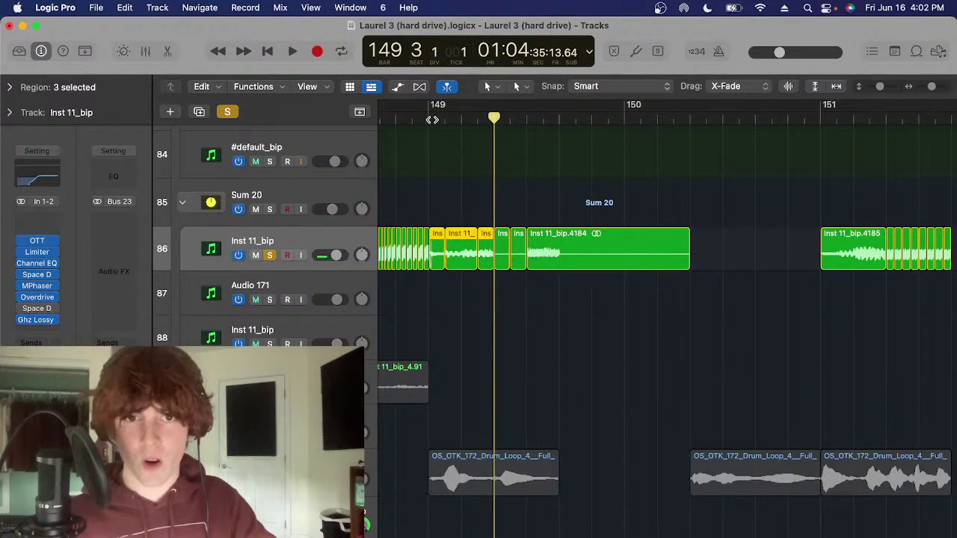
pyautogui.moveTo(432, 119); pyautogui.dragTo(494, 129)
pyautogui.moveTo(514, 227); pyautogui.dragTo(505, 229)
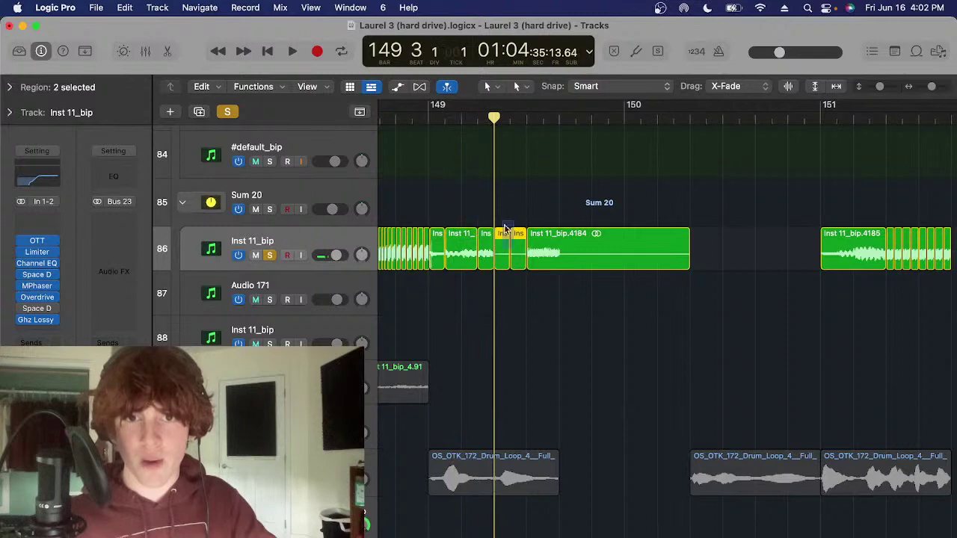
# Play the Inst 11_bip regions from late bar 148 into the bar 151 group, then stop with the playhead at bar 151
pyautogui.press('space')
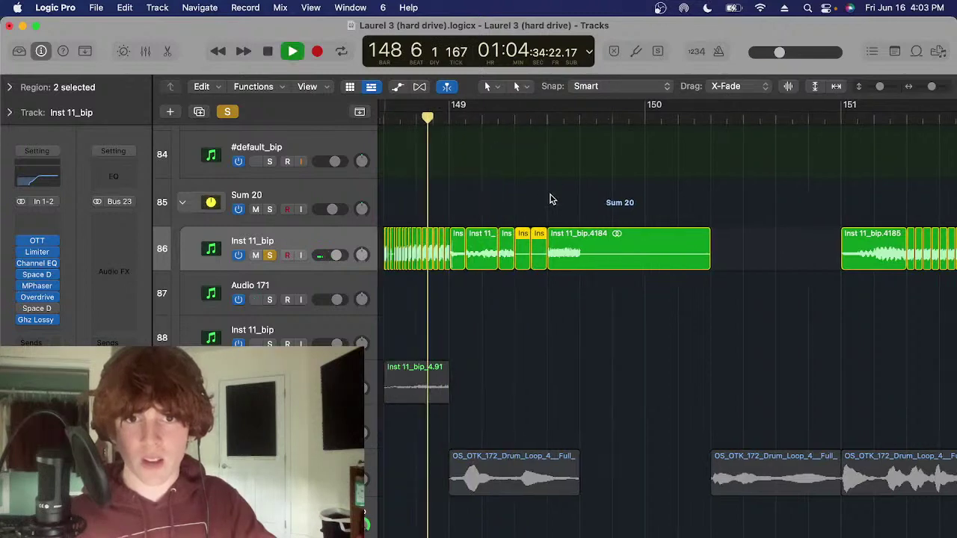
pyautogui.hscroll(10, 541, 246)
pyautogui.click(518, 137)
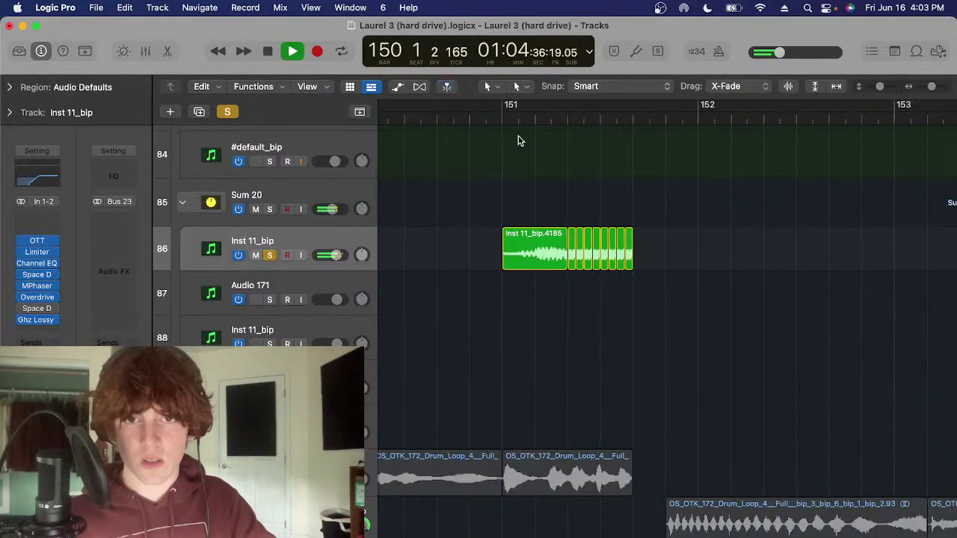
pyautogui.press('space')
pyautogui.press('space')
pyautogui.moveTo(681, 232); pyautogui.dragTo(603, 264)
pyautogui.hscroll(2, 603, 265)
pyautogui.click(490, 133)
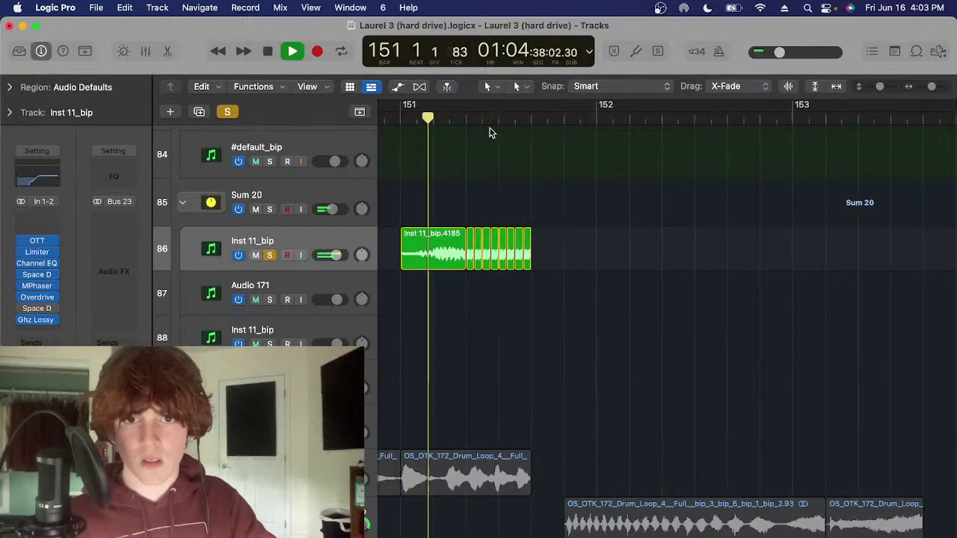
pyautogui.click(401, 128)
pyautogui.press('space')
# Switch the solo from Inst 11_bip to the Thickener track and place the playhead at bar 143
pyautogui.scroll(-8, 542, 347)
pyautogui.hscroll(-5, 555, 337)
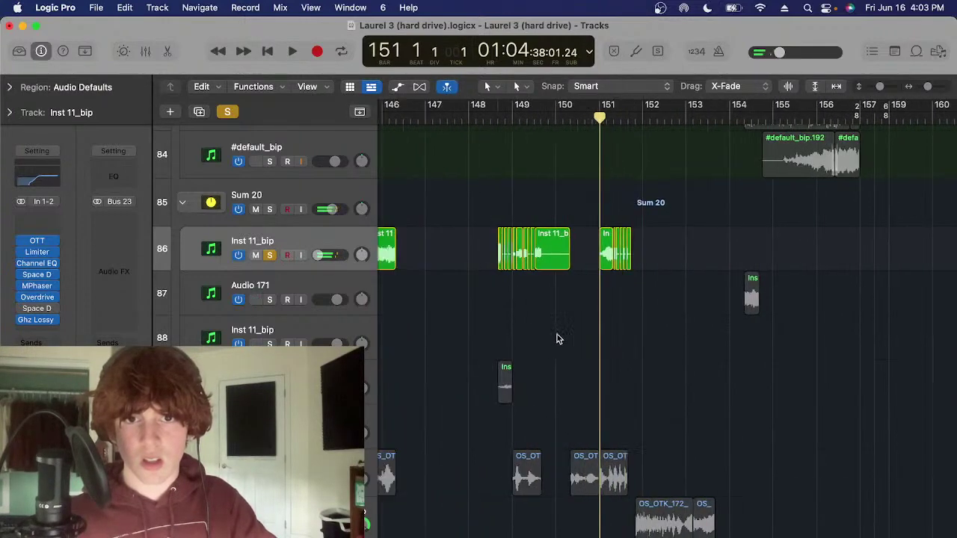
pyautogui.scroll(-5, 555, 346)
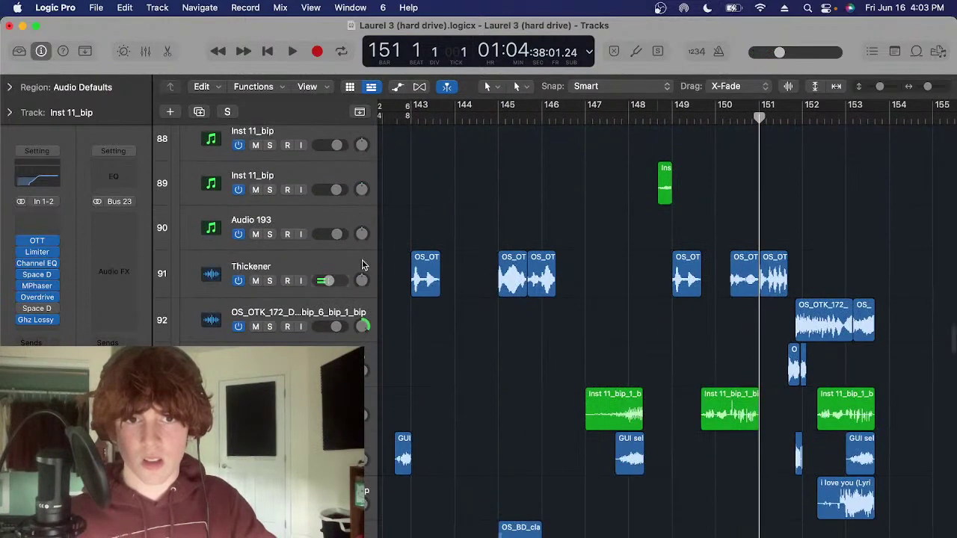
pyautogui.click(362, 265)
pyautogui.press('s')
pyautogui.click(411, 115)
pyautogui.press('super+Right')
pyautogui.press('super+Right')
pyautogui.press('super+Right')
# Compare the first Thickener region with the Inst 11_bip regions on track 86, moving the playhead to bar 143 beat 5 and back to bar 143
pyautogui.scroll(4, 537, 234)
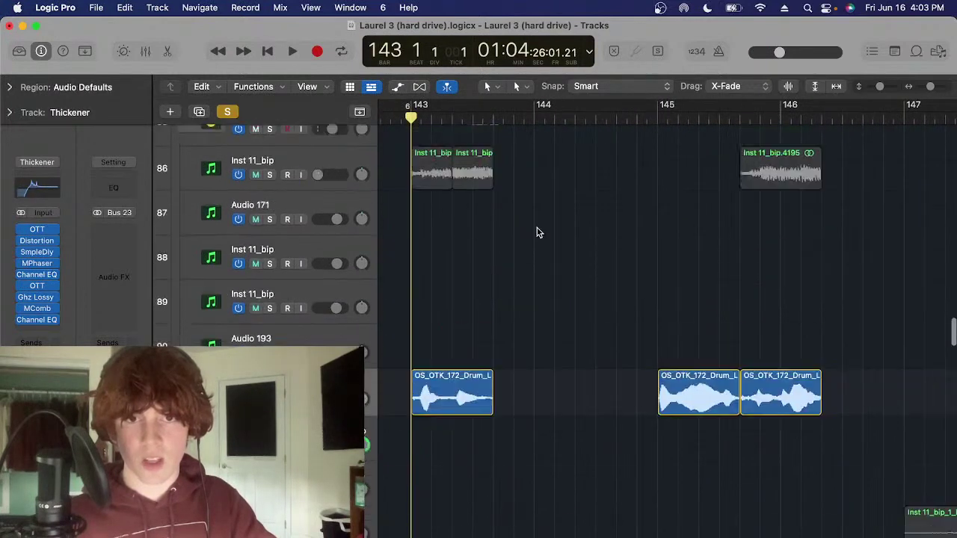
pyautogui.scroll(2, 536, 232)
pyautogui.click(473, 269)
pyautogui.click(490, 118)
pyautogui.click(447, 239)
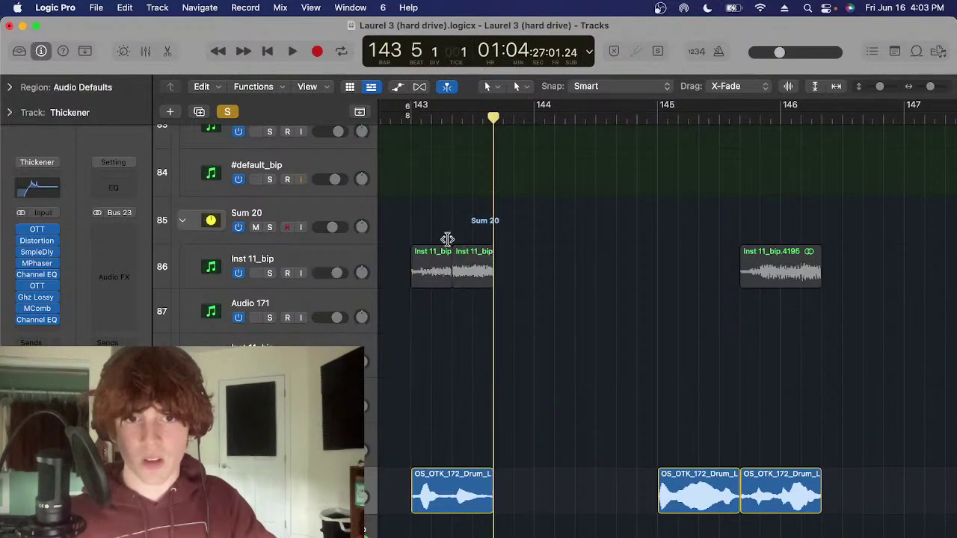
pyautogui.click(408, 127)
pyautogui.scroll(-4, 523, 333)
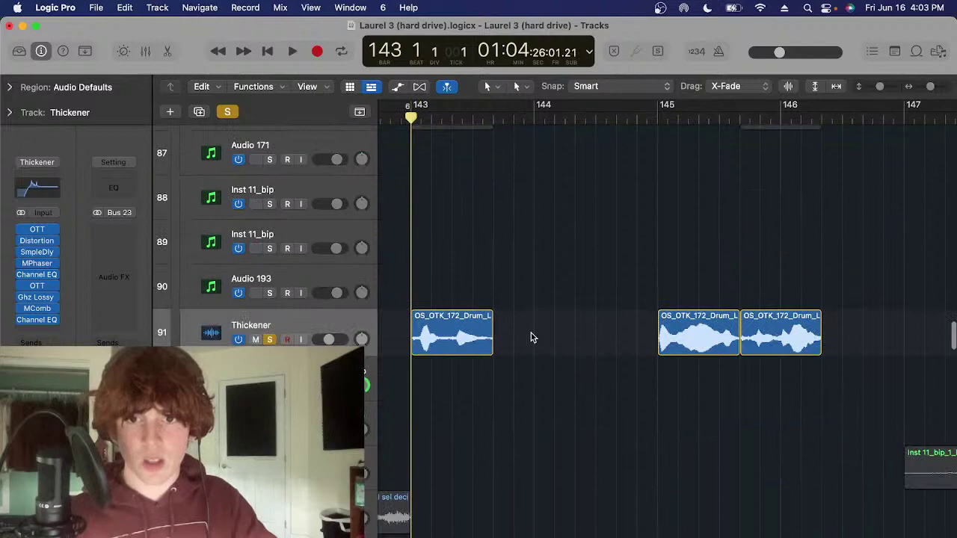
# Play the soloed Thickener track briefly from bar 143 and return the playhead to bar 143
pyautogui.press('space')
pyautogui.hscroll(1, 529, 345)
pyautogui.press('space')
pyautogui.click(440, 118)
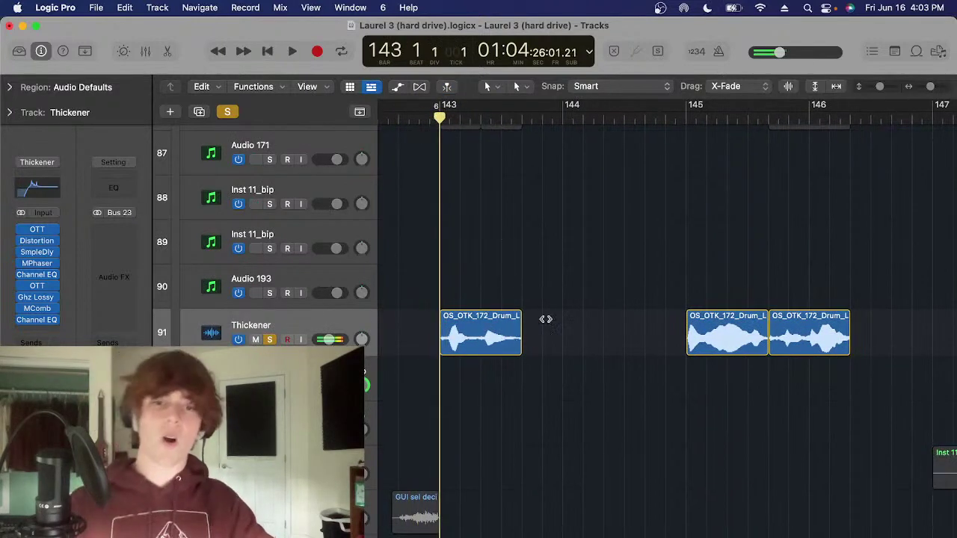
pyautogui.moveTo(559, 311); pyautogui.dragTo(513, 363)
pyautogui.click(504, 184)
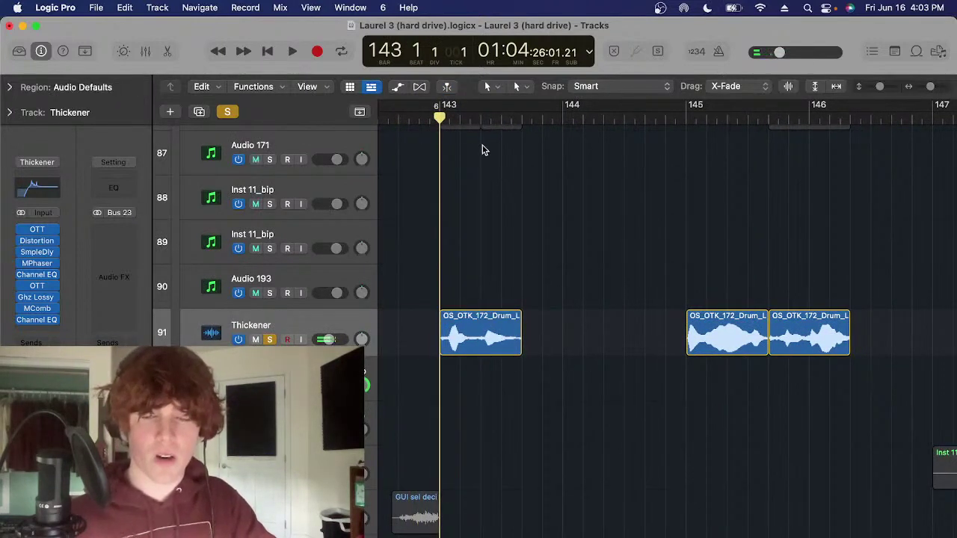
pyautogui.click(516, 316)
pyautogui.click(501, 186)
pyautogui.scroll(2, 501, 187)
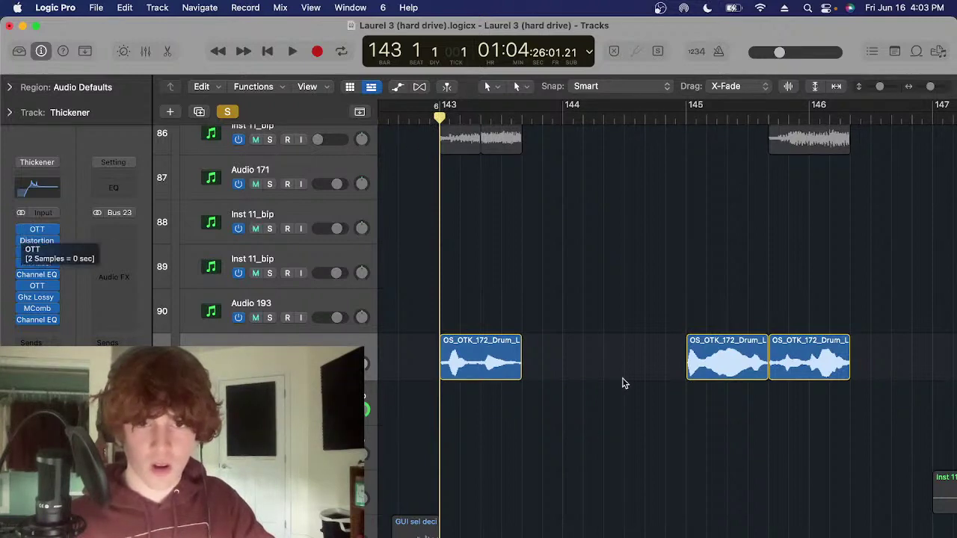
pyautogui.moveTo(503, 257); pyautogui.dragTo(466, 358)
pyautogui.click(524, 253)
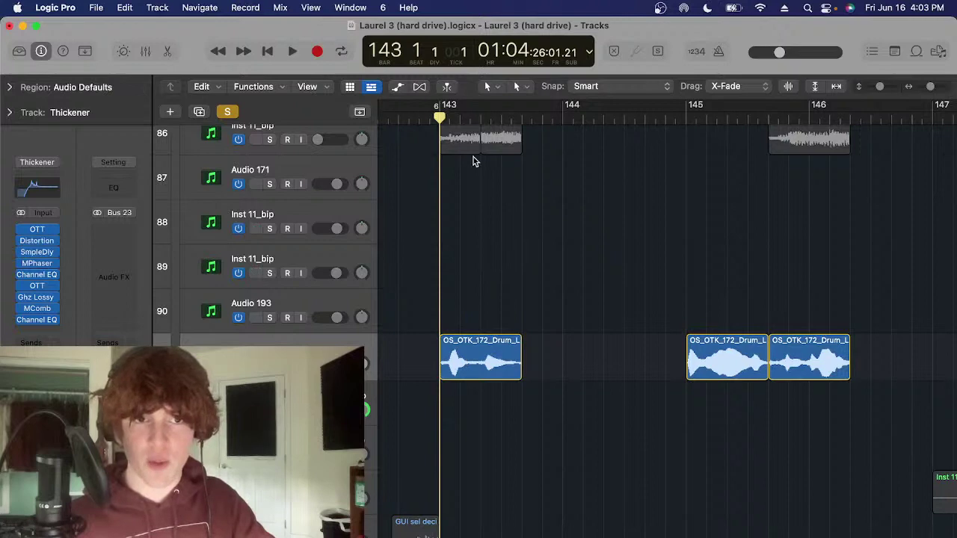
# Play the Thickener regions from bar 143 until past the pair at bars 145 to 146
pyautogui.hscroll(1, 473, 161)
pyautogui.scroll(-1, 525, 163)
pyautogui.scroll(-4, 557, 224)
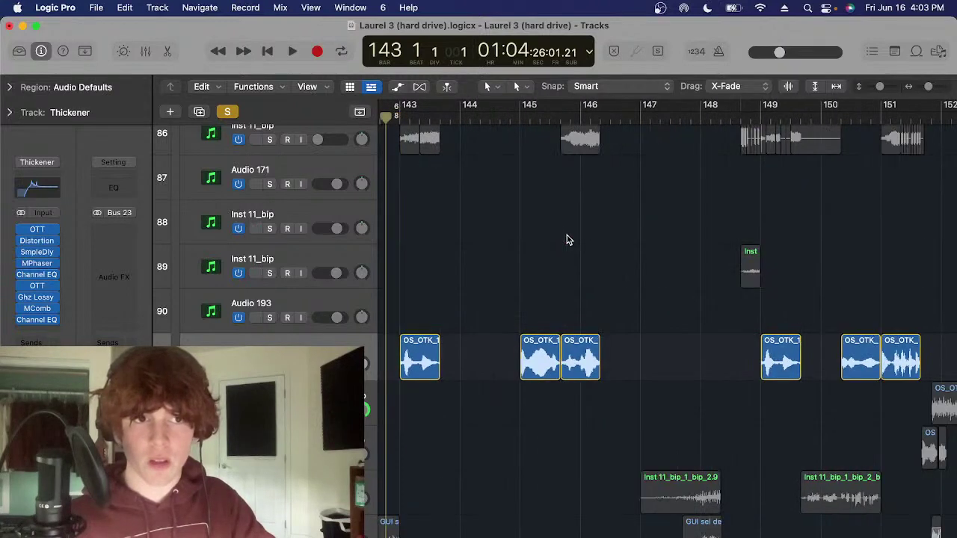
pyautogui.press('space')
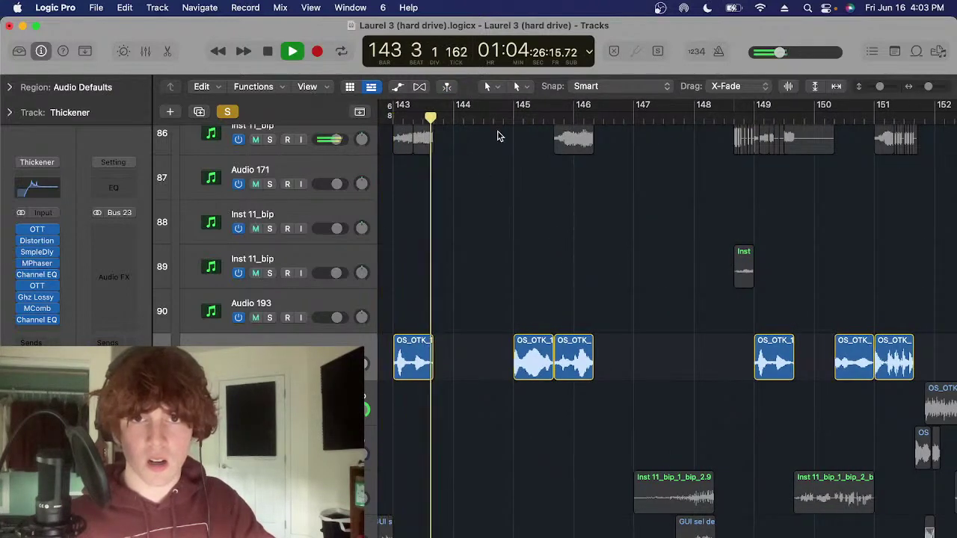
pyautogui.hscroll(2, 529, 391)
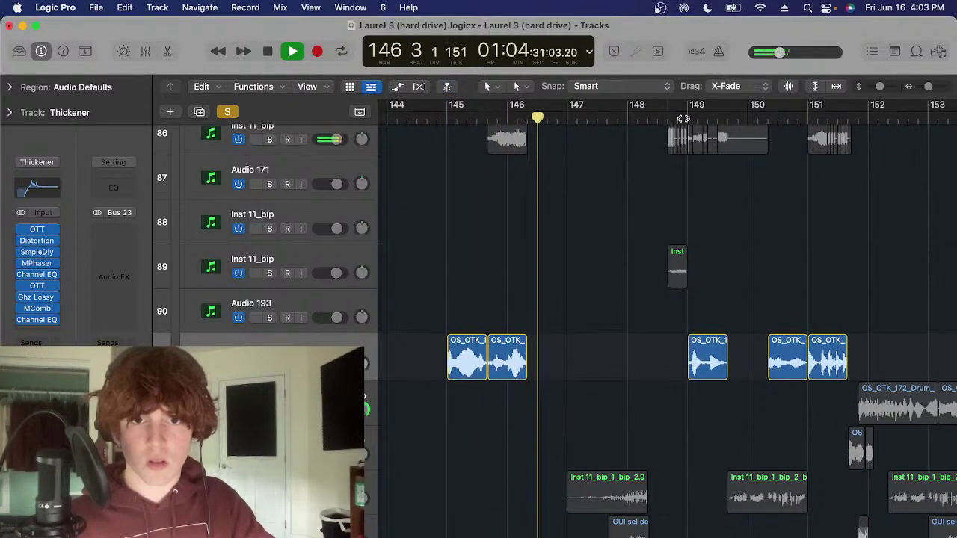
pyautogui.press('space')
pyautogui.click(474, 117)
pyautogui.press('a')
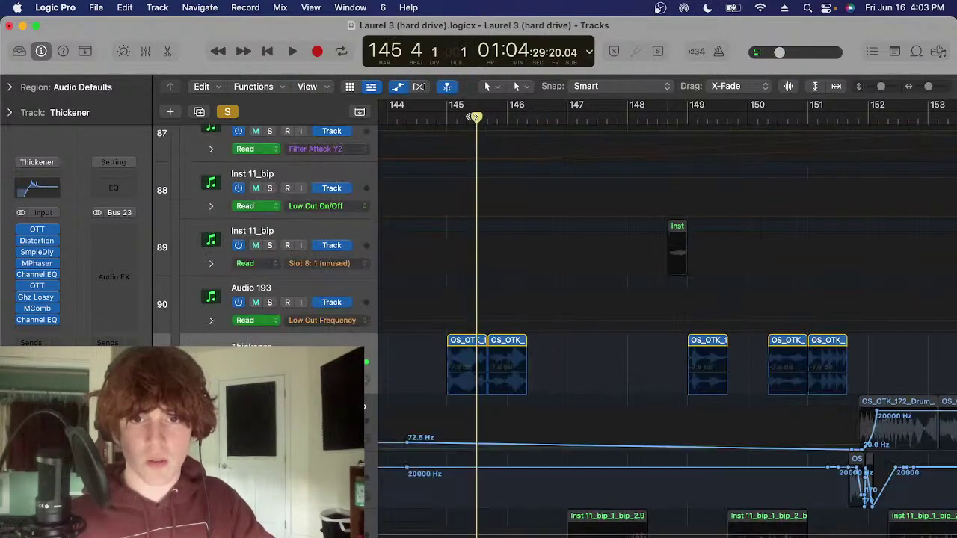
pyautogui.press('a')
# Play the Thickener regions of bars 149 to 151 and stop around bar 152
pyautogui.click(697, 108)
pyautogui.press('space')
pyautogui.hscroll(3, 725, 306)
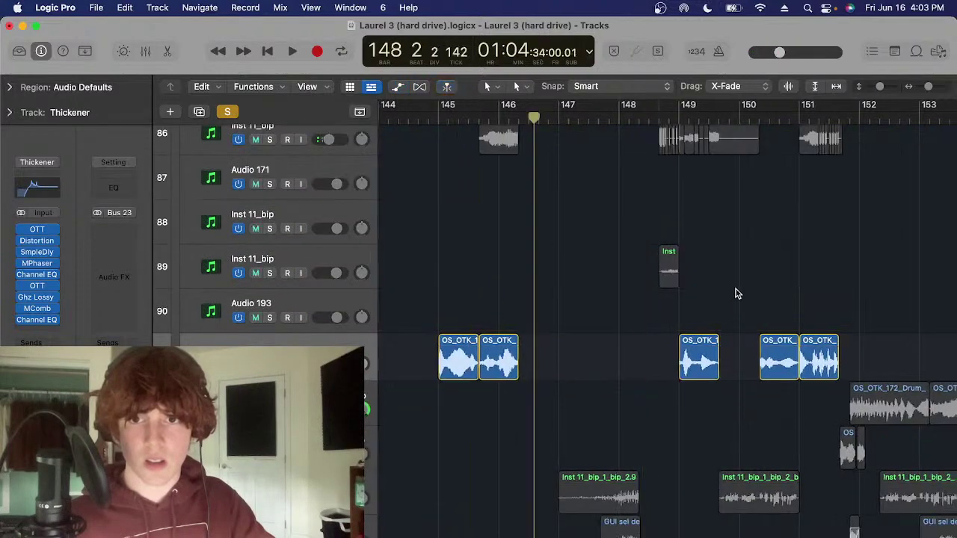
pyautogui.hscroll(2, 715, 314)
pyautogui.hscroll(2, 561, 217)
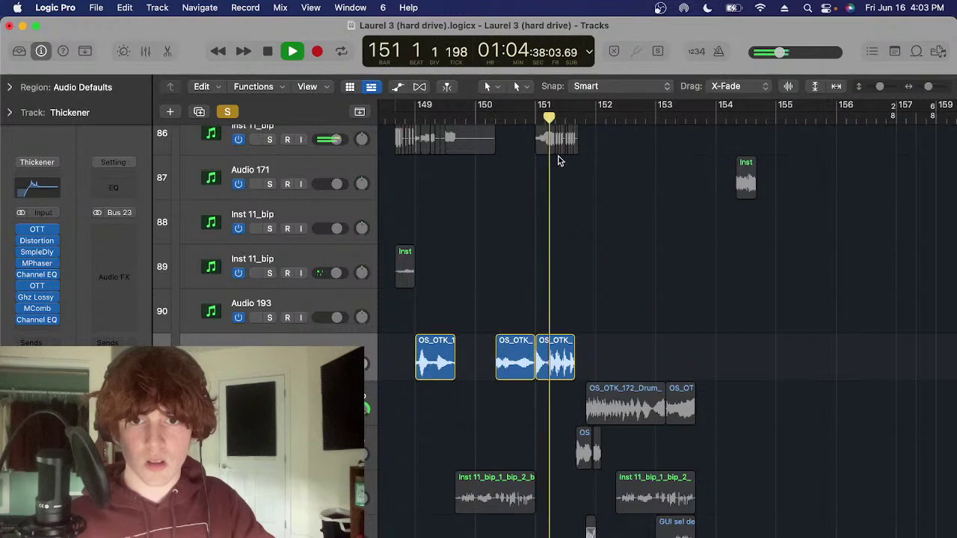
pyautogui.press('space')
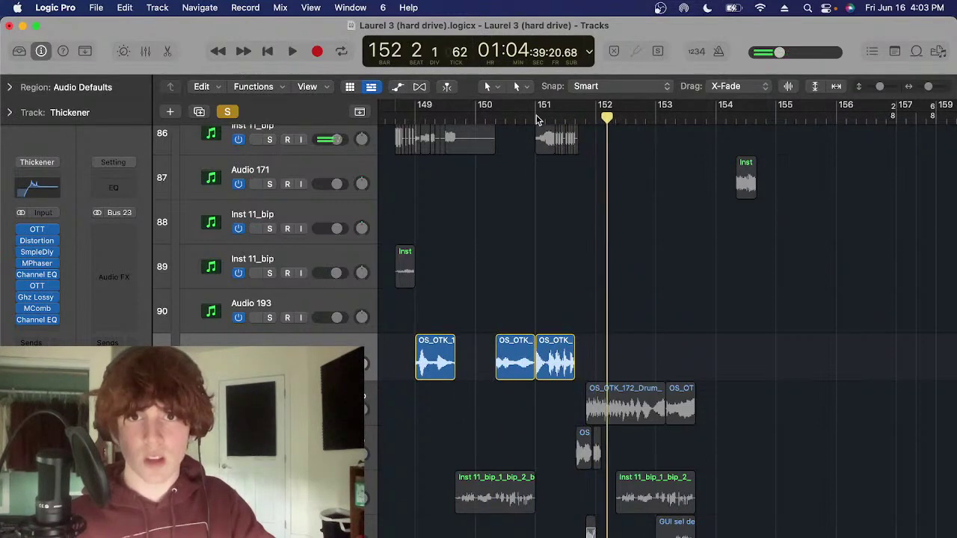
# Move the playhead to bar 151, mark the last two Thickener regions, and set the playhead at bar 150 beat 5
pyautogui.click(536, 117)
pyautogui.press('super+Left')
pyautogui.press('super+Right')
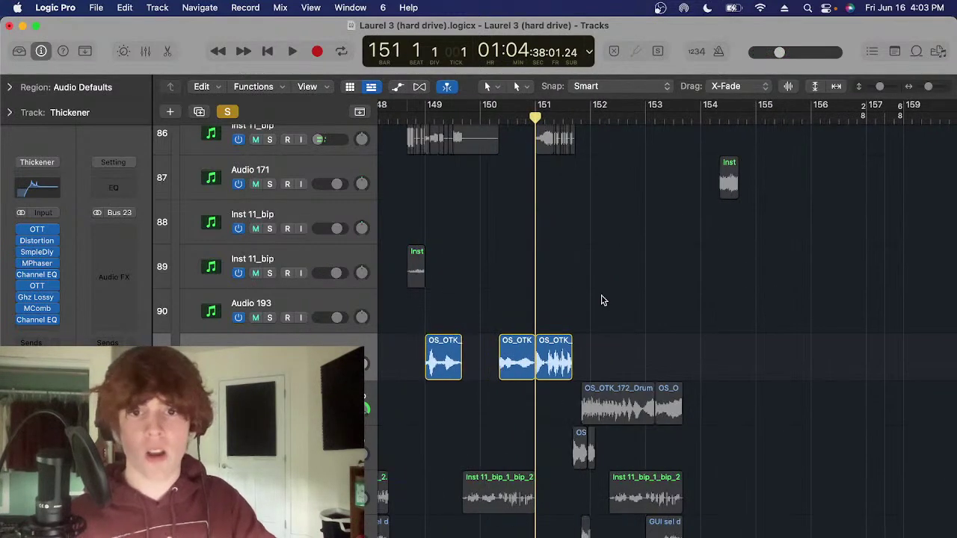
pyautogui.moveTo(600, 298); pyautogui.dragTo(520, 381)
pyautogui.click(517, 119)
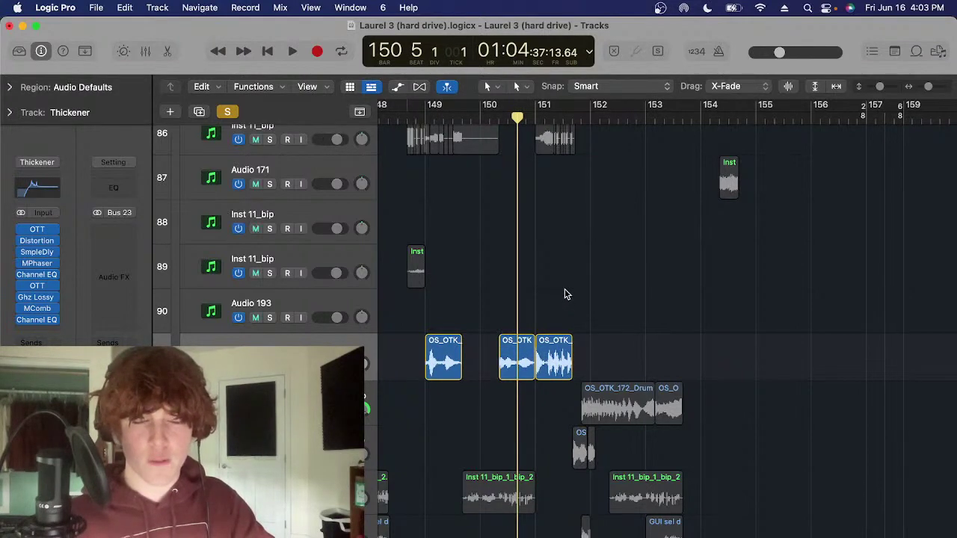
# Unsolo the Thickener track, then select and solo the OS_OTK_172 drum loop track 92 below it
pyautogui.scroll(-1, 565, 289)
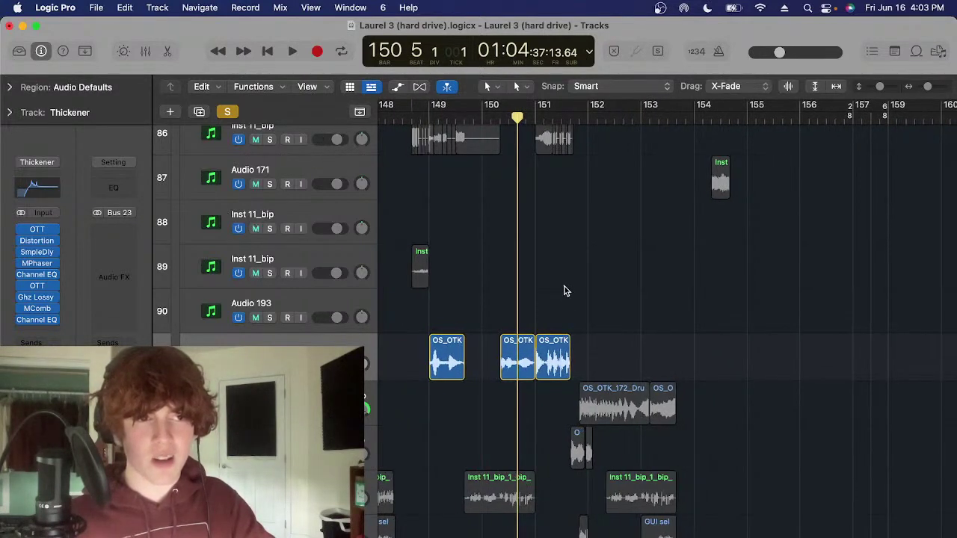
pyautogui.scroll(-1, 565, 289)
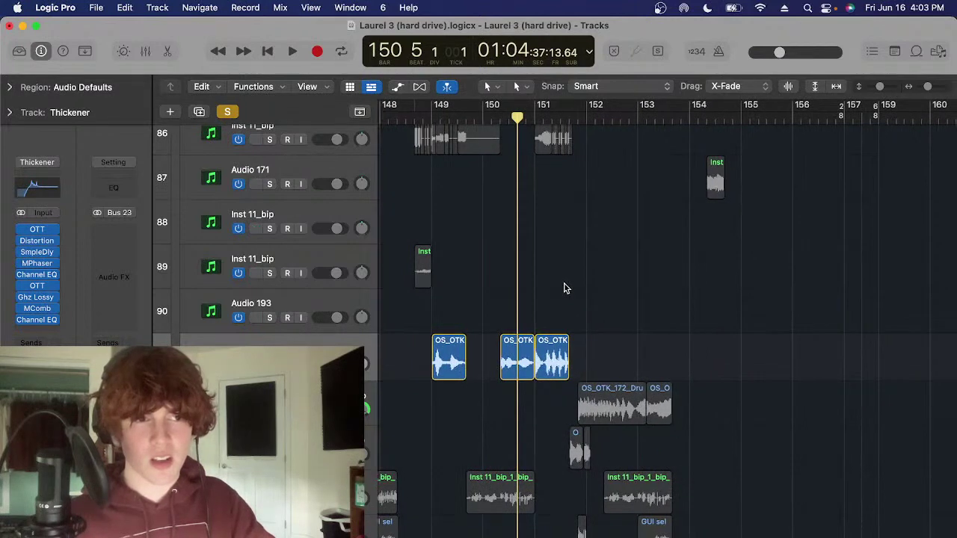
pyautogui.scroll(-1, 564, 288)
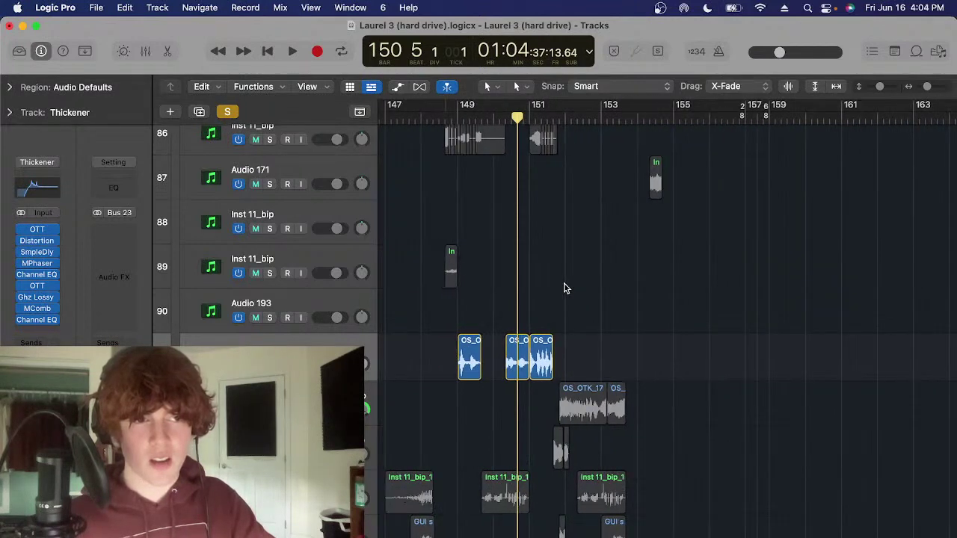
pyautogui.hscroll(-6, 564, 289)
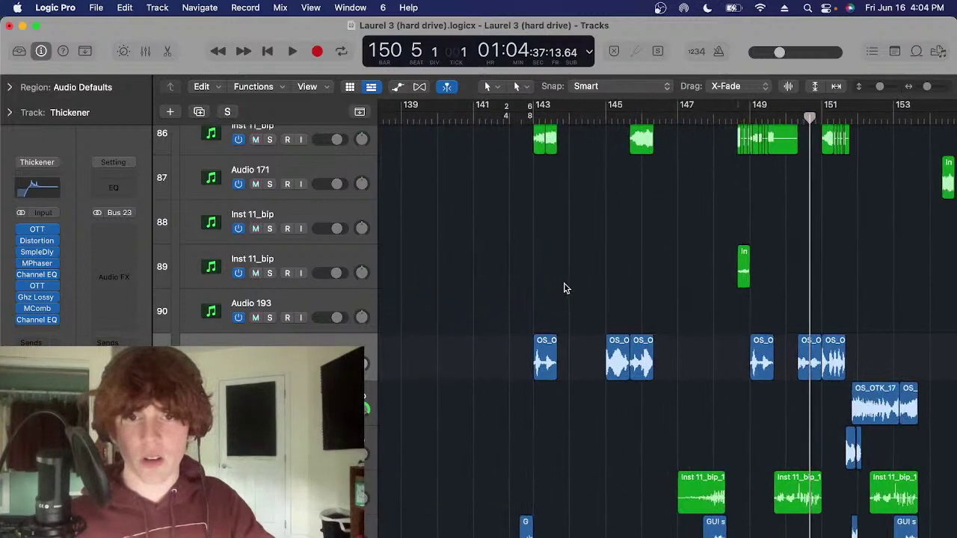
pyautogui.scroll(-4, 564, 289)
pyautogui.click(332, 243)
pyautogui.press('s')
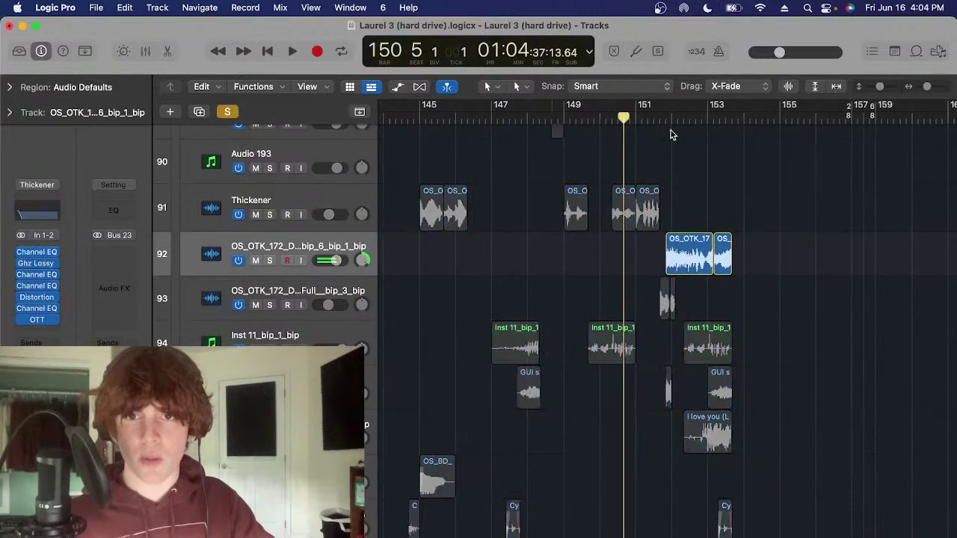
# Play the soloed OS_OTK_172 drum loop regions from bar 152, stop, and set the playhead to bar 151 beat 6
pyautogui.click(667, 120)
pyautogui.scroll(2, 695, 230)
pyautogui.hscroll(2, 695, 230)
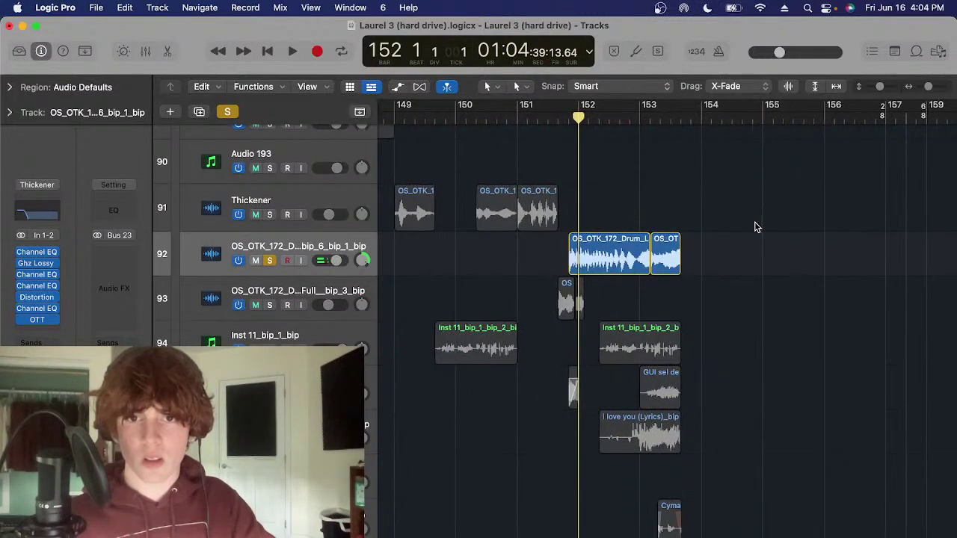
pyautogui.hscroll(1, 620, 216)
pyautogui.press('space')
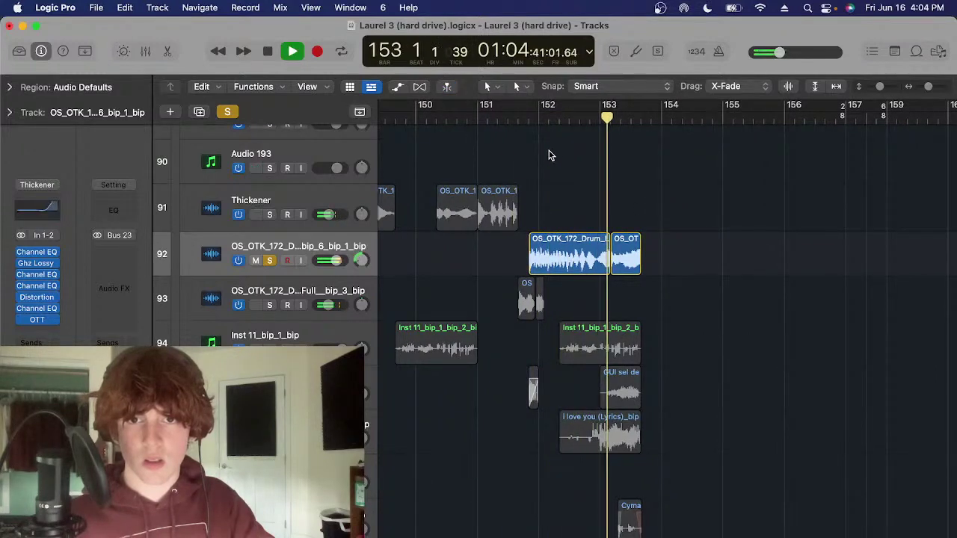
pyautogui.click(528, 119)
pyautogui.press('space')
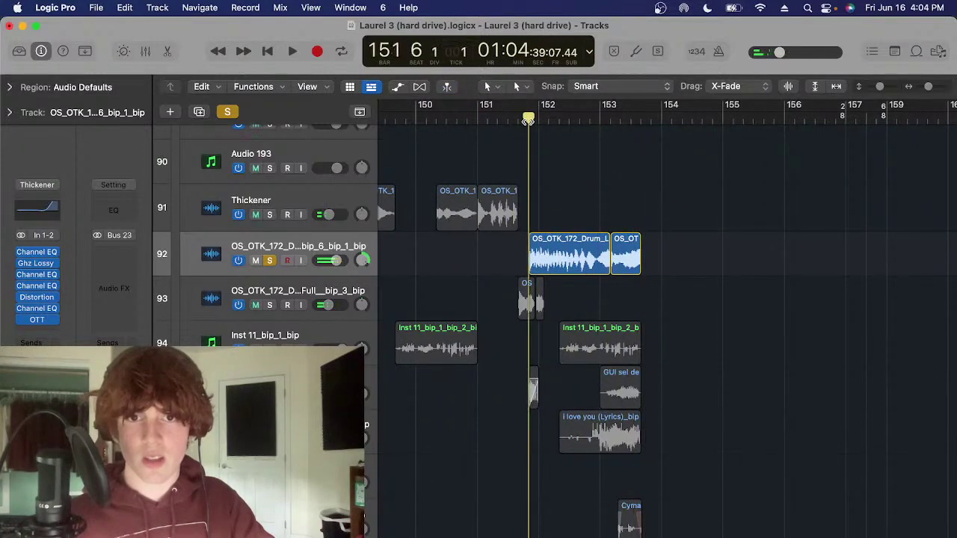
# Audition the two drum loop regions of track 92 from bar 151 beat 6 with the track's plug-ins bypassed, and stop playback
pyautogui.moveTo(687, 228); pyautogui.dragTo(593, 254)
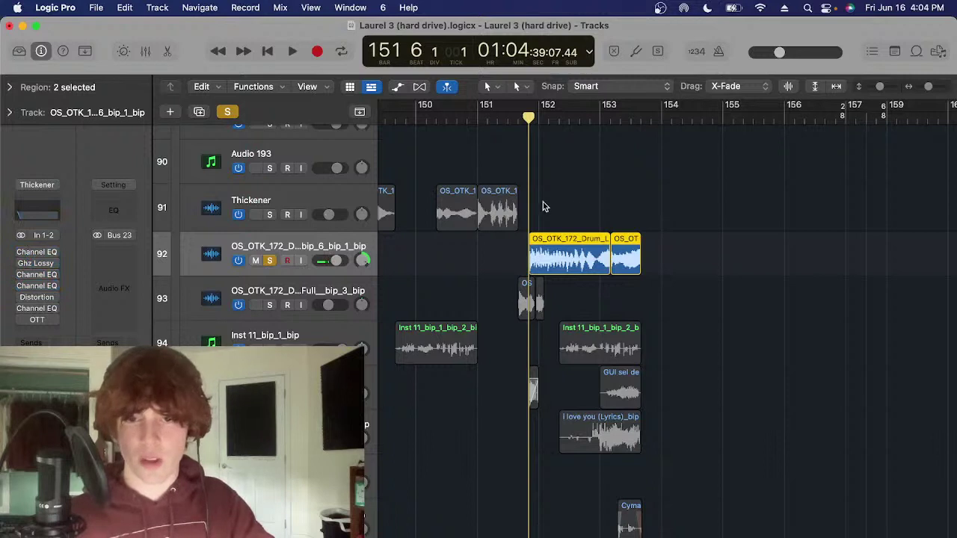
pyautogui.moveTo(737, 222); pyautogui.dragTo(605, 260)
pyautogui.press('space')
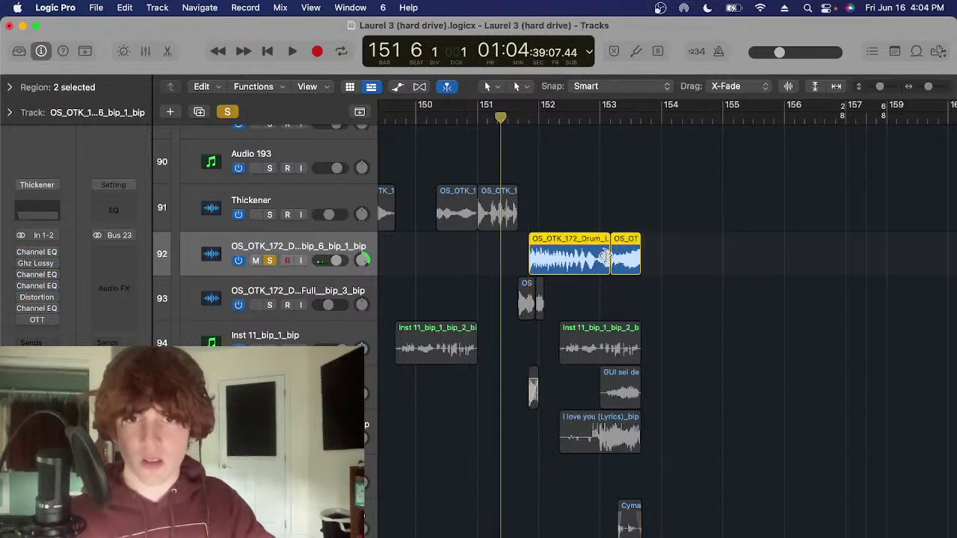
pyautogui.hscroll(1, 635, 246)
pyautogui.moveTo(688, 235); pyautogui.dragTo(592, 253)
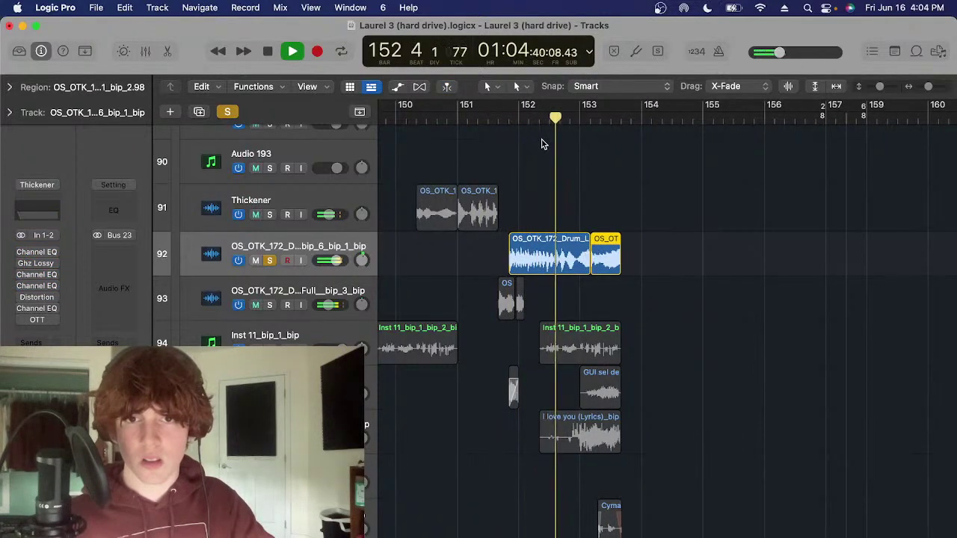
pyautogui.press('space')
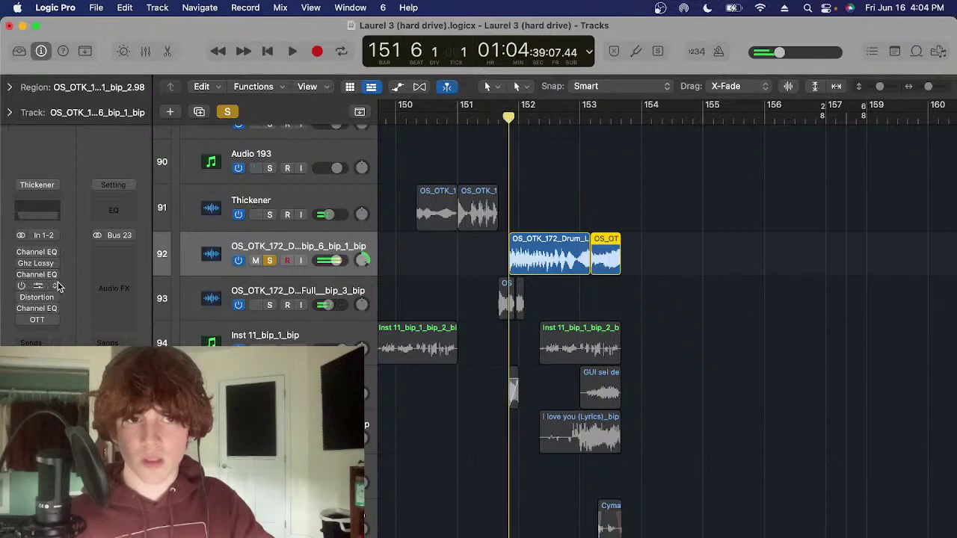
# Turn the plug-ins of track 92 back on, unsolo it, and play the full mix from bar 151 beat 6
pyautogui.click(21, 252)
pyautogui.press('super+Left')
pyautogui.press('s')
pyautogui.hscroll(-3, 346, 304)
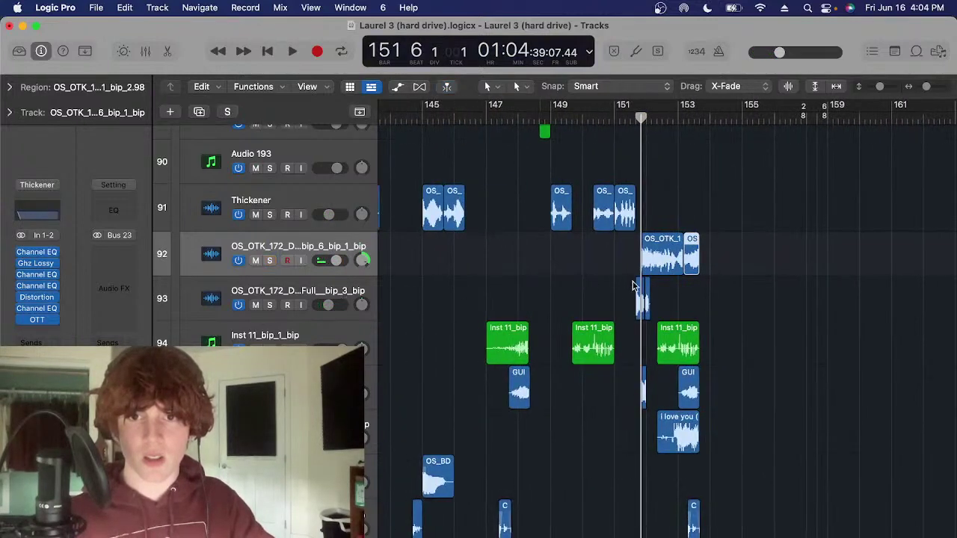
pyautogui.press('space')
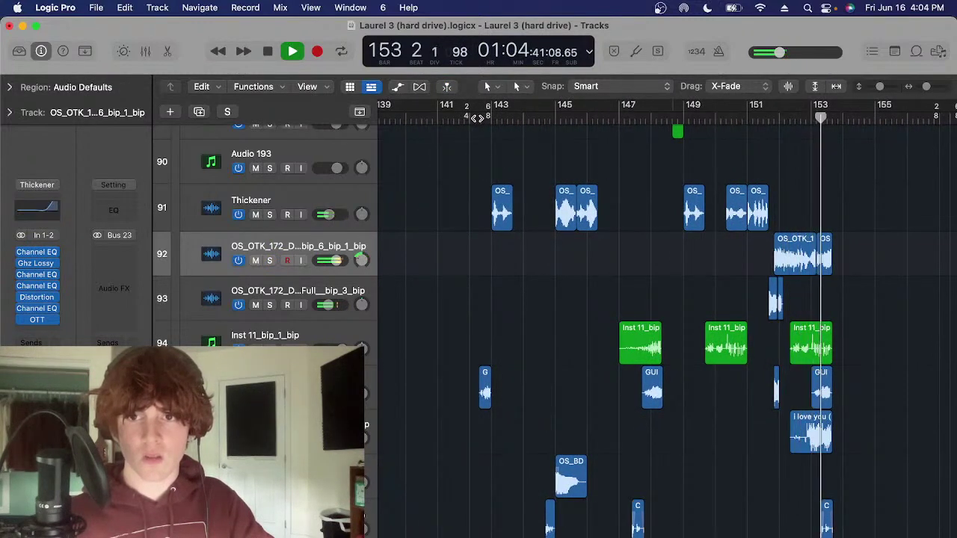
# Stop playback, solo the Gui riser track, and place the playhead at its first region at bar 142 beat 2
pyautogui.click(474, 118)
pyautogui.scroll(-2, 321, 343)
pyautogui.hotkey('ctrl', 's')
pyautogui.scroll(3, 488, 212)
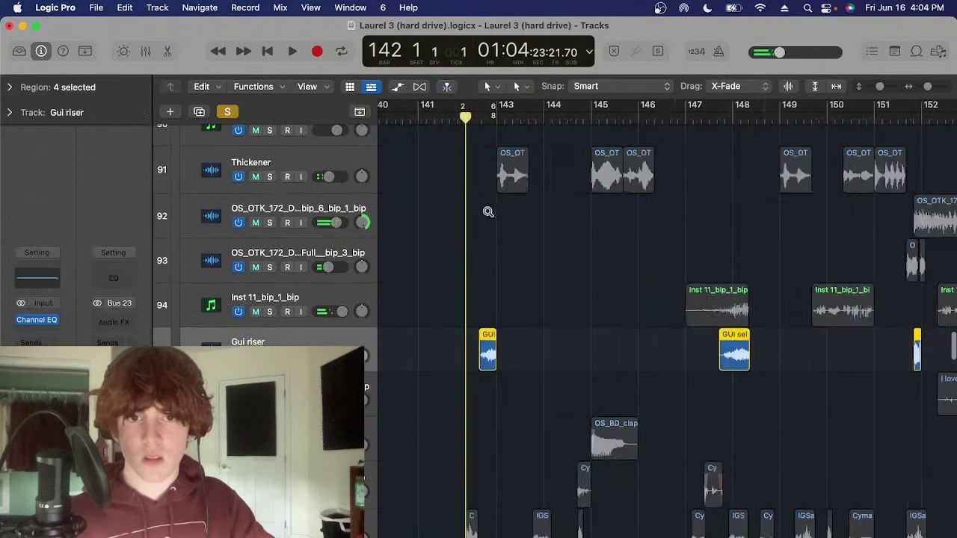
pyautogui.click(477, 127)
pyautogui.click(534, 365)
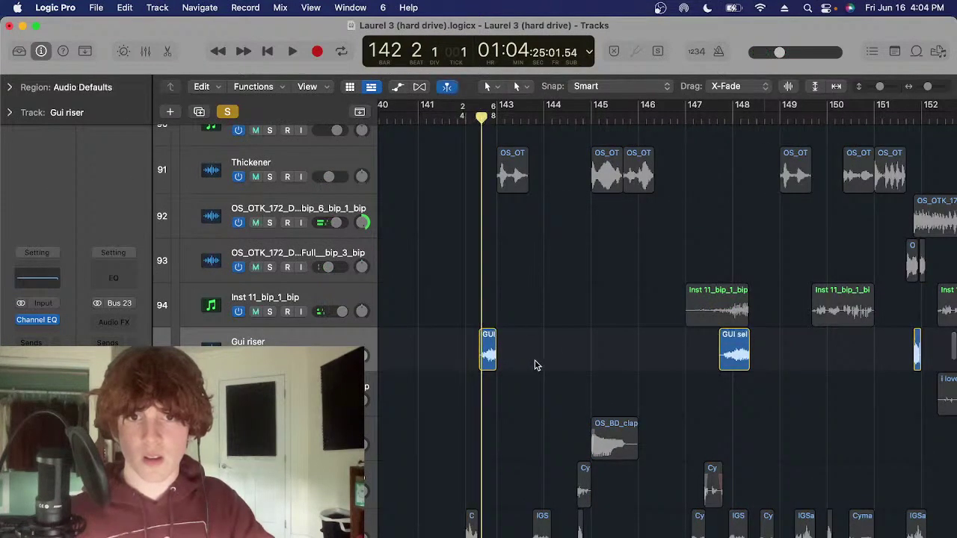
pyautogui.click(487, 362)
pyautogui.scroll(2, 488, 362)
pyautogui.hscroll(1, 653, 177)
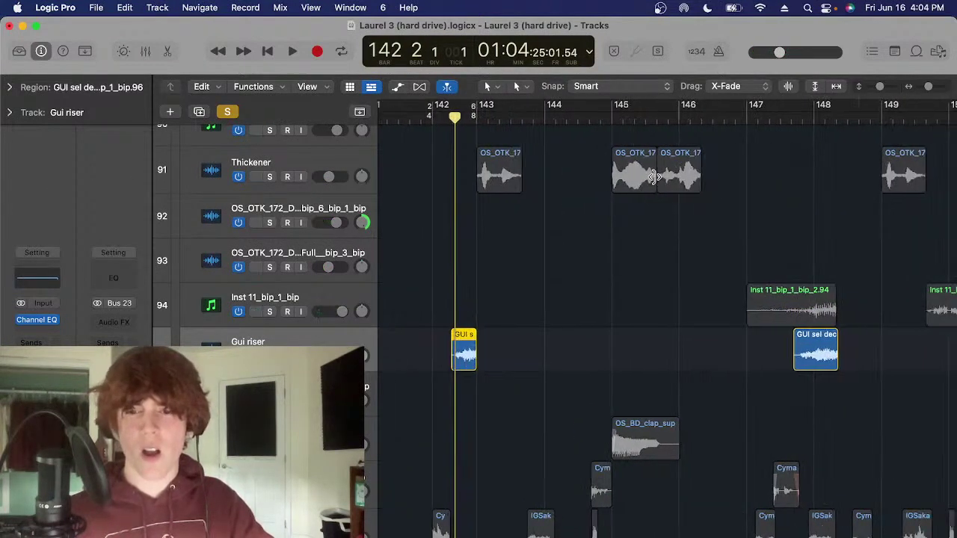
# Play the second Gui riser region from bar 147 beat 5, stop, and select that region
pyautogui.click(798, 110)
pyautogui.hscroll(5, 797, 327)
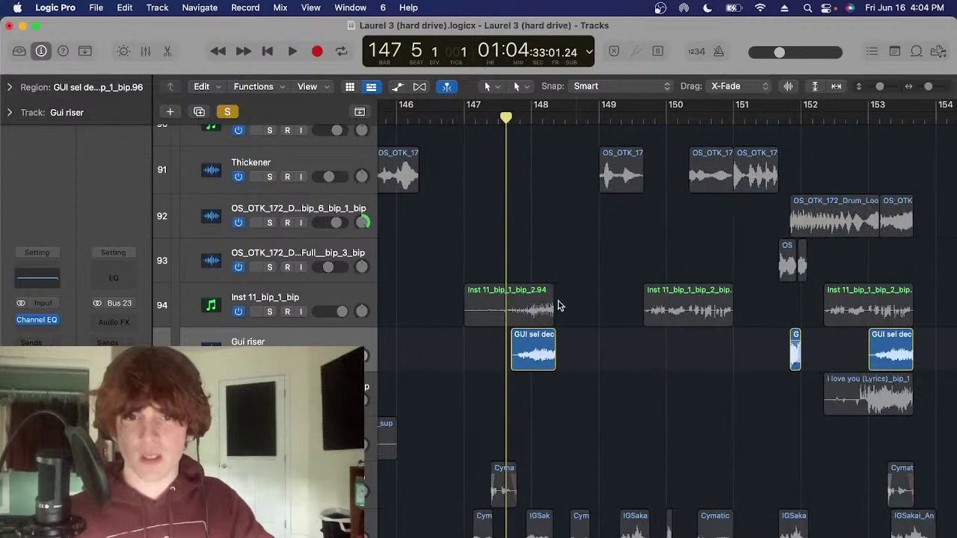
pyautogui.press('space')
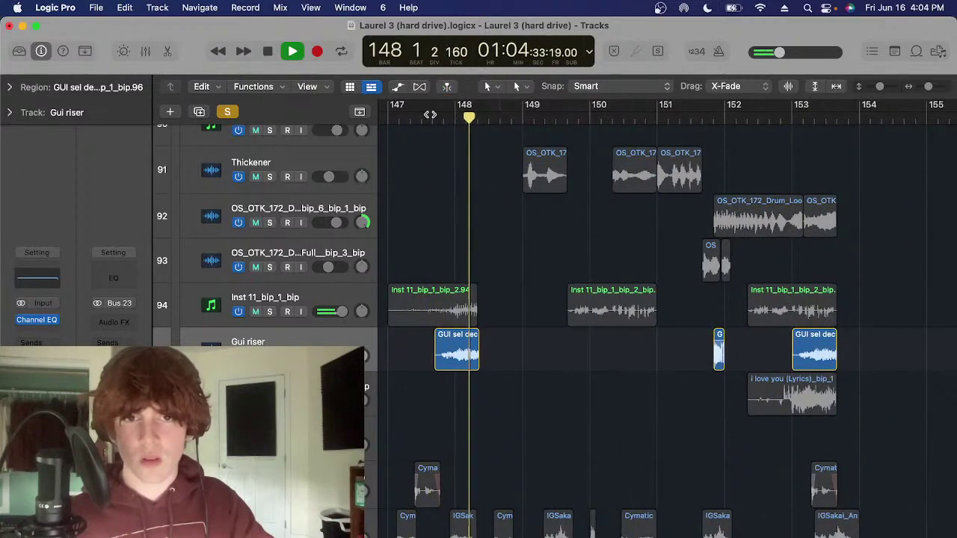
pyautogui.press('space')
pyautogui.click(437, 355)
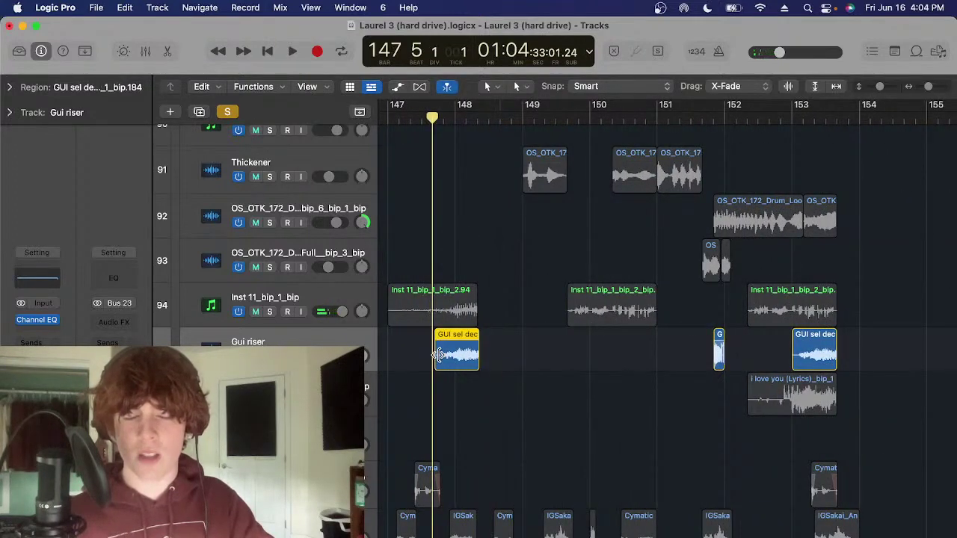
pyautogui.moveTo(500, 346); pyautogui.dragTo(459, 369)
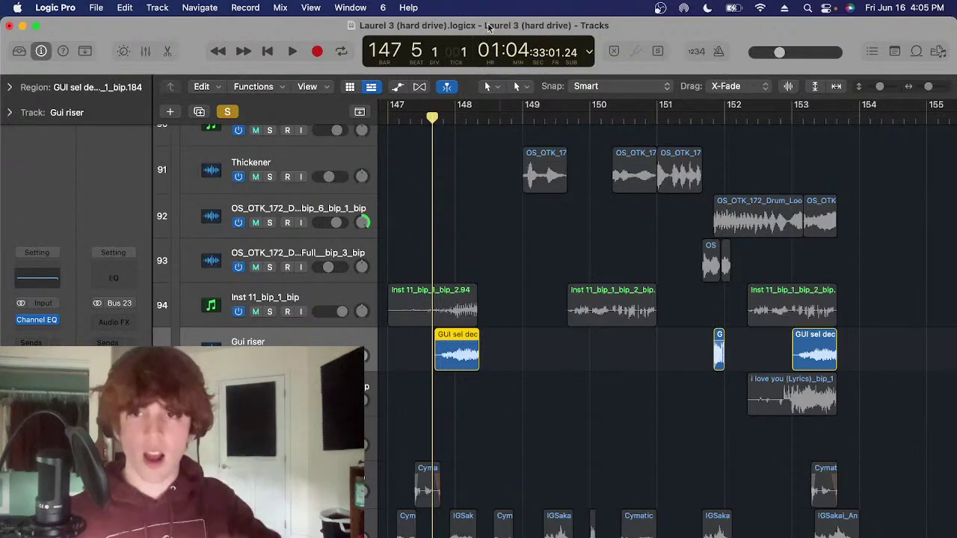
# Set the playhead to bar 152 and examine the short Gui riser region that ends there
pyautogui.click(720, 119)
pyautogui.click(388, 352)
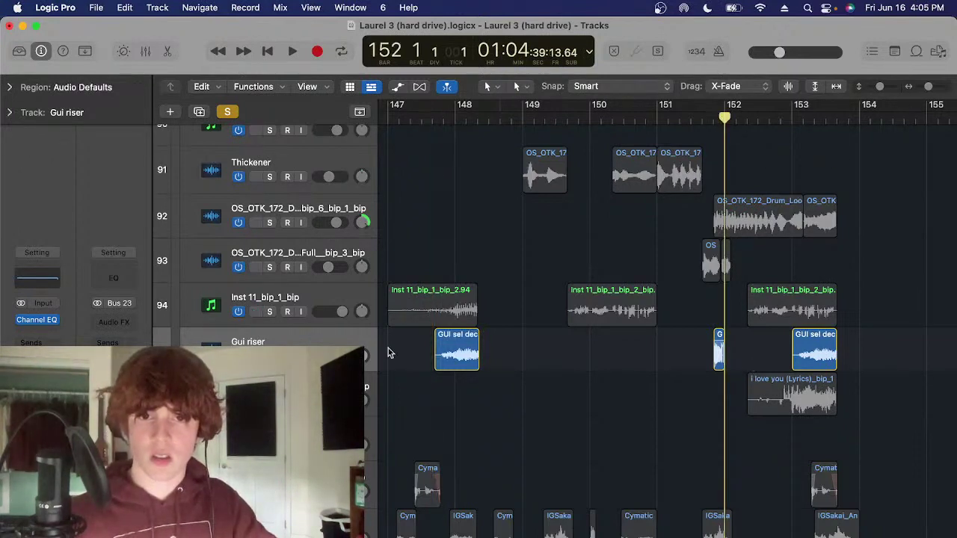
pyautogui.scroll(-1, 558, 323)
pyautogui.scroll(-2, 557, 323)
pyautogui.hscroll(5, 557, 322)
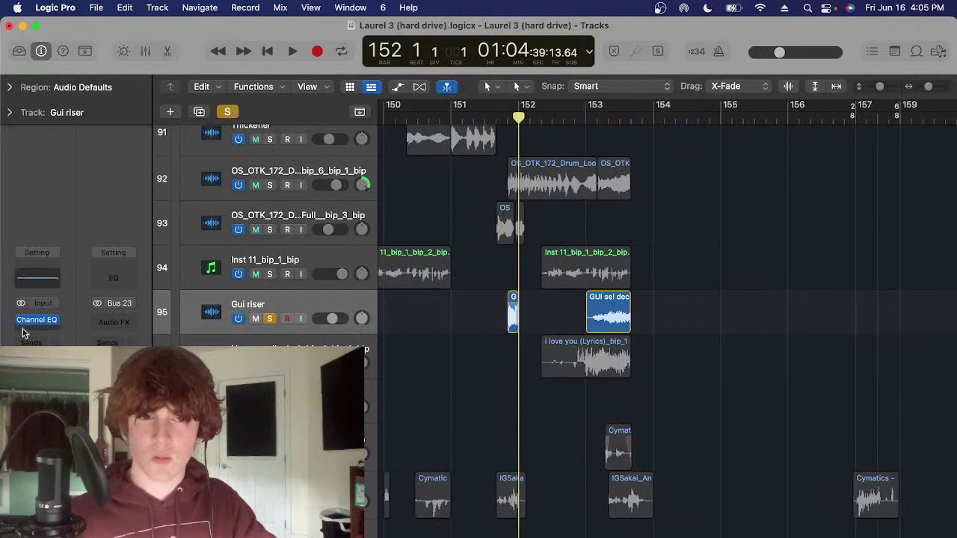
pyautogui.click(21, 331)
pyautogui.click(677, 372)
pyautogui.press('super+Right')
pyautogui.press('super+Right')
pyautogui.press('super+Right')
pyautogui.press('super+Right')
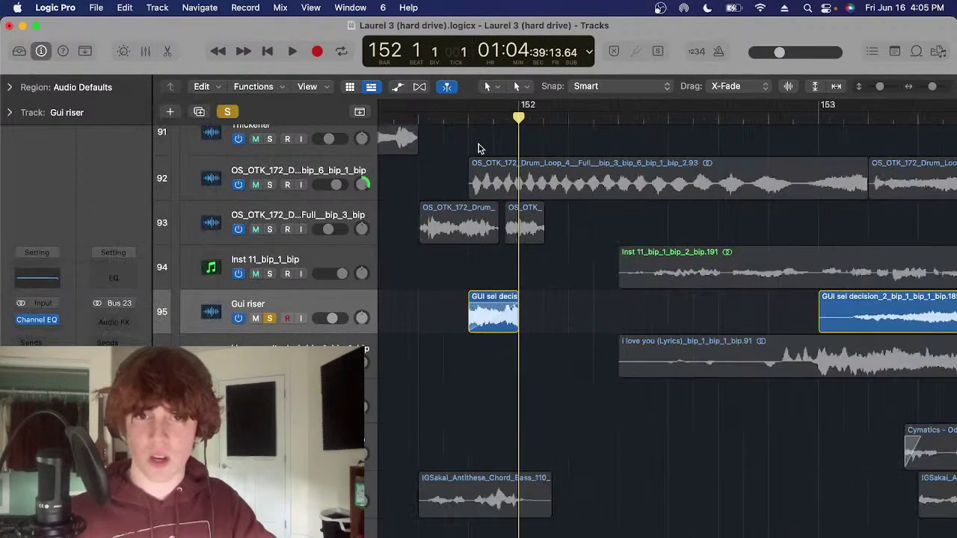
pyautogui.press('super+Left')
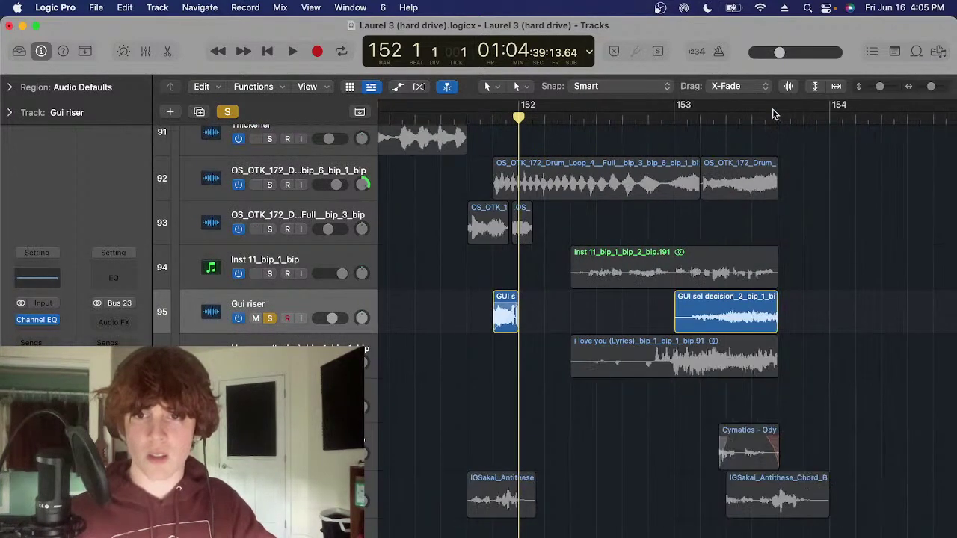
# Play the last Gui riser region from bar 153 beat 3 and stop after it
pyautogui.click(722, 121)
pyautogui.hscroll(2, 740, 362)
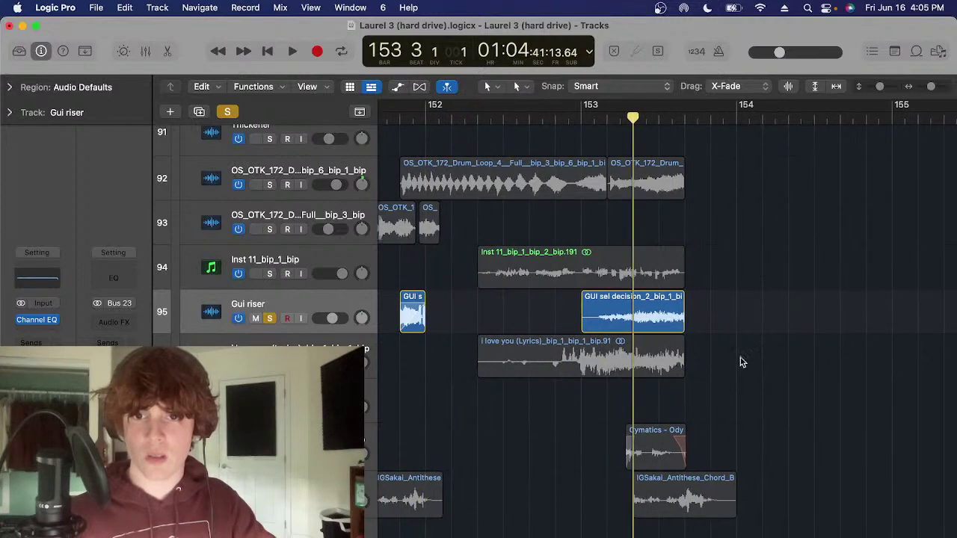
pyautogui.press('super+Left')
pyautogui.press('space')
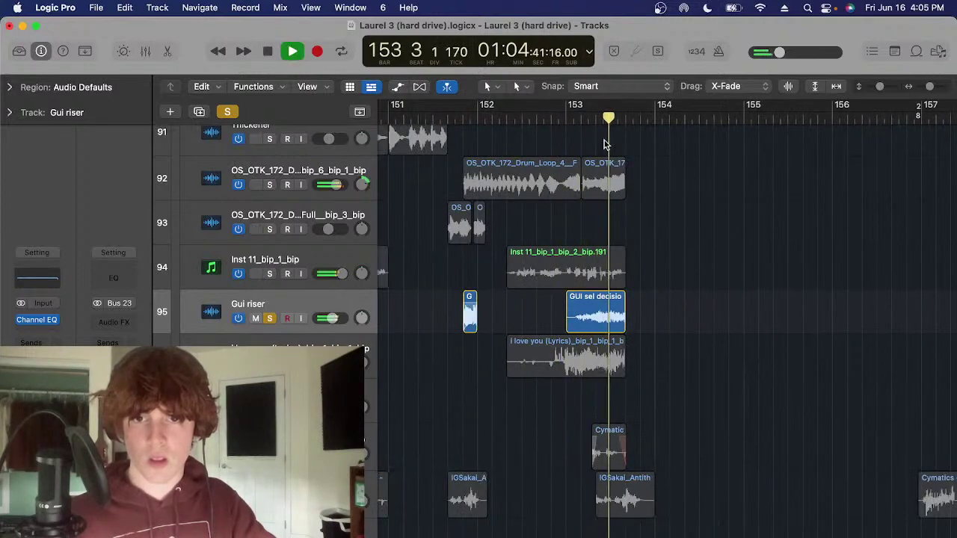
pyautogui.press('space')
# Unsolo the Gui riser track, move the playhead back near bar 148, and solo the Inst 11_bip_1_bip track
pyautogui.press('s')
pyautogui.click(645, 234)
pyautogui.press('super+Left')
pyautogui.press('super+Left')
pyautogui.press('super+Left')
pyautogui.press('t')
pyautogui.press('t')
pyautogui.hscroll(-2, 539, 152)
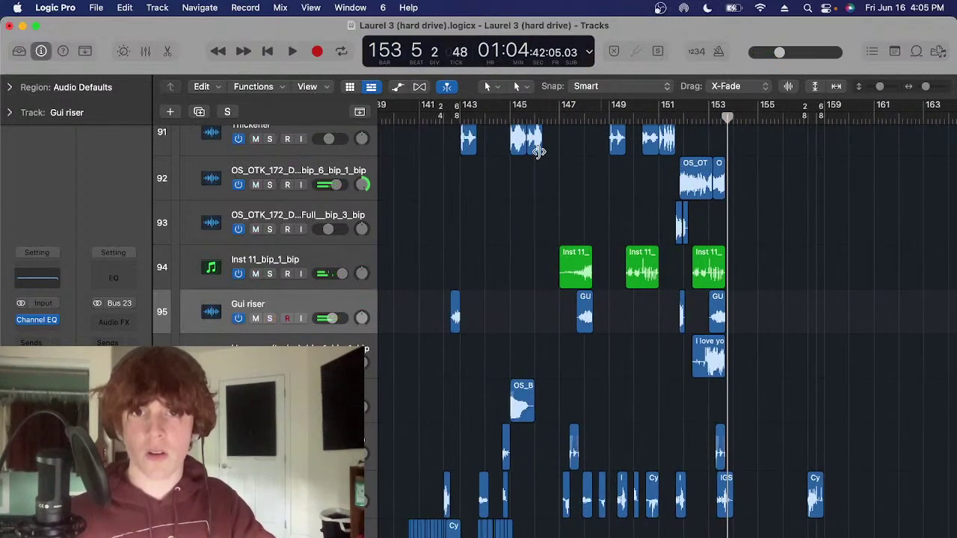
pyautogui.click(579, 118)
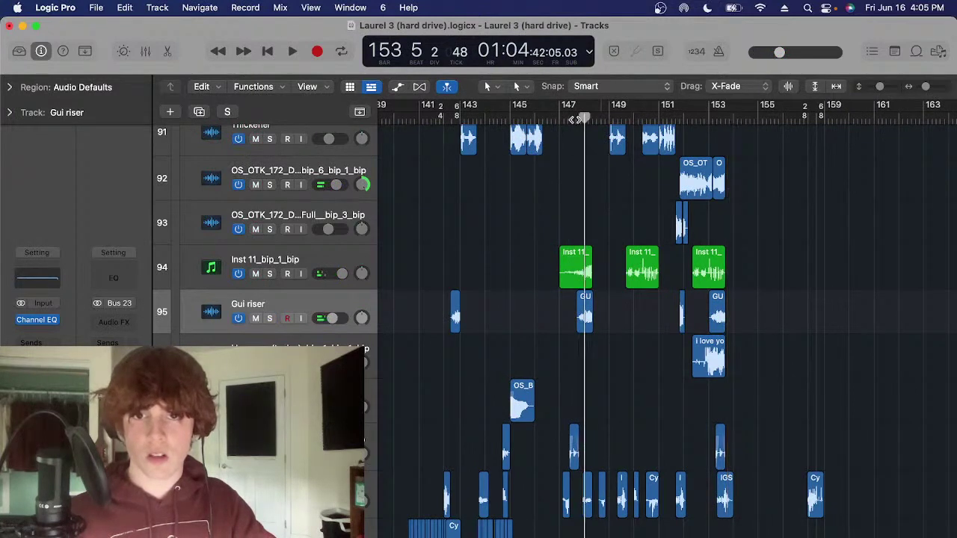
pyautogui.click(337, 255)
pyautogui.press('s')
# Play the soloed Inst 11_bip_1_bip track through its regions into bar 152 and stop
pyautogui.press('space')
pyautogui.press('super+Right')
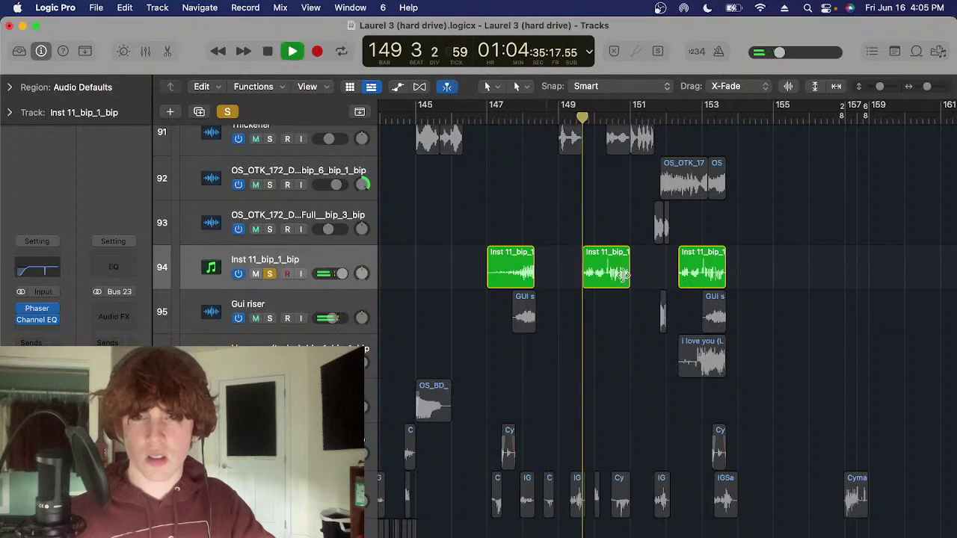
pyautogui.hscroll(4, 672, 248)
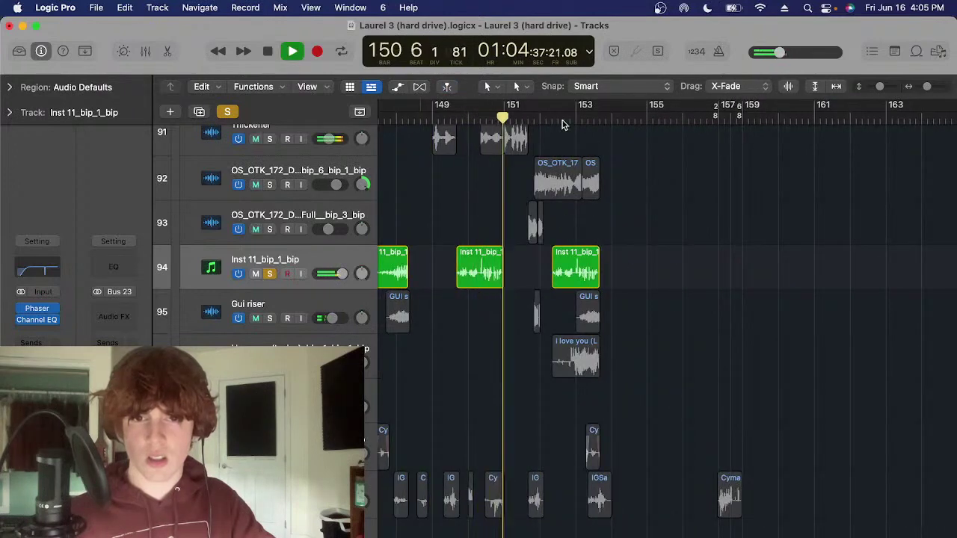
pyautogui.click(587, 269)
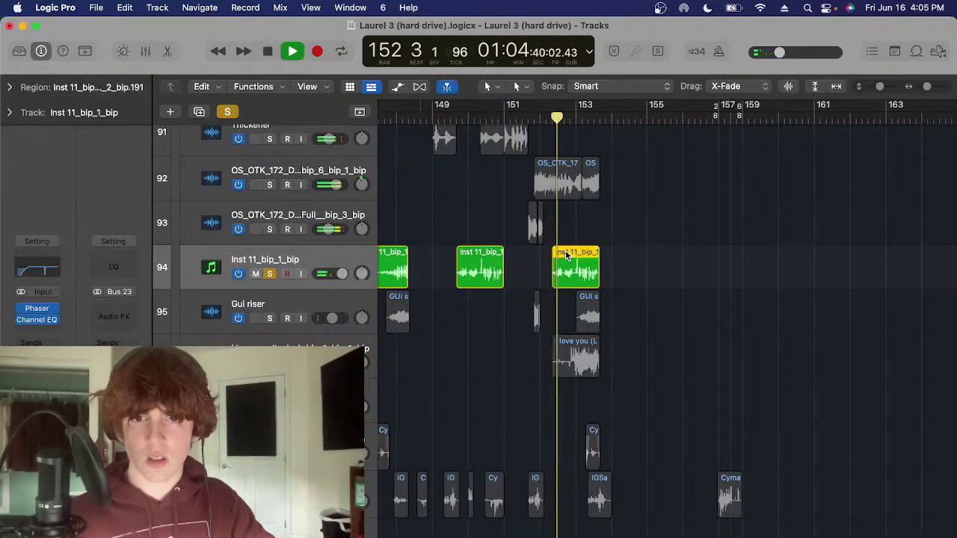
pyautogui.press('space')
# Set the playhead to bar 149 beat 5 and examine the waveform of the second Inst 11_bip_1_bip region
pyautogui.click(455, 115)
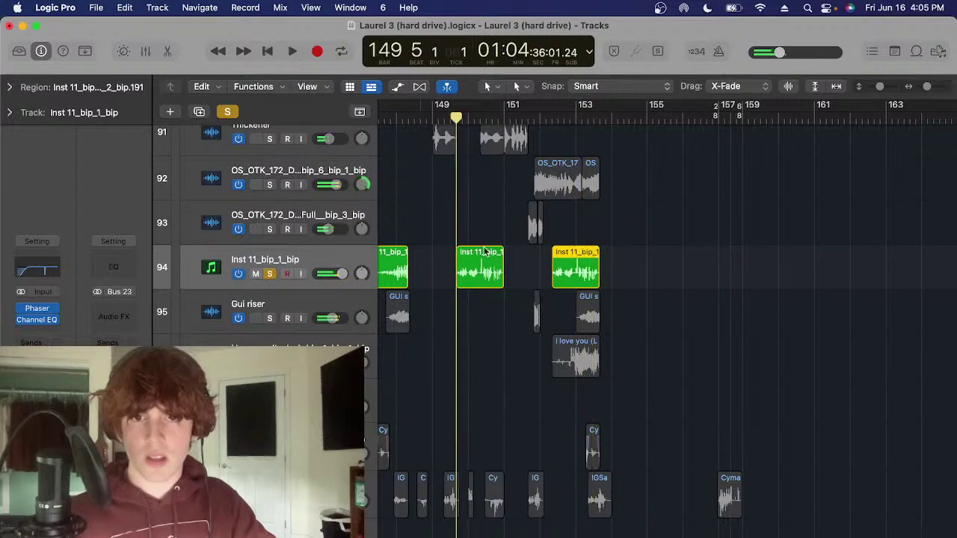
pyautogui.click(493, 255)
pyautogui.press('super+Down')
pyautogui.press('super+Down')
pyautogui.click(493, 237)
pyautogui.press('super+Right')
pyautogui.press('super+Right')
pyautogui.press('super+Right')
pyautogui.press('super+Right')
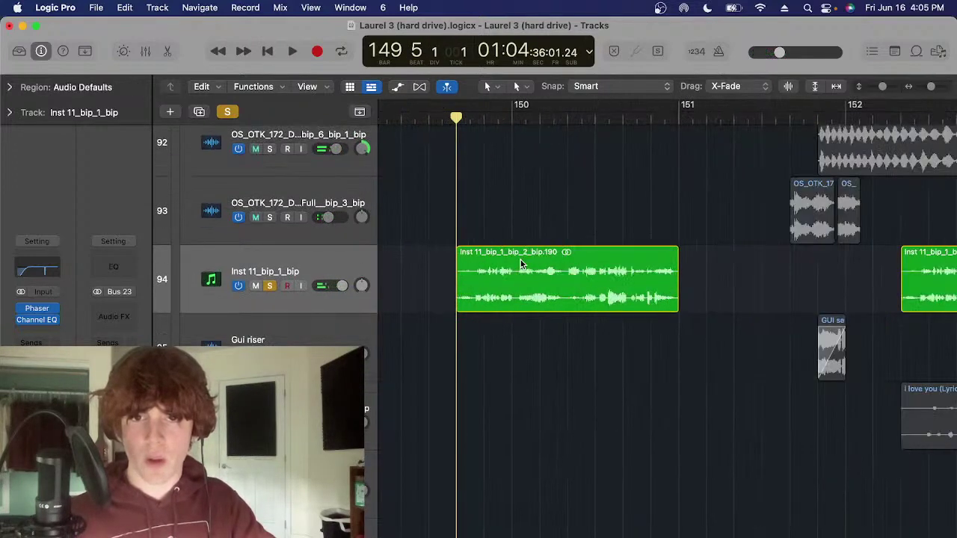
# Select the first Inst 11_bip_1_bip region at bar 147 and set the playhead to bar 147 beat 4
pyautogui.press('super+Left')
pyautogui.press('super+Left')
pyautogui.press('super+Left')
pyautogui.press('super+Left')
pyautogui.press('super+Right')
pyautogui.hscroll(-5, 542, 218)
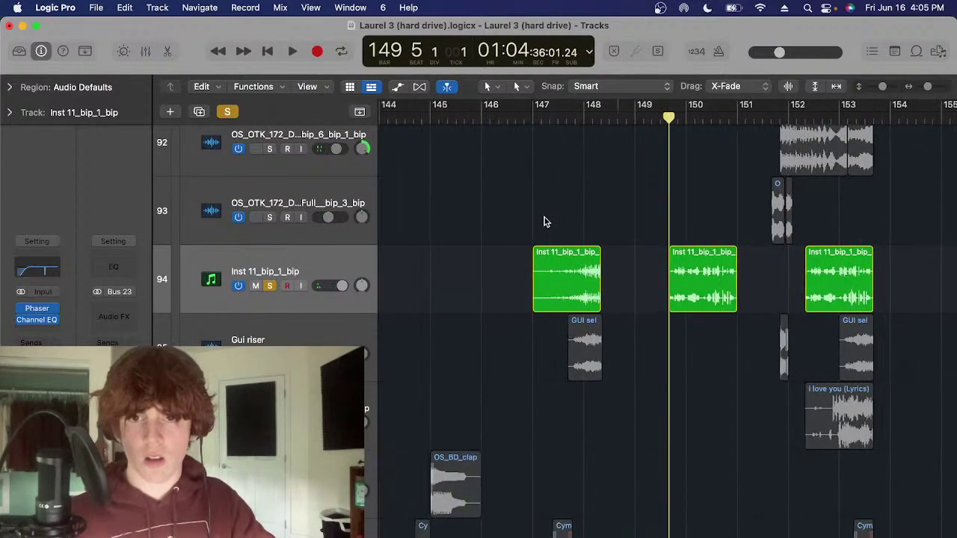
pyautogui.click(559, 120)
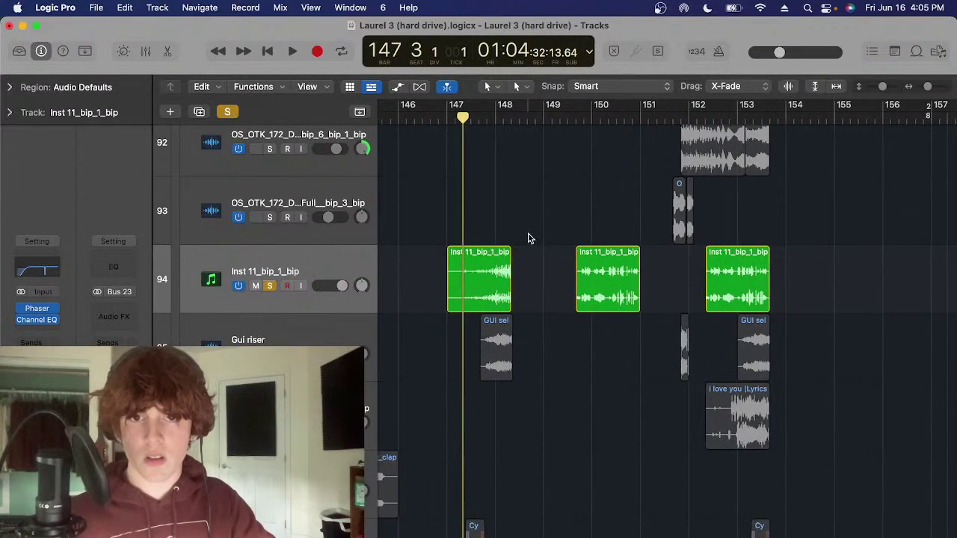
pyautogui.click(480, 262)
pyautogui.click(471, 120)
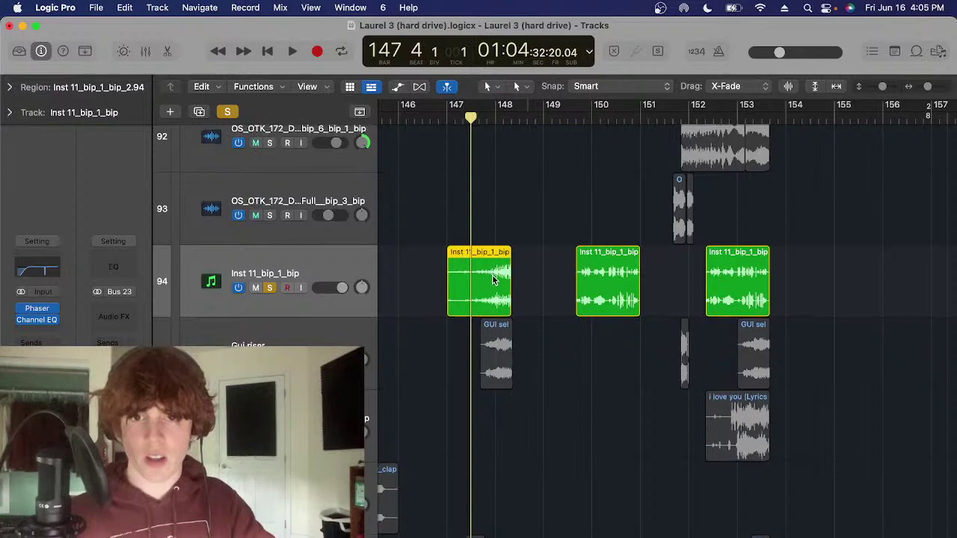
# Inspect and play the first Inst 11_bip_1_bip region, stop, and return the playhead to bar 147 beat 4
pyautogui.press('super+Down')
pyautogui.click(514, 216)
pyautogui.click(489, 289)
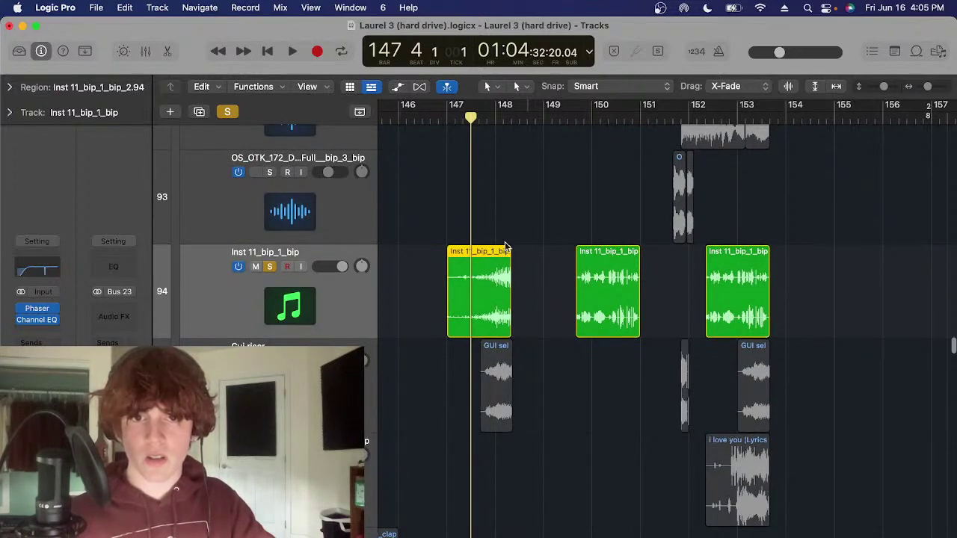
pyautogui.press('space')
pyautogui.click(509, 222)
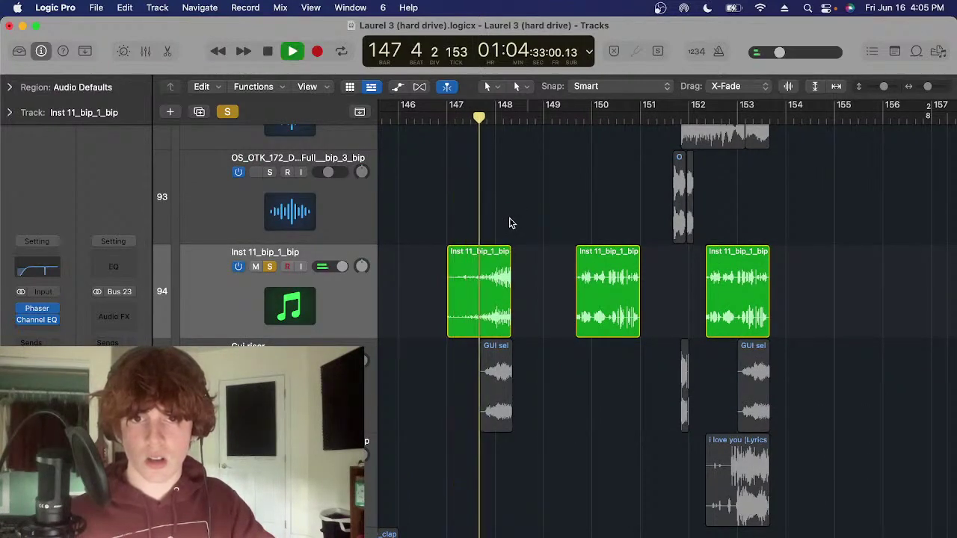
pyautogui.press('space')
pyautogui.click(474, 122)
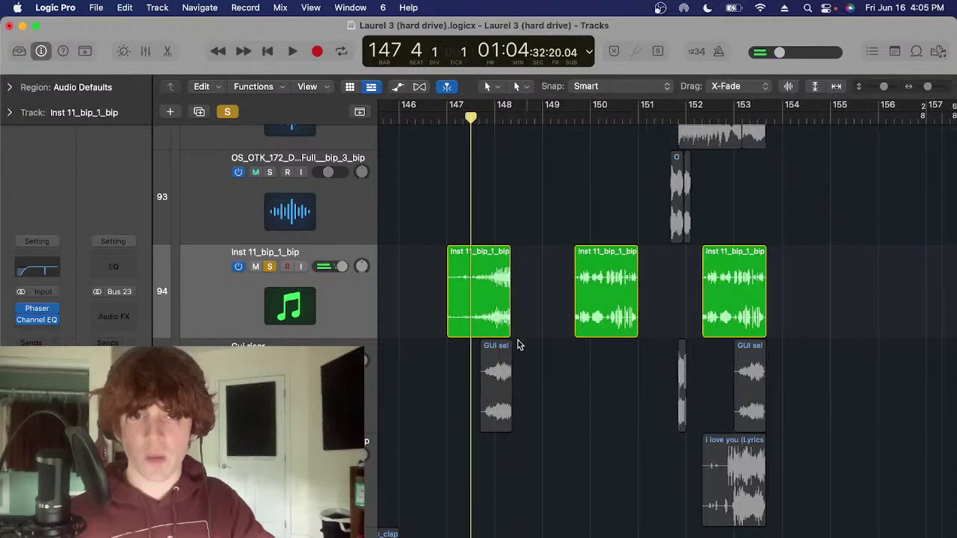
# Unsolo the Inst 11_bip_1_bip track and select the Sub glitches track below it
pyautogui.press('s')
pyautogui.scroll(-3, 508, 344)
pyautogui.hscroll(-5, 516, 343)
pyautogui.scroll(-3, 581, 338)
pyautogui.scroll(-10, 588, 348)
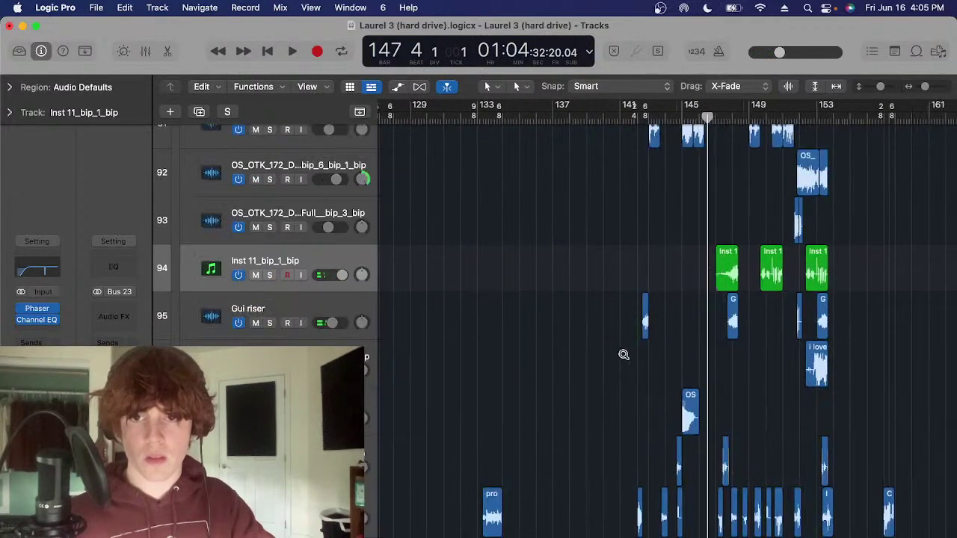
pyautogui.click(371, 360)
pyautogui.scroll(4, 419, 317)
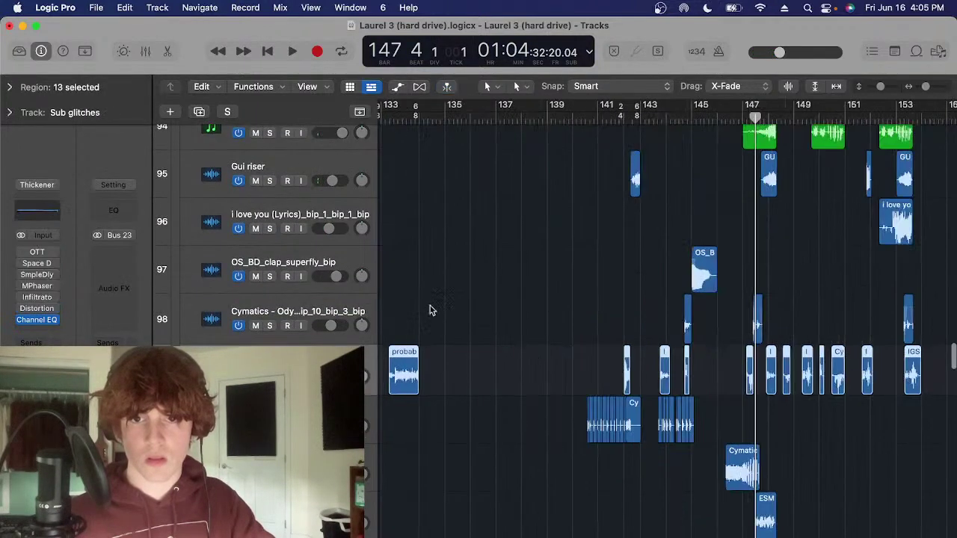
# Solo the Cymatics track 98 (ip_10_bip_3_bip), play it through its region at bar 147 and stop
pyautogui.click(362, 311)
pyautogui.hscroll(5, 549, 180)
pyautogui.press('s')
pyautogui.press(',')
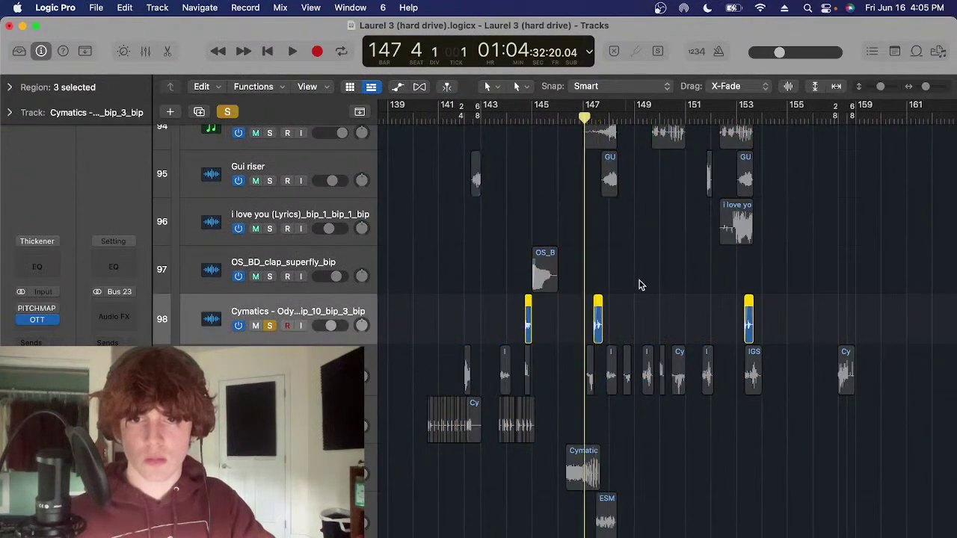
pyautogui.press('space')
pyautogui.click(640, 287)
pyautogui.scroll(4, 641, 287)
pyautogui.press('space')
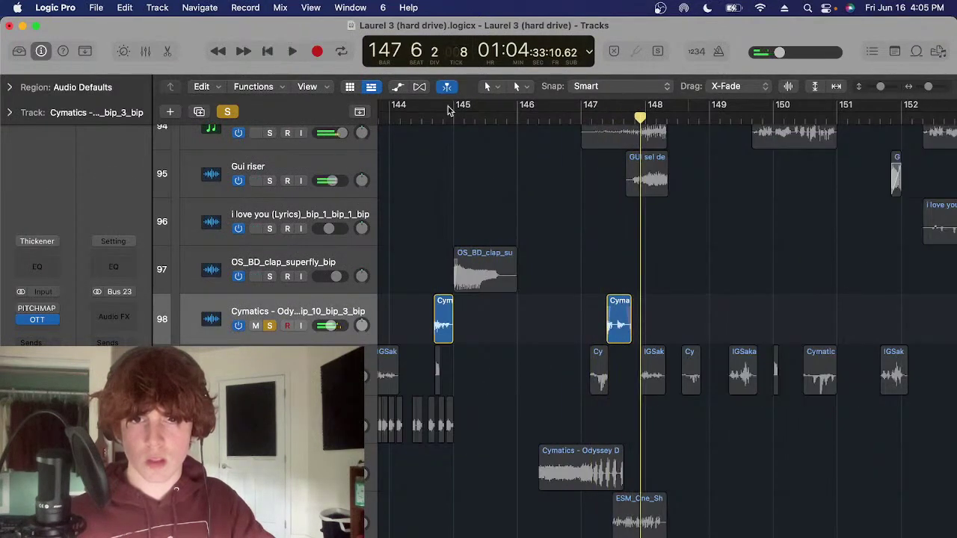
# Play track 98's first region repeatedly from bar 144 beat 5, stop, and return the playhead to the region's start
pyautogui.click(429, 119)
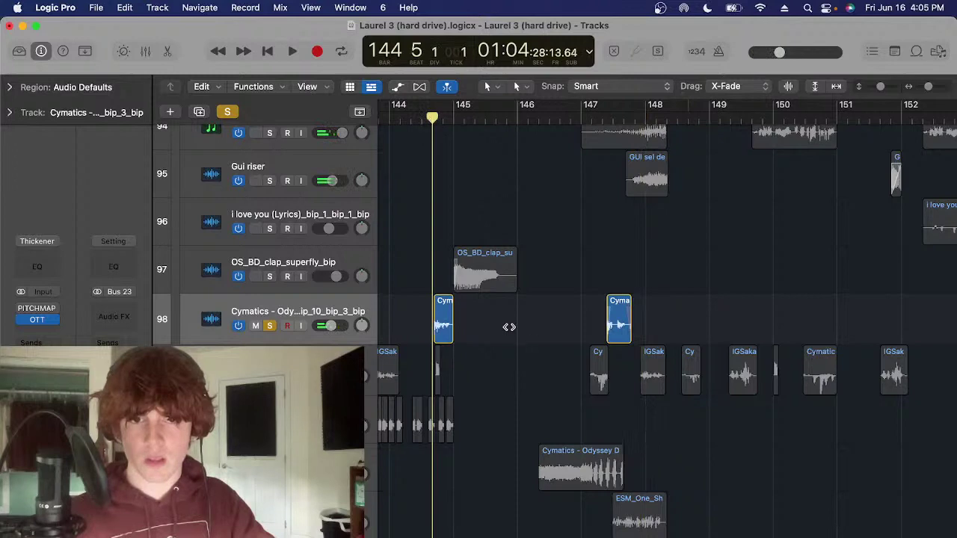
pyautogui.press('space')
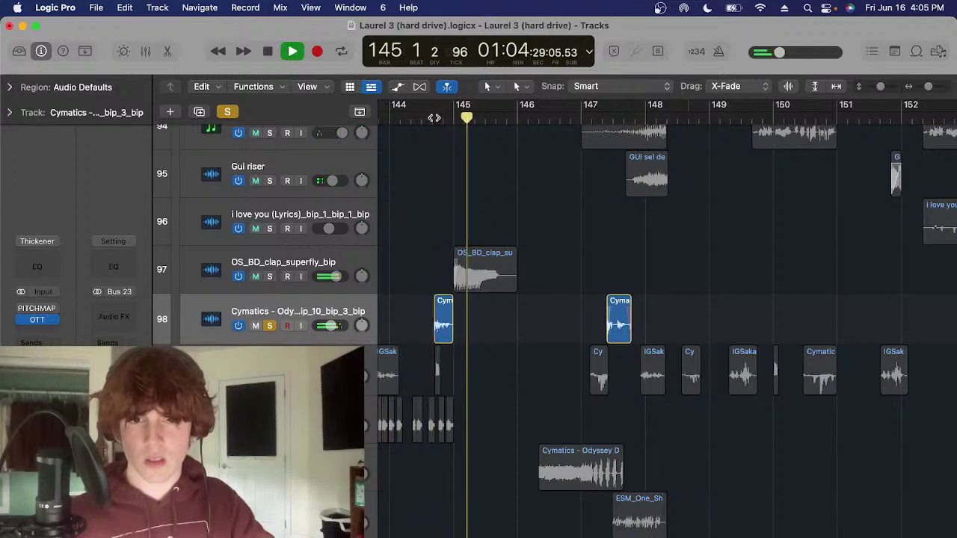
pyautogui.click(433, 117)
pyautogui.scroll(5, 458, 163)
pyautogui.press('space')
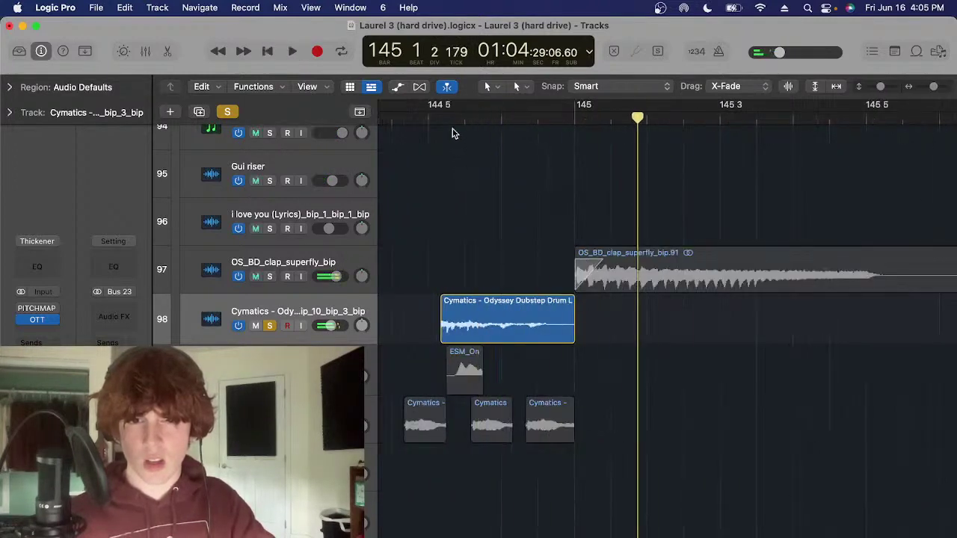
pyautogui.click(445, 117)
pyautogui.scroll(-5, 486, 229)
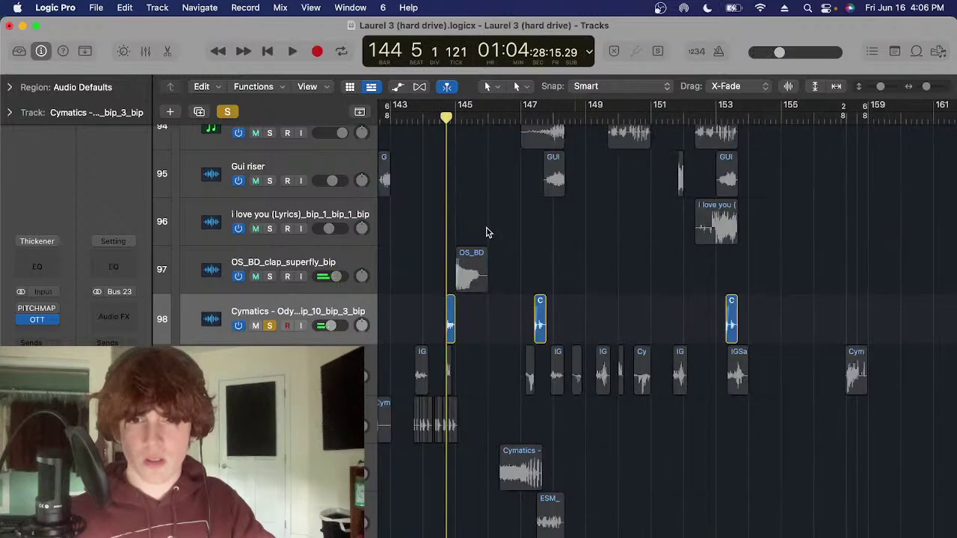
# Play track 98's last region at bar 153, stop and unsolo the track, leaving the playhead at bar 142
pyautogui.click(719, 119)
pyautogui.scroll(8, 650, 292)
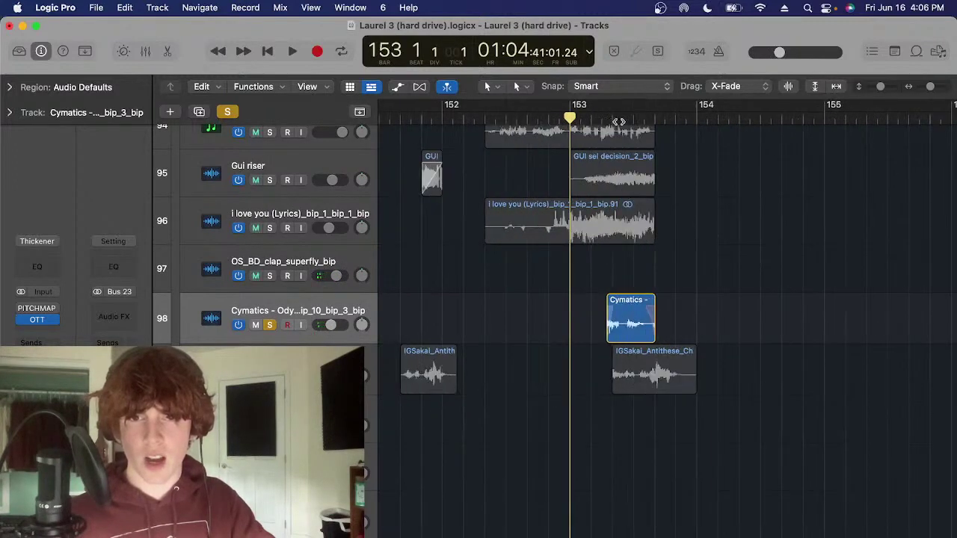
pyautogui.click(605, 117)
pyautogui.press('space')
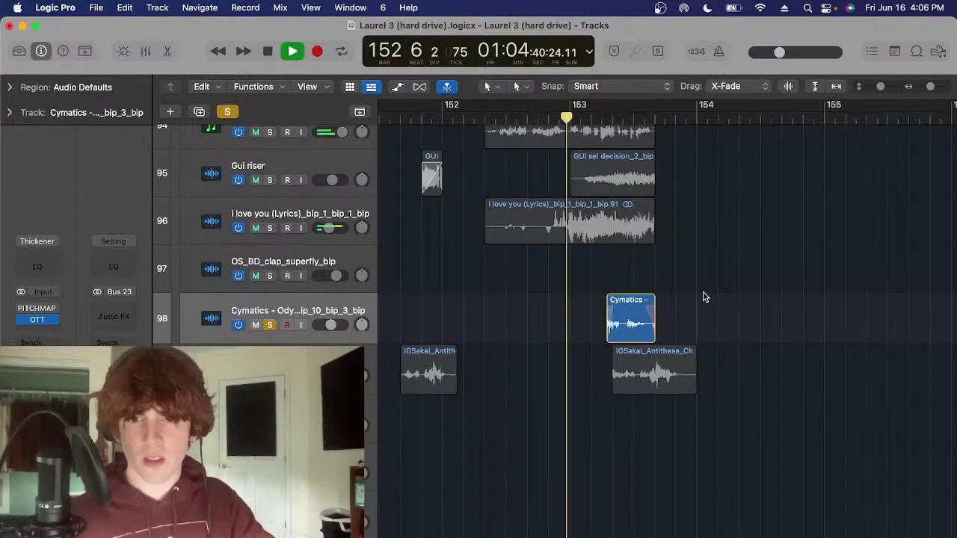
pyautogui.scroll(-6, 530, 207)
pyautogui.press('space')
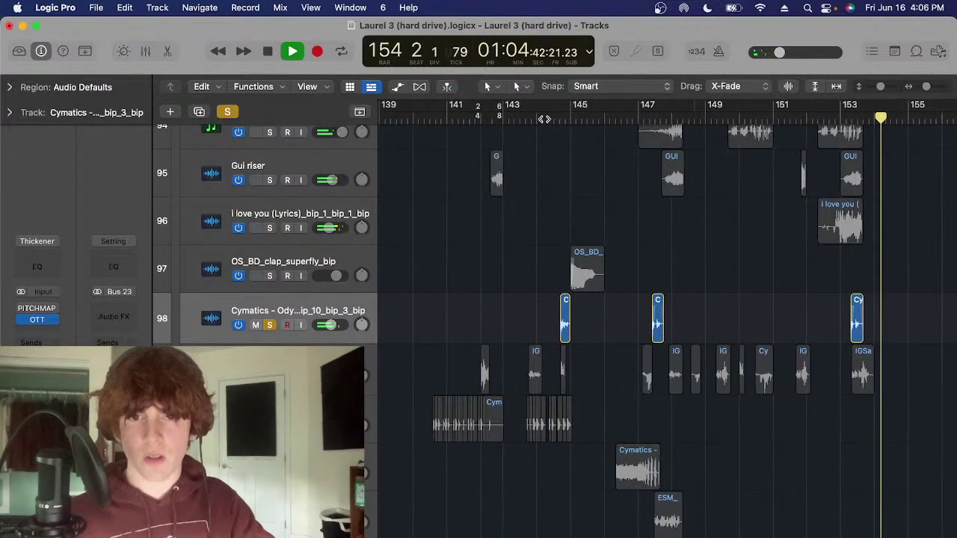
pyautogui.press('s')
pyautogui.click(484, 118)
# Browse the plug-in manufacturers available for track 98's empty effect slot, including FKFX, and dismiss the list
pyautogui.click(40, 325)
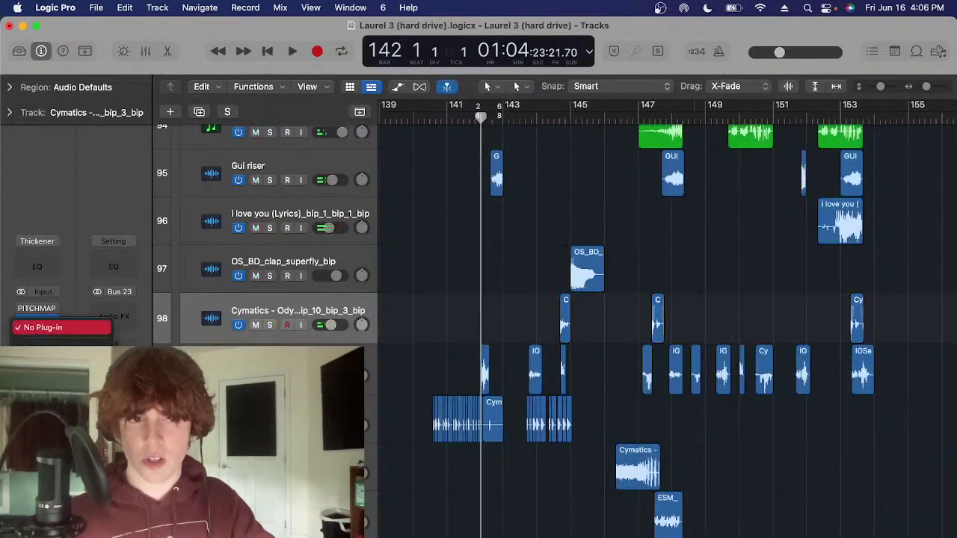
pyautogui.moveTo(149, 193)
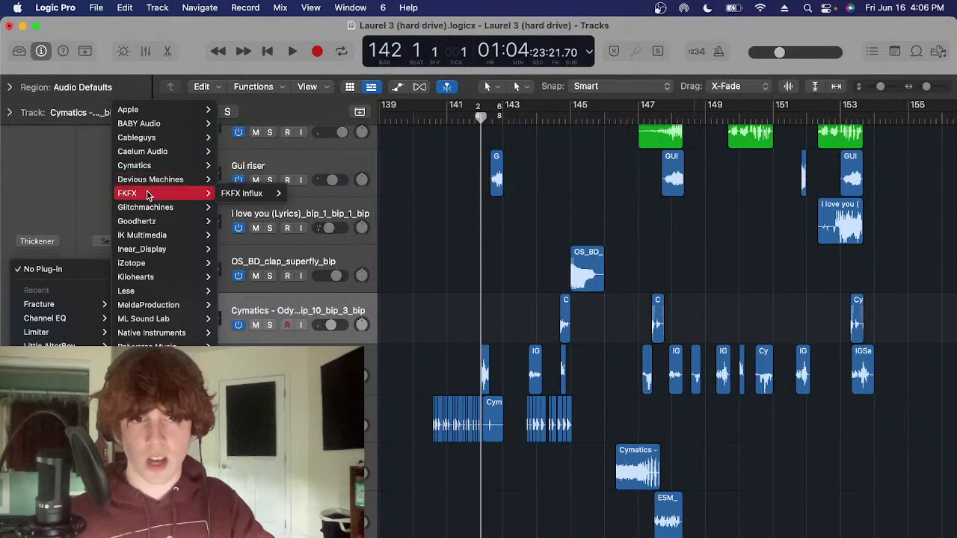
pyautogui.moveTo(251, 195)
pyautogui.click(517, 254)
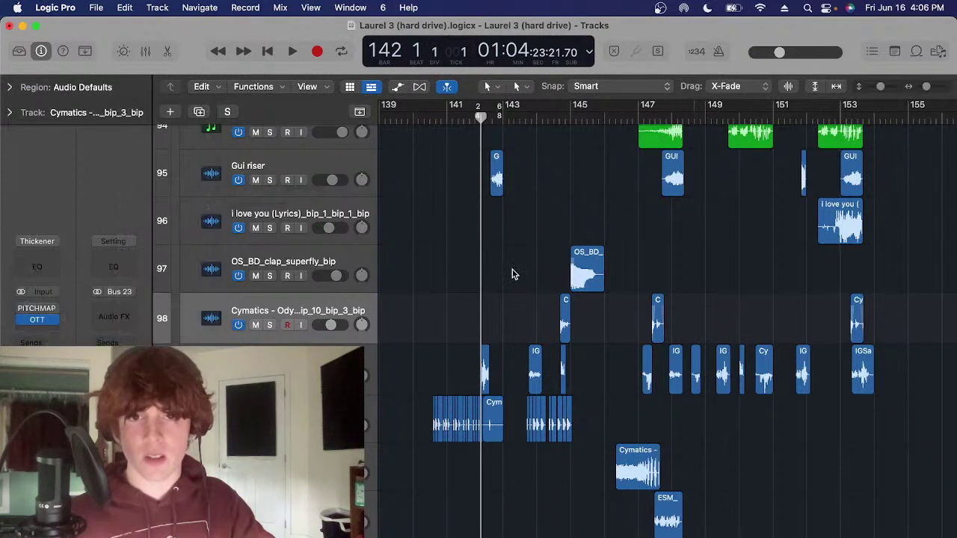
pyautogui.click(48, 325)
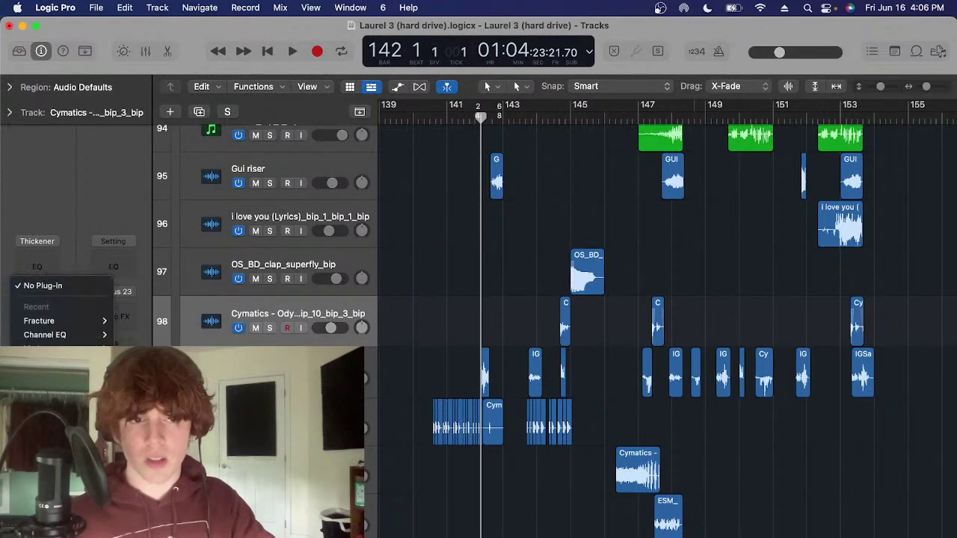
pyautogui.moveTo(166, 232)
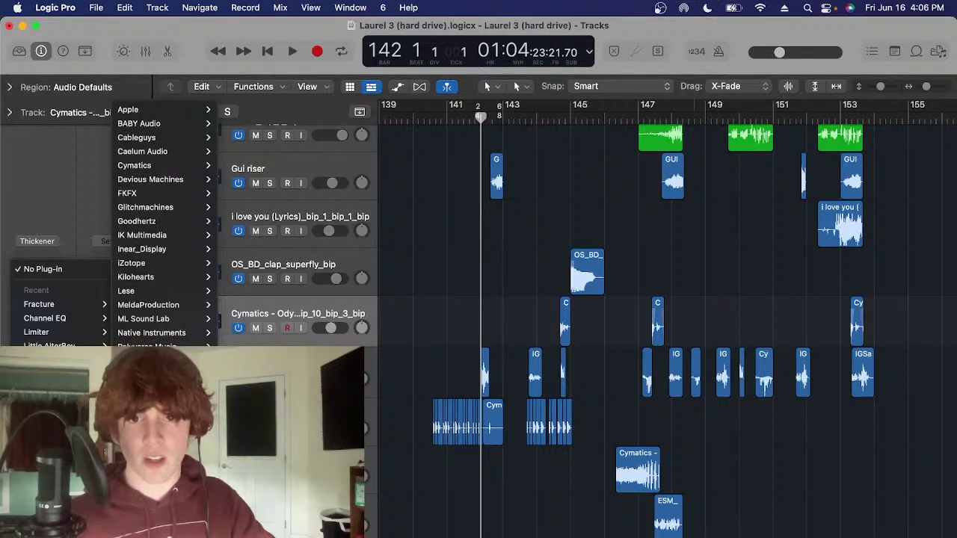
pyautogui.click(486, 311)
# Select the Gui riser track and set the playhead to bar 142 beat 2 at its first region
pyautogui.scroll(4, 485, 305)
pyautogui.press('super+Right')
pyautogui.click(335, 262)
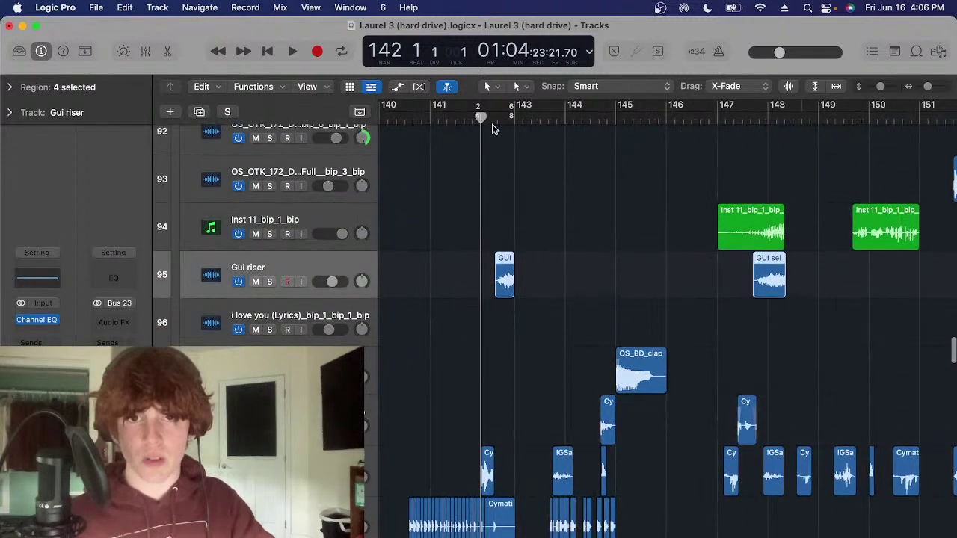
pyautogui.click(496, 116)
pyautogui.scroll(-4, 486, 384)
# Select the Sub glitches track, set the playhead to bar 142 beat 1 and deselect its regions
pyautogui.click(337, 366)
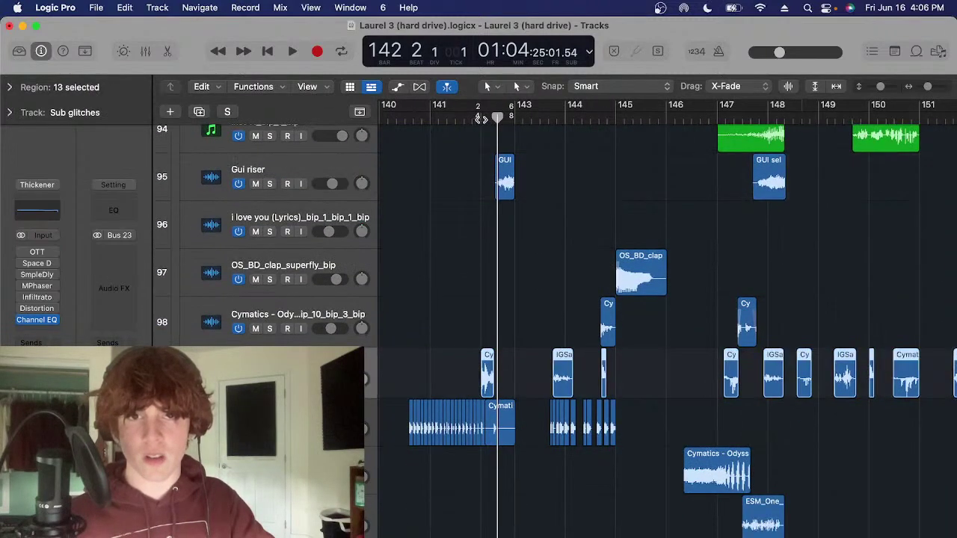
pyautogui.click(481, 118)
pyautogui.click(516, 329)
pyautogui.hscroll(2, 516, 334)
pyautogui.scroll(-2, 513, 336)
pyautogui.hscroll(-2, 508, 339)
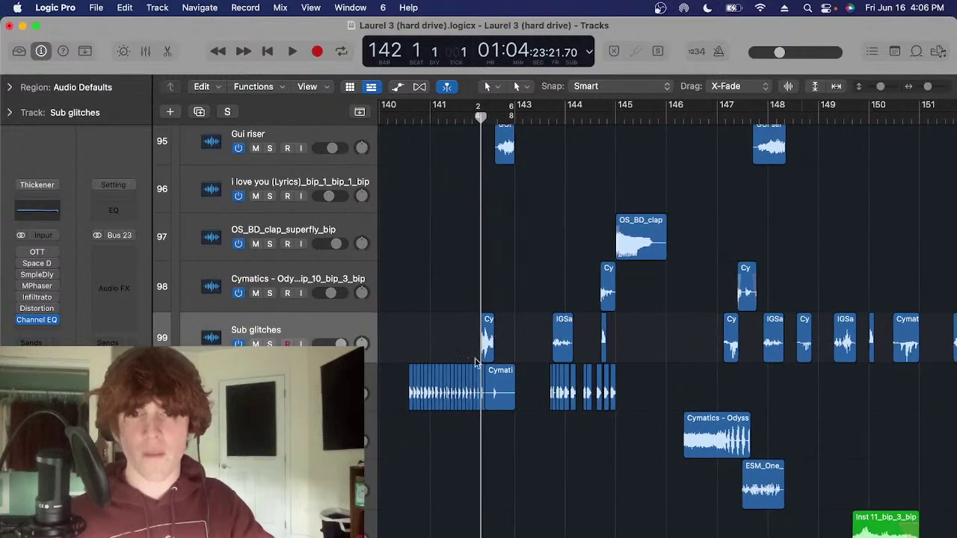
# Select and solo the Cymatics track 100 (PM_bip_10_bip), with the playhead at bar 141 beat 3
pyautogui.click(340, 380)
pyautogui.click(447, 122)
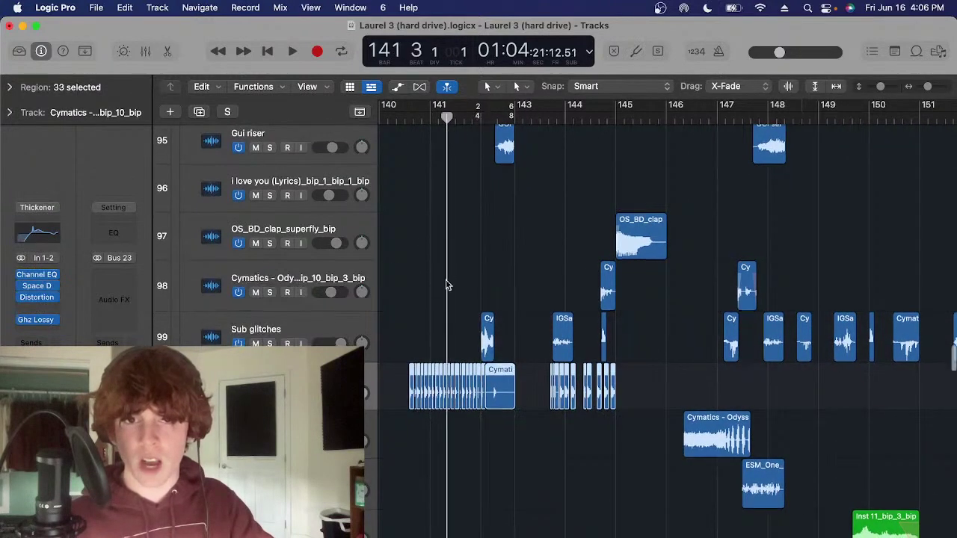
pyautogui.scroll(-3, 453, 322)
pyautogui.click(464, 378)
pyautogui.press('s')
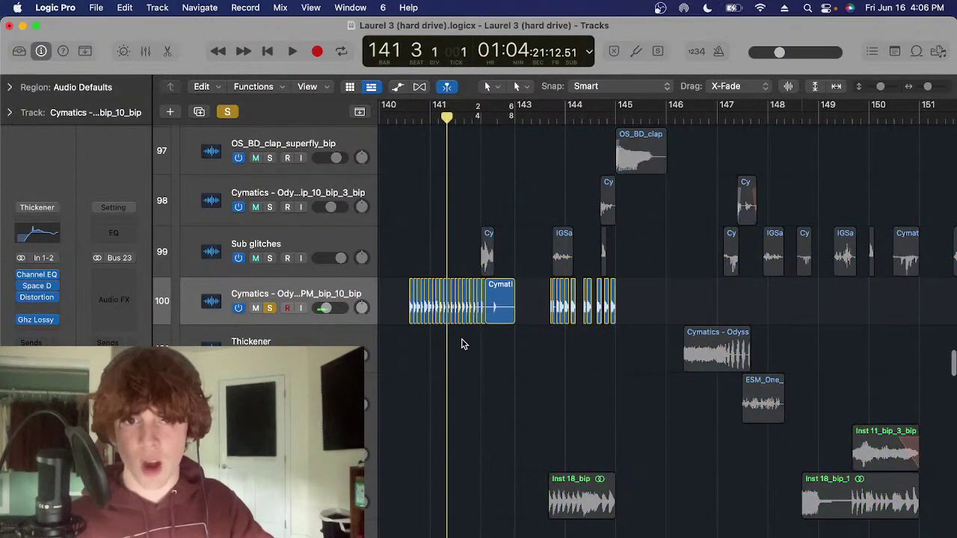
pyautogui.moveTo(501, 345); pyautogui.dragTo(397, 315)
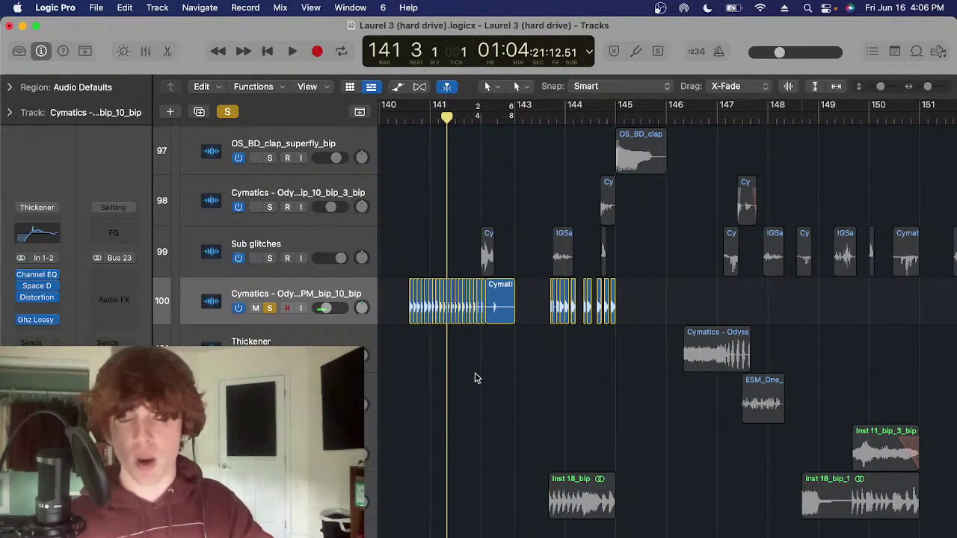
# Play the soloed track 100 from bar 140 through its first group of slices into bar 142 and stop
pyautogui.click(430, 117)
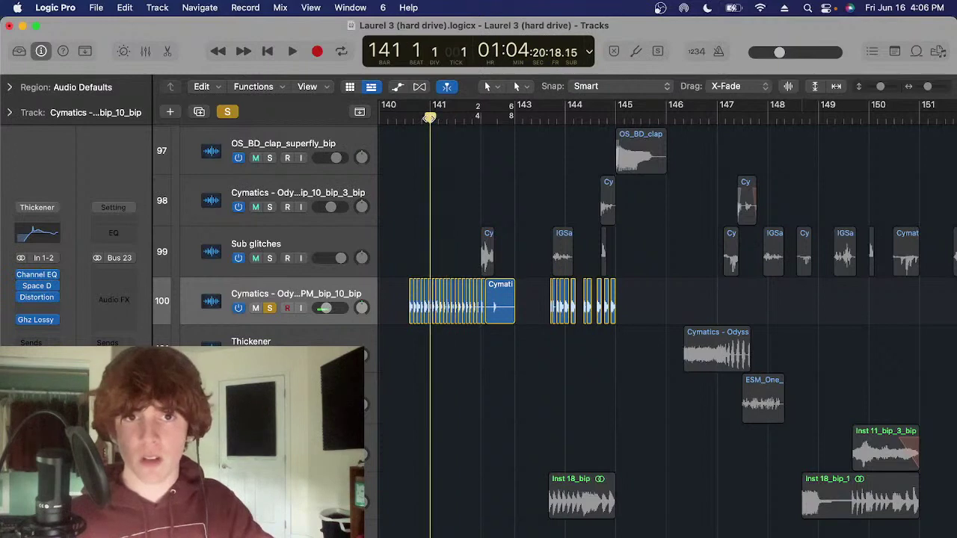
pyautogui.hscroll(-3, 444, 222)
pyautogui.press('space')
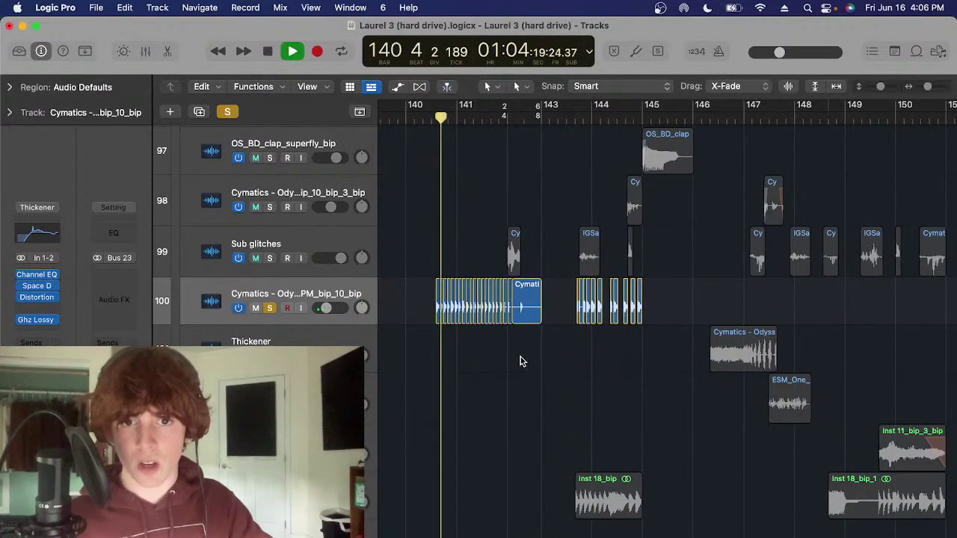
pyautogui.hscroll(1, 479, 250)
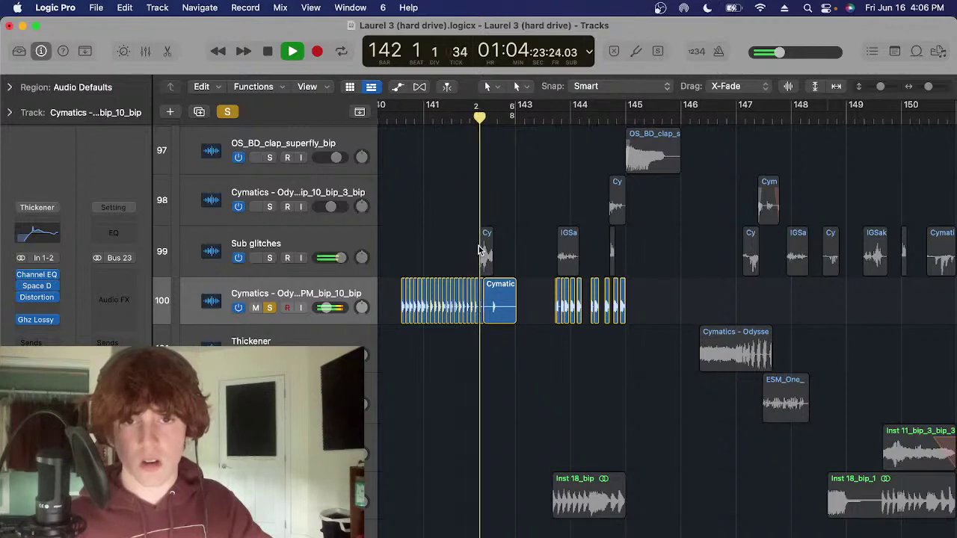
pyautogui.press('space')
# Set the playhead to bar 141 beat 4 and examine the waveforms of track 100's short slices up close
pyautogui.click(452, 120)
pyautogui.press('super+Down')
pyautogui.press('super+Right')
pyautogui.press('cmd+Right')
pyautogui.press('cmd+Right')
pyautogui.press('cmd+Right')
pyautogui.press('cmd+Right')
pyautogui.press('cmd+Right')
pyautogui.press('cmd+Right')
pyautogui.press('cmd+Right')
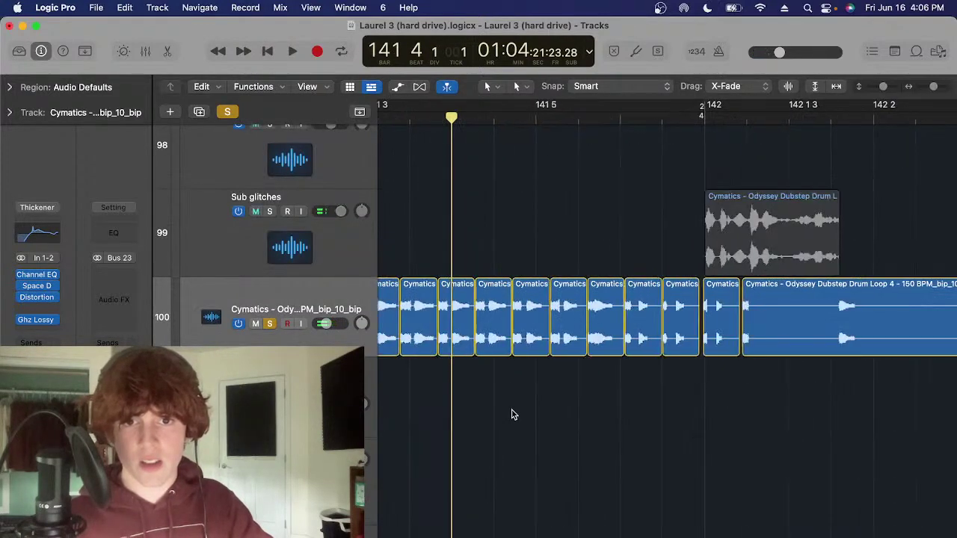
pyautogui.press('cmd+Left')
pyautogui.press('cmd+Left')
pyautogui.press('cmd+Left')
pyautogui.press('cmd+Left')
pyautogui.press('cmd+Left')
pyautogui.press('cmd+Left')
pyautogui.press('cmd+Left')
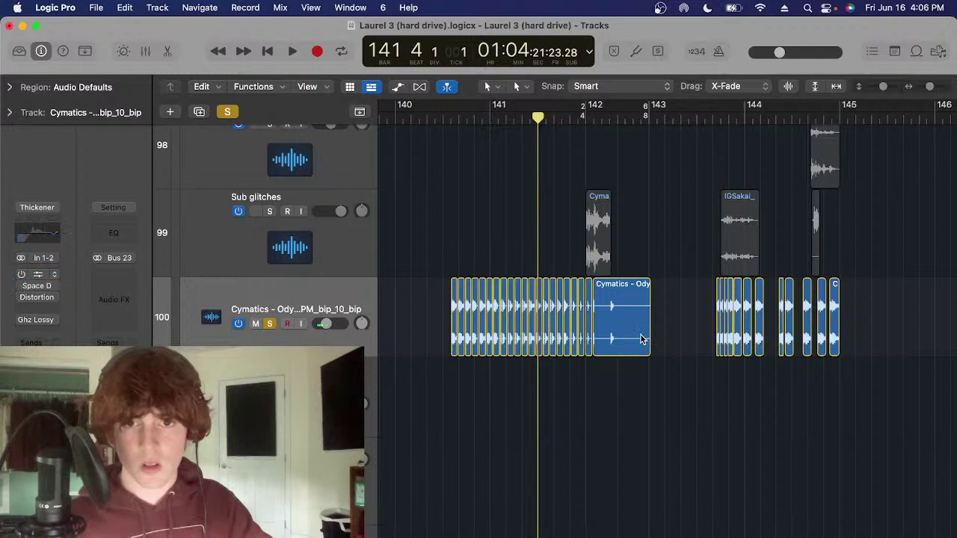
# Play track 100 from bar 141 beat 4 into bar 142 with its plug-ins bypassed, and stop
pyautogui.press('space')
pyautogui.press('super+Right')
pyautogui.press('super+Right')
pyautogui.press('super+Left')
pyautogui.hscroll(1, 568, 306)
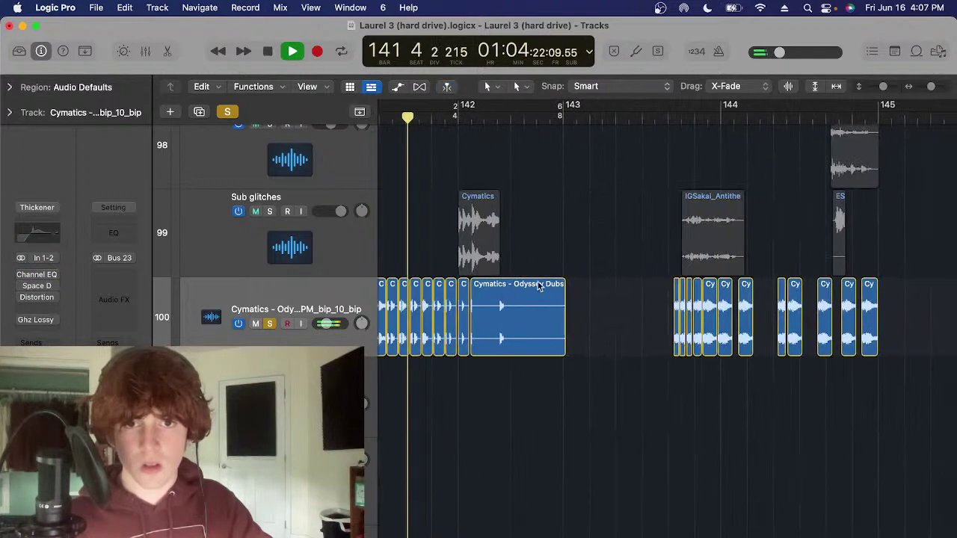
pyautogui.press('space')
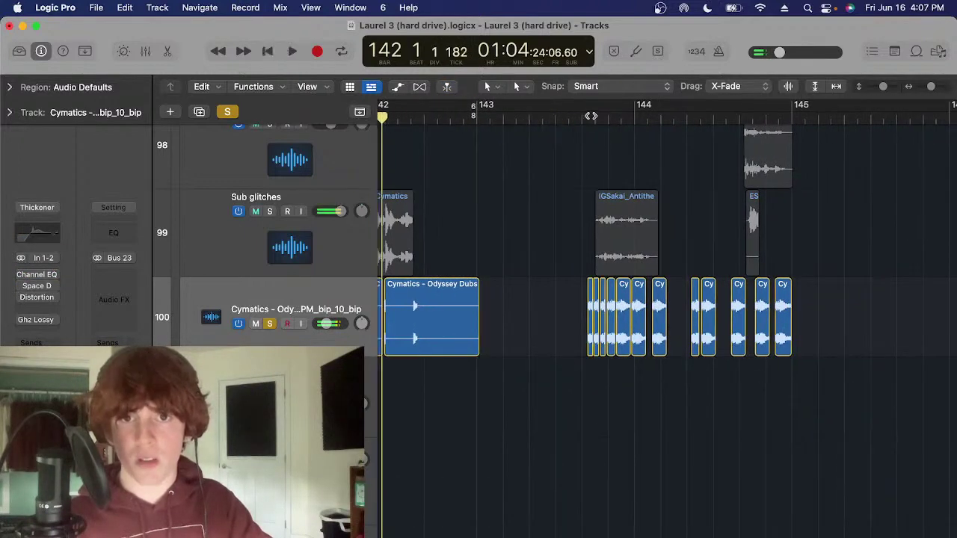
# Play track 100's second group of slices with the plug-ins bypassed, stop, and set the playhead to bar 143 beat 5
pyautogui.press('space')
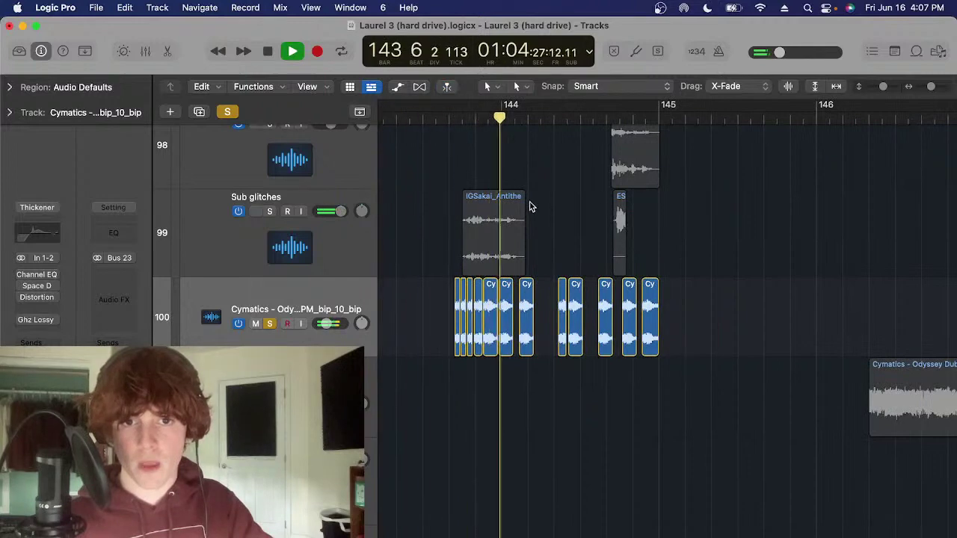
pyautogui.hscroll(1, 529, 206)
pyautogui.press('space')
pyautogui.click(409, 118)
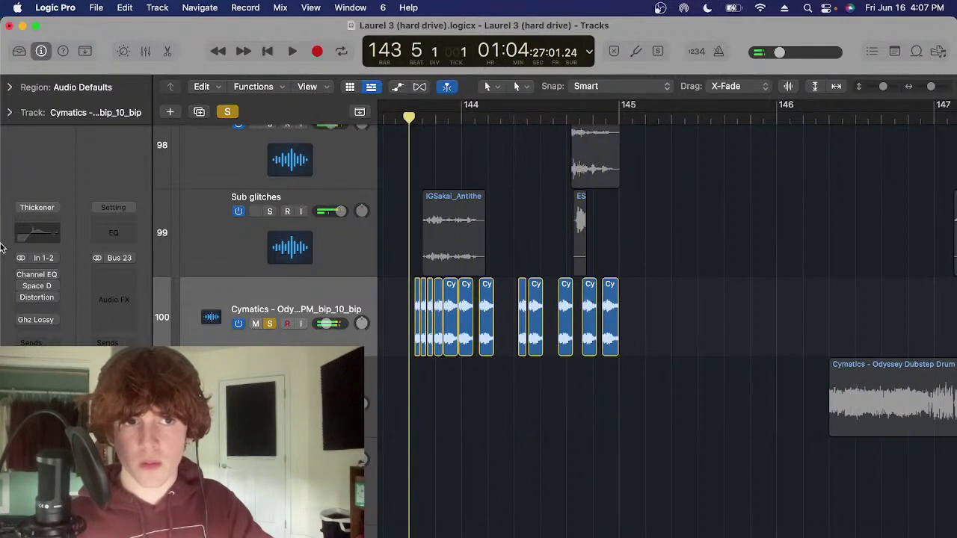
# With track 100's plug-ins re-enabled, replay the slices into bar 145, return the playhead to bar 143 beat 5 and unsolo the track
pyautogui.press('space')
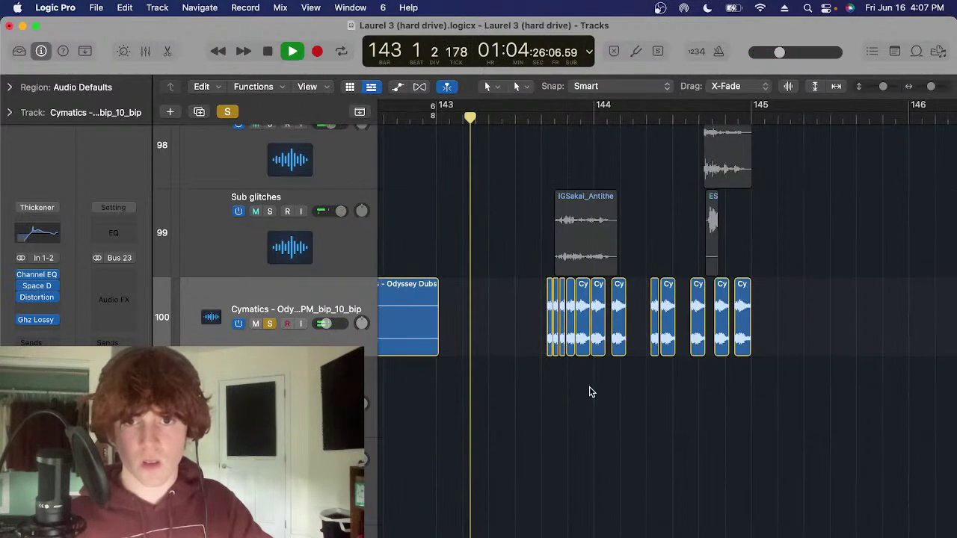
pyautogui.hscroll(2, 590, 390)
pyautogui.scroll(-3, 586, 382)
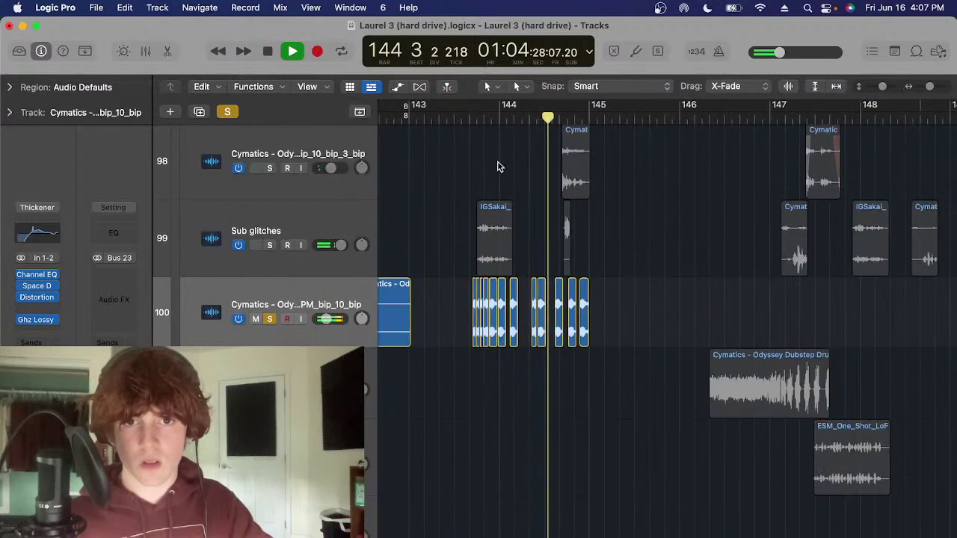
pyautogui.press('space')
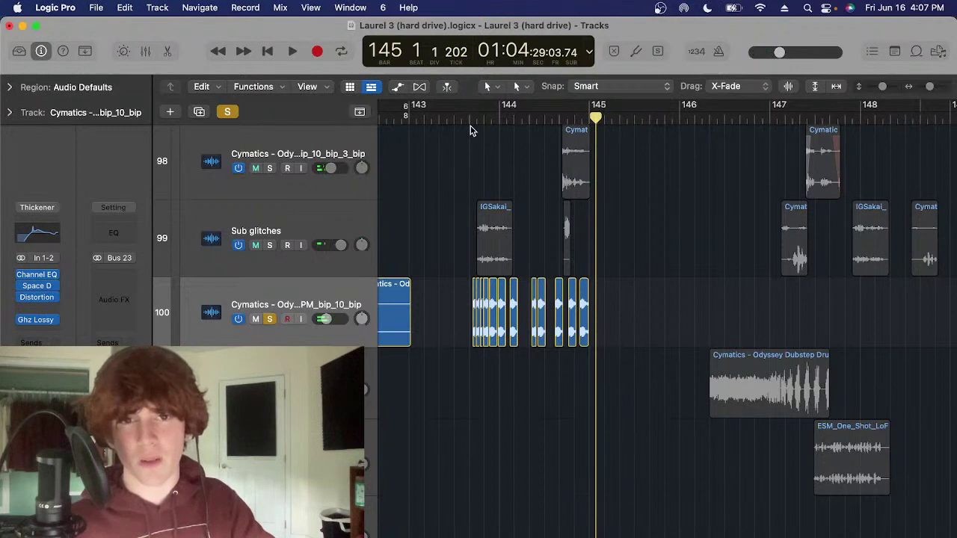
pyautogui.click(471, 120)
pyautogui.press('super+a')
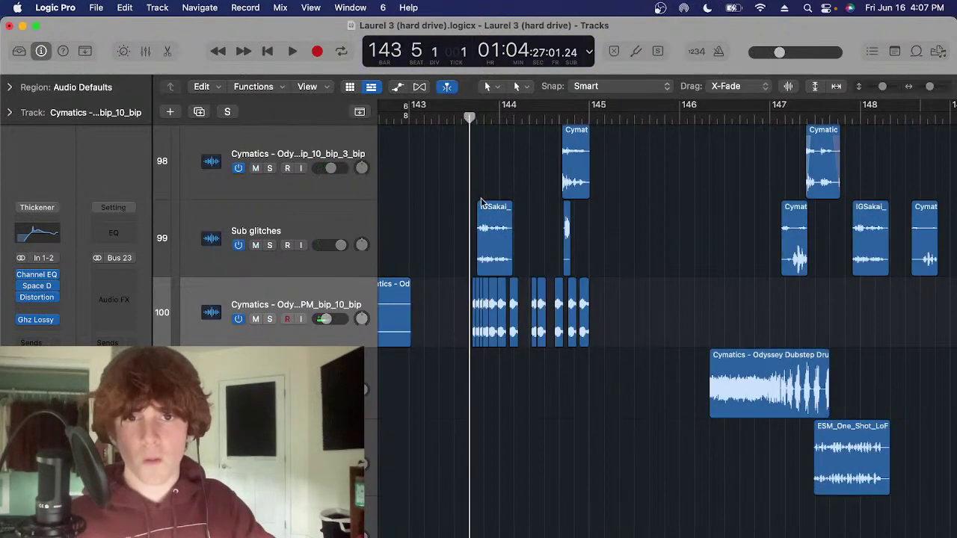
# Solo track 100, look over its Space Designer plug-in settings, close the plug-in and unsolo the track
pyautogui.press('super+Left')
pyautogui.click(324, 224)
pyautogui.click(320, 281)
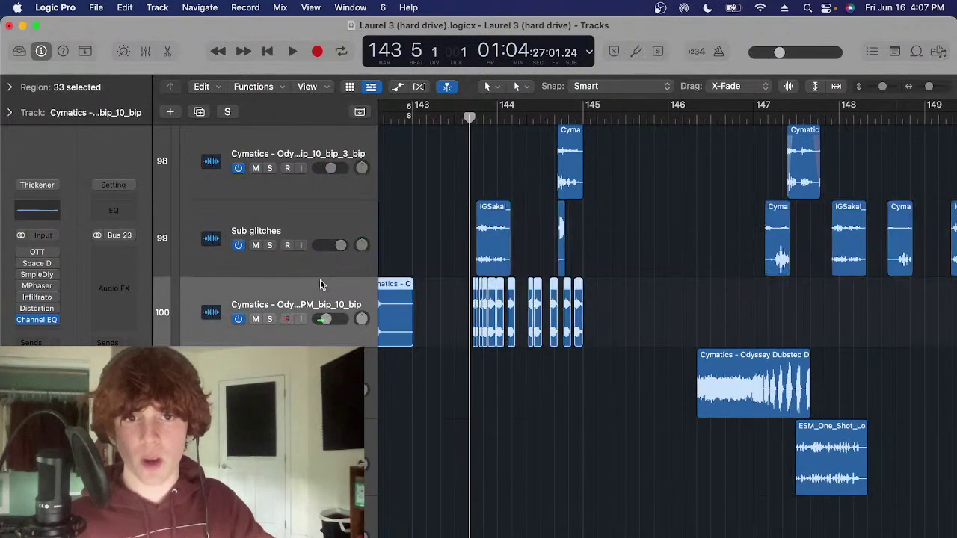
pyautogui.press('s')
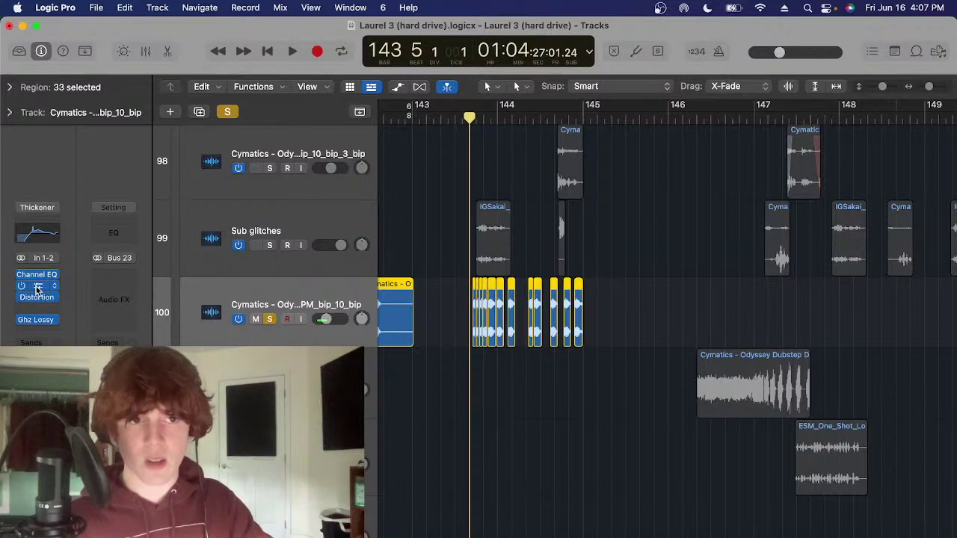
pyautogui.click(37, 287)
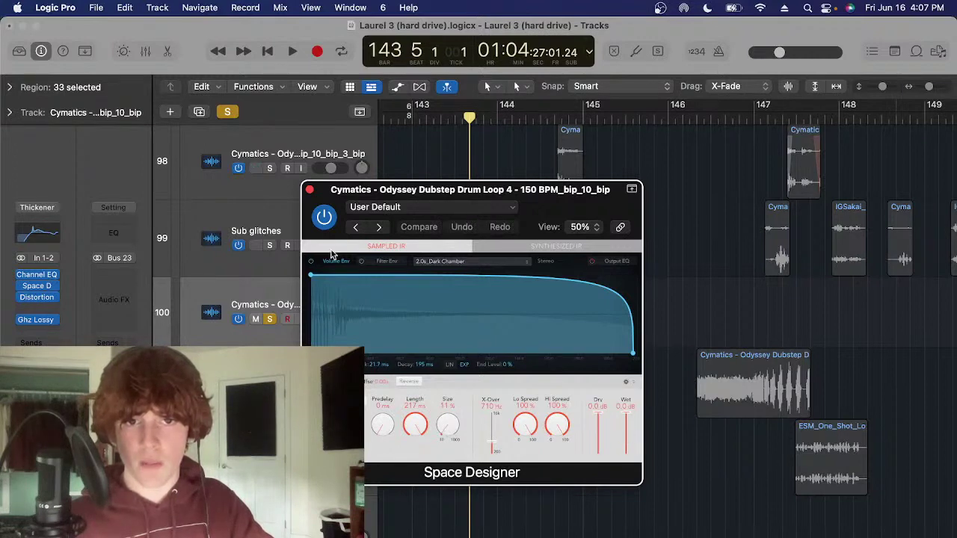
pyautogui.click(310, 190)
pyautogui.press('s')
pyautogui.press('super+Left')
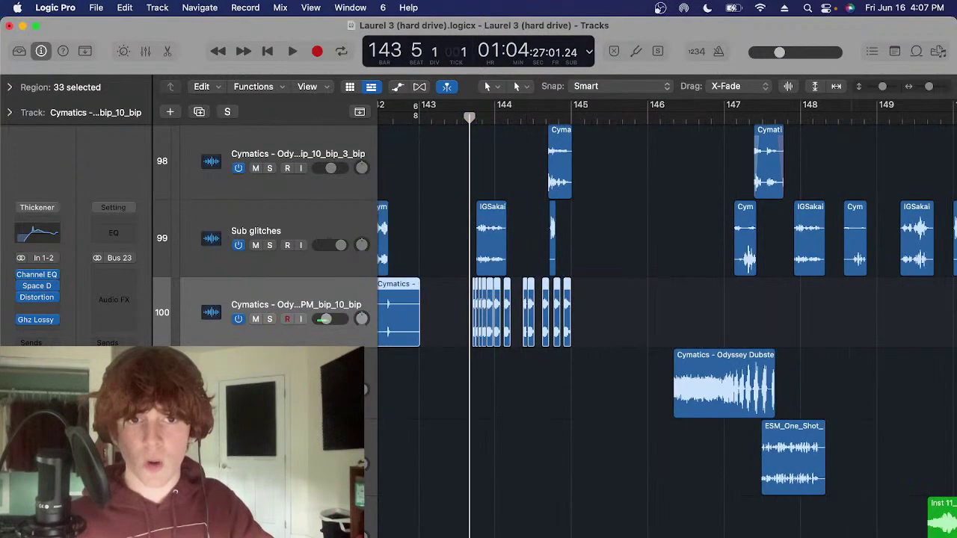
# Solo track 101's Cymatics drum loop region, play it from its start, stop and set the playhead to bar 147 beat 1
pyautogui.click(703, 384)
pyautogui.press('s')
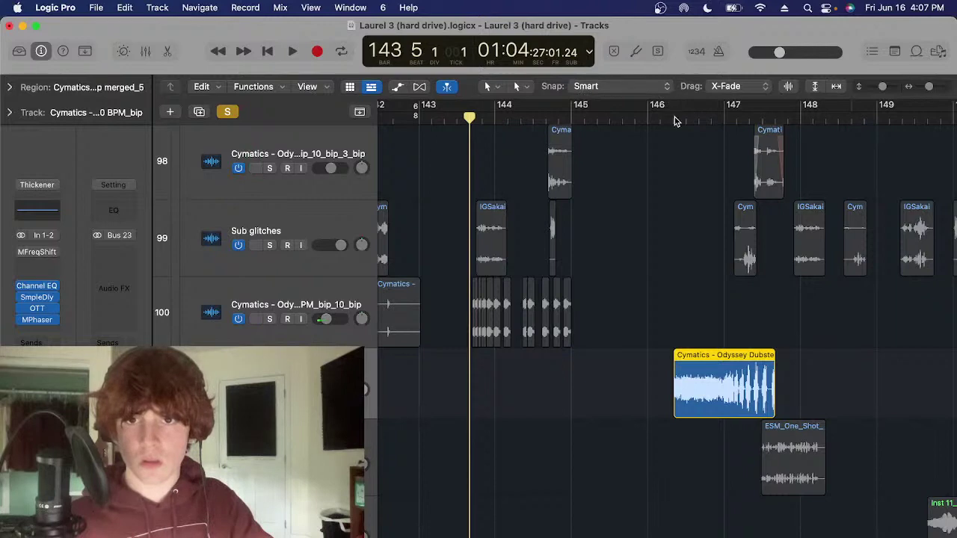
pyautogui.click(675, 120)
pyautogui.press('space')
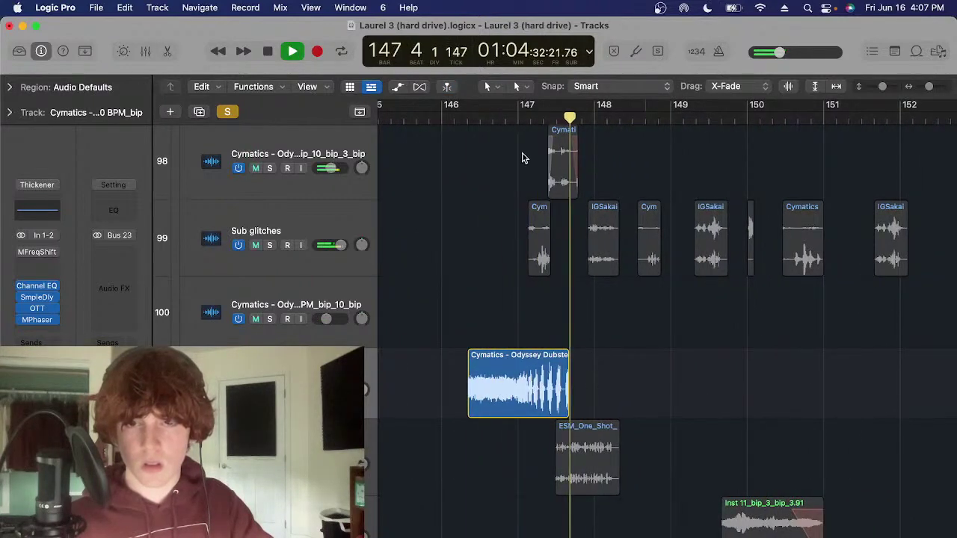
pyautogui.press('space')
pyautogui.click(518, 120)
pyautogui.press('super+Right')
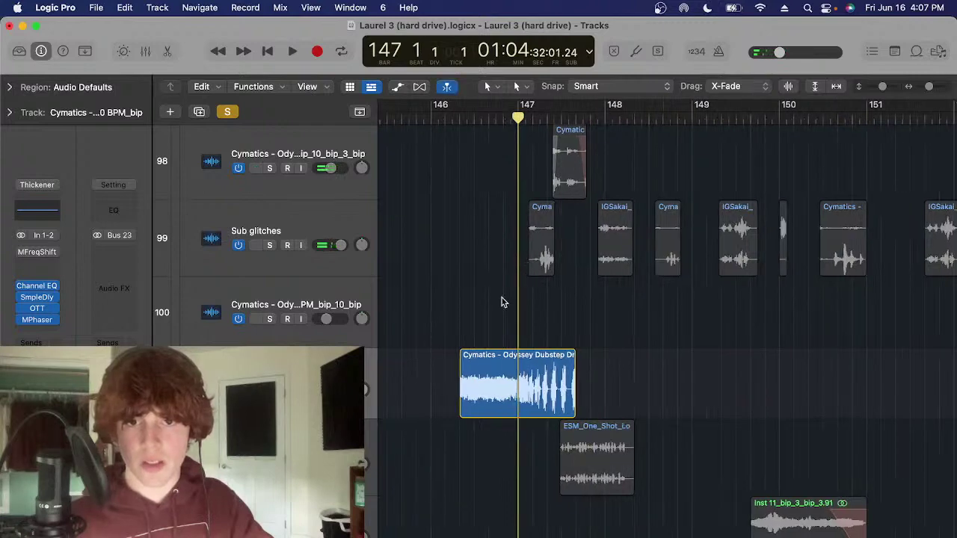
# Reselect track 101's region and move the playhead back to bar 146, first beat 4 and finally beat 5
pyautogui.click(491, 359)
pyautogui.click(473, 112)
pyautogui.press('super+Right')
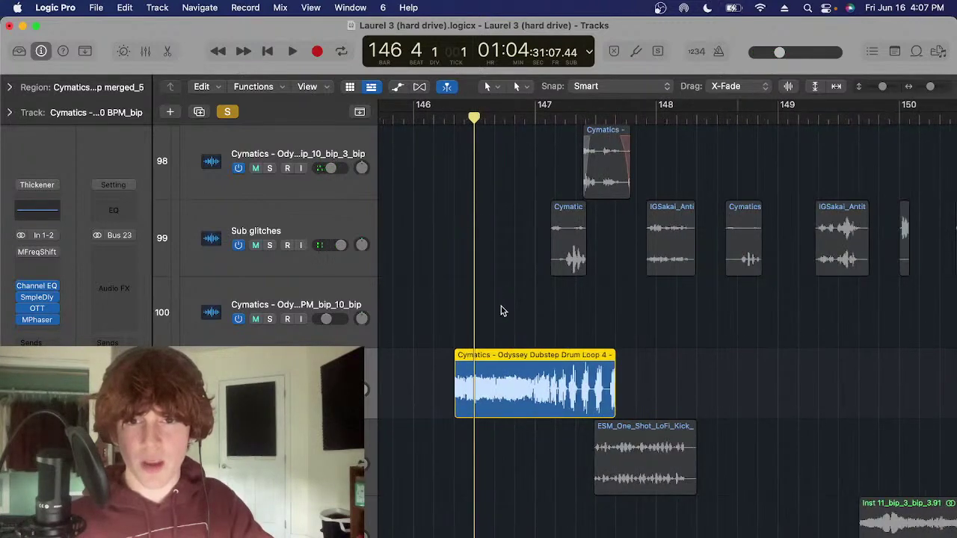
pyautogui.hscroll(2, 501, 311)
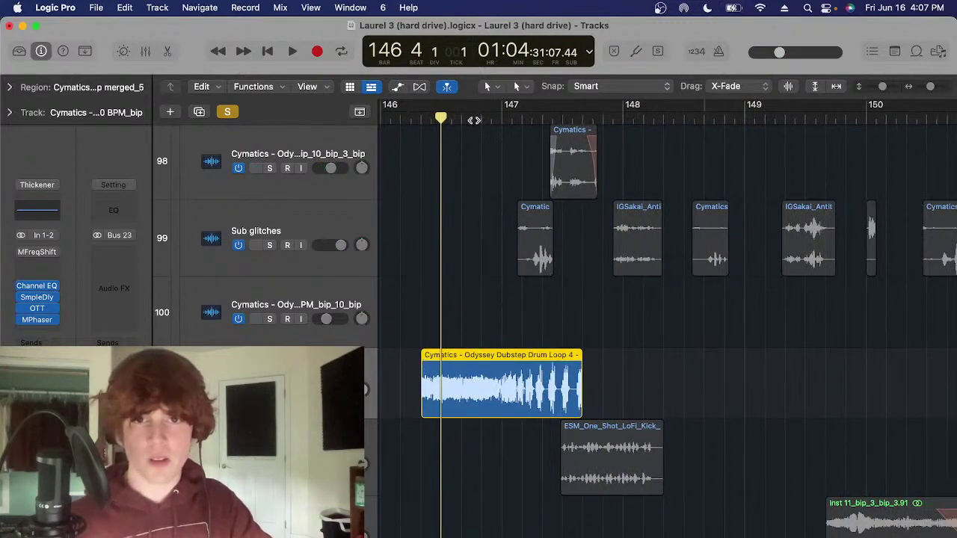
pyautogui.click(461, 118)
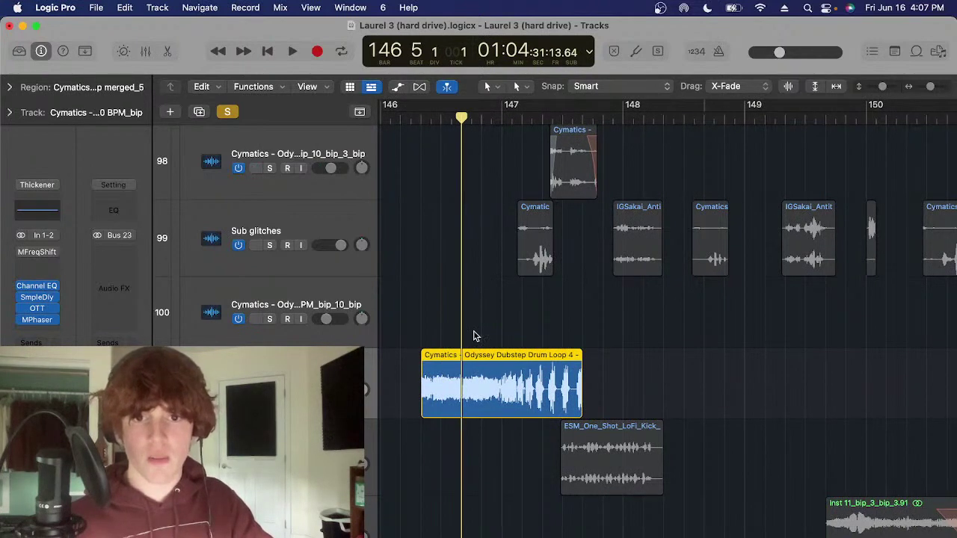
pyautogui.click(453, 330)
pyautogui.click(458, 382)
pyautogui.click(437, 331)
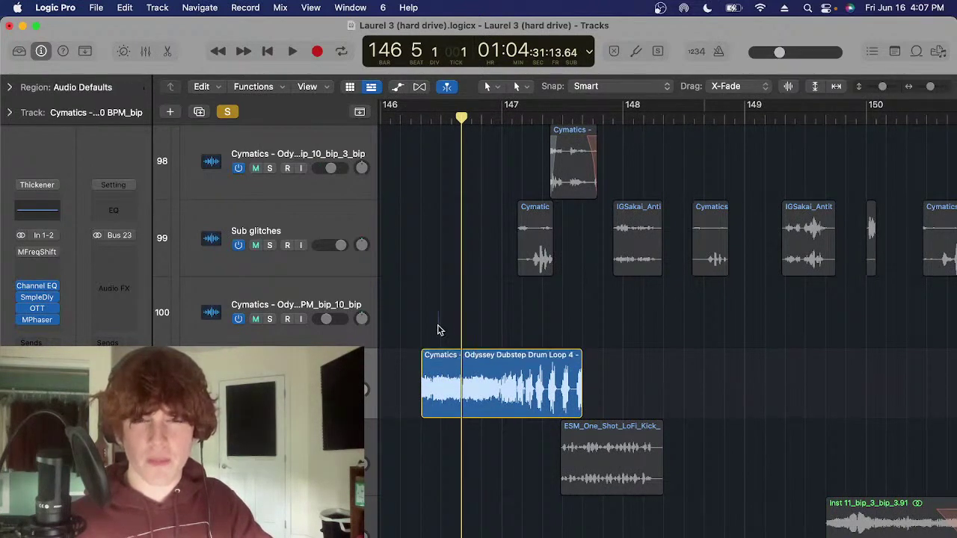
pyautogui.click(441, 369)
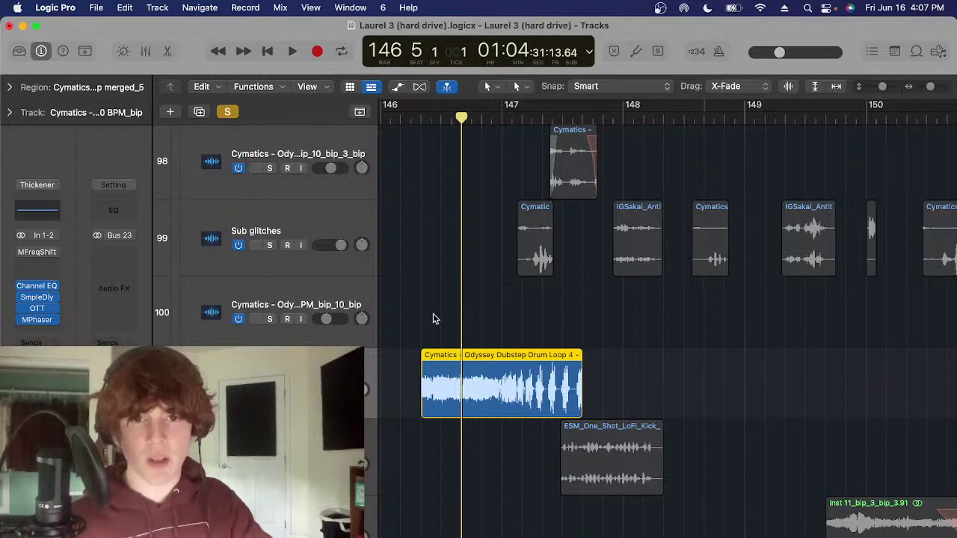
pyautogui.click(434, 319)
pyautogui.click(430, 392)
pyautogui.click(424, 320)
pyautogui.click(444, 360)
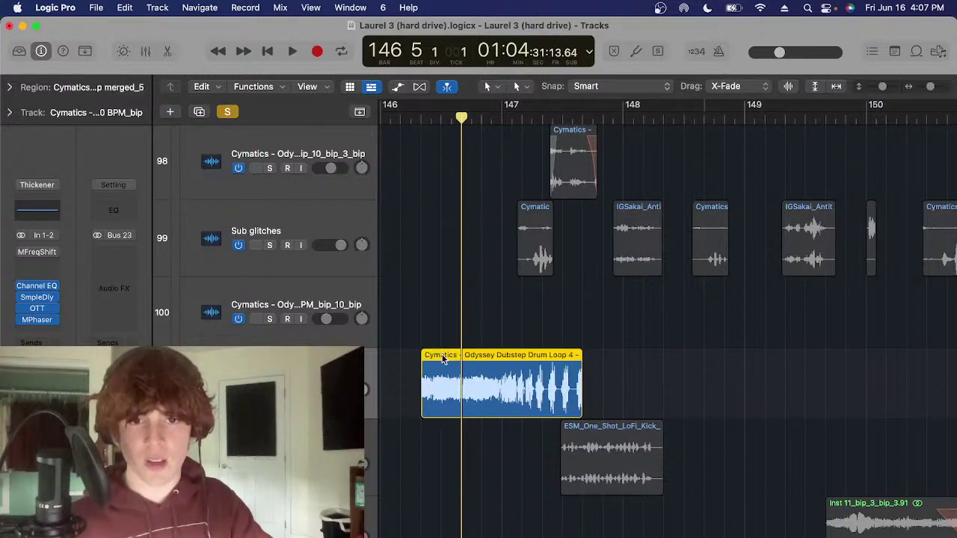
pyautogui.click(434, 307)
pyautogui.click(430, 375)
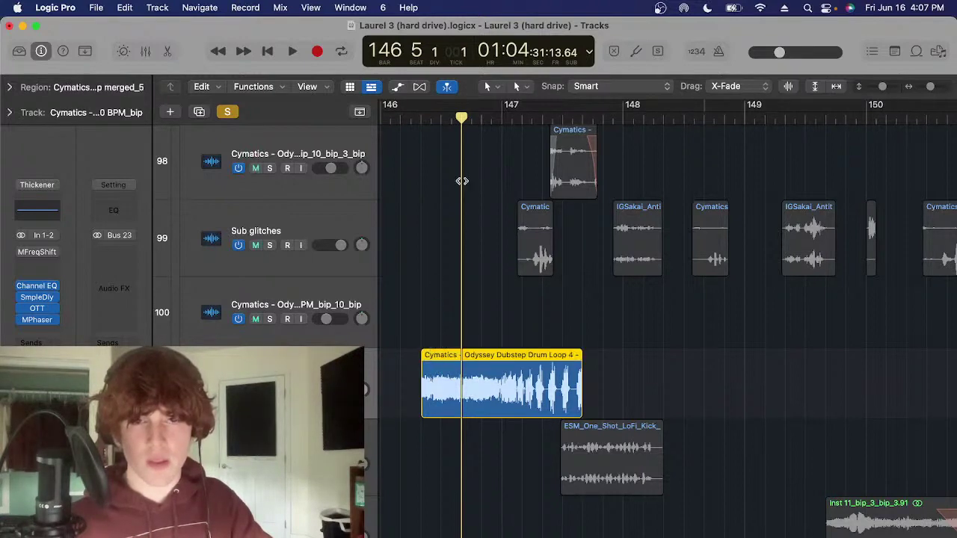
pyautogui.click(482, 289)
pyautogui.click(487, 362)
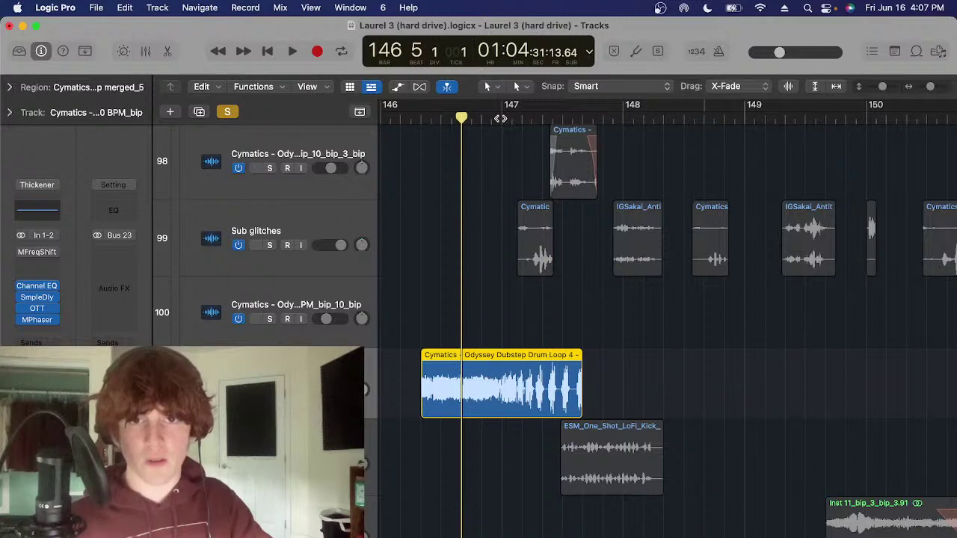
# Set the playhead to bar 147 and play briefly, replay track 101's region from just before bar 146, and stop
pyautogui.click(500, 118)
pyautogui.click(636, 342)
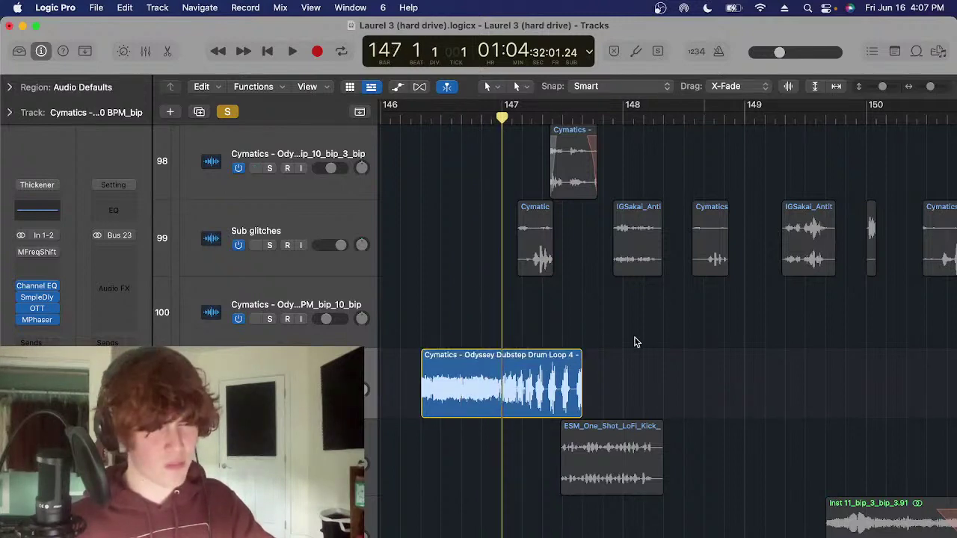
pyautogui.click(564, 370)
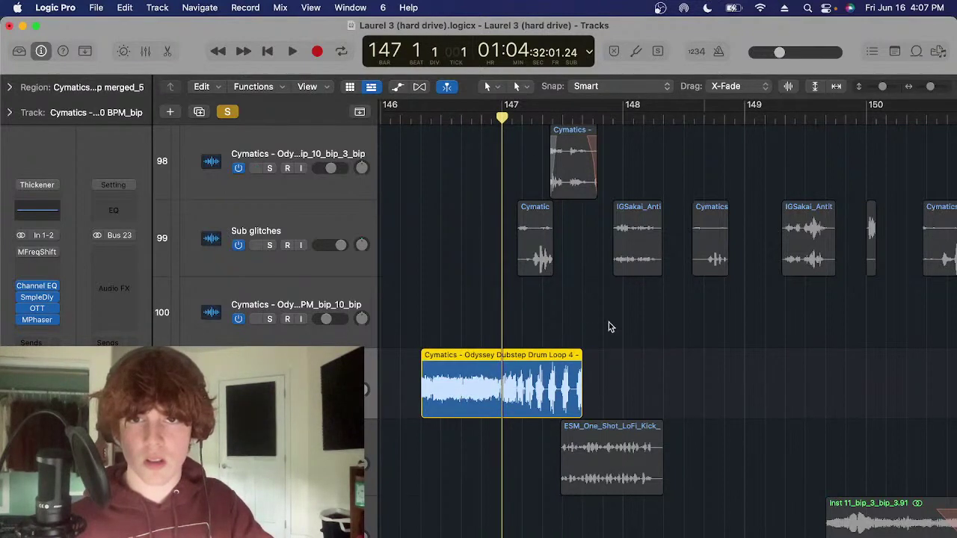
pyautogui.press('space')
pyautogui.press('space')
pyautogui.hscroll(-3, 424, 118)
pyautogui.click(424, 119)
pyautogui.press('space')
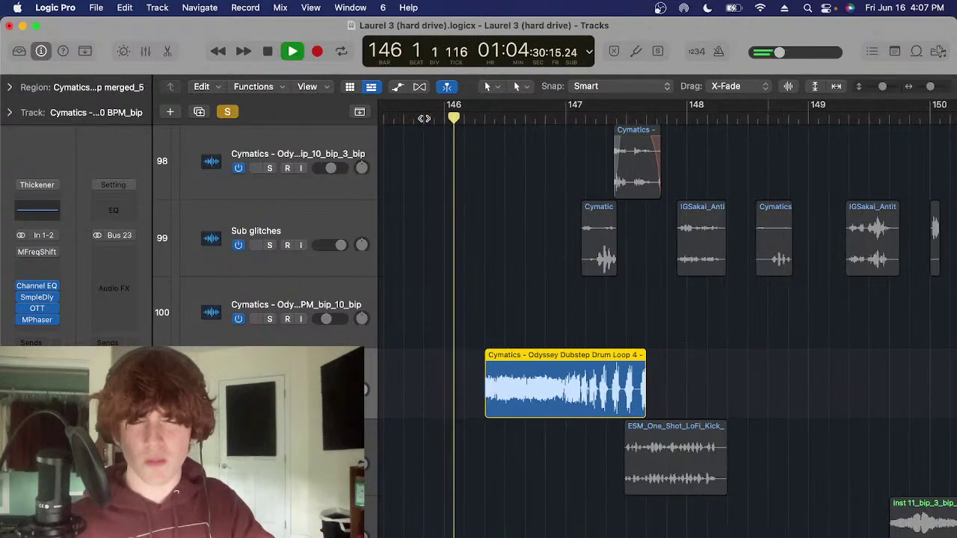
pyautogui.press('space')
# Set the playhead to bar 146 beat 6 and finally to bar 147 beat 2, where track 101's separate pulses begin
pyautogui.click(463, 120)
pyautogui.click(545, 120)
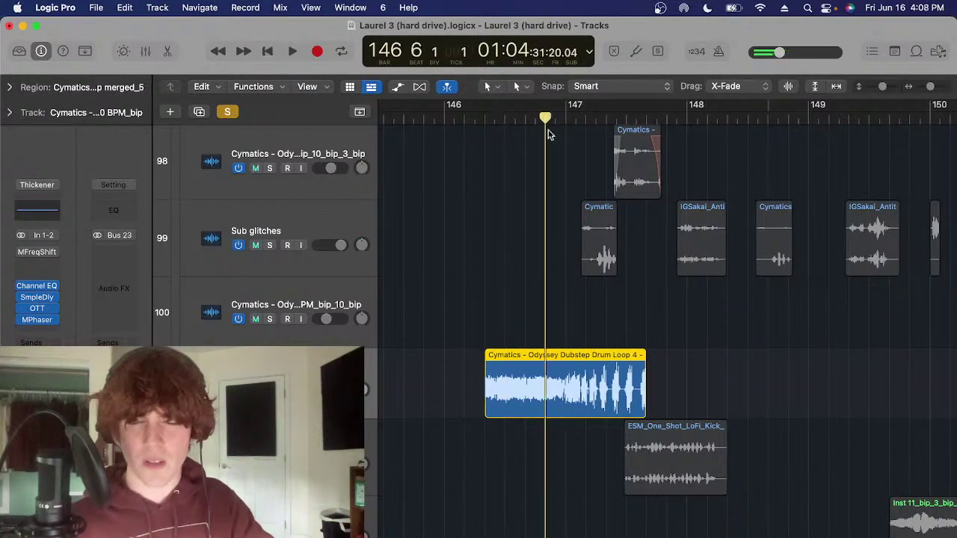
pyautogui.hscroll(3, 546, 133)
pyautogui.click(494, 118)
pyautogui.click(588, 346)
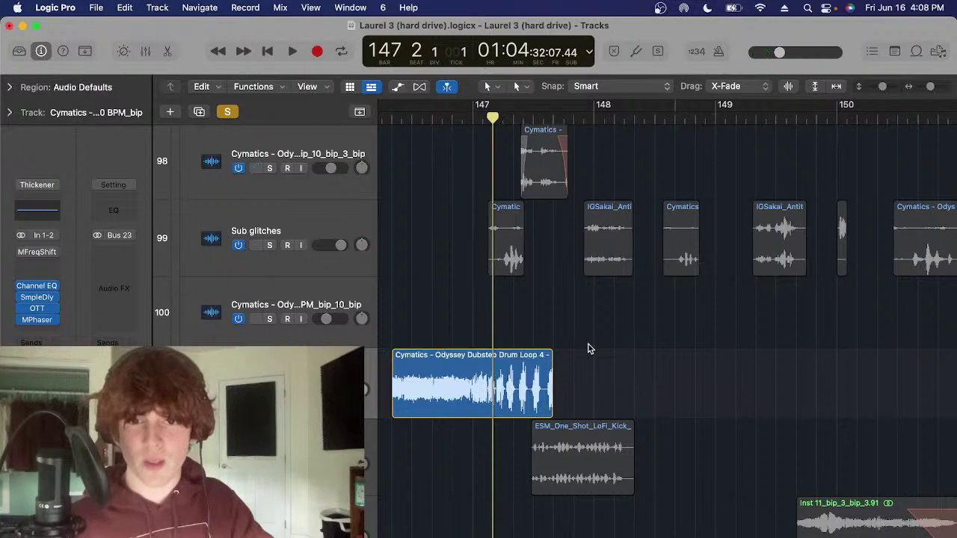
# Examine the spacing of the pulses in the second half of track 101's waveform up close
pyautogui.moveTo(608, 338); pyautogui.dragTo(505, 384)
pyautogui.click(600, 357)
pyautogui.hscroll(1, 600, 357)
pyautogui.scroll(4, 621, 371)
pyautogui.scroll(5, 632, 373)
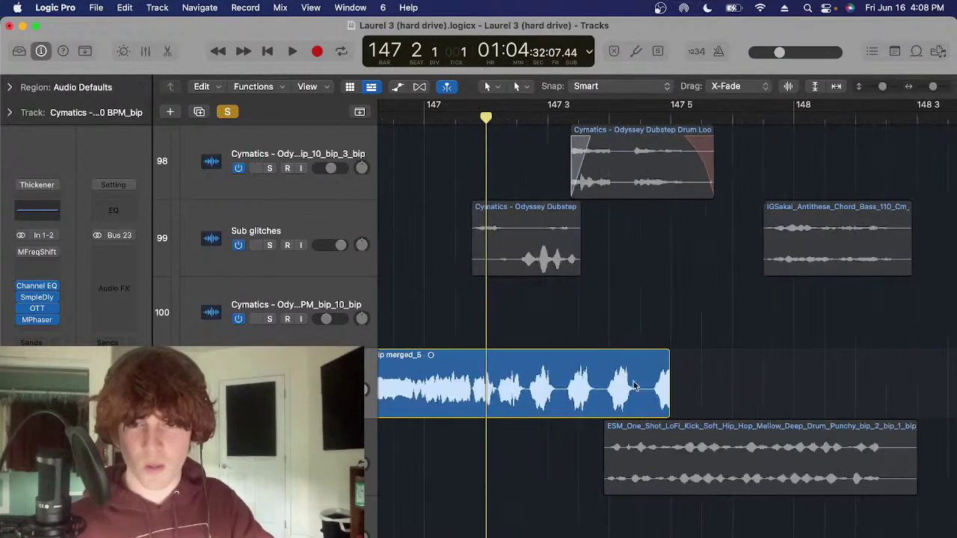
pyautogui.scroll(-3, 648, 385)
pyautogui.moveTo(722, 407); pyautogui.dragTo(624, 370)
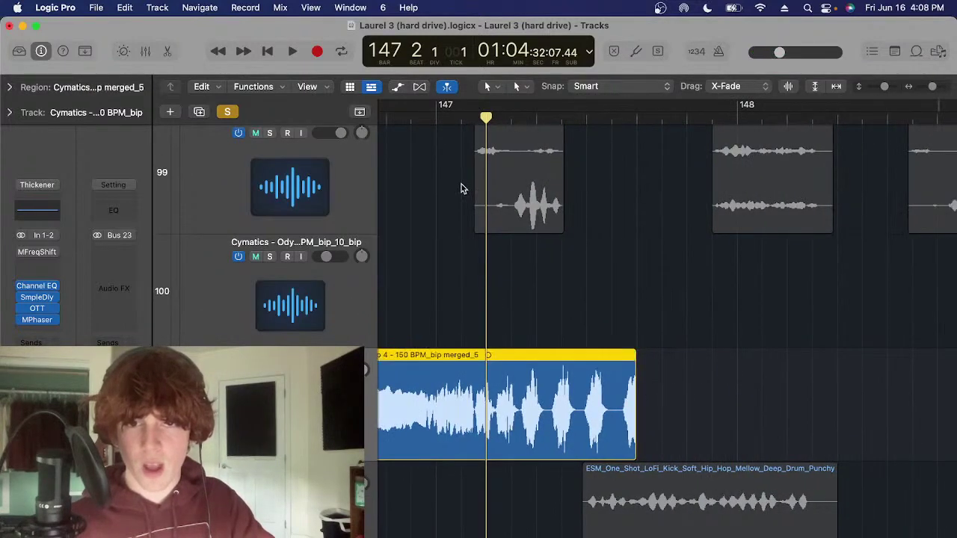
pyautogui.press('super+Right')
pyautogui.press('super+Right')
pyautogui.press('super+Right')
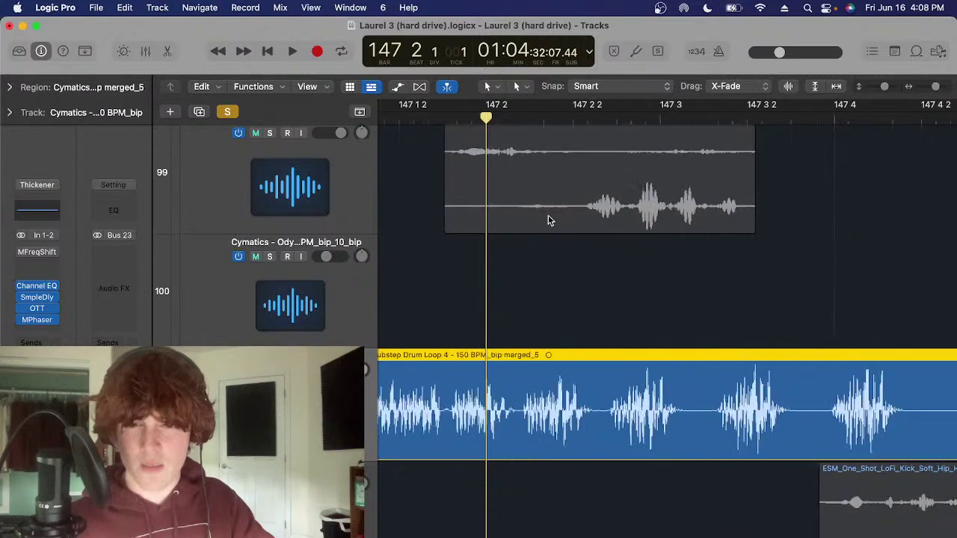
pyautogui.hscroll(2, 611, 206)
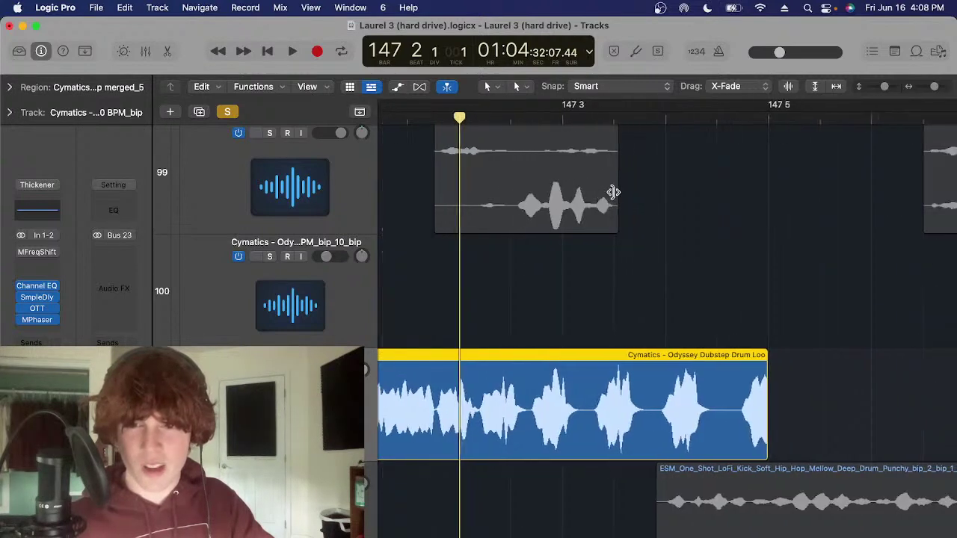
# Set the playhead within bar 147 beat 3, and return it to bar 146 beat 6 with the whole region in view
pyautogui.click(669, 118)
pyautogui.press('super+Left')
pyautogui.press('super+Left')
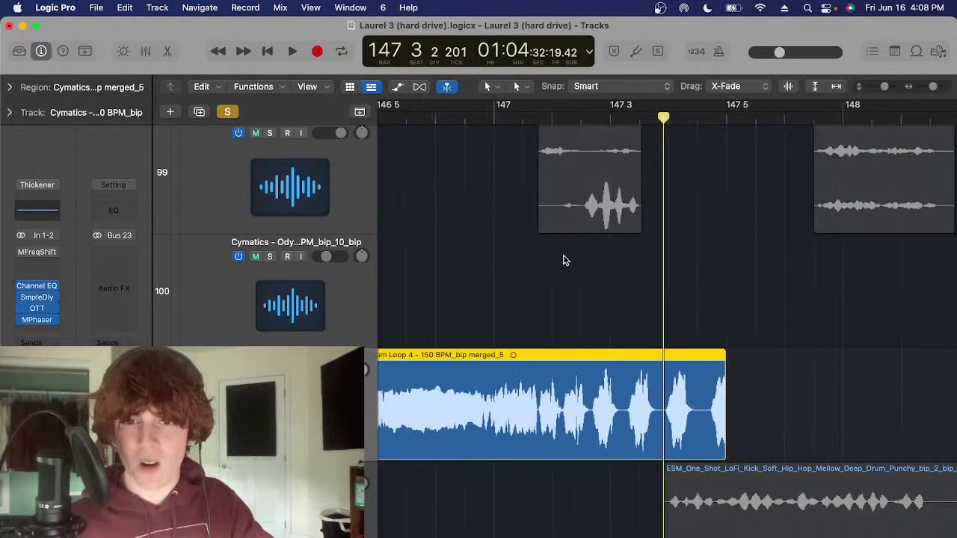
pyautogui.moveTo(442, 117); pyautogui.dragTo(473, 175)
pyautogui.press('super+Left')
pyautogui.press('super+Left')
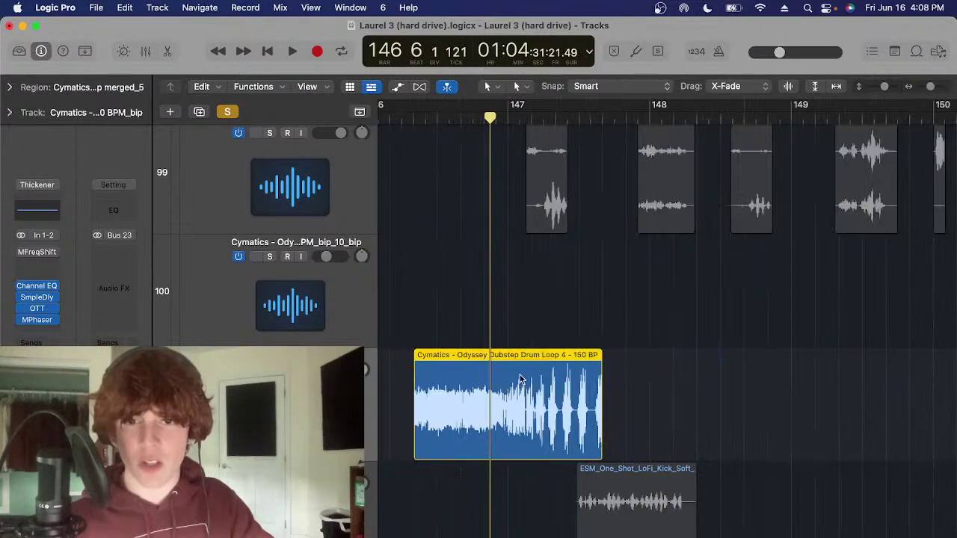
# Play track 101's region from bar 146 beat 6 past its end in bar 147, and stop
pyautogui.click(572, 328)
pyautogui.press('super+Left')
pyautogui.click(540, 383)
pyautogui.press('space')
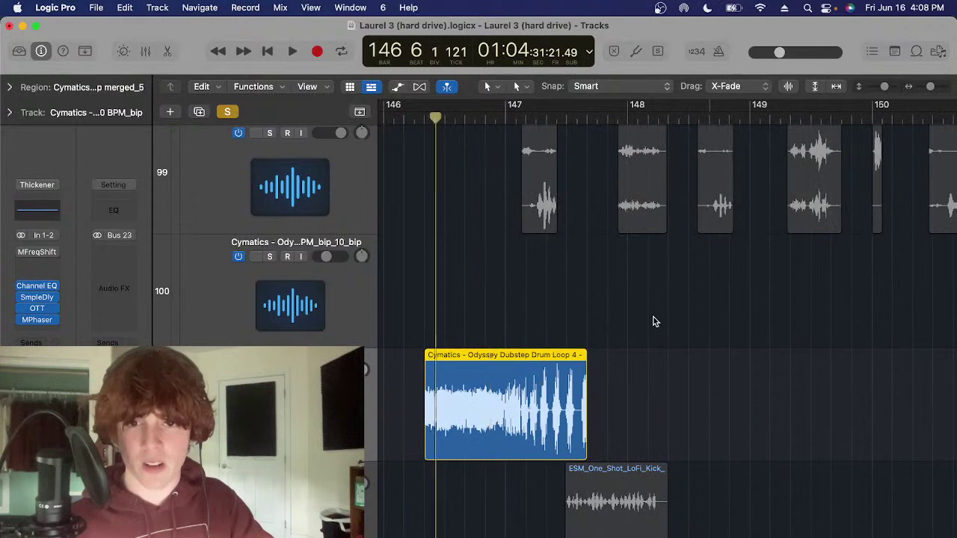
pyautogui.click(650, 322)
pyautogui.hscroll(1, 648, 323)
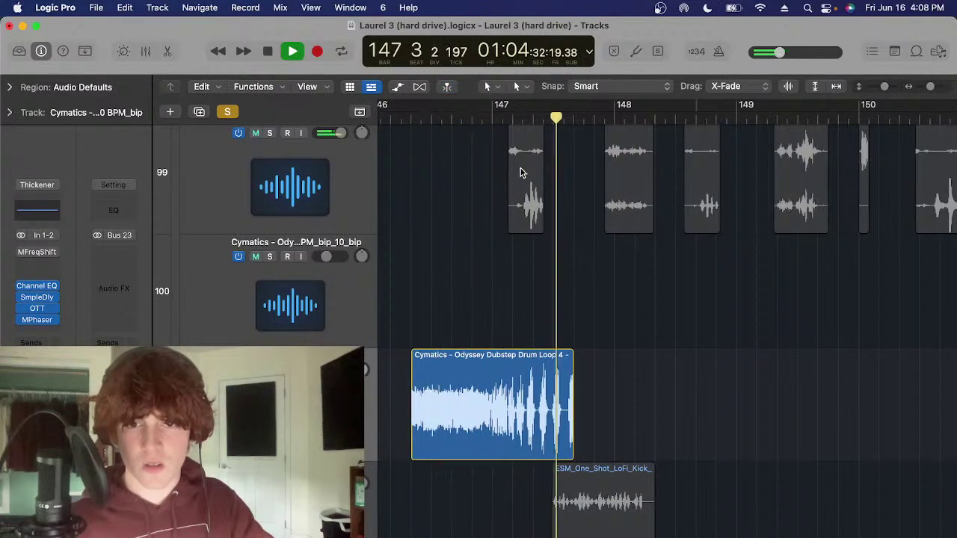
pyautogui.press('space')
# Show the track automation, set the playhead to bar 147 beat 1, unsolo track 101 and hide the automation again
pyautogui.press('a')
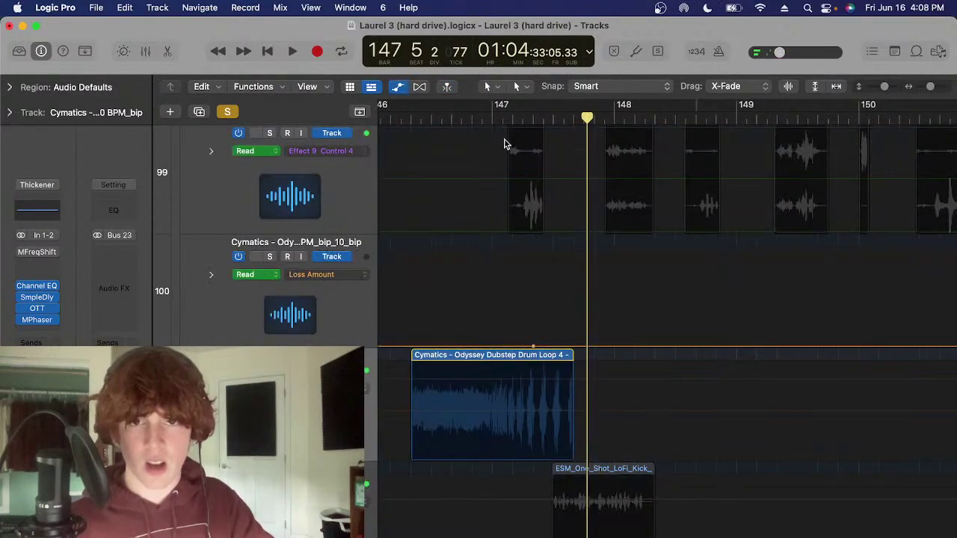
pyautogui.click(493, 121)
pyautogui.press('super+Left')
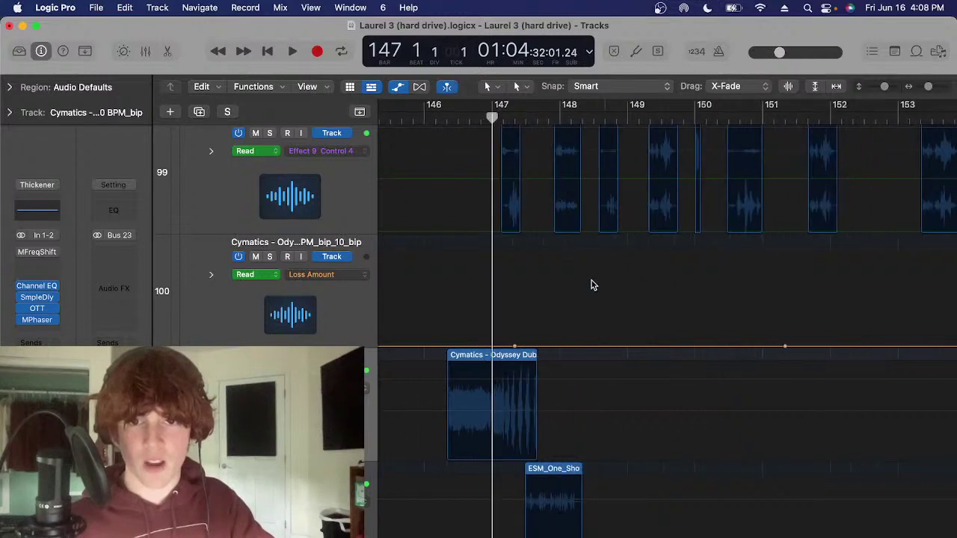
pyautogui.press('a')
# Solo track 102, play its ESM LoFi kick region from bar 147 beat 4 and stop
pyautogui.scroll(-5, 591, 285)
pyautogui.click(277, 331)
pyautogui.press('s')
pyautogui.click(528, 118)
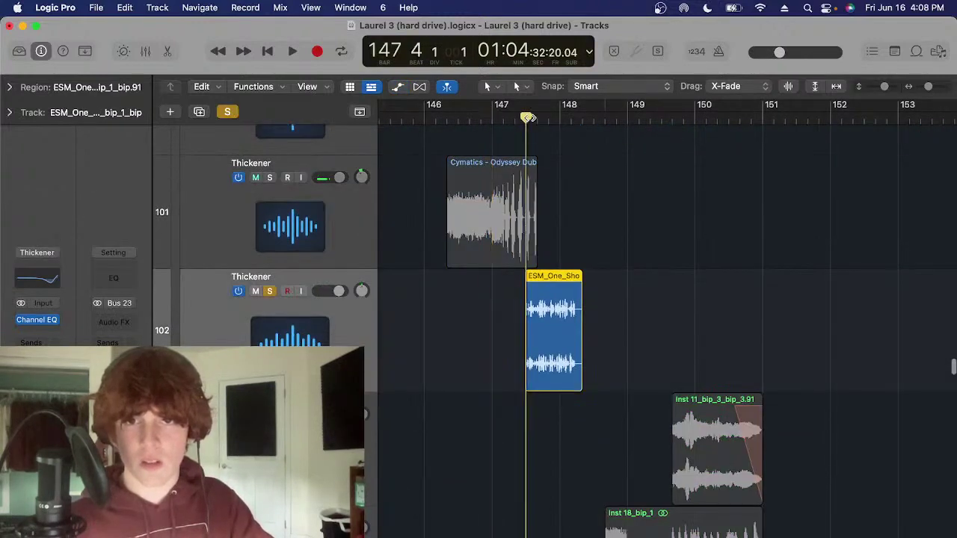
pyautogui.press('space')
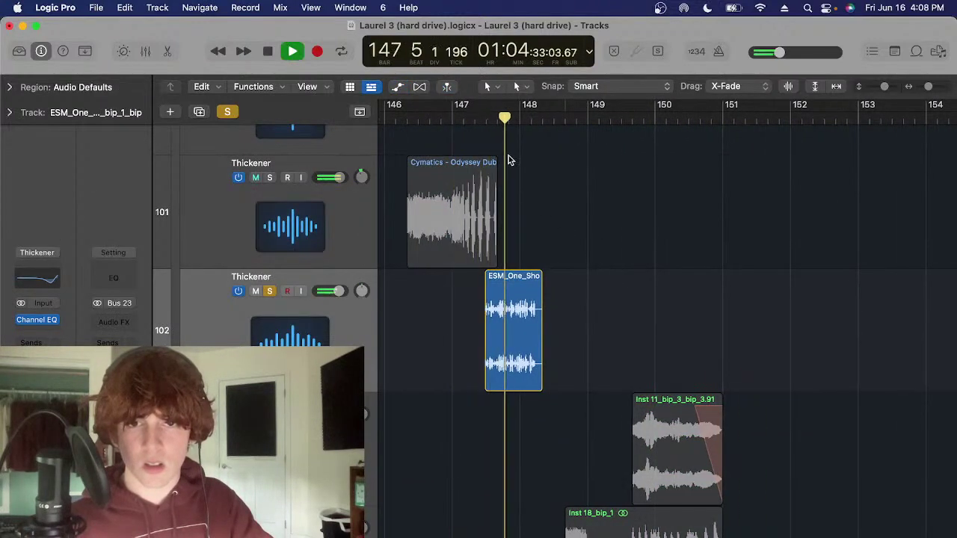
pyautogui.press('space')
# Examine the waveform of track 102's ESM LoFi kick region up close, both horizontally and vertically enlarged
pyautogui.press('super+Right')
pyautogui.press('super+Right')
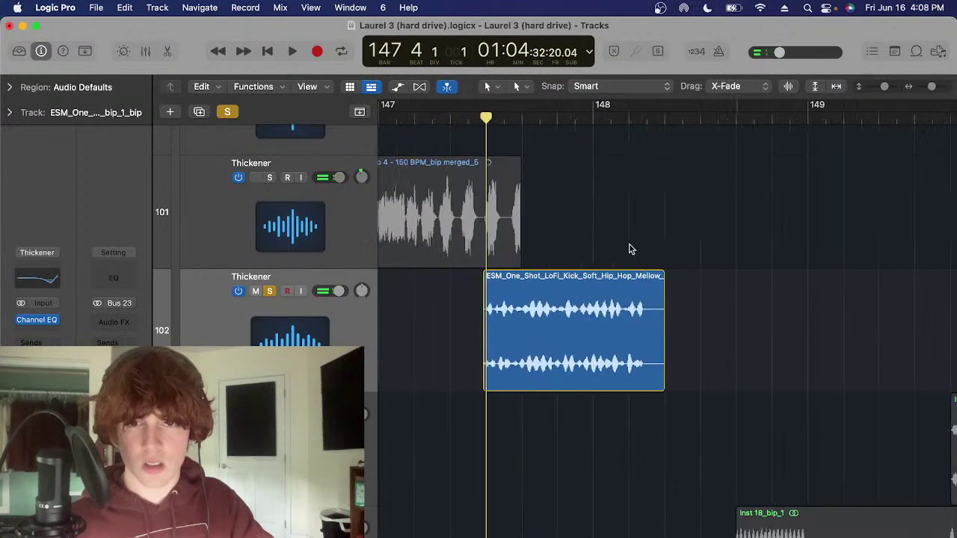
pyautogui.press('super+Down')
pyautogui.click(651, 314)
pyautogui.press('super+Right')
pyautogui.press('super+Right')
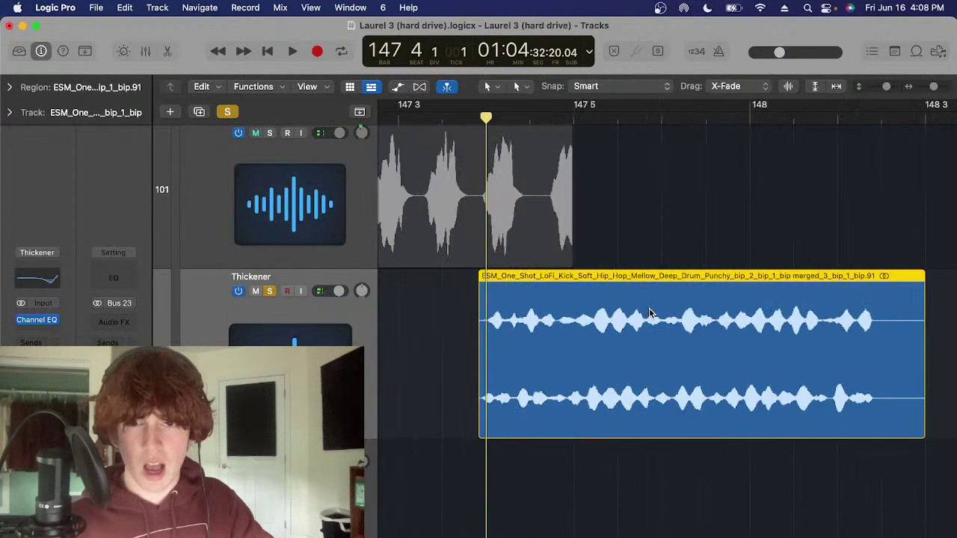
pyautogui.press('super+Down')
pyautogui.press('super+Down')
pyautogui.press('super+Left')
pyautogui.press('super+Left')
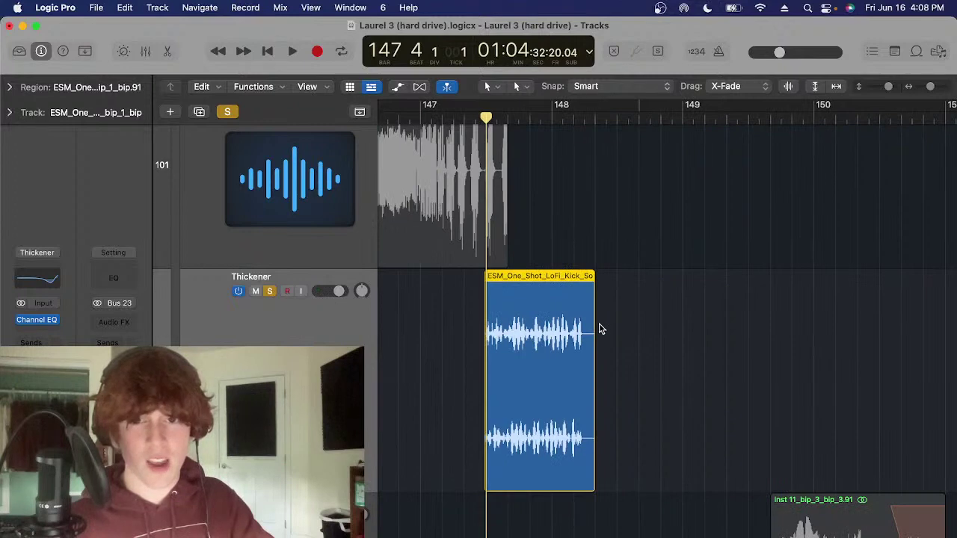
# Unsolo track 102, set the playhead to bar 148 beat 5 and solo the Hats track below track 103
pyautogui.press('s')
pyautogui.press('super+Left')
pyautogui.moveTo(611, 320)
pyautogui.mouseDown()
pyautogui.moveTo(573, 340)
pyautogui.moveTo(548, 332)
pyautogui.moveTo(608, 326)
pyautogui.mouseUp()
pyautogui.press('super+Left')
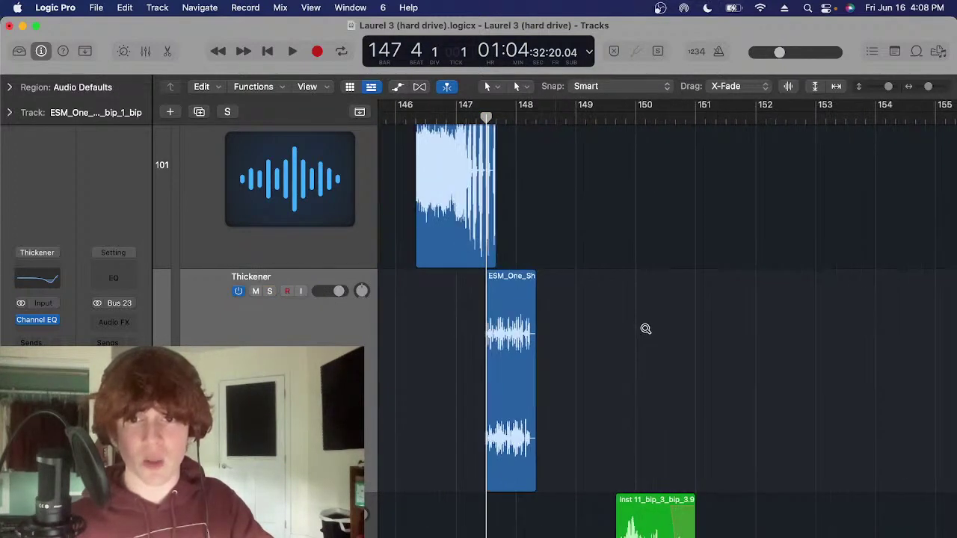
pyautogui.press('super+Up')
pyautogui.scroll(-5, 635, 348)
pyautogui.click(556, 118)
pyautogui.click(366, 398)
pyautogui.press('s')
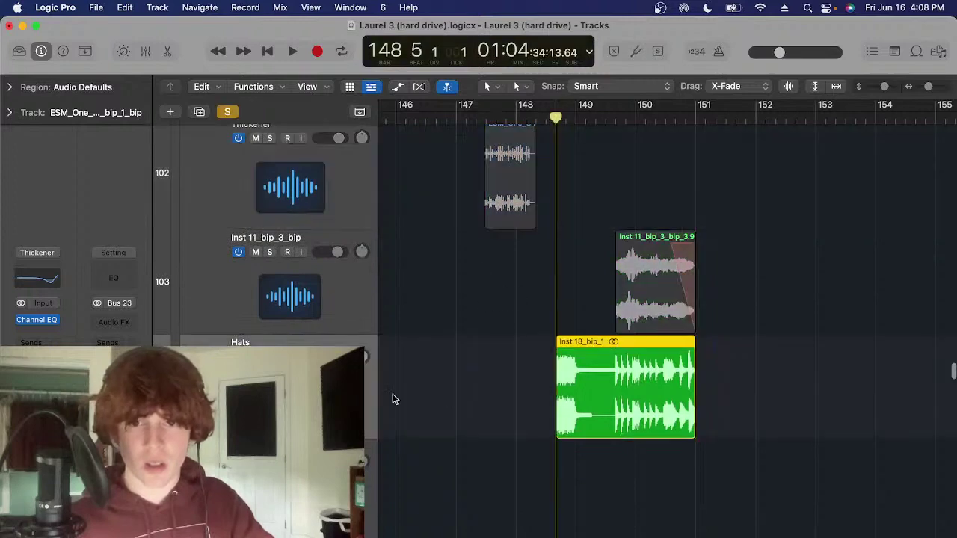
# Play the soloed Hats track's Inst 18_bip_1 region from bar 148 beat 5 into bar 150
pyautogui.press('space')
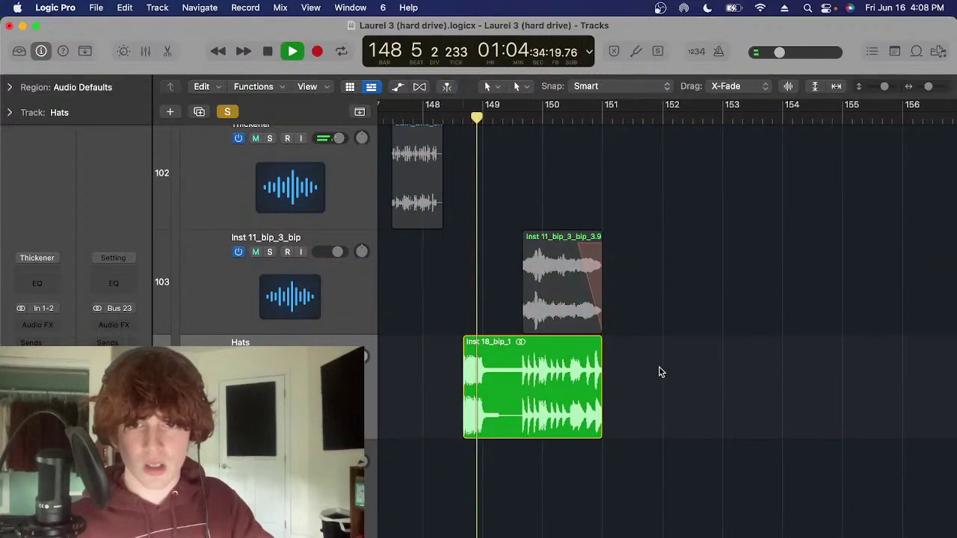
pyautogui.click(527, 380)
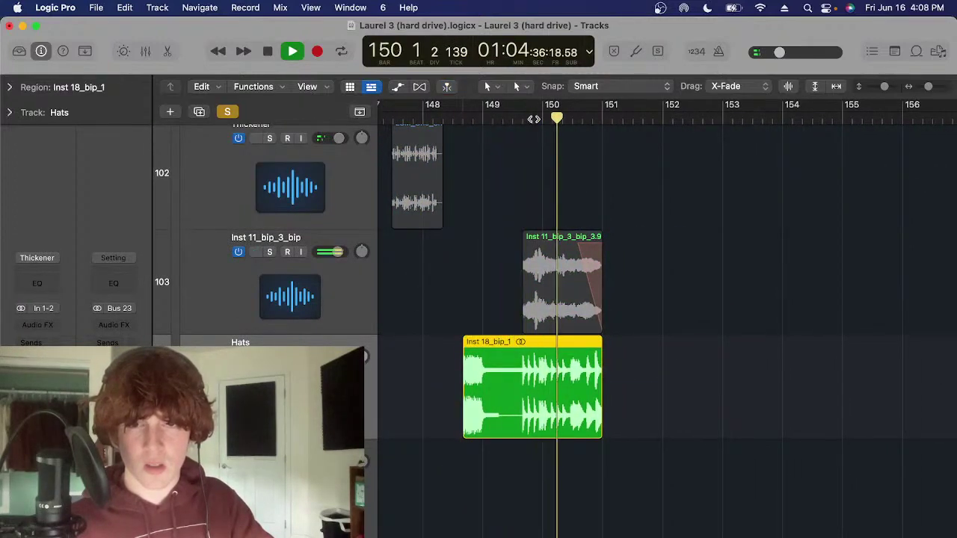
pyautogui.moveTo(520, 122); pyautogui.dragTo(463, 153)
# Clear the solo, play bars 148 to 150 with all tracks audible, and stop
pyautogui.press('space')
pyautogui.click(500, 284)
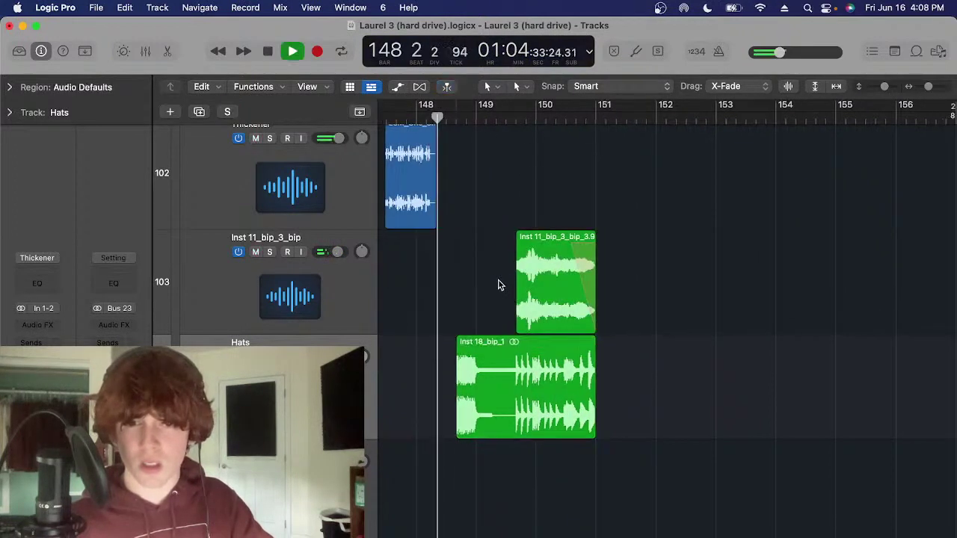
pyautogui.moveTo(669, 349); pyautogui.dragTo(516, 372)
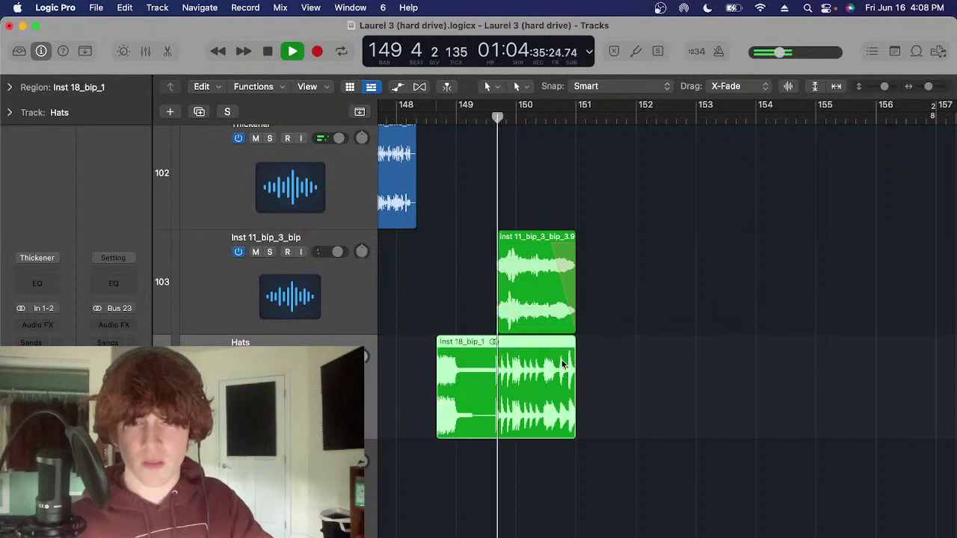
pyautogui.moveTo(628, 357); pyautogui.dragTo(516, 379)
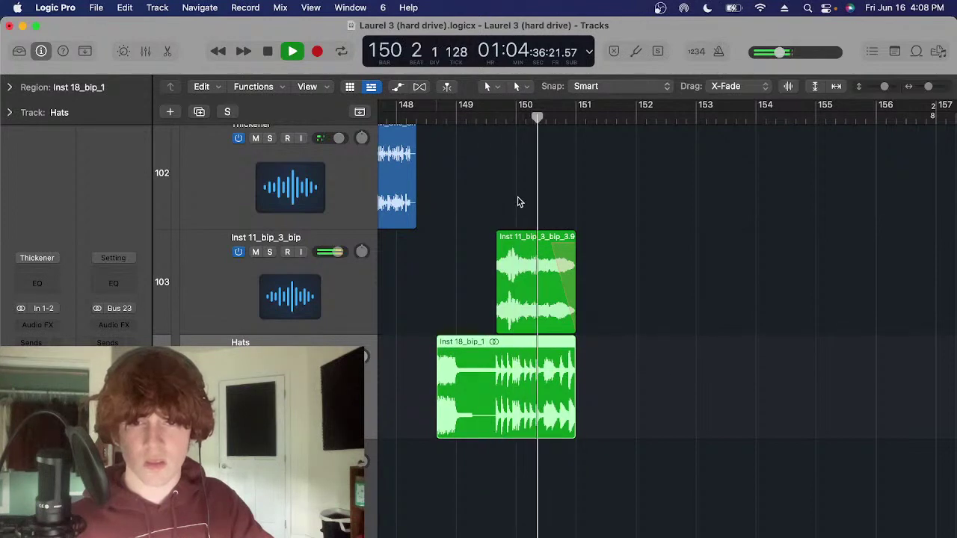
pyautogui.press('space')
# Set the playhead to bar 149 beat 5, solo track 103 and select its Inst 11_bip_3_bip region
pyautogui.click(499, 118)
pyautogui.click(331, 275)
pyautogui.press('s')
pyautogui.moveTo(689, 239); pyautogui.dragTo(563, 268)
pyautogui.click(588, 263)
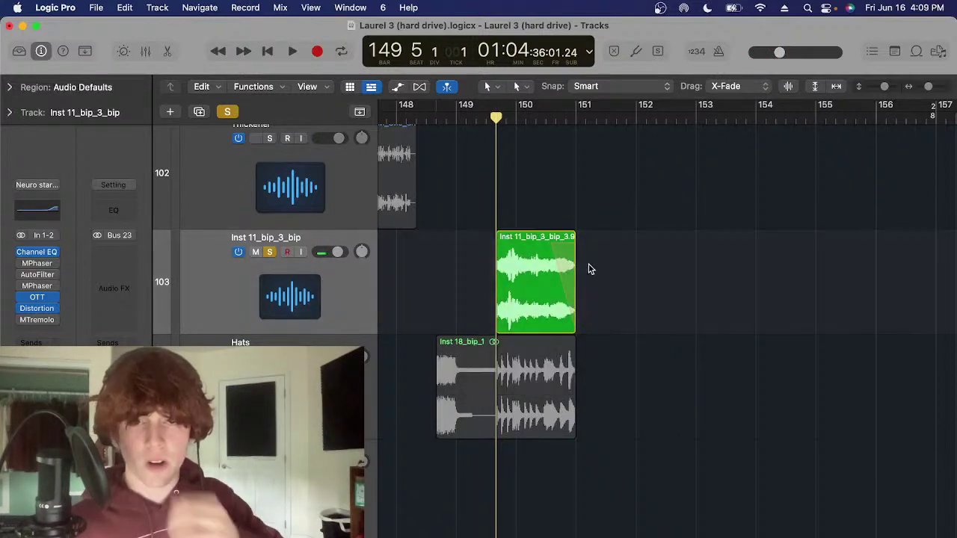
pyautogui.click(506, 273)
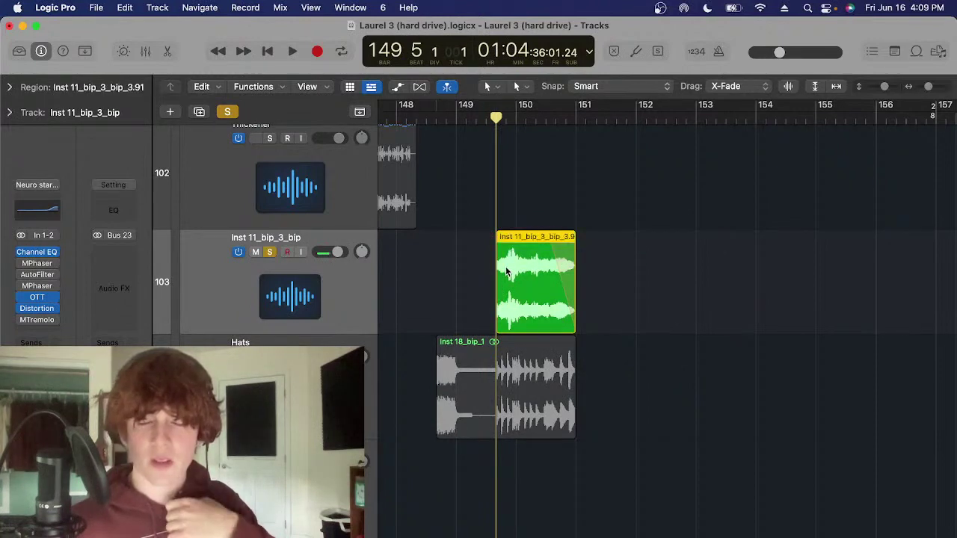
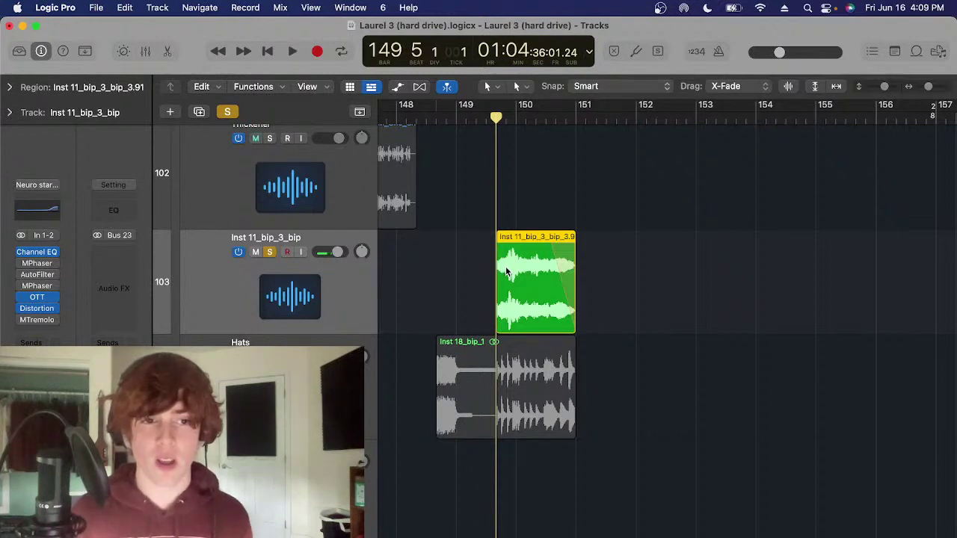
# Examine the Channel EQ curve on track 103 and close the plug-in
pyautogui.click(40, 214)
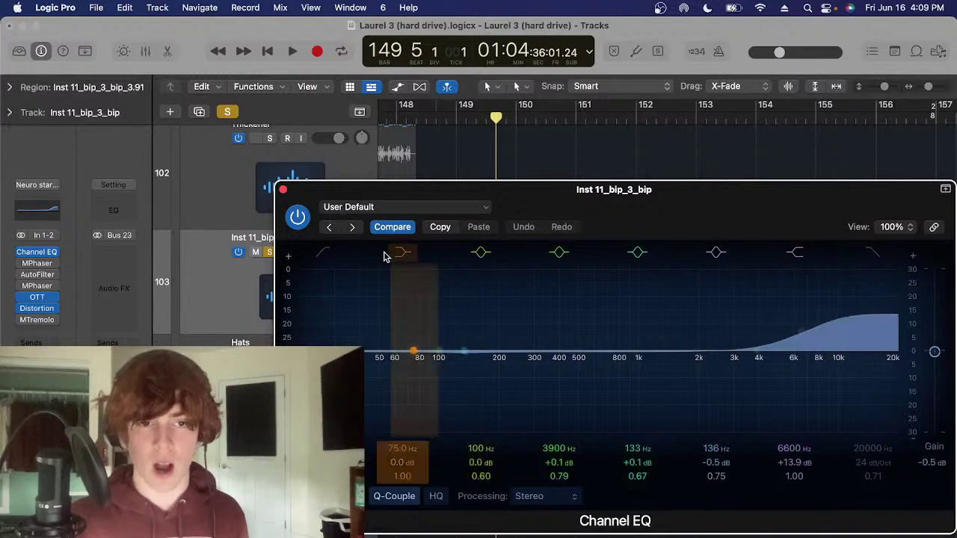
pyautogui.click(284, 189)
pyautogui.click(621, 242)
pyautogui.moveTo(671, 269); pyautogui.dragTo(523, 280)
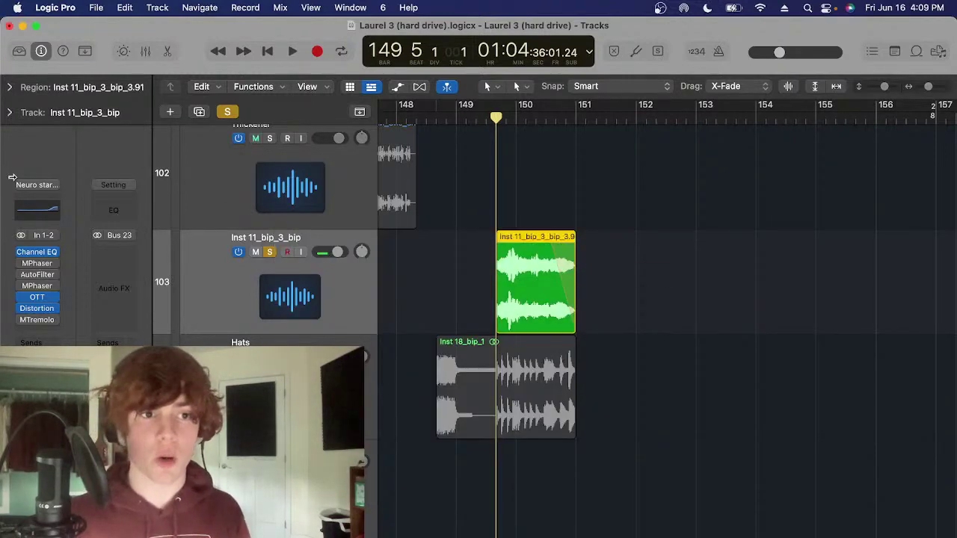
# On track 103's Channel EQ, pull the 136 Hz band down to about -24 dB at 157 Hz, leave it at 540 Hz and -0.2 dB, and close it
pyautogui.click(47, 214)
pyautogui.moveTo(465, 351); pyautogui.dragTo(485, 475)
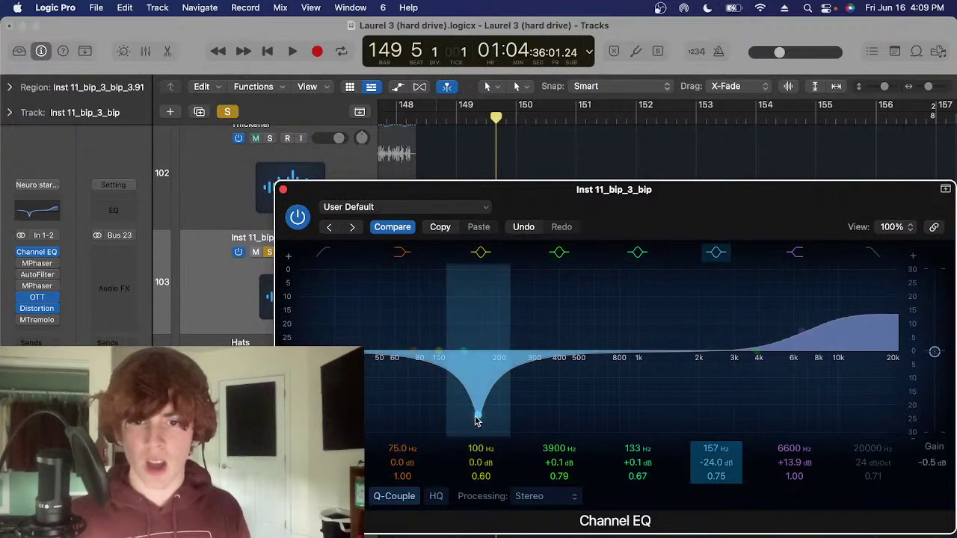
pyautogui.moveTo(482, 420); pyautogui.dragTo(585, 351)
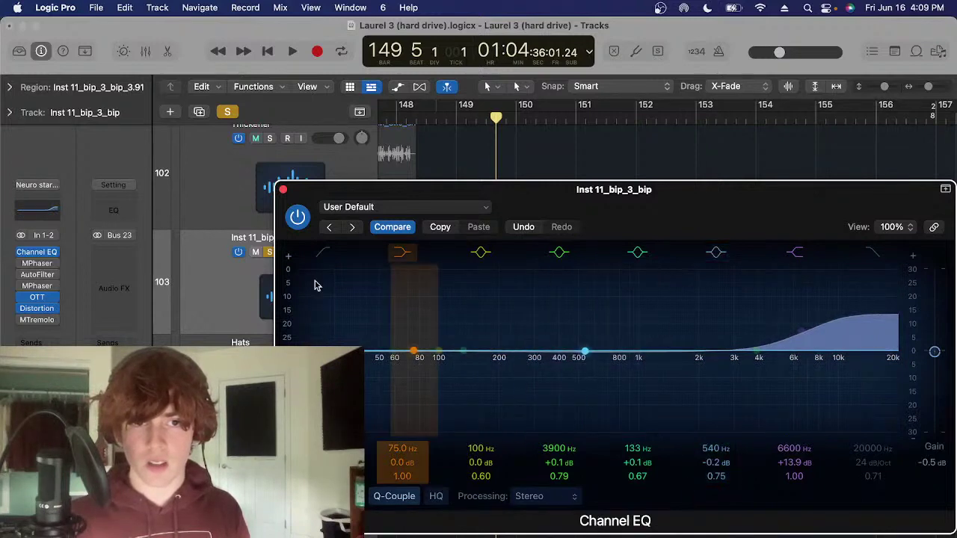
pyautogui.click(283, 191)
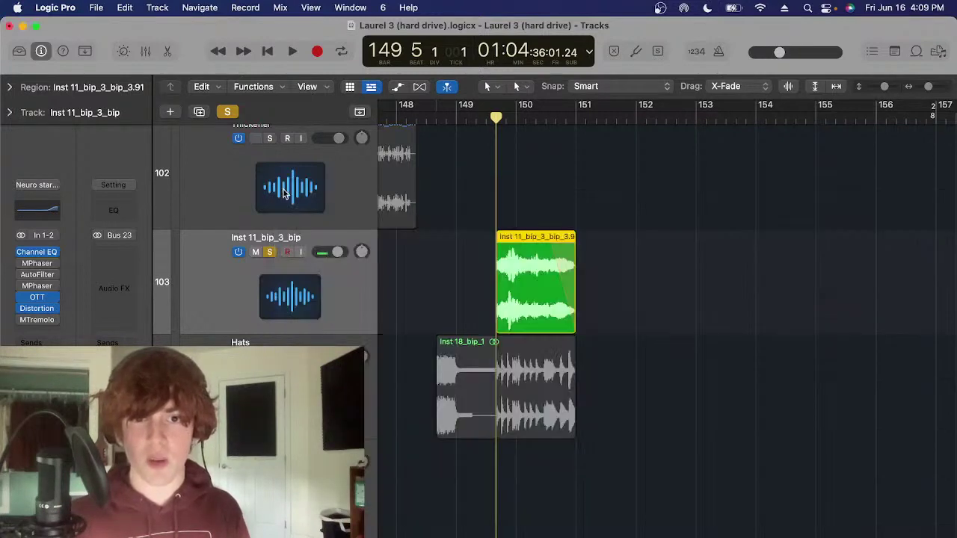
# Play track 103's soloed region from bar 150 beat 1 and stop
pyautogui.click(719, 282)
pyautogui.click(513, 262)
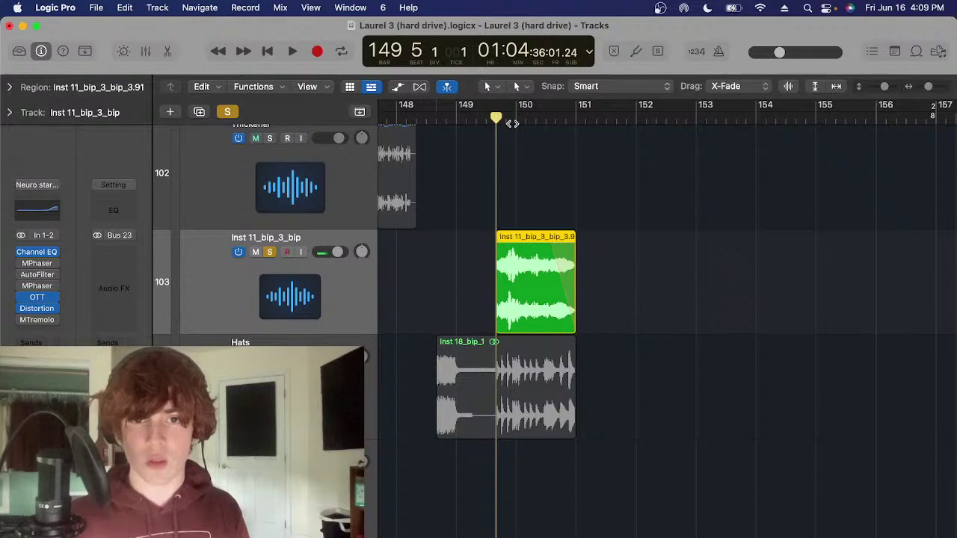
pyautogui.click(513, 122)
pyautogui.click(580, 186)
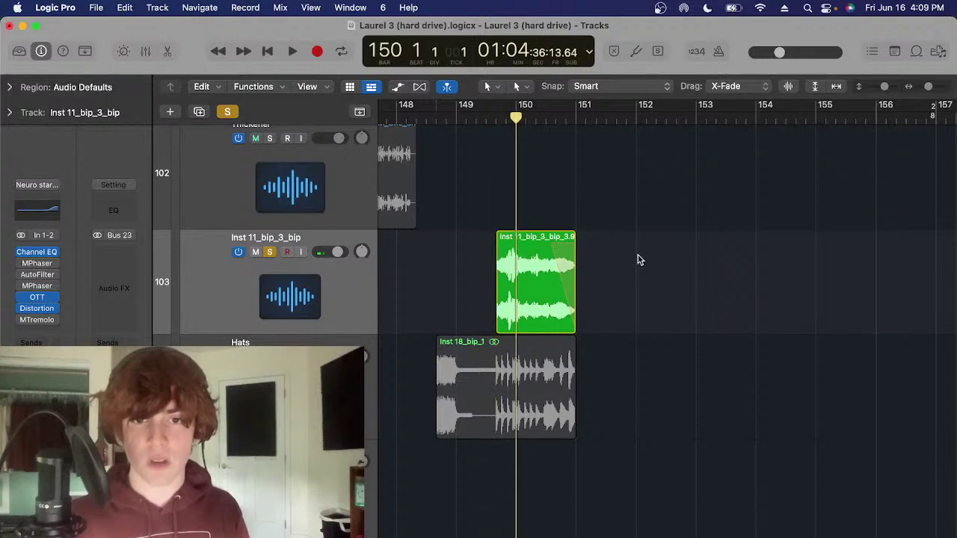
pyautogui.press('space')
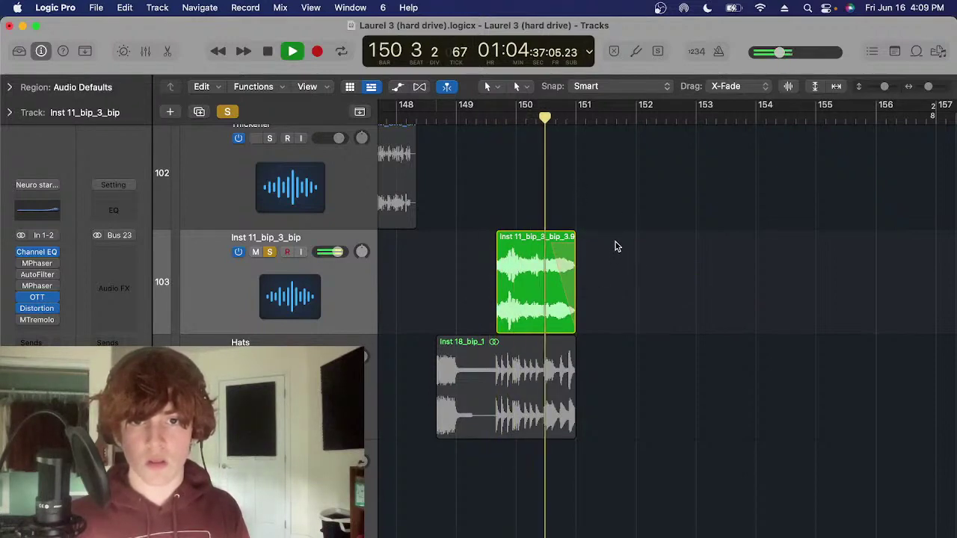
pyautogui.press('space')
# Set the playhead to bar 150 beat 3, within track 103's region
pyautogui.moveTo(483, 113); pyautogui.dragTo(531, 118)
pyautogui.click(490, 103)
pyautogui.click(536, 121)
pyautogui.press('super+Right')
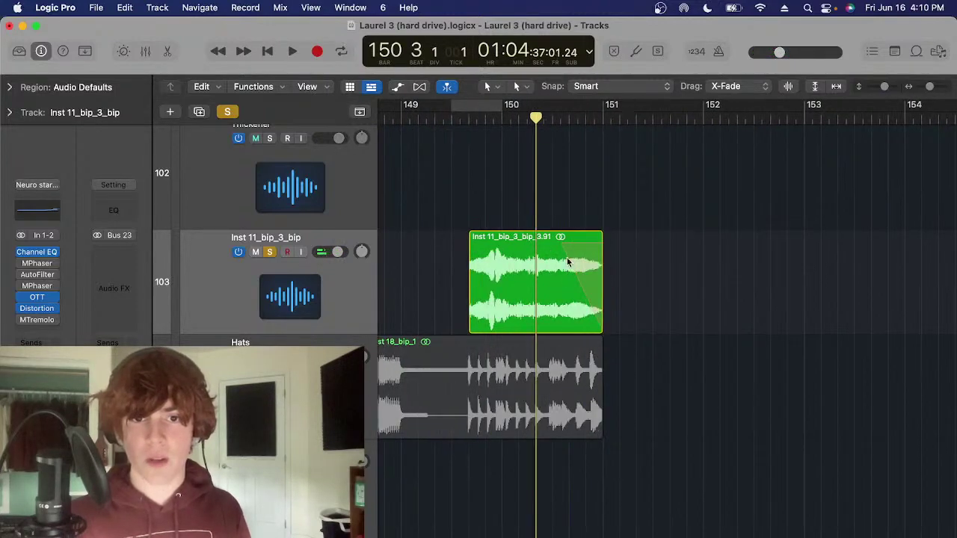
# Remove the fade-out at the end of track 103's region, redraw it from about bar 150 beat 5, and remove it again
pyautogui.click(559, 244)
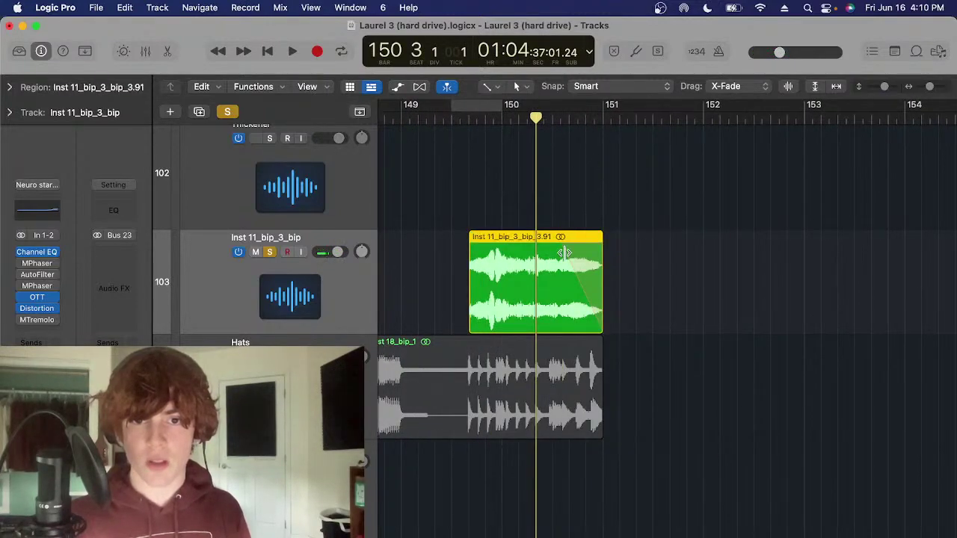
pyautogui.moveTo(560, 243); pyautogui.dragTo(600, 242)
pyautogui.press('super+Right')
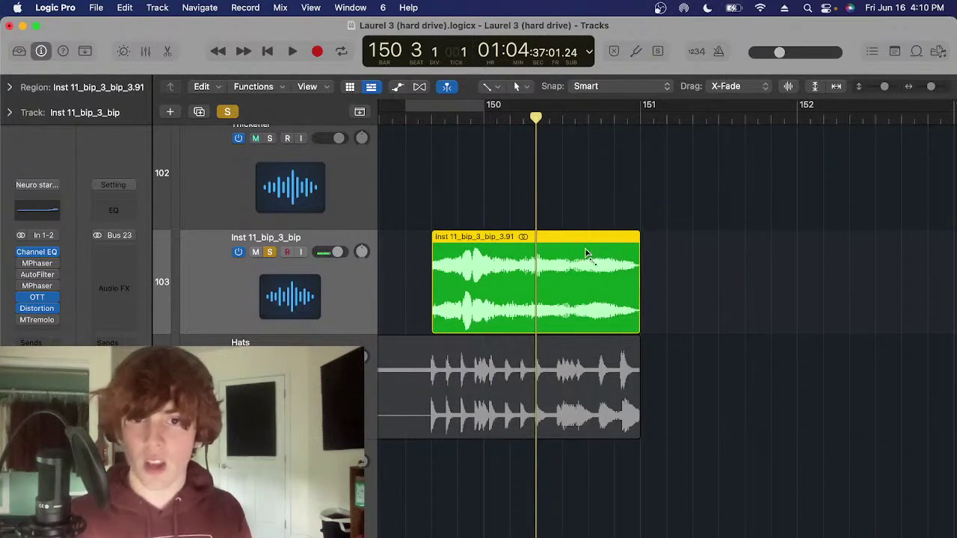
pyautogui.moveTo(587, 250); pyautogui.dragTo(722, 266)
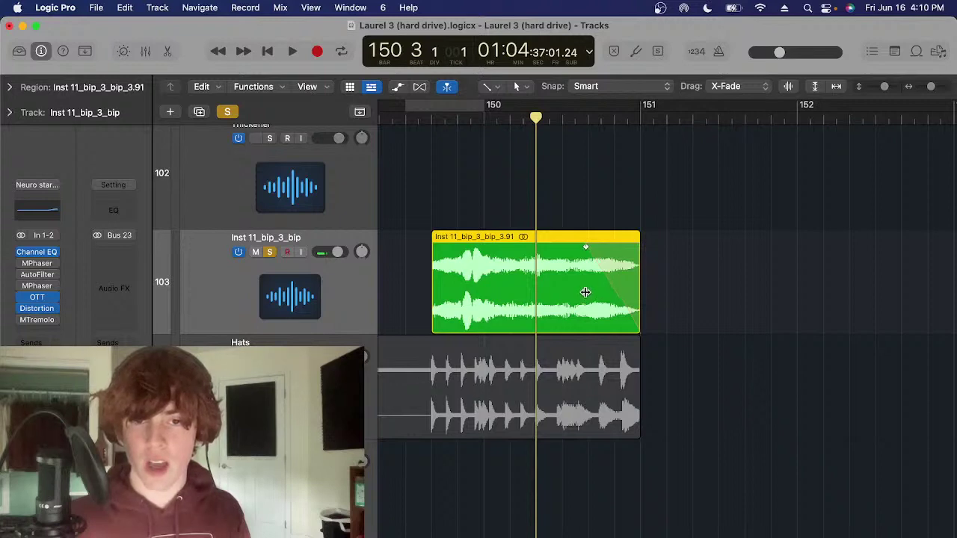
pyautogui.moveTo(585, 292); pyautogui.dragTo(803, 273)
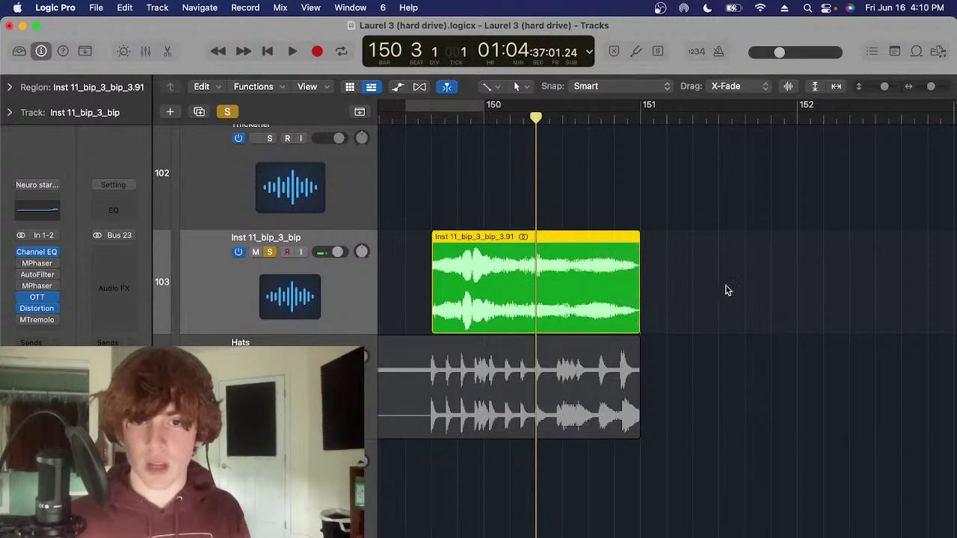
# Play the end of track 103's region without its fade-out, stop, and undo the fade removal
pyautogui.press('space')
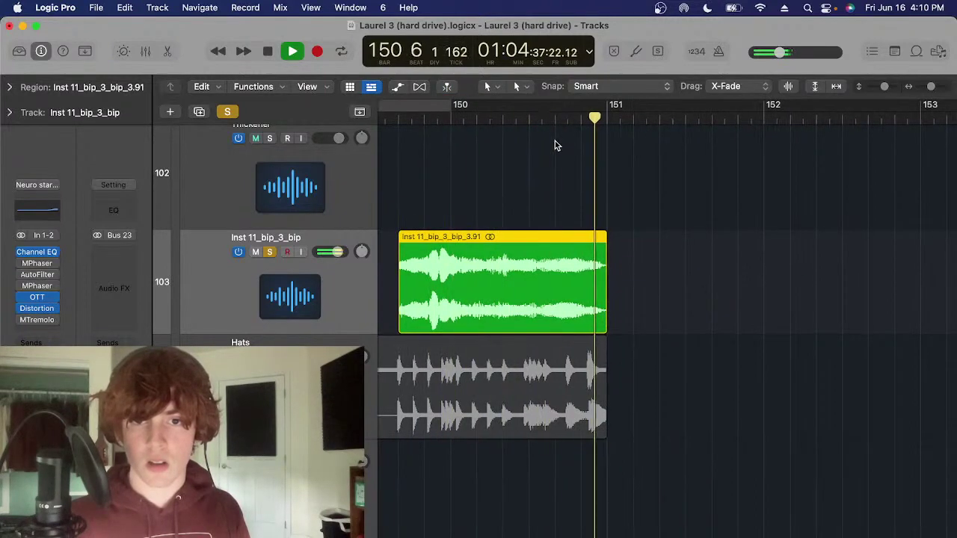
pyautogui.press('space')
pyautogui.click(535, 119)
pyautogui.press('super+z')
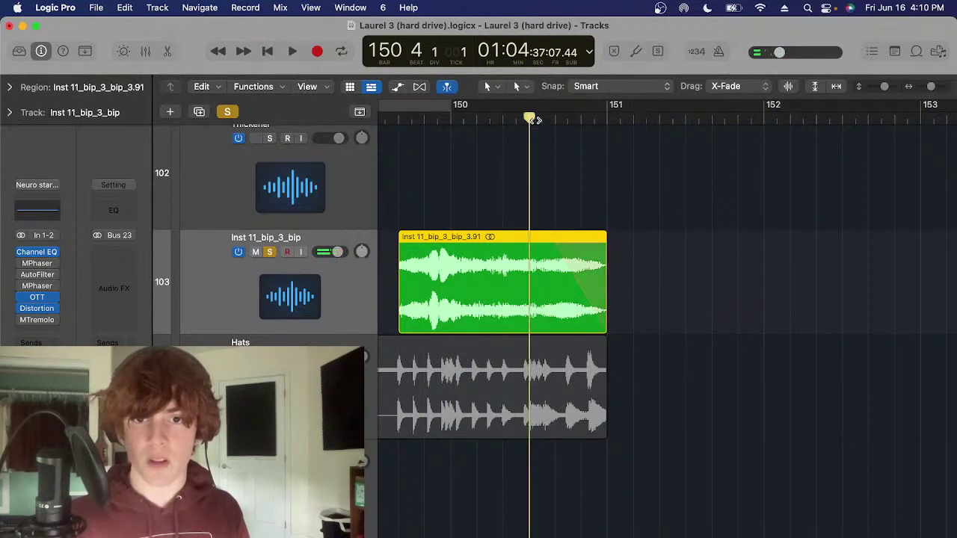
# Play the end of track 103's region with its fade-out from bar 150 beat 4 and stop
pyautogui.press('space')
pyautogui.click(672, 232)
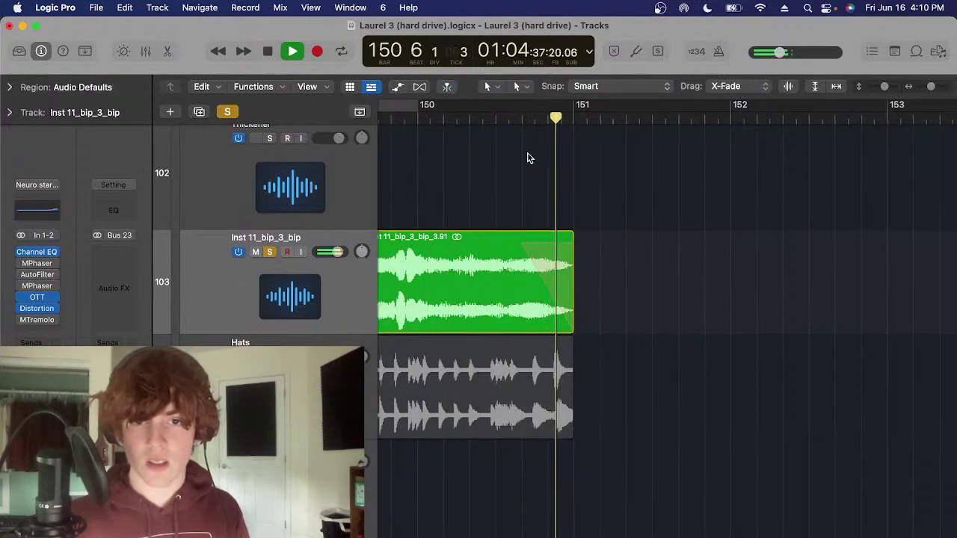
pyautogui.press('space')
# Unsolo track 103, set the playhead to bar 150 beat 5 and select the Thickener track 106
pyautogui.hotkey('ctrl', 's')
pyautogui.click(520, 120)
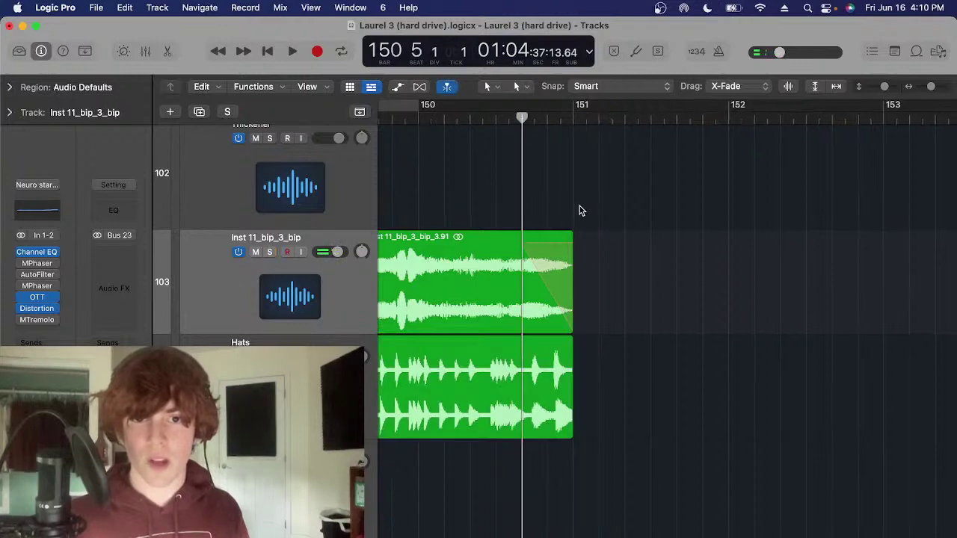
pyautogui.press('super+Left')
pyautogui.scroll(-5, 523, 329)
pyautogui.click(370, 347)
pyautogui.scroll(5, 516, 306)
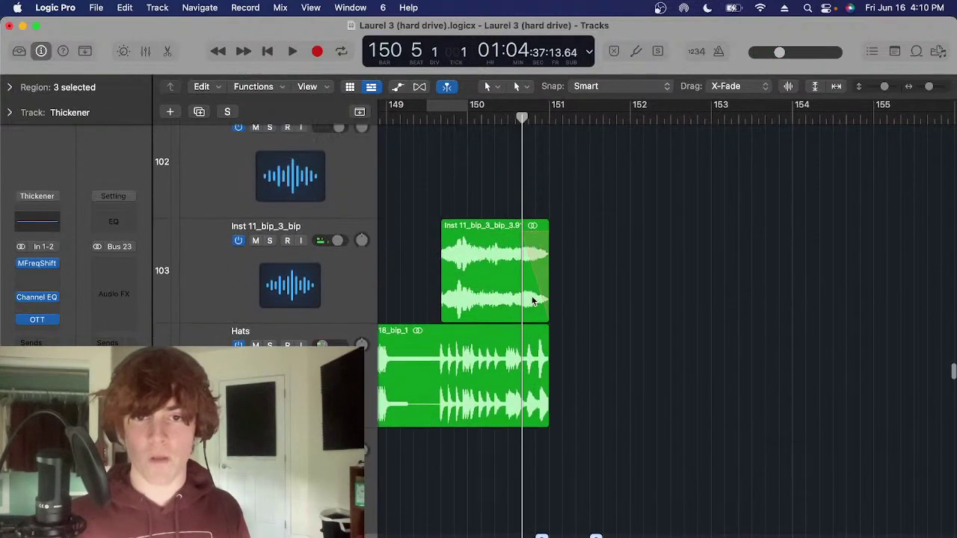
# Solo the Thickener track 106 and set the playhead to bar 150 beat 6, at its first Cymatics region
pyautogui.press('super+Right')
pyautogui.press('super+Right')
pyautogui.press('super+Right')
pyautogui.scroll(-5, 613, 252)
pyautogui.press('super+Left')
pyautogui.press('super+Left')
pyautogui.press('super+Left')
pyautogui.press('super+Left')
pyautogui.hotkey('ctrl', 's')
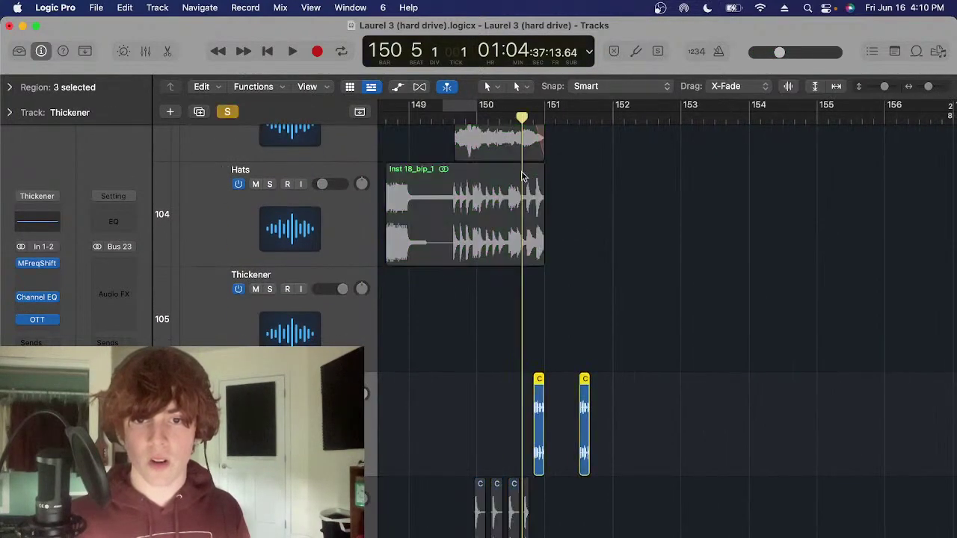
pyautogui.scroll(-3, 608, 180)
pyautogui.press('super+Right')
pyautogui.click(573, 117)
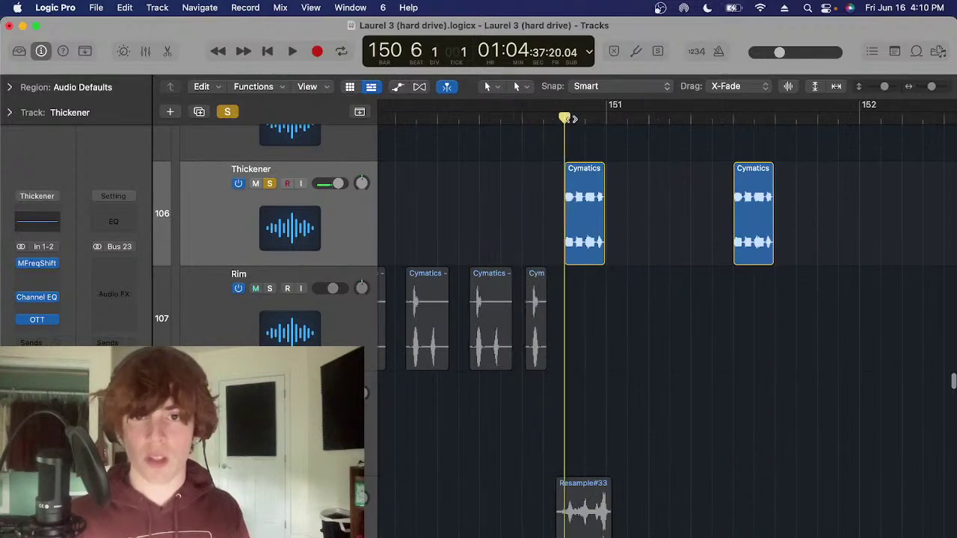
# Examine the two Cymatics regions on track 106 at different magnifications and select the first one
pyautogui.click(577, 218)
pyautogui.scroll(1, 593, 224)
pyautogui.click(593, 224)
pyautogui.hscroll(1, 591, 225)
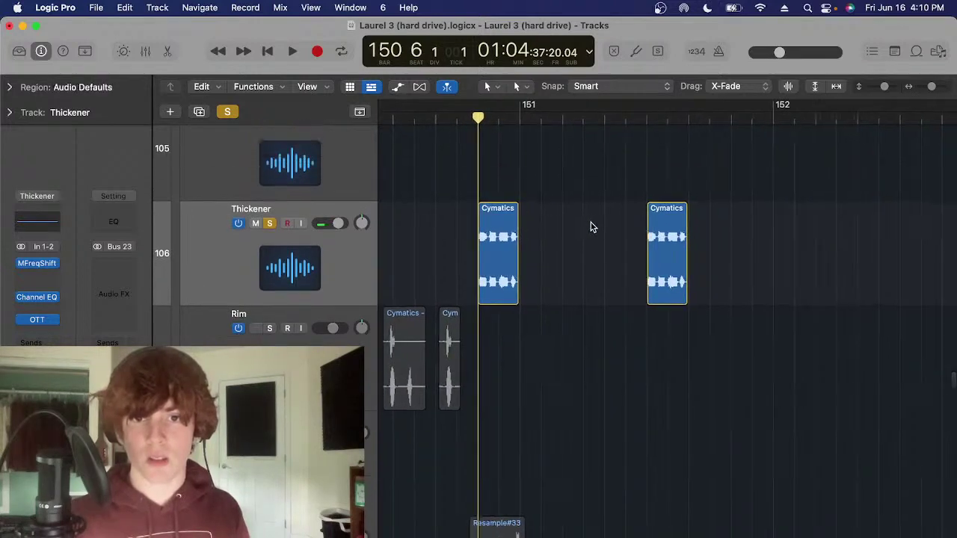
pyautogui.press('super+Left')
pyautogui.press('super+Up')
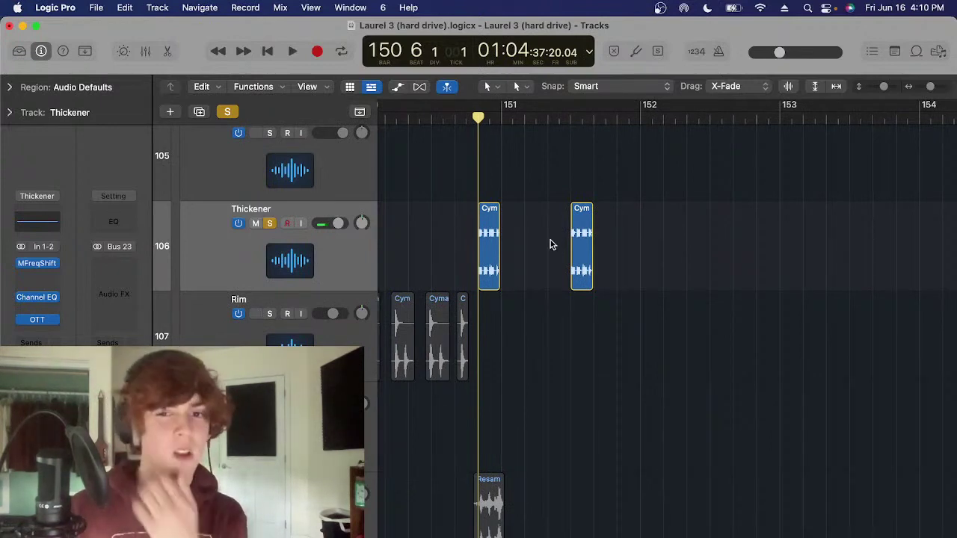
pyautogui.click(483, 251)
pyautogui.click(522, 212)
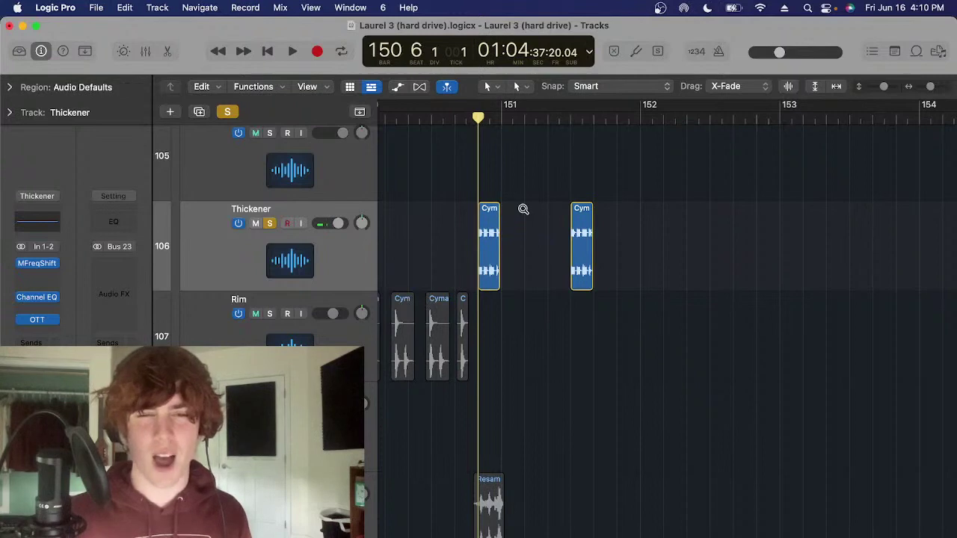
pyautogui.scroll(-1, 524, 213)
pyautogui.click(492, 228)
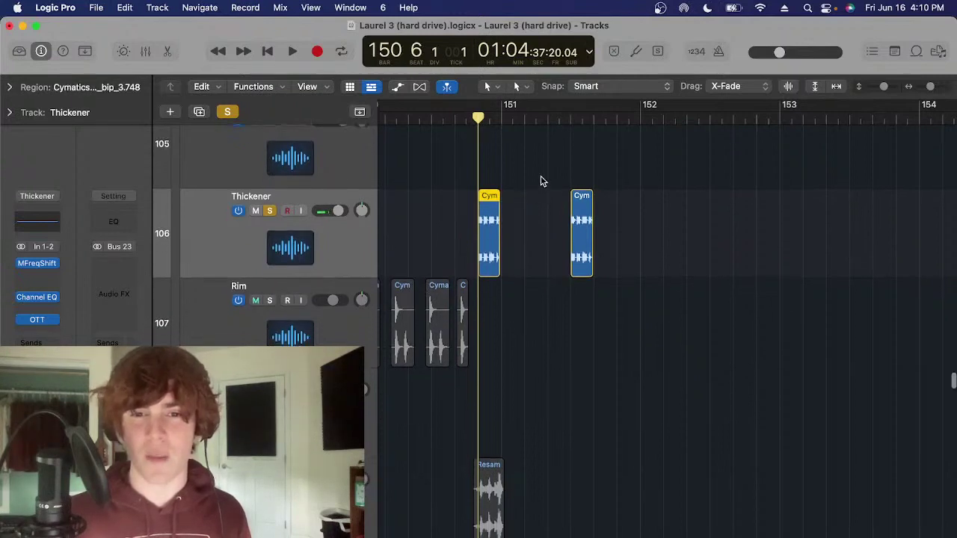
pyautogui.scroll(4, 540, 176)
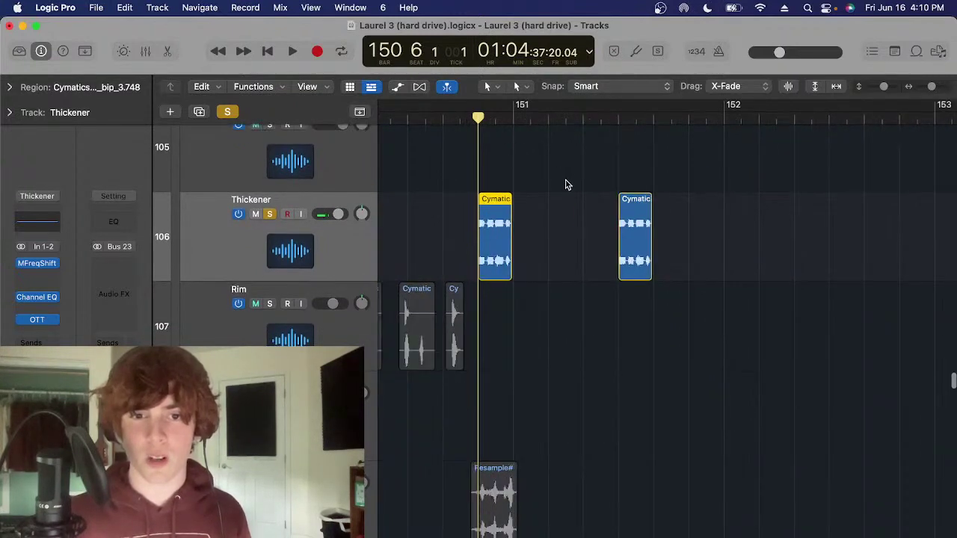
# Play the soloed Thickener track 106 from bar 150 beat 6, stop and return the playhead to that beat
pyautogui.press('space')
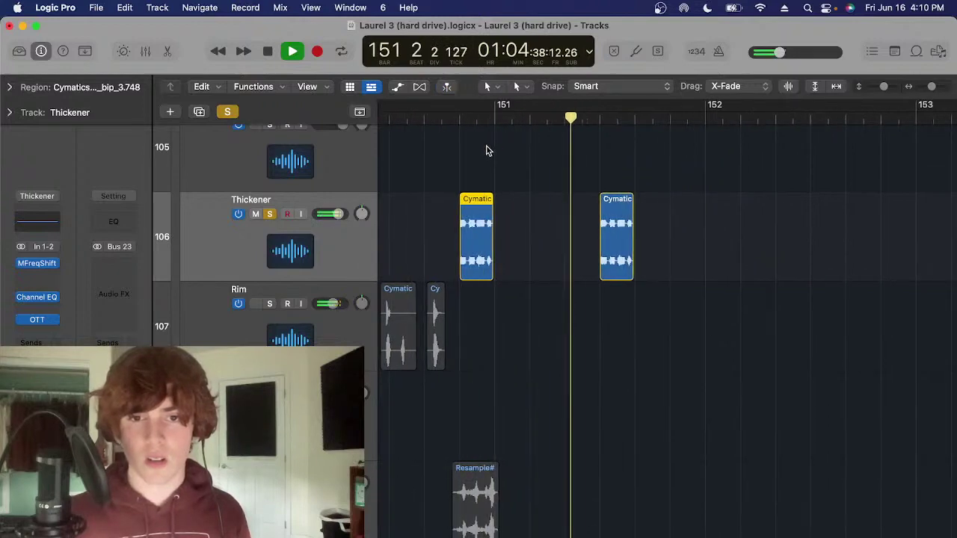
pyautogui.press('space')
pyautogui.click(456, 116)
pyautogui.click(510, 215)
pyautogui.scroll(3, 511, 218)
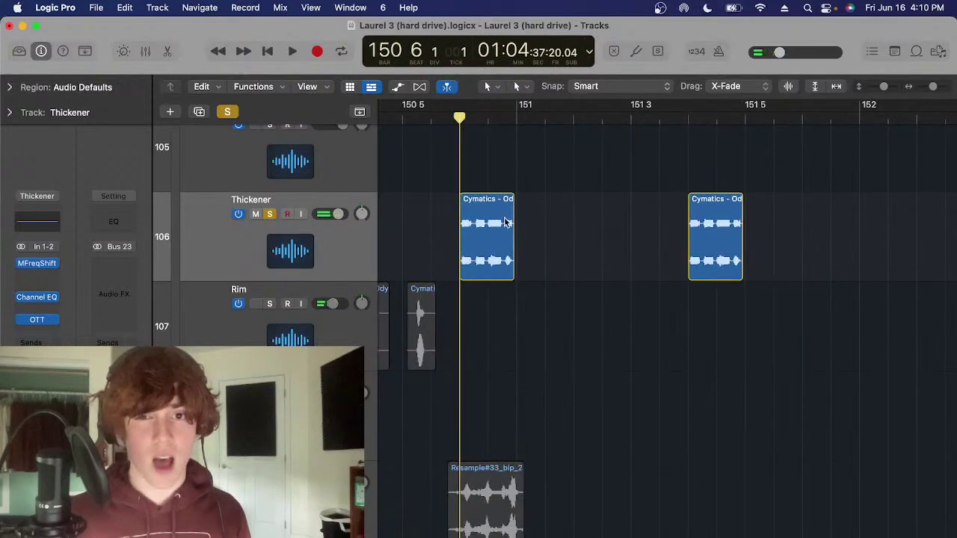
# Examine the first Cymatics region on track 106 and browse the plug-in manufacturers available for its empty insert slot
pyautogui.click(504, 223)
pyautogui.scroll(8, 499, 231)
pyautogui.scroll(-10, 503, 229)
pyautogui.click(510, 232)
pyautogui.scroll(1, 510, 232)
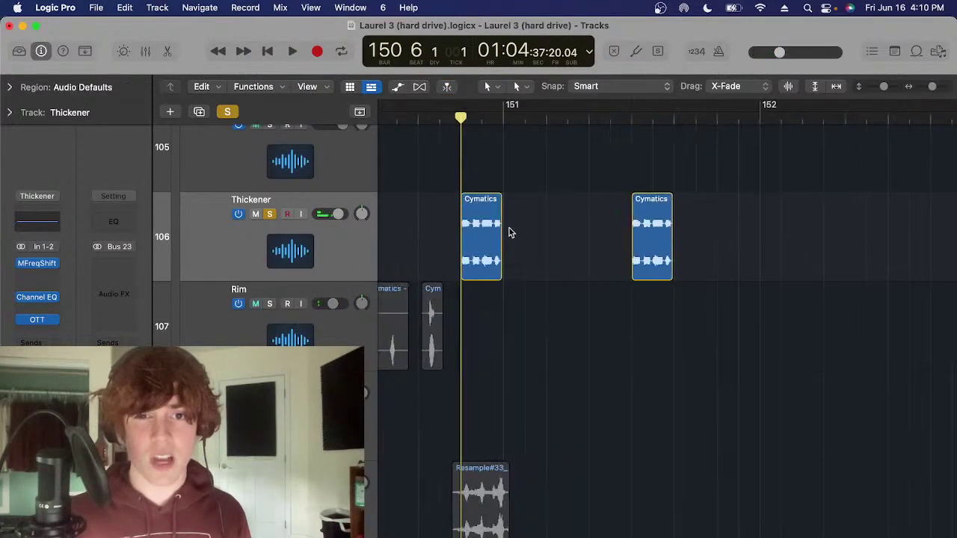
pyautogui.click(50, 321)
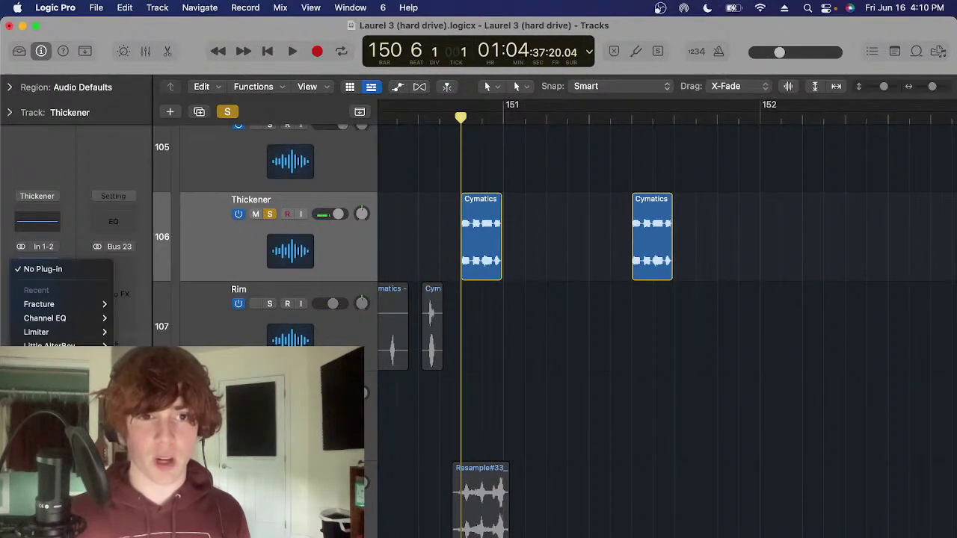
pyautogui.moveTo(59, 532)
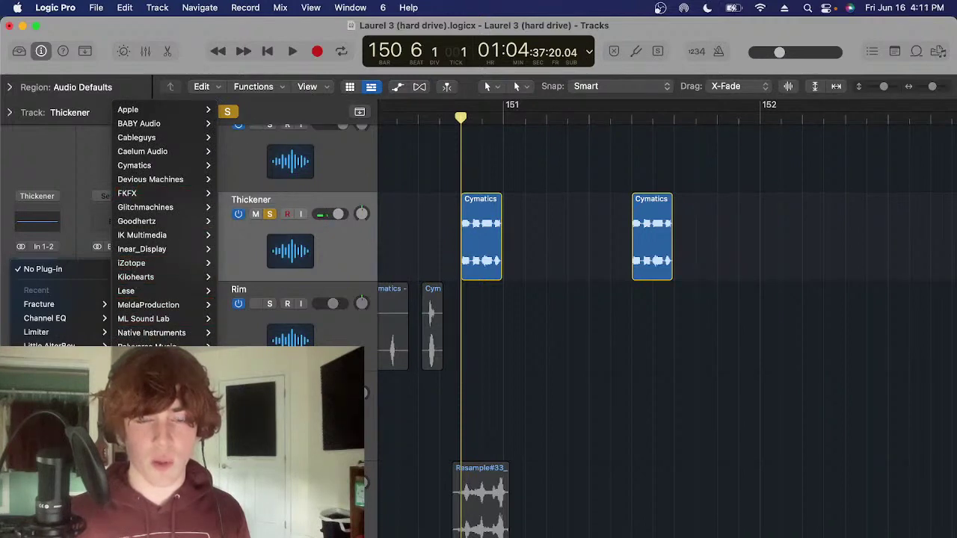
pyautogui.click(524, 365)
# Replay the soloed Cymatics regions on track 106 from bar 150 beat 6 and stop
pyautogui.press('super+Left')
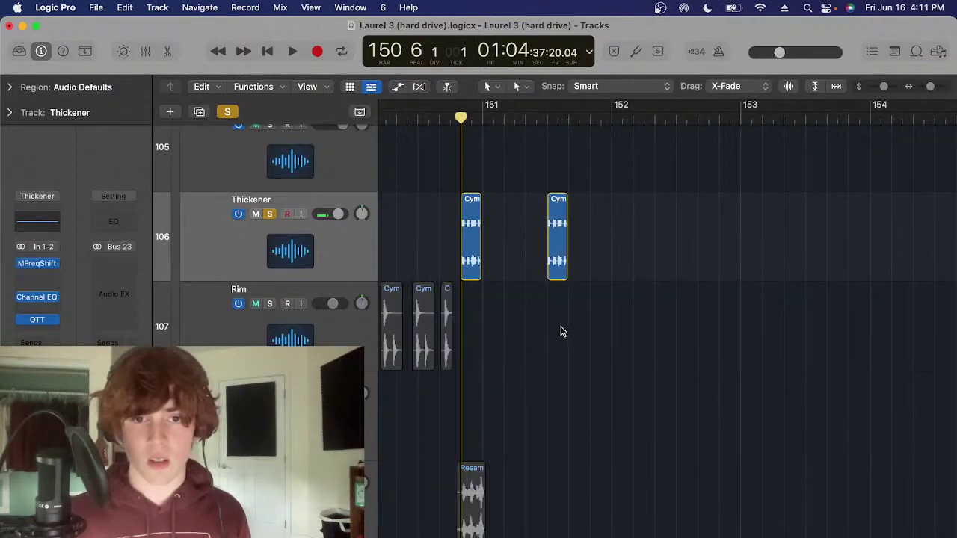
pyautogui.press('space')
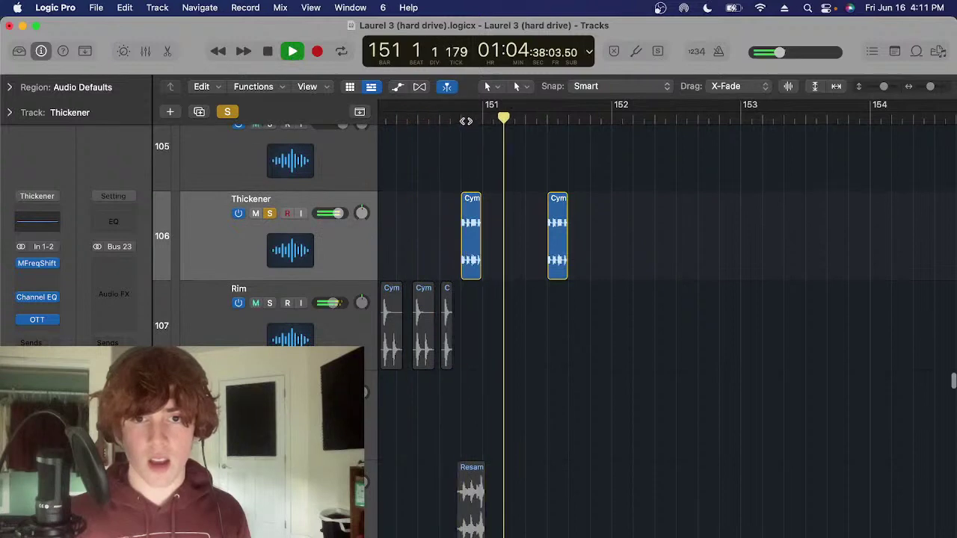
pyautogui.press('space')
pyautogui.press('super+Right')
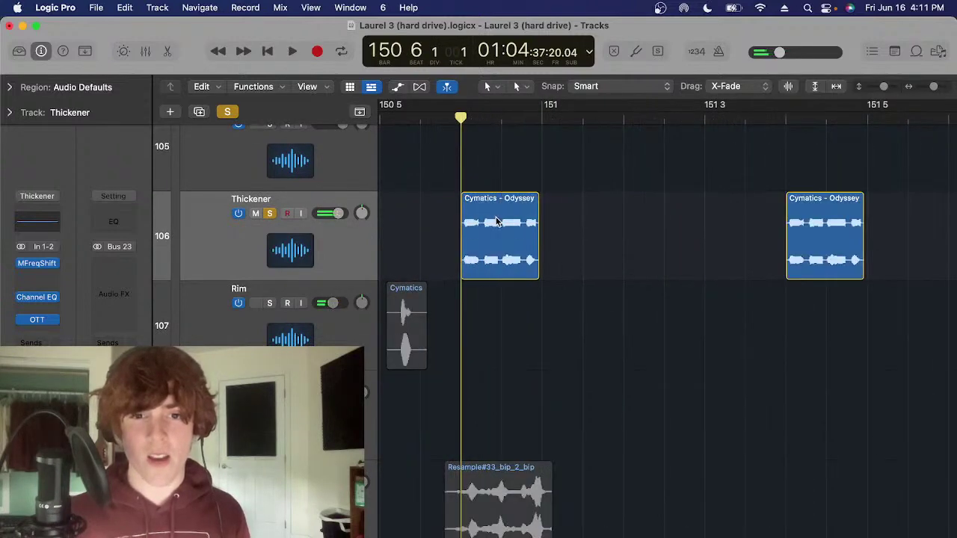
# Select the first Cymatics region on track 106 and move the playhead inside it to bar 150 beat 6 division 2
pyautogui.click(496, 221)
pyautogui.press('super+Right')
pyautogui.moveTo(466, 119); pyautogui.dragTo(568, 142)
pyautogui.press('super+Left')
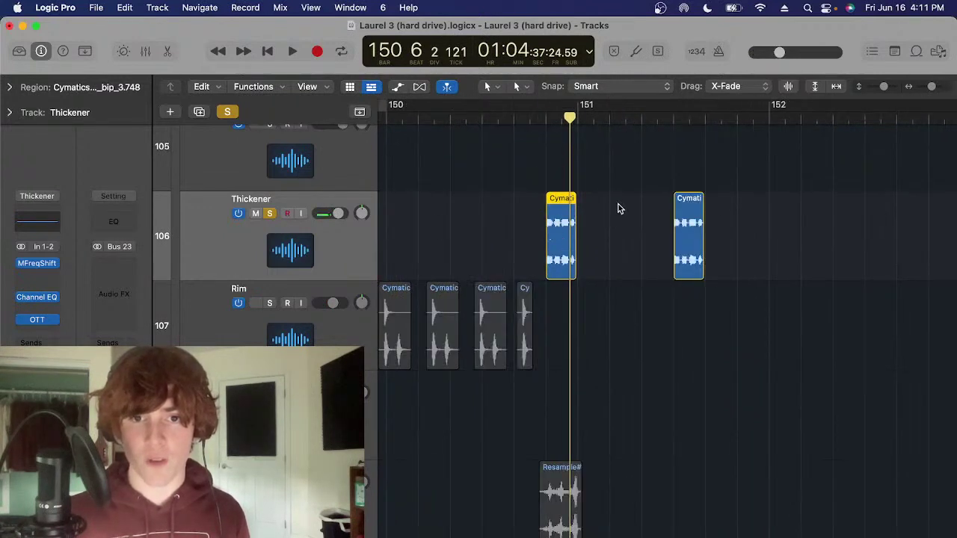
# Unsolo track 106, play the full mix through bars 149 to 151 and select the Rim track 107
pyautogui.click(620, 208)
pyautogui.hscroll(-5, 565, 138)
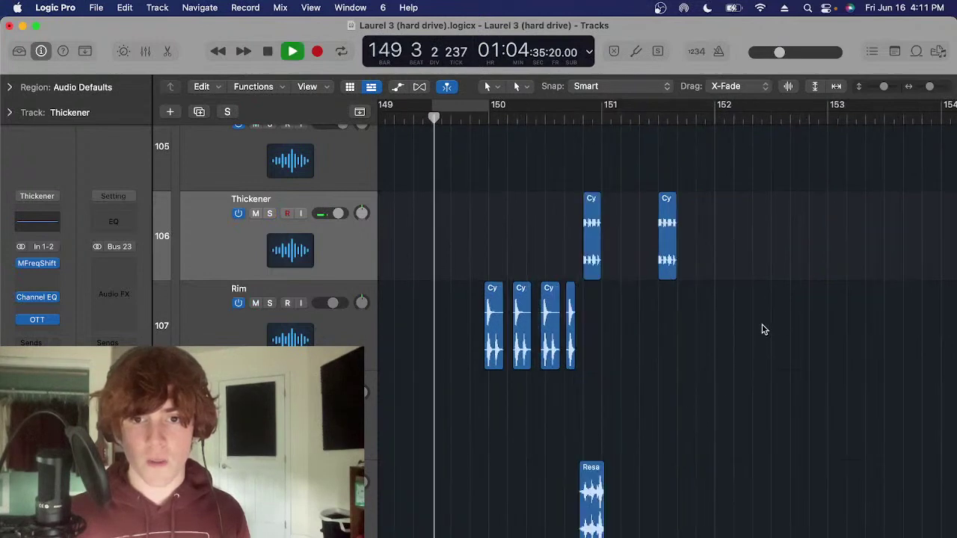
pyautogui.hscroll(-4, 547, 346)
pyautogui.hscroll(4, 523, 344)
pyautogui.moveTo(396, 329); pyautogui.dragTo(630, 312)
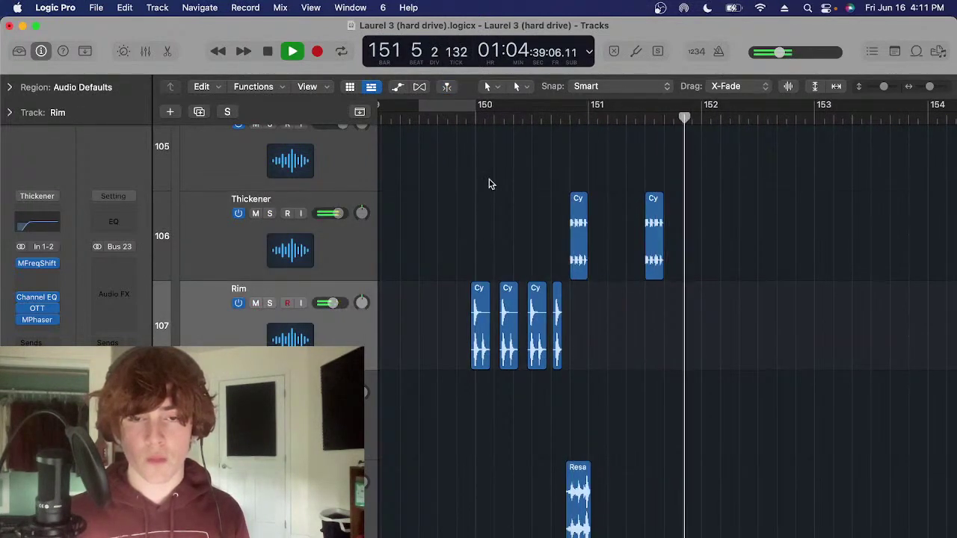
# Replay the full mix around bar 151, stop and set the playhead to bar 151 beat 4, at track 106's last region
pyautogui.click(643, 122)
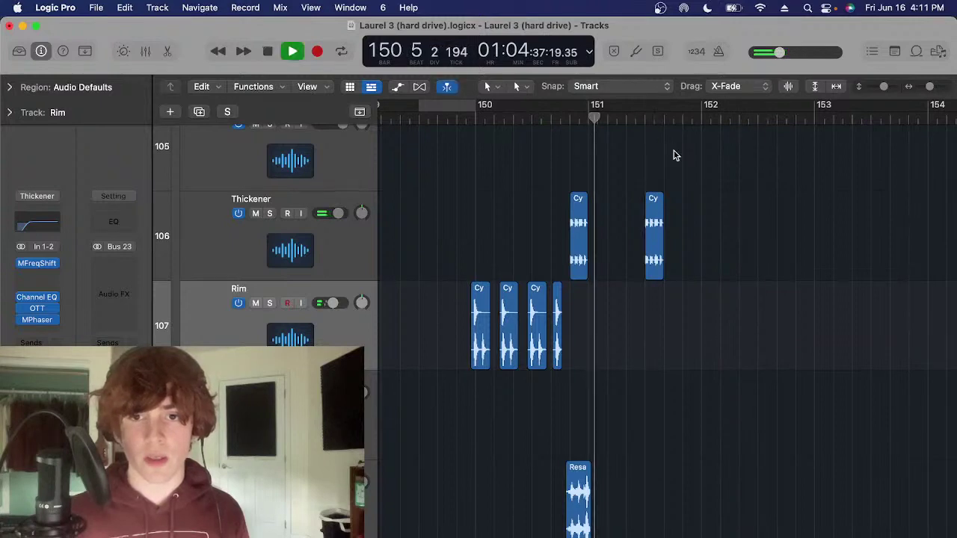
pyautogui.press('space')
pyautogui.click(644, 119)
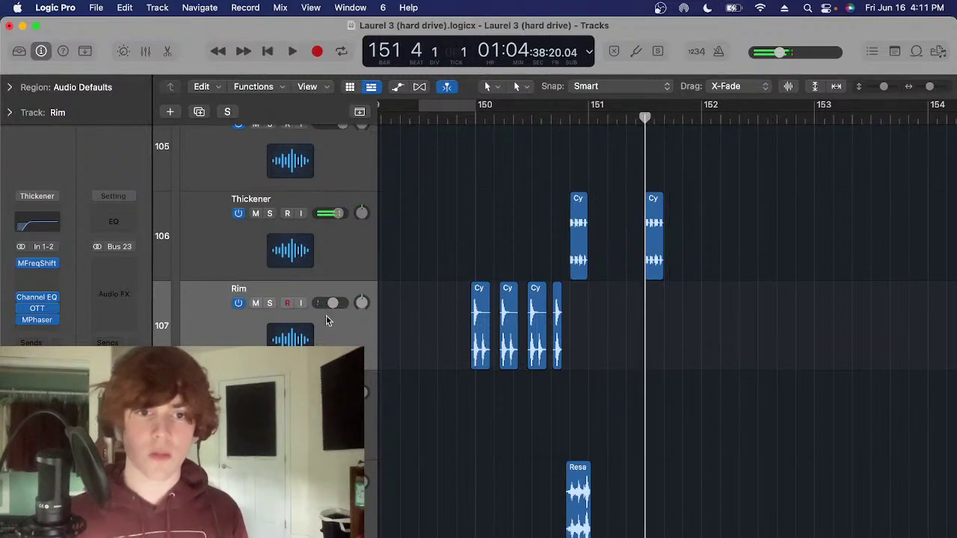
# Solo the Rim track 107, set the playhead just before bar 150 and select its last three Cymatics regions
pyautogui.press('s')
pyautogui.click(479, 121)
pyautogui.moveTo(703, 325); pyautogui.dragTo(469, 332)
pyautogui.click(619, 332)
pyautogui.press('super+Right')
pyautogui.press('super+Right')
pyautogui.press('super+Right')
pyautogui.press('super+Left')
pyautogui.press('super+Left')
pyautogui.press('super+Left')
pyautogui.moveTo(679, 322); pyautogui.dragTo(547, 347)
pyautogui.press('super+Left')
# Play the soloed Rim hits from just before bar 150, stop, return the playhead to bar 149 beat 6 and unsolo the track
pyautogui.press('space')
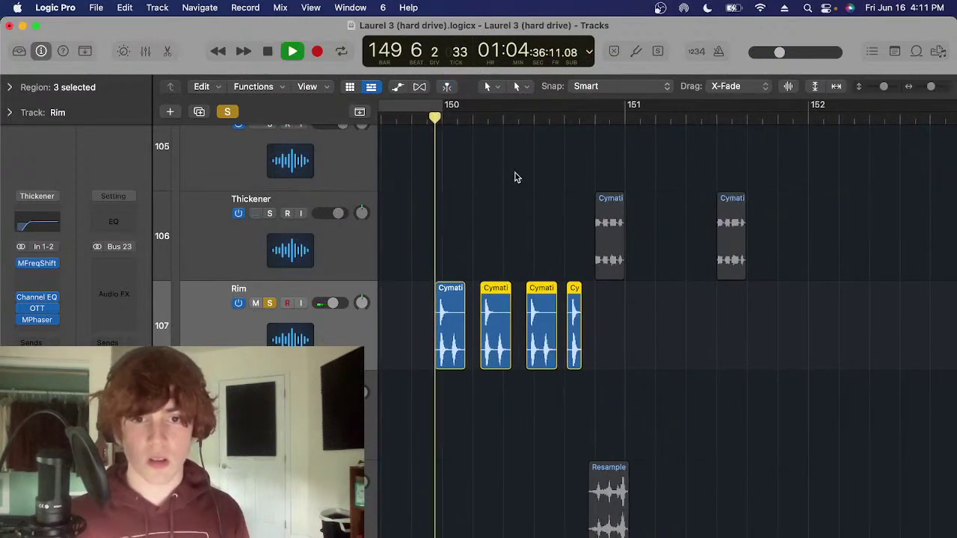
pyautogui.press('space')
pyautogui.click(430, 121)
pyautogui.press('s')
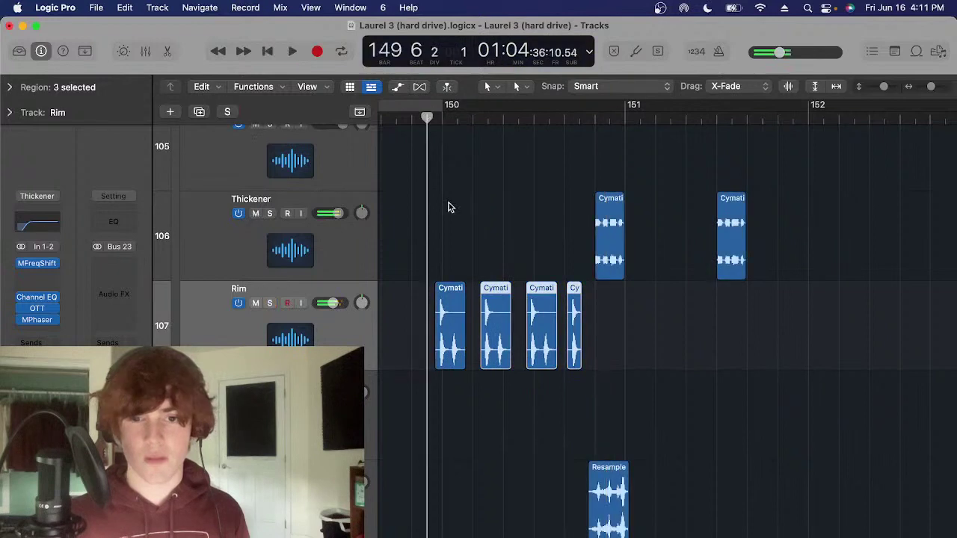
# Set the playhead to bar 148 beat 3 and solo the Thickener track 108 with its reshiram cry region selected
pyautogui.press('super+Left')
pyautogui.press('super+Left')
pyautogui.press('t')
pyautogui.click(535, 296)
pyautogui.hscroll(-2, 535, 295)
pyautogui.click(460, 281)
pyautogui.hscroll(-3, 560, 198)
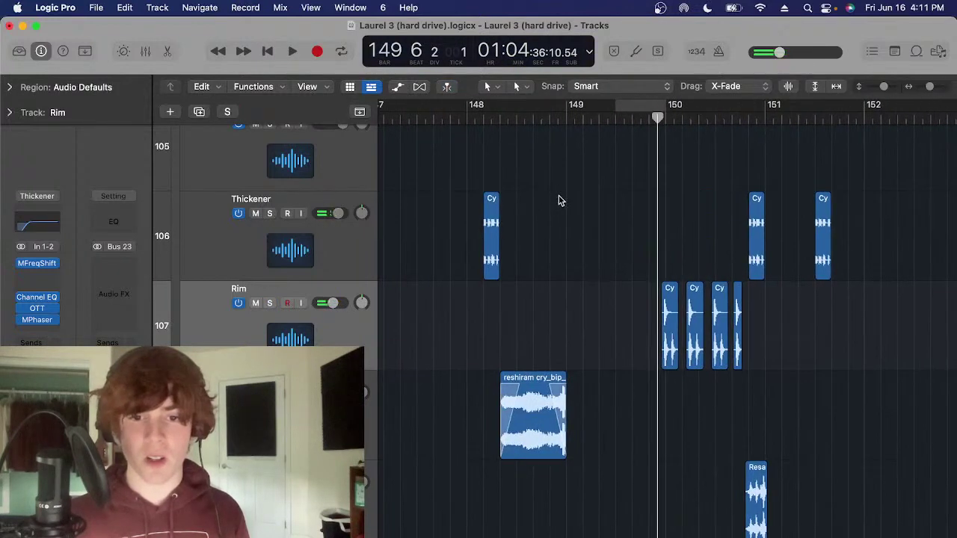
pyautogui.click(513, 118)
pyautogui.click(544, 403)
pyautogui.press('s')
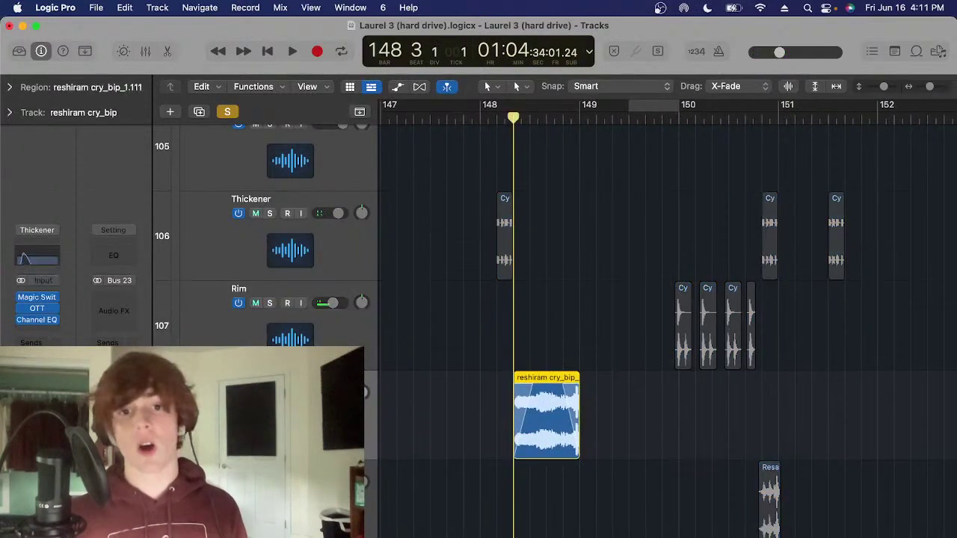
# Play the soloed reshiram cry region from bar 148, stop and return the playhead to bar 148 beat 3
pyautogui.scroll(-2, 545, 318)
pyautogui.click(575, 325)
pyautogui.press('super+Right')
pyautogui.click(578, 335)
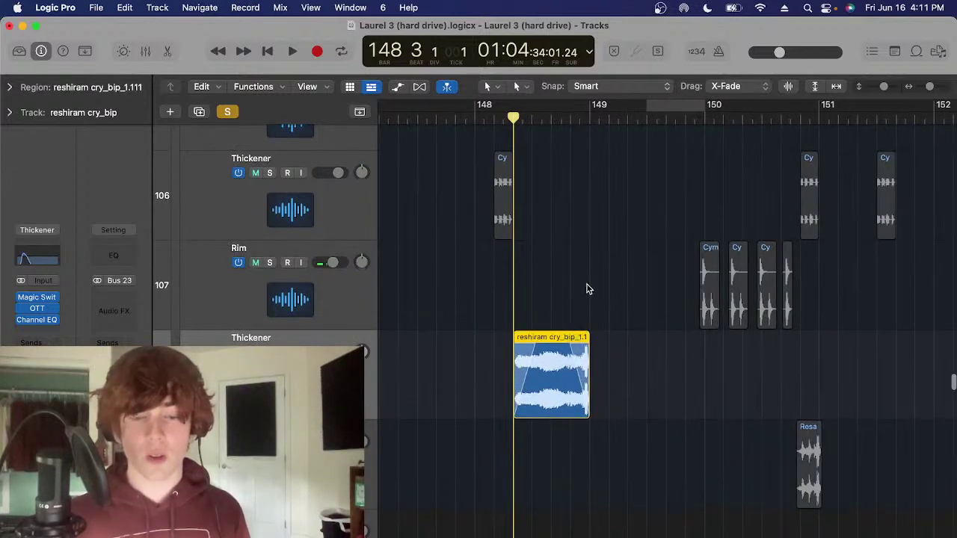
pyautogui.scroll(-1, 587, 281)
pyautogui.press('space')
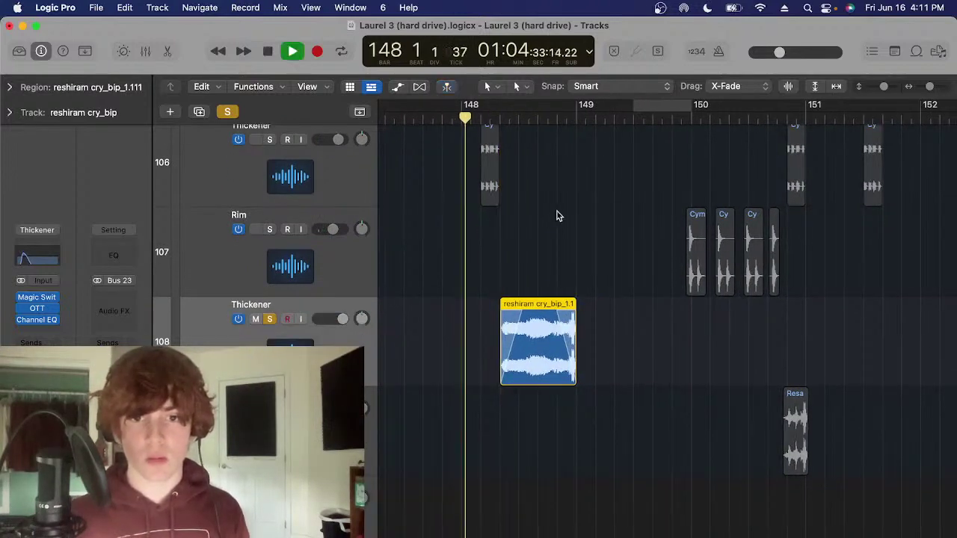
pyautogui.press('space')
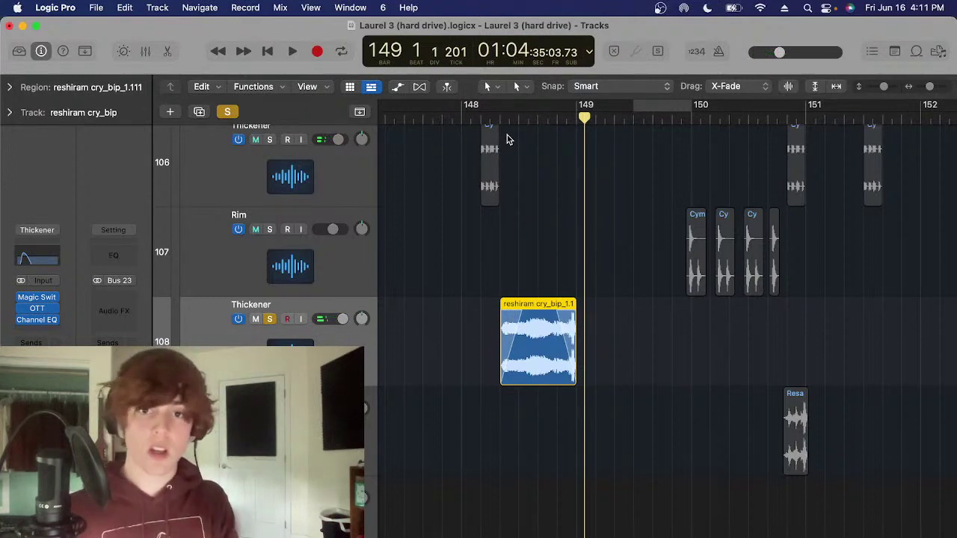
pyautogui.click(493, 113)
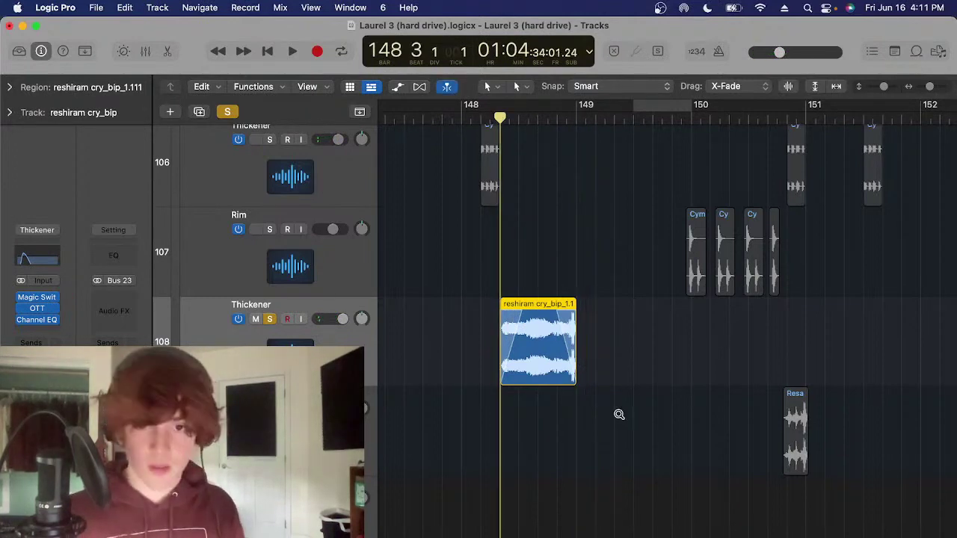
# Show the automation and examine track 108's Low Cut Frequency curve around the reshiram cry region and its list of automated parameters
pyautogui.scroll(2, 627, 393)
pyautogui.click(646, 331)
pyautogui.hscroll(2, 646, 334)
pyautogui.press('a')
pyautogui.hscroll(1, 643, 338)
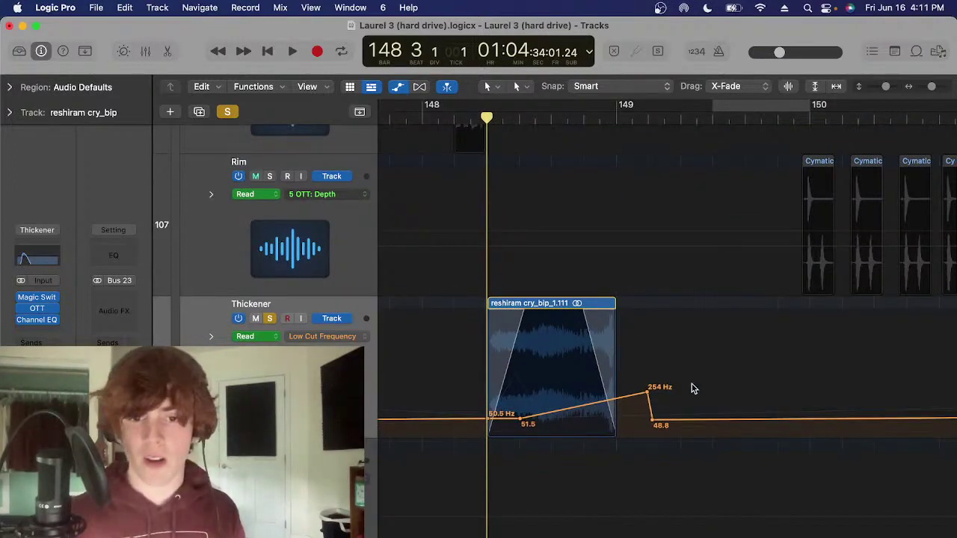
pyautogui.moveTo(718, 390); pyautogui.dragTo(460, 426)
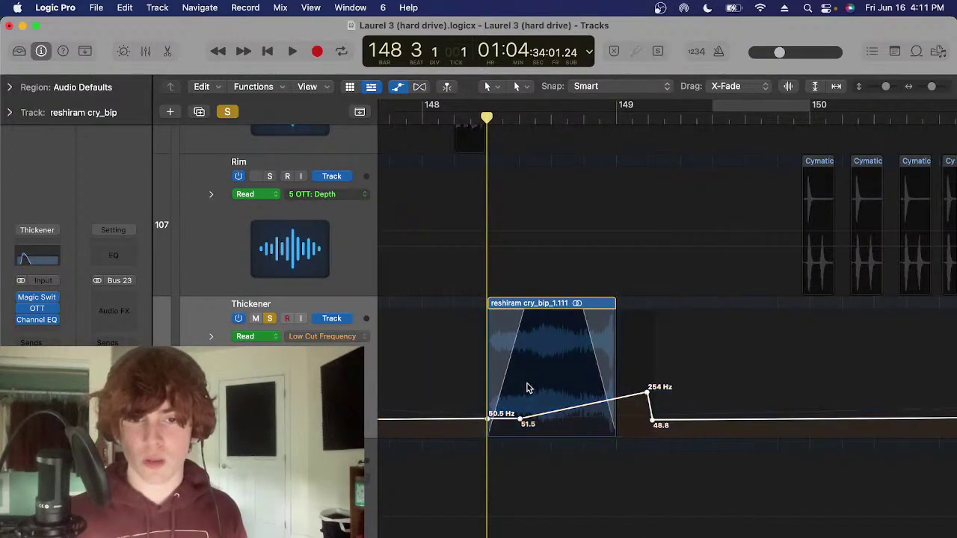
pyautogui.click(527, 388)
pyautogui.click(333, 335)
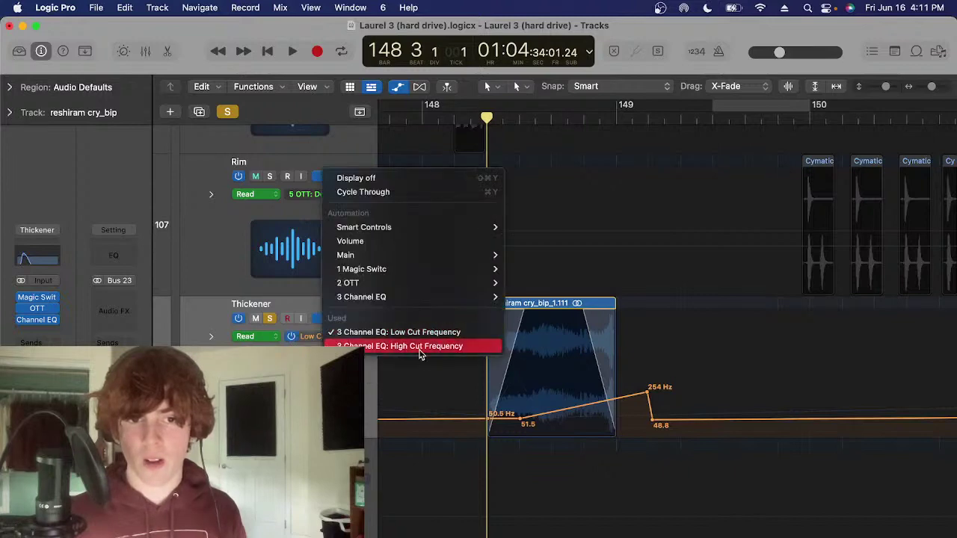
pyautogui.click(313, 341)
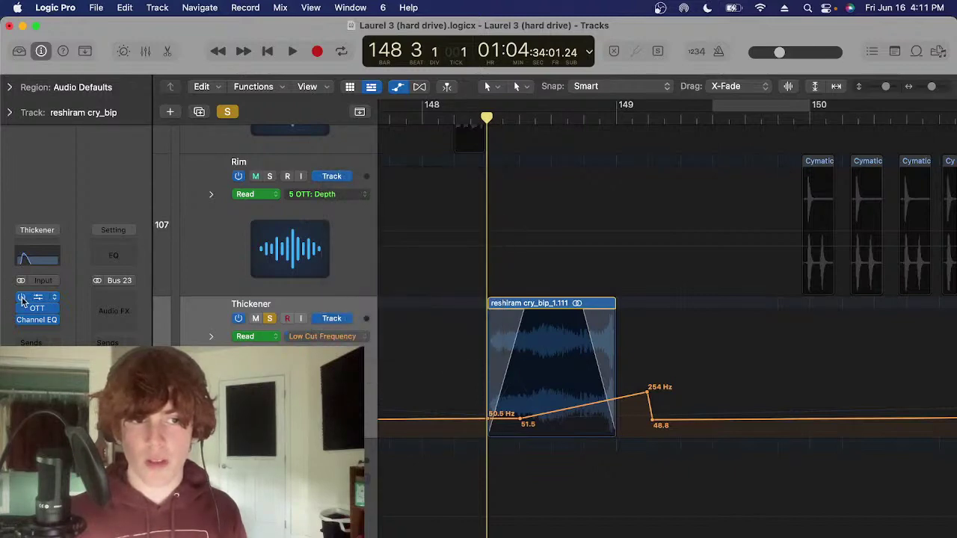
# Hide the automation and play the reshiram cry region from bar 148 with Magic Switch, OTT and Channel EQ bypassed
pyautogui.press('a')
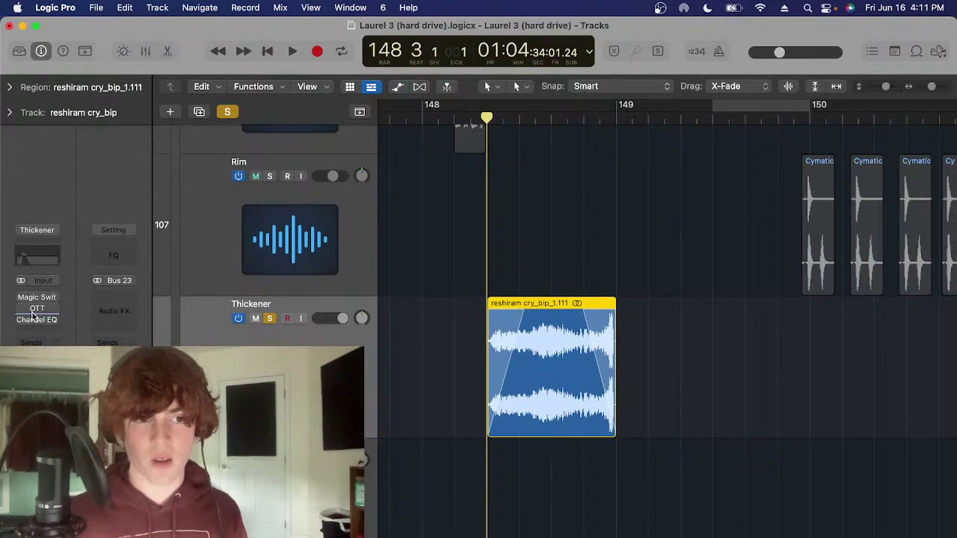
pyautogui.click(9, 88)
pyautogui.press('space')
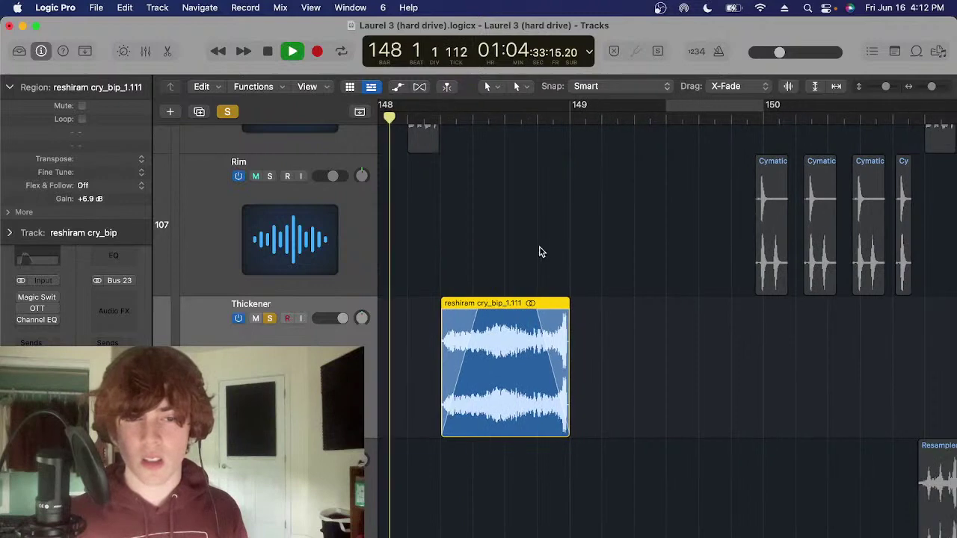
pyautogui.press('space')
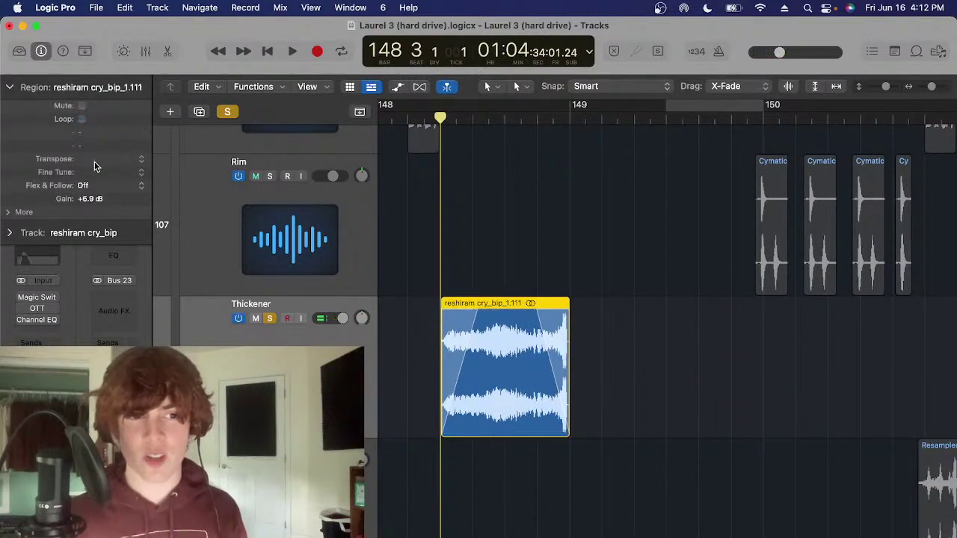
pyautogui.click(33, 89)
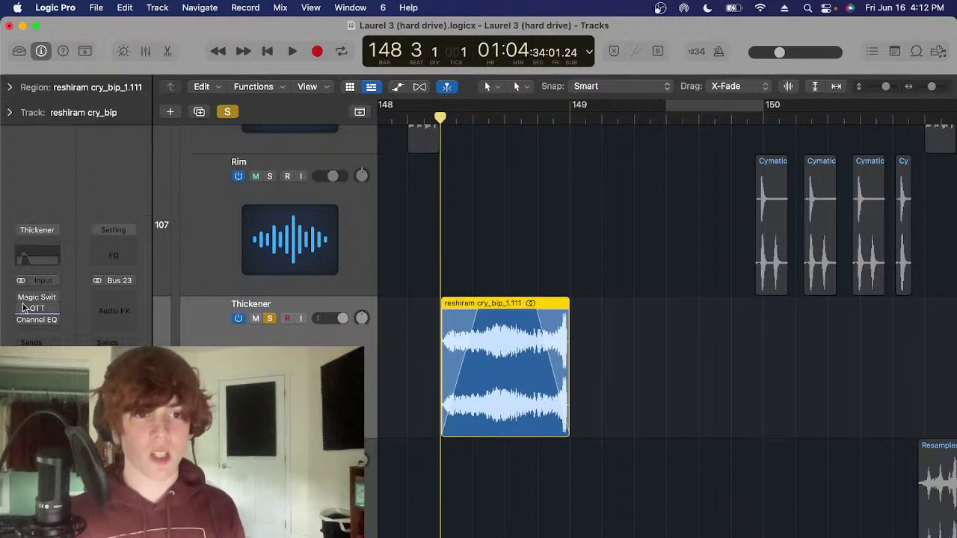
# Reactivate track 108's three plug-ins, unsolo the track and play the full mix from just before bar 148
pyautogui.keyDown('ctrl'); pyautogui.keyDown('alt'); pyautogui.click(594, 410); pyautogui.keyUp('alt'); pyautogui.keyUp('ctrl')
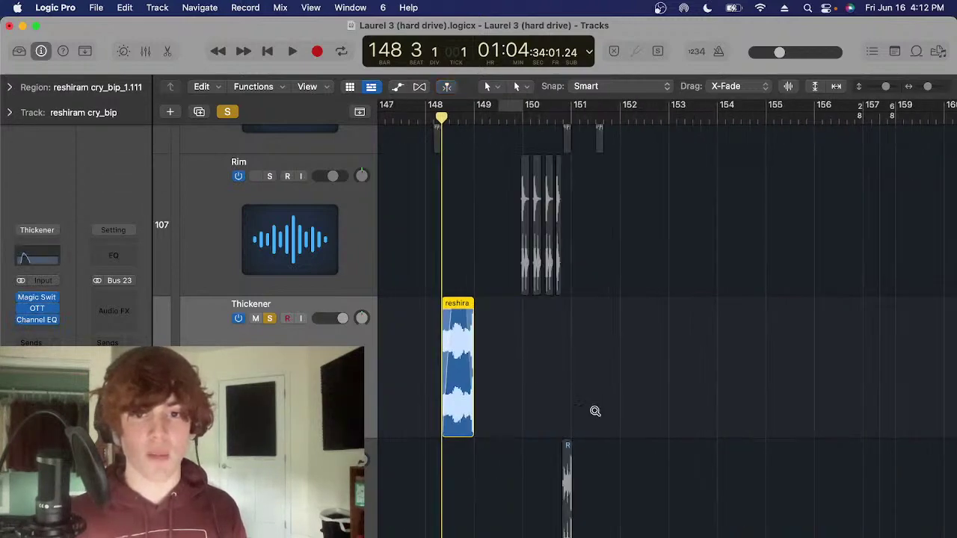
pyautogui.click(594, 410)
pyautogui.hscroll(-3, 532, 370)
pyautogui.press('s')
pyautogui.press('space')
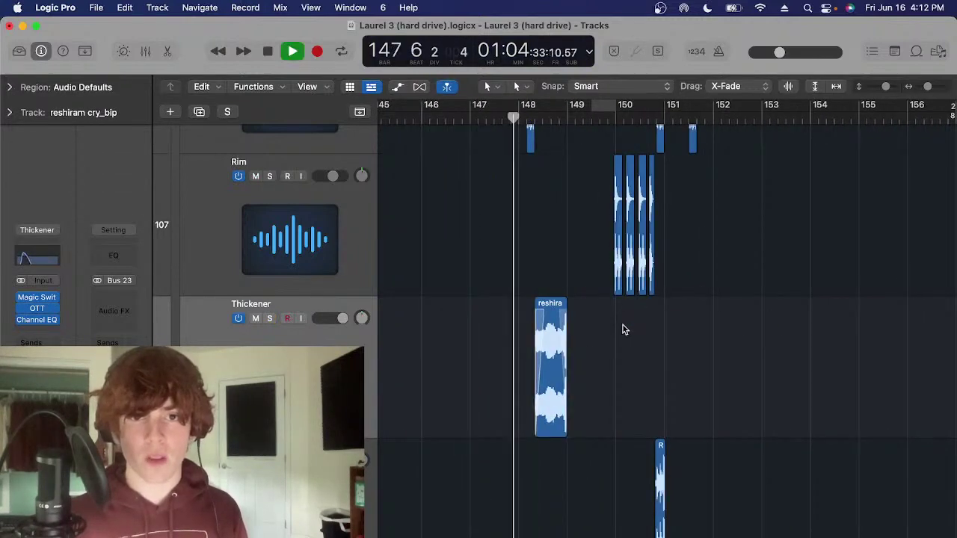
# Stop the full-mix playback and set the playhead to bar 144 beat 2, at the earlier Rim region
pyautogui.press('super+Right')
pyautogui.press('super+Left')
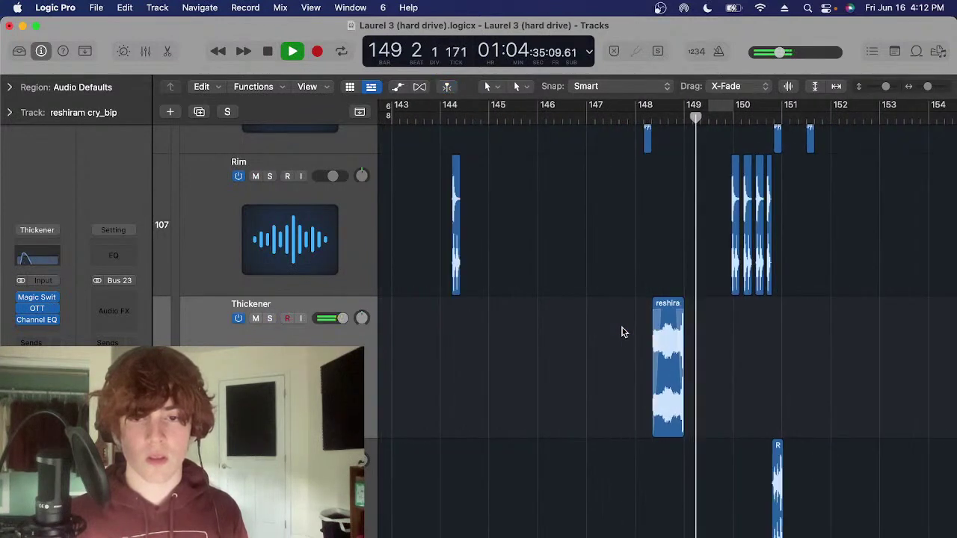
pyautogui.hscroll(1, 621, 332)
pyautogui.press('space')
pyautogui.click(436, 120)
pyautogui.press('super+Left')
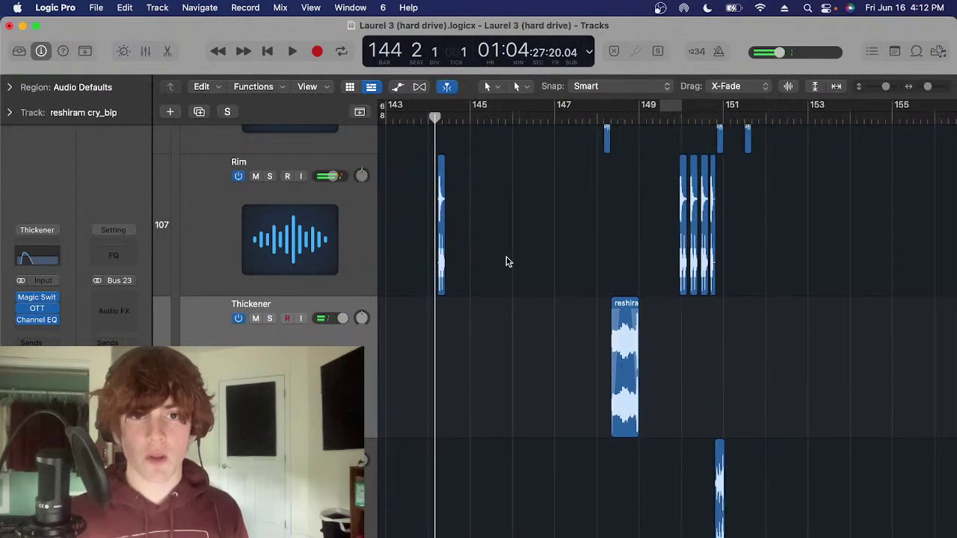
# Select the Rim track 107 and set the playhead to bar 144 beat 2 division 2, at its single Cymatics region
pyautogui.scroll(-1, 479, 252)
pyautogui.click(341, 243)
pyautogui.hscroll(-1, 515, 243)
pyautogui.click(555, 228)
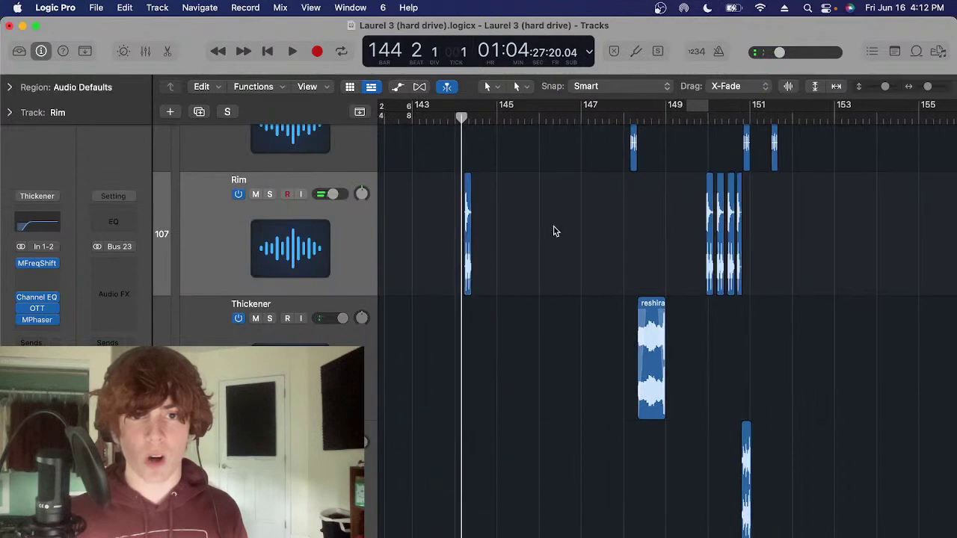
pyautogui.scroll(4, 527, 191)
pyautogui.press('super+Right')
pyautogui.click(486, 120)
pyautogui.scroll(1, 576, 237)
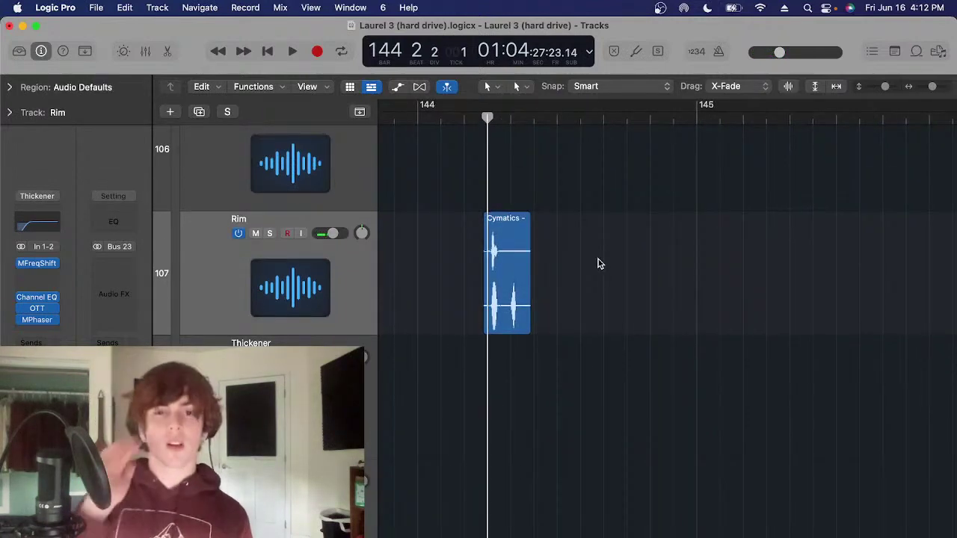
# Examine the waveform of the single Cymatics region on the Rim track at bar 144 beat 2
pyautogui.press('super+Left')
pyautogui.moveTo(615, 258); pyautogui.dragTo(502, 287)
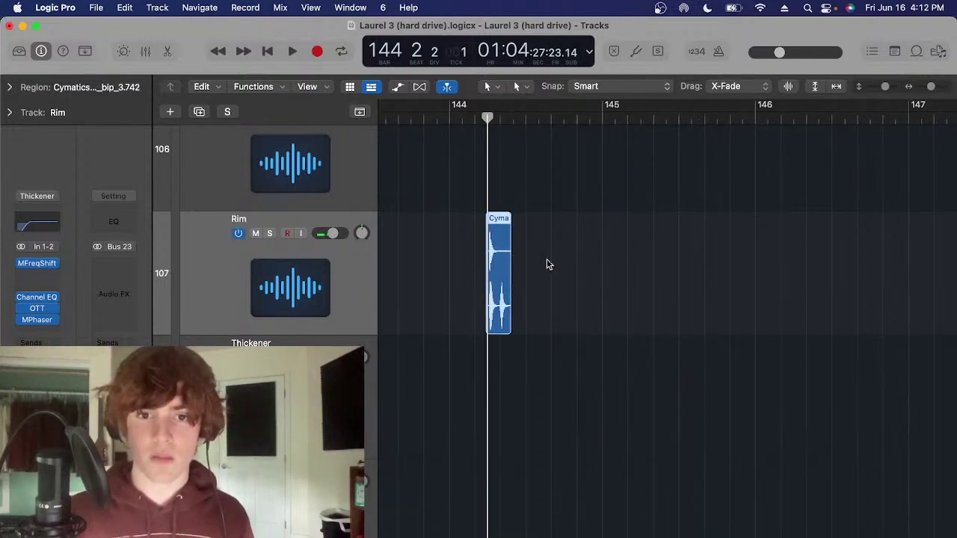
pyautogui.press('super+Right')
pyautogui.moveTo(574, 253); pyautogui.dragTo(477, 263)
pyautogui.click(595, 231)
pyautogui.press('super+Left')
pyautogui.press('super+Left')
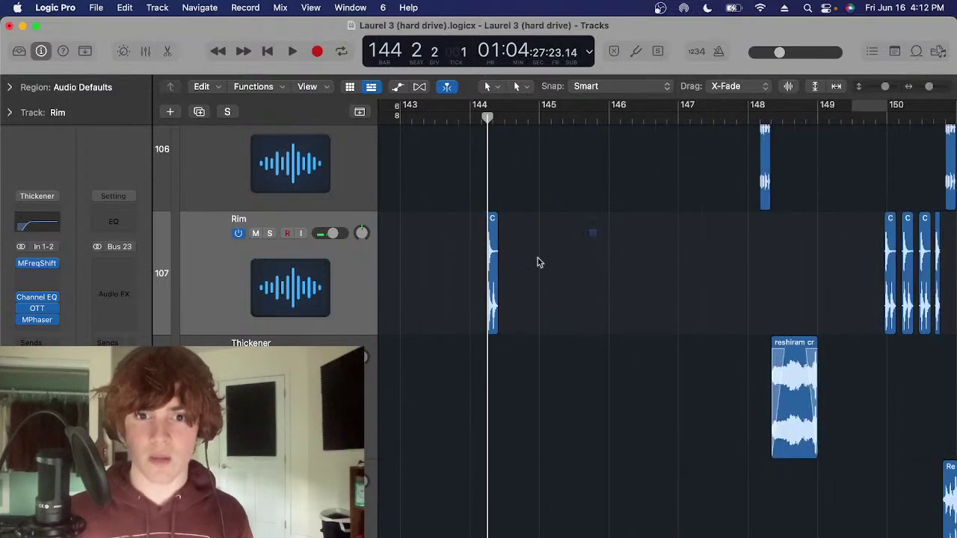
pyautogui.press('super+a')
pyautogui.hscroll(-2, 554, 254)
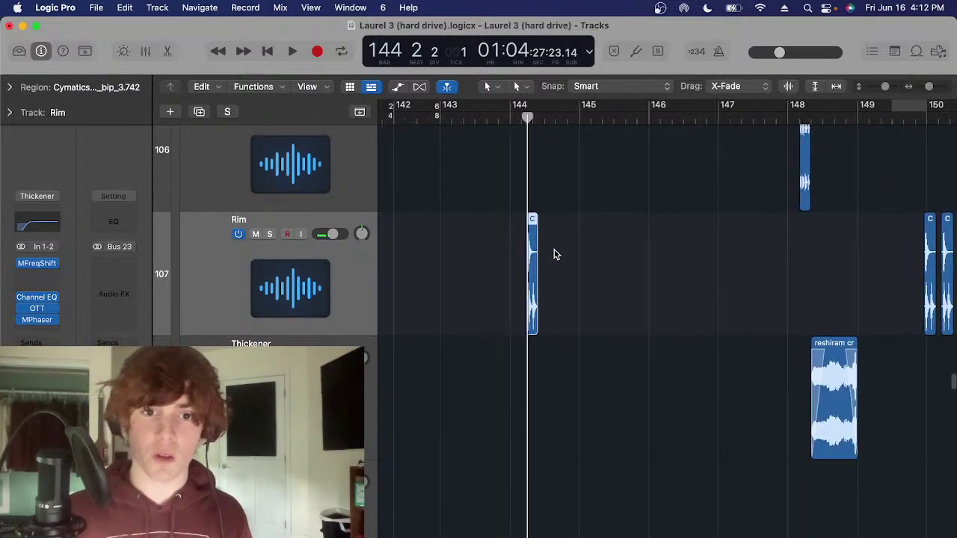
pyautogui.press('super+Right')
pyautogui.click(635, 229)
pyautogui.press('super+Right')
pyautogui.press('super+Right')
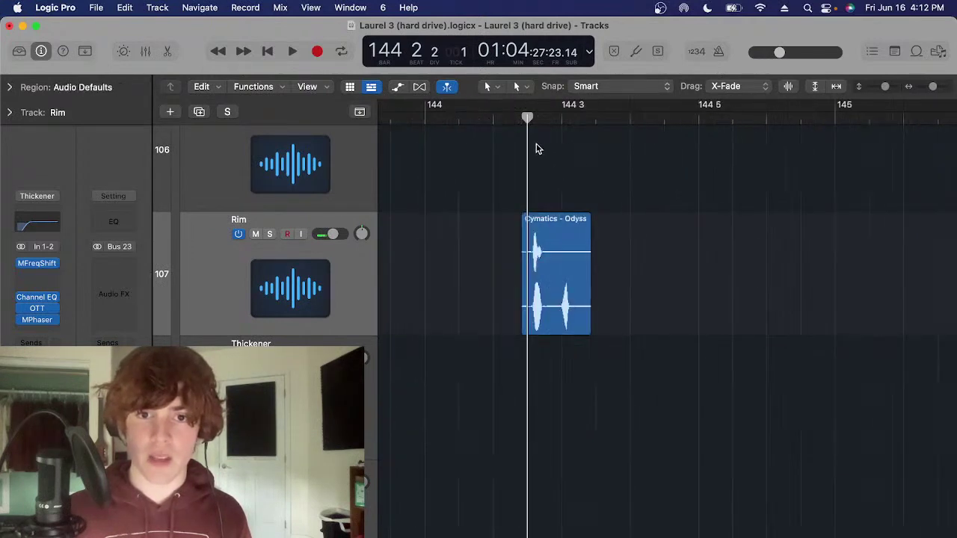
pyautogui.click(550, 247)
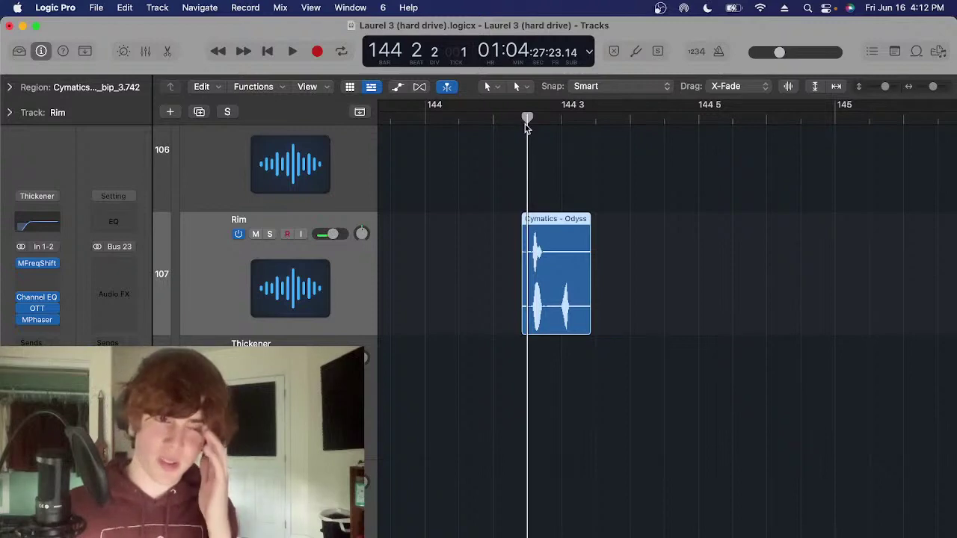
pyautogui.moveTo(641, 186); pyautogui.dragTo(545, 250)
pyautogui.hscroll(2, 513, 268)
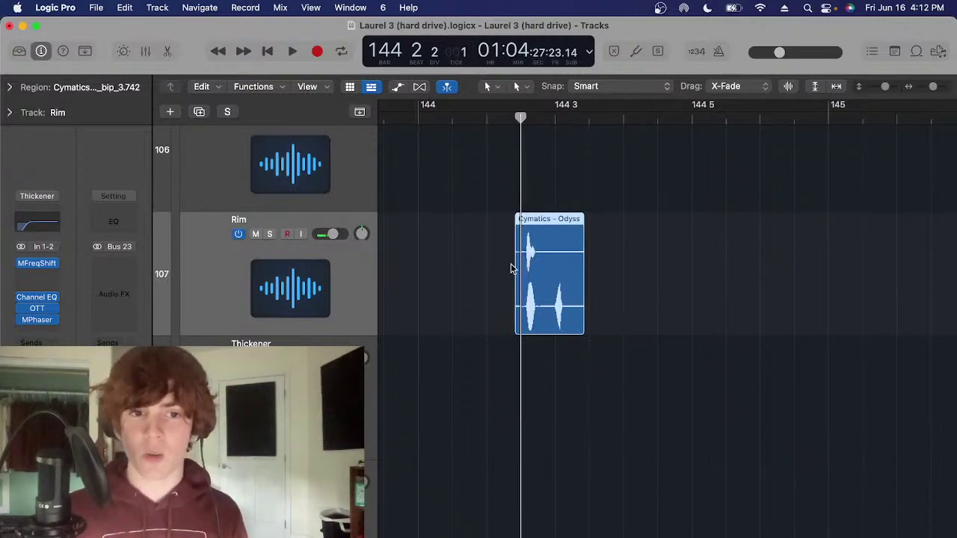
# Select the Rim track 107 with all its regions, and clear the region selection
pyautogui.press('Down')
pyautogui.click(334, 289)
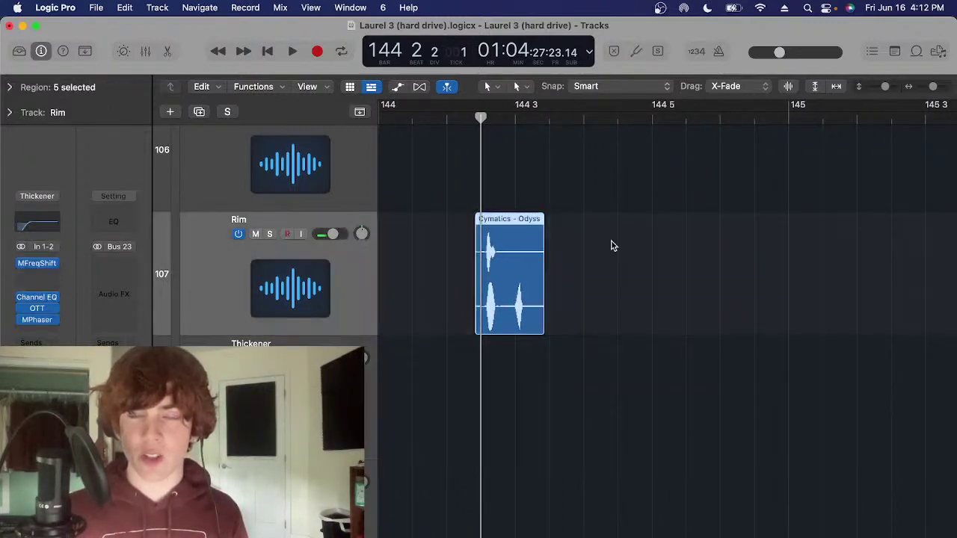
pyautogui.moveTo(610, 246); pyautogui.dragTo(407, 271)
pyautogui.press('super+Left')
pyautogui.click(580, 237)
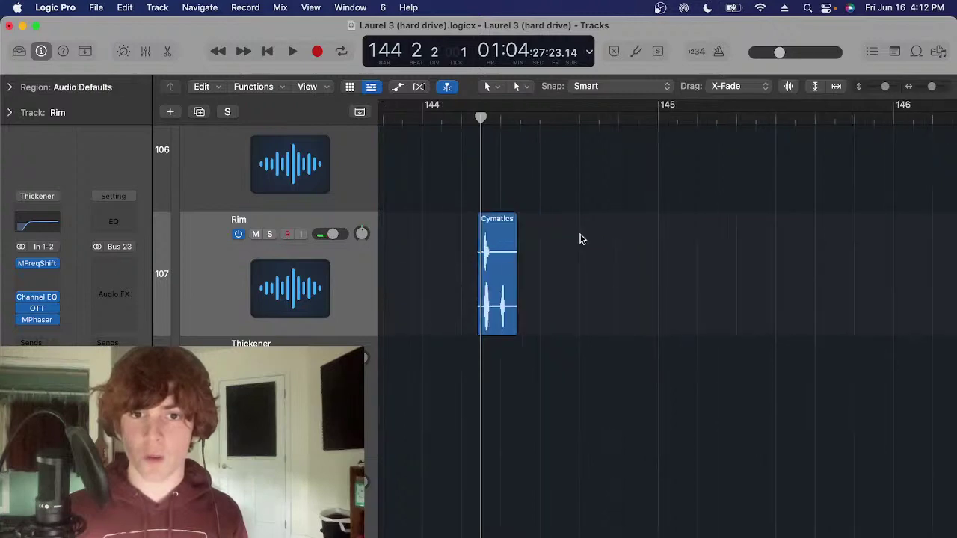
# Set the playhead to bar 148 beat 4, and select and solo the Thickener track 109 below track 108
pyautogui.press('super+Left')
pyautogui.press('super+Left')
pyautogui.press('super+Left')
pyautogui.hscroll(-4, 516, 299)
pyautogui.scroll(-6, 542, 299)
pyautogui.scroll(-12, 541, 295)
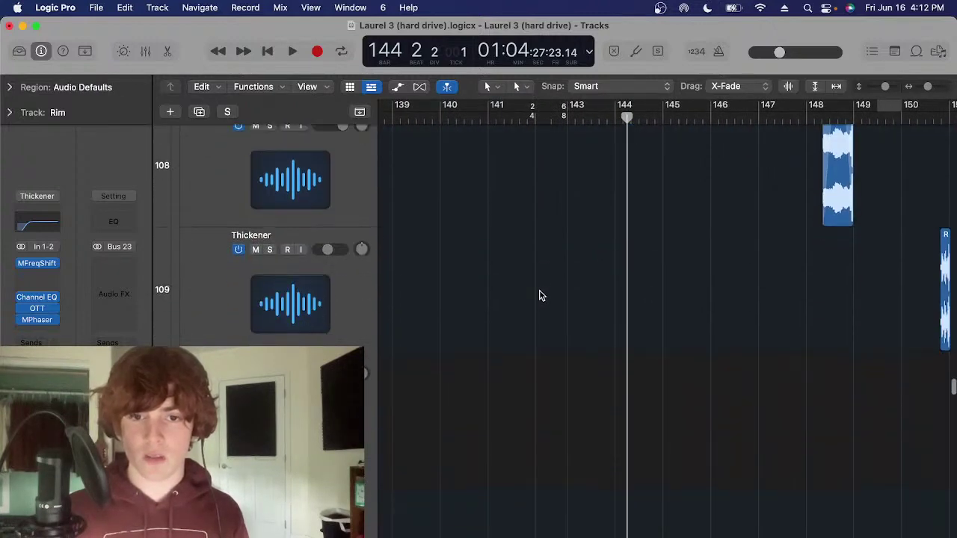
pyautogui.hscroll(3, 515, 290)
pyautogui.scroll(-5, 486, 290)
pyautogui.scroll(10, 420, 270)
pyautogui.hscroll(3, 421, 269)
pyautogui.hscroll(-1, 421, 269)
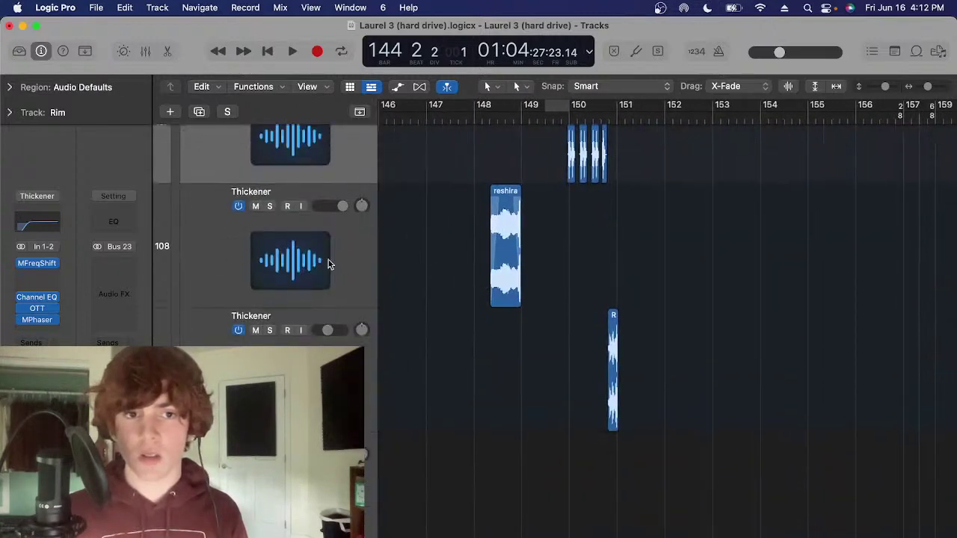
pyautogui.click(327, 265)
pyautogui.click(498, 118)
pyautogui.click(351, 361)
pyautogui.press('s')
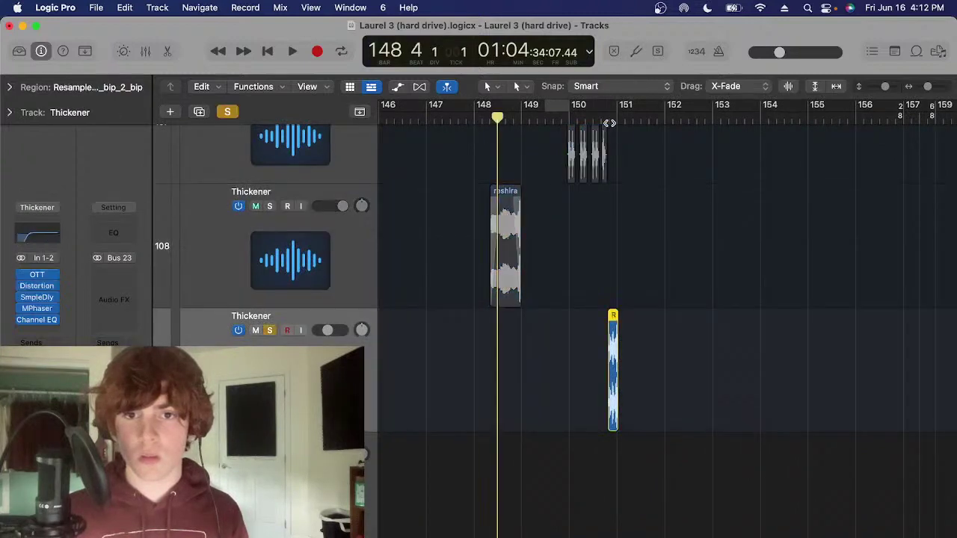
# Play the soloed Resample region on track 109 from bar 150 beat 6 and stop the playback
pyautogui.click(608, 119)
pyautogui.press('super+Right')
pyautogui.press('space')
pyautogui.hscroll(2, 561, 239)
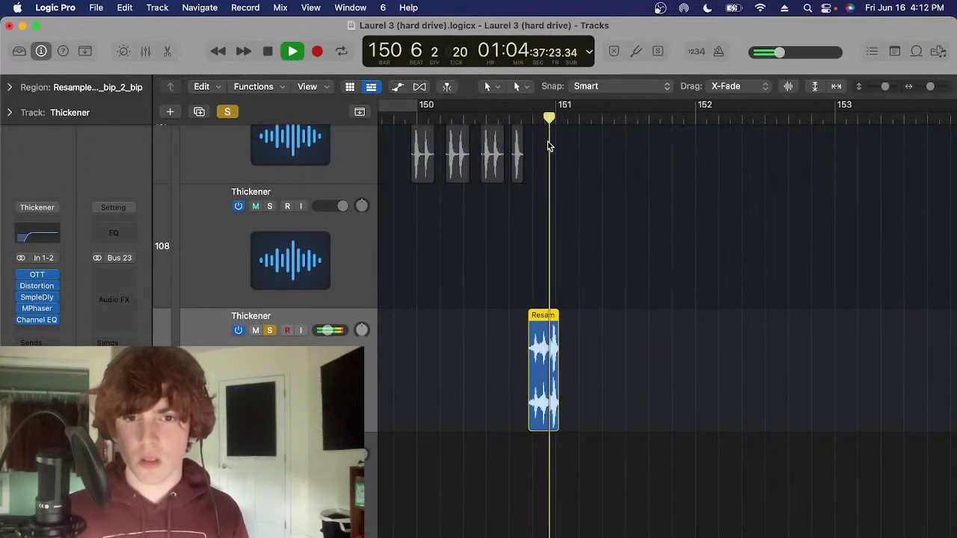
pyautogui.press('space')
pyautogui.press('super+Right')
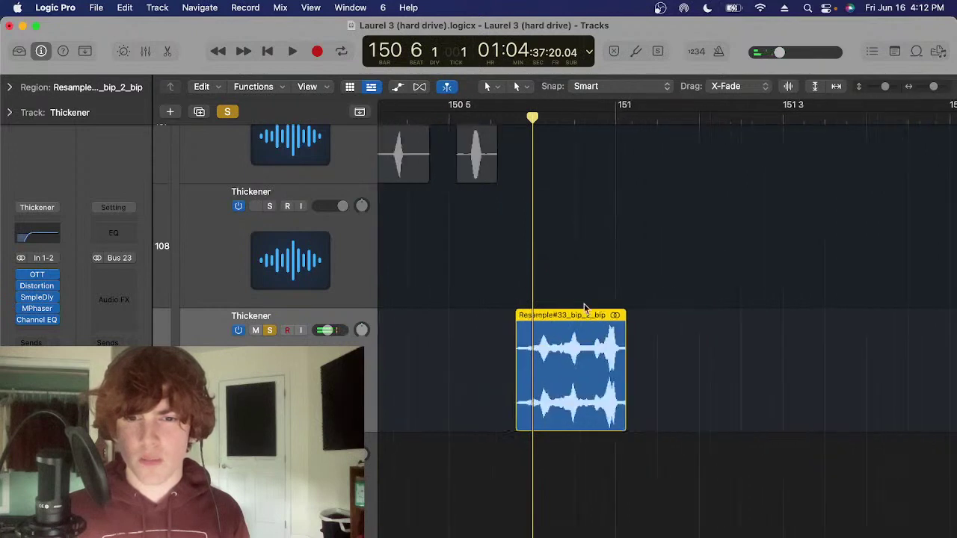
# Unsolo the Thickener track 109
pyautogui.press('super+Left')
pyautogui.press('super+Left')
pyautogui.press('super+Left')
pyautogui.press('s')
# Select the Rim track 107 and set the playhead to bar 149 beat 6 division 2, before its four Cymatics regions
pyautogui.scroll(3, 438, 318)
pyautogui.hscroll(-2, 438, 317)
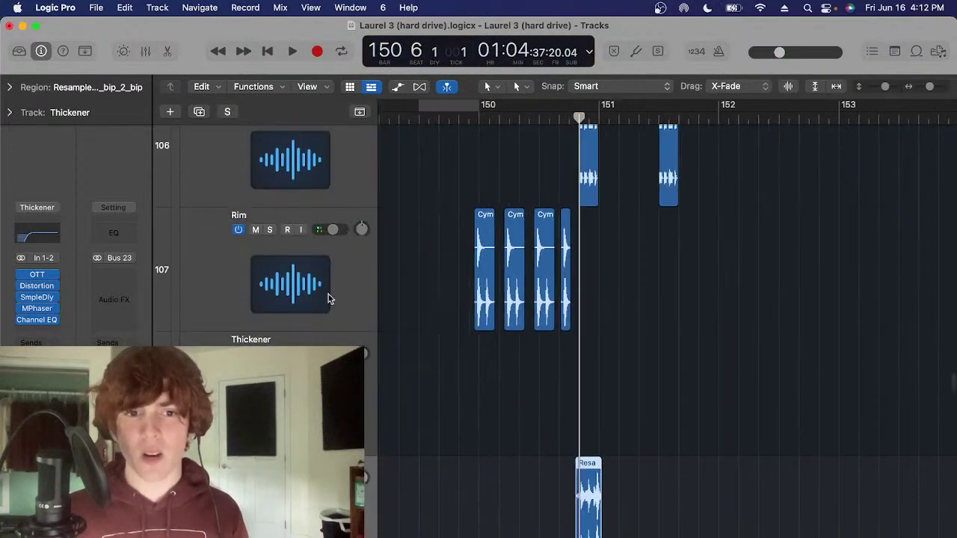
pyautogui.click(334, 287)
pyautogui.click(468, 119)
pyautogui.scroll(-3, 473, 307)
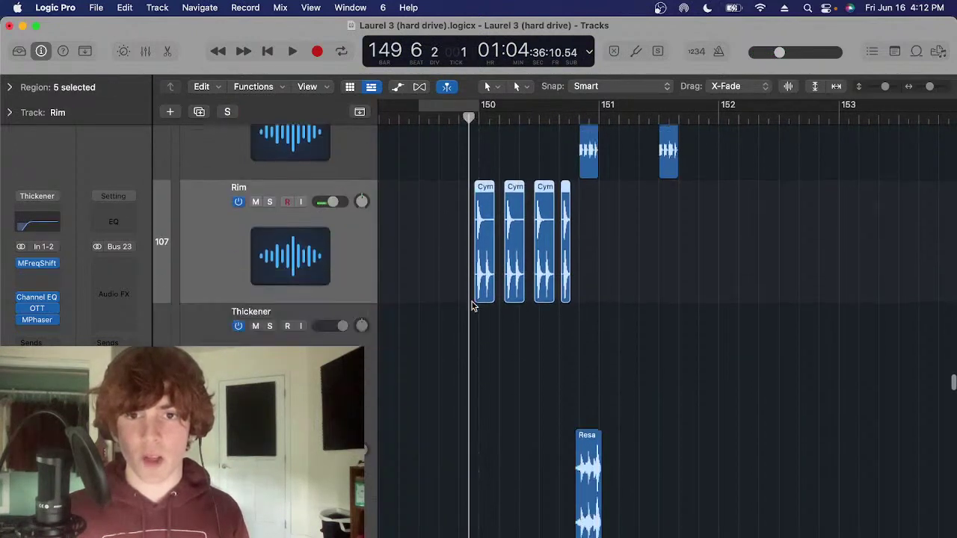
# Select the Thickener track 109 and its Resample region just before bar 151
pyautogui.click(360, 408)
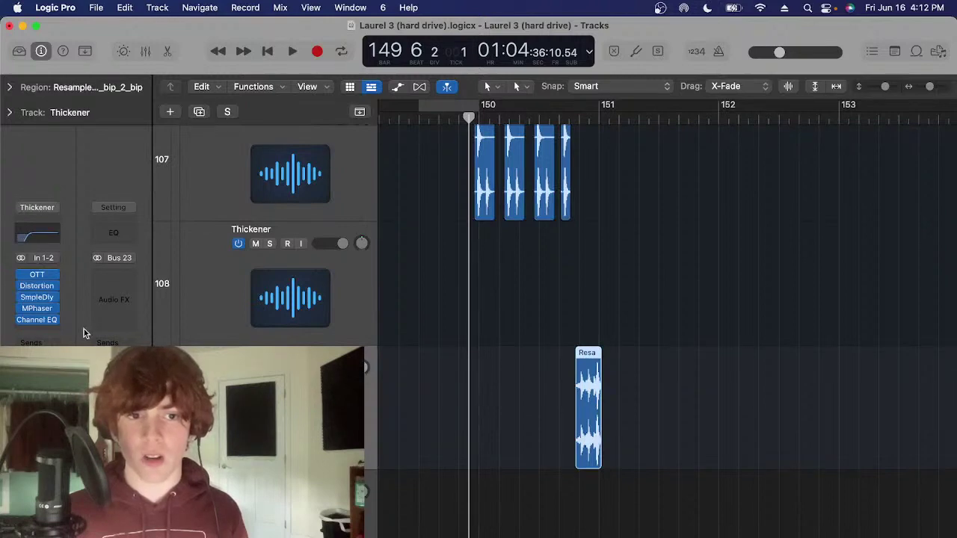
pyautogui.click(595, 321)
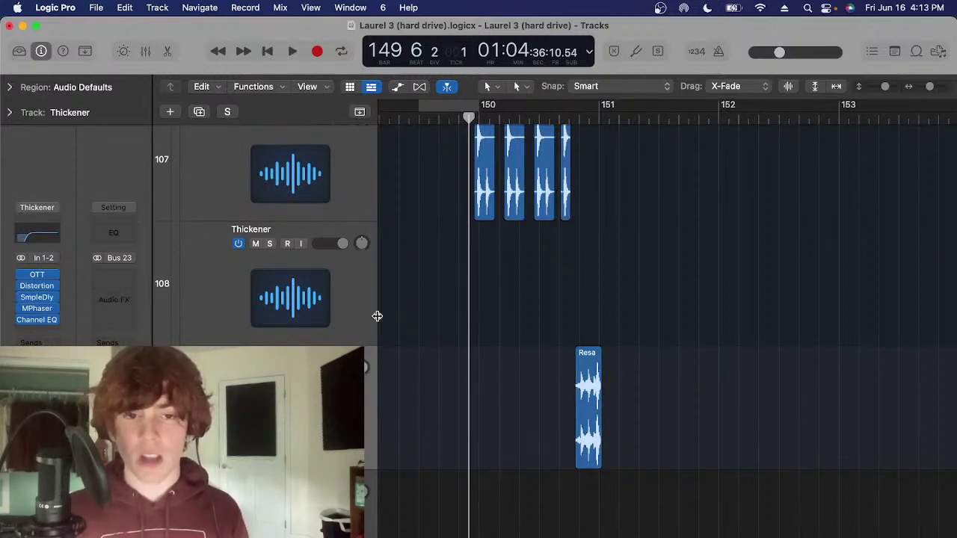
pyautogui.moveTo(606, 336); pyautogui.dragTo(540, 376)
pyautogui.click(470, 363)
pyautogui.moveTo(689, 351); pyautogui.dragTo(489, 411)
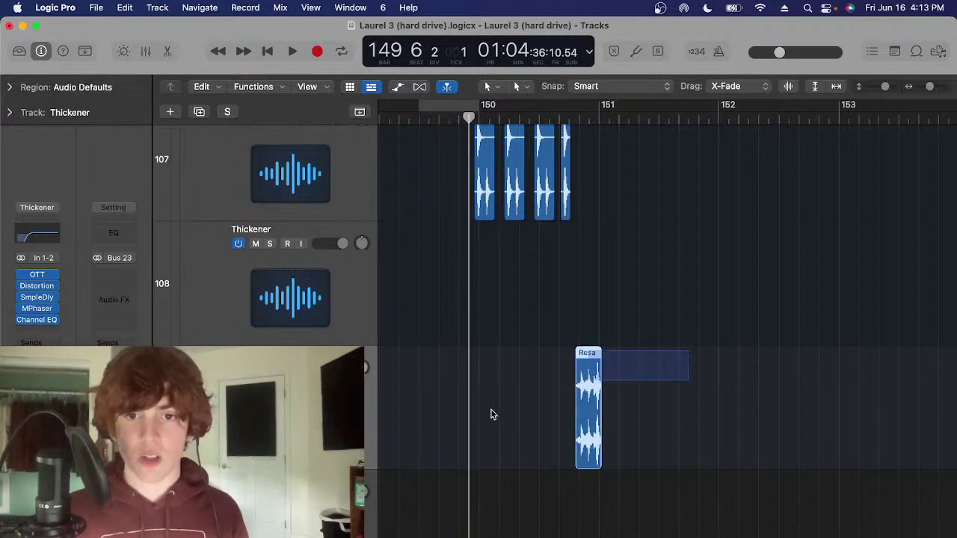
pyautogui.press('super+Left')
pyautogui.moveTo(707, 366); pyautogui.dragTo(523, 430)
pyautogui.scroll(-1, 557, 427)
pyautogui.moveTo(624, 385); pyautogui.dragTo(556, 426)
pyautogui.scroll(-8, 550, 426)
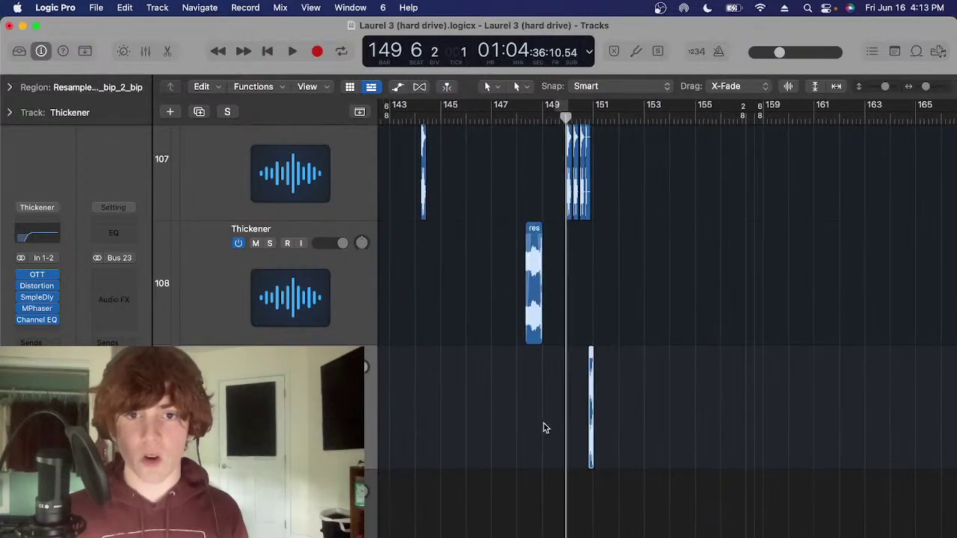
# Select the Cymatics track below Sub glitches with all its regions and set the playhead to bar 141
pyautogui.hscroll(-3, 541, 426)
pyautogui.scroll(-1, 479, 385)
pyautogui.hscroll(-2, 463, 379)
pyautogui.scroll(10, 452, 381)
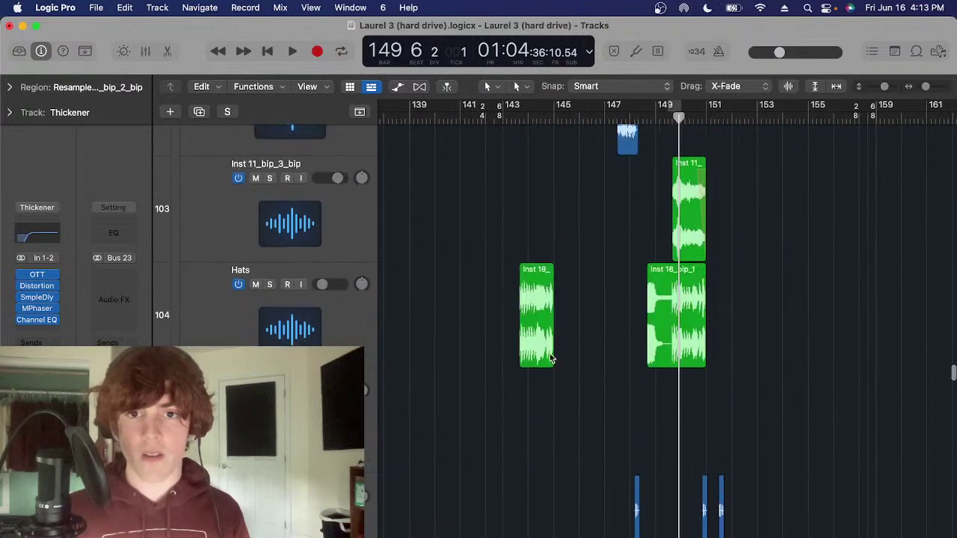
pyautogui.scroll(6, 449, 313)
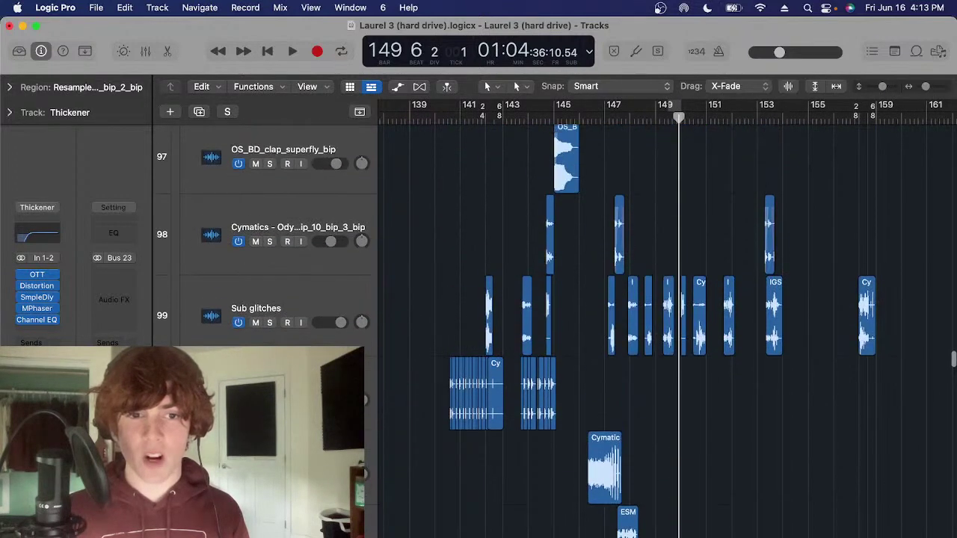
pyautogui.click(328, 390)
pyautogui.scroll(2, 533, 312)
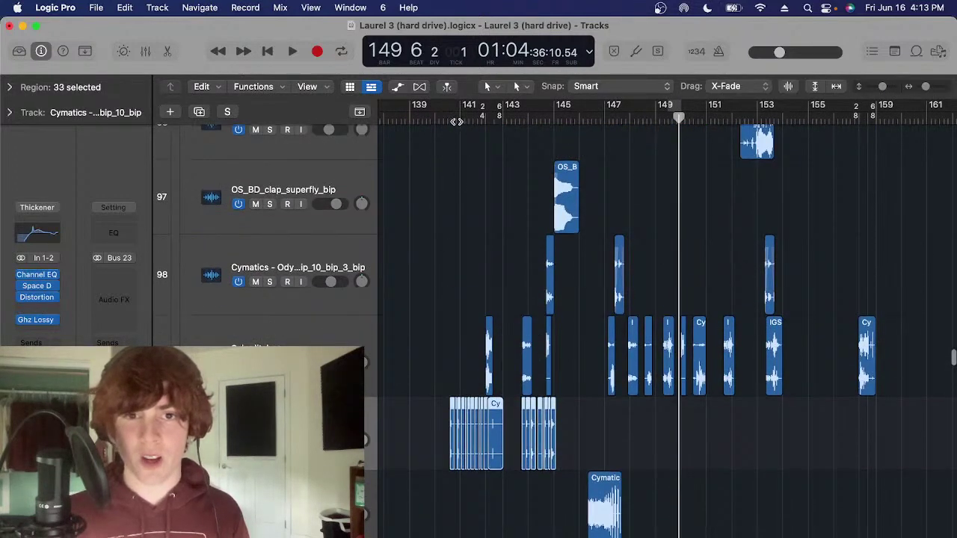
pyautogui.click(458, 120)
pyautogui.scroll(6, 471, 328)
pyautogui.scroll(15, 308, 209)
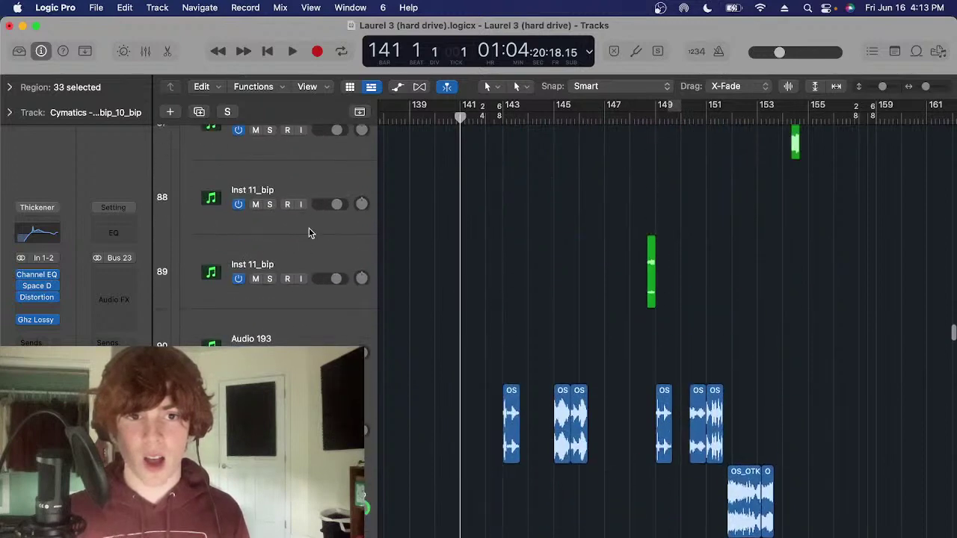
# Move the playhead to bar 143 and solo Thickener track 91 with its OS_OTK_172 drum loop regions
pyautogui.click(321, 259)
pyautogui.scroll(-10, 387, 359)
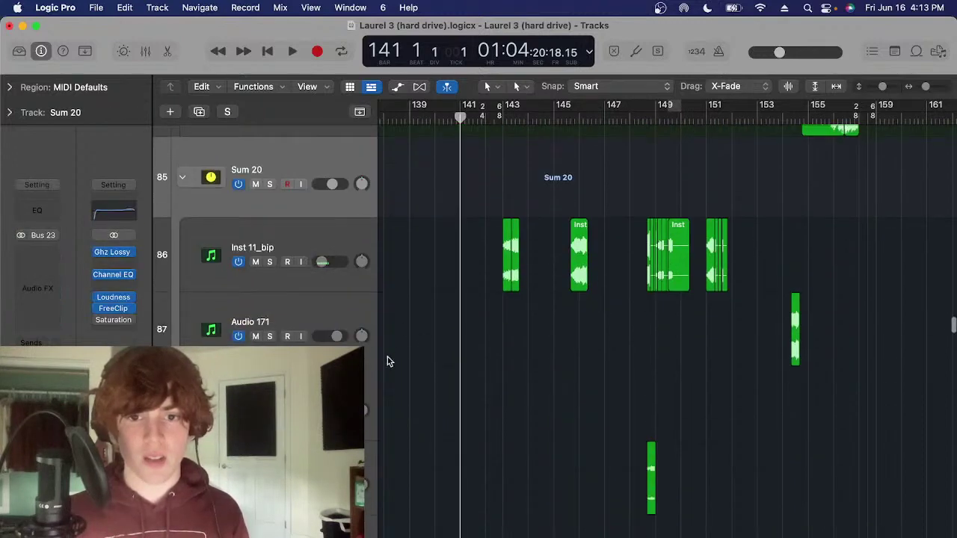
pyautogui.click(330, 193)
pyautogui.press('super+Right')
pyautogui.press('super+Right')
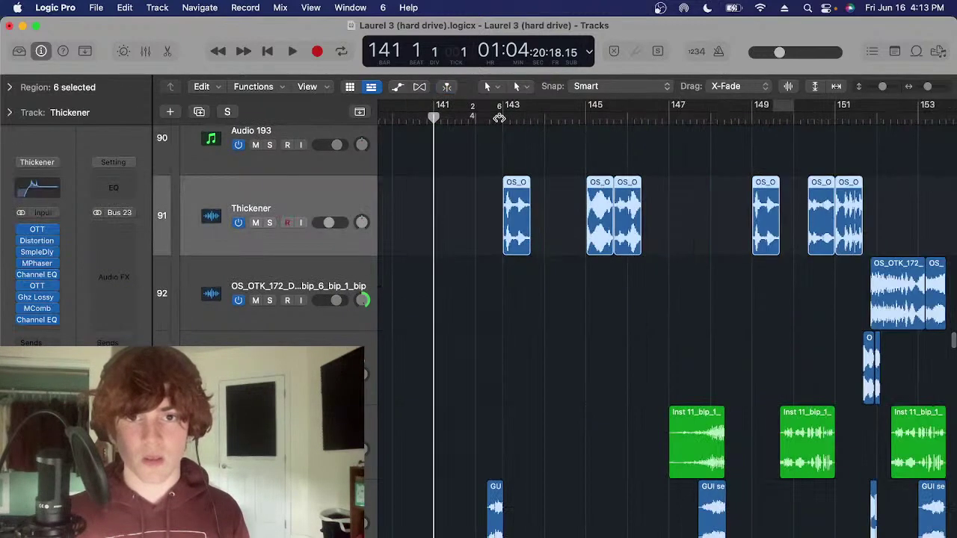
pyautogui.click(499, 117)
pyautogui.click(527, 251)
pyautogui.press('super+Right')
pyautogui.press('super+Right')
pyautogui.press('super+Right')
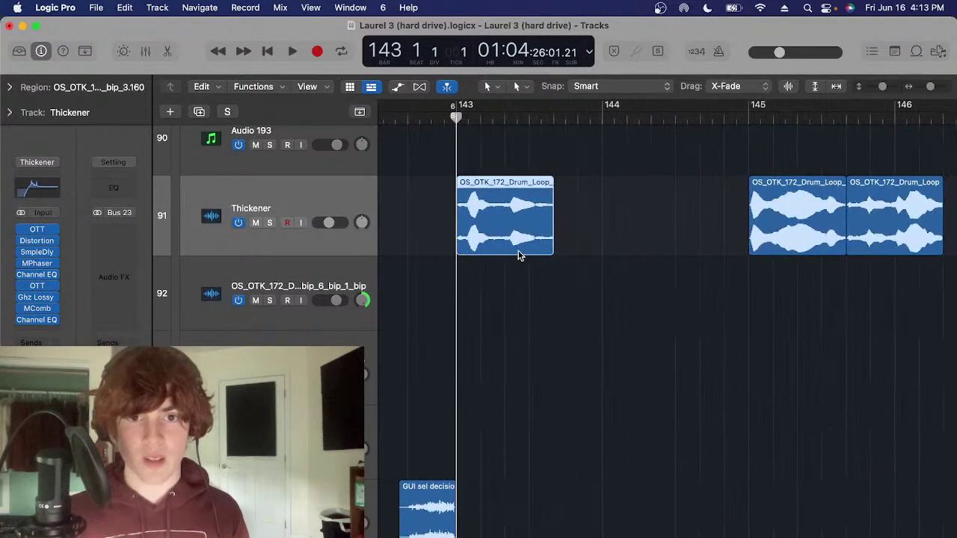
pyautogui.press('s')
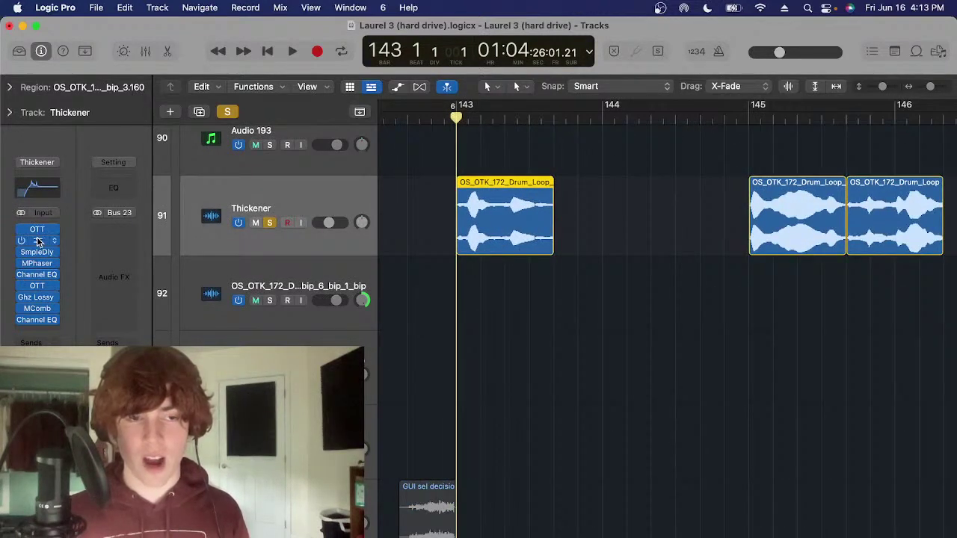
# Look over the Thickener track's Distortion and first OTT plug-ins, showing OTT's parameters in Controls view
pyautogui.click(36, 240)
pyautogui.click(310, 190)
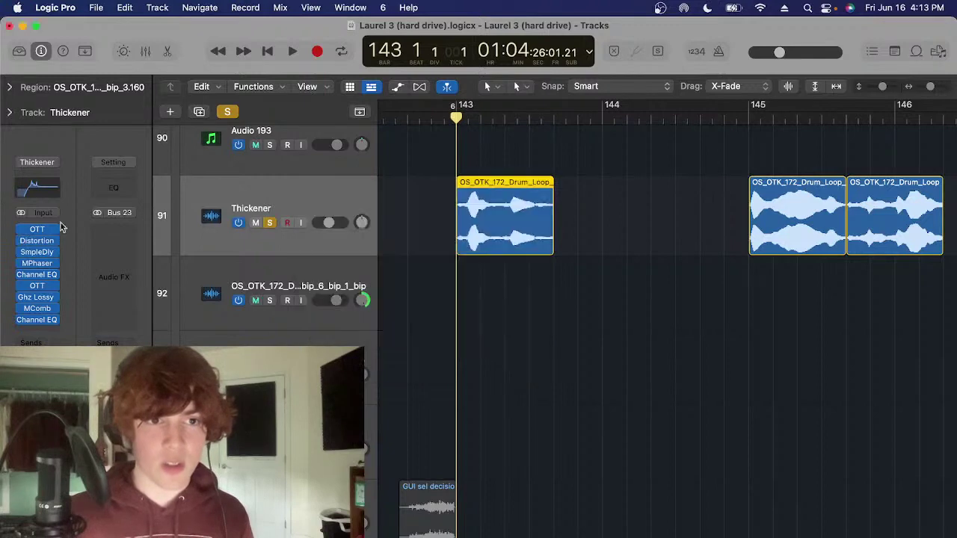
pyautogui.click(37, 232)
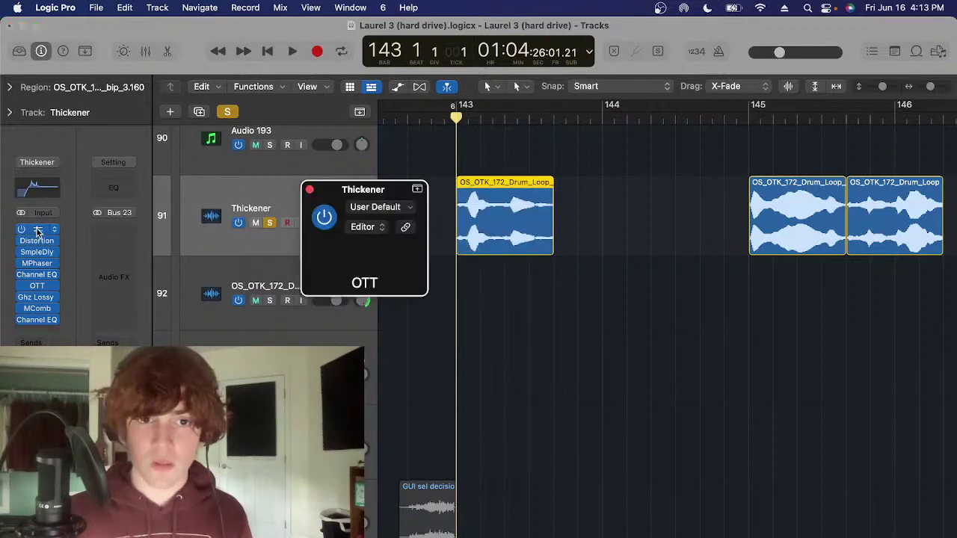
pyautogui.click(362, 227)
pyautogui.click(374, 243)
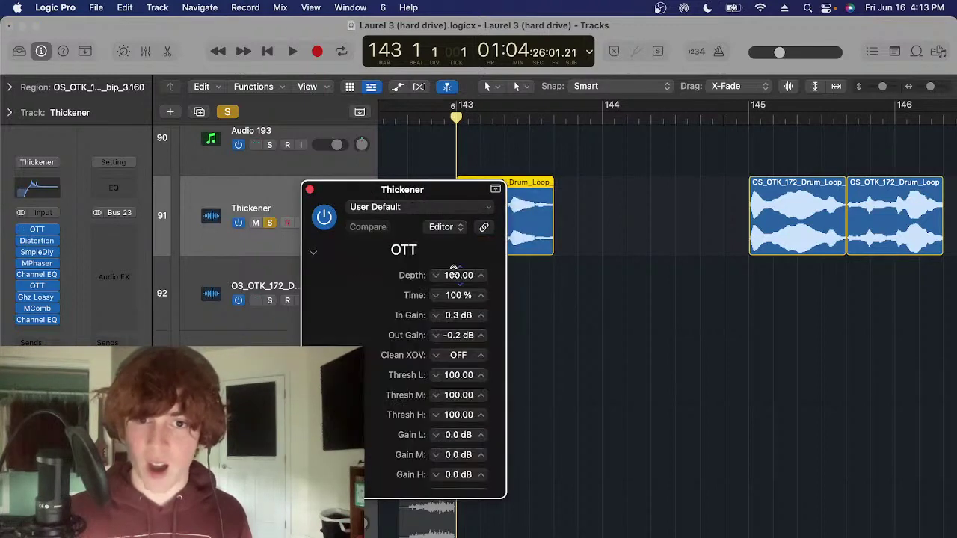
pyautogui.click(310, 191)
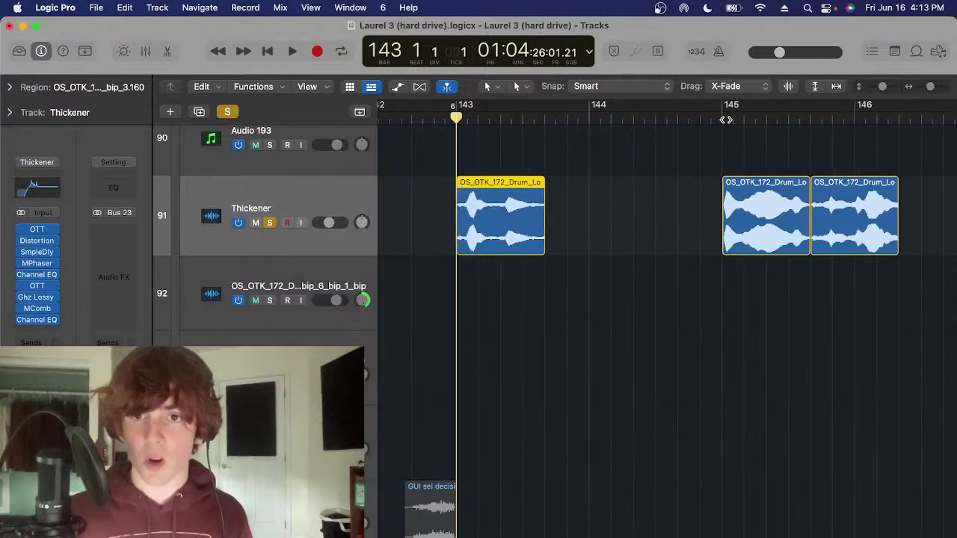
# Listen to the soloed Thickener regions from bar 145
pyautogui.click(726, 120)
pyautogui.hscroll(5, 720, 317)
pyautogui.moveTo(699, 229); pyautogui.dragTo(584, 261)
pyautogui.scroll(-4, 587, 271)
pyautogui.moveTo(626, 214); pyautogui.dragTo(533, 223)
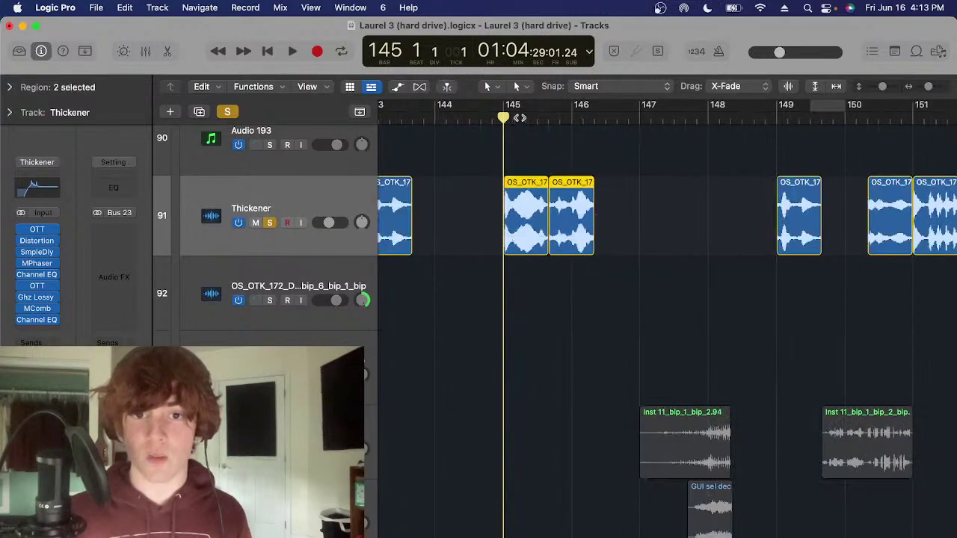
pyautogui.press('space')
# Review the Distortion plug-in's settings on the Thickener track, close it, and clear the region selection
pyautogui.click(34, 241)
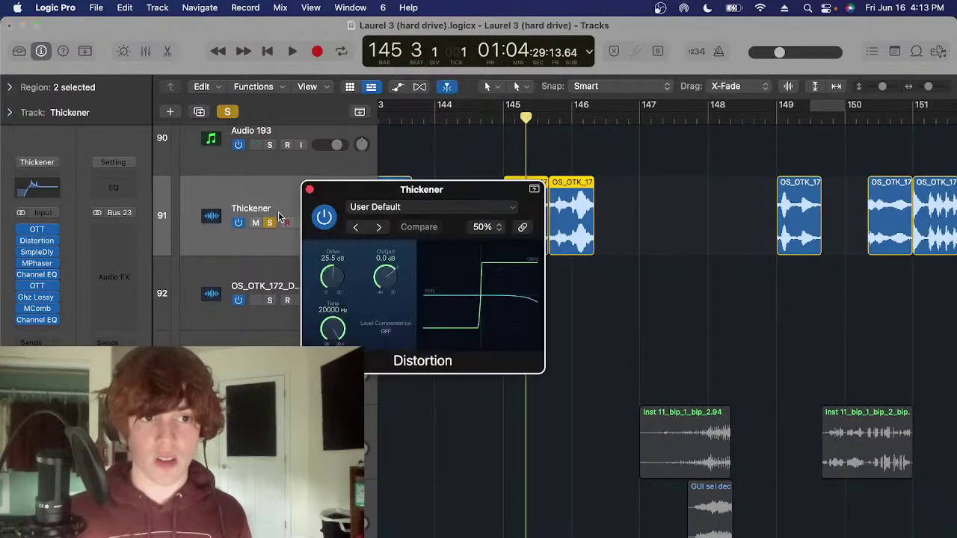
pyautogui.click(308, 189)
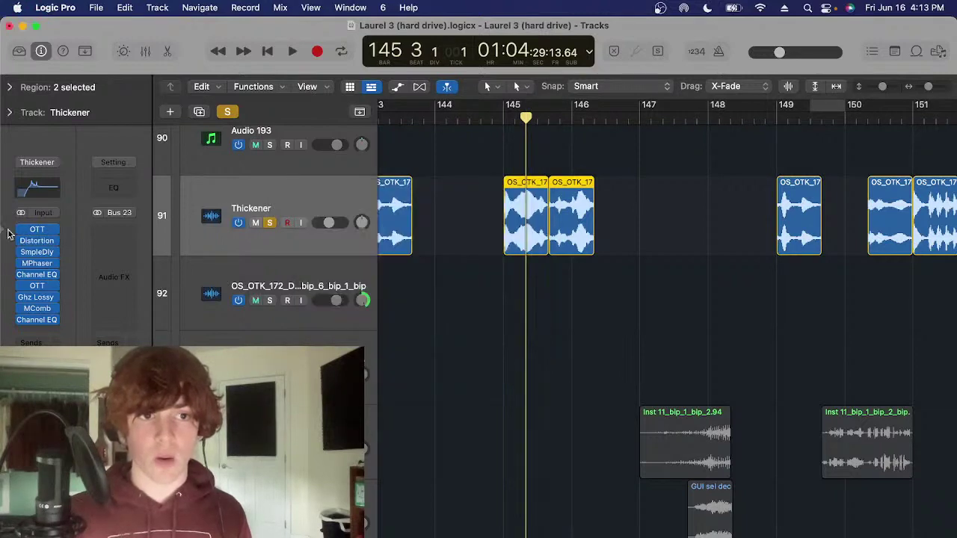
pyautogui.moveTo(694, 300); pyautogui.dragTo(518, 224)
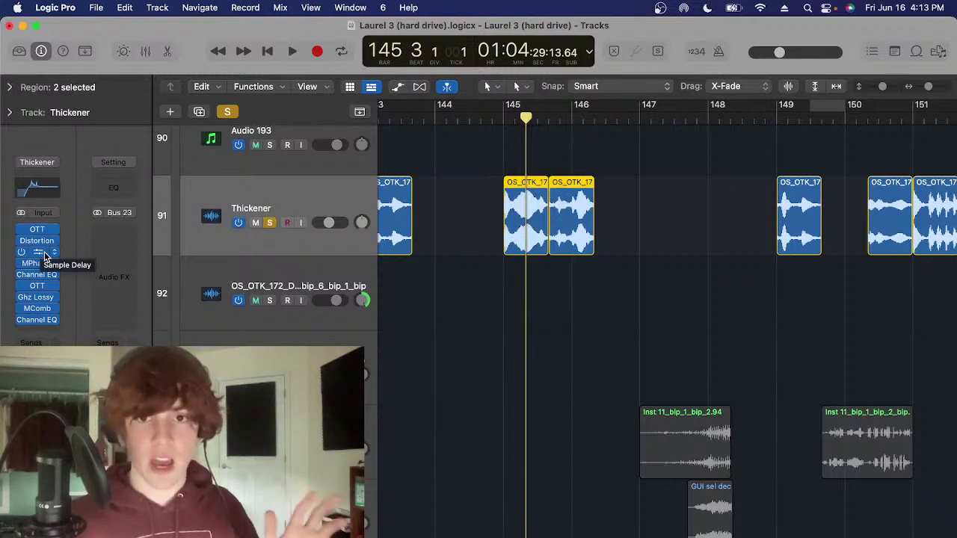
pyautogui.click(429, 287)
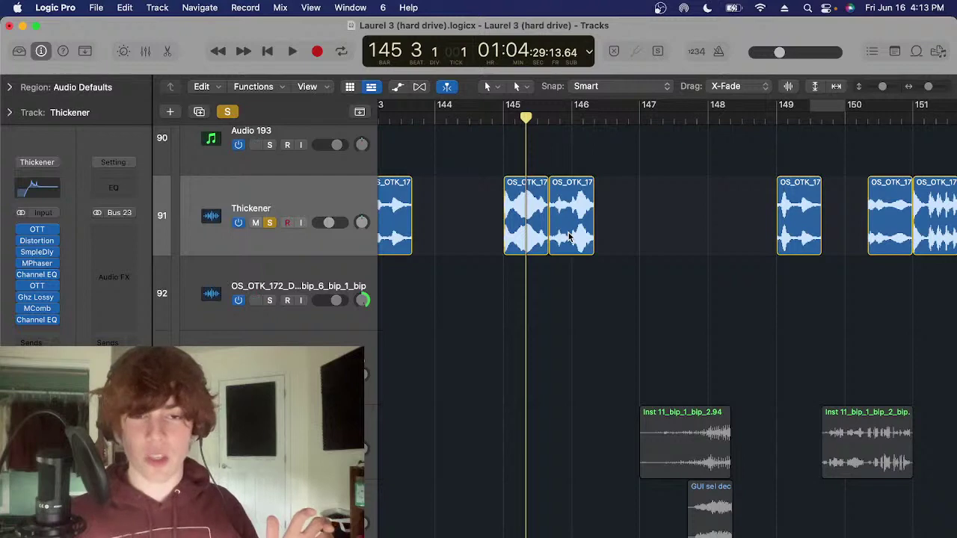
# Turn off solo on the Thickener track and position the playhead at bar 149 for the full mix
pyautogui.hscroll(3, 565, 344)
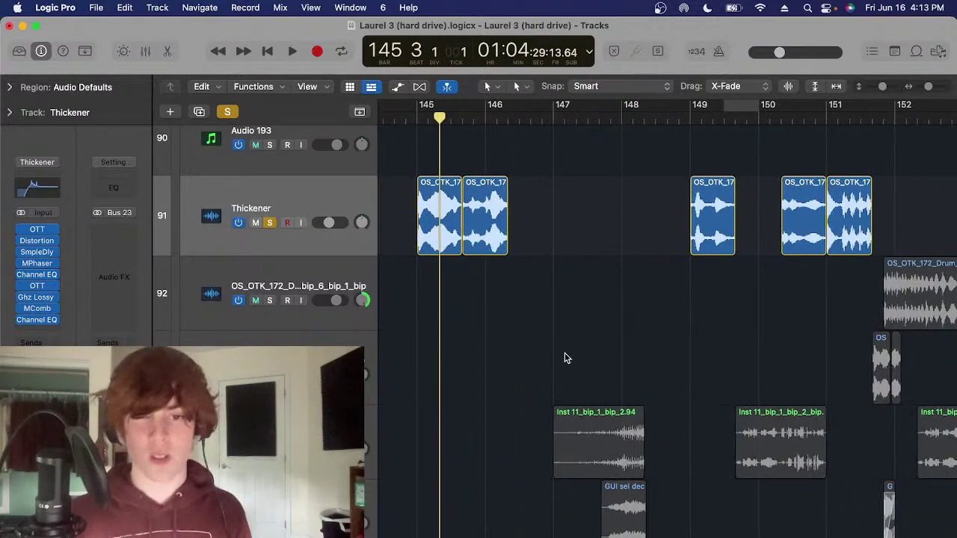
pyautogui.press('s')
pyautogui.click(691, 118)
pyautogui.hscroll(-1, 685, 186)
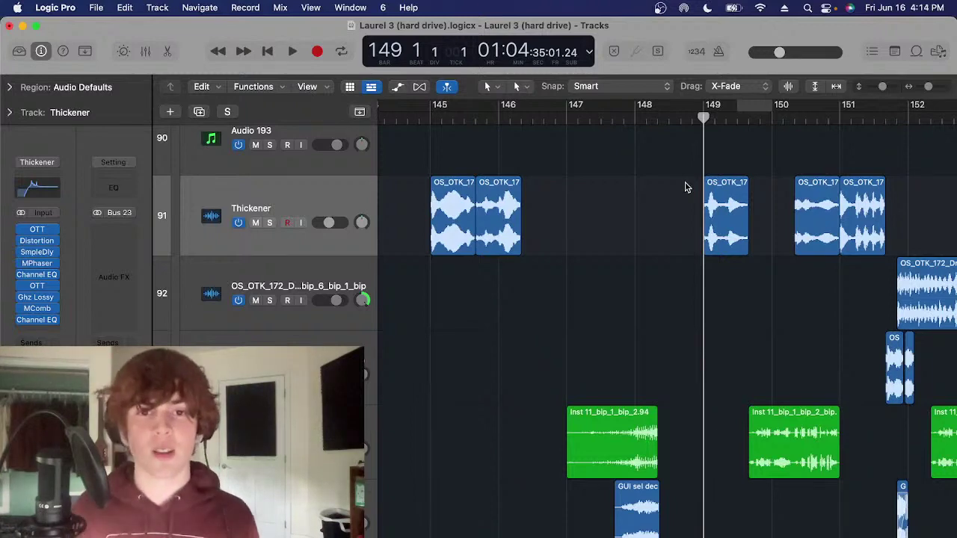
# Solo the Thickener track again to audition its regions around bars 149 and 151, and turn solo off
pyautogui.press('s')
pyautogui.hscroll(5, 676, 195)
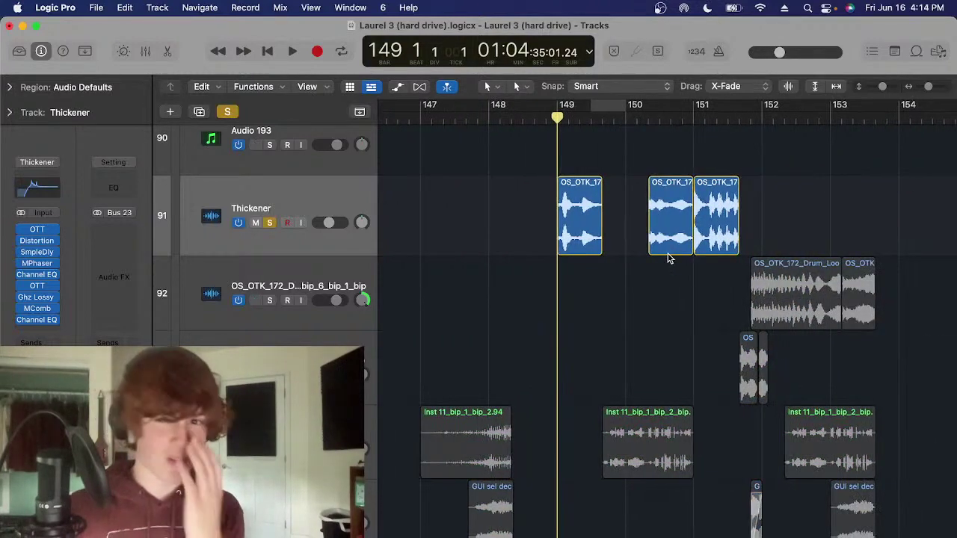
pyautogui.click(691, 121)
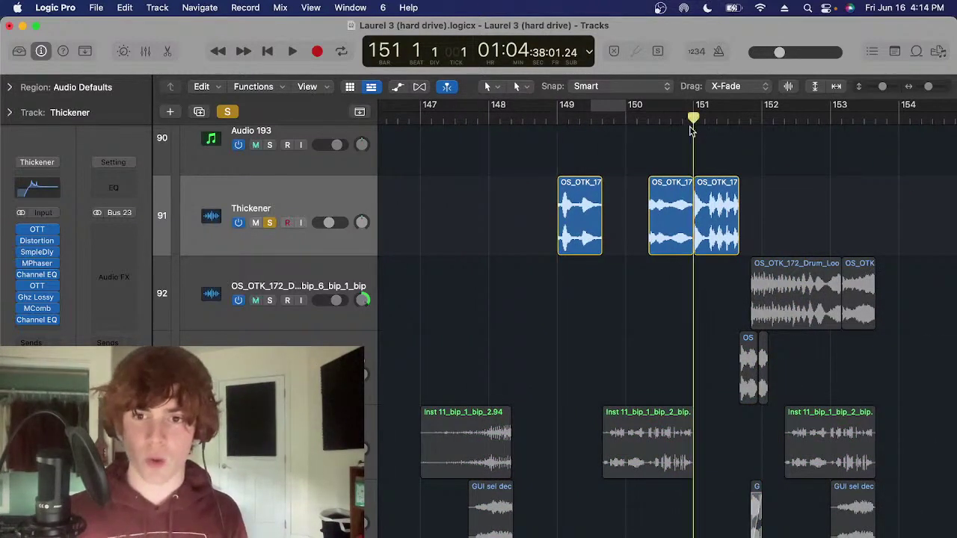
pyautogui.hscroll(3, 710, 222)
pyautogui.moveTo(711, 212); pyautogui.dragTo(550, 231)
pyautogui.click(555, 282)
pyautogui.hscroll(2, 554, 282)
pyautogui.press('s')
# Move the playhead to bar 142 and select Inst 11_bip track 86 in the Sum 20 stack
pyautogui.scroll(-5, 555, 286)
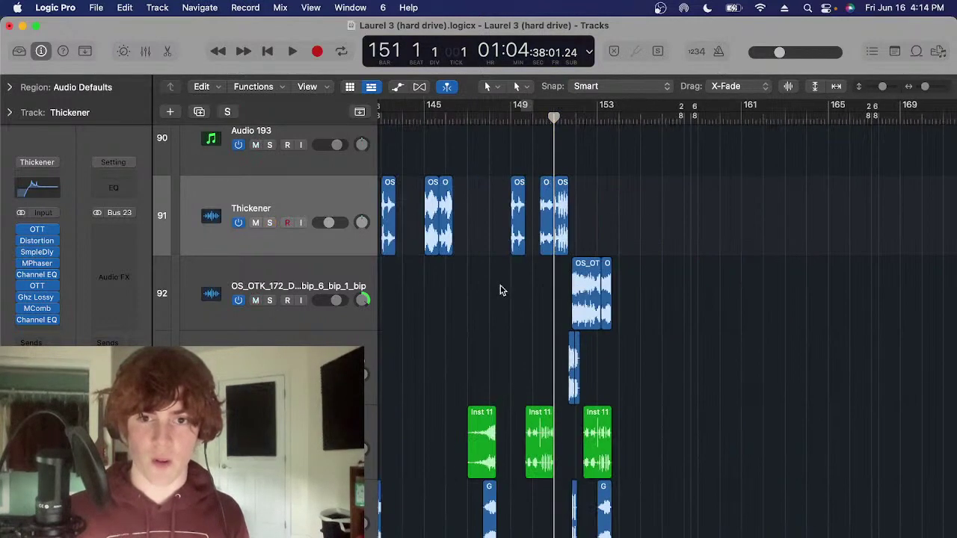
pyautogui.hscroll(-4, 508, 287)
pyautogui.scroll(-2, 603, 292)
pyautogui.scroll(2, 554, 237)
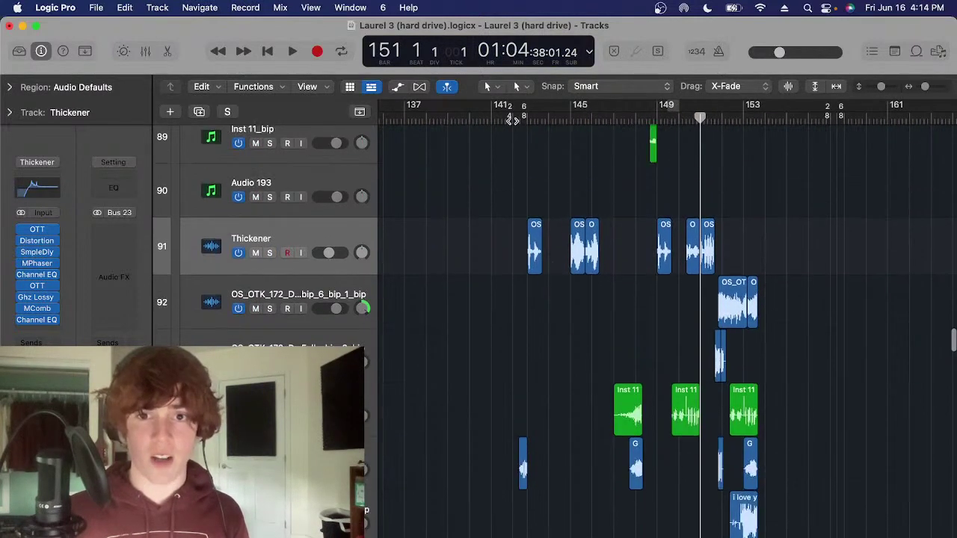
pyautogui.click(513, 120)
pyautogui.scroll(3, 540, 256)
pyautogui.hscroll(3, 549, 309)
pyautogui.scroll(4, 527, 299)
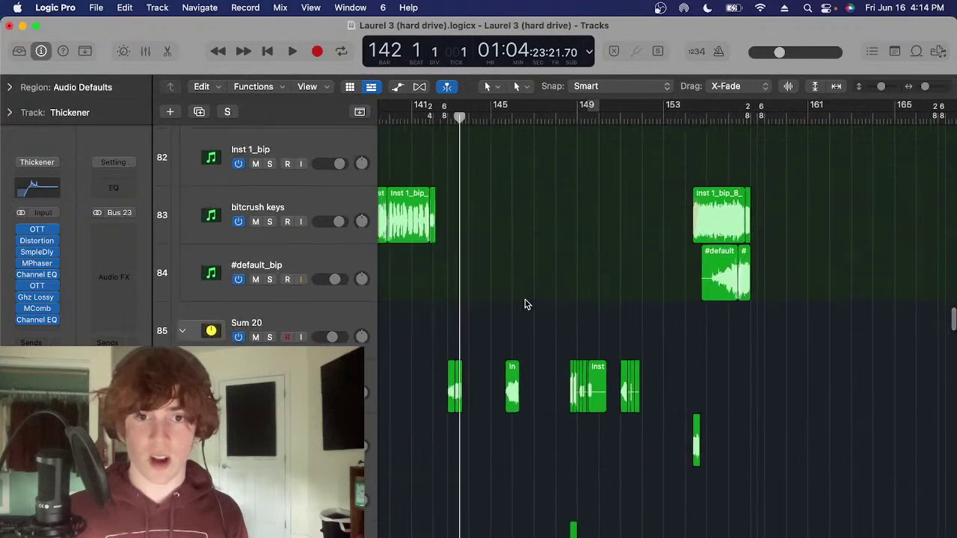
pyautogui.hscroll(-1, 527, 299)
pyautogui.scroll(-2, 540, 258)
pyautogui.scroll(3, 520, 264)
pyautogui.click(328, 320)
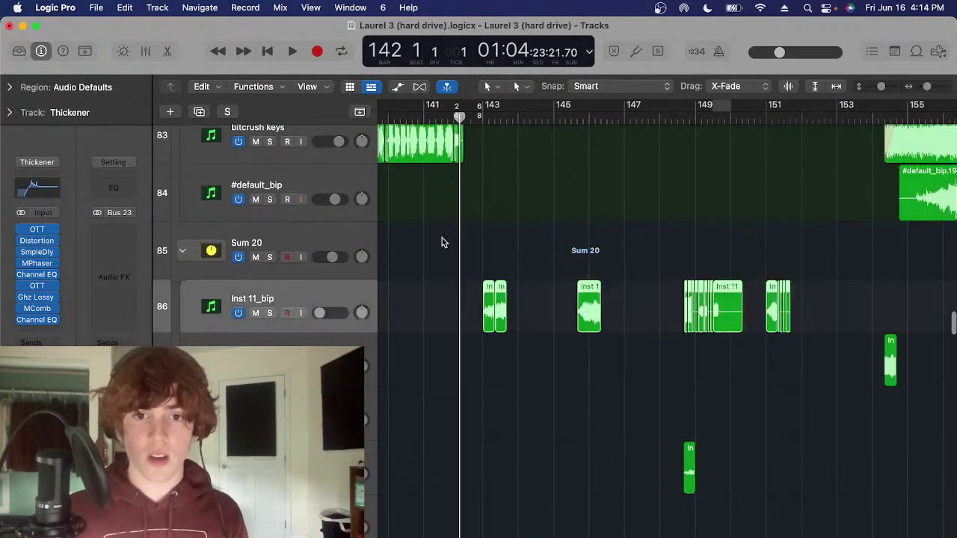
# Clear the region selection on the Inst 11_bip track and position the playhead at bar 149
pyautogui.scroll(4, 498, 248)
pyautogui.scroll(-4, 536, 225)
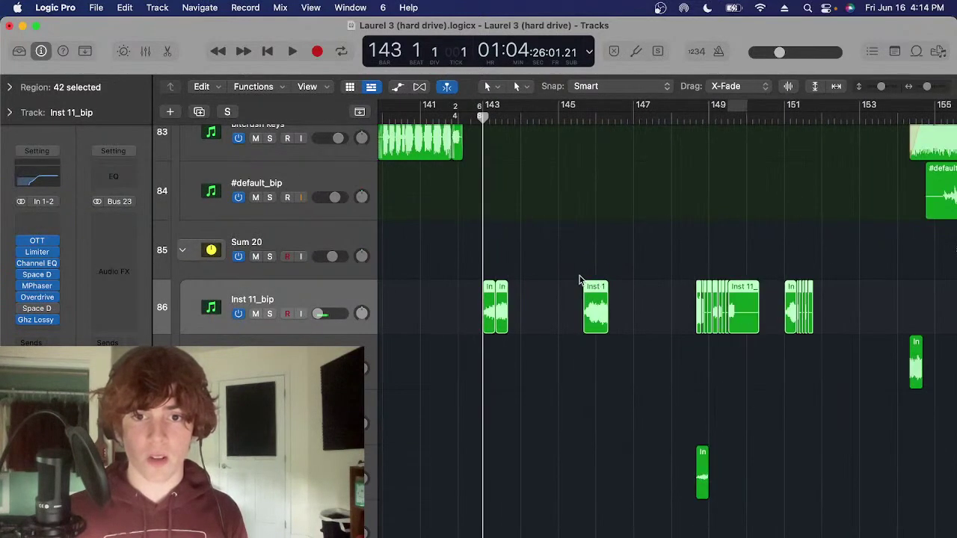
pyautogui.click(625, 192)
pyautogui.hscroll(2, 628, 189)
pyautogui.click(606, 114)
pyautogui.scroll(4, 617, 199)
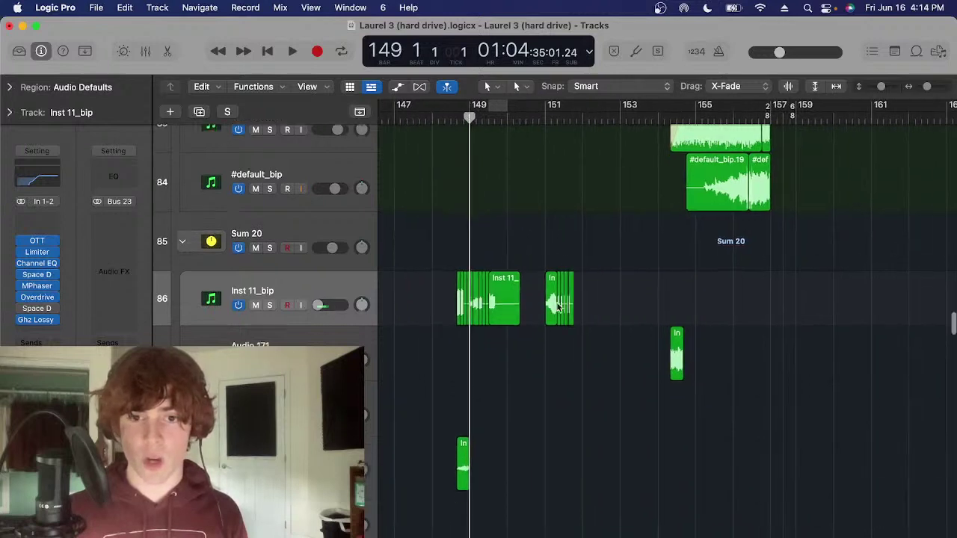
pyautogui.scroll(-2, 560, 306)
pyautogui.scroll(2, 531, 224)
# Solo the Inst 11_bip track, audition its chopped regions from bar 148 beat 6, and turn solo off
pyautogui.press('s')
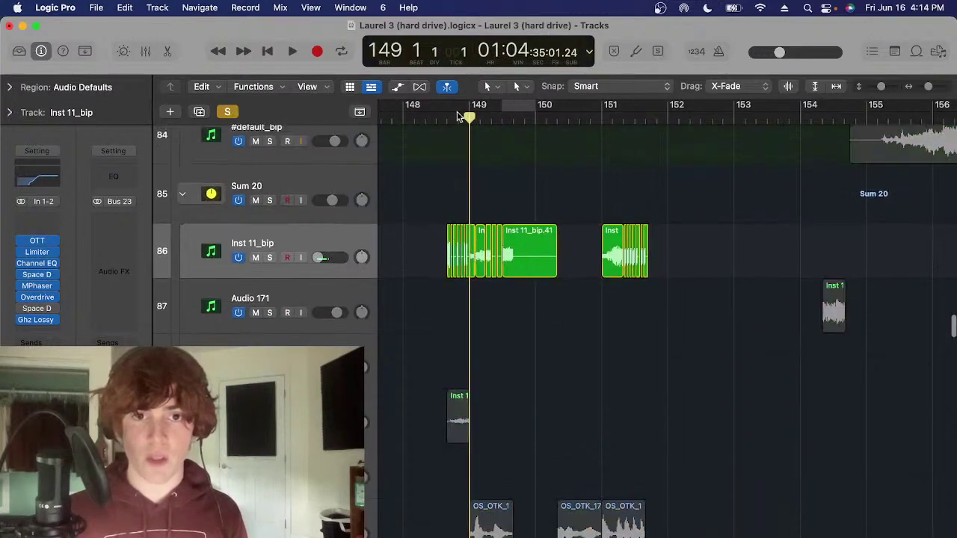
pyautogui.click(457, 113)
pyautogui.scroll(-1, 528, 199)
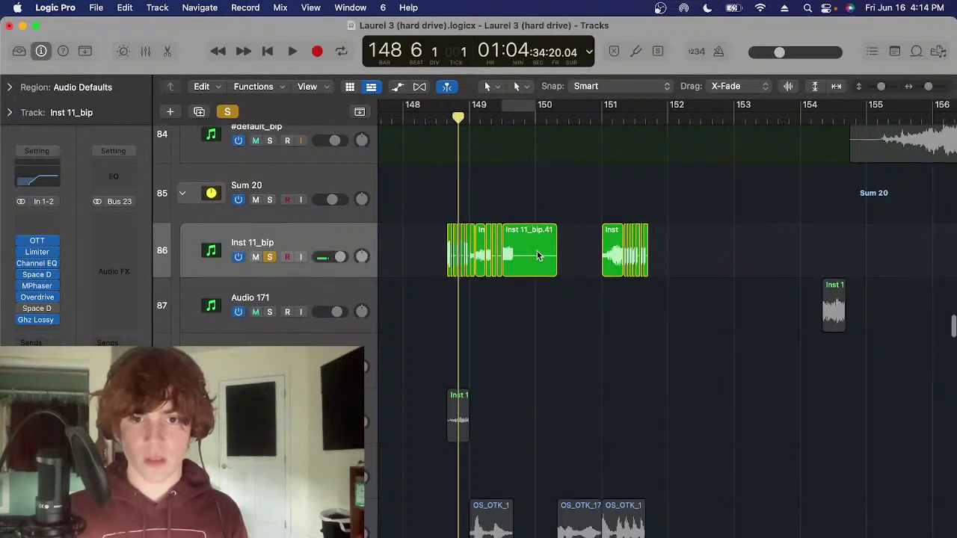
pyautogui.press('super+Left')
pyautogui.press('super+Left')
pyautogui.press('s')
# Look through the lower tracks down to the Fills stack and position the playhead at bar 154 beat 3
pyautogui.scroll(-10, 478, 331)
pyautogui.hscroll(-3, 480, 333)
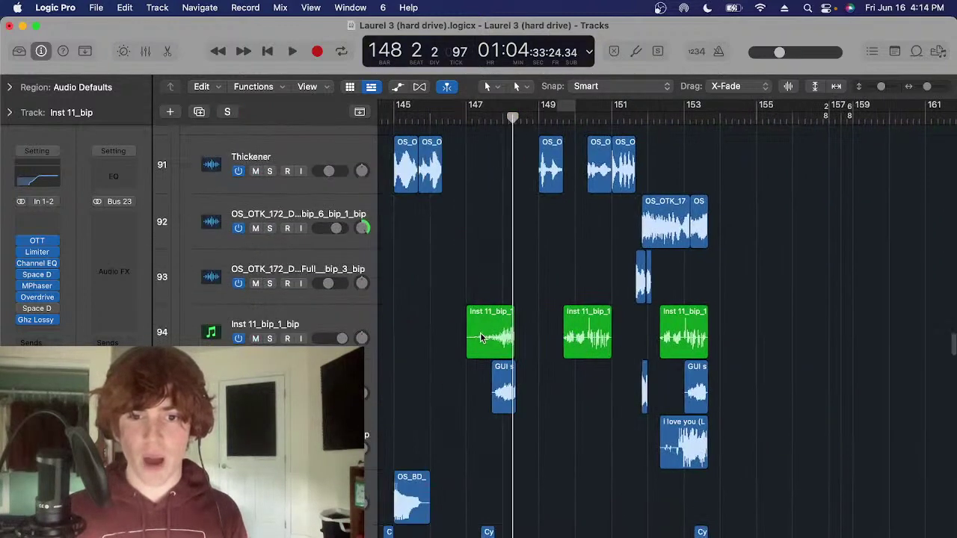
pyautogui.hscroll(-3, 490, 340)
pyautogui.scroll(-7, 544, 347)
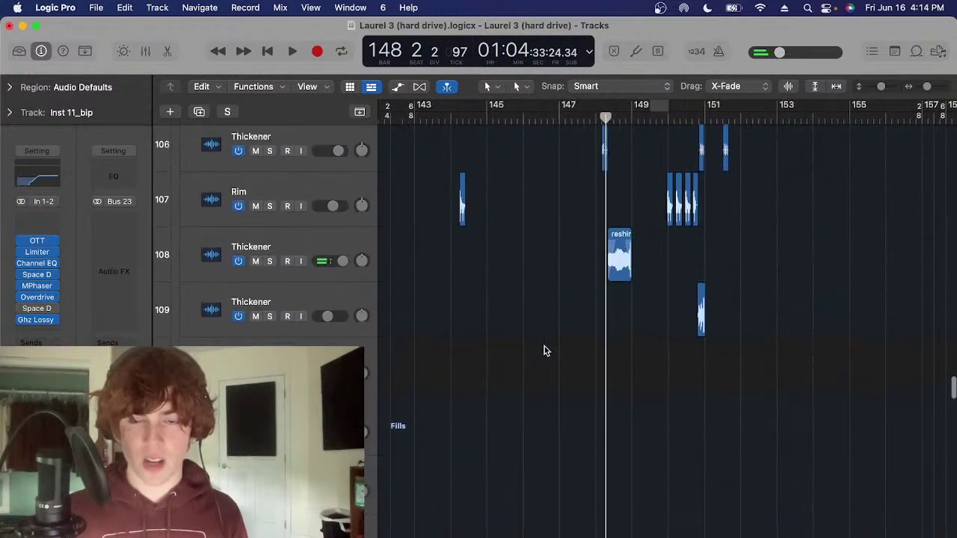
pyautogui.scroll(3, 545, 347)
pyautogui.hscroll(4, 607, 388)
pyautogui.scroll(-9, 610, 390)
pyautogui.click(679, 117)
pyautogui.scroll(3, 688, 269)
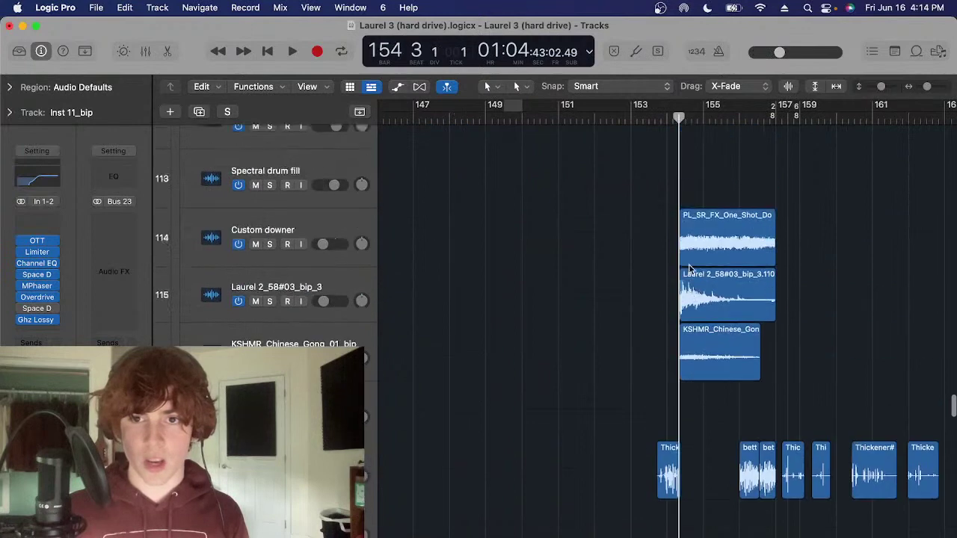
pyautogui.hscroll(3, 545, 332)
pyautogui.scroll(2, 541, 336)
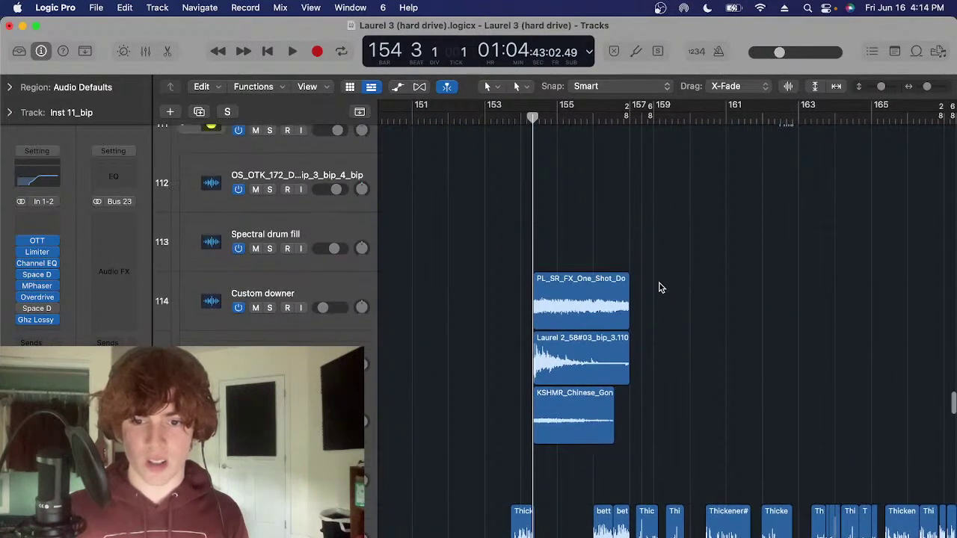
# Play the full mix from bar 154 beat 3, solo the Fills stack, and stop playback
pyautogui.press('space')
pyautogui.press('super+Right')
pyautogui.scroll(6, 583, 248)
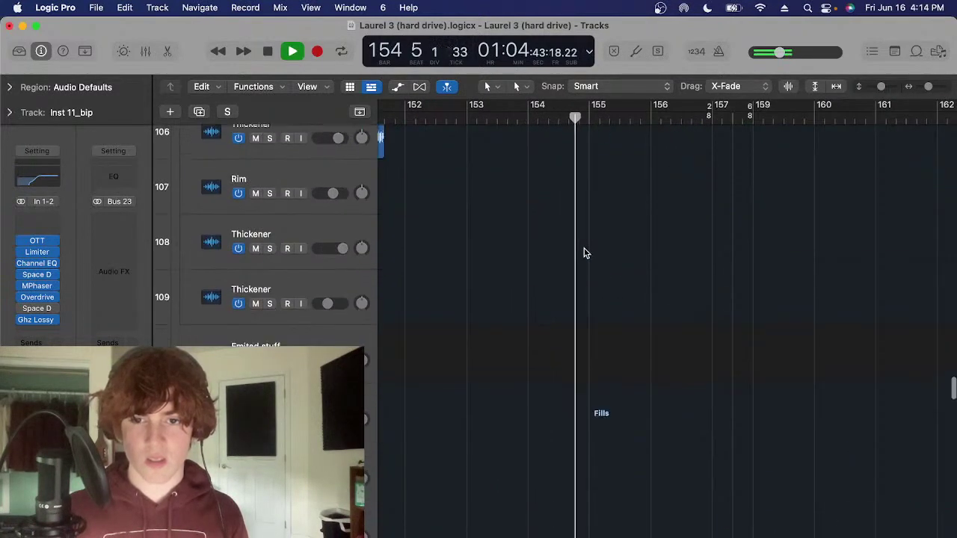
pyautogui.scroll(-5, 585, 253)
pyautogui.hscroll(1, 586, 253)
pyautogui.click(324, 219)
pyautogui.press('s')
pyautogui.press('space')
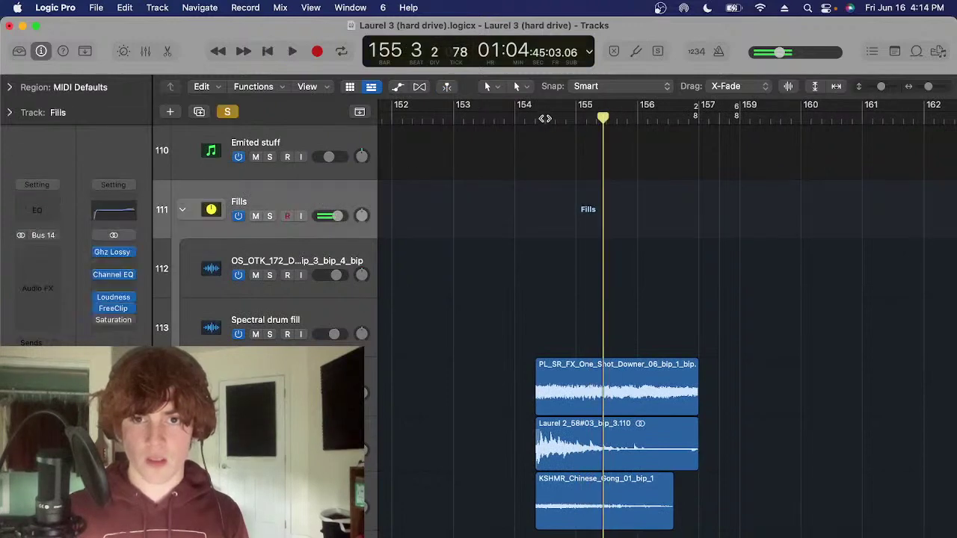
# Replay the soloed Fills stack from bar 154 beat 3, stop, and select the Custom downer track
pyautogui.click(544, 118)
pyautogui.press('space')
pyautogui.hscroll(2, 624, 317)
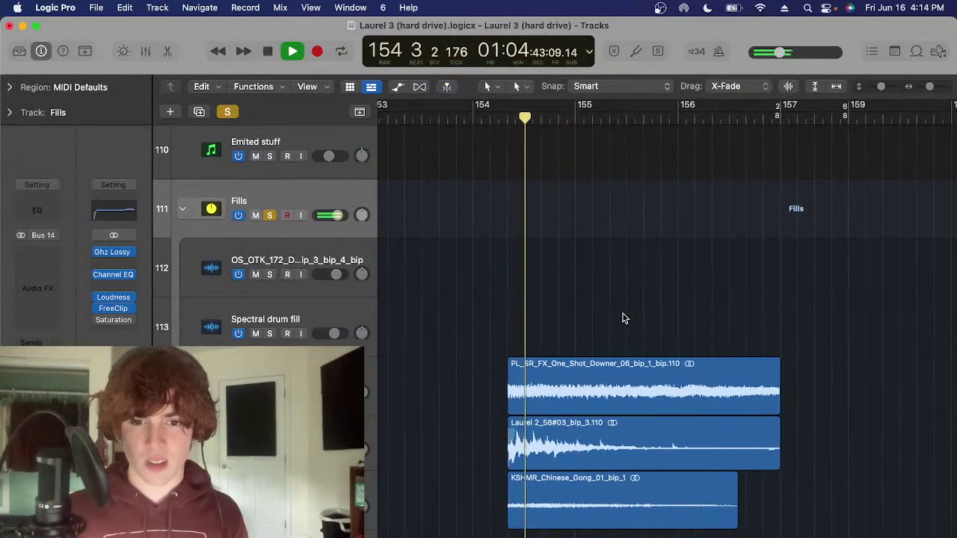
pyautogui.scroll(-2, 623, 316)
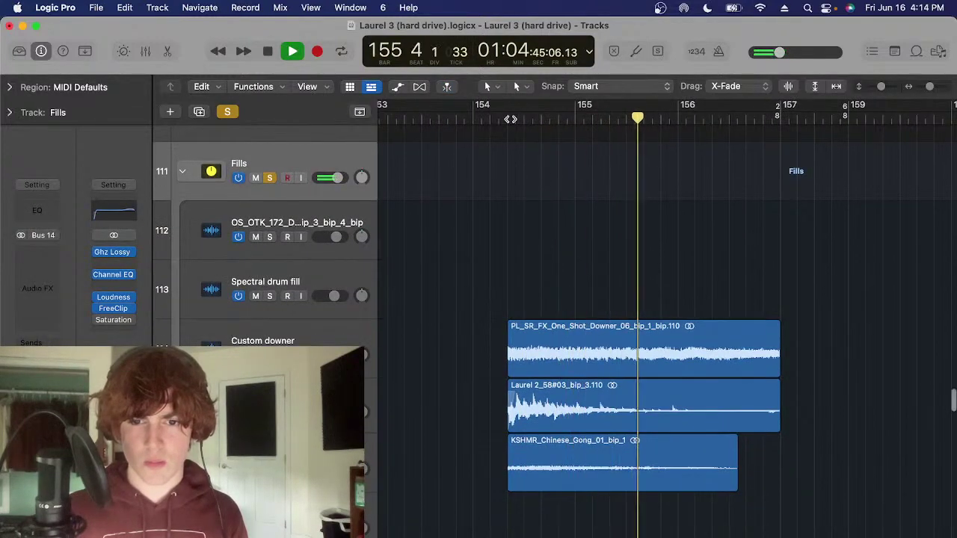
pyautogui.press('space')
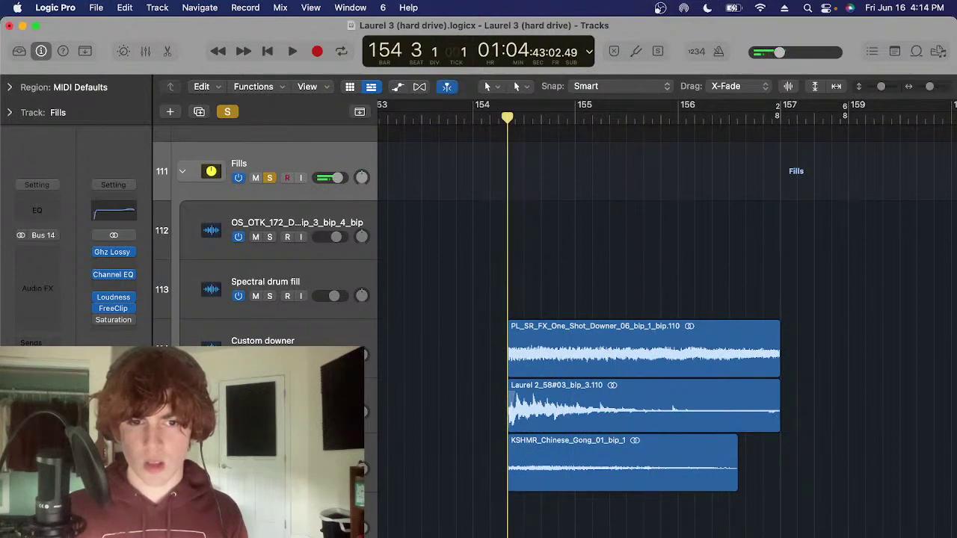
pyautogui.click(280, 342)
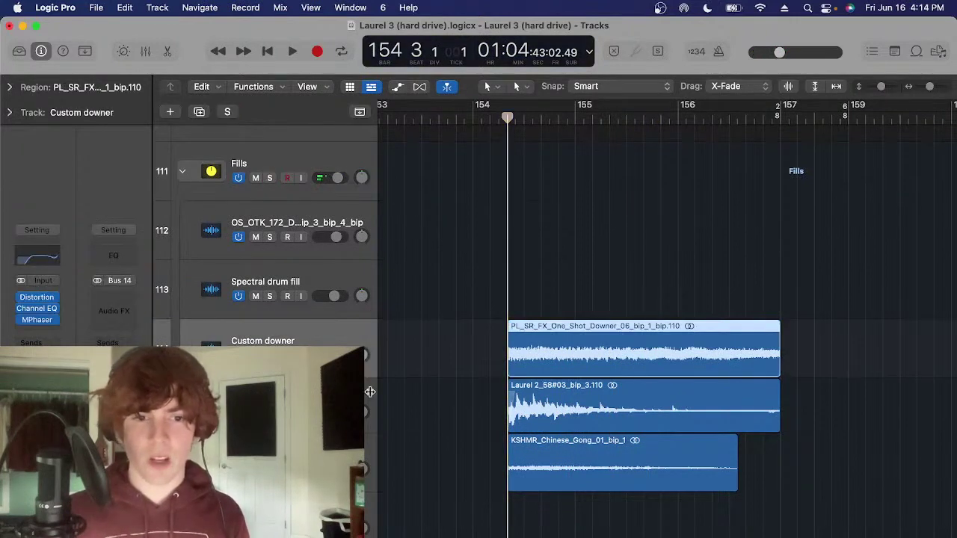
# Audition the soloed Laurel 2_58#03_bip_3.110 region from bar 154 beat 3, stop, and solo the Custom downer region instead
pyautogui.click(515, 388)
pyautogui.press('space')
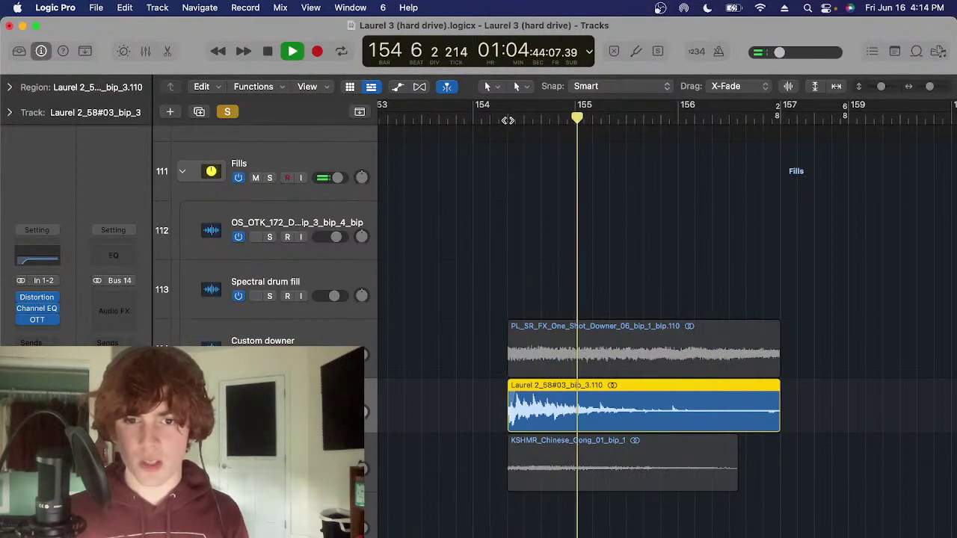
pyautogui.press('space')
pyautogui.click(317, 341)
pyautogui.hotkey('ctrl', 's')
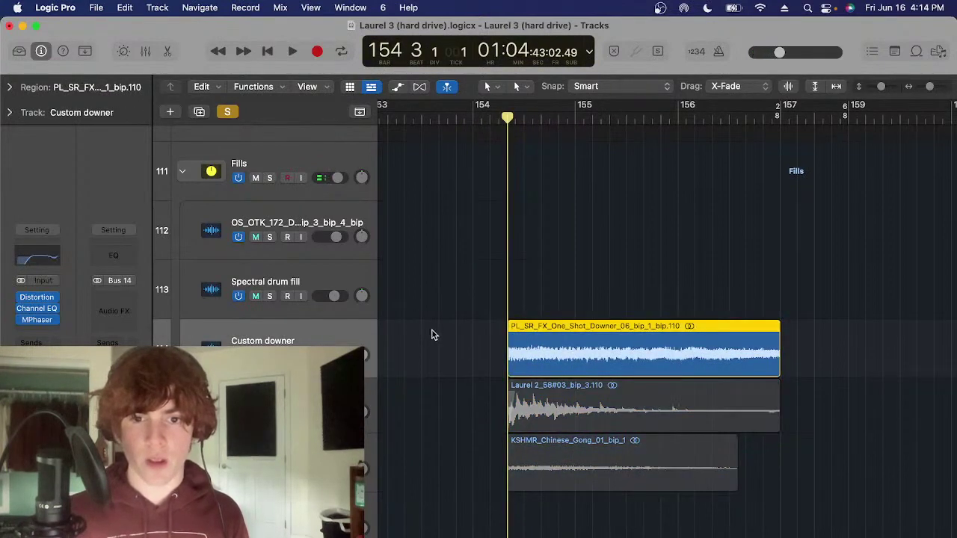
# Insert ValhallaFreqEcho on the Custom downer track to show its parameters in Controls view, and remove the plug-in
pyautogui.click(50, 334)
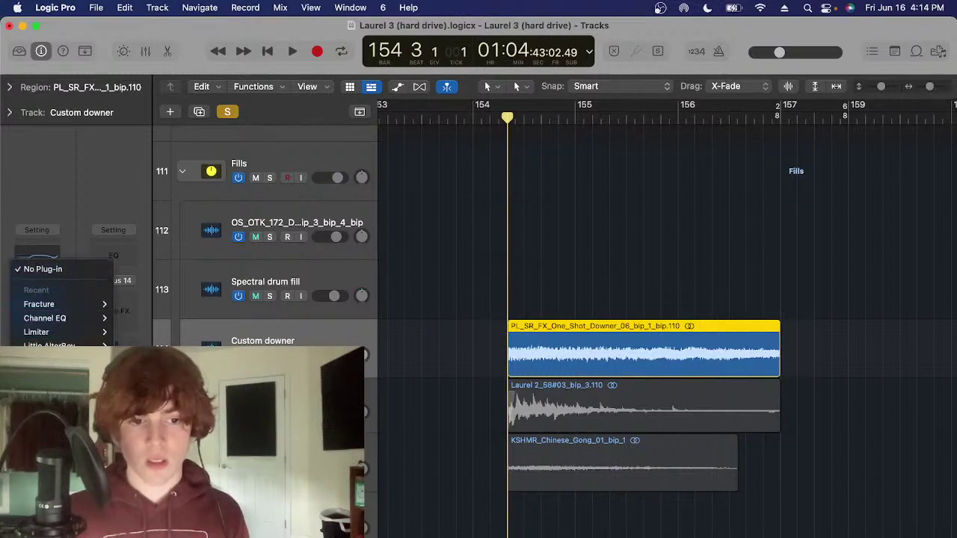
pyautogui.moveTo(56, 521)
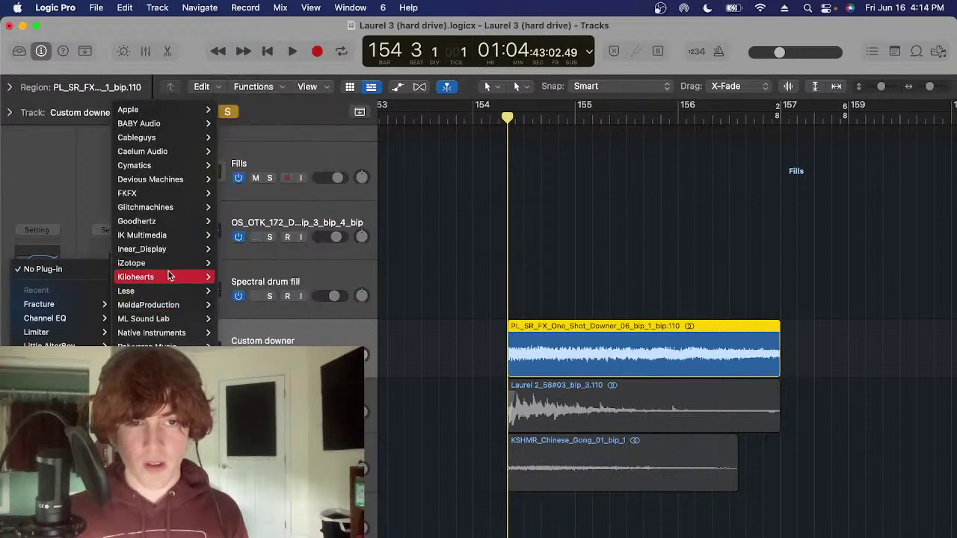
pyautogui.moveTo(169, 276)
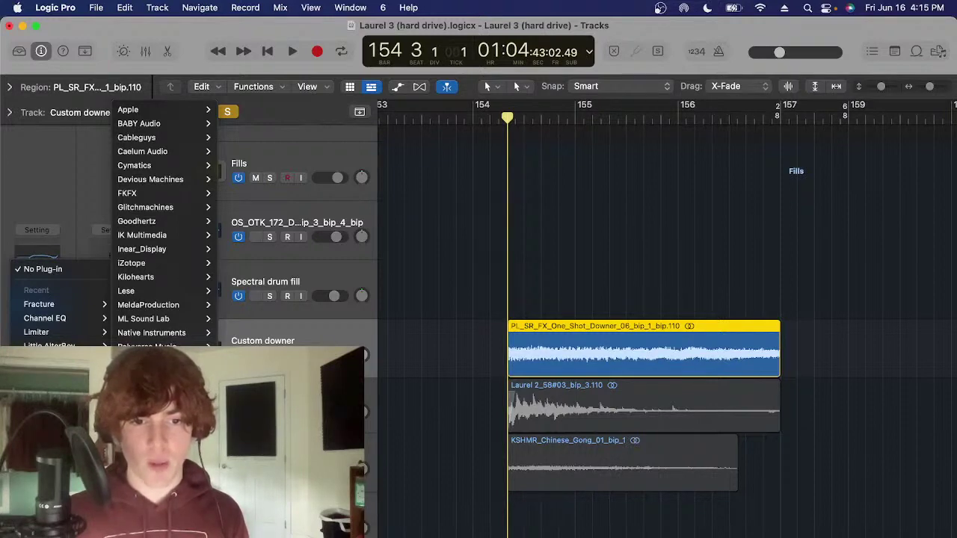
pyautogui.click(429, 402)
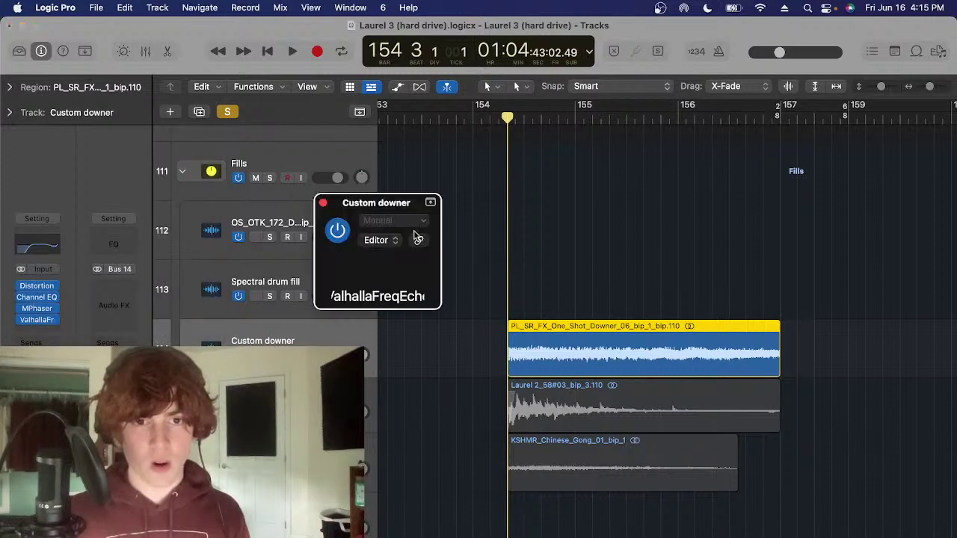
pyautogui.click(381, 241)
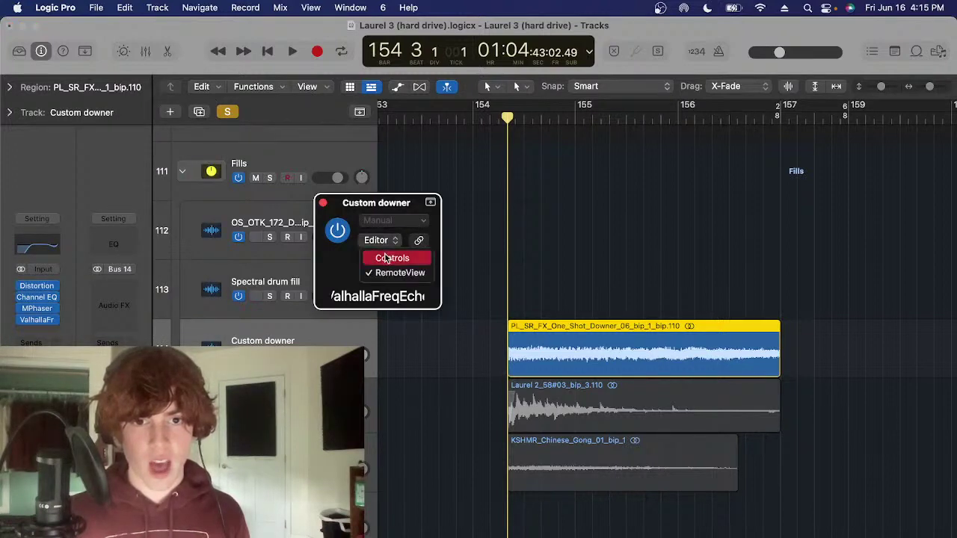
pyautogui.click(386, 257)
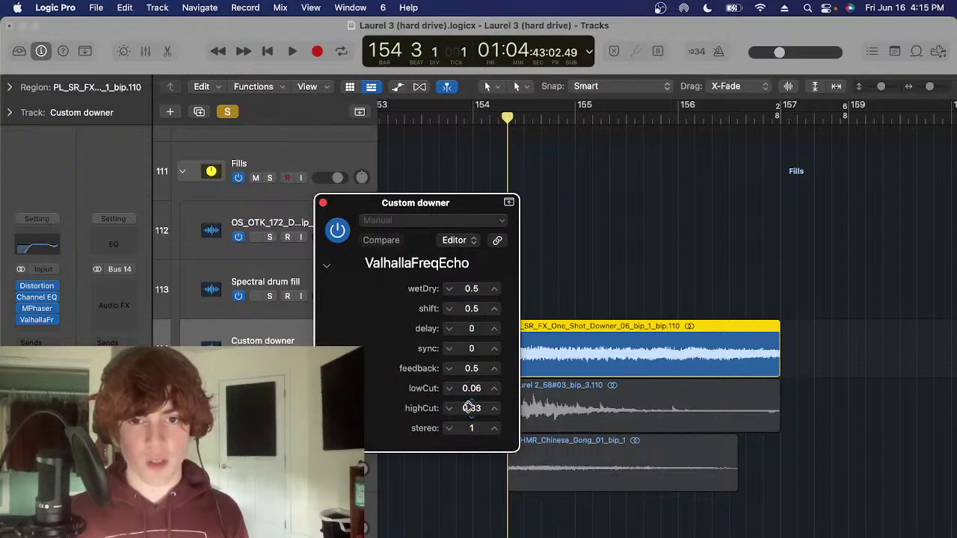
pyautogui.click(322, 202)
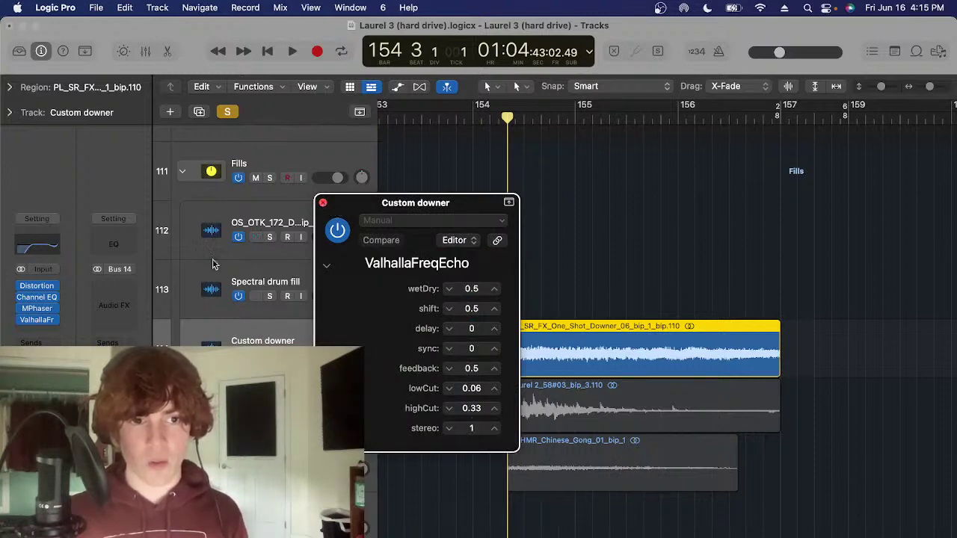
pyautogui.click(52, 319)
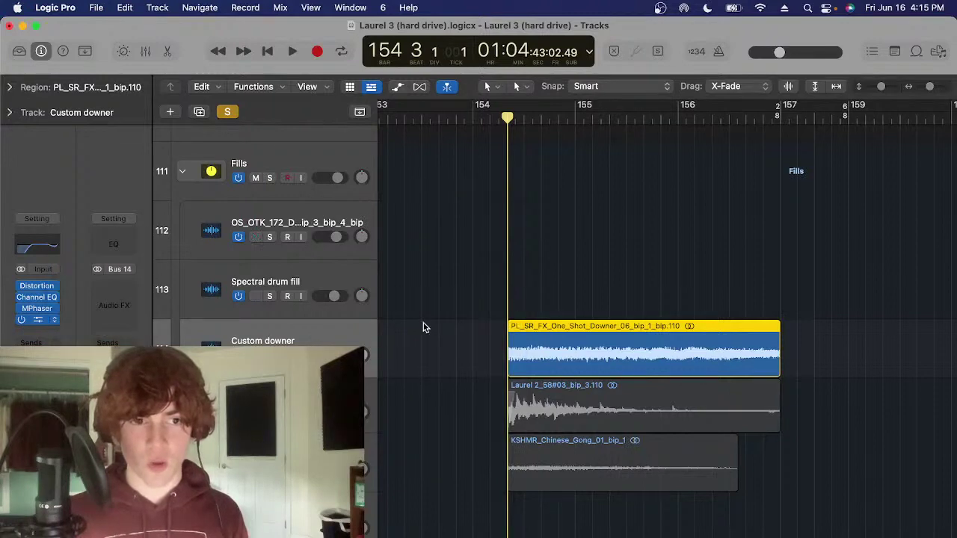
# Move the playhead around the start of the soloed Custom downer region, ending at bar 154 beat 2
pyautogui.hscroll(2, 640, 235)
pyautogui.moveTo(645, 275); pyautogui.dragTo(640, 330)
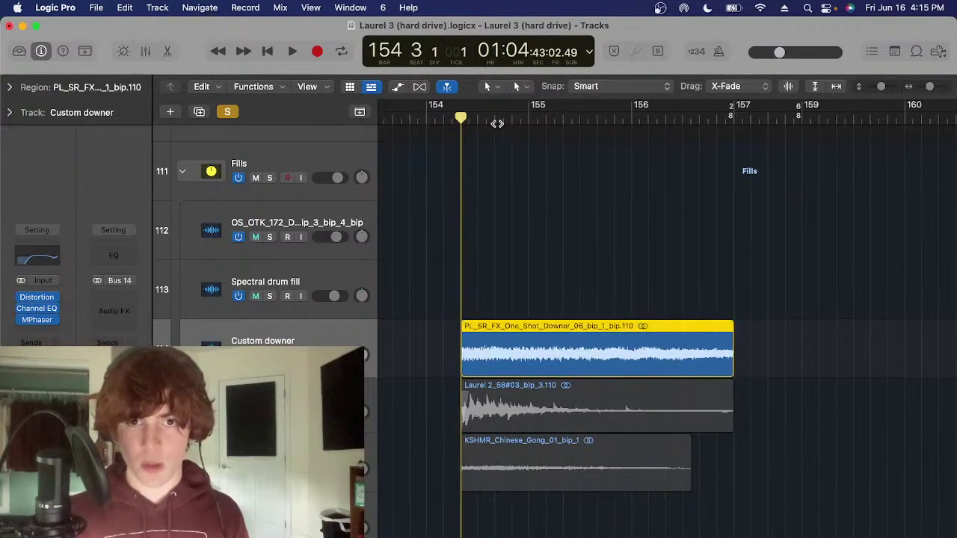
pyautogui.click(493, 122)
pyautogui.click(588, 292)
pyautogui.hscroll(1, 588, 292)
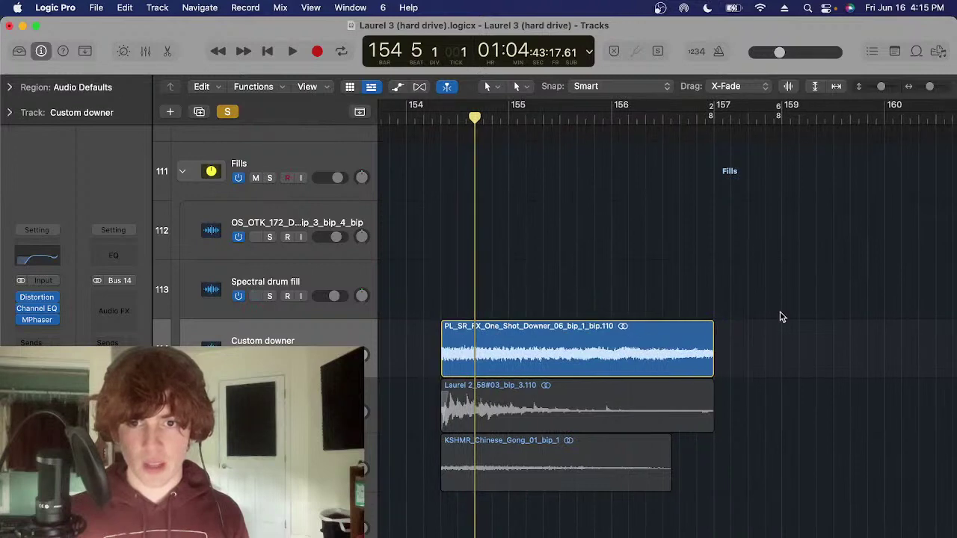
pyautogui.click(651, 340)
pyautogui.click(585, 313)
pyautogui.scroll(1, 467, 227)
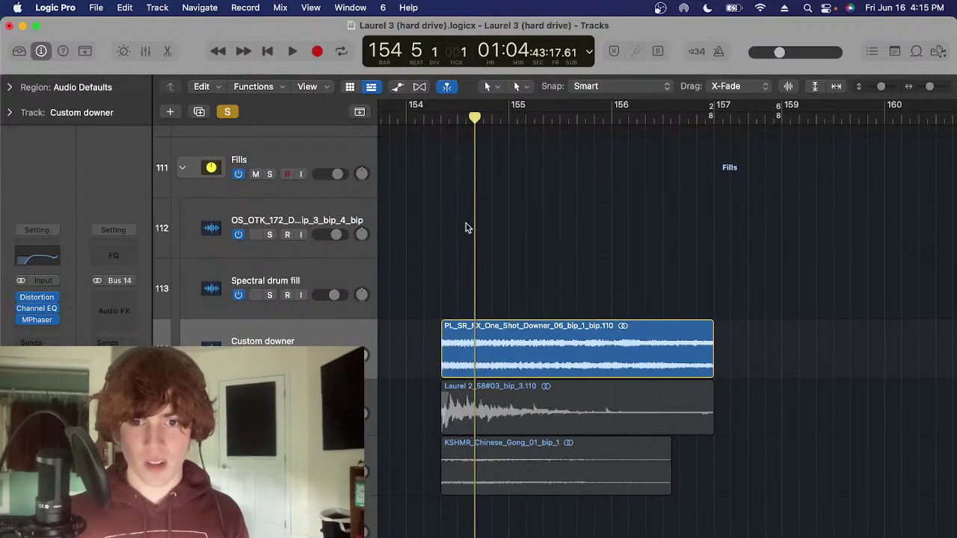
pyautogui.moveTo(433, 127); pyautogui.dragTo(486, 161)
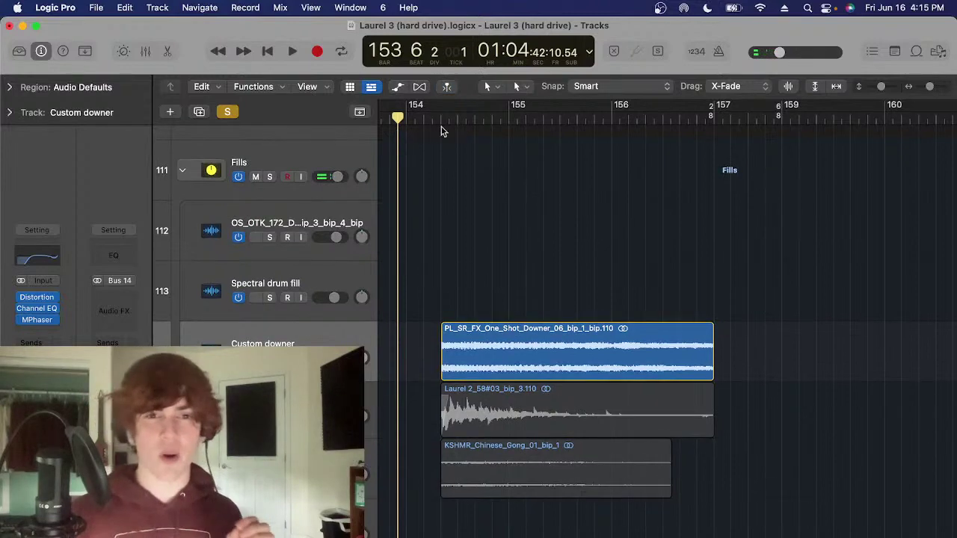
pyautogui.moveTo(411, 121); pyautogui.dragTo(423, 123)
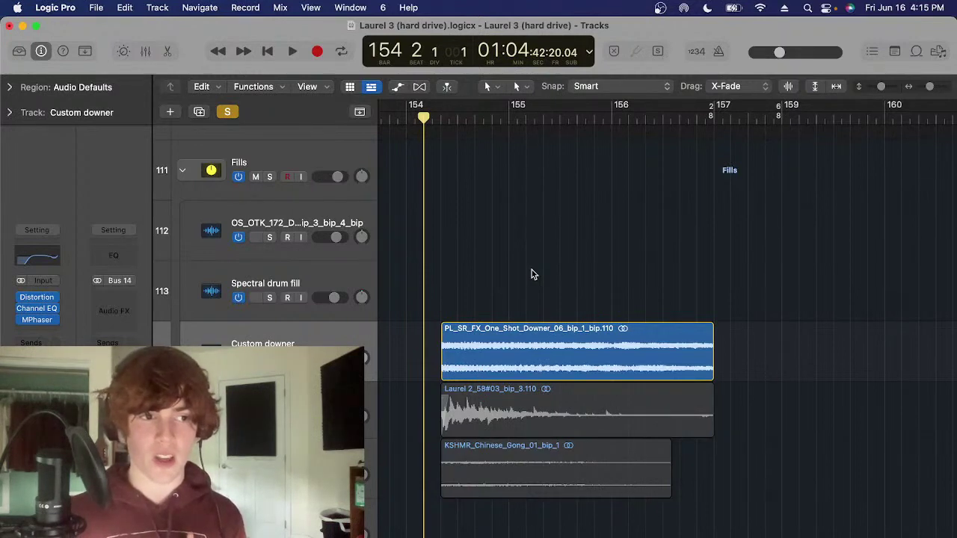
# Audition the soloed Custom downer region from bar 154 beat 4 and stop playback
pyautogui.moveTo(531, 270); pyautogui.dragTo(524, 332)
pyautogui.click(456, 127)
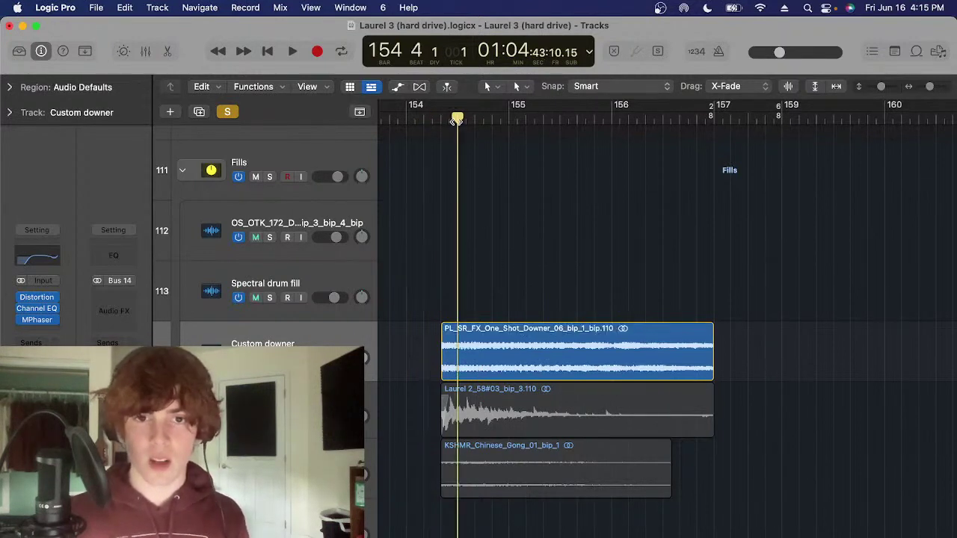
pyautogui.moveTo(542, 227); pyautogui.dragTo(531, 322)
pyautogui.press('space')
pyautogui.click(565, 282)
pyautogui.hscroll(1, 565, 283)
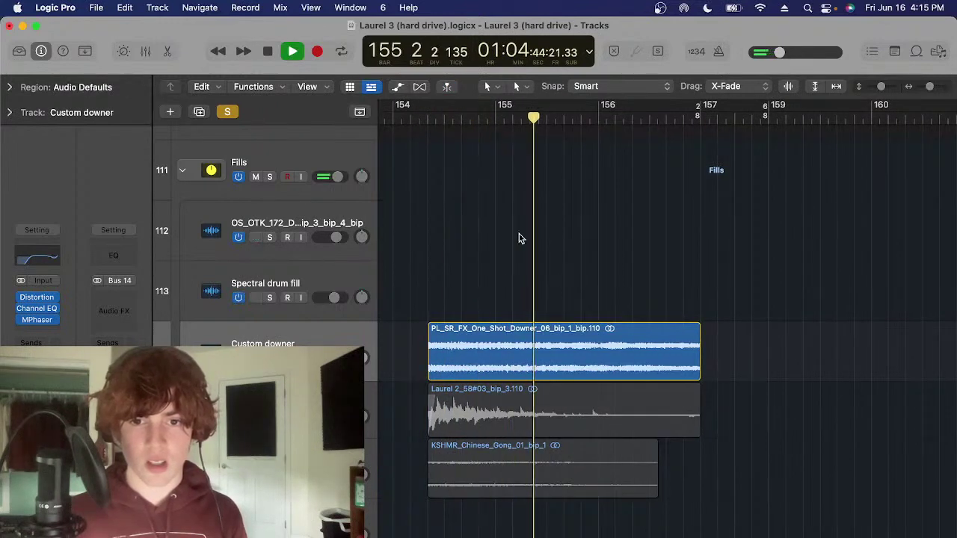
pyautogui.press('space')
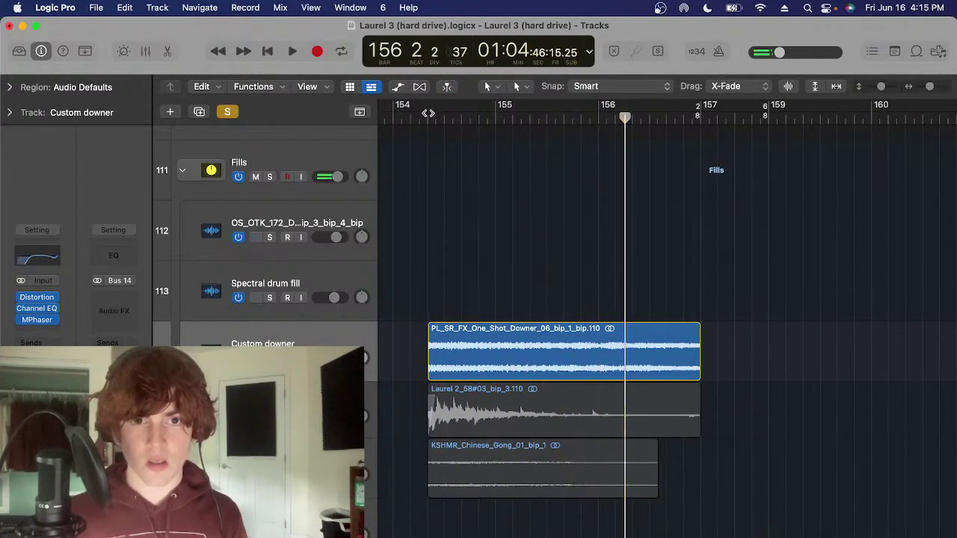
# Return the playhead to bar 154 beat 3, solo the KSHMR_Chinese_Gong_01_bip track, and play its gong region
pyautogui.press('s')
pyautogui.click(428, 114)
pyautogui.press('space')
pyautogui.scroll(-4, 427, 114)
pyautogui.click(476, 332)
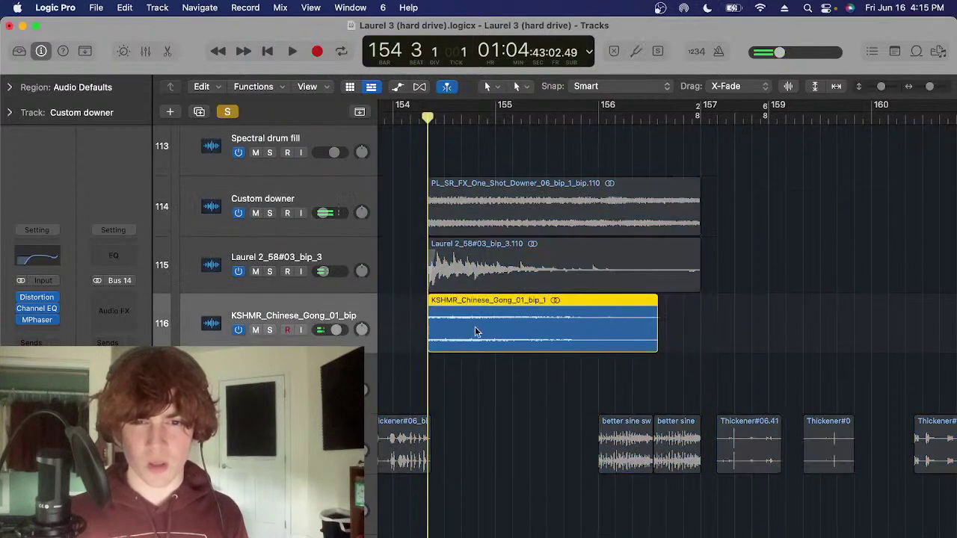
pyautogui.press('space')
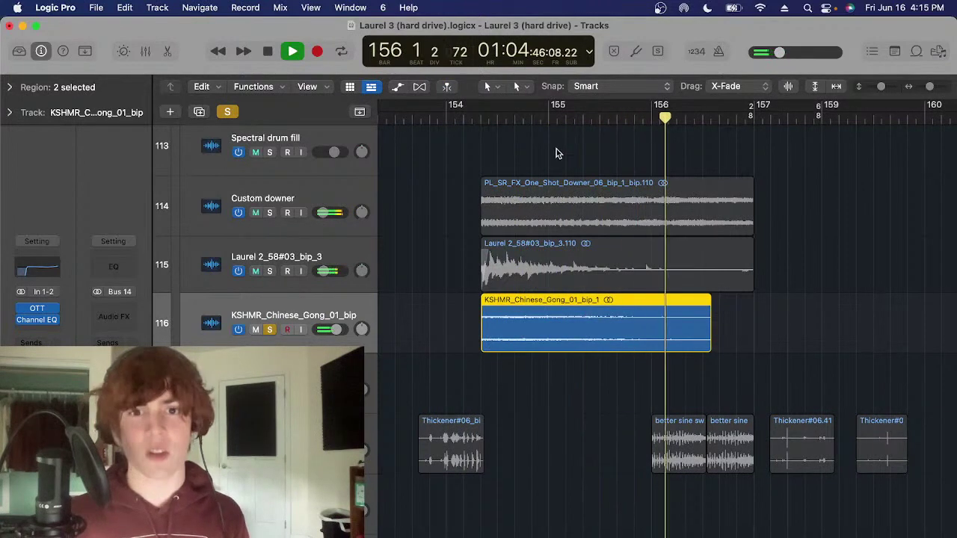
pyautogui.press('space')
# Replay the soloed gong region from bar 155 and from bar 154 beat 5, and turn off its solo
pyautogui.click(551, 121)
pyautogui.press('space')
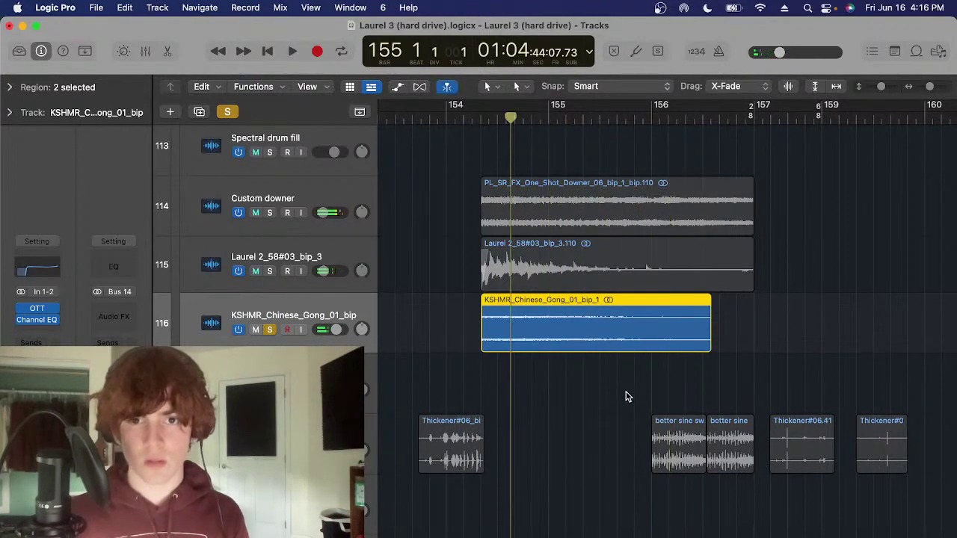
pyautogui.click(626, 394)
pyautogui.press('space')
pyautogui.click(474, 118)
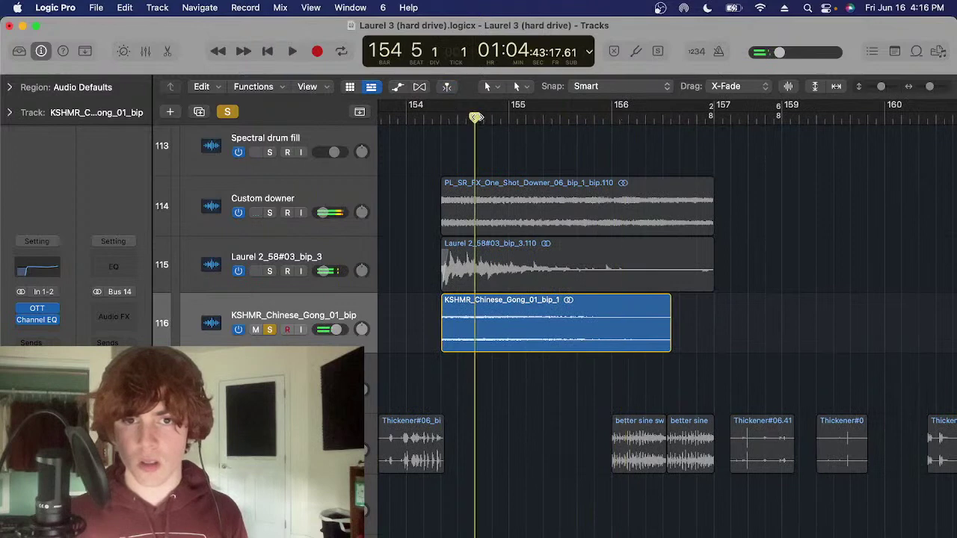
pyautogui.press('space')
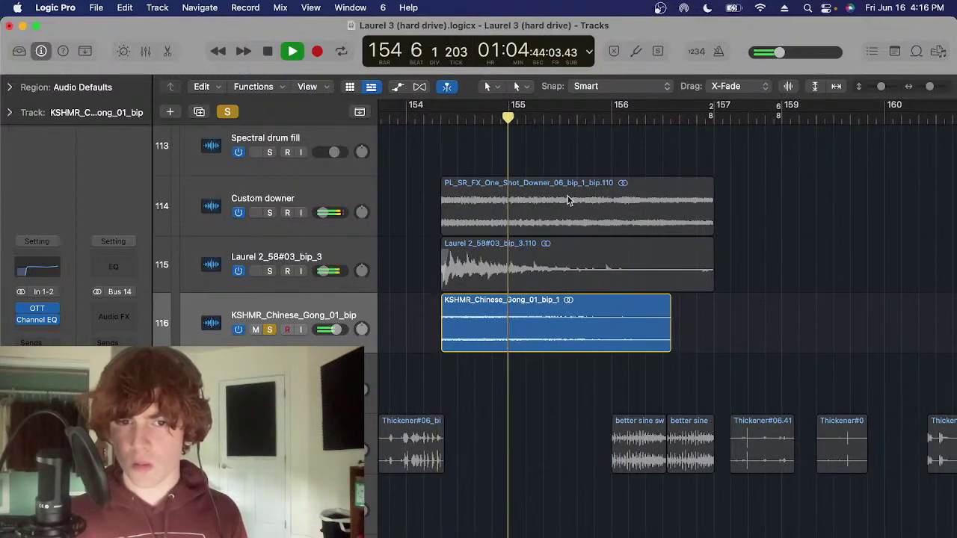
pyautogui.press('space')
pyautogui.click(511, 120)
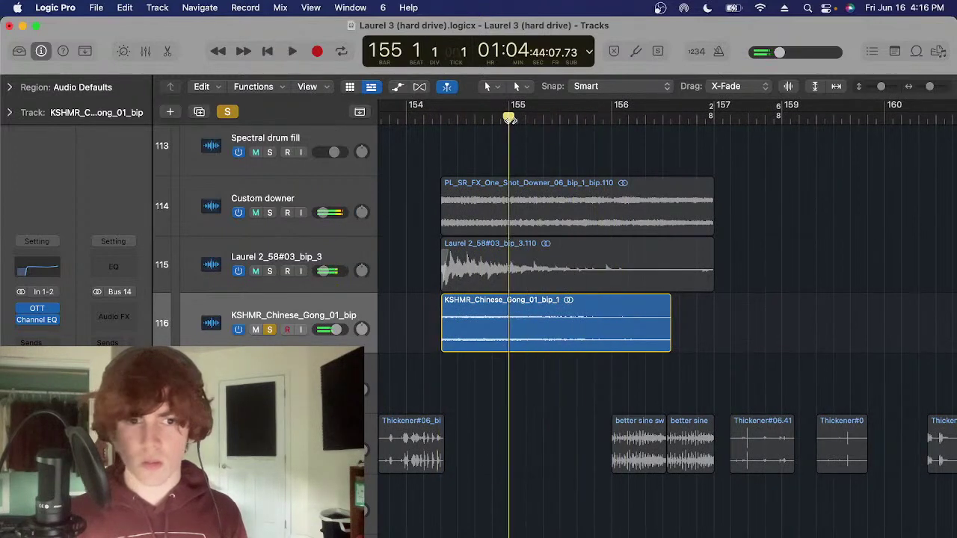
pyautogui.press('s')
# Select the Thickener track below the Fills layers, move the playhead to bar 156, and look through the tracks above
pyautogui.click(600, 370)
pyautogui.scroll(-5, 600, 329)
pyautogui.press('Down')
pyautogui.press('Down')
pyautogui.scroll(-2, 582, 189)
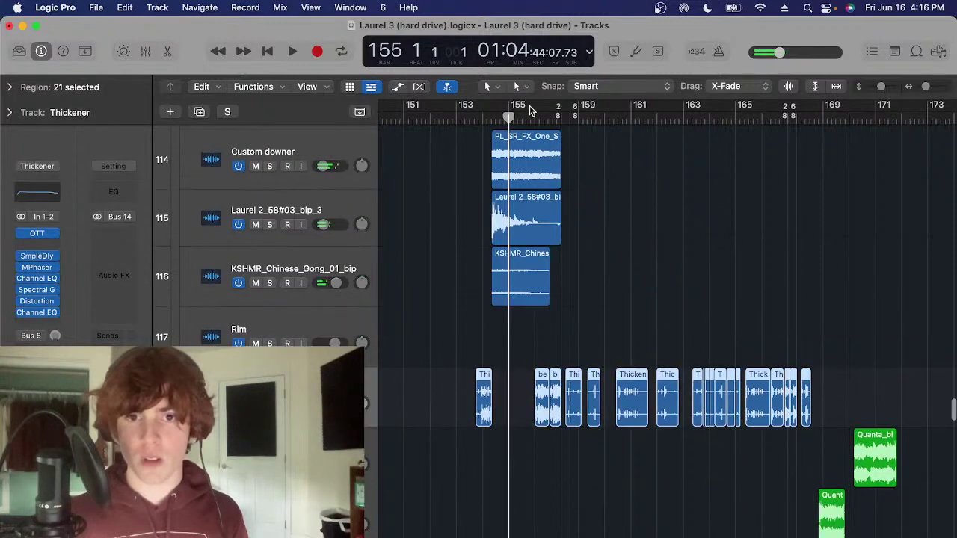
pyautogui.press('.')
pyautogui.scroll(10, 608, 291)
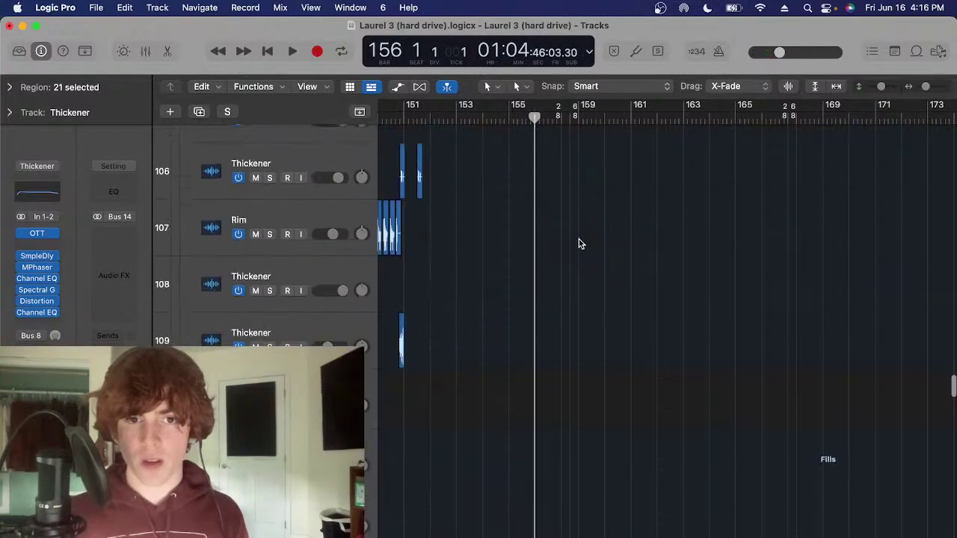
pyautogui.scroll(6, 567, 269)
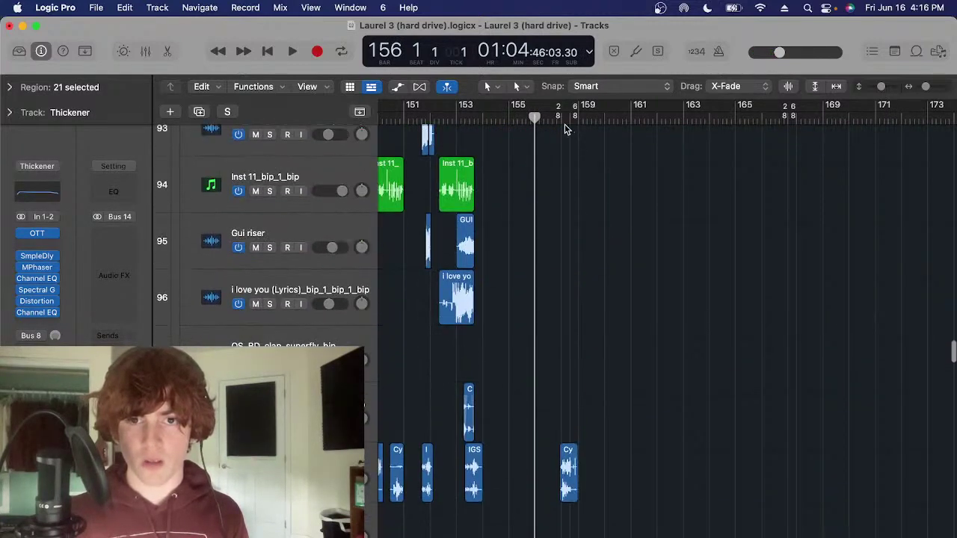
# Move the playhead to bar 157, then select and solo the Cymatics region on the Sub glitches track
pyautogui.press('.')
pyautogui.click(655, 372)
pyautogui.press('super+Right')
pyautogui.press('super+Right')
pyautogui.press('super+Right')
pyautogui.scroll(-2, 658, 382)
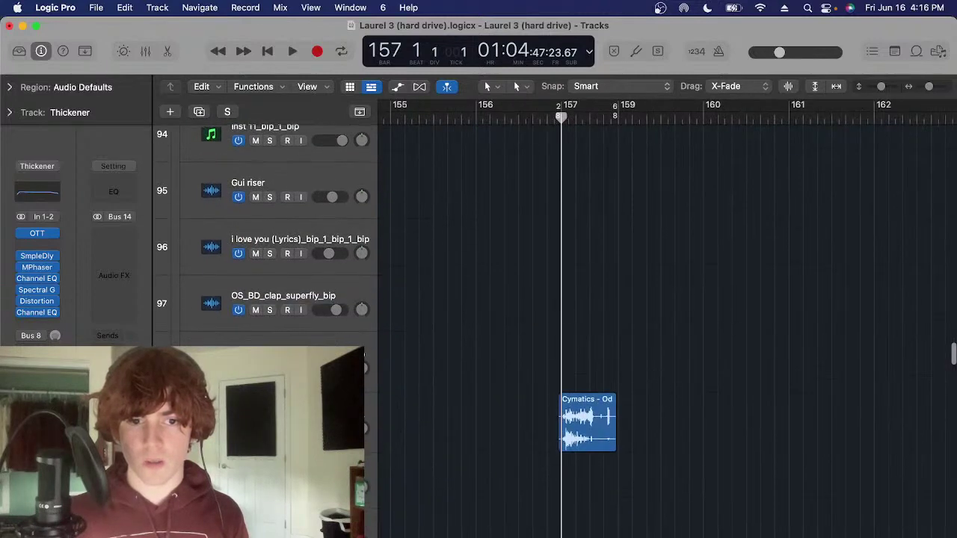
pyautogui.click(602, 418)
pyautogui.hscroll(2, 665, 393)
pyautogui.click(553, 399)
pyautogui.press('super+Right')
pyautogui.hotkey('ctrl', 's')
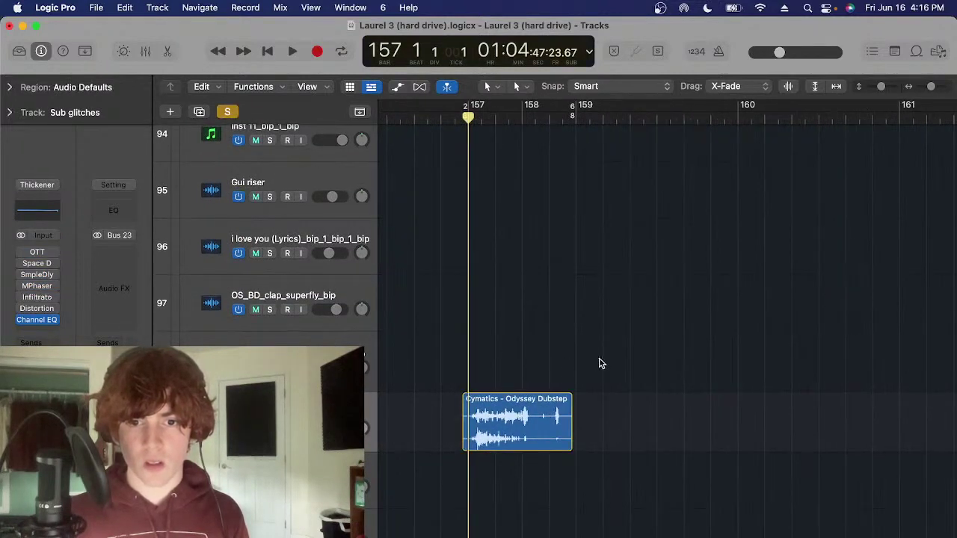
# Audition the soloed Cymatics - Odyssey Dubstep region from bar 157, stop playback, and turn solo off
pyautogui.click(535, 422)
pyautogui.press('space')
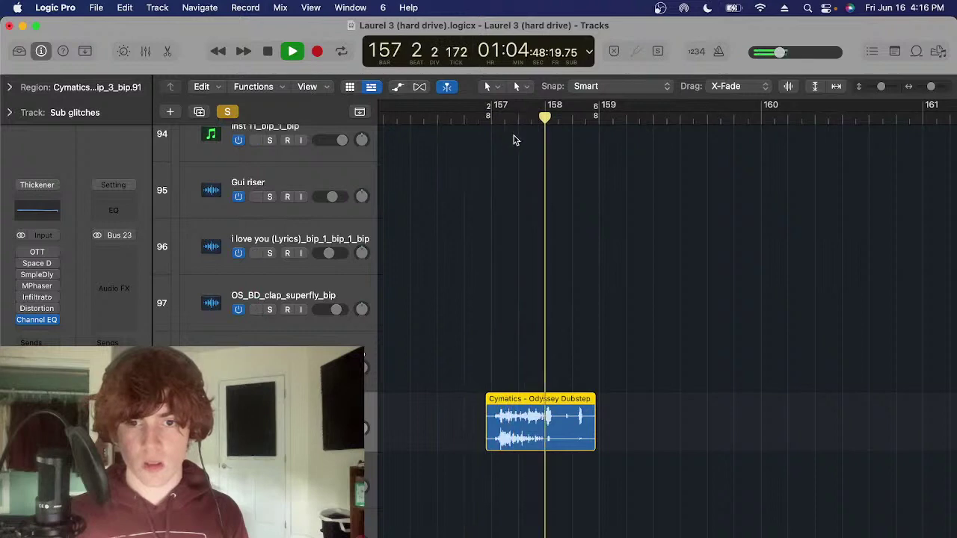
pyautogui.press('space')
pyautogui.click(490, 119)
pyautogui.hotkey('ctrl', 's')
pyautogui.press('super+Left')
pyautogui.press('t')
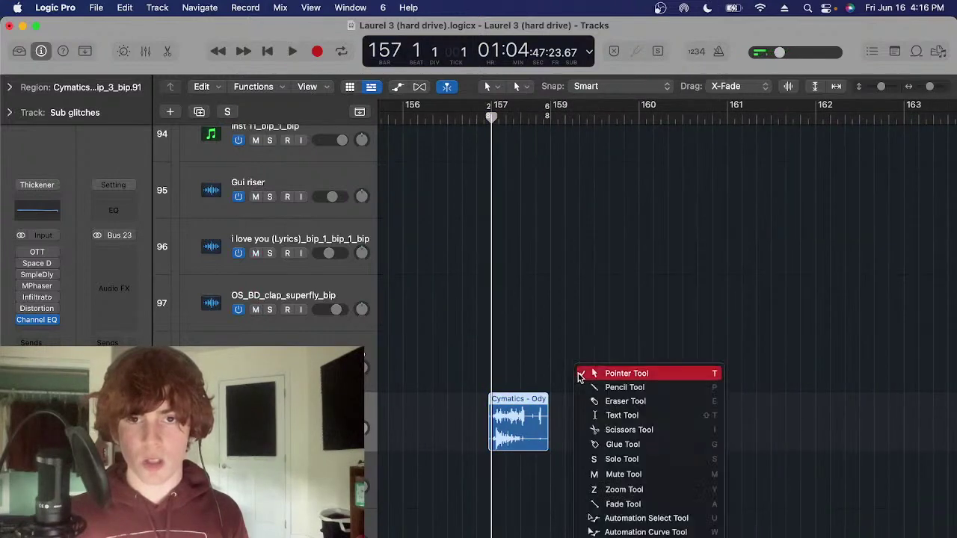
pyautogui.press('t')
# Position the playhead at bar 156 and look down the tracks to the Thickener regions on track 118
pyautogui.scroll(6, 574, 371)
pyautogui.scroll(2, 574, 370)
pyautogui.press('super+Left')
pyautogui.press('super+Left')
pyautogui.press('super+Left')
pyautogui.press('super+Left')
pyautogui.scroll(-10, 532, 198)
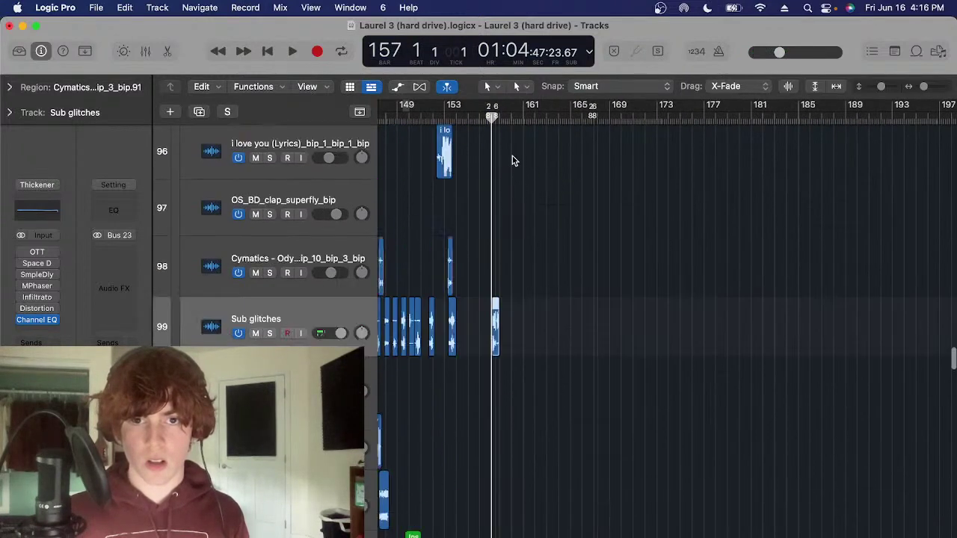
pyautogui.click(485, 119)
pyautogui.scroll(-10, 566, 309)
pyautogui.click(564, 168)
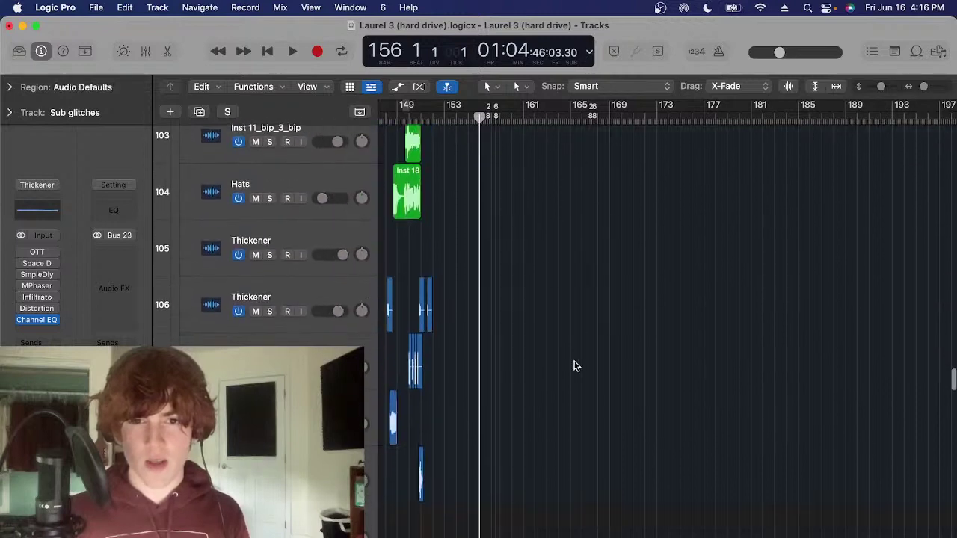
pyautogui.scroll(-12, 497, 195)
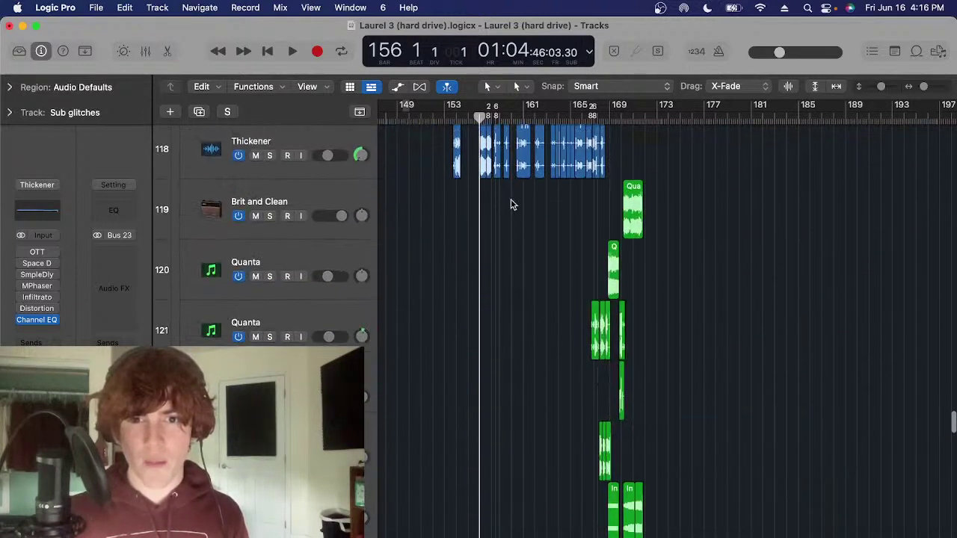
pyautogui.scroll(2, 536, 255)
pyautogui.press('super+Right')
pyautogui.press('super+Right')
pyautogui.press('super+Right')
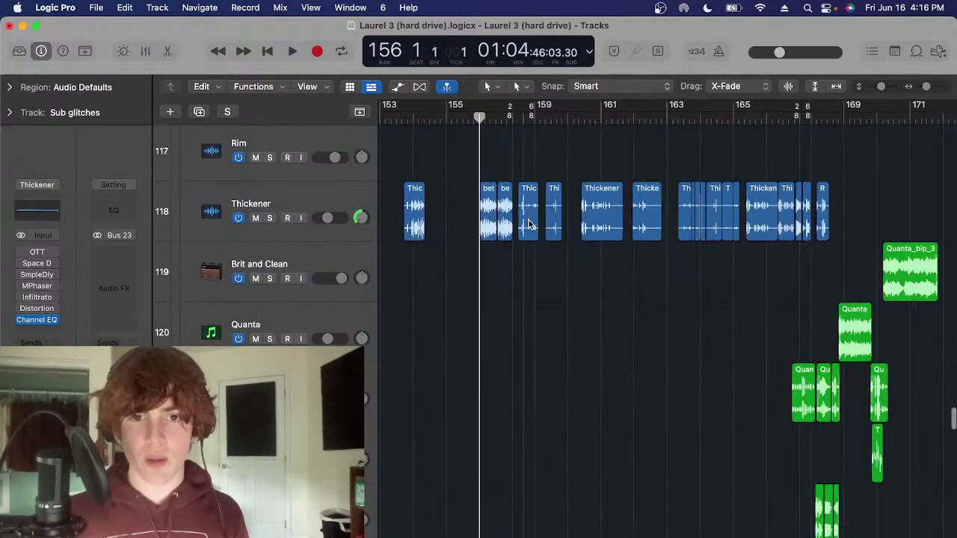
# Play the full mix from bar 159 while looking down the tracks to the Power chords stack, and stop playback
pyautogui.scroll(3, 566, 209)
pyautogui.scroll(-8, 583, 292)
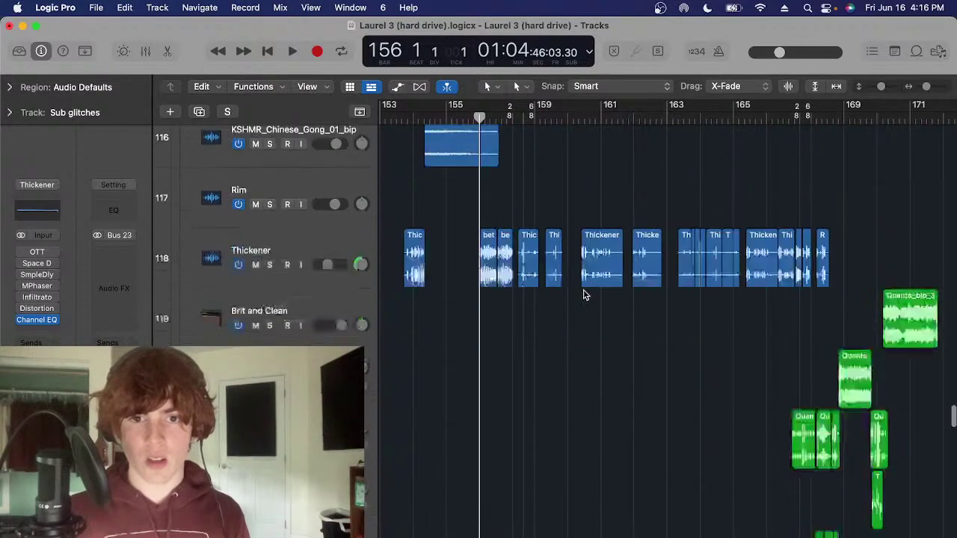
pyautogui.scroll(-3, 565, 224)
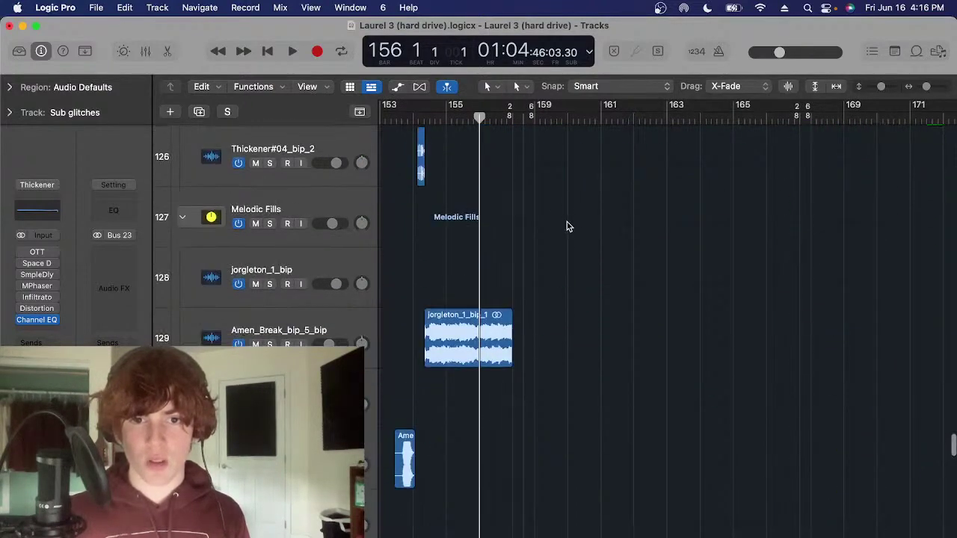
pyautogui.click(550, 118)
pyautogui.press('space')
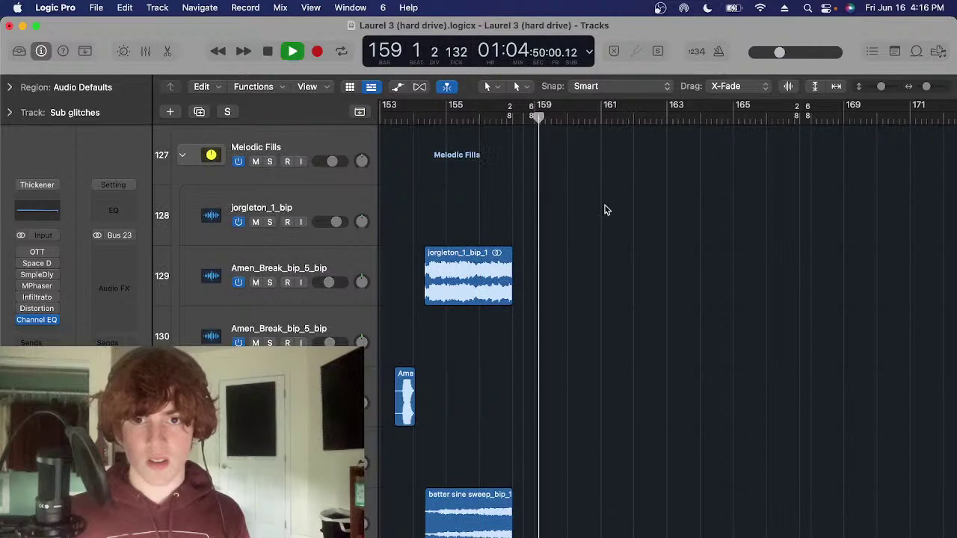
pyautogui.hscroll(5, 553, 240)
pyautogui.scroll(-1, 553, 240)
pyautogui.scroll(-10, 553, 240)
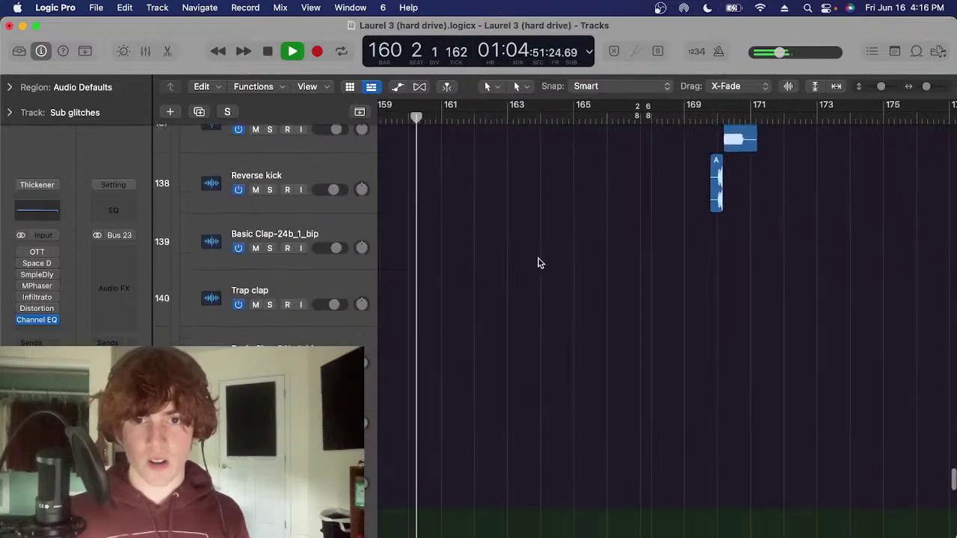
pyautogui.scroll(-20, 542, 345)
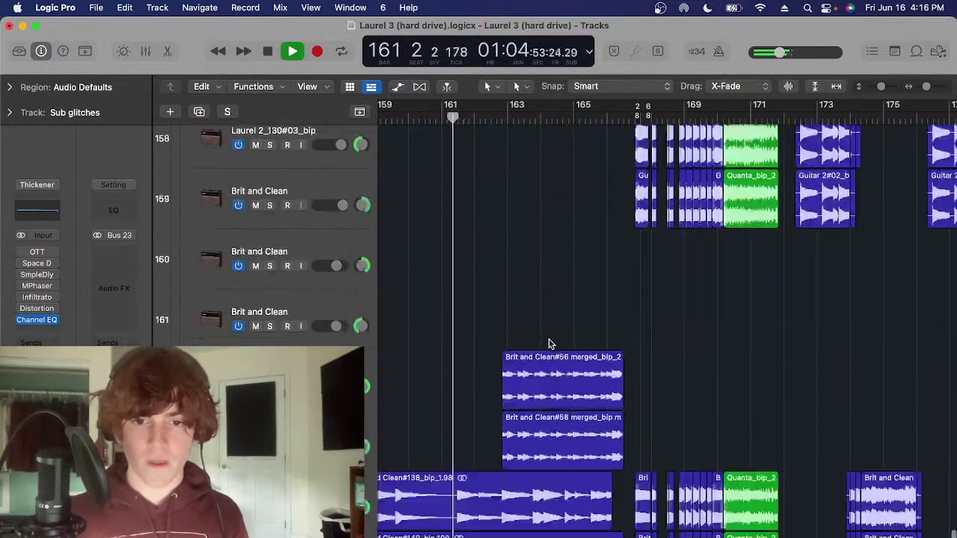
pyautogui.scroll(-8, 550, 343)
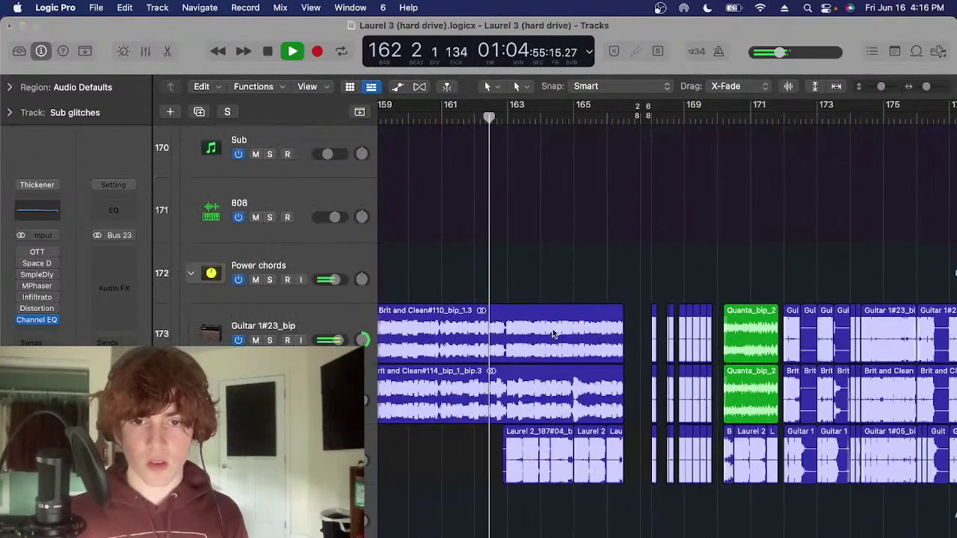
pyautogui.press('space')
# Position the playhead near the end of bar 165, play the full mix into bar 166, and stop playback
pyautogui.scroll(3, 618, 150)
pyautogui.click(629, 116)
pyautogui.scroll(7, 575, 217)
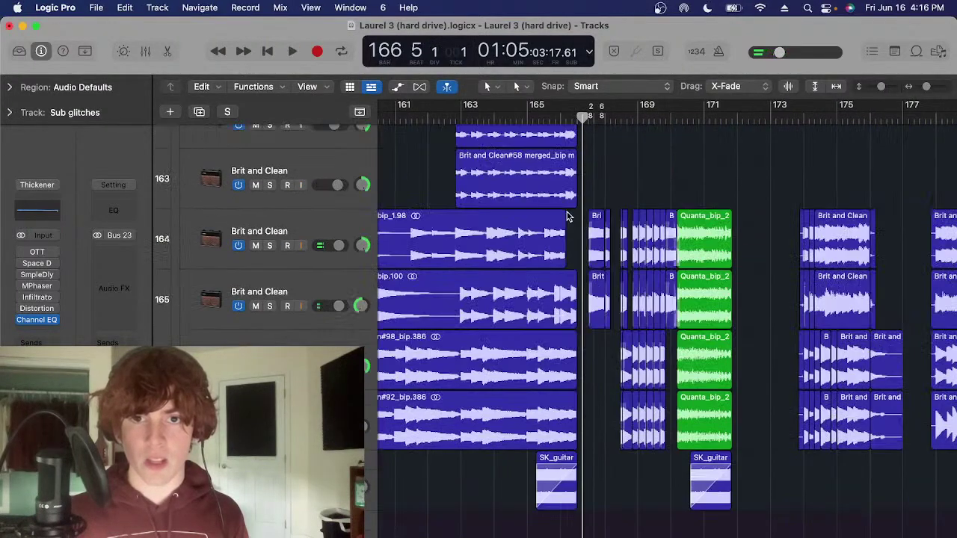
pyautogui.press('super+Right')
pyautogui.scroll(2, 582, 147)
pyautogui.click(564, 118)
pyautogui.press('space')
pyautogui.scroll(8, 637, 308)
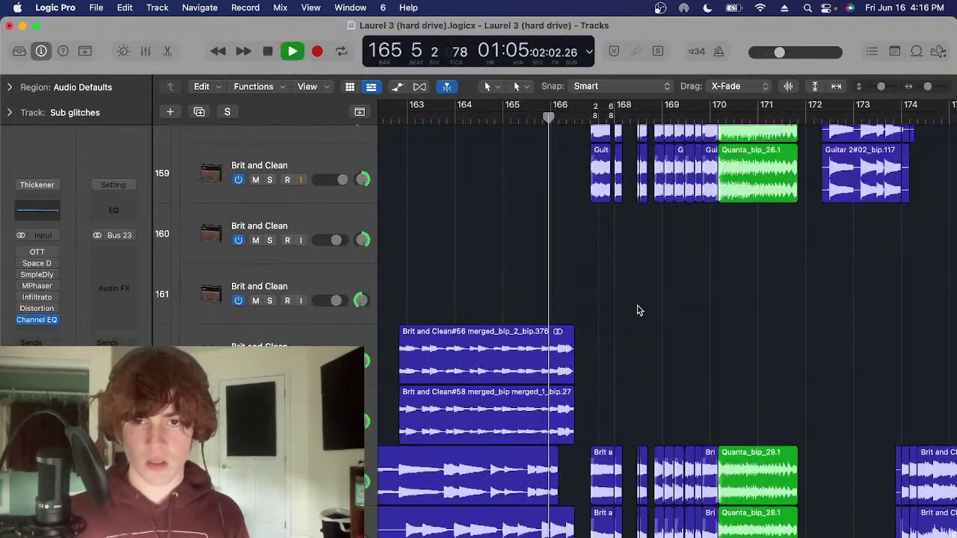
pyautogui.scroll(3, 632, 316)
pyautogui.scroll(4, 551, 158)
pyautogui.press('space')
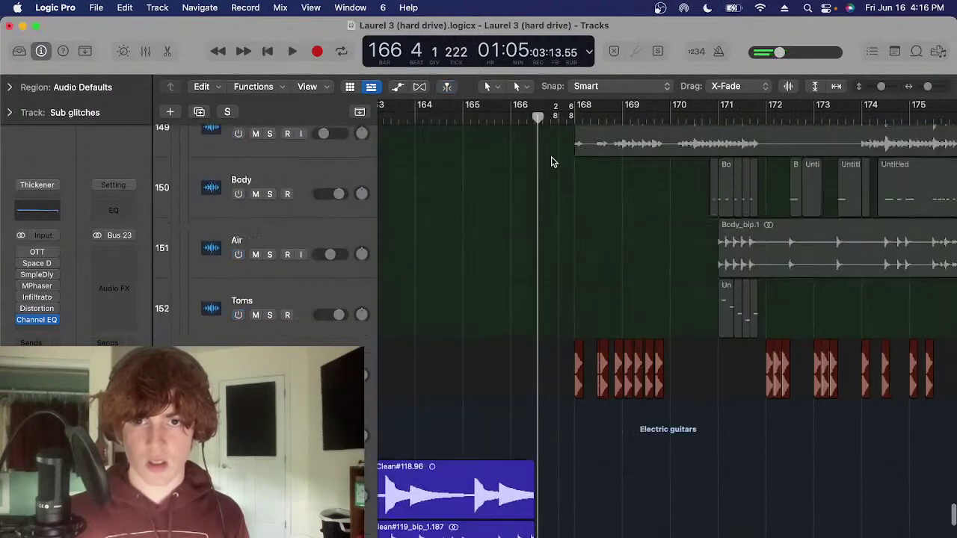
# Move the playhead to bar 167, solo the Fills stack, and bring its Thickener and Quanta layers into view
pyautogui.press('.')
pyautogui.scroll(15, 583, 329)
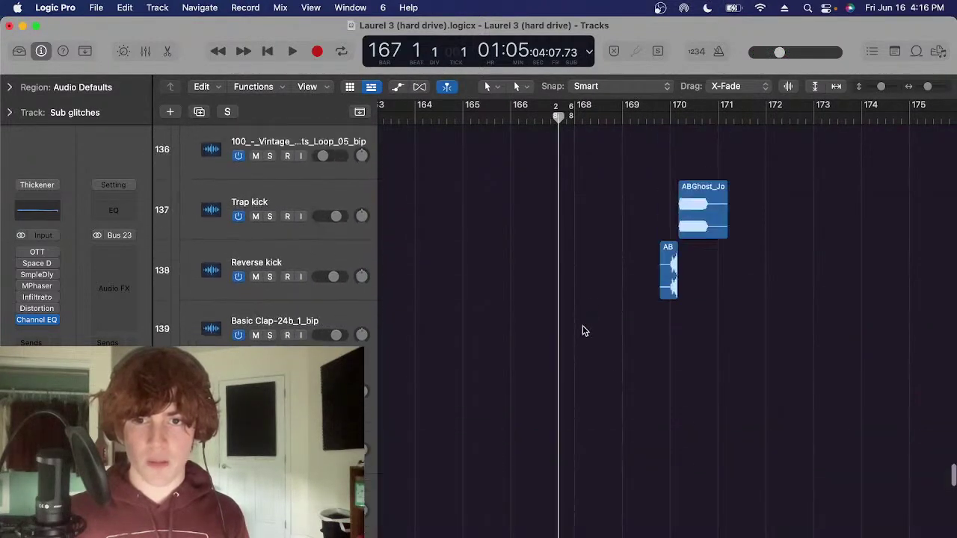
pyautogui.scroll(10, 583, 330)
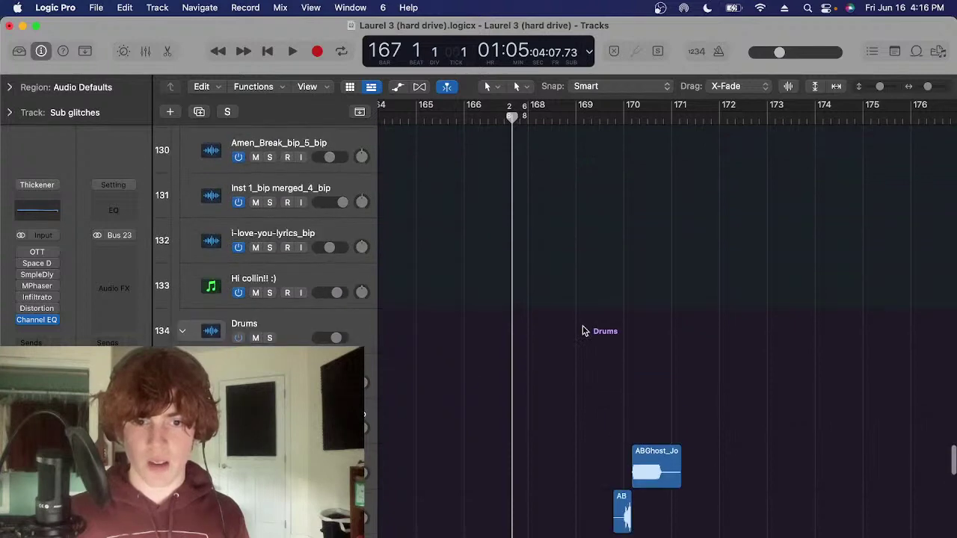
pyautogui.scroll(10, 464, 235)
pyautogui.scroll(-2, 416, 228)
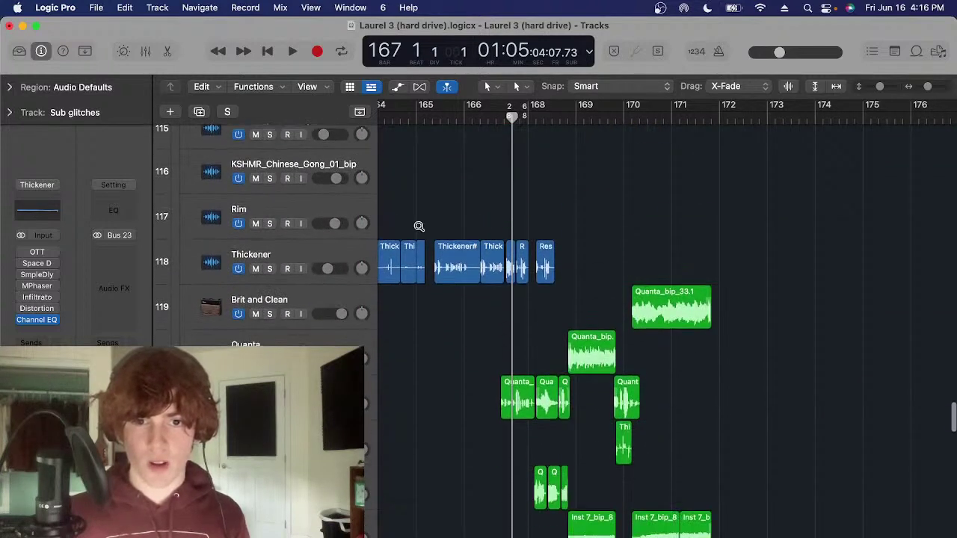
pyautogui.scroll(3, 419, 230)
pyautogui.scroll(3, 420, 229)
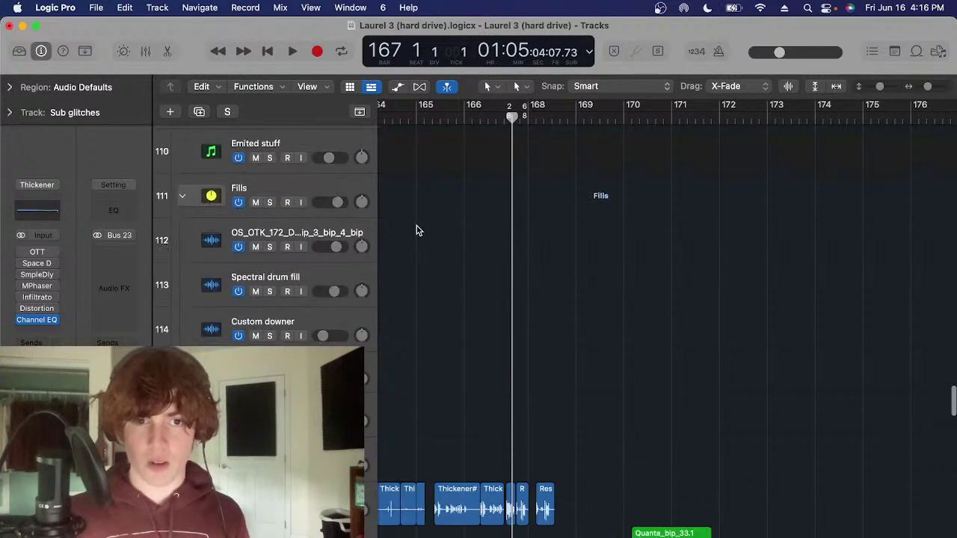
pyautogui.click(339, 186)
pyautogui.press('s')
pyautogui.scroll(-5, 447, 226)
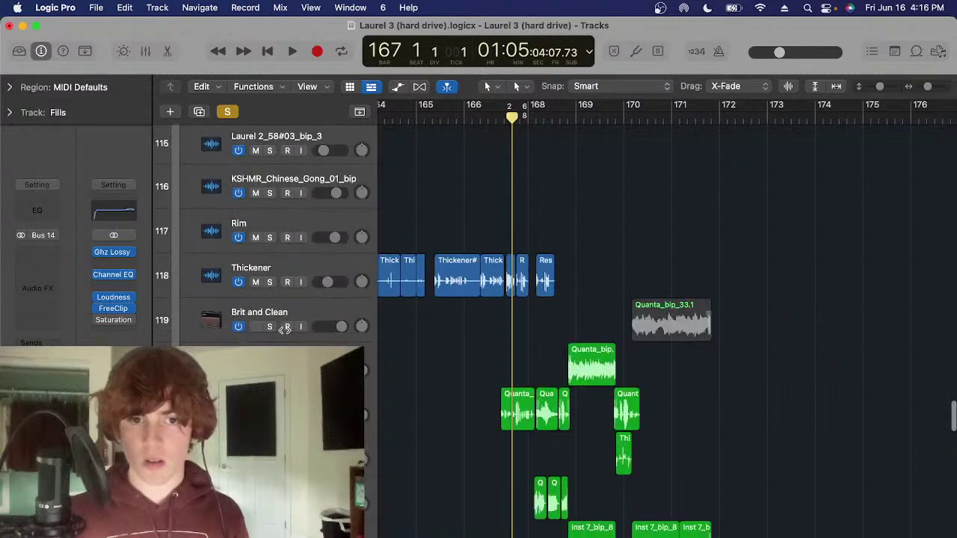
# Audition the soloed Fills layers from around bar 167, dismissing the System Overload alert and restarting playback
pyautogui.press('space')
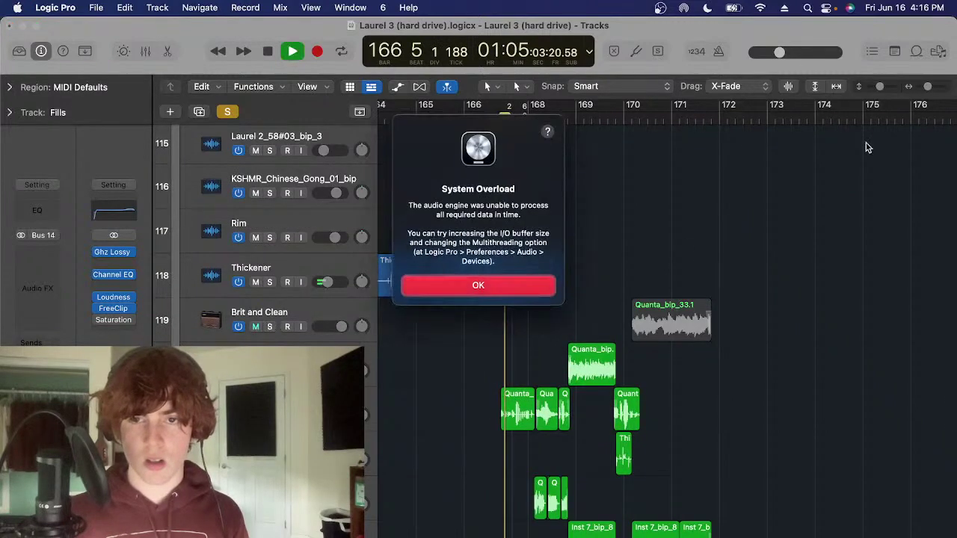
pyautogui.press('Return')
pyautogui.press('space')
pyautogui.scroll(-2, 703, 203)
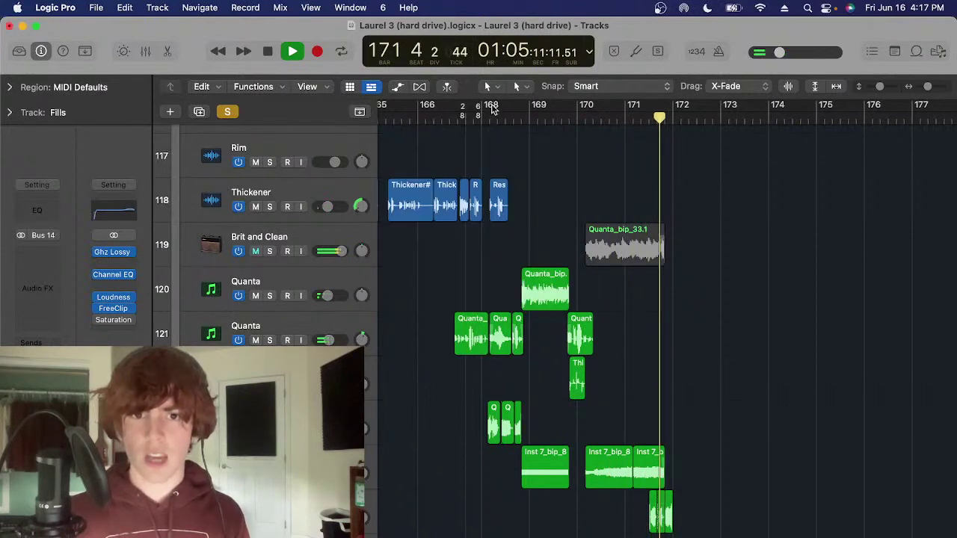
# Stop playback with the playhead back at bar 167 and turn off the Fills solo
pyautogui.press('space')
pyautogui.click(466, 118)
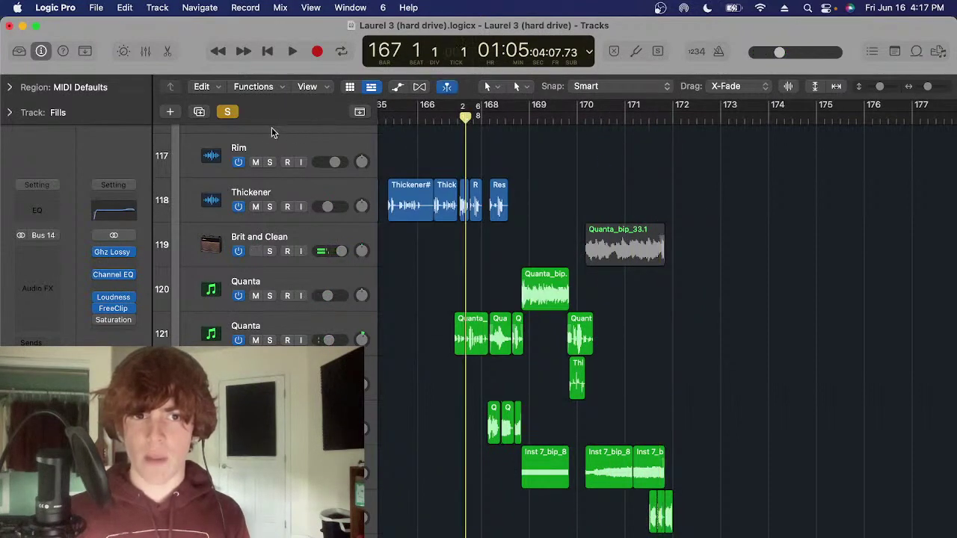
pyautogui.click(227, 112)
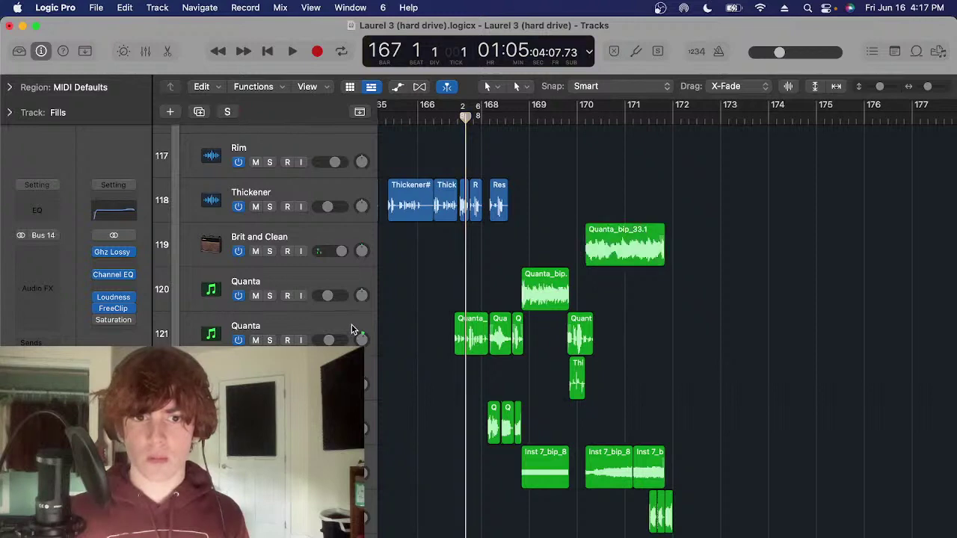
# Select and solo the Quanta track 121, audition its regions from around bar 167, and stop playback
pyautogui.click(352, 327)
pyautogui.press('s')
pyautogui.press('space')
pyautogui.click(635, 338)
pyautogui.press('super+Right')
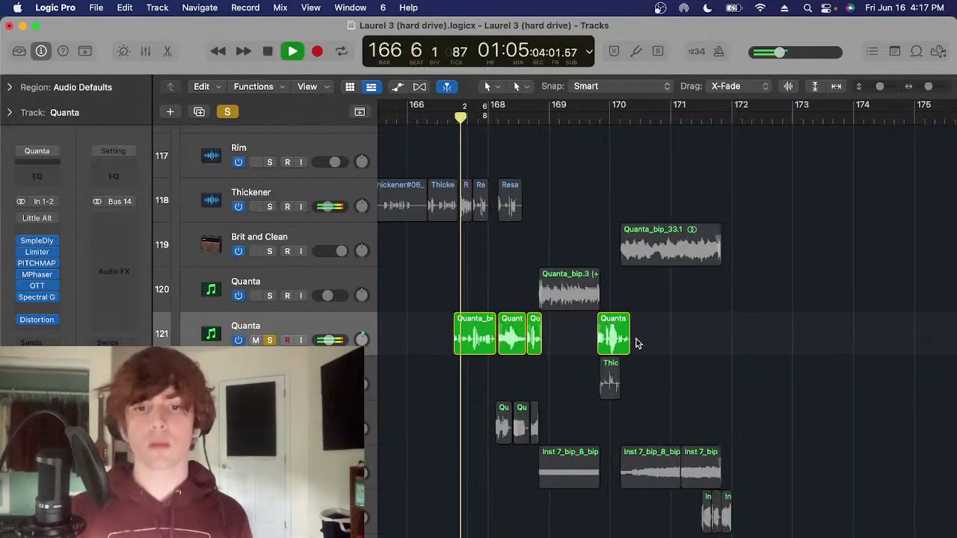
pyautogui.hscroll(1, 598, 332)
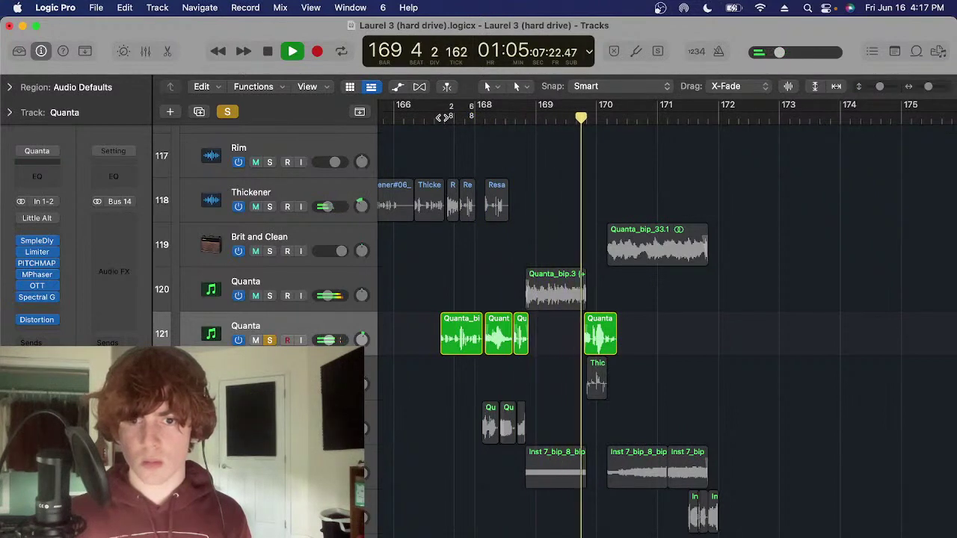
pyautogui.press('space')
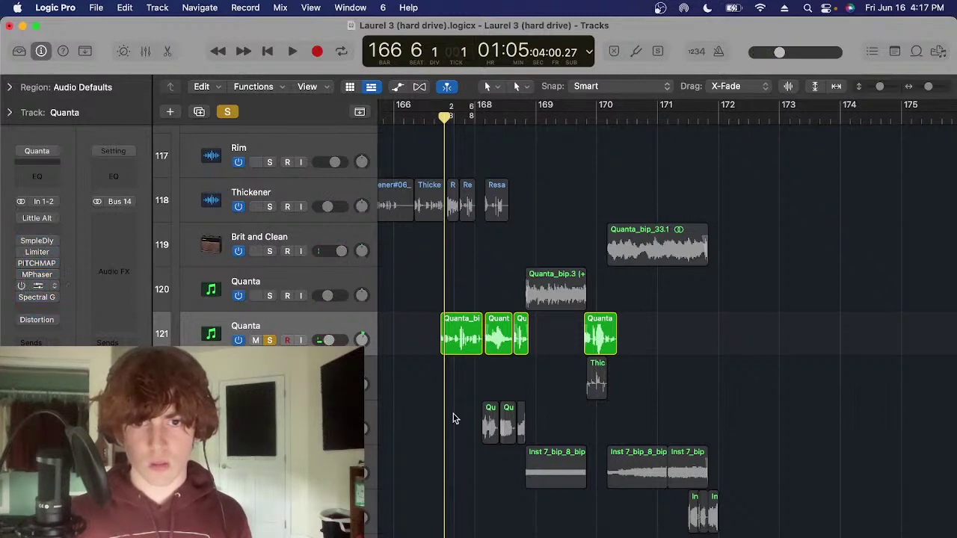
# Audition track 121's Quanta regions with all audio effects bypassed, stop playback, and switch the effects back on
pyautogui.press('space')
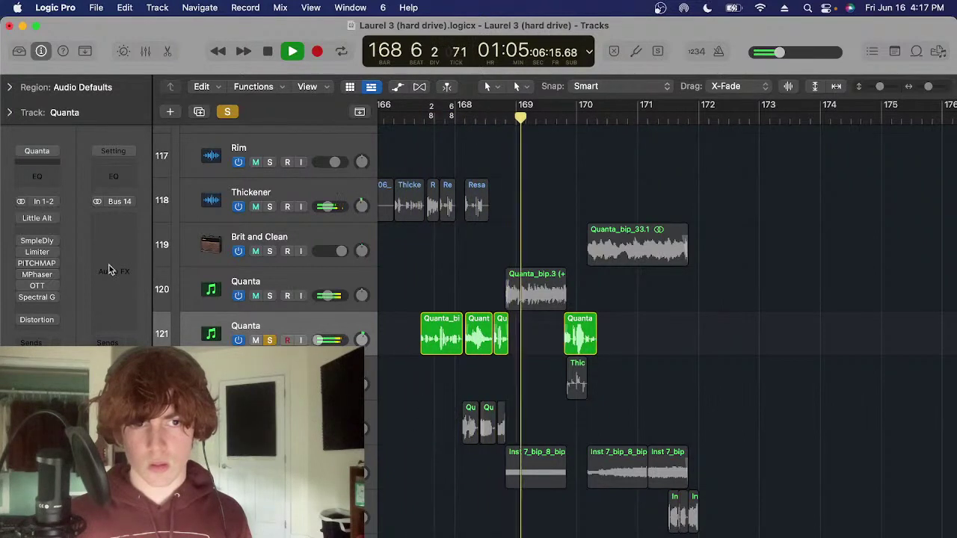
pyautogui.moveTo(23, 243)
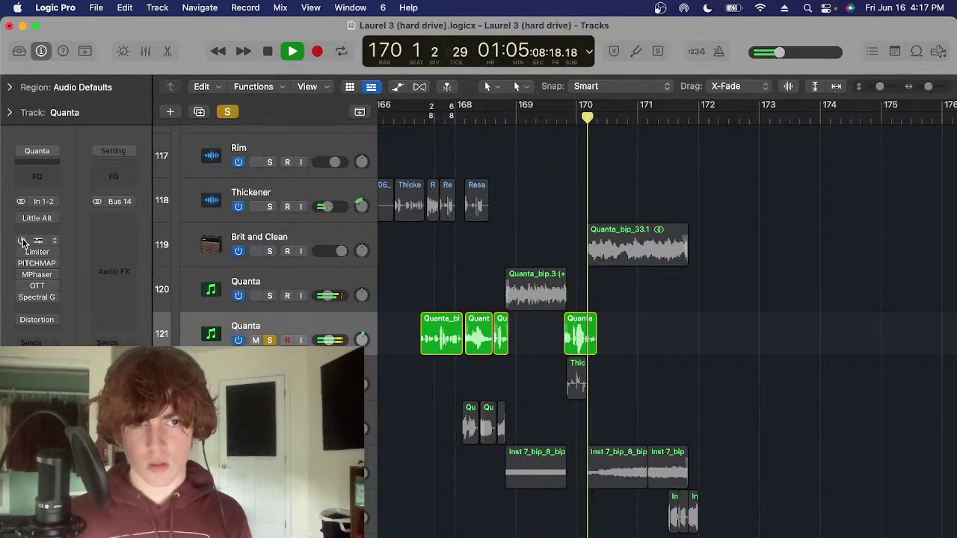
pyautogui.press('space')
pyautogui.click(26, 309)
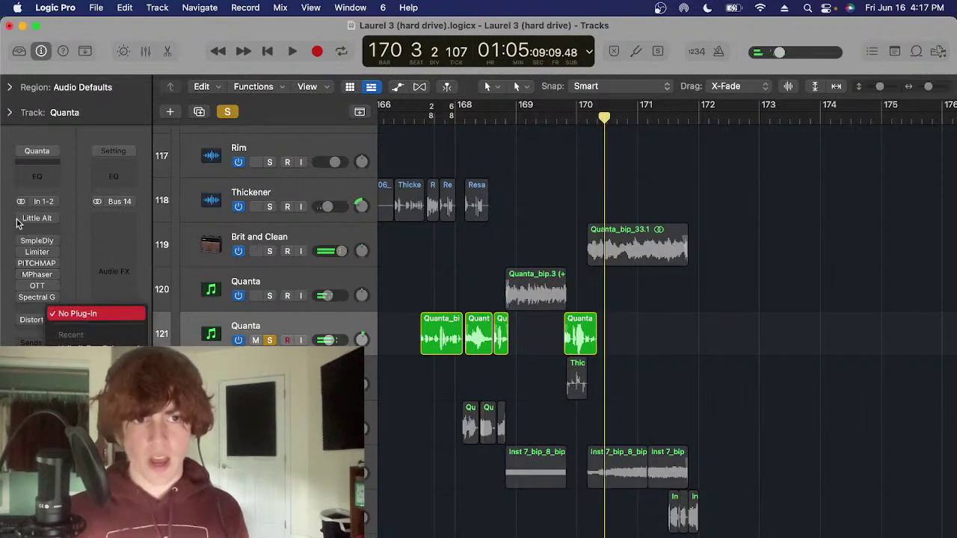
pyautogui.click(13, 240)
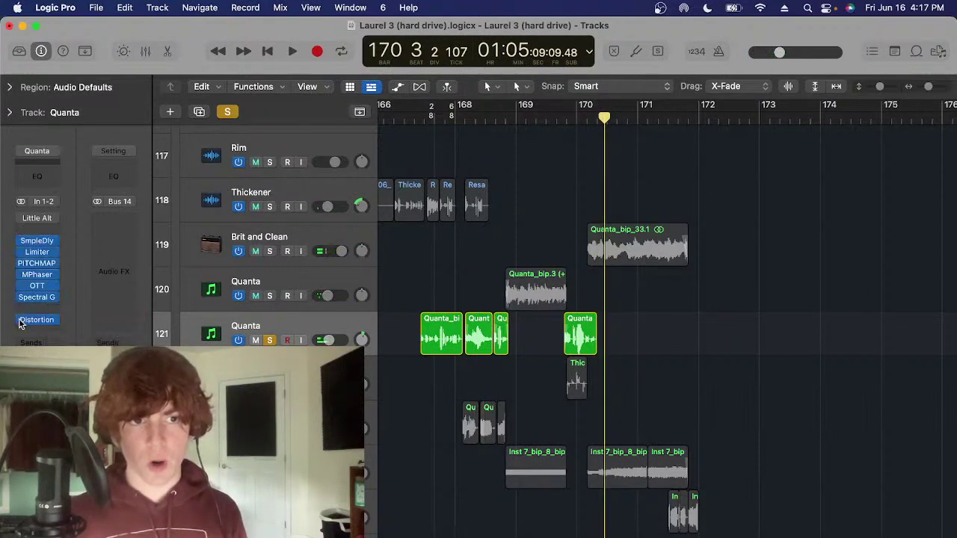
# Return the playhead to bar 166 beat 6 and replay track 121's Quanta regions with the effects bypassed again
pyautogui.click(425, 121)
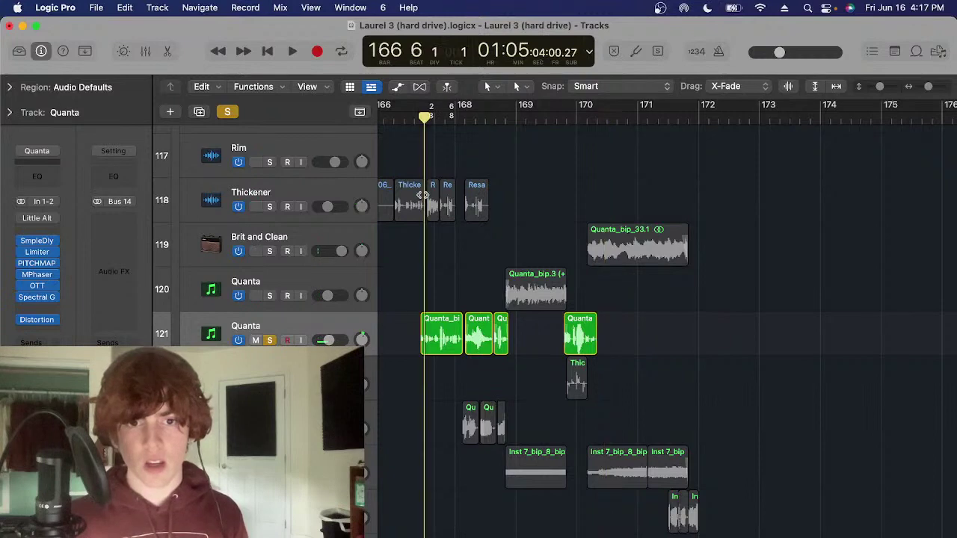
pyautogui.press('super+Right')
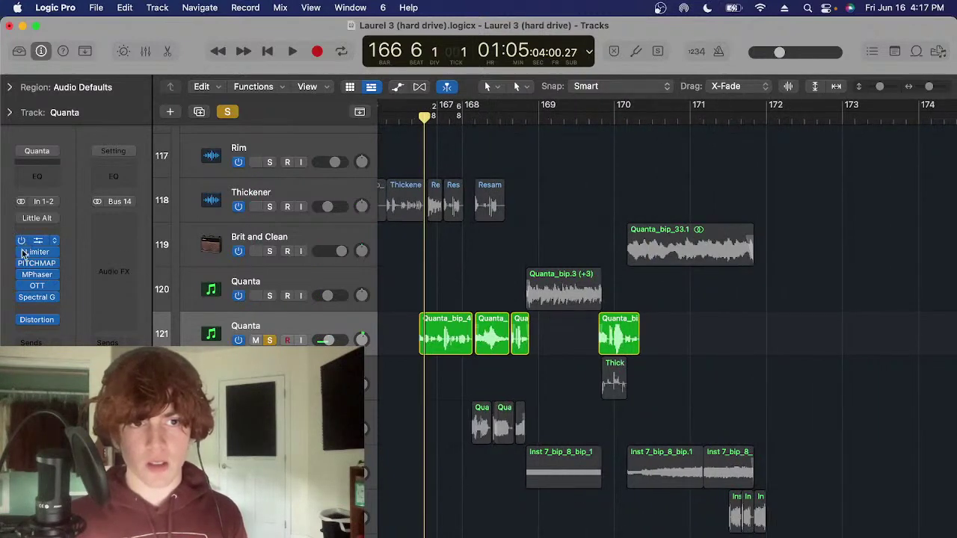
pyautogui.press('space')
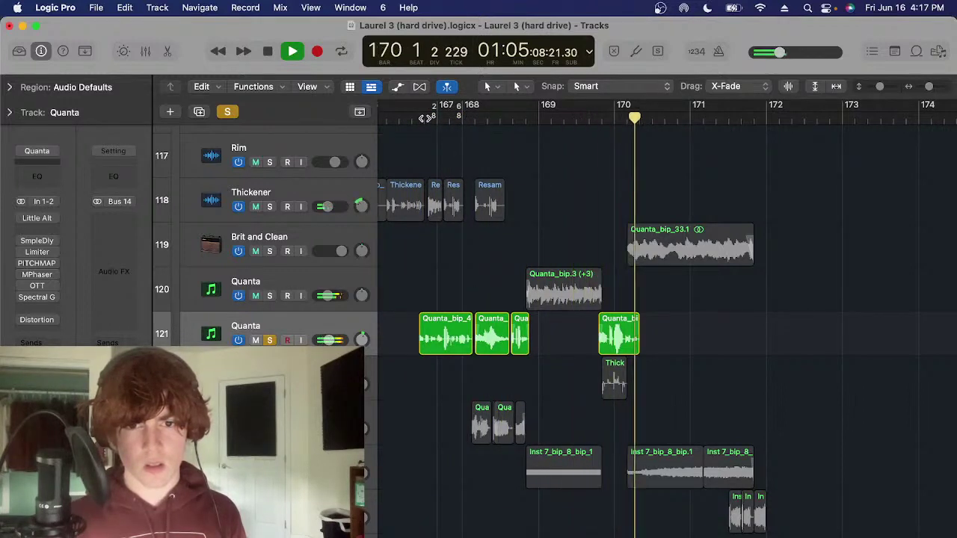
pyautogui.press('space')
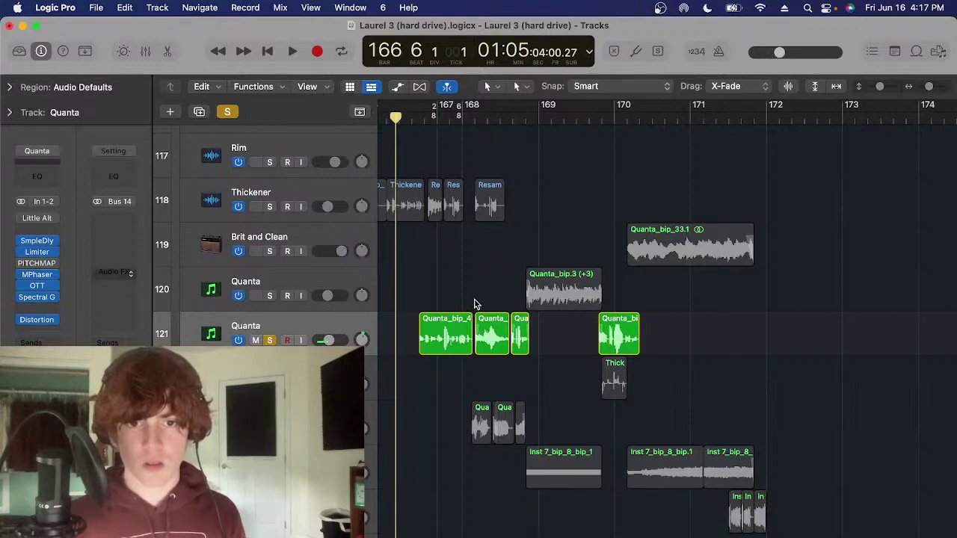
# Audition track 121's Quanta regions with only PITCHMAP bypassed, stop playback, and turn solo off
pyautogui.press('space')
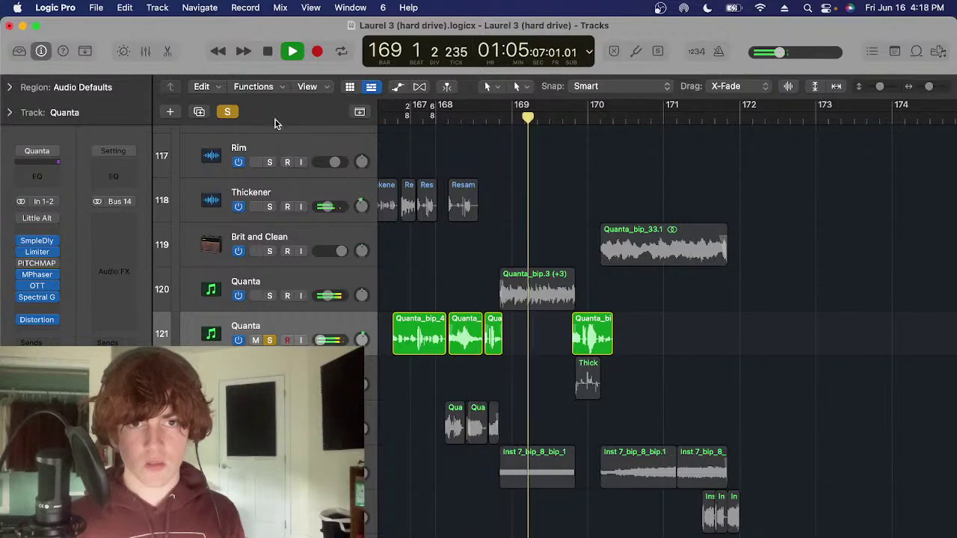
pyautogui.press('space')
pyautogui.press('super+a')
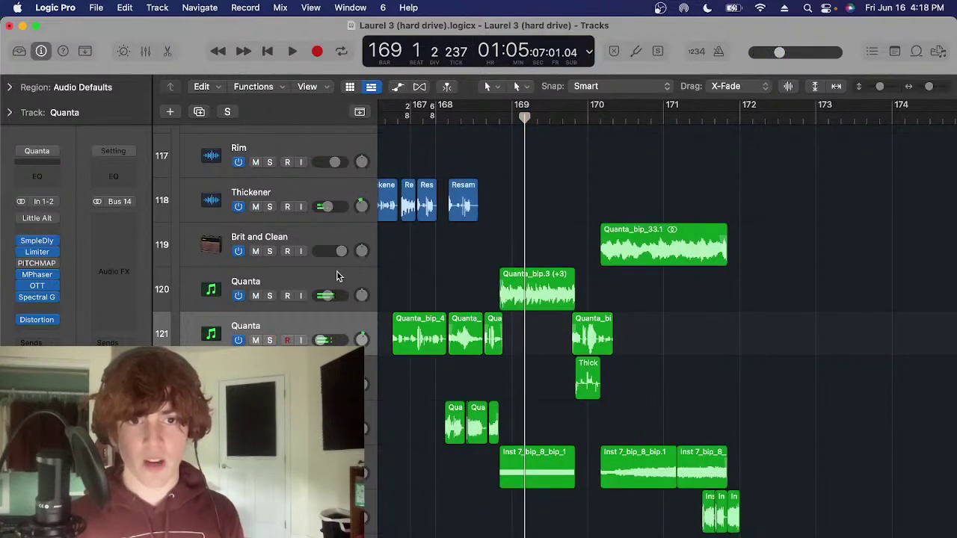
# Solo the Quanta track 120, audition its Quanta_bip.3 region from bar 169, and stop with the playhead at bar 168 beat 6
pyautogui.click(339, 276)
pyautogui.press('s')
pyautogui.click(512, 119)
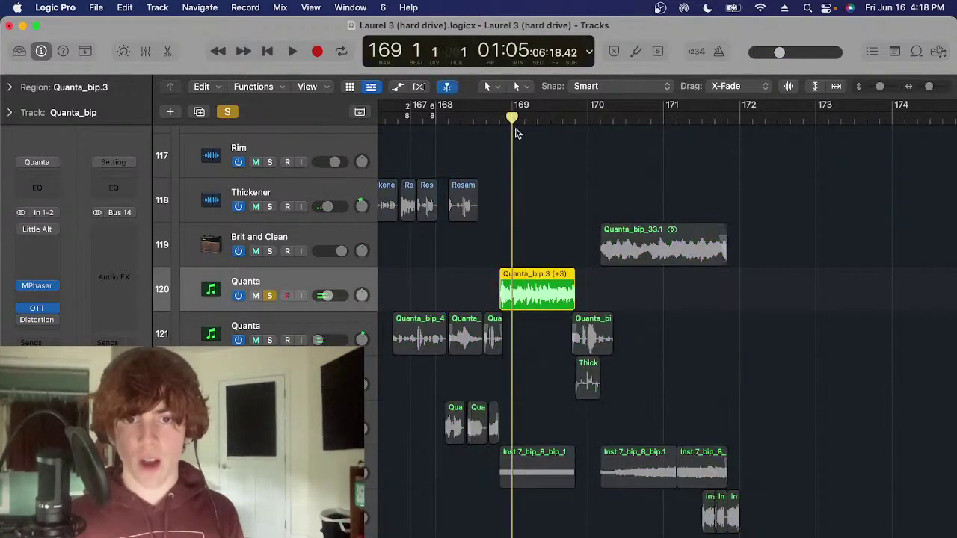
pyautogui.press('space')
pyautogui.click(553, 237)
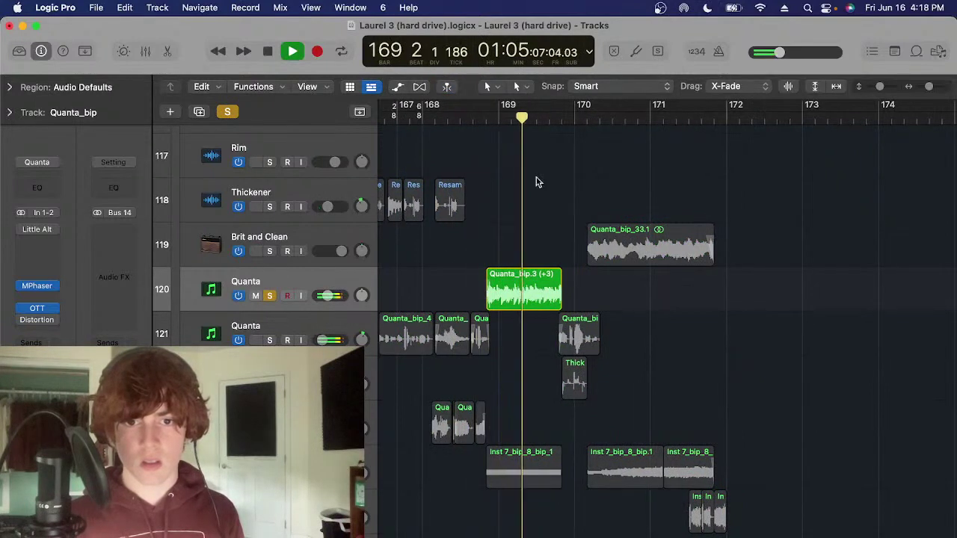
pyautogui.press('space')
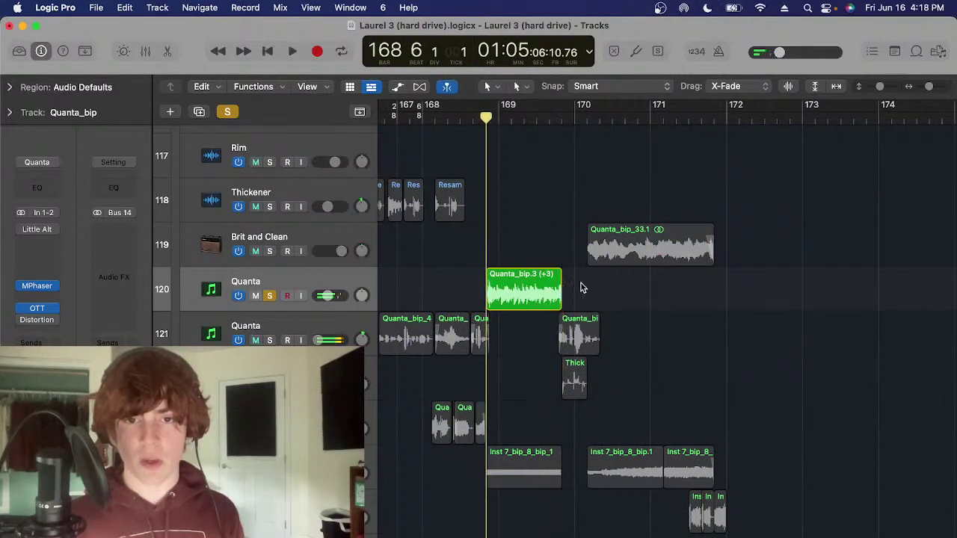
pyautogui.moveTo(581, 284); pyautogui.dragTo(556, 303)
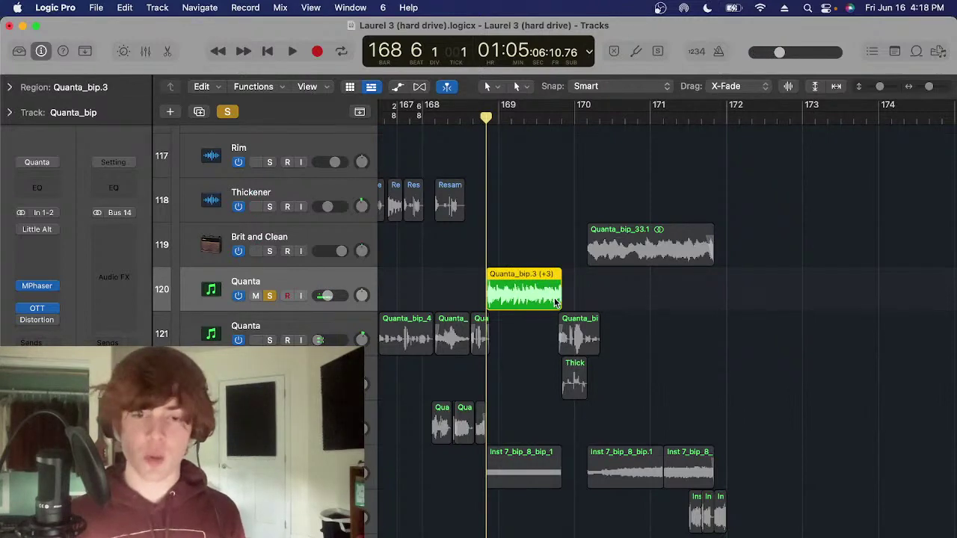
pyautogui.click(575, 296)
pyautogui.click(574, 290)
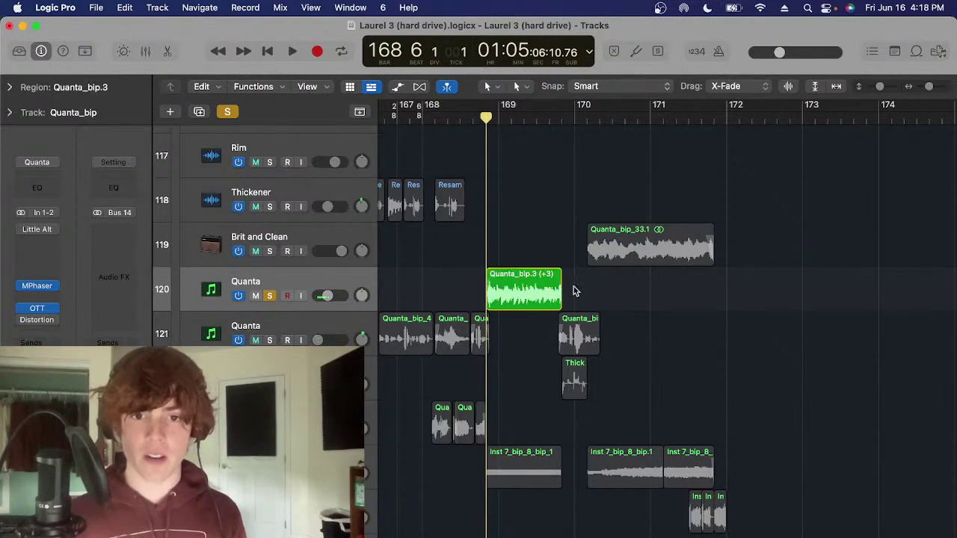
pyautogui.moveTo(590, 289); pyautogui.dragTo(534, 295)
pyautogui.click(598, 302)
pyautogui.hscroll(-1, 581, 286)
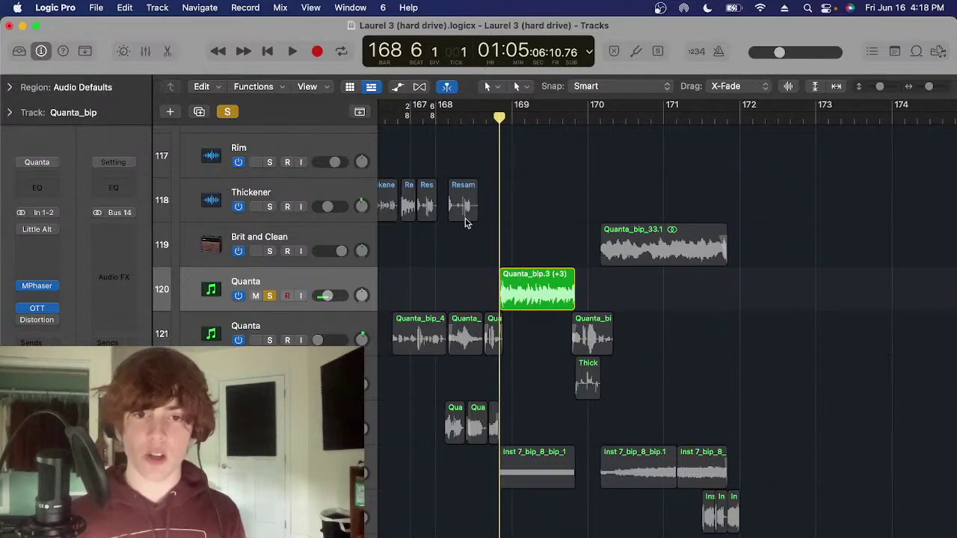
pyautogui.click(576, 290)
pyautogui.hscroll(-1, 554, 298)
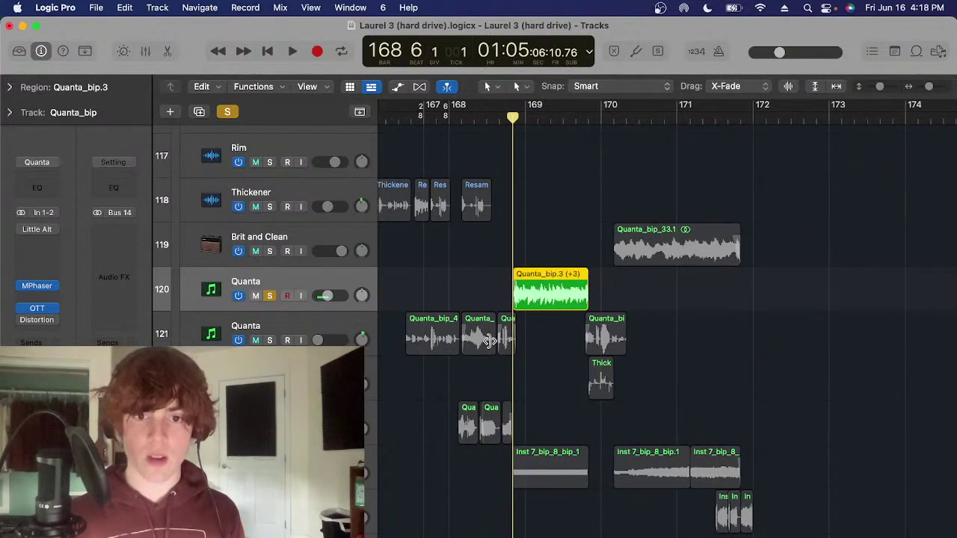
# Turn off track 120's solo, solo the short Quanta regions' track 123, and audition them around bar 168 beat 3
pyautogui.press('s')
pyautogui.moveTo(520, 425); pyautogui.dragTo(465, 423)
pyautogui.press('s')
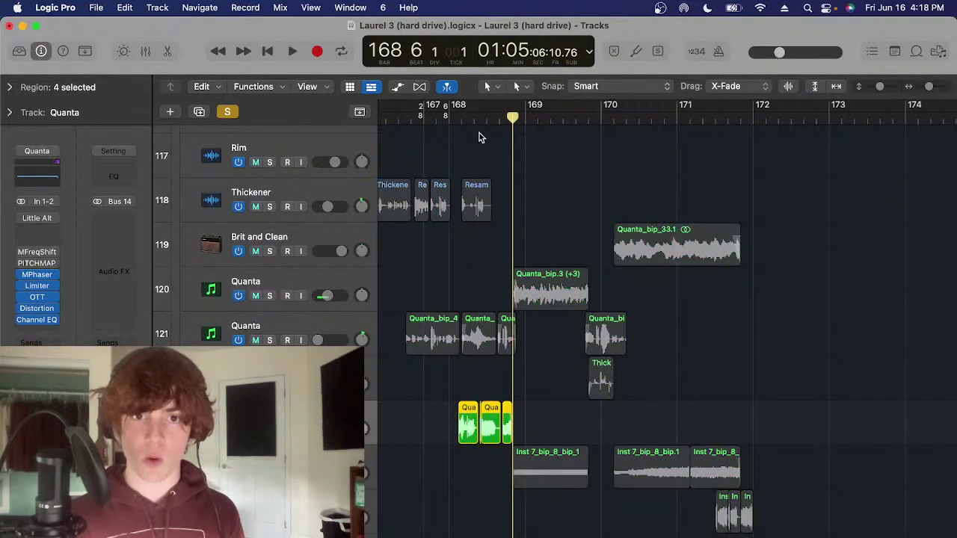
pyautogui.click(471, 121)
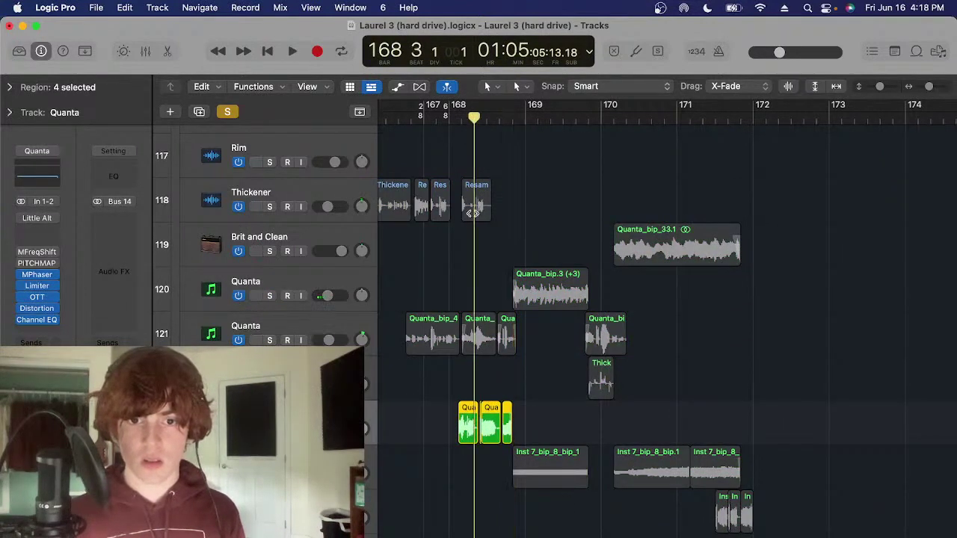
pyautogui.press('space')
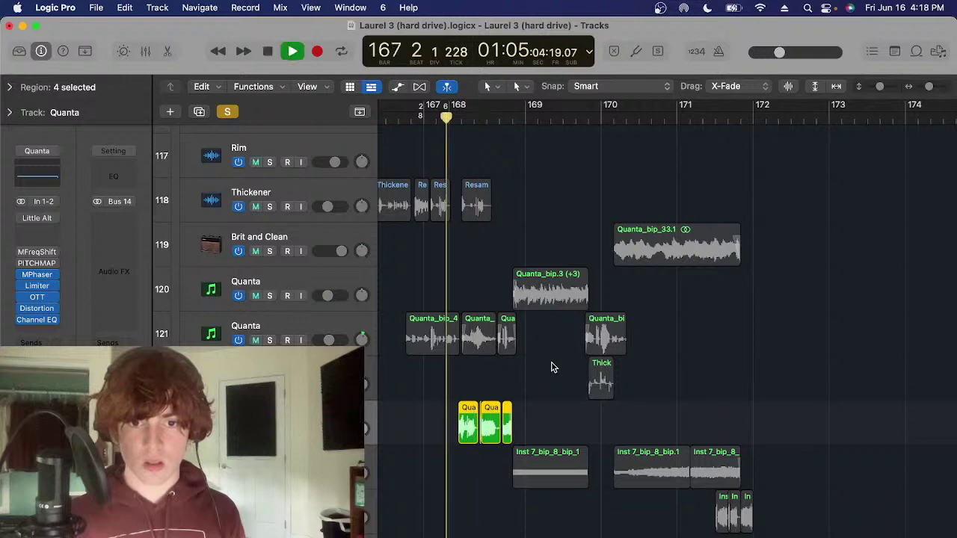
pyautogui.scroll(-2, 551, 365)
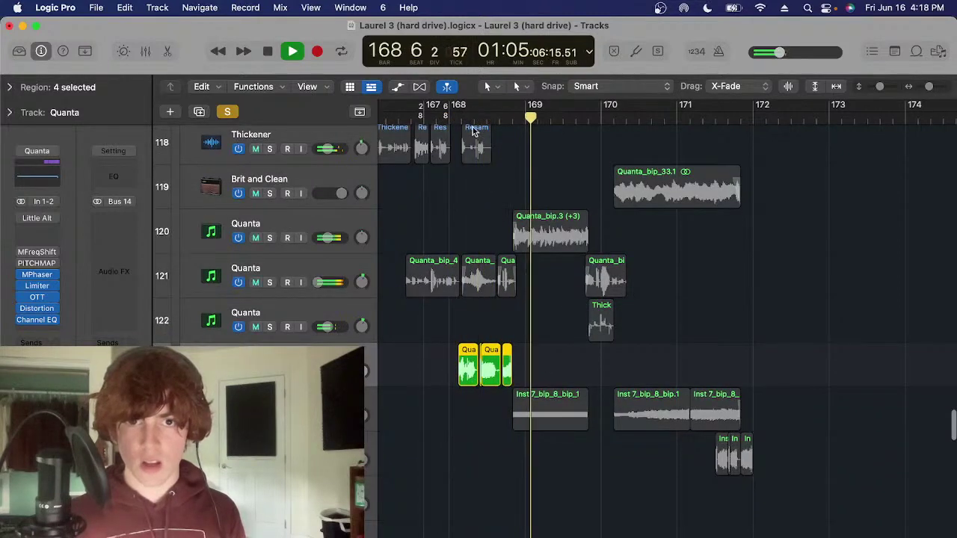
pyautogui.press('space')
# Audition track 123's Quanta regions with all audio effects bypassed, switch its active effects back on, and turn solo off
pyautogui.press('super+Right')
pyautogui.press('super+Right')
pyautogui.press('super+Left')
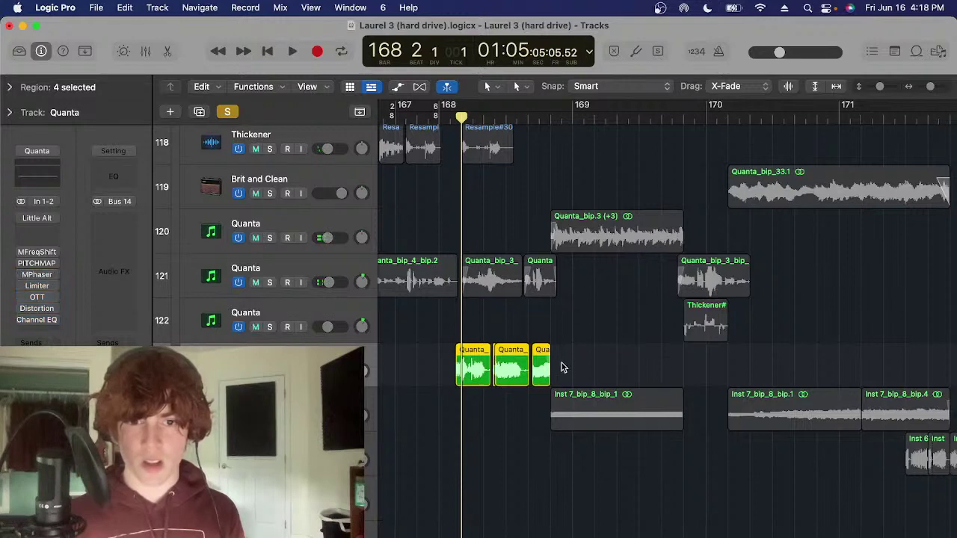
pyautogui.moveTo(565, 357); pyautogui.dragTo(452, 376)
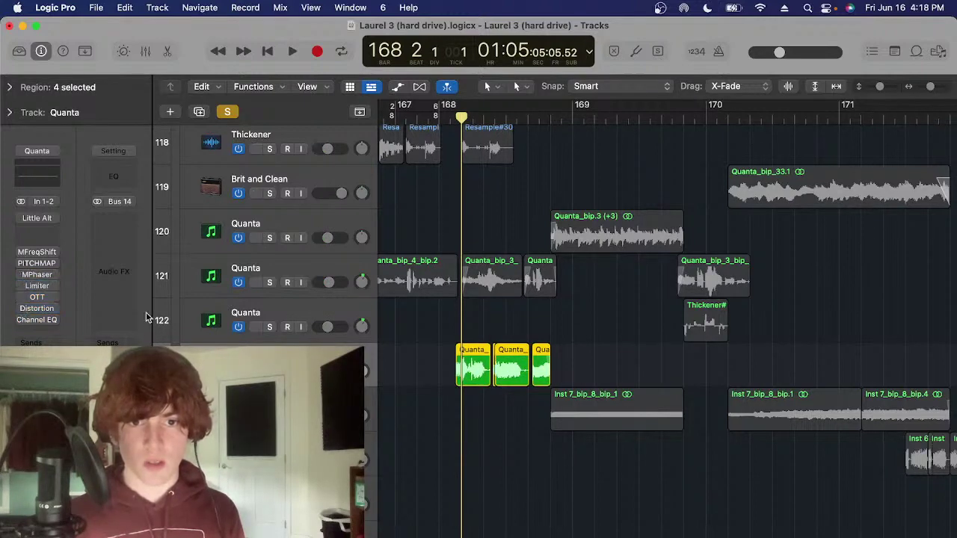
pyautogui.press('space')
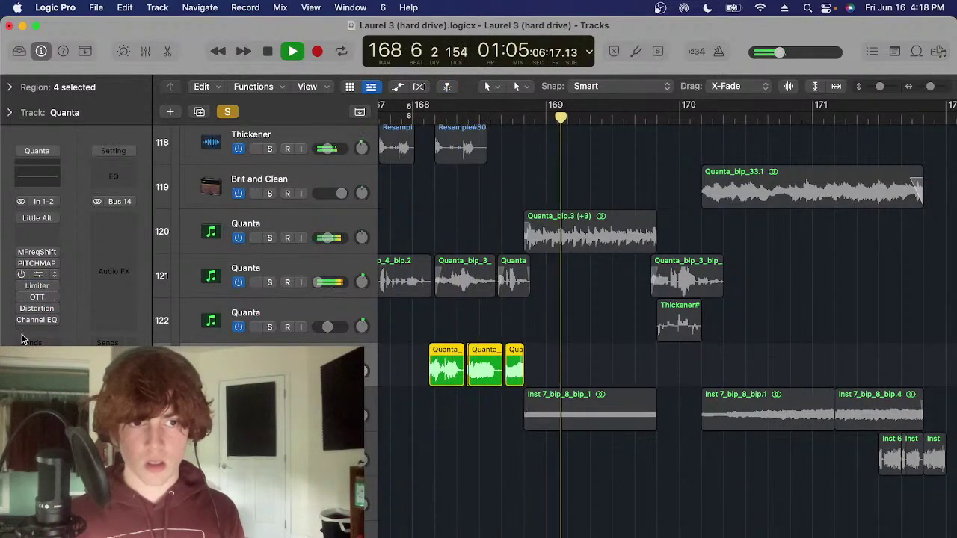
pyautogui.press('space')
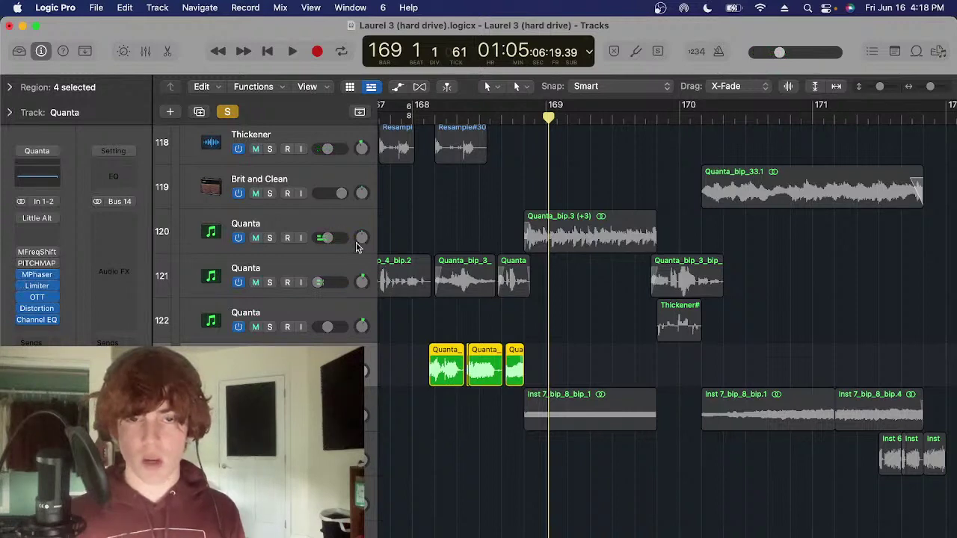
pyautogui.click(483, 120)
pyautogui.hotkey('ctrl', 's')
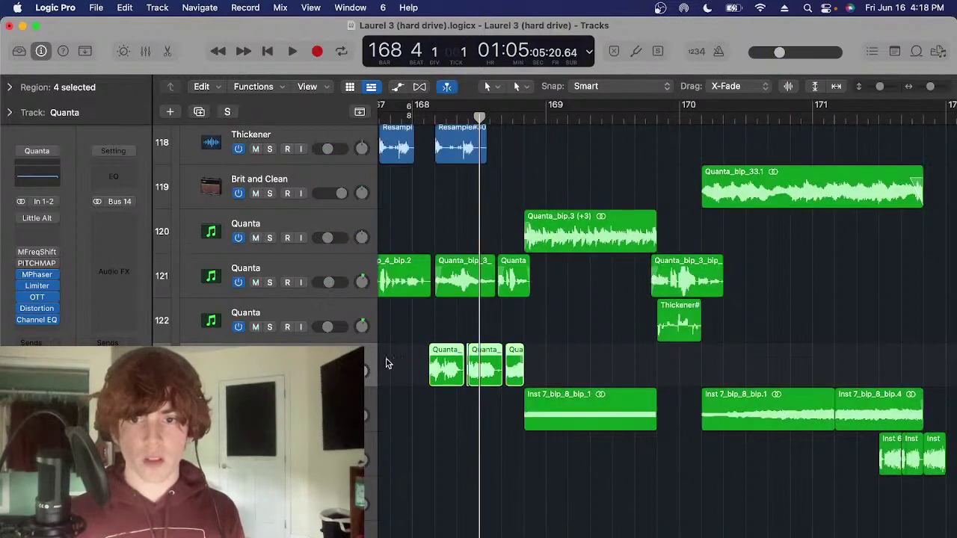
# Solo the Inst 7_bip_8_bip track and audition its three regions from bar 169 through bar 171
pyautogui.hotkey('ctrl', 's')
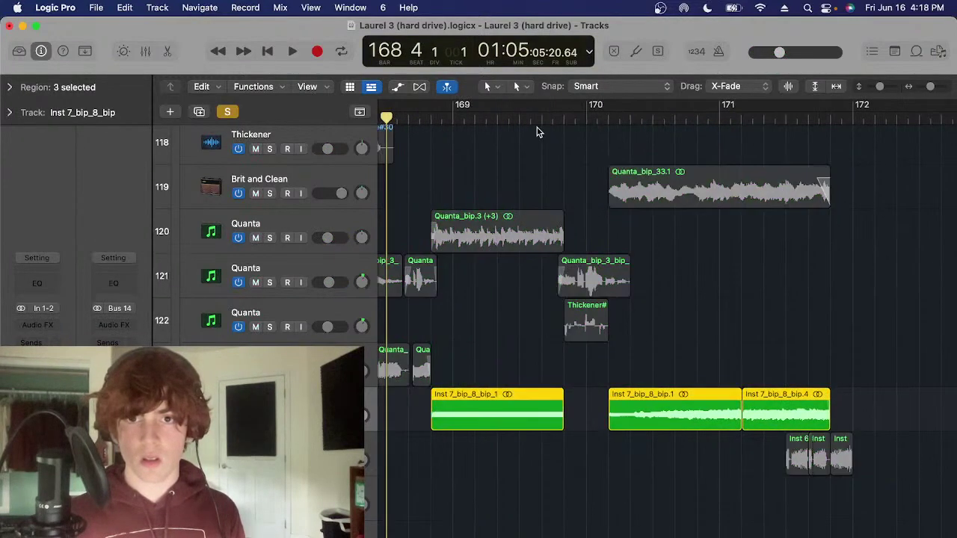
pyautogui.click(530, 118)
pyautogui.press('space')
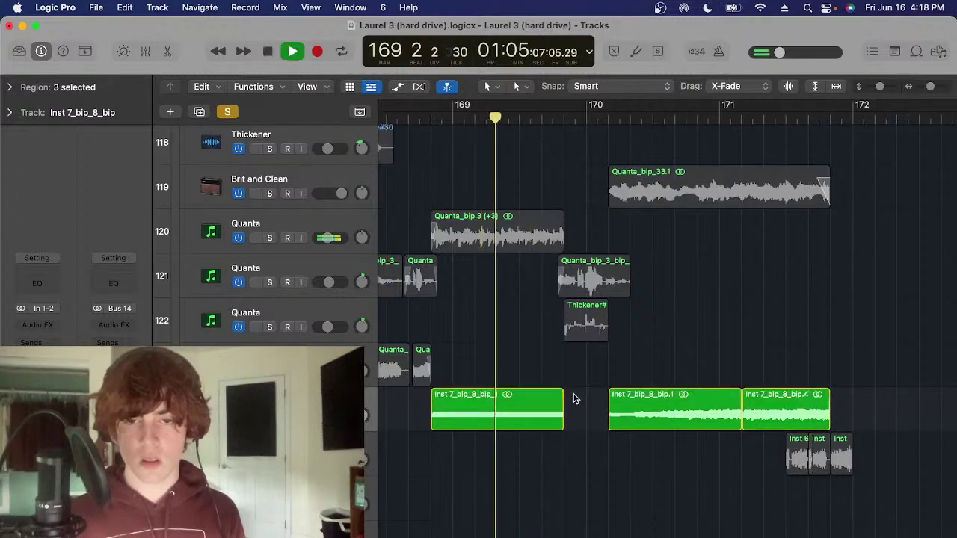
pyautogui.click(574, 398)
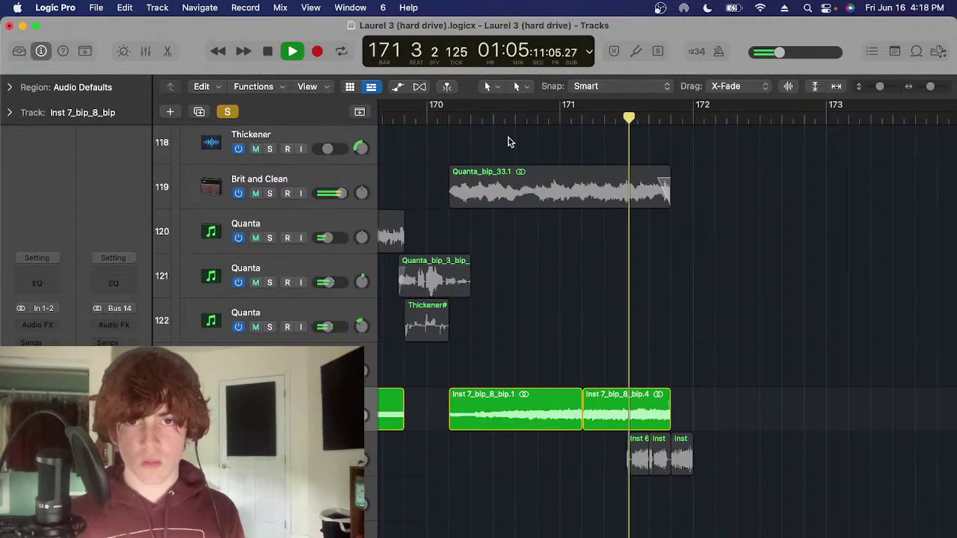
pyautogui.press('space')
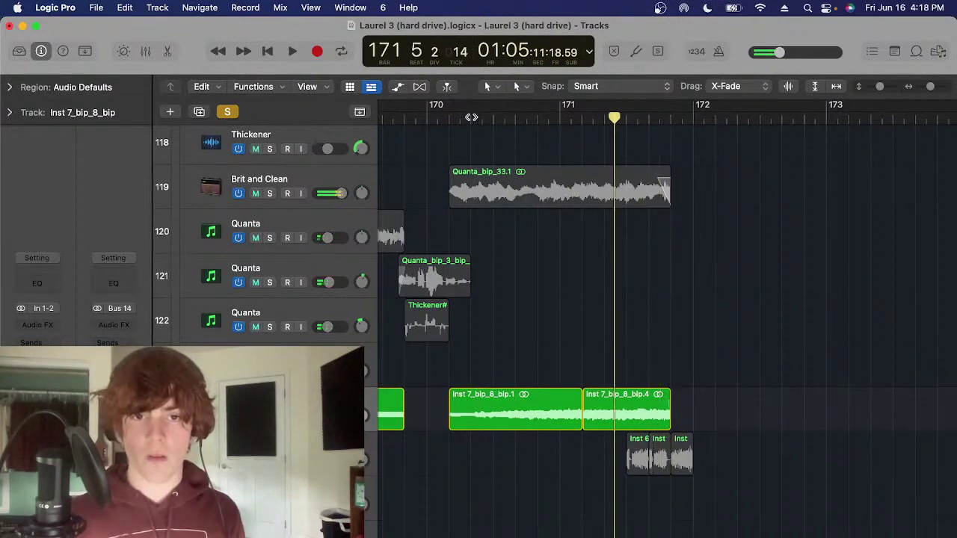
# Replay the soloed Inst 7_bip_8_bip regions from bar 170 beat 3 and from bar 171 beat 3
pyautogui.press('space')
pyautogui.press('space')
pyautogui.click(471, 117)
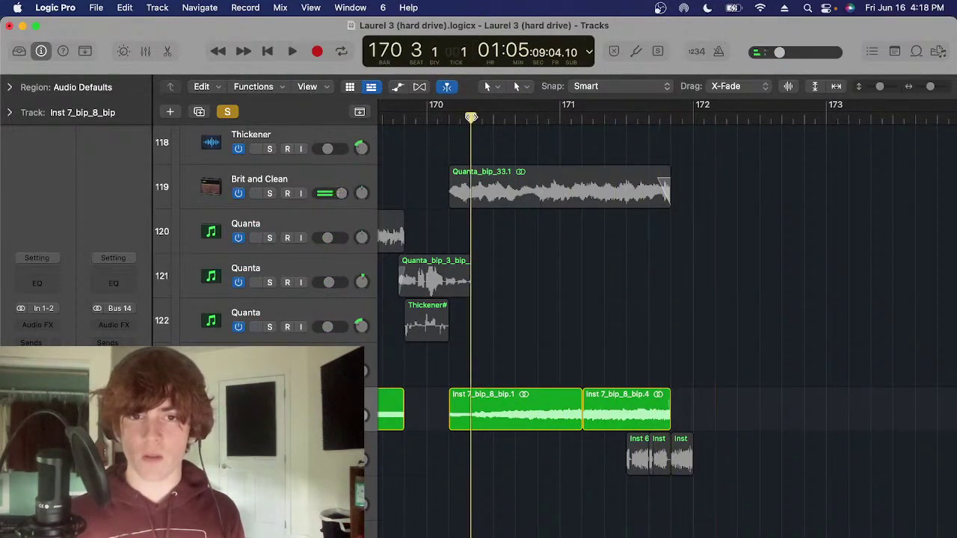
pyautogui.moveTo(792, 348); pyautogui.dragTo(572, 355)
pyautogui.moveTo(587, 121); pyautogui.dragTo(612, 180)
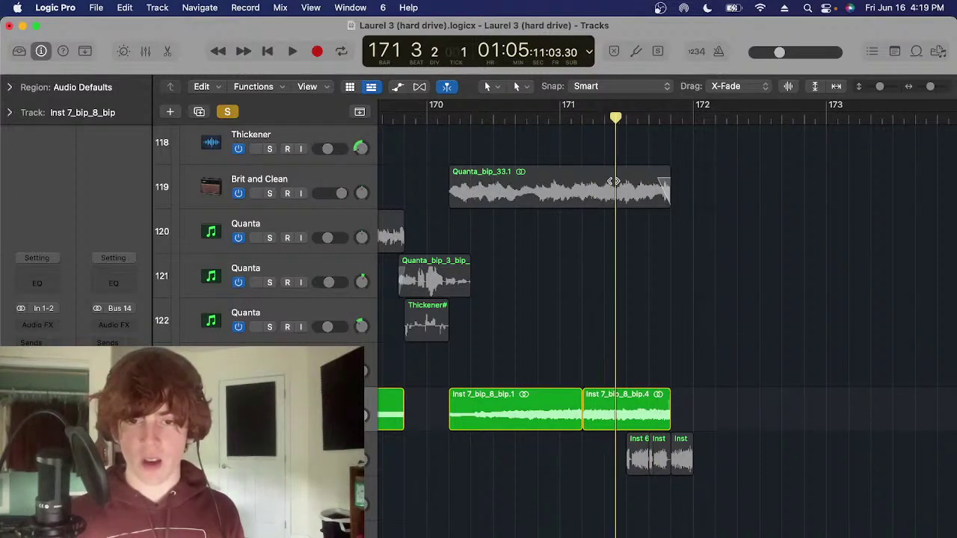
pyautogui.press('space')
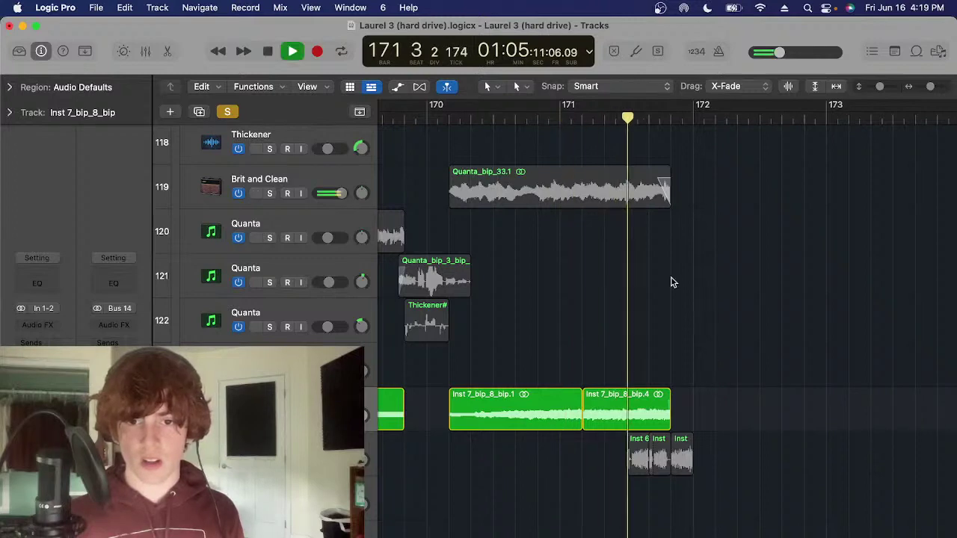
pyautogui.press('space')
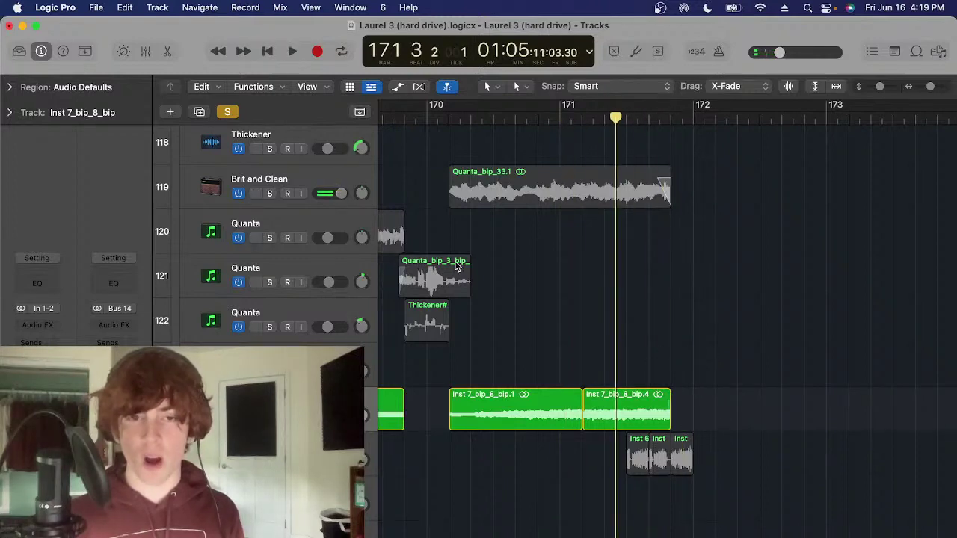
# Switch solo to the Brit and Clean track 119 and audition its Quanta_bip_33.1 region from bar 170 beat 2
pyautogui.hotkey('ctrl', 's')
pyautogui.click(365, 173)
pyautogui.press('s')
pyautogui.click(455, 114)
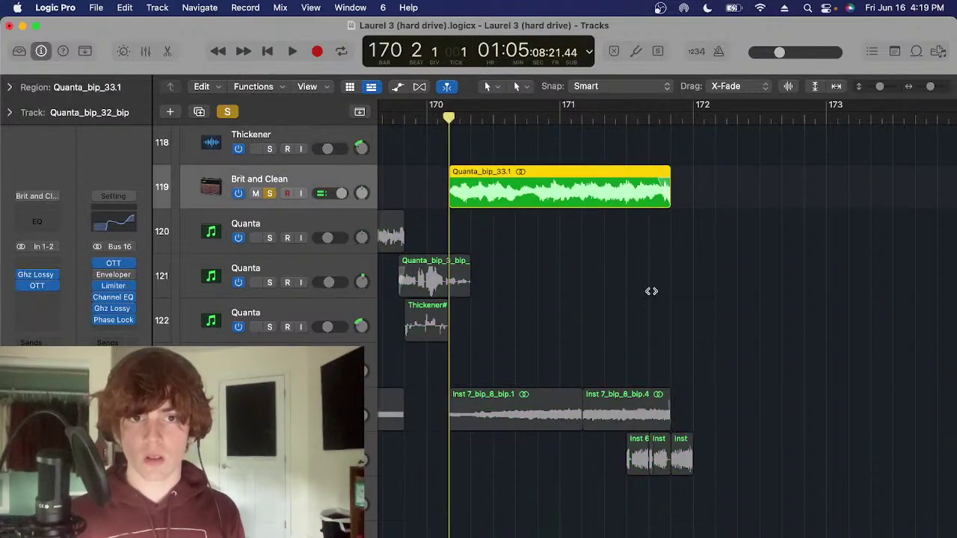
pyautogui.press('space')
pyautogui.click(639, 329)
pyautogui.scroll(2, 639, 329)
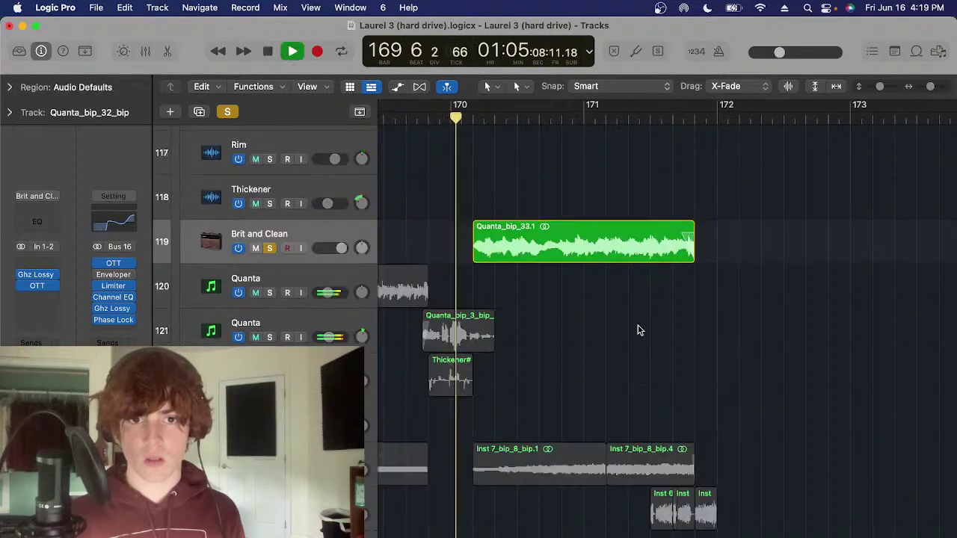
pyautogui.hscroll(1, 639, 329)
pyautogui.press('super+Left')
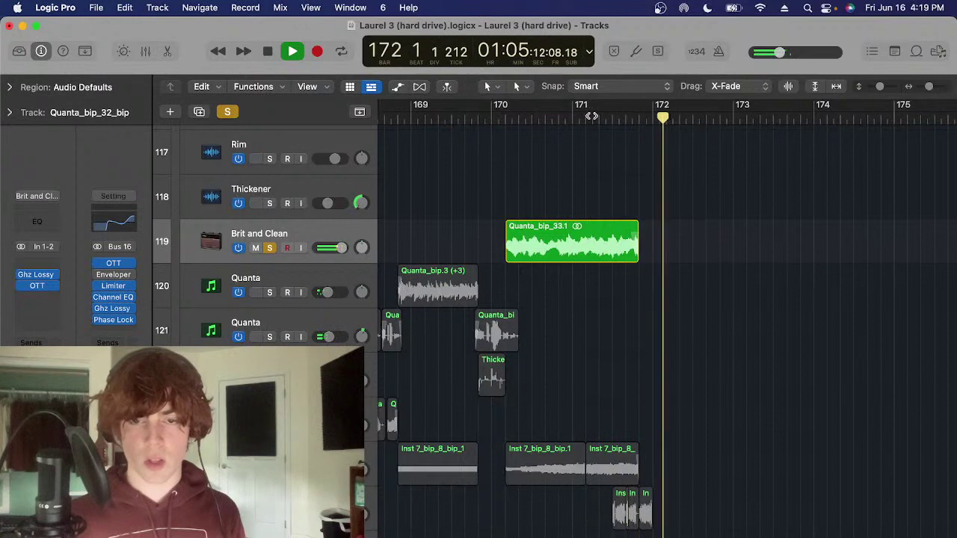
pyautogui.press('space')
# Audition Quanta_bip_33.1 around bar 171 with Ghz Lossy and OTT bypassed, switch both back on, and turn solo off
pyautogui.click(587, 116)
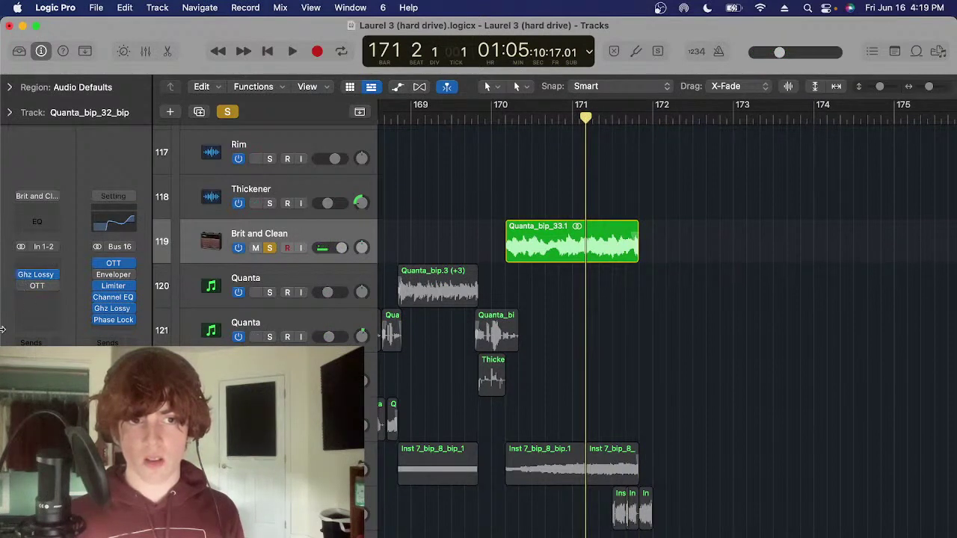
pyautogui.click(23, 274)
pyautogui.click(568, 119)
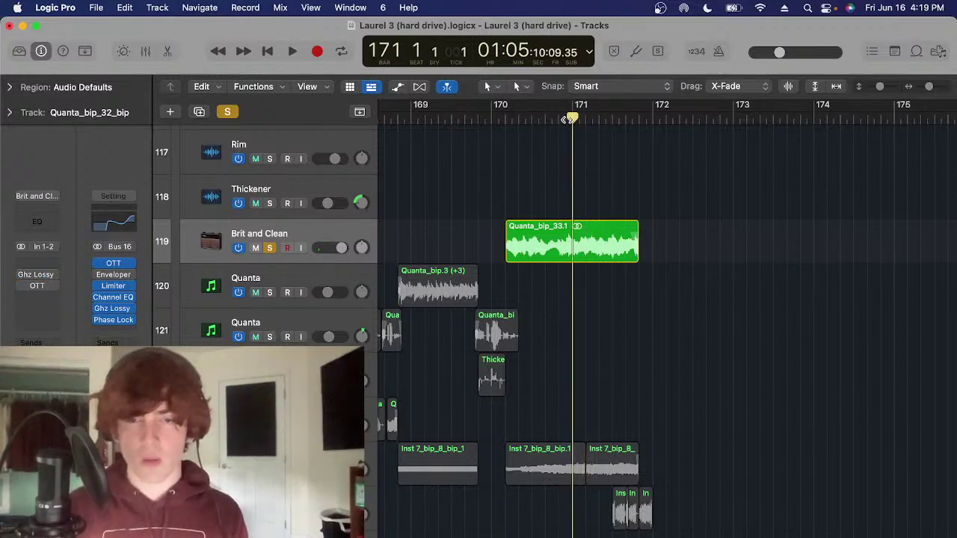
pyautogui.press('space')
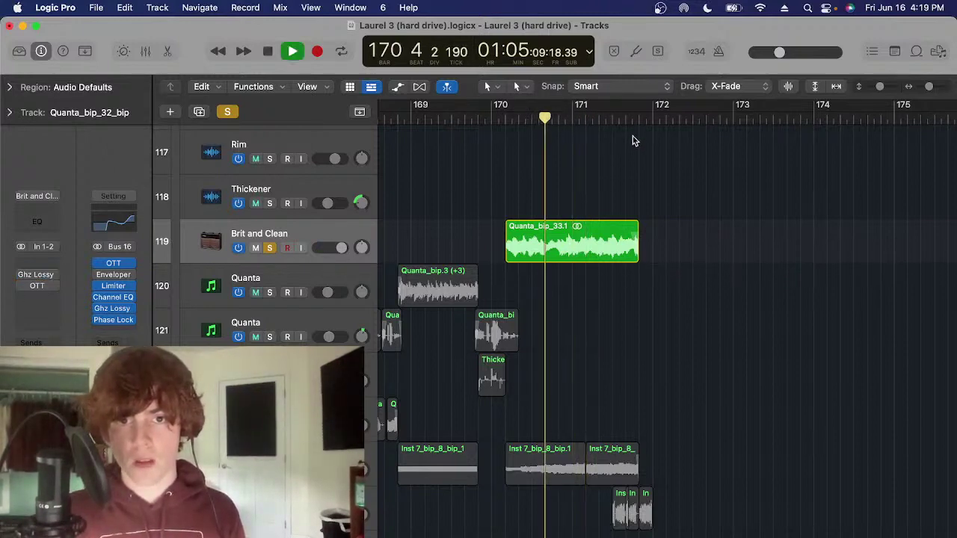
pyautogui.click(506, 115)
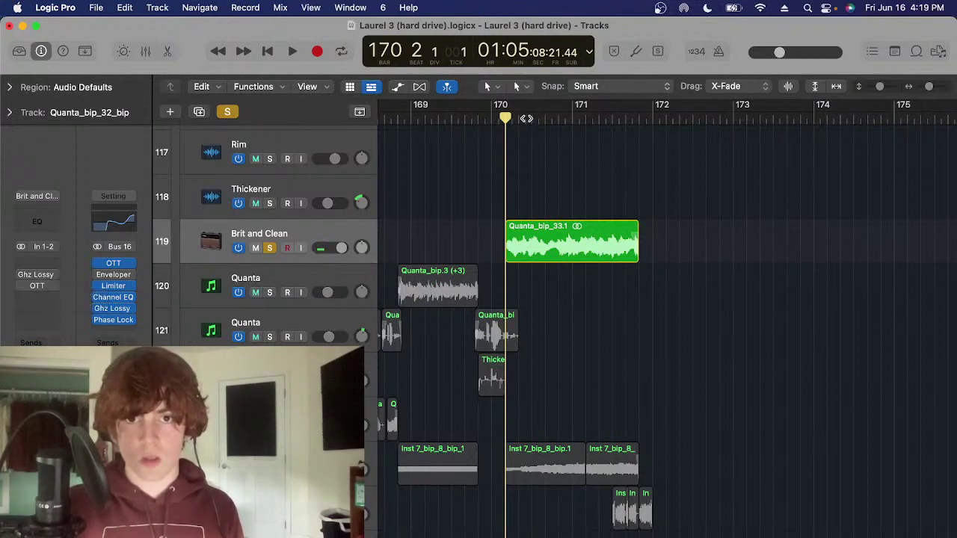
pyautogui.click(532, 118)
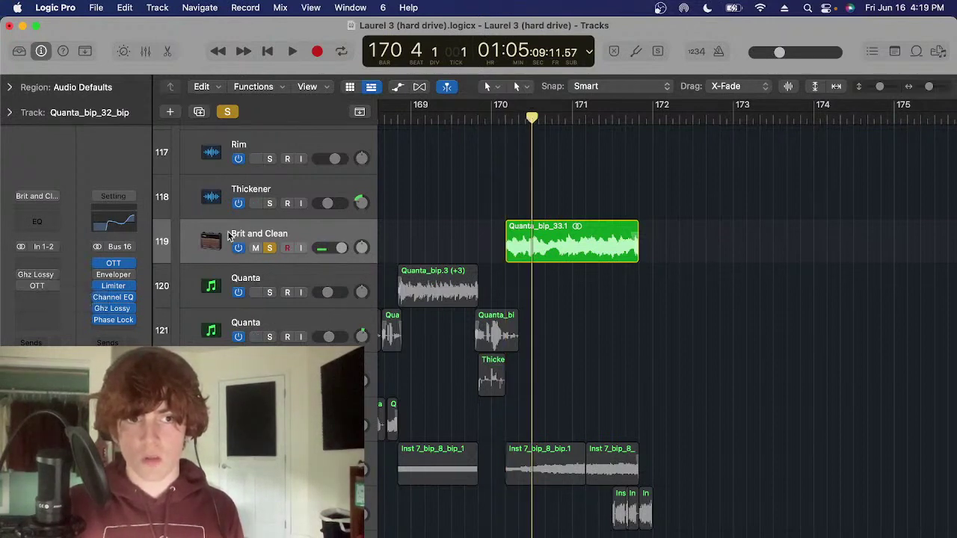
pyautogui.click(21, 287)
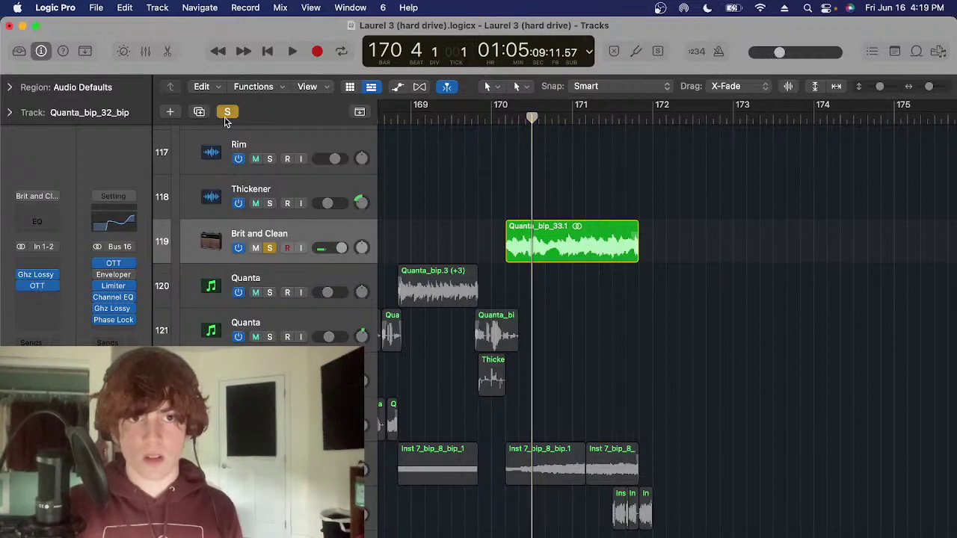
pyautogui.click(227, 114)
# Place the playhead at bar 169 beat 4 and turn on the Acoustic drums track 144
pyautogui.press('super+Left')
pyautogui.press('super+Left')
pyautogui.press('t')
pyautogui.press('t')
pyautogui.scroll(-3, 592, 134)
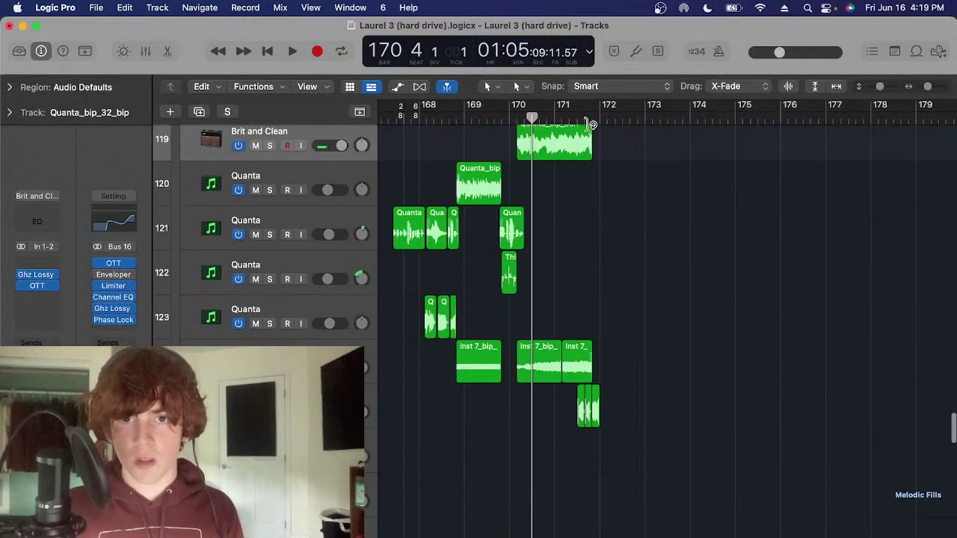
pyautogui.click(584, 120)
pyautogui.scroll(-5, 596, 280)
pyautogui.scroll(3, 560, 209)
pyautogui.click(486, 119)
pyautogui.scroll(-9, 527, 296)
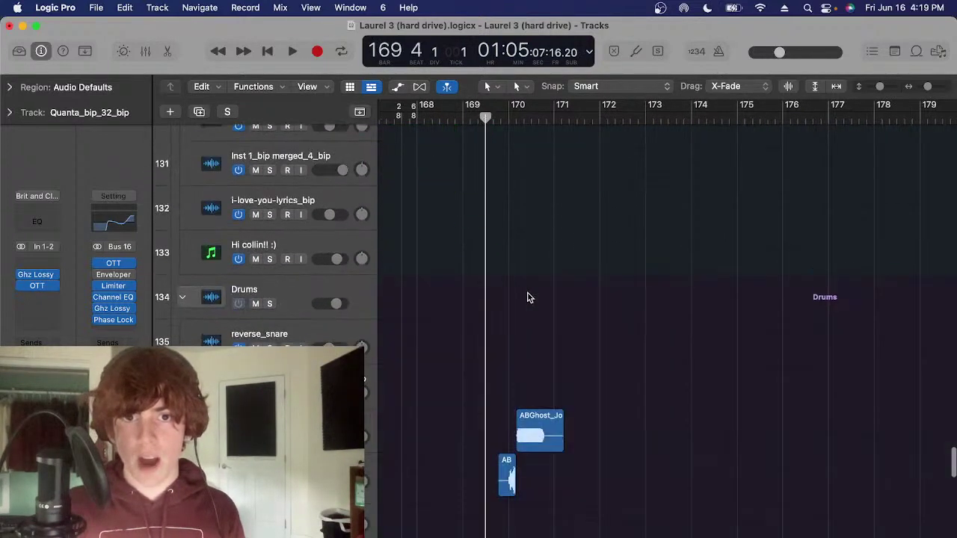
pyautogui.scroll(-5, 528, 293)
pyautogui.scroll(2, 530, 287)
pyautogui.scroll(-2, 417, 352)
pyautogui.scroll(-1, 359, 292)
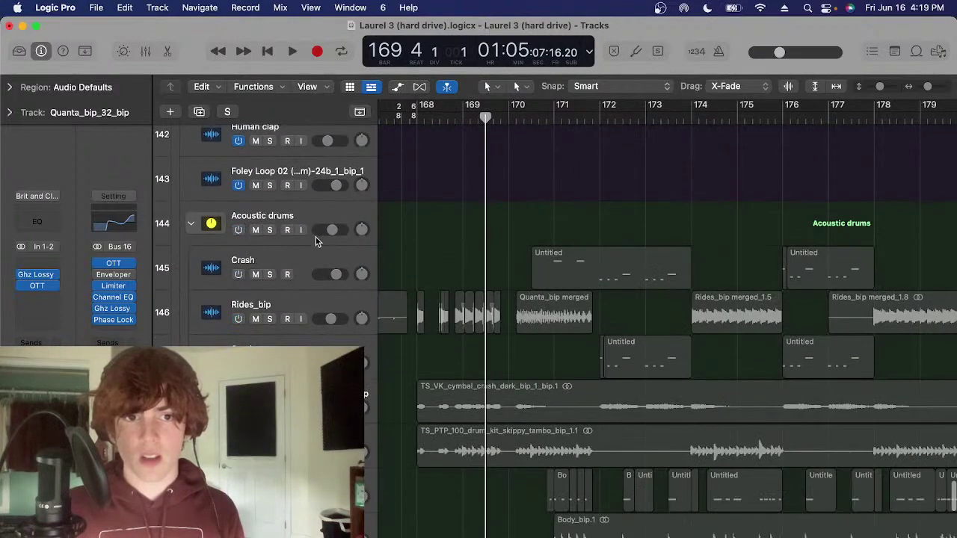
pyautogui.click(279, 224)
pyautogui.hotkey('shift', 'm')
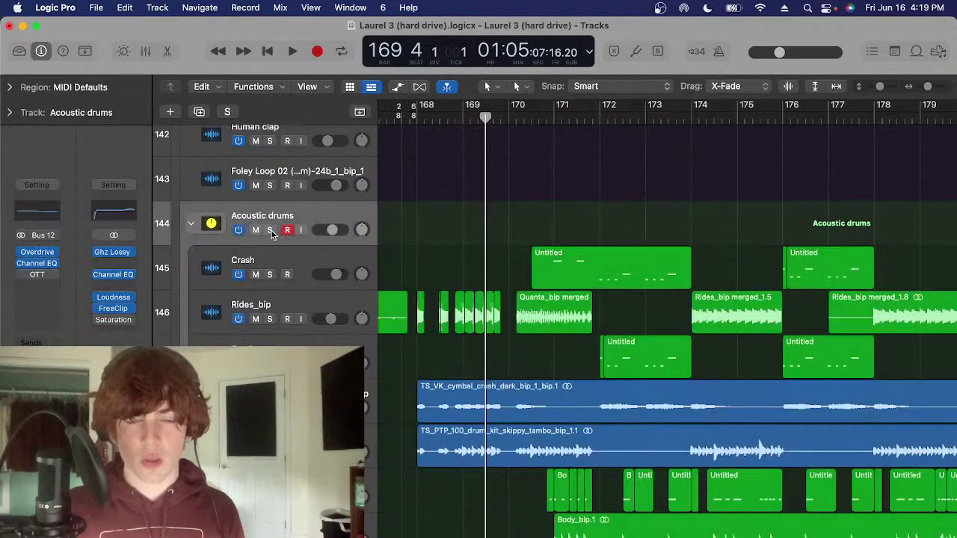
# Audition the soloed acoustic drums from bar 168, add solo to the Electric guitars track 154, and restart playback
pyautogui.scroll(-4, 448, 133)
pyautogui.scroll(-5, 460, 391)
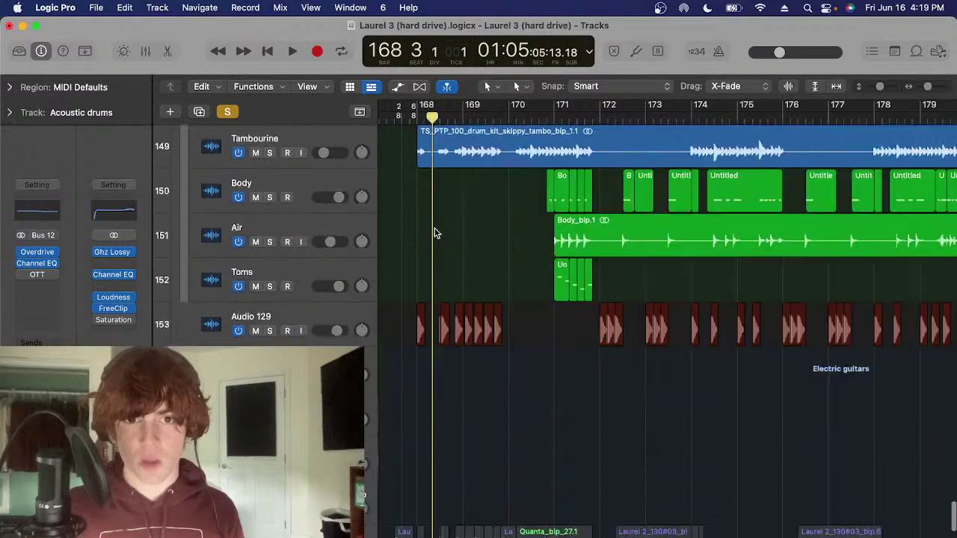
pyautogui.press('space')
pyautogui.scroll(-4, 316, 284)
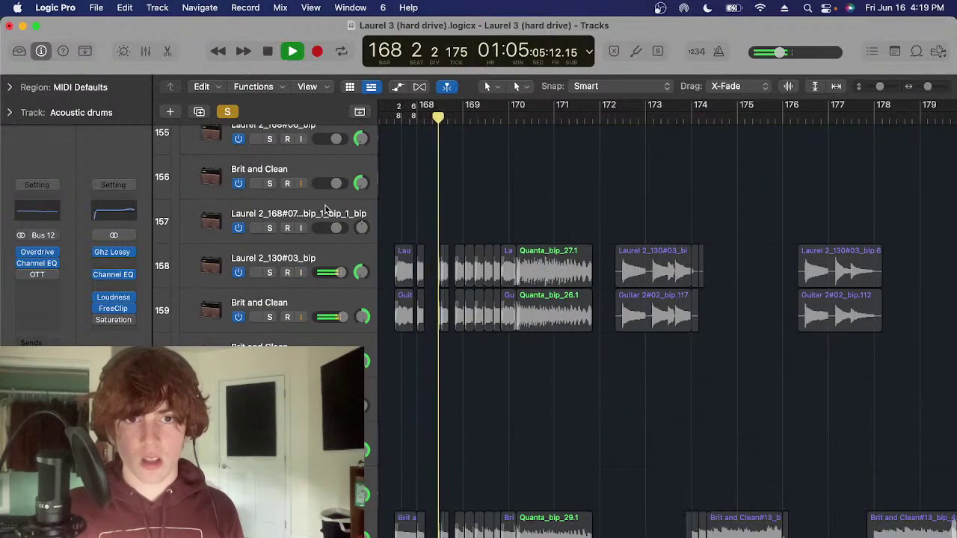
pyautogui.scroll(4, 324, 207)
pyautogui.click(319, 224)
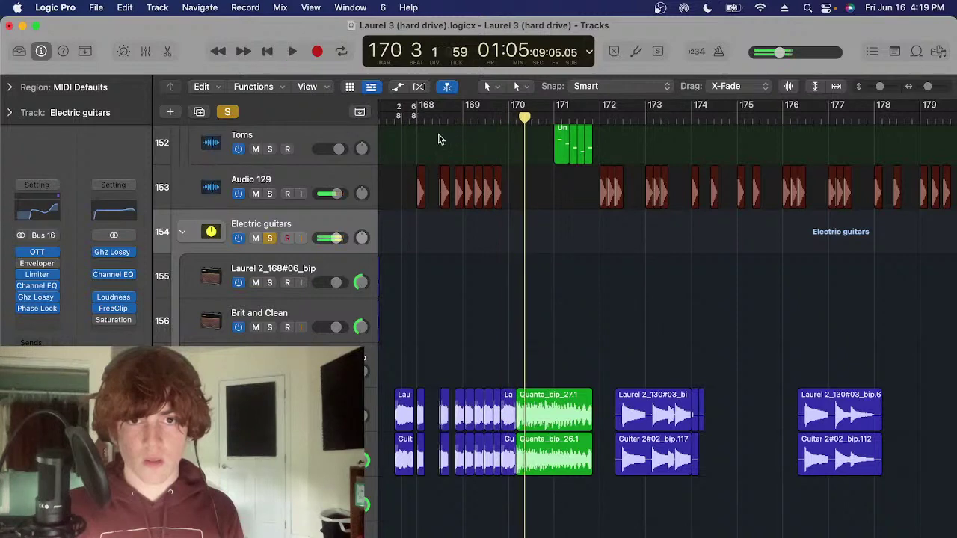
pyautogui.press('space')
pyautogui.press('space')
# Dismiss the System Overload alert and solo the adjacent tracks from Thickener 118 through Inst 6_bip_16_bip_1_bip 125
pyautogui.scroll(15, 478, 235)
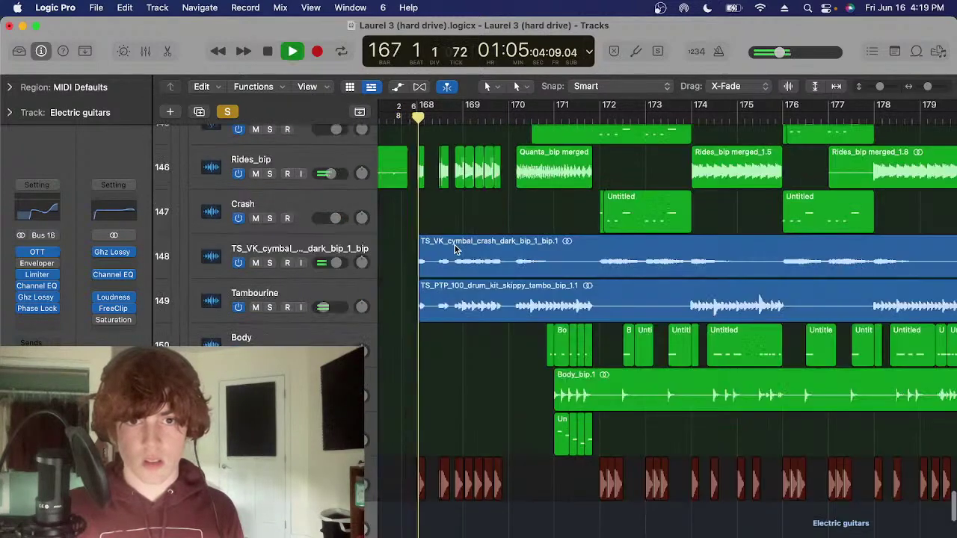
pyautogui.scroll(12, 454, 245)
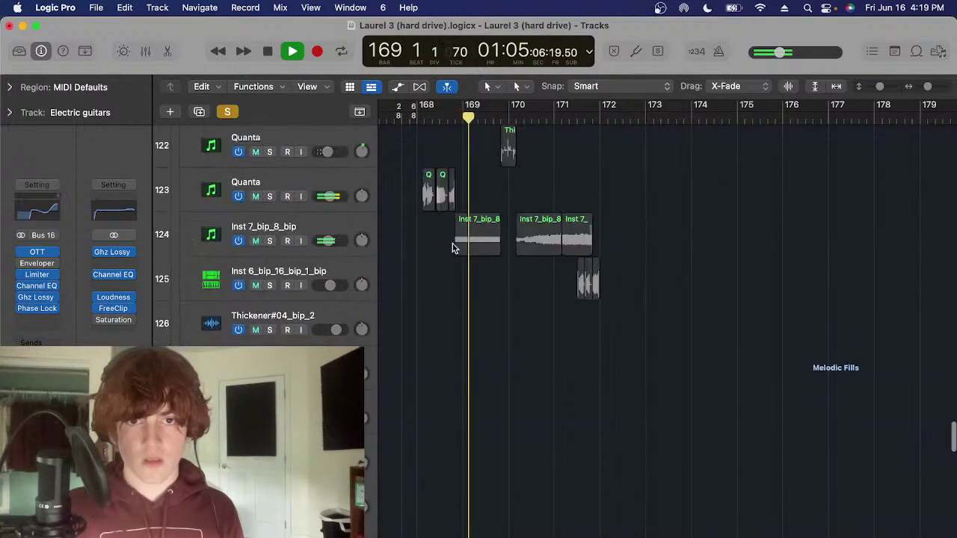
pyautogui.scroll(-3, 281, 192)
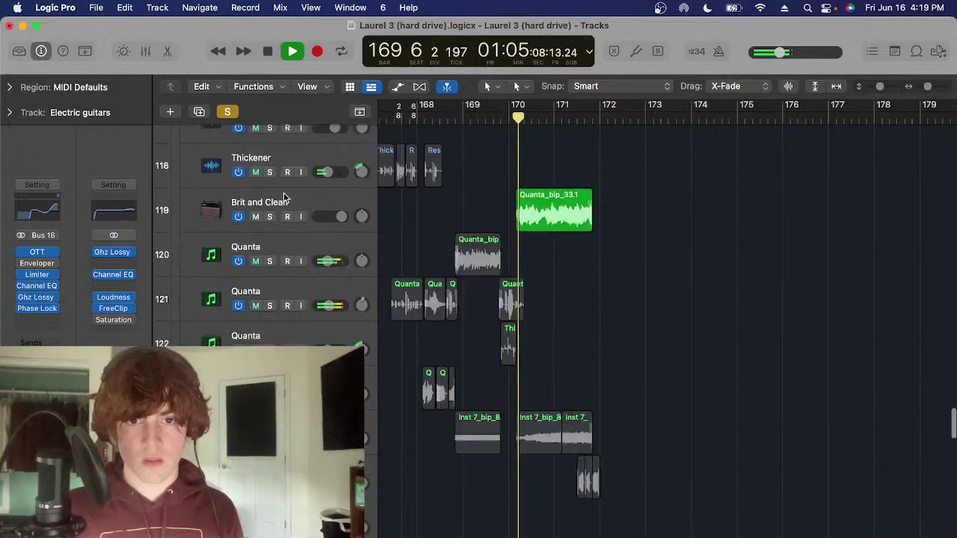
pyautogui.scroll(6, 288, 198)
pyautogui.scroll(-5, 292, 203)
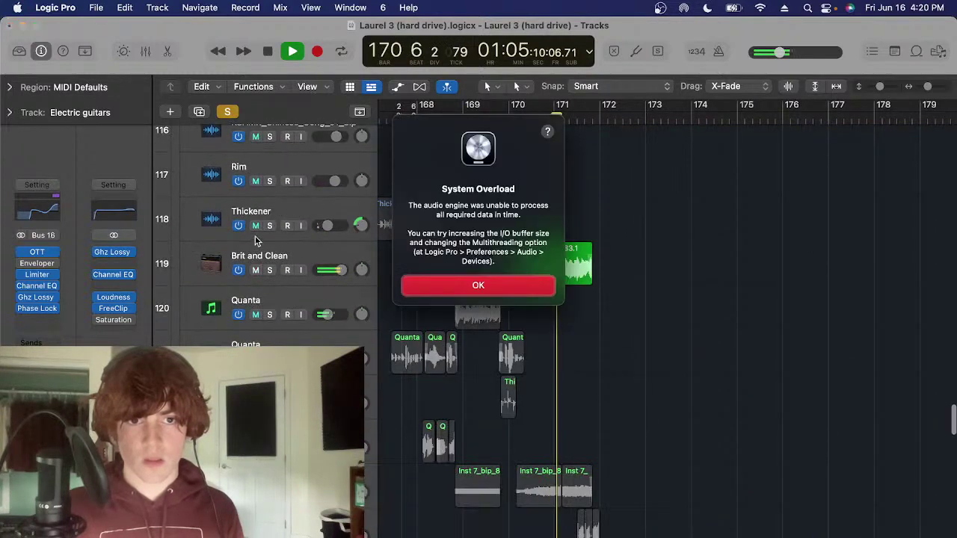
pyautogui.press('Return')
pyautogui.click(270, 225)
pyautogui.moveTo(270, 226); pyautogui.dragTo(271, 523)
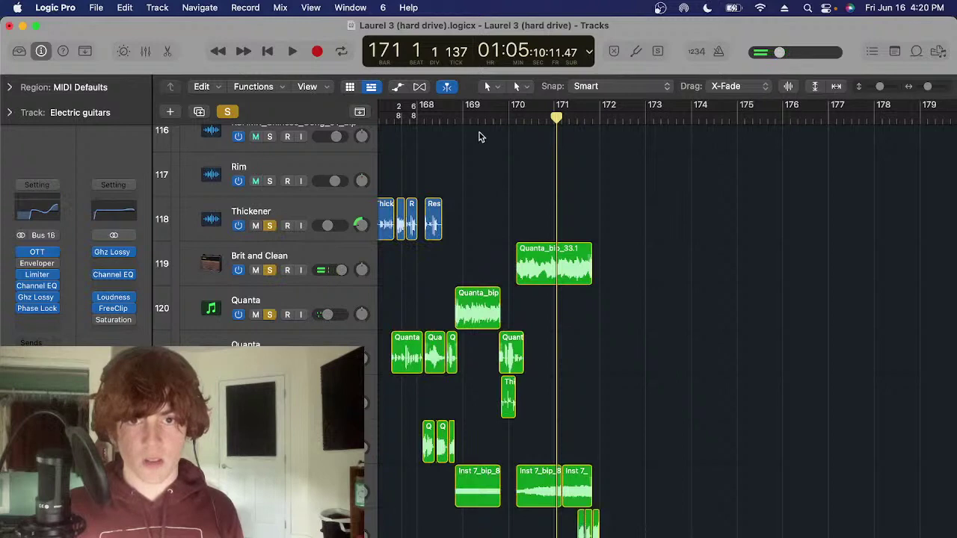
# Turn solo off, play the full arrangement from bar 168, and stop at bar 172
pyautogui.click(459, 120)
pyautogui.press('ctrl+alt+super+s')
pyautogui.press('space')
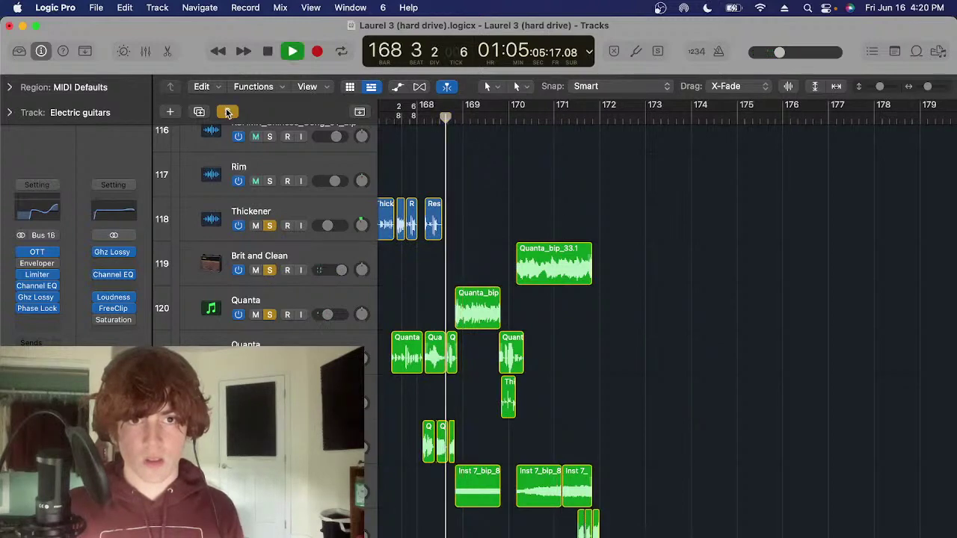
pyautogui.scroll(-2, 598, 269)
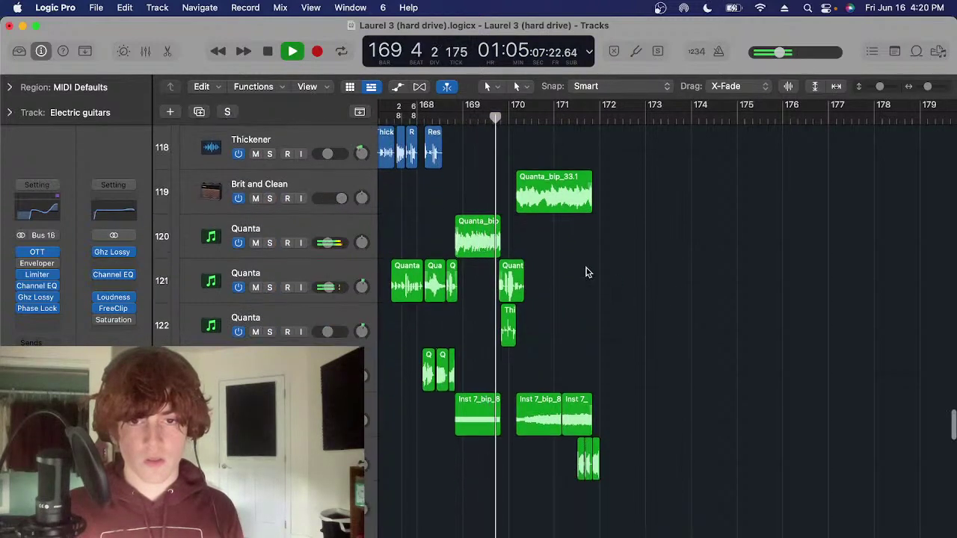
pyautogui.scroll(-5, 602, 284)
pyautogui.scroll(-15, 609, 298)
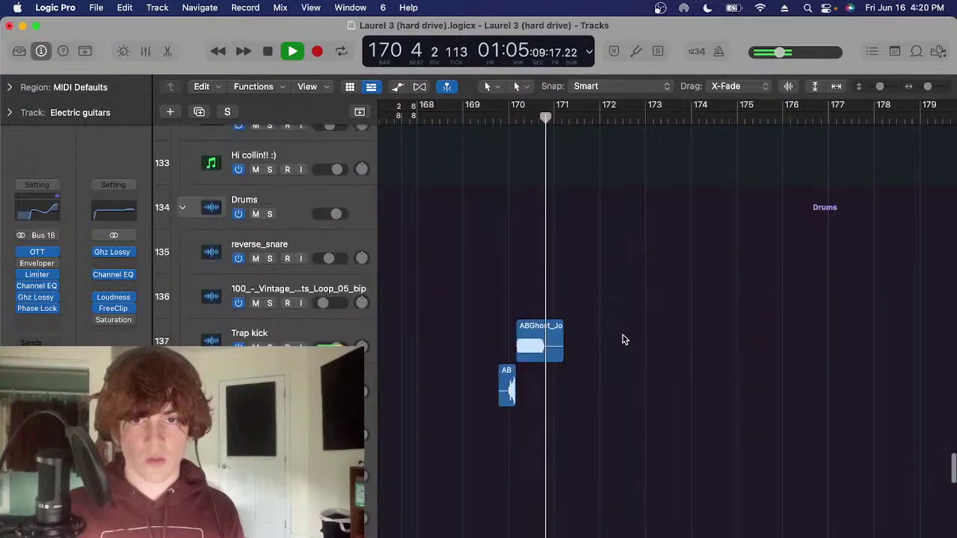
pyautogui.scroll(-4, 620, 356)
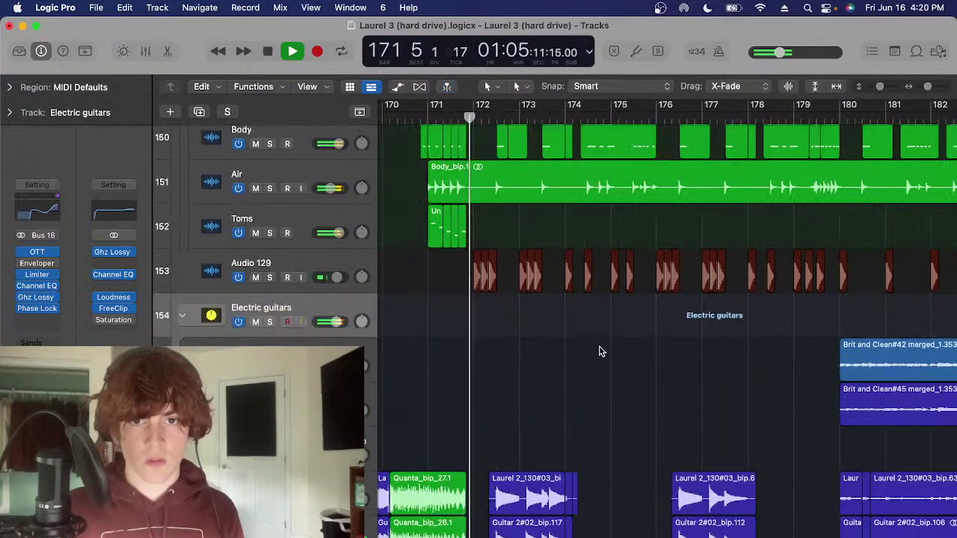
pyautogui.press('Return')
# Examine the Electric guitars regions from bar 172 onward and the layers above them, moving the playhead to bar 176 beat 3
pyautogui.scroll(-10, 549, 336)
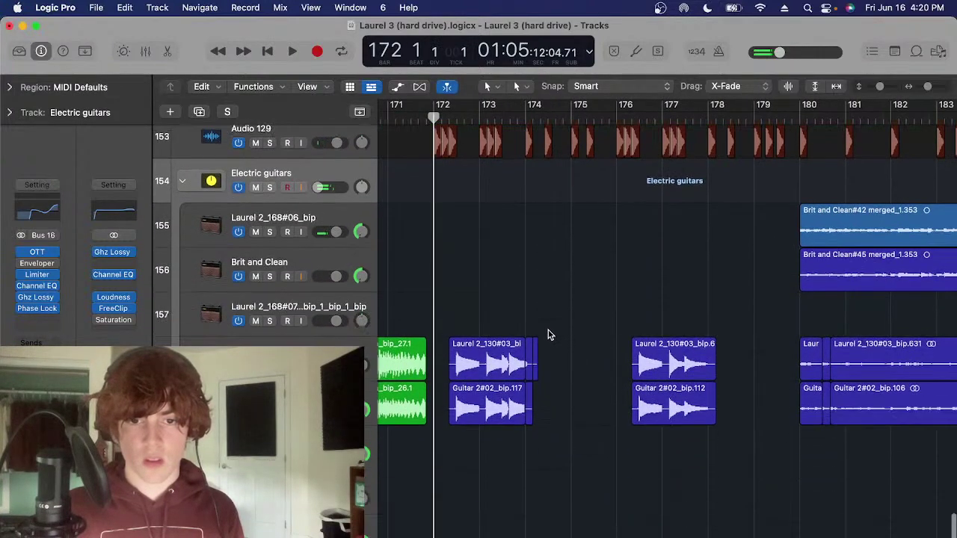
pyautogui.scroll(10, 587, 256)
pyautogui.hscroll(15, 590, 249)
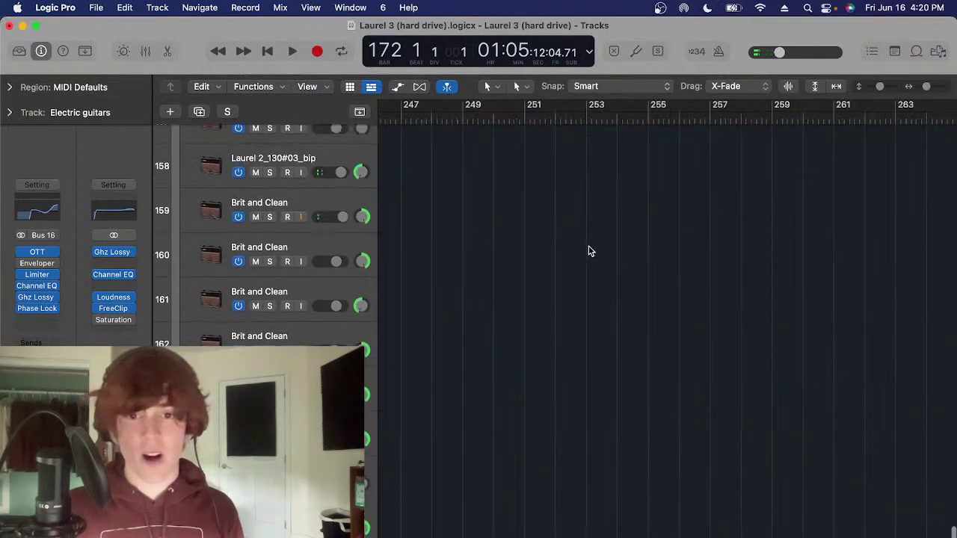
pyautogui.hscroll(-15, 643, 287)
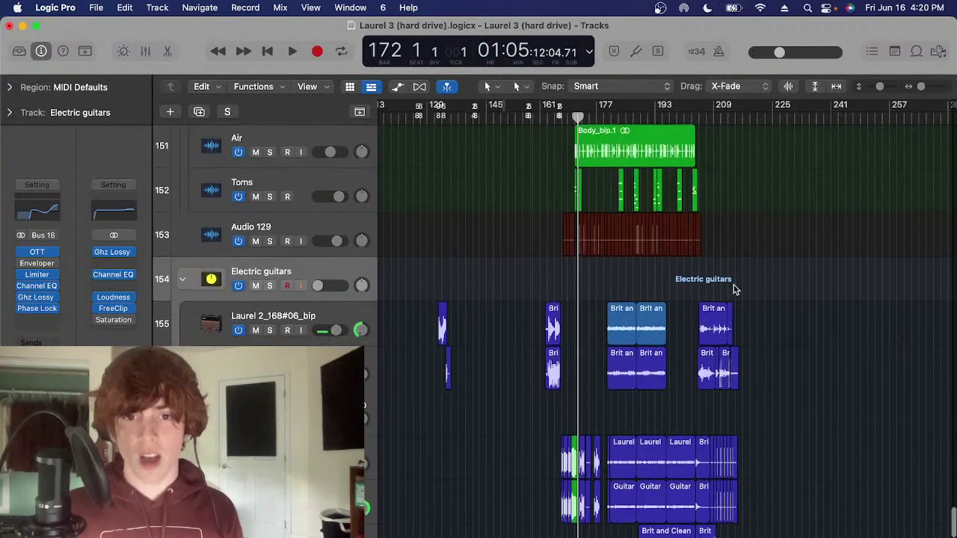
pyautogui.scroll(-3, 747, 287)
pyautogui.scroll(3, 658, 255)
pyautogui.hscroll(3, 656, 252)
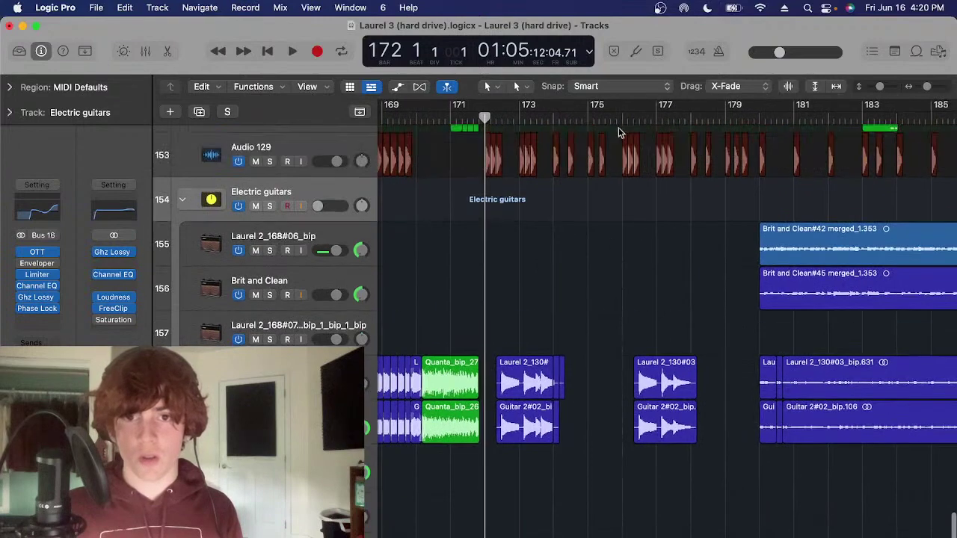
pyautogui.scroll(-2, 658, 224)
pyautogui.hscroll(3, 657, 224)
pyautogui.scroll(6, 635, 247)
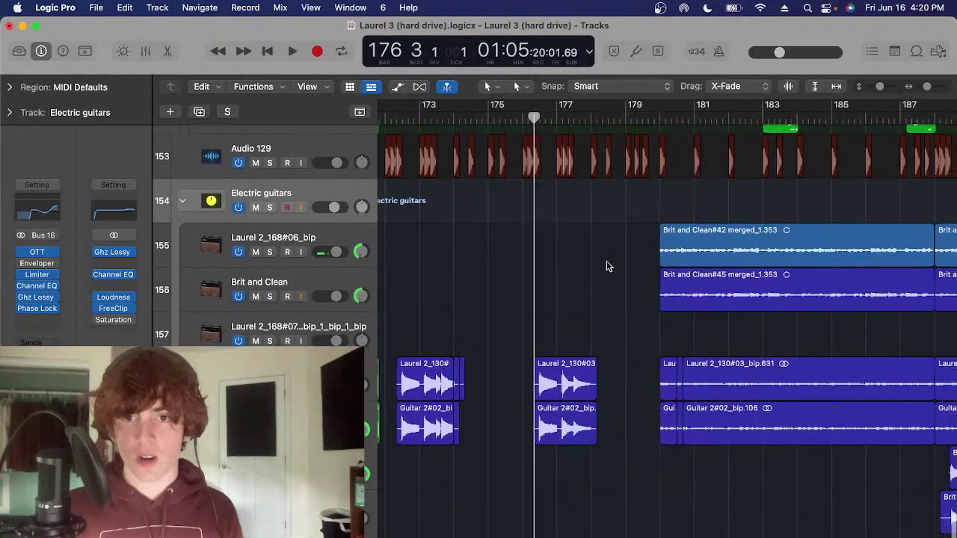
pyautogui.scroll(3, 697, 153)
# Solo the Acoustic drums track 144, audition it from bar 183 beat 3 into bar 186, and turn solo off
pyautogui.click(684, 121)
pyautogui.hscroll(3, 631, 348)
pyautogui.scroll(1, 598, 348)
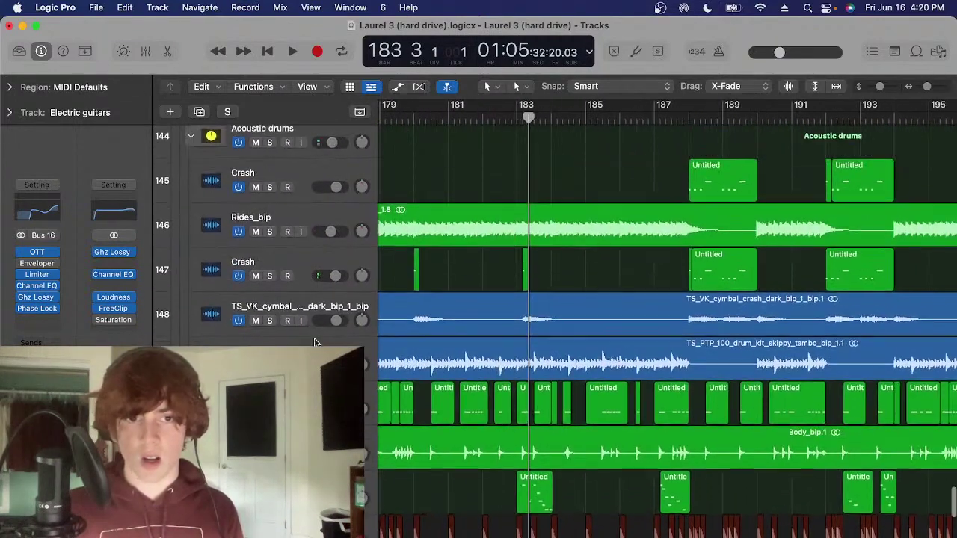
pyautogui.click(344, 136)
pyautogui.scroll(1, 463, 245)
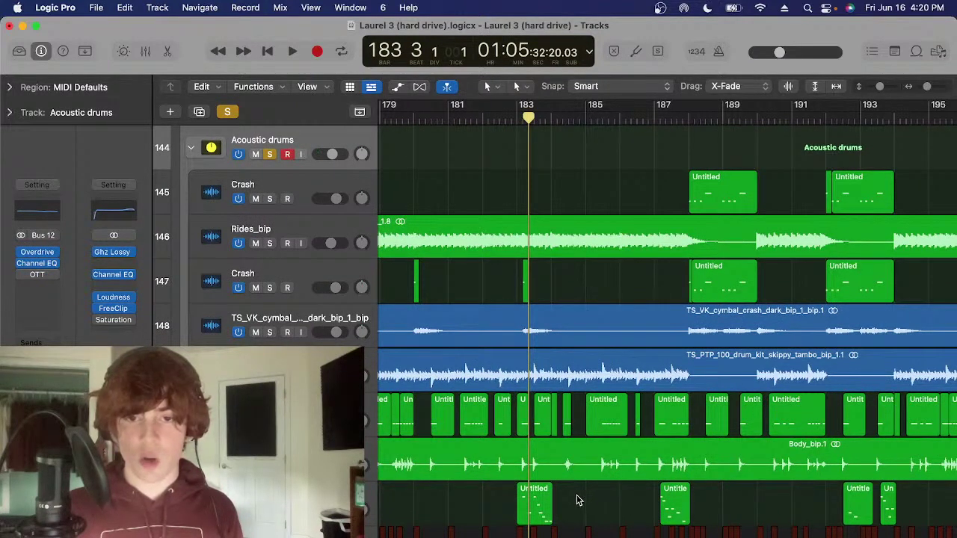
pyautogui.press('space')
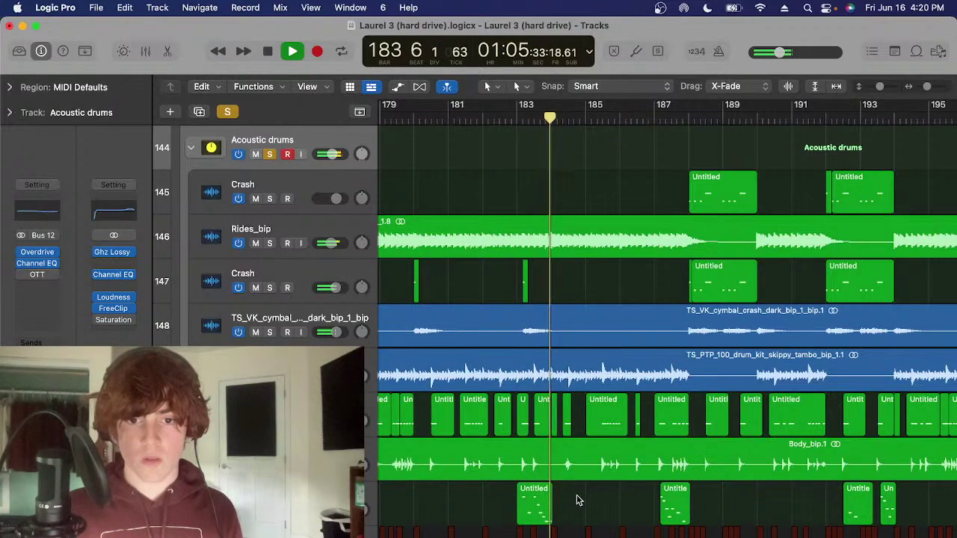
pyautogui.hscroll(4, 576, 500)
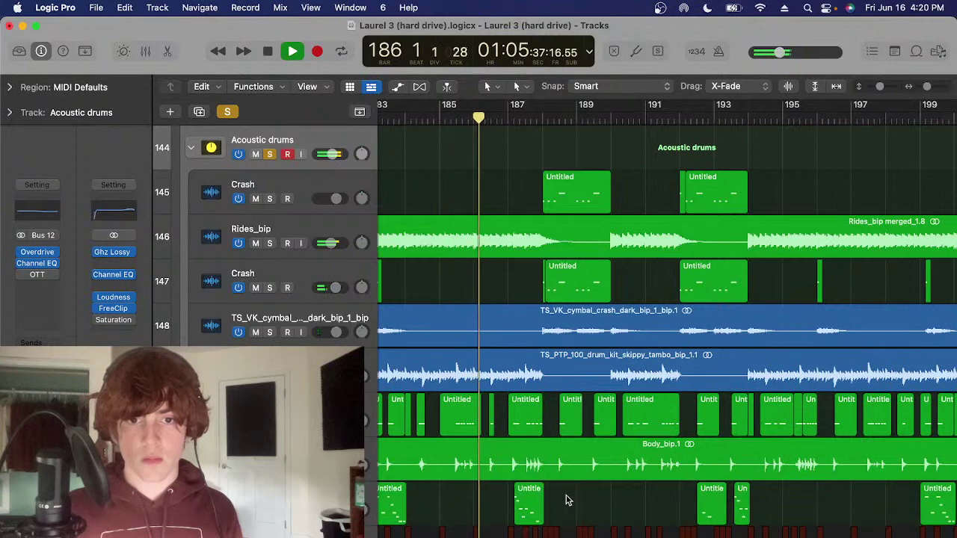
pyautogui.hscroll(2, 567, 500)
pyautogui.press('space')
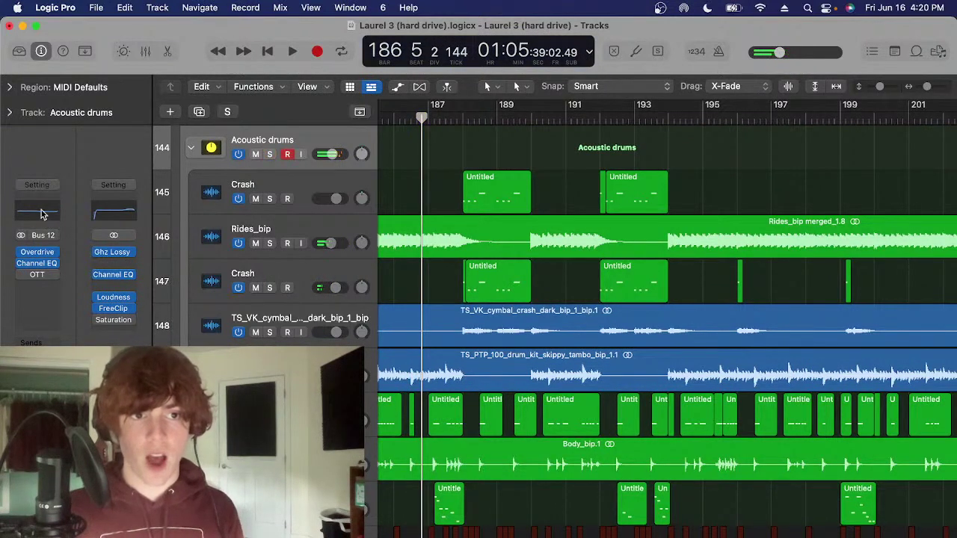
# View the Channel EQ curve and the bypassed OTT on the Acoustic drums track, and close both plug-in windows
pyautogui.press('e')
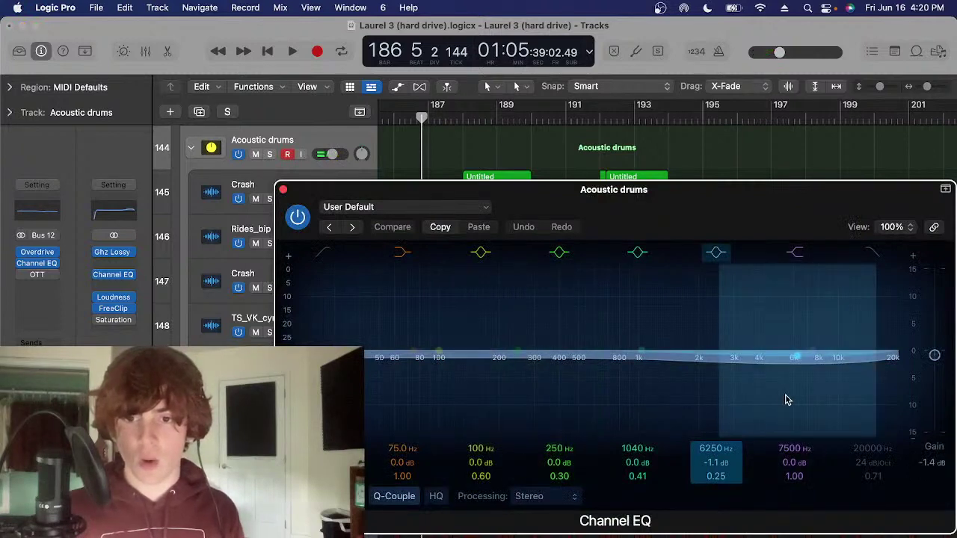
pyautogui.click(284, 192)
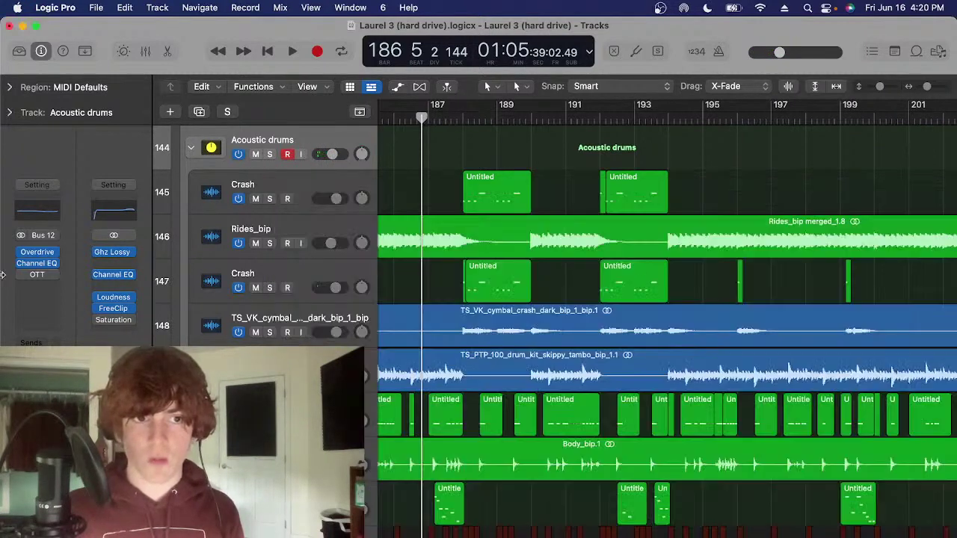
pyautogui.press('e')
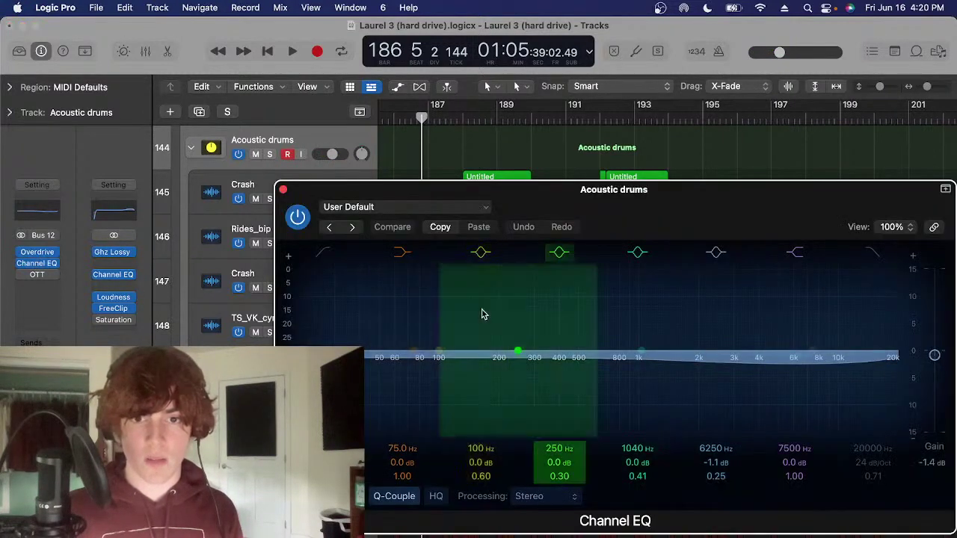
pyautogui.click(37, 276)
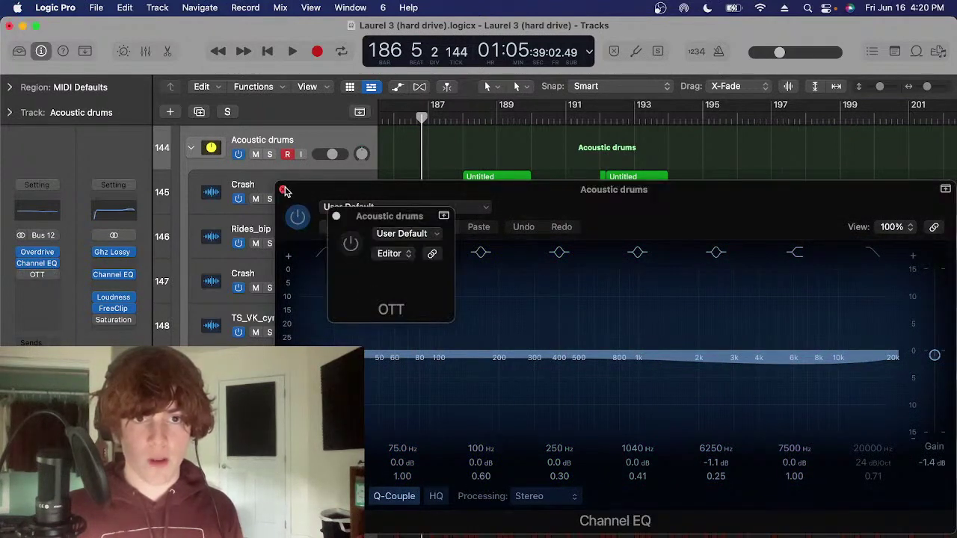
pyautogui.click(283, 190)
pyautogui.click(336, 216)
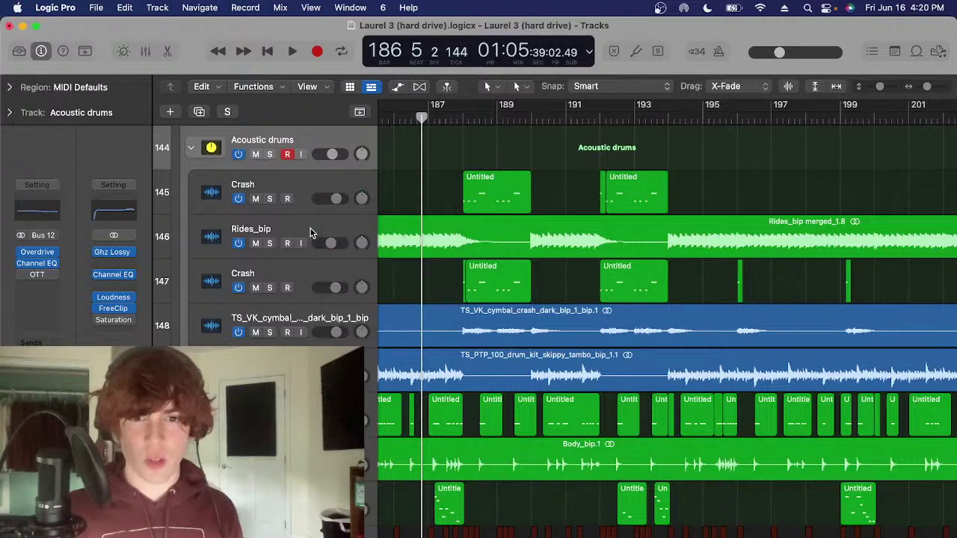
# Show the plug-in chains of the Rides_bip track and the Body track 150, and solo the selected Body regions
pyautogui.click(313, 233)
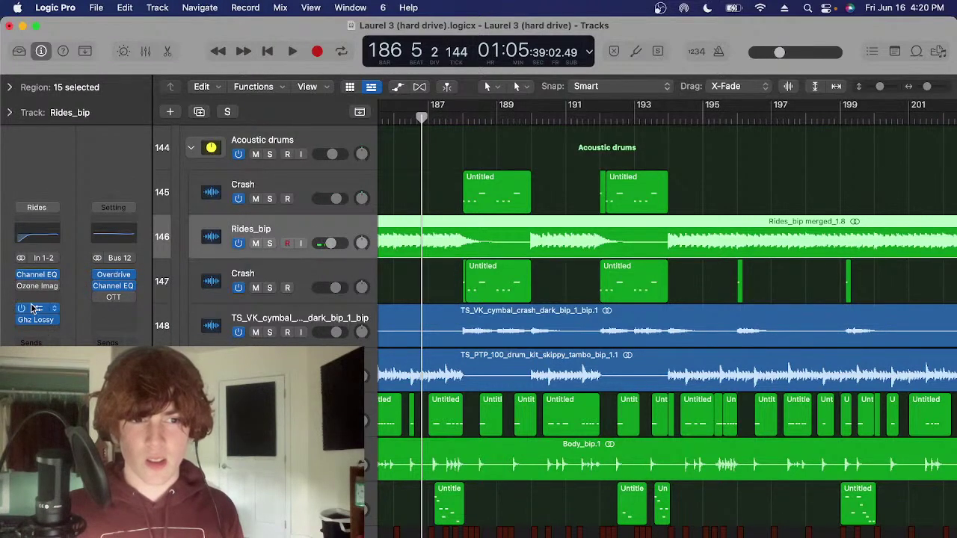
pyautogui.click(313, 412)
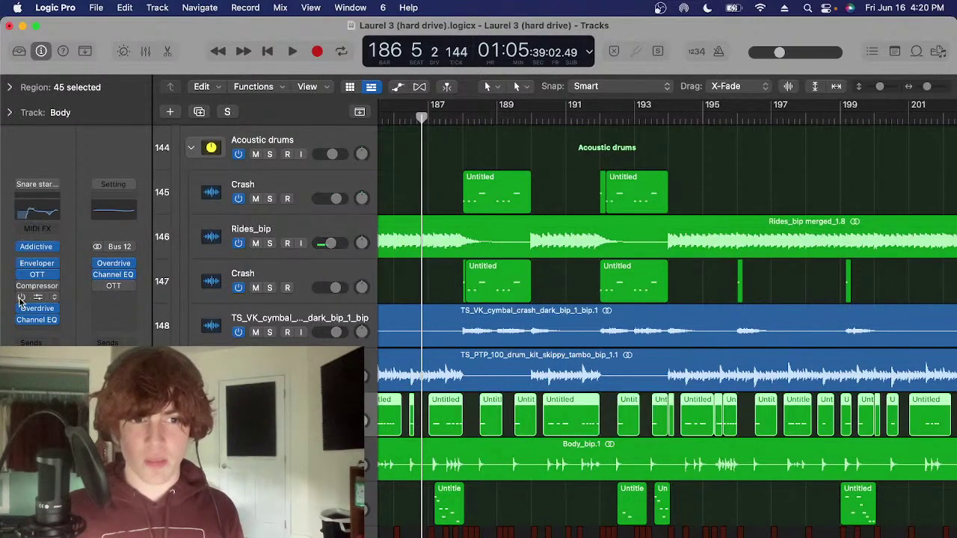
pyautogui.hotkey('ctrl', 's')
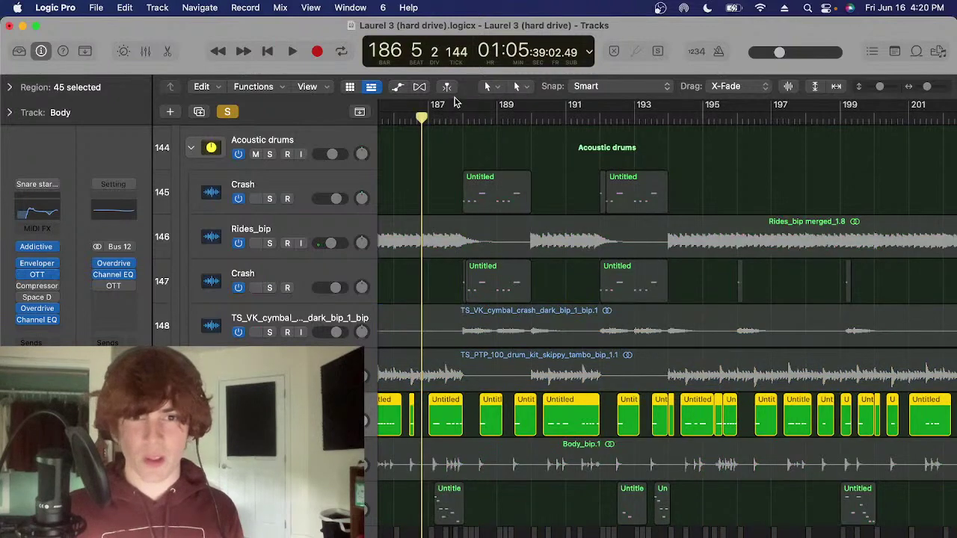
# Place the playhead at bar 194 beat 4, view the Body track's Enveloper settings, and turn solo off
pyautogui.click(571, 119)
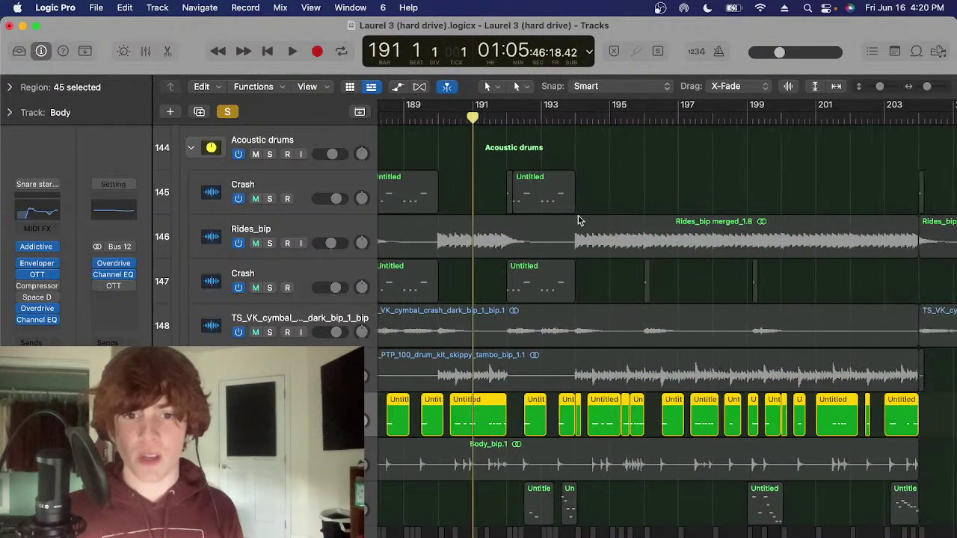
pyautogui.press('super+Right')
pyautogui.hscroll(1, 581, 237)
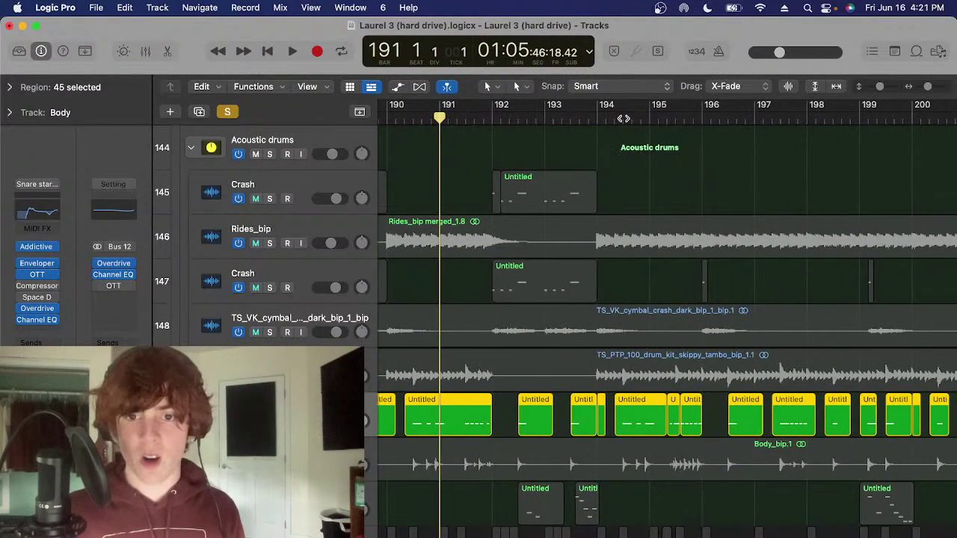
pyautogui.click(623, 118)
pyautogui.click(38, 267)
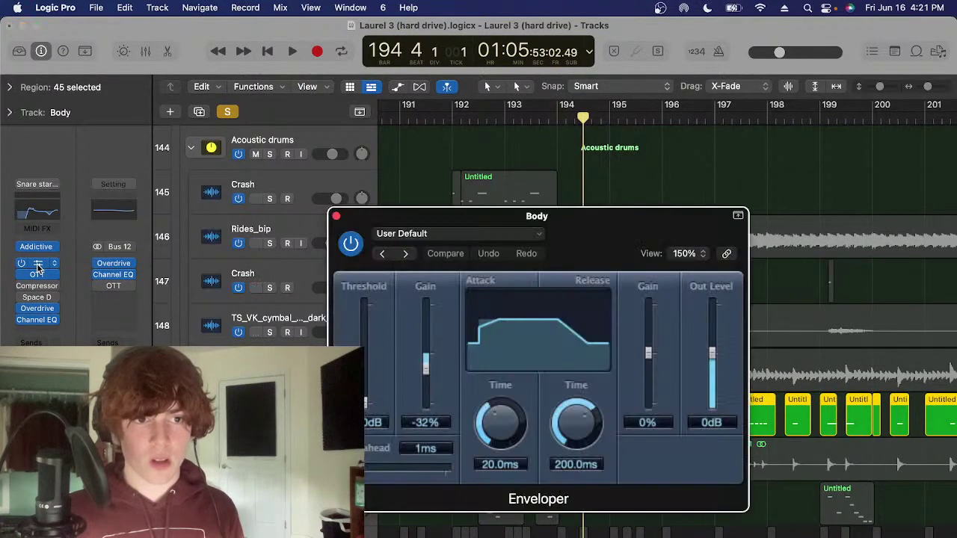
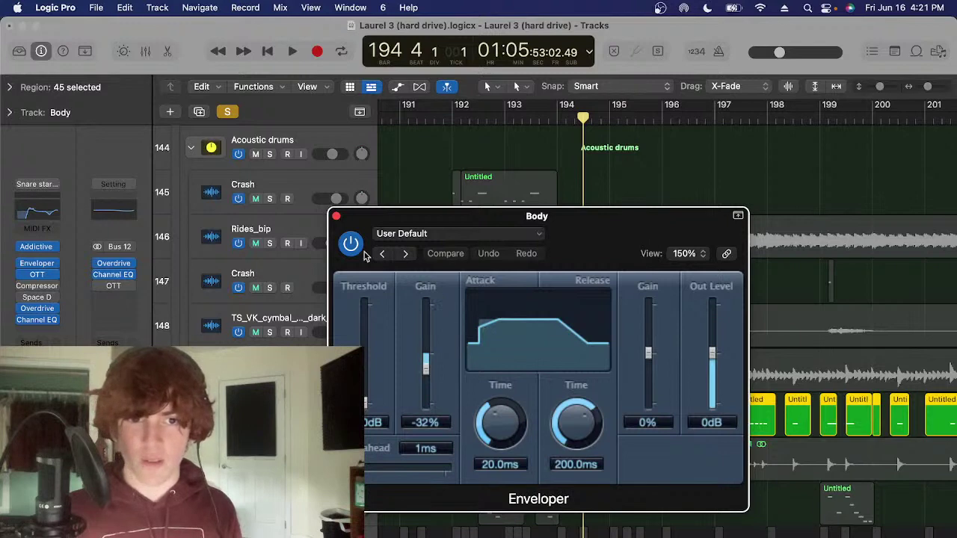
pyautogui.press('s')
pyautogui.click(335, 218)
pyautogui.scroll(-3, 648, 378)
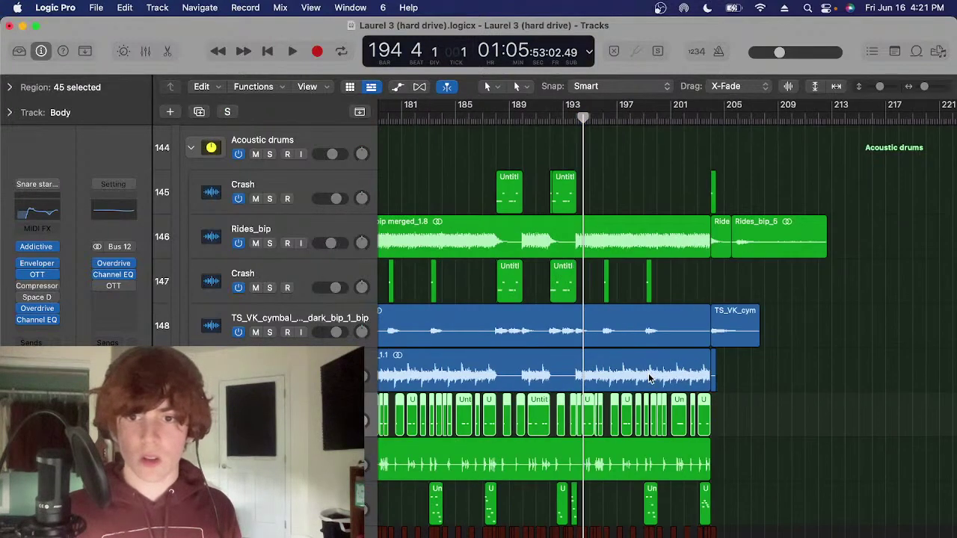
# Audition the full mix from about bar 194, stop playback, and look over the acoustic drum tracks down to the Electric guitars group
pyautogui.press(',')
pyautogui.click(740, 414)
pyautogui.press('space')
pyautogui.hscroll(2, 740, 414)
pyautogui.scroll(-1, 740, 414)
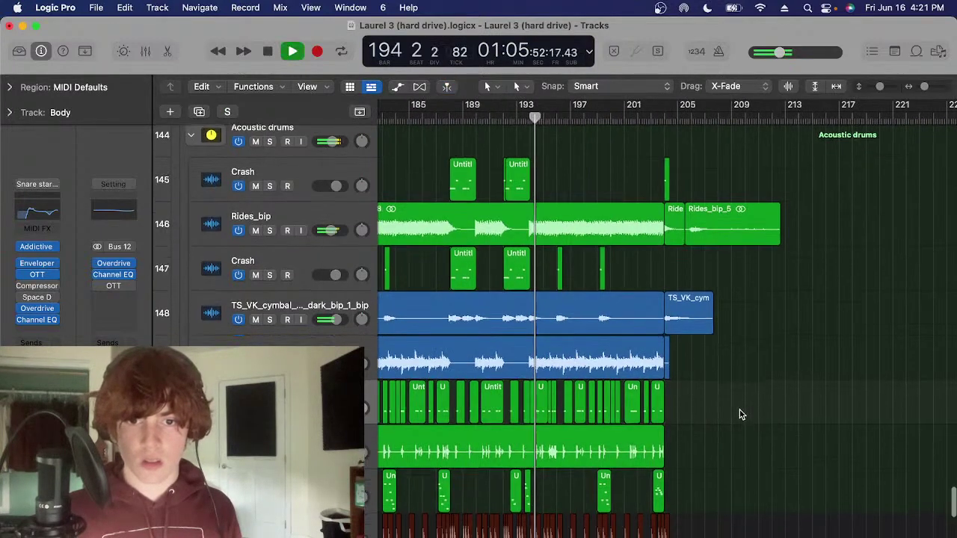
pyautogui.press('space')
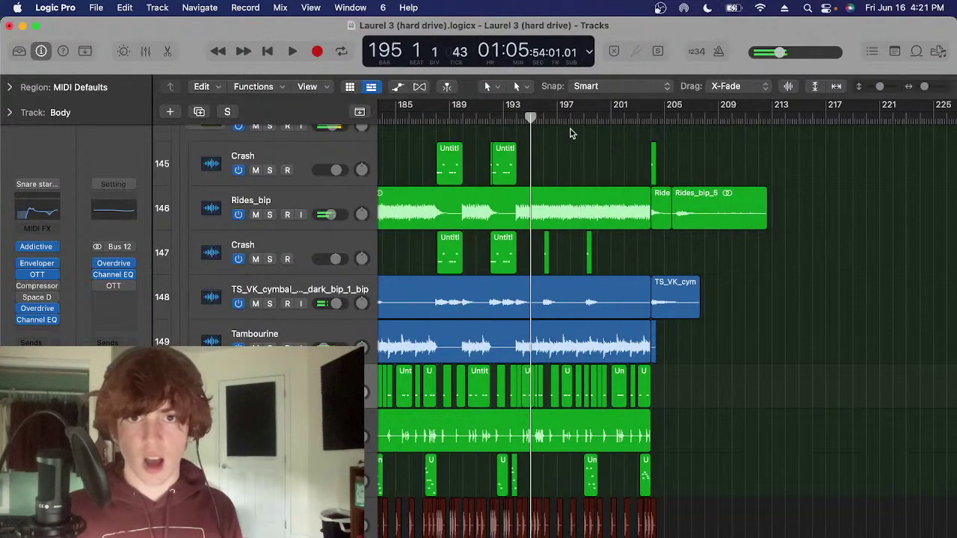
pyautogui.scroll(5, 582, 270)
pyautogui.scroll(-10, 587, 300)
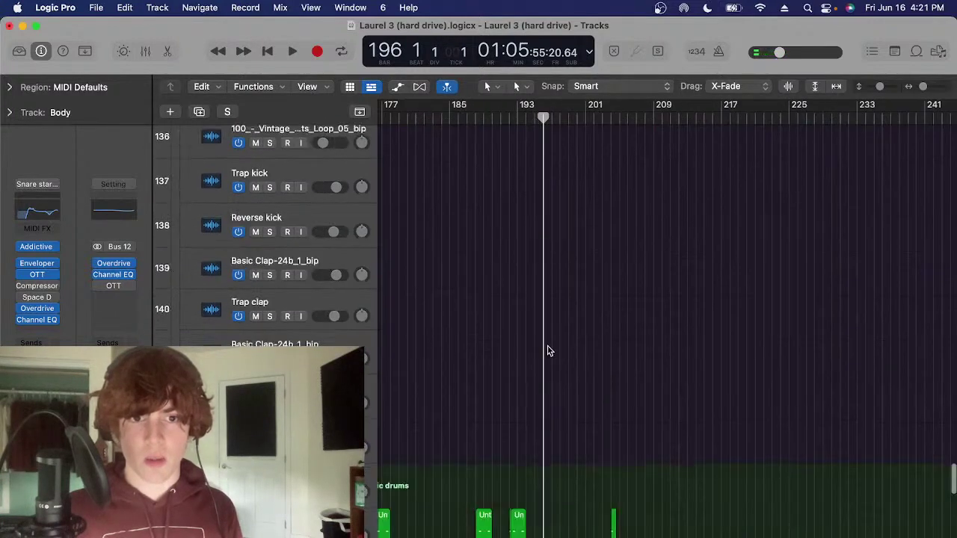
pyautogui.scroll(2, 725, 331)
pyautogui.scroll(5, 717, 331)
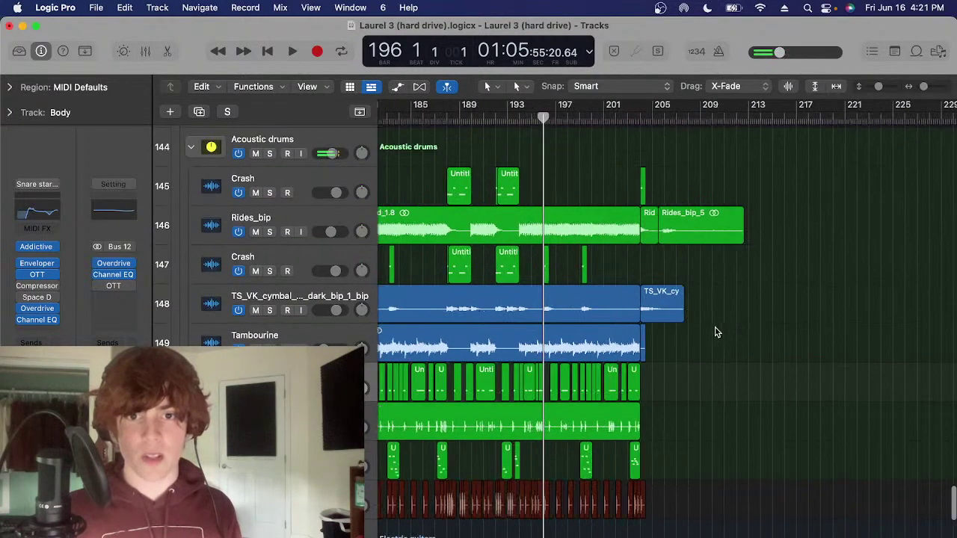
pyautogui.scroll(-5, 749, 359)
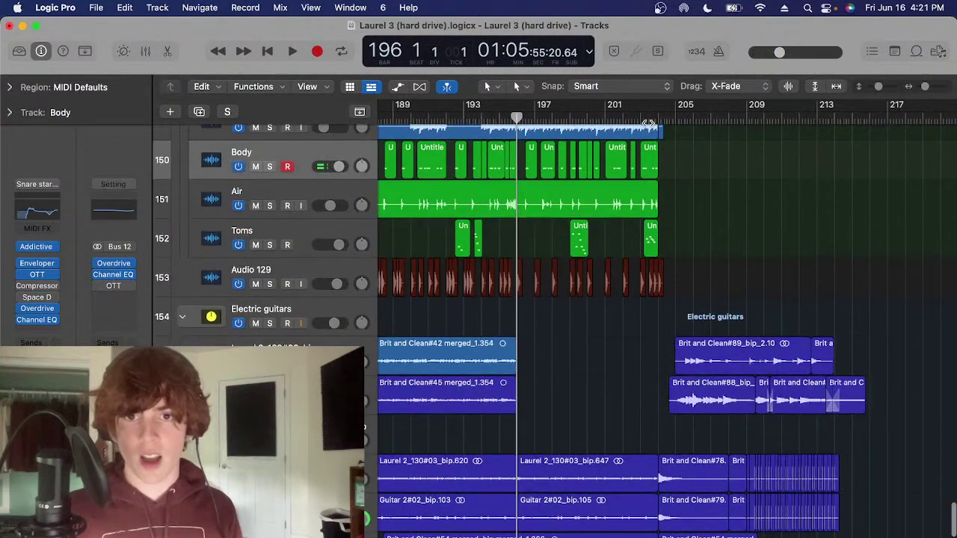
# Place the playhead at bar 203 and start playing the full mix, with the Acoustic drums tracks in view
pyautogui.click(644, 122)
pyautogui.scroll(3, 695, 299)
pyautogui.hscroll(2, 728, 329)
pyautogui.scroll(2, 698, 334)
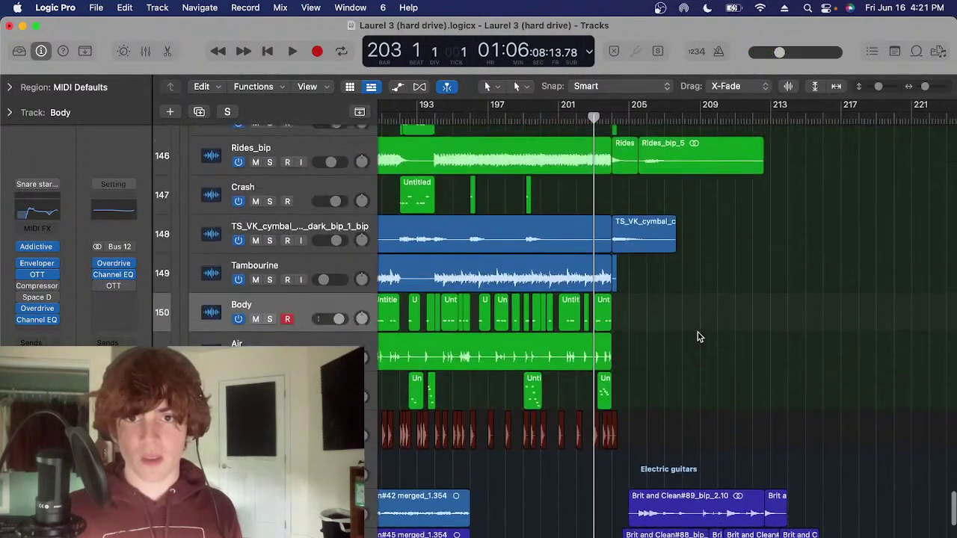
pyautogui.scroll(1, 696, 337)
pyautogui.scroll(5, 609, 310)
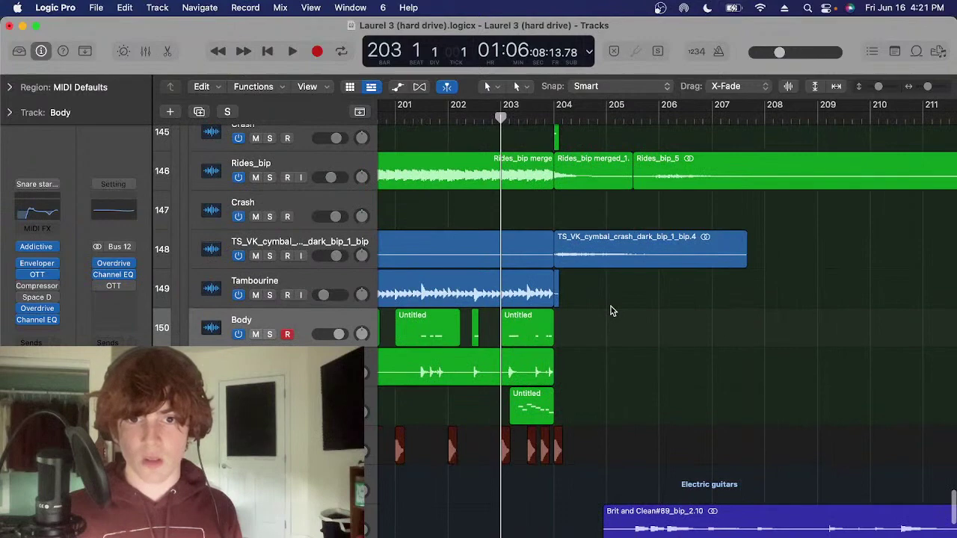
pyautogui.press('space')
pyautogui.scroll(2, 610, 309)
pyautogui.hscroll(2, 616, 353)
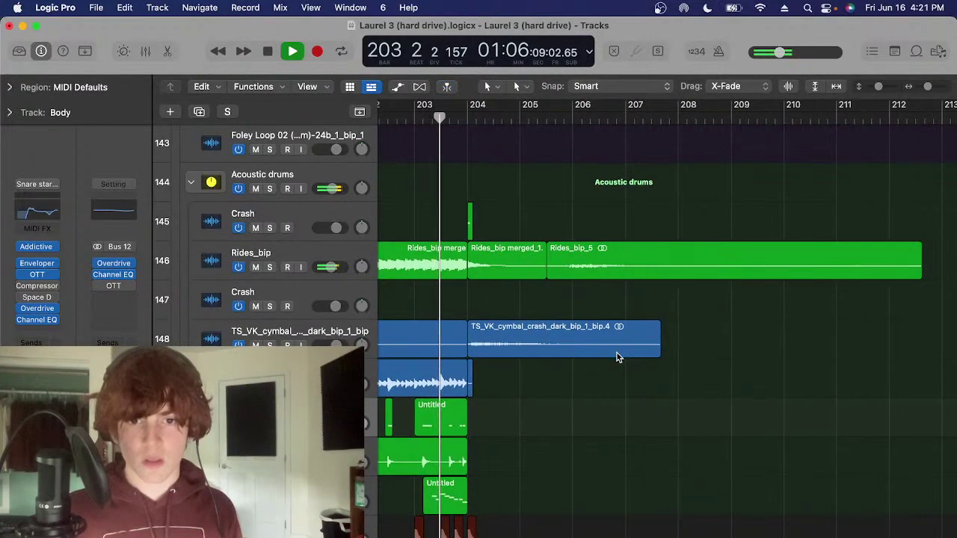
# Look through the electric guitar tracks down to the Power chords group during playback, and stop with the playhead at bar 204
pyautogui.scroll(-3, 616, 353)
pyautogui.scroll(-6, 617, 353)
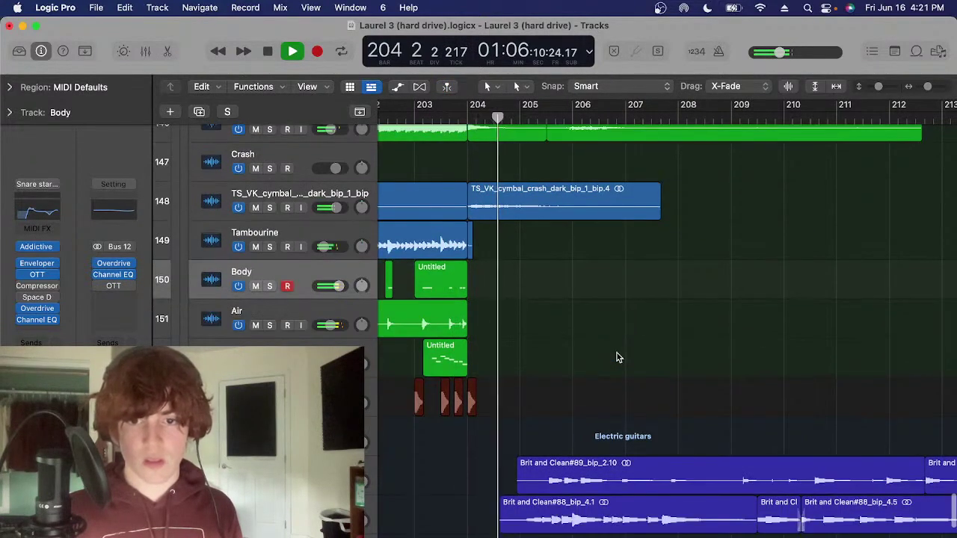
pyautogui.scroll(-3, 617, 357)
pyautogui.scroll(-3, 639, 359)
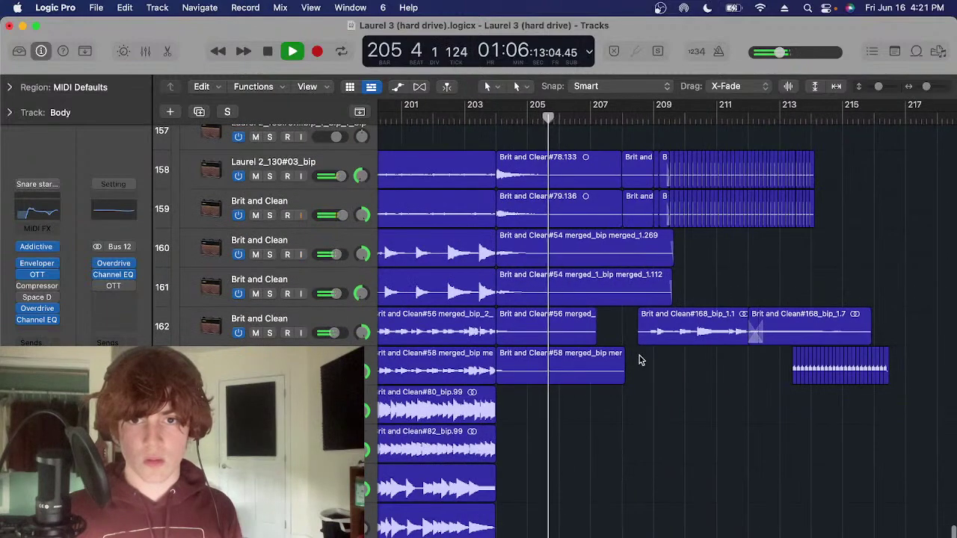
pyautogui.scroll(5, 640, 361)
pyautogui.scroll(1, 639, 361)
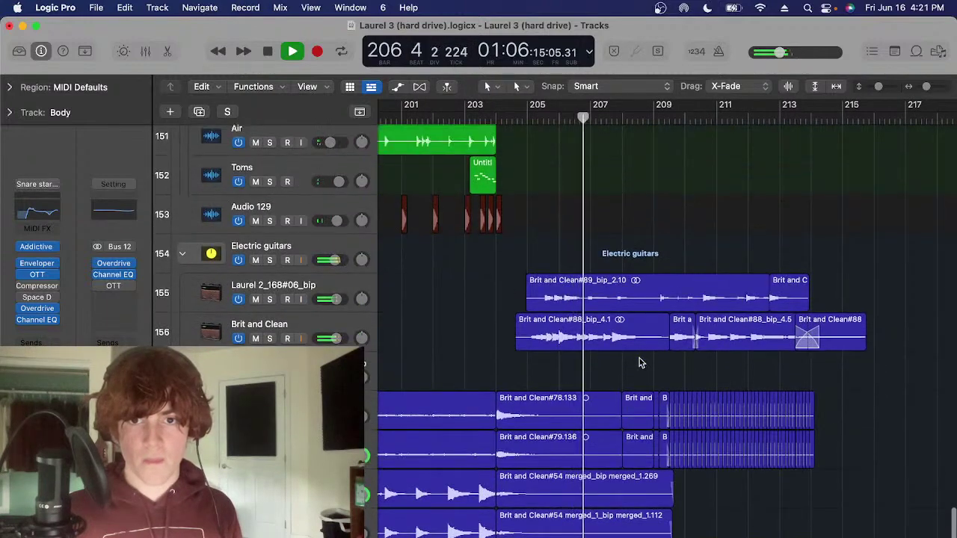
pyautogui.scroll(-3, 638, 366)
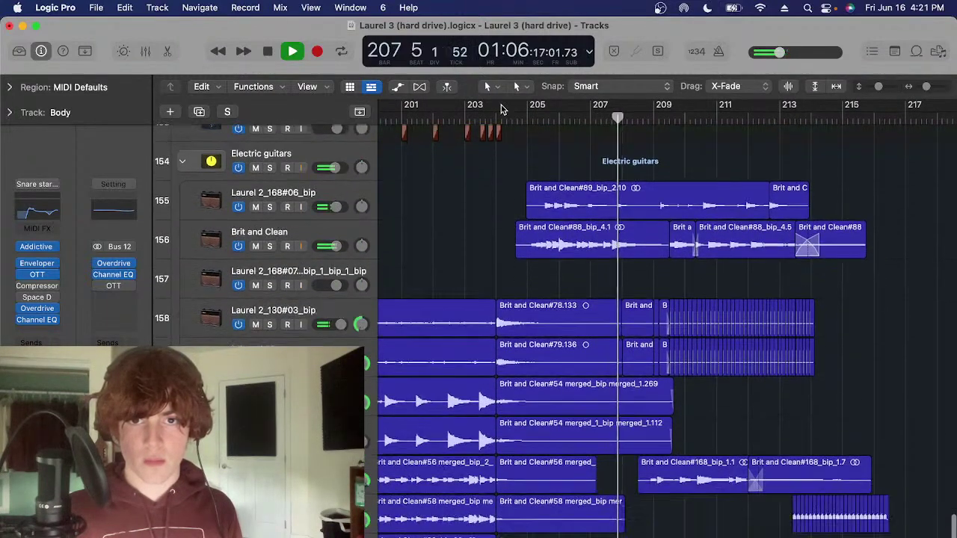
pyautogui.scroll(-10, 491, 152)
pyautogui.press('space')
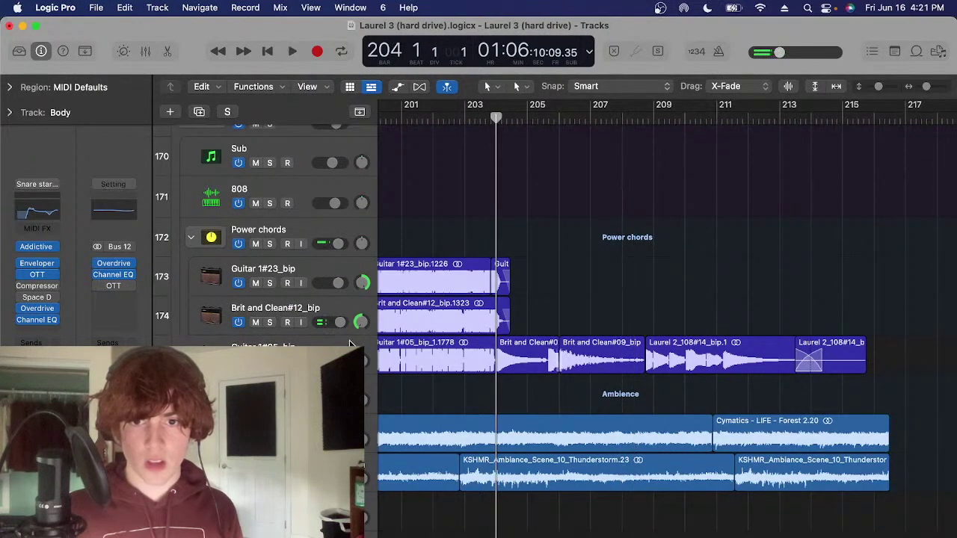
# Solo the Guitar 1#05_bip regions, play them from bar 205 beat 5, and show the track's AmpliTube 5 window
pyautogui.click(350, 344)
pyautogui.click(546, 117)
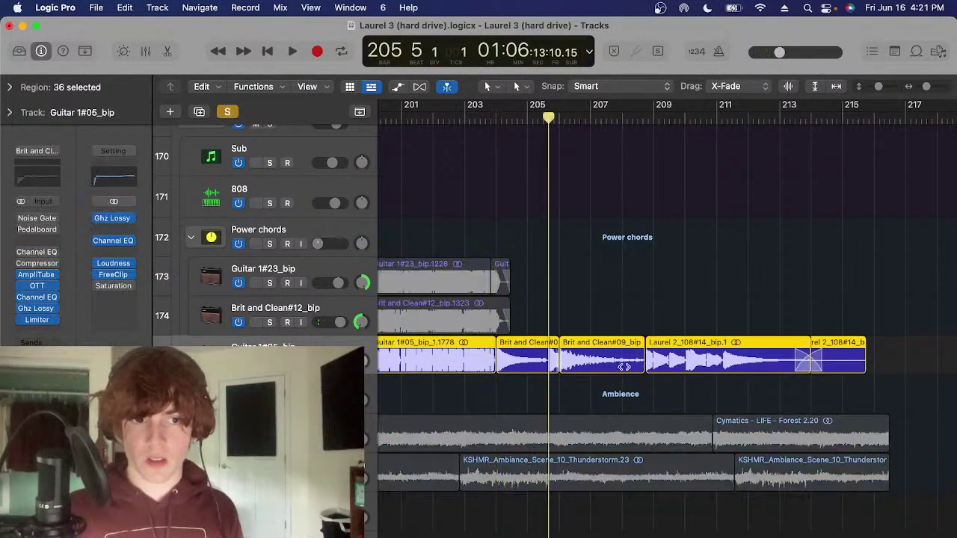
pyautogui.press('space')
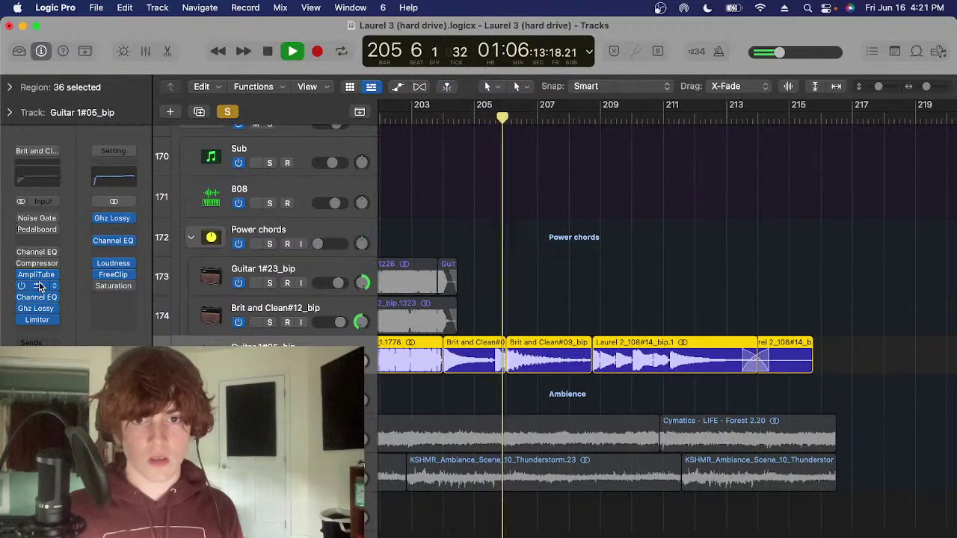
pyautogui.click(37, 278)
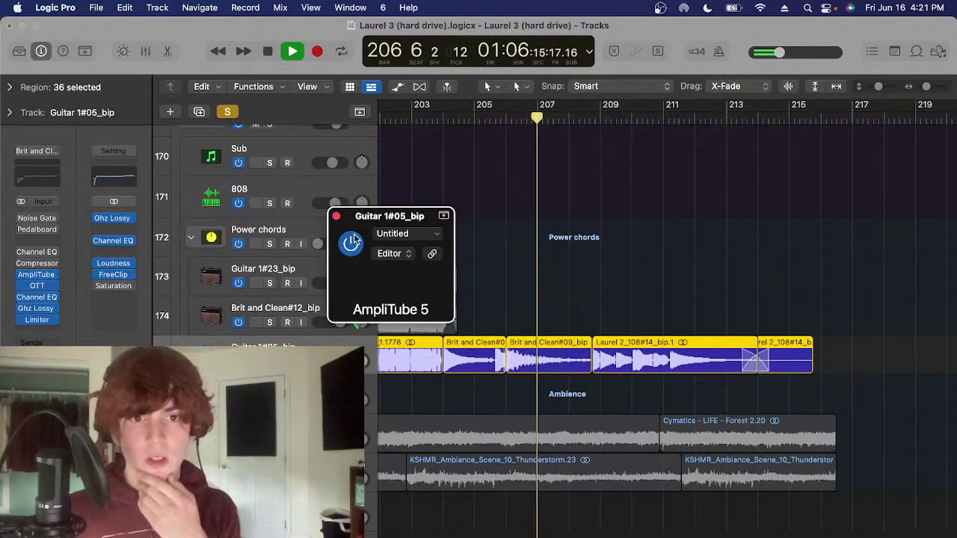
pyautogui.click(337, 218)
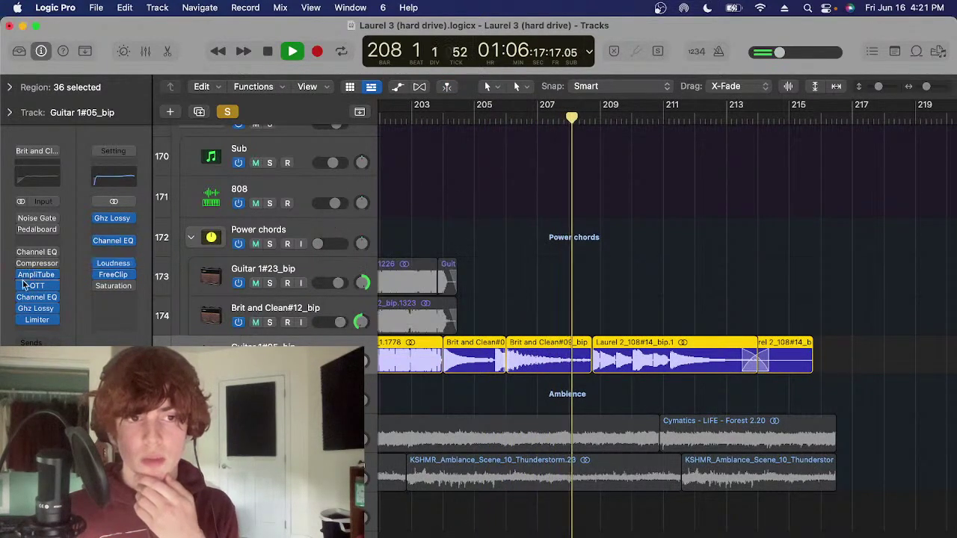
# Deselect the regions, audition the soloed guitar on into bar 211, stop, and place the playhead at bar 209
pyautogui.click(587, 317)
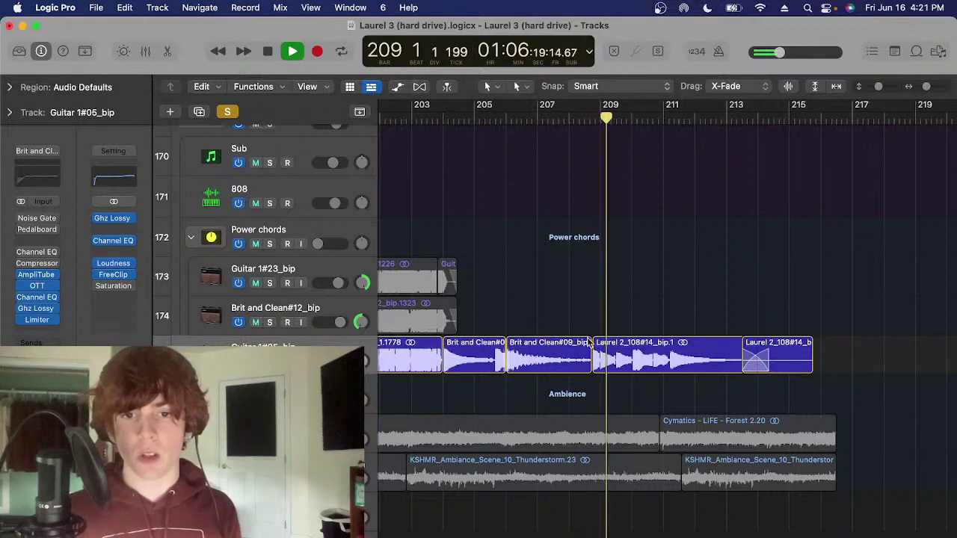
pyautogui.hscroll(3, 589, 339)
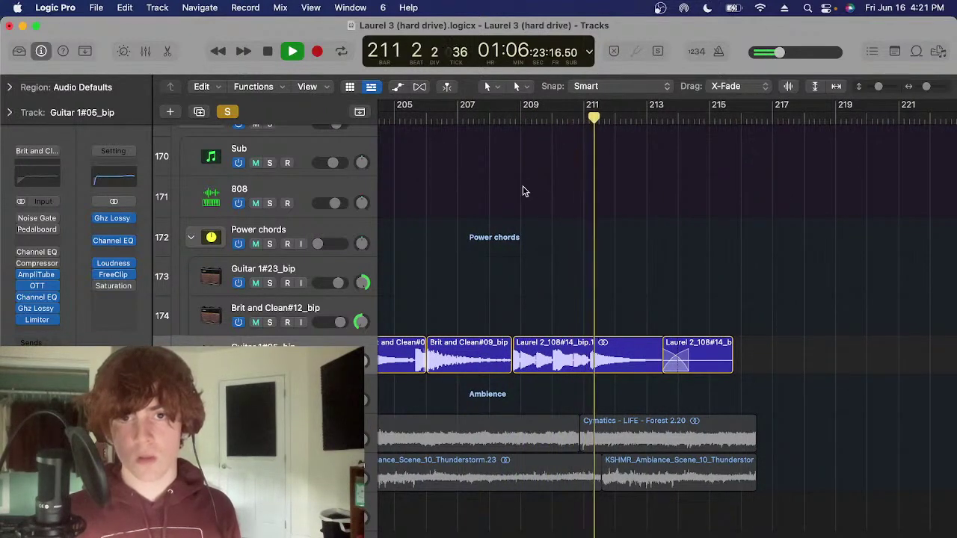
pyautogui.press('space')
pyautogui.click(519, 117)
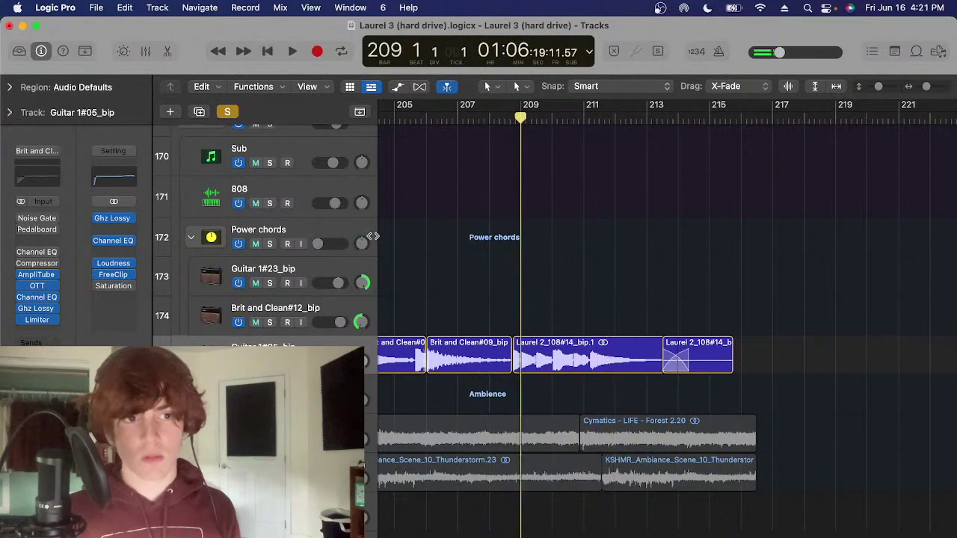
# View the OTT and Limiter windows on the Guitar 1#05_bip track, close both, and turn solo off
pyautogui.click(38, 286)
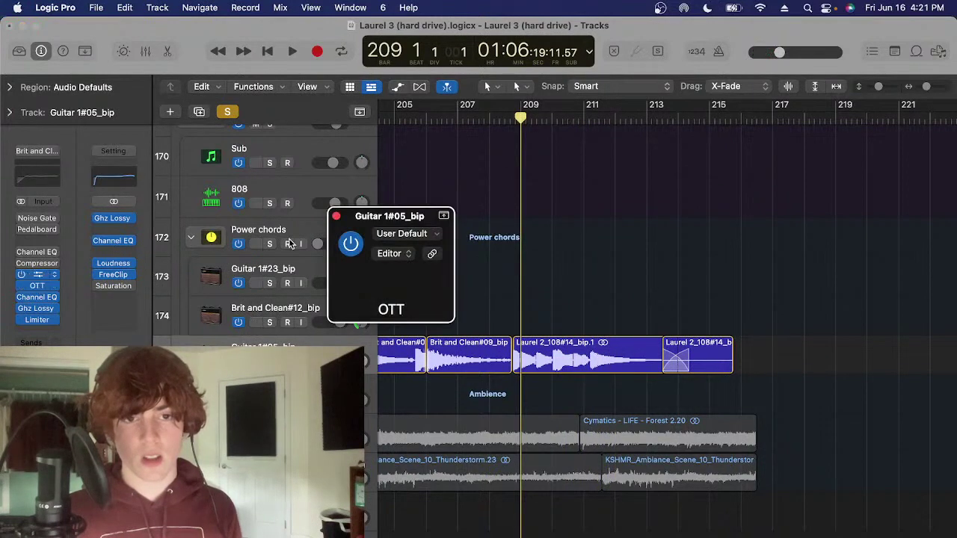
pyautogui.click(337, 217)
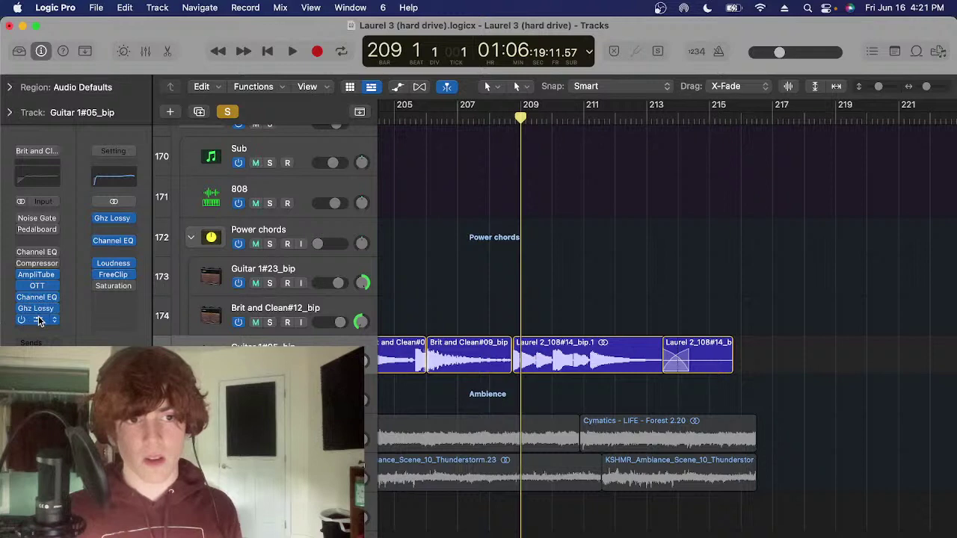
pyautogui.click(38, 320)
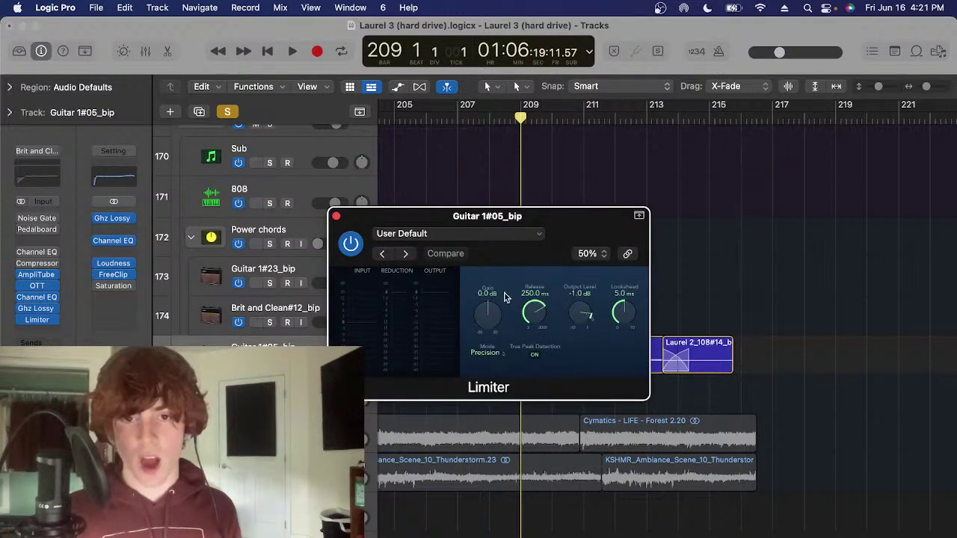
pyautogui.click(337, 218)
pyautogui.hscroll(-5, 602, 415)
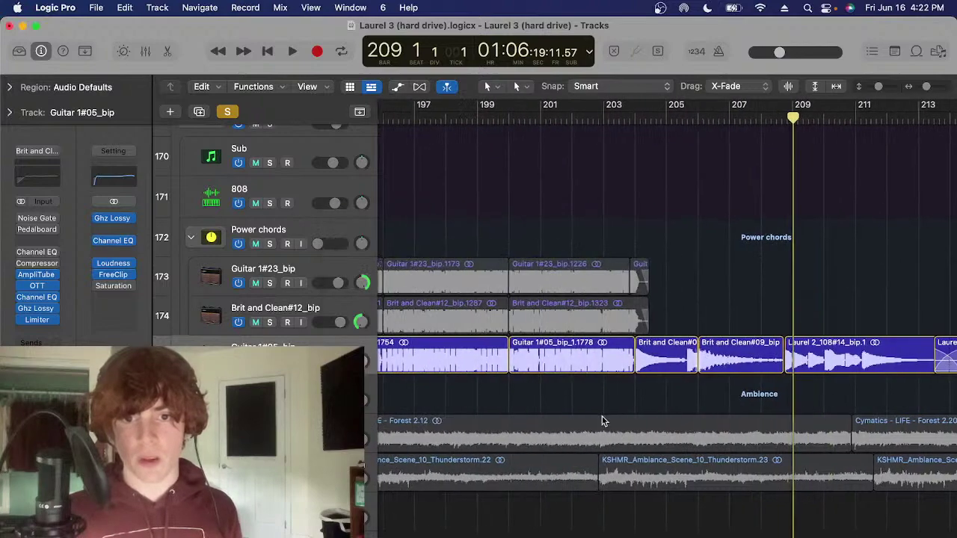
pyautogui.hscroll(-5, 558, 396)
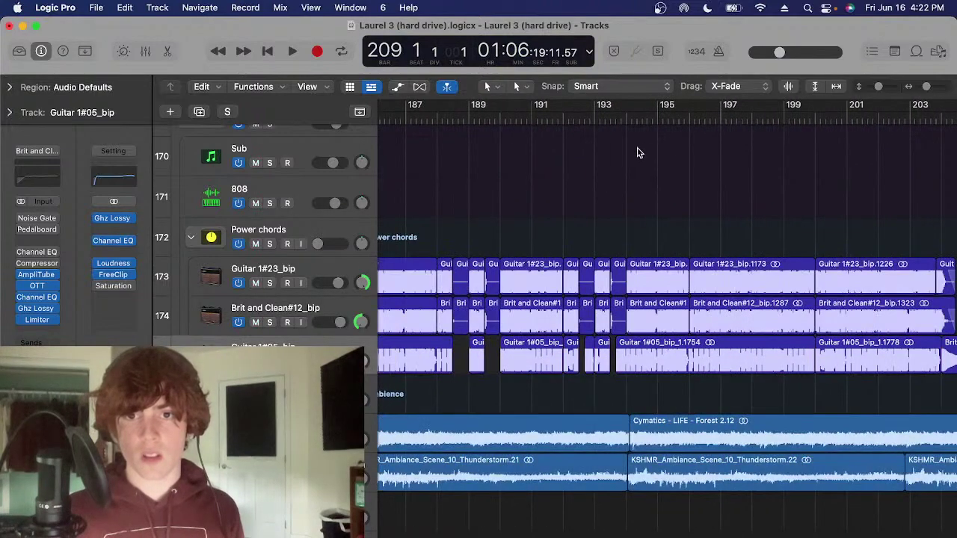
# Place the playhead at bar 195, show the Guitar 1#23_bip track's plug-in chain, and look back over the earlier power chord regions
pyautogui.click(656, 119)
pyautogui.scroll(7, 678, 367)
pyautogui.scroll(-7, 676, 379)
pyautogui.hscroll(-4, 502, 390)
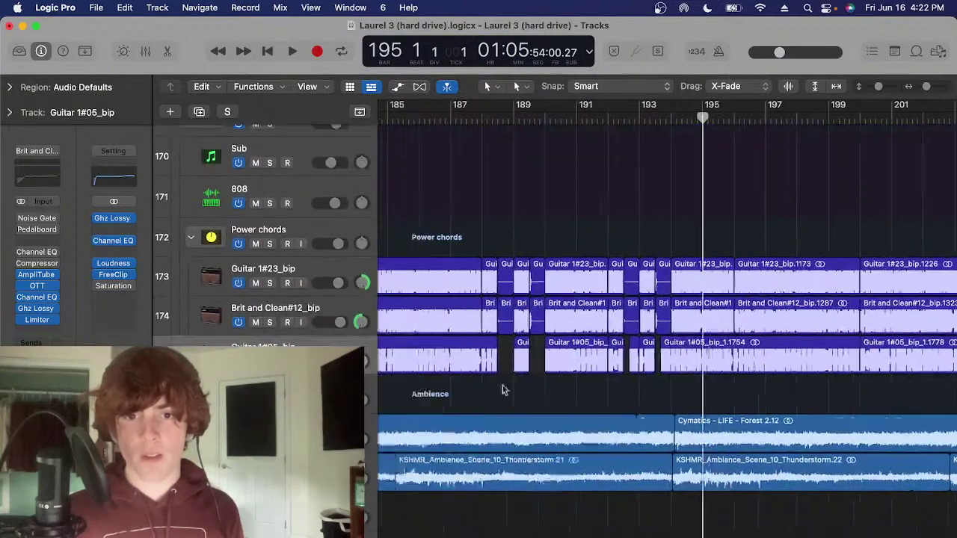
pyautogui.click(345, 260)
pyautogui.hscroll(-6, 520, 186)
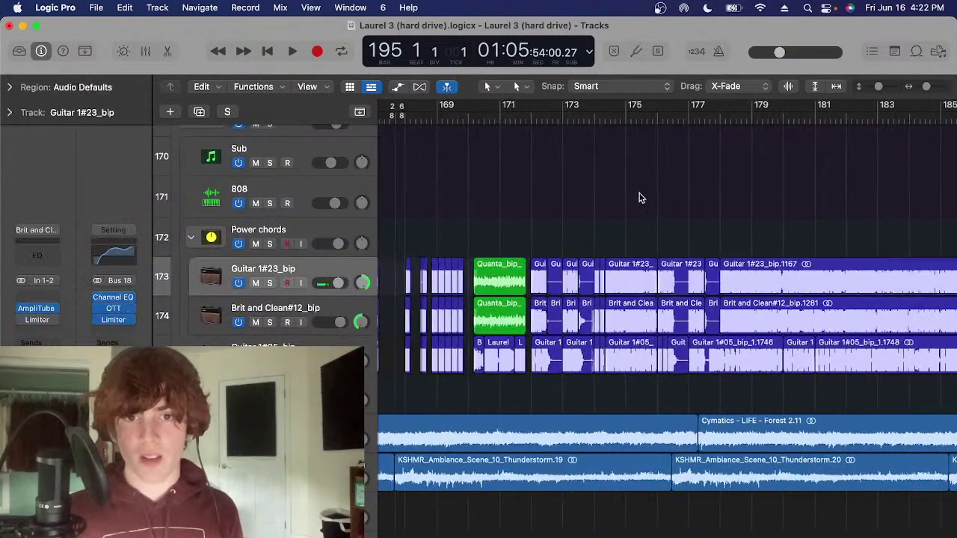
pyautogui.hscroll(5, 604, 278)
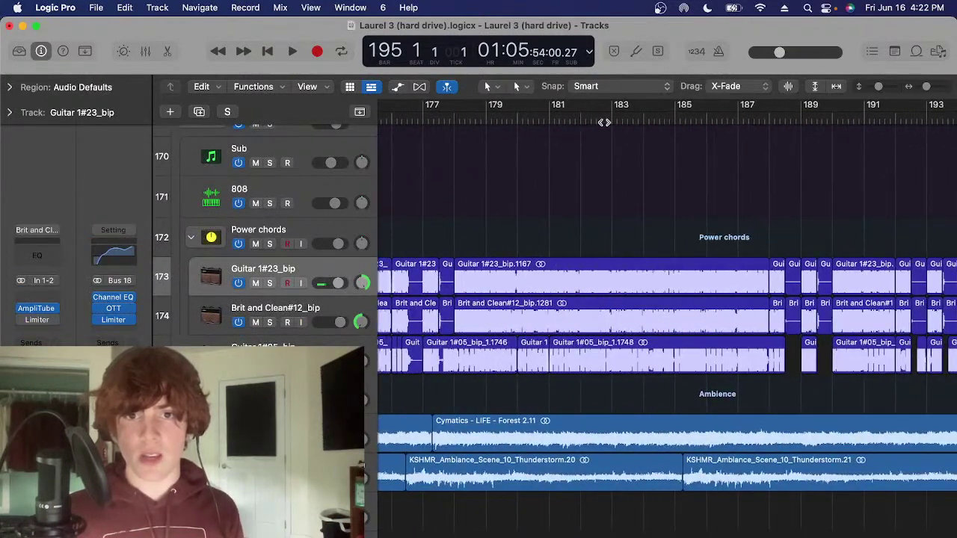
# Place the playhead at bar 183 and solo the Guitar 1#23_bip, Brit and Clean#12_bip and Guitar 1#05_bip tracks together
pyautogui.click(612, 119)
pyautogui.hotkey('ctrl', 's')
pyautogui.click(336, 306)
pyautogui.press('s')
pyautogui.click(316, 344)
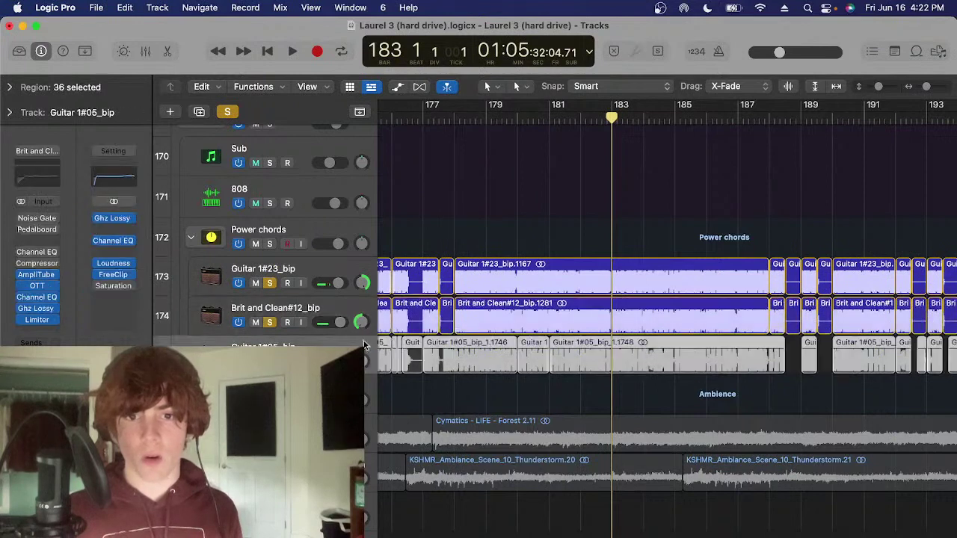
pyautogui.press('s')
pyautogui.click(647, 231)
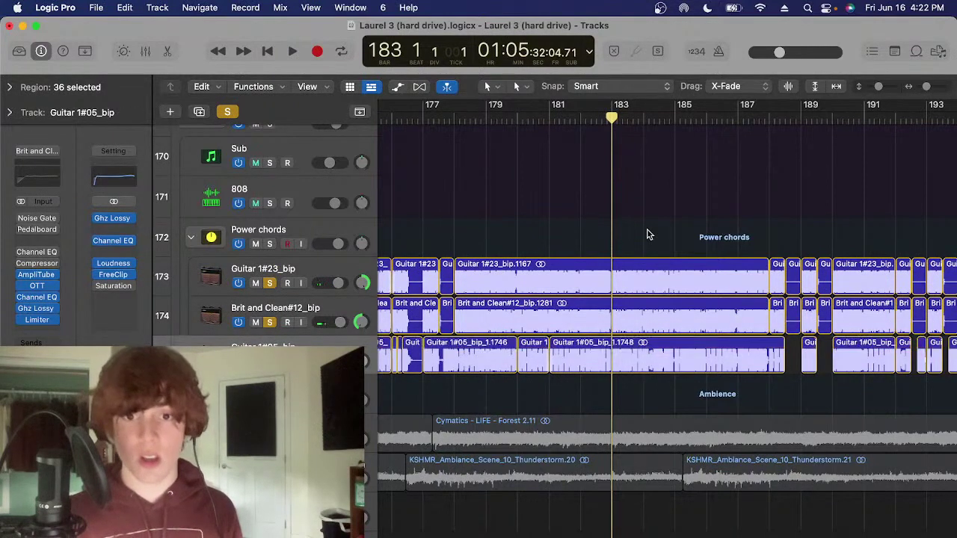
# Audition the three soloed power chord tracks from bar 183 to beat 5, and stop playback
pyautogui.hscroll(2, 594, 263)
pyautogui.hscroll(1, 575, 280)
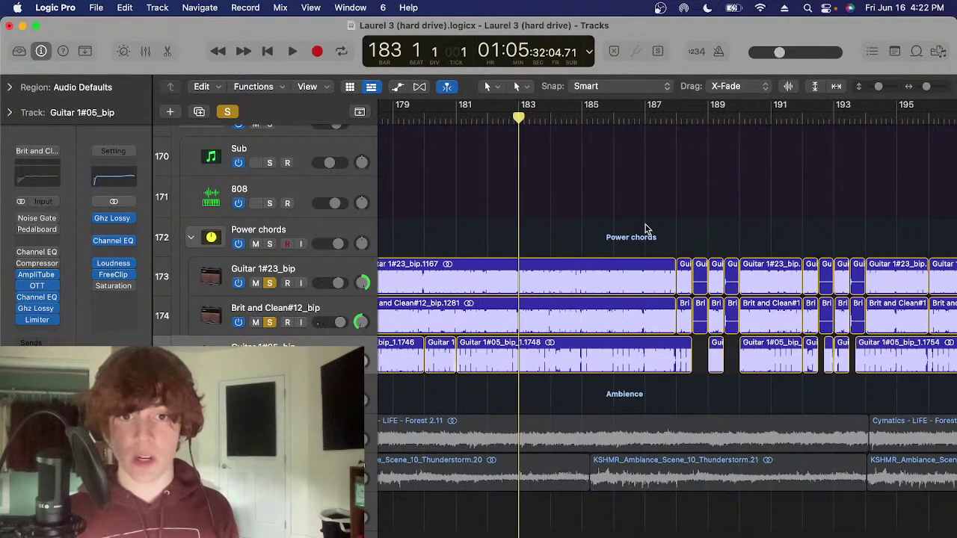
pyautogui.press('space')
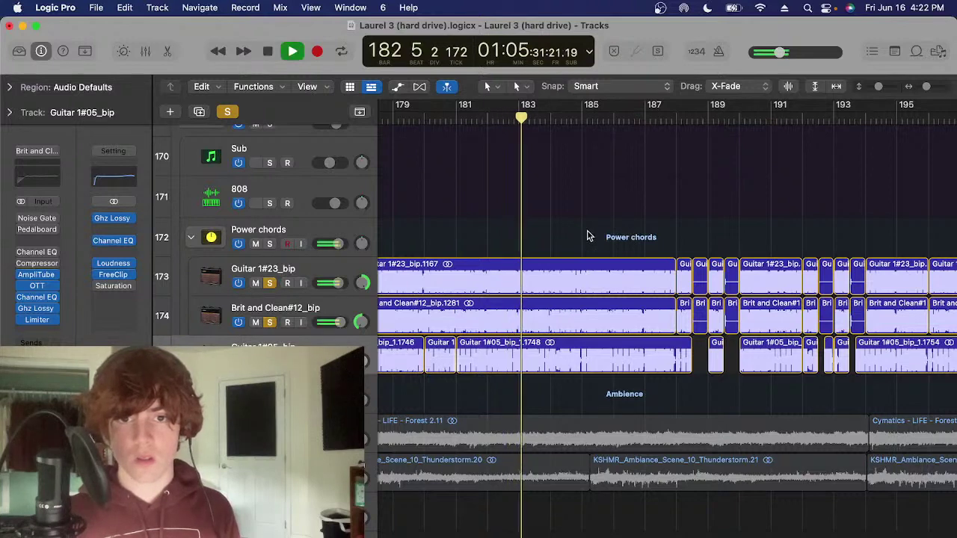
pyautogui.press('Return')
pyautogui.hscroll(5, 587, 236)
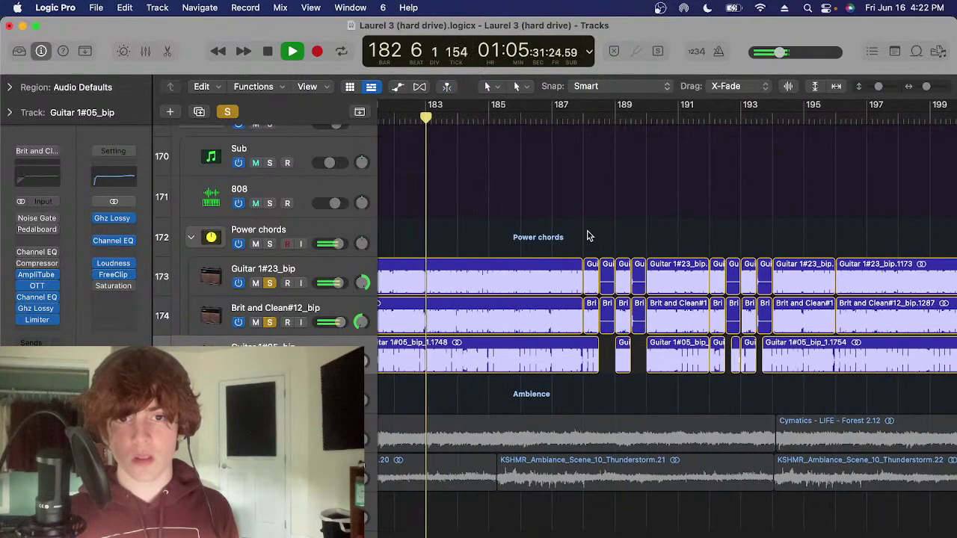
pyautogui.hscroll(1, 586, 236)
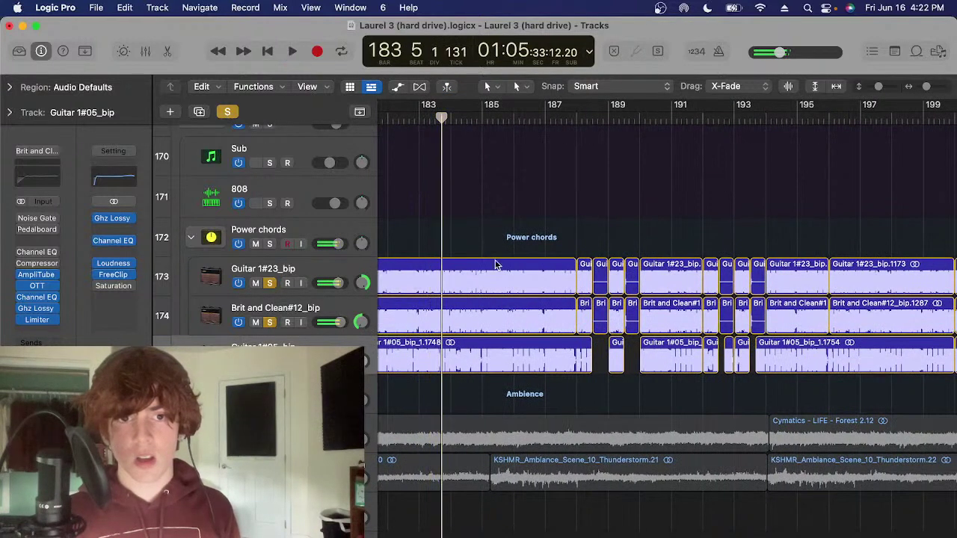
# Turn solo off, select the Guitar 1#23_bip track 173 with its regions, and enlarge the timeline around bars 183 to 194
pyautogui.press('super+Left')
pyautogui.press('super+Left')
pyautogui.press('super+Left')
pyautogui.press('super+Left')
pyautogui.click(340, 271)
pyautogui.press('super+Right')
pyautogui.press('super+Right')
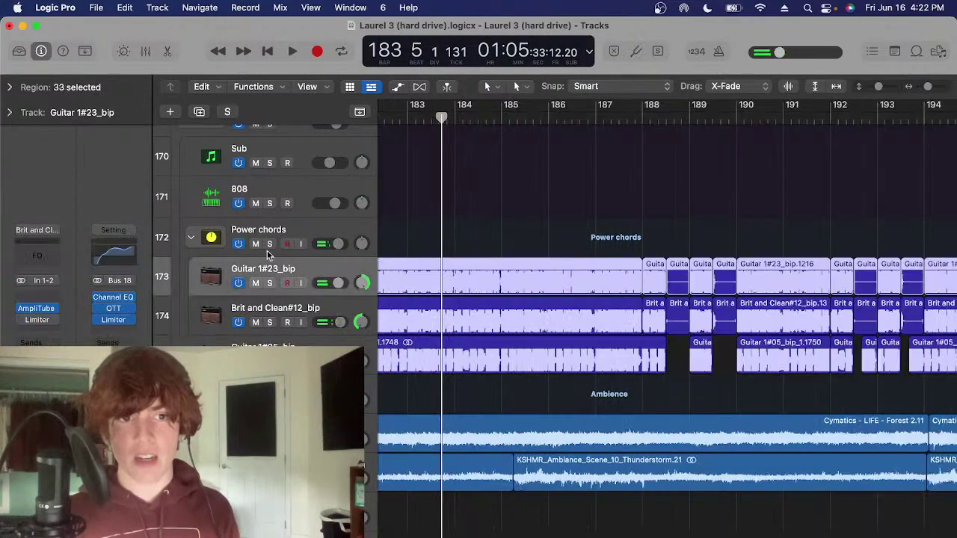
# Select the Power chords stack, place the playhead at bar 180 beat 6, and view the stack's Channel EQ settings
pyautogui.click(321, 236)
pyautogui.hscroll(-5, 486, 187)
pyautogui.click(511, 119)
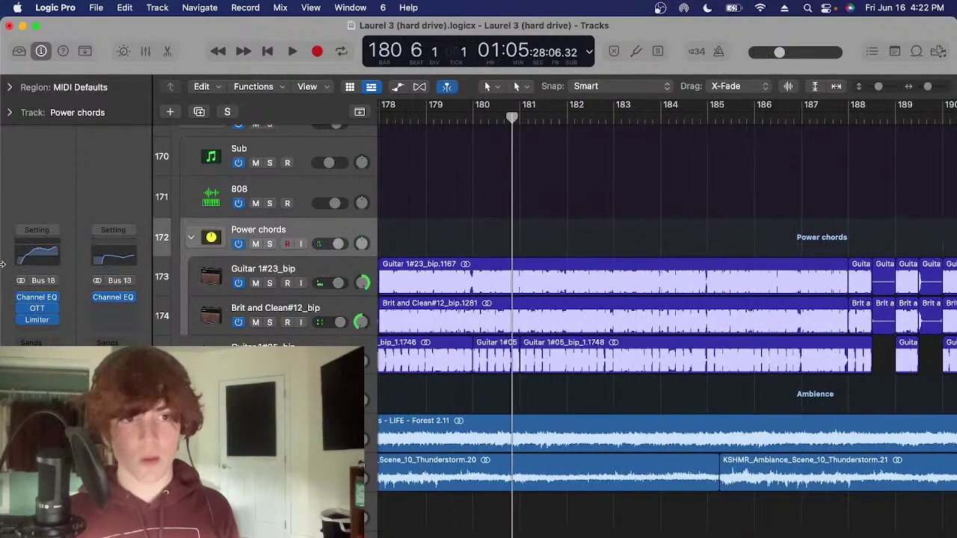
pyautogui.click(32, 258)
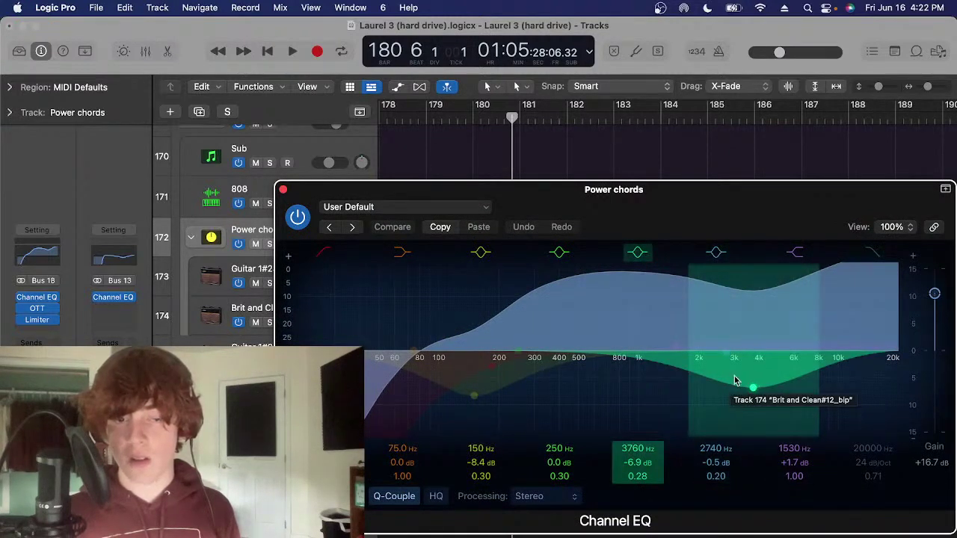
pyautogui.click(284, 190)
# Look through the tracks above the power chords up to the Thickener and fill tracks, returning to the power chord regions
pyautogui.scroll(-3, 526, 317)
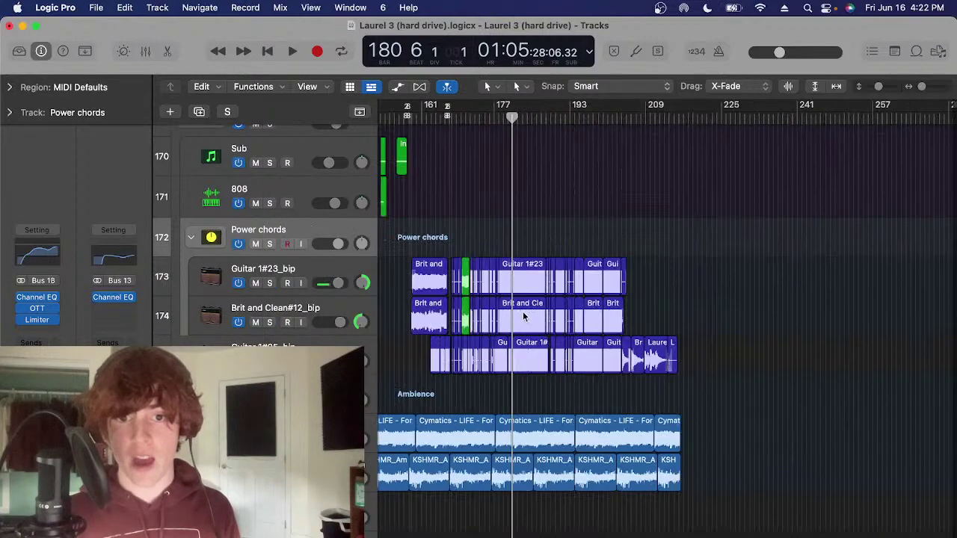
pyautogui.scroll(10, 562, 287)
pyautogui.scroll(-10, 550, 322)
pyautogui.scroll(20, 553, 306)
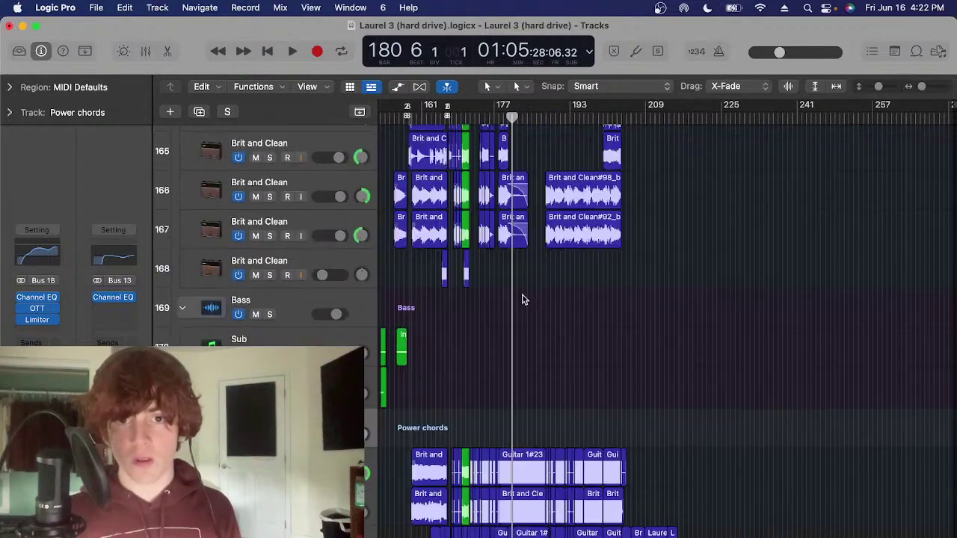
pyautogui.scroll(20, 553, 291)
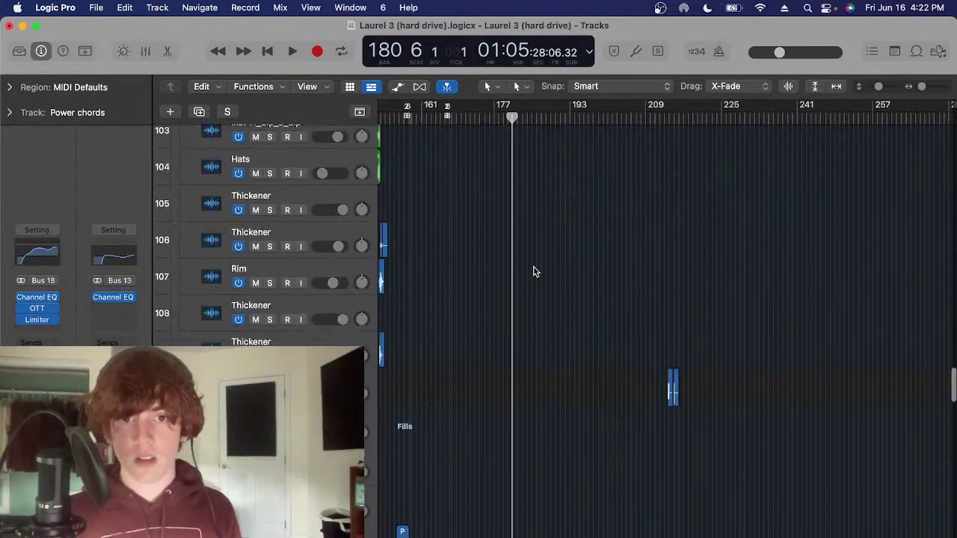
pyautogui.scroll(2, 540, 287)
pyautogui.scroll(3, 527, 260)
pyautogui.scroll(-20, 527, 260)
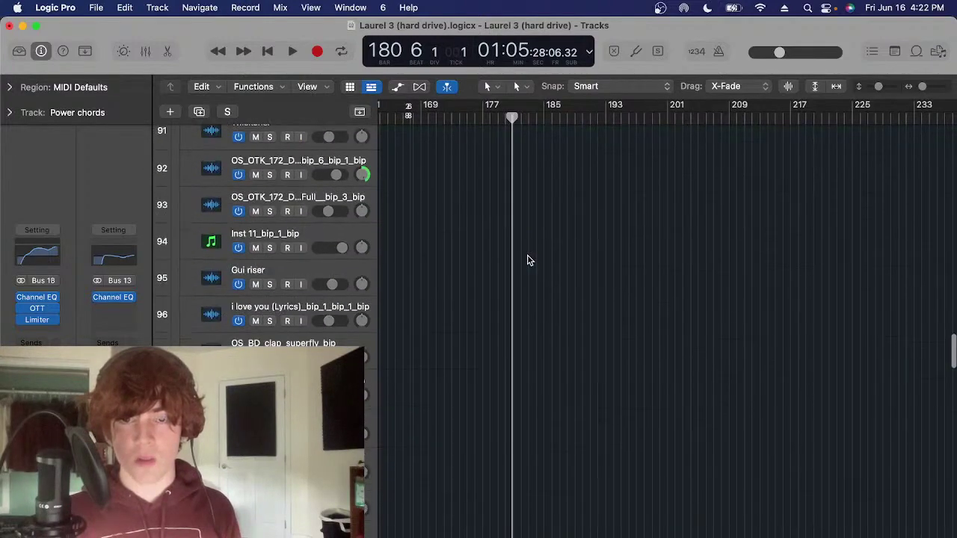
pyautogui.scroll(-15, 540, 260)
pyautogui.hscroll(4, 628, 201)
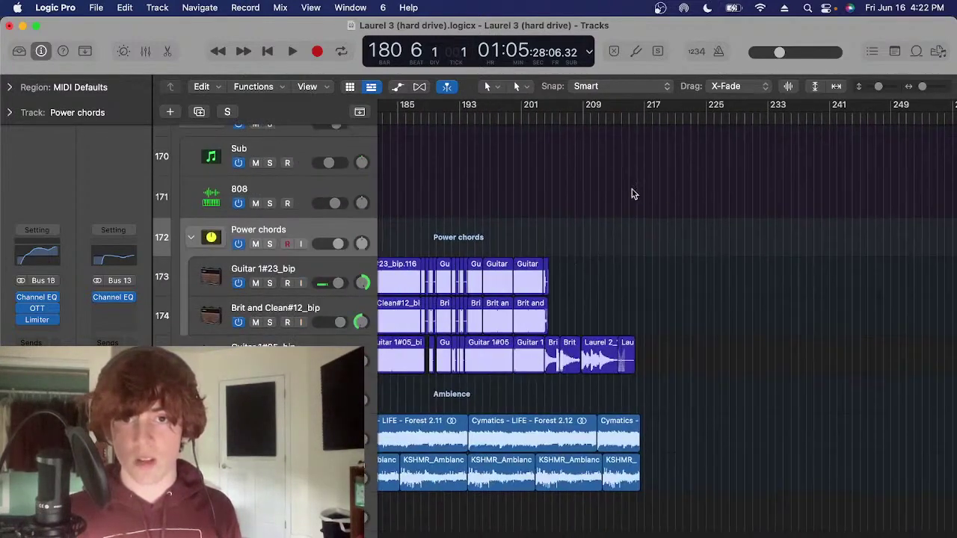
# Place the playhead at bar 206 and select the Guitar 1#05_bip track with its regions
pyautogui.scroll(2, 613, 184)
pyautogui.click(559, 117)
pyautogui.scroll(2, 595, 245)
pyautogui.scroll(-2, 594, 246)
pyautogui.scroll(5, 613, 329)
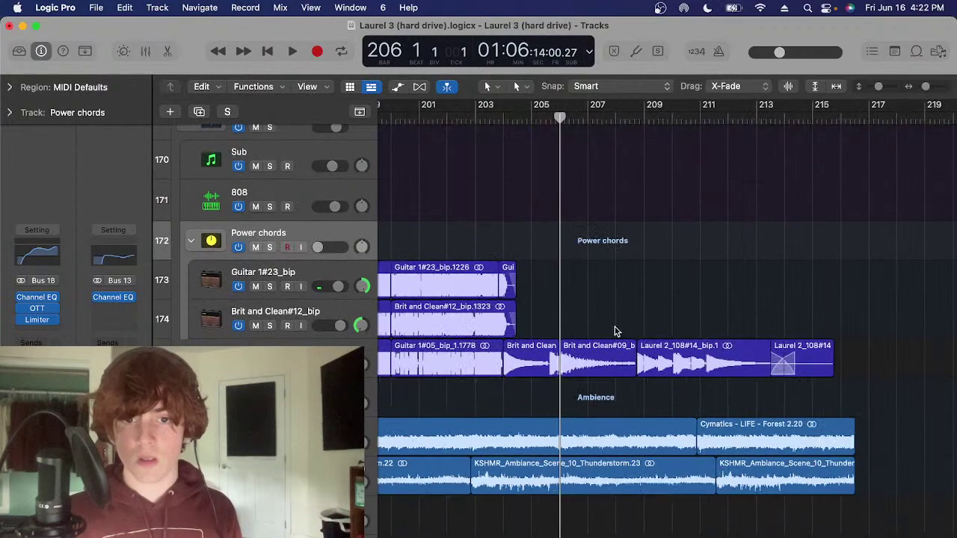
pyautogui.click(299, 357)
# Check the ending's Brit and Clean guitar regions at bar 212 beat 6, and reposition the playhead at bar 209 beat 4
pyautogui.scroll(3, 543, 299)
pyautogui.scroll(12, 598, 262)
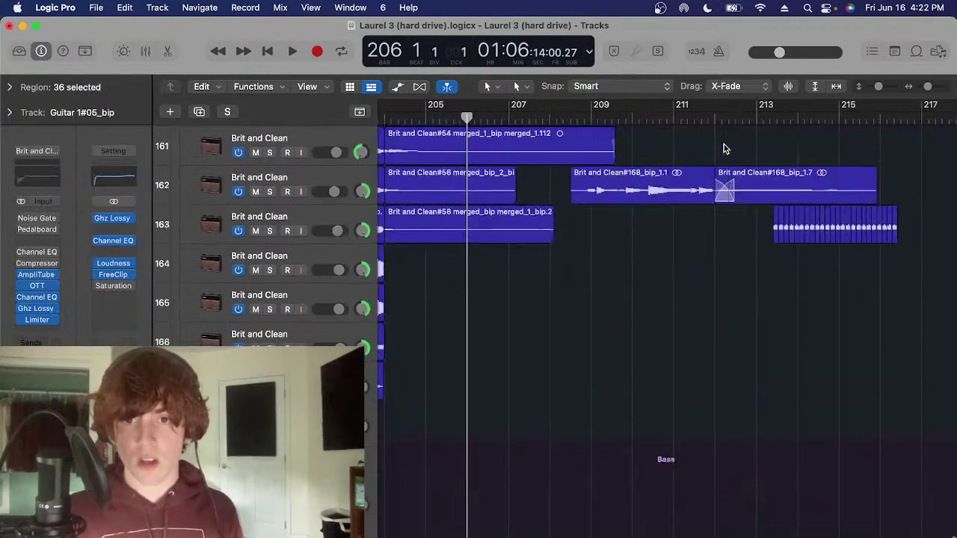
pyautogui.click(749, 116)
pyautogui.scroll(20, 423, 333)
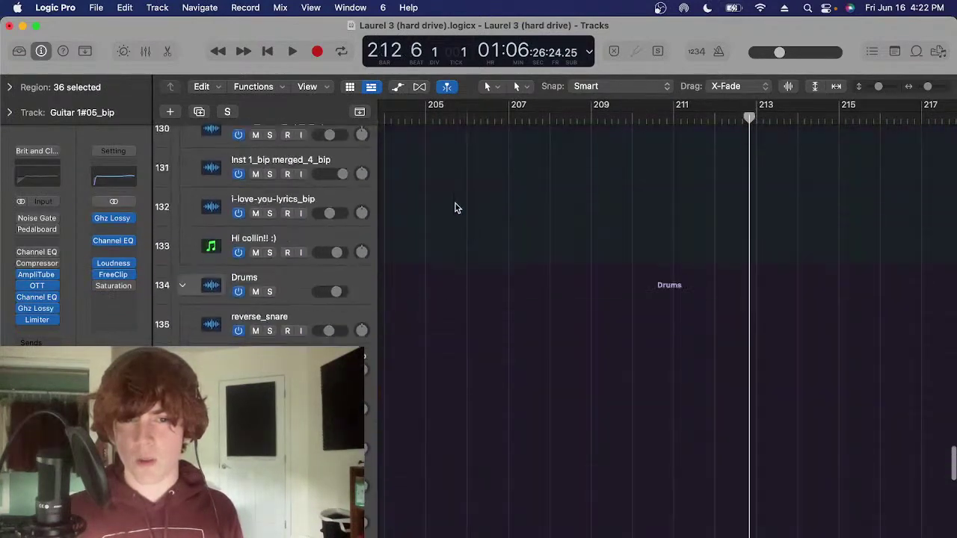
pyautogui.moveTo(432, 120); pyautogui.dragTo(611, 119)
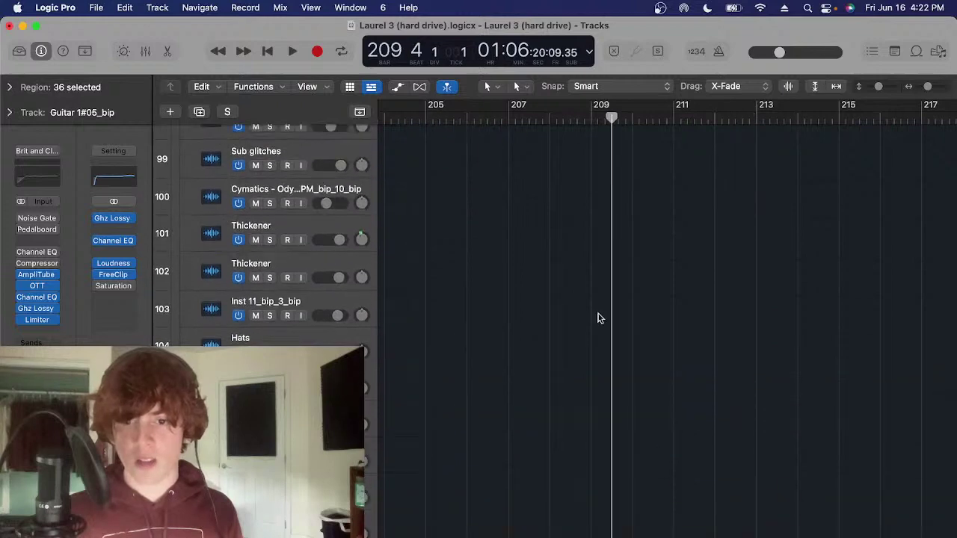
# Locate the Emited stuff track 110 above the Fills stack and select it with its regions
pyautogui.scroll(12, 538, 388)
pyautogui.scroll(-15, 501, 455)
pyautogui.scroll(-5, 517, 454)
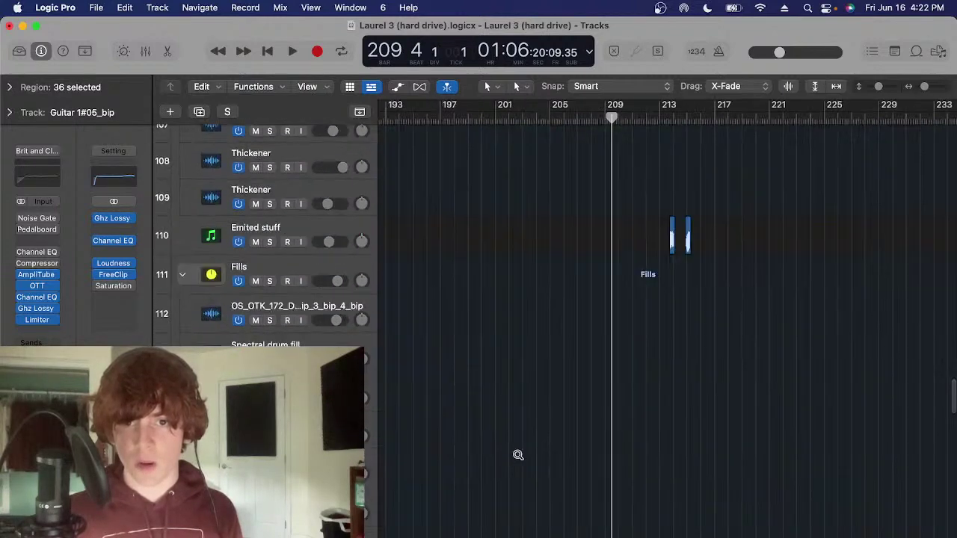
pyautogui.hscroll(-10, 344, 274)
pyautogui.click(323, 224)
# Look back along the Emited stuff track to its earlier regions and place the playhead at bar 78
pyautogui.hscroll(-15, 499, 418)
pyautogui.scroll(5, 500, 420)
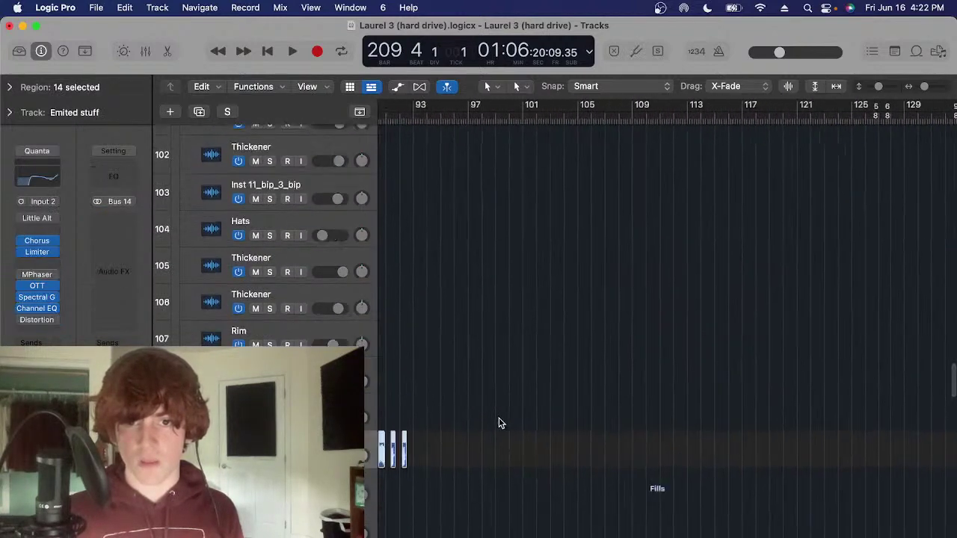
pyautogui.hscroll(15, 576, 388)
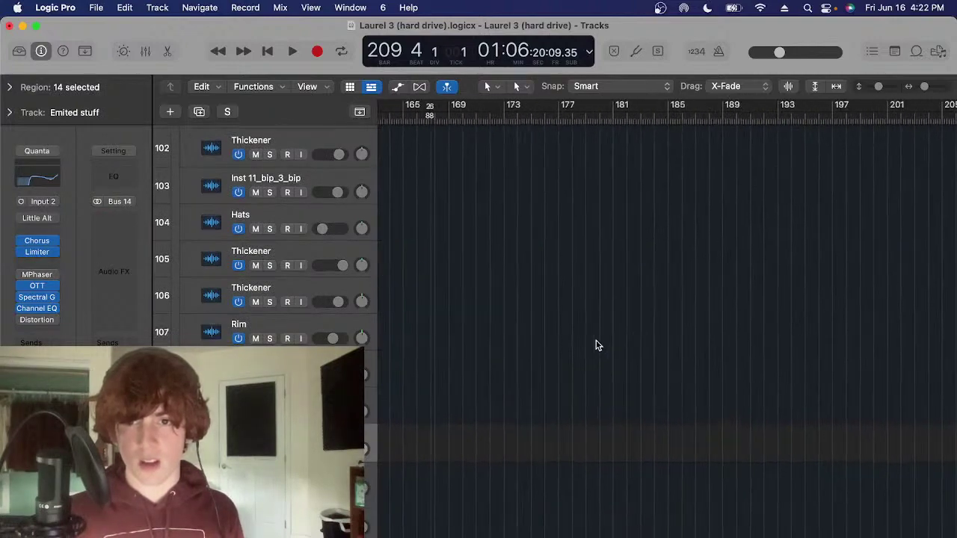
pyautogui.scroll(10, 595, 354)
pyautogui.scroll(-12, 564, 404)
pyautogui.hscroll(-16, 464, 318)
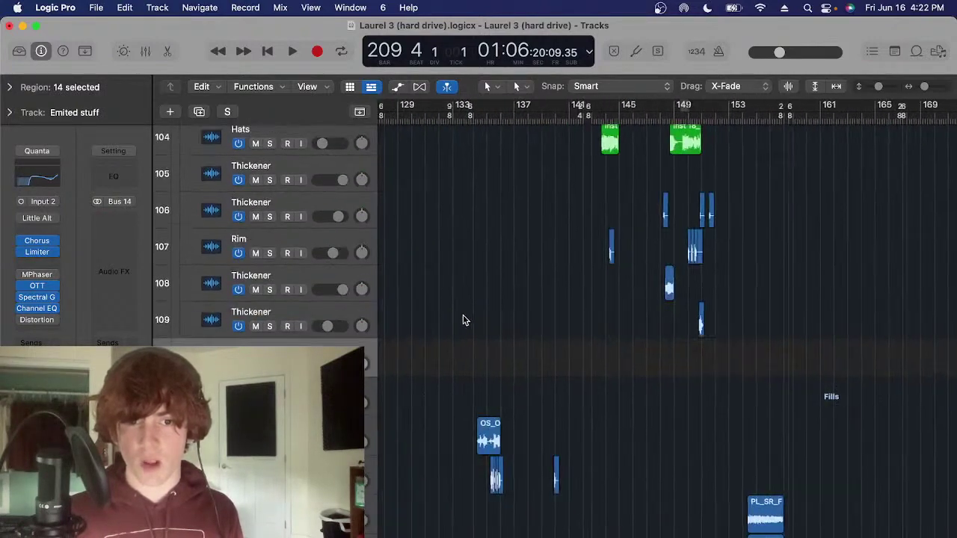
pyautogui.click(576, 120)
pyautogui.scroll(8, 619, 311)
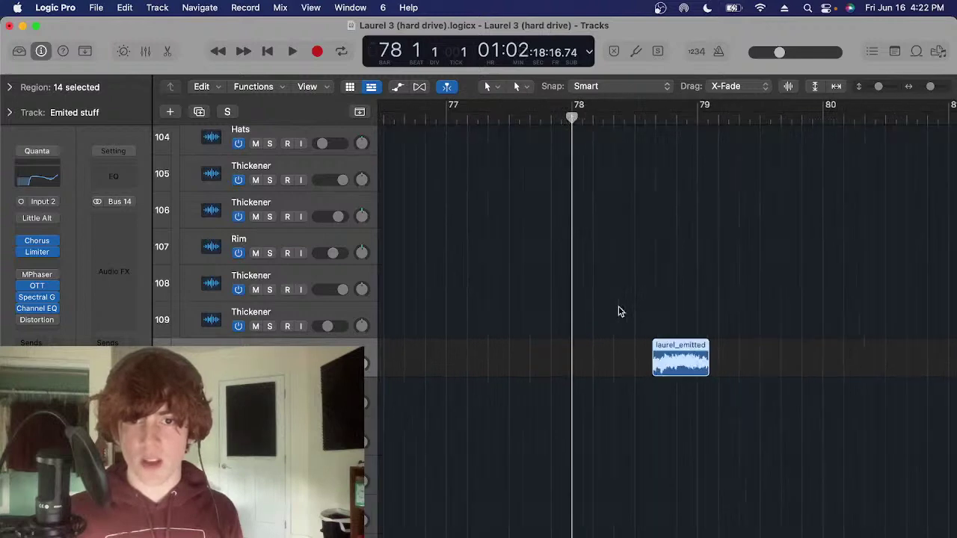
# Solo the Emited stuff regions with the playhead at bar 78 beat 5, and clear the region selection
pyautogui.click(655, 118)
pyautogui.hscroll(3, 664, 299)
pyautogui.click(665, 307)
pyautogui.hscroll(3, 606, 378)
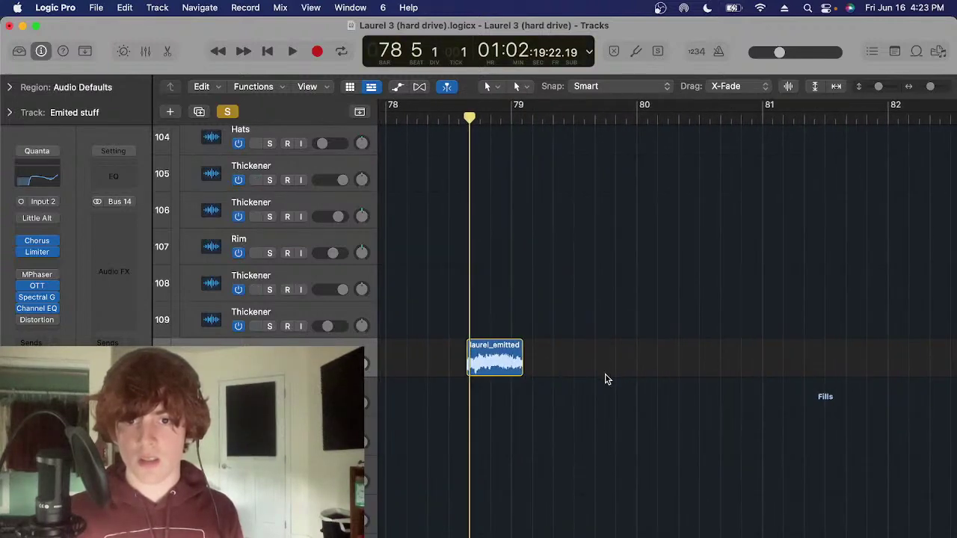
# Select the laurel_emitted region just before bar 79 on the Emited stuff track
pyautogui.scroll(-3, 604, 373)
pyautogui.press('t')
pyautogui.click(526, 348)
pyautogui.click(471, 362)
pyautogui.scroll(1, 472, 362)
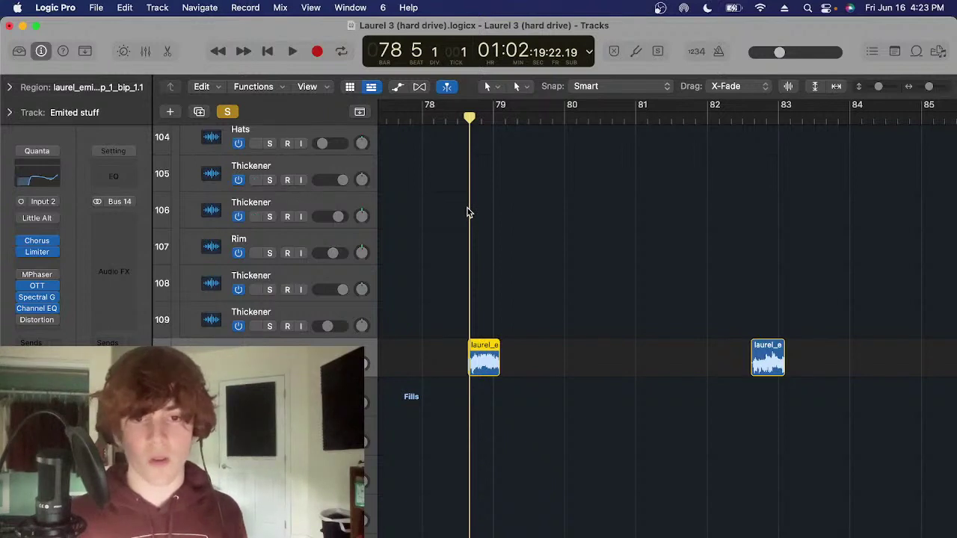
pyautogui.moveTo(544, 295); pyautogui.dragTo(477, 360)
pyautogui.scroll(1, 506, 312)
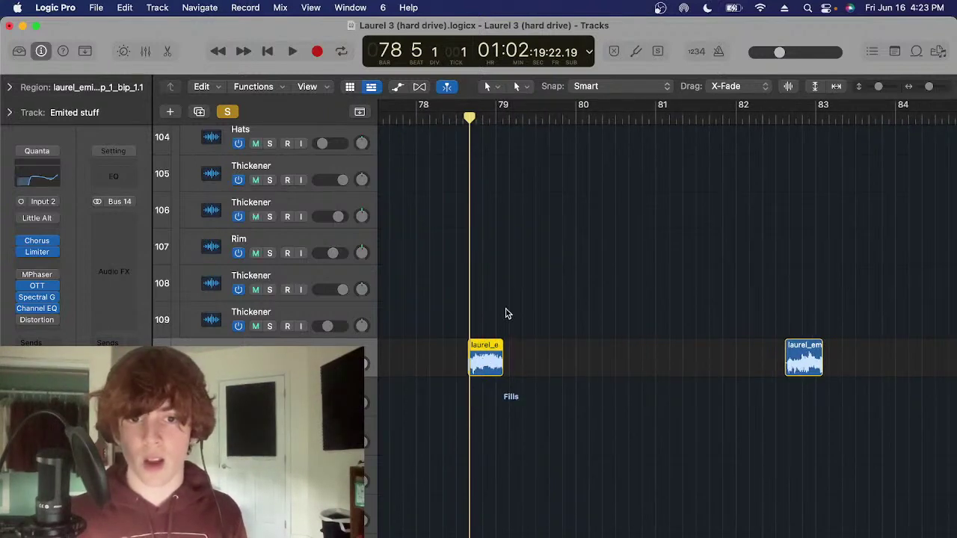
# Move the playhead just ahead of the laurel_emitted region near bar 79 and reselect that region
pyautogui.click(506, 310)
pyautogui.scroll(5, 506, 309)
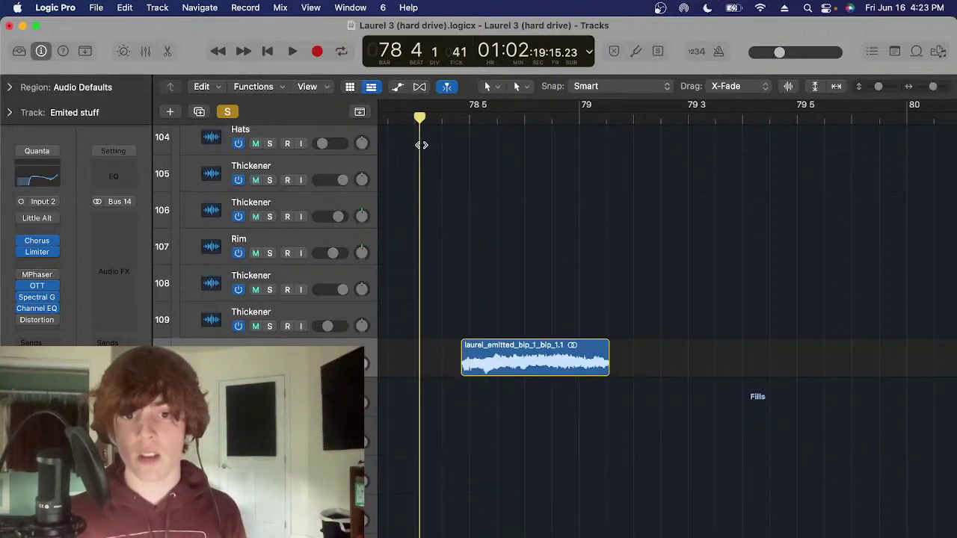
pyautogui.moveTo(421, 145); pyautogui.dragTo(451, 136)
pyautogui.scroll(-3, 452, 142)
pyautogui.moveTo(564, 289); pyautogui.dragTo(476, 341)
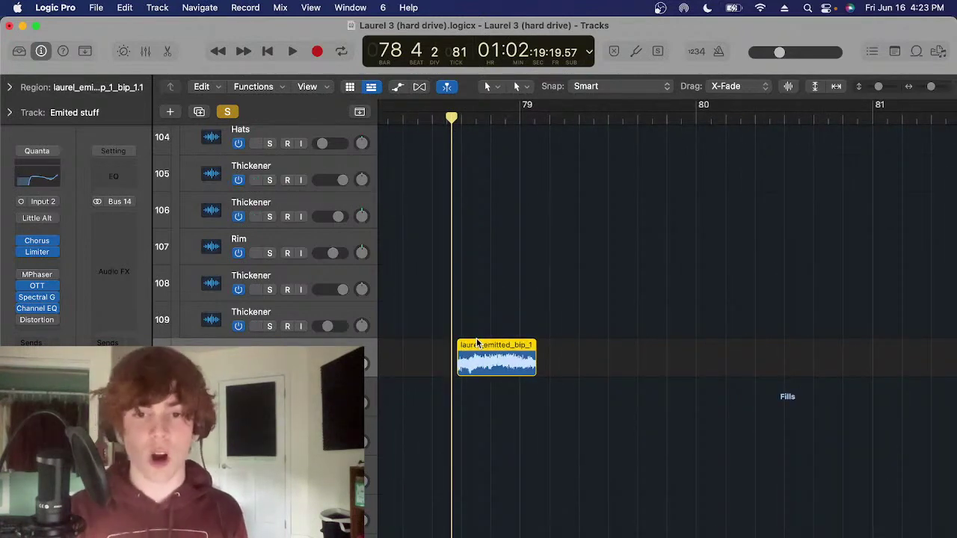
pyautogui.moveTo(510, 399); pyautogui.dragTo(511, 397)
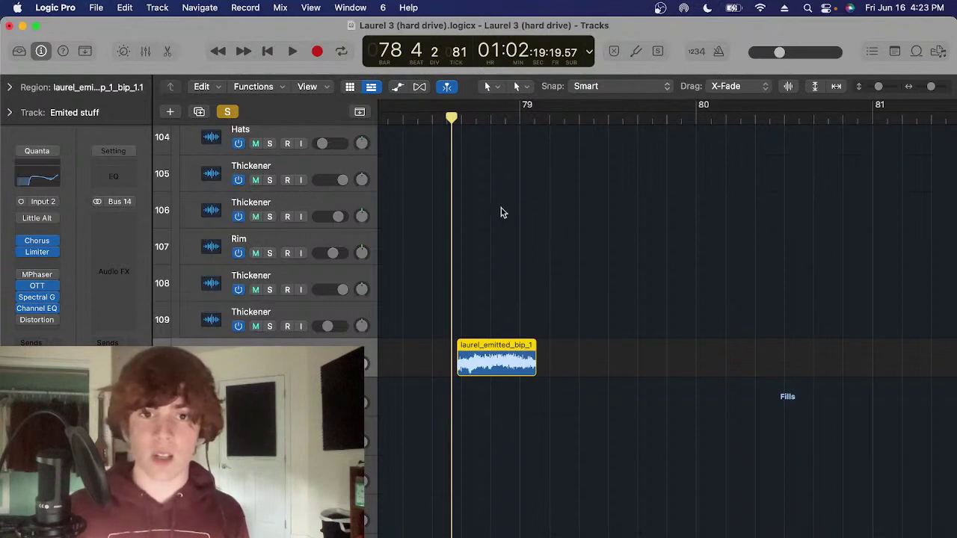
# Return the playhead to bar 78 beat 5, deselect the laurel_emitted region, and bring the next one near bar 83 into view
pyautogui.scroll(1, 465, 139)
pyautogui.moveTo(581, 263); pyautogui.dragTo(461, 400)
pyautogui.scroll(-1, 564, 303)
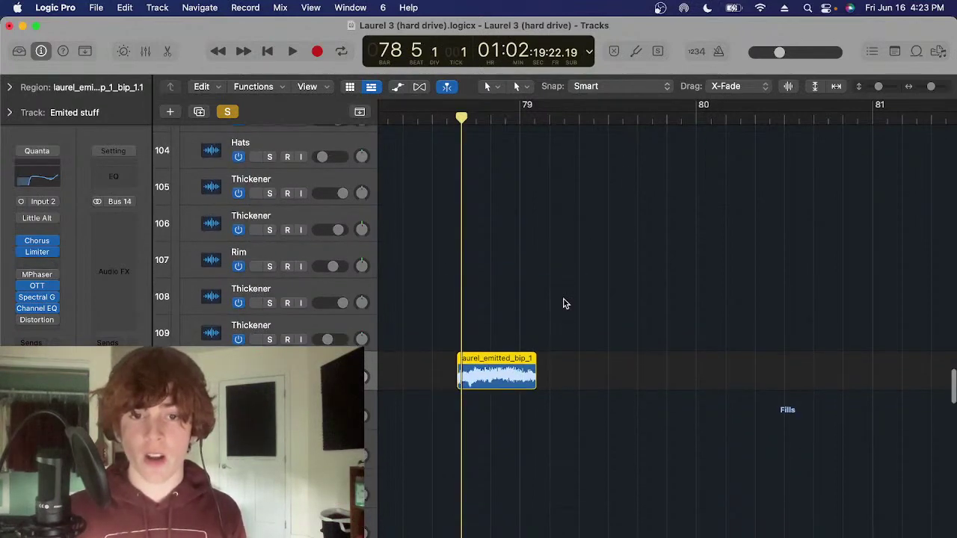
pyautogui.moveTo(607, 266); pyautogui.dragTo(555, 357)
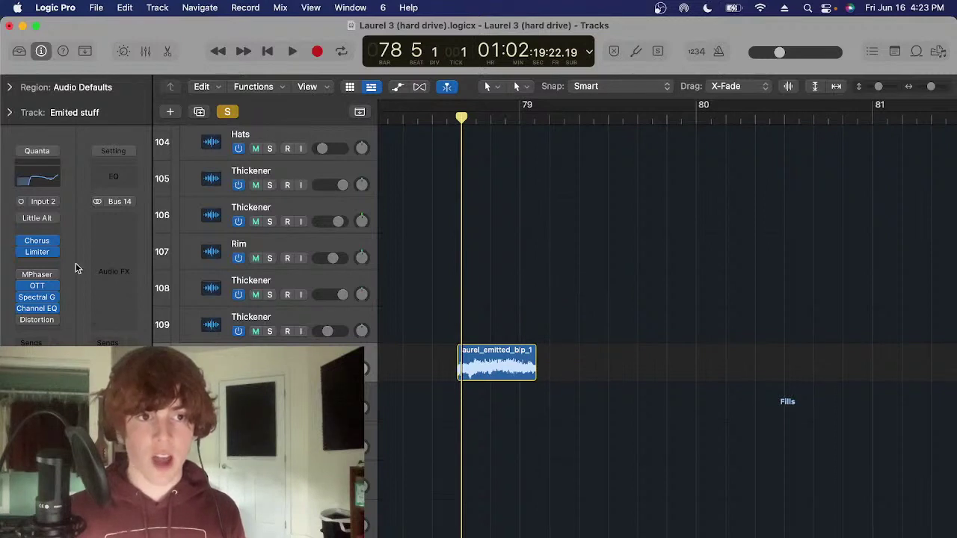
pyautogui.hscroll(1, 380, 290)
pyautogui.scroll(-3, 504, 286)
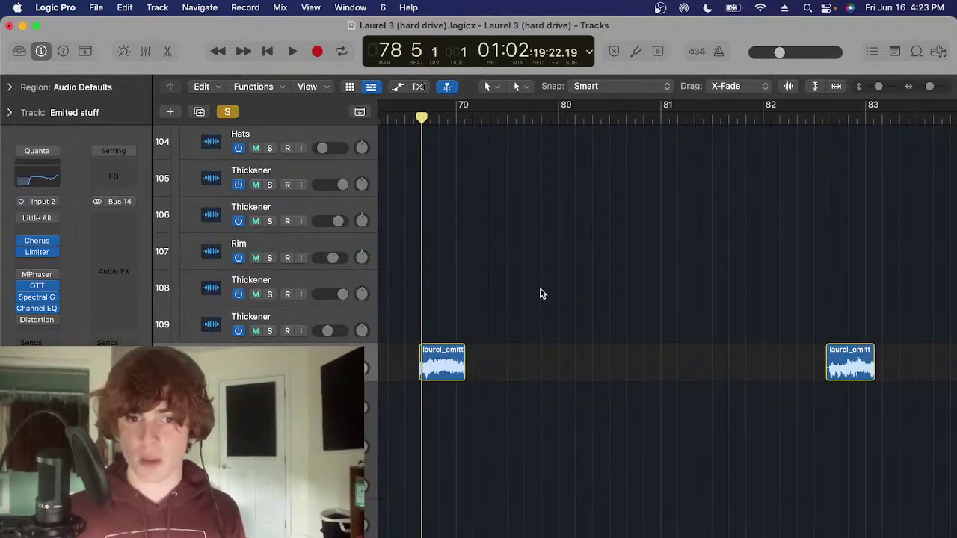
# Audition the soloed laurel_emitted region before bar 79, restarting playback close to its beginning
pyautogui.press('space')
pyautogui.press('Return')
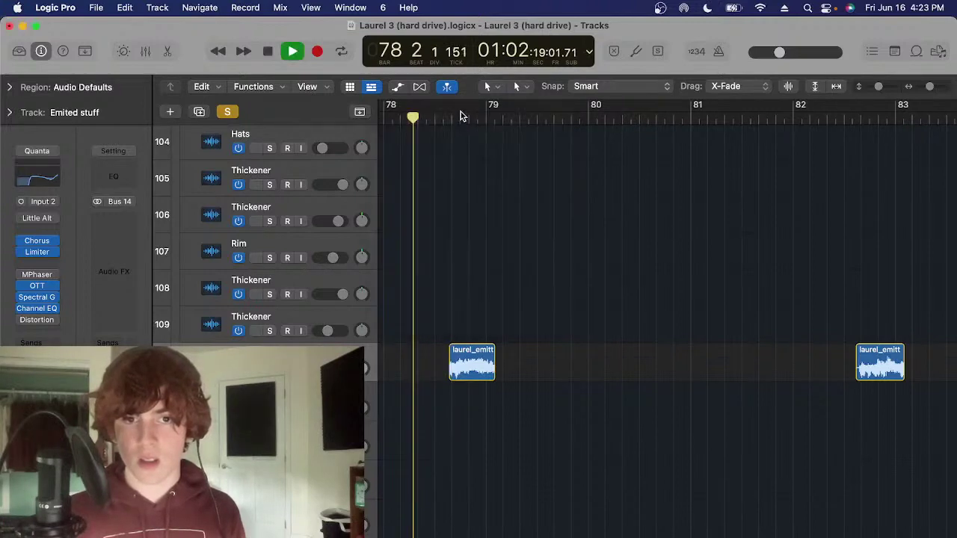
pyautogui.click(449, 119)
pyautogui.press('space')
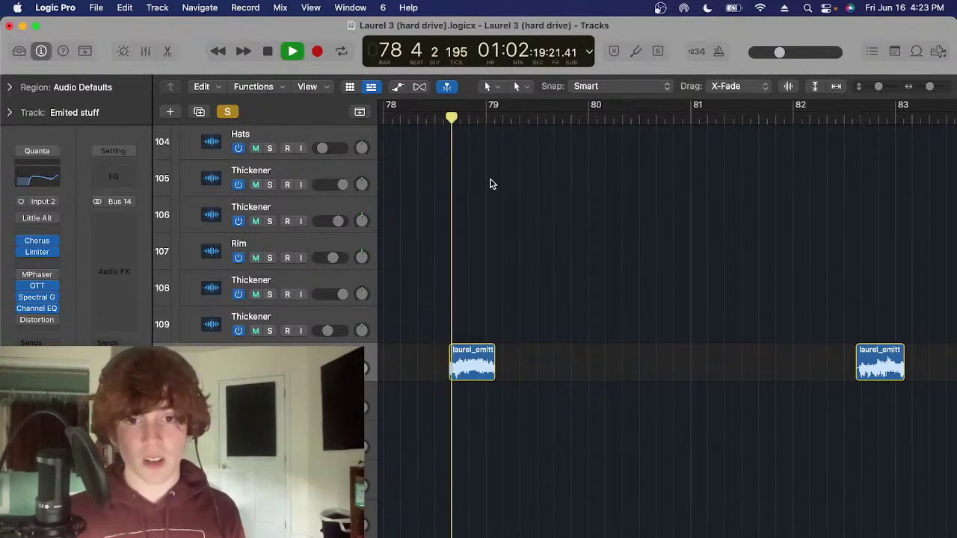
# Audition the second laurel_emitted region from bar 82 beat 5, and stop playback
pyautogui.hscroll(3, 680, 112)
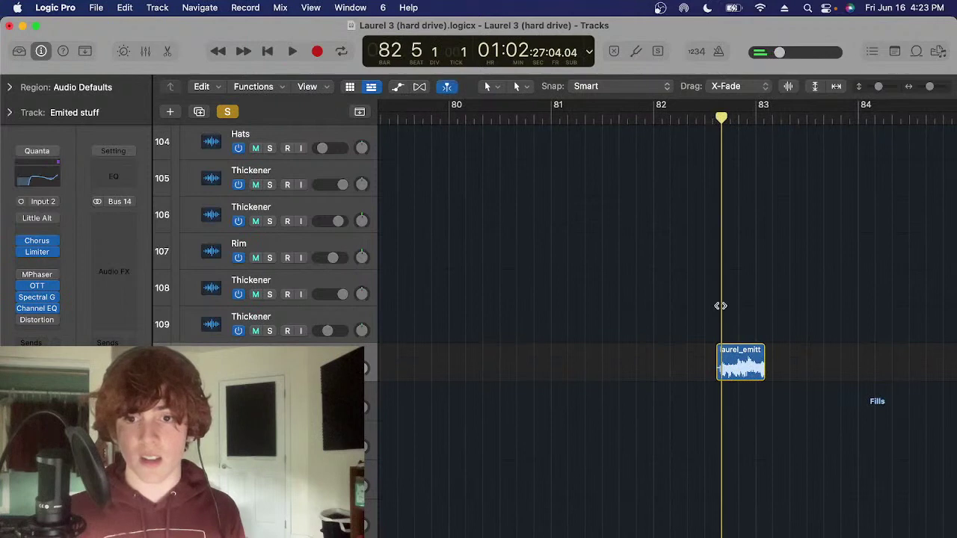
pyautogui.press('space')
pyautogui.hscroll(5, 702, 312)
pyautogui.hscroll(5, 692, 252)
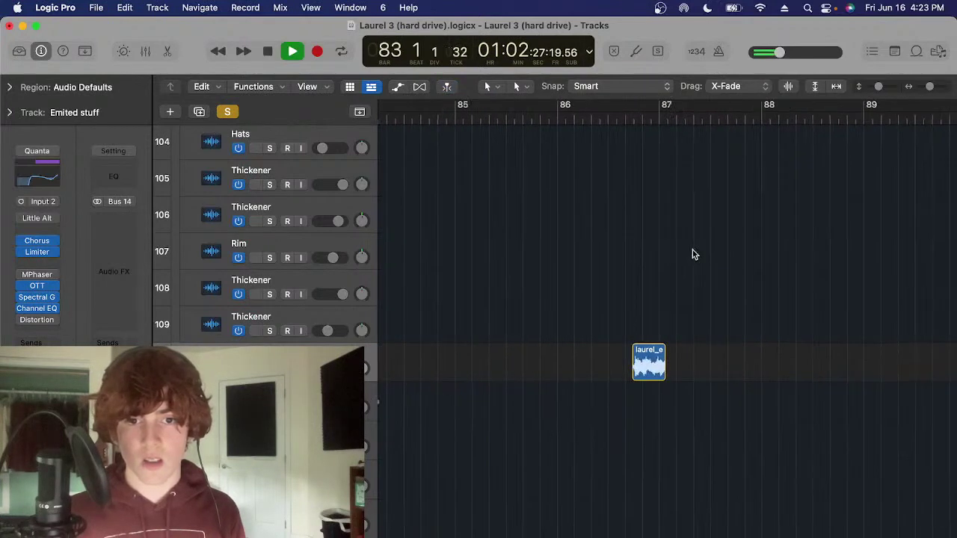
pyautogui.press('space')
# Audition the laurel_emitted region before bar 87 and the three regions between bars 90 and 93
pyautogui.click(600, 119)
pyautogui.press('space')
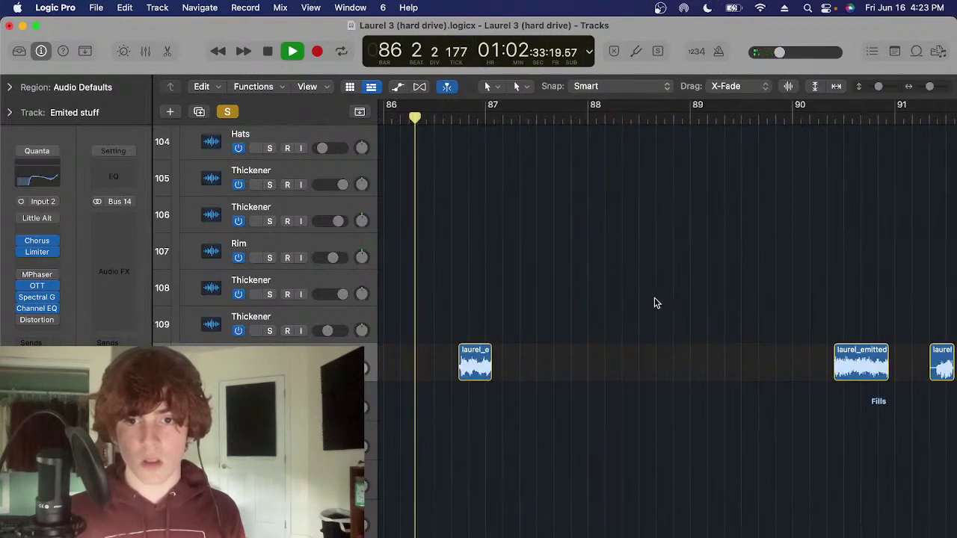
pyautogui.hscroll(5, 654, 298)
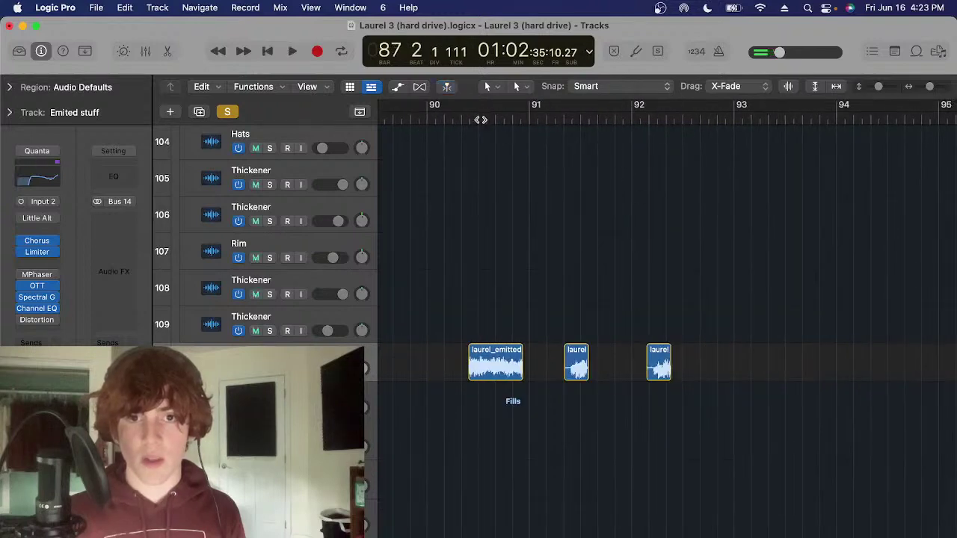
pyautogui.press('space')
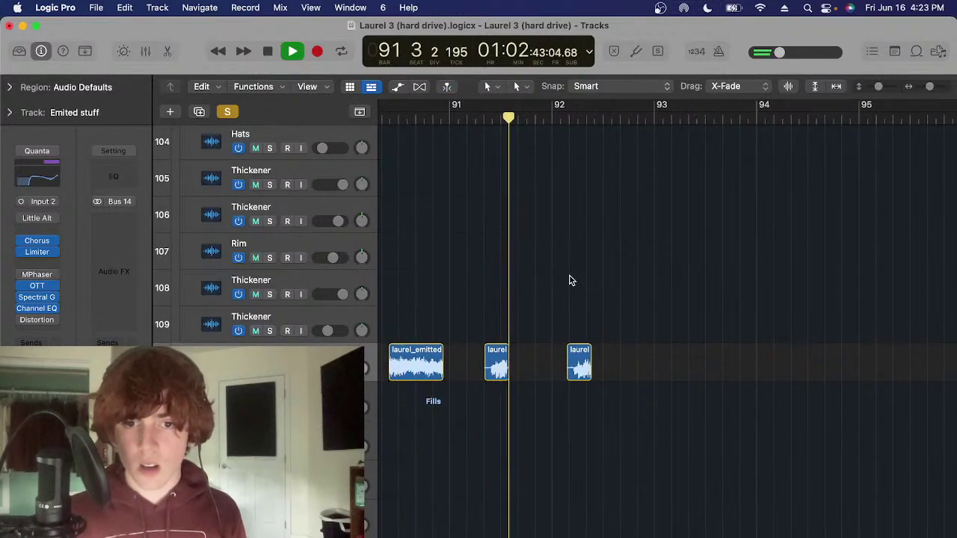
# Turn solo off and place the playhead at bar 37, before the group of earlier Emited stuff regions
pyautogui.click(227, 112)
pyautogui.scroll(-5, 623, 367)
pyautogui.hscroll(-8, 590, 355)
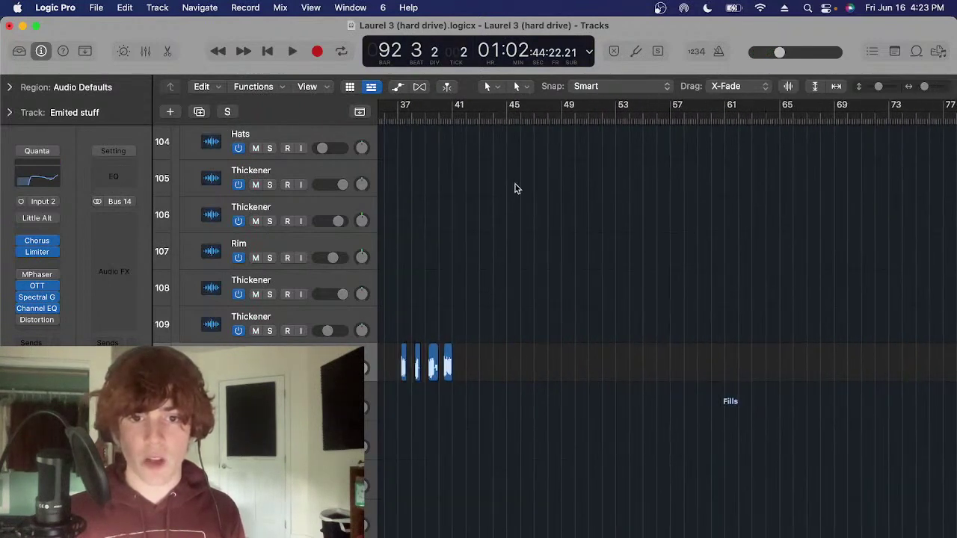
pyautogui.hscroll(-2, 418, 134)
pyautogui.hscroll(-3, 600, 138)
pyautogui.scroll(4, 609, 138)
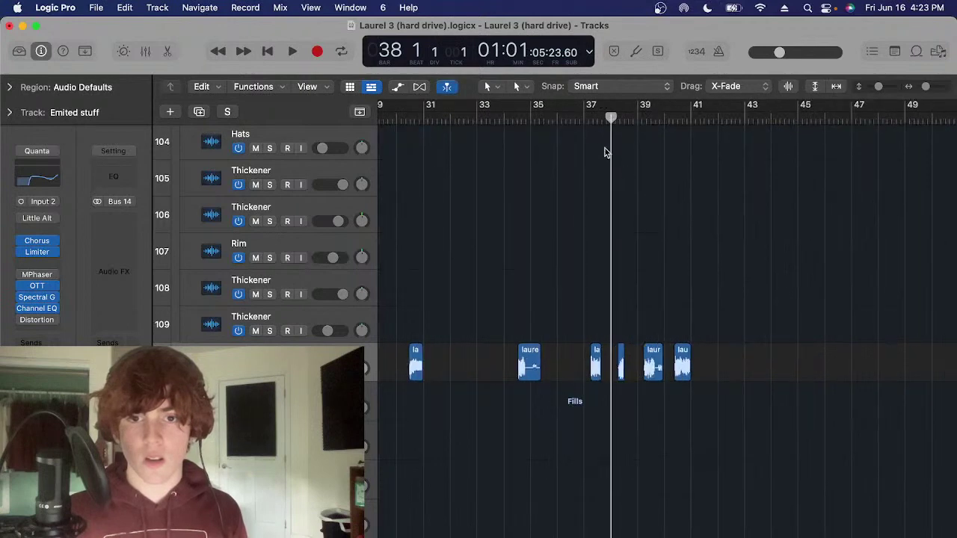
pyautogui.hscroll(2, 617, 275)
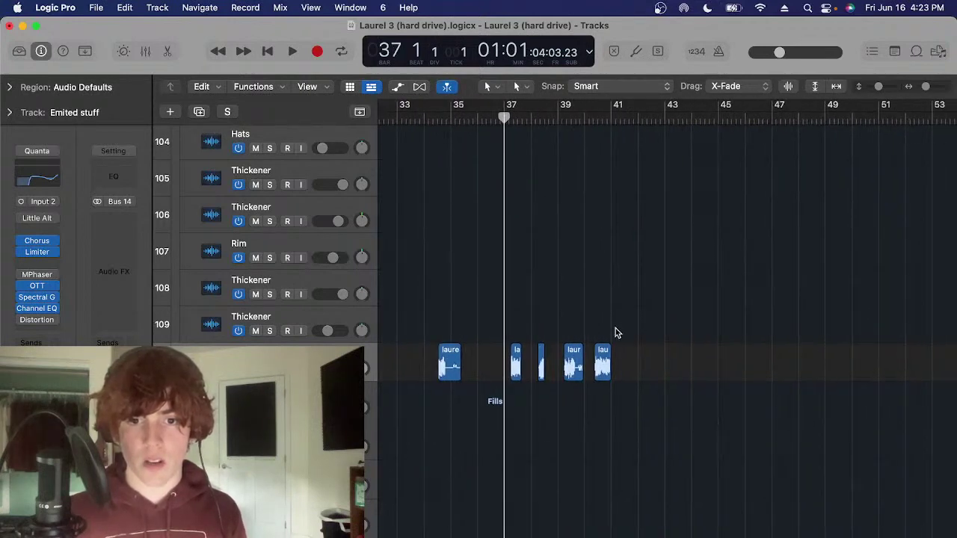
# Play the full mix from bar 37 through the Emited stuff regions before bar 41, and stop playback
pyautogui.press('space')
pyautogui.hscroll(1, 623, 331)
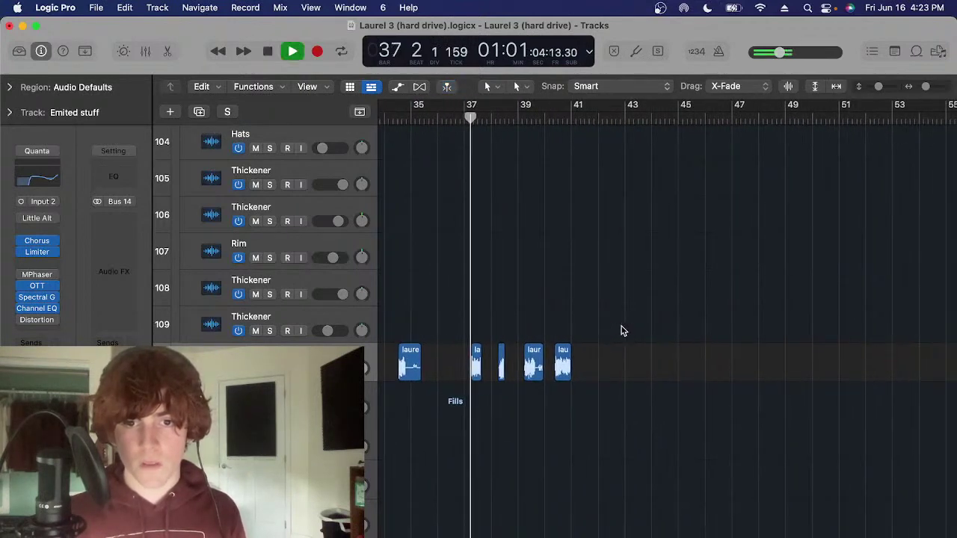
pyautogui.hscroll(1, 620, 330)
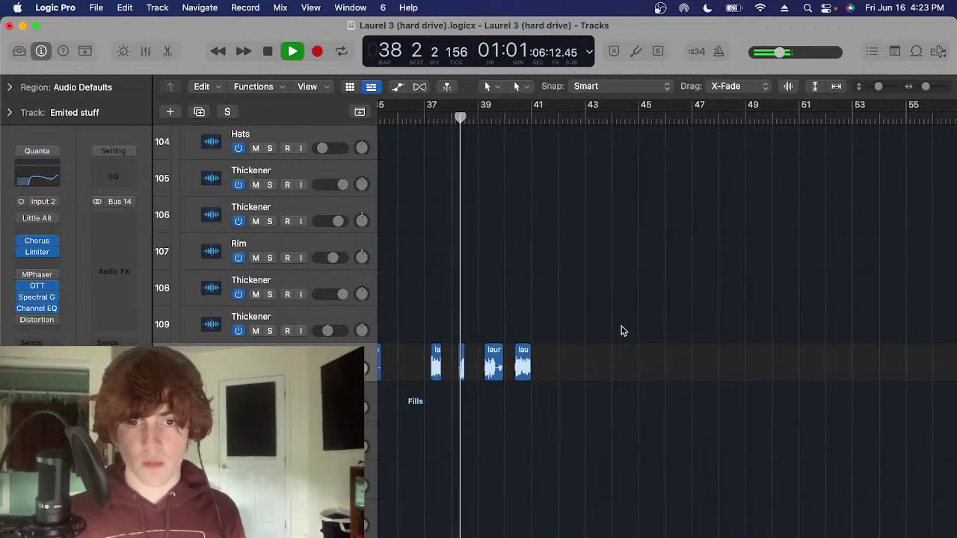
pyautogui.hscroll(-2, 621, 330)
pyautogui.scroll(2, 539, 301)
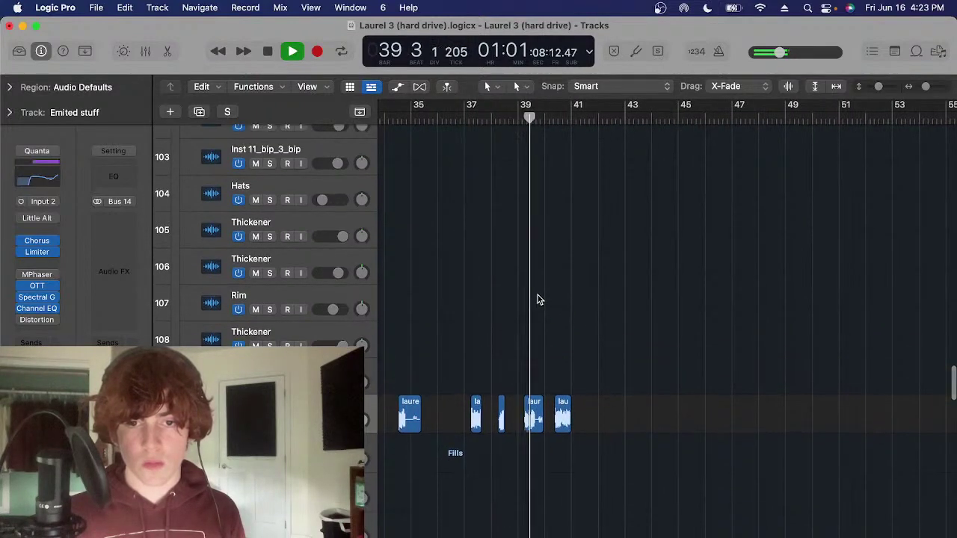
pyautogui.scroll(15, 543, 299)
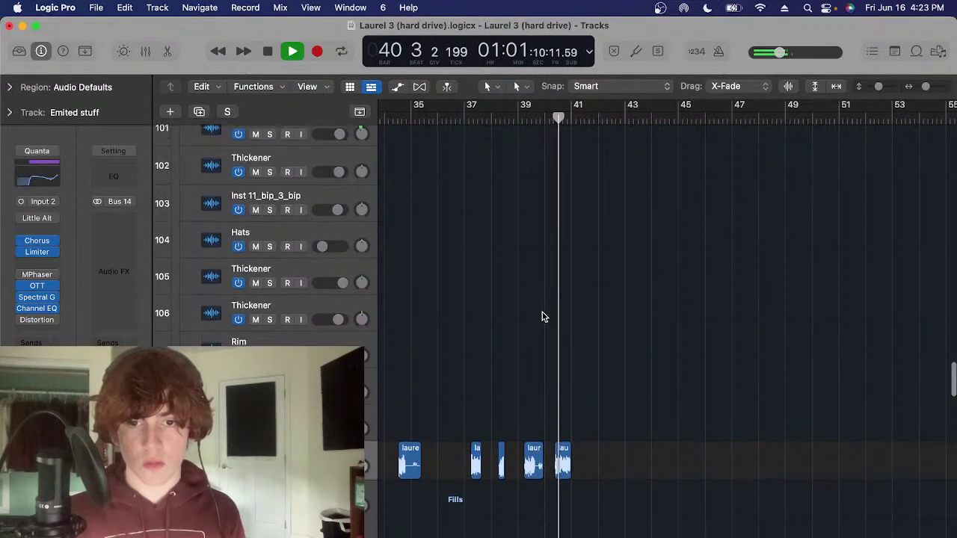
pyautogui.press('space')
# Select the Inst 7_bip_1_bip_6 track and place the playhead at bar 48
pyautogui.scroll(15, 515, 217)
pyautogui.scroll(-7, 530, 243)
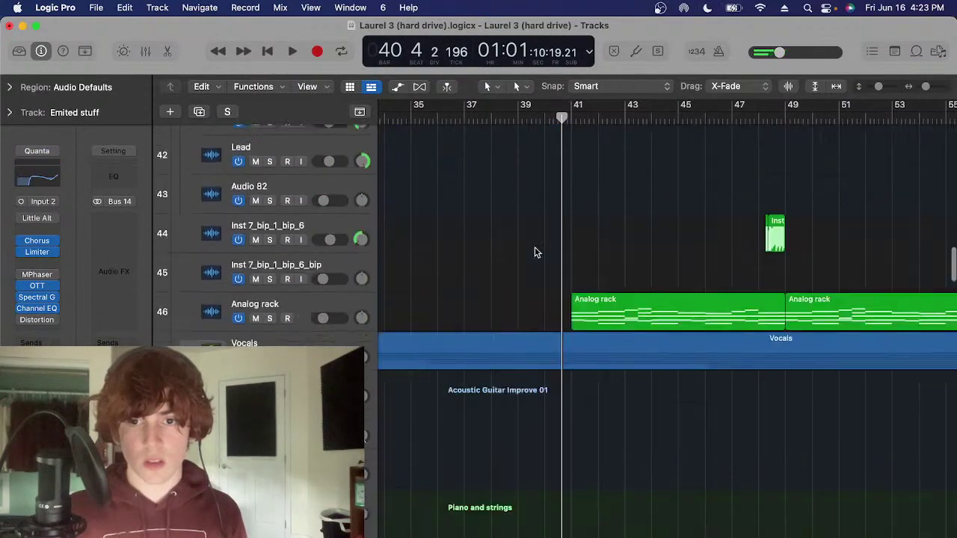
pyautogui.press('super+Left')
pyautogui.click(342, 168)
pyautogui.click(660, 118)
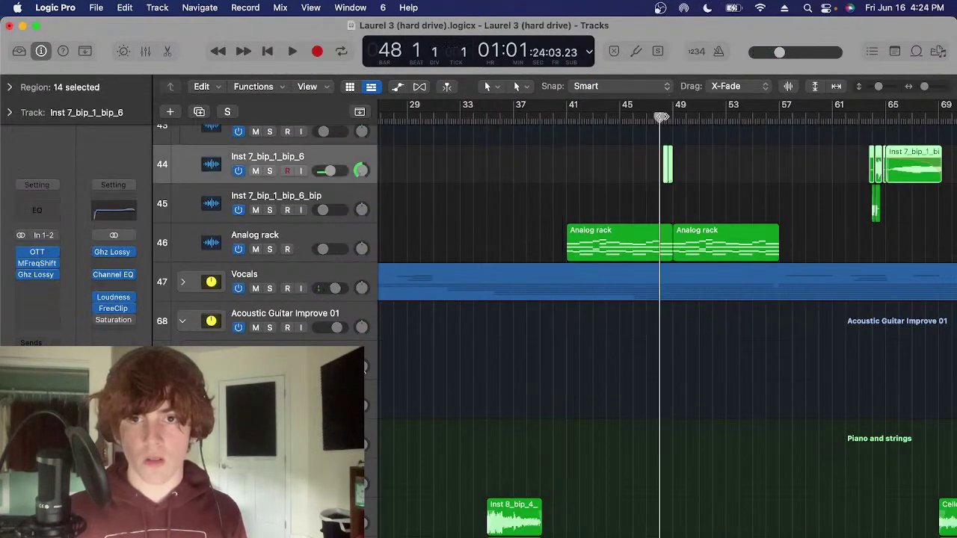
# Solo the Inst 7_bip_1_bip_6 track and place the playhead at bar 48 beat 3
pyautogui.press('super+Right')
pyautogui.press('super+Right')
pyautogui.press('super+Right')
pyautogui.press('super+Right')
pyautogui.press('super+Right')
pyautogui.hotkey('ctrl', 's')
pyautogui.click(688, 117)
pyautogui.scroll(-2, 836, 166)
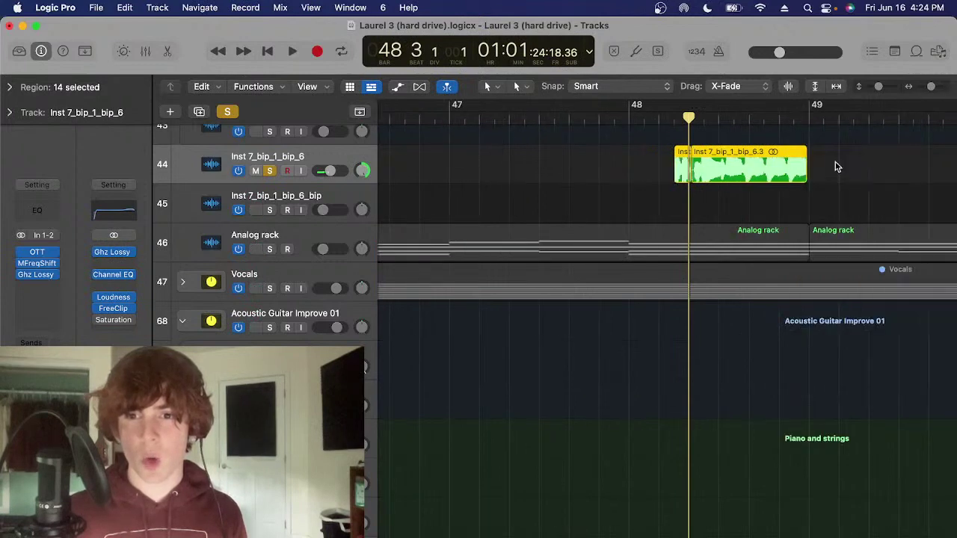
# Deselect the track's regions, select only the short Inst 7_bip_1_bip_6.2 region, and turn solo off
pyautogui.click(739, 184)
pyautogui.scroll(-2, 705, 187)
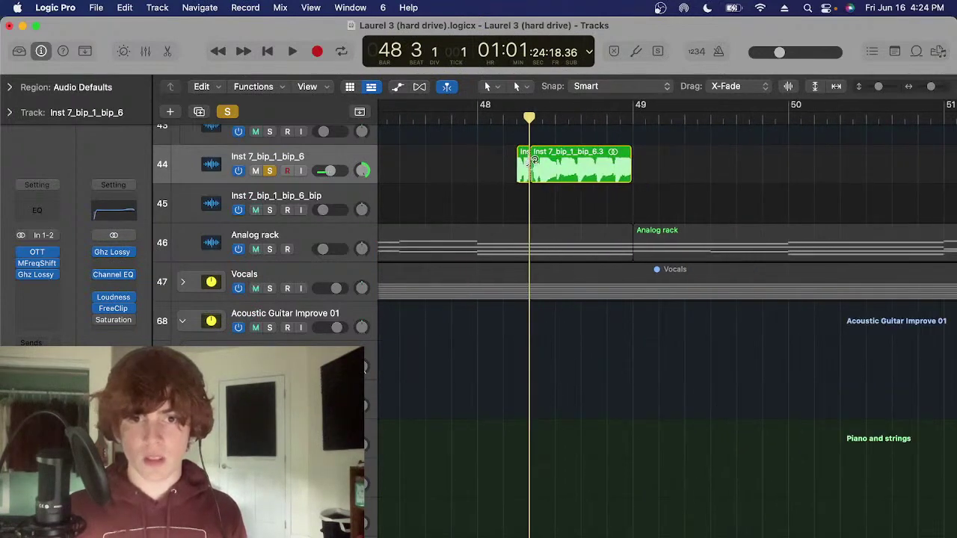
pyautogui.press('super+Left')
pyautogui.press('super+Left')
pyautogui.press('super+Left')
pyautogui.press('super+Left')
pyautogui.press('super+Left')
pyautogui.hotkey('ctrl', 's')
# Select the Piano and strings track stack and bring its Inst 8 regions at bar 35 into view
pyautogui.hscroll(-5, 436, 204)
pyautogui.scroll(-6, 485, 232)
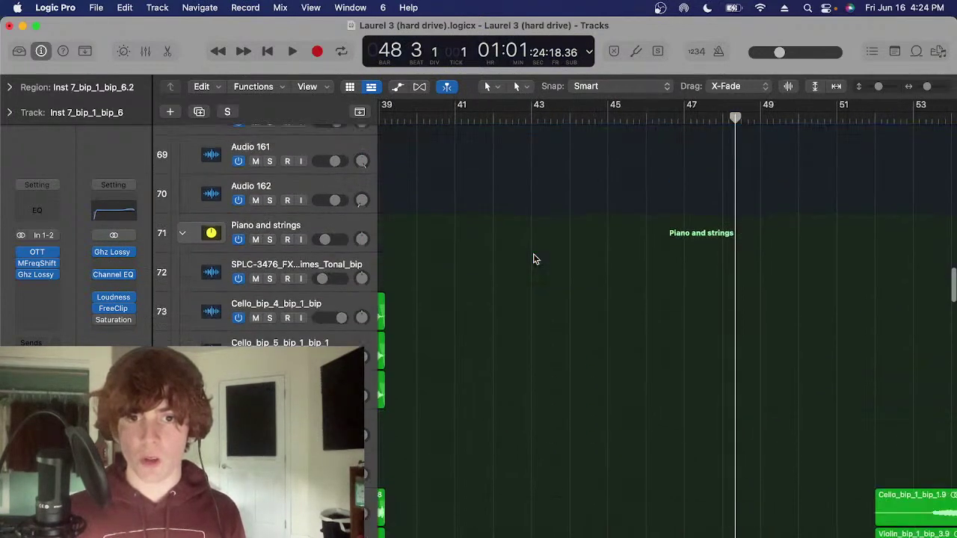
pyautogui.press('super+Left')
pyautogui.hscroll(-4, 426, 239)
pyautogui.click(316, 204)
pyautogui.hscroll(1, 526, 152)
pyautogui.scroll(2, 526, 148)
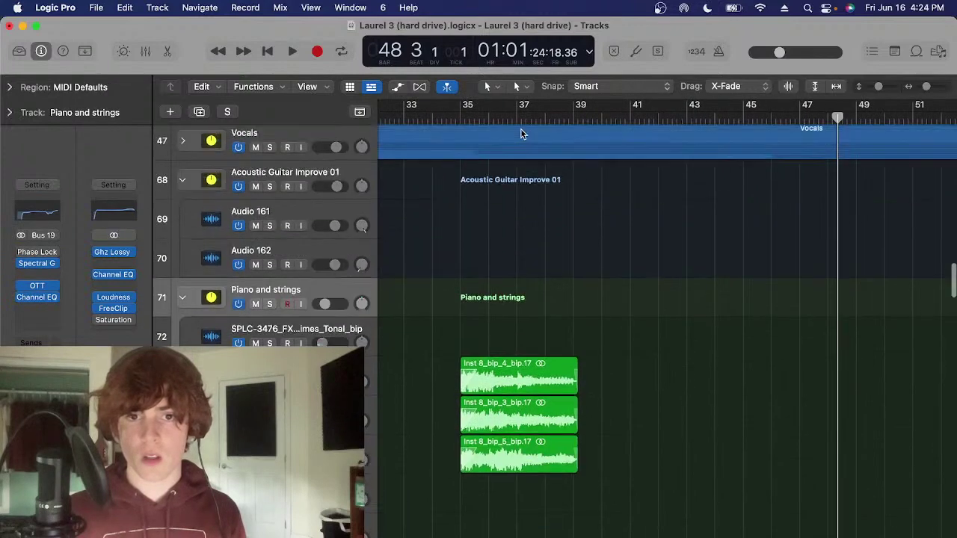
# Solo the Piano and strings stack and place the playhead at bar 37
pyautogui.click(521, 119)
pyautogui.scroll(-1, 546, 312)
pyautogui.scroll(-3, 547, 314)
pyautogui.hscroll(-3, 513, 301)
pyautogui.scroll(1, 572, 291)
pyautogui.press('s')
pyautogui.hscroll(-4, 572, 290)
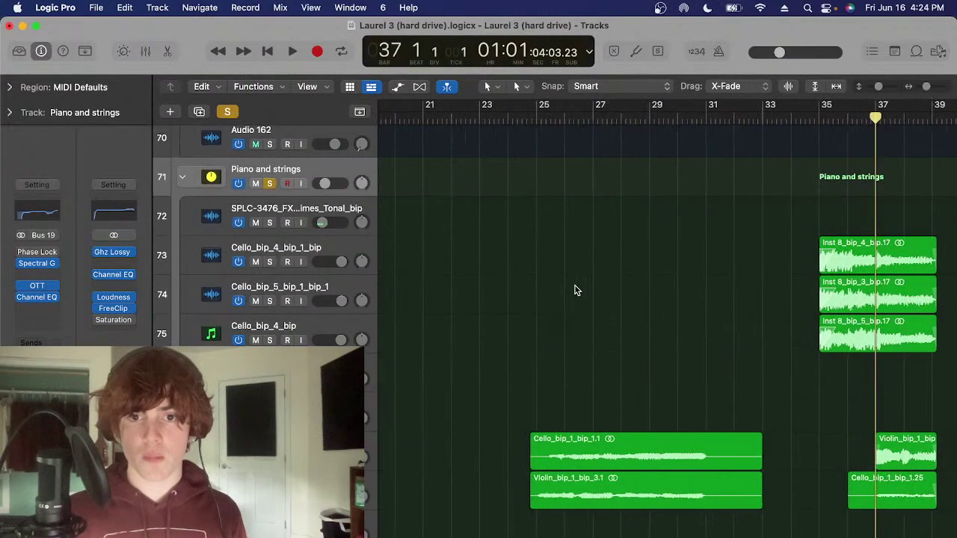
# Place the playhead at bar 27 on the early cello and violin regions, and inspect the stack's Inst 8 regions
pyautogui.click(593, 122)
pyautogui.scroll(-5, 566, 296)
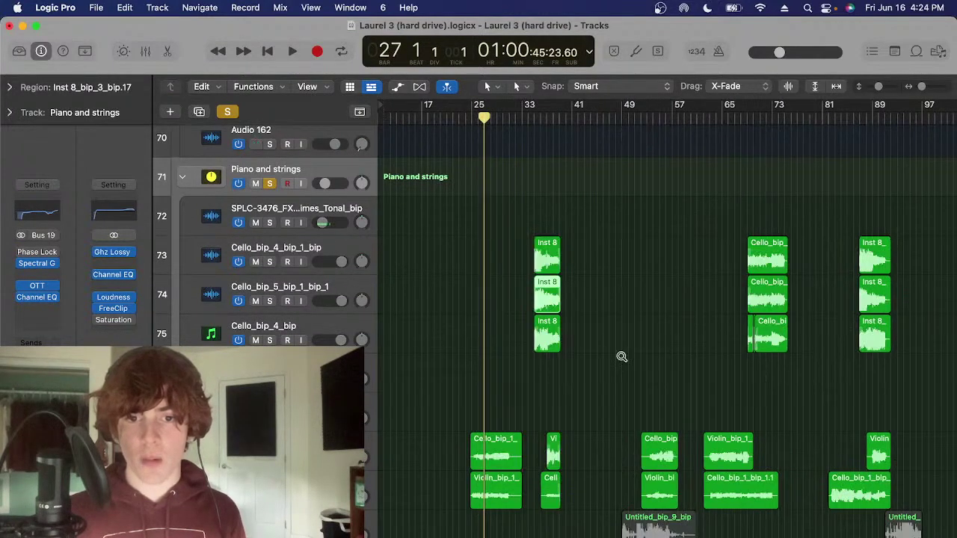
pyautogui.scroll(5, 622, 357)
pyautogui.hscroll(3, 478, 288)
pyautogui.click(478, 289)
pyautogui.scroll(-1, 490, 293)
pyautogui.scroll(2, 495, 293)
pyautogui.hscroll(3, 500, 294)
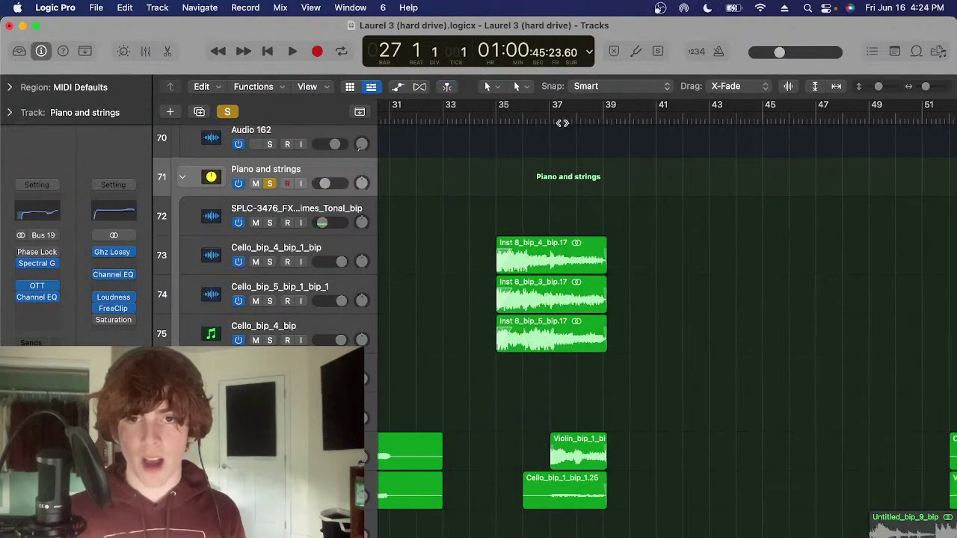
# Move the playhead to bar 37 beat 4 over the three Inst 8 regions, and turn off the Piano and strings solo
pyautogui.hscroll(3, 575, 275)
pyautogui.moveTo(606, 213); pyautogui.dragTo(473, 346)
pyautogui.press('super+Left')
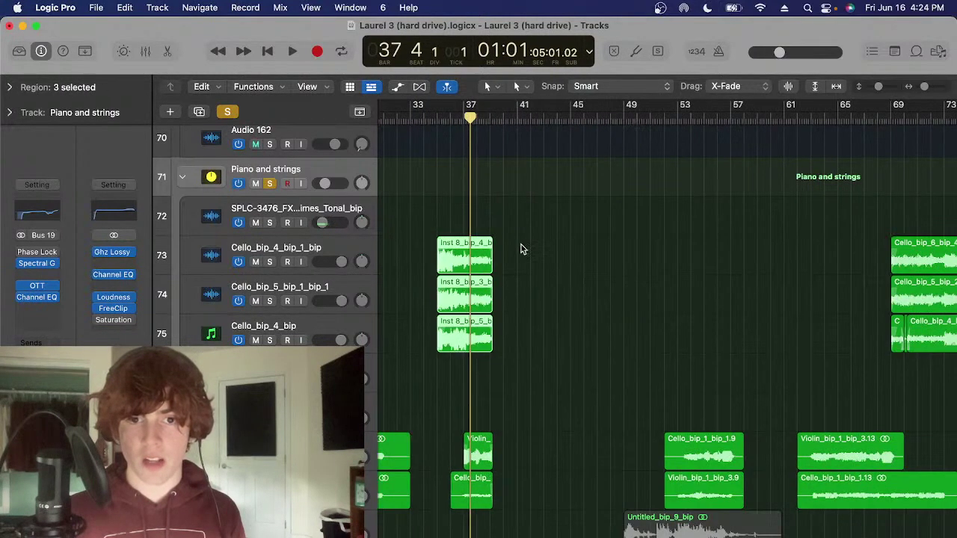
pyautogui.click(520, 244)
pyautogui.press('super+Left')
pyautogui.click(270, 184)
# Look over the tracks below Piano and strings, through Fills, Drums and Electric guitars, down to Bass, Power chords and Ambience
pyautogui.hscroll(5, 676, 363)
pyautogui.scroll(-8, 662, 397)
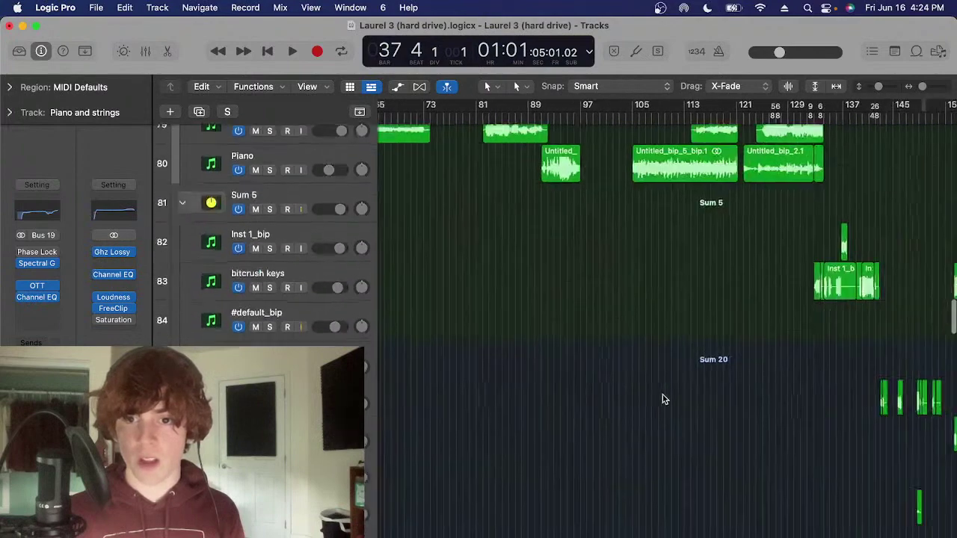
pyautogui.scroll(-7, 626, 441)
pyautogui.hscroll(5, 626, 442)
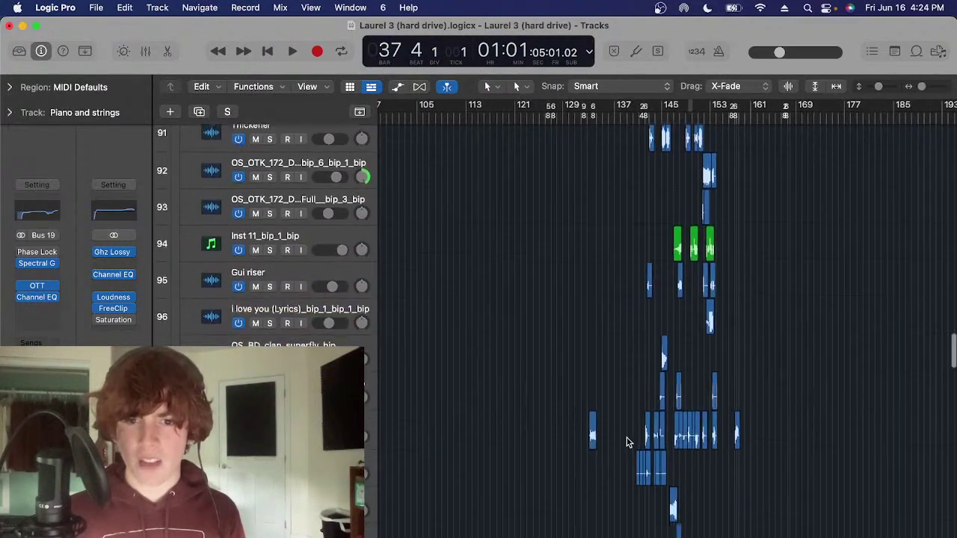
pyautogui.scroll(-20, 657, 378)
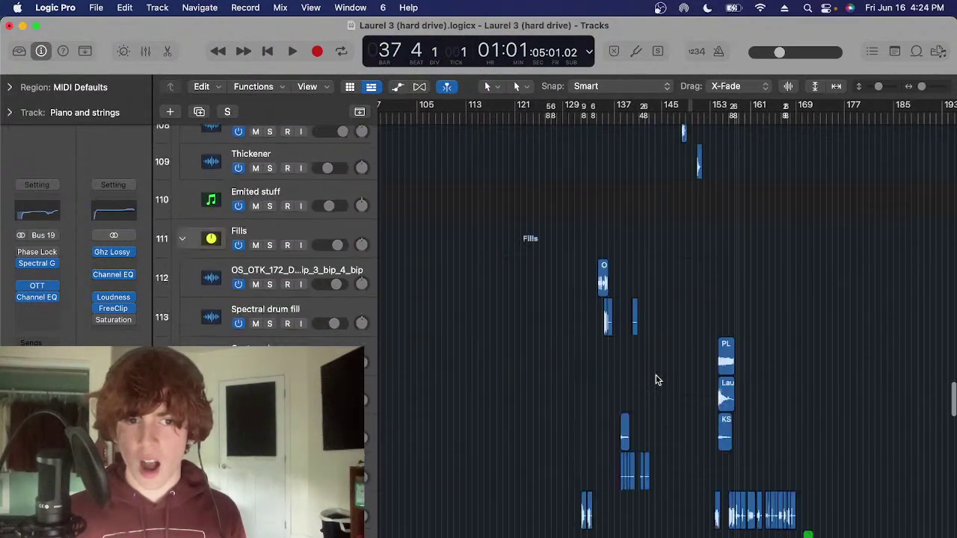
pyautogui.hscroll(-5, 592, 453)
pyautogui.scroll(-5, 592, 452)
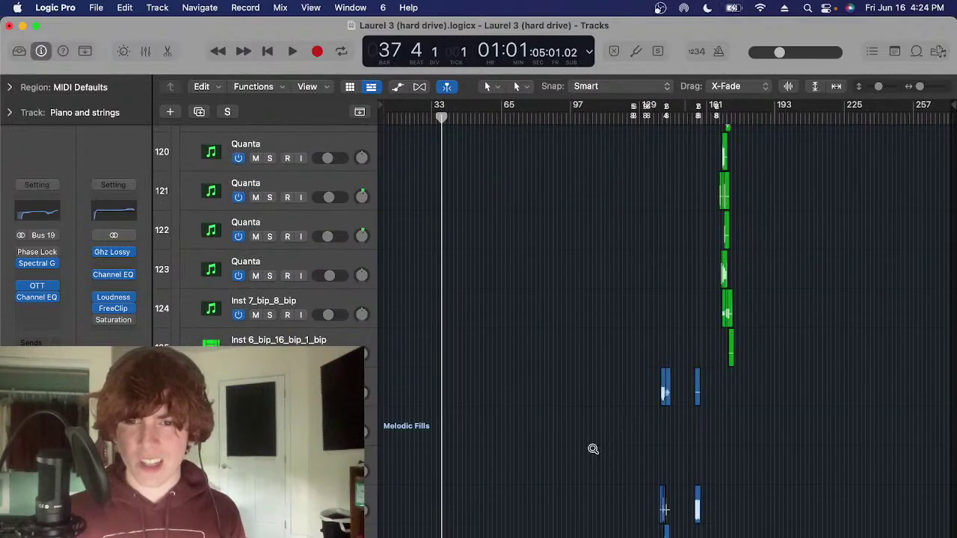
pyautogui.scroll(-2, 592, 452)
pyautogui.scroll(-2, 592, 452)
pyautogui.scroll(-15, 592, 451)
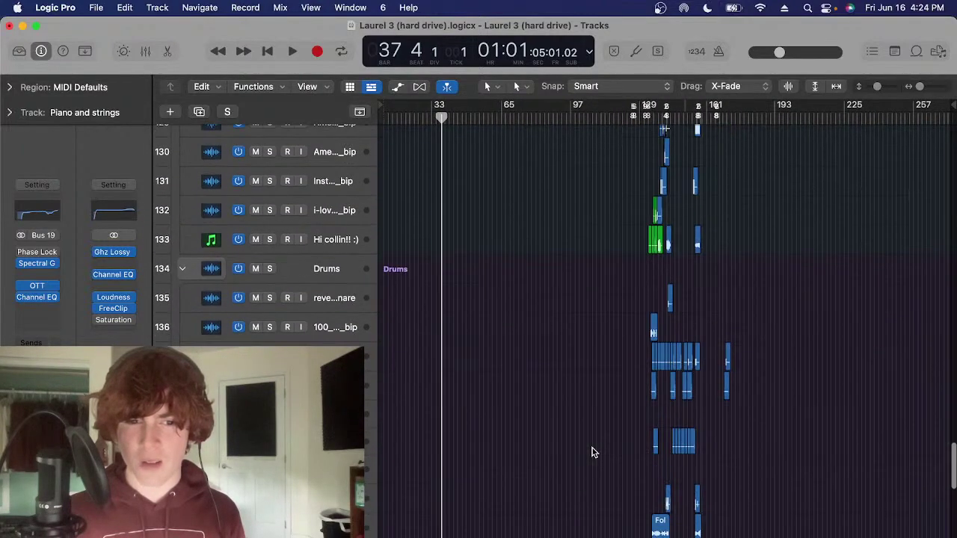
pyautogui.scroll(-15, 592, 452)
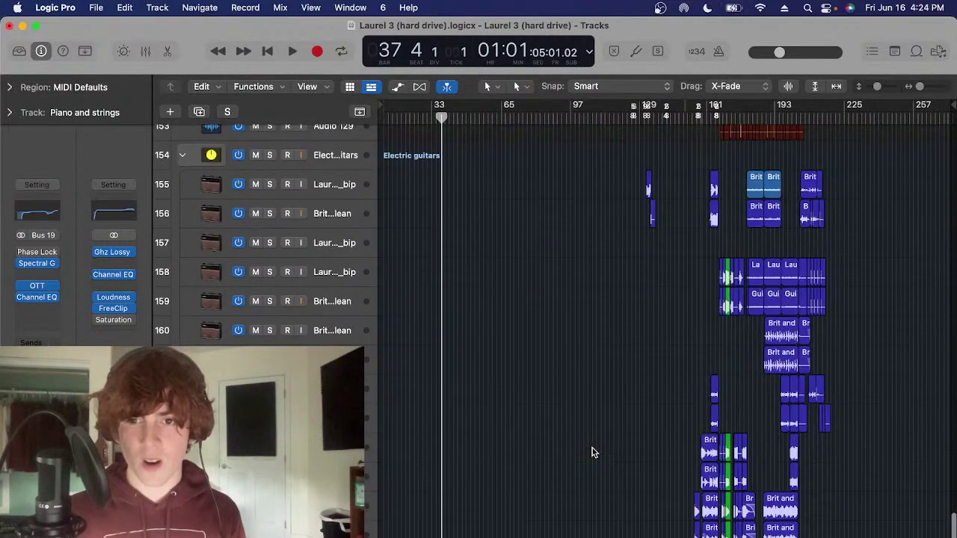
pyautogui.scroll(-4, 592, 452)
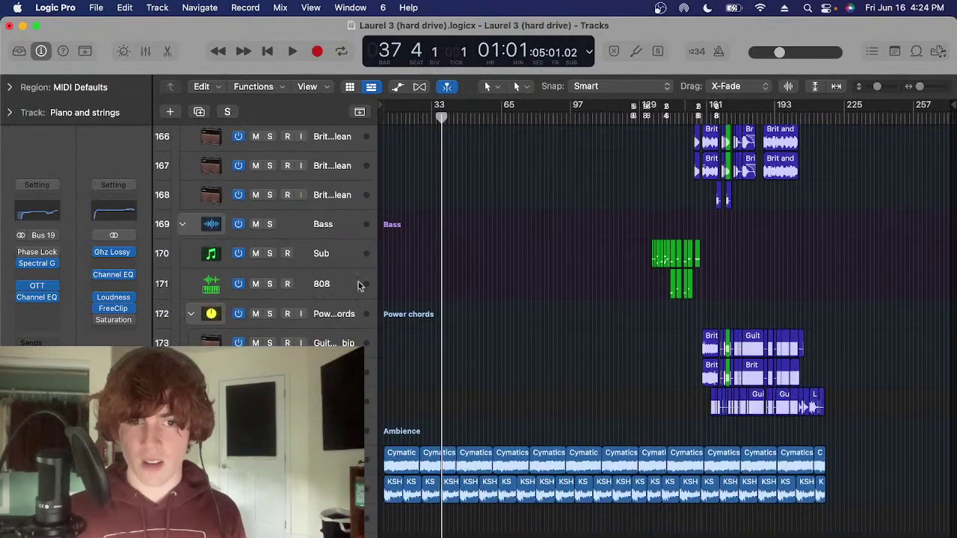
# Solo the Sub track in the Bass stack and place the playhead at bar 143
pyautogui.click(661, 118)
pyautogui.scroll(10, 707, 192)
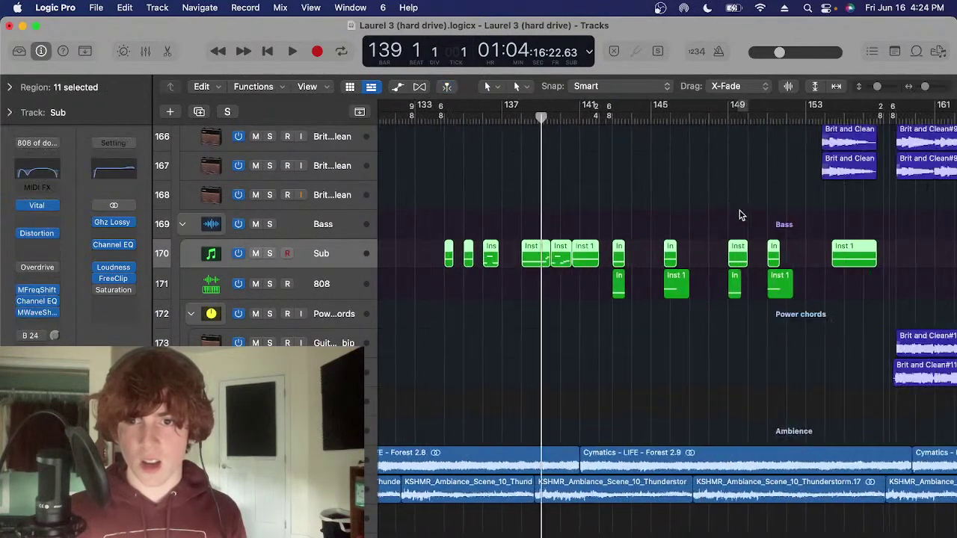
pyautogui.hscroll(2, 741, 214)
pyautogui.hotkey('ctrl', 's')
pyautogui.click(537, 118)
pyautogui.hscroll(1, 577, 220)
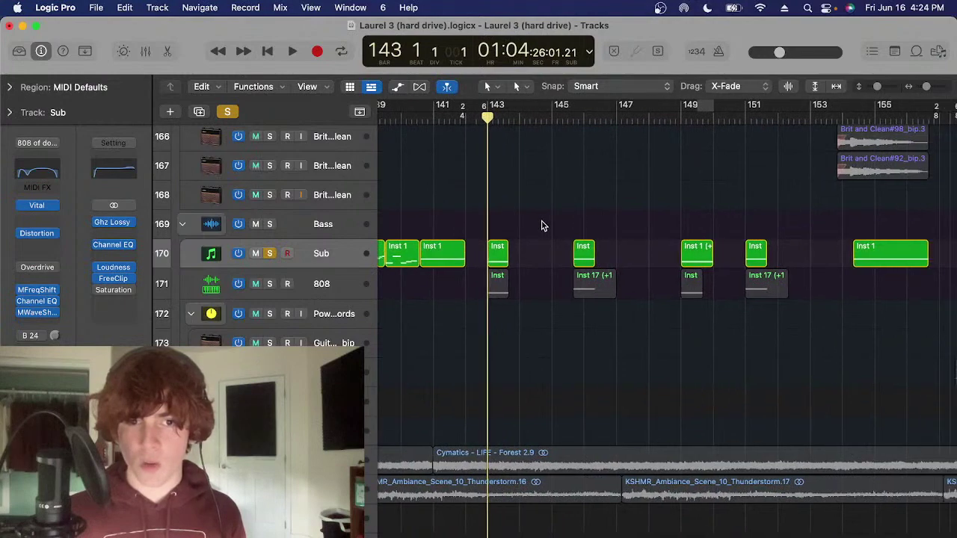
# Switch the solo from the Sub track to the 808 track and start playback from bar 143
pyautogui.scroll(-3, 543, 224)
pyautogui.scroll(6, 543, 226)
pyautogui.press('s')
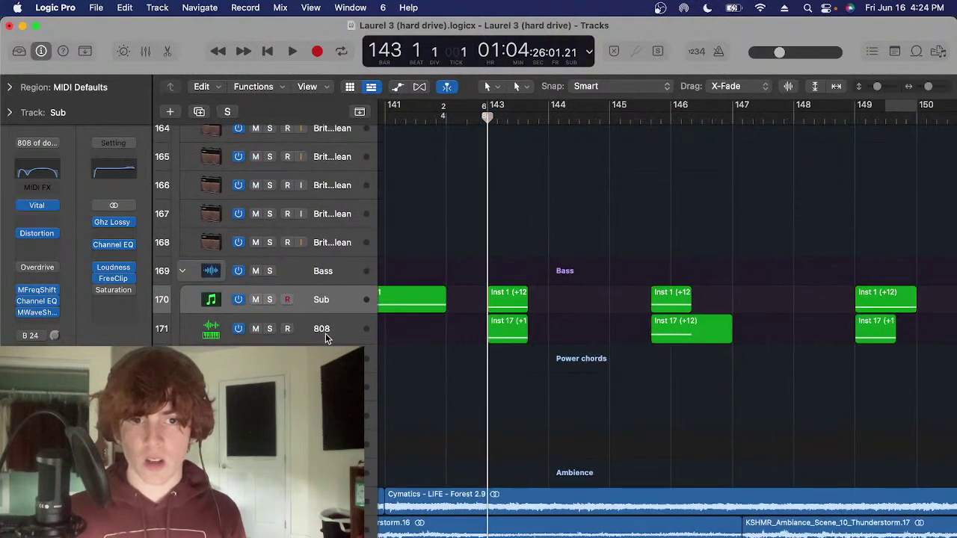
pyautogui.click(325, 333)
pyautogui.press('s')
pyautogui.press('space')
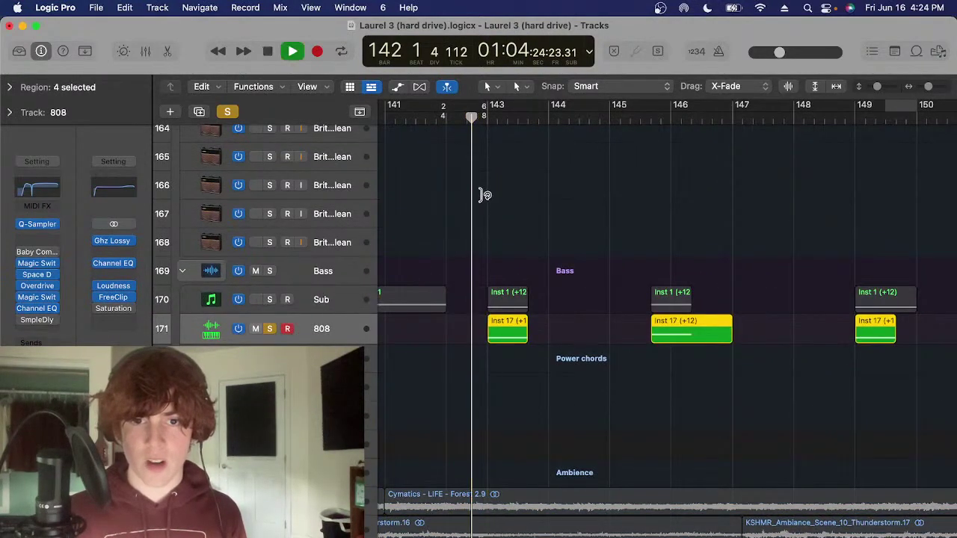
# Stop the 808 playback, solo the Sub track instead, and audition it from bar 140 beat 5
pyautogui.press('s')
pyautogui.click(355, 298)
pyautogui.press('space')
pyautogui.hscroll(-4, 366, 294)
pyautogui.click(654, 129)
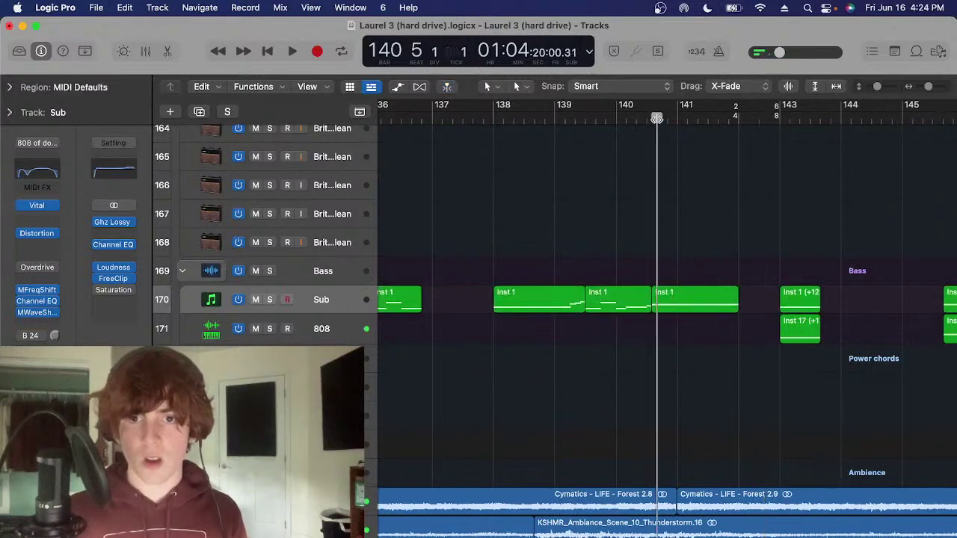
pyautogui.press('s')
pyautogui.press('space')
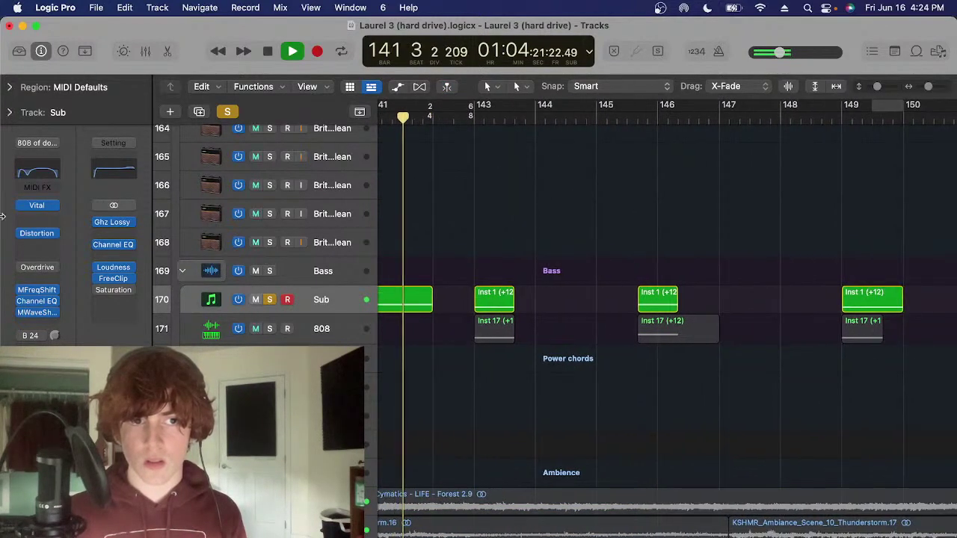
pyautogui.press('space')
# Open and close the Sub track's Vital instrument window, and turn the track's solo off
pyautogui.click(41, 209)
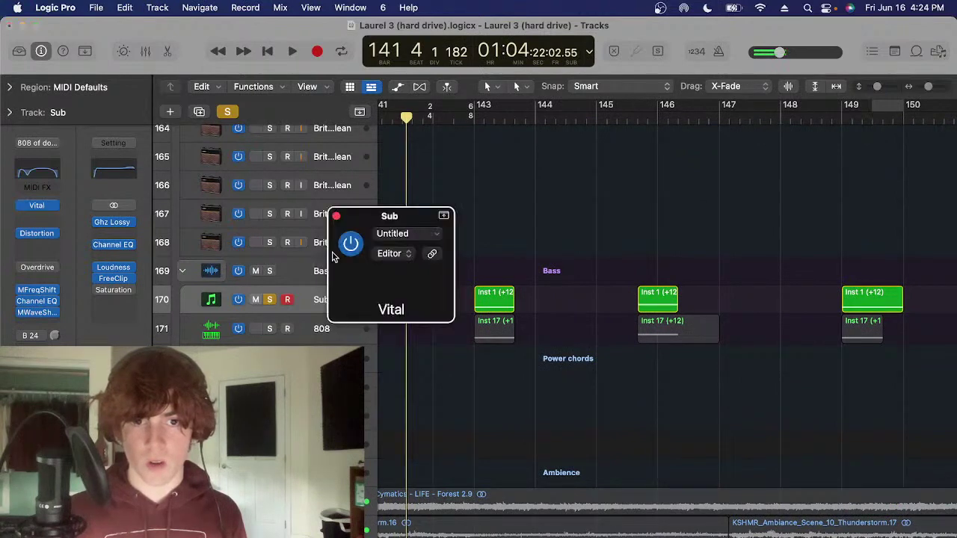
pyautogui.press('super+w')
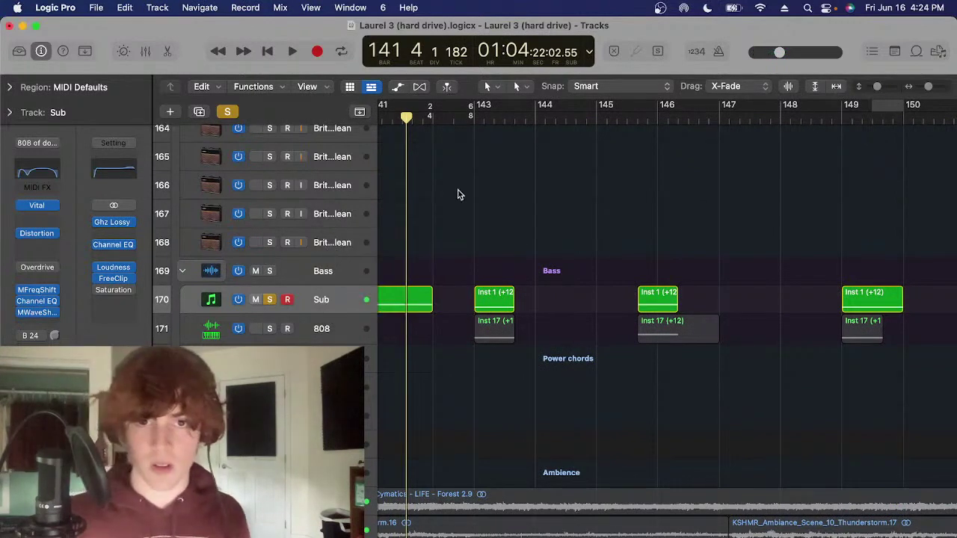
pyautogui.press('s')
# Solo the 808 track, audition it from bar 143, and return the playhead to bar 143
pyautogui.click(473, 113)
pyautogui.click(327, 338)
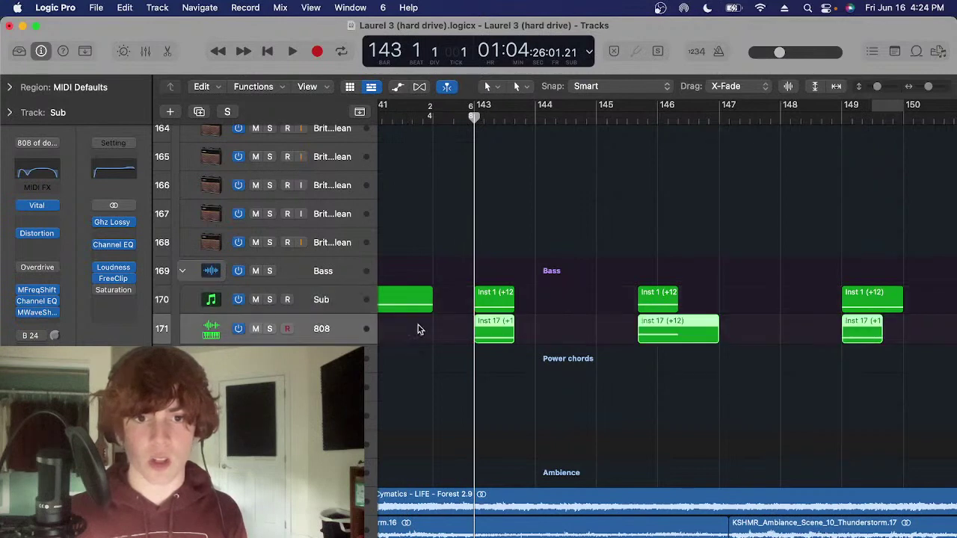
pyautogui.hscroll(2, 437, 284)
pyautogui.press('s')
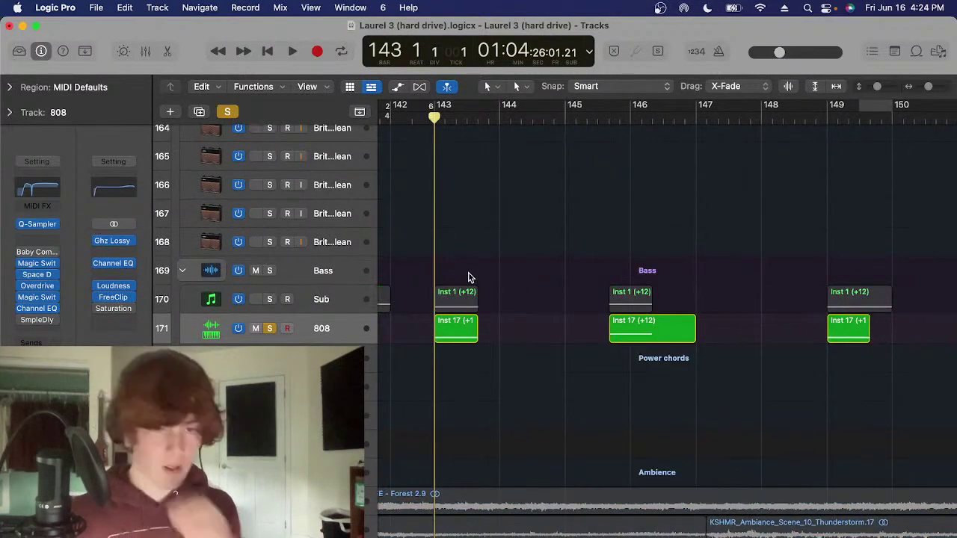
pyautogui.press('space')
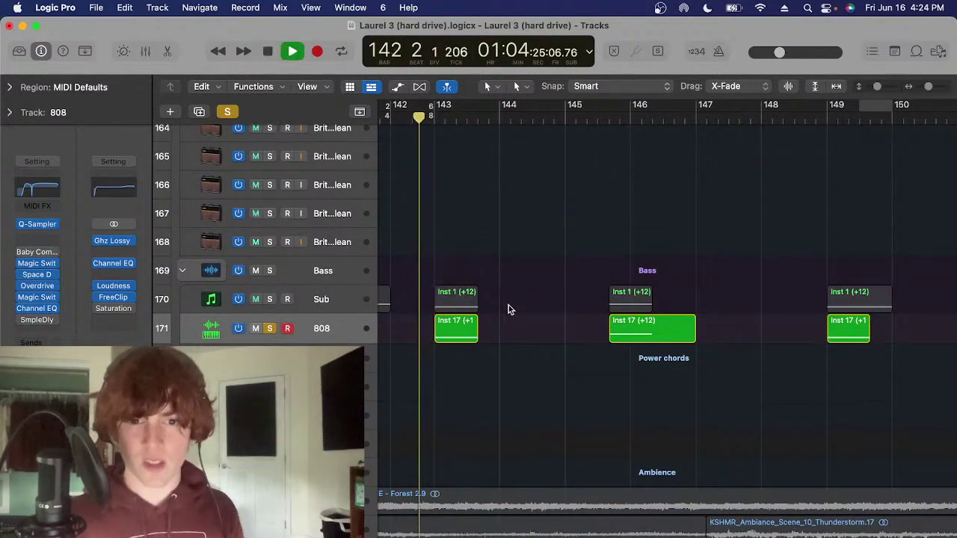
pyautogui.hscroll(1, 539, 204)
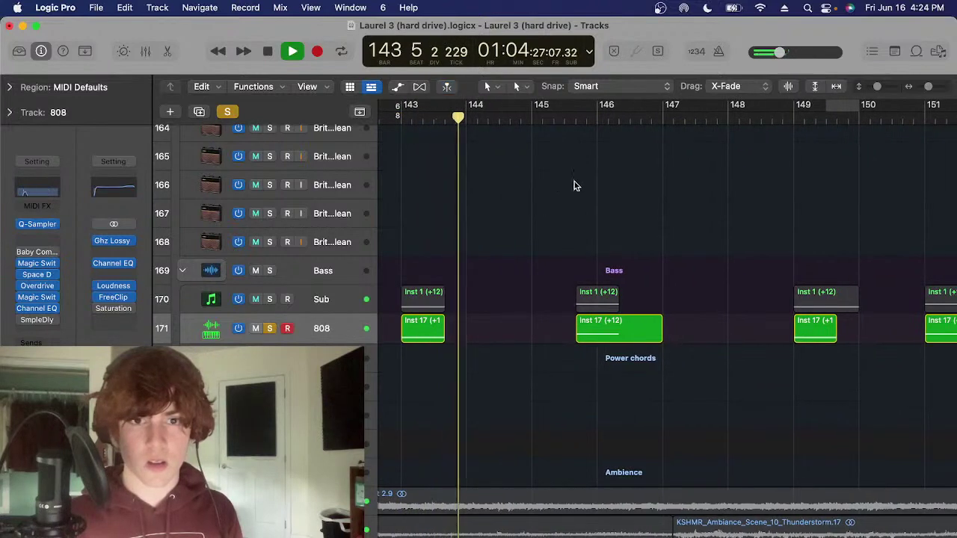
pyautogui.press('space')
pyautogui.click(576, 121)
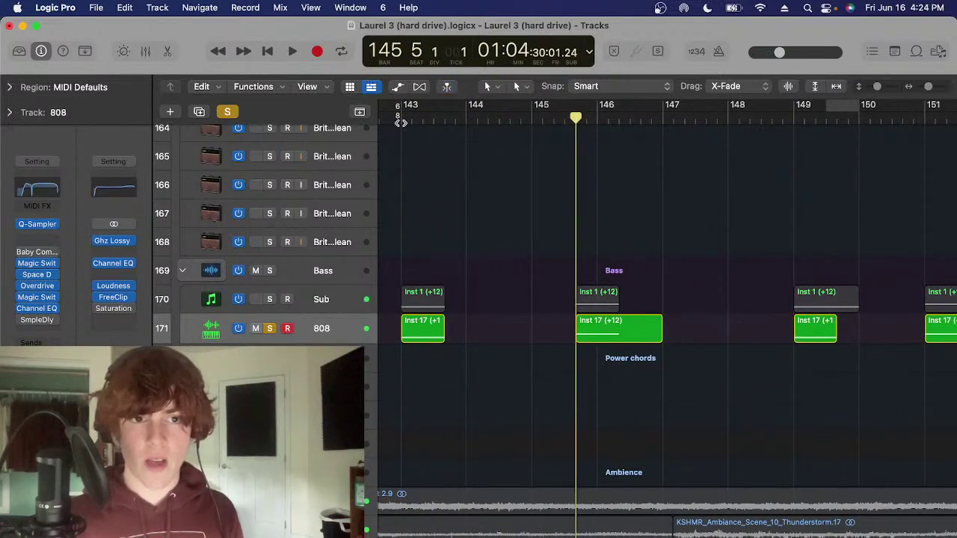
pyautogui.click(401, 119)
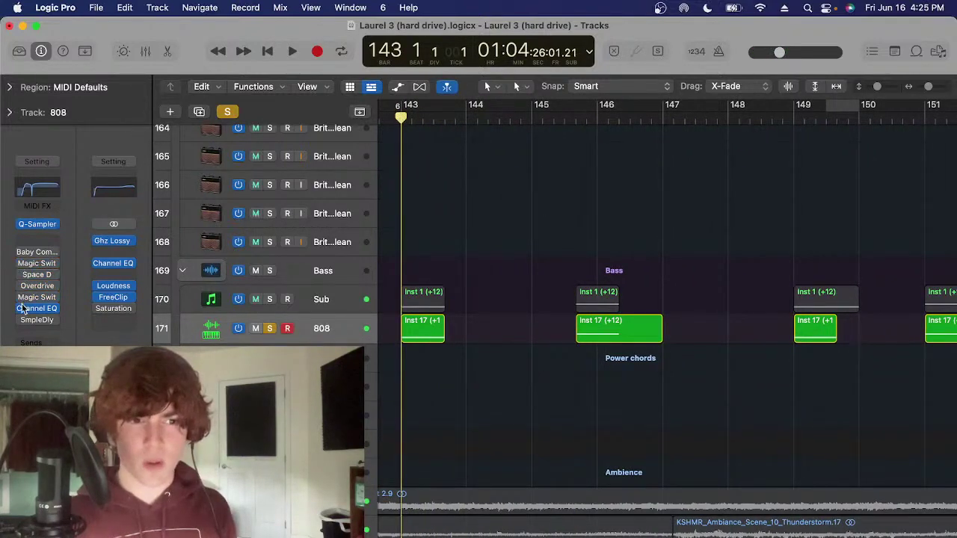
# Remove the Baby Comeback plug-in from the 808 track and enable its Magic Switch, Space D, Overdrive and Channel EQ effects
pyautogui.click(54, 252)
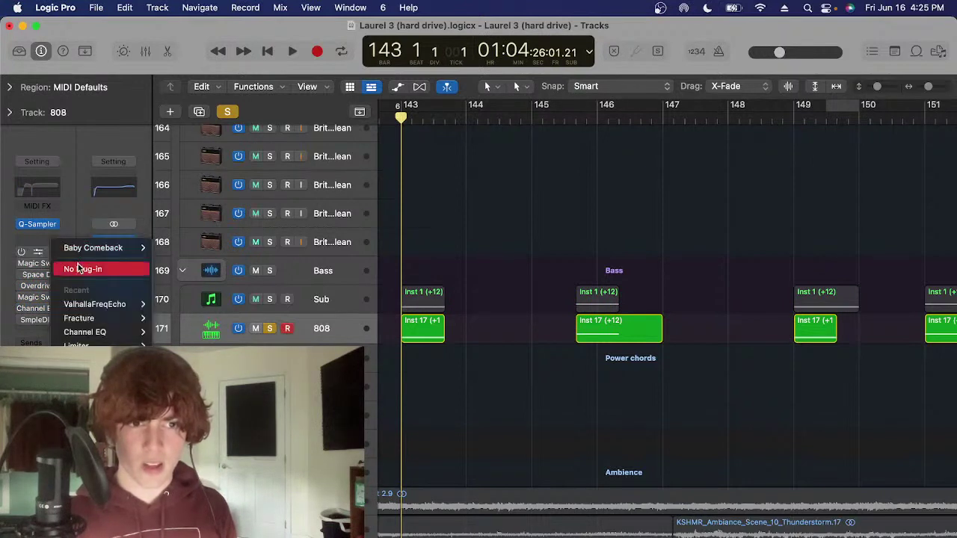
pyautogui.click(78, 269)
pyautogui.moveTo(23, 264); pyautogui.dragTo(25, 274)
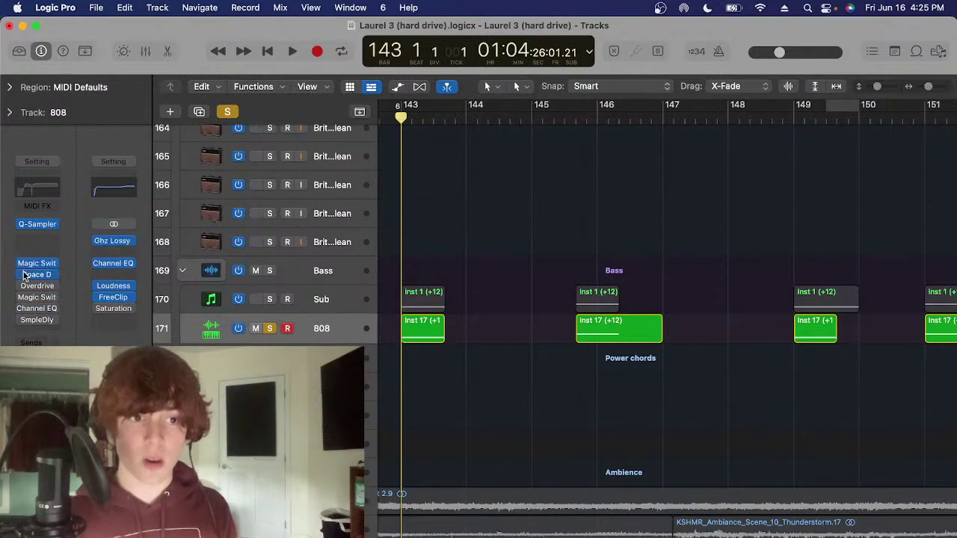
pyautogui.moveTo(21, 266)
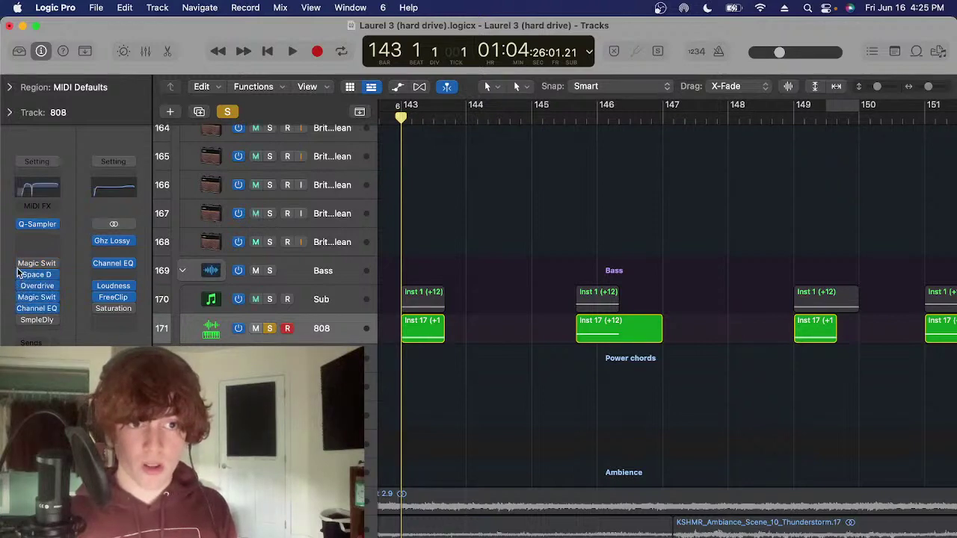
# Open the 808 track's Channel EQ to view its curve, and close it
pyautogui.click(39, 191)
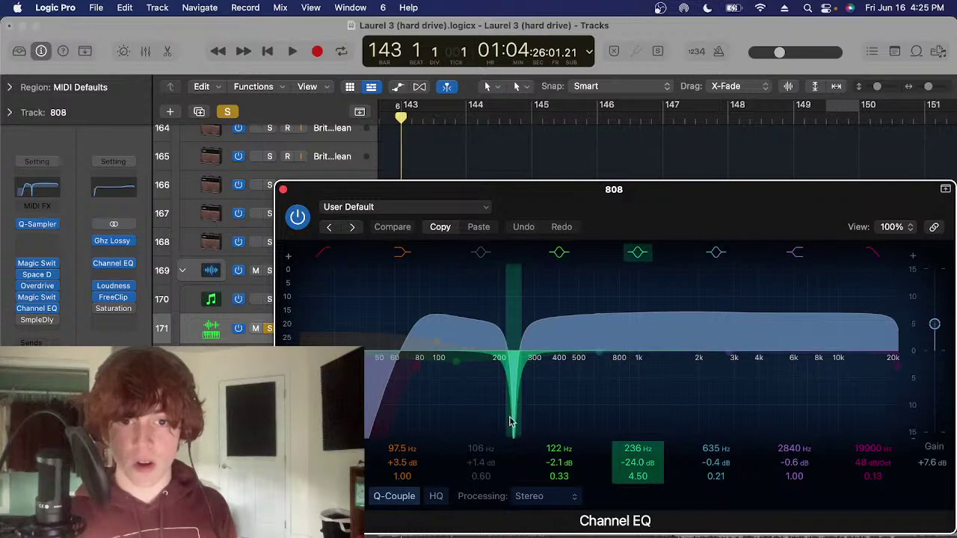
pyautogui.click(283, 190)
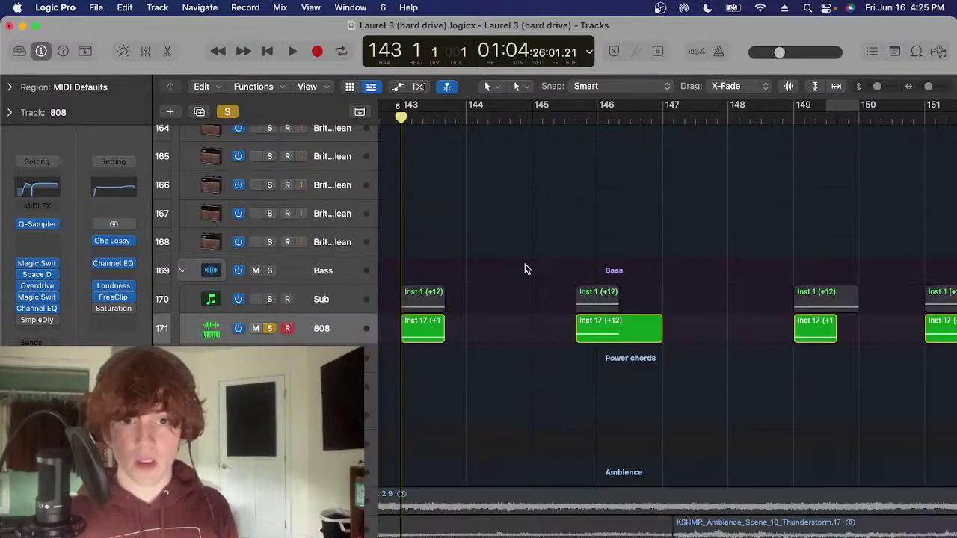
# Solo the Sub track together with the 808 and audition both around bars 142 to 146
pyautogui.click(332, 300)
pyautogui.press('s')
pyautogui.click(361, 329)
pyautogui.click(498, 303)
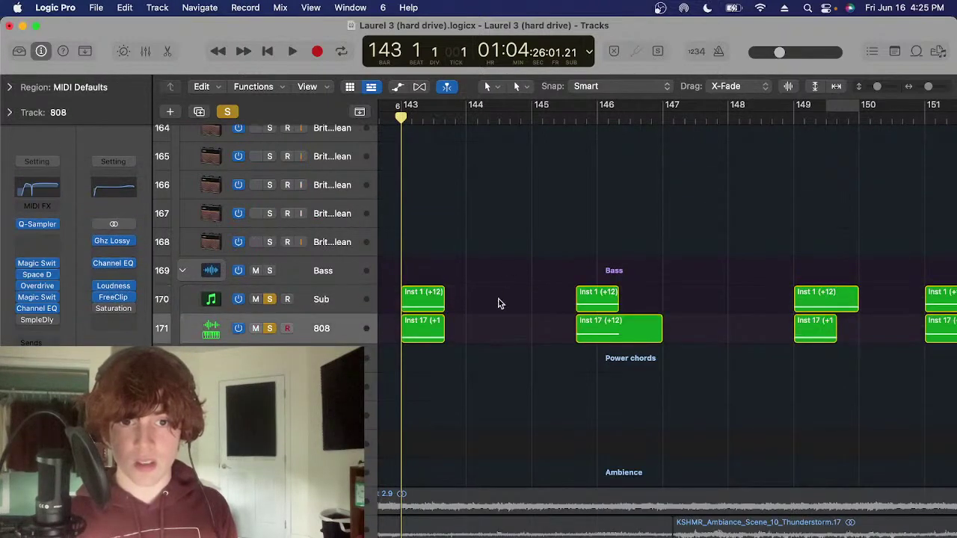
pyautogui.hscroll(-2, 500, 303)
pyautogui.moveTo(546, 259); pyautogui.dragTo(454, 381)
pyautogui.click(513, 273)
pyautogui.press('space')
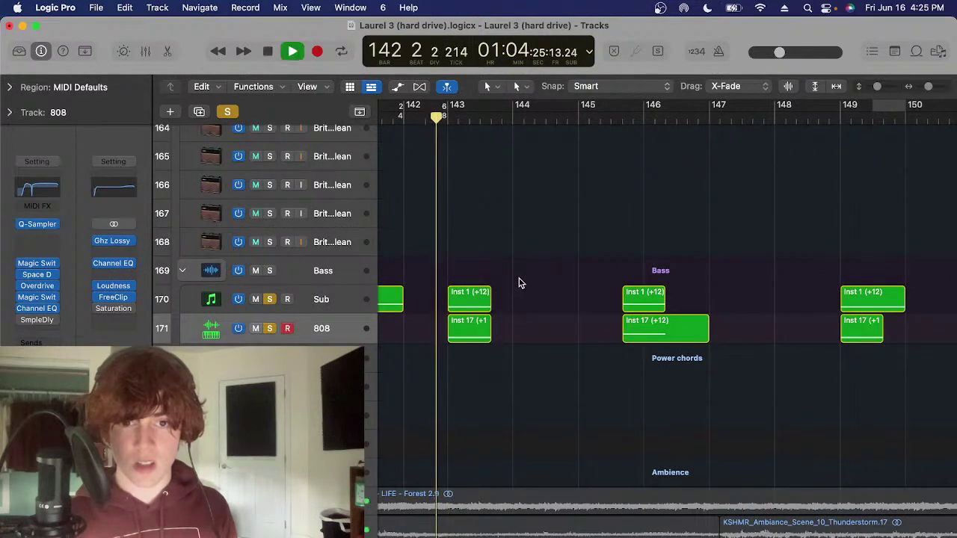
pyautogui.click(609, 116)
pyautogui.hscroll(-5, 463, 197)
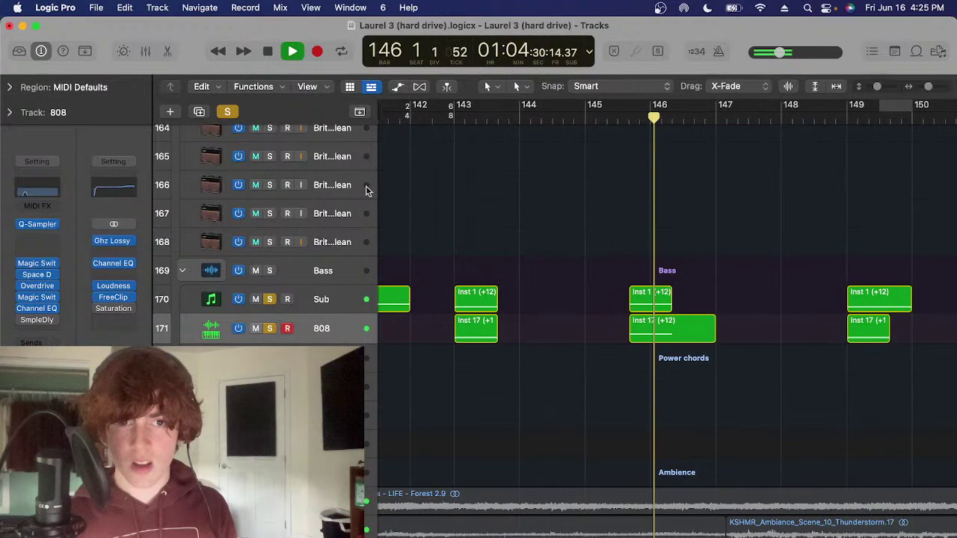
pyautogui.press('space')
# Clear the solos, solo only the 808 track, and place the playhead at its regions at bars 145, 149 and 151
pyautogui.click(230, 110)
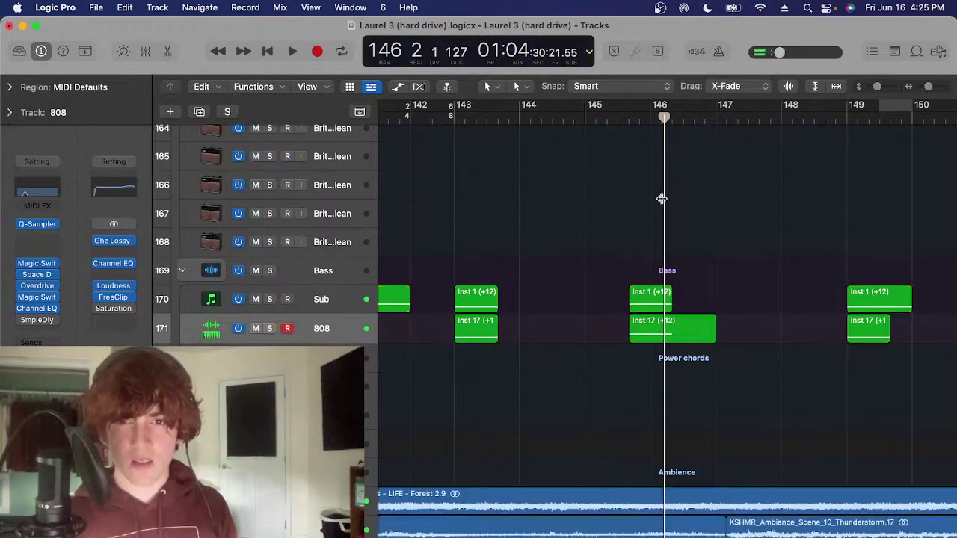
pyautogui.press('s')
pyautogui.click(640, 117)
pyautogui.hscroll(4, 530, 149)
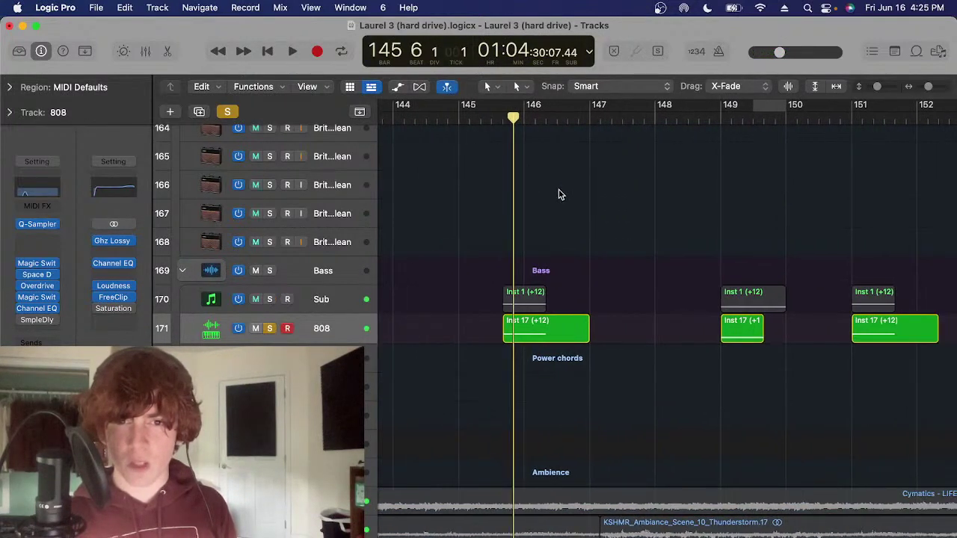
pyautogui.click(629, 120)
pyautogui.hscroll(4, 613, 316)
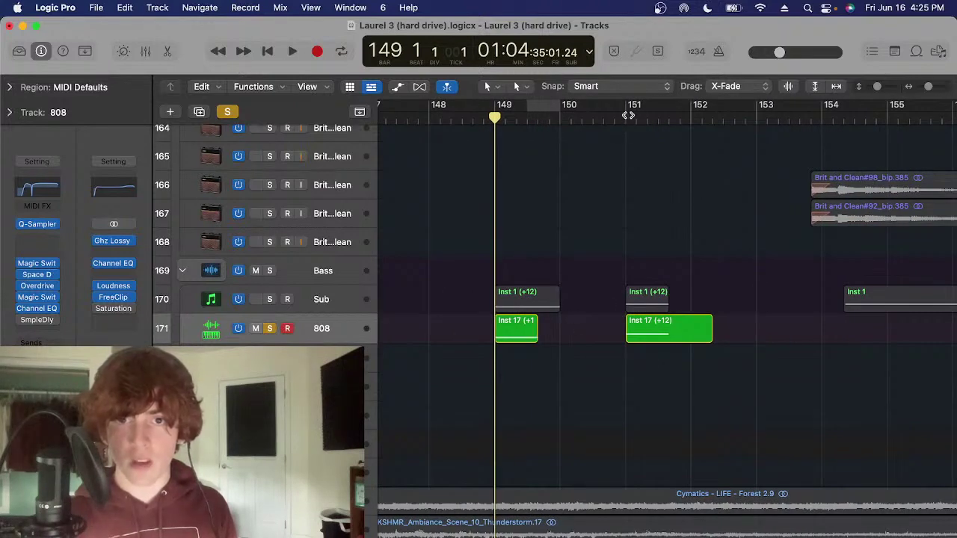
pyautogui.click(626, 118)
# Try lengthening the 808 region at bar 149, and turn the 808 track's solo off
pyautogui.moveTo(532, 340)
pyautogui.mouseDown()
pyautogui.moveTo(553, 337)
pyautogui.moveTo(538, 337)
pyautogui.mouseUp()
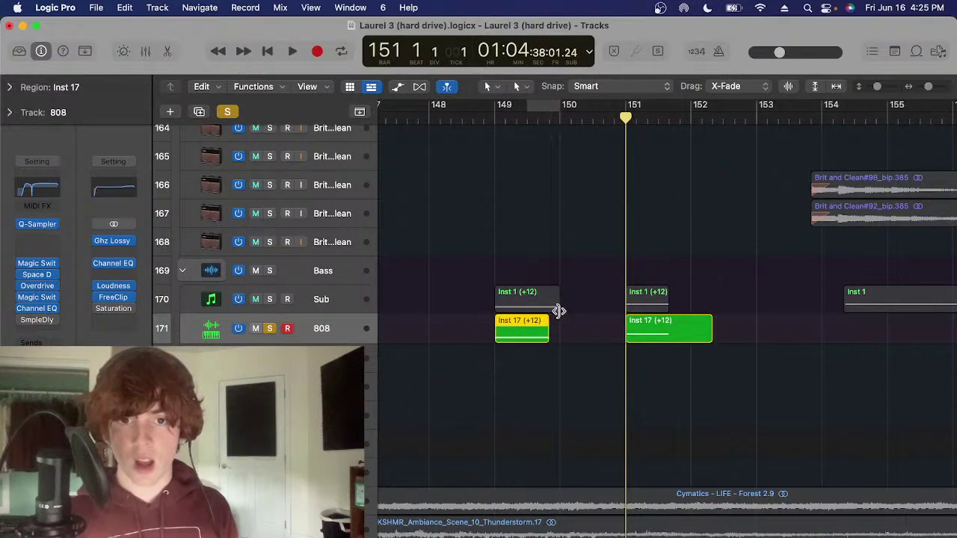
pyautogui.click(568, 329)
pyautogui.hscroll(-5, 568, 329)
pyautogui.press('s')
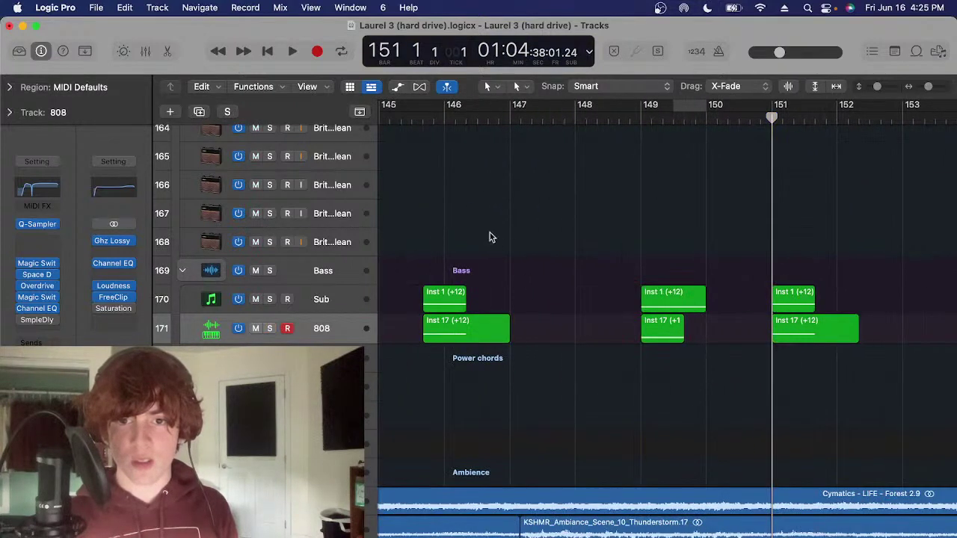
# Look over the tracks above Bass, from the Brit and Clean guitars up to the Melodic Fills
pyautogui.press('super+Left')
pyautogui.press('t')
pyautogui.press('t')
pyautogui.scroll(3, 583, 287)
pyautogui.hscroll(-6, 583, 286)
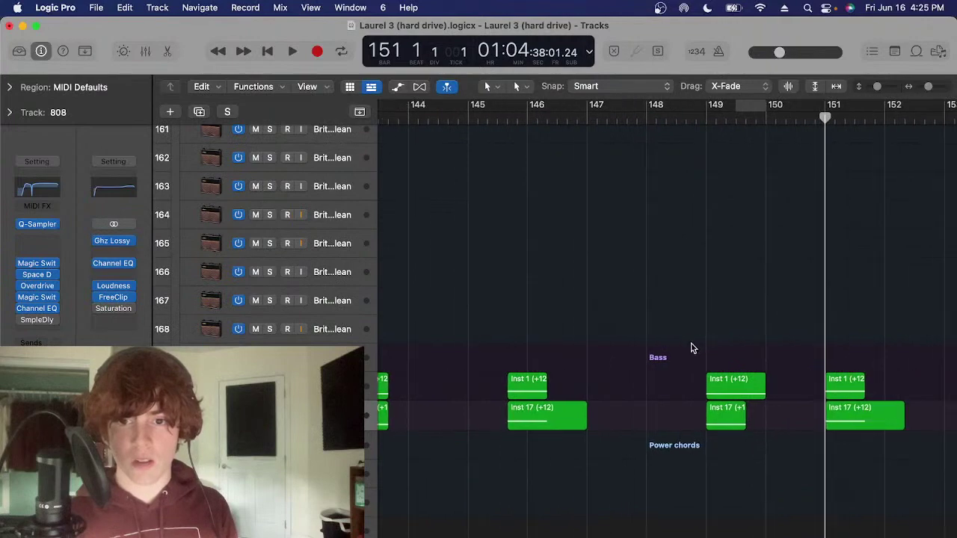
pyautogui.scroll(2, 770, 284)
pyautogui.hscroll(5, 670, 305)
pyautogui.scroll(-3, 670, 305)
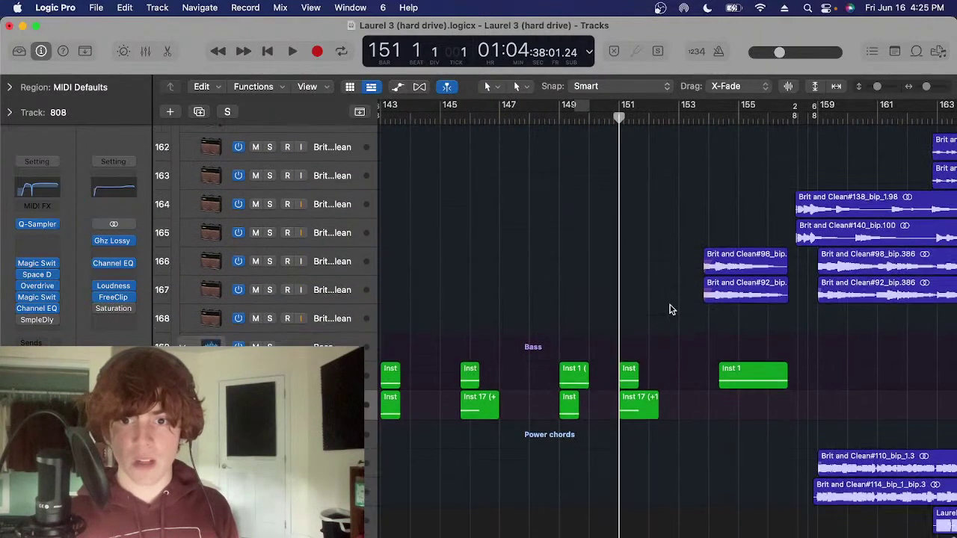
pyautogui.hscroll(1, 546, 324)
pyautogui.press('Up')
pyautogui.scroll(4, 566, 272)
pyautogui.hscroll(1, 566, 271)
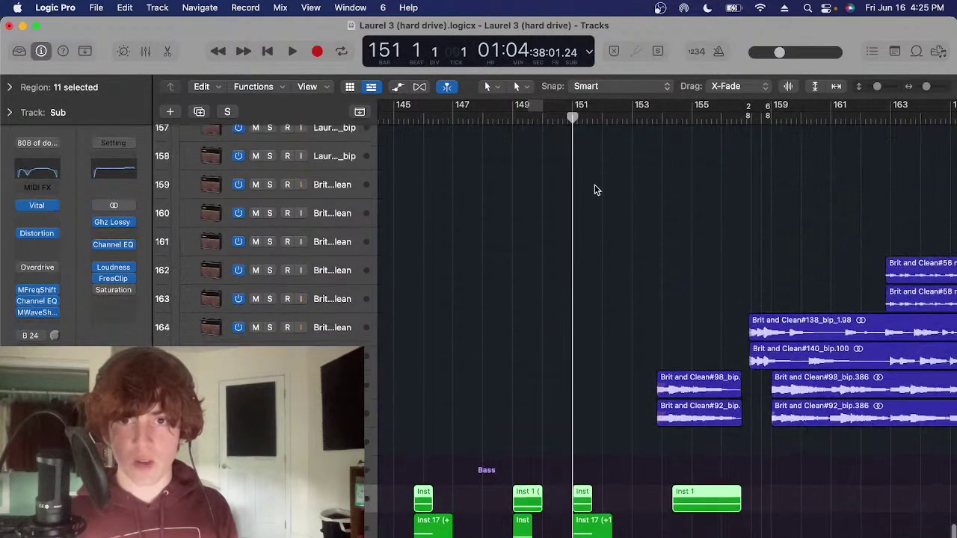
pyautogui.hscroll(-1, 605, 219)
pyautogui.scroll(15, 605, 222)
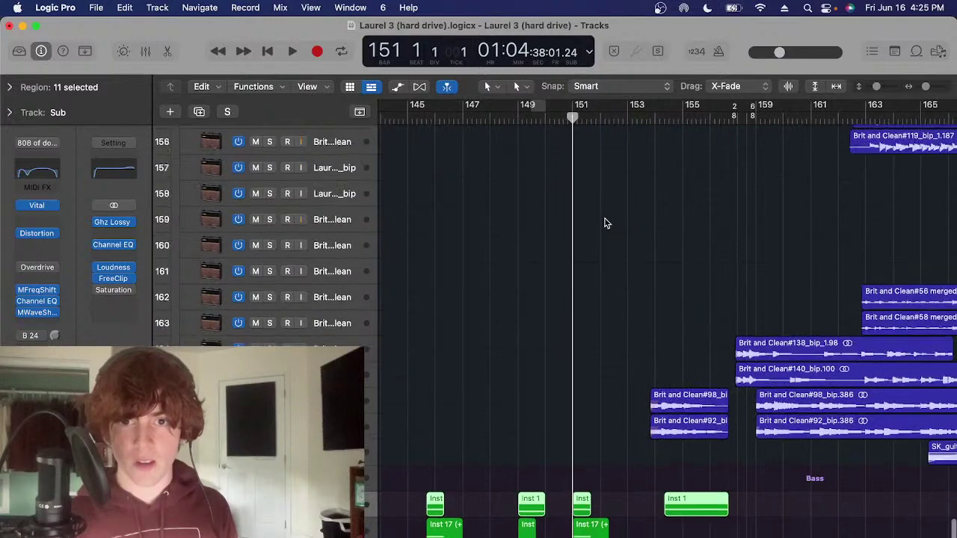
pyautogui.scroll(1, 606, 222)
pyautogui.click(605, 221)
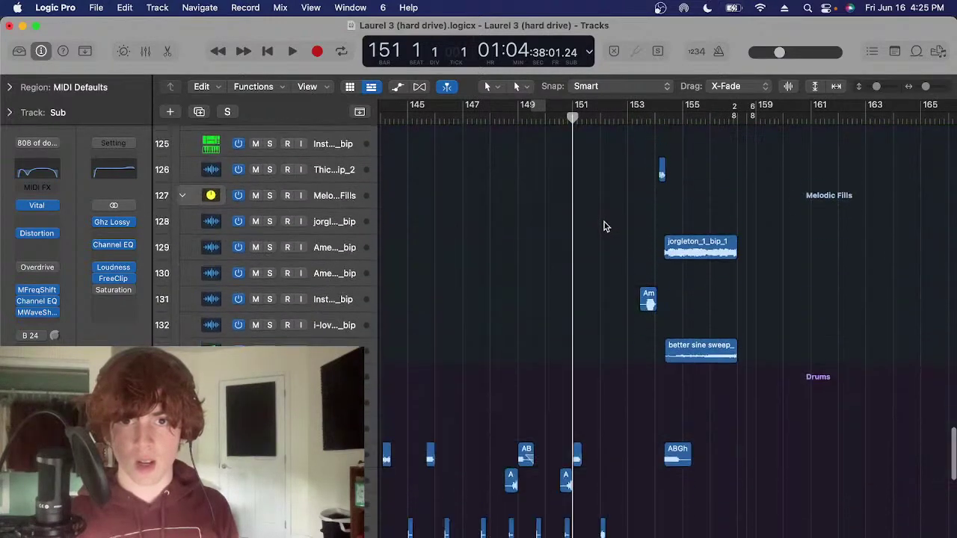
# Find the Drums stack below the Melodic Fills and select it
pyautogui.scroll(-2, 605, 222)
pyautogui.press('super+Right')
pyautogui.hscroll(1, 604, 240)
pyautogui.press('super+Right')
pyautogui.press('super+Right')
pyautogui.press('super+Right')
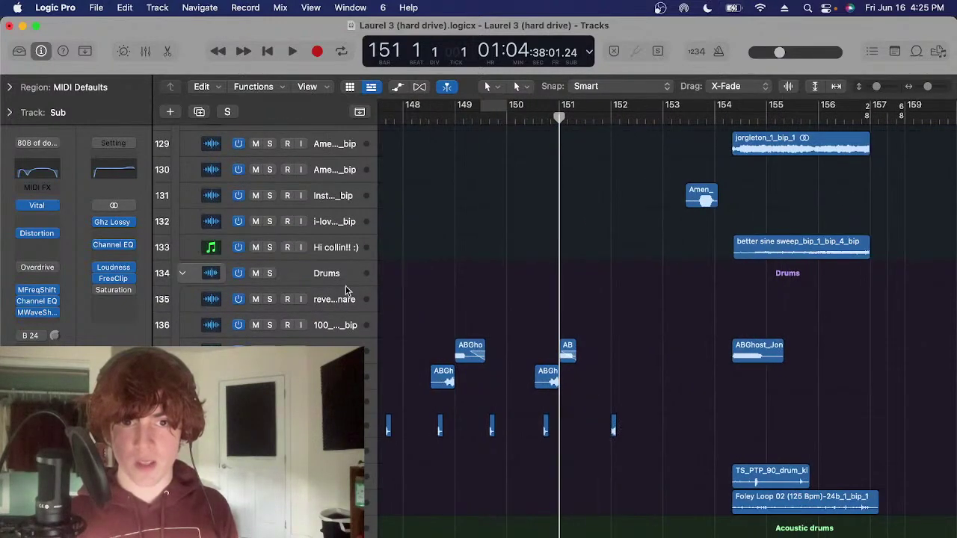
pyautogui.click(526, 276)
pyautogui.hscroll(-5, 525, 276)
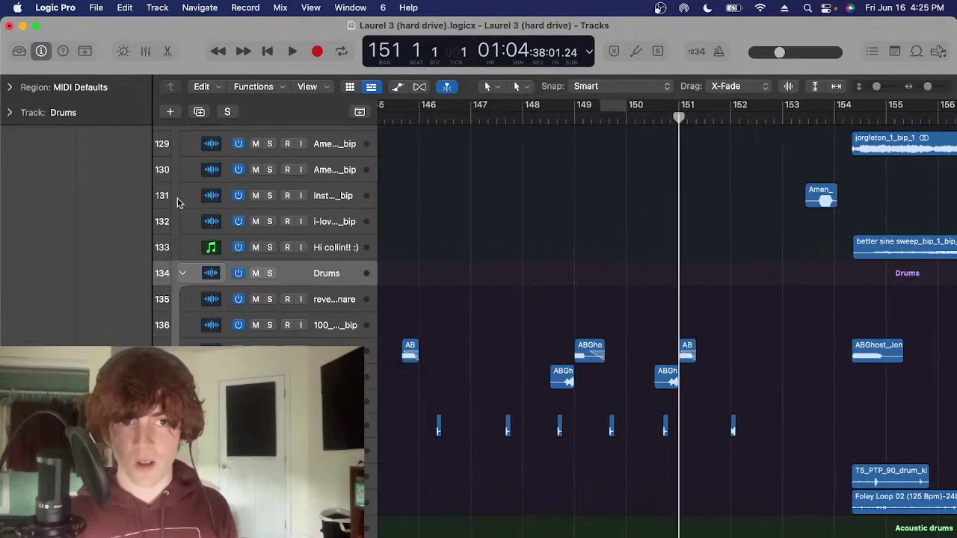
# Hide the inspector, view the Drums regions in the wider workspace, and show the inspector again
pyautogui.click(20, 54)
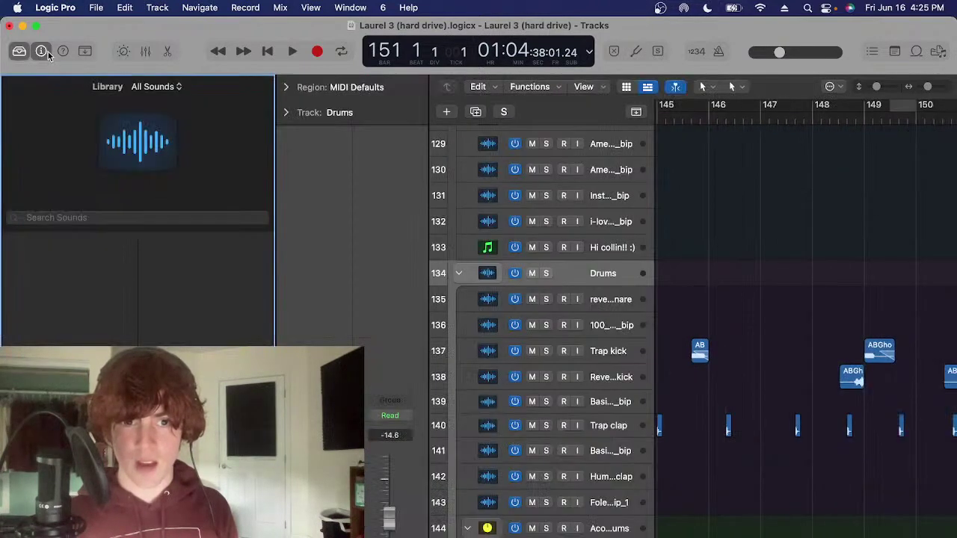
pyautogui.click(44, 52)
pyautogui.click(16, 54)
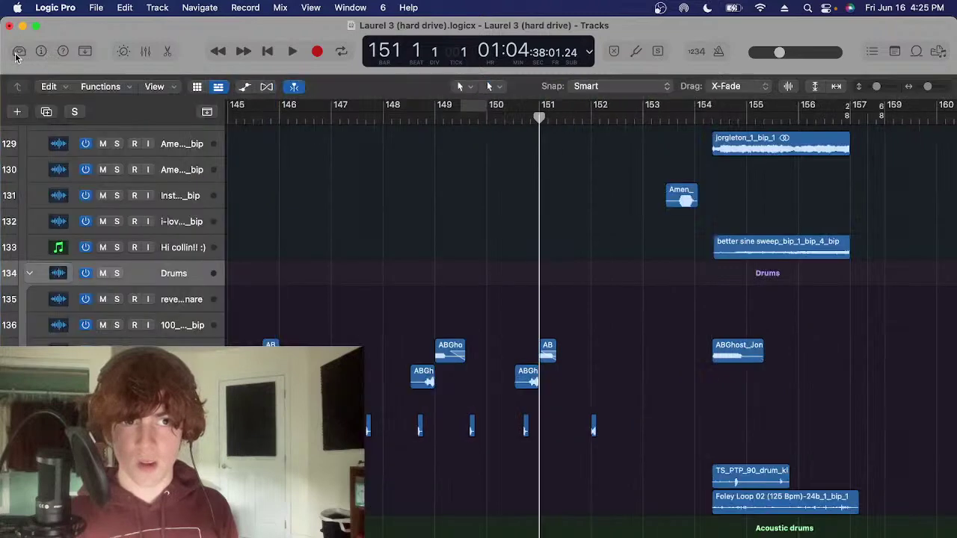
pyautogui.press('super+Left')
pyautogui.press('super+Left')
pyautogui.scroll(1, 589, 300)
pyautogui.hscroll(-2, 589, 300)
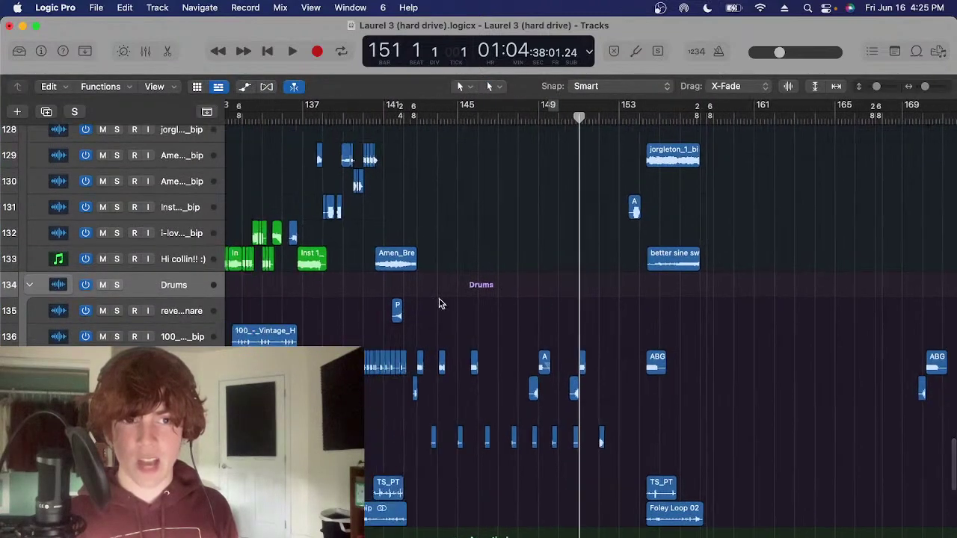
pyautogui.click(41, 52)
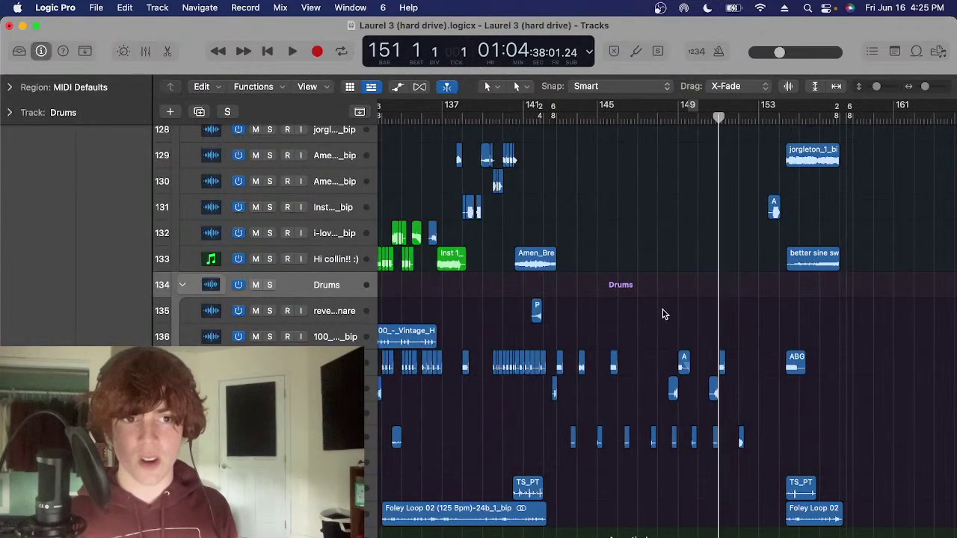
# Expand the region parameters, select the "Hi collin!! :)" track, and place the playhead at bar 133 beat 6
pyautogui.click(9, 87)
pyautogui.scroll(4, 632, 354)
pyautogui.hscroll(3, 673, 299)
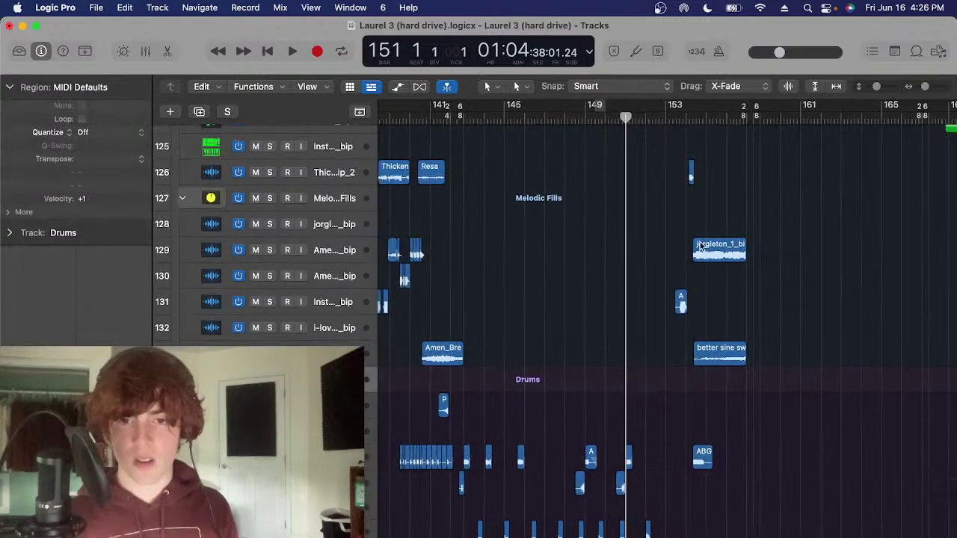
pyautogui.click(713, 123)
pyautogui.hscroll(-3, 698, 357)
pyautogui.click(349, 353)
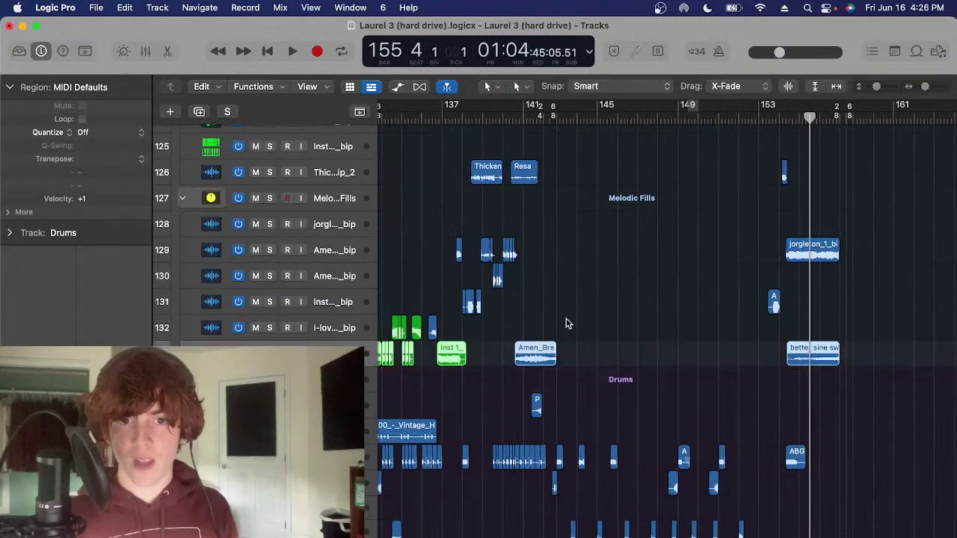
pyautogui.hscroll(-4, 579, 291)
pyautogui.click(508, 120)
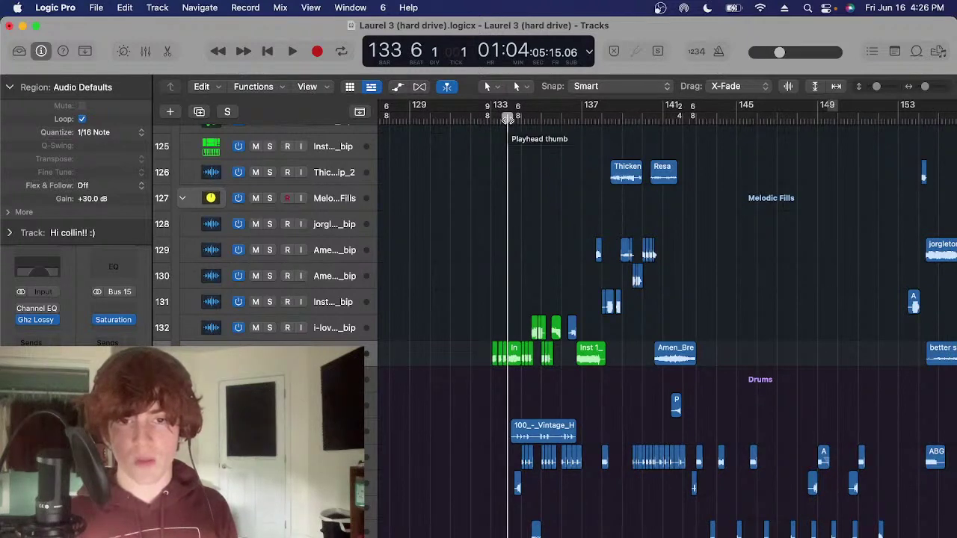
# Solo the "Hi collin!! :)" track, step the playhead to bar 133 beat 8 and bar 137, and turn the solo off
pyautogui.press('super+Right')
pyautogui.press('super+Right')
pyautogui.press('super+Right')
pyautogui.press('s')
pyautogui.hscroll(1, 542, 202)
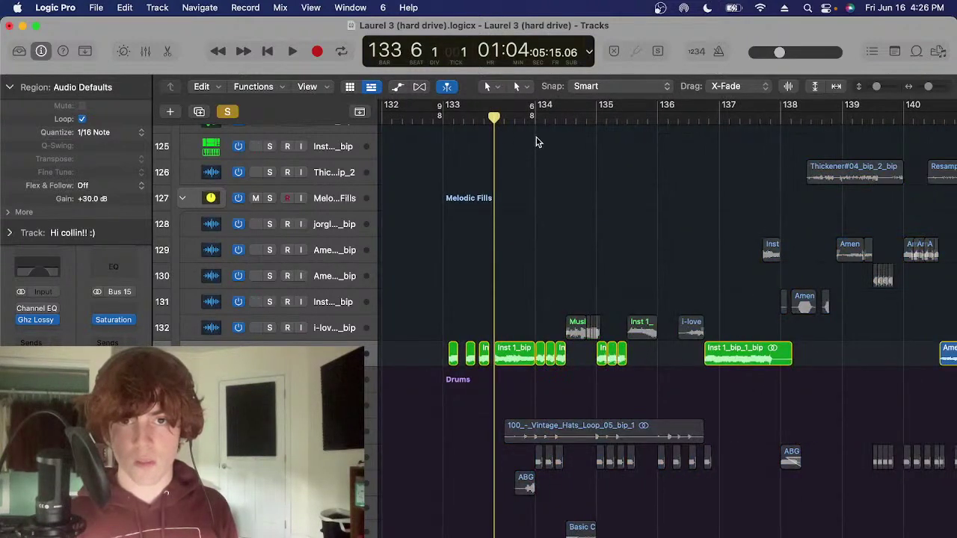
pyautogui.click(517, 119)
pyautogui.hscroll(3, 519, 258)
pyautogui.hscroll(-3, 483, 294)
pyautogui.press('super+Left')
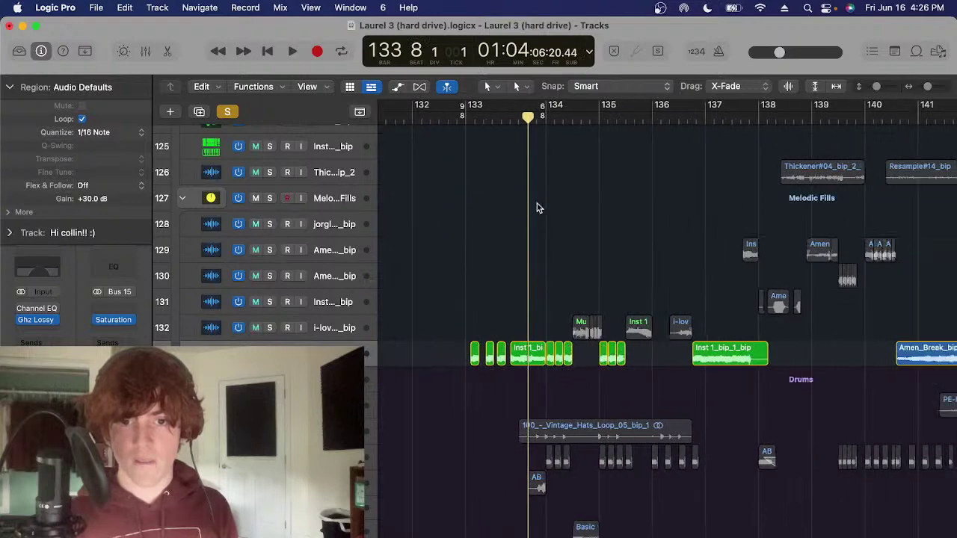
pyautogui.hscroll(1, 629, 253)
pyautogui.click(673, 121)
pyautogui.hscroll(2, 626, 277)
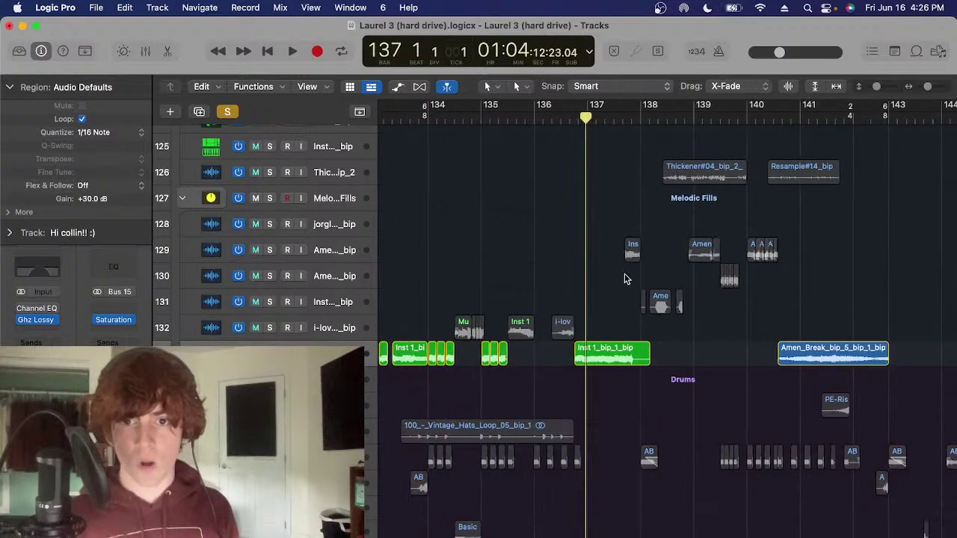
pyautogui.press('s')
# Look over the whole arrangement zoomed out, from the fills and drums up to the acoustic layers and vocals
pyautogui.hscroll(1, 625, 278)
pyautogui.press('super+Left')
pyautogui.keyDown('ctrl'); pyautogui.keyDown('alt'); pyautogui.click(620, 282); pyautogui.keyUp('alt'); pyautogui.keyUp('ctrl')
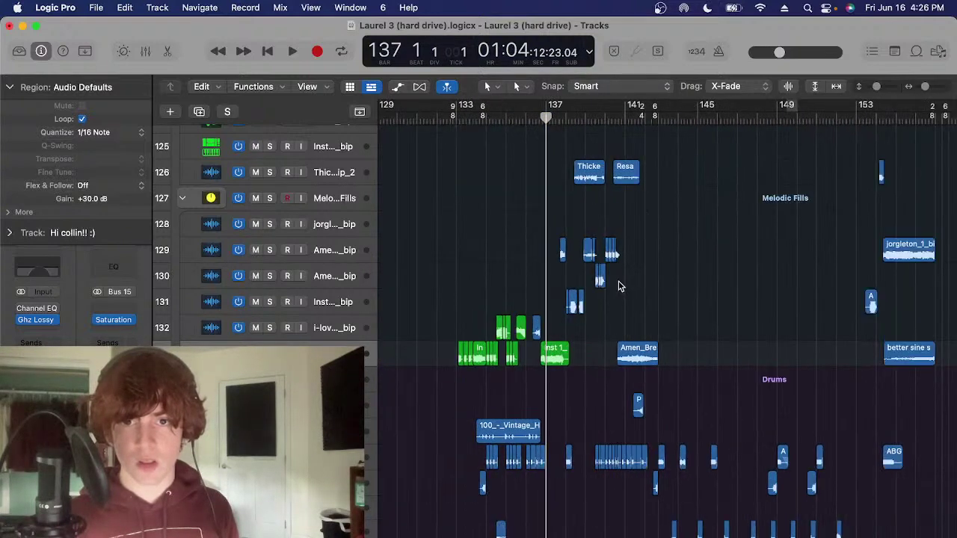
pyautogui.keyDown('ctrl'); pyautogui.keyDown('alt'); pyautogui.click(617, 284); pyautogui.keyUp('alt'); pyautogui.keyUp('ctrl')
pyautogui.keyDown('ctrl'); pyautogui.keyDown('alt'); pyautogui.click(616, 286); pyautogui.keyUp('alt'); pyautogui.keyUp('ctrl')
pyautogui.scroll(-2, 598, 341)
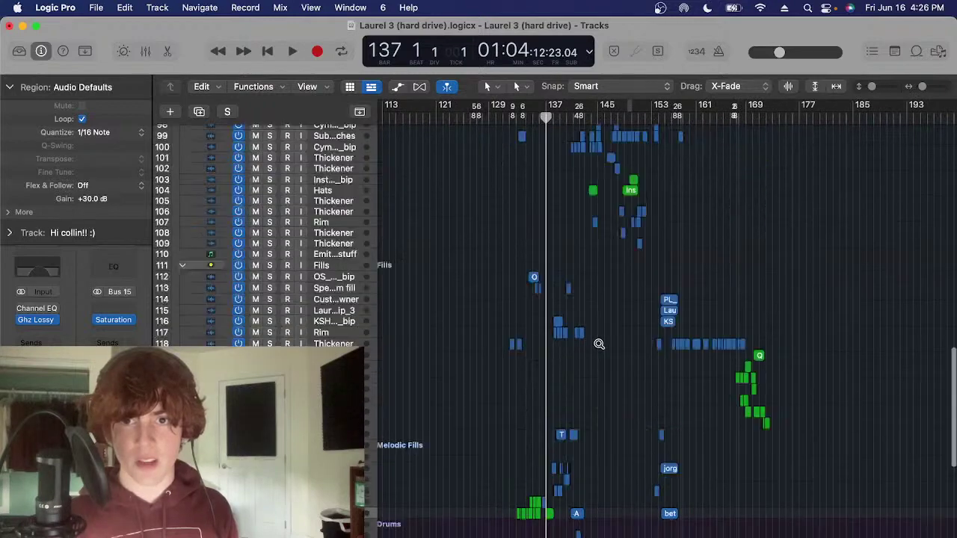
pyautogui.scroll(15, 598, 348)
pyautogui.scroll(-2, 596, 350)
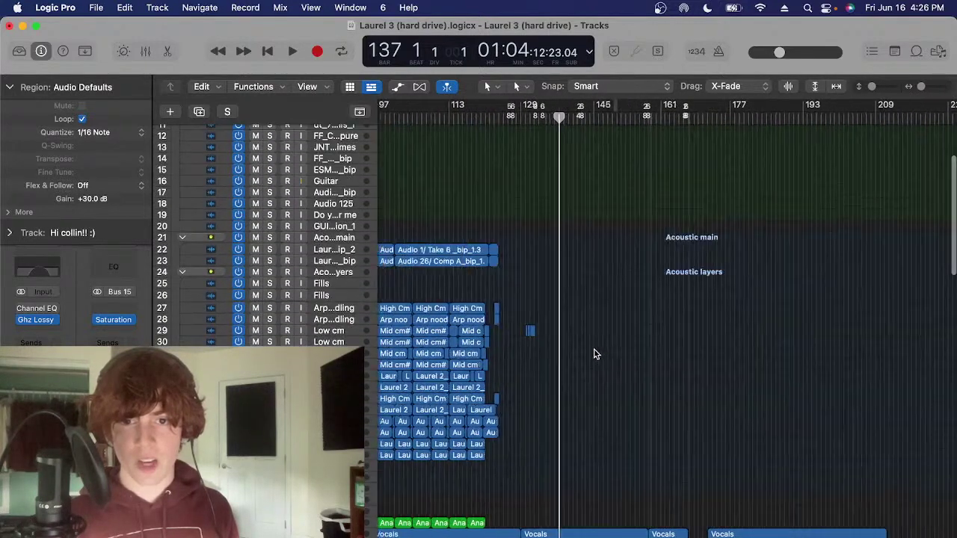
pyautogui.hscroll(-10, 566, 382)
pyautogui.scroll(-3, 565, 384)
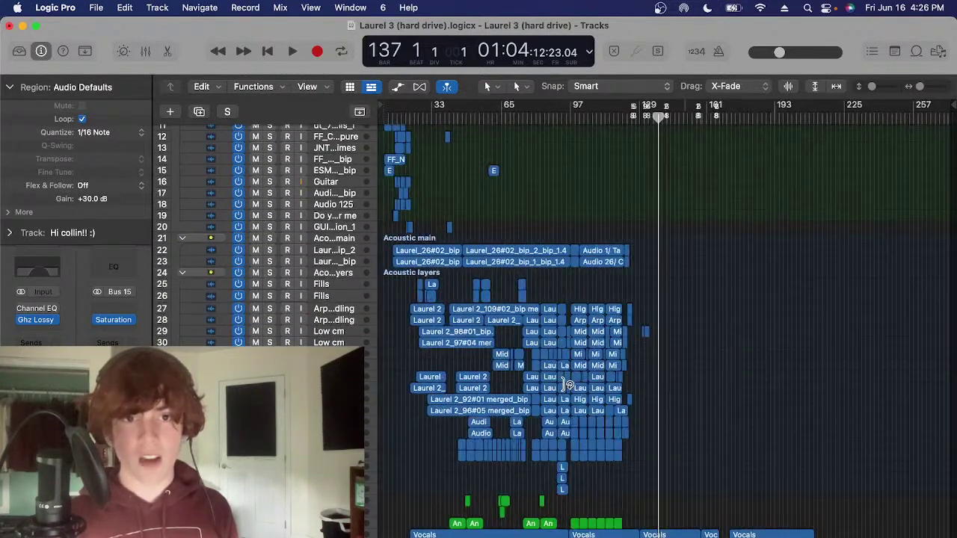
pyautogui.scroll(5, 568, 384)
pyautogui.scroll(-10, 568, 390)
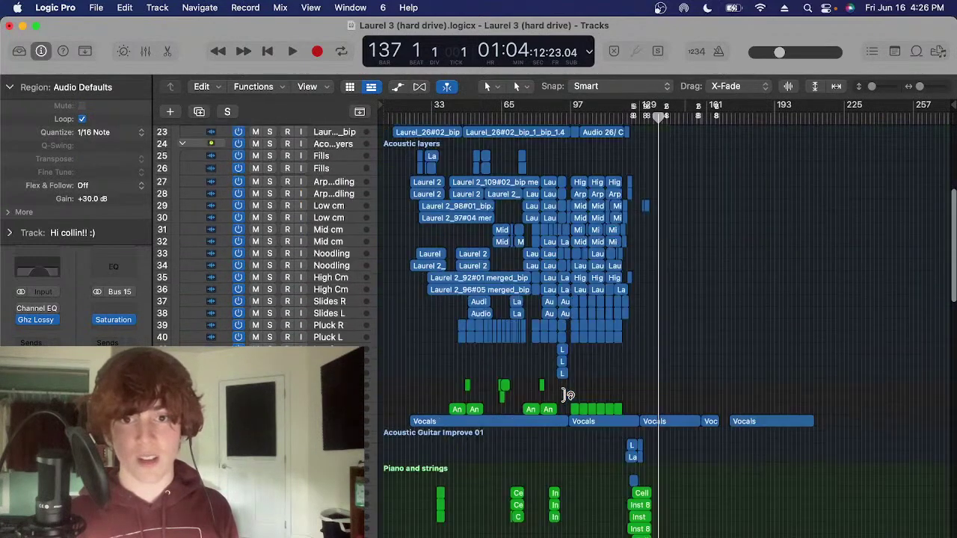
# Look over the arrangement from the acoustic layers down to the ambience tracks and back up to the fills
pyautogui.scroll(-10, 567, 395)
pyautogui.scroll(-1, 564, 397)
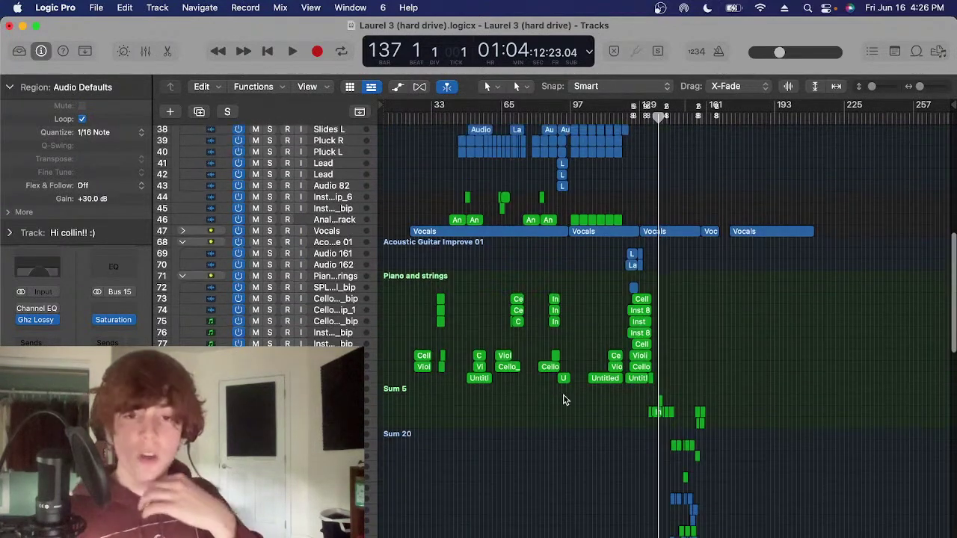
pyautogui.scroll(-3, 564, 396)
pyautogui.scroll(-15, 564, 325)
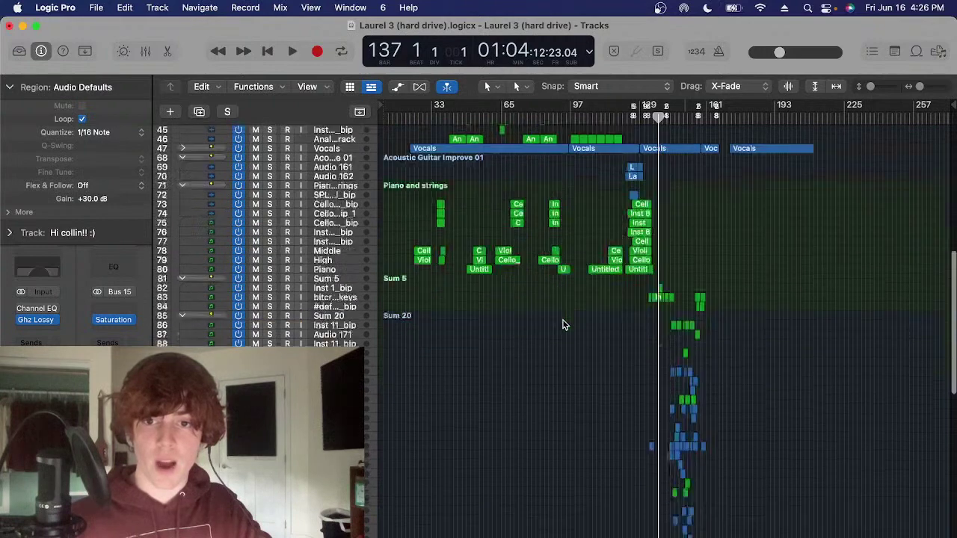
pyautogui.scroll(-5, 565, 325)
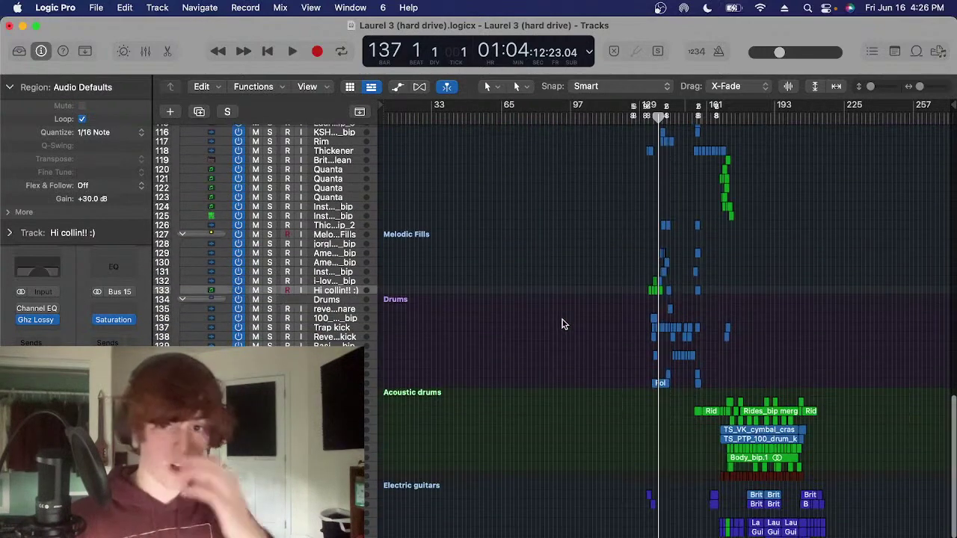
pyautogui.scroll(-5, 562, 324)
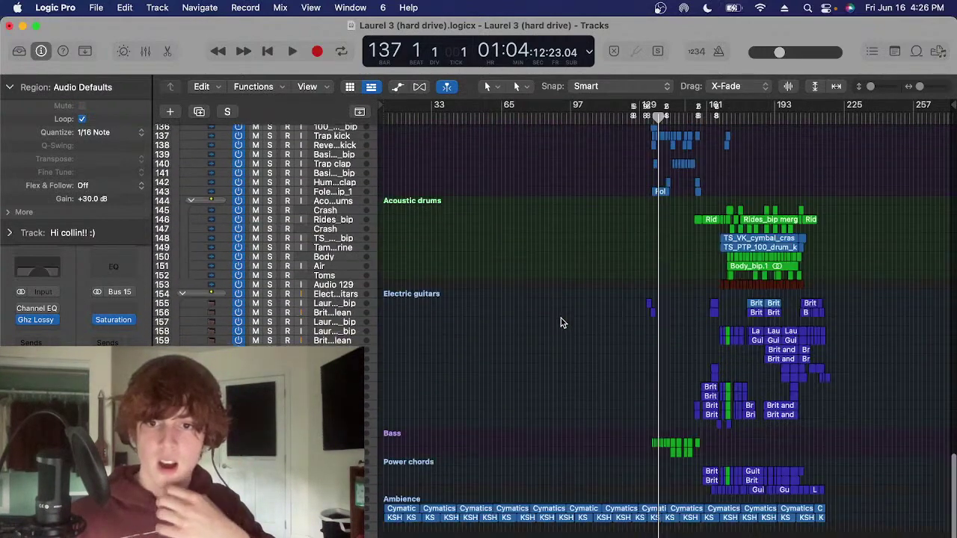
pyautogui.scroll(20, 480, 207)
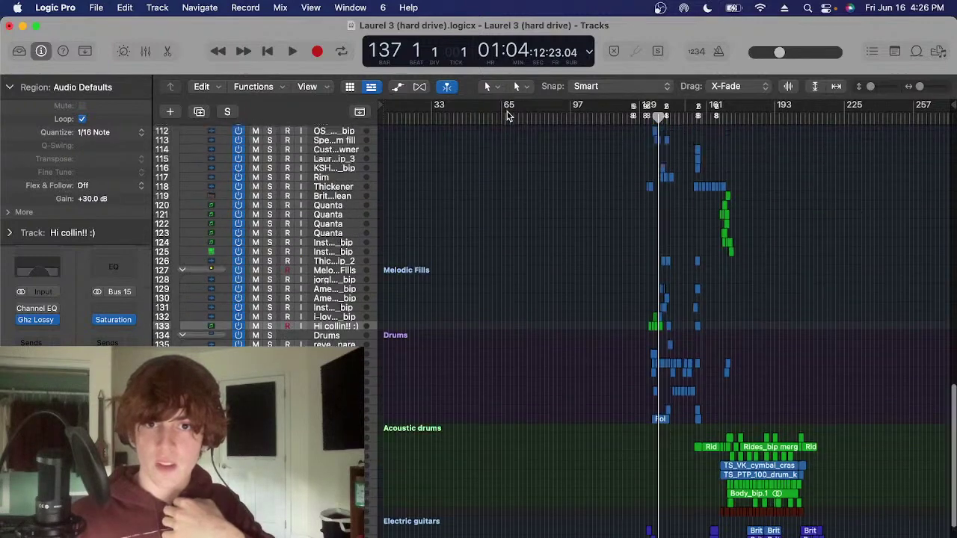
# Place the playhead at bar 184 and select the acoustic drum regions, followed by the electric guitar regions
pyautogui.moveTo(470, 119); pyautogui.dragTo(384, 119)
pyautogui.scroll(-20, 687, 180)
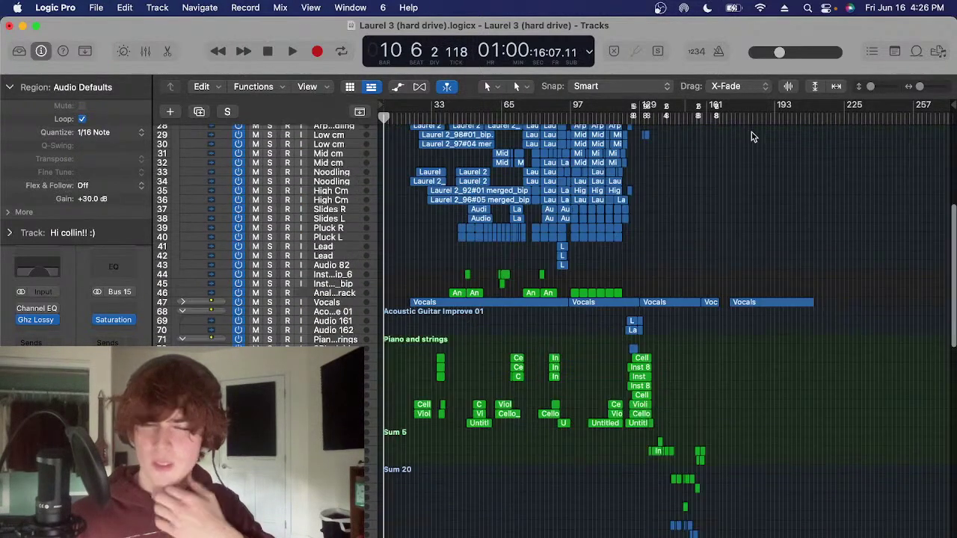
pyautogui.click(755, 120)
pyautogui.scroll(-3, 755, 150)
pyautogui.moveTo(871, 191); pyautogui.dragTo(682, 338)
pyautogui.click(870, 201)
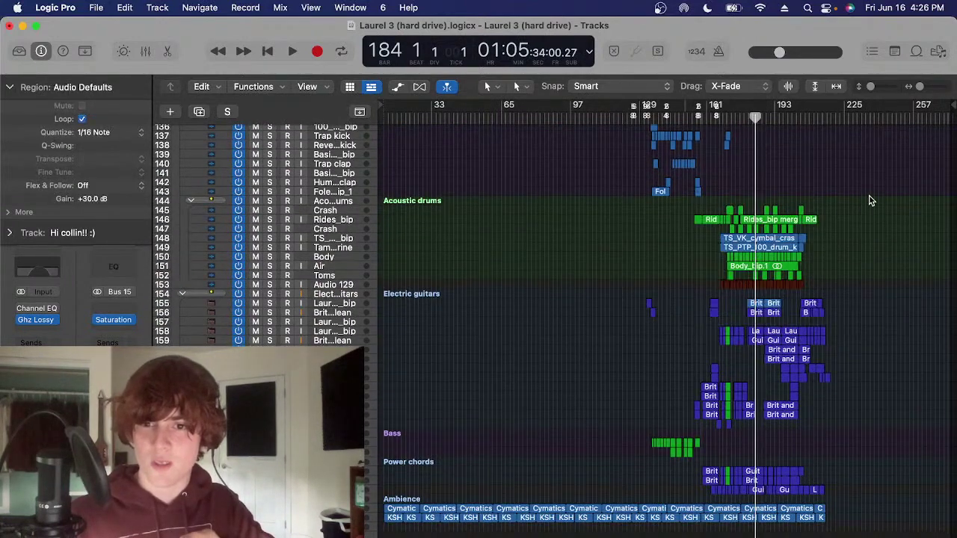
pyautogui.moveTo(858, 219); pyautogui.dragTo(721, 305)
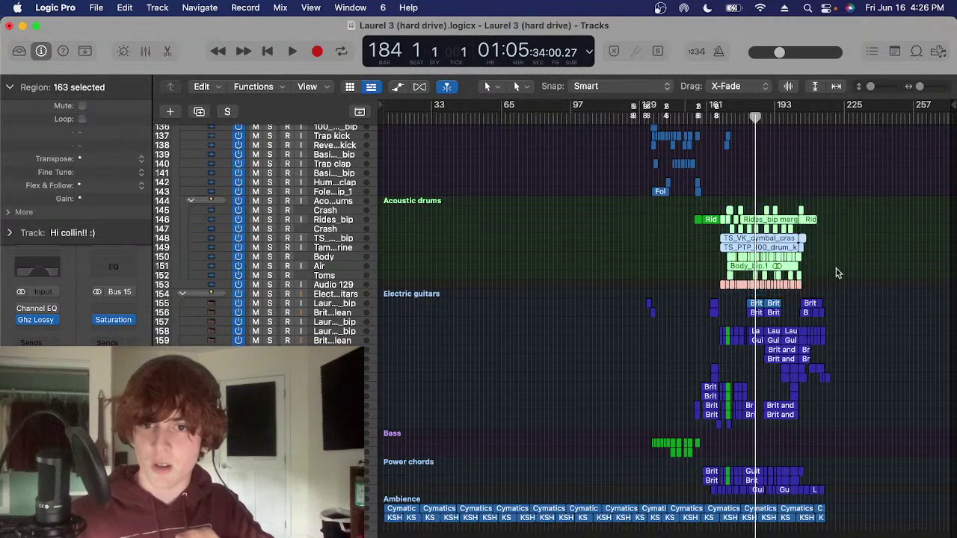
pyautogui.moveTo(857, 268); pyautogui.dragTo(686, 441)
# Clear the selection and select the Drums and Melodic Fills regions, followed by the regions in the tracks above them
pyautogui.scroll(5, 769, 306)
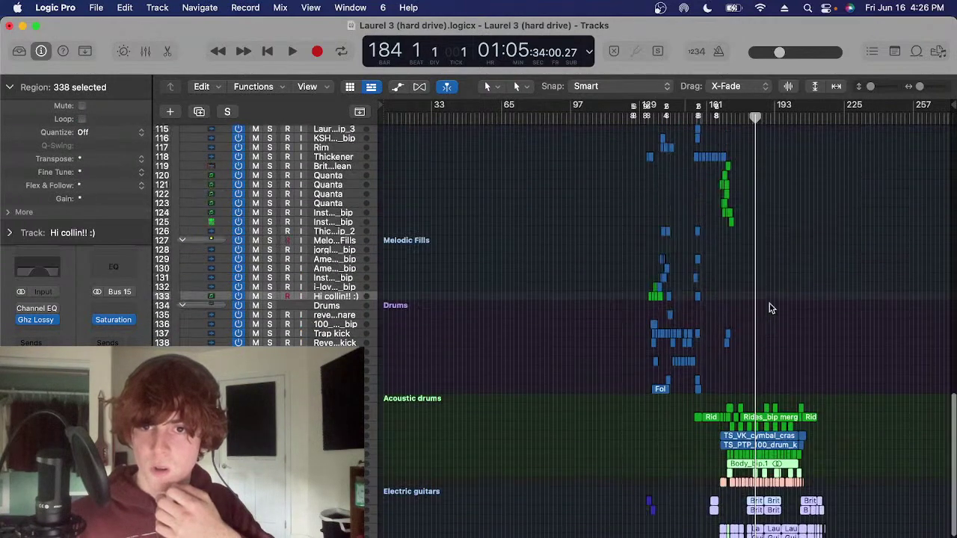
pyautogui.click(765, 299)
pyautogui.moveTo(744, 292); pyautogui.dragTo(594, 429)
pyautogui.scroll(5, 671, 336)
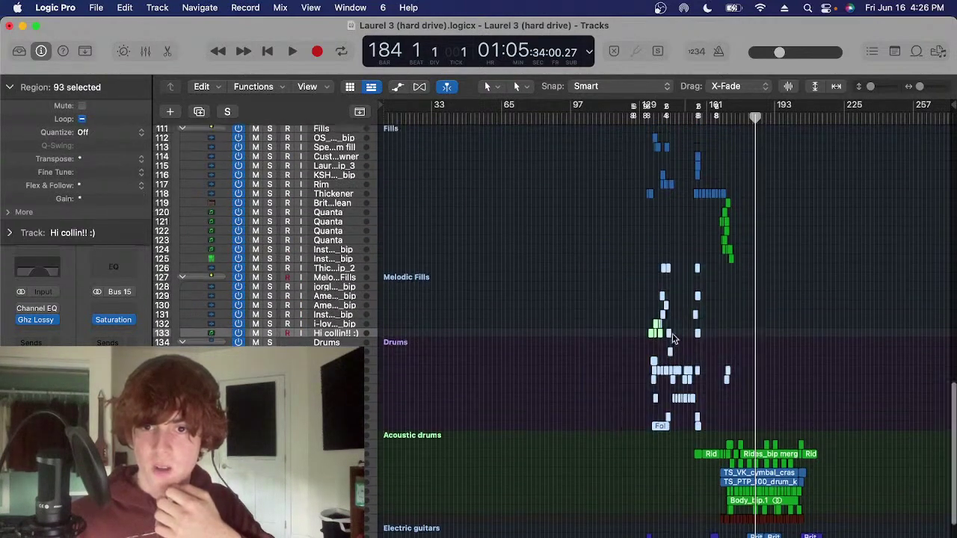
pyautogui.moveTo(775, 207); pyautogui.dragTo(642, 359)
pyautogui.scroll(5, 717, 269)
pyautogui.moveTo(747, 217); pyautogui.dragTo(653, 346)
# Select the acoustic main and acoustic layers regions together with the vocal regions up to bar 161
pyautogui.scroll(5, 706, 284)
pyautogui.scroll(1, 653, 334)
pyautogui.scroll(15, 653, 334)
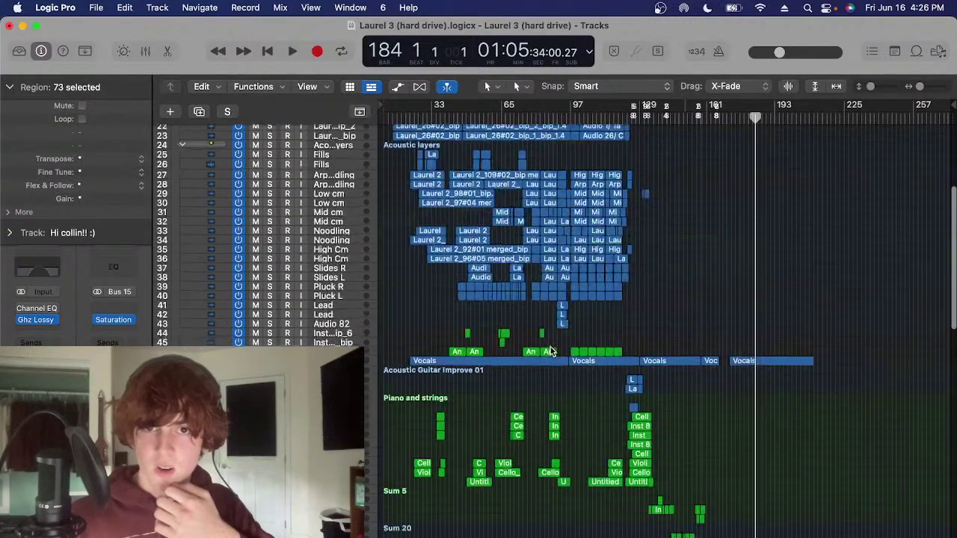
pyautogui.click(710, 239)
pyautogui.scroll(3, 709, 239)
pyautogui.moveTo(703, 224); pyautogui.dragTo(378, 469)
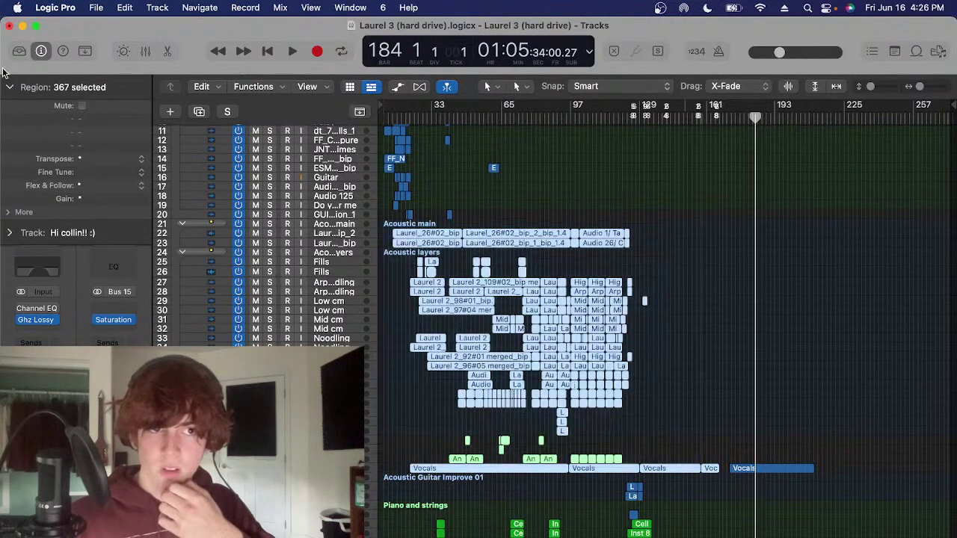
# Collapse the region parameters and deselect all regions
pyautogui.click(9, 87)
pyautogui.click(652, 209)
pyautogui.scroll(3, 639, 240)
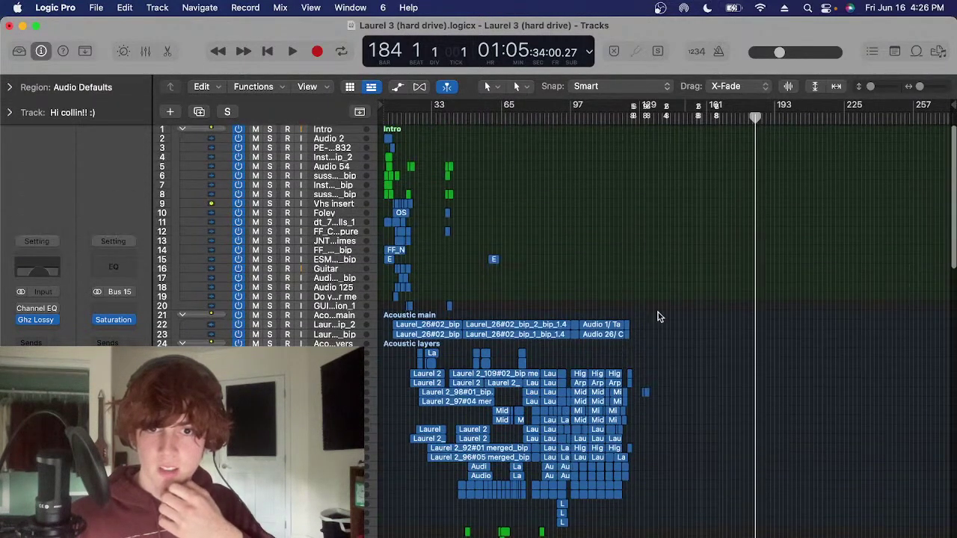
# Select four Acoustic main regions, place the playhead at bar 72 beat 6, deselect them, and move the playhead to bar 49
pyautogui.moveTo(696, 334); pyautogui.dragTo(478, 288)
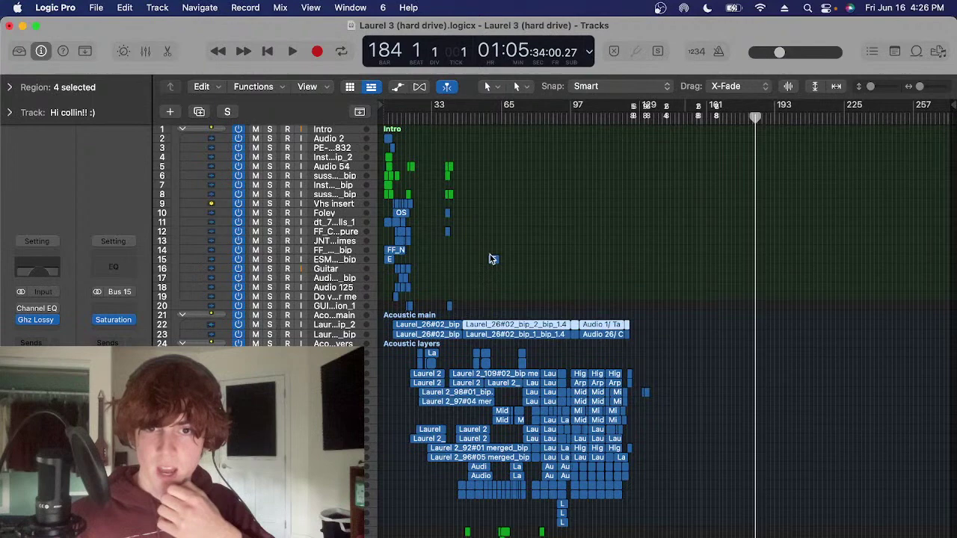
pyautogui.click(517, 118)
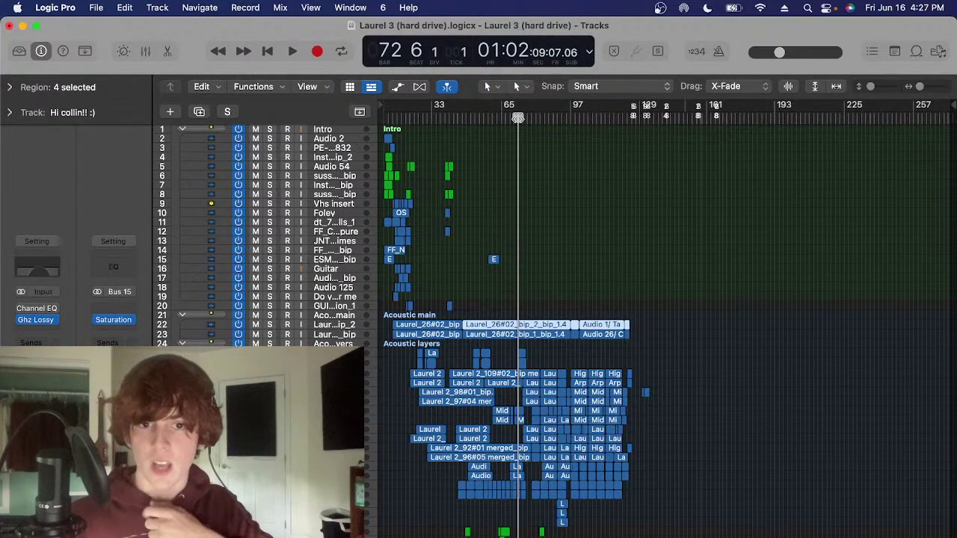
pyautogui.scroll(-3, 679, 321)
pyautogui.click(621, 220)
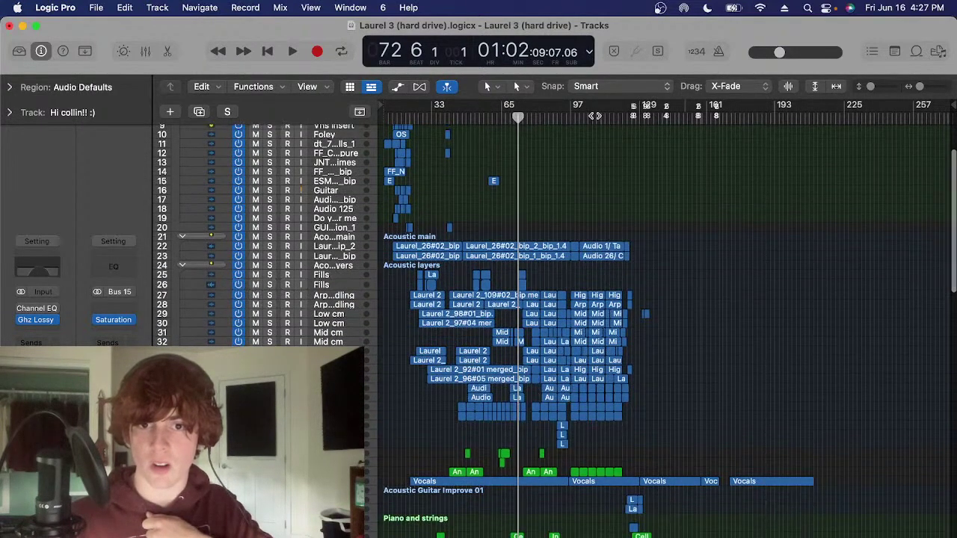
pyautogui.click(594, 118)
pyautogui.scroll(4, 594, 197)
pyautogui.moveTo(594, 198); pyautogui.dragTo(466, 183)
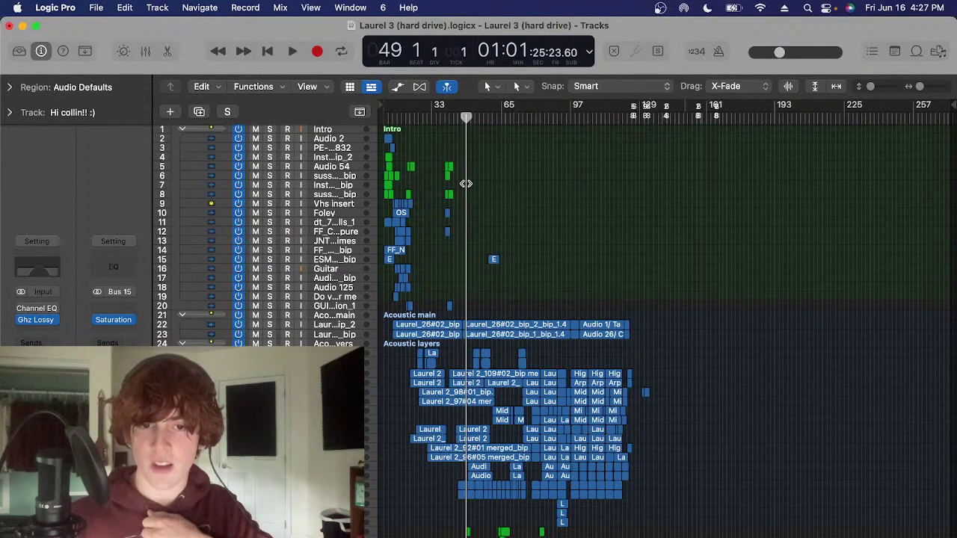
# Select the Acoustic main track and return the playhead to bar 10 beat 6
pyautogui.click(329, 315)
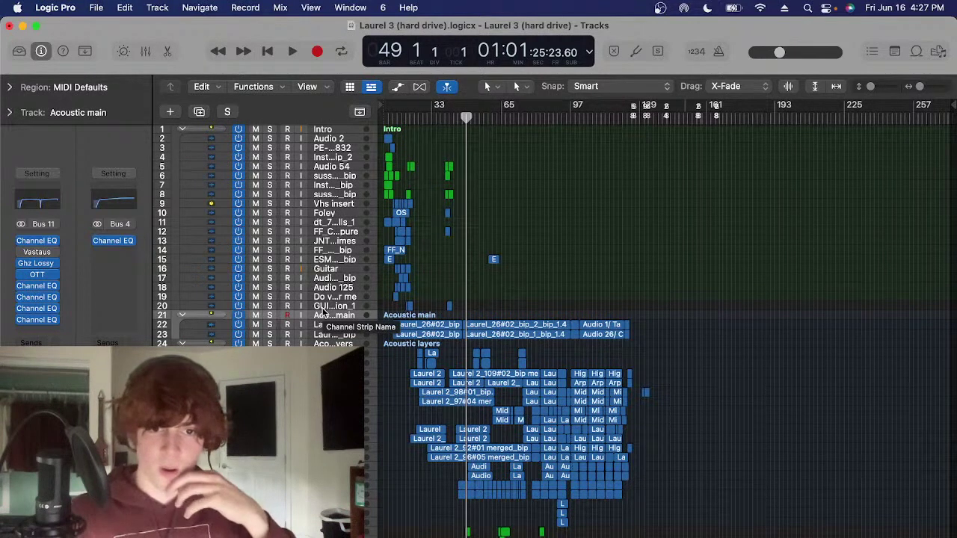
pyautogui.click(452, 116)
pyautogui.press('space')
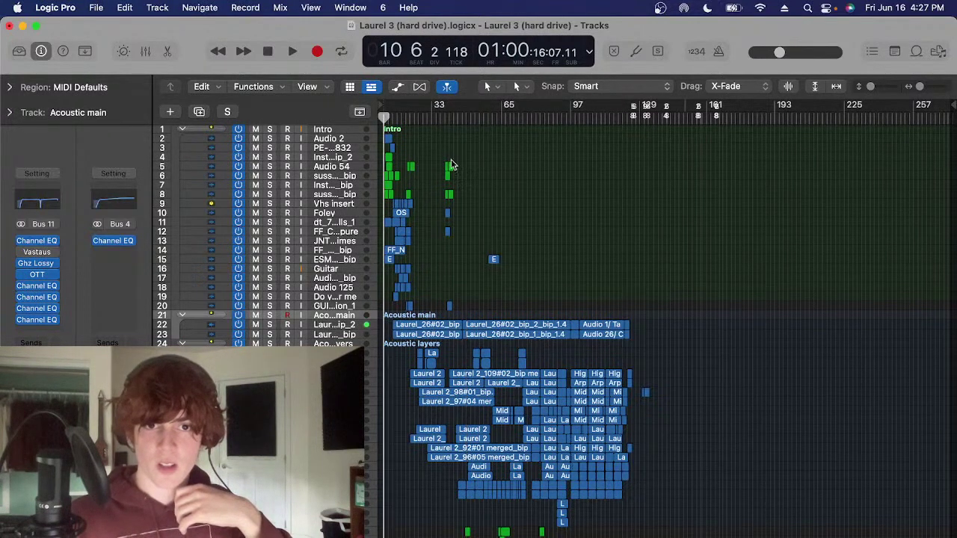
# Review the arrangement from the acoustic layers through piano, strings, fills and drums to the electric guitars and bass
pyautogui.scroll(-10, 655, 283)
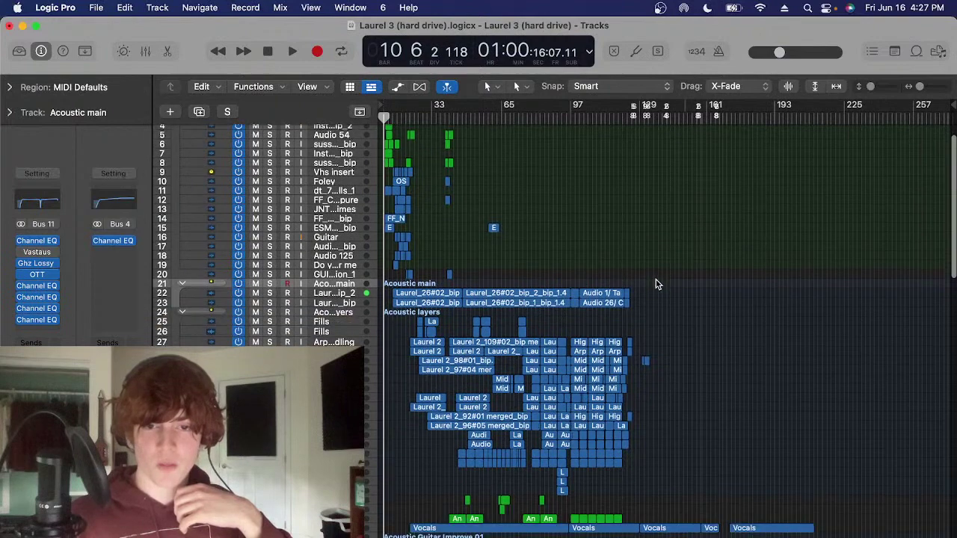
pyautogui.scroll(-4, 655, 283)
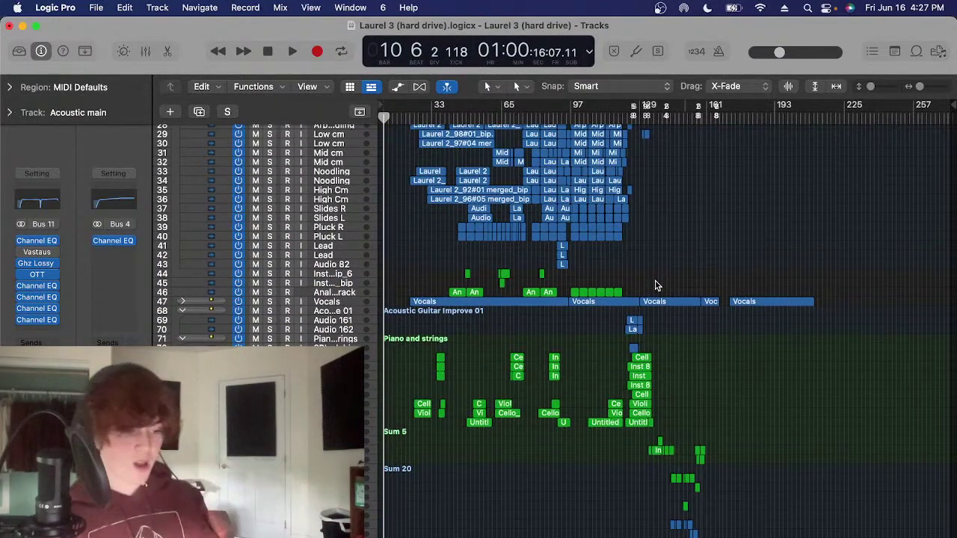
pyautogui.scroll(-1, 656, 284)
pyautogui.scroll(-20, 657, 254)
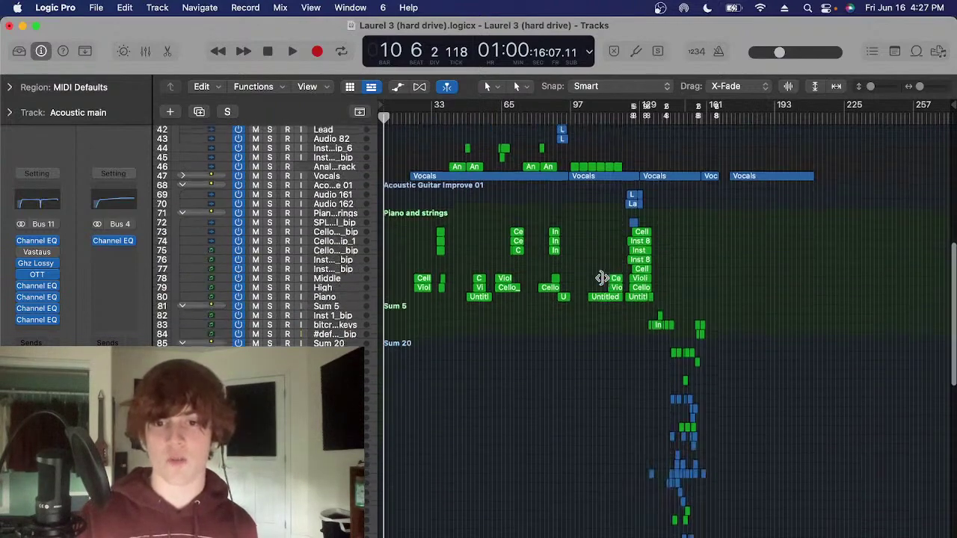
pyautogui.scroll(-10, 679, 174)
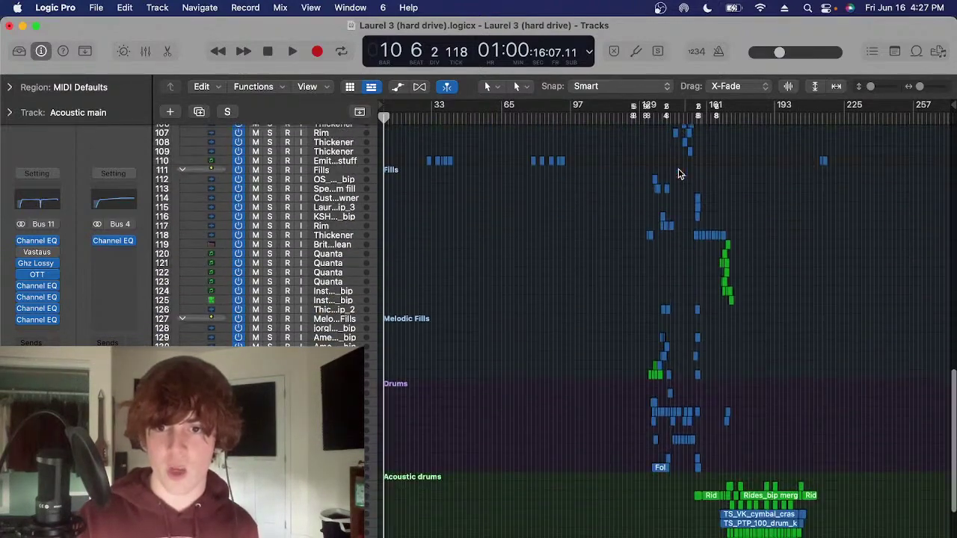
pyautogui.scroll(-10, 678, 174)
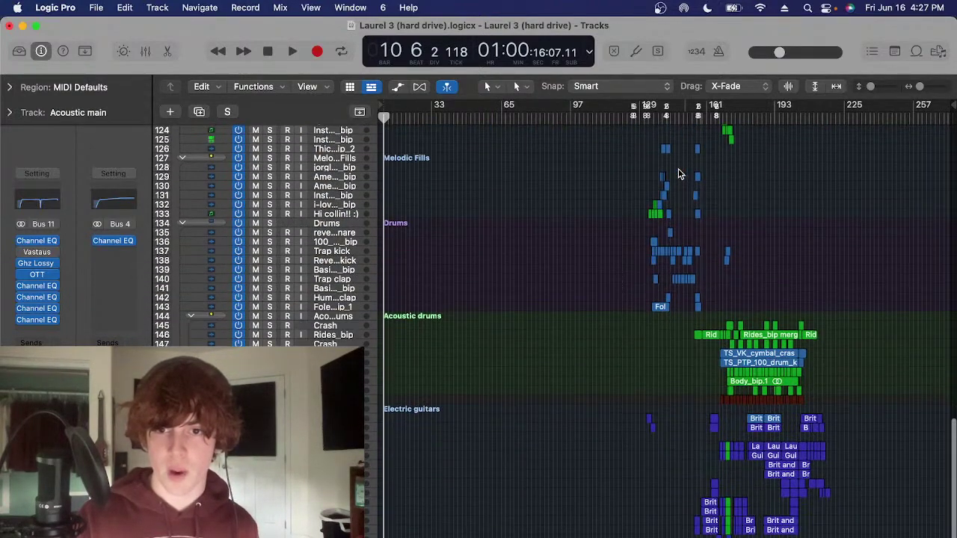
pyautogui.scroll(2, 680, 174)
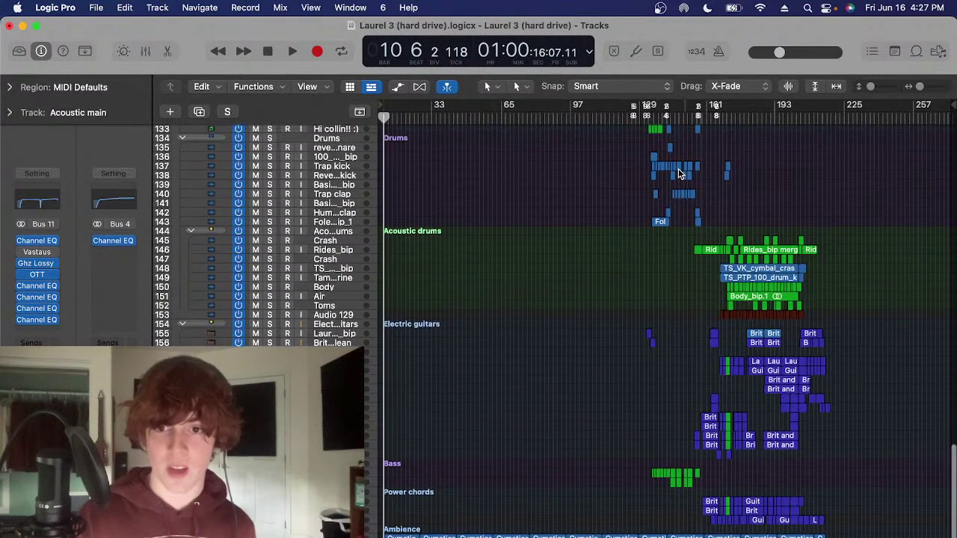
pyautogui.scroll(3, 678, 174)
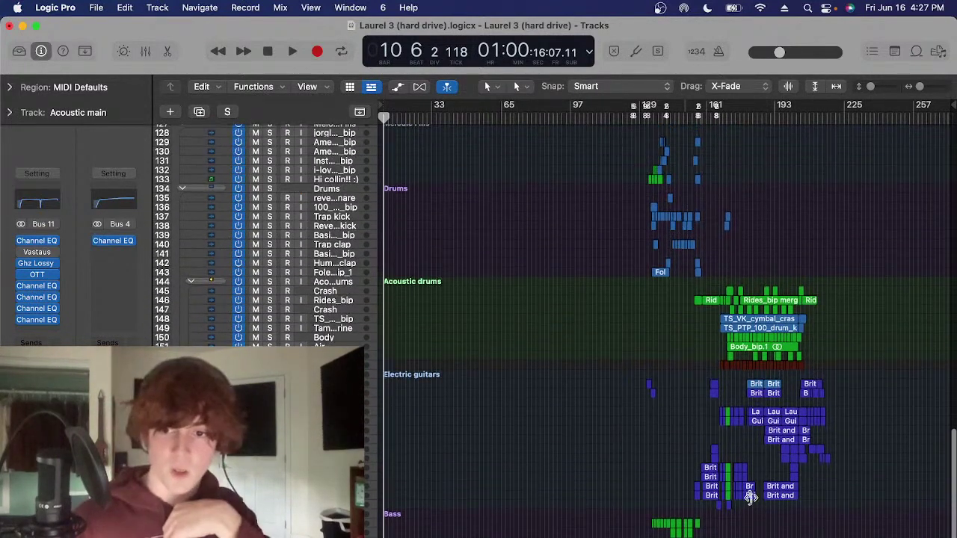
# Switch to YouTube Studio in Brave to read the live chat, and return to the Logic Pro project
pyautogui.click(691, 532)
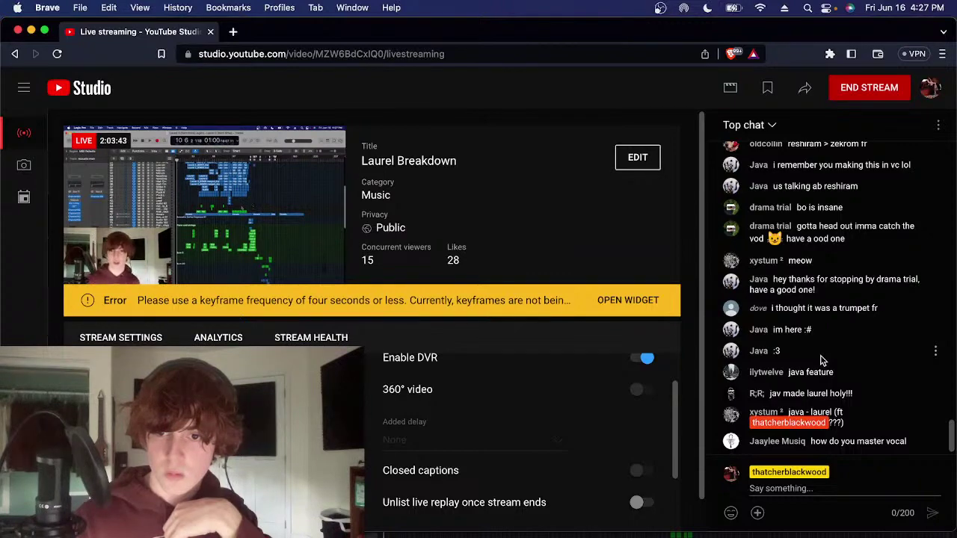
pyautogui.press('super+Tab')
pyautogui.scroll(-3, 419, 425)
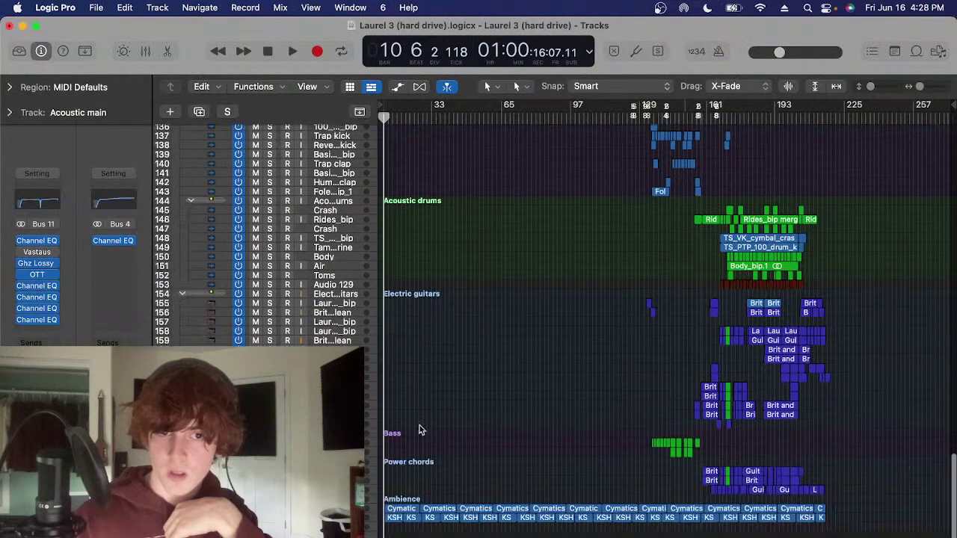
# Select and expand the Vocals track stack, view its Channel EQ, and close the plug-in window
pyautogui.scroll(14, 419, 425)
pyautogui.scroll(10, 356, 232)
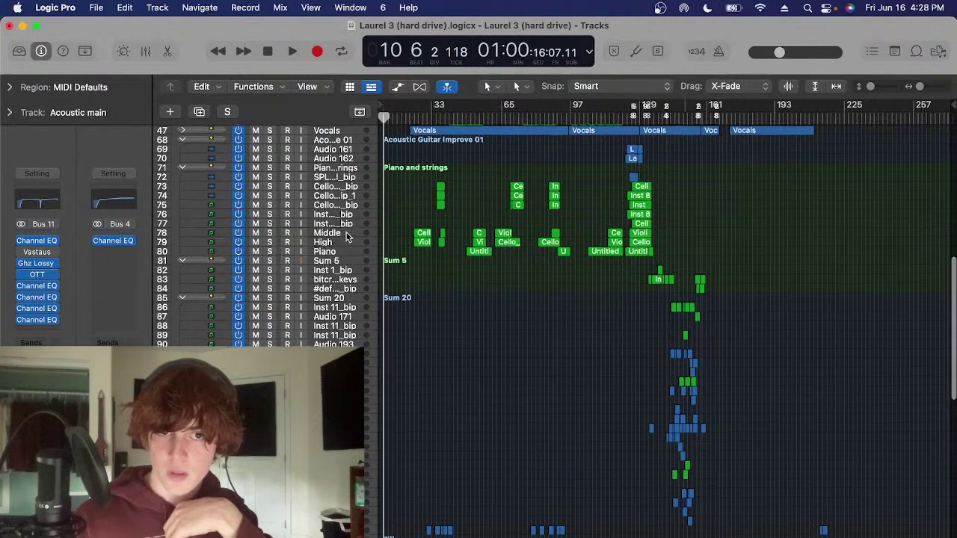
pyautogui.click(218, 221)
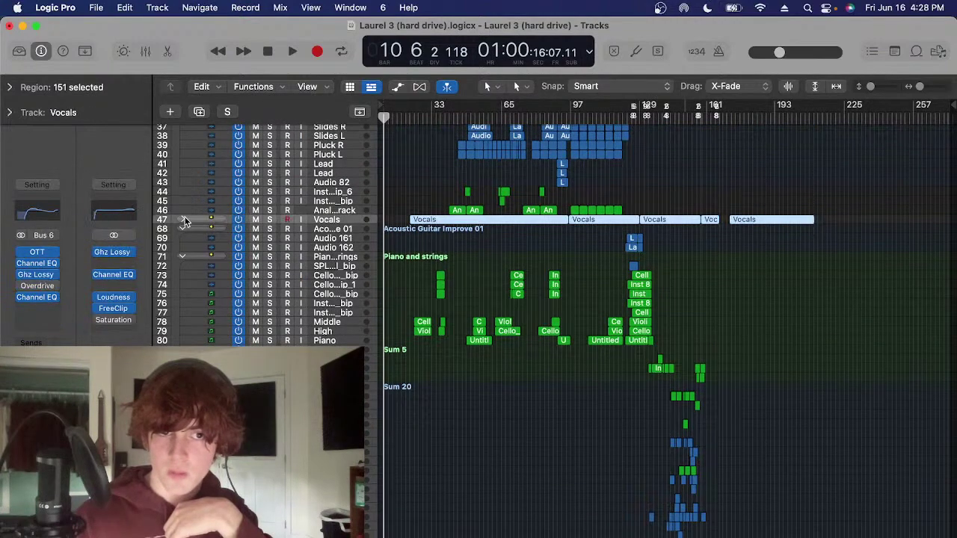
pyautogui.click(183, 220)
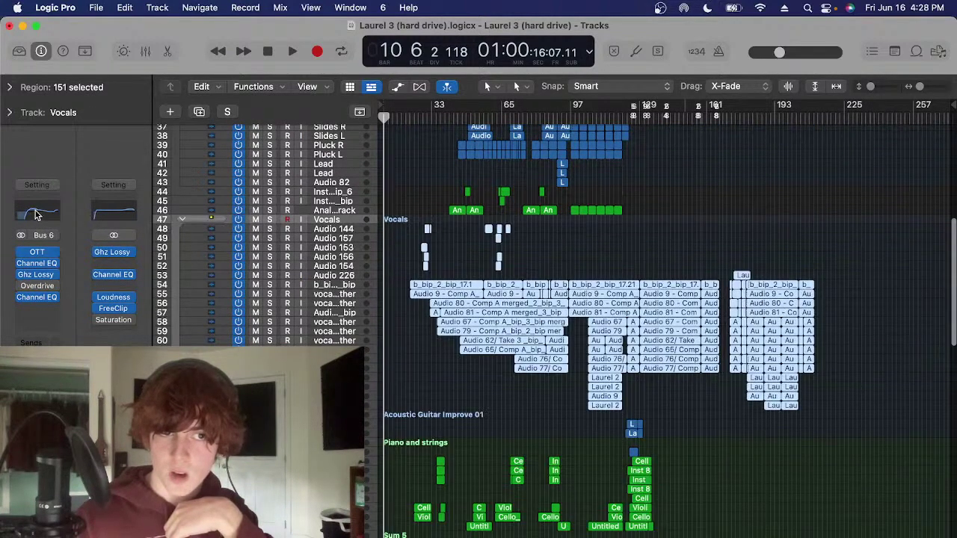
pyautogui.click(35, 215)
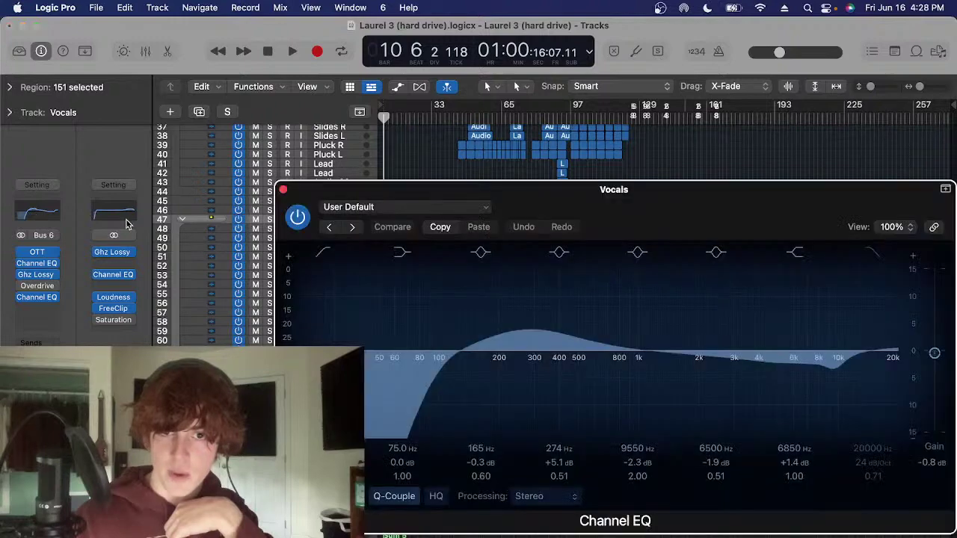
pyautogui.click(284, 190)
# Select the b_bip_2_bip vocal track, place the playhead at bar 43, and solo its regions
pyautogui.scroll(4, 344, 298)
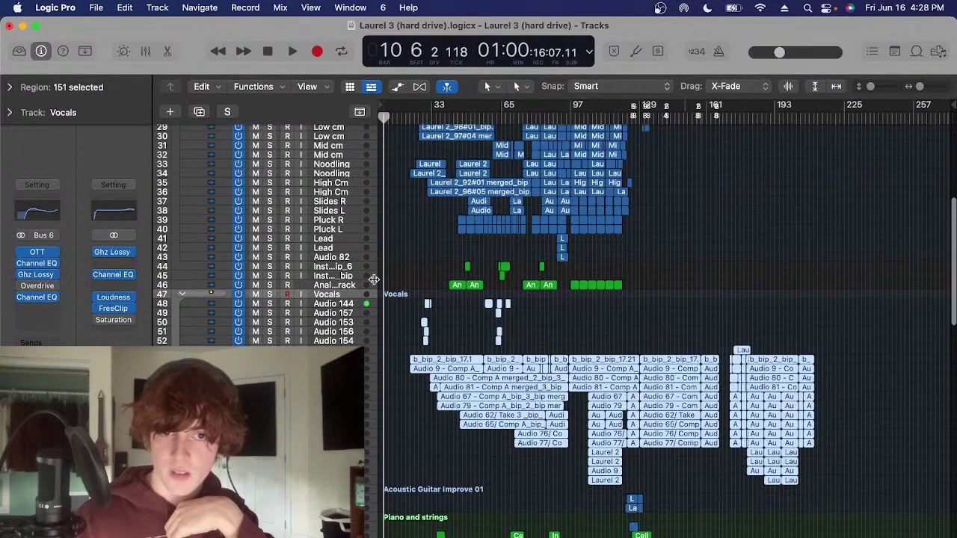
pyautogui.click(344, 298)
pyautogui.click(342, 360)
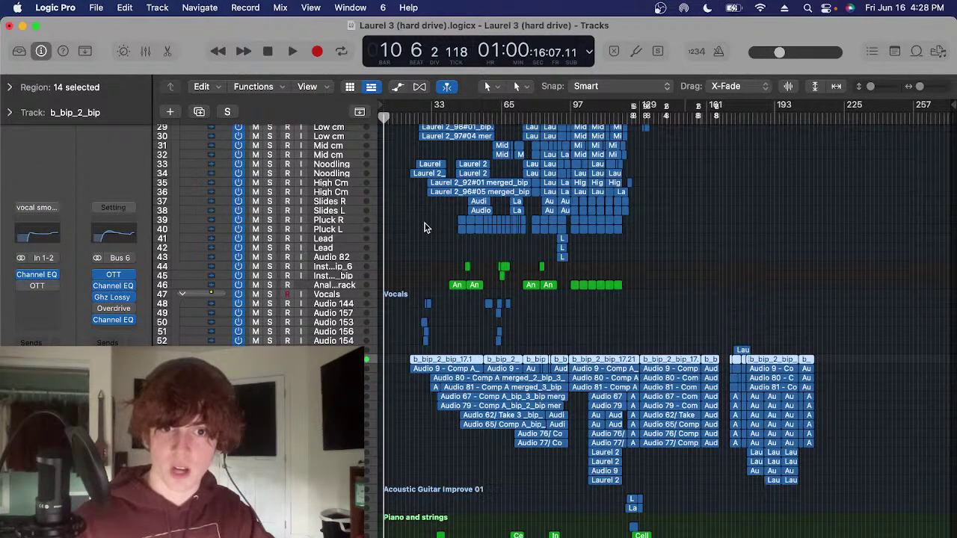
pyautogui.click(453, 115)
pyautogui.hotkey('ctrl', 's')
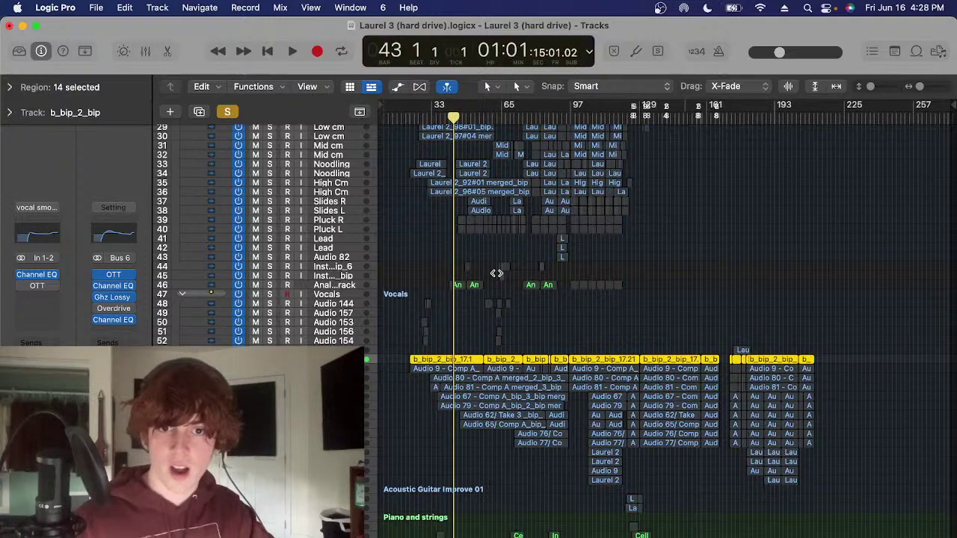
# Examine the soloed b_bip_2_bip vocal regions up close, with the playhead placed at bar 57
pyautogui.keyDown('ctrl'); pyautogui.keyDown('alt'); pyautogui.click(460, 344); pyautogui.keyUp('alt'); pyautogui.keyUp('ctrl')
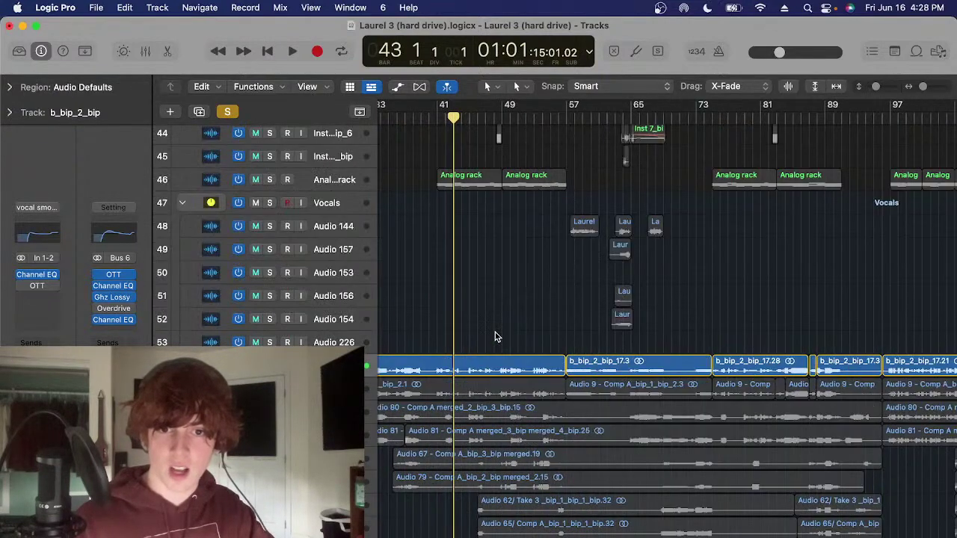
pyautogui.press('super+Down')
pyautogui.hscroll(-3, 490, 326)
pyautogui.hscroll(5, 522, 305)
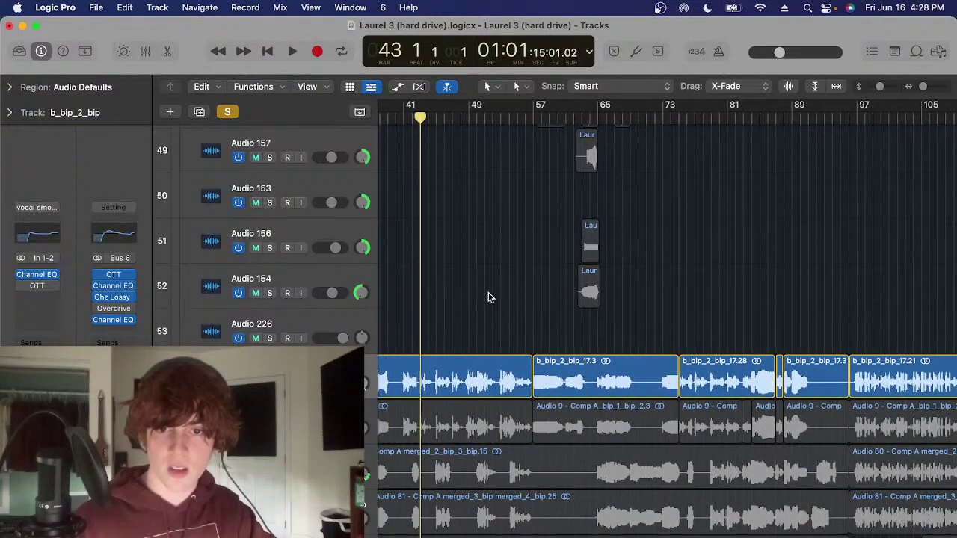
pyautogui.click(536, 118)
pyautogui.hscroll(2, 534, 239)
pyautogui.scroll(-2, 534, 239)
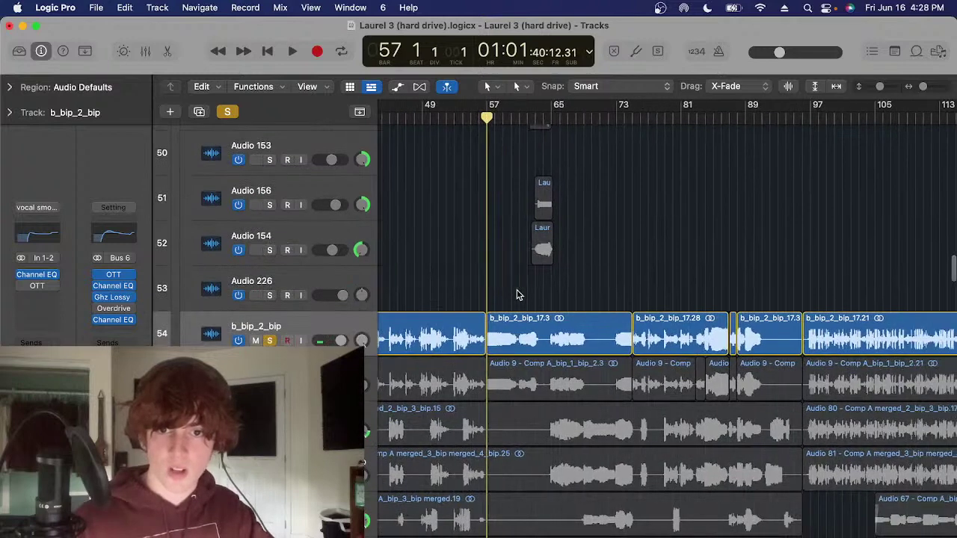
pyautogui.hscroll(1, 513, 299)
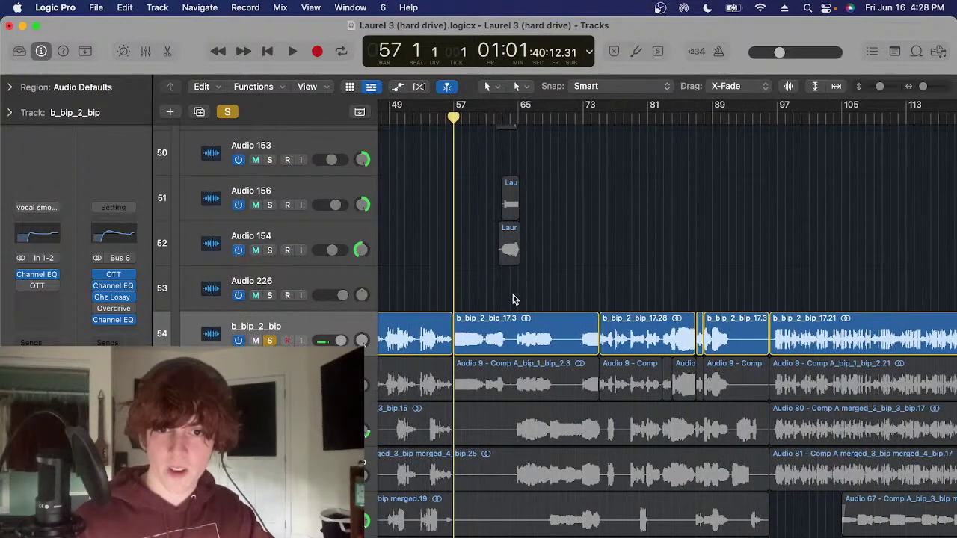
# Place the playhead at bar 55, and select all regions with solo turned off
pyautogui.press('super+Right')
pyautogui.click(428, 118)
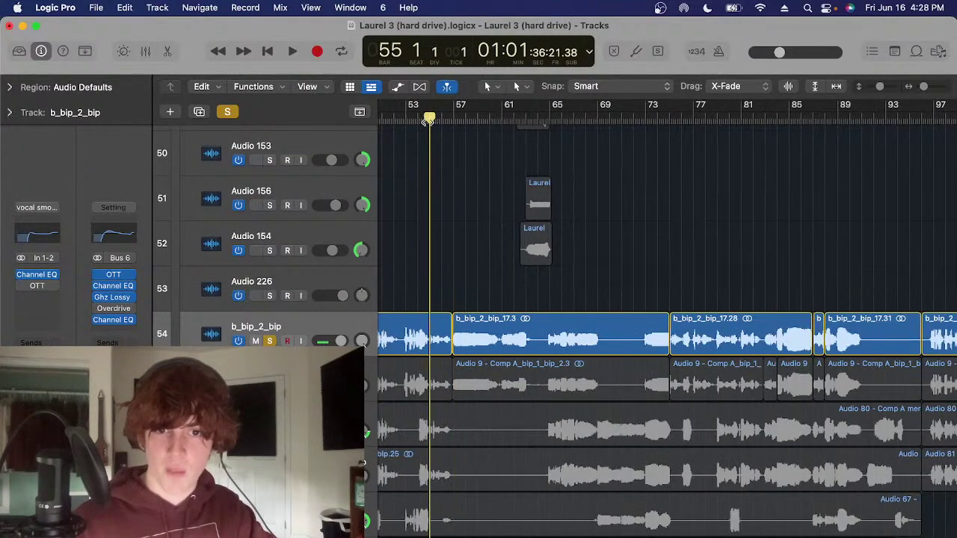
pyautogui.hscroll(-1, 441, 243)
pyautogui.press('super+Left')
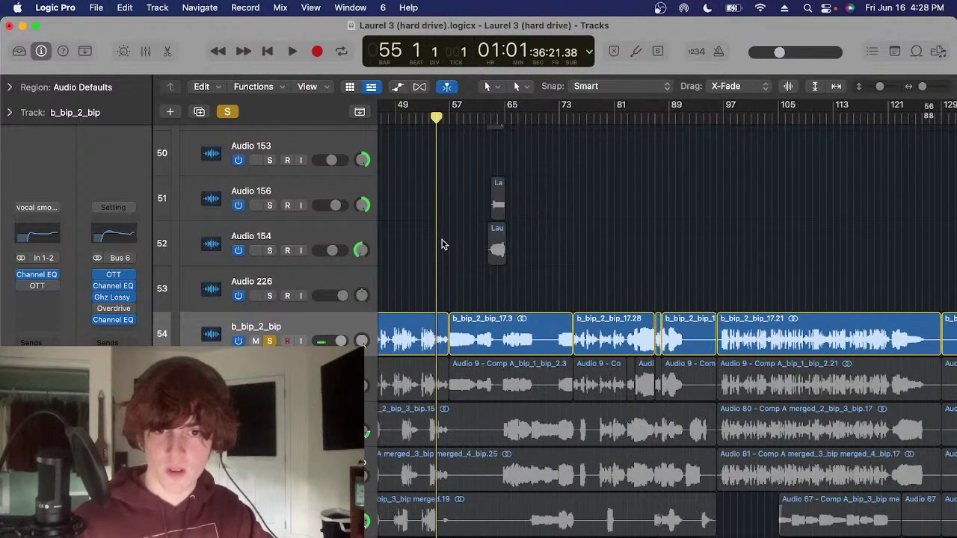
pyautogui.press('super+a')
pyautogui.press('super+Left')
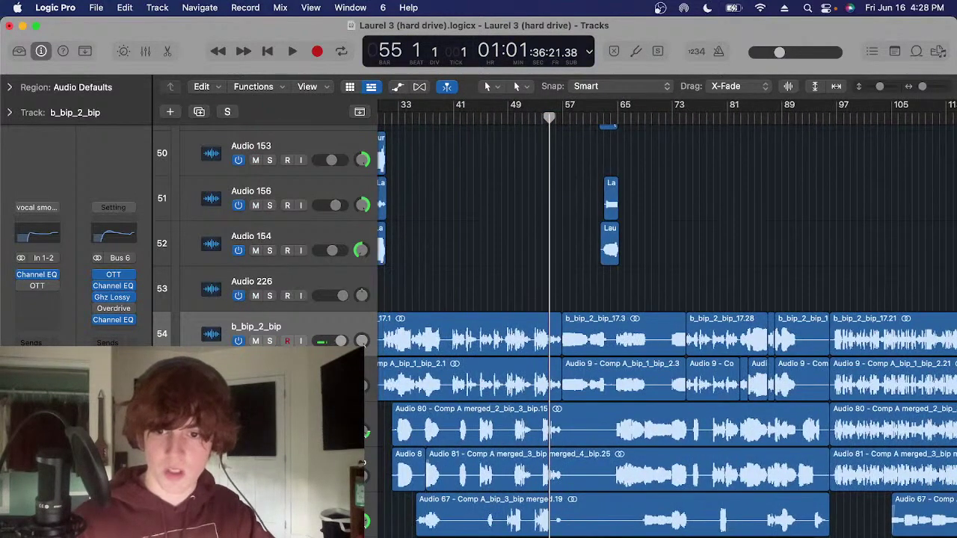
# Switch to YouTube Studio in Brave and read back through the earlier live chat messages to the newest ones
pyautogui.click(666, 527)
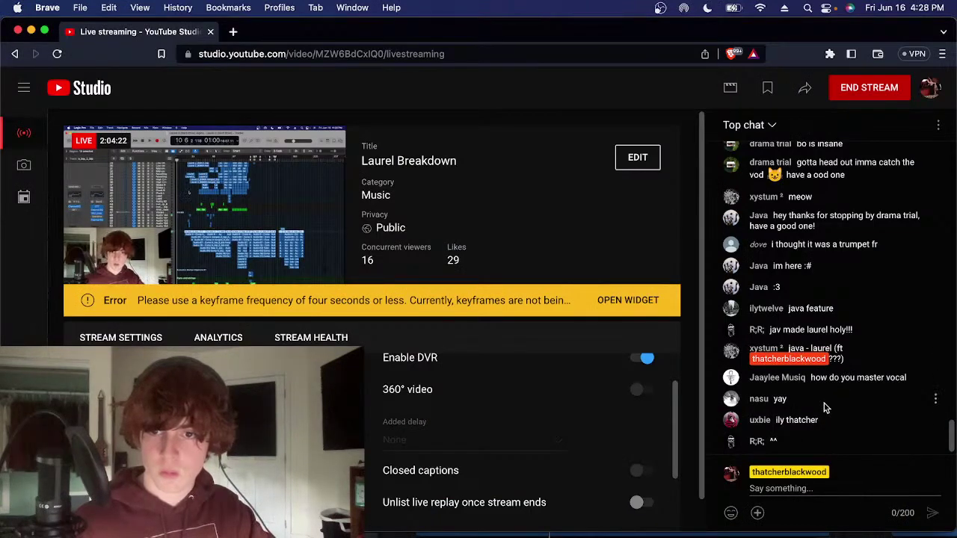
pyautogui.scroll(3, 822, 404)
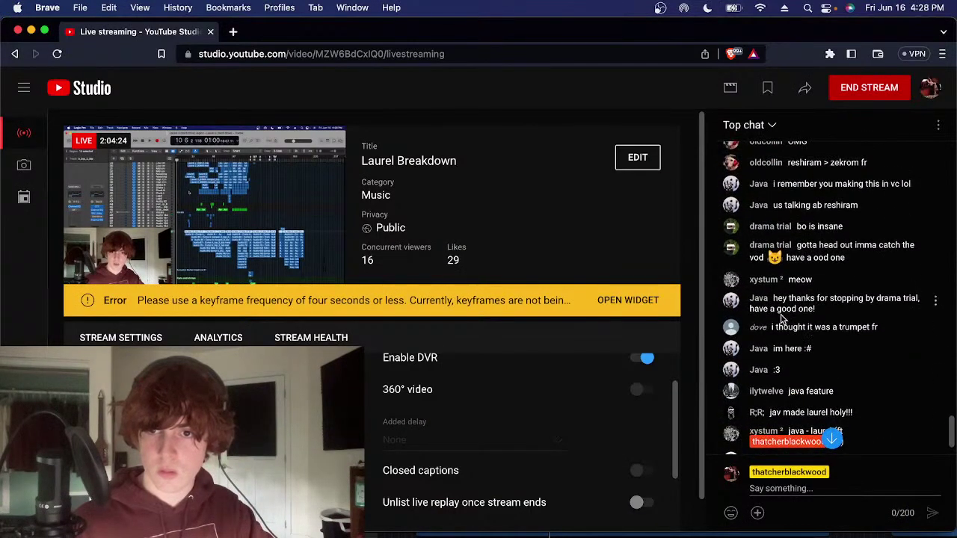
pyautogui.scroll(2, 780, 317)
pyautogui.moveTo(854, 329); pyautogui.dragTo(807, 278)
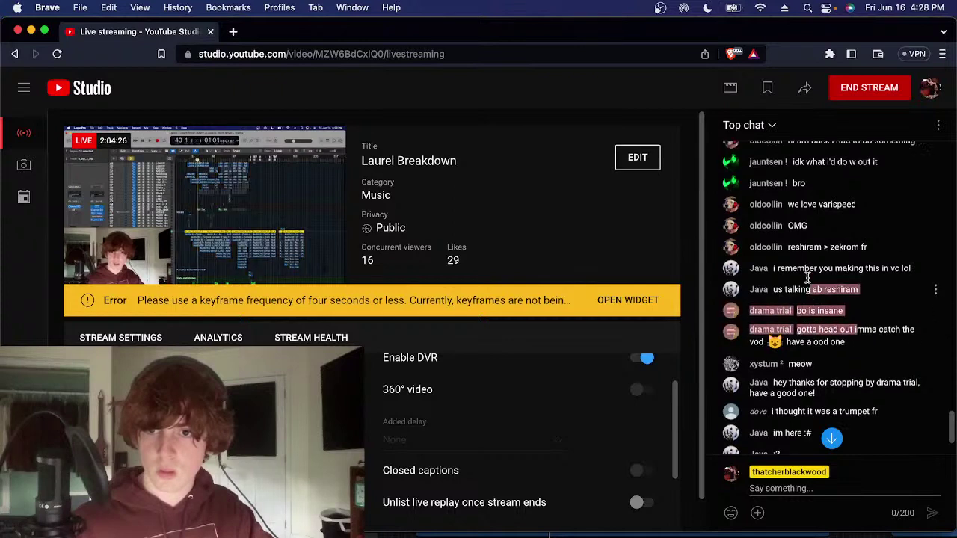
pyautogui.scroll(4, 828, 284)
pyautogui.moveTo(877, 351); pyautogui.dragTo(831, 300)
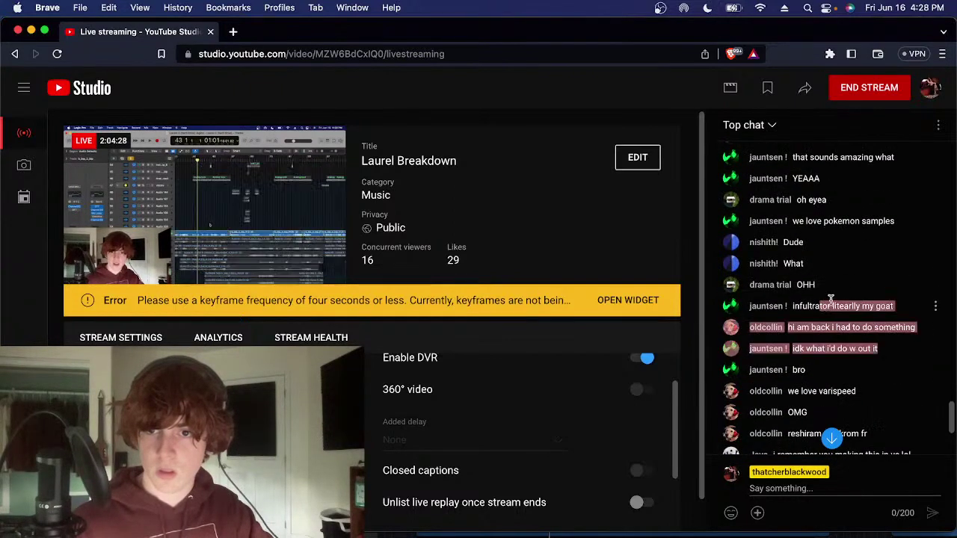
pyautogui.click(831, 301)
pyautogui.moveTo(897, 329); pyautogui.dragTo(865, 301)
pyautogui.scroll(1, 868, 280)
pyautogui.click(871, 266)
pyautogui.scroll(-6, 826, 348)
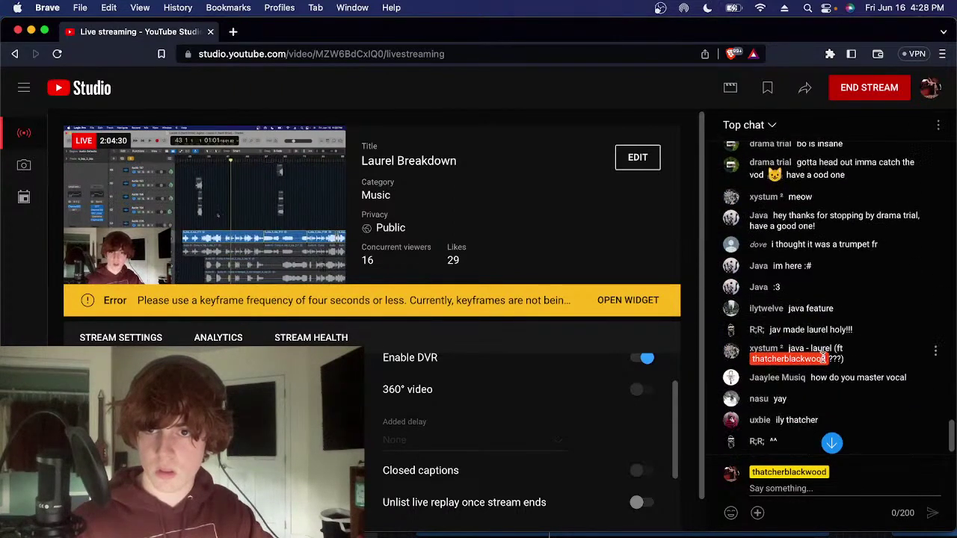
pyautogui.press('super+grave')
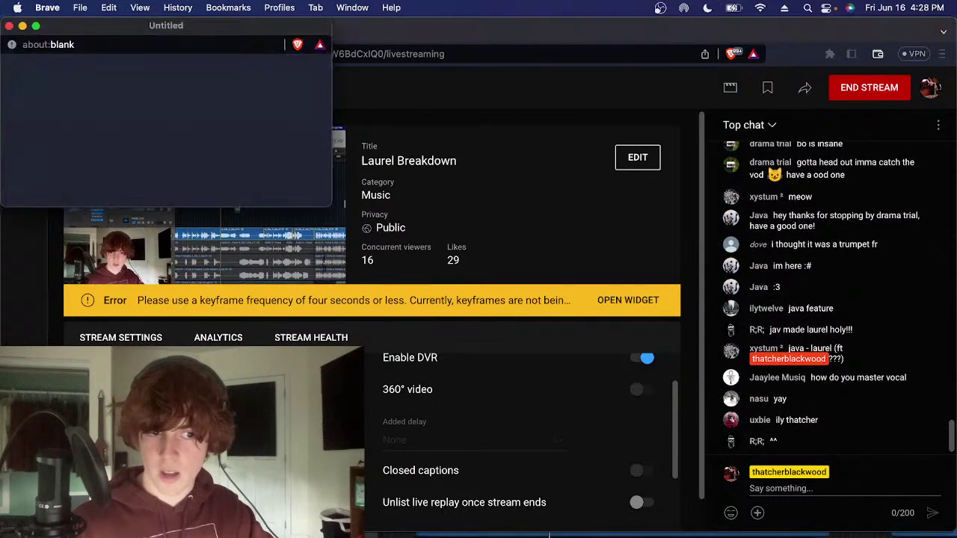
# Return to Logic Pro, close the b_bip_2_bip Channel EQ window, and select the Analog rack track above the Vocals stack
pyautogui.press('super+Tab')
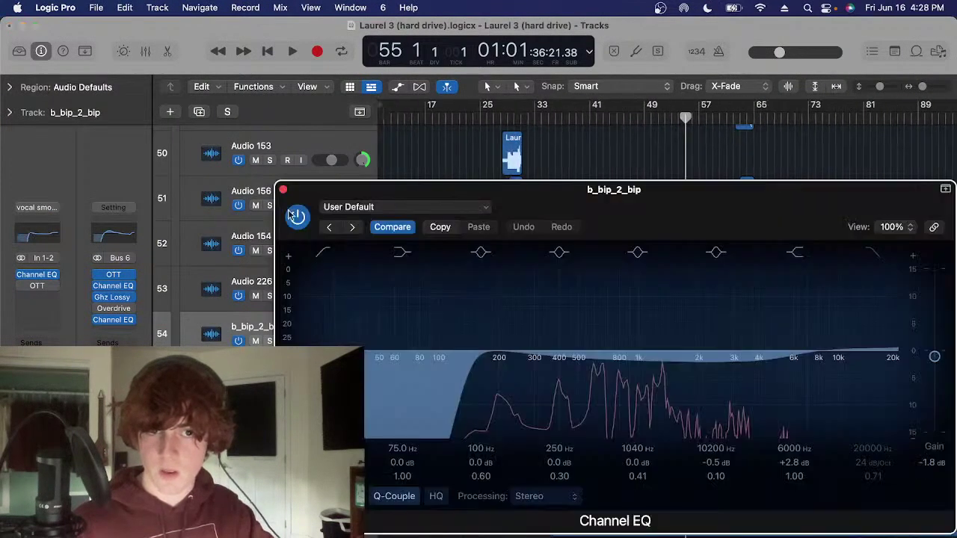
pyautogui.click(284, 191)
pyautogui.scroll(10, 523, 288)
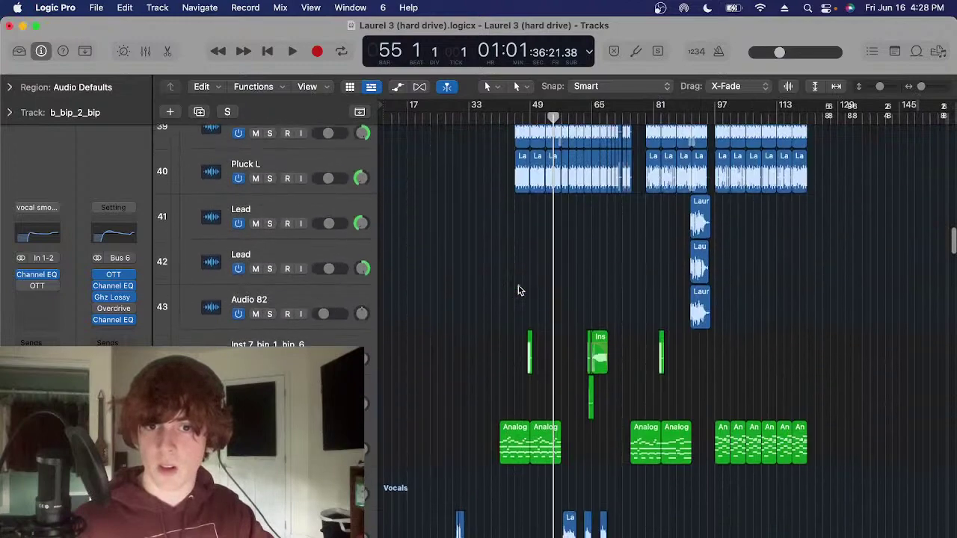
pyautogui.scroll(1, 512, 297)
pyautogui.click(344, 473)
pyautogui.scroll(-4, 597, 434)
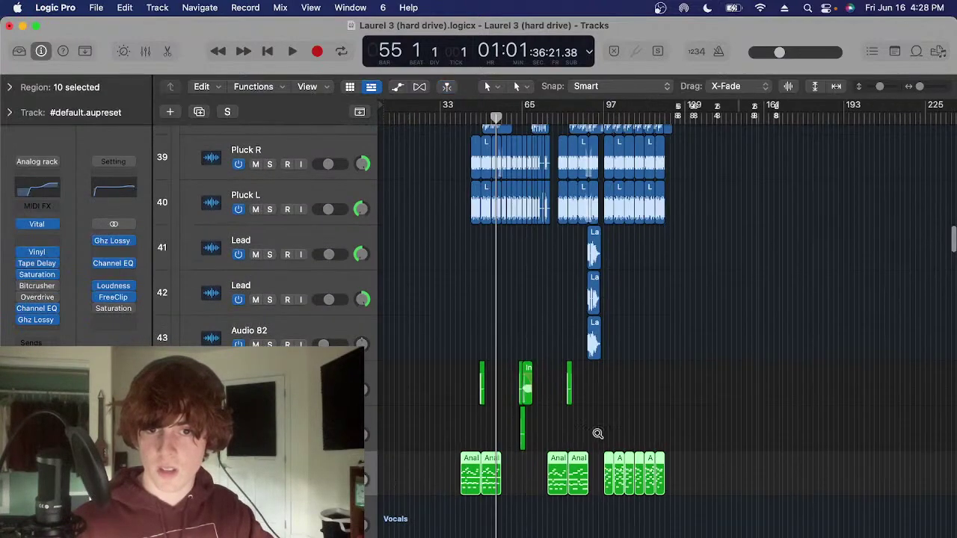
pyautogui.scroll(15, 597, 439)
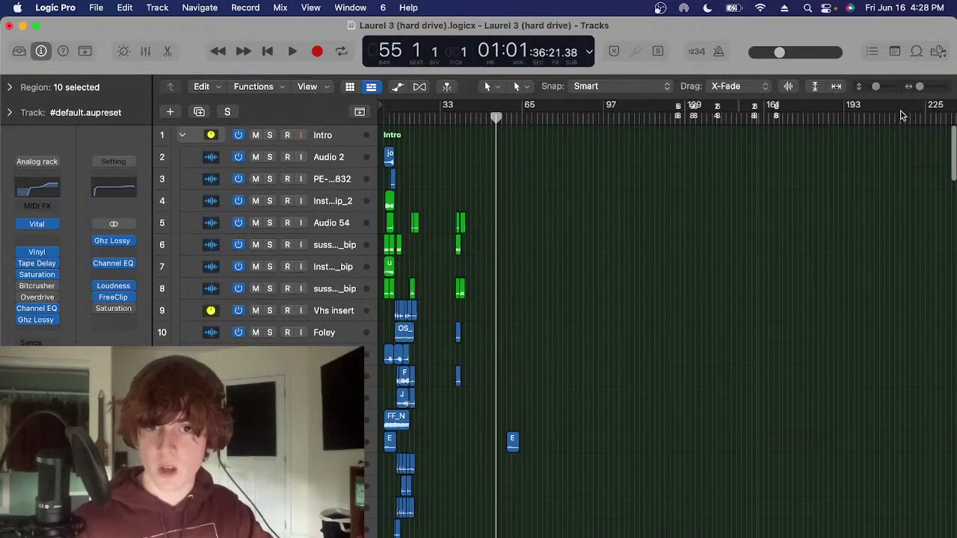
pyautogui.scroll(-10, 561, 188)
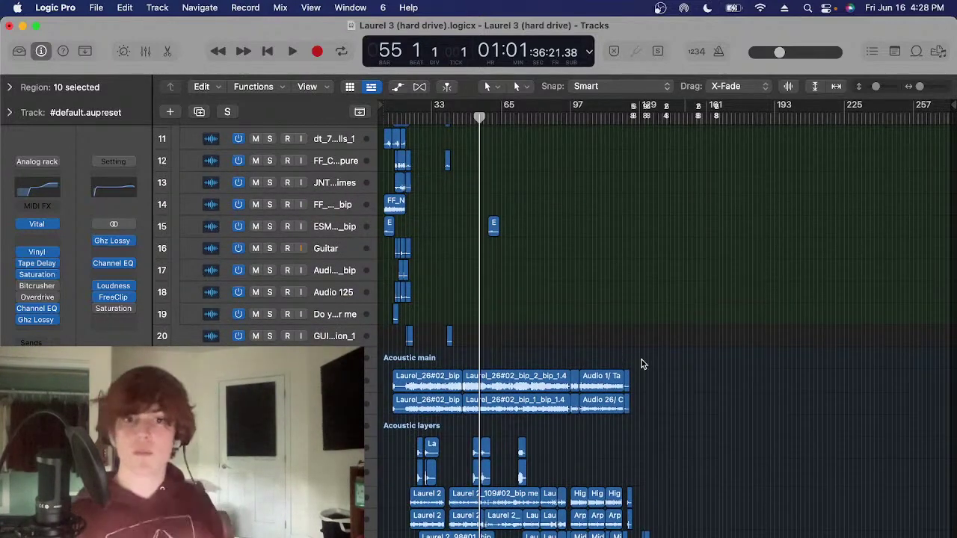
# Switch back to YouTube Studio in Brave and read the latest viewer messages and questions in the live chat
pyautogui.click(668, 529)
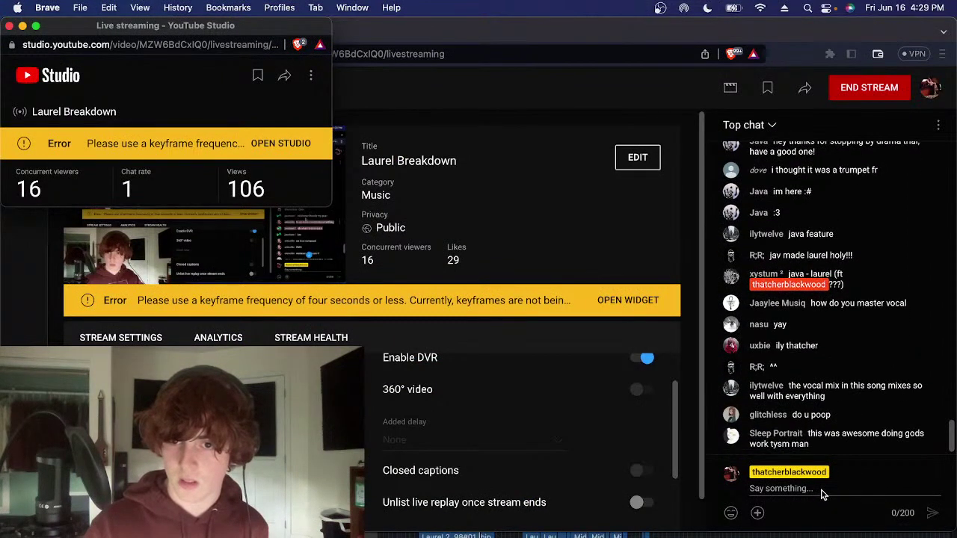
pyautogui.moveTo(825, 448); pyautogui.dragTo(780, 432)
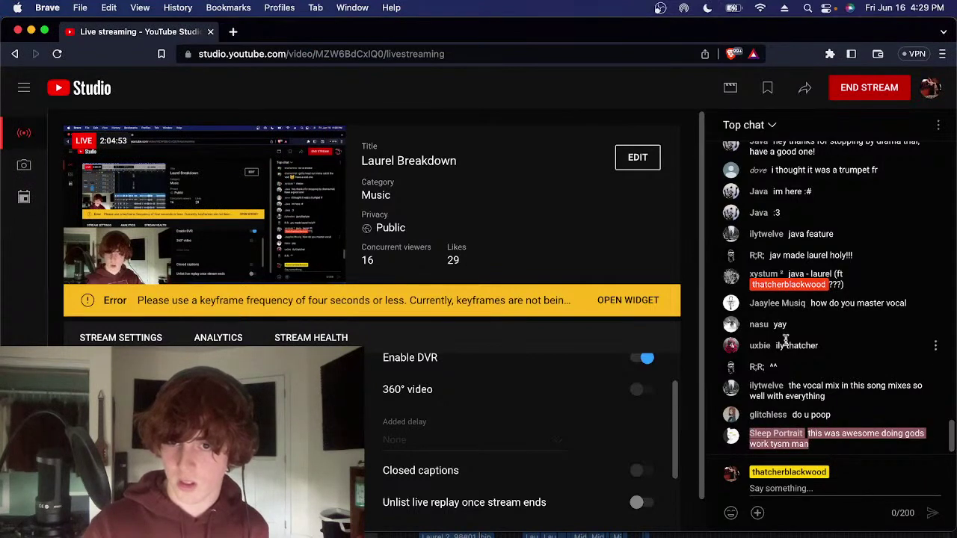
pyautogui.click(817, 304)
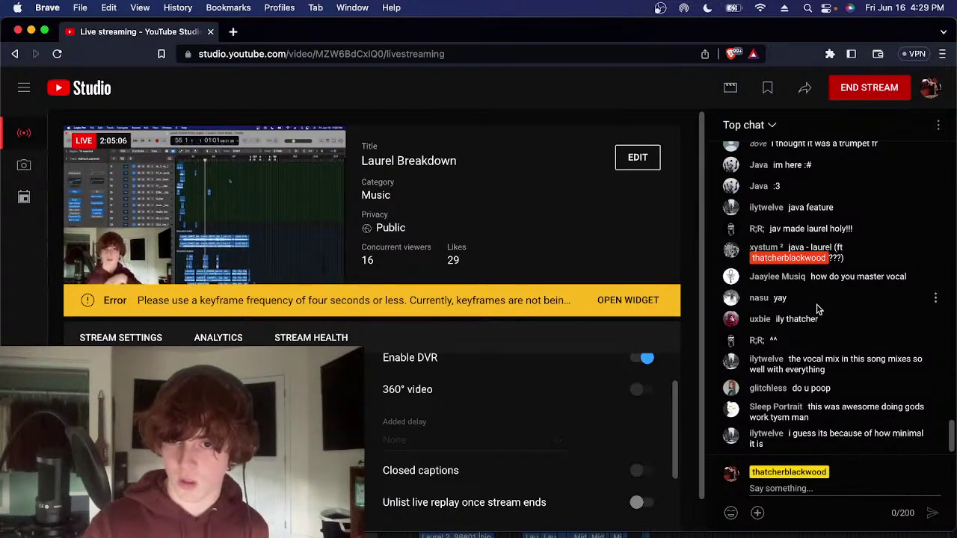
pyautogui.tripleClick(816, 316)
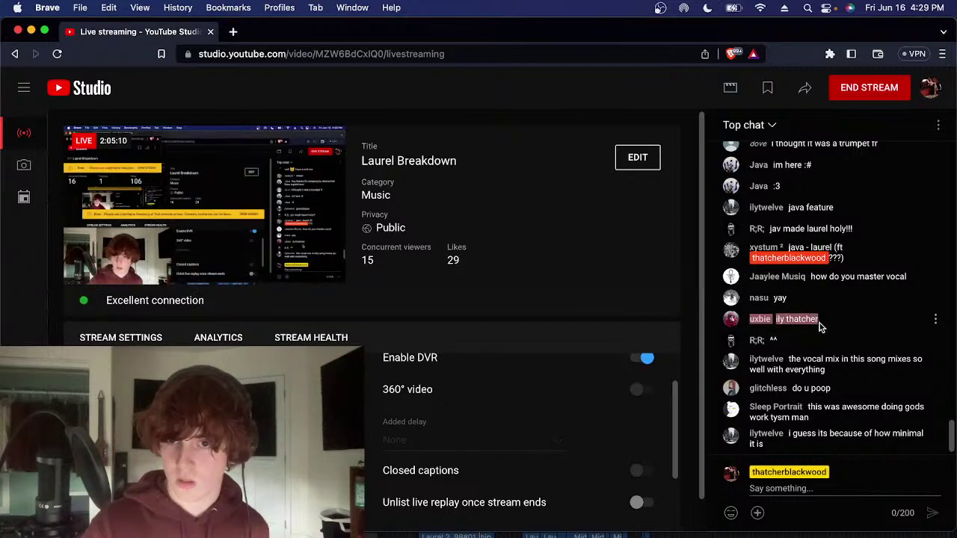
pyautogui.moveTo(818, 346); pyautogui.dragTo(825, 368)
pyautogui.click(841, 363)
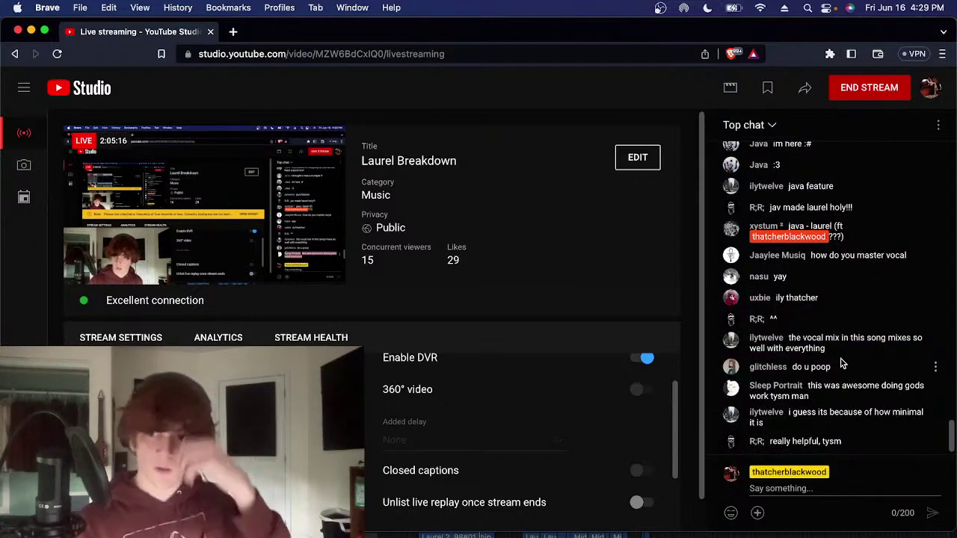
pyautogui.rightClick(864, 150)
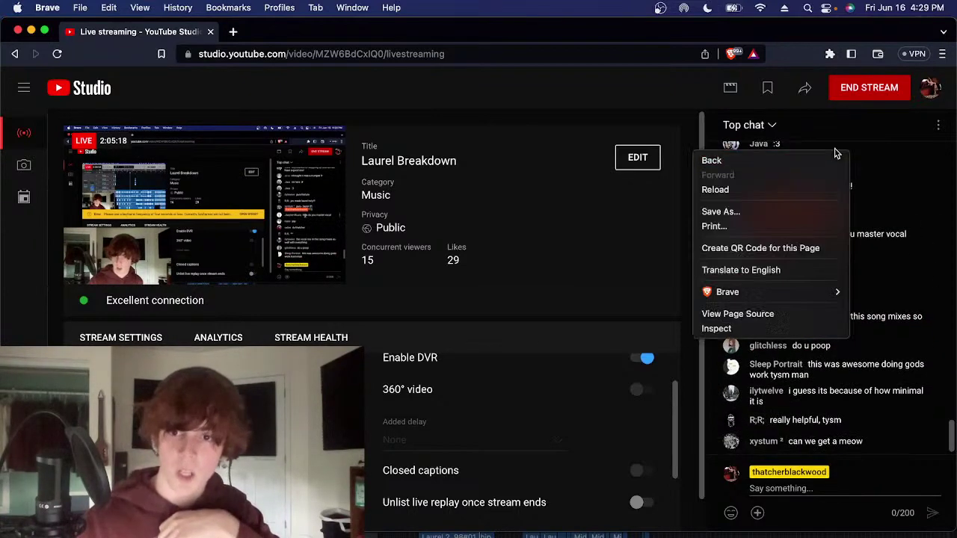
pyautogui.click(880, 247)
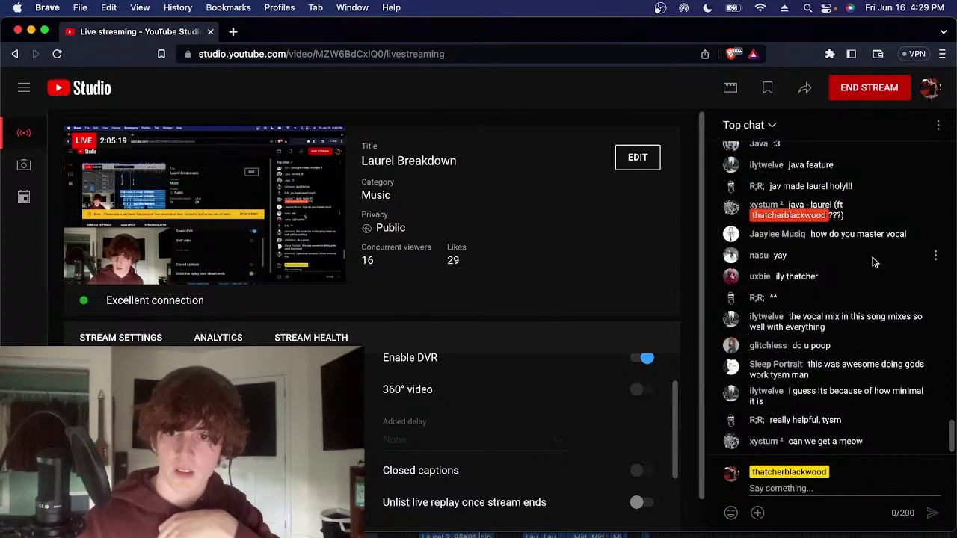